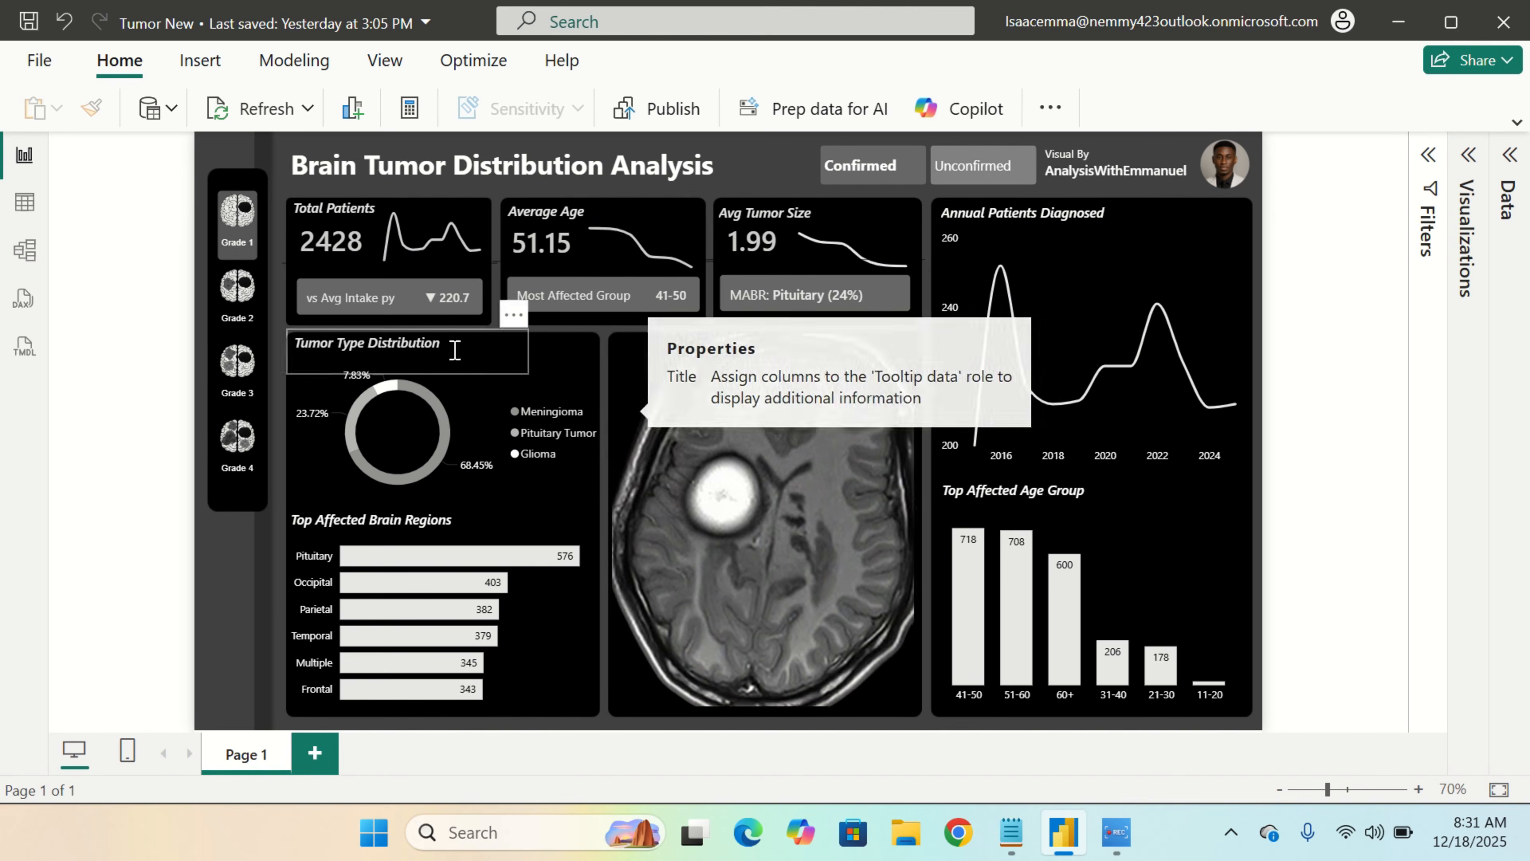
# Filter the finished brain tumor dashboard by Grade 2, Grade 3 and Grade 4 in turn to examine its visuals
pyautogui.click(237, 293)
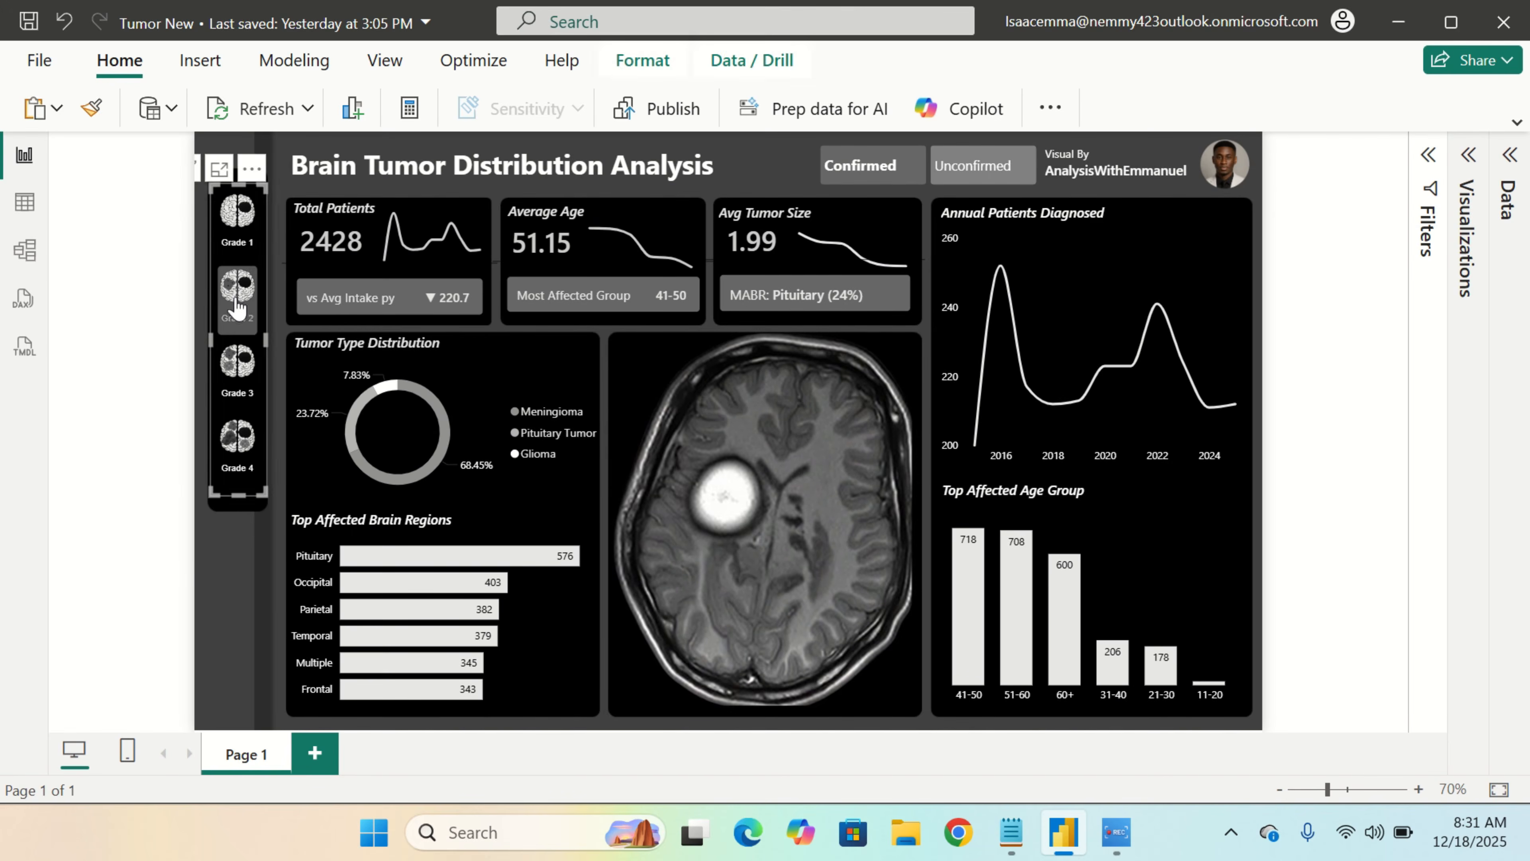
pyautogui.click(235, 572)
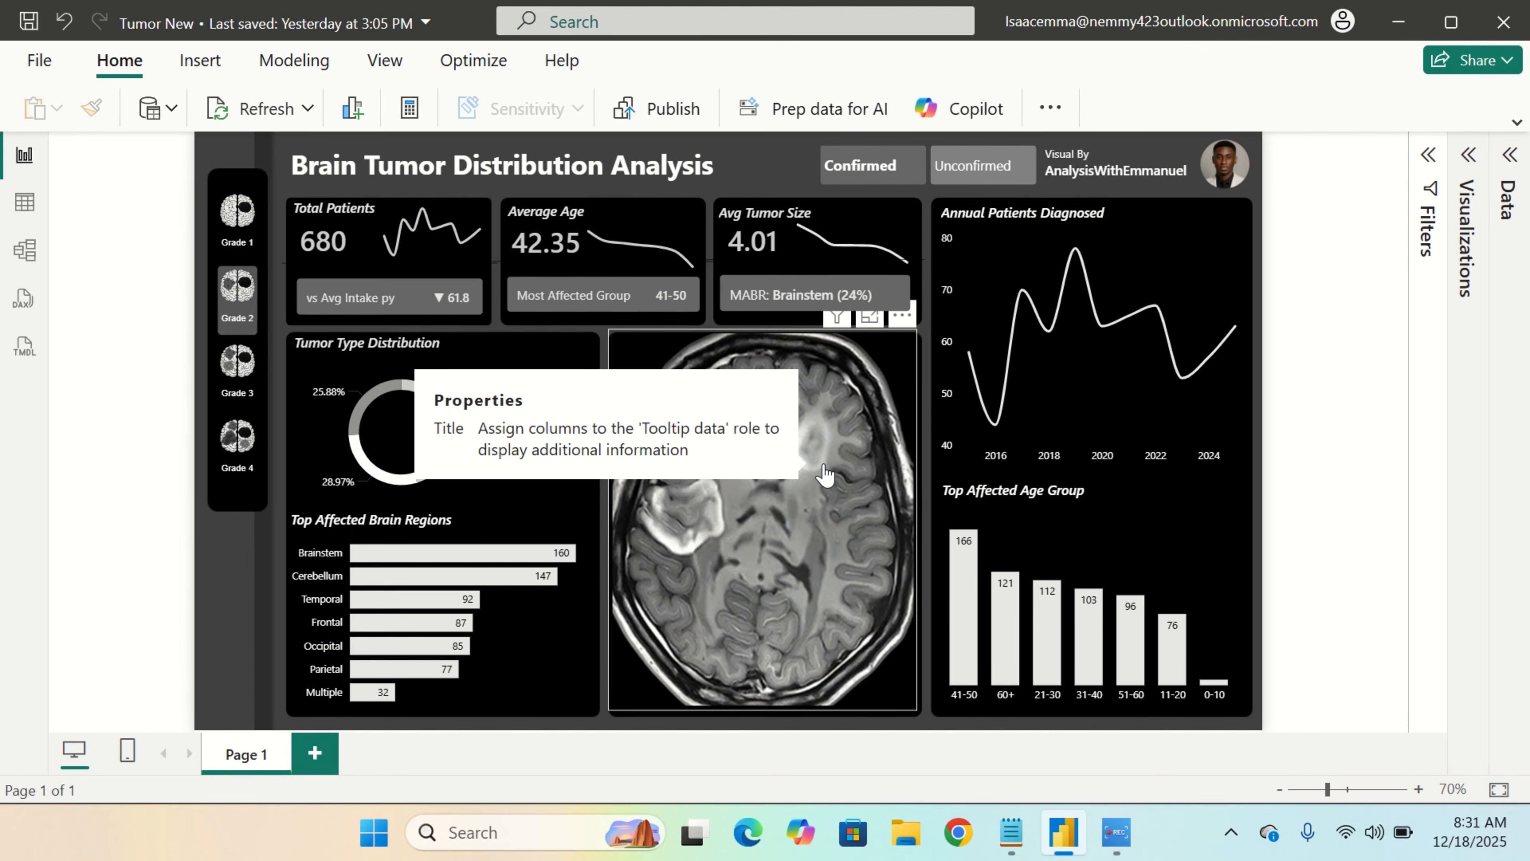
pyautogui.click(236, 370)
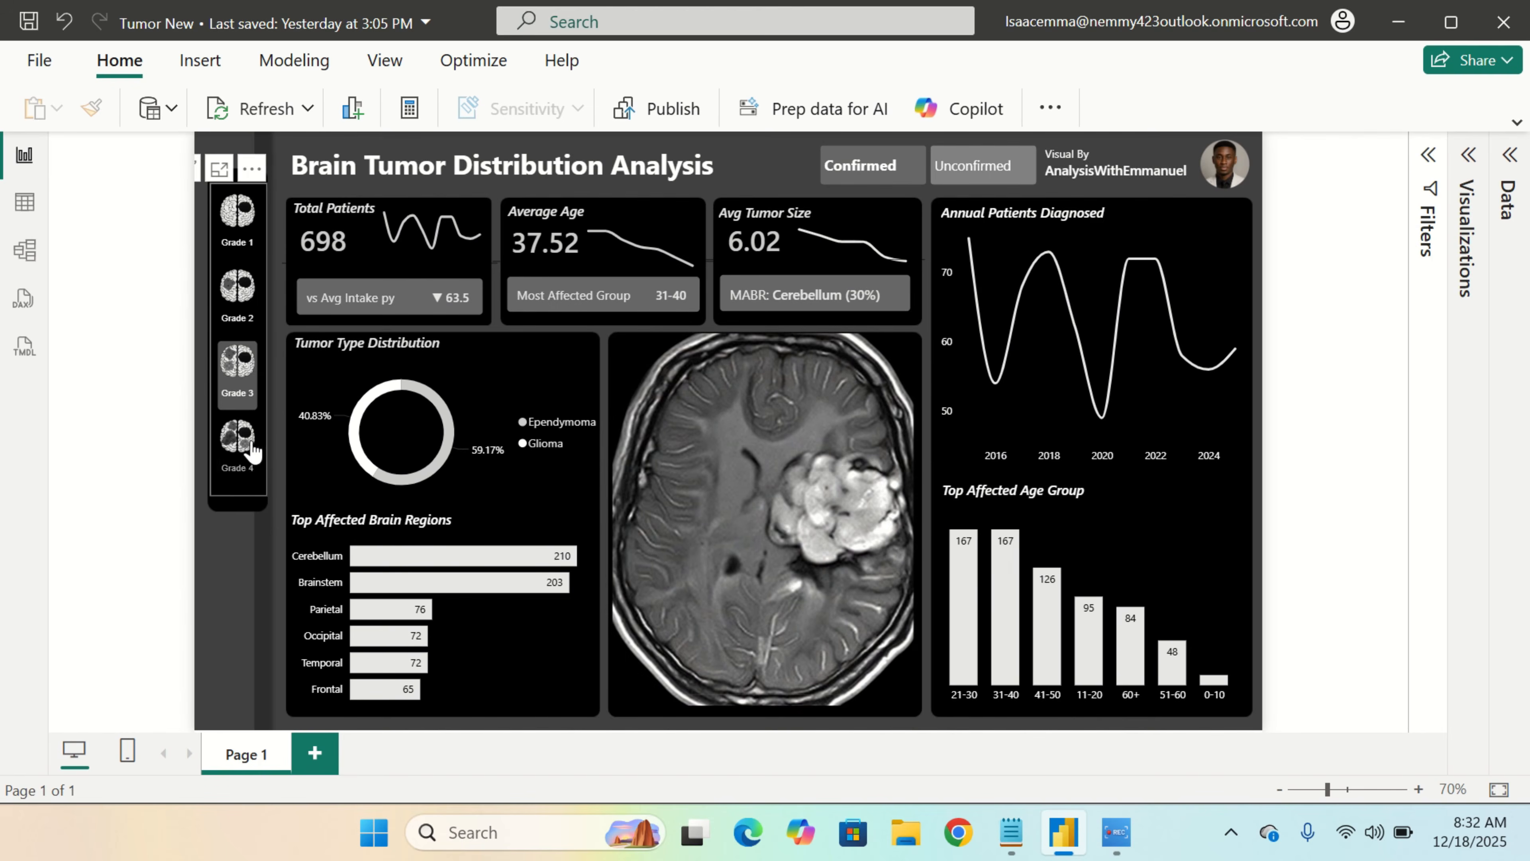
pyautogui.click(238, 438)
pyautogui.click(224, 545)
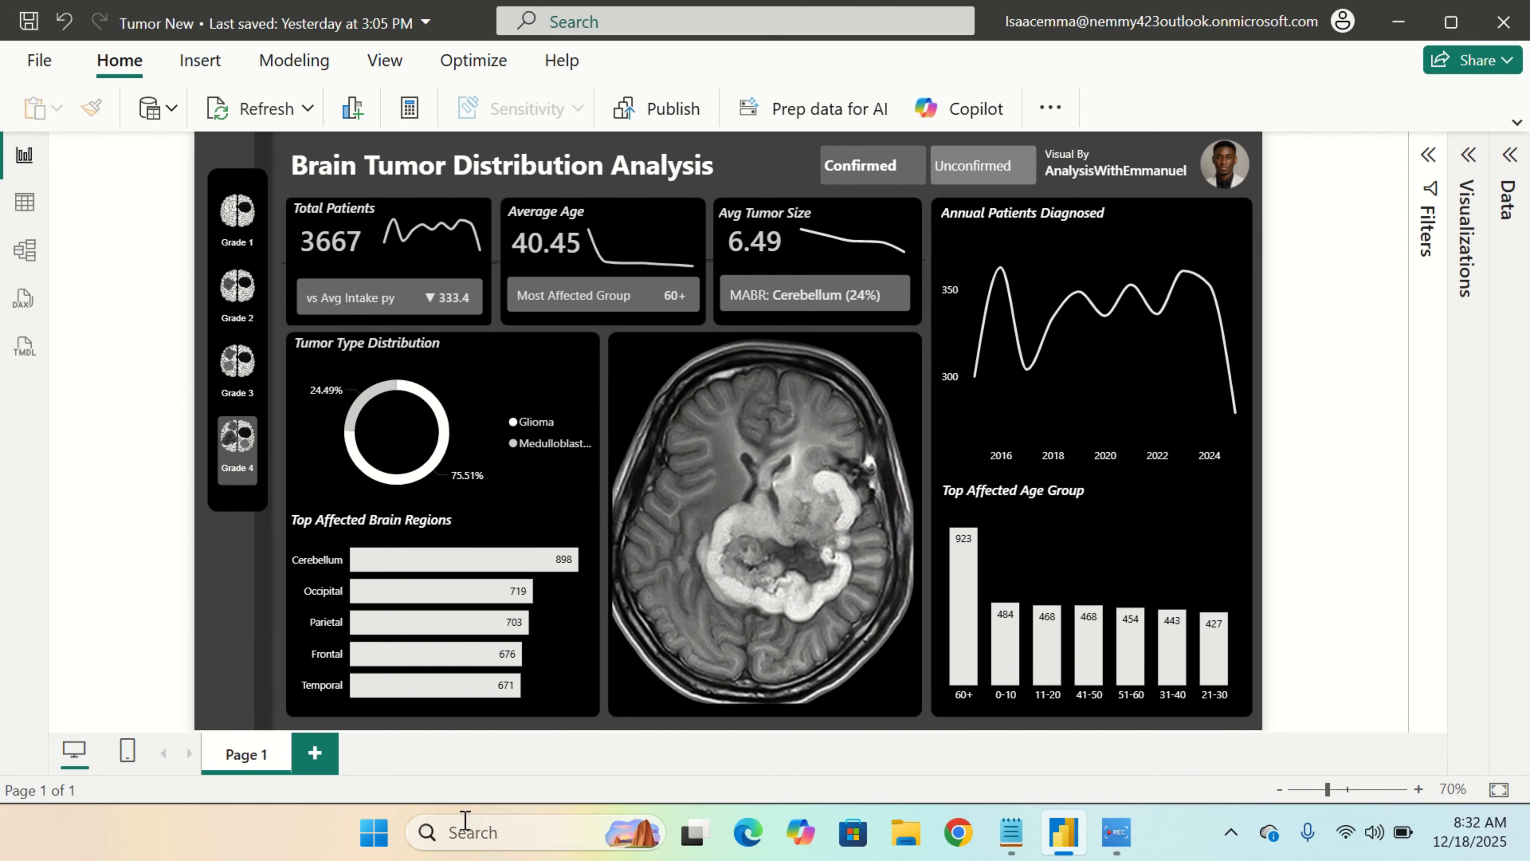
# Launch a new Power BI Desktop window with a blank report and dismiss the pending query changes notice
pyautogui.click(479, 834)
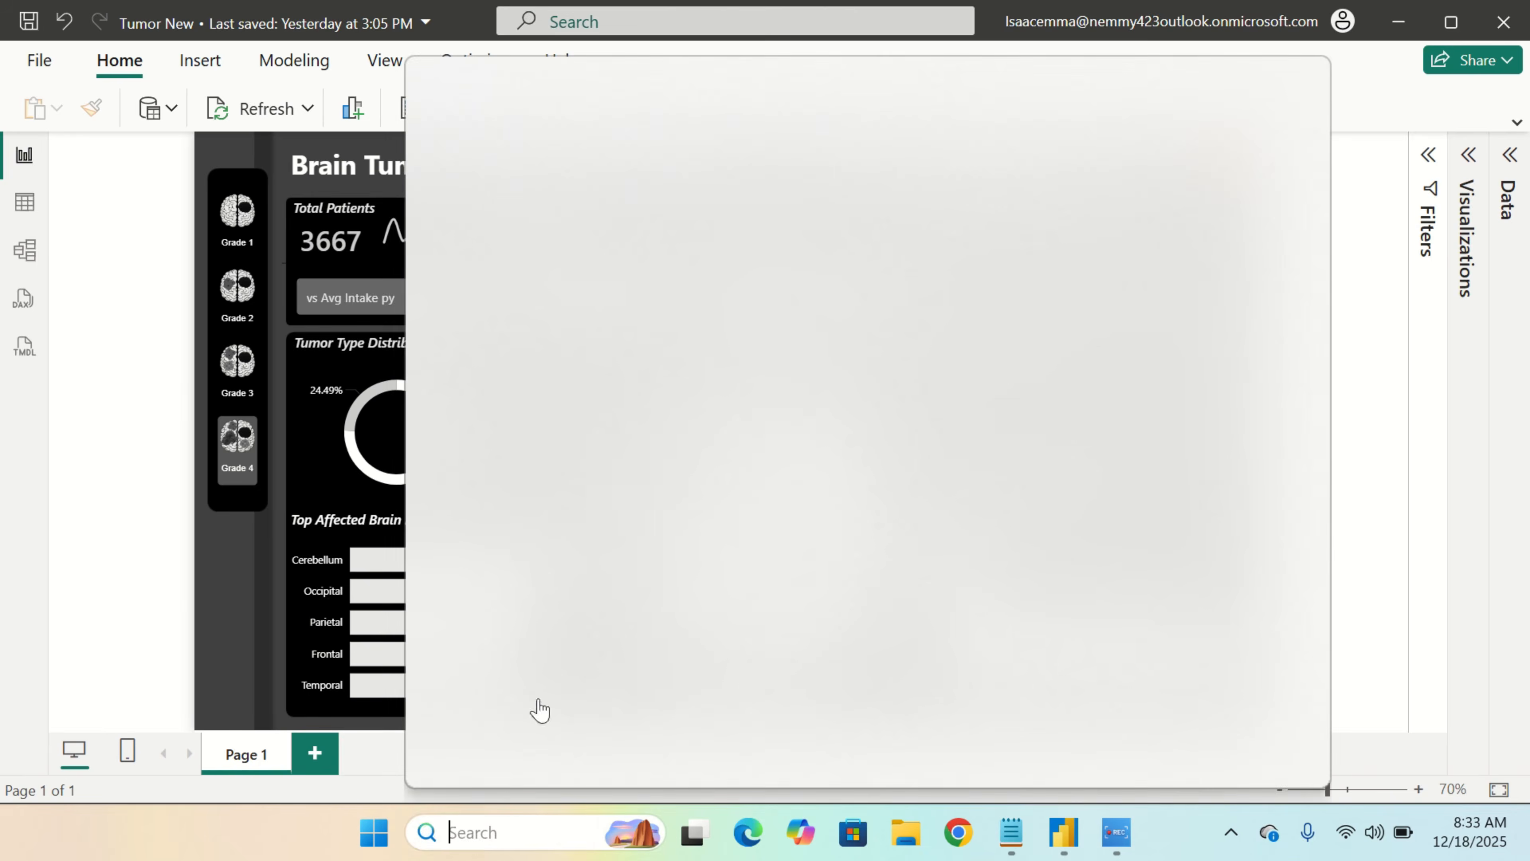
pyautogui.click(663, 211)
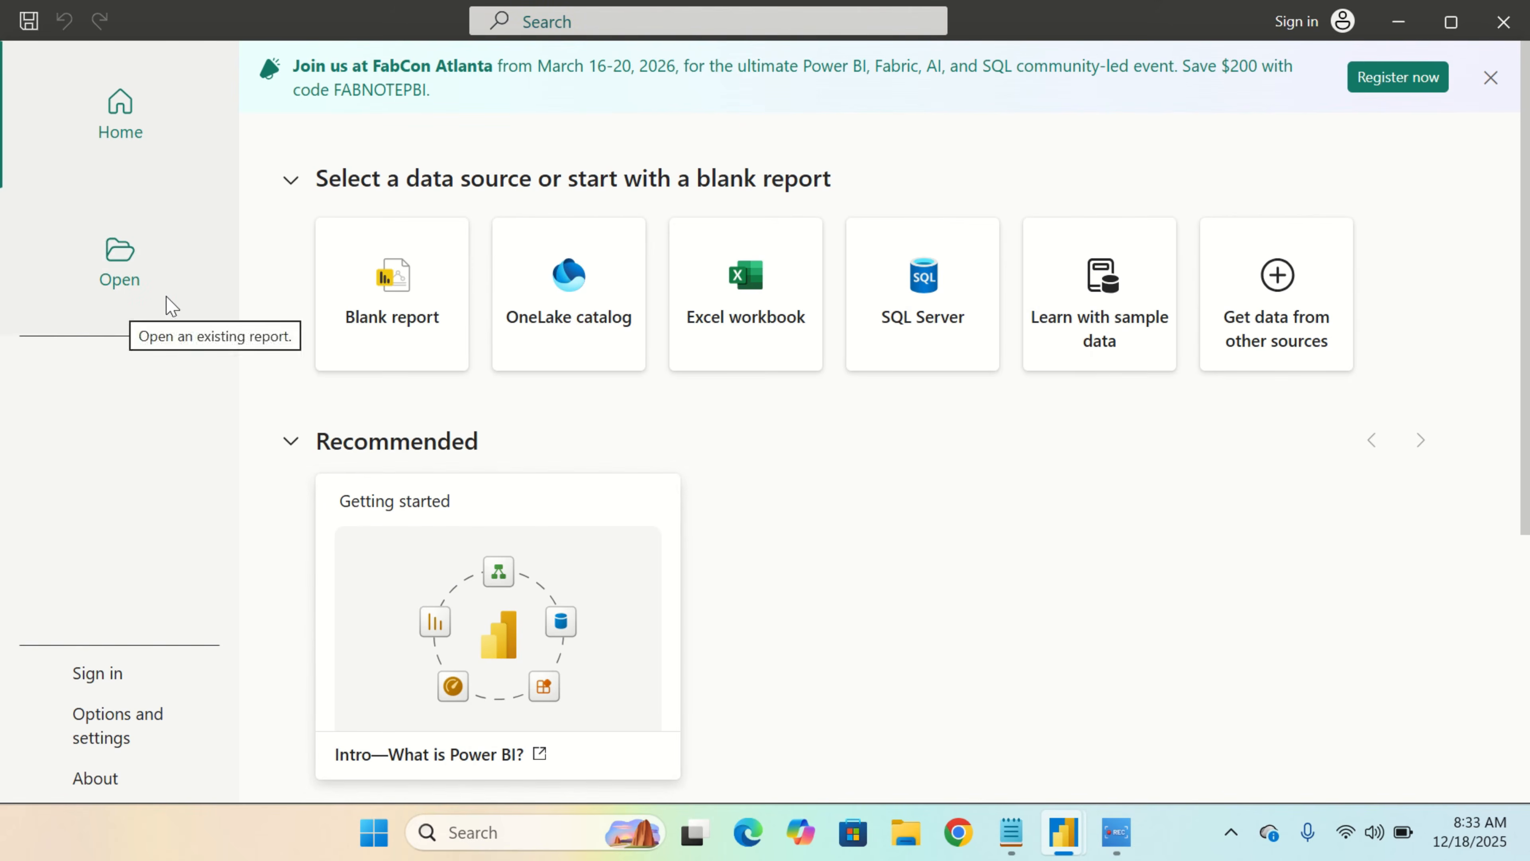
pyautogui.click(393, 314)
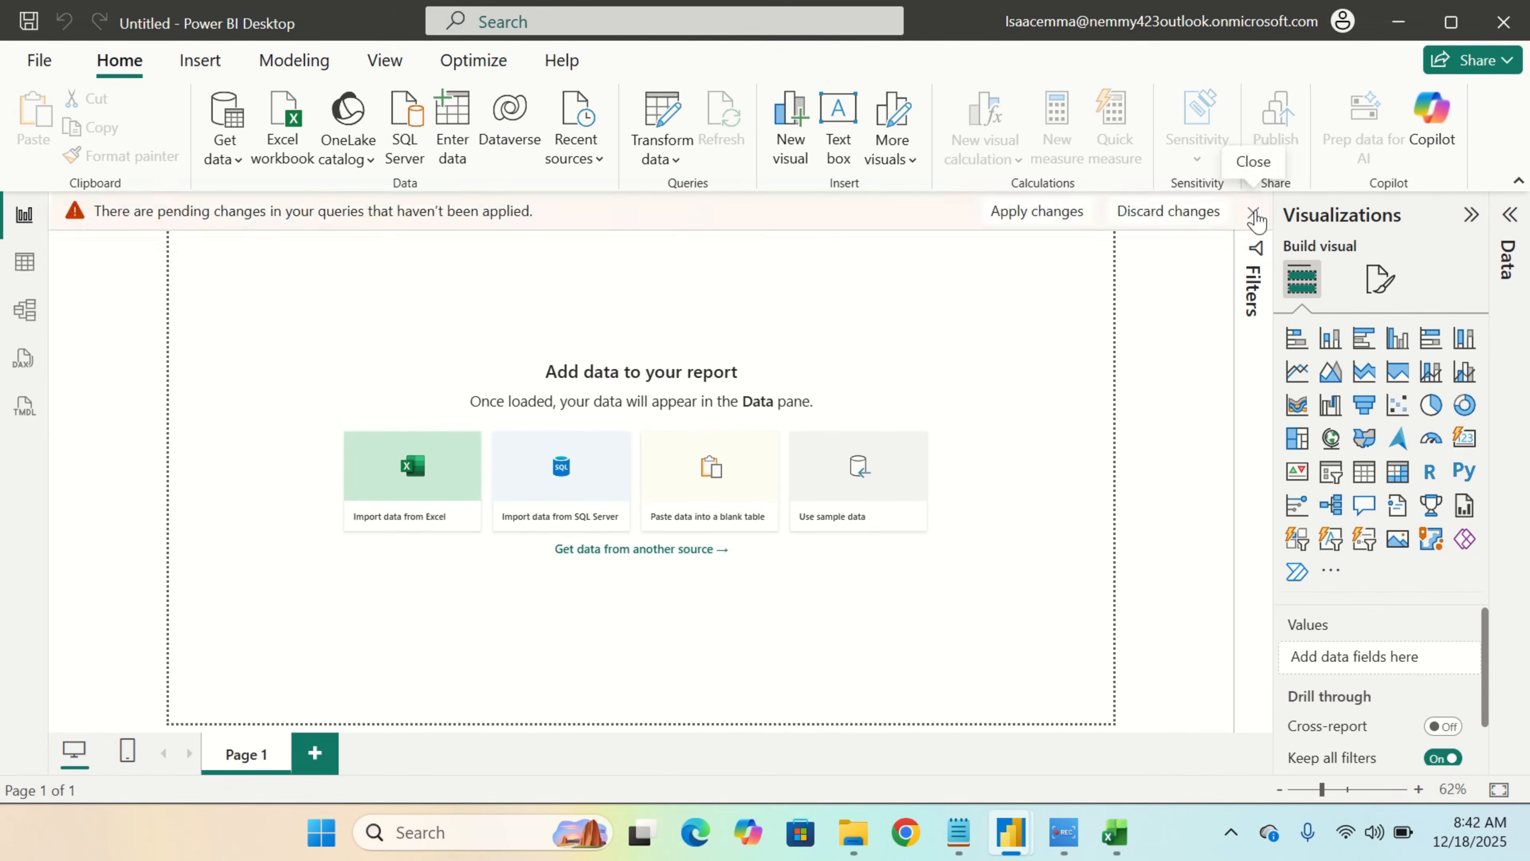
pyautogui.click(1254, 212)
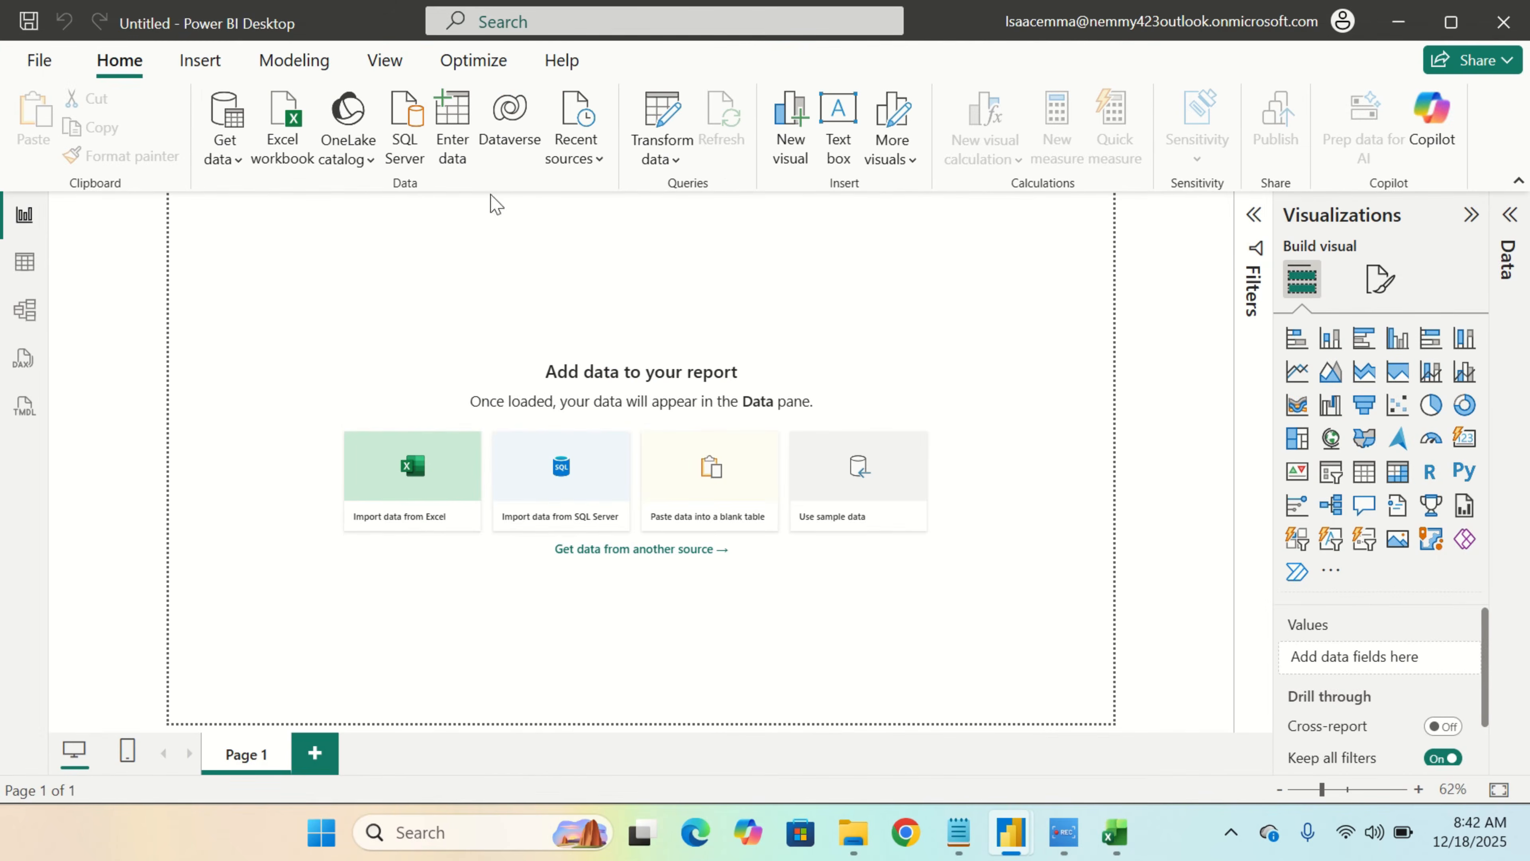
# Connect to the Brain Tumor Data CSV file in the Brain Tumor Folder and open it for transformation in Power Query
pyautogui.click(238, 163)
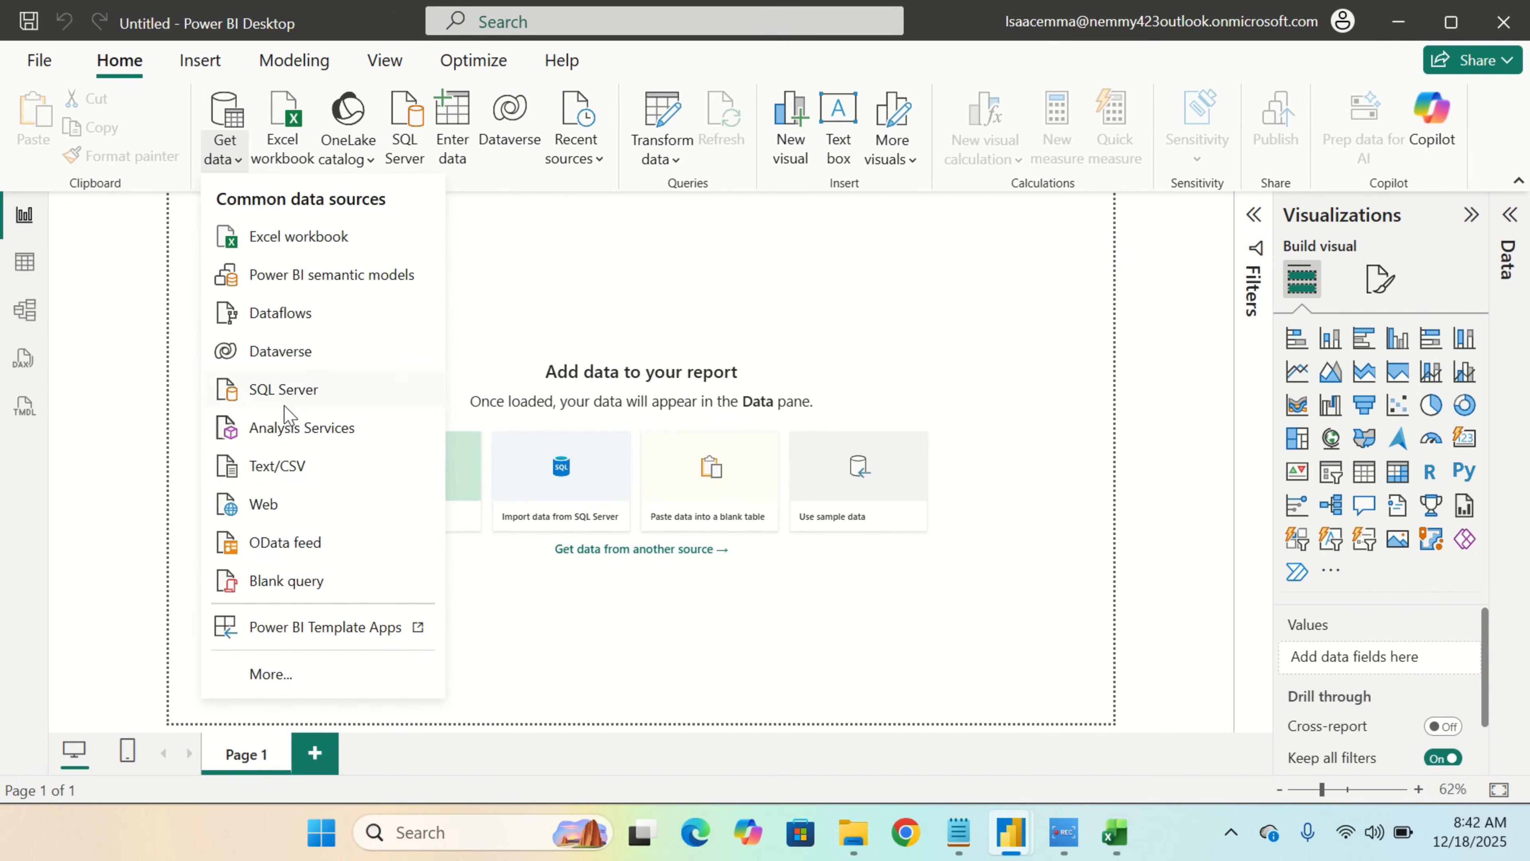
pyautogui.click(279, 465)
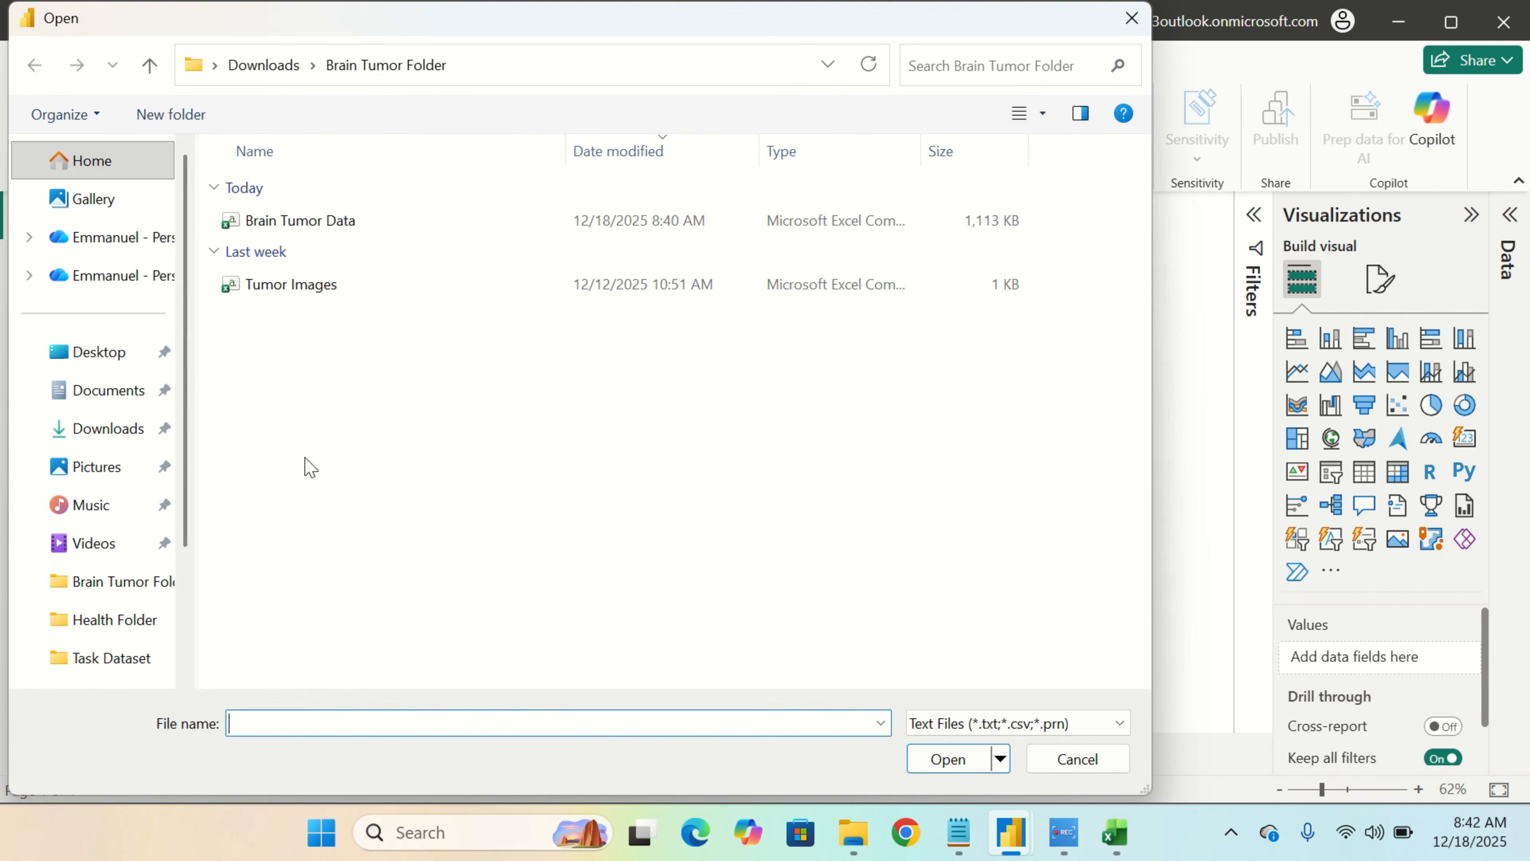
pyautogui.click(396, 224)
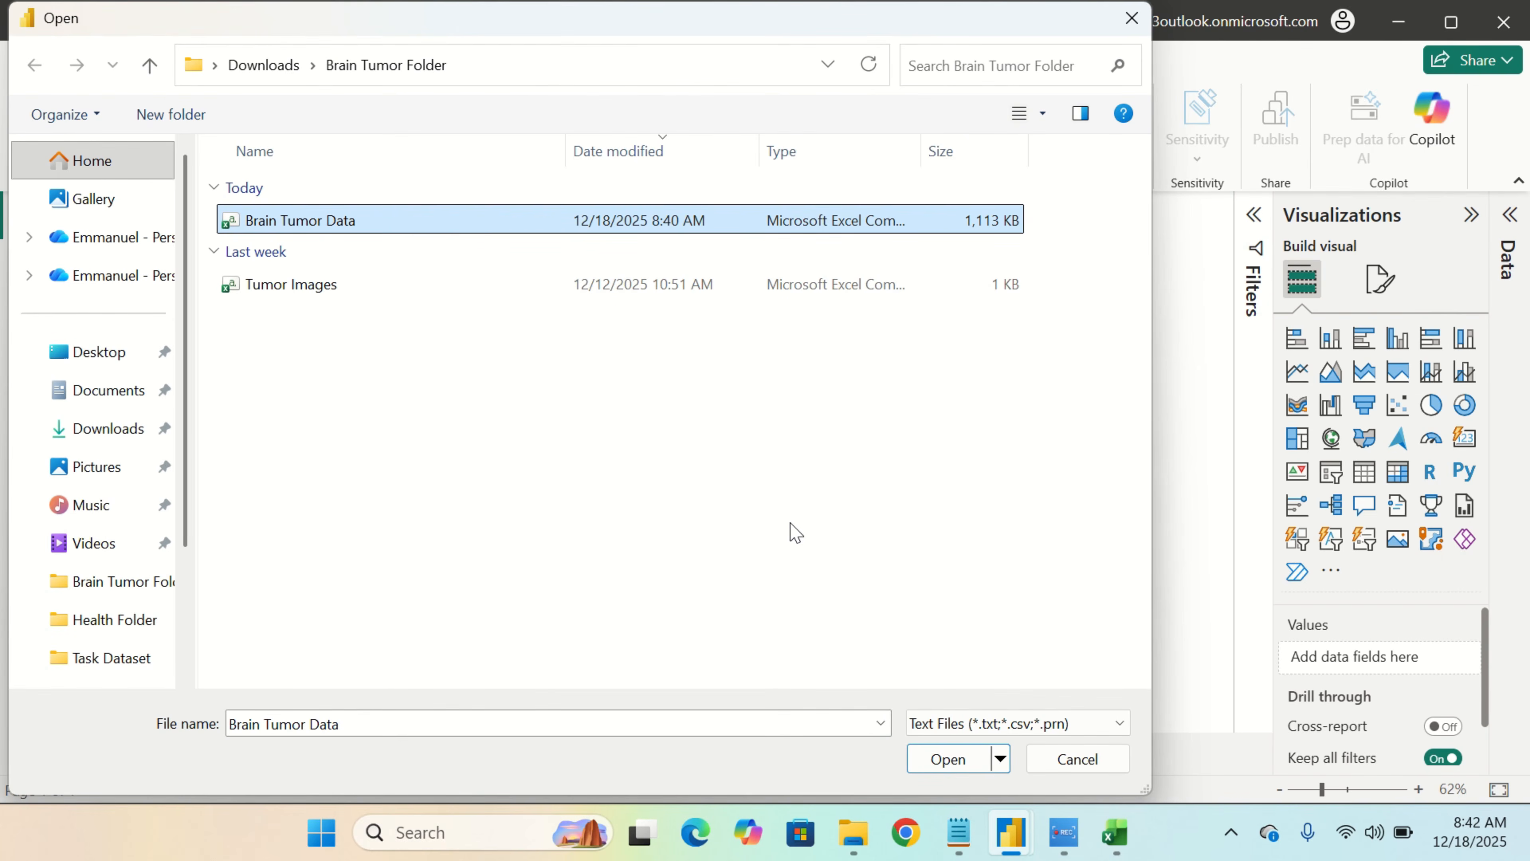
pyautogui.click(977, 759)
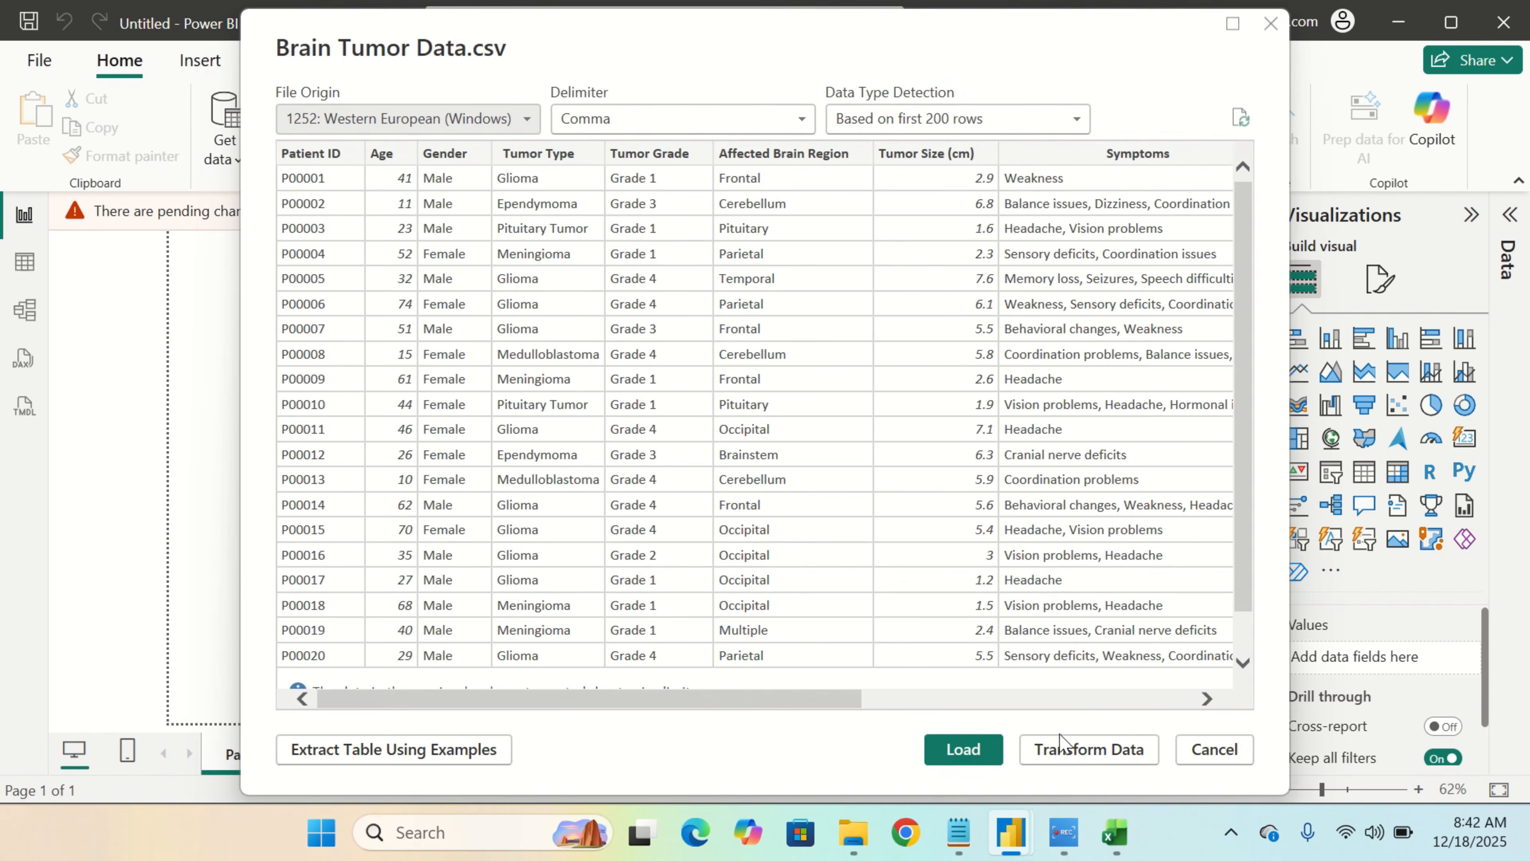
pyautogui.click(1063, 746)
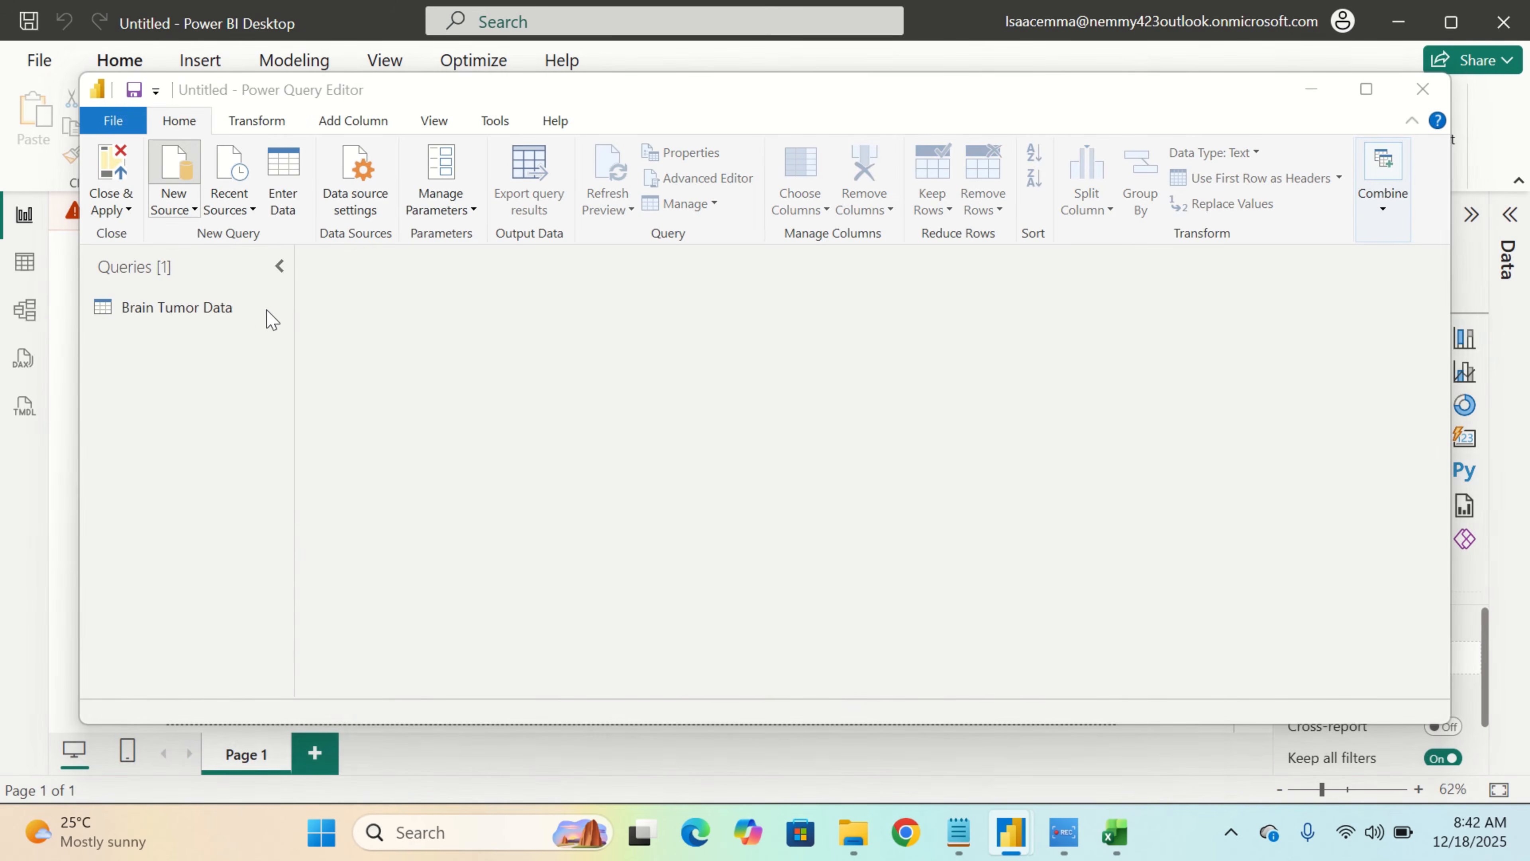
# Add the Tumor Images CSV file from the Brain Tumor Folder as a second query
pyautogui.click(184, 205)
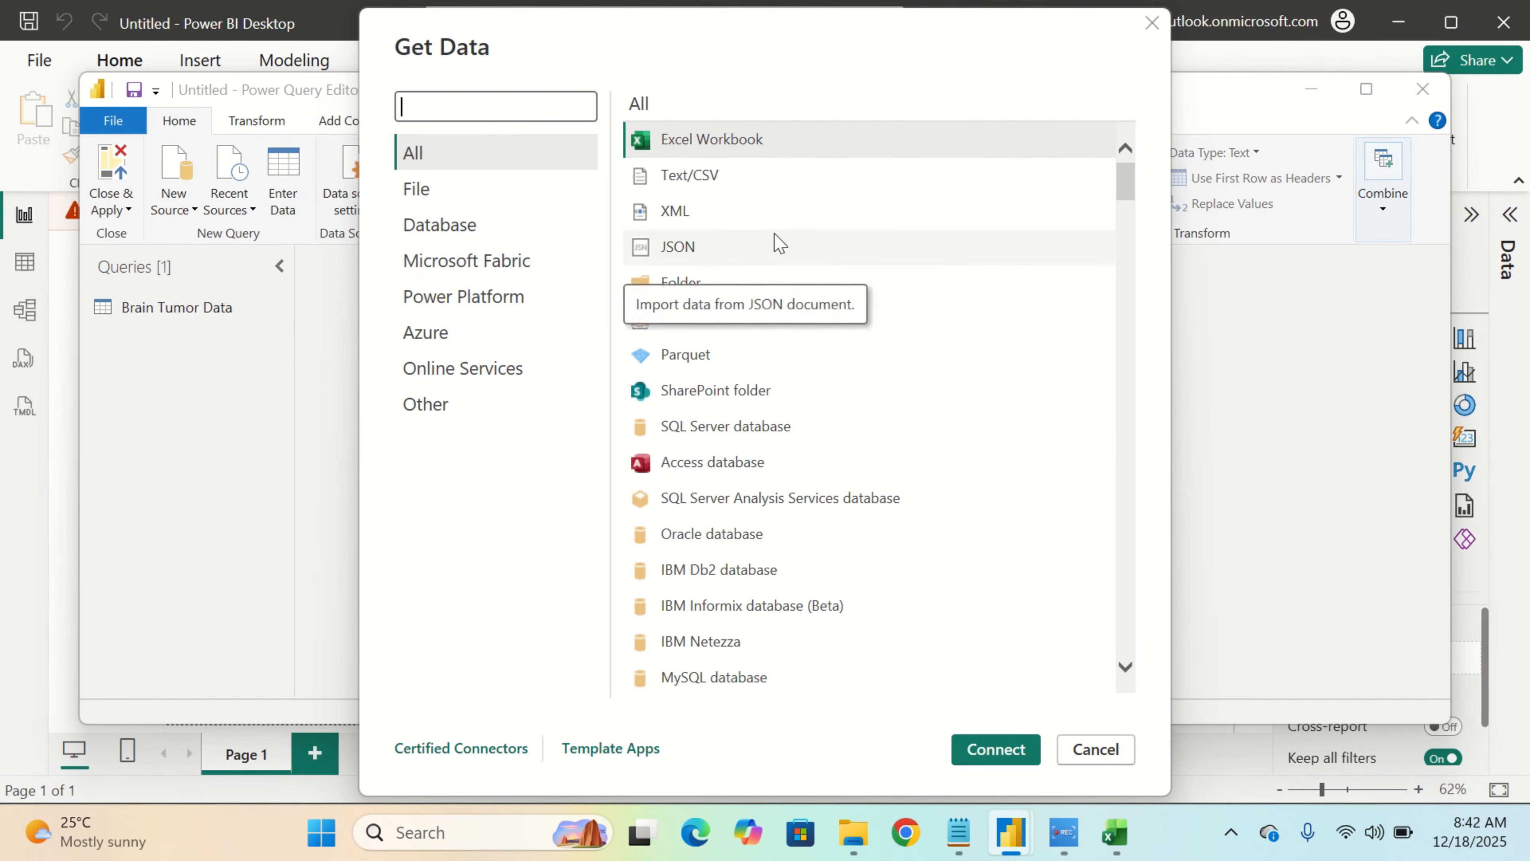
pyautogui.click(790, 182)
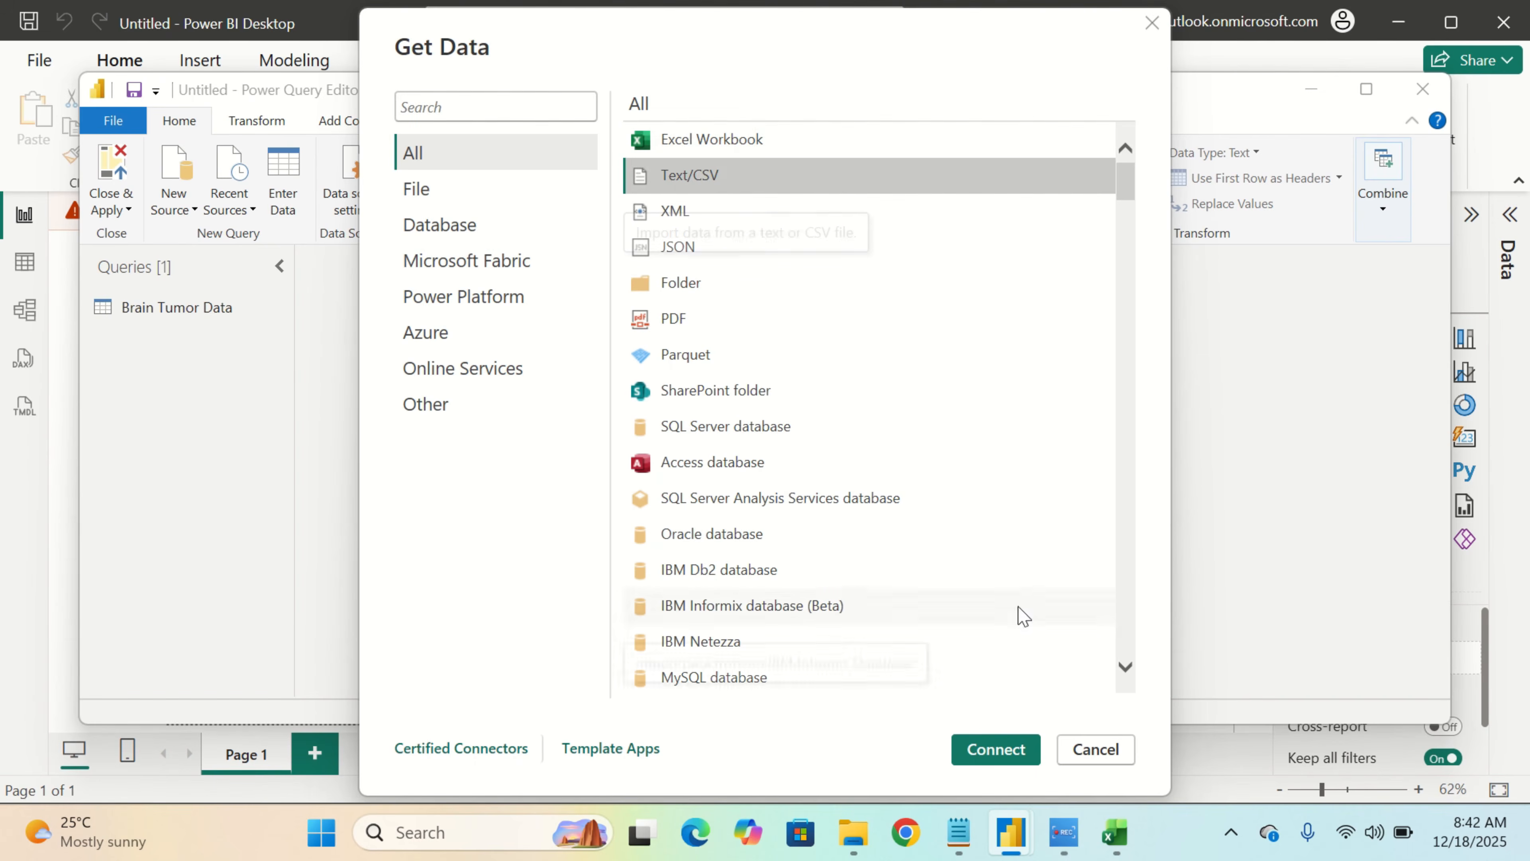
pyautogui.click(1003, 749)
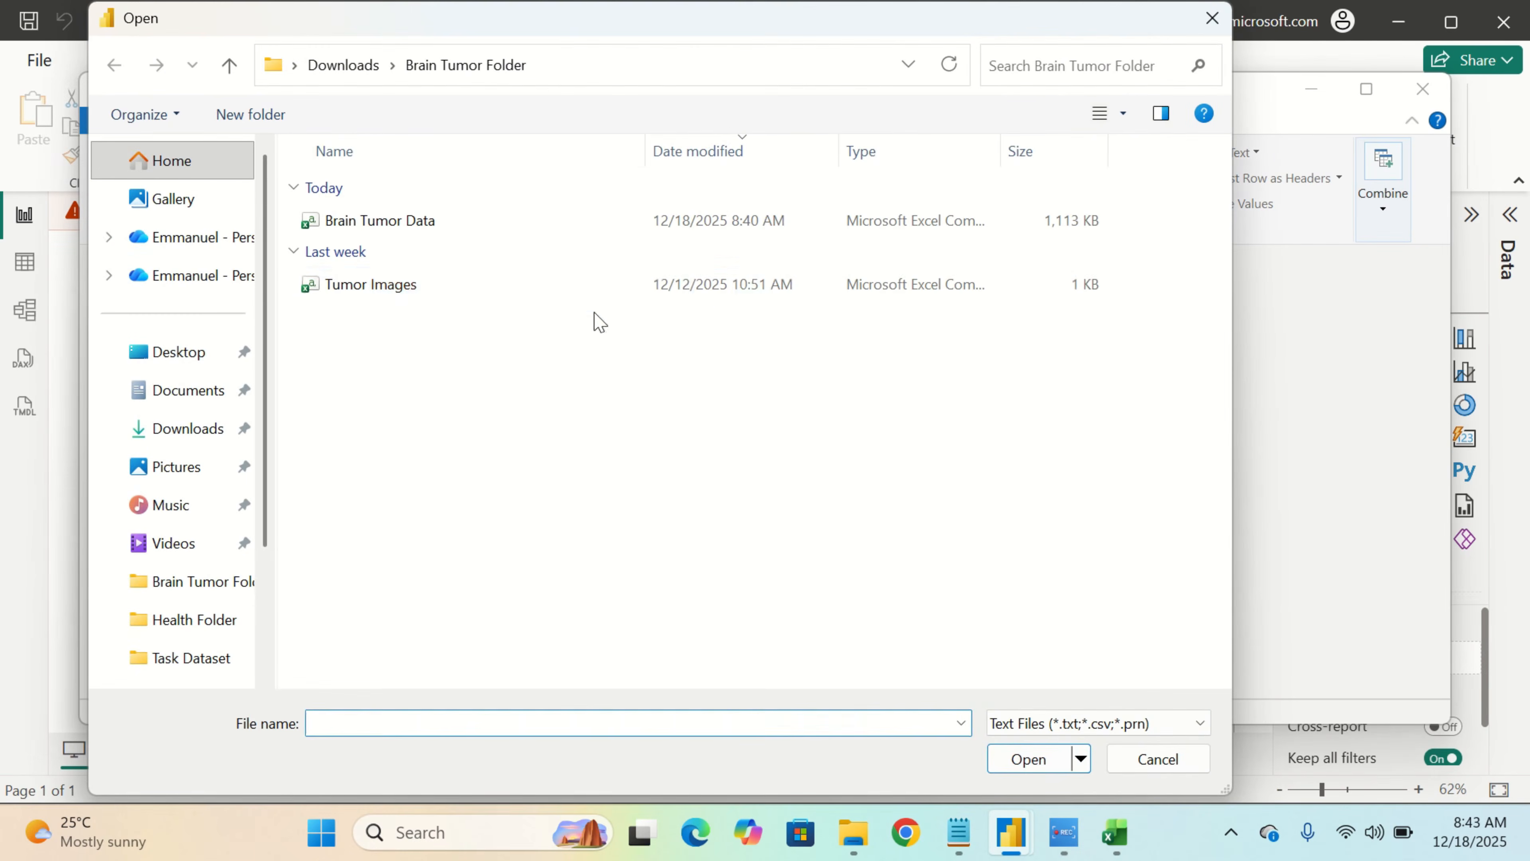
pyautogui.click(528, 286)
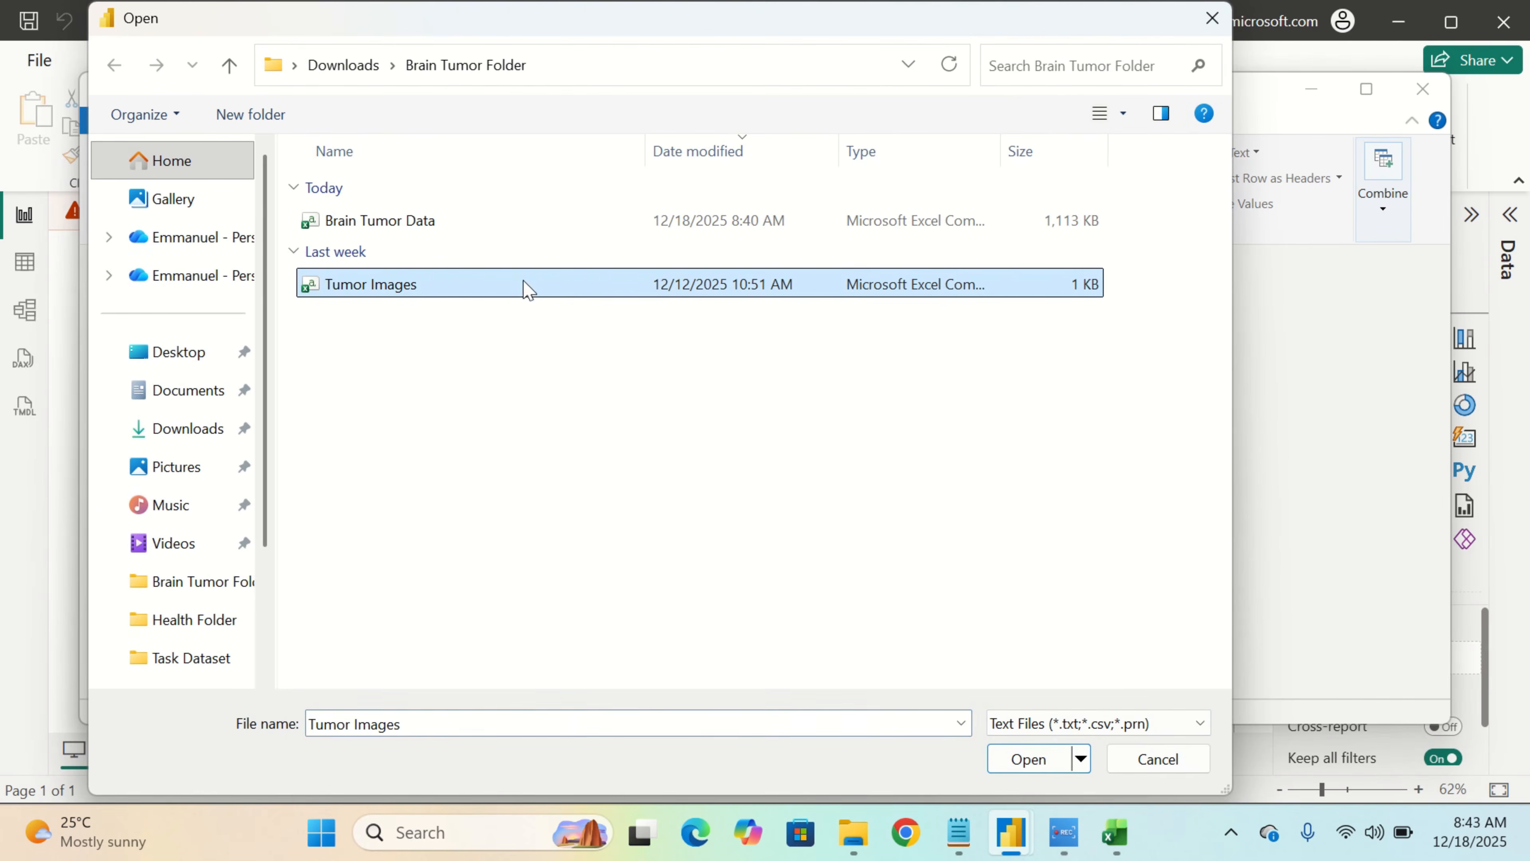
pyautogui.click(1017, 760)
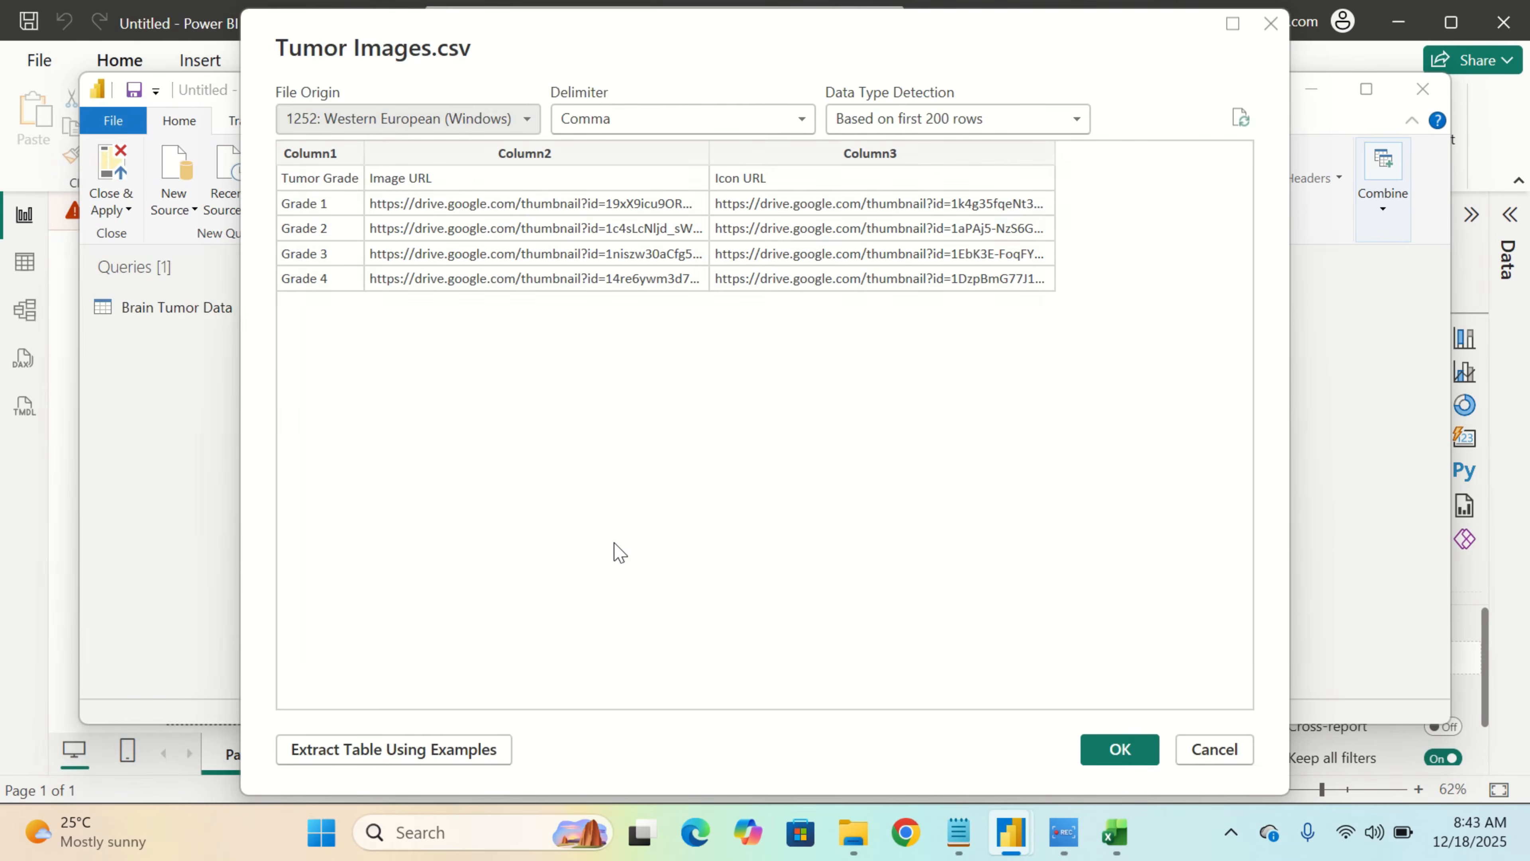
pyautogui.click(1115, 756)
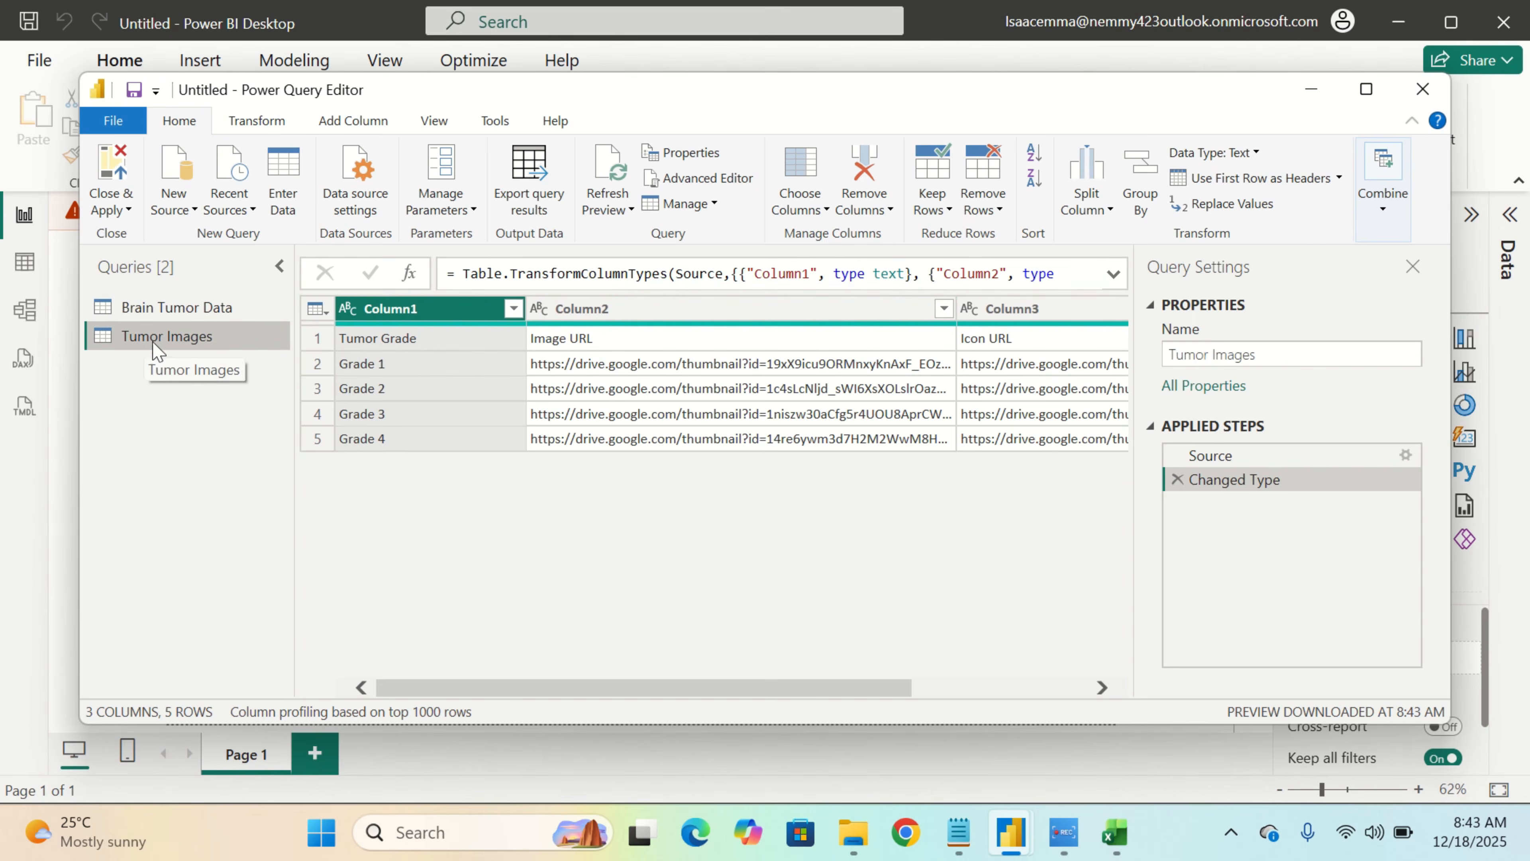
# Promote the first row of the Tumor Images query to headers, then close Power Query and apply the changes
pyautogui.click(1233, 181)
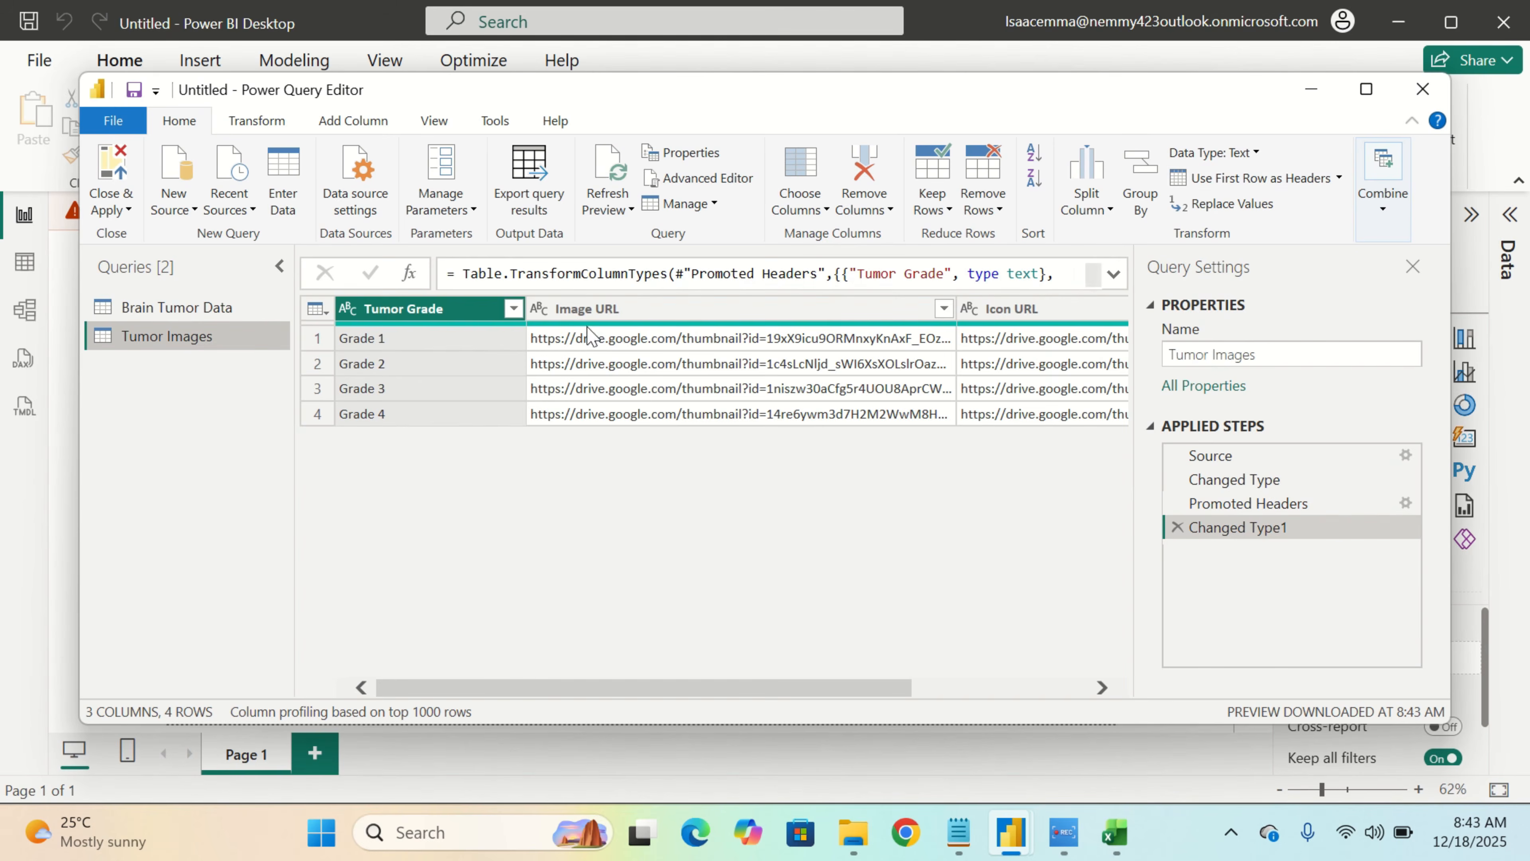
pyautogui.click(217, 306)
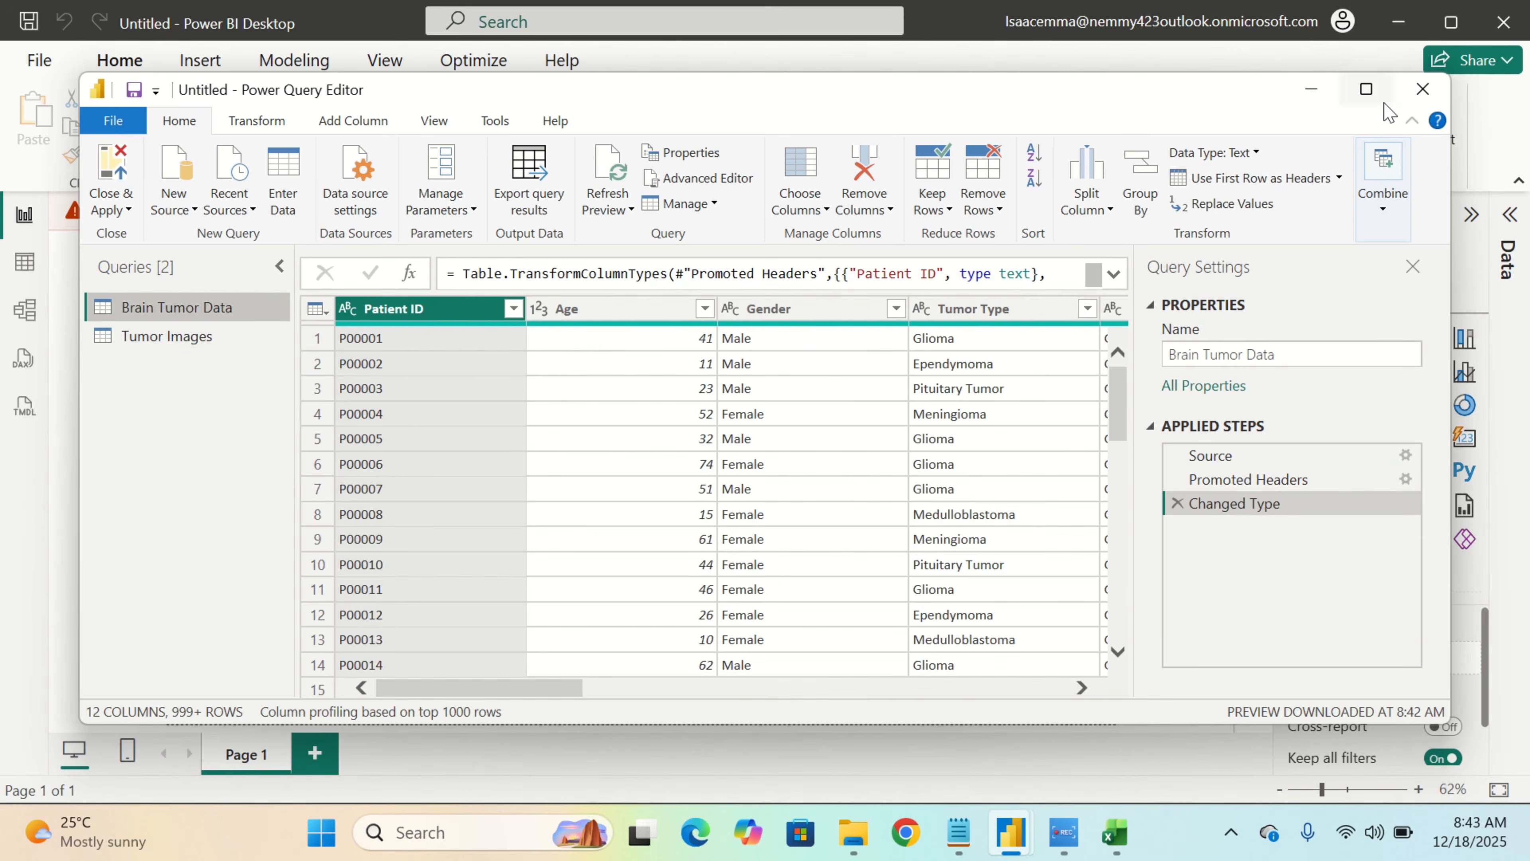
pyautogui.click(1424, 90)
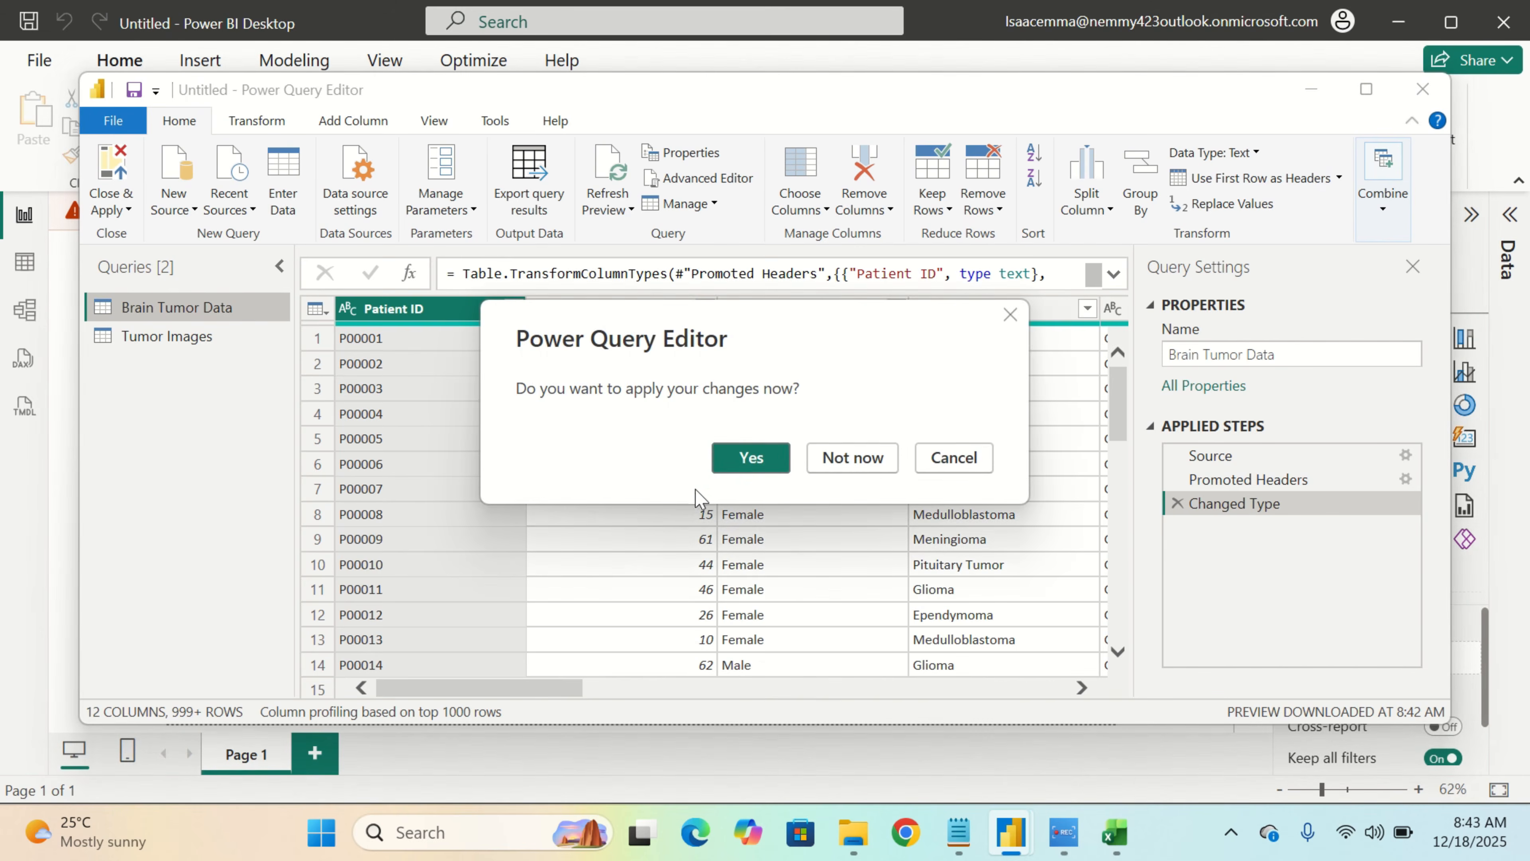
pyautogui.click(752, 459)
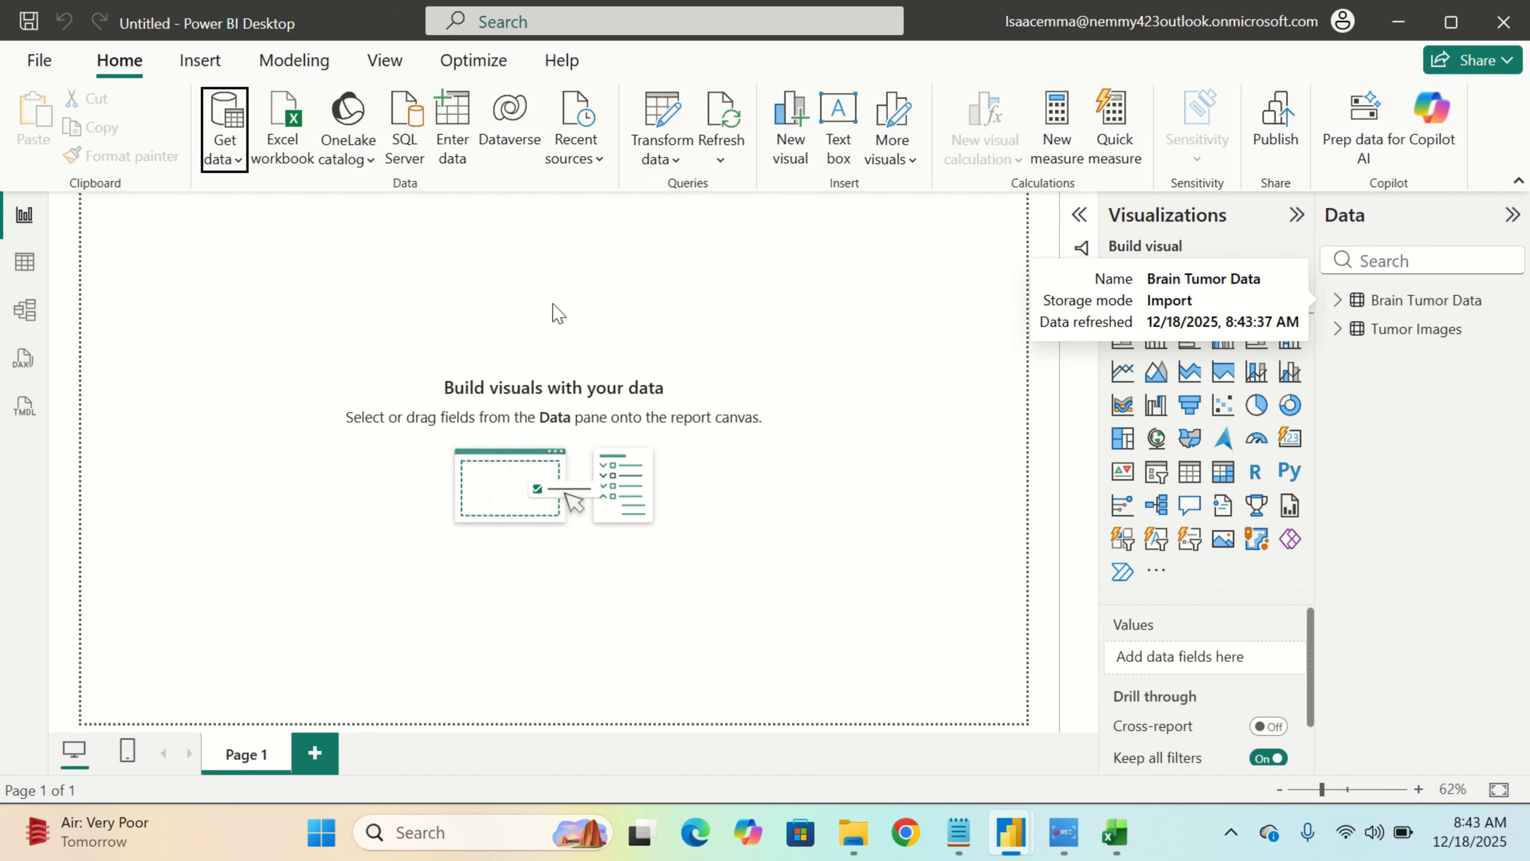
# Examine the Patient ID, Age and Gender columns of the Brain Tumor Data table in Table view, including the distinct genders
pyautogui.click(24, 261)
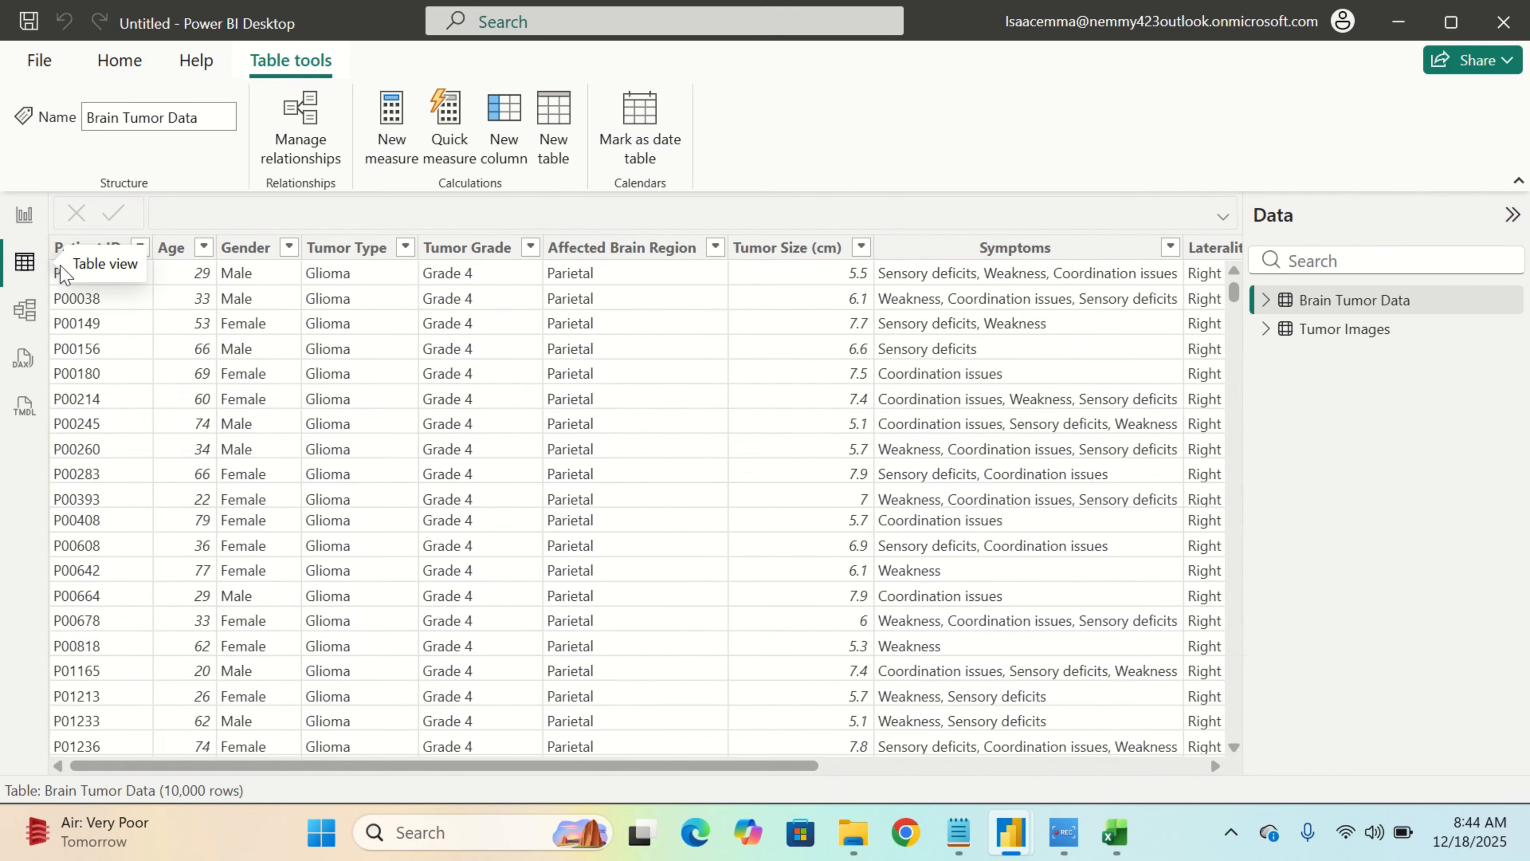
pyautogui.click(118, 250)
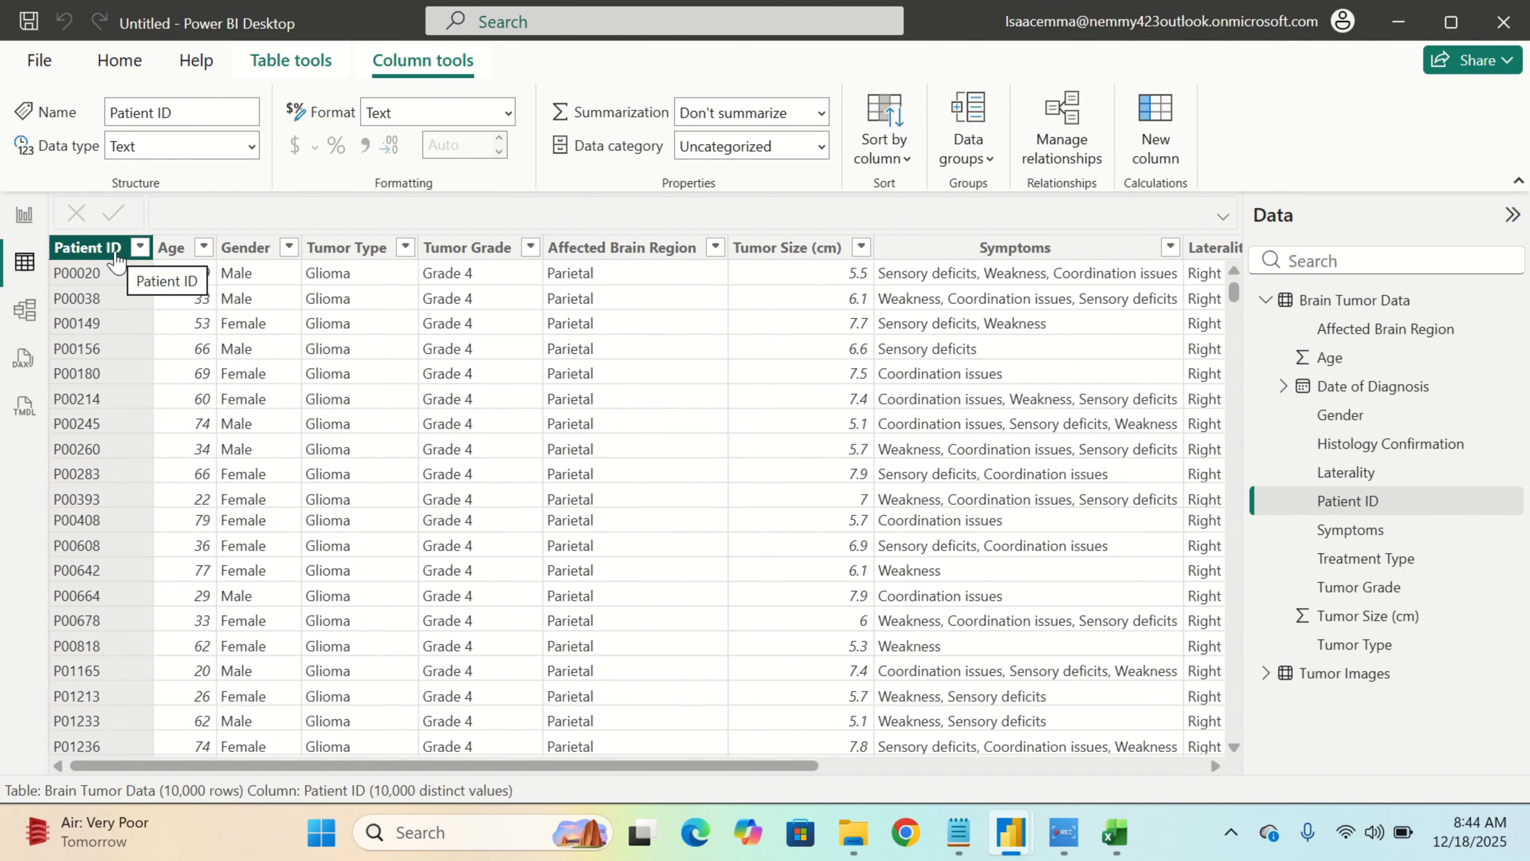
pyautogui.click(171, 248)
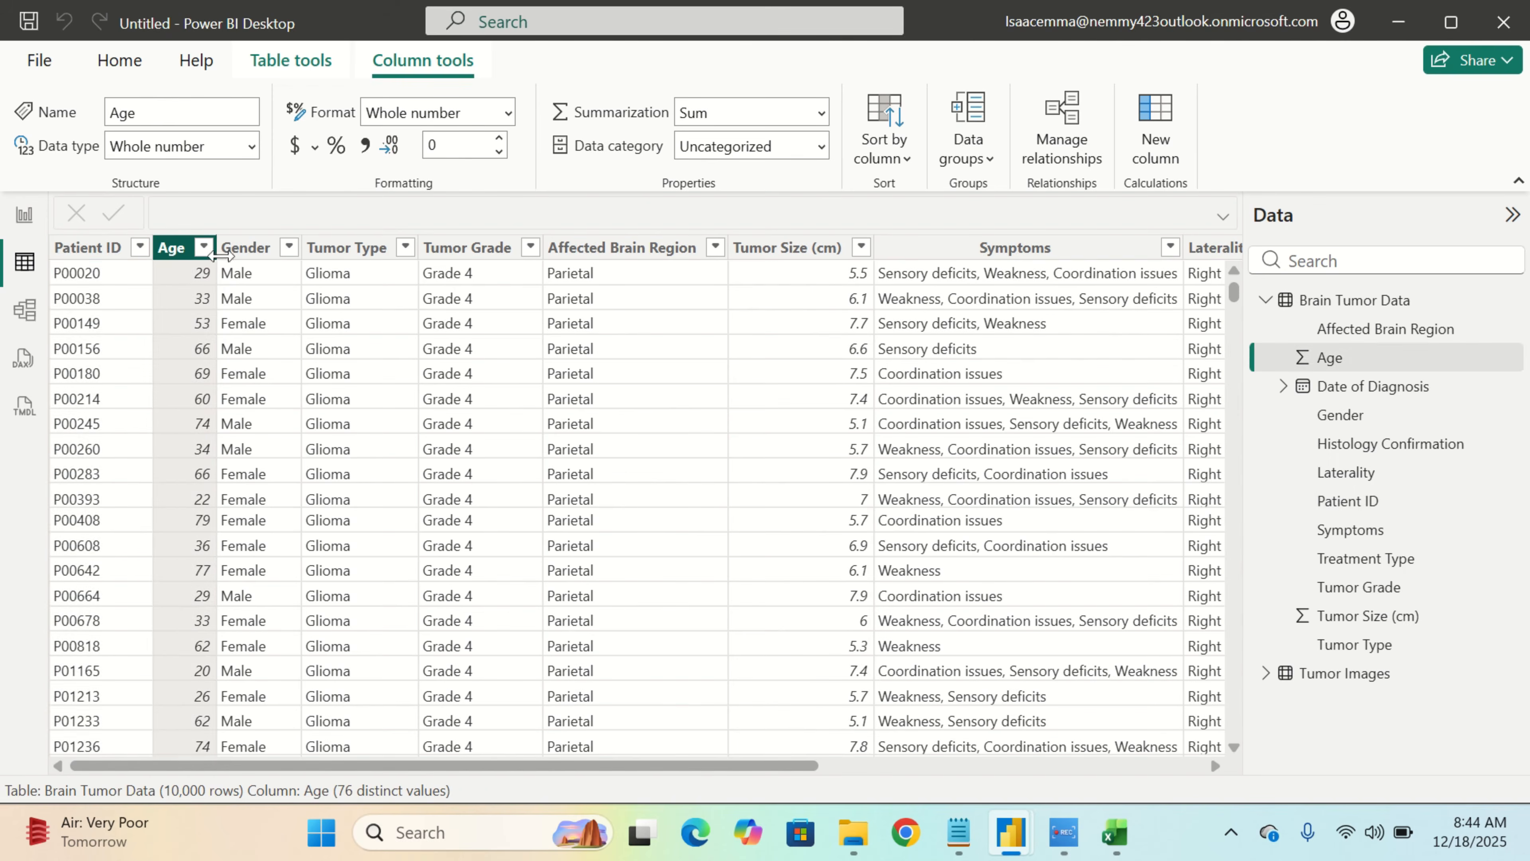
pyautogui.click(258, 259)
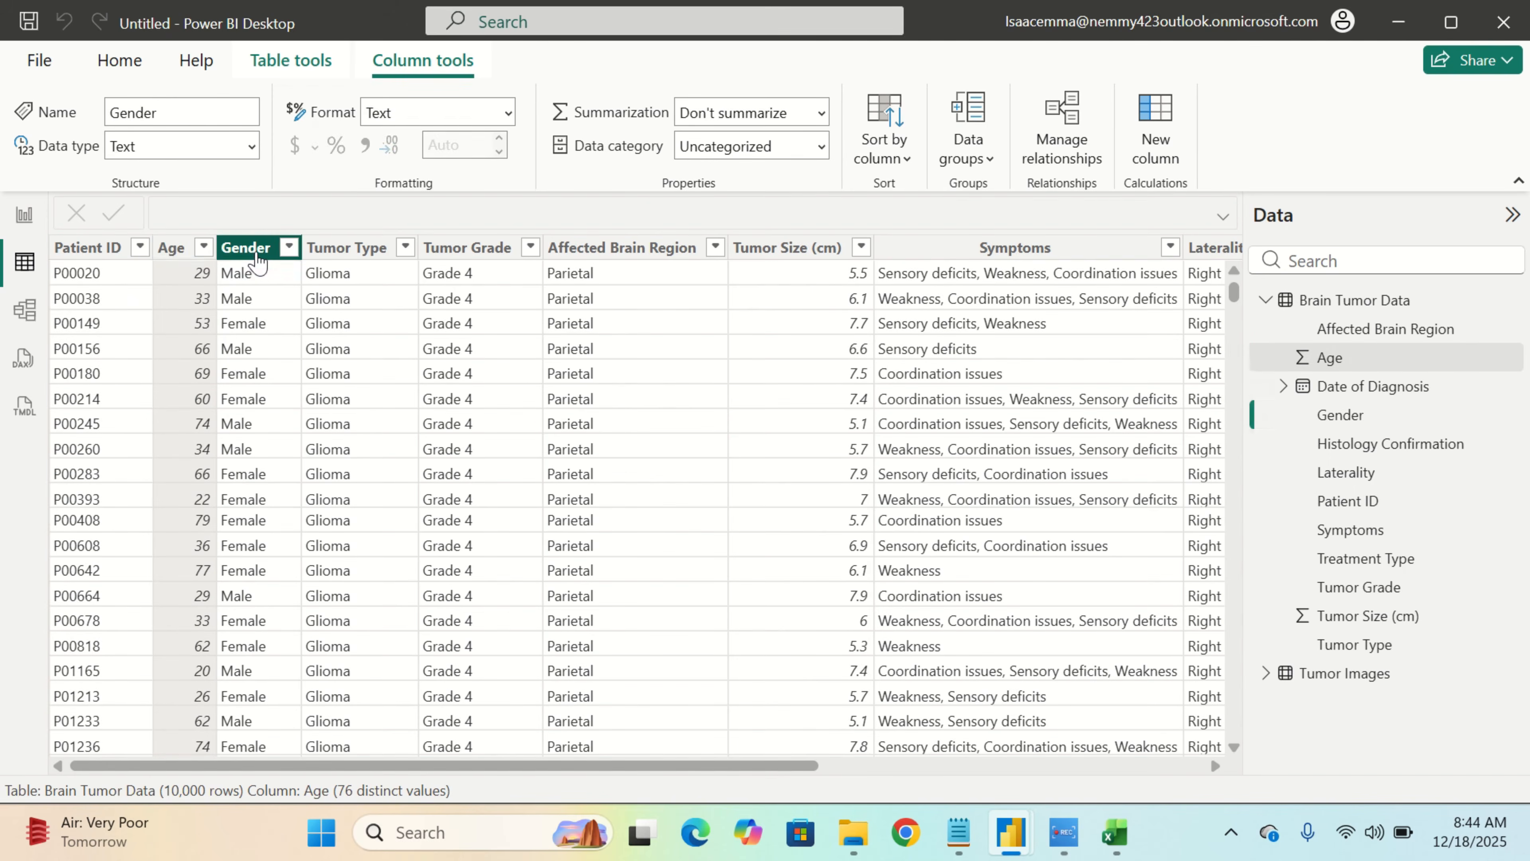
pyautogui.click(289, 252)
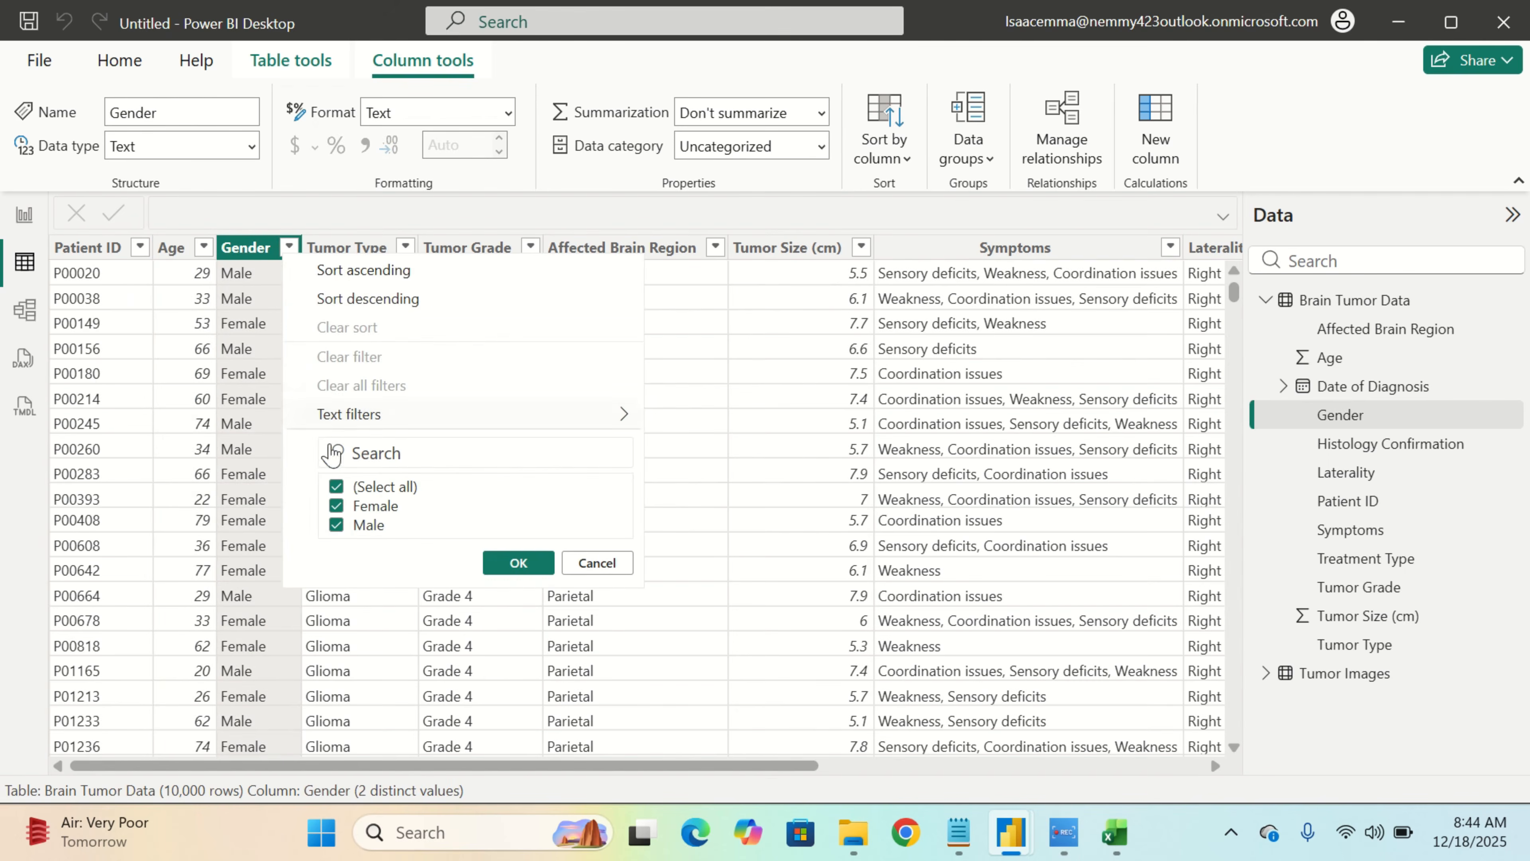
pyautogui.click(519, 562)
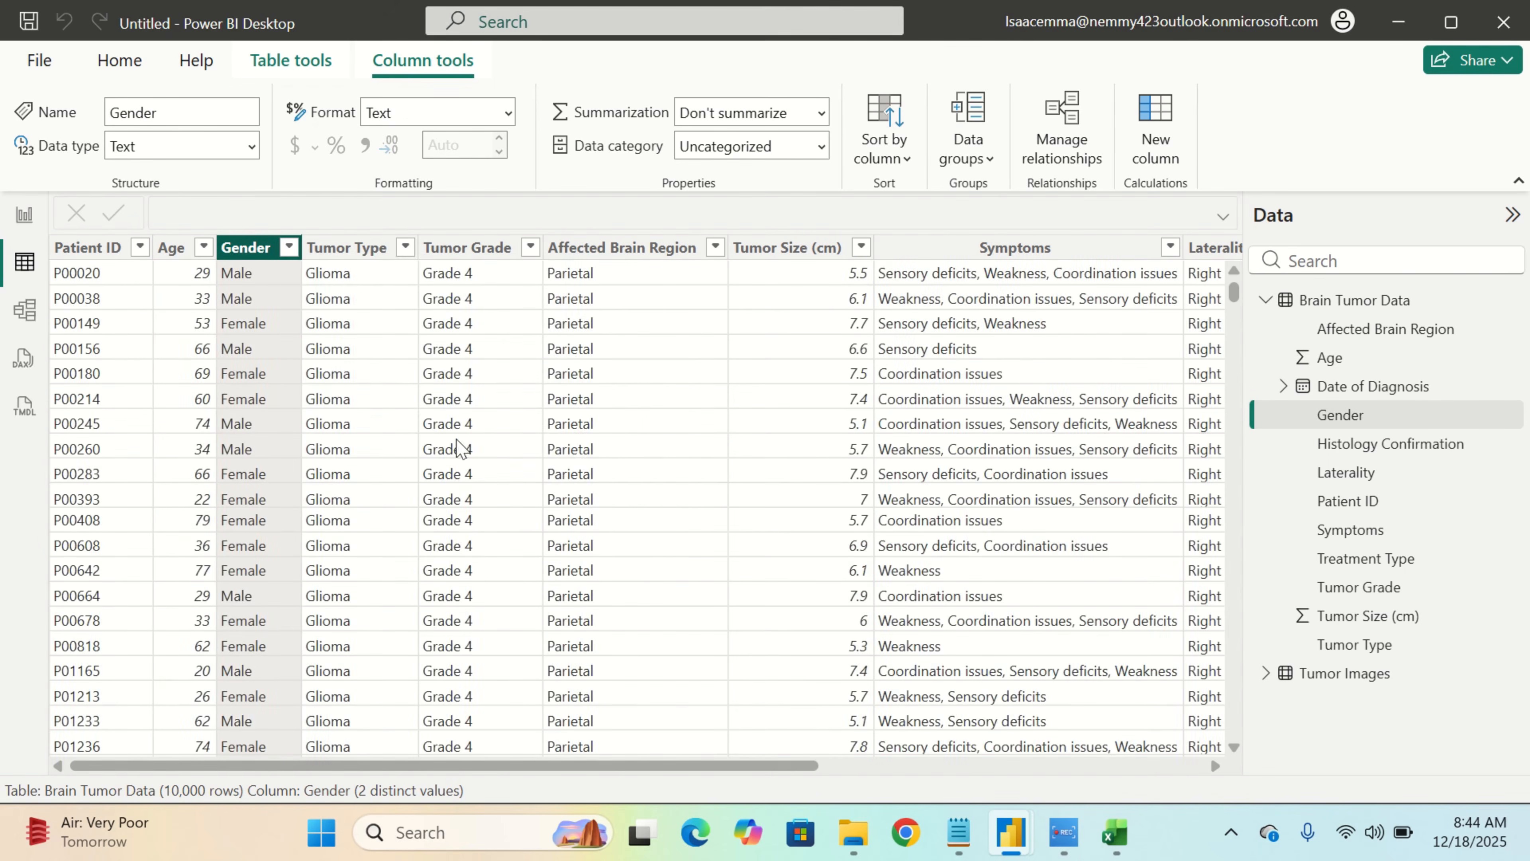
# Inspect the distinct values of the Tumor Type and Tumor Grade columns in the Brain Tumor Data table
pyautogui.click(373, 258)
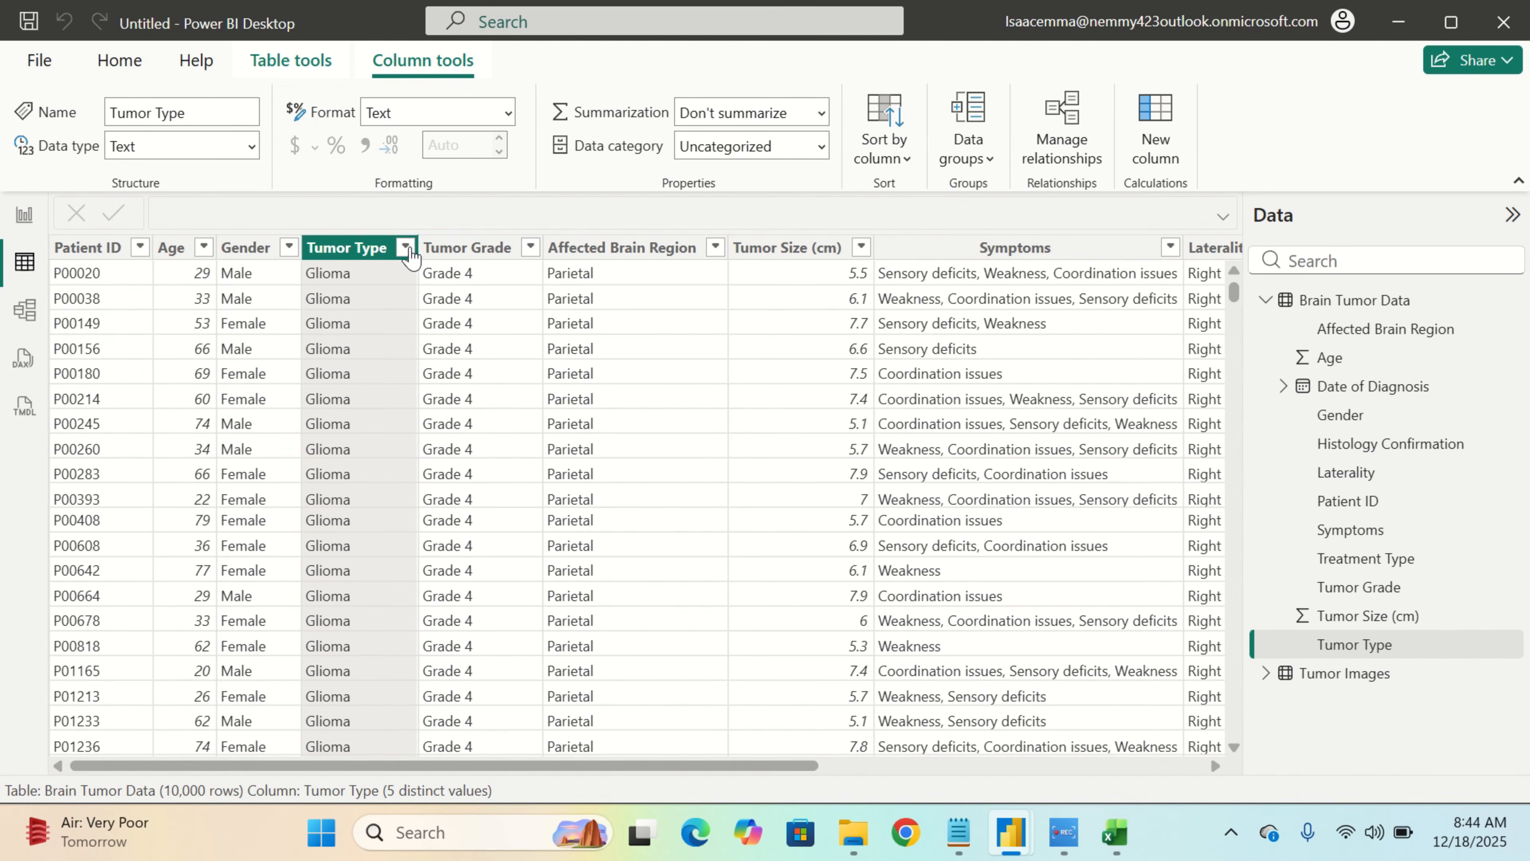
pyautogui.click(407, 252)
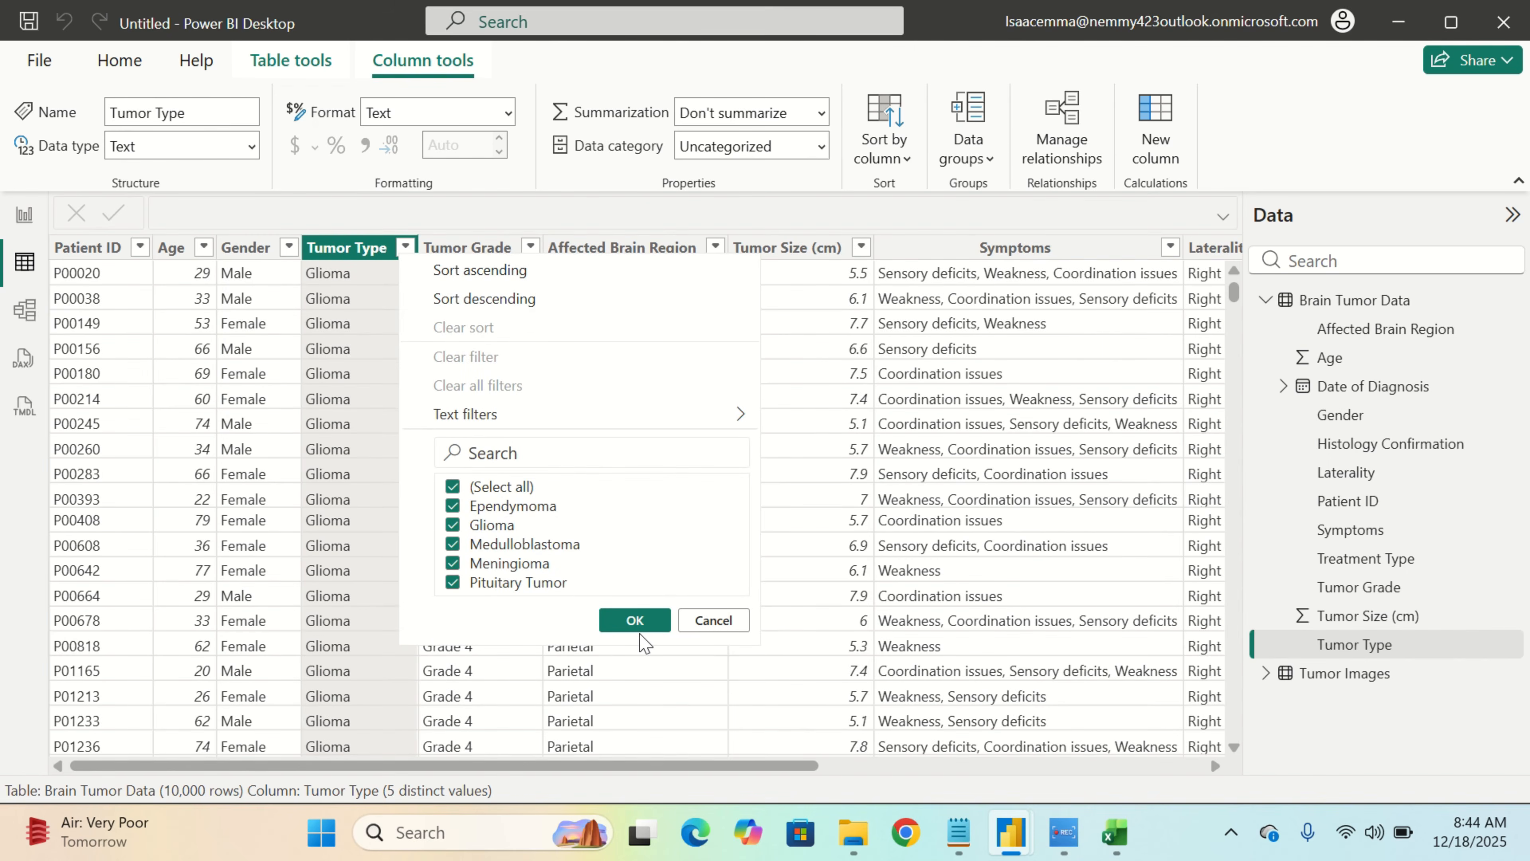
pyautogui.click(635, 621)
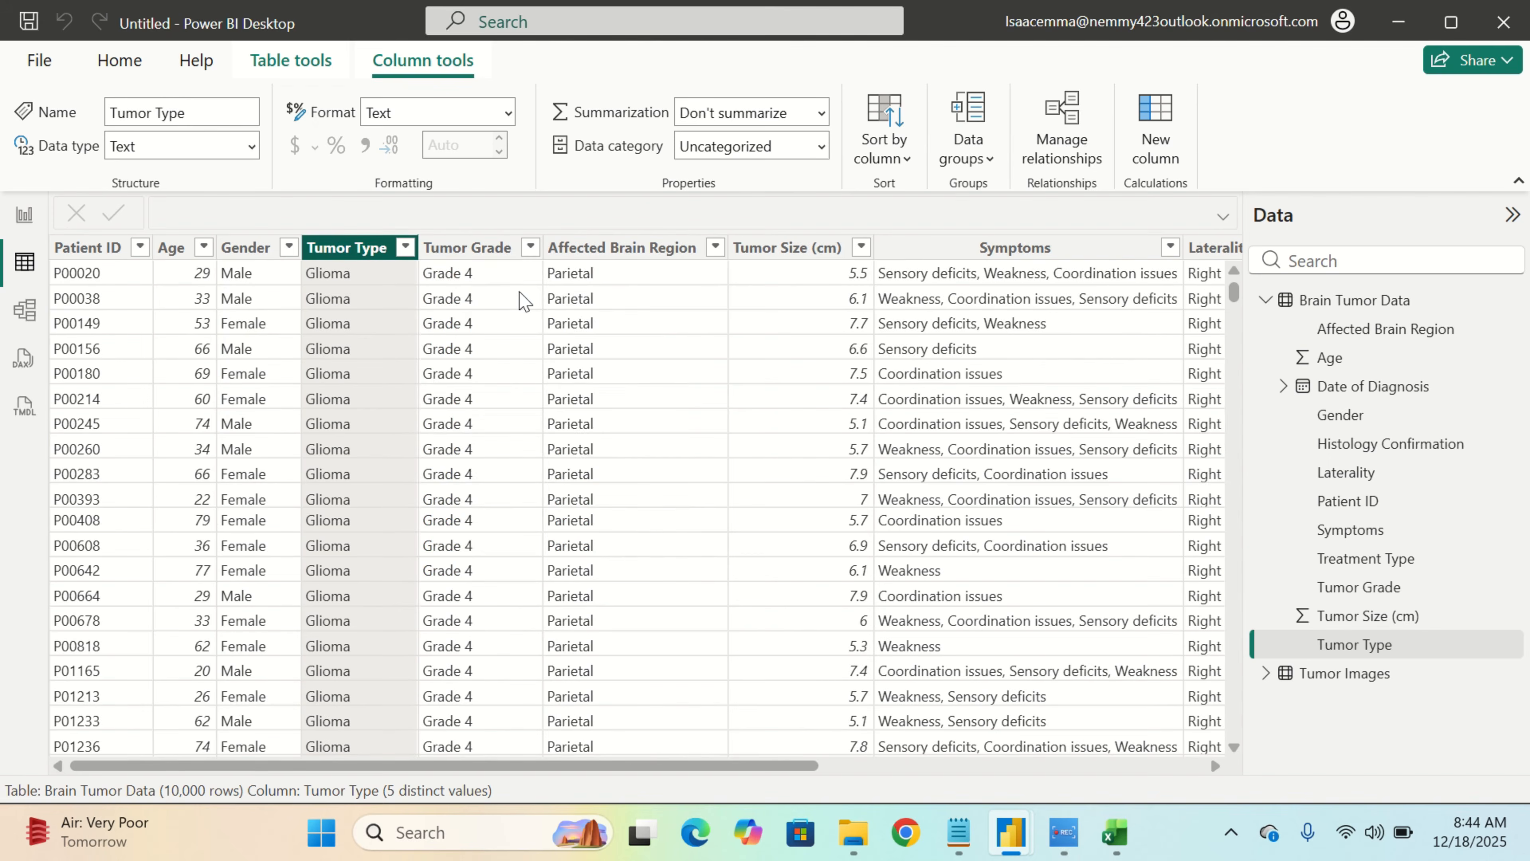
pyautogui.click(491, 255)
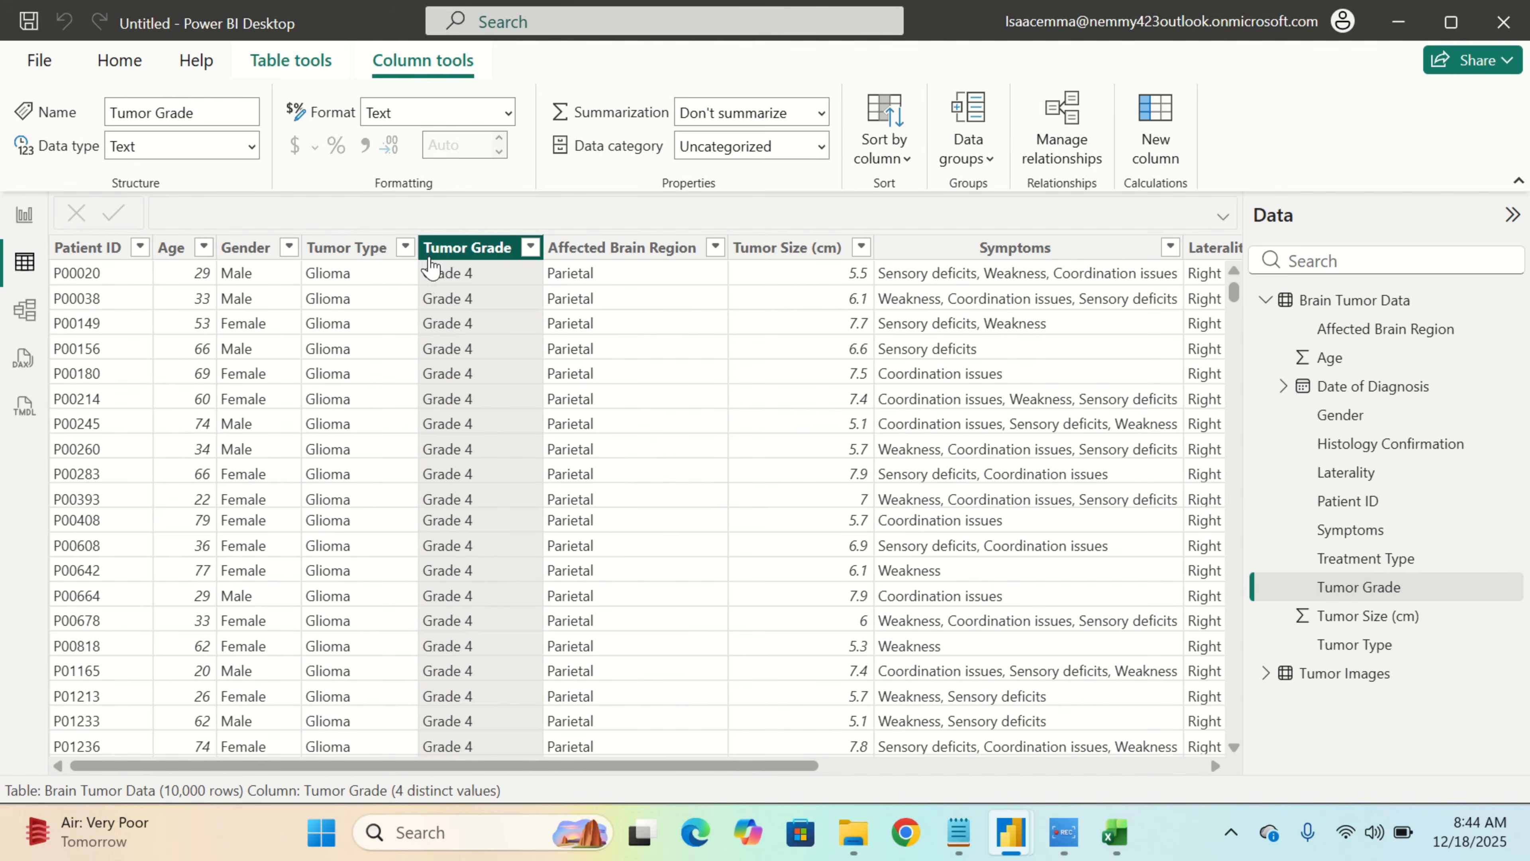
pyautogui.click(530, 248)
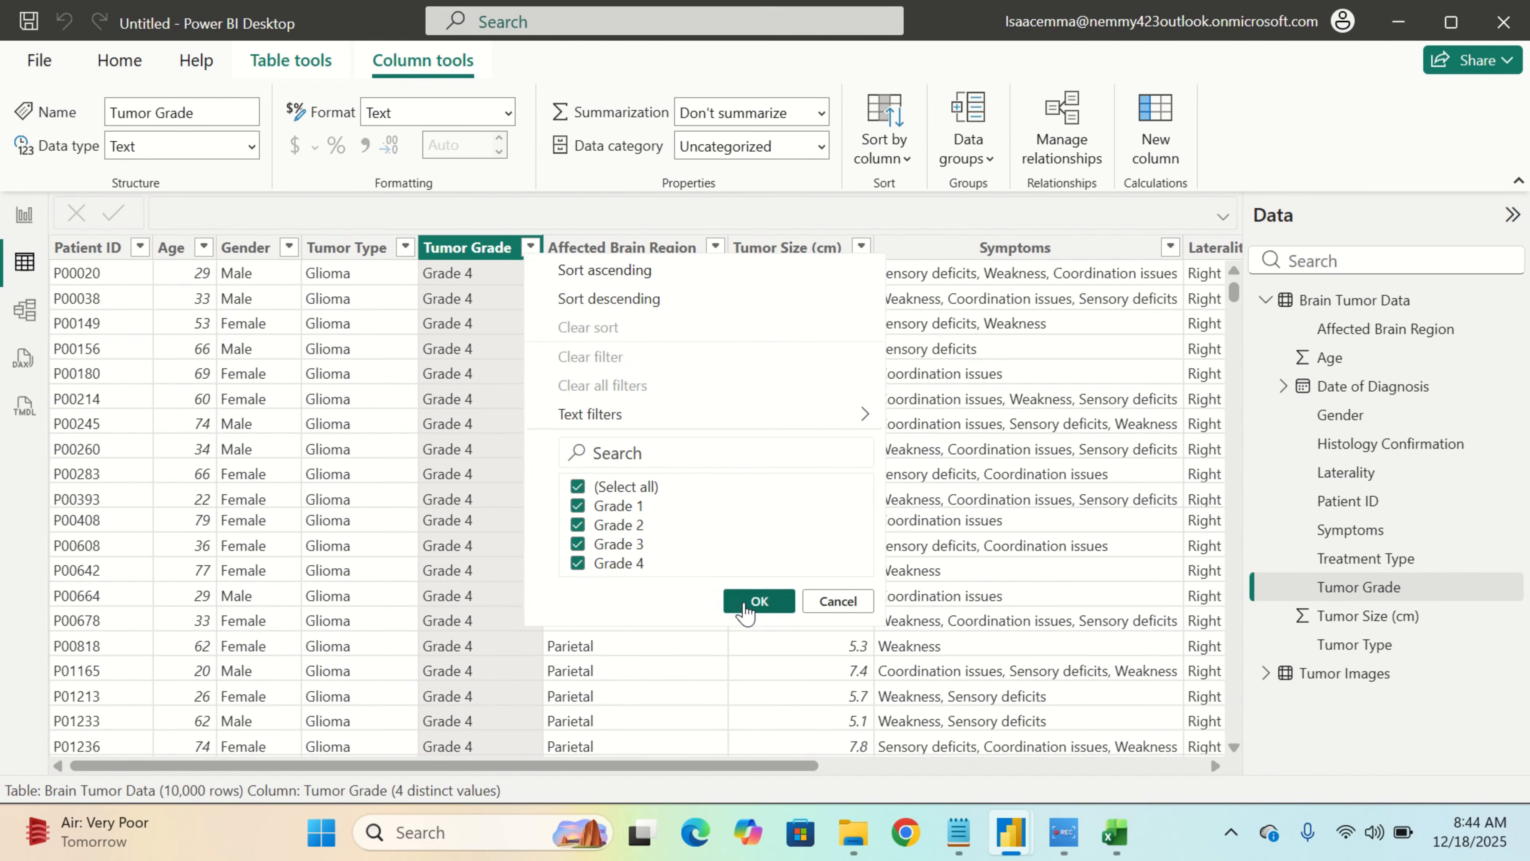
pyautogui.click(758, 601)
# Inspect the distinct values of the Affected Brain Region and Tumor Size (cm) columns without filtering them
pyautogui.click(637, 248)
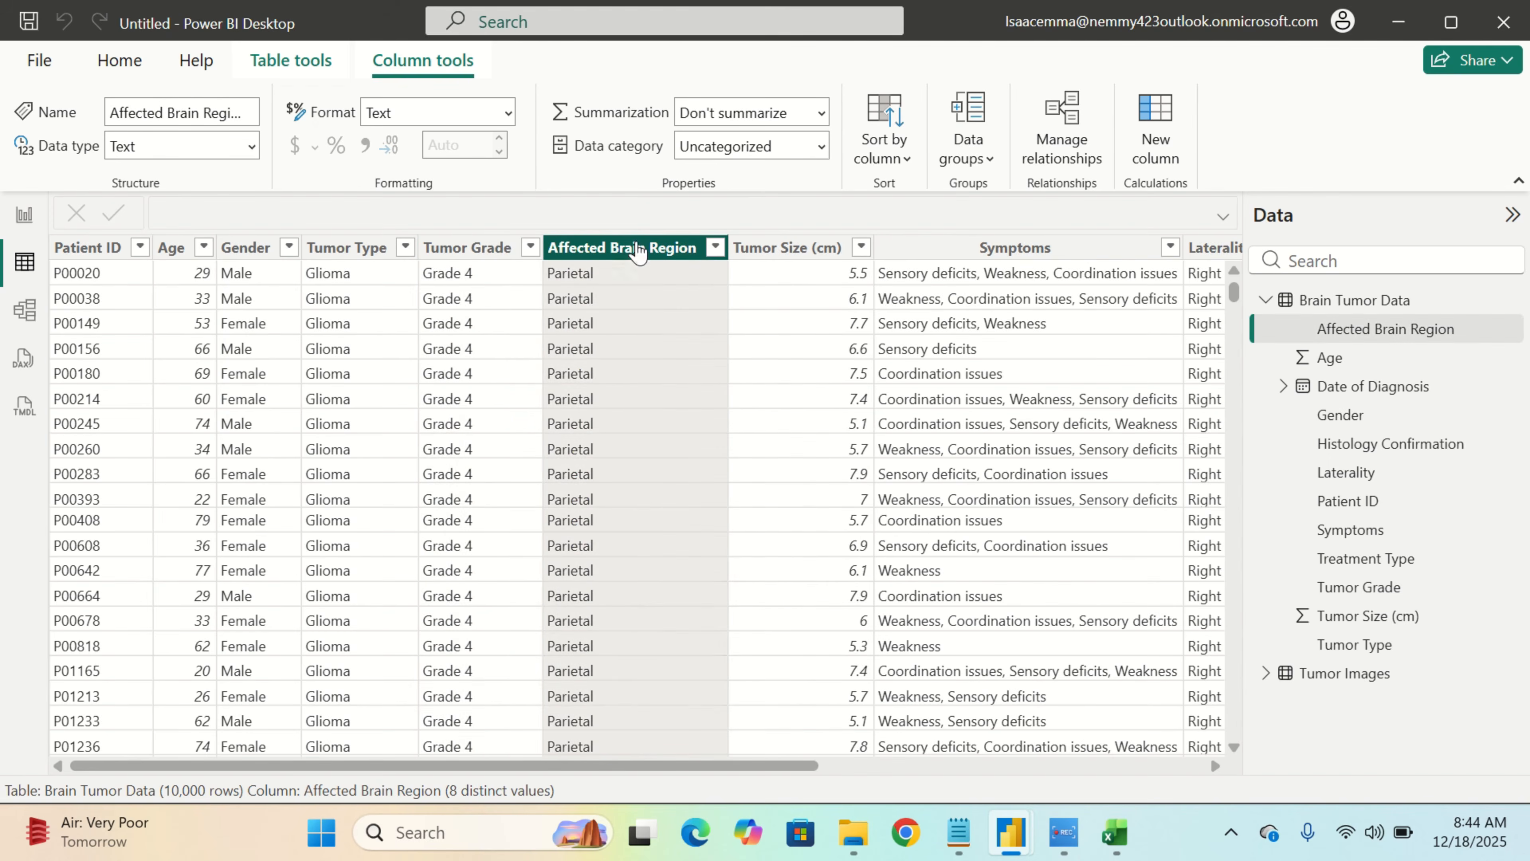
pyautogui.click(714, 249)
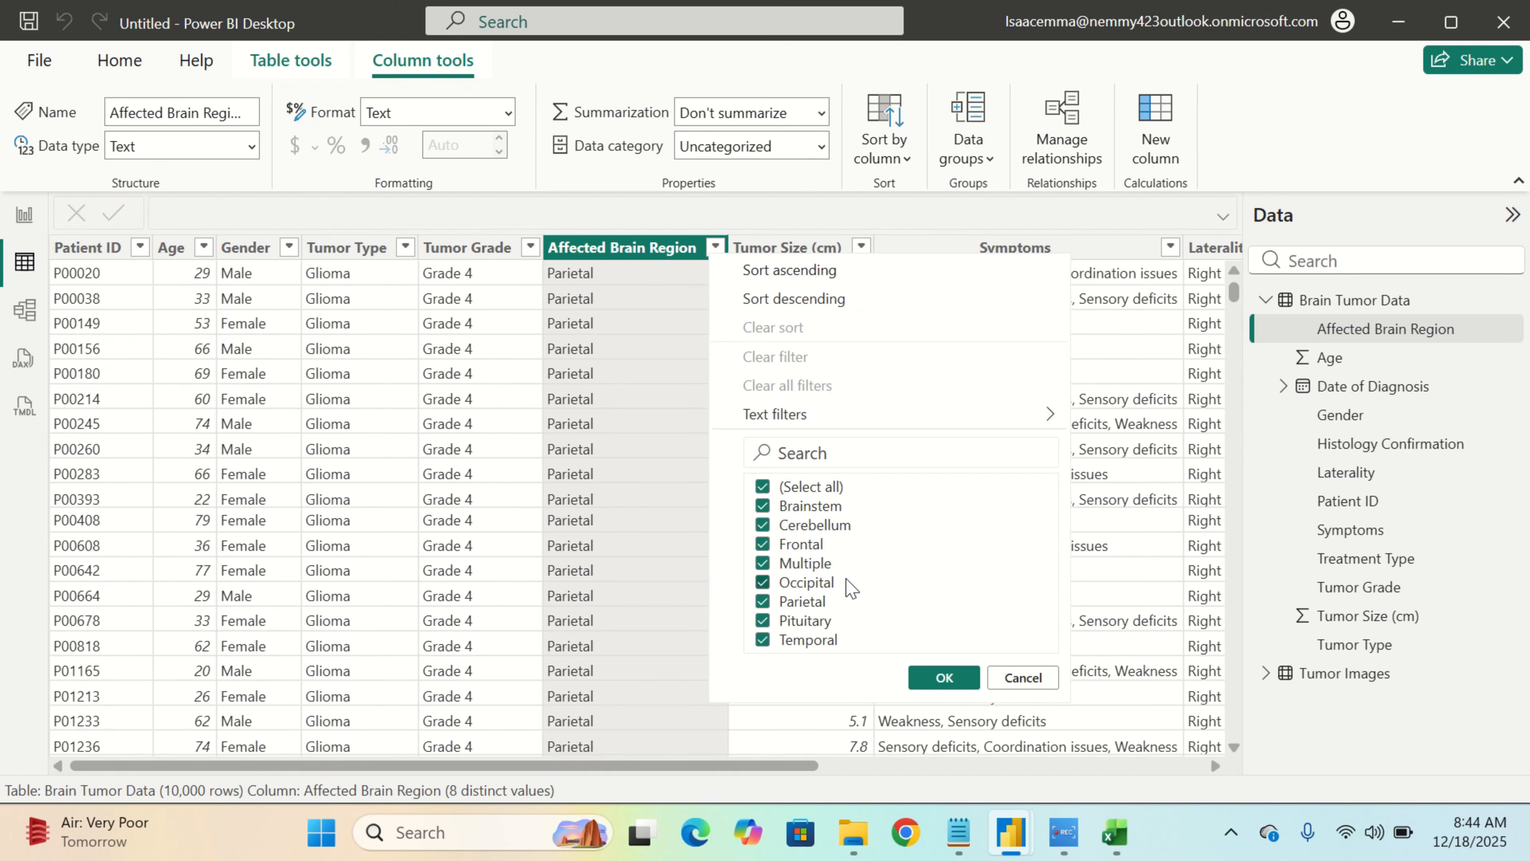
pyautogui.click(945, 677)
pyautogui.click(810, 247)
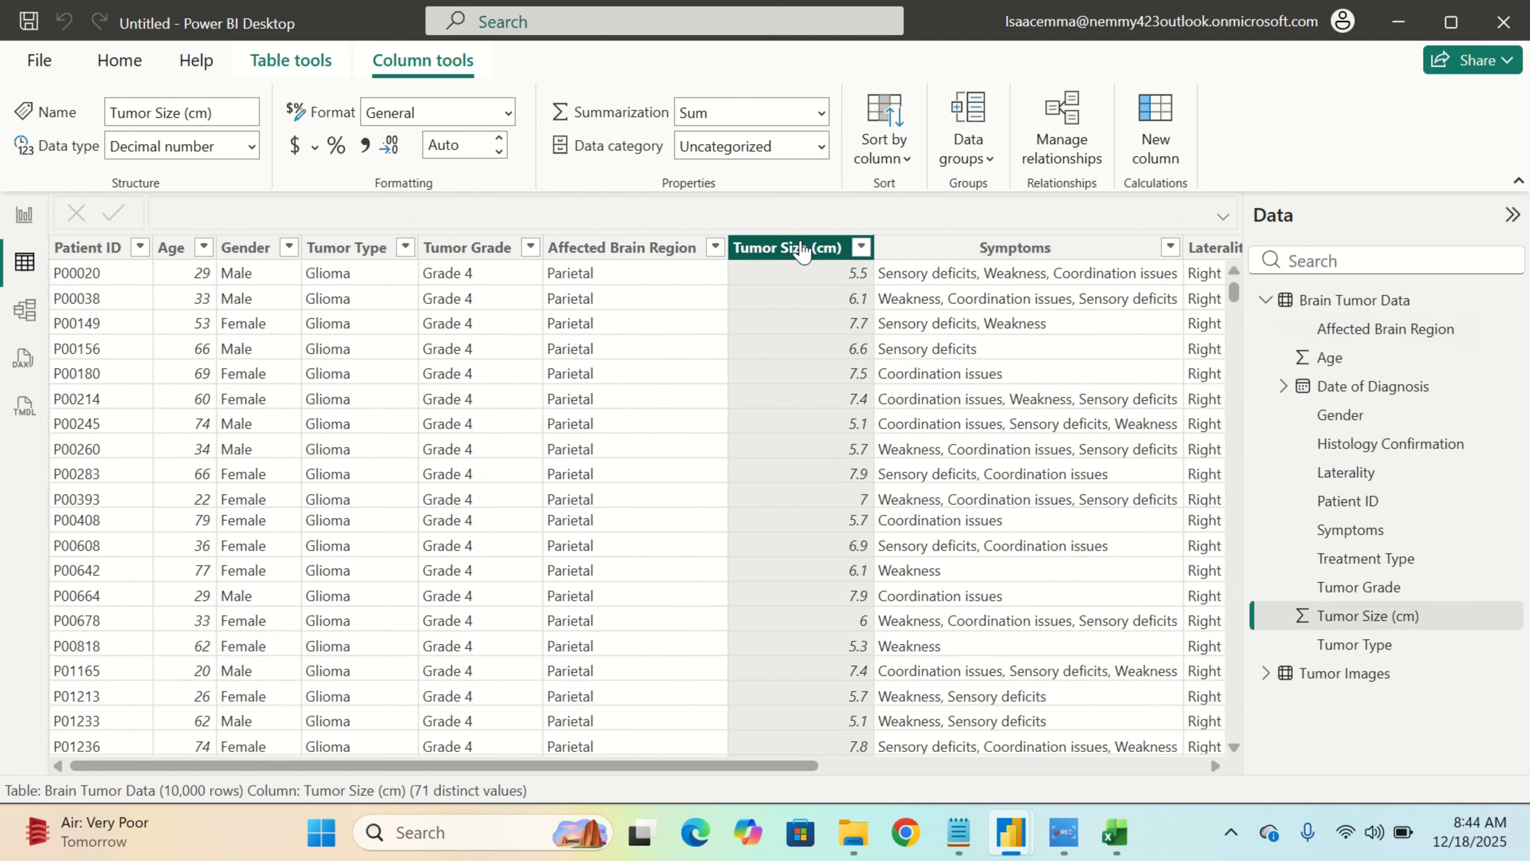
pyautogui.click(861, 248)
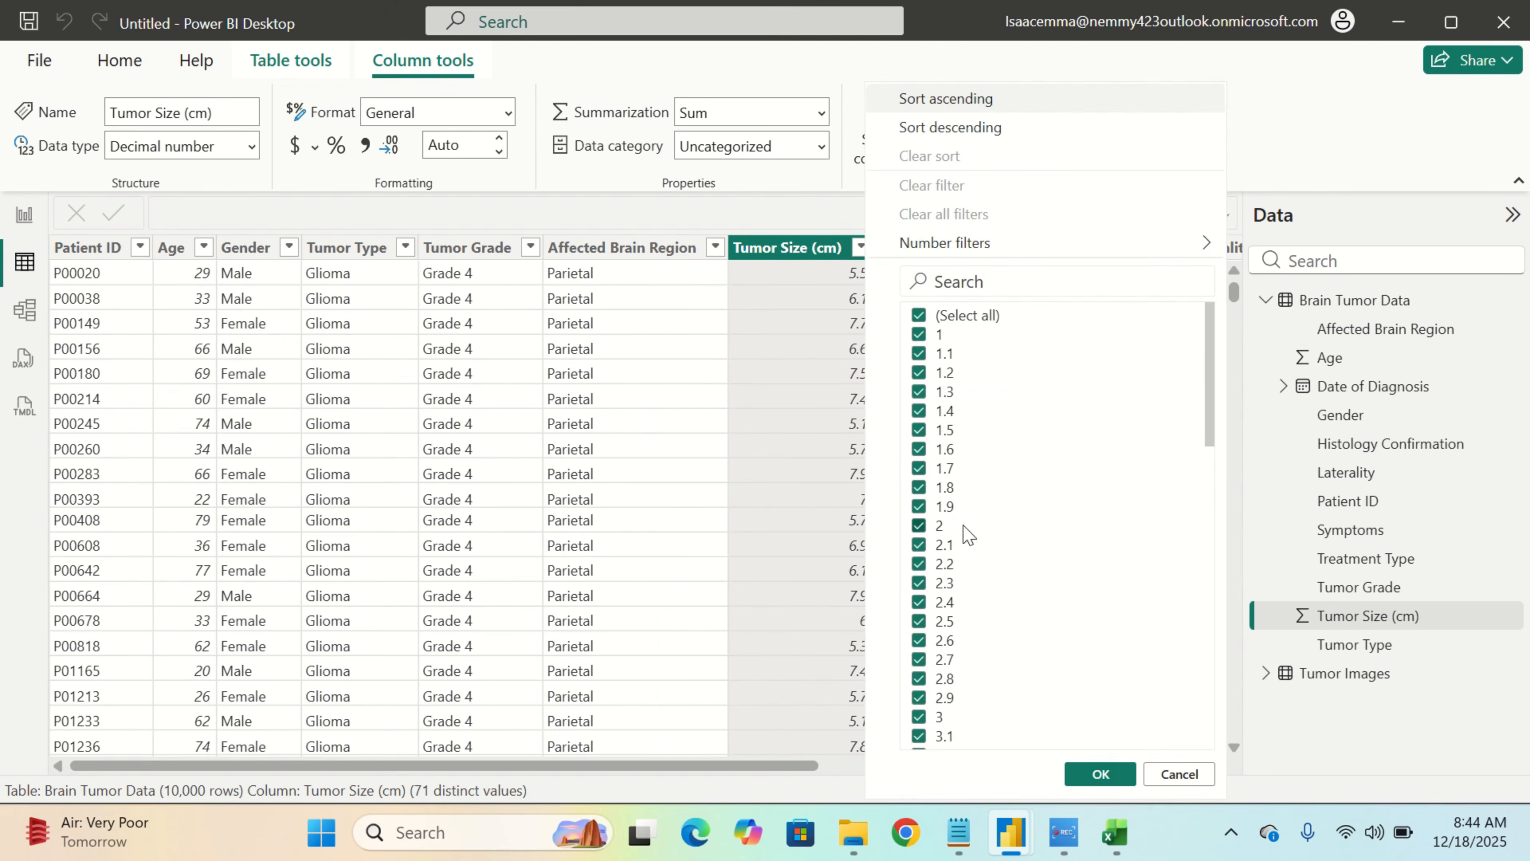
pyautogui.click(1100, 774)
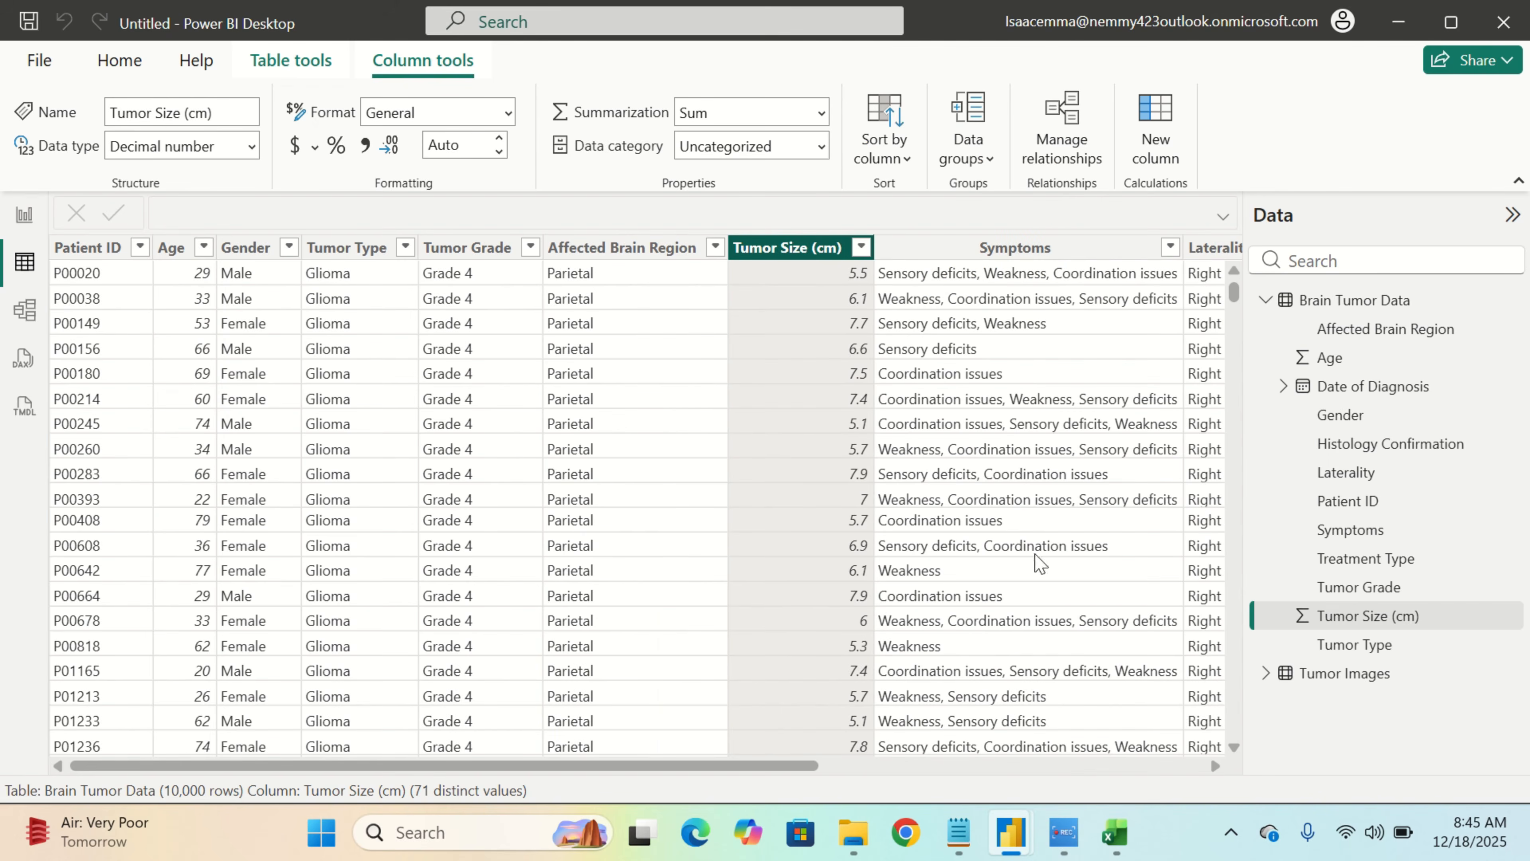
# Review the Symptoms column and check the distinct values of the Laterality column
pyautogui.hscroll(5, 961, 314)
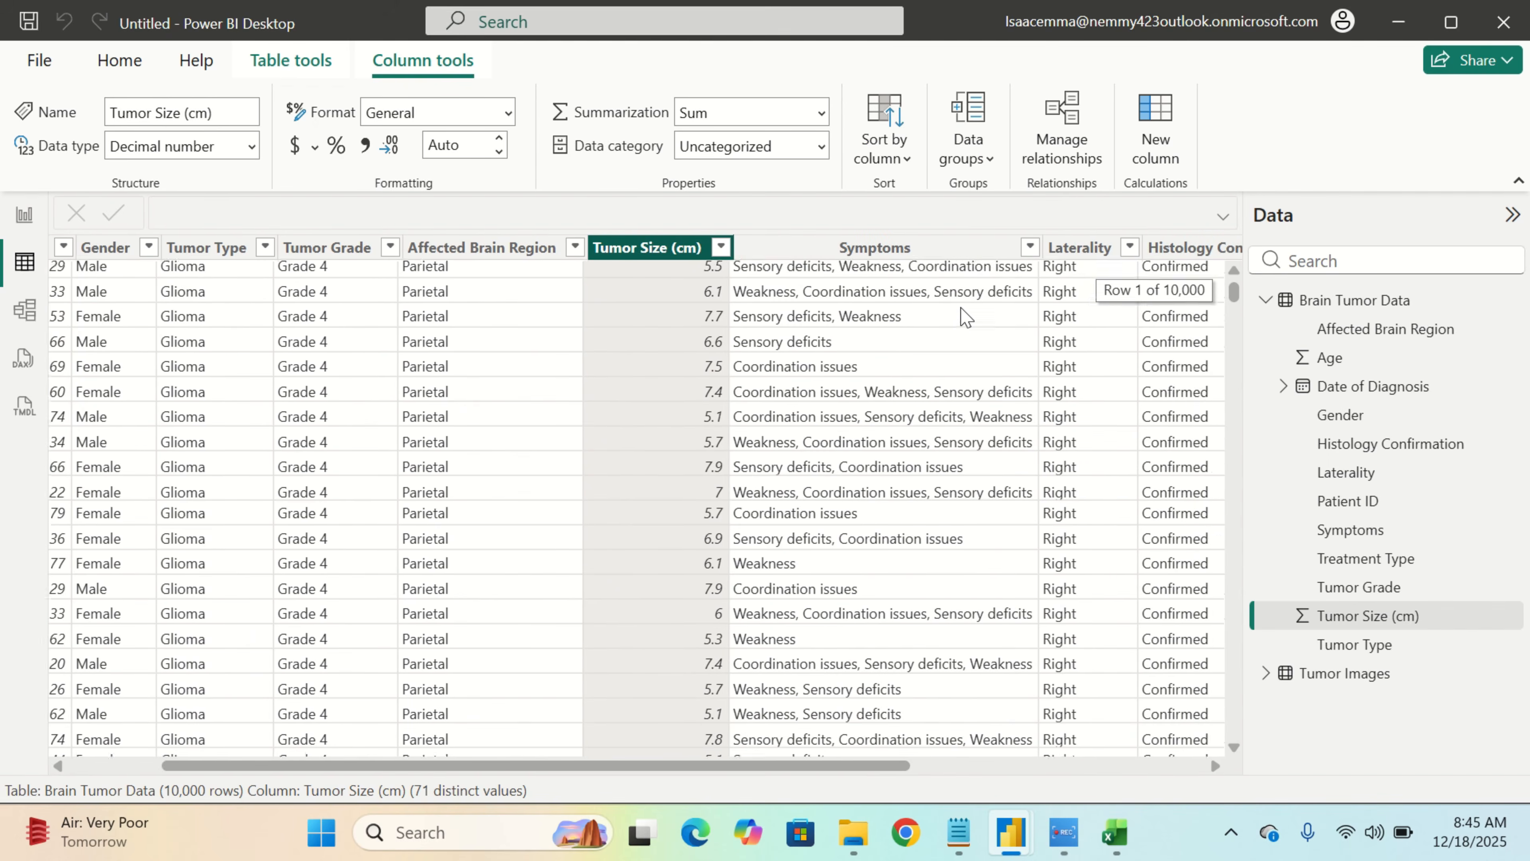
pyautogui.click(851, 258)
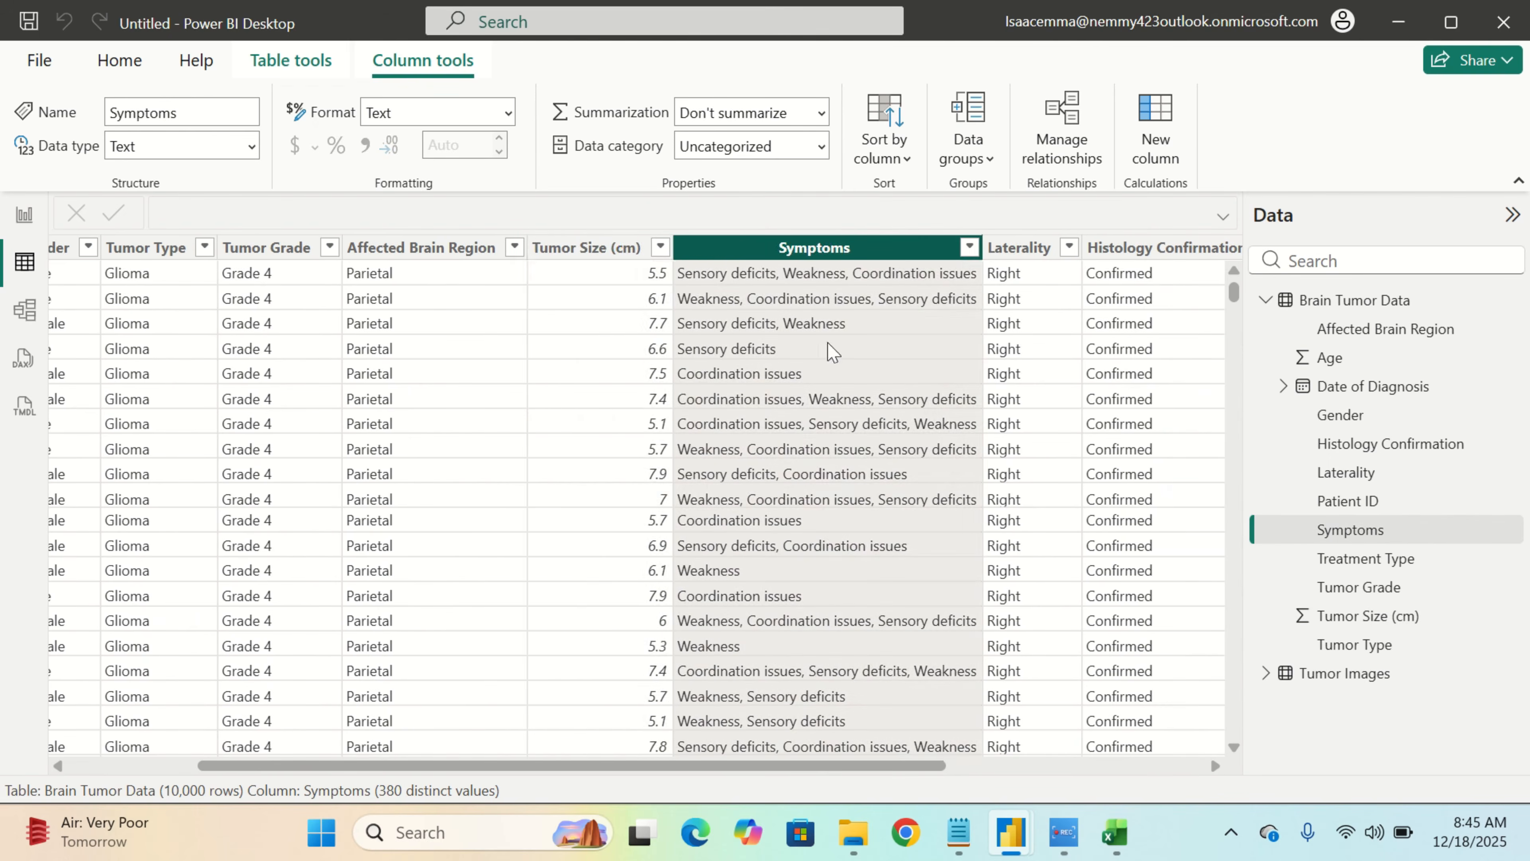
pyautogui.hscroll(4, 835, 353)
pyautogui.click(787, 256)
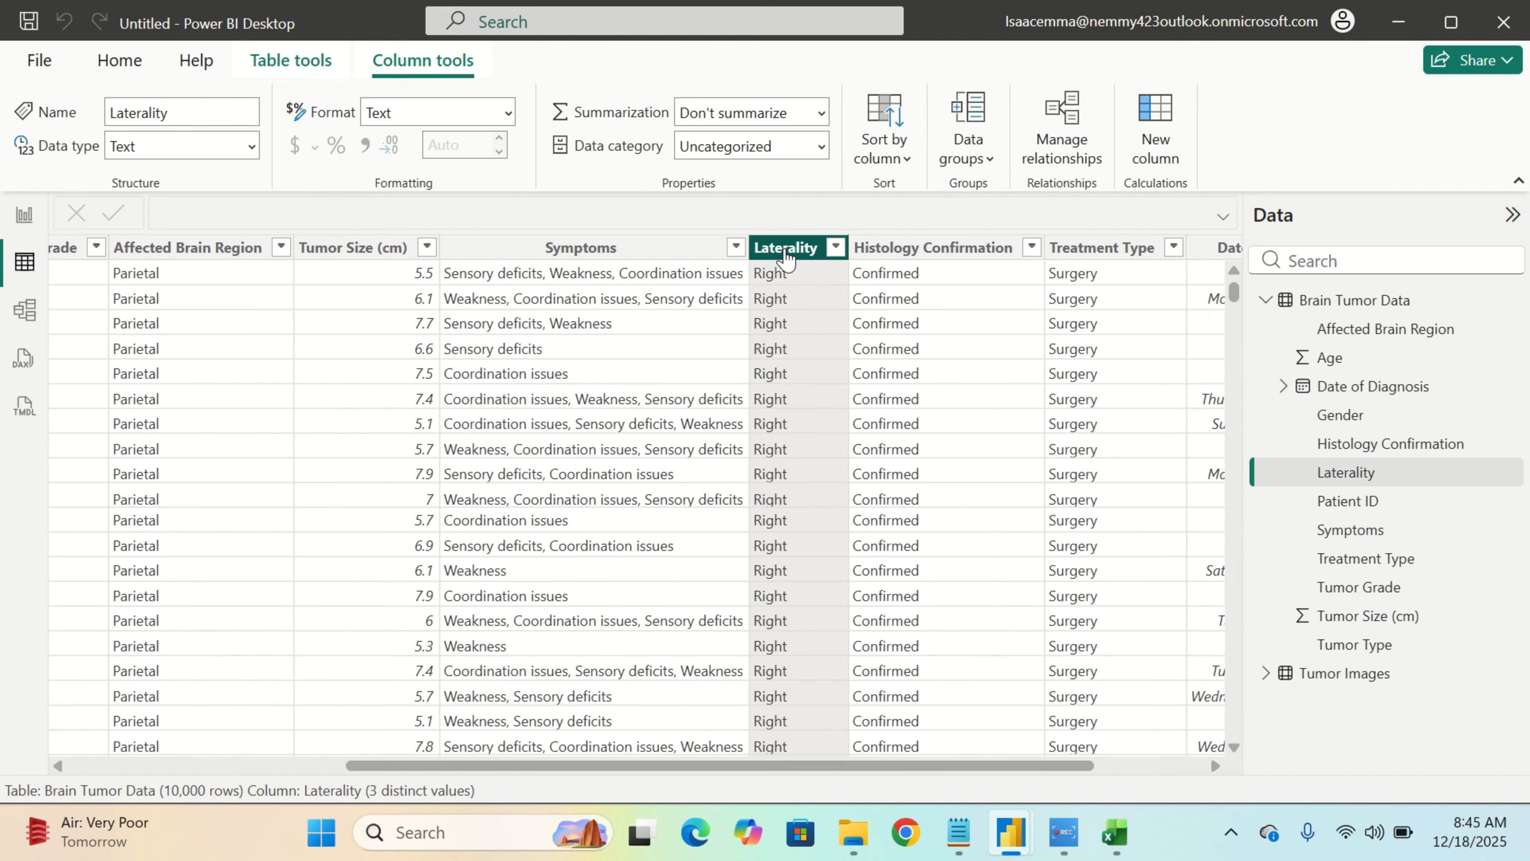
pyautogui.click(835, 250)
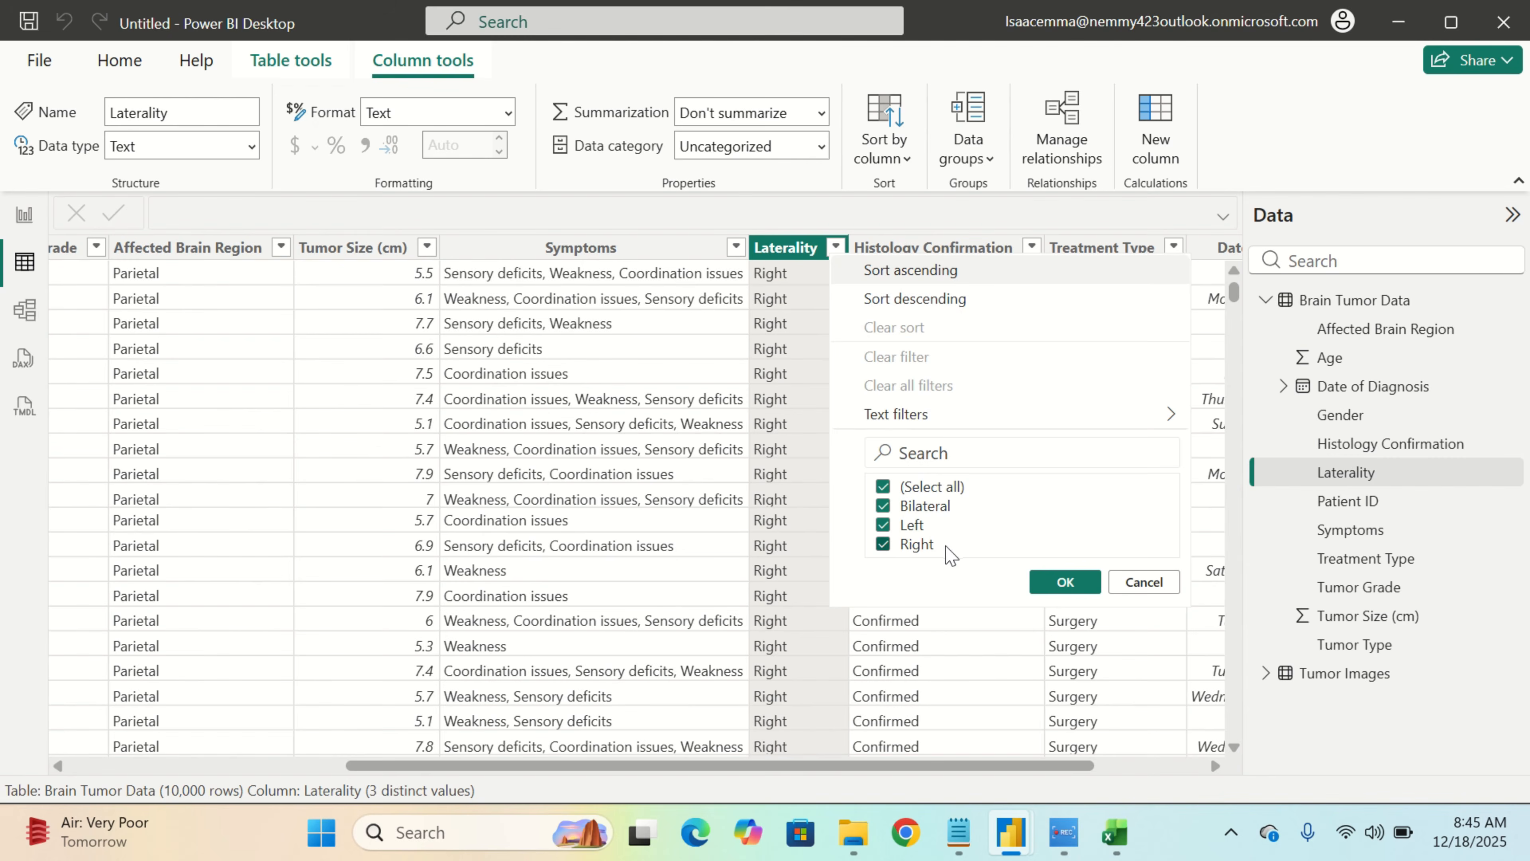
pyautogui.click(1065, 582)
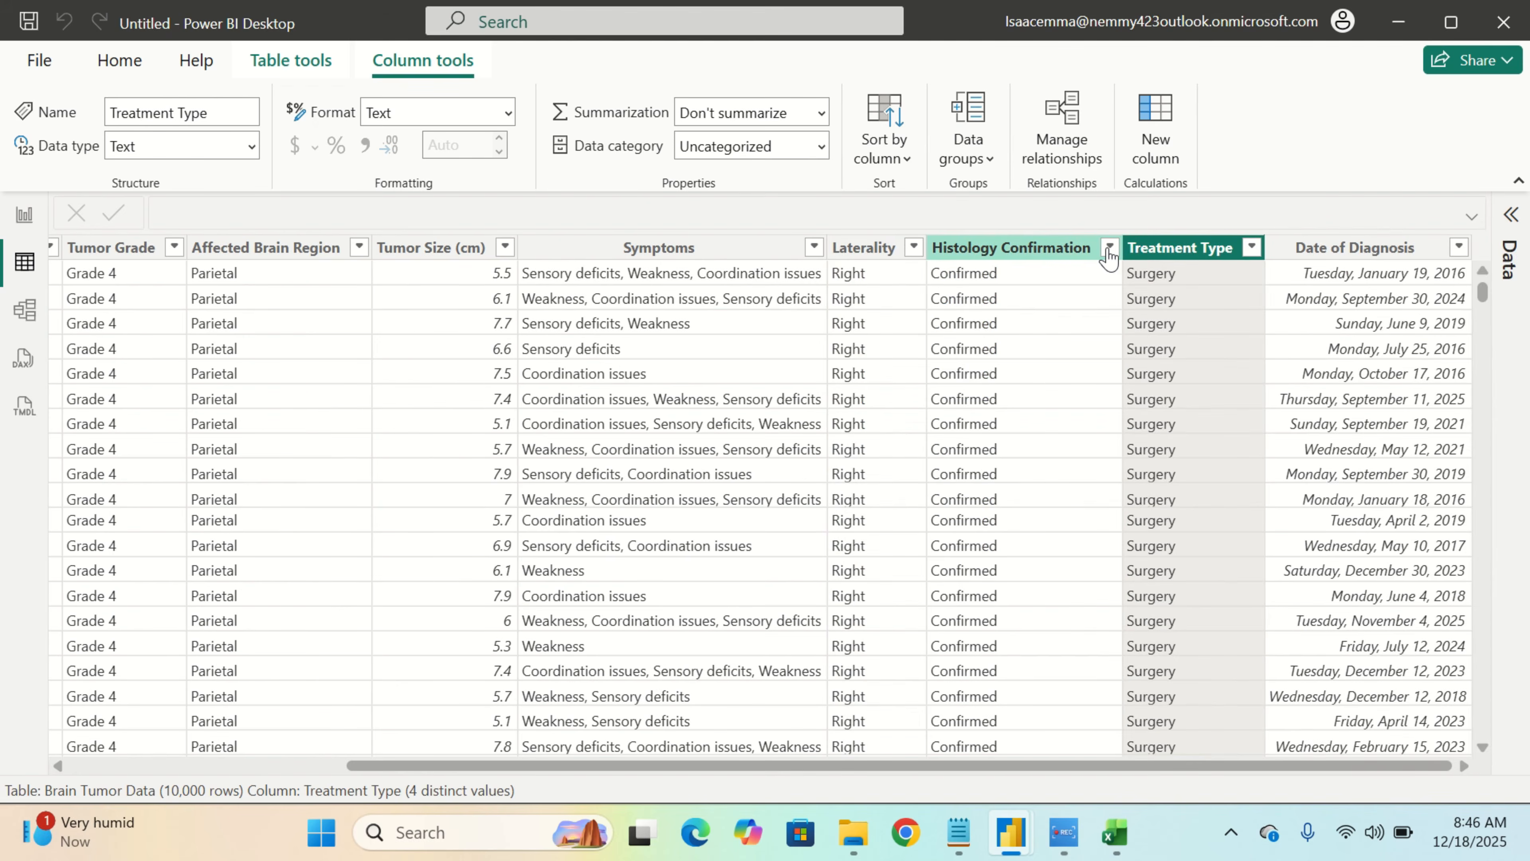
# Check the distinct values of the Histology Confirmation and Treatment Type columns
pyautogui.click(1109, 247)
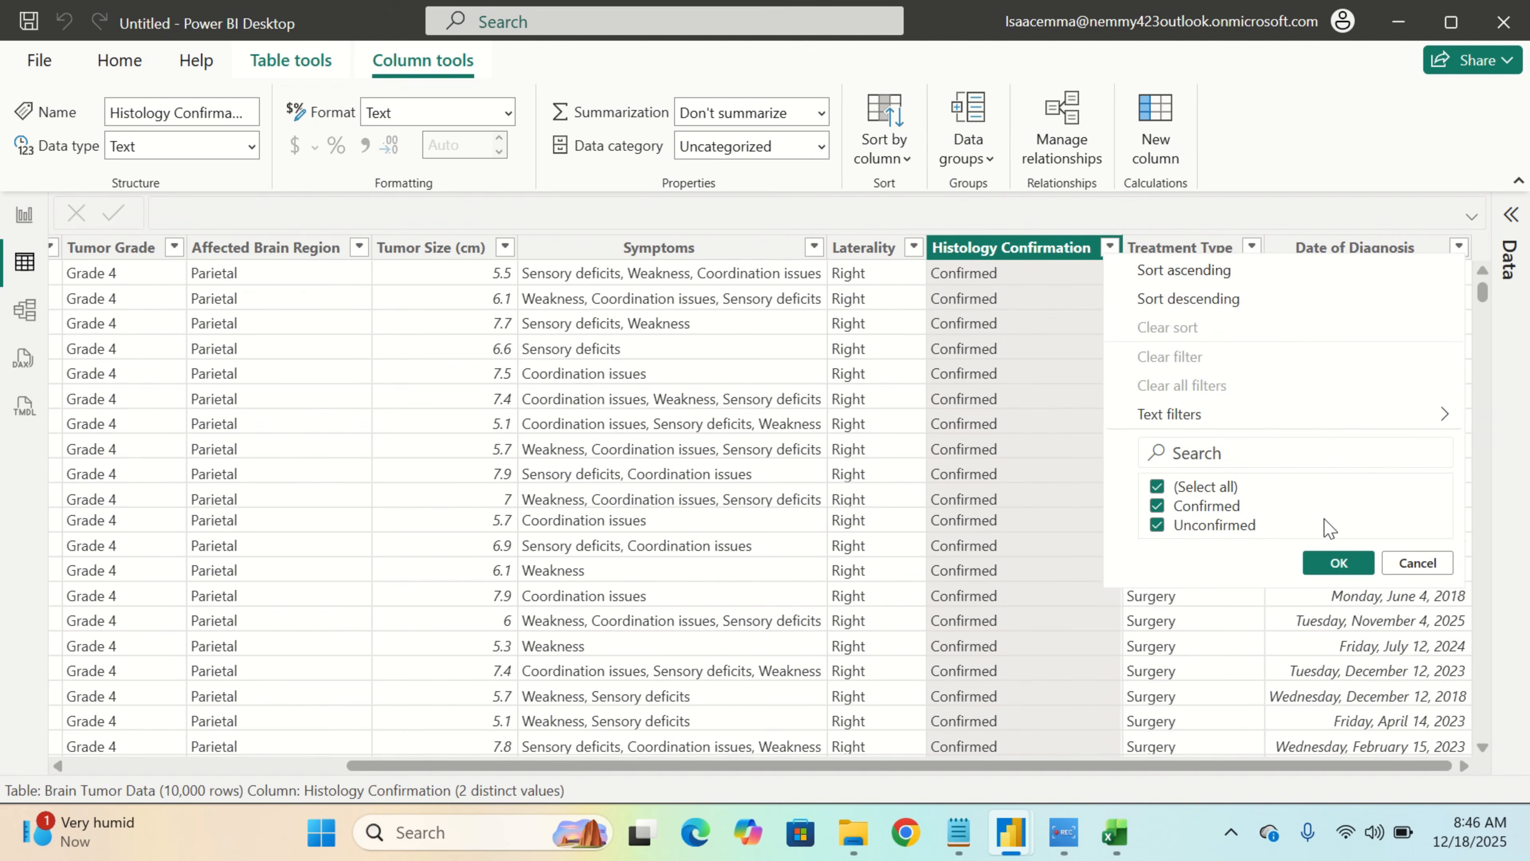
pyautogui.click(1338, 562)
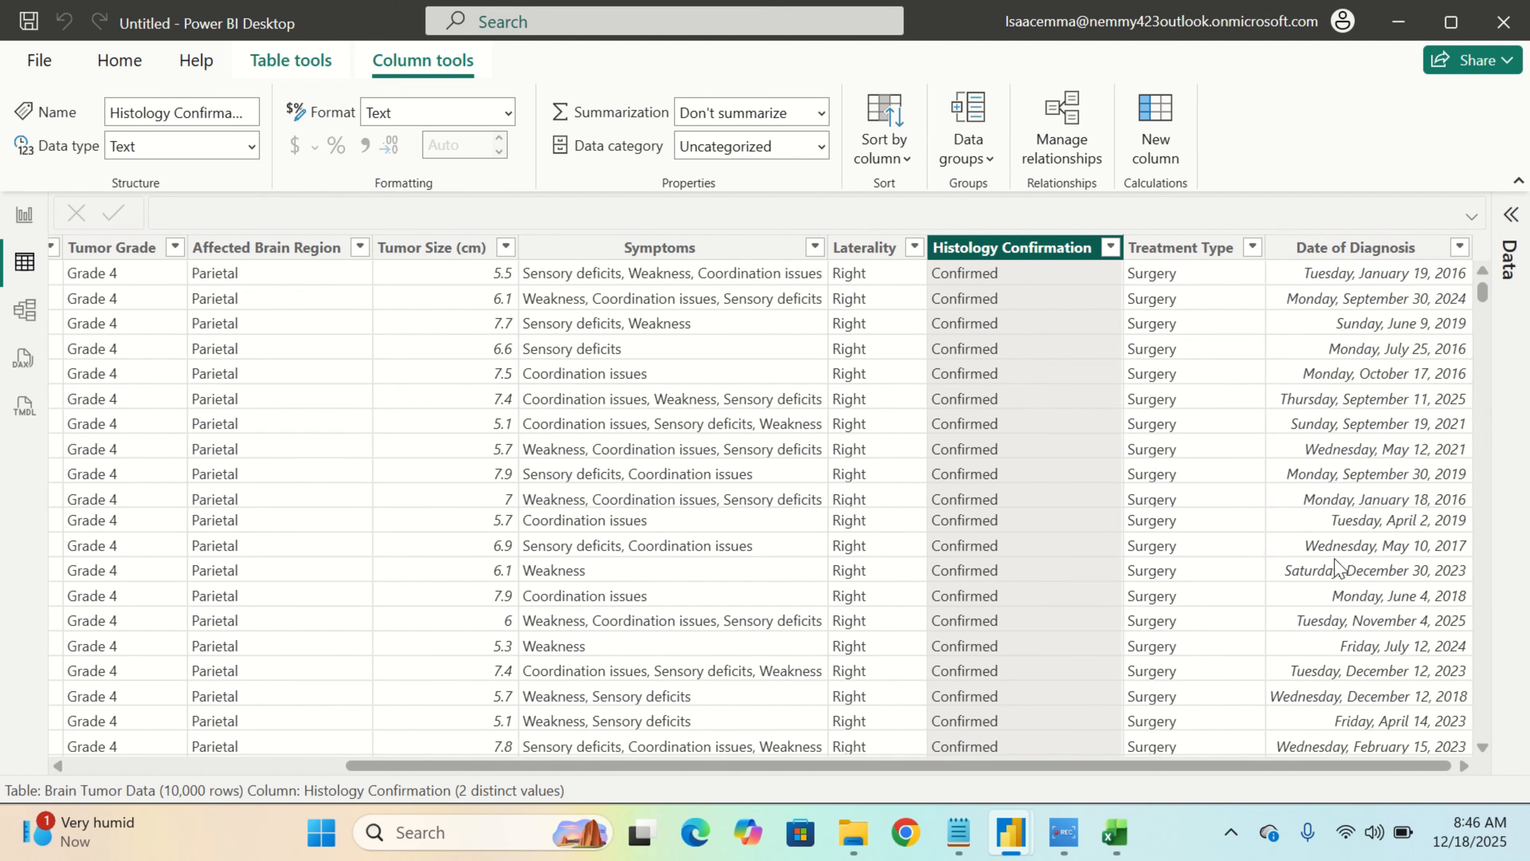
pyautogui.click(1253, 248)
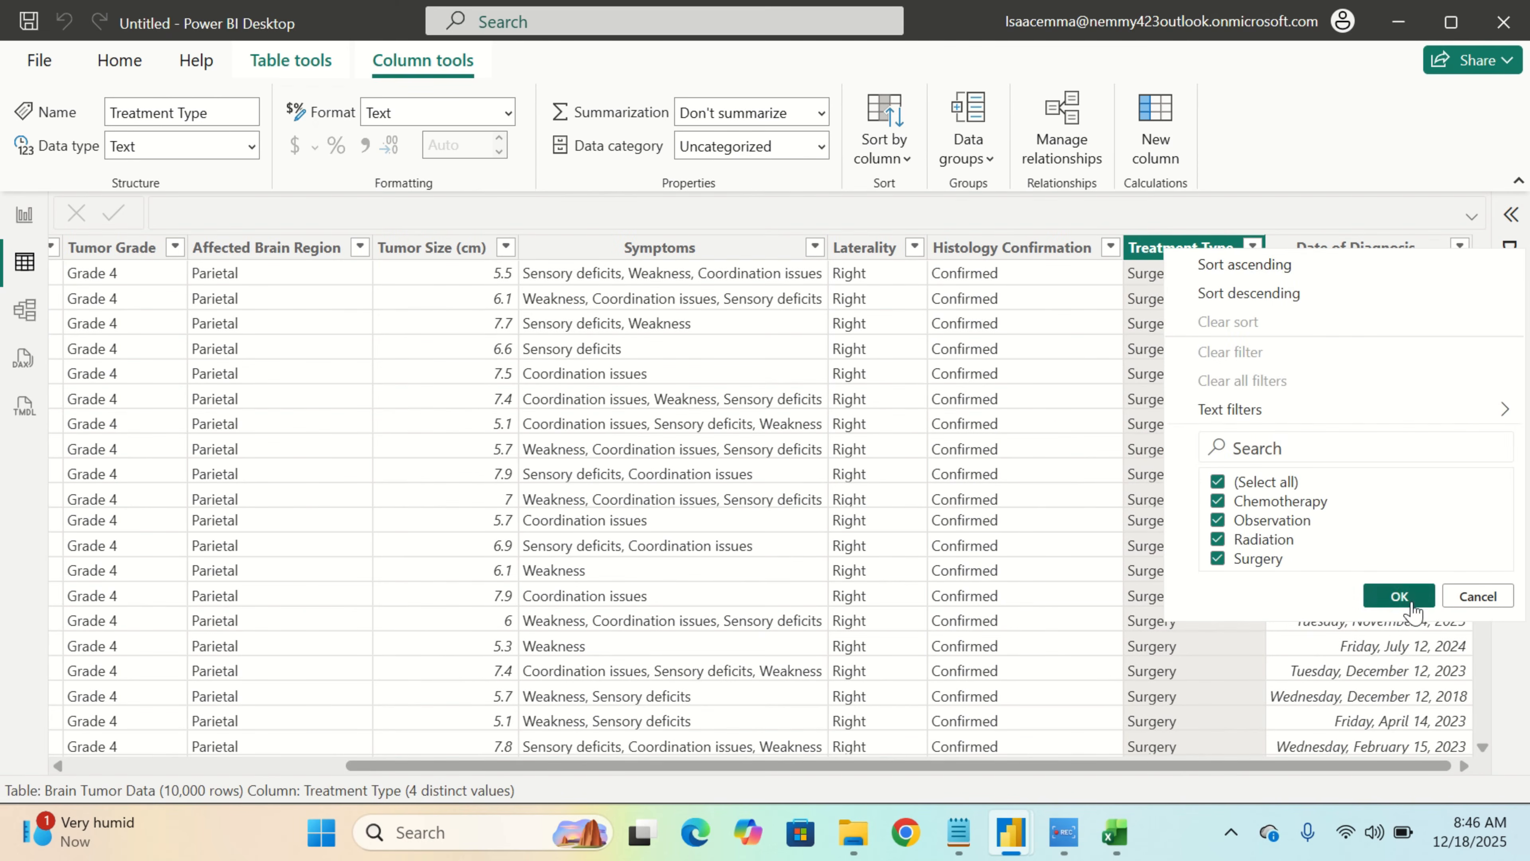
pyautogui.click(1399, 596)
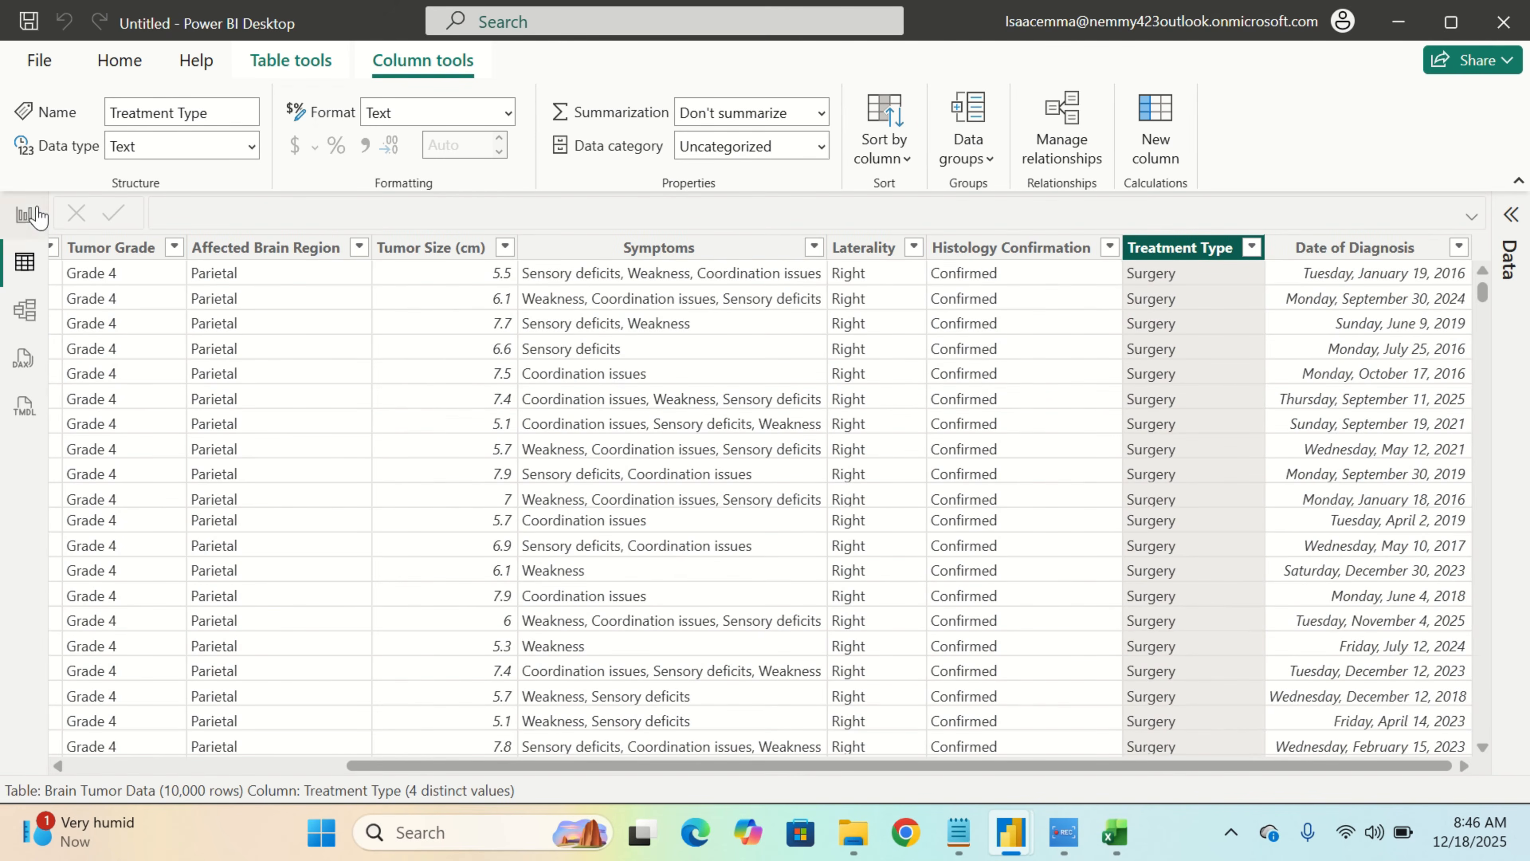
# Set the report page's canvas background image to the Better background PNG file from the Brain Tumor Folder
pyautogui.click(24, 216)
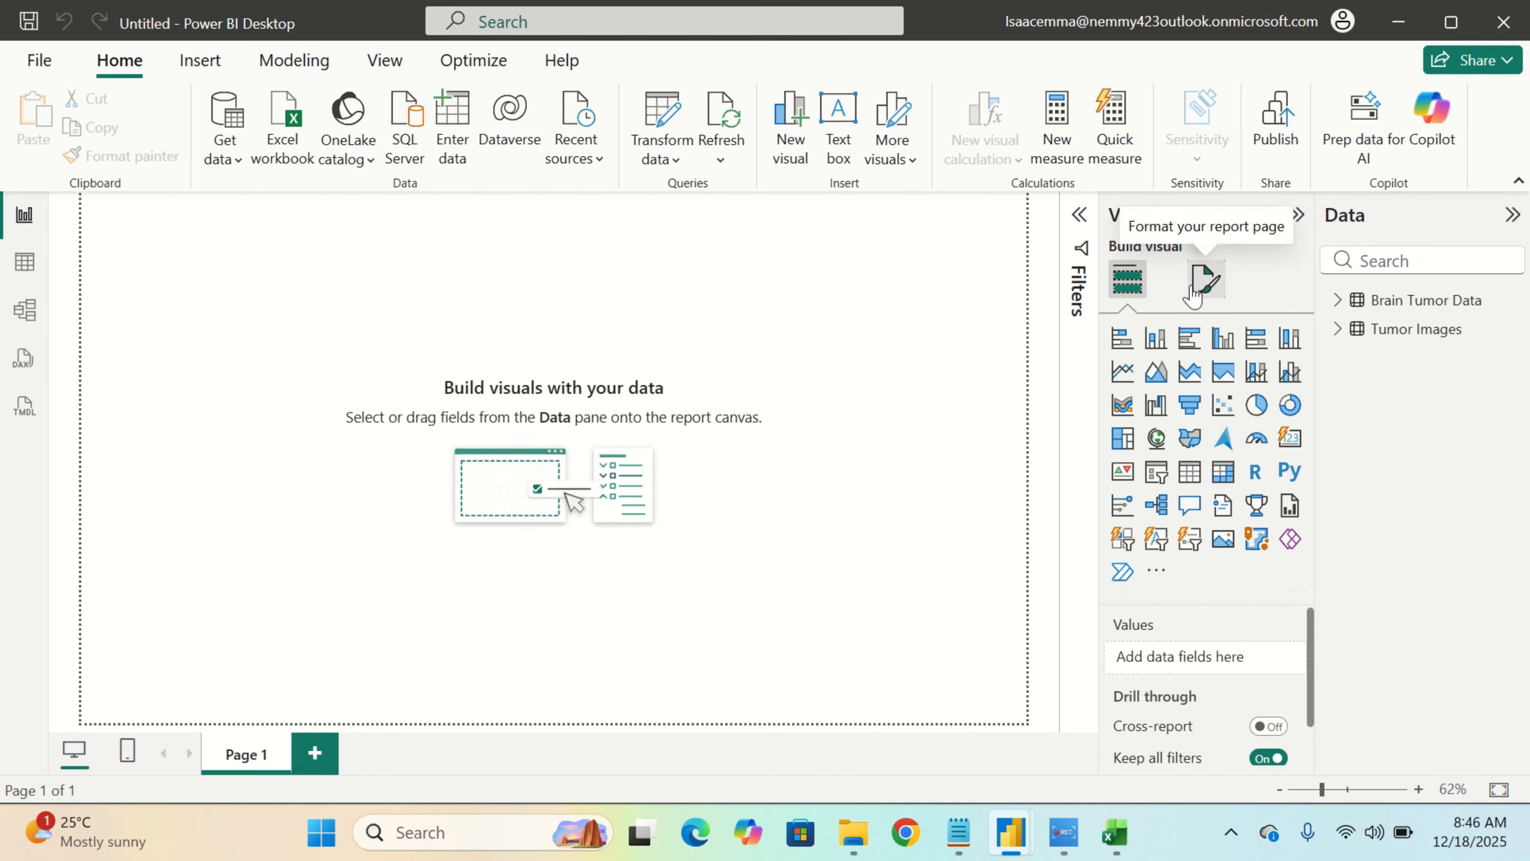
pyautogui.click(1205, 279)
pyautogui.click(1227, 491)
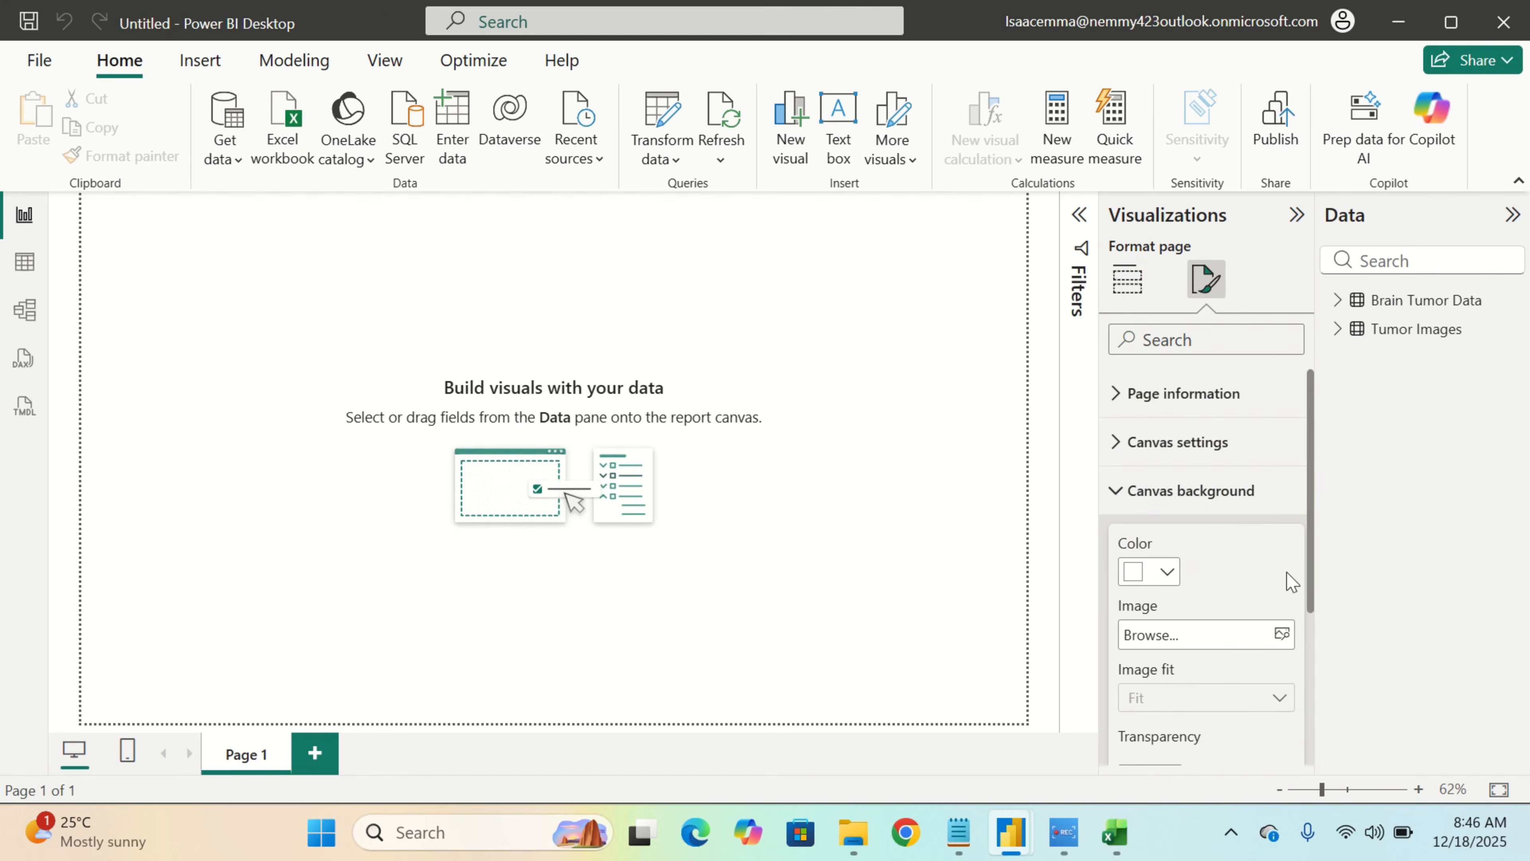
pyautogui.click(1282, 638)
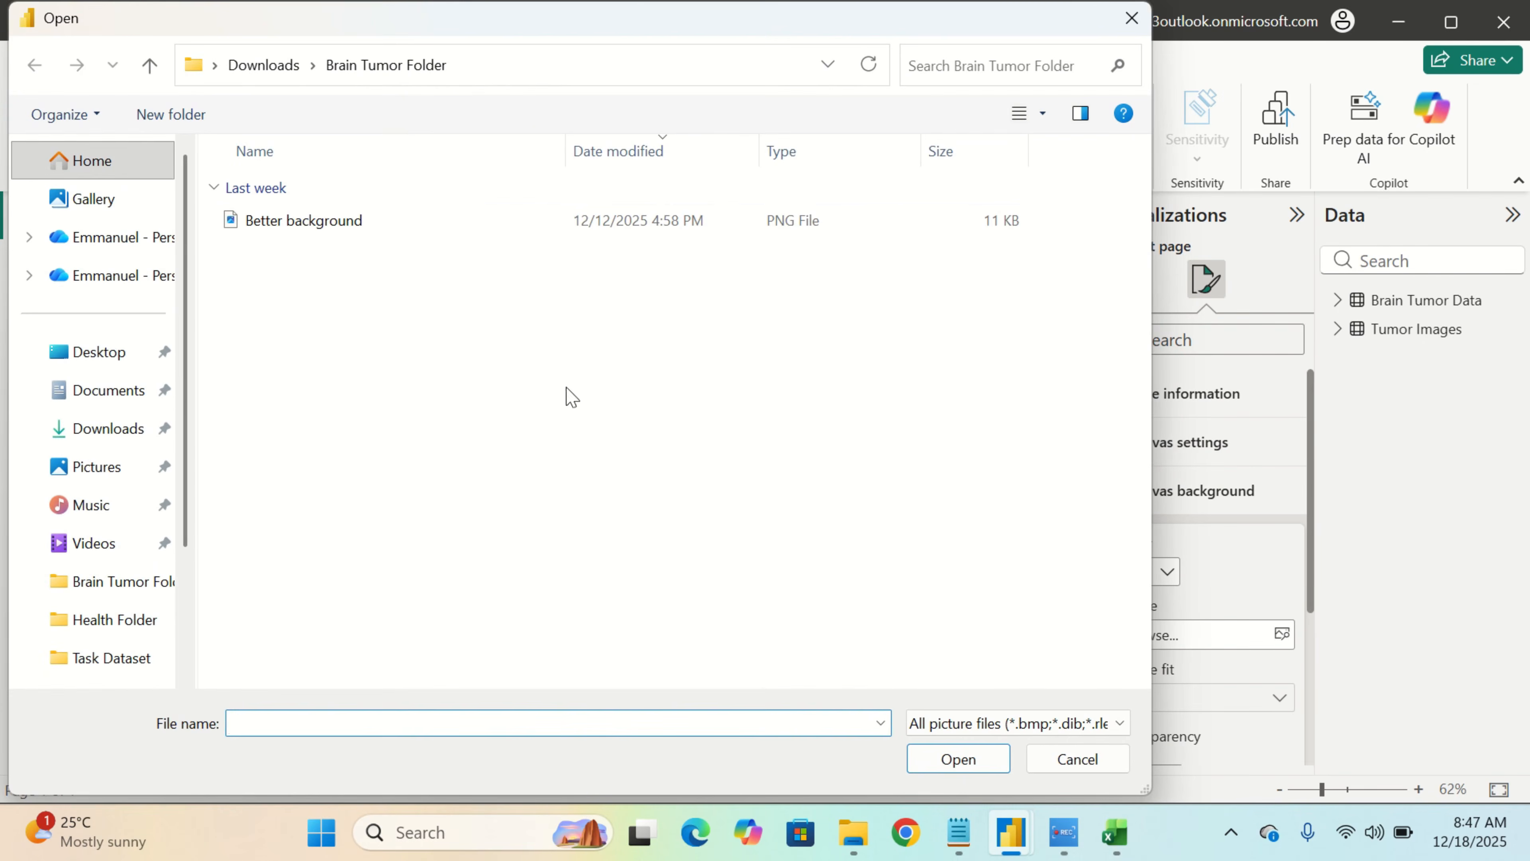
pyautogui.click(441, 228)
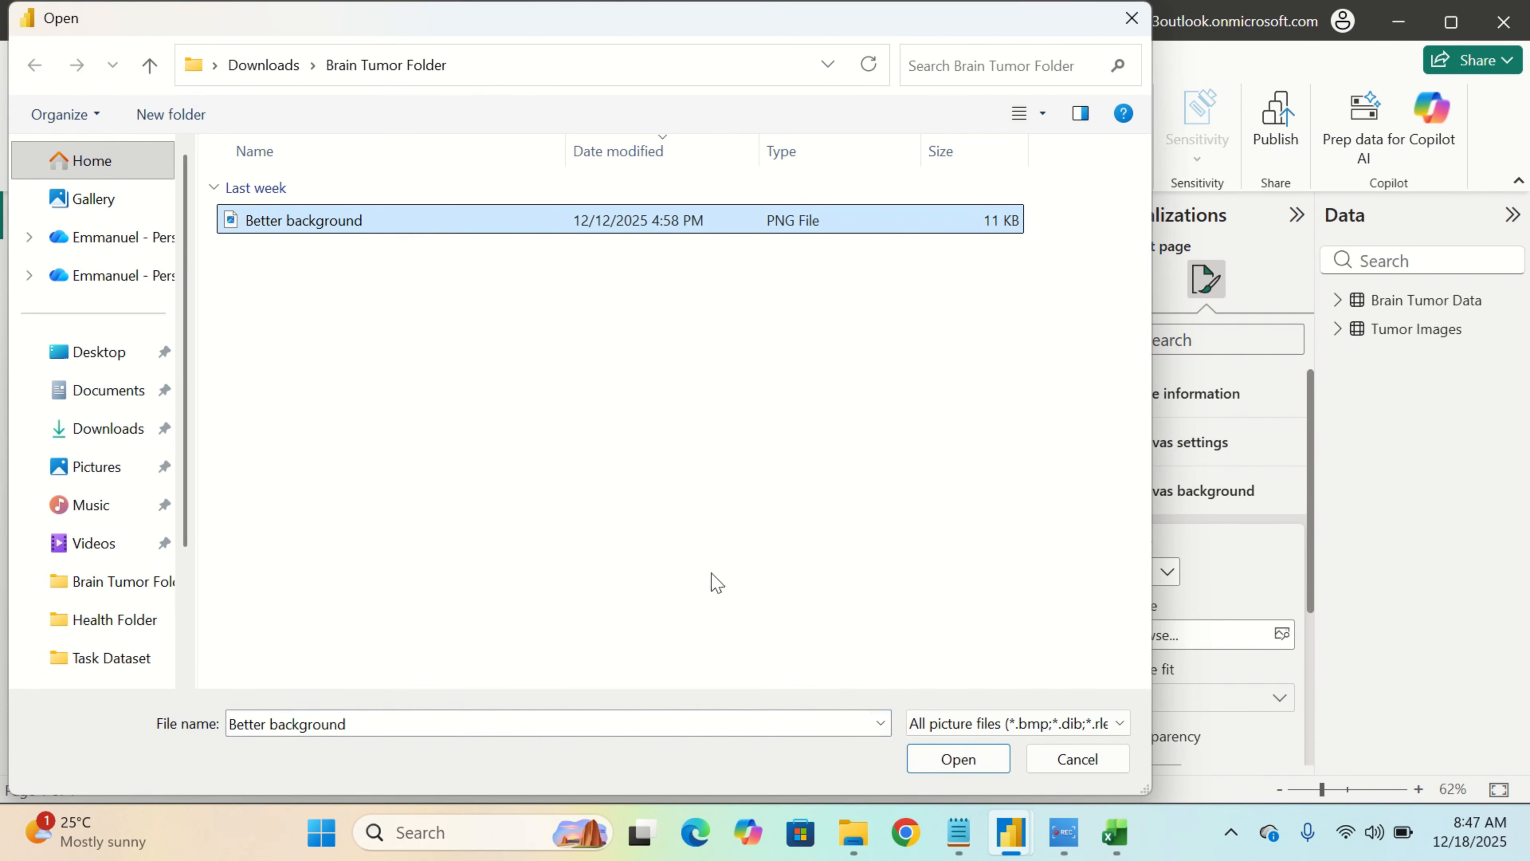
pyautogui.click(958, 759)
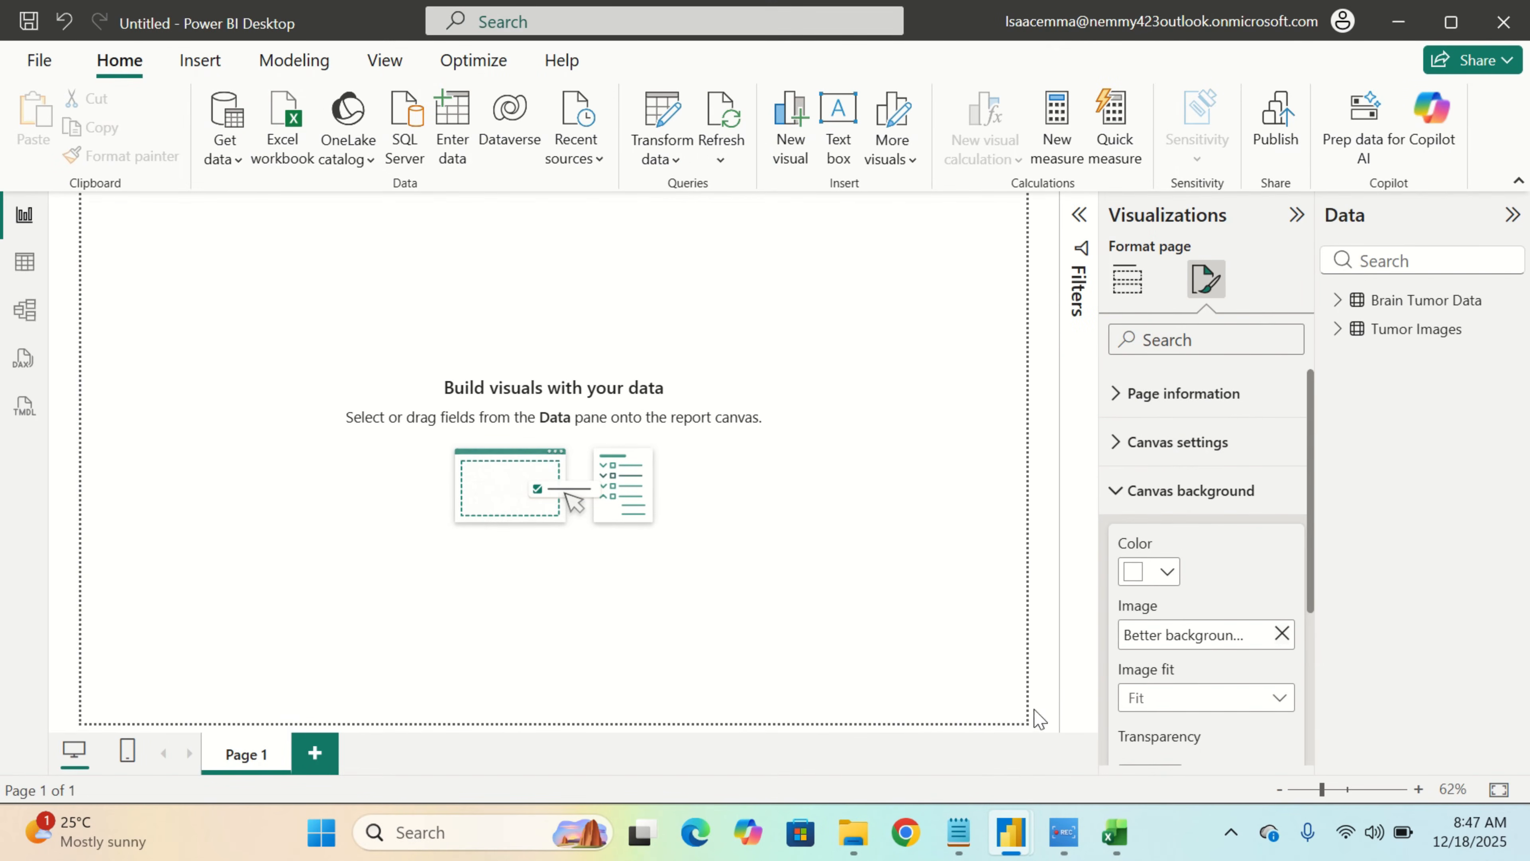
pyautogui.scroll(-2, 1138, 727)
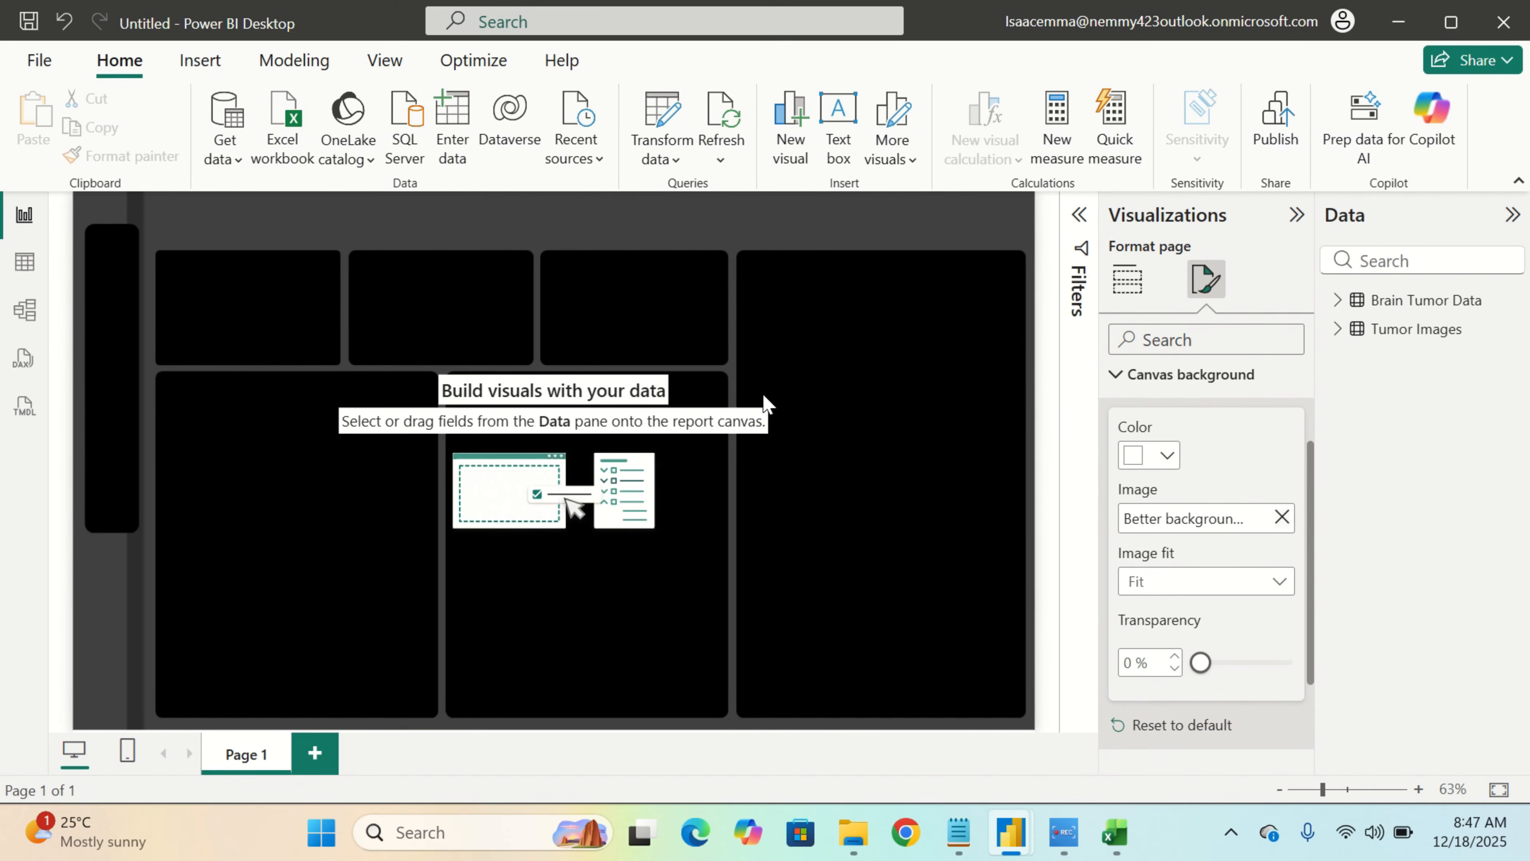
# Compare the new page's background with the layout of the finished dashboard in the Tumor New report, ending in the untitled report
pyautogui.moveTo(1012, 829)
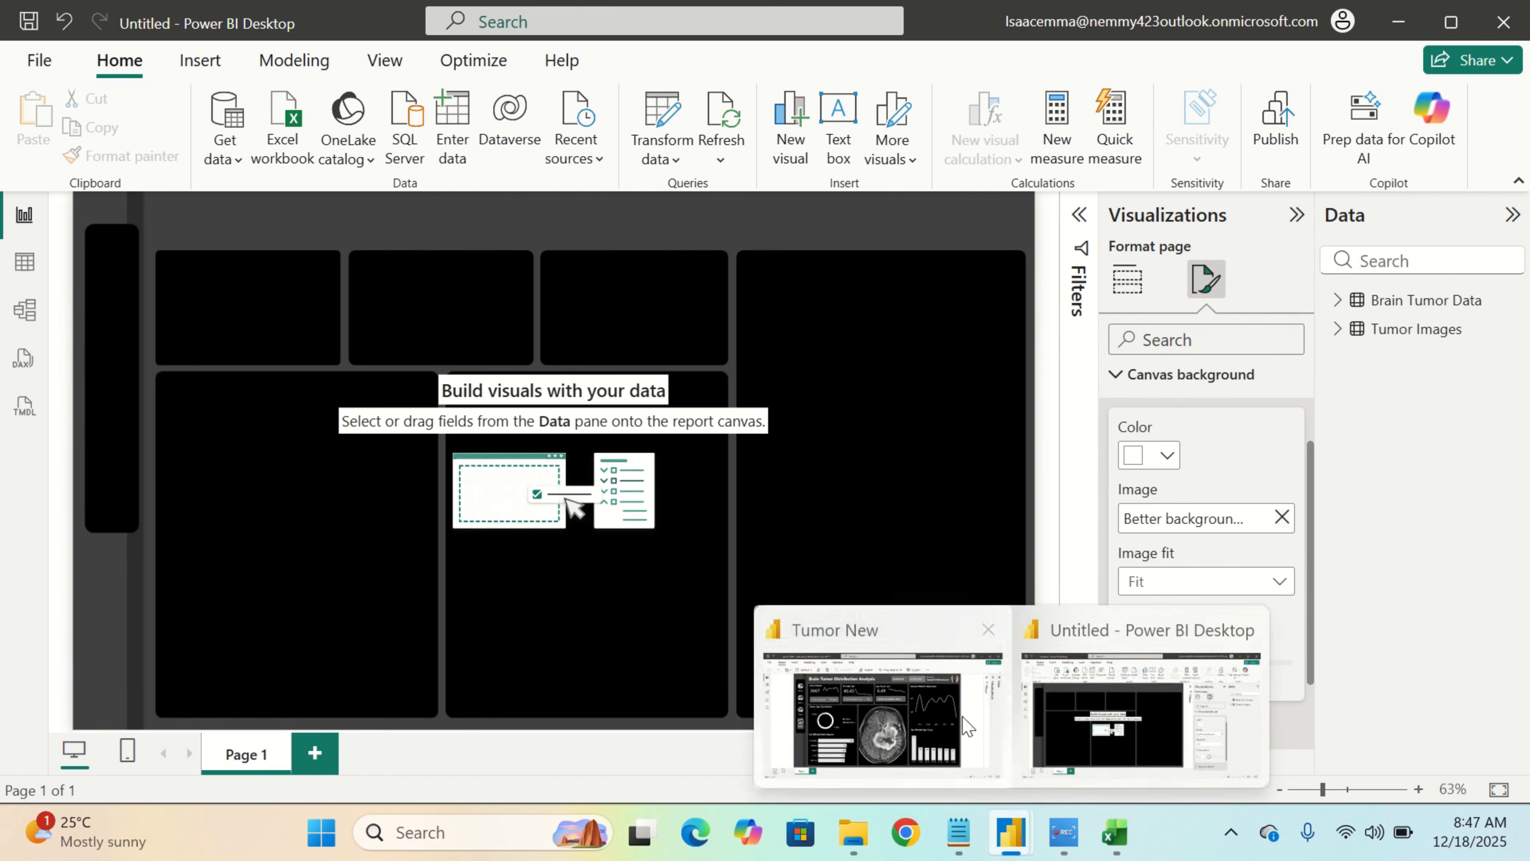
pyautogui.click(970, 732)
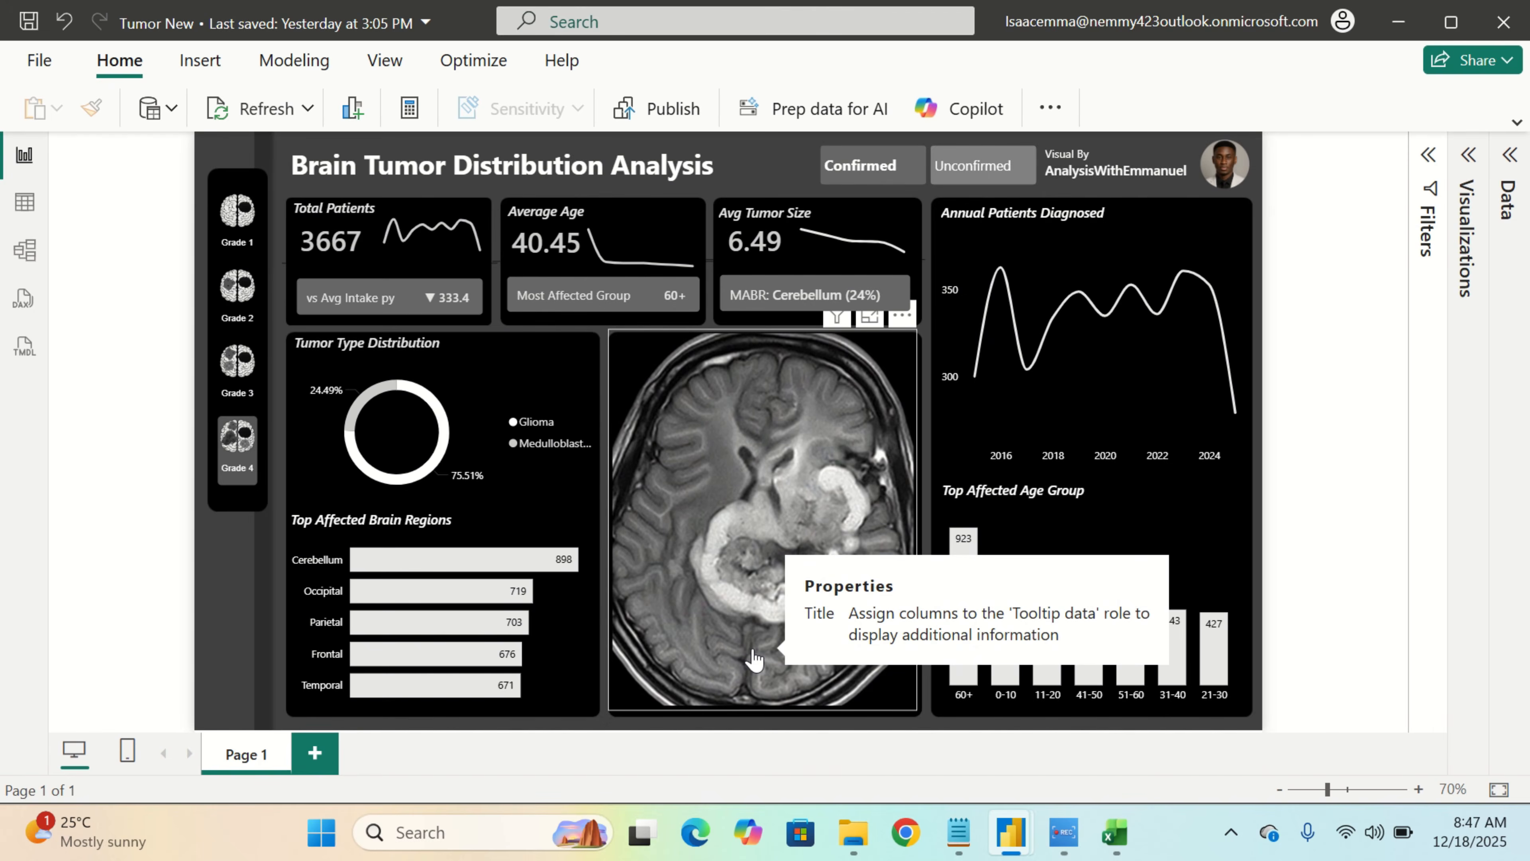
pyautogui.moveTo(1024, 841)
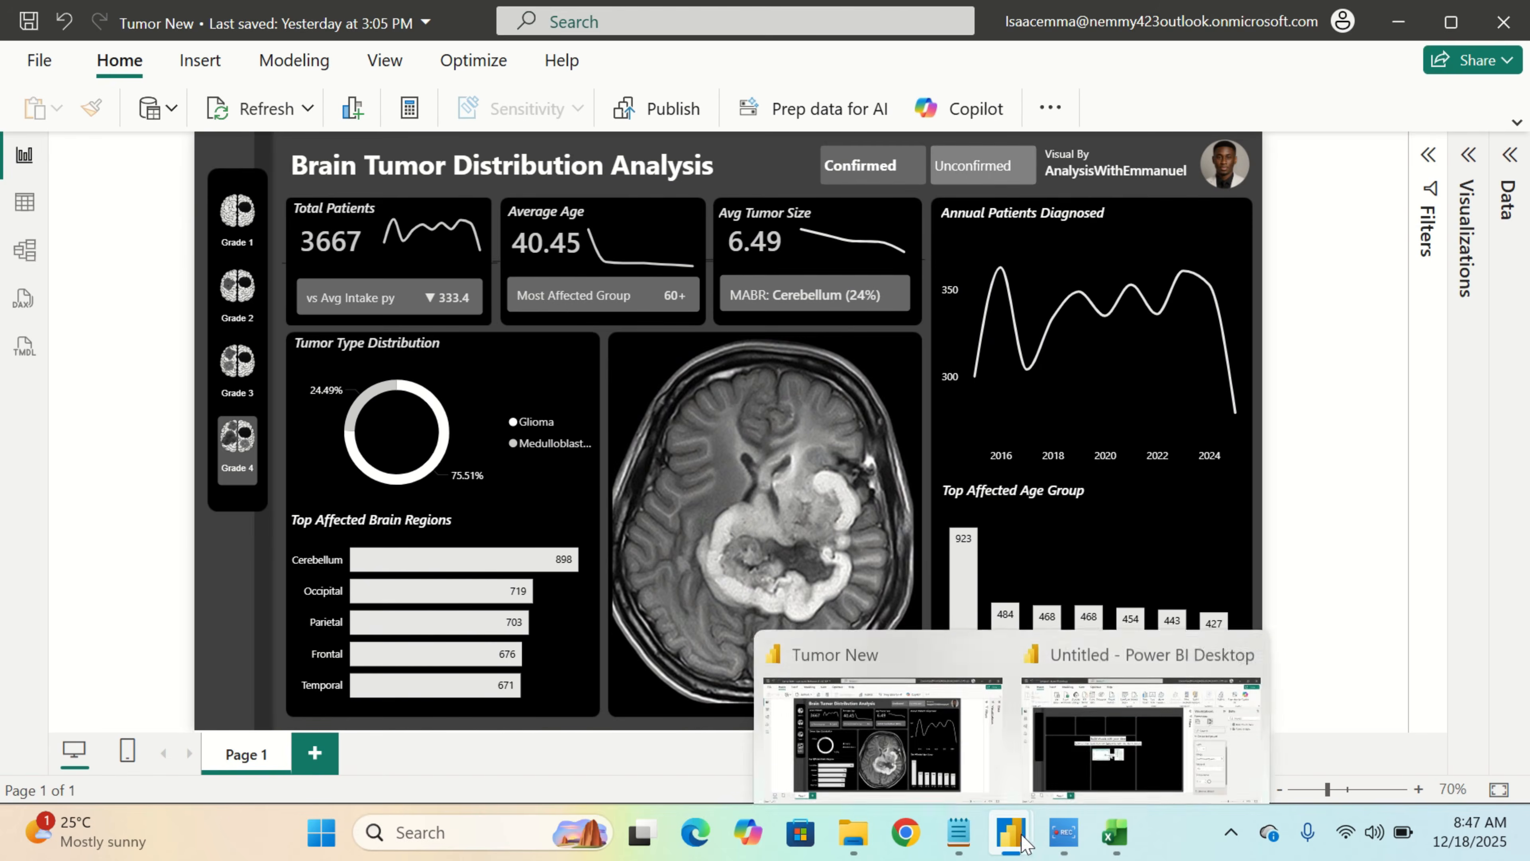
pyautogui.moveTo(1094, 753)
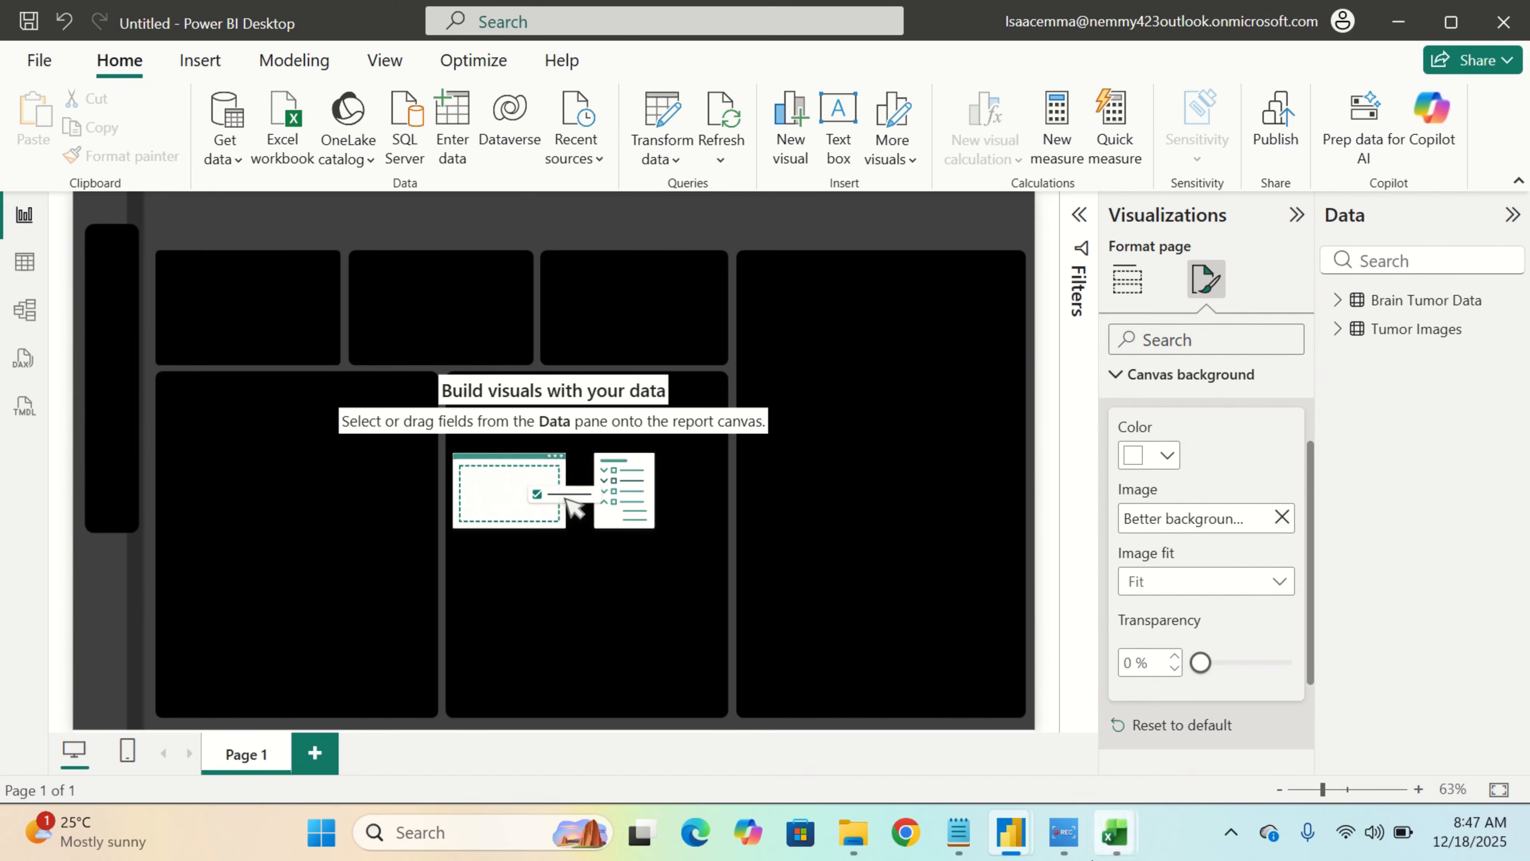
pyautogui.moveTo(1010, 832)
pyautogui.click(931, 703)
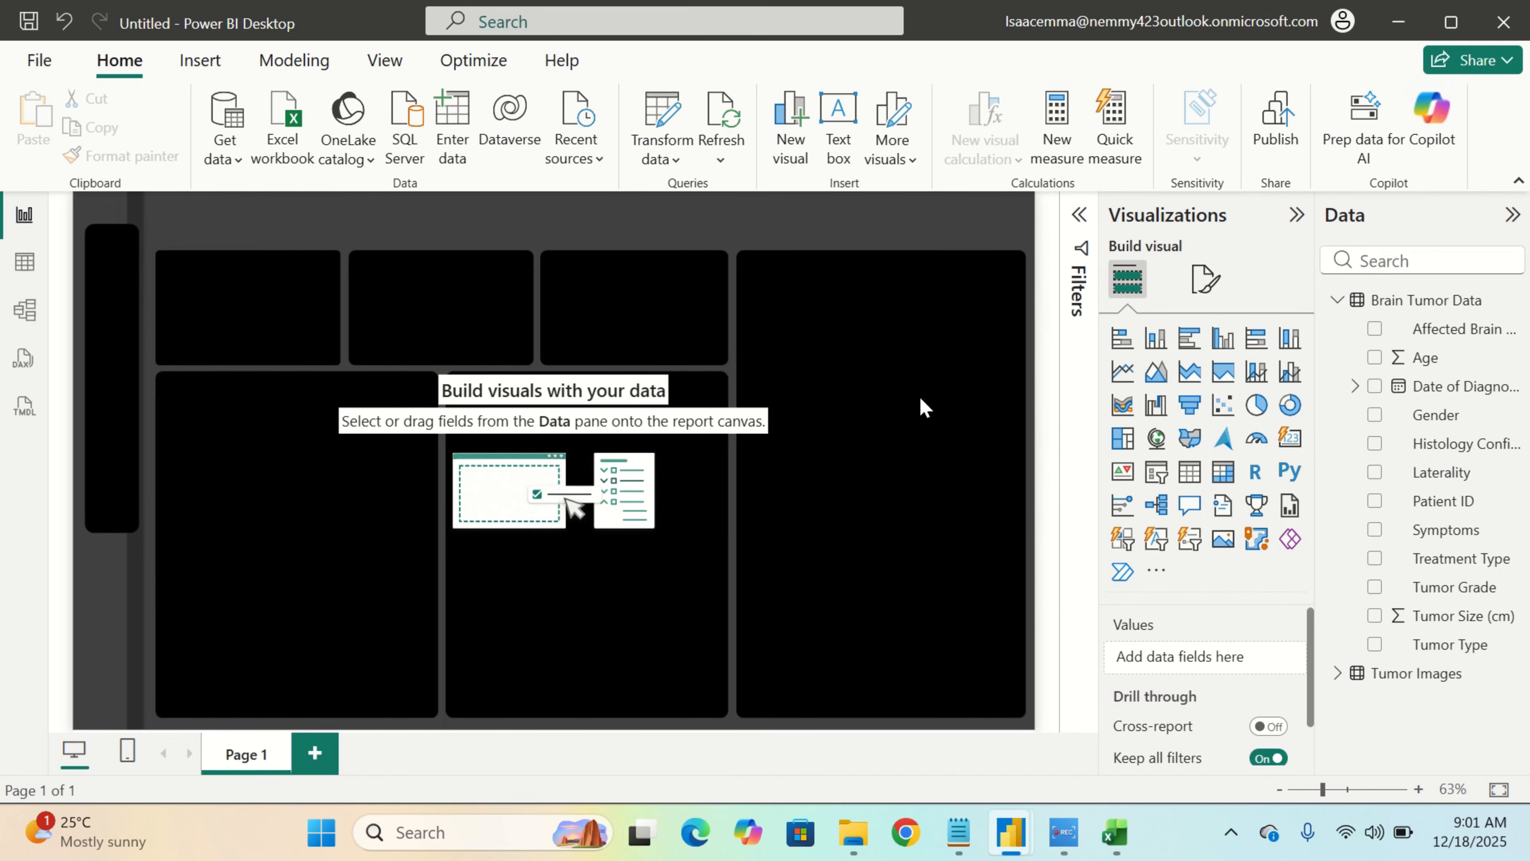
# Add a card visual sized to fit inside the first small tile of the page's top row, with Patient ID as its value
pyautogui.click(1288, 443)
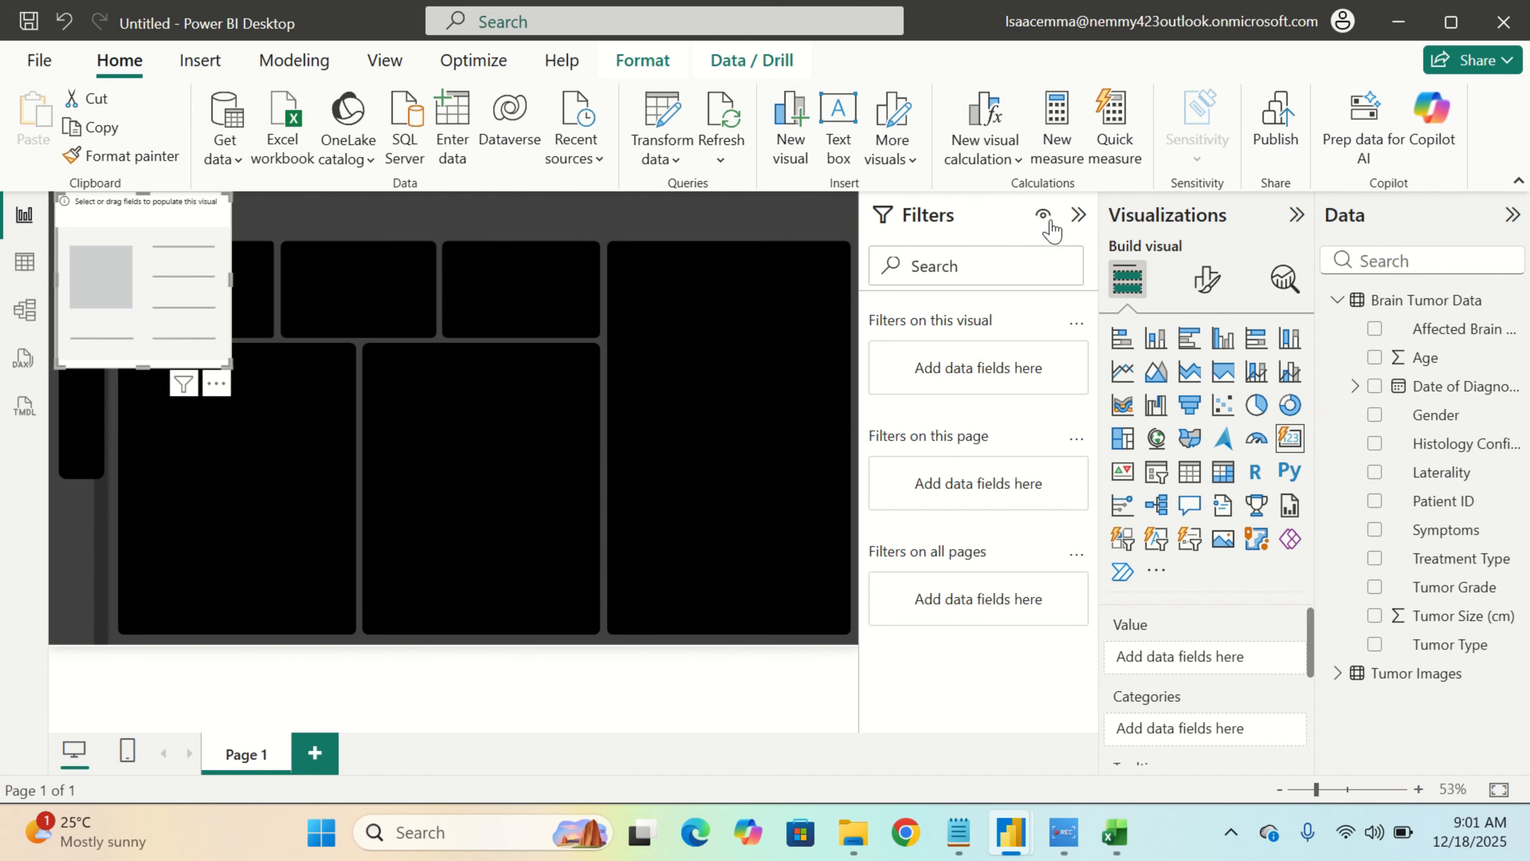
pyautogui.click(1079, 216)
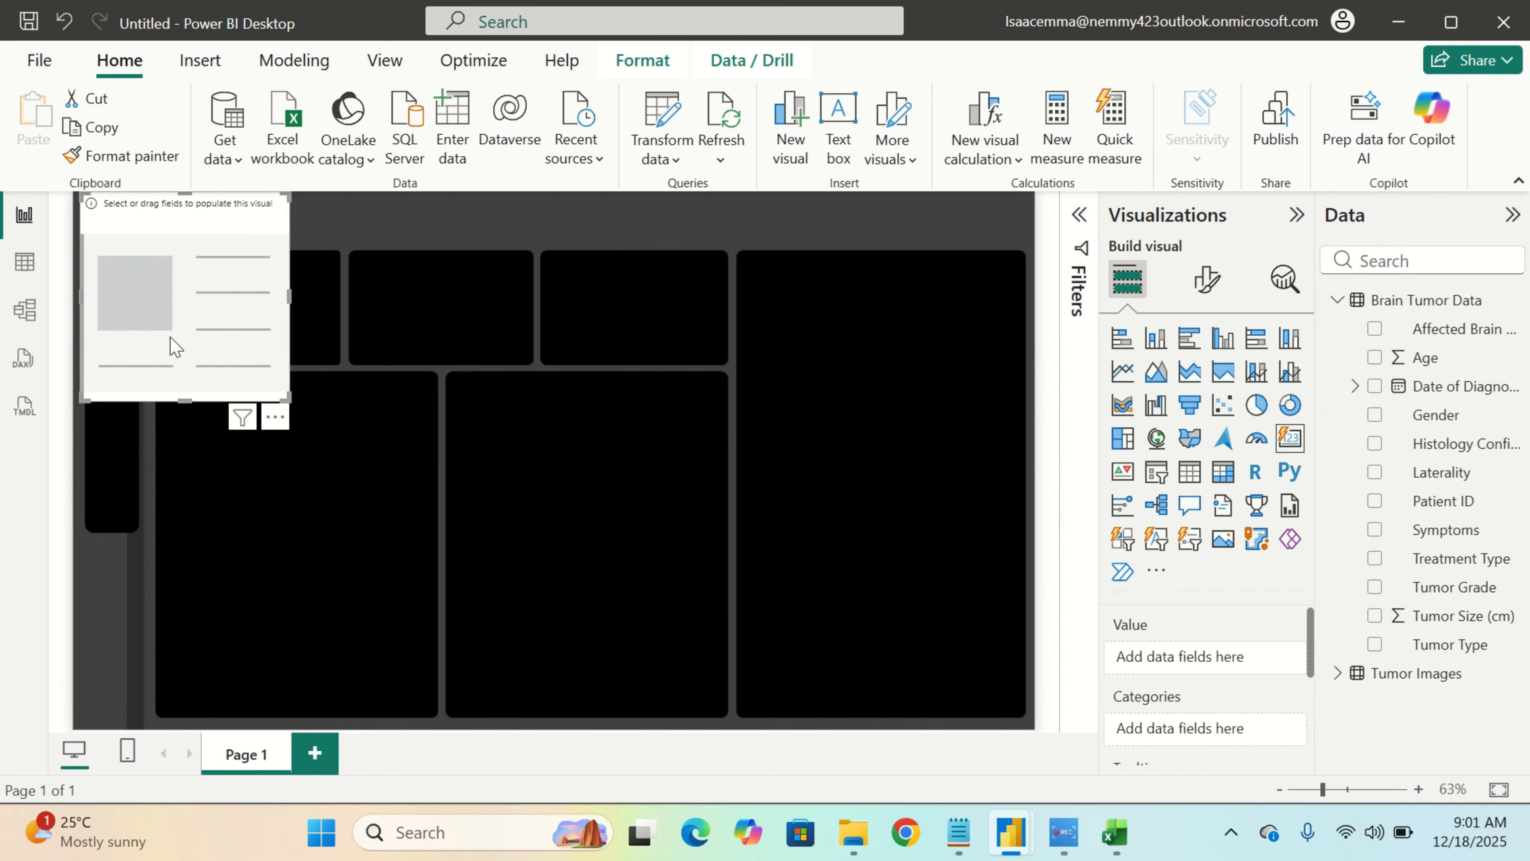
pyautogui.moveTo(170, 350); pyautogui.dragTo(253, 410)
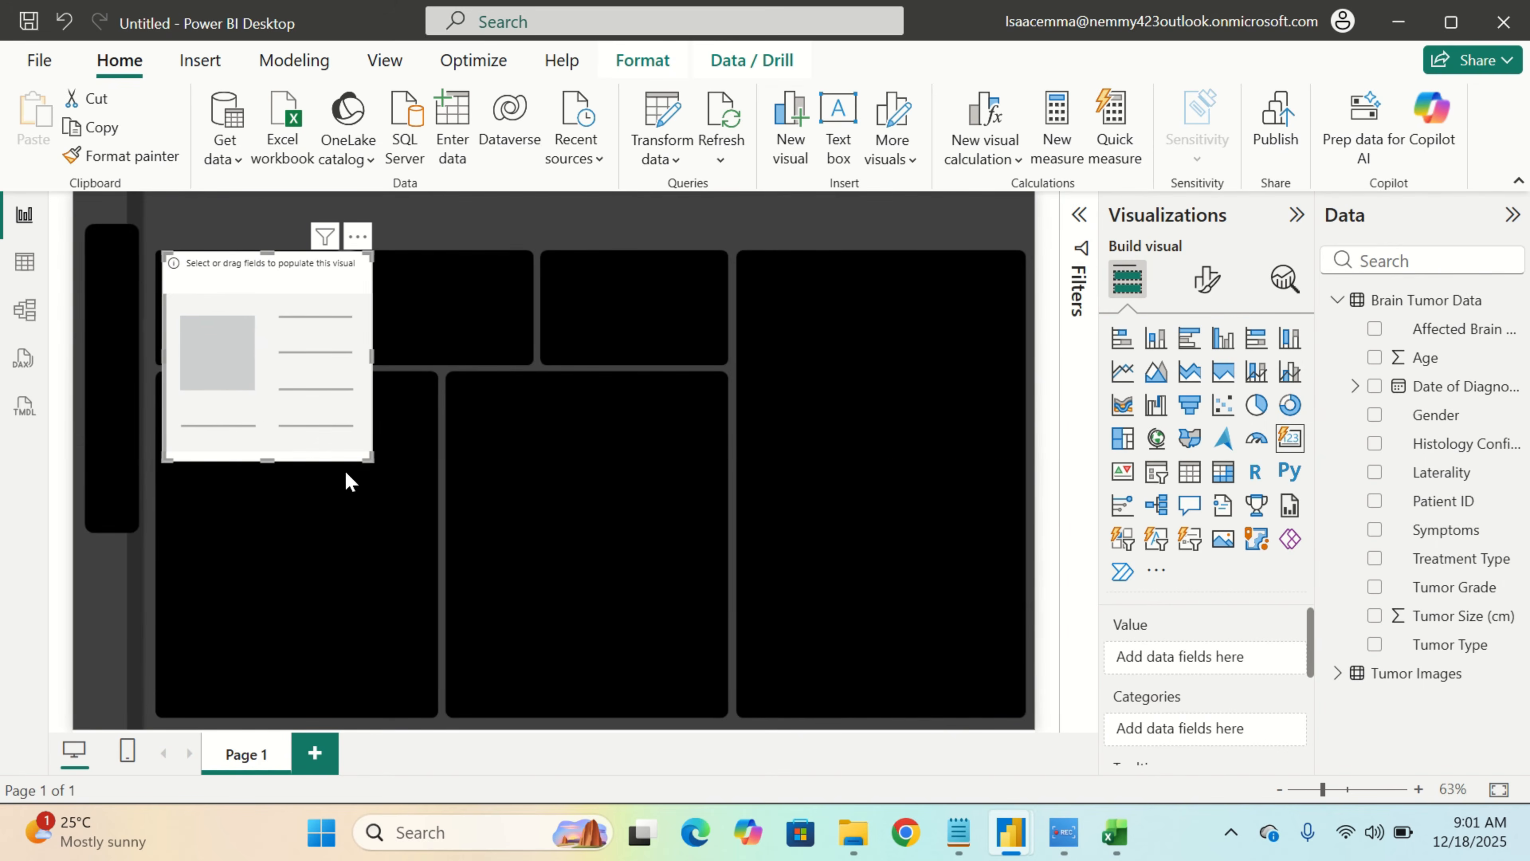
pyautogui.moveTo(362, 451); pyautogui.dragTo(293, 311)
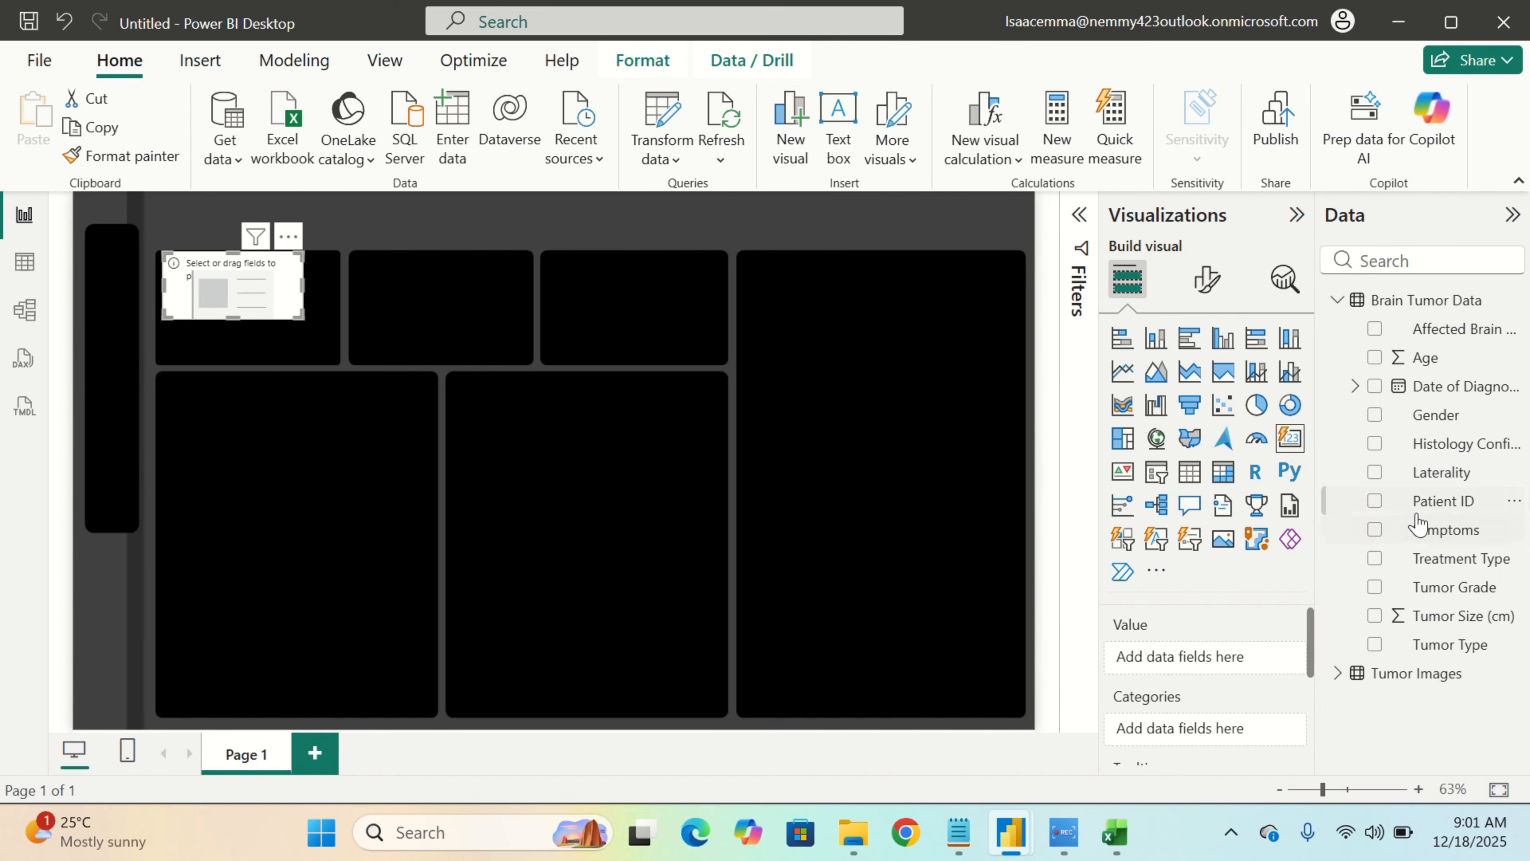
pyautogui.moveTo(1421, 513); pyautogui.dragTo(1205, 675)
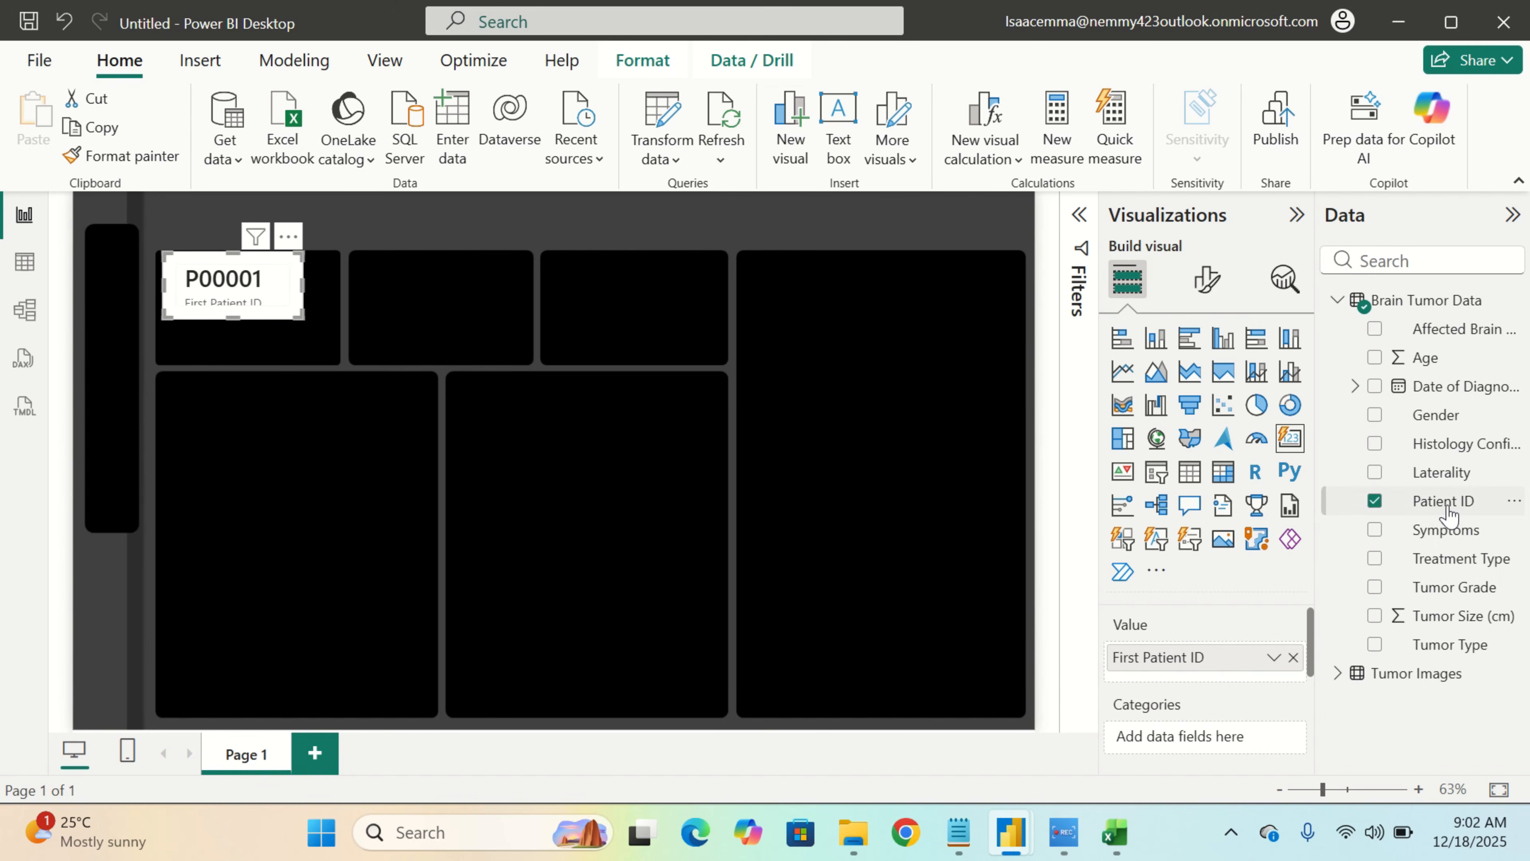
# Summarize the card's Patient ID value as Count (Distinct) and enlarge the card to nearly fill the first small tile
pyautogui.click(1275, 659)
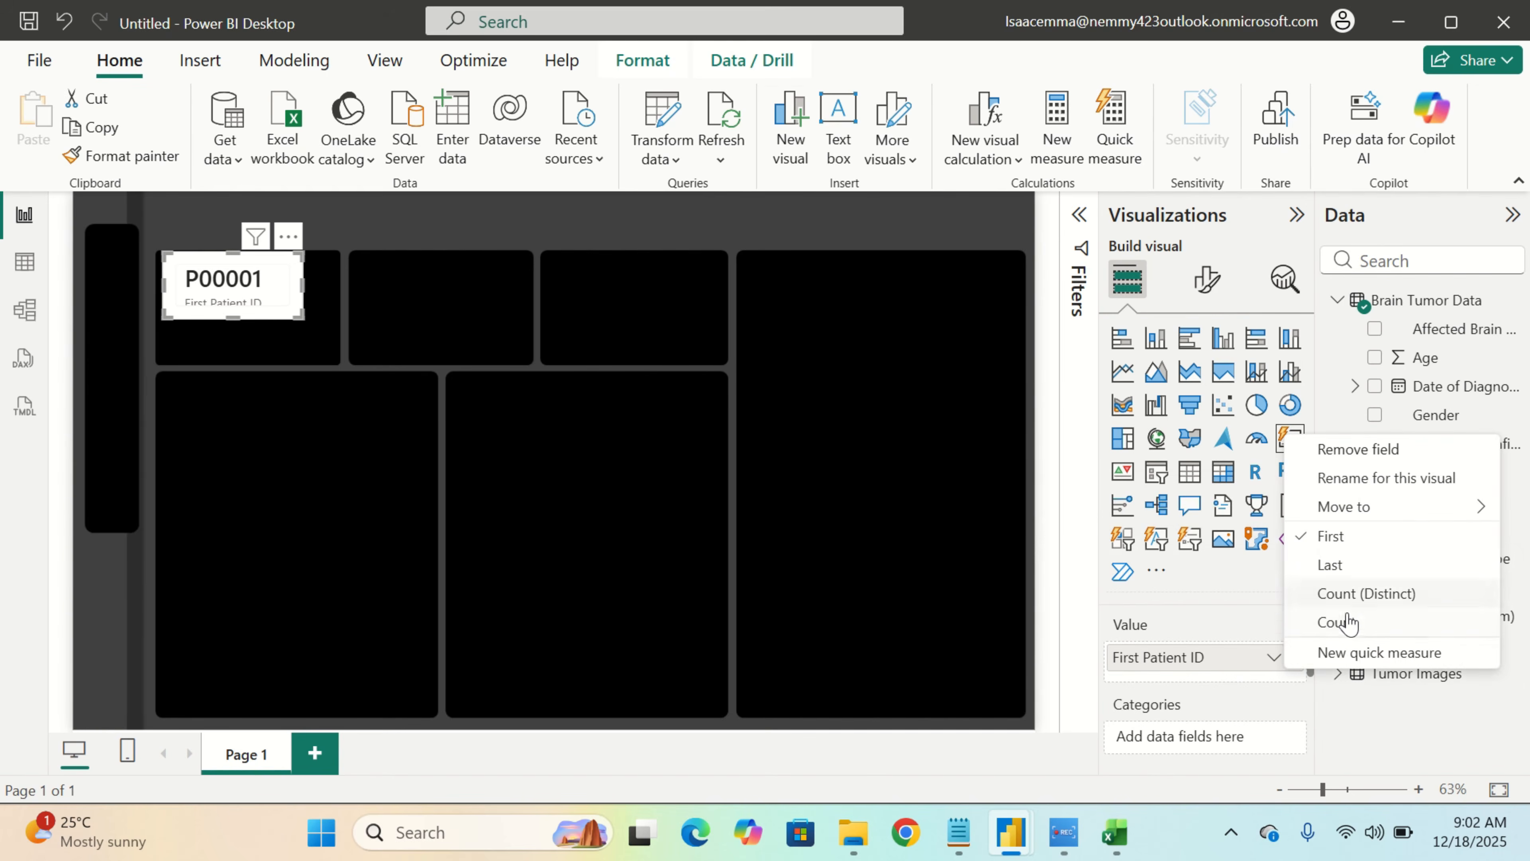
pyautogui.click(1371, 596)
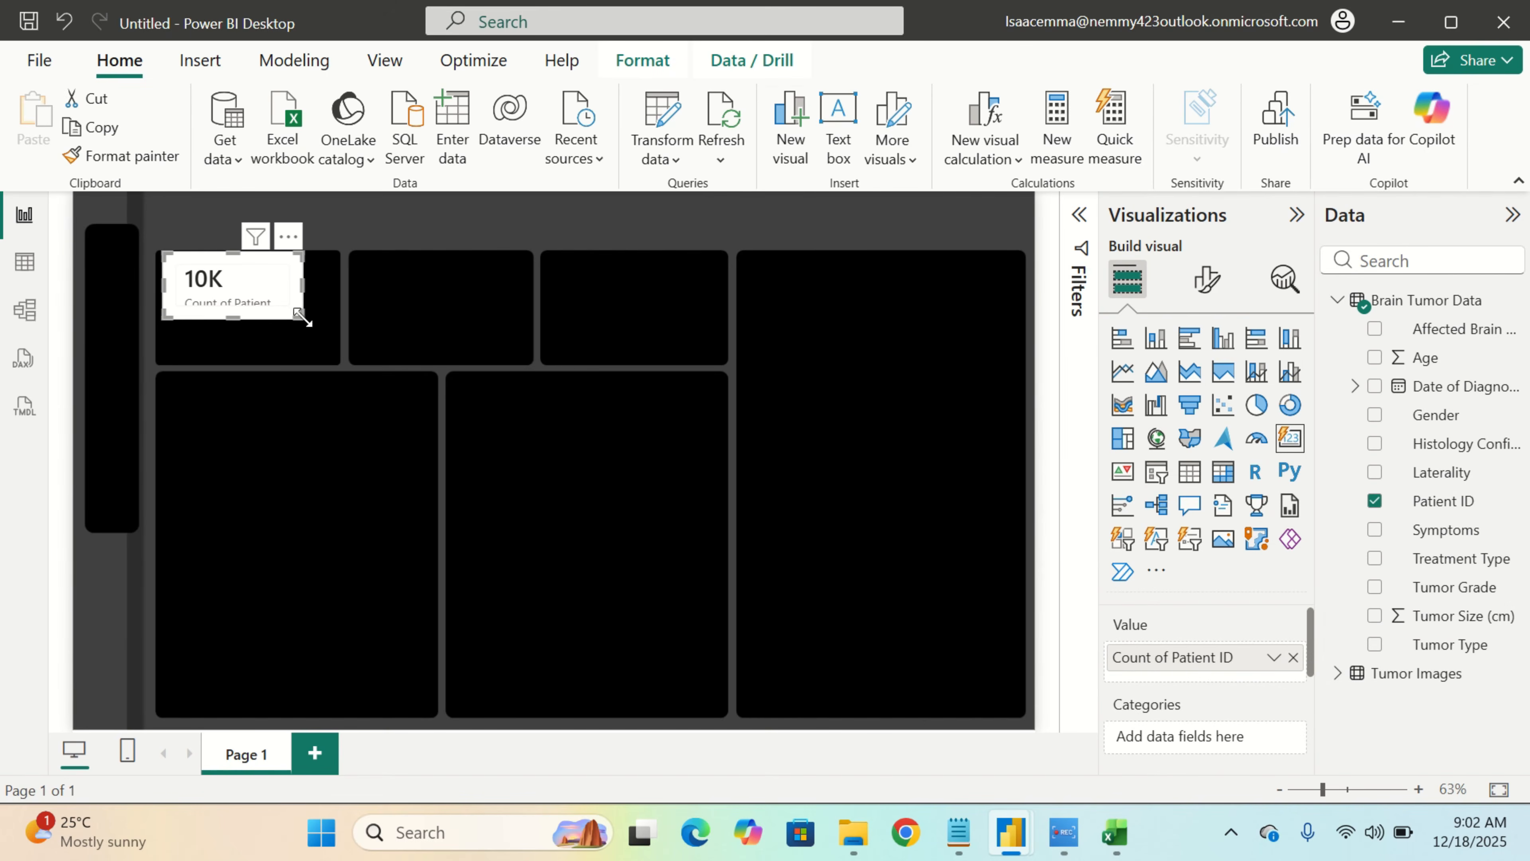
pyautogui.moveTo(299, 315); pyautogui.dragTo(328, 354)
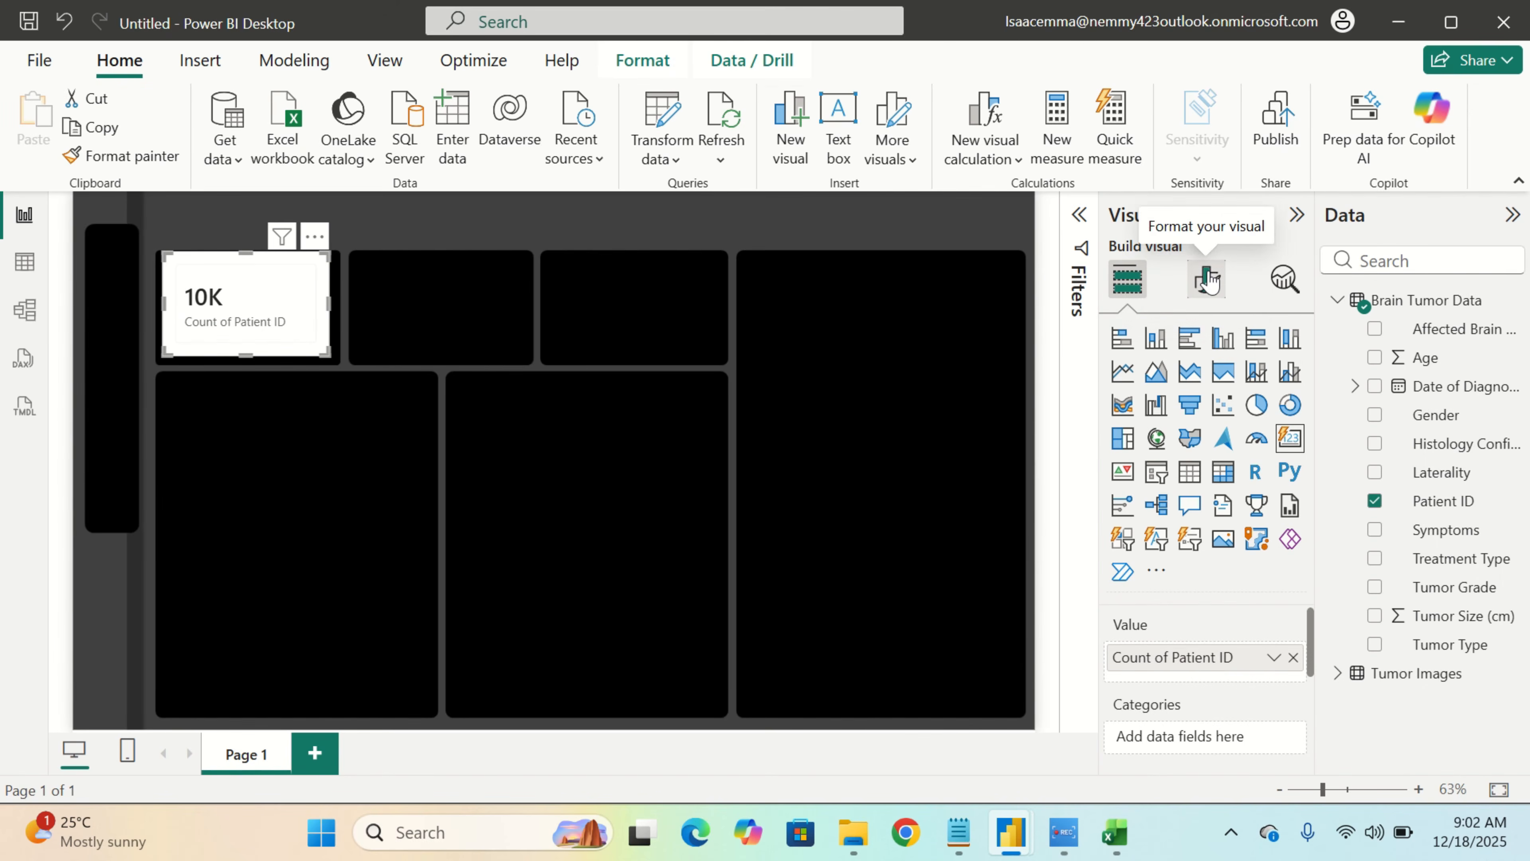
# Turn off the callout label of the patient count card so only its value is shown
pyautogui.click(1208, 278)
pyautogui.scroll(-1, 1230, 602)
pyautogui.scroll(1, 1223, 542)
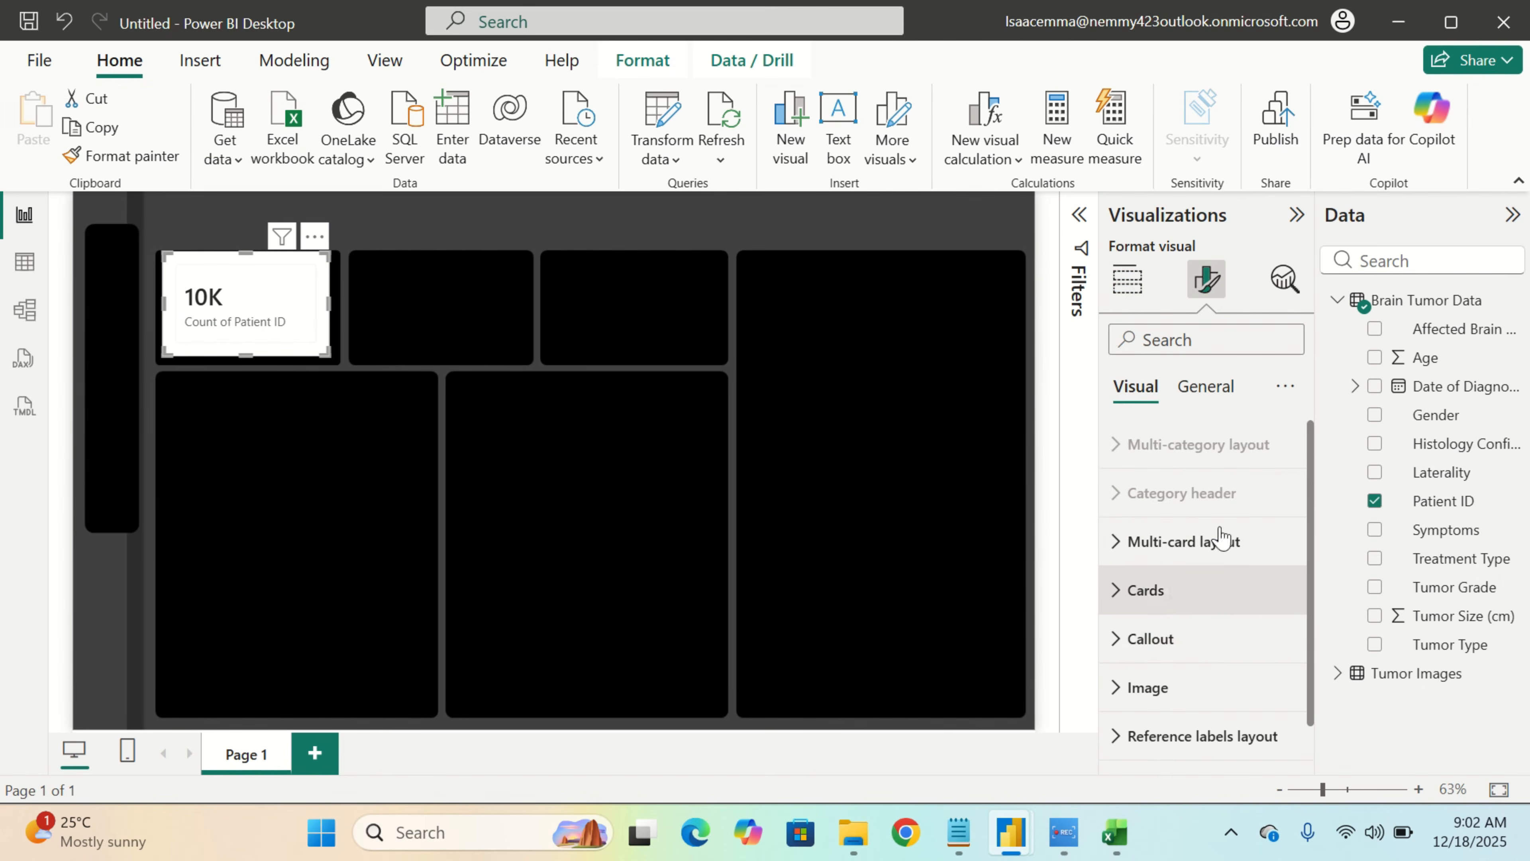
pyautogui.click(1205, 386)
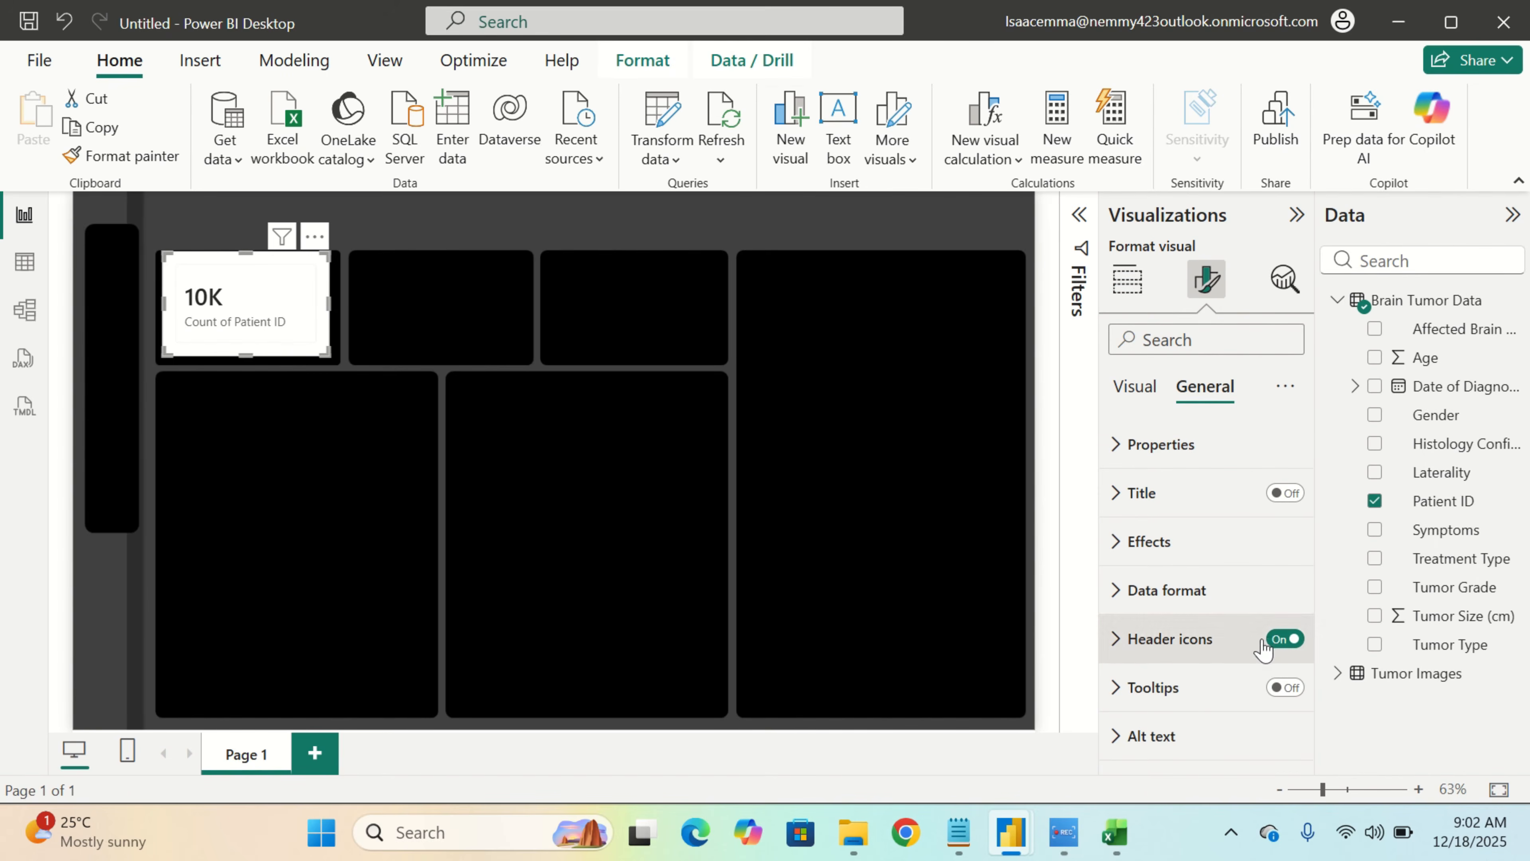
pyautogui.click(1135, 386)
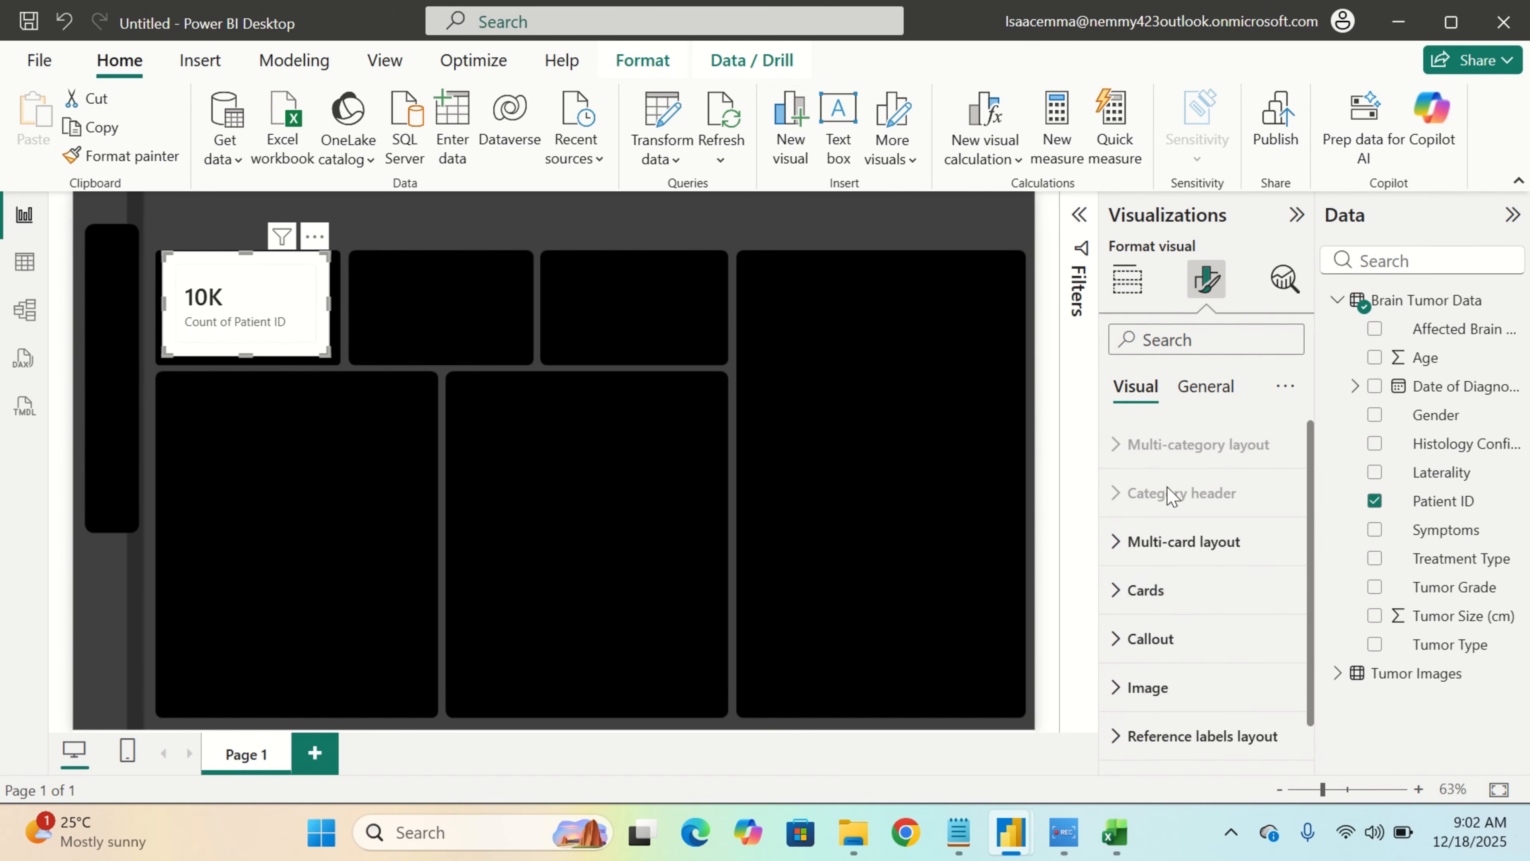
pyautogui.scroll(-1, 1186, 591)
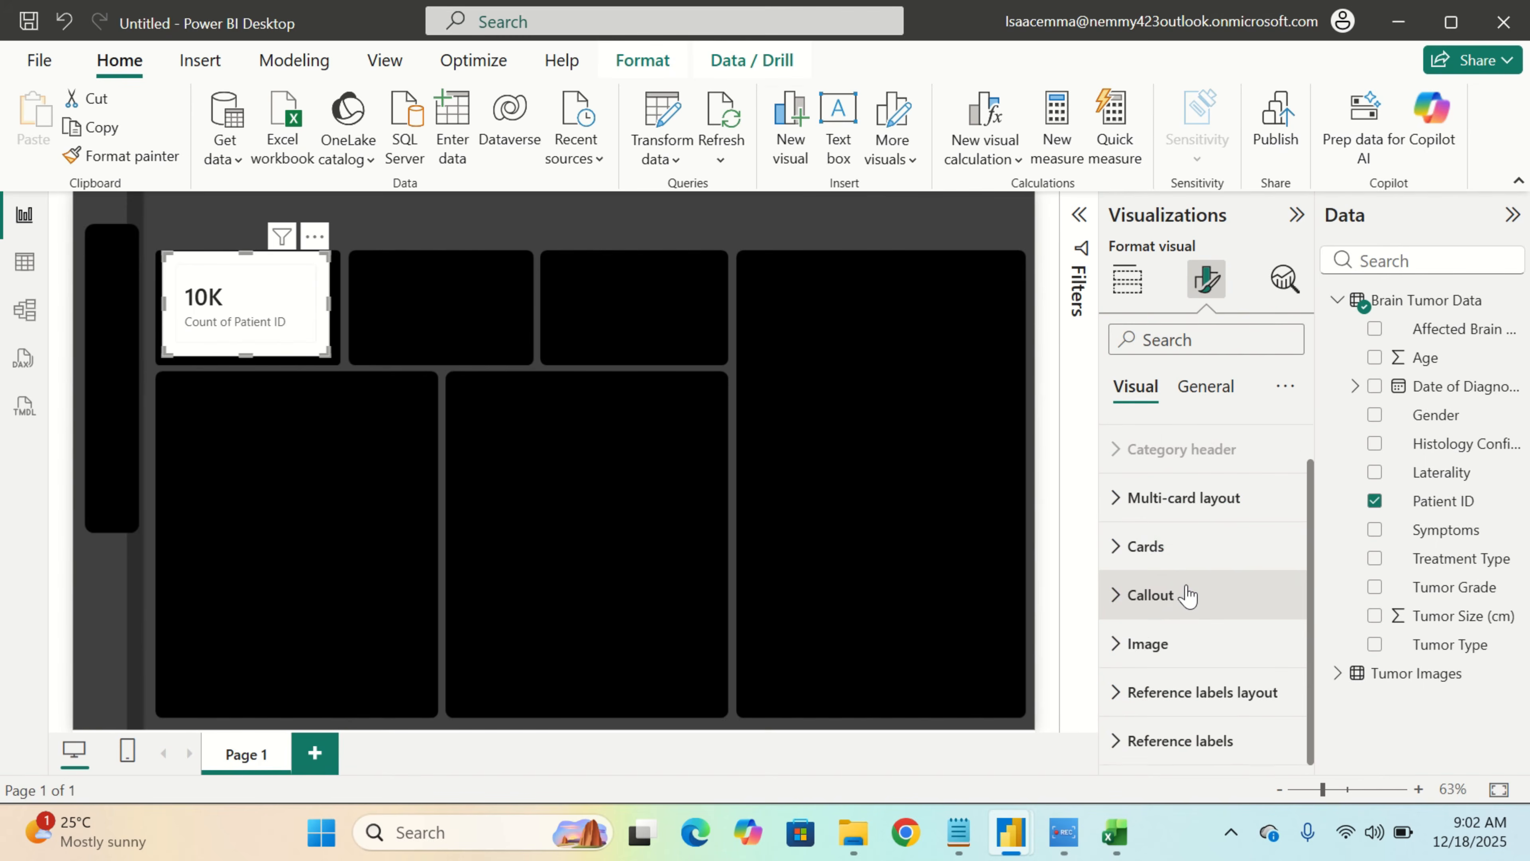
pyautogui.click(1151, 595)
pyautogui.scroll(-4, 1185, 592)
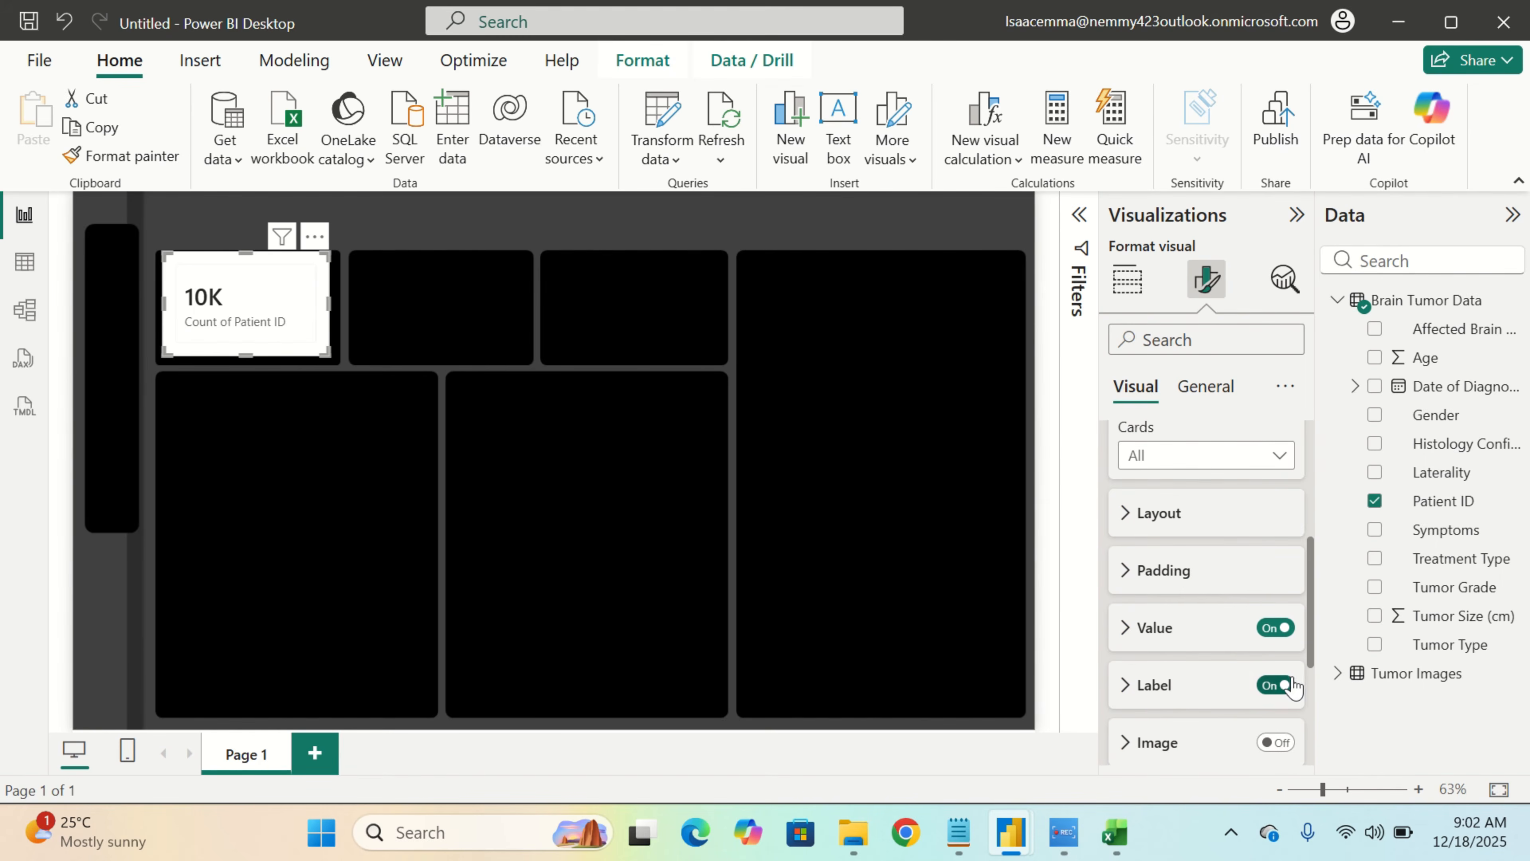
pyautogui.click(1288, 685)
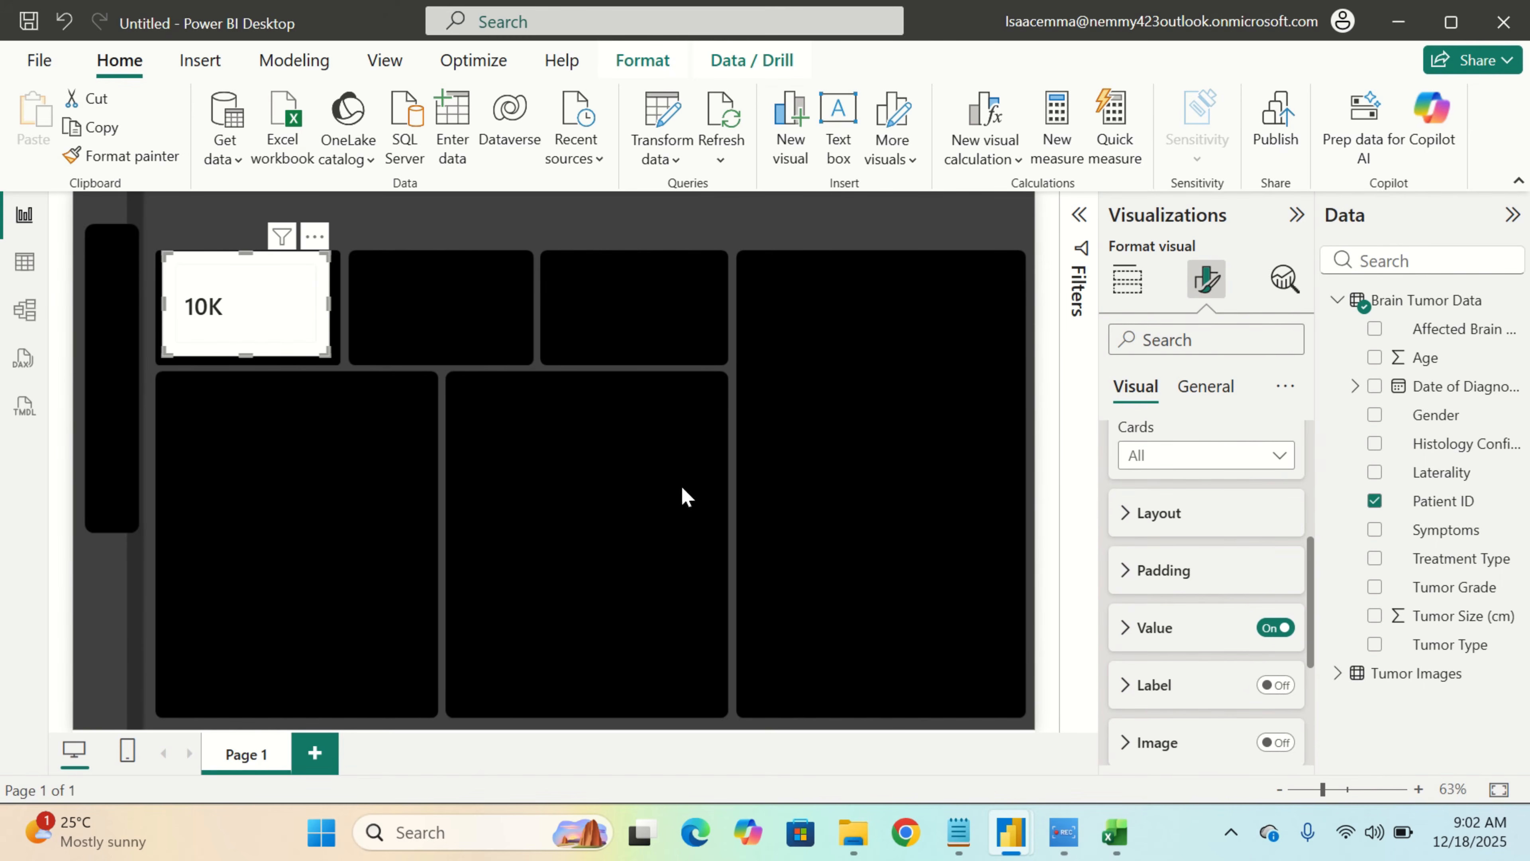
# Turn off the card's general background effect and its multi-card layout background
pyautogui.click(1186, 401)
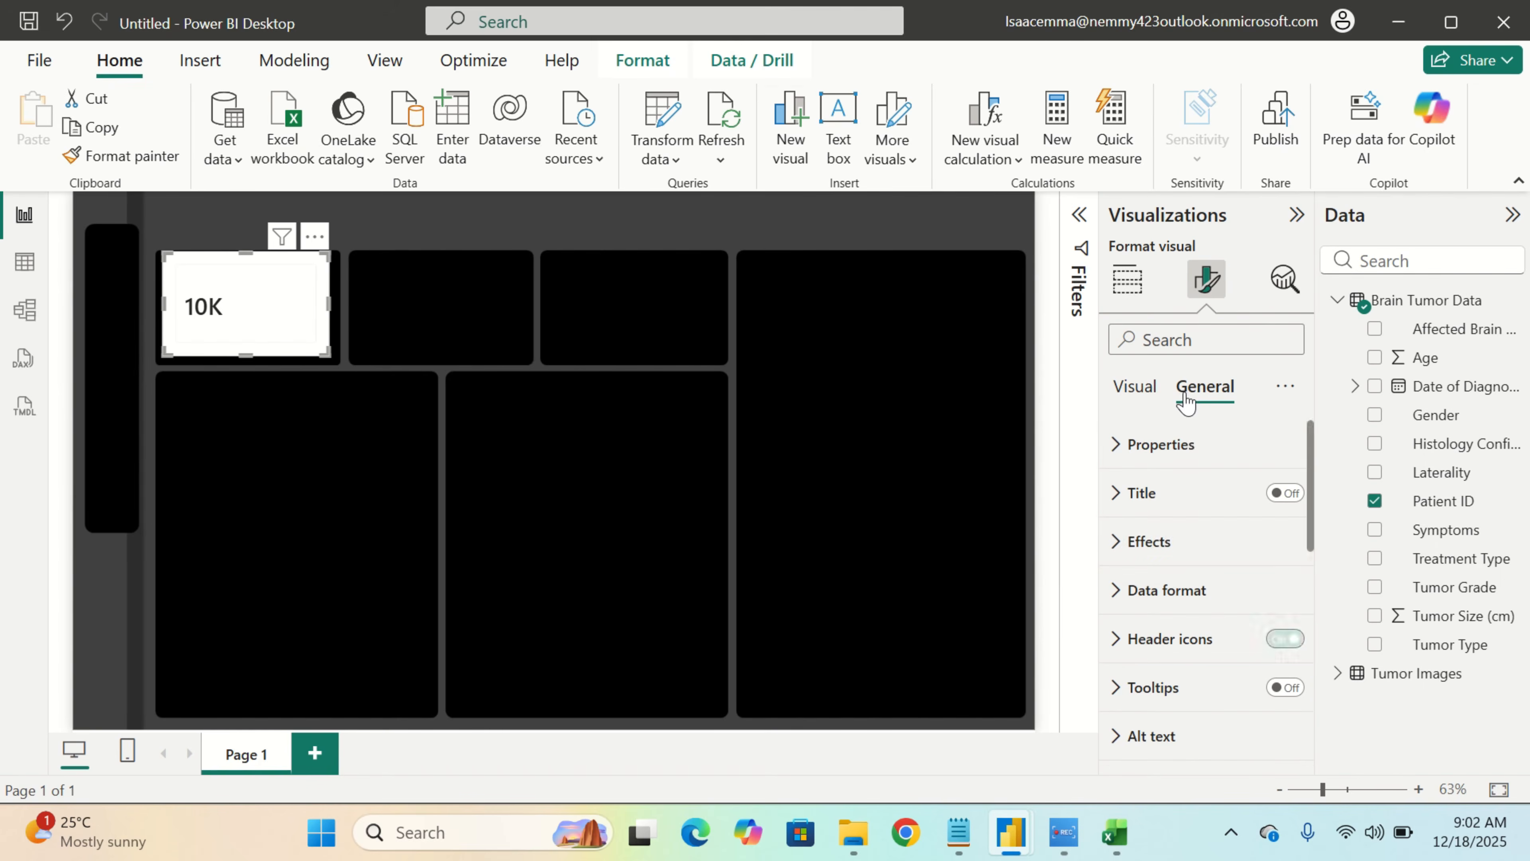
pyautogui.click(1186, 547)
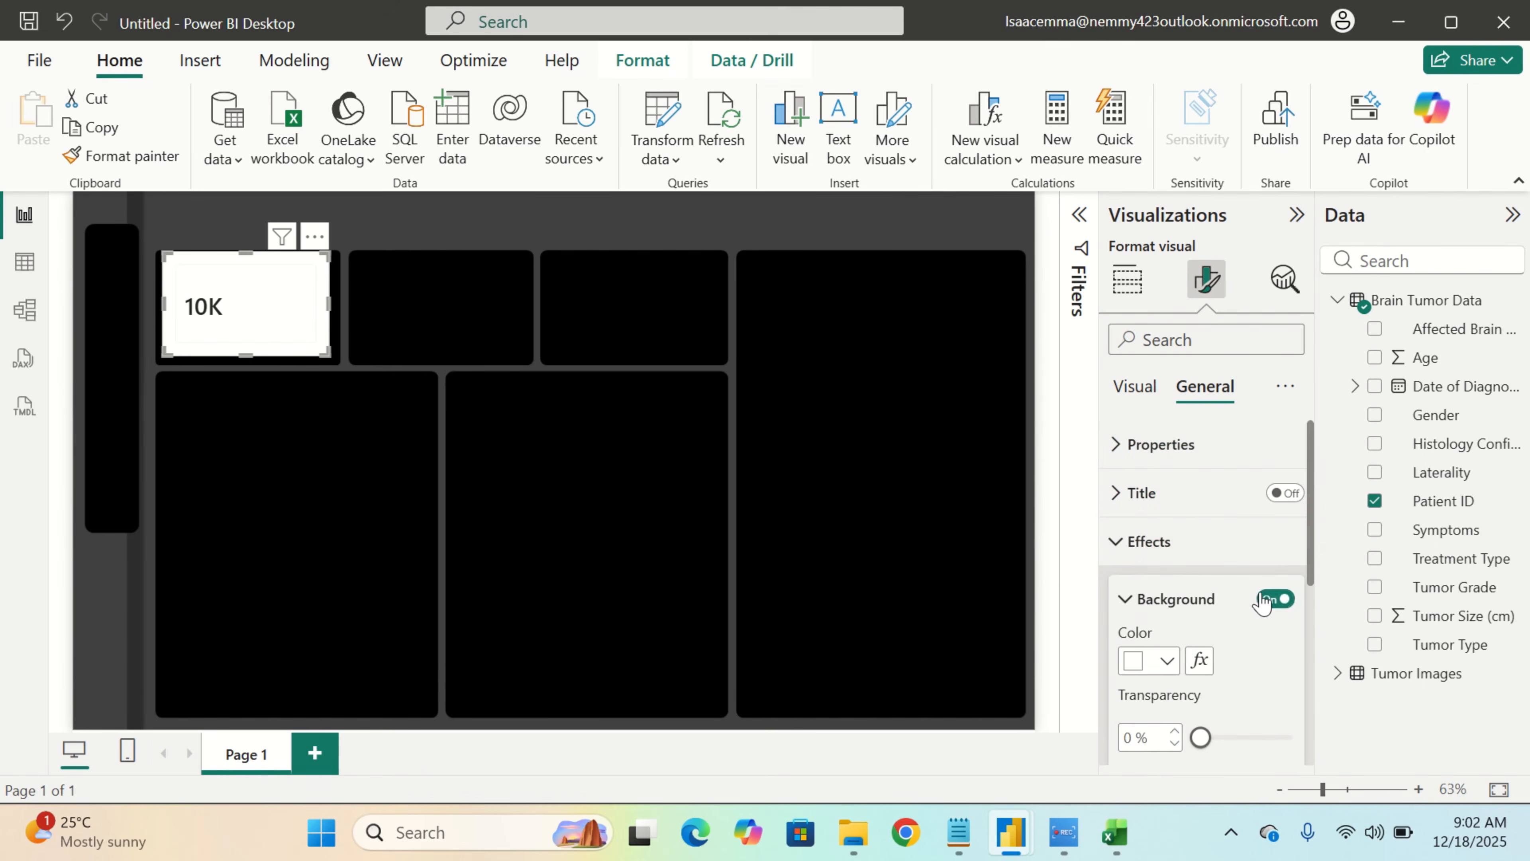
pyautogui.click(1280, 601)
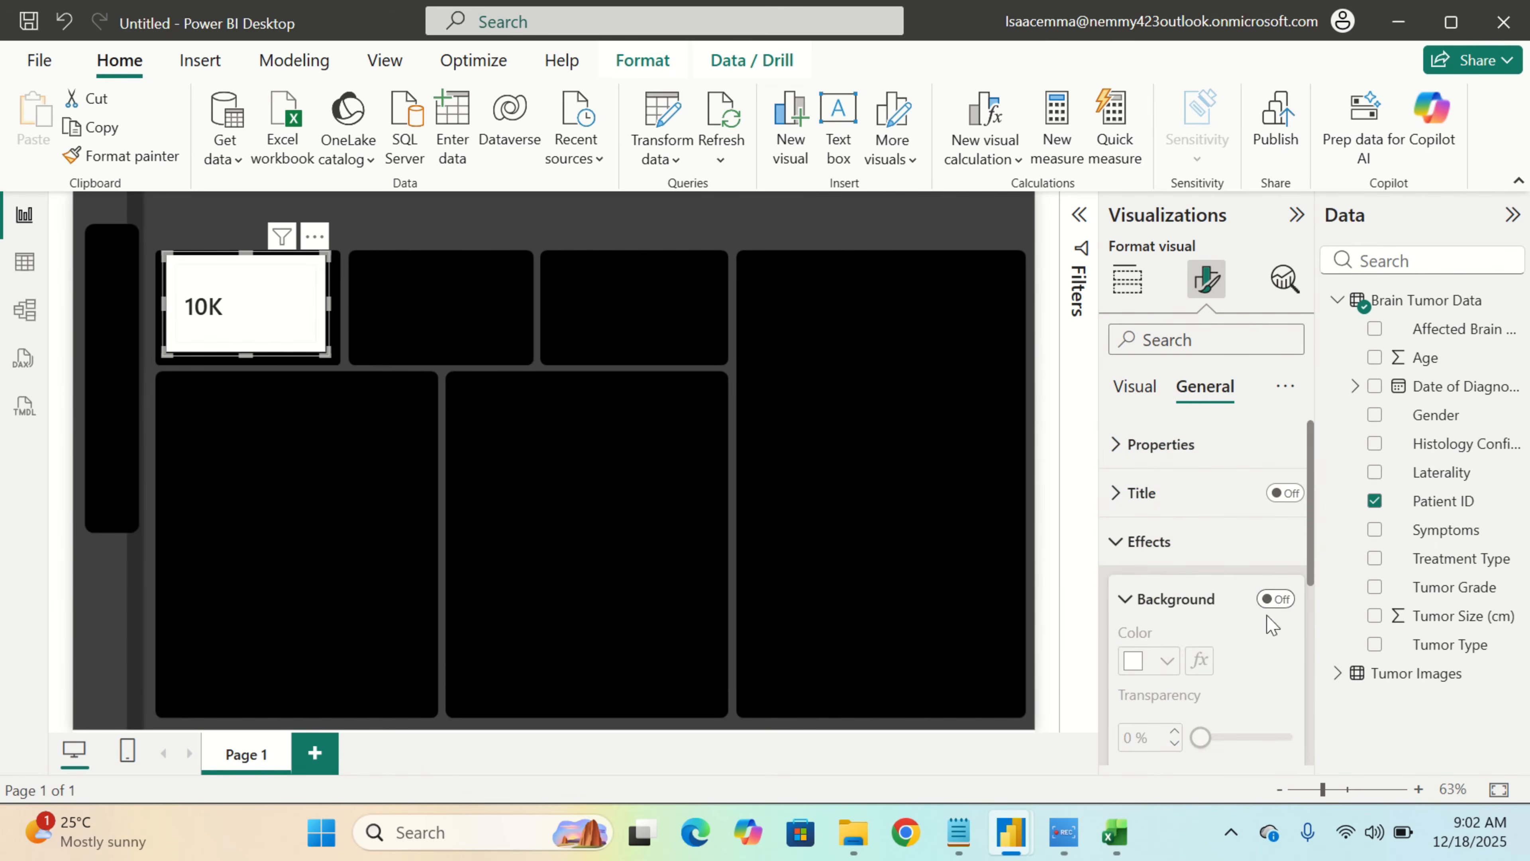
pyautogui.click(1132, 395)
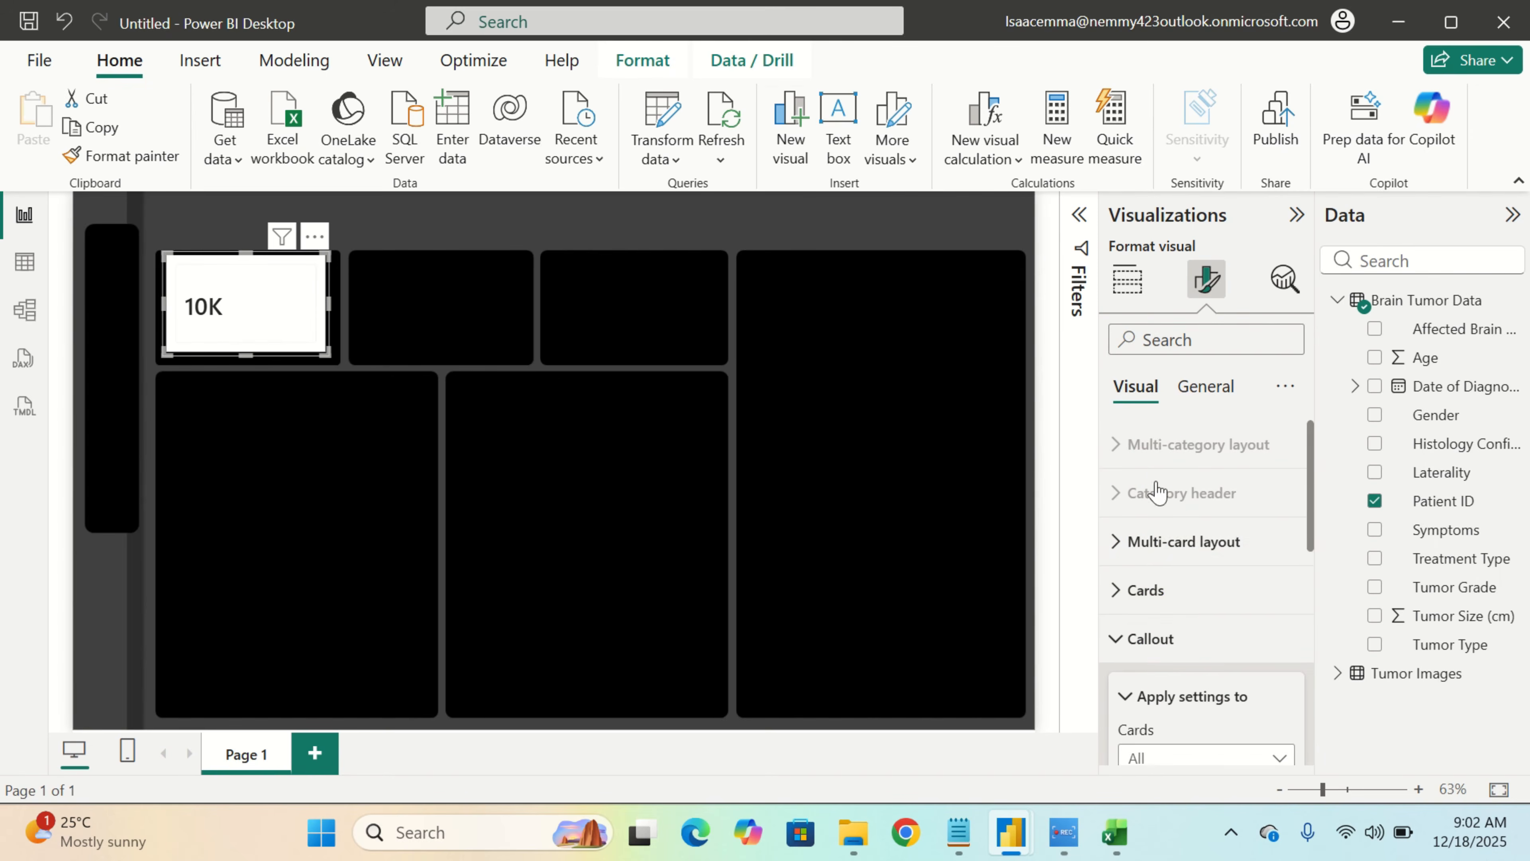
pyautogui.click(1220, 557)
pyautogui.scroll(-5, 1226, 572)
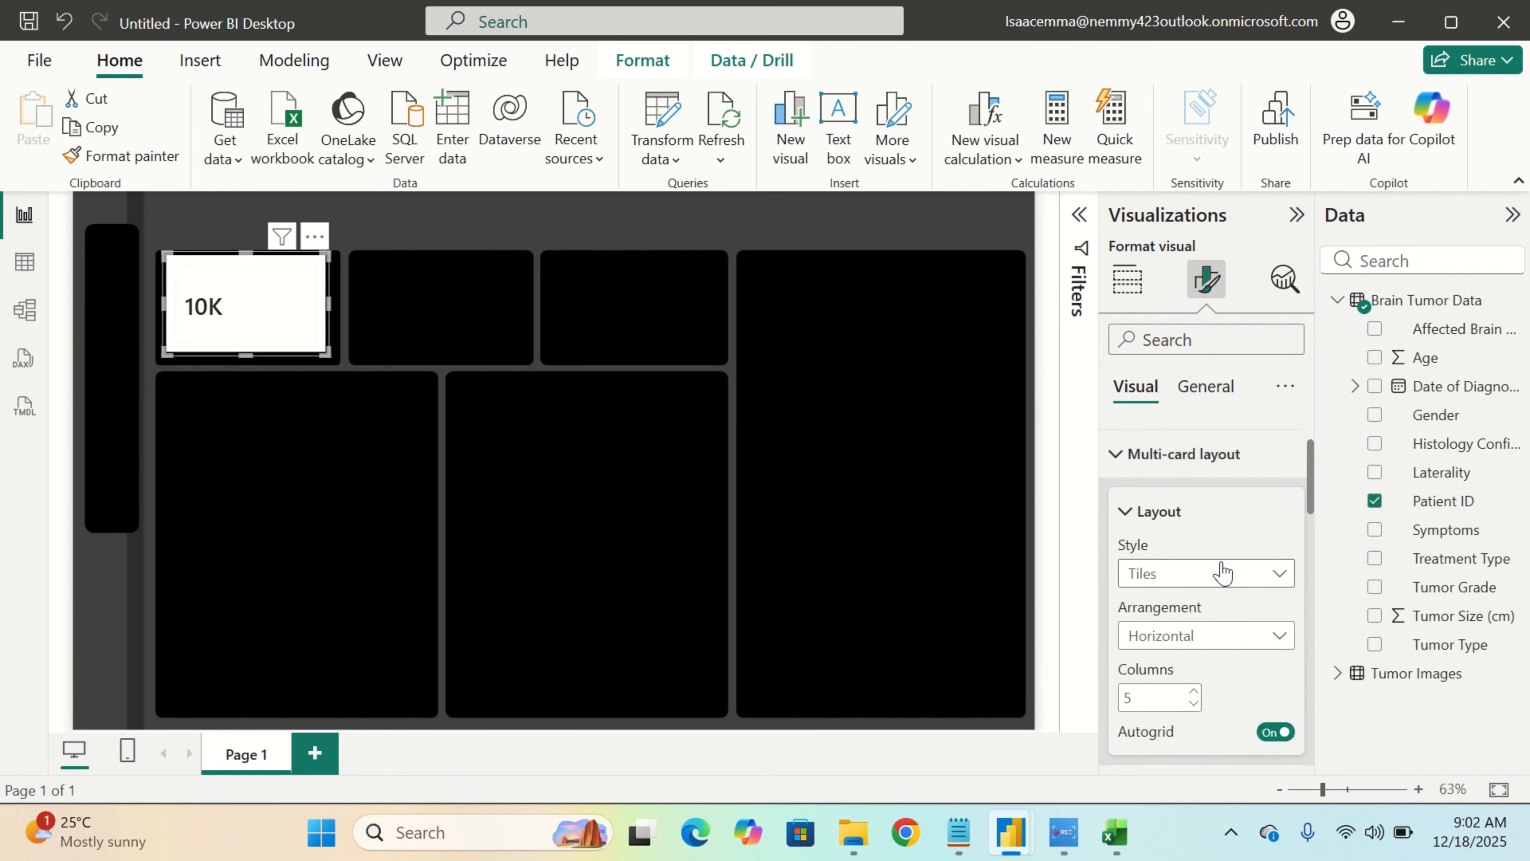
pyautogui.scroll(-5, 1226, 571)
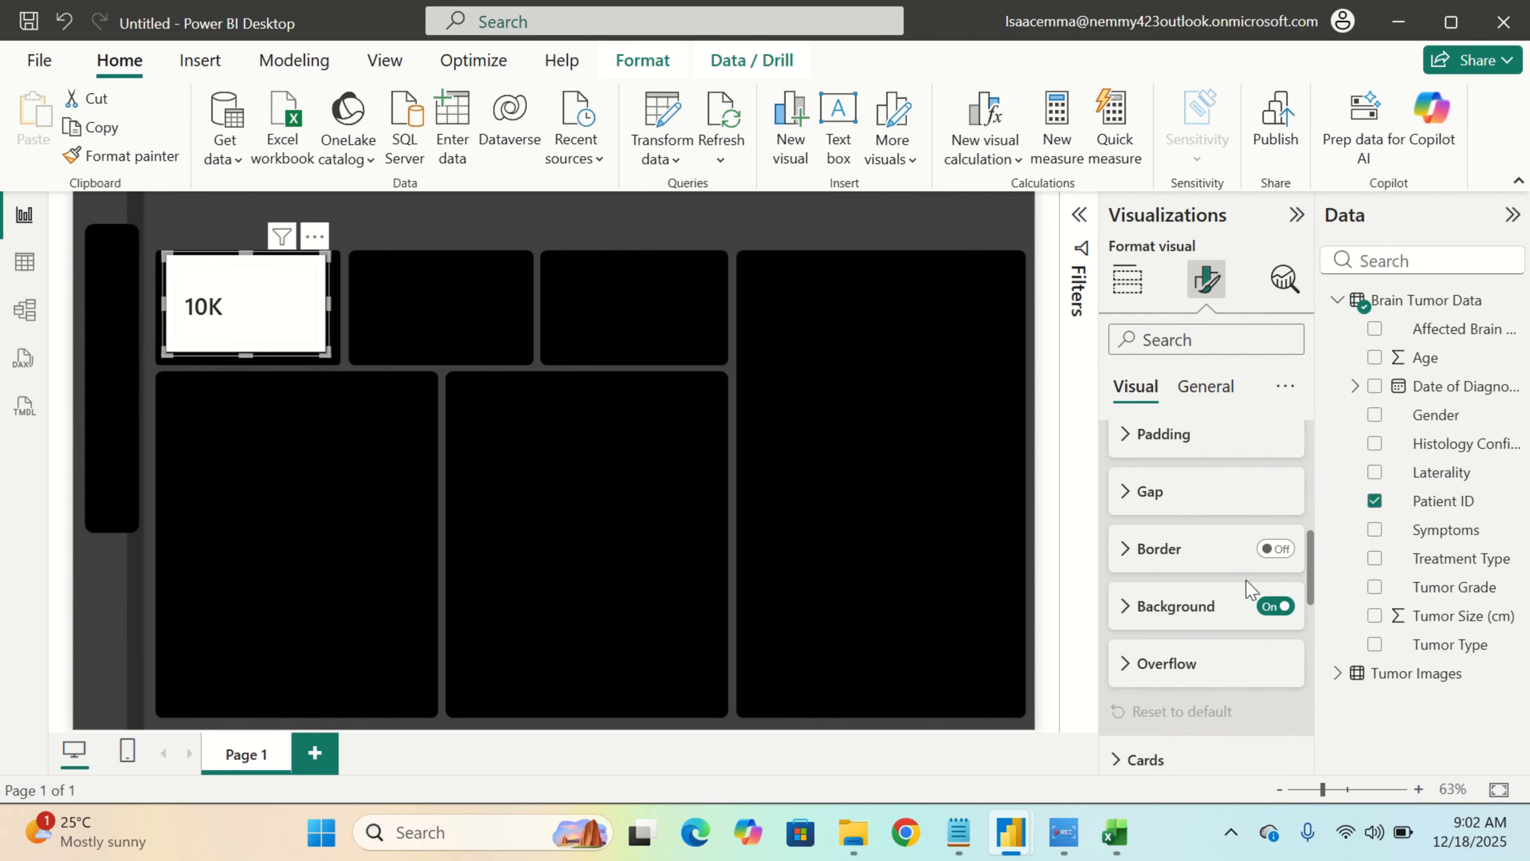
pyautogui.click(1276, 606)
pyautogui.scroll(-4, 1199, 597)
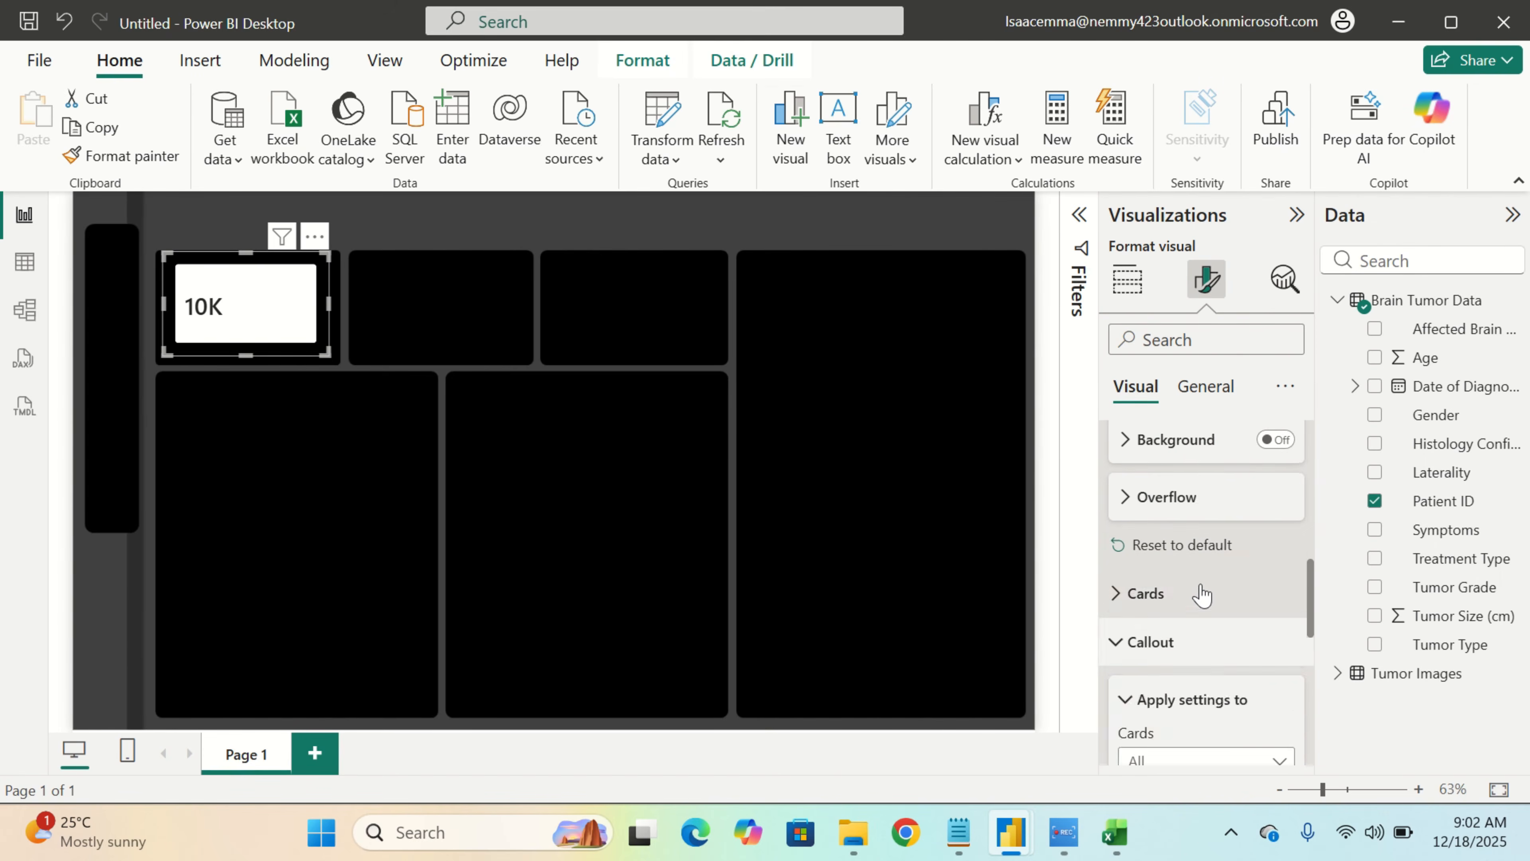
# Turn off the border, divider and background in the Cards formatting of the patient count visual
pyautogui.click(1206, 539)
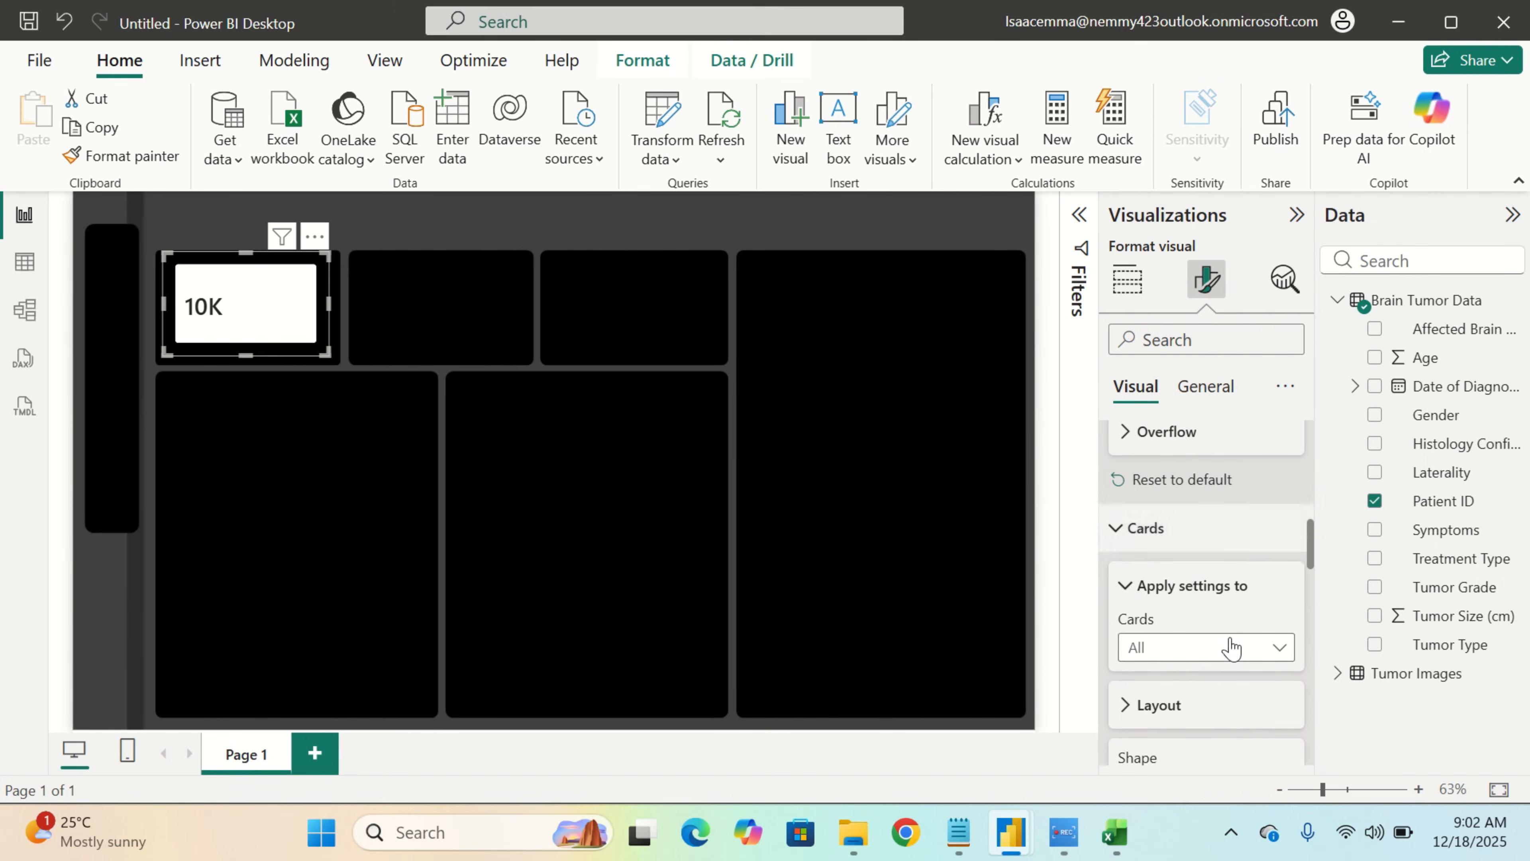
pyautogui.scroll(-3, 1229, 644)
pyautogui.scroll(-3, 1229, 644)
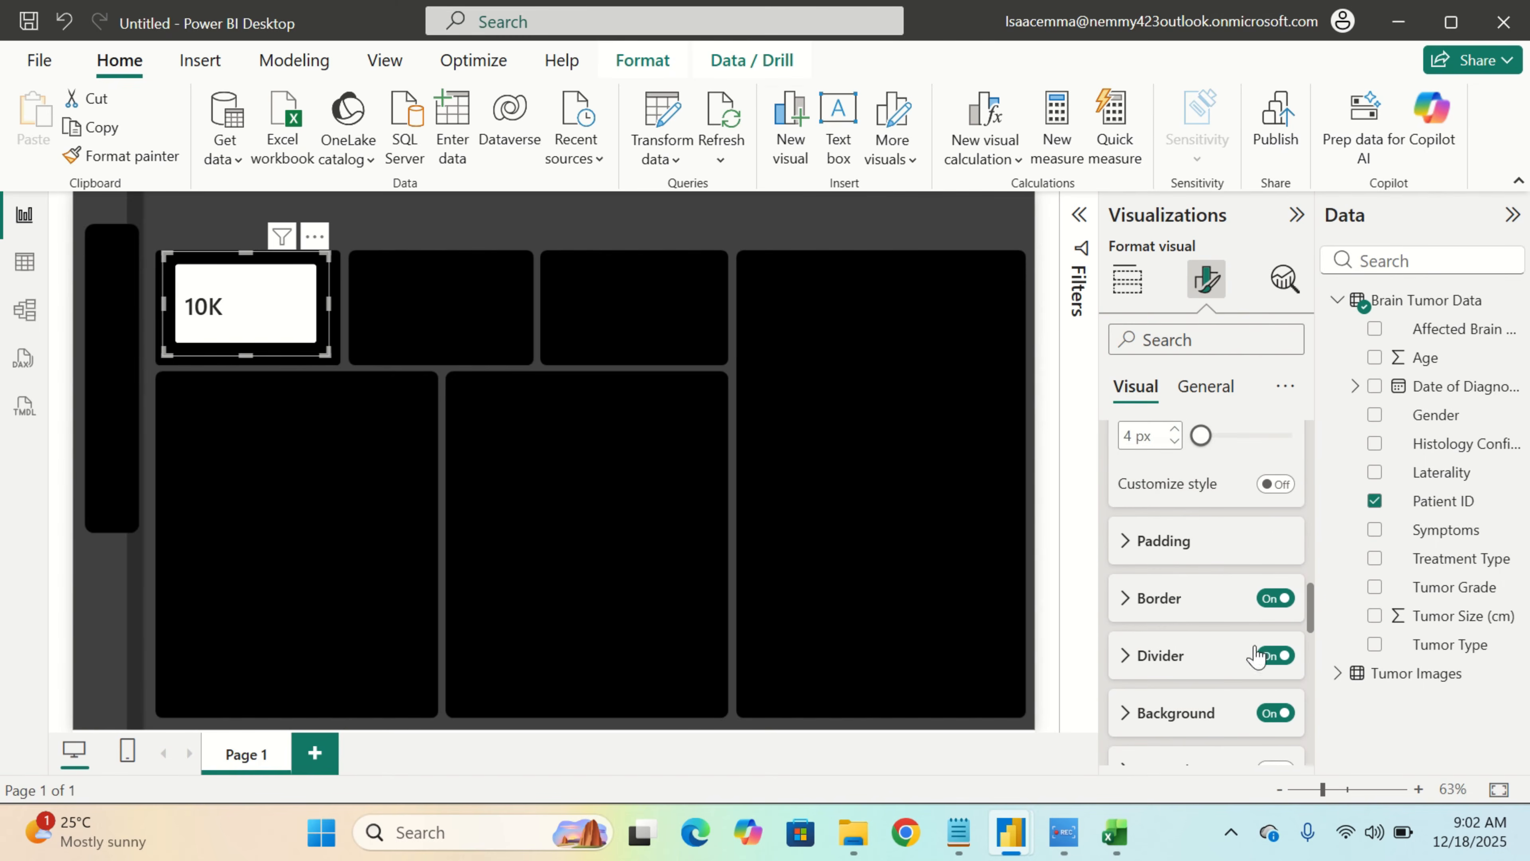
pyautogui.click(1277, 597)
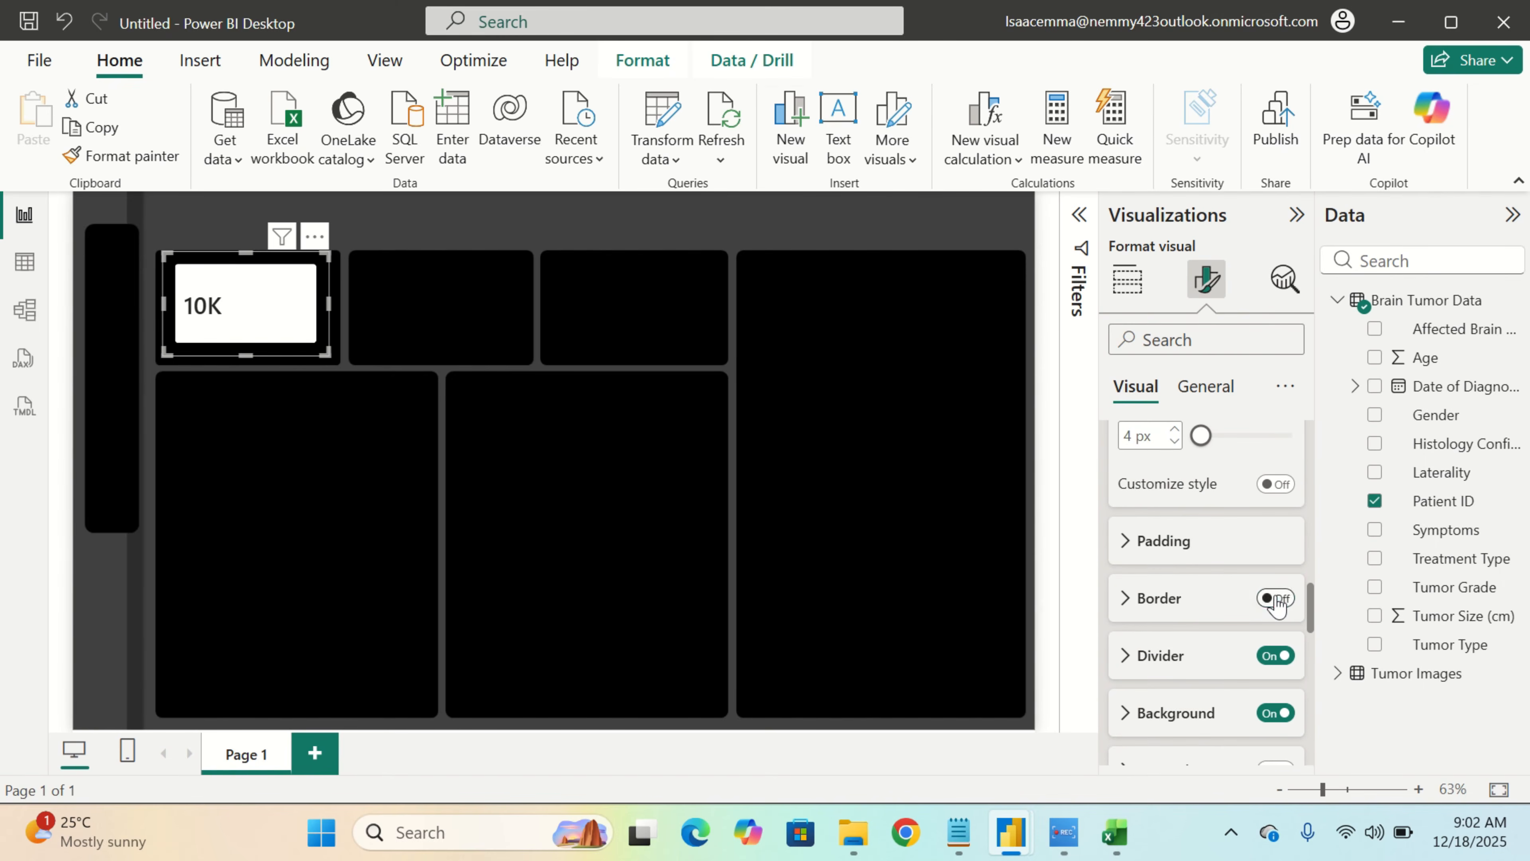
pyautogui.click(1273, 658)
pyautogui.click(1276, 713)
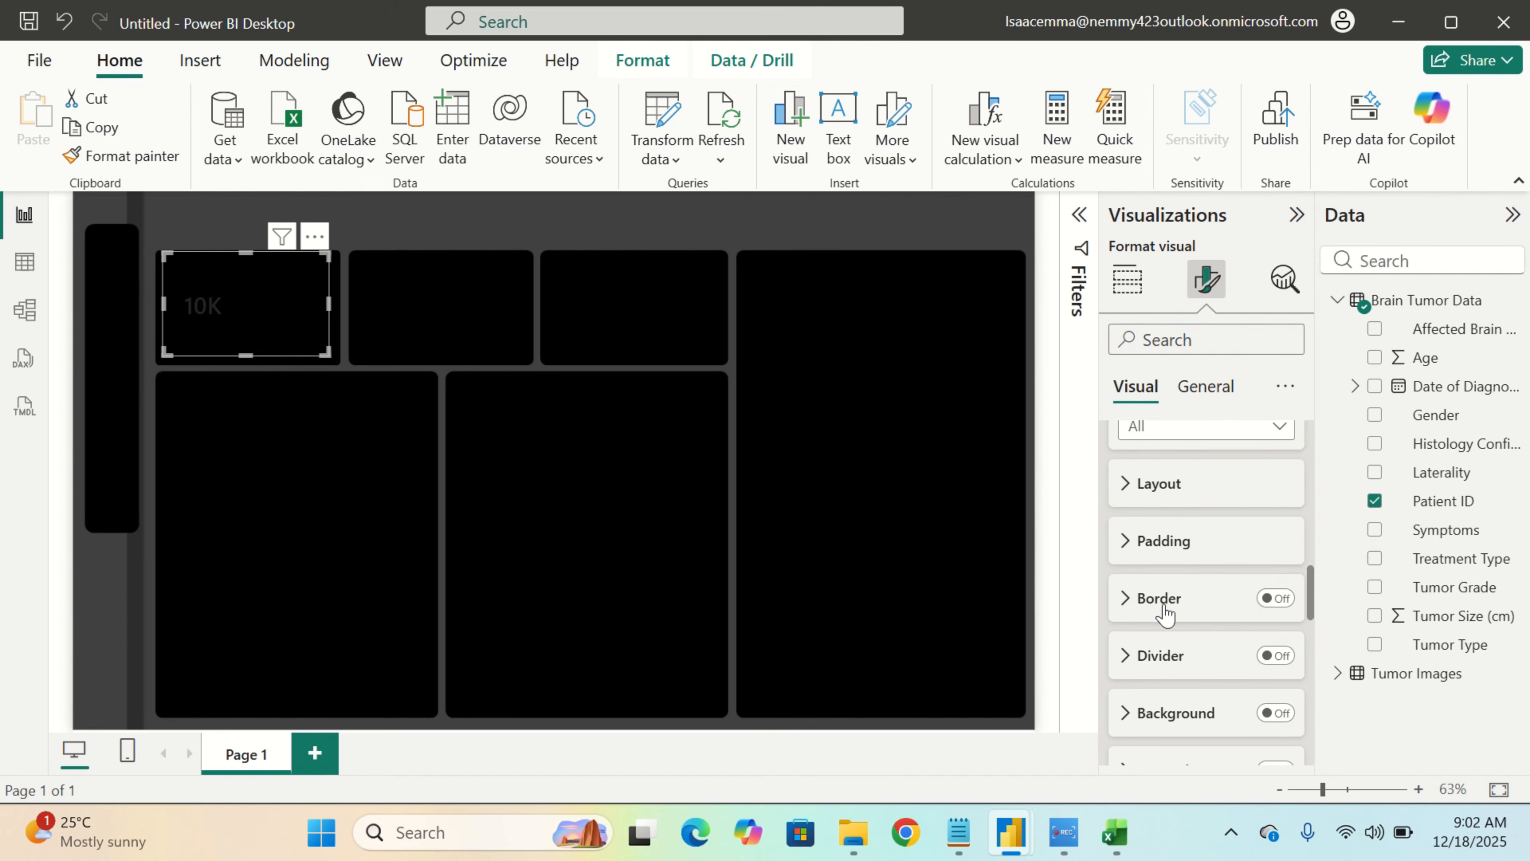
pyautogui.scroll(-6, 1163, 600)
pyautogui.scroll(10, 1164, 609)
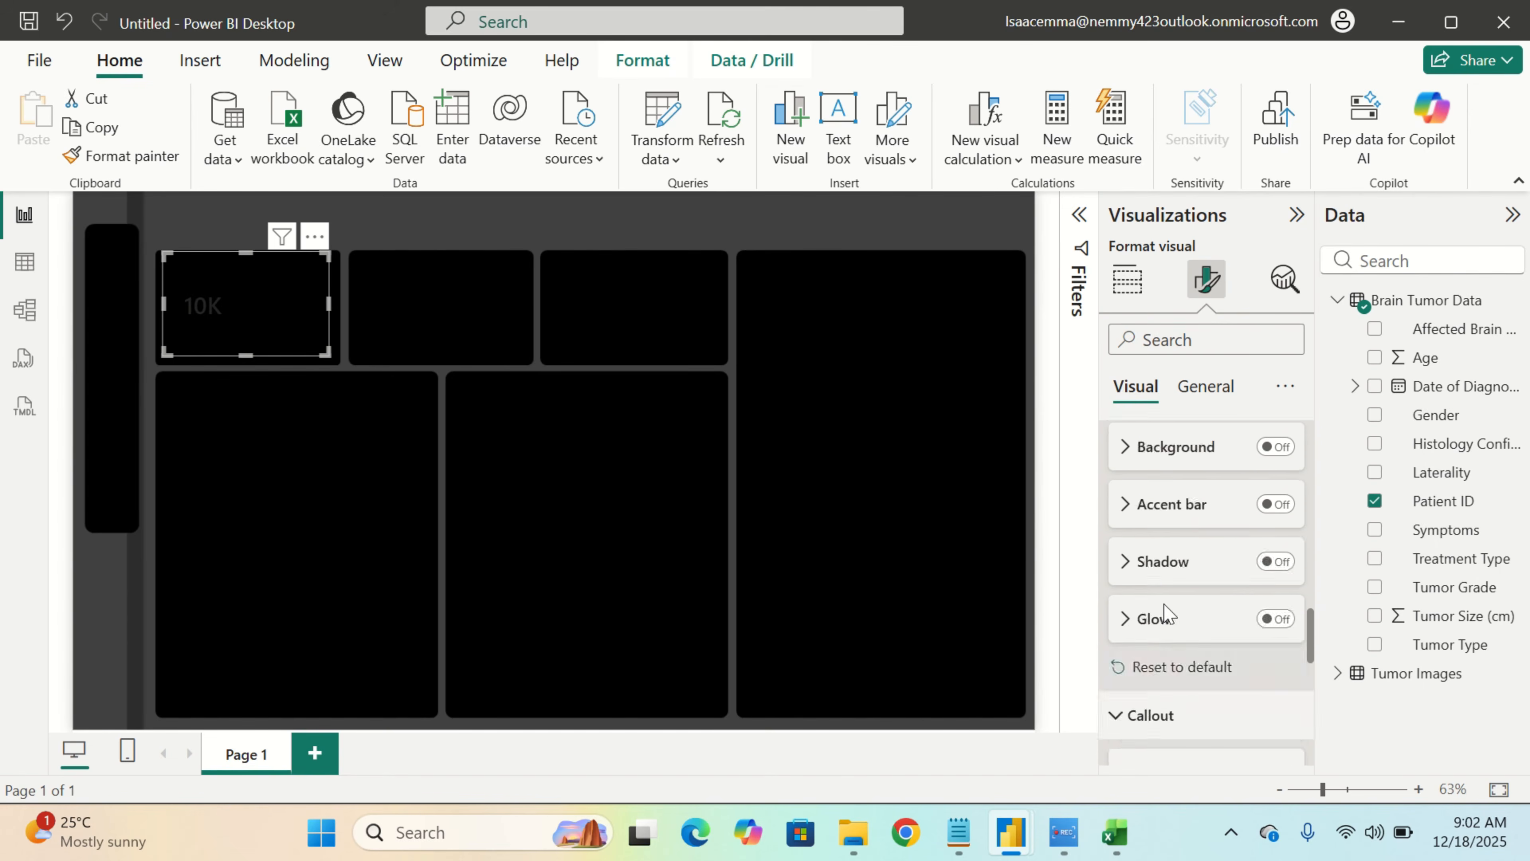
# Format the card's callout value in white at font size 25 and shift the card slightly toward the tile's upper-left corner
pyautogui.click(1168, 559)
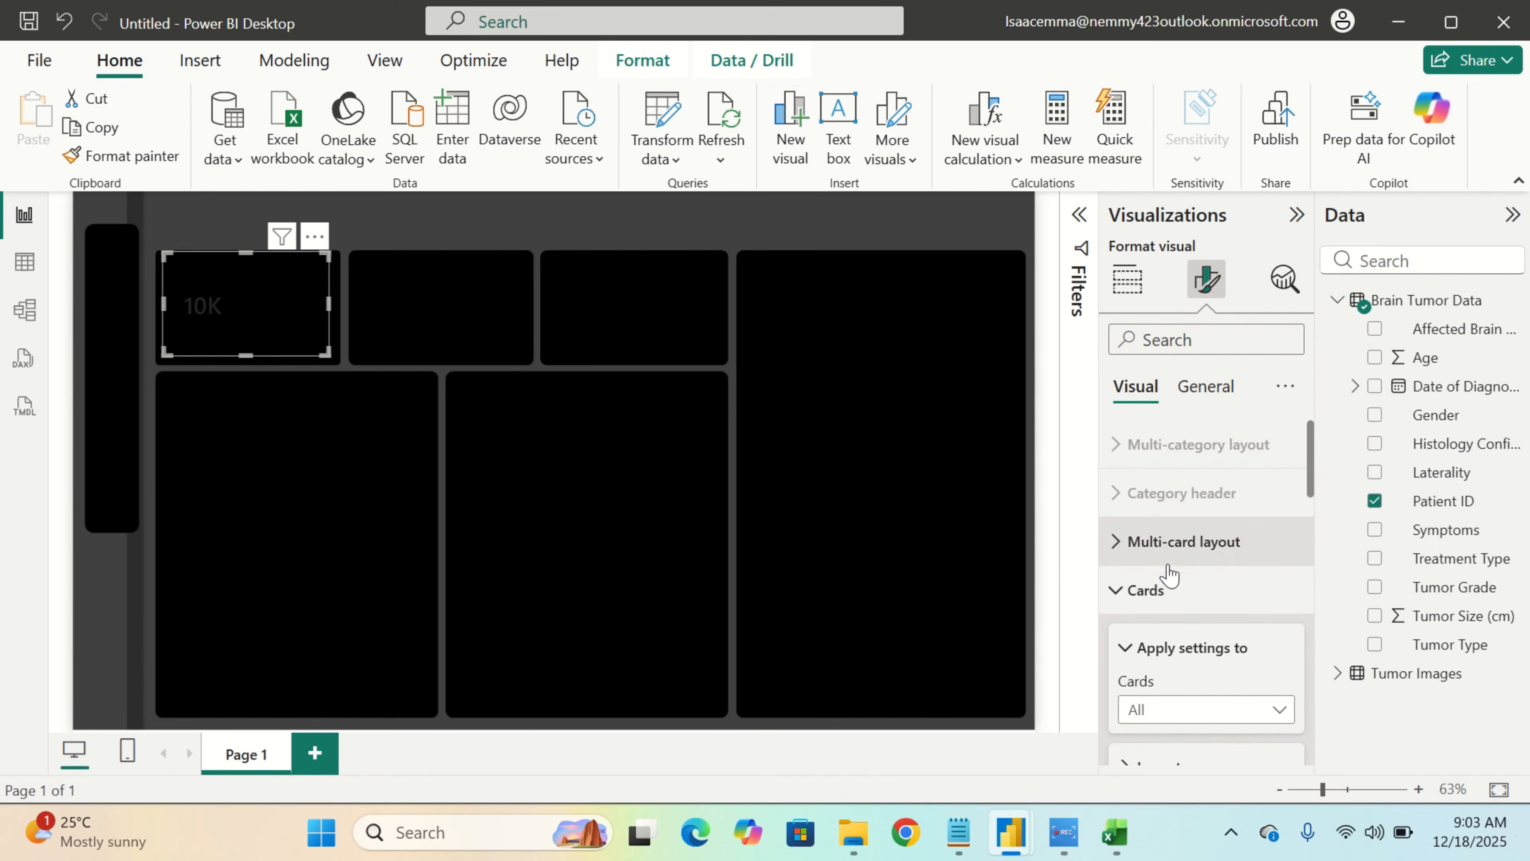
pyautogui.click(1168, 612)
pyautogui.scroll(-3, 1168, 614)
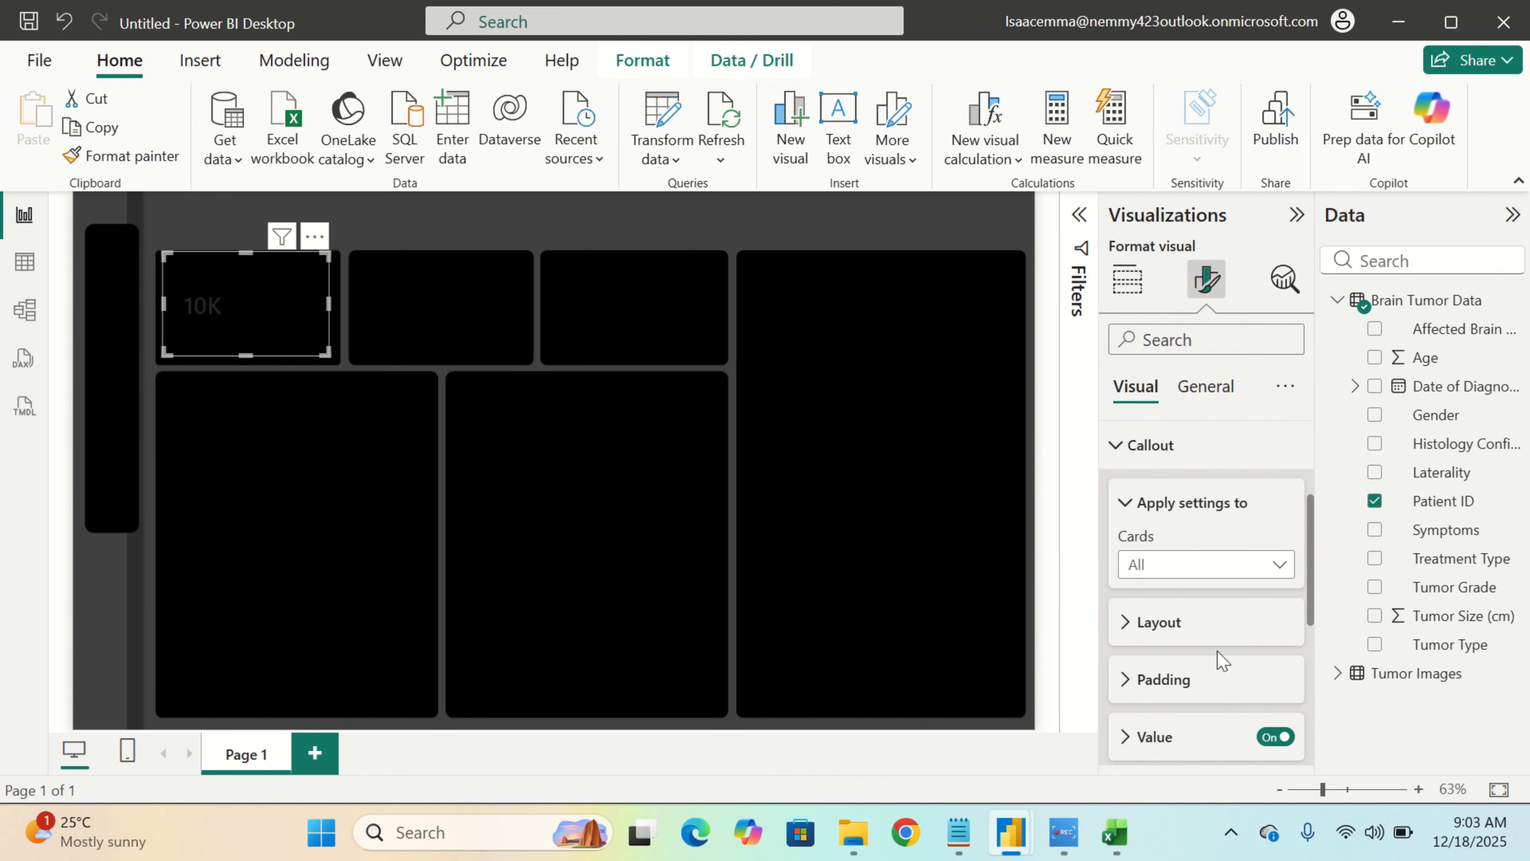
pyautogui.scroll(-2, 1209, 725)
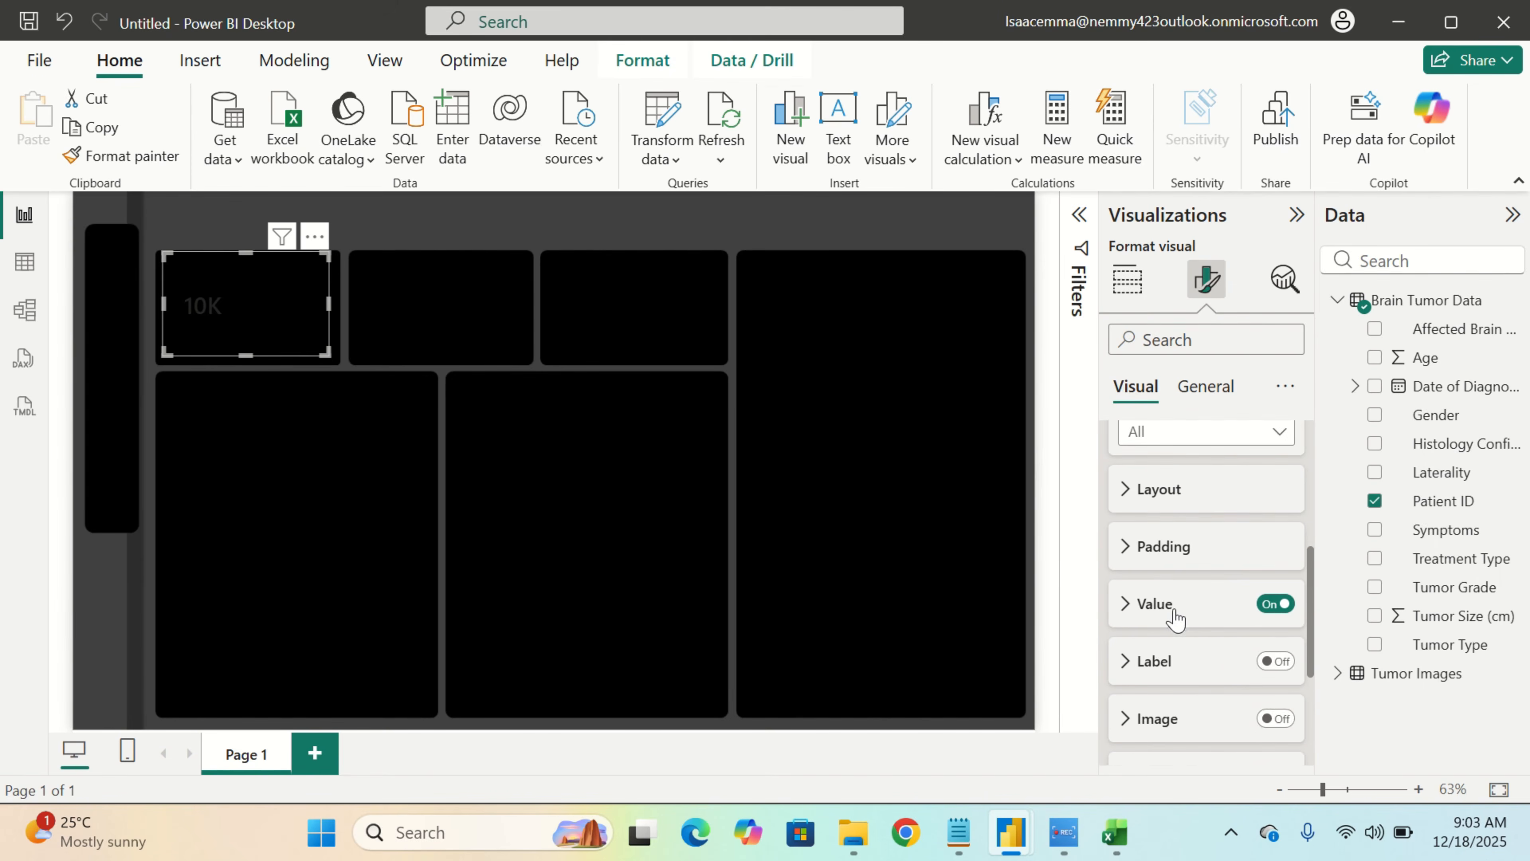
pyautogui.click(1162, 603)
pyautogui.scroll(-2, 1257, 711)
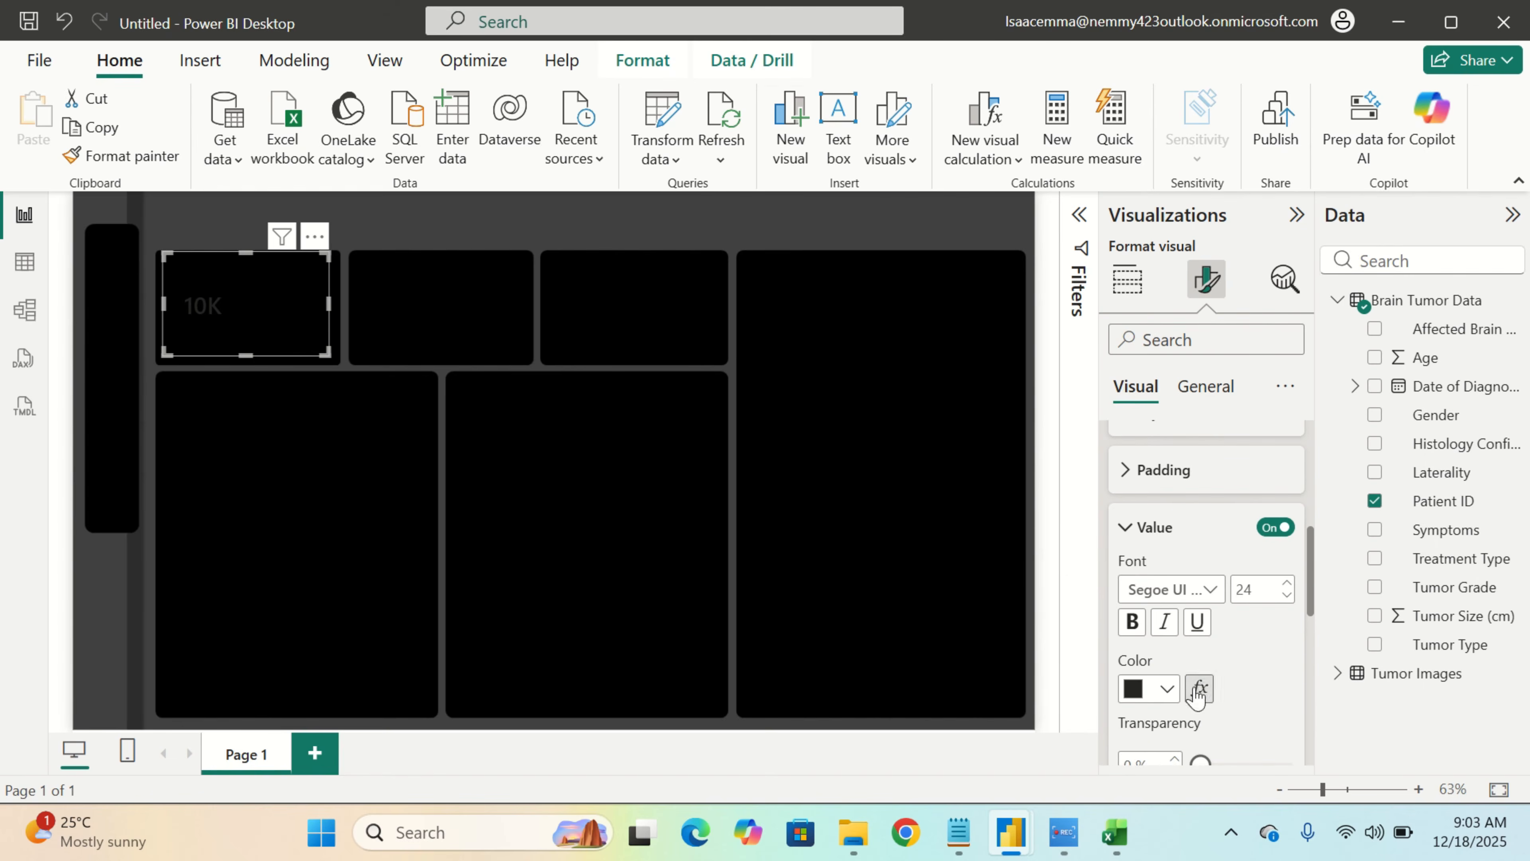
pyautogui.click(1165, 691)
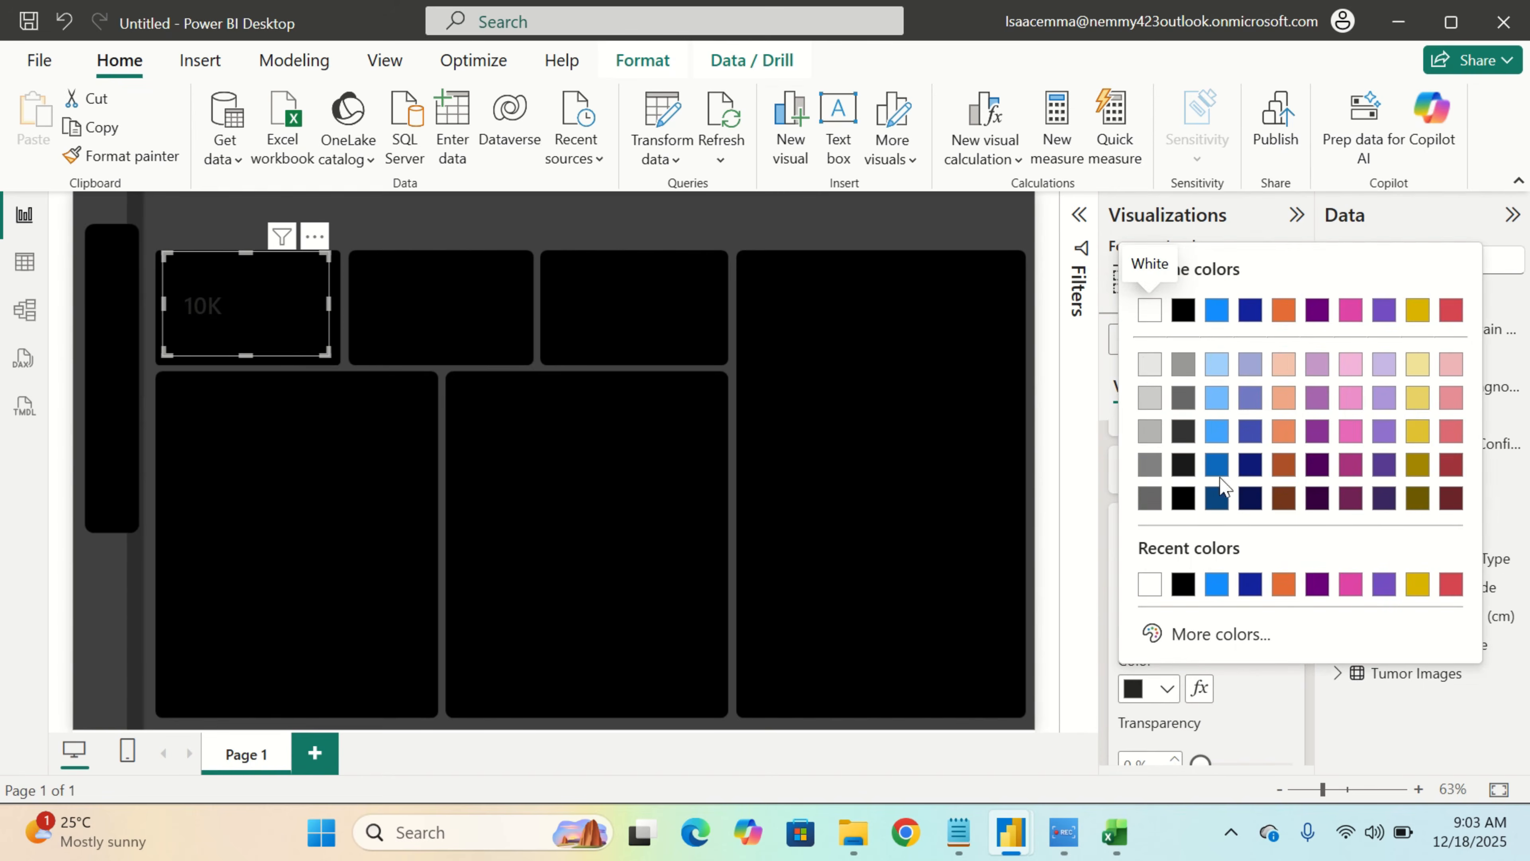
pyautogui.click(1150, 367)
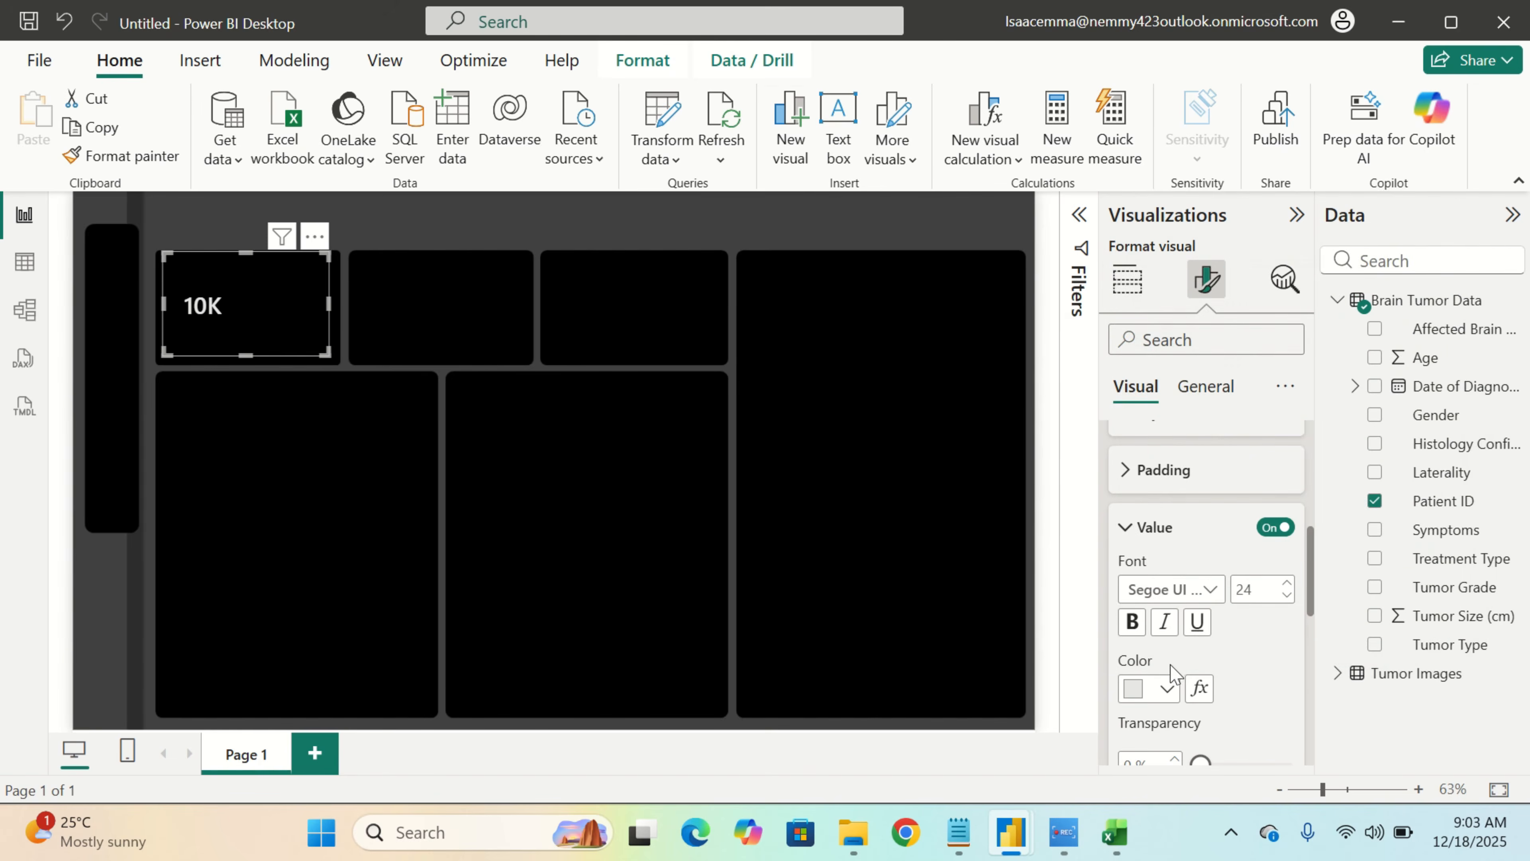
pyautogui.click(1166, 688)
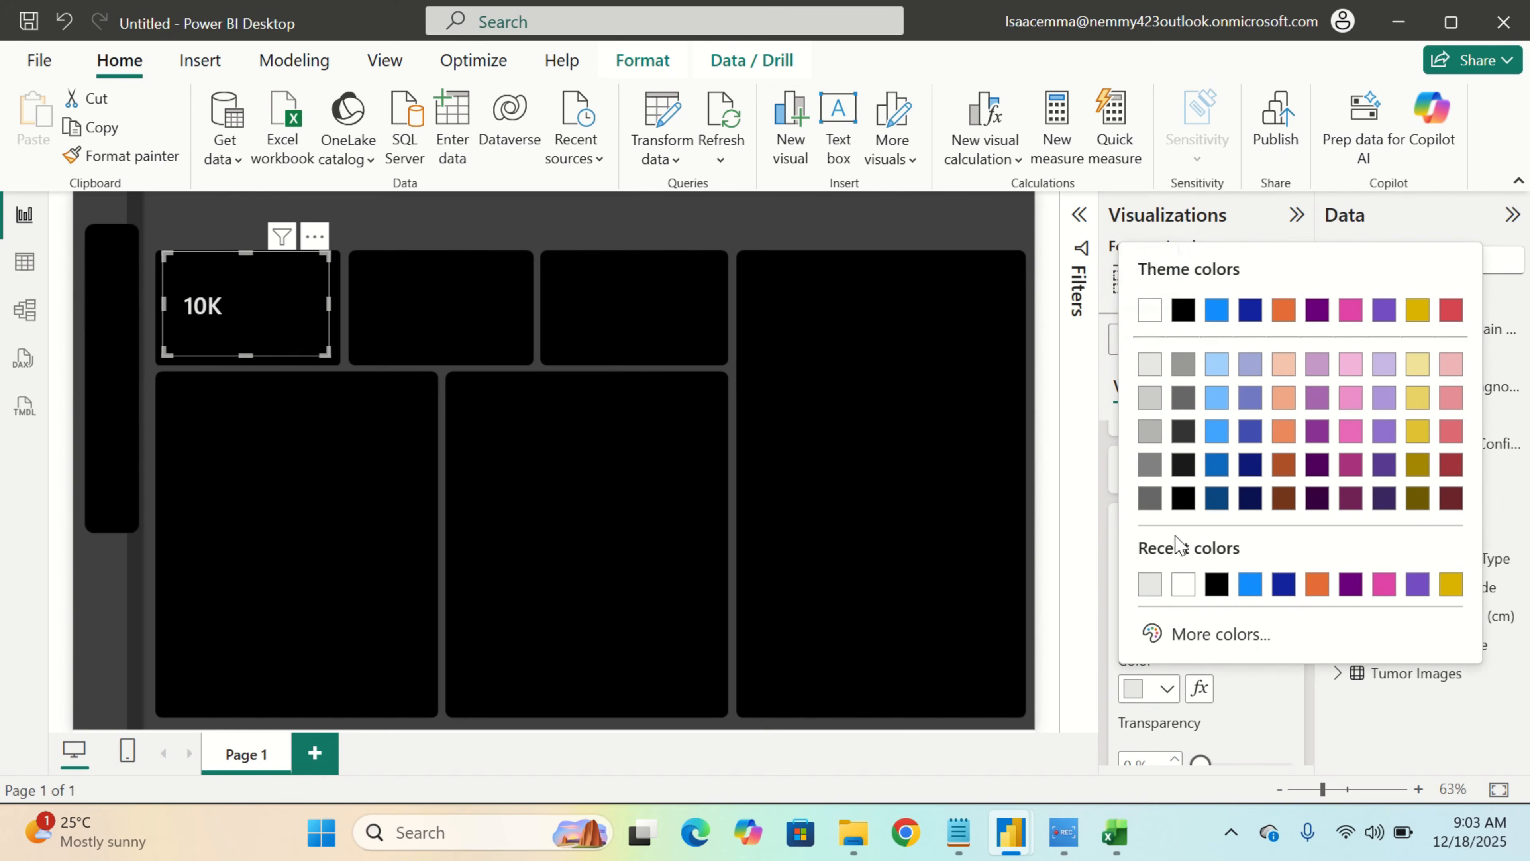
pyautogui.click(1149, 311)
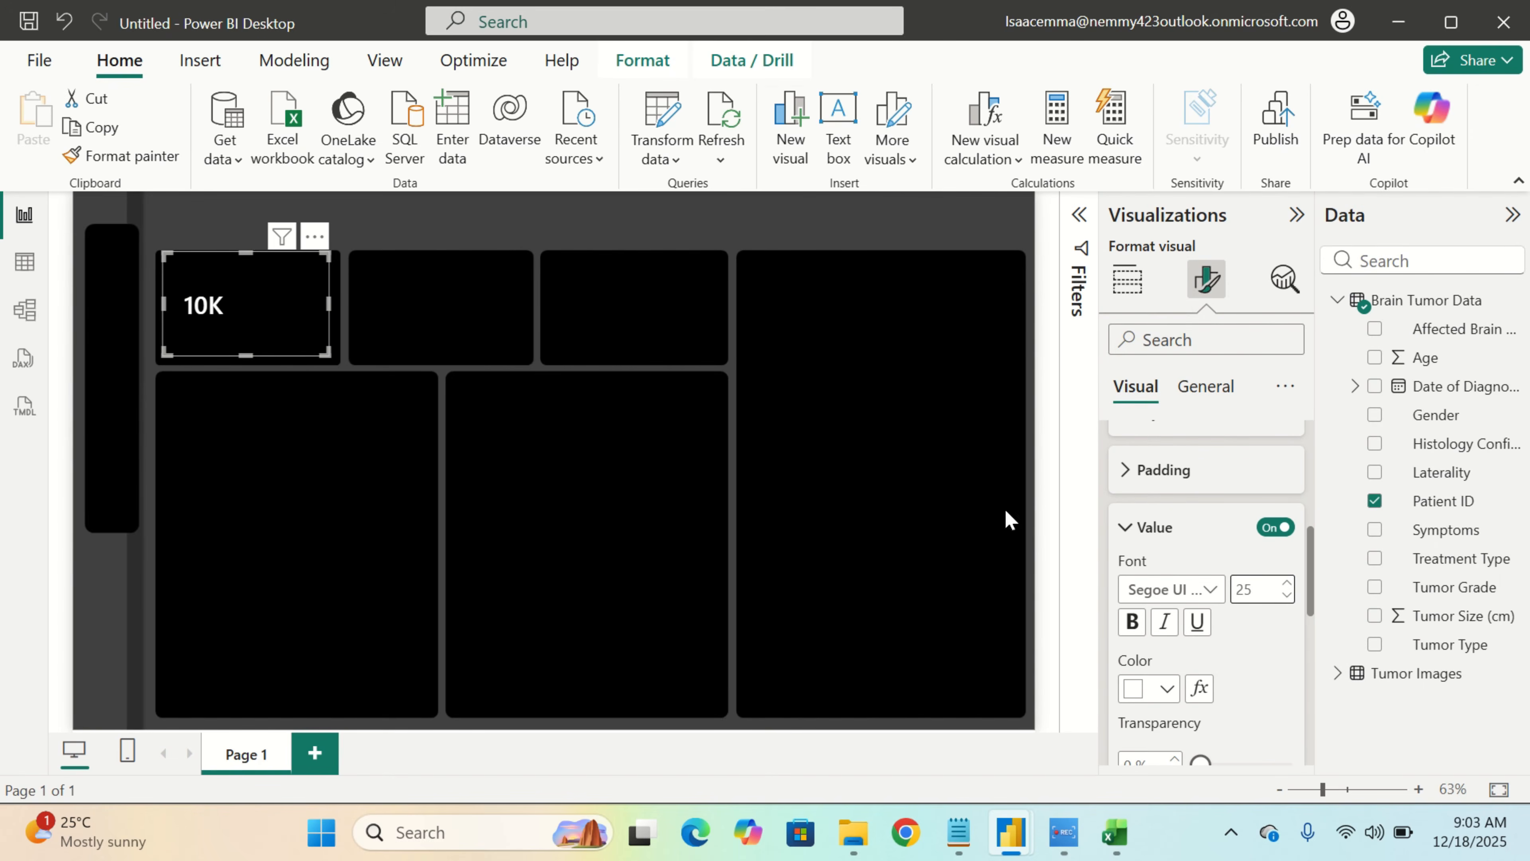
pyautogui.moveTo(291, 307); pyautogui.dragTo(231, 322)
pyautogui.click(333, 400)
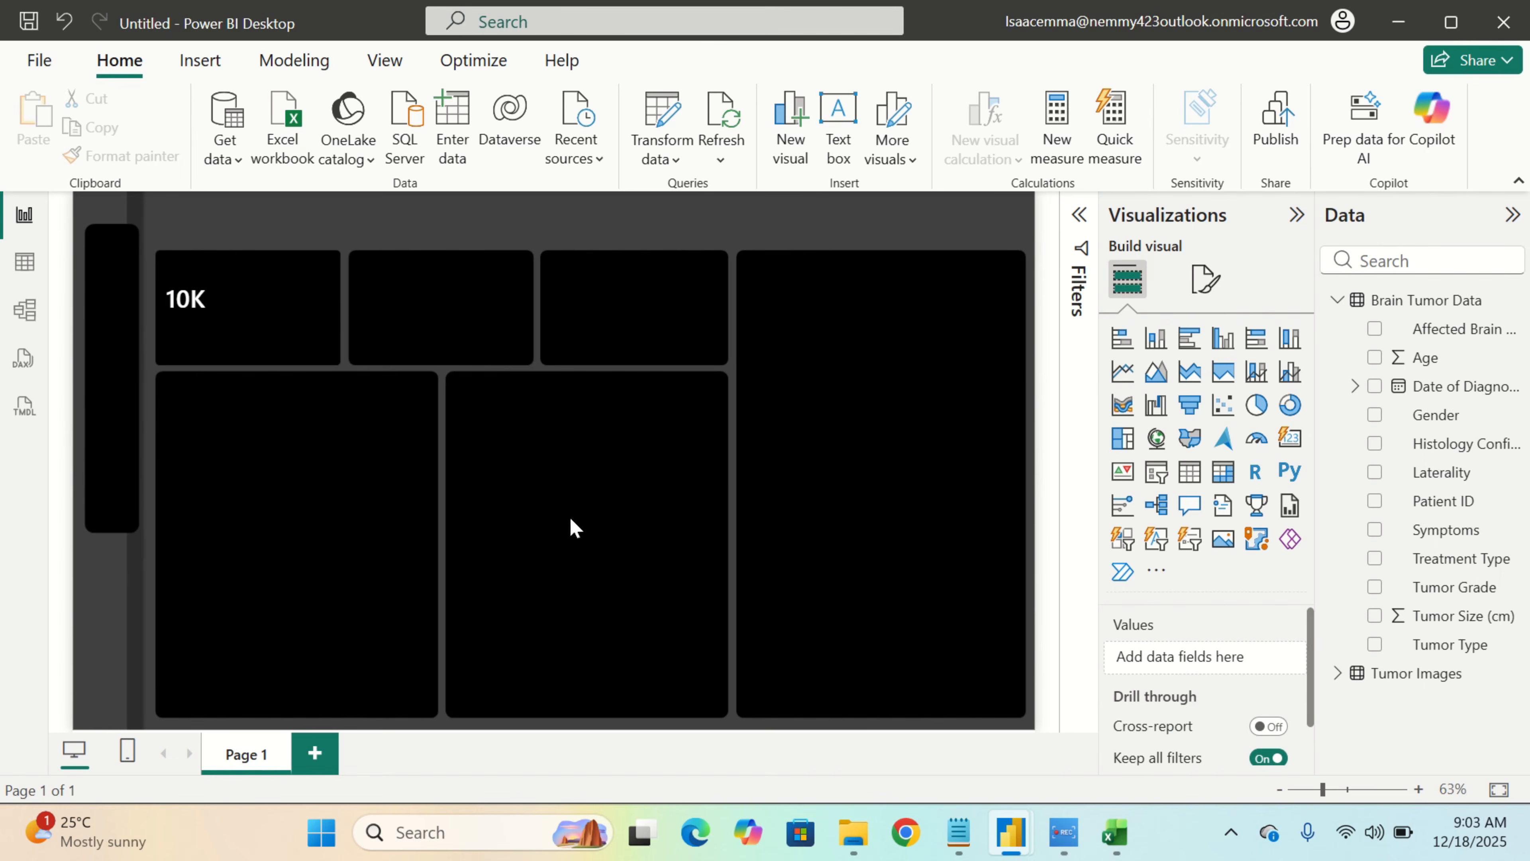
# Add a line chart to the page, enlarge it over the upper tiles, and put Date of Diagnosis on its X-axis
pyautogui.click(1123, 372)
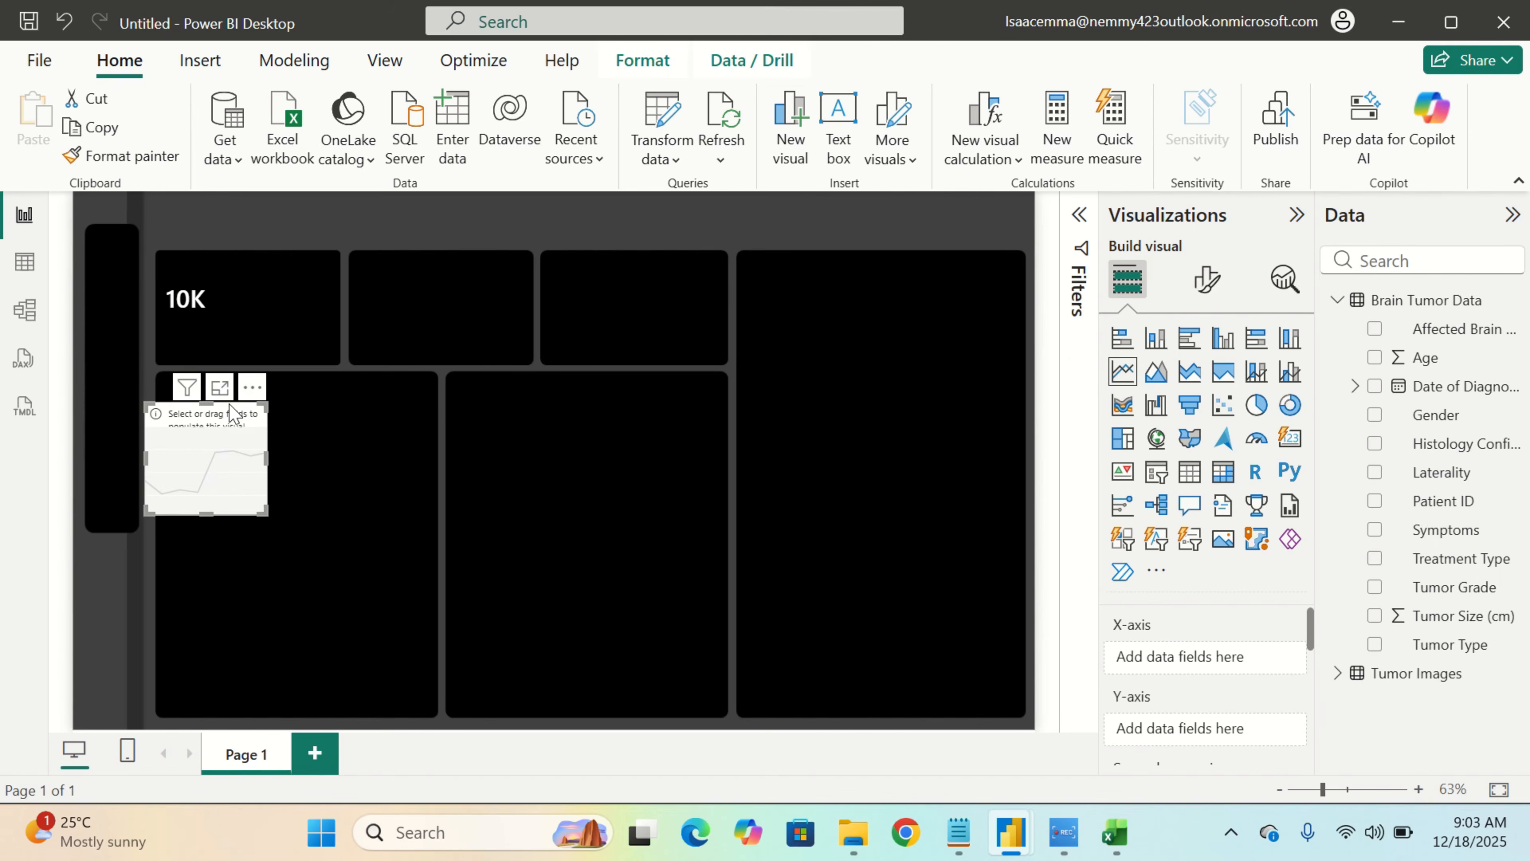
pyautogui.moveTo(238, 464); pyautogui.dragTo(704, 438)
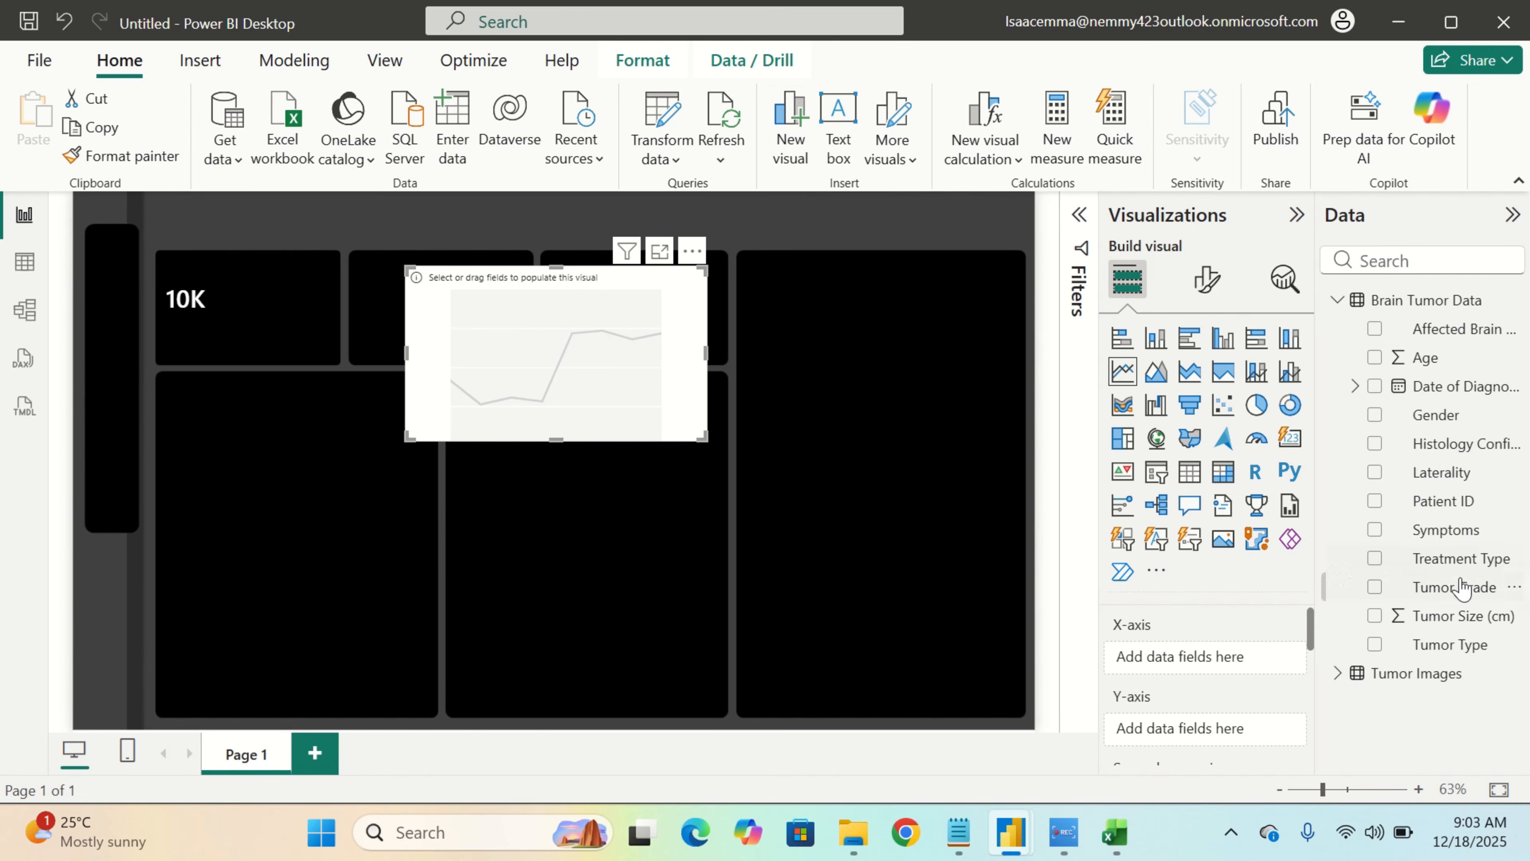
pyautogui.moveTo(1443, 387); pyautogui.dragTo(1240, 665)
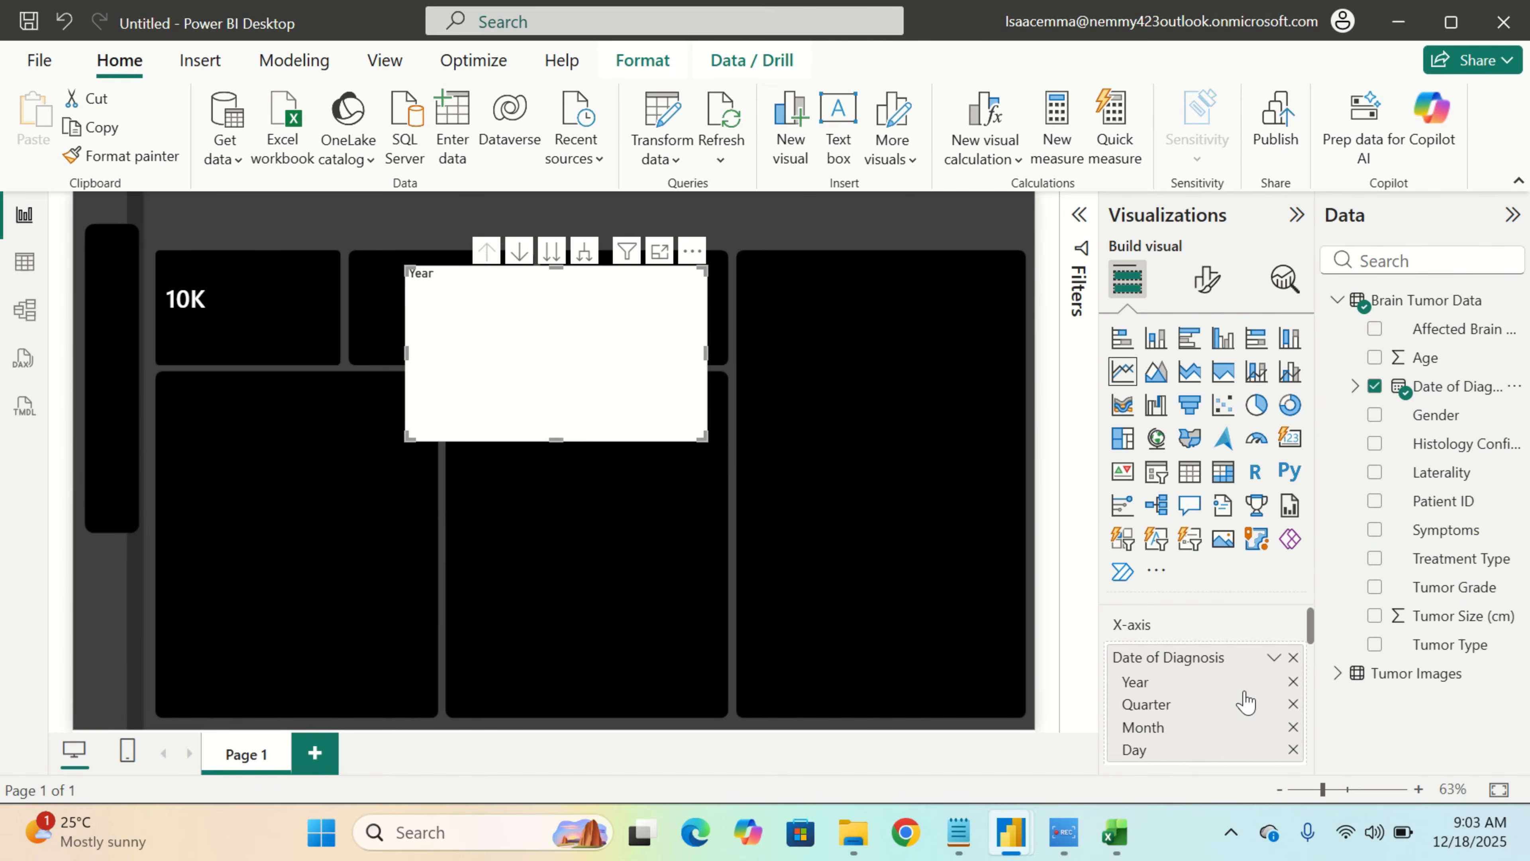
# Reduce the X-axis date hierarchy to Year only and plot the count of Patient ID on the Y-axis
pyautogui.scroll(-1, 1275, 717)
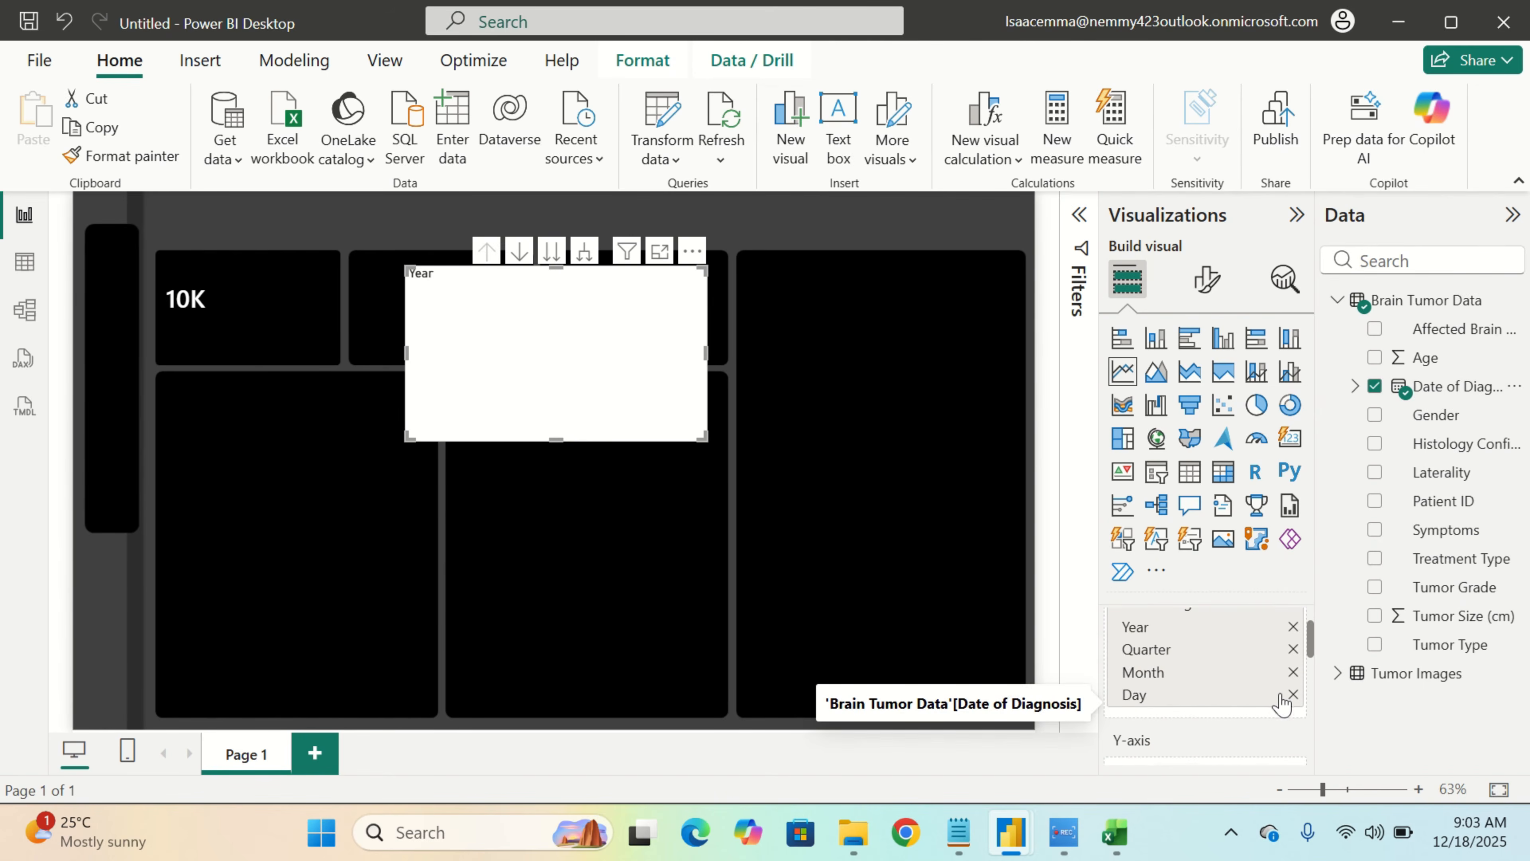
pyautogui.click(1294, 646)
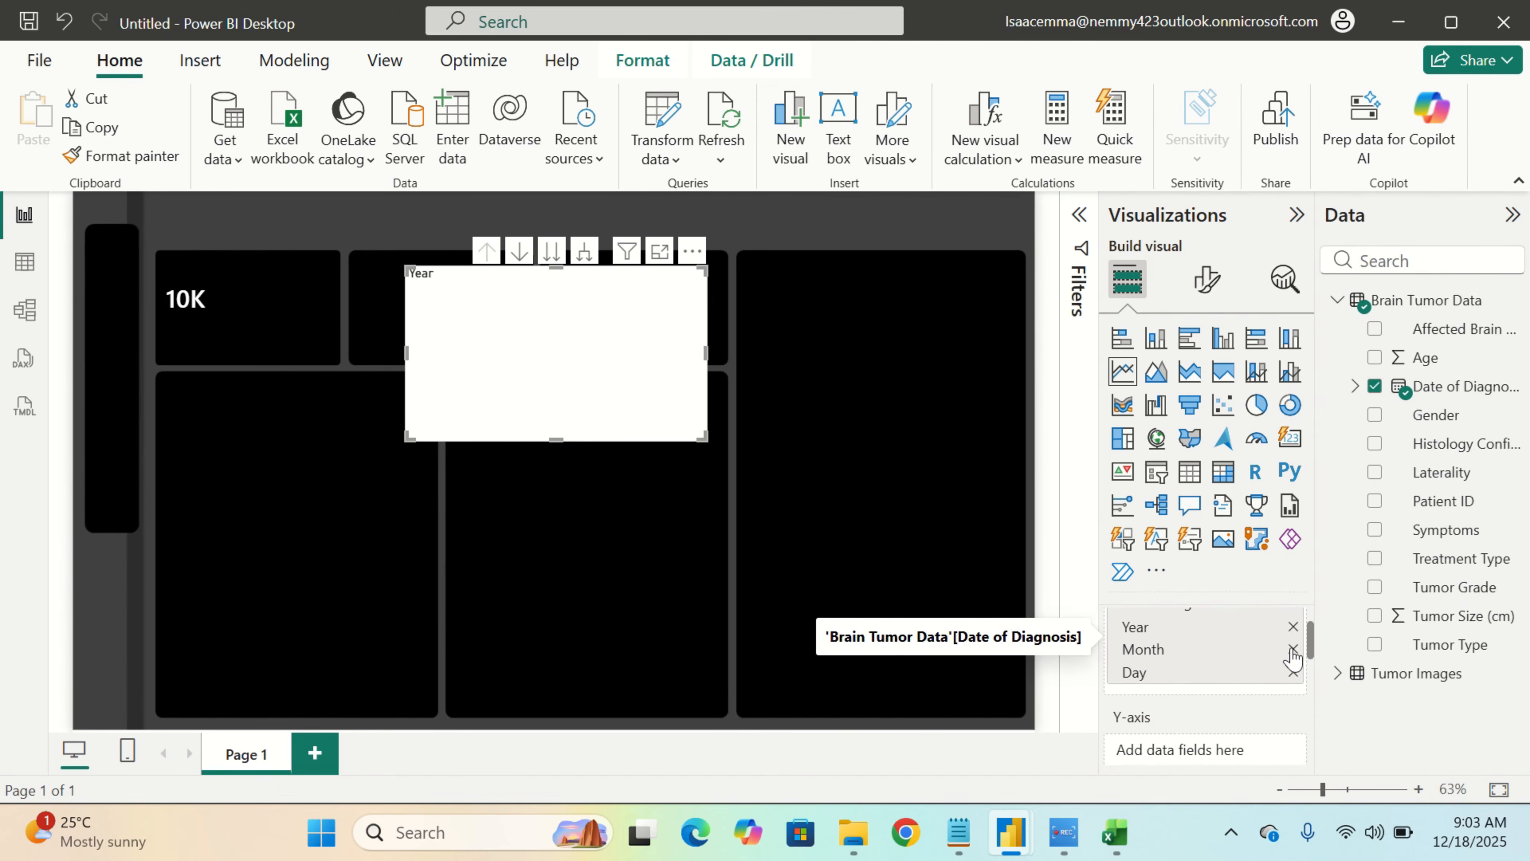
pyautogui.click(1293, 649)
pyautogui.click(1294, 649)
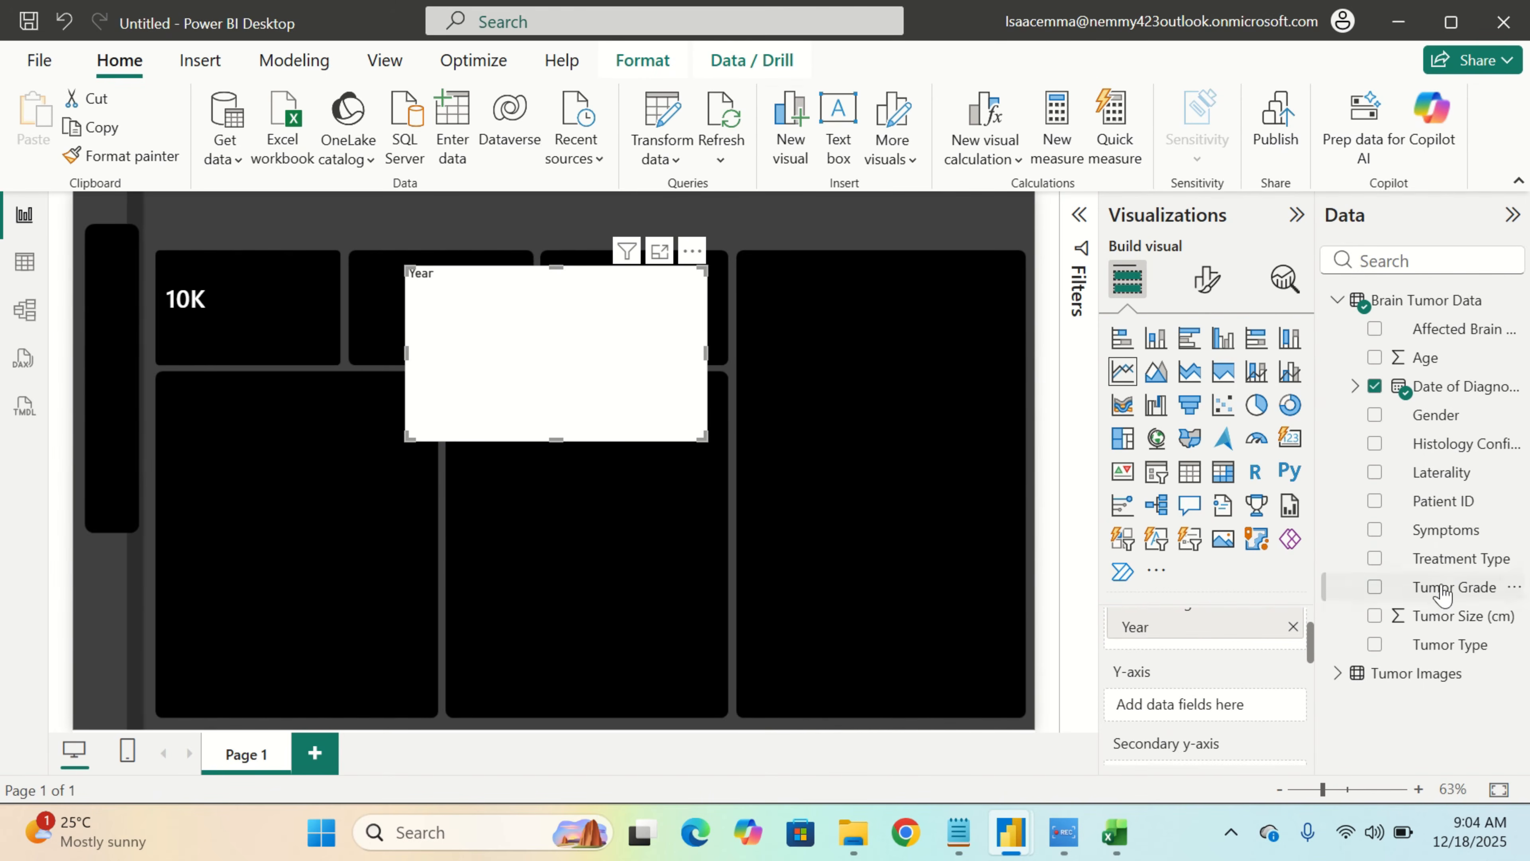
pyautogui.moveTo(1458, 509); pyautogui.dragTo(1218, 711)
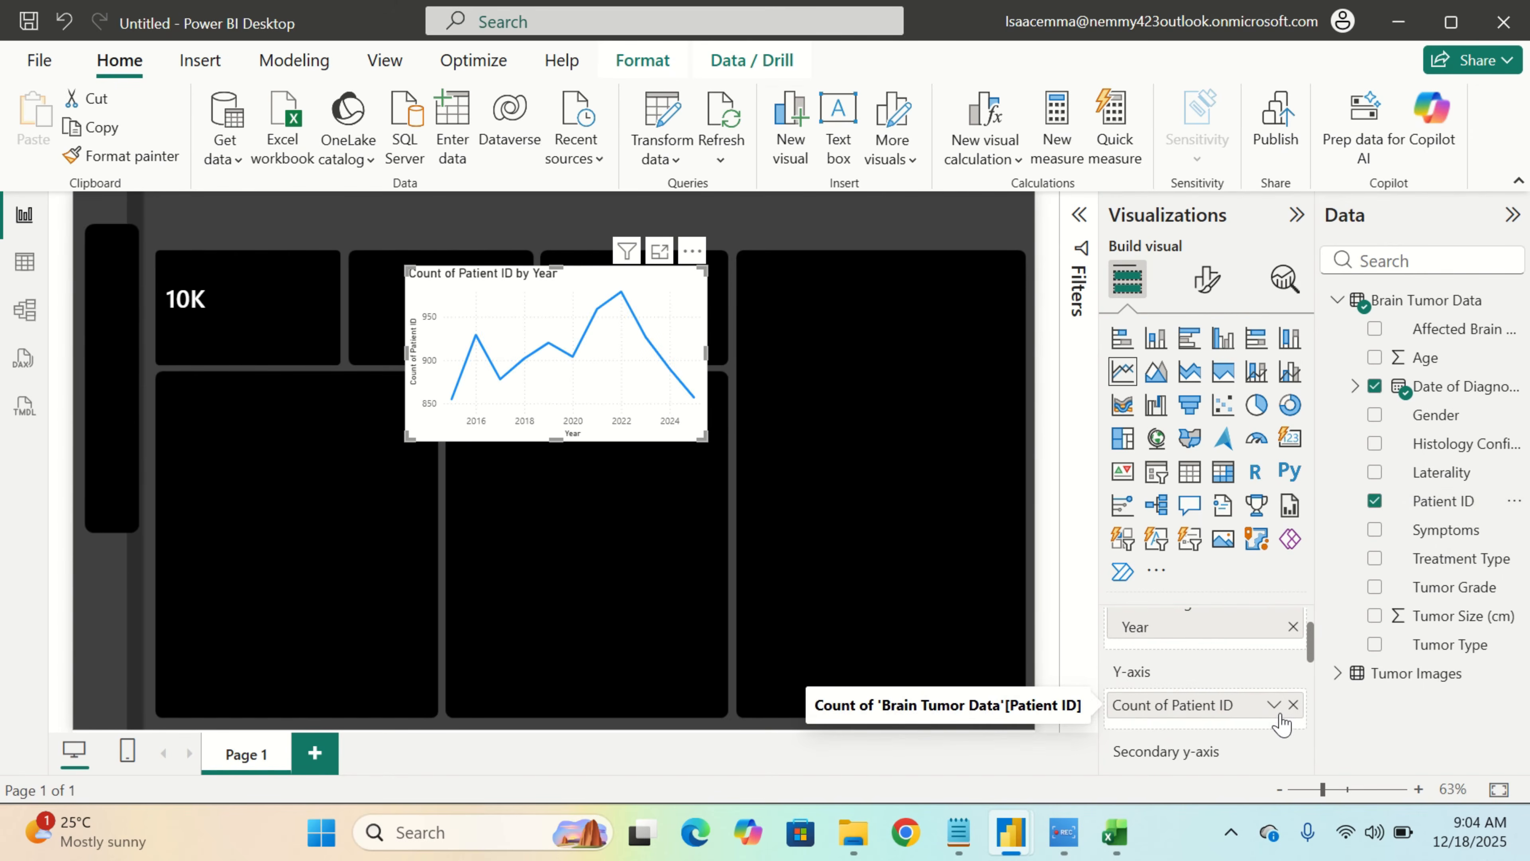
# Turn off the values and title of the line chart's X-axis
pyautogui.click(1201, 294)
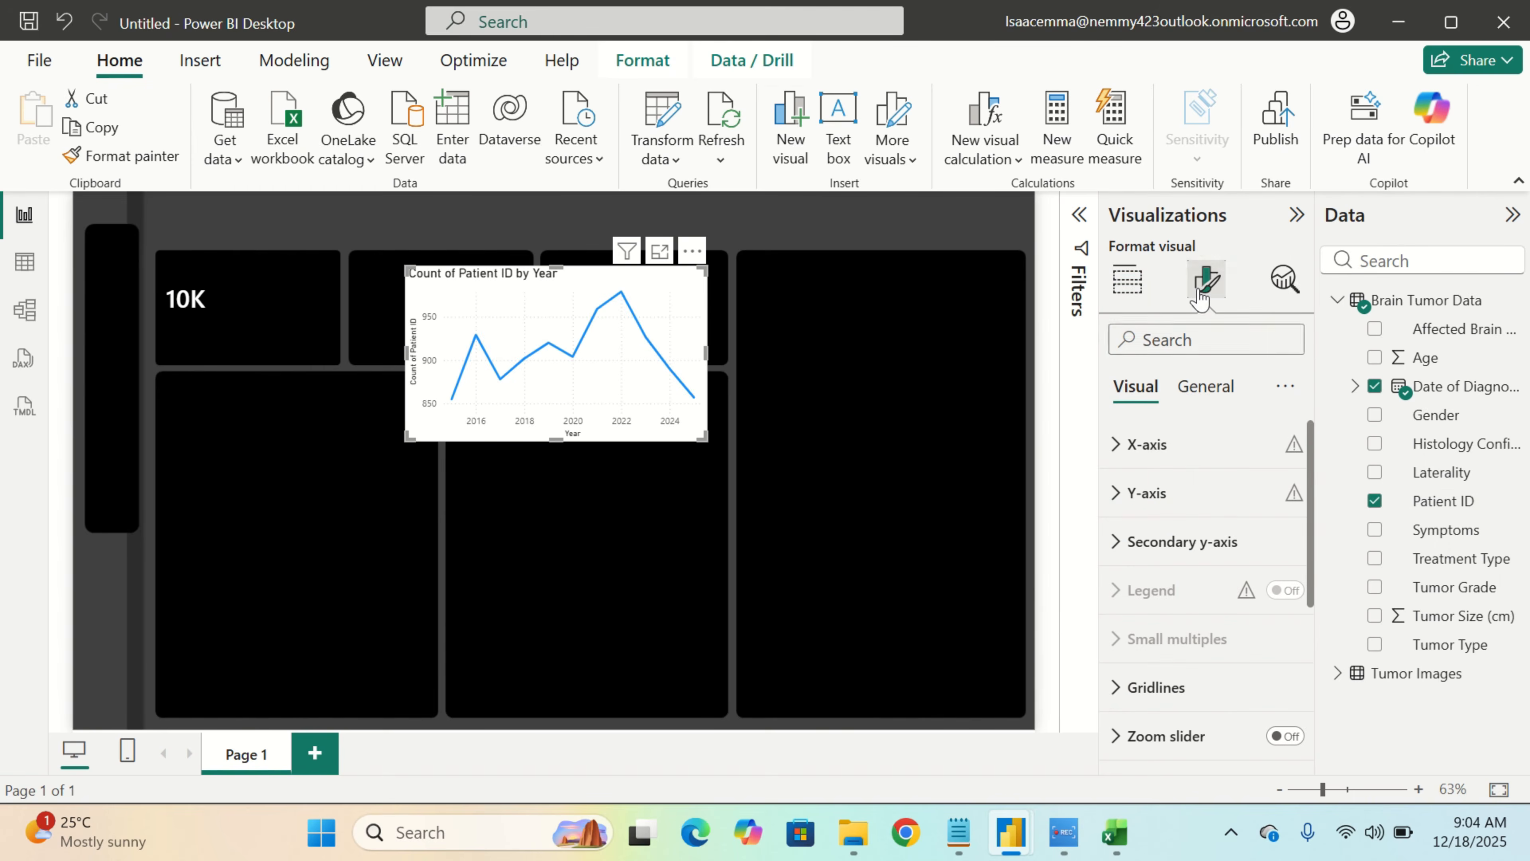
pyautogui.click(1210, 464)
pyautogui.scroll(-3, 1237, 618)
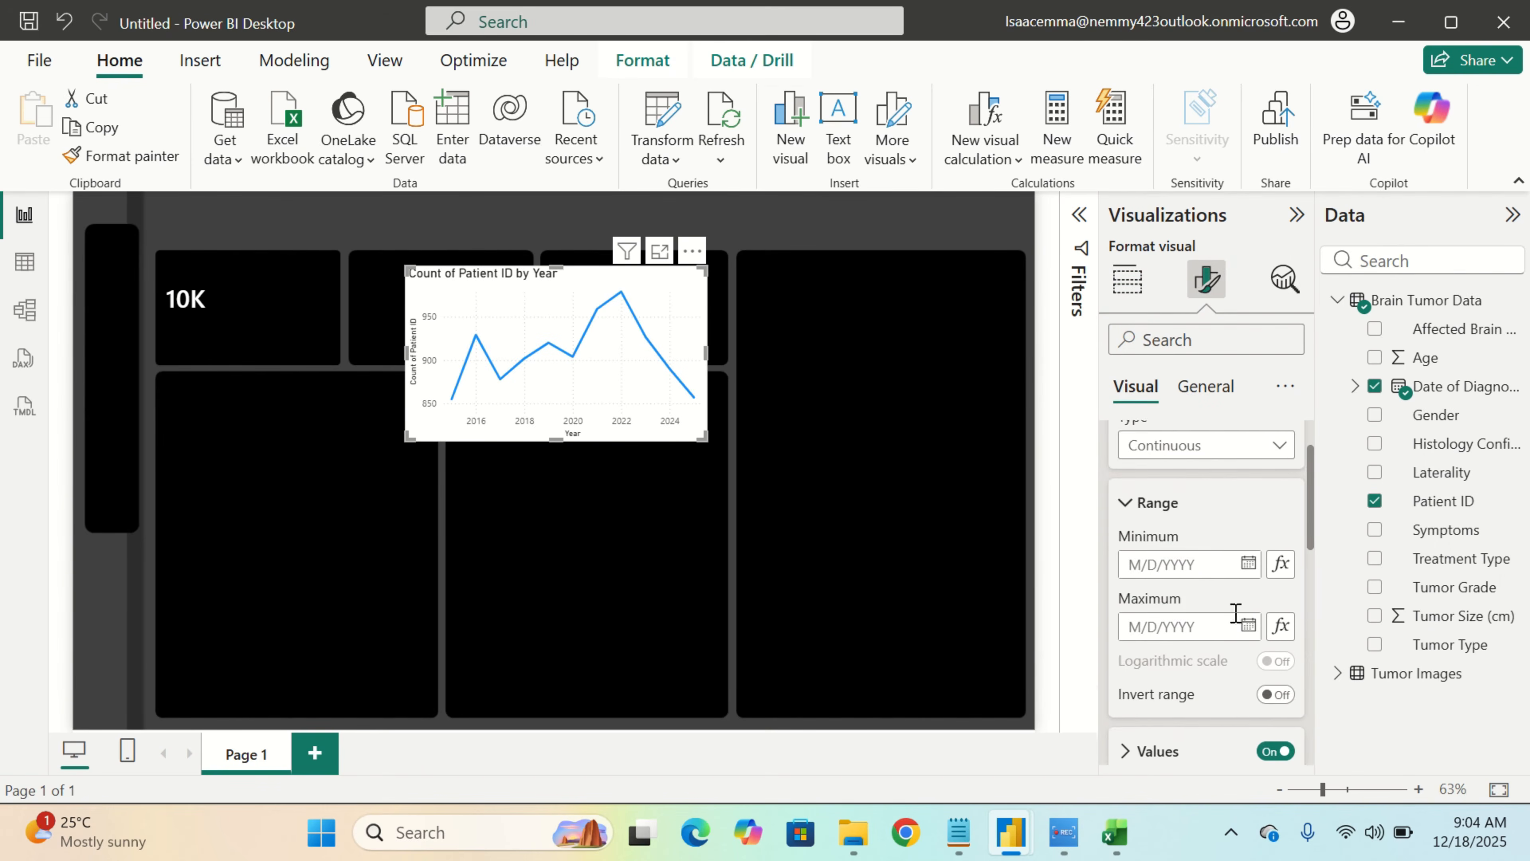
pyautogui.scroll(-1, 1236, 621)
pyautogui.click(1276, 591)
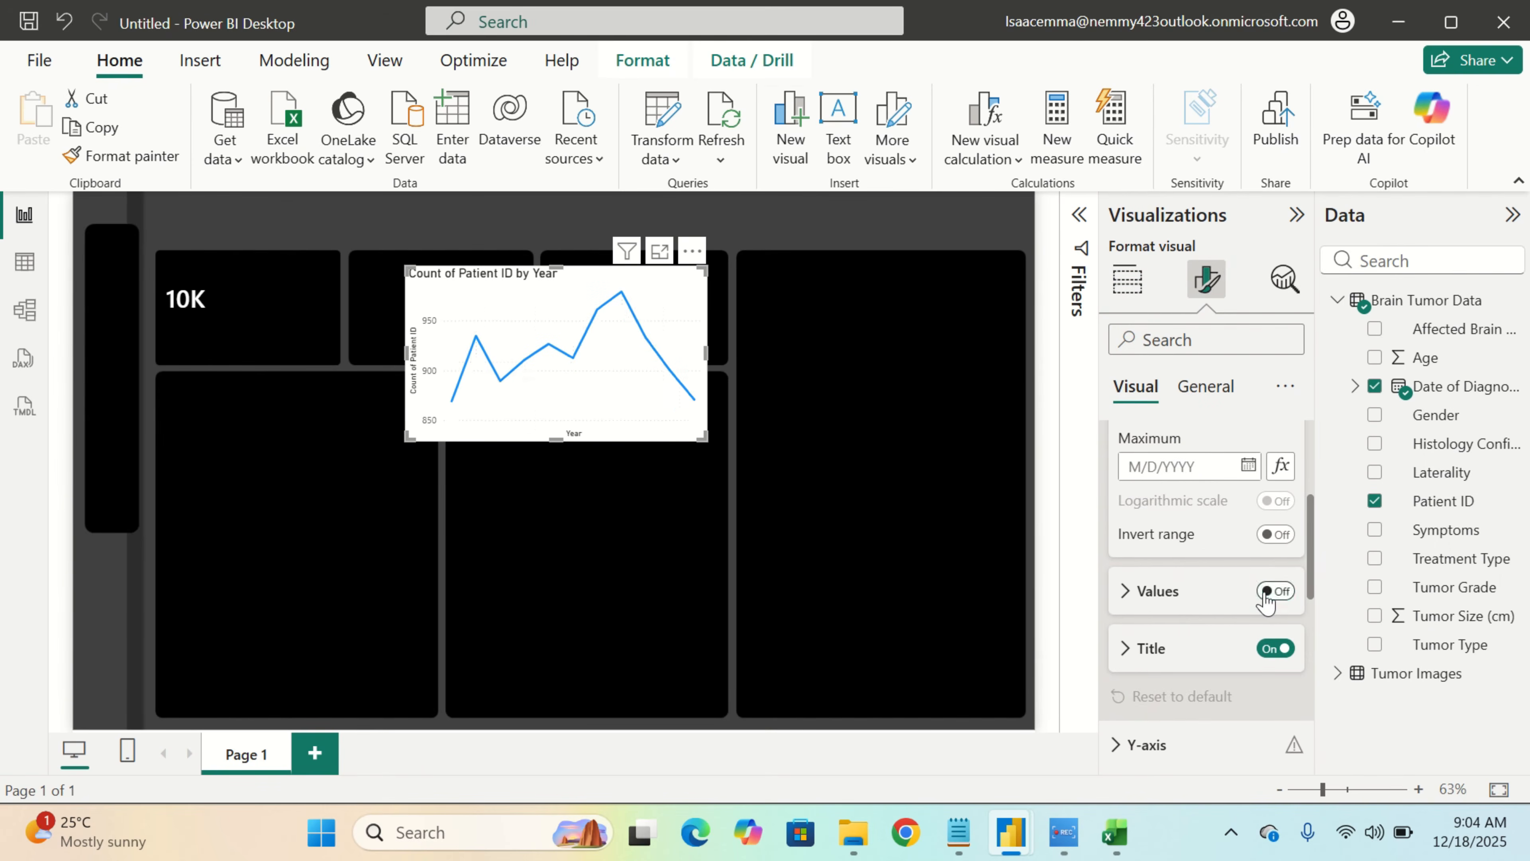
pyautogui.click(1276, 650)
pyautogui.scroll(4, 1265, 609)
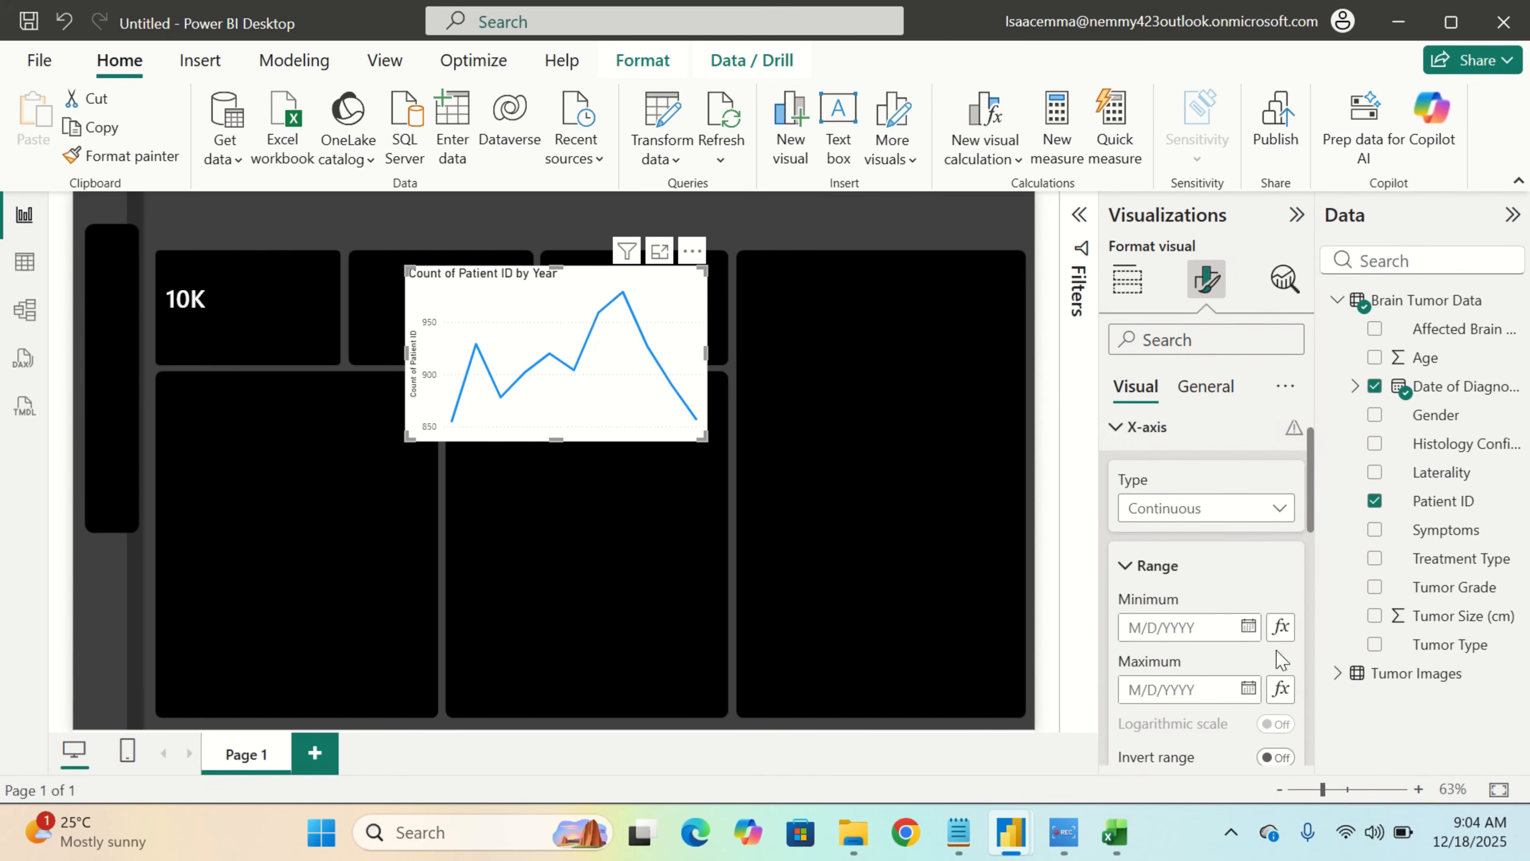
pyautogui.click(1185, 466)
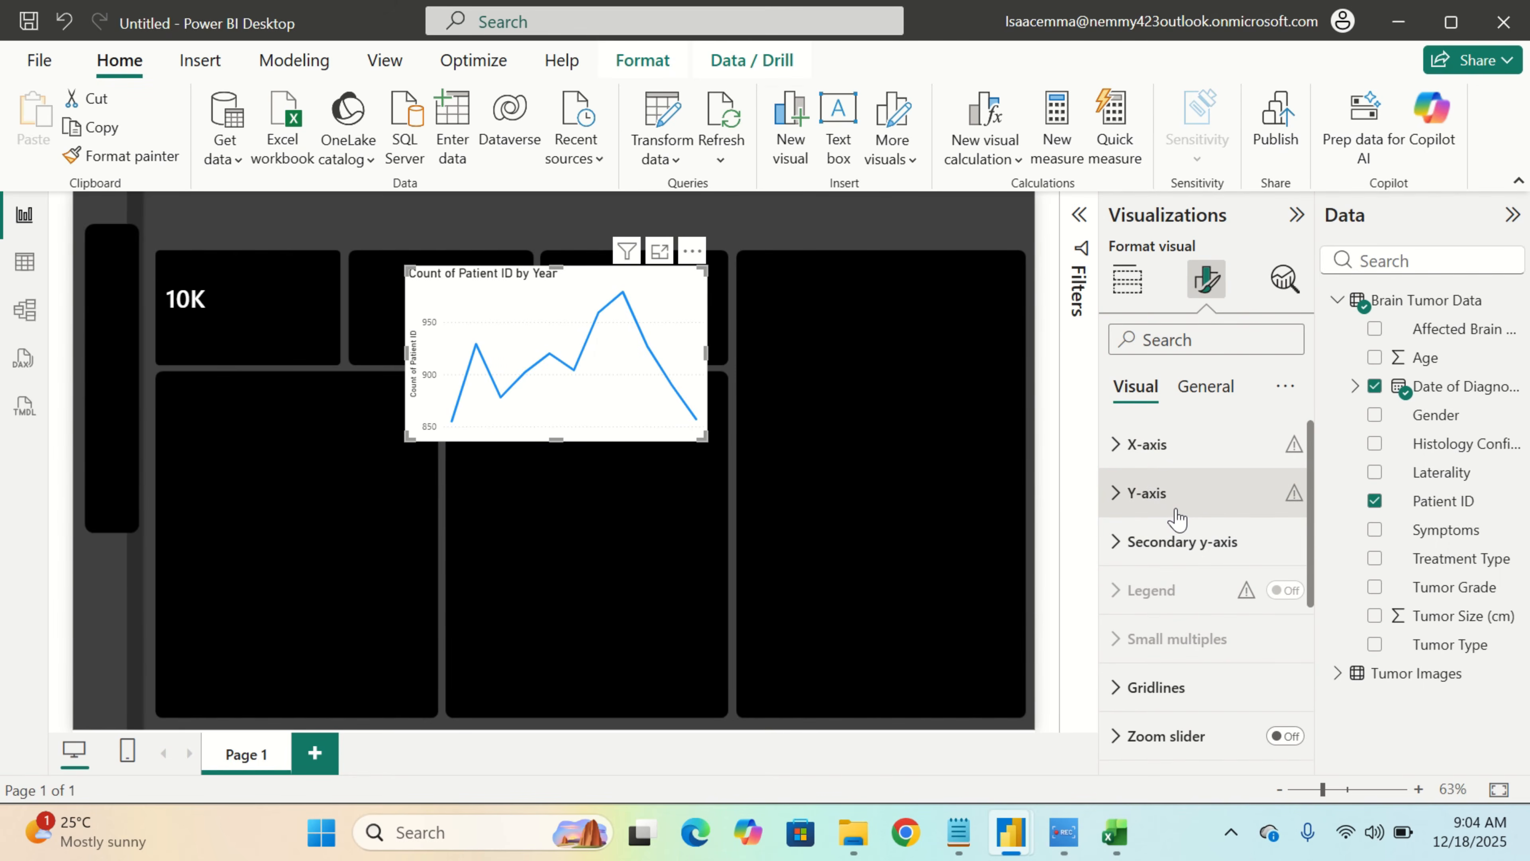
# Turn off the values and title of the line chart's Y-axis
pyautogui.click(1177, 517)
pyautogui.scroll(-3, 1210, 596)
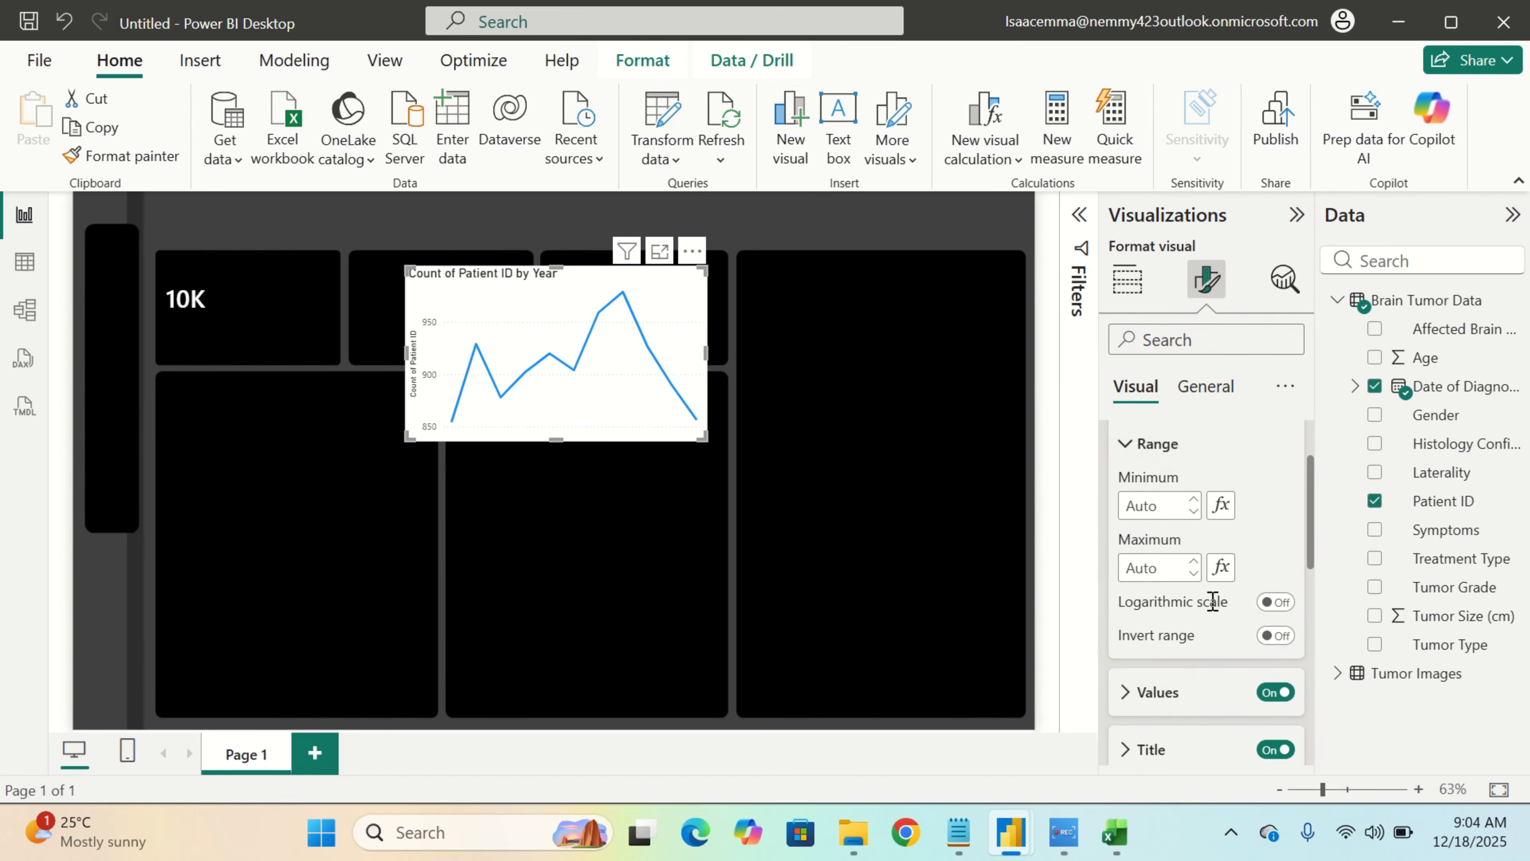
pyautogui.click(1274, 608)
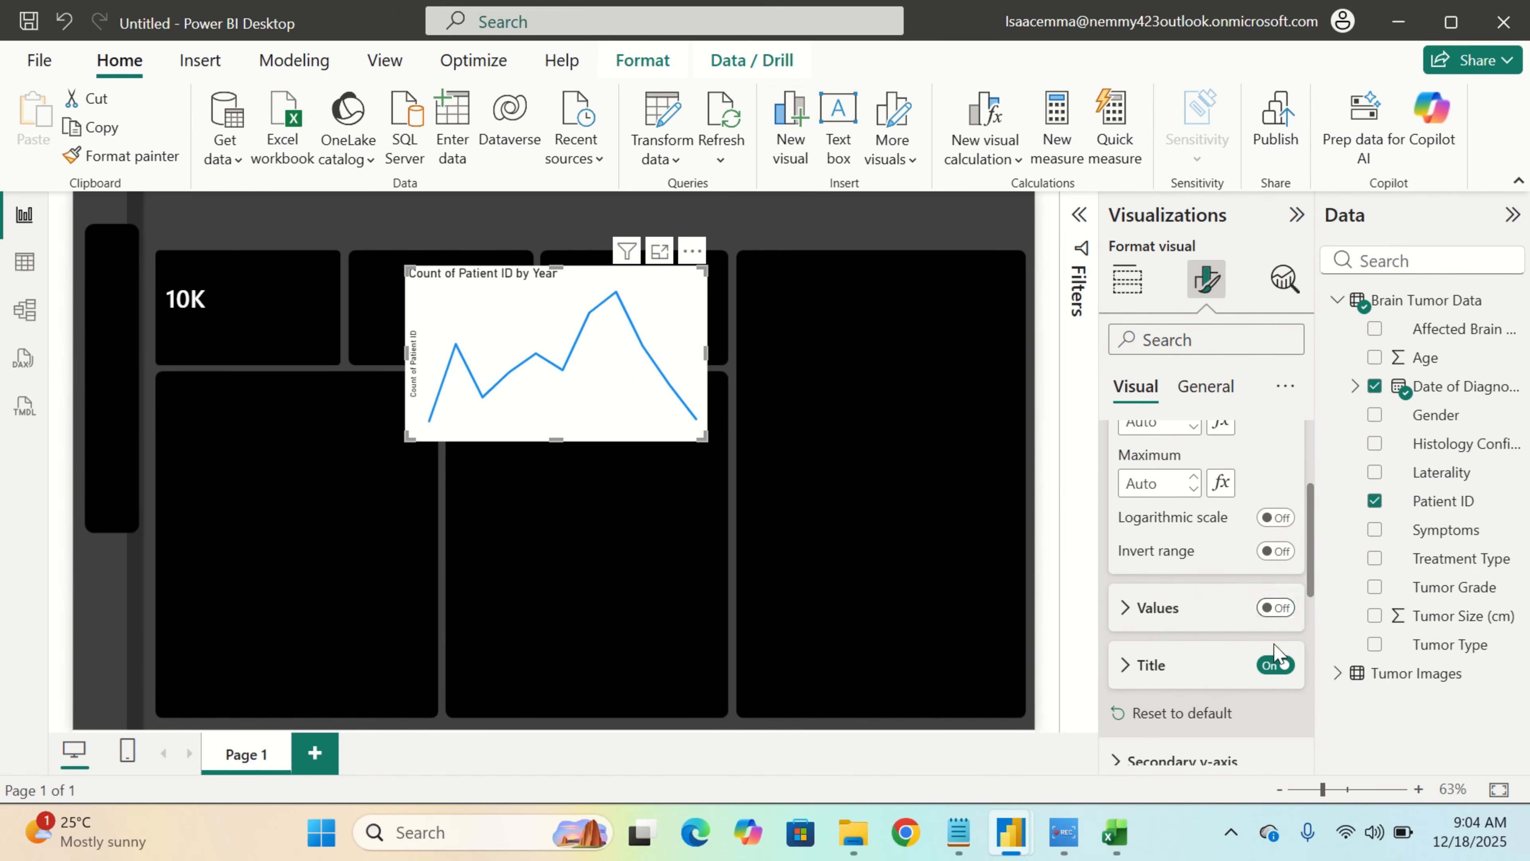
pyautogui.click(1274, 665)
pyautogui.scroll(1, 1234, 636)
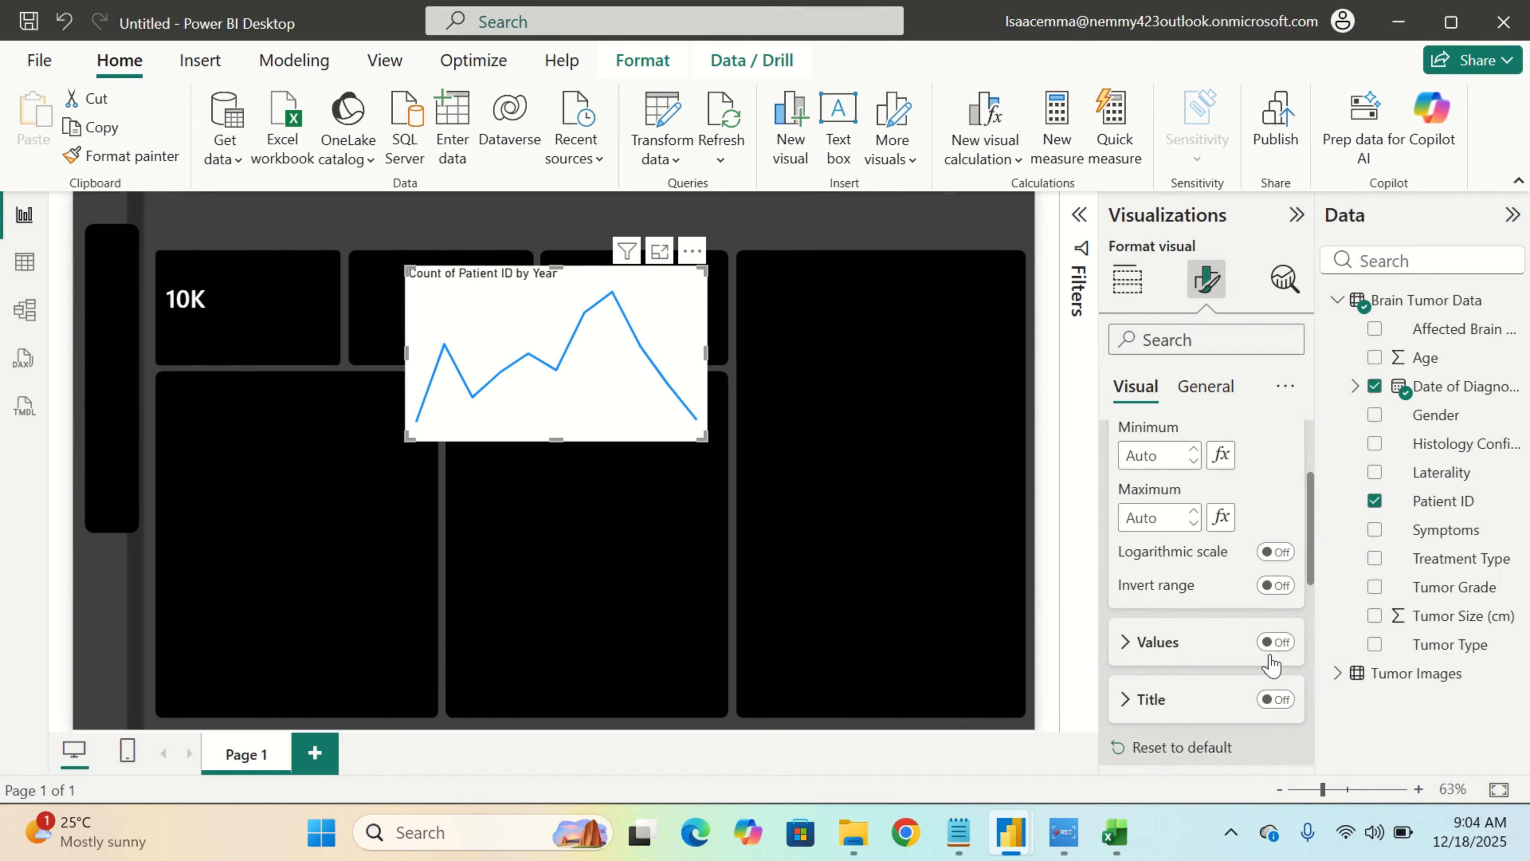
pyautogui.scroll(5, 1271, 663)
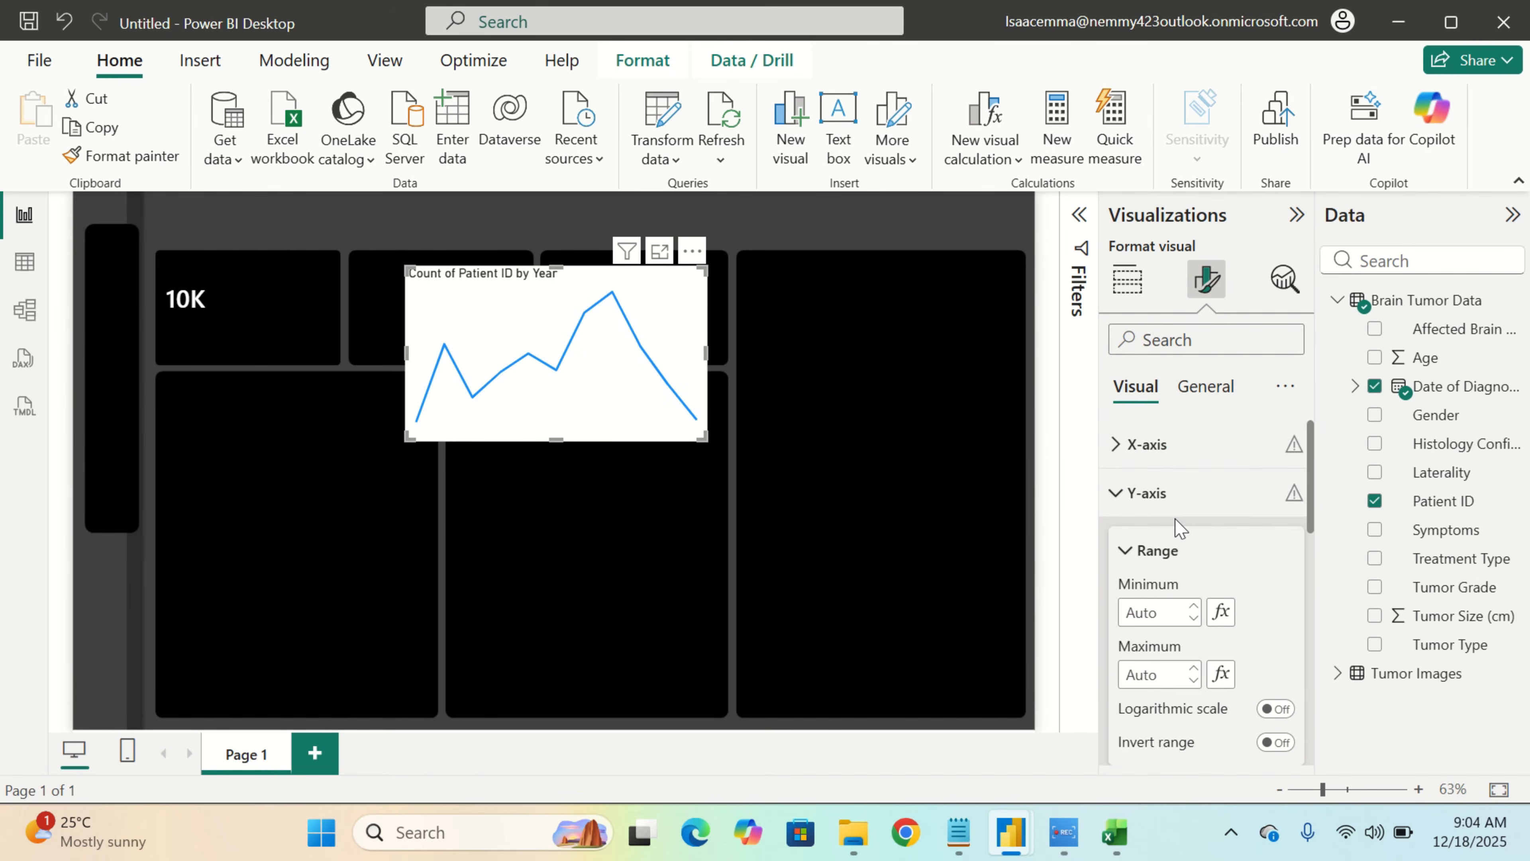
pyautogui.click(1185, 504)
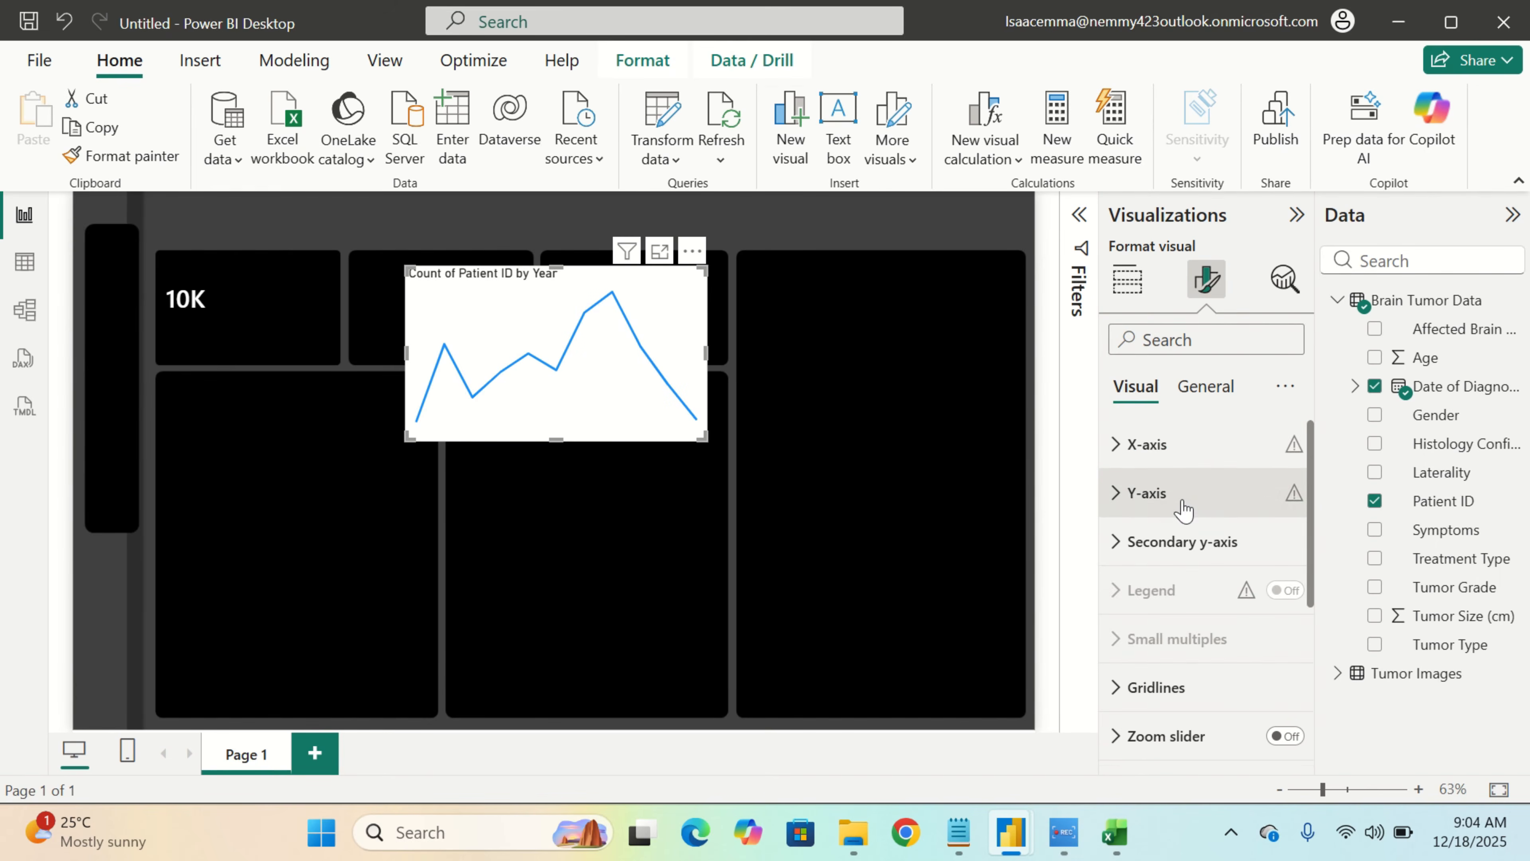
# Turn off the line chart's overall title and its background effect
pyautogui.click(1208, 405)
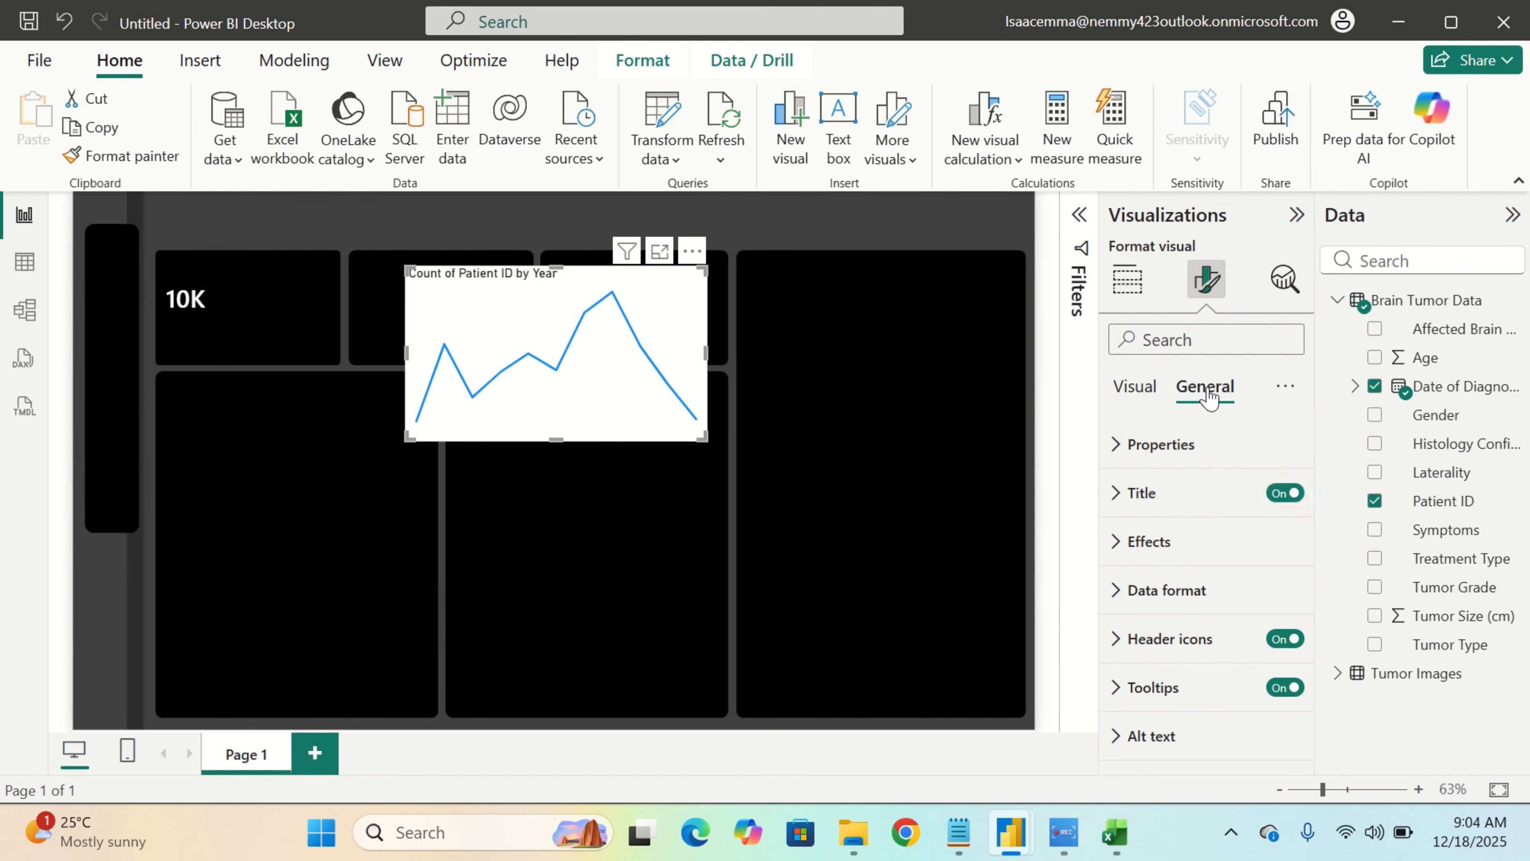
pyautogui.click(1284, 503)
pyautogui.click(1240, 557)
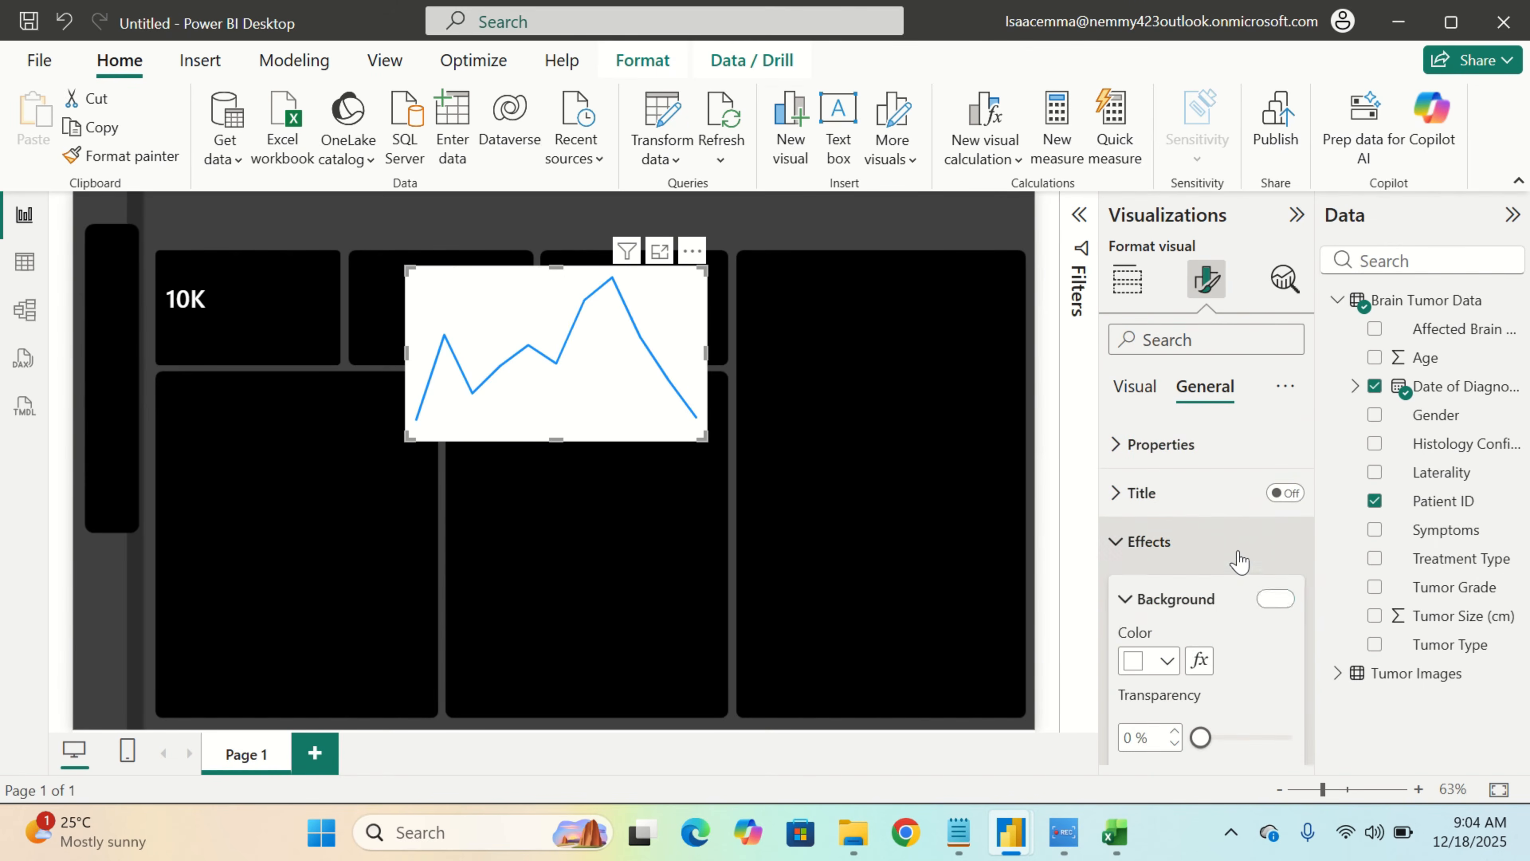
pyautogui.click(1276, 603)
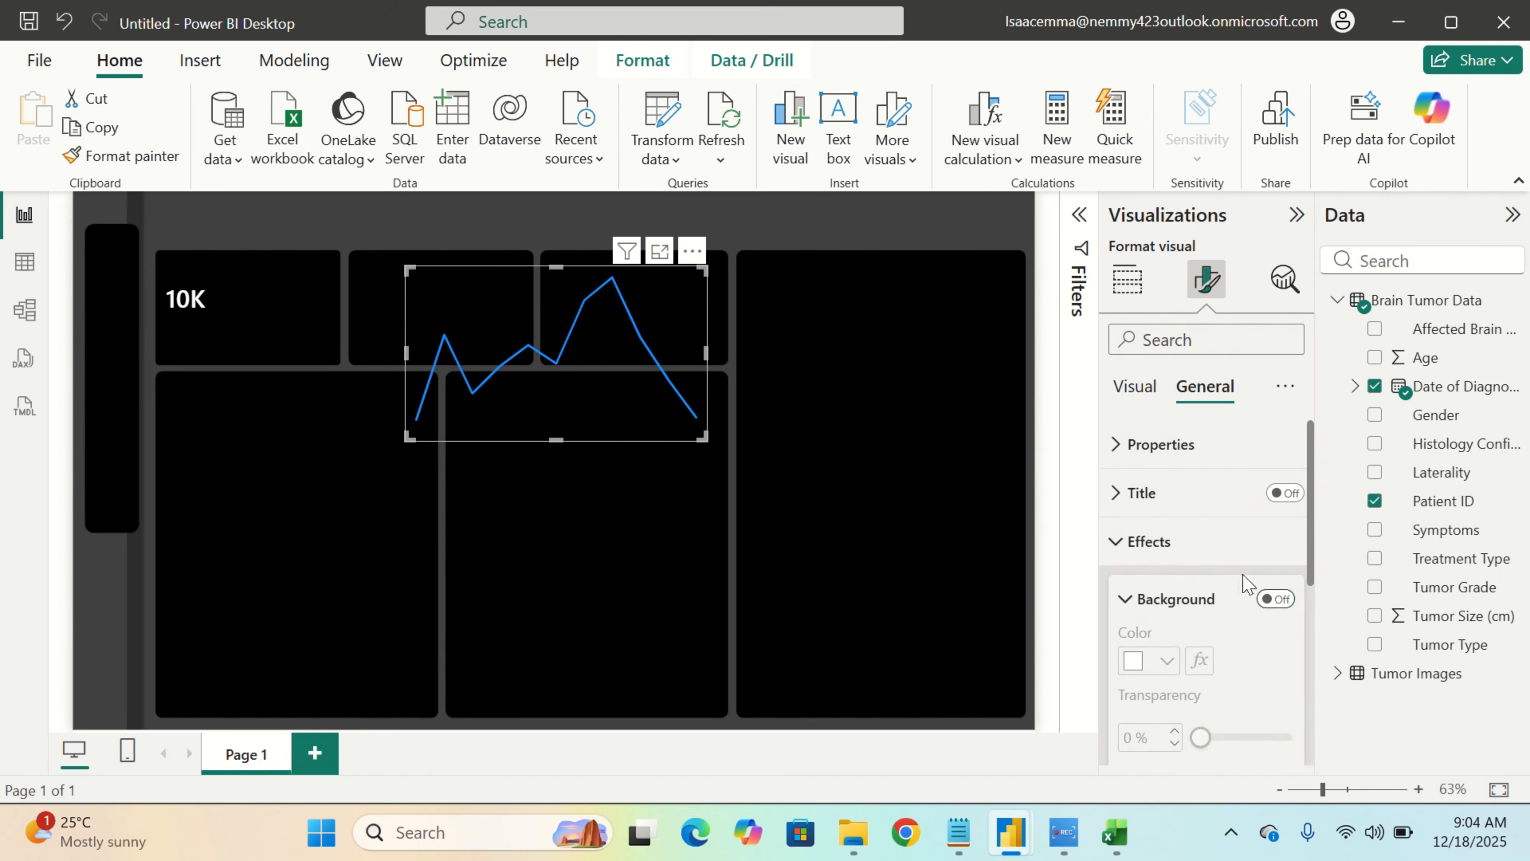
pyautogui.click(1210, 543)
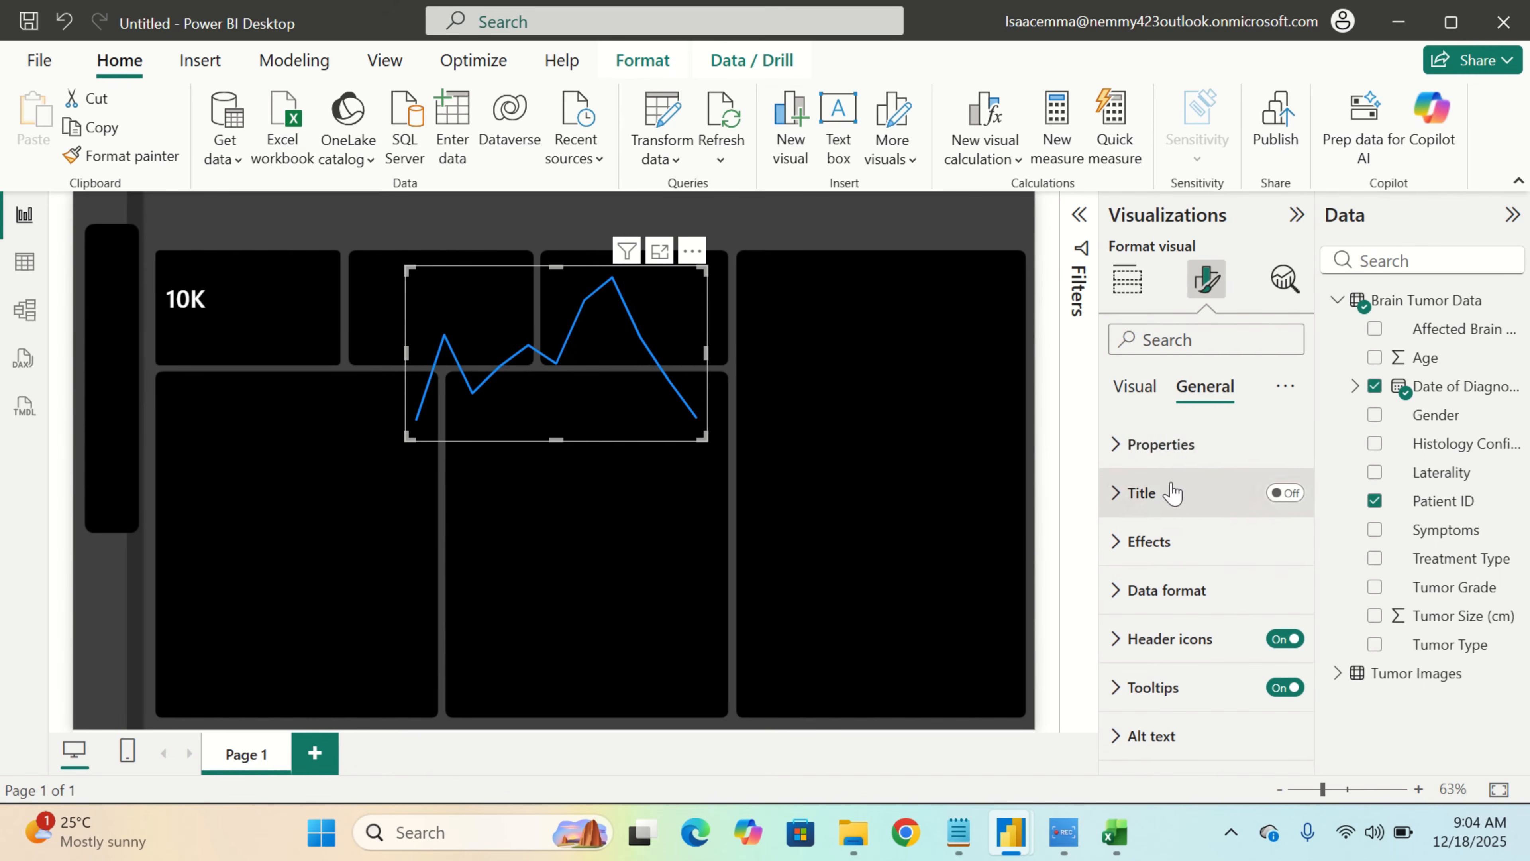
# Set the line's interpolation type to Smooth for all series
pyautogui.click(1134, 388)
pyautogui.scroll(-3, 1187, 652)
pyautogui.scroll(-1, 1187, 654)
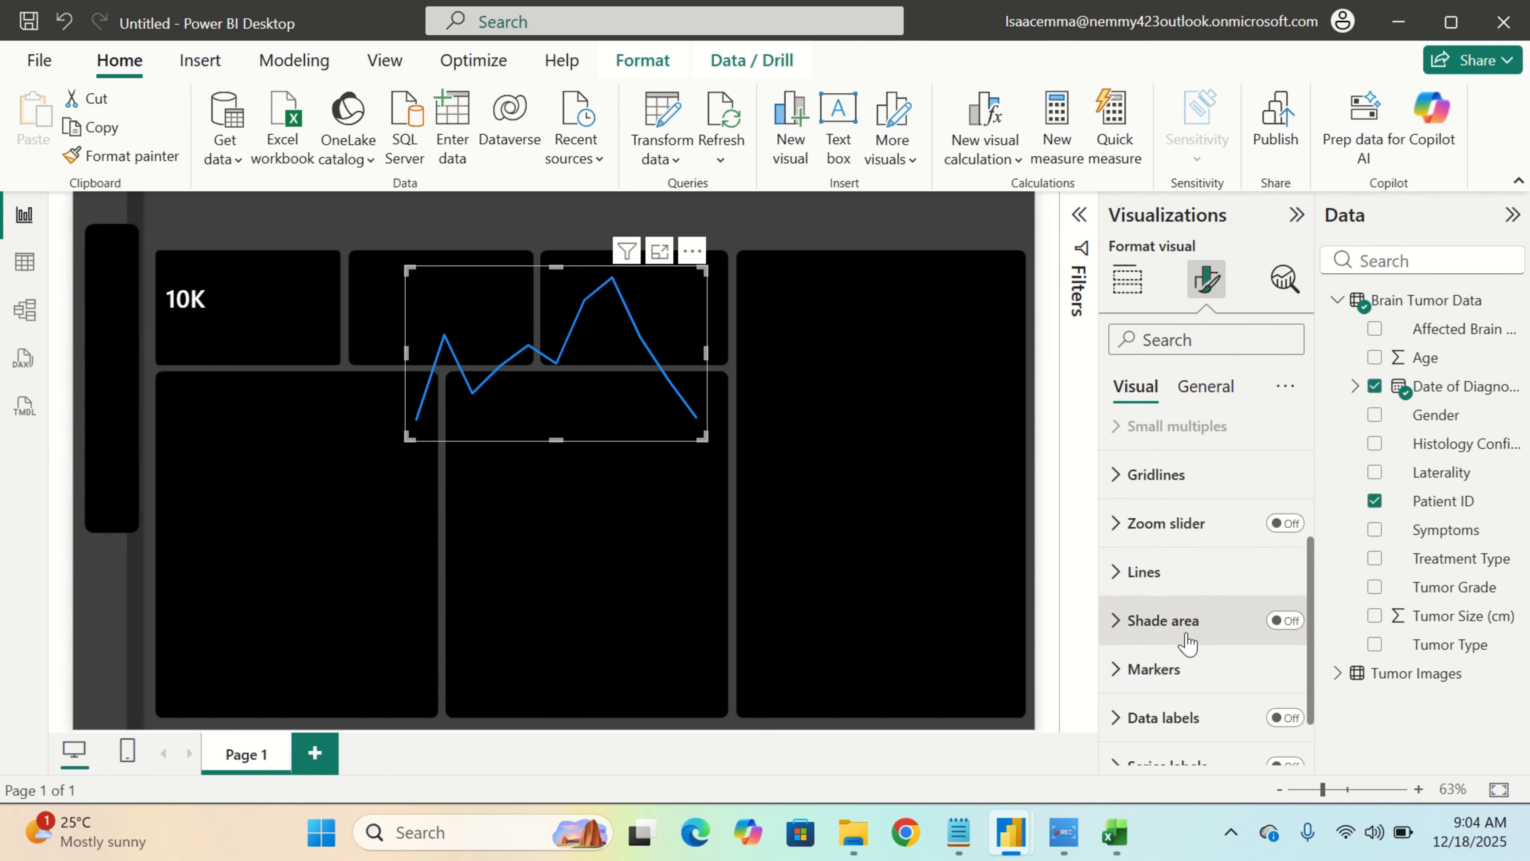
pyautogui.click(1201, 579)
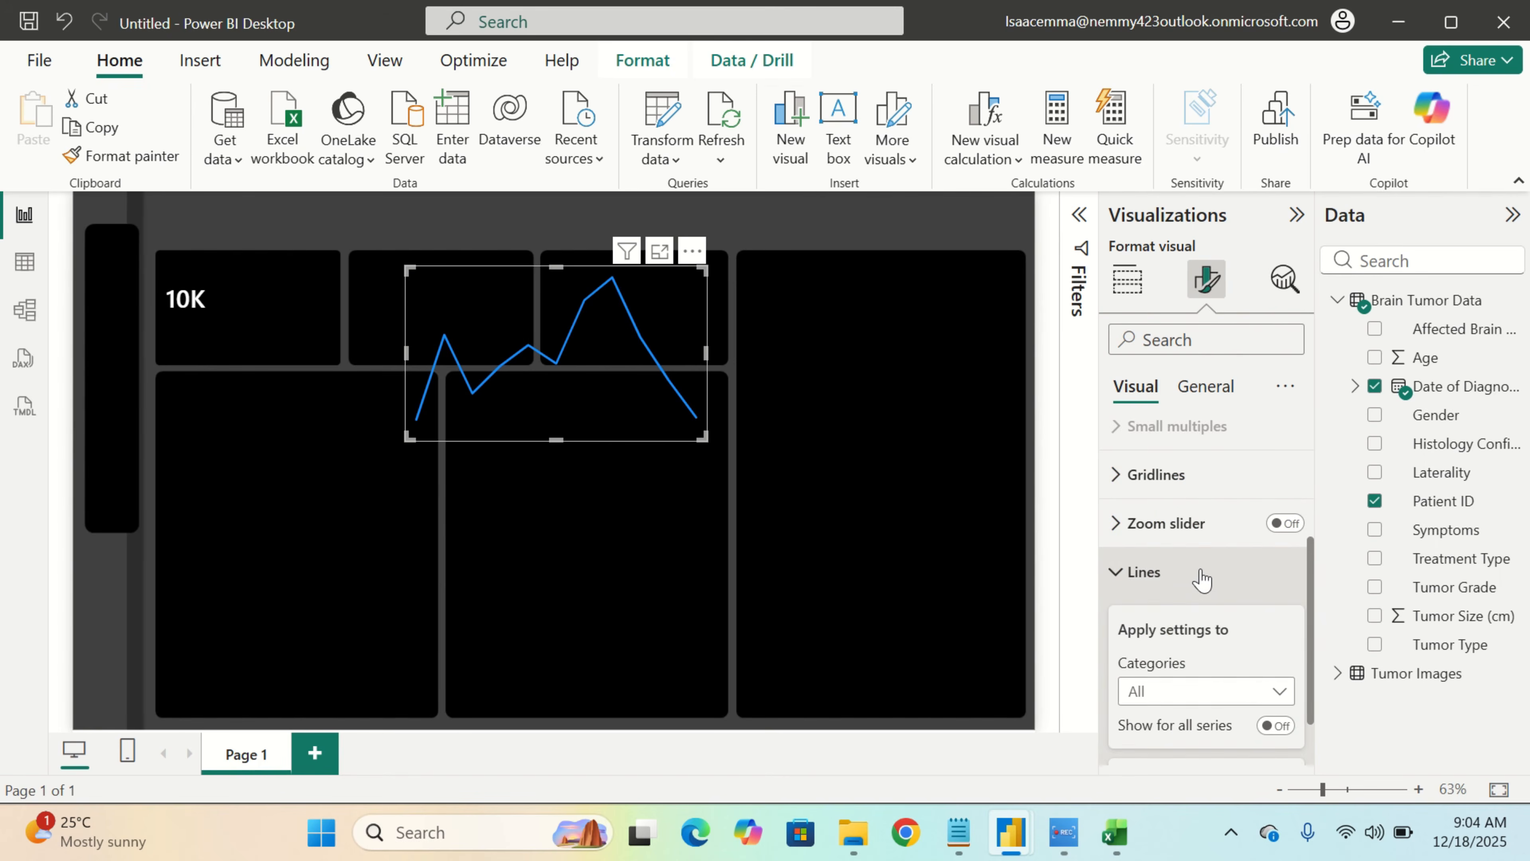
pyautogui.scroll(-2, 1246, 713)
pyautogui.scroll(-4, 1246, 713)
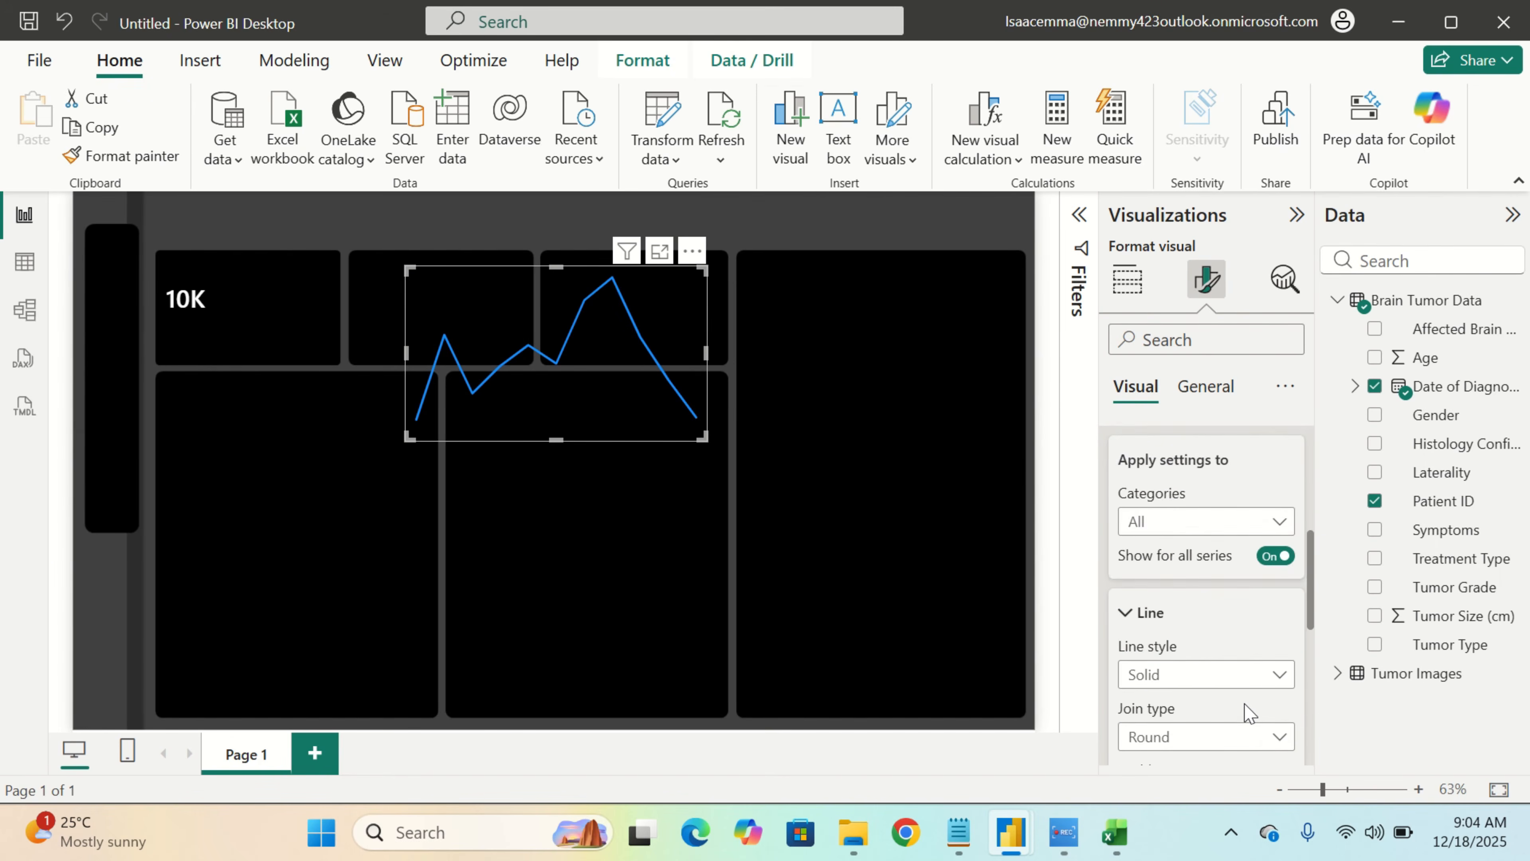
pyautogui.click(1259, 686)
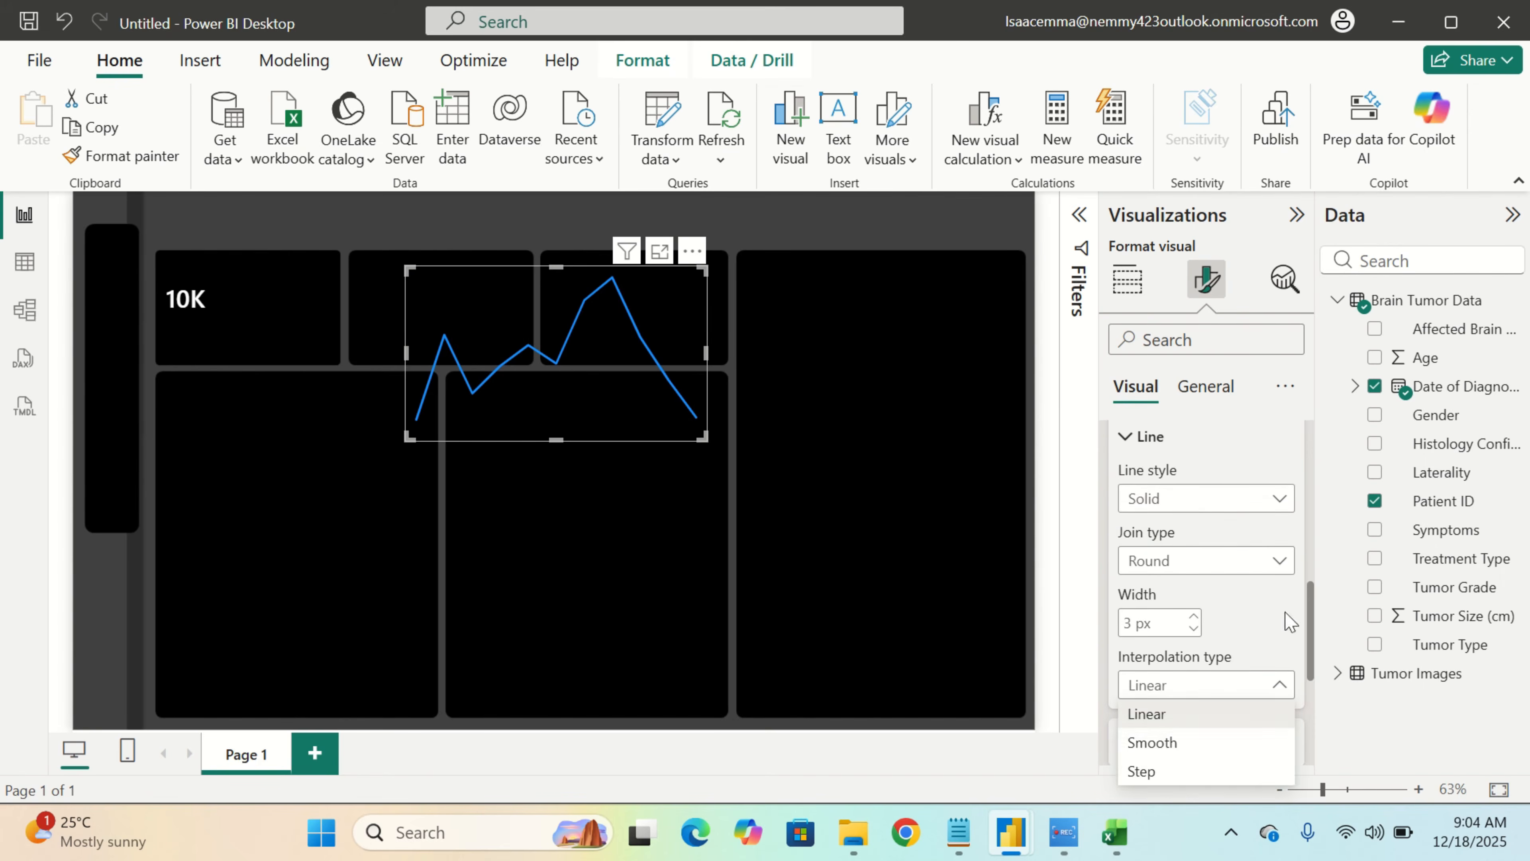
pyautogui.click(1206, 744)
pyautogui.scroll(-3, 1202, 754)
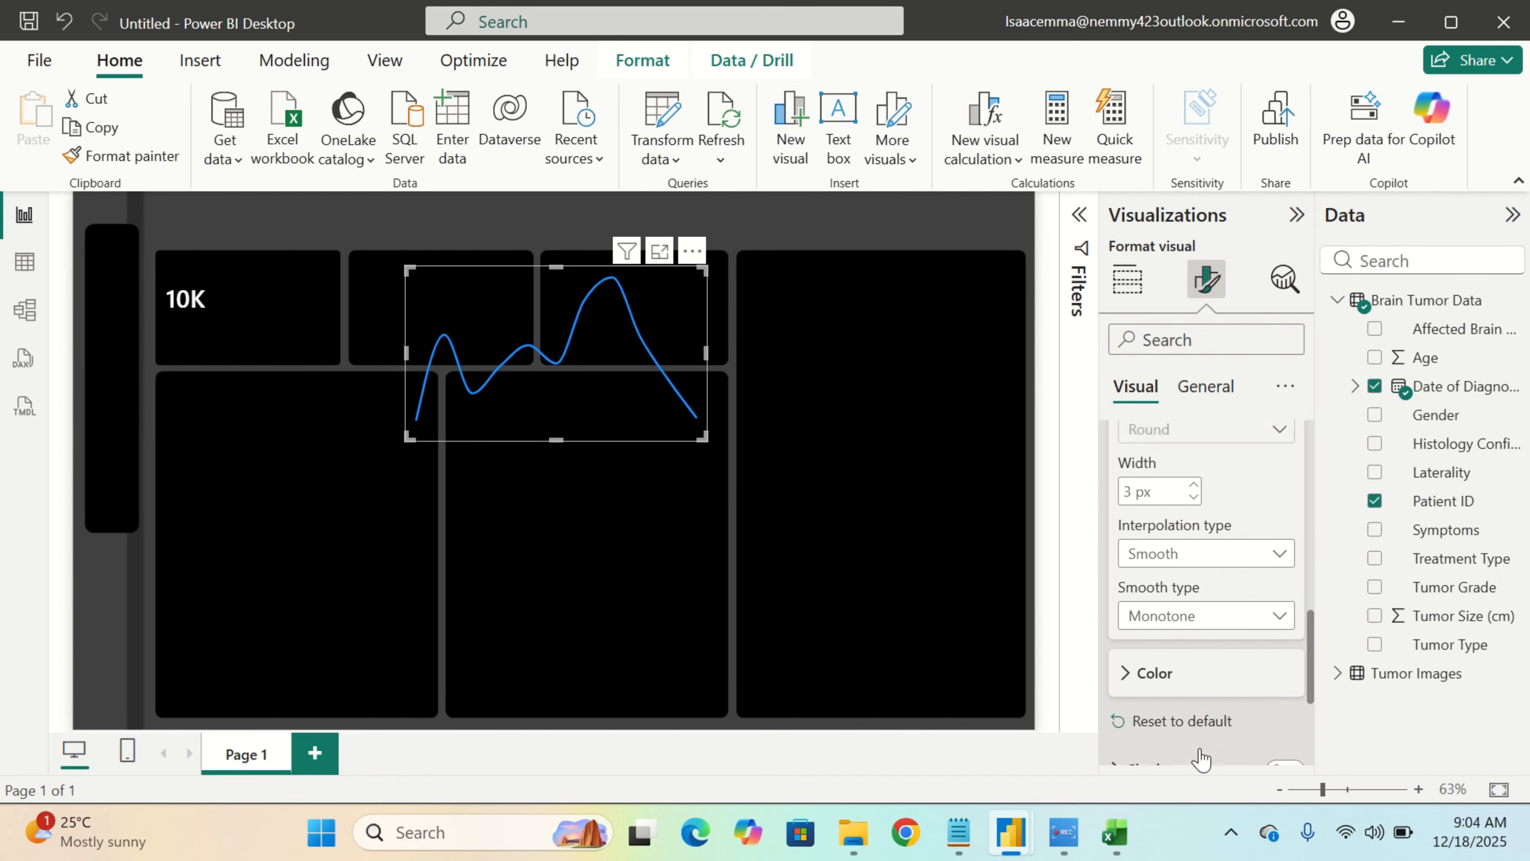
# Color the chart line light grey, using the lightest theme shade below white
pyautogui.click(1208, 603)
pyautogui.click(1209, 603)
pyautogui.scroll(-3, 1205, 597)
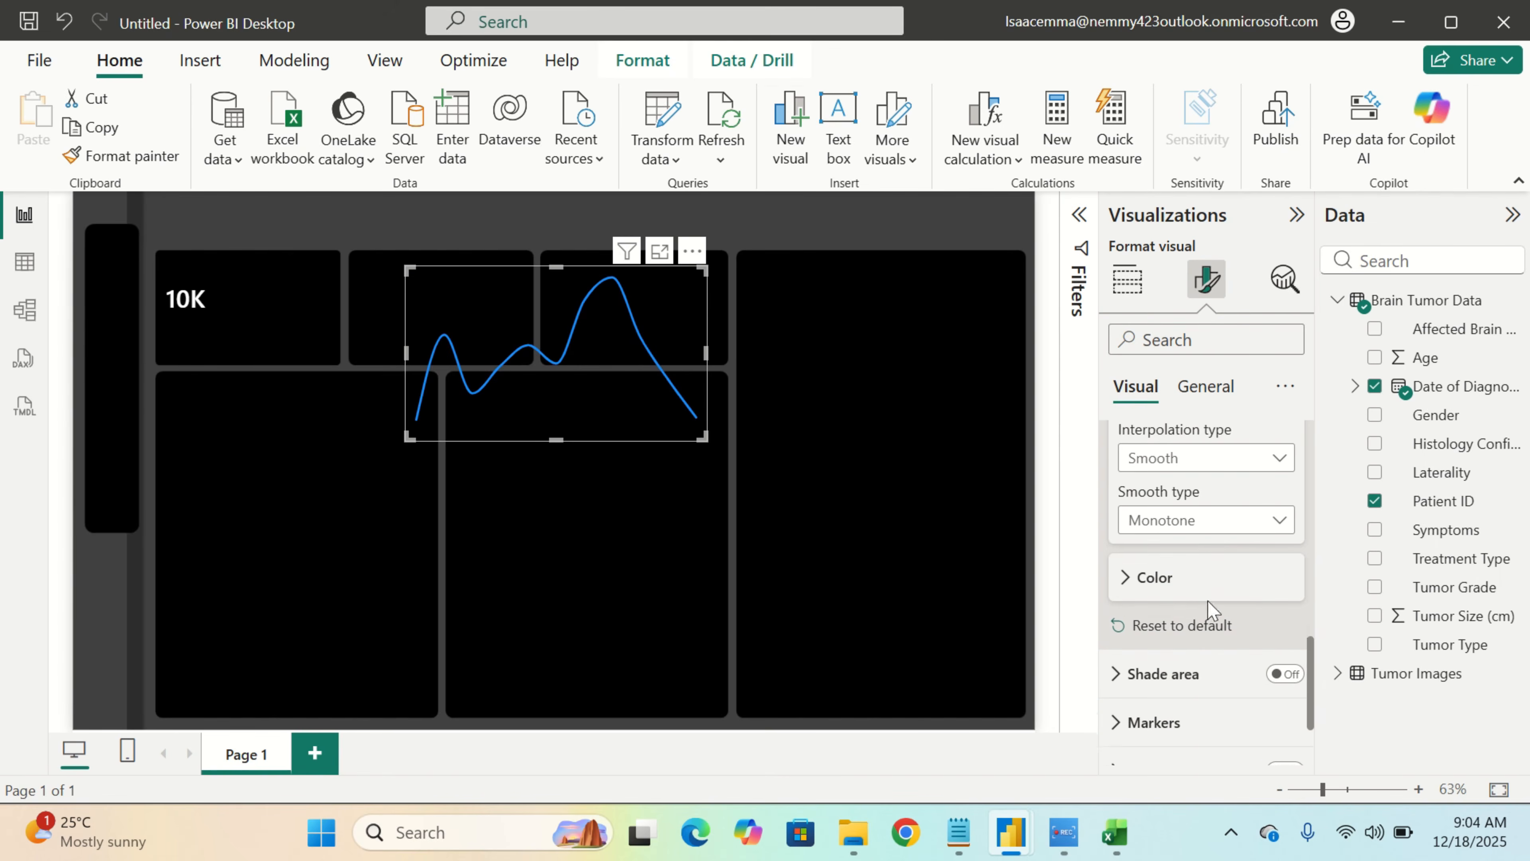
pyautogui.click(1203, 549)
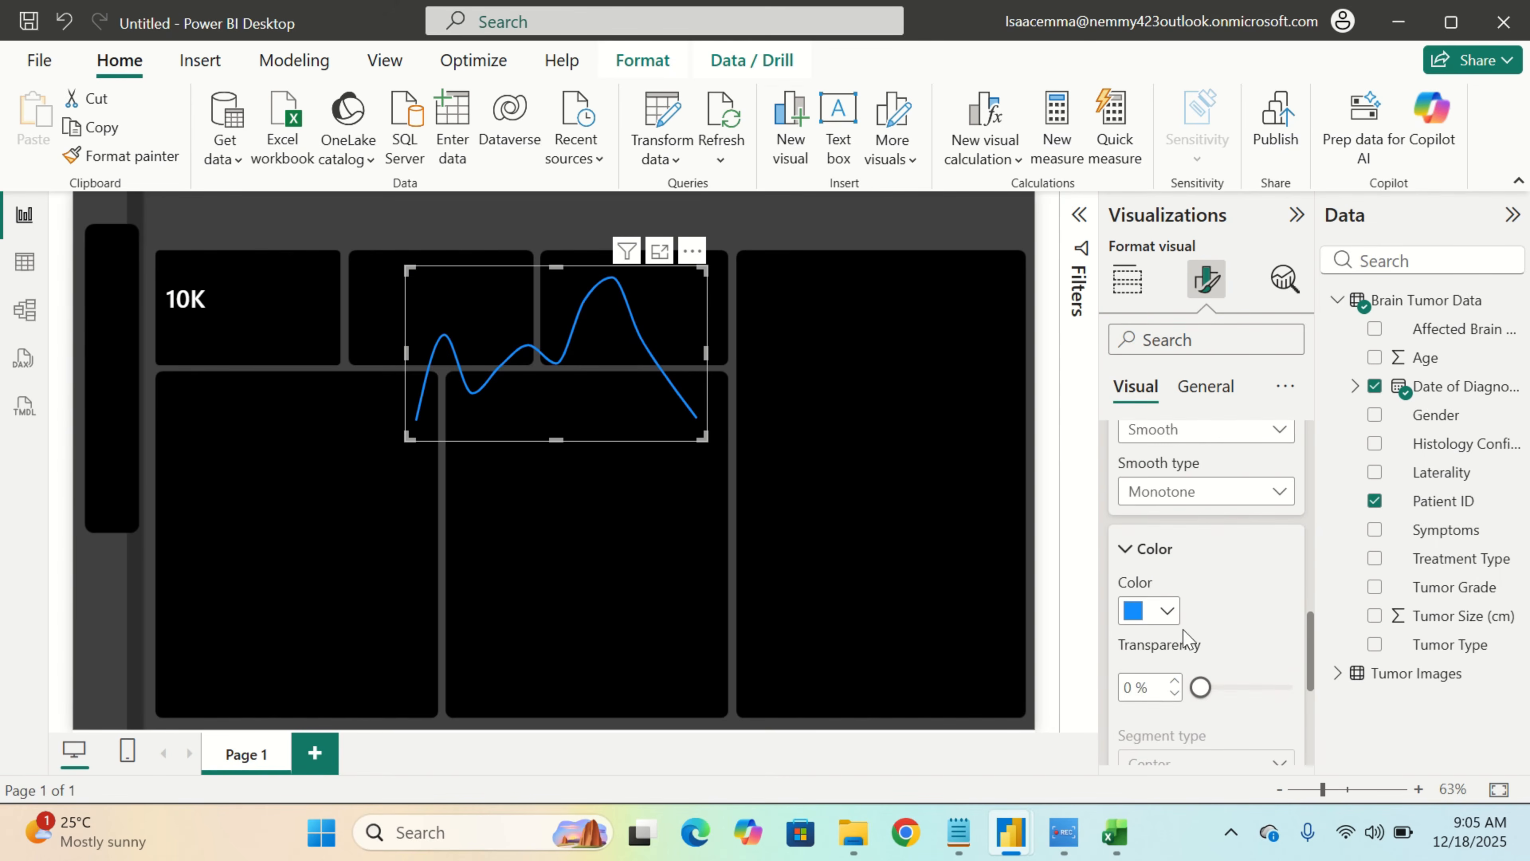
pyautogui.click(1163, 612)
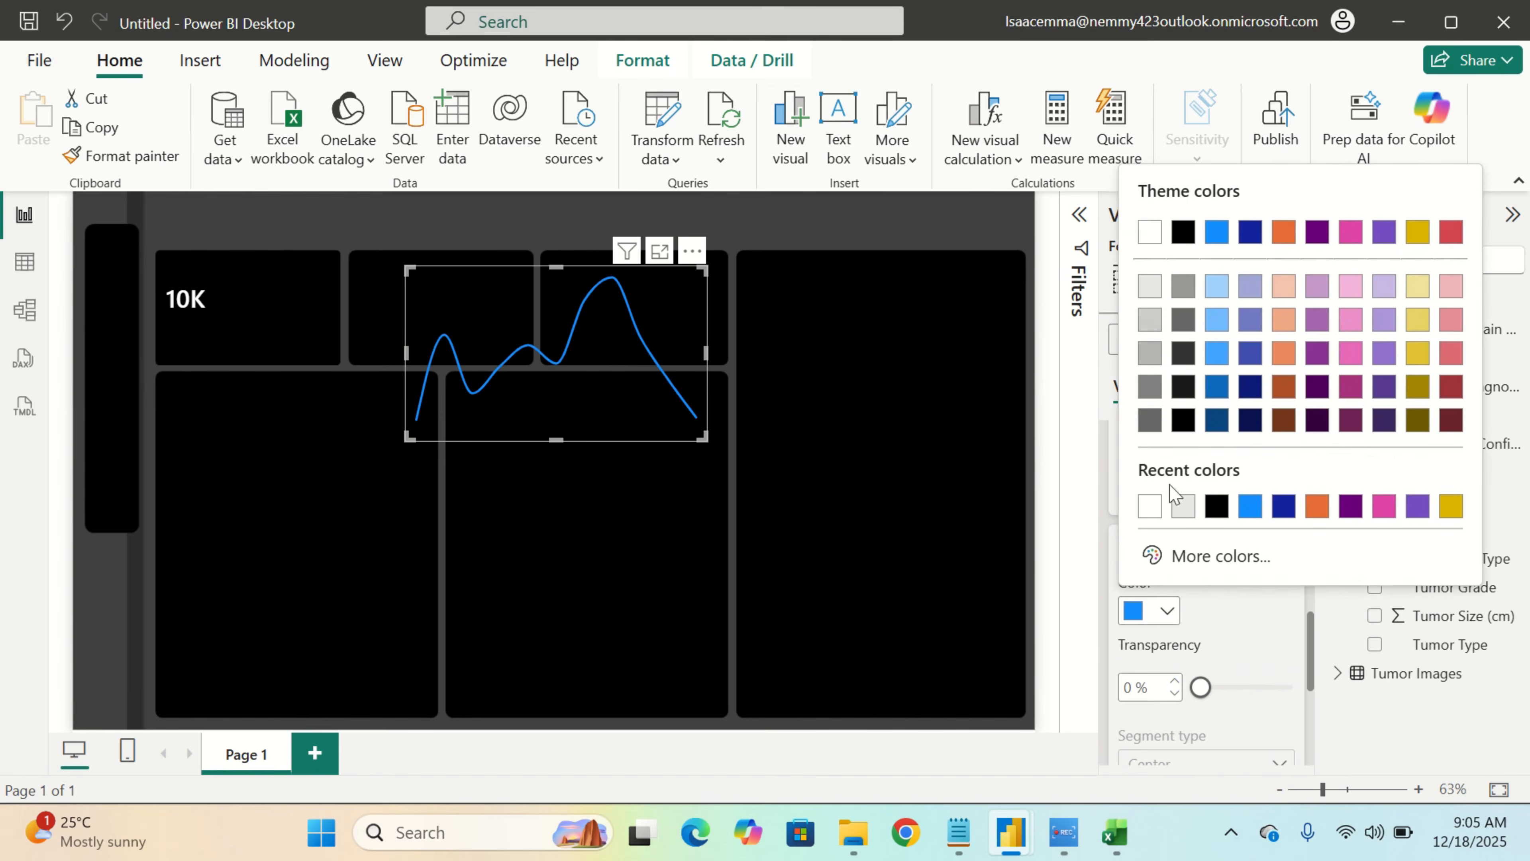
pyautogui.click(1149, 294)
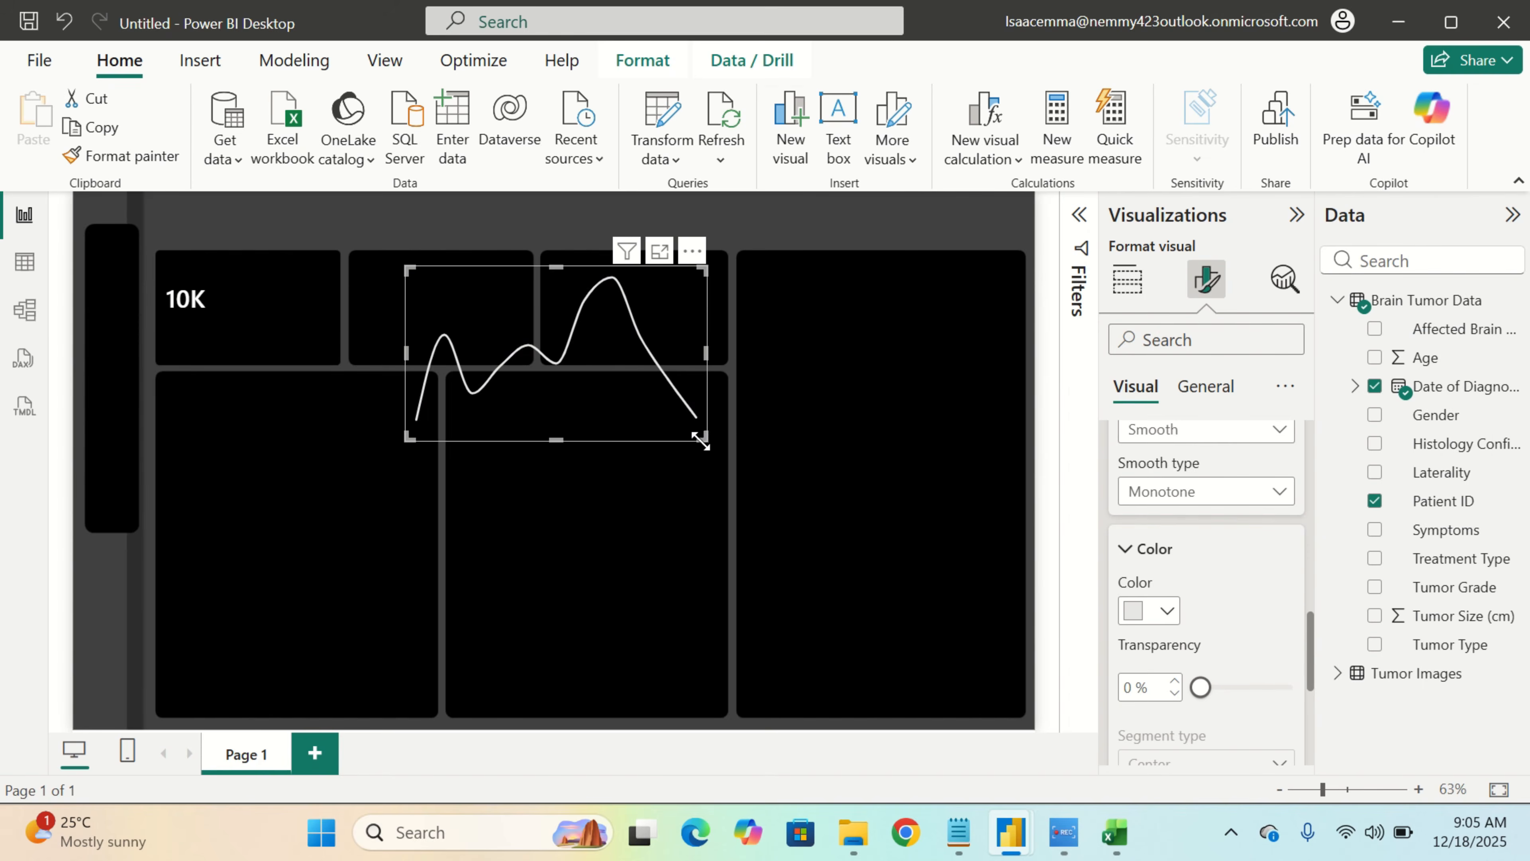
# Shrink the line chart to sparkline size and place it beside the 10K value inside the first card tile
pyautogui.moveTo(700, 441); pyautogui.dragTo(315, 303)
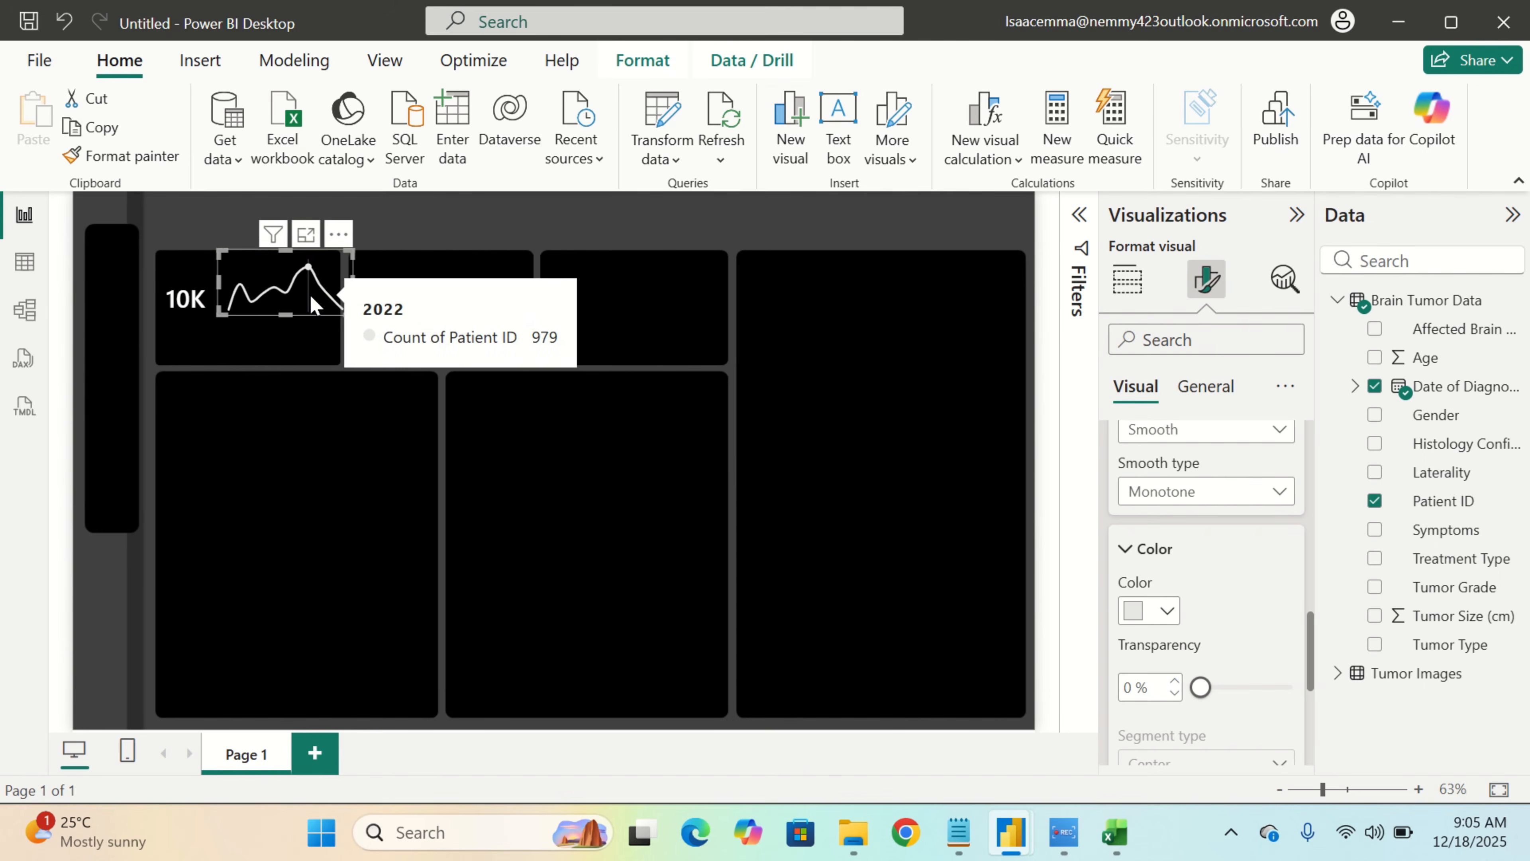
pyautogui.moveTo(223, 252); pyautogui.dragTo(264, 288)
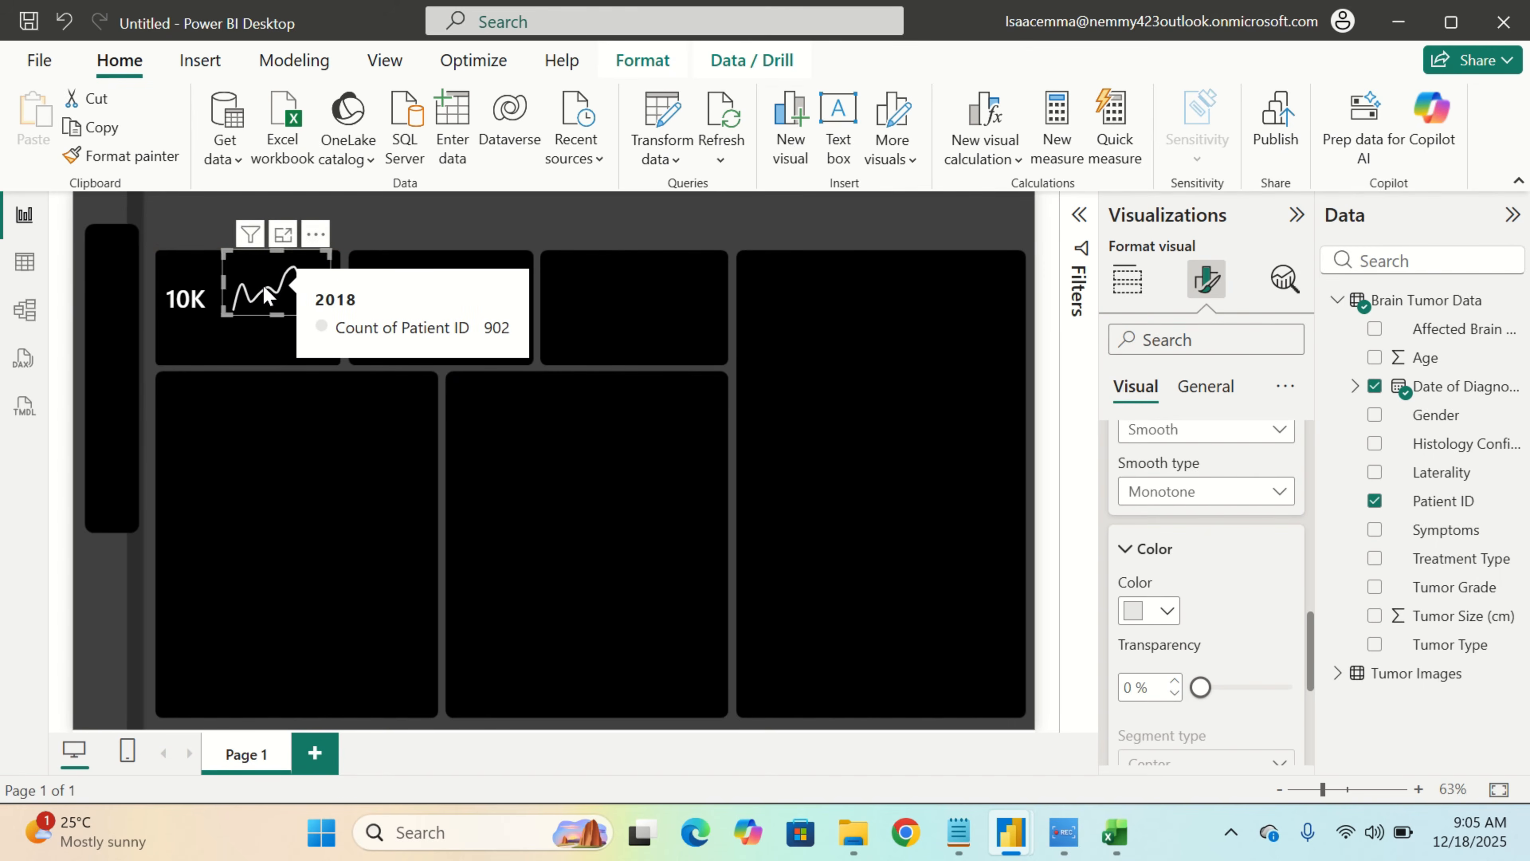
pyautogui.click(281, 363)
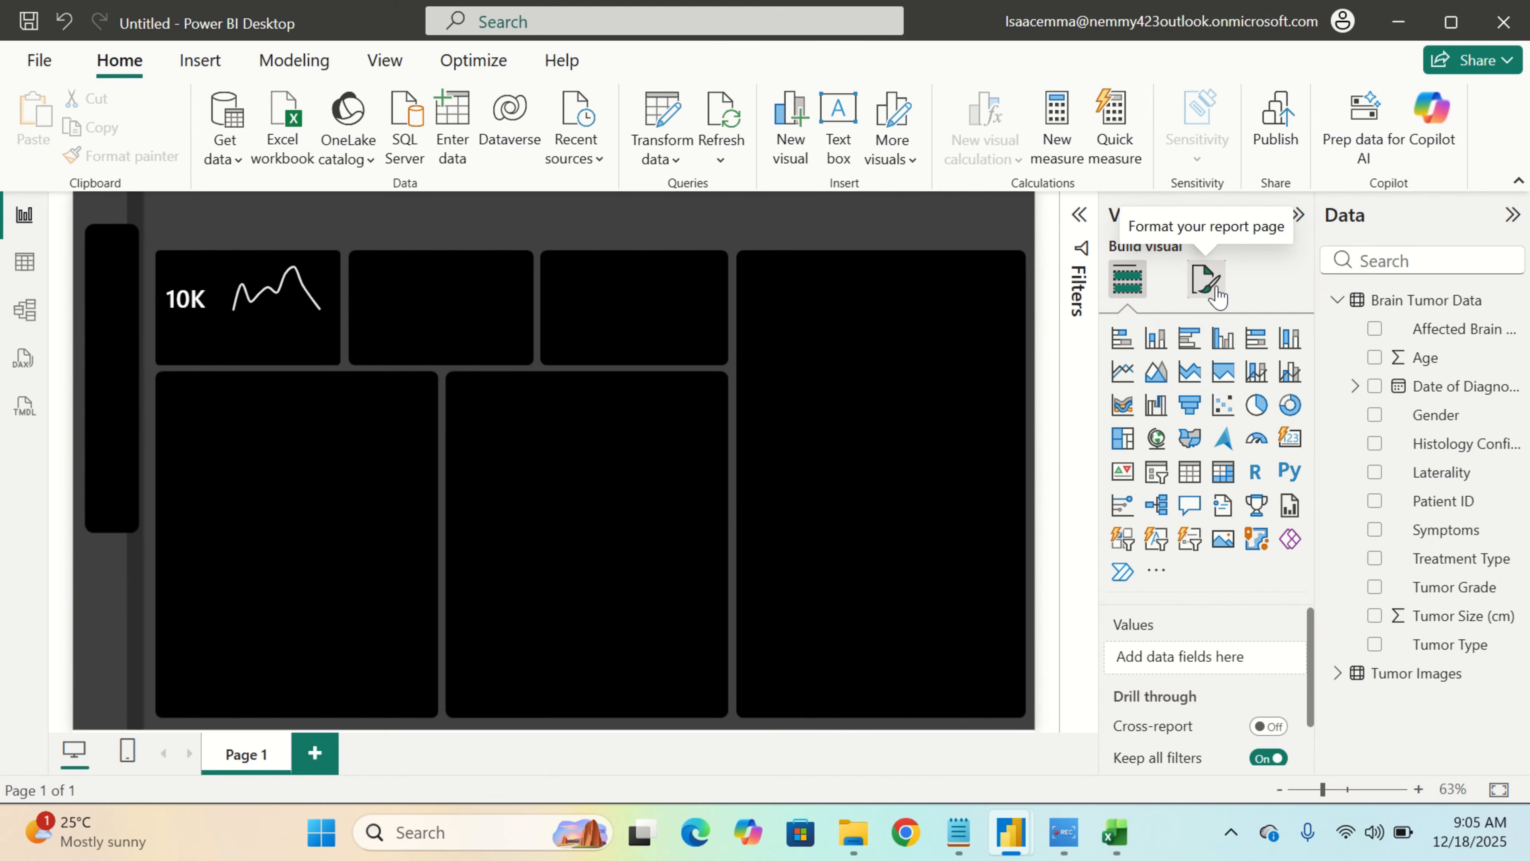
pyautogui.click(1206, 281)
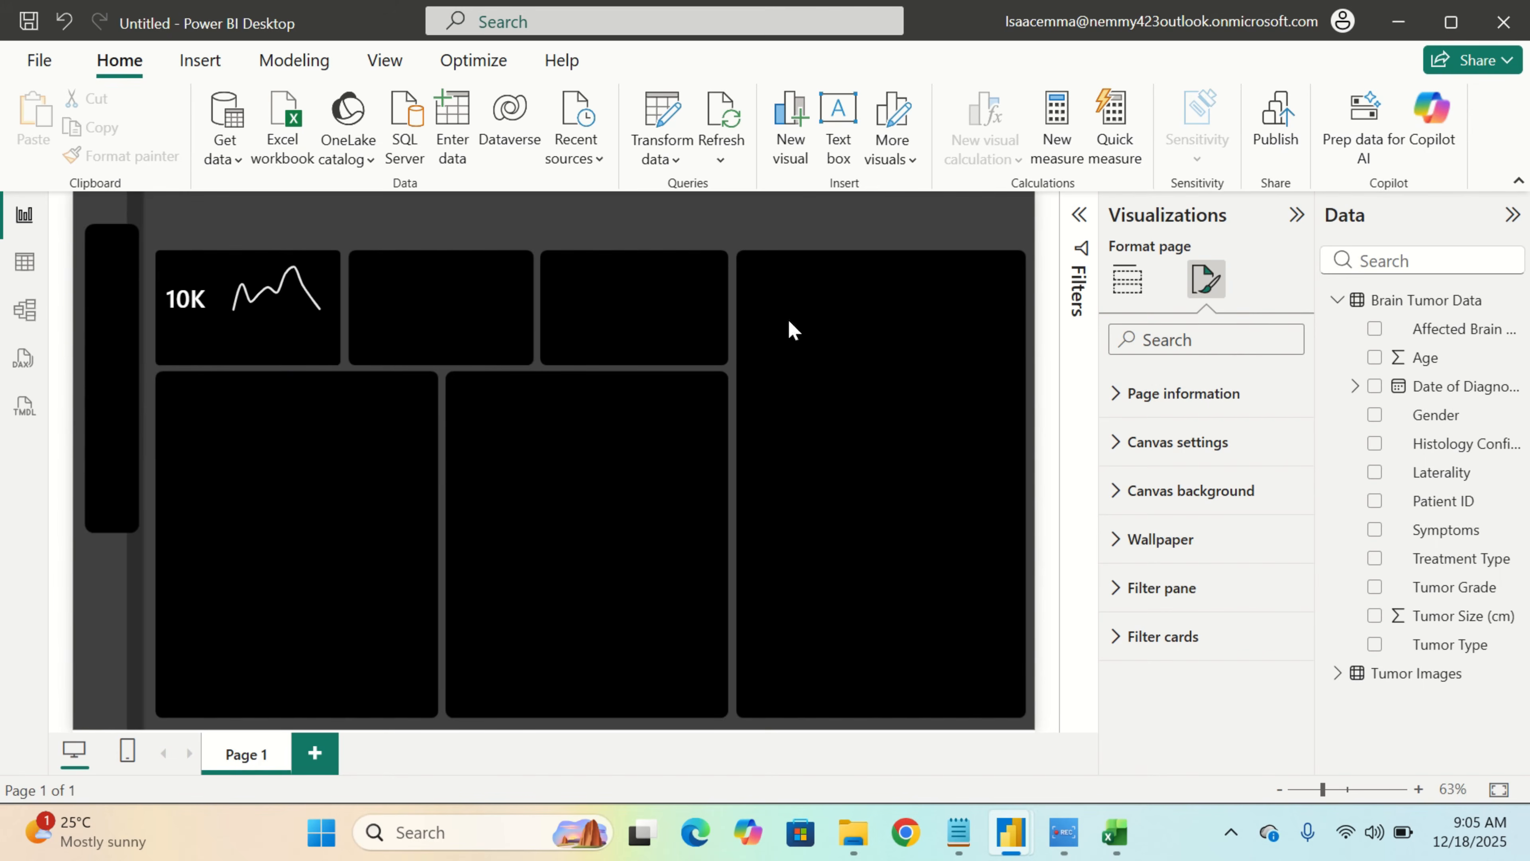
pyautogui.click(1128, 279)
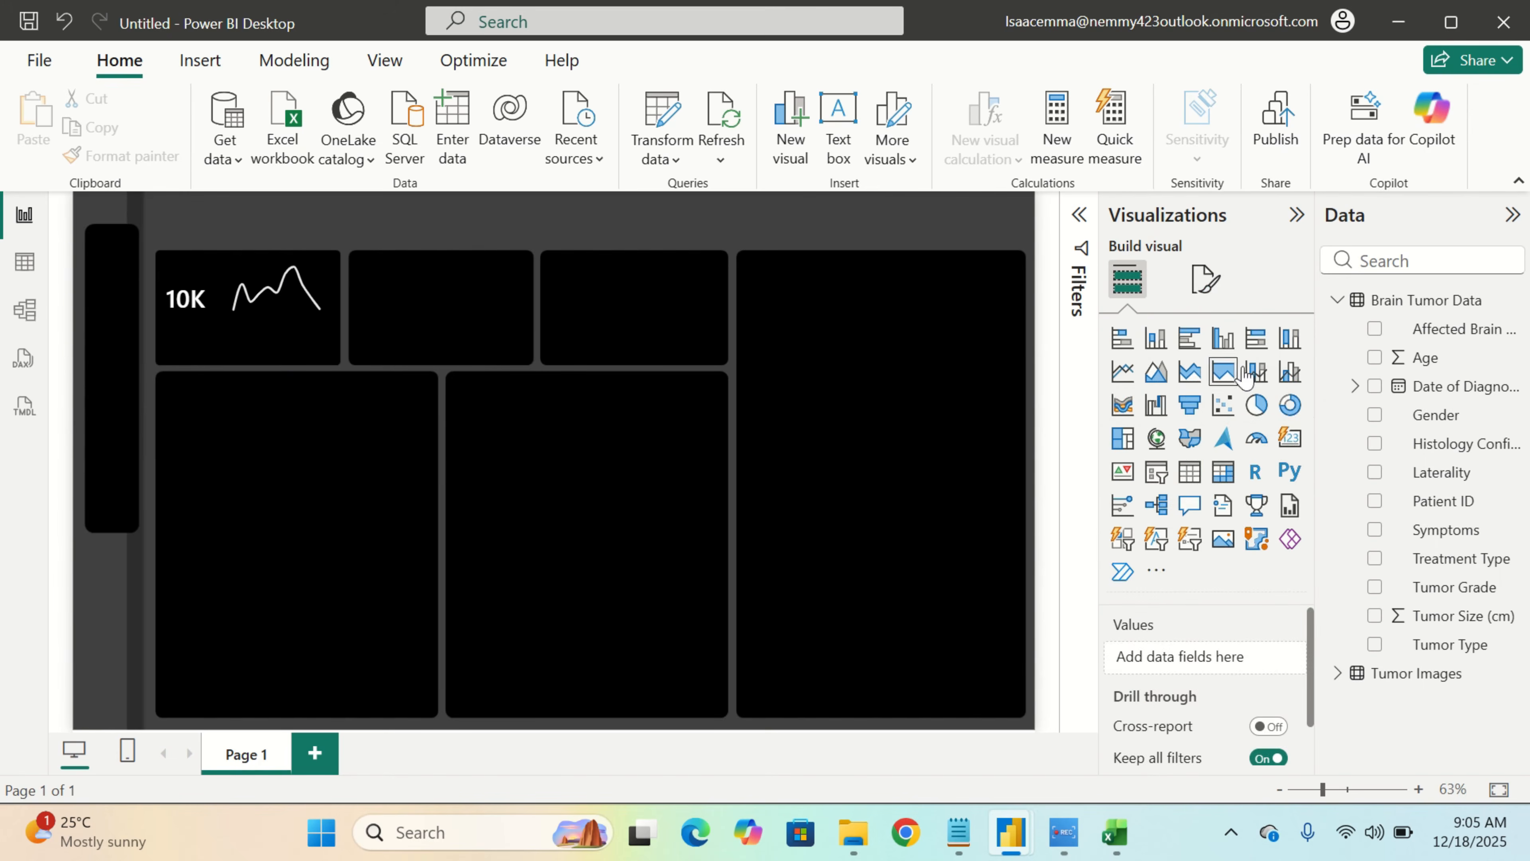
# Insert a card visual over the tile below the first KPI tile, widen it, and remove the stray Q&A visual
pyautogui.click(1290, 445)
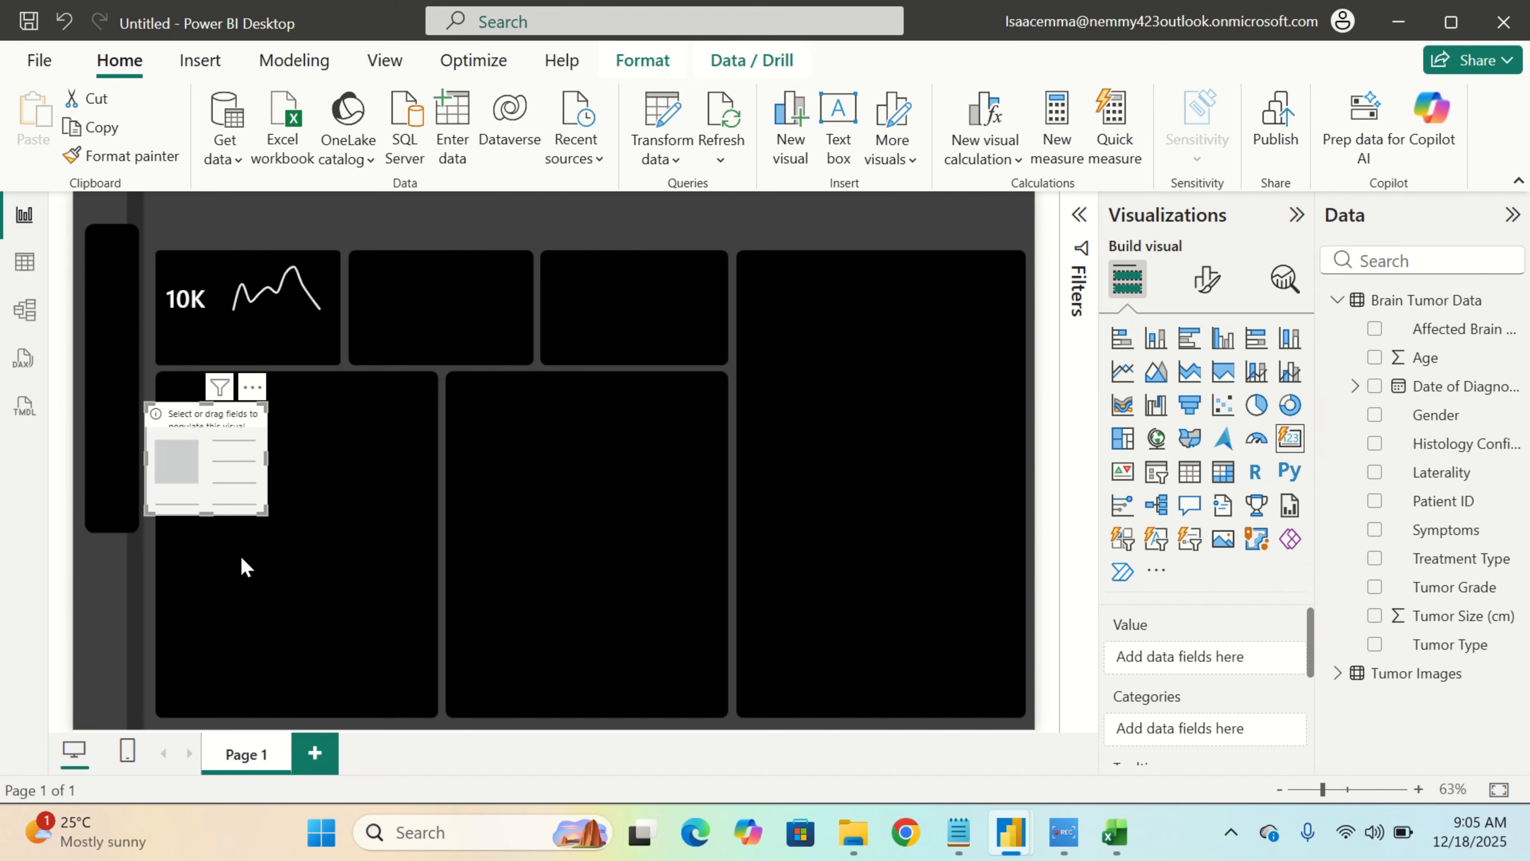
pyautogui.moveTo(267, 461); pyautogui.dragTo(346, 452)
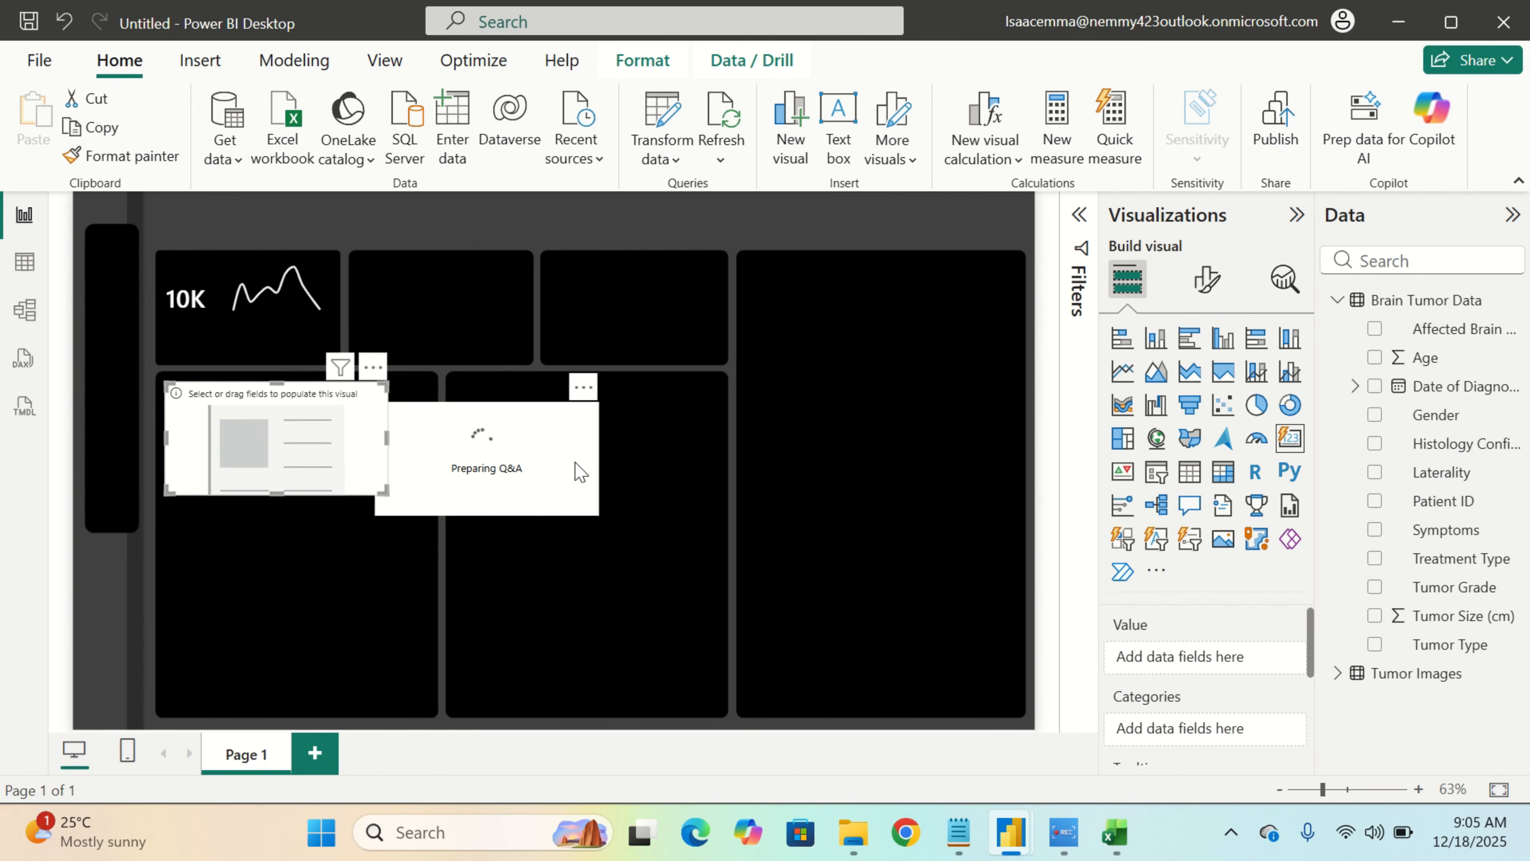
pyautogui.click(588, 396)
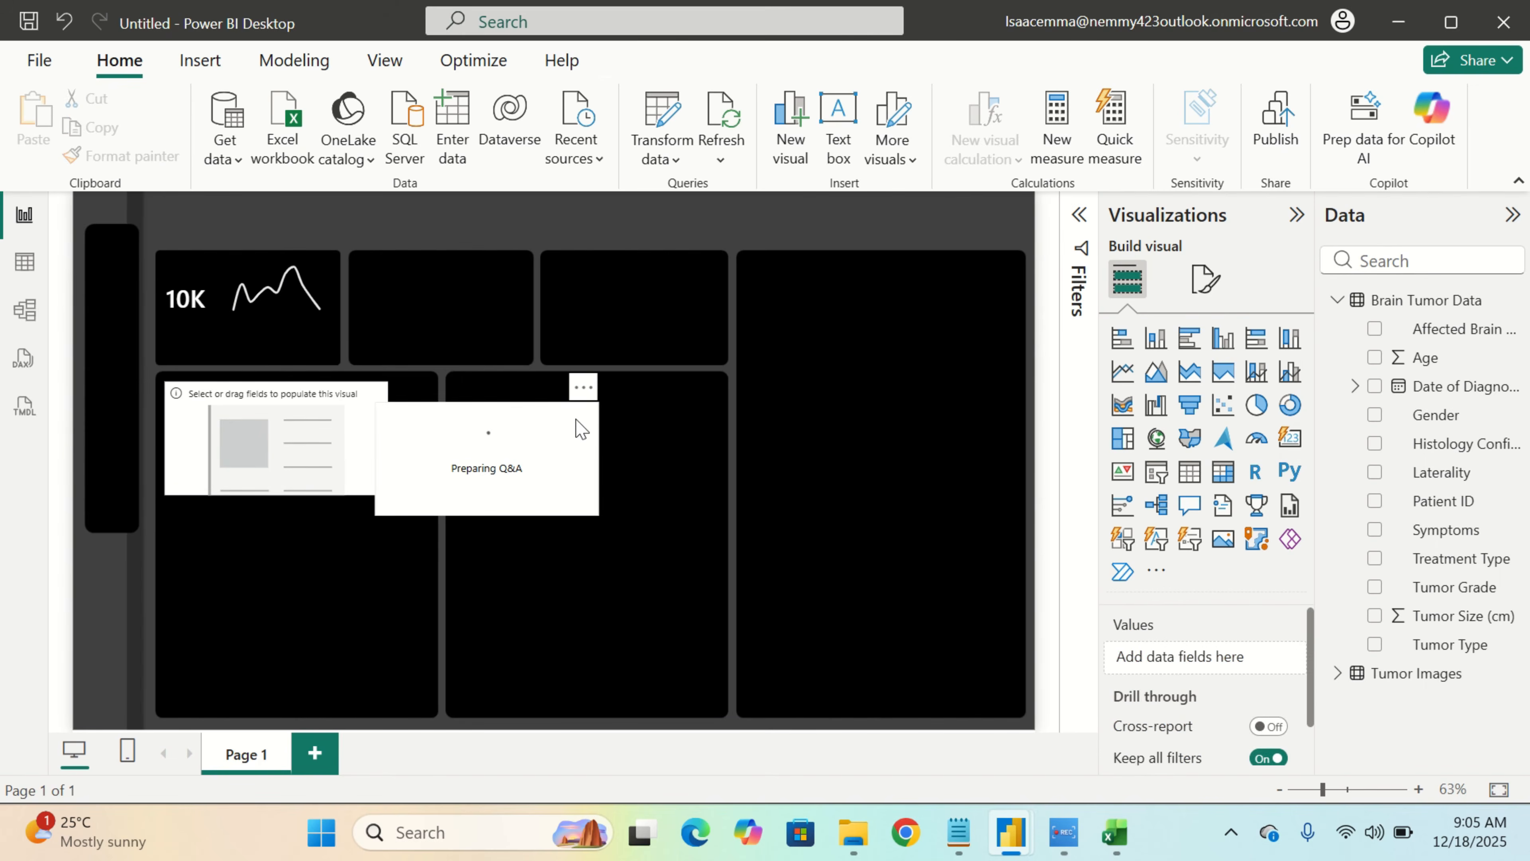
pyautogui.click(590, 398)
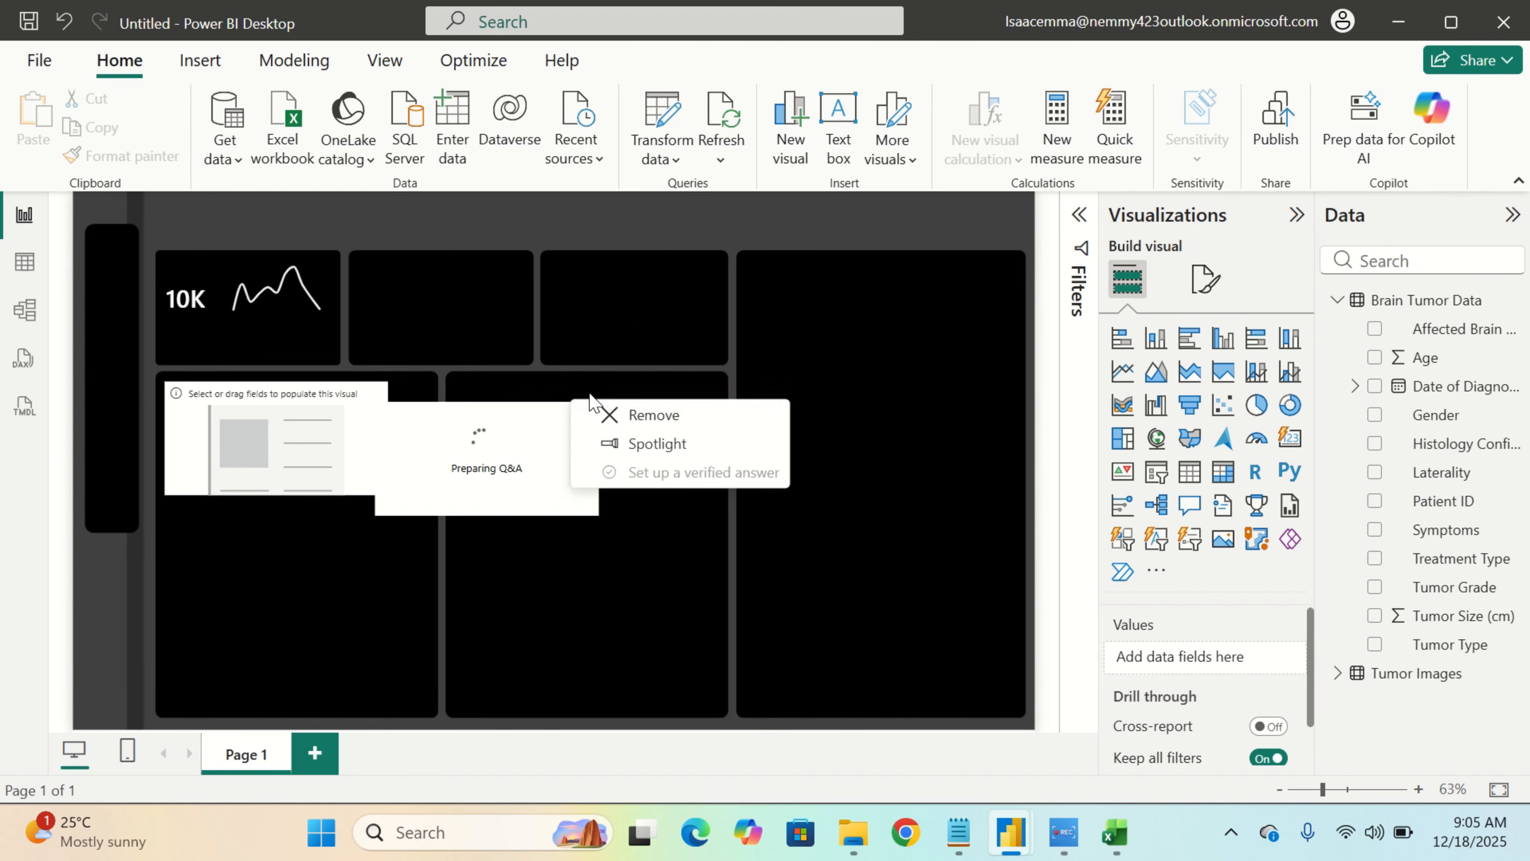
pyautogui.click(620, 416)
# Fill the new card's value with Patient ID, aggregated as Count (Distinct)
pyautogui.click(332, 448)
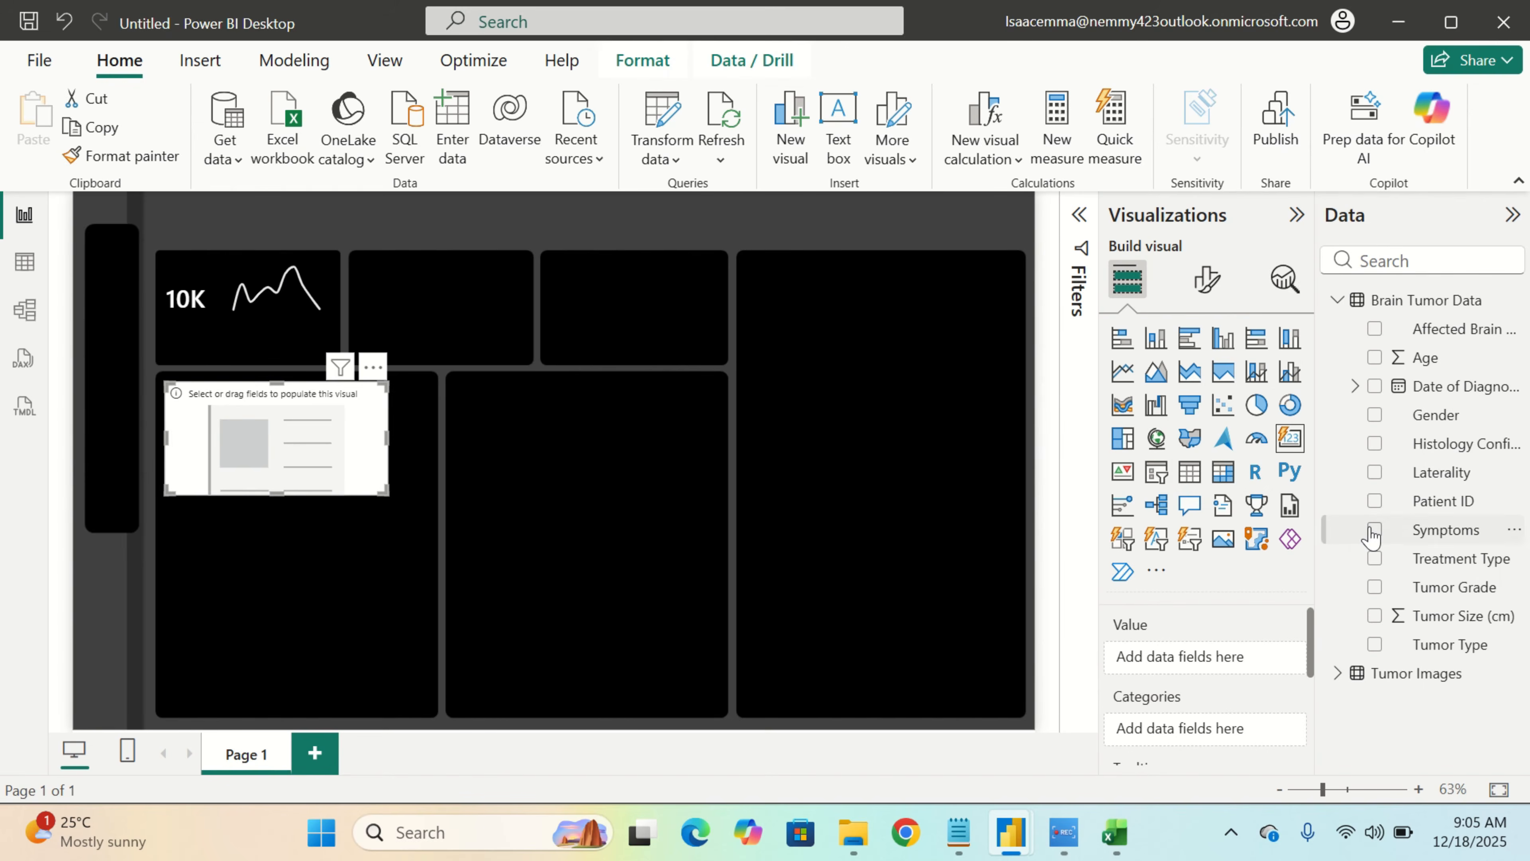
pyautogui.moveTo(1482, 502); pyautogui.dragTo(1285, 663)
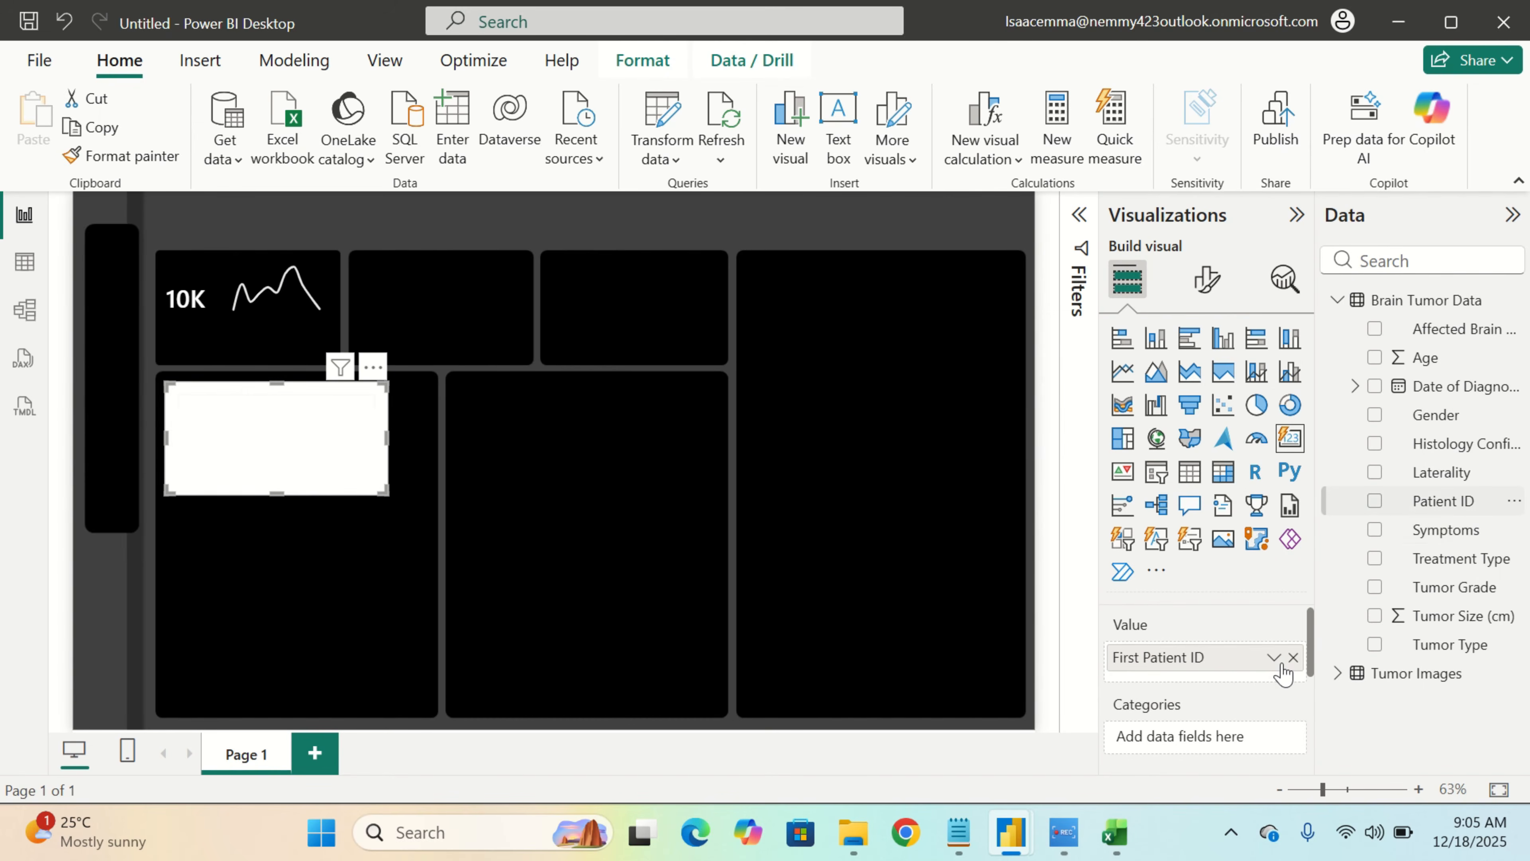
pyautogui.click(1275, 657)
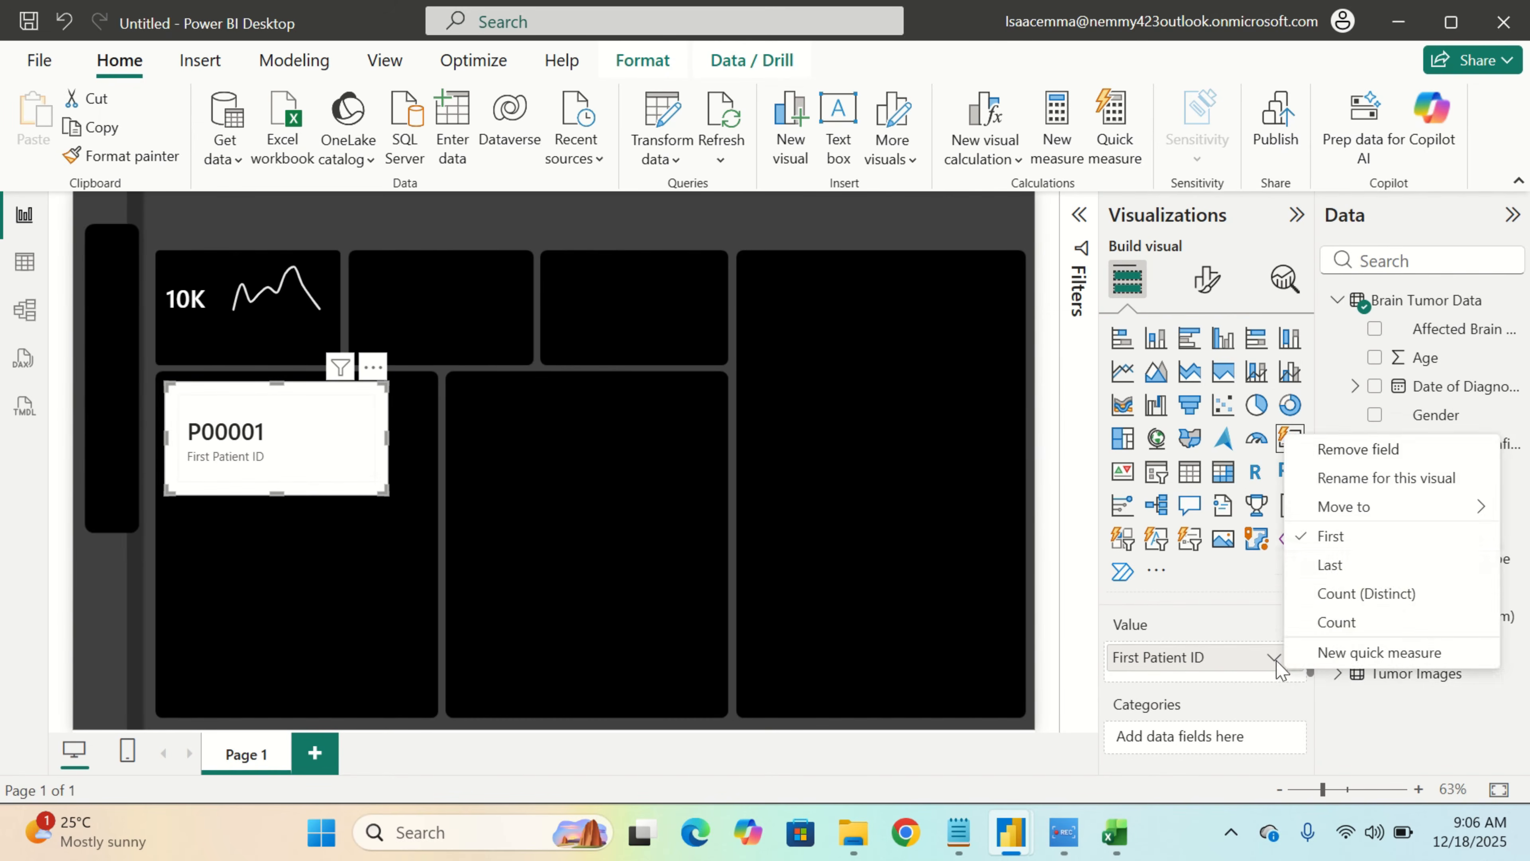
pyautogui.click(1376, 598)
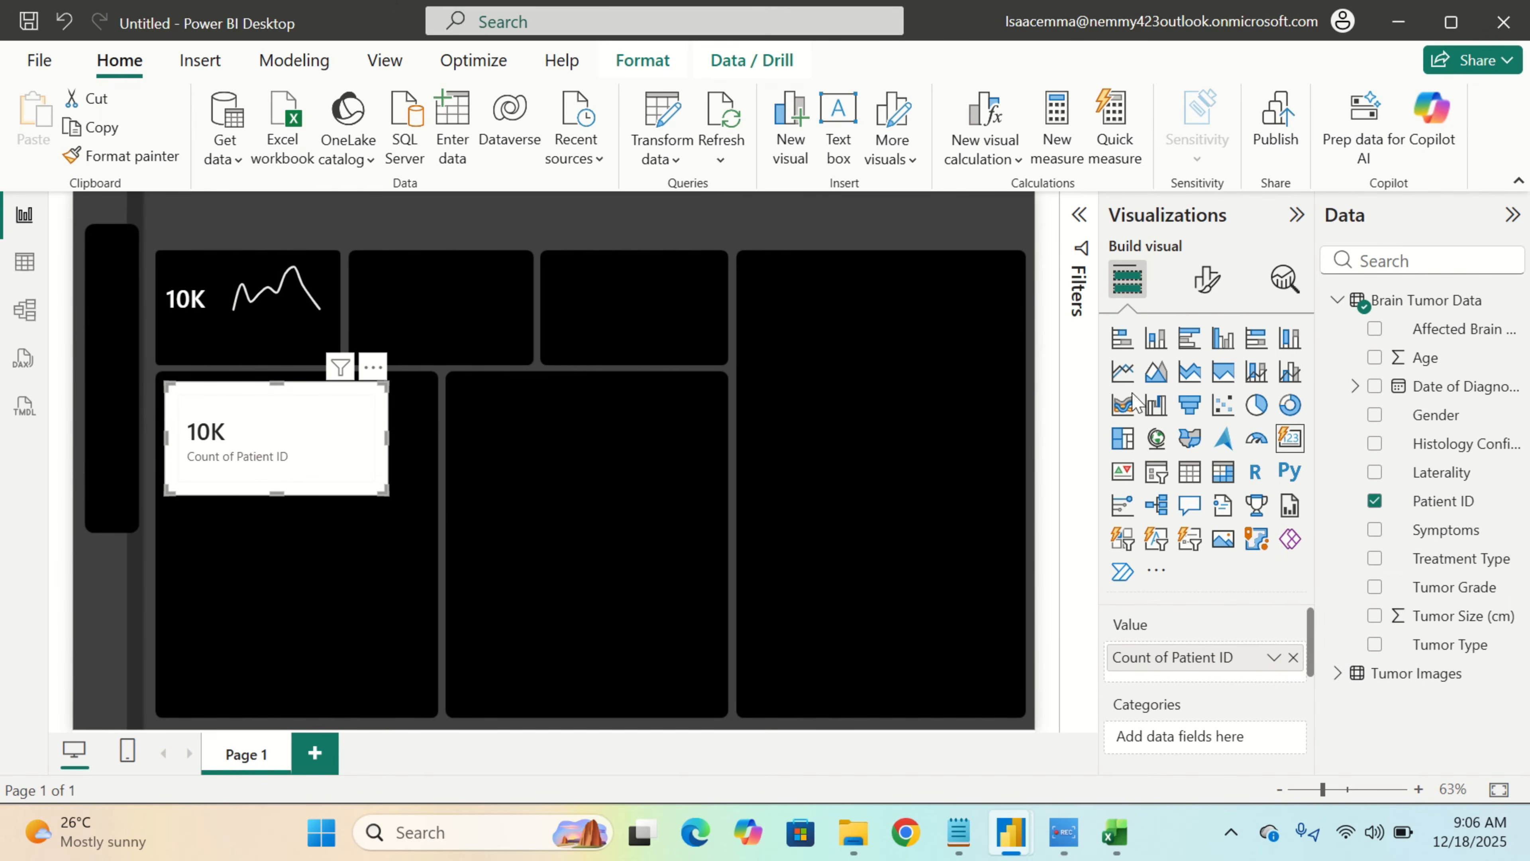
# Start a new measure in the Brain Tumor Data table and select the whole Avg Intake py formula in the Notepad formula file
pyautogui.rightClick(1413, 307)
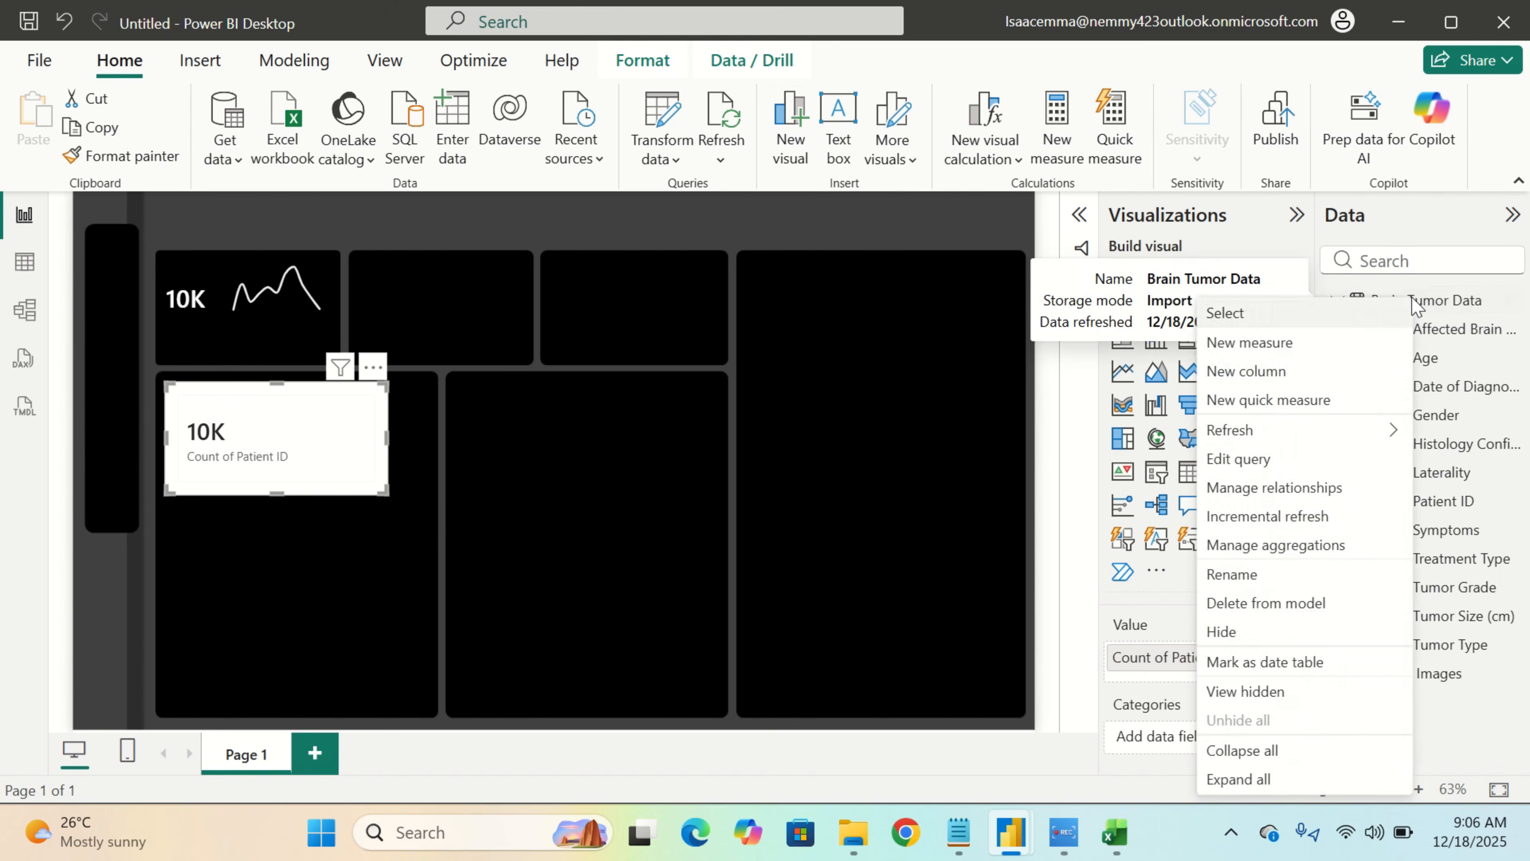
pyautogui.click(1355, 342)
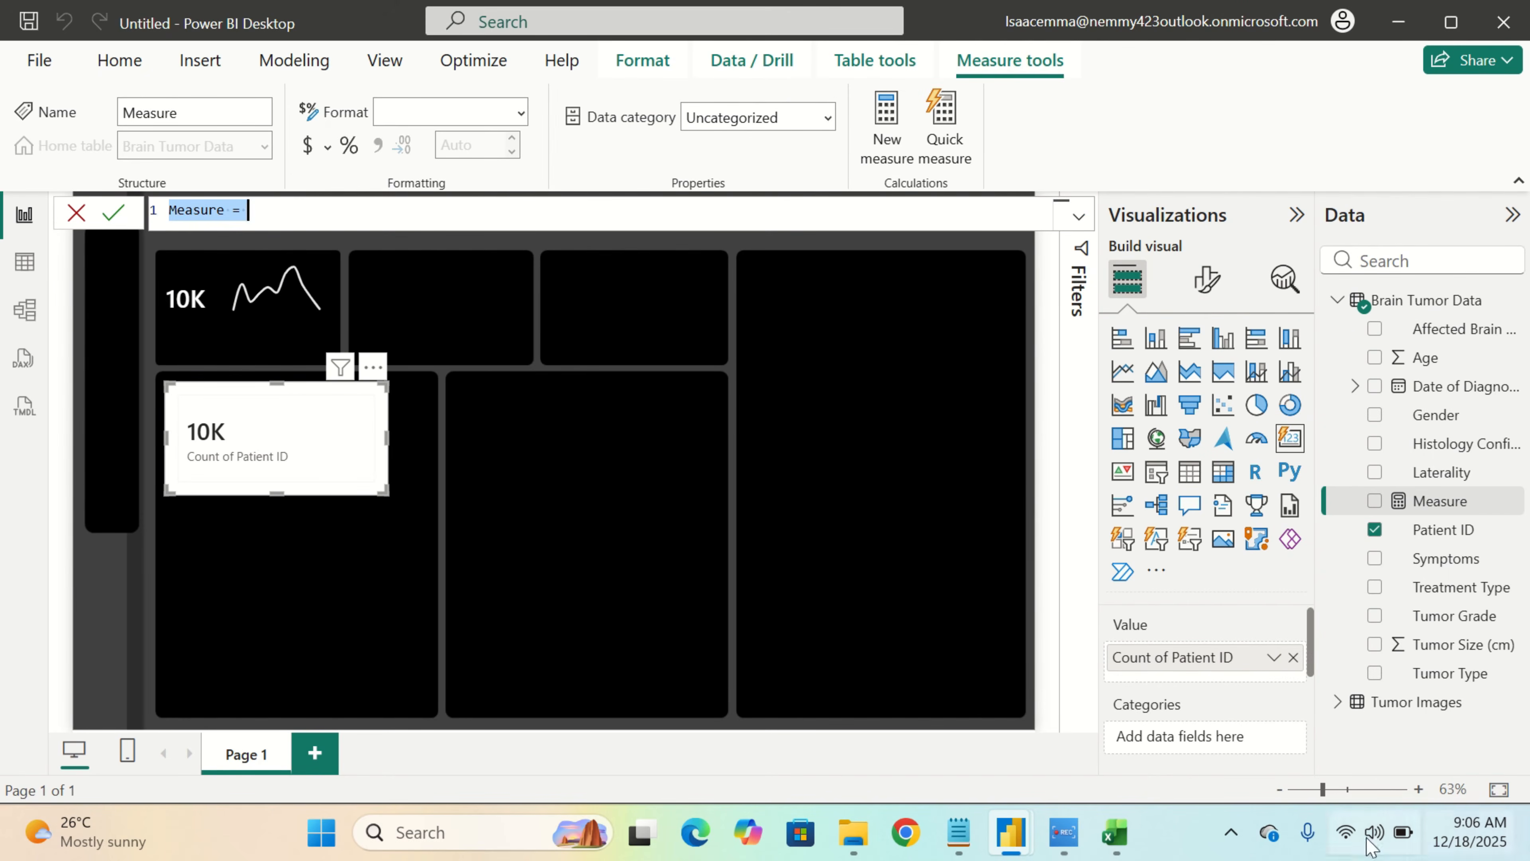
pyautogui.click(964, 838)
pyautogui.scroll(15, 713, 419)
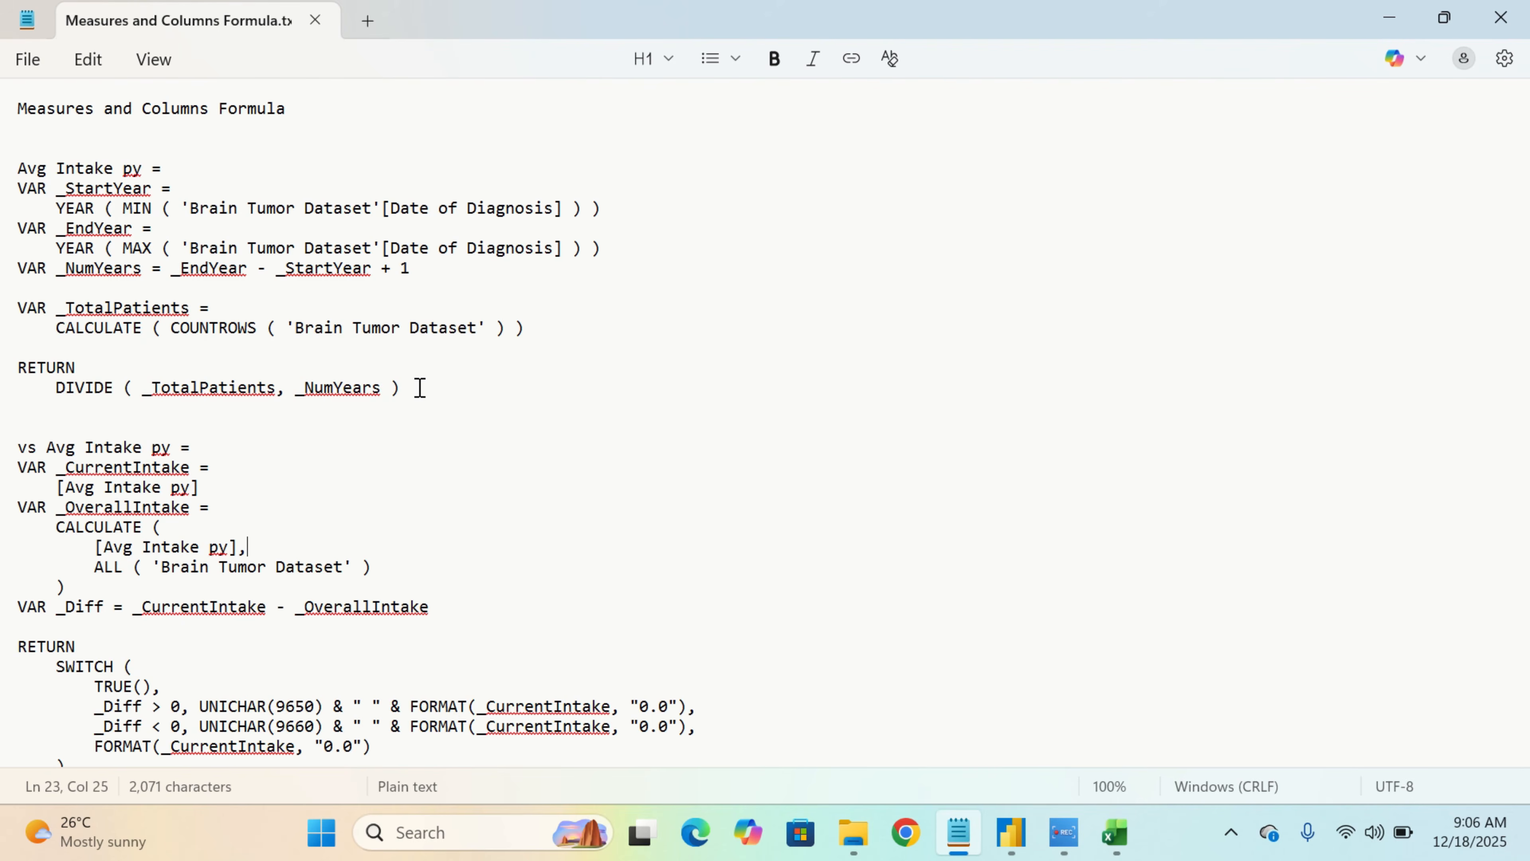
pyautogui.moveTo(419, 388); pyautogui.dragTo(4, 175)
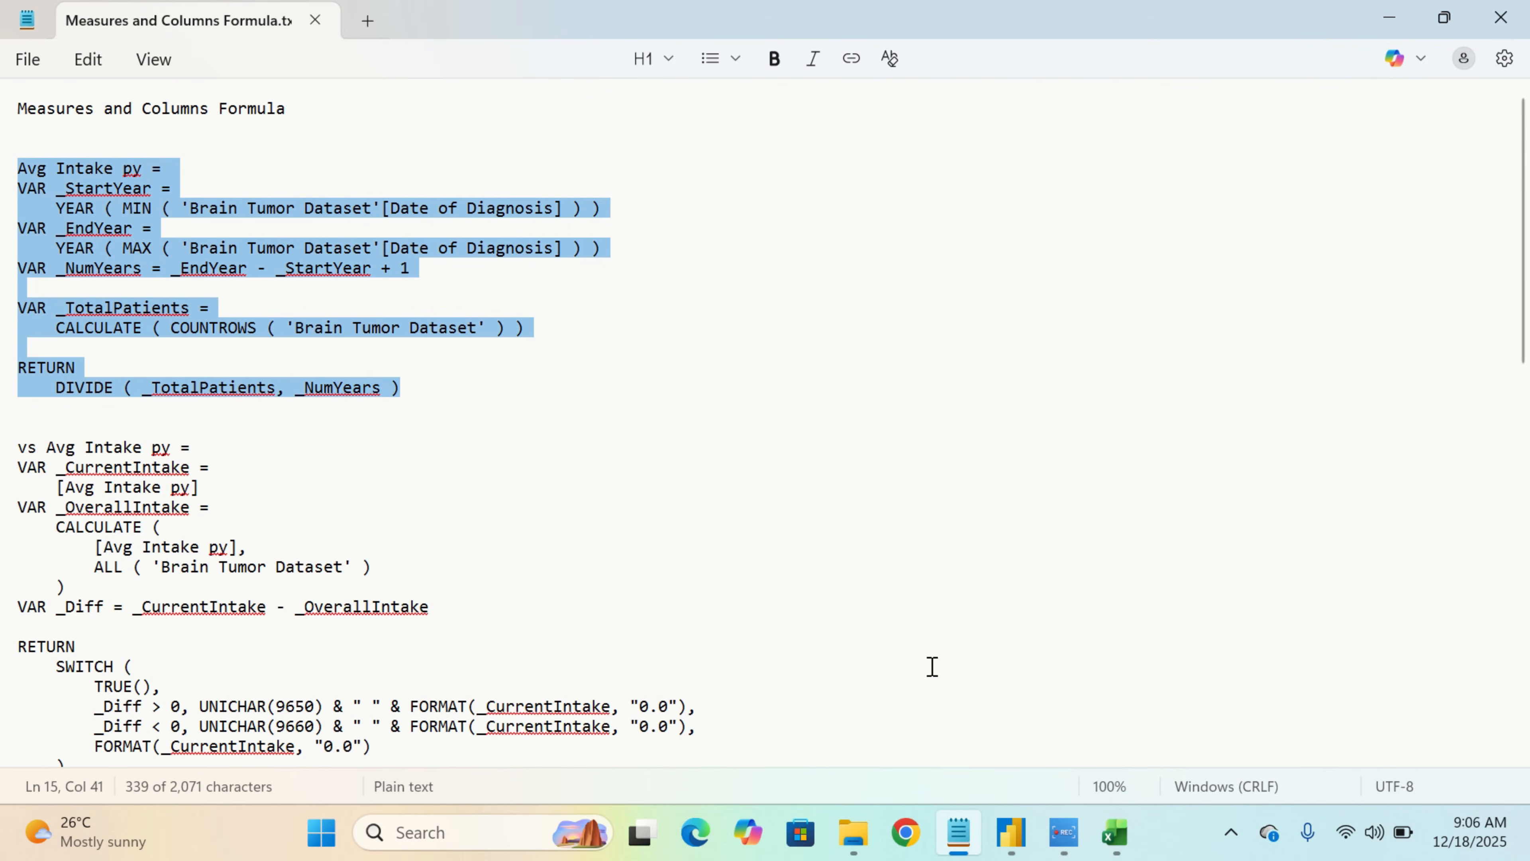
# Return to Power BI and define the Avg Intake py measure with the Notepad formula, dividing _TotalPatients by _NumYears from 'Brain Tumor Data'
pyautogui.click(1012, 835)
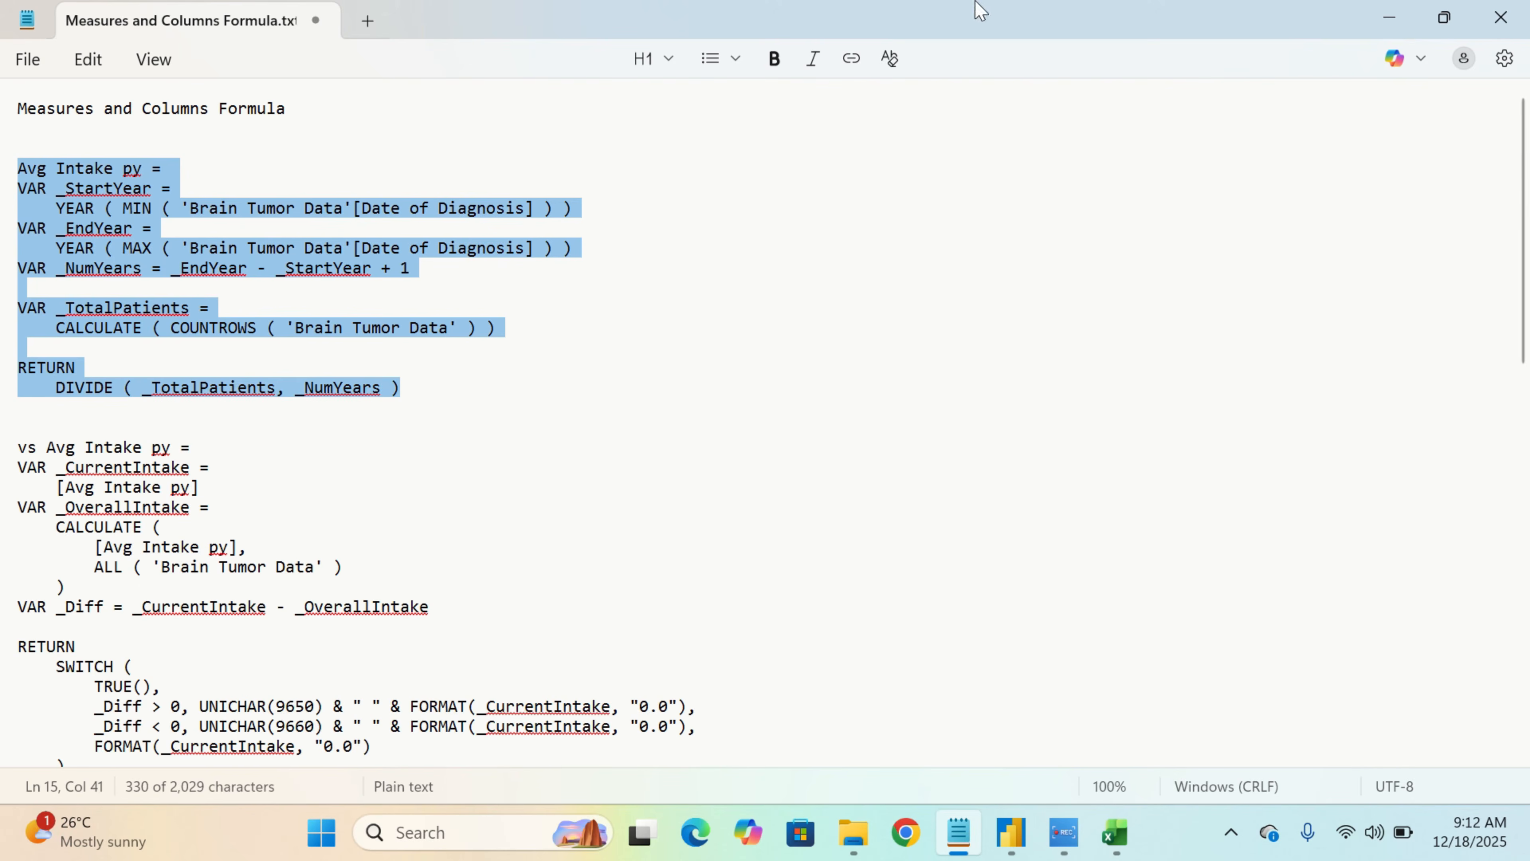
pyautogui.click(1405, 18)
pyautogui.write("Avg Intake py = VAR _StartYear =     YEAR ( MIN ( 'Brain Tumor Data'[Date of Diagnosis] ) ) VAR _EndYear =     YEAR ( MAX ( 'Brain Tumor Data'[Date of Diagnosis] ) ) VAR _NumYears = _EndYear - _StartYear + 1  VAR _TotalPatients =     CALCULATE ( COUNTROWS ( 'Brain Tumor Data' ) )  RETURN     DIVIDE ( _TotalPatients, _NumYears )")
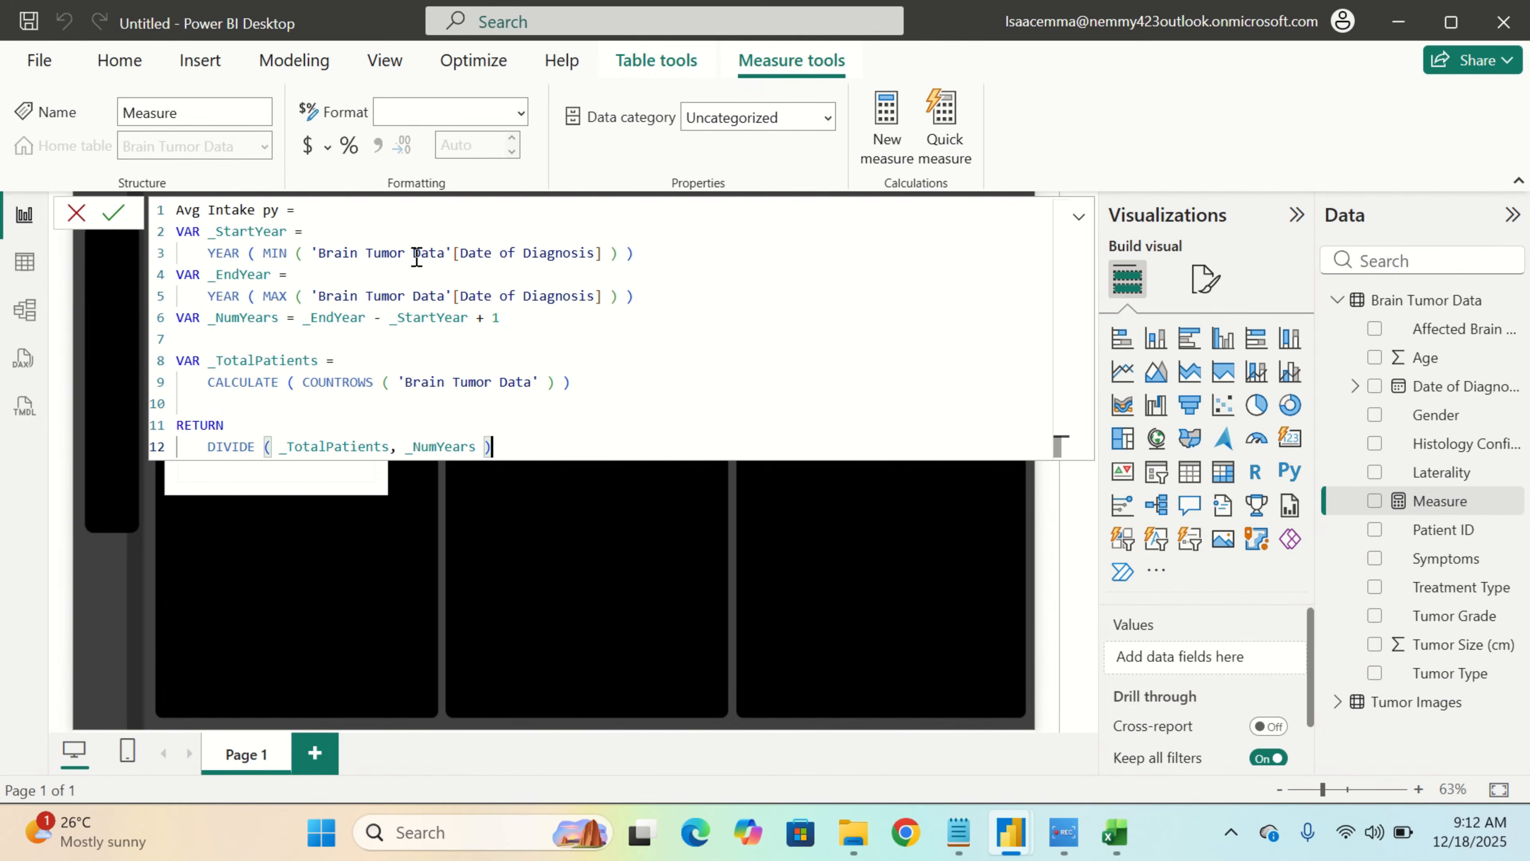
pyautogui.press('Return')
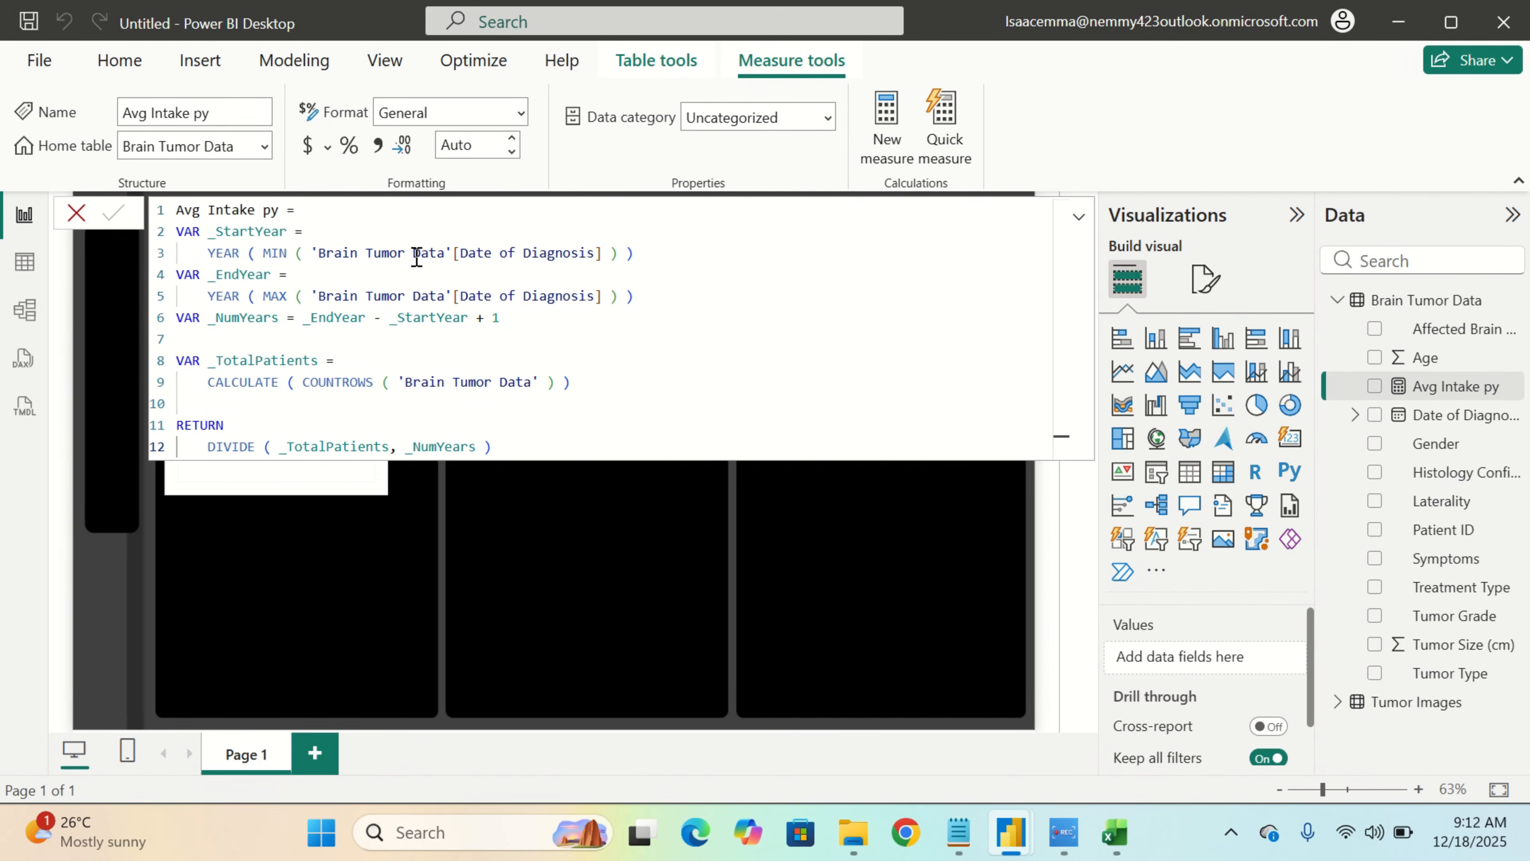
pyautogui.click(709, 621)
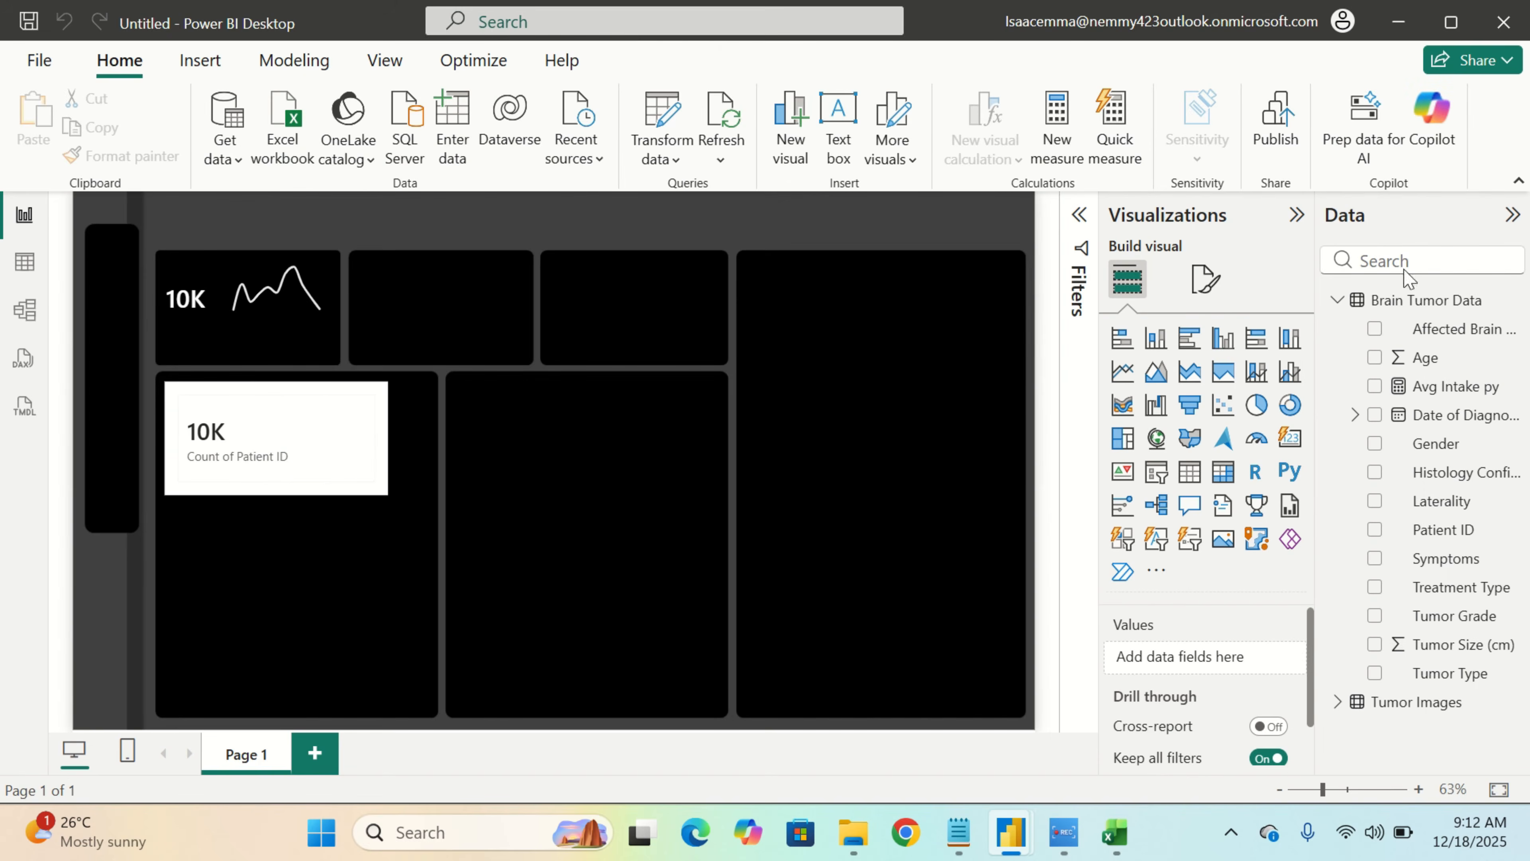
# Start another measure in the Brain Tumor Data table and copy the vs Avg Intake py formula from the Notepad formula file
pyautogui.click(1416, 305)
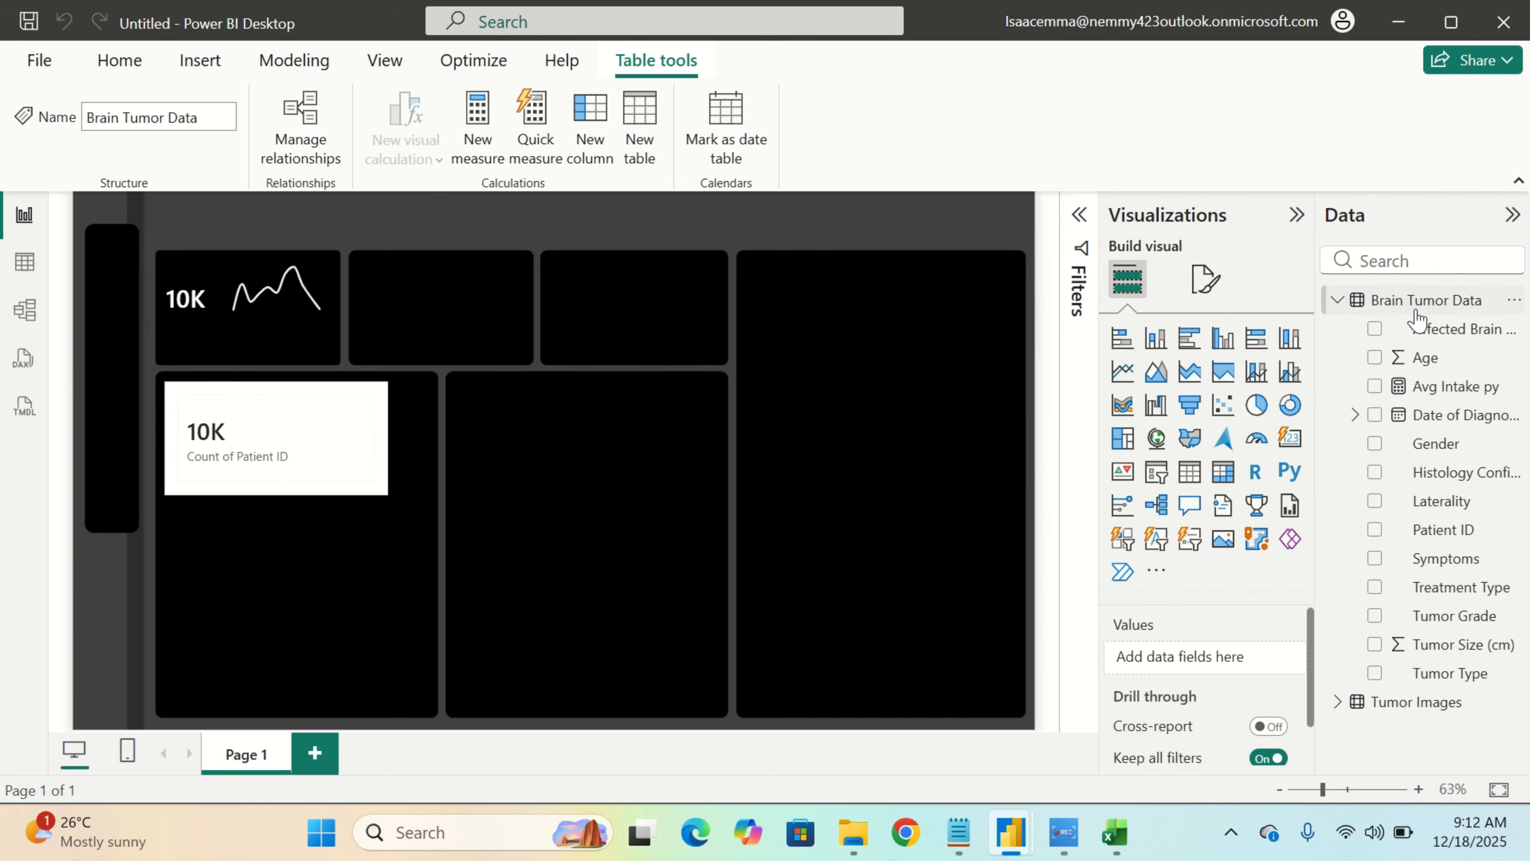
pyautogui.rightClick(1367, 311)
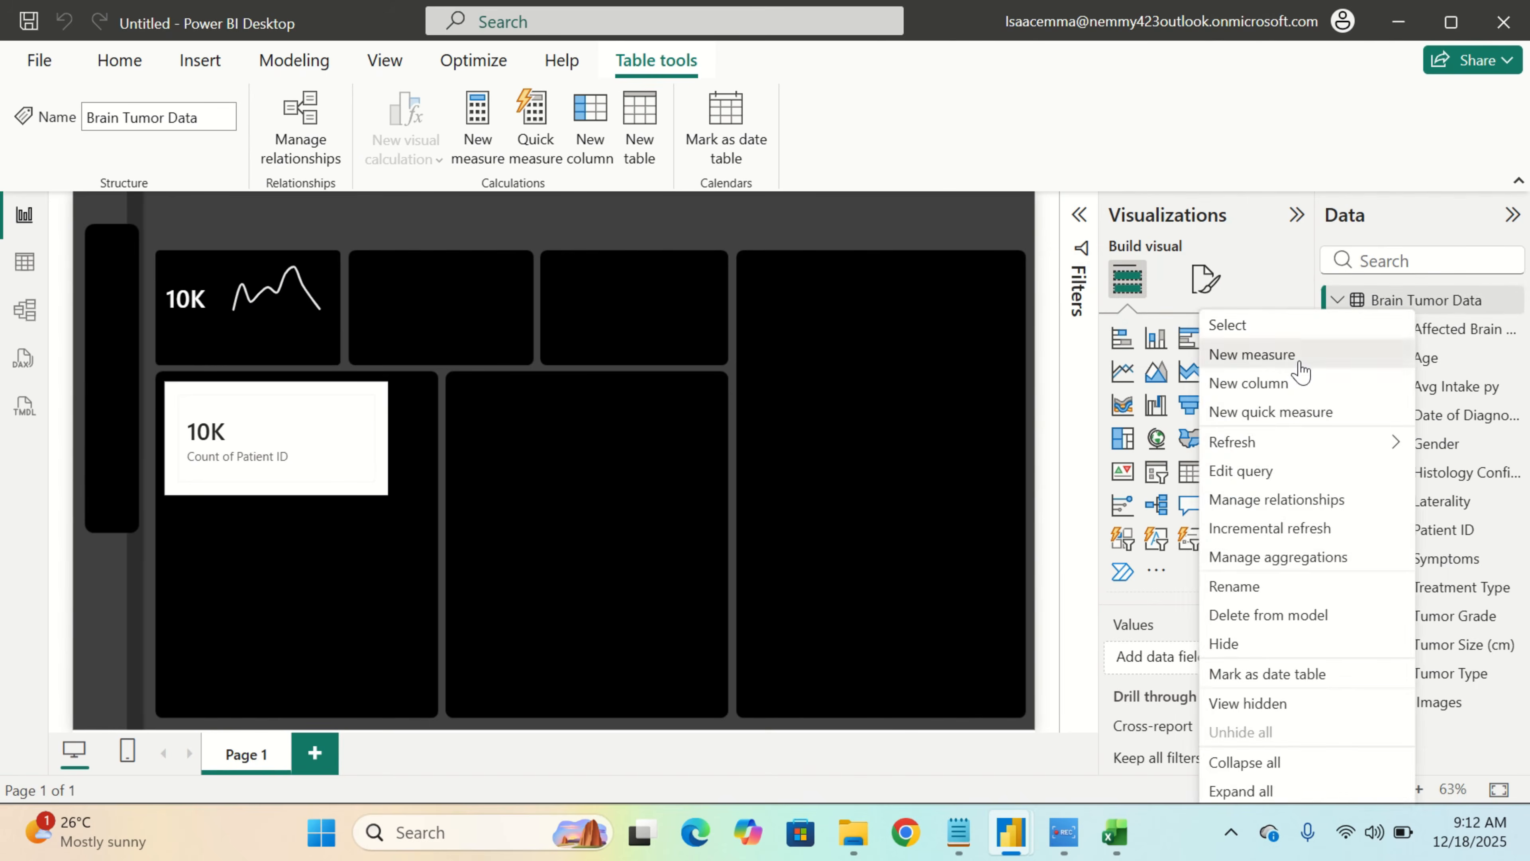
pyautogui.click(1265, 355)
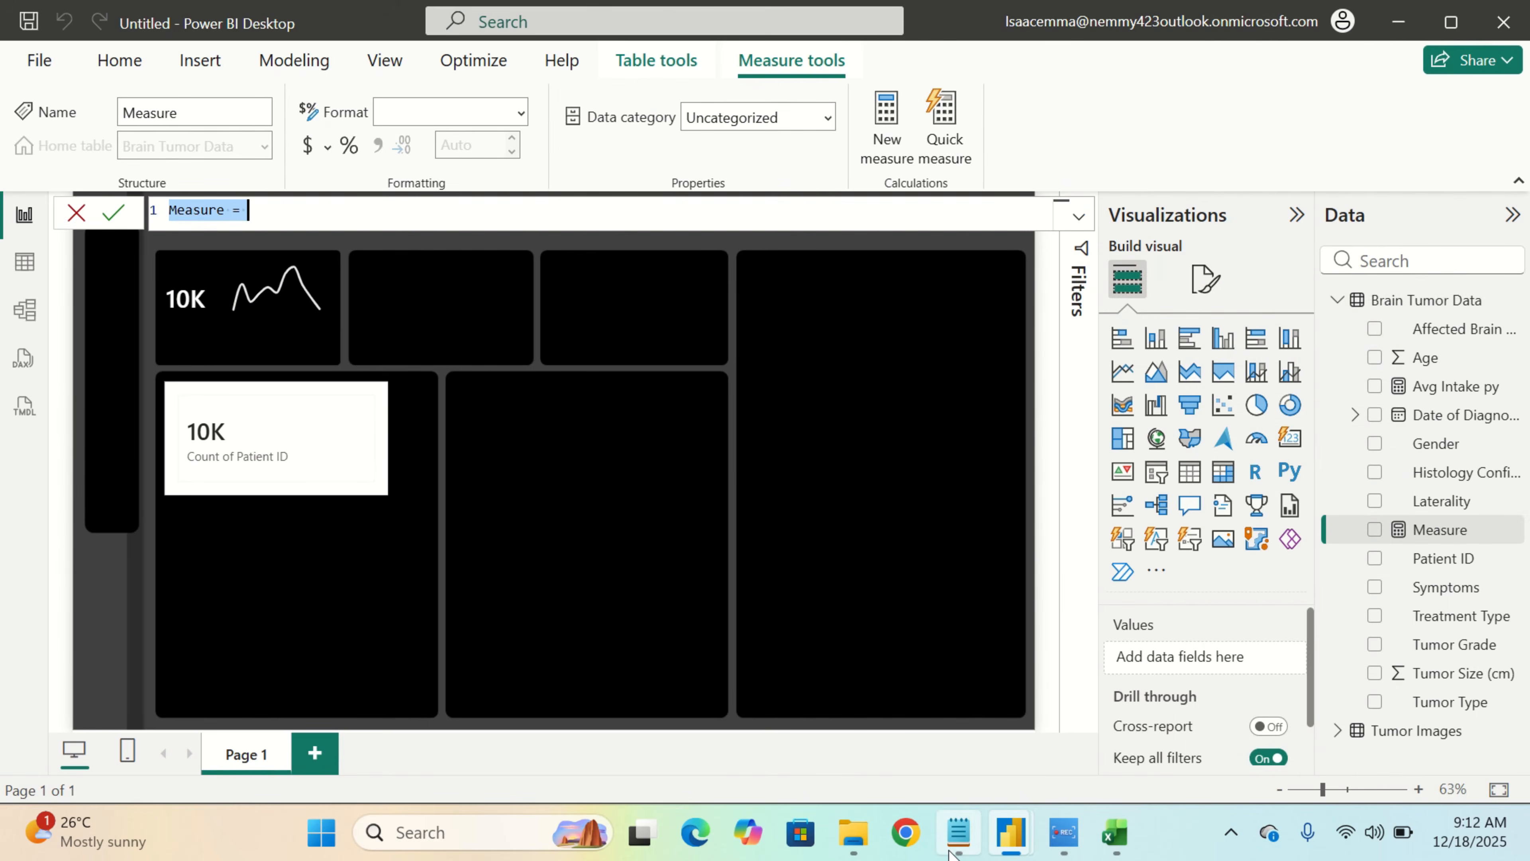
pyautogui.click(958, 832)
pyautogui.scroll(-5, 449, 627)
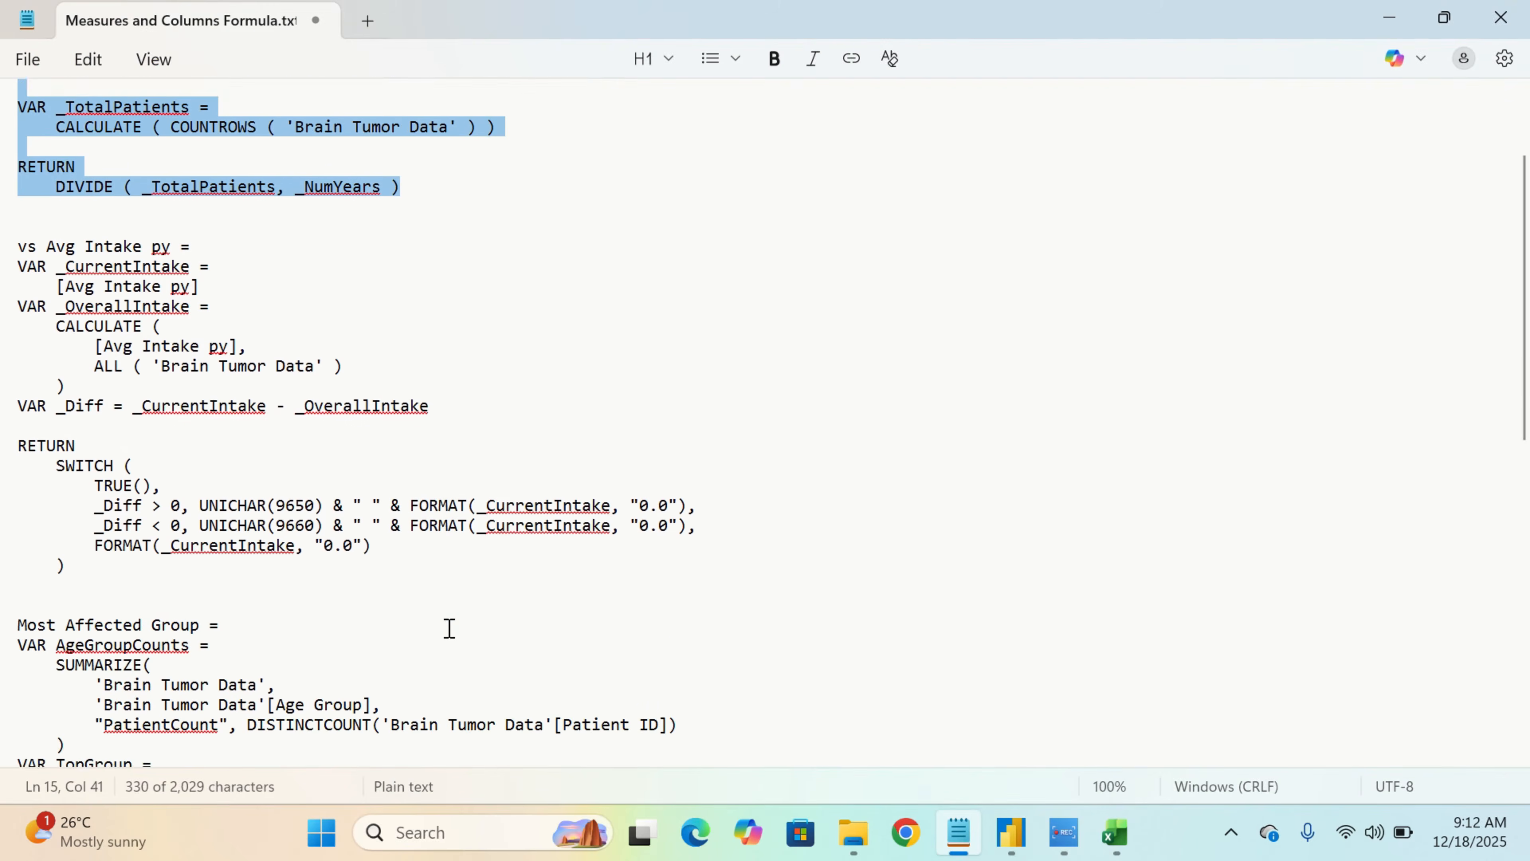
pyautogui.moveTo(129, 501); pyautogui.dragTo(3, 216)
pyautogui.hotkey('ctrl', 'c')
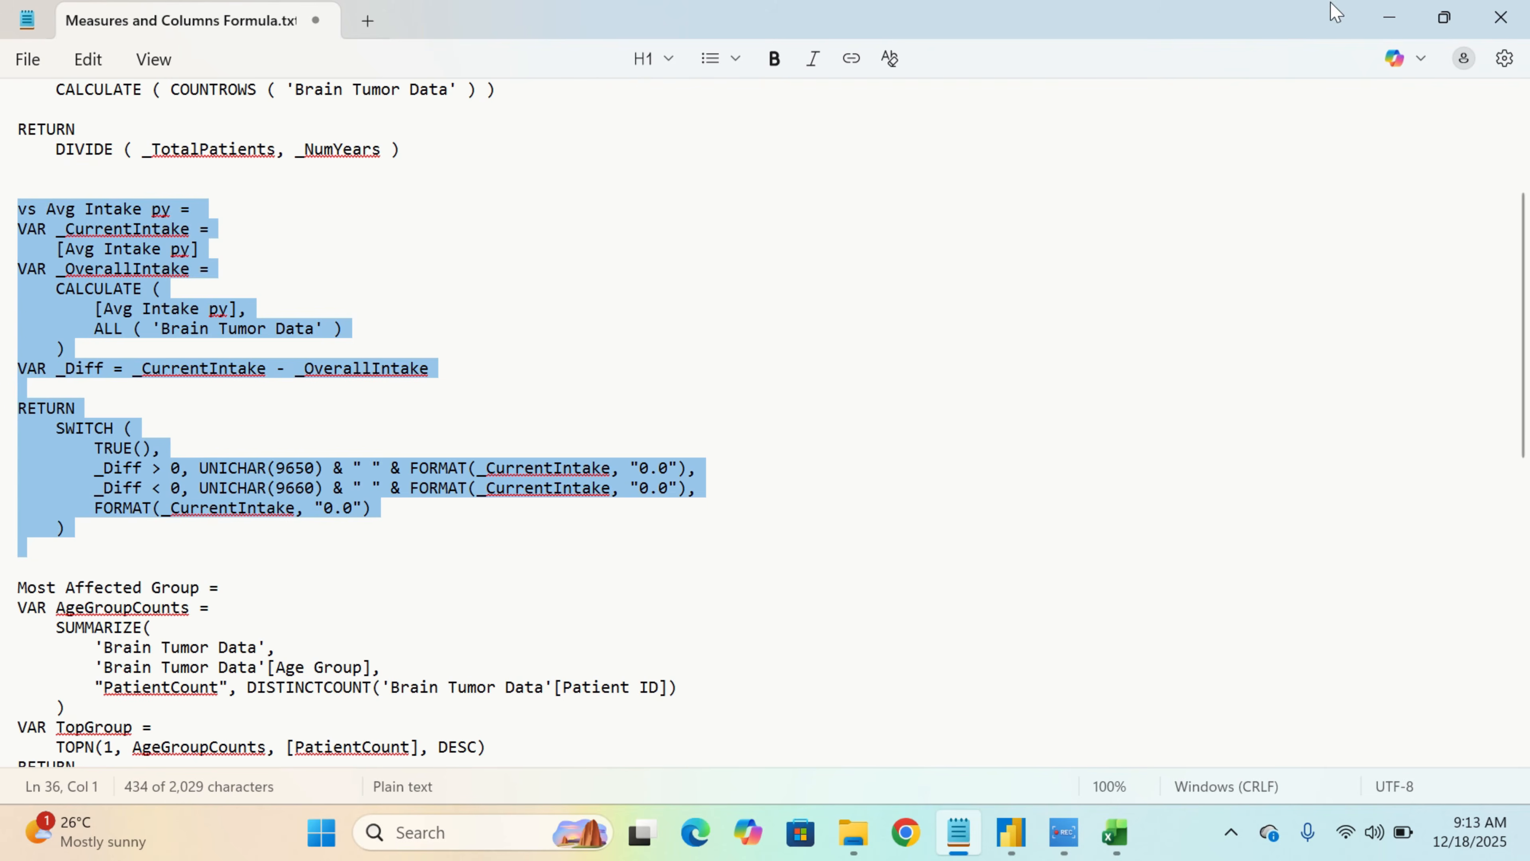
# Return to Power BI and define the vs Avg Intake py measure with the copied formula comparing _CurrentIntake with _OverallIntake
pyautogui.click(1390, 16)
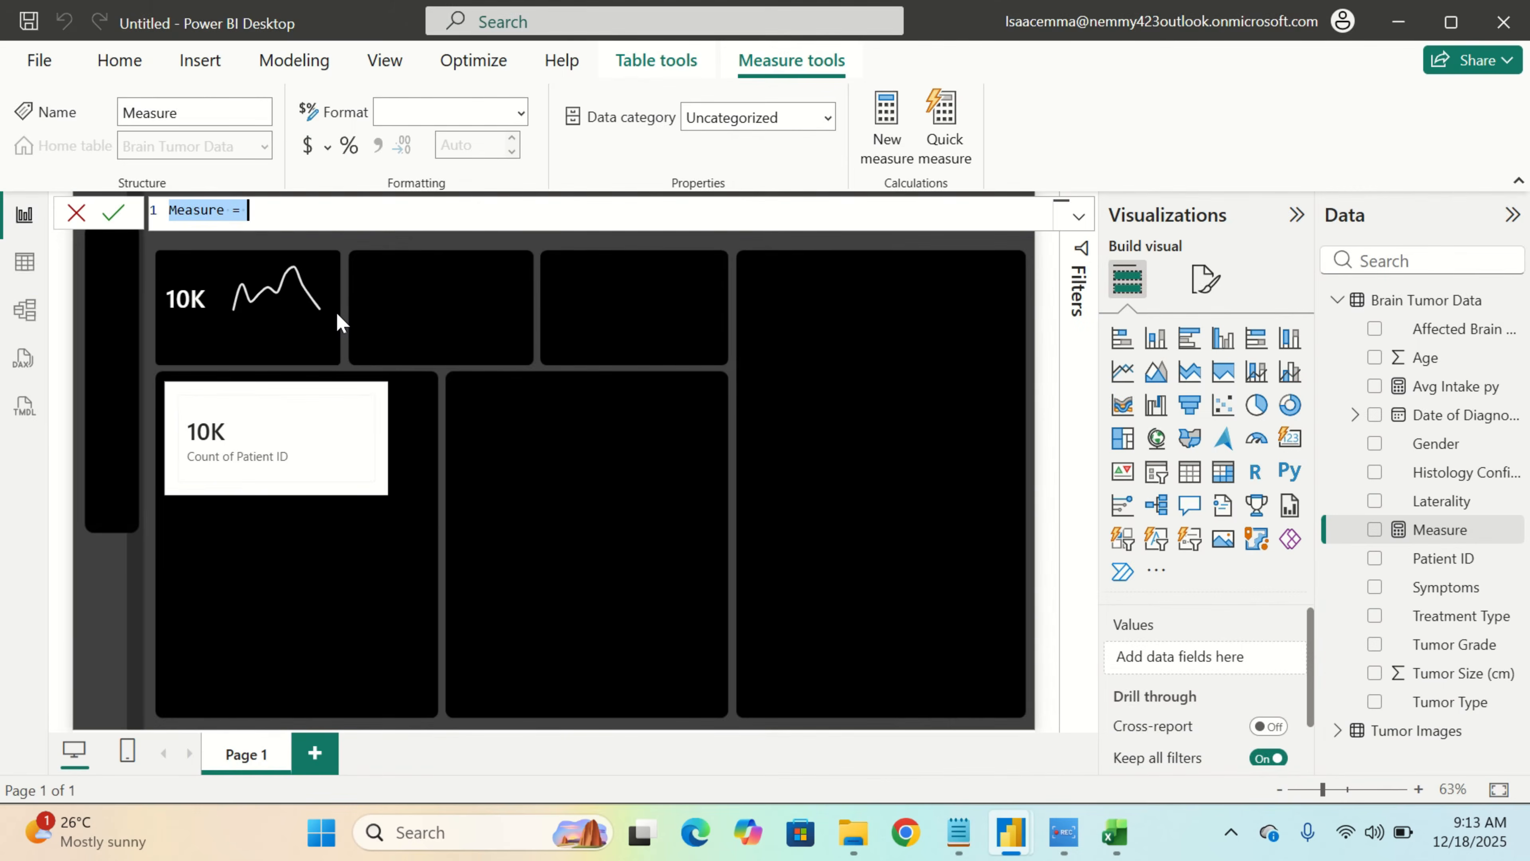
pyautogui.hotkey('ctrl', 'v')
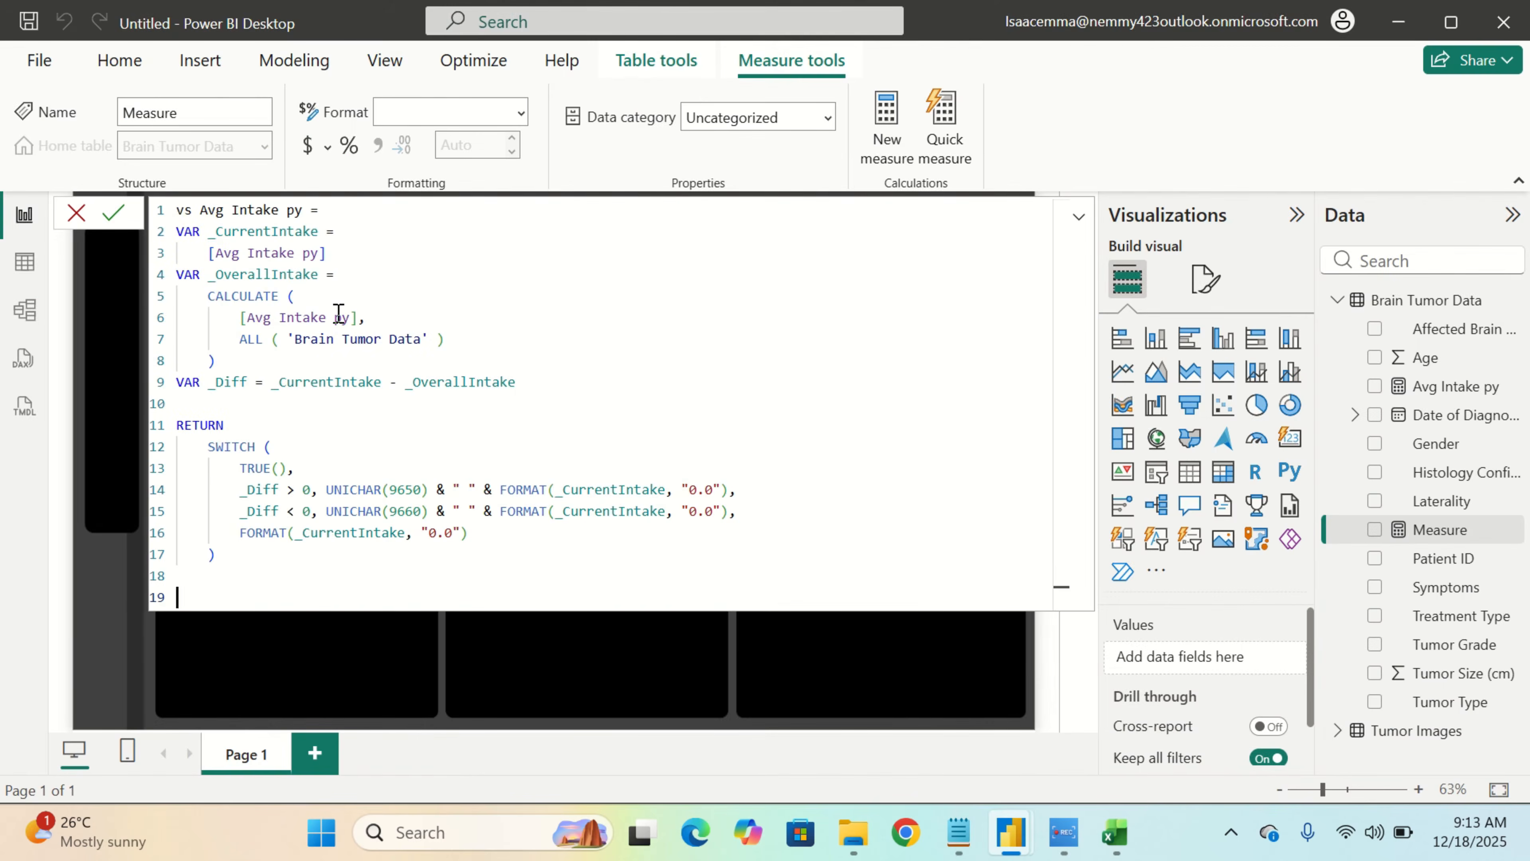
pyautogui.press('Return')
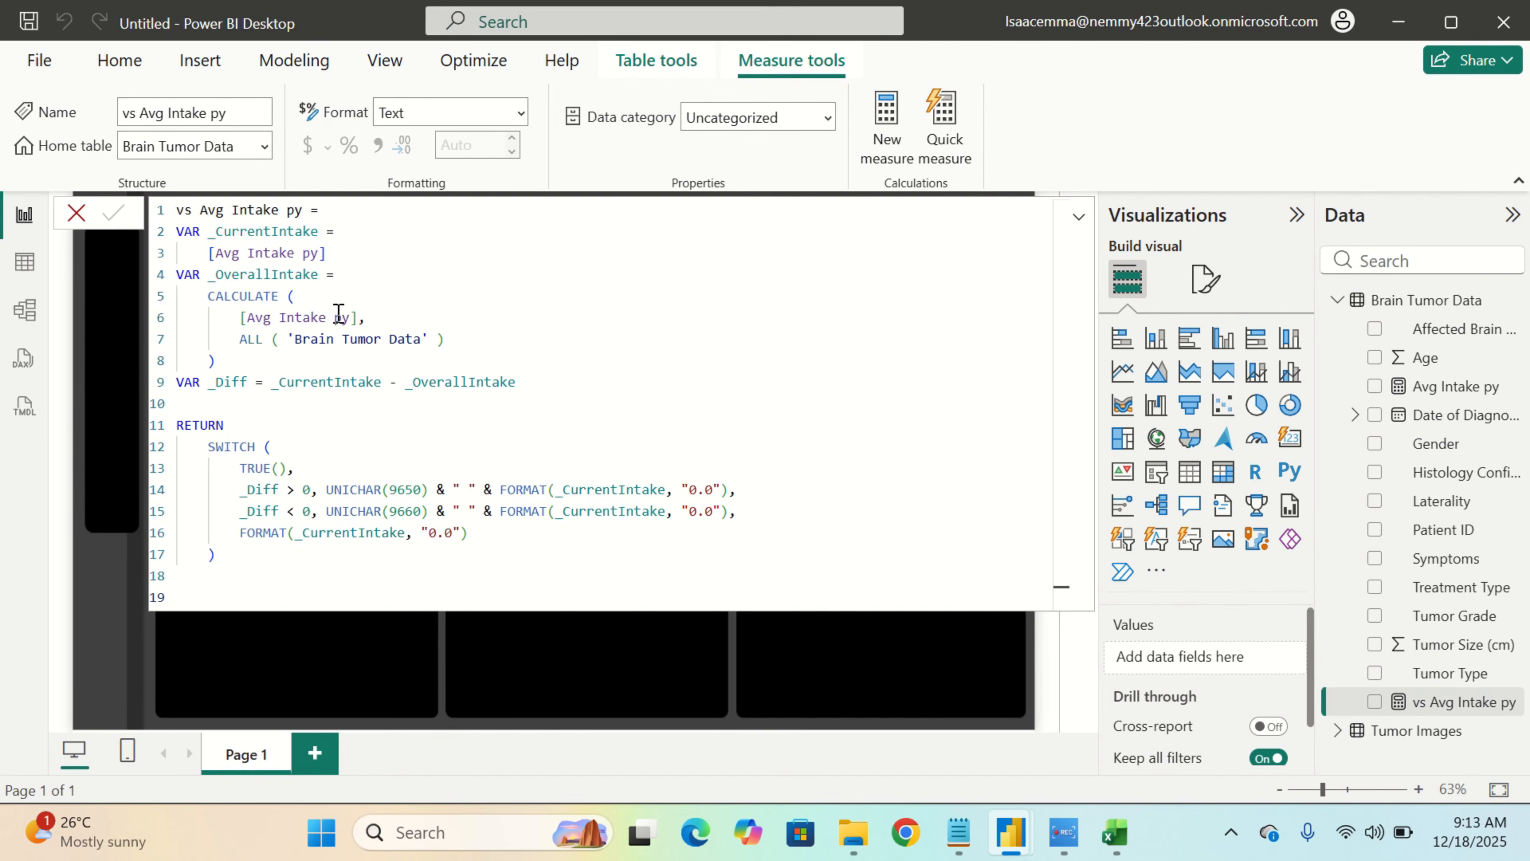
pyautogui.click(599, 660)
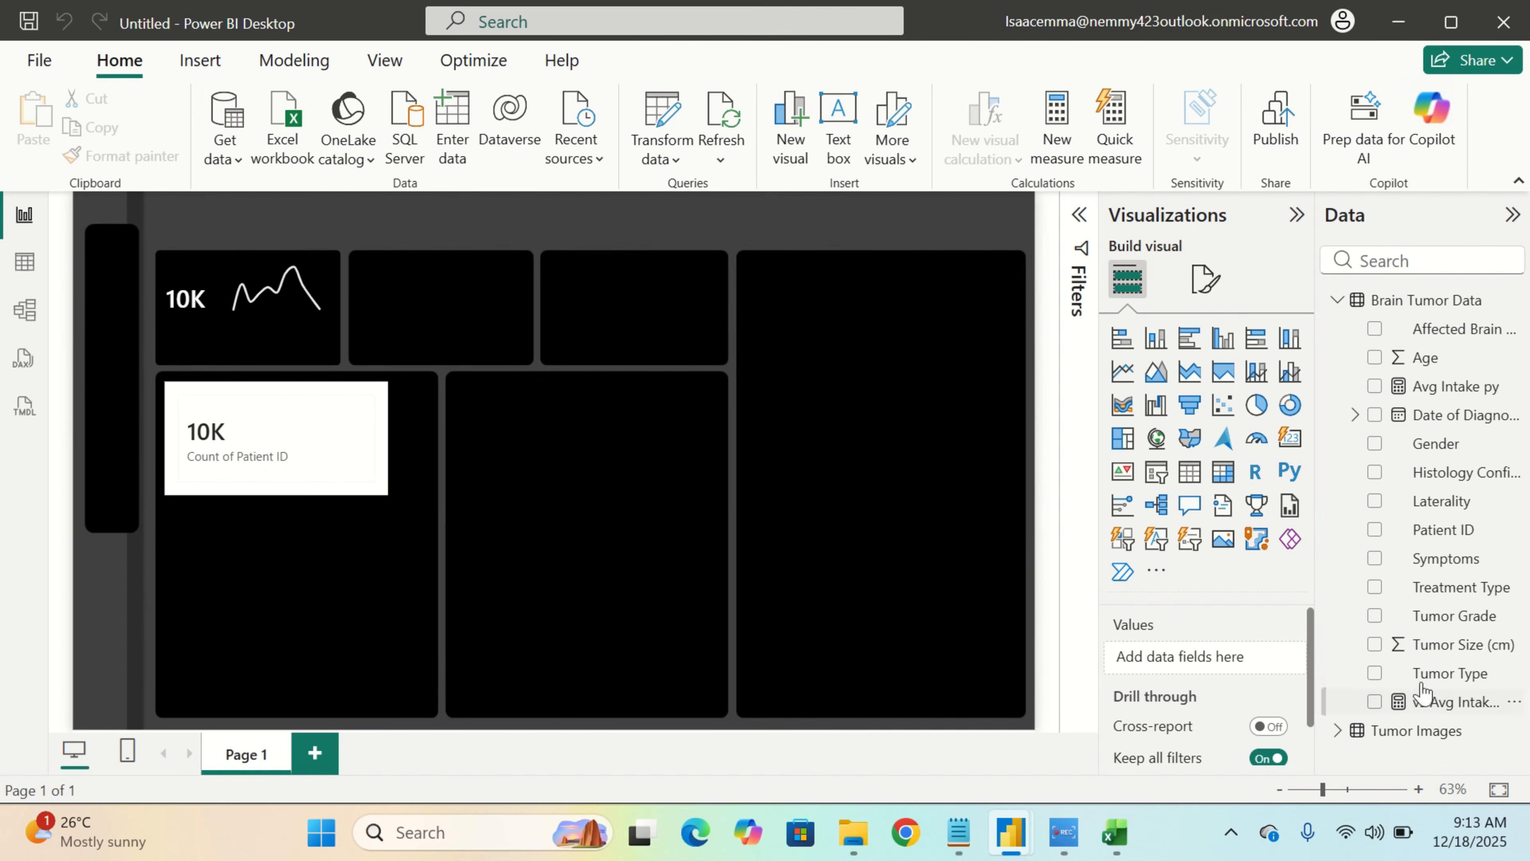
# Add the vs Avg Intake py measure as a reference label on the white Count of Patient ID card
pyautogui.click(369, 433)
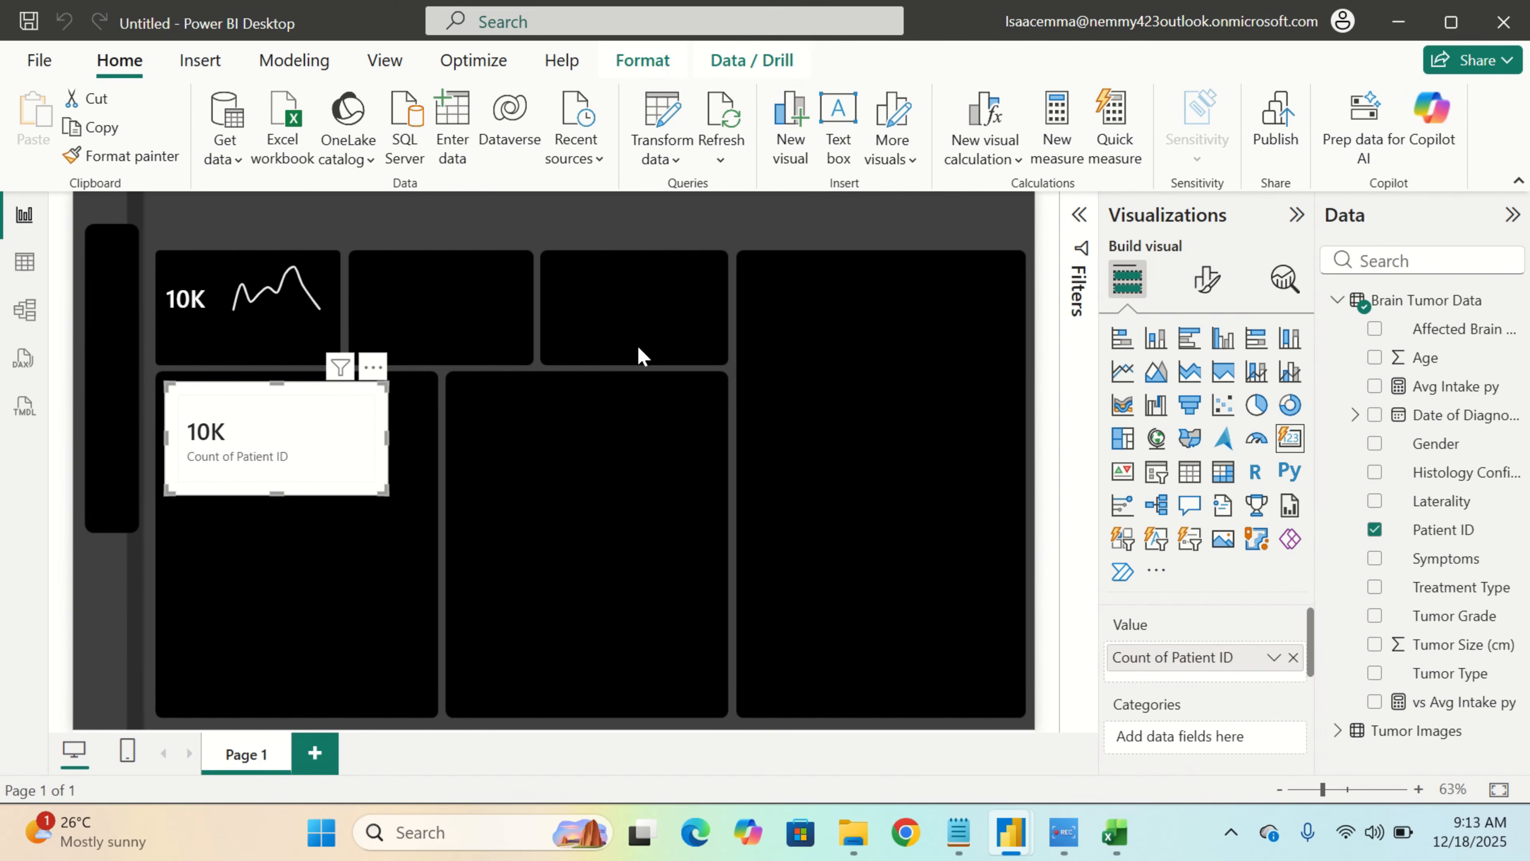
pyautogui.click(1219, 279)
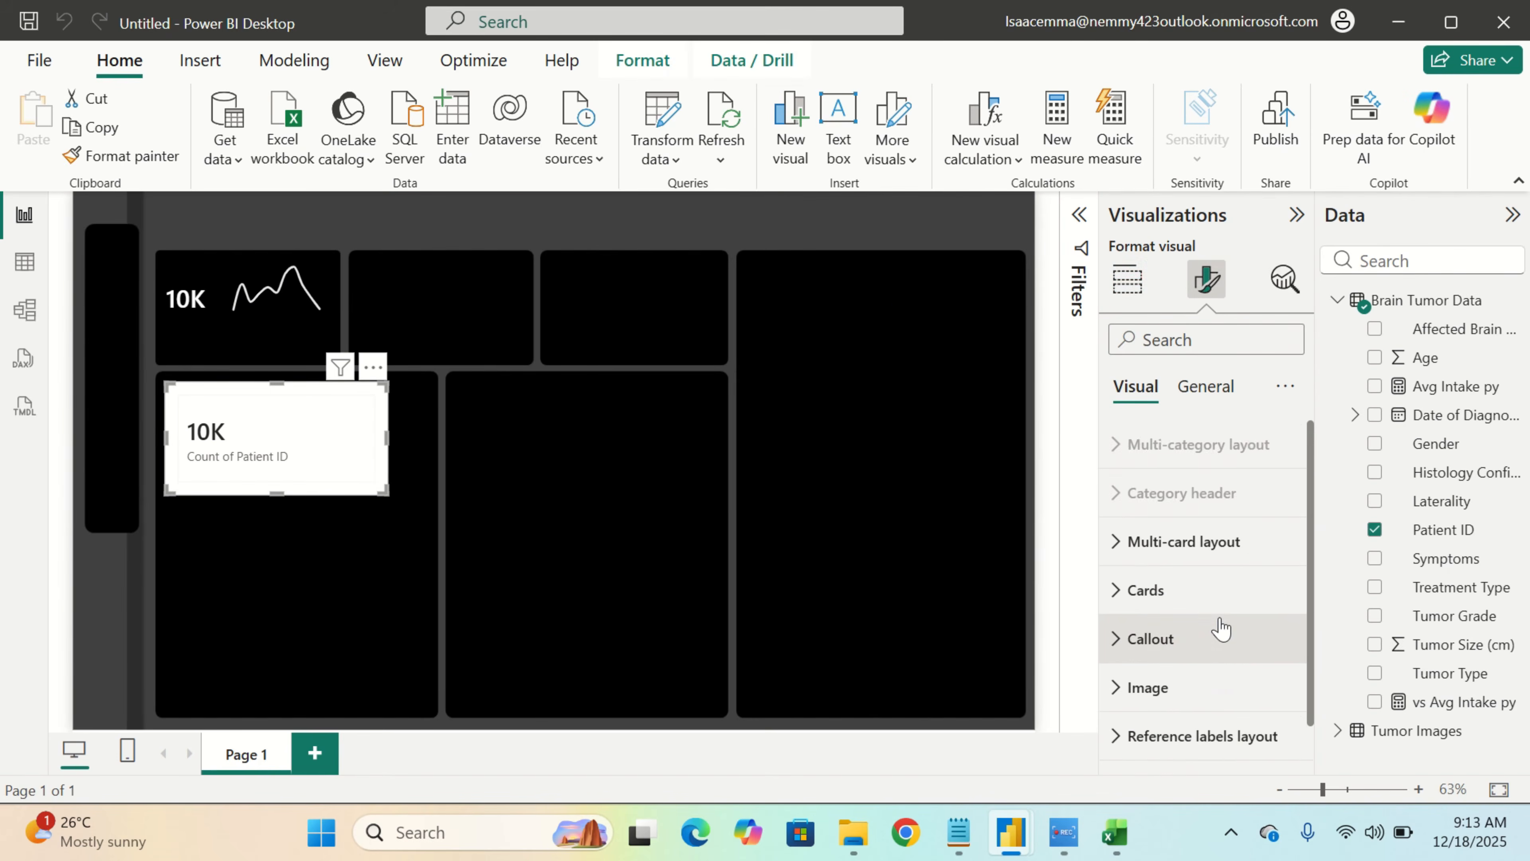
pyautogui.scroll(-1, 1220, 624)
pyautogui.click(1222, 745)
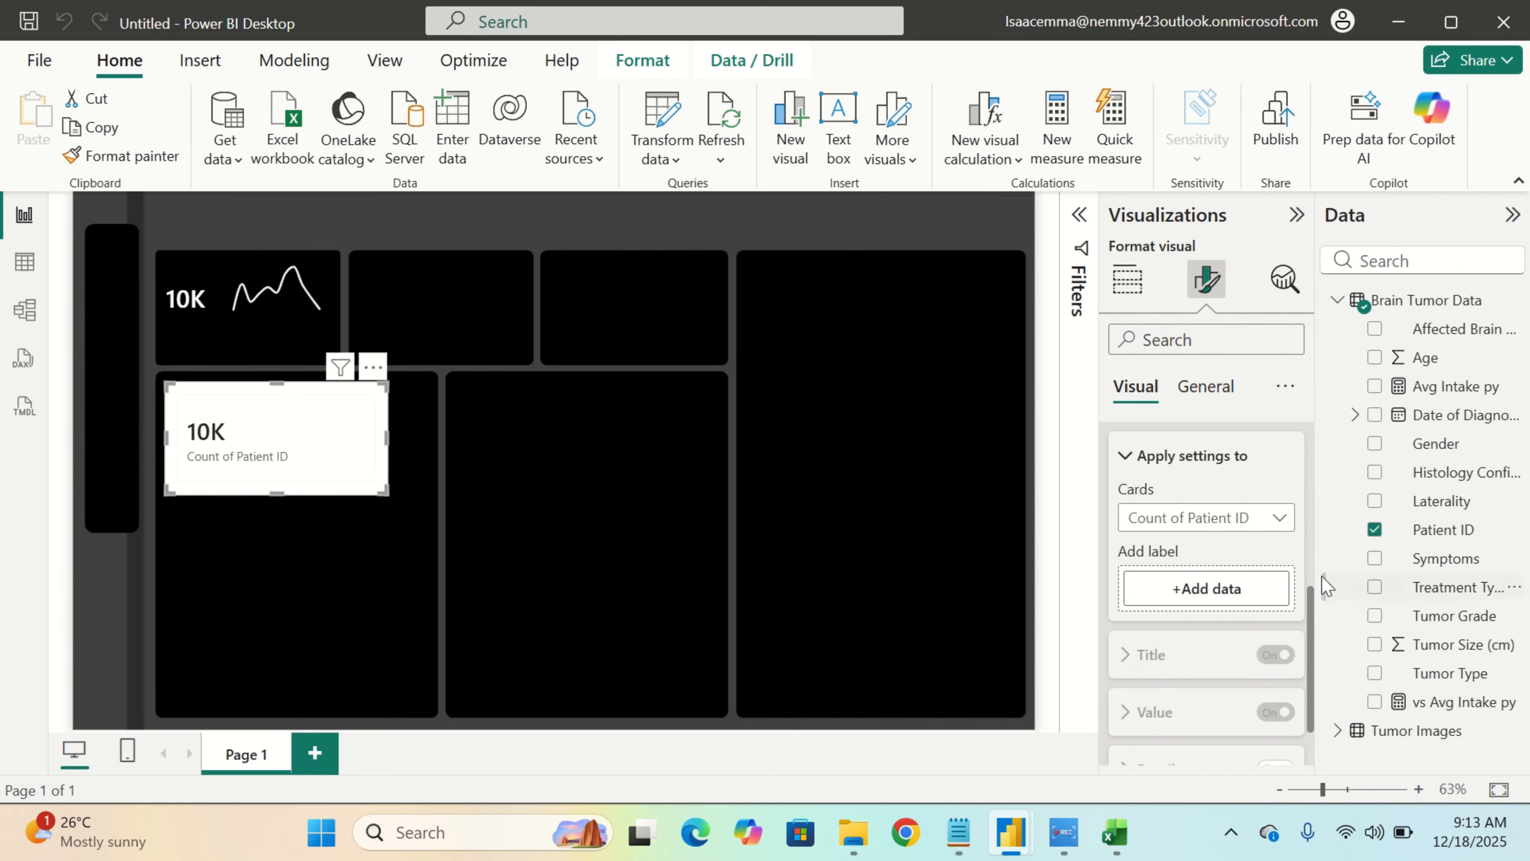
pyautogui.scroll(1, 1186, 456)
pyautogui.scroll(1, 1186, 456)
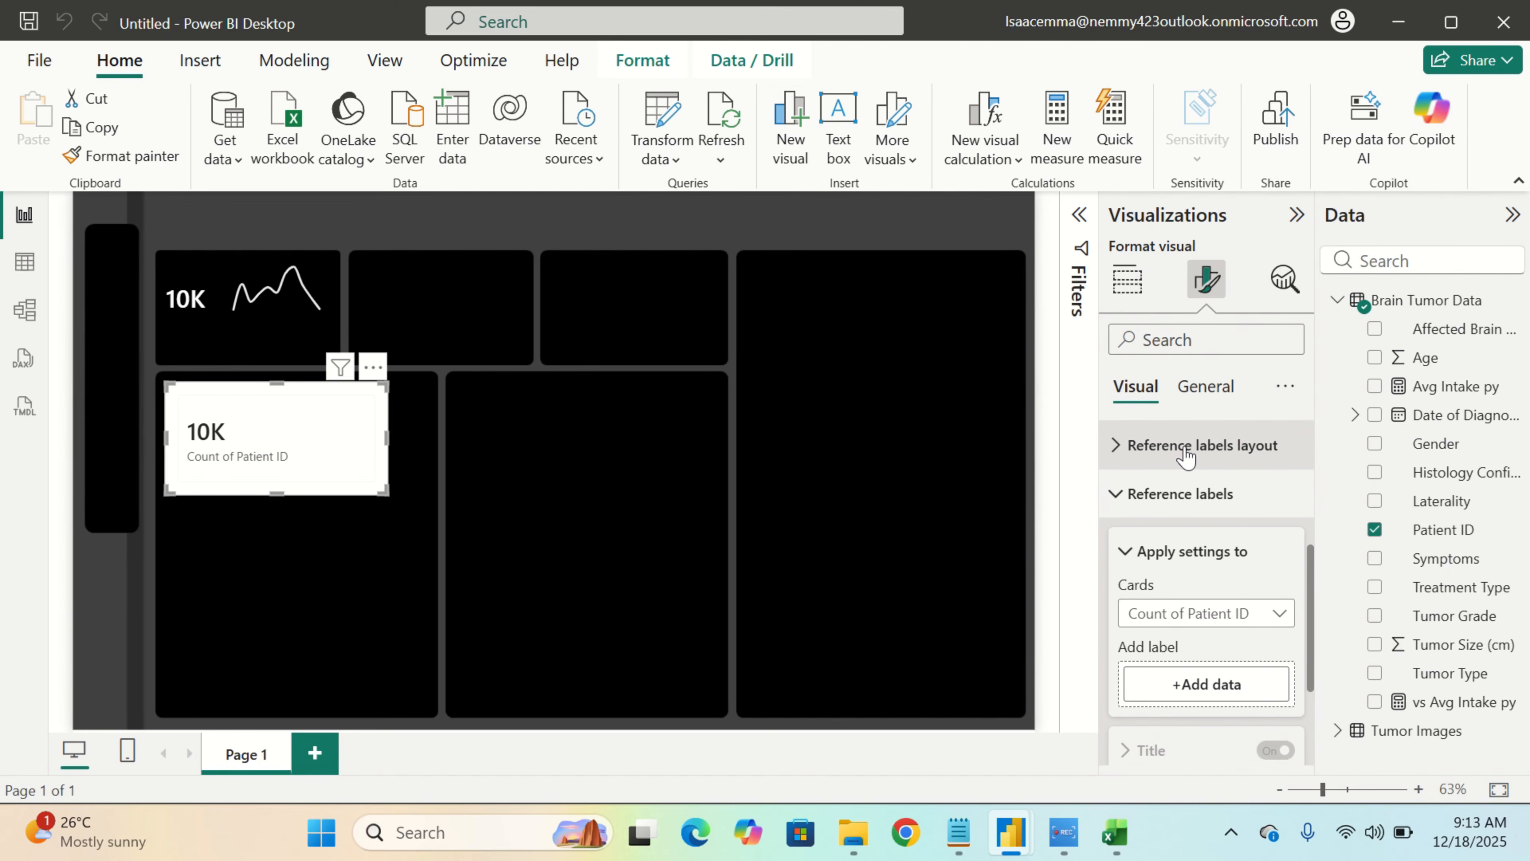
pyautogui.scroll(-1, 1185, 456)
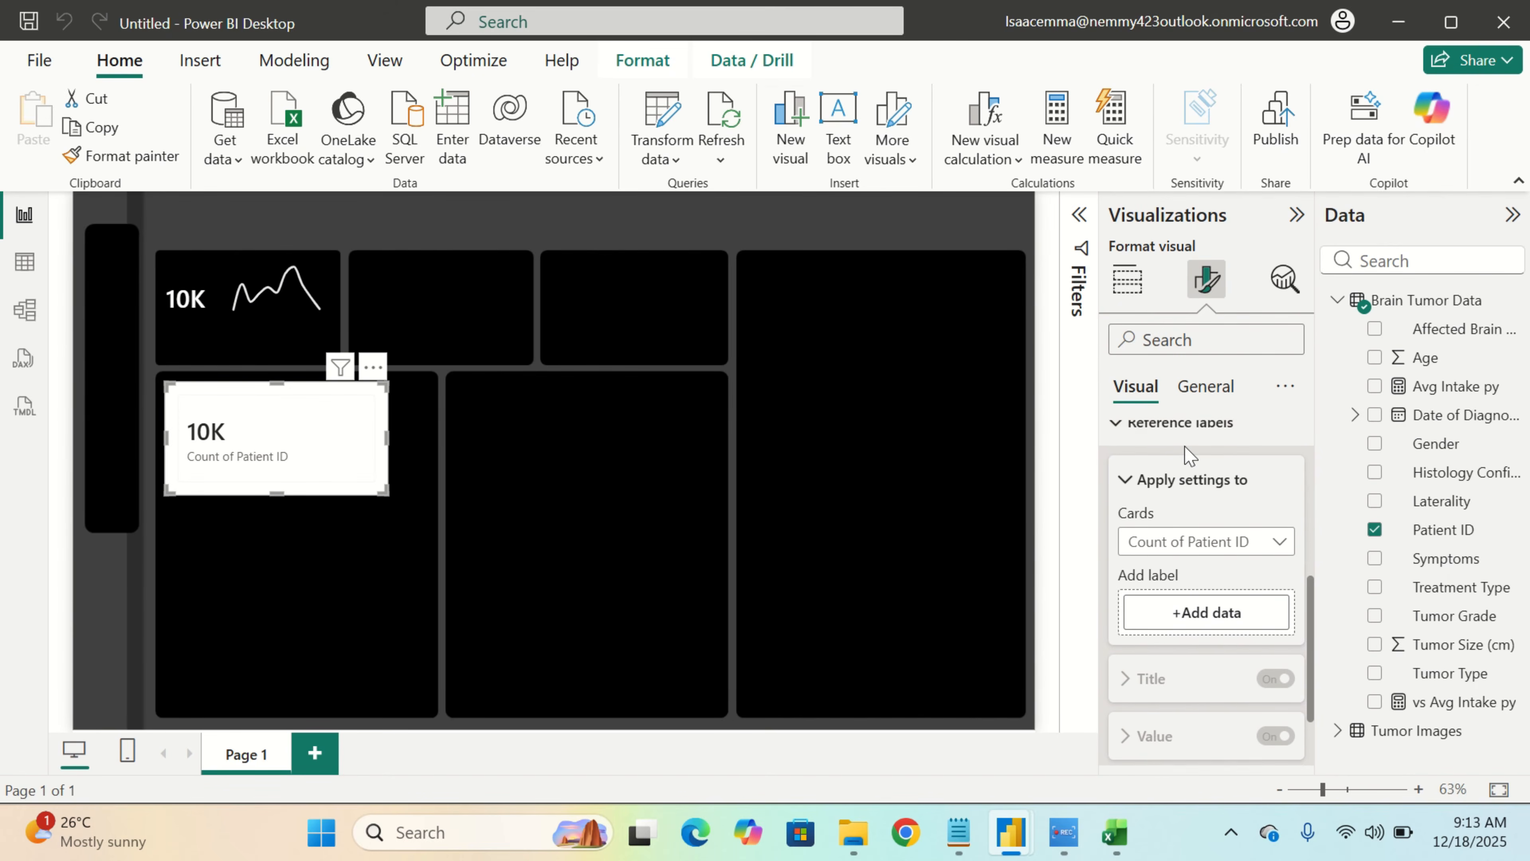
pyautogui.scroll(-1, 1193, 483)
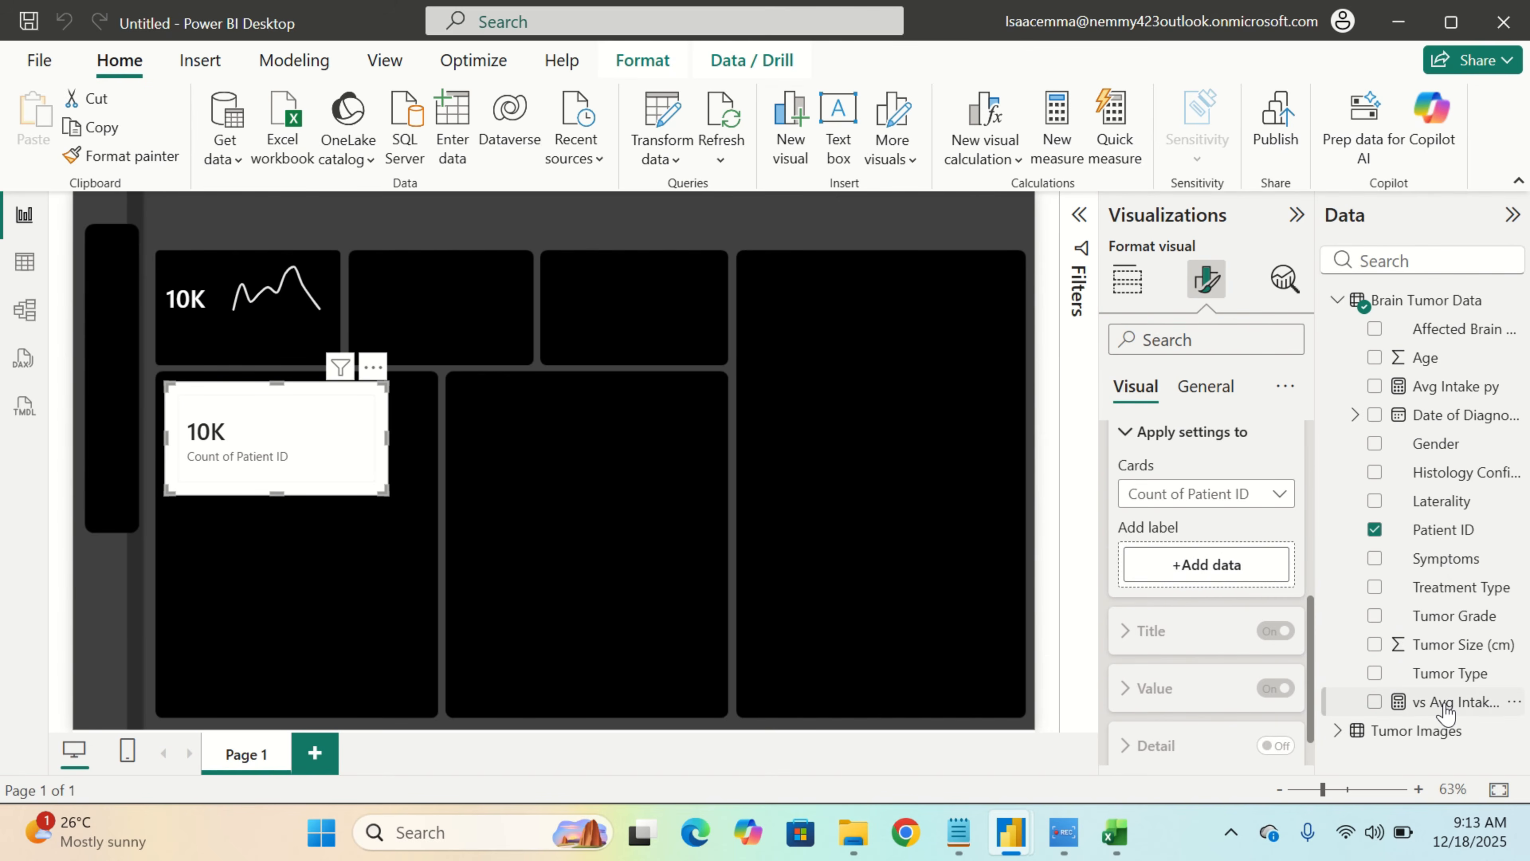
pyautogui.moveTo(1446, 712); pyautogui.dragTo(1256, 572)
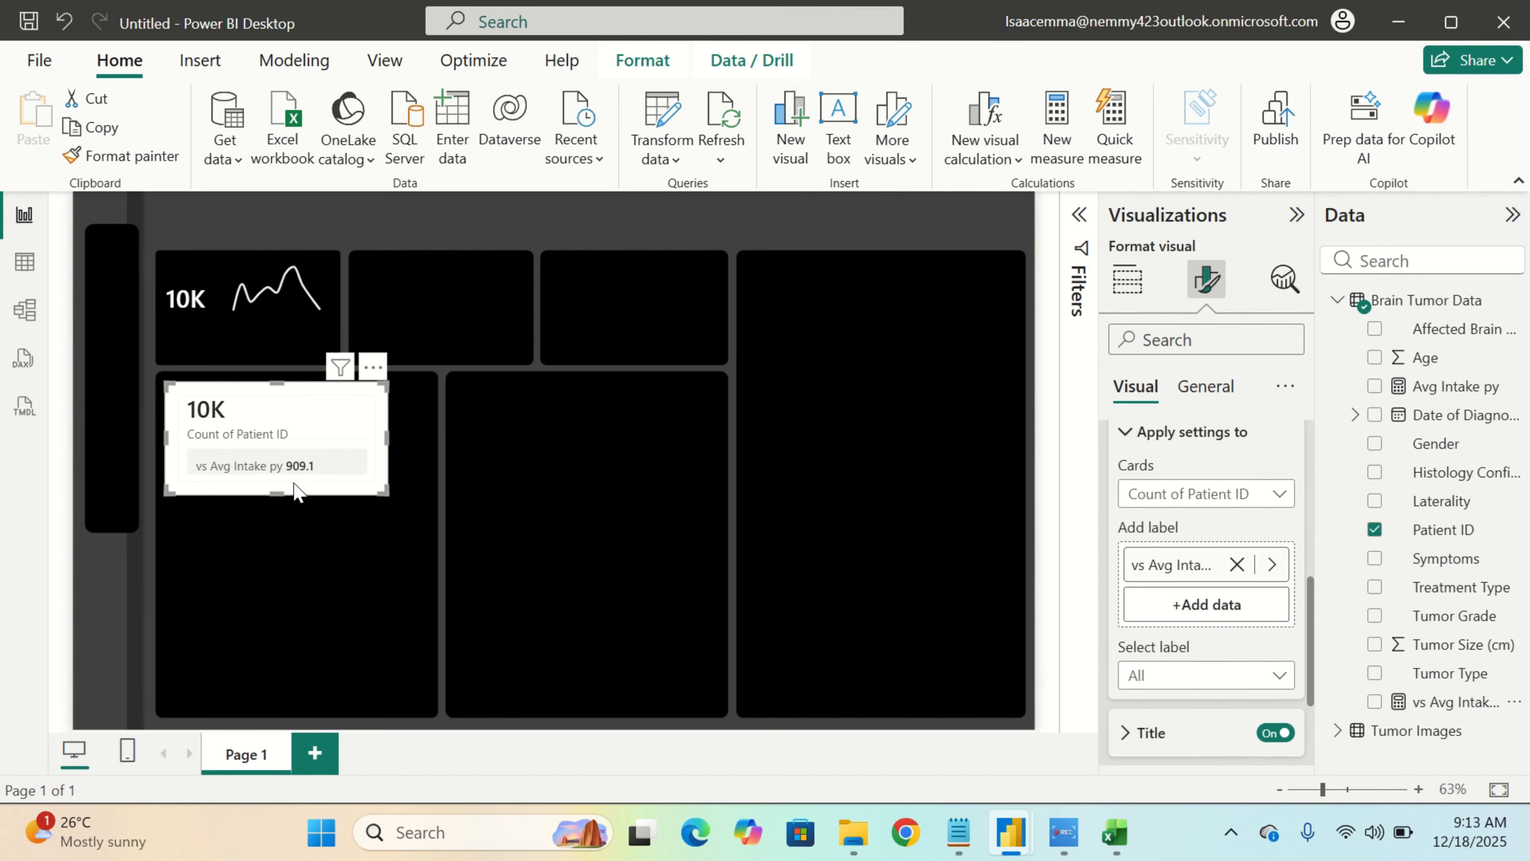
# Make the white card slightly taller to fit its reference label, and collapse the reference label settings
pyautogui.moveTo(278, 489); pyautogui.dragTo(290, 520)
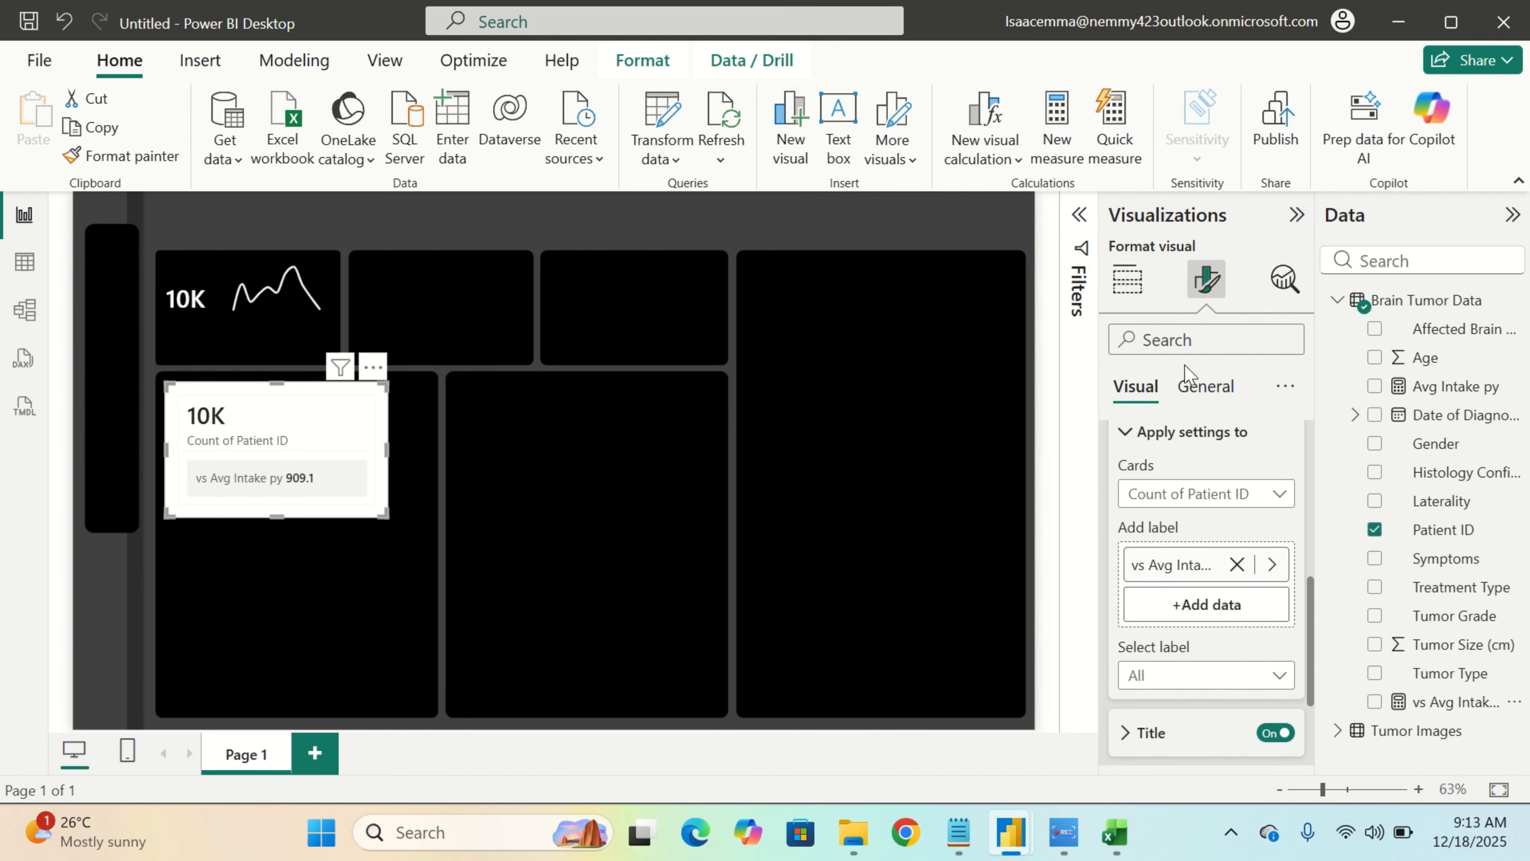
pyautogui.scroll(2, 1184, 479)
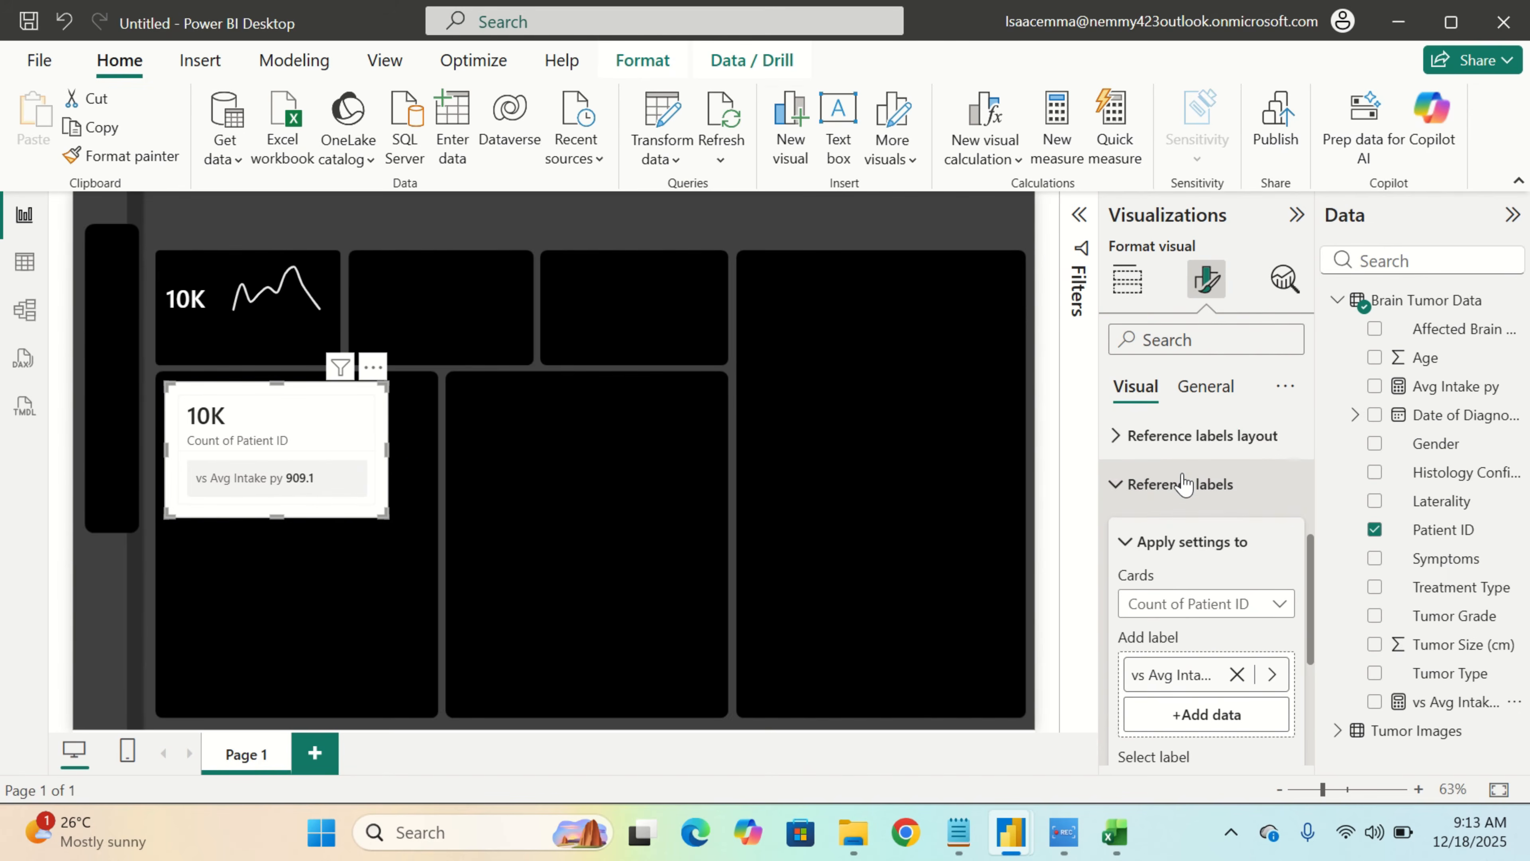
pyautogui.click(1184, 484)
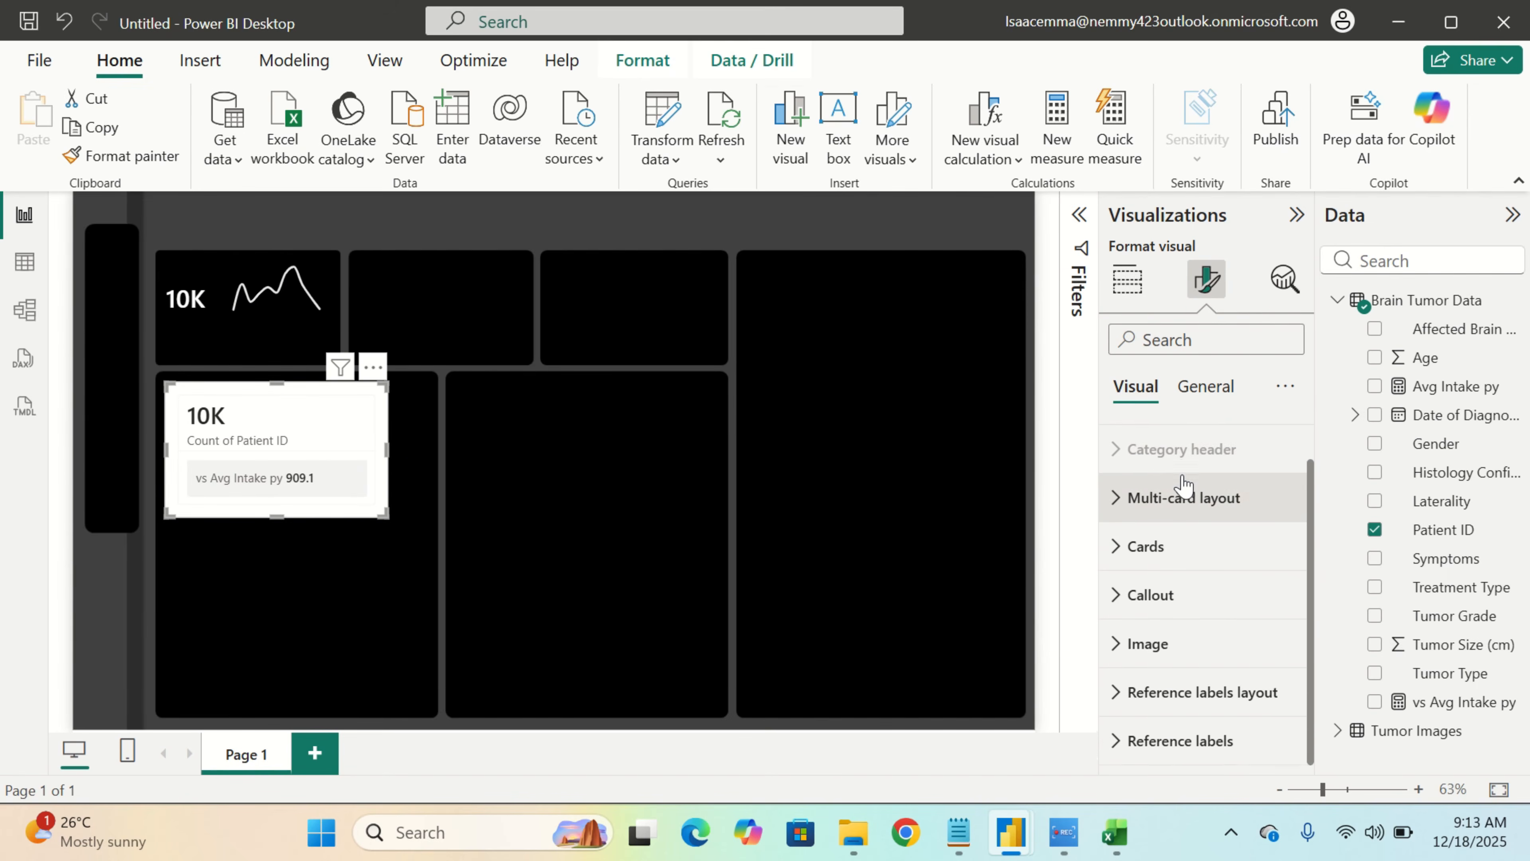
# Turn off the white card's callout value and label, and move the card up over the 10K sparkline tile
pyautogui.click(1182, 594)
pyautogui.scroll(-3, 1187, 588)
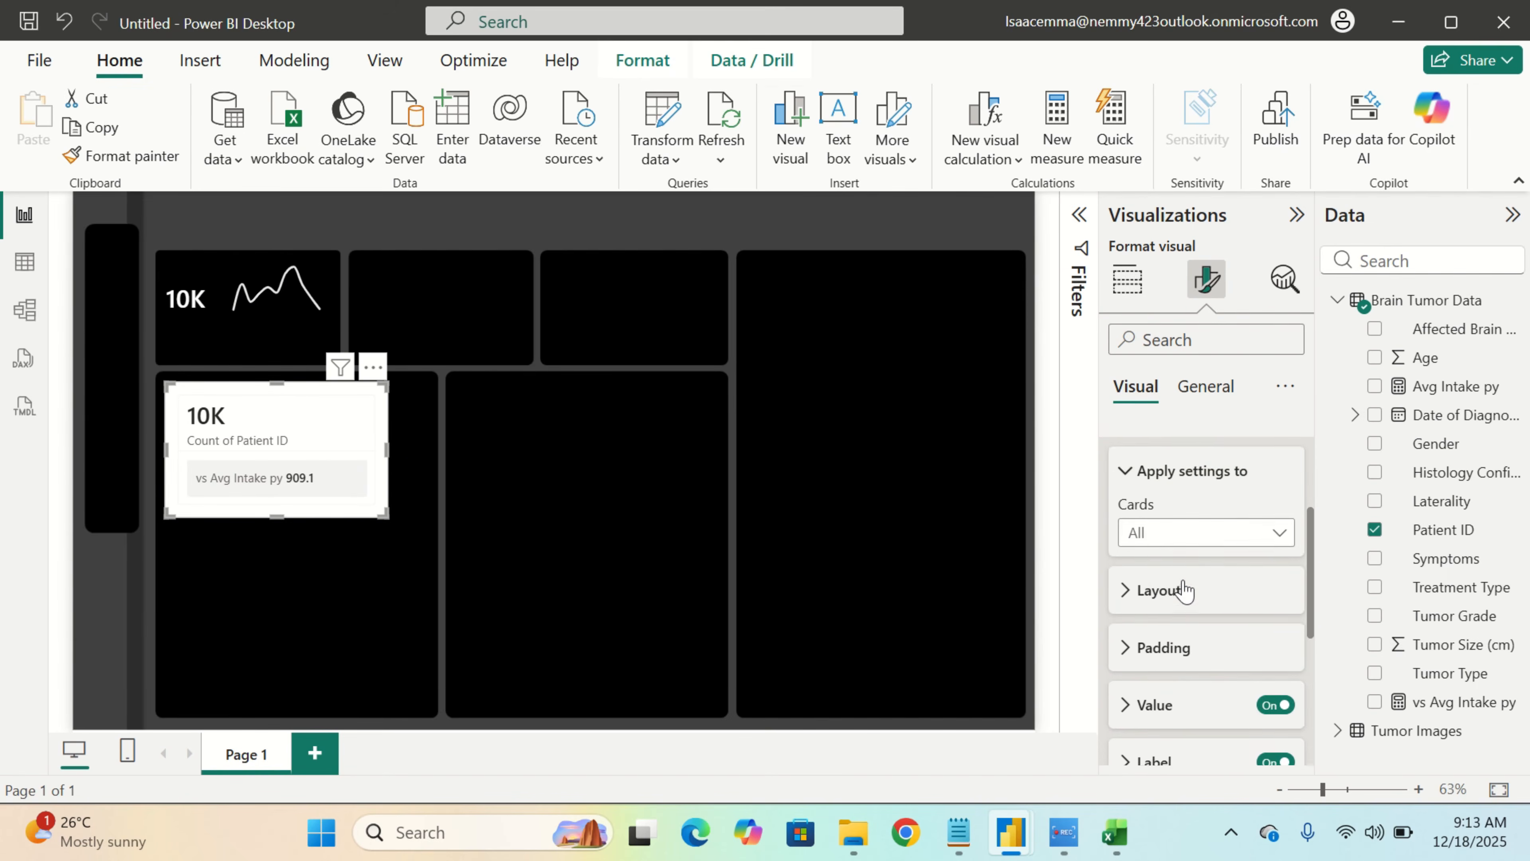
pyautogui.scroll(-3, 1252, 603)
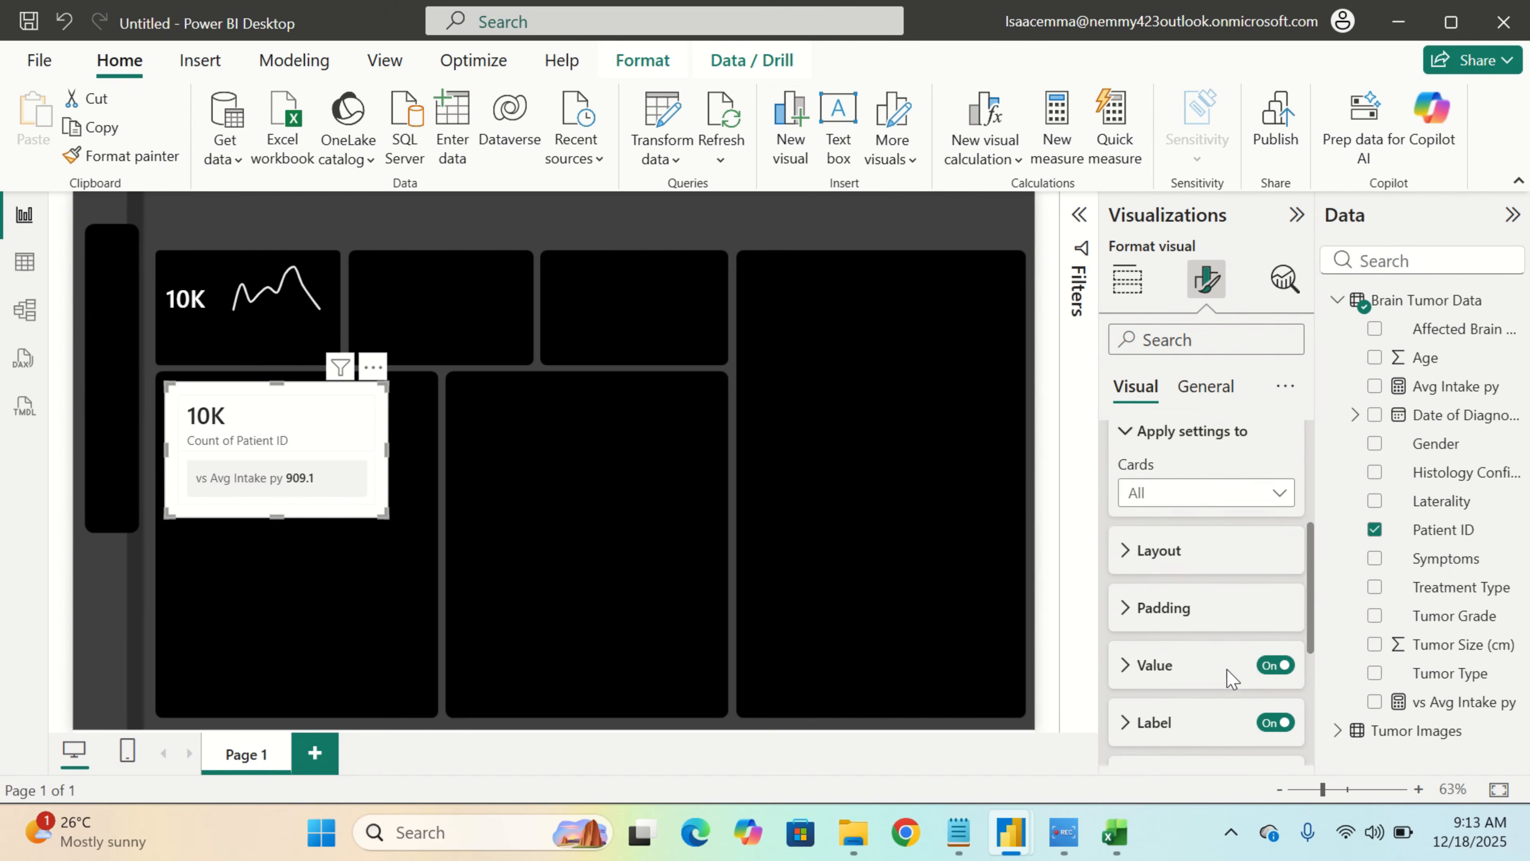
pyautogui.click(1268, 657)
pyautogui.click(1277, 599)
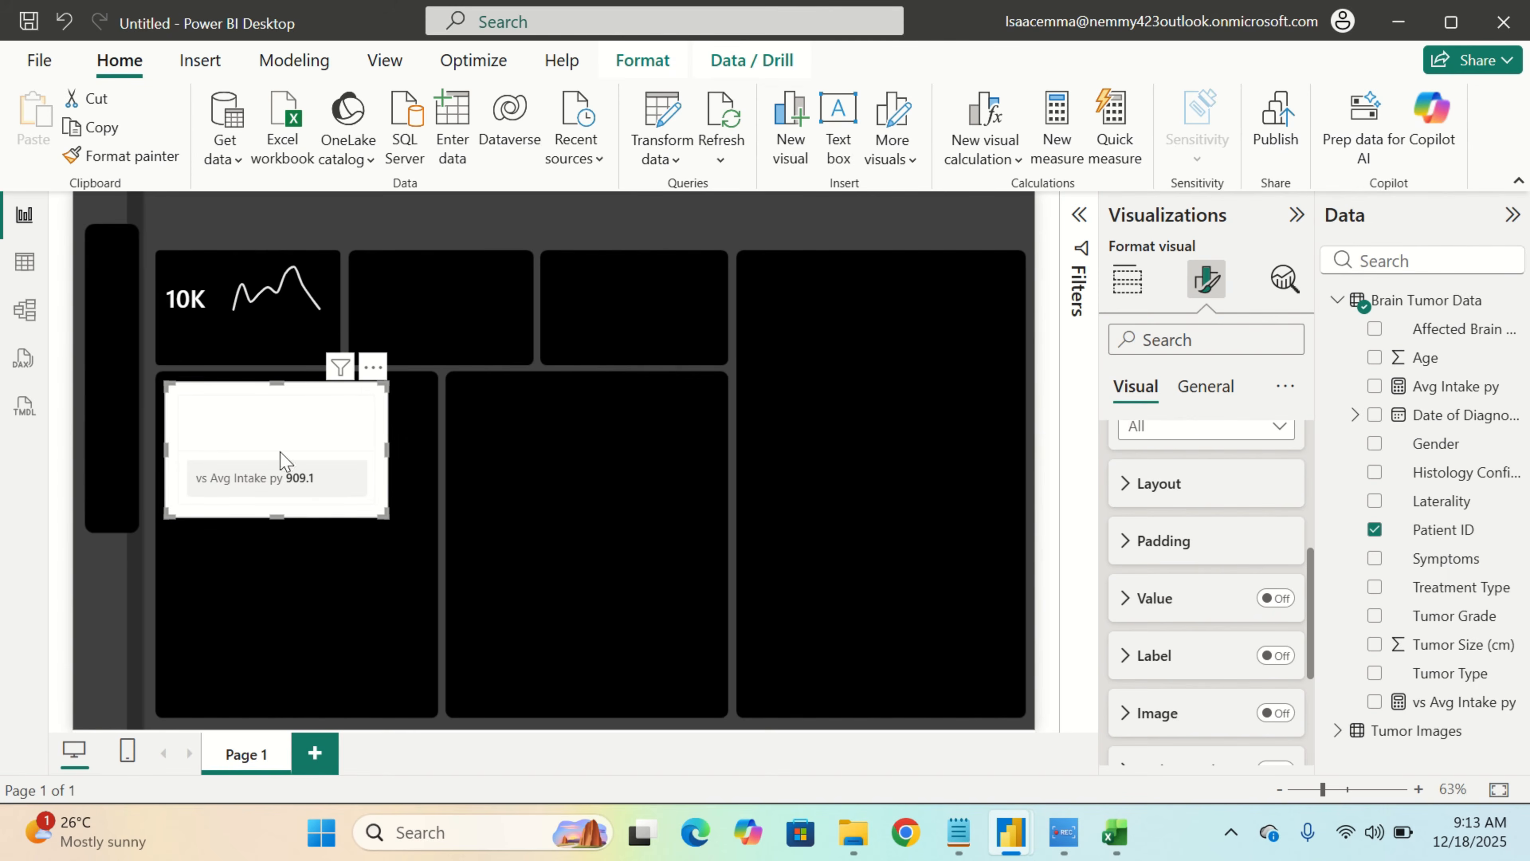
pyautogui.moveTo(360, 426); pyautogui.dragTo(349, 312)
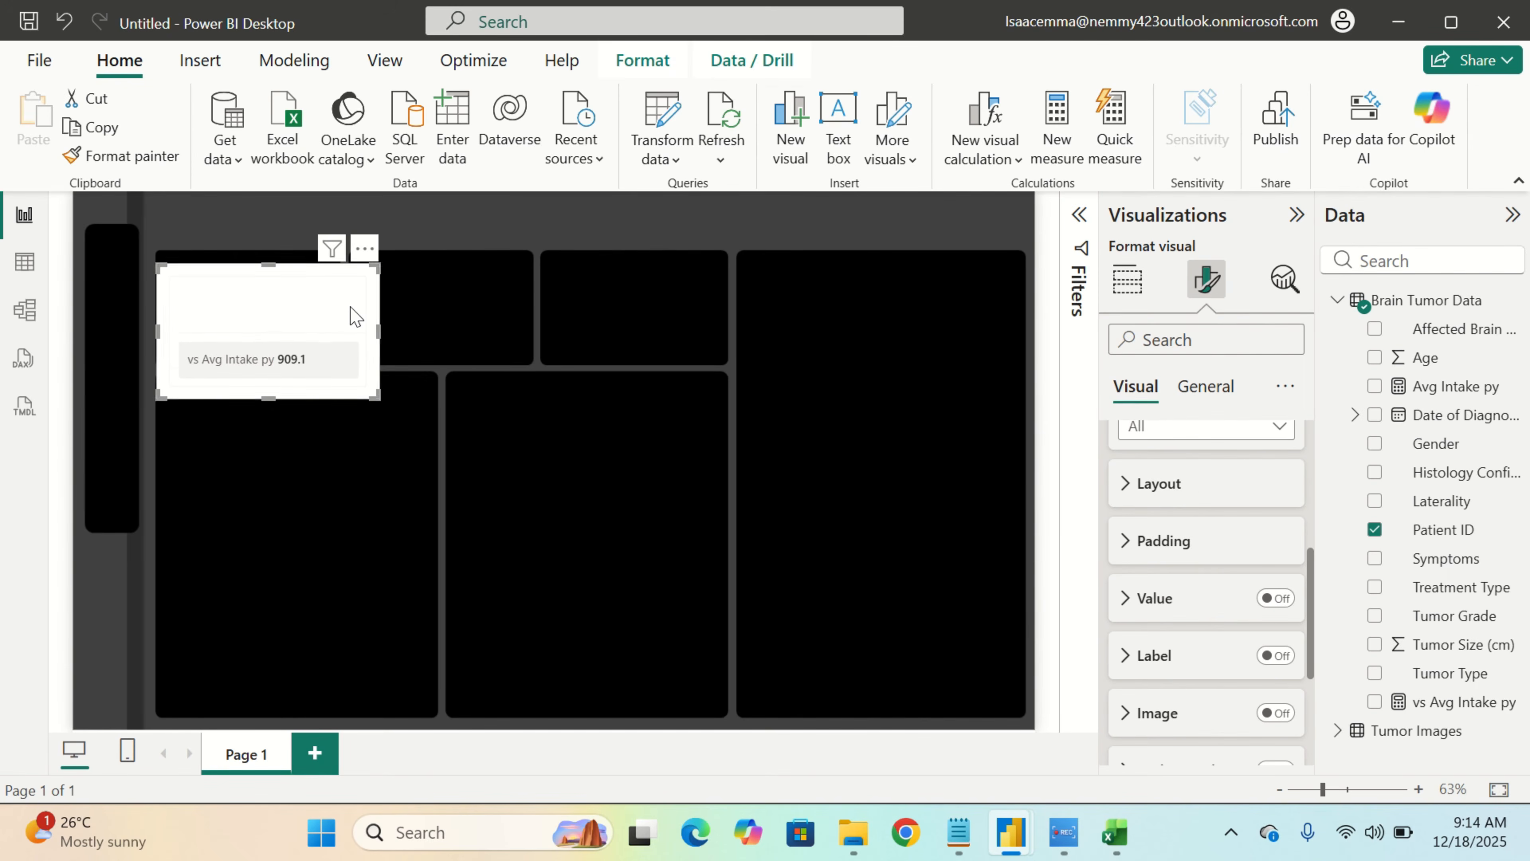
# Set the card's reference labels layout to the Table style with a value area of 30%
pyautogui.scroll(-4, 1198, 567)
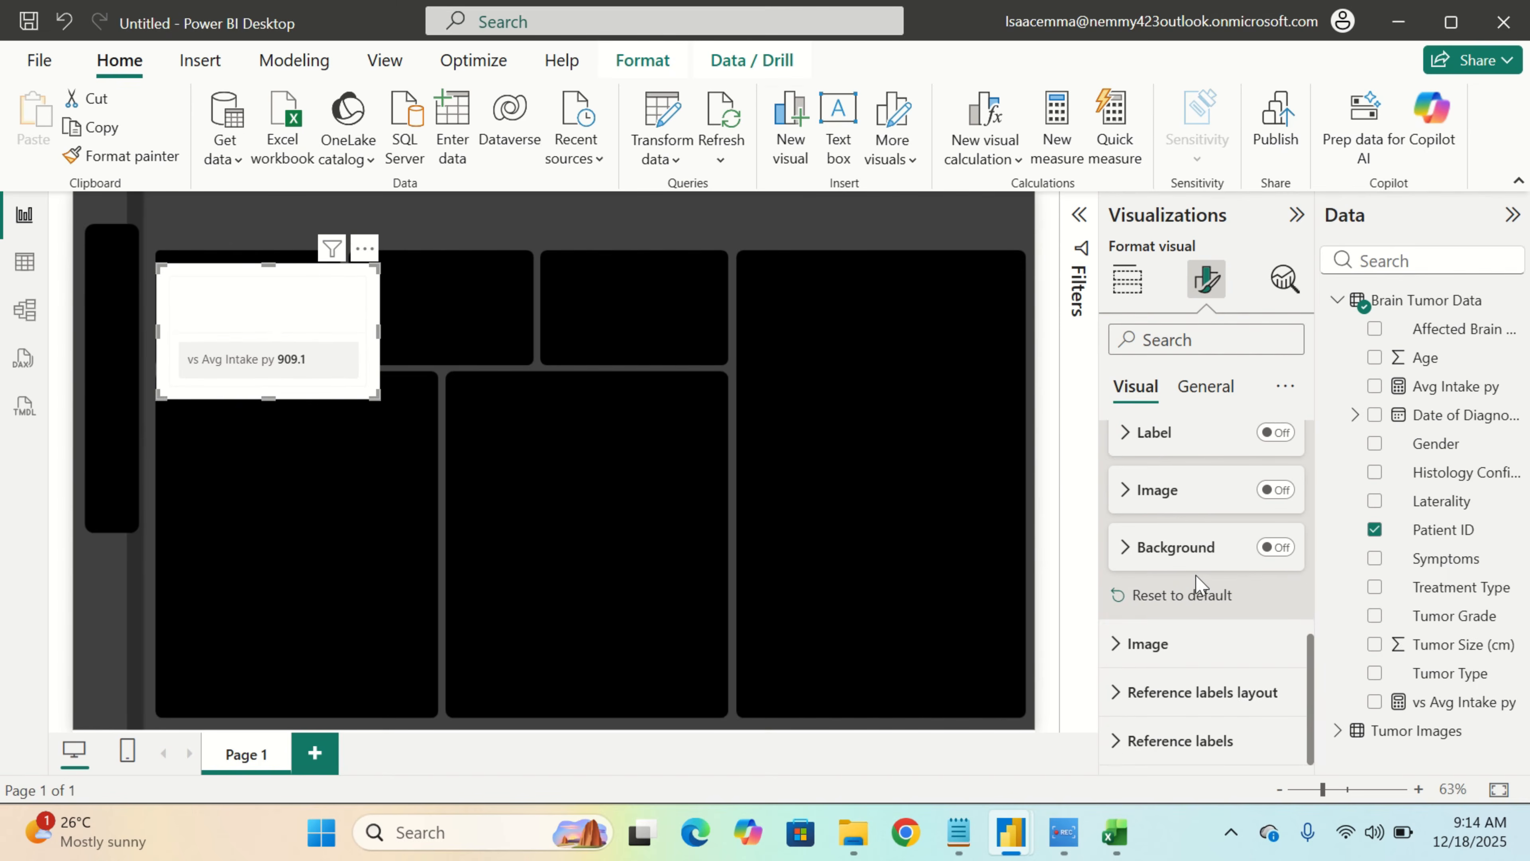
pyautogui.click(1200, 681)
pyautogui.scroll(-3, 1203, 669)
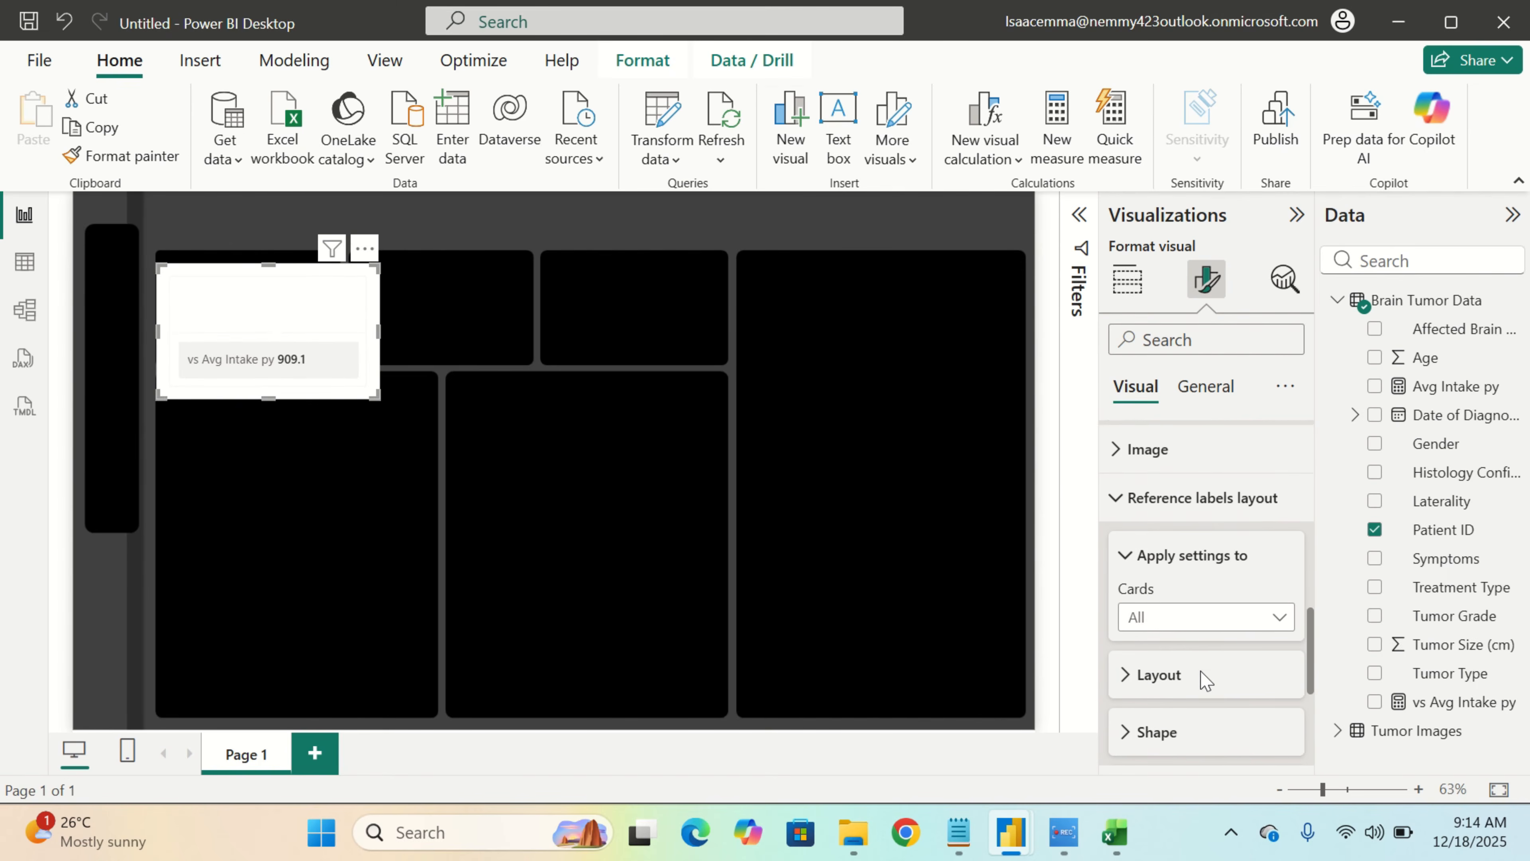
pyautogui.click(1213, 623)
pyautogui.scroll(-2, 1212, 615)
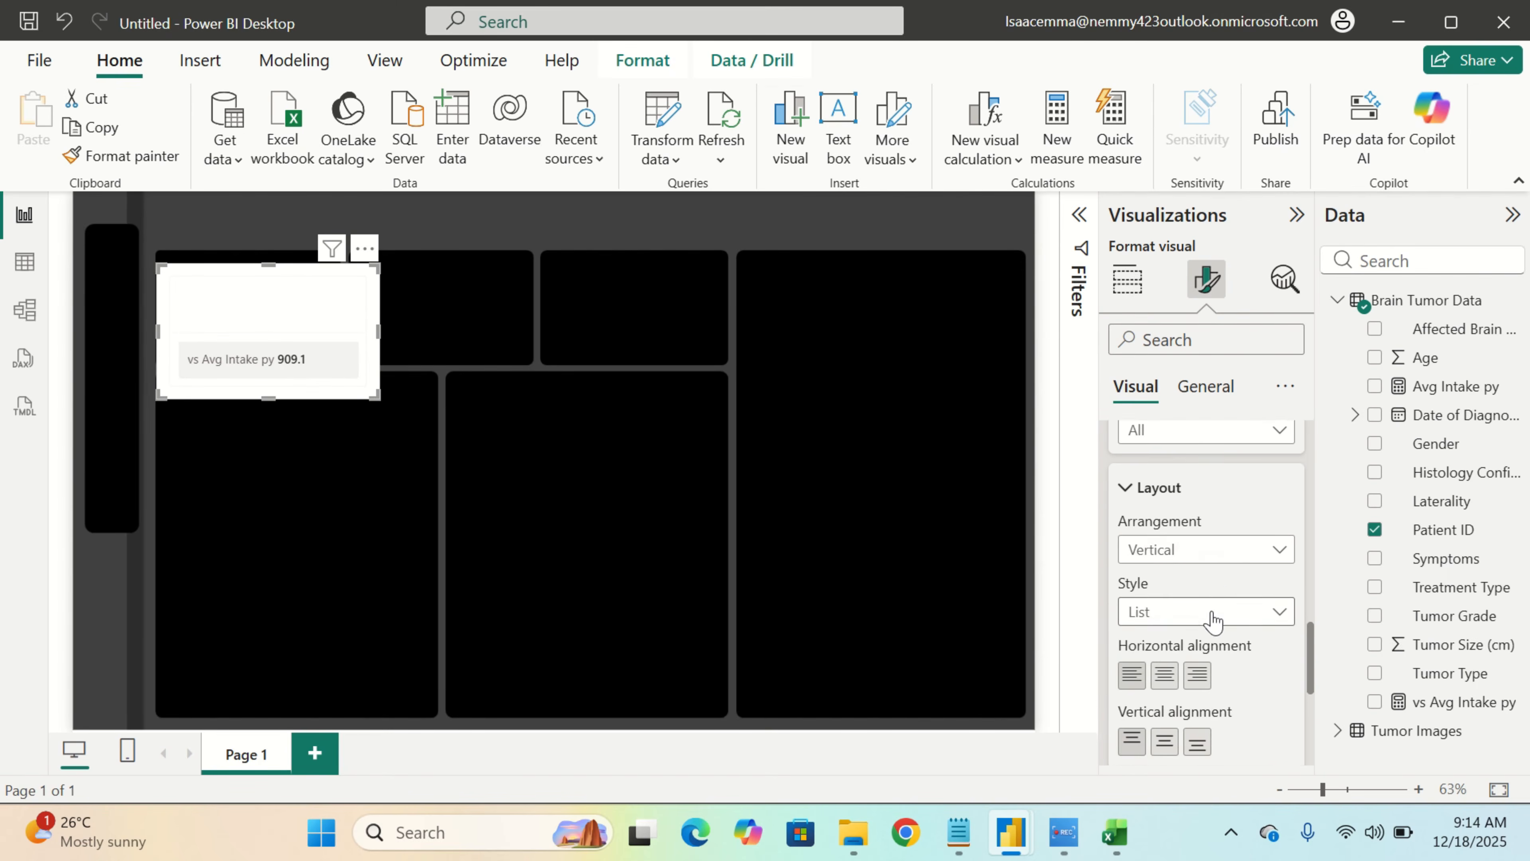
pyautogui.click(1221, 605)
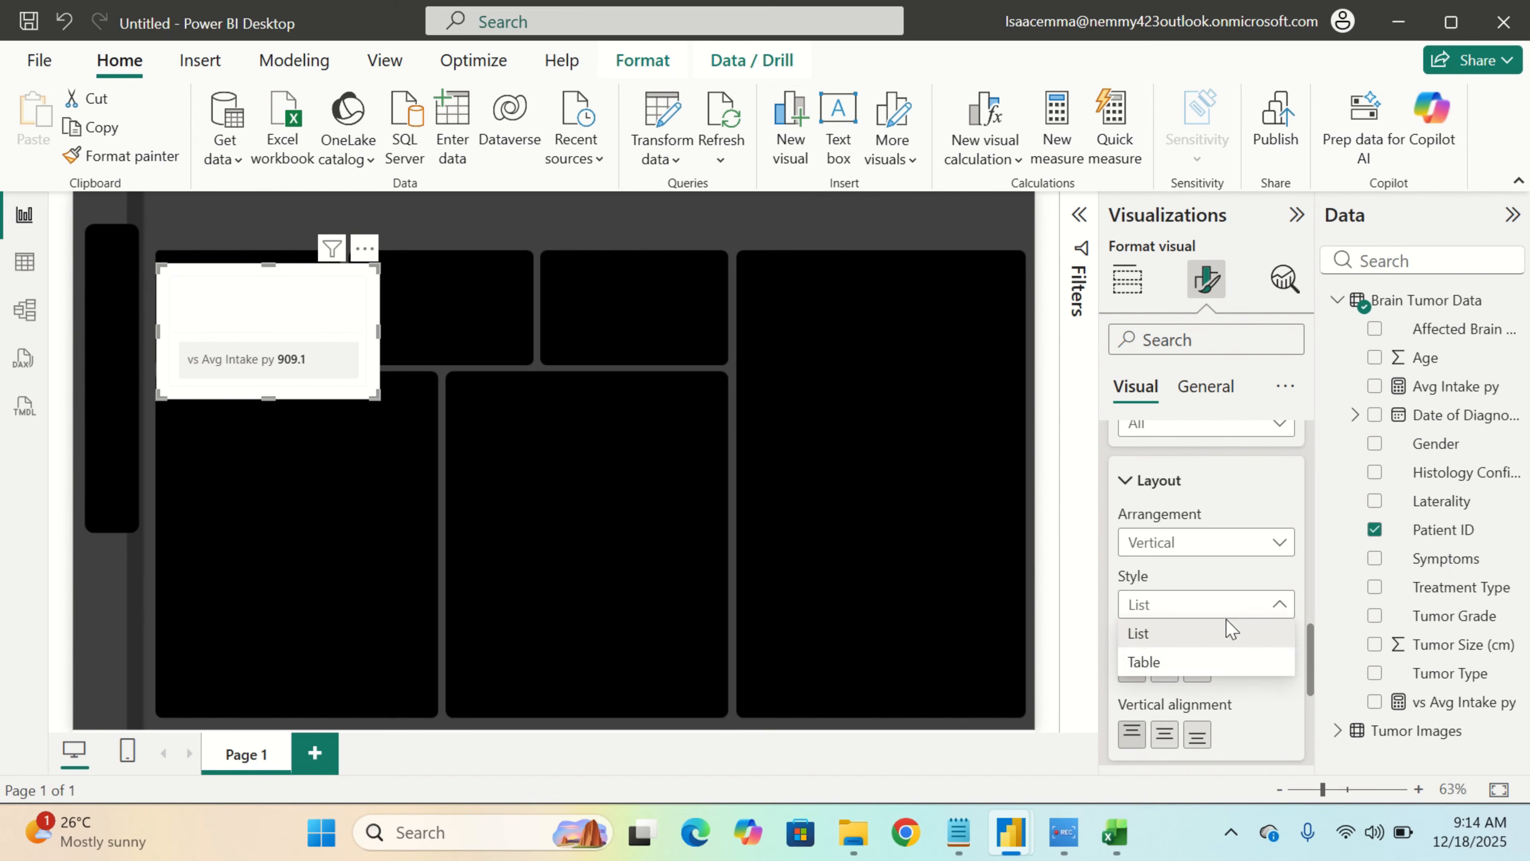
pyautogui.click(1237, 664)
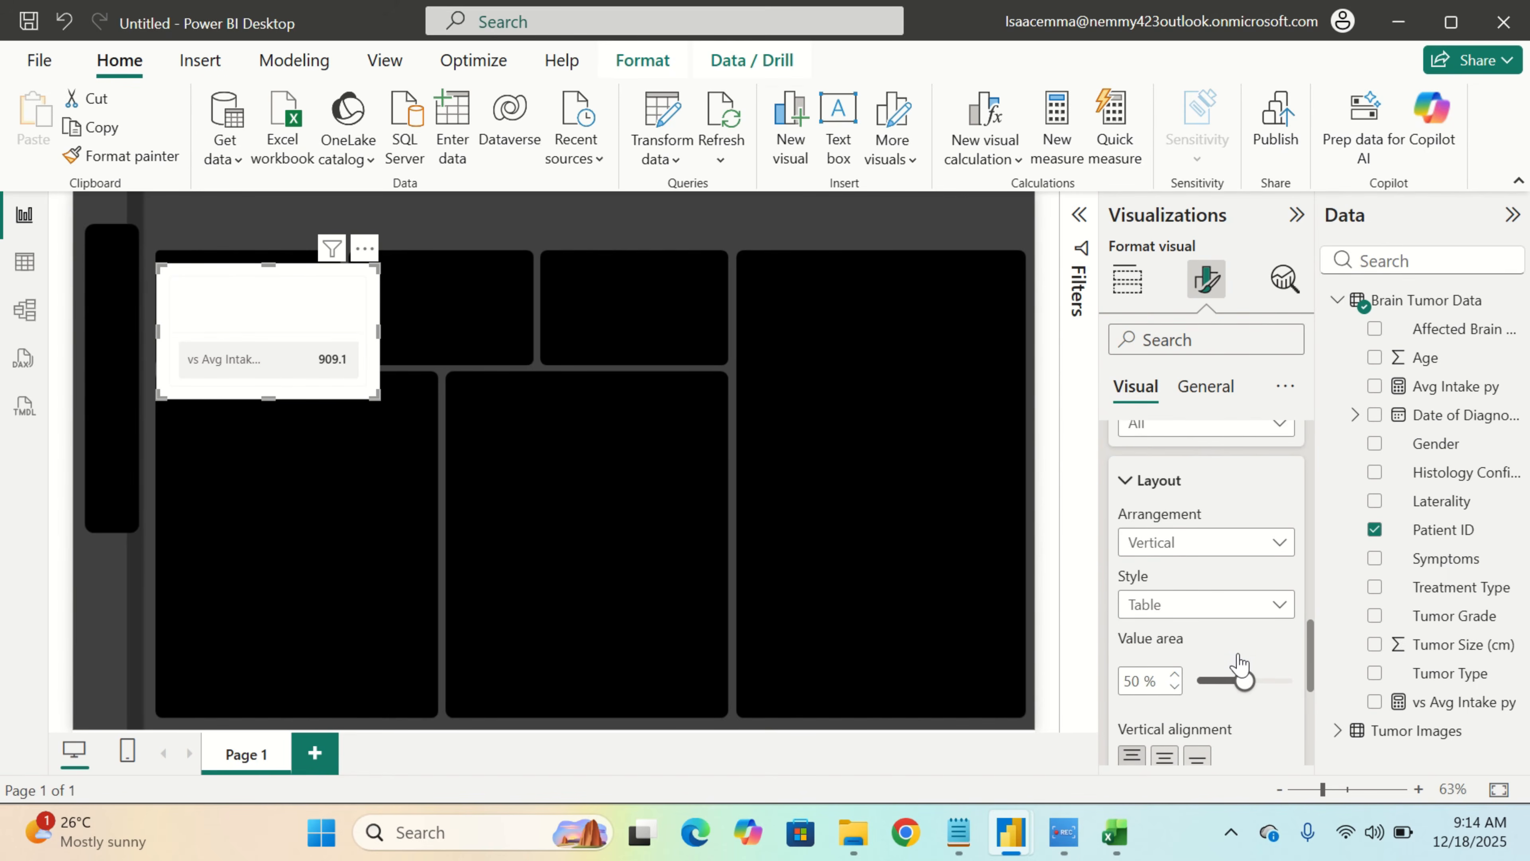
pyautogui.scroll(-1, 1239, 663)
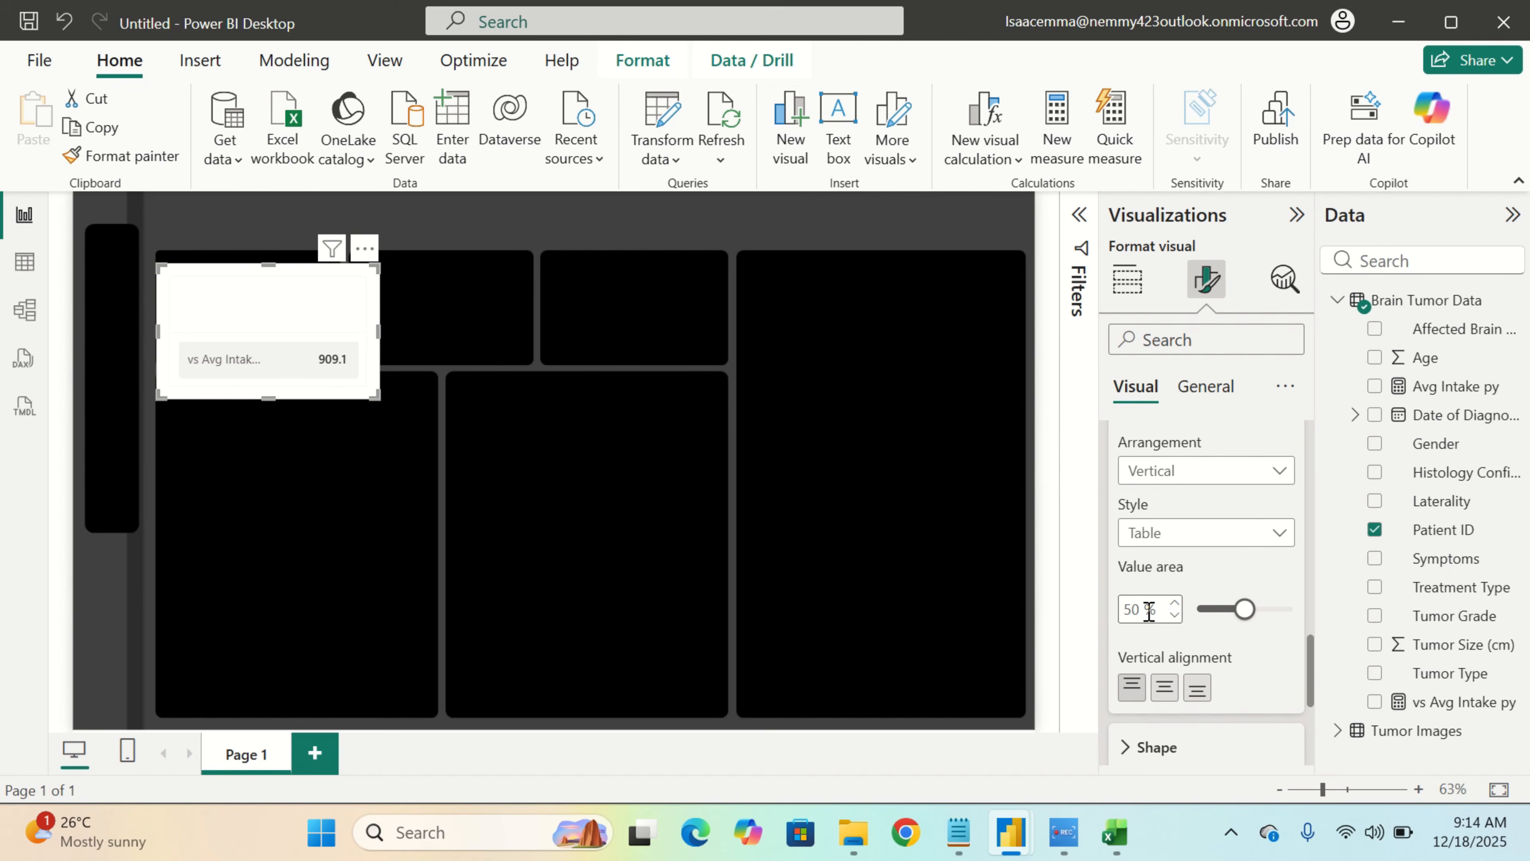
pyautogui.write('30')
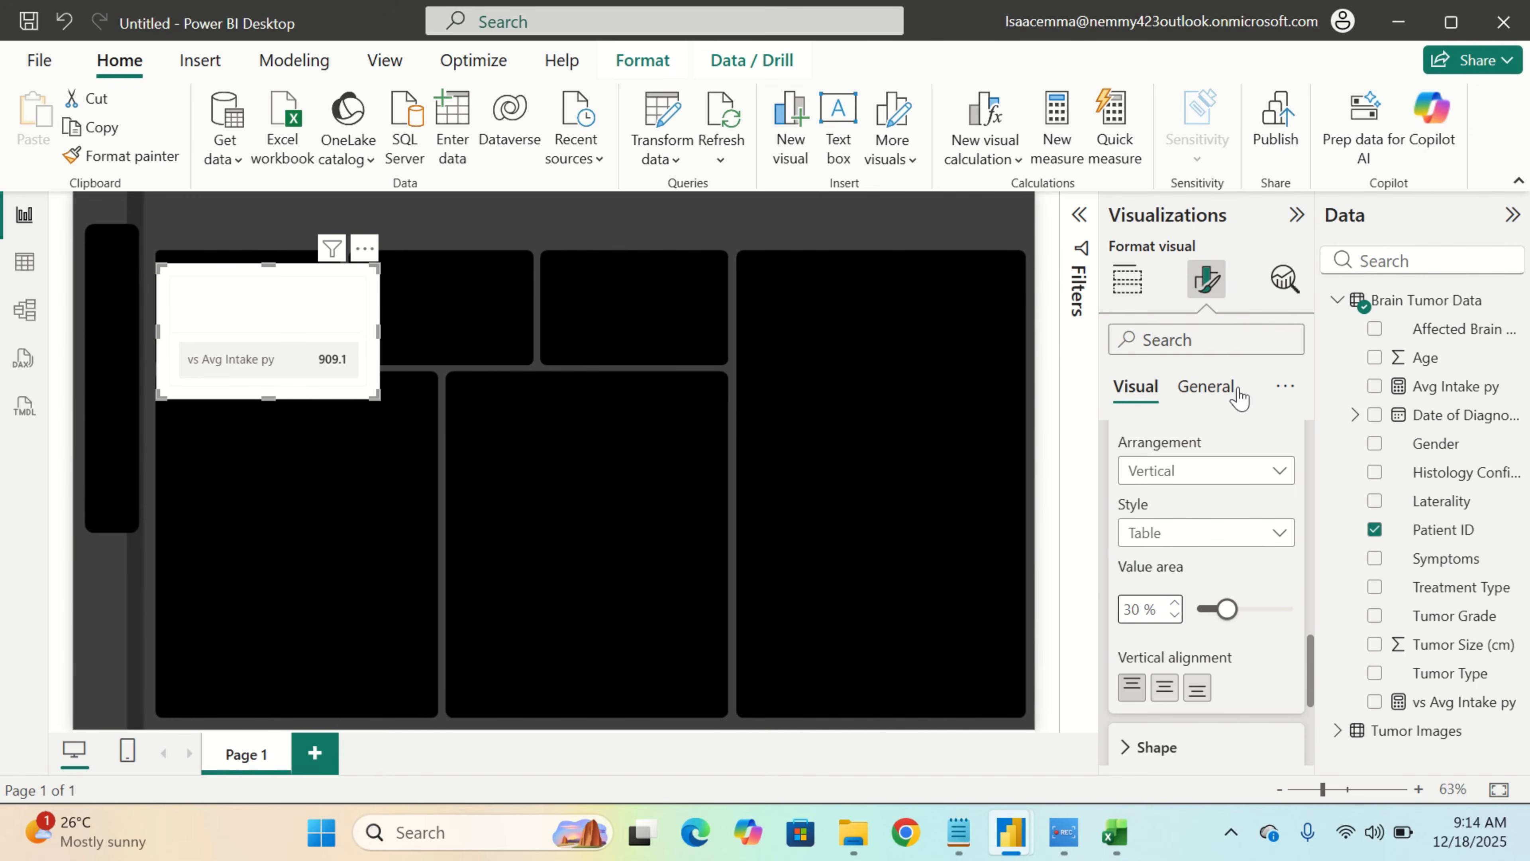
# Turn off the overall visual background in the card's effects settings
pyautogui.click(1206, 387)
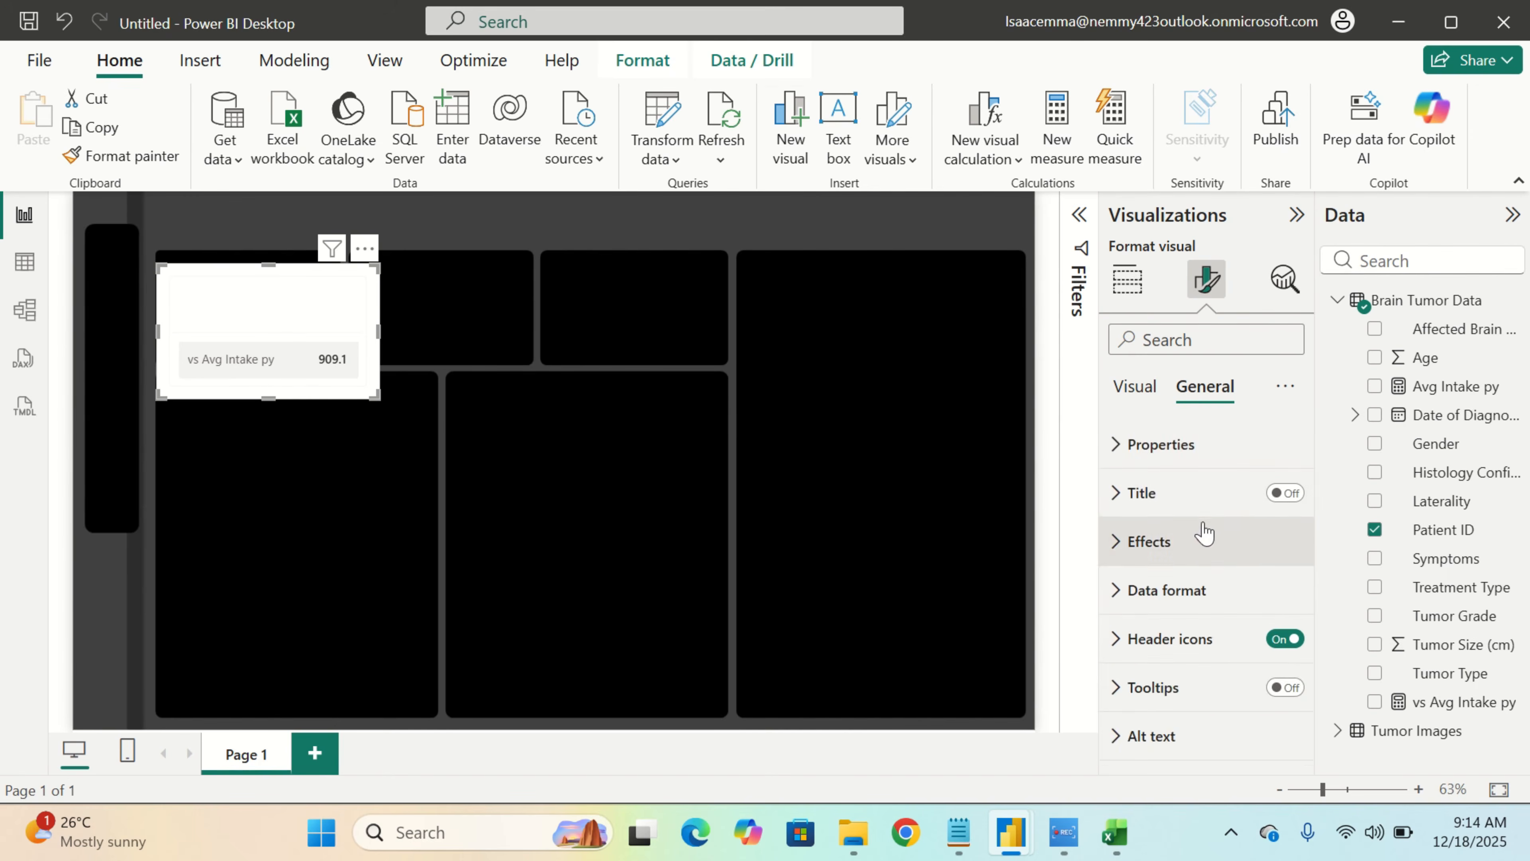
pyautogui.click(1199, 541)
pyautogui.click(1274, 599)
pyautogui.click(1273, 600)
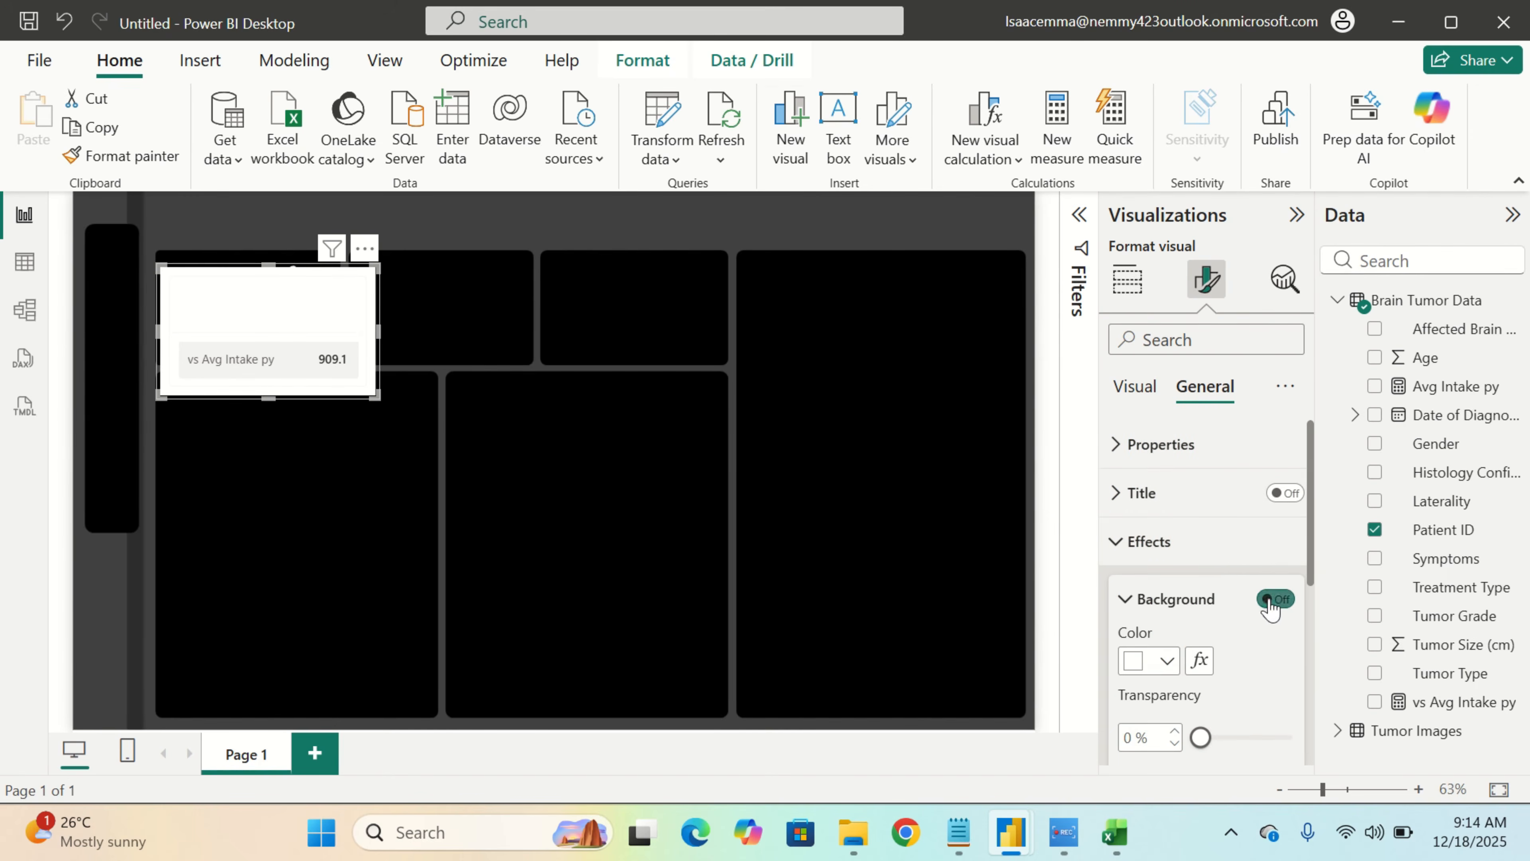
# Turn off the background in the visual's multi-card layout settings
pyautogui.click(1142, 389)
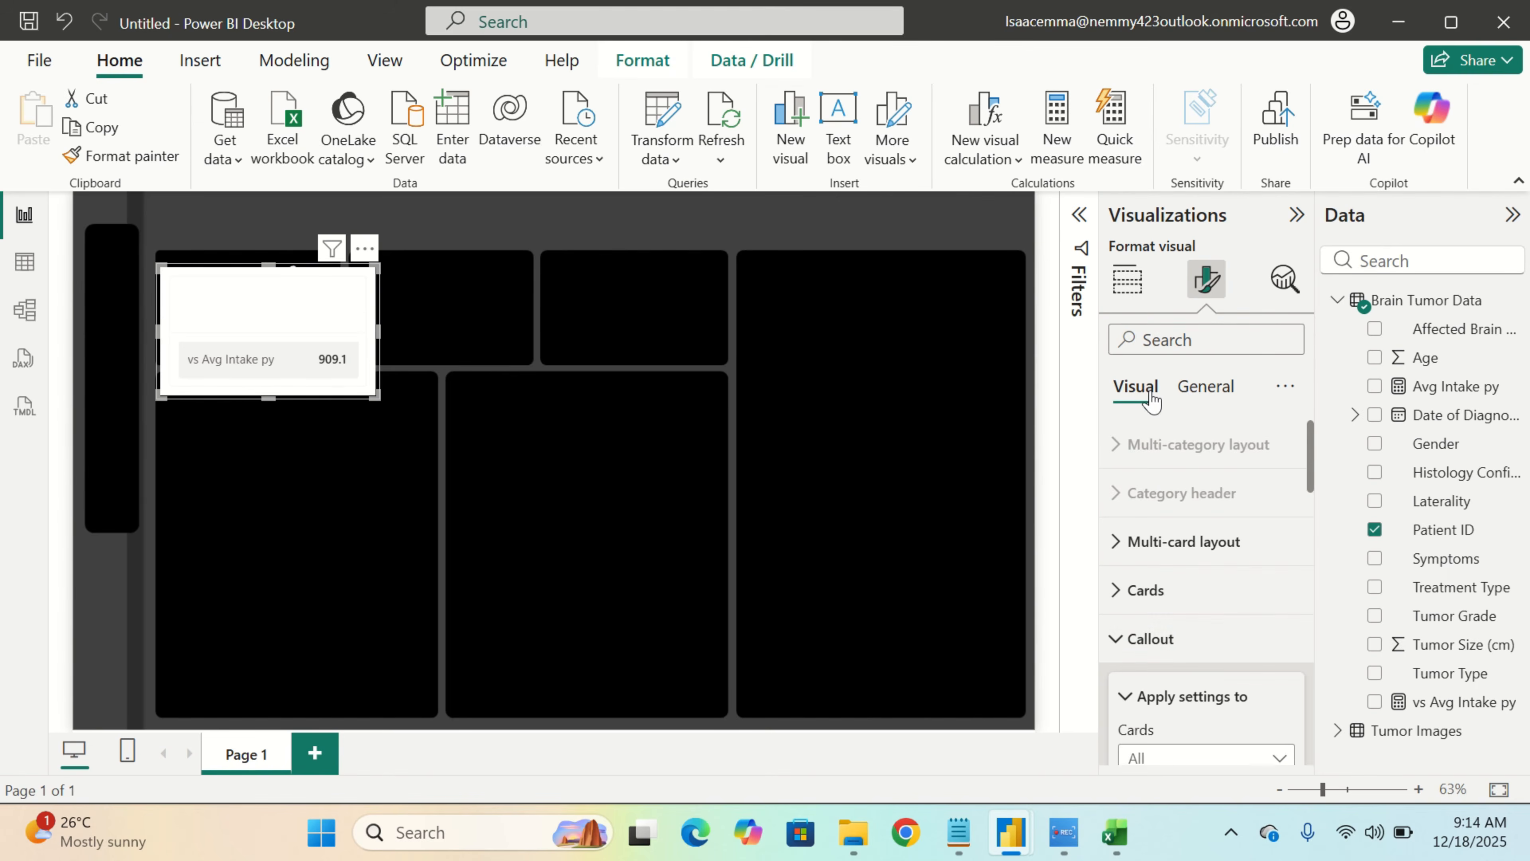
pyautogui.click(1252, 542)
pyautogui.scroll(-3, 1239, 605)
pyautogui.scroll(-5, 1242, 606)
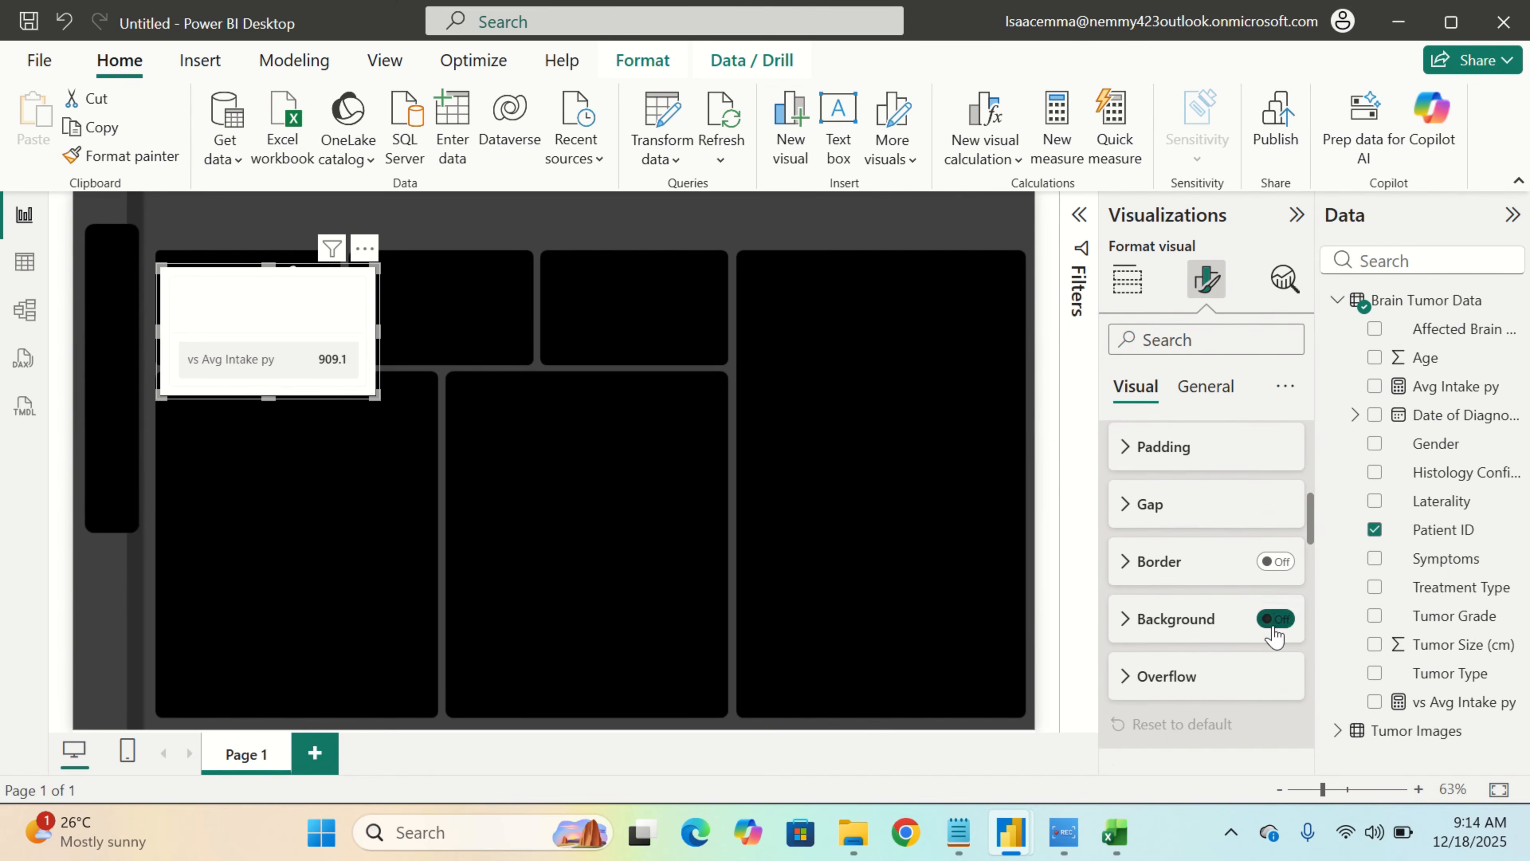
pyautogui.click(1275, 619)
pyautogui.scroll(-3, 1268, 627)
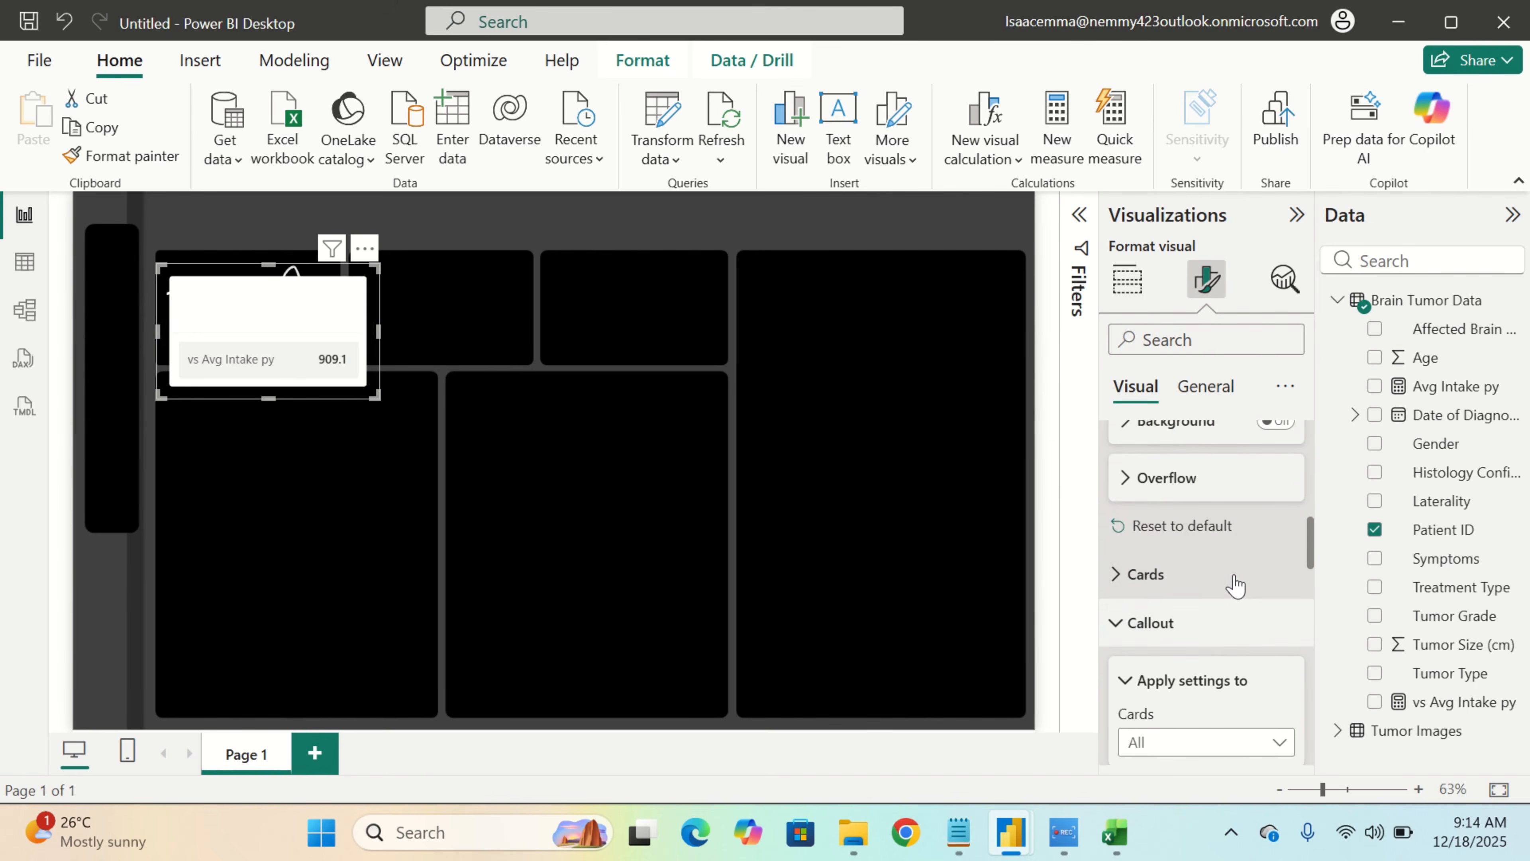
# Turn off the inner card's border, background and divider, and shift the visual so its reference label sits under the 10K figure
pyautogui.click(1236, 582)
pyautogui.scroll(-3, 1235, 584)
pyautogui.scroll(-1, 1235, 583)
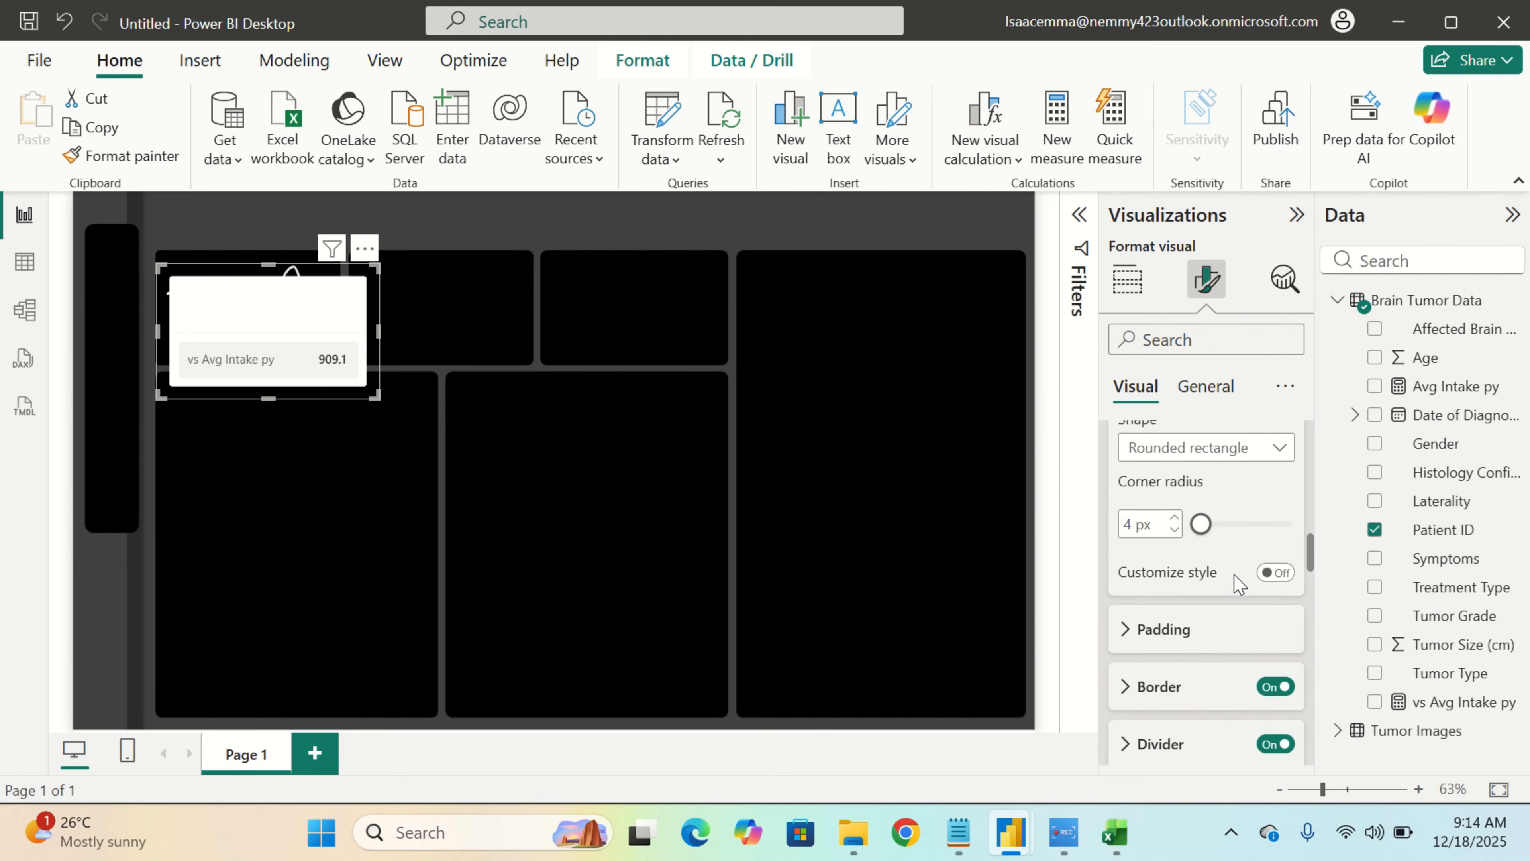
pyautogui.click(1283, 691)
pyautogui.scroll(-2, 1281, 675)
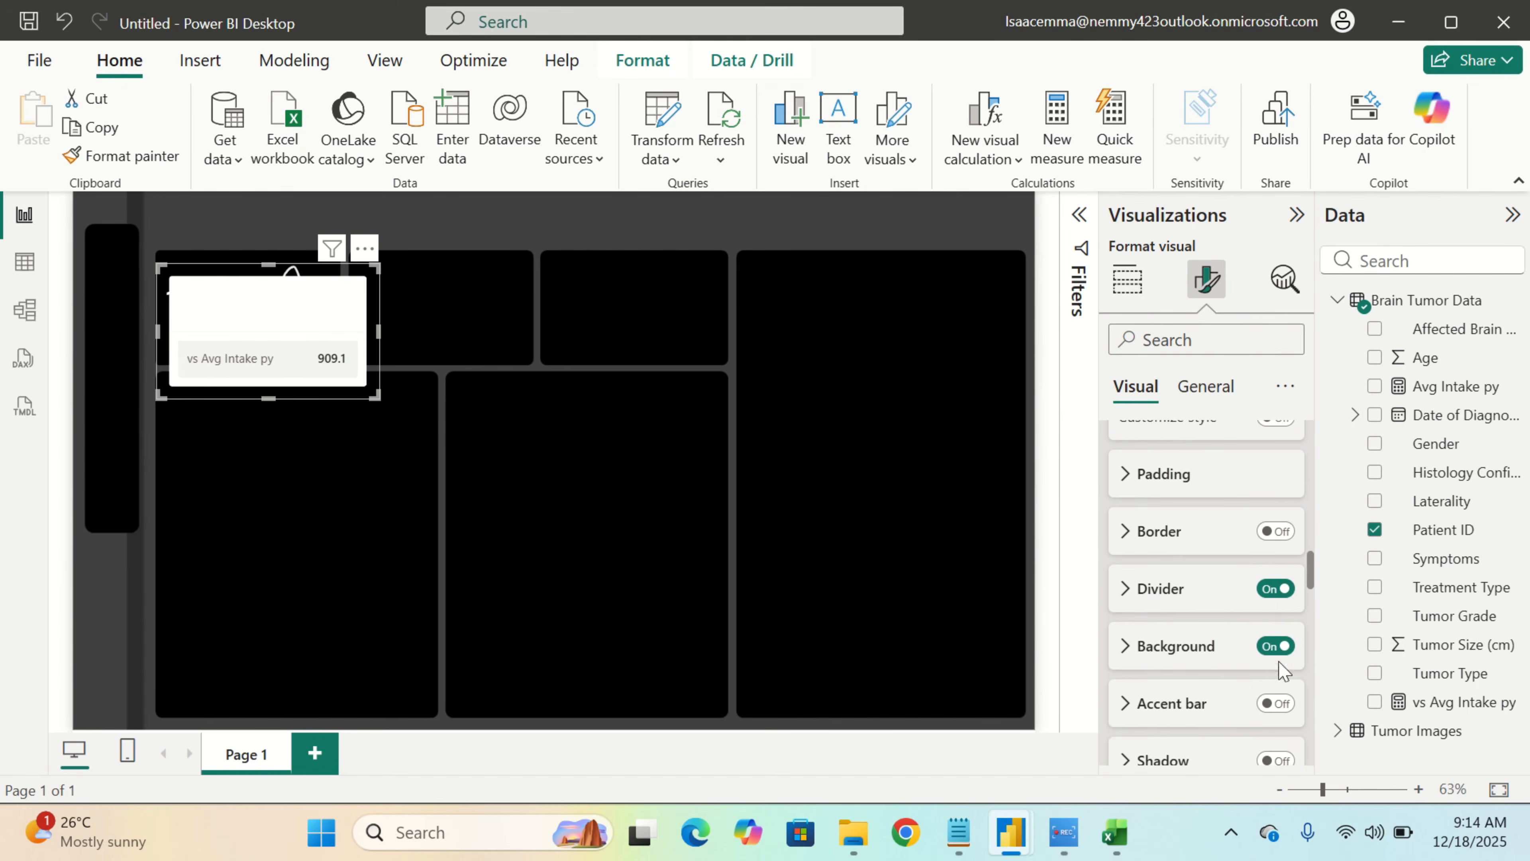
pyautogui.click(1271, 648)
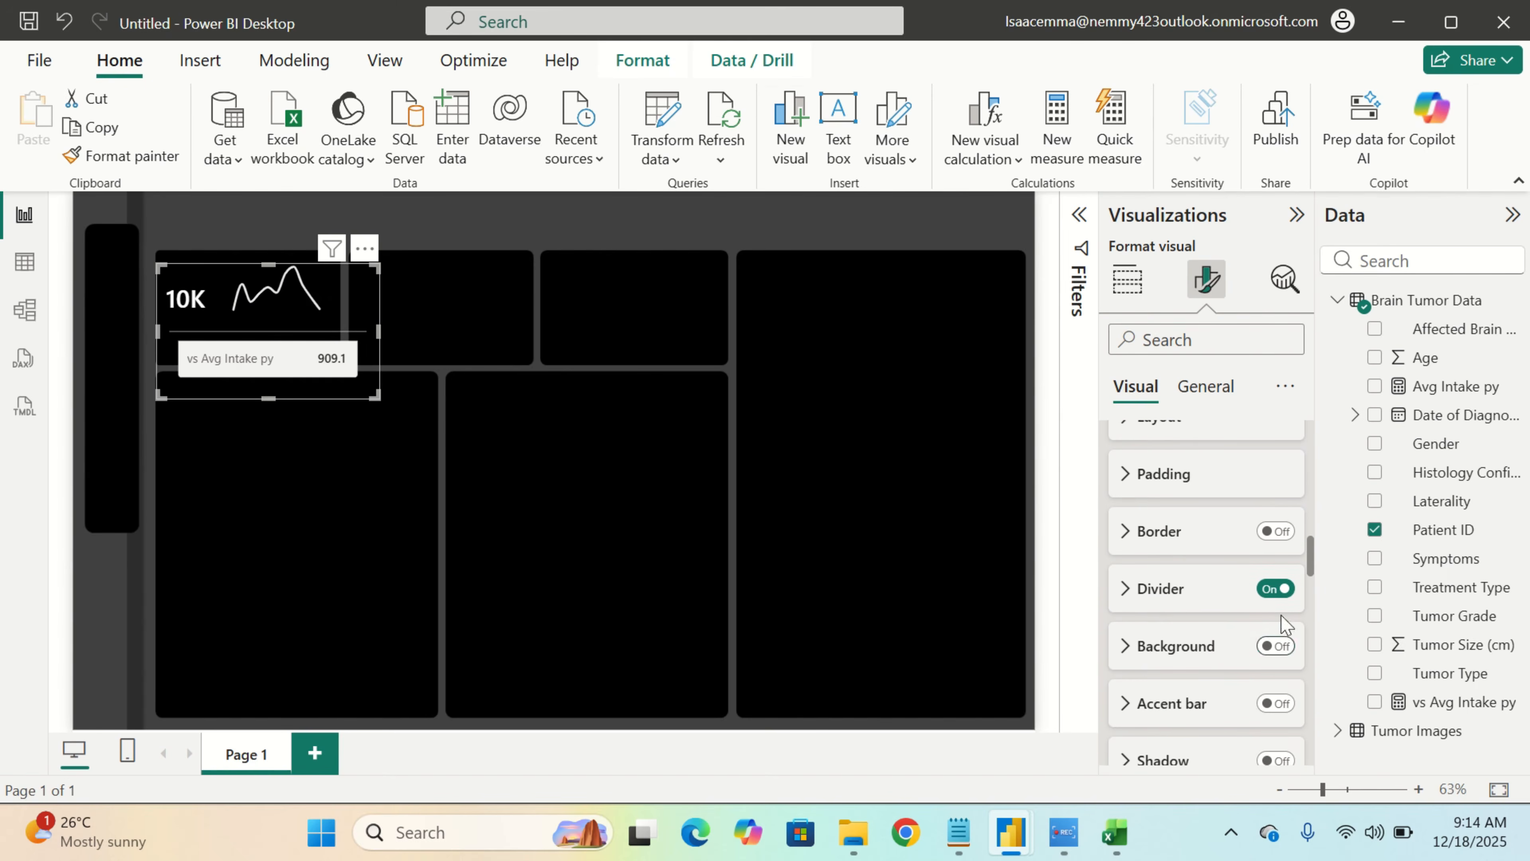
pyautogui.click(1285, 592)
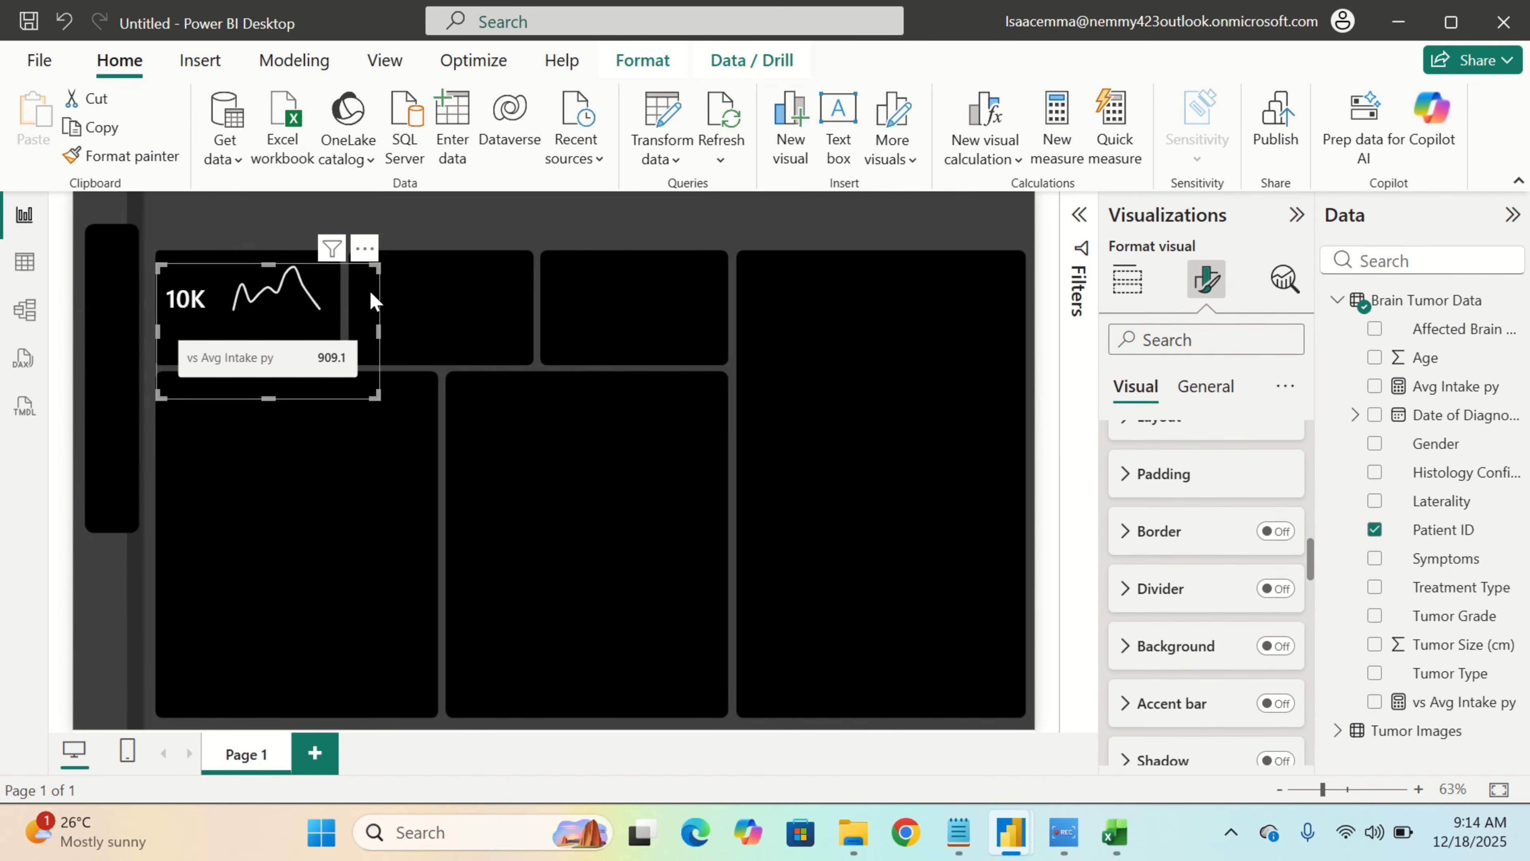
pyautogui.moveTo(357, 294); pyautogui.dragTo(333, 259)
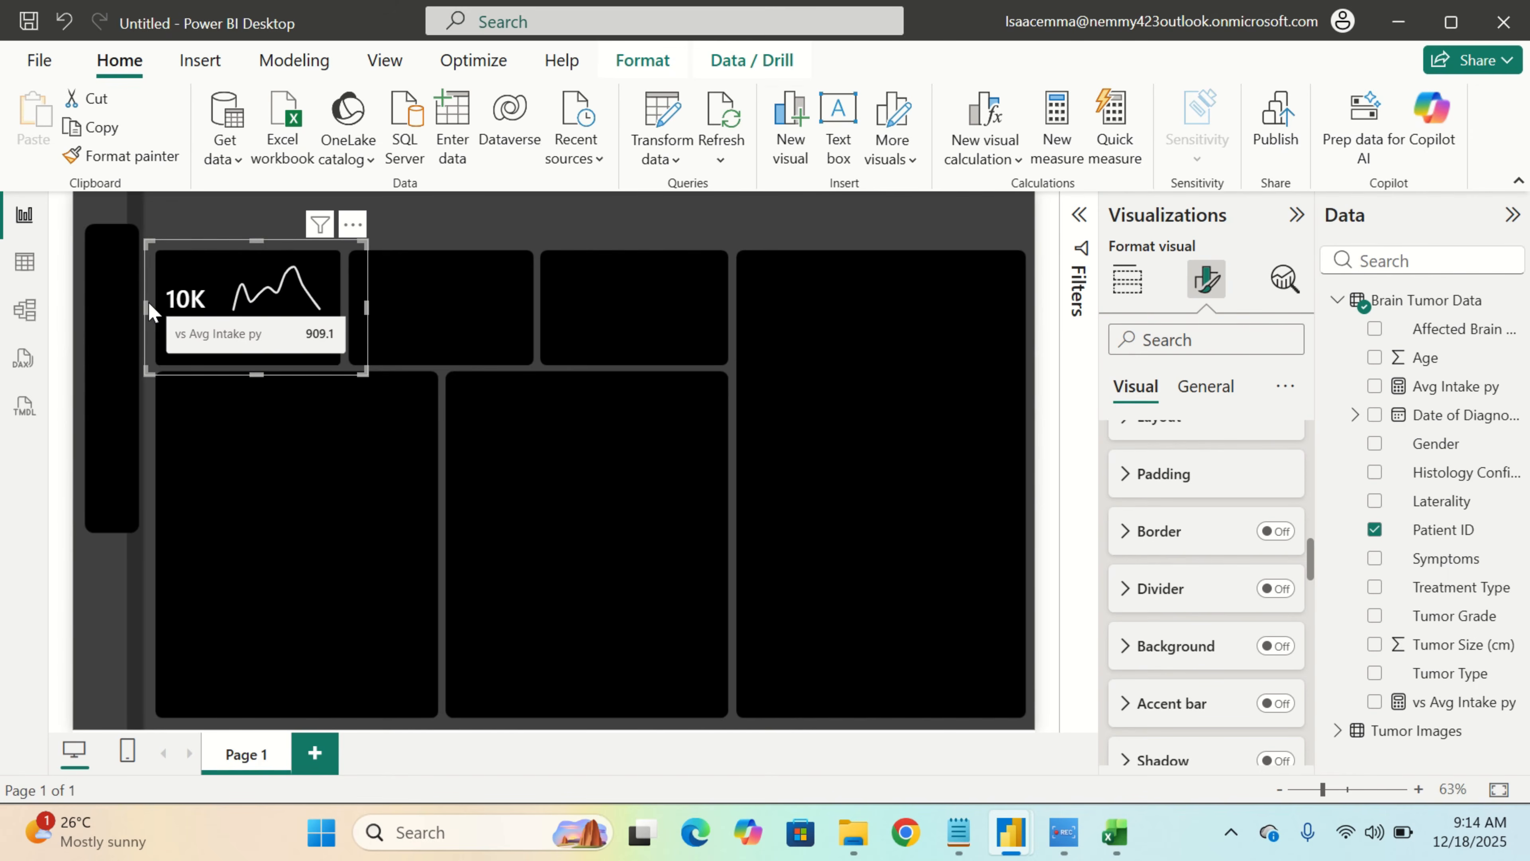
# Set the background colour of the card's reference labels layout to a medium gray from the theme colours
pyautogui.scroll(-5, 1189, 590)
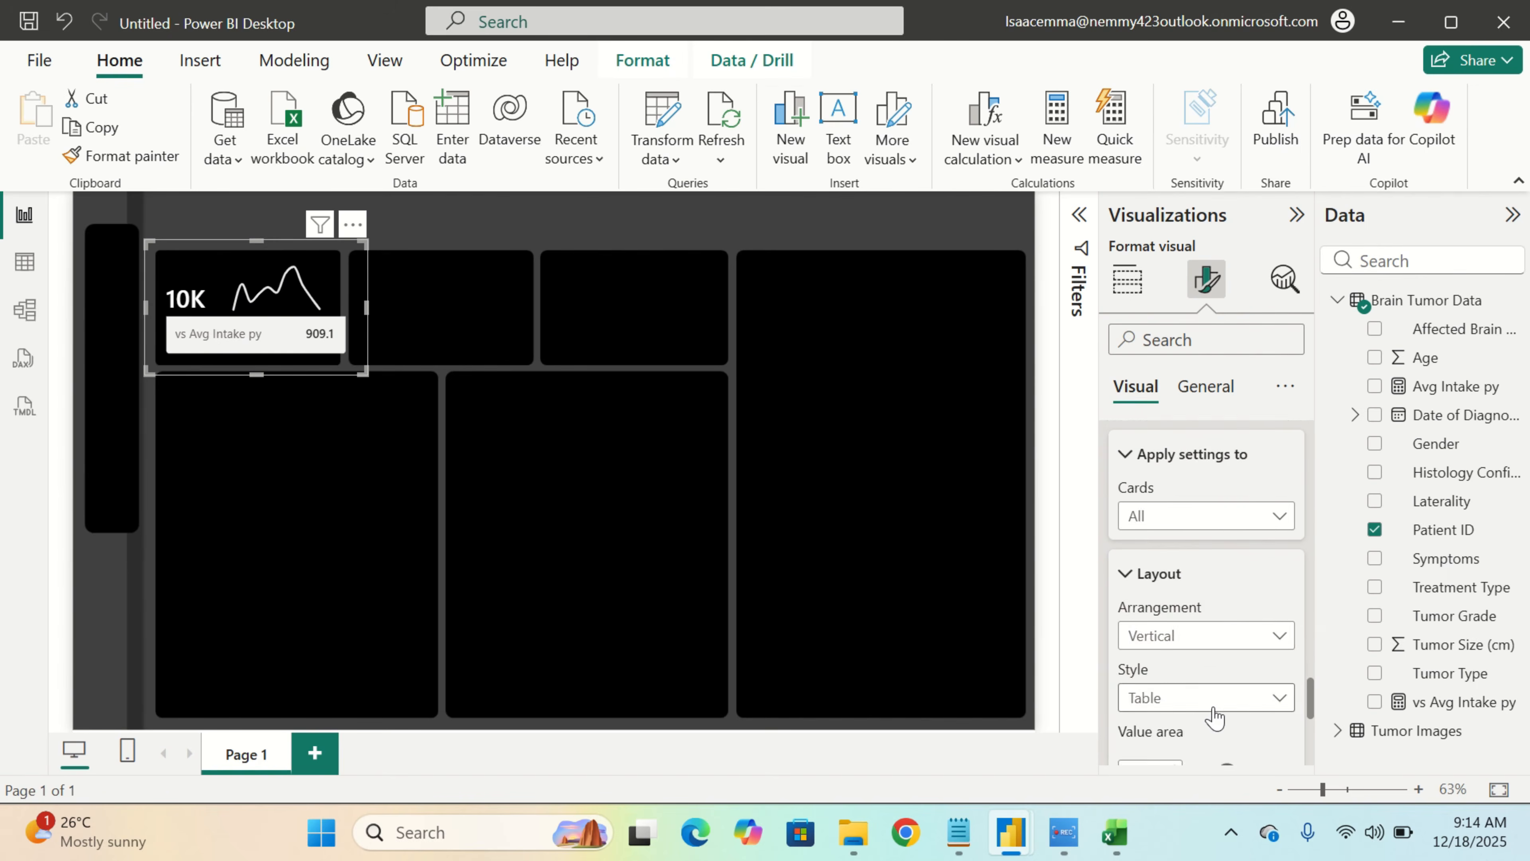
pyautogui.scroll(-3, 1214, 703)
pyautogui.scroll(-3, 1214, 700)
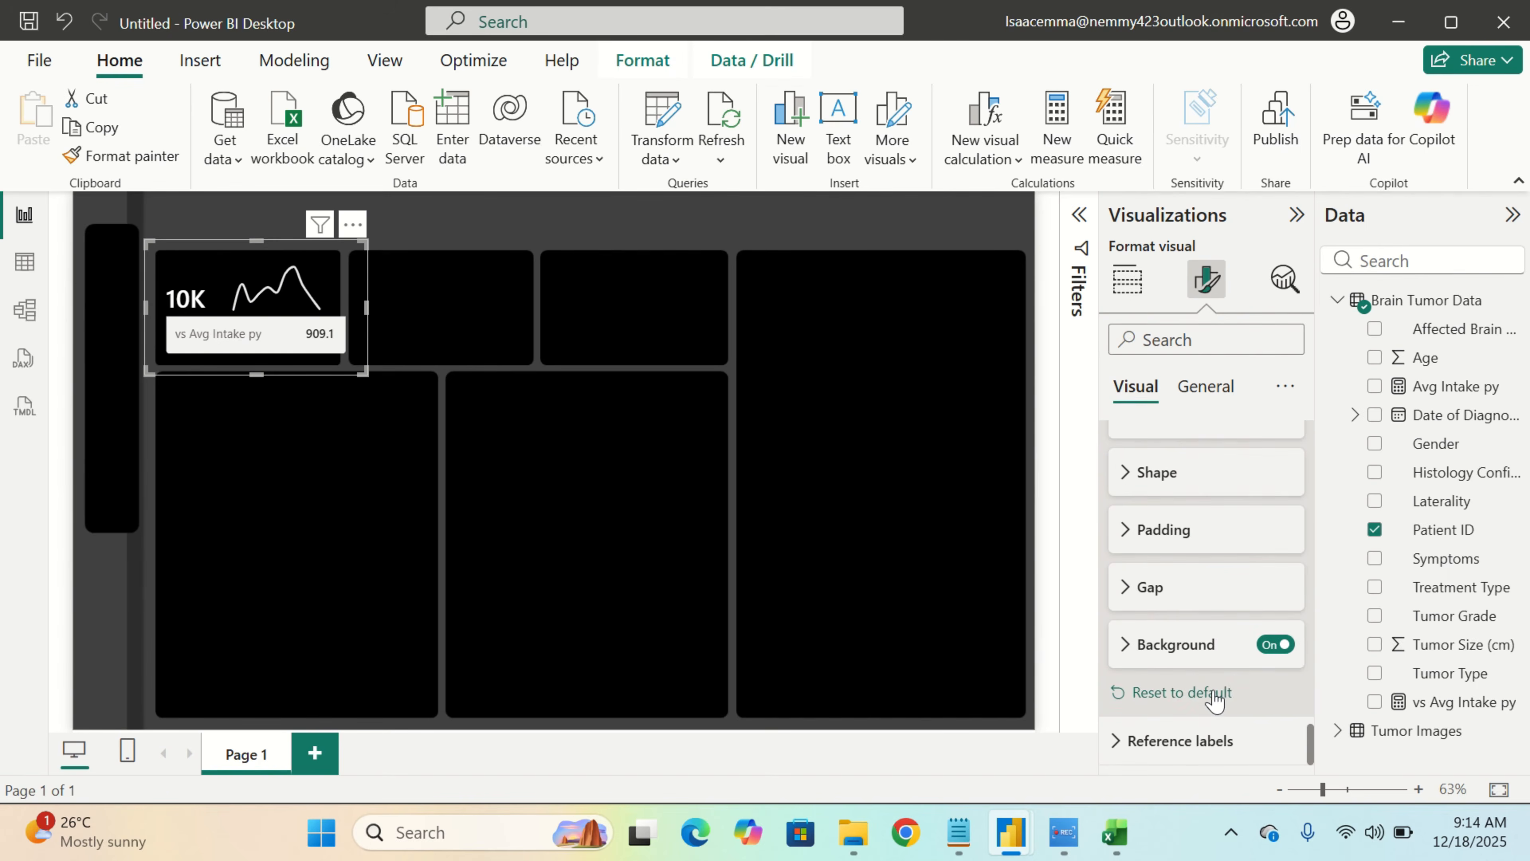
pyautogui.click(1177, 645)
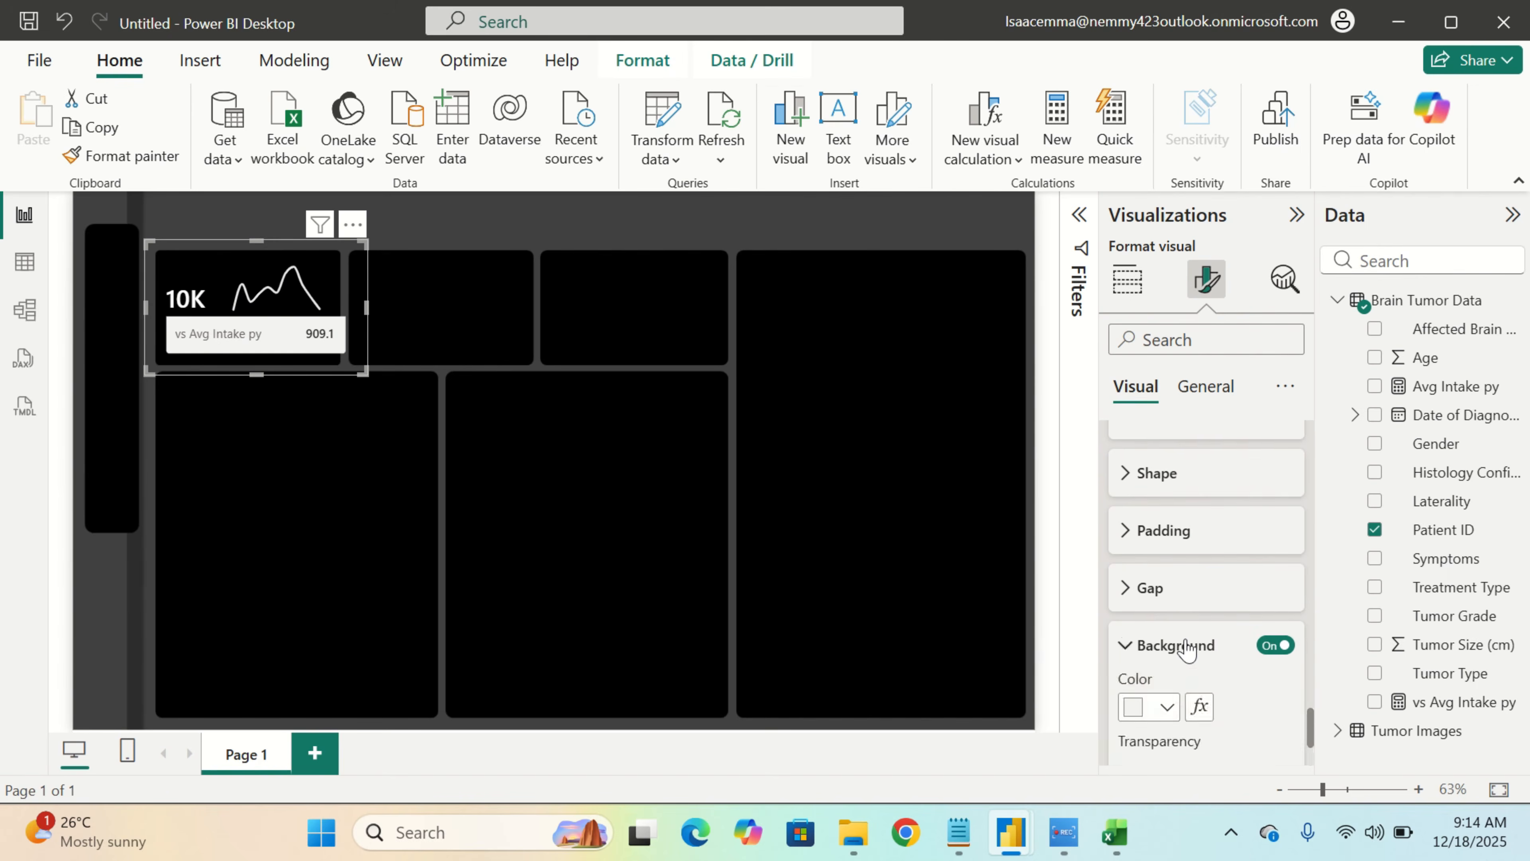
pyautogui.scroll(-3, 1193, 633)
pyautogui.click(1157, 552)
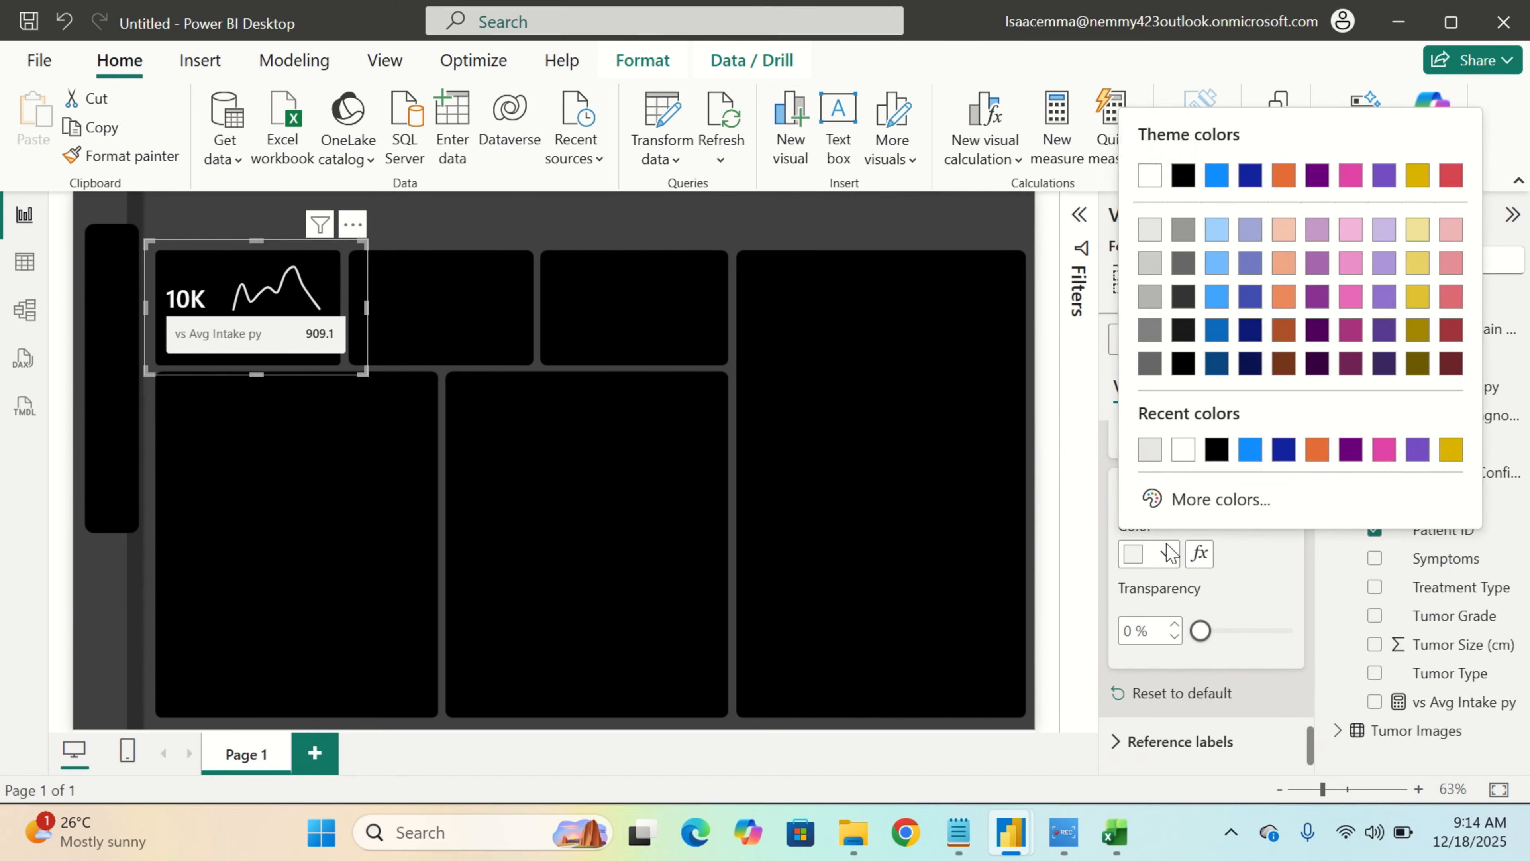
pyautogui.click(1150, 369)
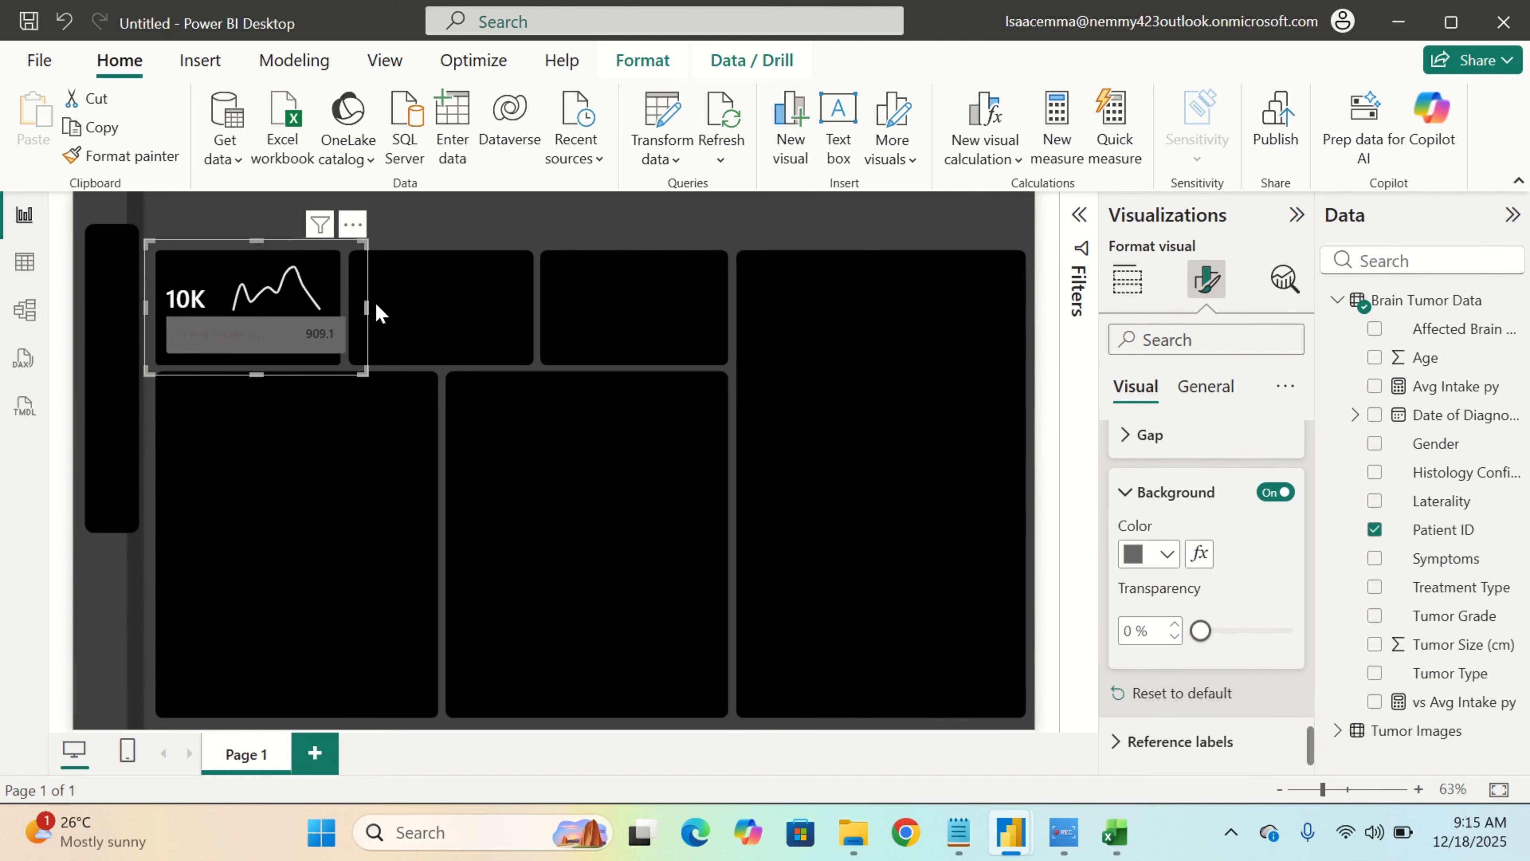
pyautogui.click(1166, 553)
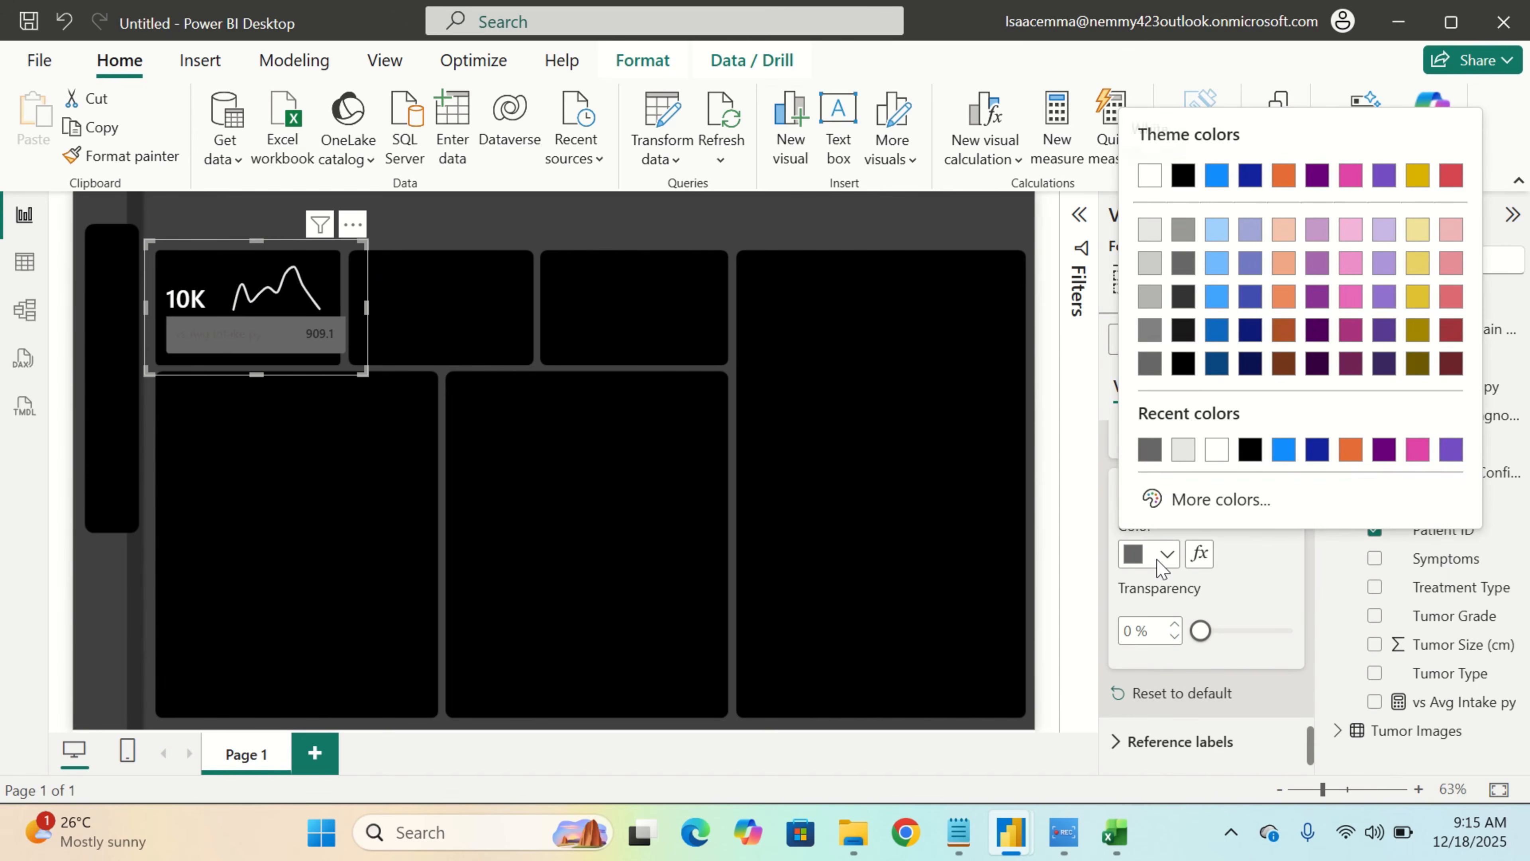
pyautogui.click(1153, 337)
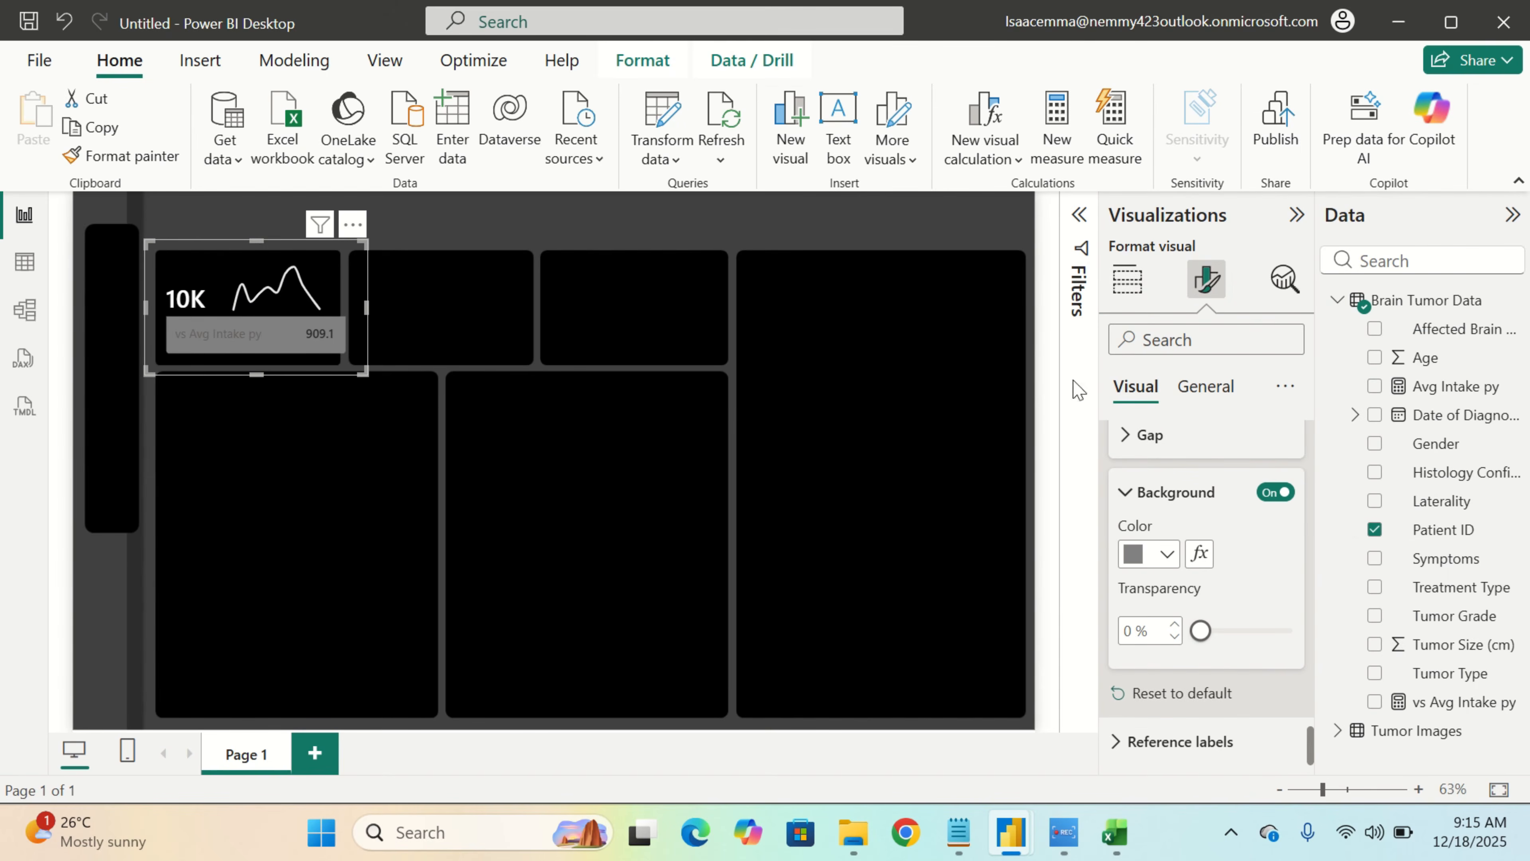
# Set the title colour of the vs Avg Intake py reference label to white
pyautogui.scroll(1, 1224, 605)
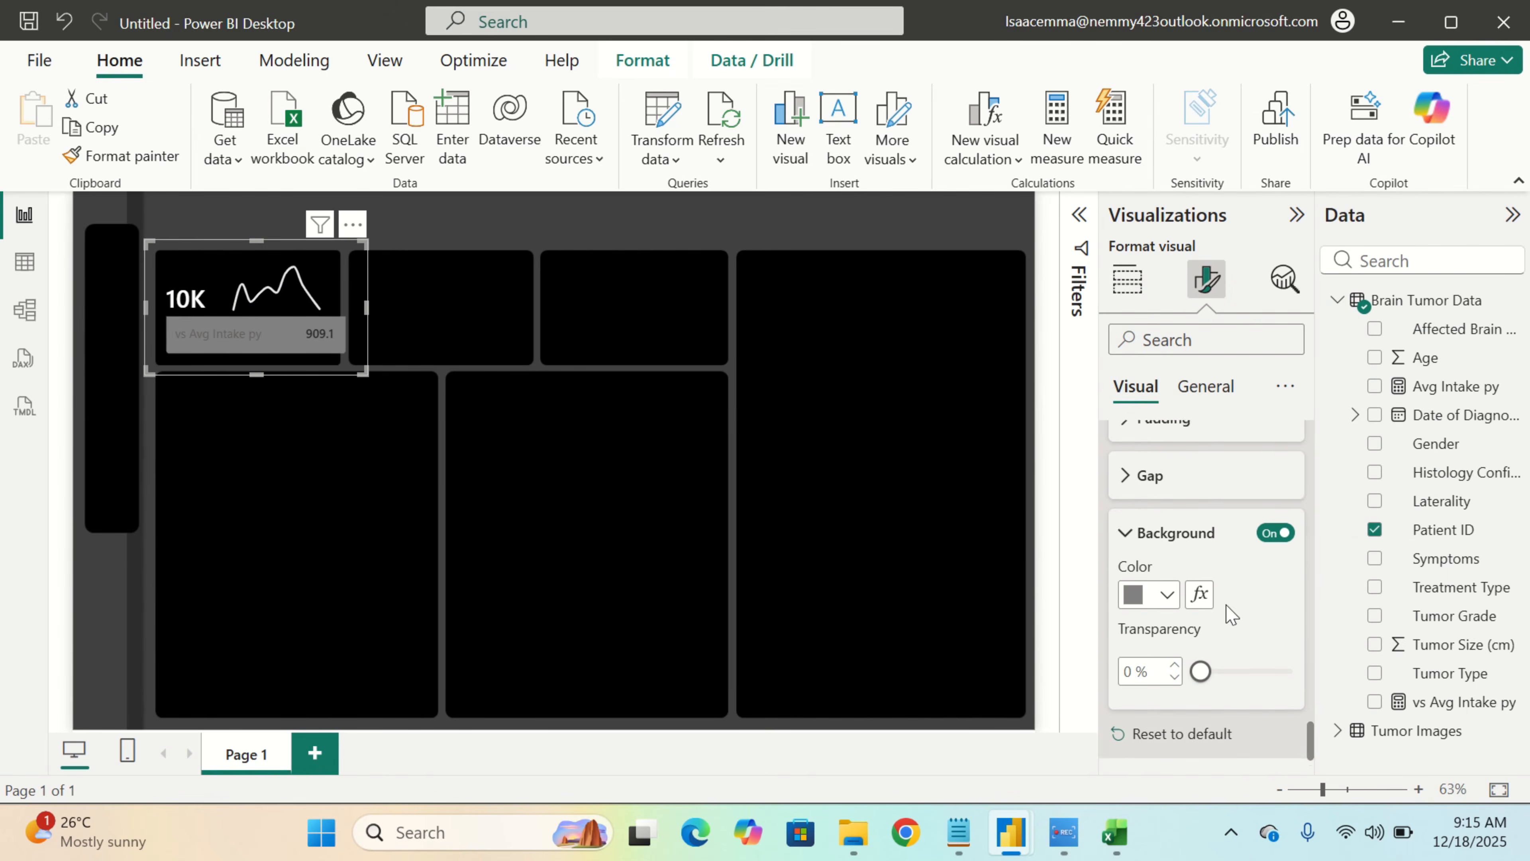
pyautogui.scroll(-1, 1223, 606)
pyautogui.click(1180, 742)
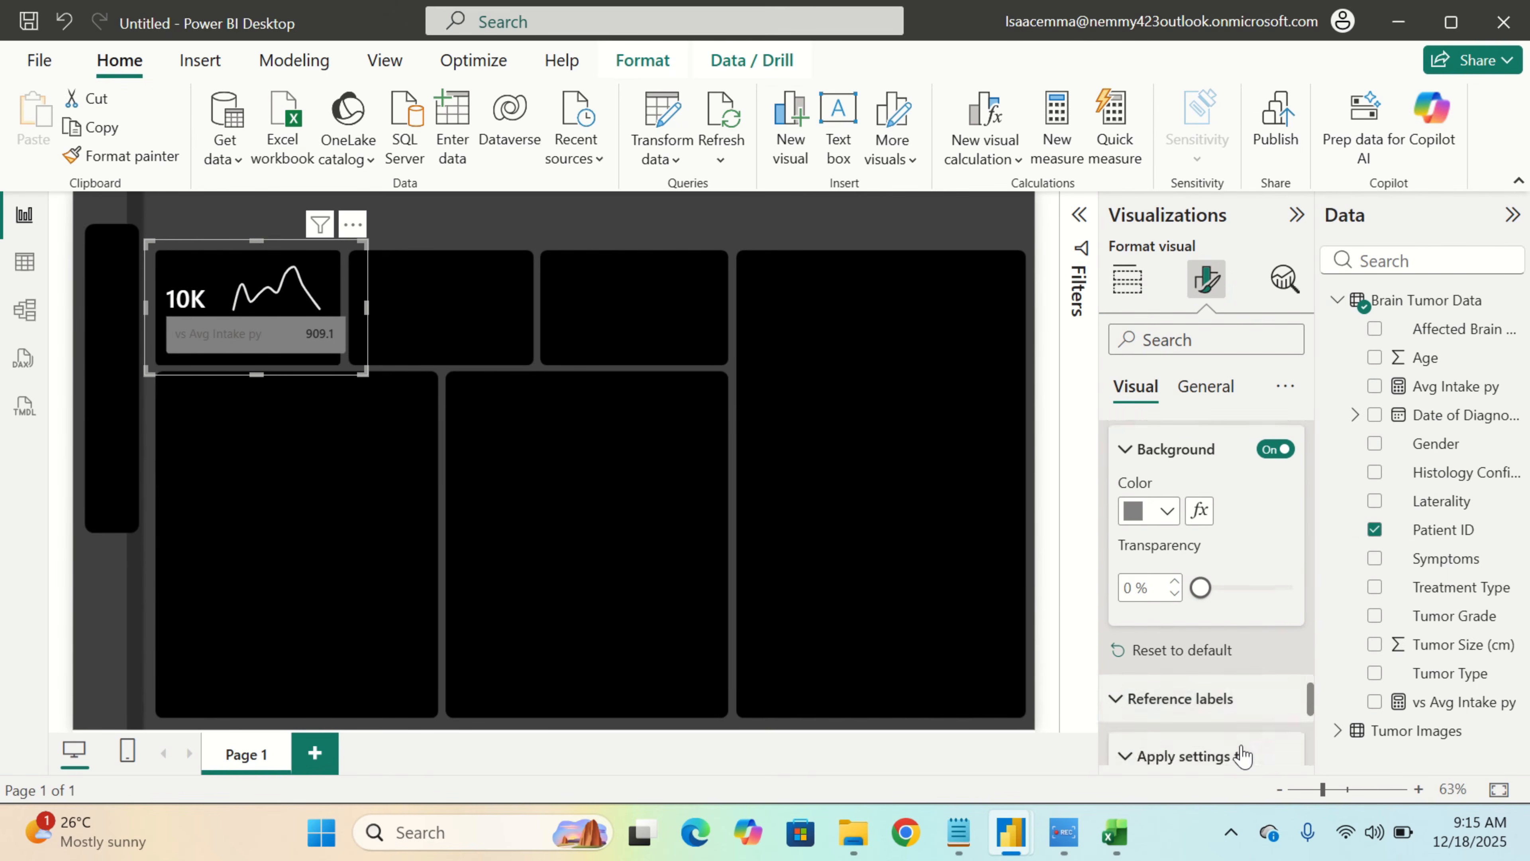
pyautogui.scroll(-4, 1242, 754)
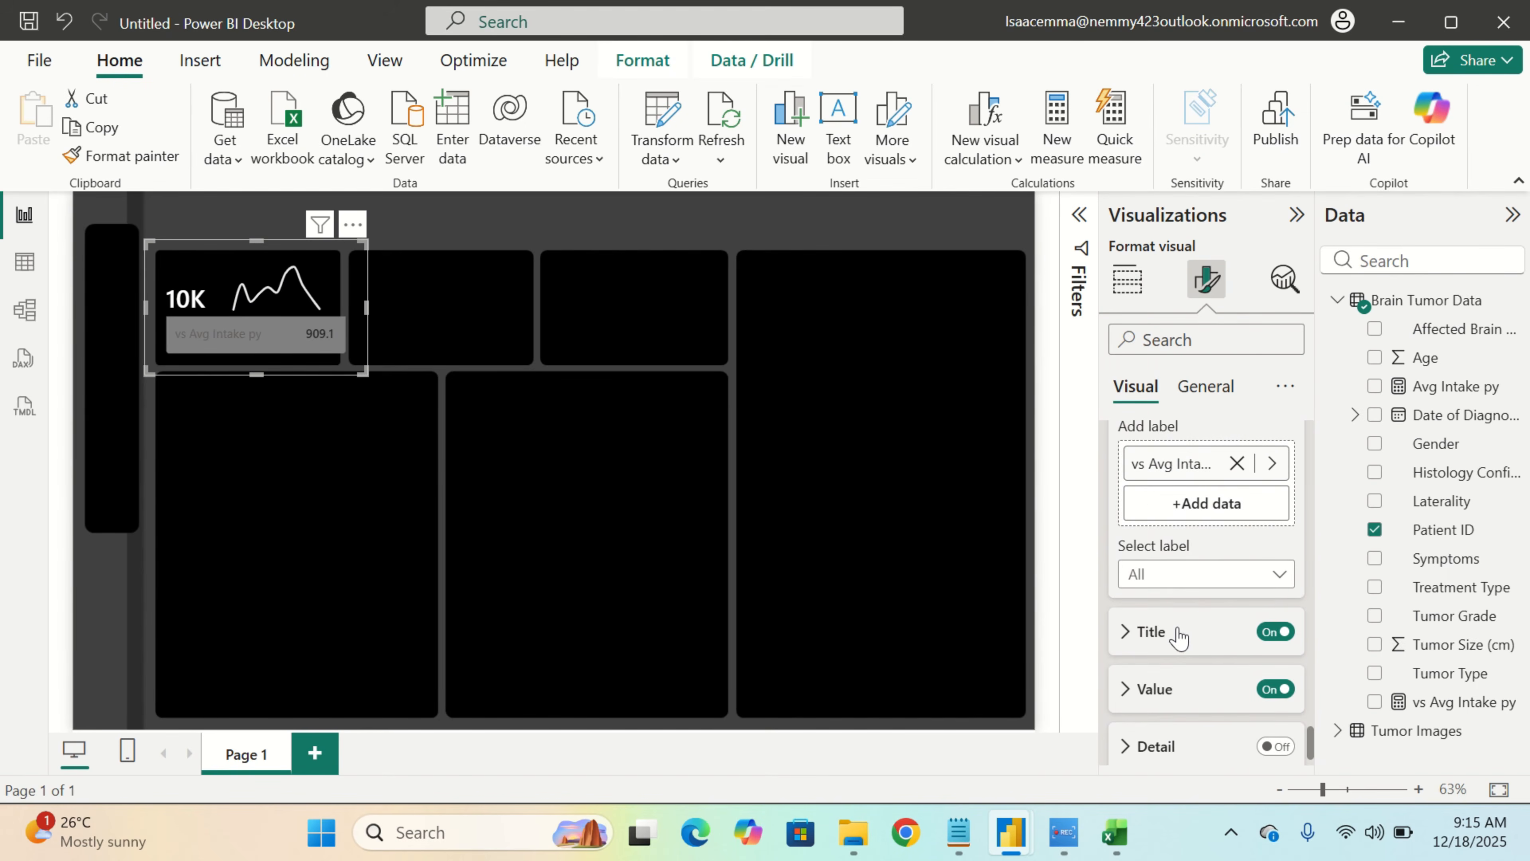
pyautogui.click(1180, 633)
pyautogui.scroll(-3, 1178, 639)
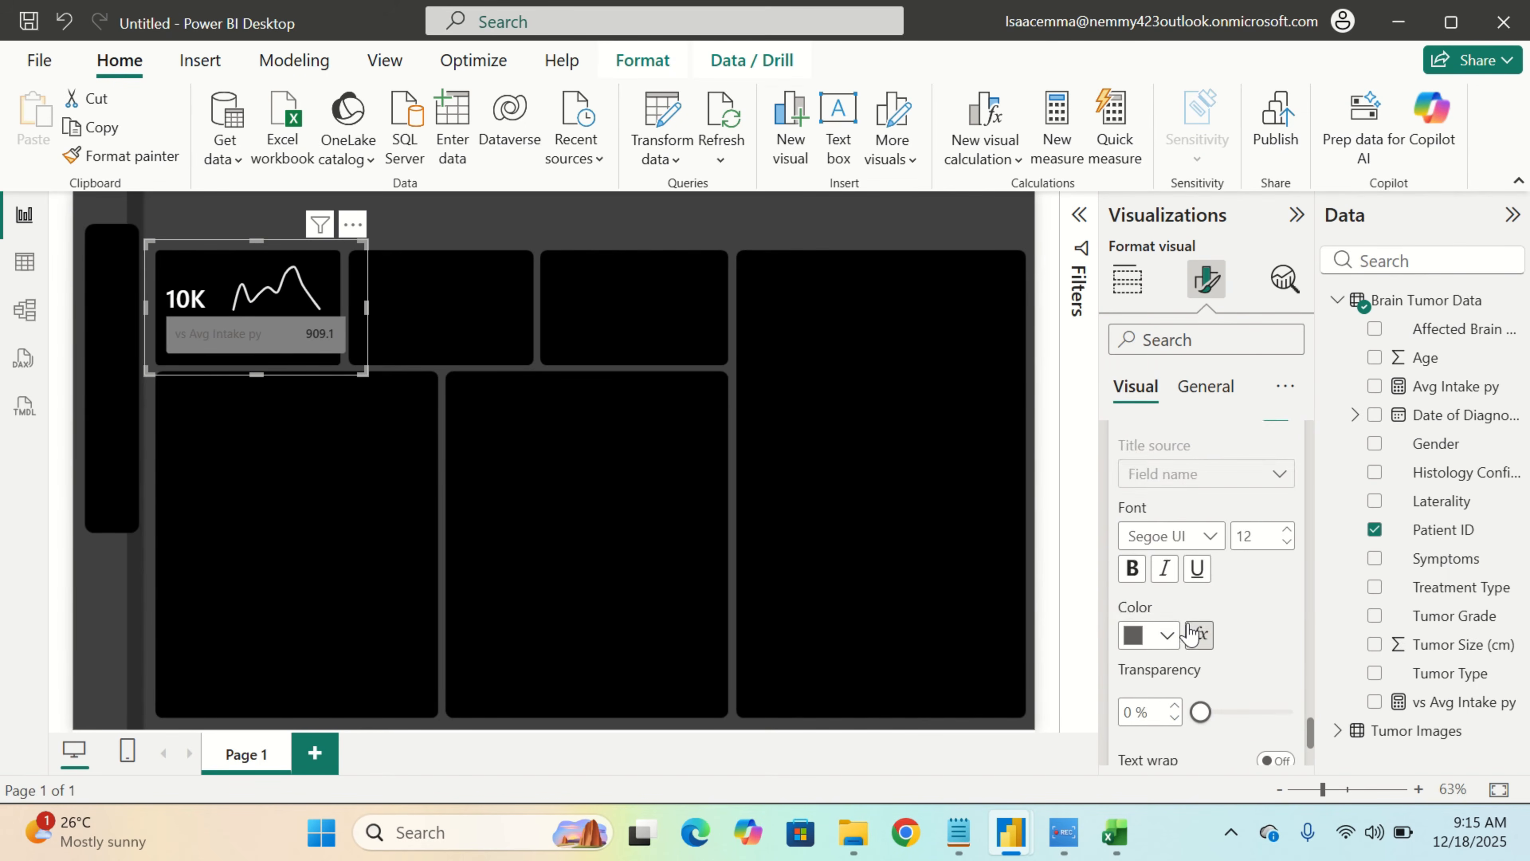
pyautogui.click(1168, 636)
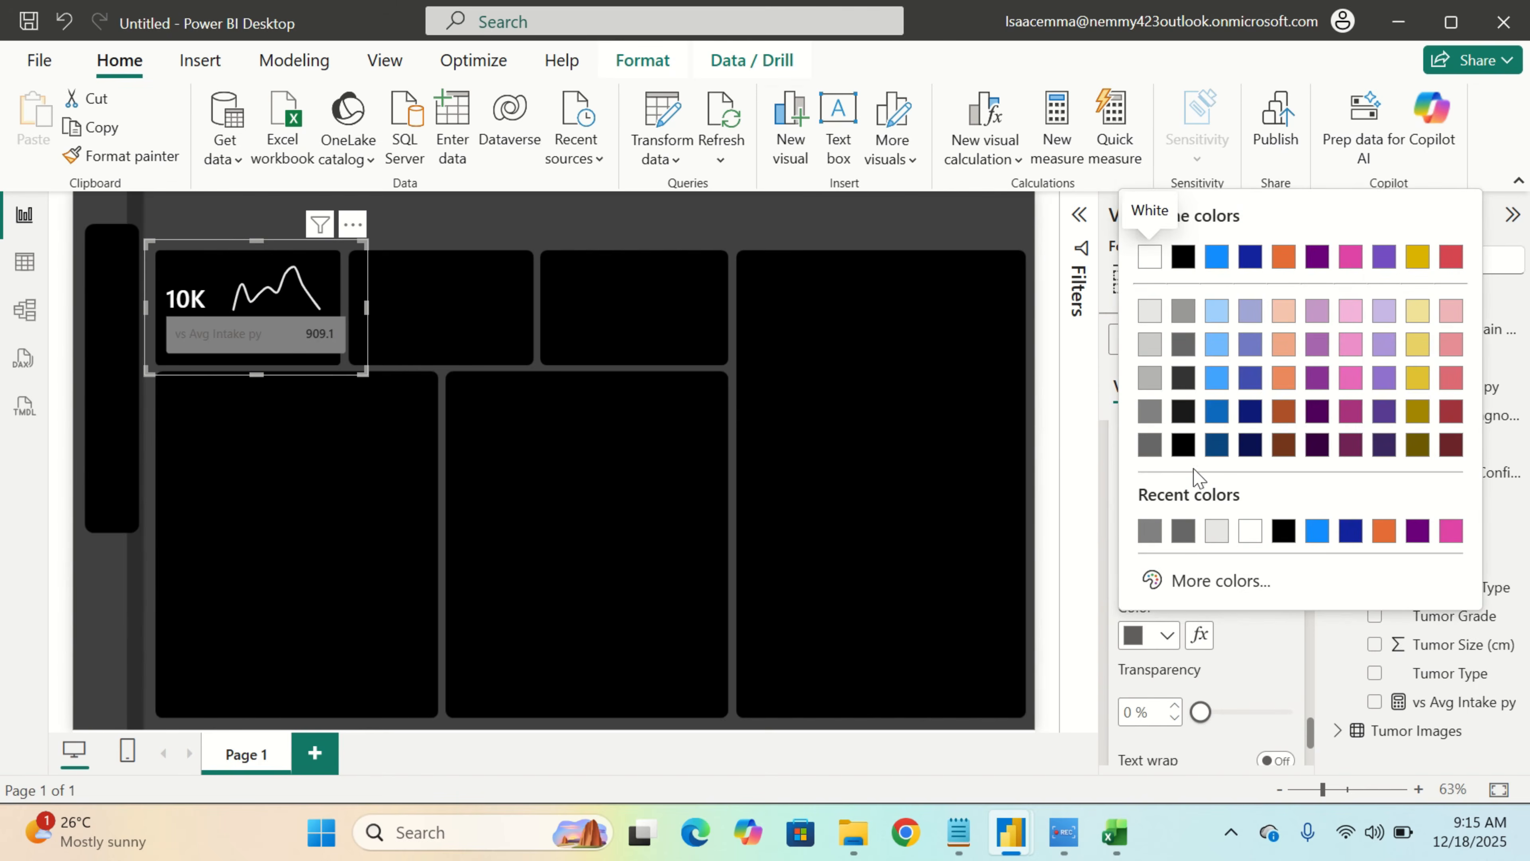
pyautogui.click(1149, 258)
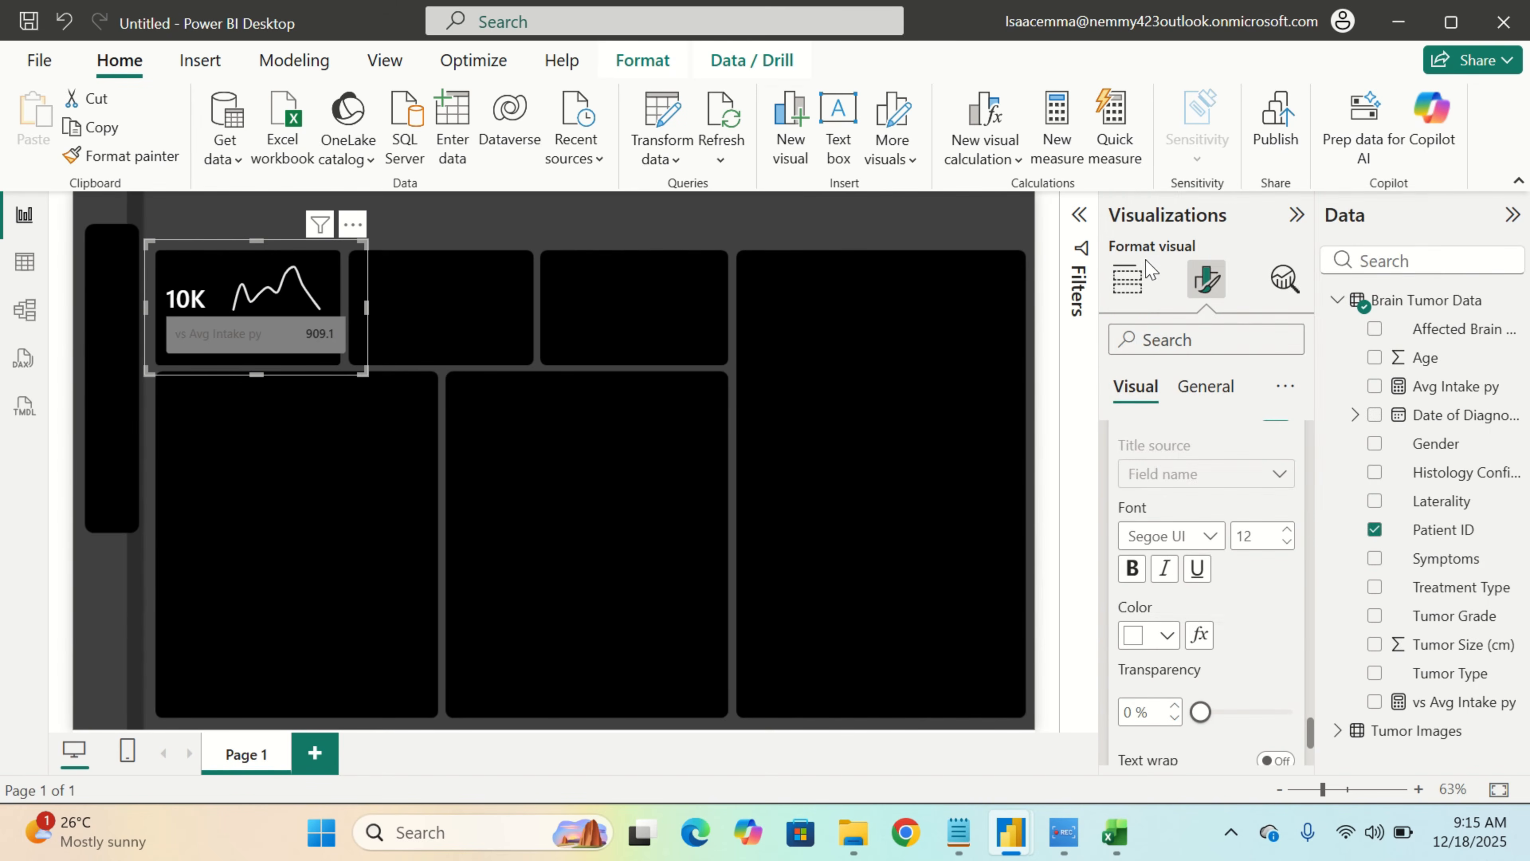
pyautogui.scroll(-5, 1228, 652)
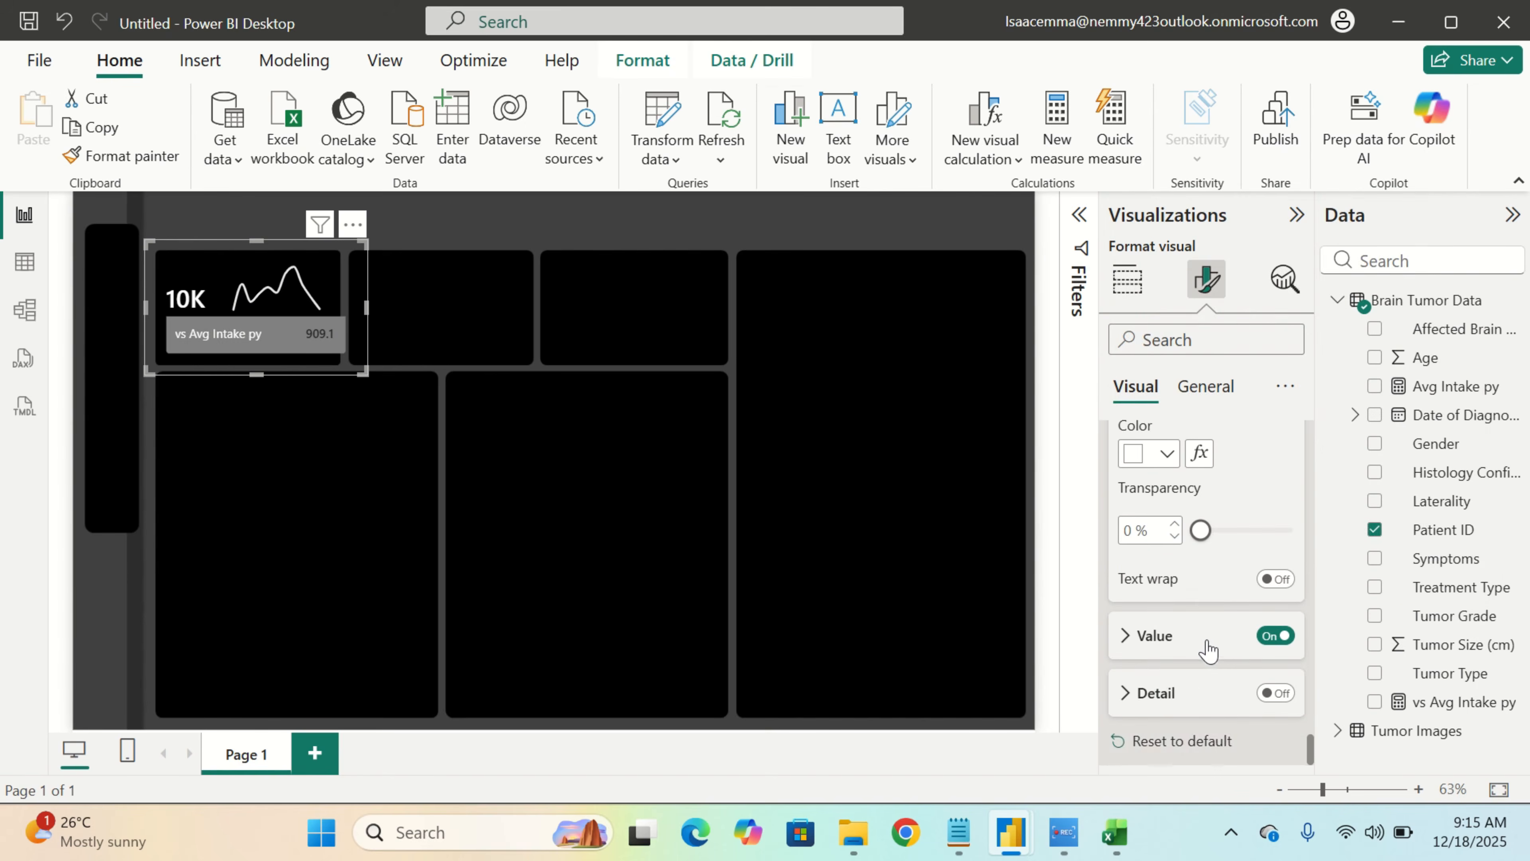
# Set the reference label's value colour to the lightest theme gray and its title colour to white
pyautogui.click(1204, 644)
pyautogui.scroll(-4, 1206, 645)
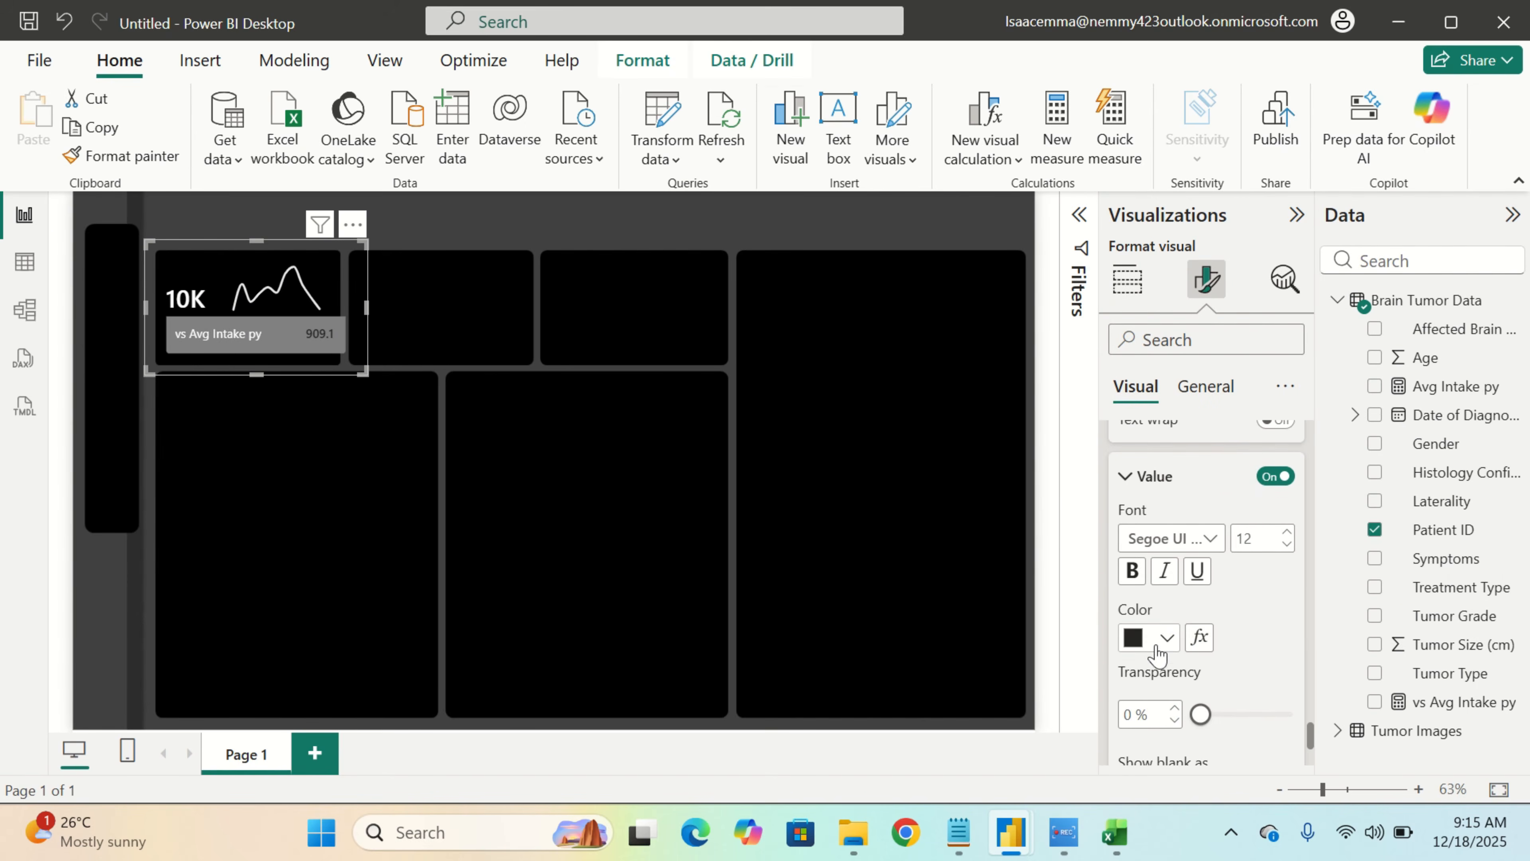
pyautogui.click(1166, 639)
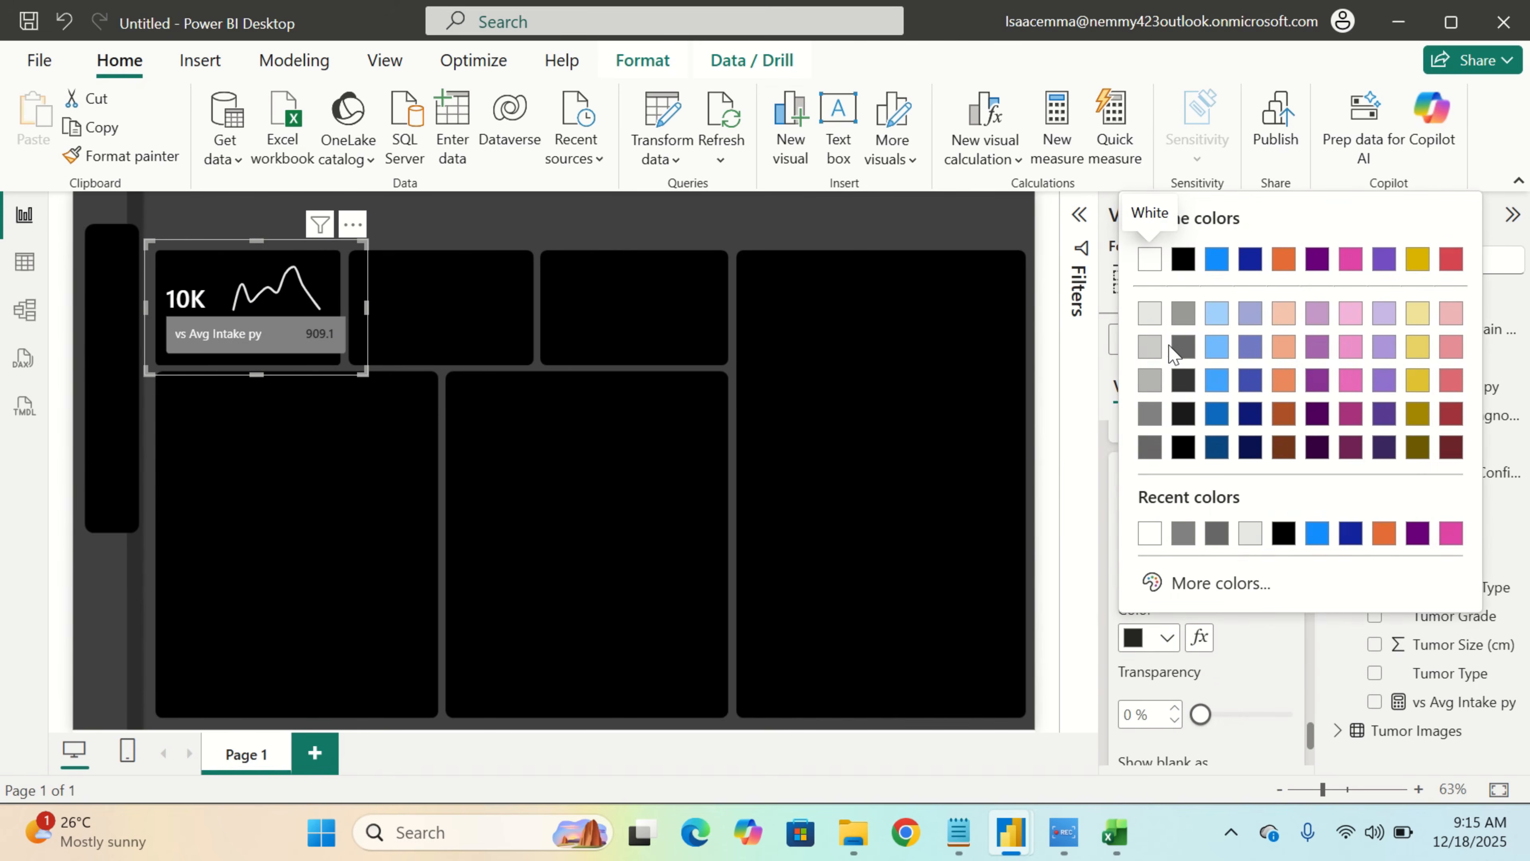
pyautogui.click(1153, 316)
pyautogui.scroll(5, 1205, 542)
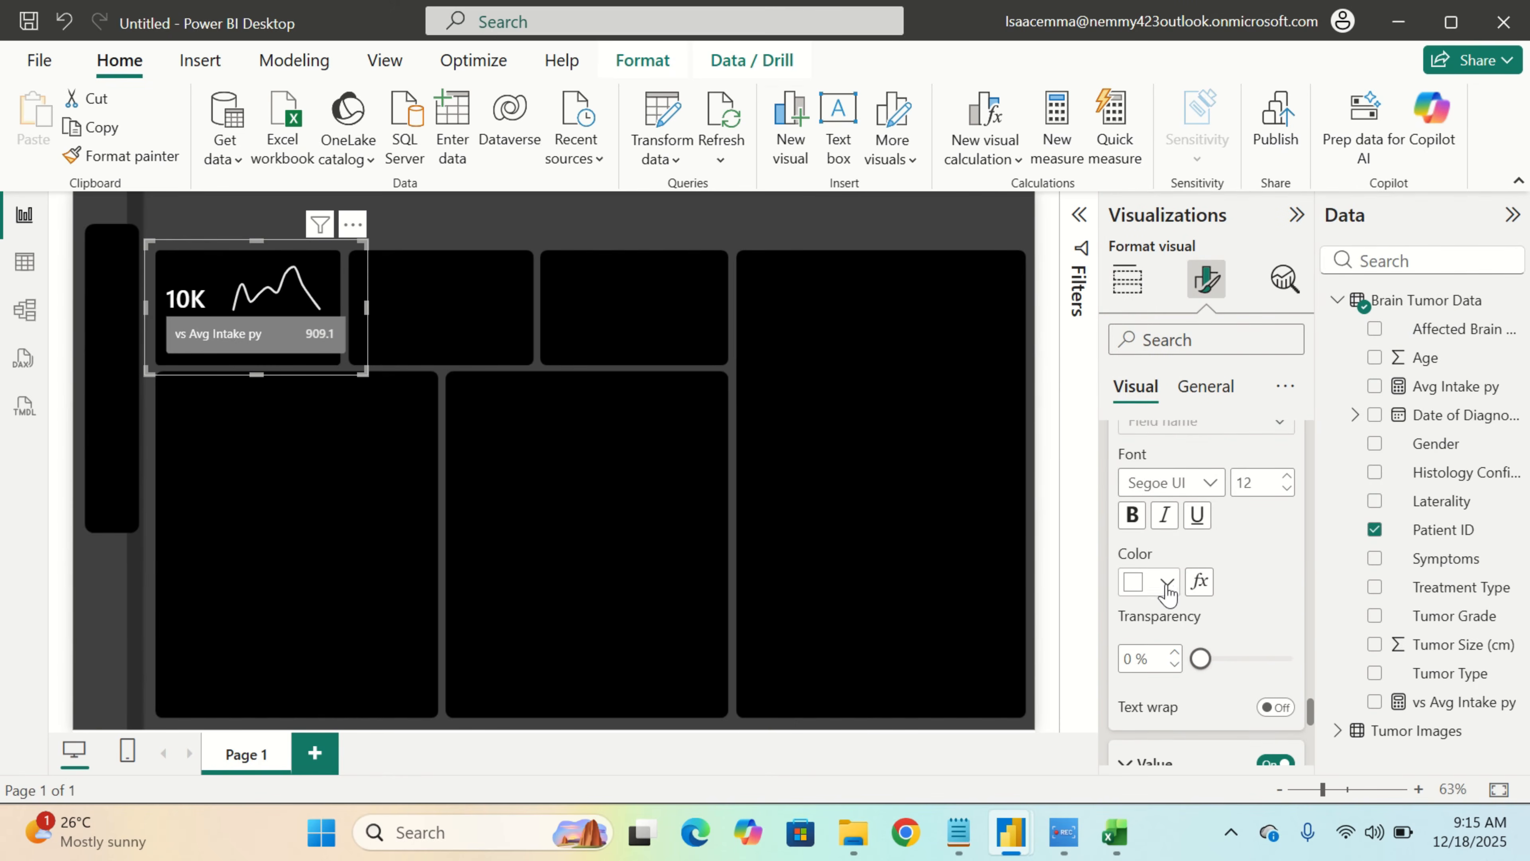
pyautogui.click(1166, 582)
pyautogui.click(1150, 260)
pyautogui.click(808, 391)
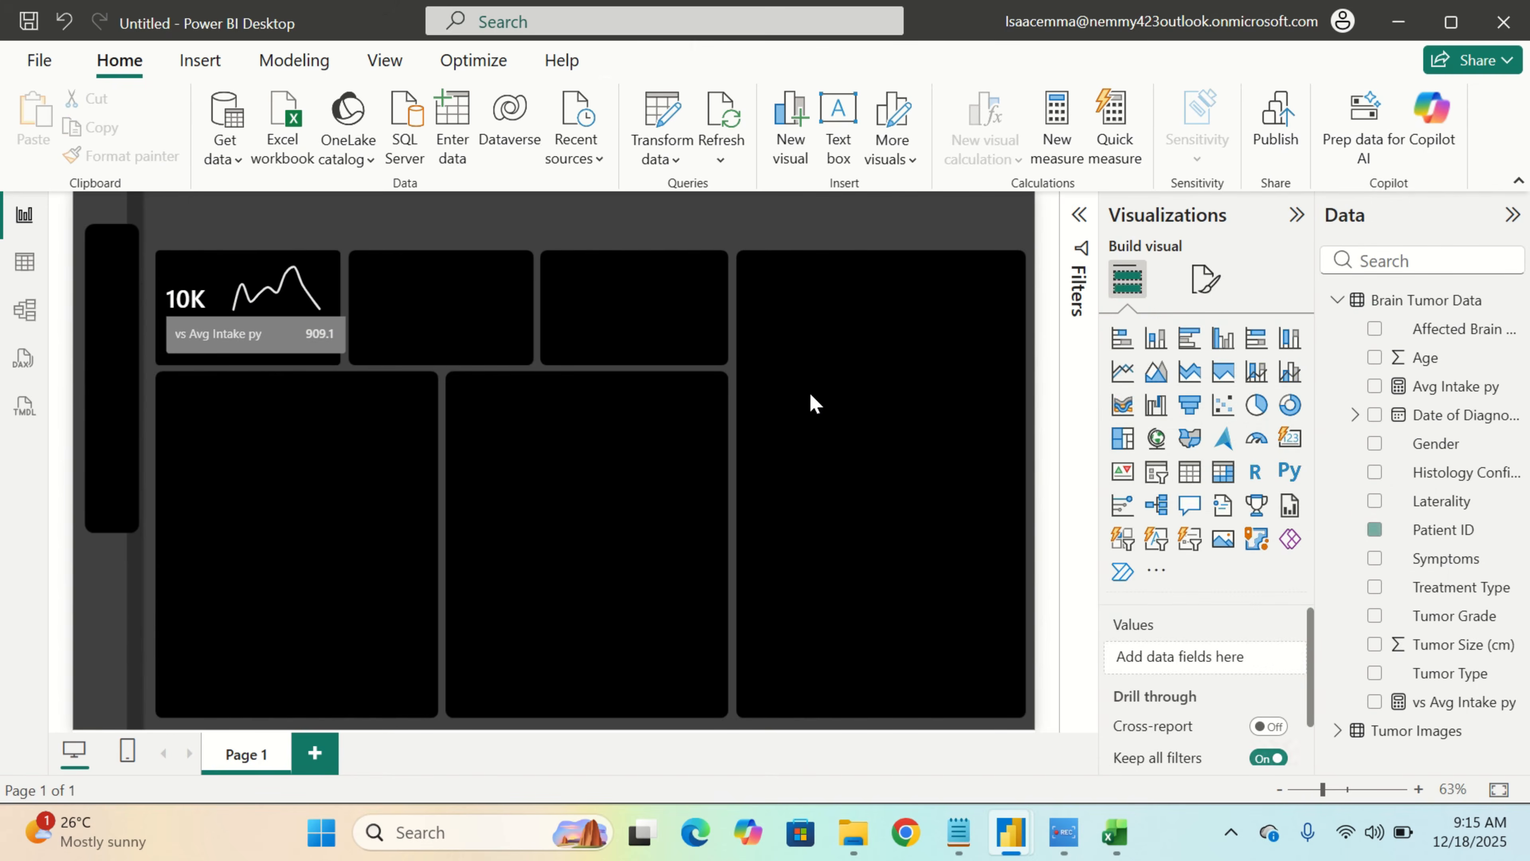
# Shift the reference label card slightly left and narrow it to fit within the first tile
pyautogui.click(345, 367)
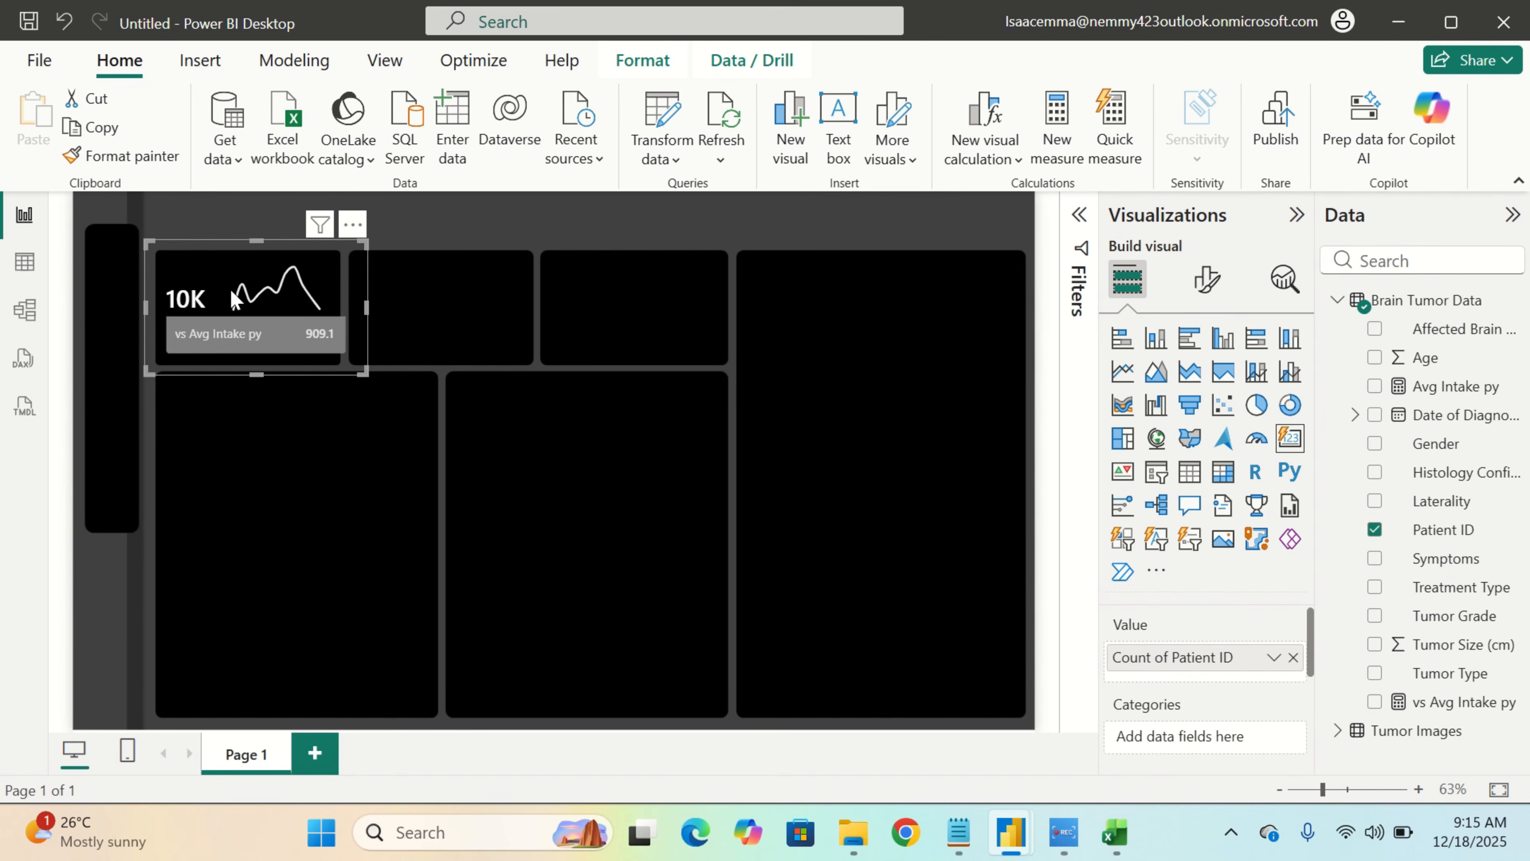
pyautogui.moveTo(232, 300); pyautogui.dragTo(227, 298)
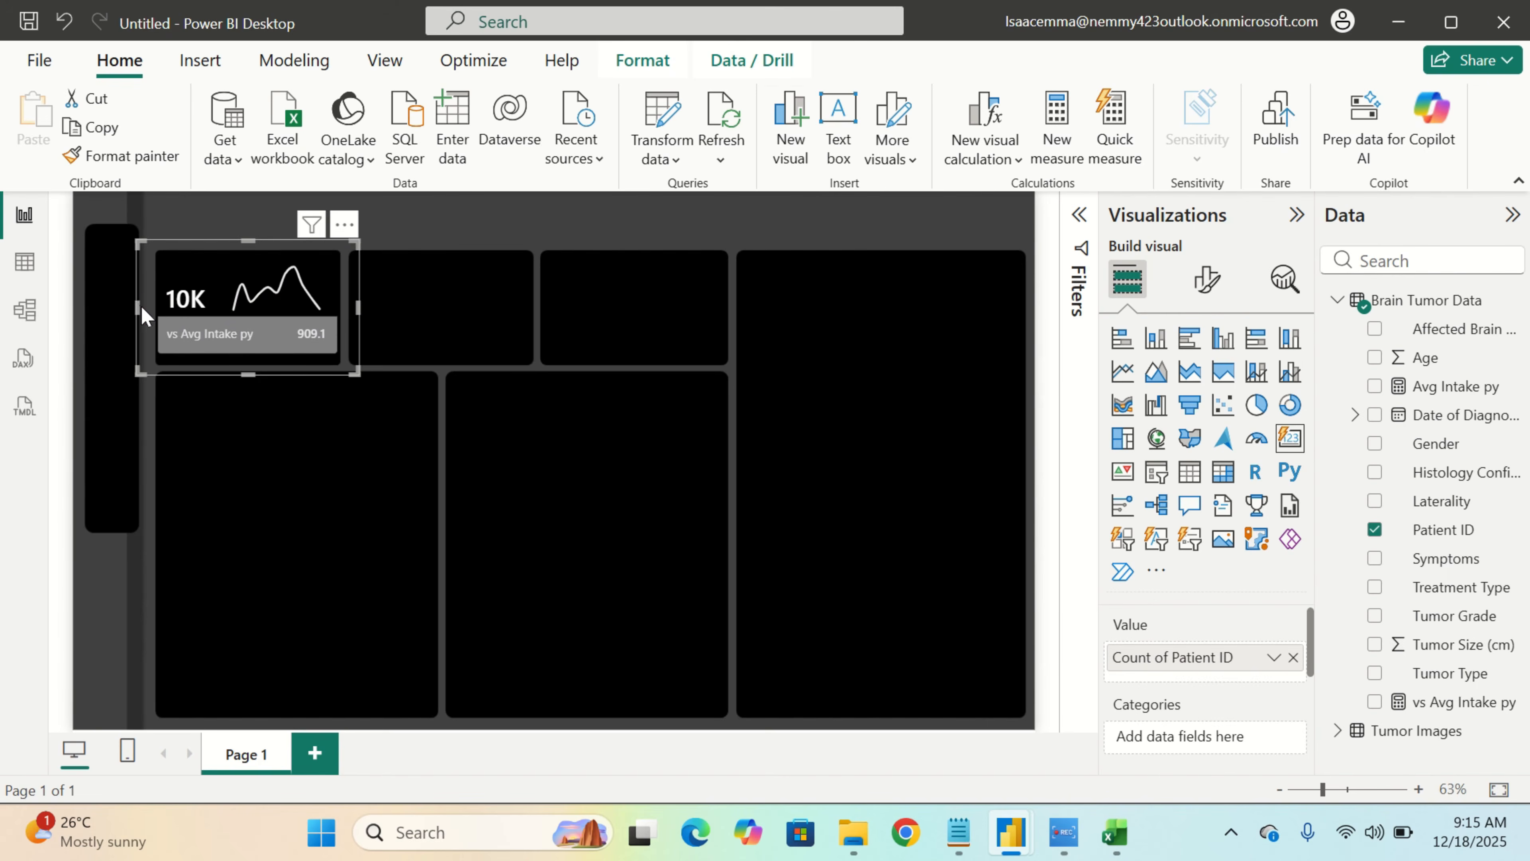
pyautogui.moveTo(144, 314); pyautogui.dragTo(180, 297)
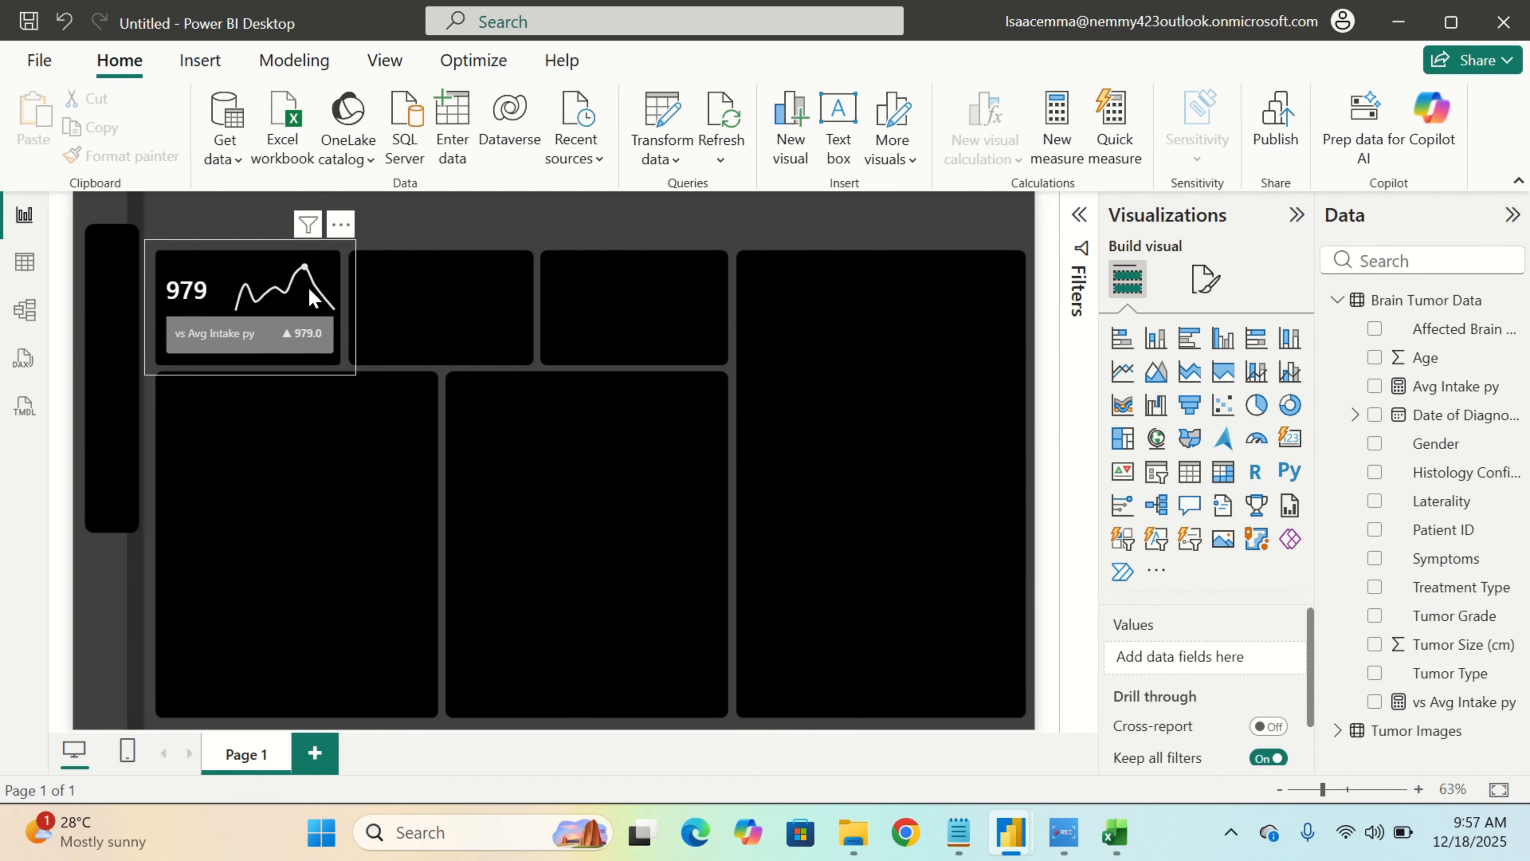
# Move the reference label card down off the tile and resize the patient count card to height 97 and width 187
pyautogui.moveTo(311, 298); pyautogui.dragTo(311, 403)
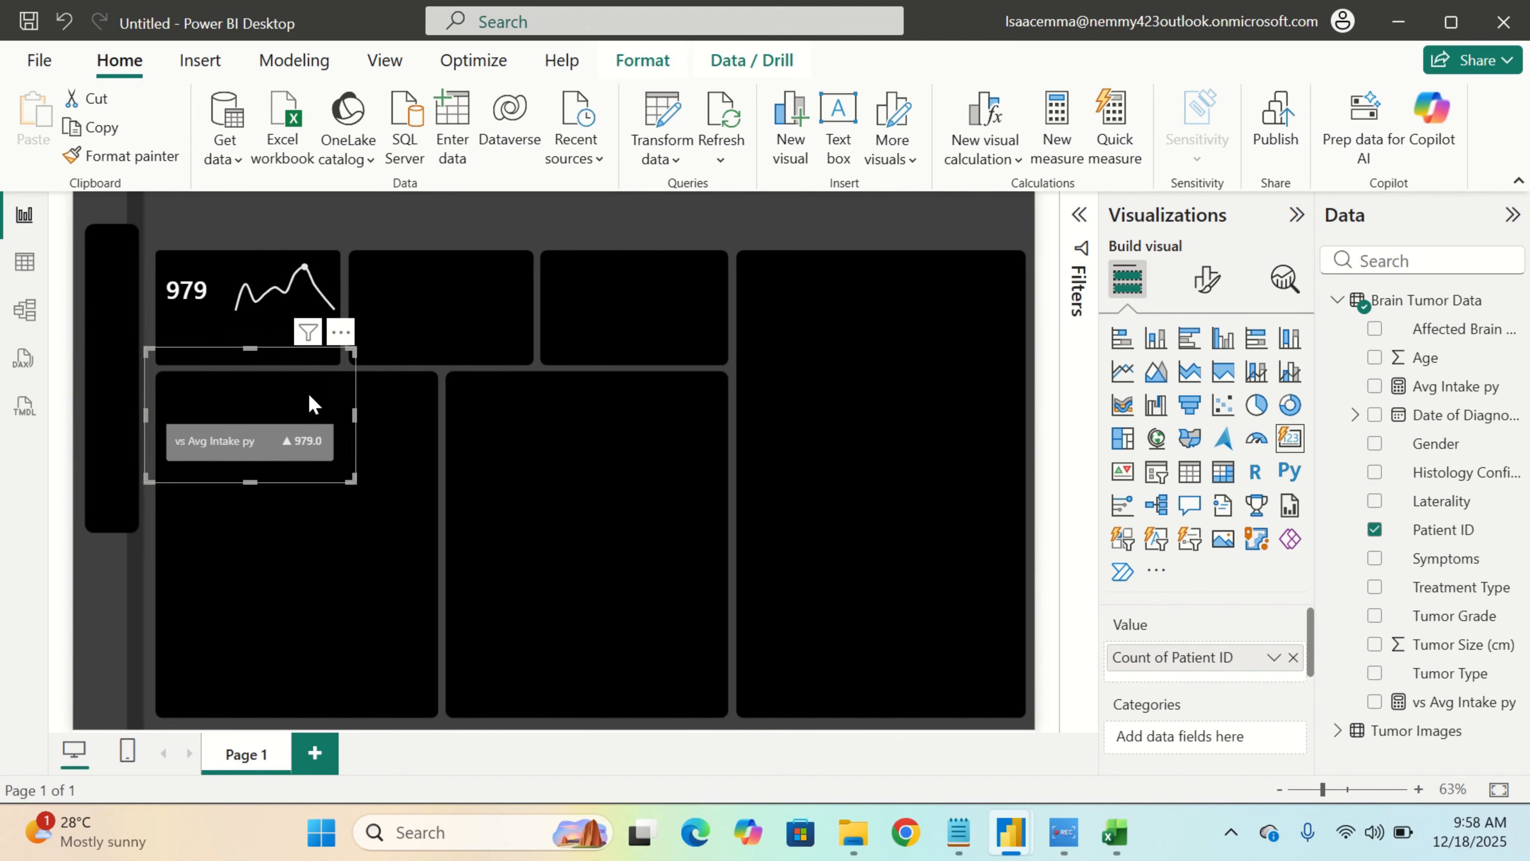
pyautogui.click(193, 310)
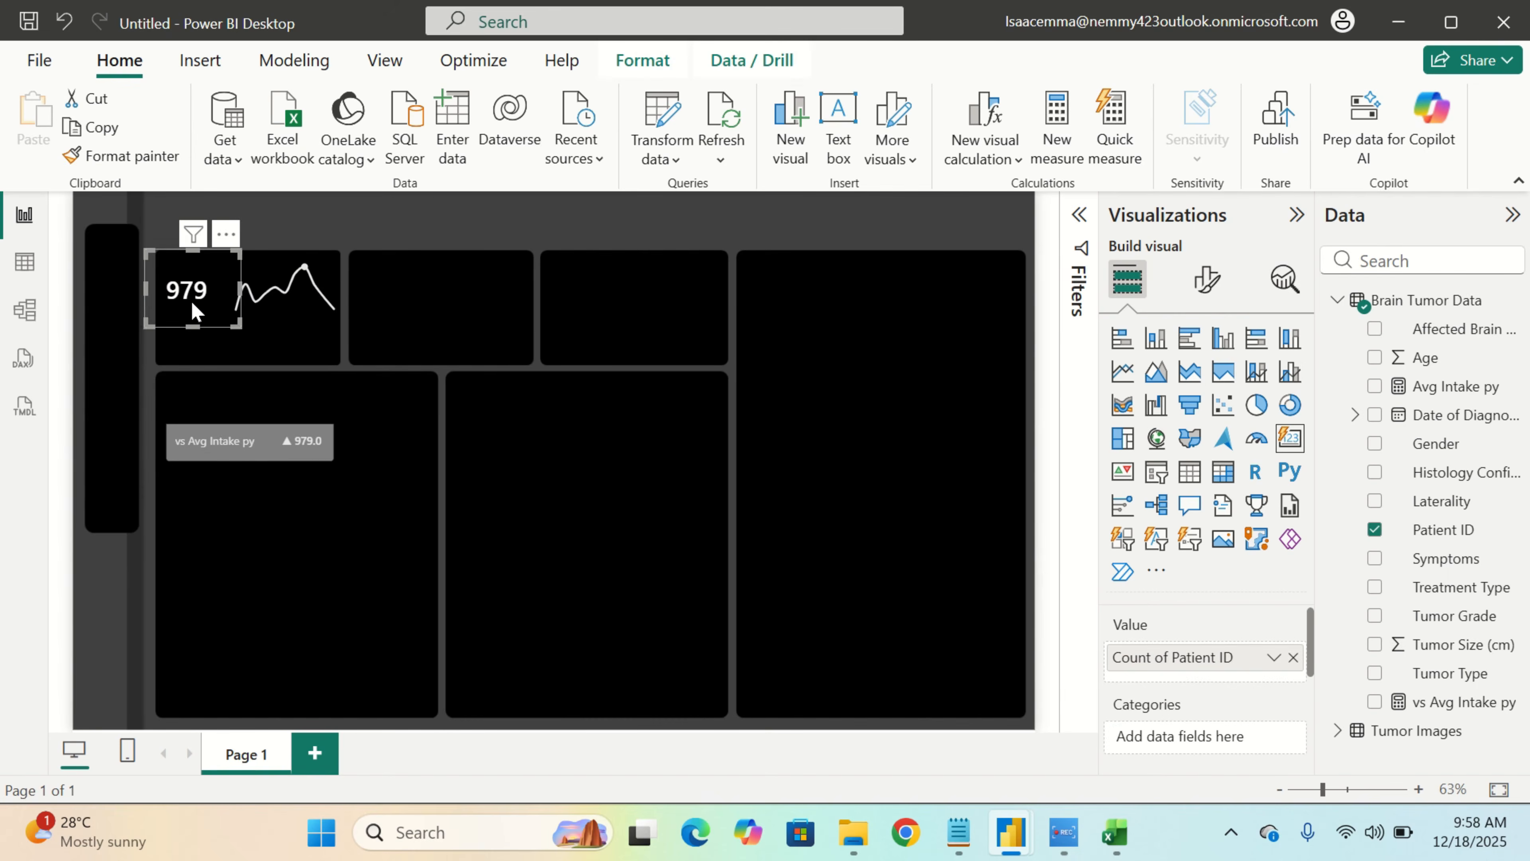
pyautogui.click(1214, 294)
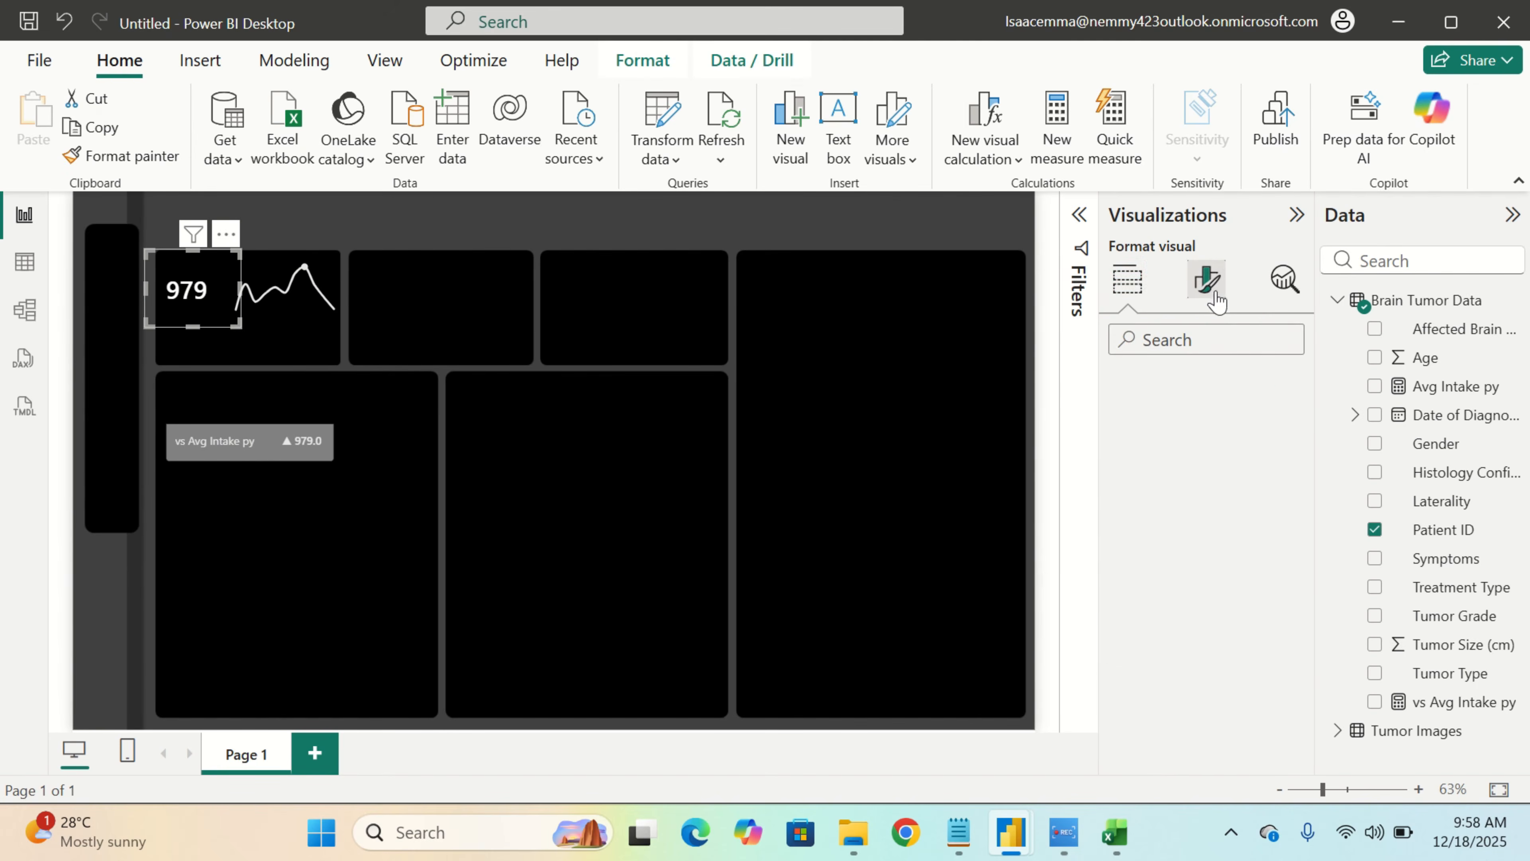
pyautogui.click(1205, 386)
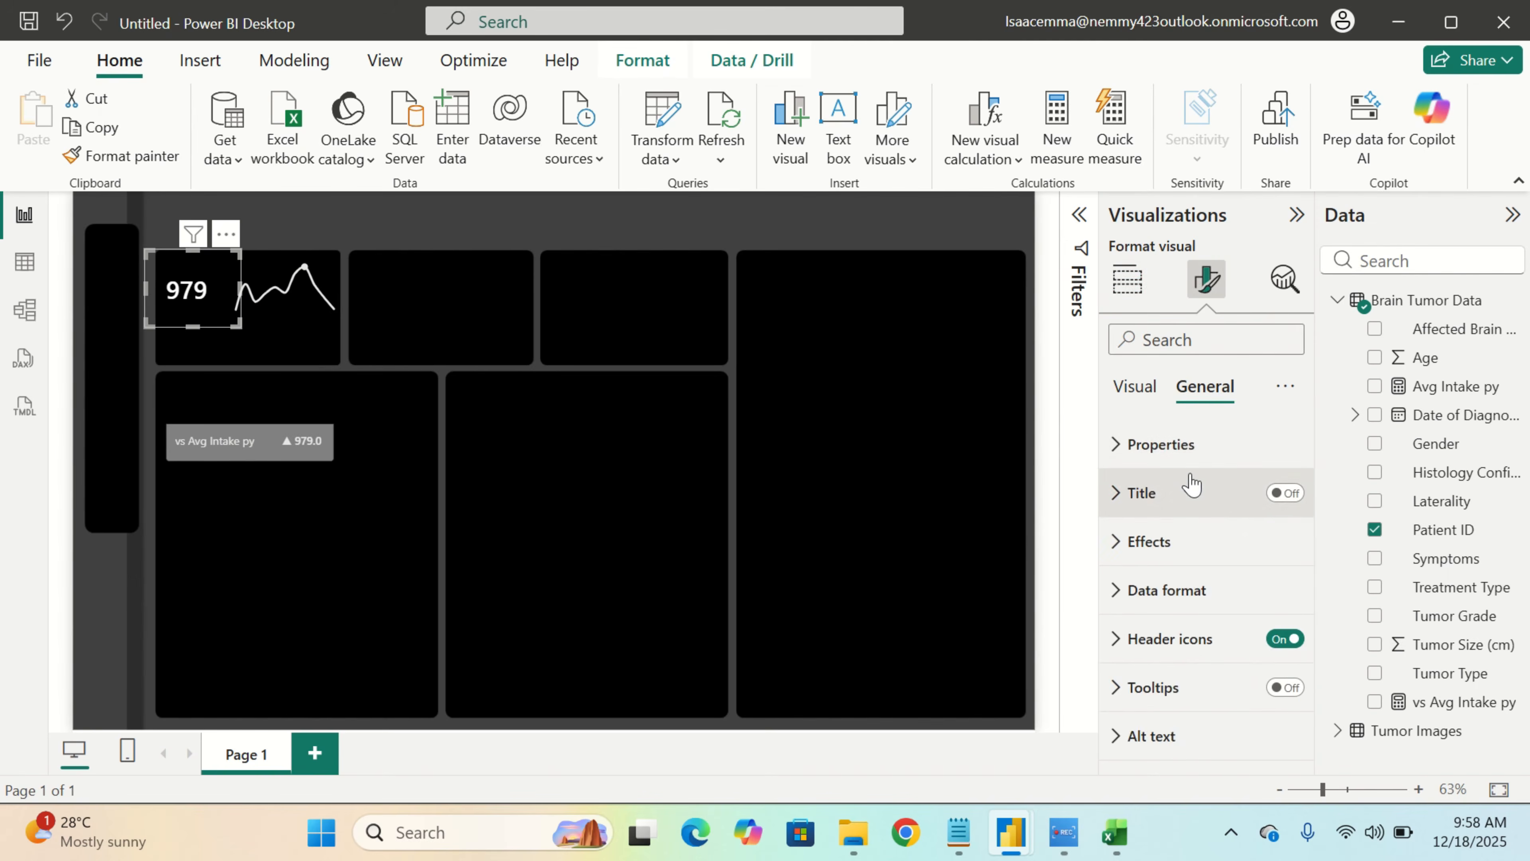
pyautogui.click(1190, 459)
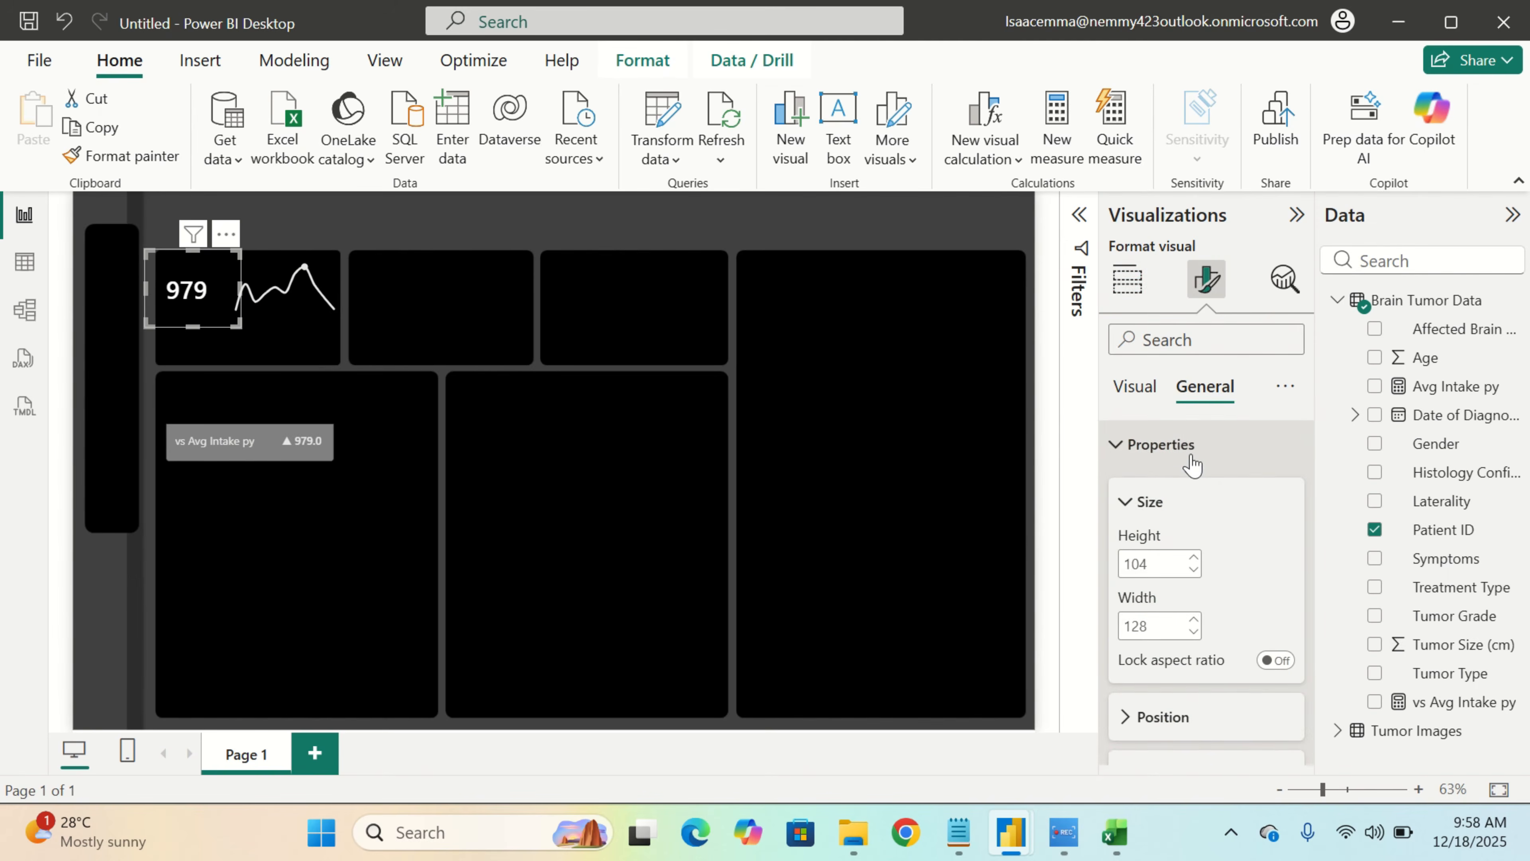
pyautogui.click(1165, 563)
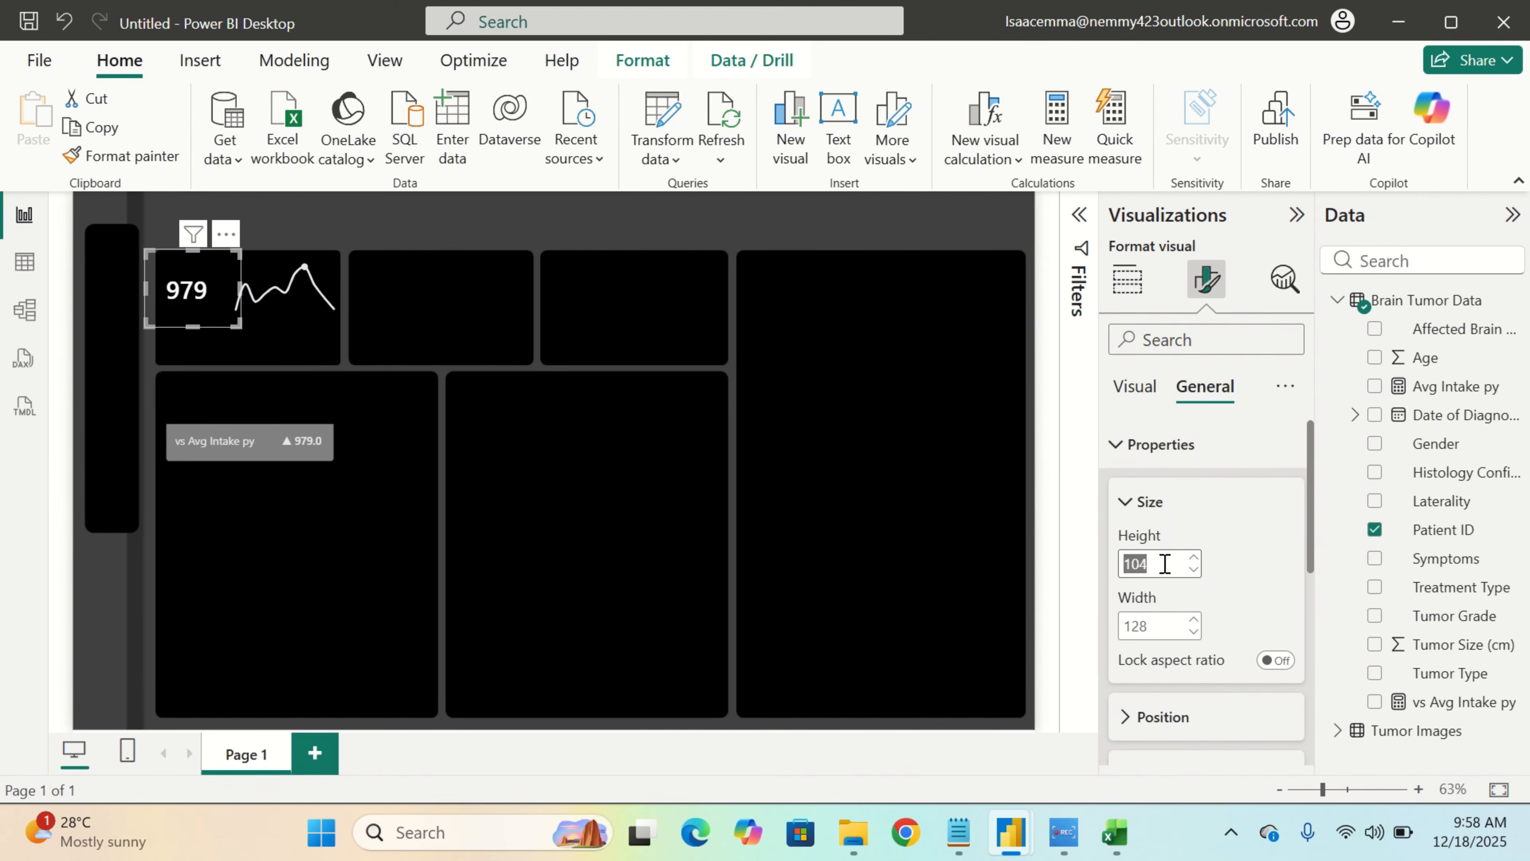
pyautogui.write('97')
pyautogui.click(1160, 624)
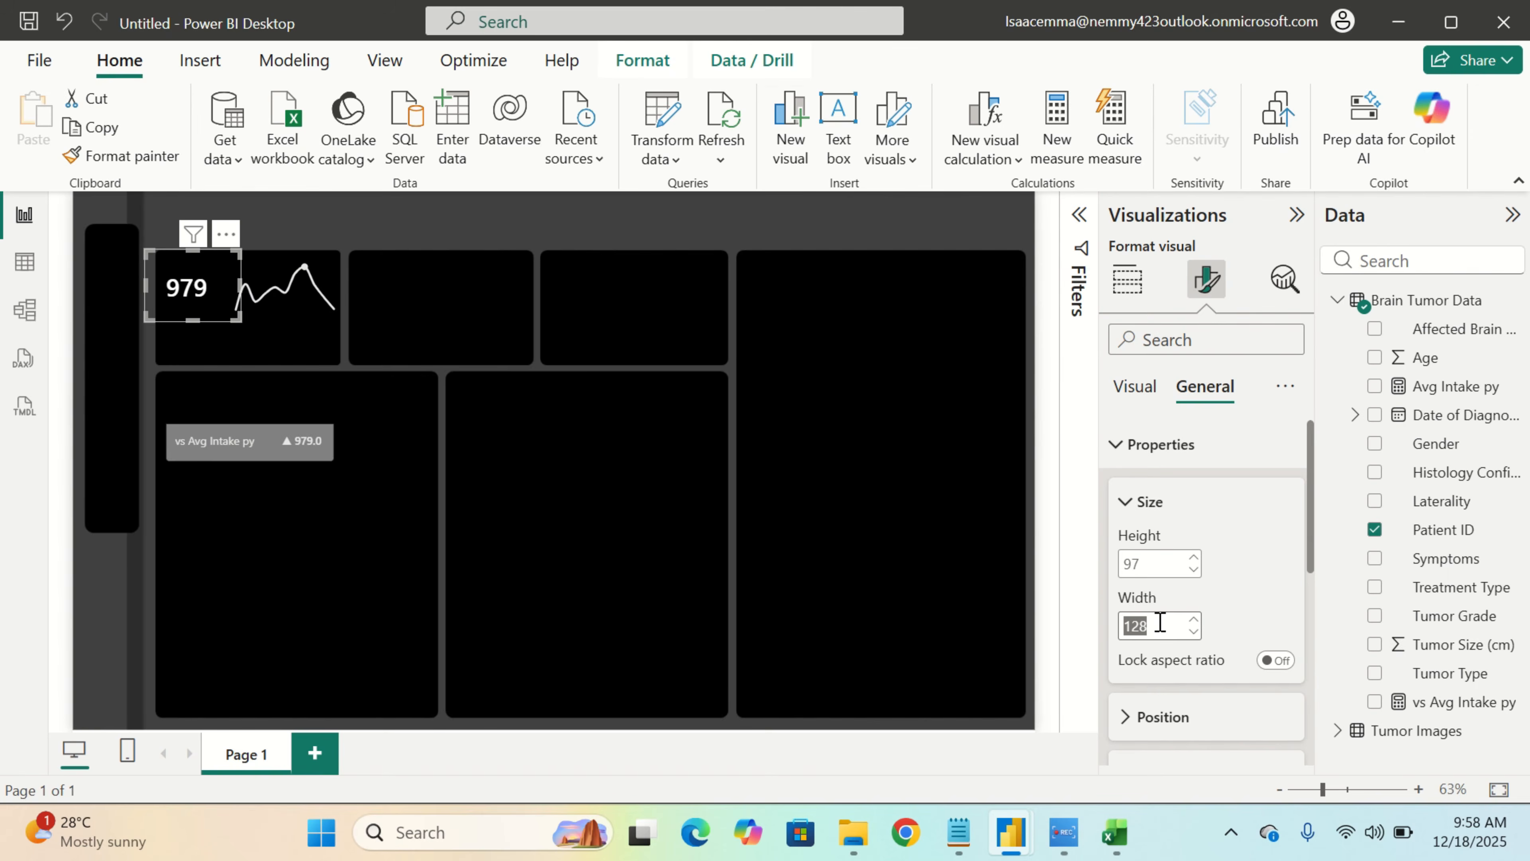
pyautogui.write('1')
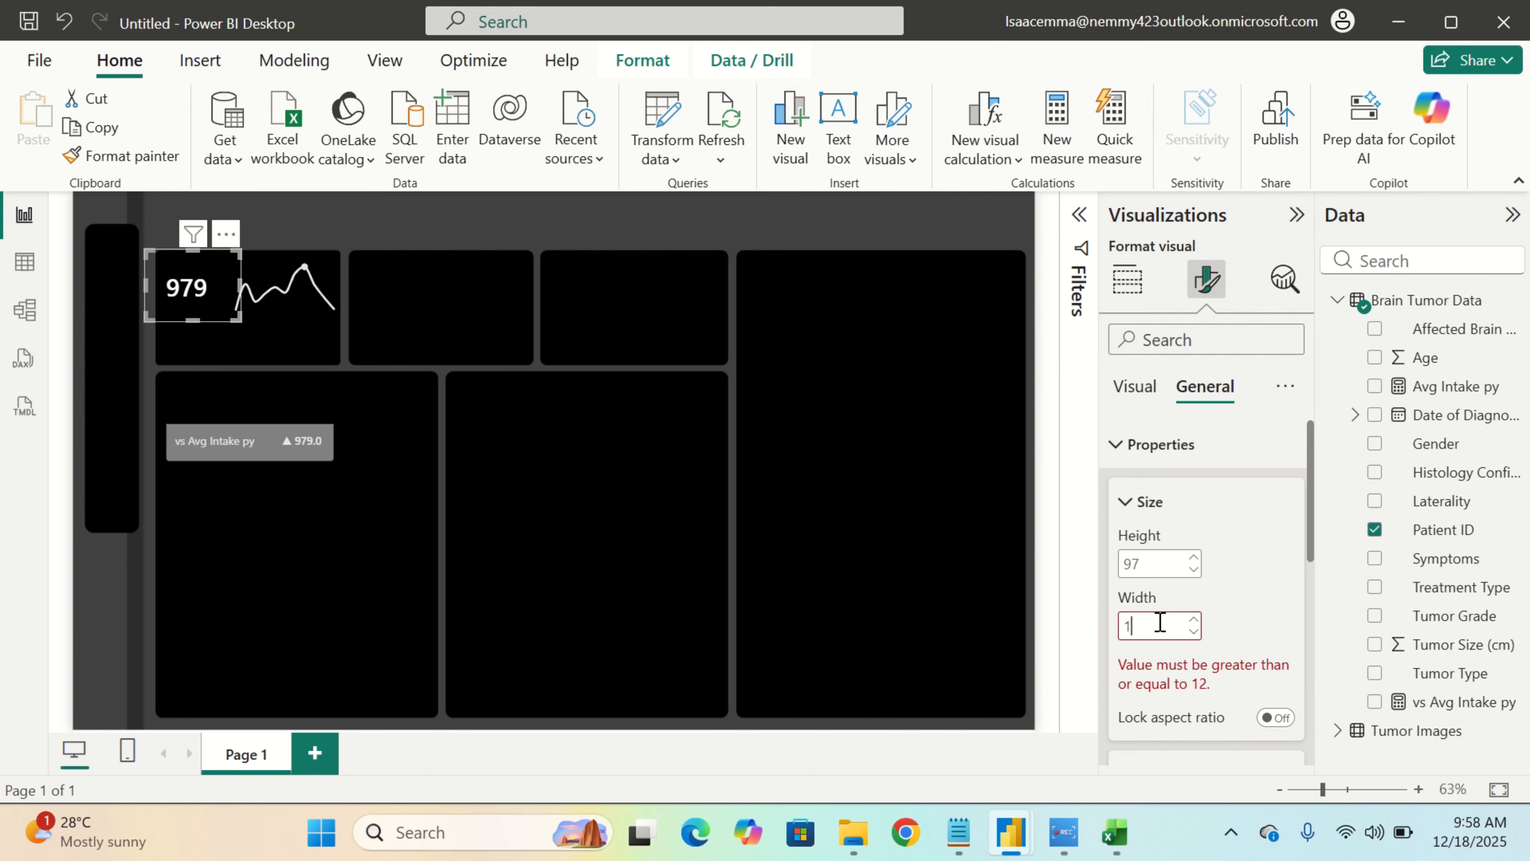
pyautogui.write('87')
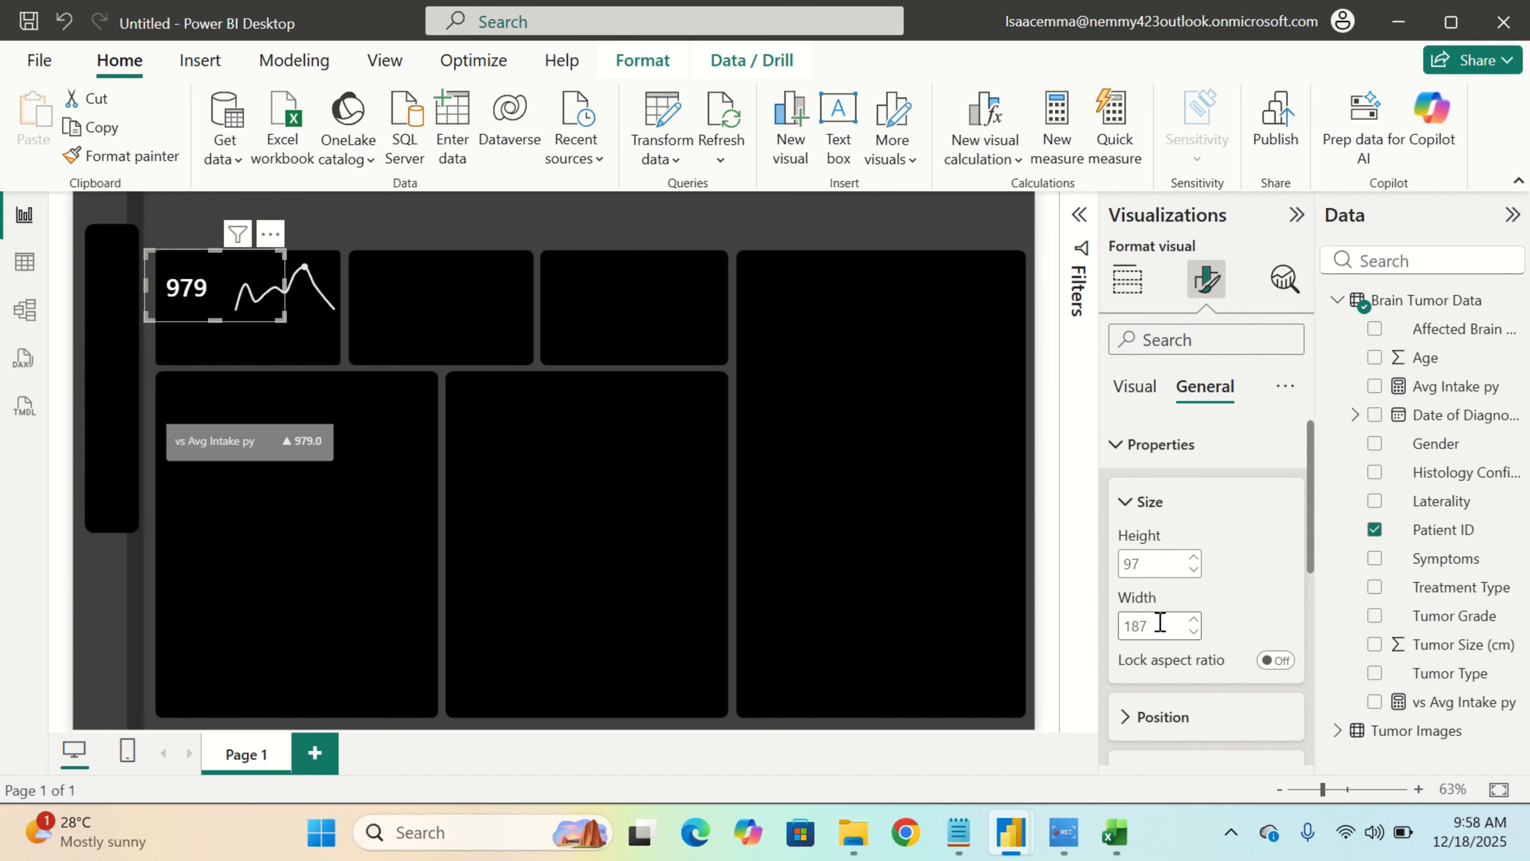
# Set the patient count card's horizontal position to 97 and nudge its vertical position slightly down
pyautogui.scroll(-3, 1223, 597)
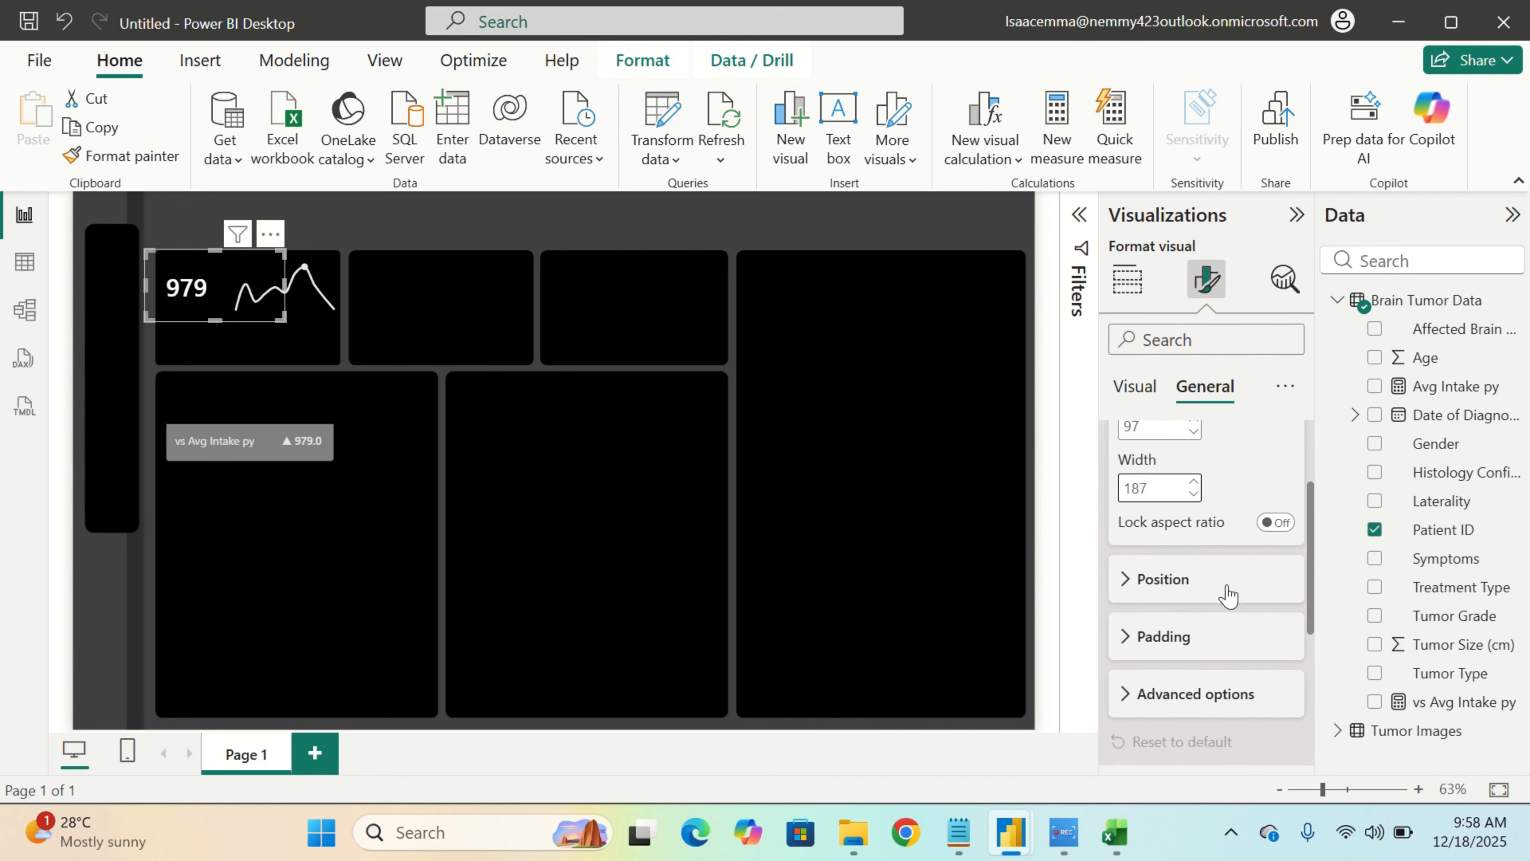
pyautogui.click(1163, 511)
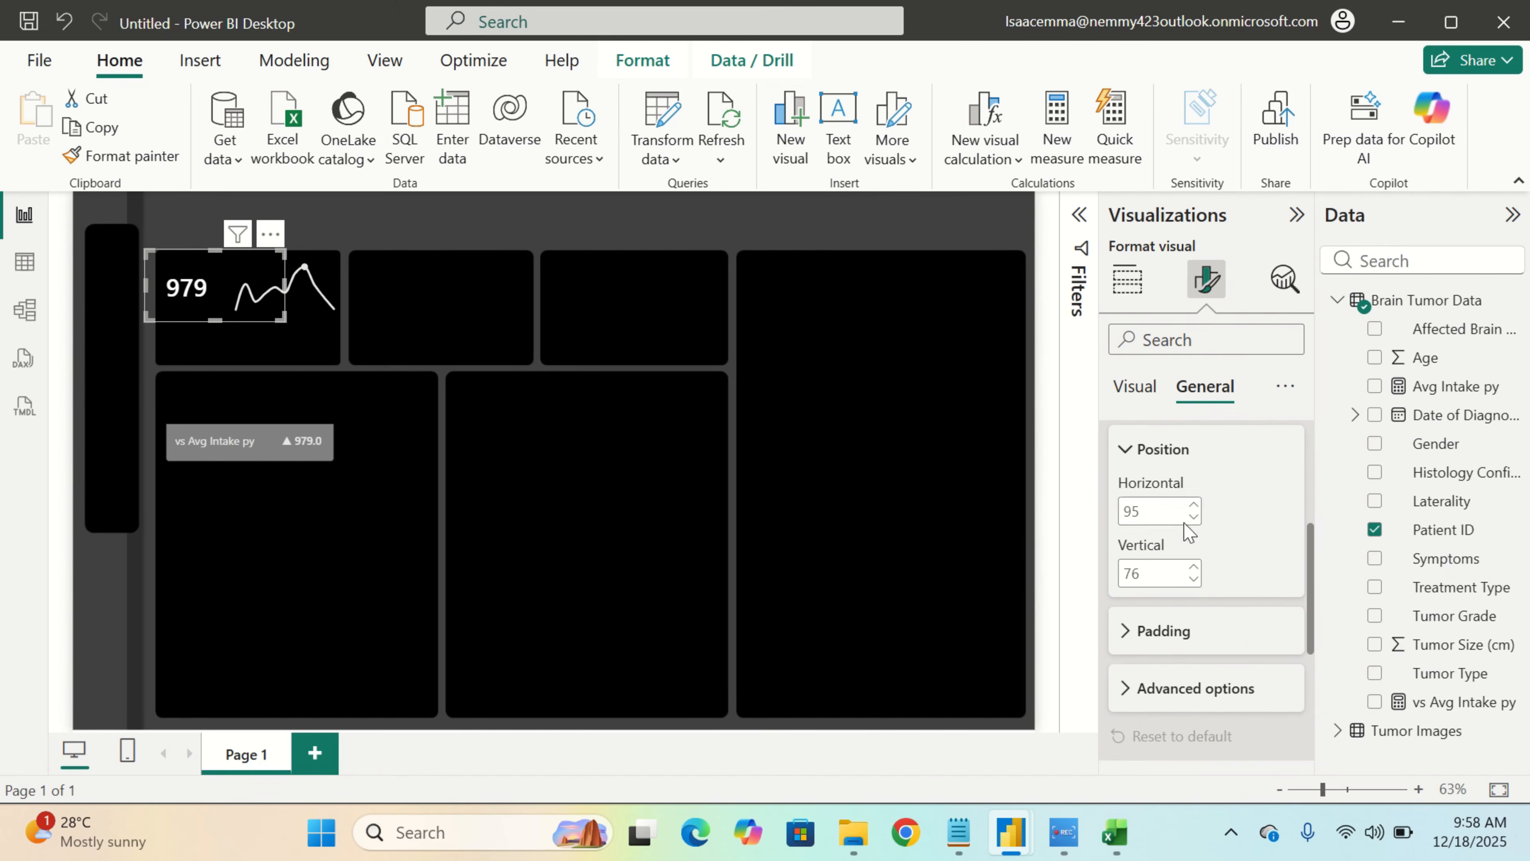
pyautogui.click(1166, 510)
pyautogui.write('97')
pyautogui.press('Return')
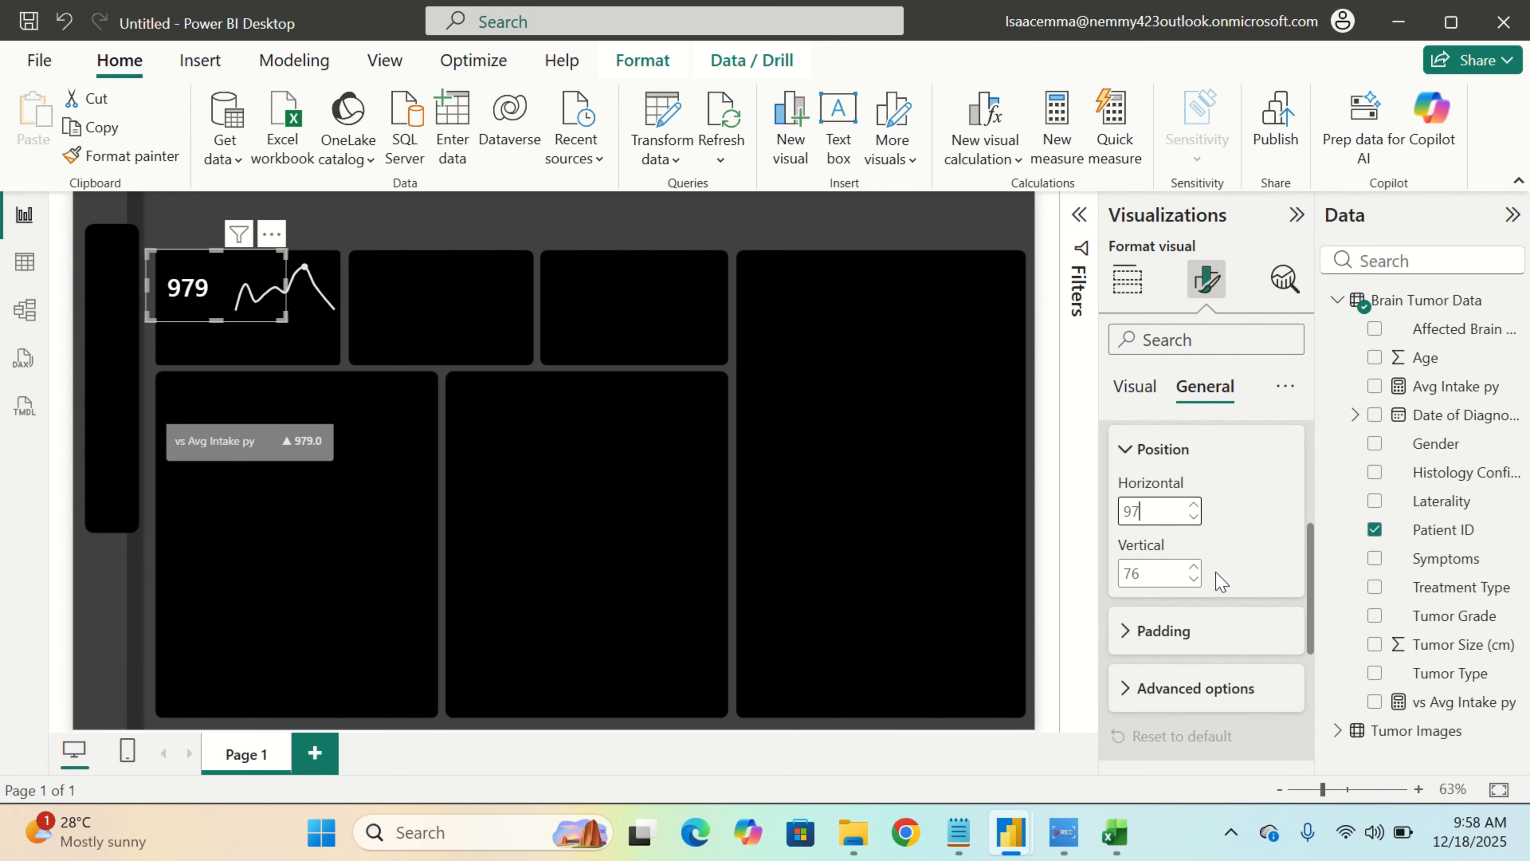
pyautogui.click(1193, 568)
pyautogui.click(1193, 568)
pyautogui.click(1193, 568)
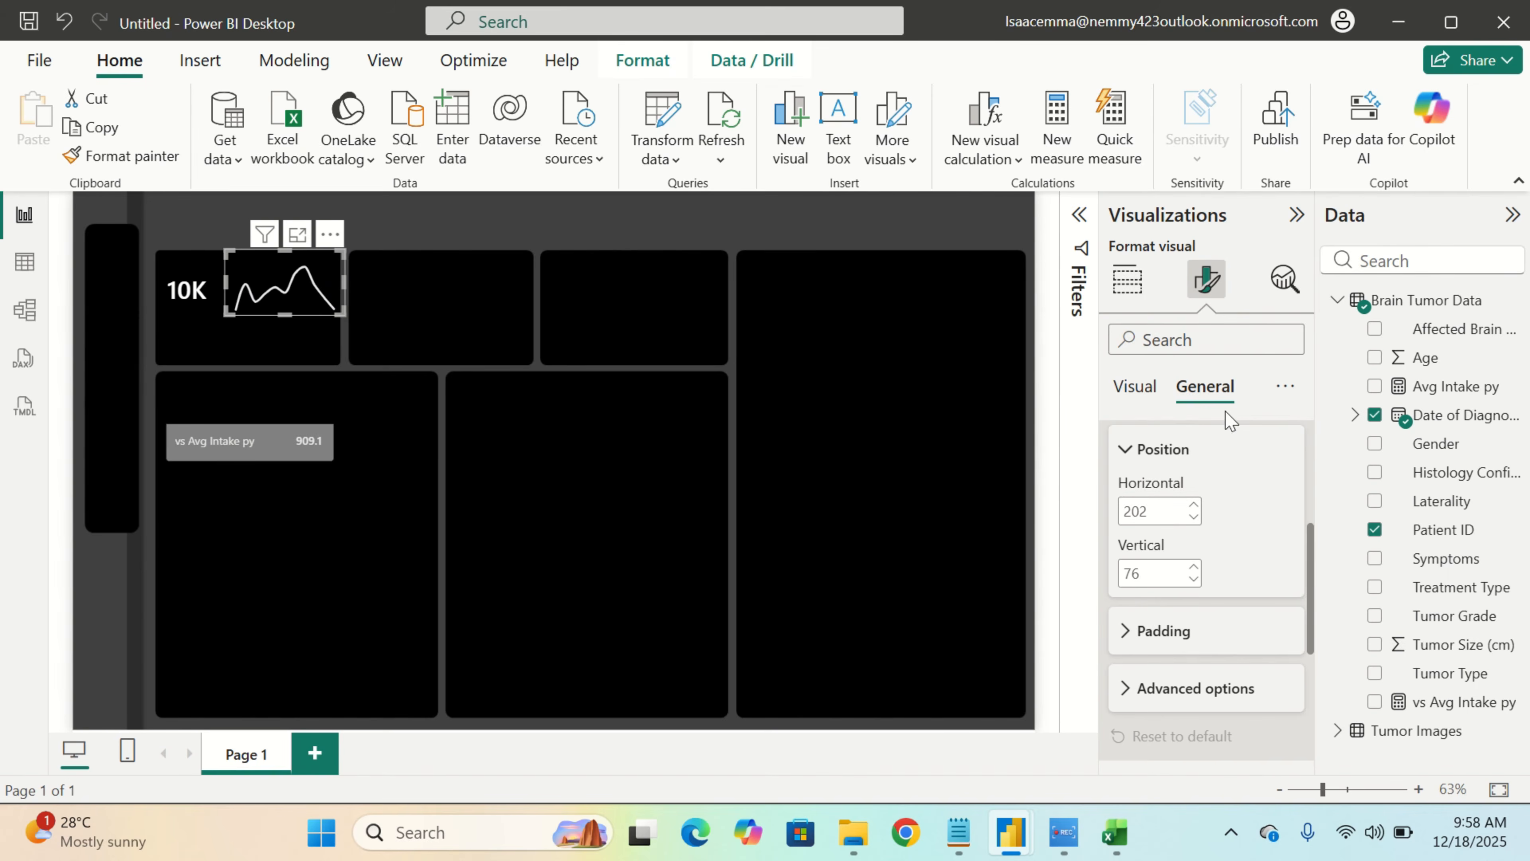
# Resize the sparkline visual to height 85 and width 144
pyautogui.scroll(3, 1216, 510)
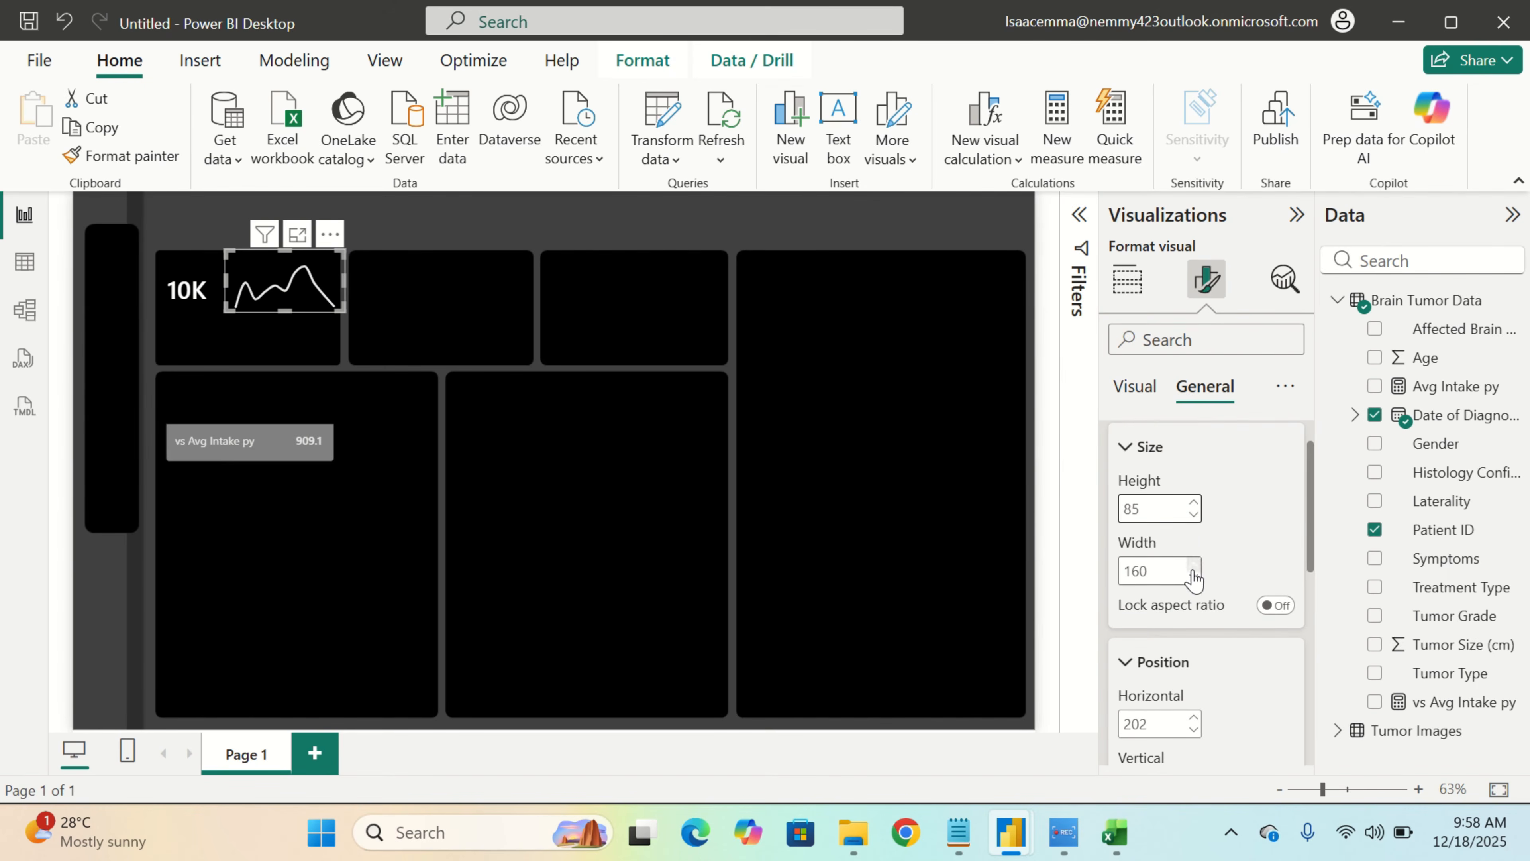
pyautogui.click(1166, 570)
pyautogui.write('1')
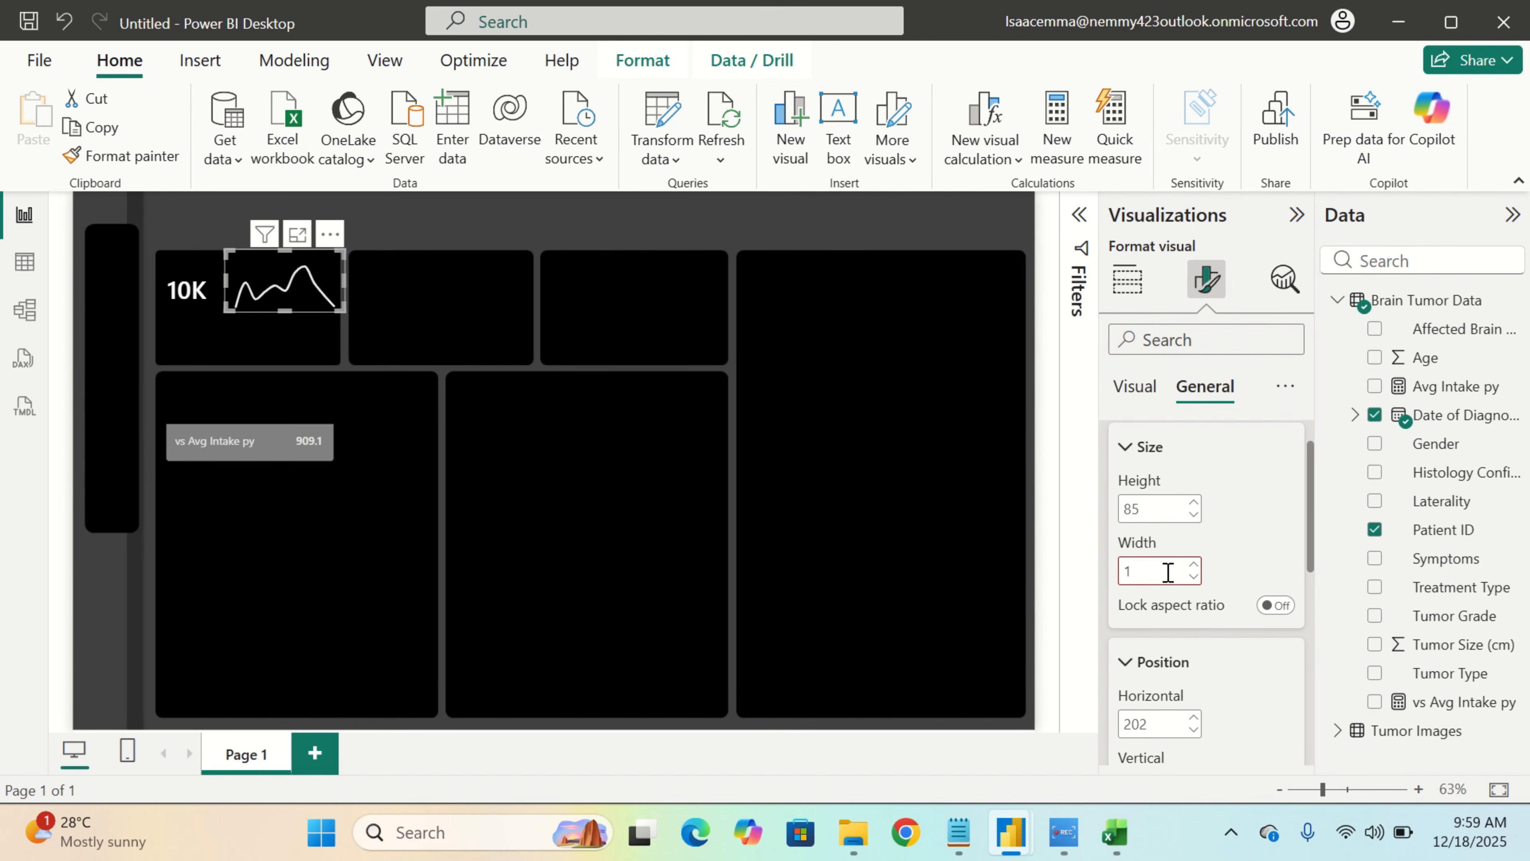
pyautogui.write('44')
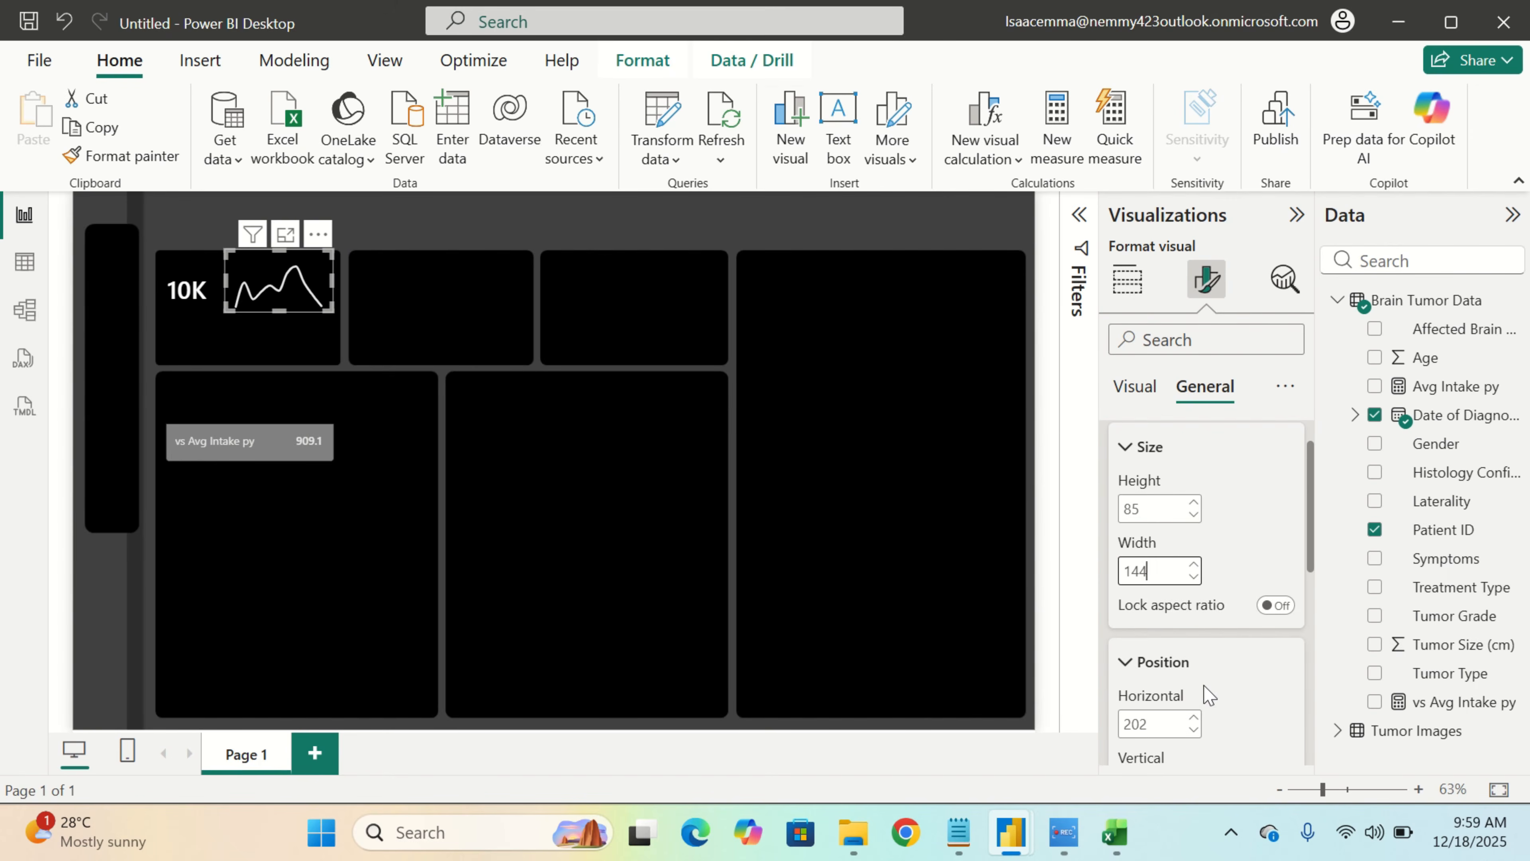
# Position the sparkline visual at horizontal 211 and vertical 74
pyautogui.scroll(-3, 1208, 693)
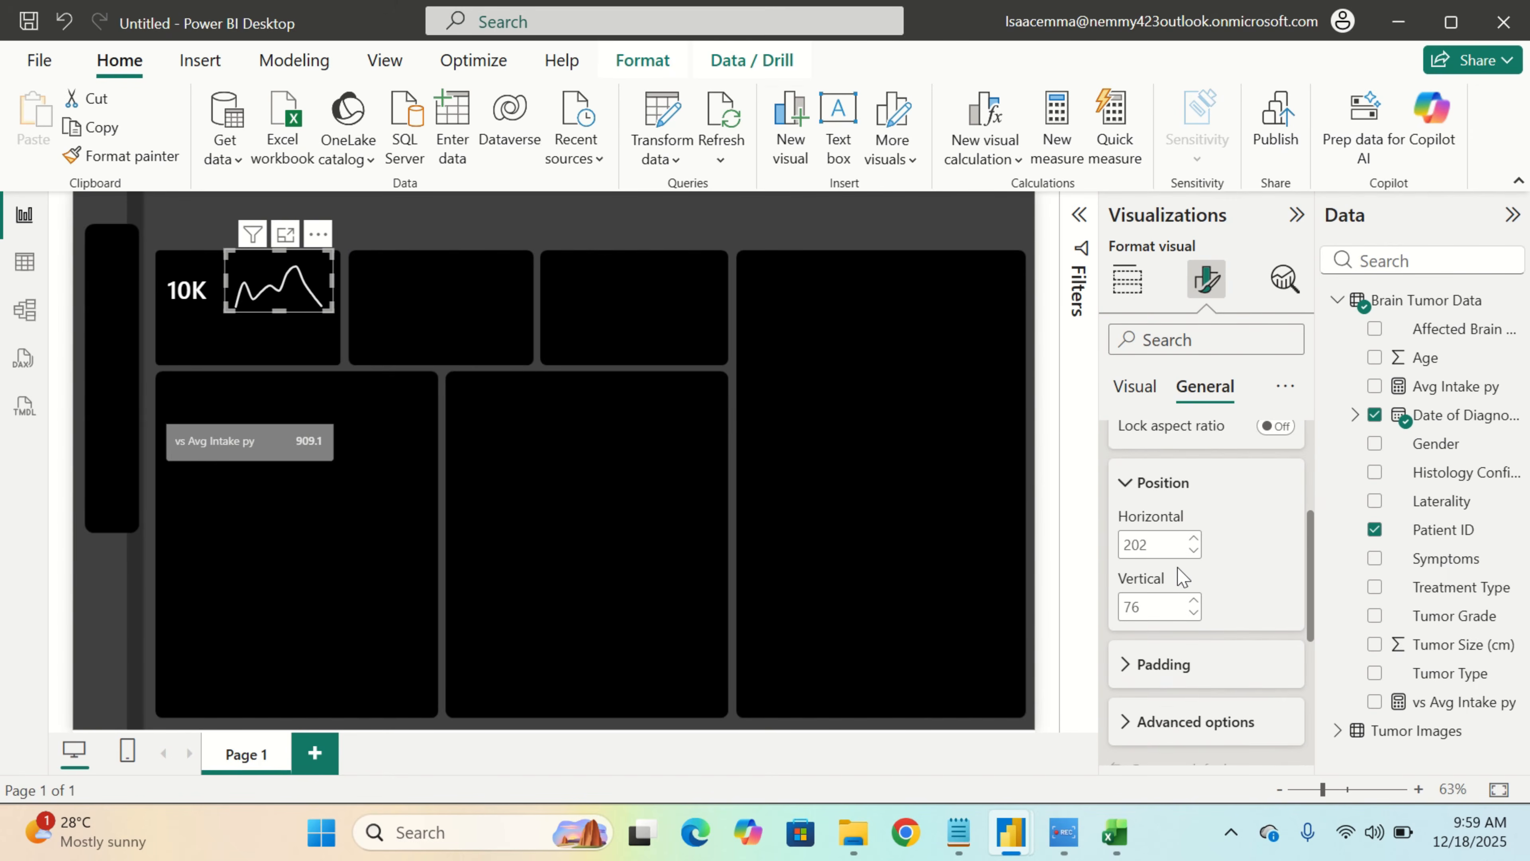
pyautogui.doubleClick(1154, 541)
pyautogui.write('211')
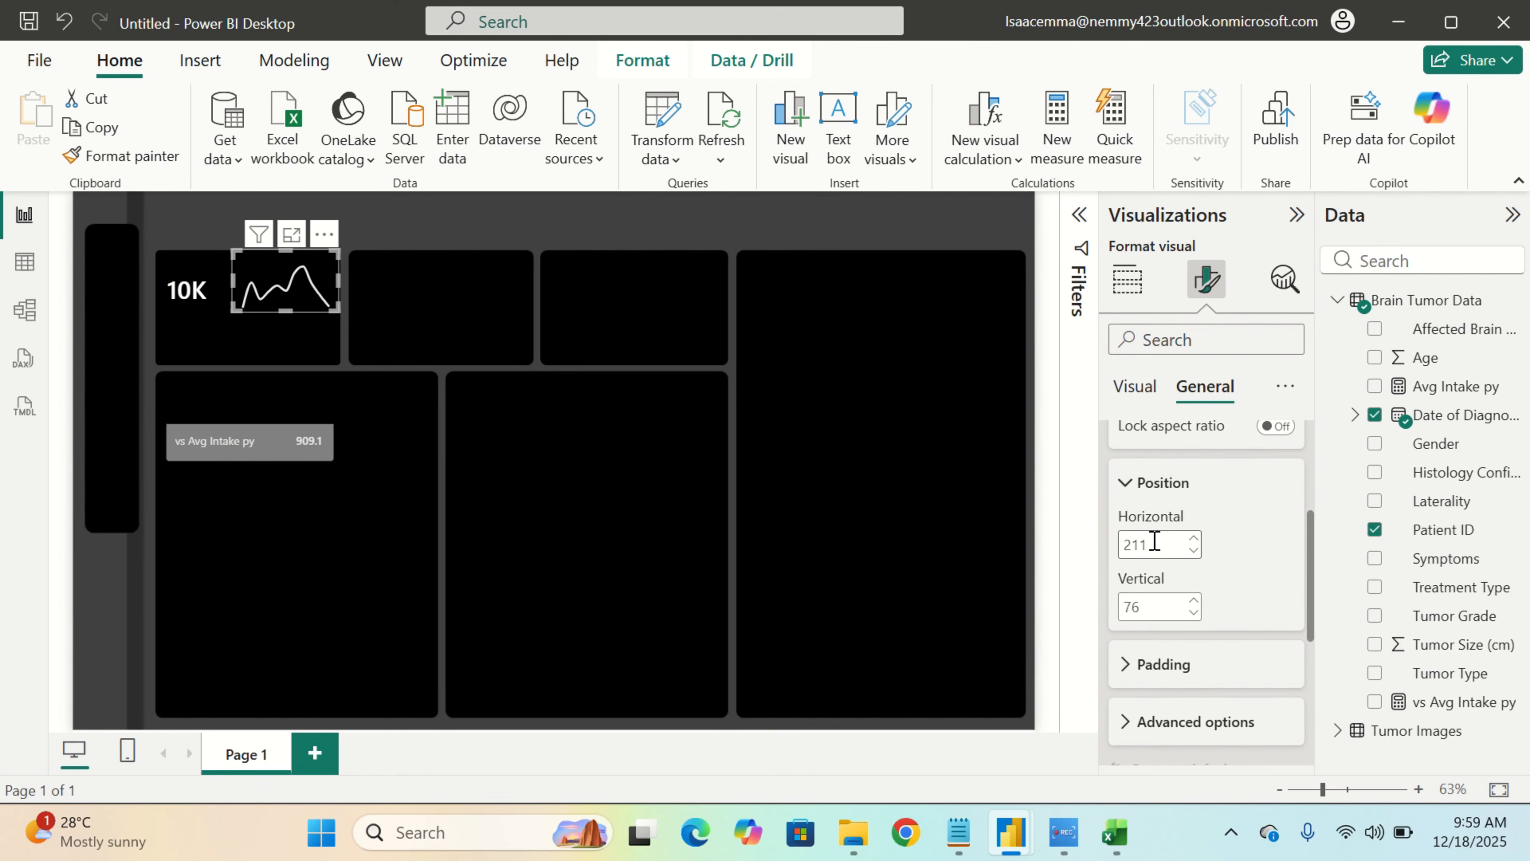
pyautogui.doubleClick(1143, 603)
pyautogui.write('7')
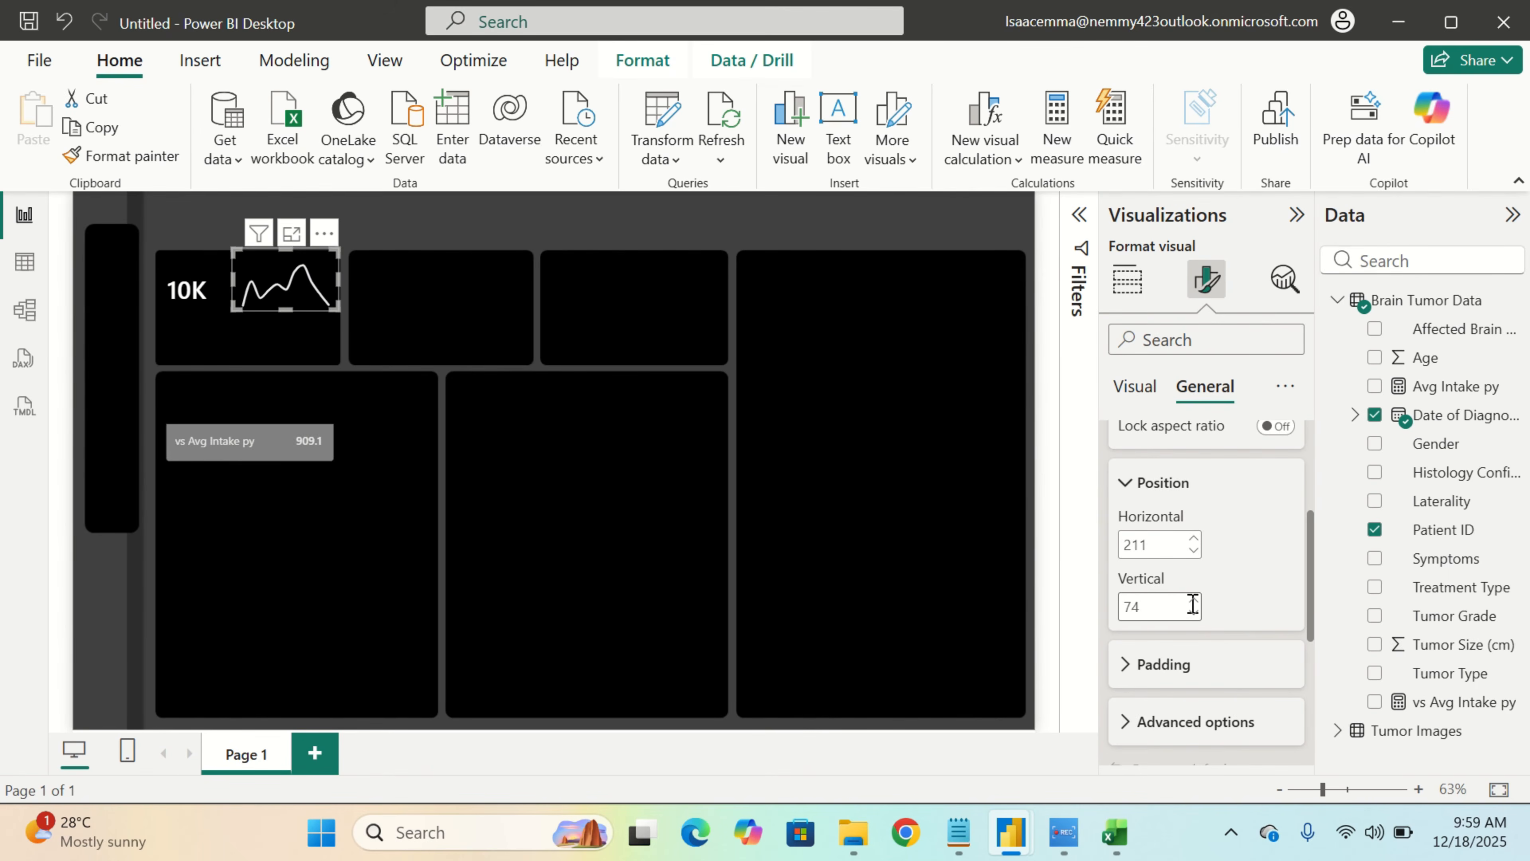
pyautogui.scroll(1, 1216, 583)
# Move the reference label card back onto the first tile and set its height to 148 and width to 293
pyautogui.click(341, 410)
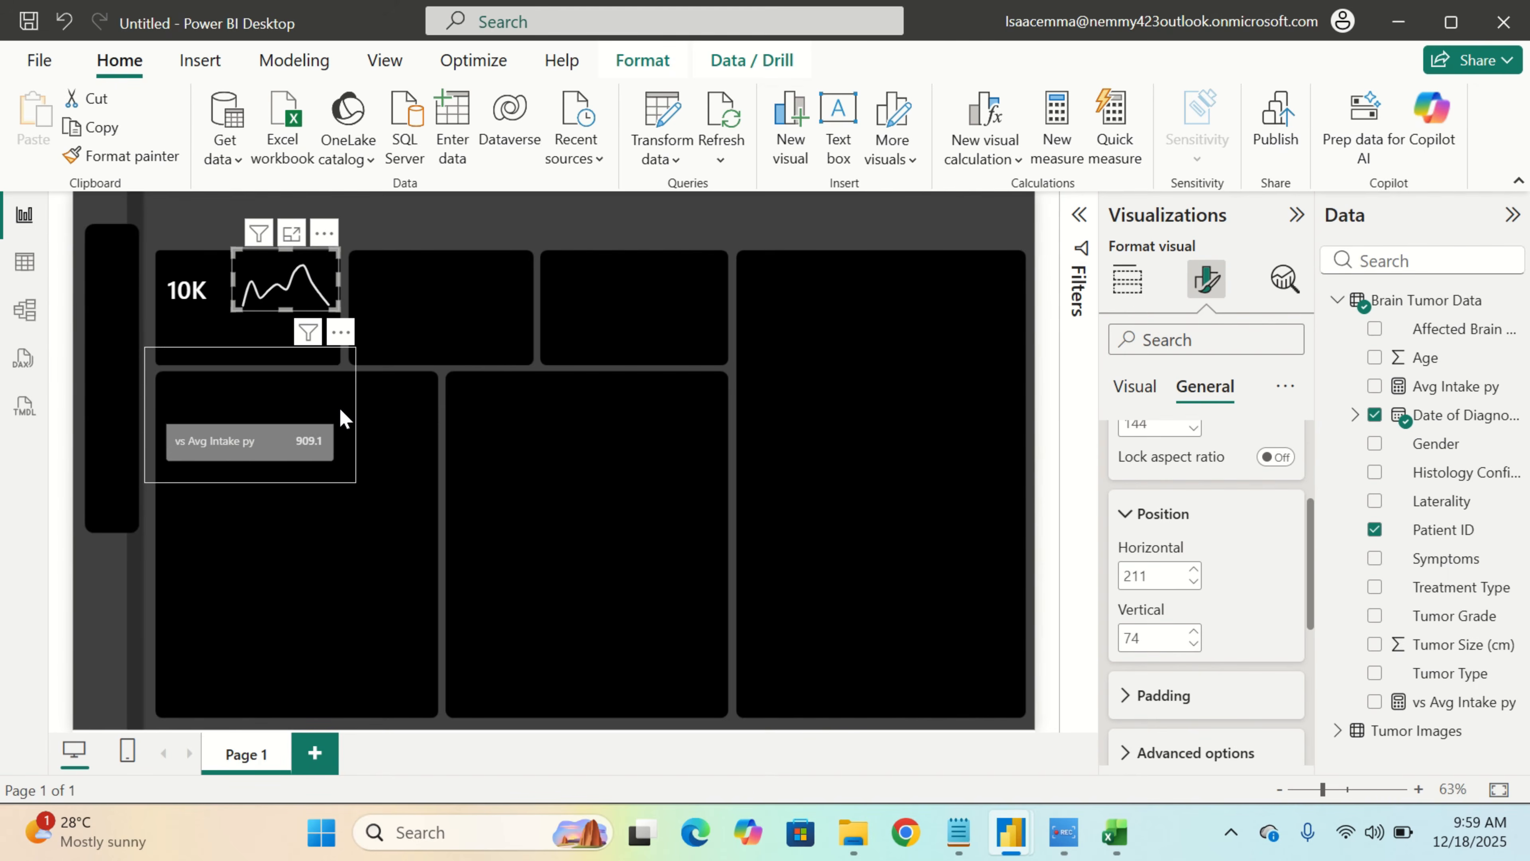
pyautogui.moveTo(329, 383); pyautogui.dragTo(326, 274)
pyautogui.scroll(3, 1198, 555)
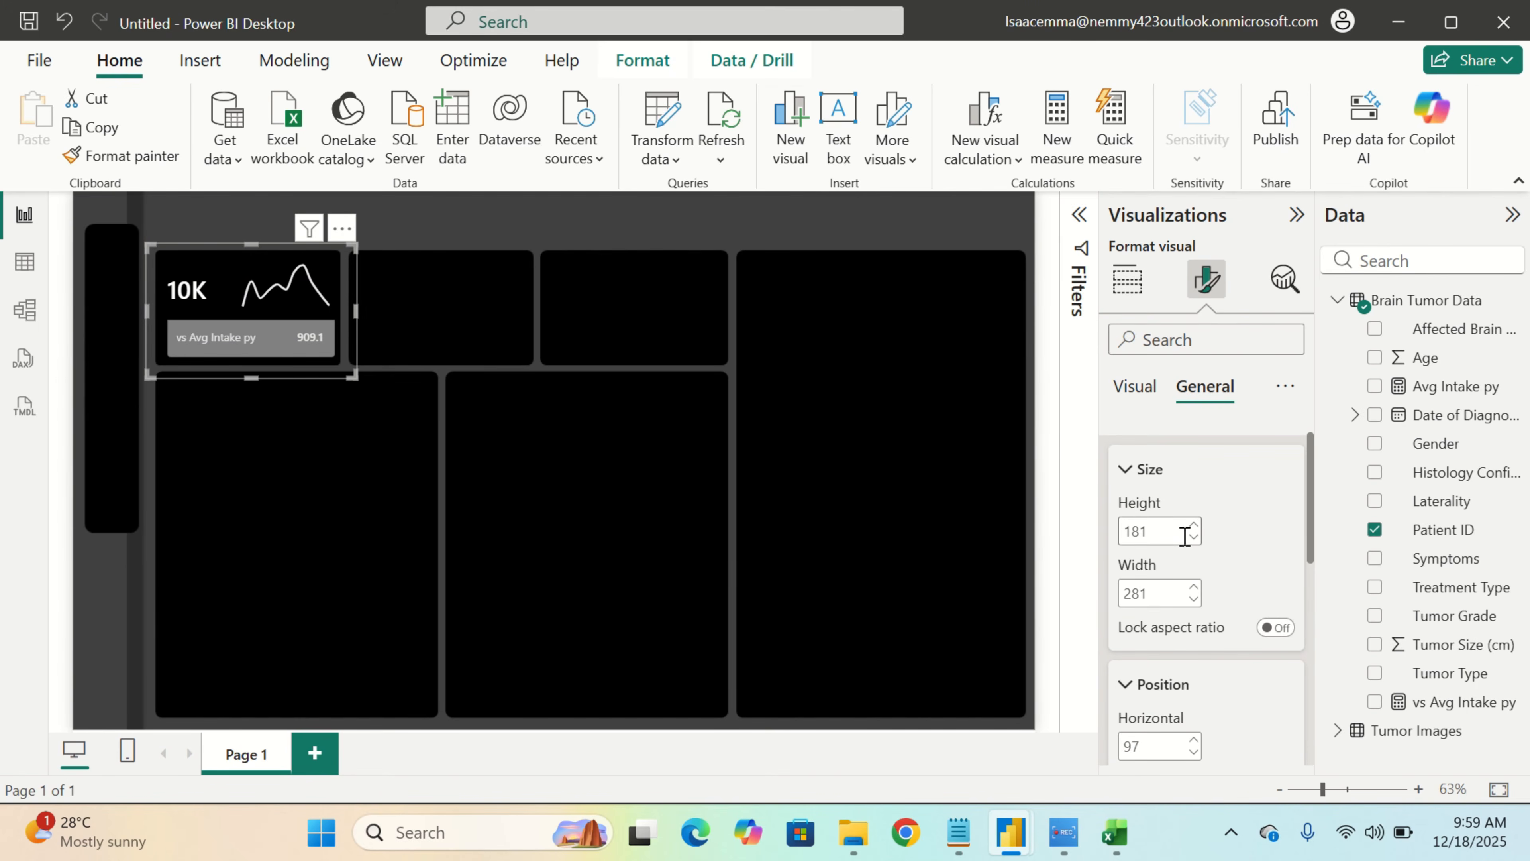
pyautogui.doubleClick(1162, 531)
pyautogui.write('14')
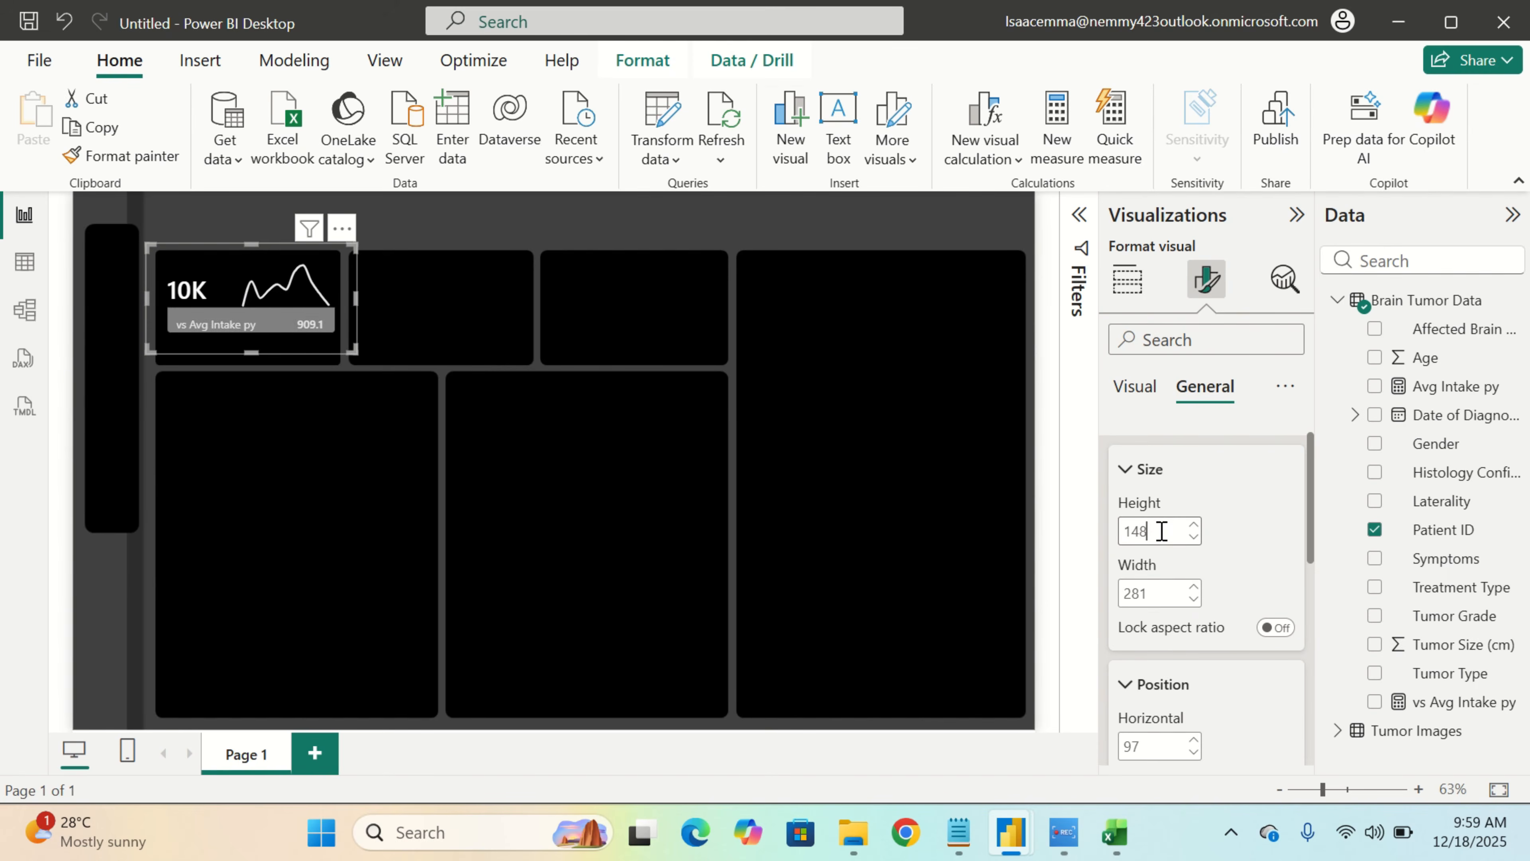
pyautogui.doubleClick(1162, 592)
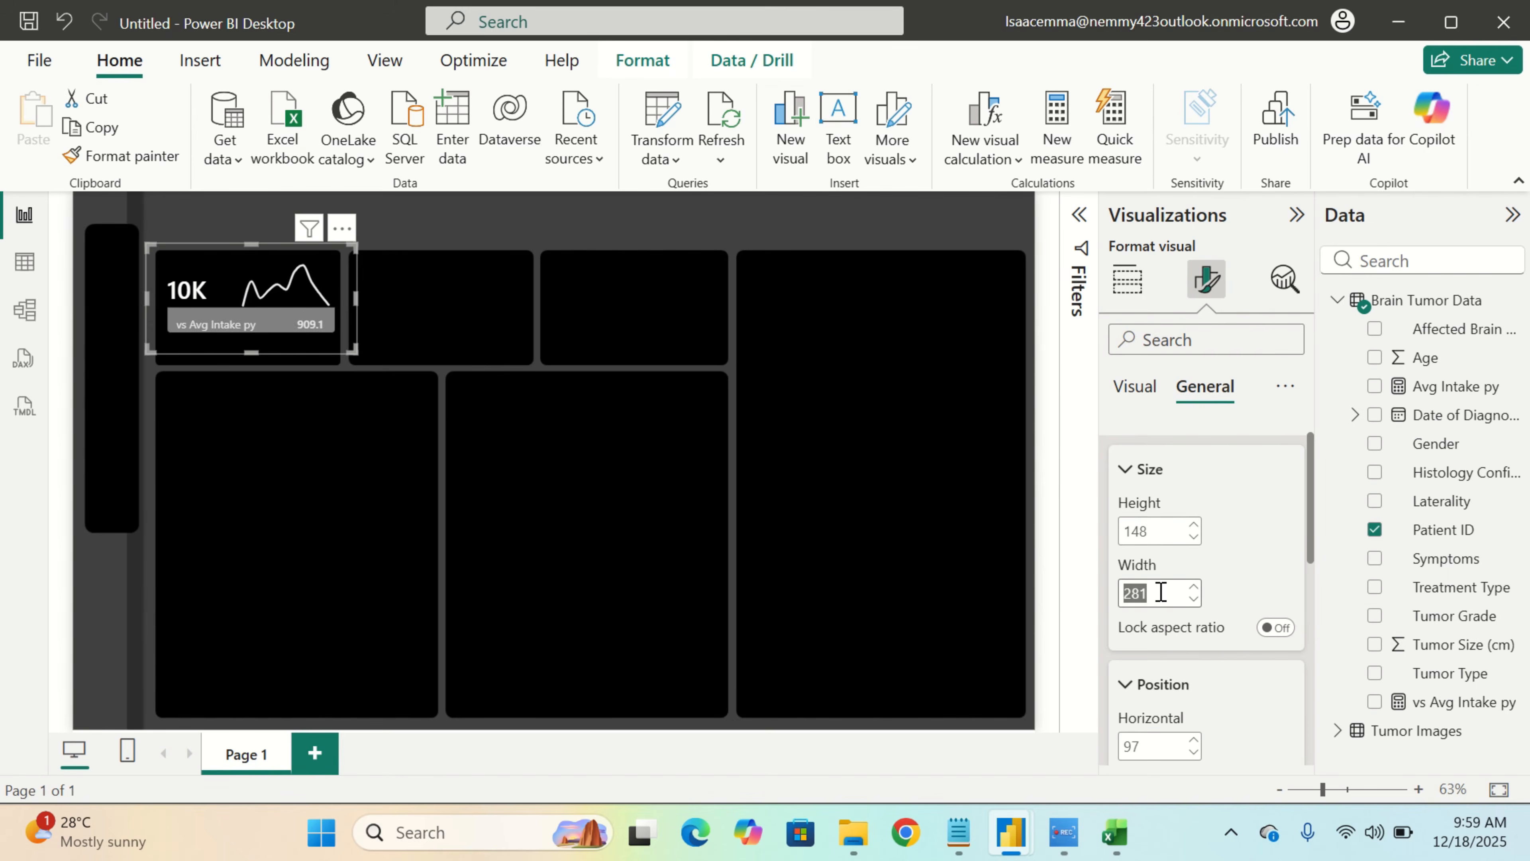
pyautogui.write('293')
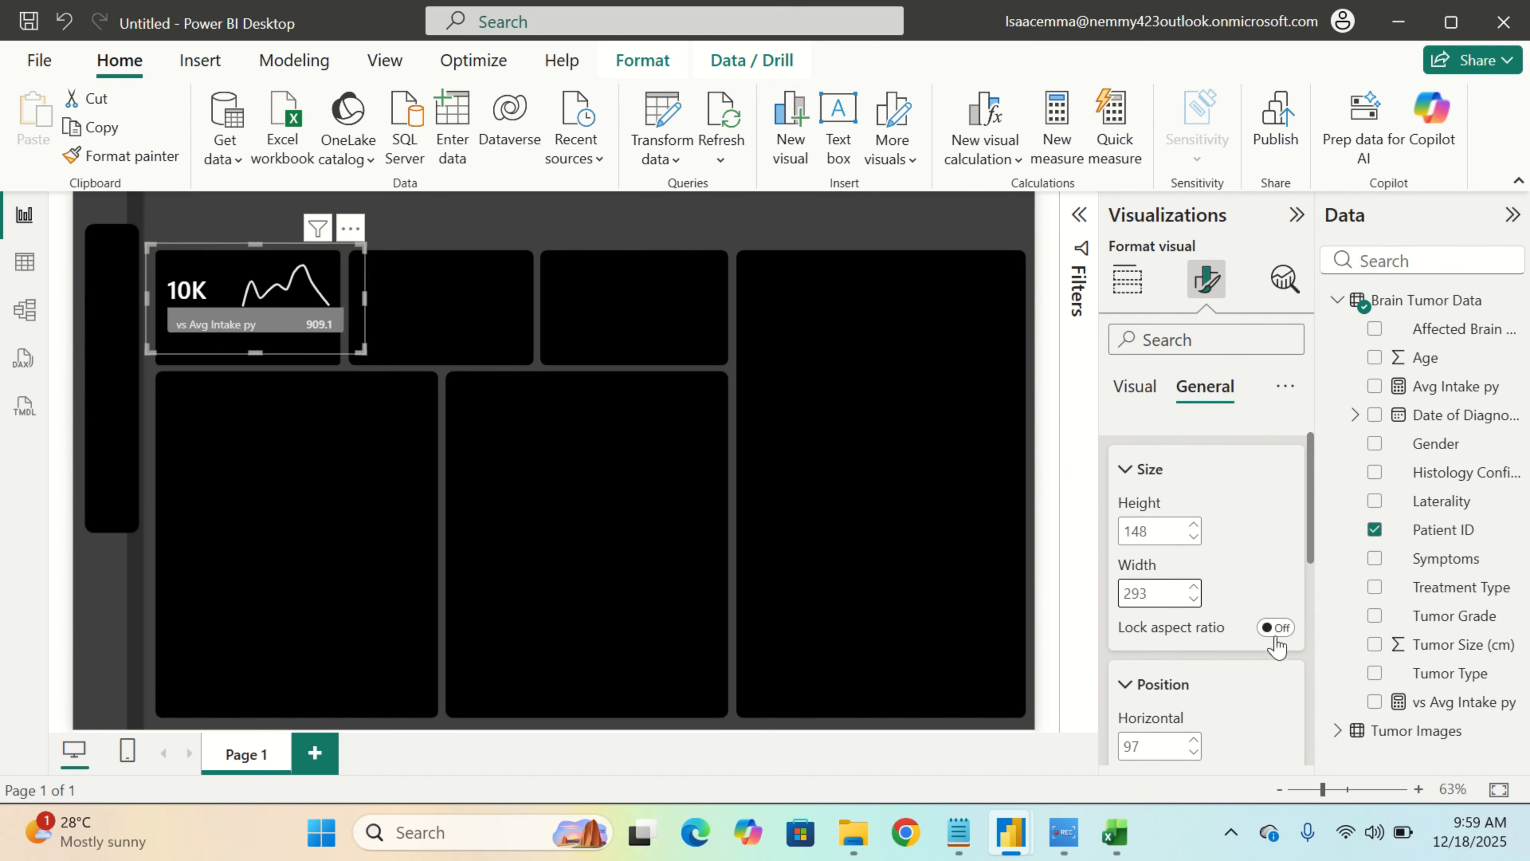
# Position the reference label card at horizontal 86 and vertical 105
pyautogui.scroll(-3, 1280, 687)
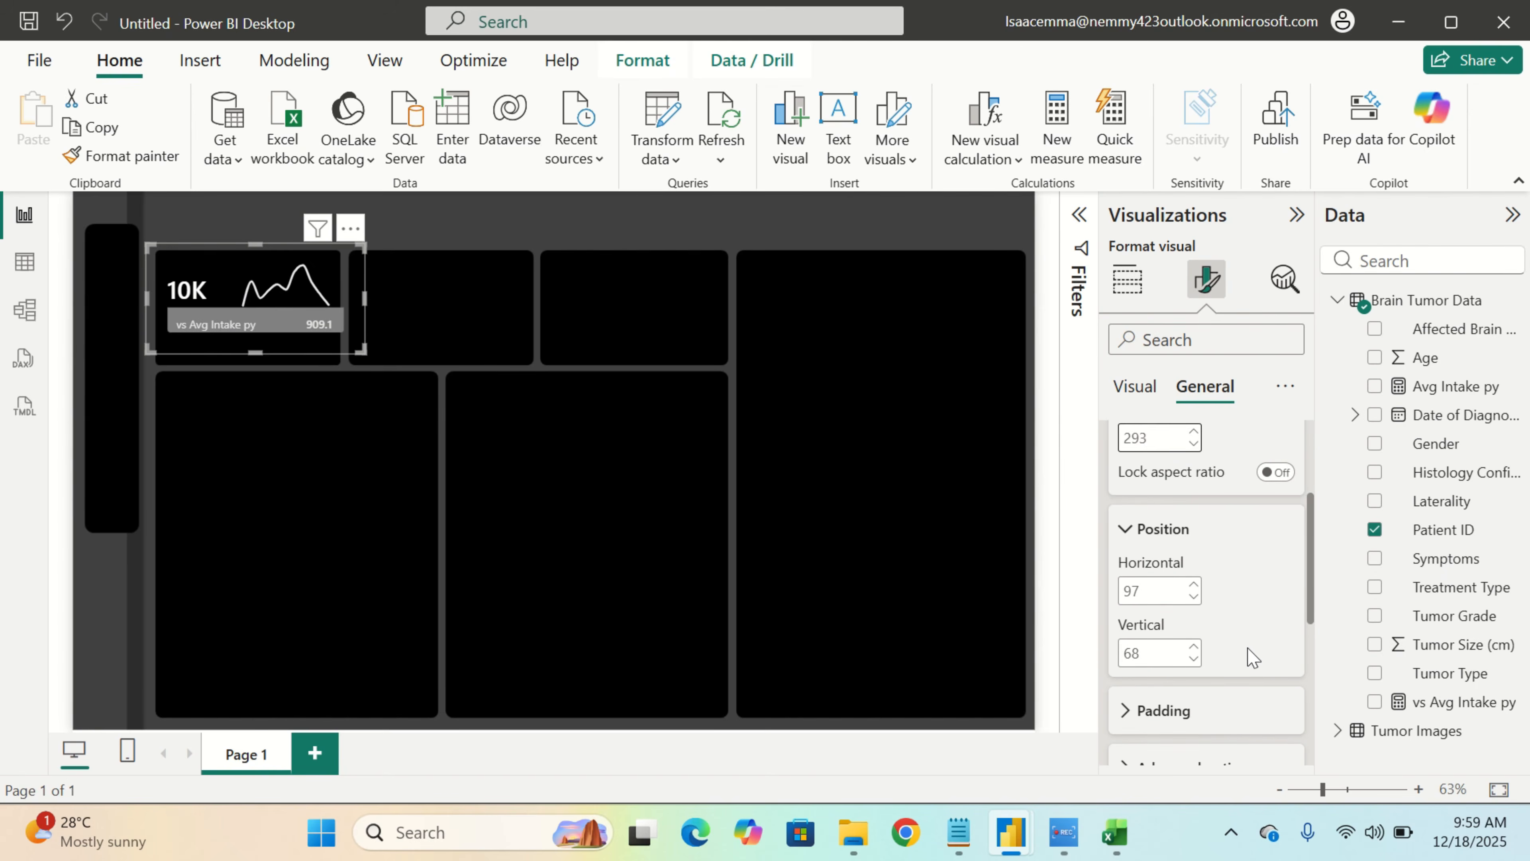
pyautogui.click(1138, 588)
pyautogui.click(1170, 647)
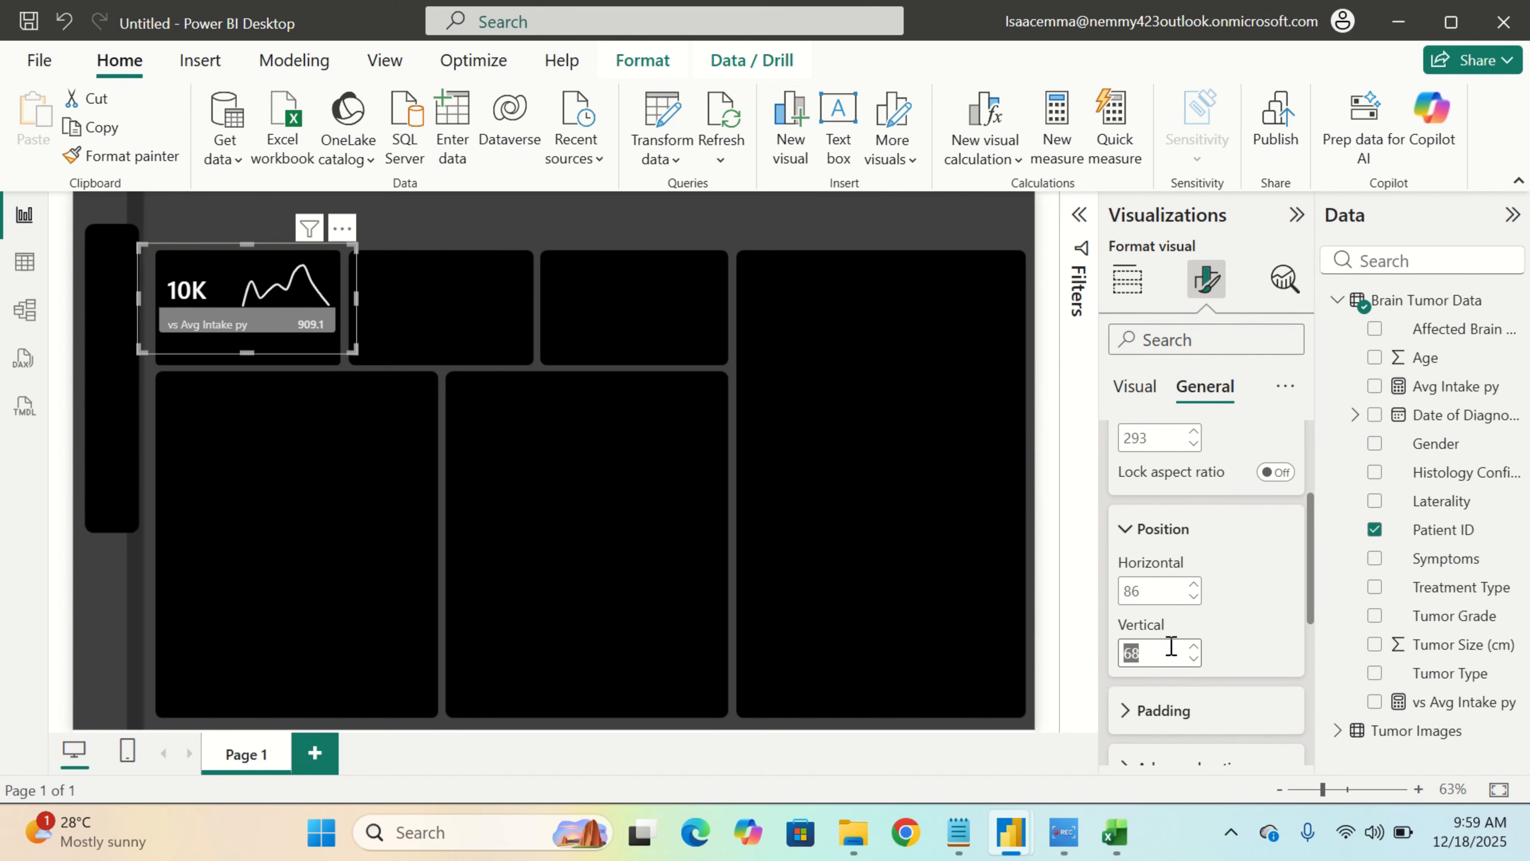
pyautogui.write('105')
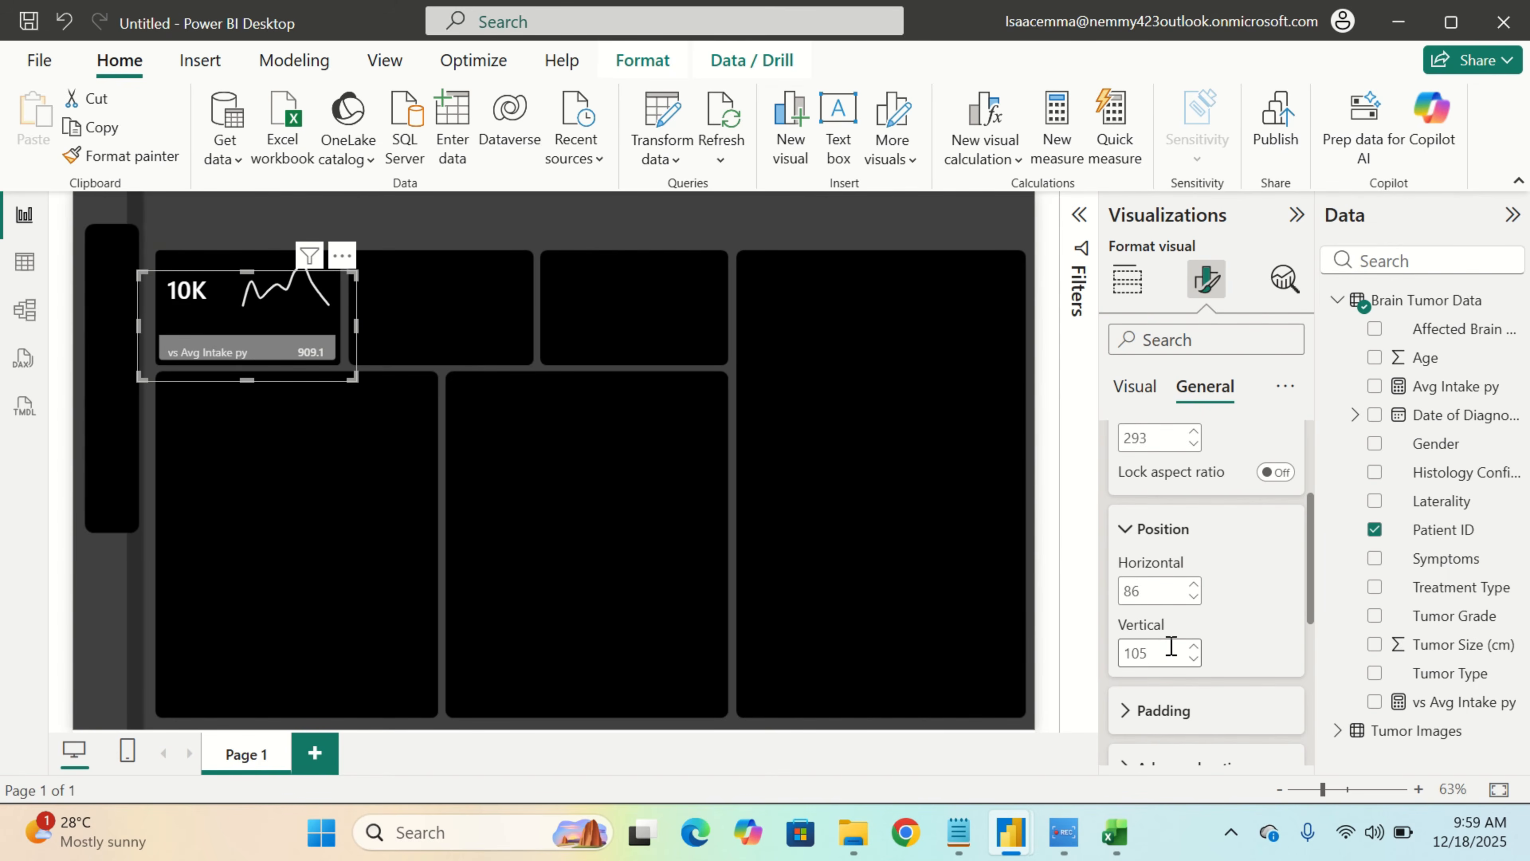
pyautogui.click(1169, 642)
pyautogui.click(489, 326)
pyautogui.click(320, 299)
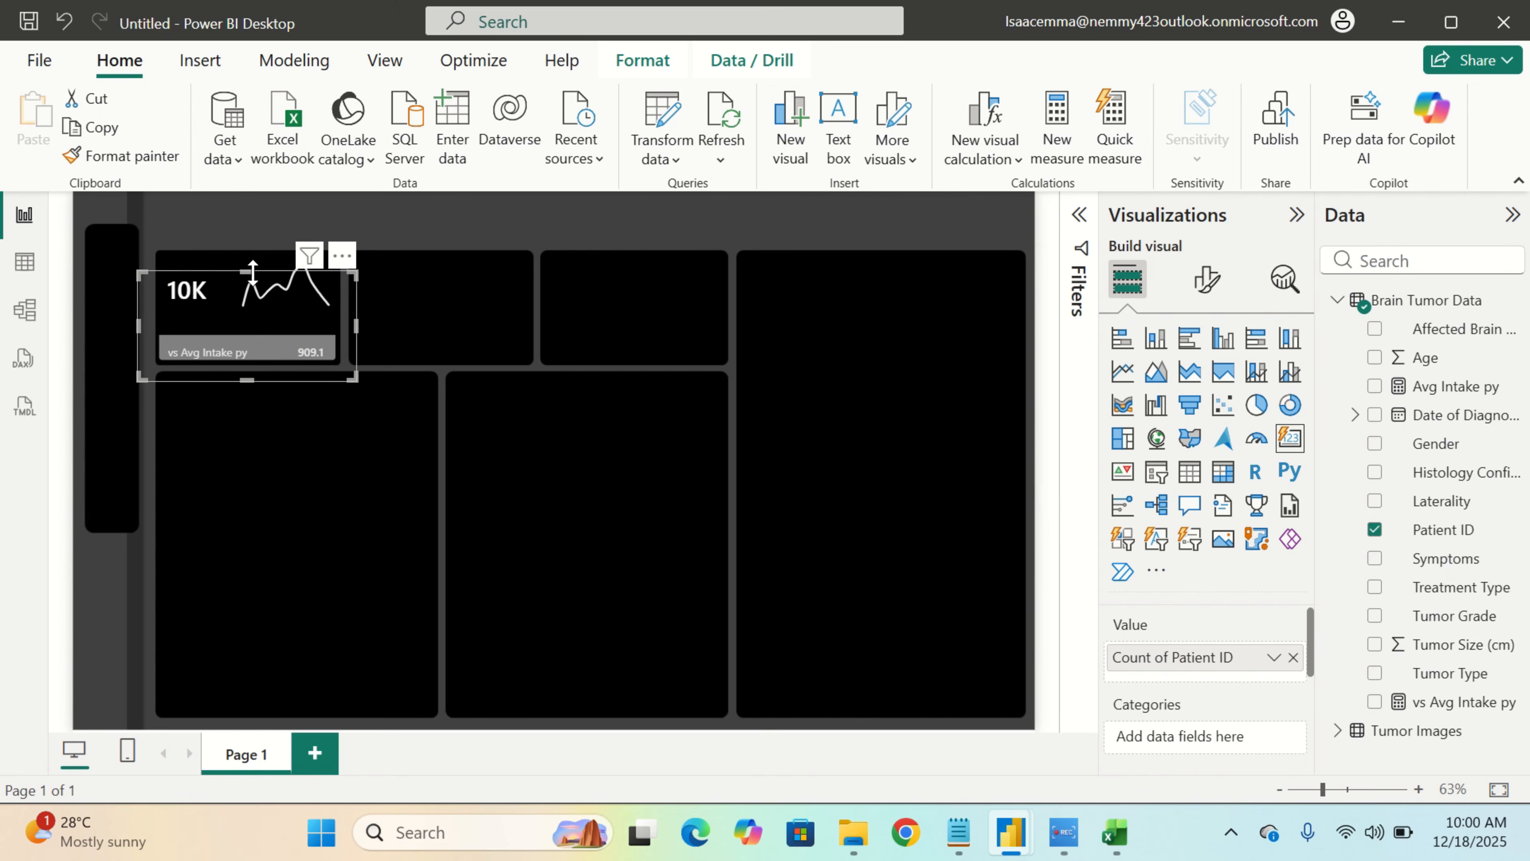
# Stretch the reference label card's upper edge to the top of the first tile, making it about 173 high
pyautogui.moveTo(247, 269); pyautogui.dragTo(247, 252)
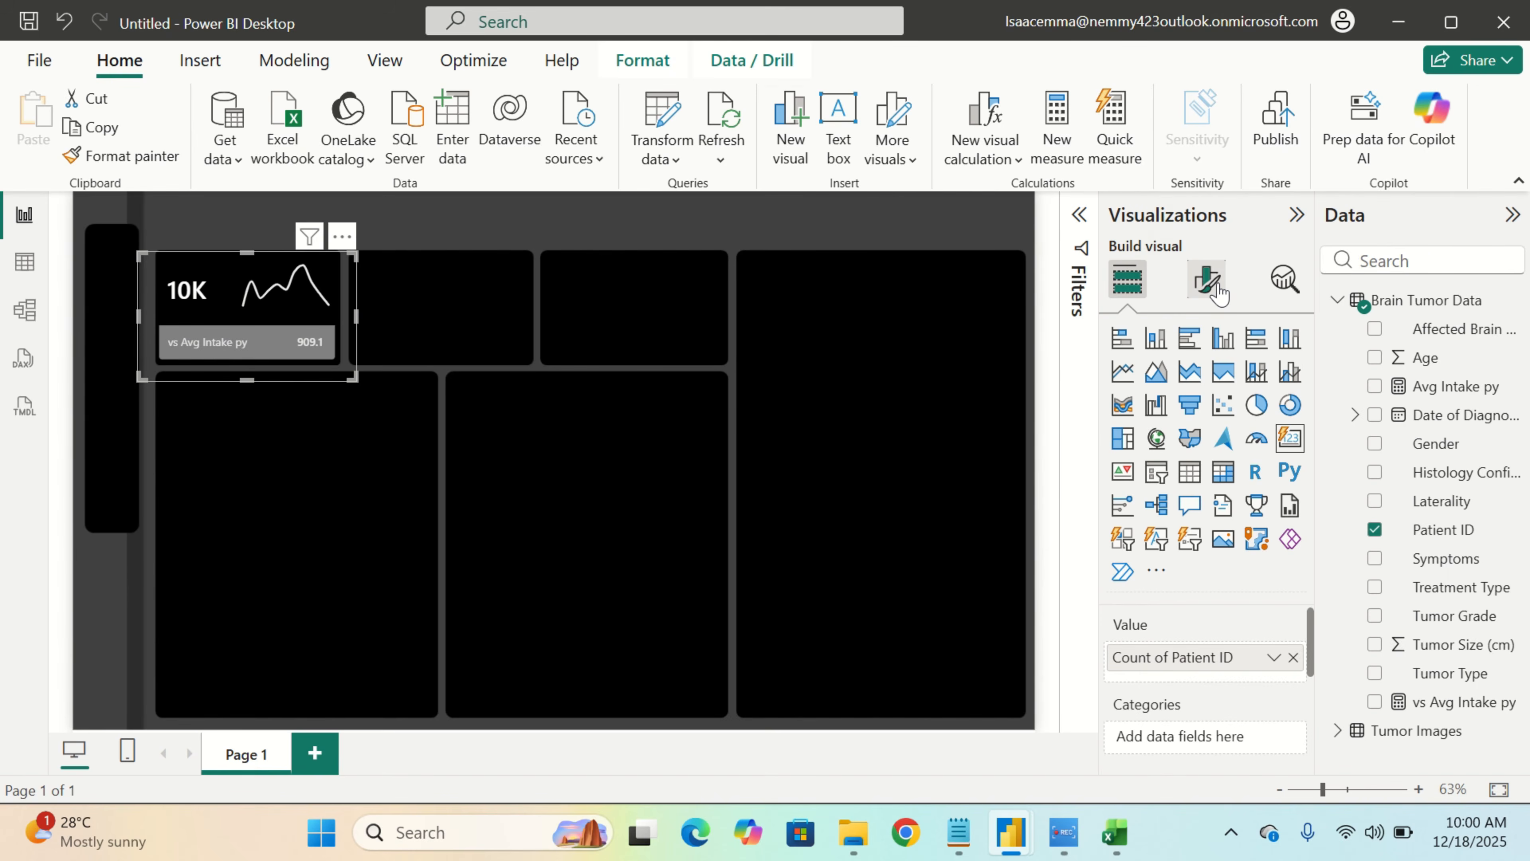
pyautogui.click(1208, 279)
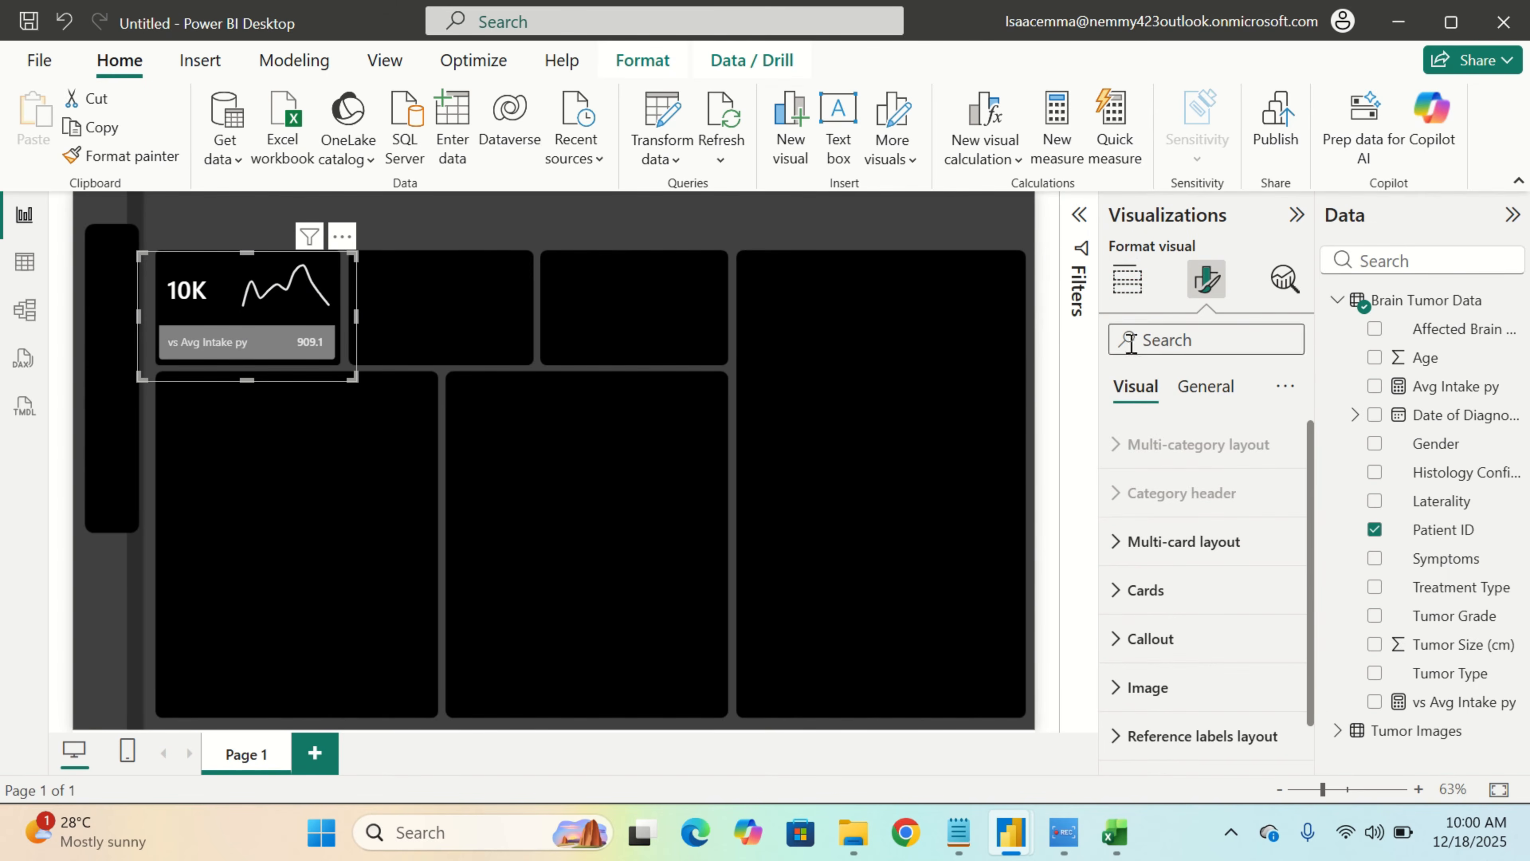
pyautogui.click(1202, 386)
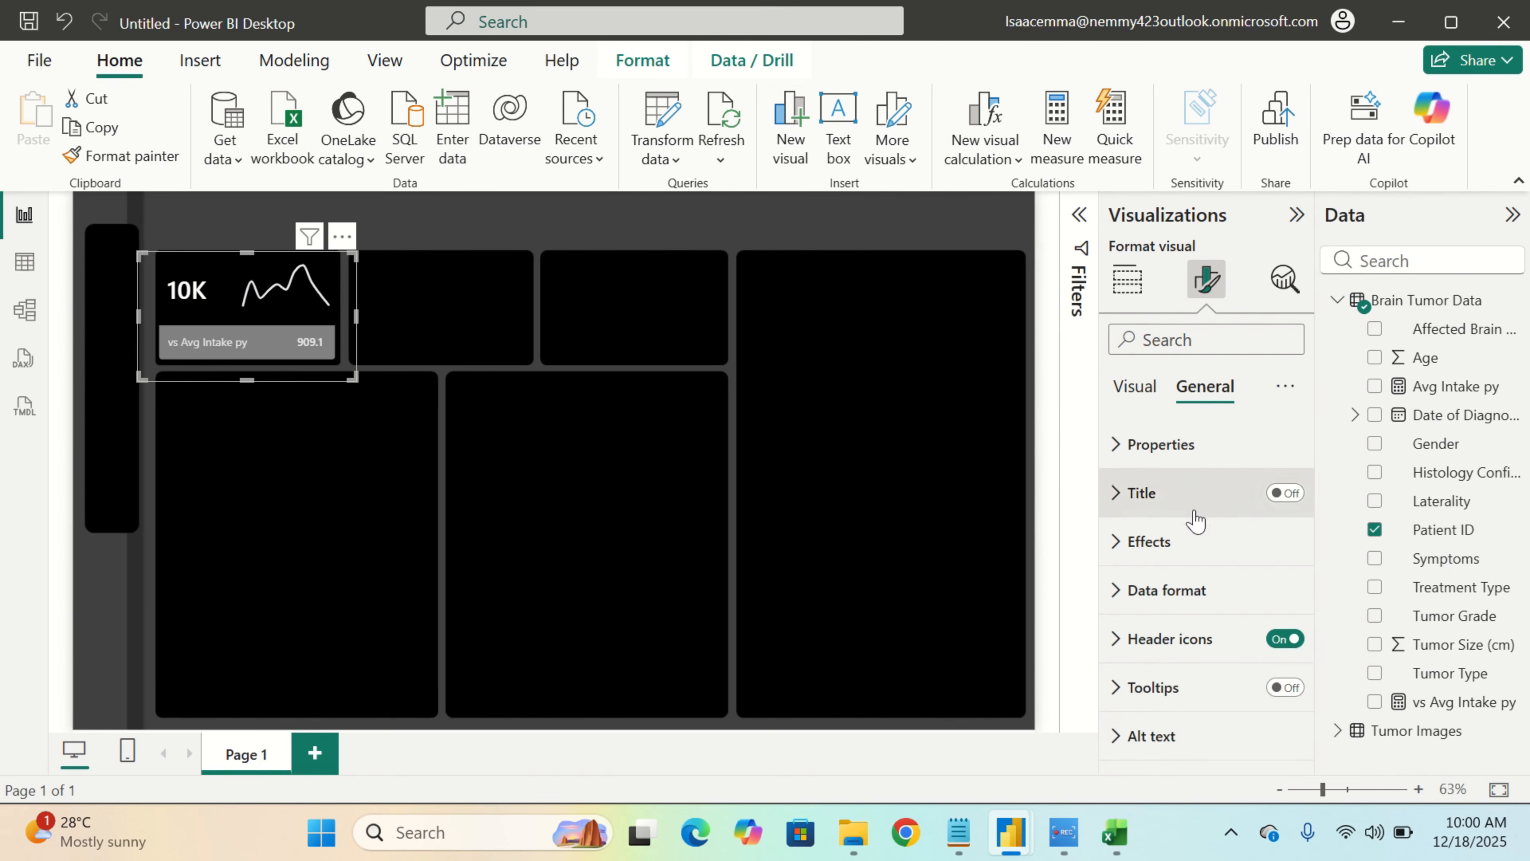
pyautogui.click(1193, 446)
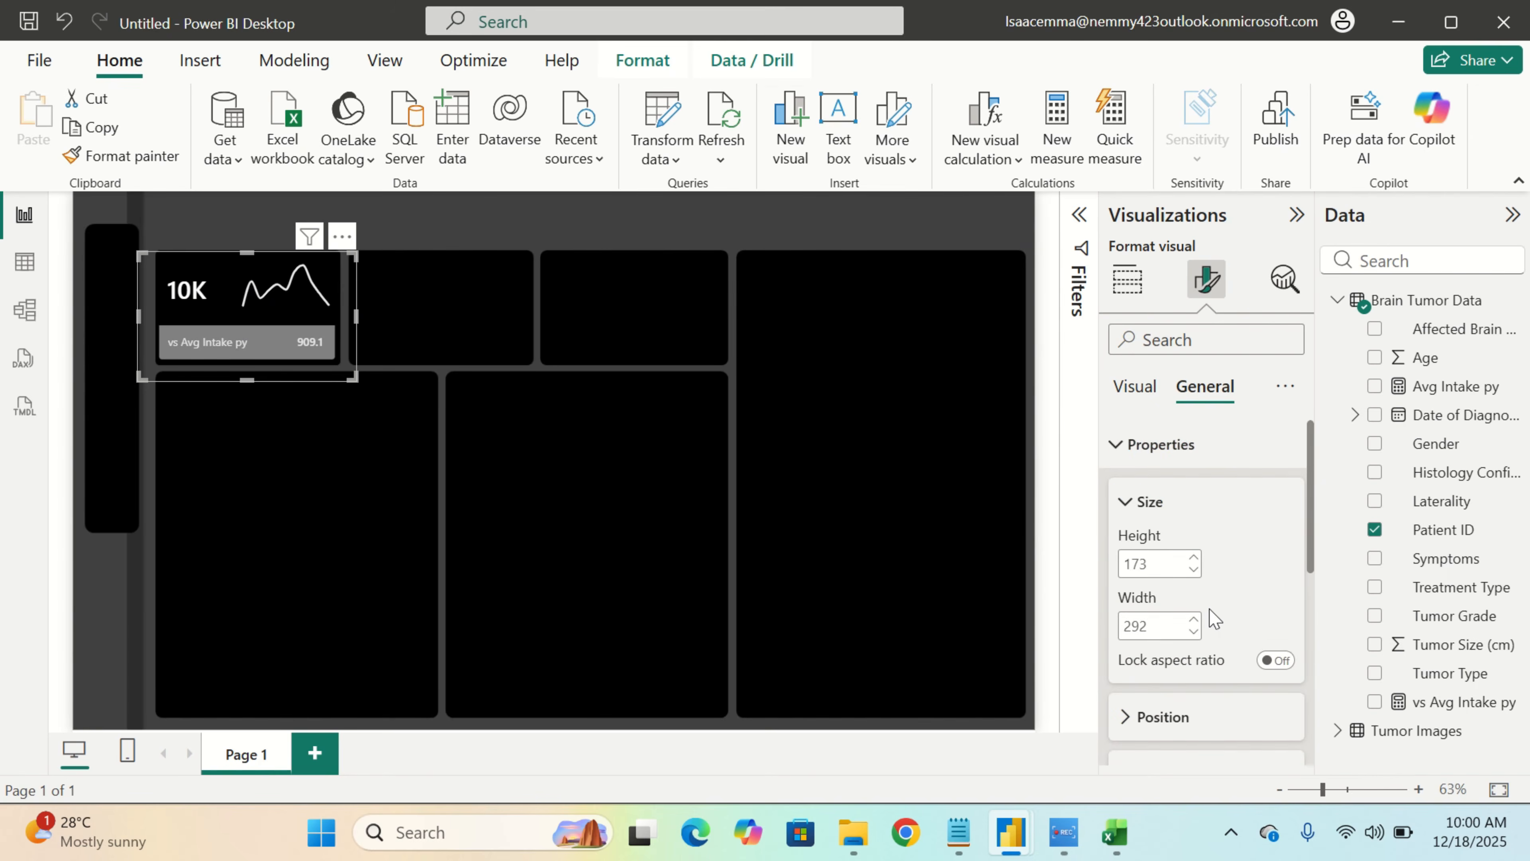
pyautogui.scroll(-1, 1214, 618)
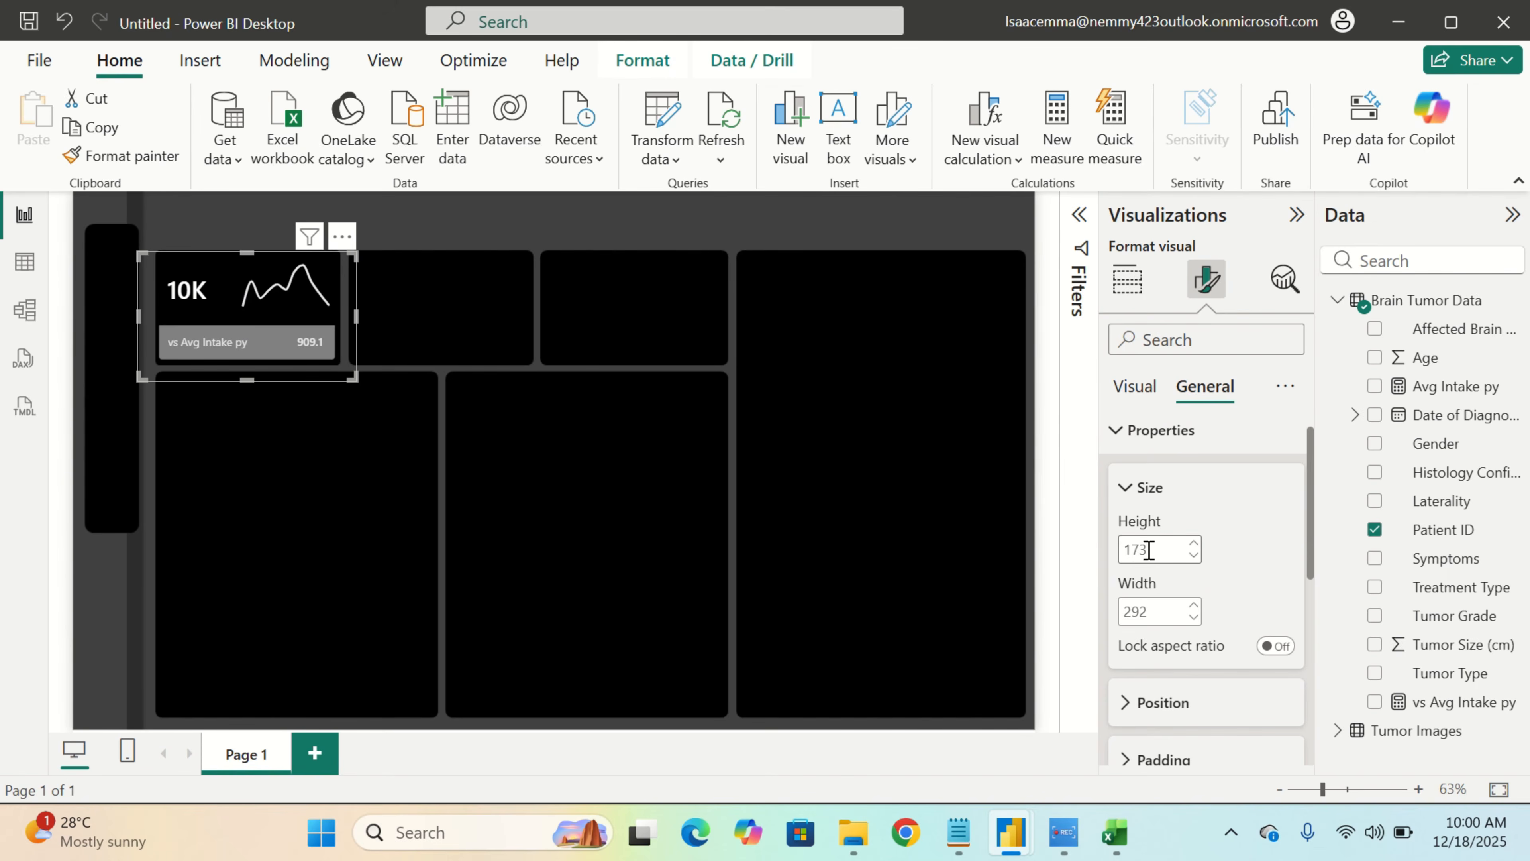
pyautogui.click(359, 456)
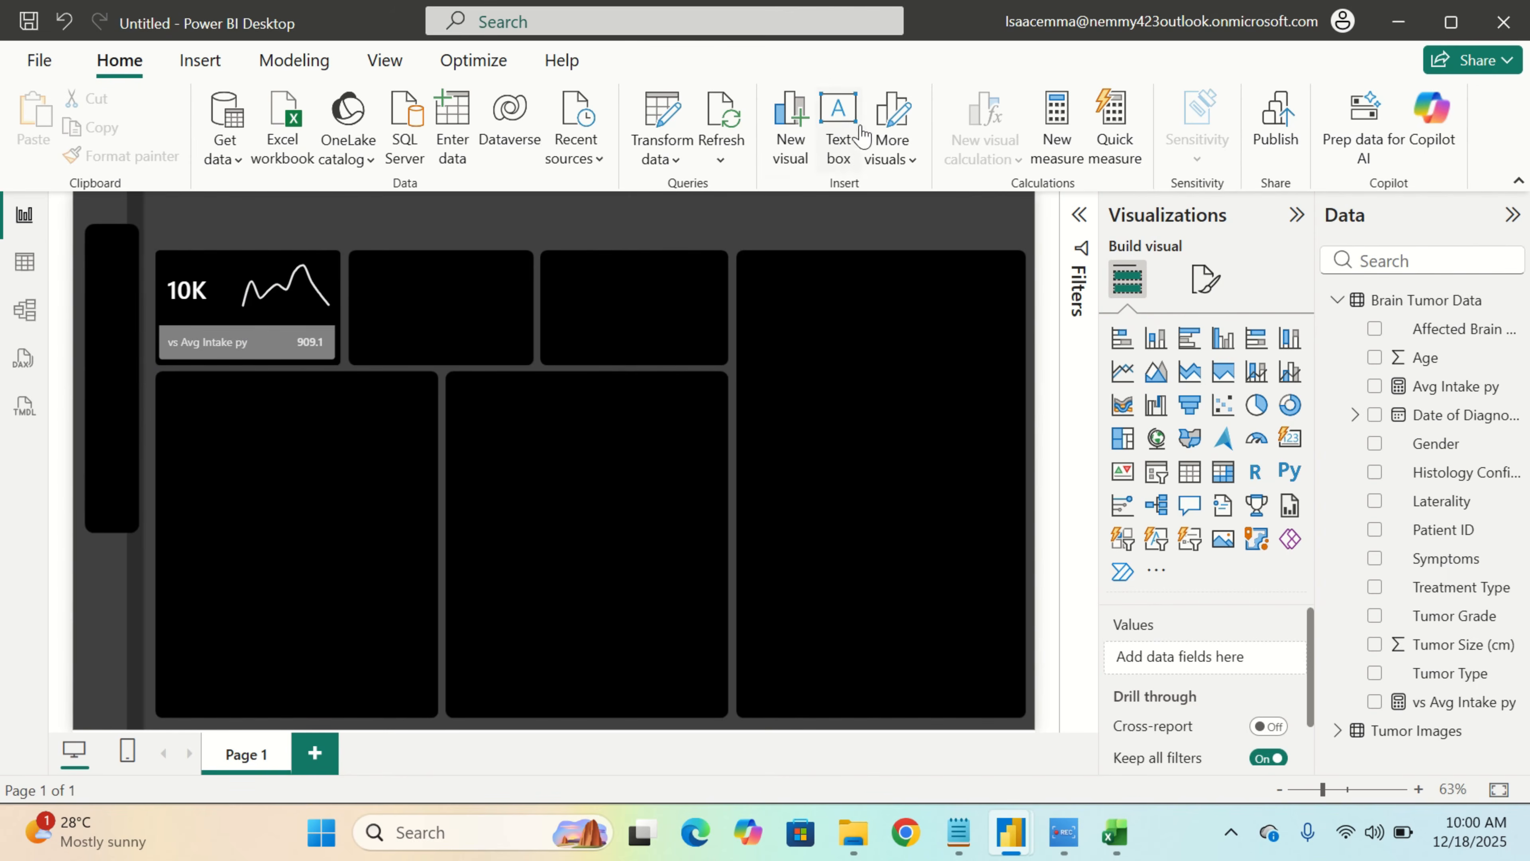
# Insert a text box reading "Total Patients" and format the text in Segoe UI Semibold, size 11
pyautogui.click(847, 121)
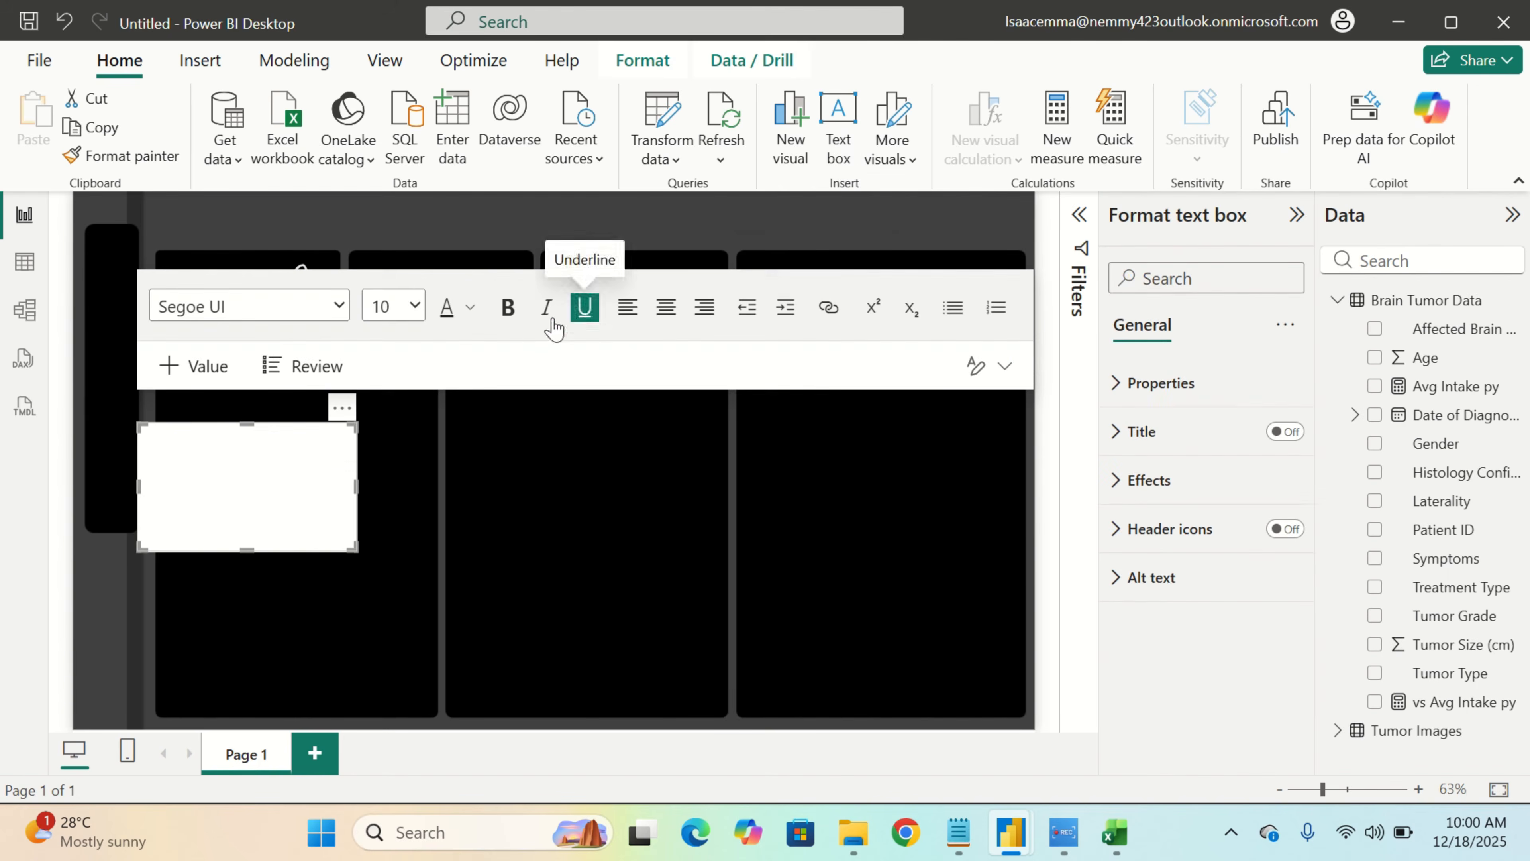
pyautogui.click(183, 459)
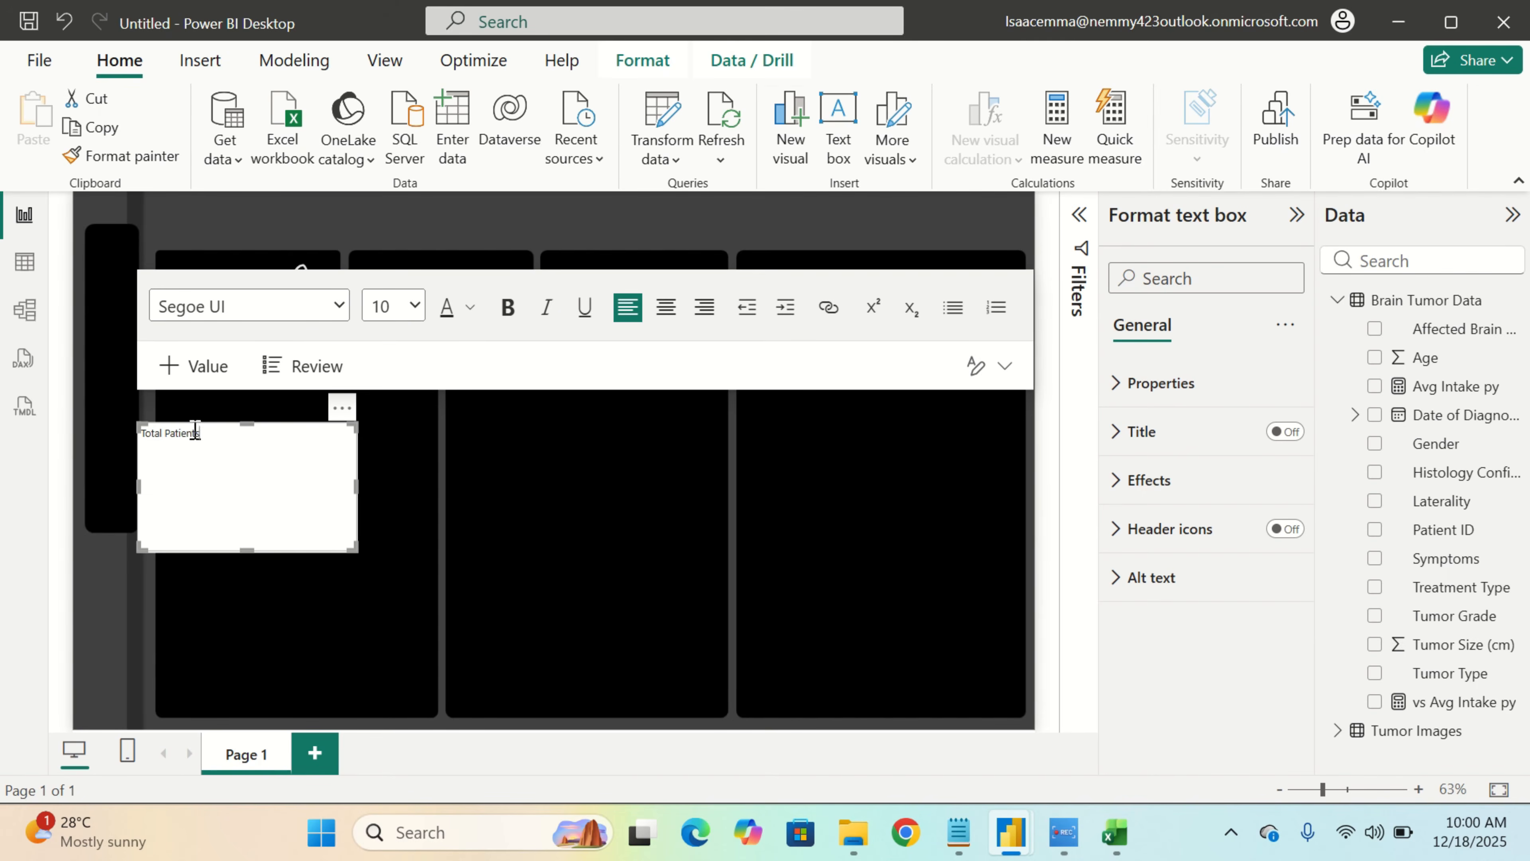
pyautogui.moveTo(199, 434); pyautogui.dragTo(139, 432)
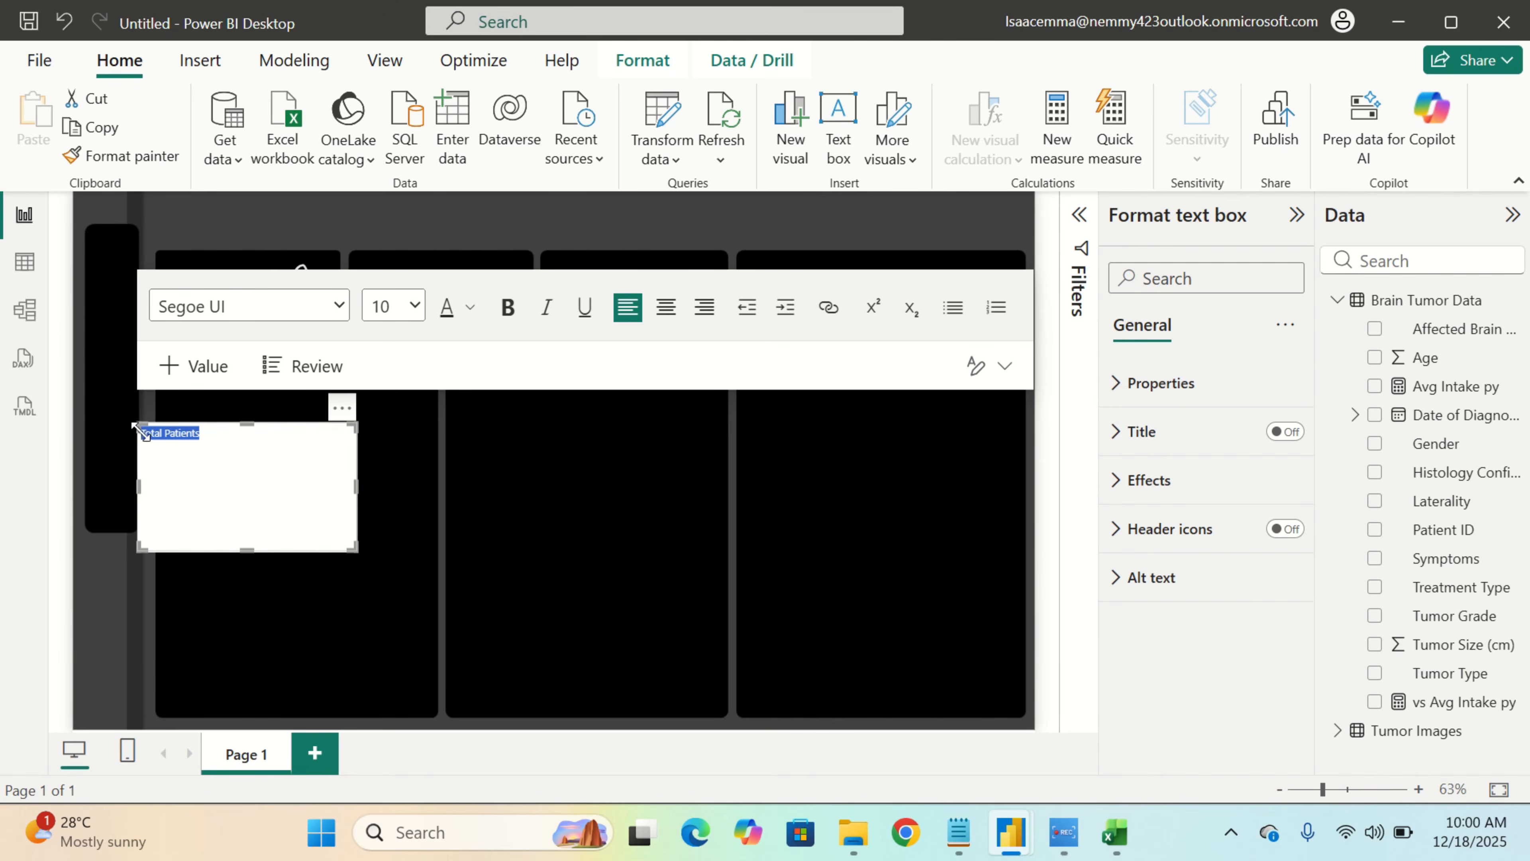
pyautogui.click(415, 306)
pyautogui.click(392, 480)
pyautogui.click(337, 306)
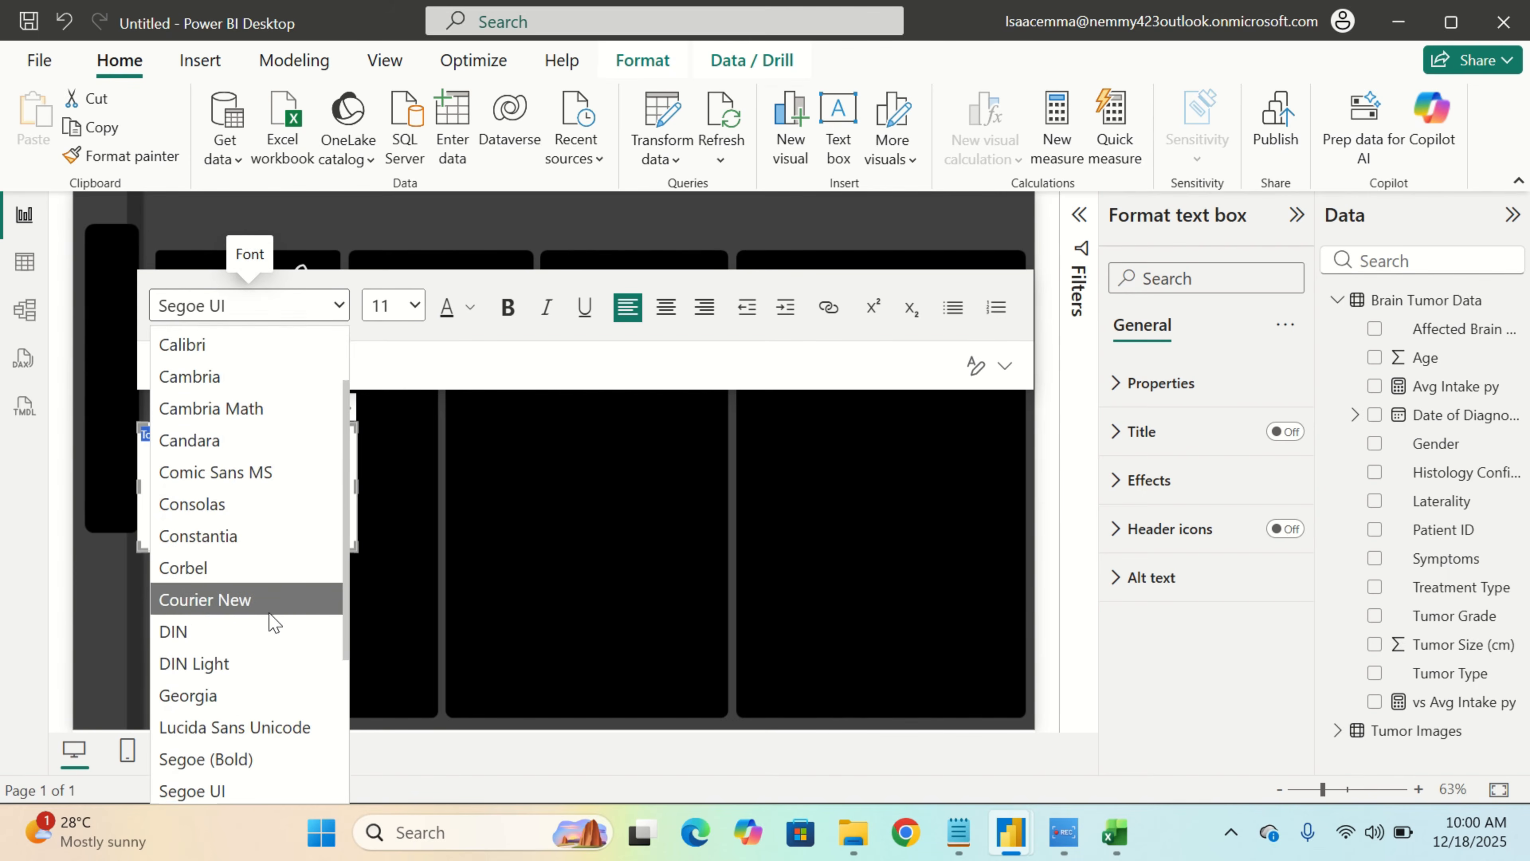
pyautogui.scroll(-2, 274, 623)
pyautogui.click(285, 739)
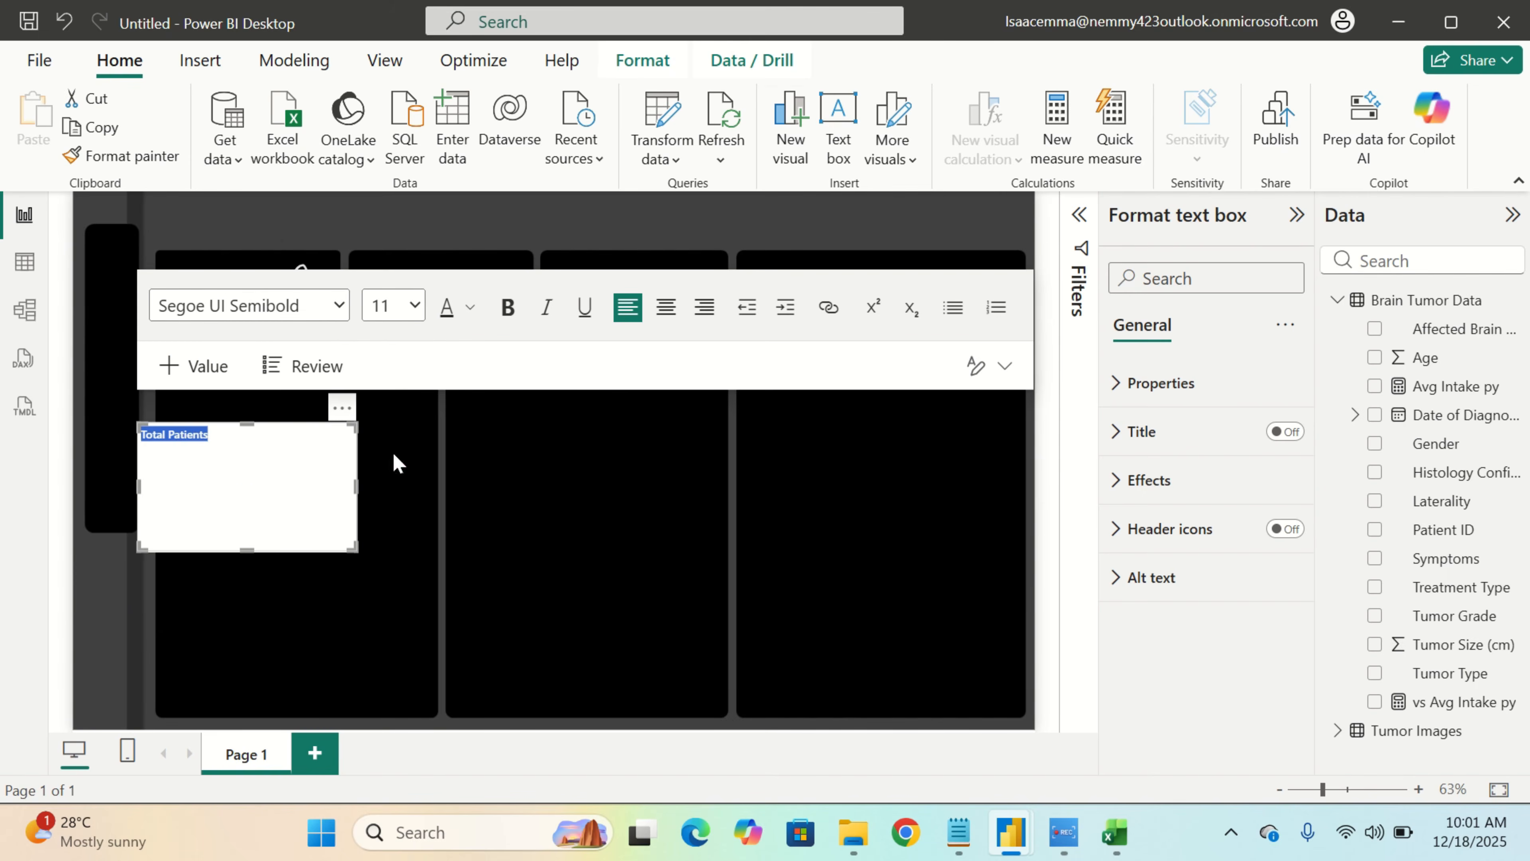
# Colour the Total Patients text white and turn off the text box's background
pyautogui.click(464, 311)
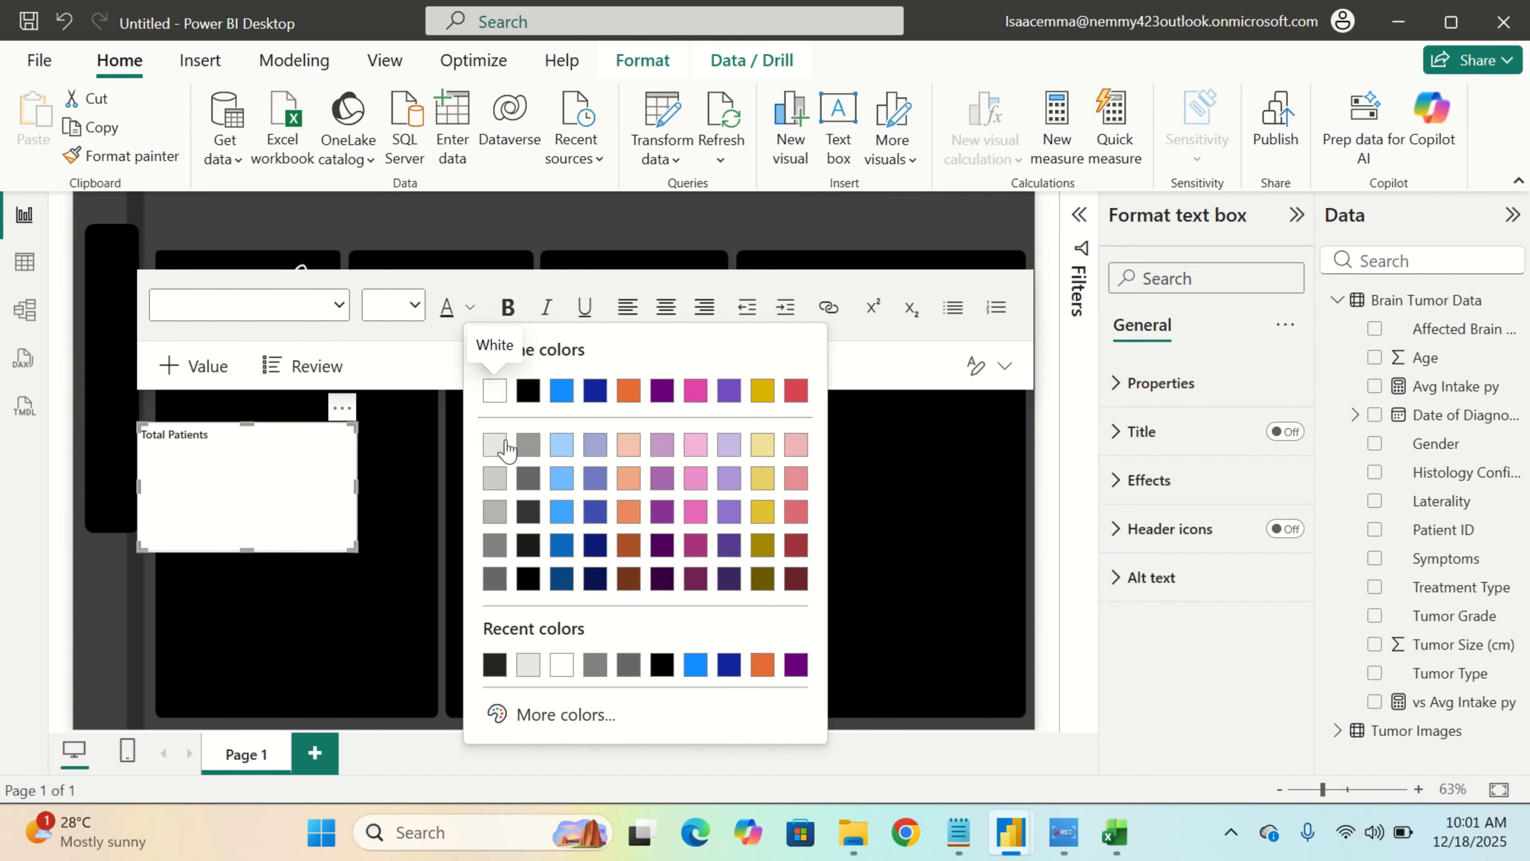
pyautogui.click(495, 391)
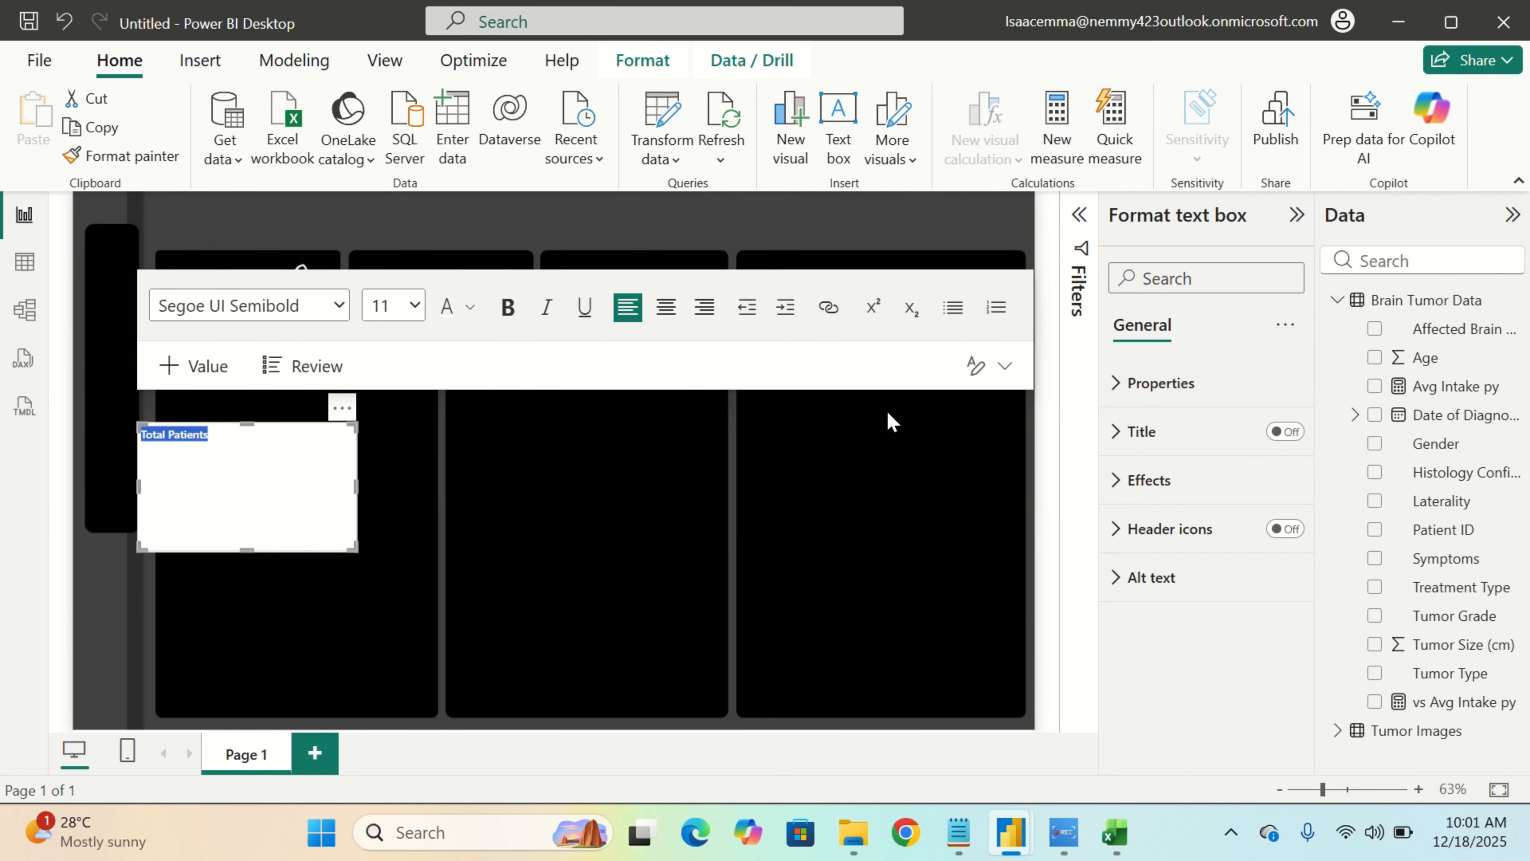
pyautogui.click(1204, 482)
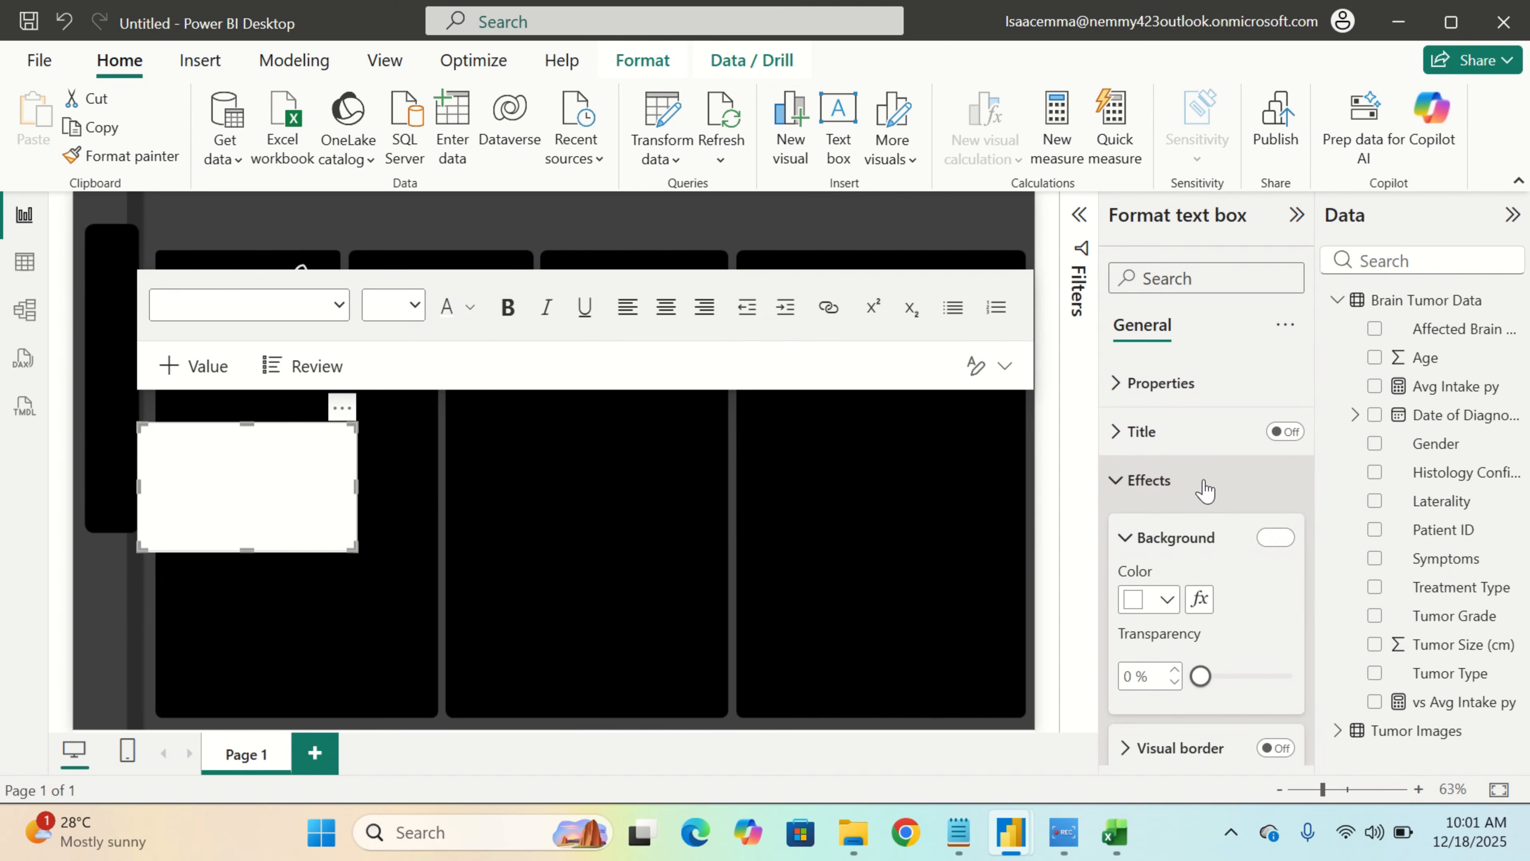
pyautogui.click(1276, 538)
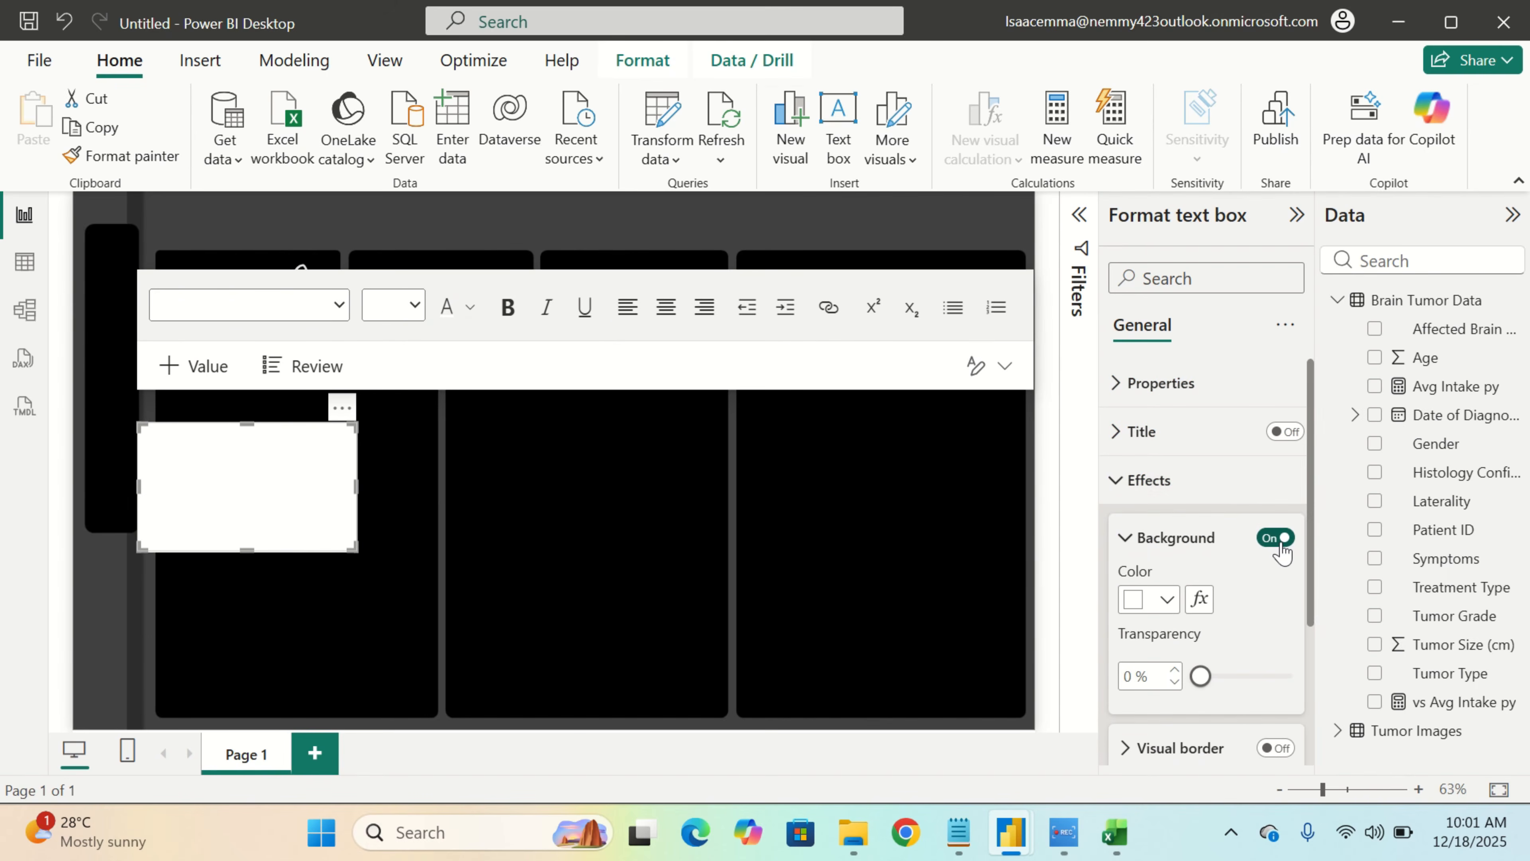
pyautogui.click(1279, 539)
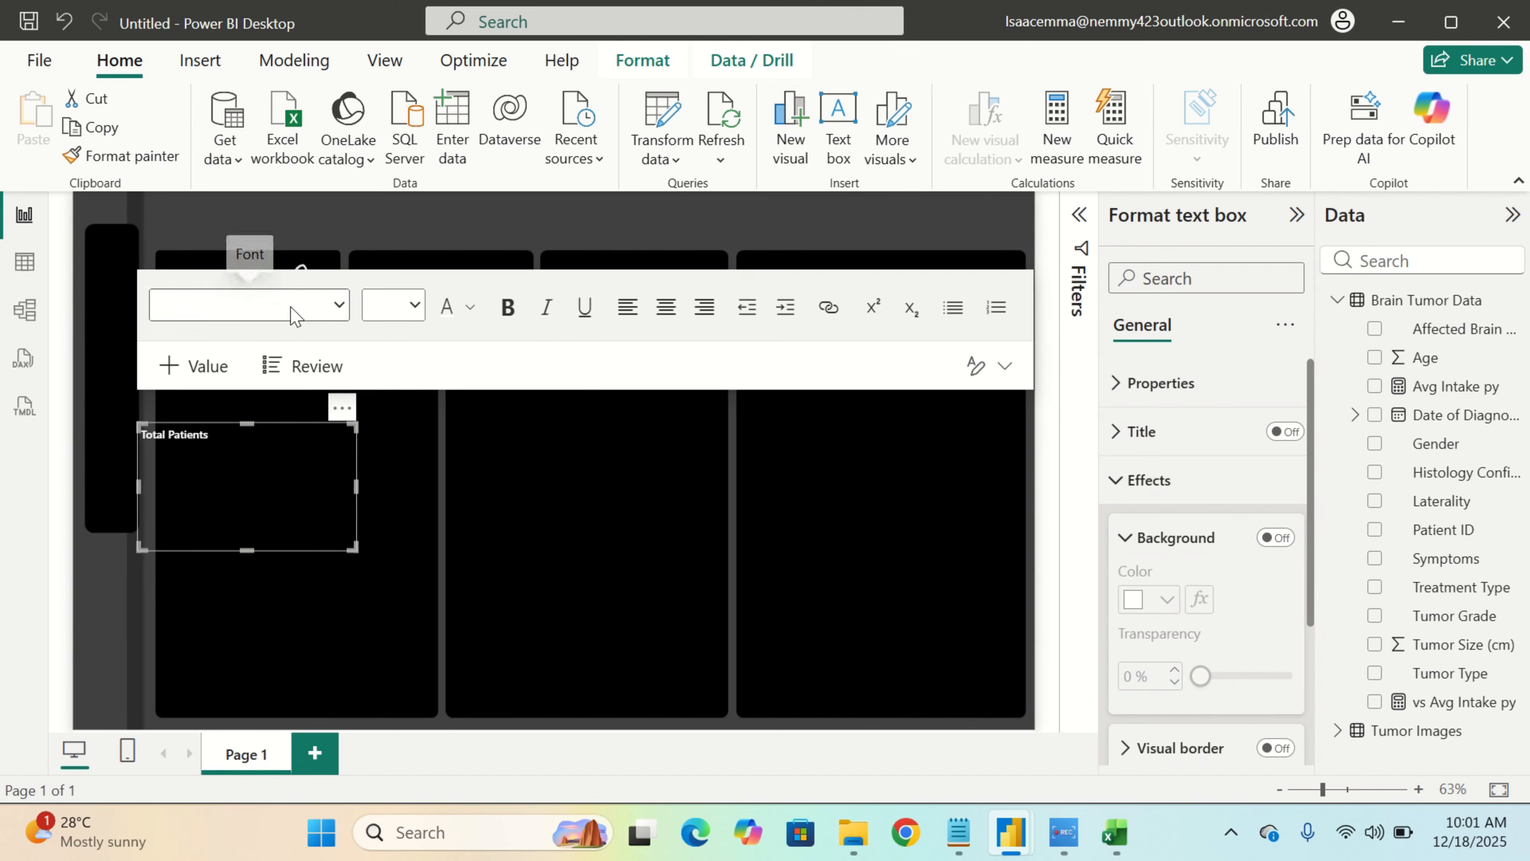
# Italicize the whole Total Patients text
pyautogui.moveTo(214, 439); pyautogui.dragTo(105, 434)
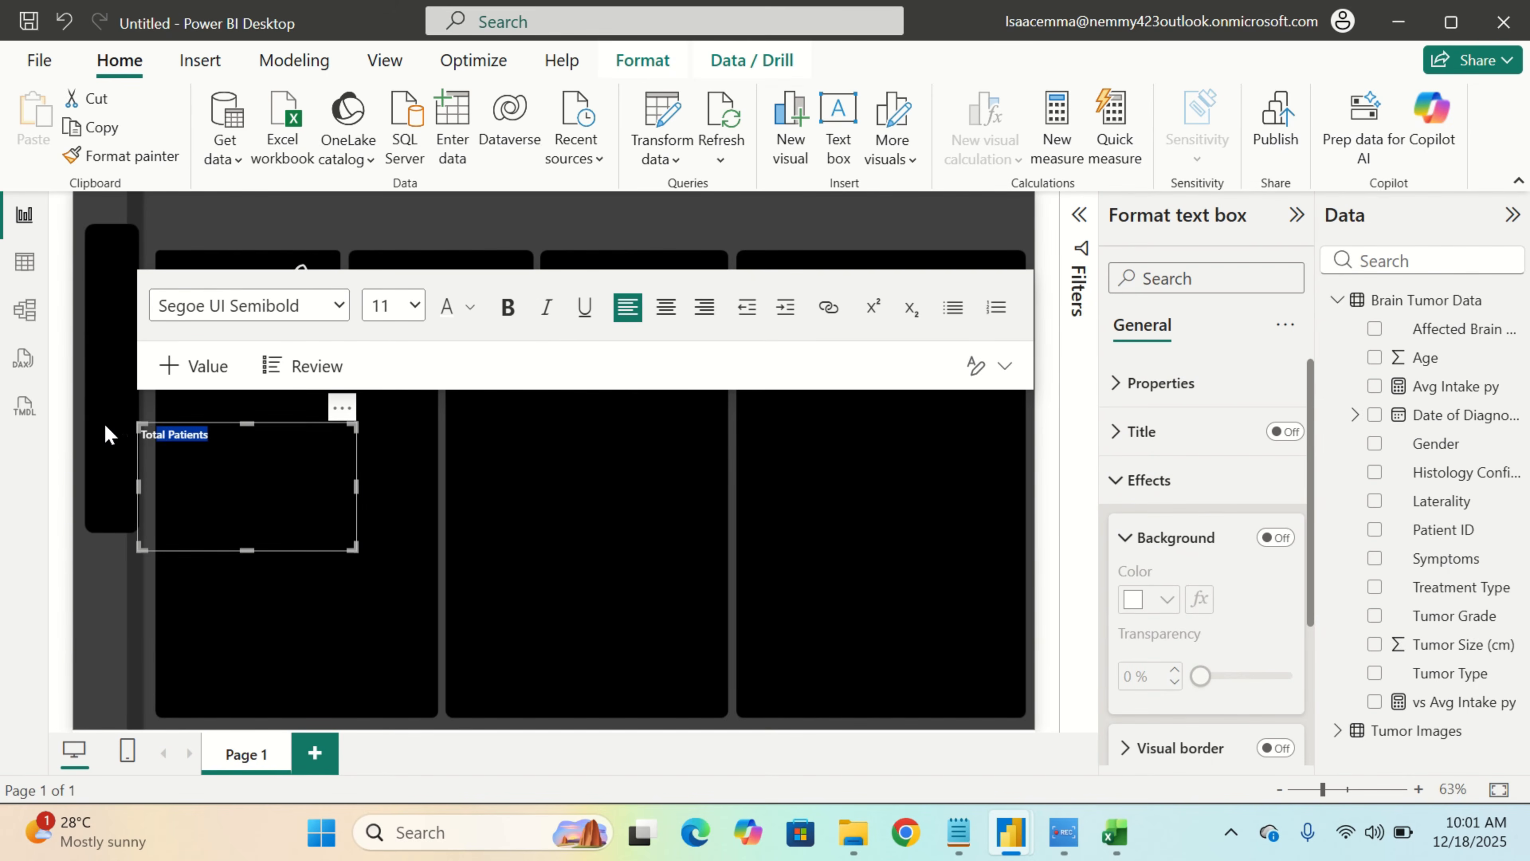
pyautogui.click(208, 434)
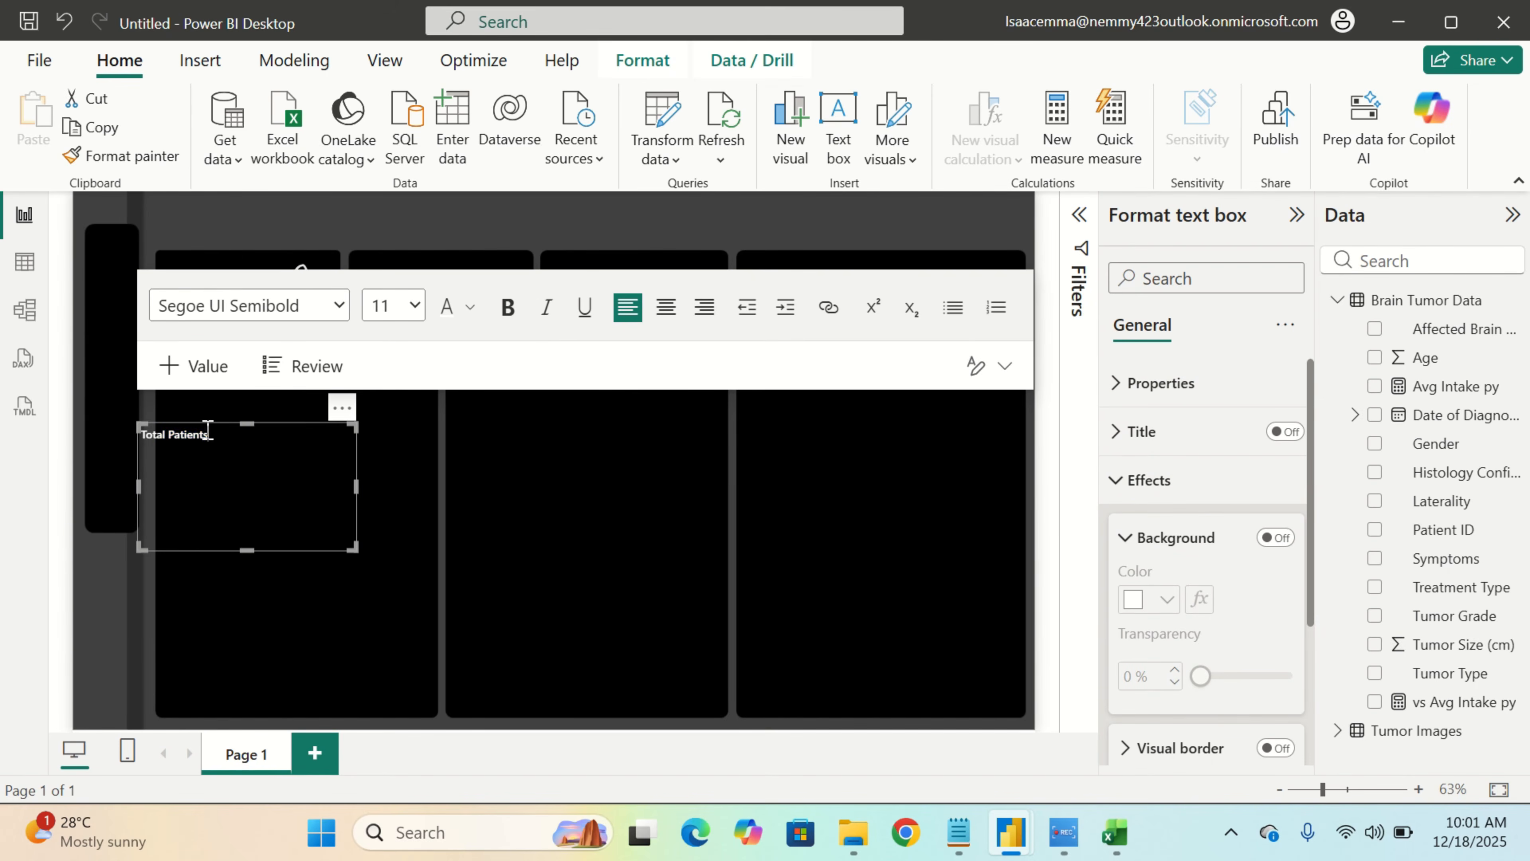
pyautogui.moveTo(209, 432); pyautogui.dragTo(120, 432)
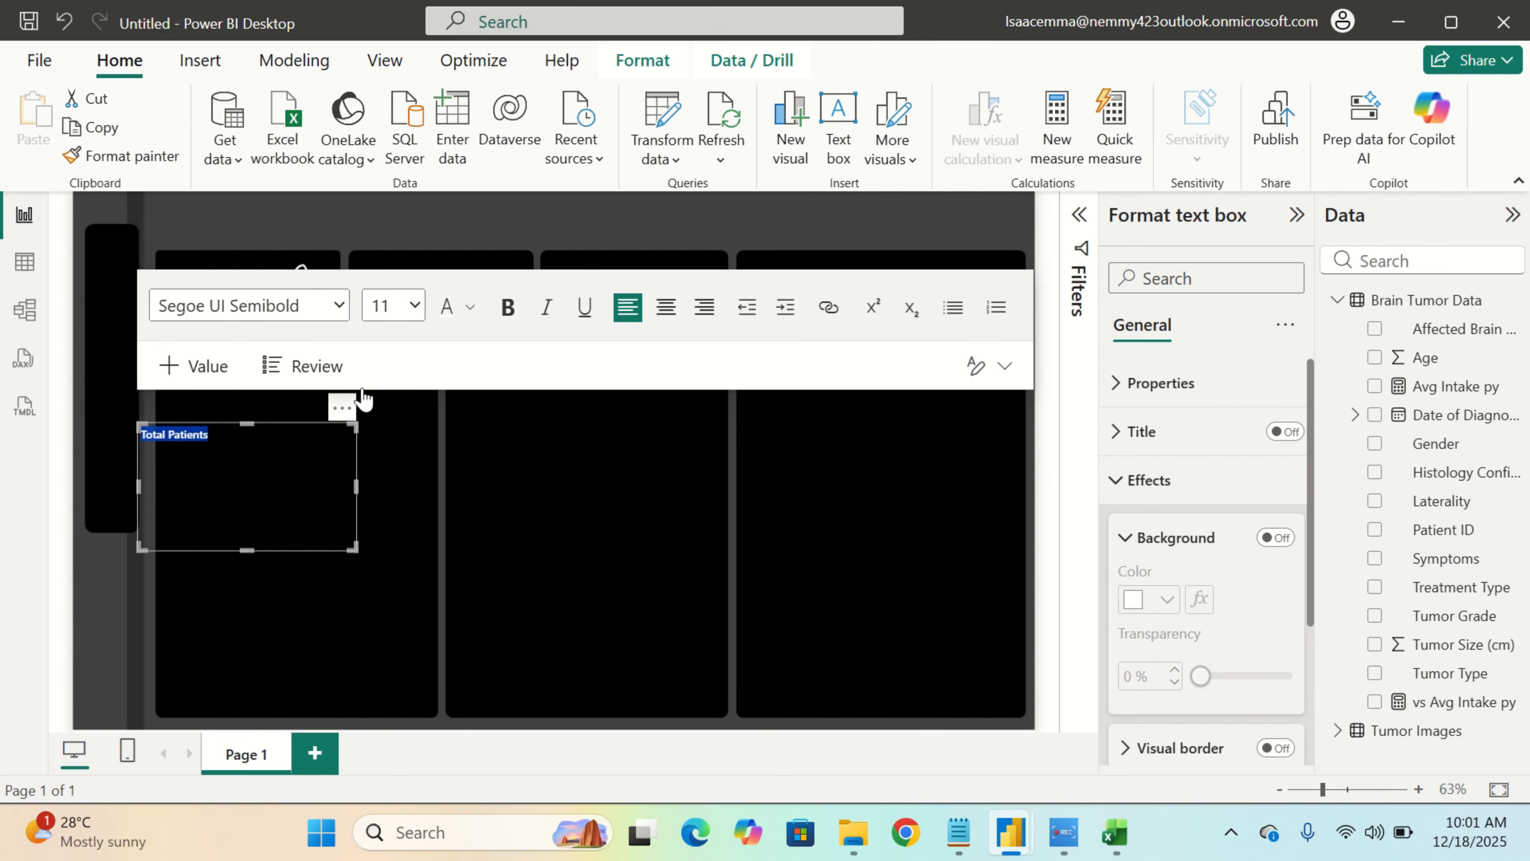
pyautogui.click(545, 311)
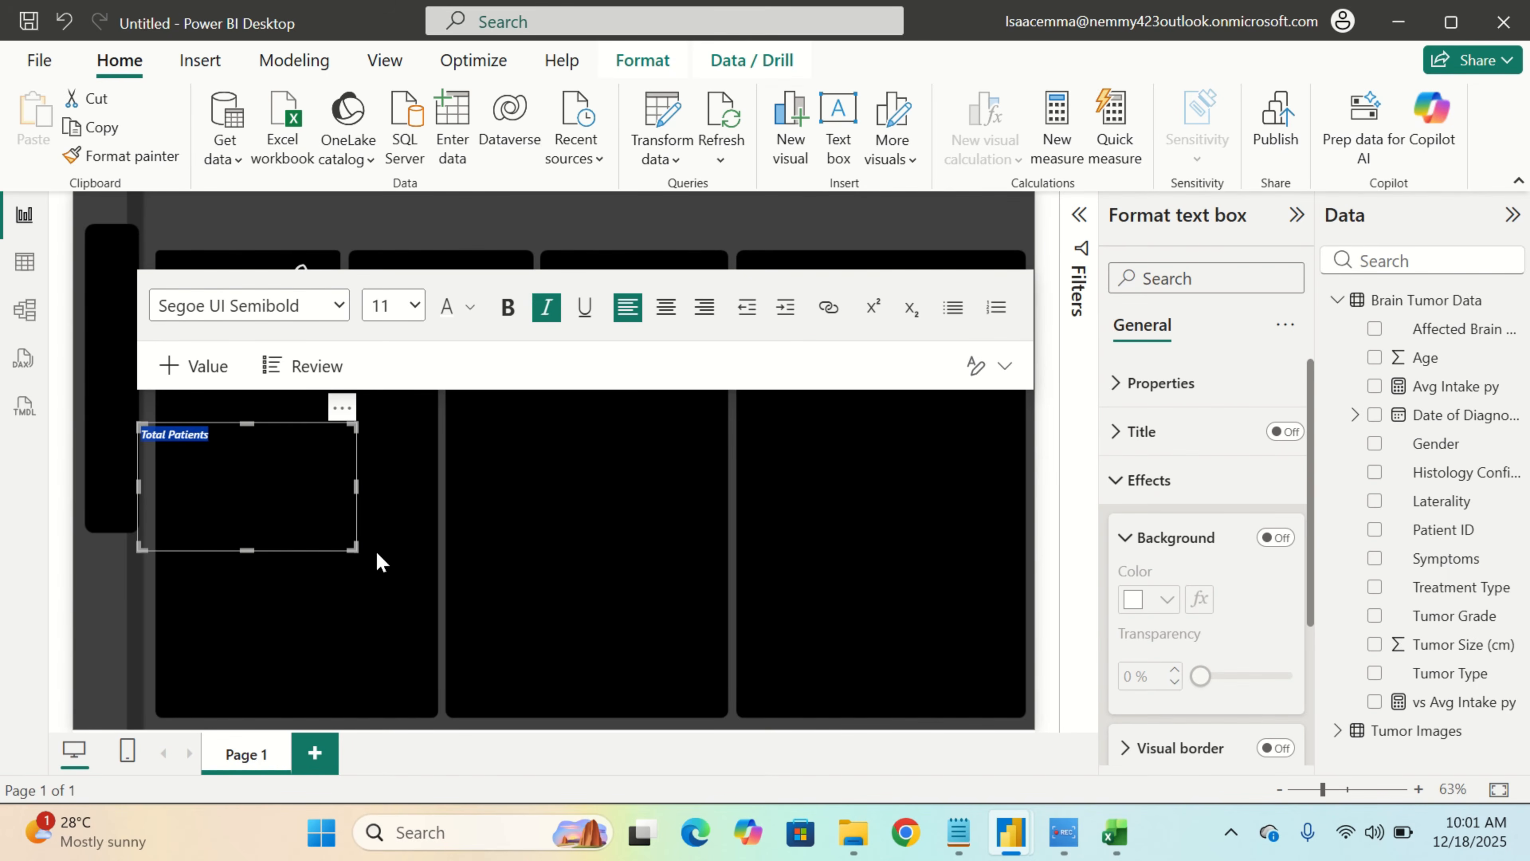
# Shrink the Total Patients text box and move it to the top of the first tile, above the patient count
pyautogui.moveTo(349, 542); pyautogui.dragTo(288, 285)
pyautogui.click(271, 459)
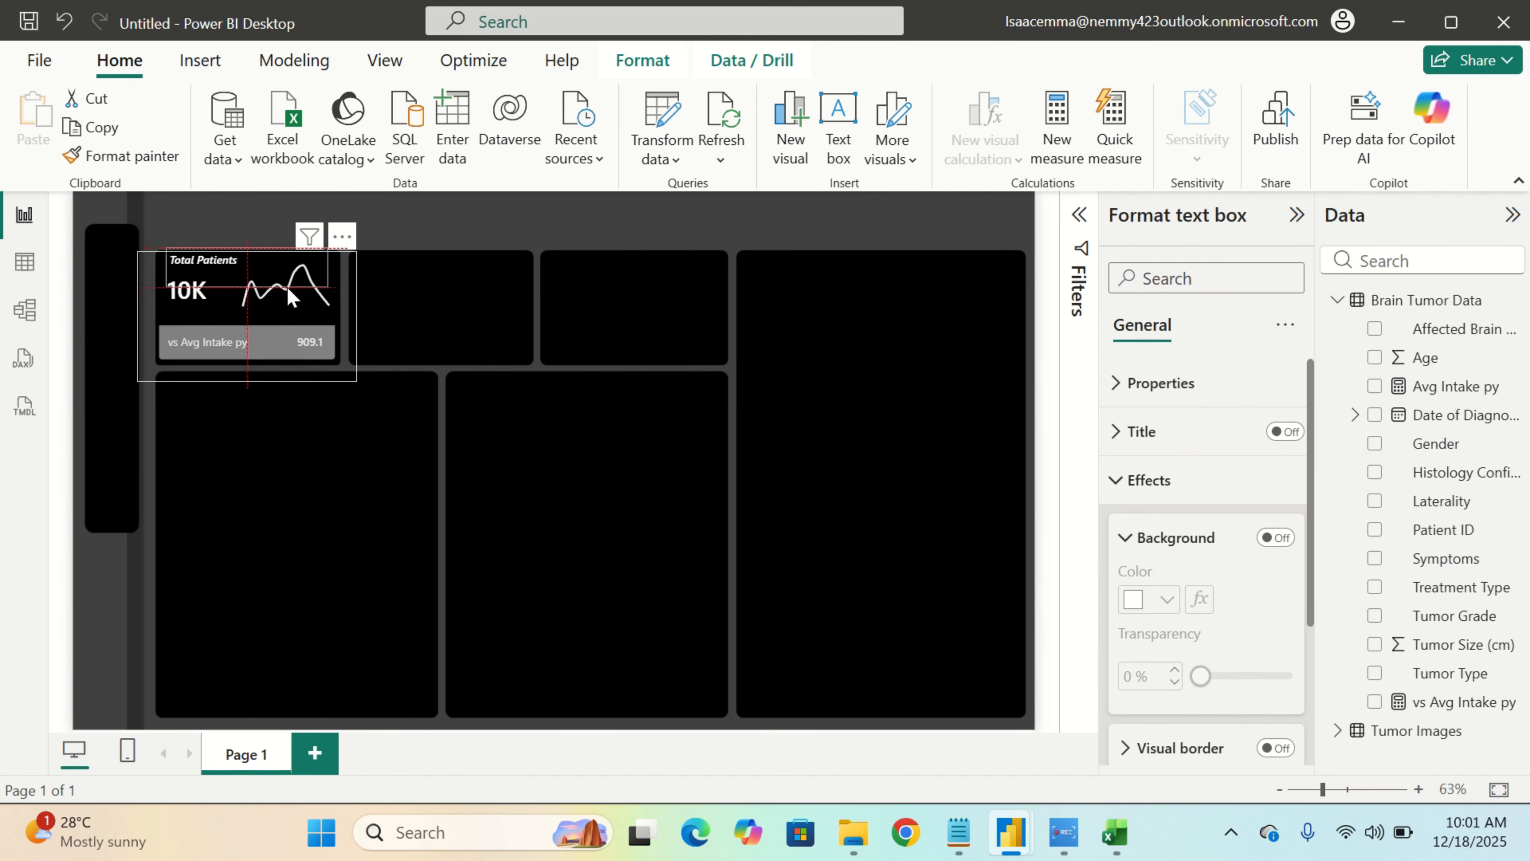
pyautogui.click(288, 285)
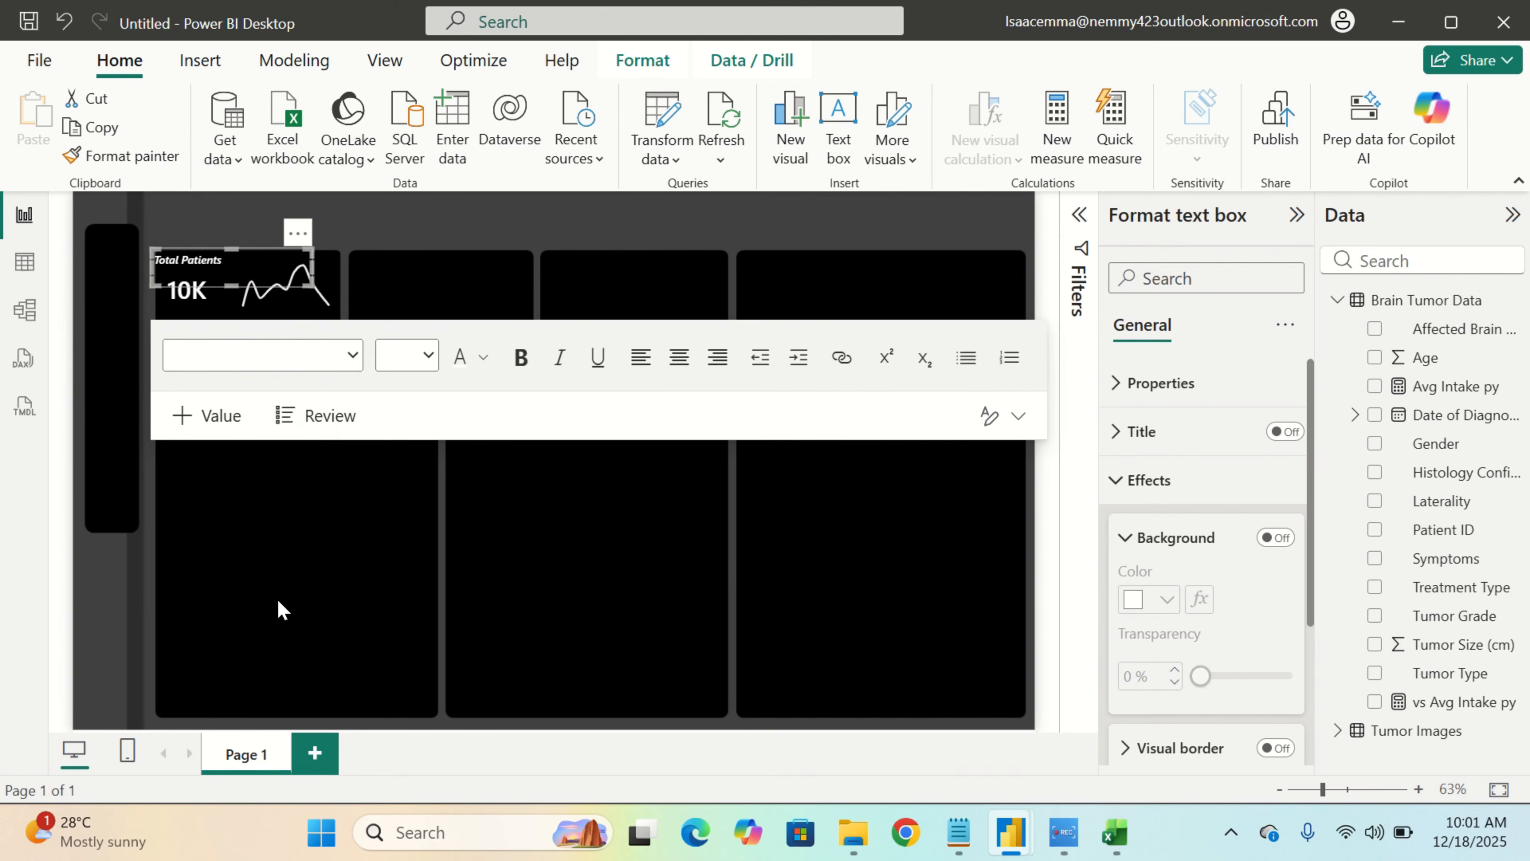
pyautogui.click(275, 597)
# Shift the Total Patients text box slightly right and extend its left edge to the first tile's left side
pyautogui.click(214, 269)
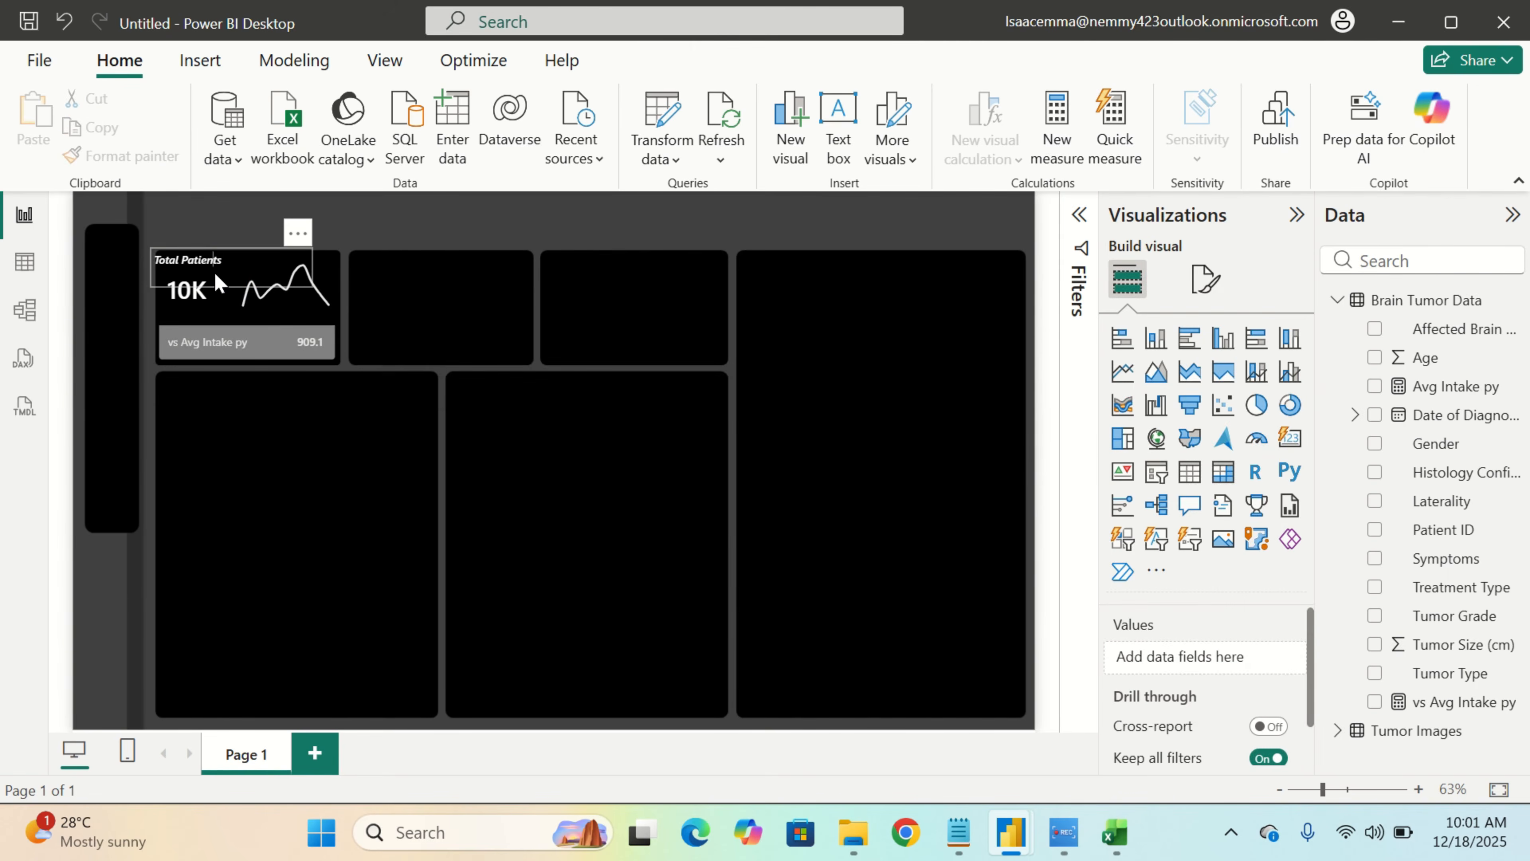
pyautogui.click(215, 270)
pyautogui.click(244, 285)
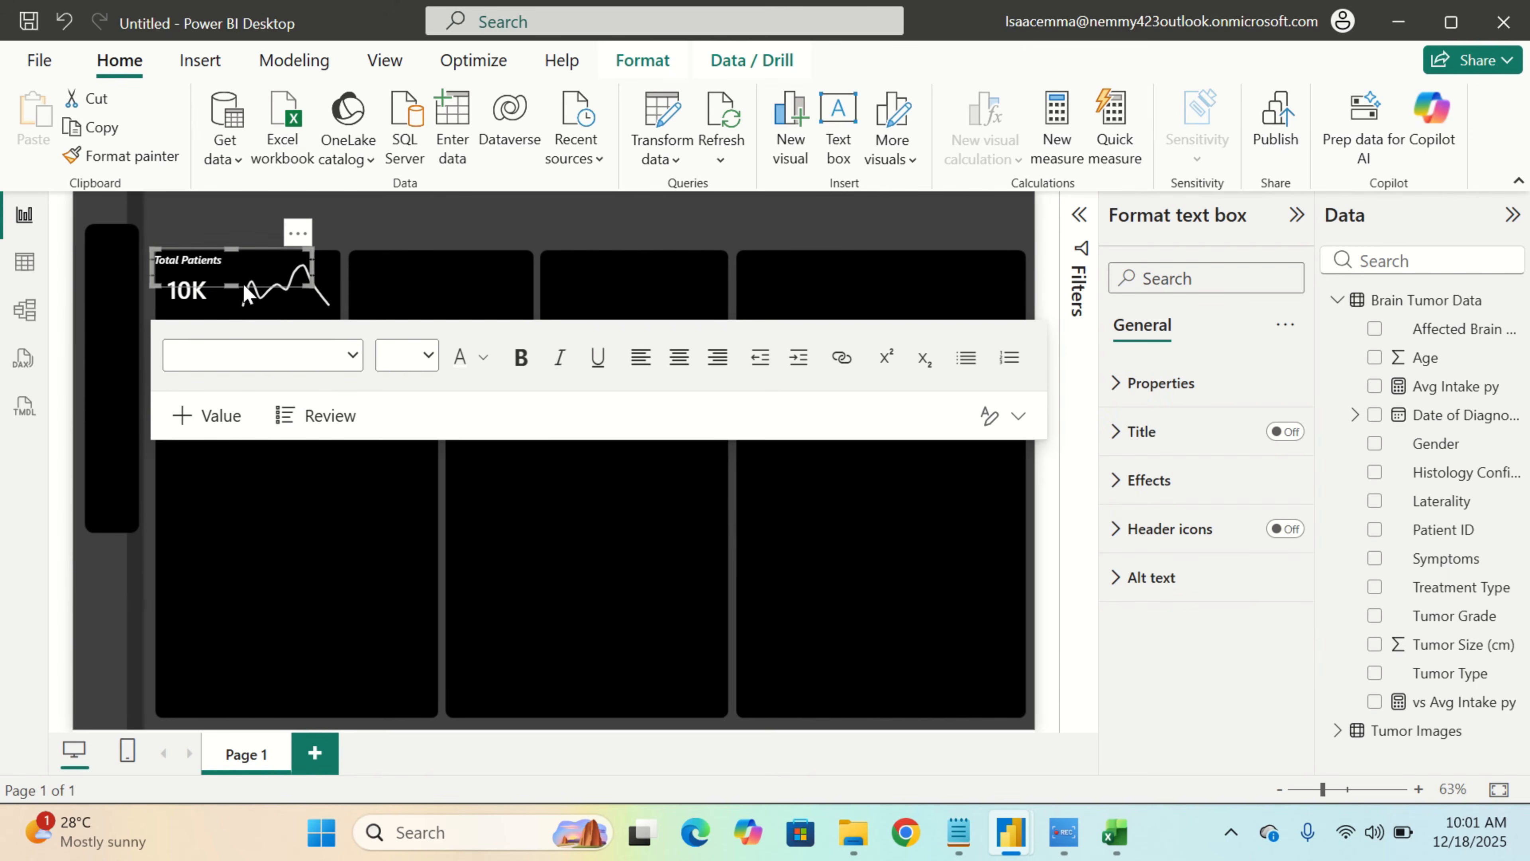
pyautogui.click(250, 293)
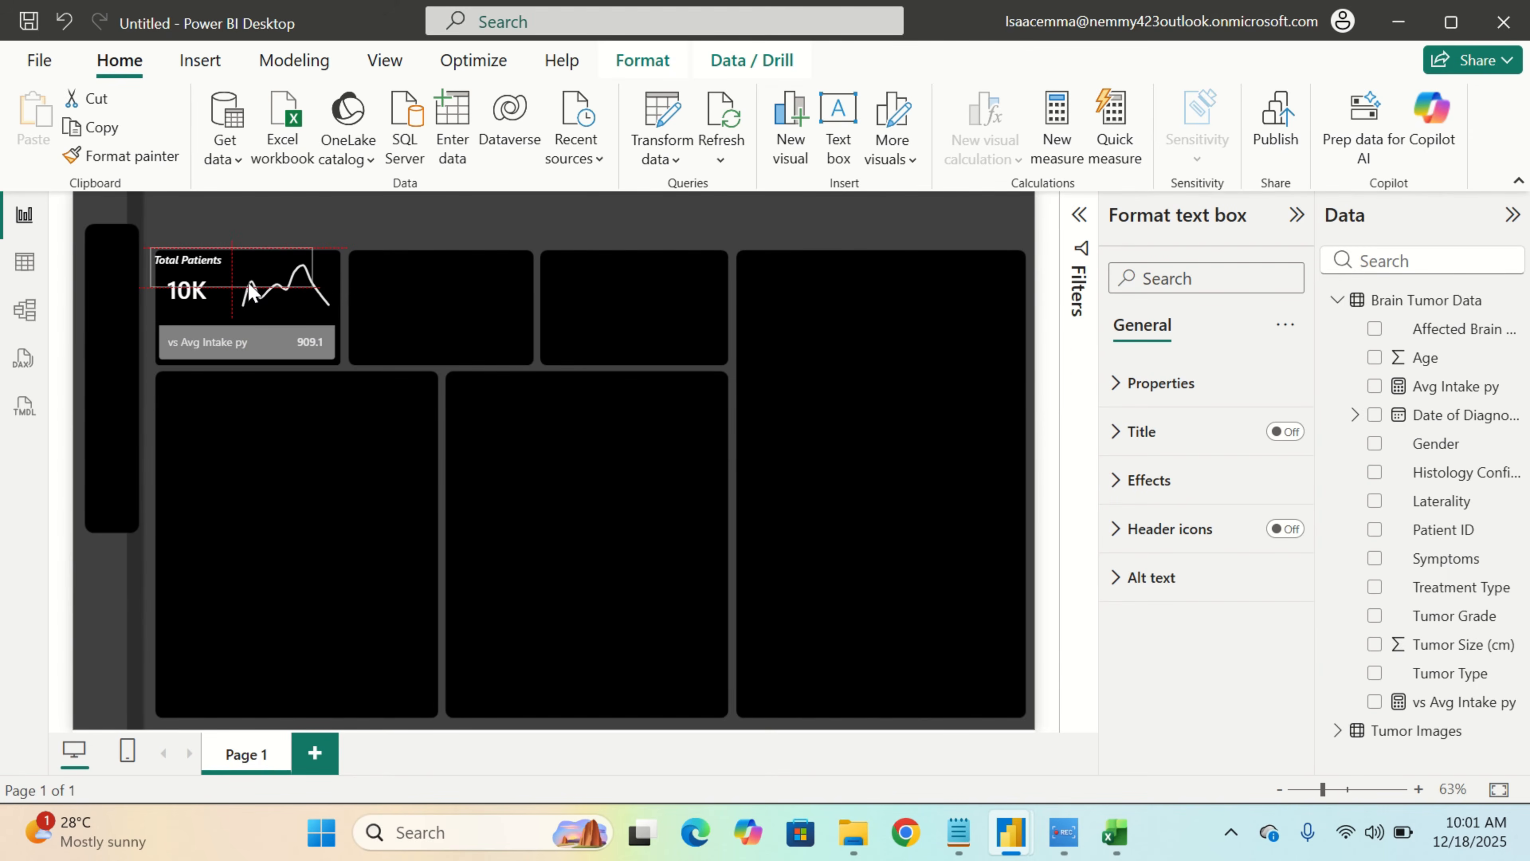
pyautogui.moveTo(250, 283); pyautogui.dragTo(251, 285)
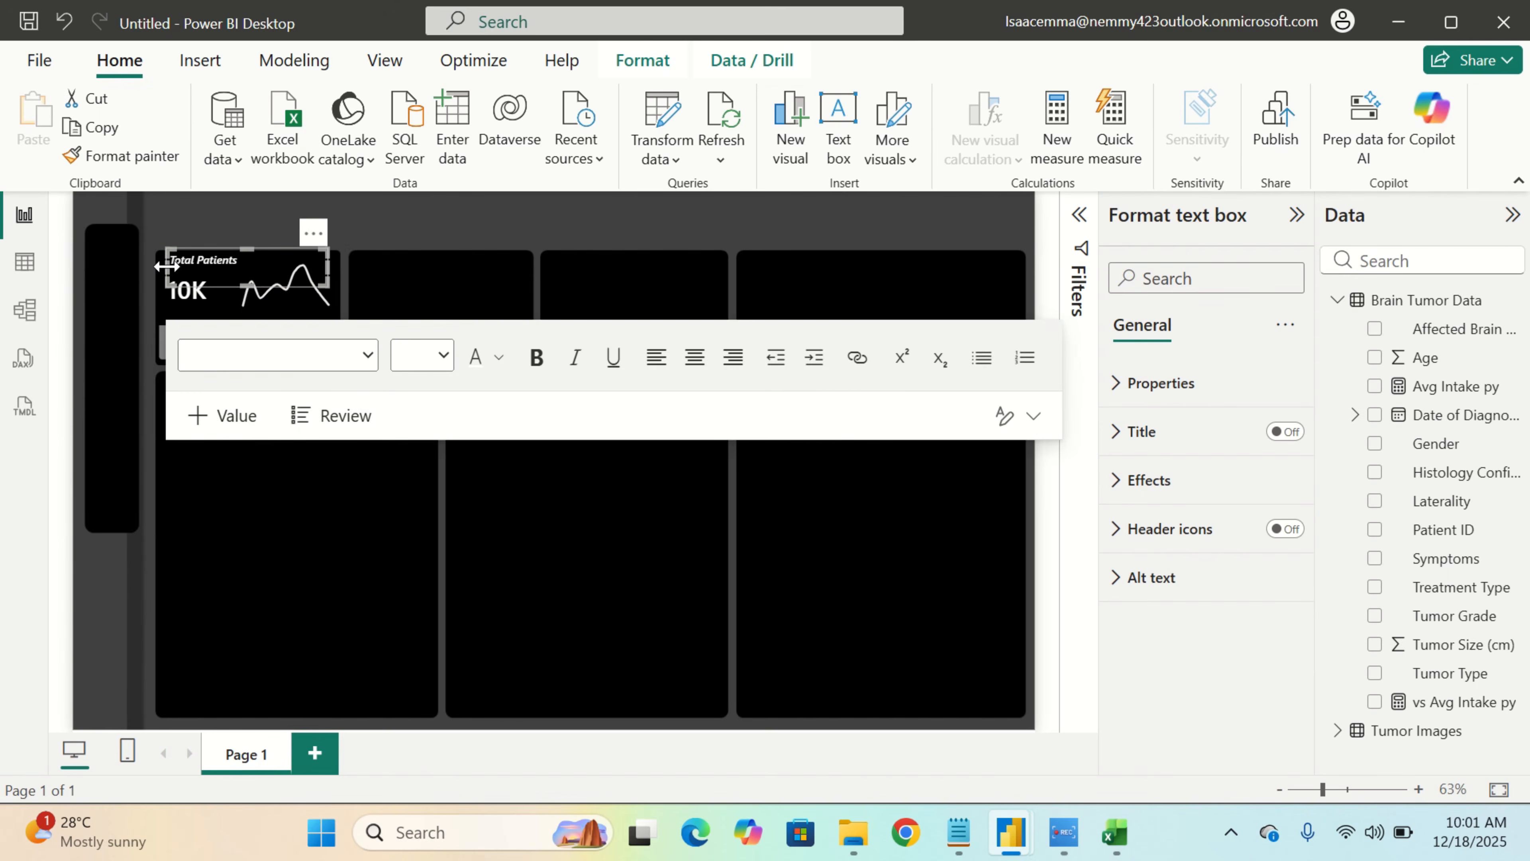
pyautogui.moveTo(165, 267); pyautogui.dragTo(156, 268)
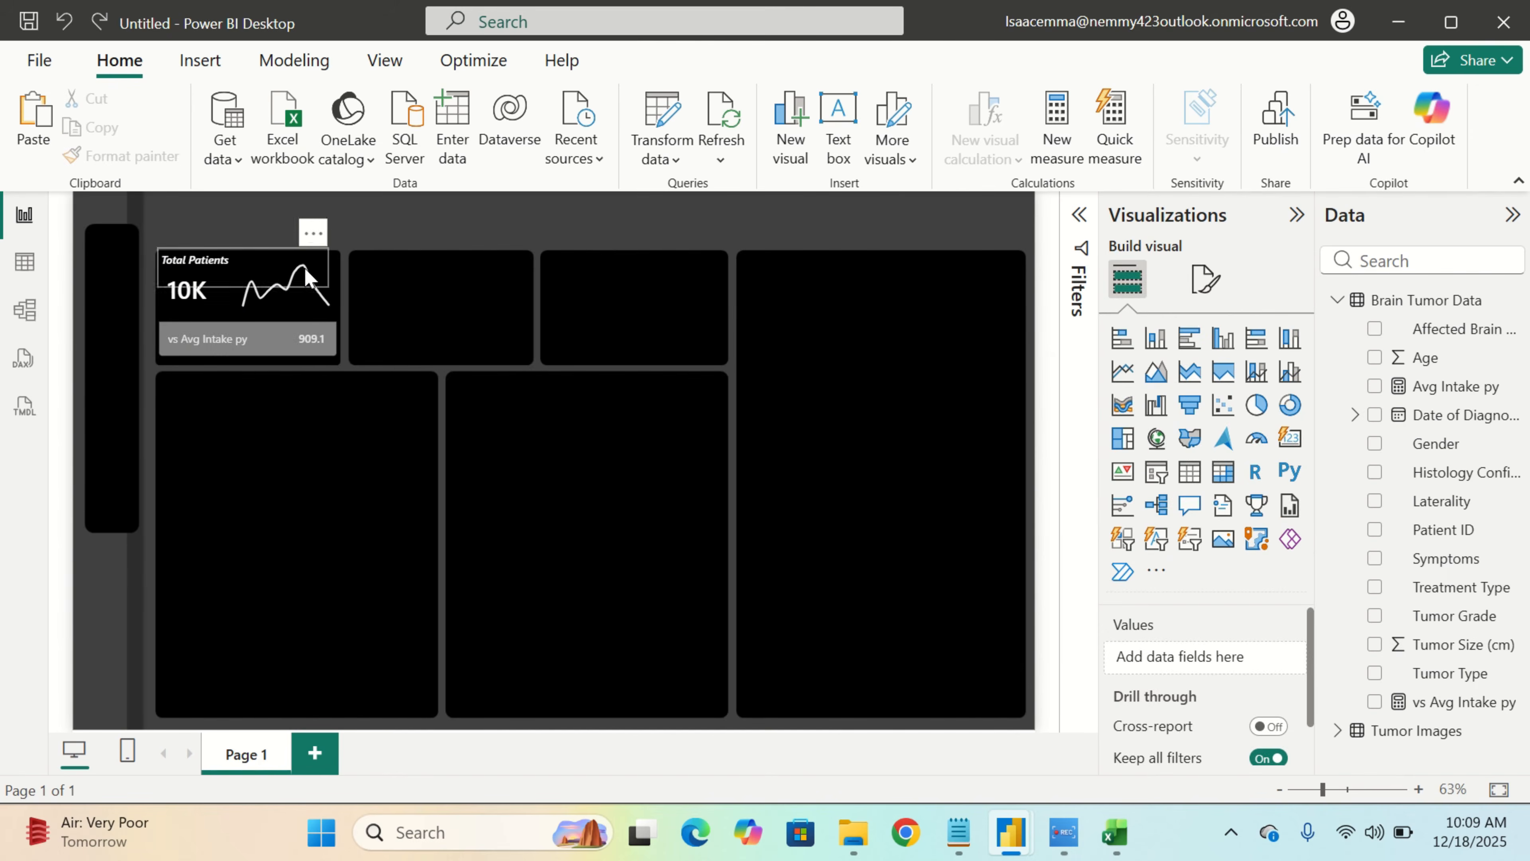
# Move the vs Avg Intake py reference label card down out of the first tile onto the large tile beneath
pyautogui.click(292, 308)
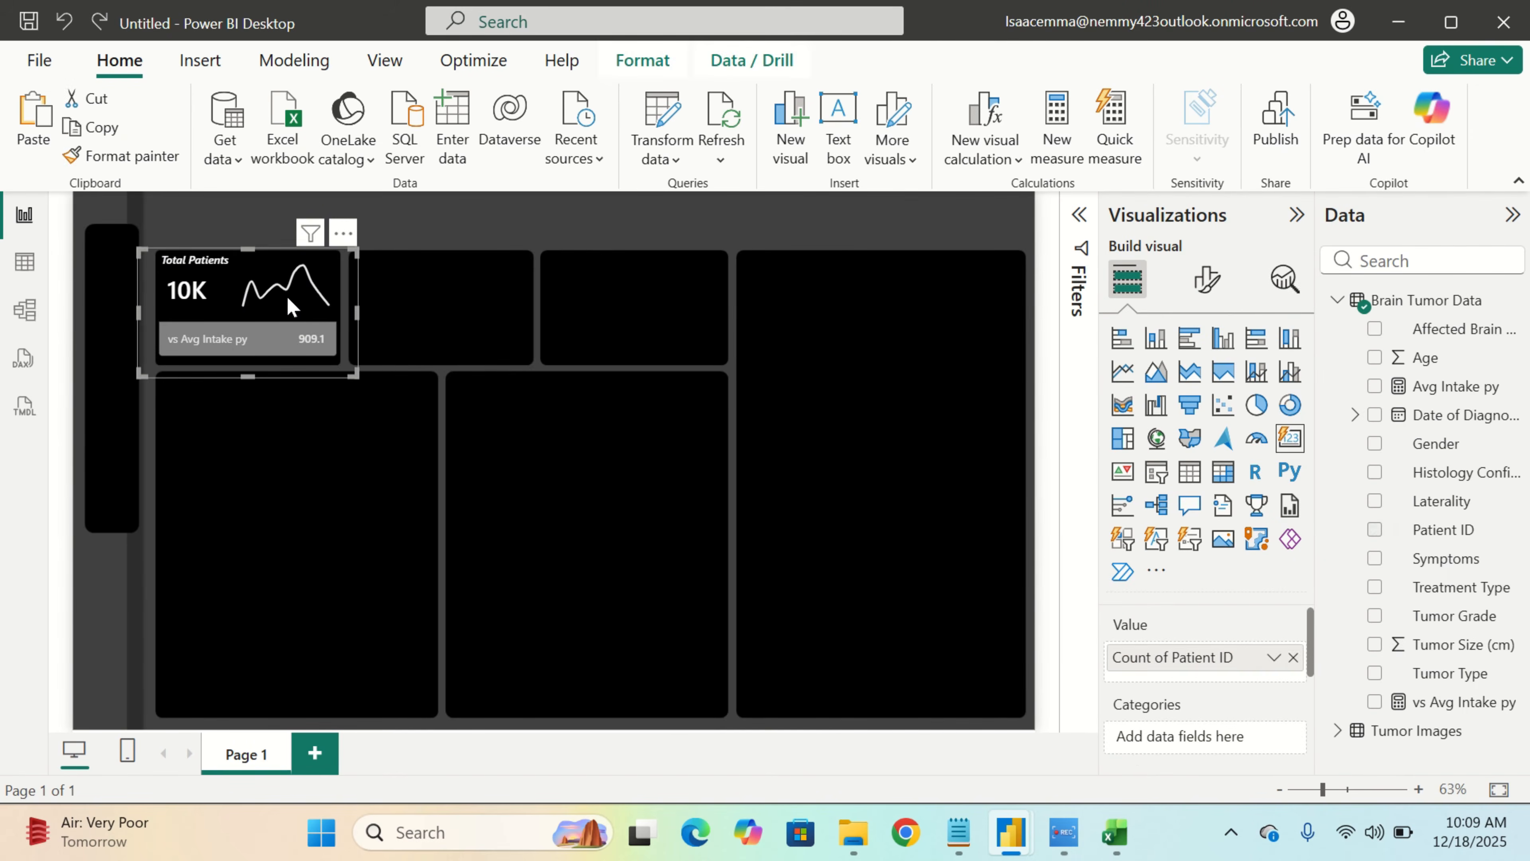
pyautogui.click(469, 332)
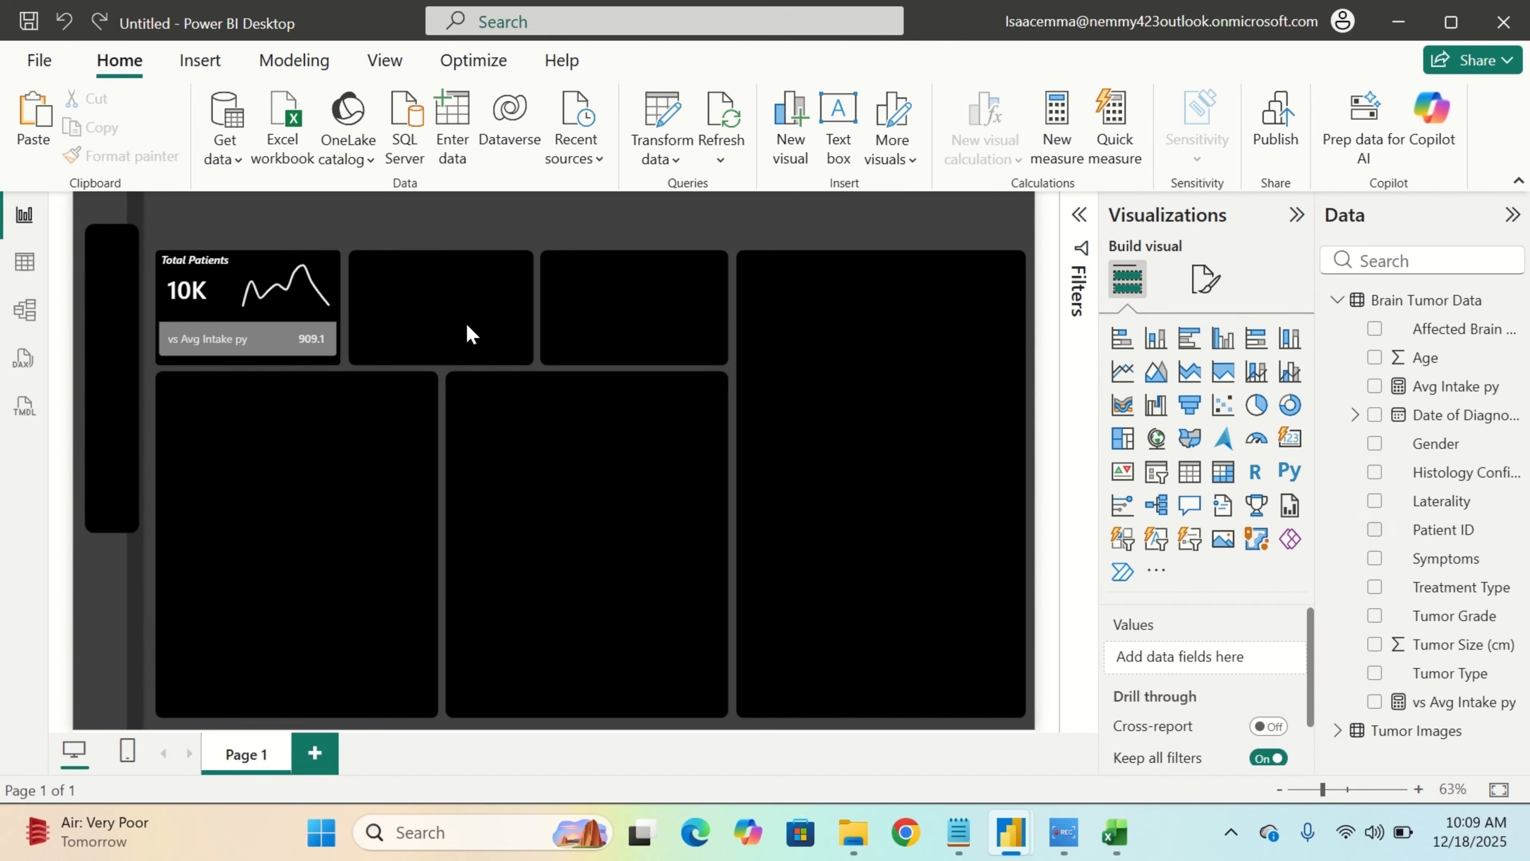
pyautogui.click(284, 302)
pyautogui.moveTo(283, 314); pyautogui.dragTo(273, 365)
pyautogui.click(370, 328)
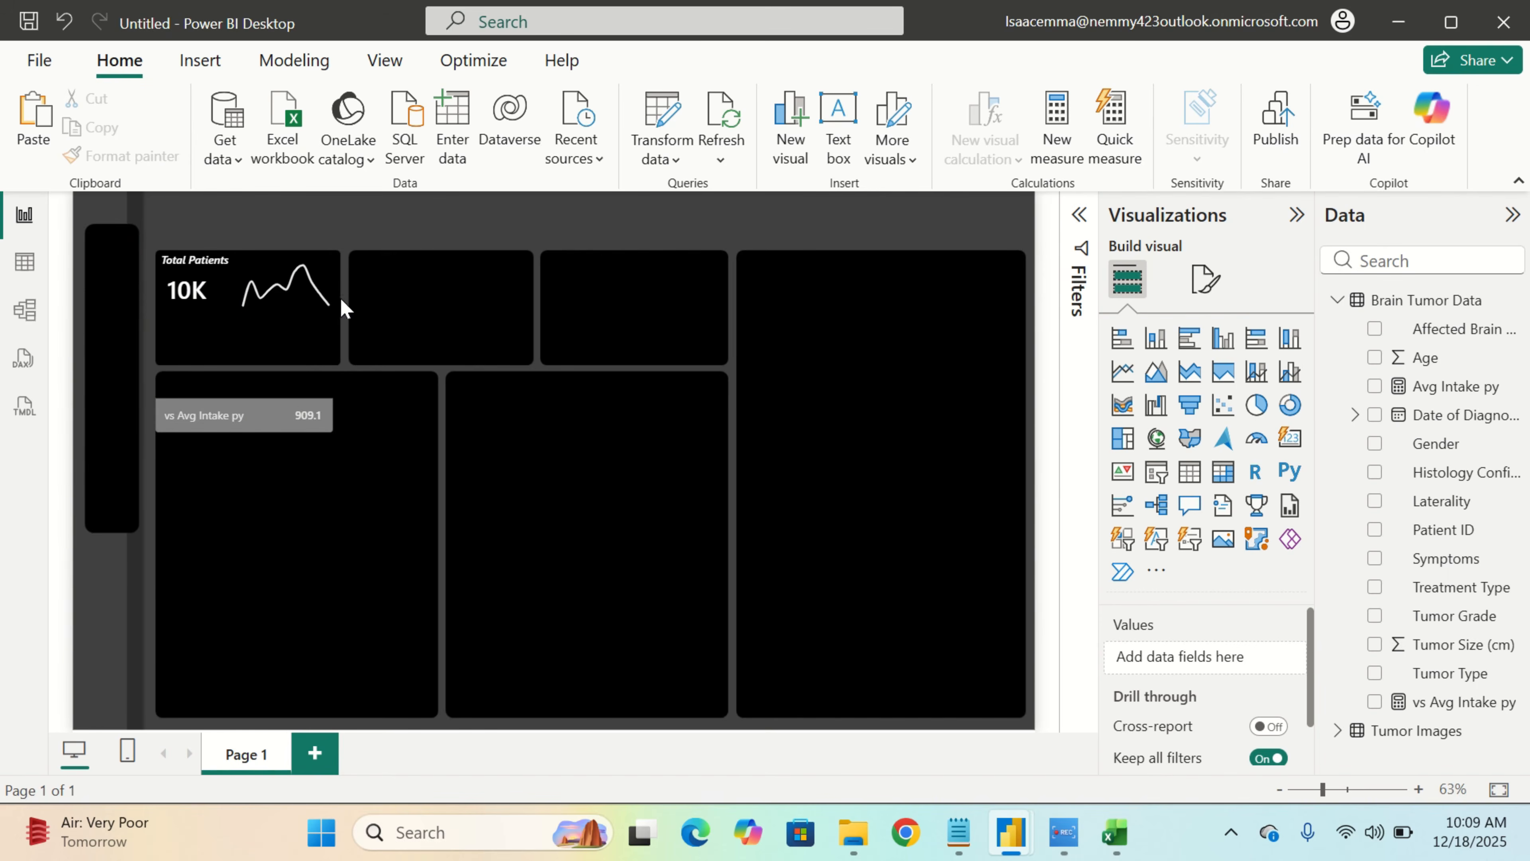
# Duplicate the patient count card and place the copy in the second tile, level with the original
pyautogui.click(223, 311)
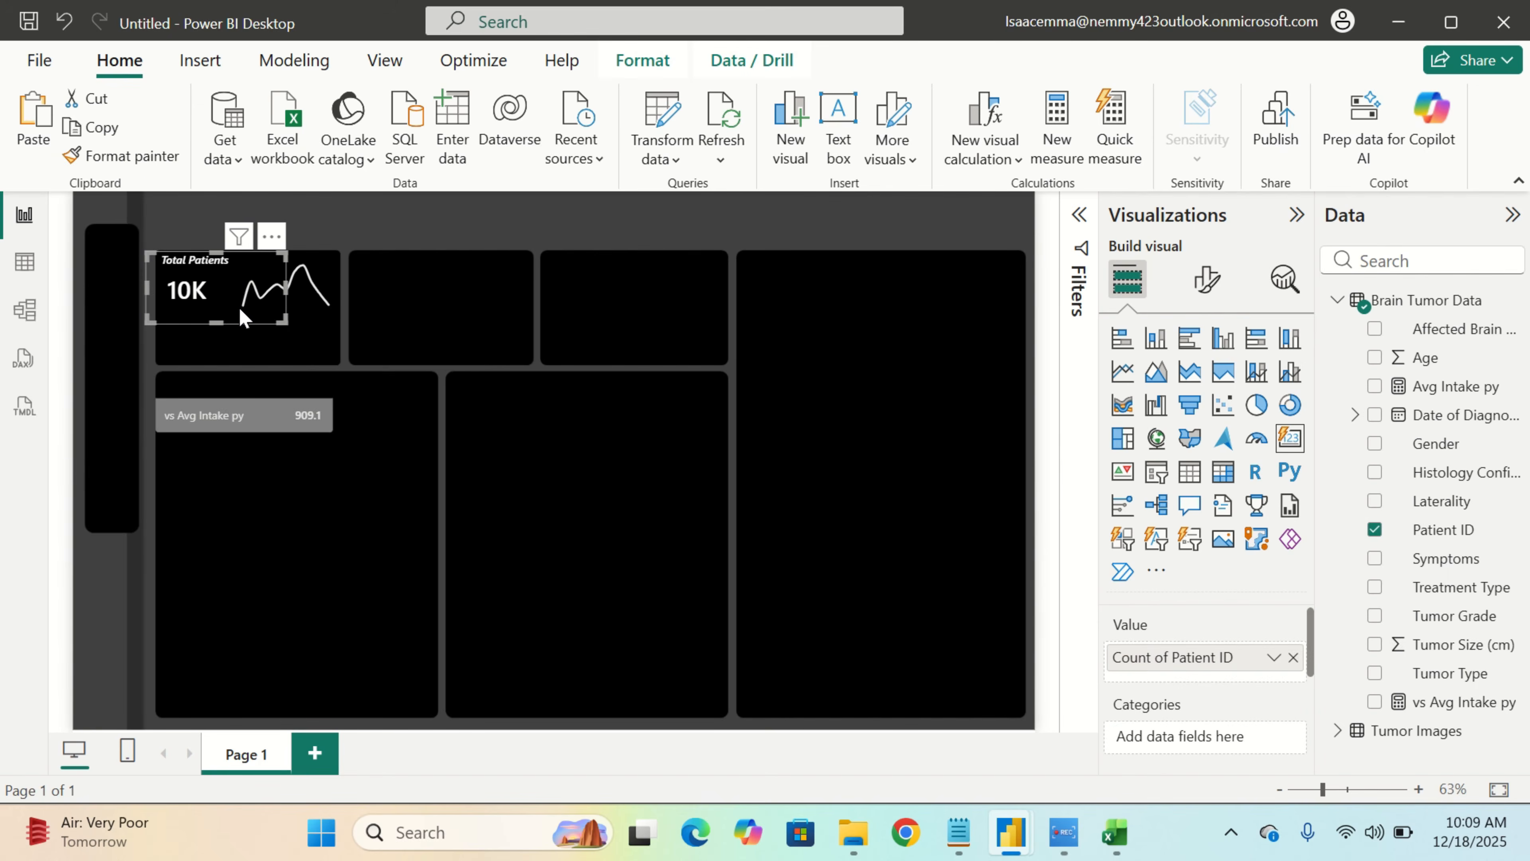
pyautogui.click(388, 354)
pyautogui.hotkey('ctrl', 'v')
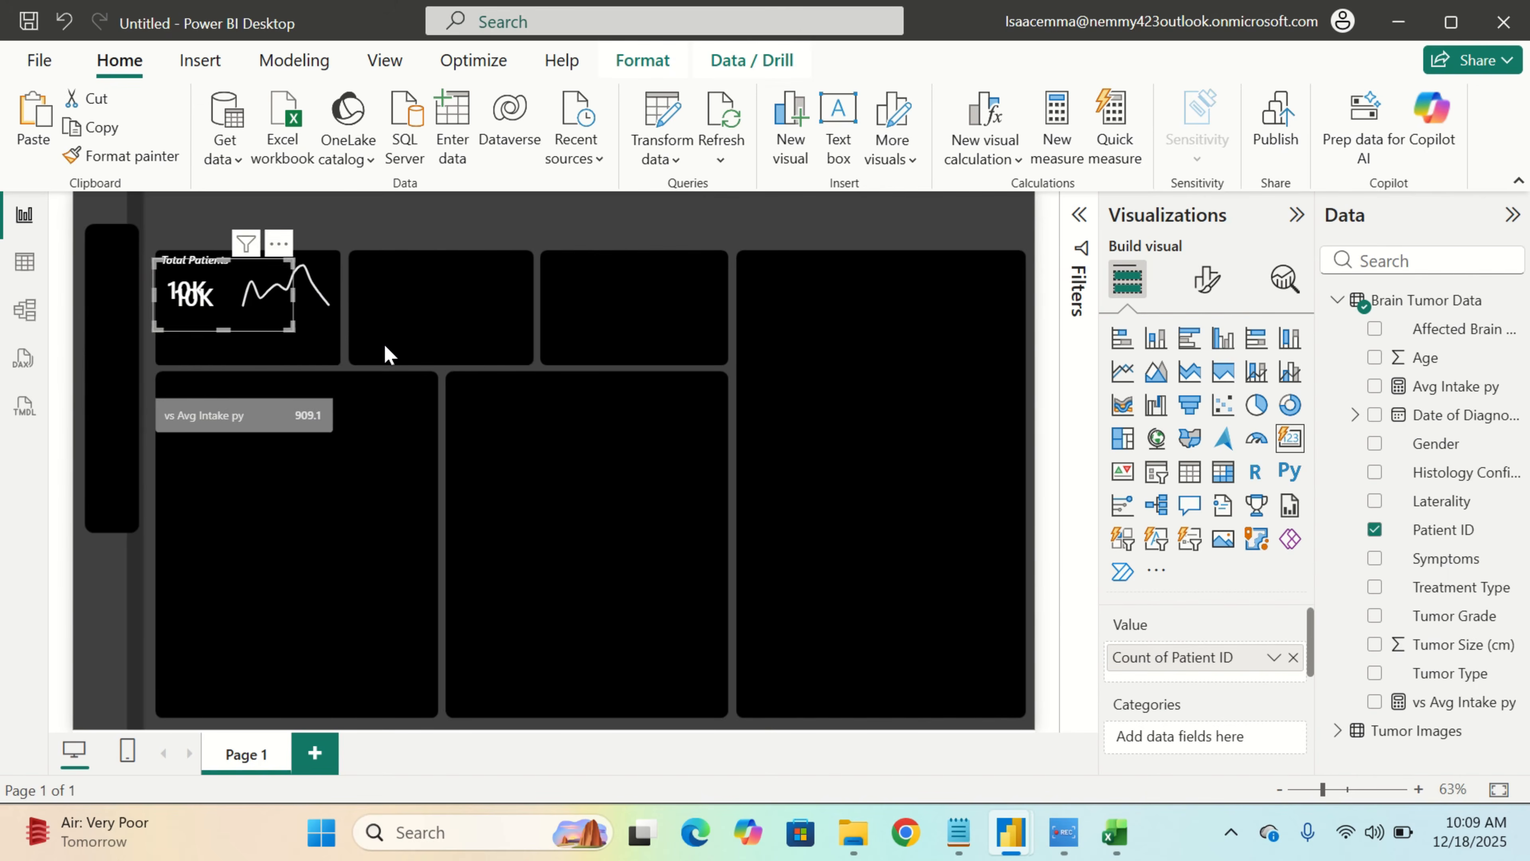
pyautogui.moveTo(260, 313); pyautogui.dragTo(435, 307)
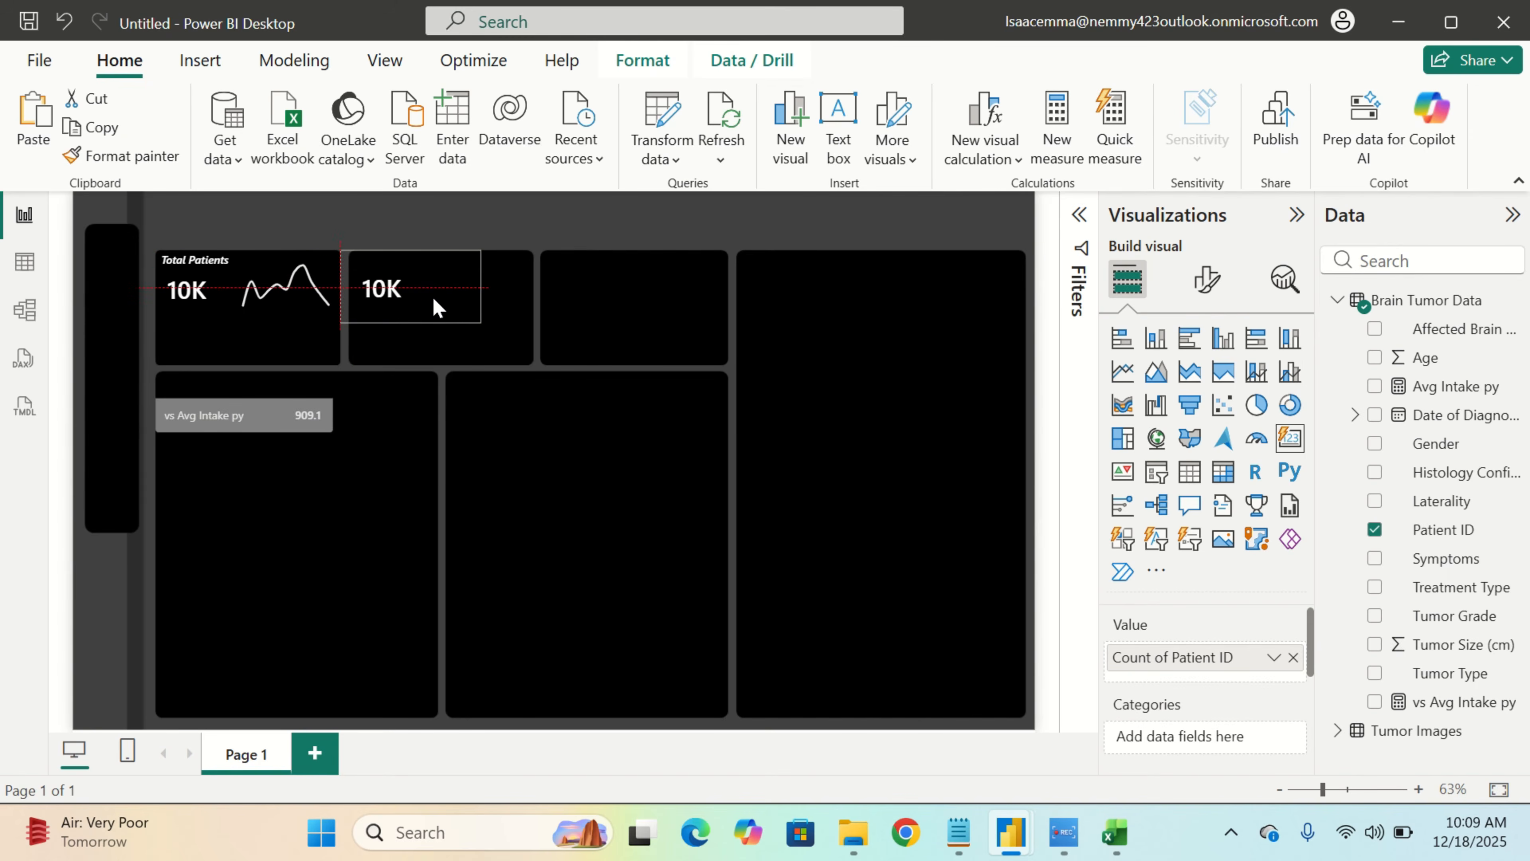
pyautogui.moveTo(437, 308); pyautogui.dragTo(437, 307)
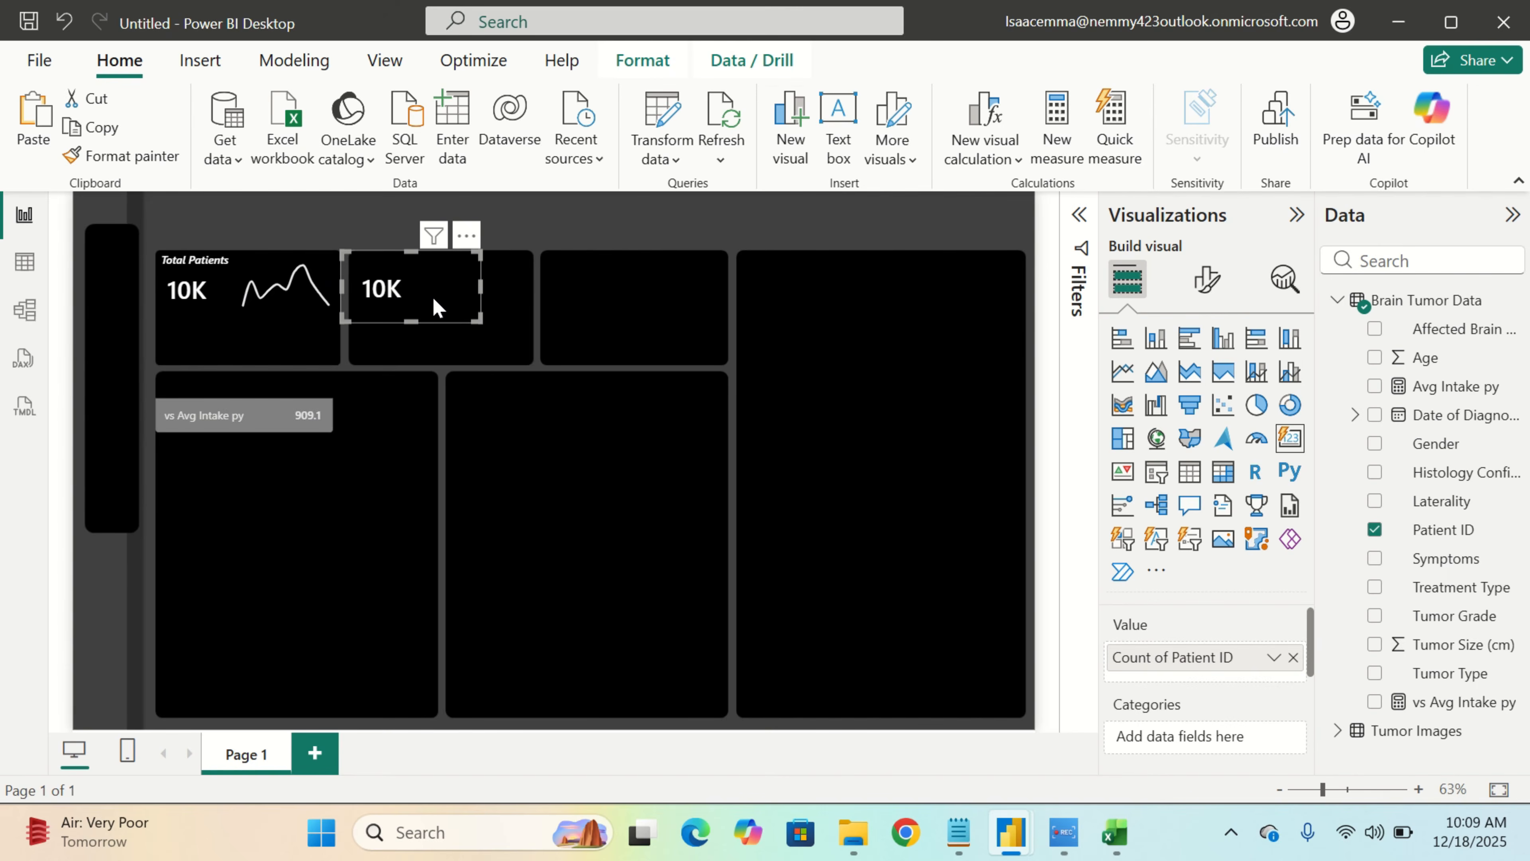
pyautogui.click(510, 338)
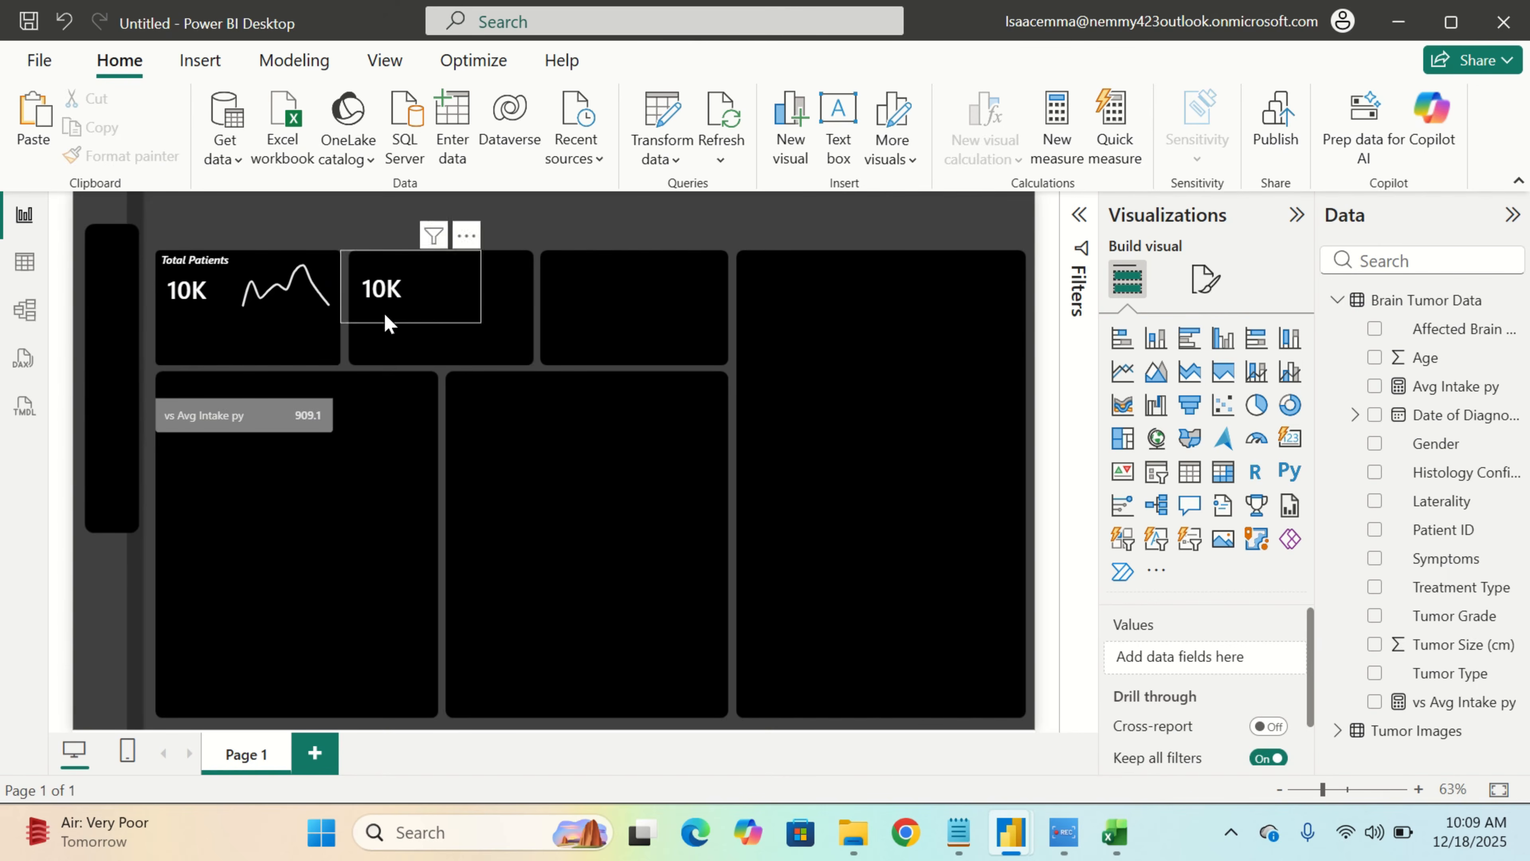
# Replace the patient count in the second tile's card with the Age field, aggregated as Average
pyautogui.click(435, 306)
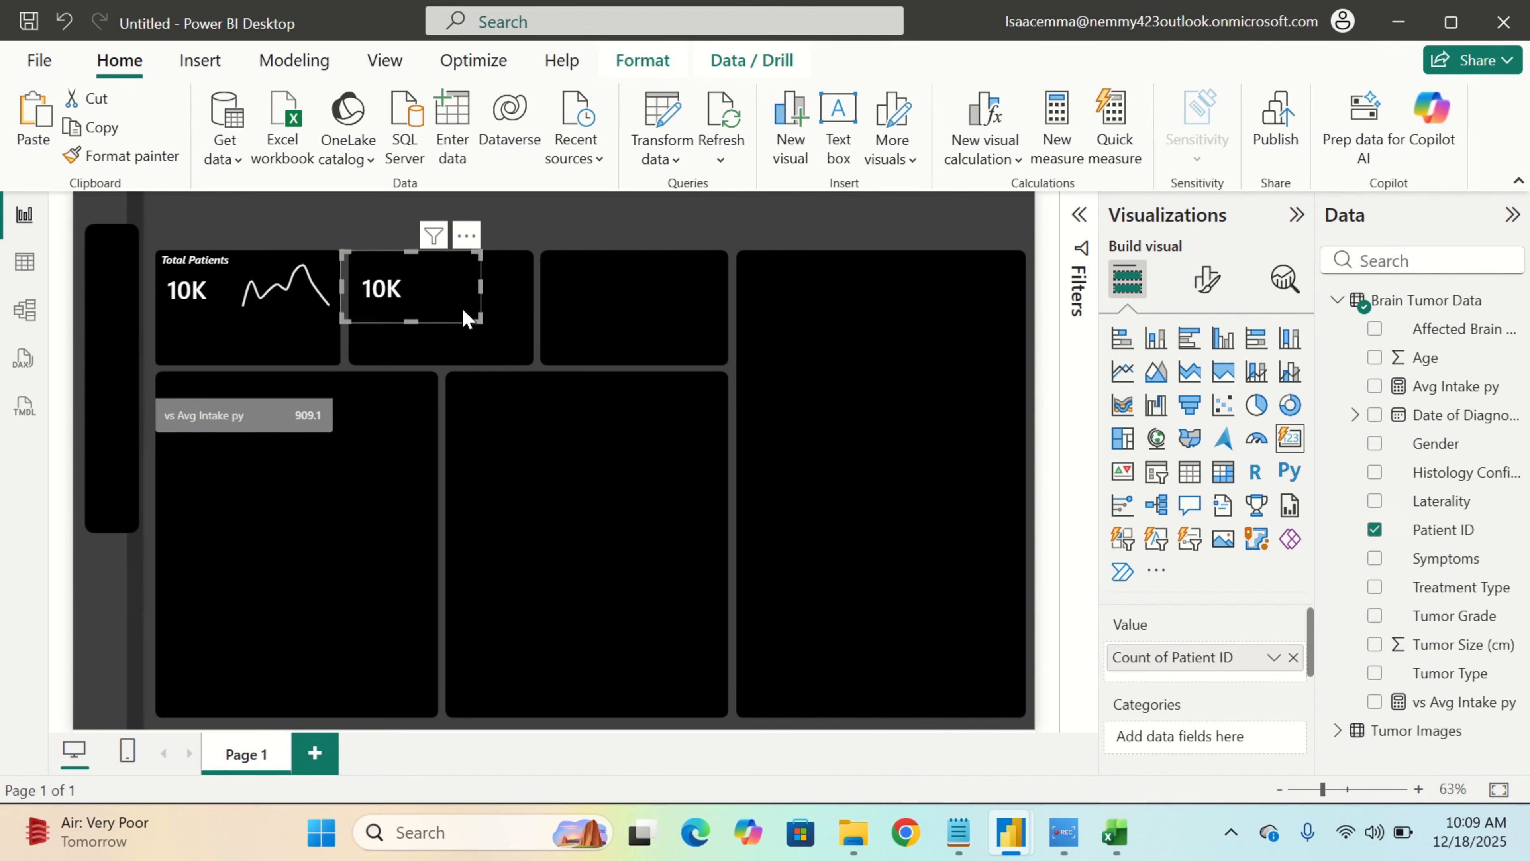
pyautogui.click(1293, 658)
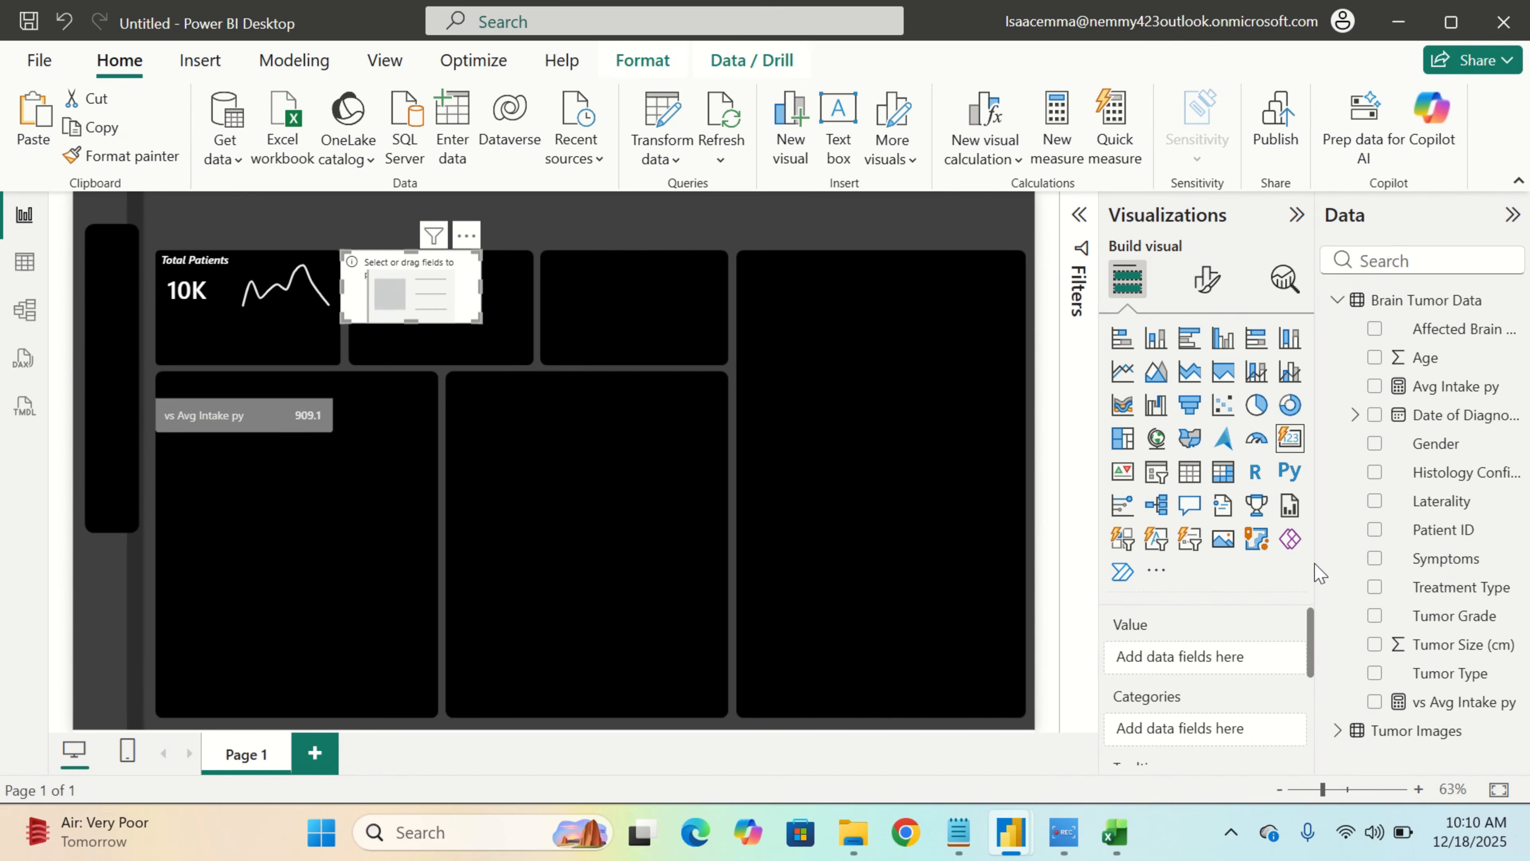
pyautogui.moveTo(1438, 359); pyautogui.dragTo(1211, 668)
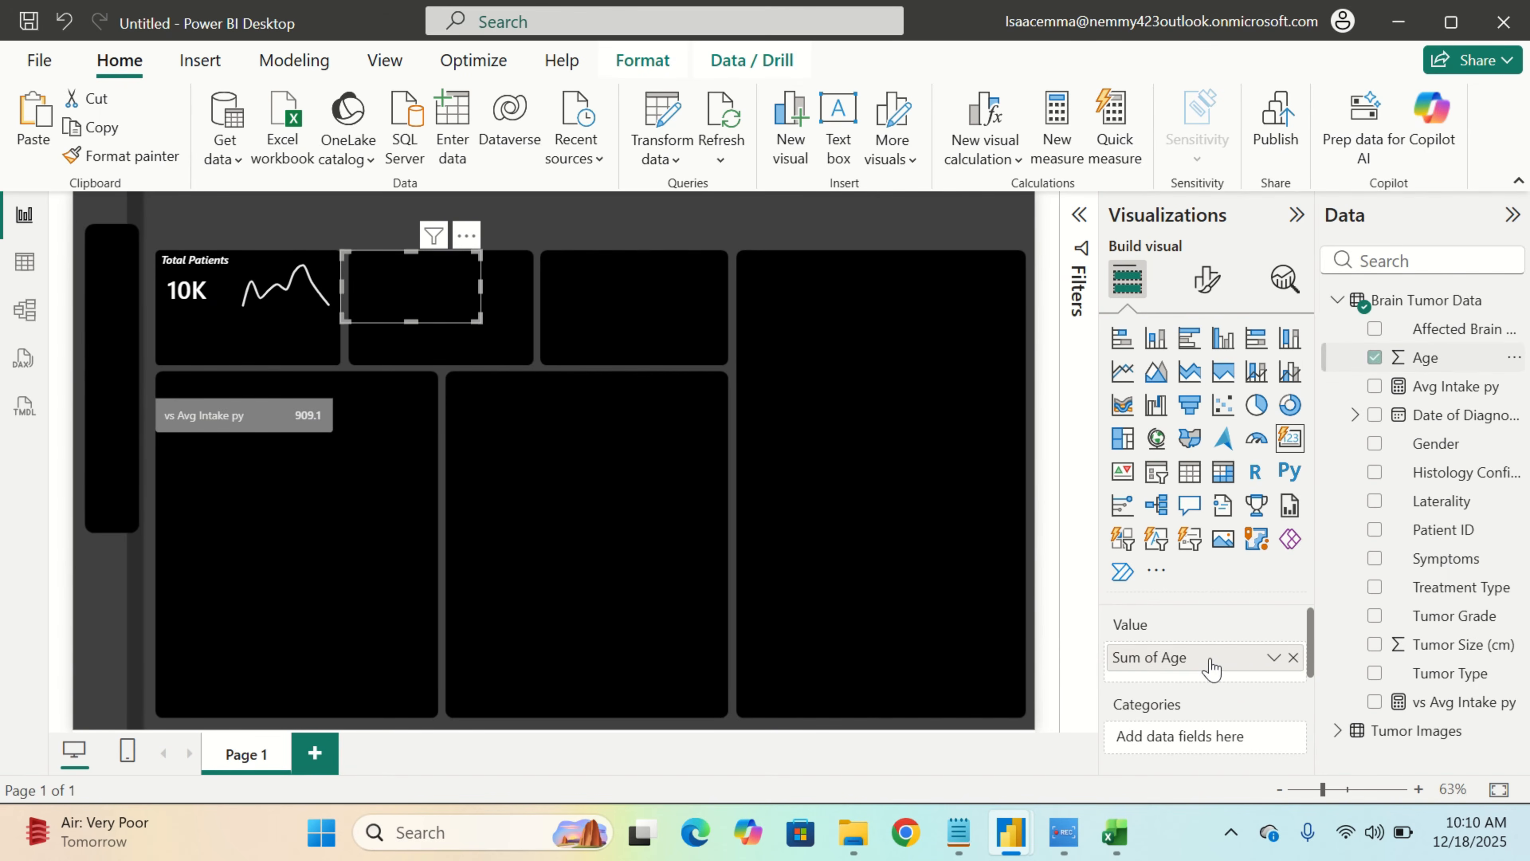
pyautogui.click(1274, 657)
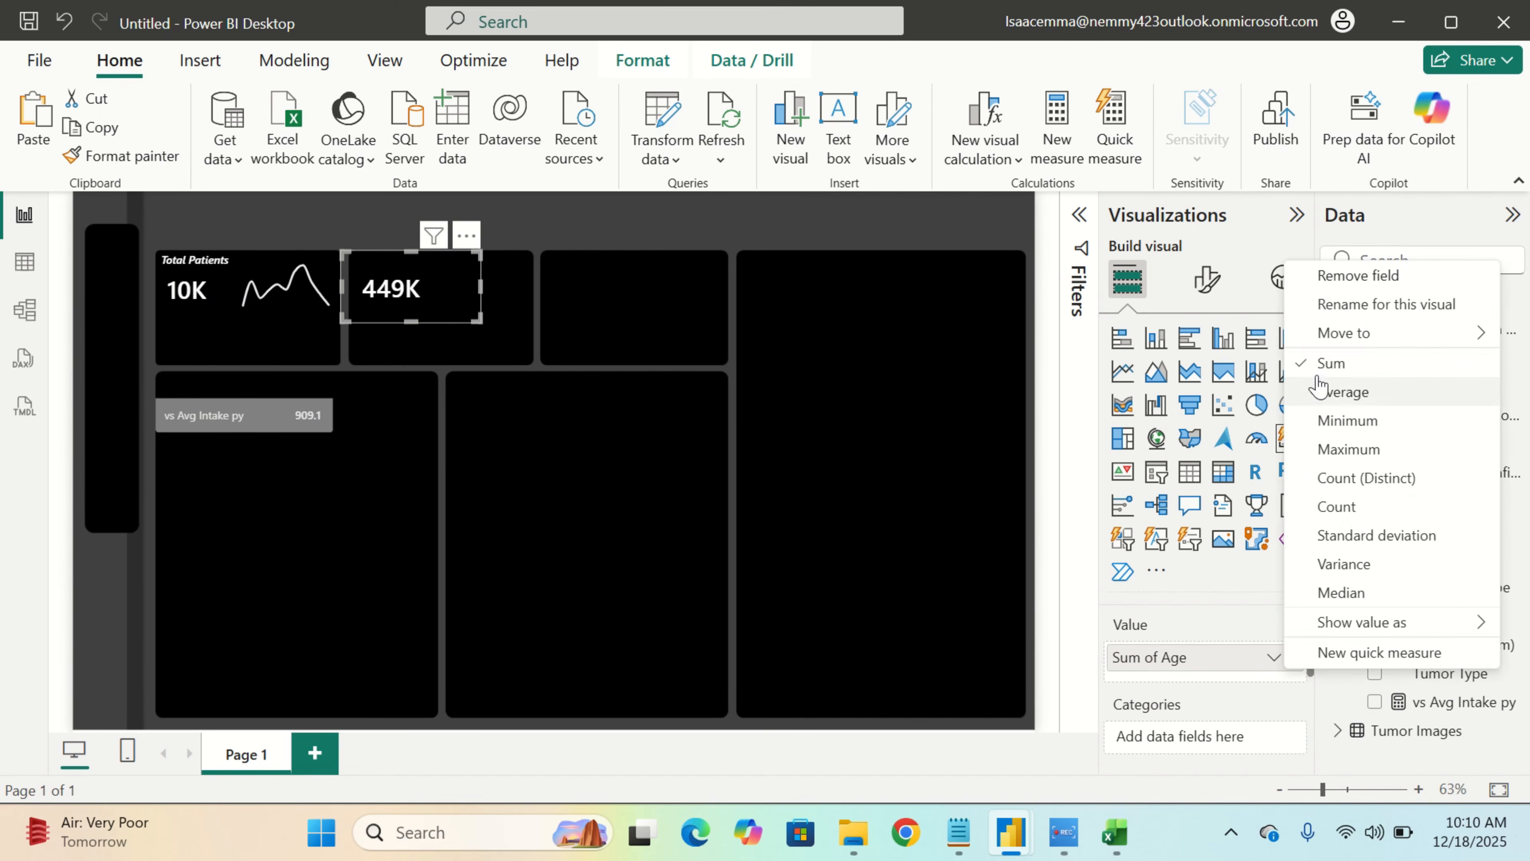
pyautogui.click(1346, 391)
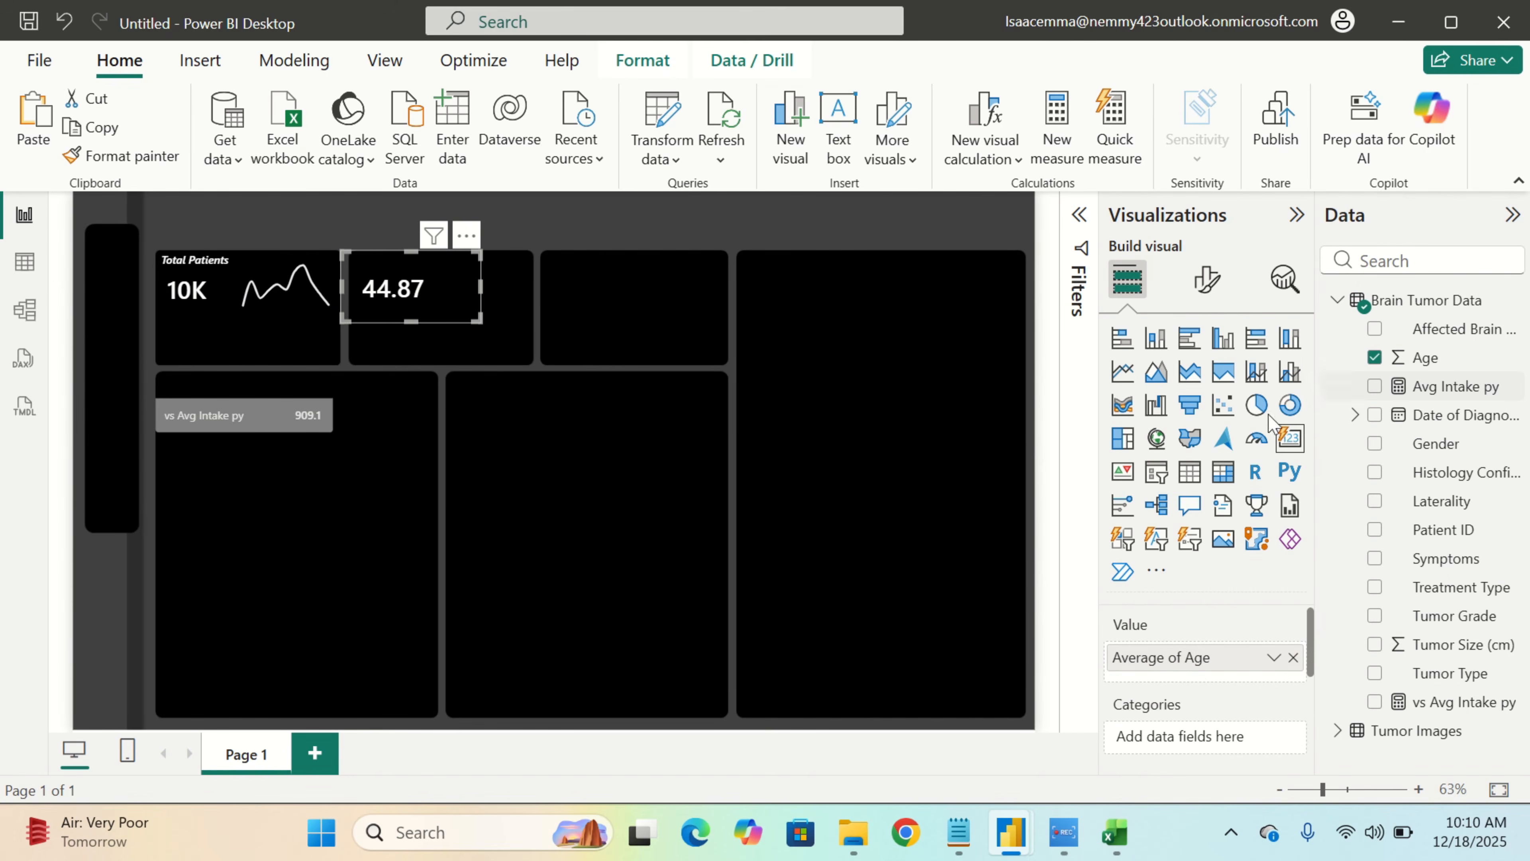
pyautogui.click(579, 354)
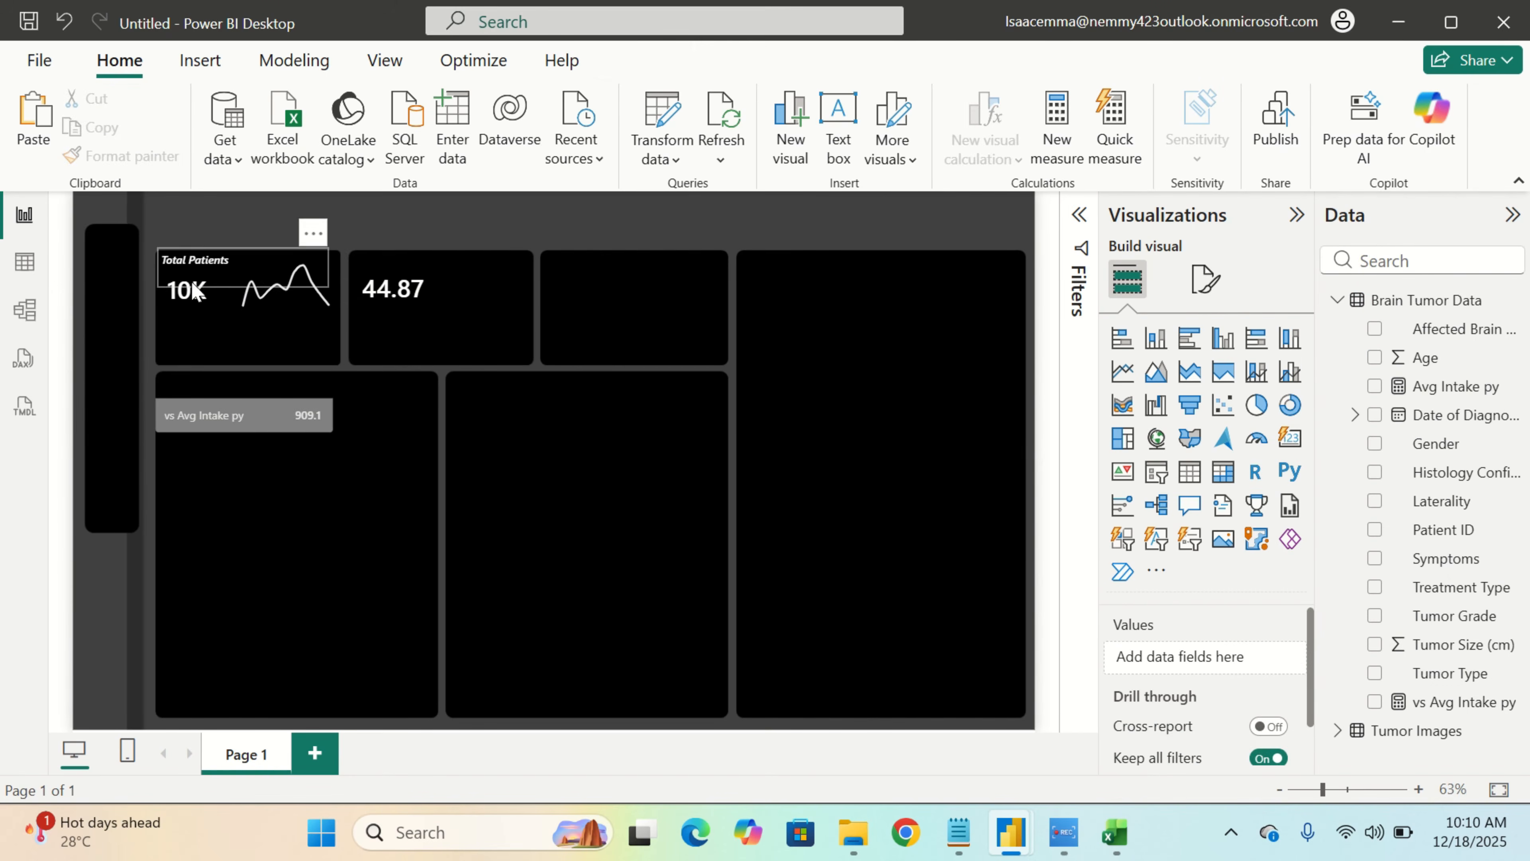
# Duplicate the first tile's line chart and place the copy beside the average age in the second tile, level with the original
pyautogui.click(316, 304)
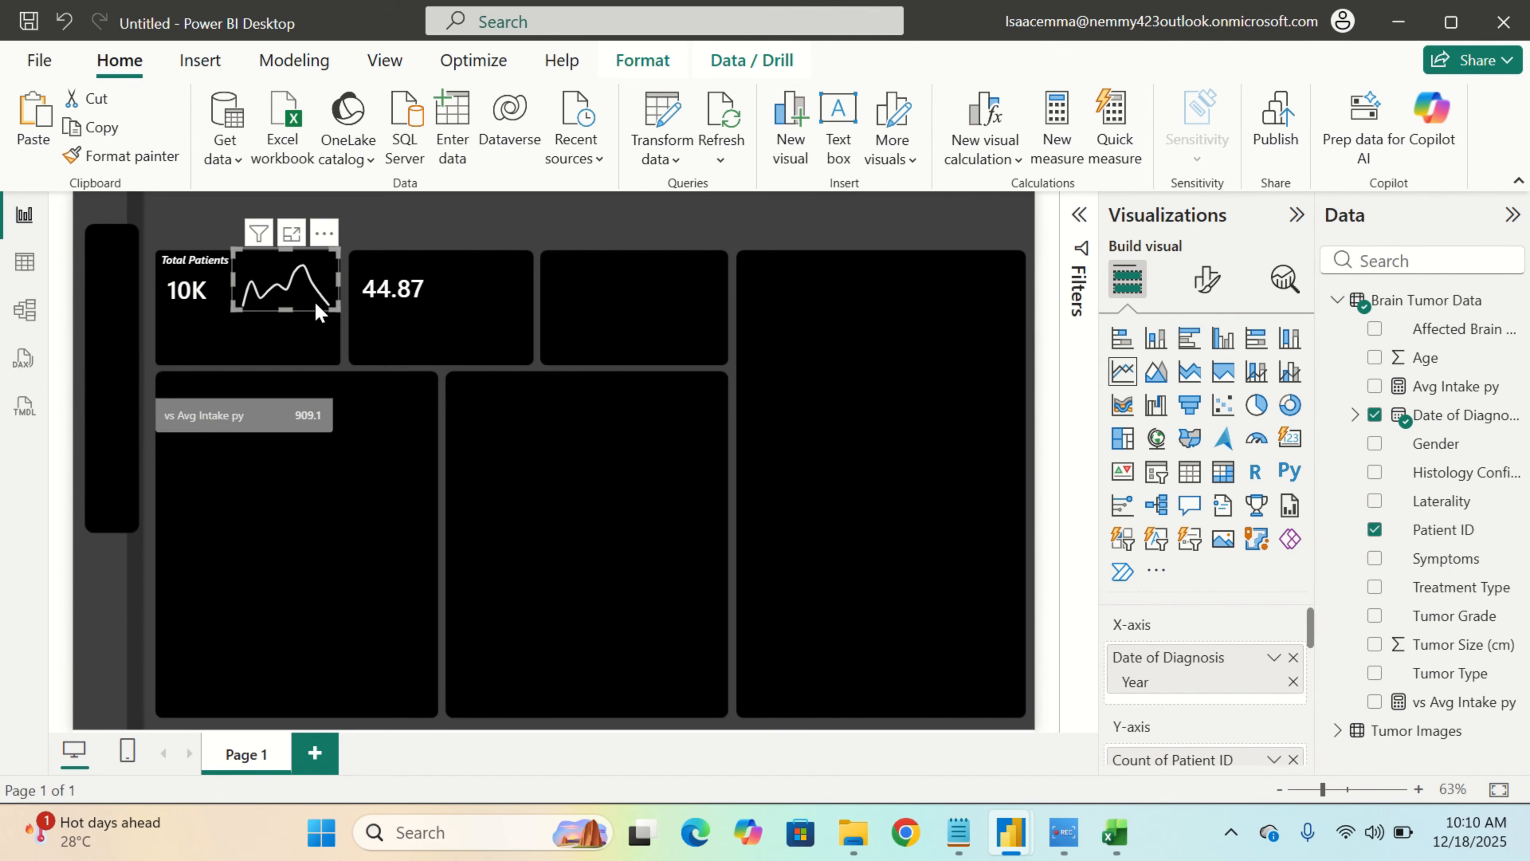
pyautogui.moveTo(316, 304); pyautogui.dragTo(358, 303)
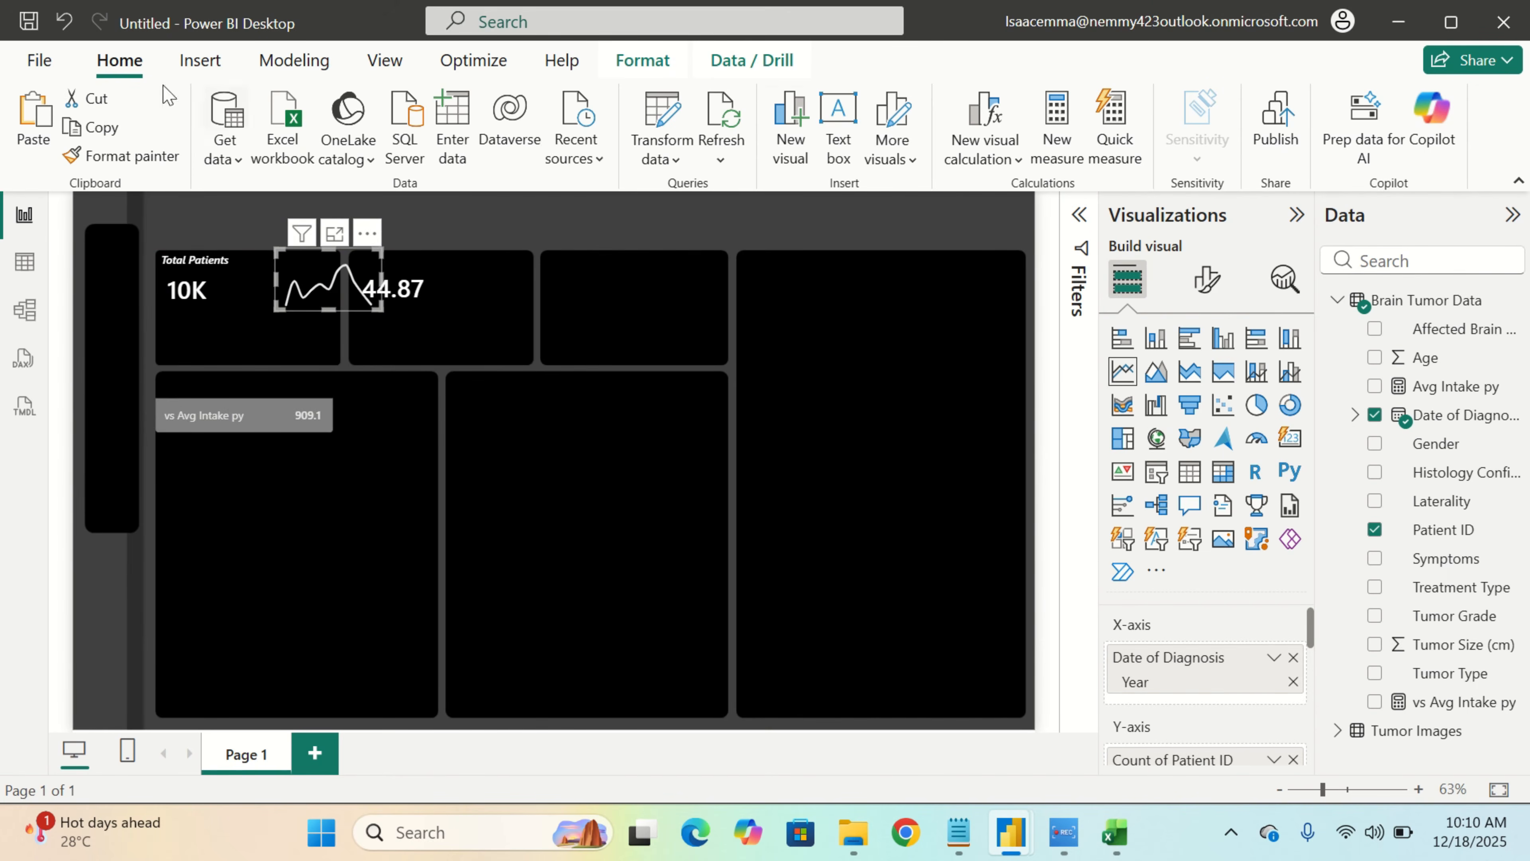
pyautogui.click(63, 21)
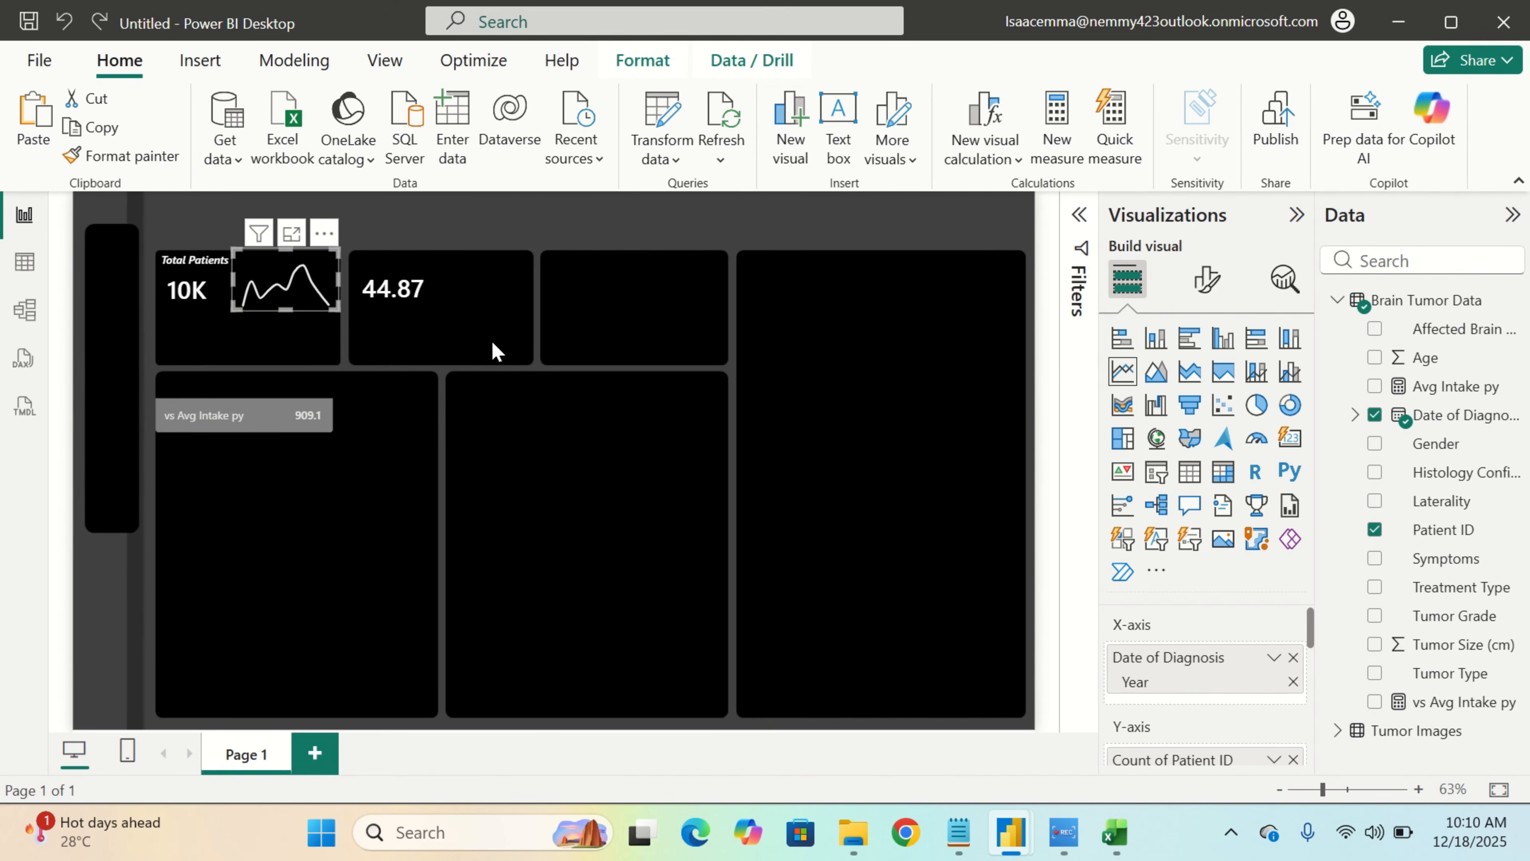
pyautogui.press('Escape')
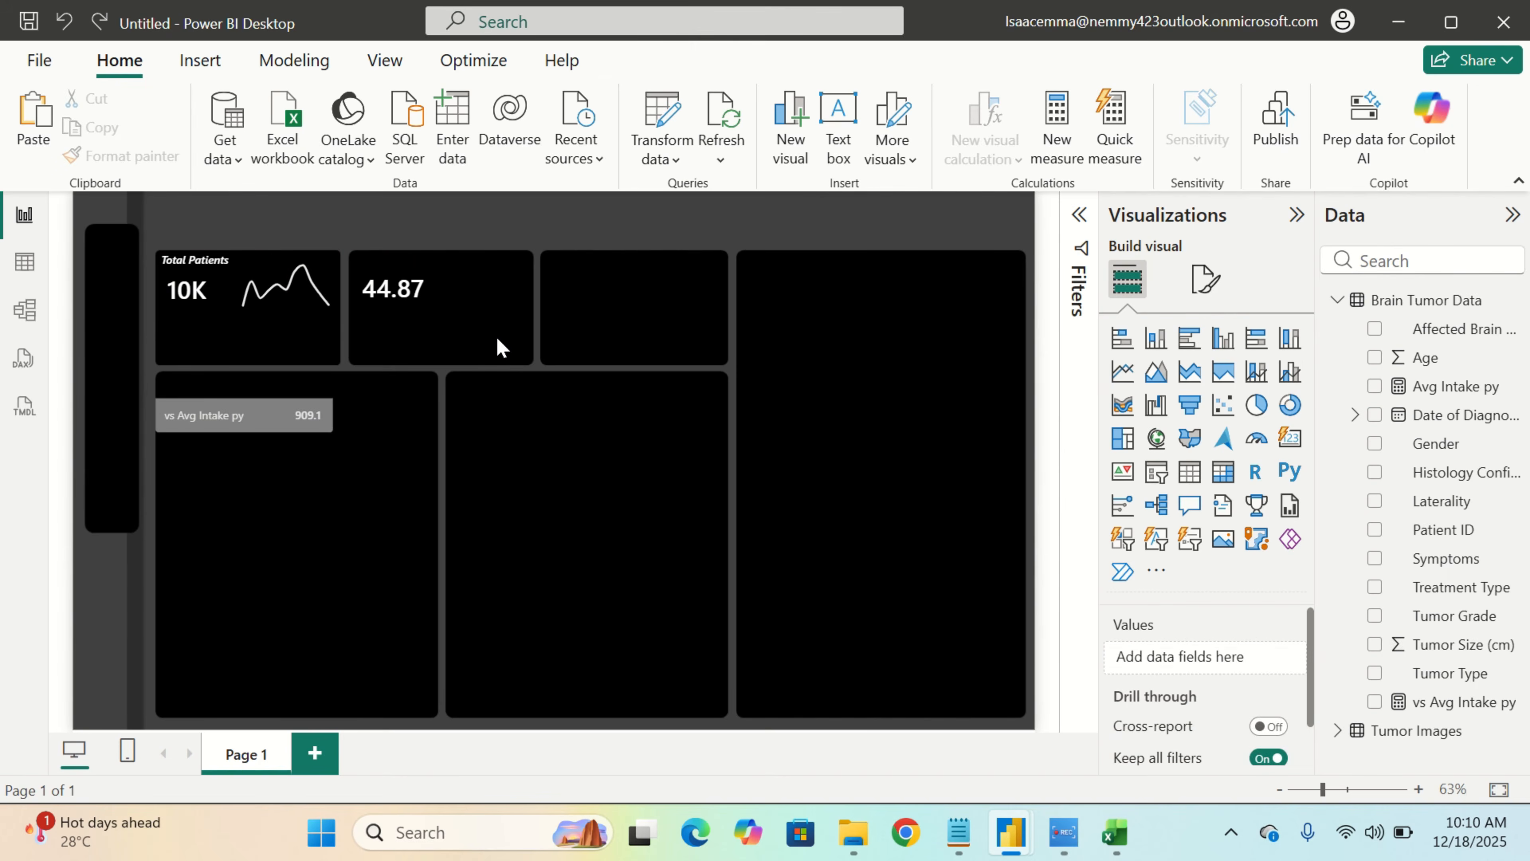
pyautogui.hotkey('ctrl', 'v')
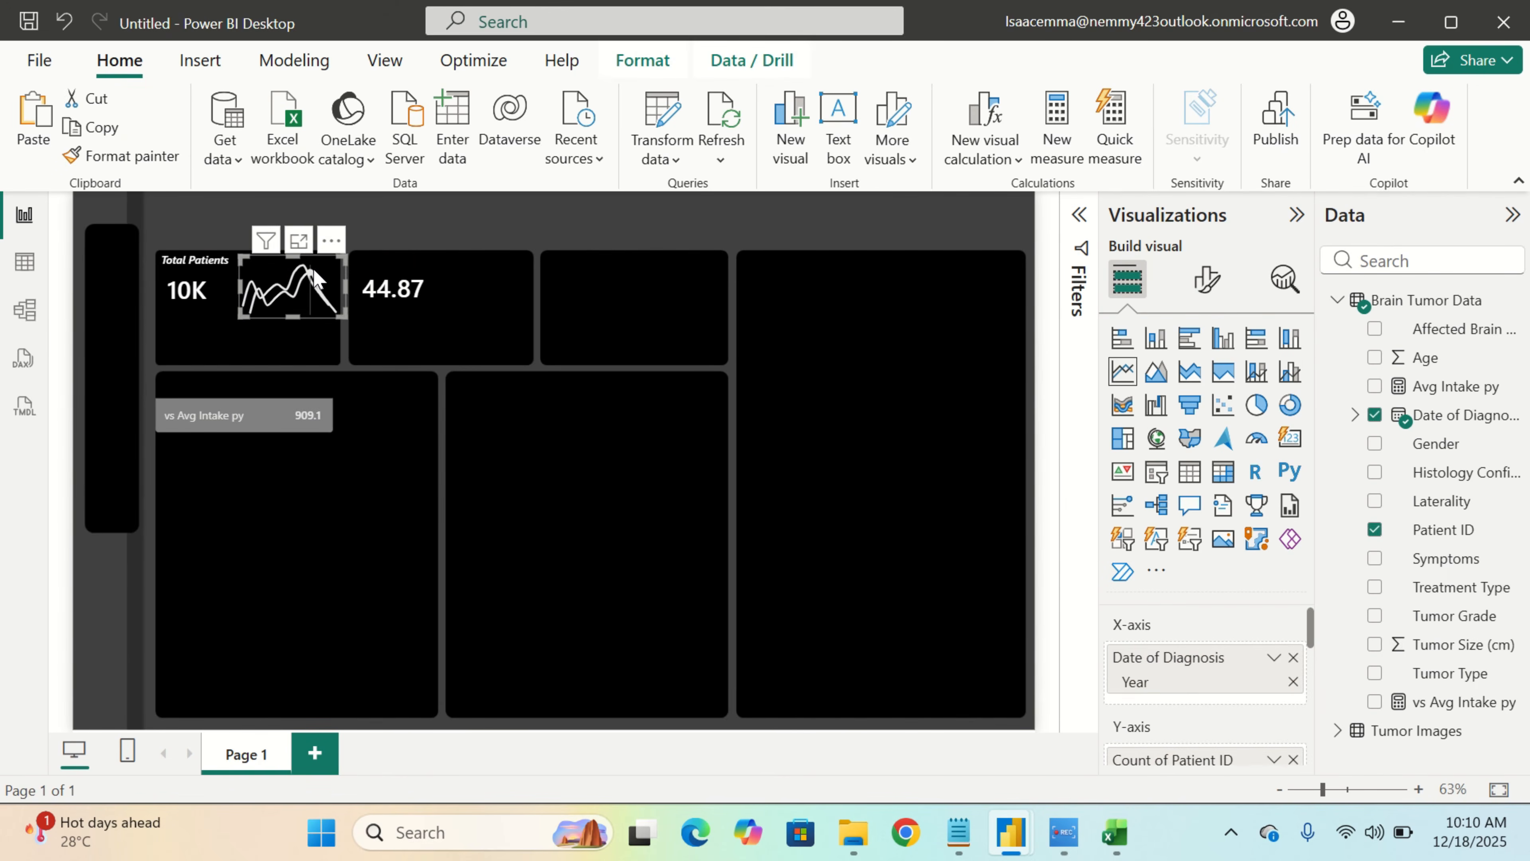
pyautogui.moveTo(312, 270); pyautogui.dragTo(498, 266)
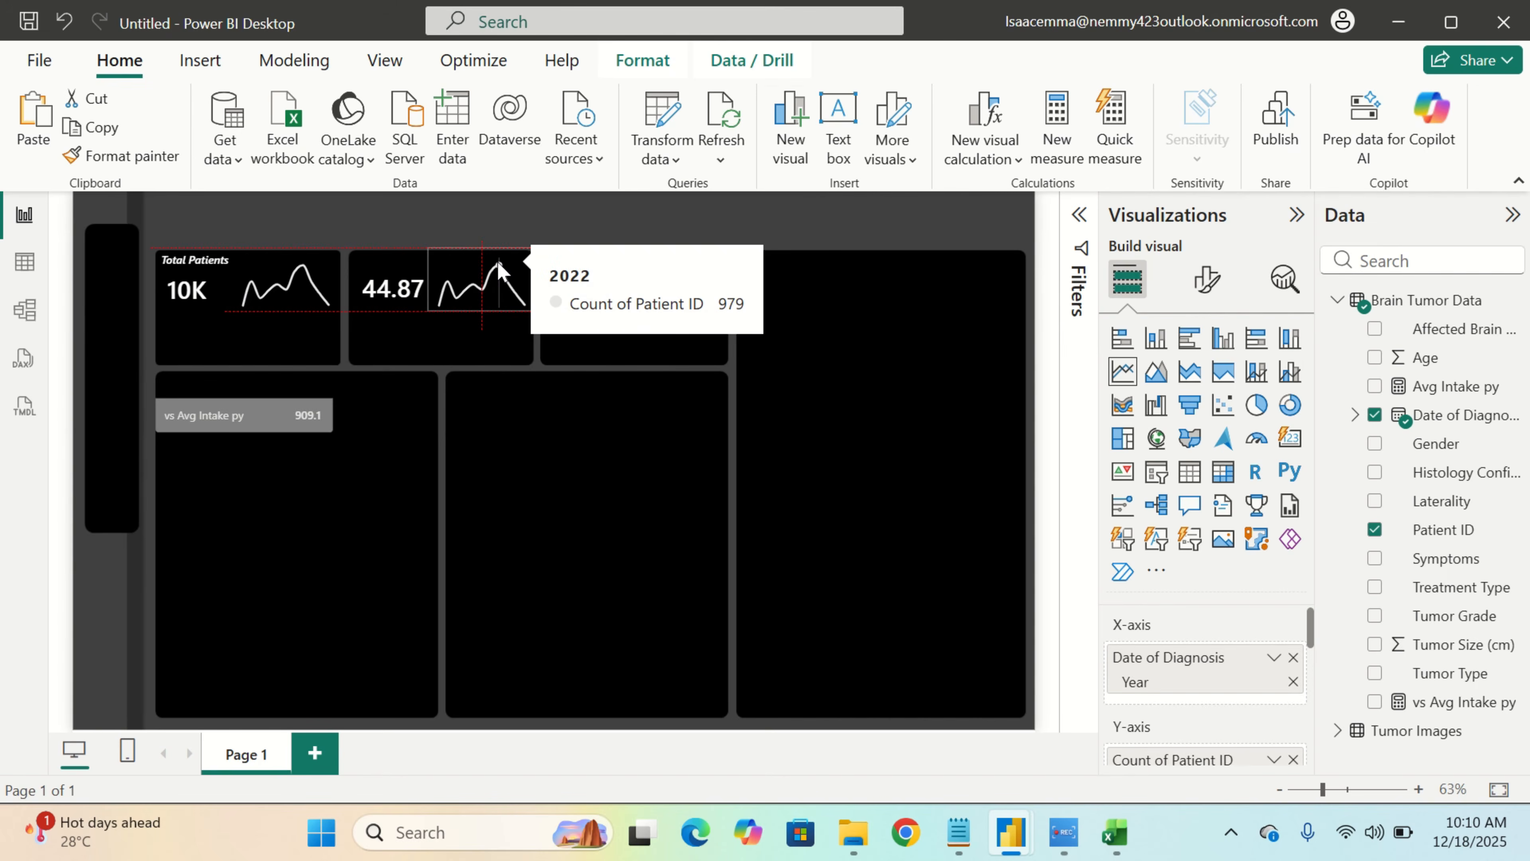
pyautogui.moveTo(498, 263); pyautogui.dragTo(496, 259)
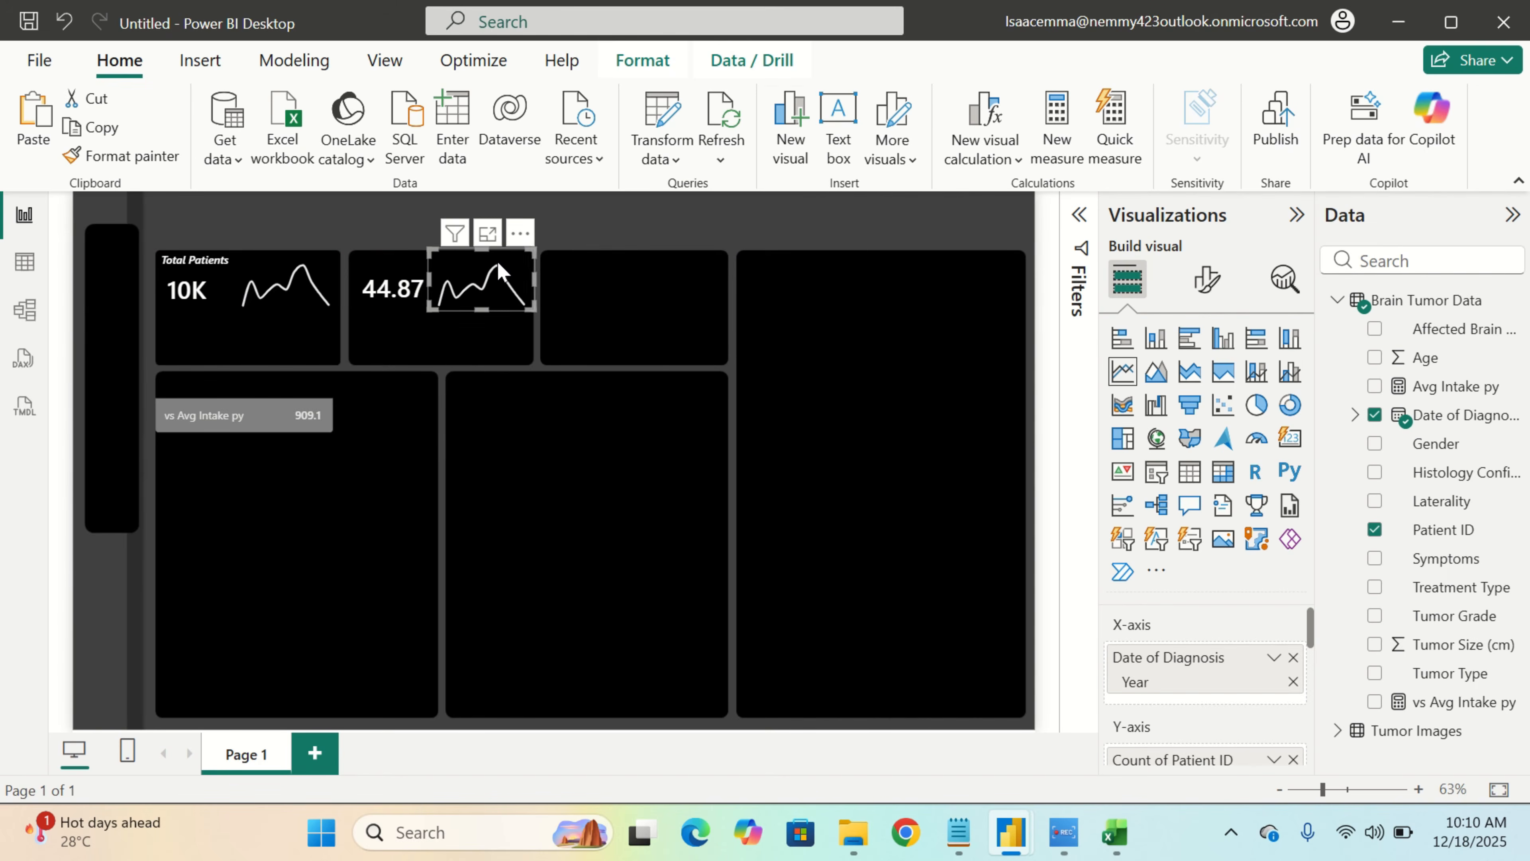
pyautogui.click(512, 366)
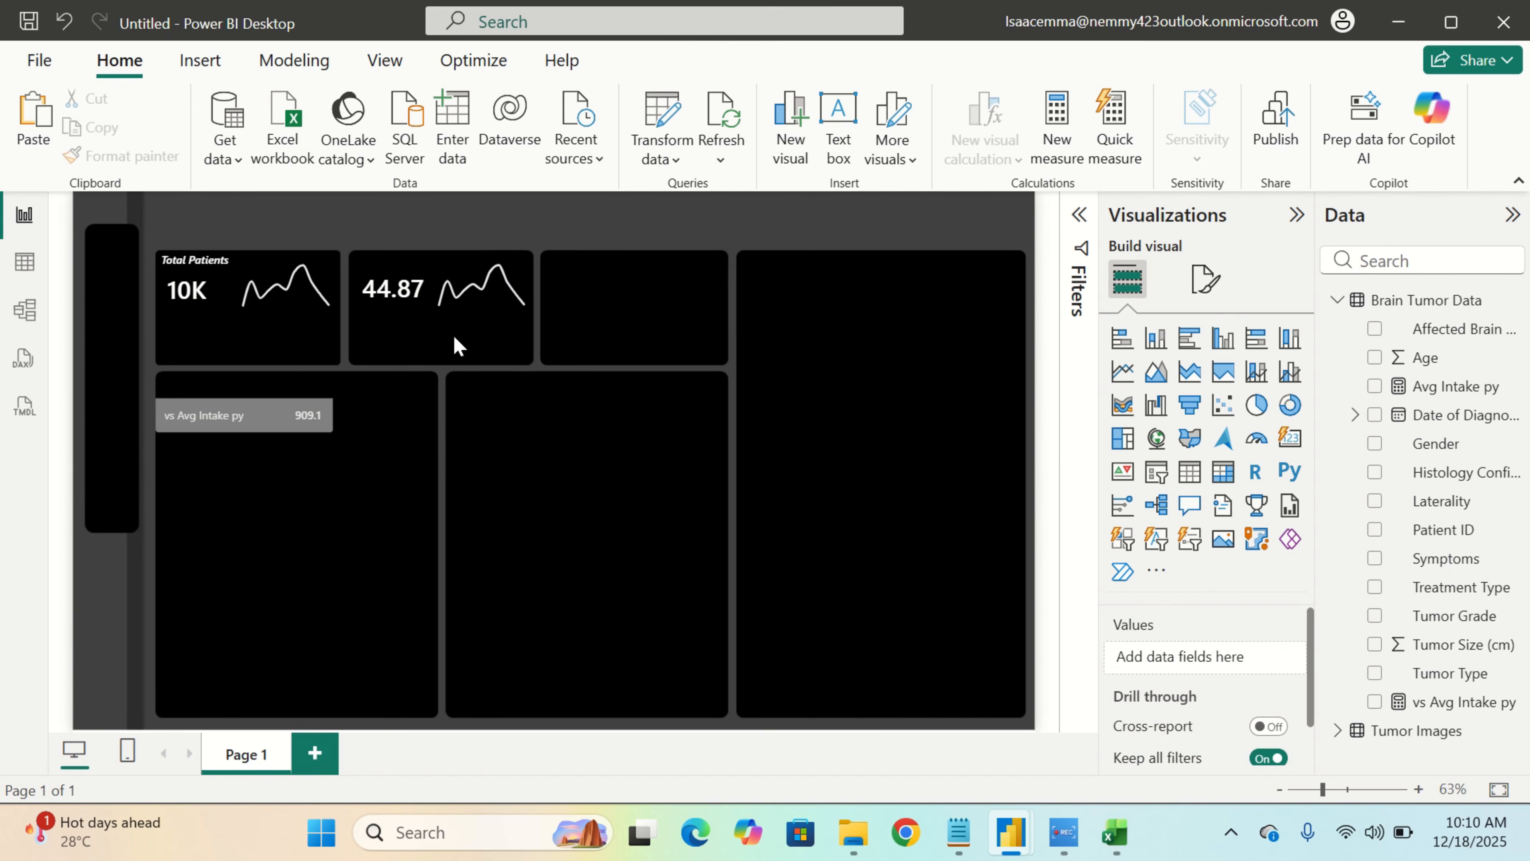
# Clear both axes of the second tile's line chart and add Patient ID back as a count on the Y-axis
pyautogui.click(507, 307)
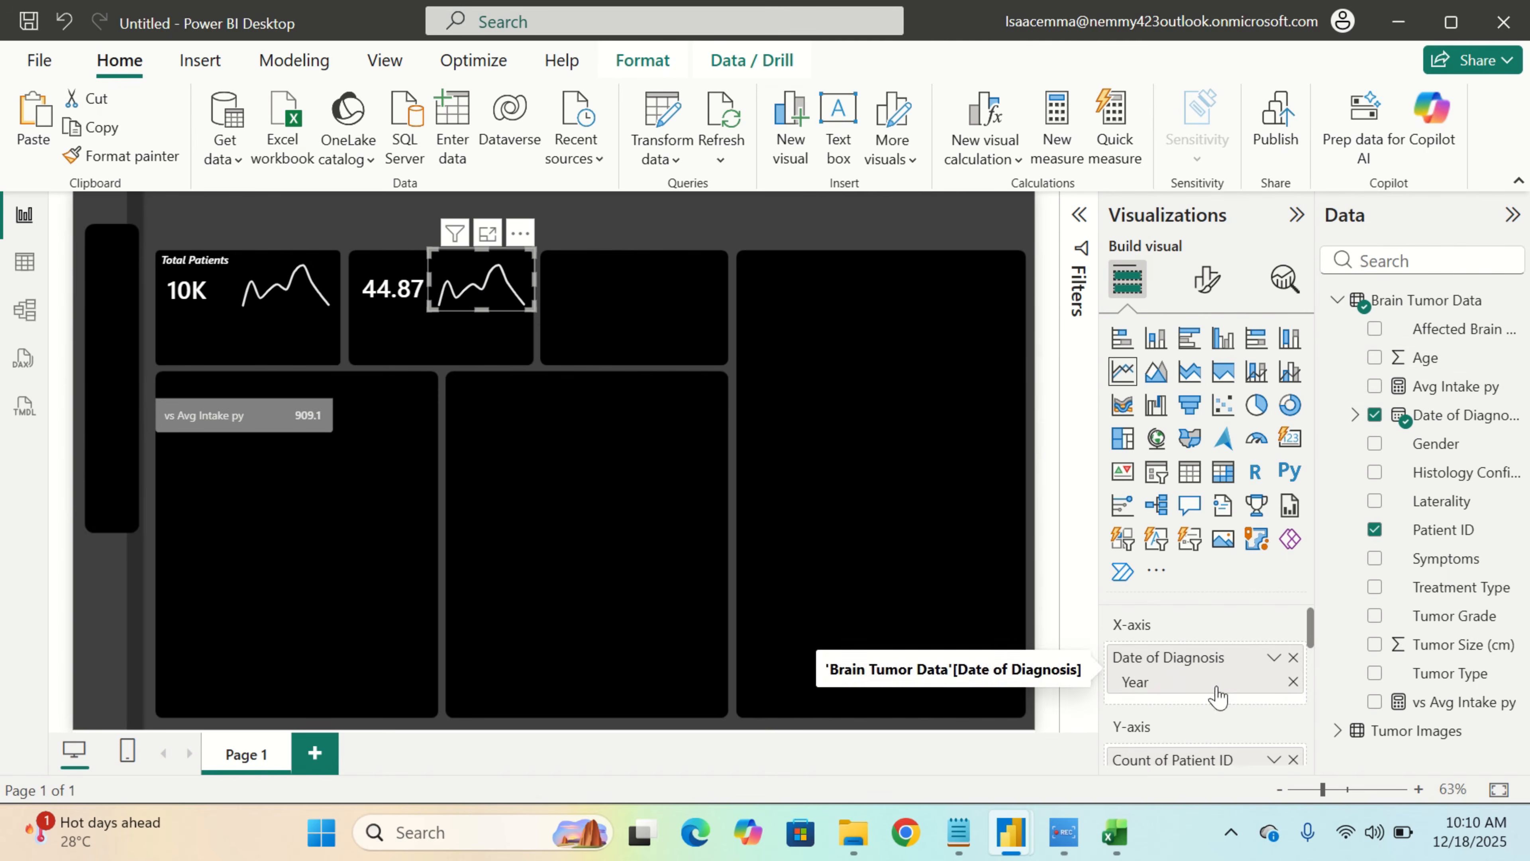
pyautogui.scroll(-1, 1209, 710)
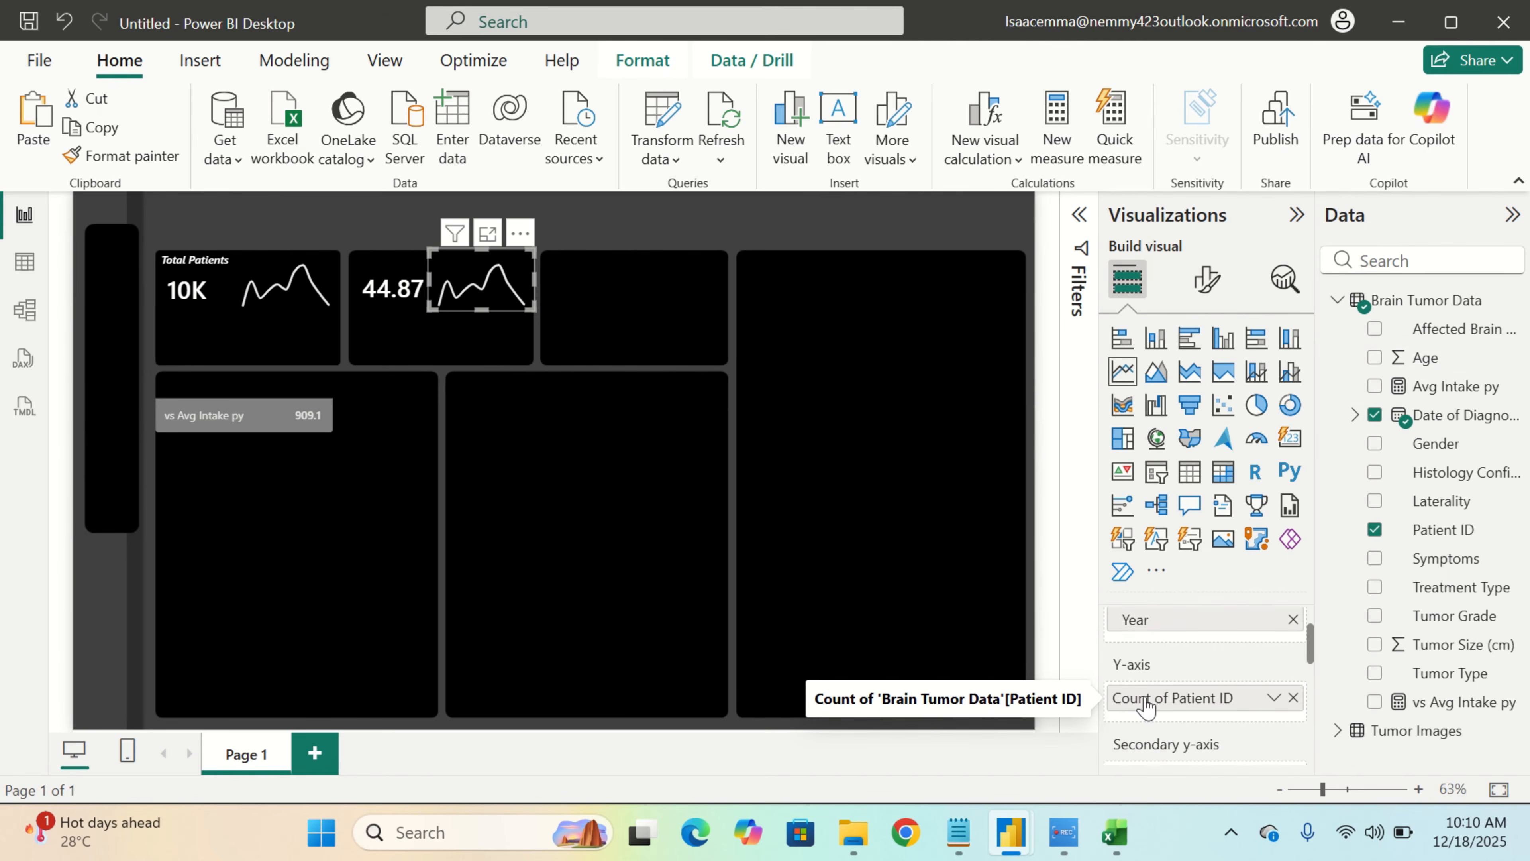
pyautogui.scroll(1, 1223, 664)
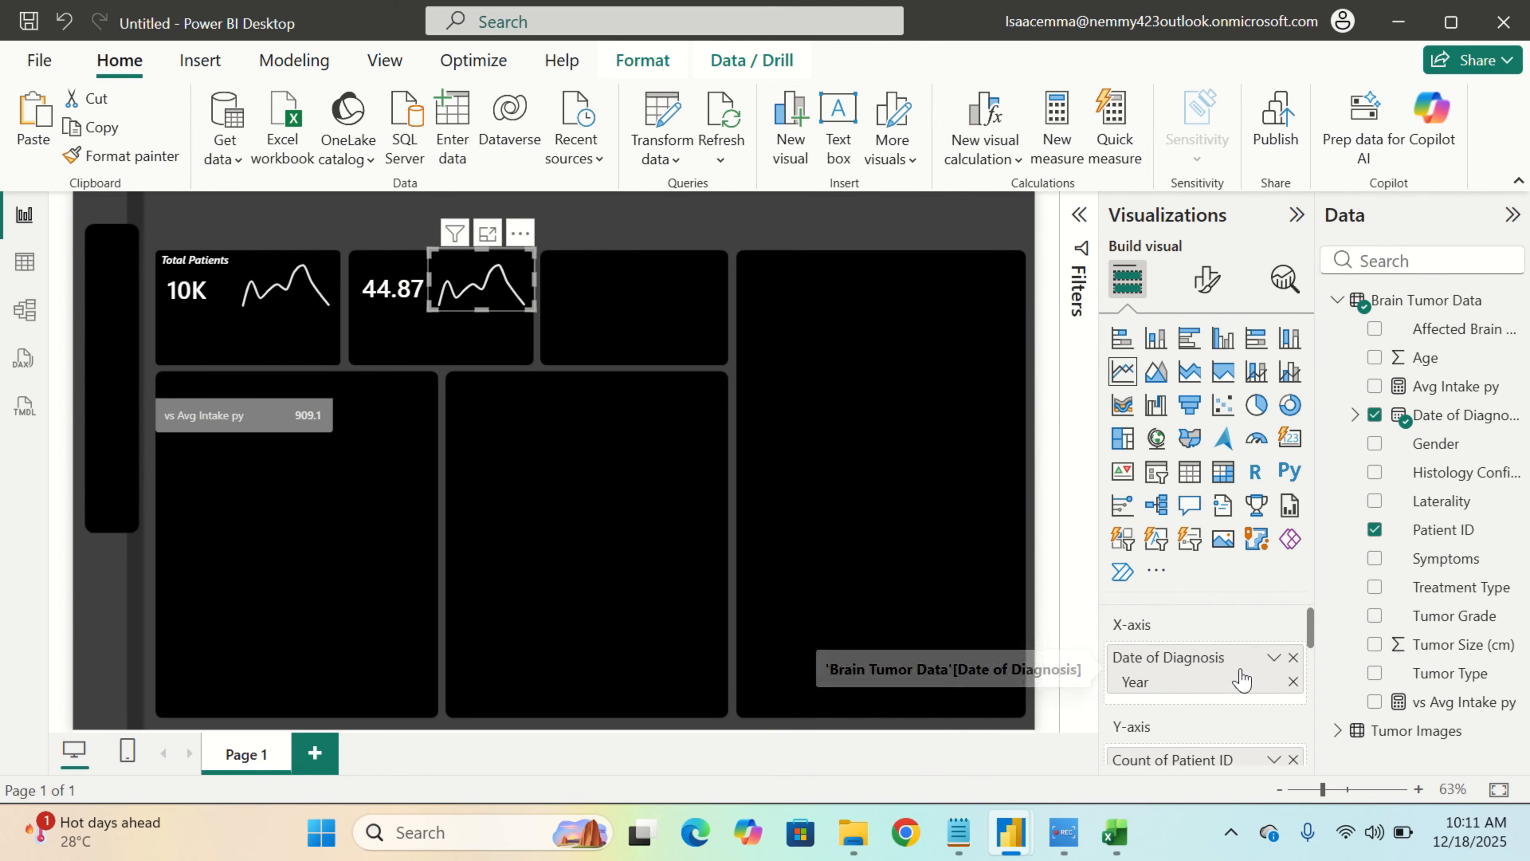
pyautogui.click(1294, 657)
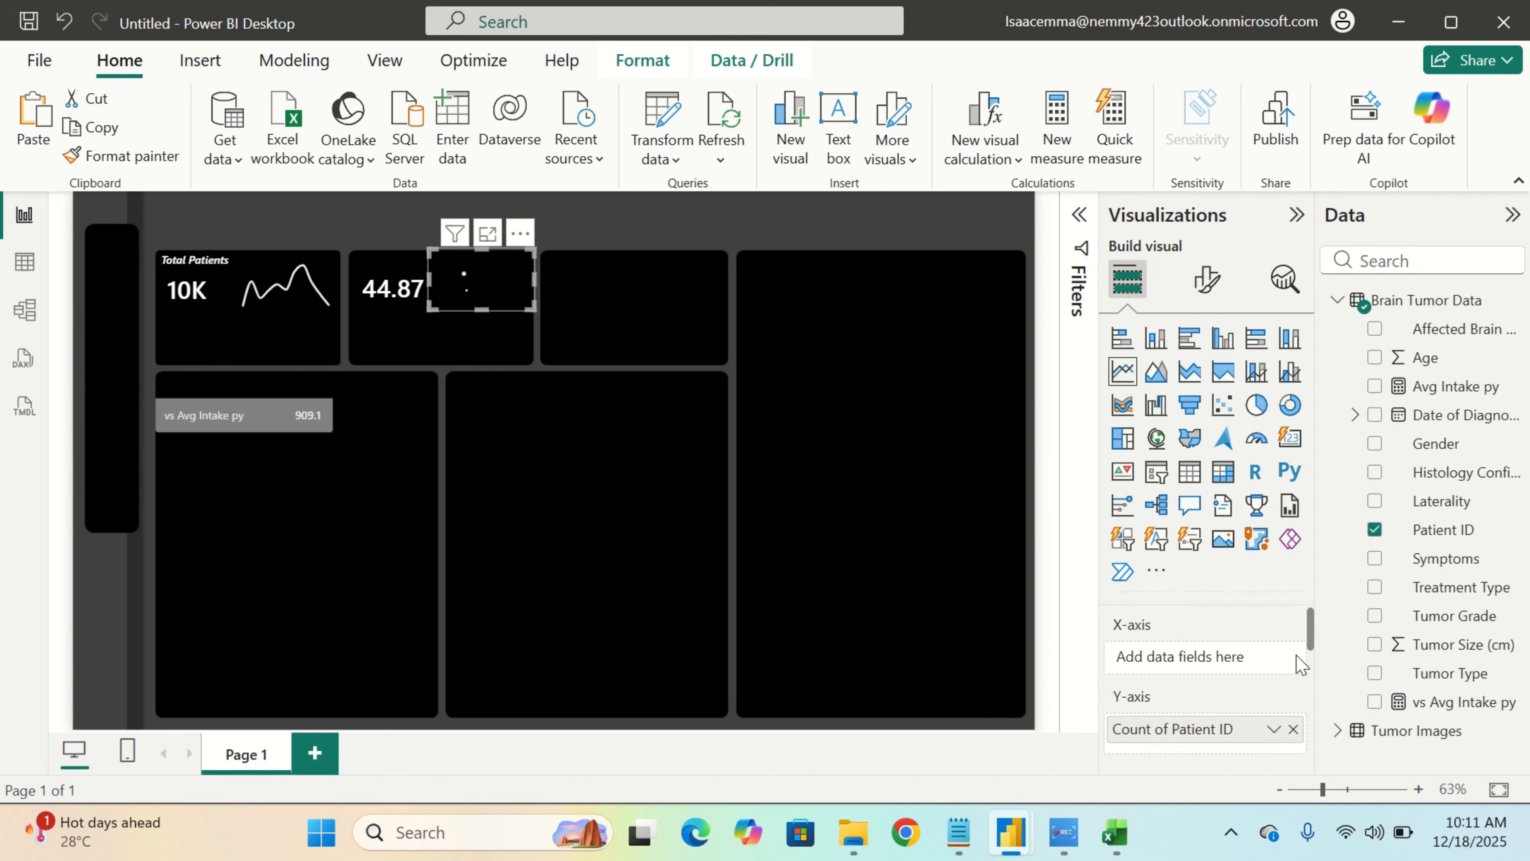
pyautogui.click(1293, 730)
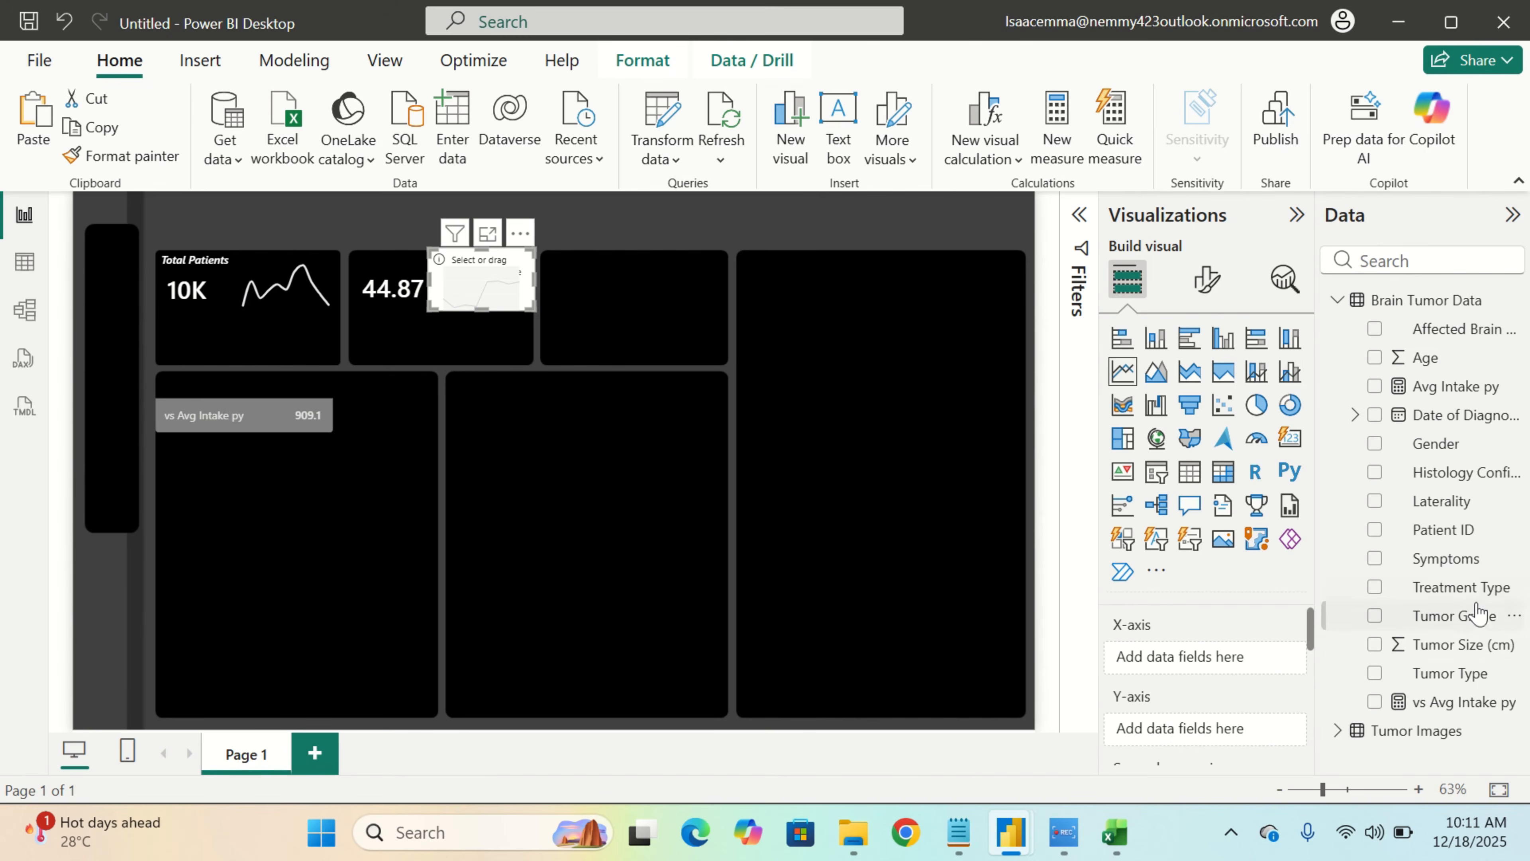
pyautogui.moveTo(1470, 542); pyautogui.dragTo(1259, 733)
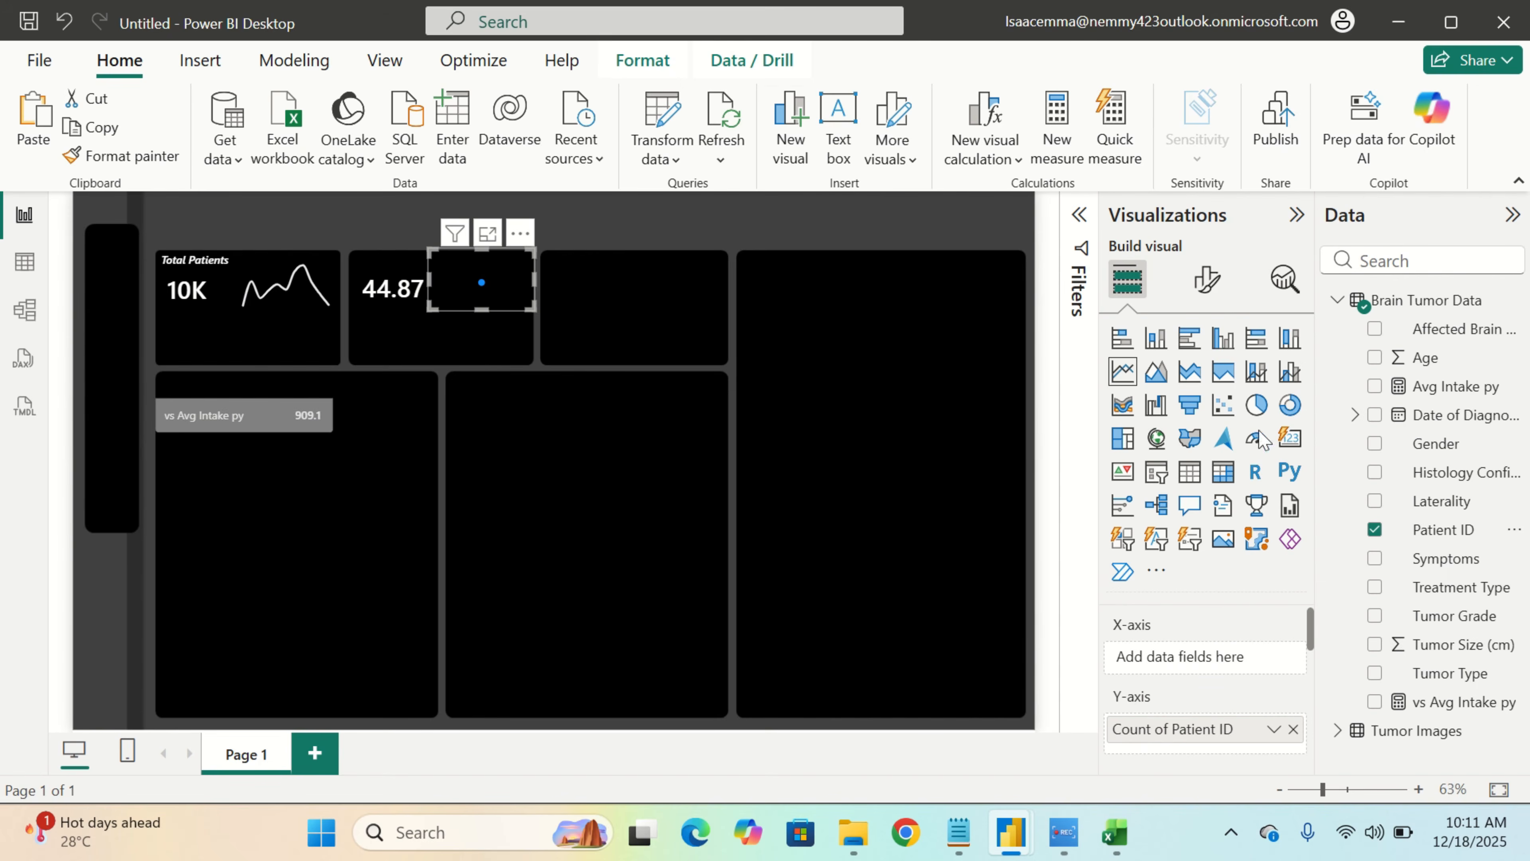
pyautogui.click(1443, 304)
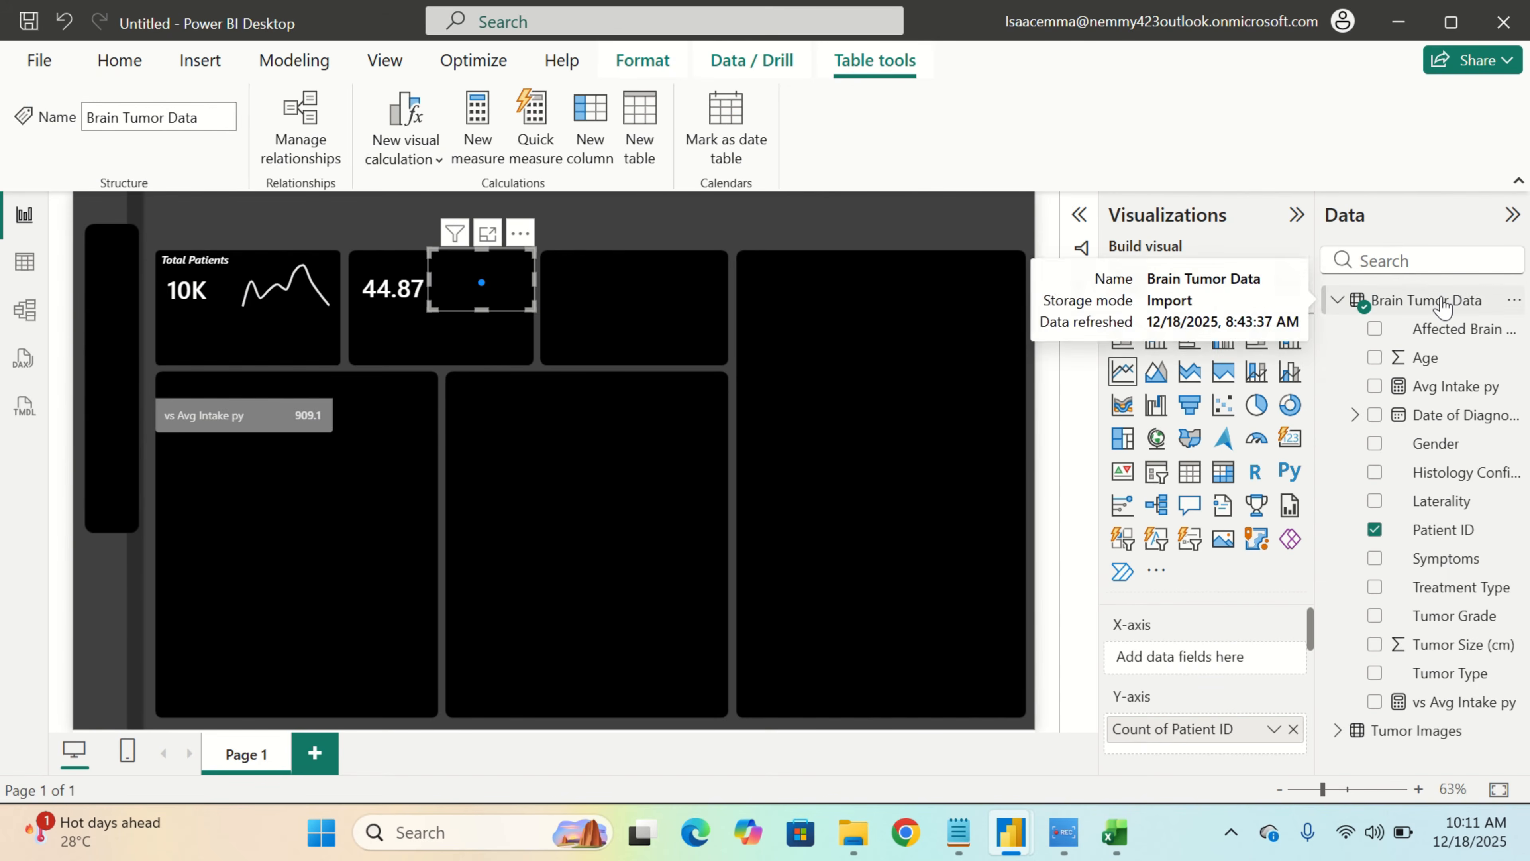
pyautogui.rightClick(1444, 305)
pyautogui.click(1379, 347)
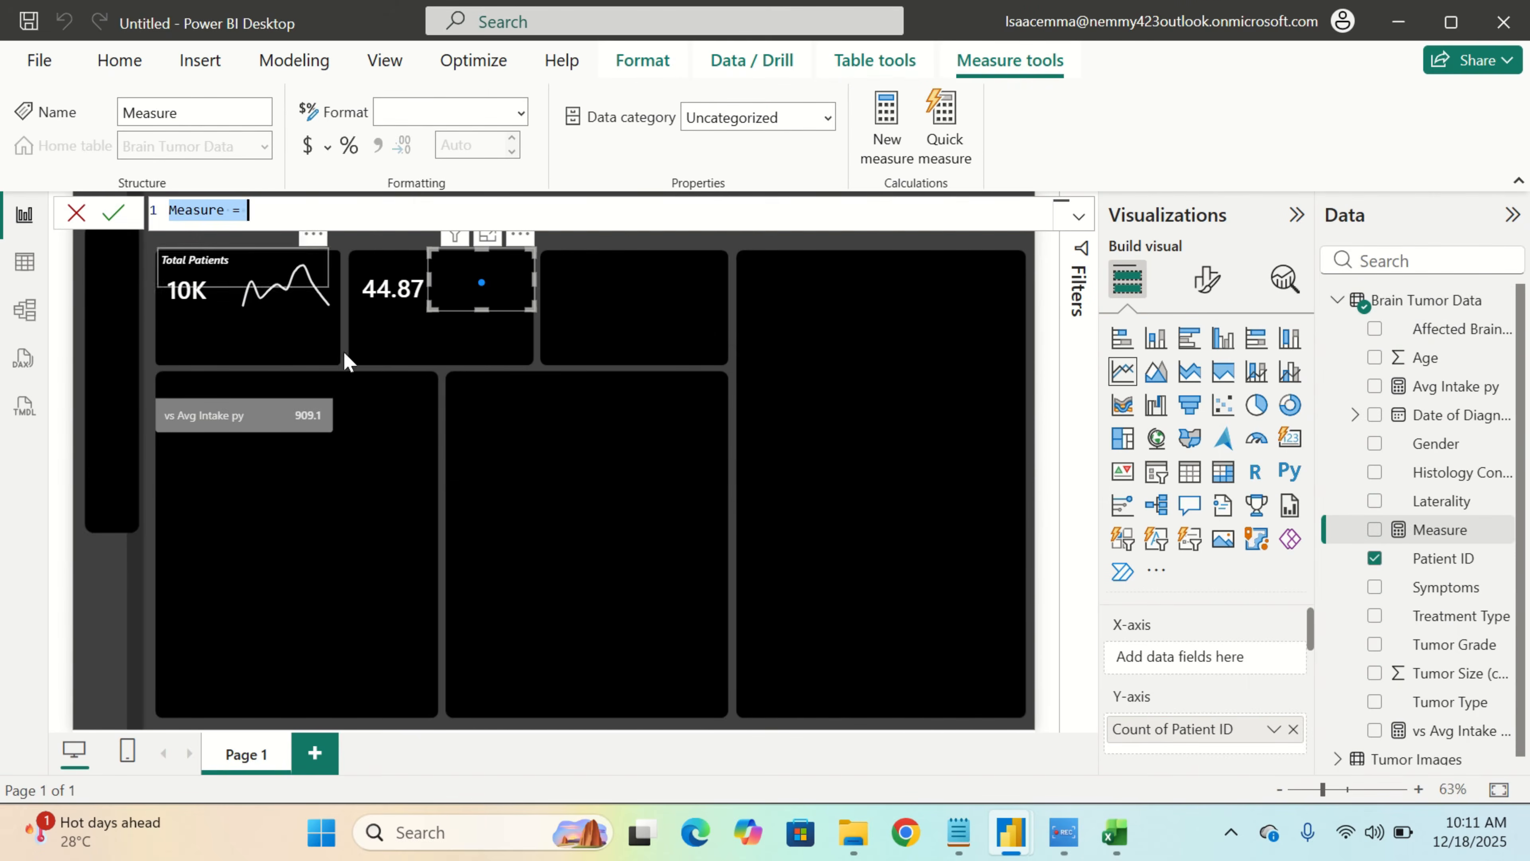
pyautogui.click(958, 832)
pyautogui.scroll(-12, 511, 456)
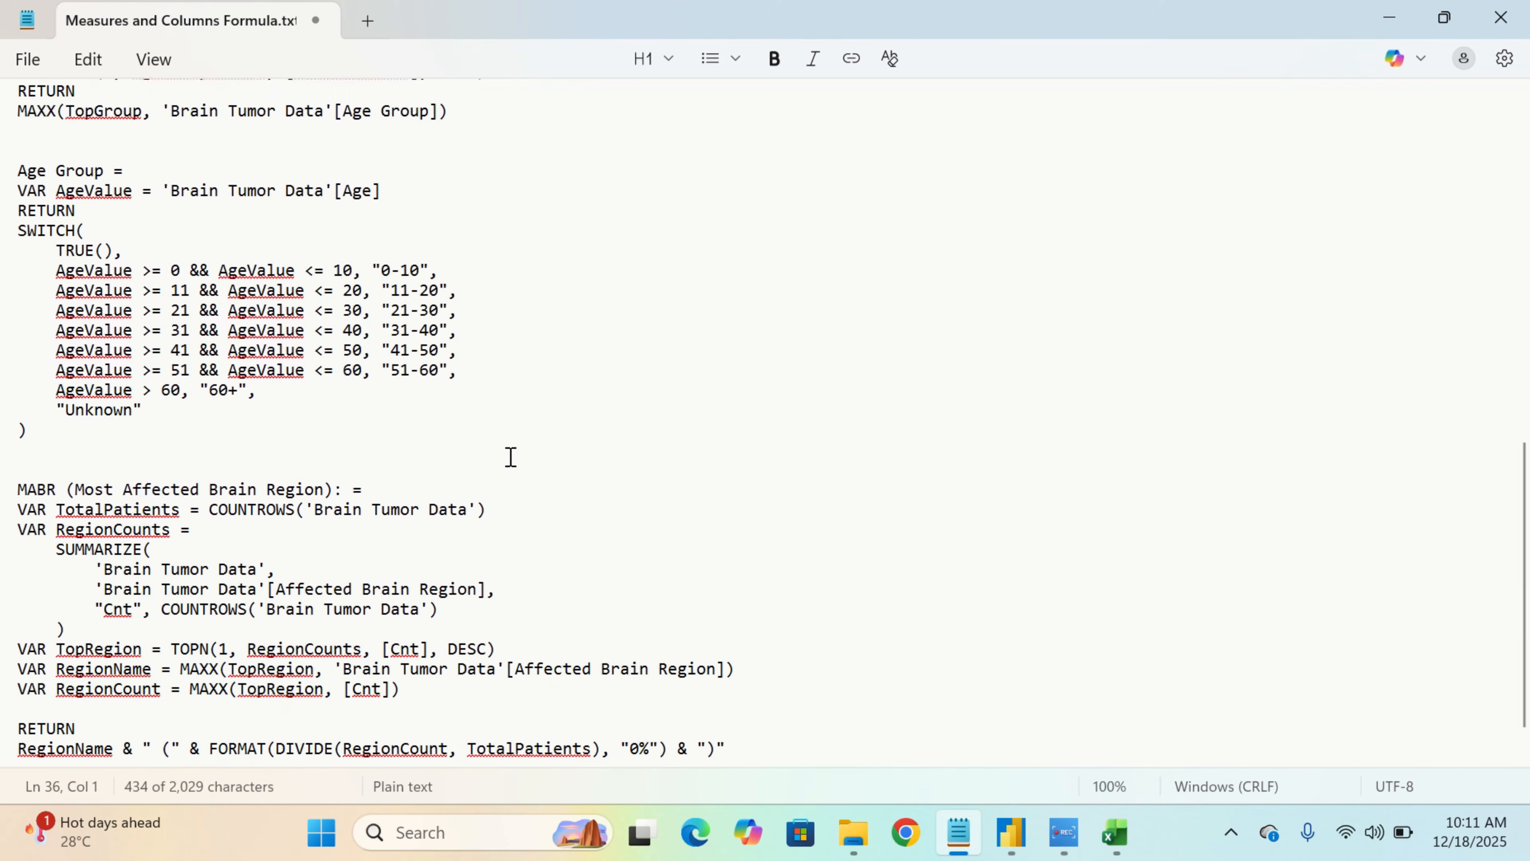
pyautogui.scroll(2, 511, 456)
pyautogui.scroll(2, 511, 456)
pyautogui.scroll(-4, 318, 527)
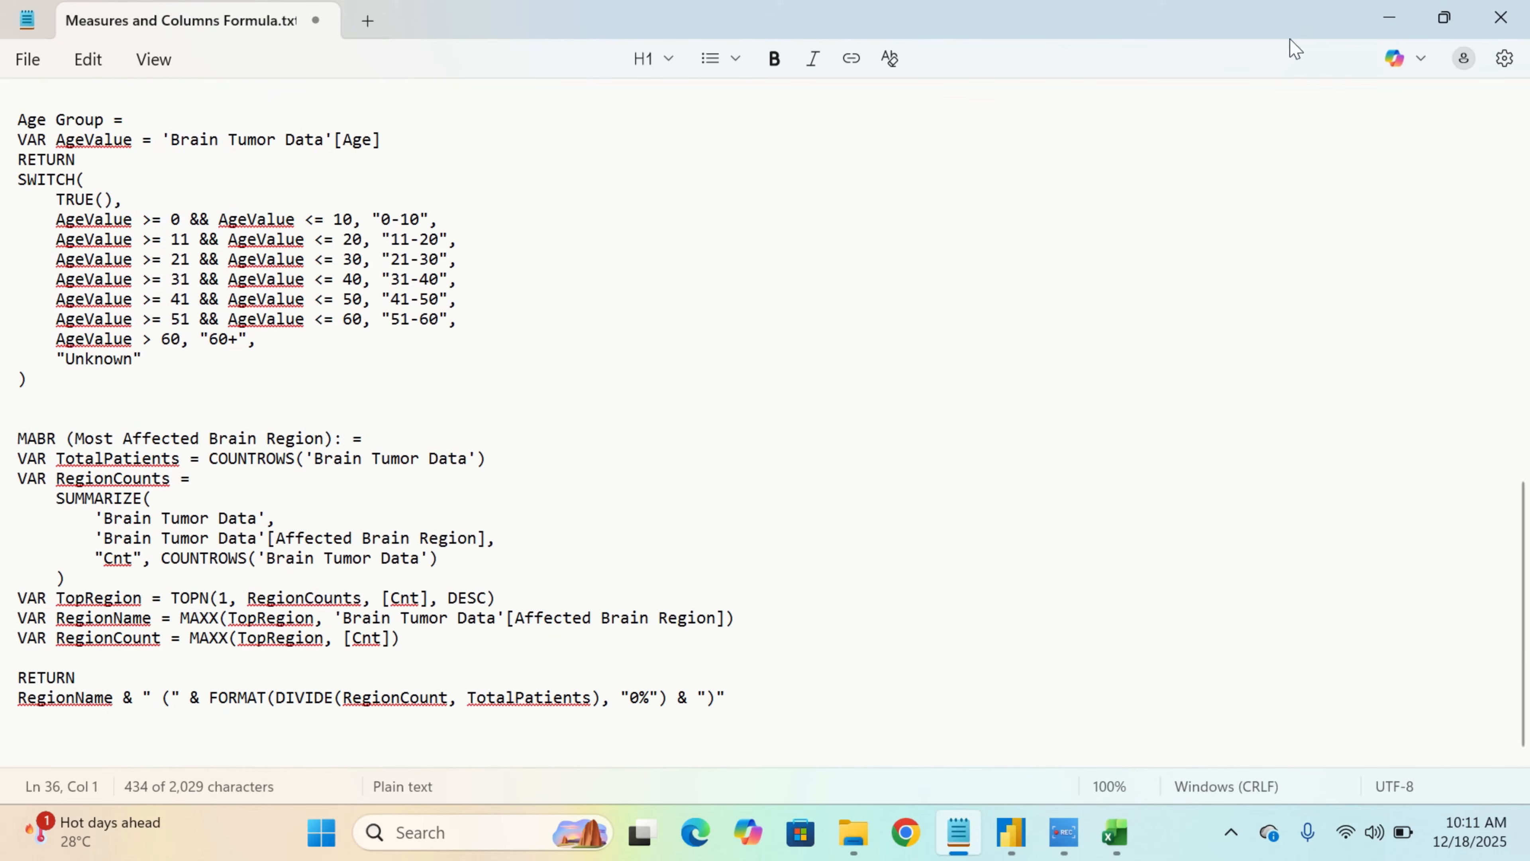
pyautogui.click(1379, 19)
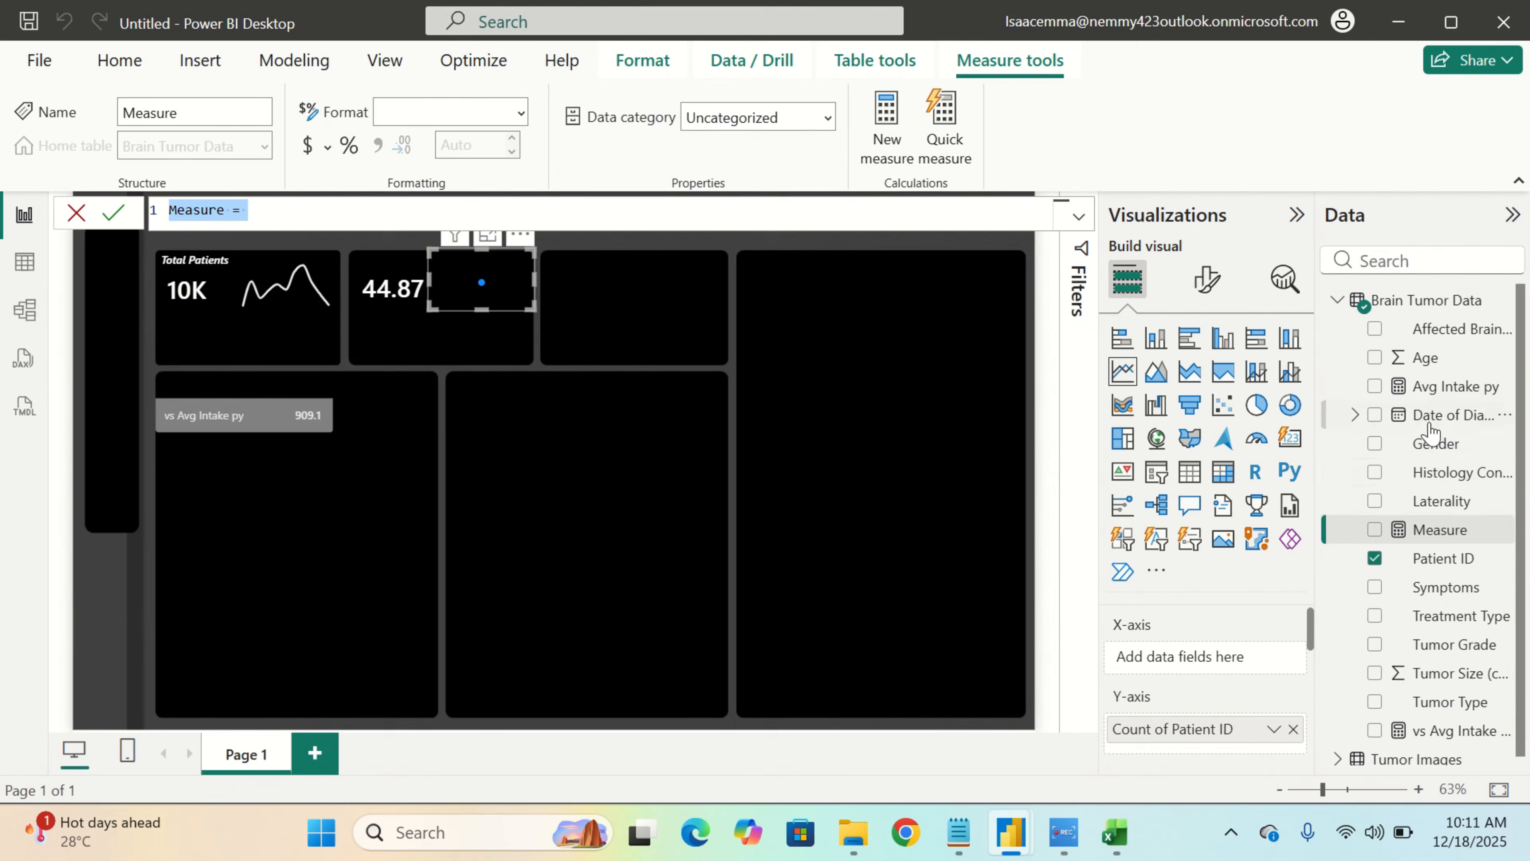
pyautogui.click(1404, 530)
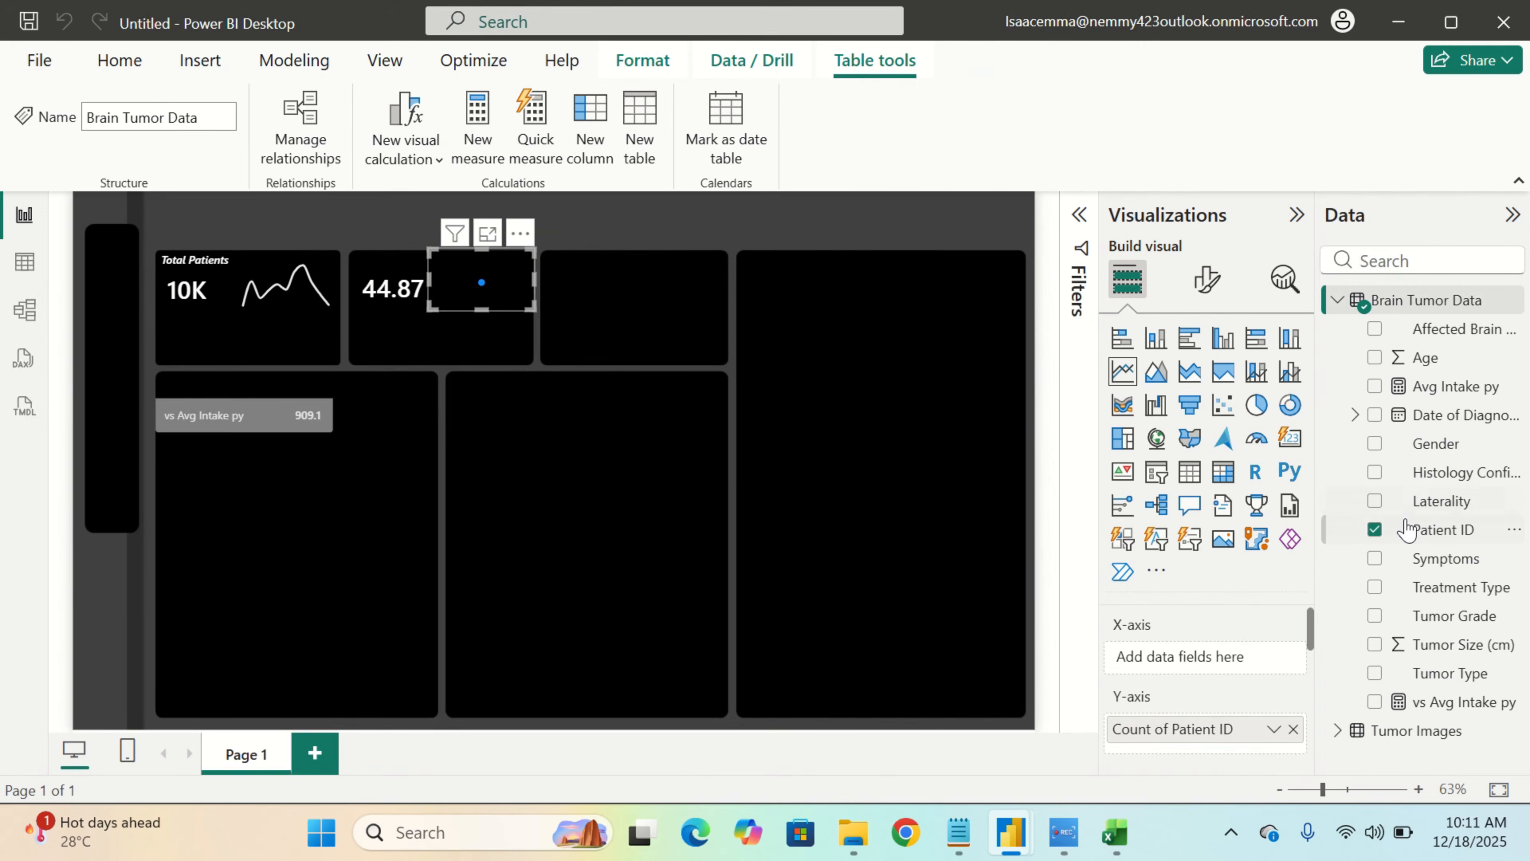
# Start a new calculated column in the Brain Tumor Data table and copy the whole Age Group formula from the Notepad formula file
pyautogui.rightClick(1465, 304)
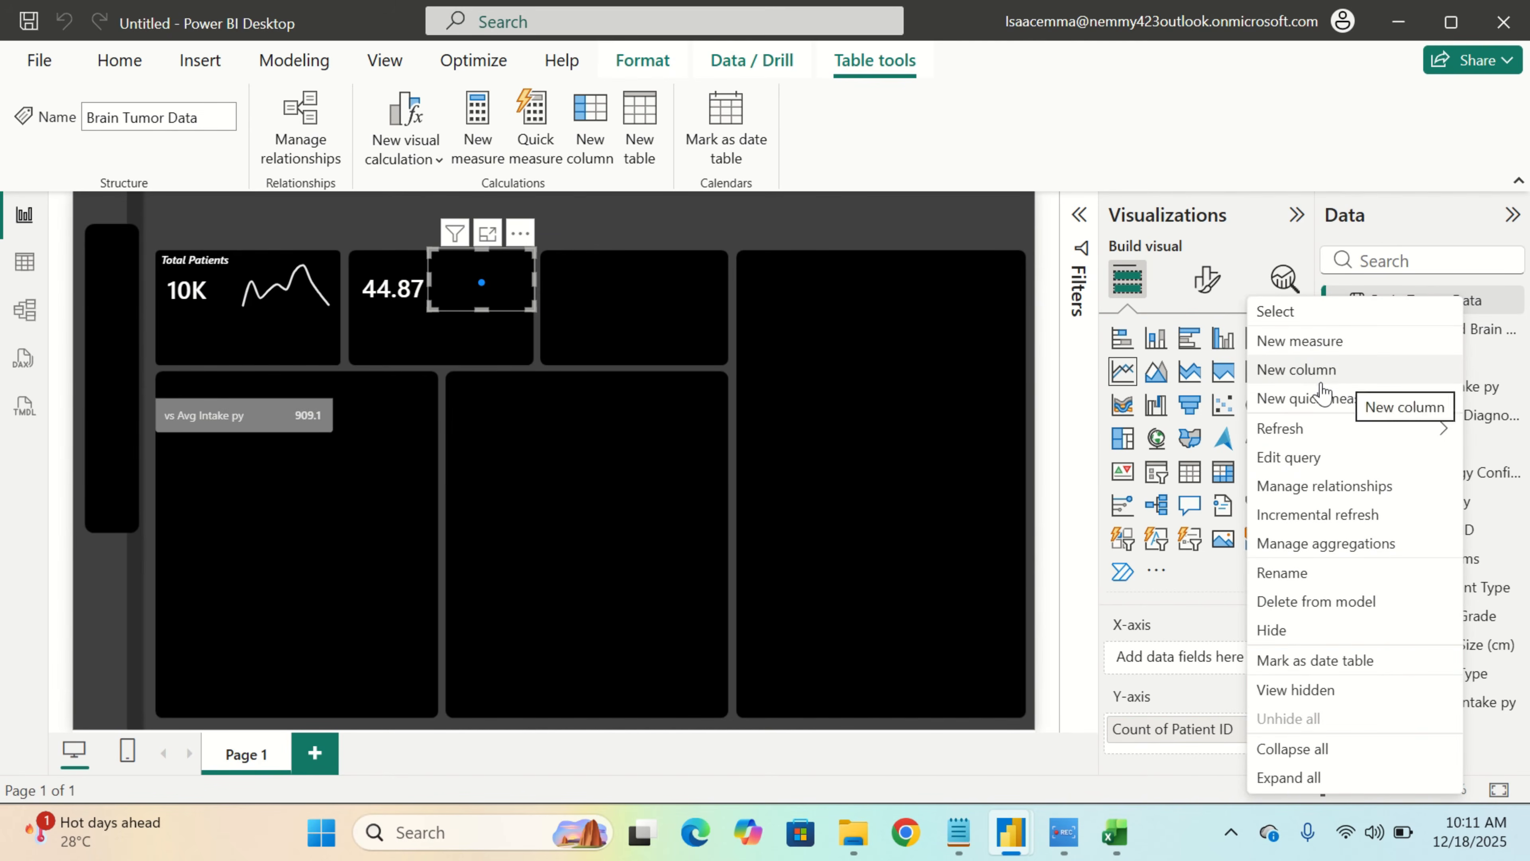
pyautogui.click(1335, 378)
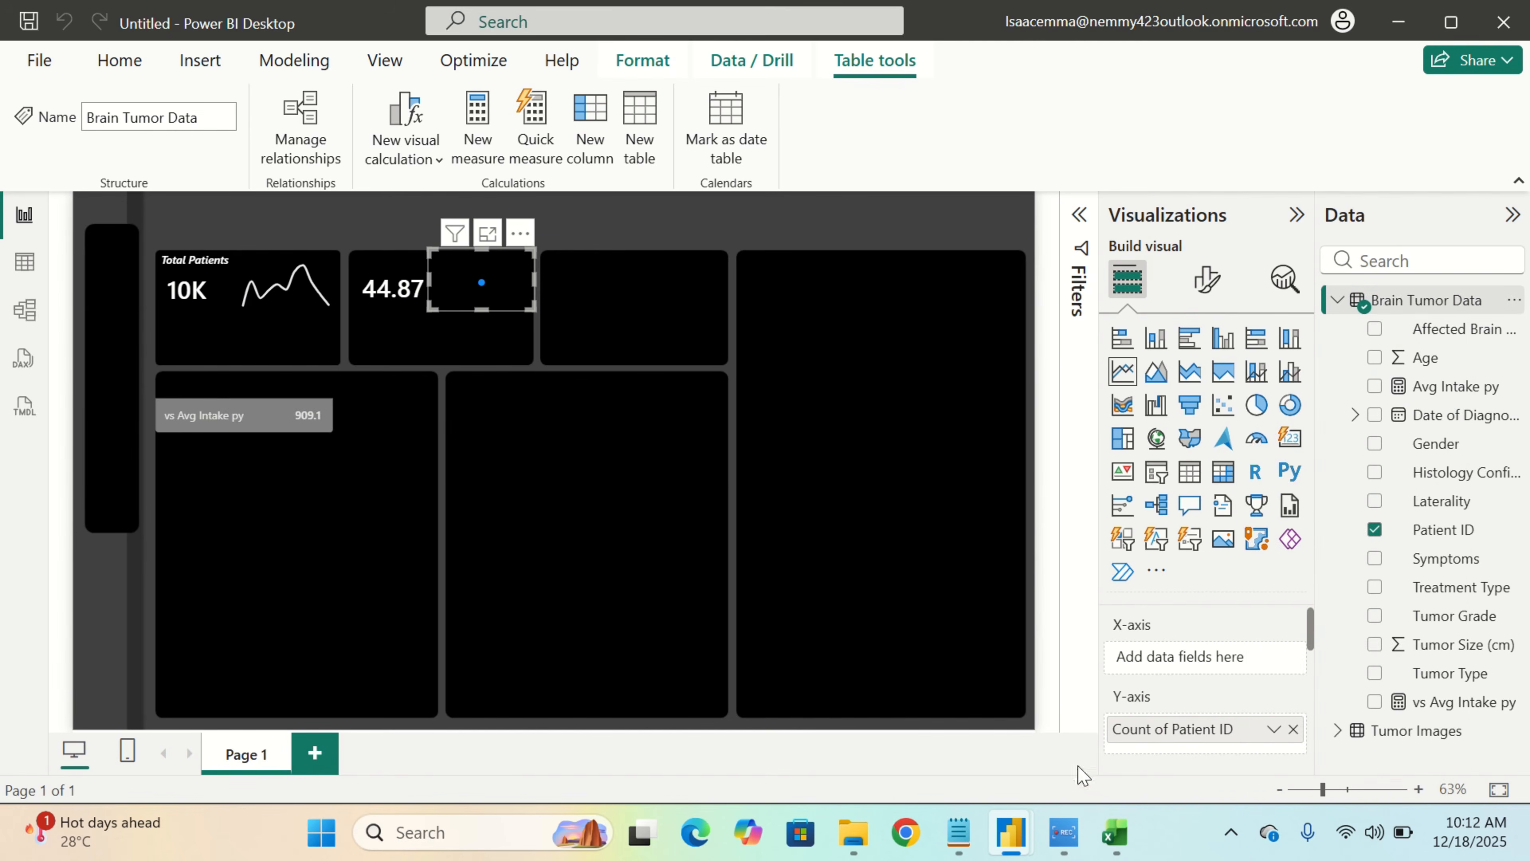
pyautogui.click(964, 841)
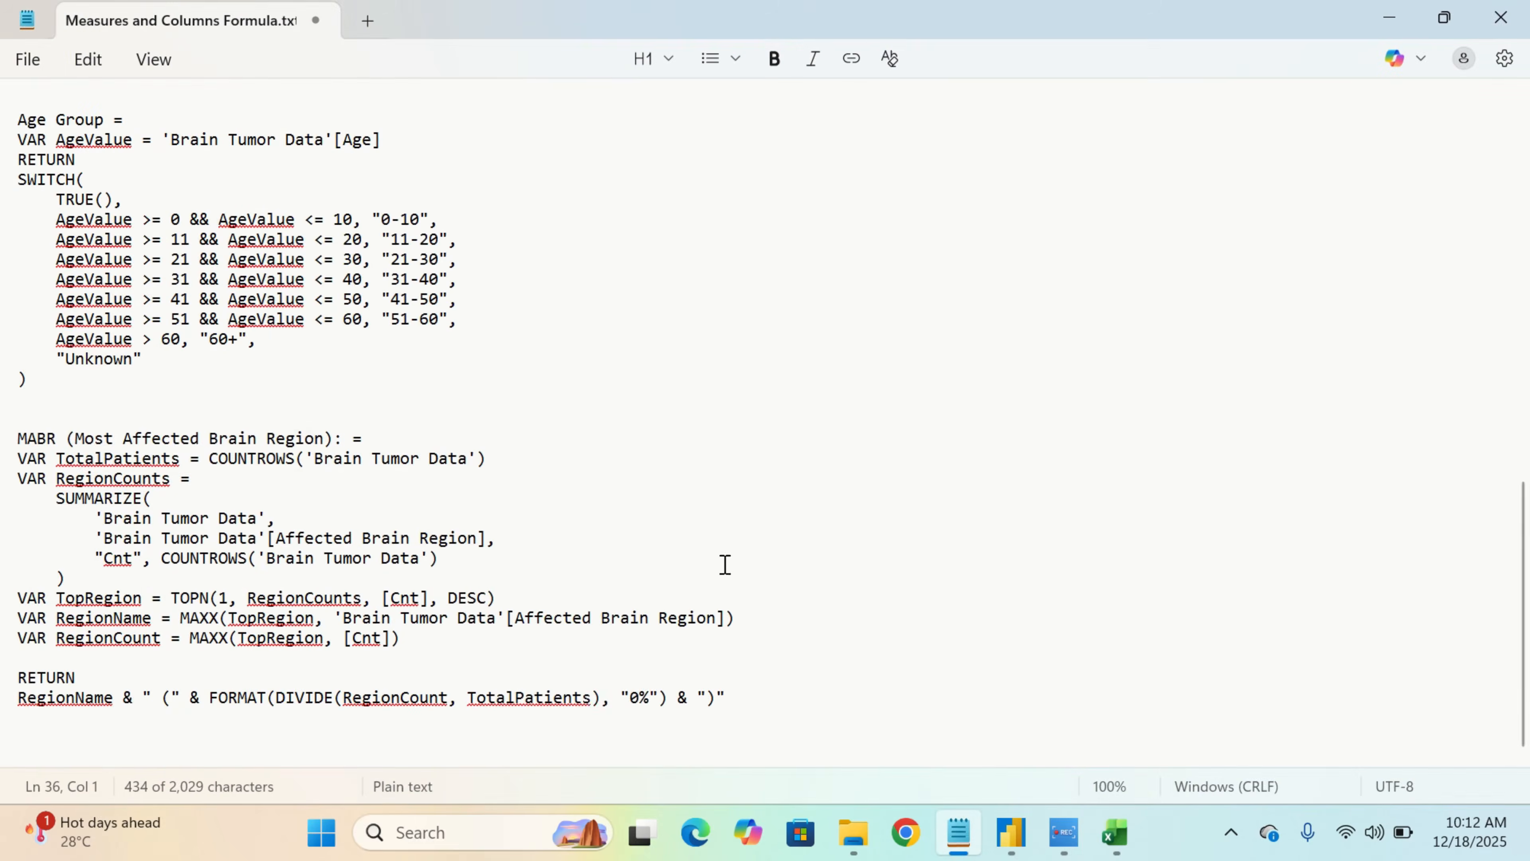
pyautogui.scroll(1, 362, 398)
pyautogui.scroll(1, 333, 380)
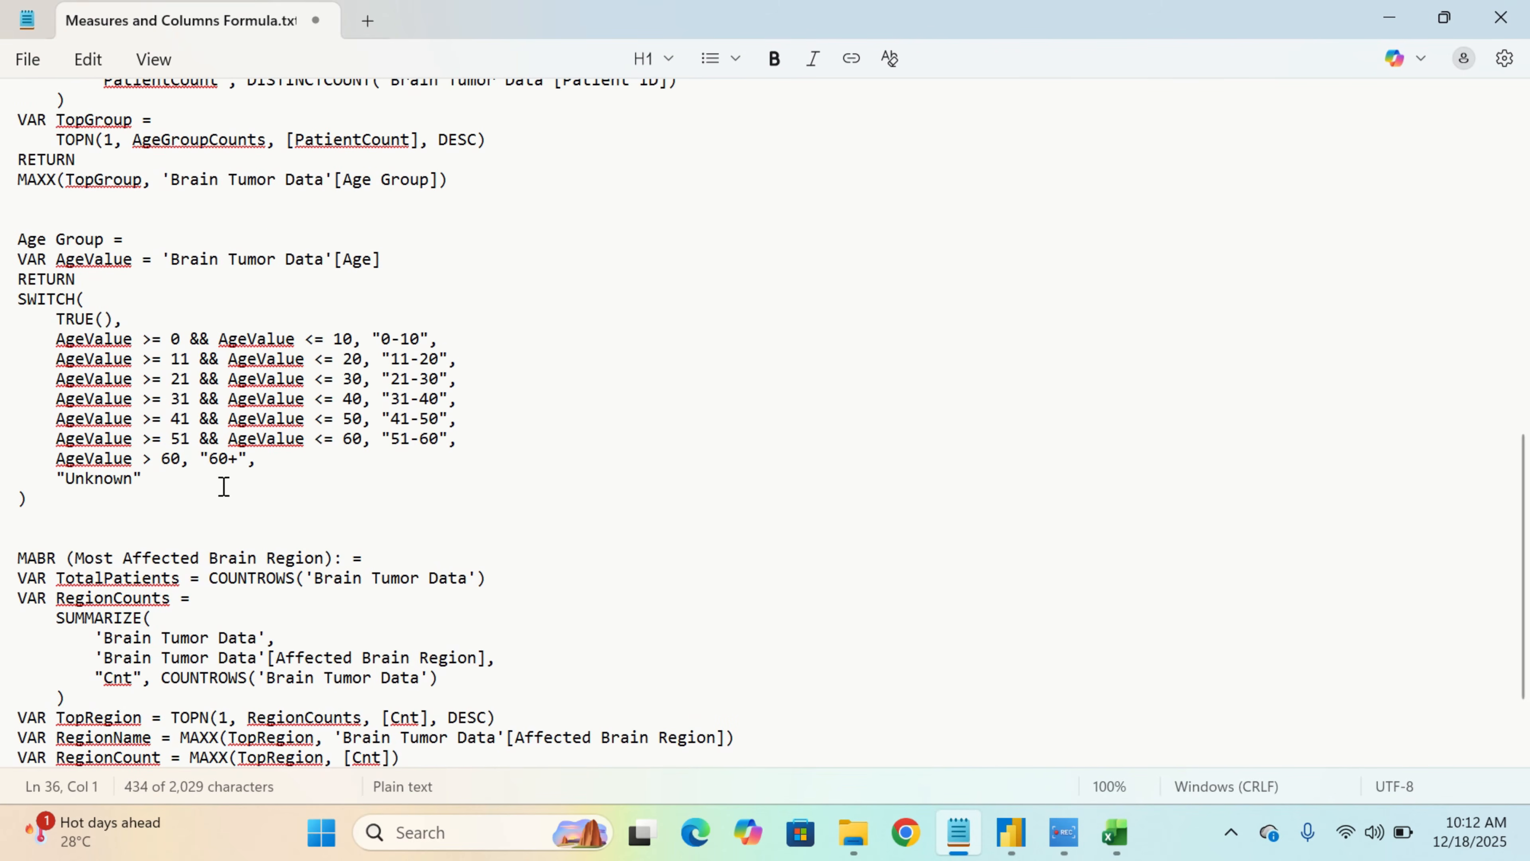
pyautogui.moveTo(55, 514); pyautogui.dragTo(2, 248)
pyautogui.hotkey('ctrl', 'c')
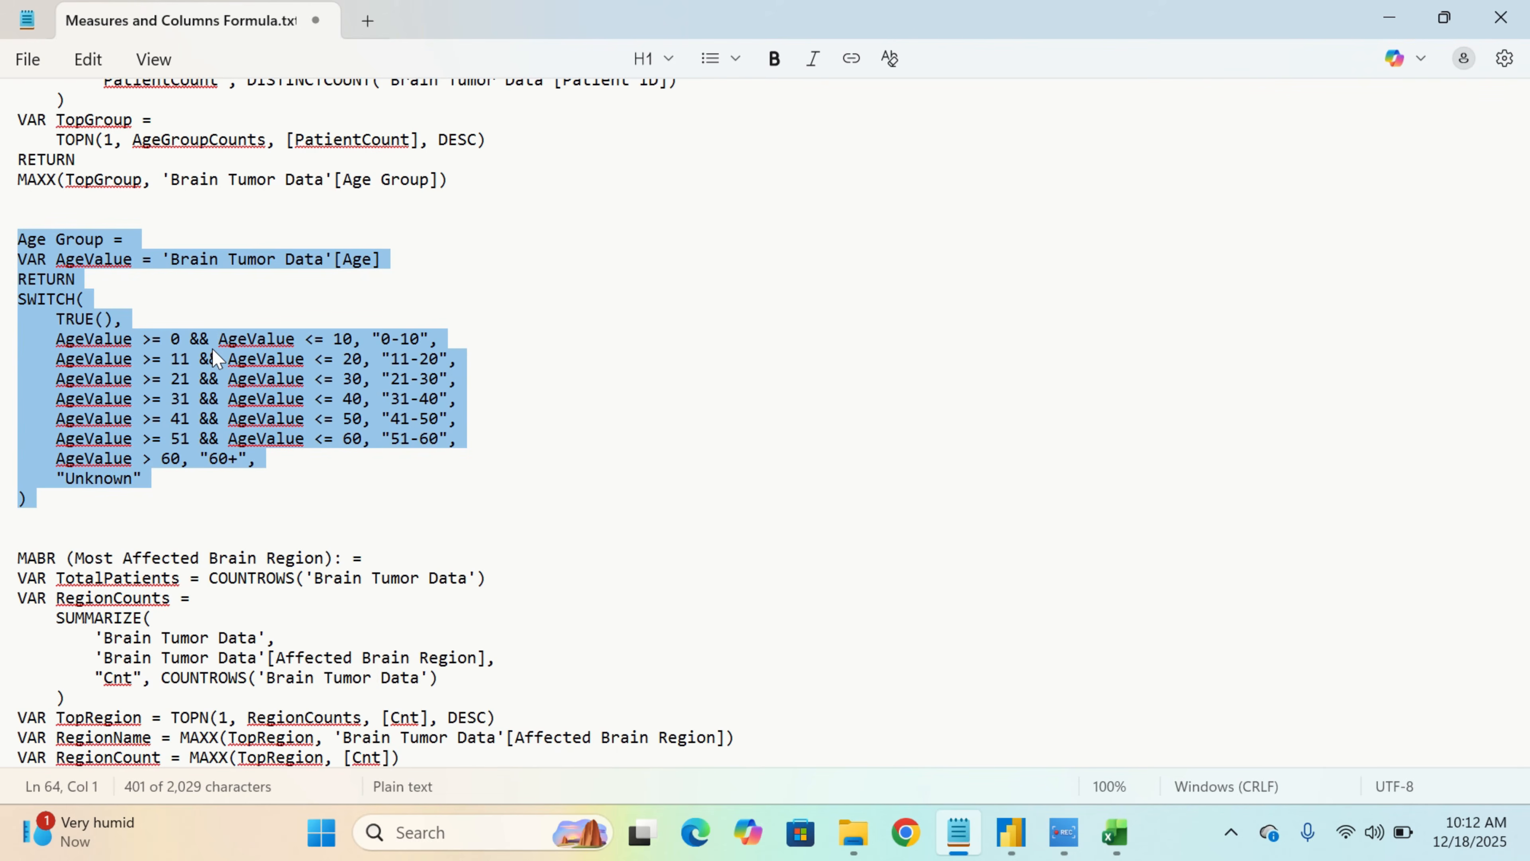
# Back in Power BI, define the new column with the copied Age Group formula and commit it
pyautogui.click(1402, 18)
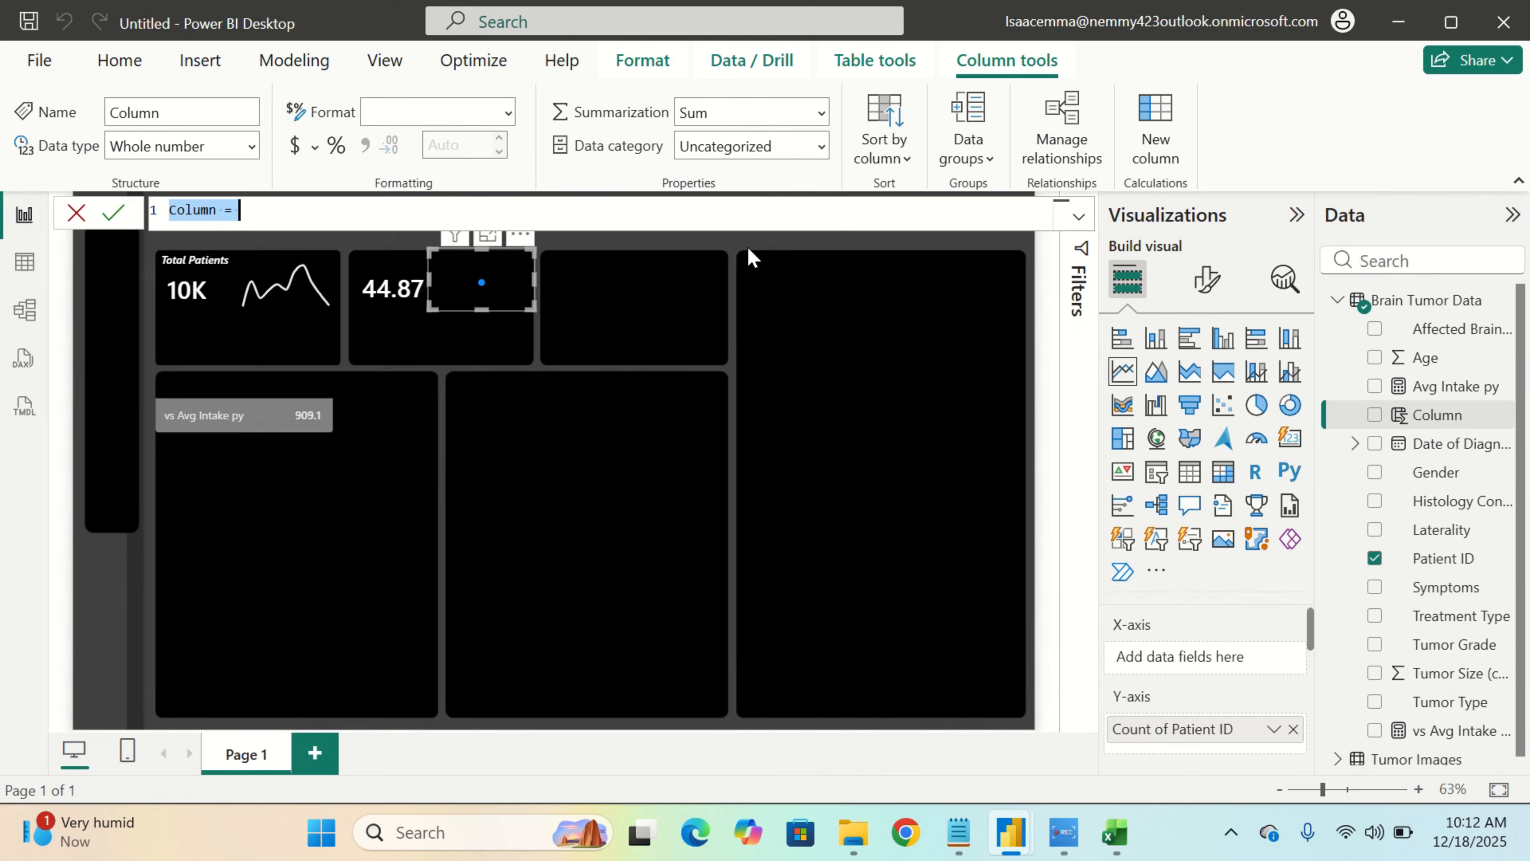
pyautogui.hotkey('ctrl', 'v')
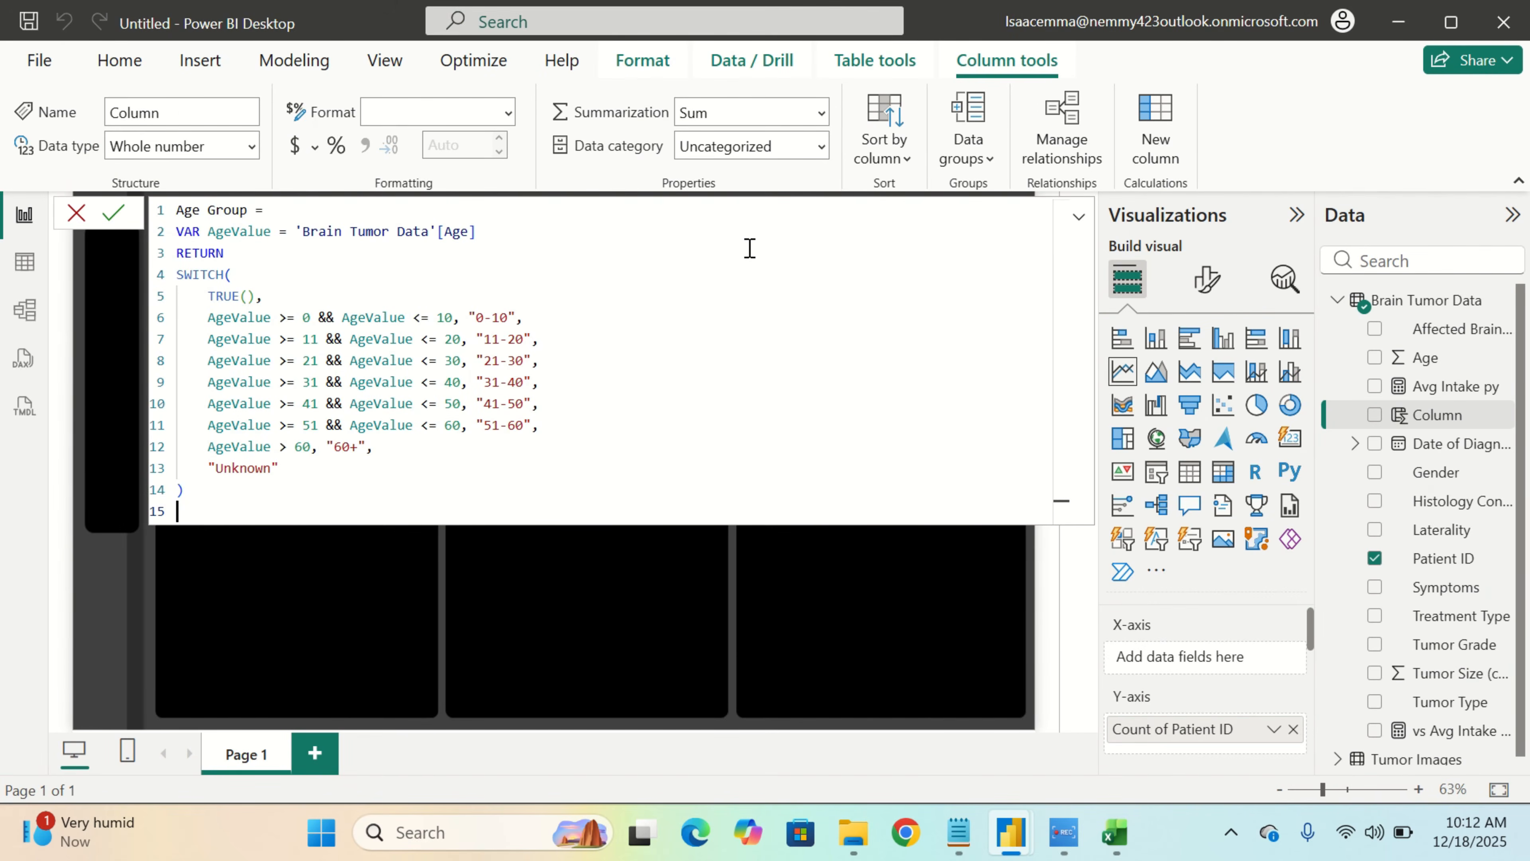
pyautogui.press('Return')
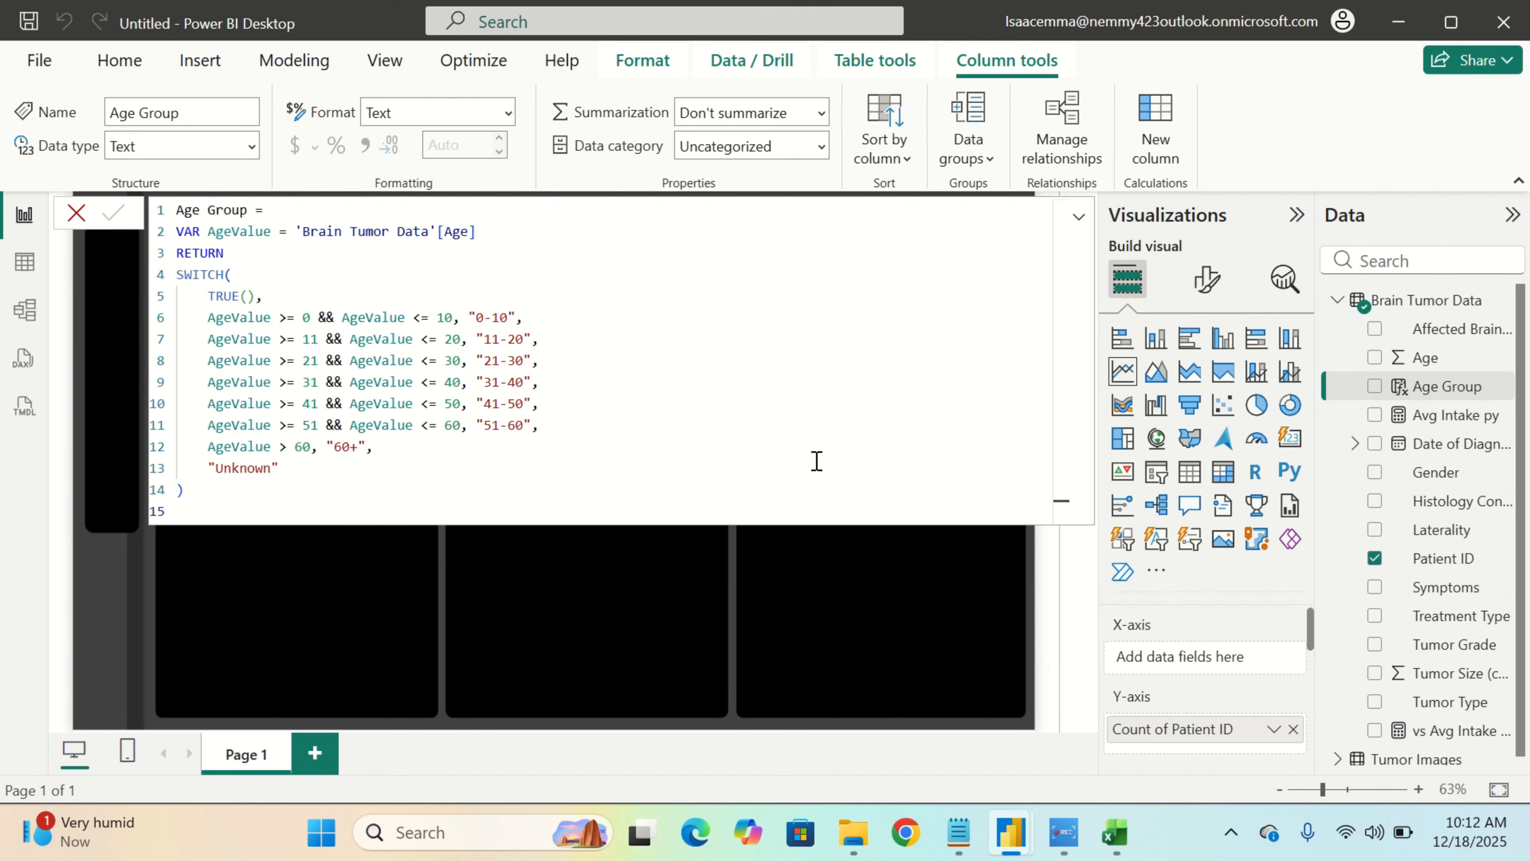
pyautogui.click(859, 612)
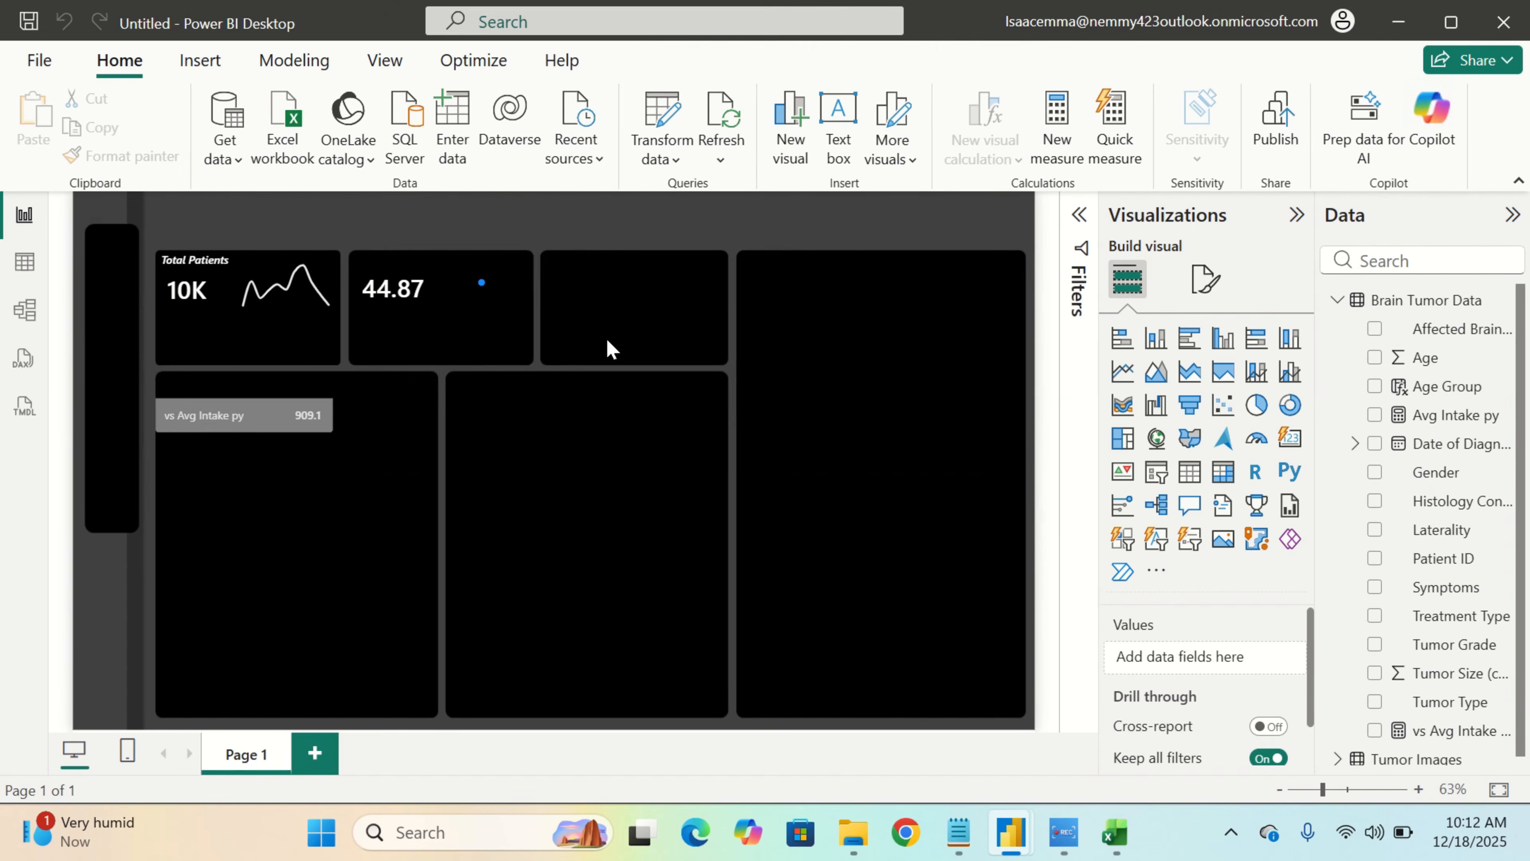
# Put Age Group on the X-axis of the second tile's line chart and widen the chart slightly toward the average age
pyautogui.click(516, 301)
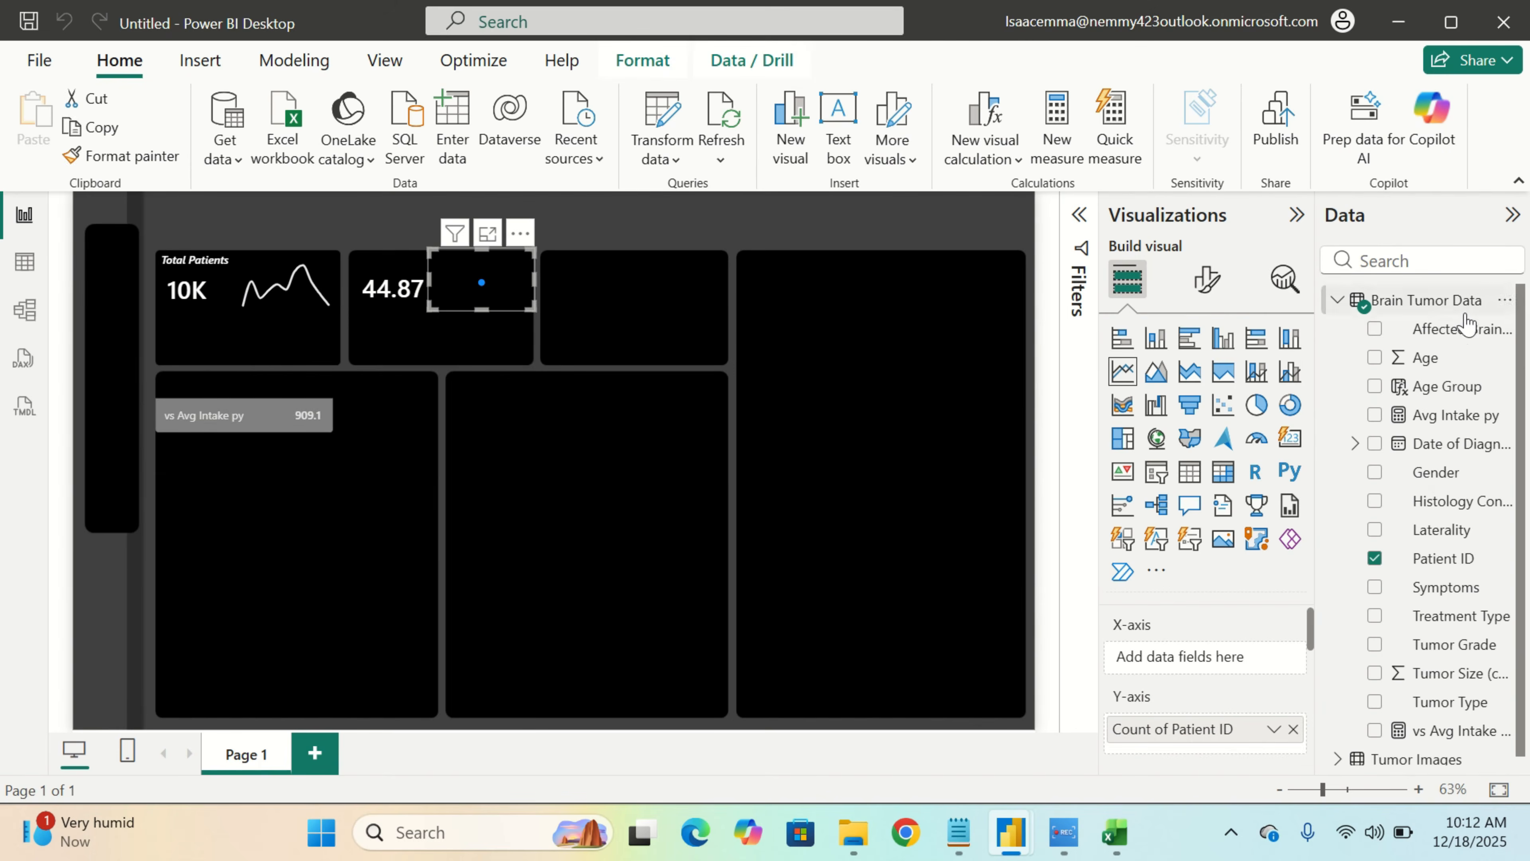
pyautogui.moveTo(1453, 381)
pyautogui.mouseDown()
pyautogui.moveTo(1163, 659)
pyautogui.moveTo(1203, 663)
pyautogui.mouseUp()
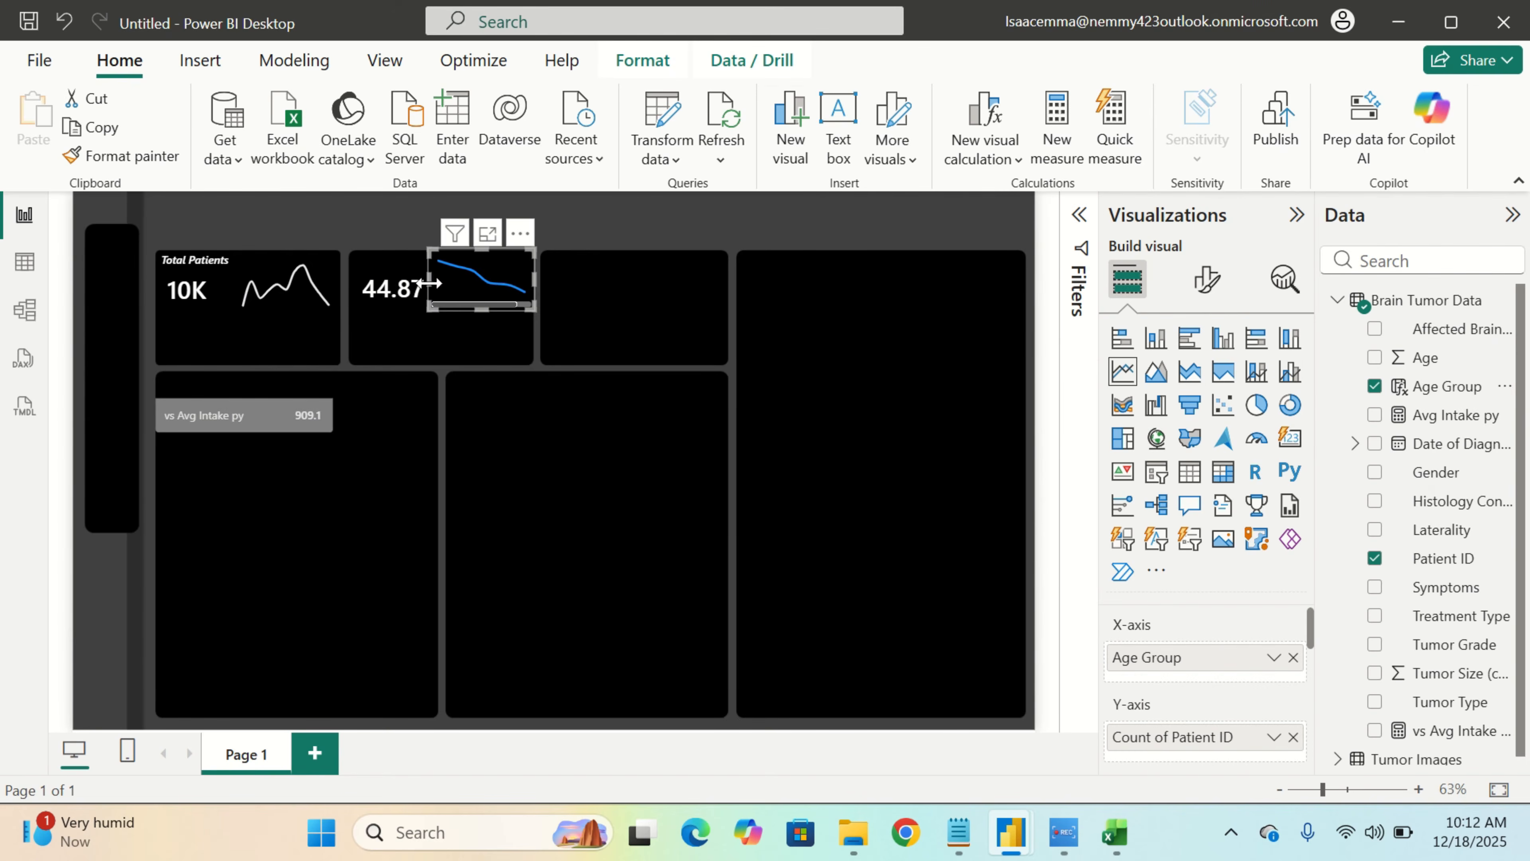
pyautogui.moveTo(428, 290); pyautogui.dragTo(424, 288)
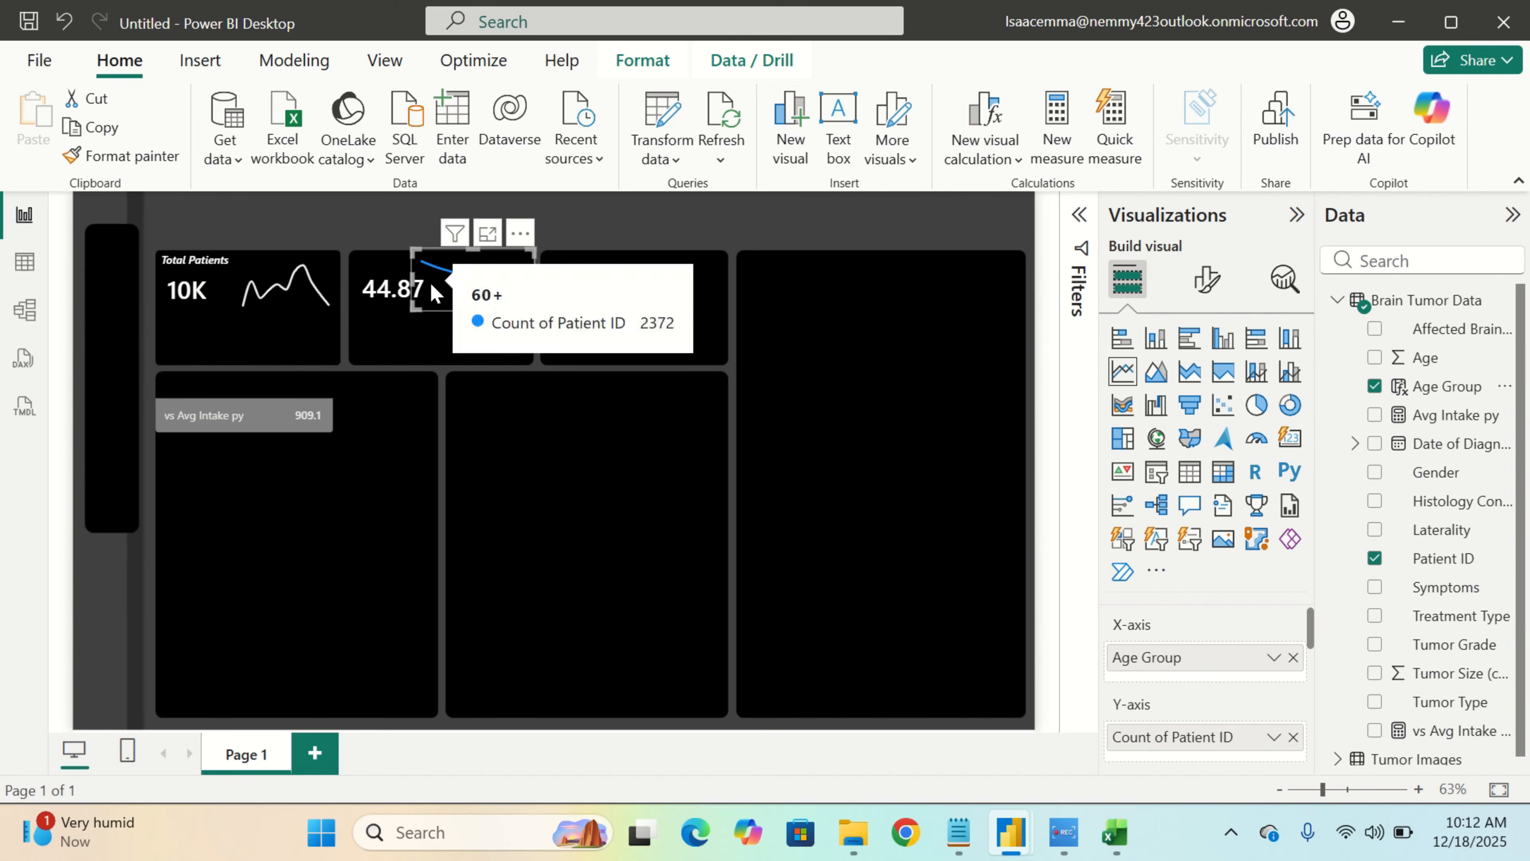
pyautogui.click(764, 341)
# Recolour the line of the second tile's chart to White, 10% darker
pyautogui.click(513, 290)
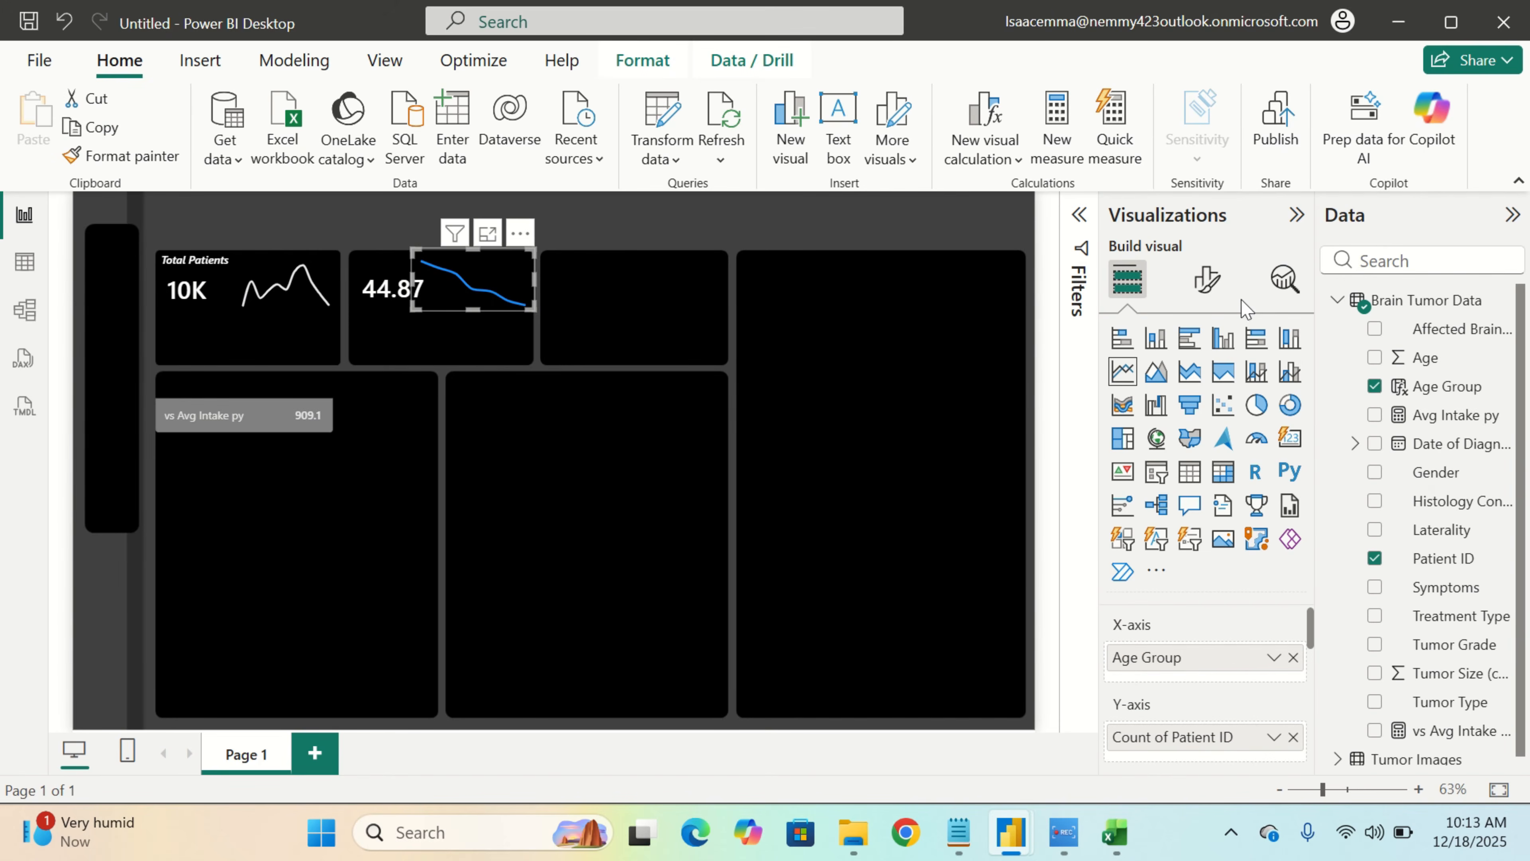
pyautogui.click(1207, 279)
pyautogui.scroll(-4, 1184, 630)
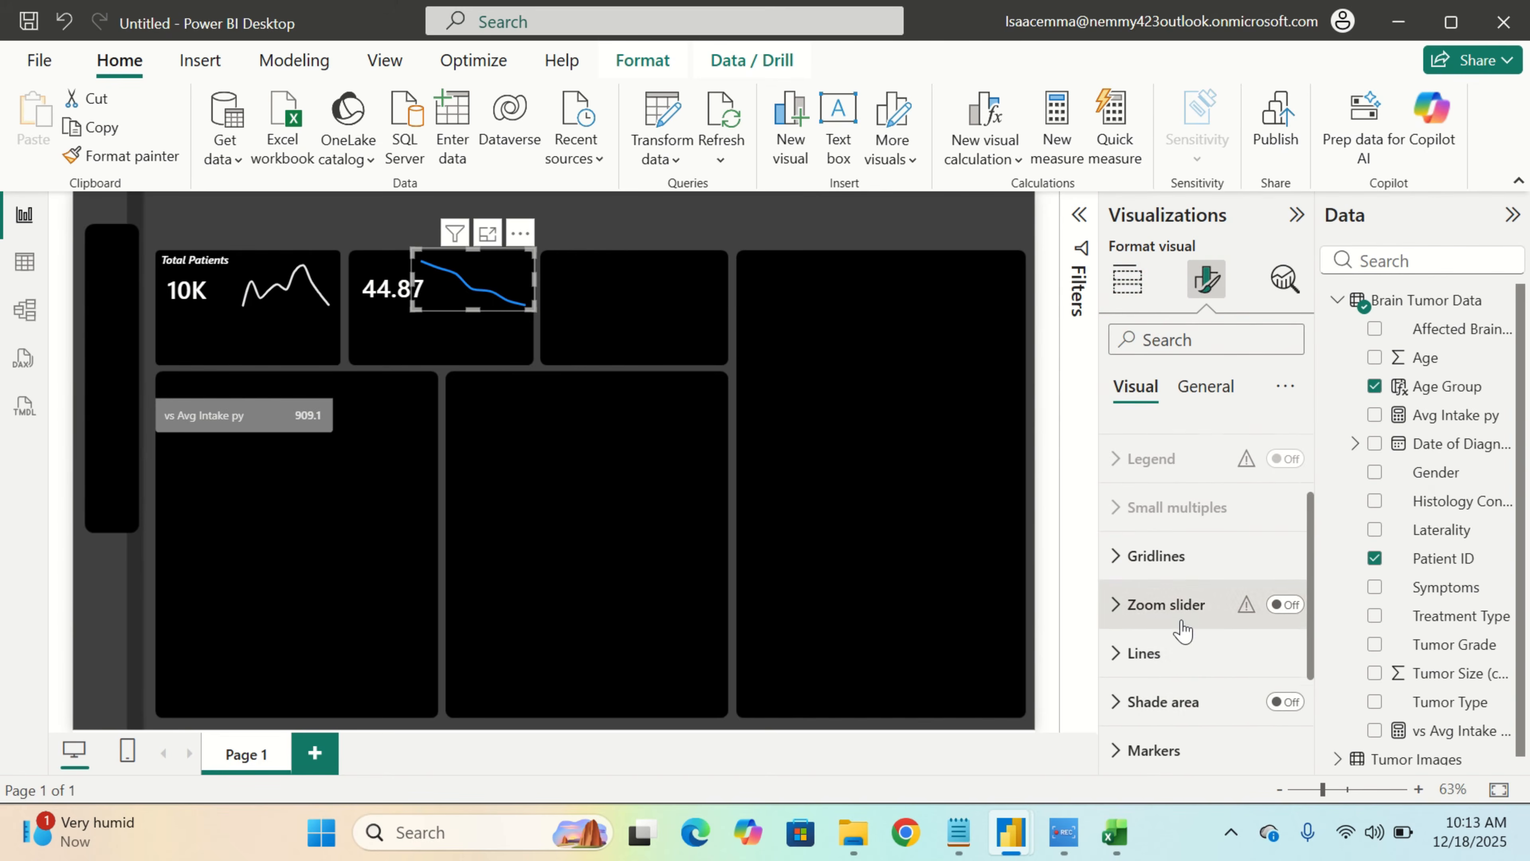
pyautogui.click(1191, 655)
pyautogui.scroll(-5, 1196, 658)
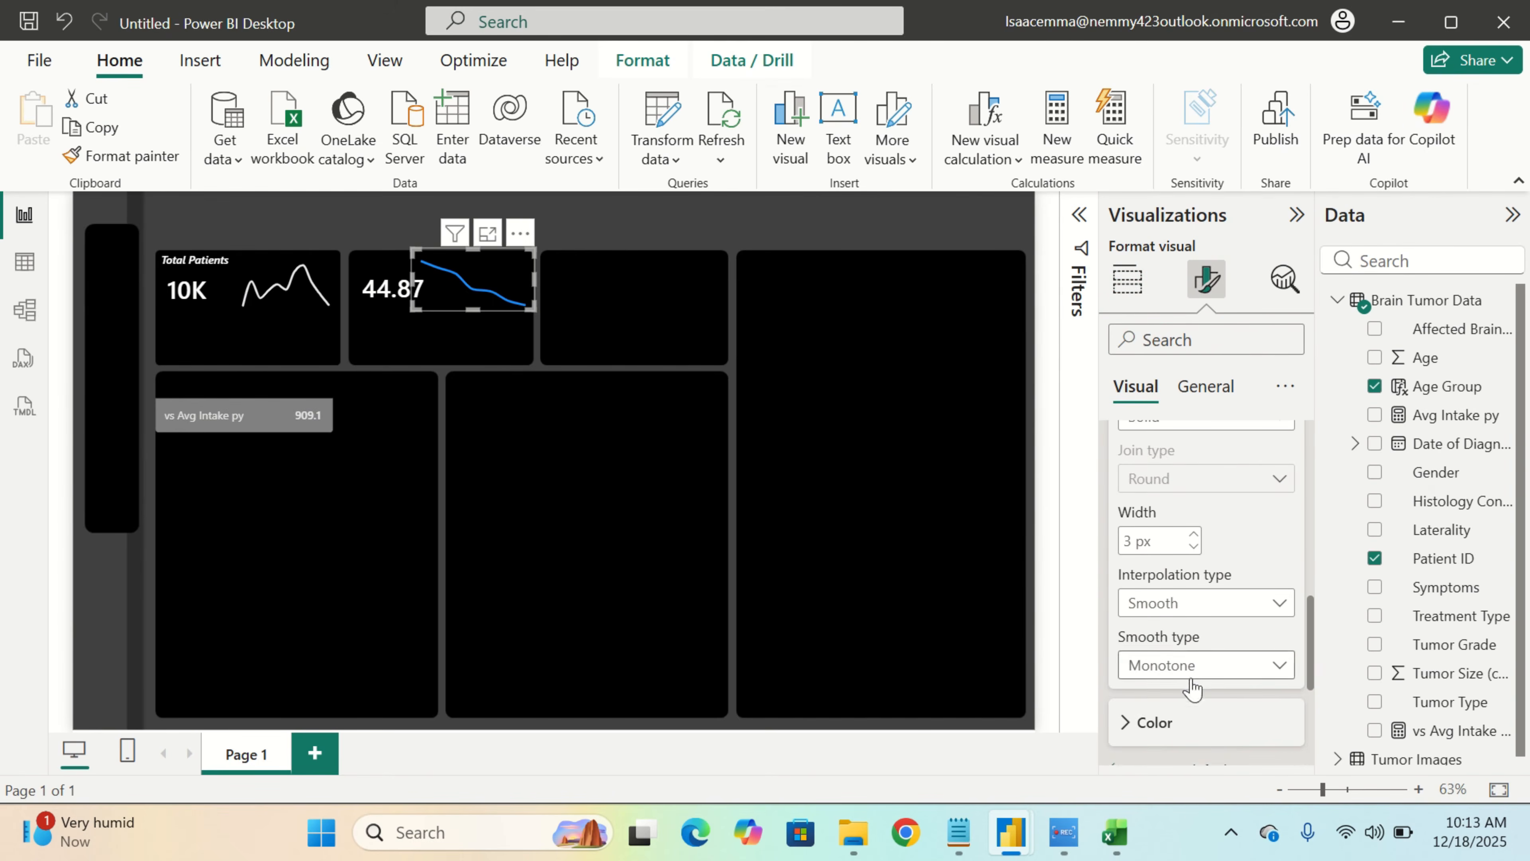
pyautogui.click(1155, 722)
pyautogui.scroll(-3, 1181, 742)
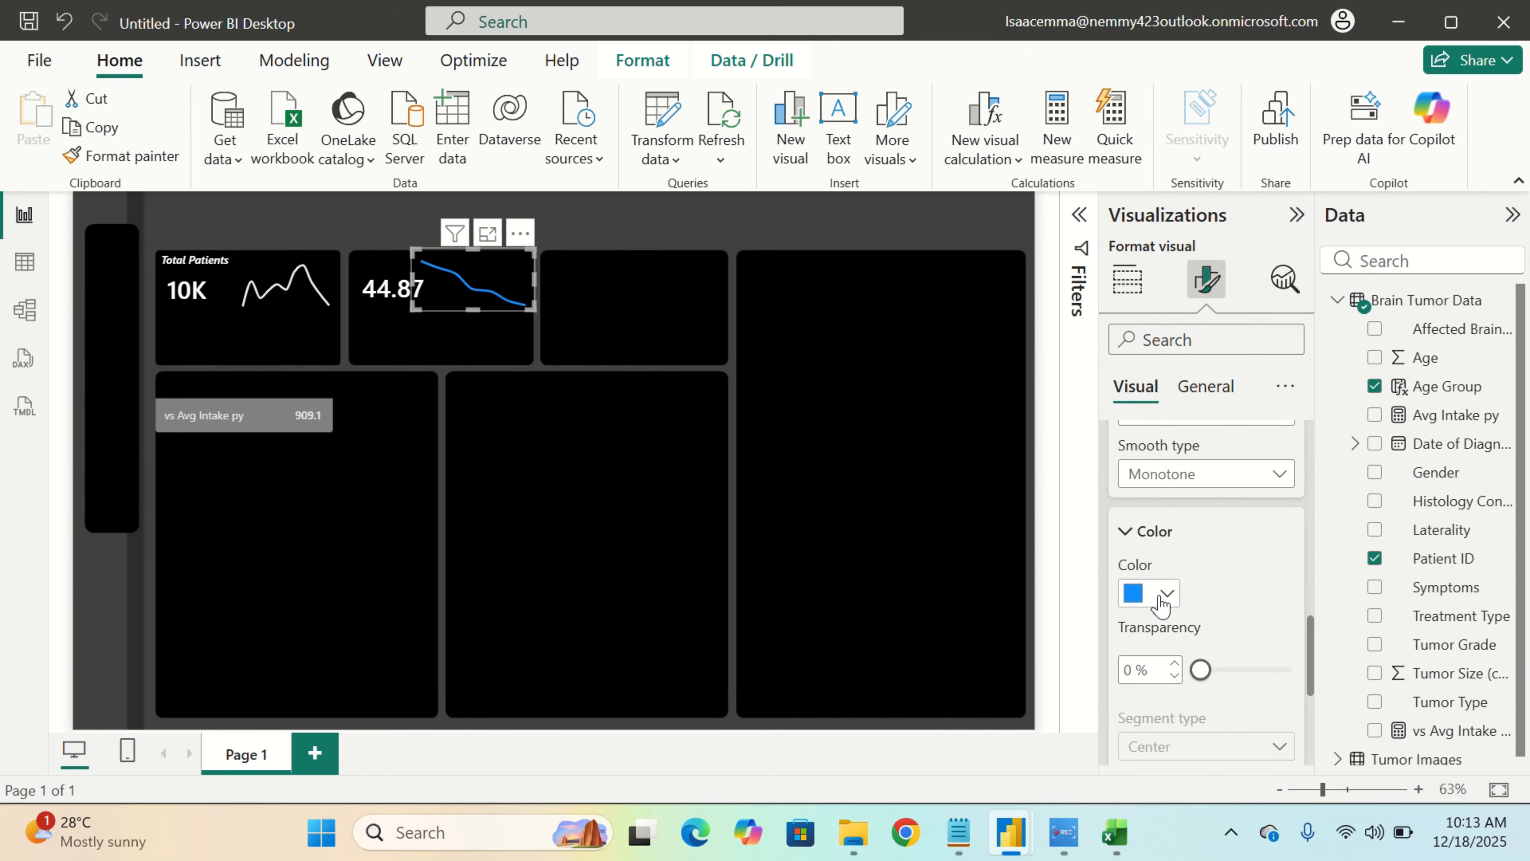
pyautogui.click(1158, 597)
pyautogui.click(1145, 278)
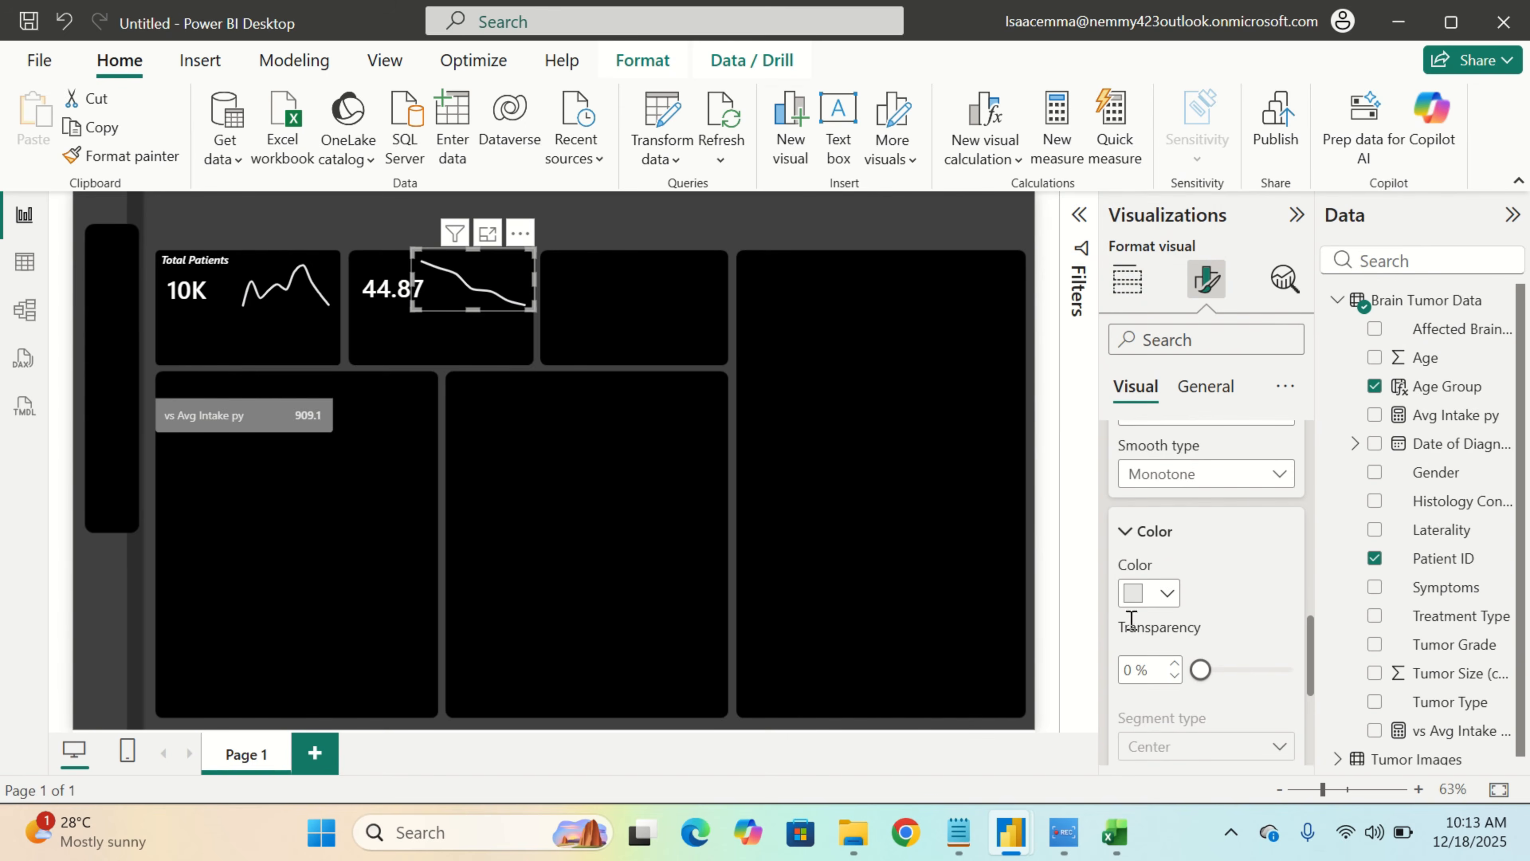
pyautogui.click(1165, 597)
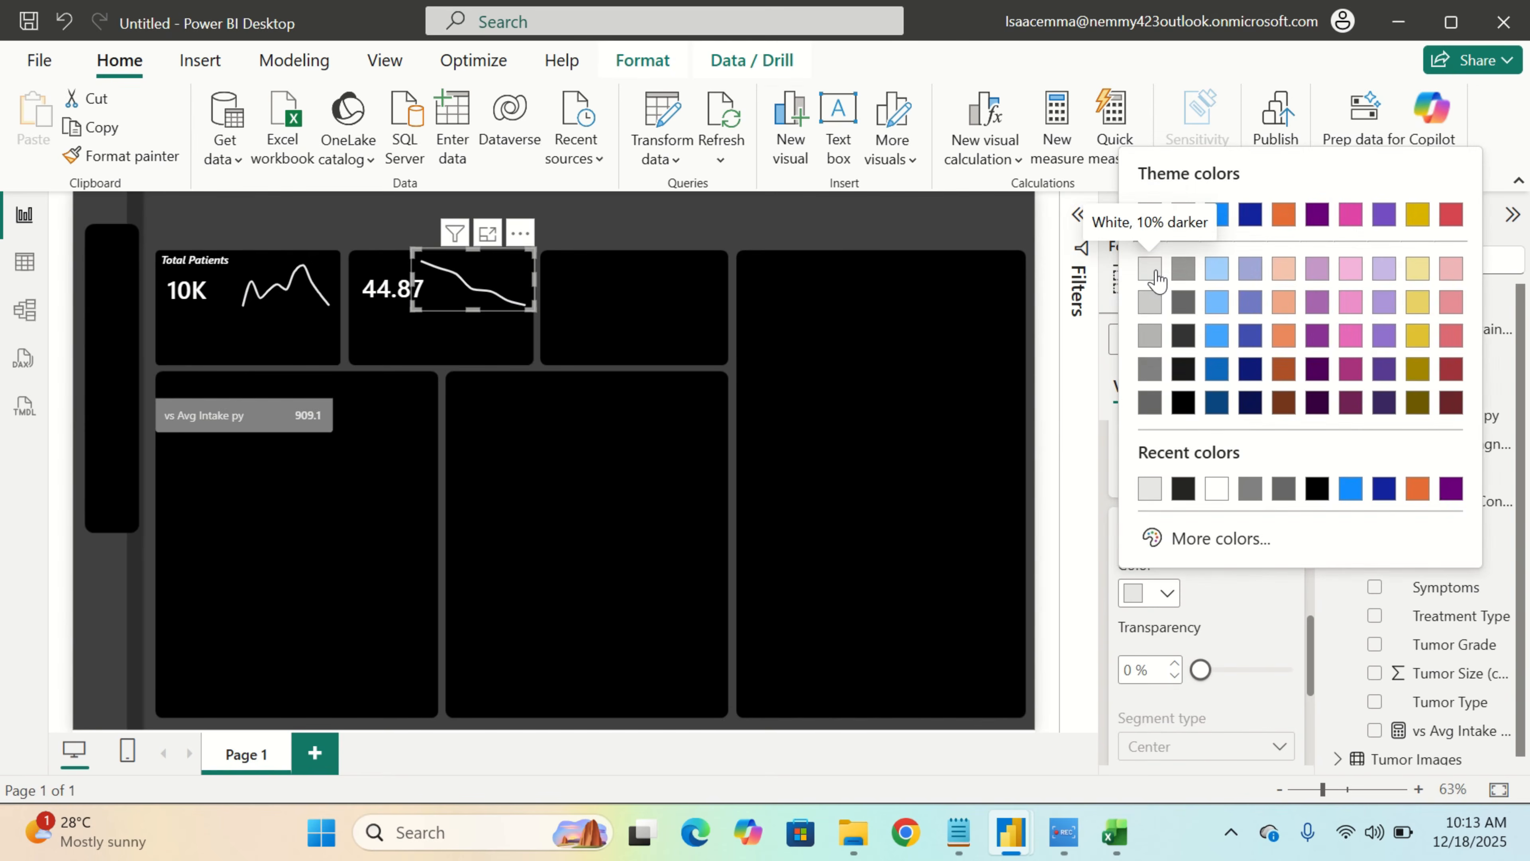
pyautogui.click(540, 454)
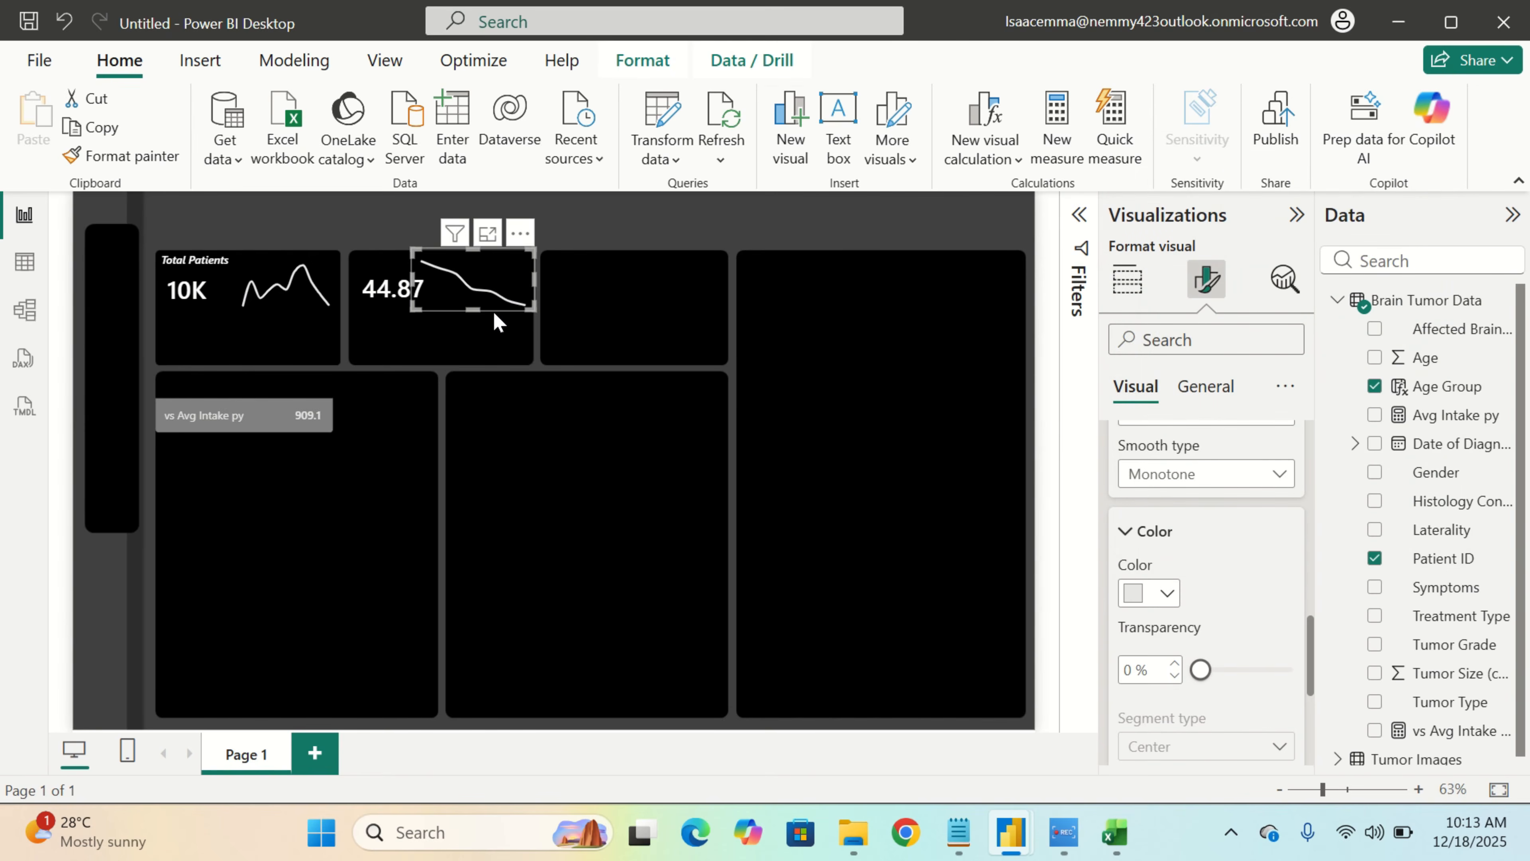
pyautogui.click(539, 341)
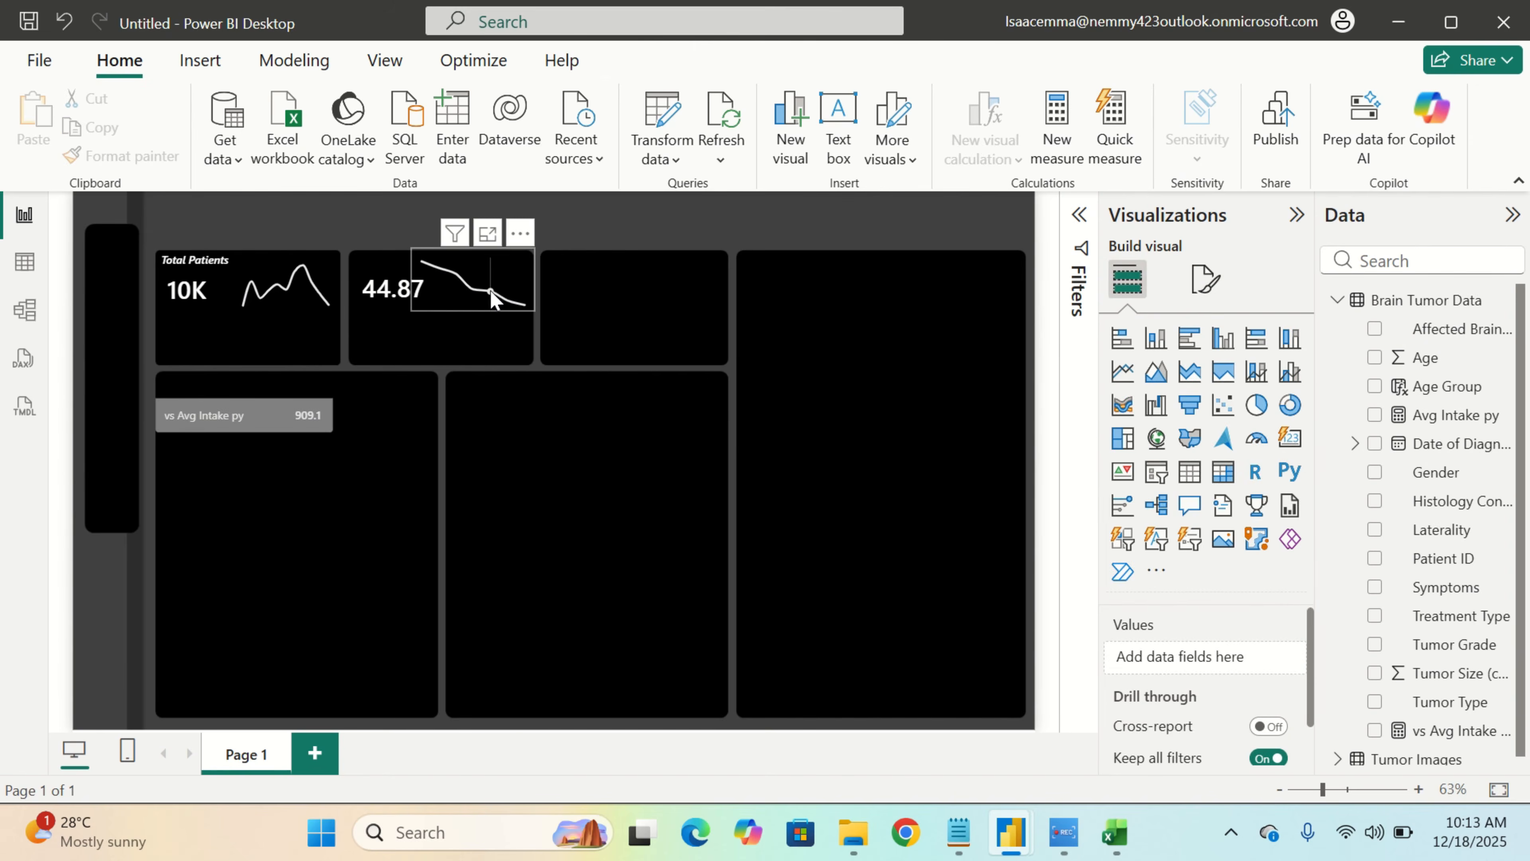
# Resize the second tile's line chart so it sits slightly lower, beside the average age and within the tile's edge
pyautogui.click(493, 314)
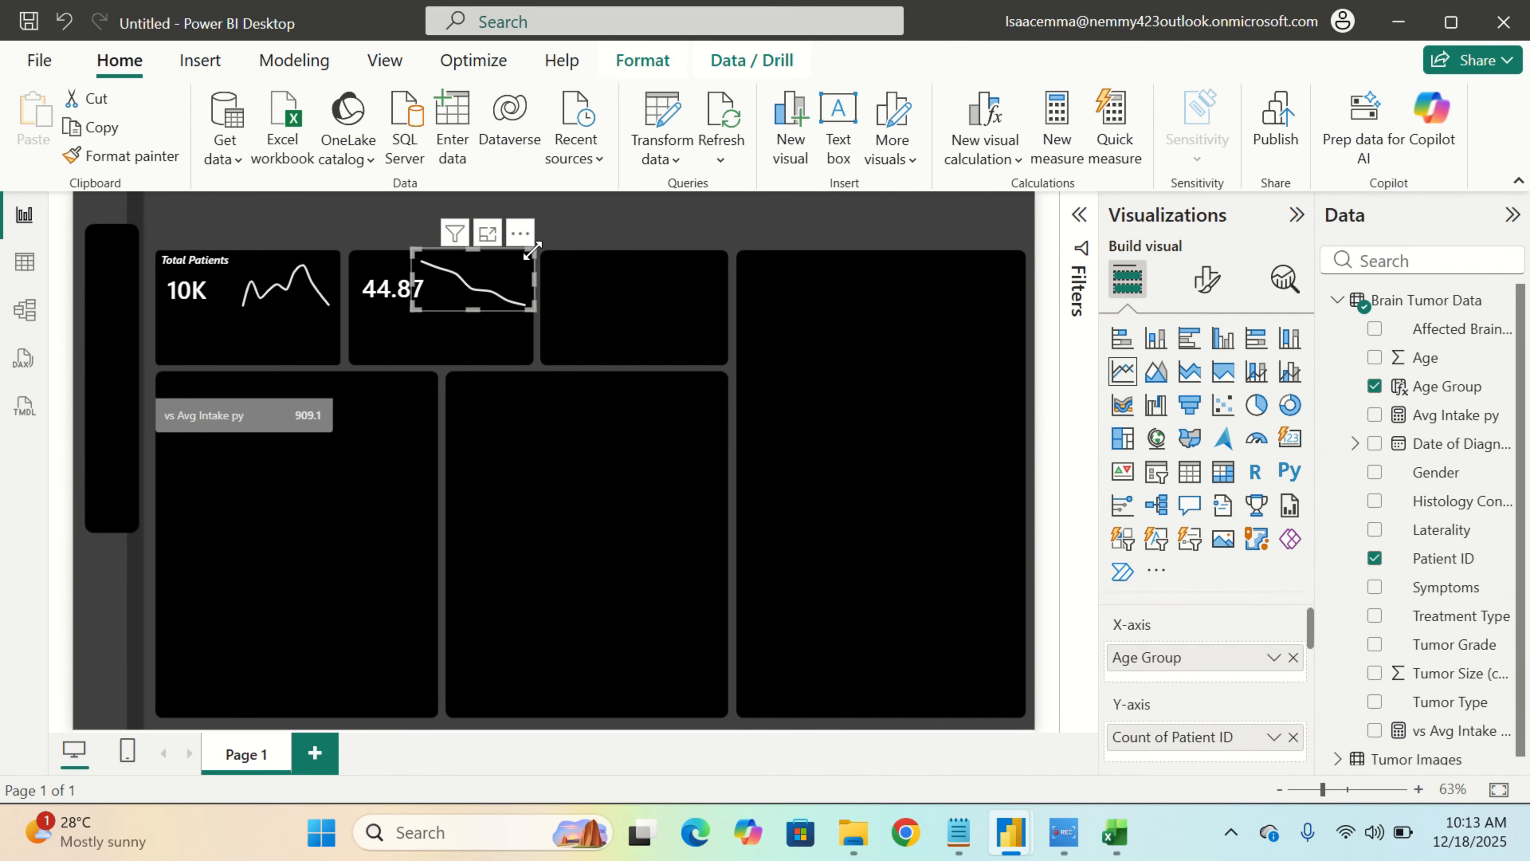
pyautogui.moveTo(532, 249); pyautogui.dragTo(530, 266)
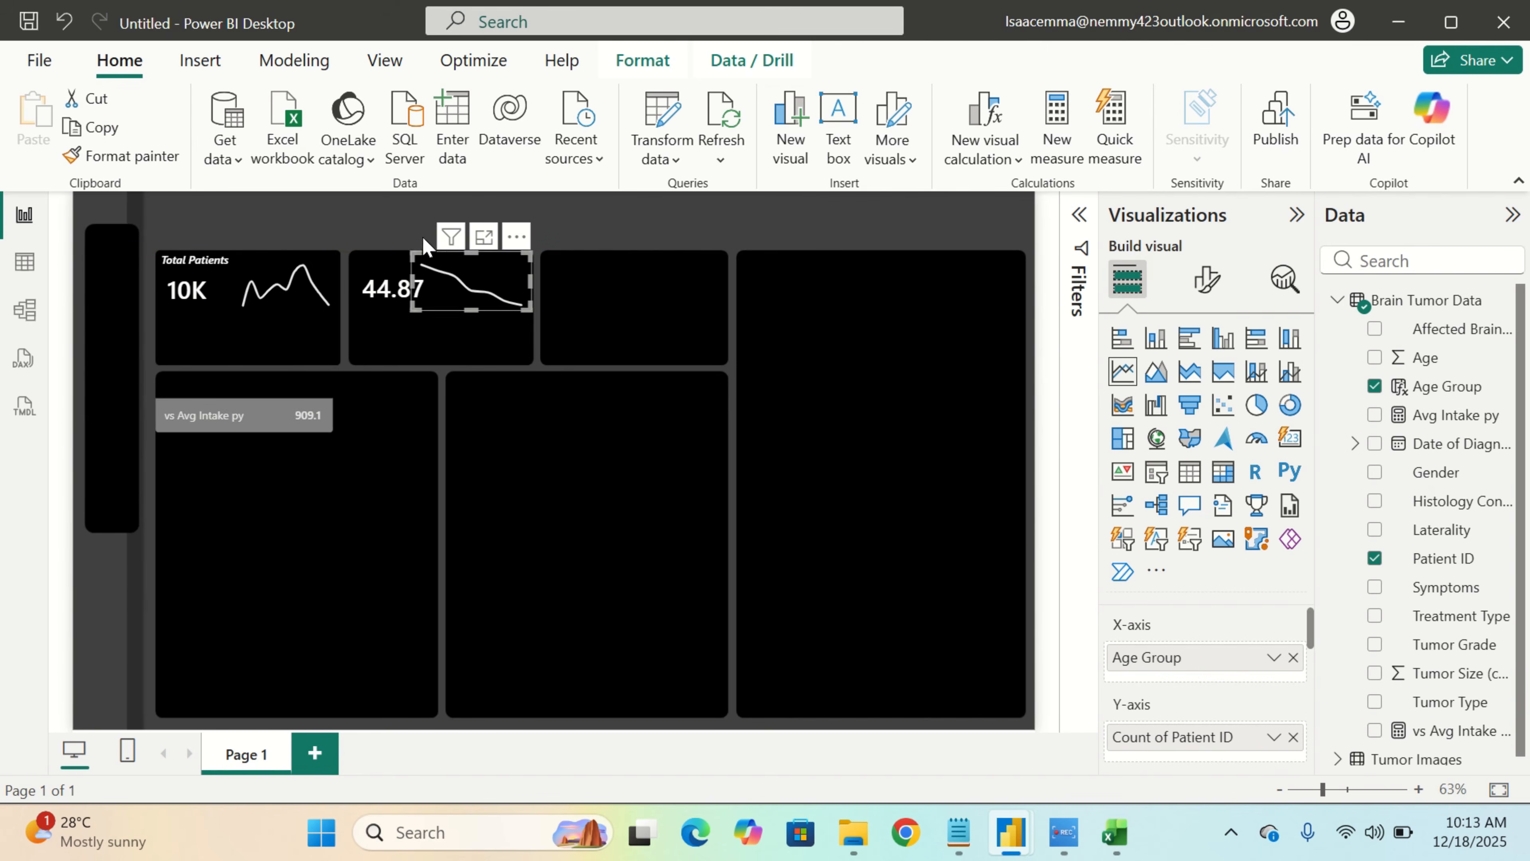
pyautogui.moveTo(420, 257); pyautogui.dragTo(421, 261)
pyautogui.click(572, 314)
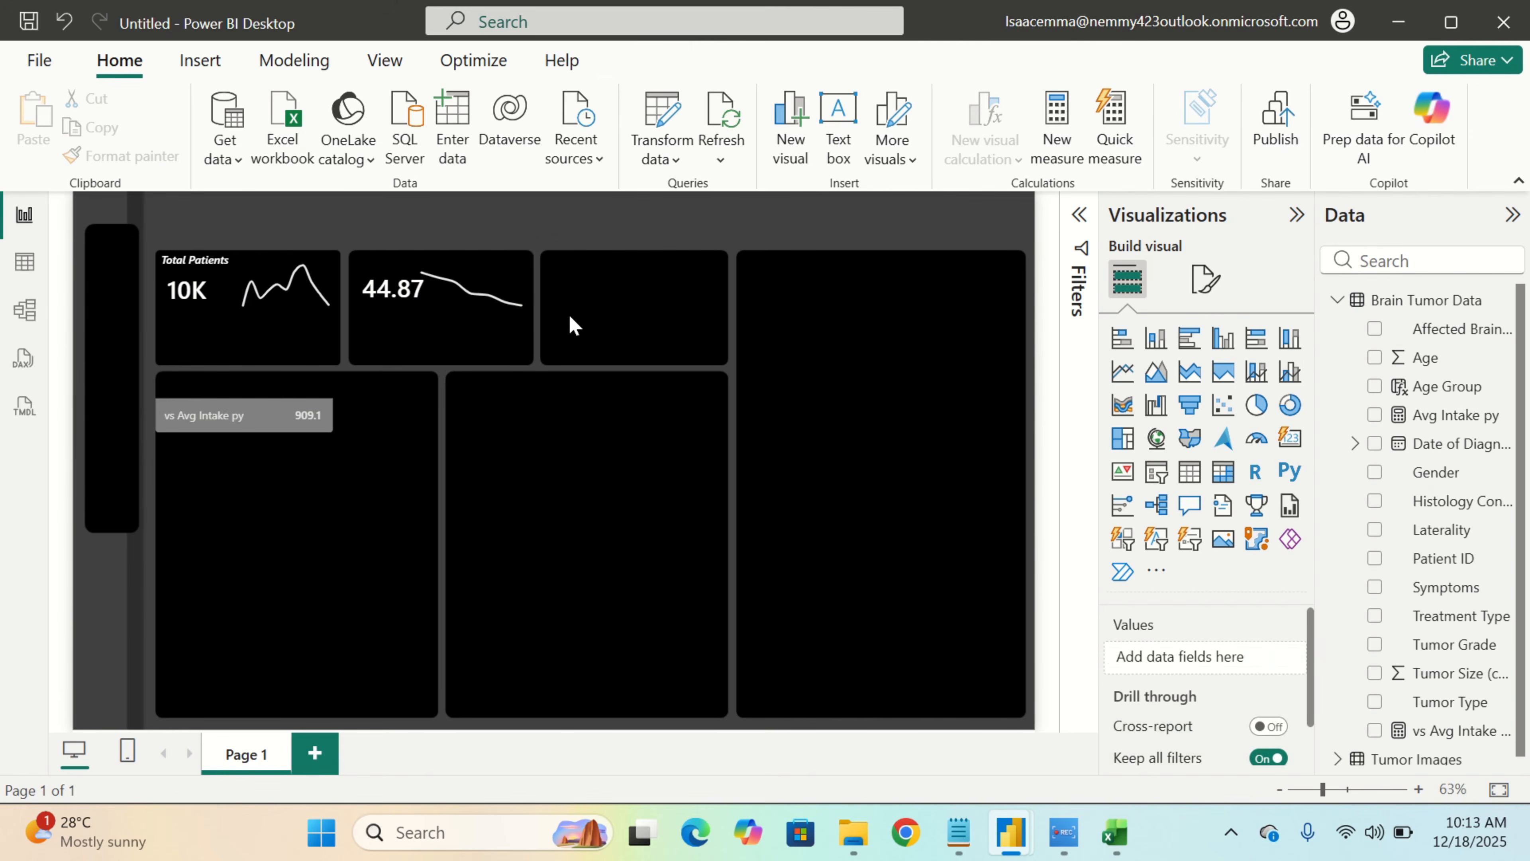
pyautogui.click(487, 314)
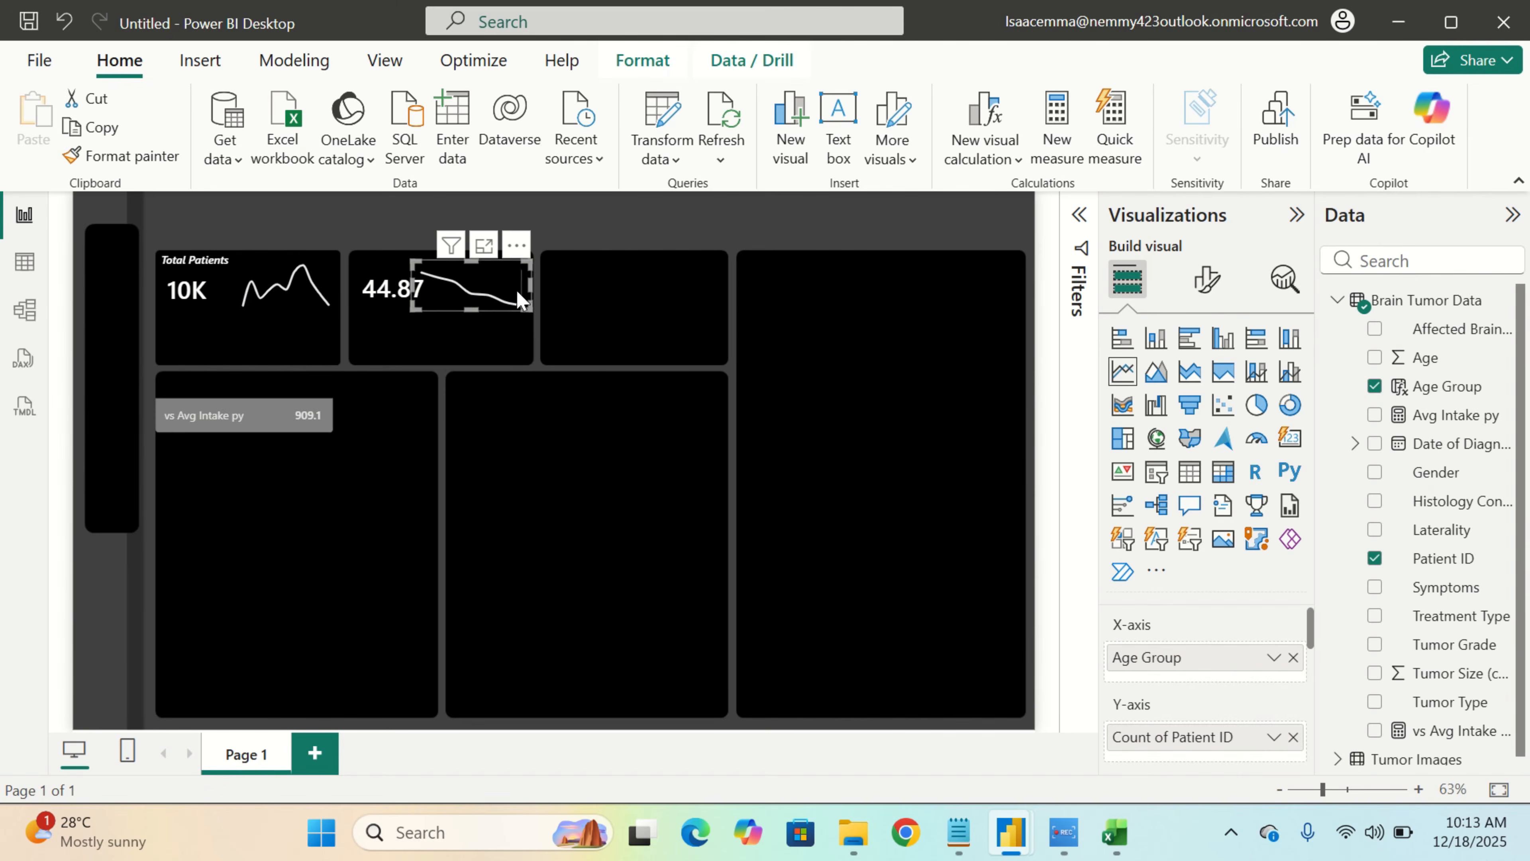
pyautogui.click(474, 316)
pyautogui.moveTo(476, 312); pyautogui.dragTo(476, 317)
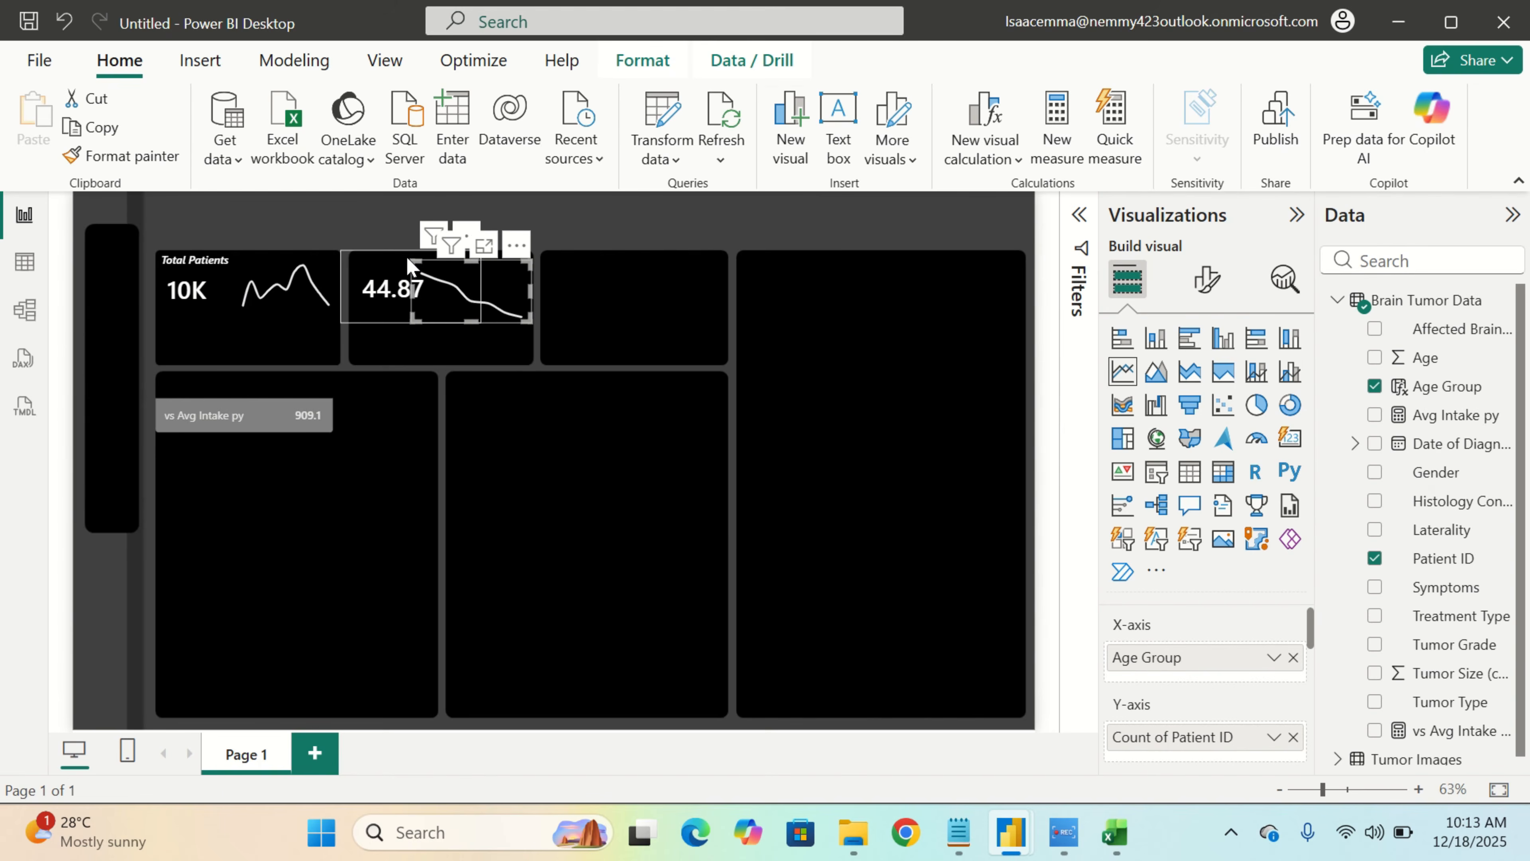
pyautogui.moveTo(413, 260); pyautogui.dragTo(424, 264)
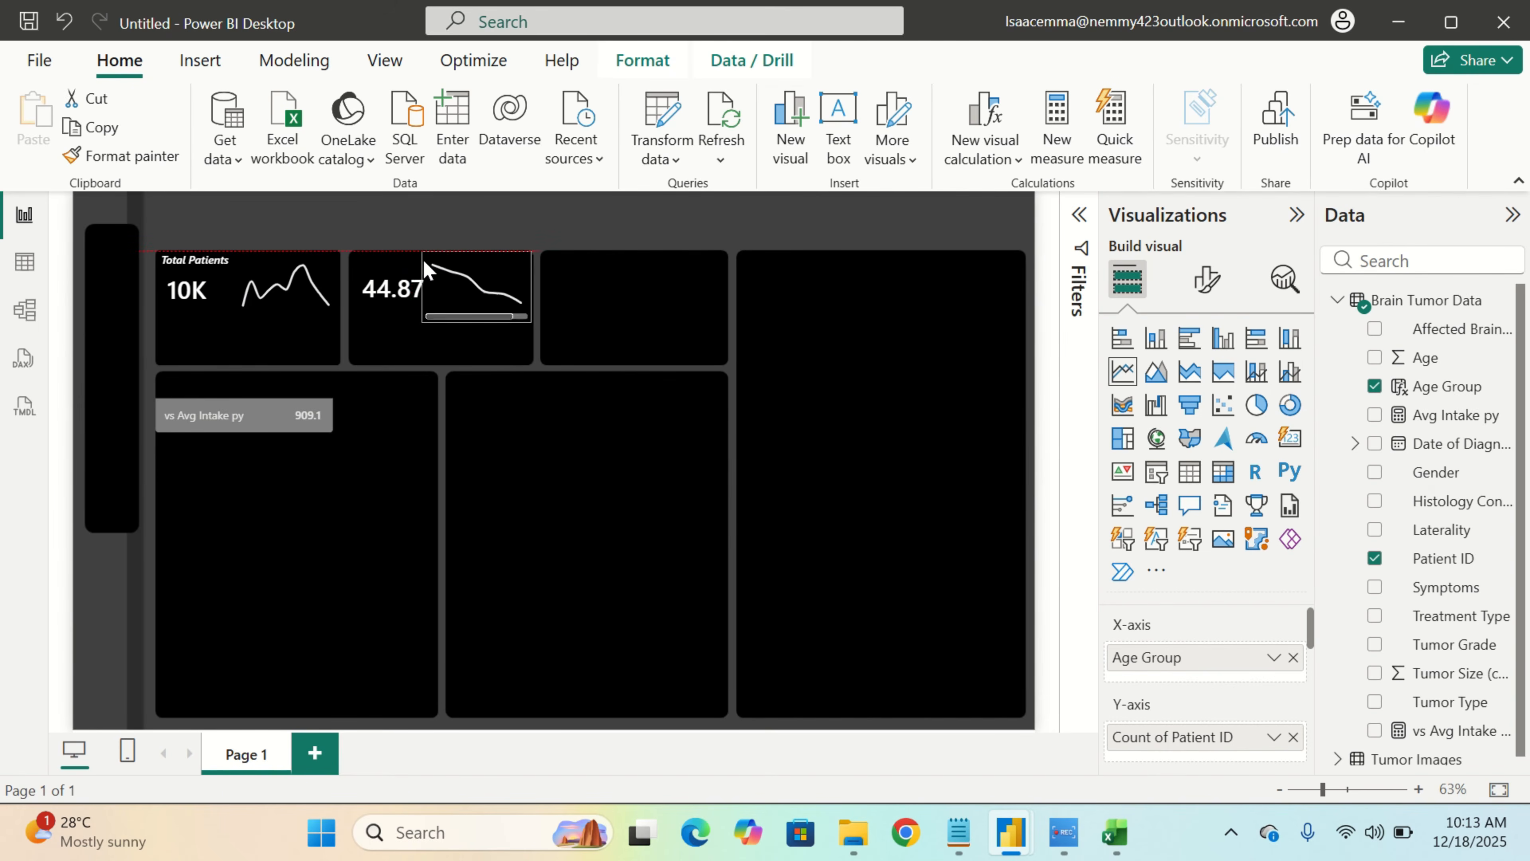
pyautogui.click(422, 271)
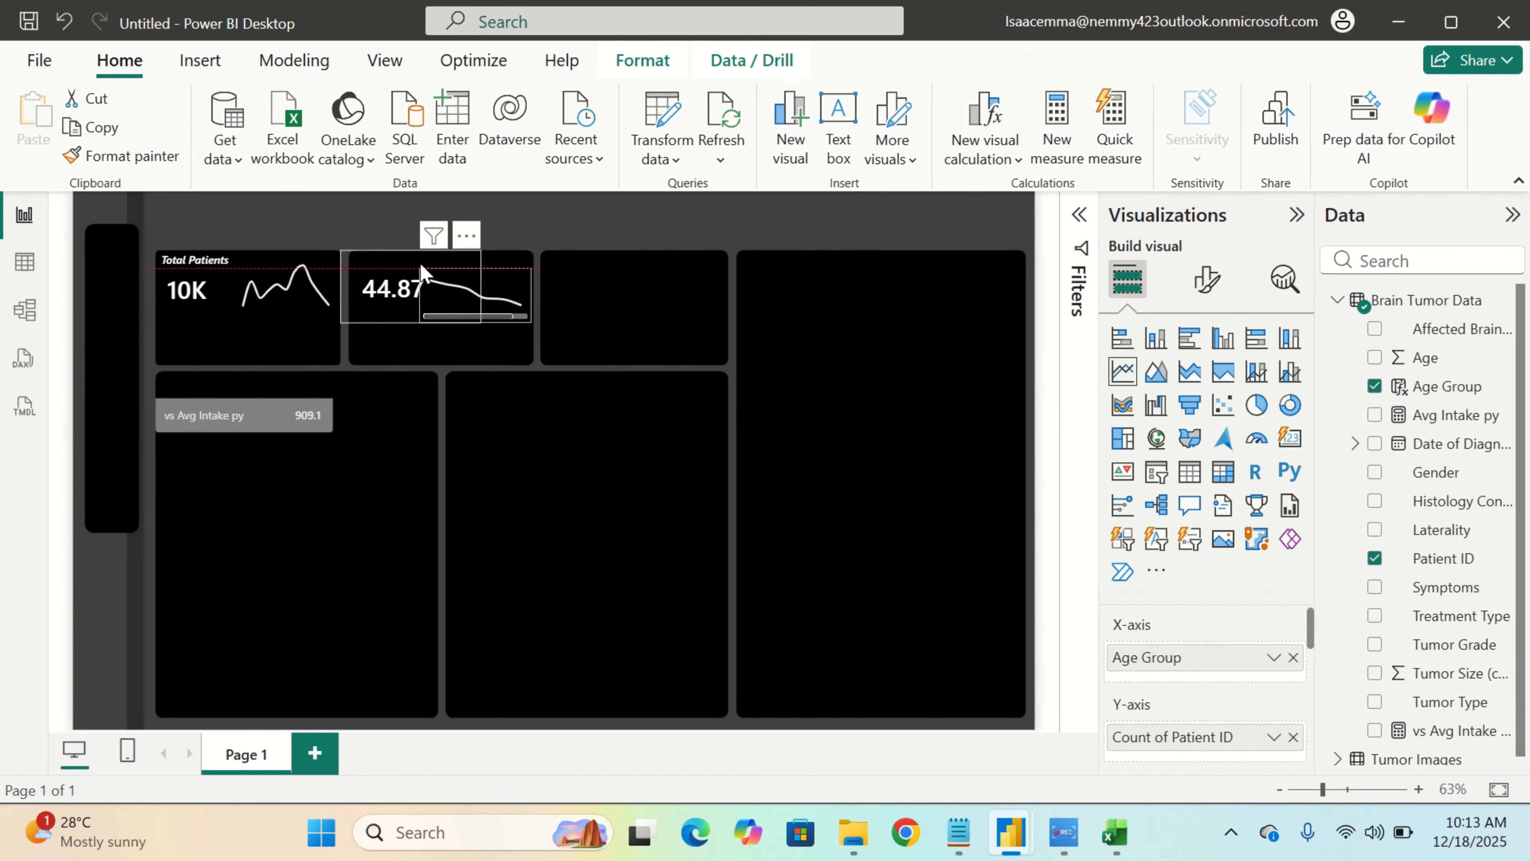
pyautogui.click(646, 379)
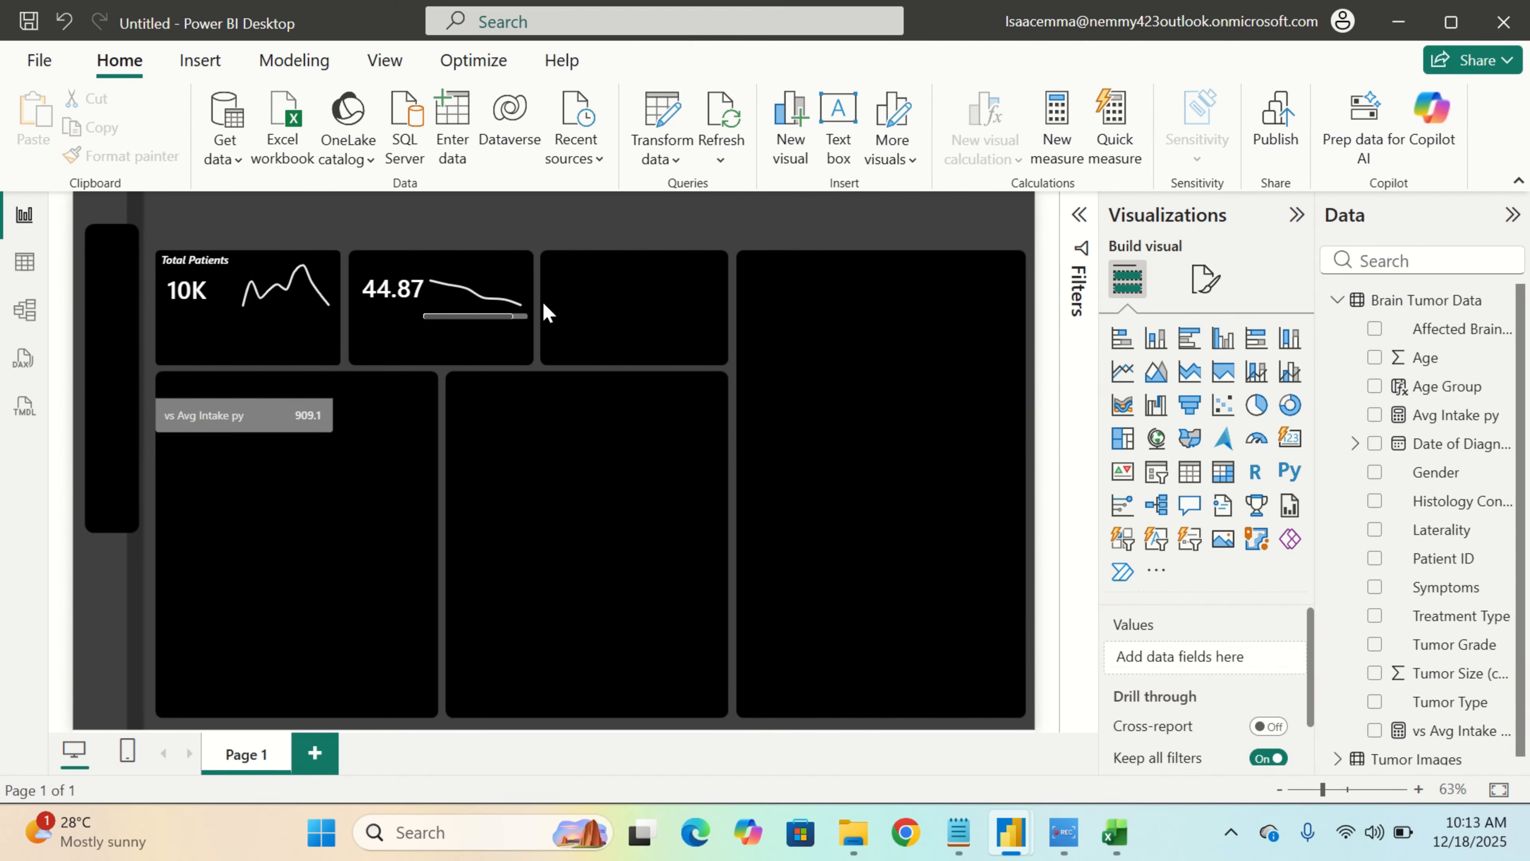
pyautogui.click(519, 295)
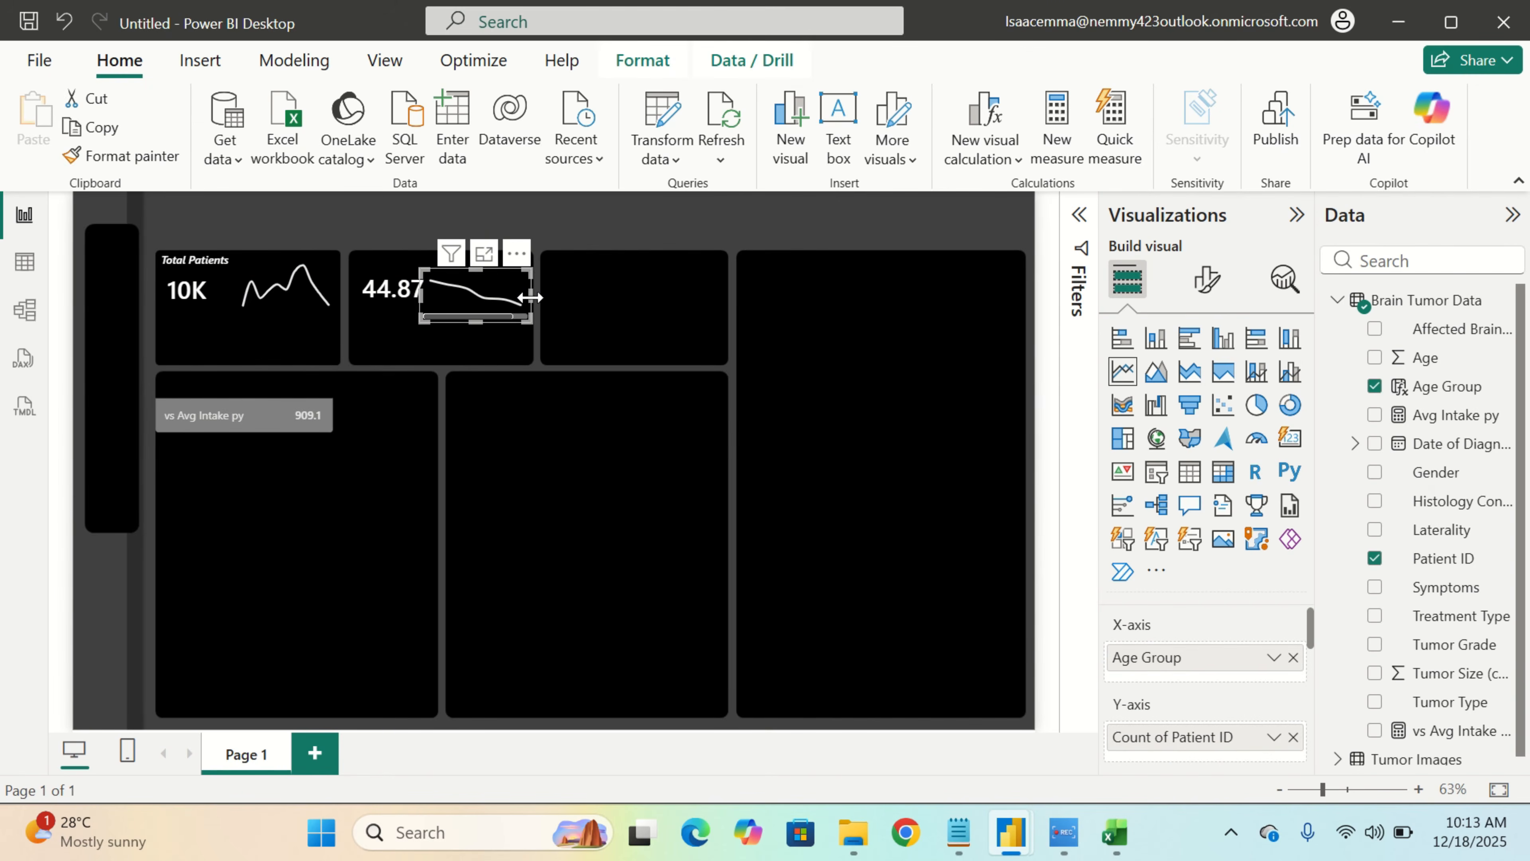
pyautogui.click(610, 338)
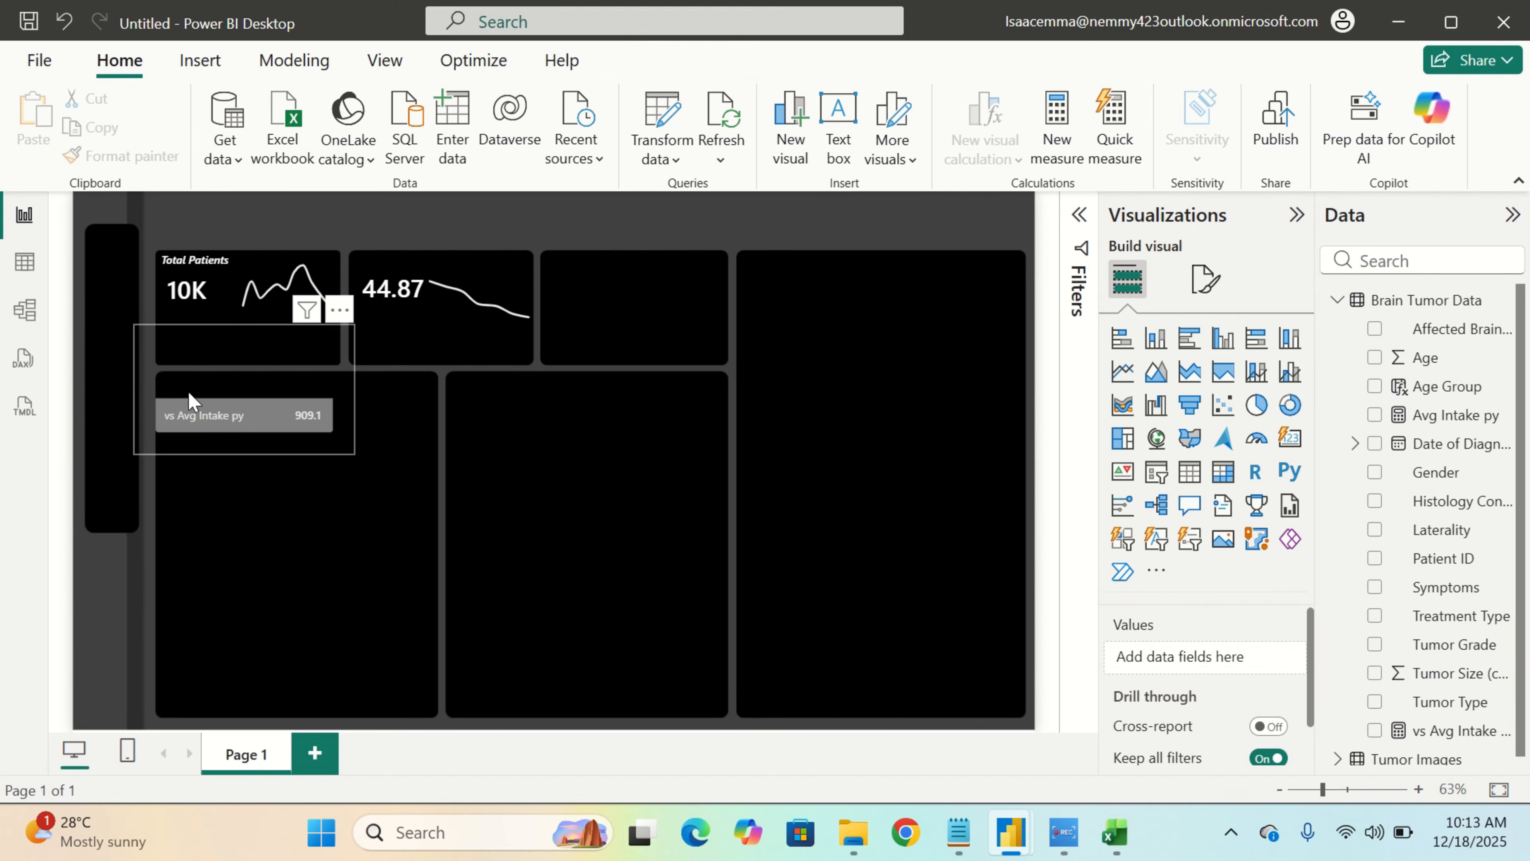
# Move the vs Avg Intake py card up into the first tile below the patient total and adjust its width to the tile
pyautogui.click(218, 400)
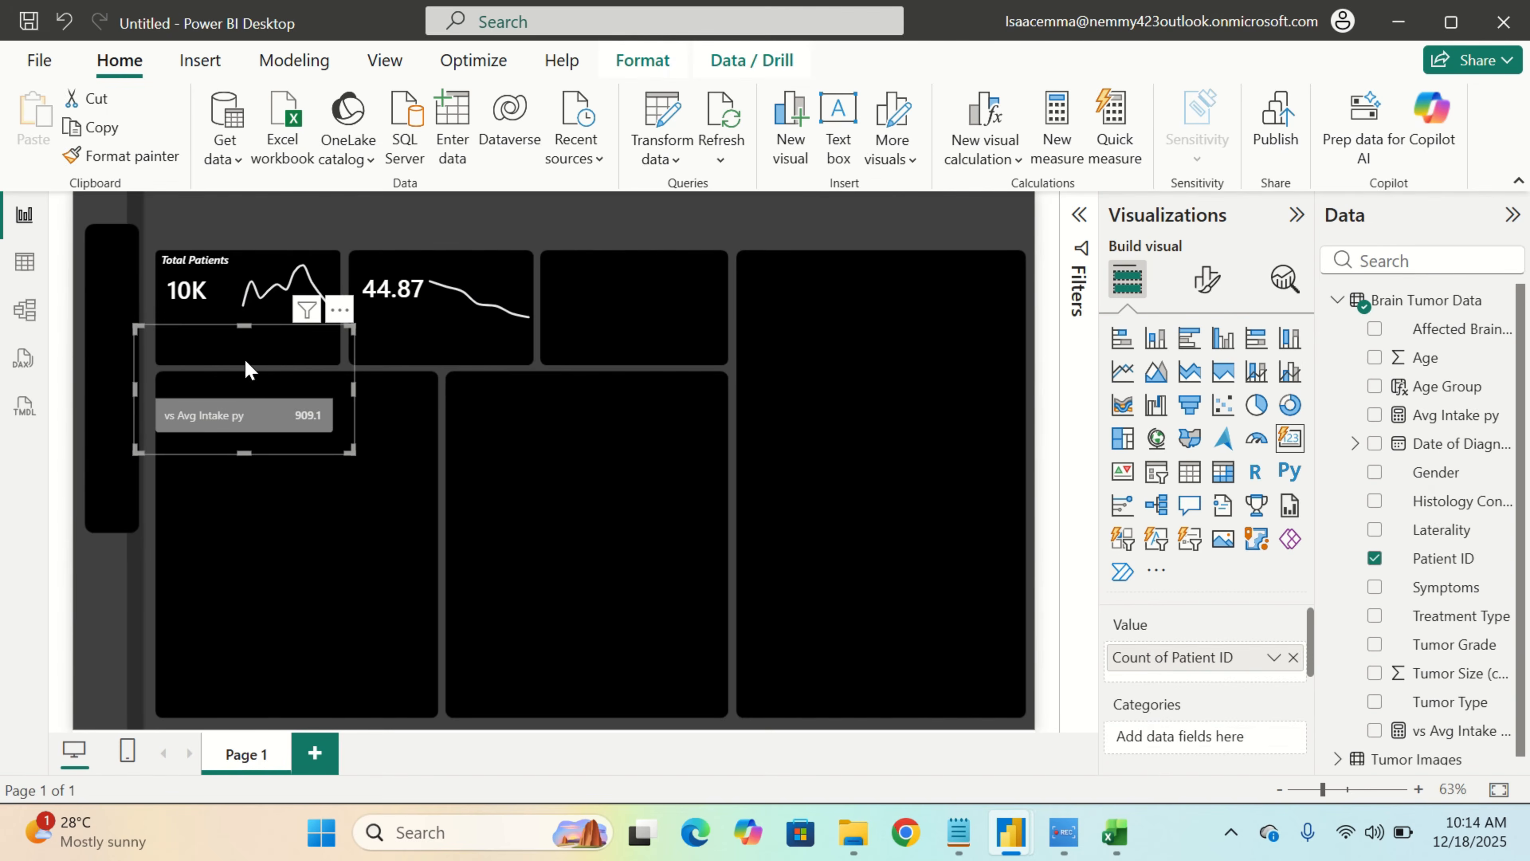
pyautogui.moveTo(252, 340); pyautogui.dragTo(258, 275)
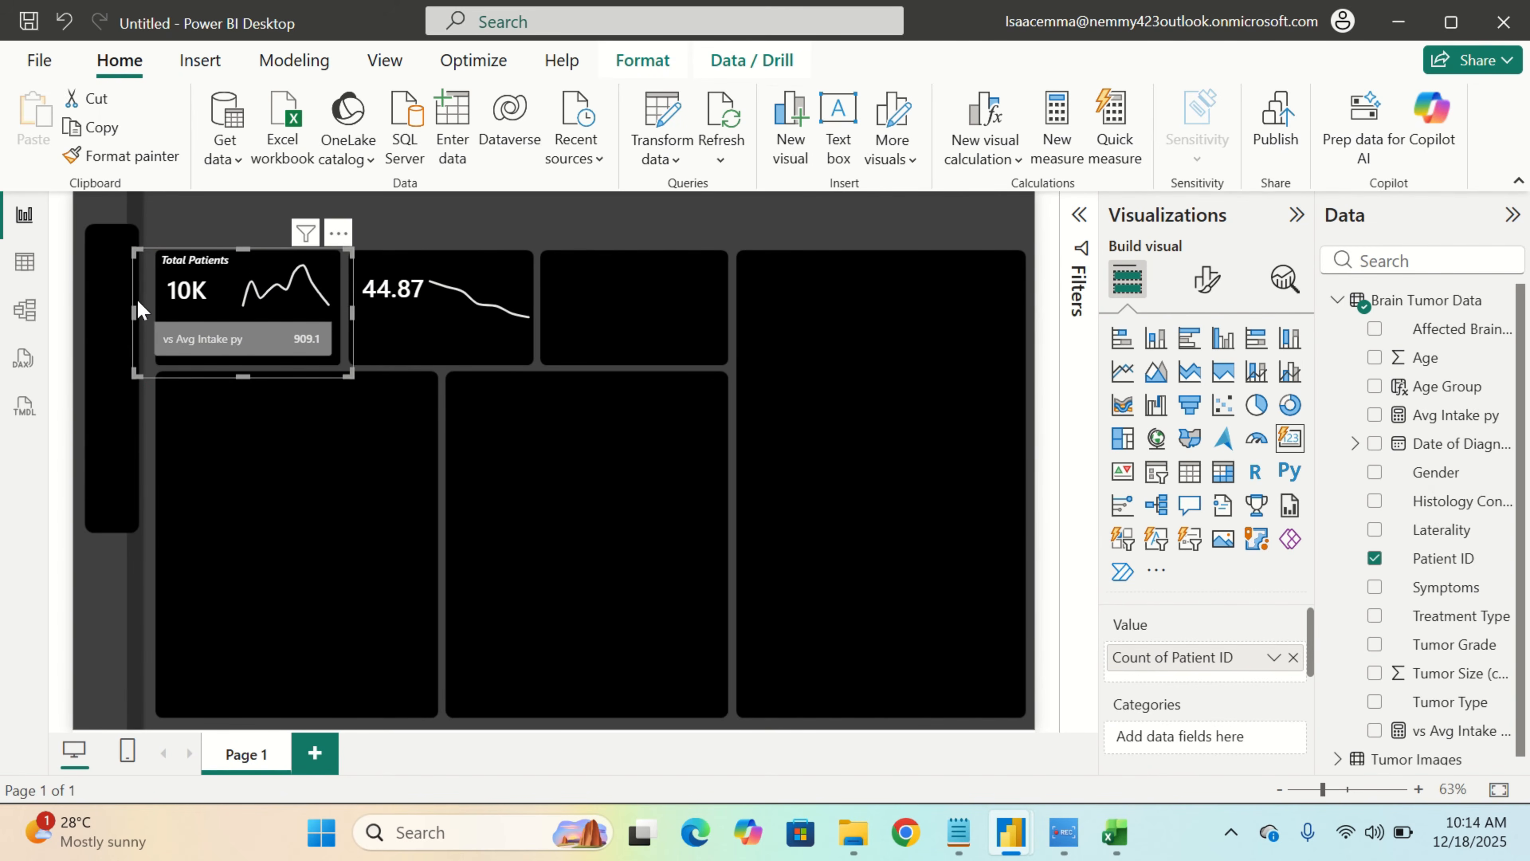
pyautogui.moveTo(133, 309); pyautogui.dragTo(136, 321)
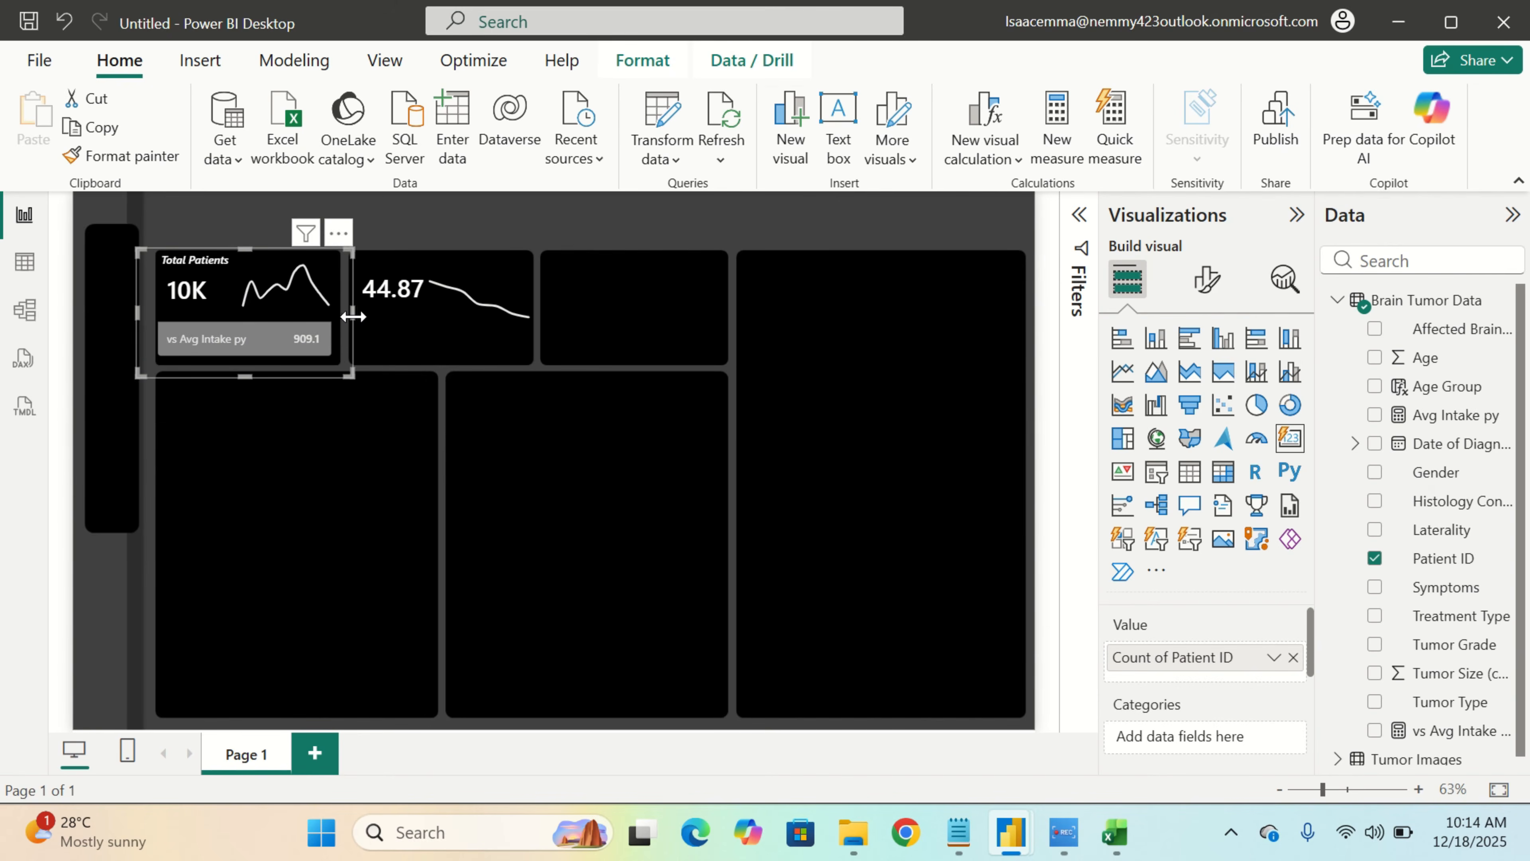
pyautogui.moveTo(353, 316); pyautogui.dragTo(358, 320)
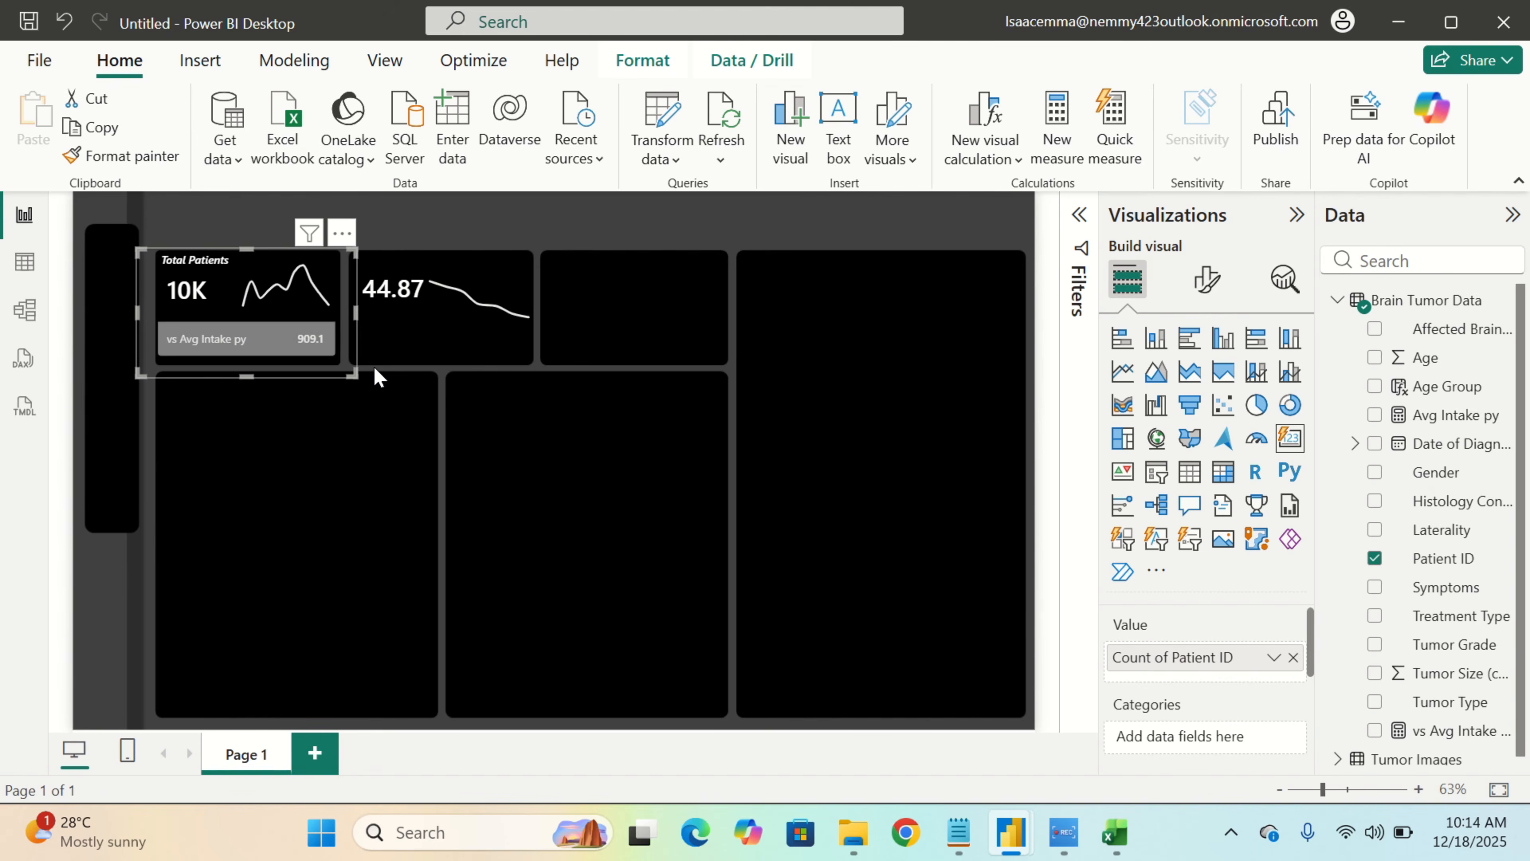
# Duplicate the vs Avg Intake py card and place the copy below the average age in the second tile
pyautogui.hotkey('ctrl', 'c')
pyautogui.click(449, 418)
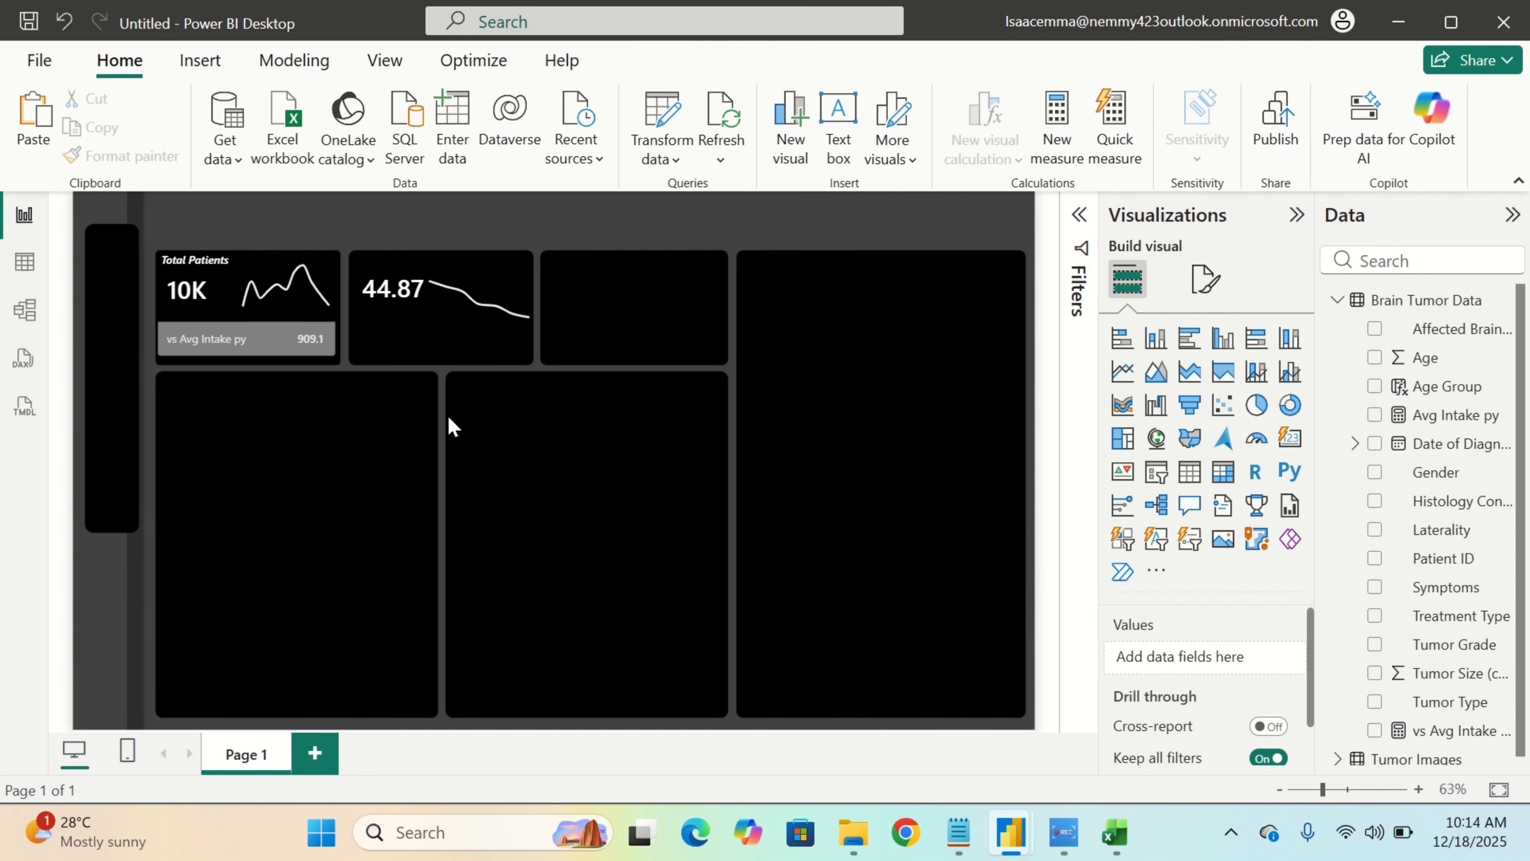
pyautogui.hotkey('ctrl', 'v')
pyautogui.moveTo(311, 274); pyautogui.dragTo(489, 262)
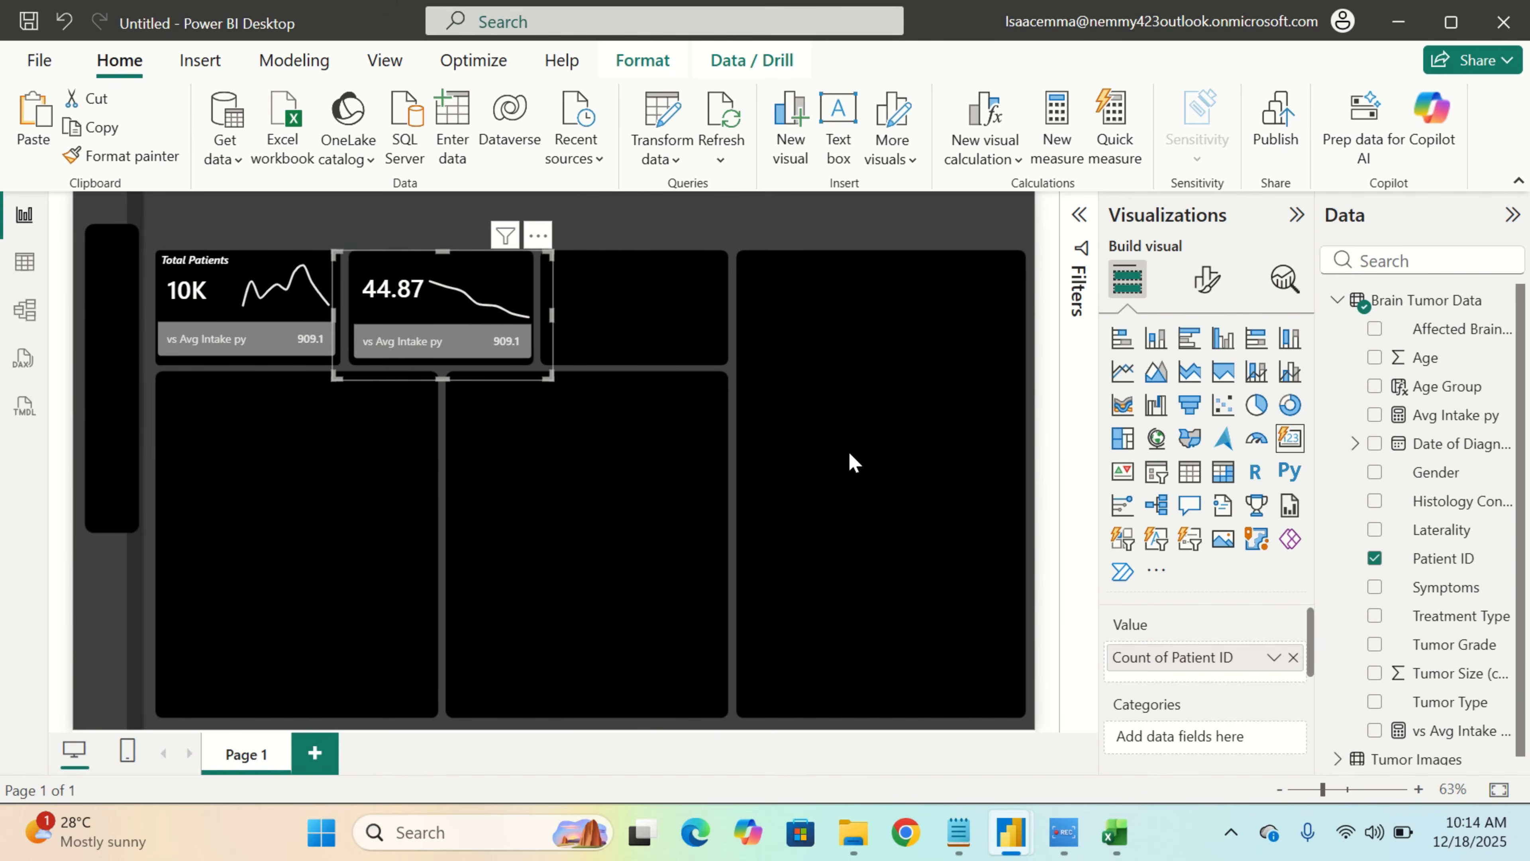
# Switch to the Notepad formula file and copy the whole Most Affected Group formula
pyautogui.click(1207, 281)
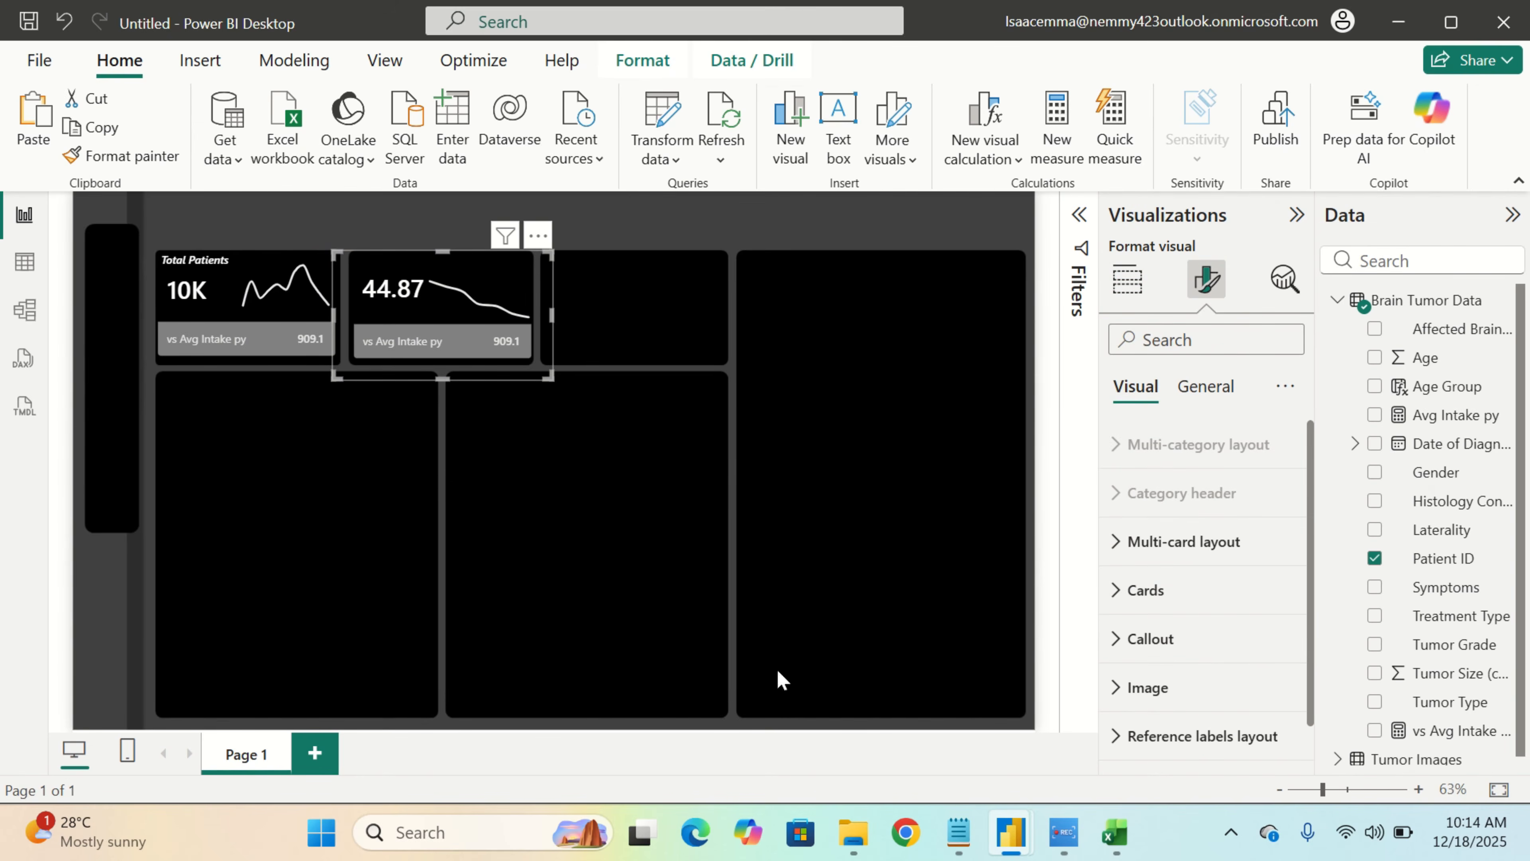
pyautogui.moveTo(1009, 838)
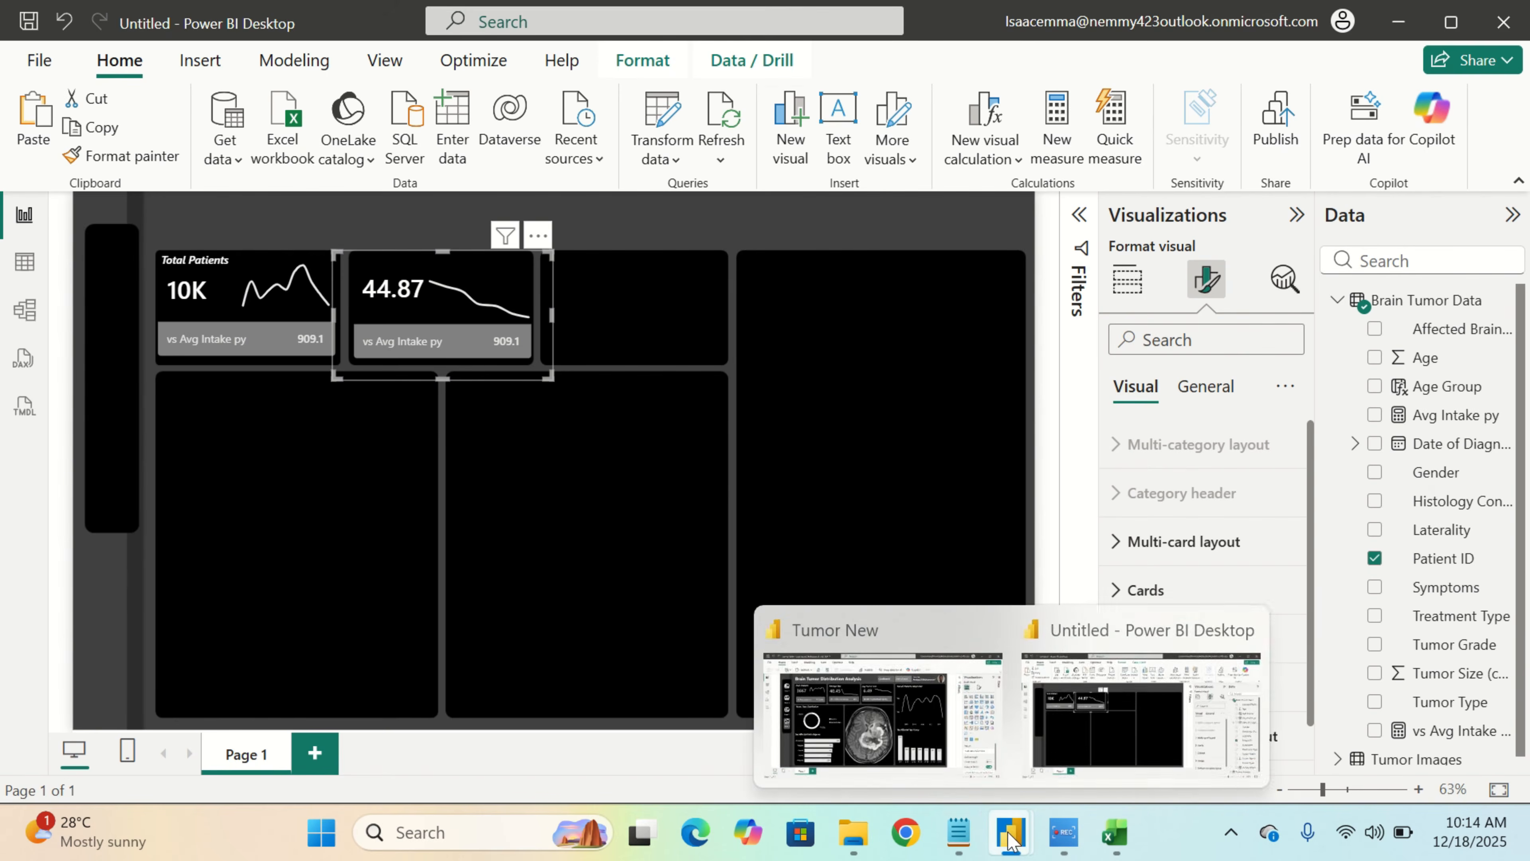
pyautogui.click(968, 834)
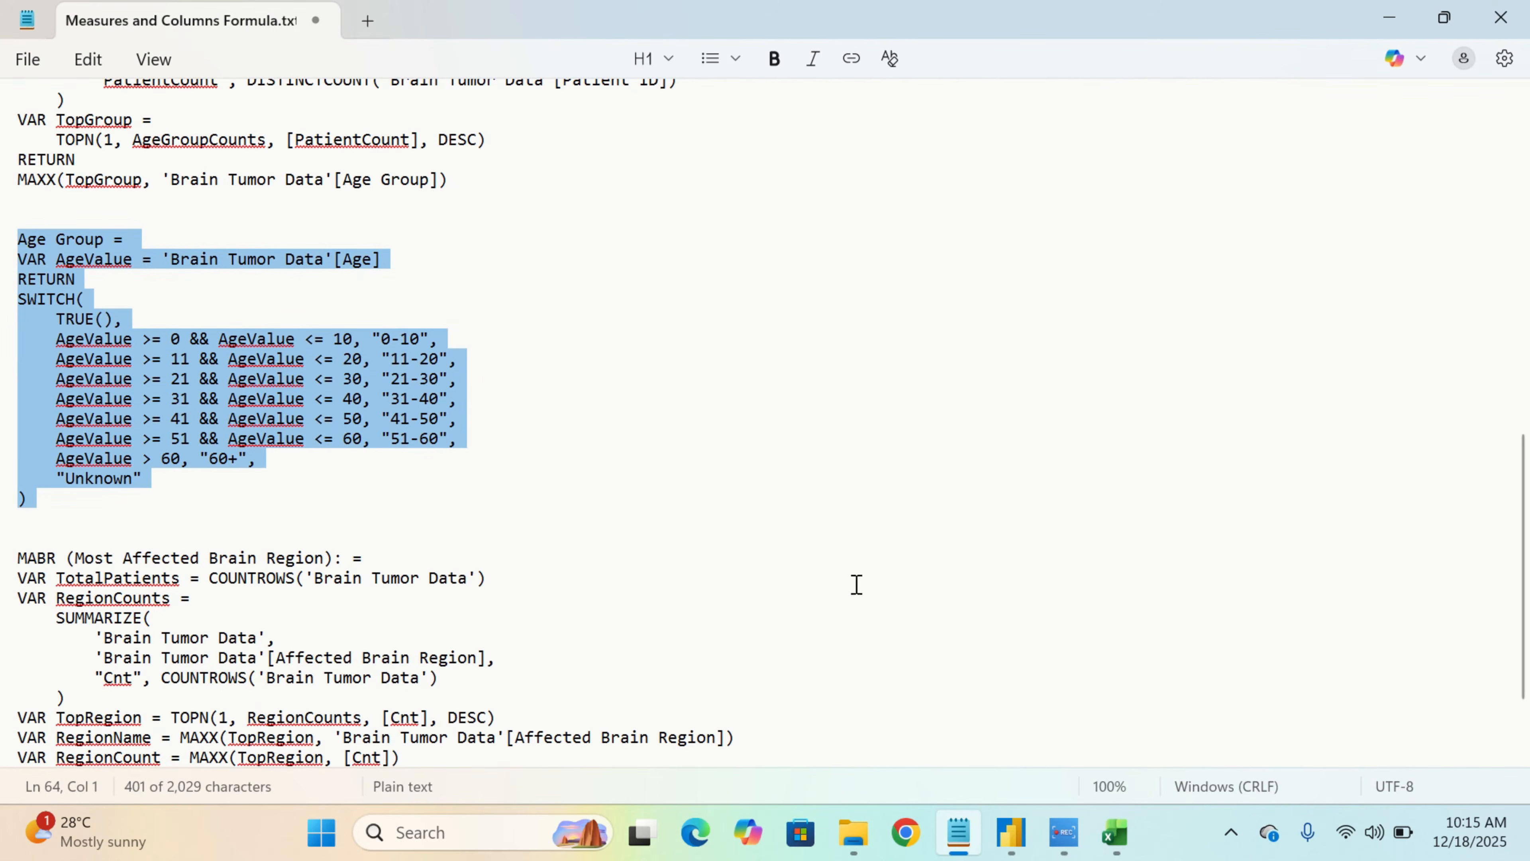
pyautogui.scroll(8, 661, 655)
pyautogui.scroll(-3, 661, 654)
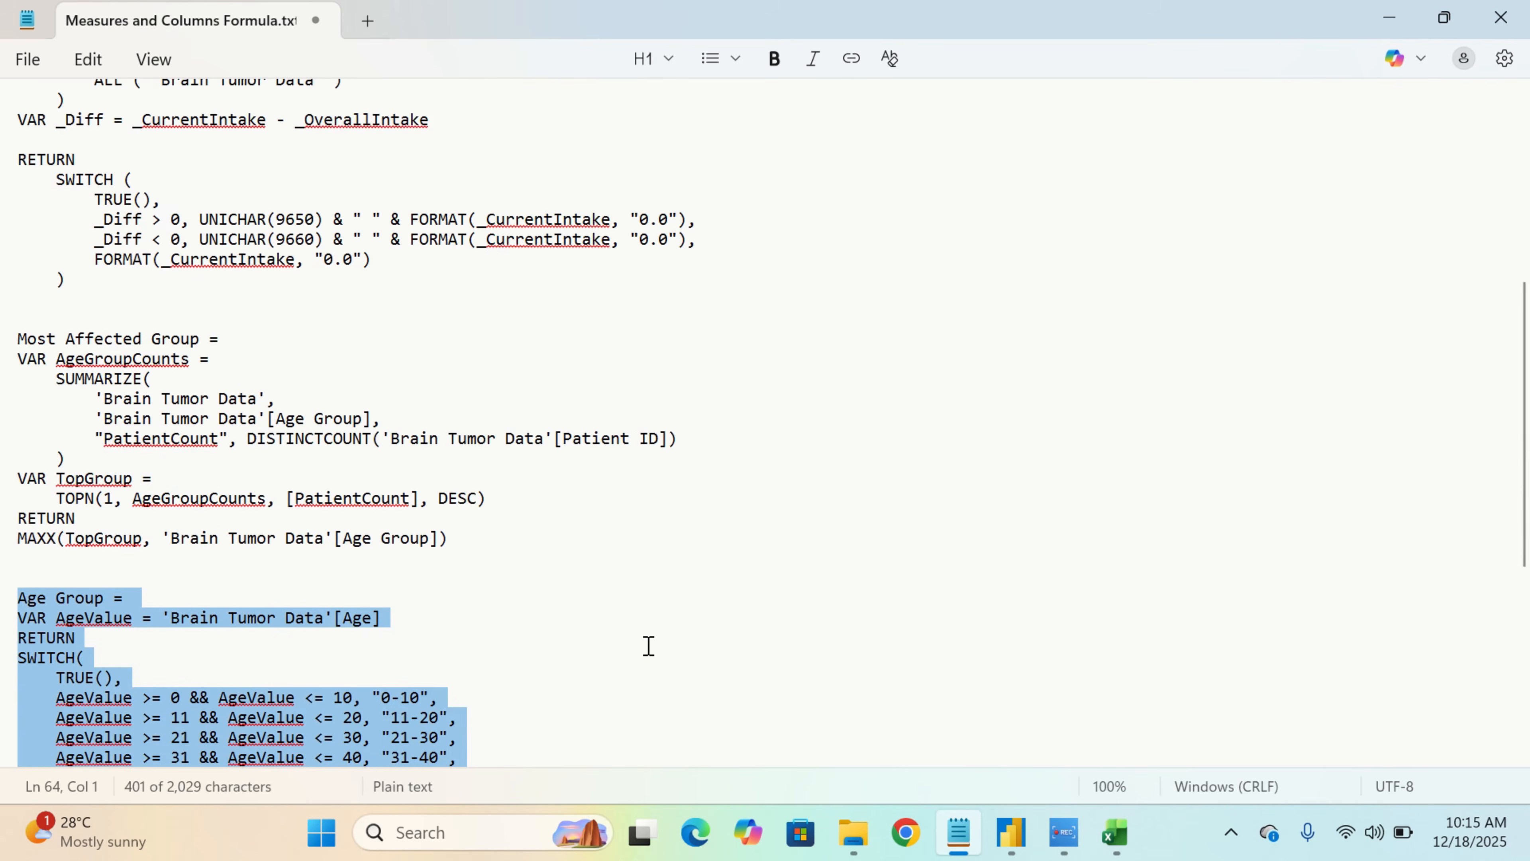
pyautogui.moveTo(475, 534); pyautogui.dragTo(1, 344)
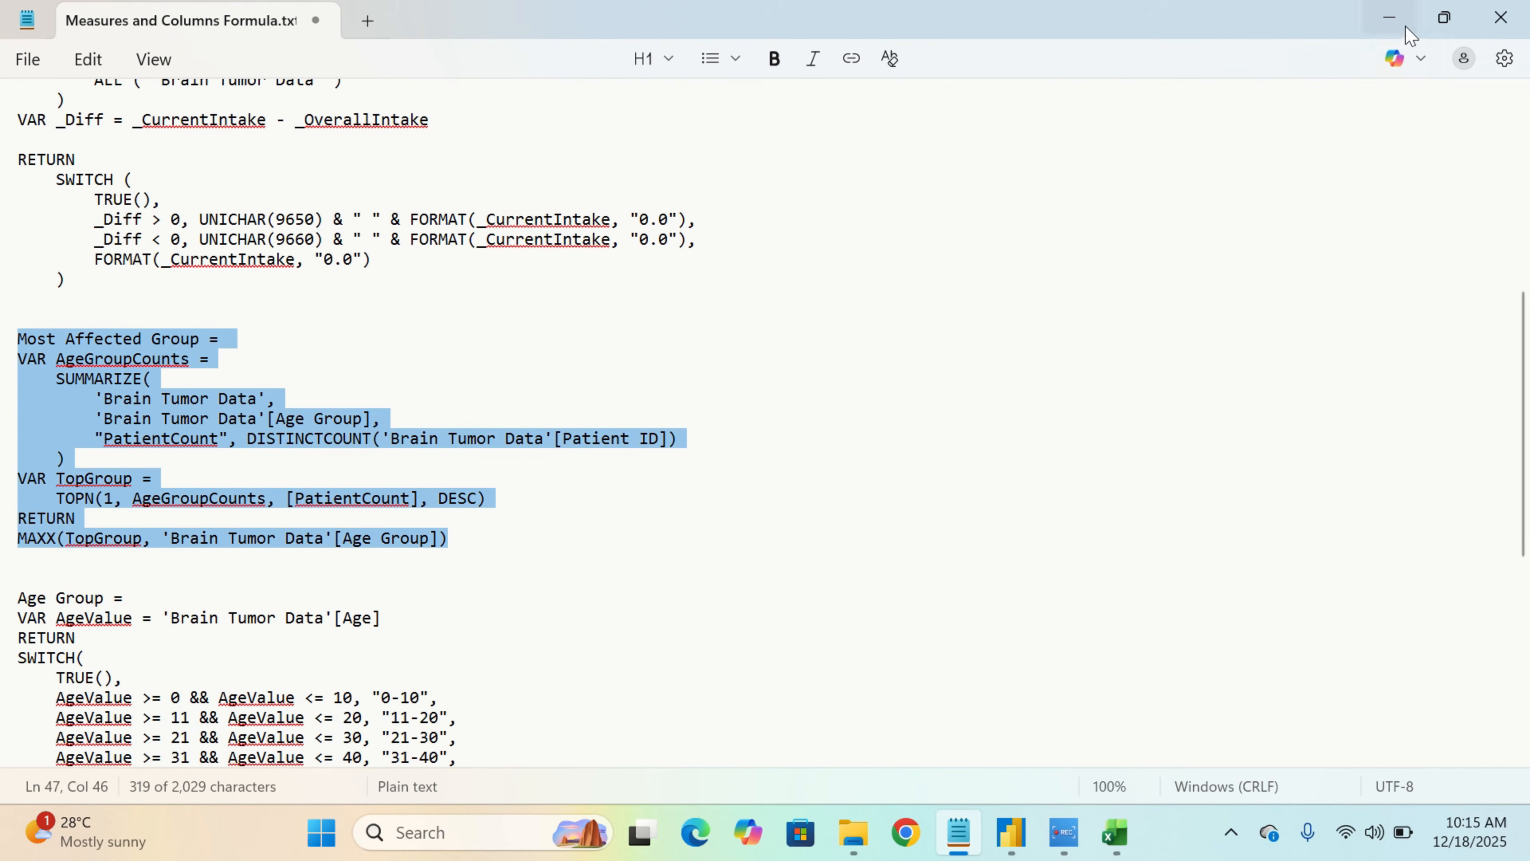
# Back in Power BI, create a new measure in the Brain Tumor Data table from the copied Most Affected Group formula and commit it
pyautogui.click(1391, 19)
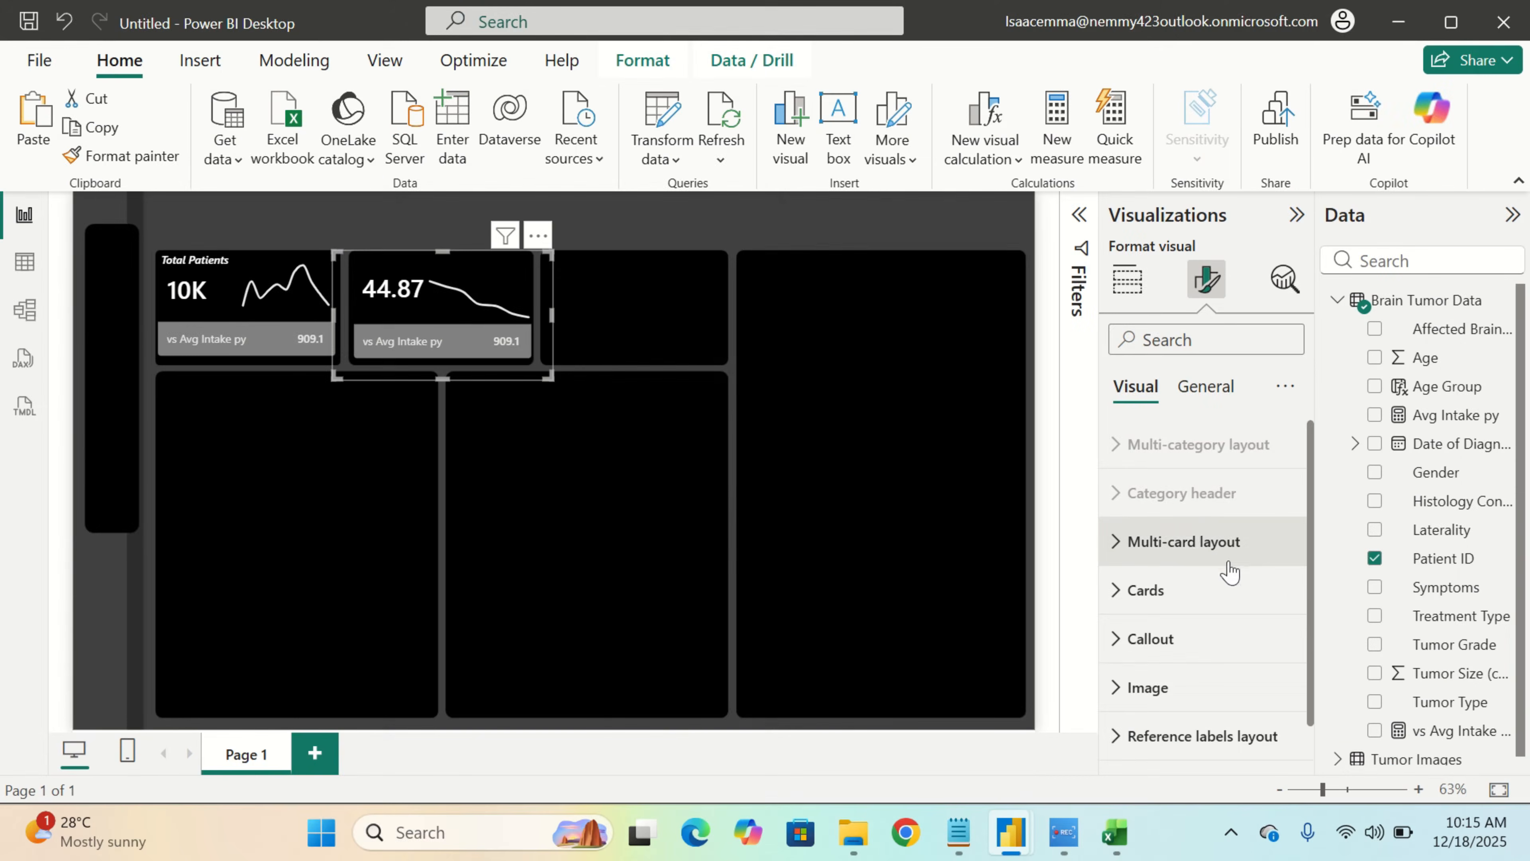
pyautogui.click(1440, 301)
pyautogui.rightClick(1440, 305)
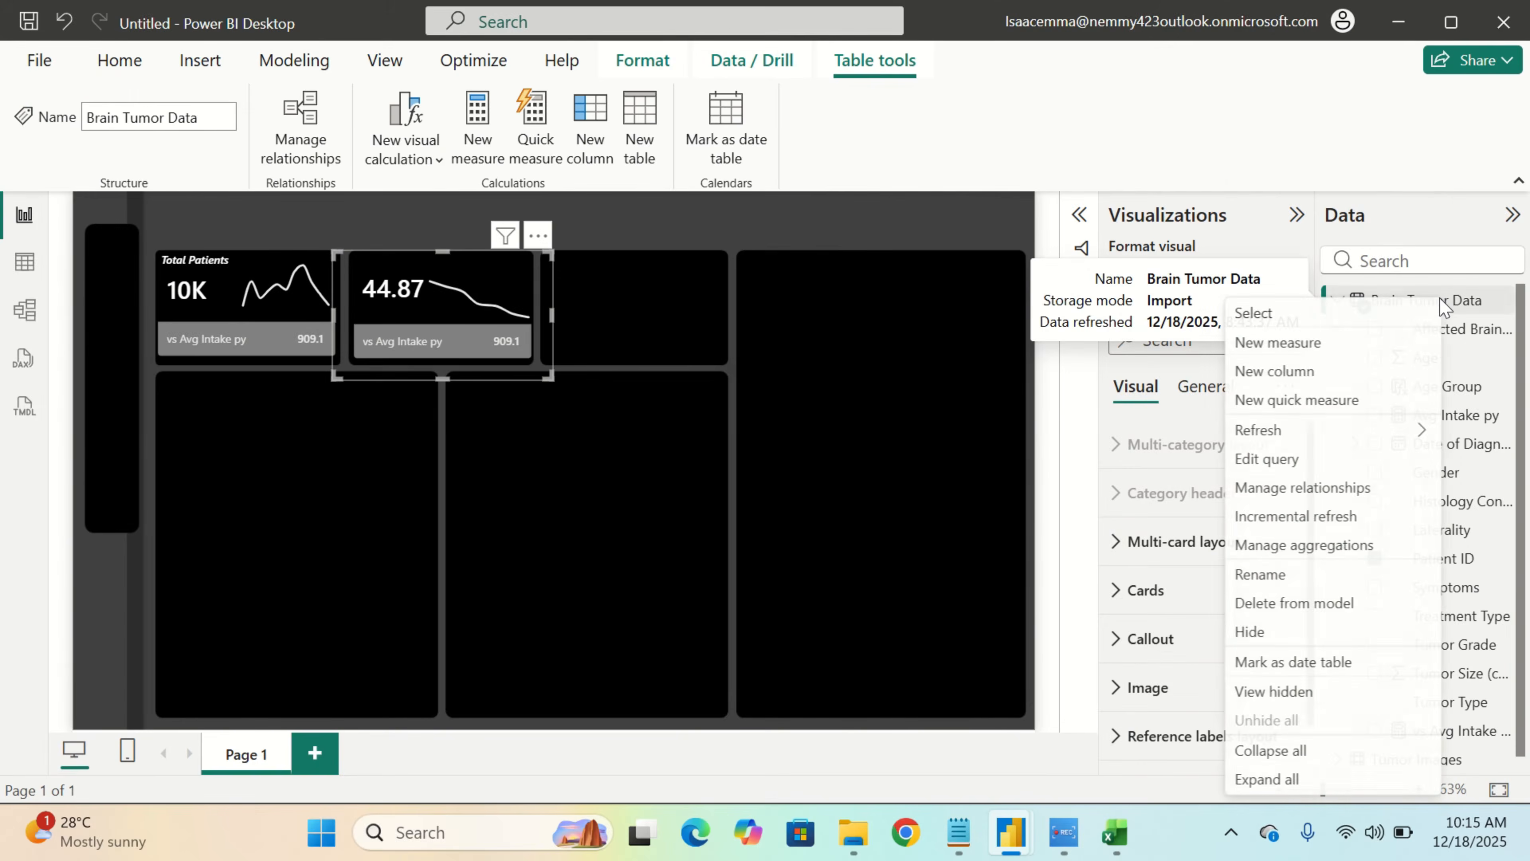
pyautogui.click(1345, 356)
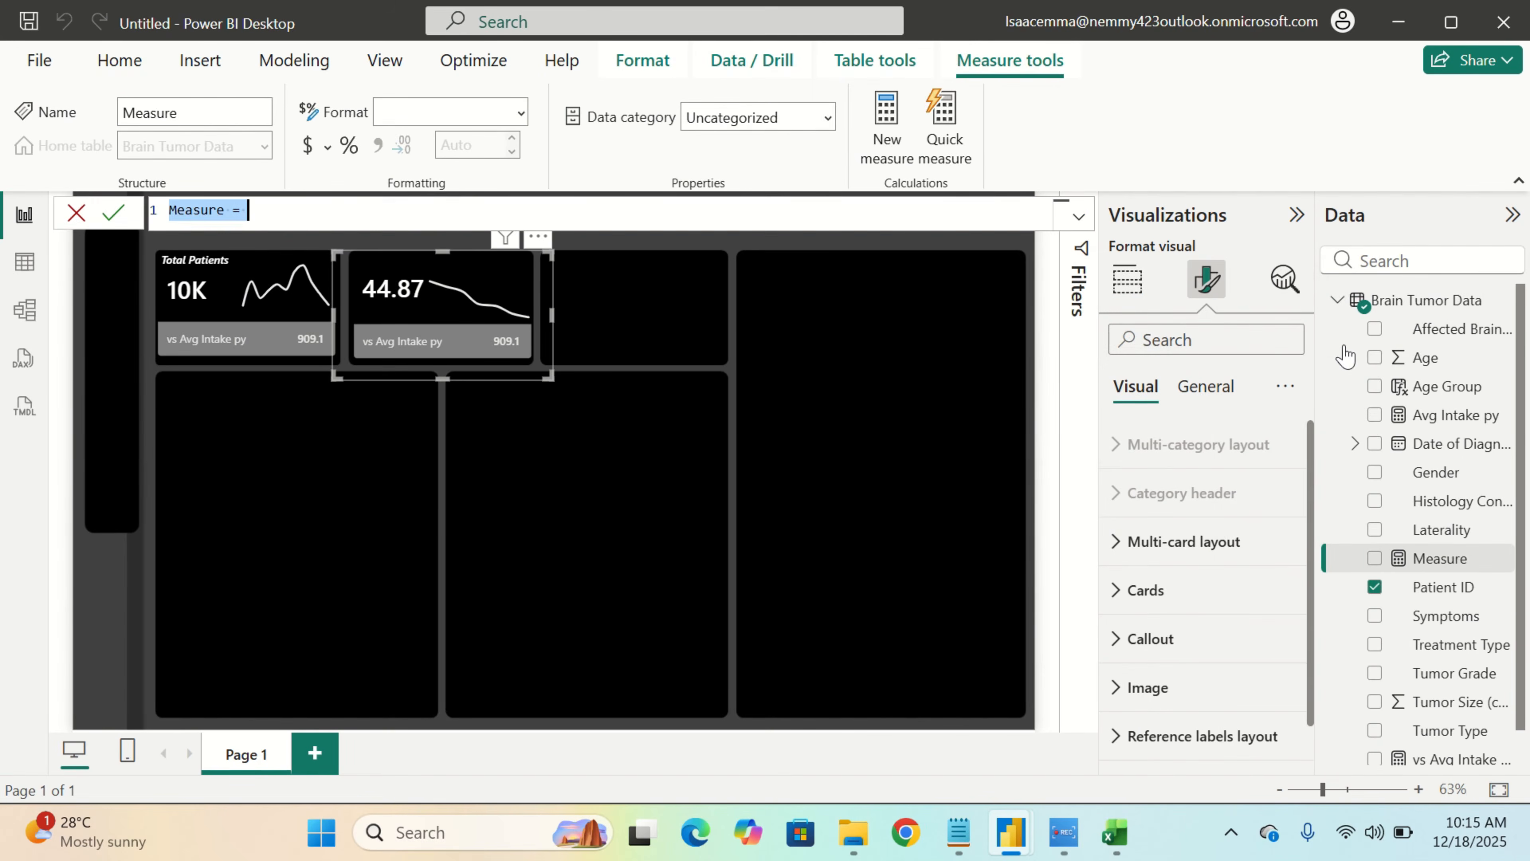
pyautogui.hotkey('ctrl', 'v')
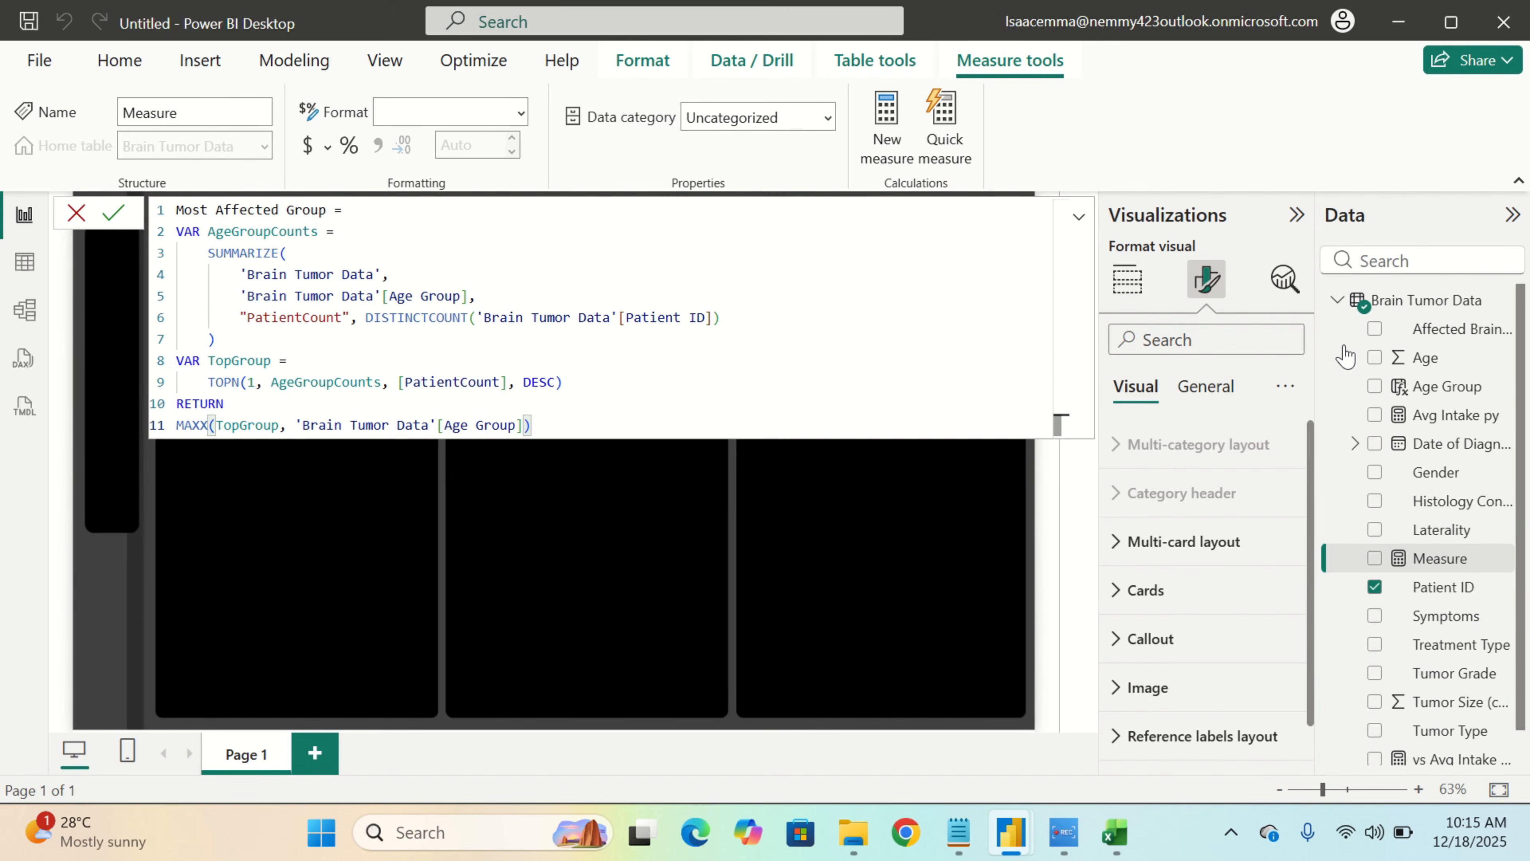
pyautogui.press('Return')
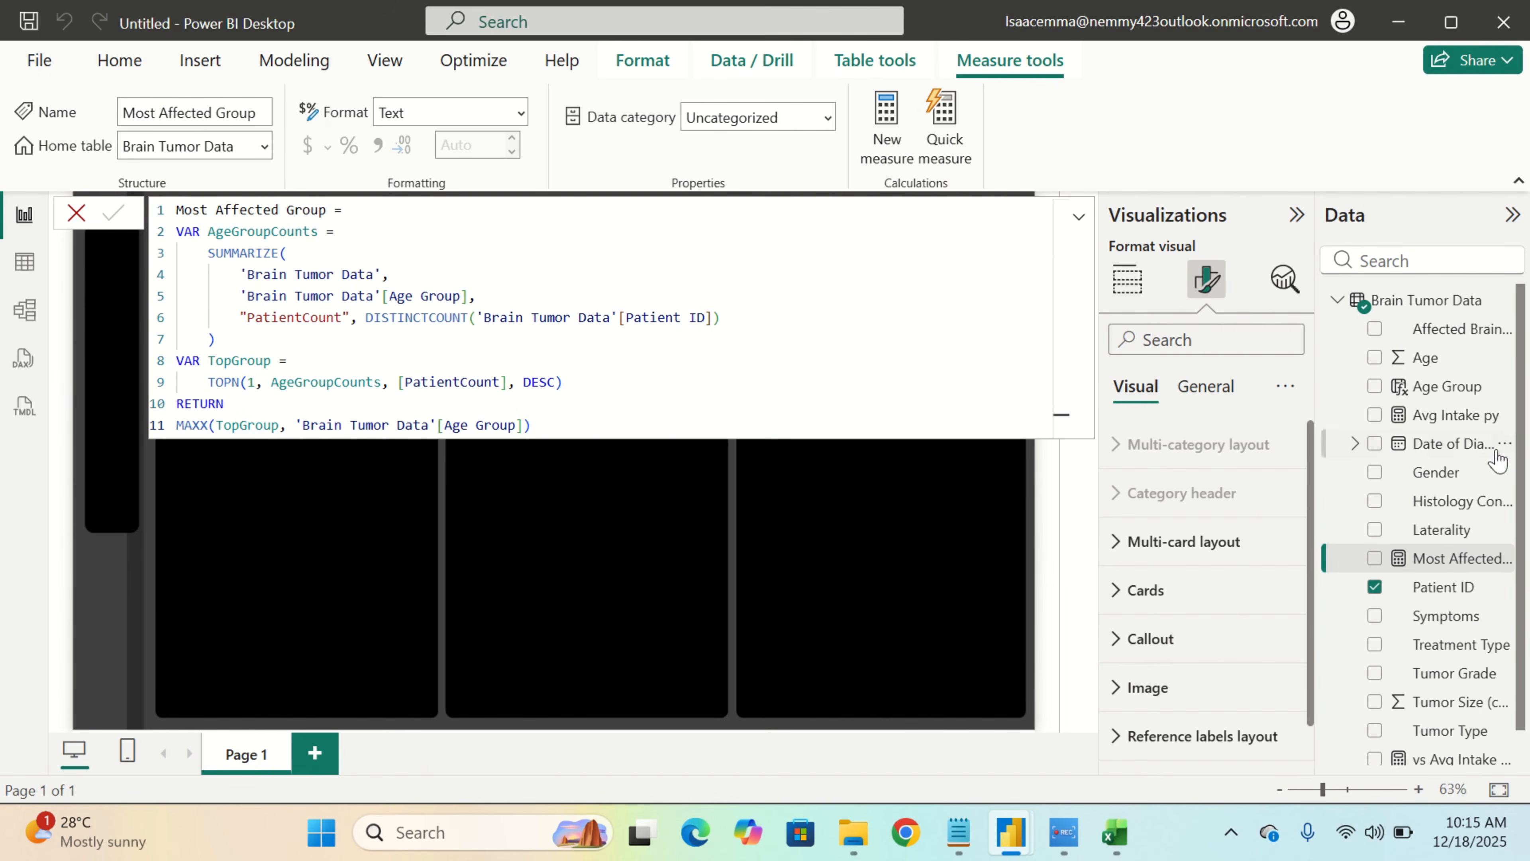
# Replace the "vs Avg Intake py" reference label on the second card with the Most Affected Group measure
pyautogui.click(749, 535)
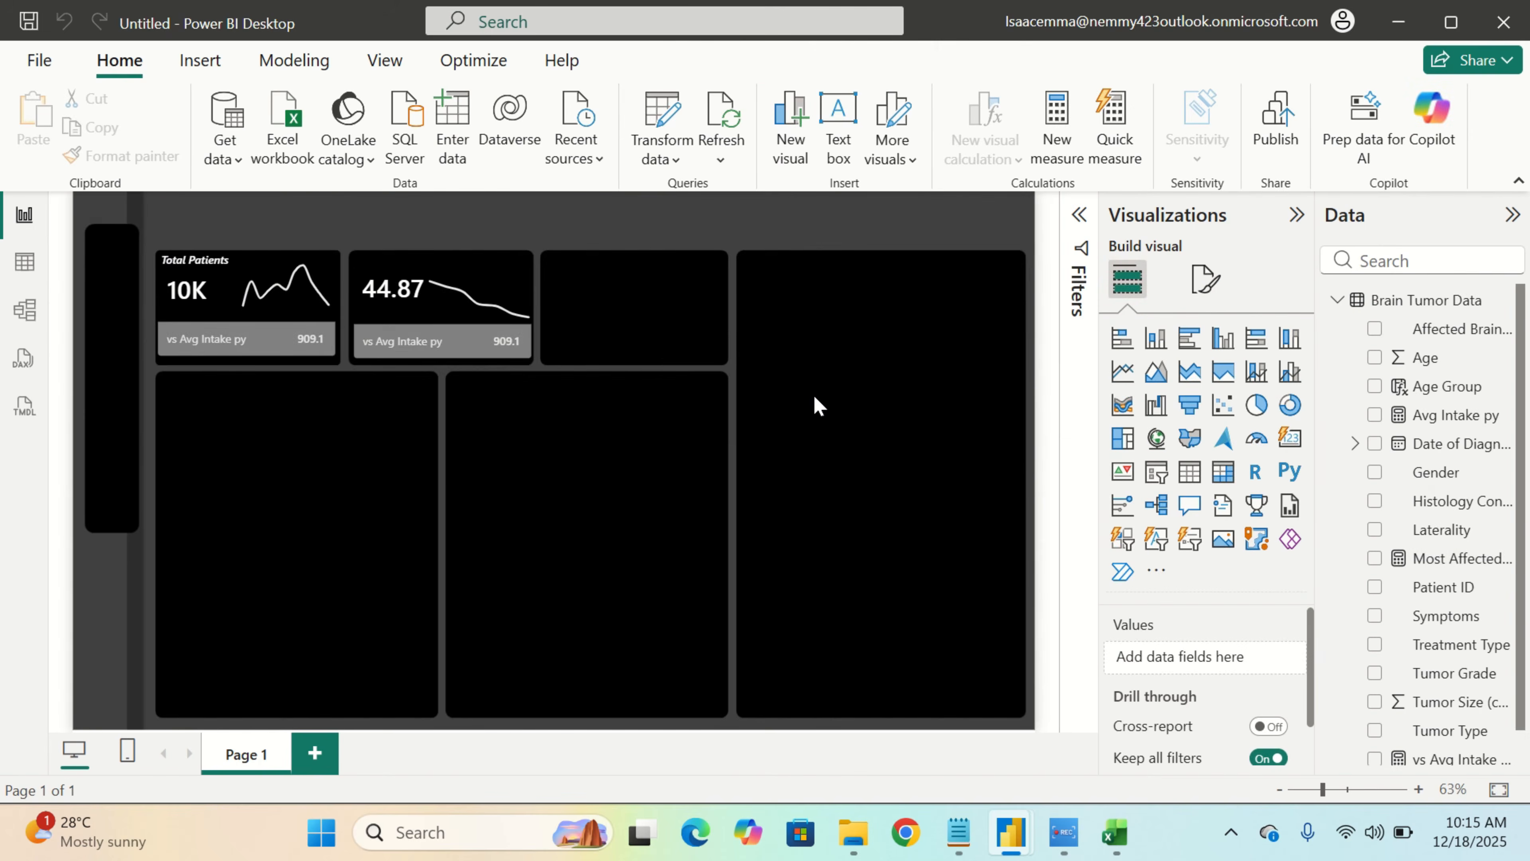
pyautogui.click(522, 369)
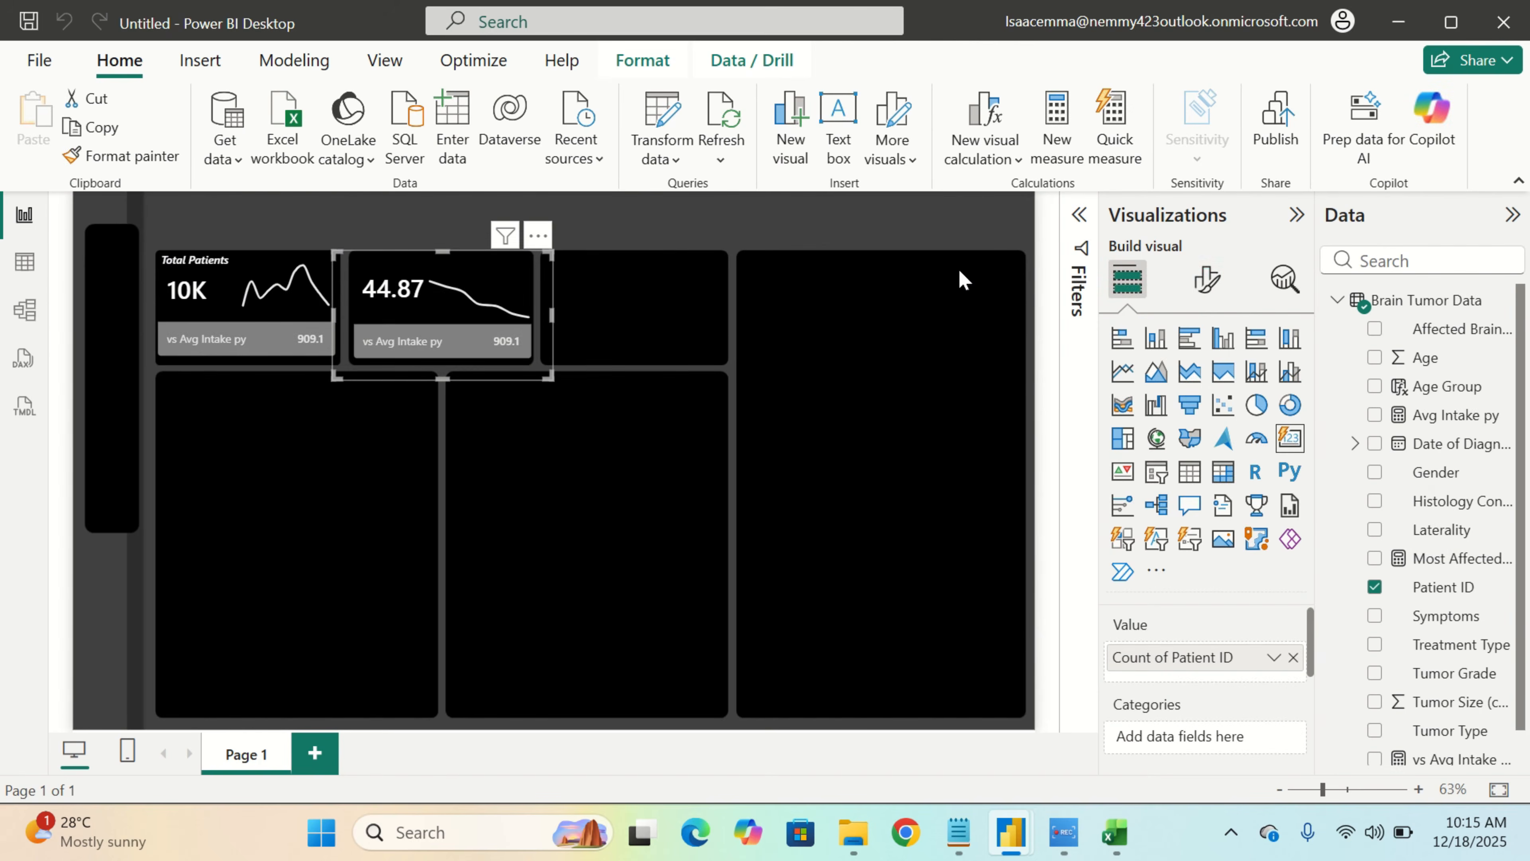
pyautogui.click(1208, 282)
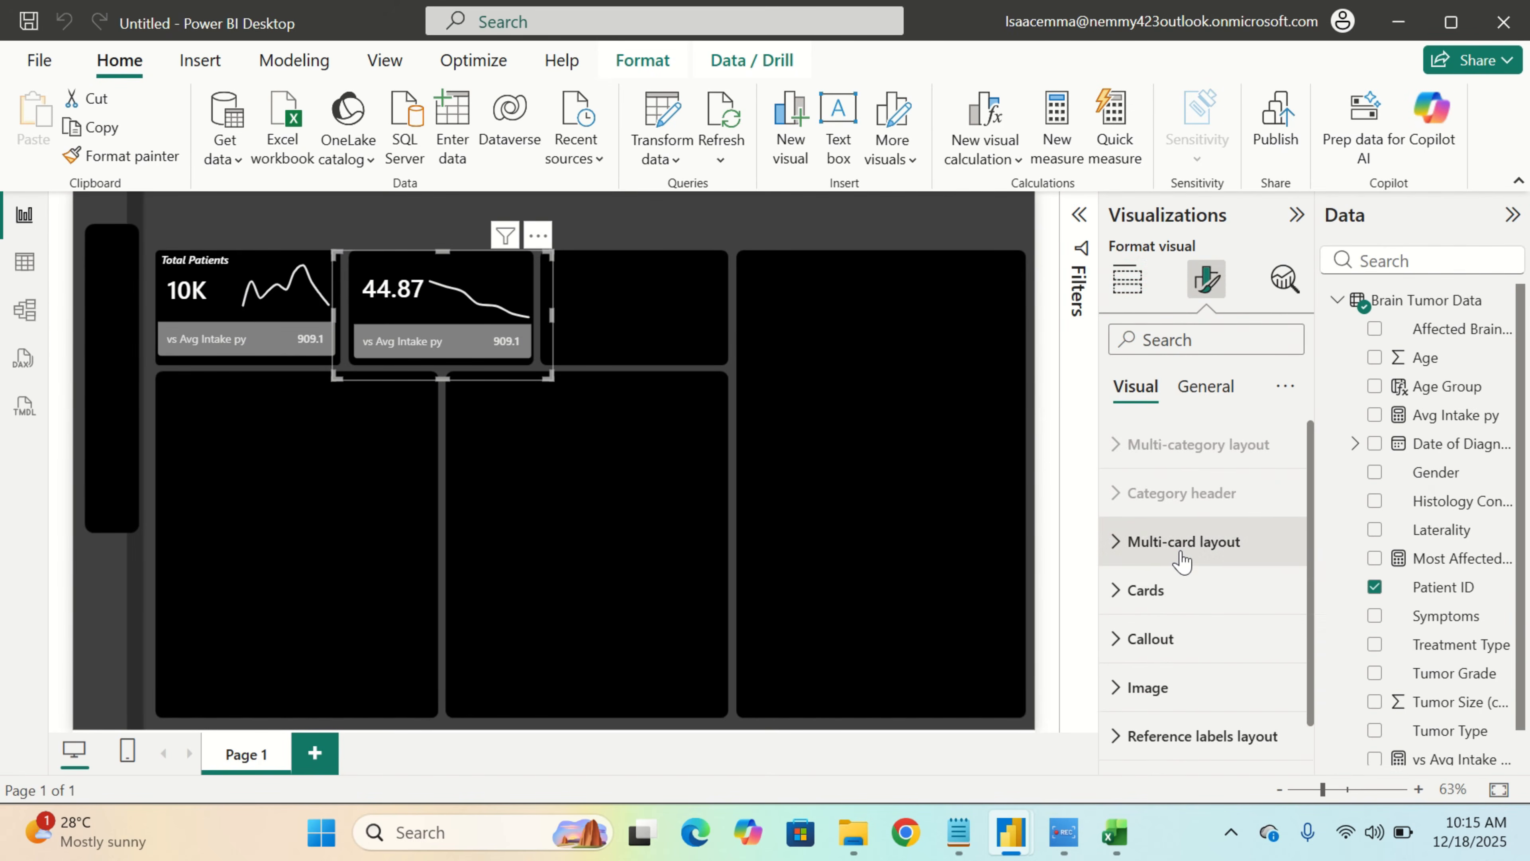
pyautogui.scroll(-1, 1180, 558)
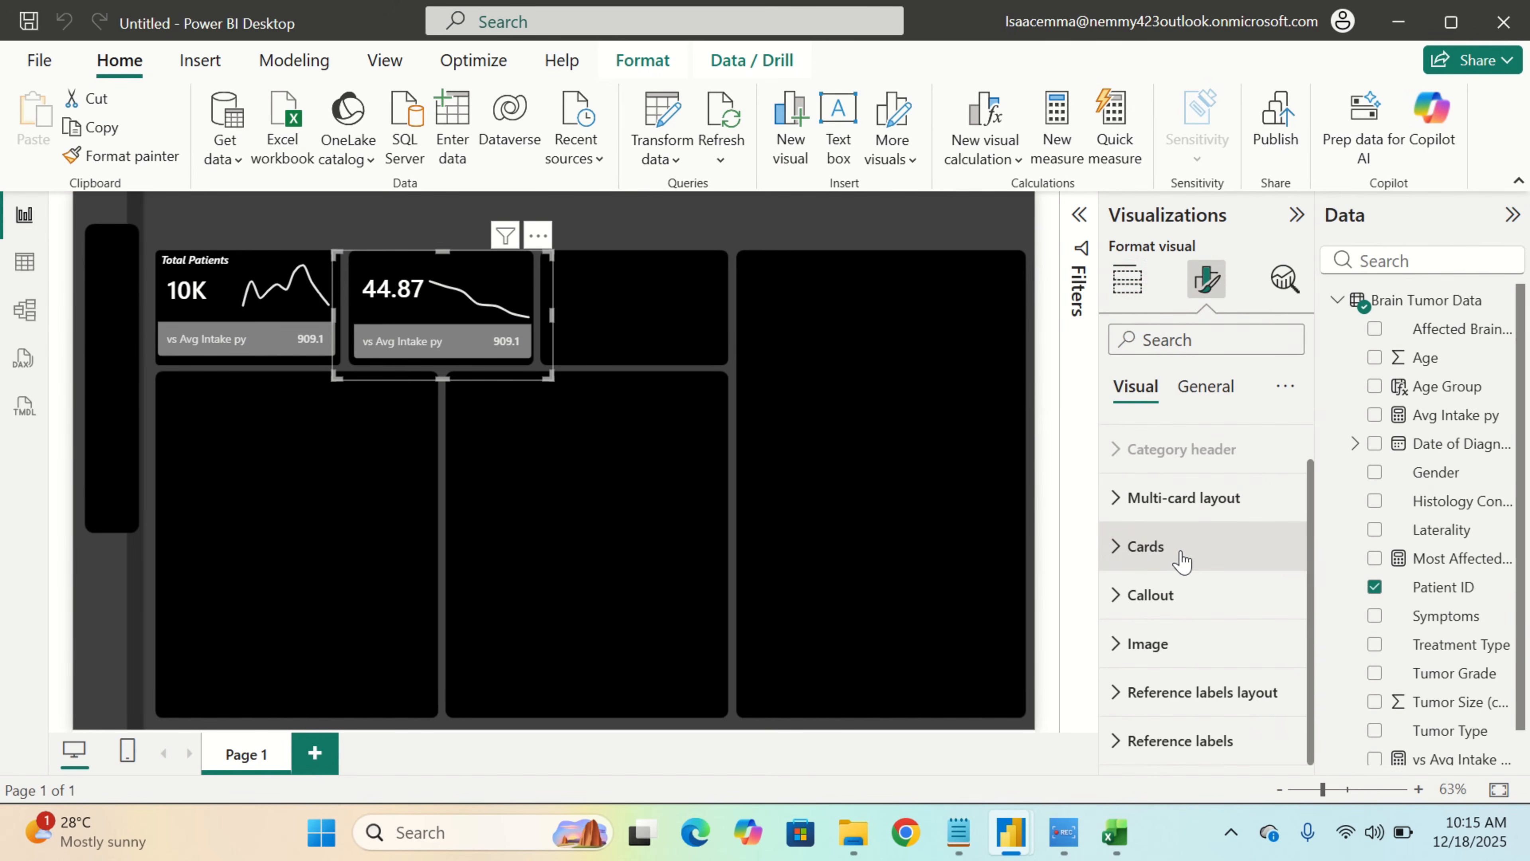
pyautogui.click(1201, 743)
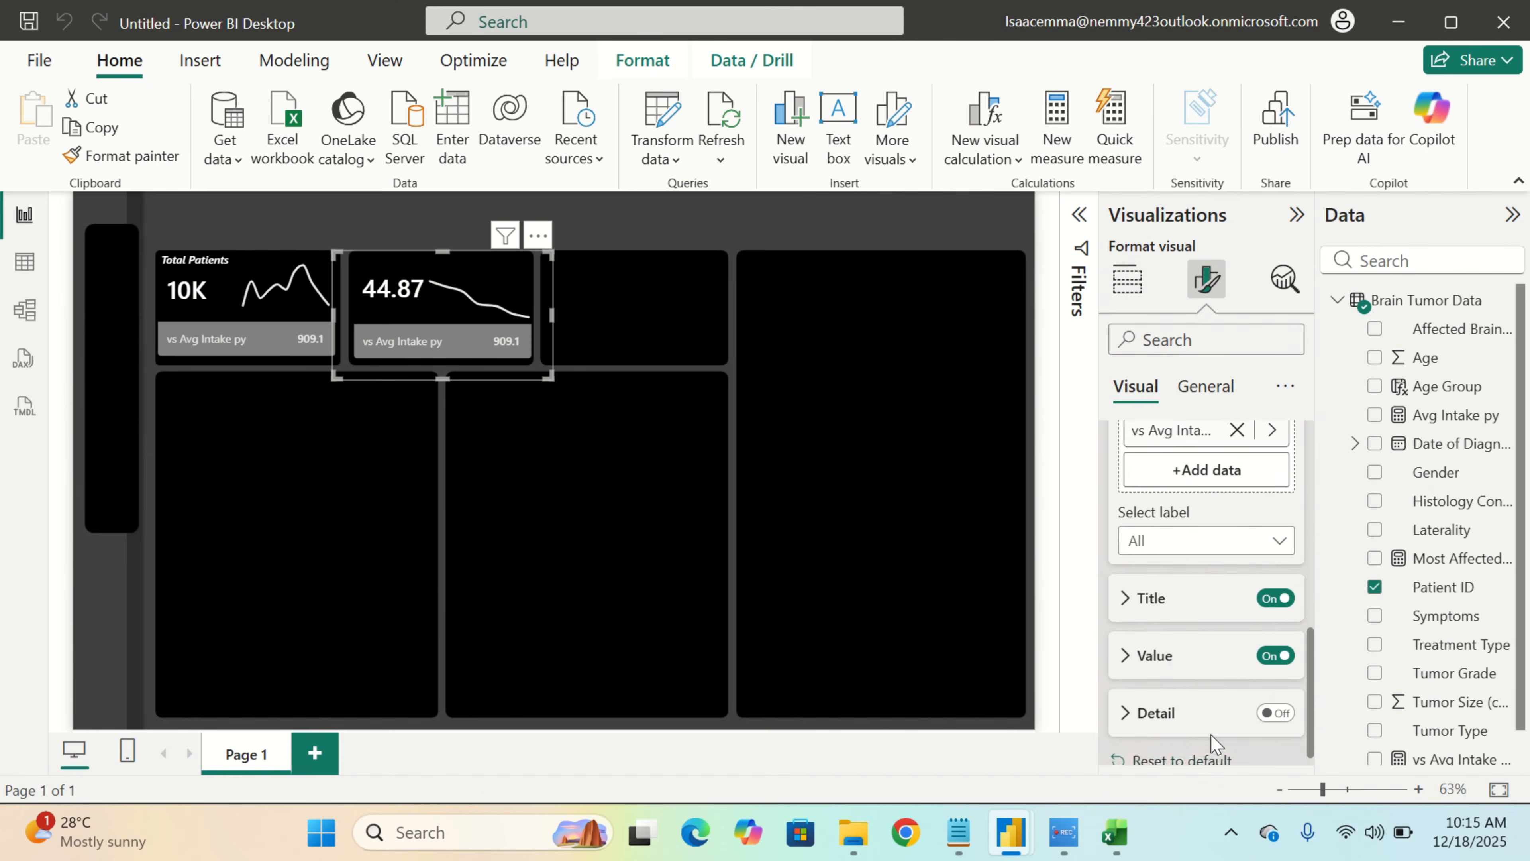
pyautogui.scroll(4, 1211, 734)
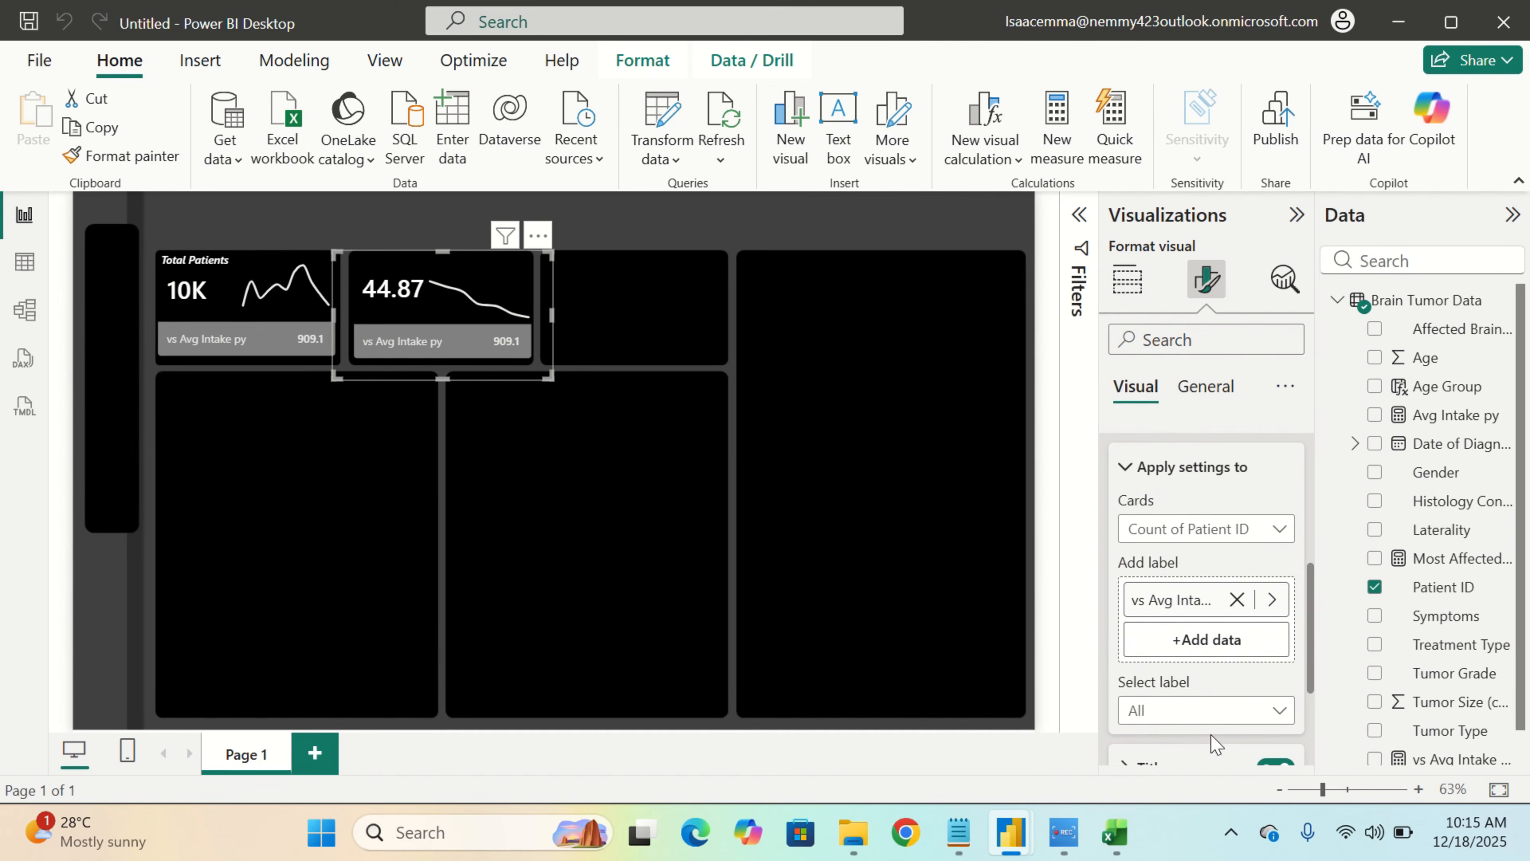
pyautogui.click(1236, 600)
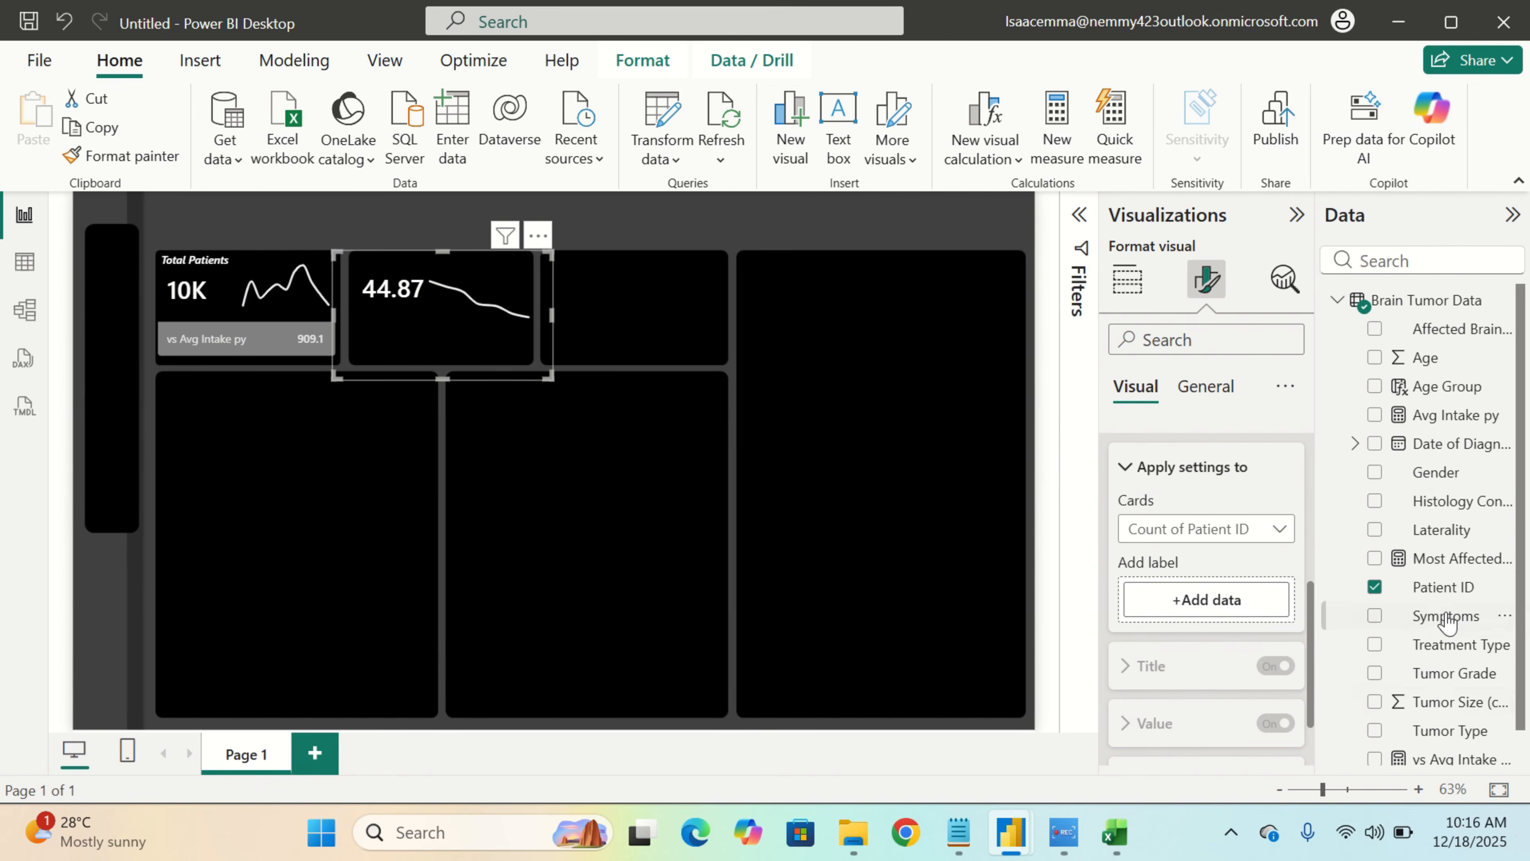
pyautogui.moveTo(1455, 561); pyautogui.dragTo(1208, 601)
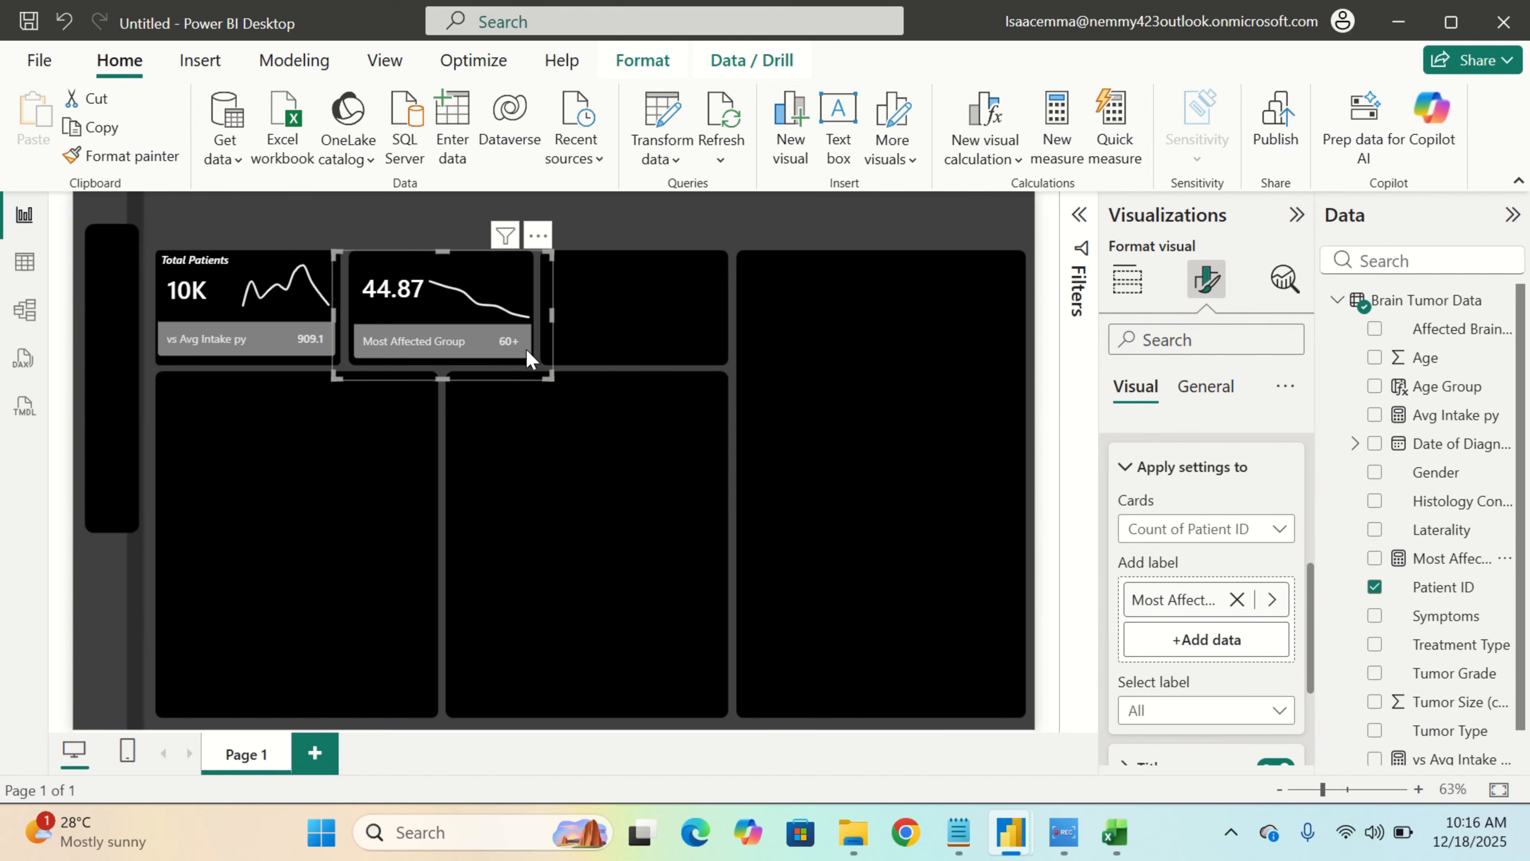
pyautogui.click(654, 408)
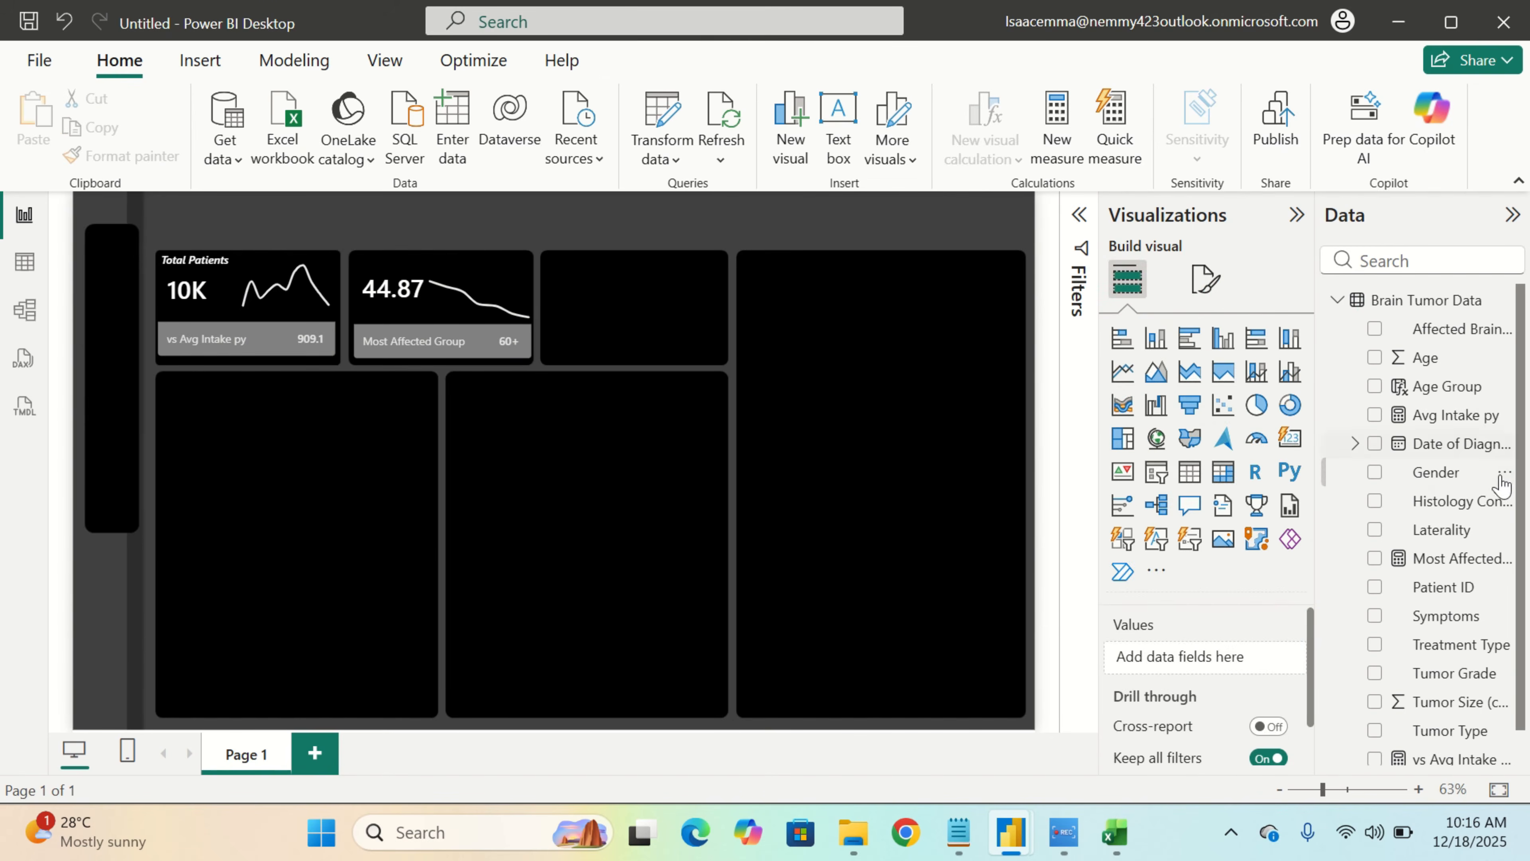
# Check the Age Group column's formula and nudge the Most Affected Group card slightly up and left within its tile
pyautogui.click(1466, 388)
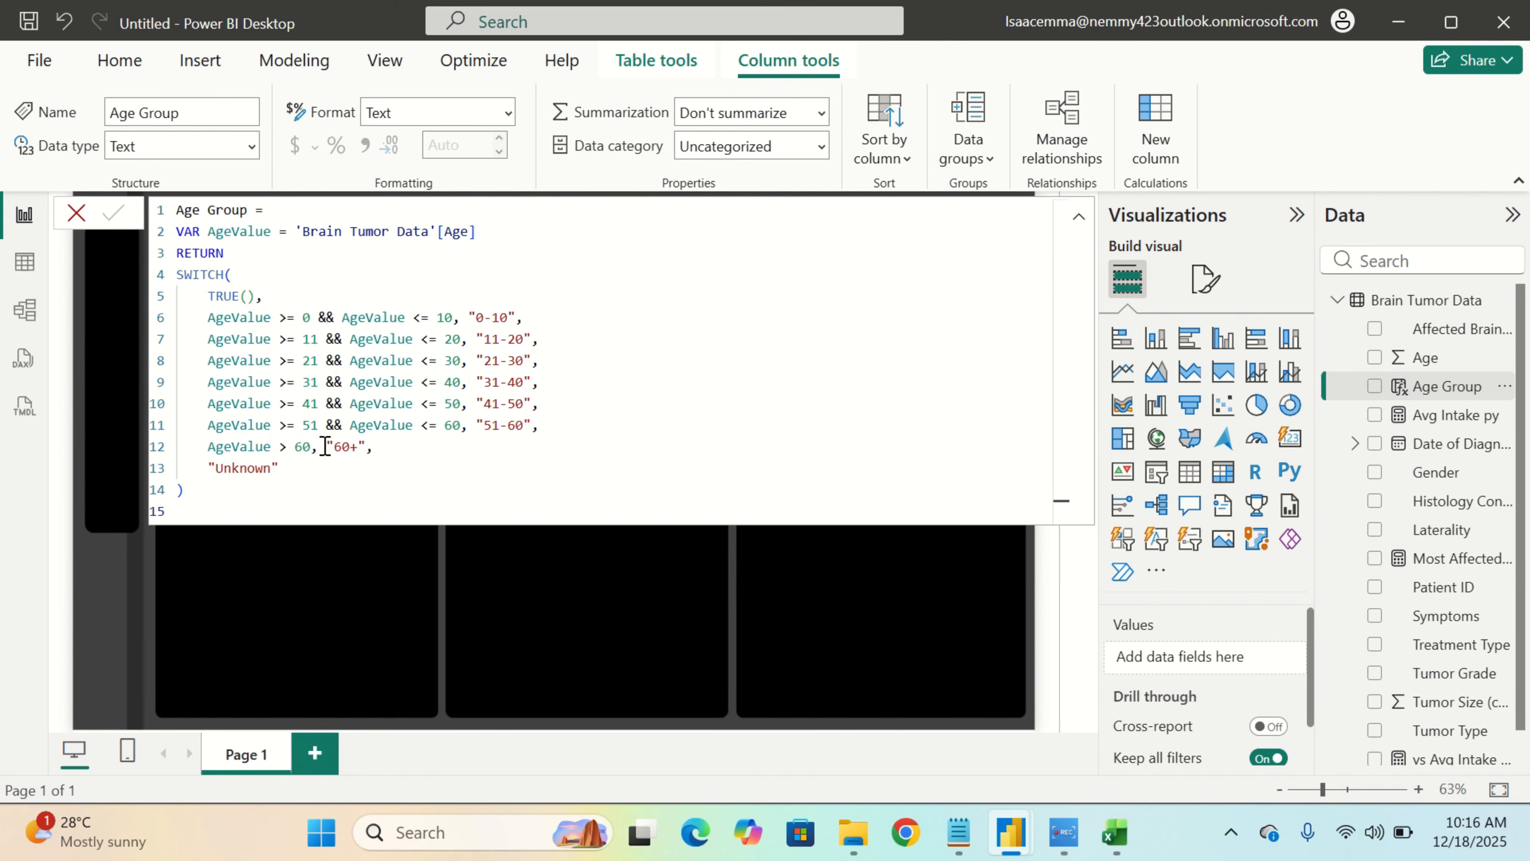
pyautogui.click(397, 553)
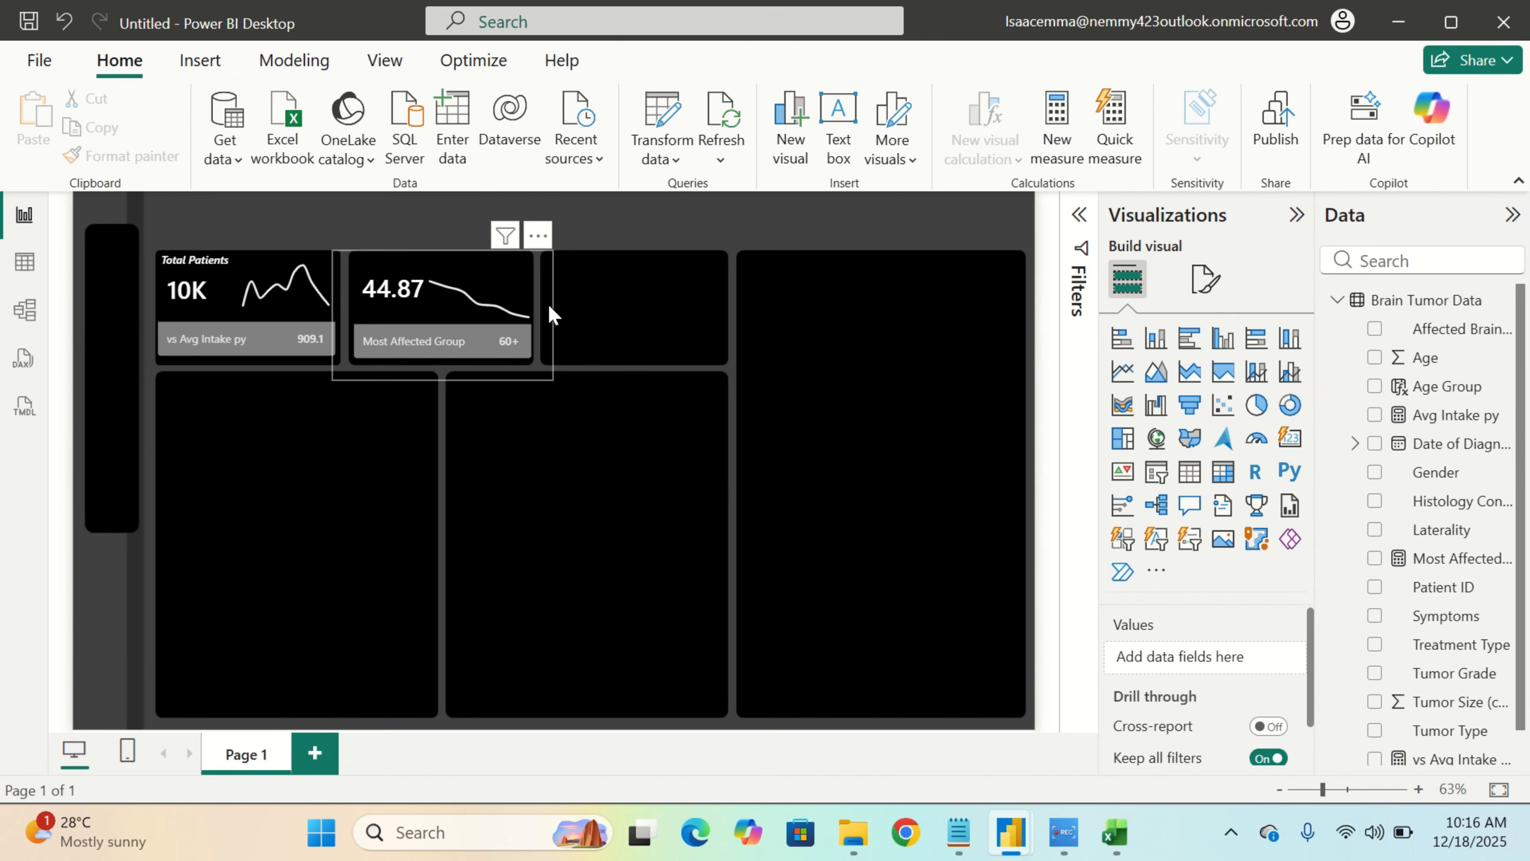
pyautogui.moveTo(476, 260); pyautogui.dragTo(484, 266)
pyautogui.click(625, 294)
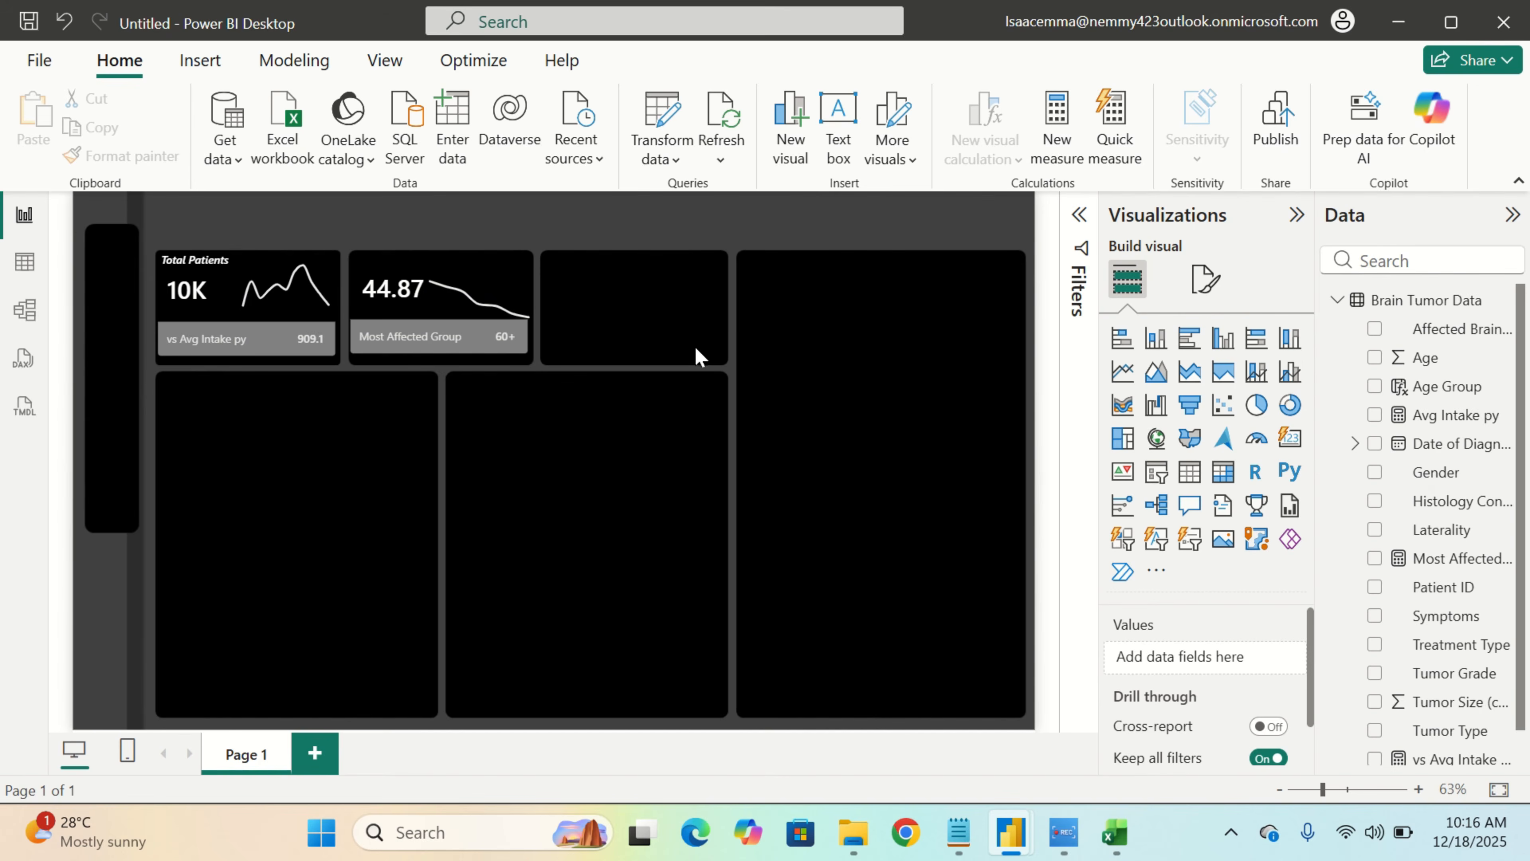
# Insert a text box reading "Average Age" and format its text as italic Segoe UI Semibold, size 11, in white
pyautogui.click(837, 136)
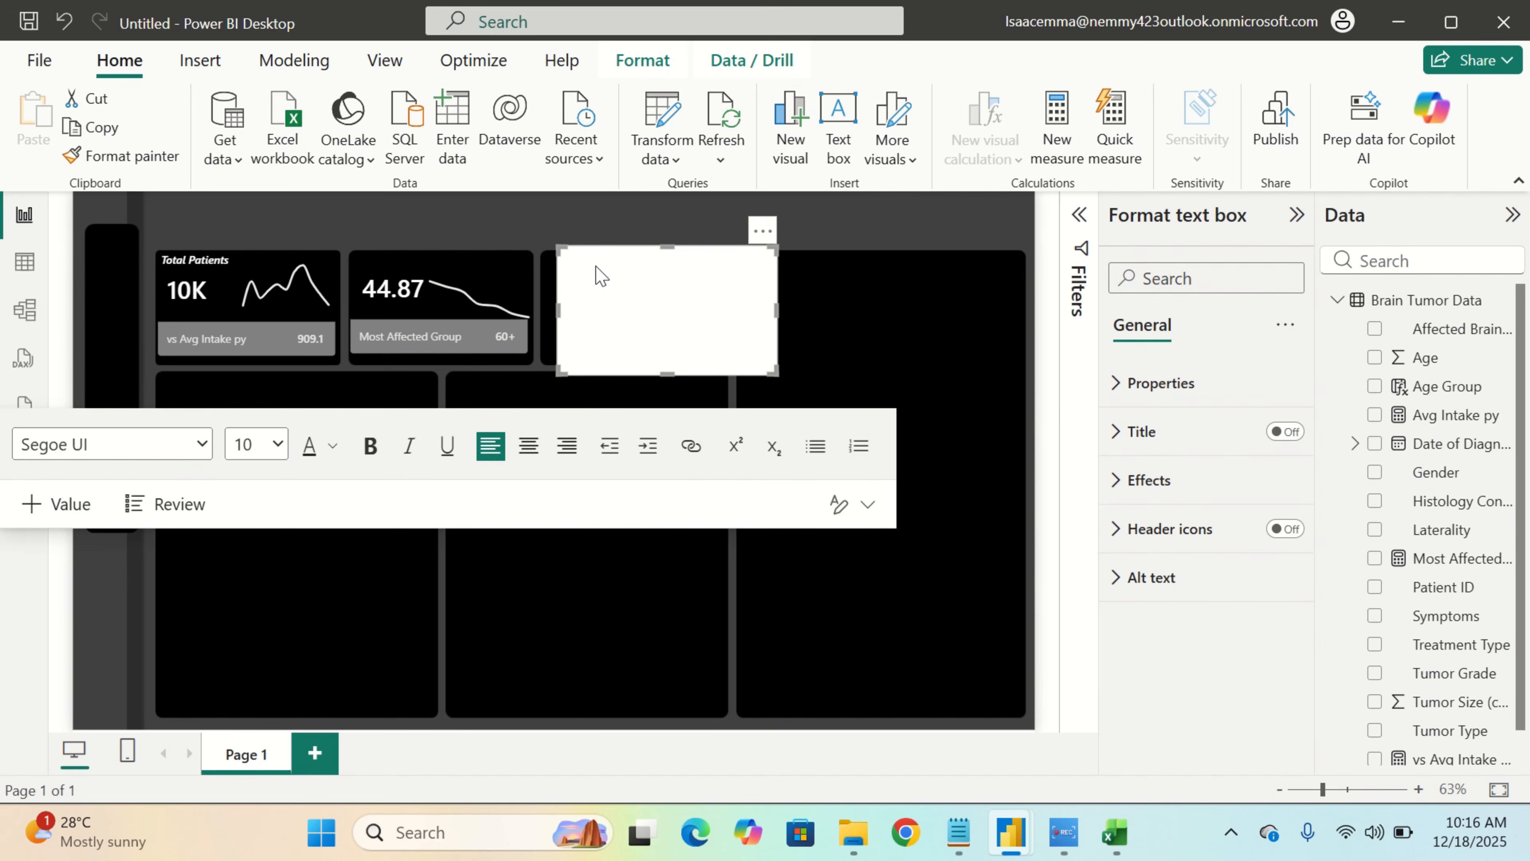
pyautogui.write('Average Age')
pyautogui.moveTo(625, 259); pyautogui.dragTo(571, 279)
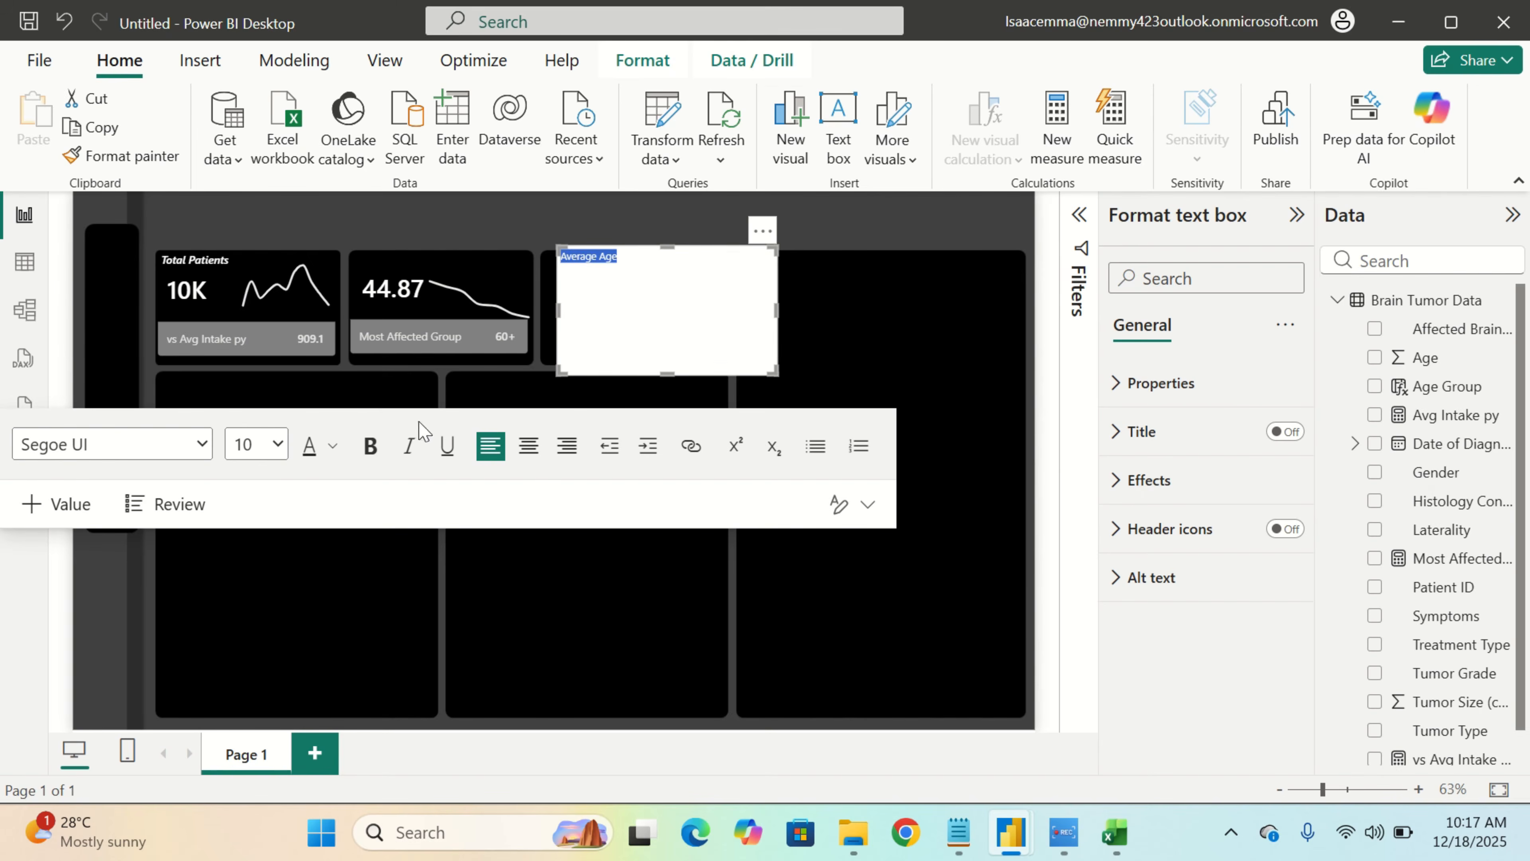
pyautogui.click(410, 446)
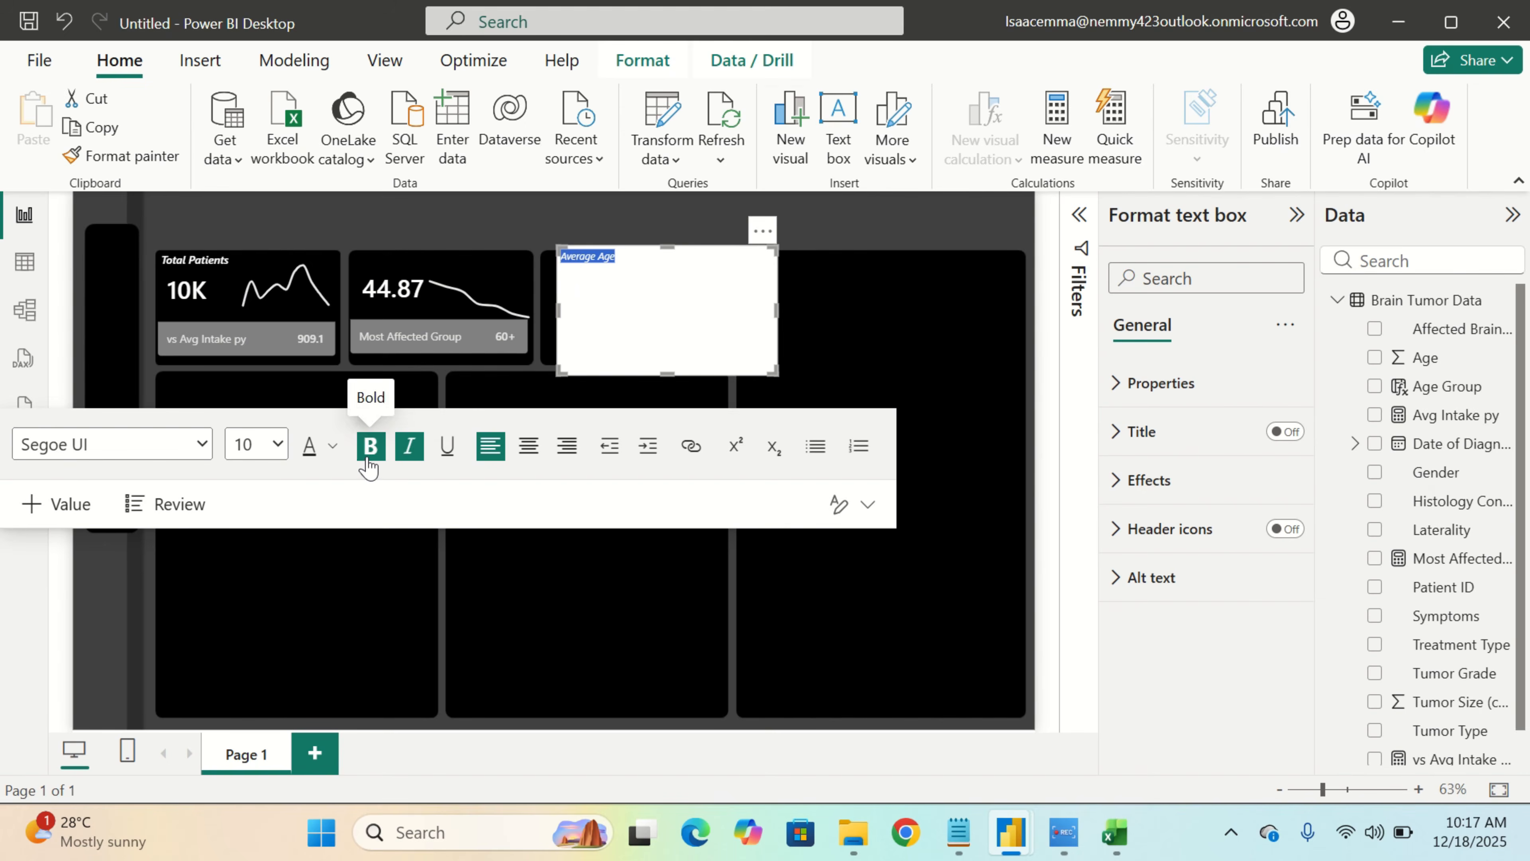
pyautogui.click(172, 454)
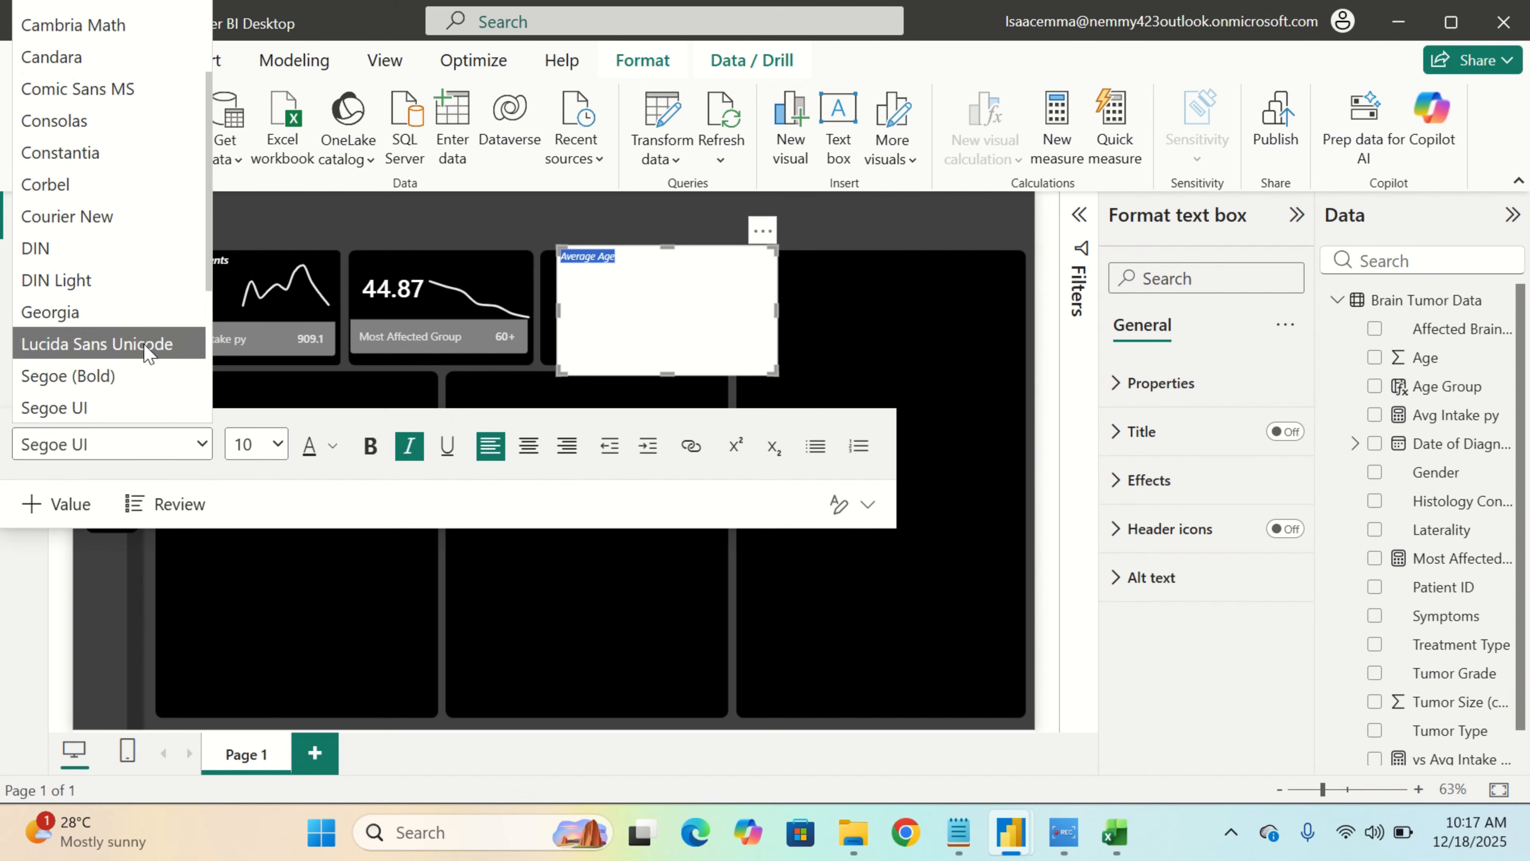
pyautogui.scroll(-2, 144, 341)
pyautogui.click(151, 332)
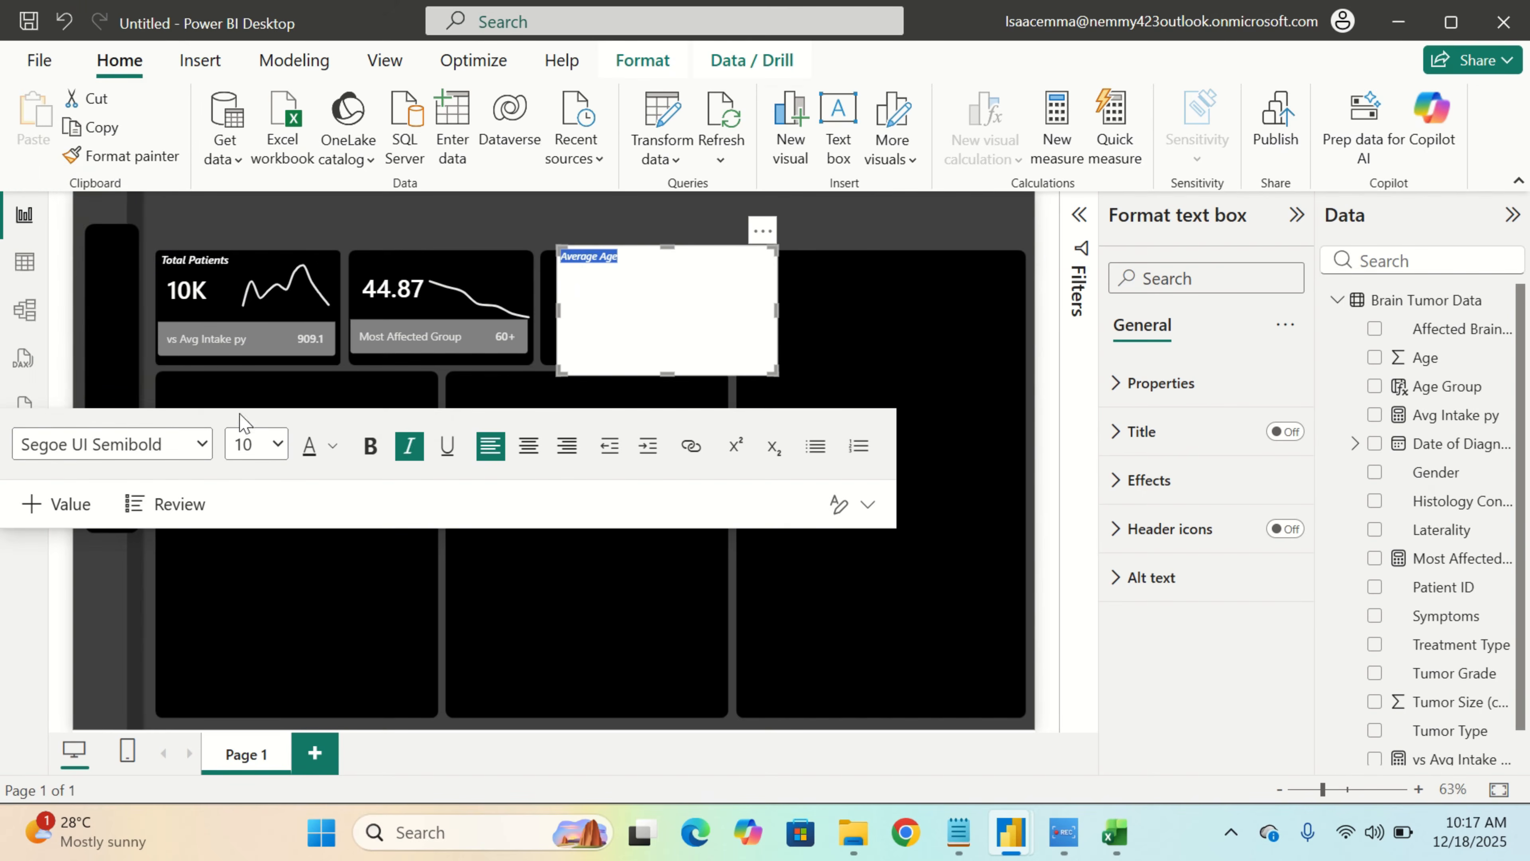
pyautogui.click(276, 445)
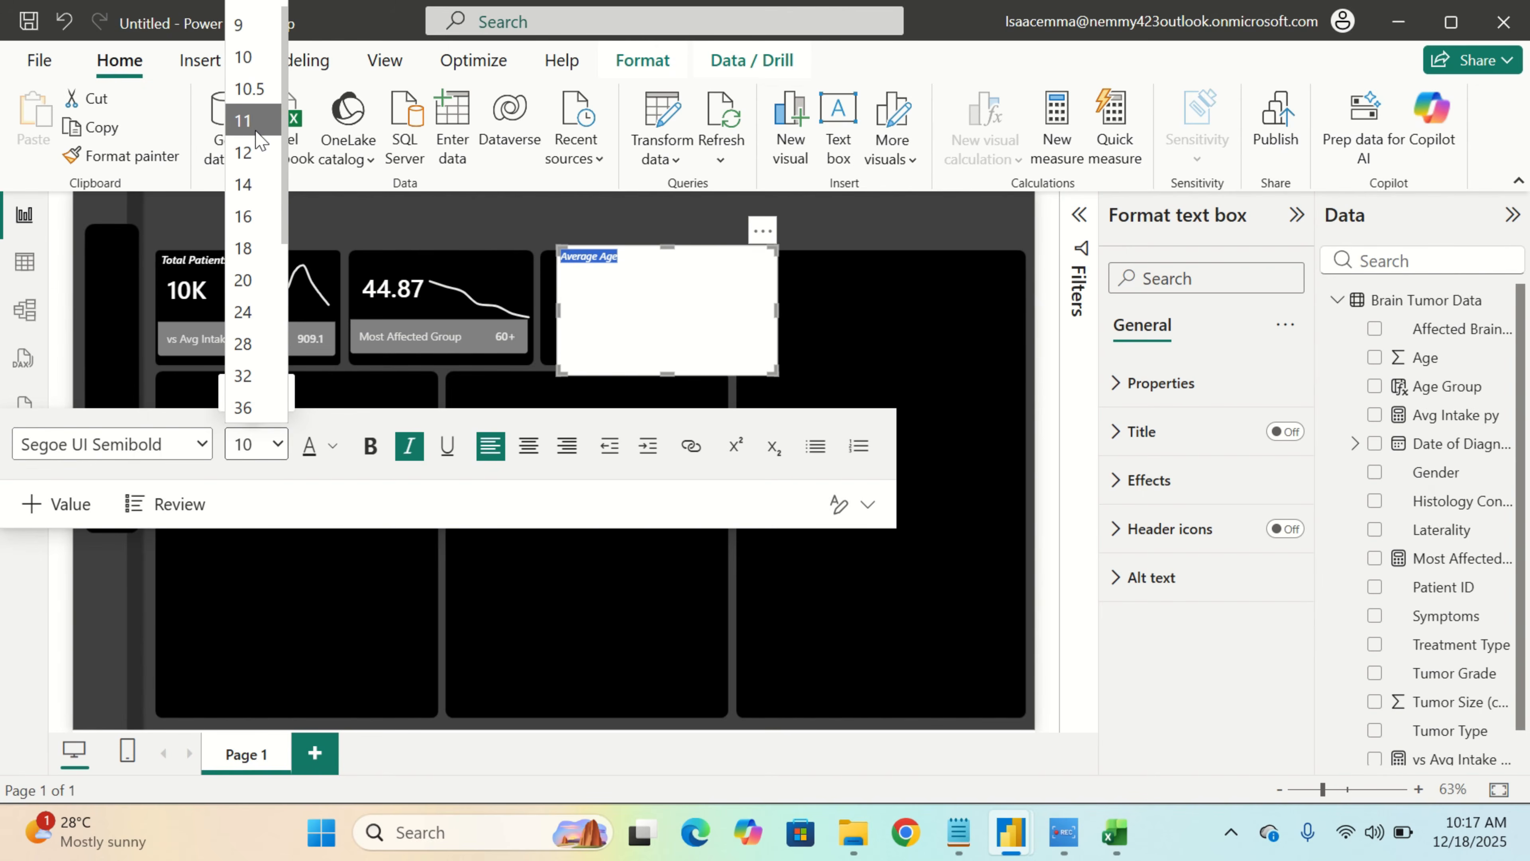
pyautogui.click(256, 121)
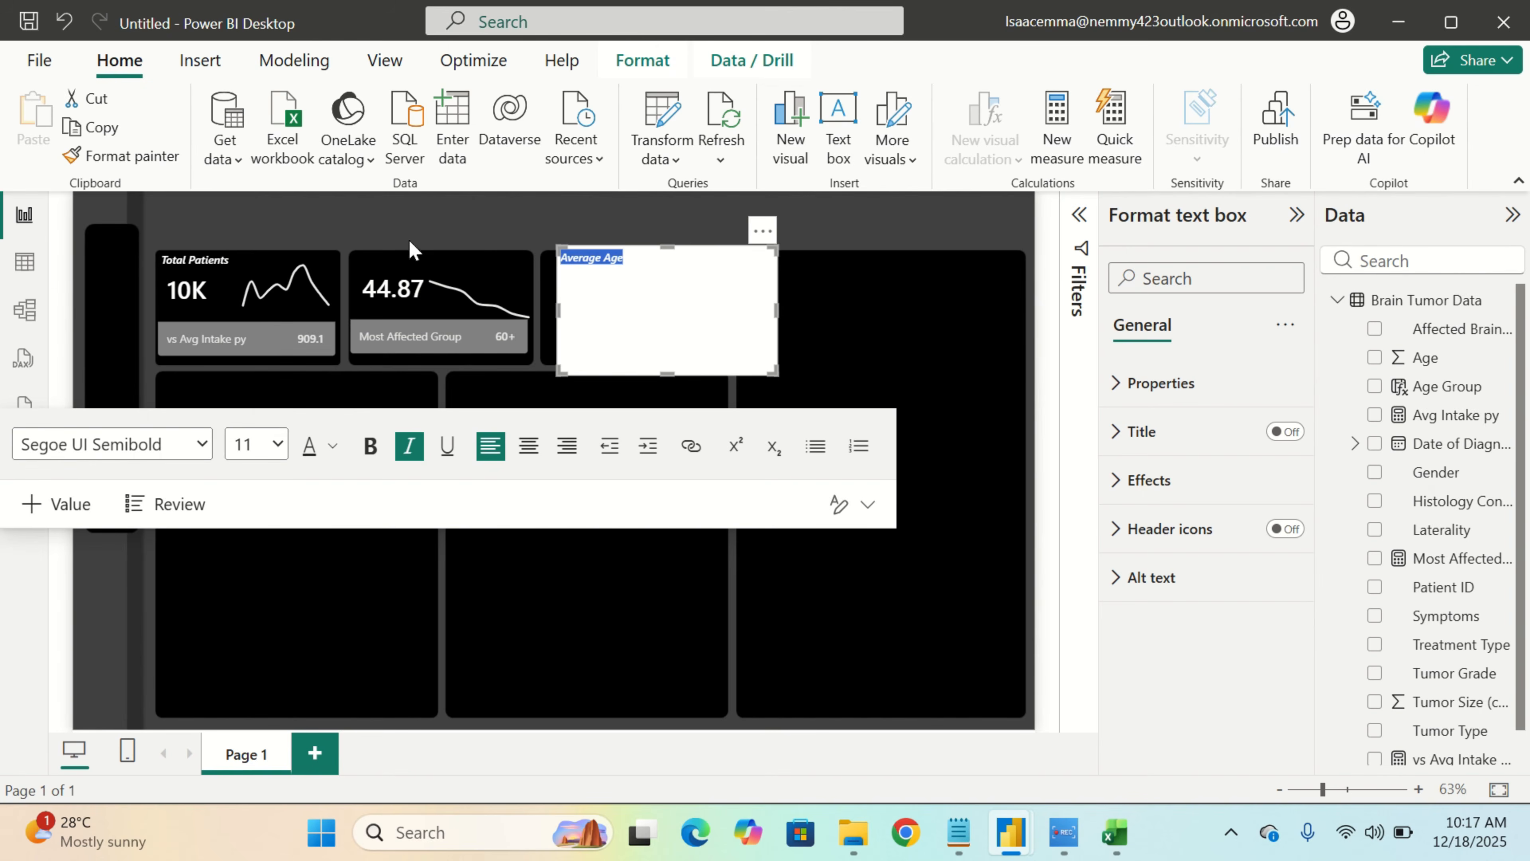
pyautogui.click(330, 455)
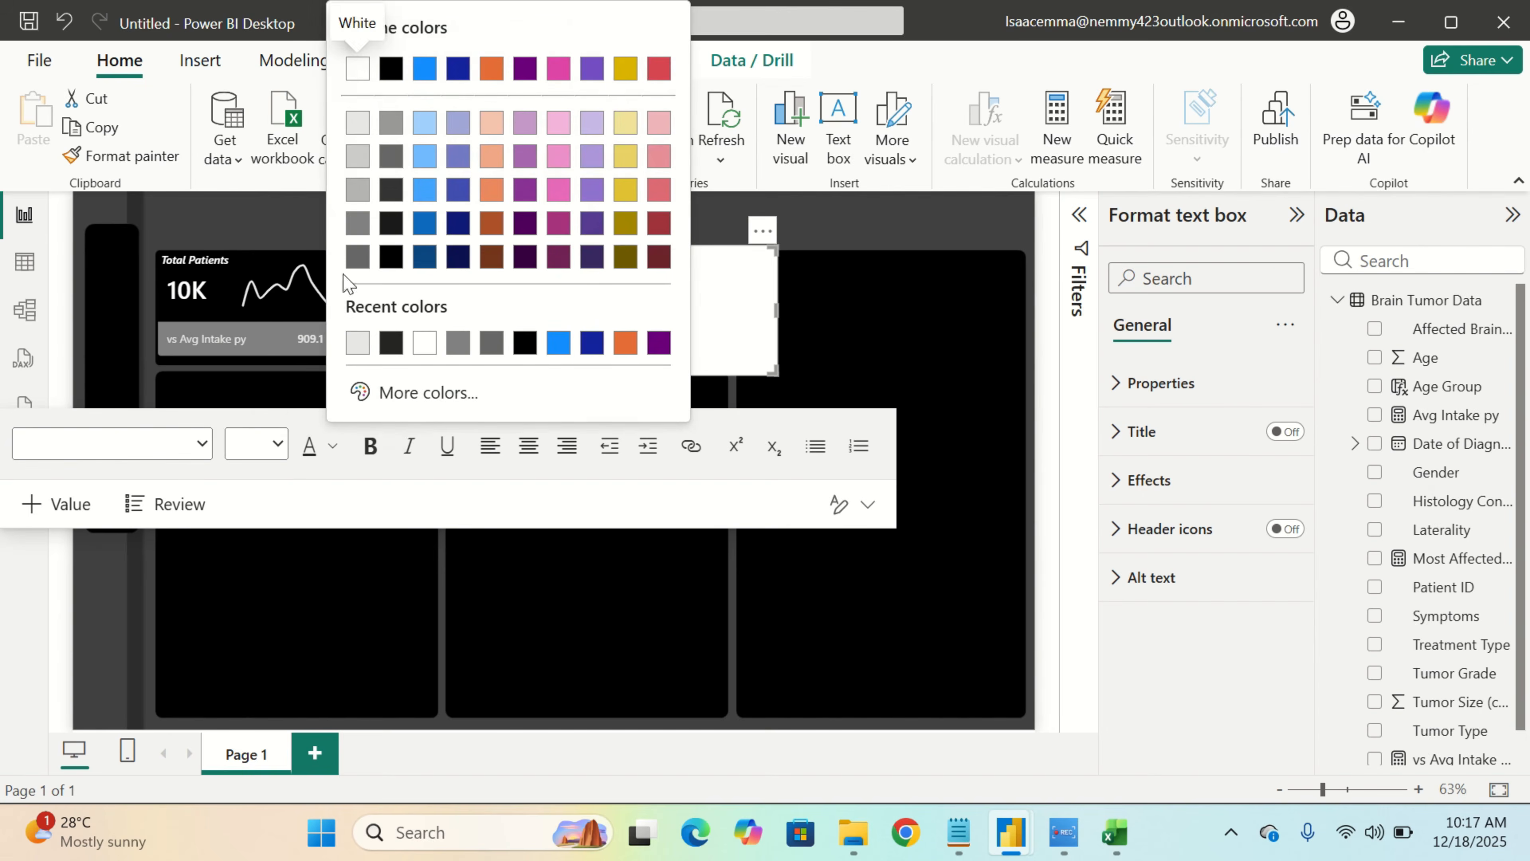
pyautogui.click(361, 78)
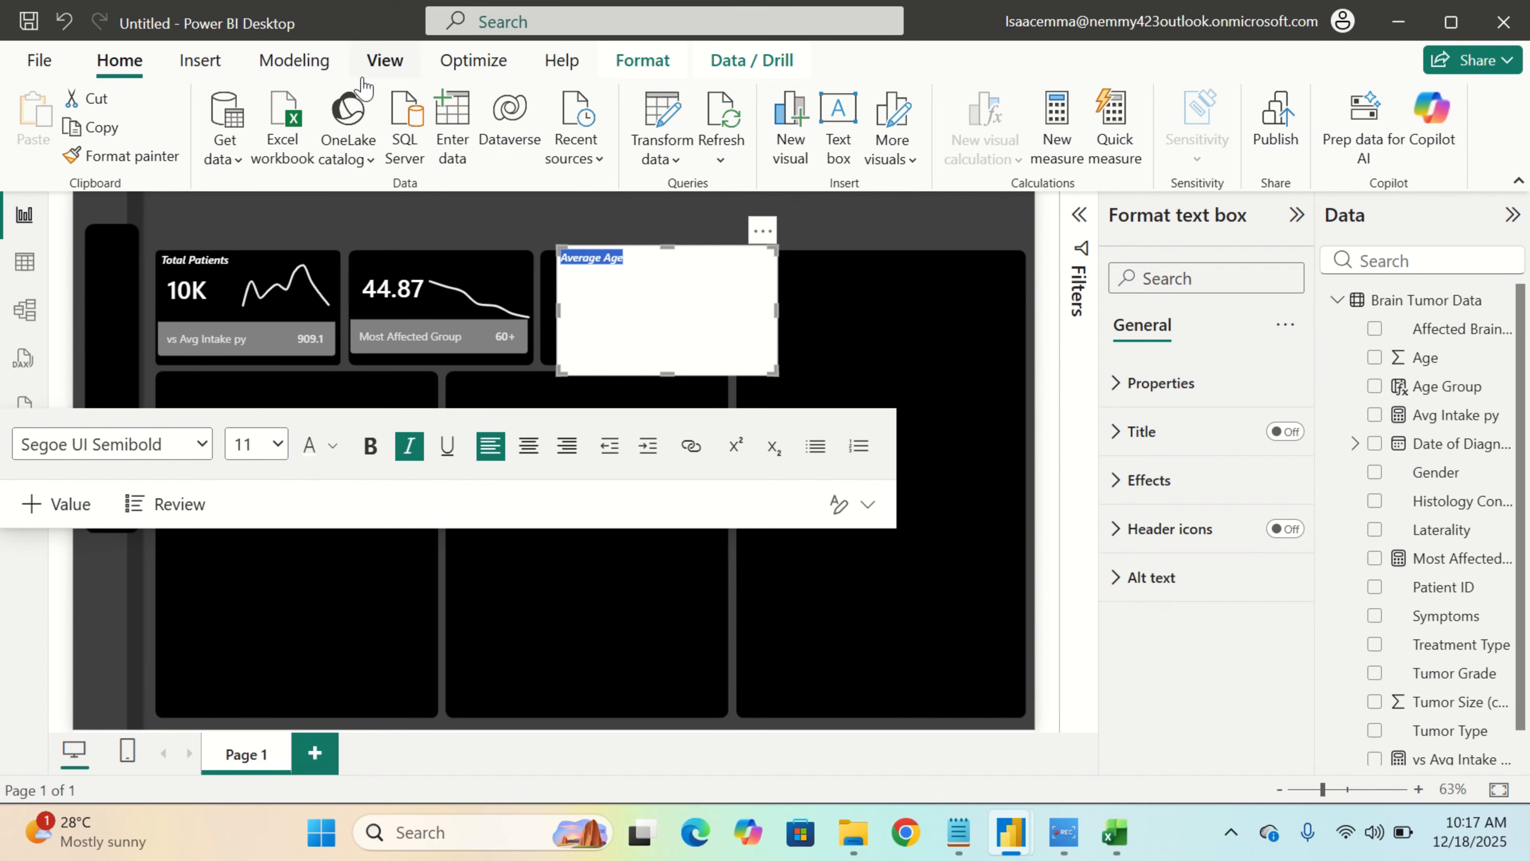
# Turn off the Average Age text box's background and shrink the box to a narrow title strip
pyautogui.click(1183, 480)
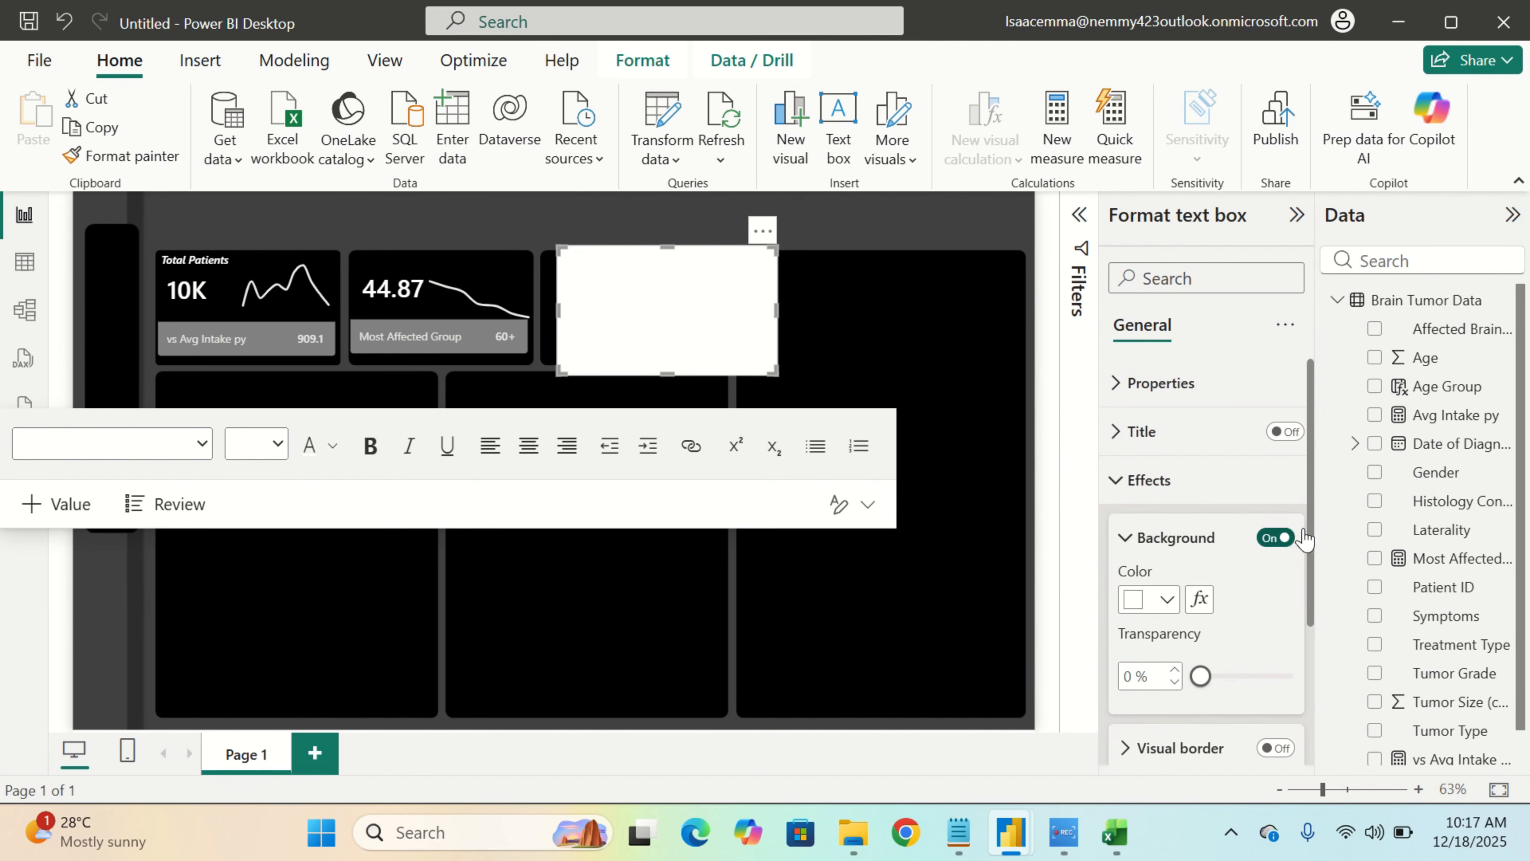
pyautogui.click(1282, 537)
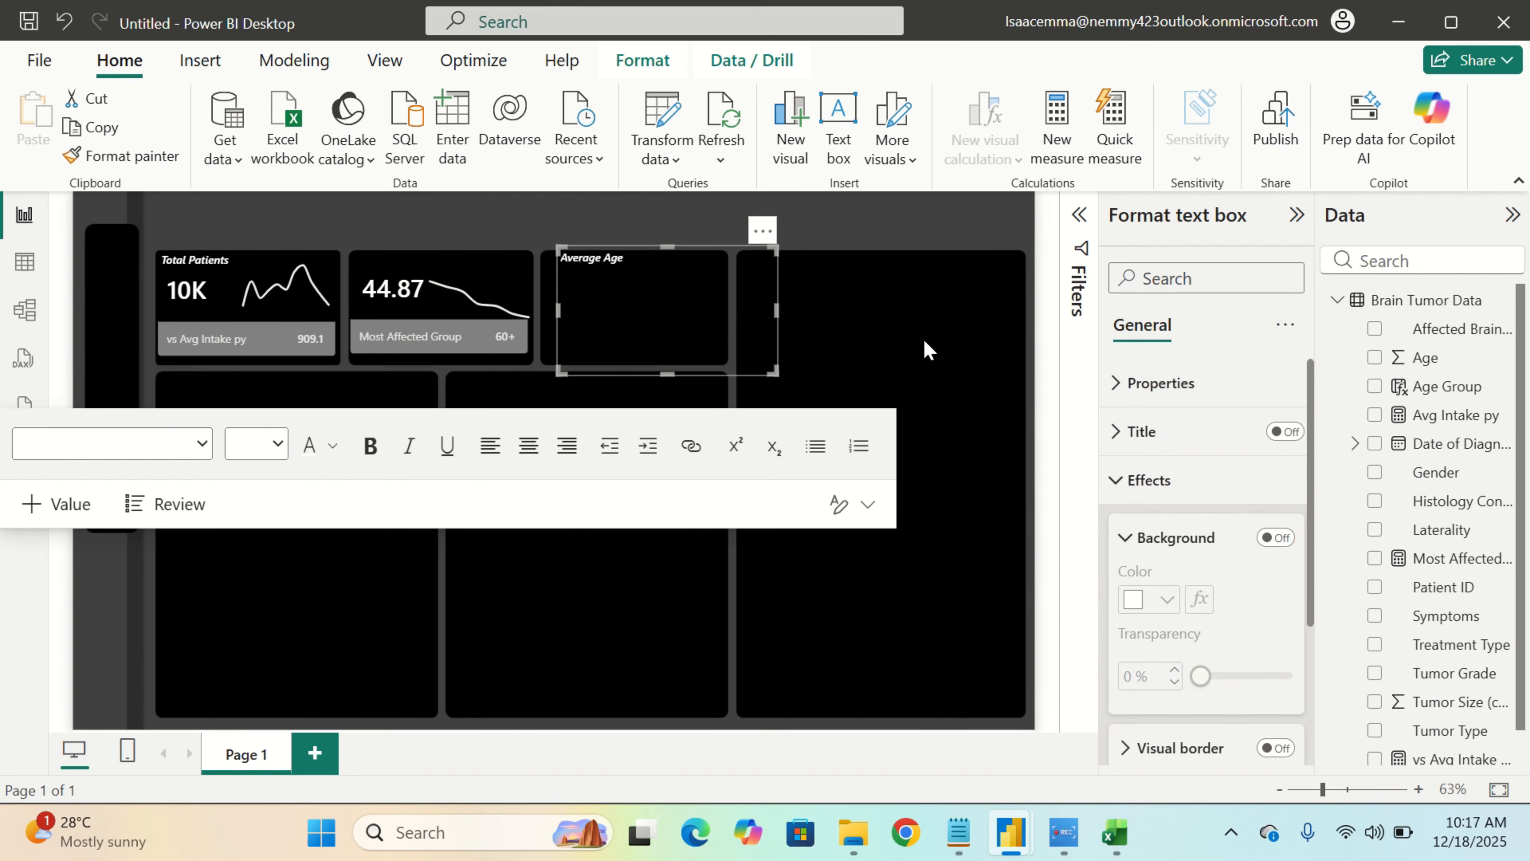
pyautogui.click(673, 312)
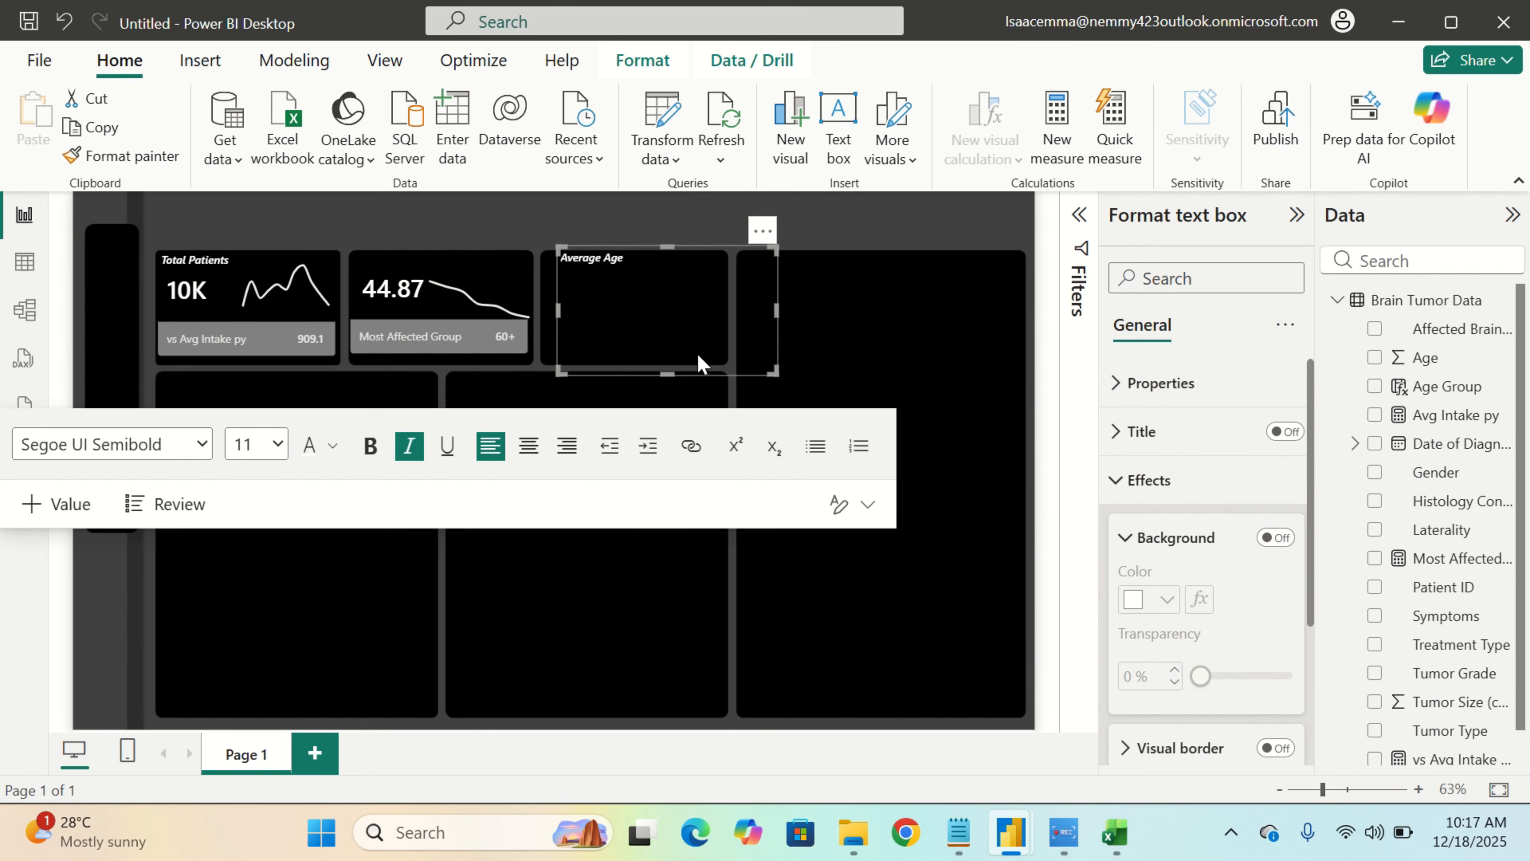
pyautogui.moveTo(774, 369); pyautogui.dragTo(734, 274)
pyautogui.click(819, 289)
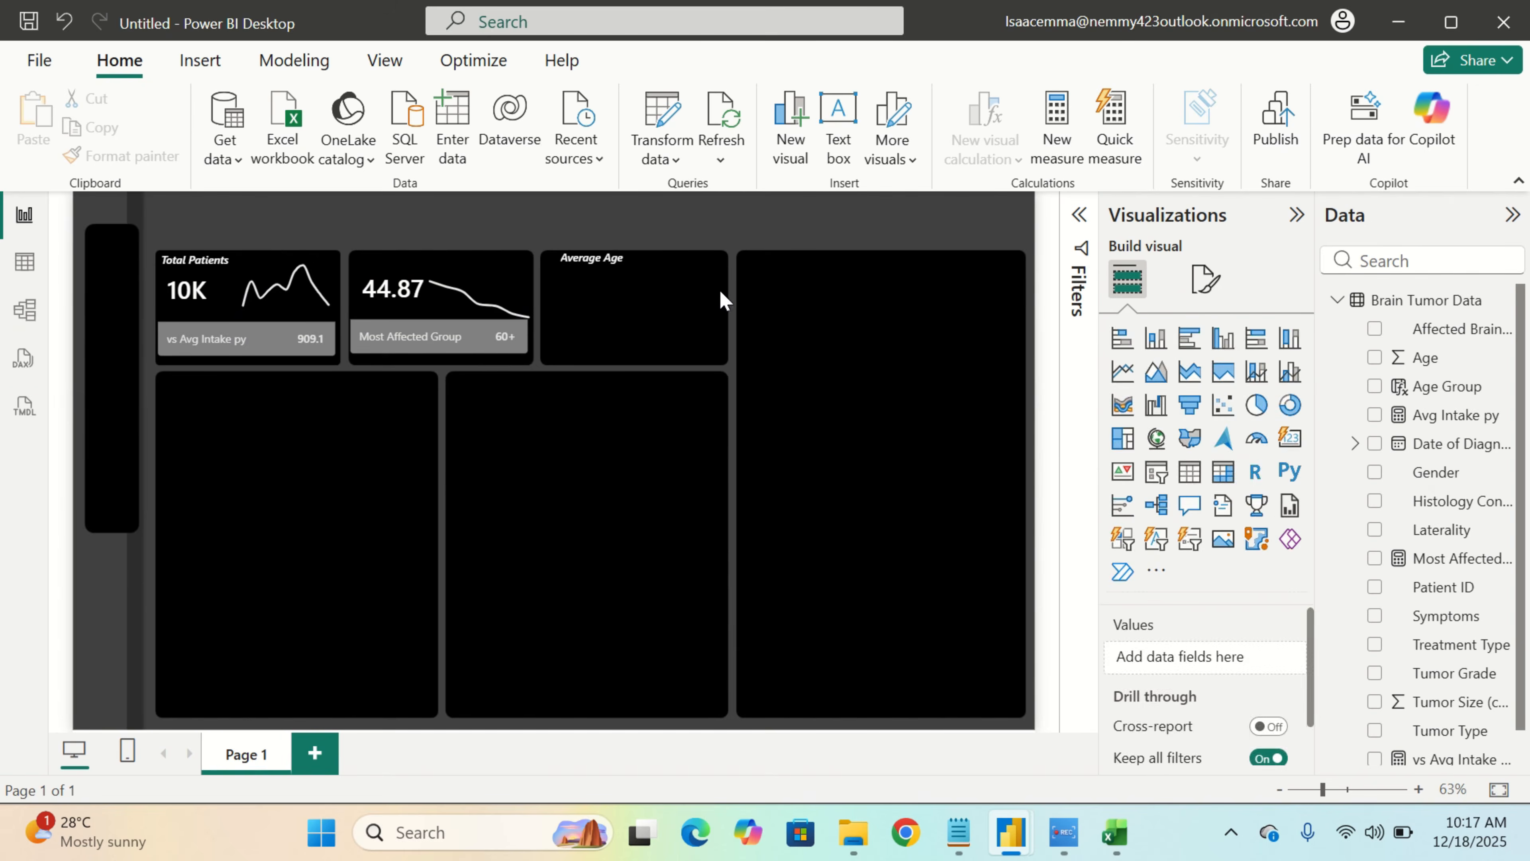
# Move the Average Age title to the top of the second card tile, above the average age value
pyautogui.click(698, 284)
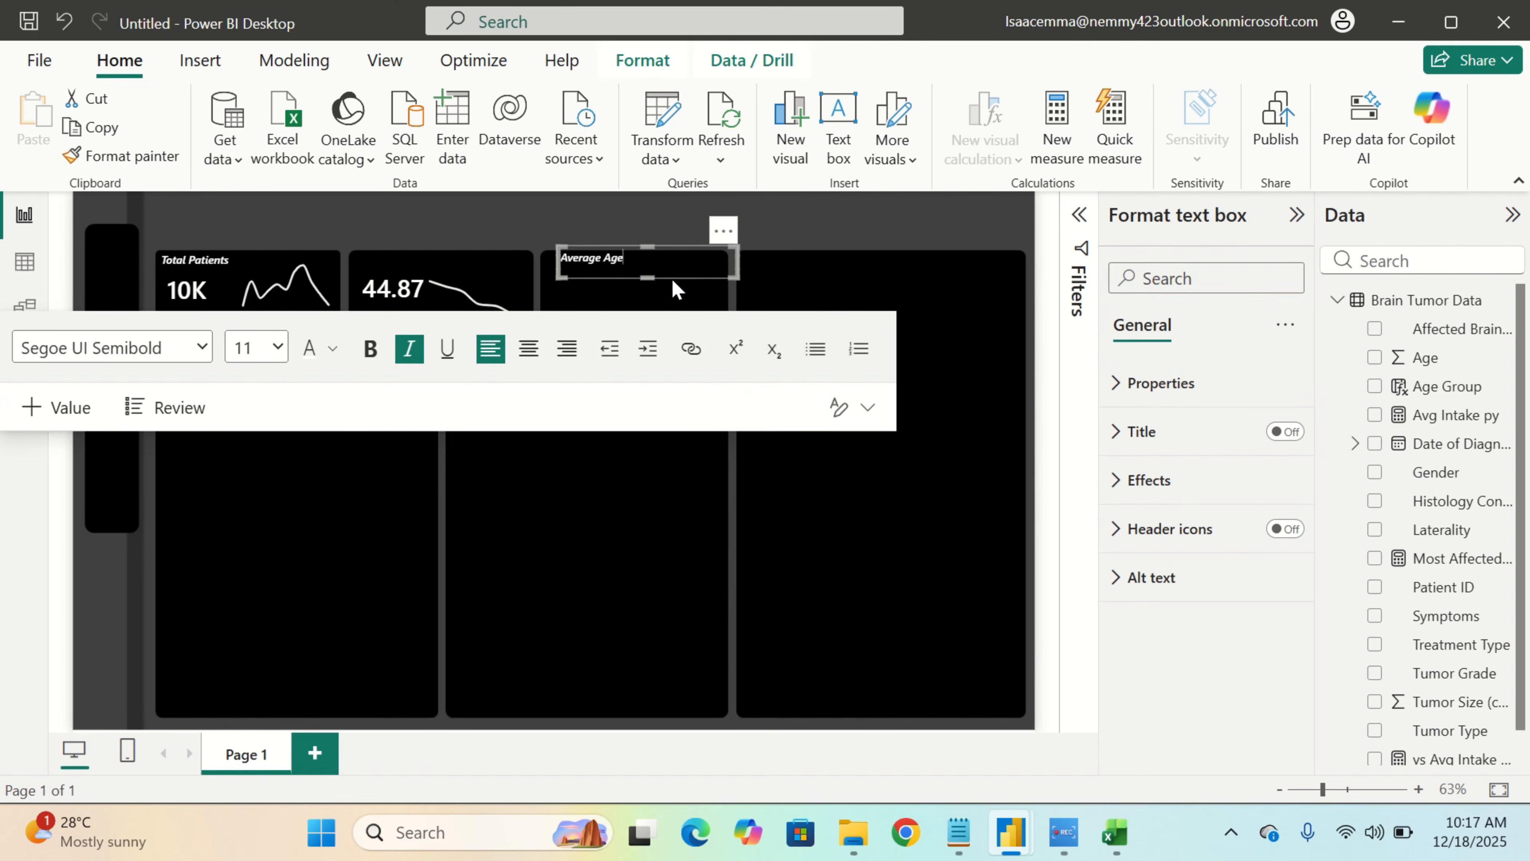
pyautogui.click(662, 294)
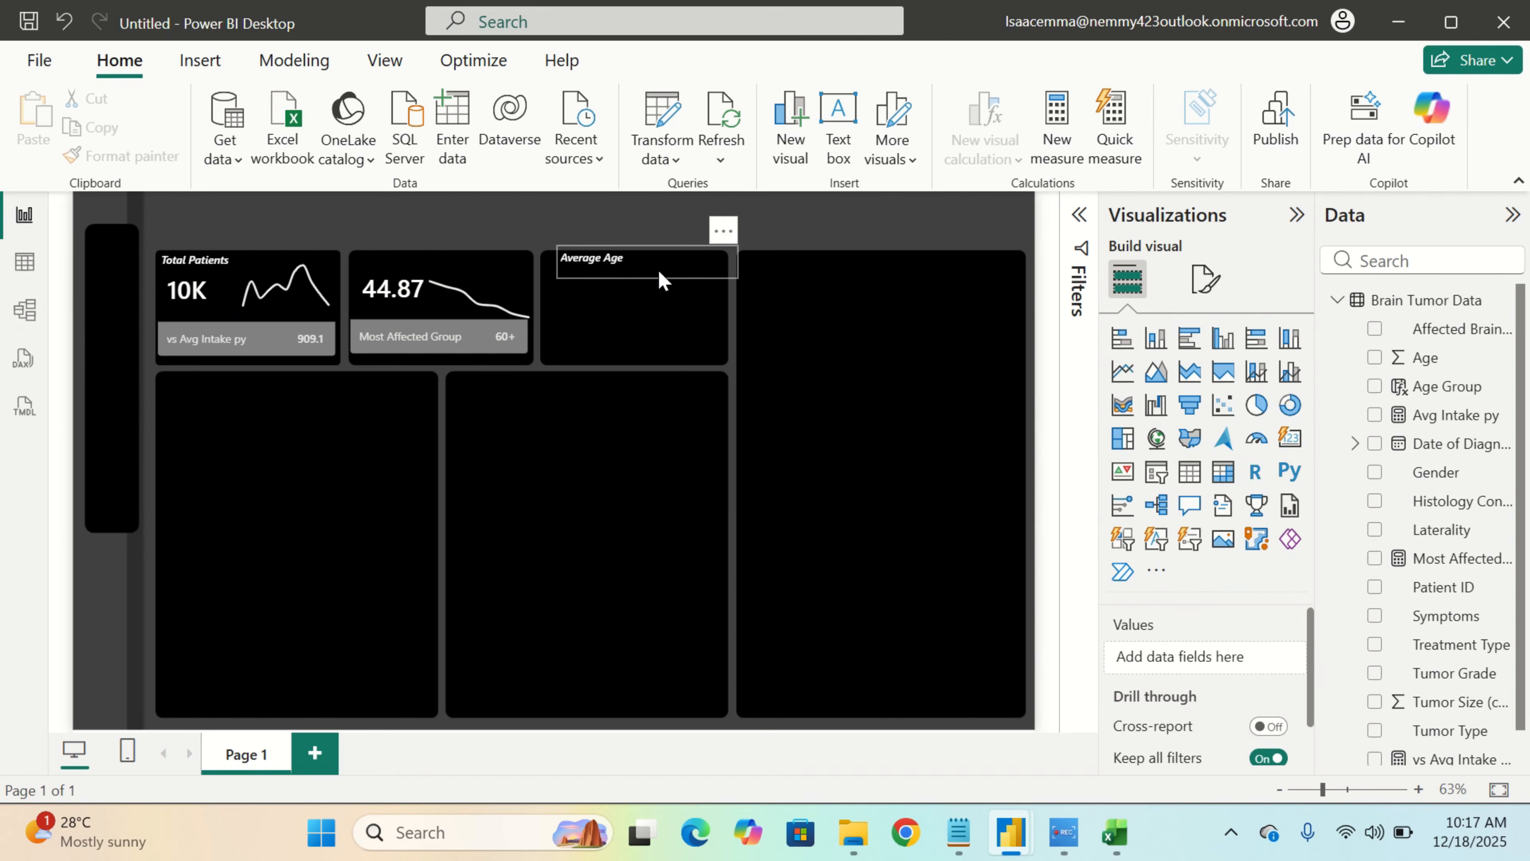
pyautogui.click(660, 281)
pyautogui.moveTo(650, 282); pyautogui.dragTo(382, 290)
pyautogui.click(619, 266)
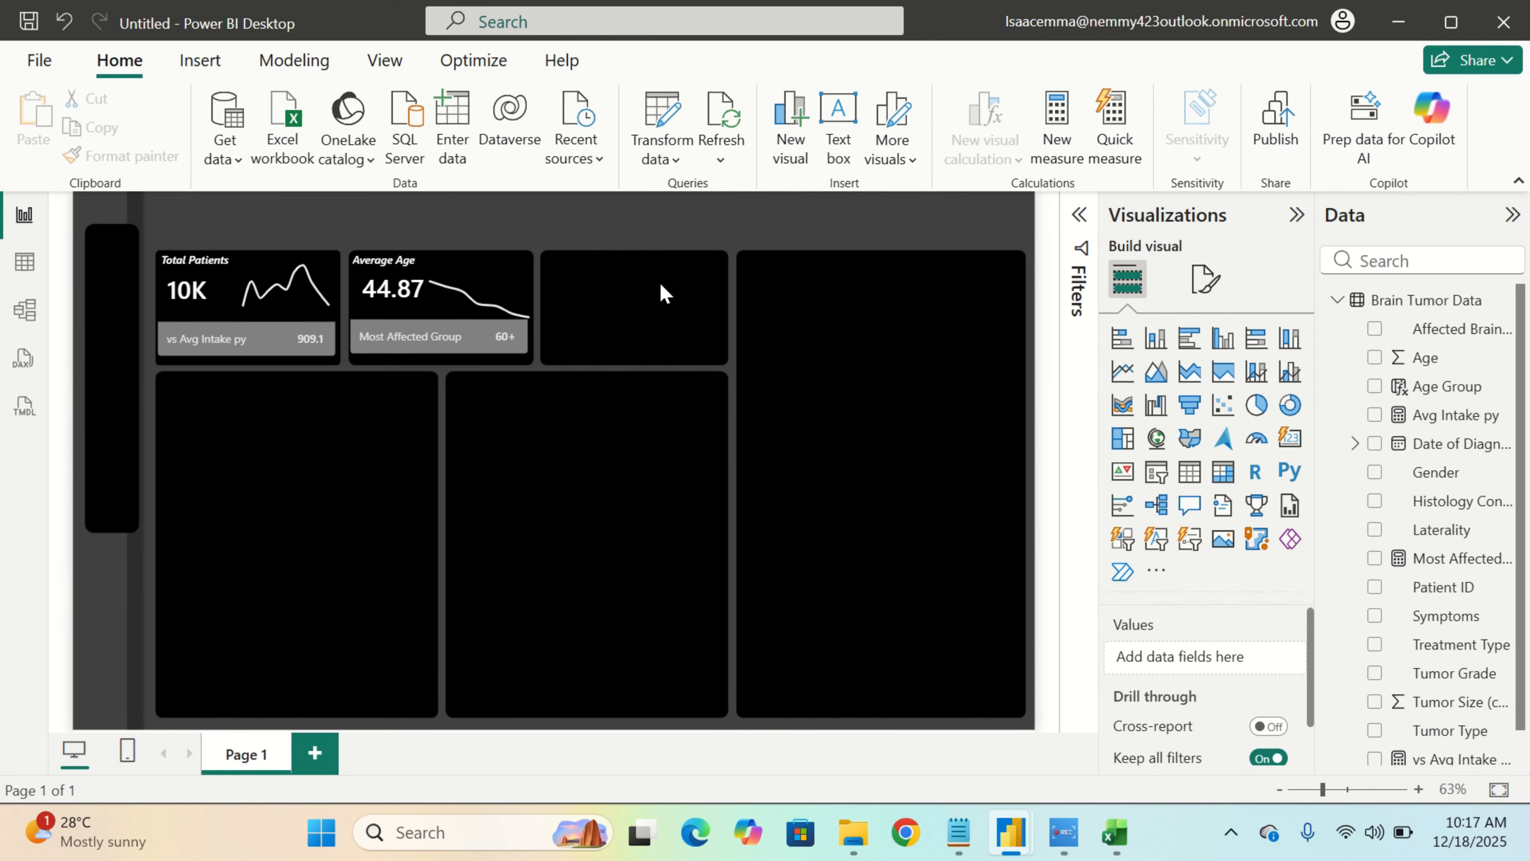
# Switch to the Tumor New report to examine the finished dashboard's layout, and return to the untitled report
pyautogui.moveTo(1019, 835)
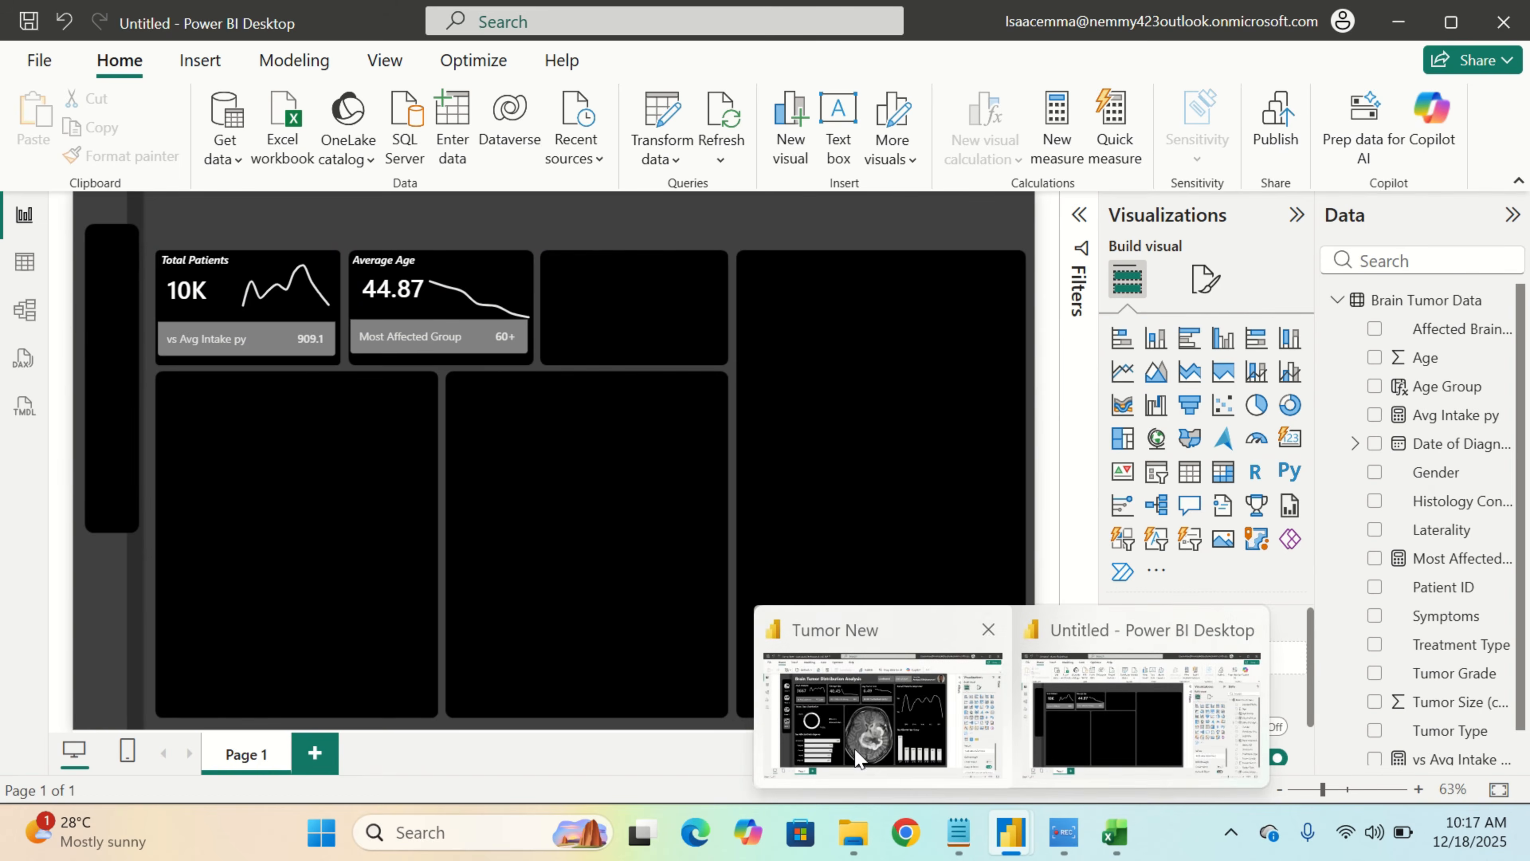
pyautogui.click(859, 758)
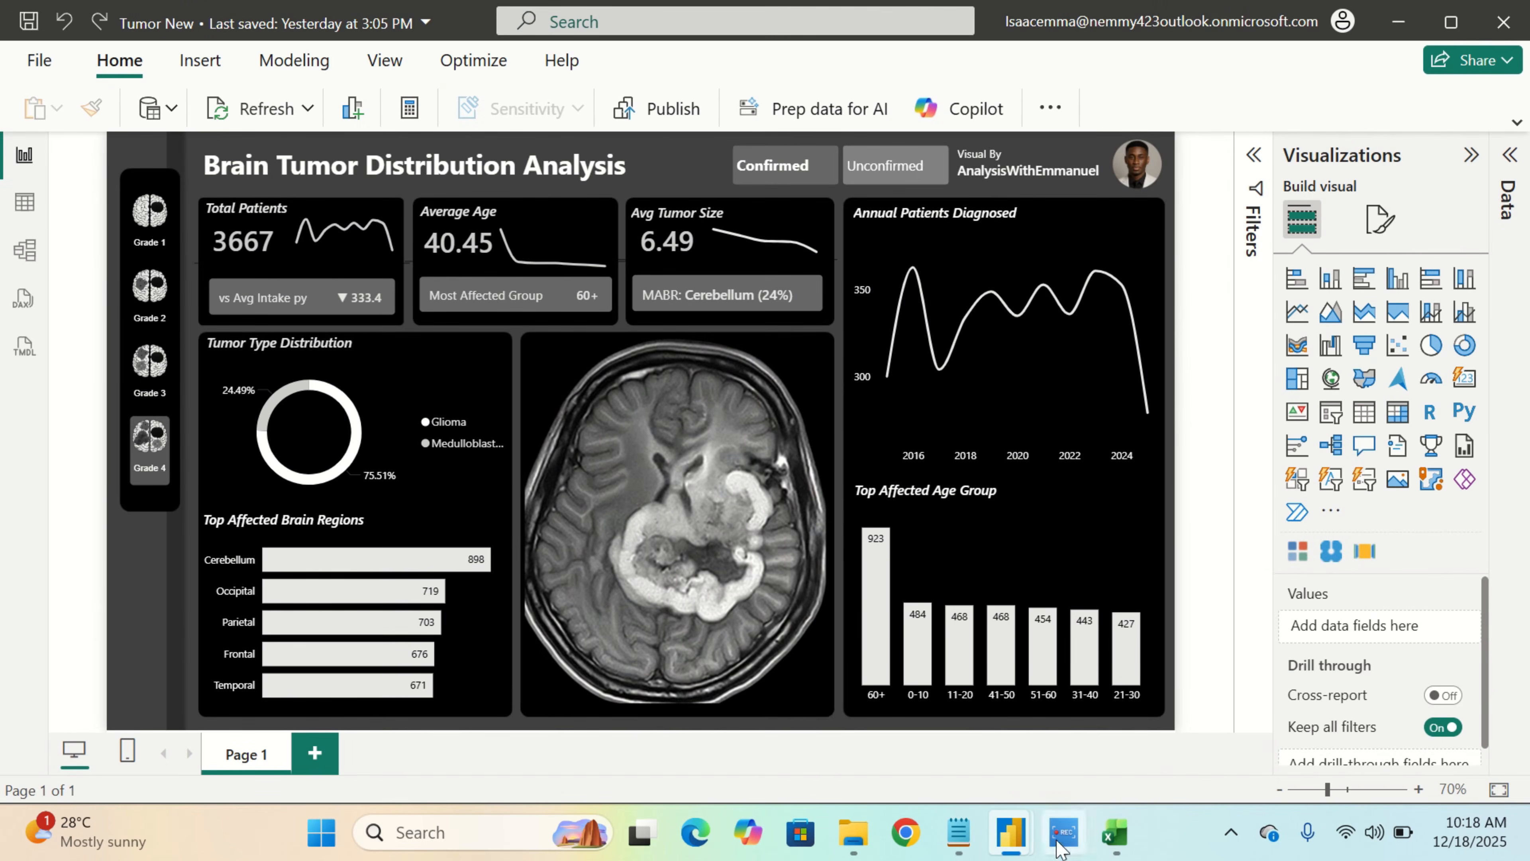
pyautogui.moveTo(1001, 835)
pyautogui.click(1081, 735)
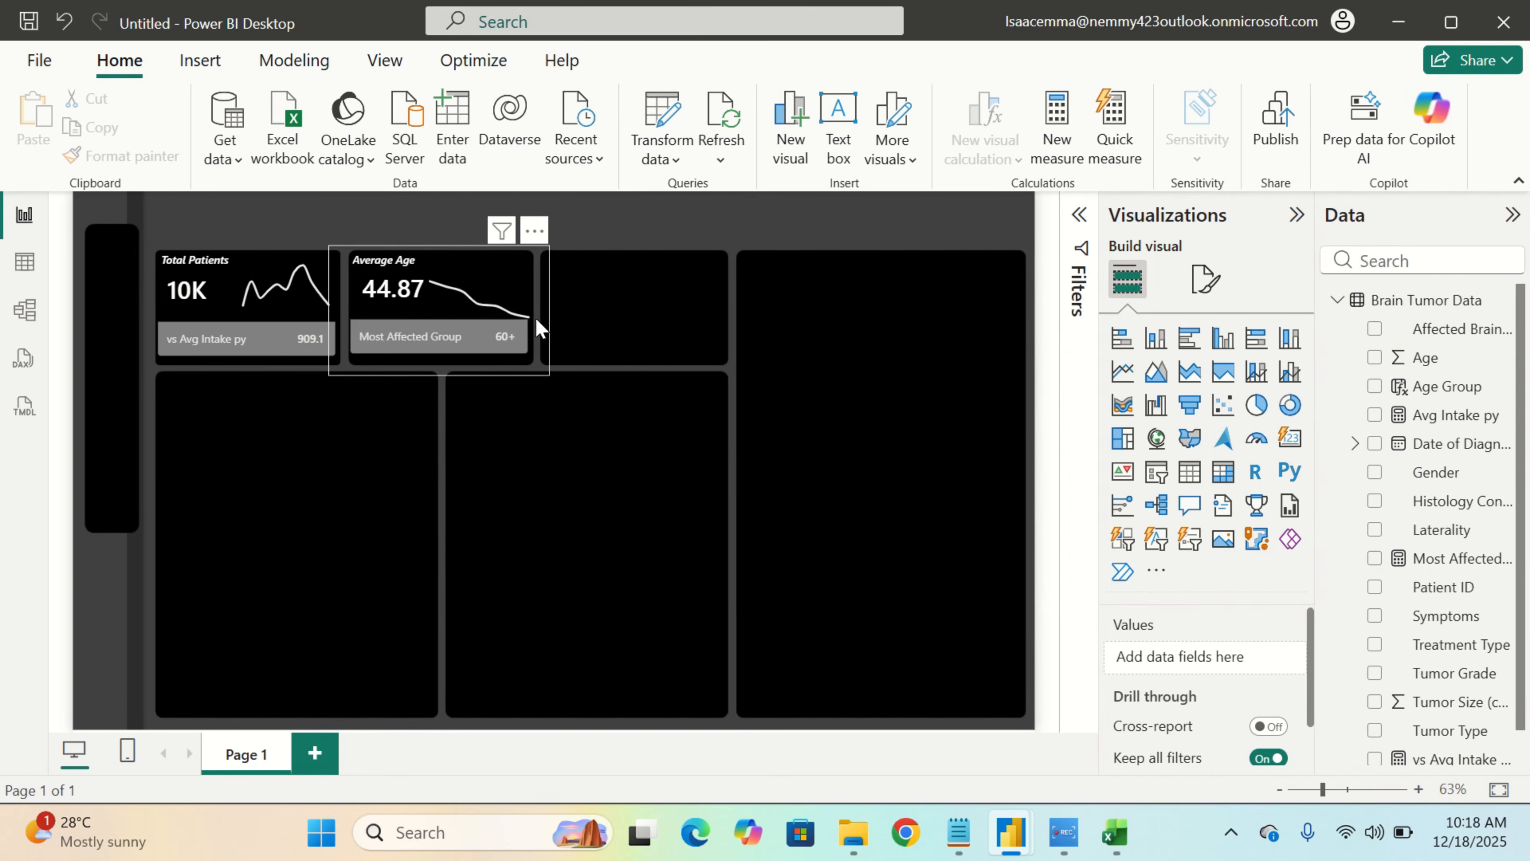
# Move the Most Affected Group card down out of the second tile to uncover the average age value card
pyautogui.click(488, 278)
pyautogui.click(488, 277)
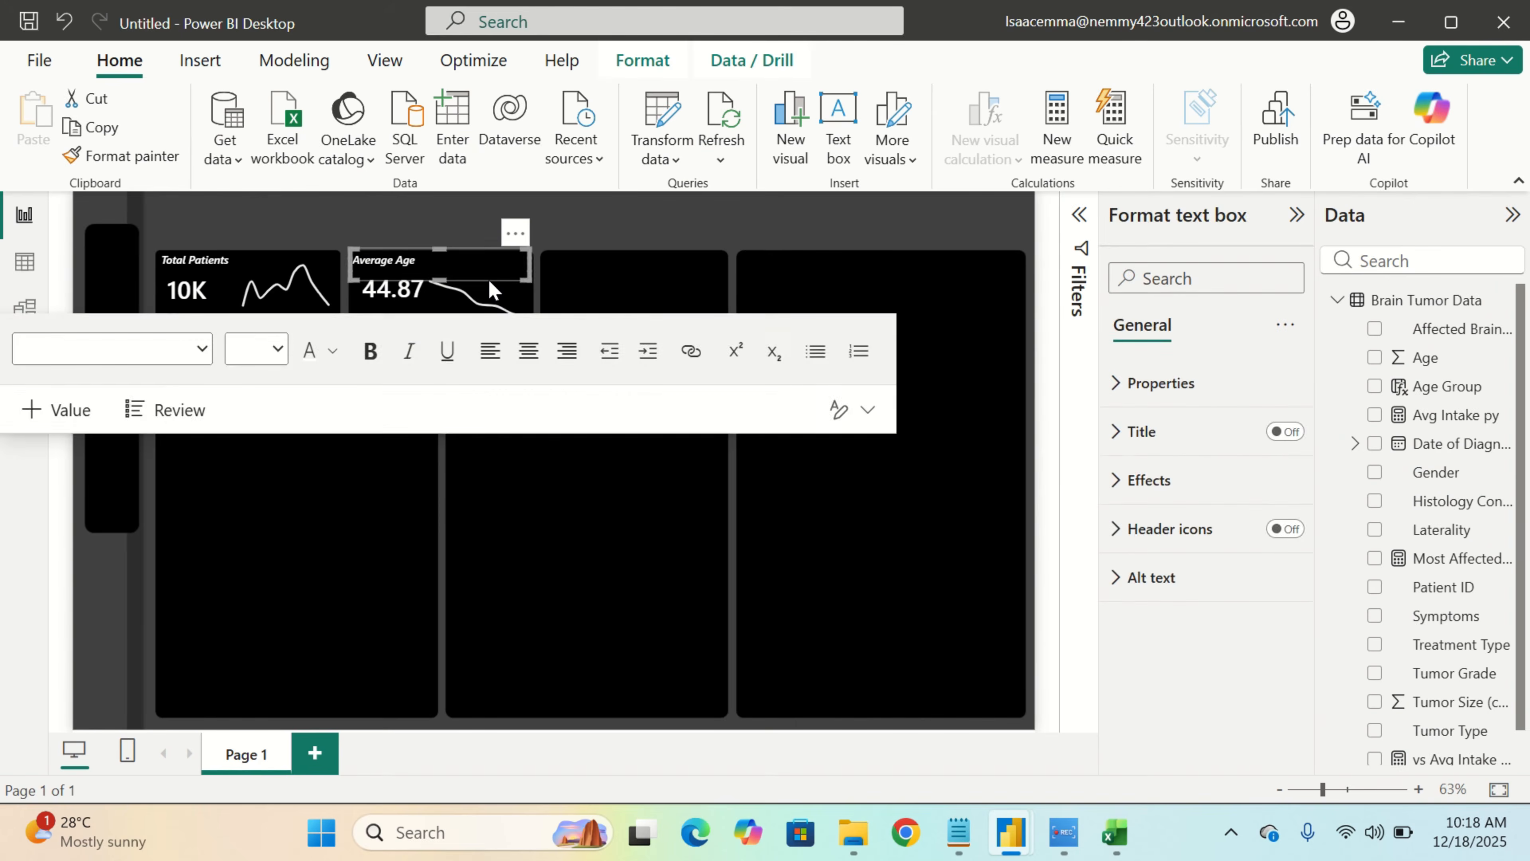
pyautogui.click(493, 307)
pyautogui.moveTo(493, 307); pyautogui.dragTo(499, 363)
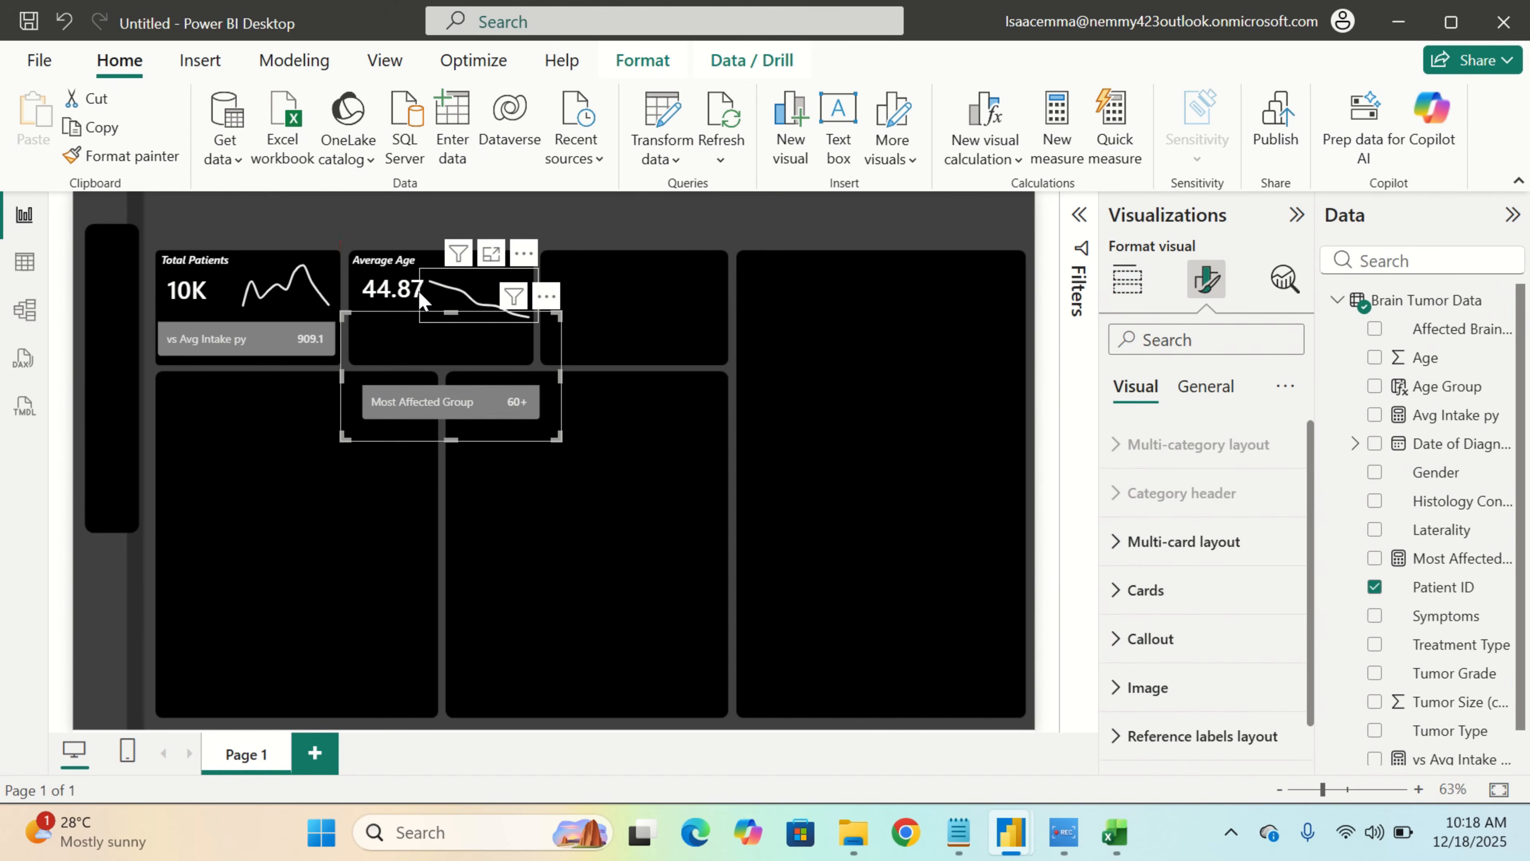
# Duplicate the average age value card and place the copy at the upper part of the third card tile
pyautogui.click(402, 305)
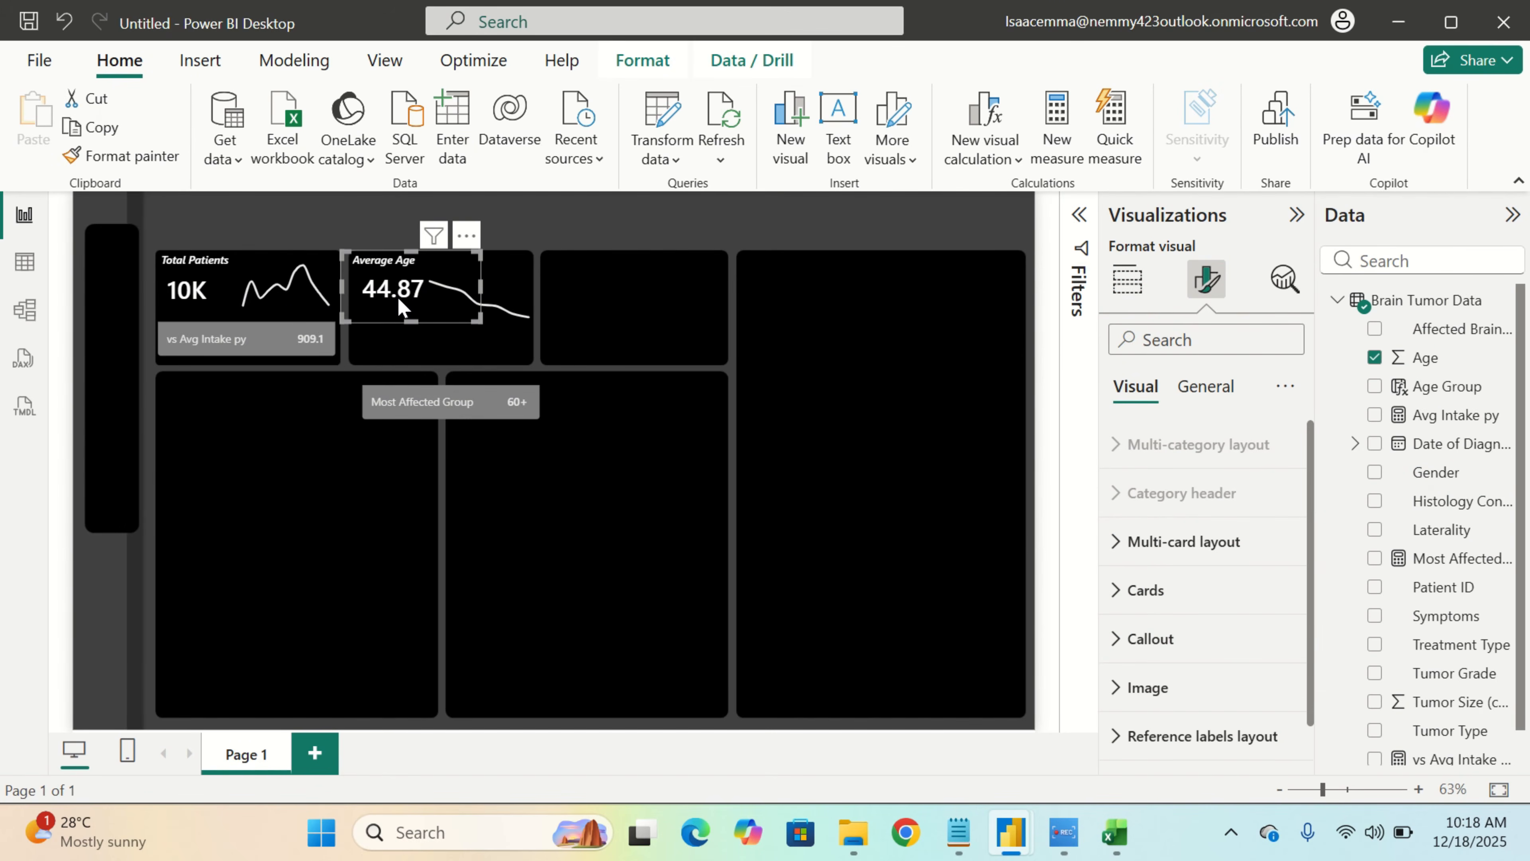
pyautogui.hotkey('ctrl', 'c')
pyautogui.click(621, 342)
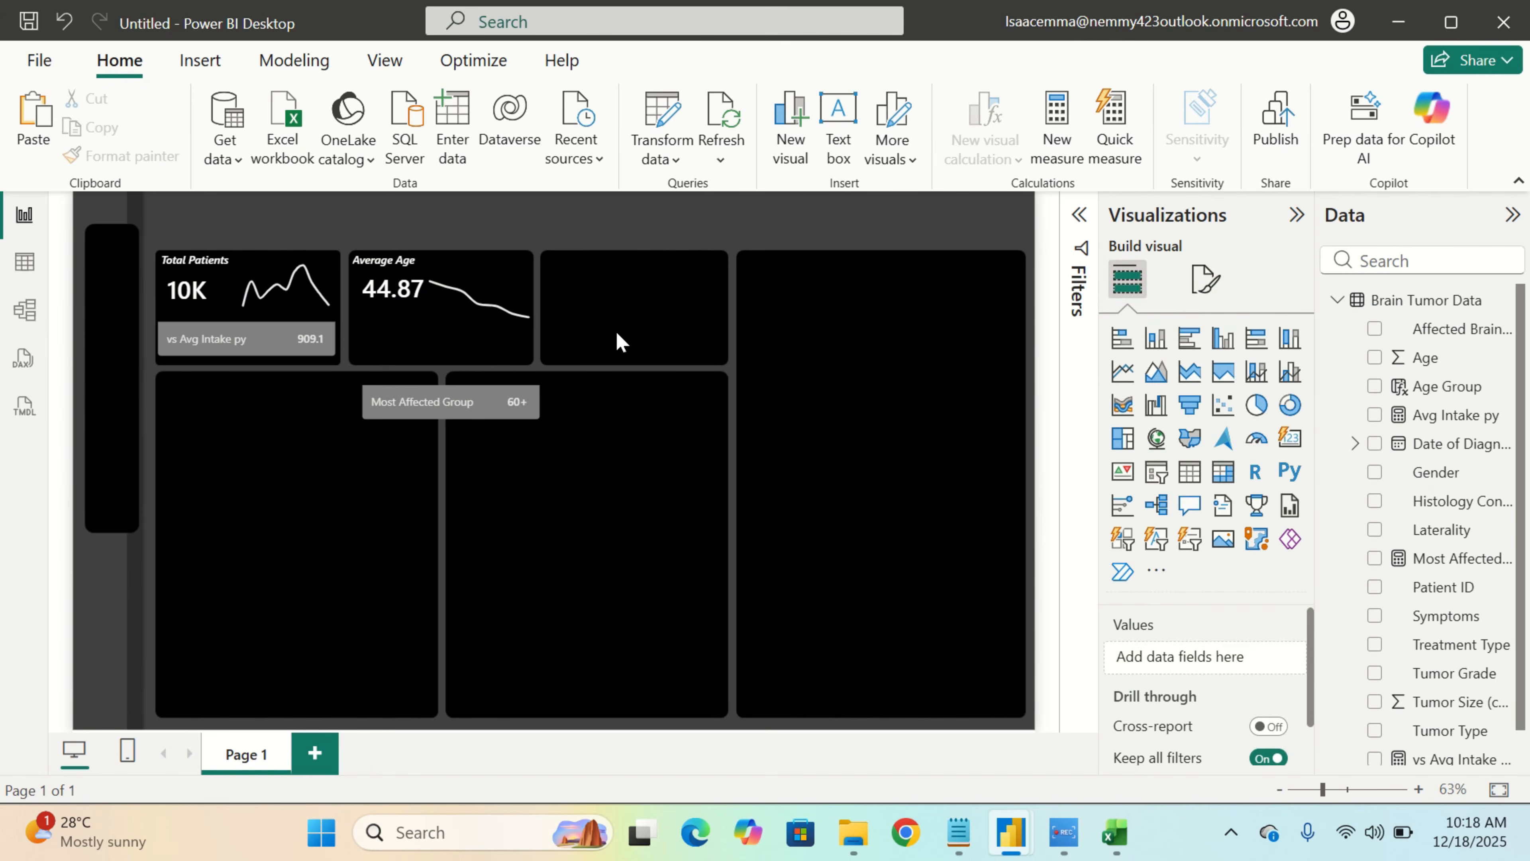
pyautogui.hotkey('ctrl', 'v')
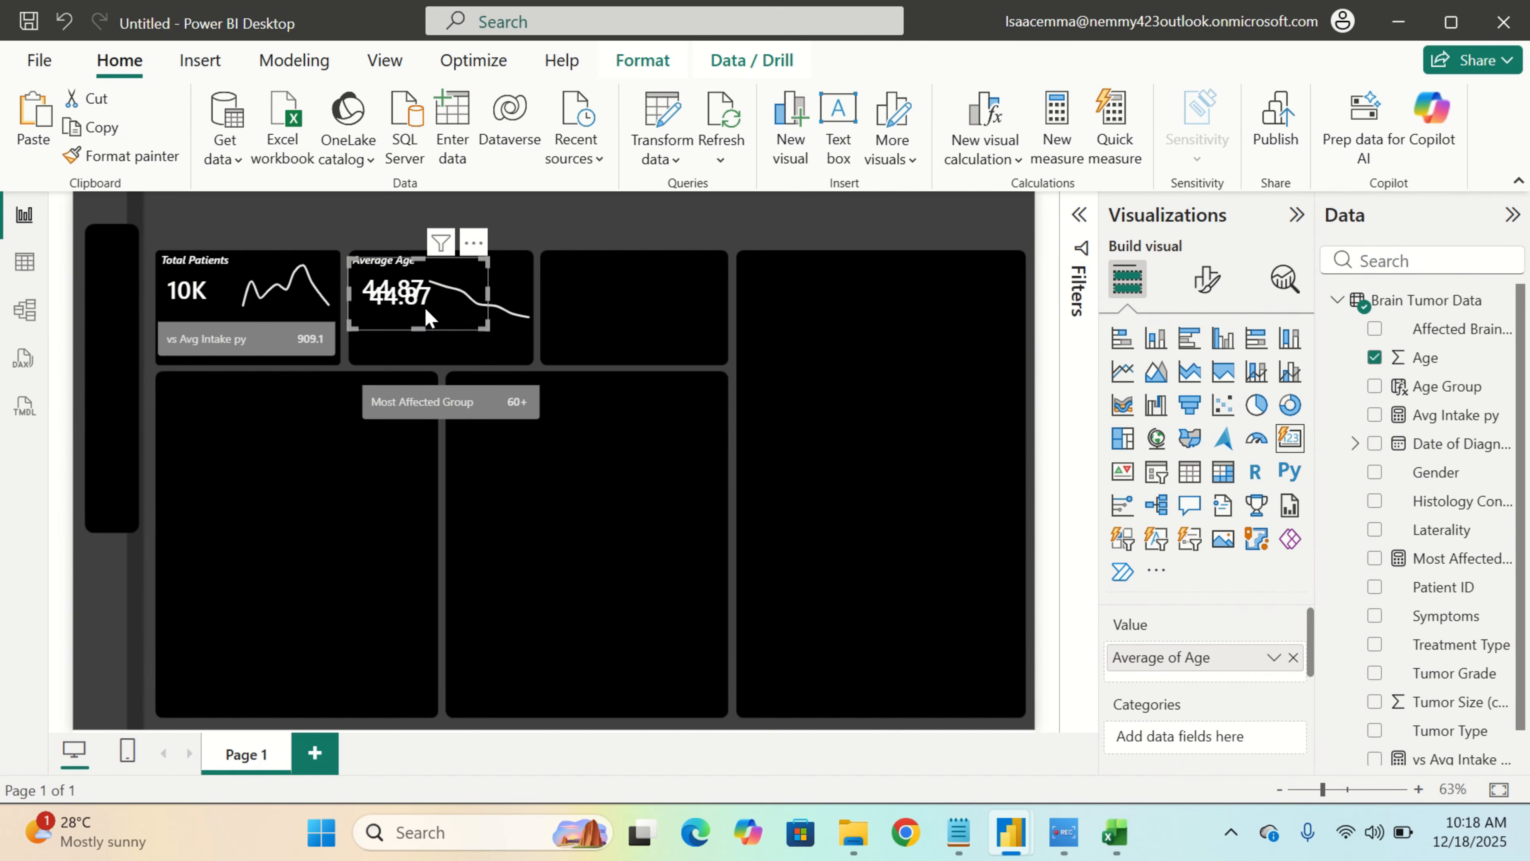
pyautogui.moveTo(426, 317); pyautogui.dragTo(607, 287)
pyautogui.click(649, 377)
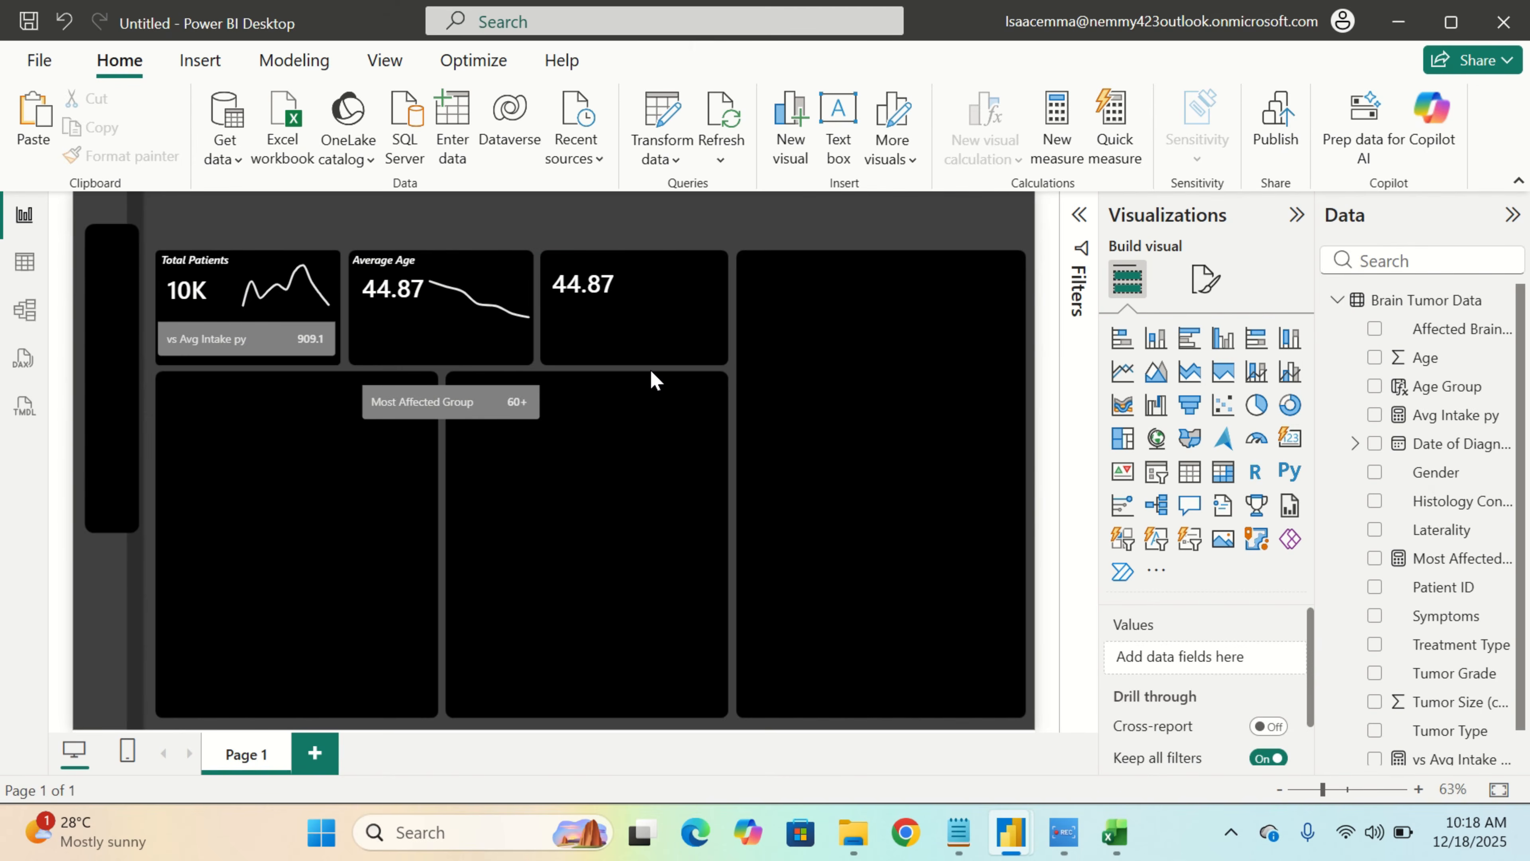
# Replace the third card's value field with Tumor Size (cm), aggregated as Average
pyautogui.click(618, 303)
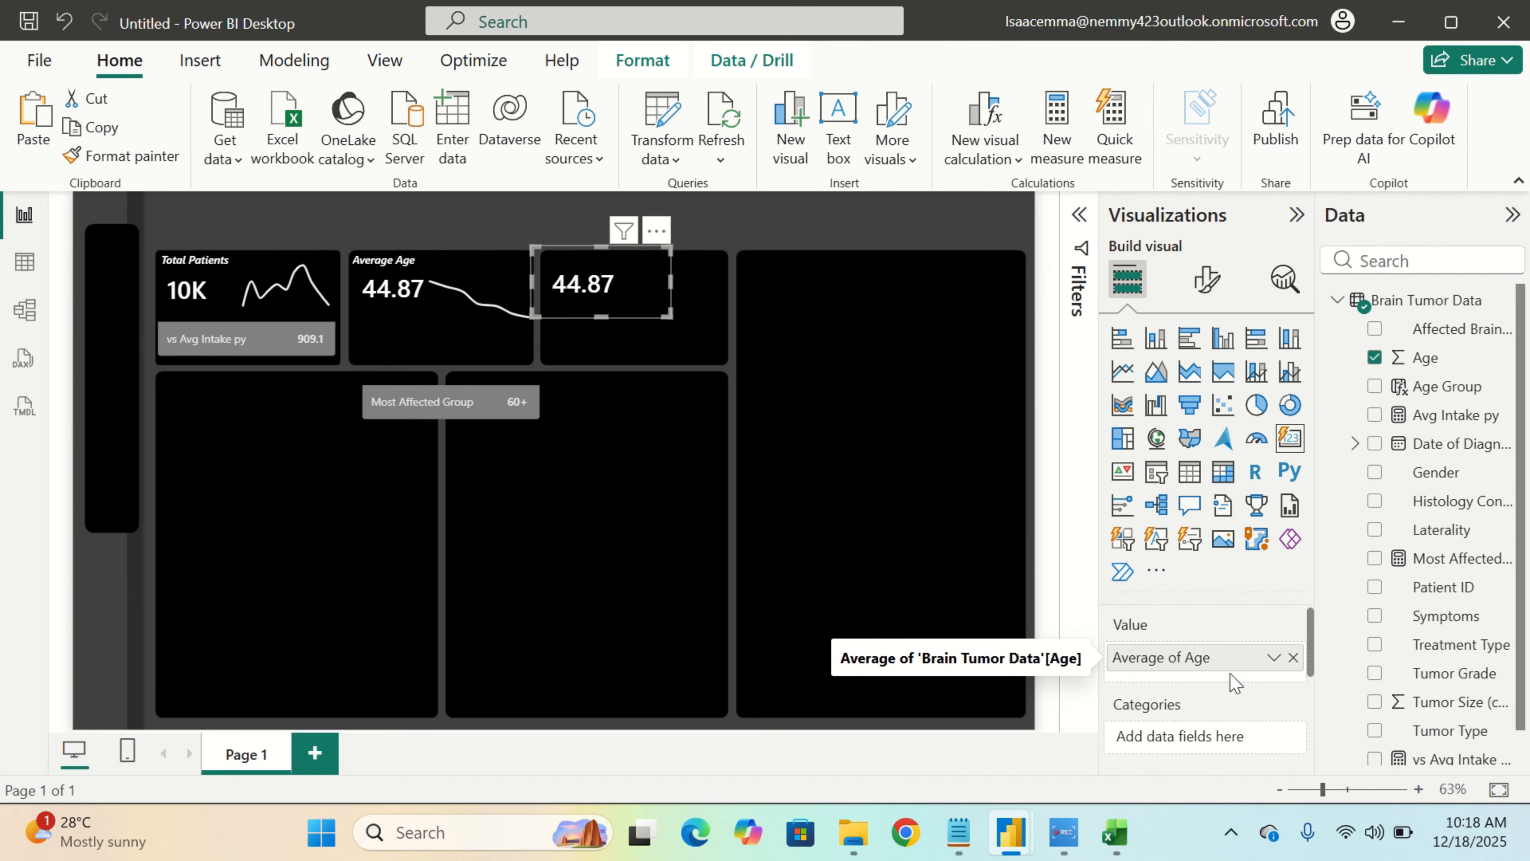
pyautogui.click(1294, 658)
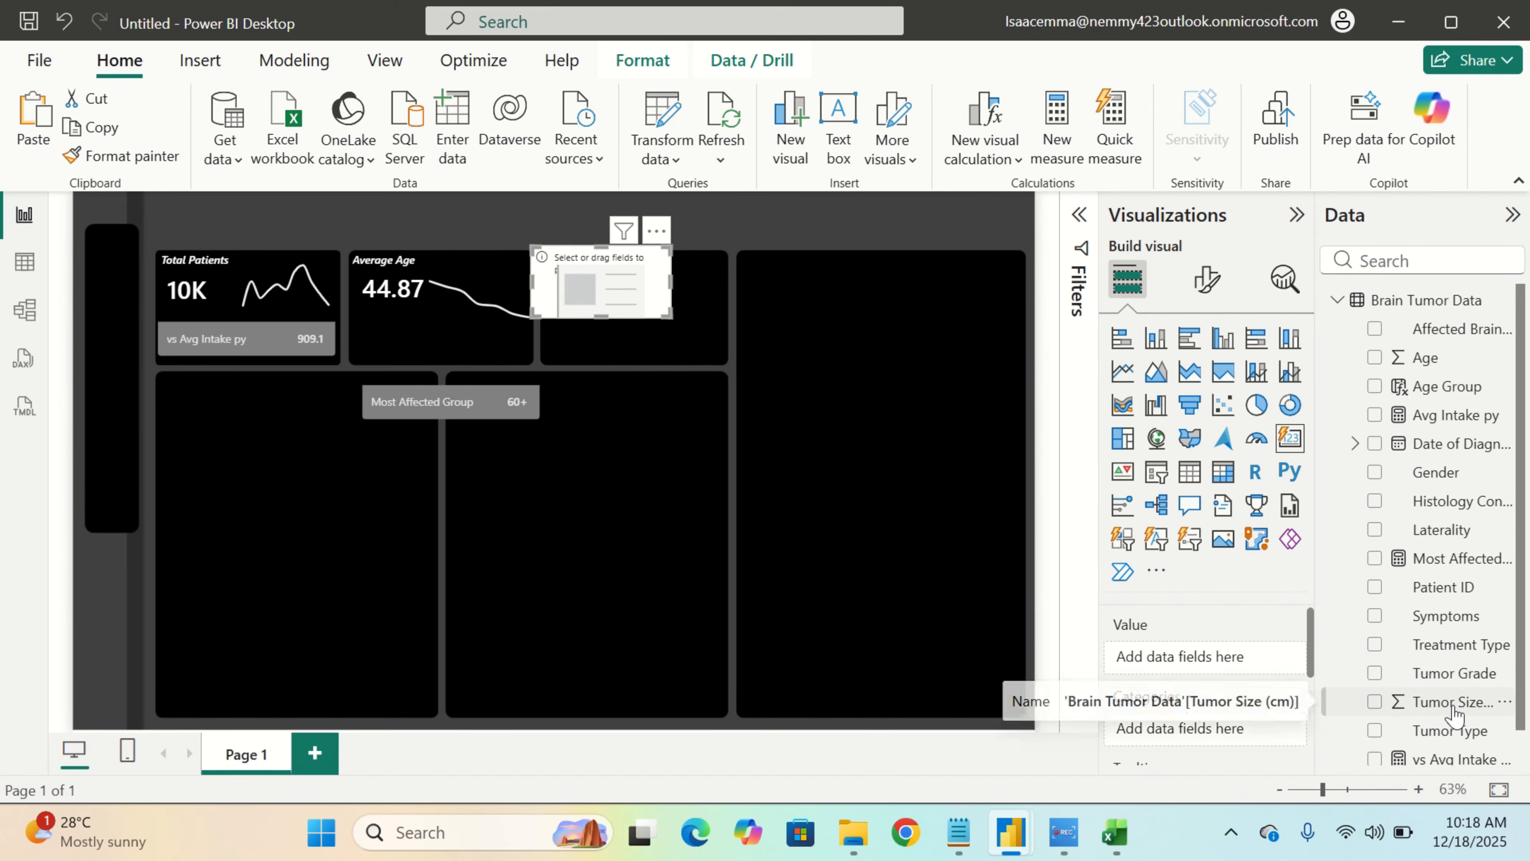
pyautogui.moveTo(1454, 715); pyautogui.dragTo(1223, 663)
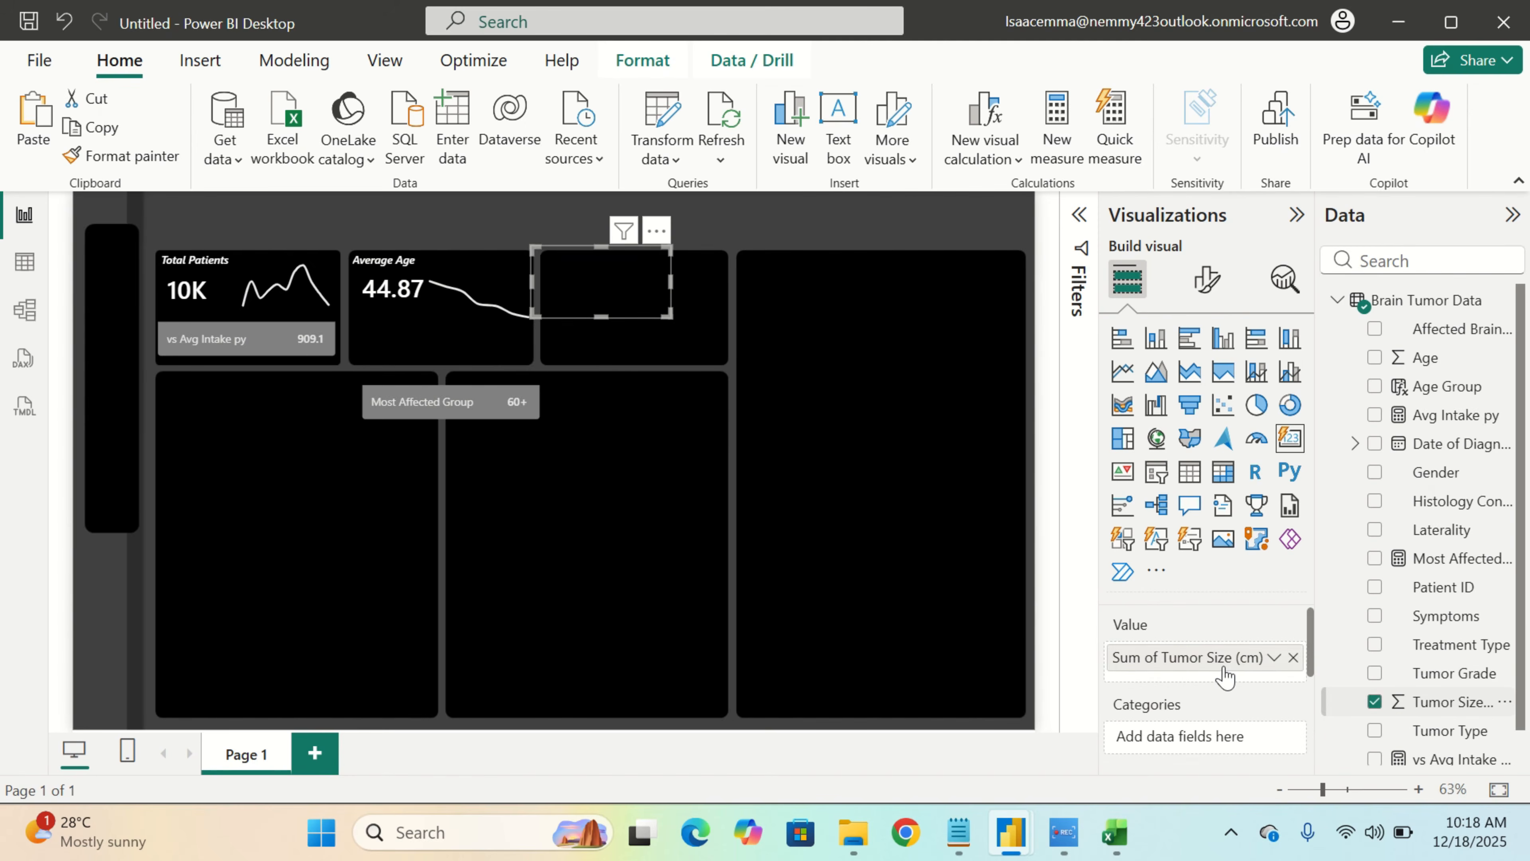
pyautogui.click(1276, 658)
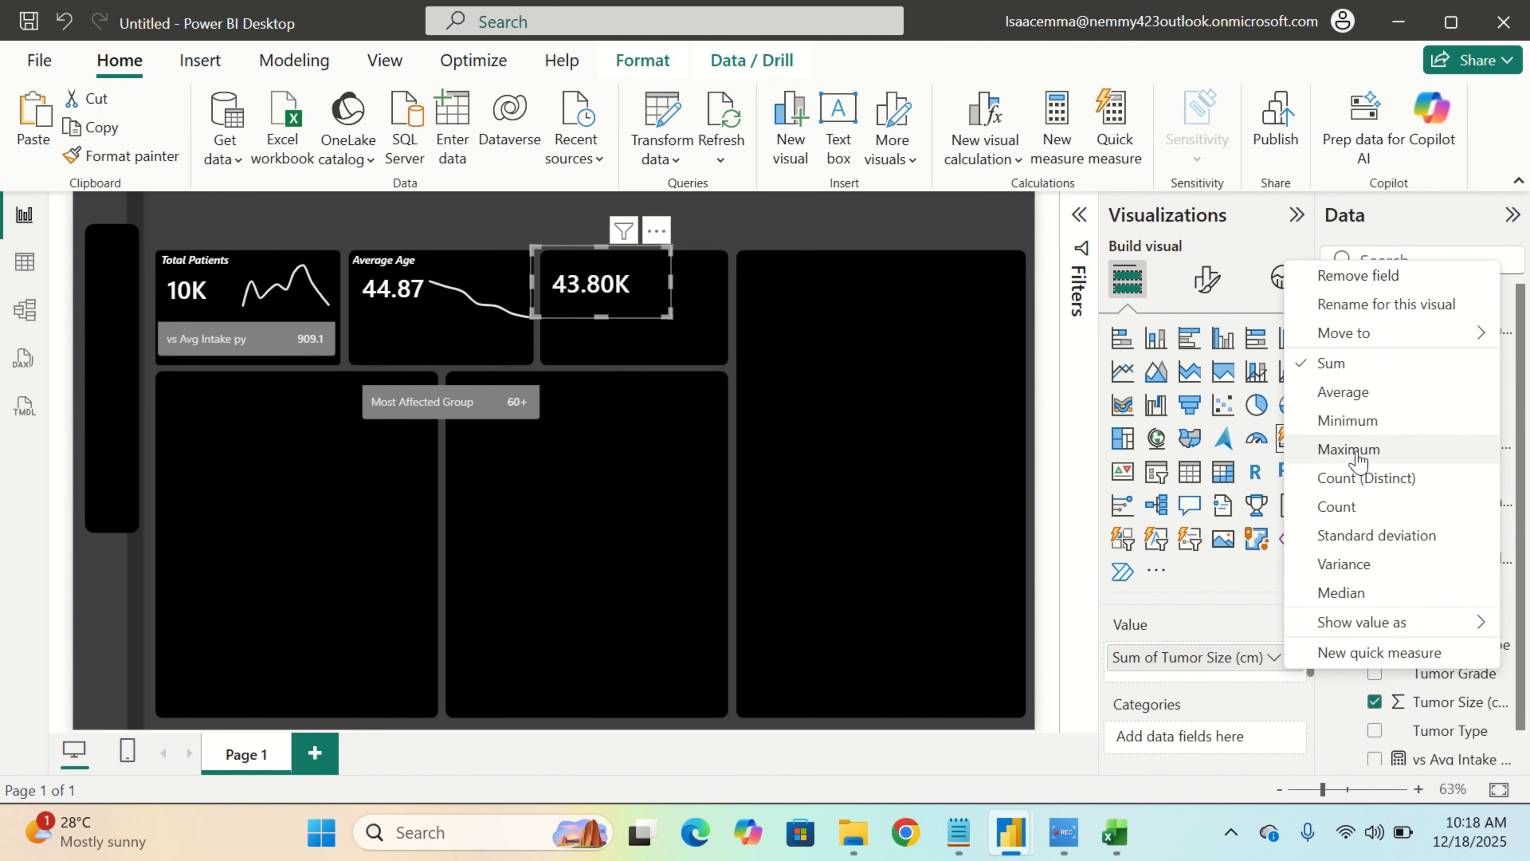
pyautogui.click(1367, 394)
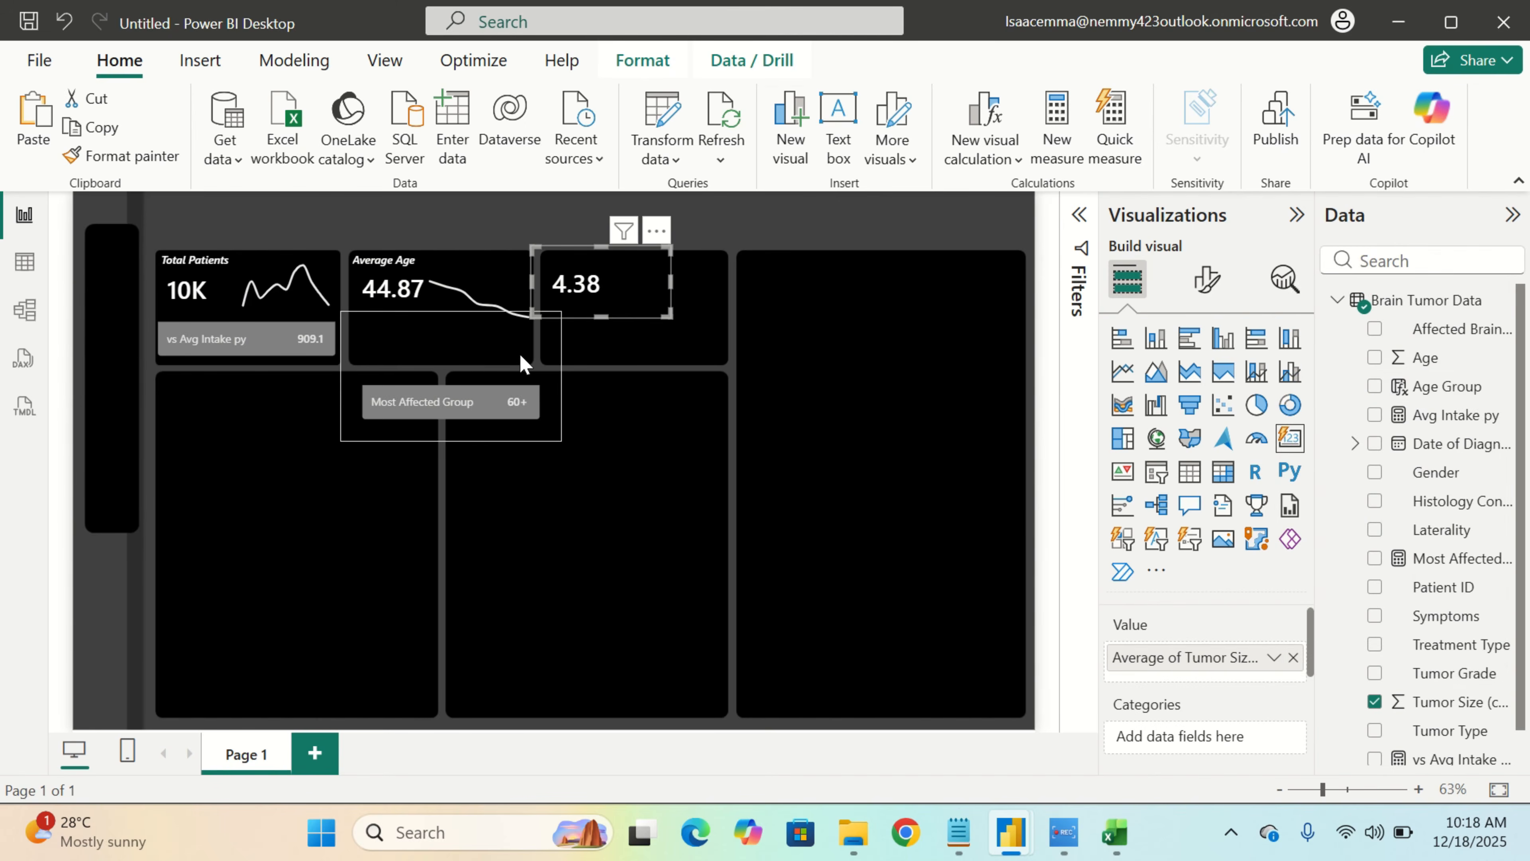
# Duplicate the Average Age trend line chart and place the copy beside the tumor size value in the third tile
pyautogui.click(461, 308)
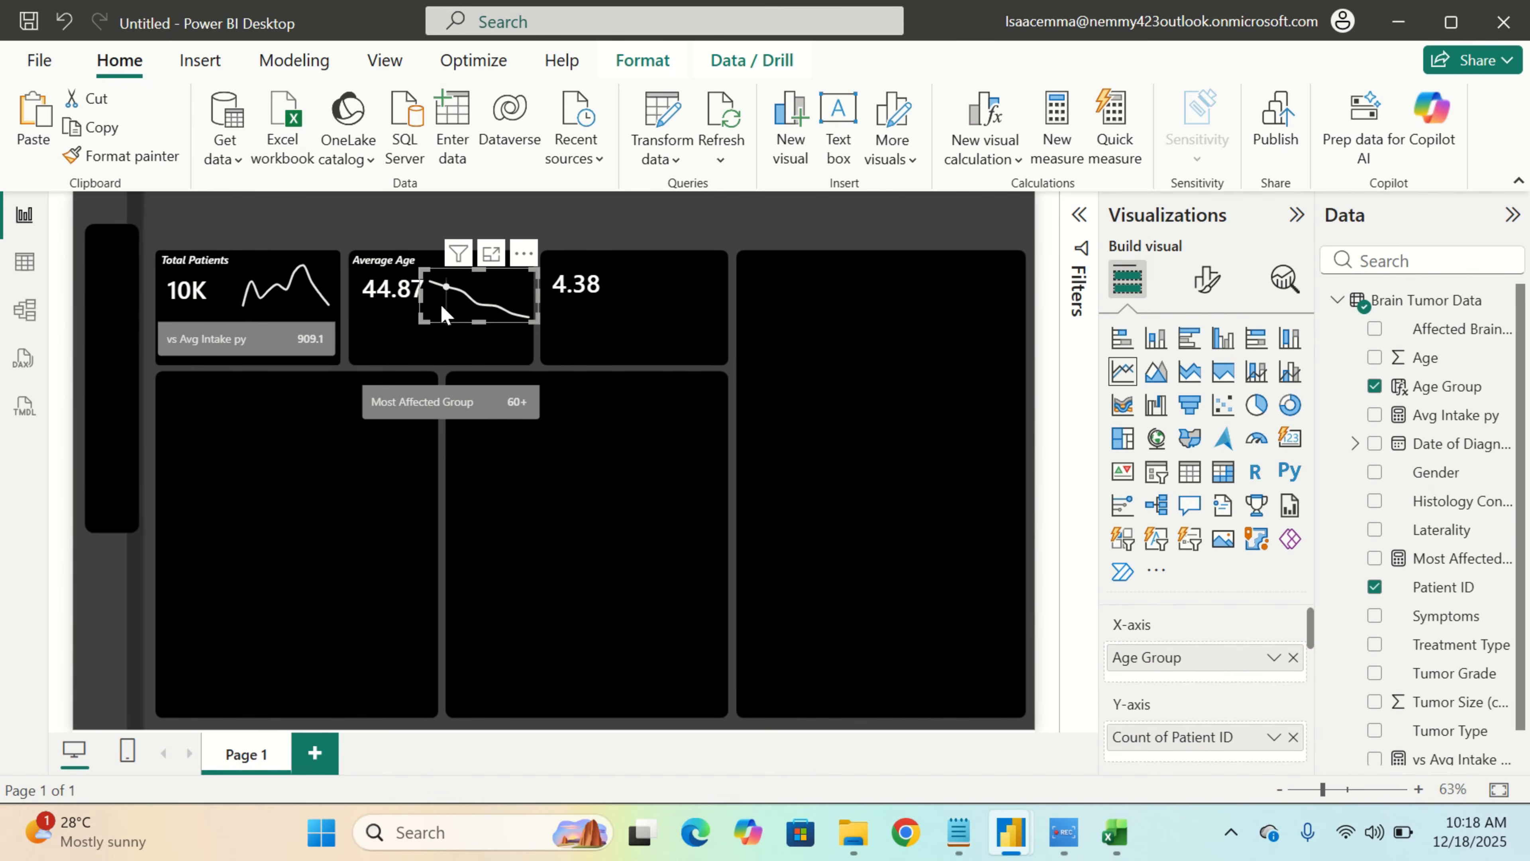
pyautogui.moveTo(461, 295)
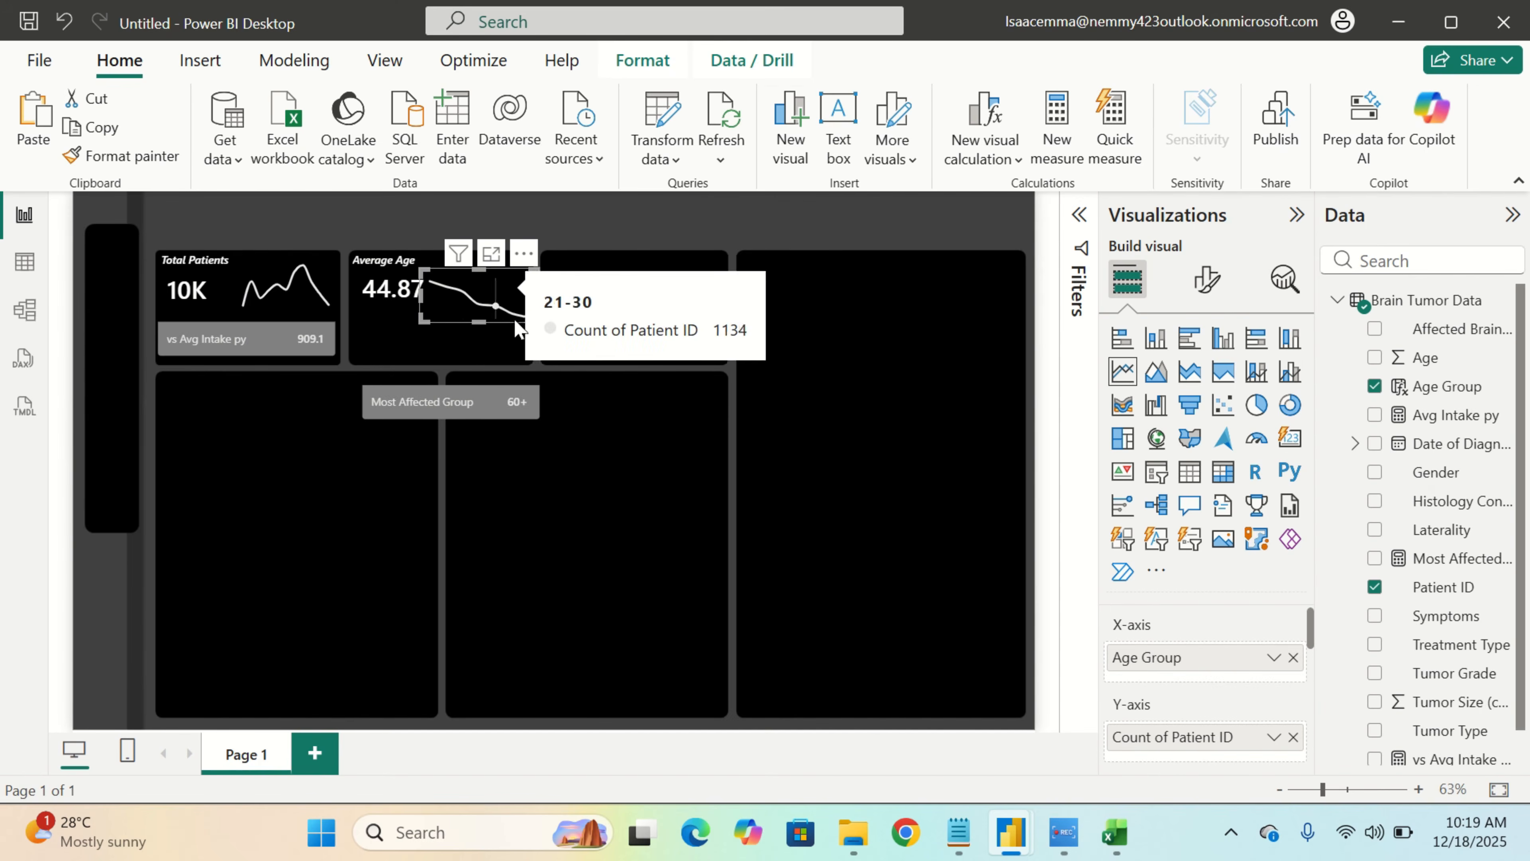
pyautogui.click(601, 405)
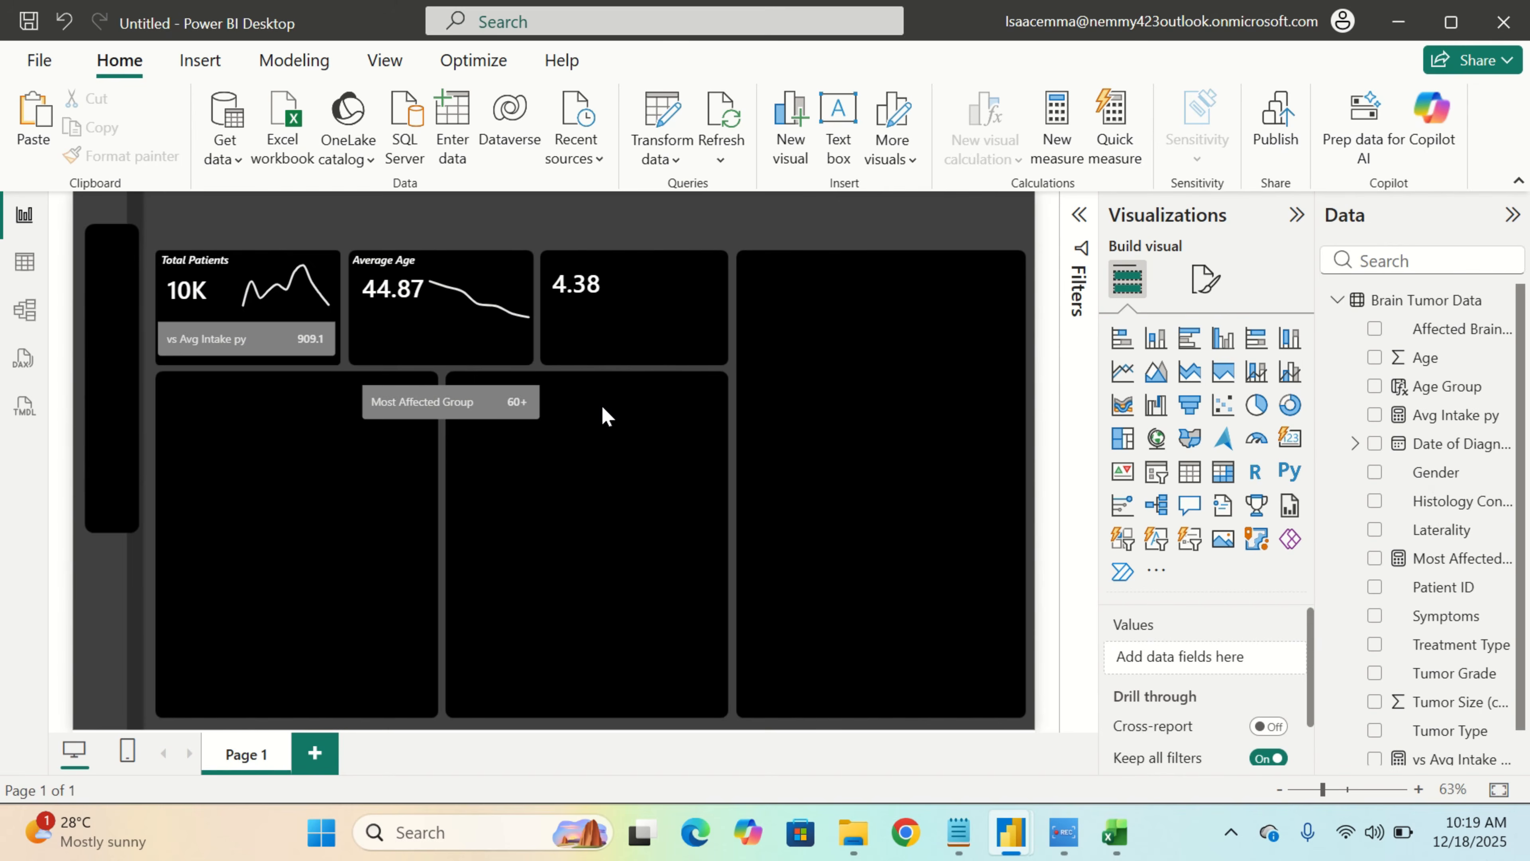
pyautogui.hotkey('ctrl', 'v')
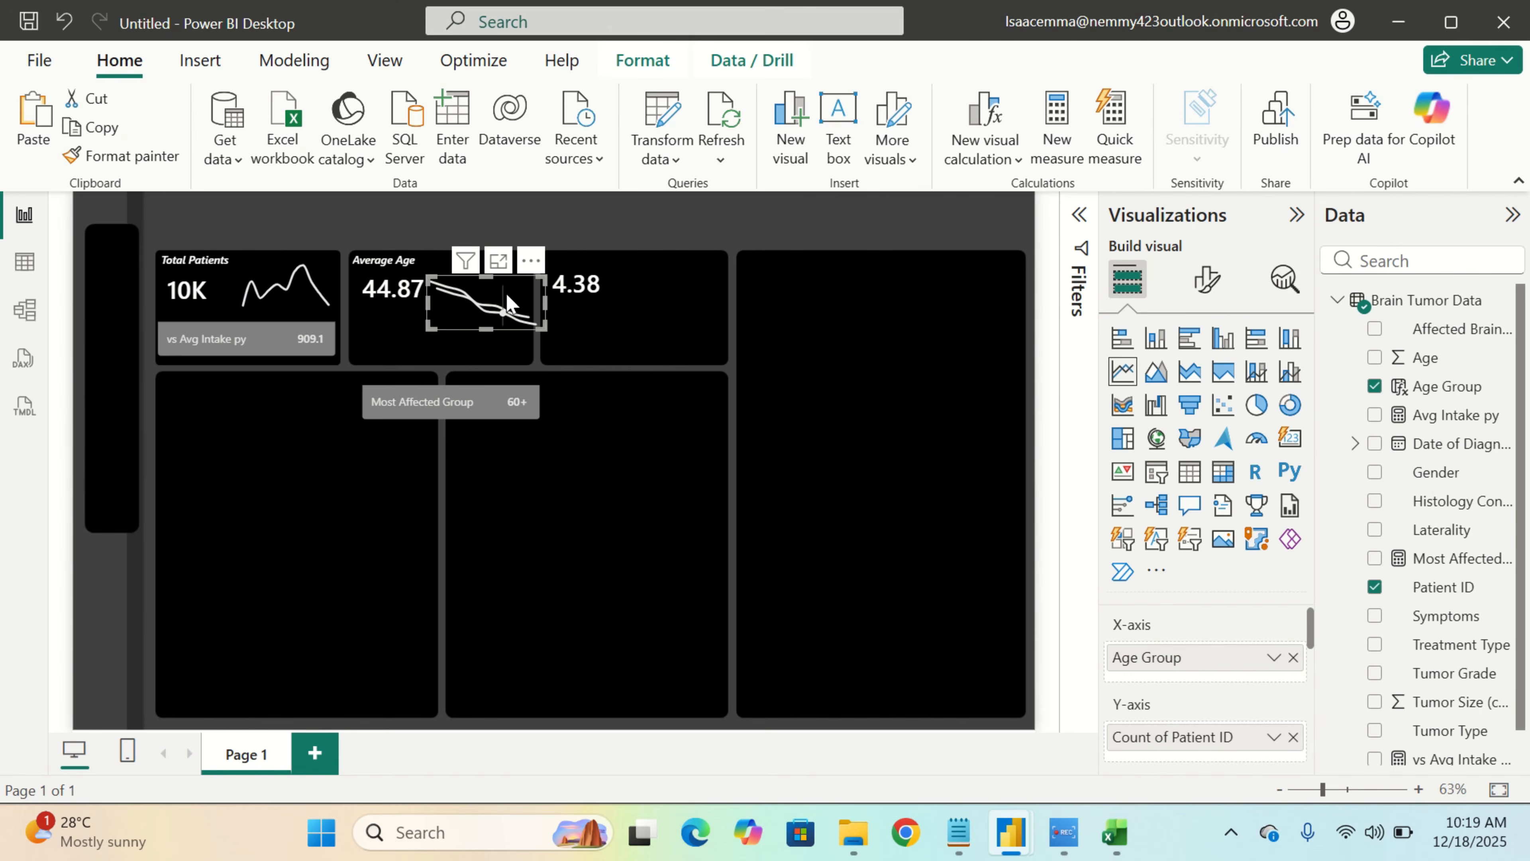
pyautogui.moveTo(508, 305); pyautogui.dragTo(704, 271)
pyautogui.click(699, 356)
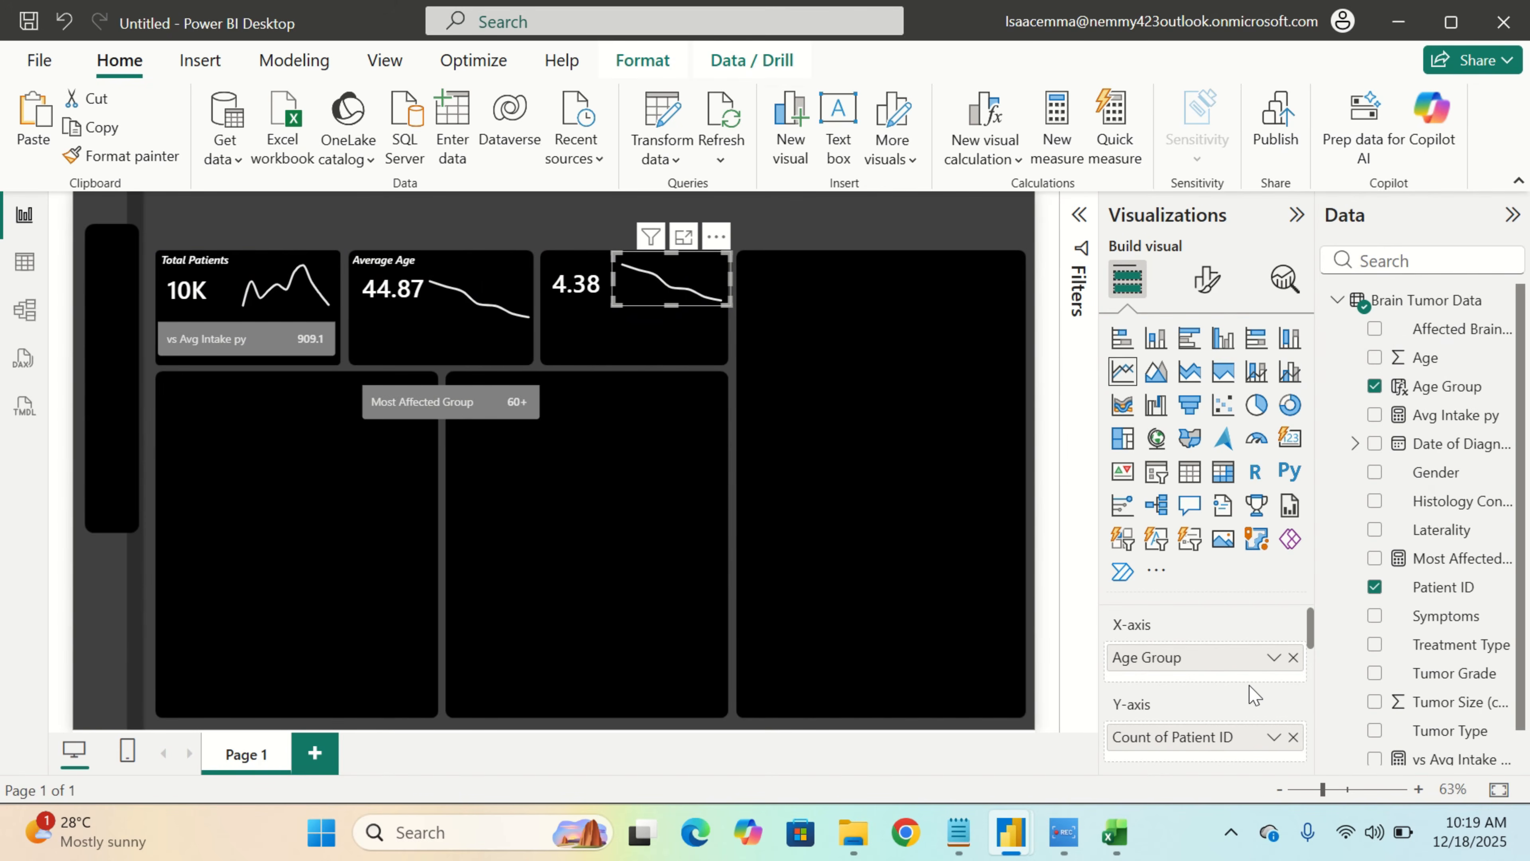
# Set the third tile's line chart to plot Tumor Size (cm) on the Y-axis by Affected Brain Region on the X-axis
pyautogui.click(1293, 658)
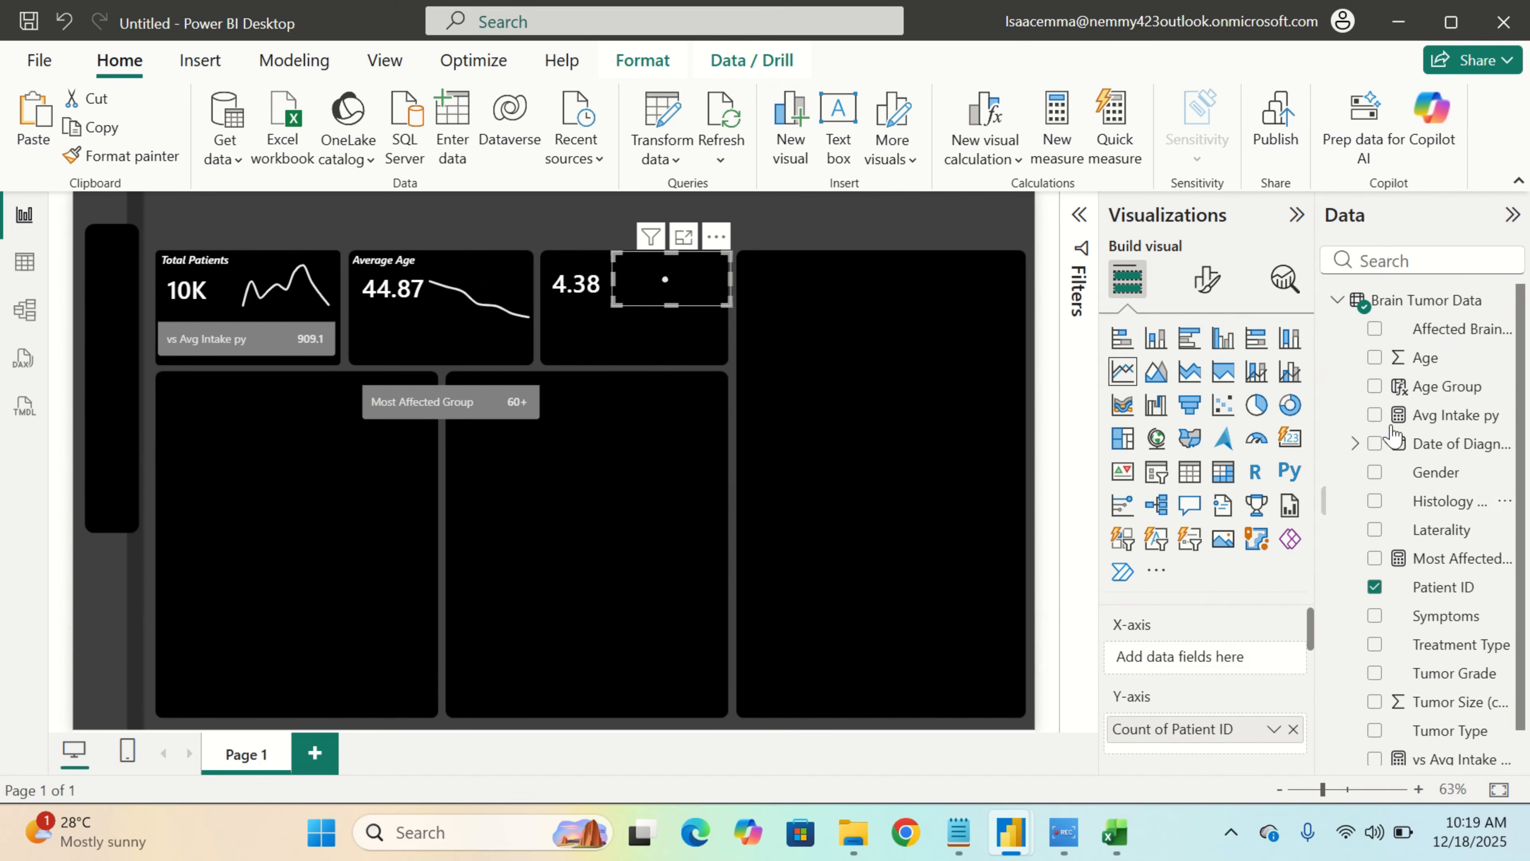
pyautogui.moveTo(1449, 328); pyautogui.dragTo(1210, 661)
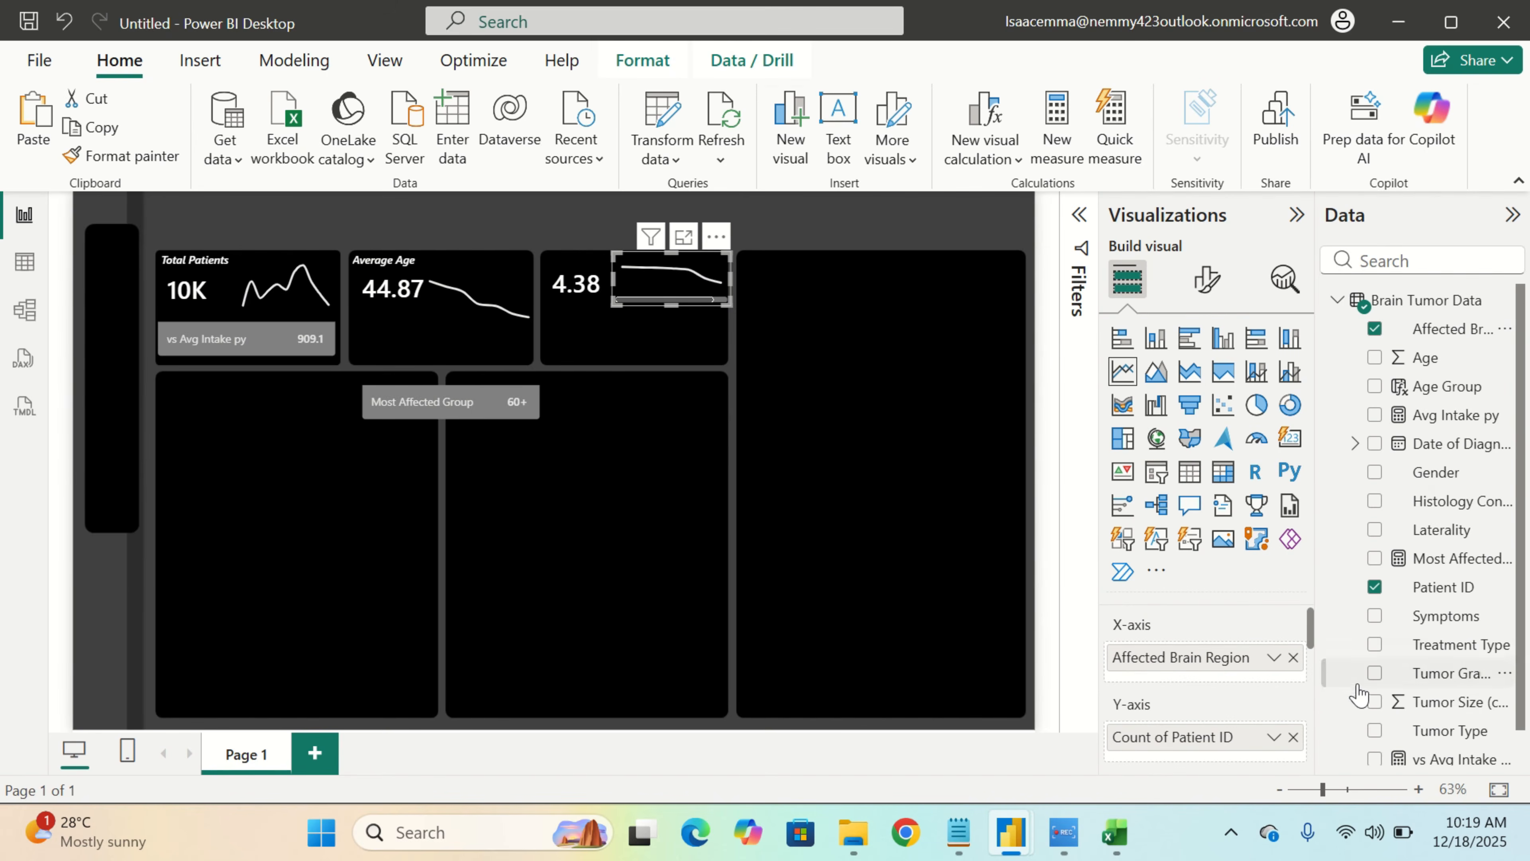
pyautogui.scroll(-1, 1386, 706)
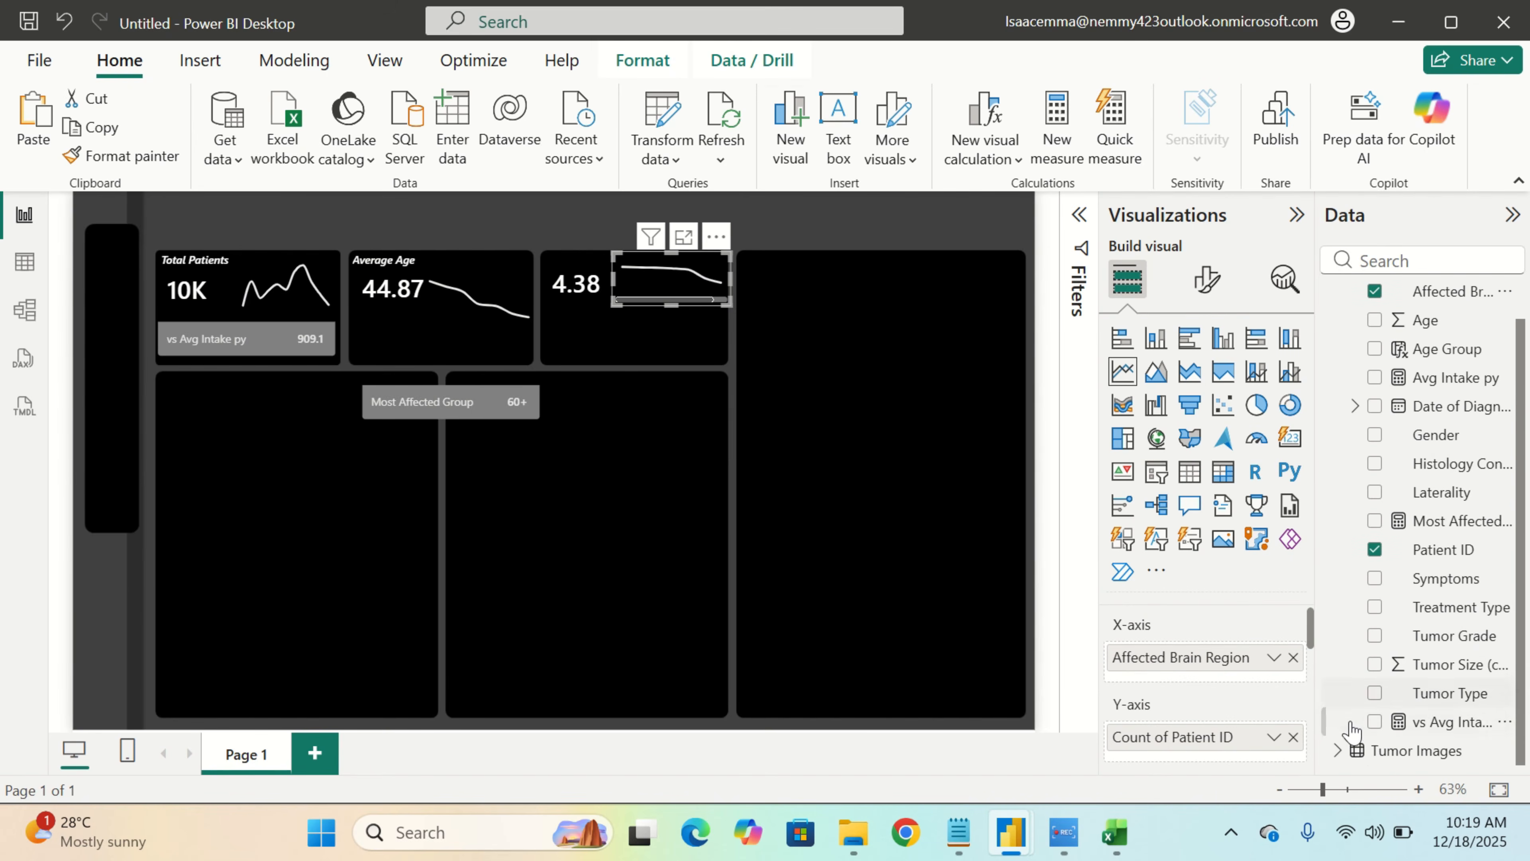
pyautogui.click(1291, 737)
pyautogui.moveTo(1452, 676)
pyautogui.mouseDown()
pyautogui.moveTo(1181, 733)
pyautogui.moveTo(1207, 745)
pyautogui.mouseUp()
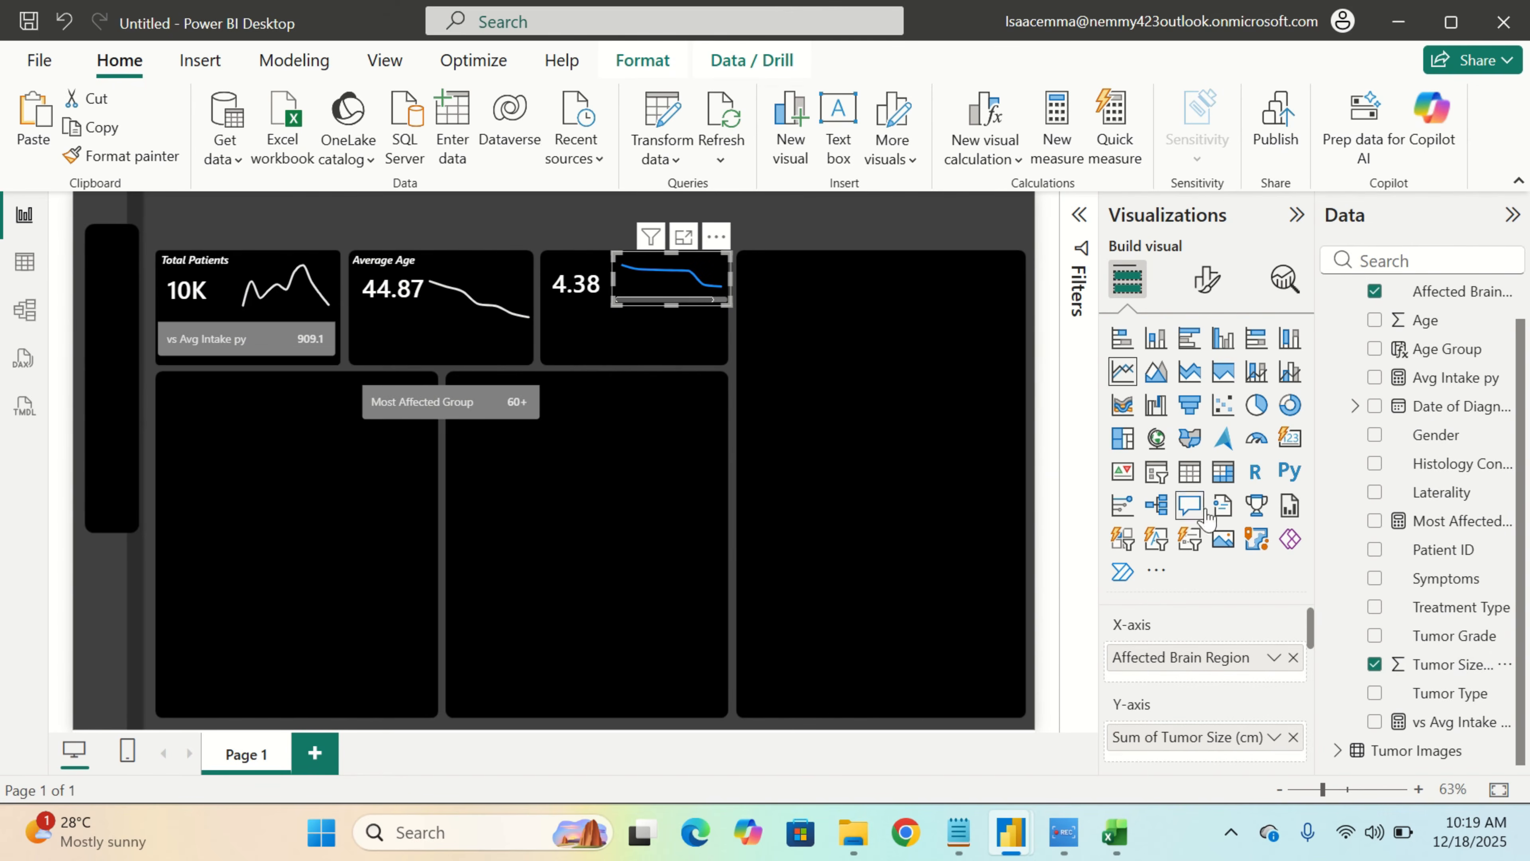
# Color the tumor size chart's line white and widen the chart slightly towards the average tumor size value
pyautogui.click(1208, 280)
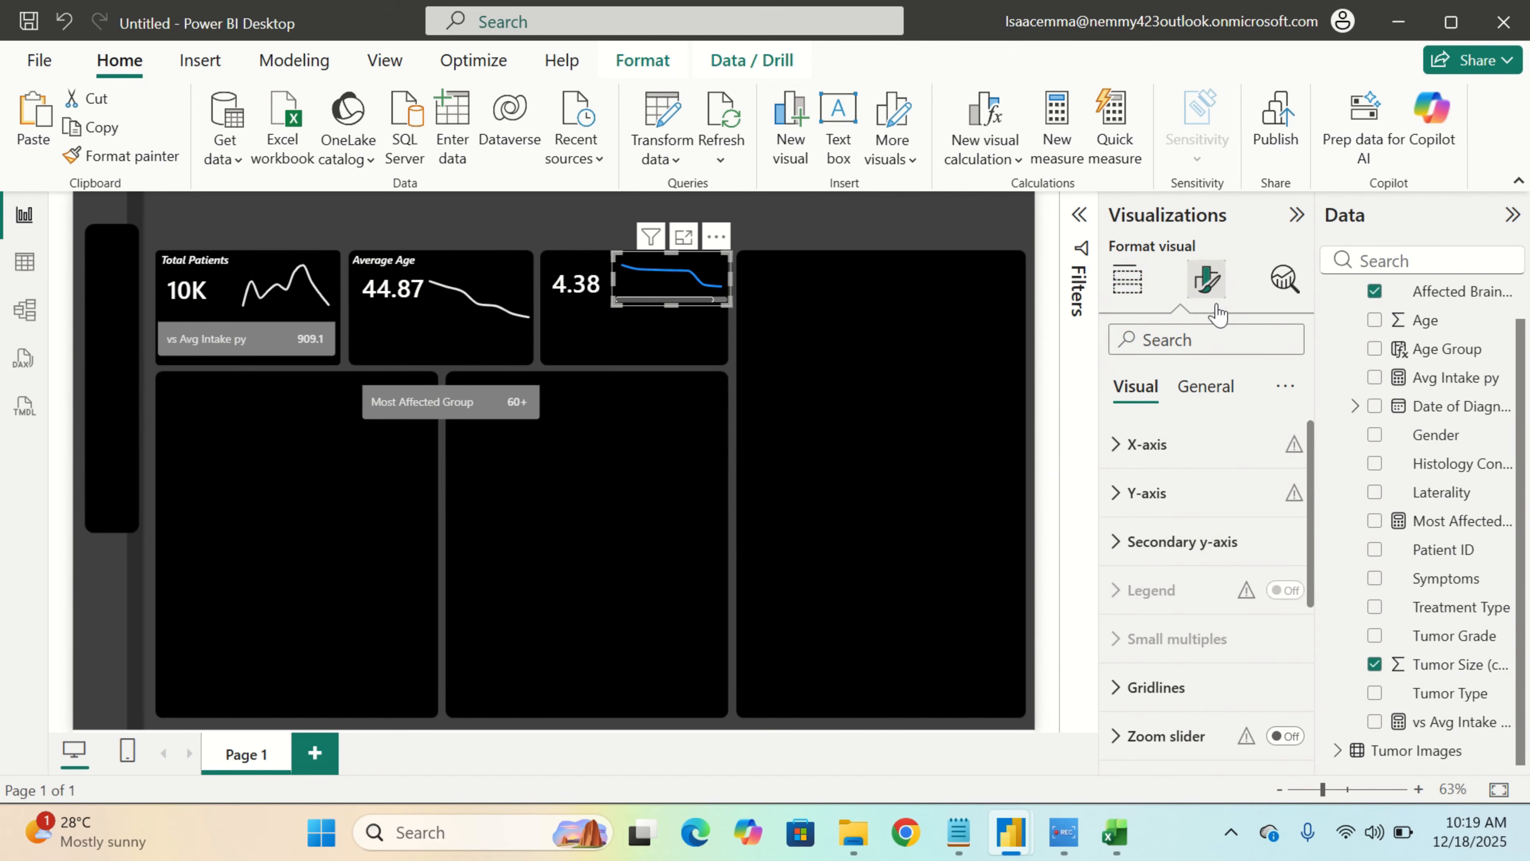
pyautogui.scroll(-3, 1202, 642)
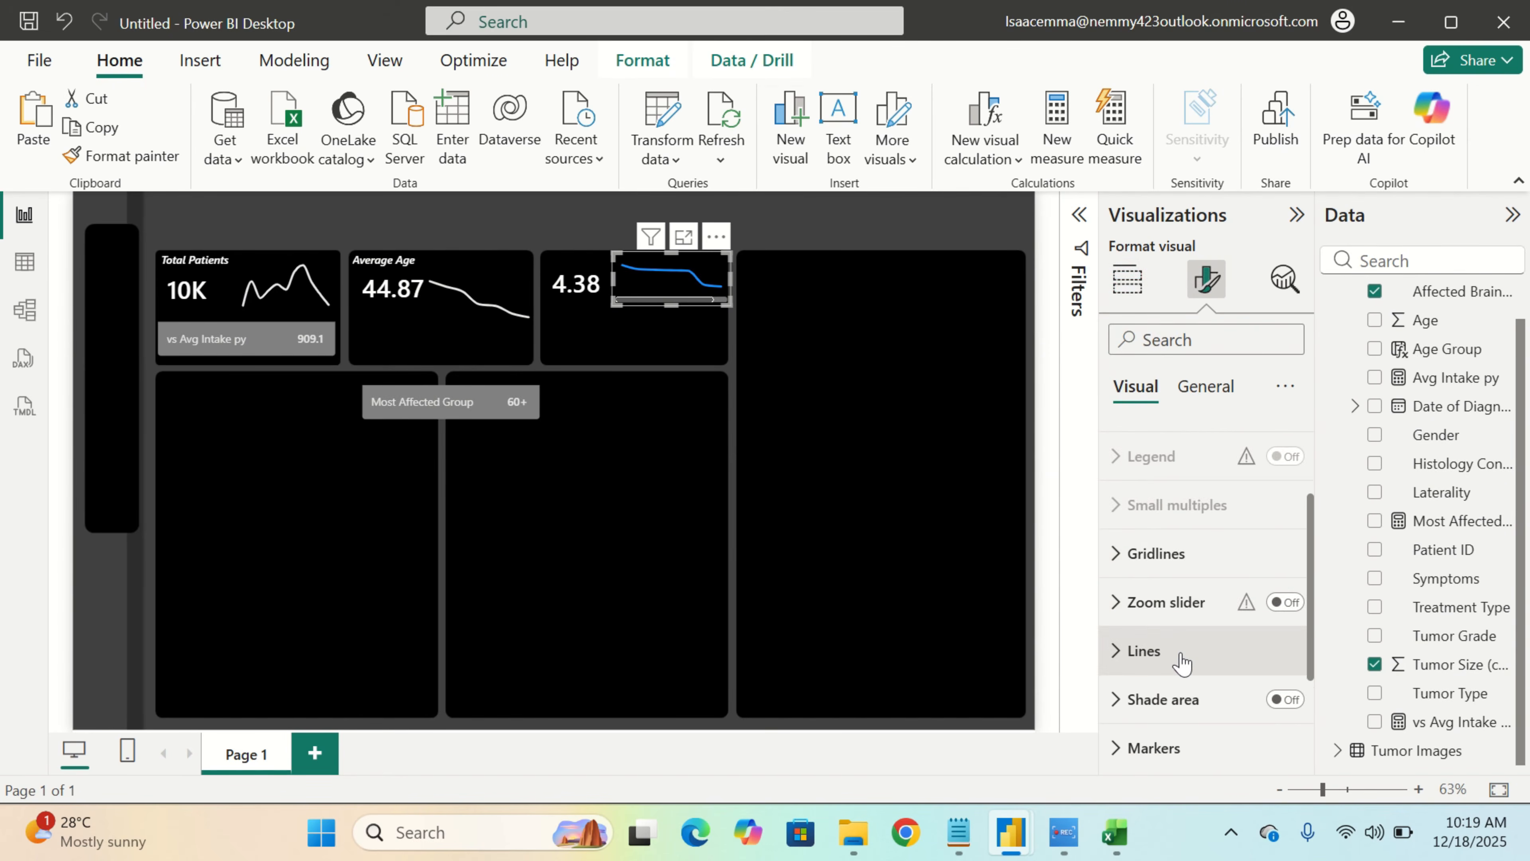
pyautogui.click(1202, 649)
pyautogui.scroll(-3, 1202, 657)
pyautogui.scroll(-5, 1219, 722)
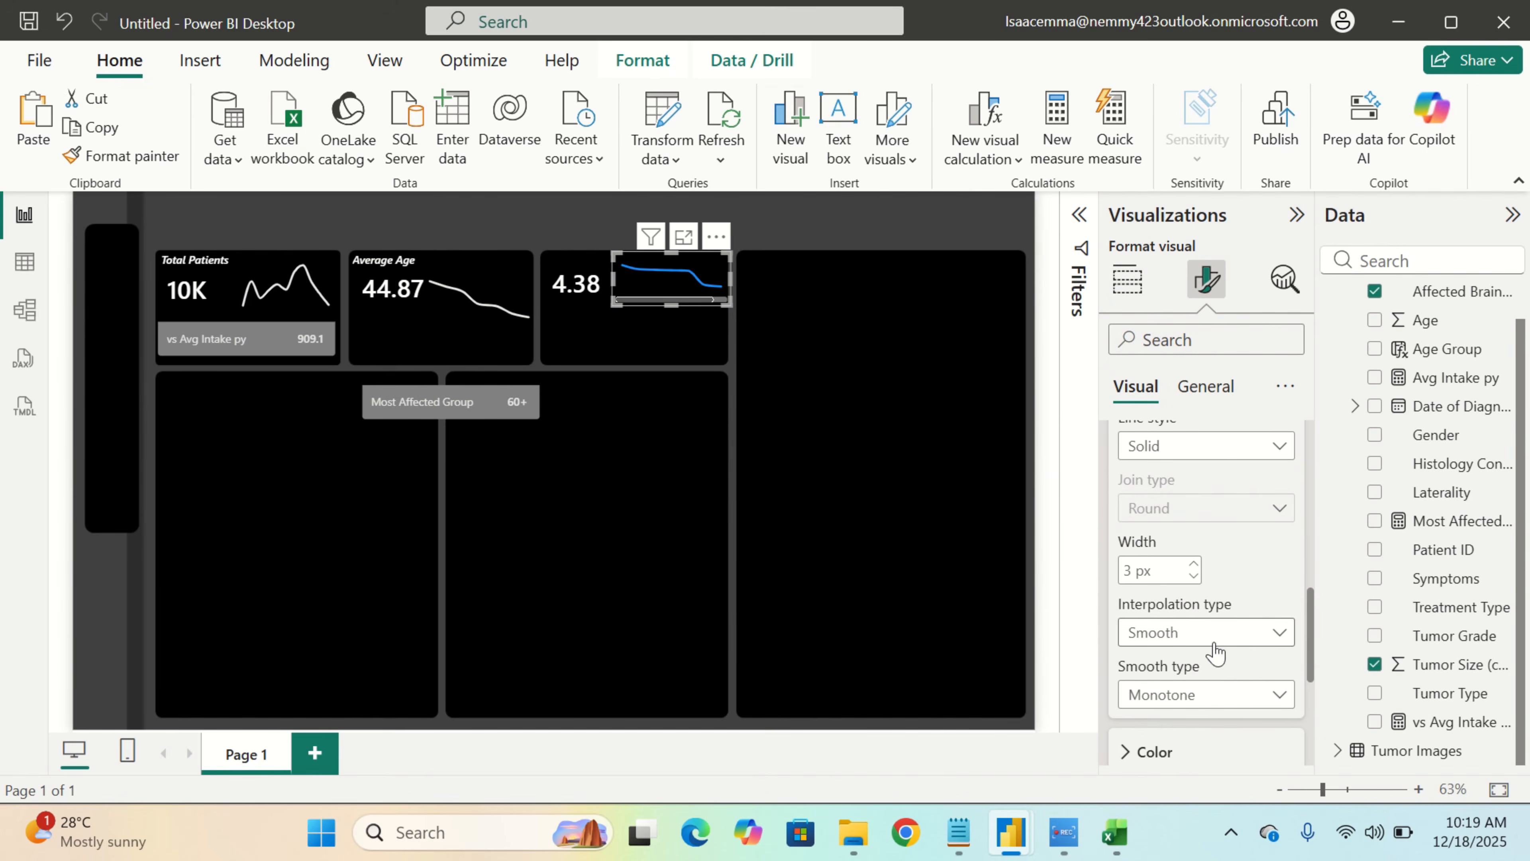
pyautogui.scroll(-3, 1215, 666)
pyautogui.click(1198, 558)
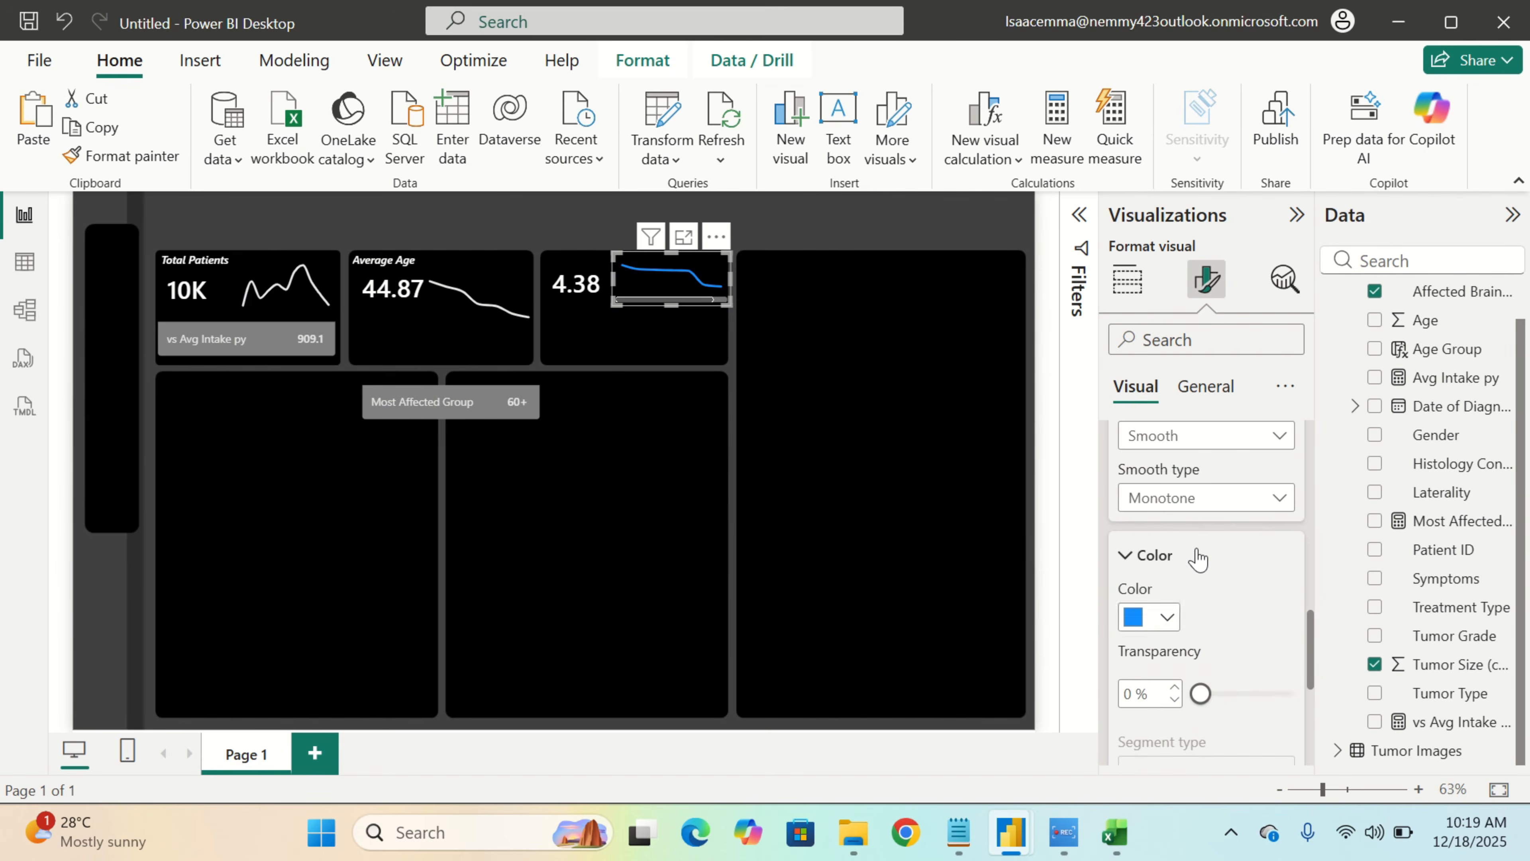
pyautogui.click(1144, 616)
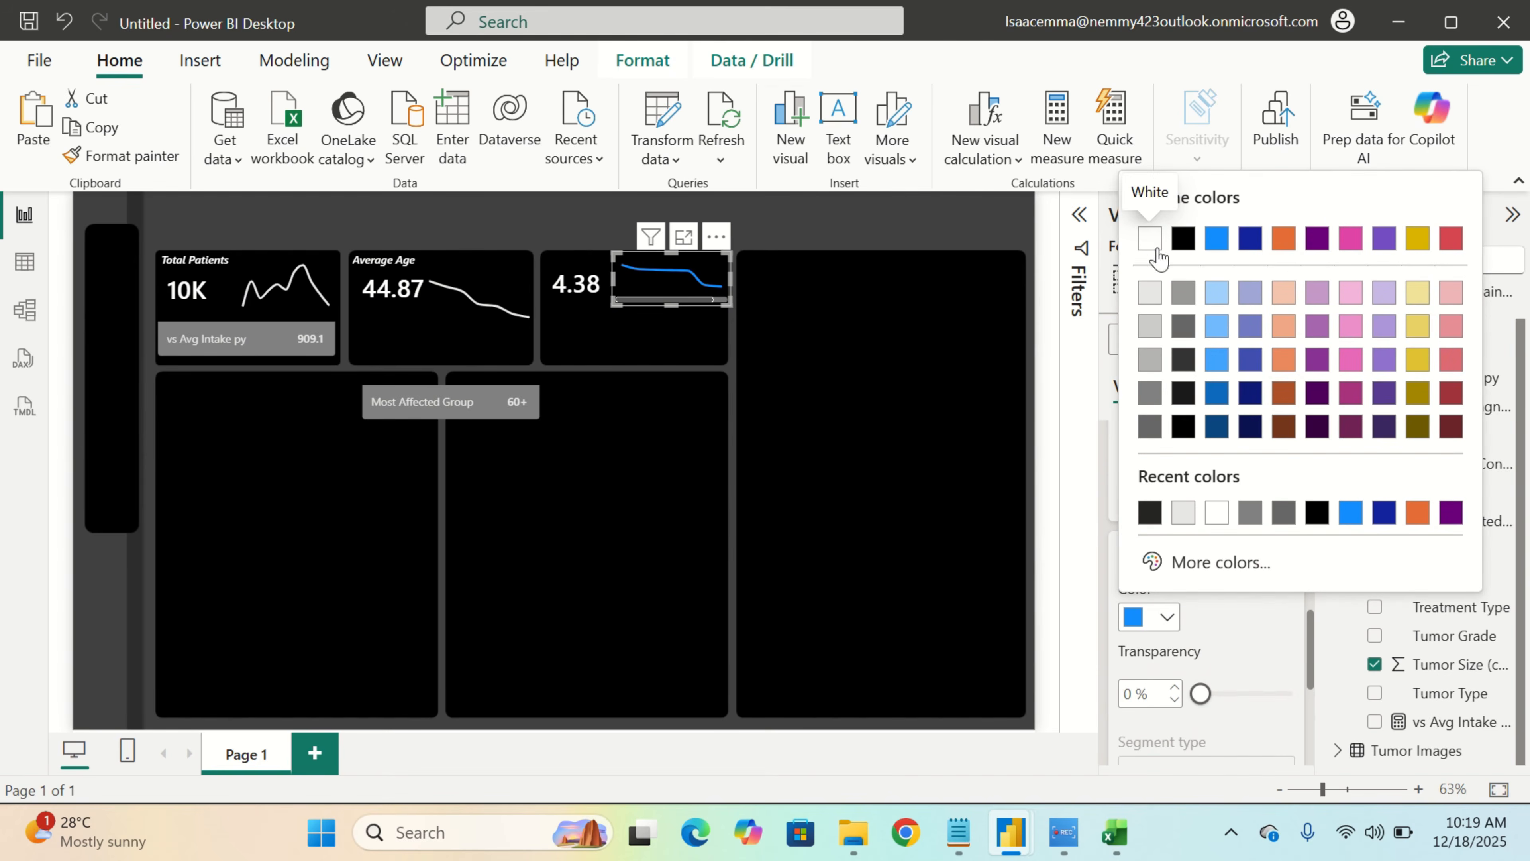
pyautogui.click(1150, 239)
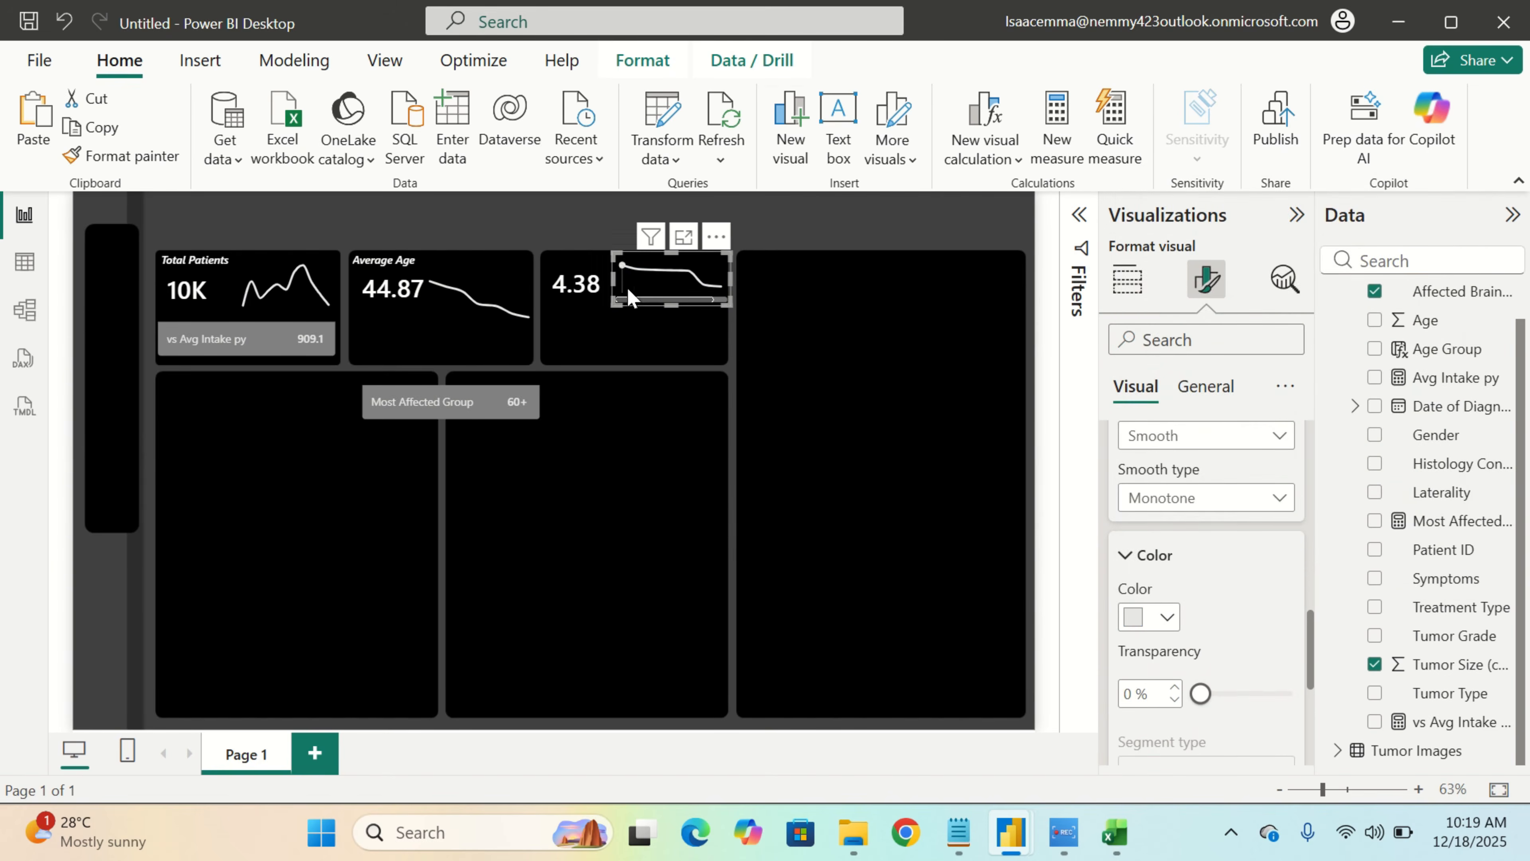
pyautogui.moveTo(612, 281); pyautogui.dragTo(608, 287)
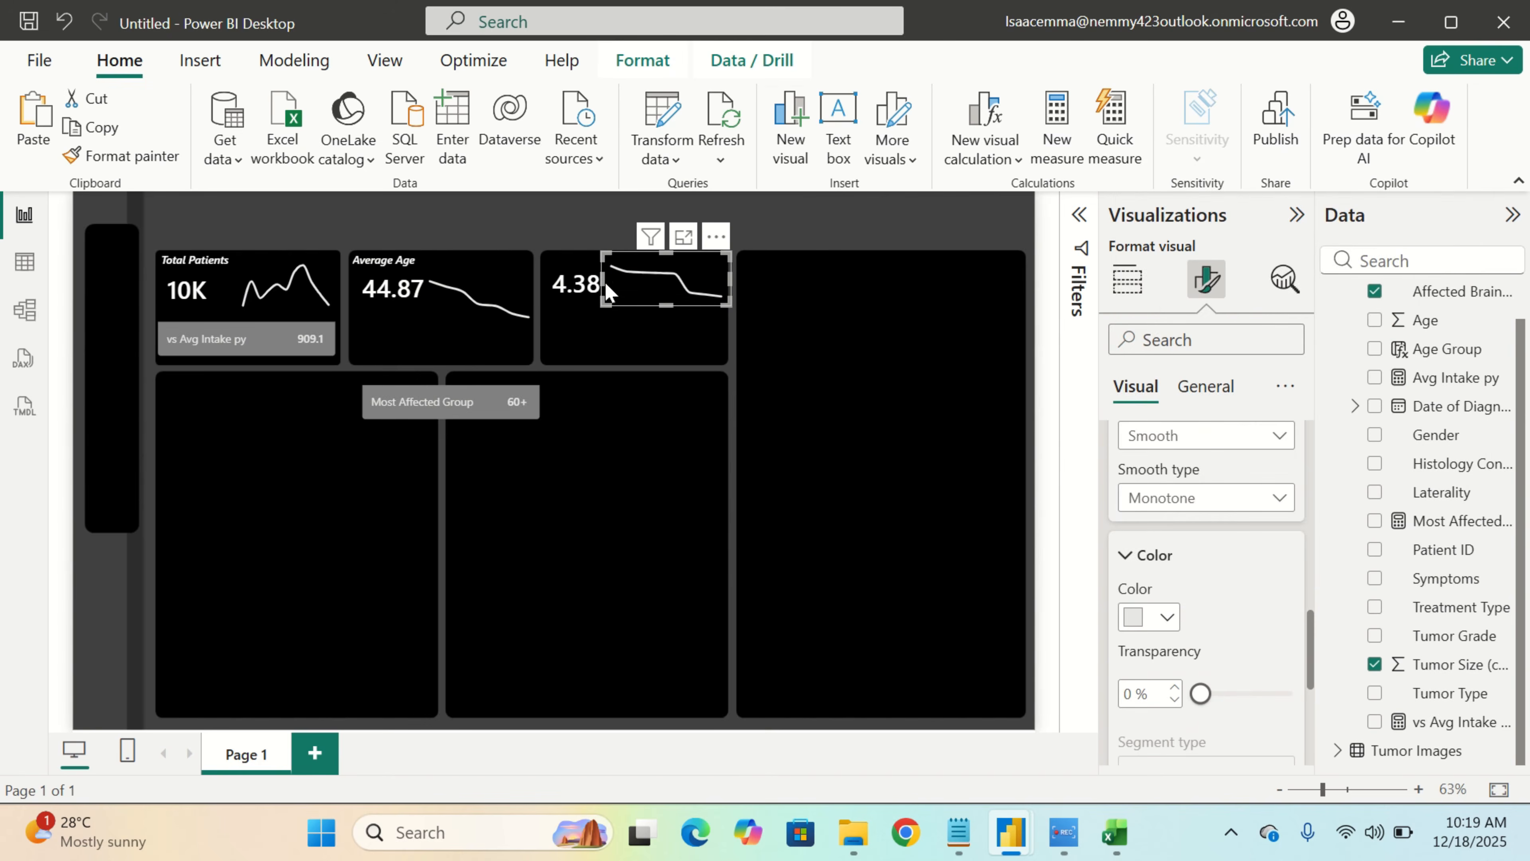
pyautogui.click(753, 341)
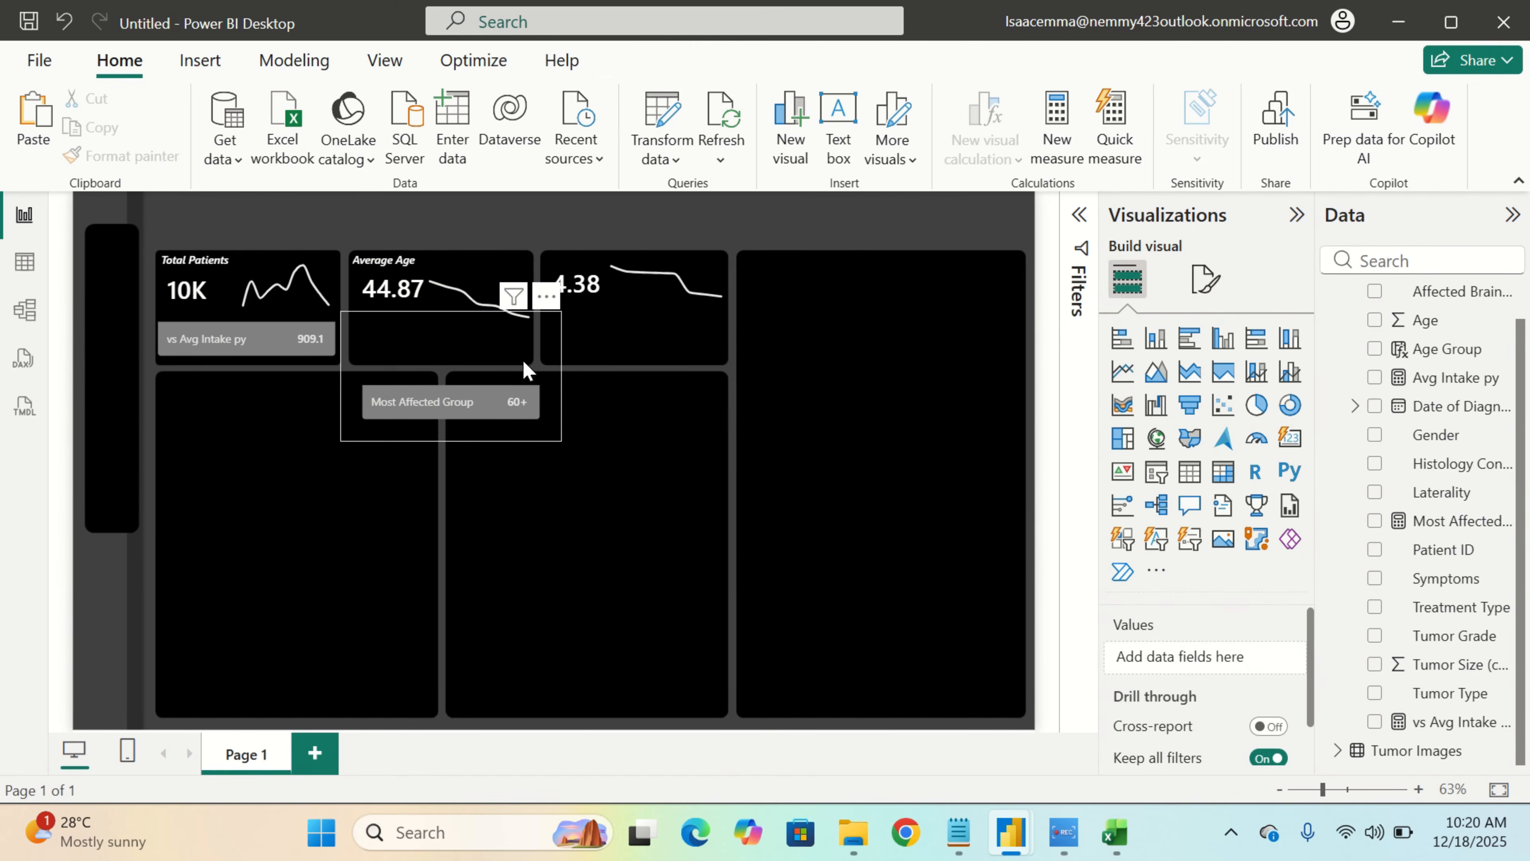
# Move the Most Affected Group card back up into the lower part of the Average Age tile
pyautogui.click(470, 358)
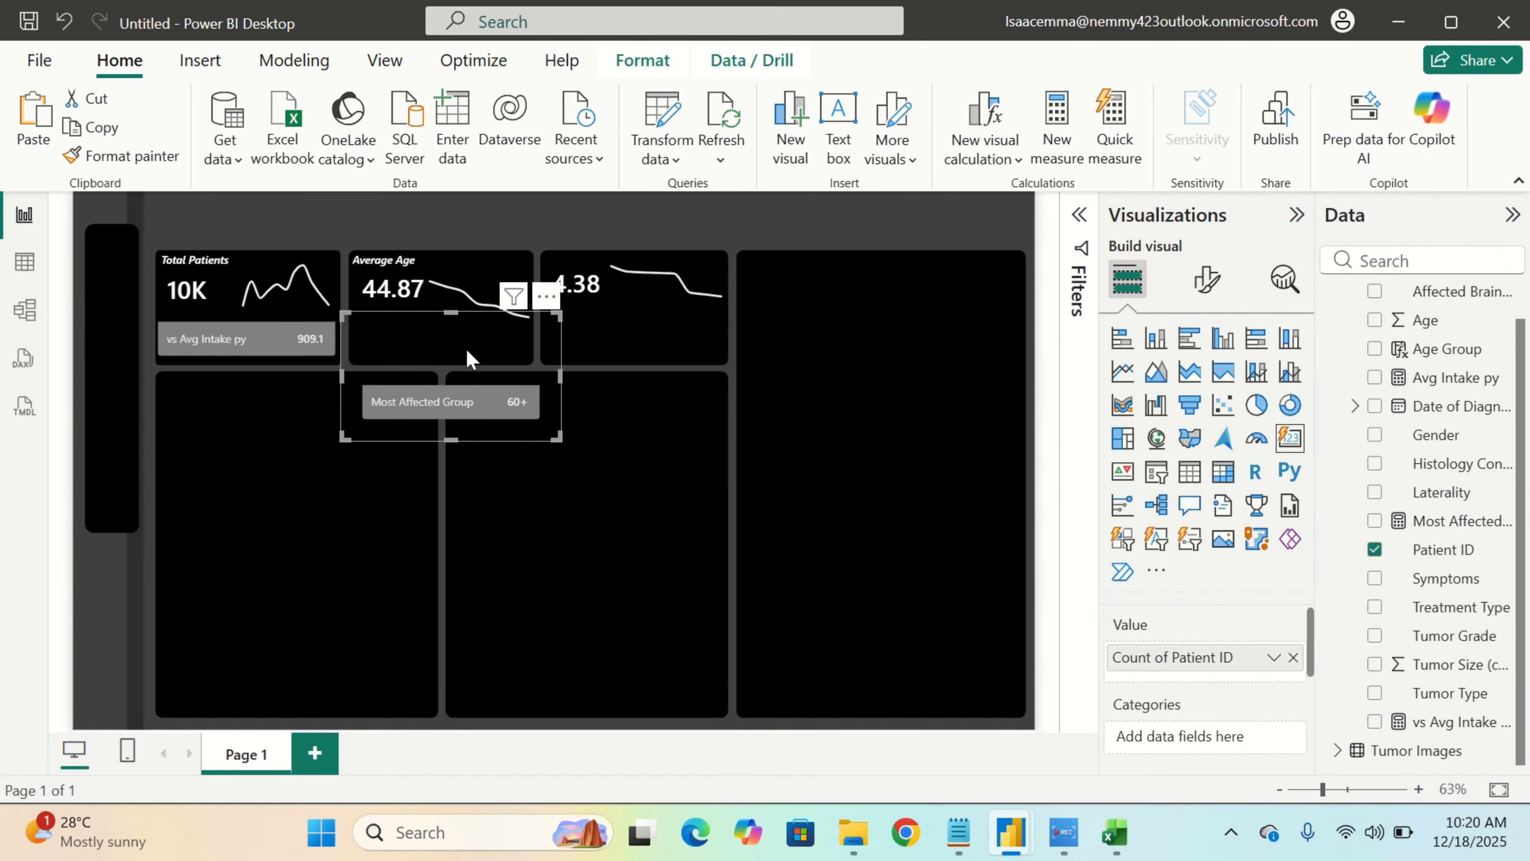
pyautogui.moveTo(469, 358); pyautogui.dragTo(455, 287)
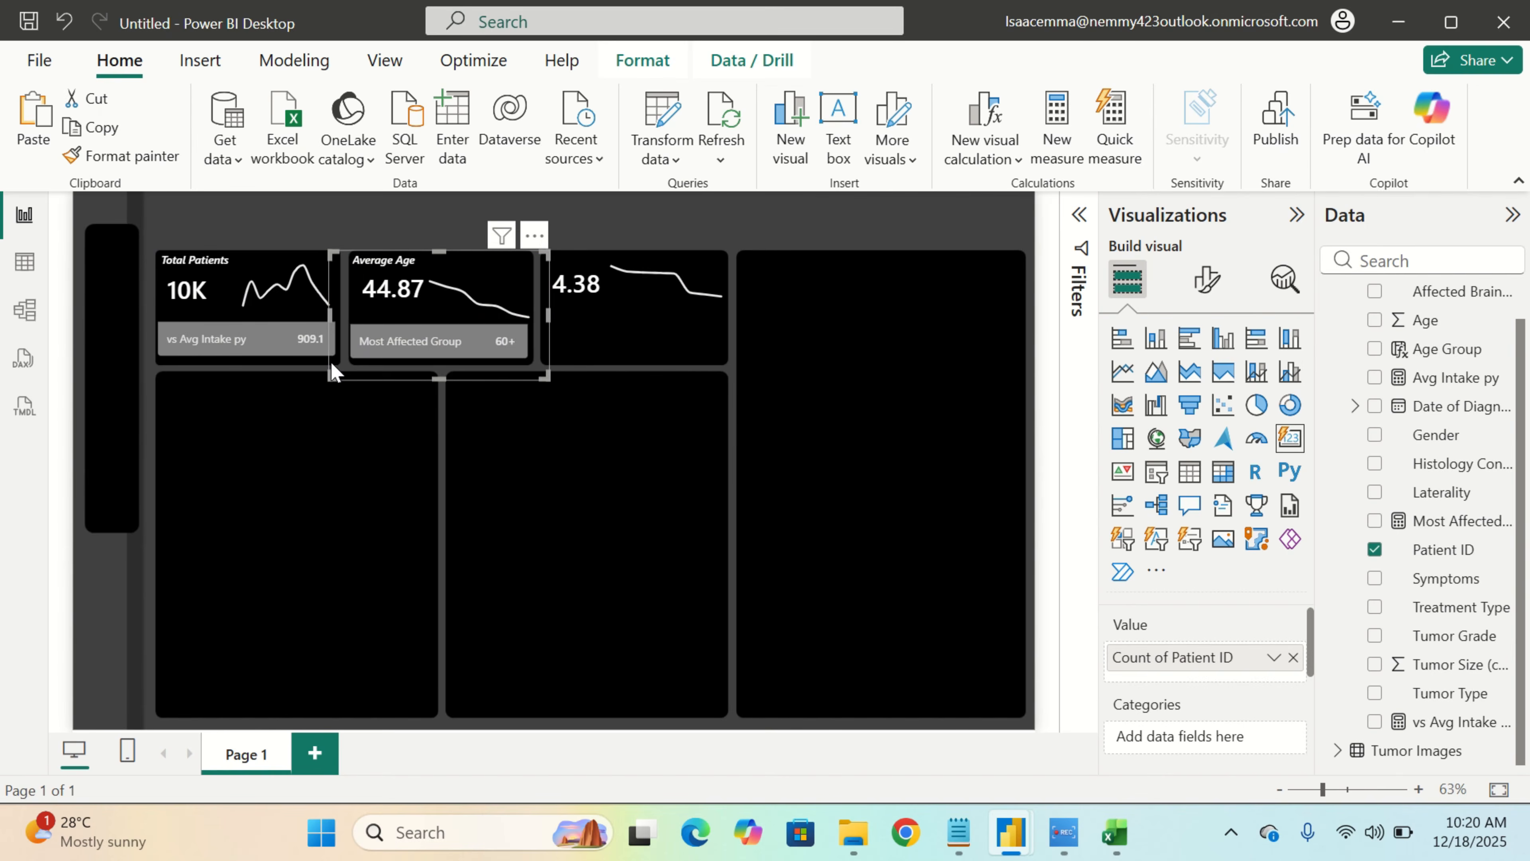
pyautogui.click(491, 436)
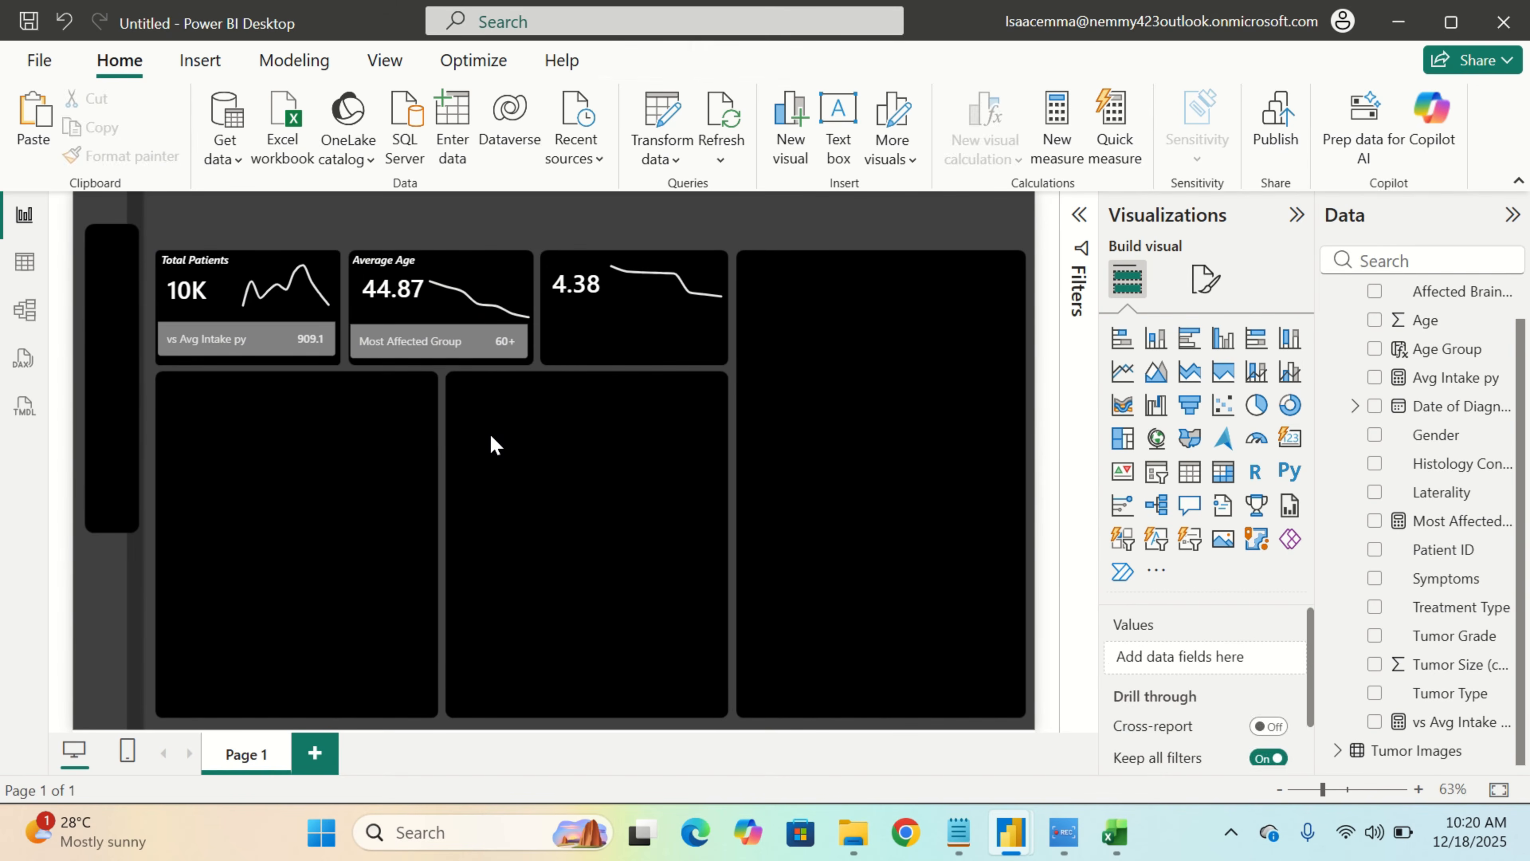
# Paste a copy of the Most Affected Group card and position it below the tumor size value in the third tile
pyautogui.hotkey('ctrl', 'v')
pyautogui.moveTo(501, 304); pyautogui.dragTo(688, 288)
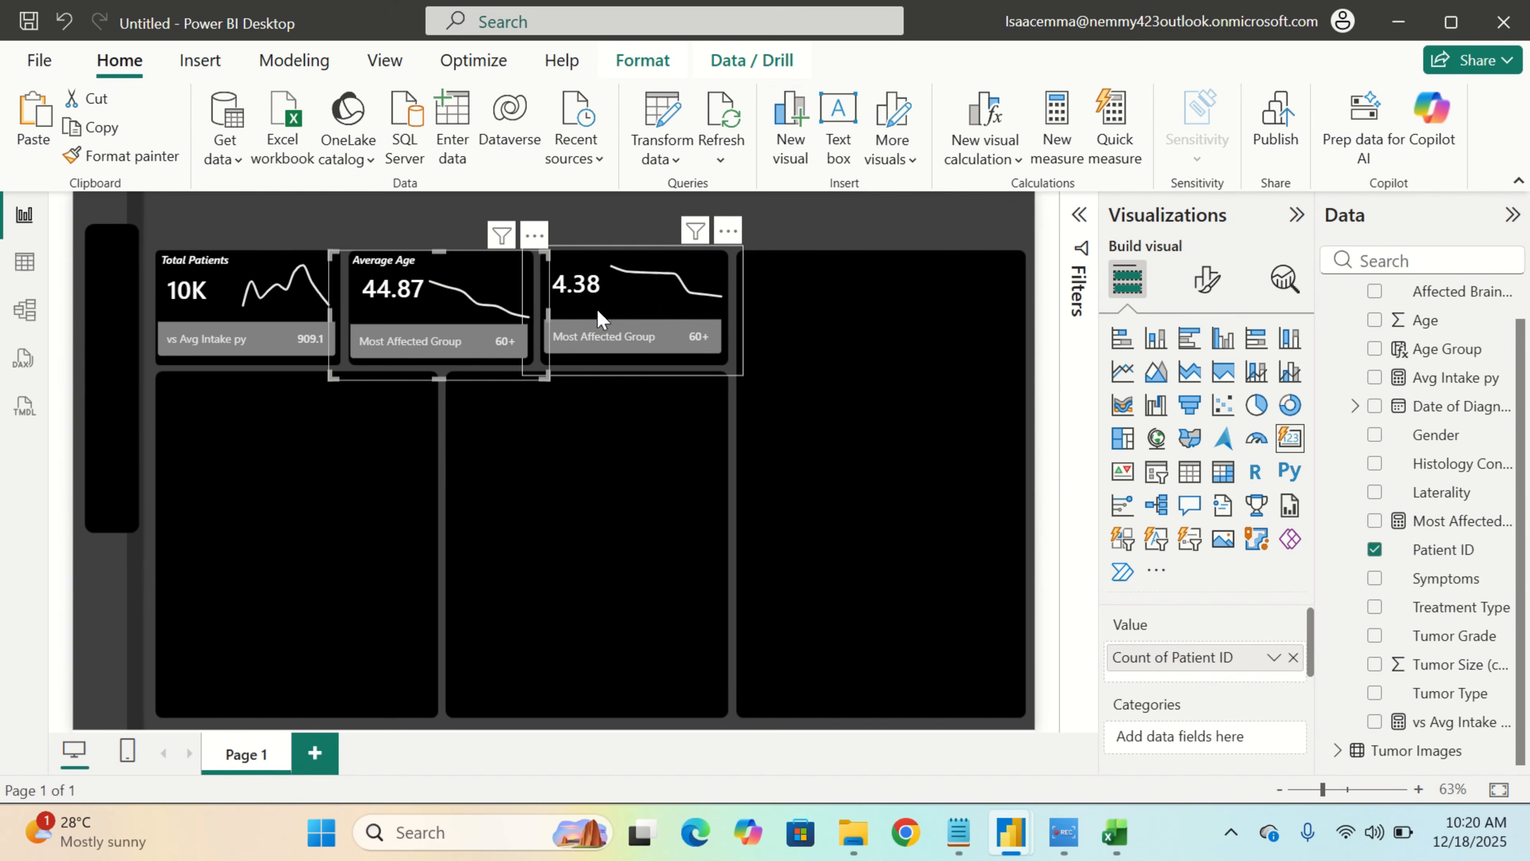
pyautogui.click(385, 298)
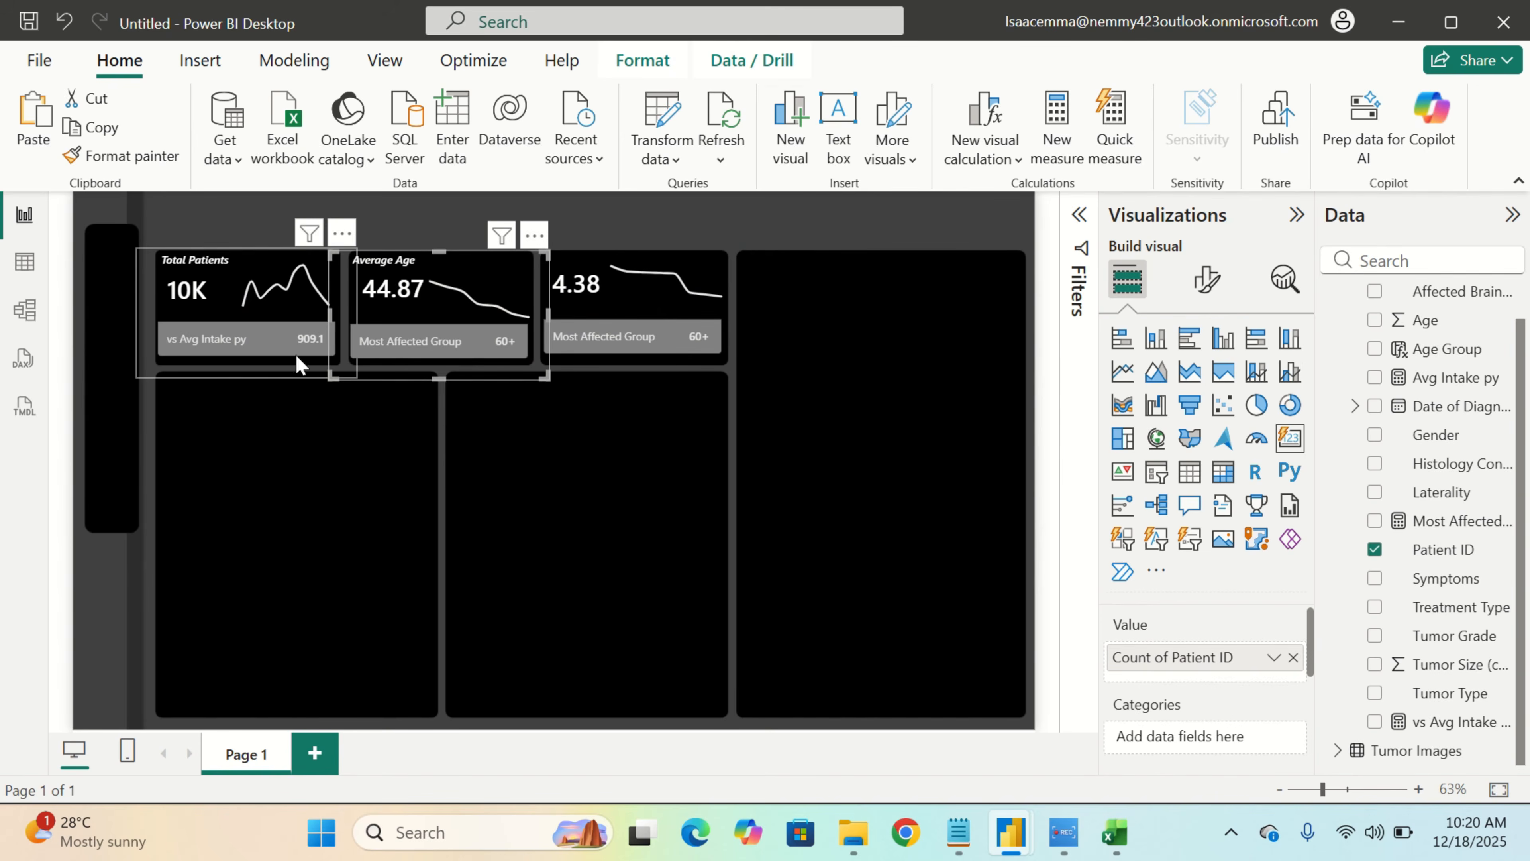
pyautogui.click(640, 429)
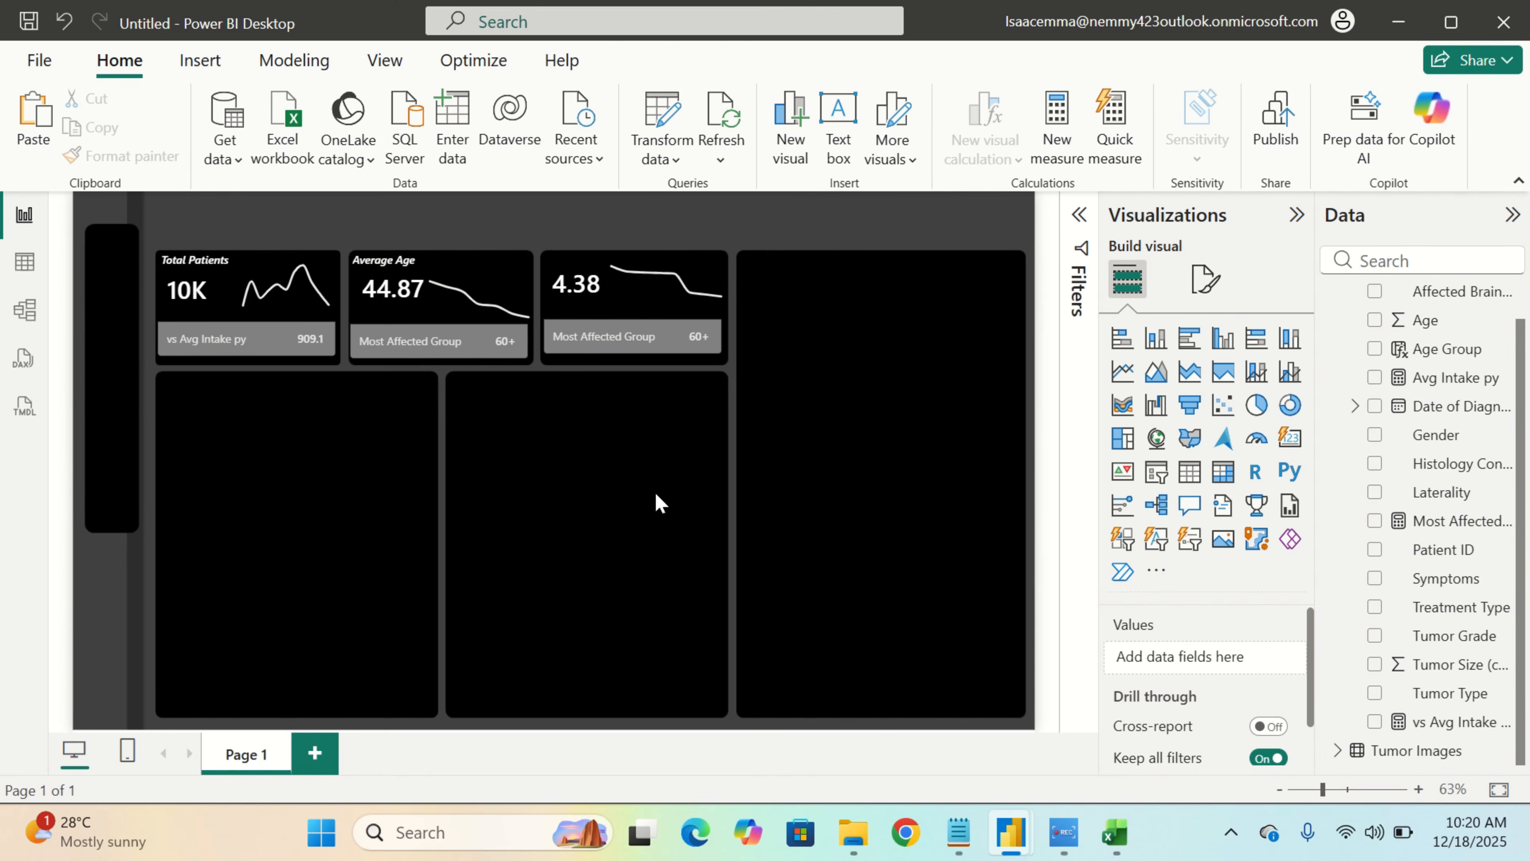
# Add a text box reading "Avg Tumor Size" and format its text as italic at size 11
pyautogui.click(850, 126)
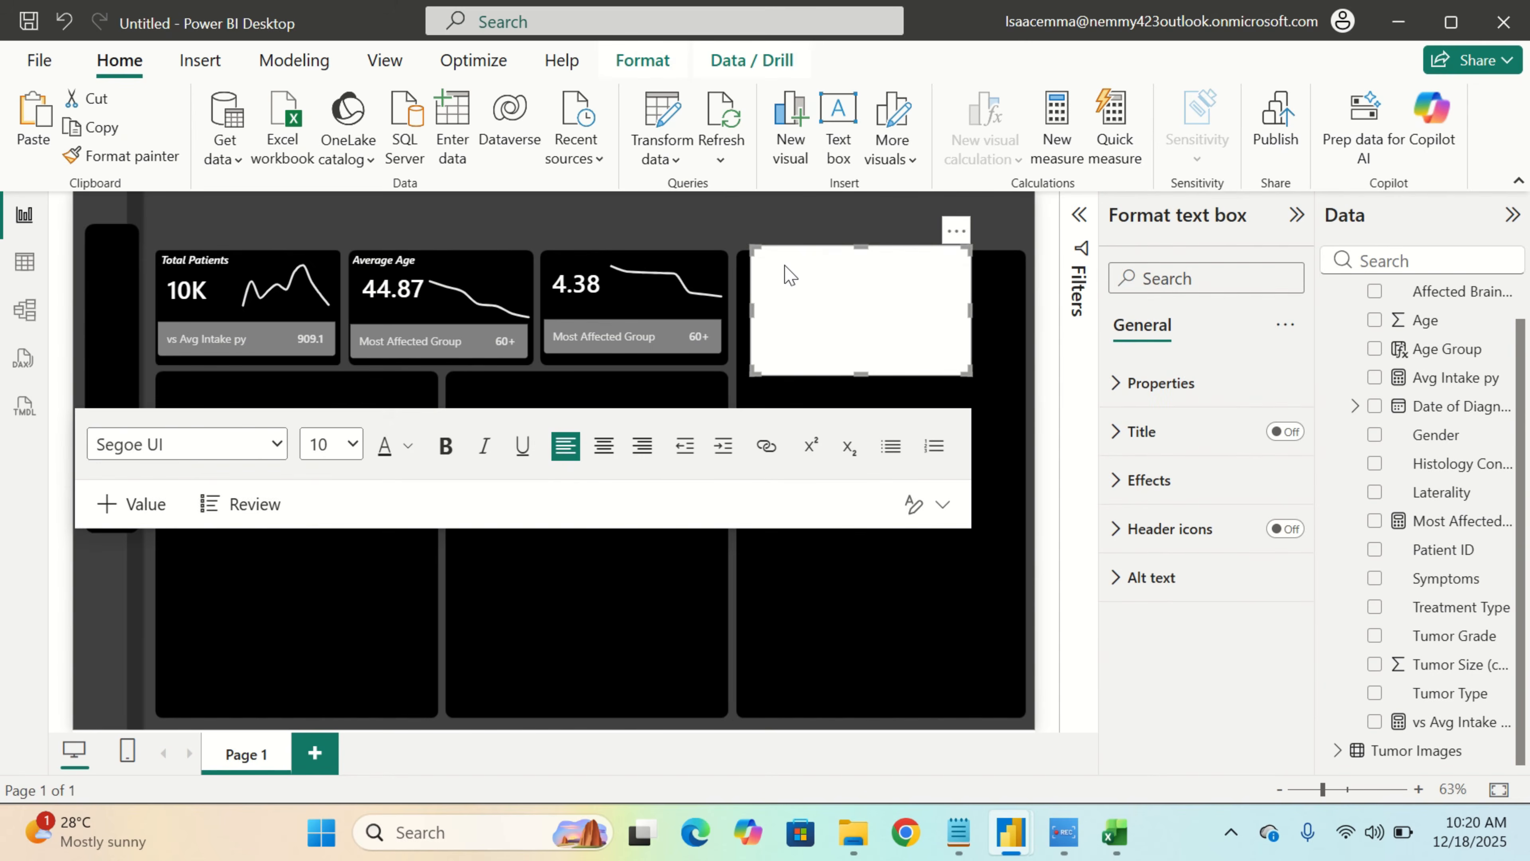
pyautogui.write('Avg Tumor Size')
pyautogui.moveTo(826, 256); pyautogui.dragTo(758, 274)
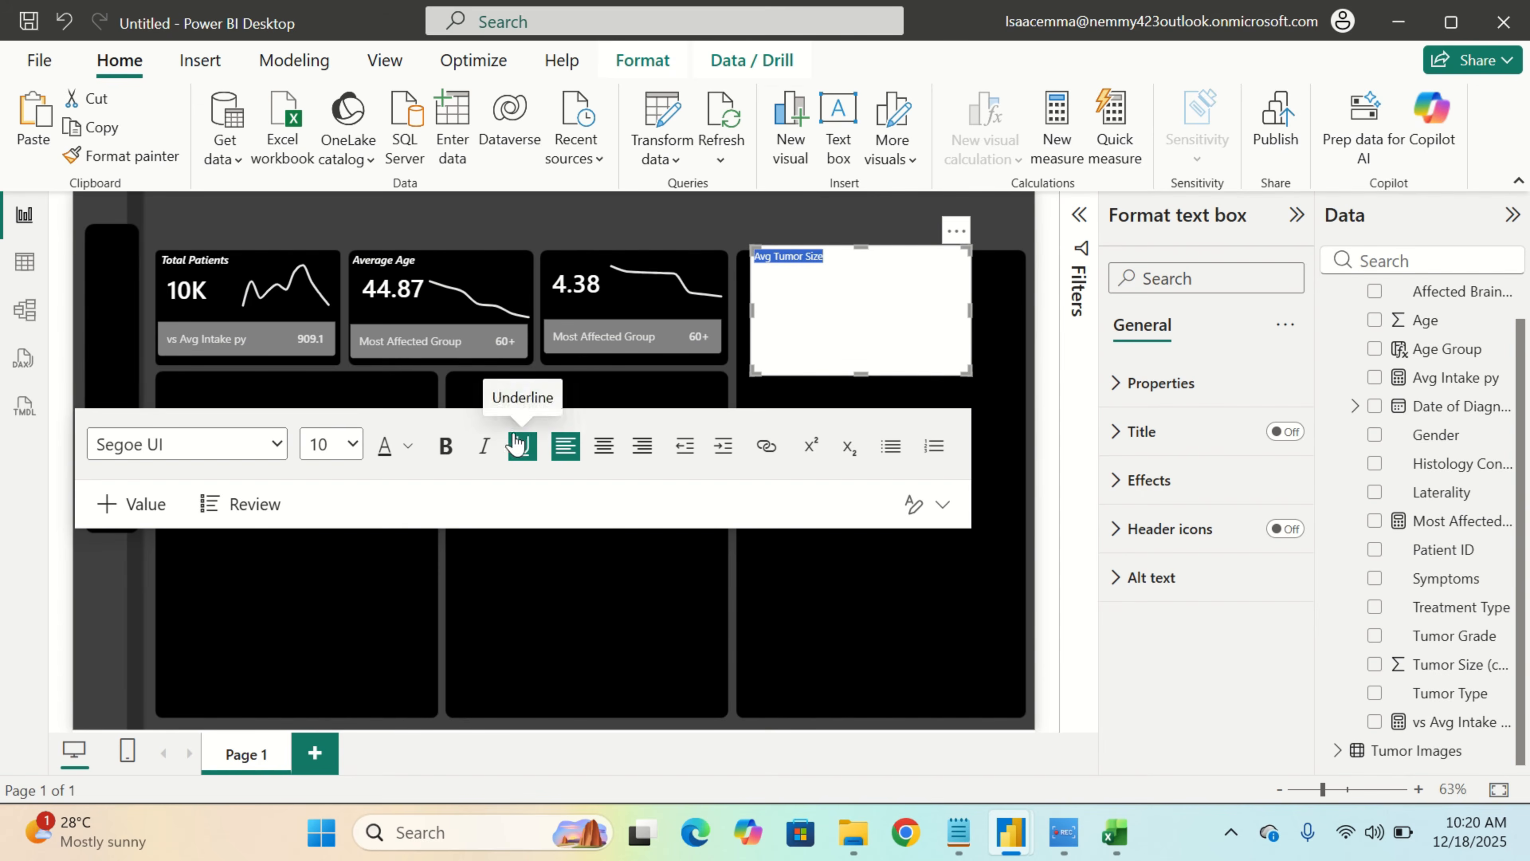
pyautogui.click(483, 446)
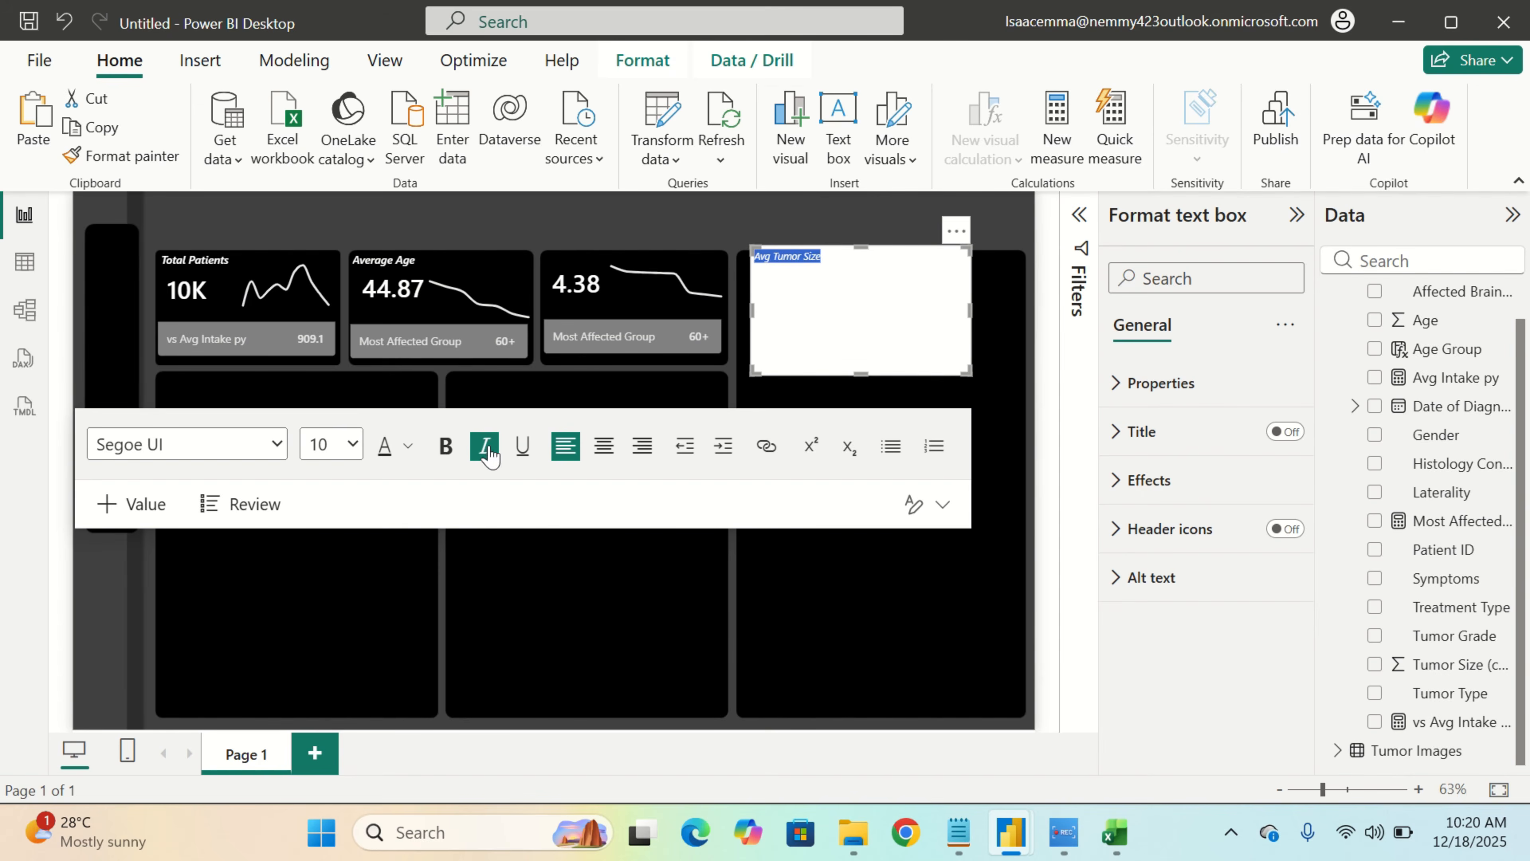
pyautogui.click(355, 452)
pyautogui.click(323, 128)
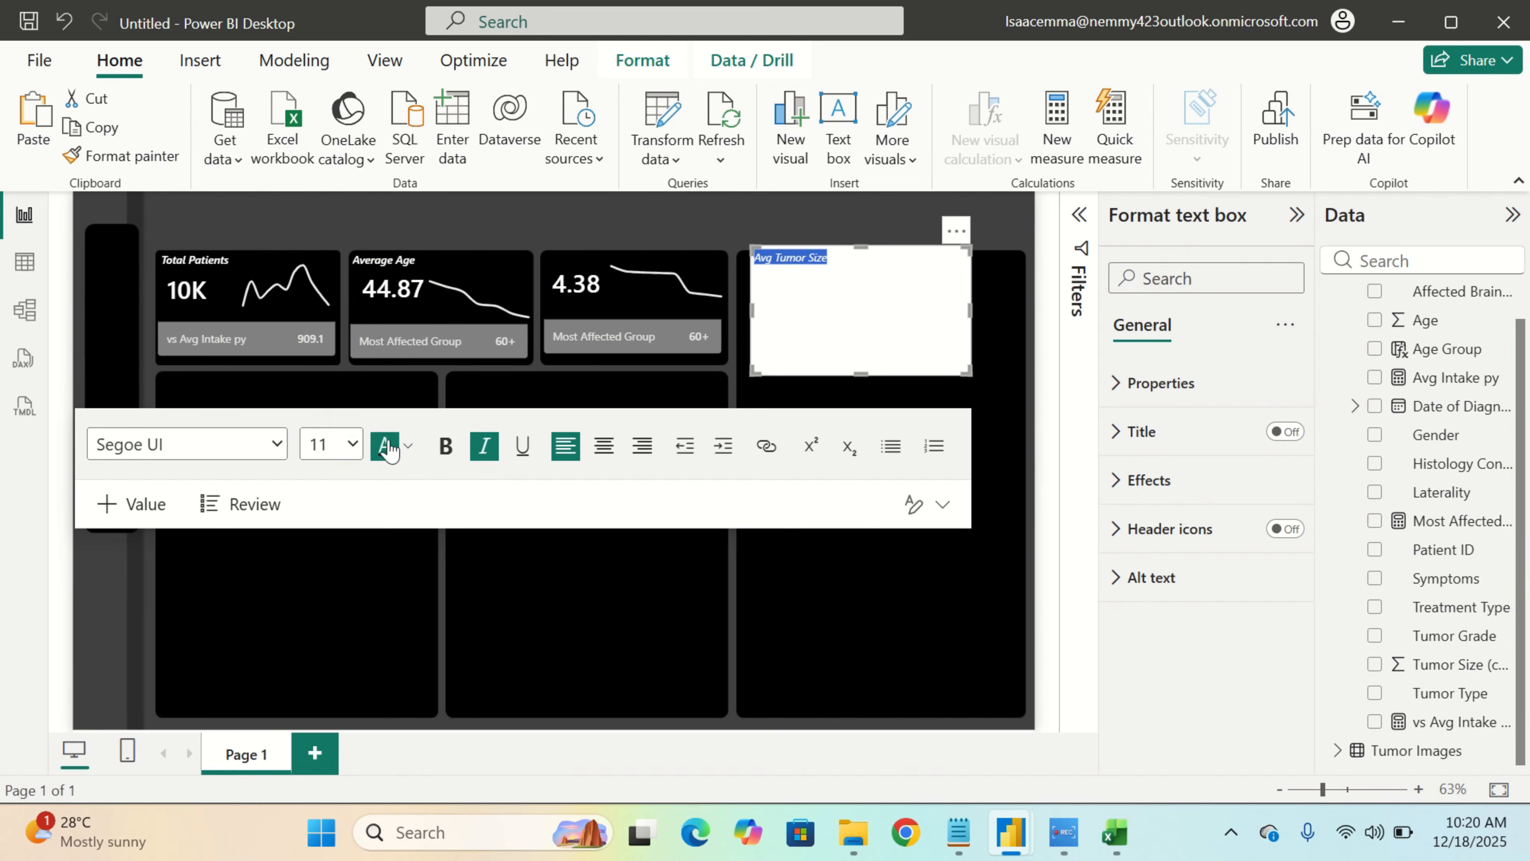
# Color the Avg Tumor Size text white and set its font to Segoe UI Semibold
pyautogui.click(408, 446)
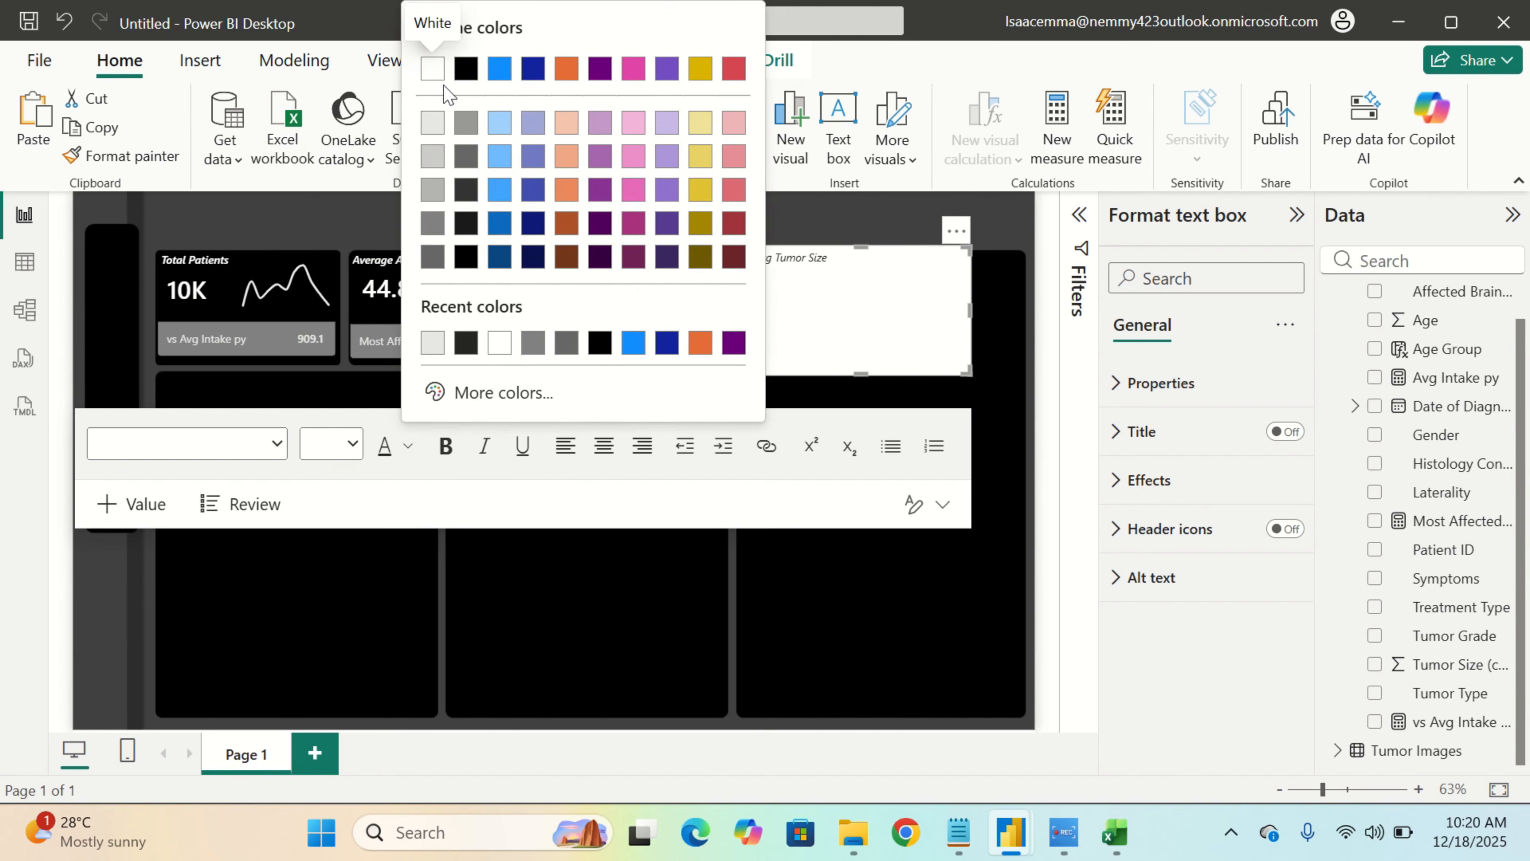
pyautogui.click(434, 69)
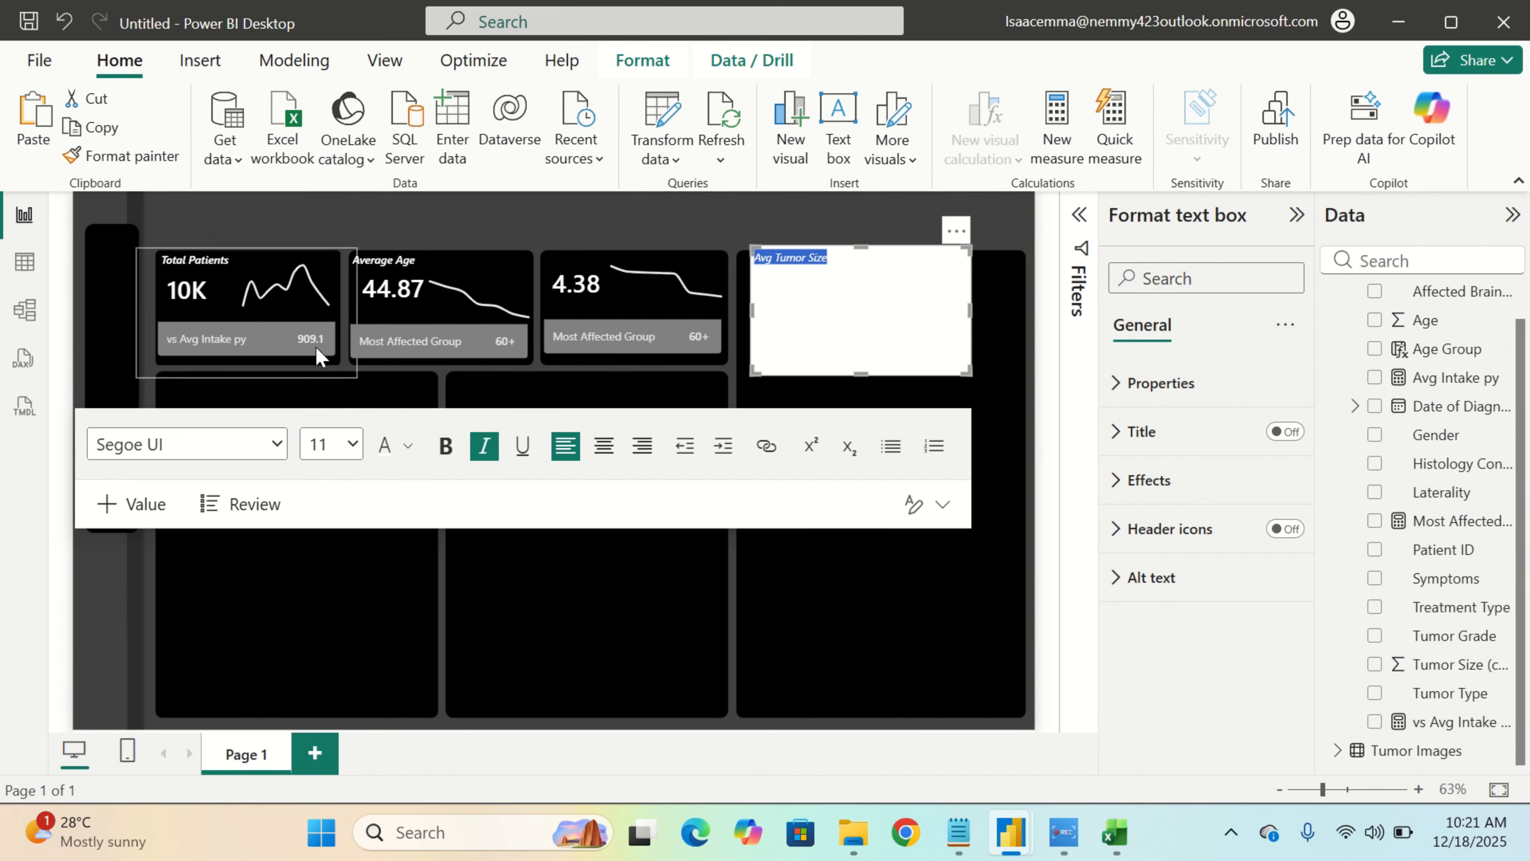
pyautogui.click(271, 444)
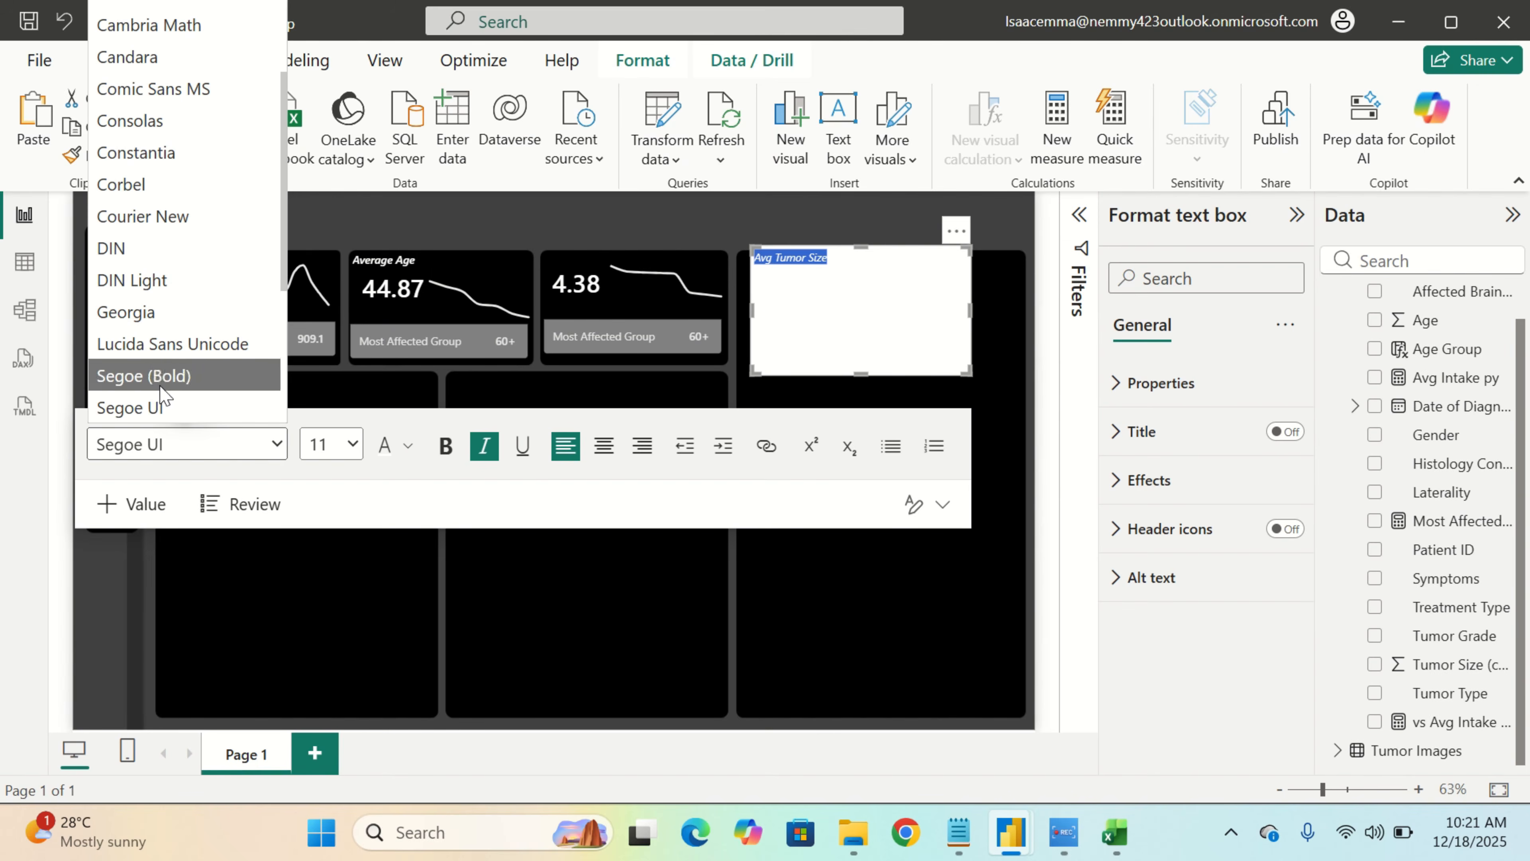
pyautogui.scroll(-2, 203, 322)
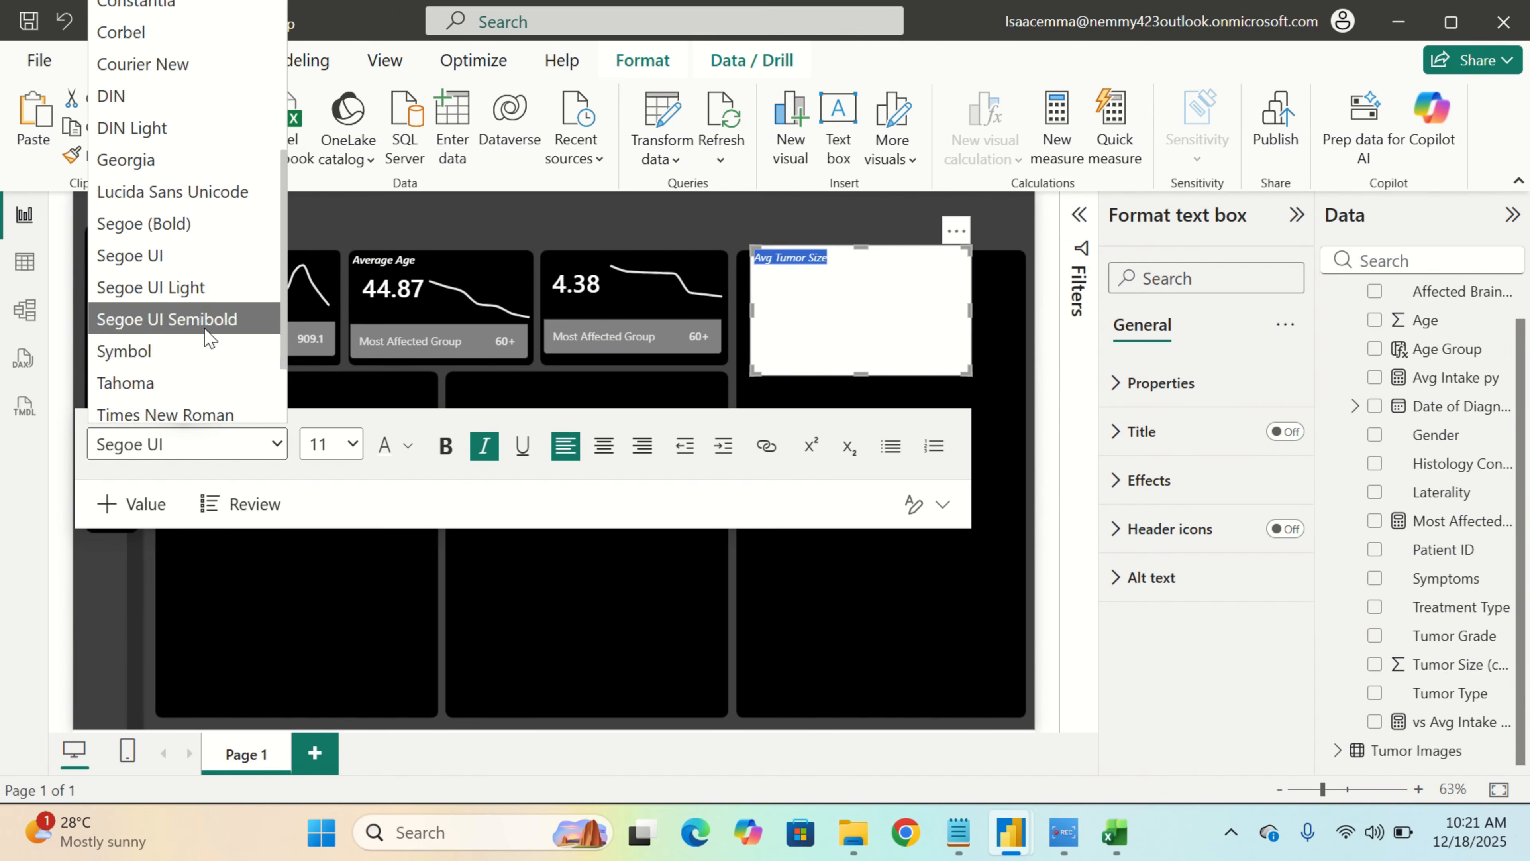
pyautogui.click(206, 320)
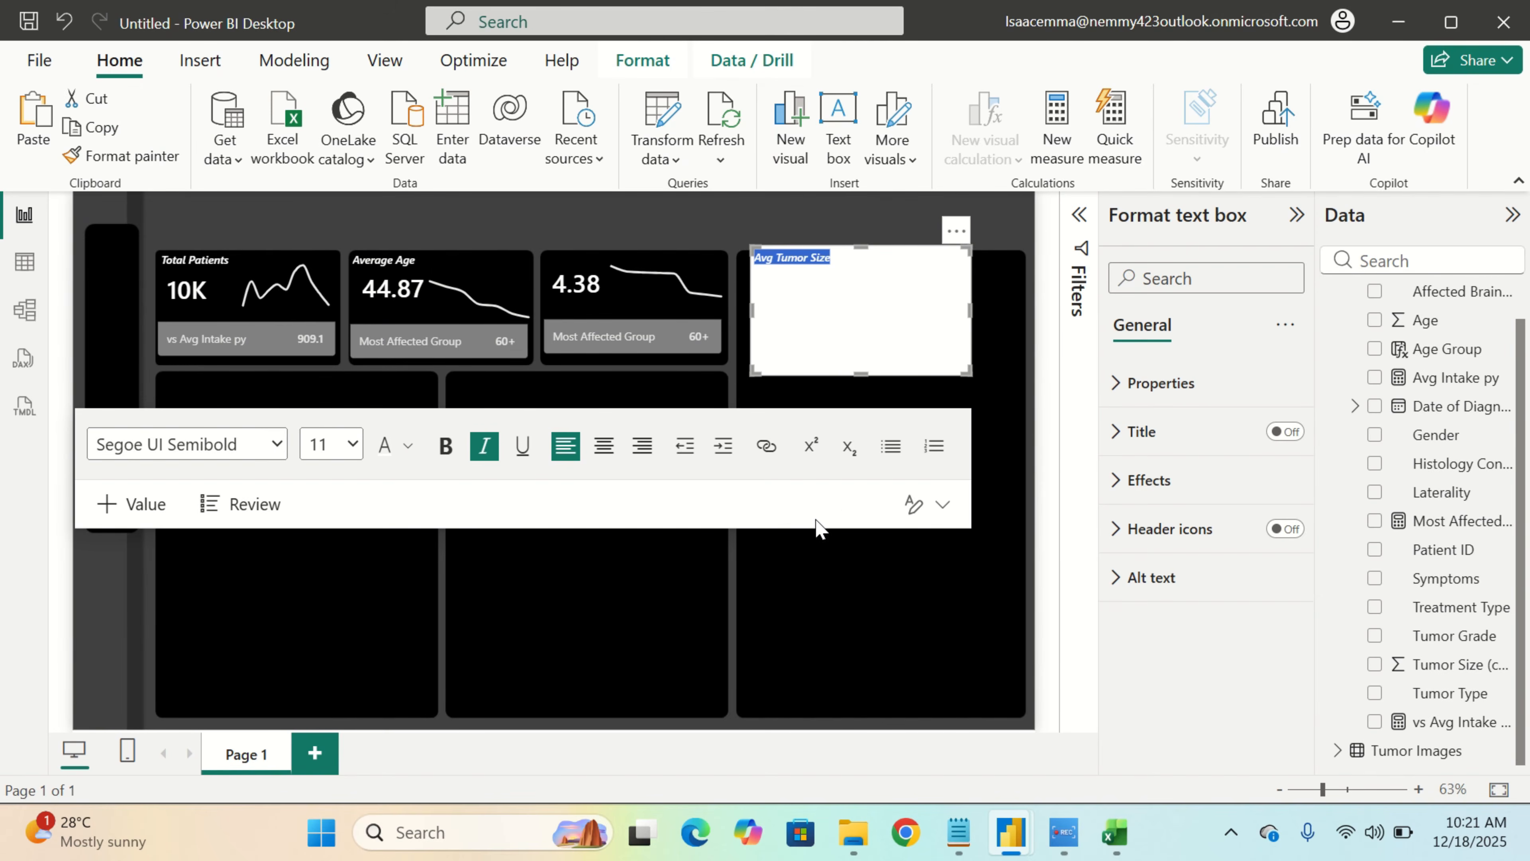
# Turn off the Avg Tumor Size text box's background and shrink its height to fit the single text line
pyautogui.click(1235, 482)
pyautogui.click(1274, 537)
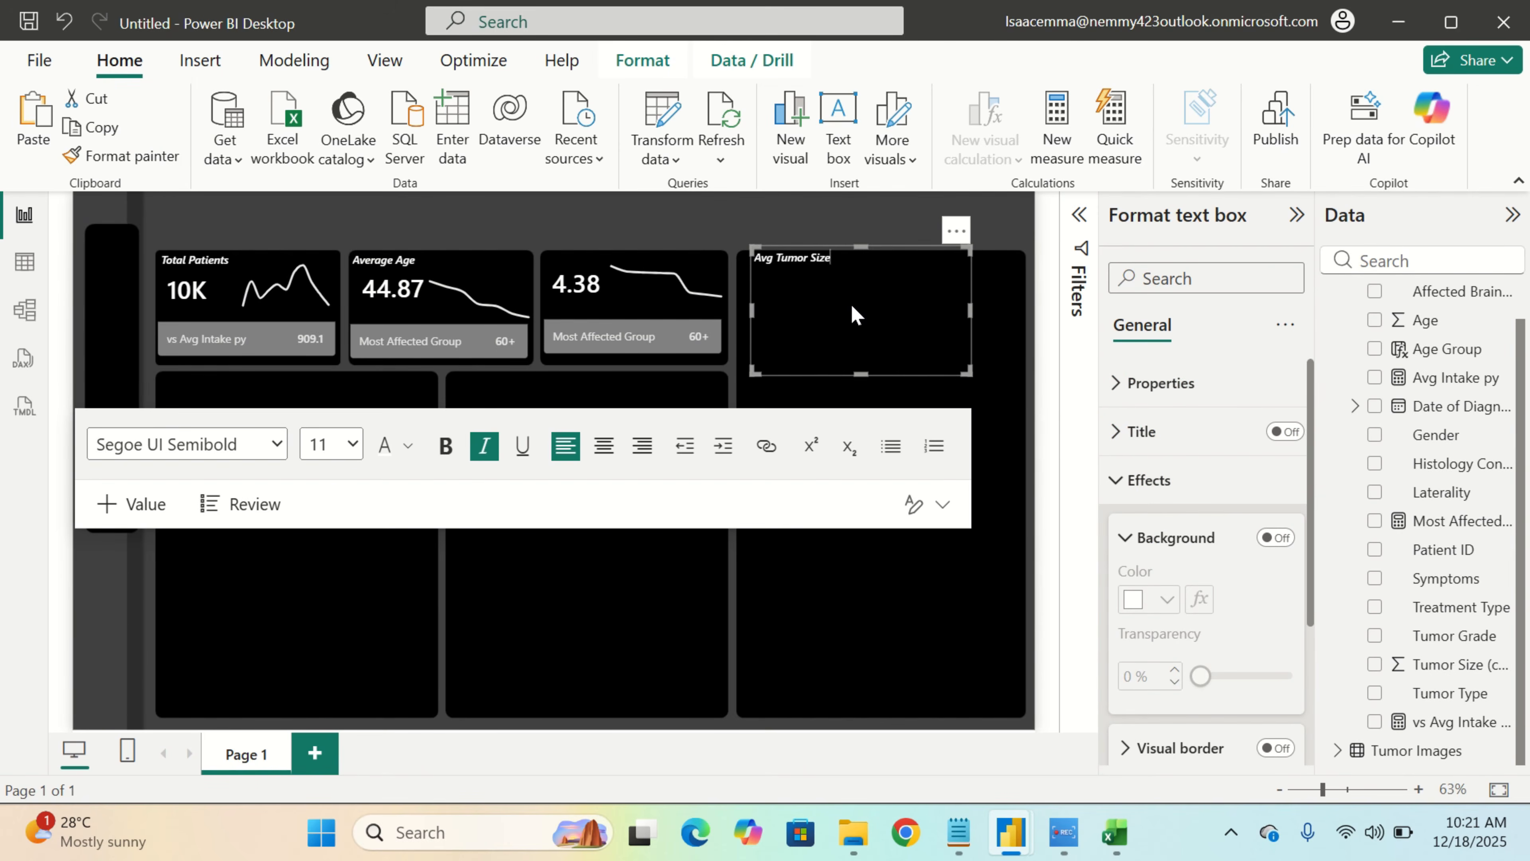
pyautogui.click(781, 617)
pyautogui.click(810, 367)
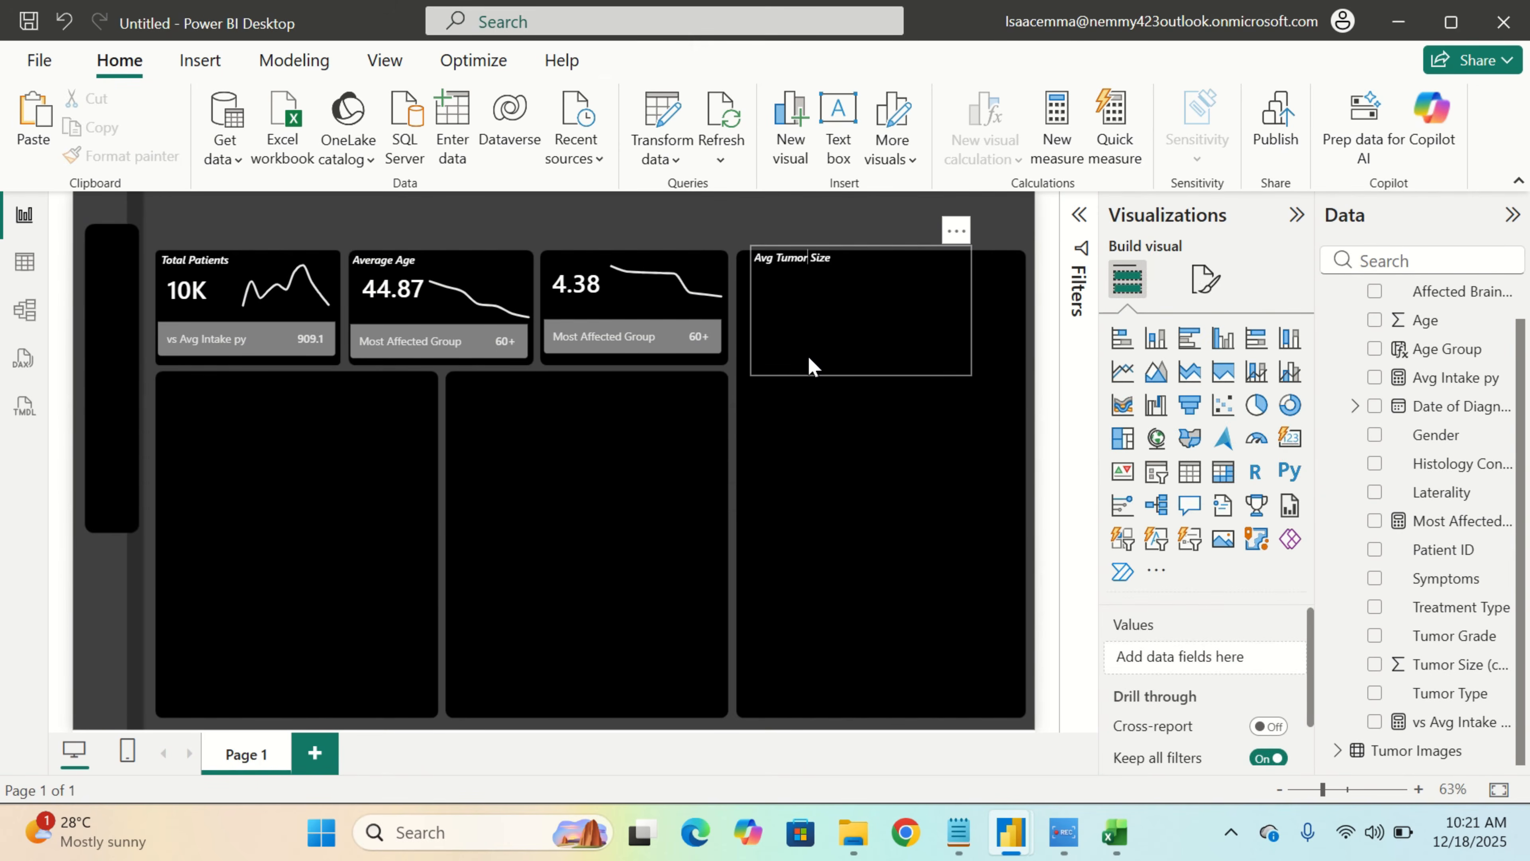
pyautogui.moveTo(863, 369); pyautogui.dragTo(855, 278)
pyautogui.click(838, 278)
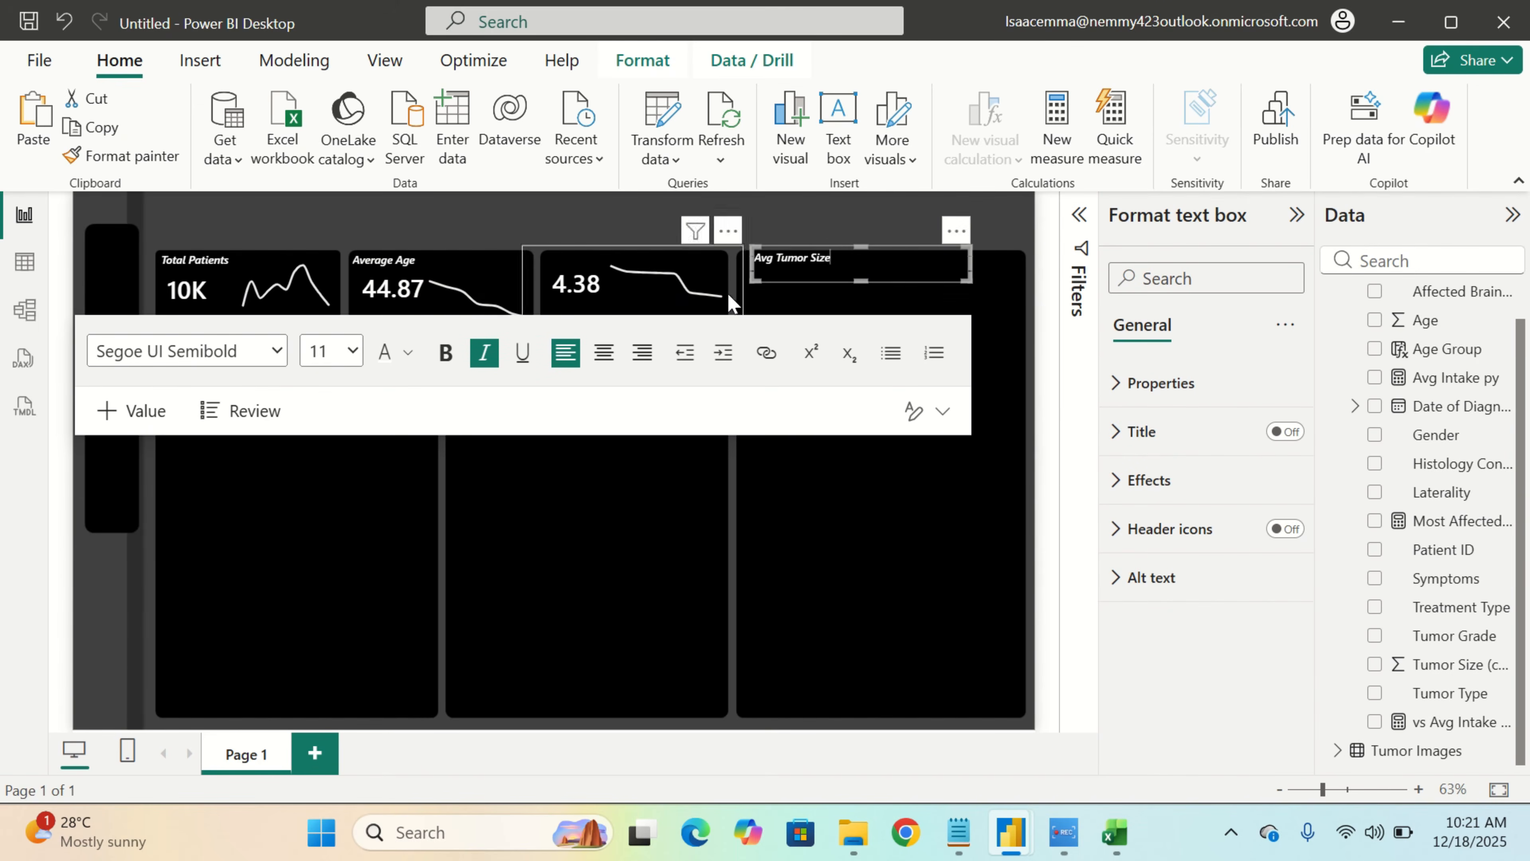
# Move the Avg Tumor Size title to the upper edge of the third tile, above the average tumor size value
pyautogui.click(780, 294)
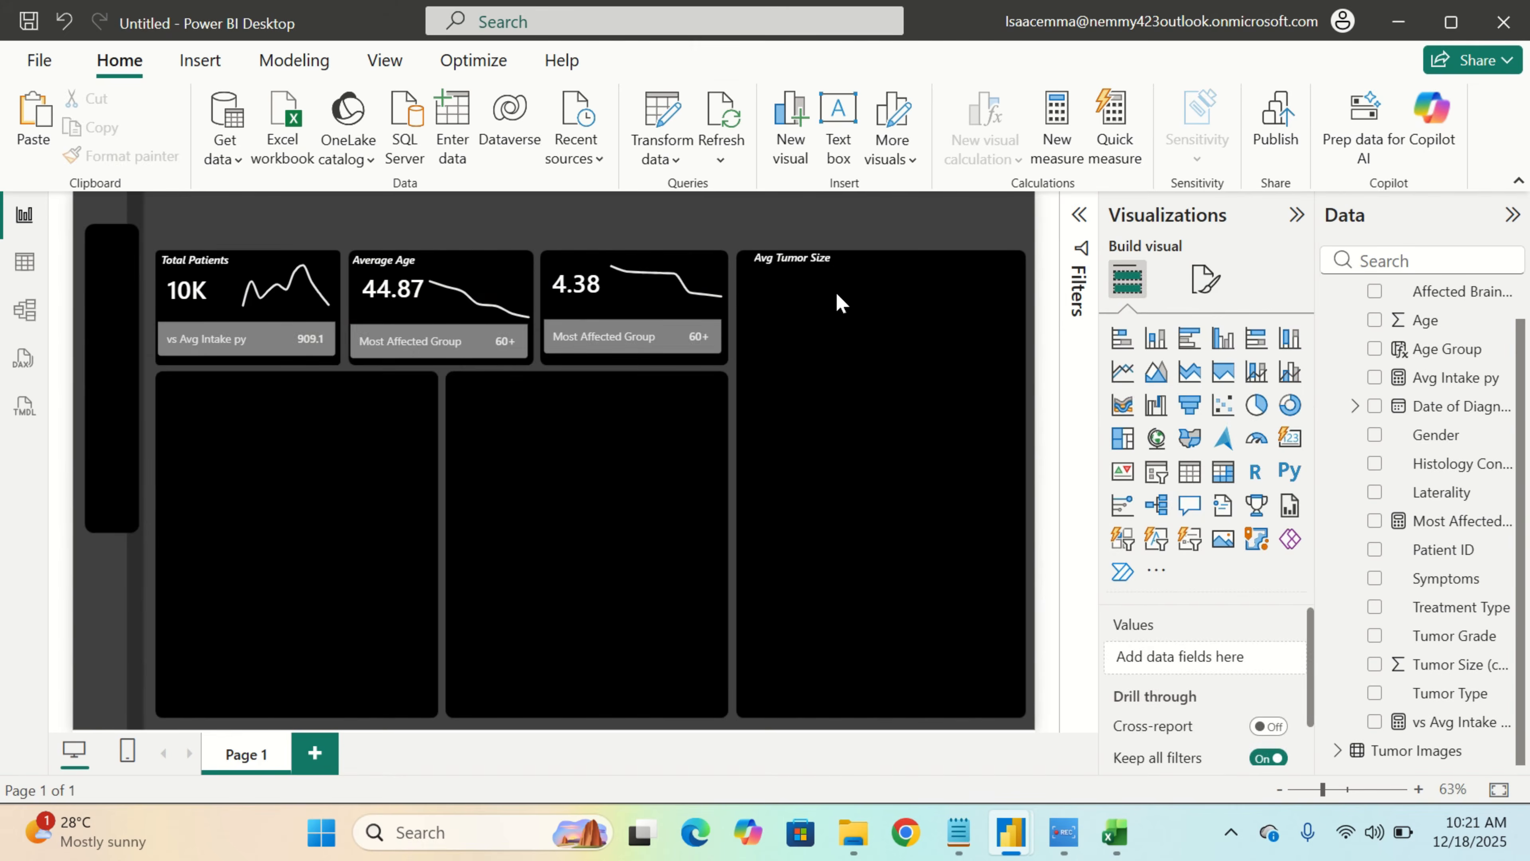
pyautogui.click(841, 279)
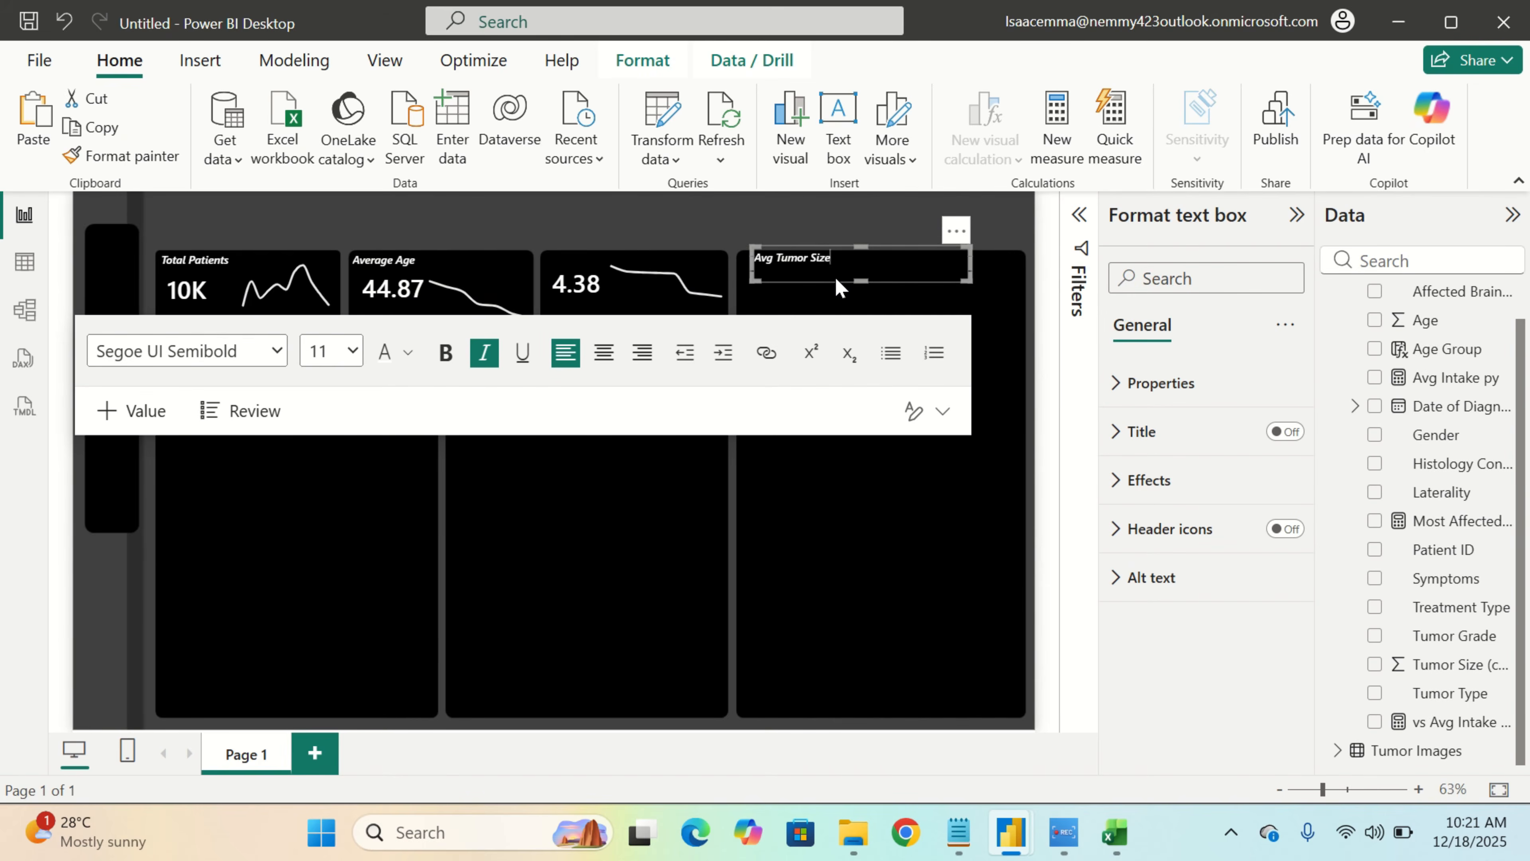
pyautogui.moveTo(772, 286); pyautogui.dragTo(556, 287)
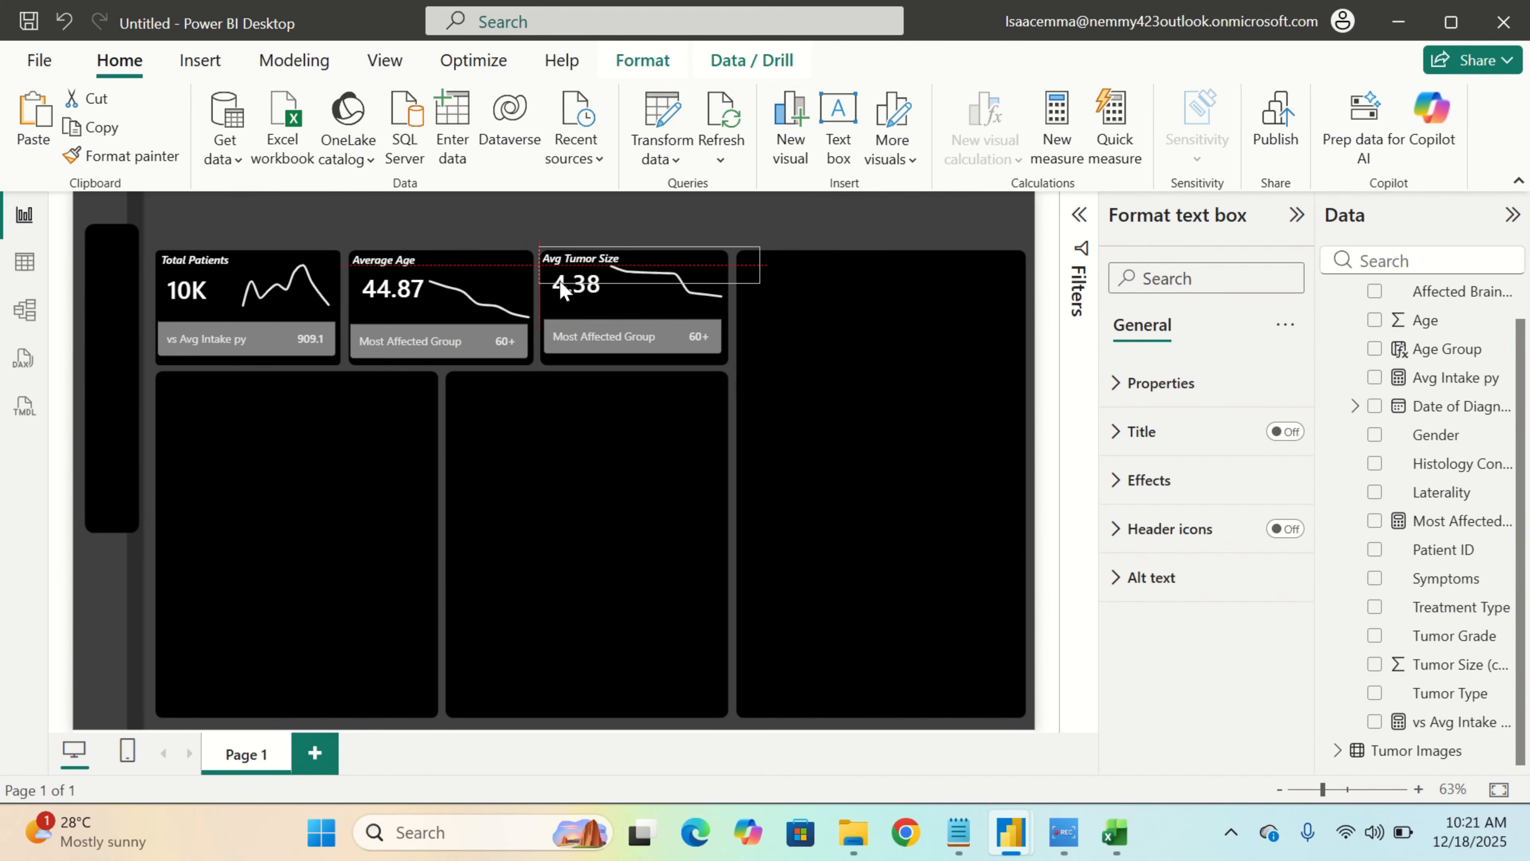
pyautogui.click(672, 494)
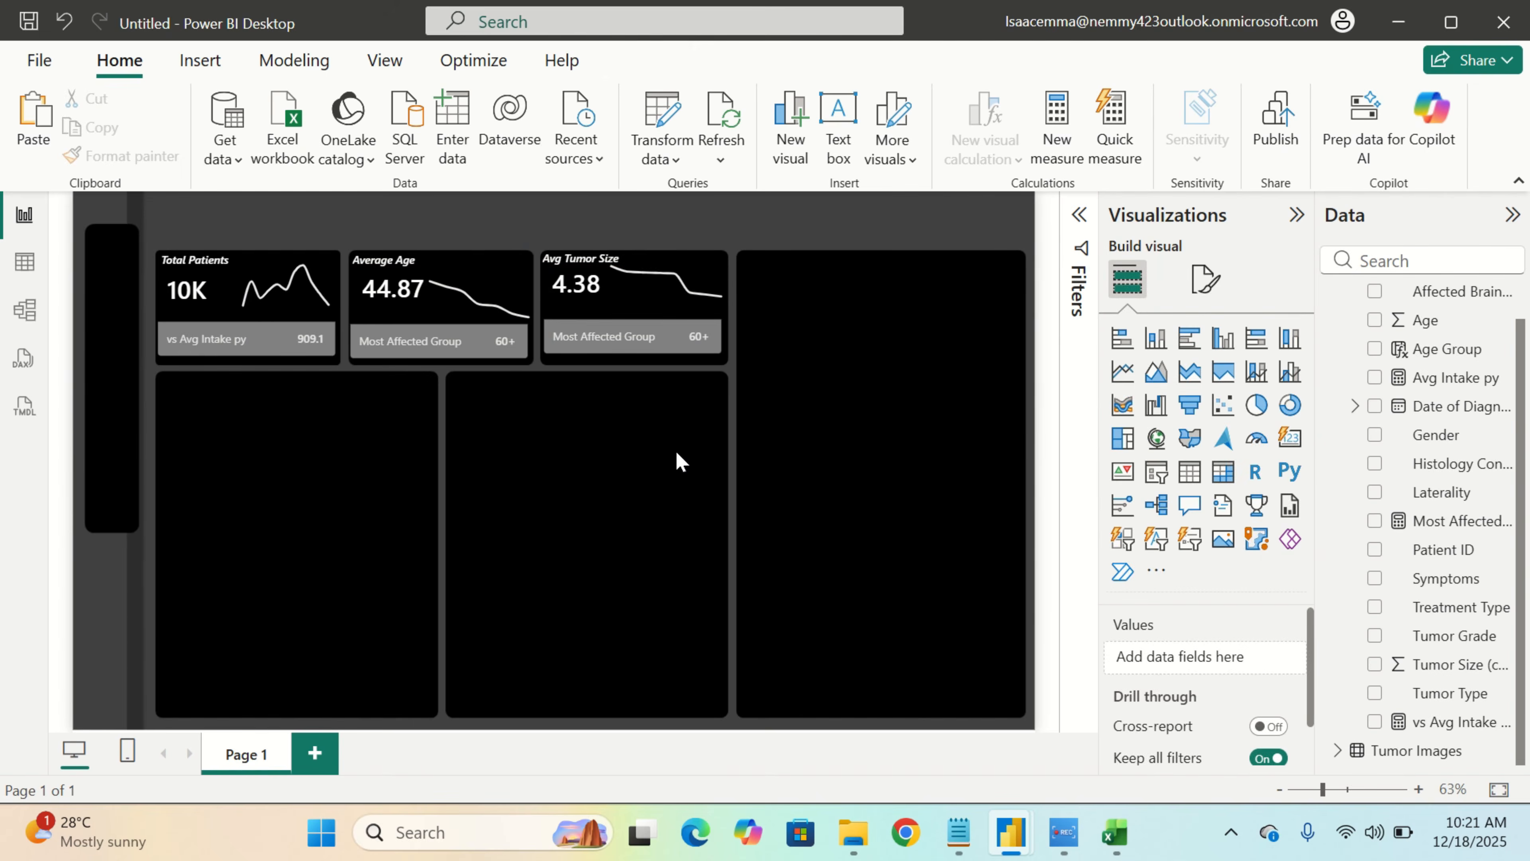
# Move the third tile's Most Affected Group card down, clear of the tumor size line chart
pyautogui.moveTo(705, 308); pyautogui.dragTo(708, 345)
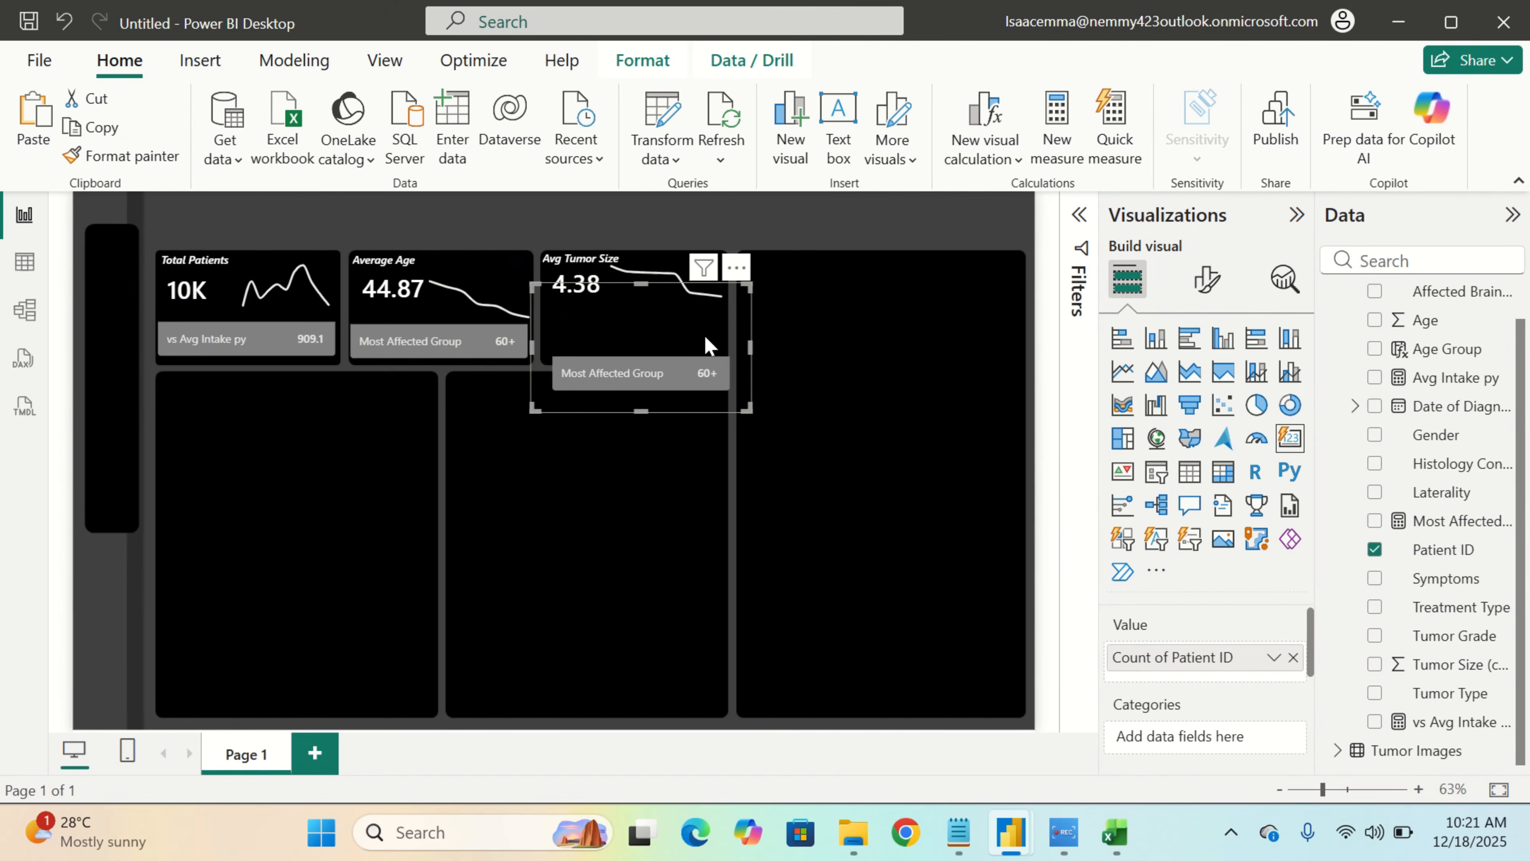
pyautogui.click(673, 273)
pyautogui.moveTo(673, 288); pyautogui.dragTo(674, 312)
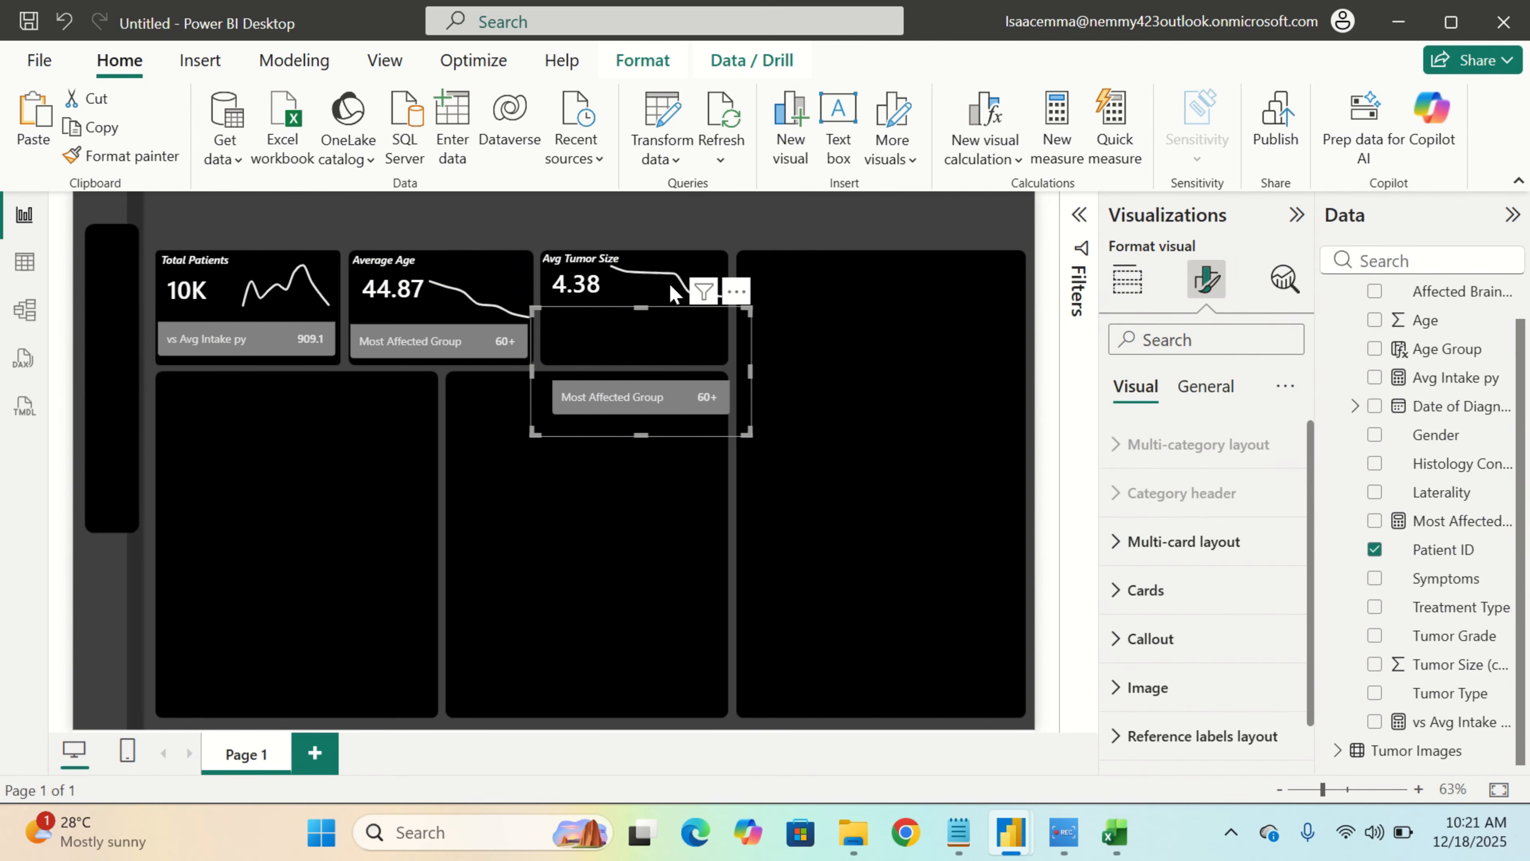
pyautogui.click(823, 293)
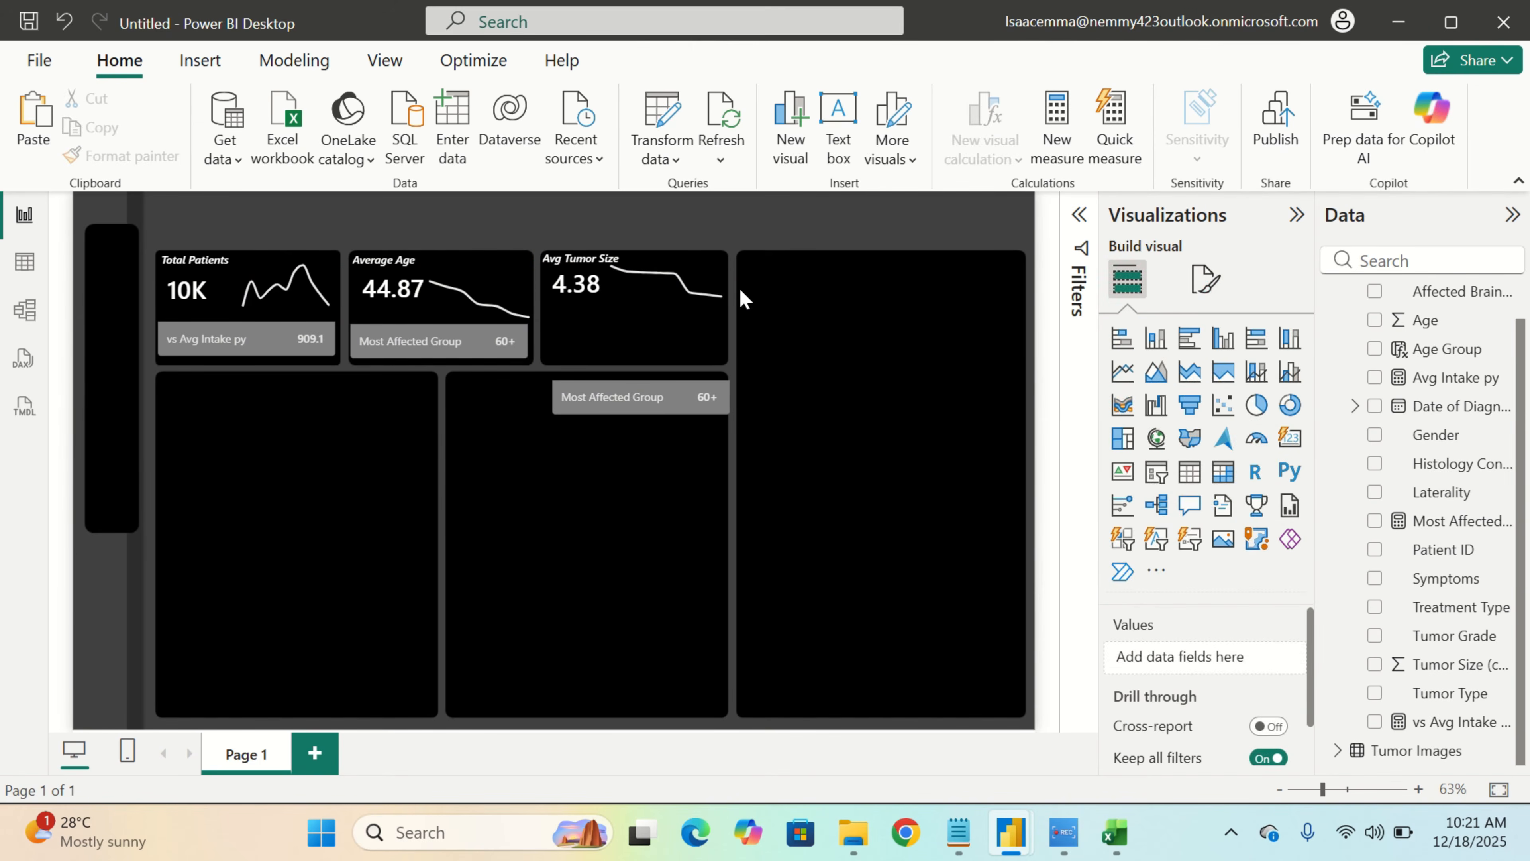
# Resize the tumor size line chart slightly and move the Most Affected Group card back into the third tile's lower part
pyautogui.click(694, 293)
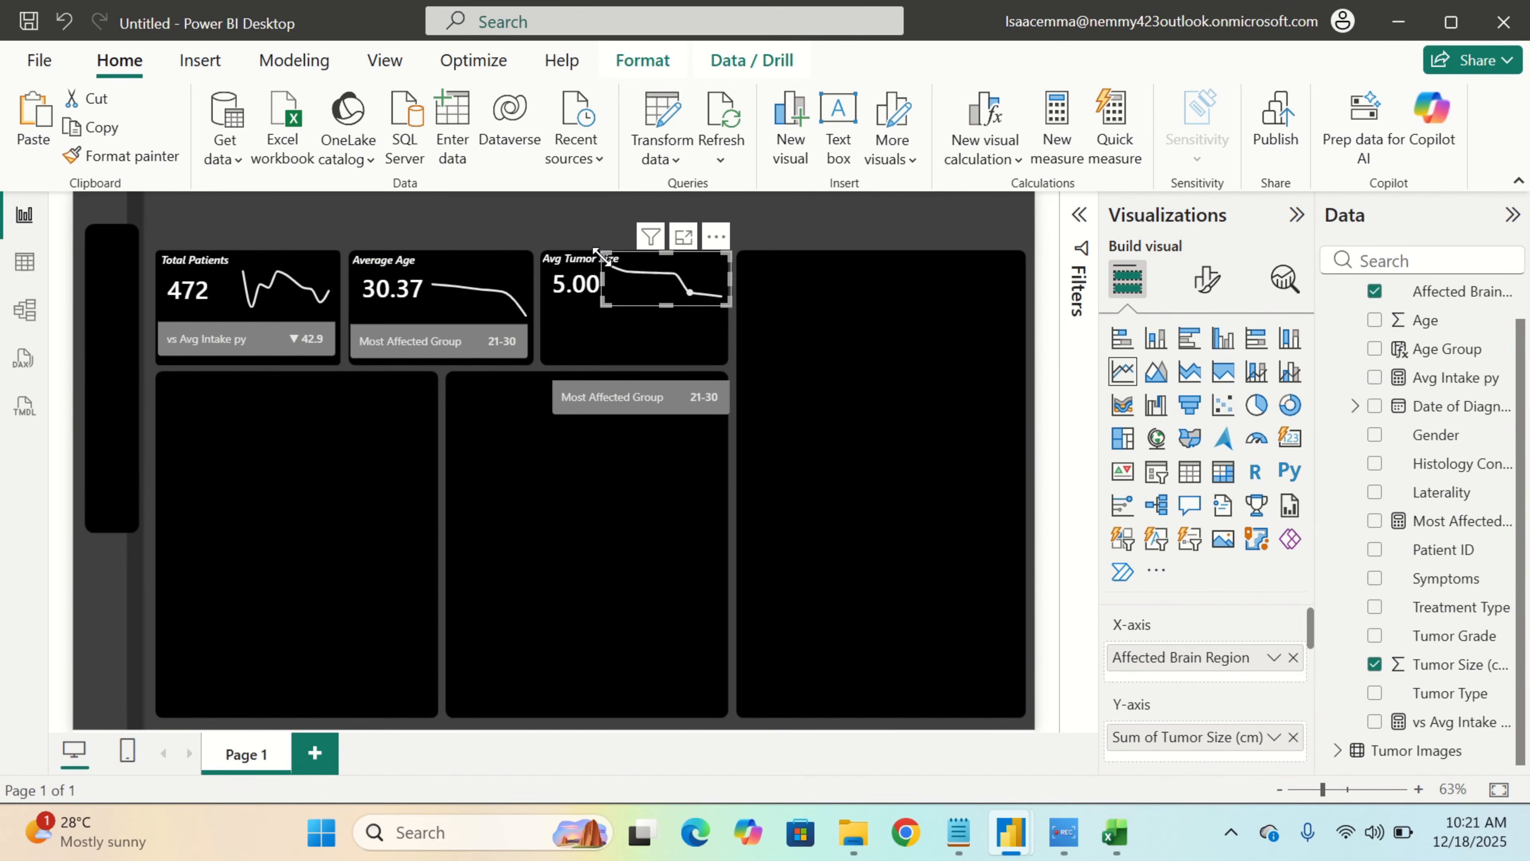
pyautogui.moveTo(597, 253); pyautogui.dragTo(616, 291)
pyautogui.click(621, 341)
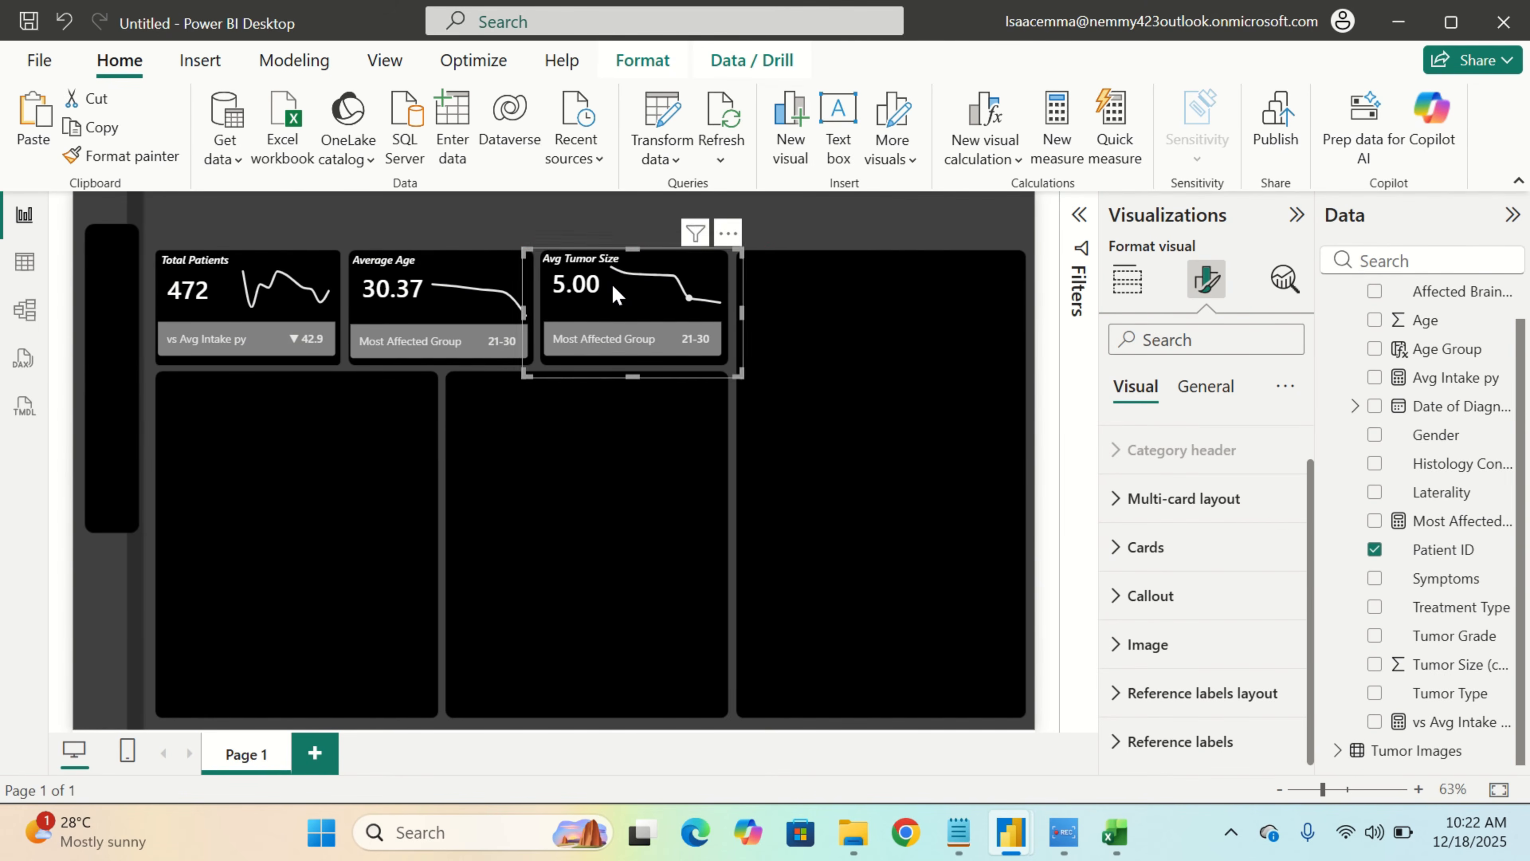
pyautogui.click(796, 521)
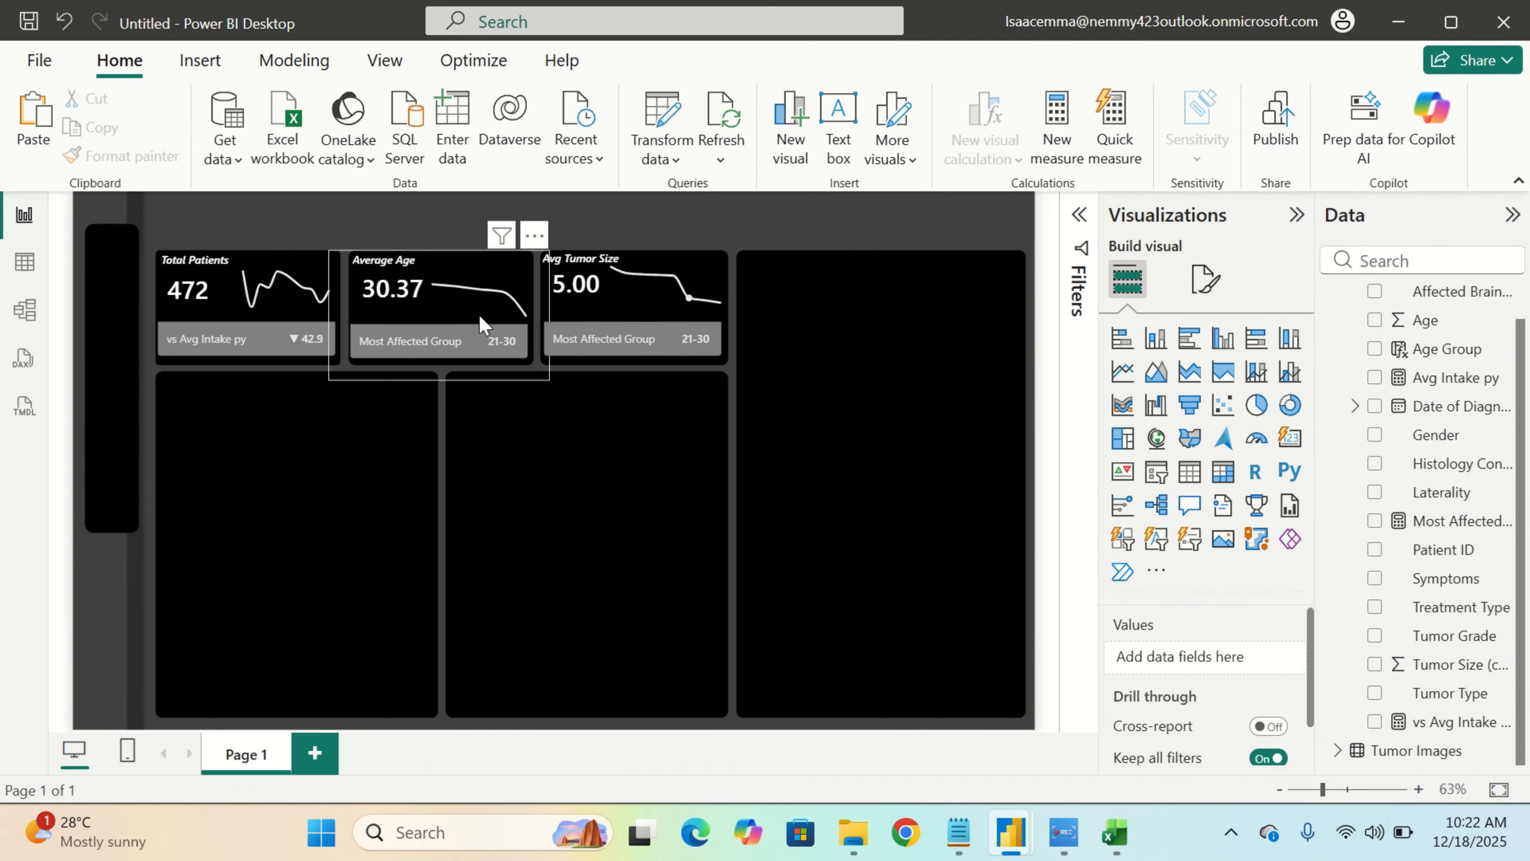
# Shift the third tile's Most Affected Group card down again to uncover the whole tumor size line chart
pyautogui.click(709, 307)
pyautogui.moveTo(708, 300); pyautogui.dragTo(688, 315)
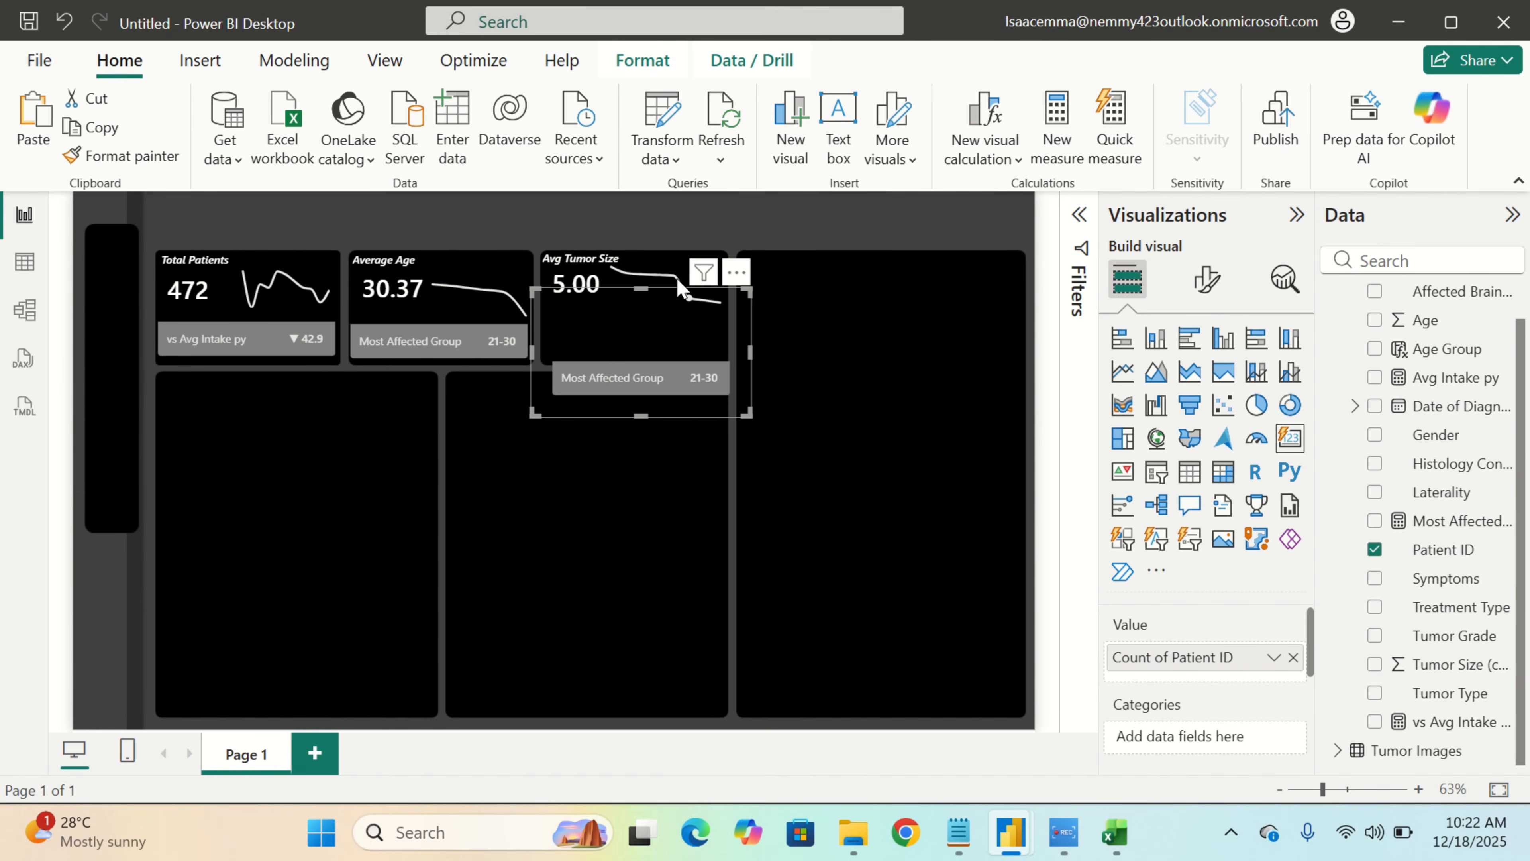
pyautogui.click(783, 304)
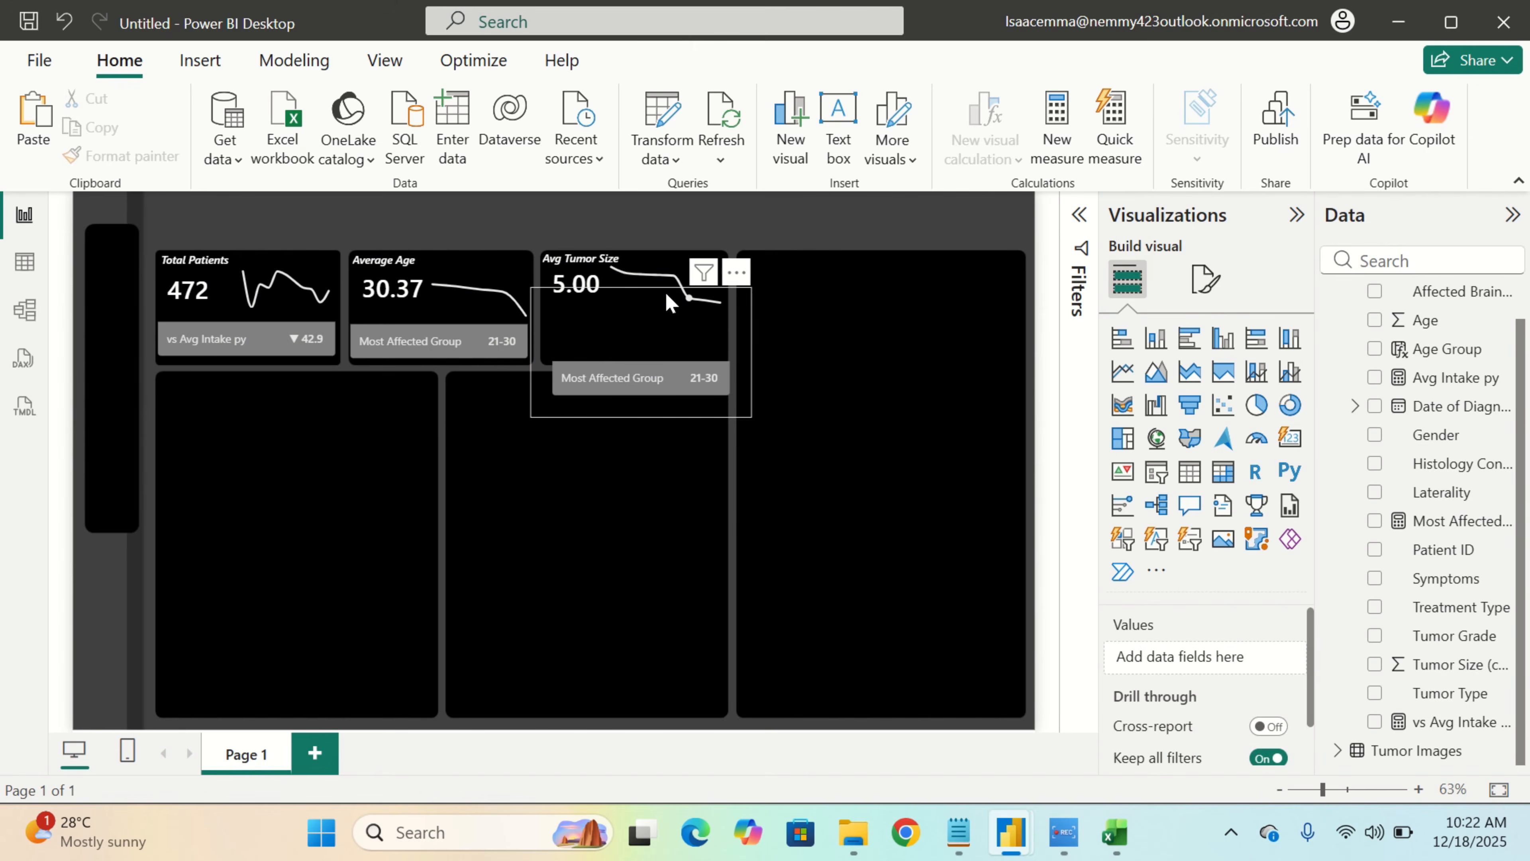
pyautogui.moveTo(671, 311); pyautogui.dragTo(672, 339)
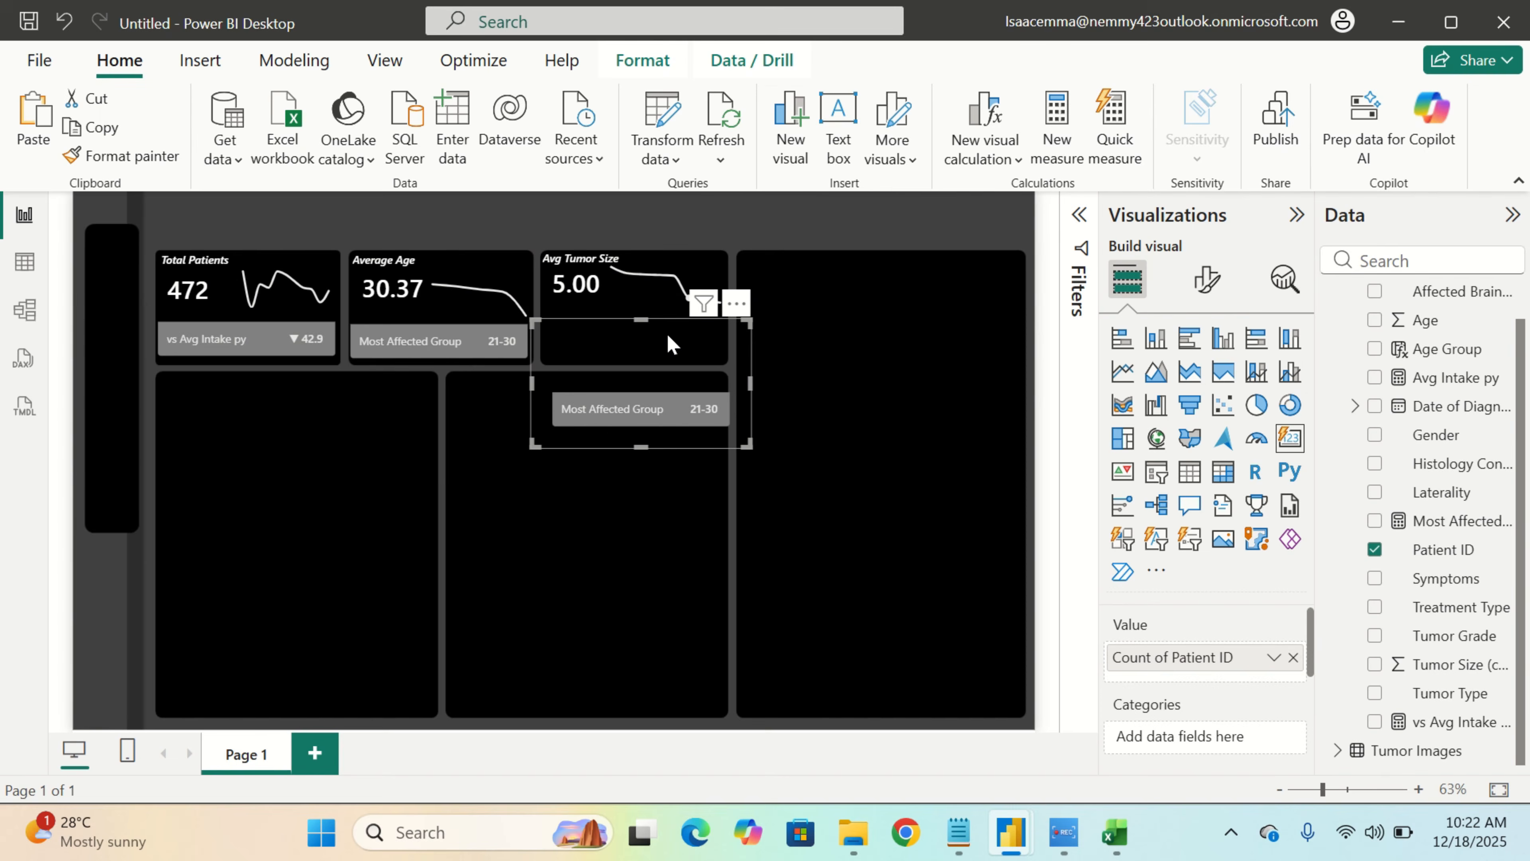
# Lower the tumor size line chart's upper edge beneath the Avg Tumor Size title and return the Most Affected Group card to its tile
pyautogui.click(670, 304)
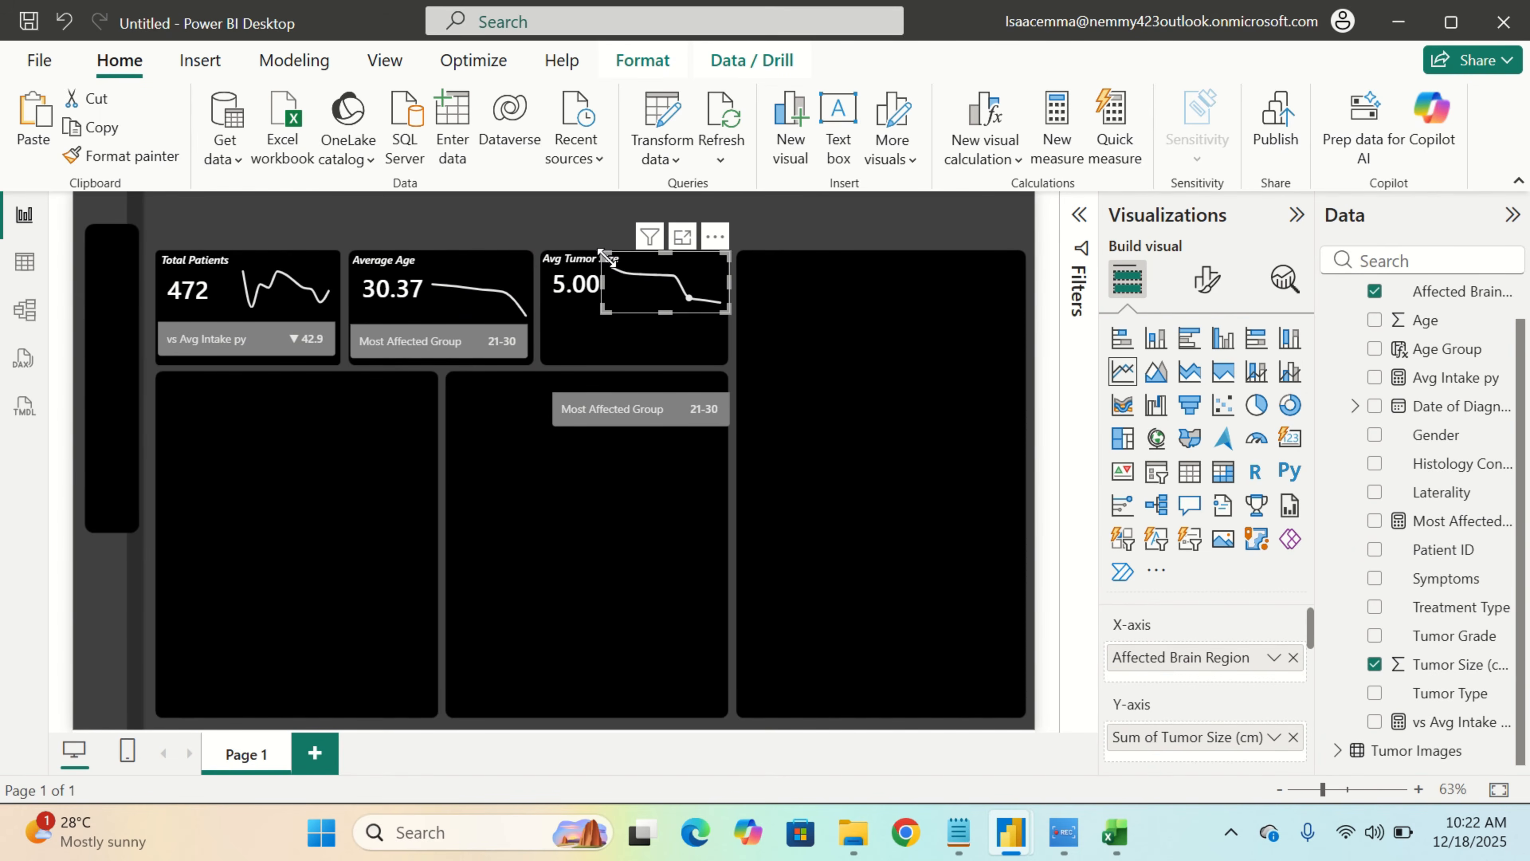
pyautogui.moveTo(605, 256); pyautogui.dragTo(613, 266)
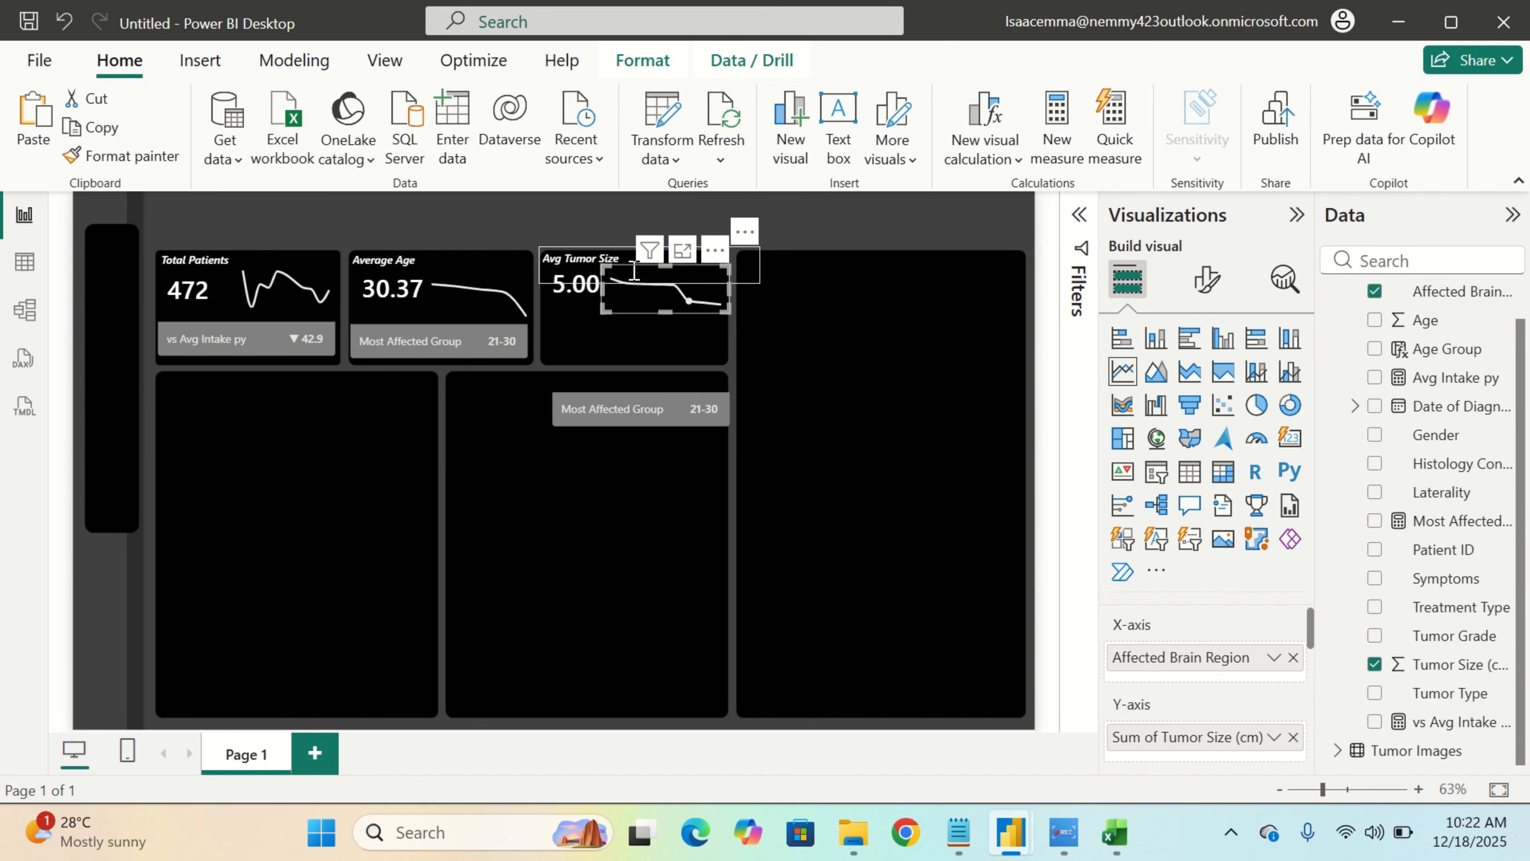
pyautogui.moveTo(712, 346); pyautogui.dragTo(713, 280)
pyautogui.click(905, 403)
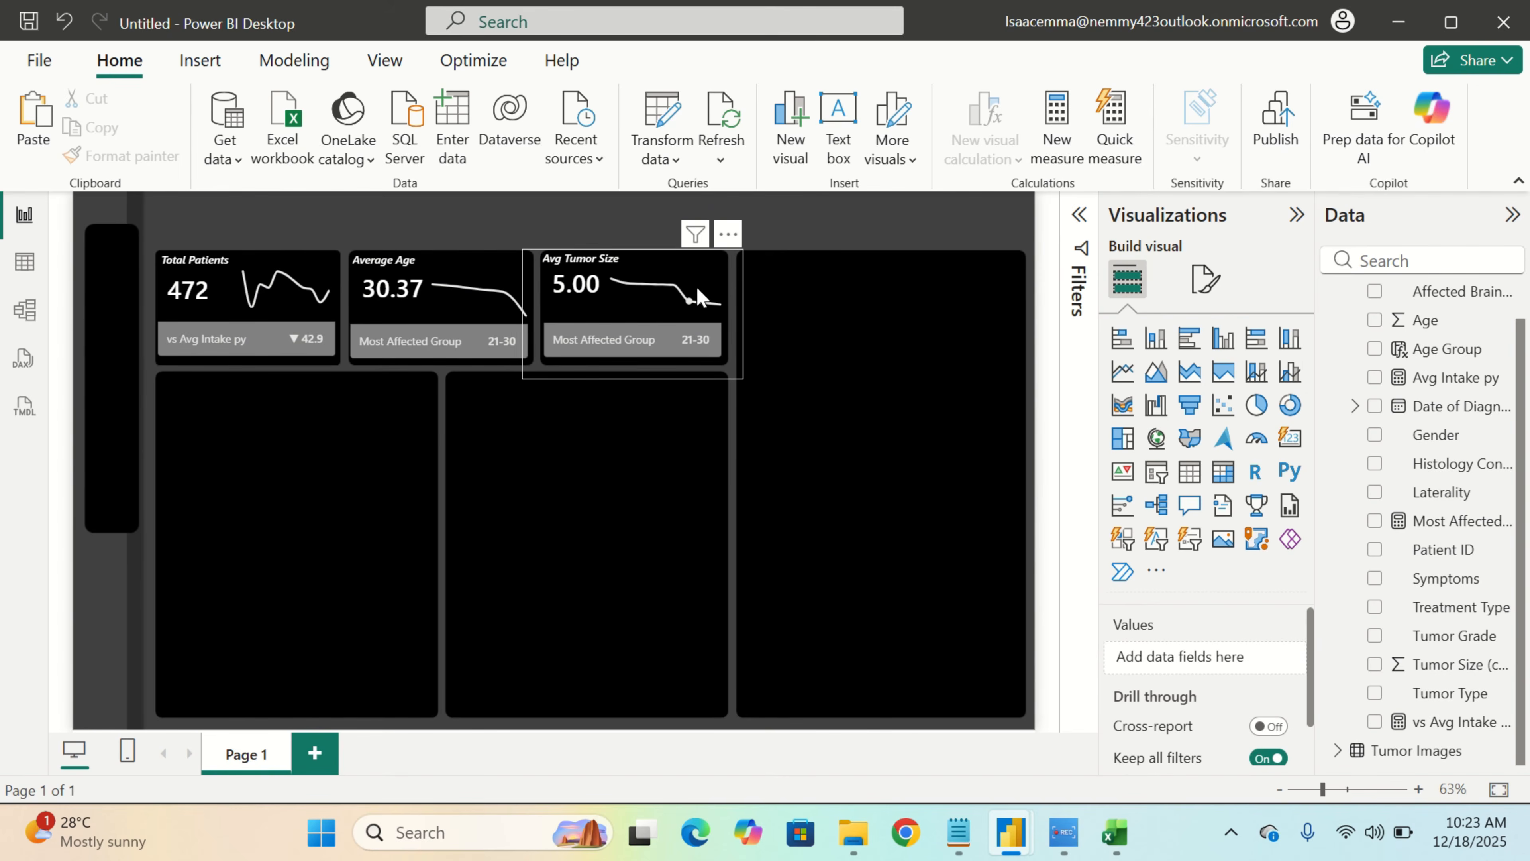
pyautogui.click(692, 307)
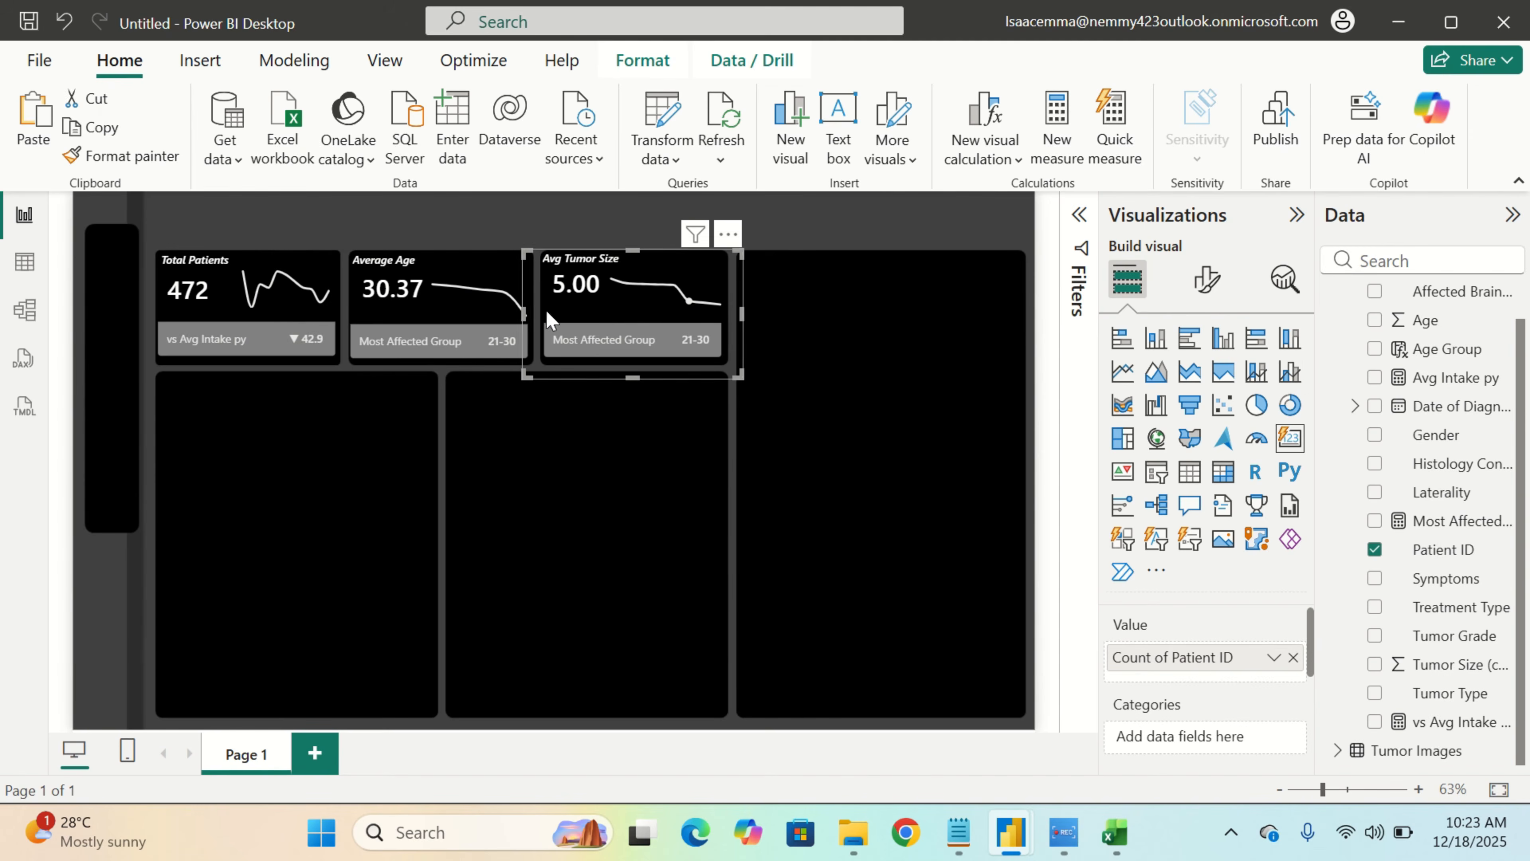
pyautogui.click(610, 471)
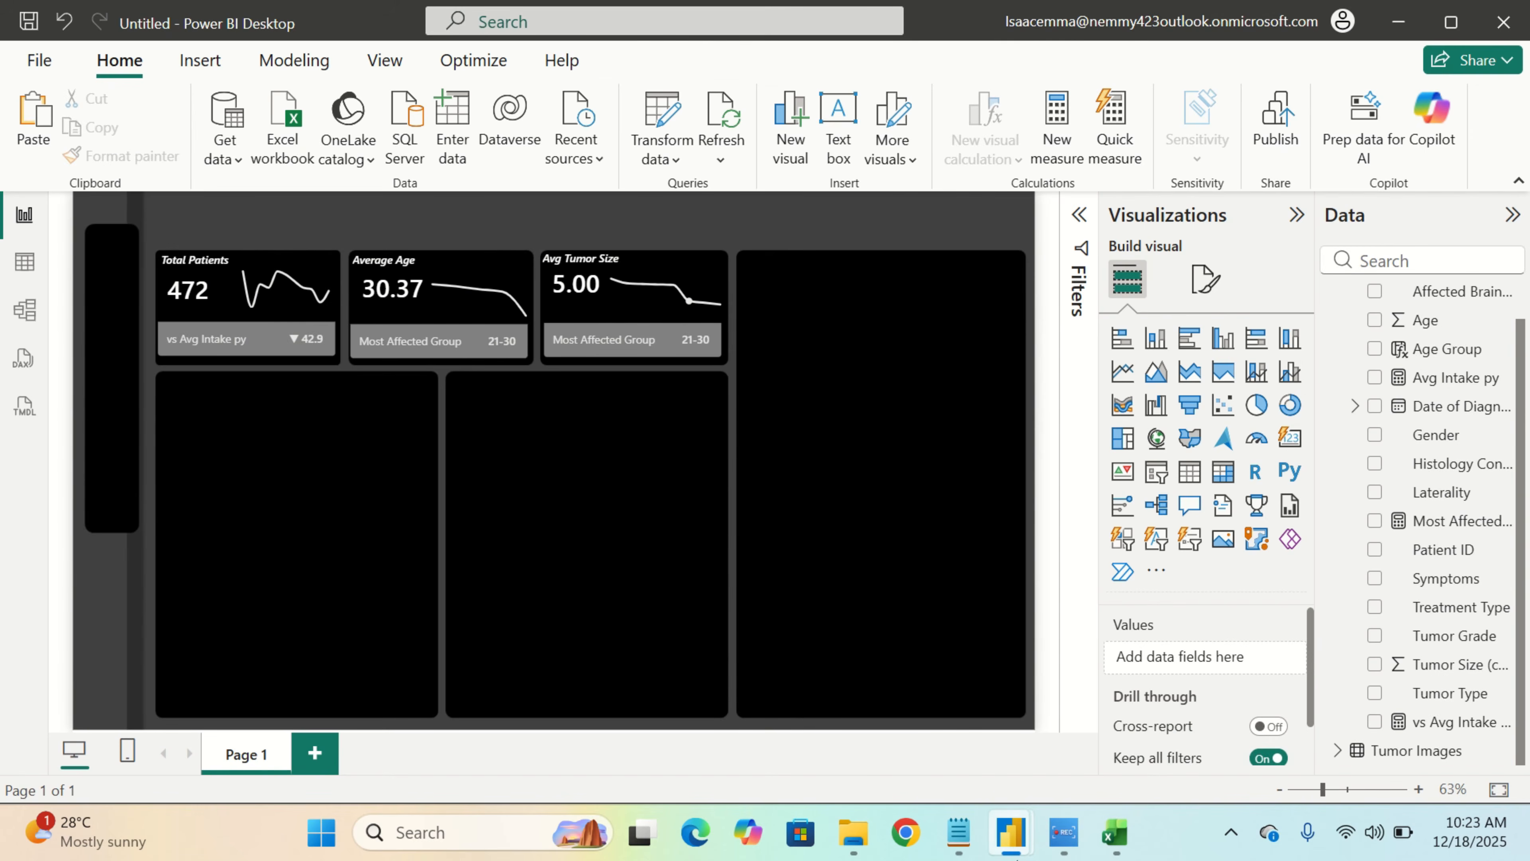
pyautogui.moveTo(1010, 832)
pyautogui.click(888, 736)
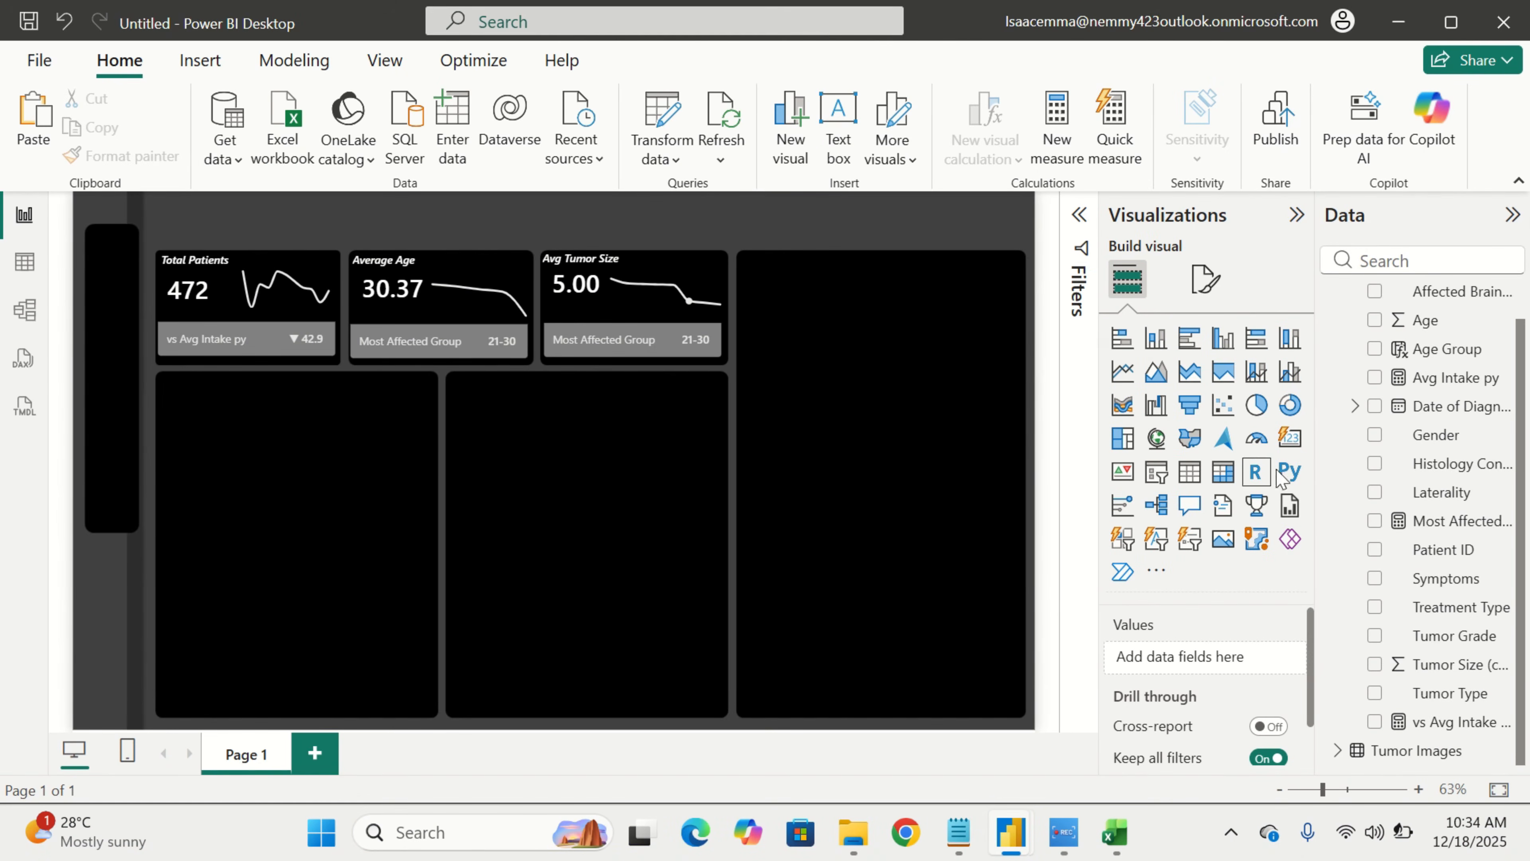
# Add a button slicer with Histology Confirmation as its value and fit it into the header area above the third and fourth tiles
pyautogui.click(1133, 546)
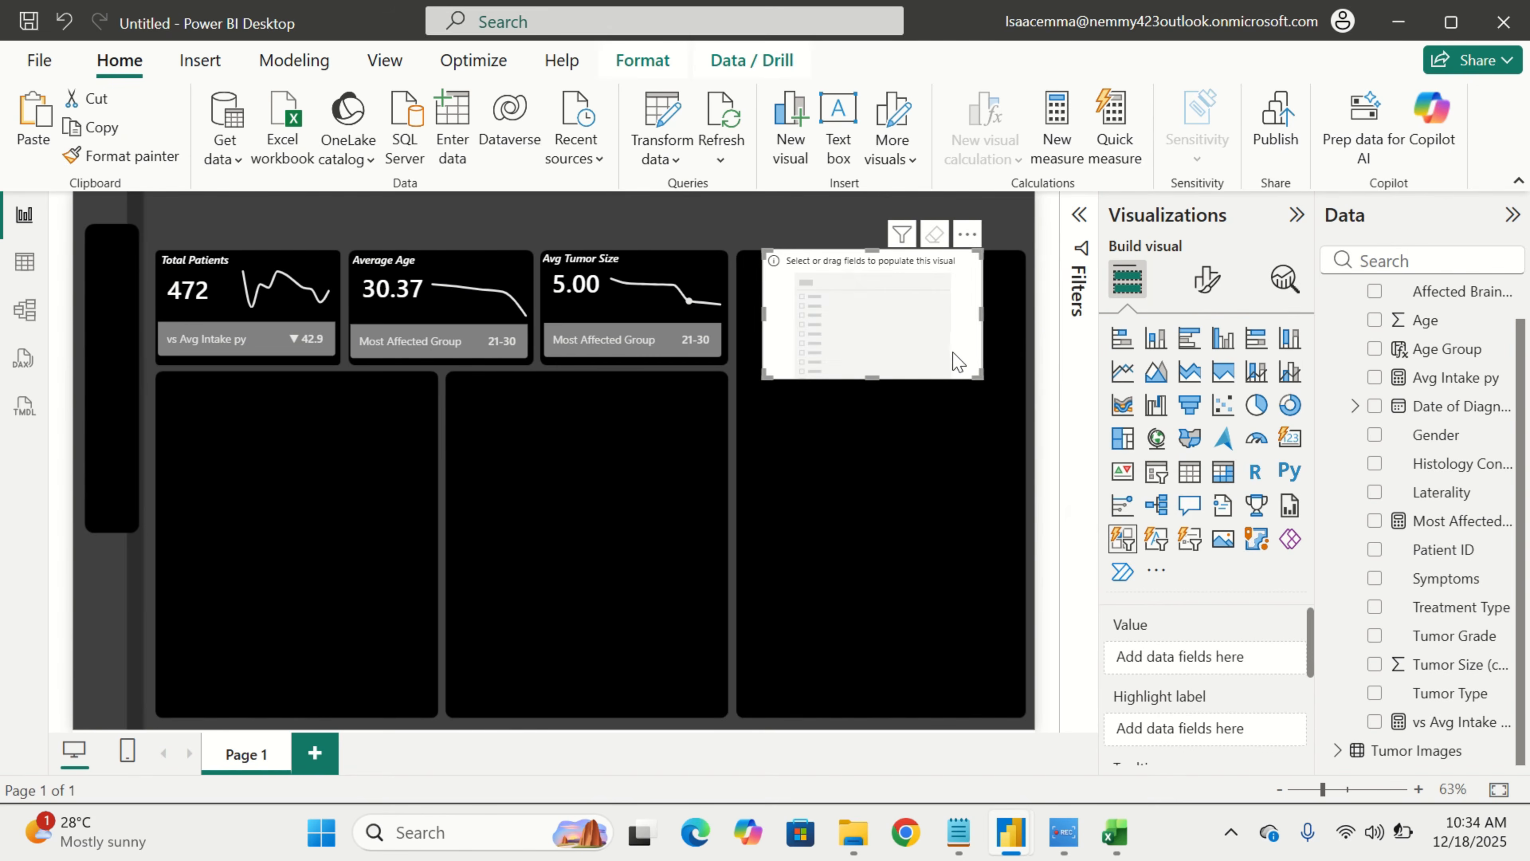
pyautogui.moveTo(981, 381); pyautogui.dragTo(918, 234)
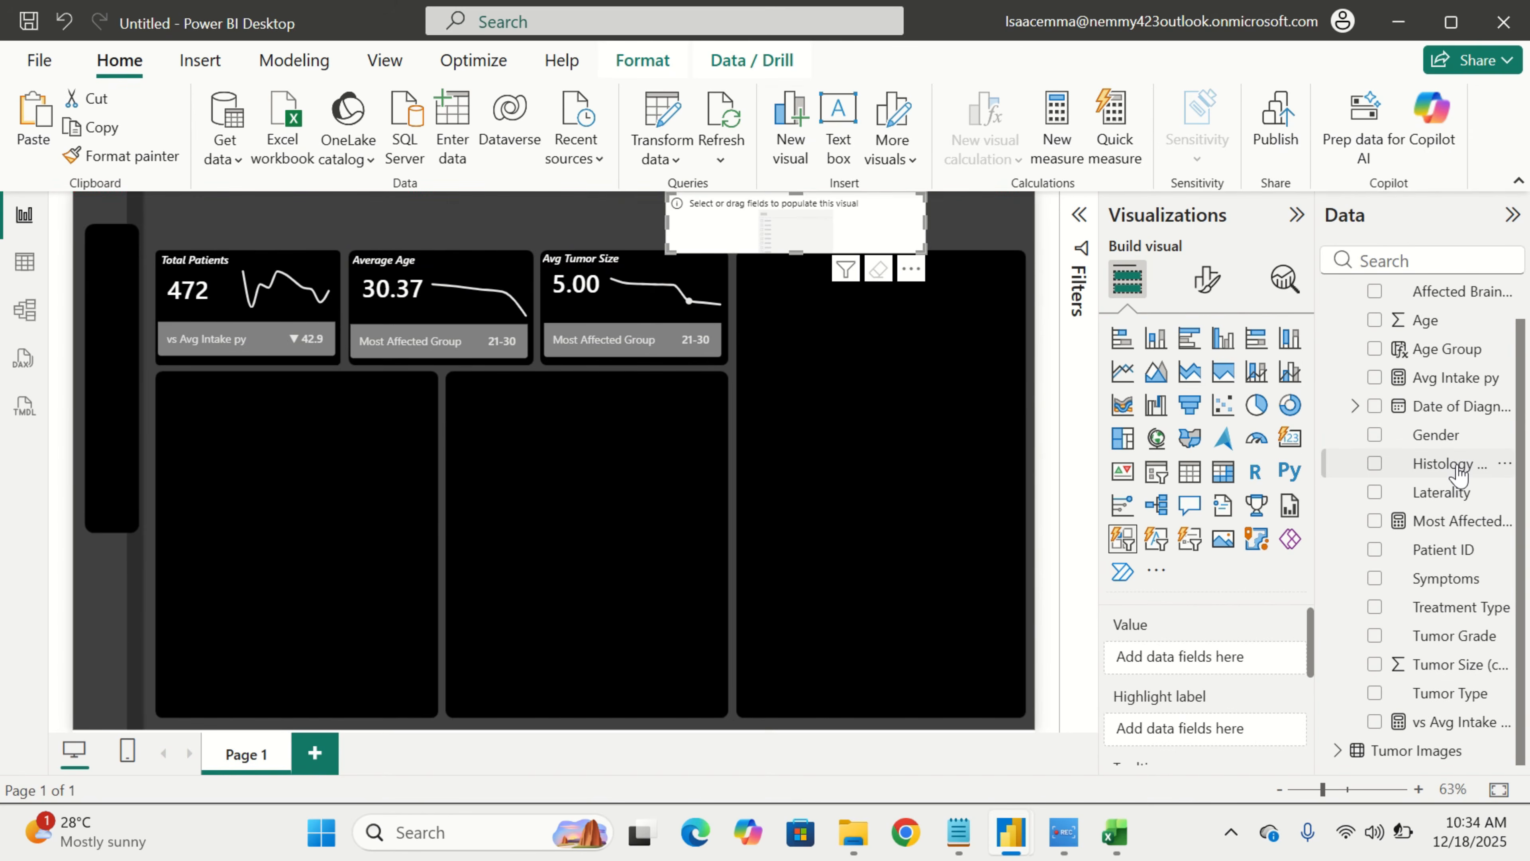
pyautogui.moveTo(1458, 470); pyautogui.dragTo(1227, 666)
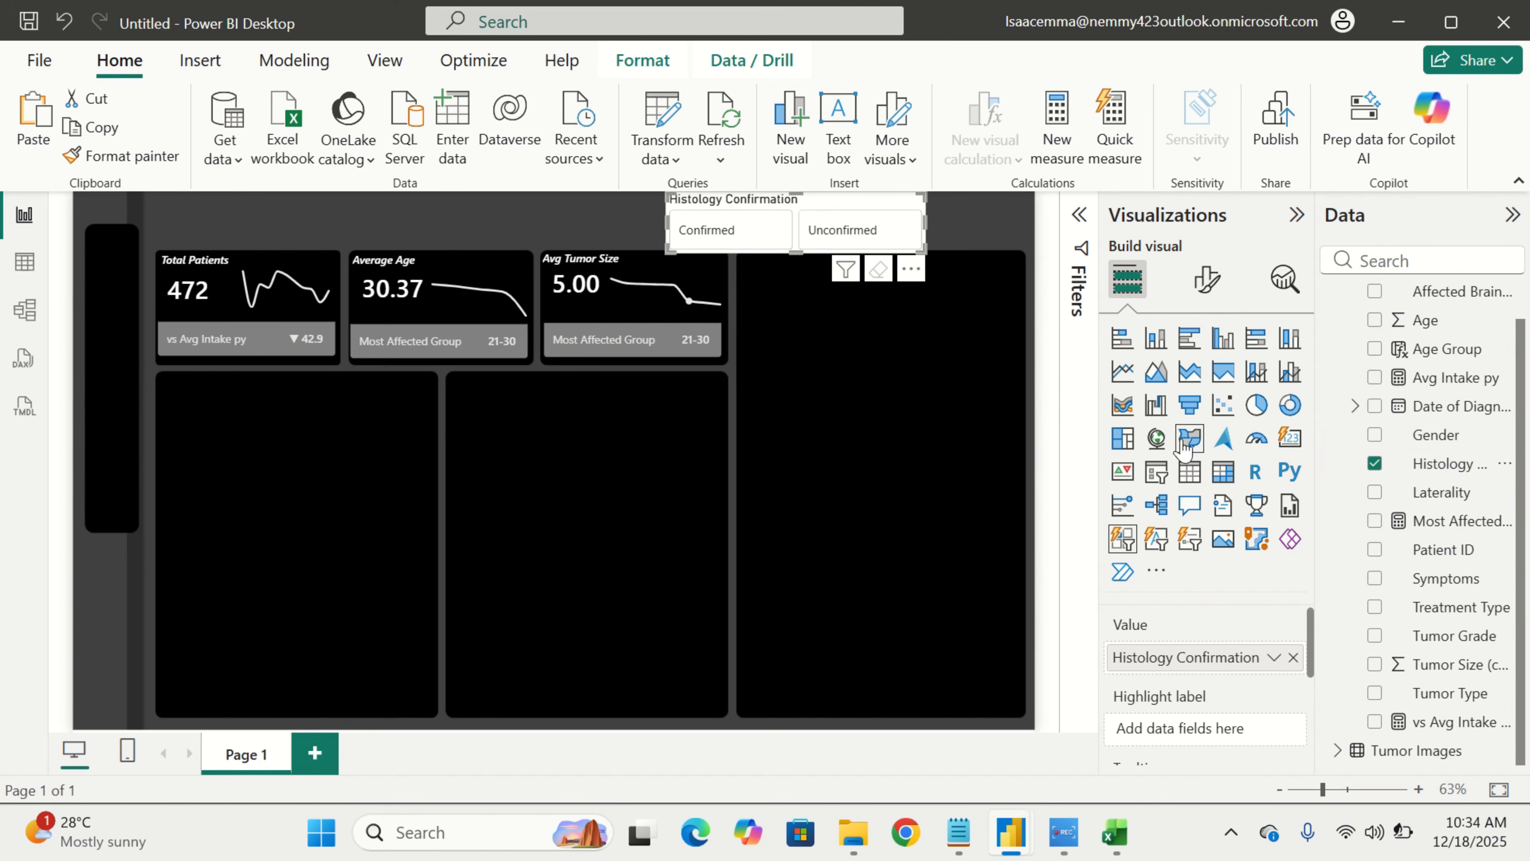
# Turn off the title and background of the Histology Confirmation slicer
pyautogui.click(1204, 288)
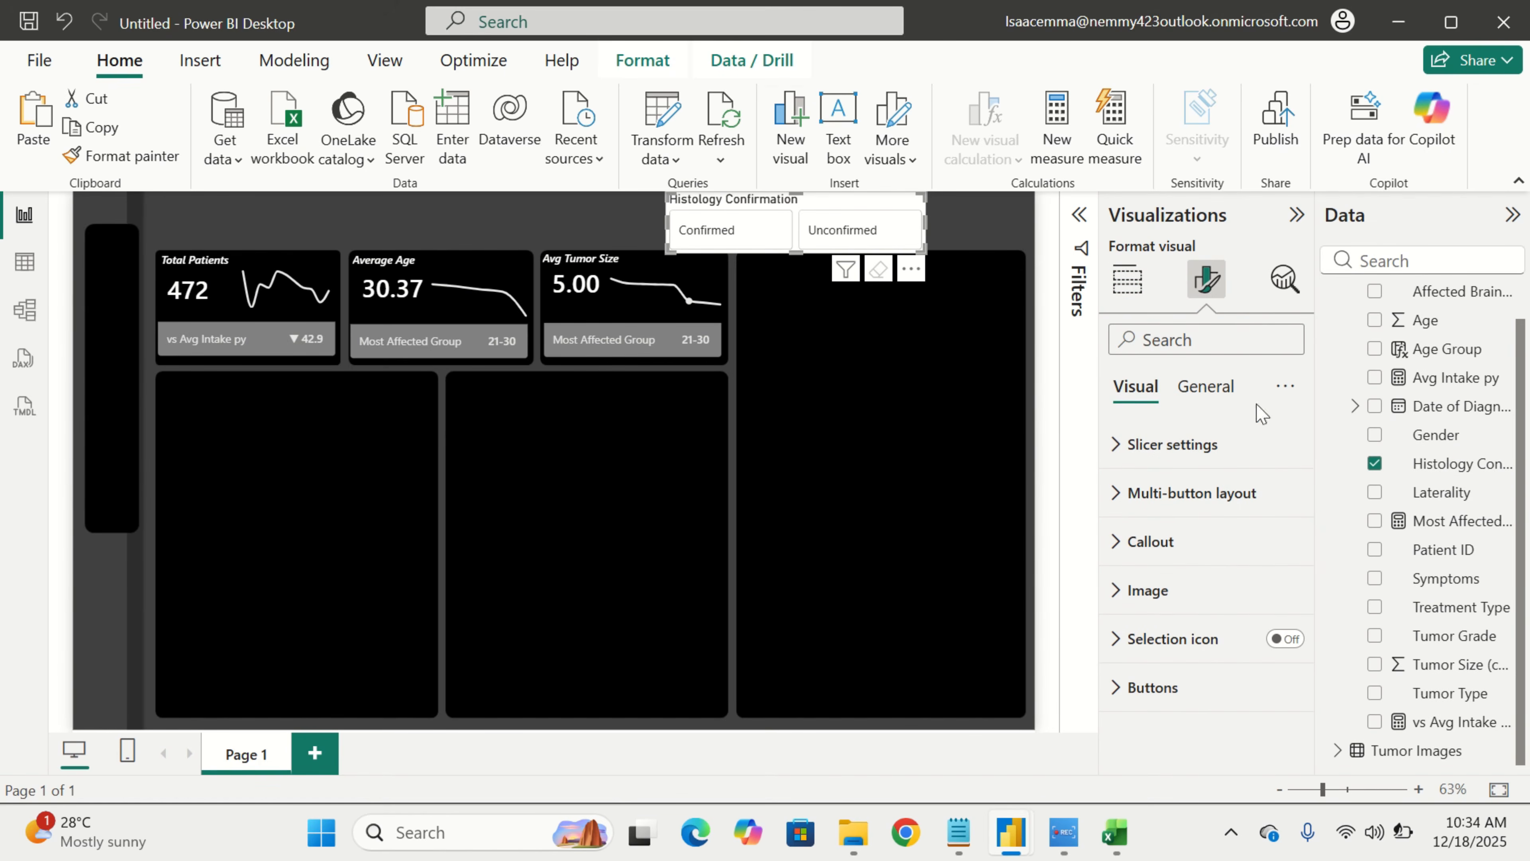
pyautogui.click(1228, 391)
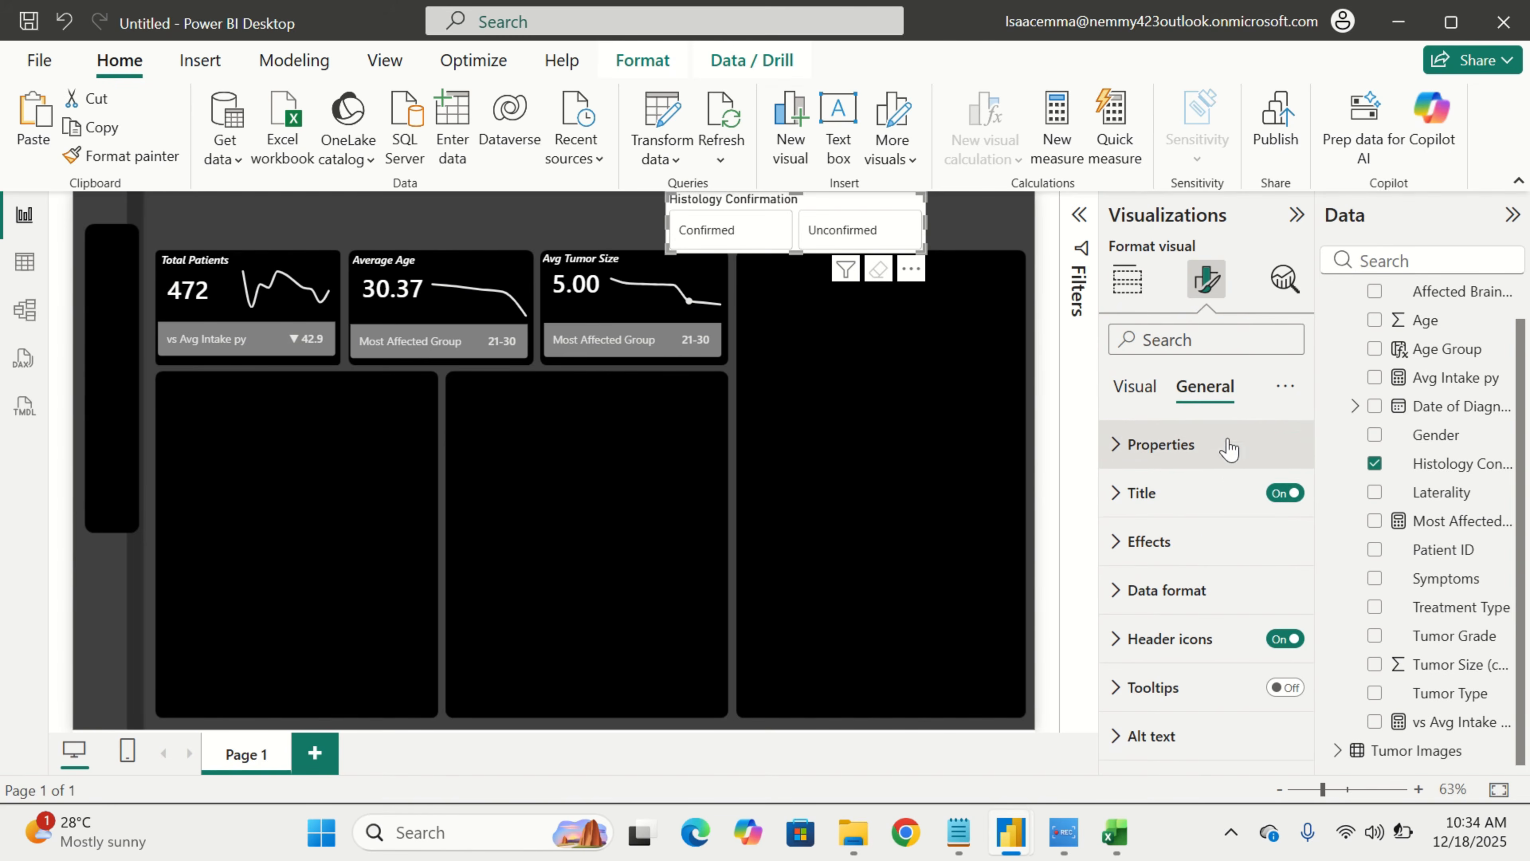
pyautogui.click(1277, 494)
pyautogui.click(1253, 552)
pyautogui.click(1276, 600)
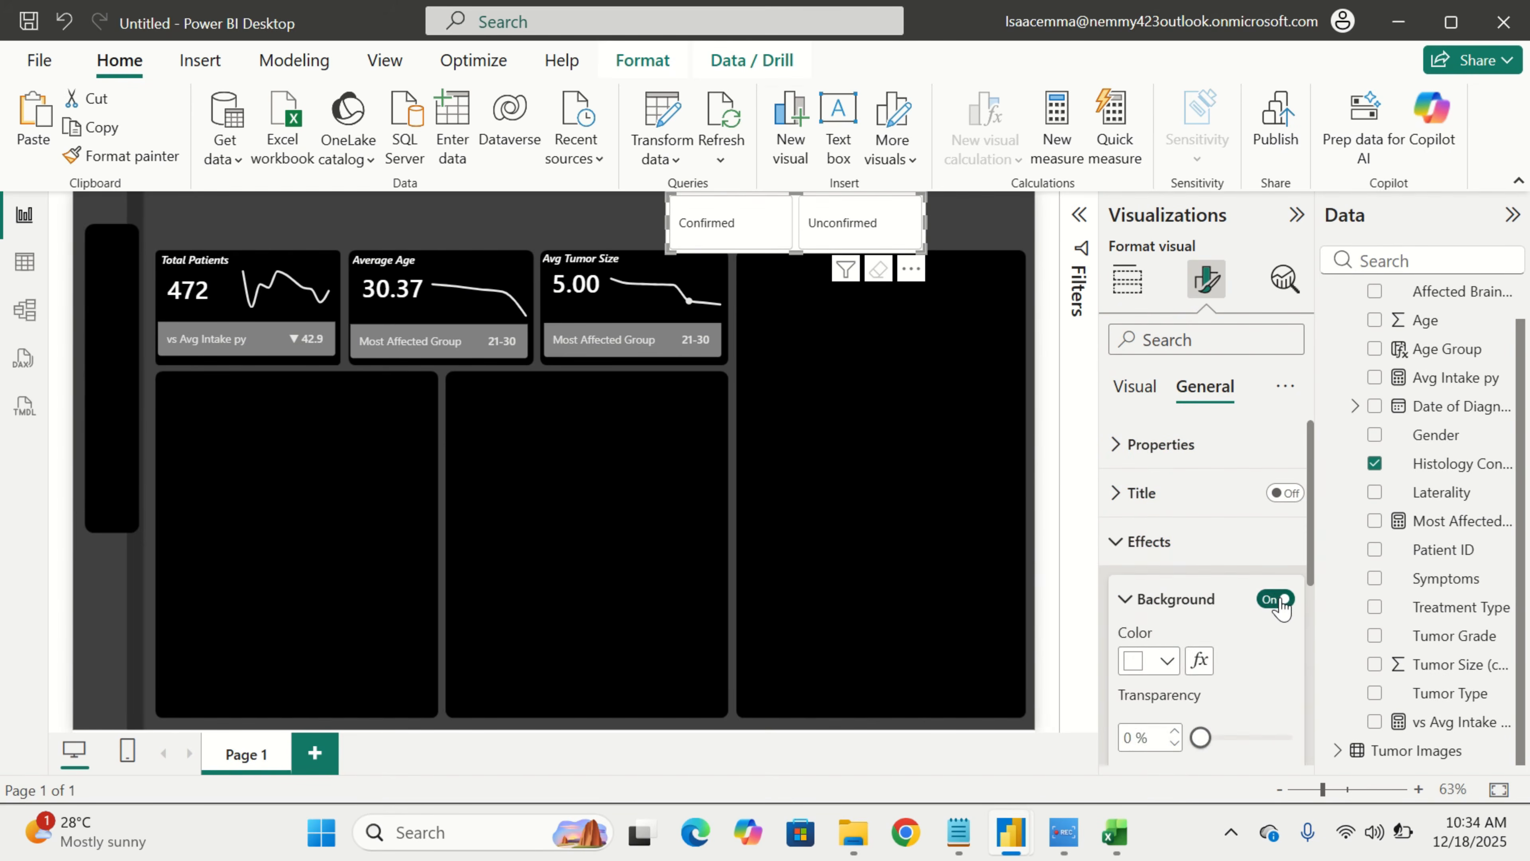
# Open the background formatting of the slicer's buttons and limit the button settings to the Default state
pyautogui.click(1133, 389)
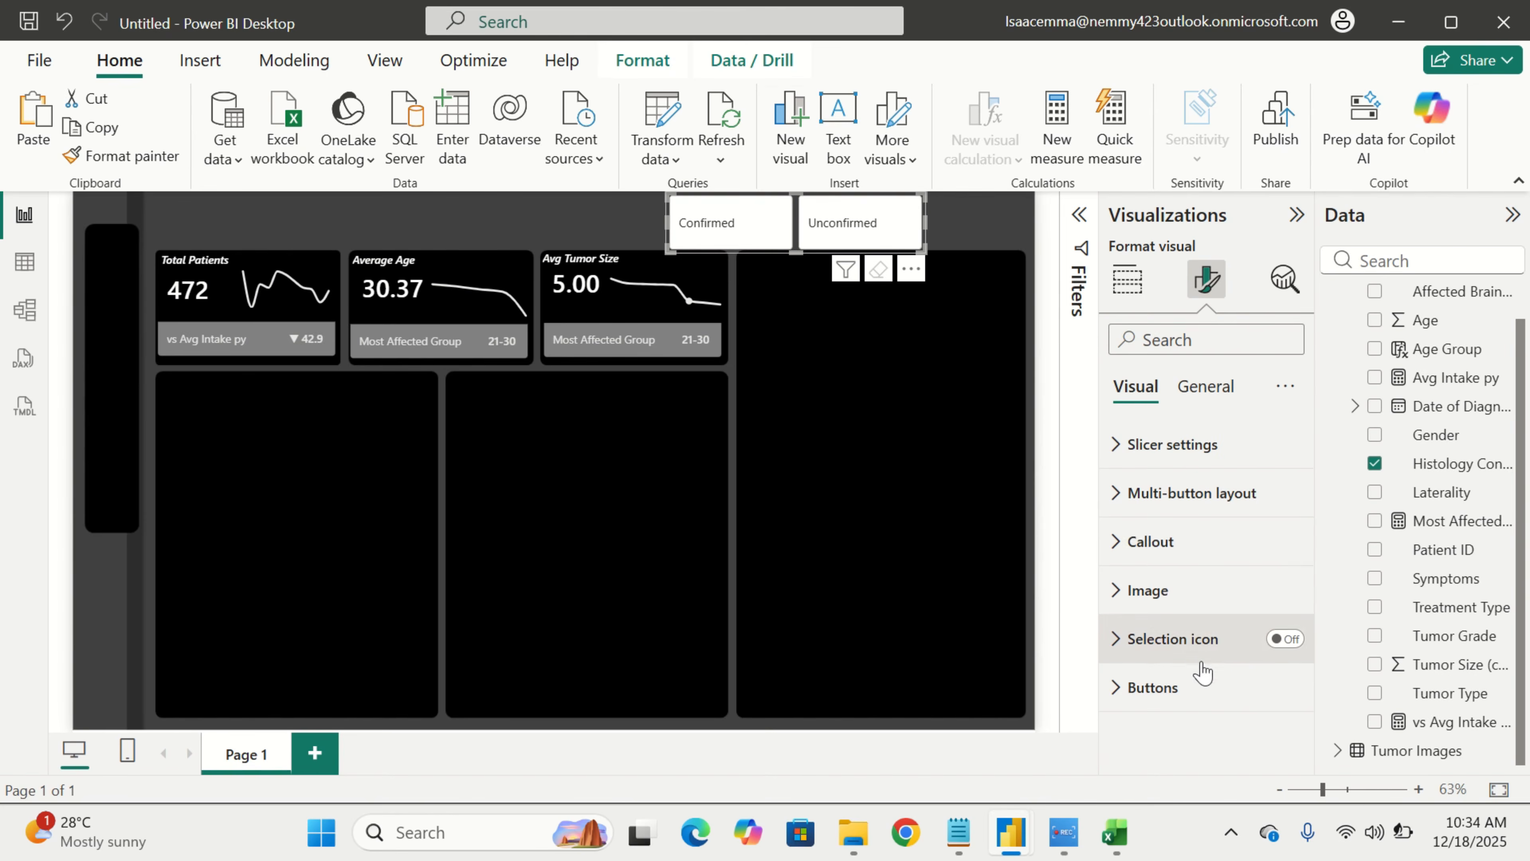
pyautogui.click(1200, 693)
pyautogui.scroll(-6, 1202, 702)
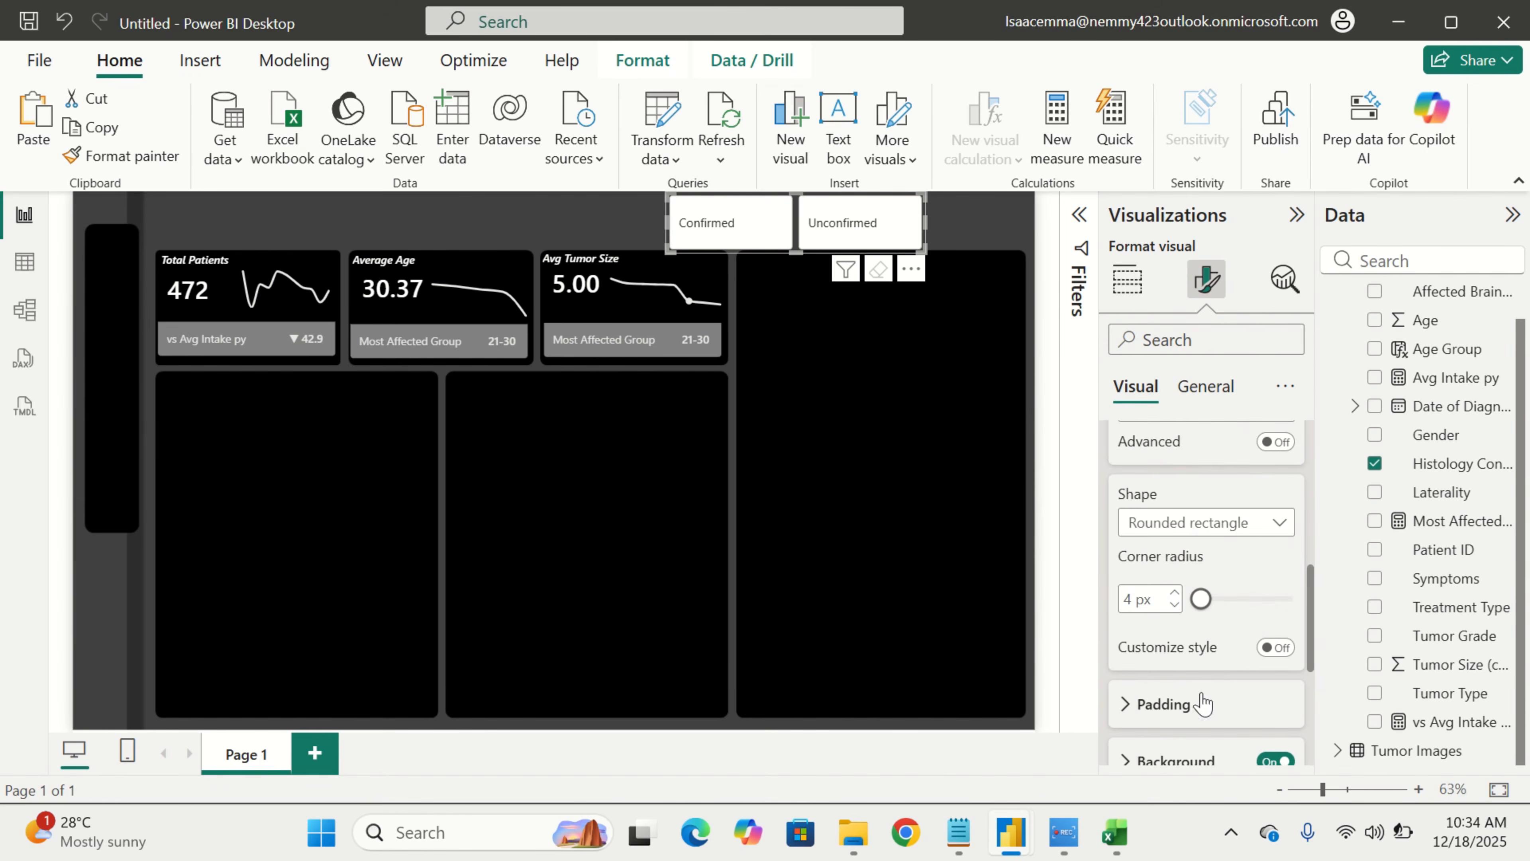
pyautogui.scroll(-4, 1200, 688)
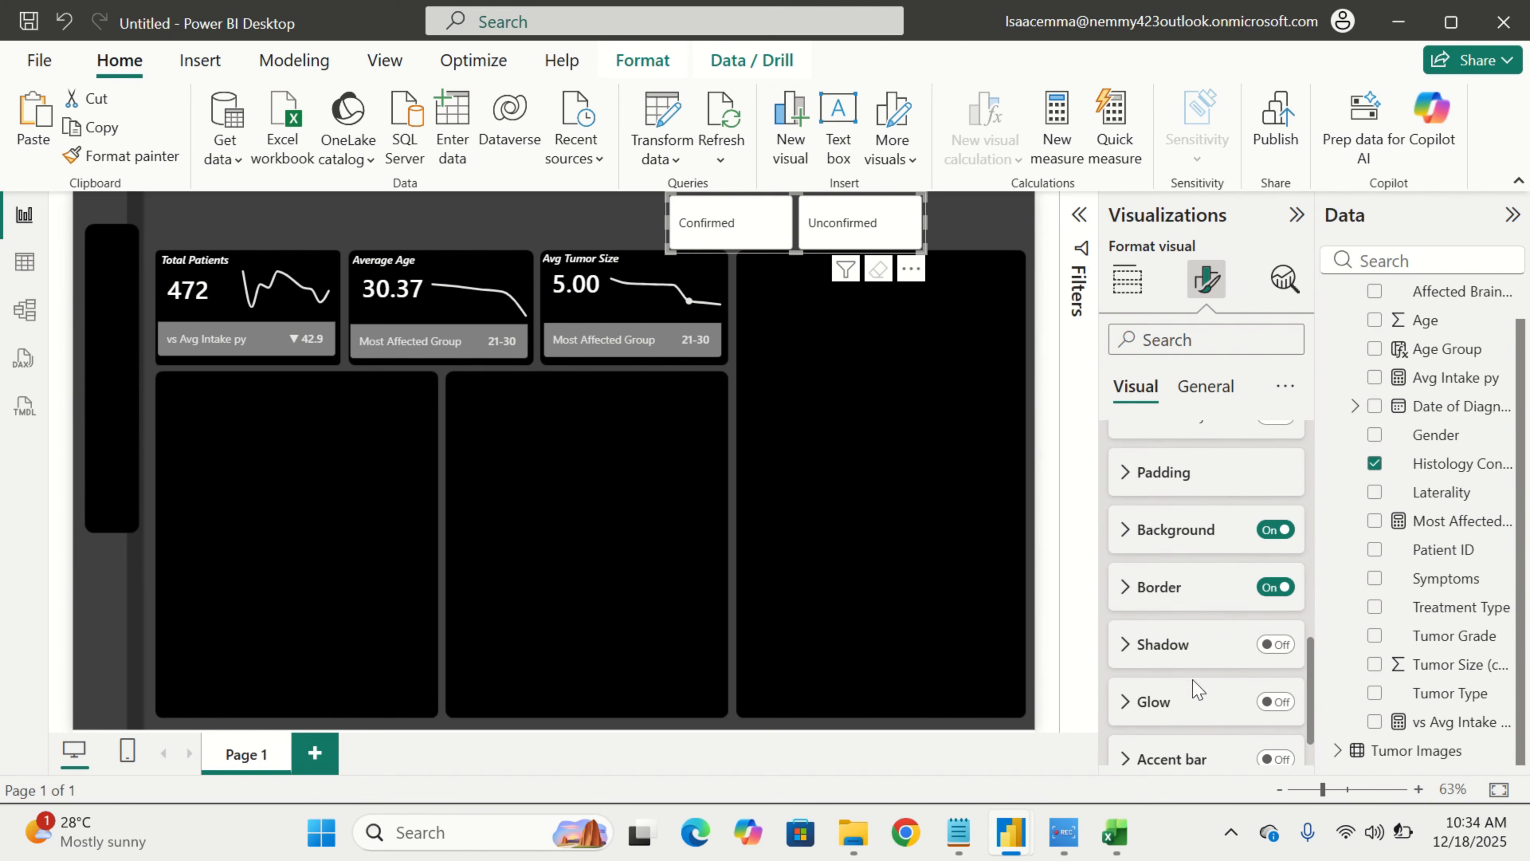
pyautogui.click(1180, 545)
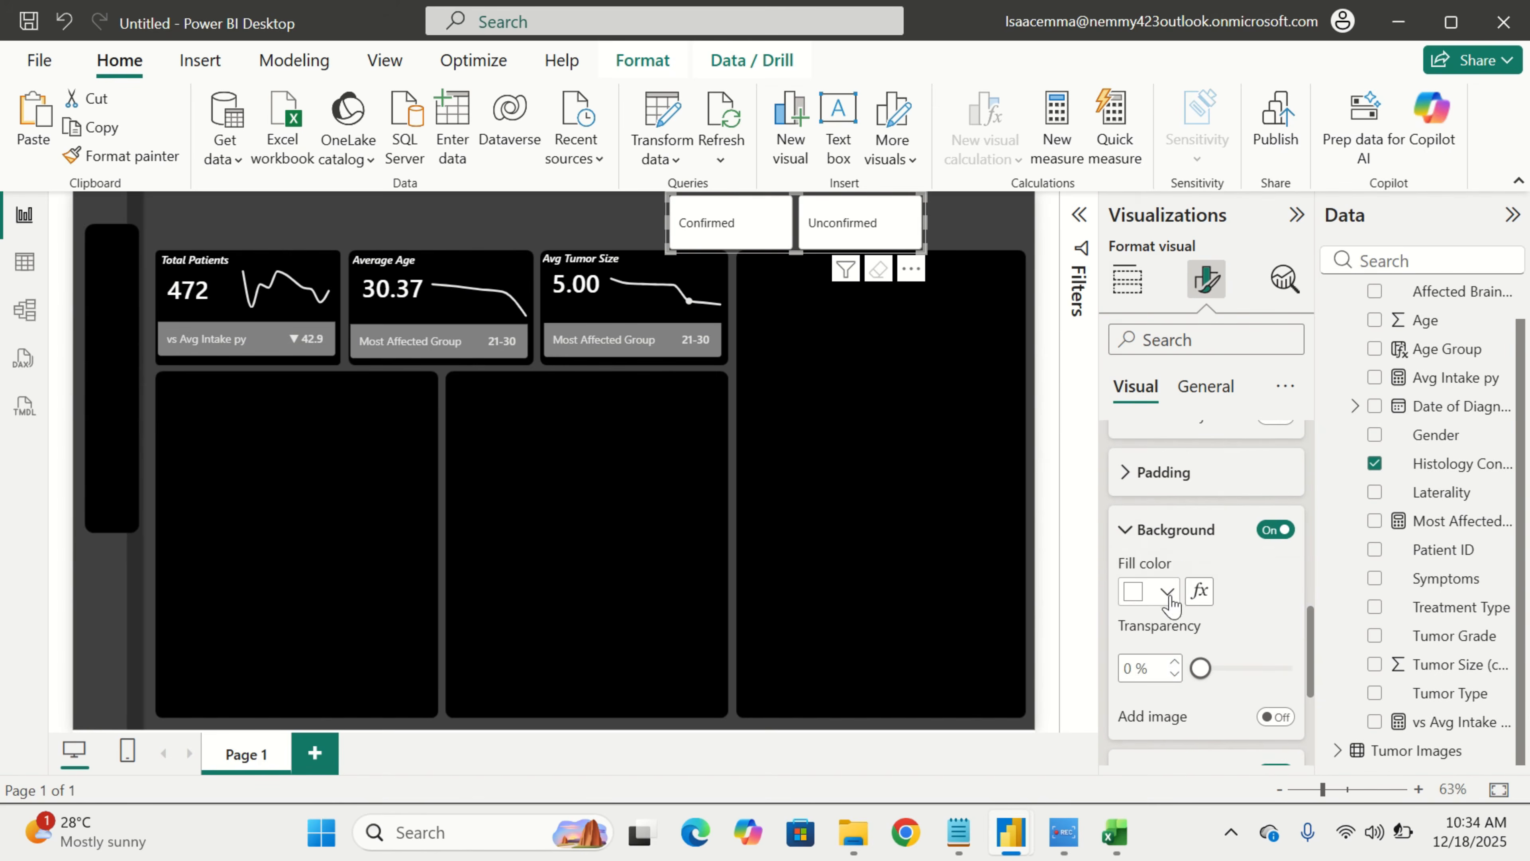
pyautogui.click(1169, 593)
pyautogui.click(1150, 212)
pyautogui.scroll(8, 1247, 599)
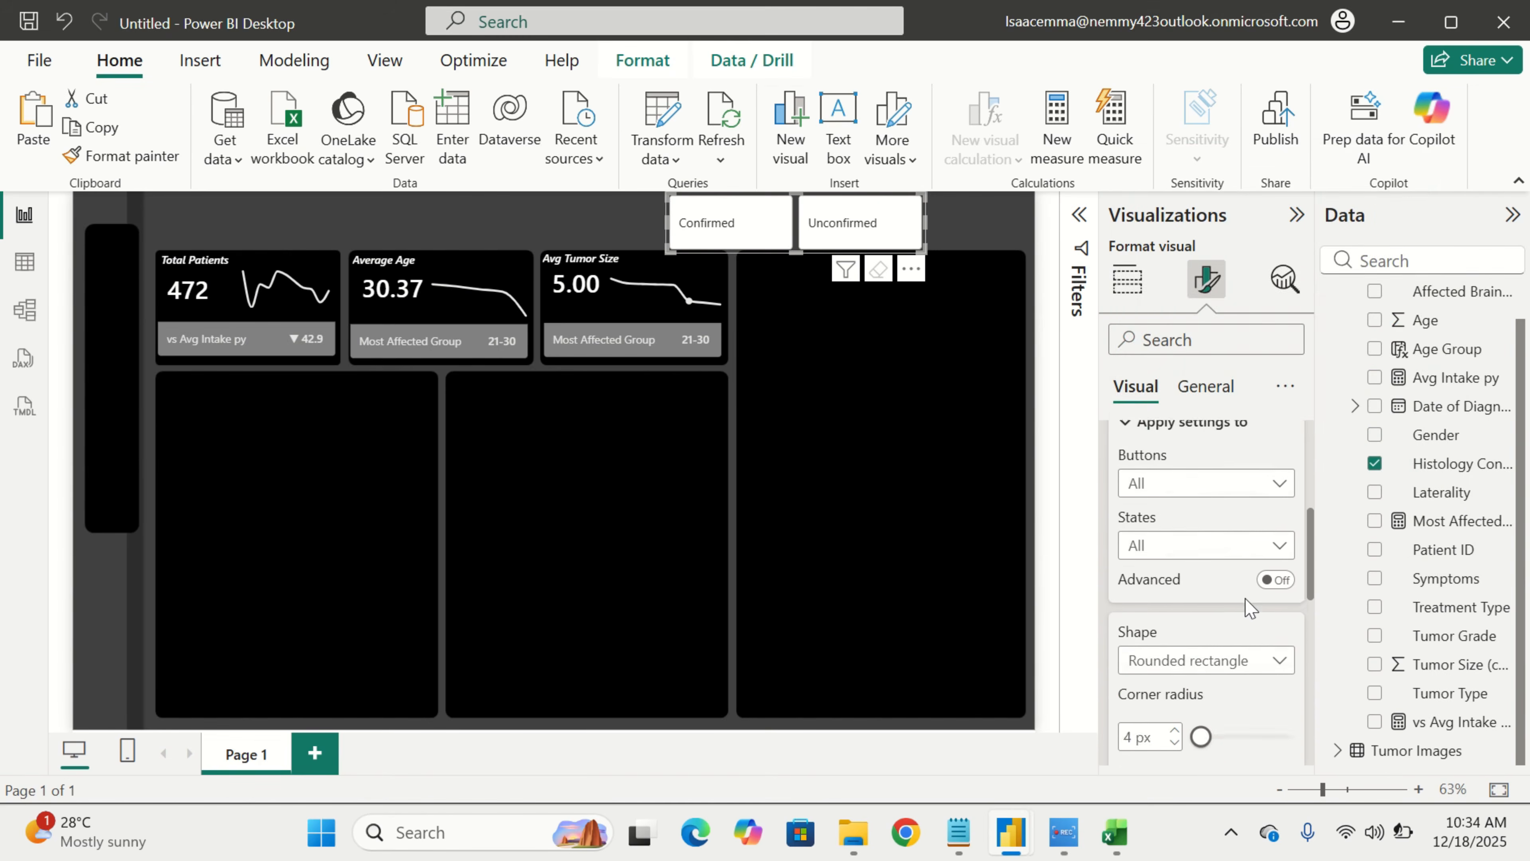
pyautogui.click(1196, 646)
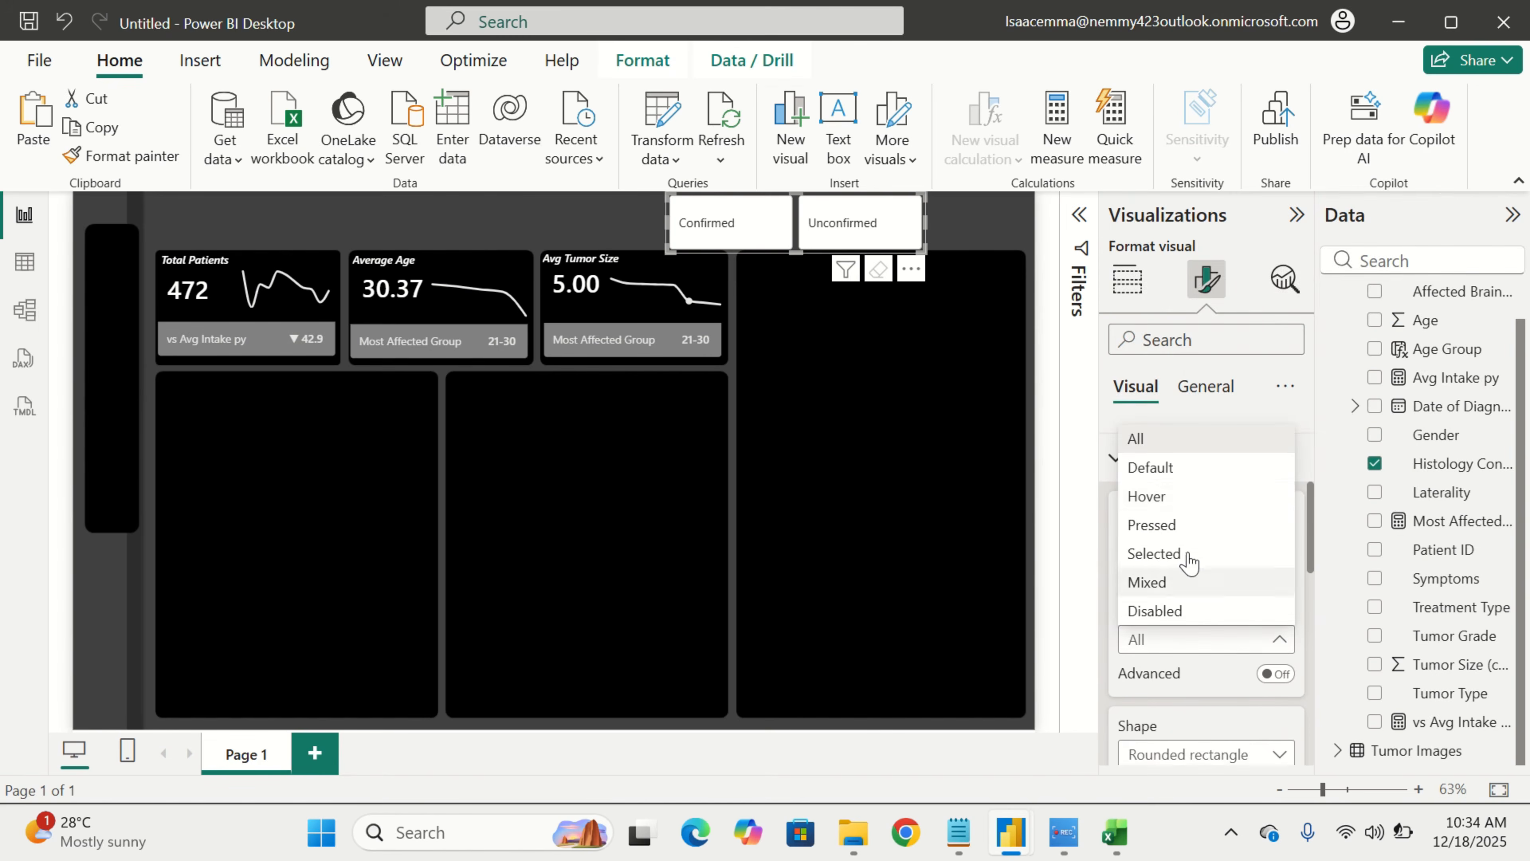
pyautogui.click(1196, 481)
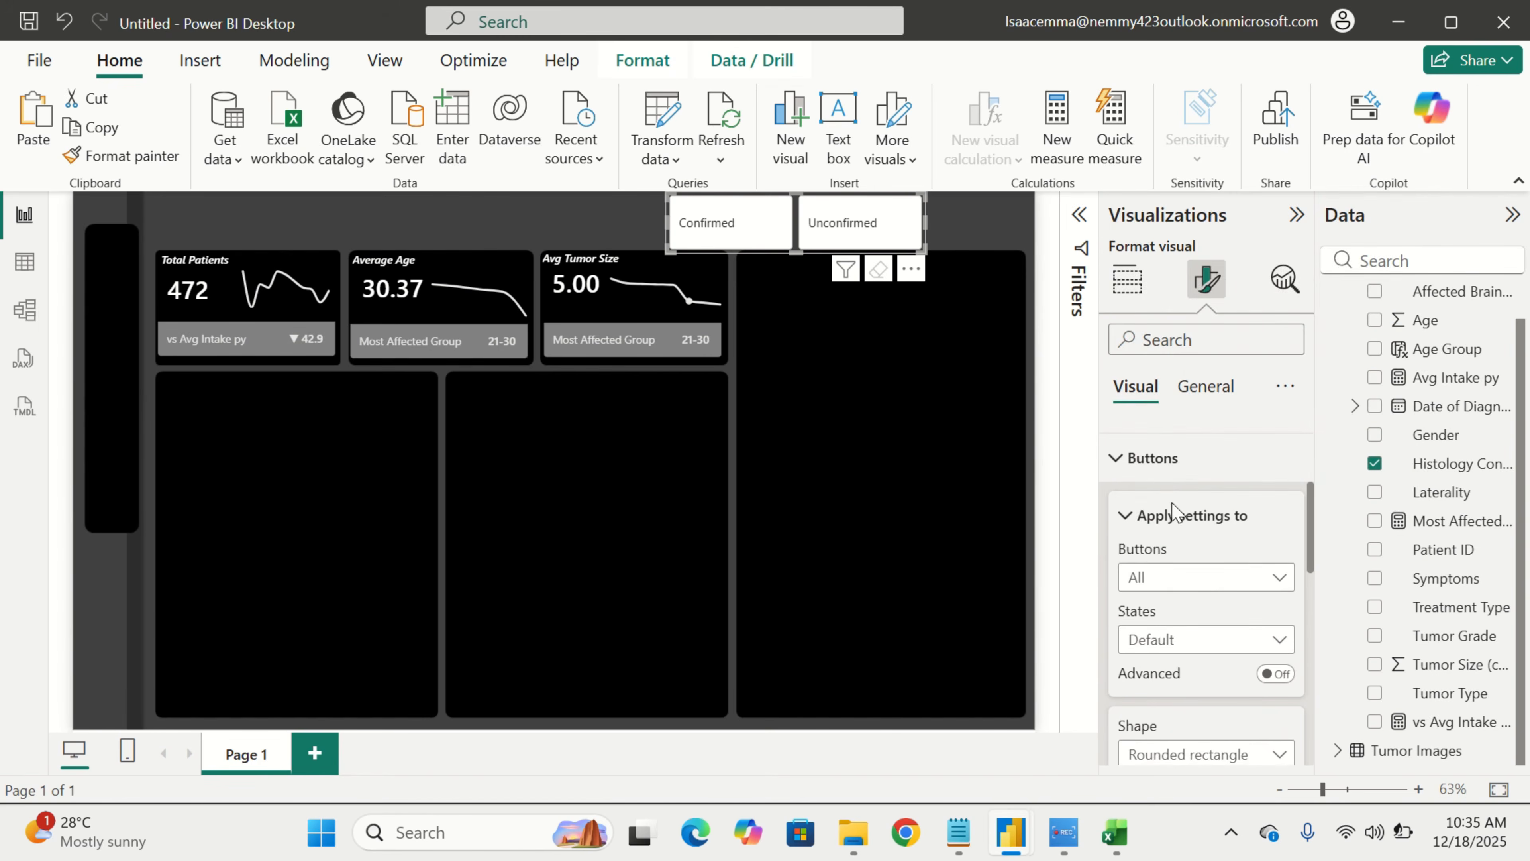
# Set the fill color of the slicer's default-state buttons to hex #808080
pyautogui.scroll(-2, 1229, 638)
pyautogui.scroll(-4, 1226, 651)
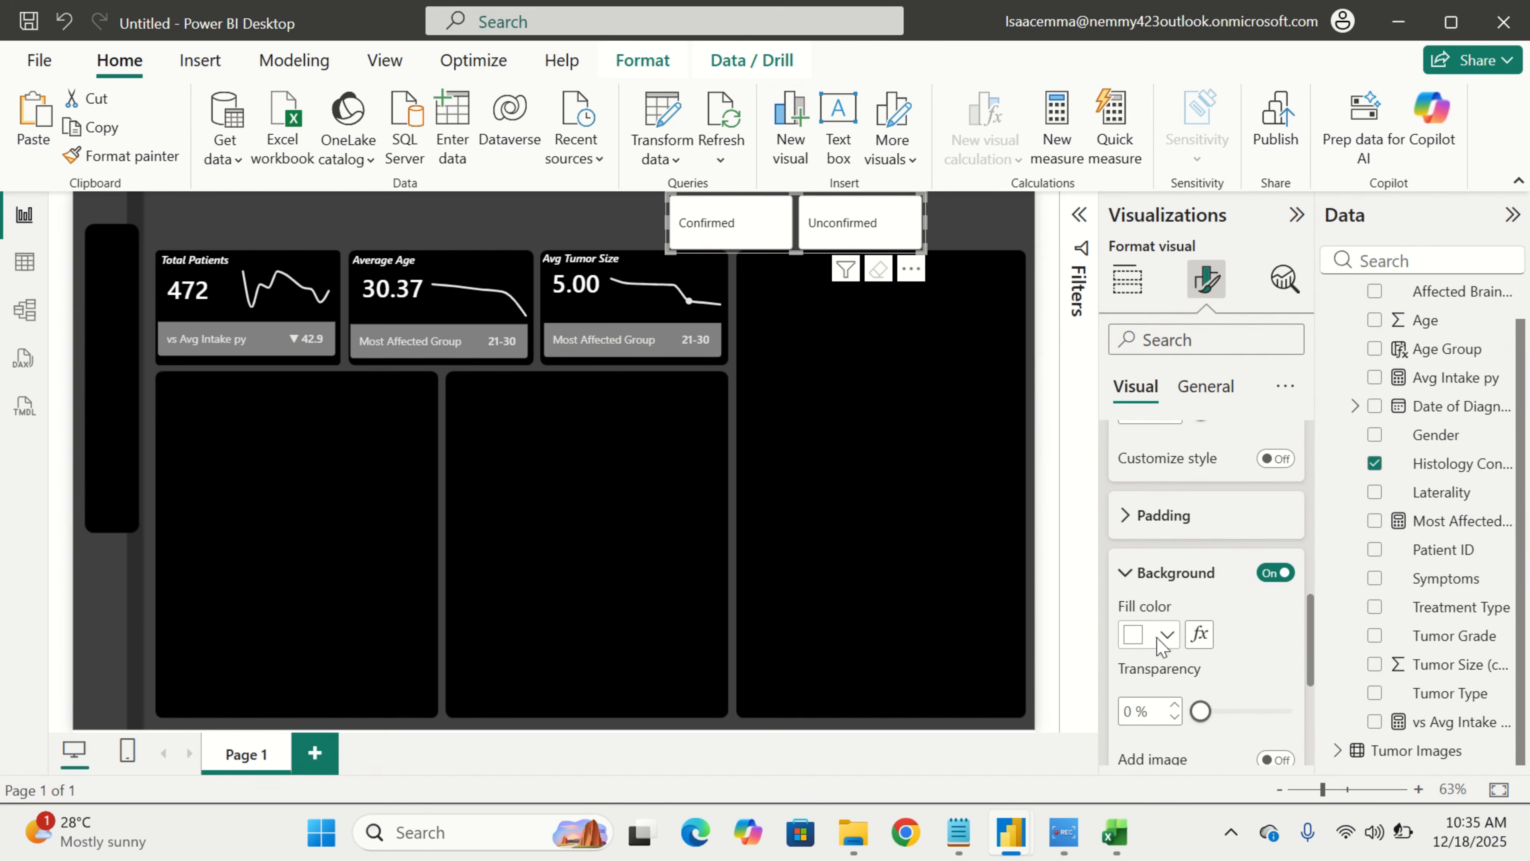
pyautogui.click(1162, 640)
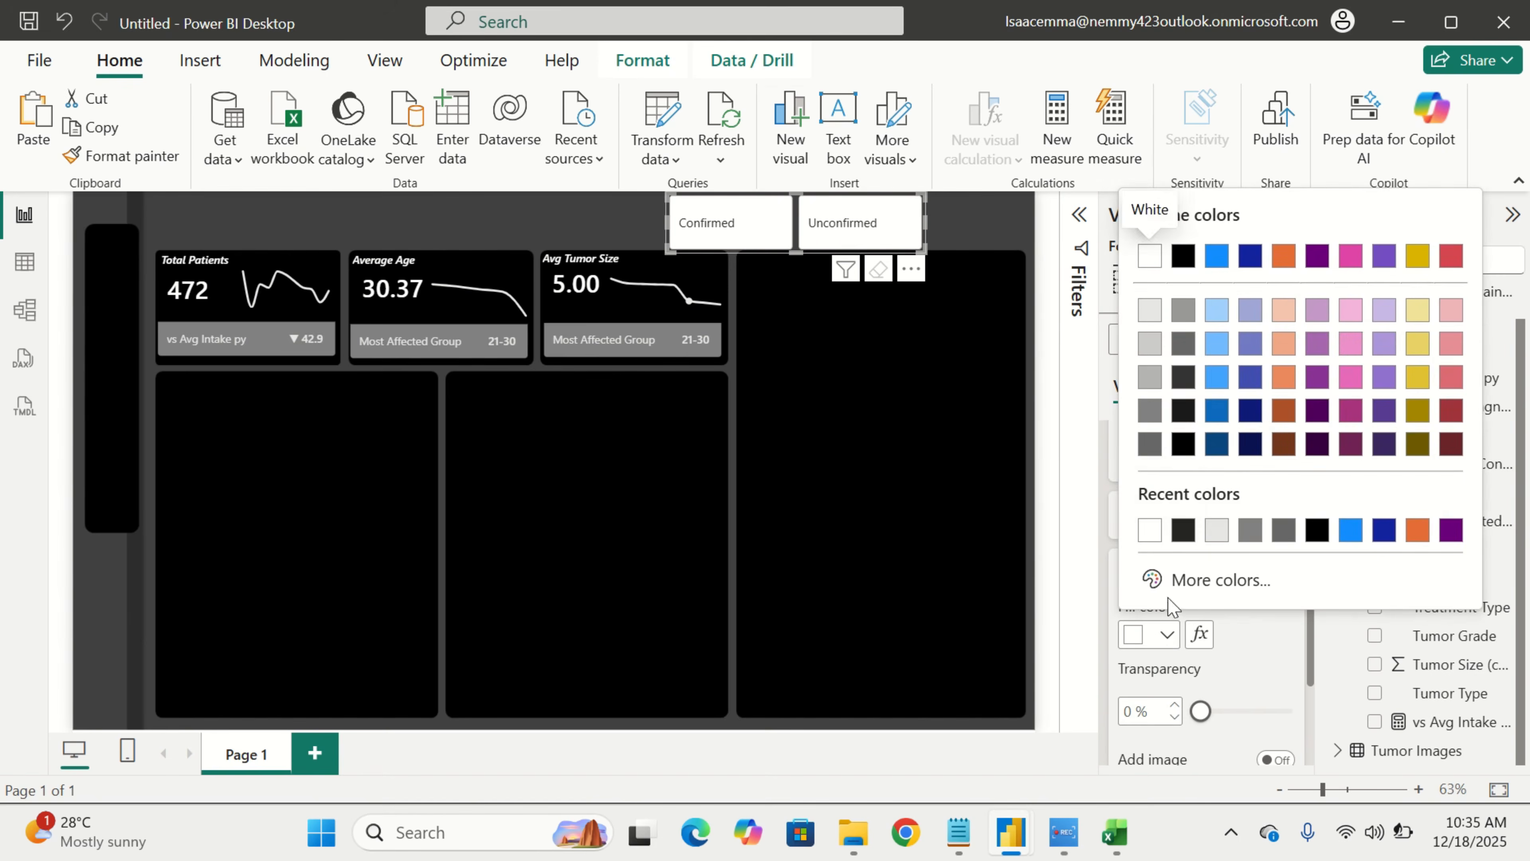
pyautogui.click(1208, 590)
pyautogui.press('BackSpace')
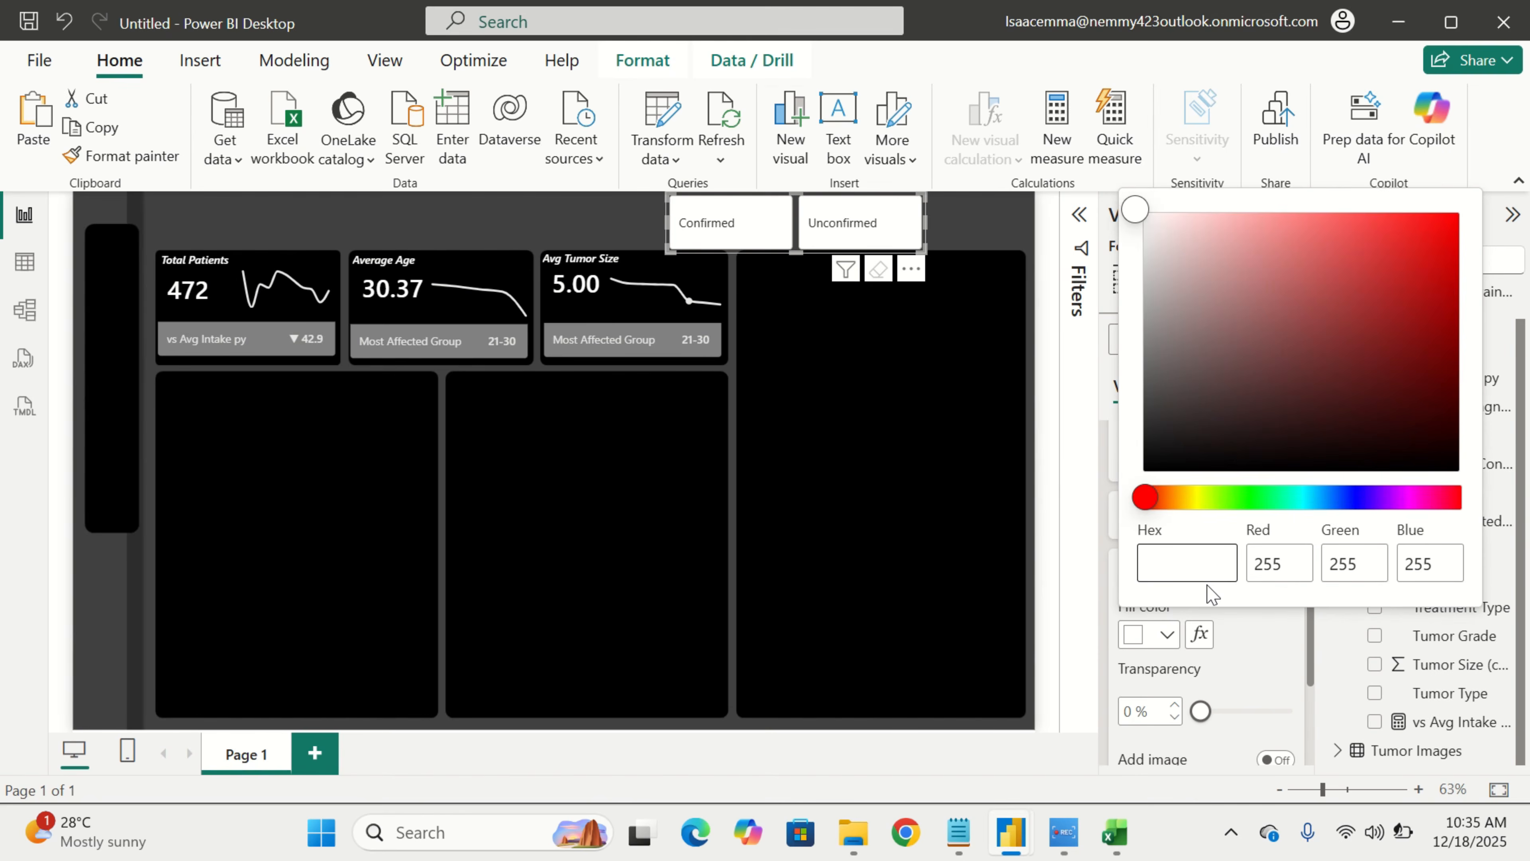
pyautogui.write('808080')
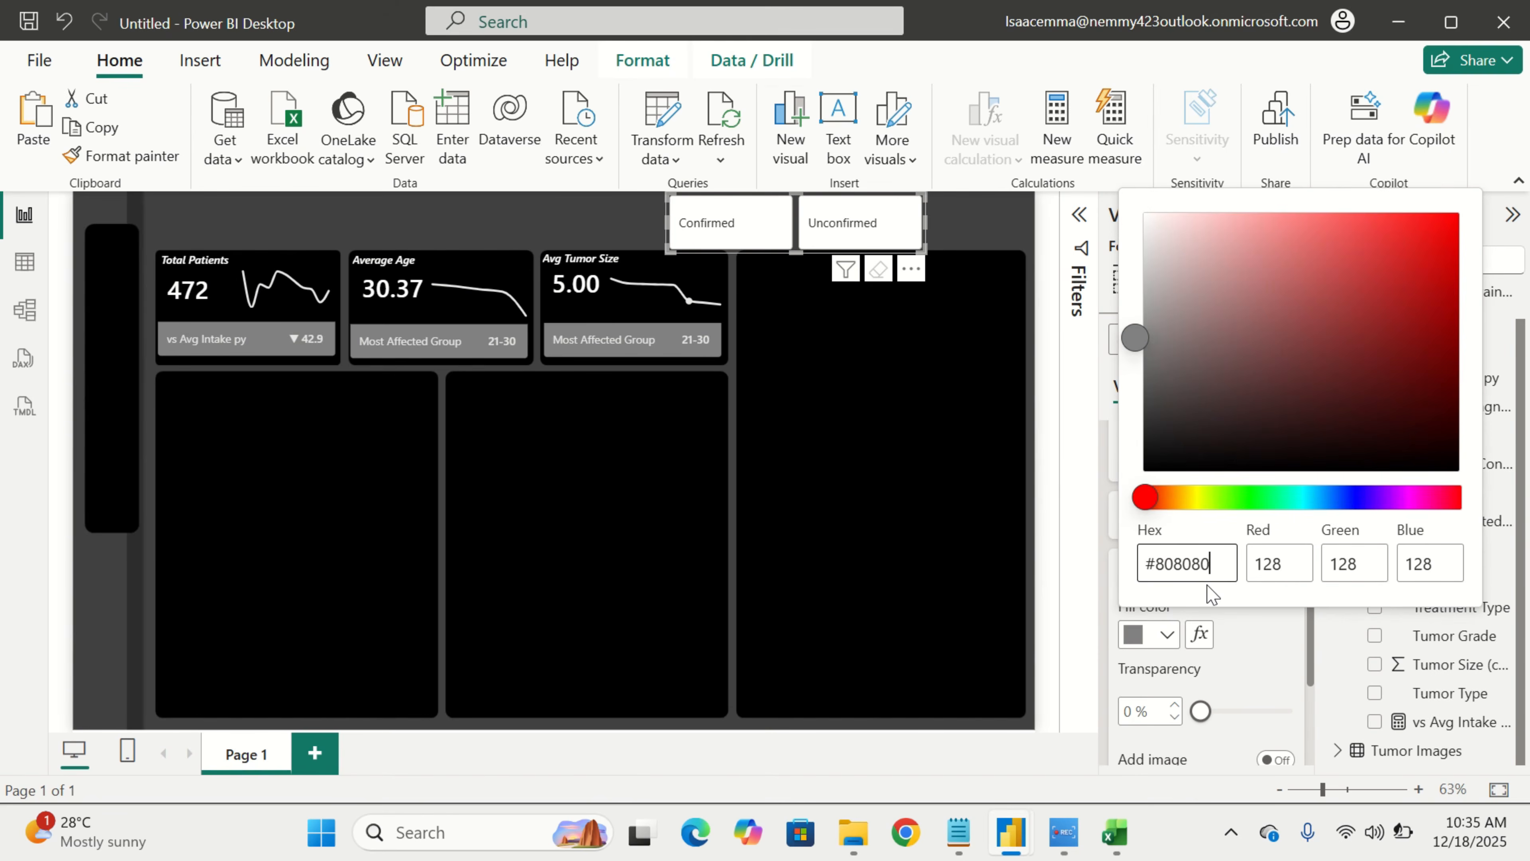
pyautogui.click(1235, 657)
# Filter the slicer to Unconfirmed and set the fill color of buttons in the Selected state to hex #666666
pyautogui.scroll(5, 1235, 615)
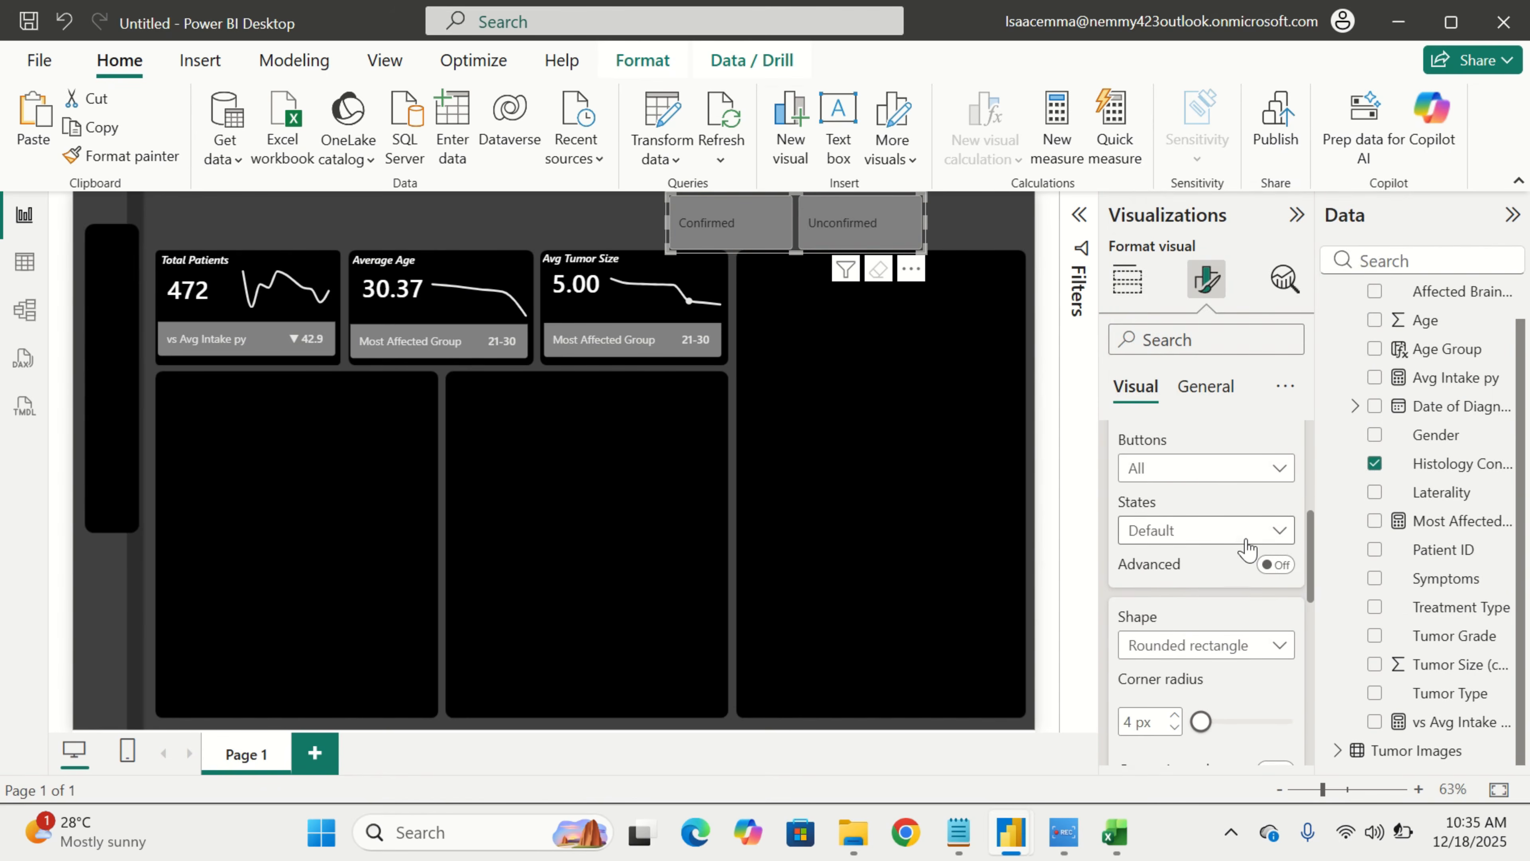
pyautogui.click(1251, 538)
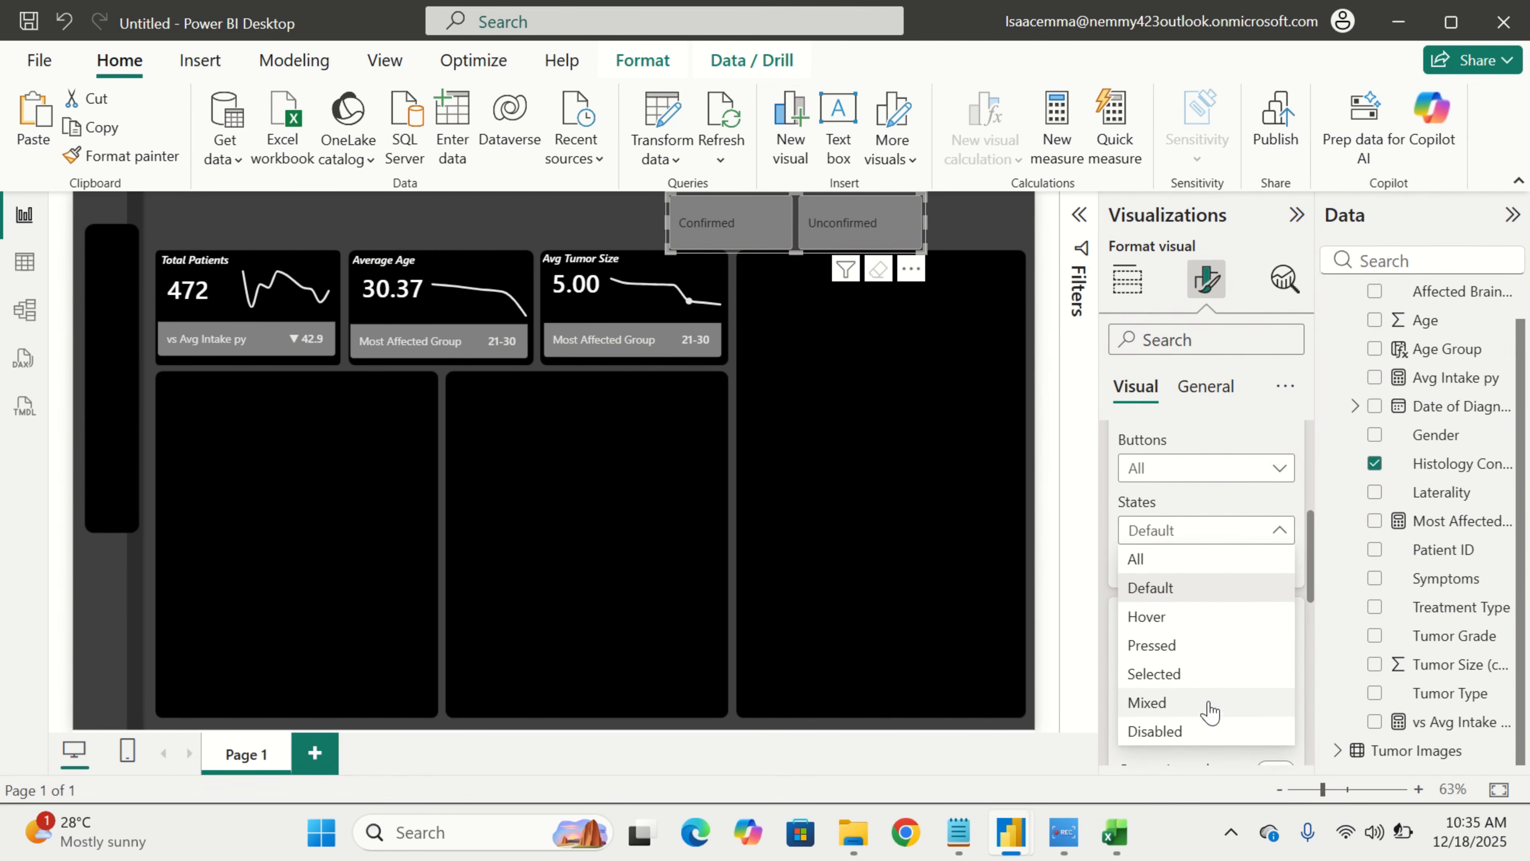
pyautogui.click(1212, 686)
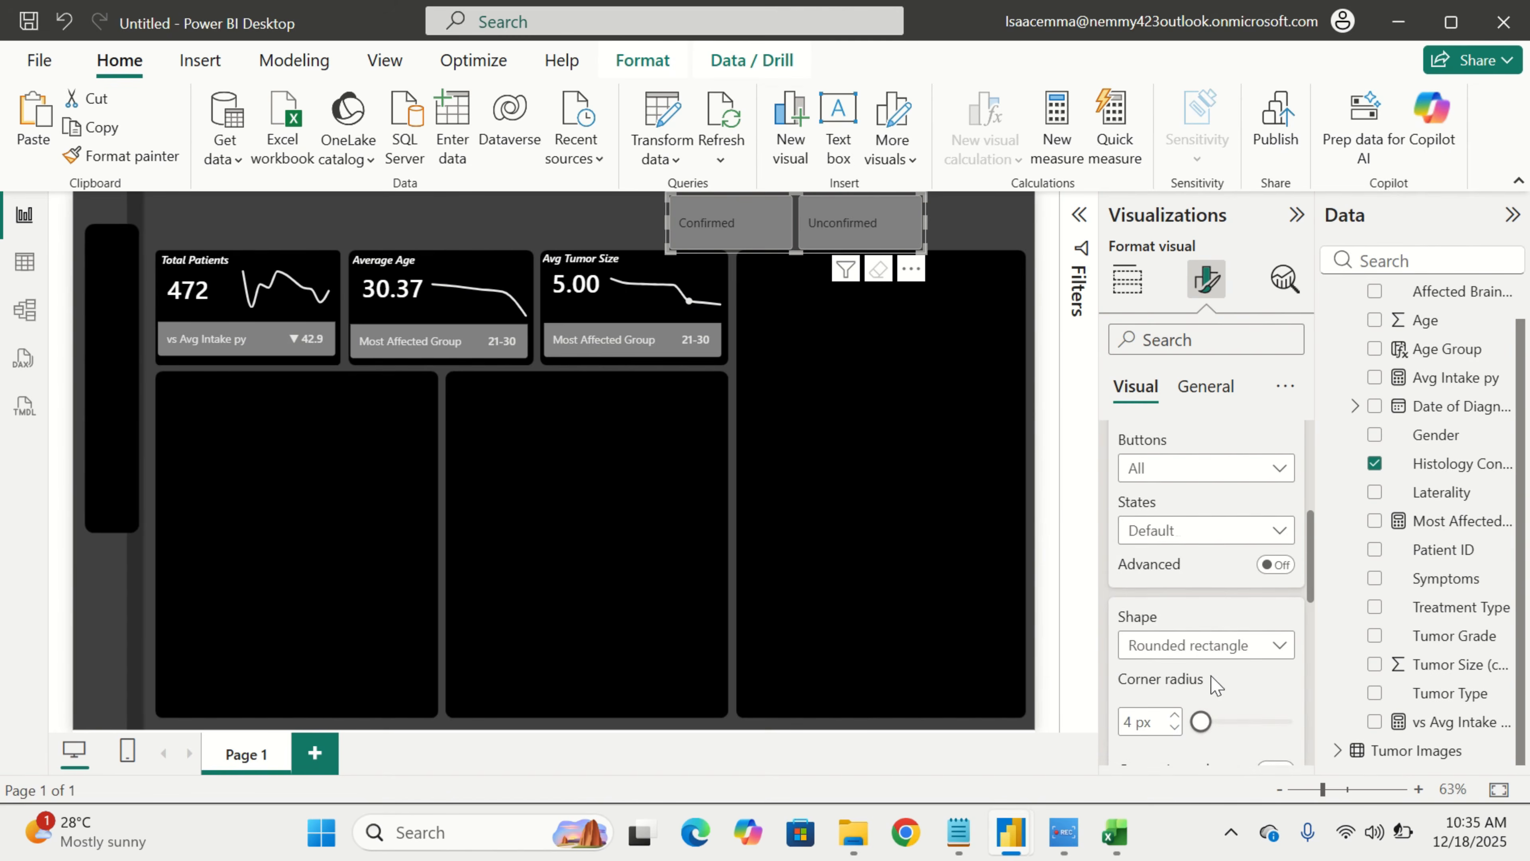
pyautogui.click(869, 231)
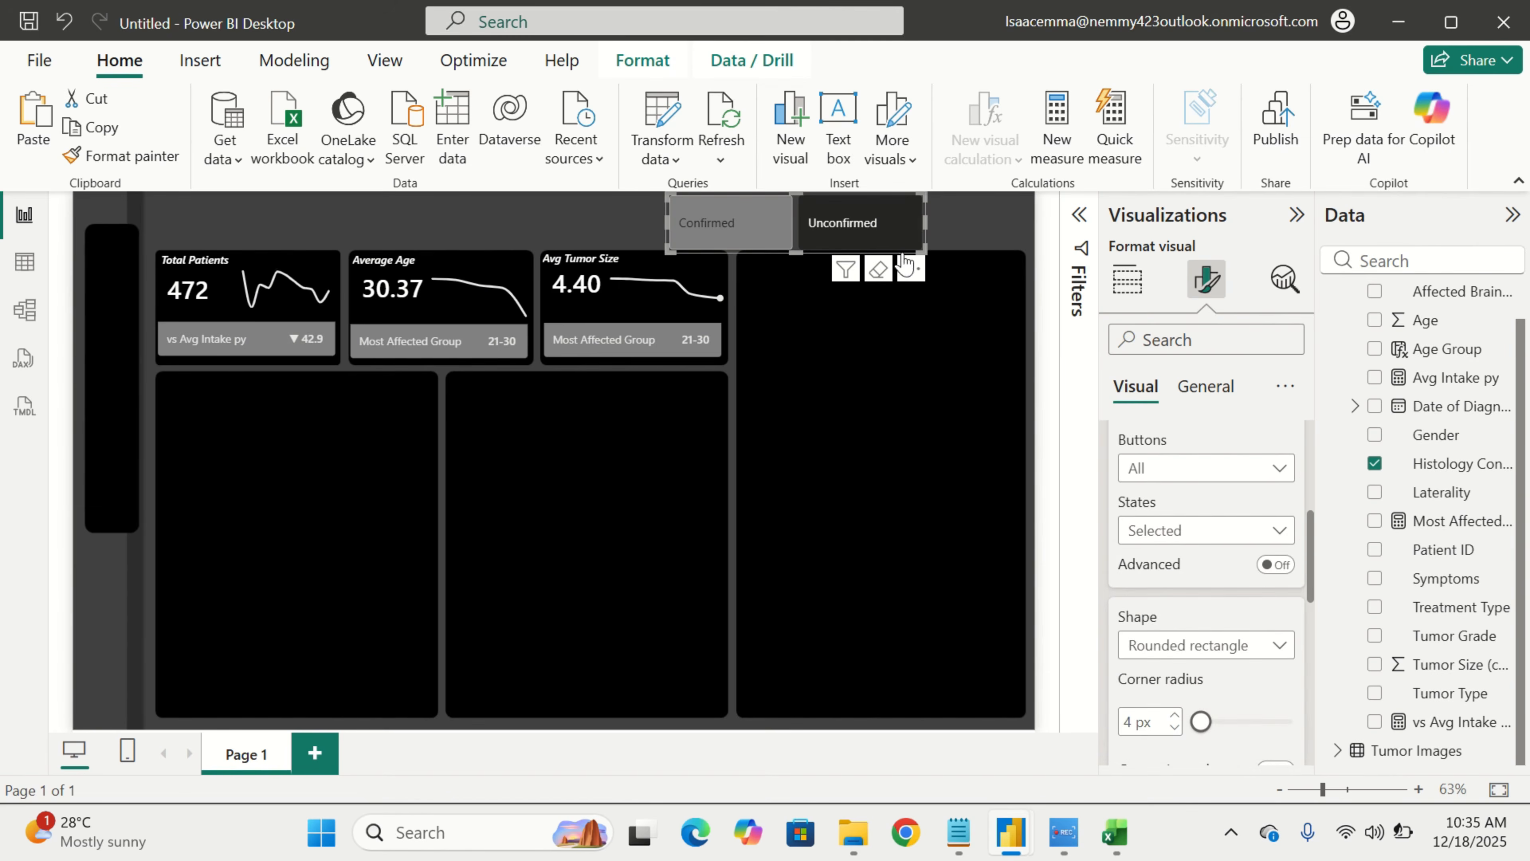
pyautogui.scroll(-5, 1221, 613)
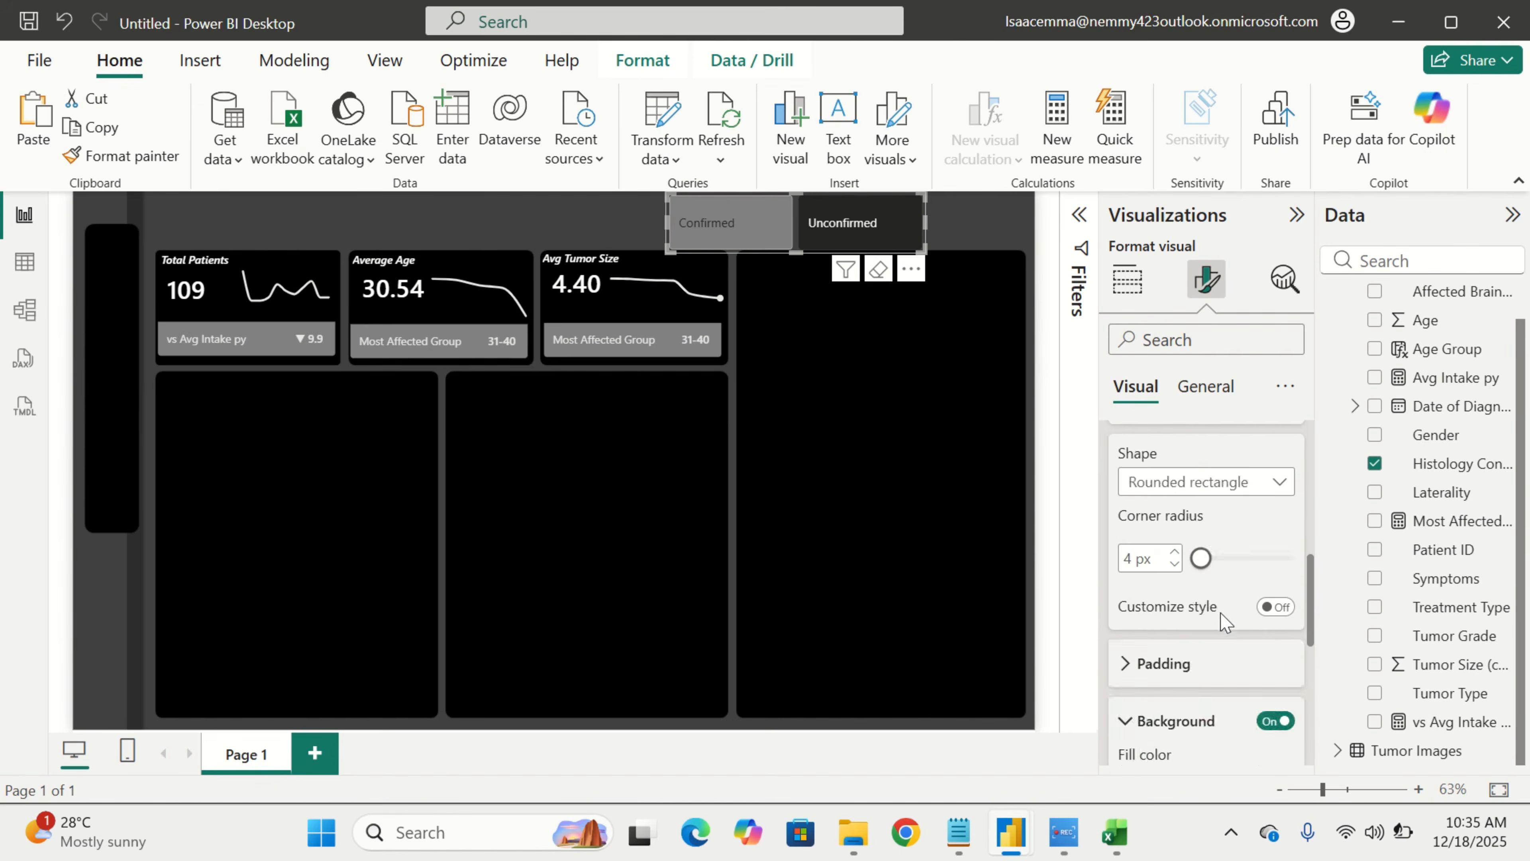
pyautogui.click(1167, 646)
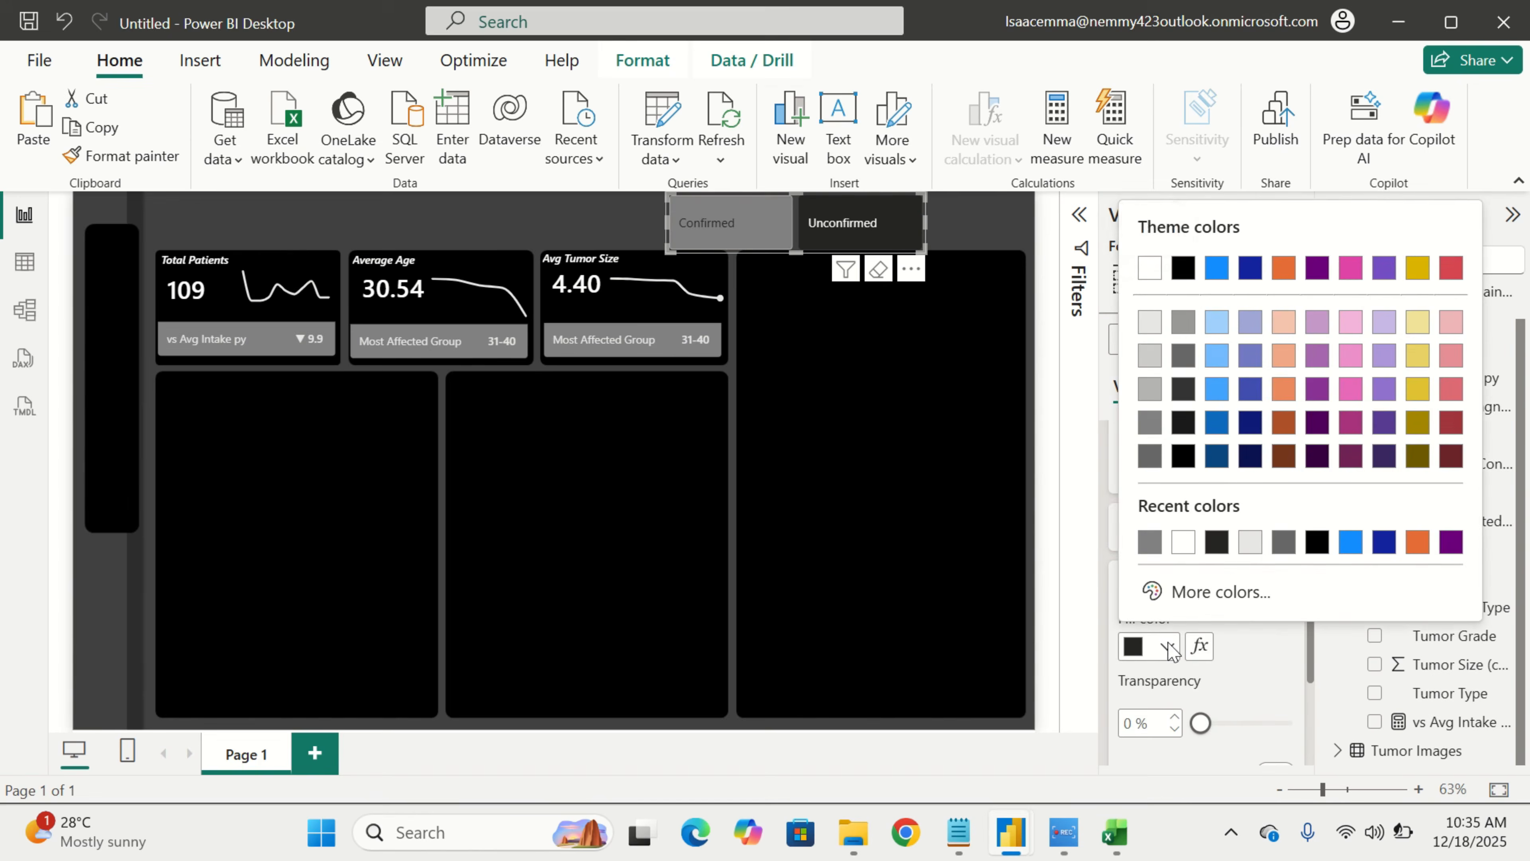
pyautogui.click(1192, 596)
pyautogui.press('BackSpace')
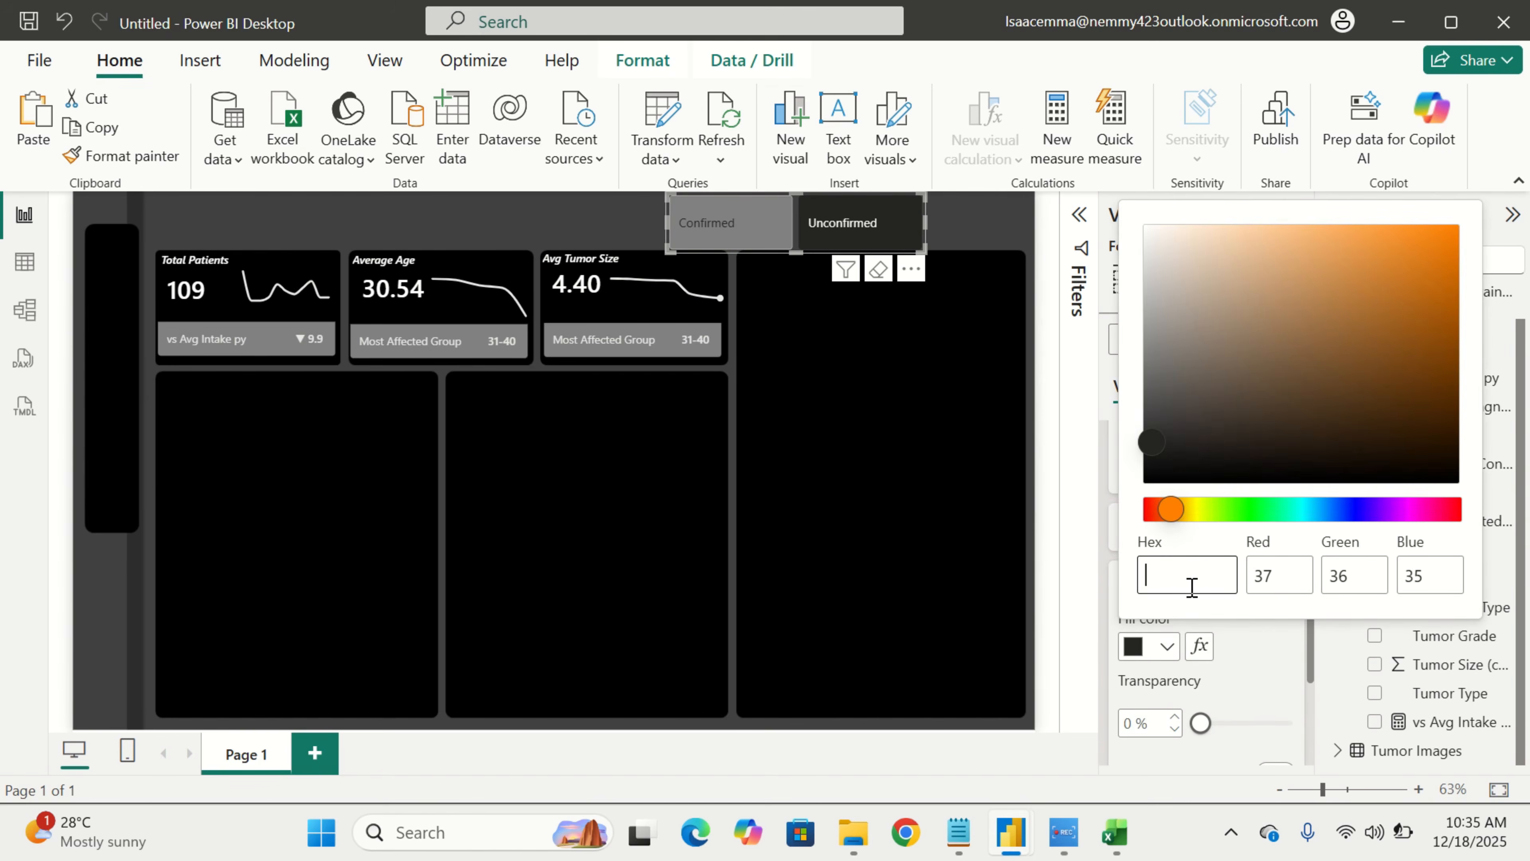
pyautogui.write('666666')
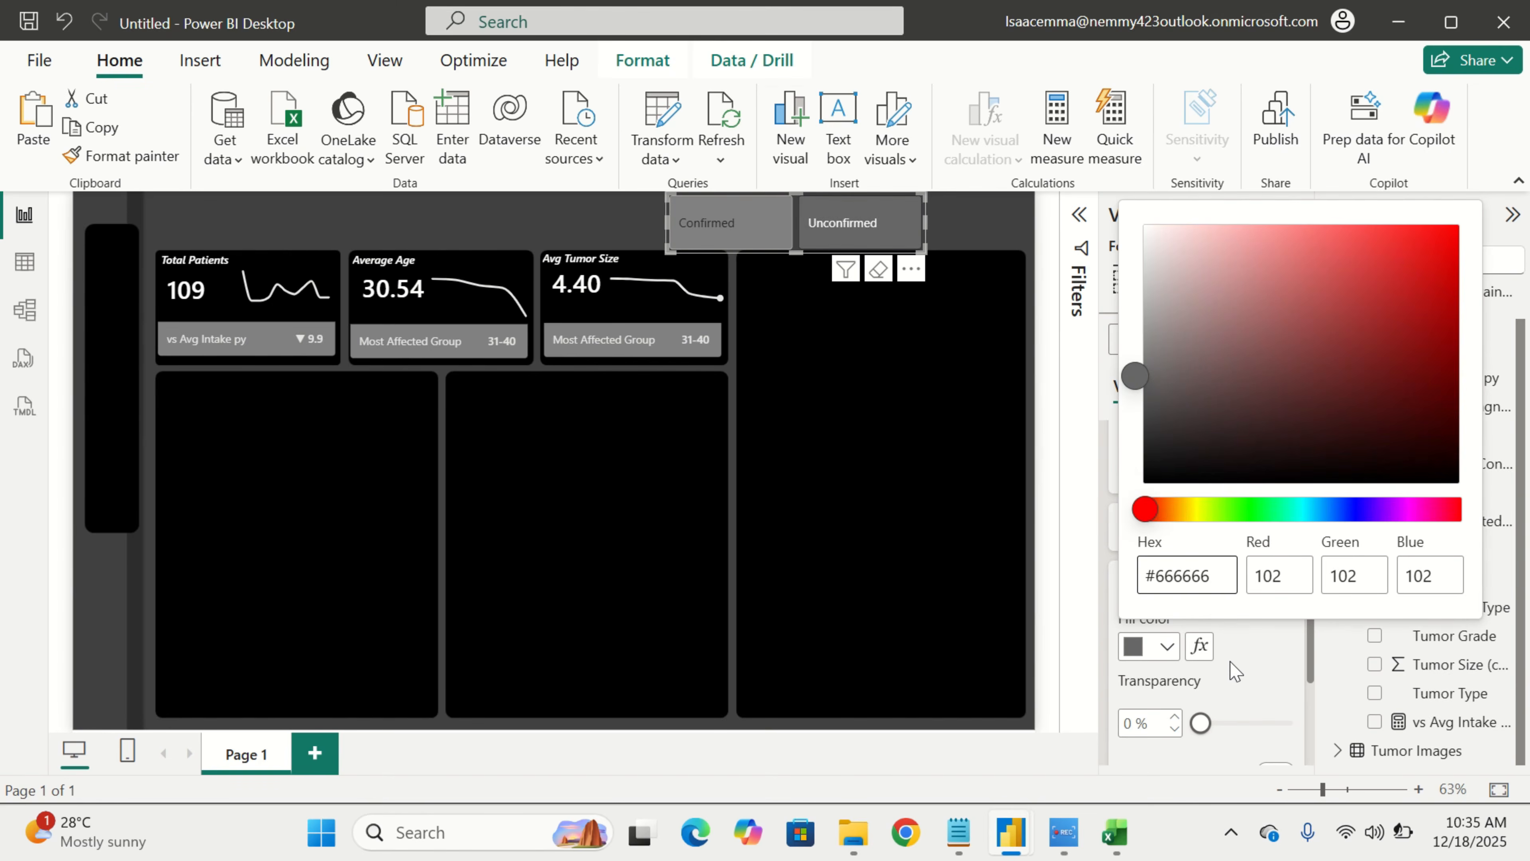
pyautogui.click(1235, 642)
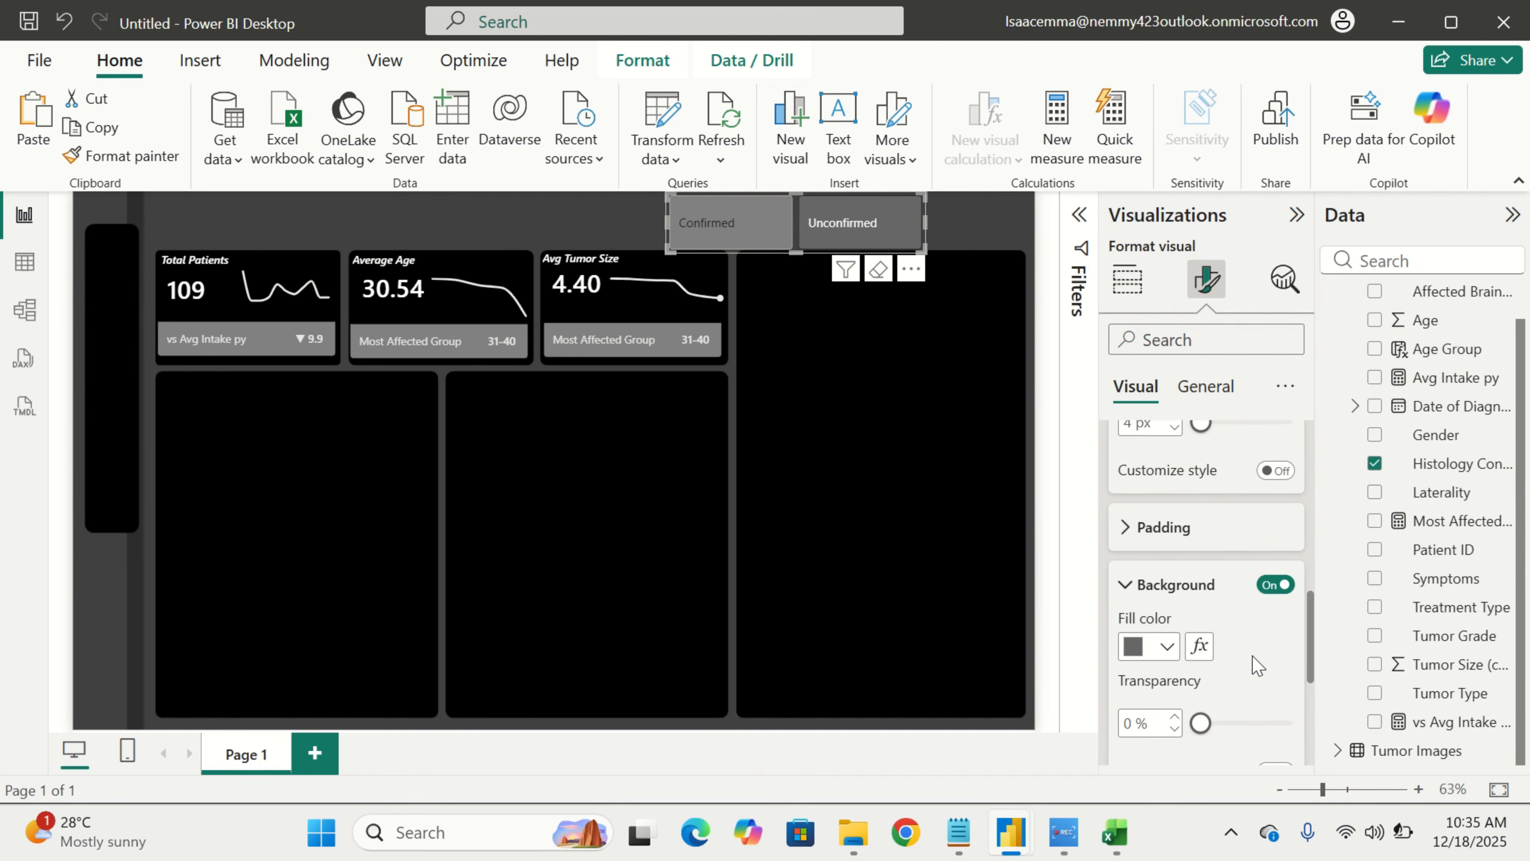
# Set the callout value text of the slicer's buttons to white for the Default state
pyautogui.scroll(6, 1256, 663)
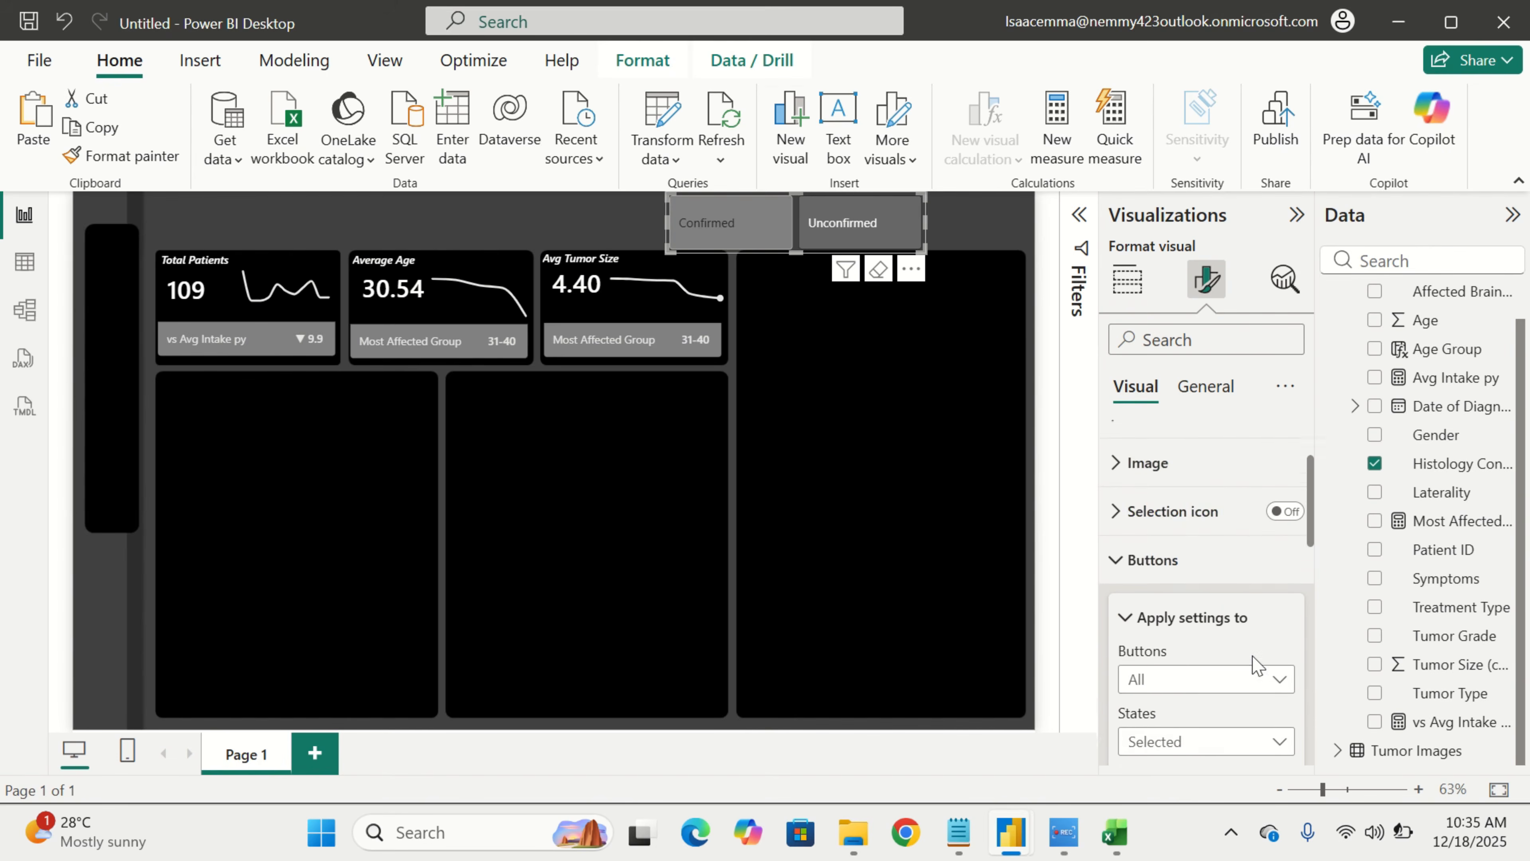
pyautogui.scroll(3, 1256, 663)
pyautogui.click(1195, 600)
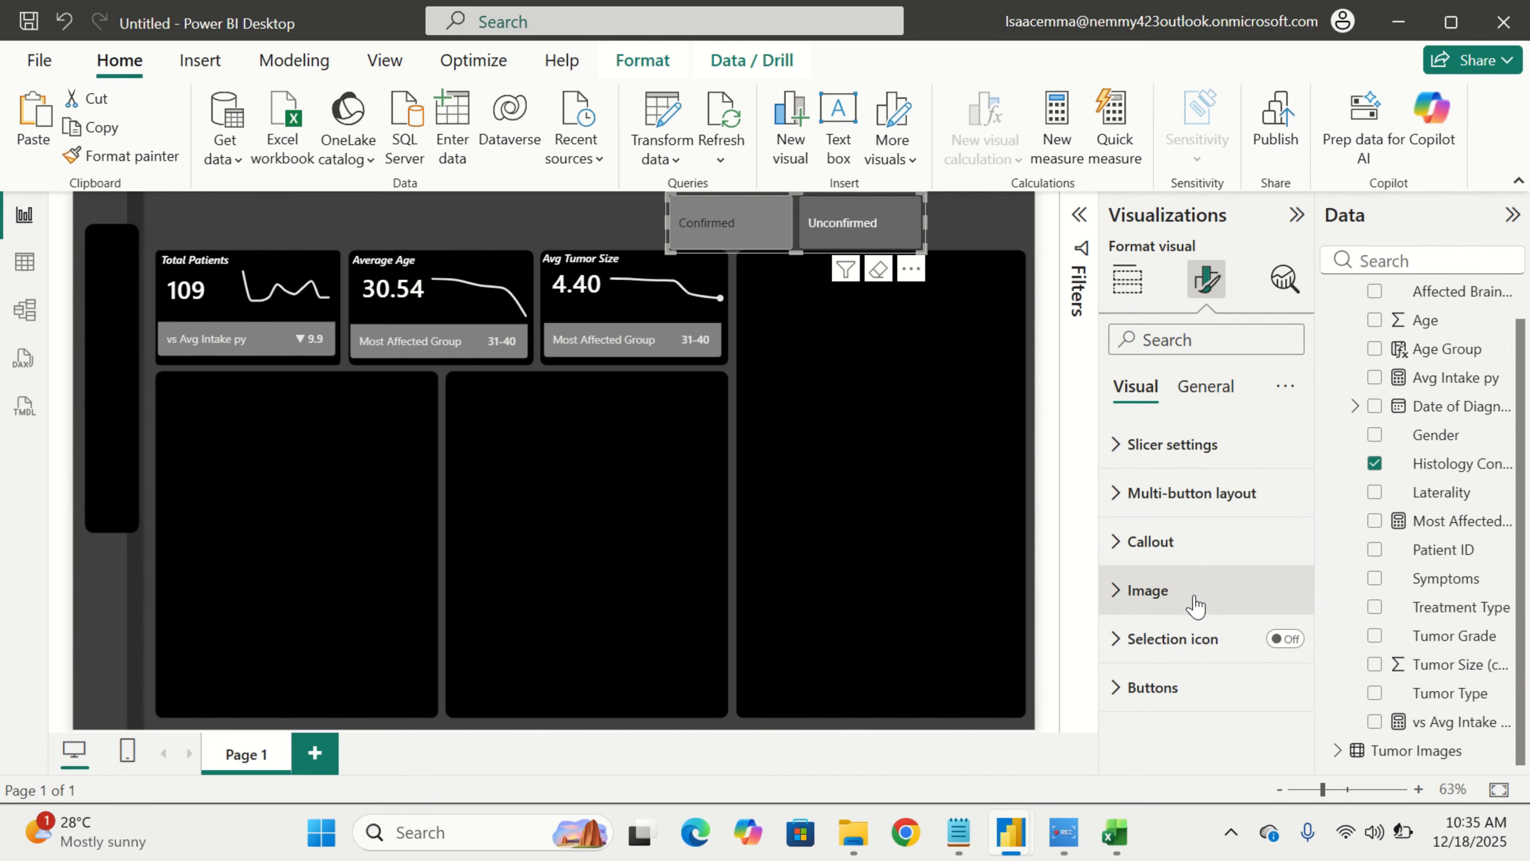
pyautogui.click(1204, 547)
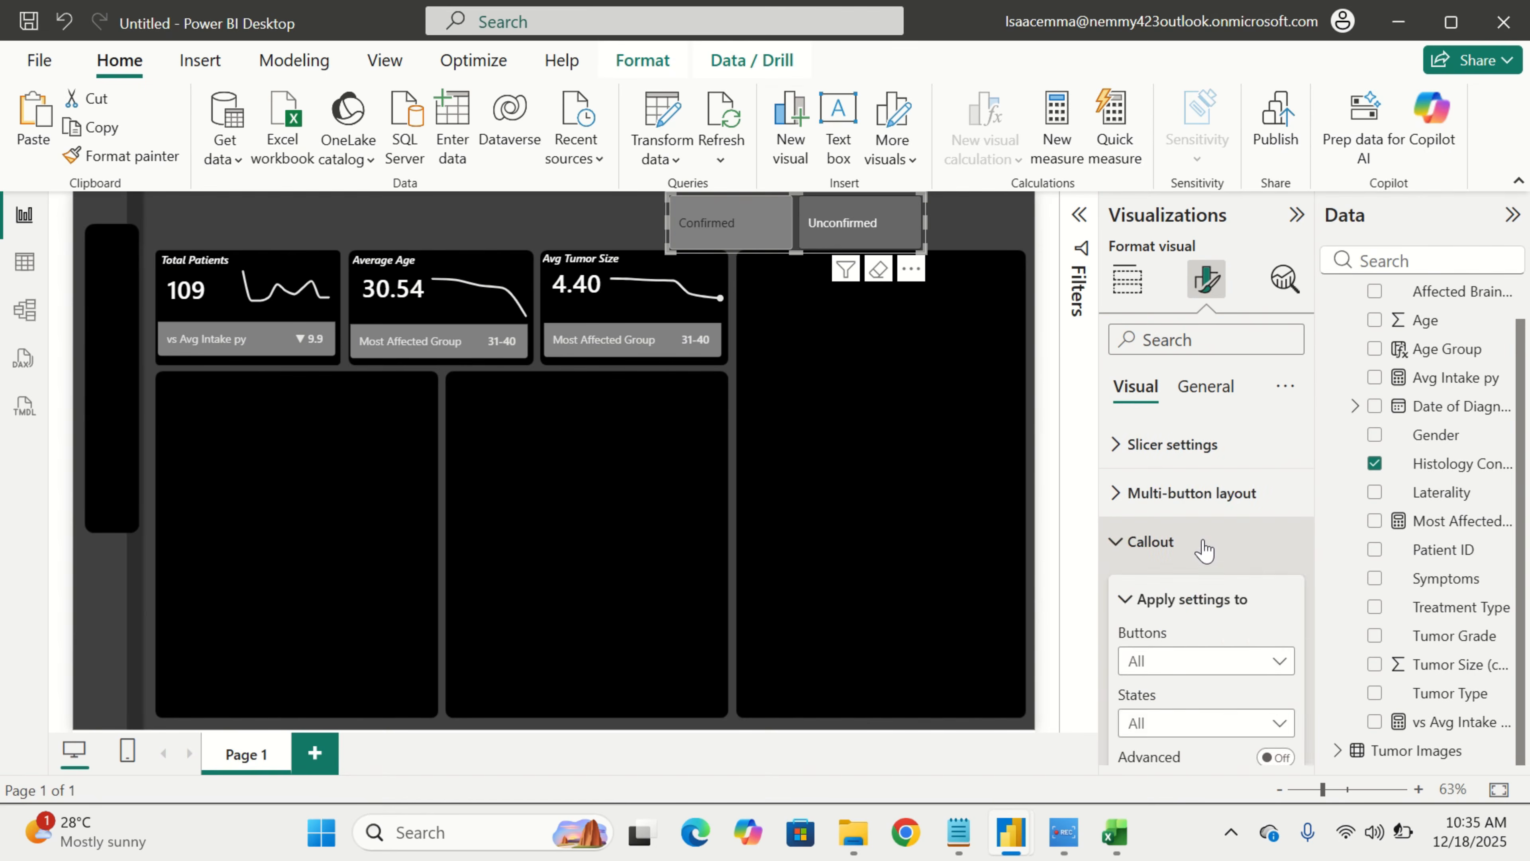
pyautogui.scroll(-4, 1204, 549)
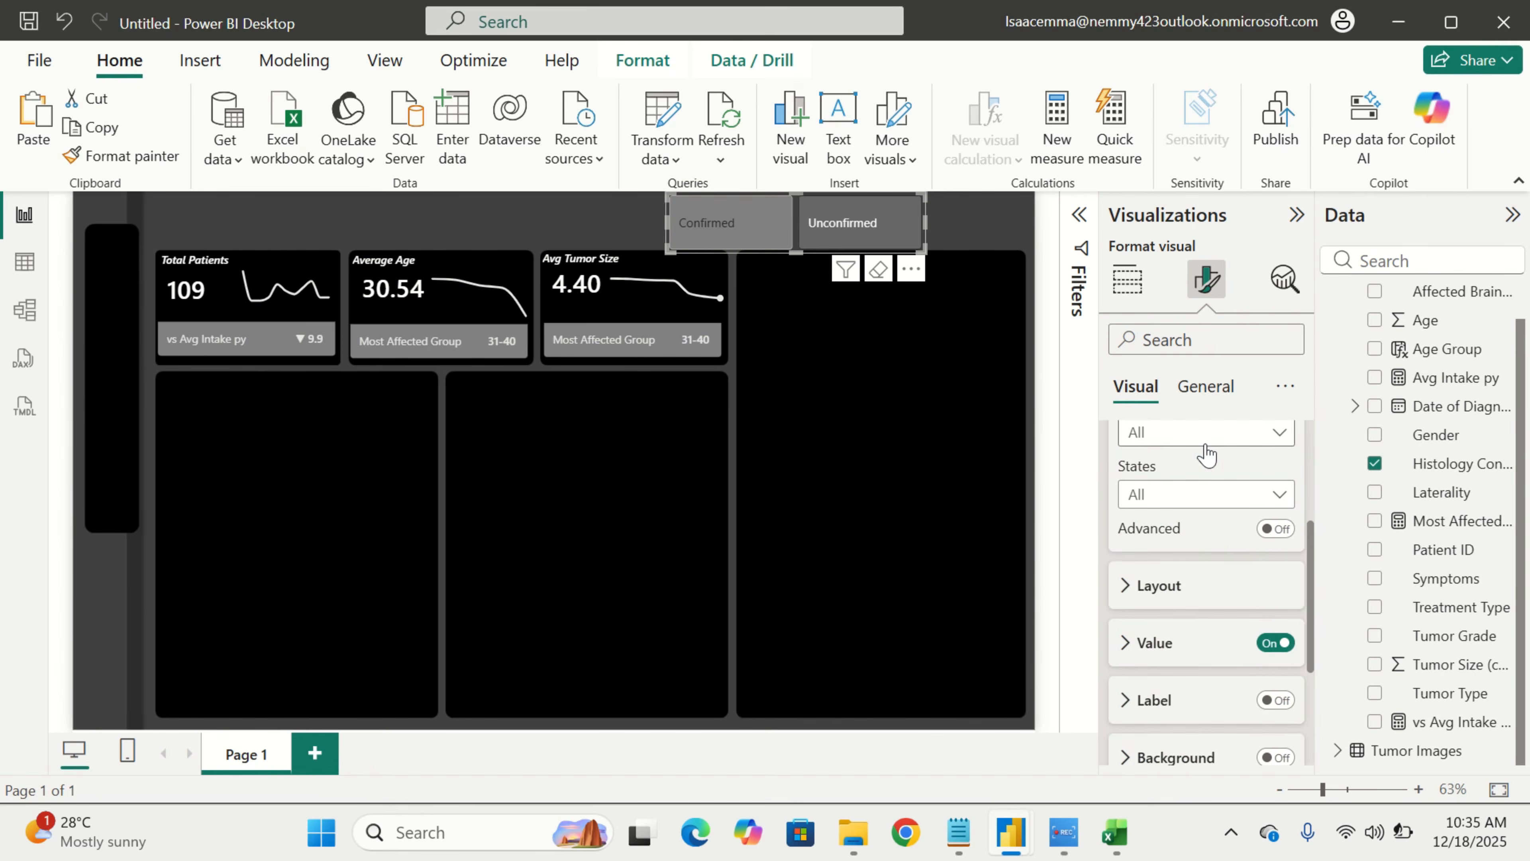
pyautogui.click(1205, 495)
pyautogui.click(1151, 551)
pyautogui.scroll(-1, 1198, 573)
pyautogui.click(1180, 594)
pyautogui.scroll(-2, 1180, 596)
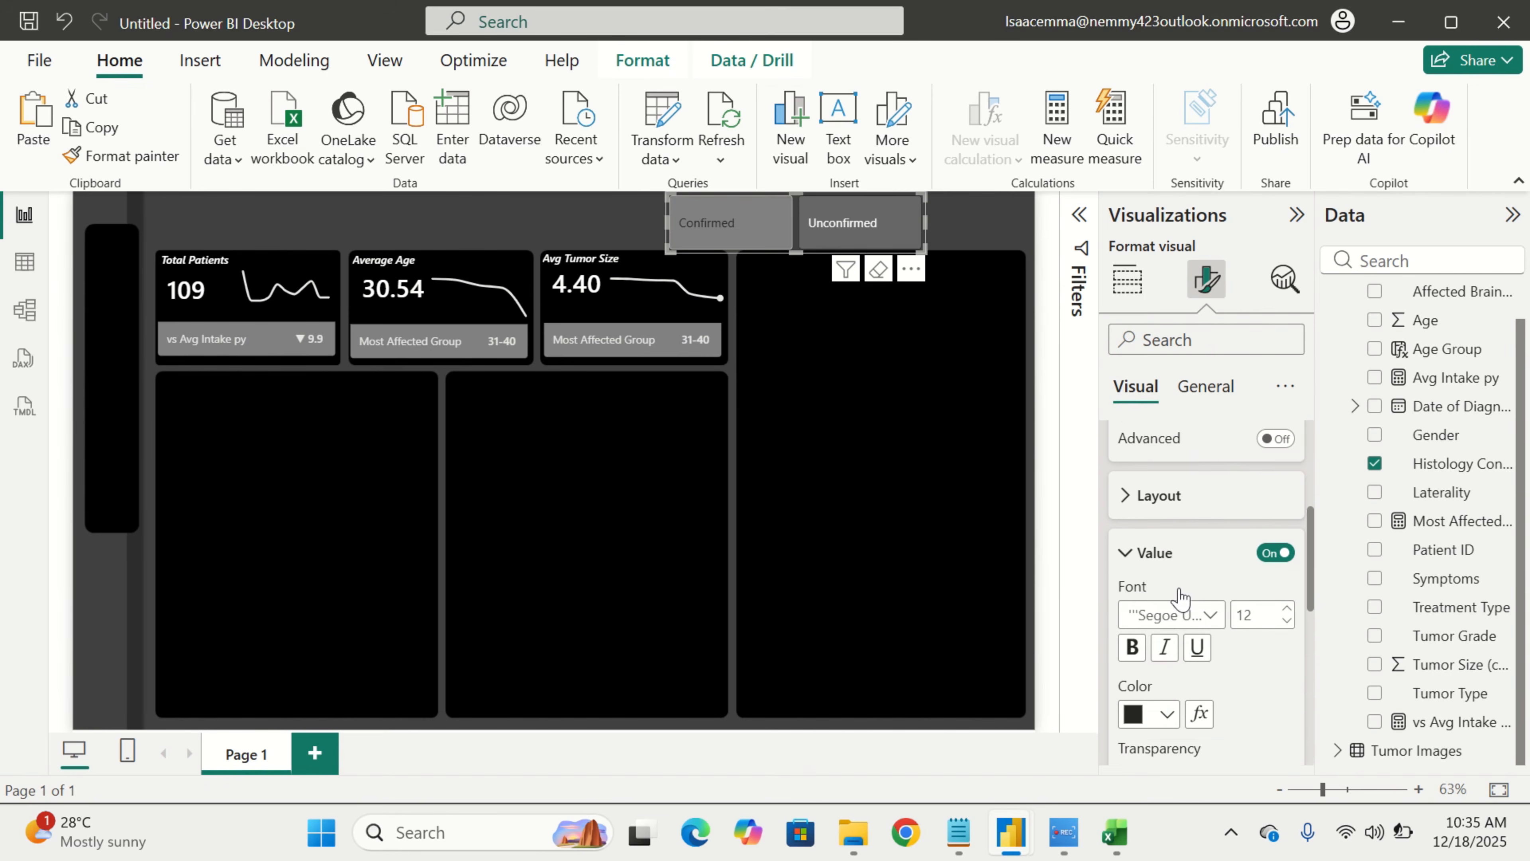
pyautogui.click(1167, 647)
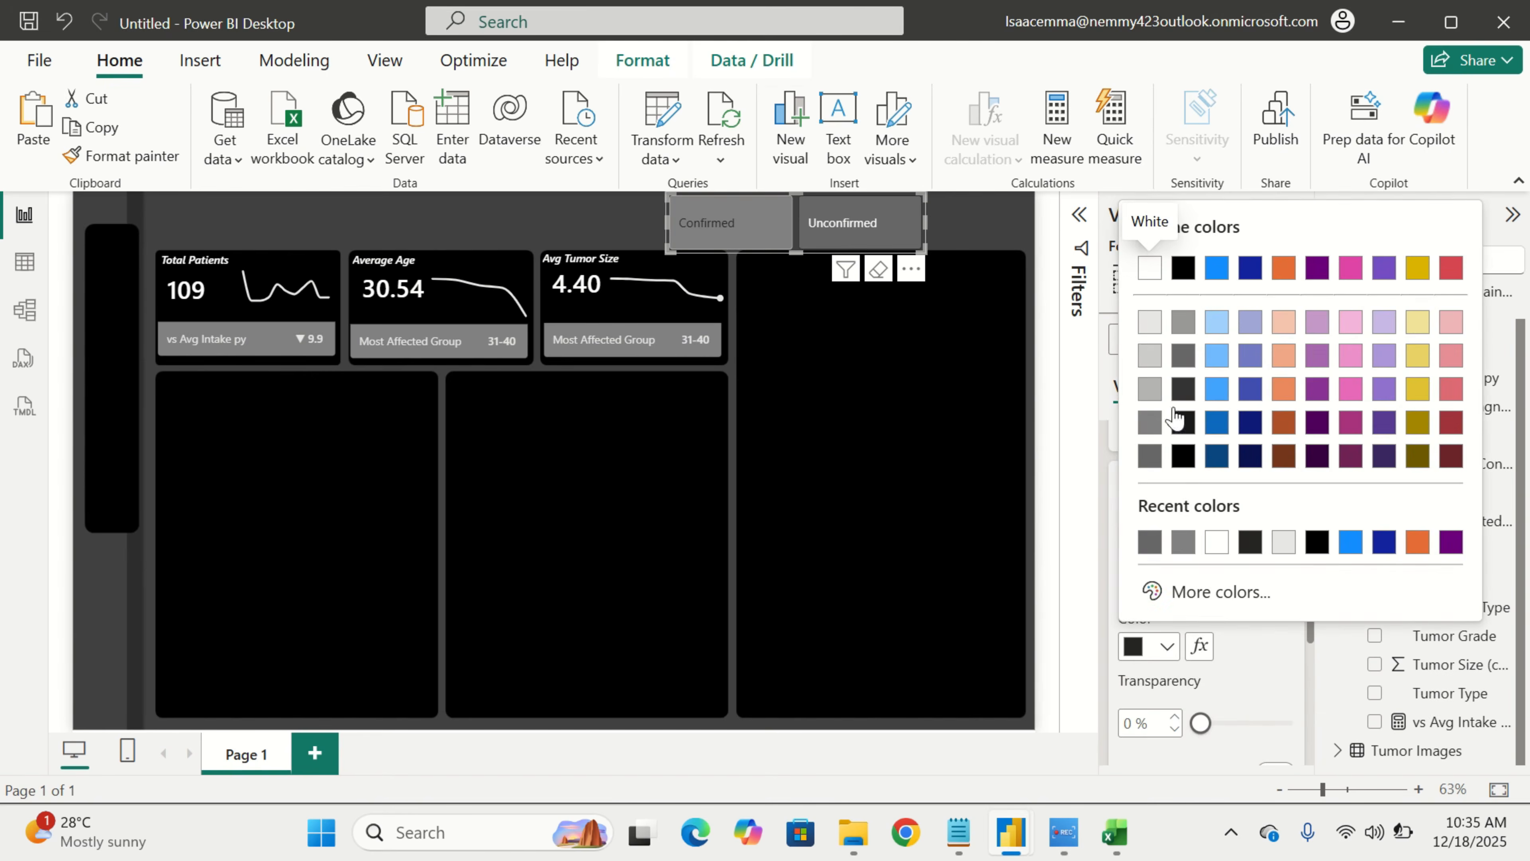
pyautogui.click(1151, 274)
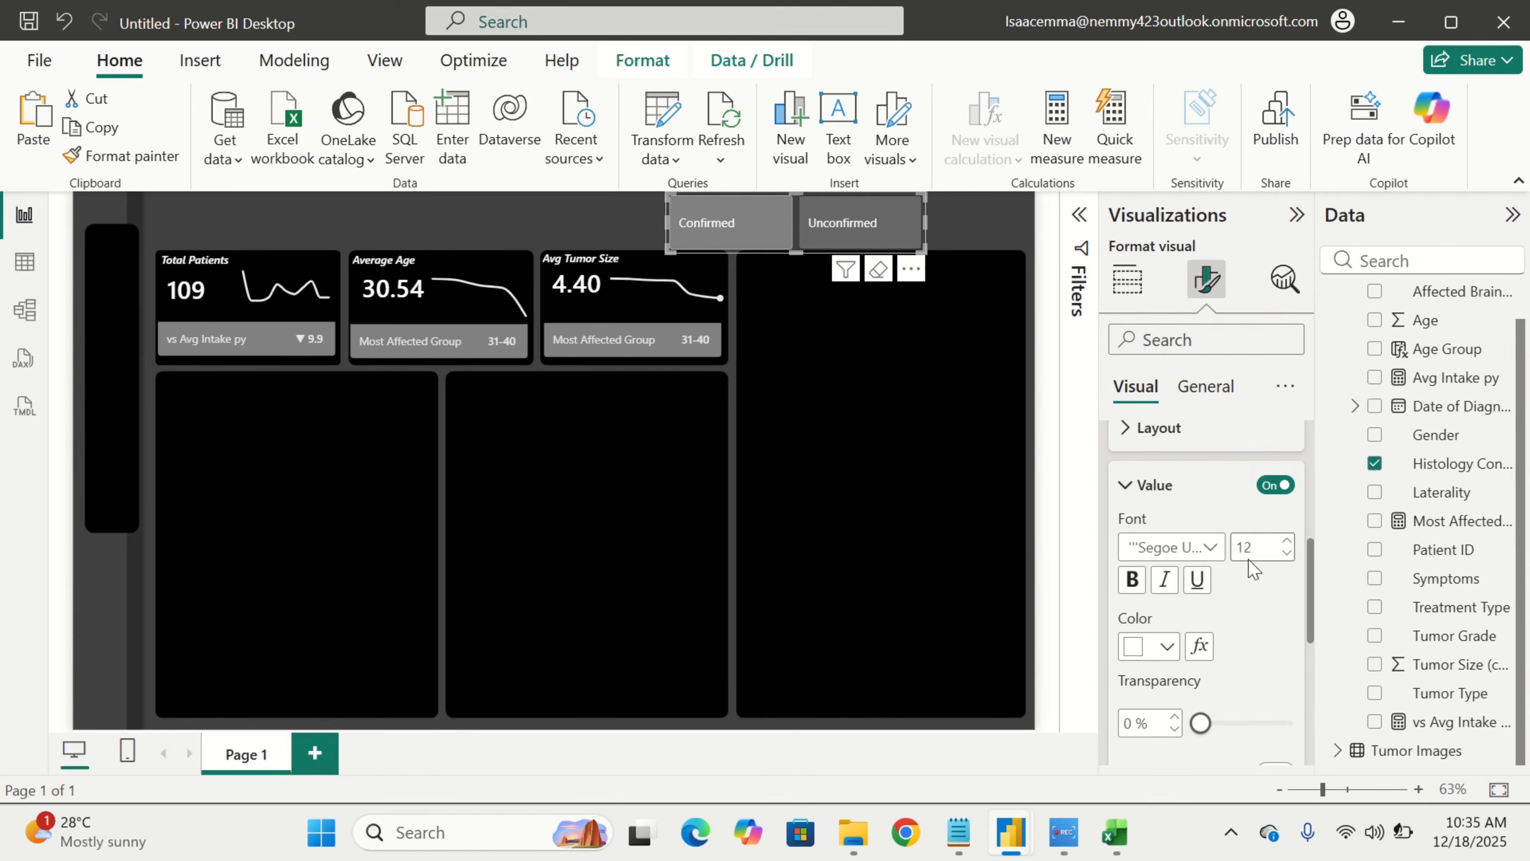
# Switch the slicer's callout settings to the Selected state and test its Confirmed and Unconfirmed buttons
pyautogui.scroll(-1, 1245, 639)
pyautogui.scroll(-4, 1246, 643)
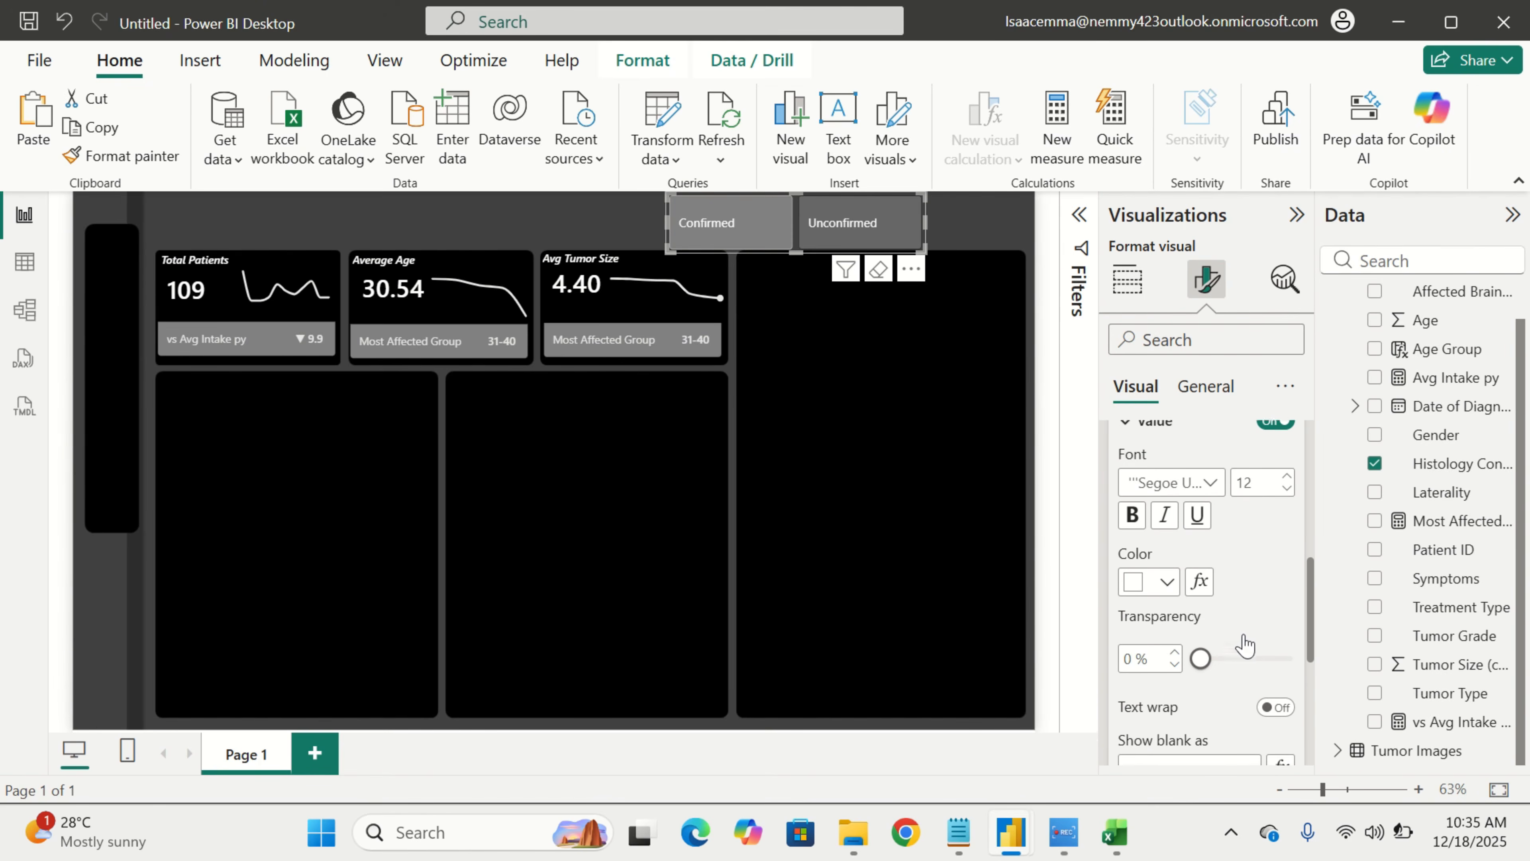
pyautogui.scroll(8, 1245, 644)
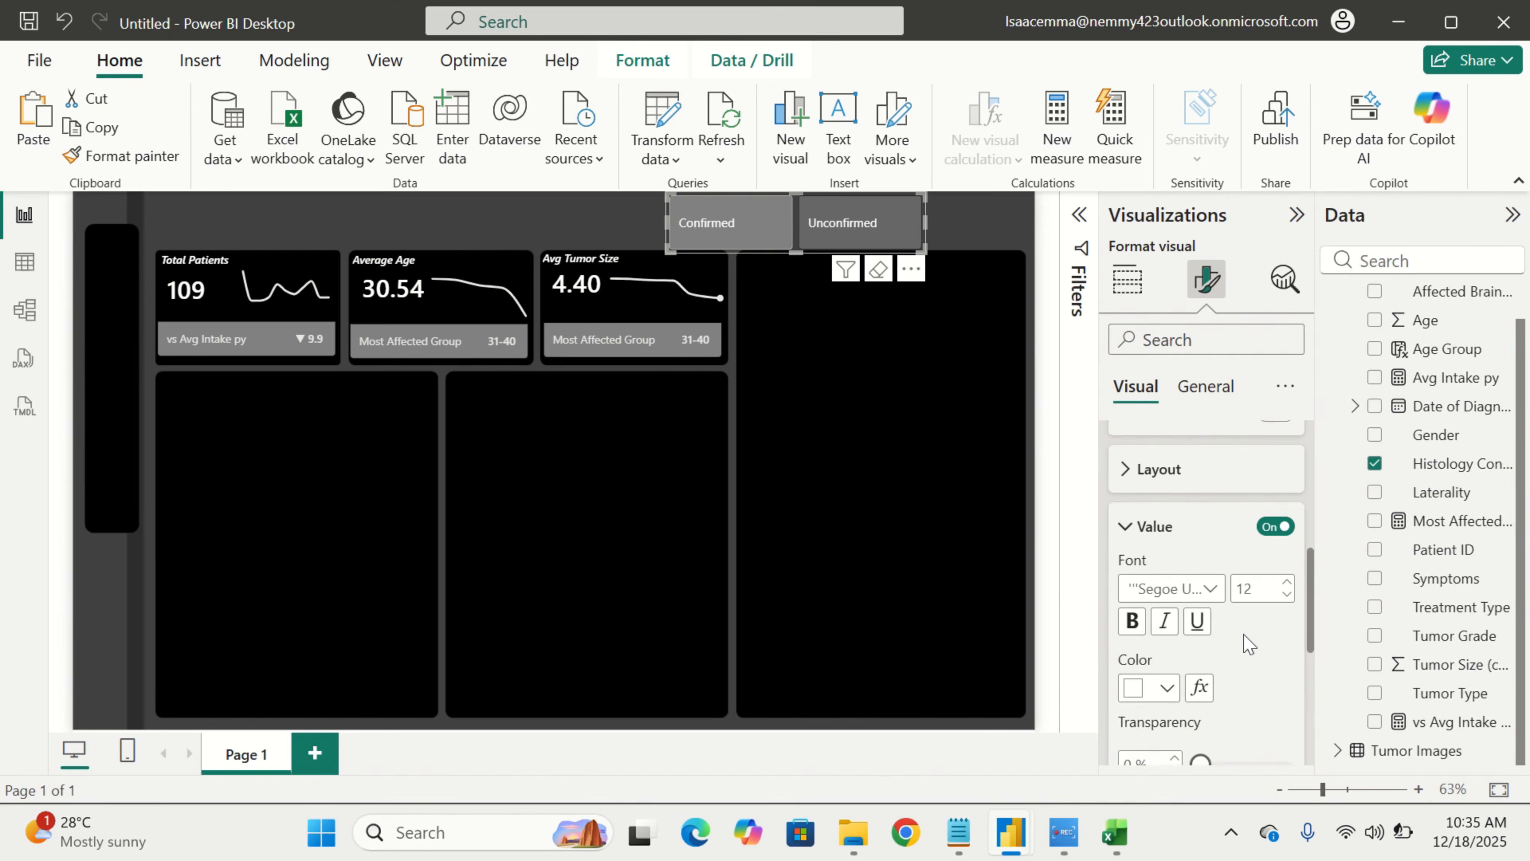
pyautogui.click(1230, 684)
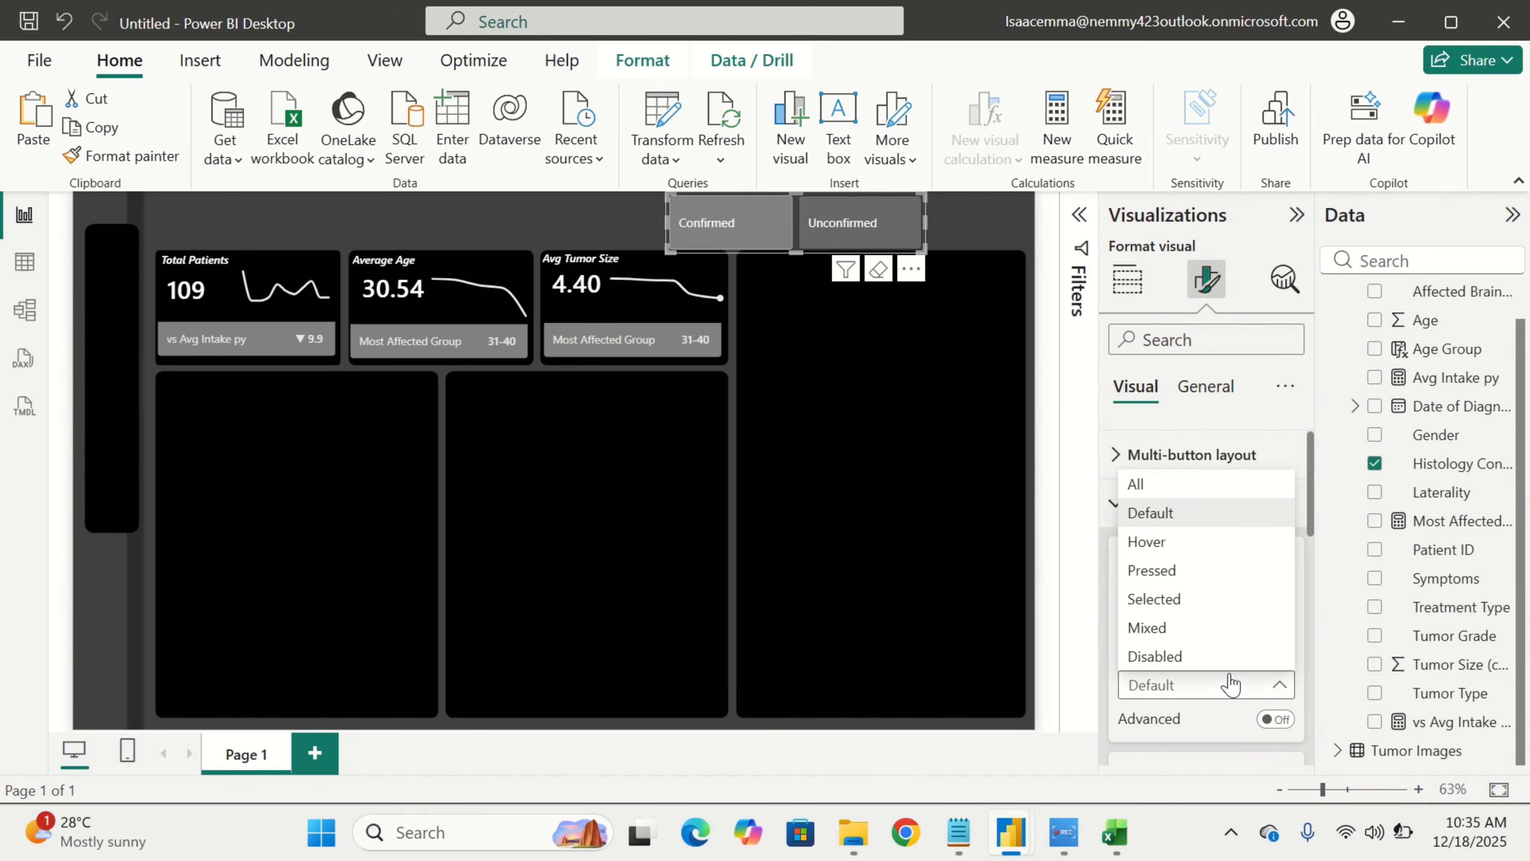
pyautogui.scroll(-1, 1216, 616)
pyautogui.scroll(-3, 1216, 616)
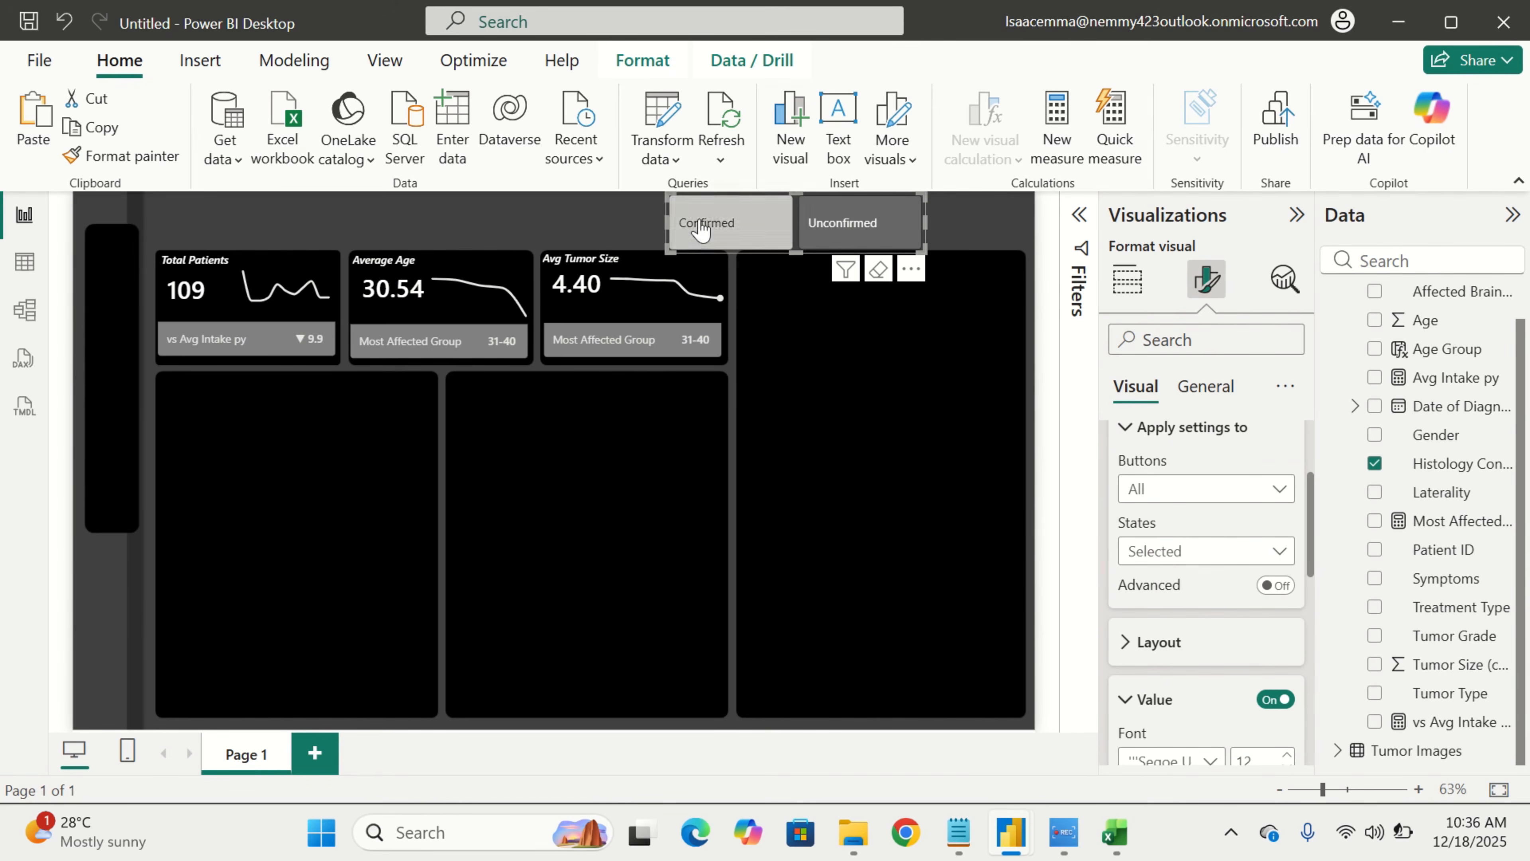
pyautogui.click(824, 241)
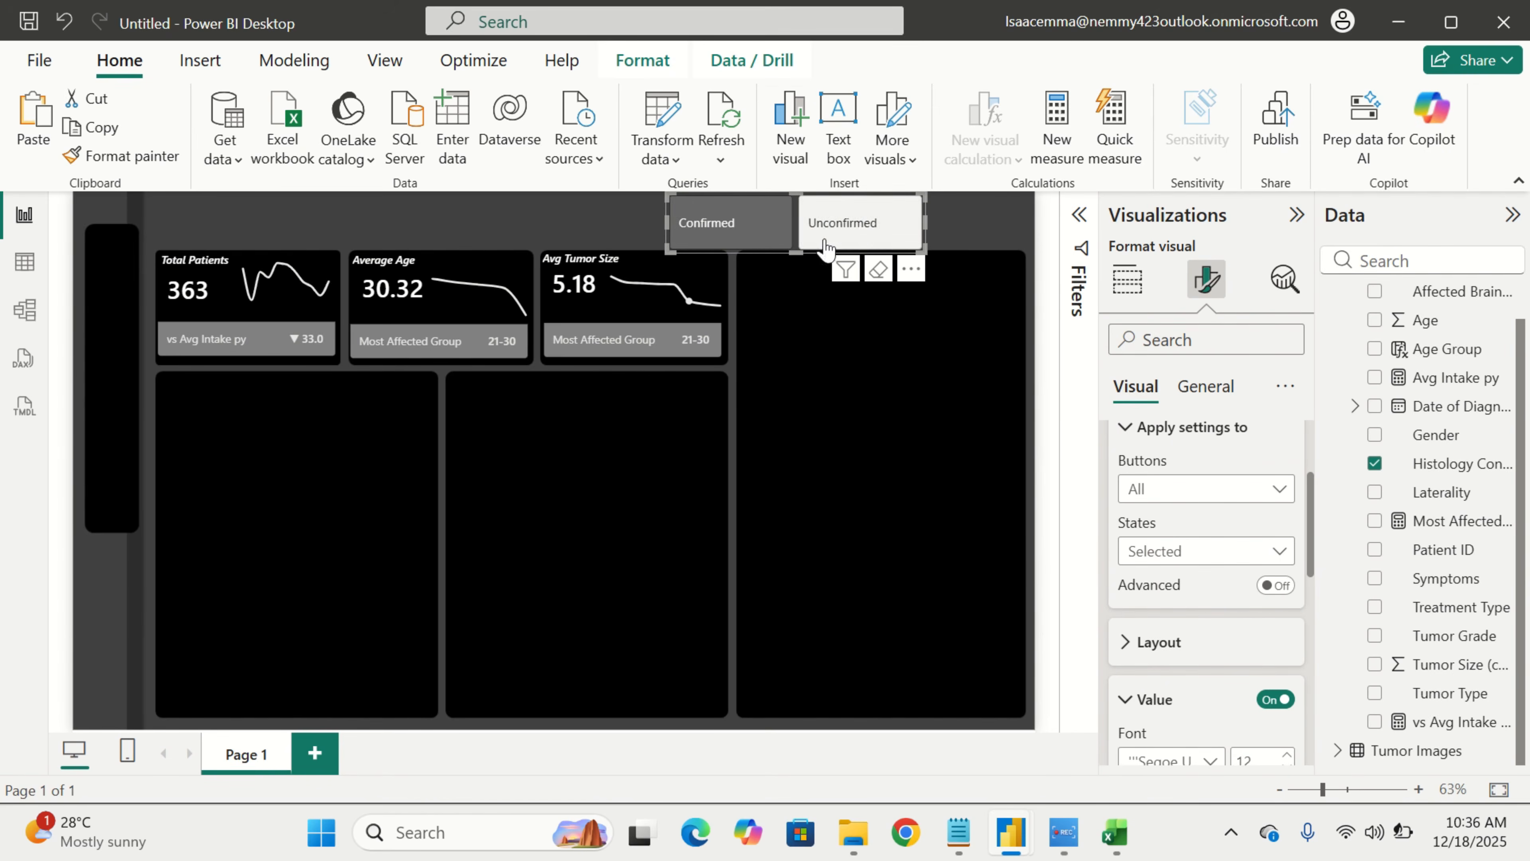
# Filter the slicer to Unconfirmed and set its Selected-state value text to size 13 in a bolder Segoe UI font
pyautogui.click(859, 232)
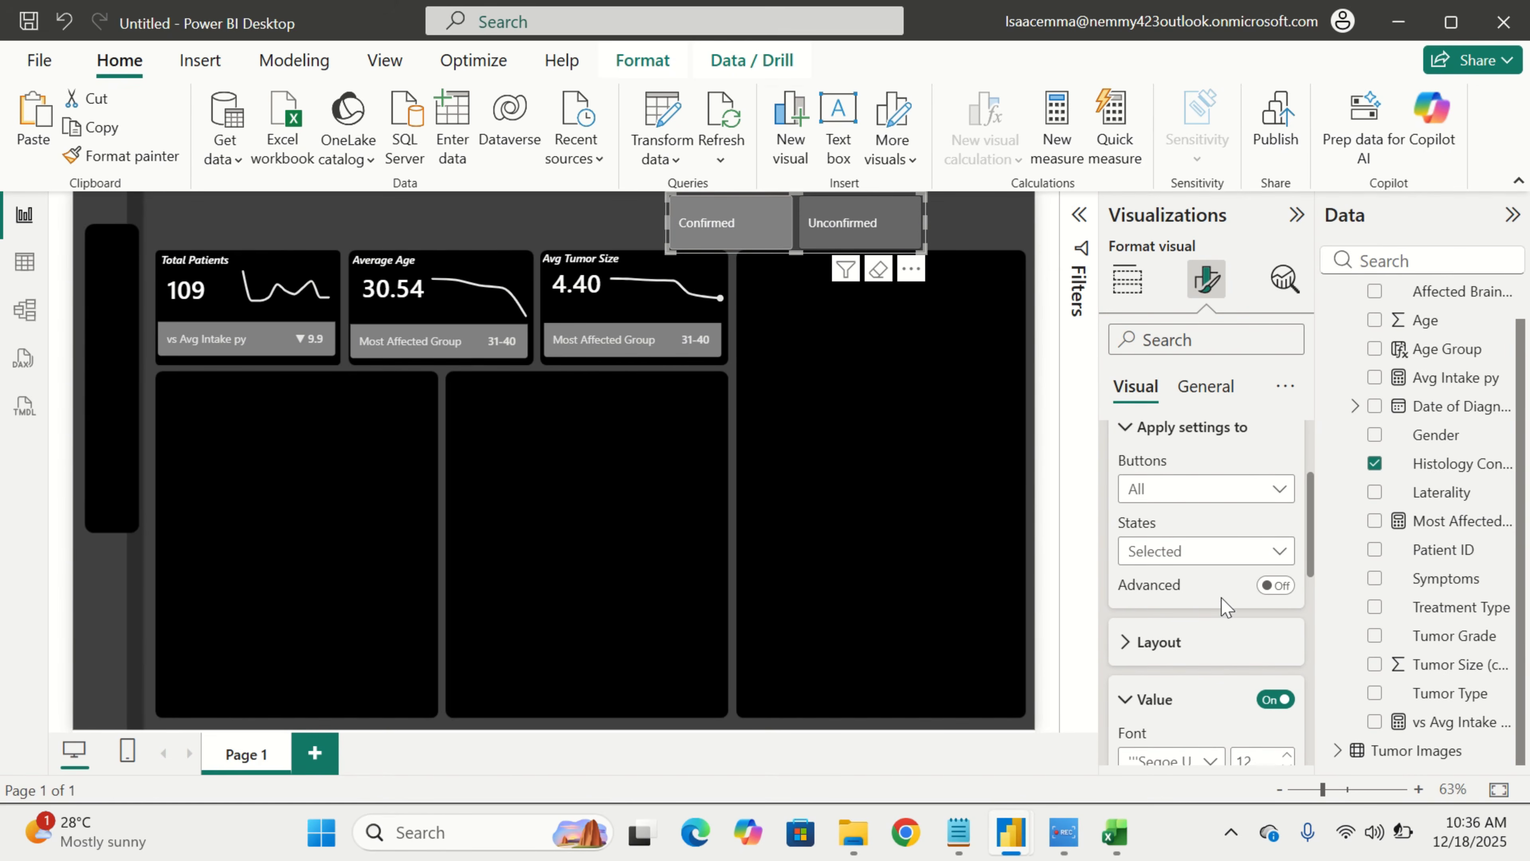
pyautogui.scroll(-3, 1223, 605)
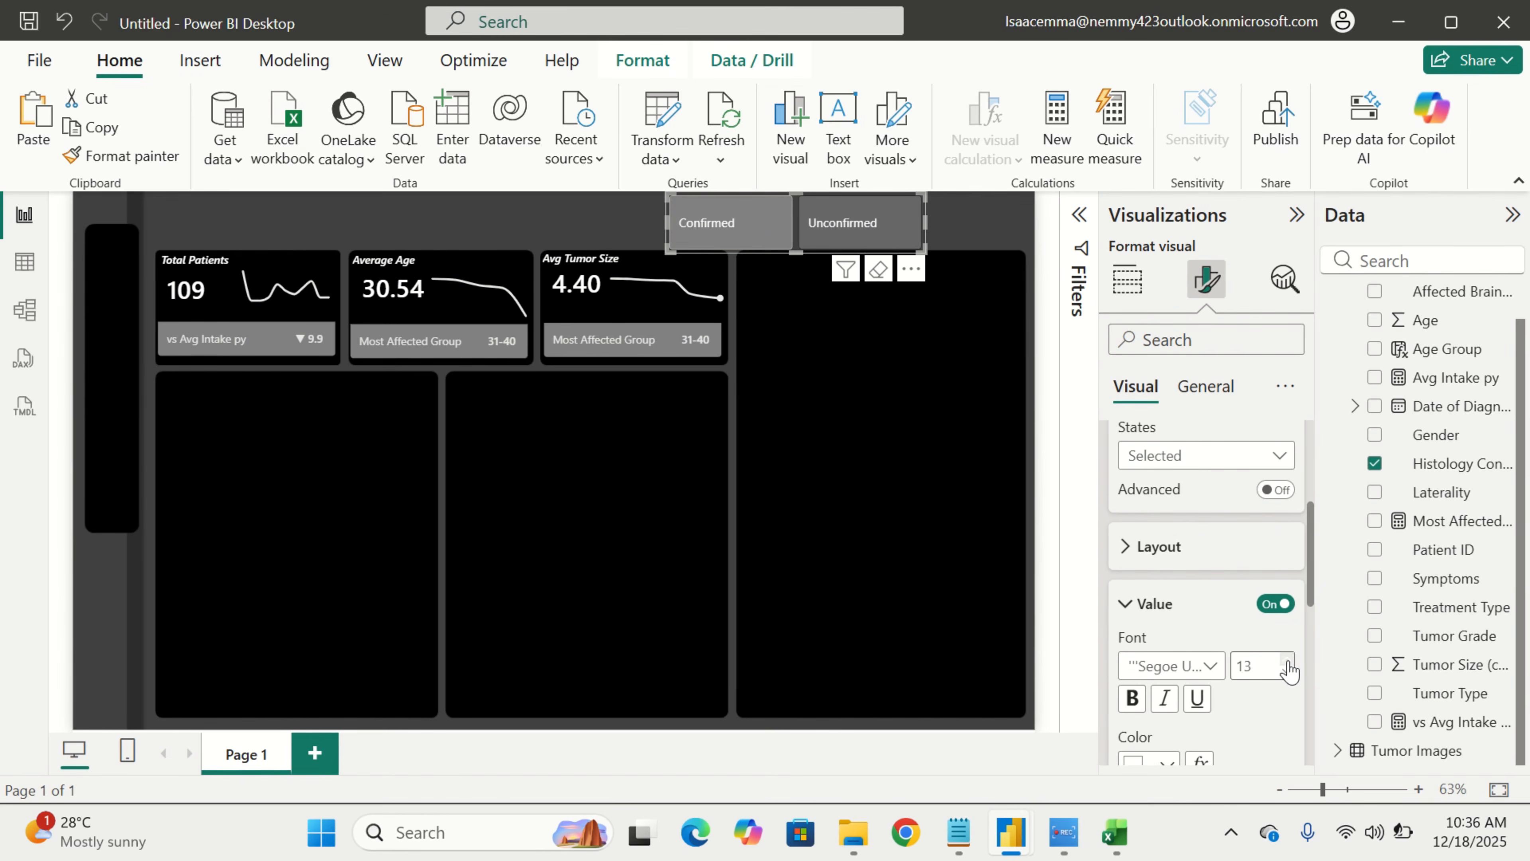
pyautogui.scroll(-4, 1253, 675)
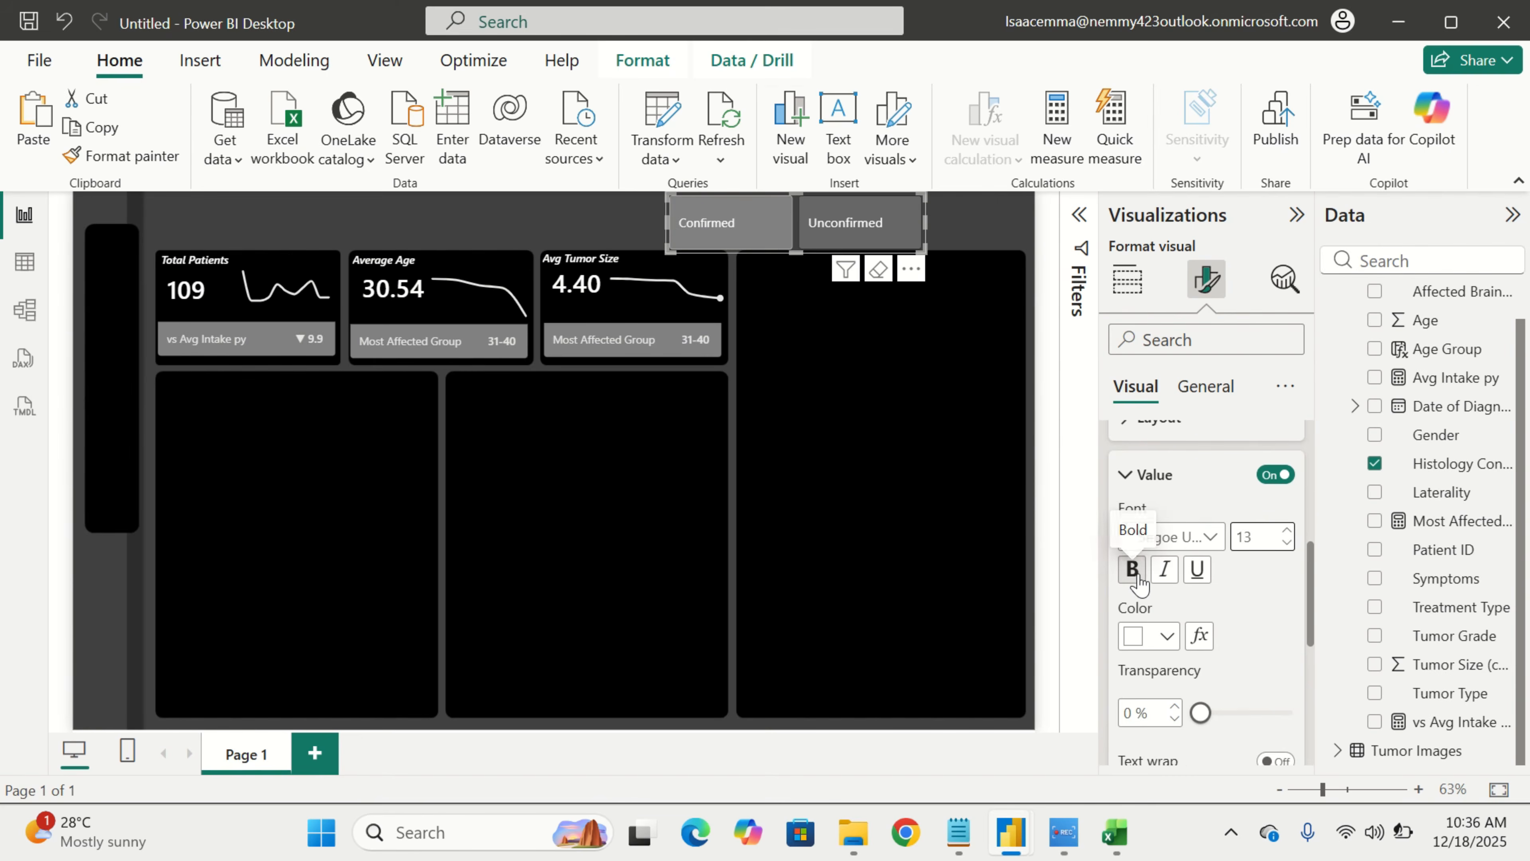
pyautogui.click(1201, 543)
pyautogui.scroll(-5, 1198, 422)
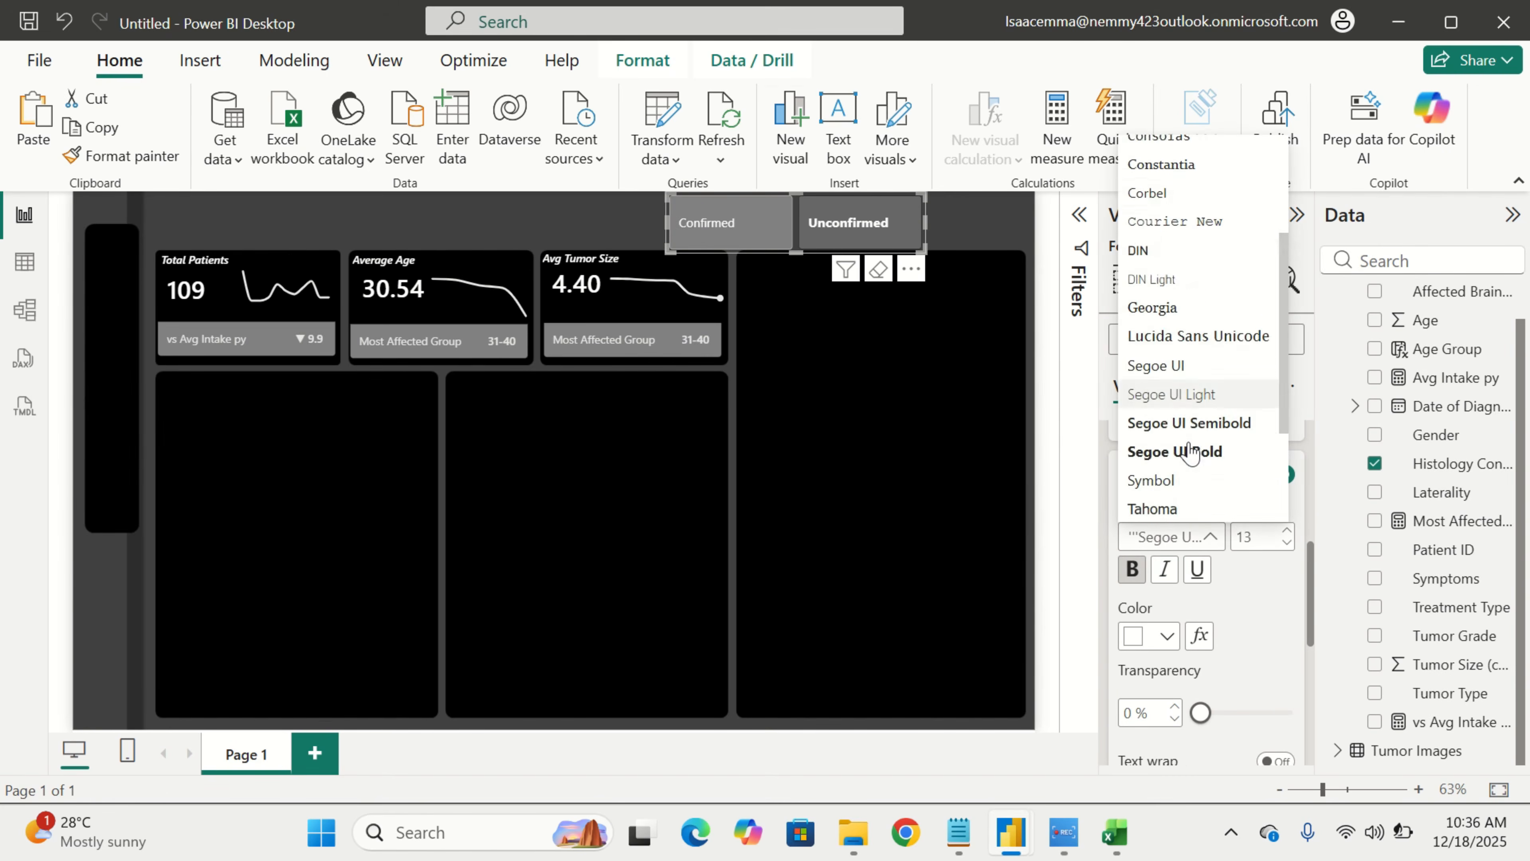
pyautogui.click(1209, 315)
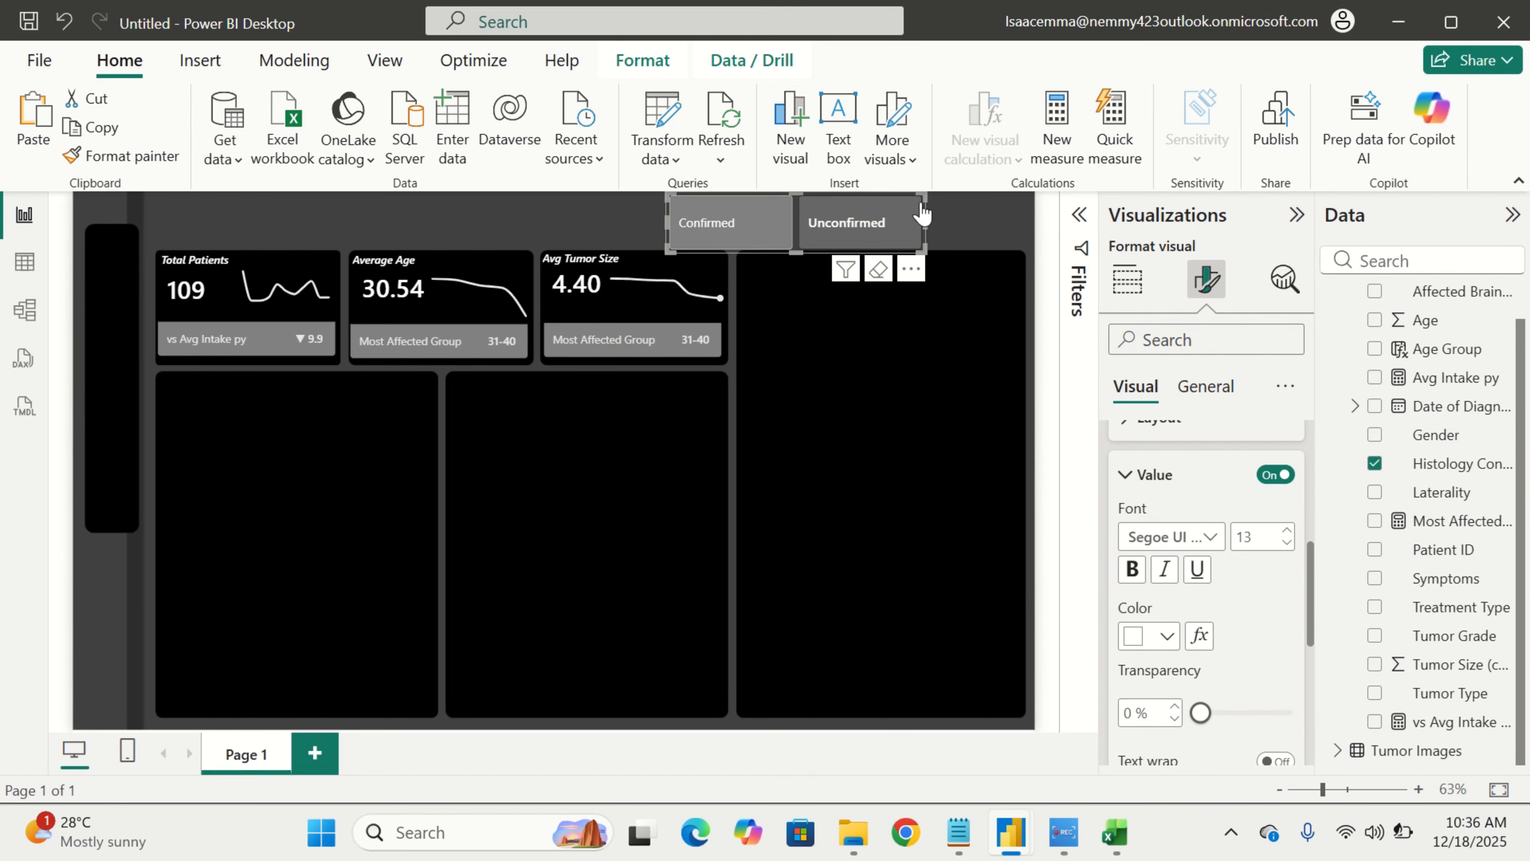
# Shrink the slicer slightly, set its Selected-state value font size to 14 and test the Confirmed and Unconfirmed buttons
pyautogui.moveTo(923, 194); pyautogui.dragTo(915, 211)
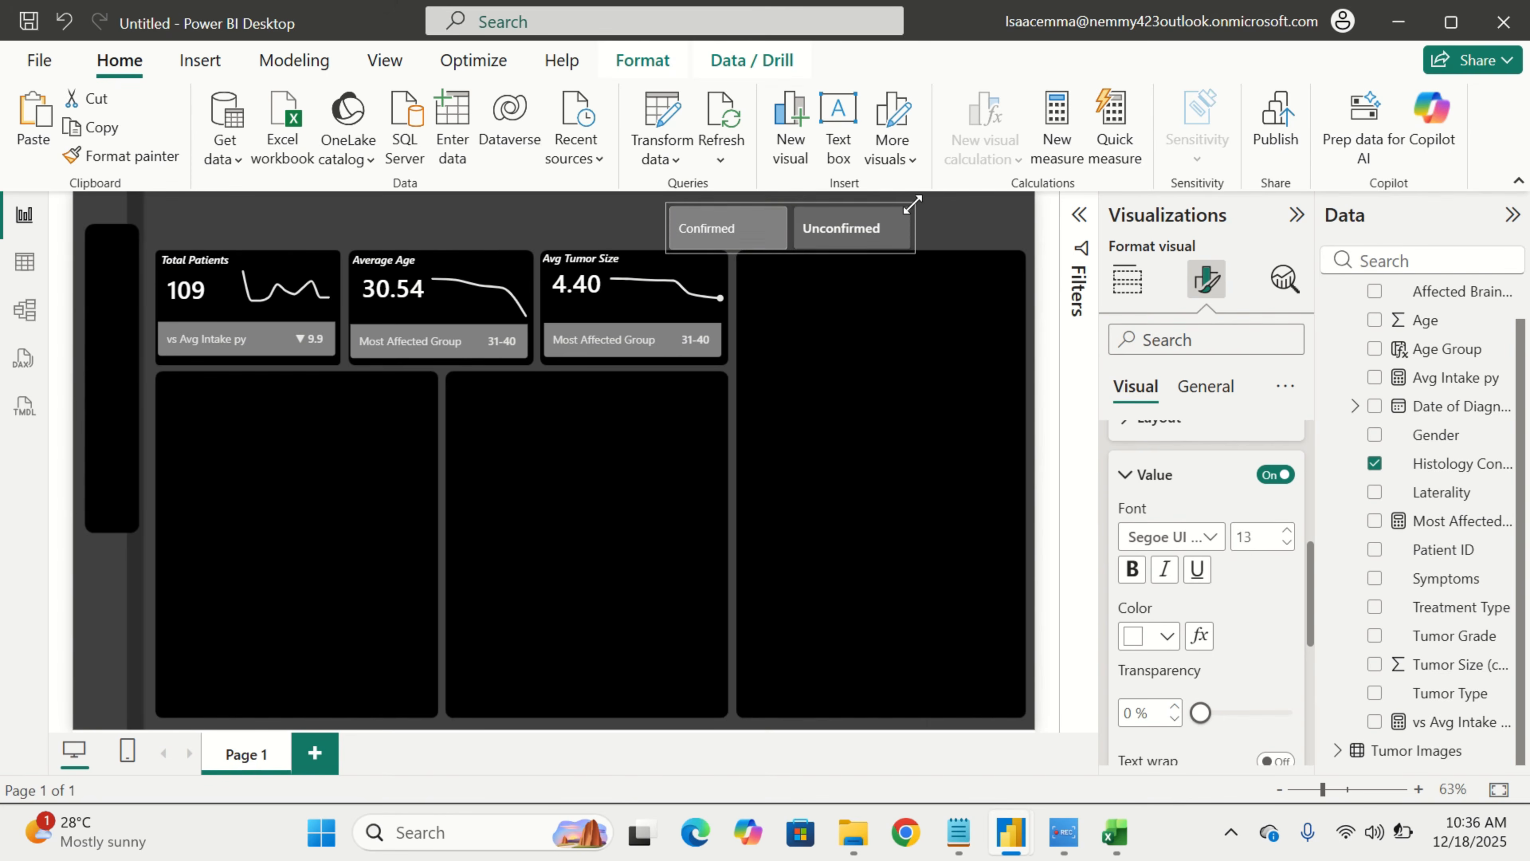
pyautogui.click(709, 234)
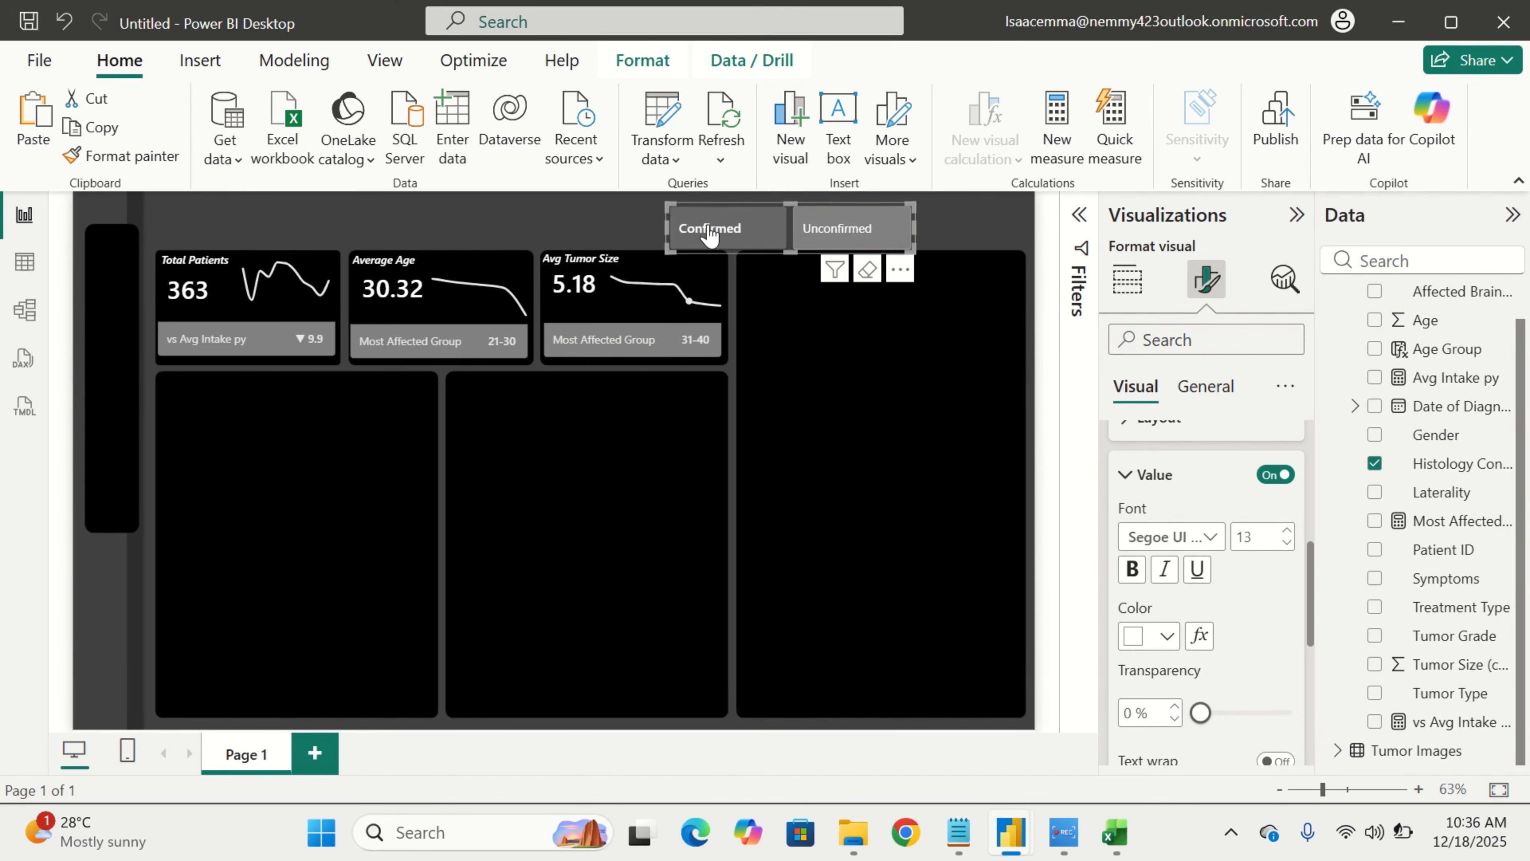
pyautogui.click(816, 235)
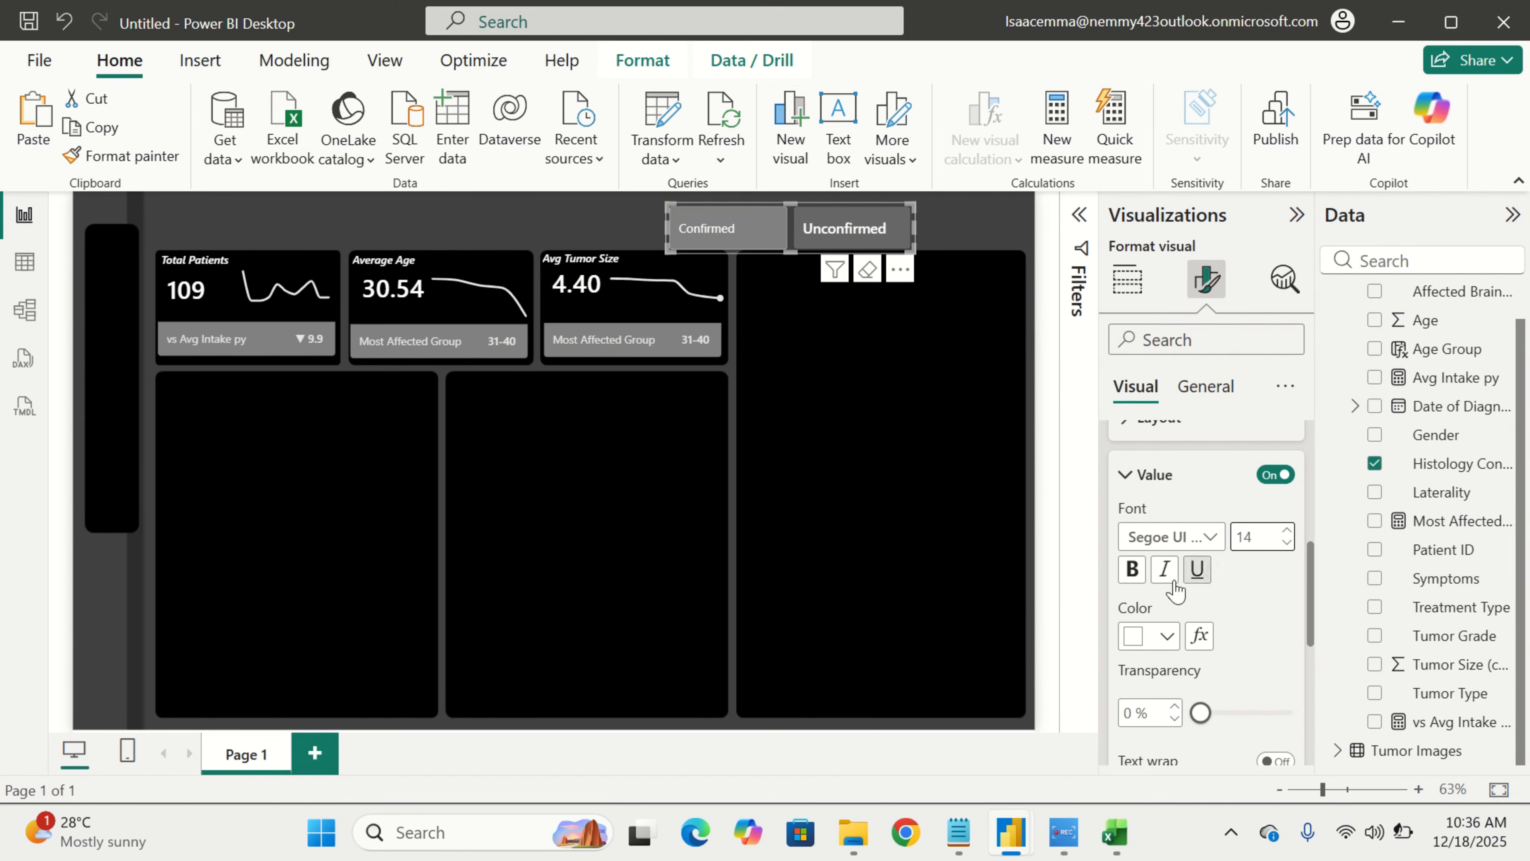
pyautogui.click(755, 228)
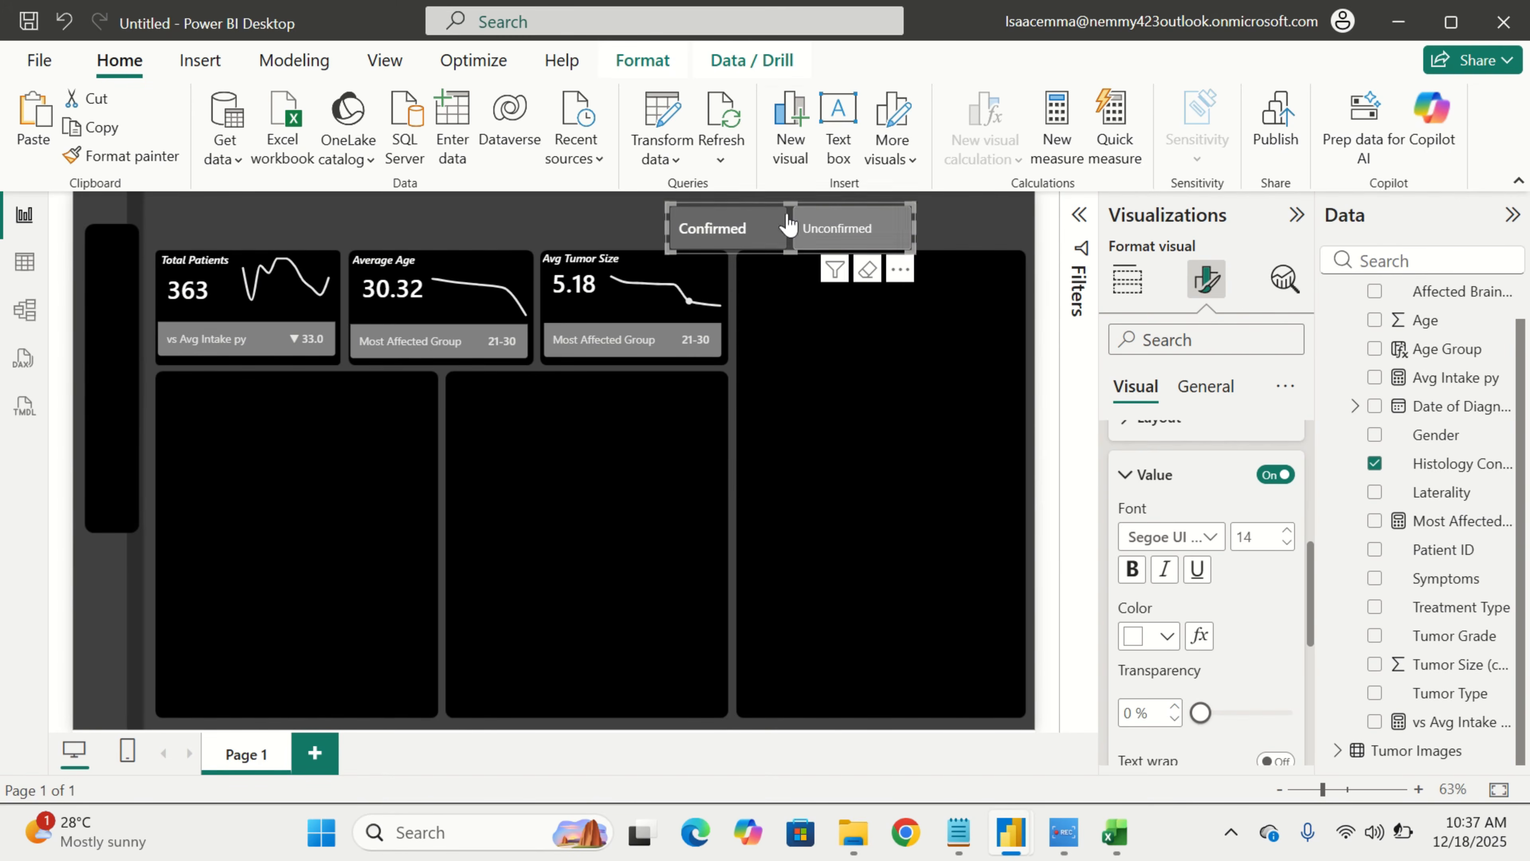
# Move the slicer to the right end of the header, aligned above the tall black panel, and deselect it
pyautogui.moveTo(793, 201); pyautogui.dragTo(798, 194)
pyautogui.moveTo(801, 238); pyautogui.dragTo(802, 230)
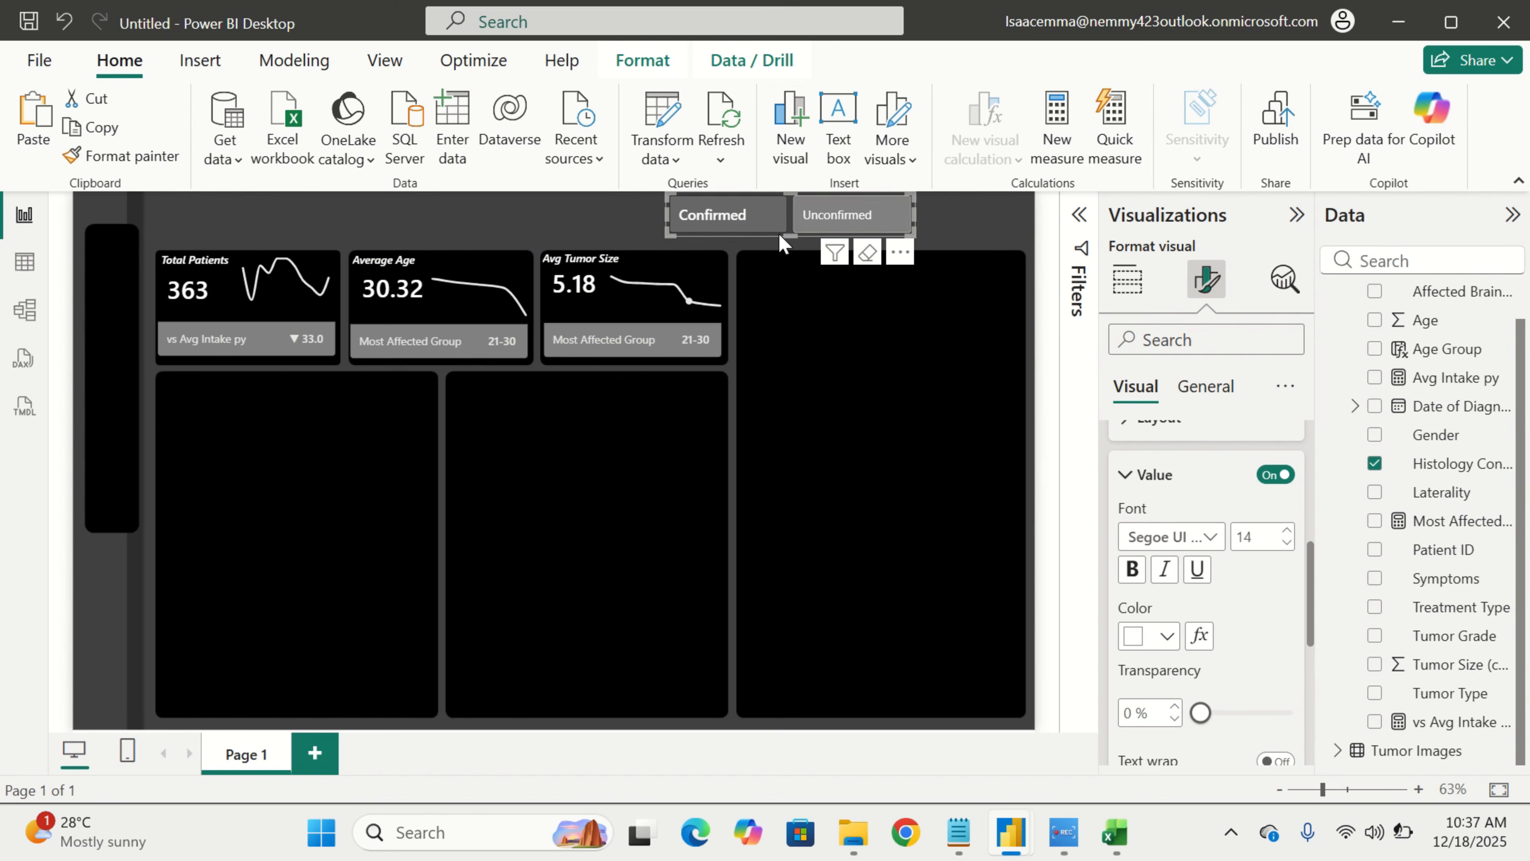
pyautogui.moveTo(779, 232); pyautogui.dragTo(892, 250)
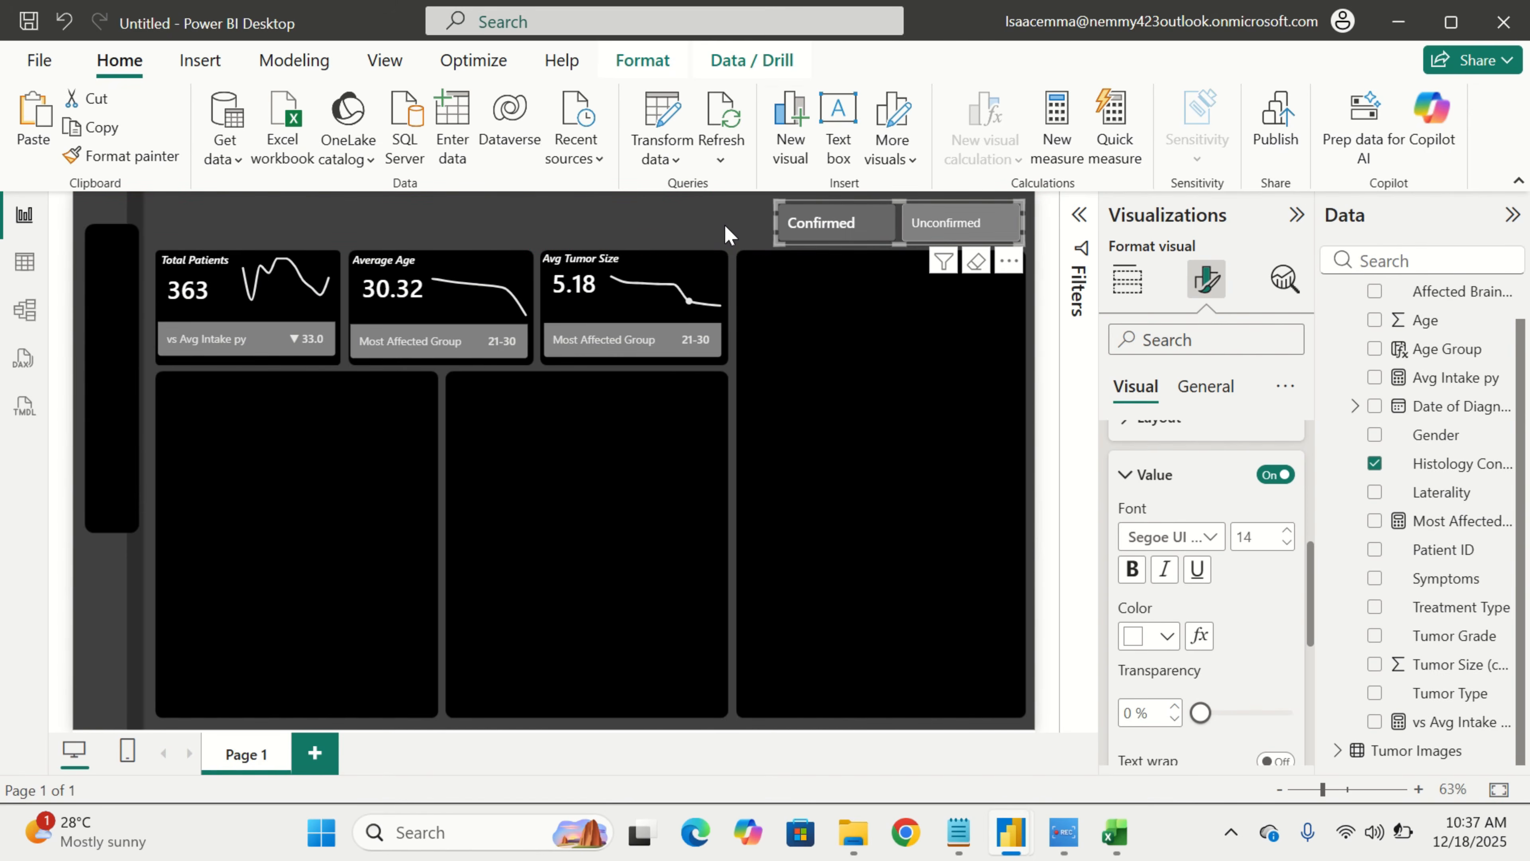
pyautogui.click(724, 222)
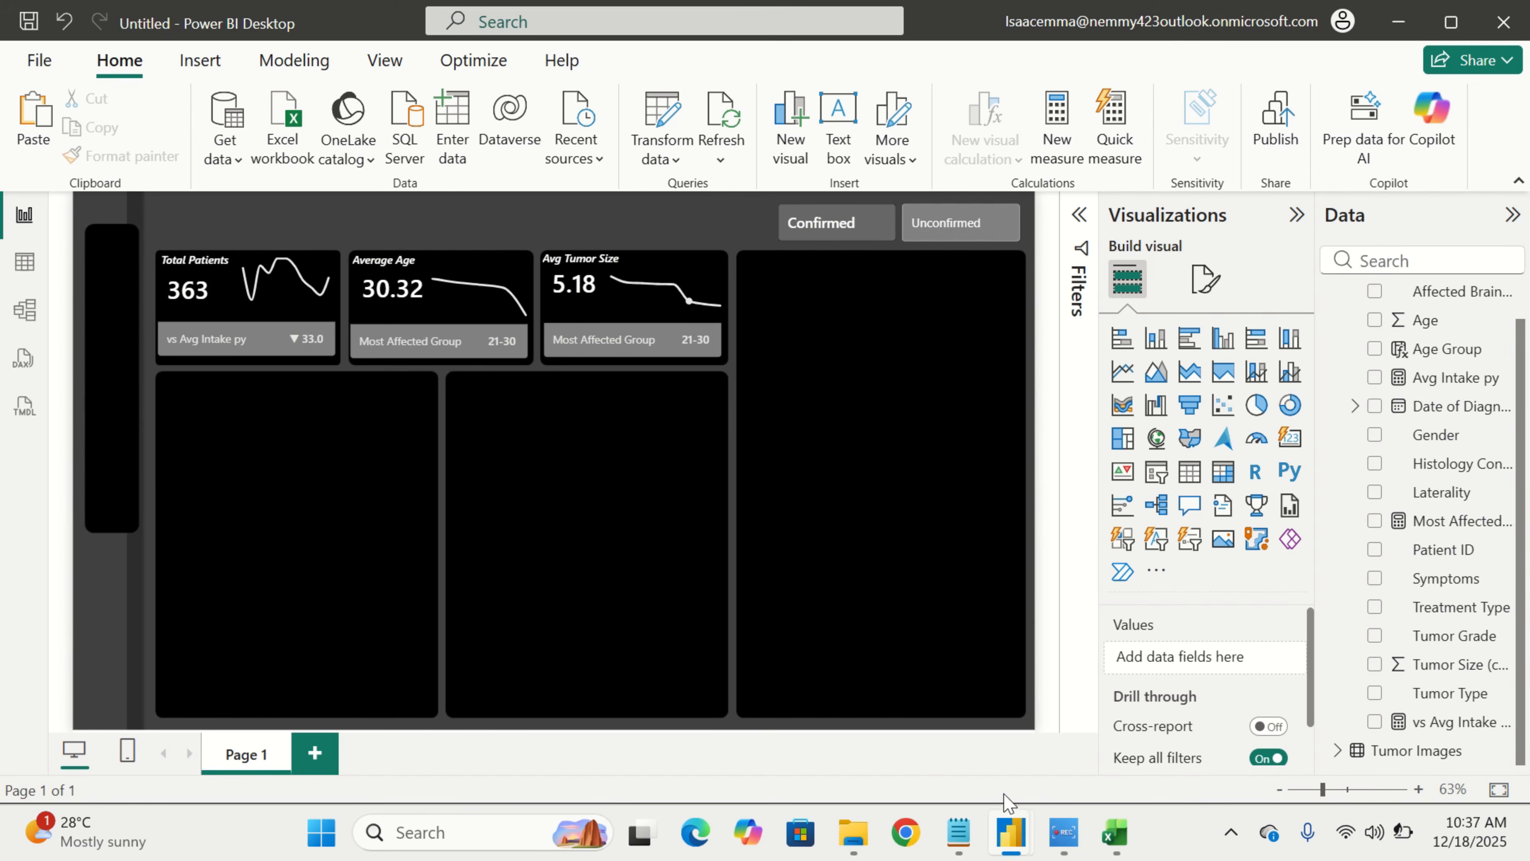
# Examine the finished dashboard in the Tumor New report as a layout reference and return to the untitled report
pyautogui.moveTo(1037, 846)
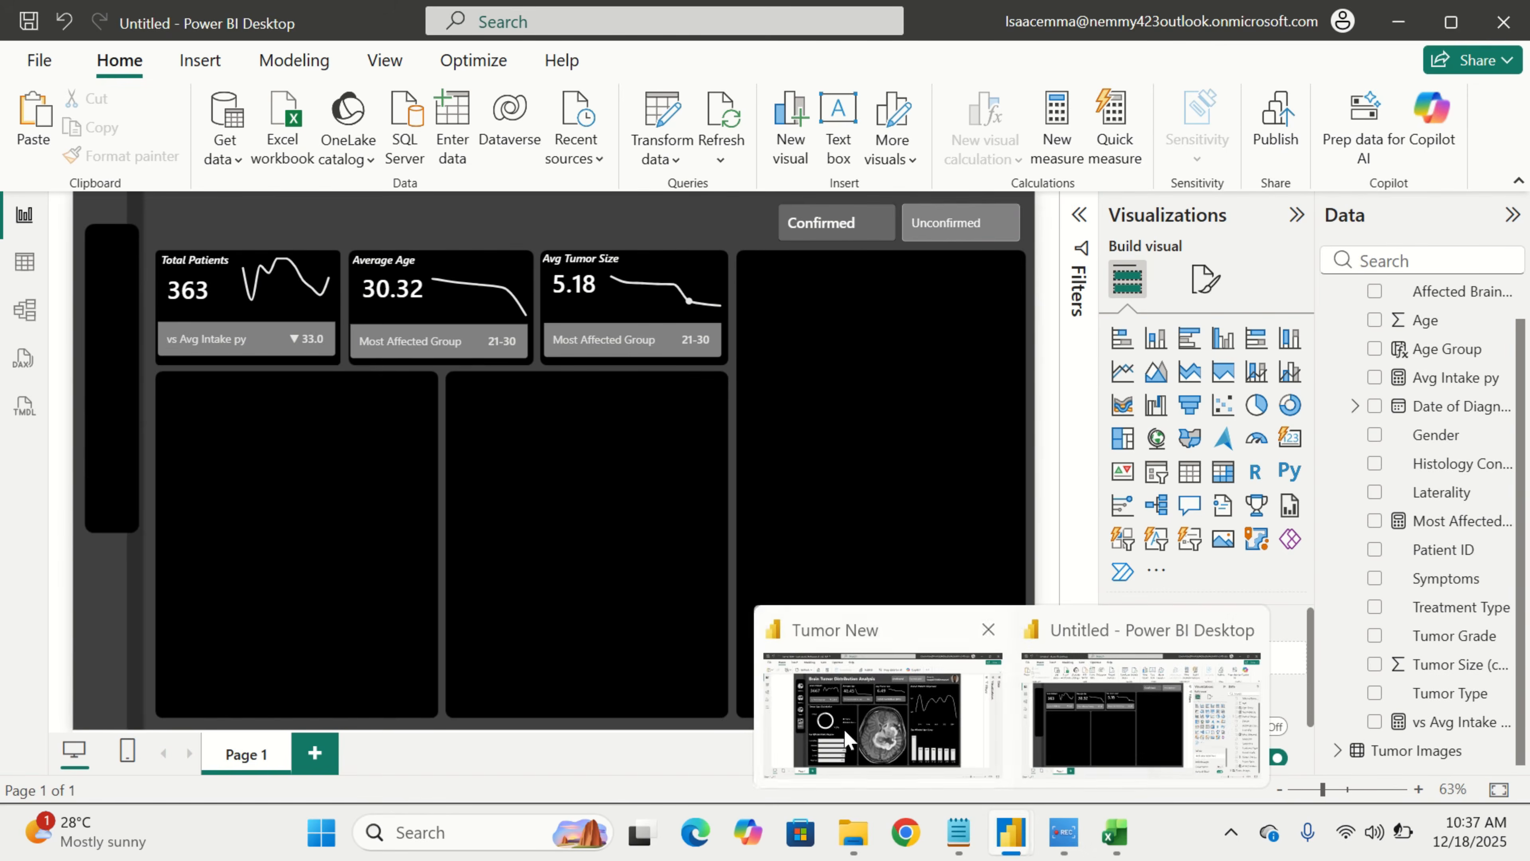
pyautogui.click(851, 740)
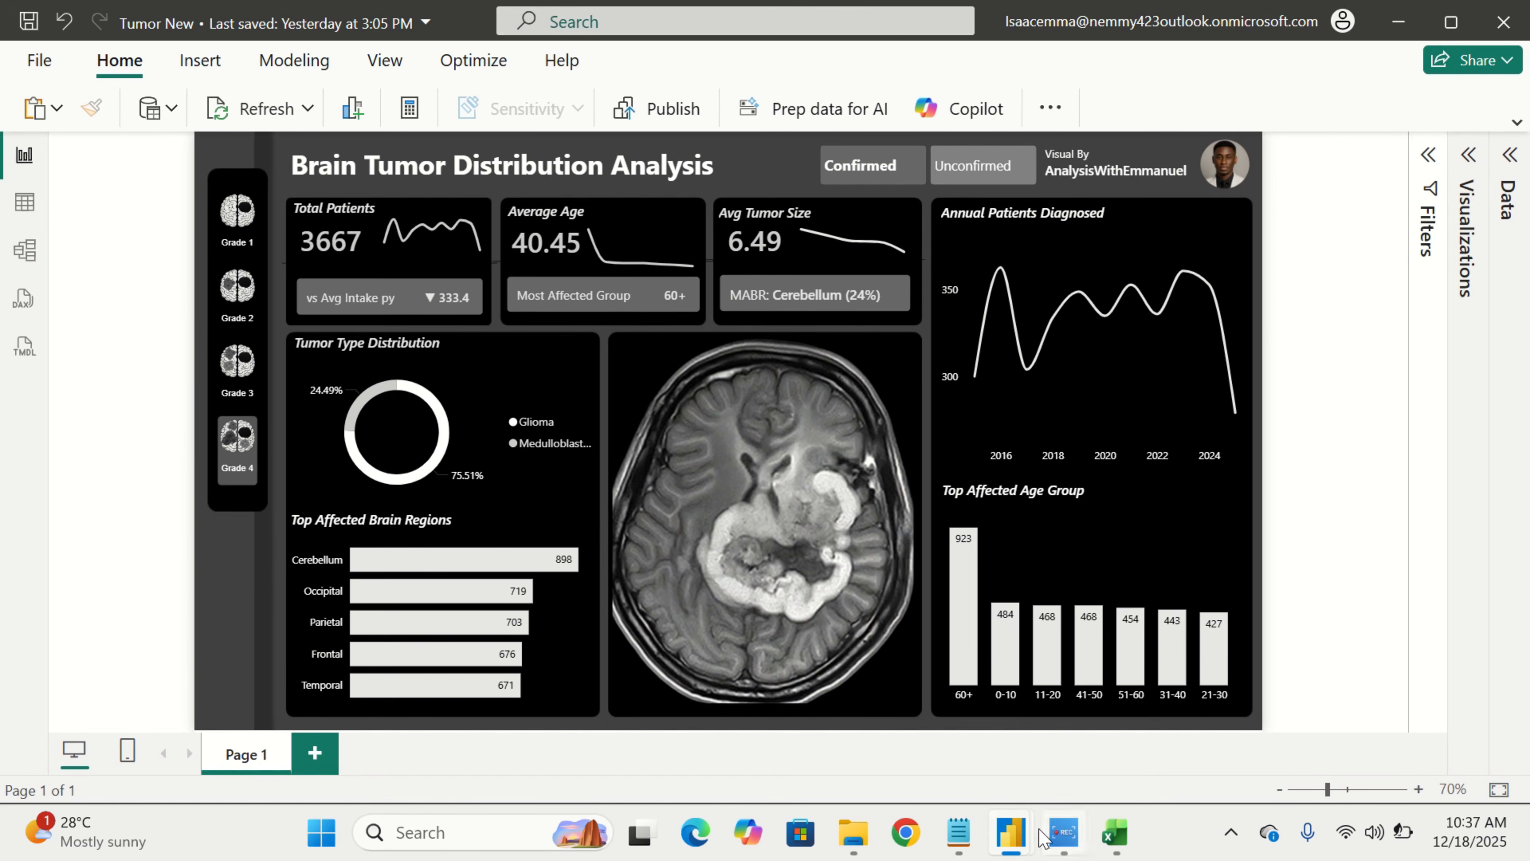
pyautogui.moveTo(1011, 850)
pyautogui.click(1078, 754)
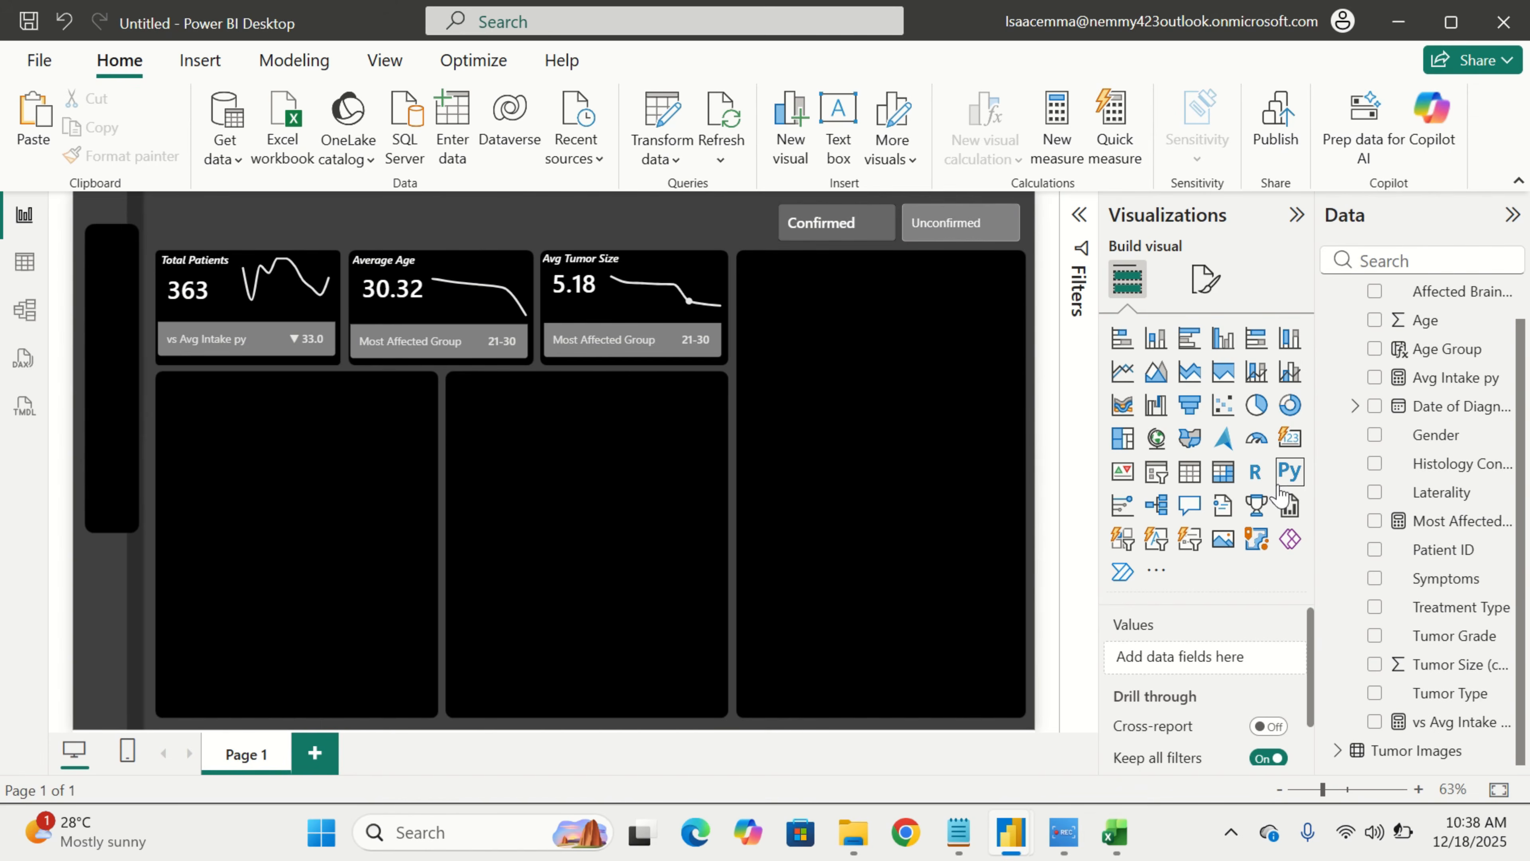
# Search the Power BI visuals marketplace for "chic" and import the Chiclet Slicer into the report
pyautogui.click(1156, 570)
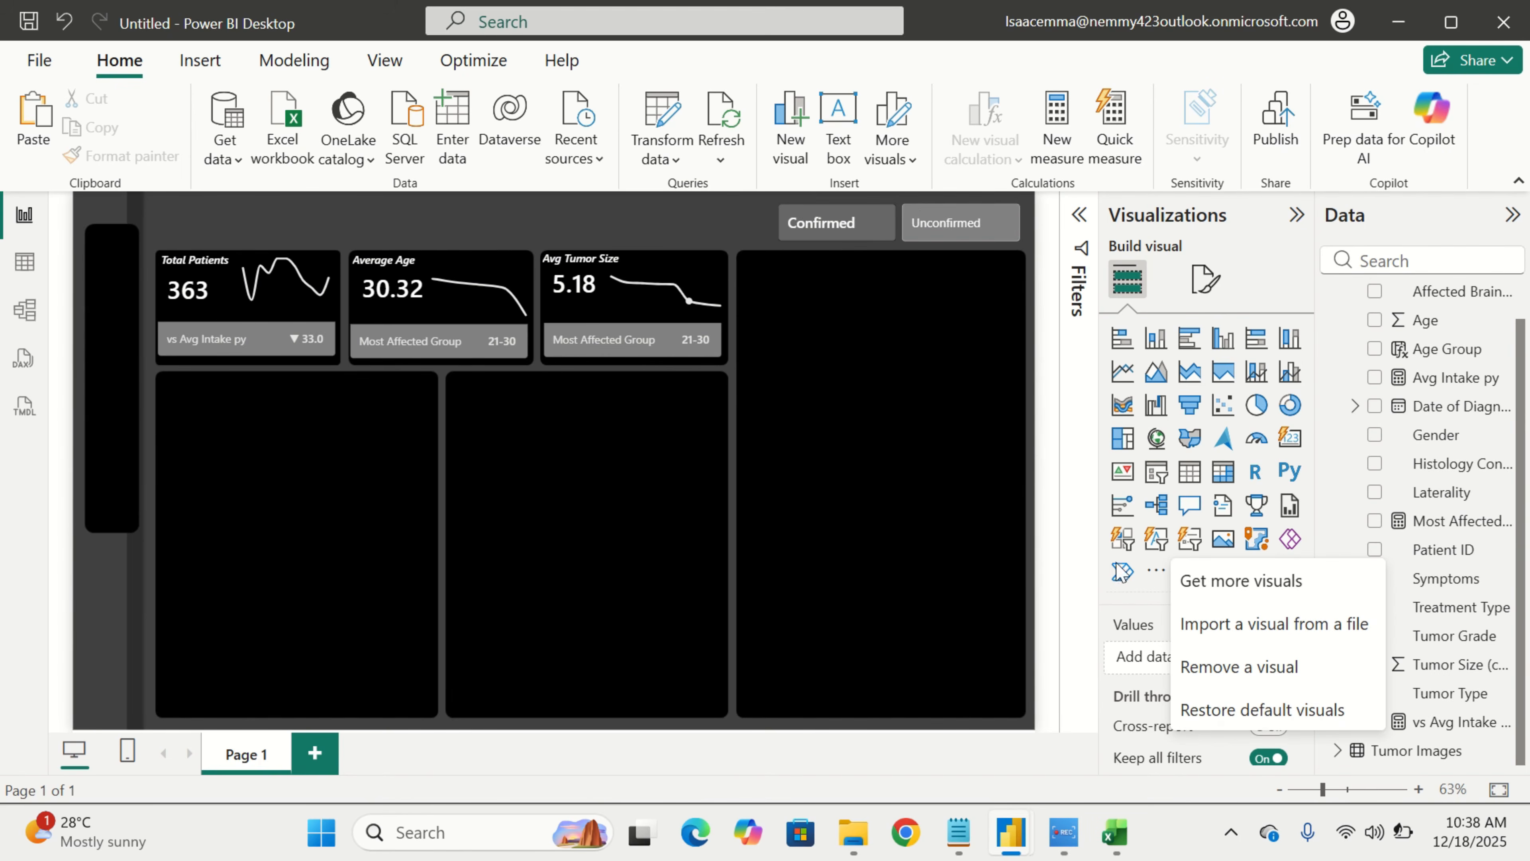
pyautogui.click(1275, 588)
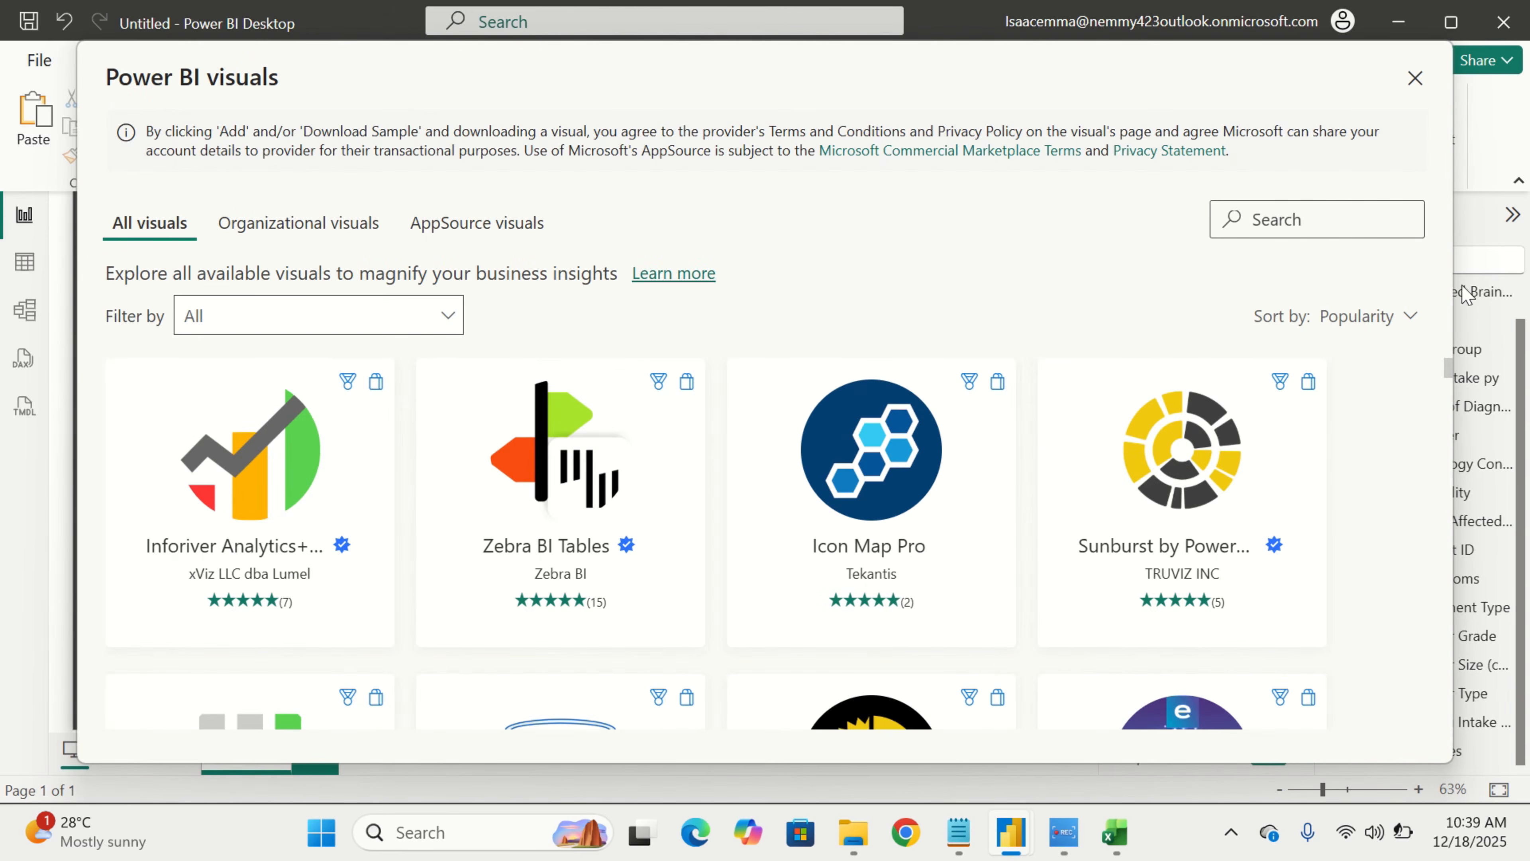
pyautogui.click(1314, 218)
pyautogui.write('chic')
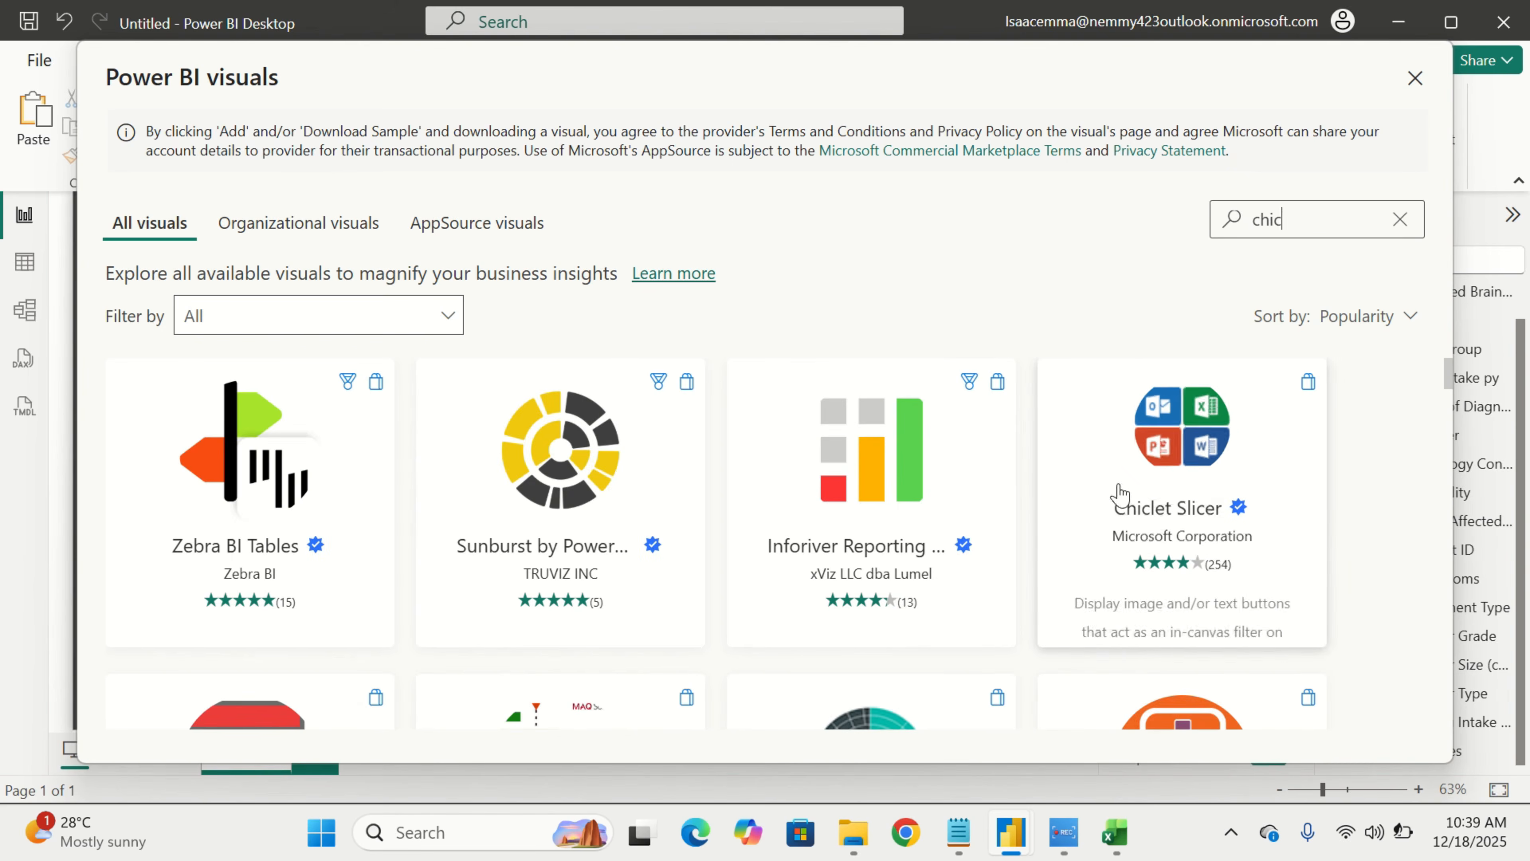
pyautogui.click(1193, 517)
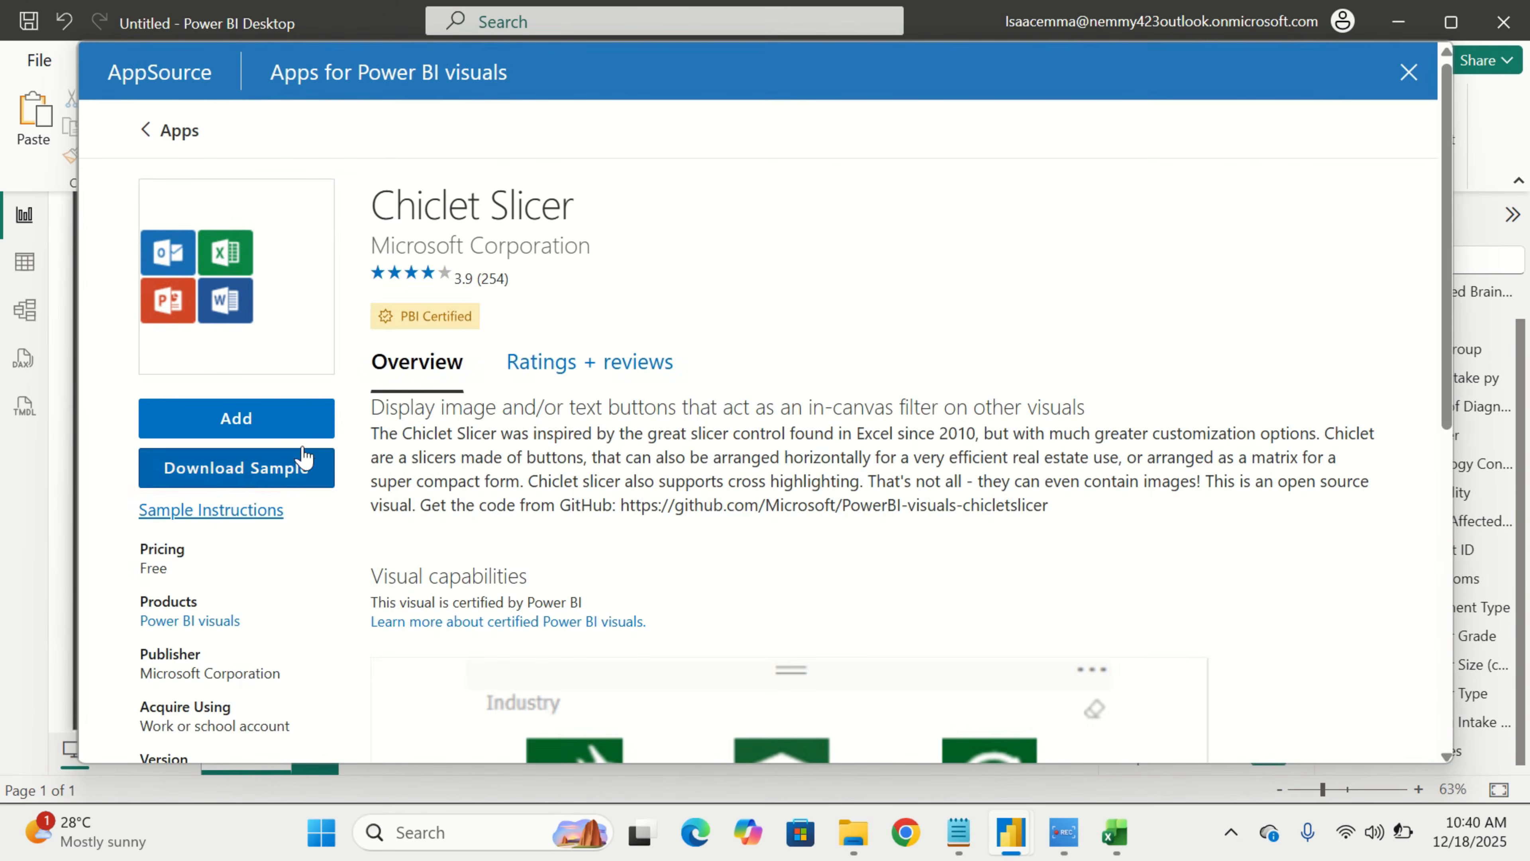
pyautogui.click(299, 435)
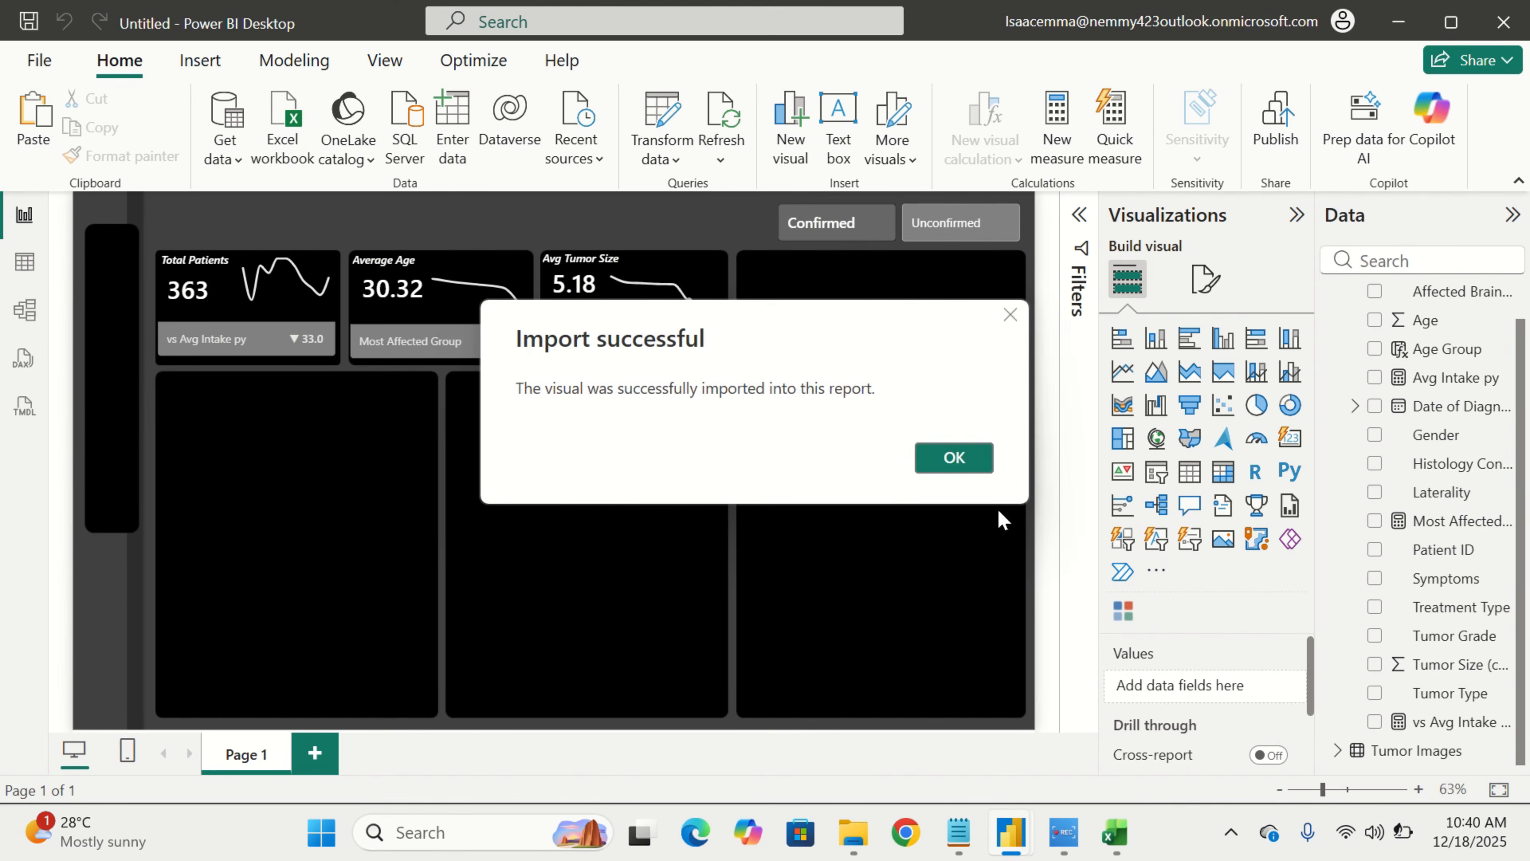
pyautogui.click(950, 457)
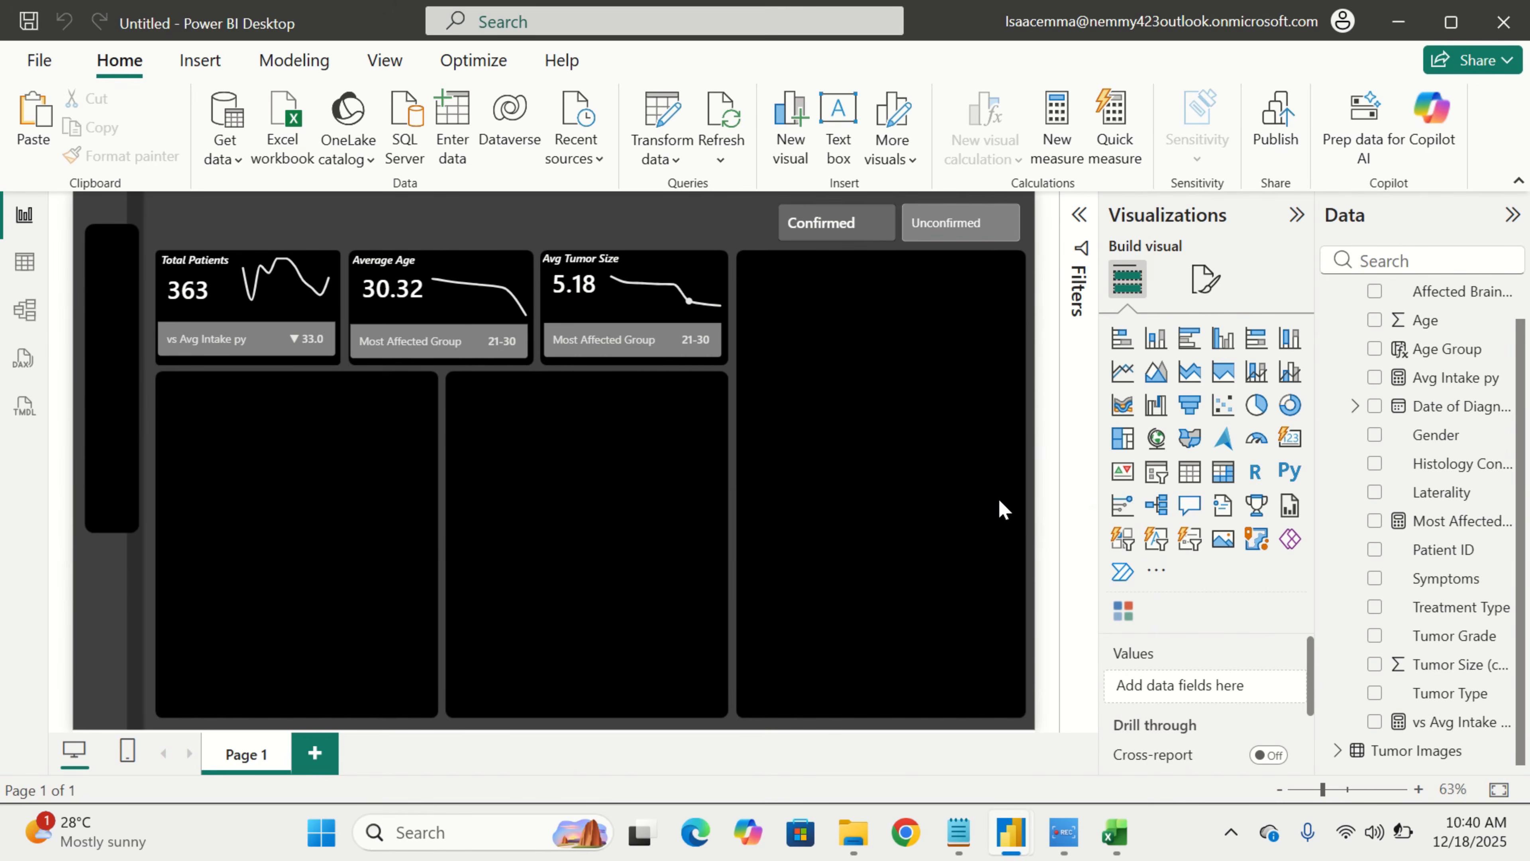
# Insert a Chiclet Slicer and resize it into a narrow vertical strip over the black panel in the dashboard's left sidebar
pyautogui.click(1123, 615)
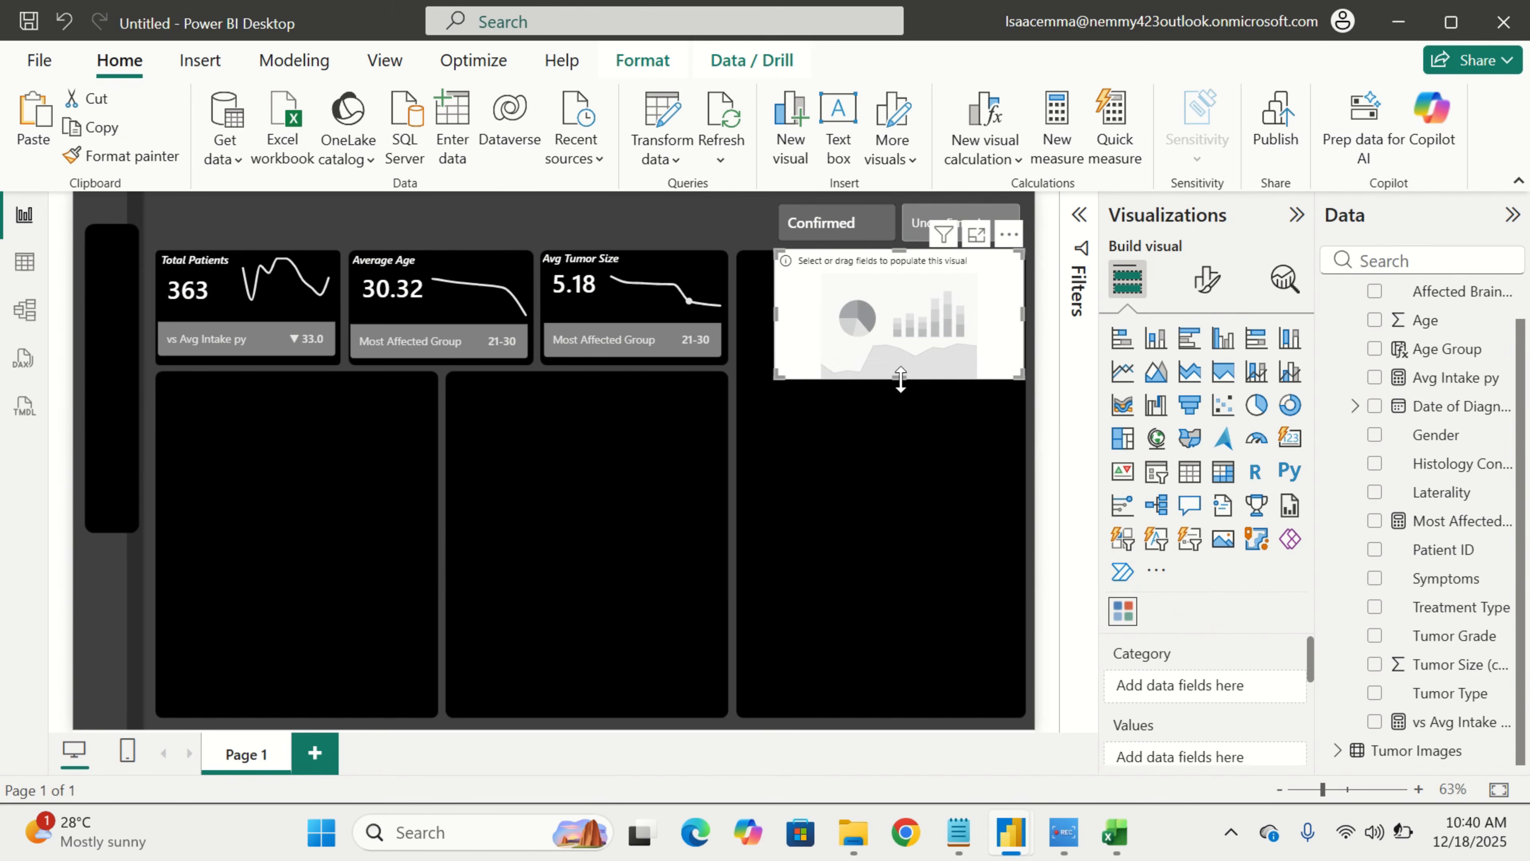
pyautogui.moveTo(900, 375); pyautogui.dragTo(901, 606)
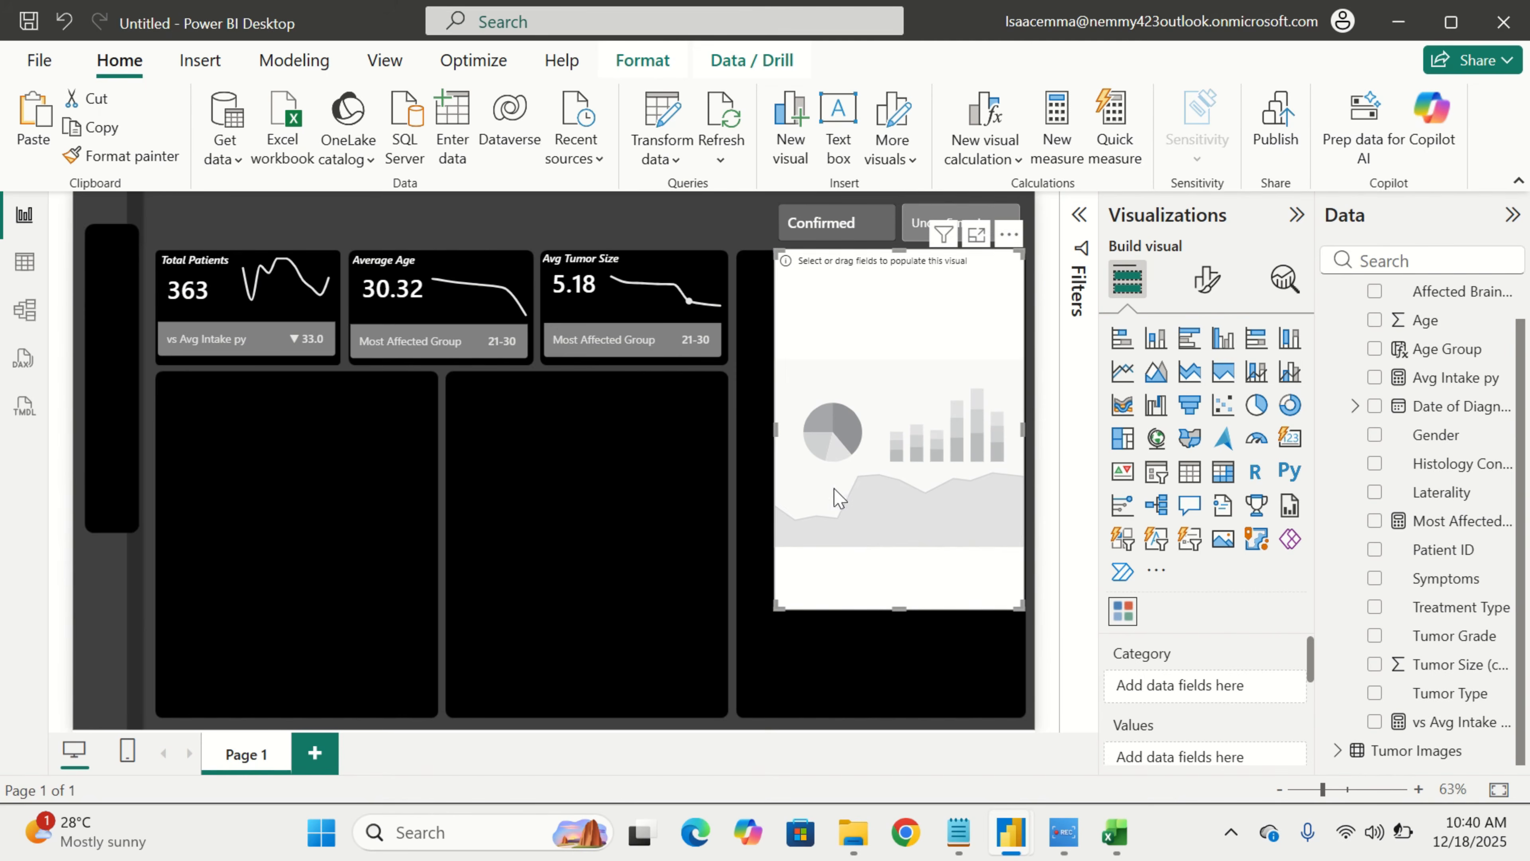
pyautogui.click(776, 434)
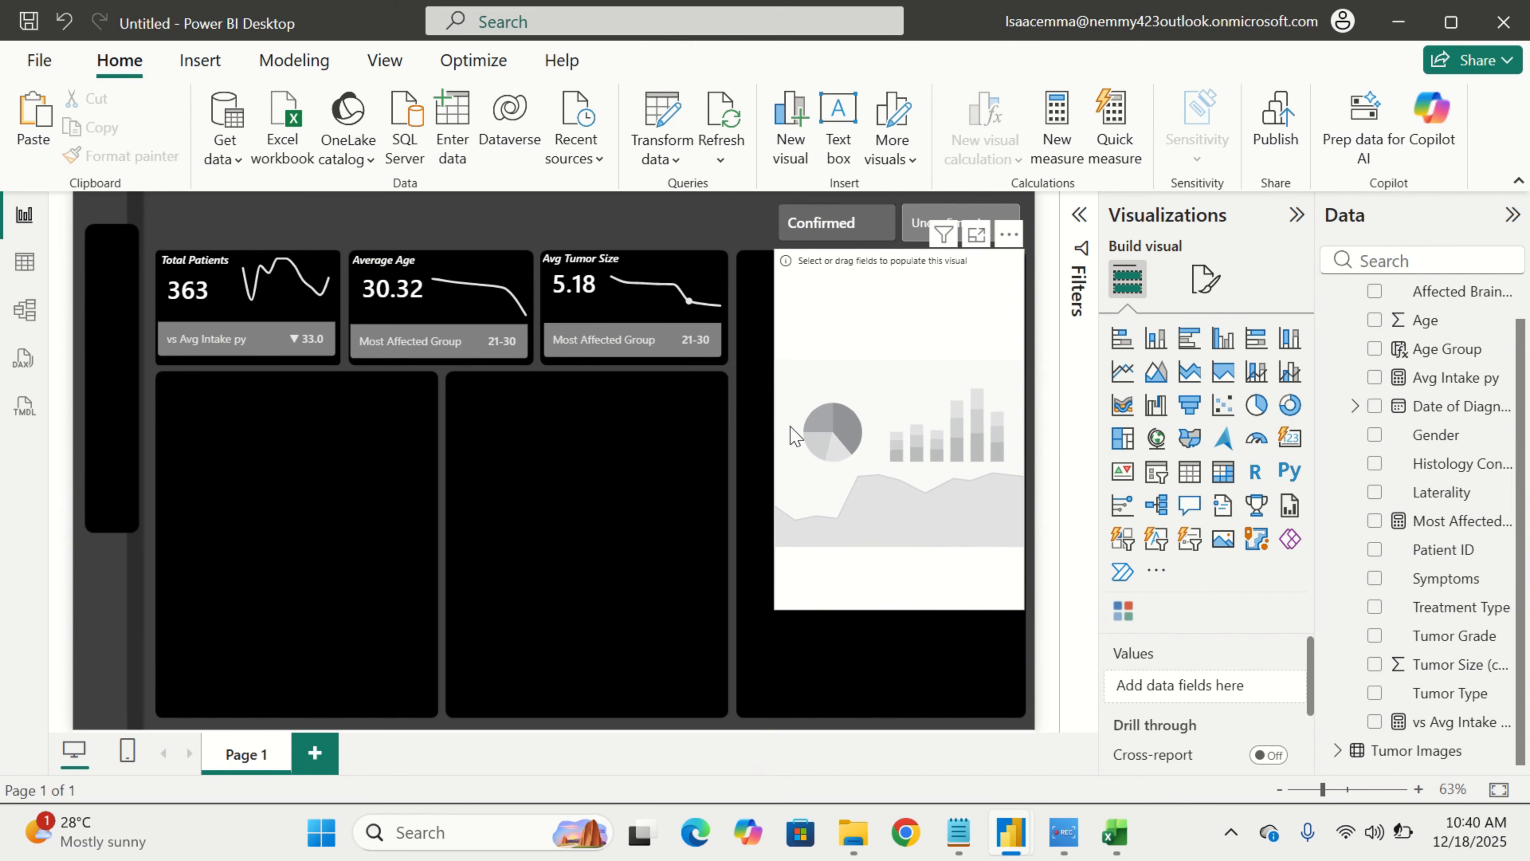
pyautogui.click(782, 435)
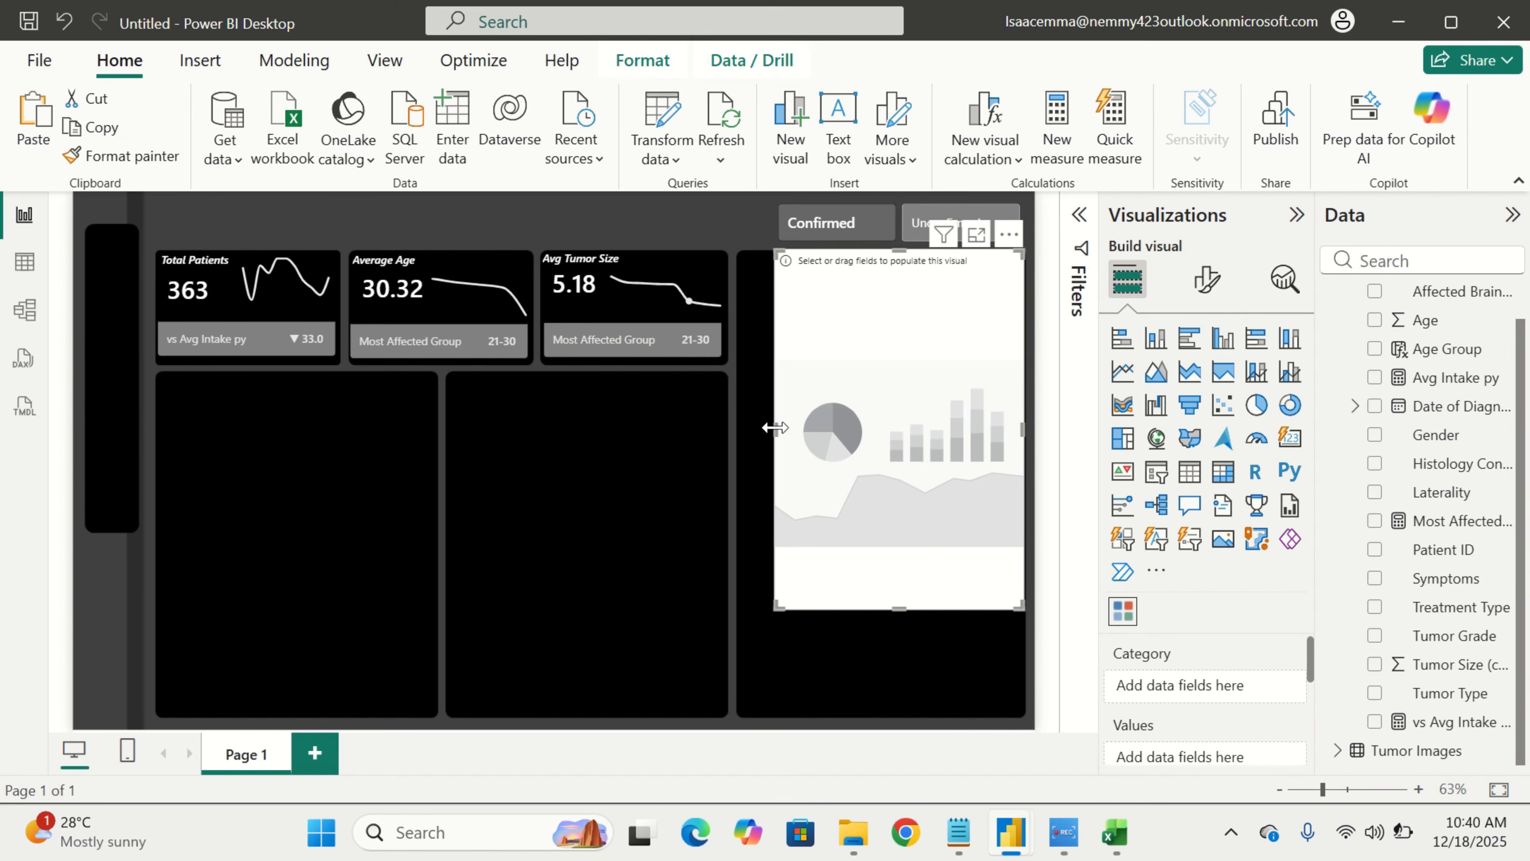
pyautogui.moveTo(775, 427); pyautogui.dragTo(67, 446)
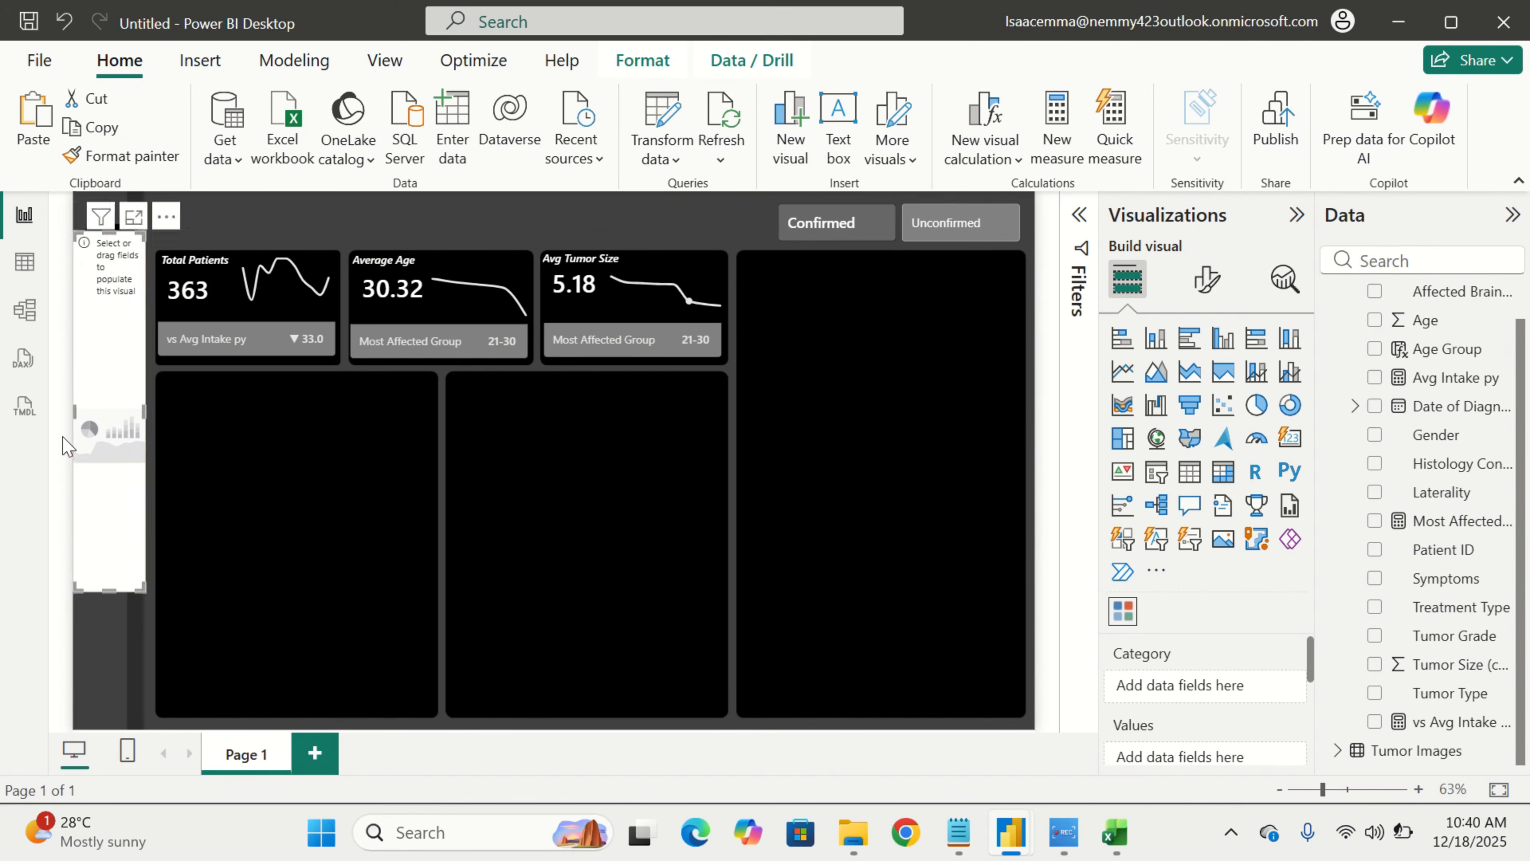
pyautogui.click(80, 603)
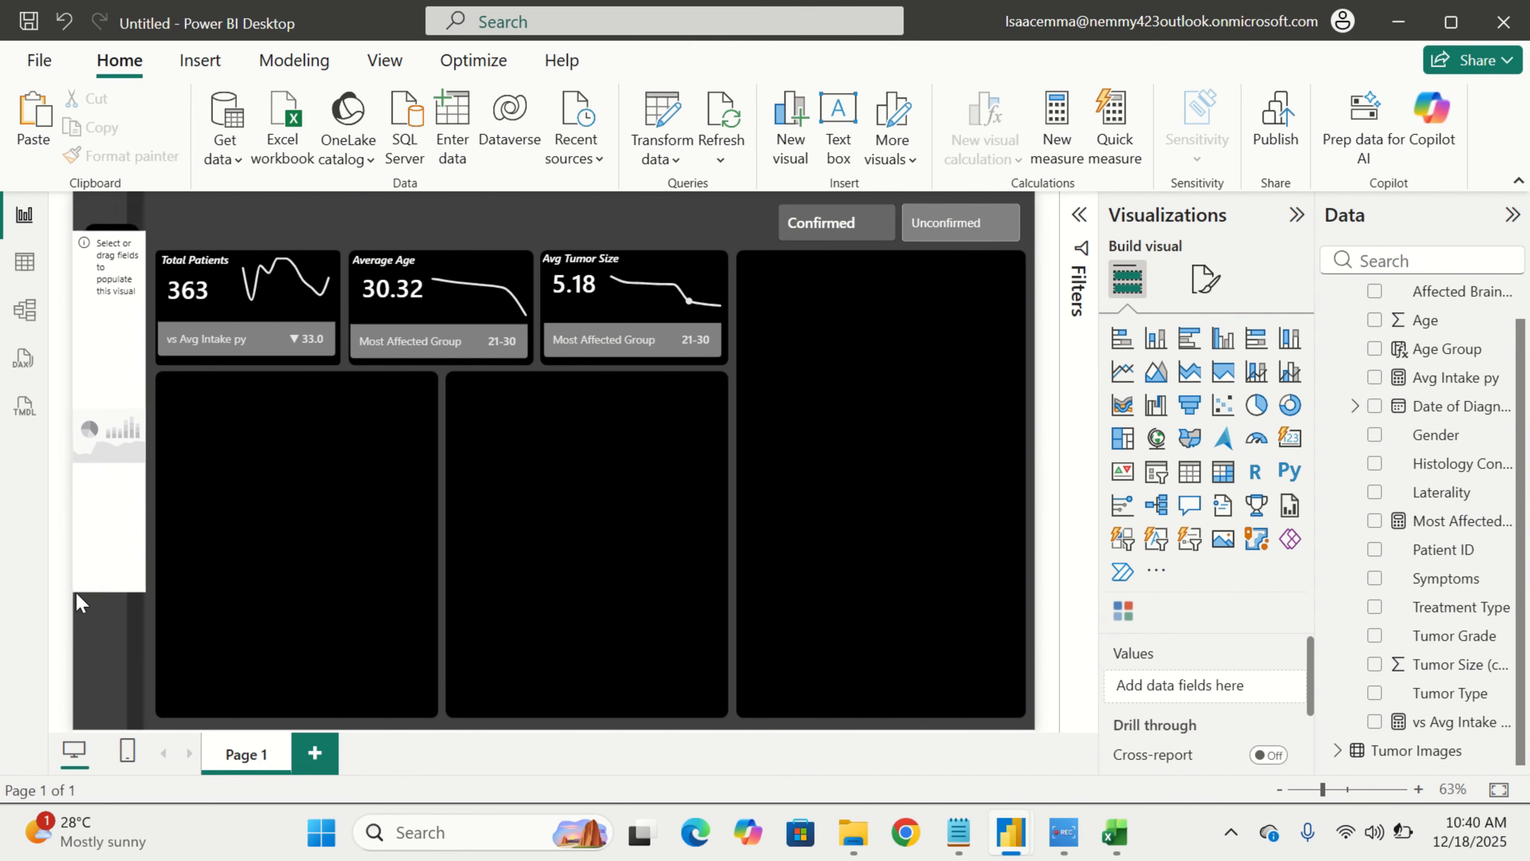
pyautogui.click(87, 585)
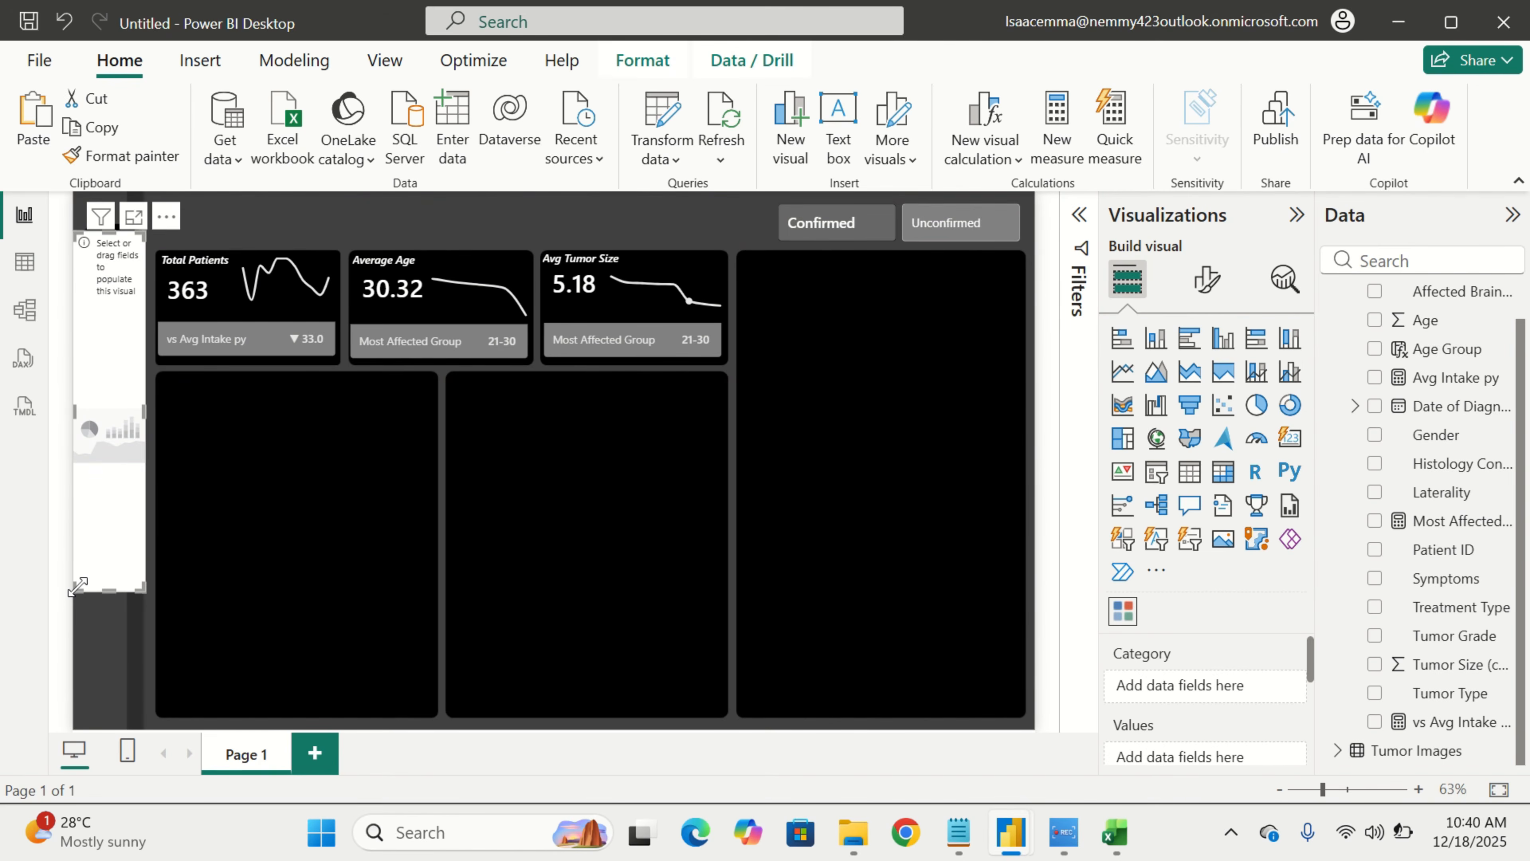
pyautogui.moveTo(78, 588); pyautogui.dragTo(93, 527)
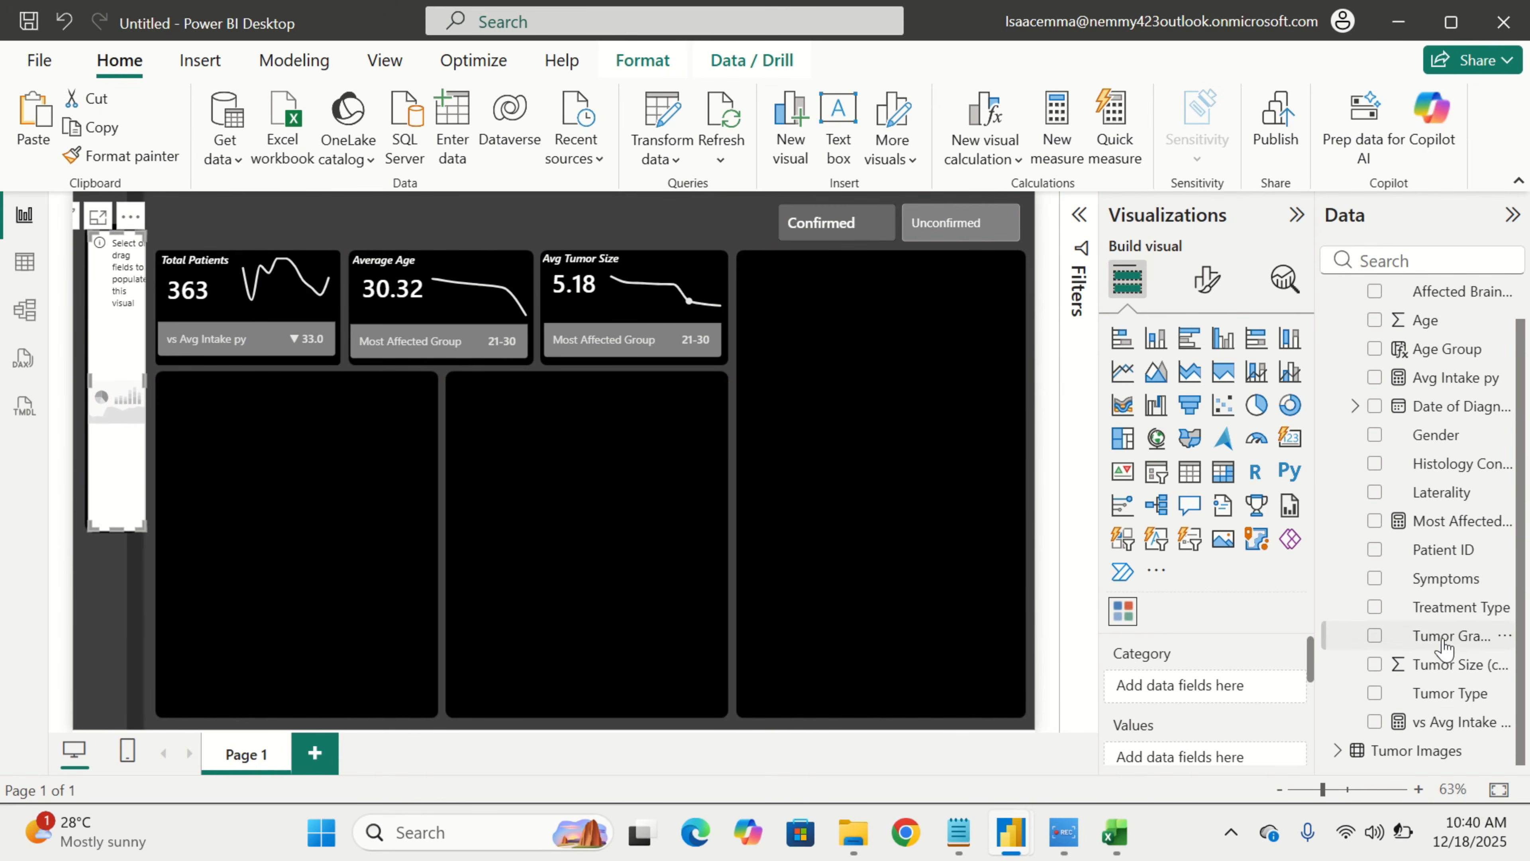
pyautogui.moveTo(1446, 646); pyautogui.dragTo(1233, 691)
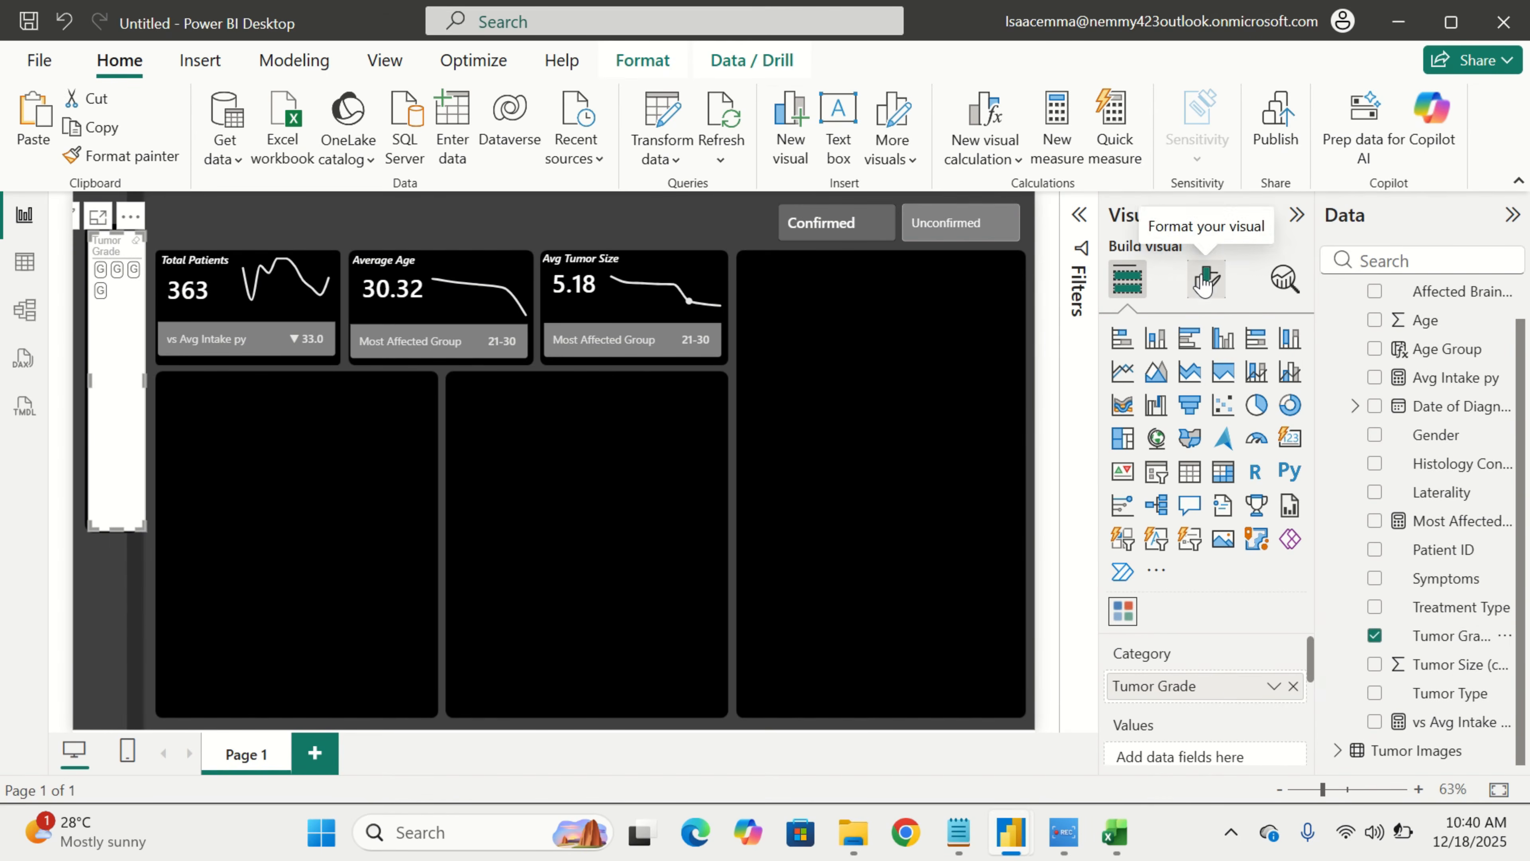
pyautogui.scroll(-1, 1190, 738)
pyautogui.scroll(-3, 1190, 739)
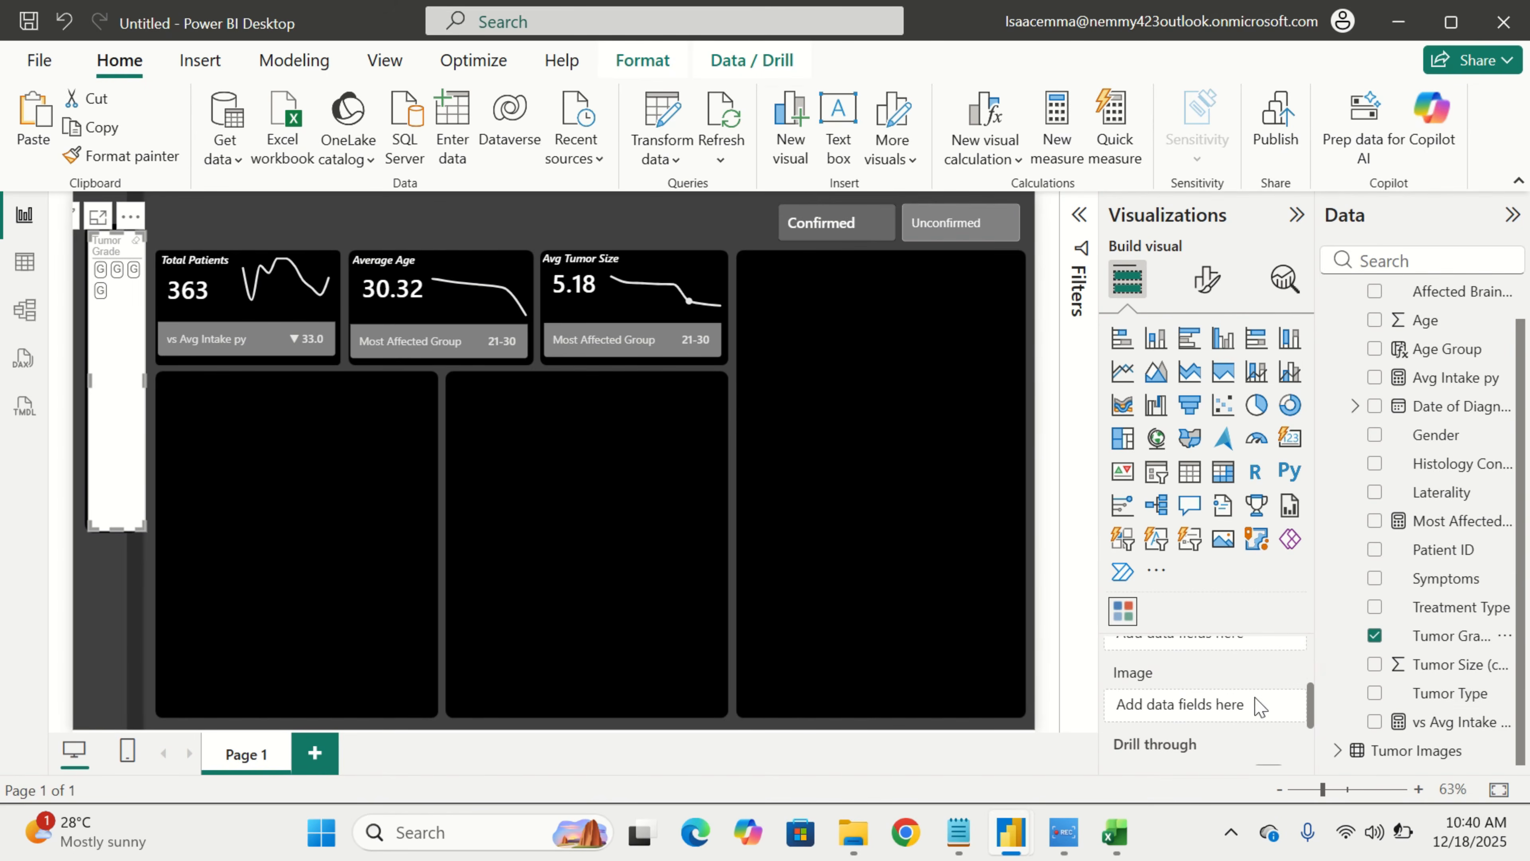
pyautogui.scroll(3, 1256, 709)
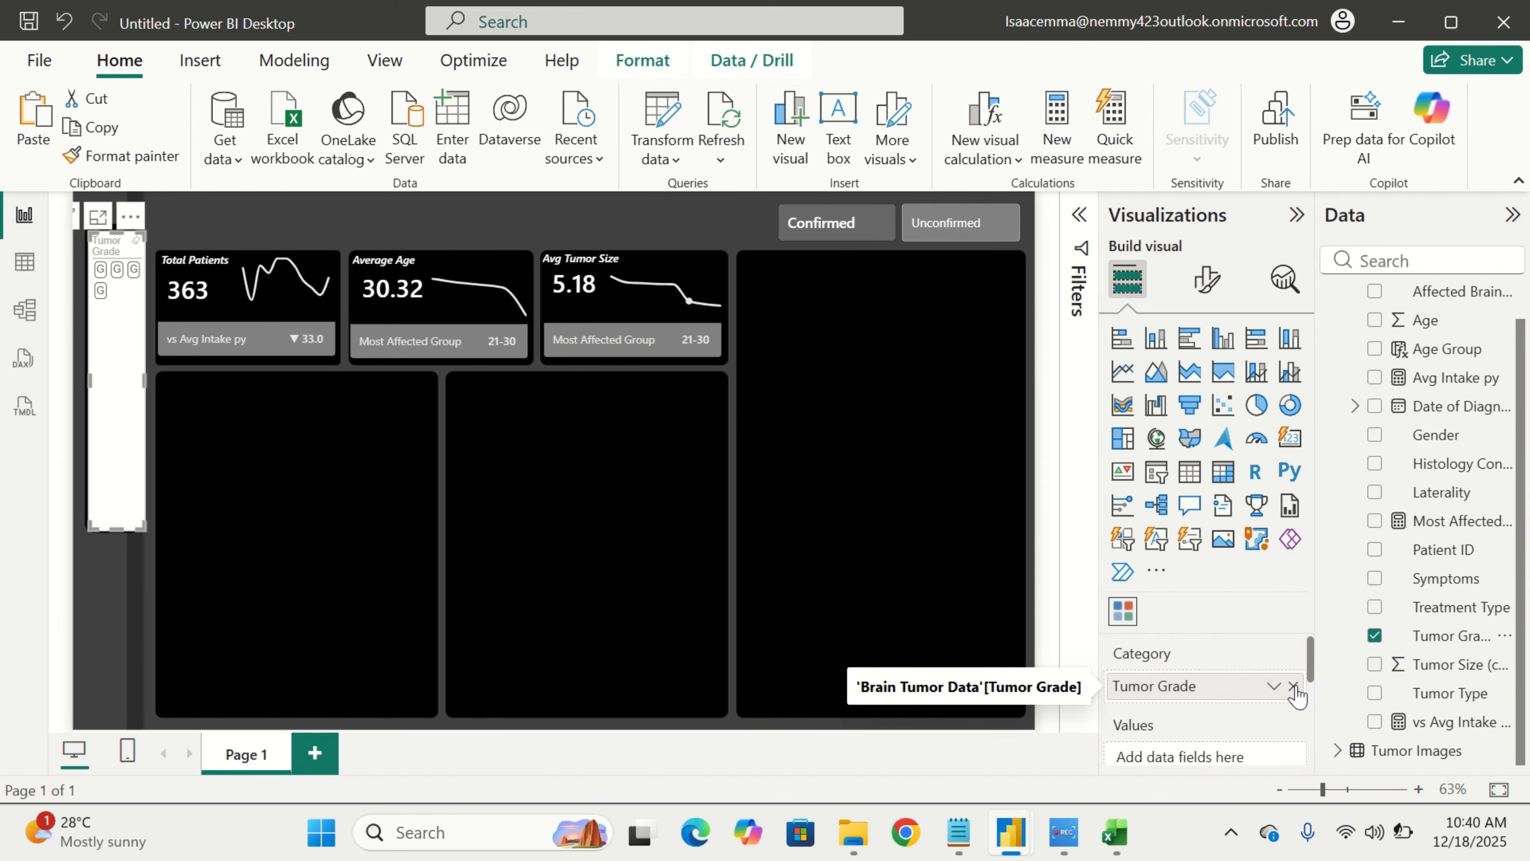
pyautogui.click(1293, 686)
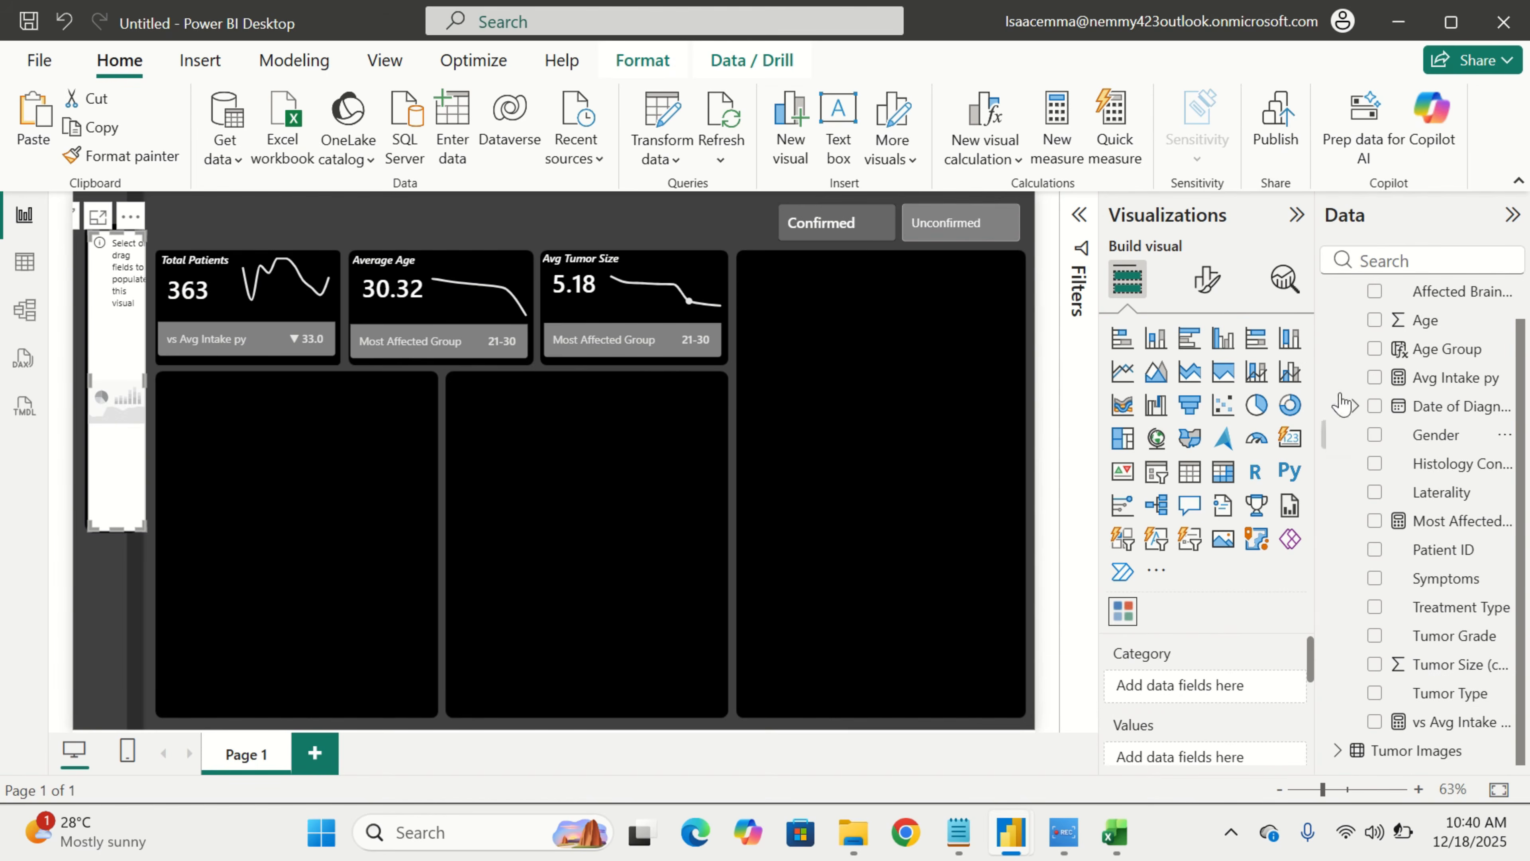
# Assign Tumor Grade from the Tumor Images table as the Chiclet Slicer's category and Icon URL as its image
pyautogui.scroll(1, 1368, 326)
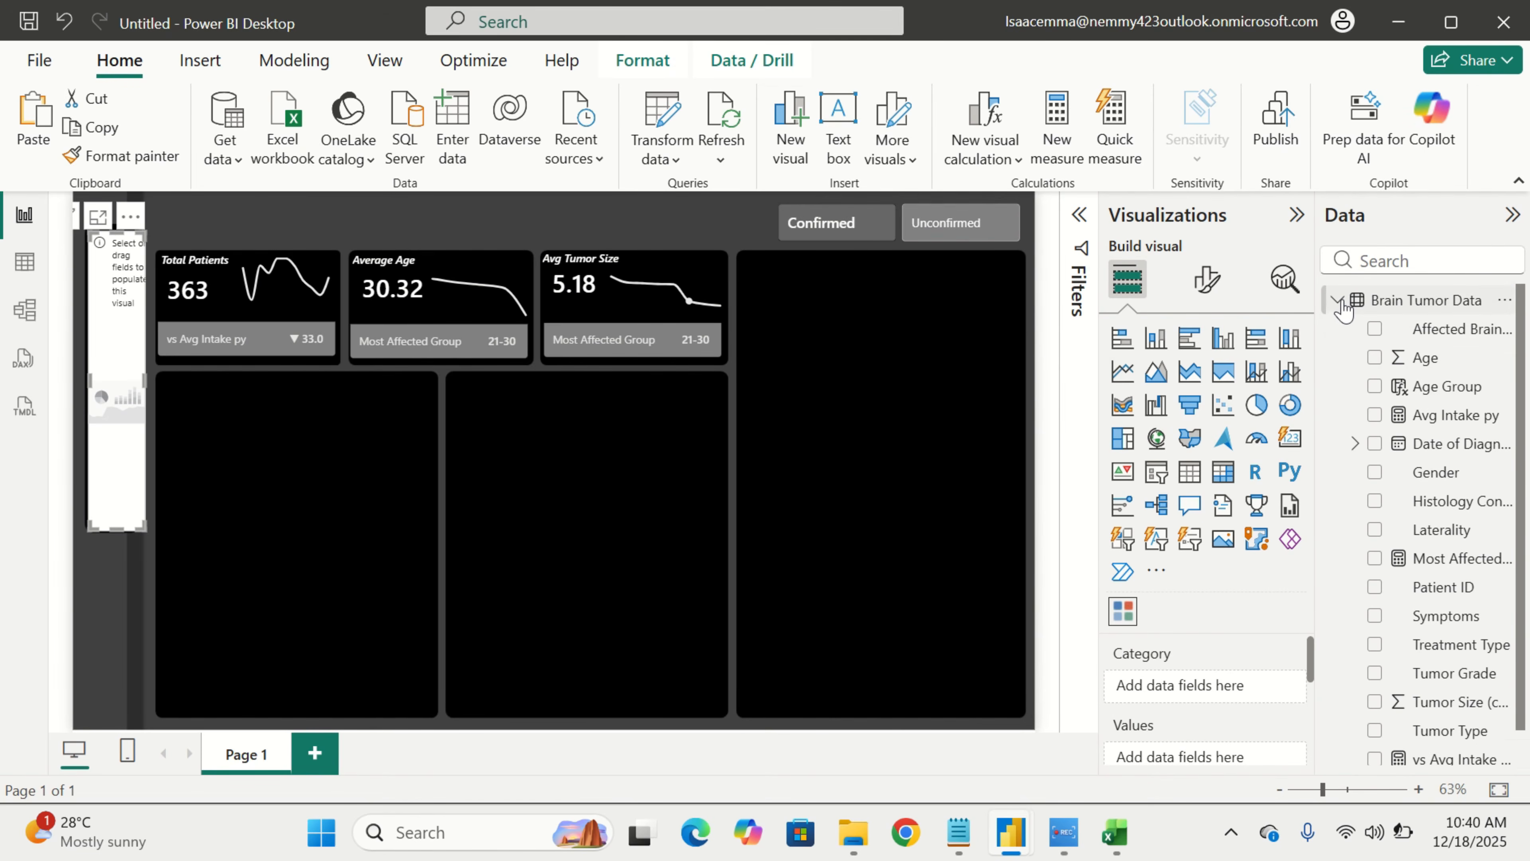
pyautogui.click(1338, 300)
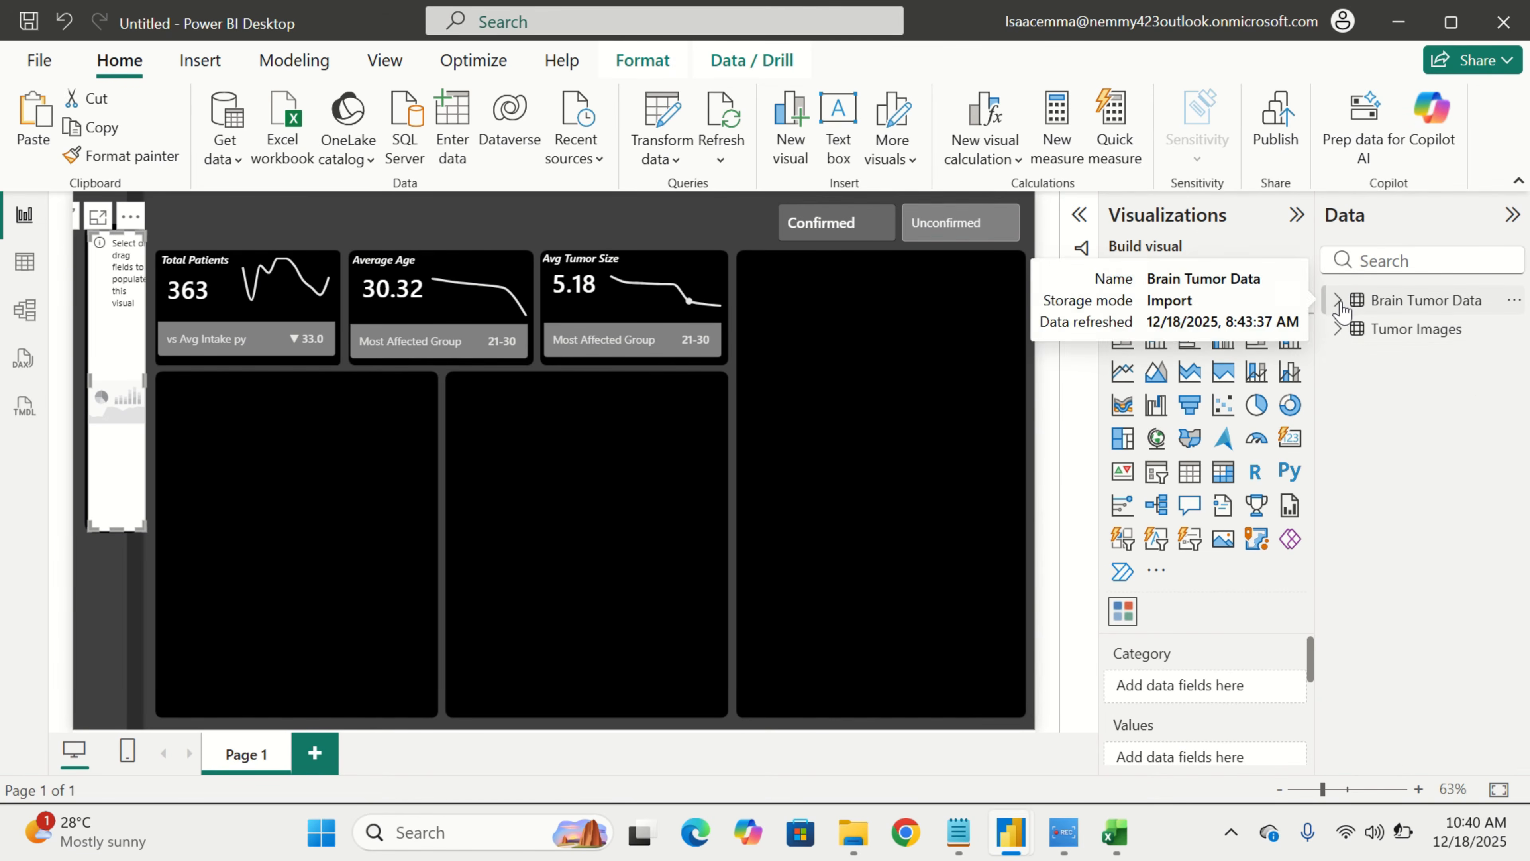
pyautogui.click(1338, 332)
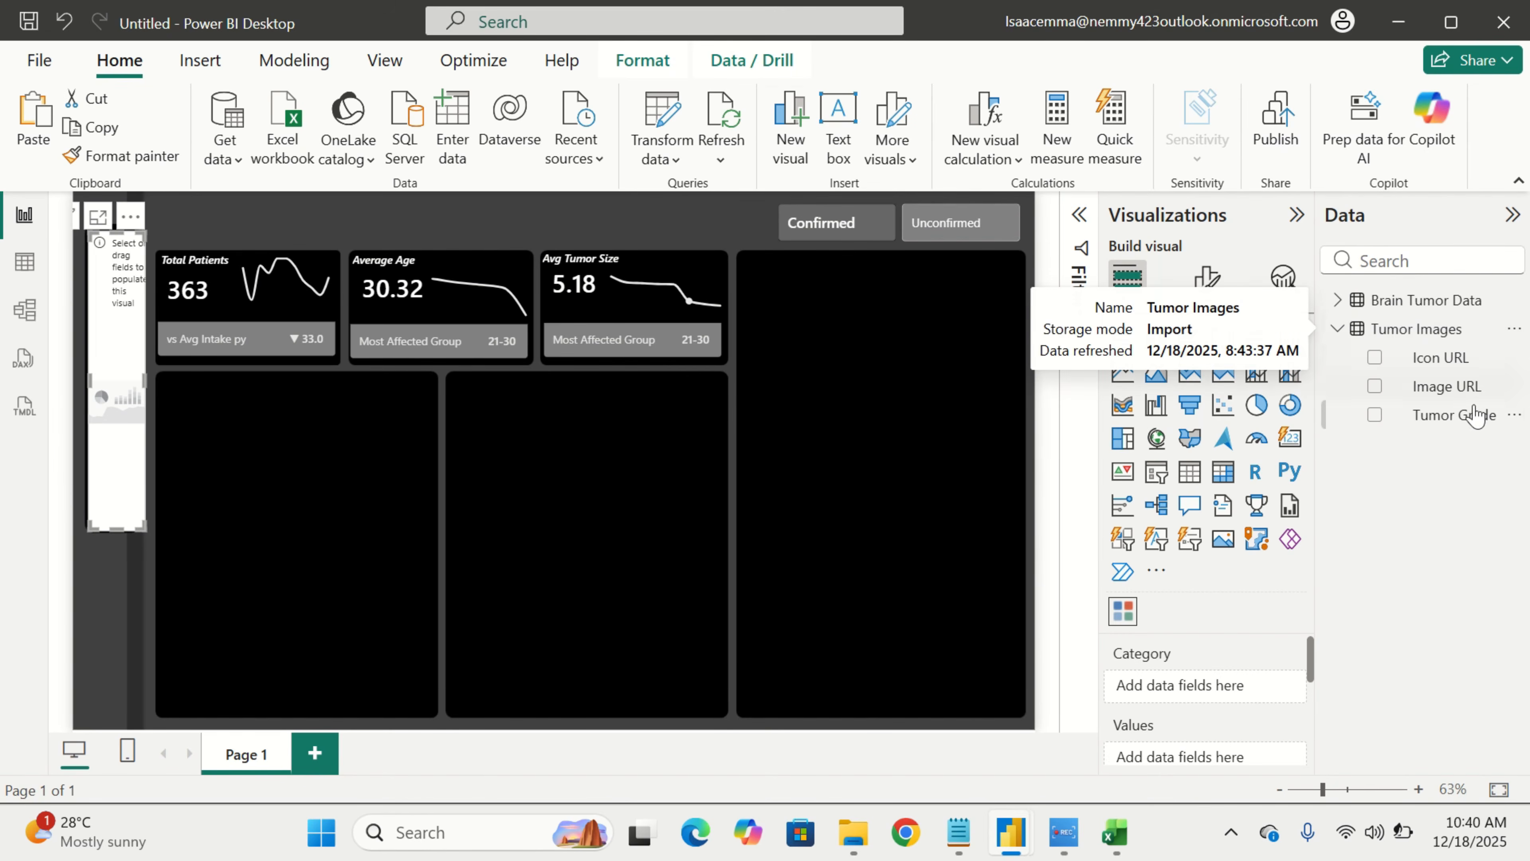
pyautogui.moveTo(1474, 414); pyautogui.dragTo(1266, 696)
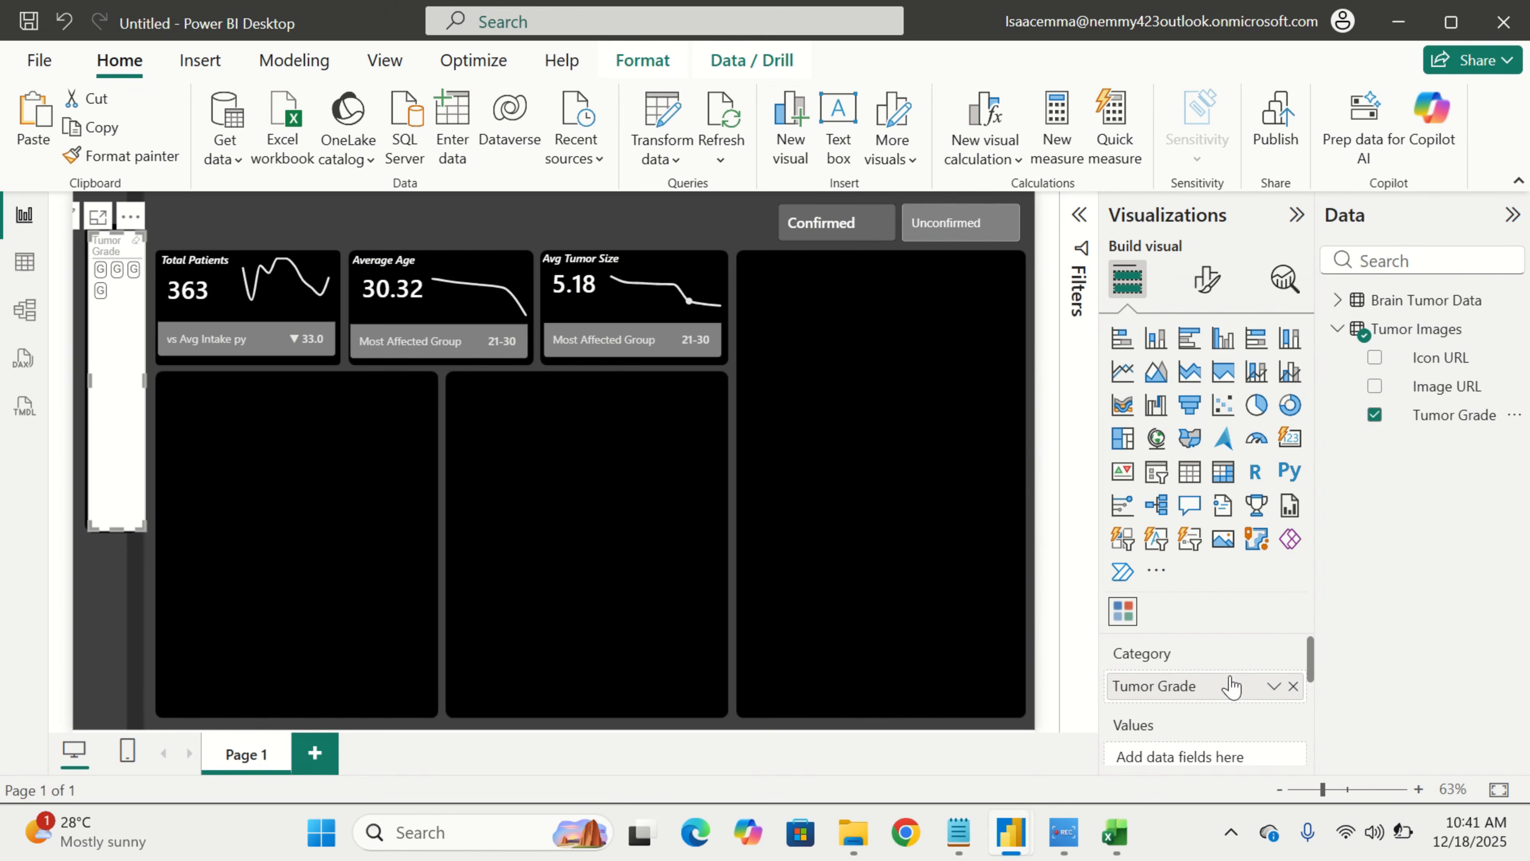
pyautogui.scroll(-2, 1206, 724)
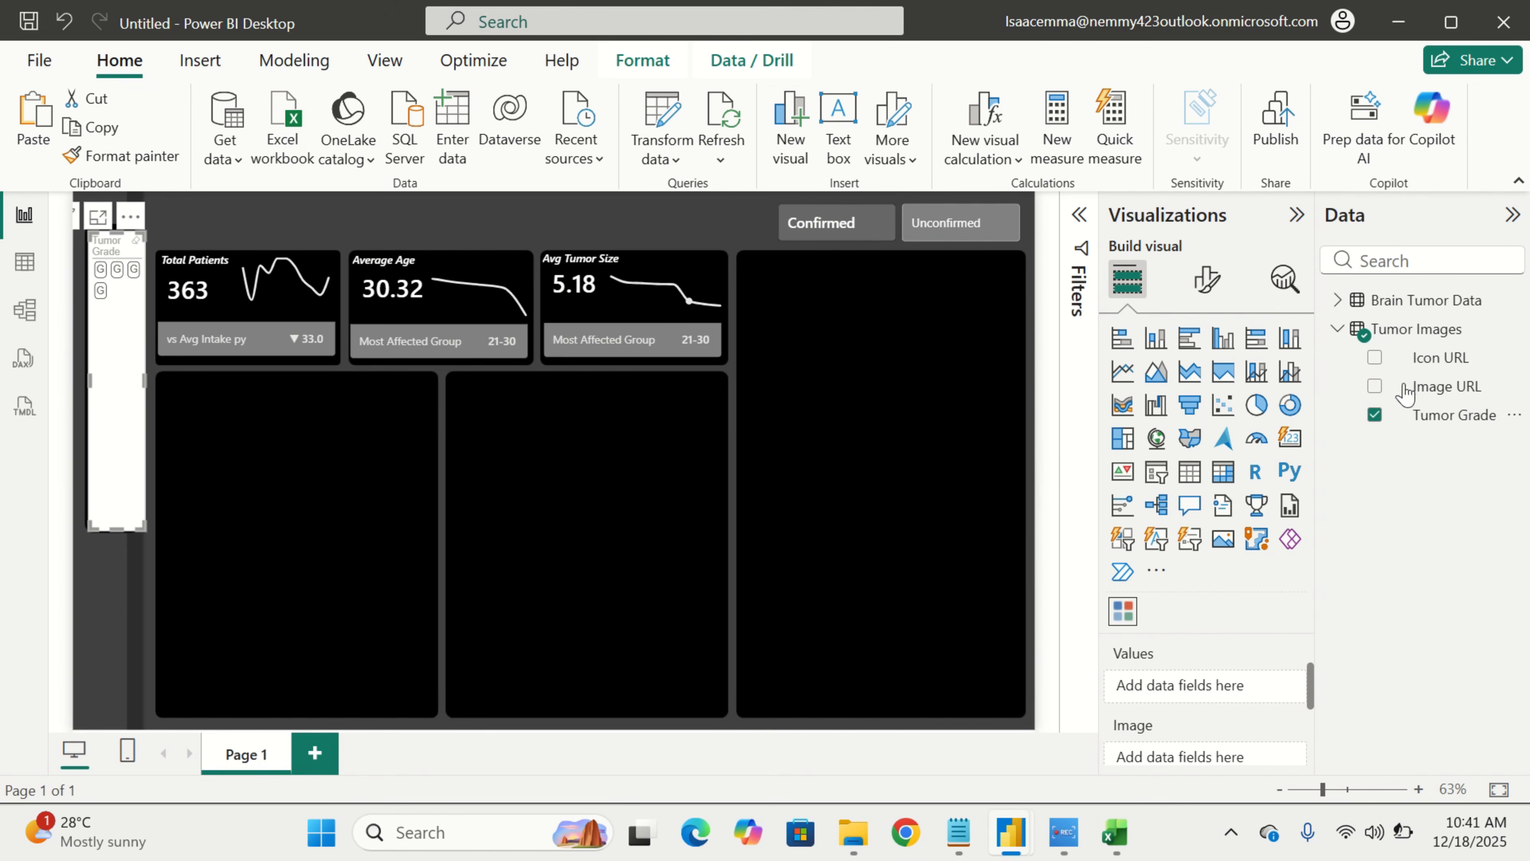
pyautogui.moveTo(1453, 357); pyautogui.dragTo(1230, 747)
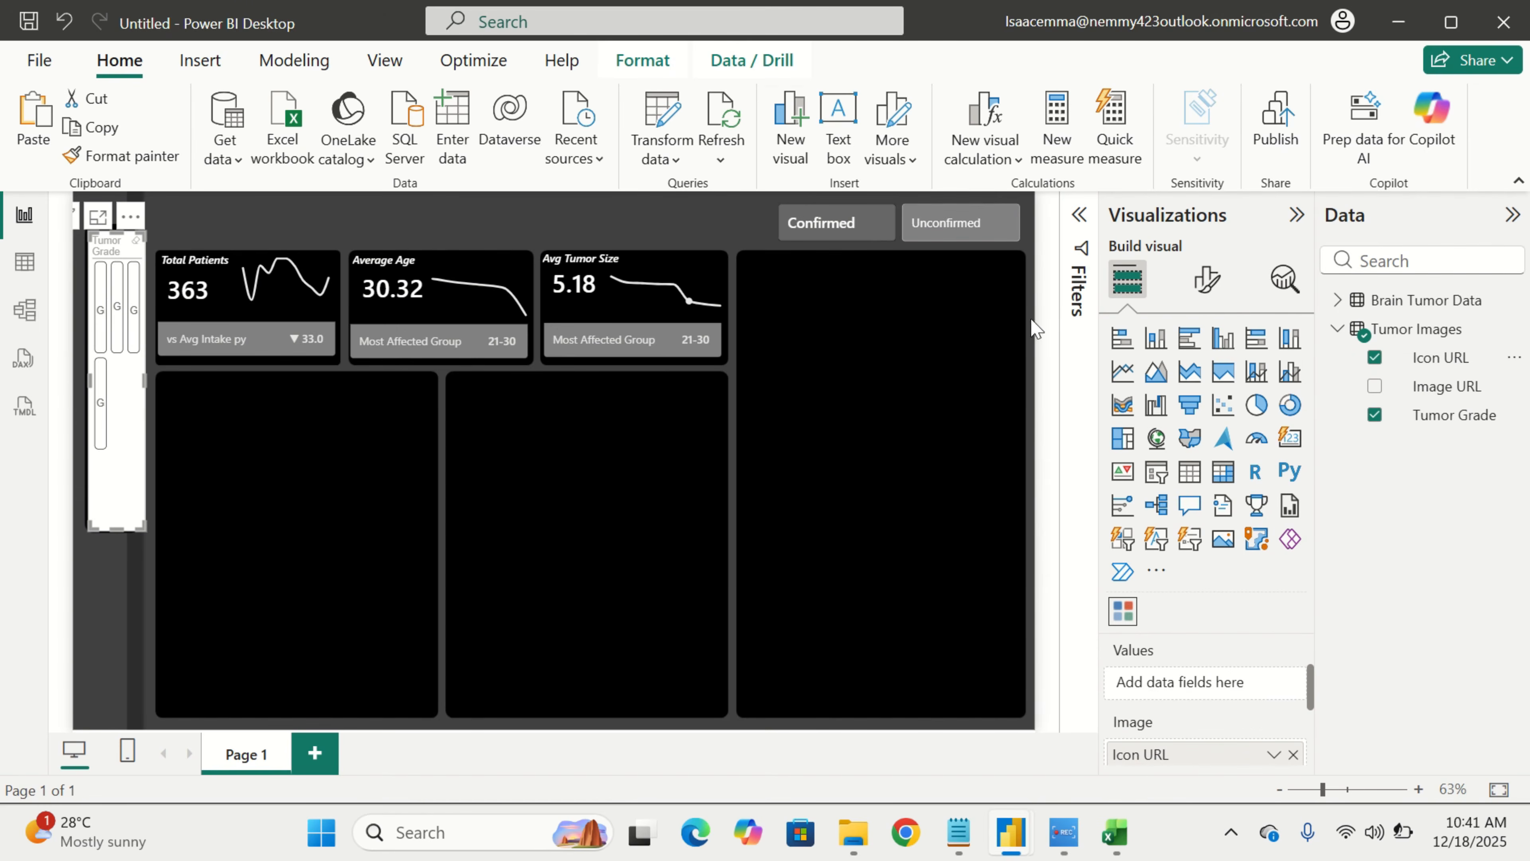
# Arrange the Chiclet Slicer in 1 column and 4 rows
pyautogui.click(1206, 279)
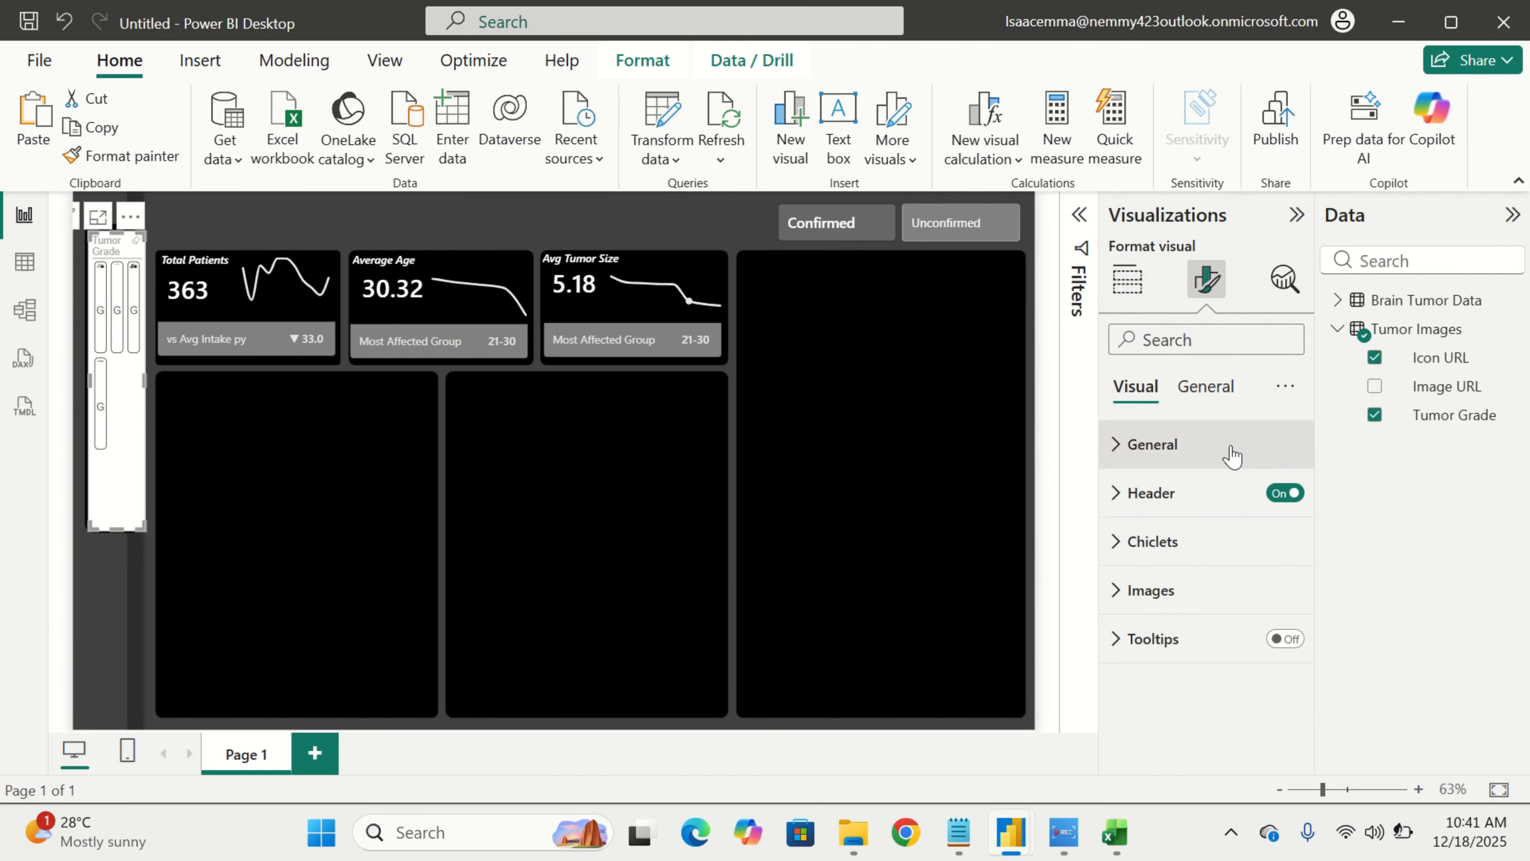
pyautogui.click(1178, 453)
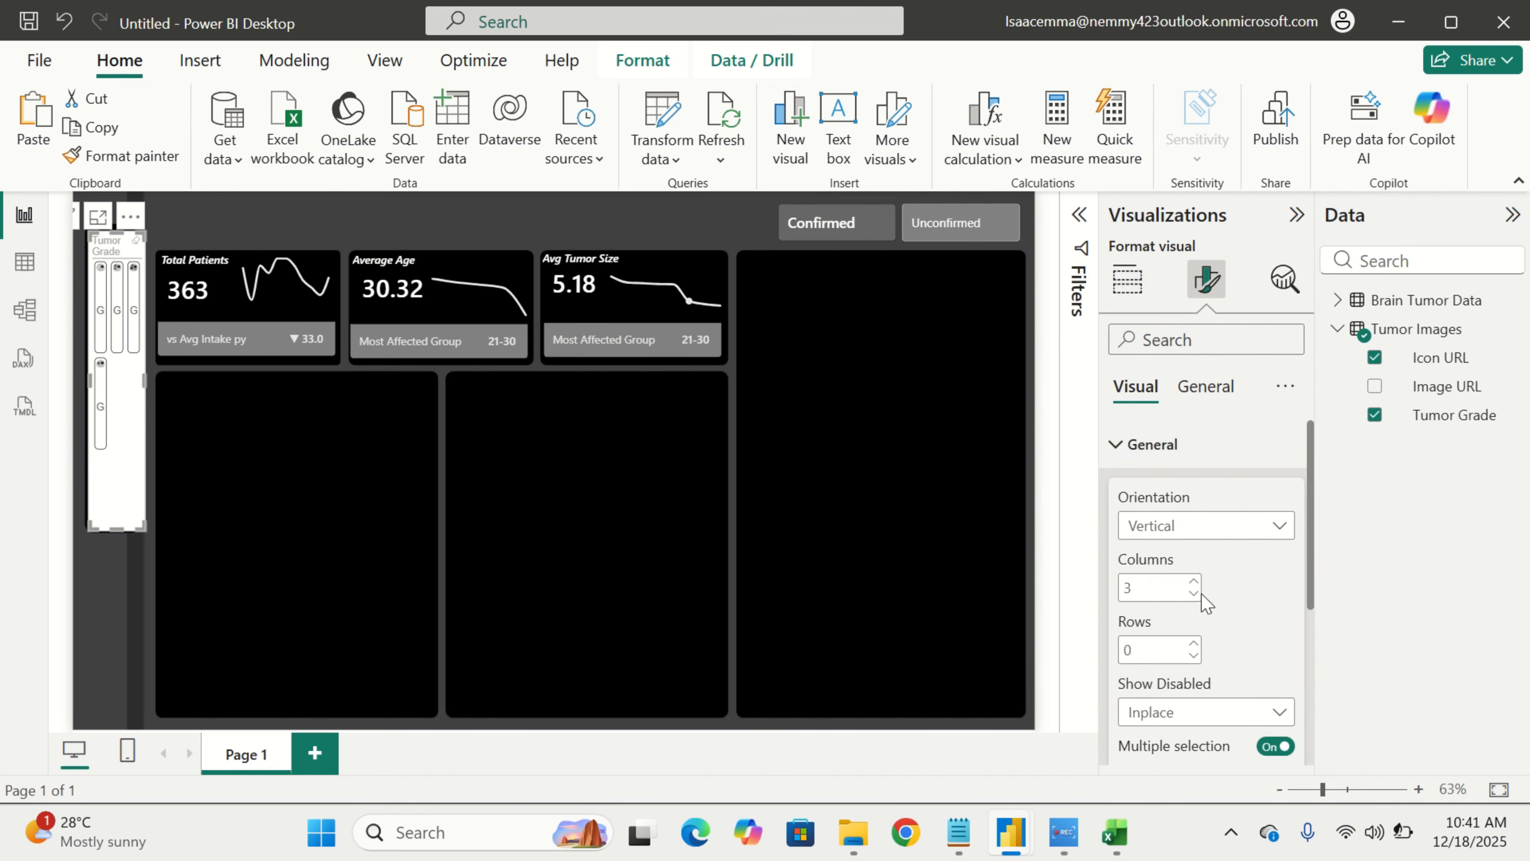
pyautogui.scroll(-1, 1196, 597)
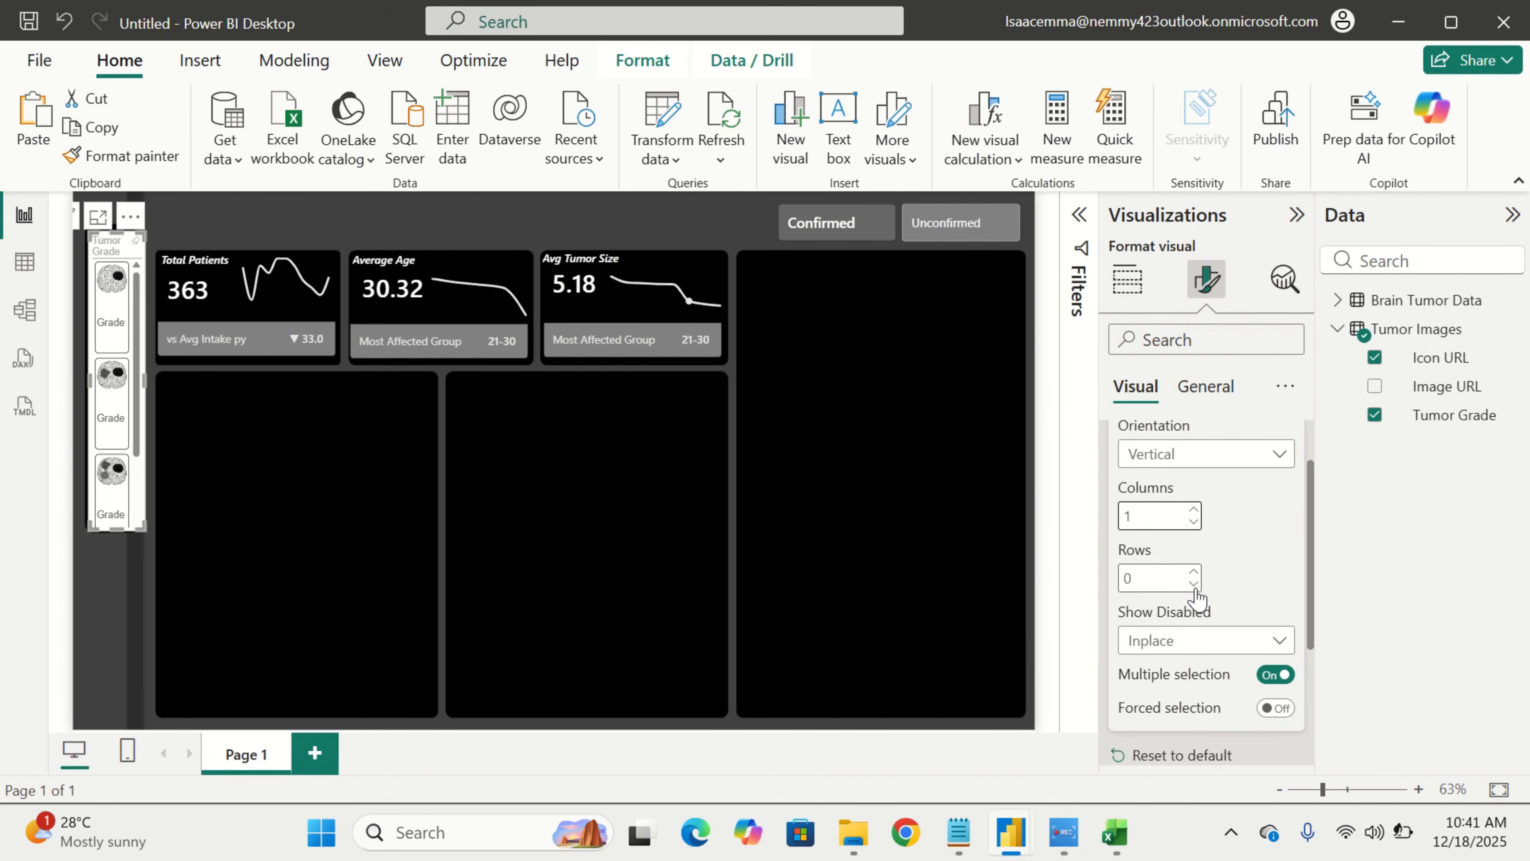
pyautogui.click(1194, 572)
pyautogui.click(1194, 572)
pyautogui.scroll(-3, 1265, 633)
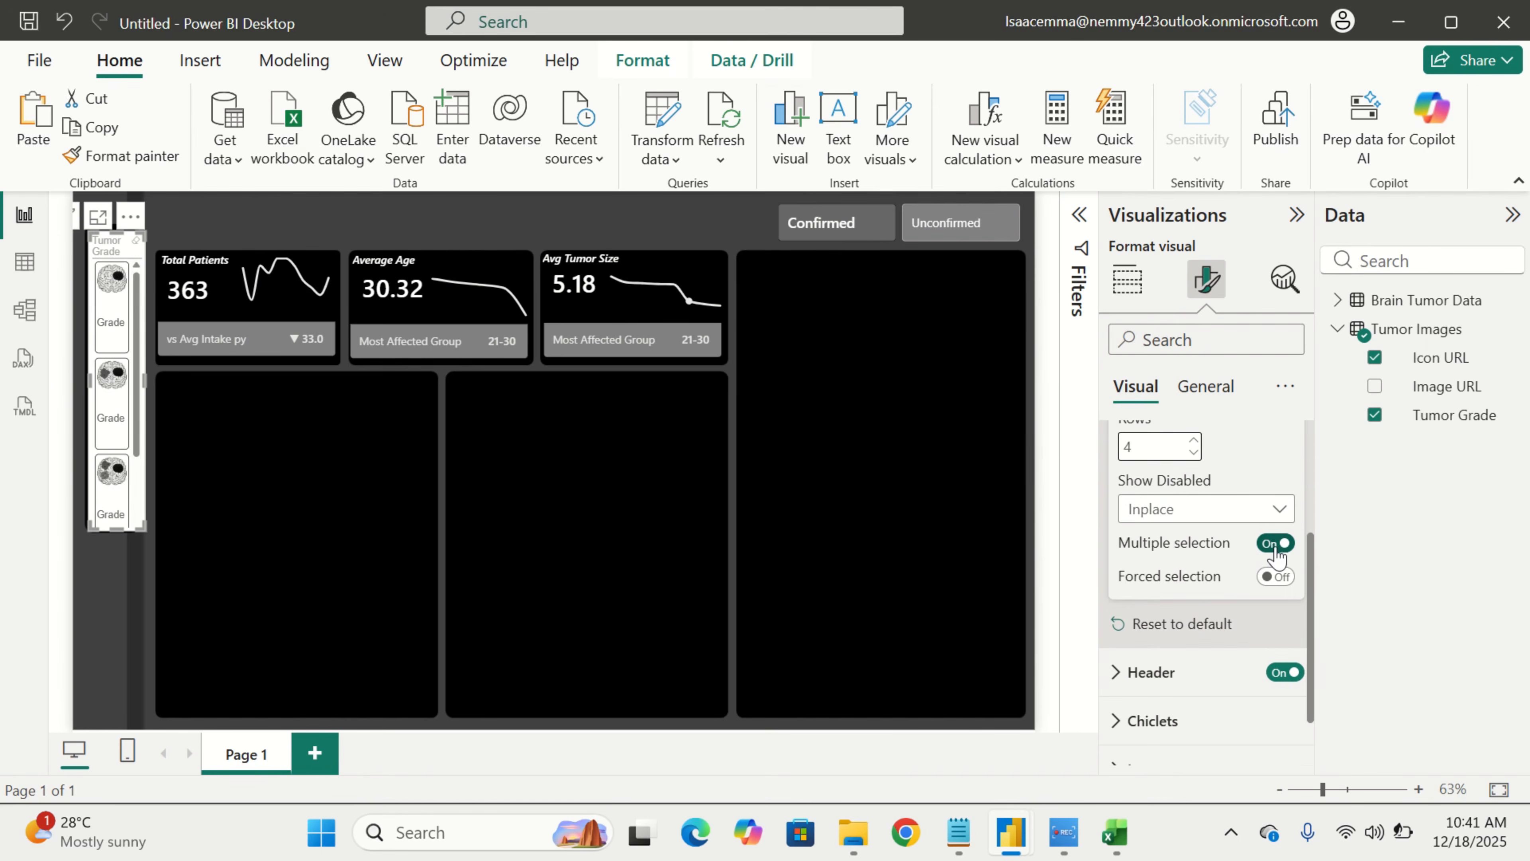
# Turn off multiple selection and turn on forced selection for the Chiclet Slicer
pyautogui.click(1279, 546)
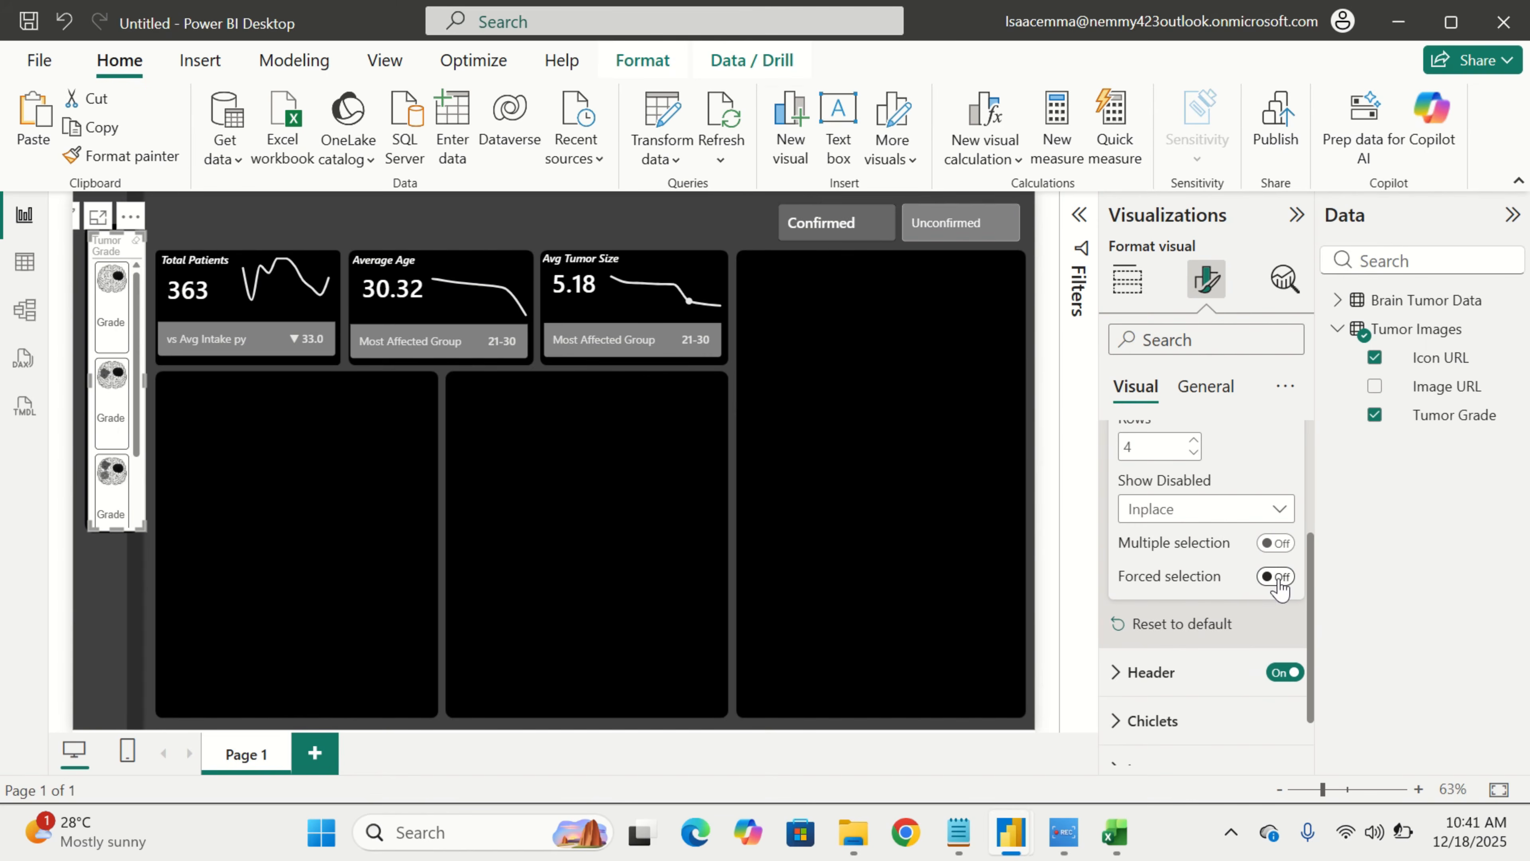
pyautogui.click(1276, 578)
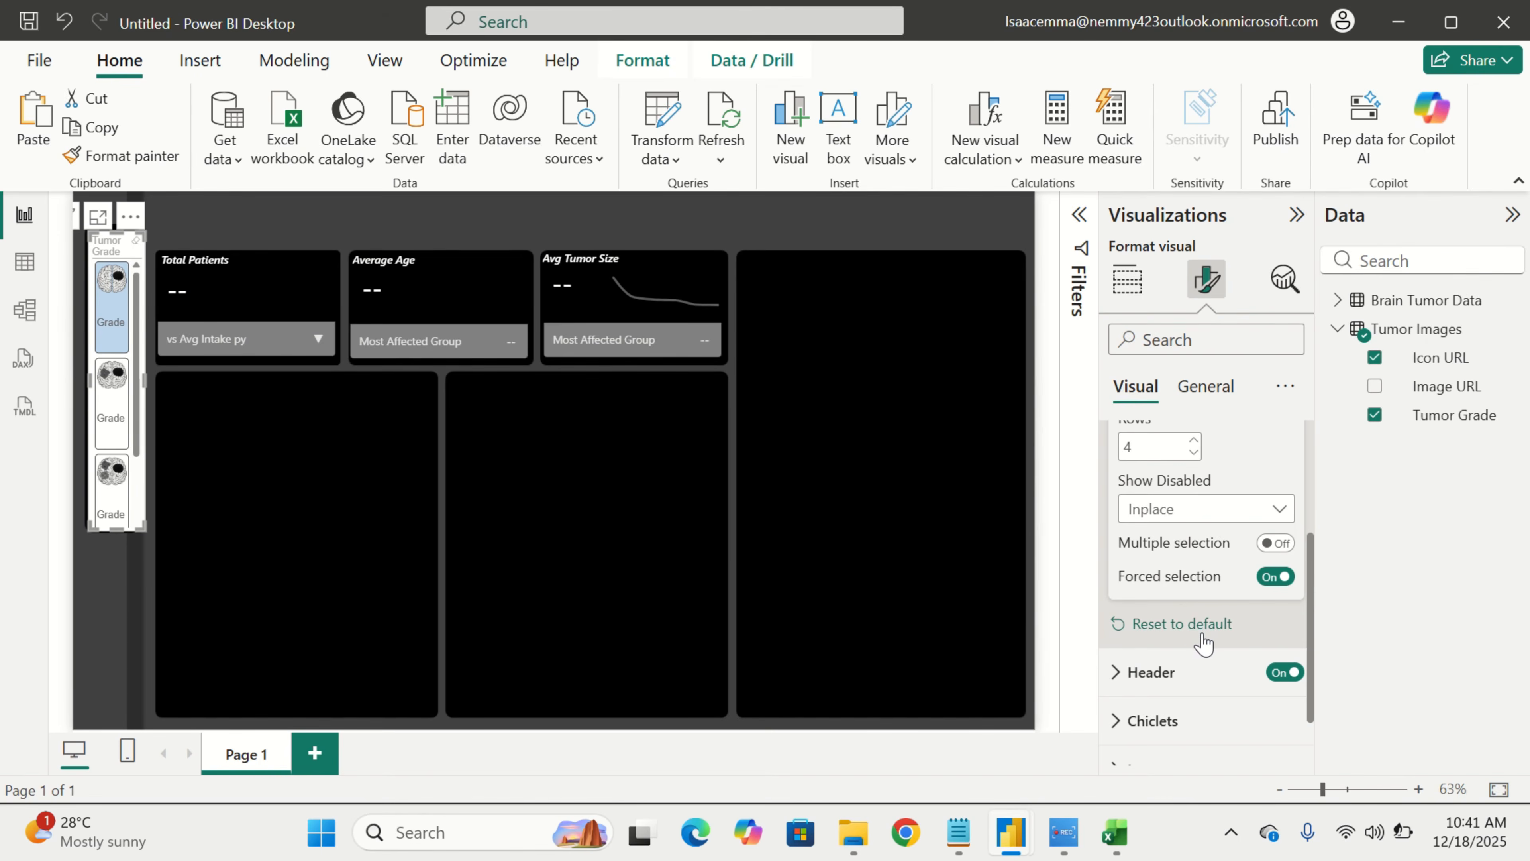
pyautogui.scroll(-2, 1204, 643)
pyautogui.scroll(2, 1204, 643)
# Set the chiclets' text size to 8, height to 90 and width to 55
pyautogui.scroll(-2, 1204, 643)
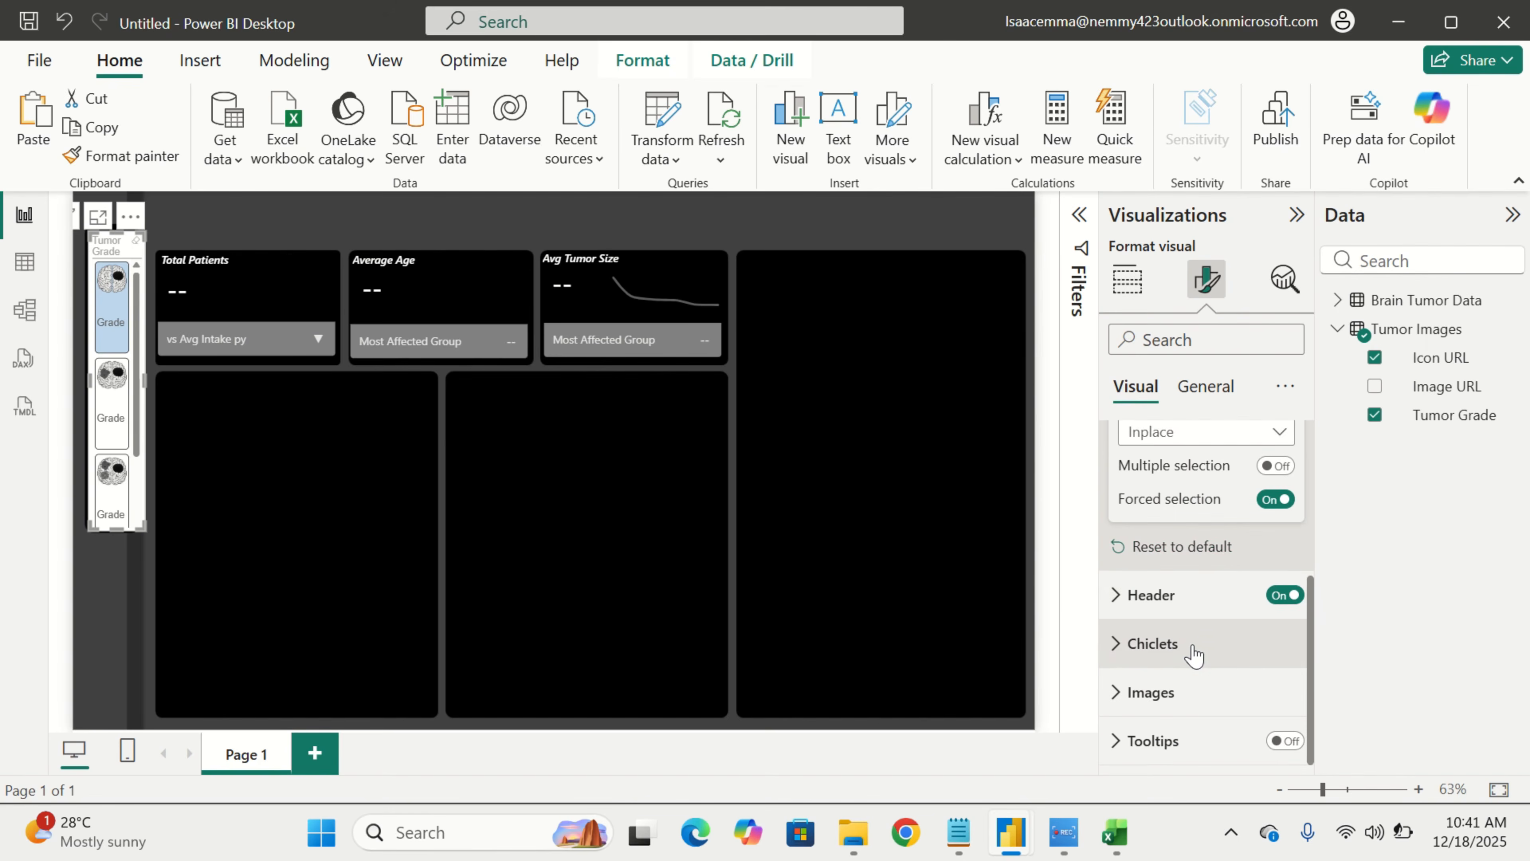
pyautogui.click(1153, 644)
pyautogui.scroll(-3, 1192, 633)
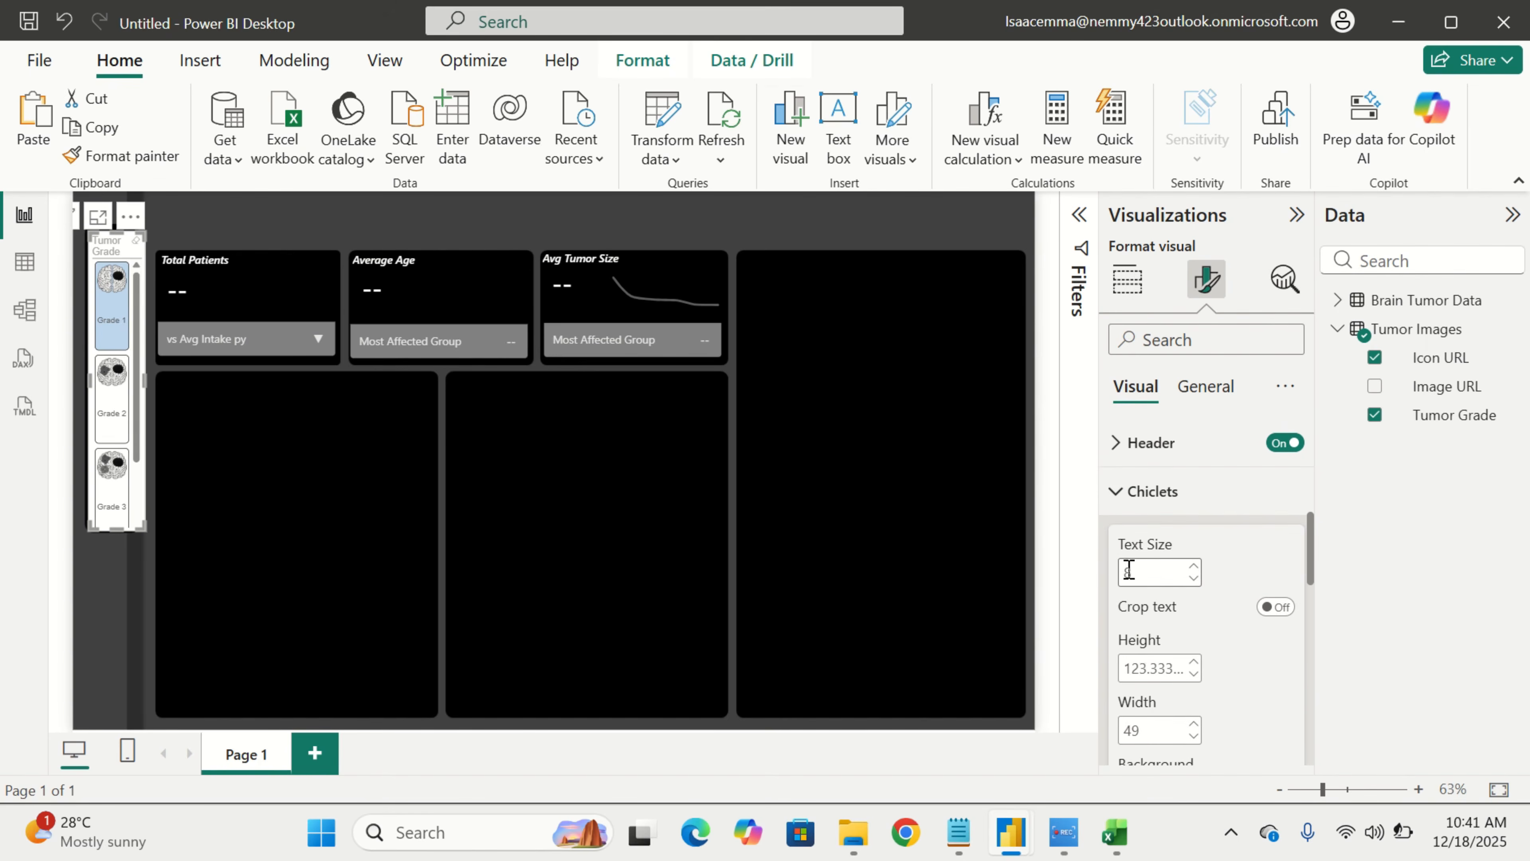
pyautogui.click(1170, 667)
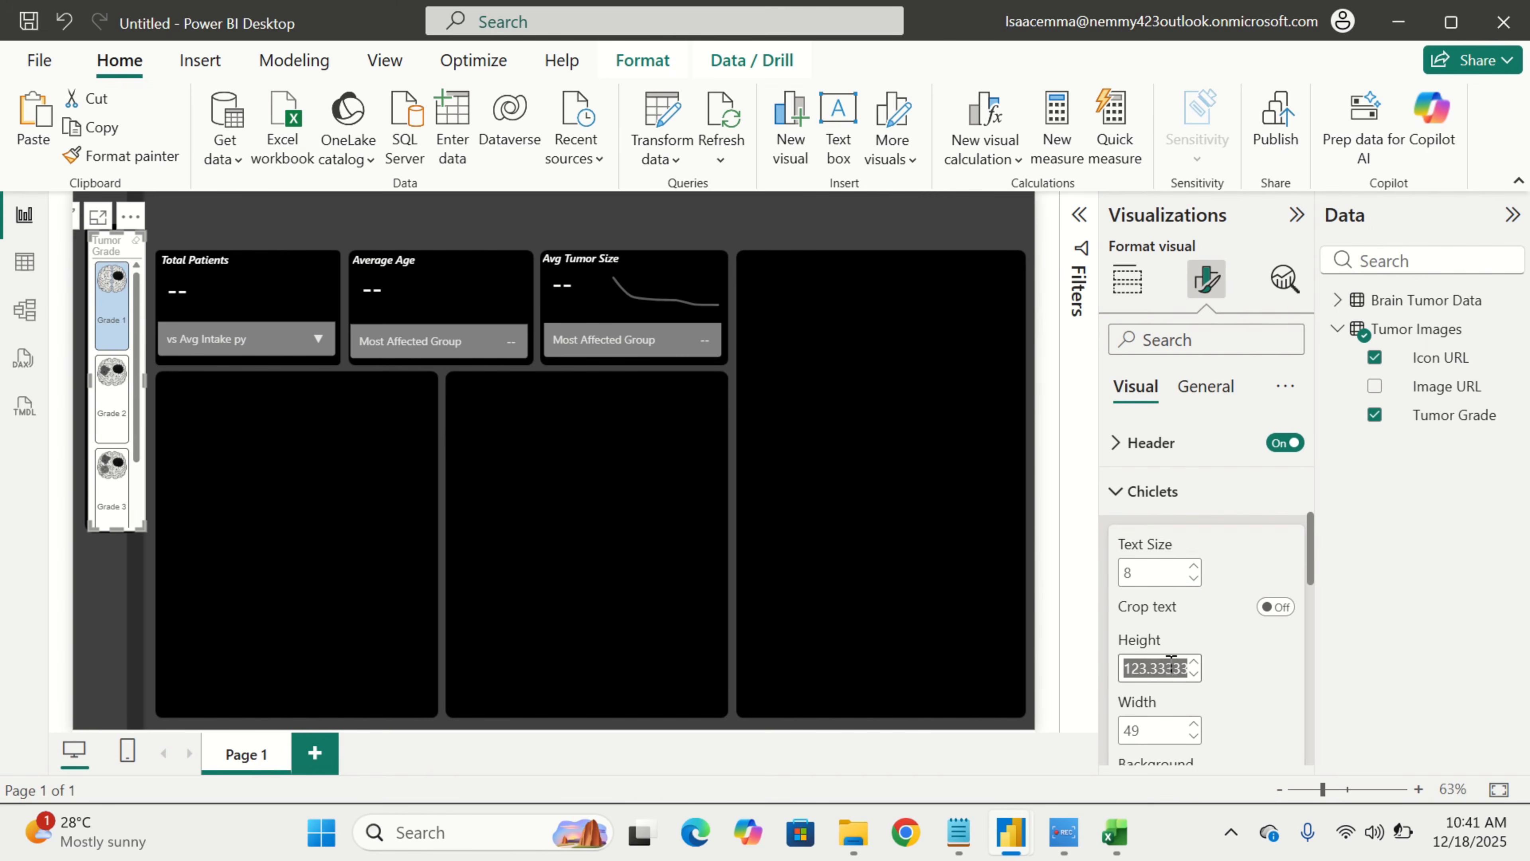
pyautogui.write('90')
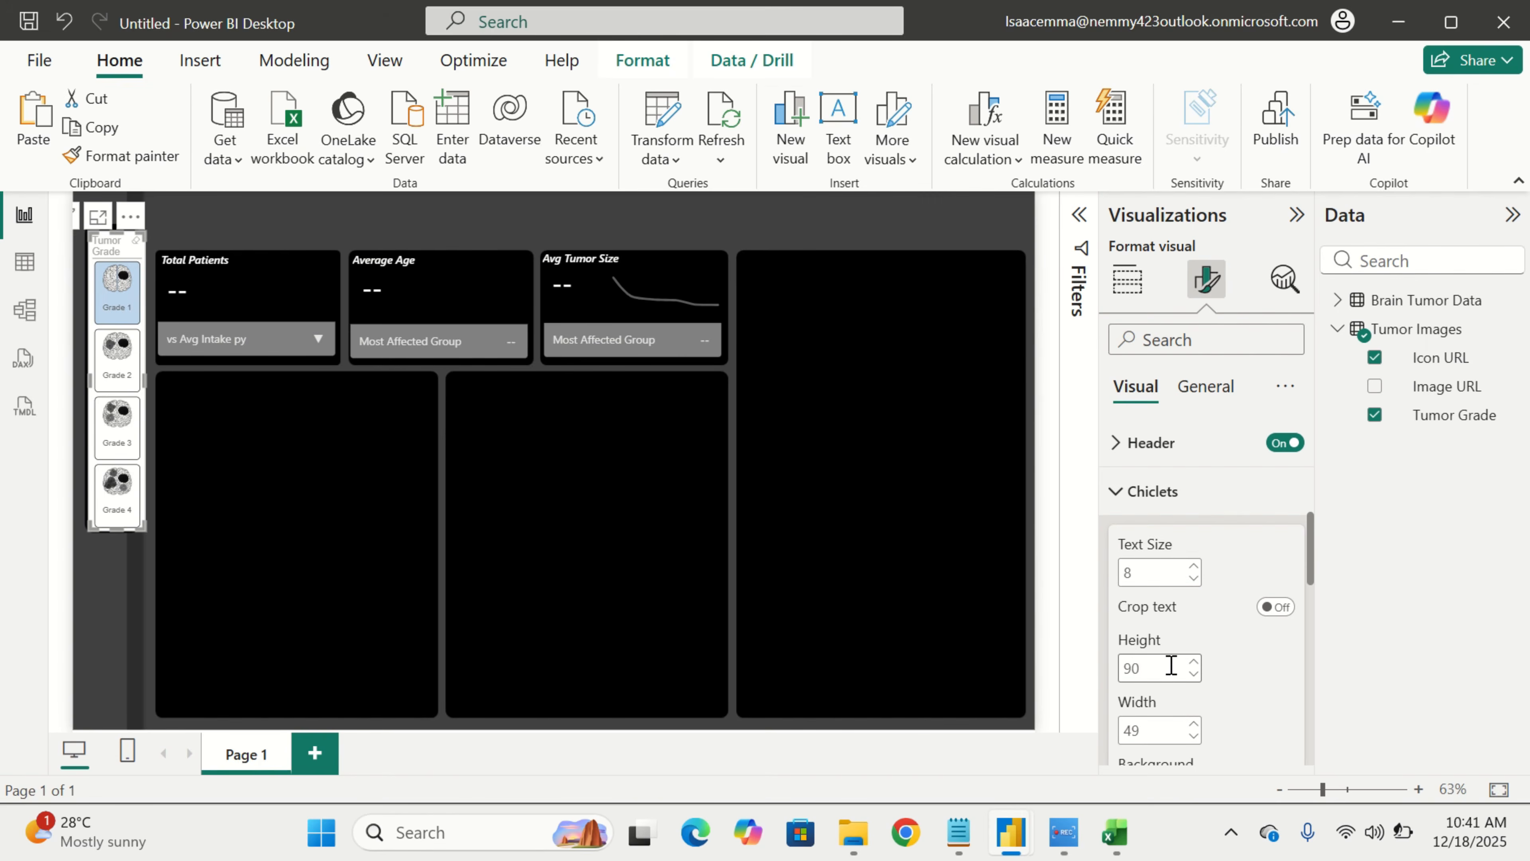
pyautogui.scroll(-2, 1169, 694)
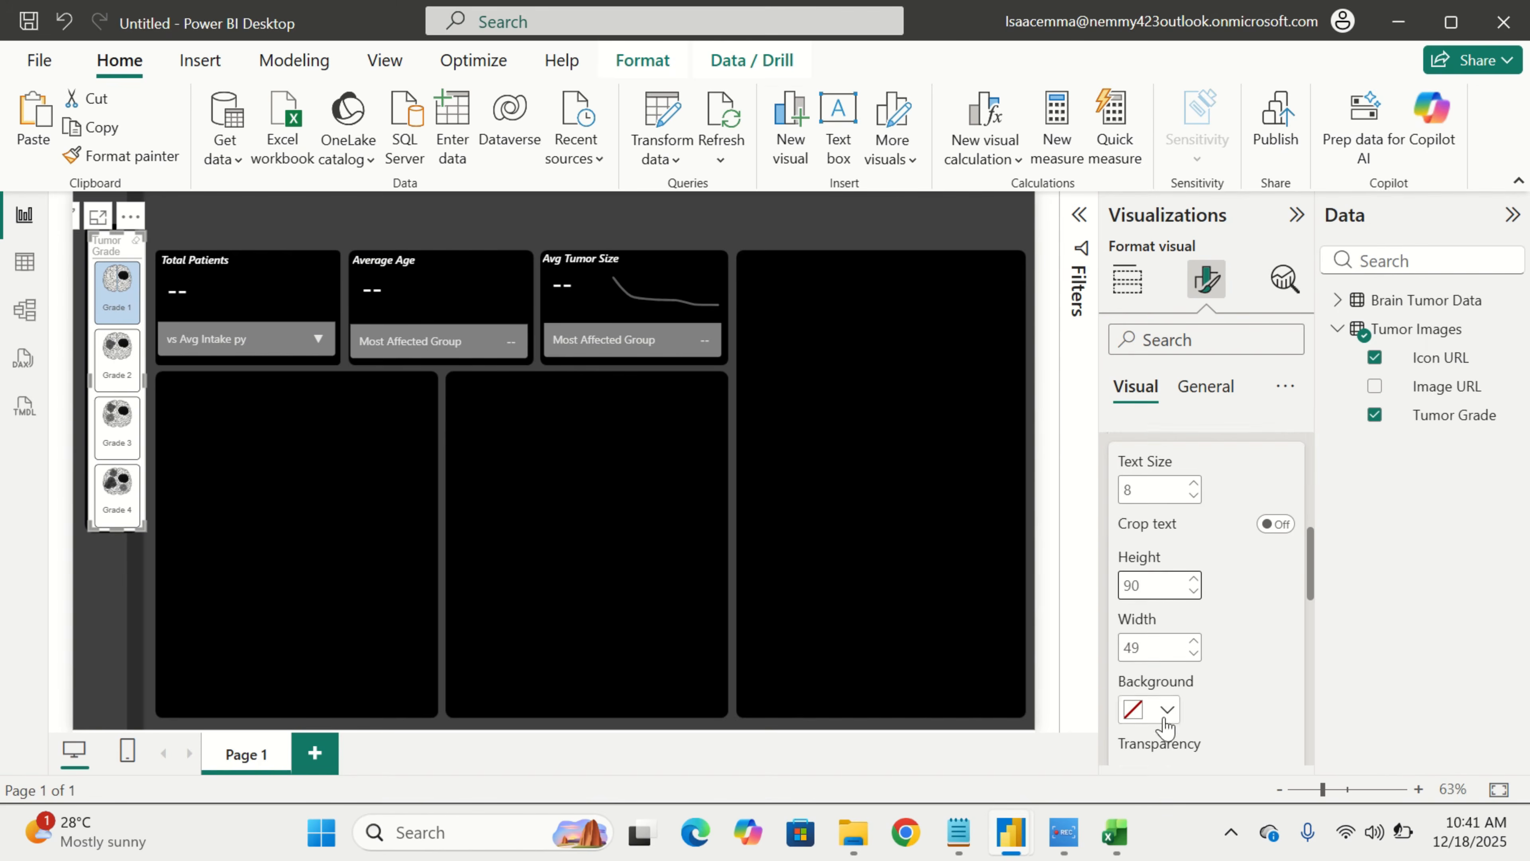
pyautogui.click(1169, 621)
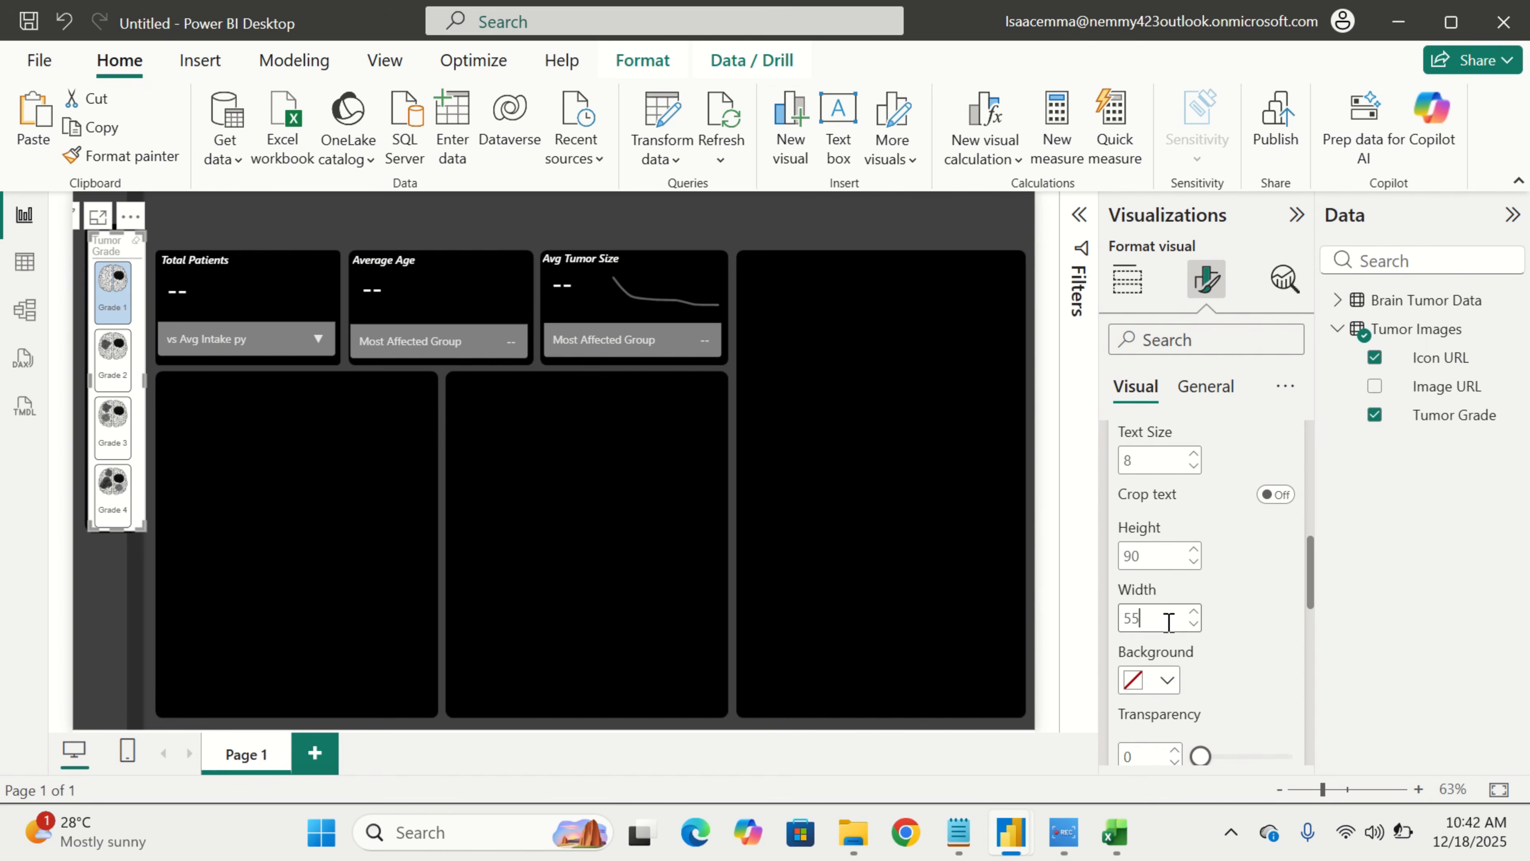
# Change the chiclets' text color to white
pyautogui.scroll(-3, 1250, 665)
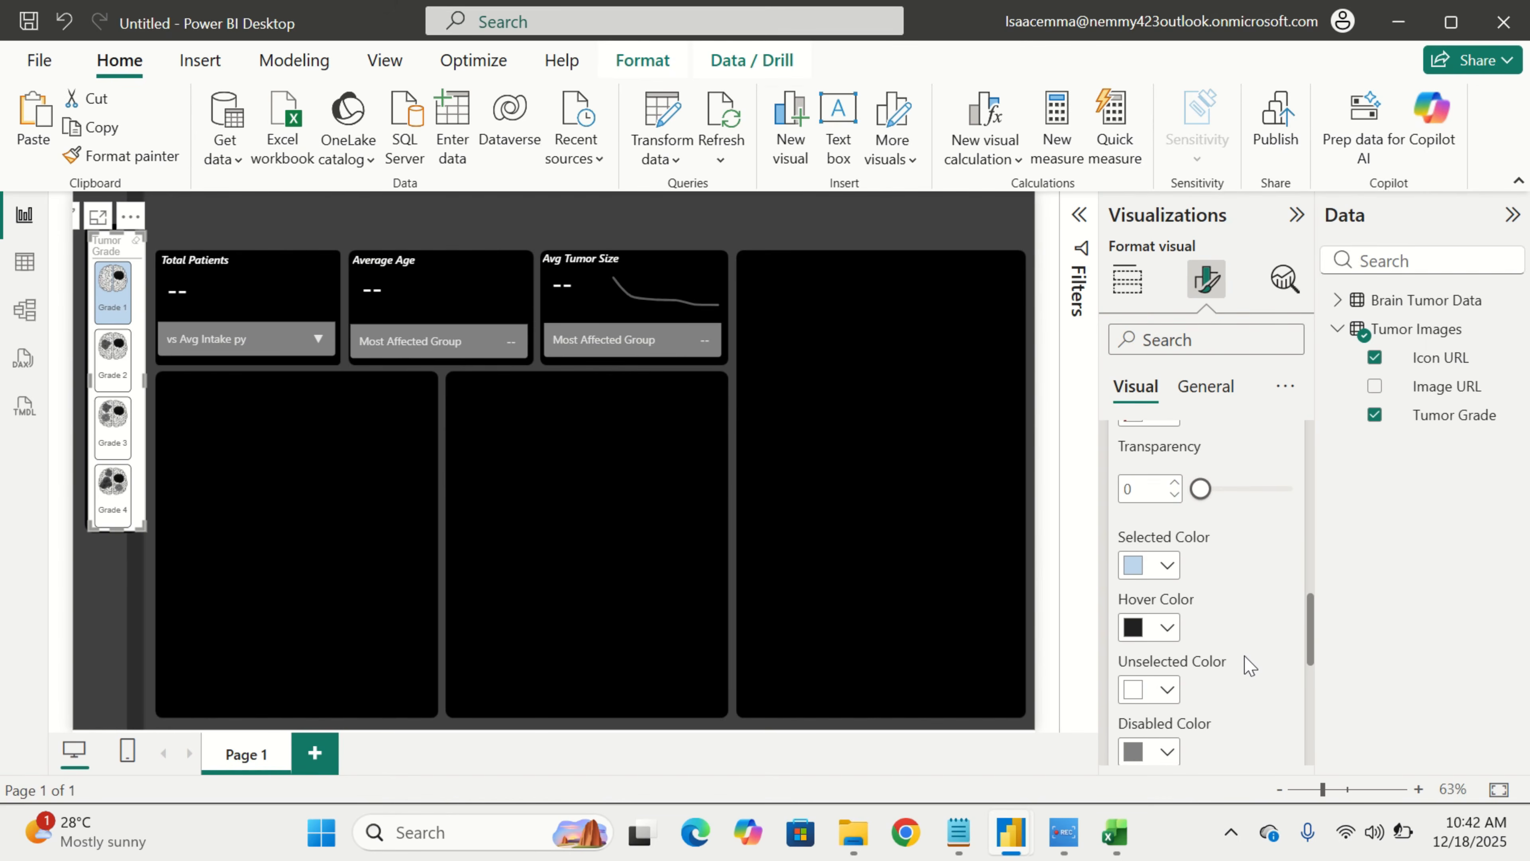
pyautogui.scroll(-1, 1210, 631)
pyautogui.scroll(-5, 1210, 630)
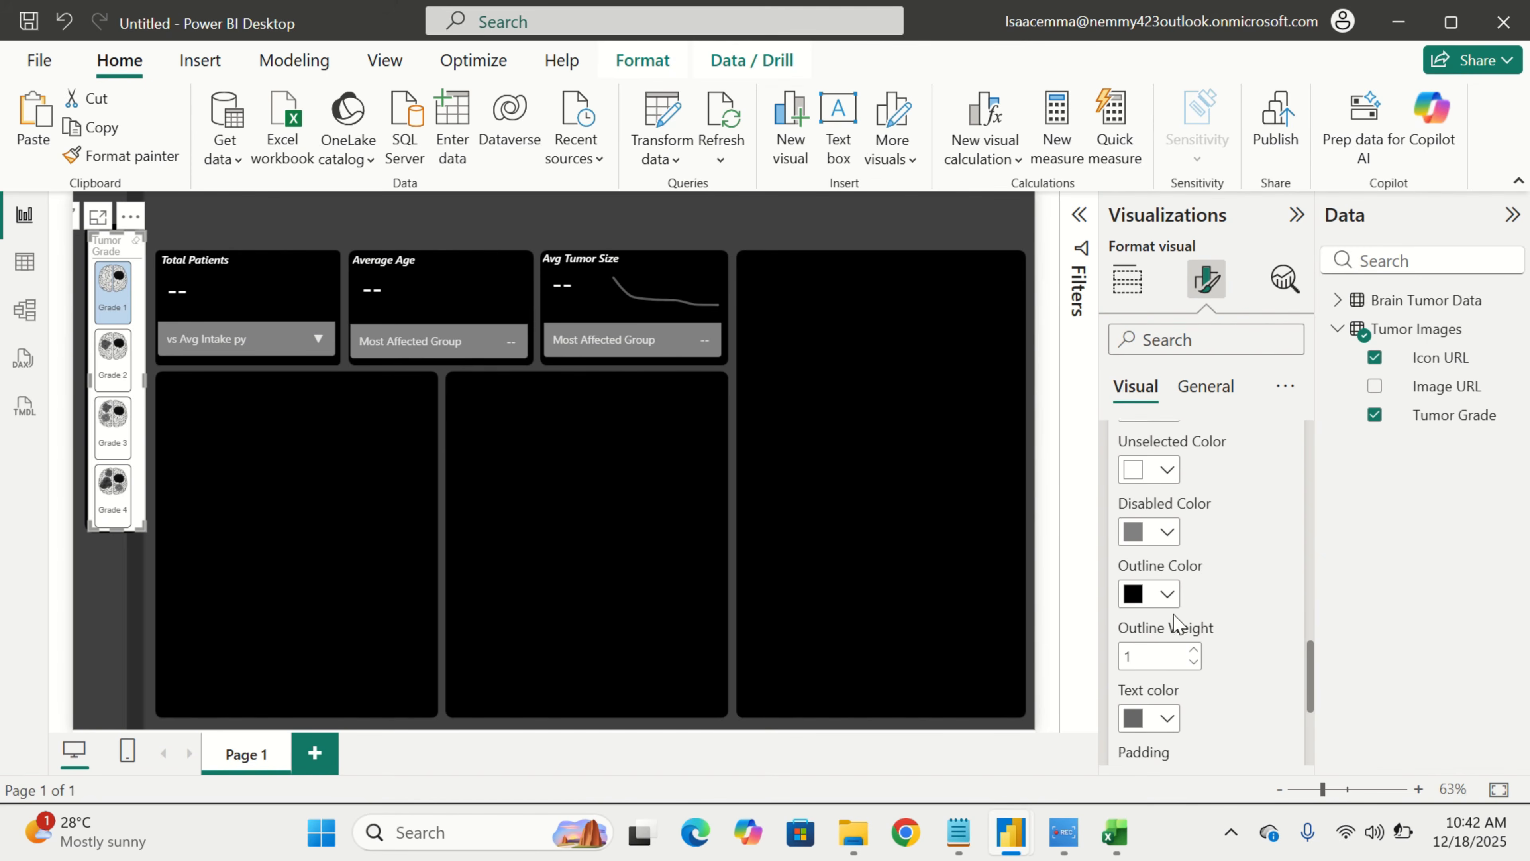
pyautogui.scroll(-2, 1229, 689)
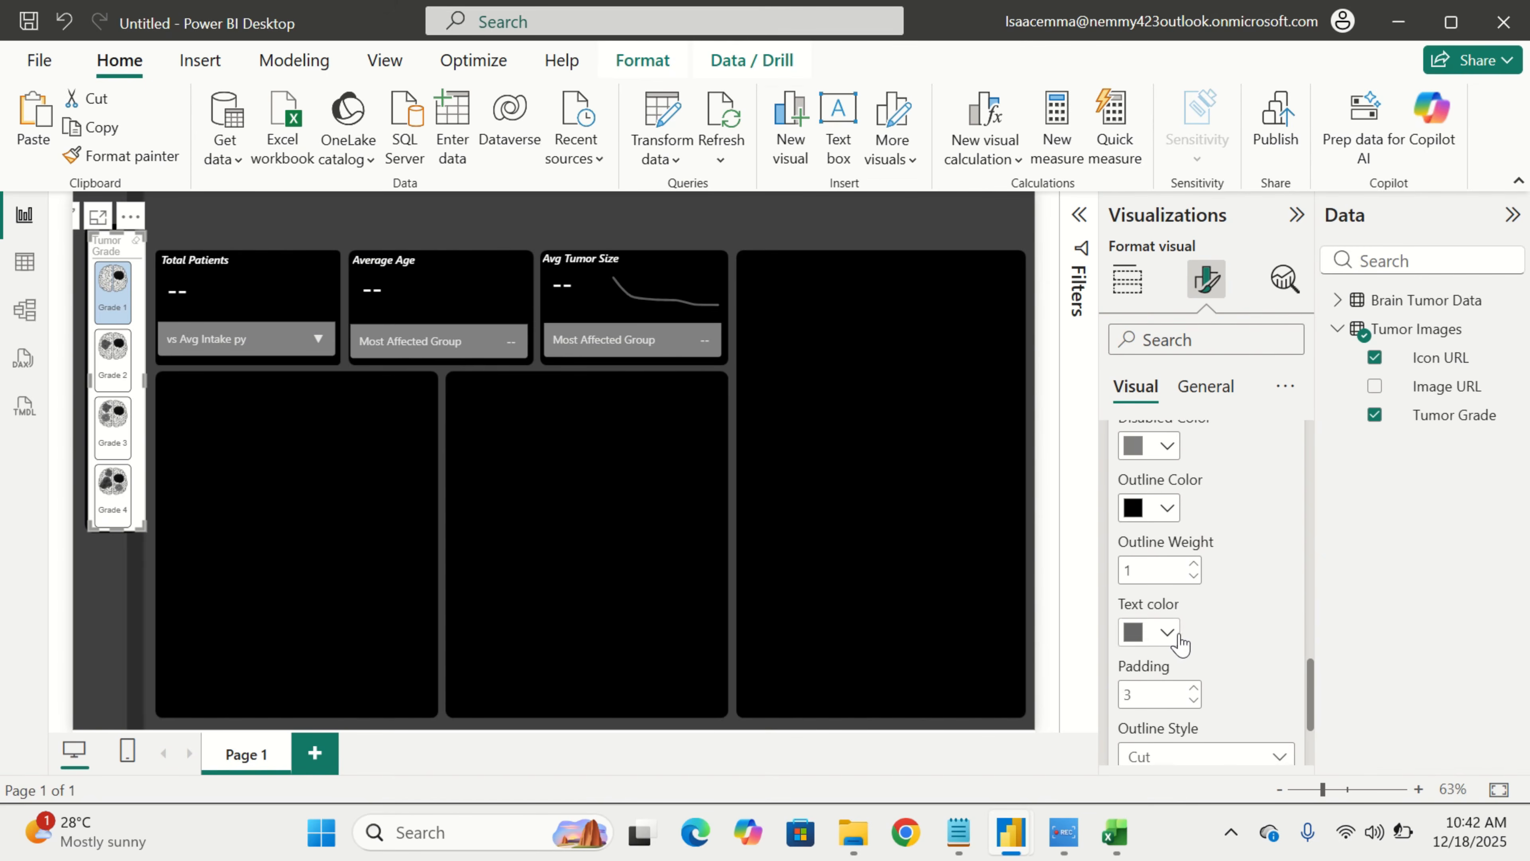
pyautogui.click(1167, 632)
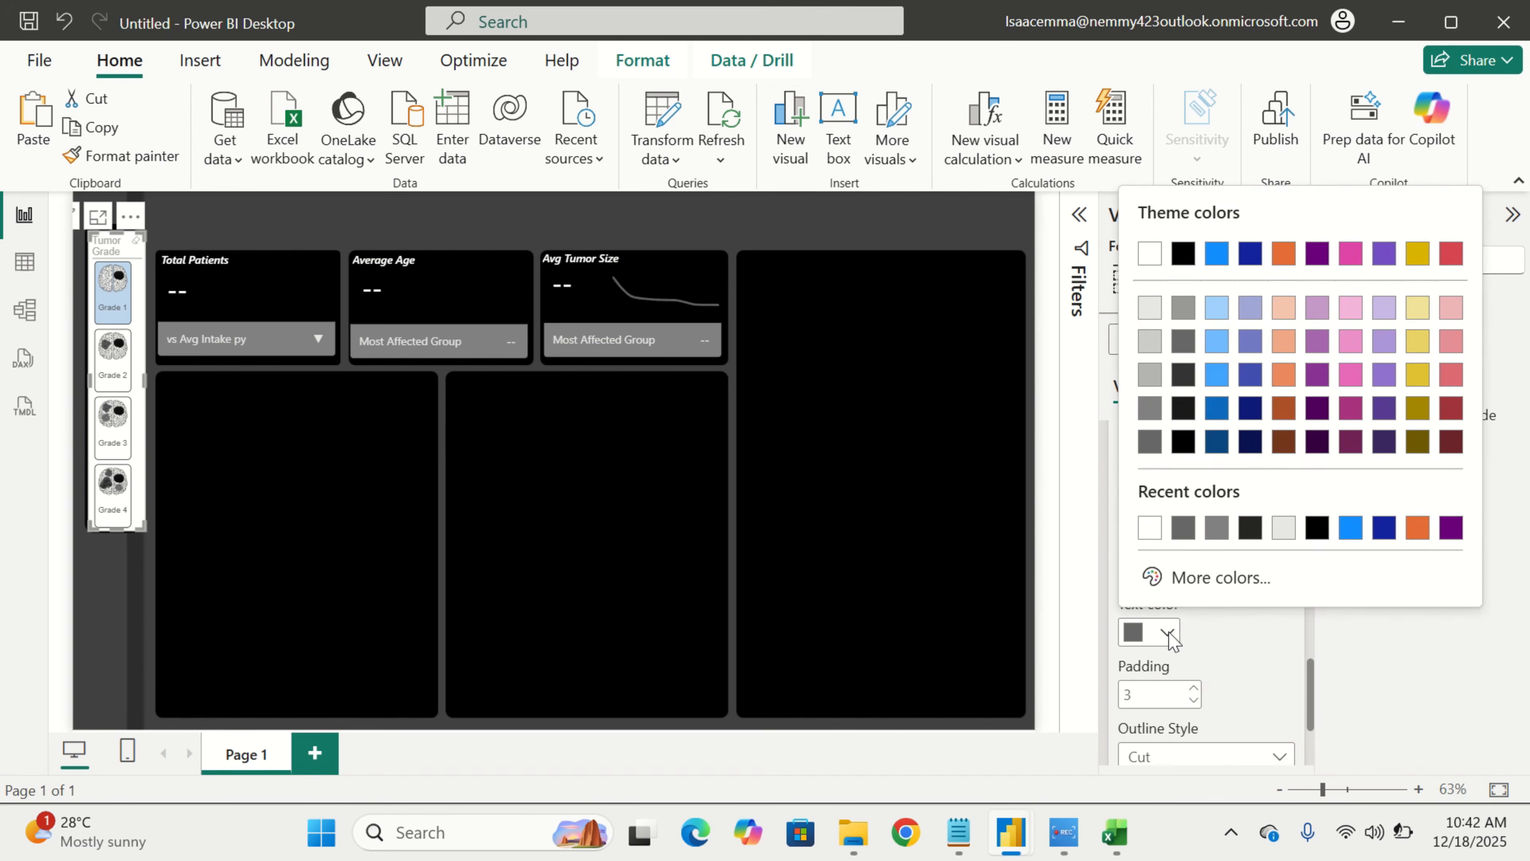
pyautogui.click(1157, 536)
# Change the unselected color of the chiclets to black
pyautogui.scroll(10, 1155, 542)
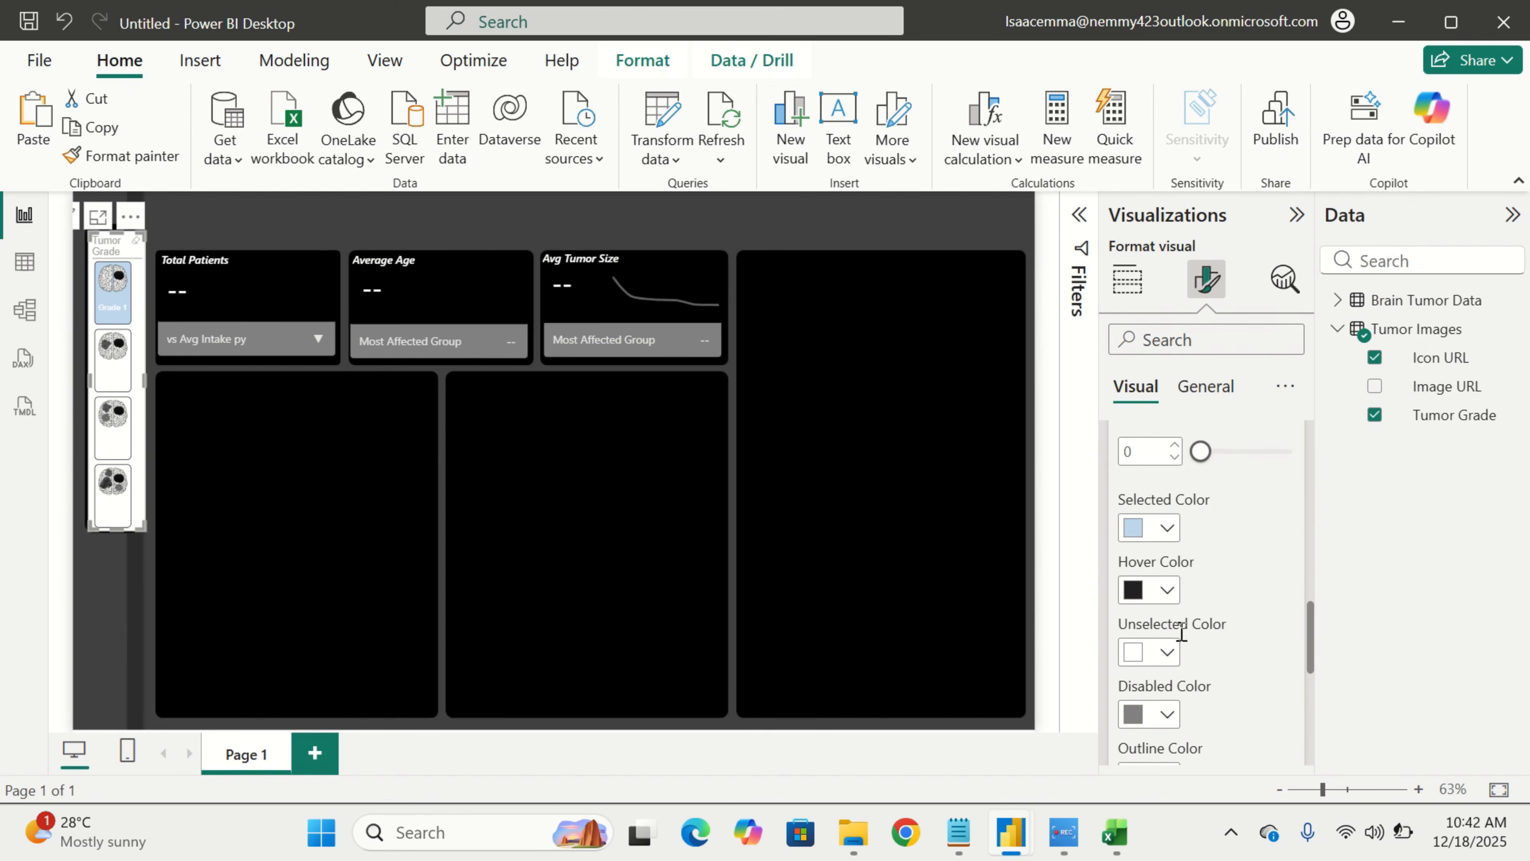
pyautogui.click(1167, 654)
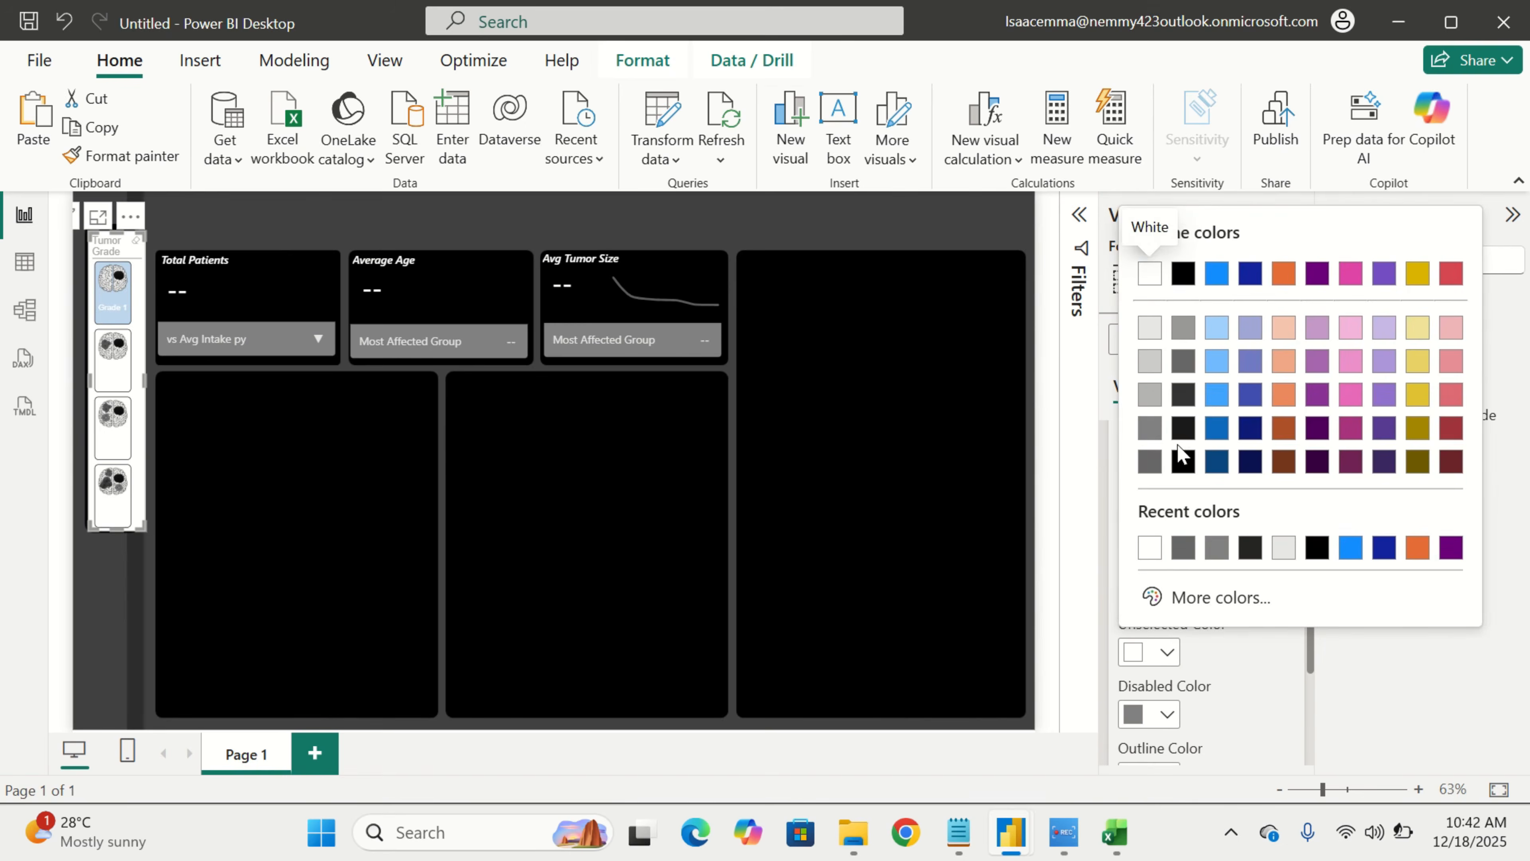
pyautogui.click(1184, 429)
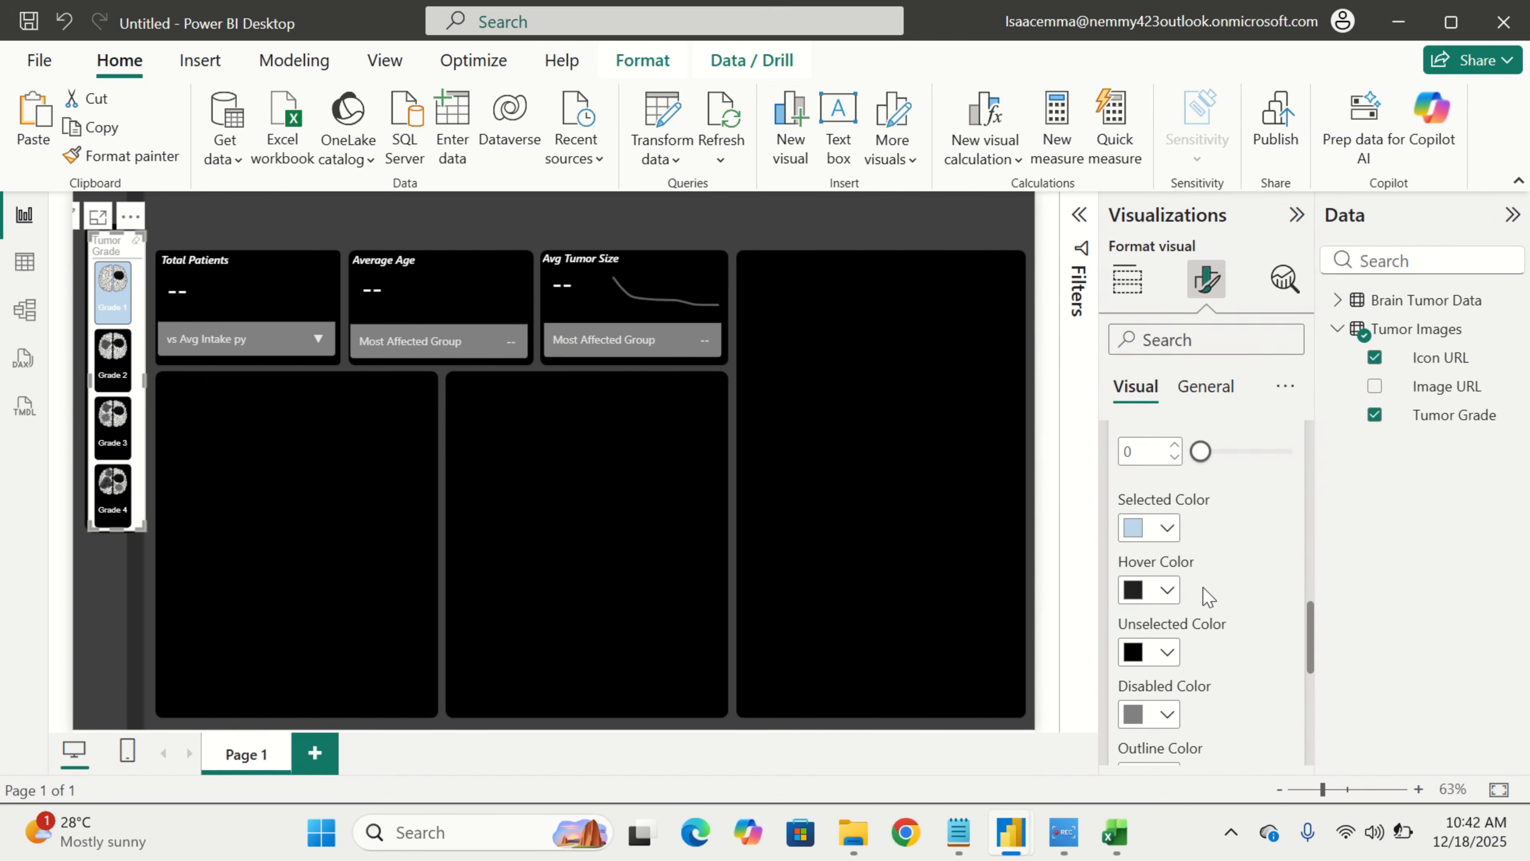
# Set the selected color of the chiclets to the dark gray hex value #555555
pyautogui.scroll(2, 1217, 620)
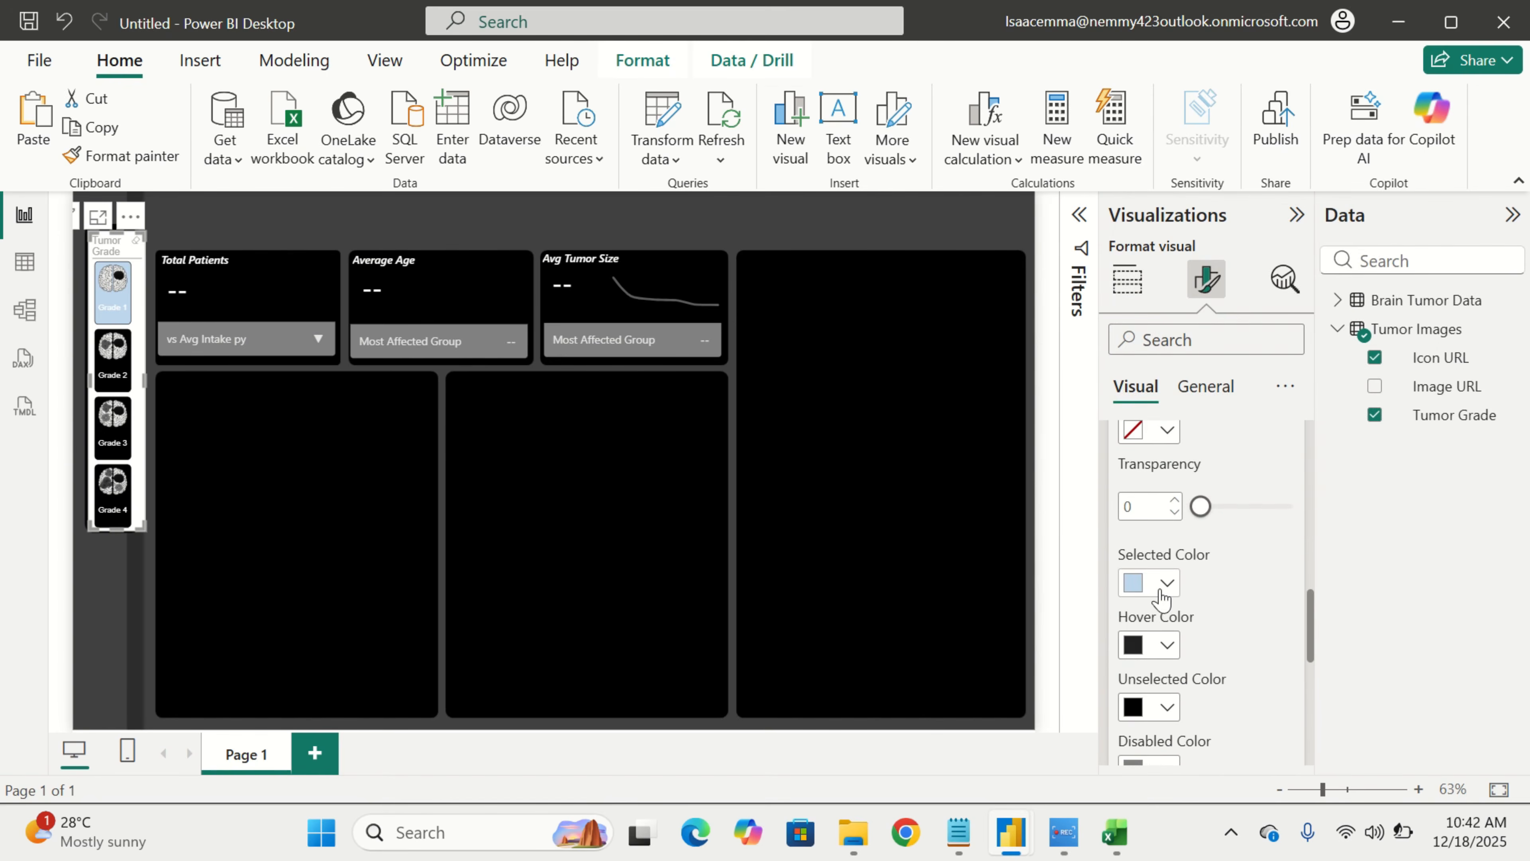
pyautogui.click(1158, 594)
pyautogui.click(1193, 528)
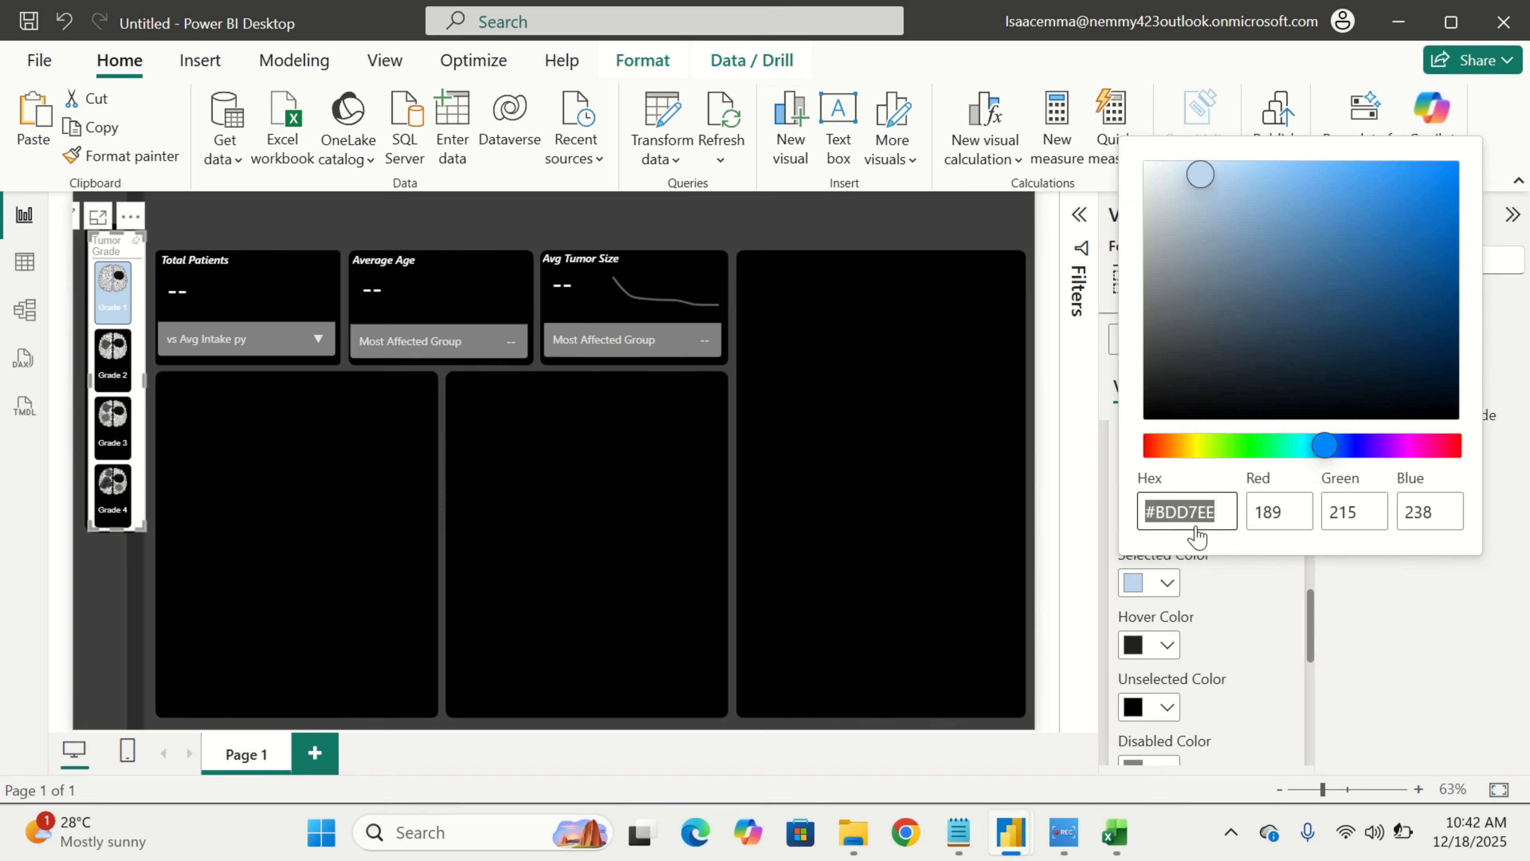
pyautogui.press('BackSpace')
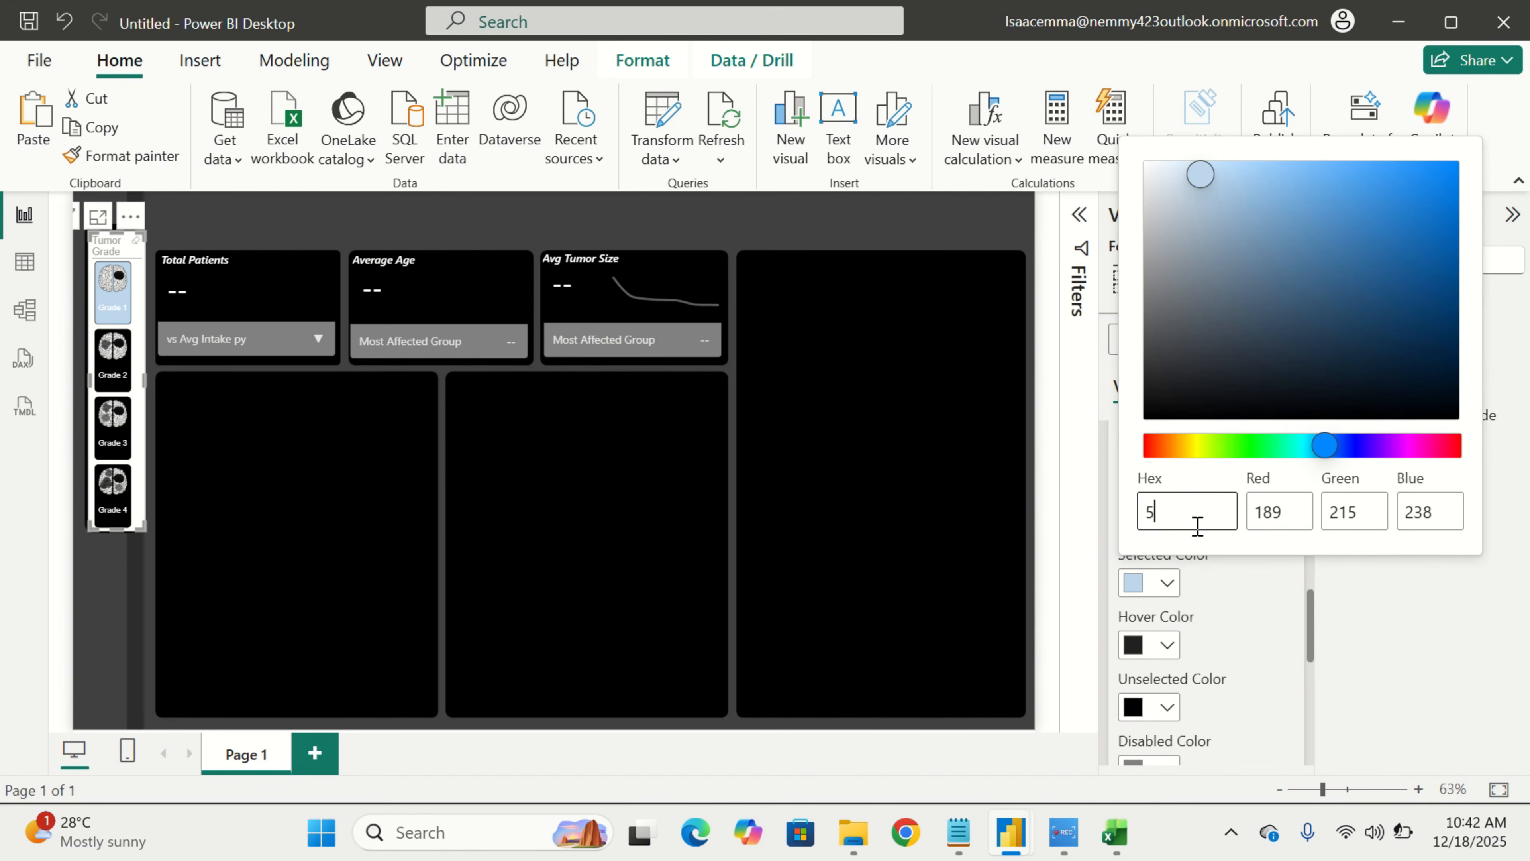
pyautogui.write('555555')
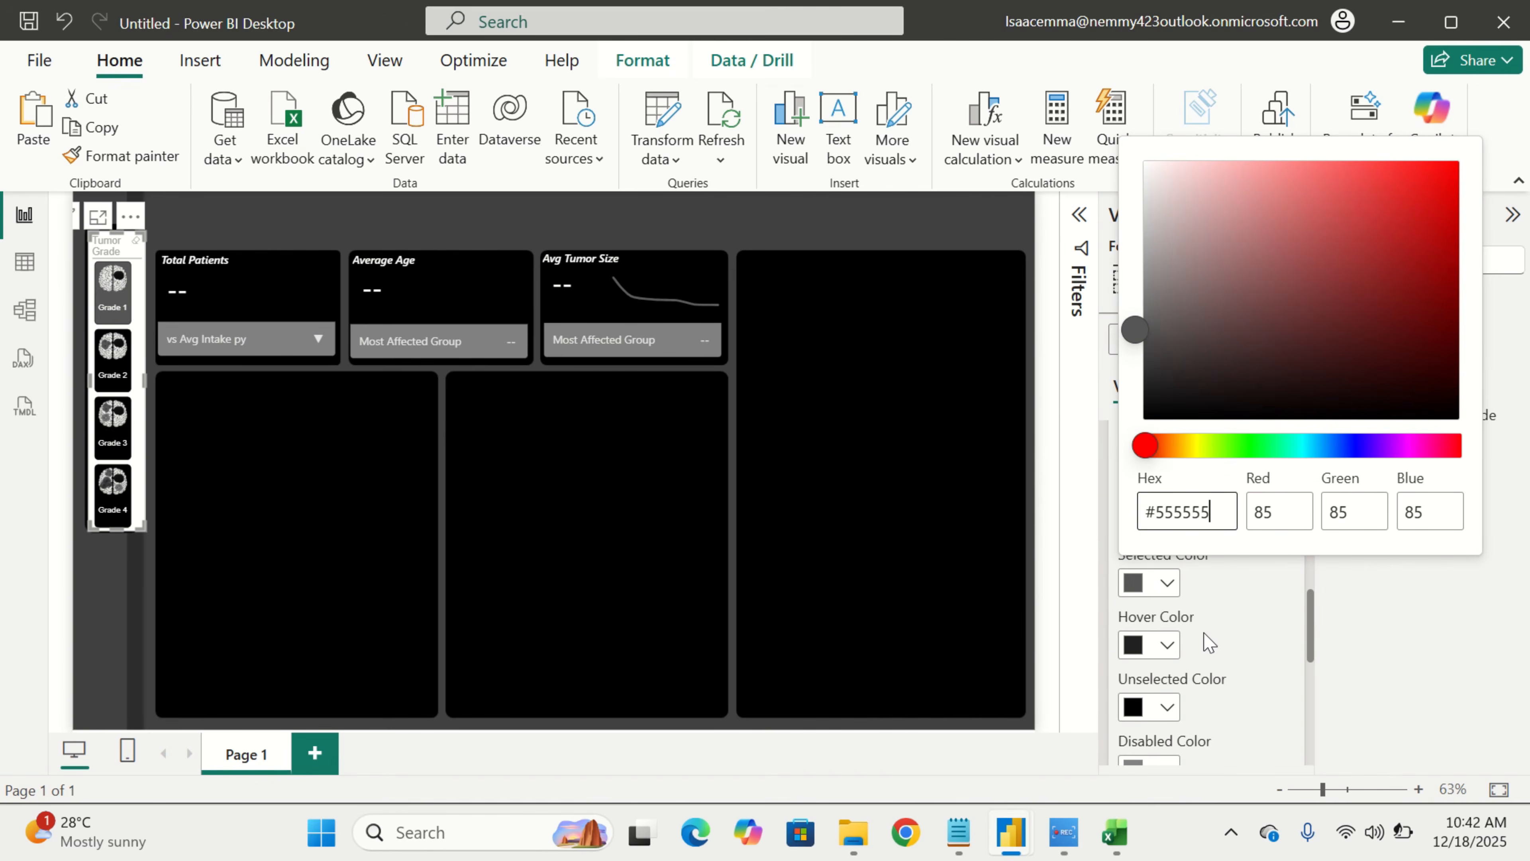
pyautogui.click(1209, 642)
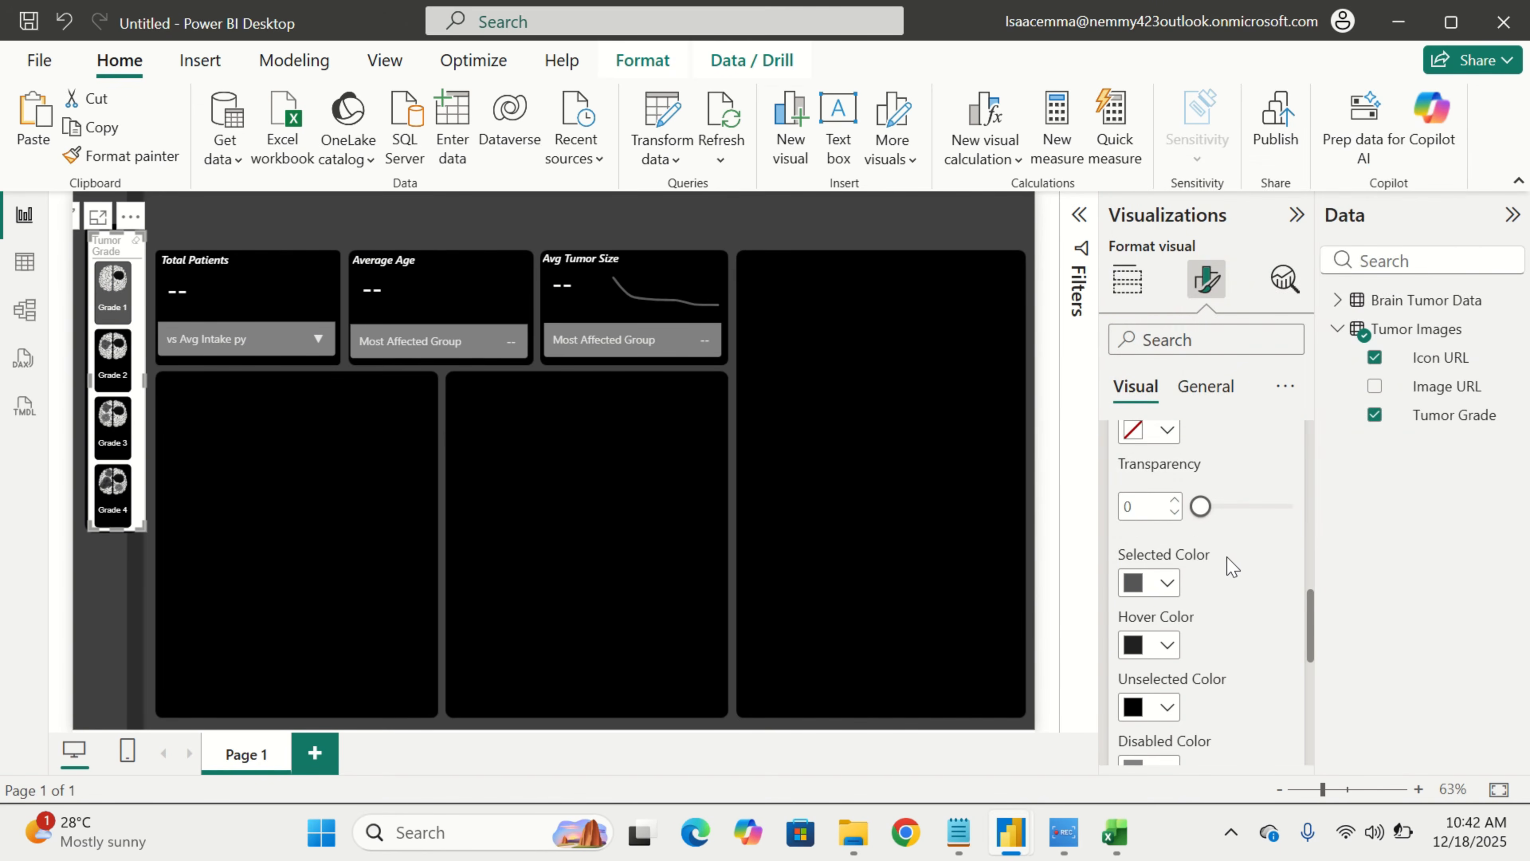
# Turn off the Chiclet Slicer's background effect so the black sidebar panel shows behind it
pyautogui.scroll(-3, 1232, 567)
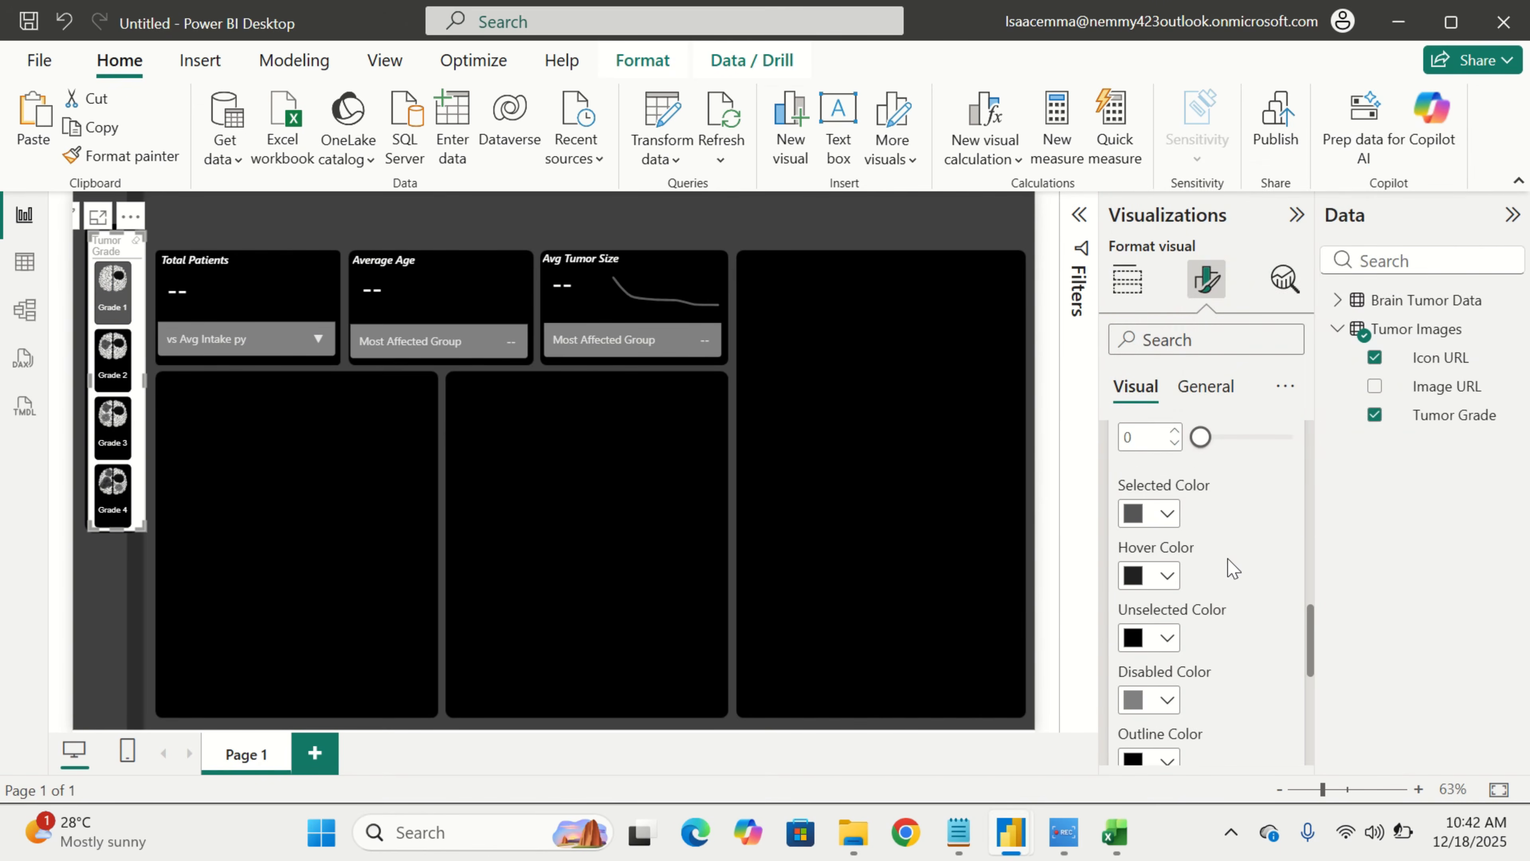
pyautogui.scroll(-1, 1233, 567)
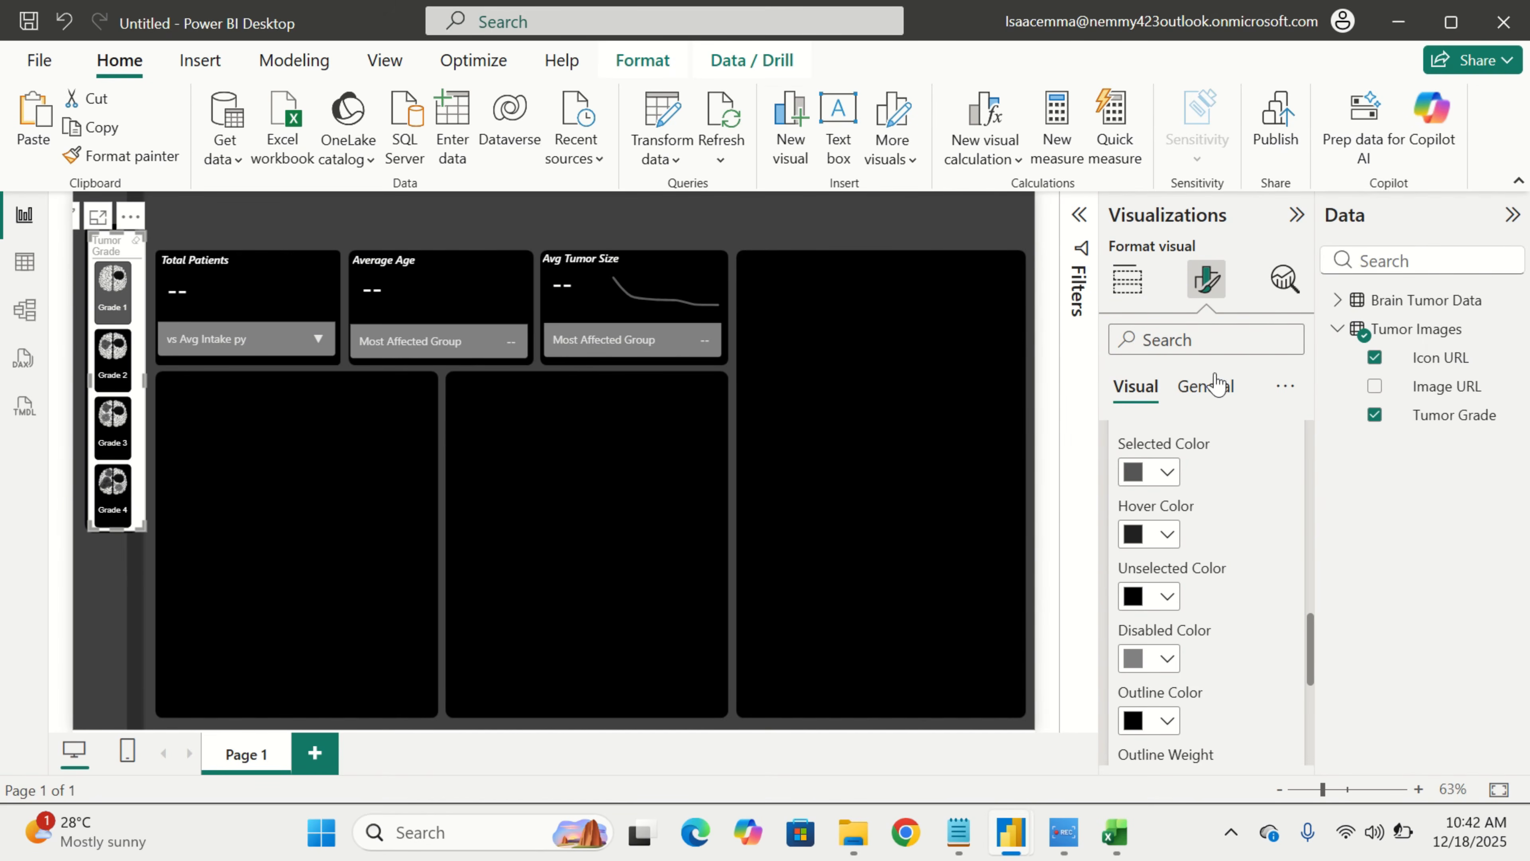
pyautogui.click(1212, 389)
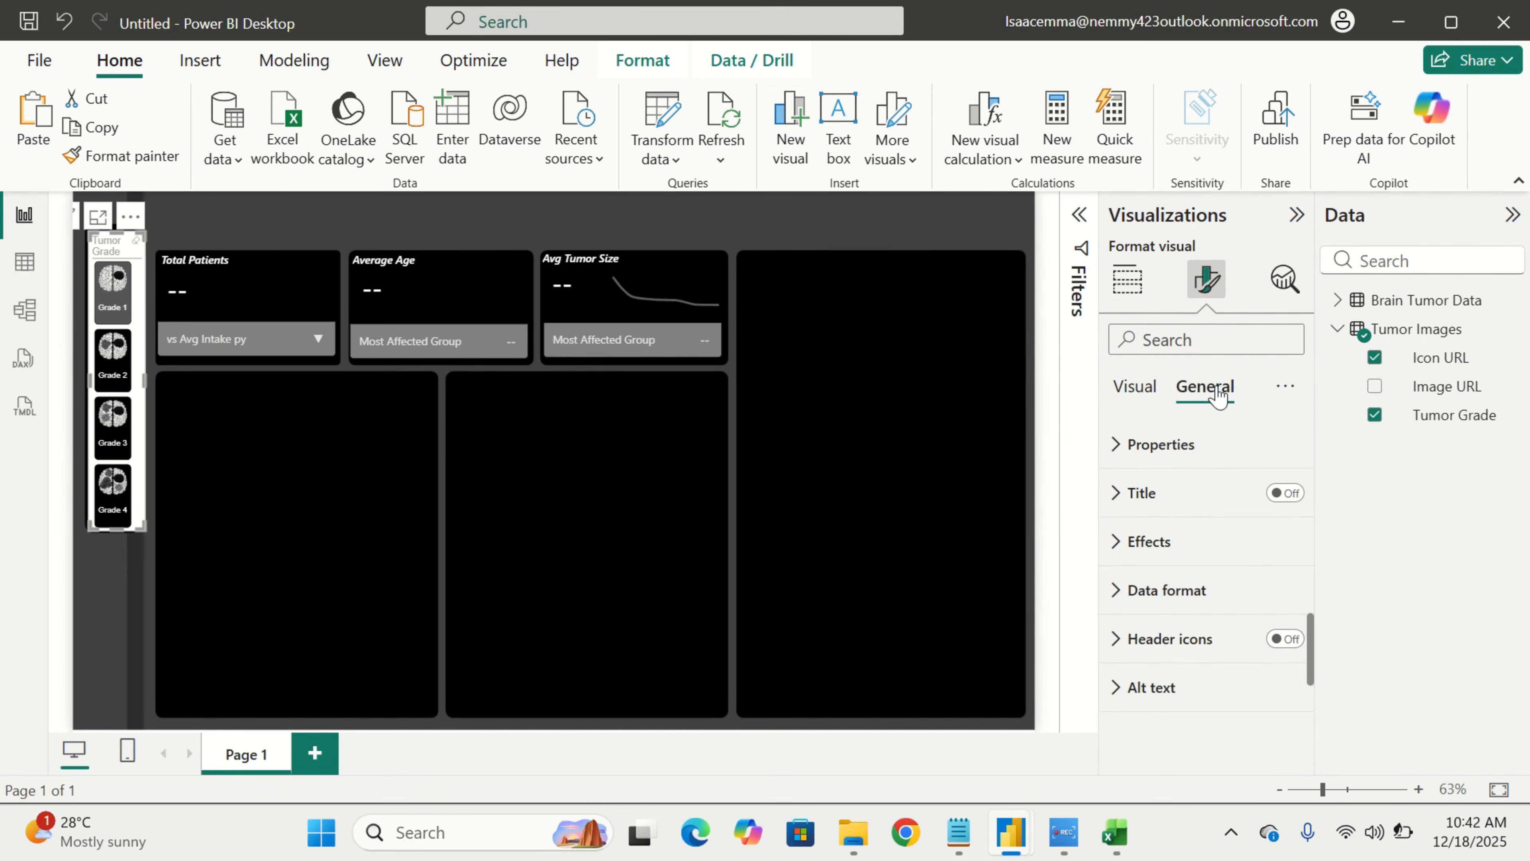
pyautogui.click(1217, 558)
pyautogui.scroll(-2, 1218, 557)
pyautogui.click(1280, 512)
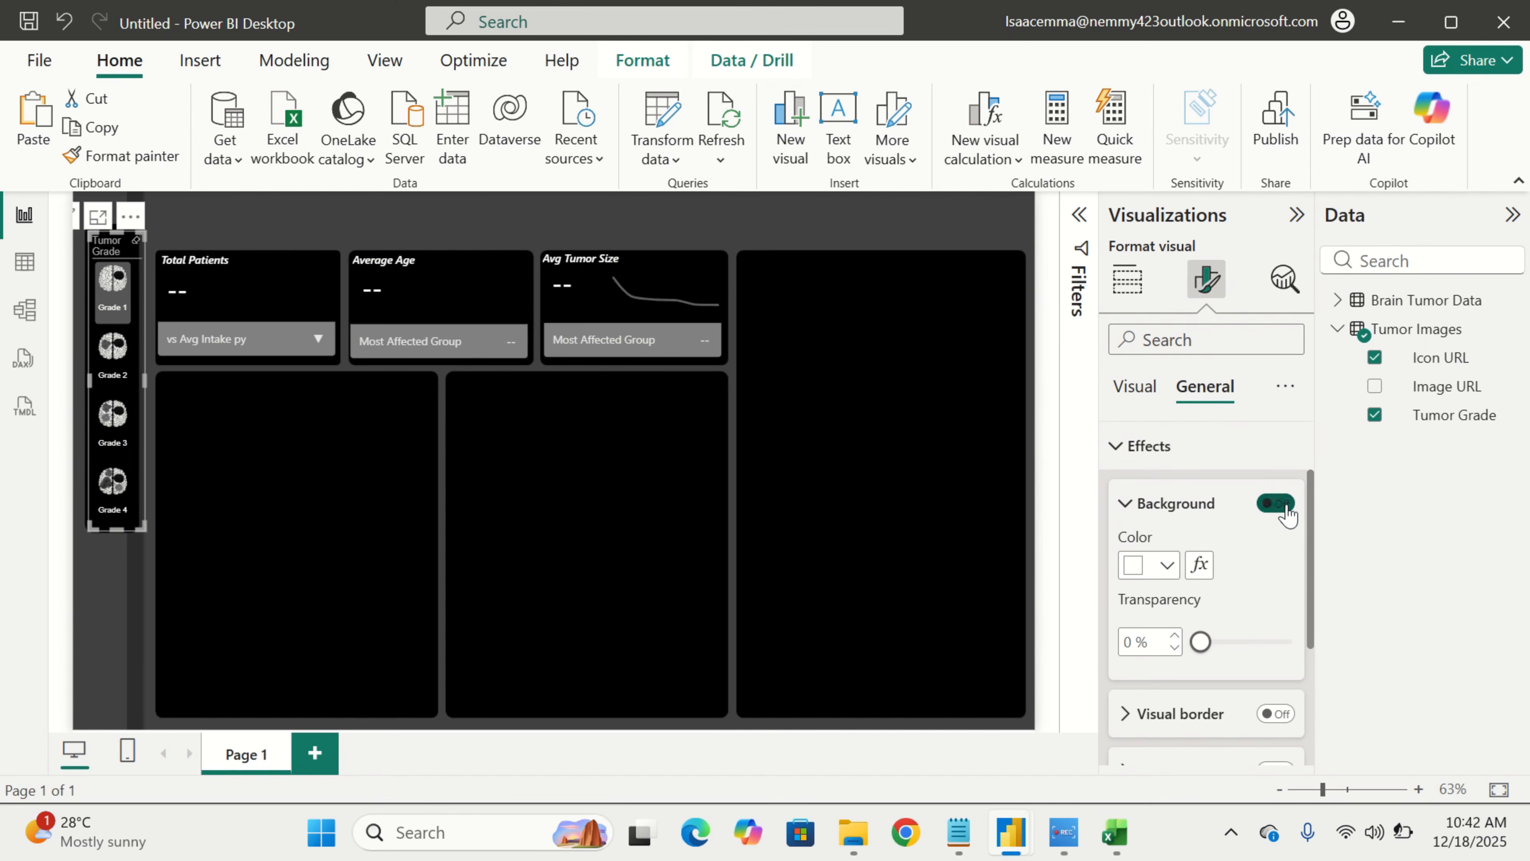
pyautogui.scroll(2, 1286, 513)
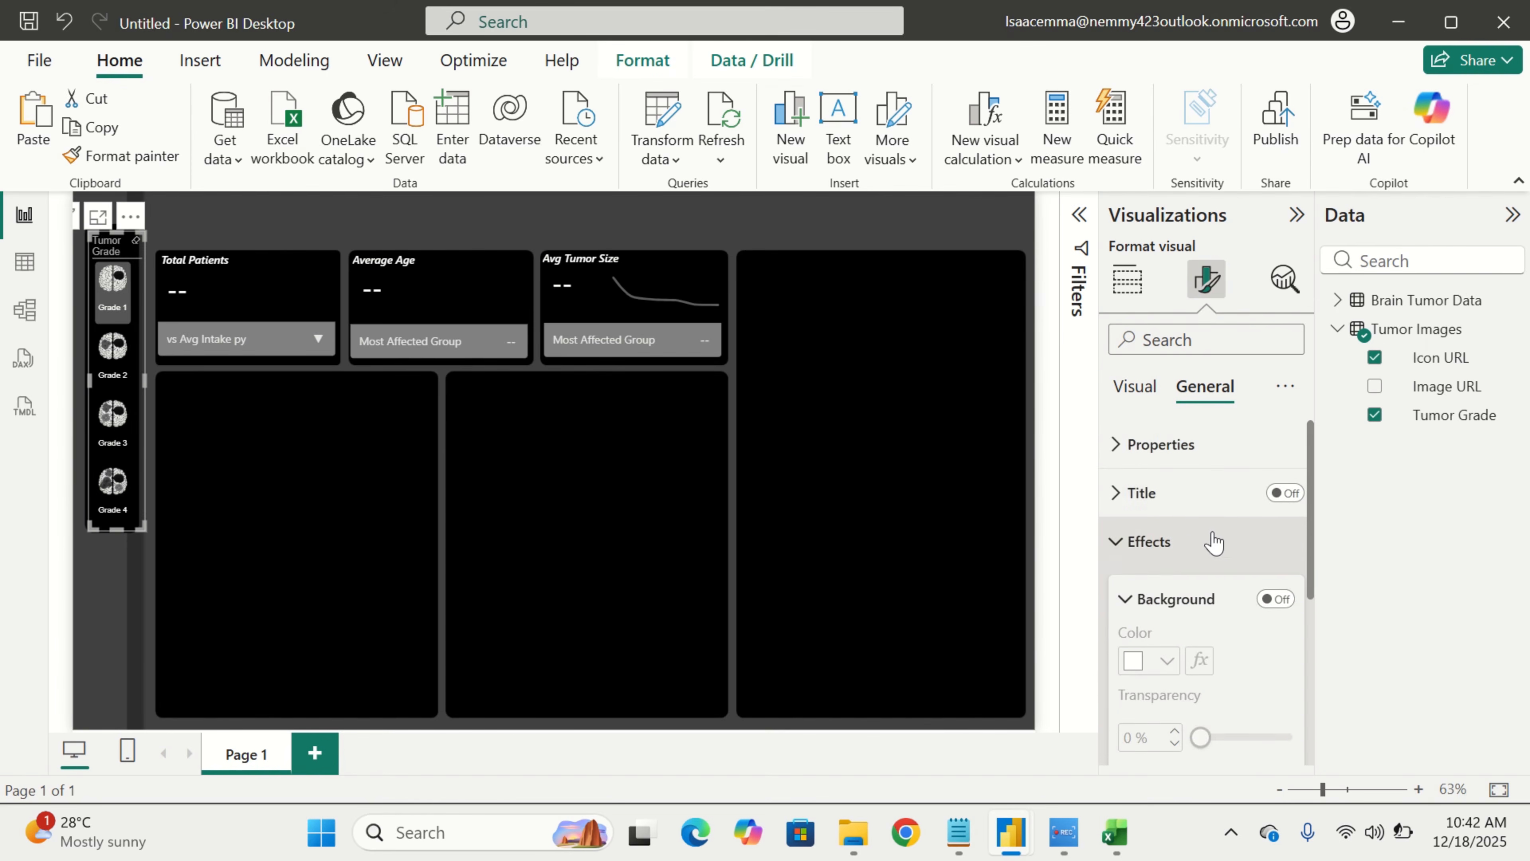
# Turn off the header of the tumor grade Chiclet Slicer
pyautogui.click(1191, 545)
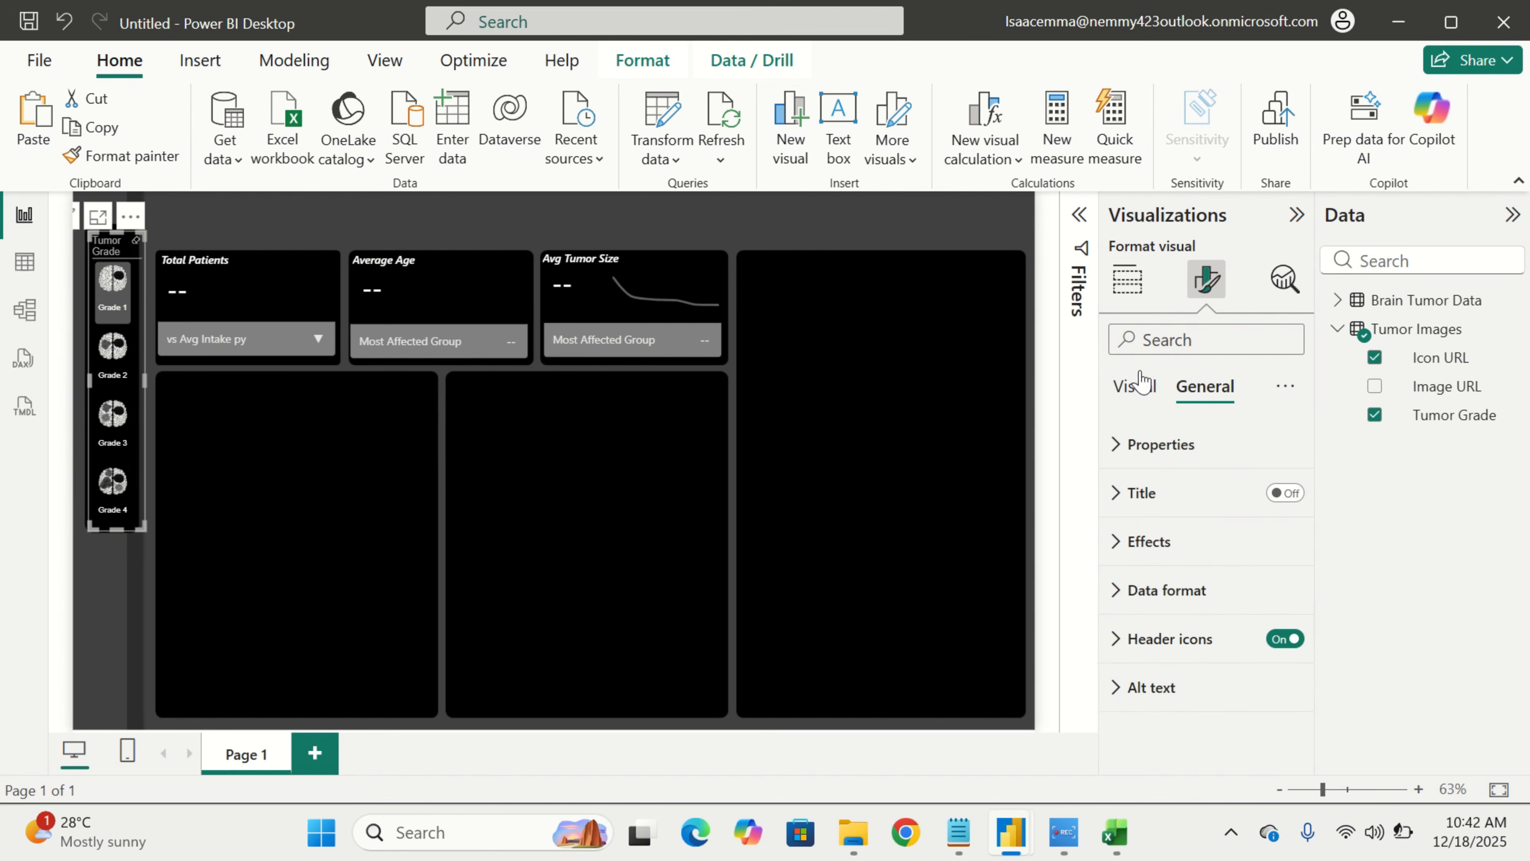
pyautogui.click(1142, 398)
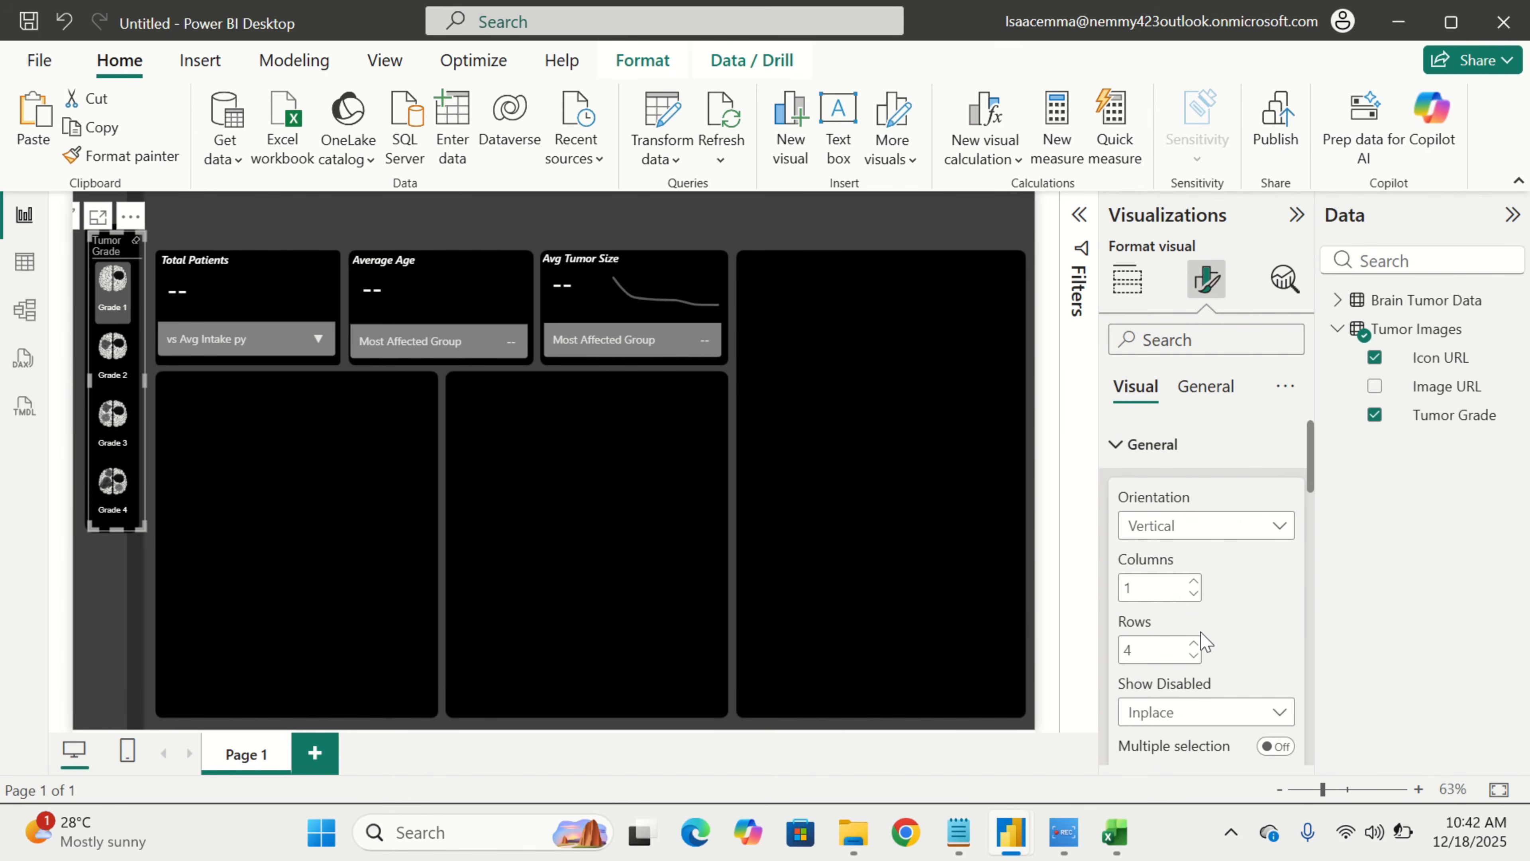
pyautogui.click(1188, 445)
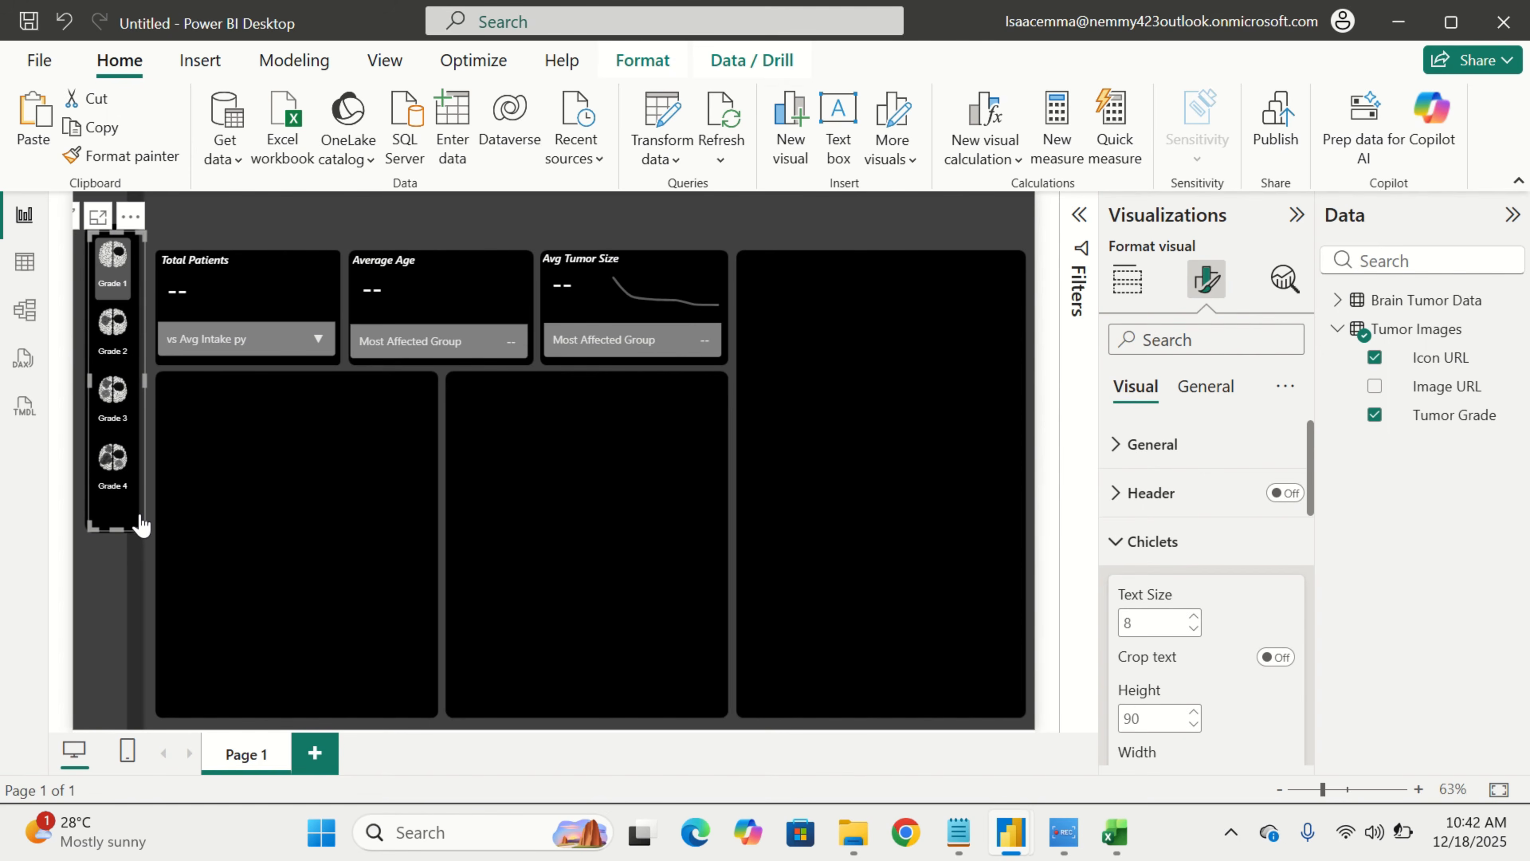
# Fit the Chiclet Slicer's frame to the black sidebar panel's width and lower its top edge slightly
pyautogui.moveTo(140, 524); pyautogui.dragTo(210, 521)
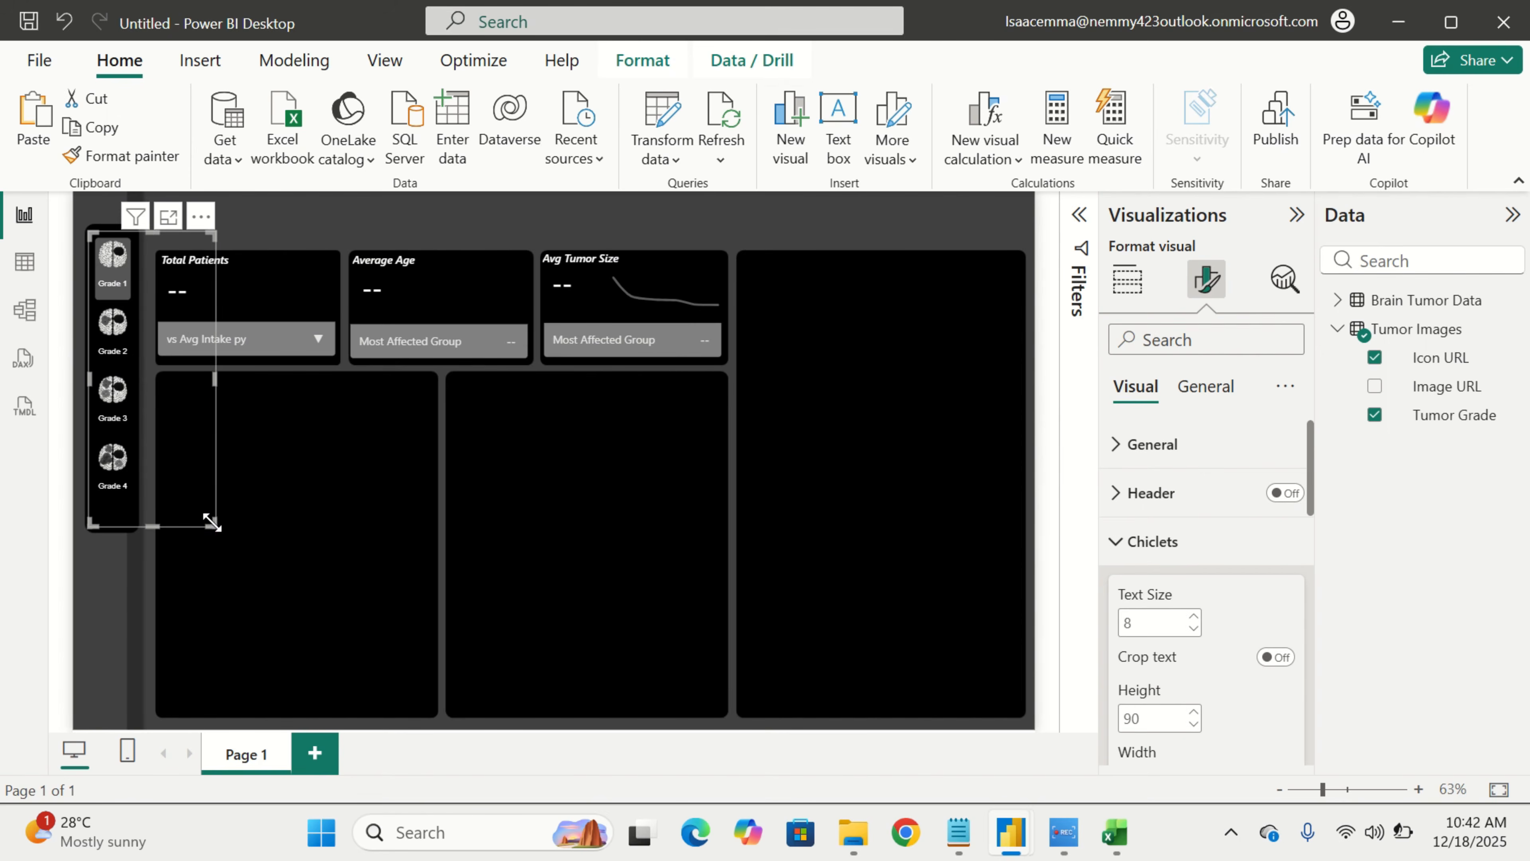
pyautogui.click(259, 524)
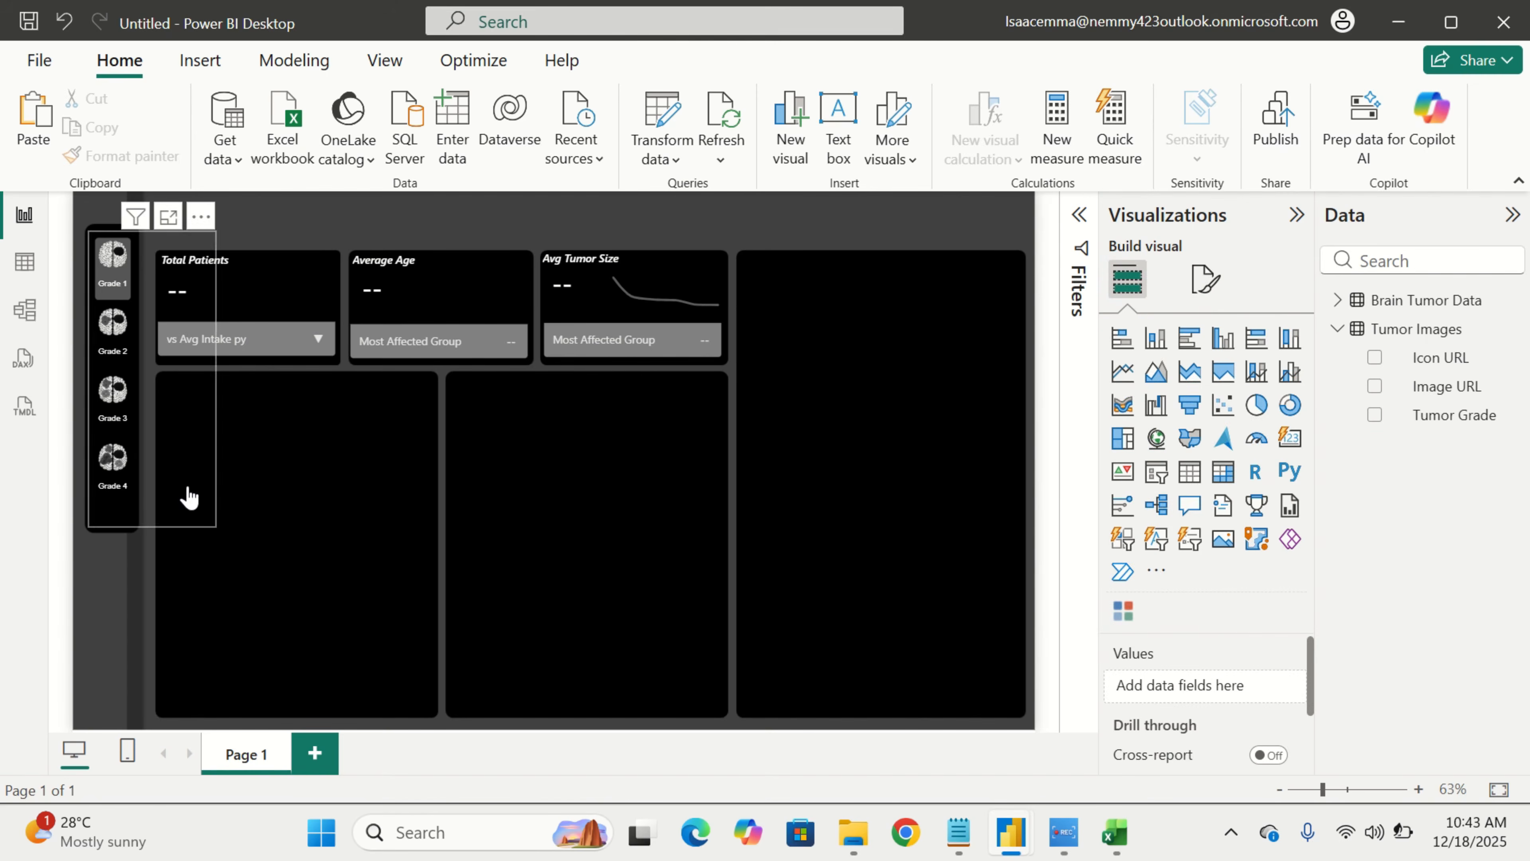
pyautogui.click(159, 471)
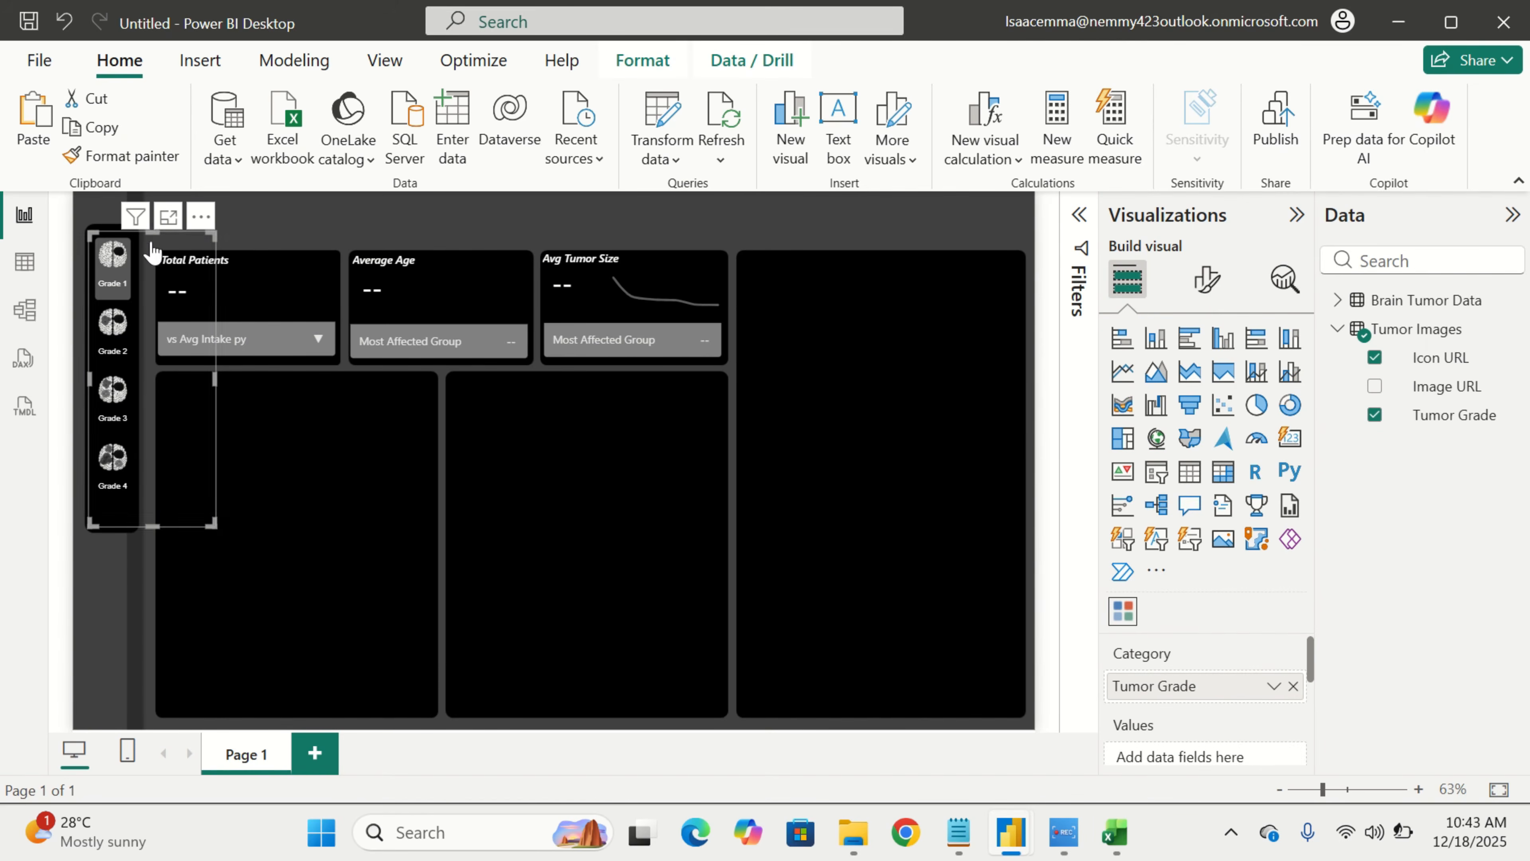
pyautogui.moveTo(151, 232); pyautogui.dragTo(150, 240)
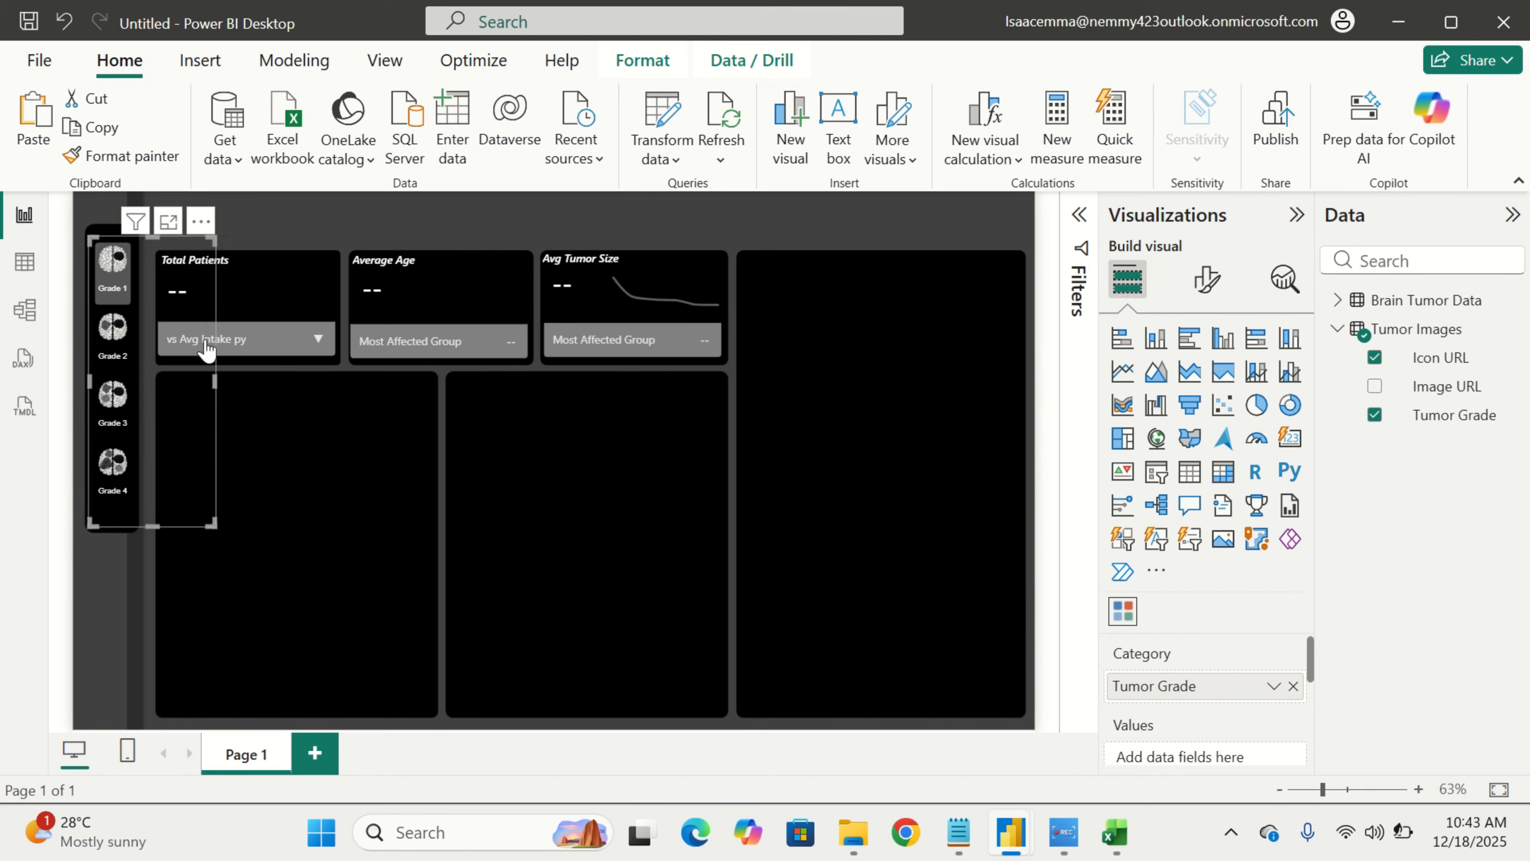
pyautogui.click(290, 533)
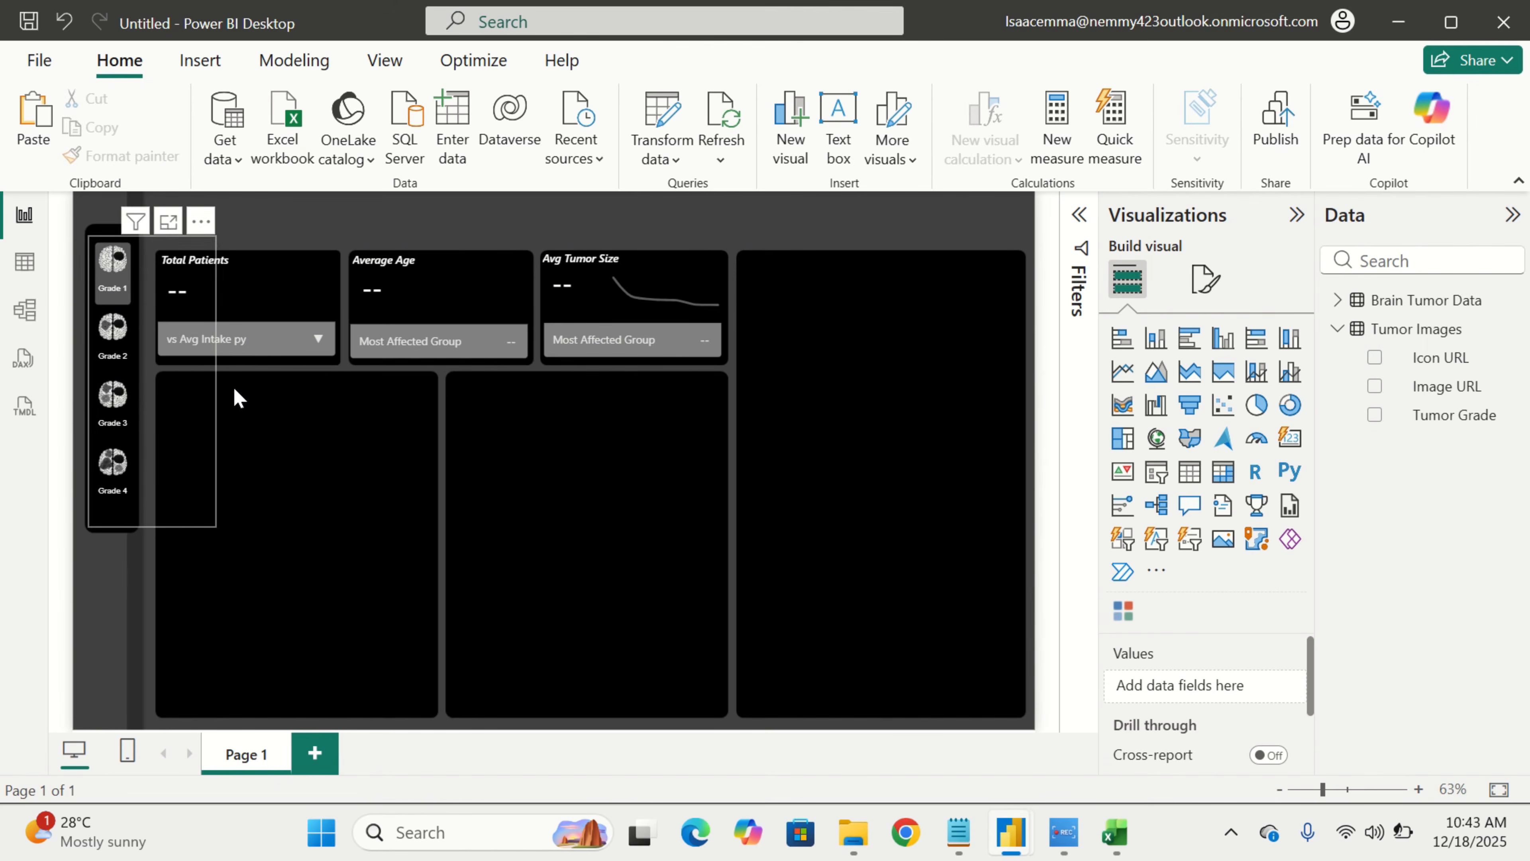
pyautogui.click(216, 381)
pyautogui.moveTo(213, 379); pyautogui.dragTo(147, 450)
pyautogui.click(181, 470)
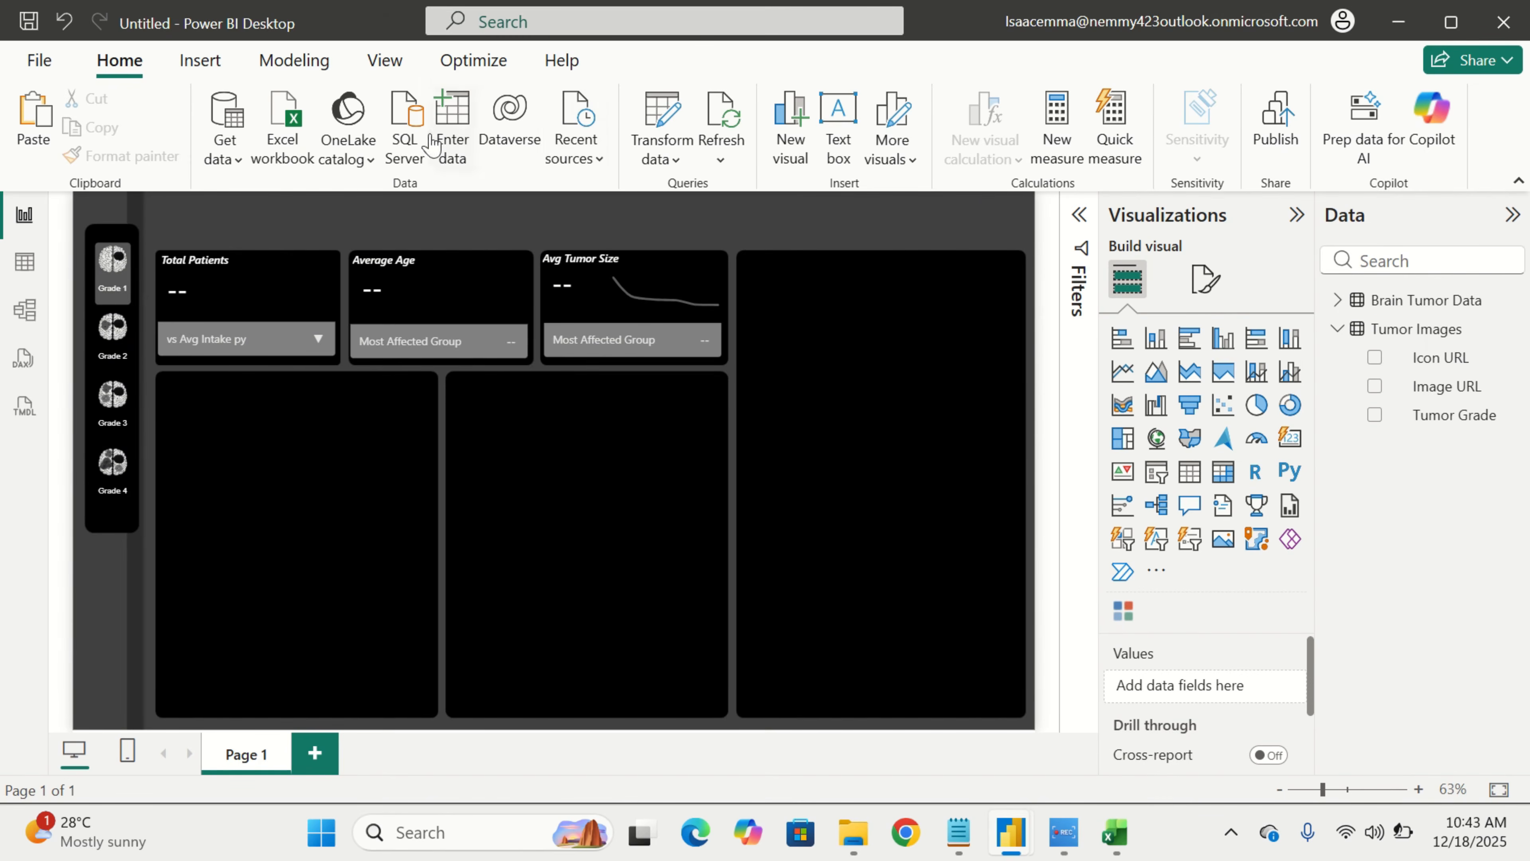
# Insert an image placeholder, enlarge it to a tall portrait shape and move it over the middle lower panel
pyautogui.click(200, 60)
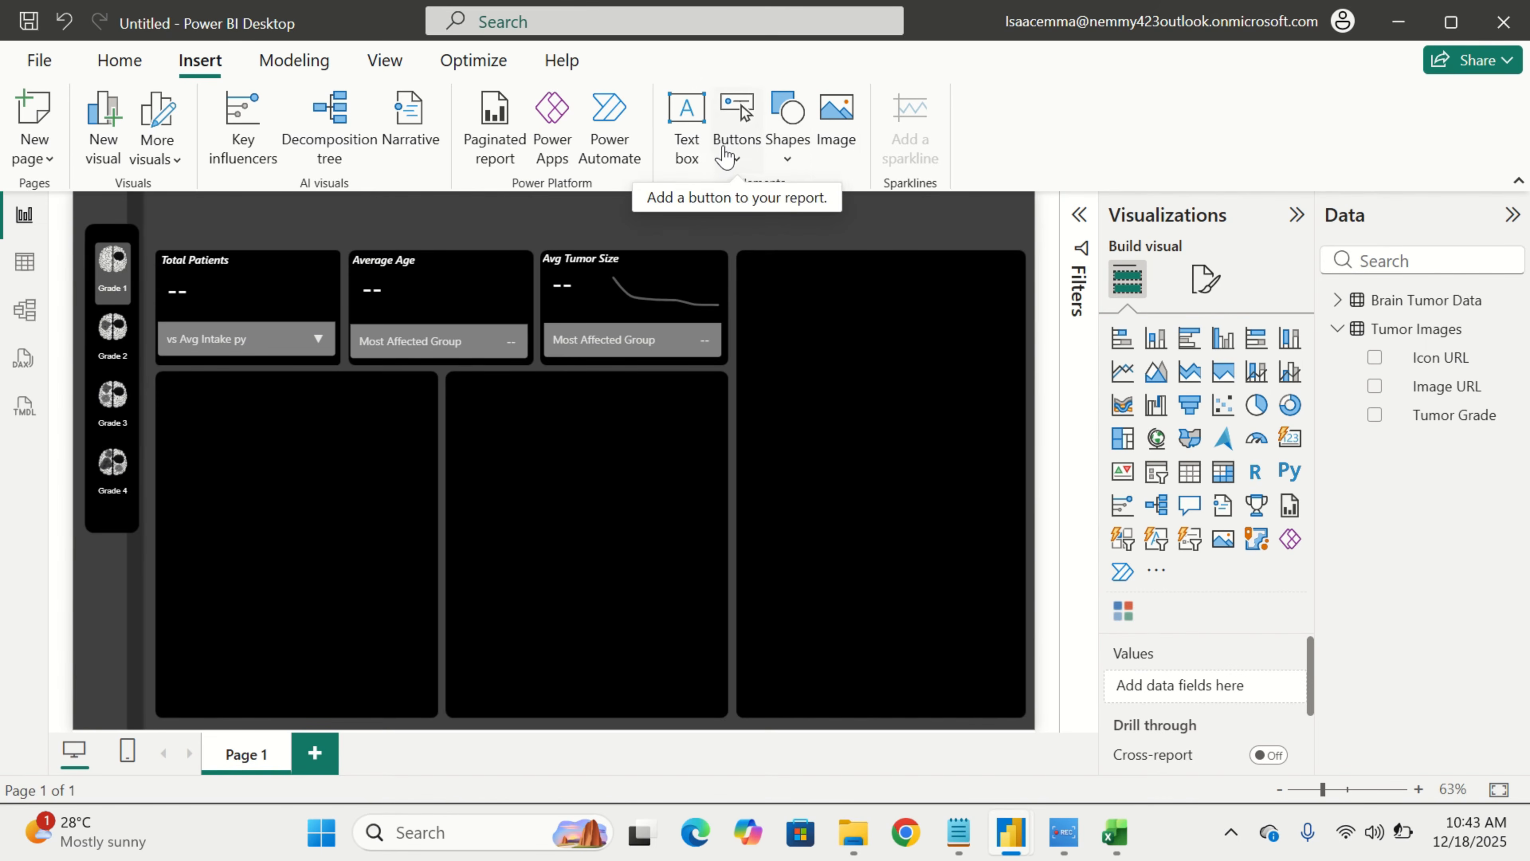
pyautogui.click(834, 134)
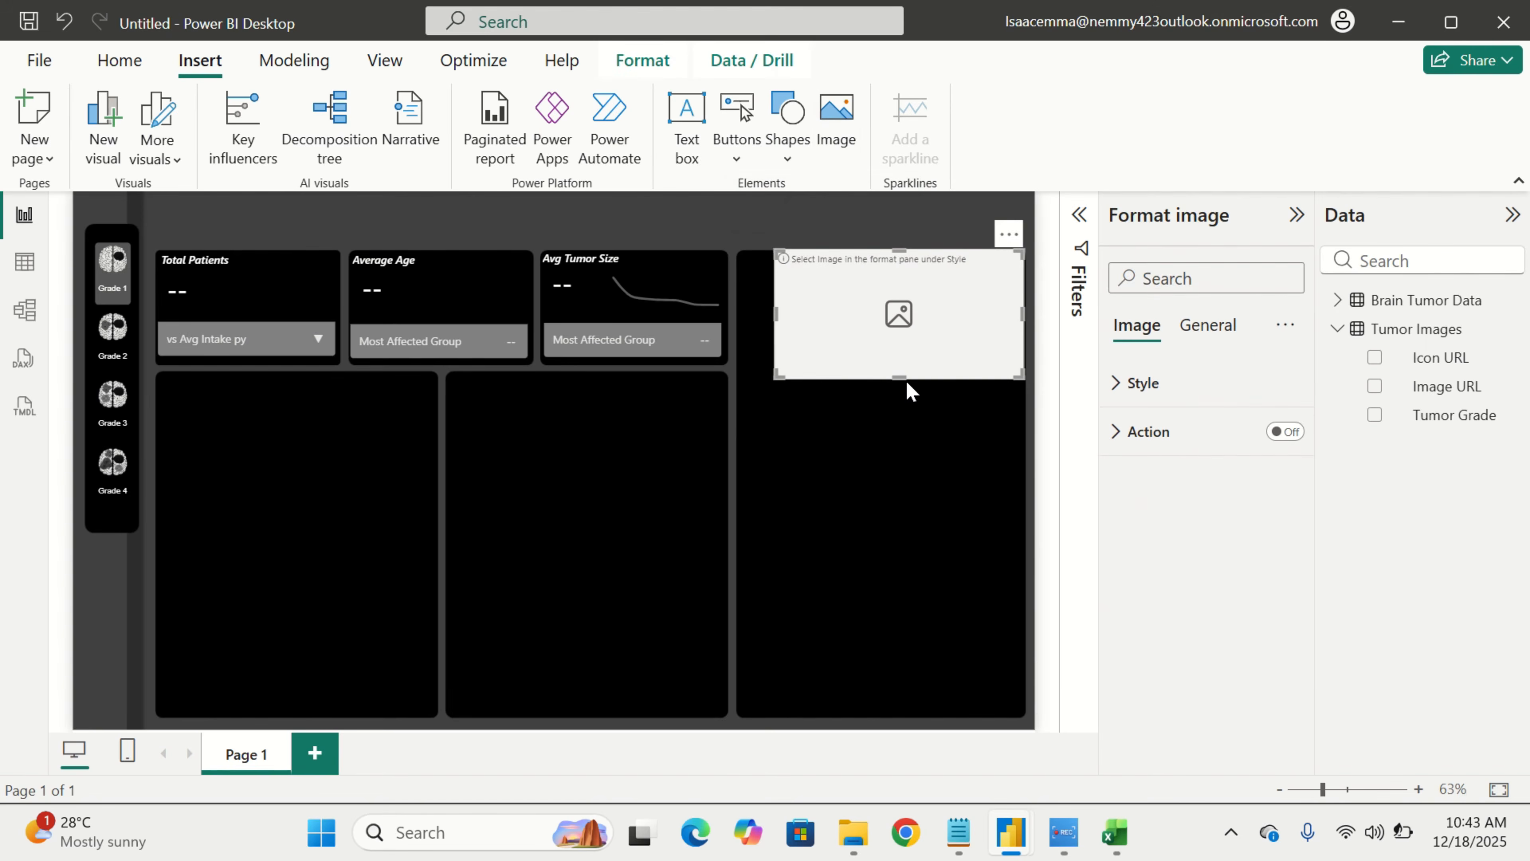
pyautogui.moveTo(899, 368); pyautogui.dragTo(957, 681)
pyautogui.moveTo(945, 603); pyautogui.dragTo(627, 755)
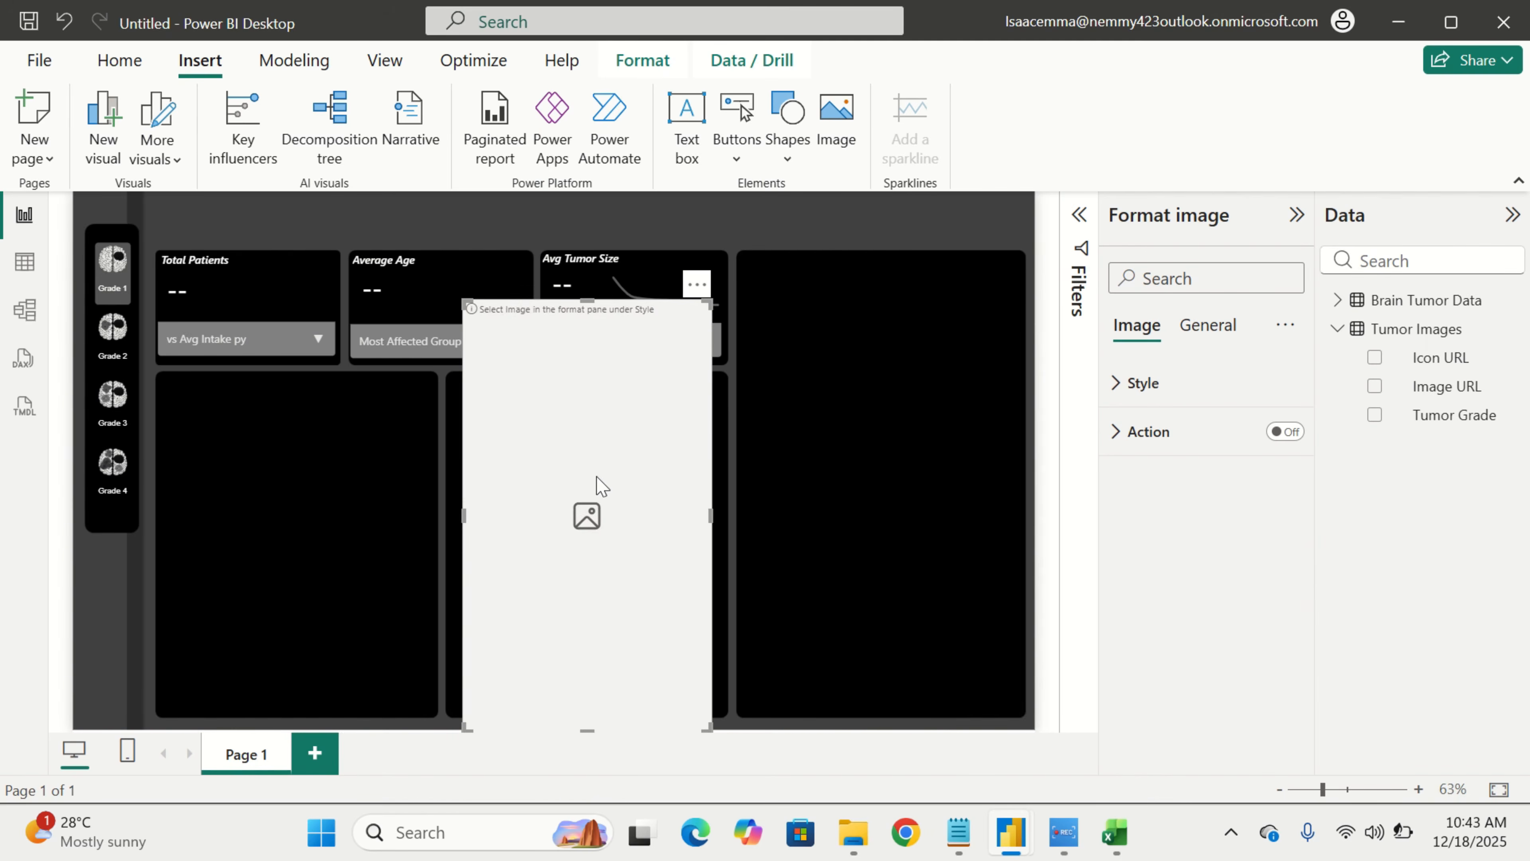
pyautogui.moveTo(586, 307); pyautogui.dragTo(589, 389)
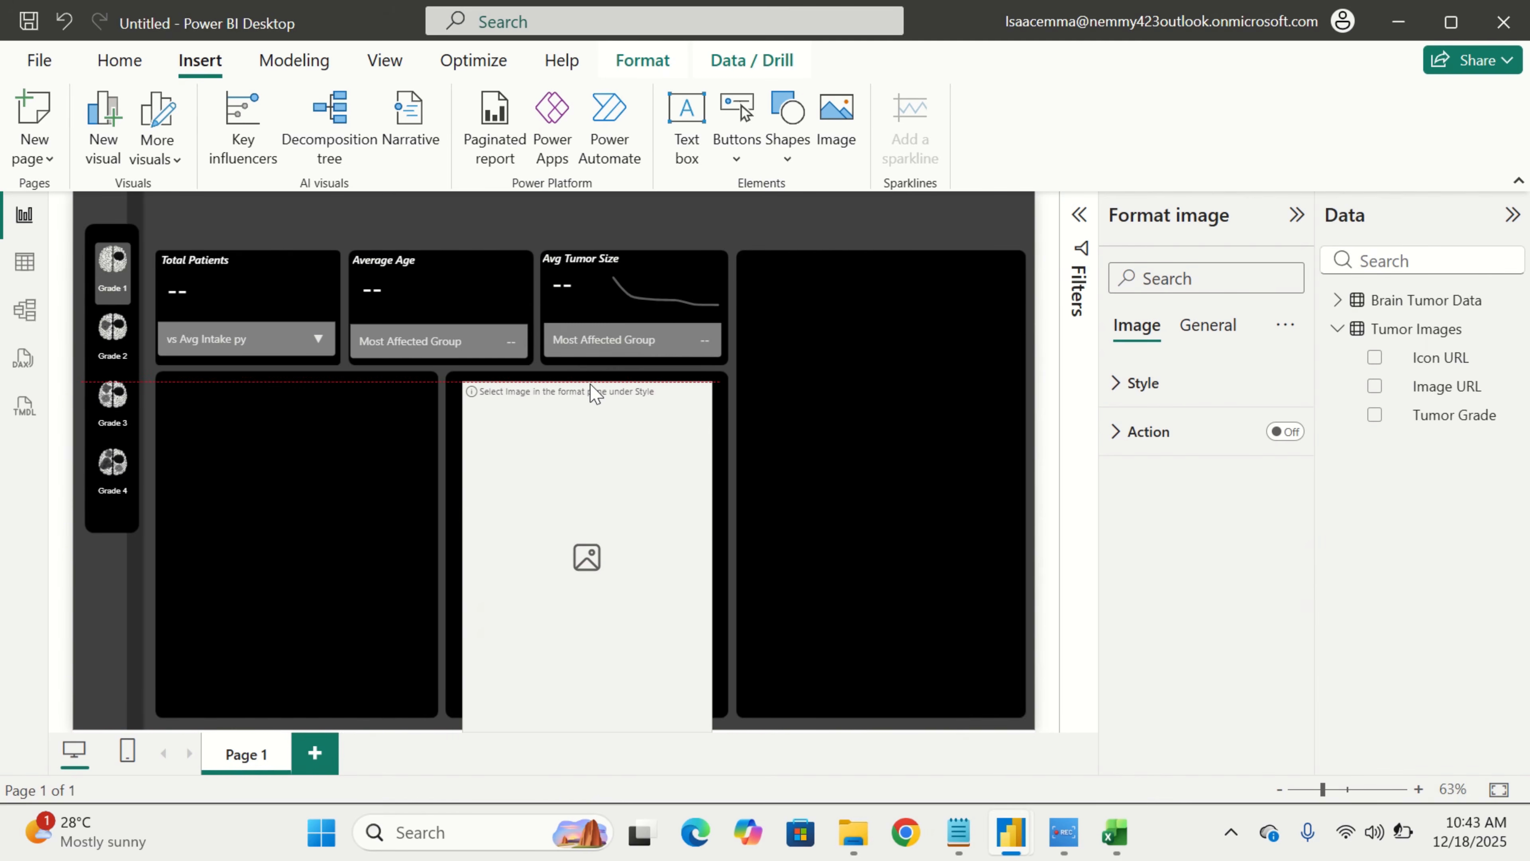
# Filter the report to Grade 2 and shift the image placeholder up within the middle lower panel
pyautogui.click(112, 357)
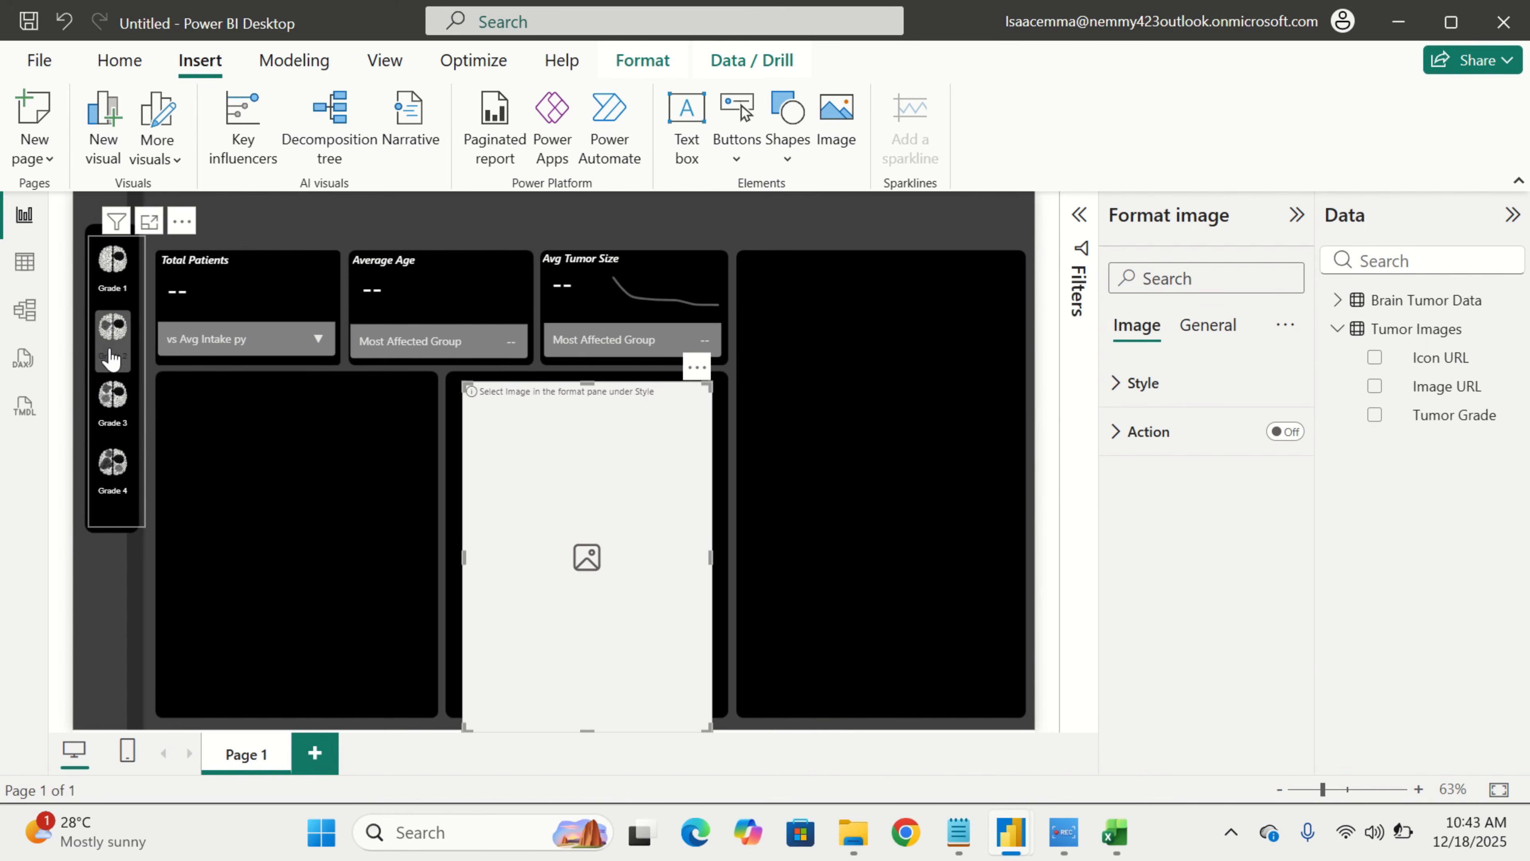
pyautogui.click(229, 452)
pyautogui.click(543, 508)
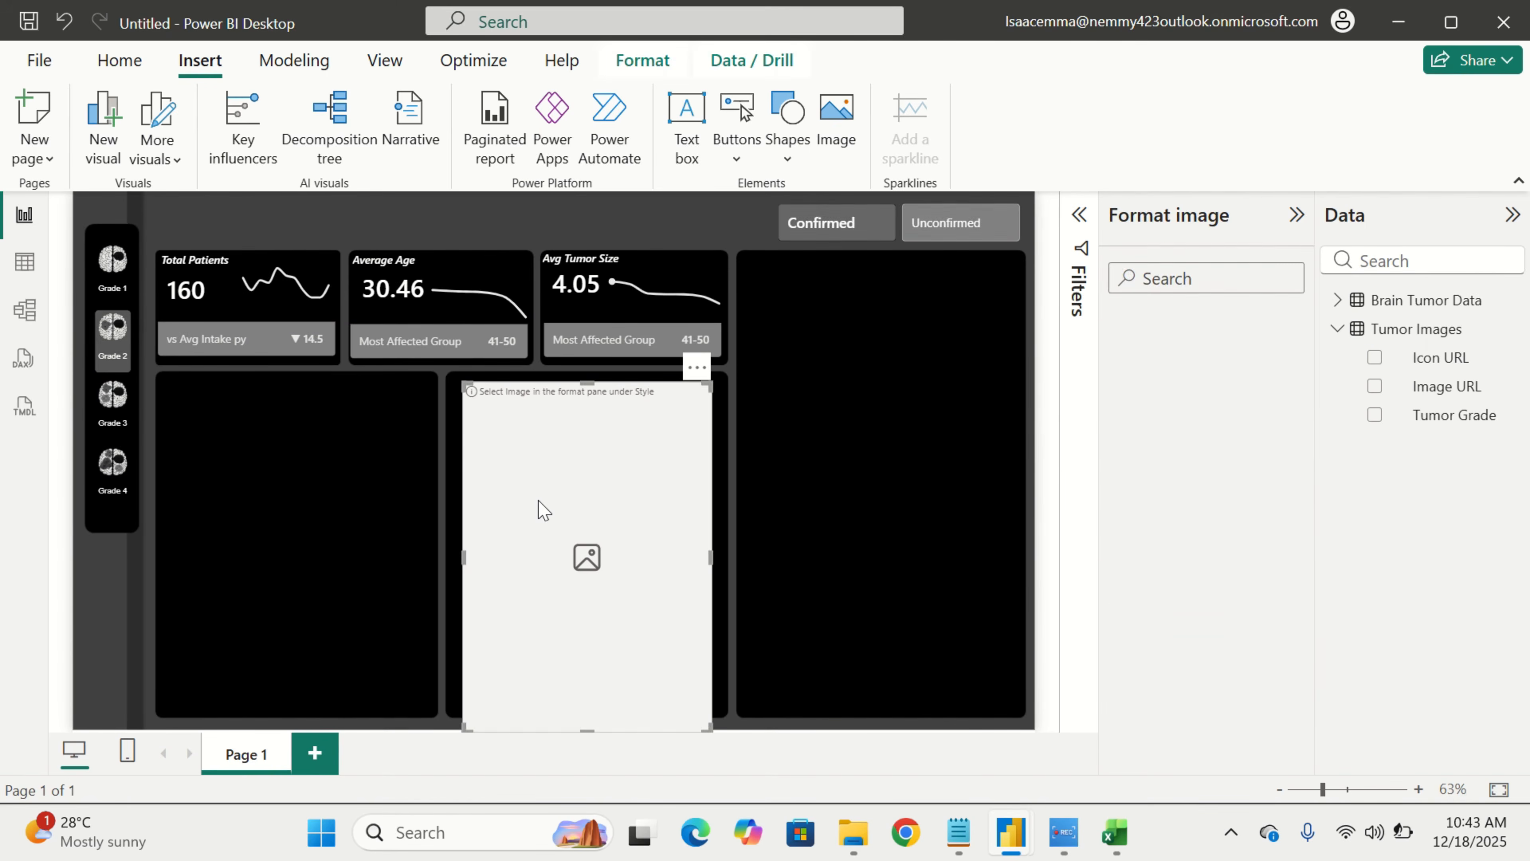
pyautogui.moveTo(559, 515); pyautogui.dragTo(573, 482)
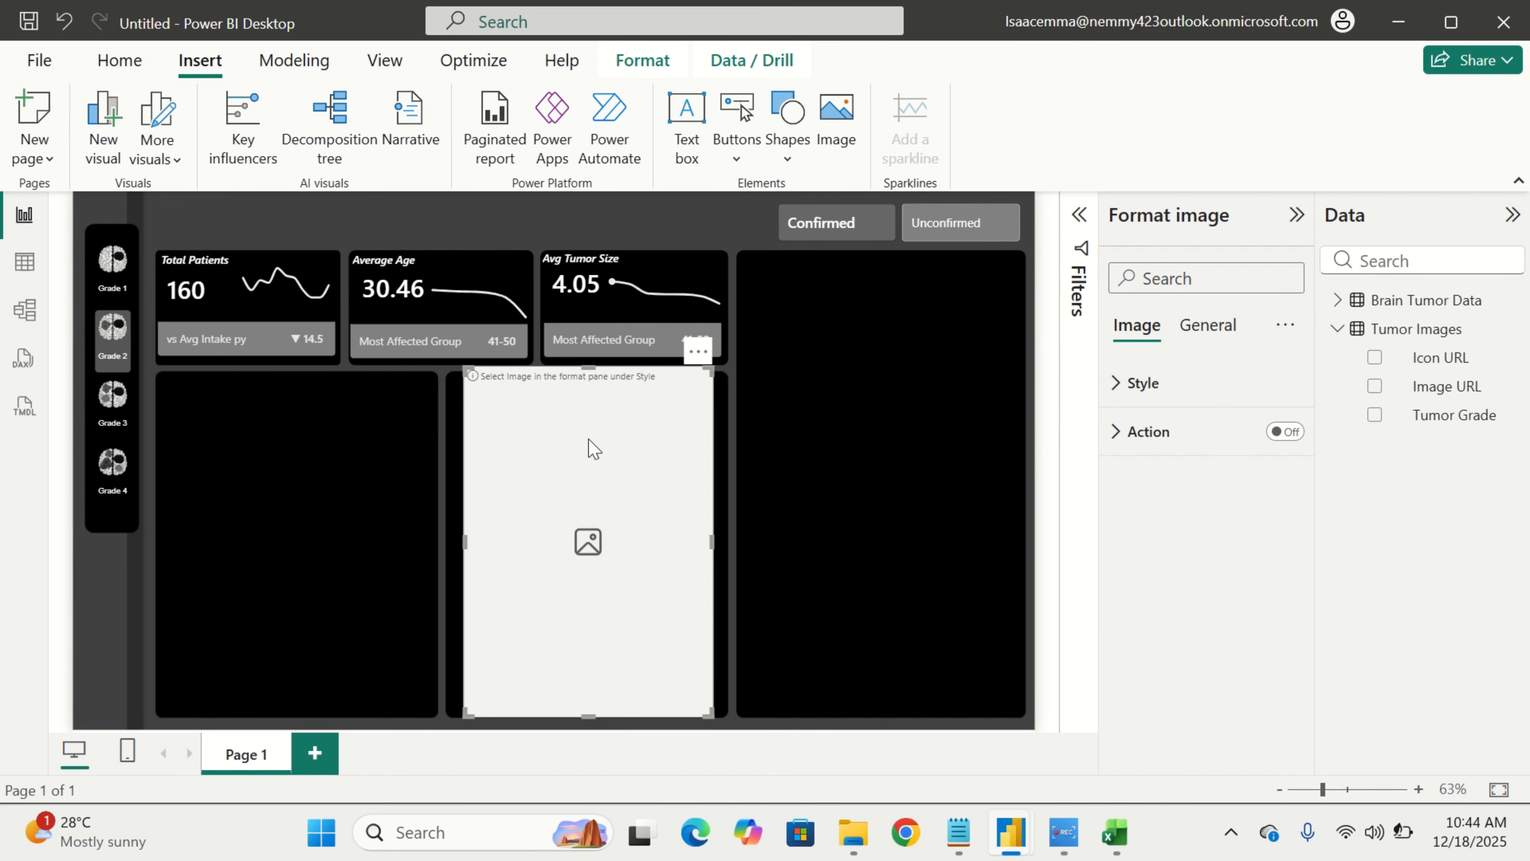
# Set the image source to Select from data and bind it to the Image URL field from Tumor Images
pyautogui.click(1169, 391)
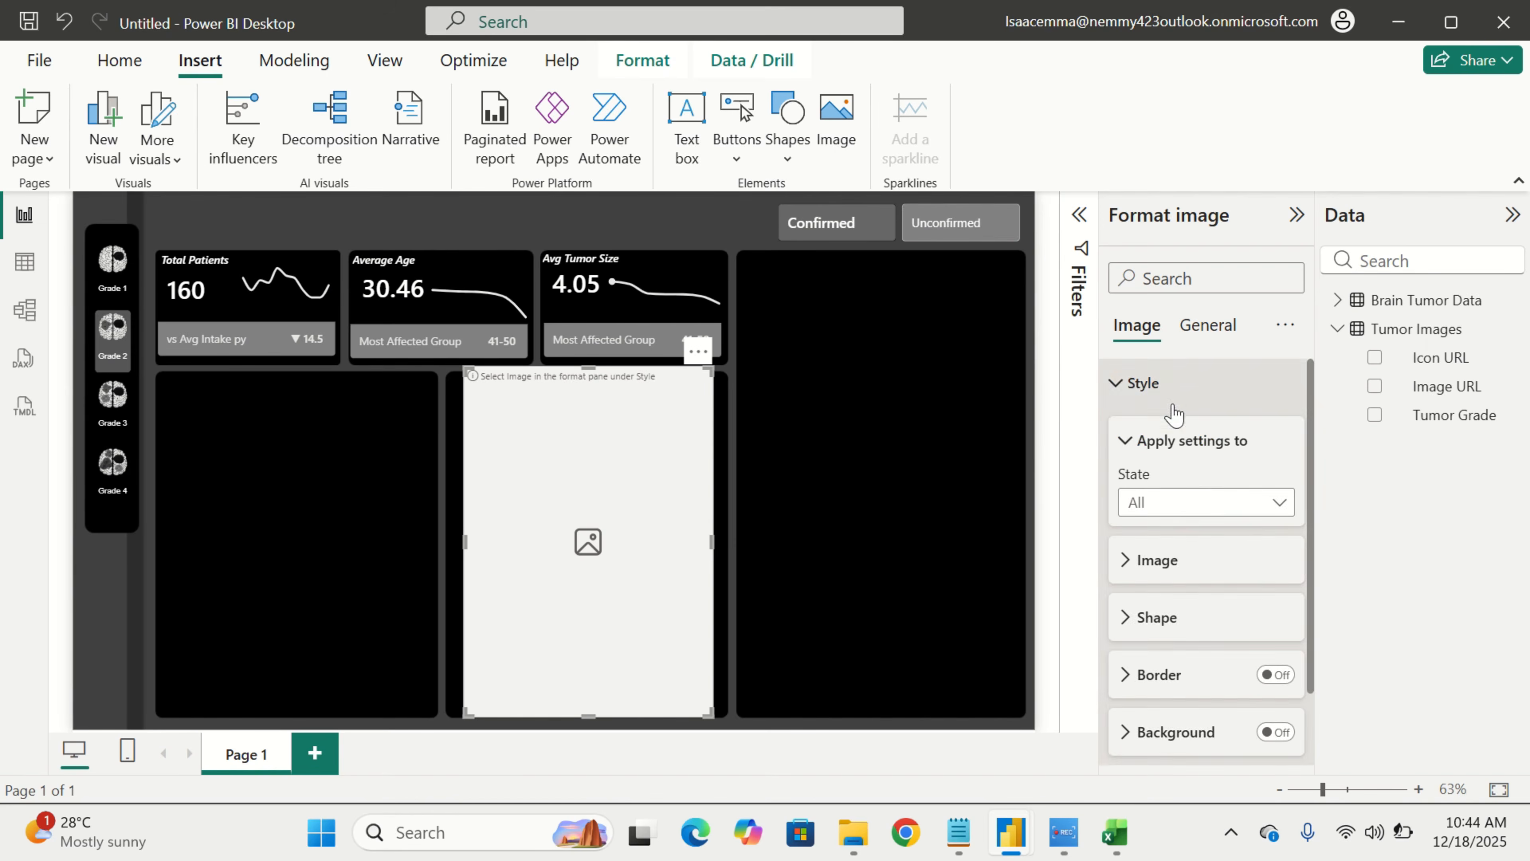
pyautogui.click(1240, 575)
pyautogui.scroll(-3, 1241, 576)
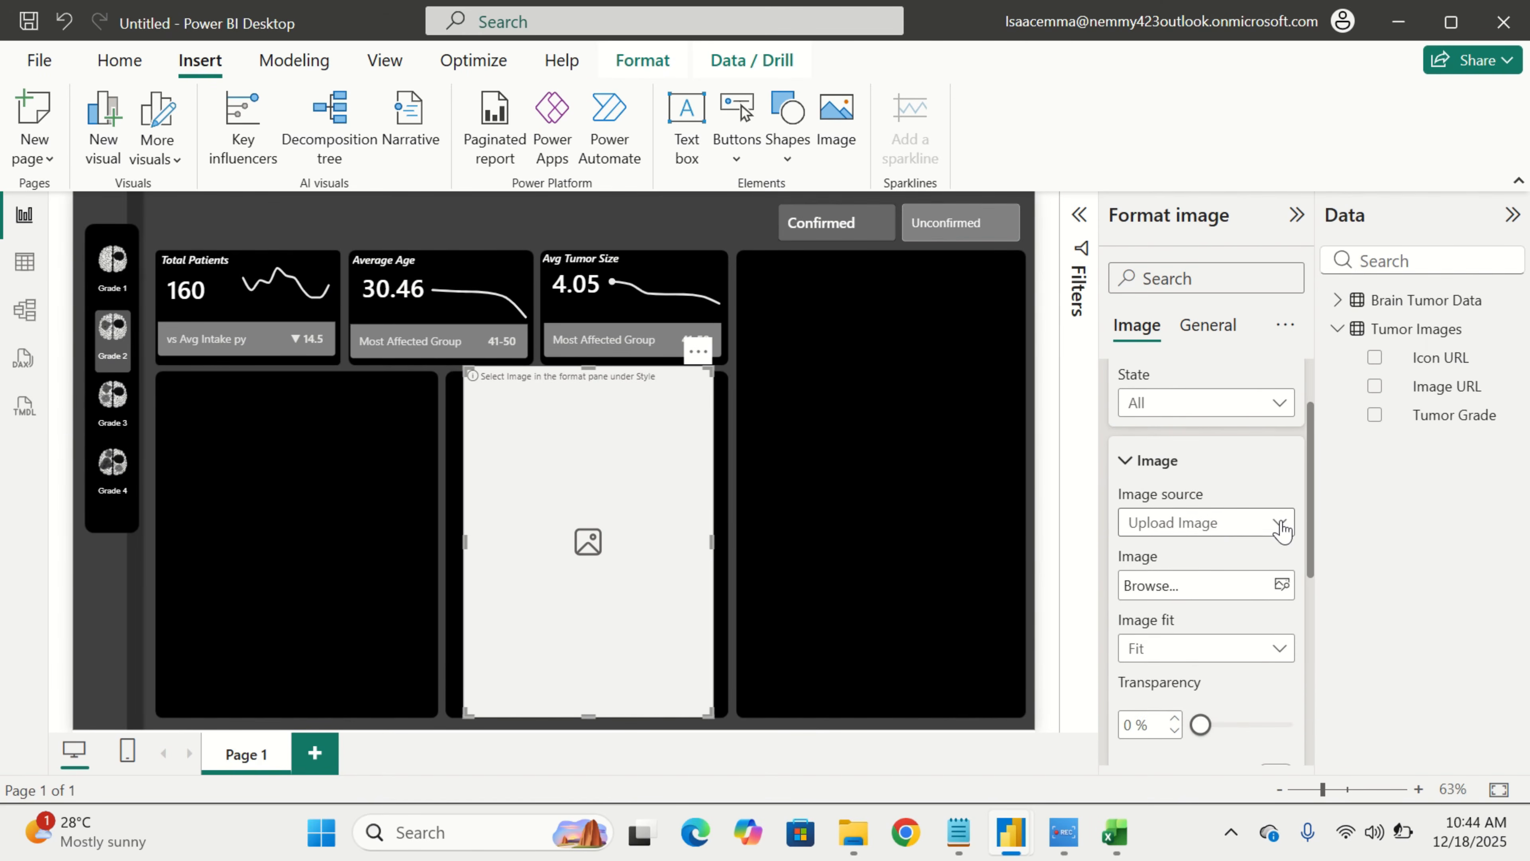
pyautogui.click(1280, 522)
pyautogui.click(1251, 609)
pyautogui.scroll(-2, 1251, 611)
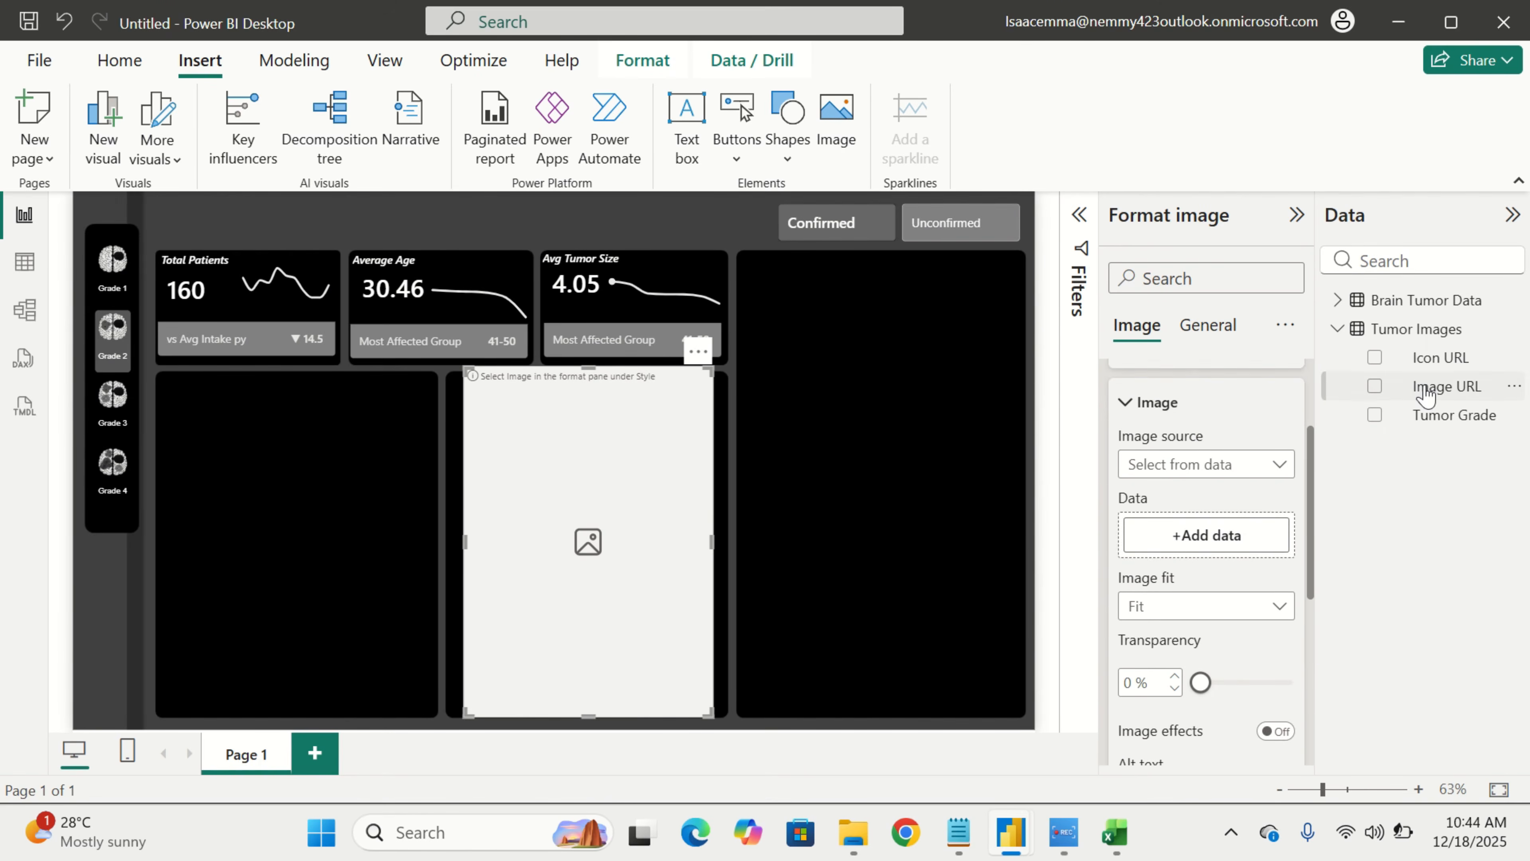
pyautogui.moveTo(1416, 387); pyautogui.dragTo(1195, 544)
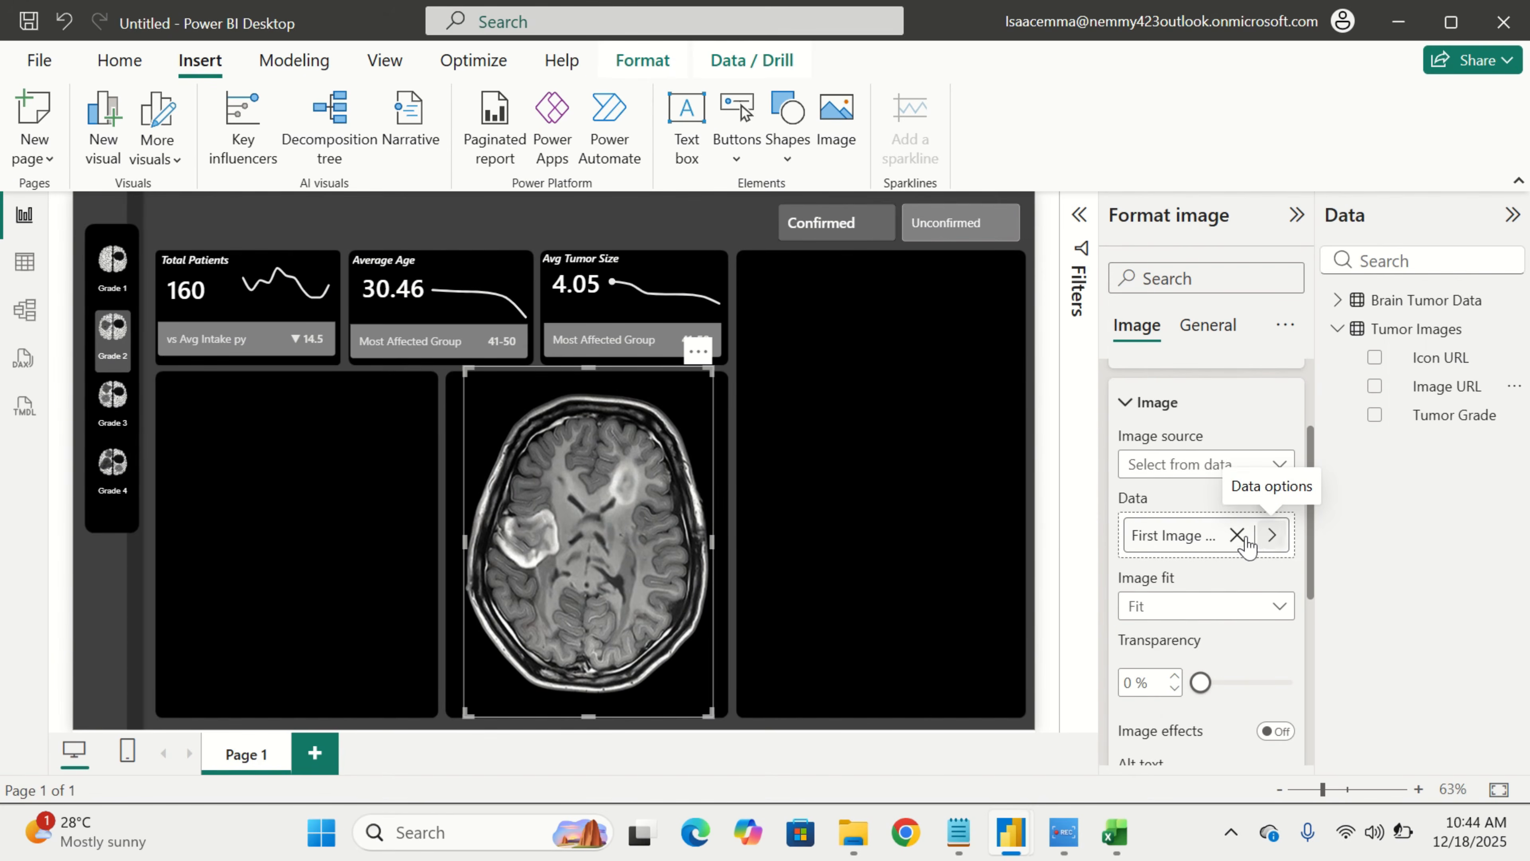
# Resize the brain scan image to fill the middle lower panel without covering its edges
pyautogui.moveTo(467, 373)
pyautogui.mouseDown()
pyautogui.moveTo(465, 398)
pyautogui.moveTo(466, 383)
pyautogui.mouseUp()
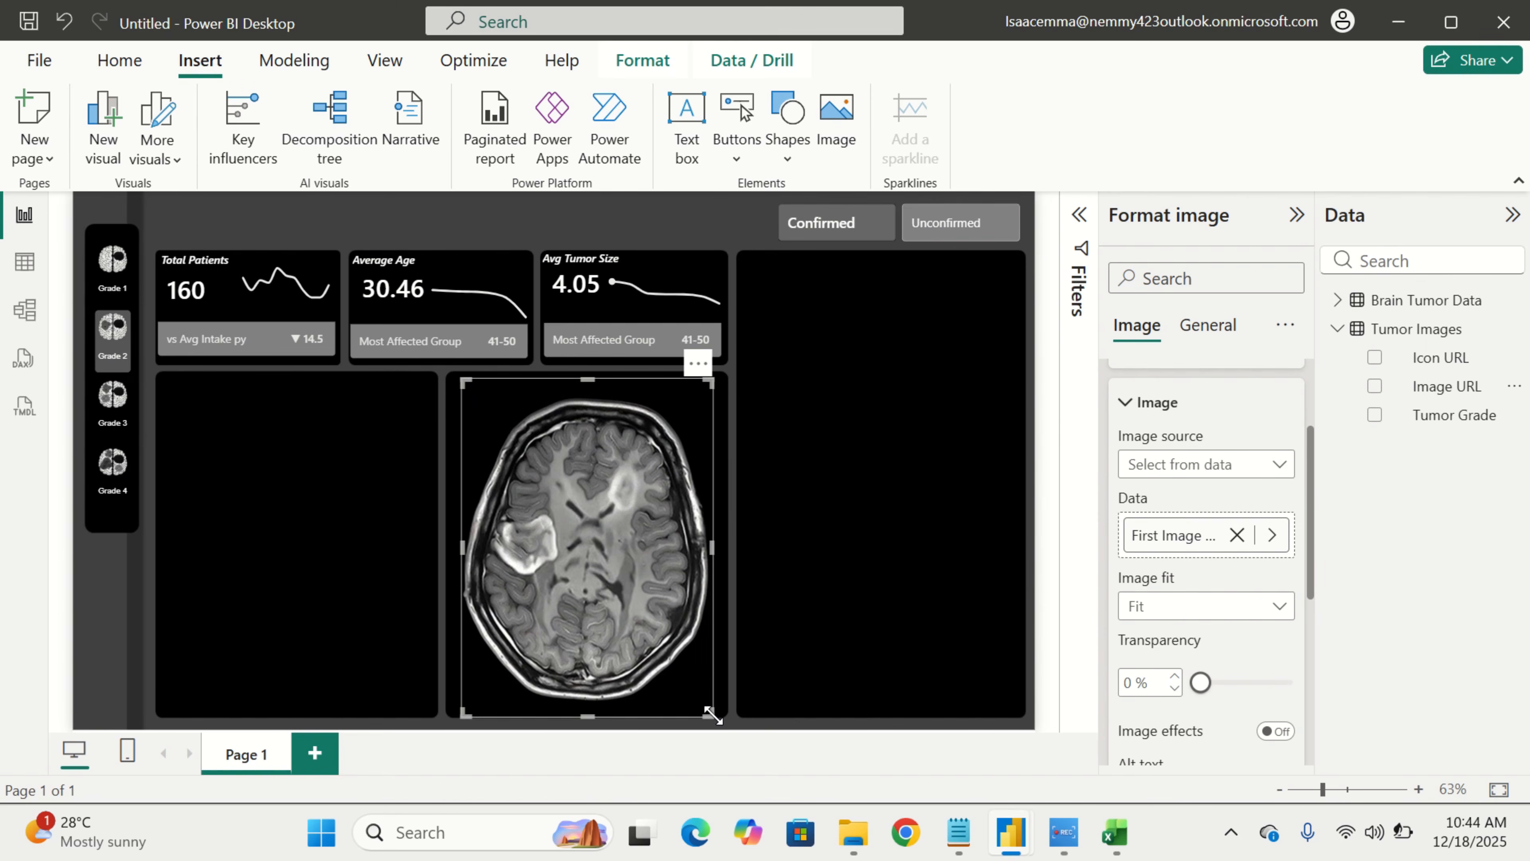
pyautogui.moveTo(712, 715); pyautogui.dragTo(720, 706)
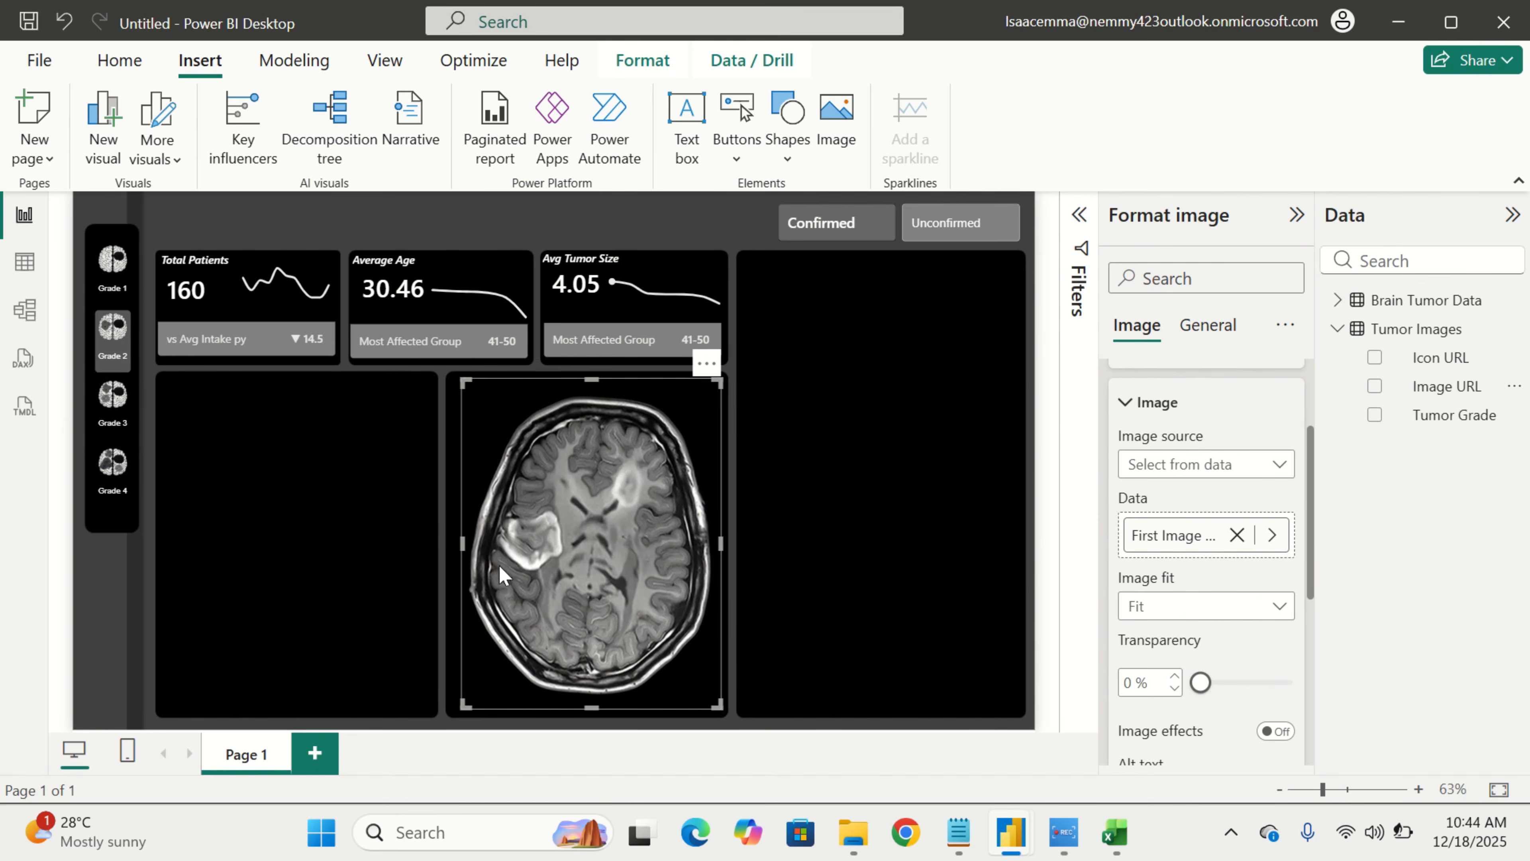
pyautogui.moveTo(461, 543); pyautogui.dragTo(452, 560)
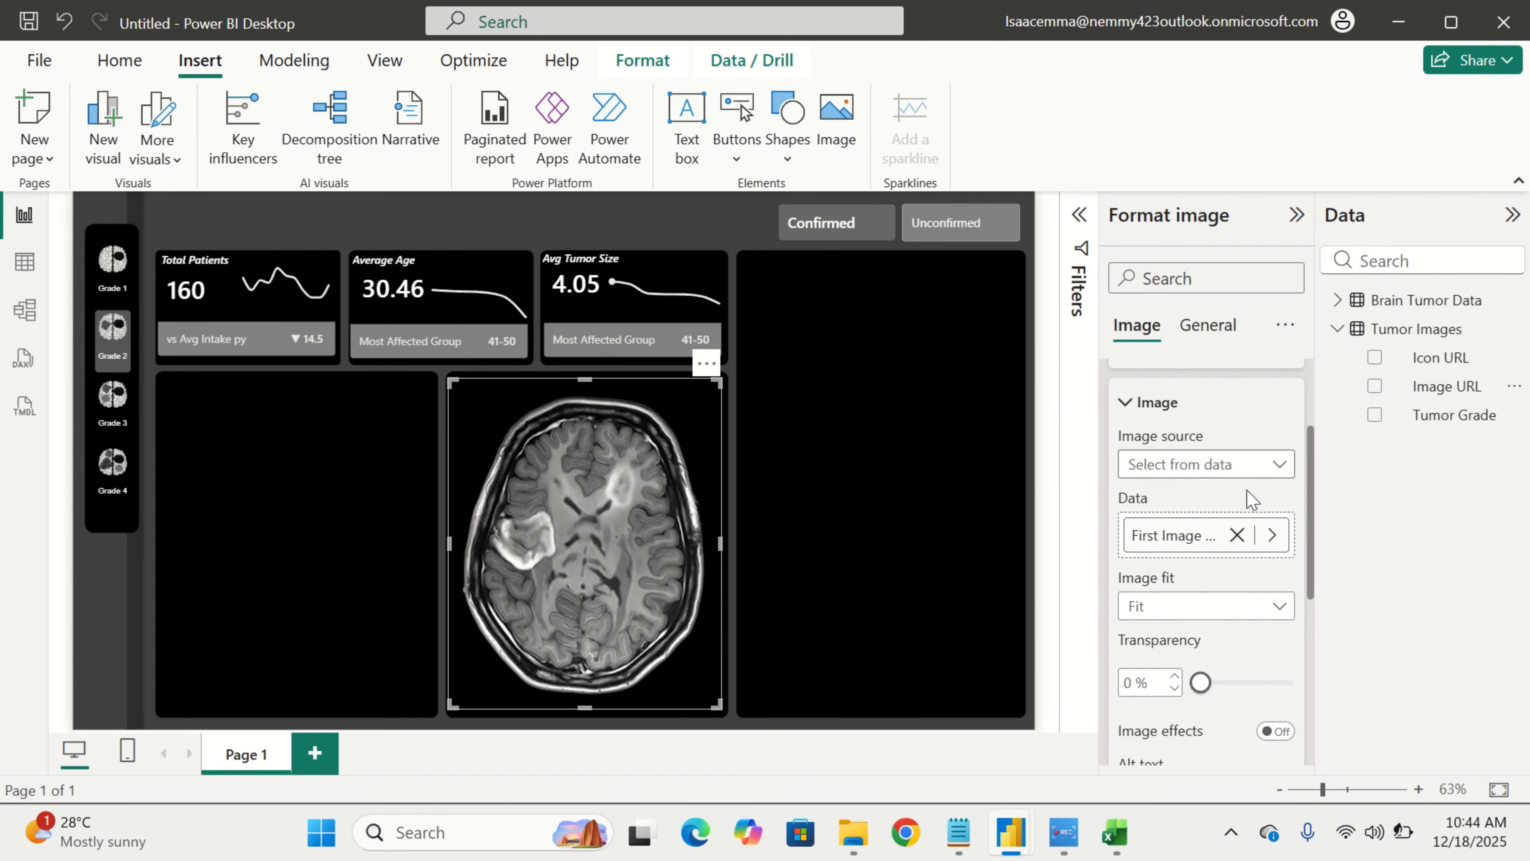
pyautogui.scroll(3, 1214, 391)
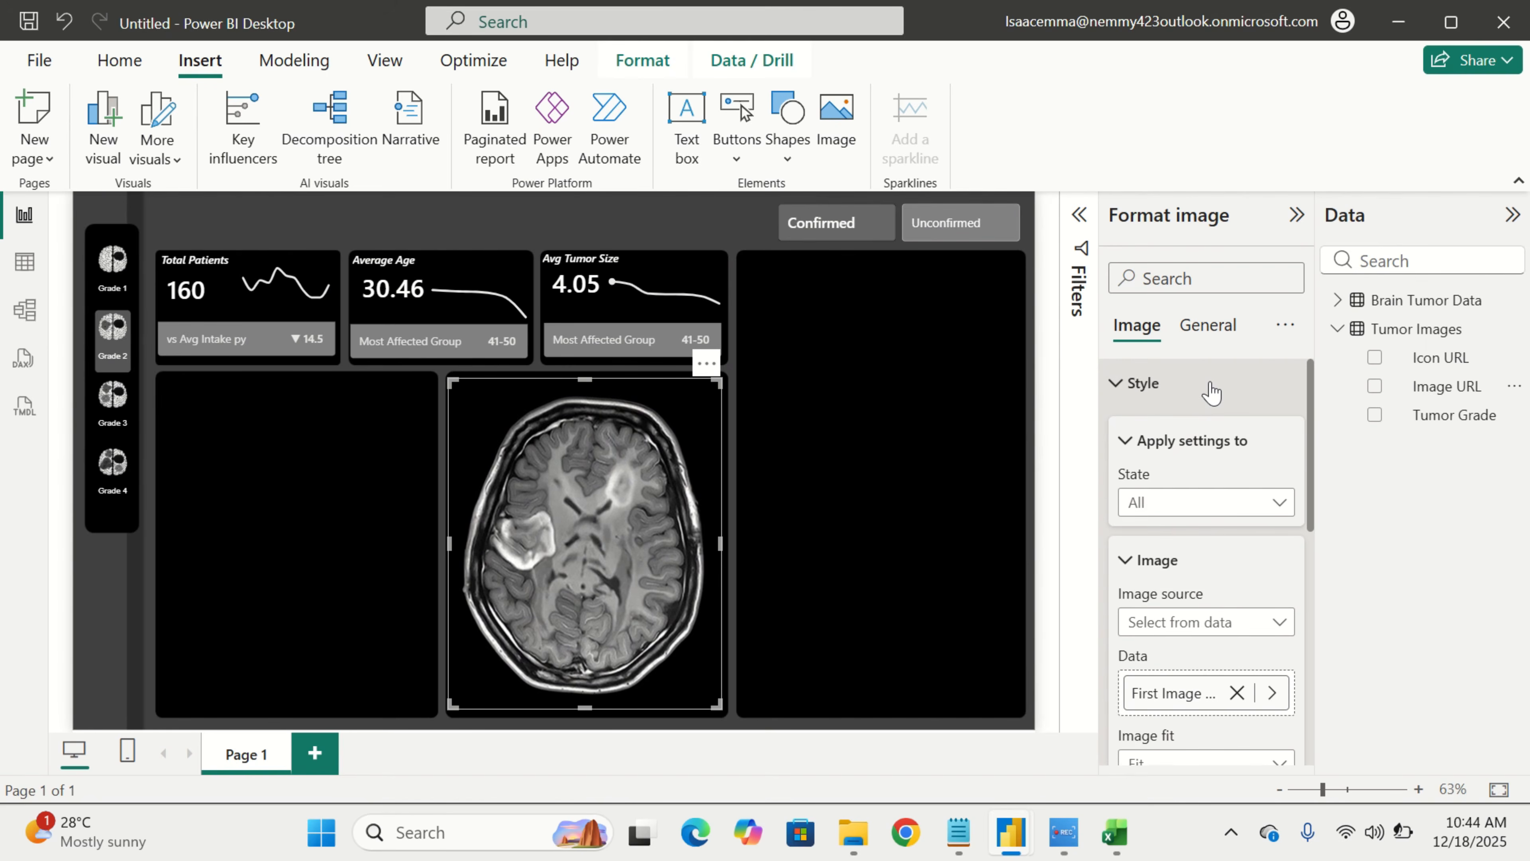
pyautogui.click(1201, 391)
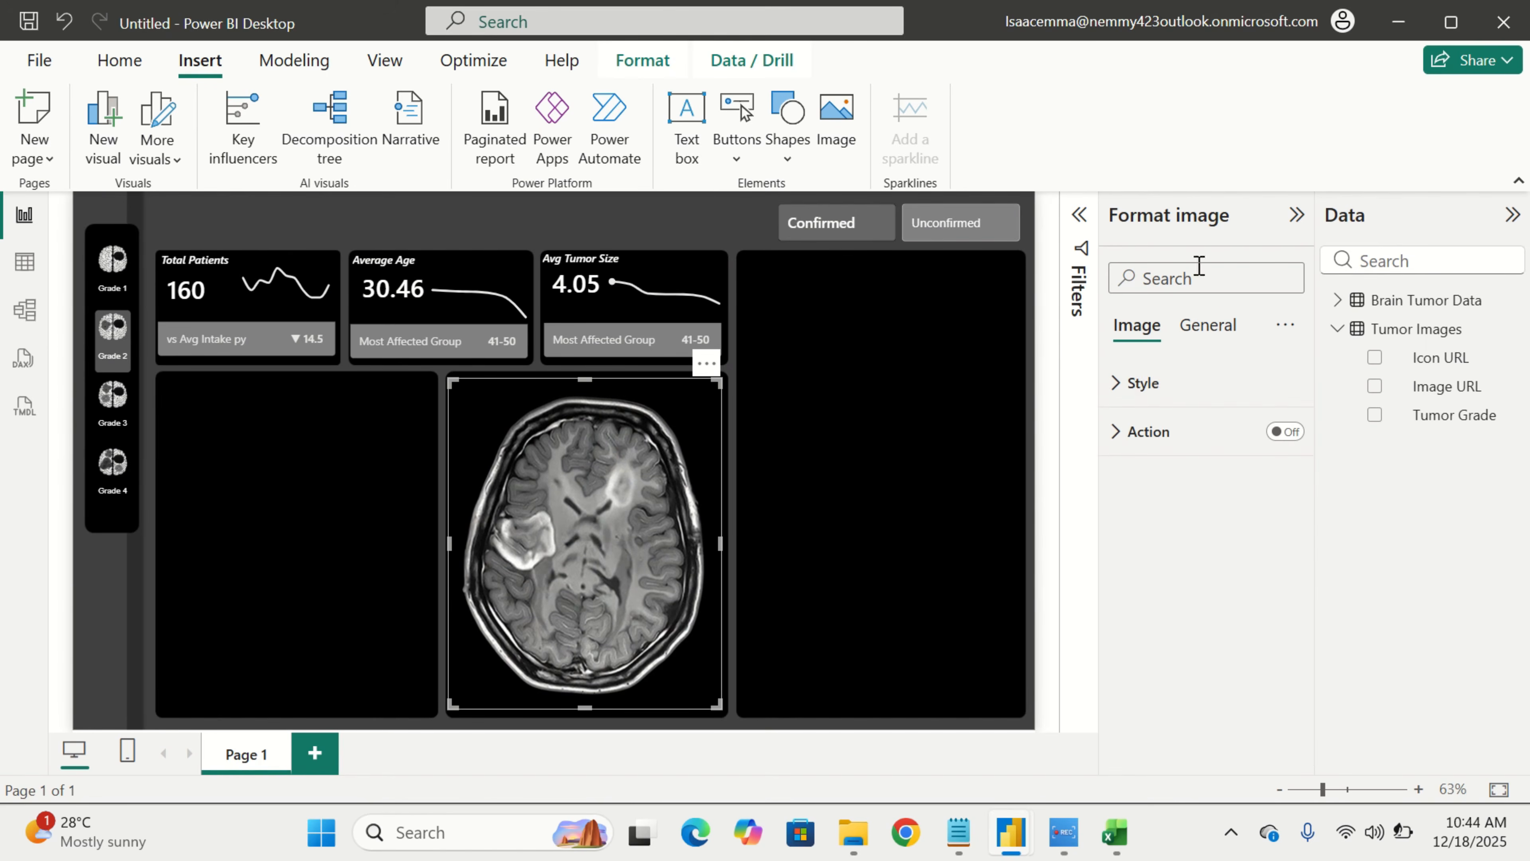
pyautogui.click(1296, 217)
pyautogui.click(1294, 217)
pyautogui.click(1294, 218)
pyautogui.click(1018, 403)
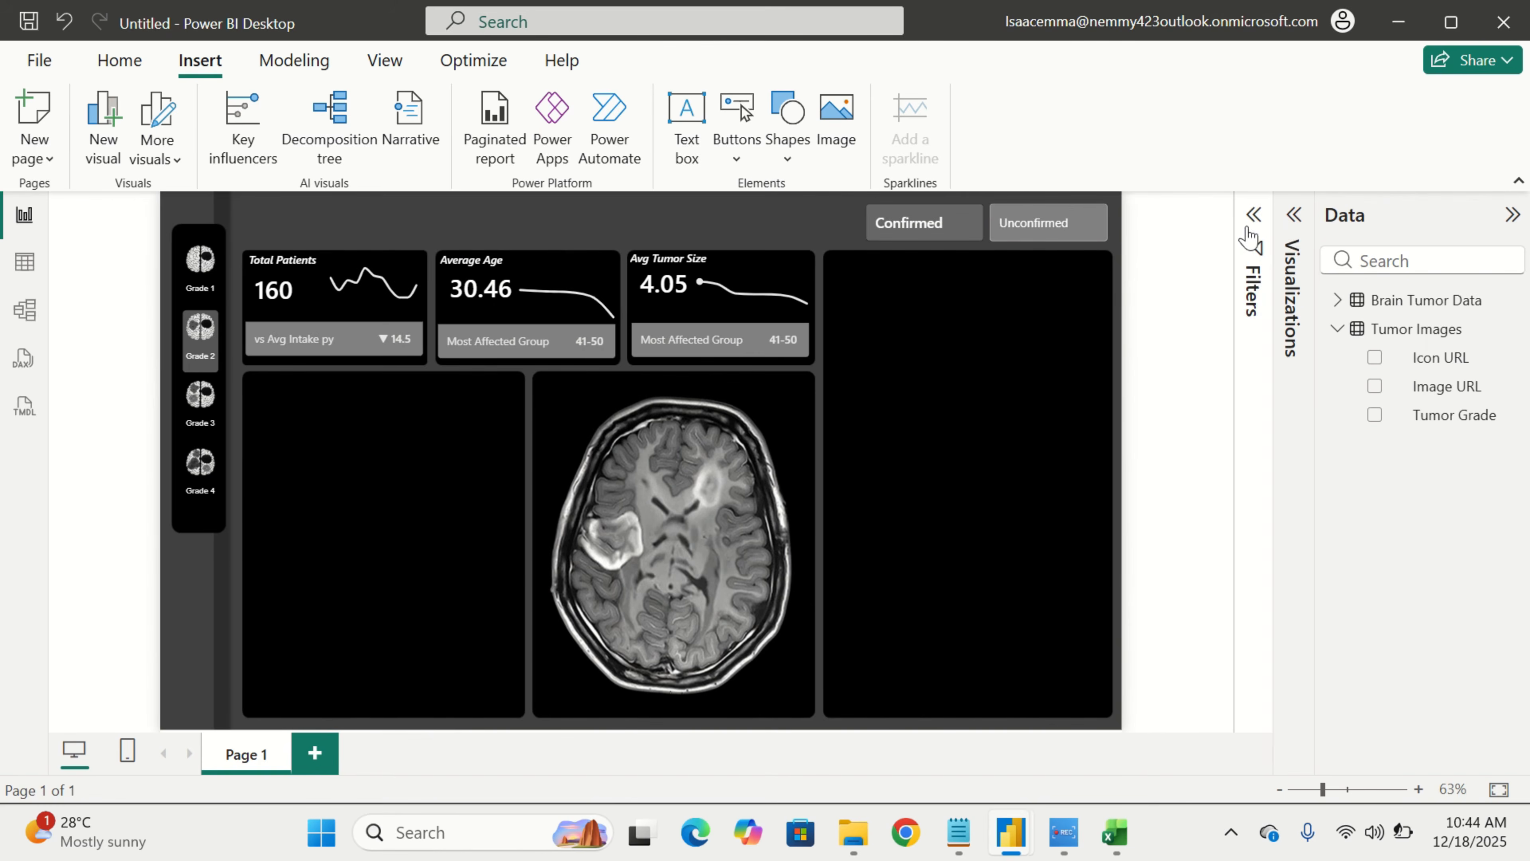
pyautogui.click(1293, 215)
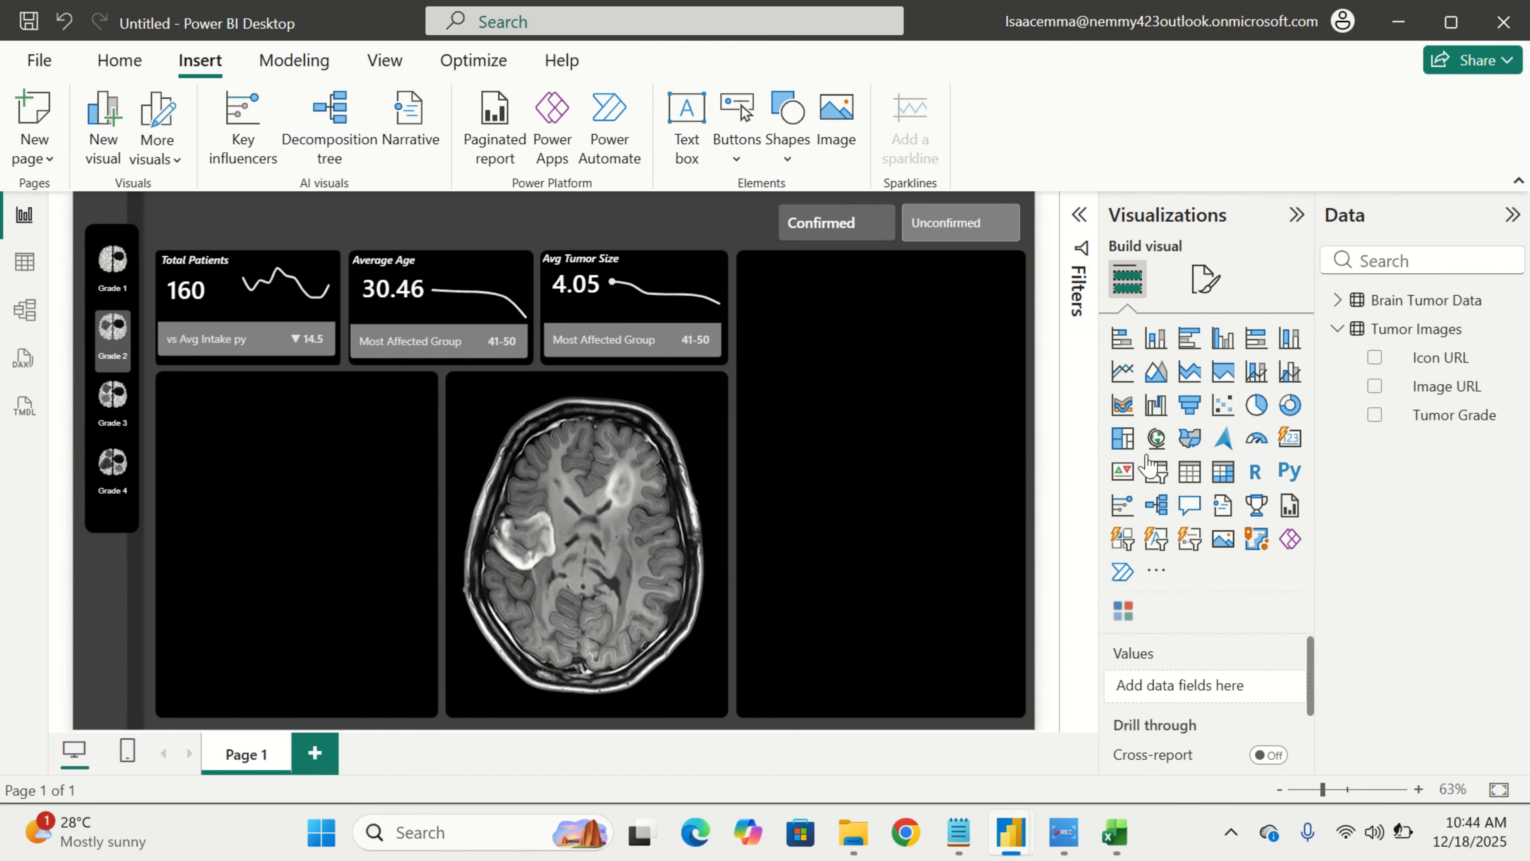
# Search the online visuals gallery for "image" and import the Image by CloudScope visual into the report
pyautogui.click(1161, 576)
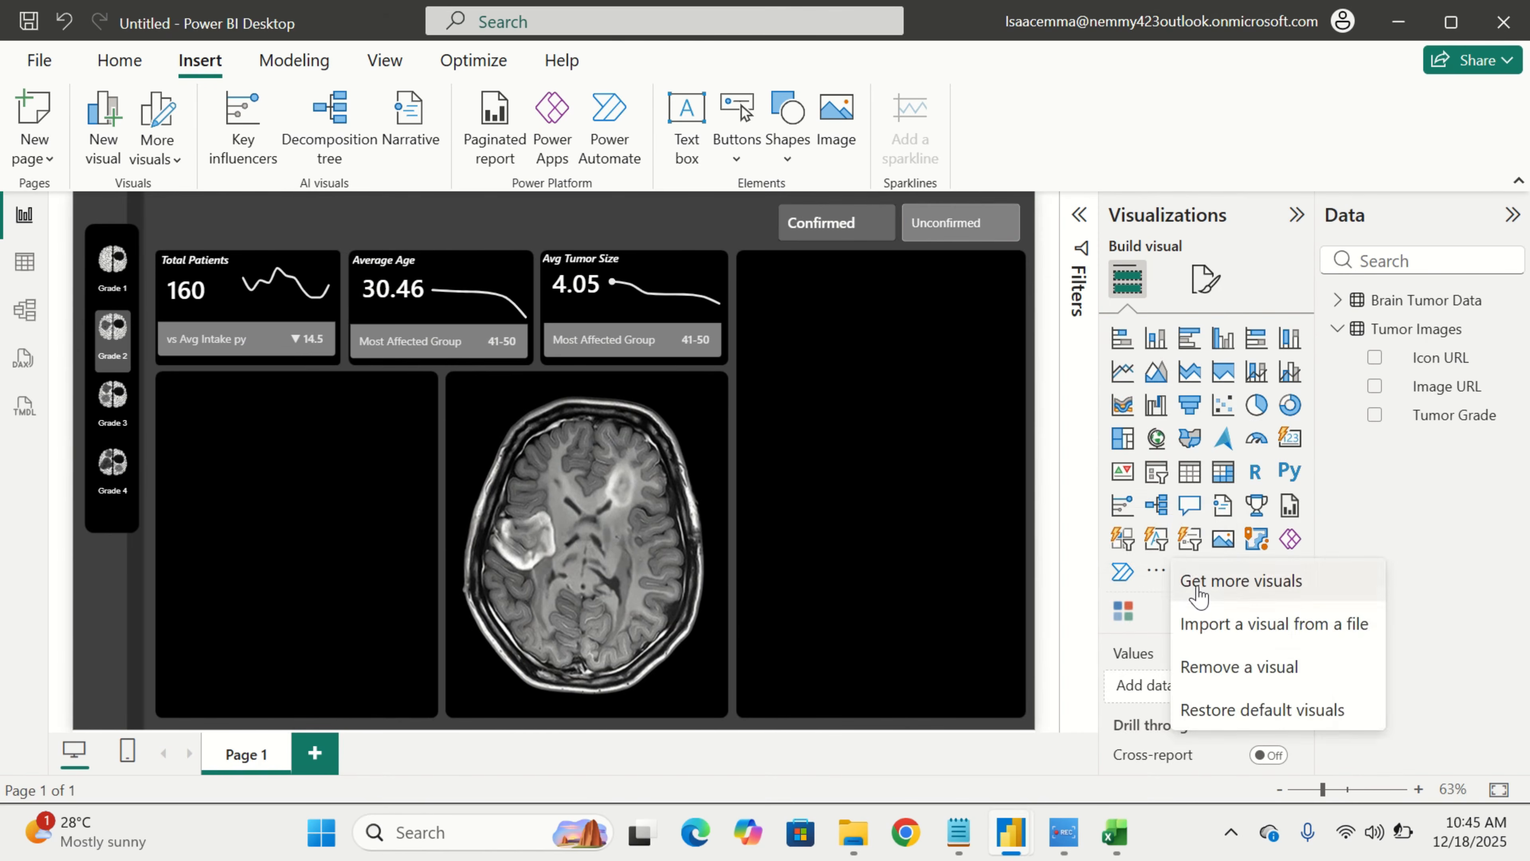
pyautogui.click(1199, 582)
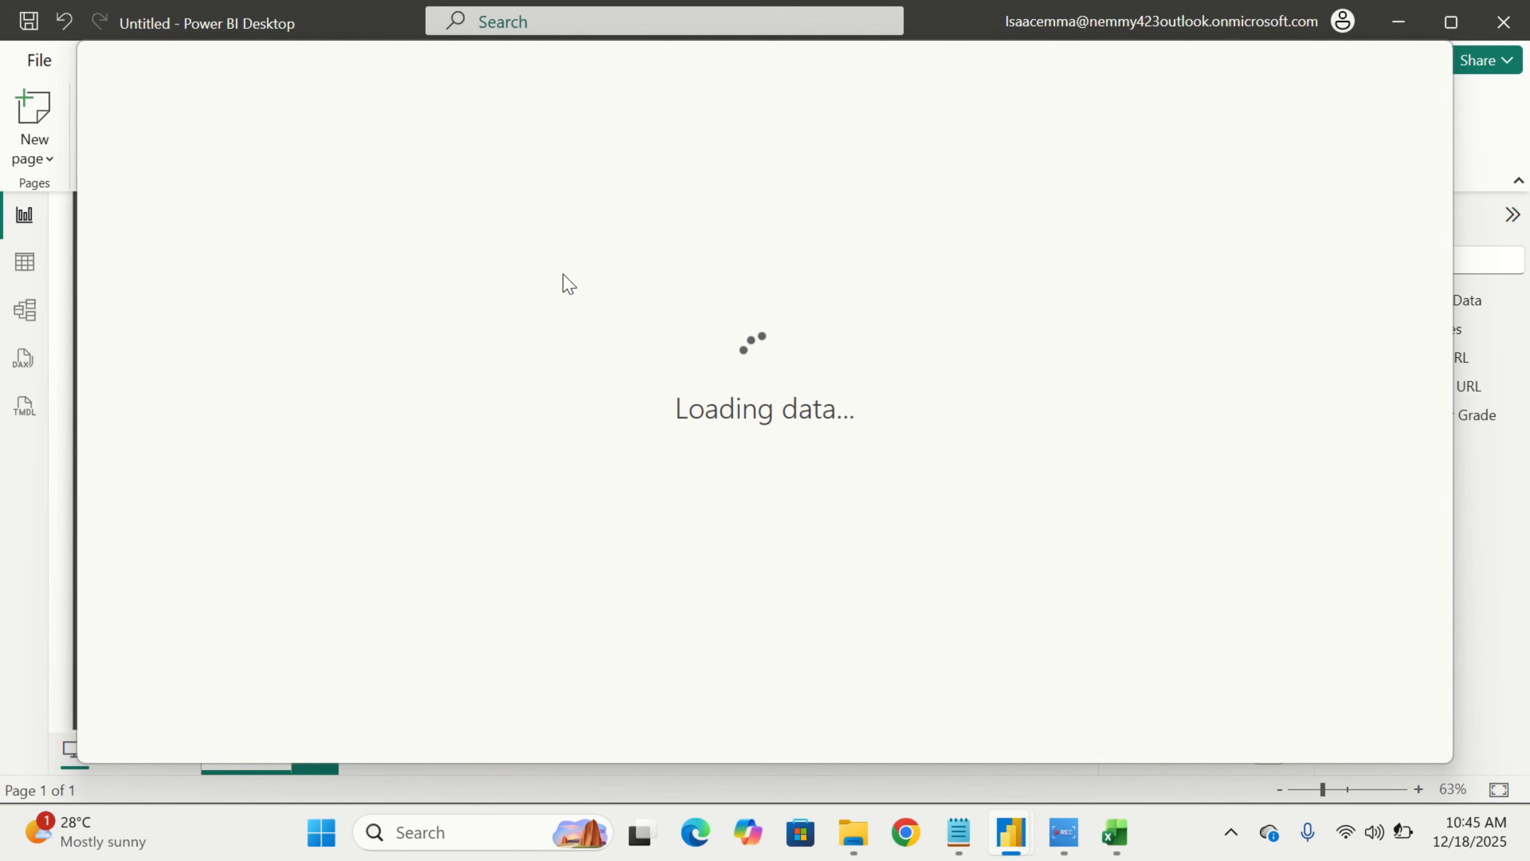
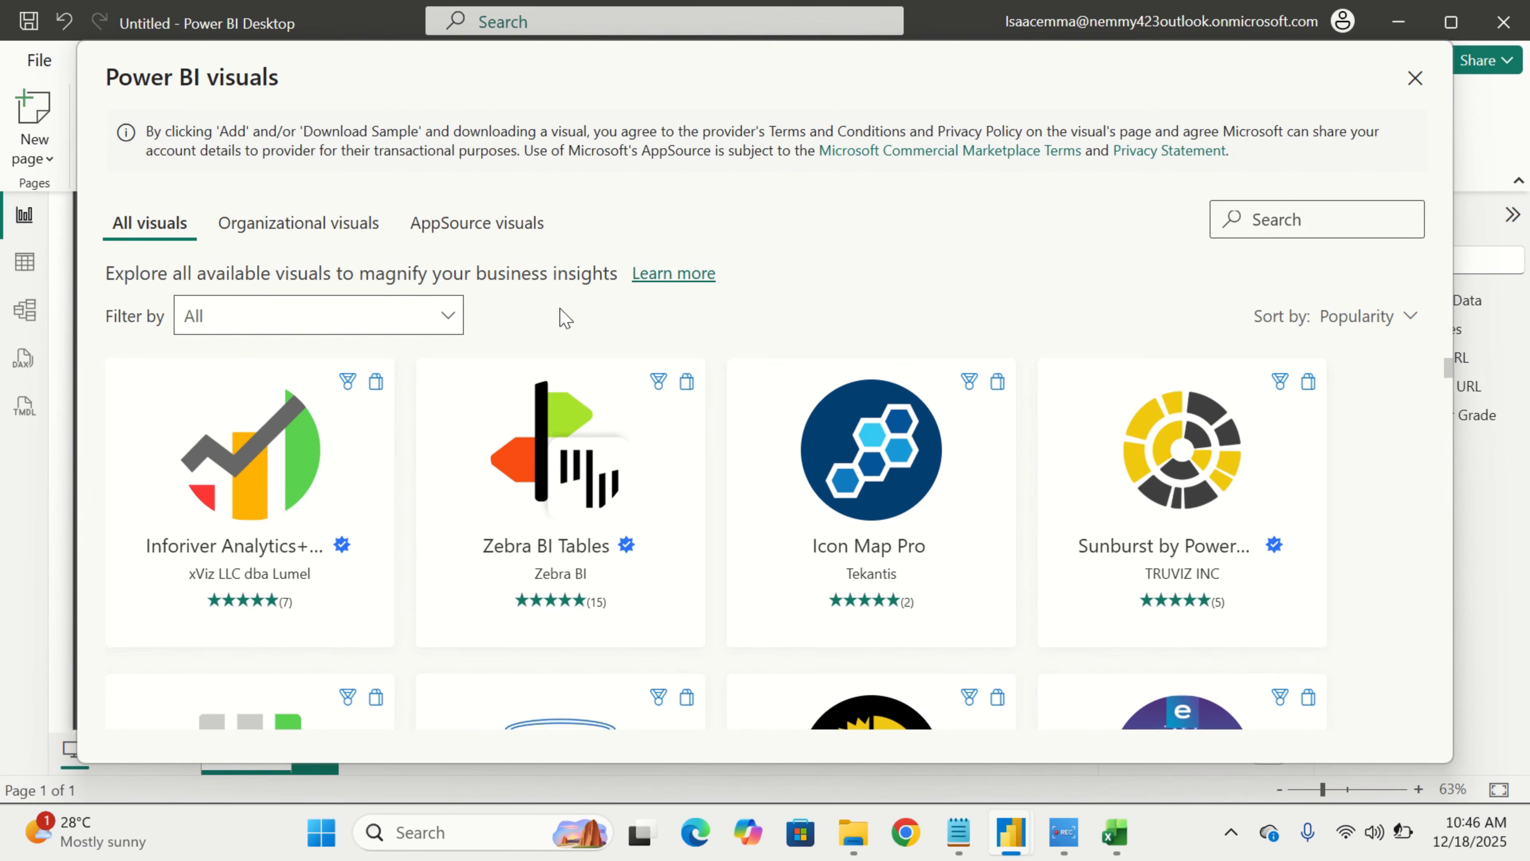
pyautogui.click(1331, 214)
pyautogui.write('image')
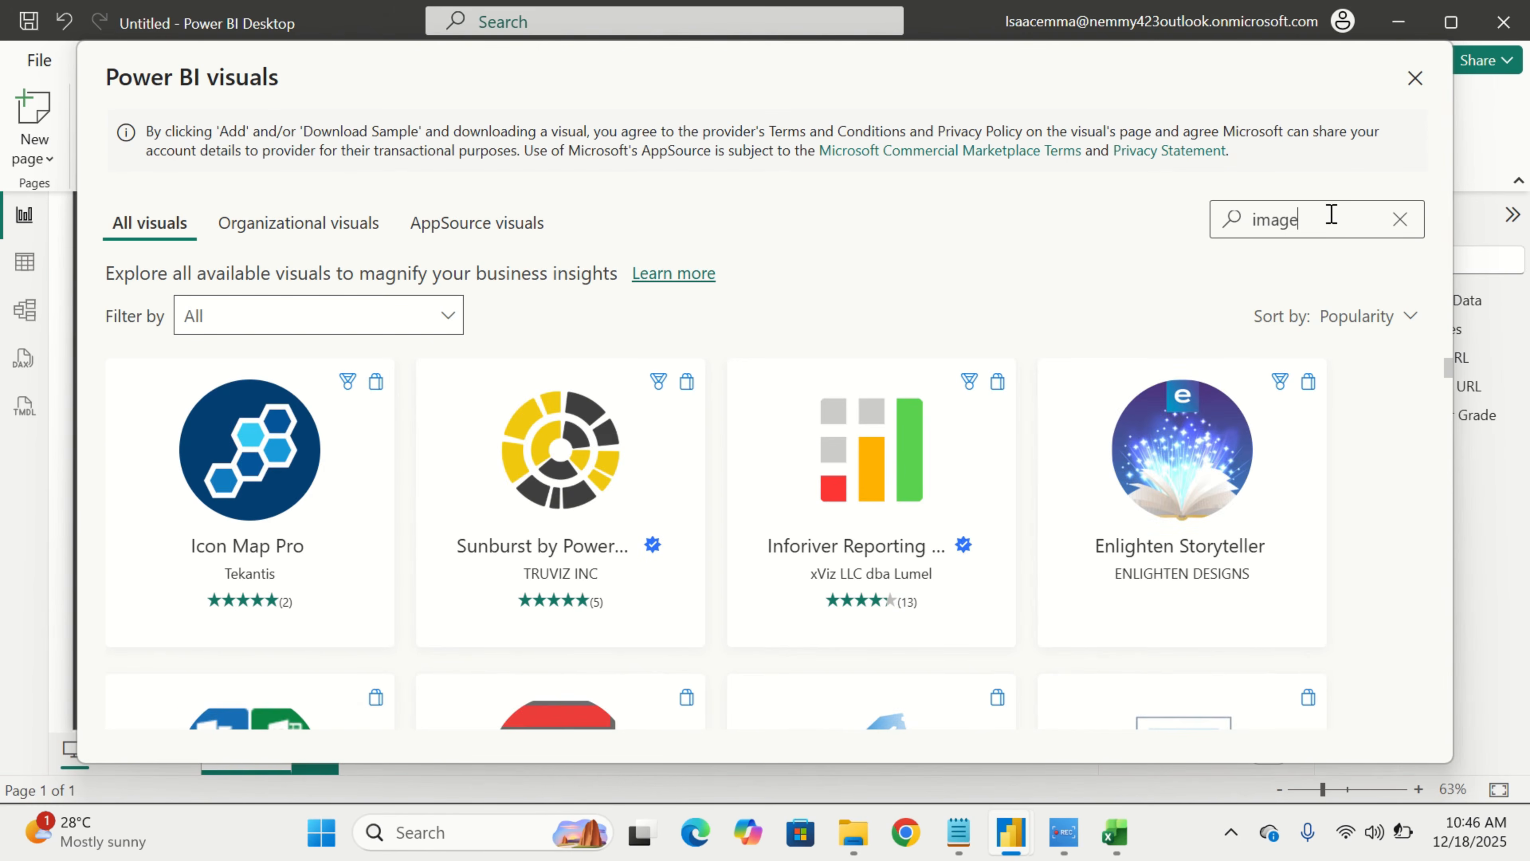
pyautogui.scroll(-5, 1156, 604)
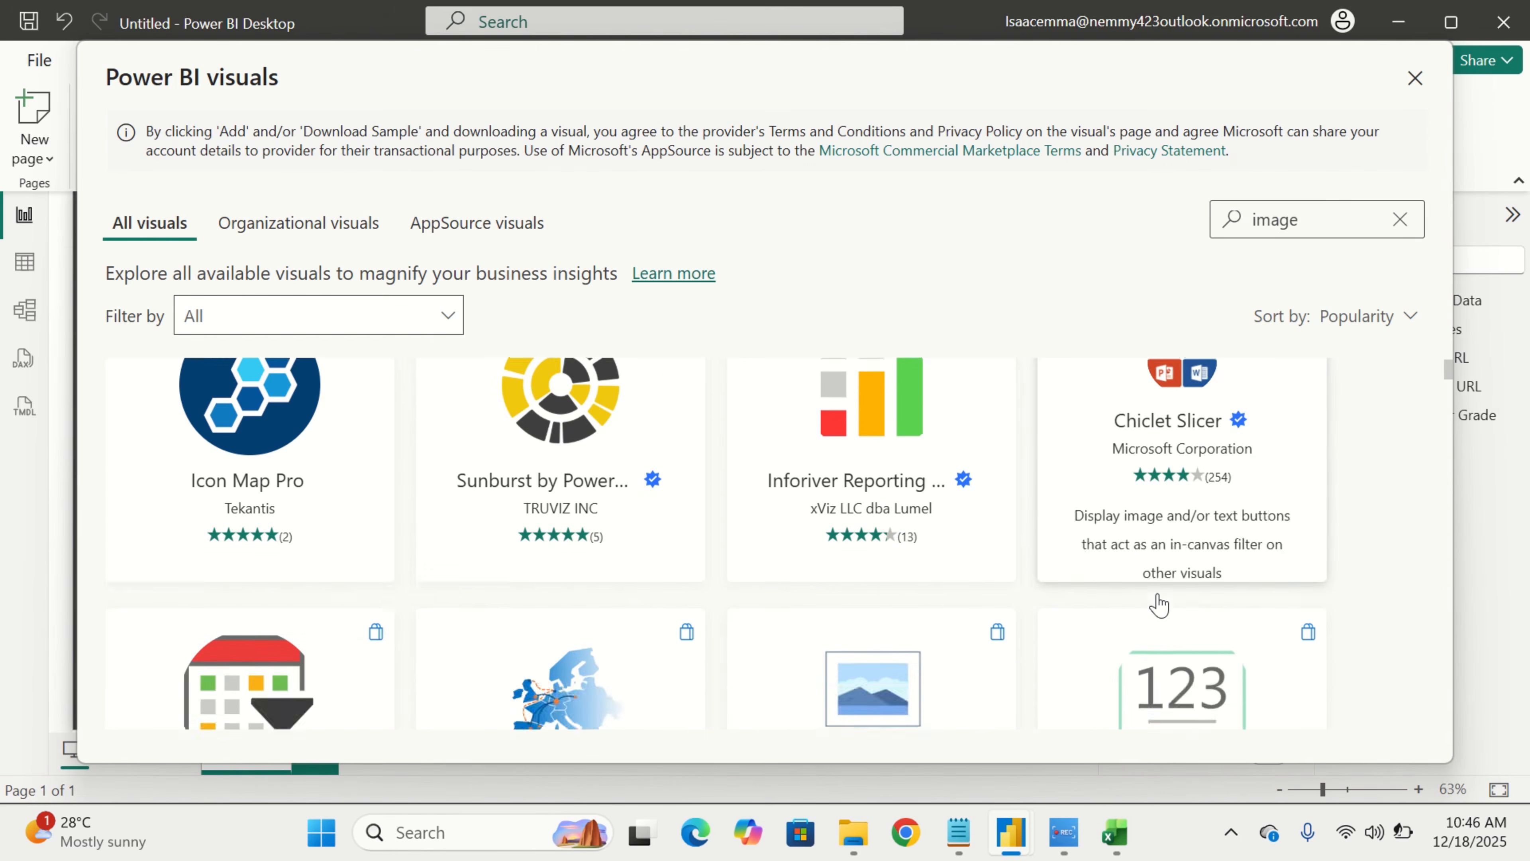
pyautogui.scroll(-5, 1159, 605)
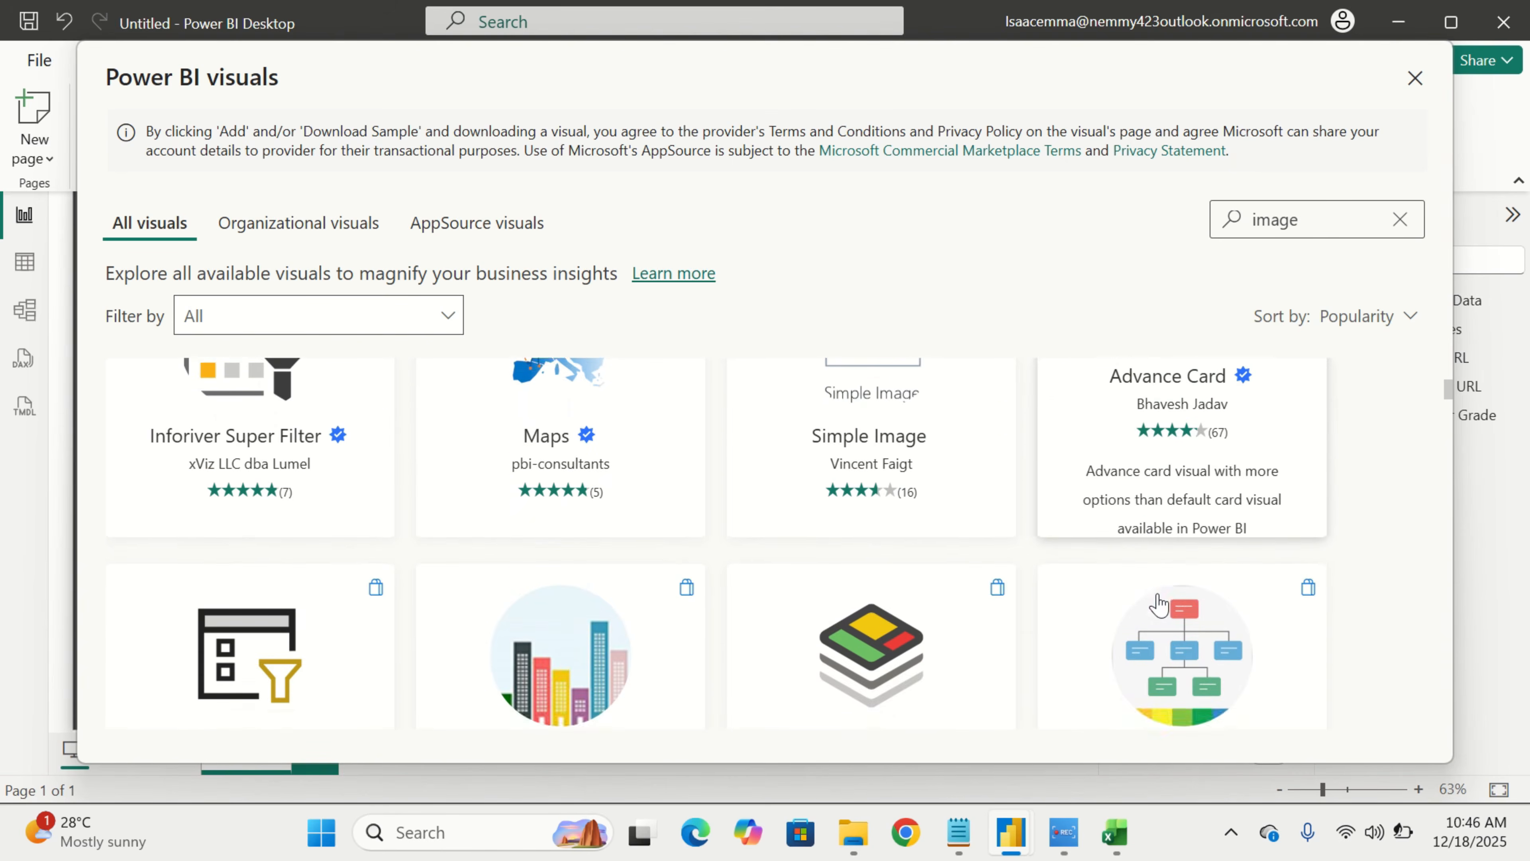
pyautogui.scroll(-5, 1159, 605)
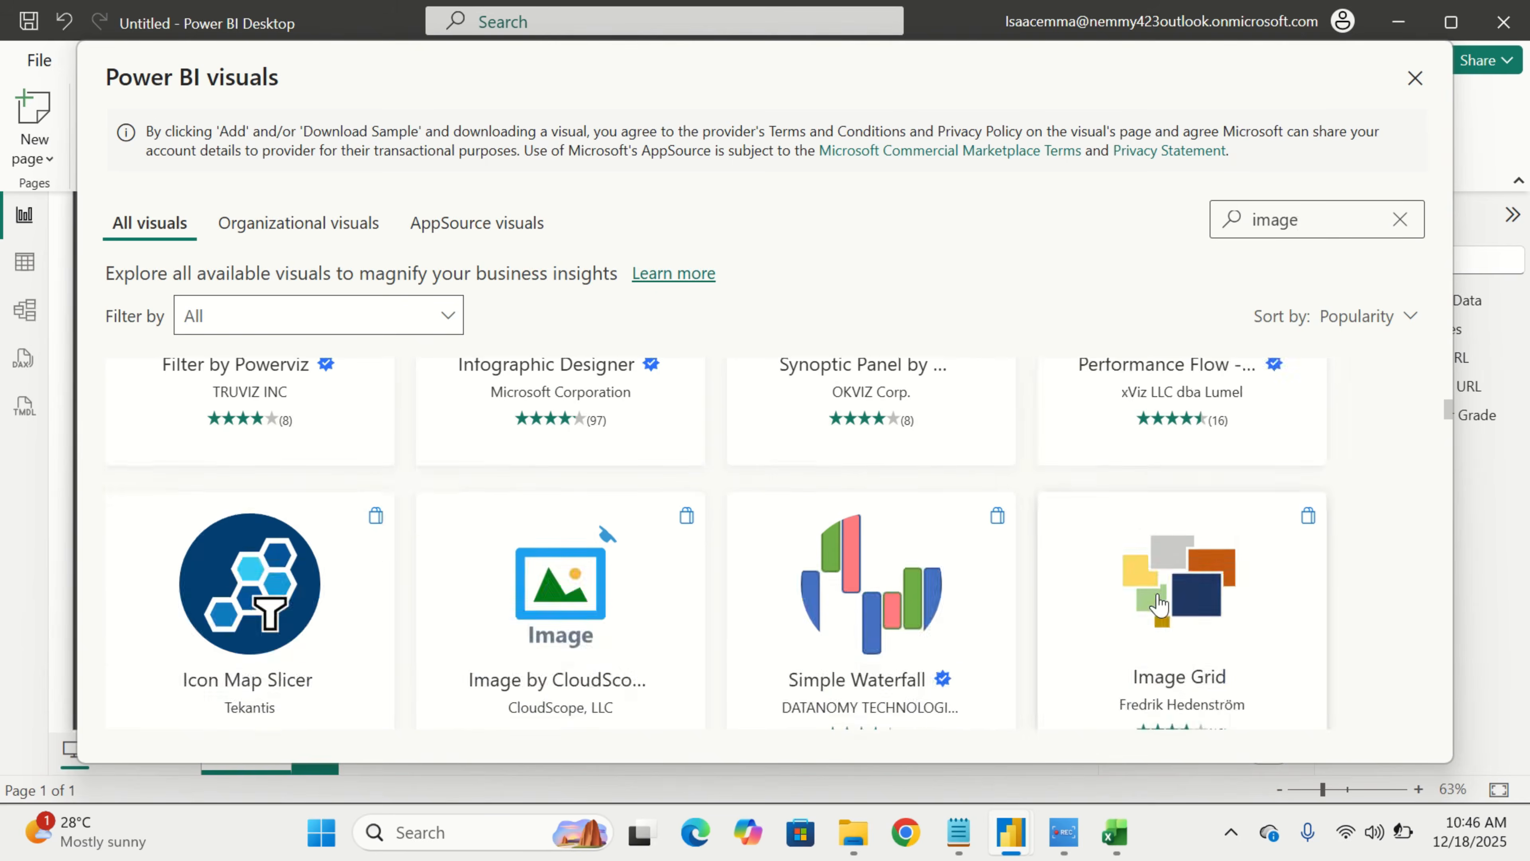
pyautogui.scroll(2, 1155, 604)
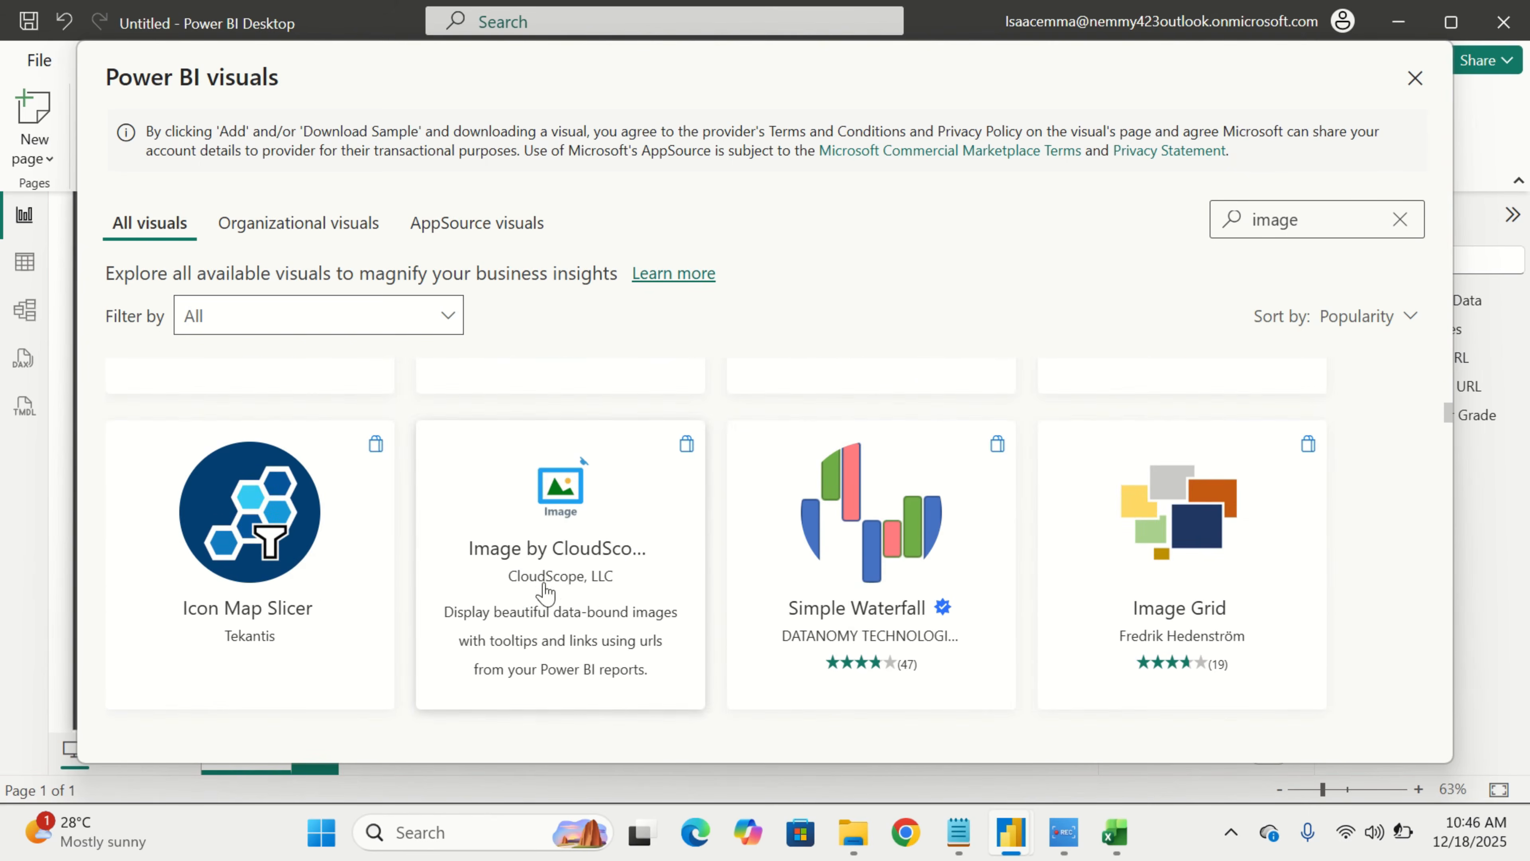
pyautogui.click(596, 550)
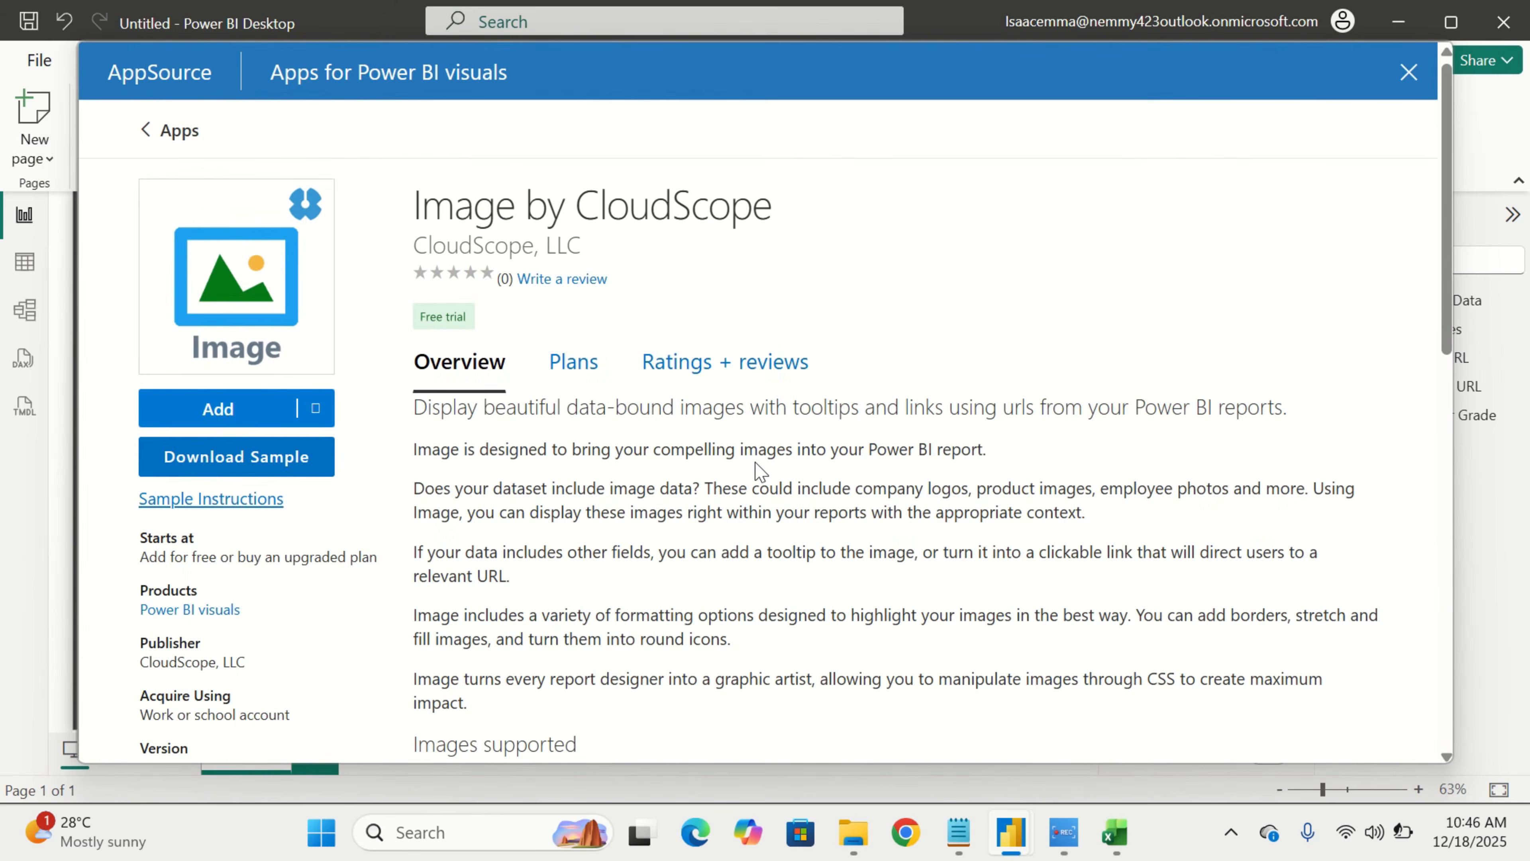
pyautogui.click(259, 410)
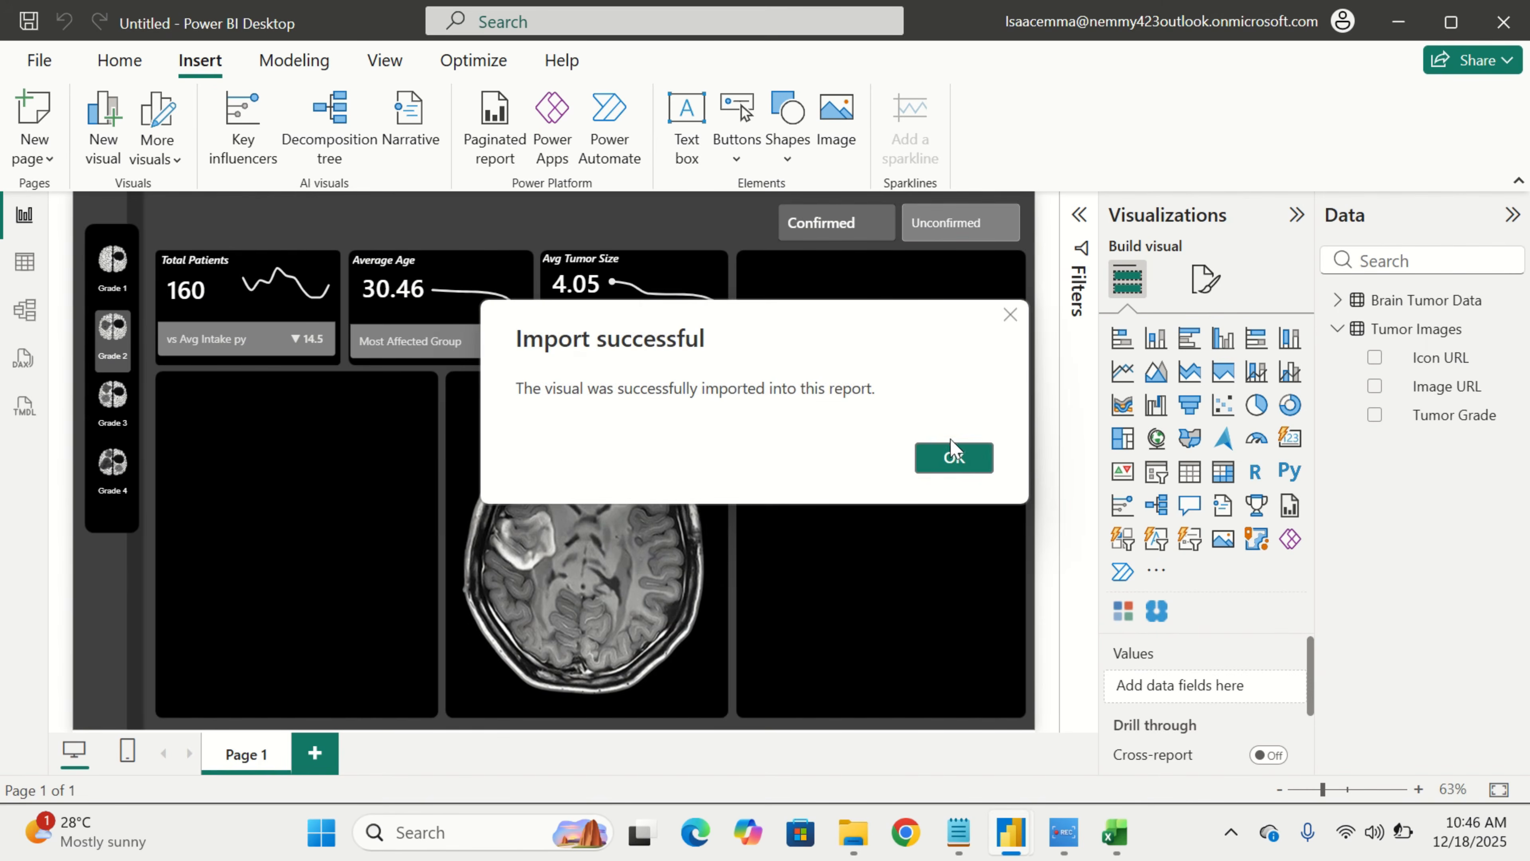
pyautogui.click(955, 459)
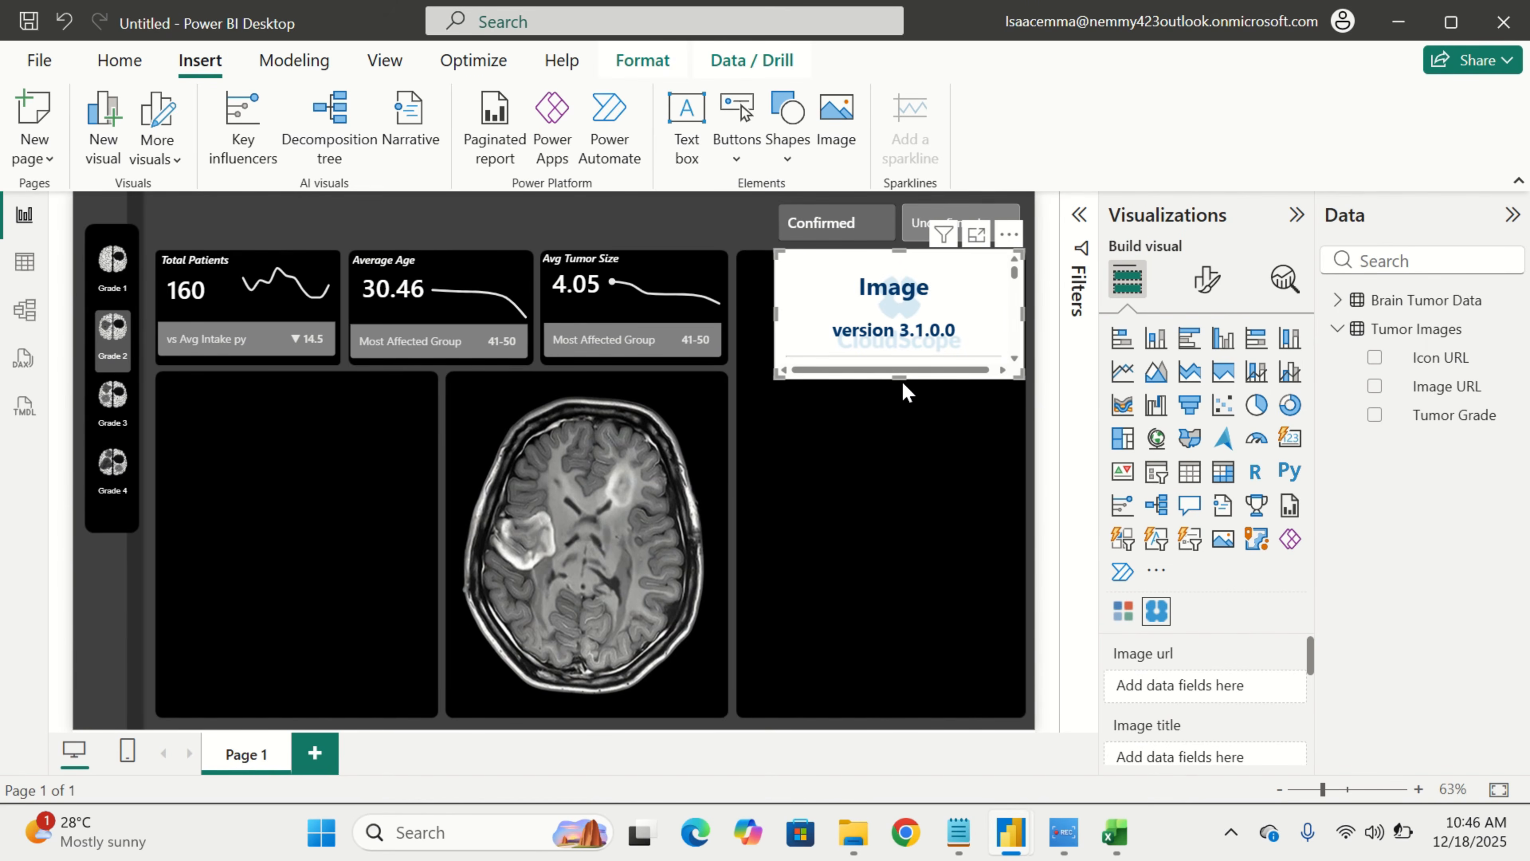
# Add the imported CloudScope visual to the page, stretch it to a tall portrait shape and place it over the right-hand panel's lower part
pyautogui.moveTo(902, 373); pyautogui.dragTo(932, 621)
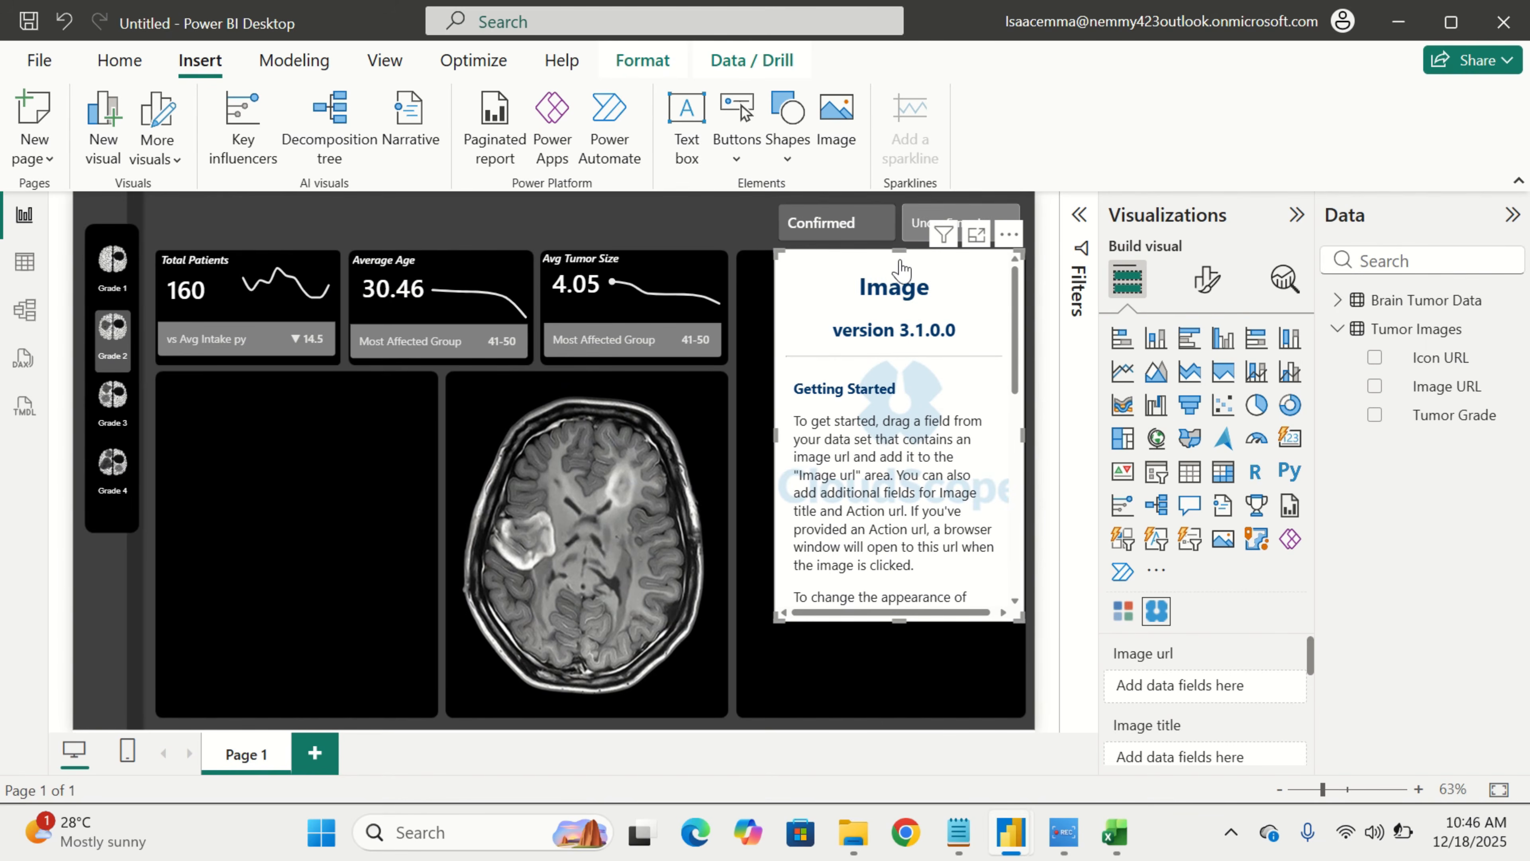
pyautogui.moveTo(911, 250); pyautogui.dragTo(911, 247)
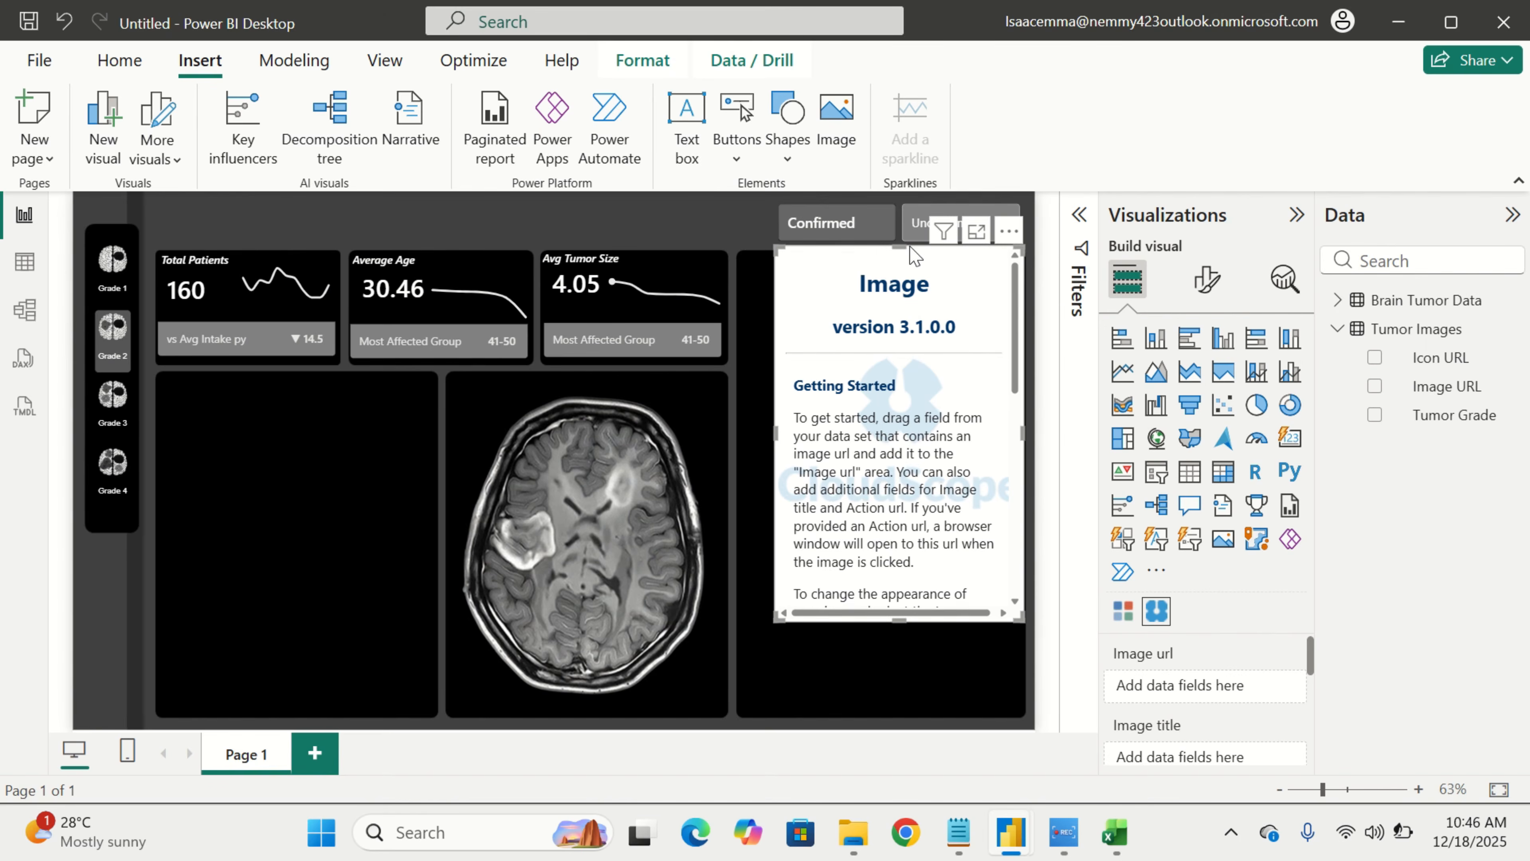
pyautogui.click(807, 644)
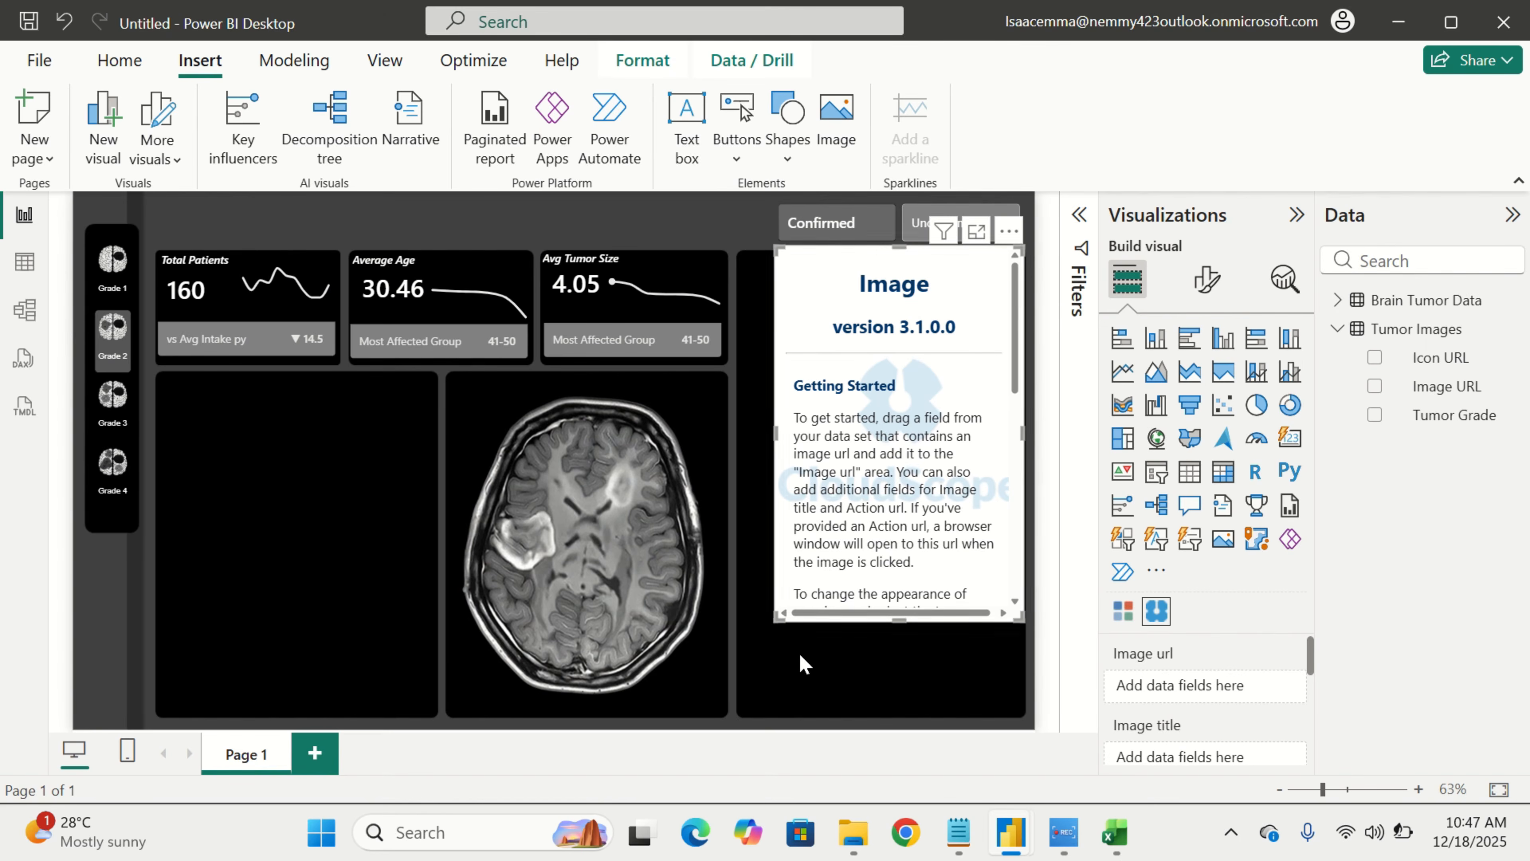
pyautogui.click(935, 558)
pyautogui.moveTo(780, 405); pyautogui.dragTo(752, 509)
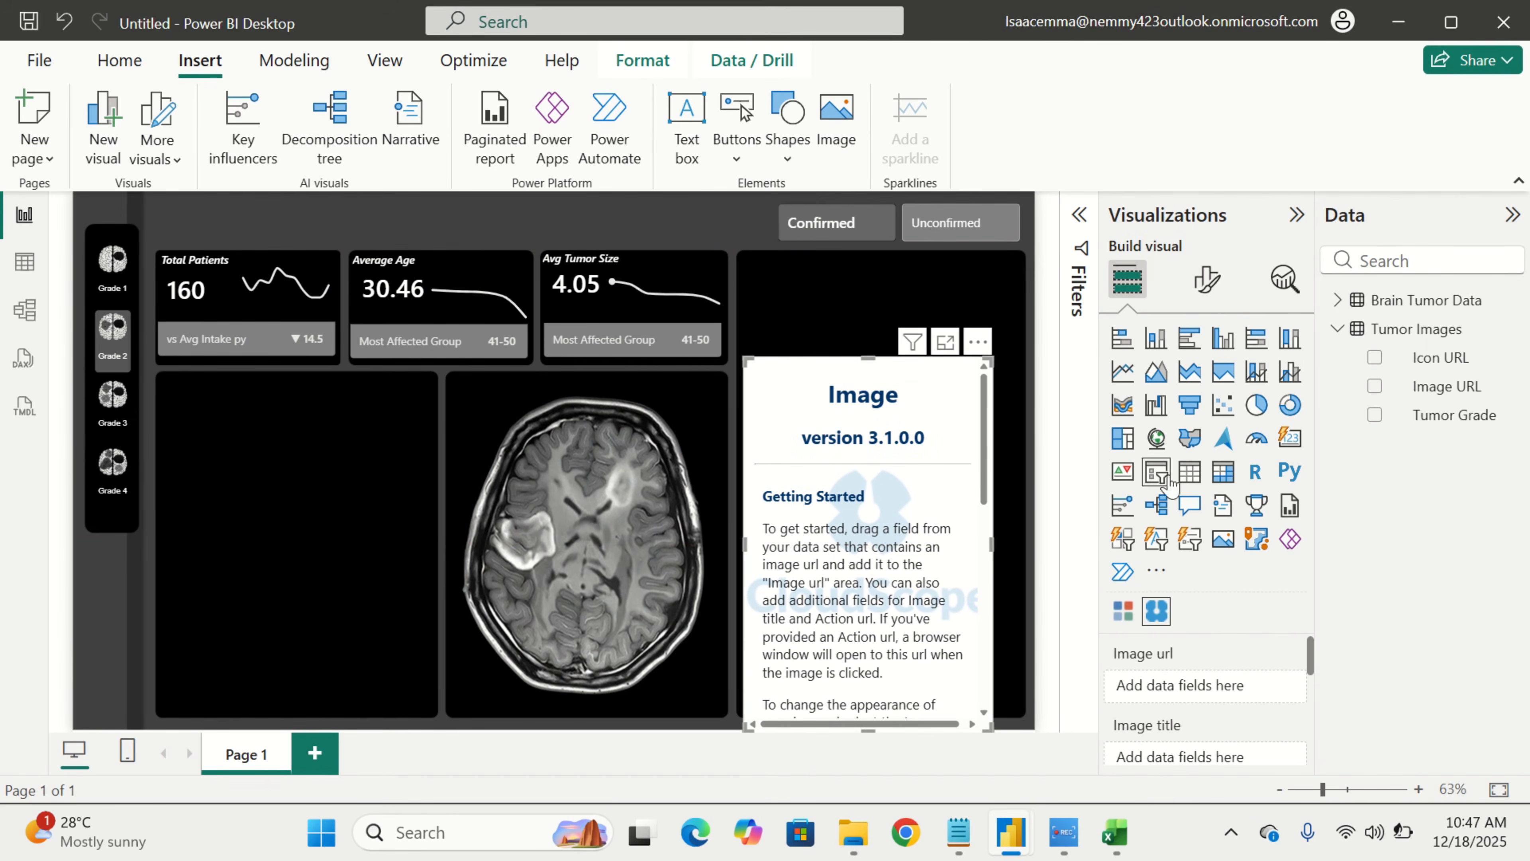
# Bind the CloudScope visual's Image url to the Image URL field from Tumor Images and turn off its background
pyautogui.scroll(-1, 1212, 699)
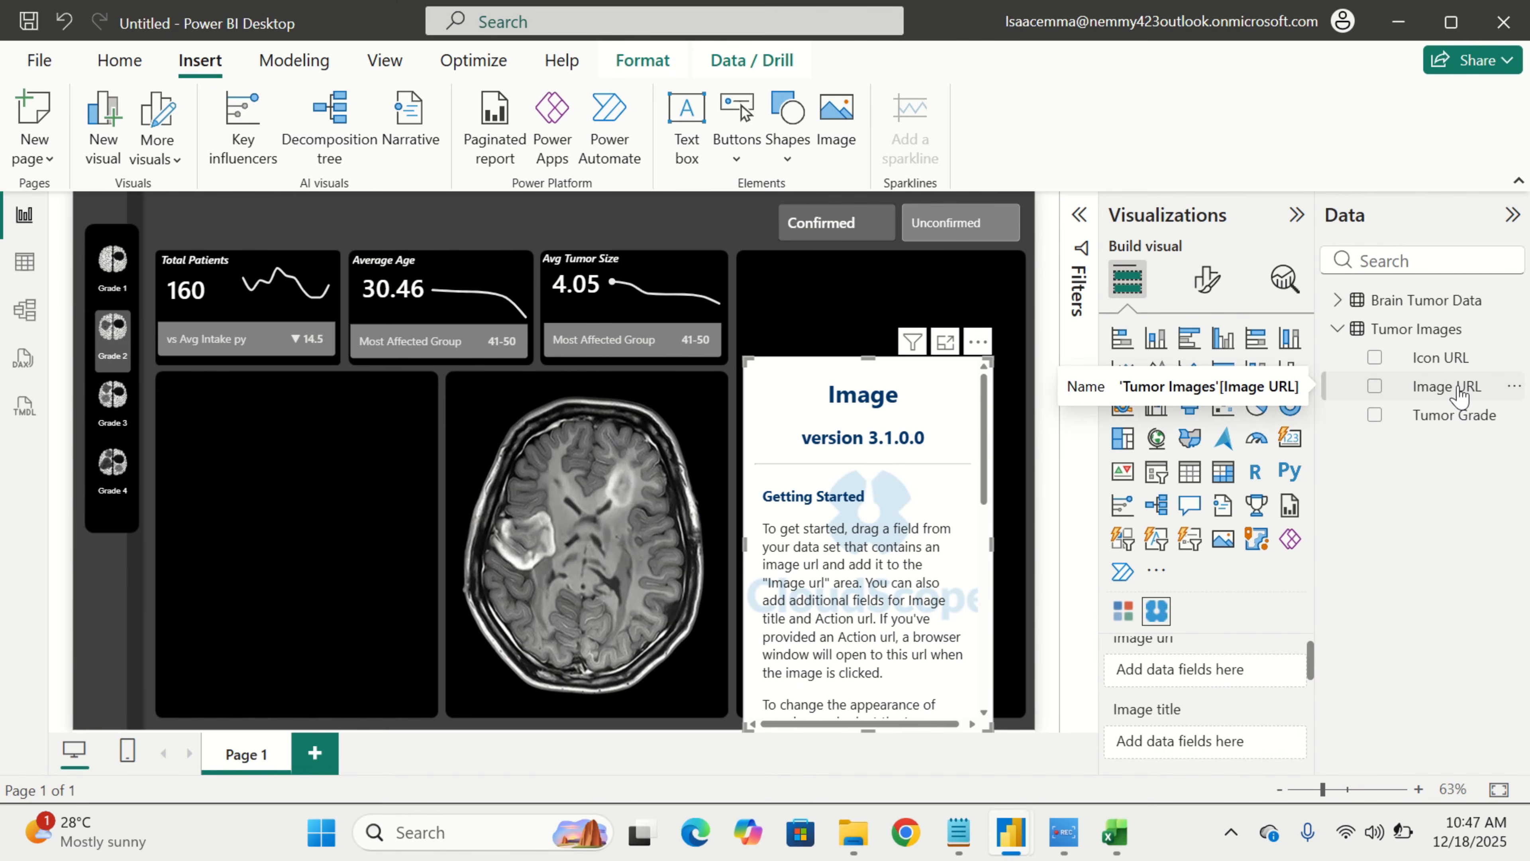
pyautogui.moveTo(1460, 391); pyautogui.dragTo(1223, 680)
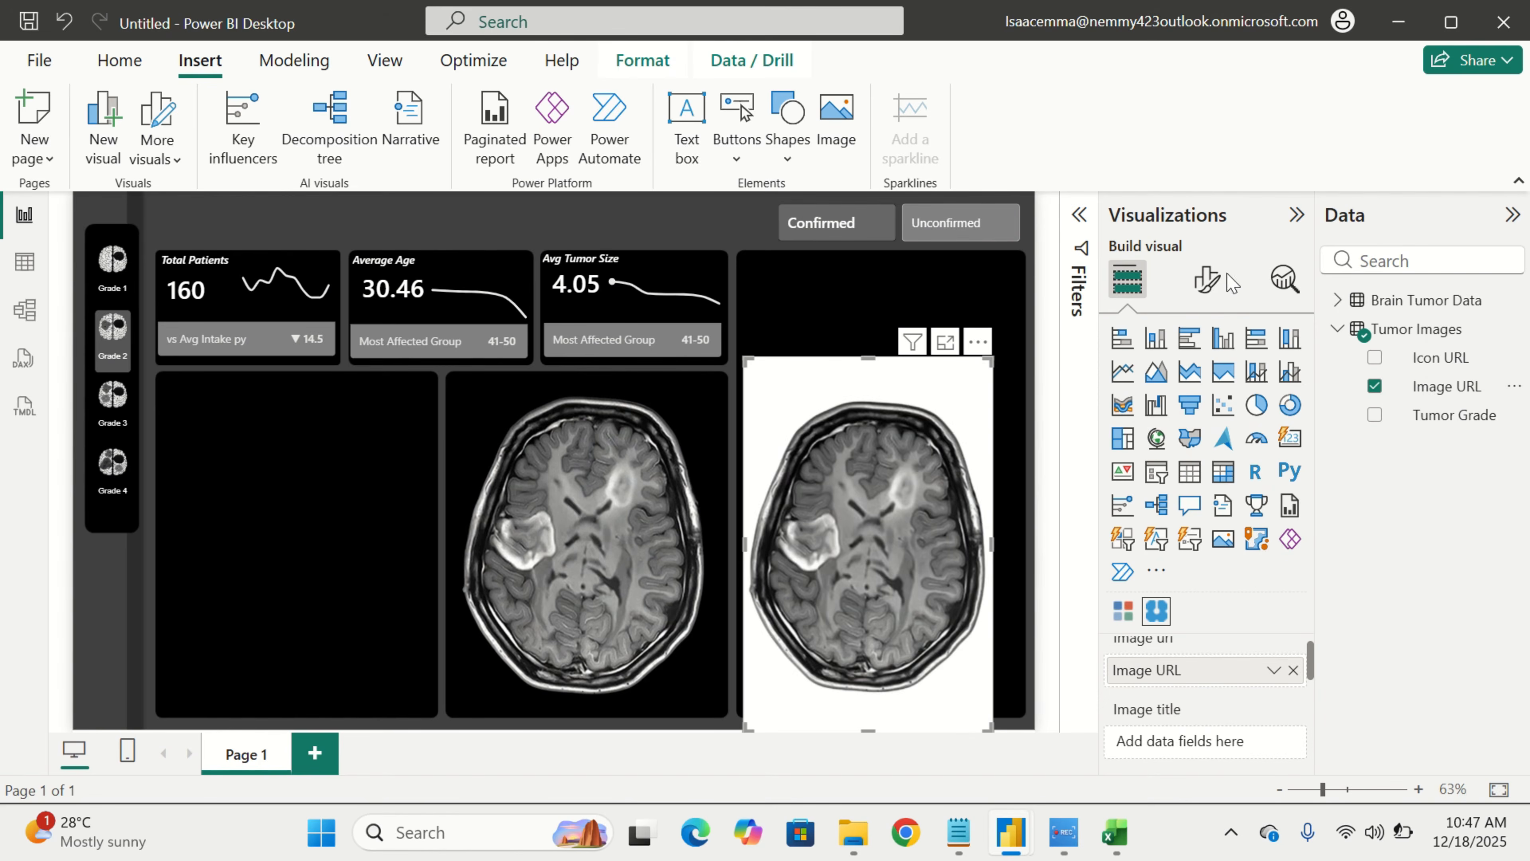
pyautogui.click(1208, 281)
pyautogui.click(1237, 389)
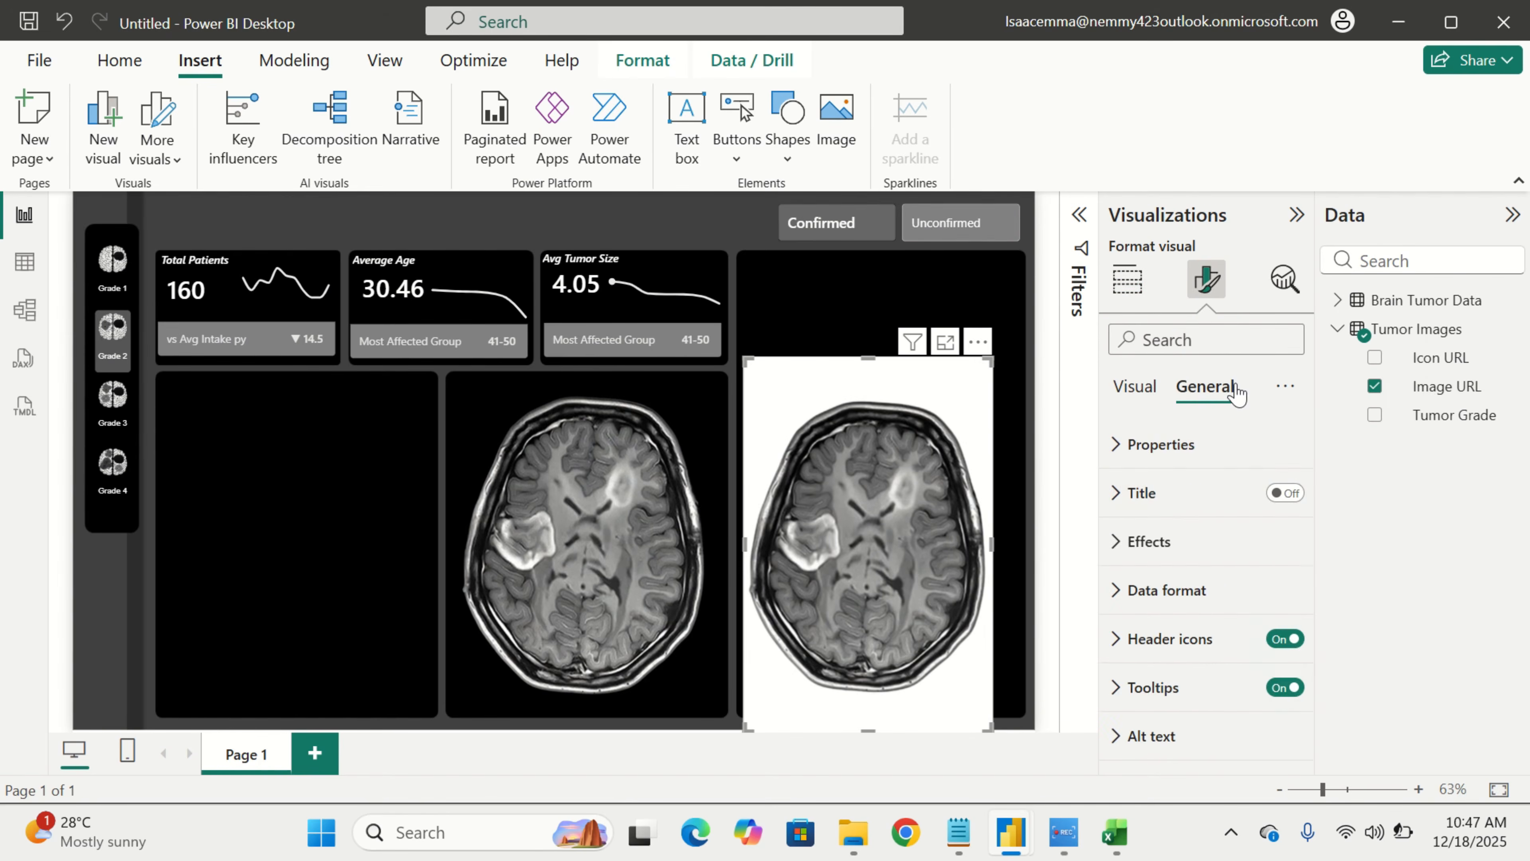
pyautogui.click(1280, 540)
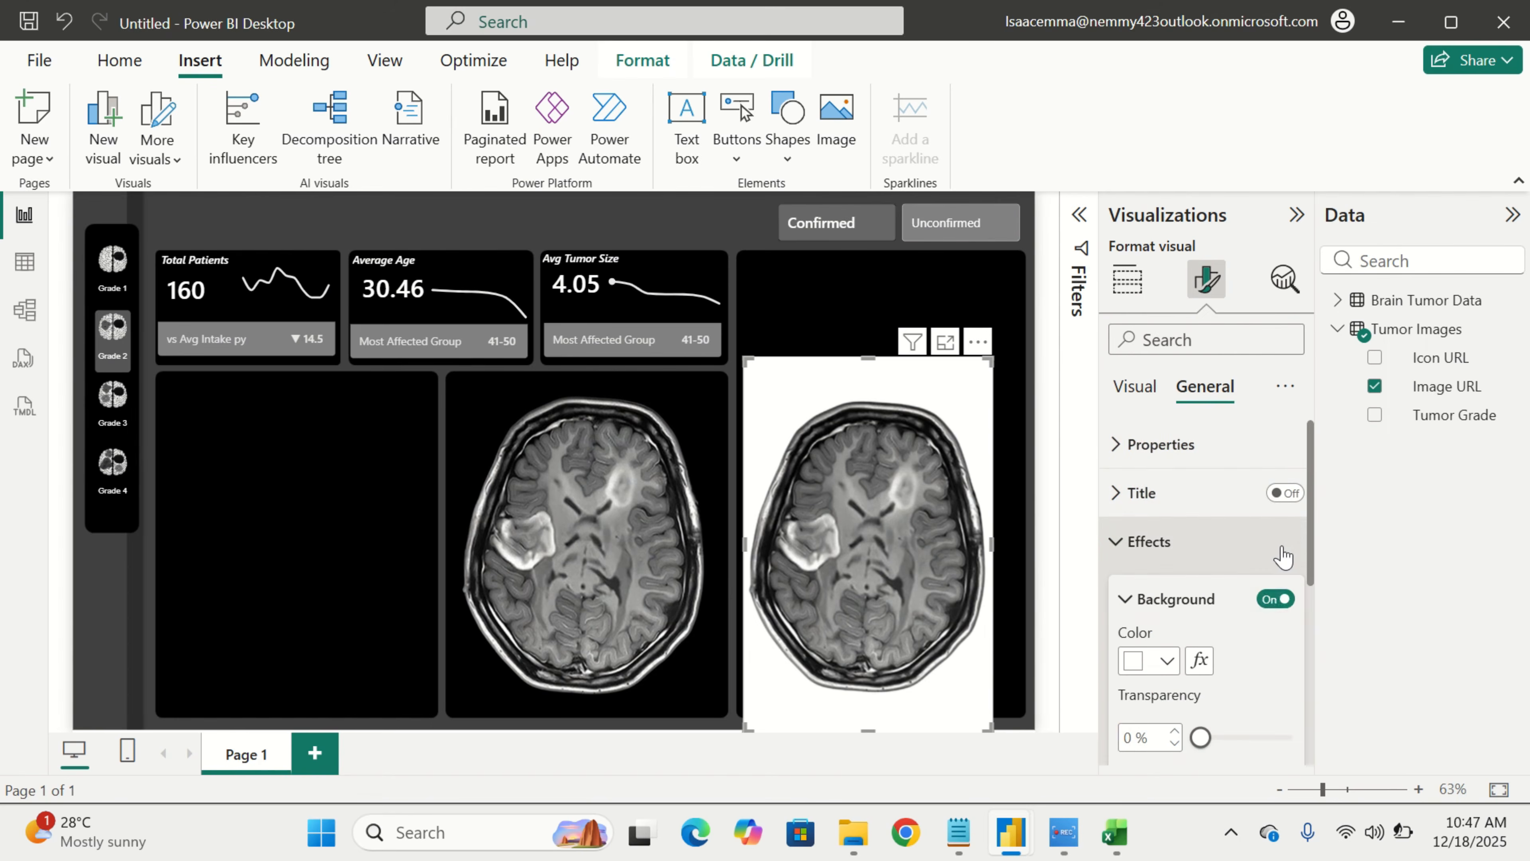
pyautogui.click(1275, 599)
pyautogui.click(1229, 556)
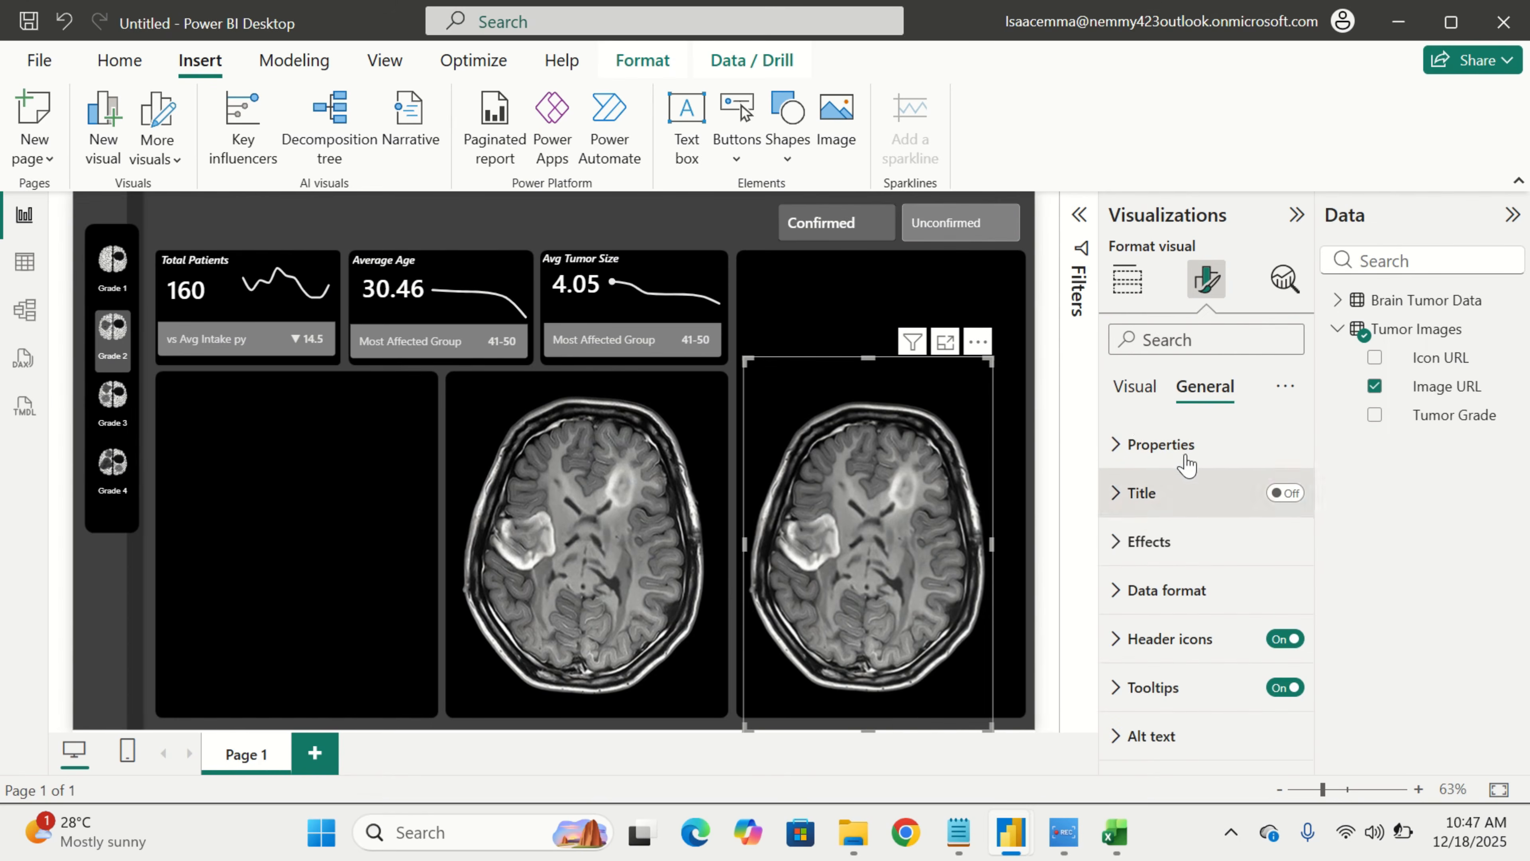
# Set the CloudScope visual's image fit to Cover
pyautogui.click(1137, 392)
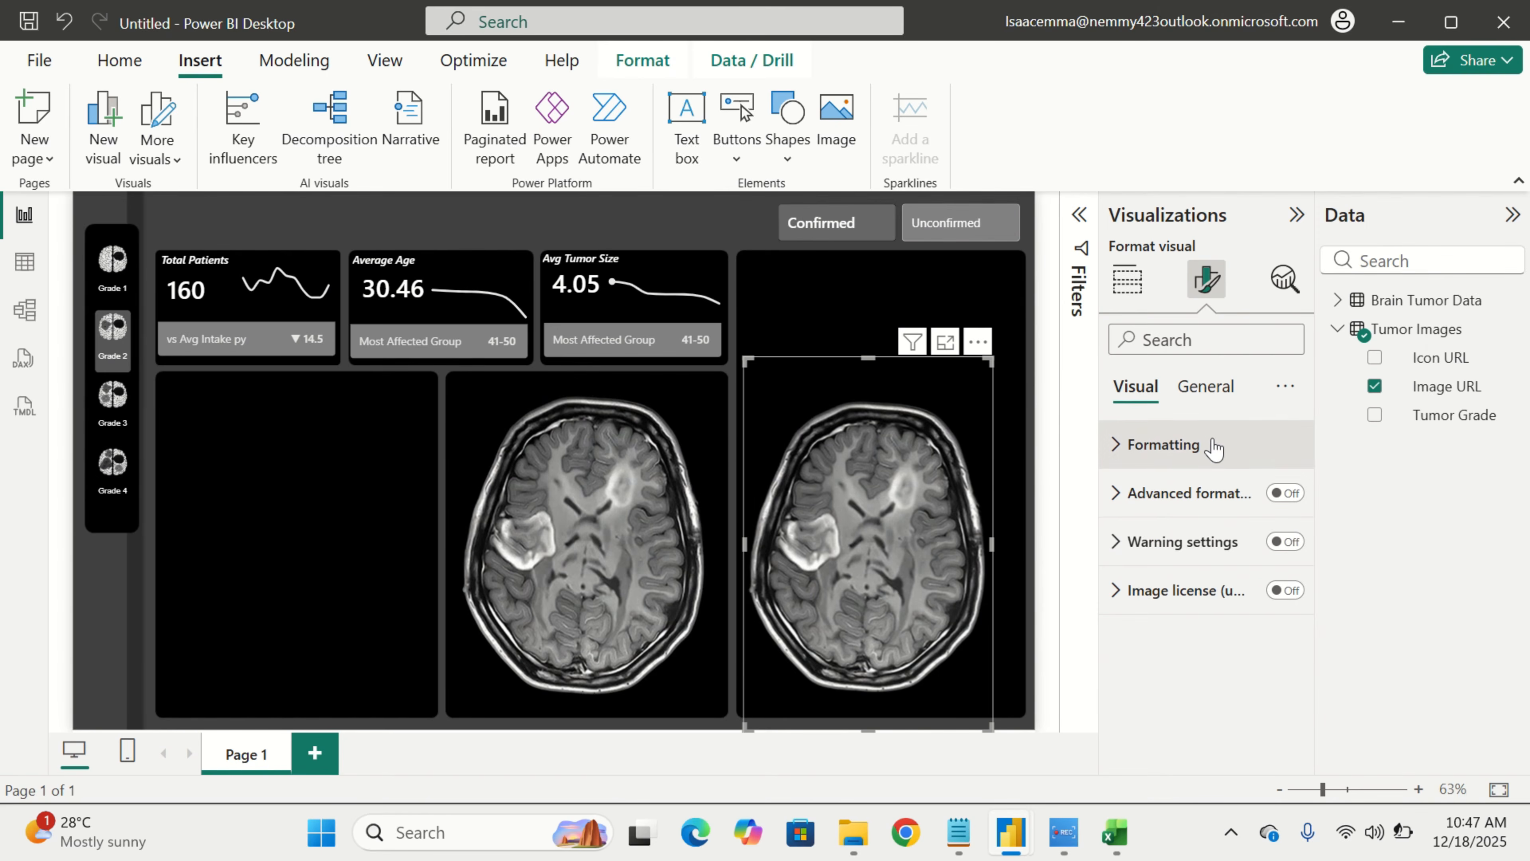
pyautogui.click(1199, 449)
pyautogui.scroll(-2, 1231, 563)
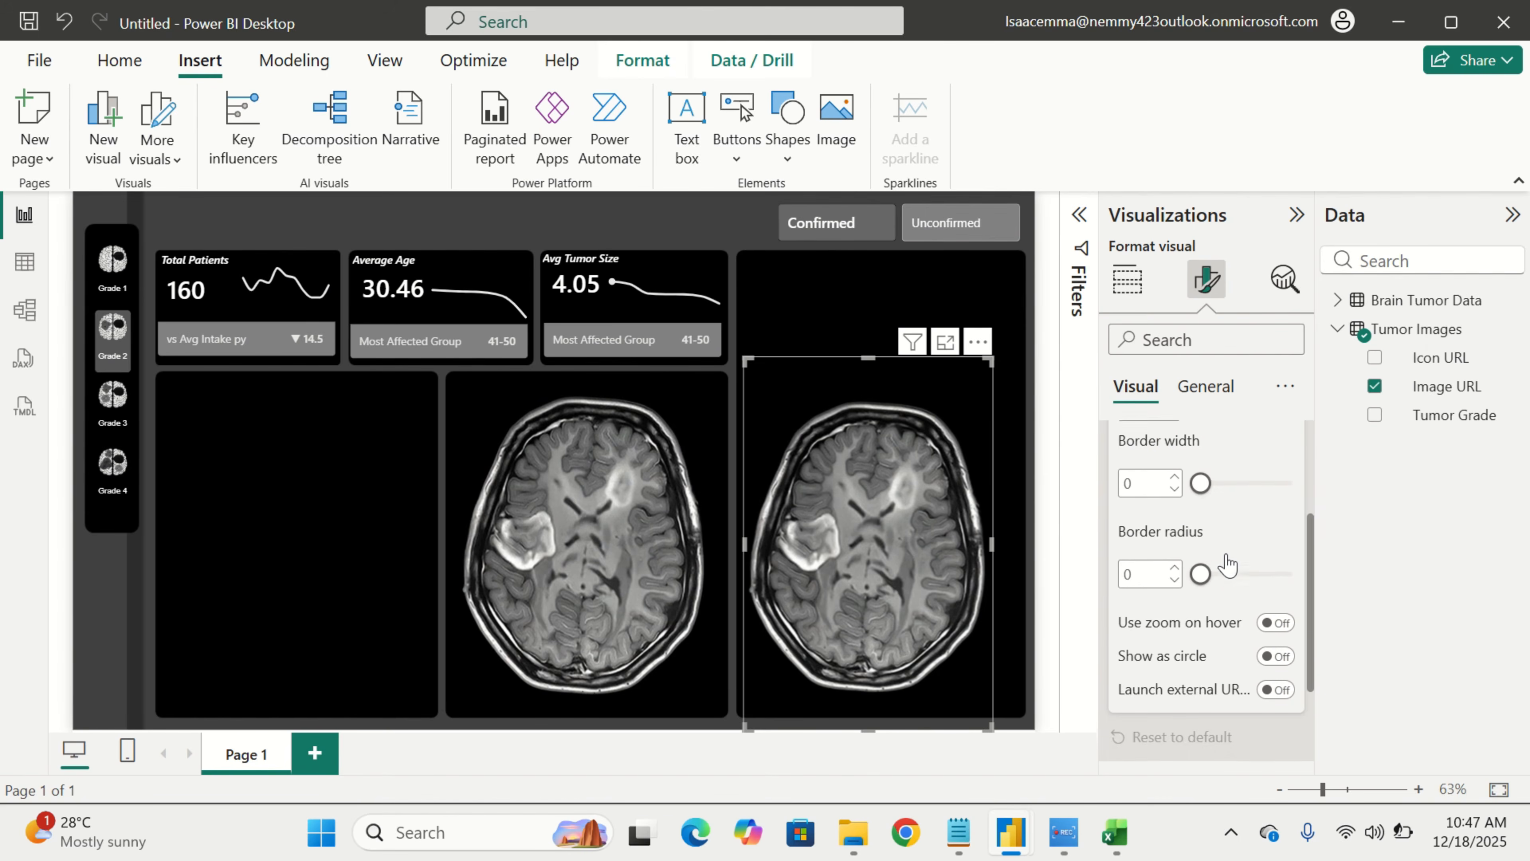
pyautogui.scroll(2, 1228, 563)
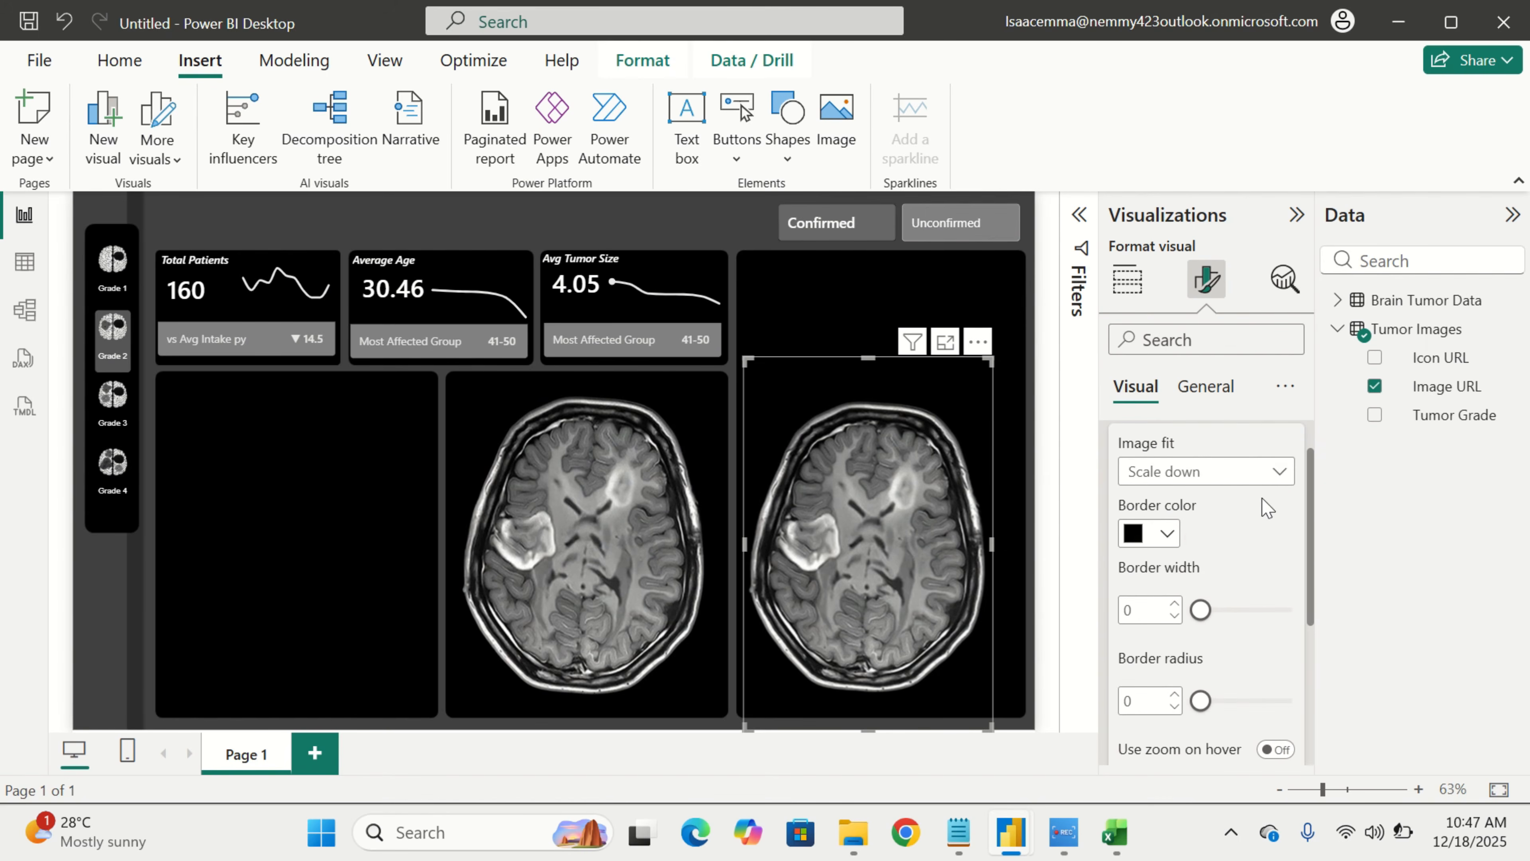
pyautogui.click(1268, 478)
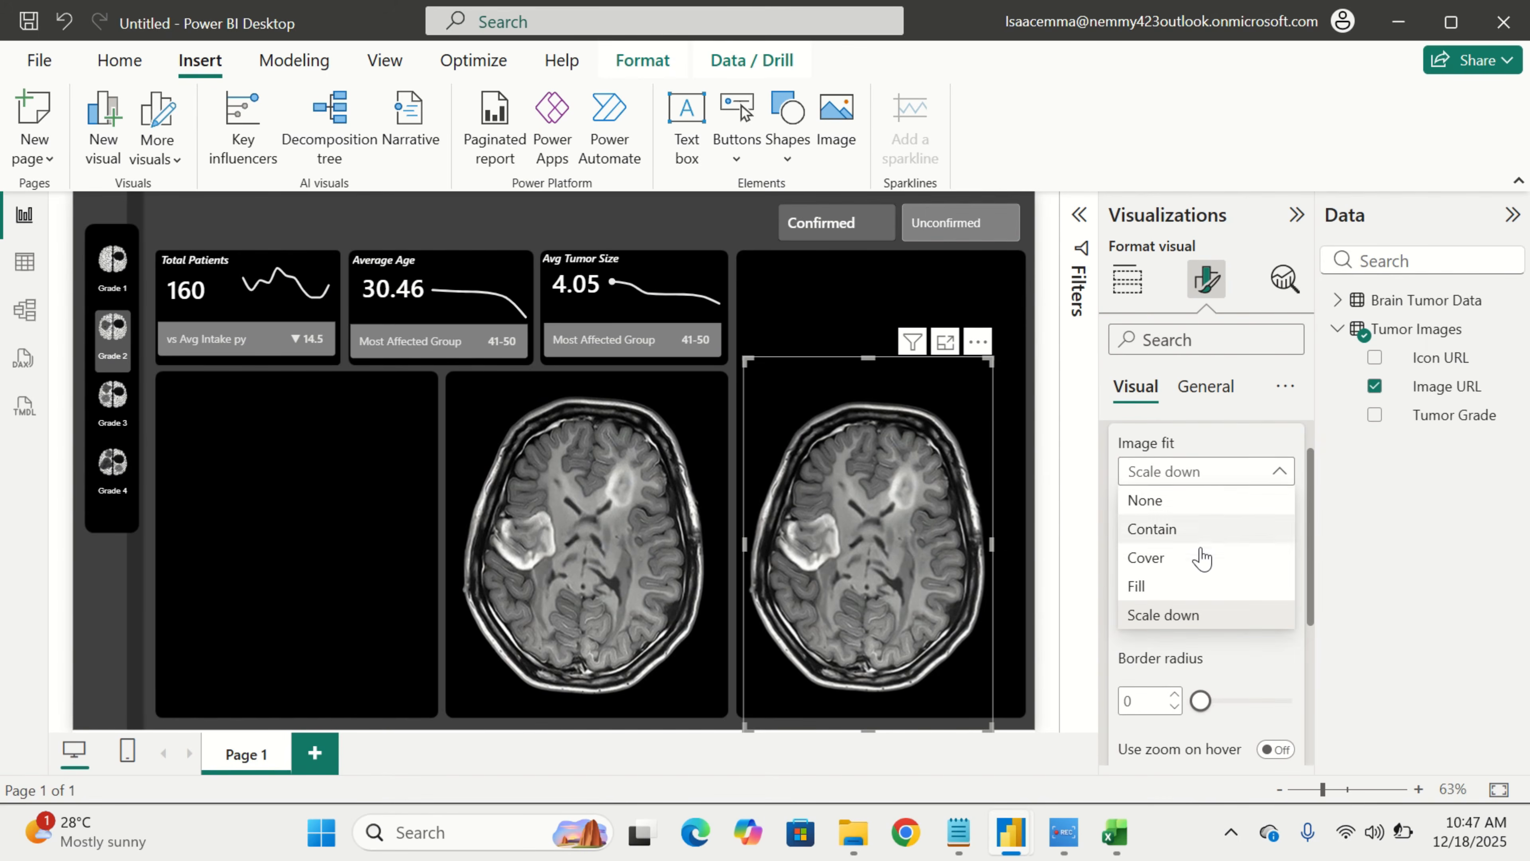
pyautogui.click(1191, 562)
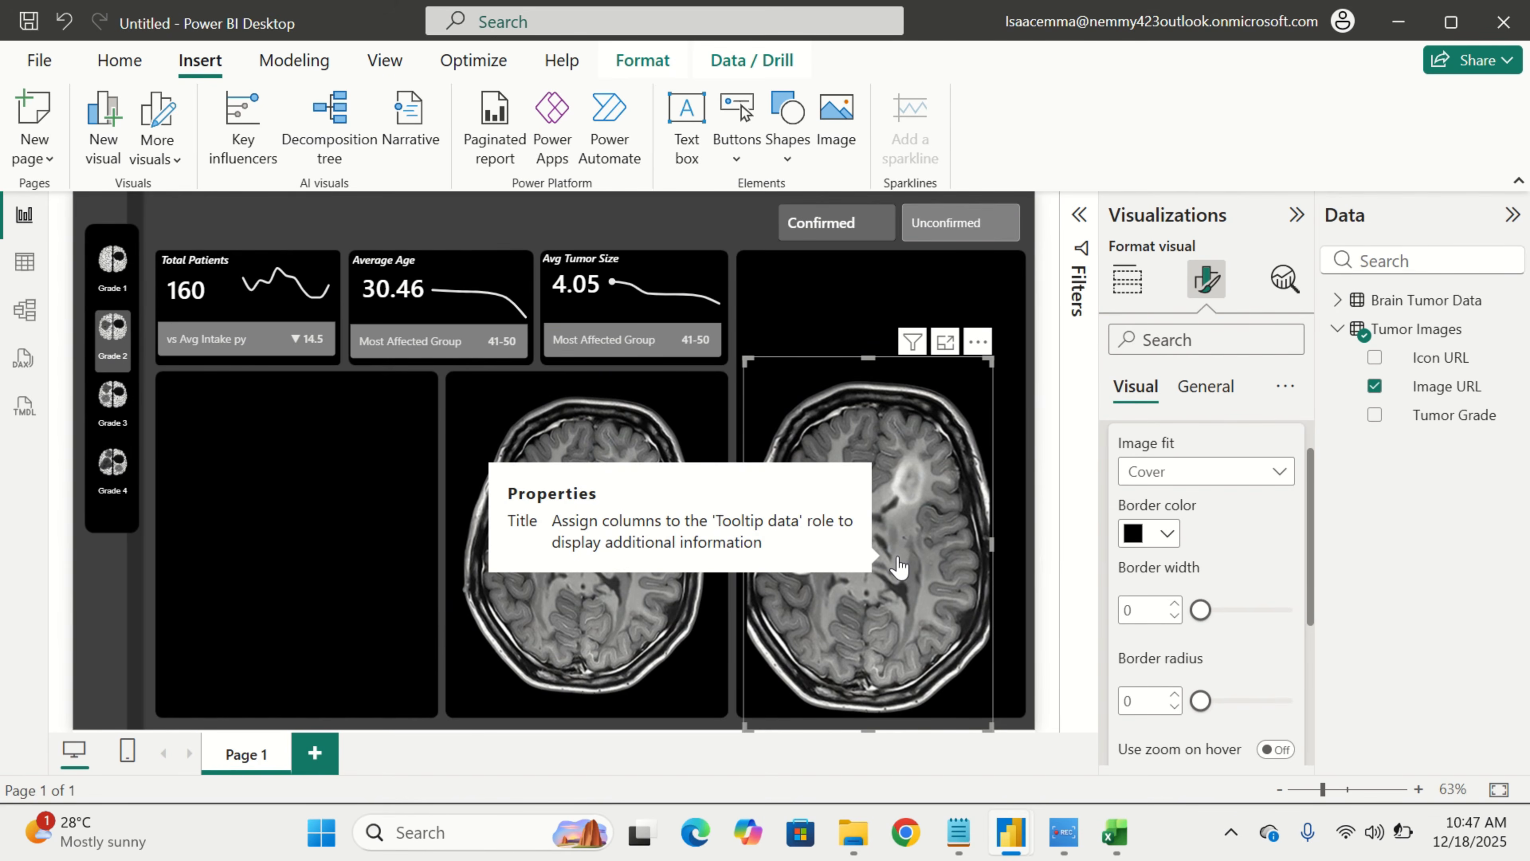
pyautogui.doubleClick(414, 603)
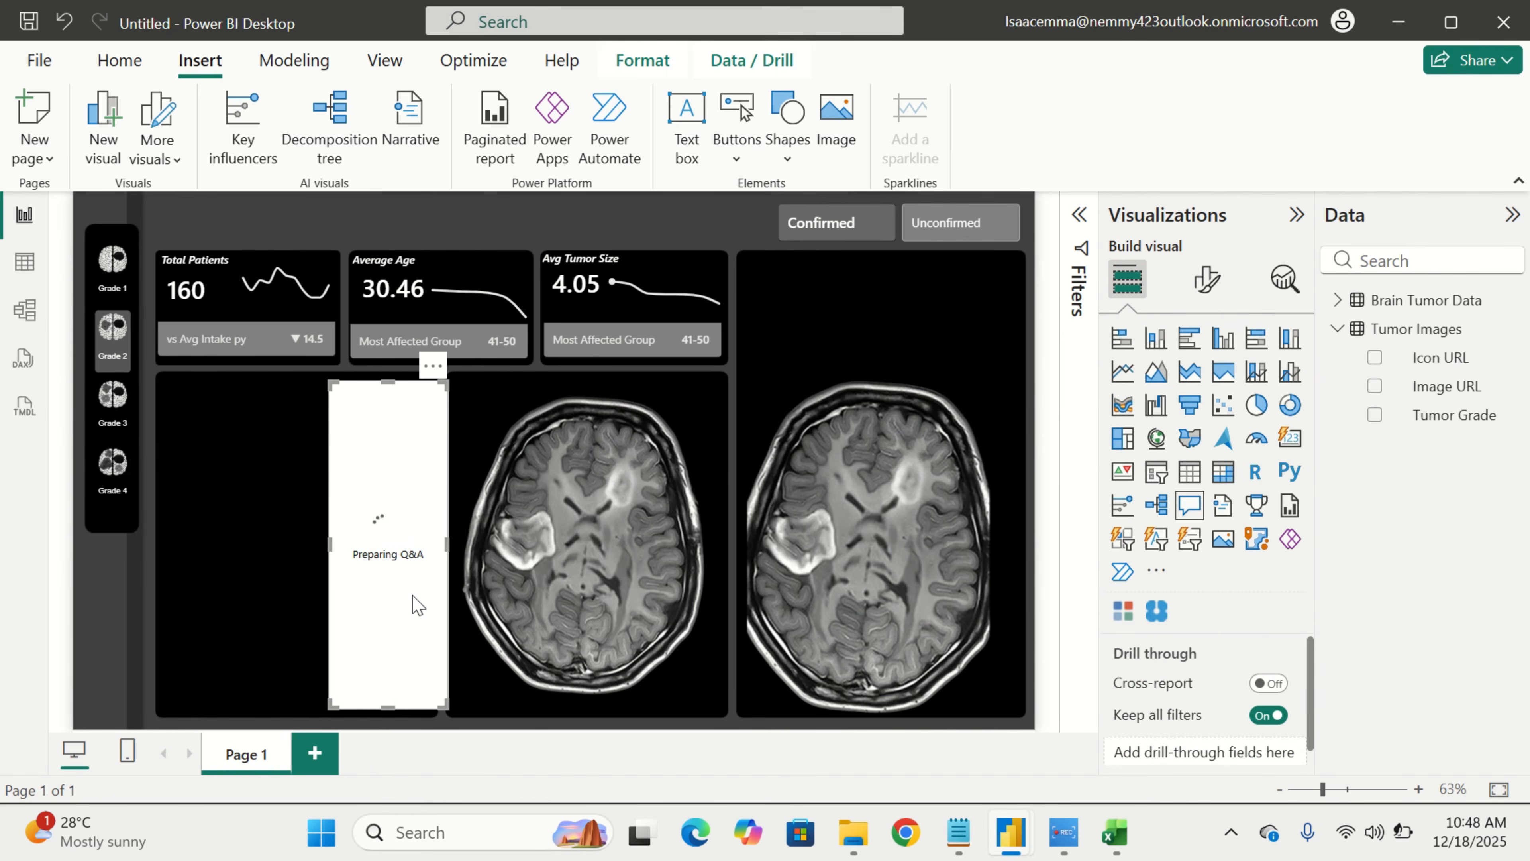
pyautogui.click(432, 365)
pyautogui.click(488, 393)
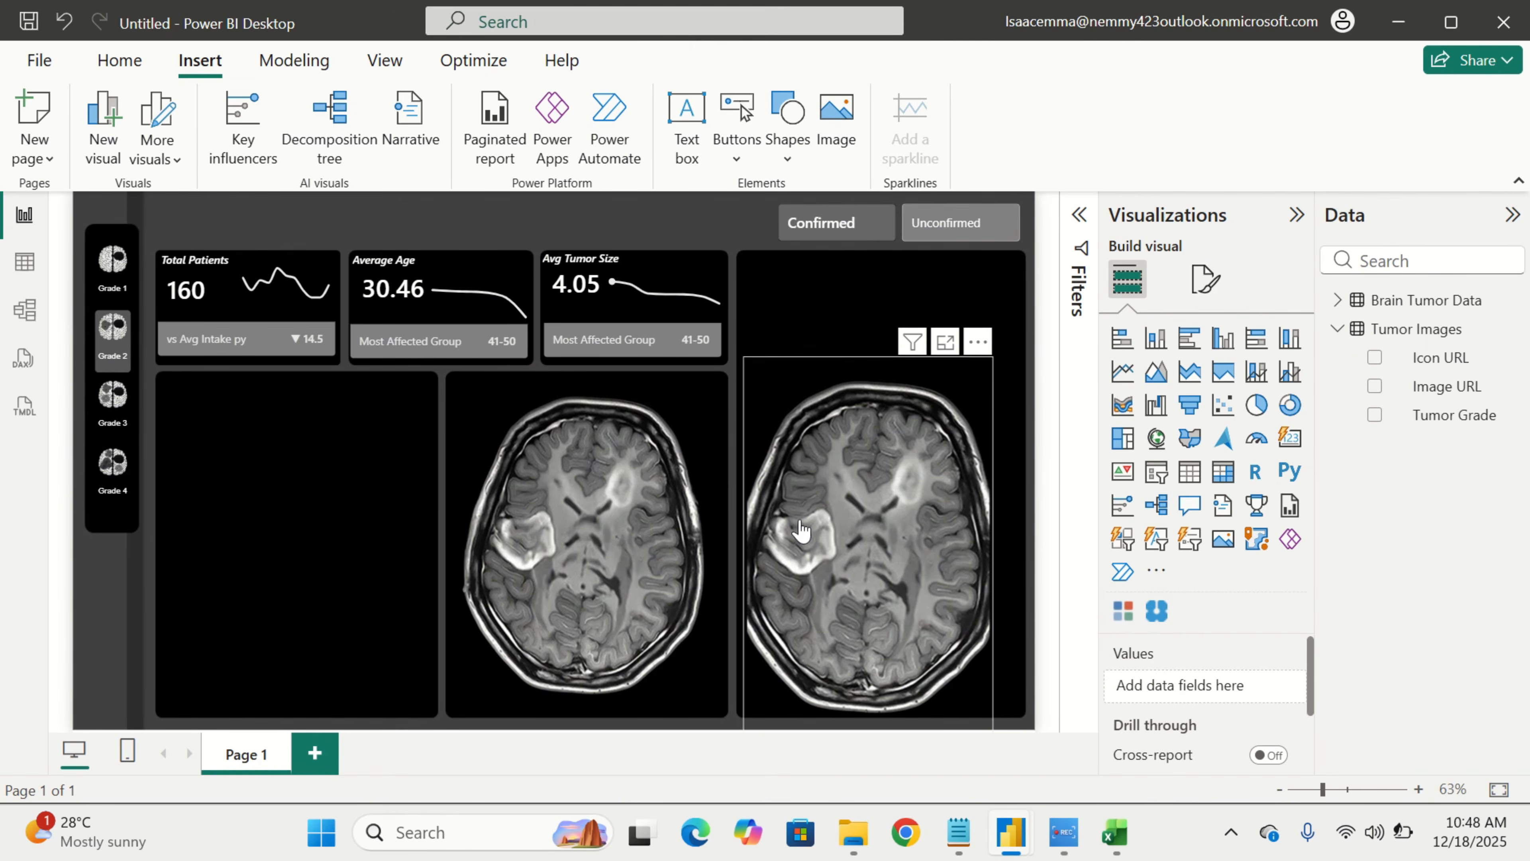
# Shorten the CloudScope visual from its top edge and remove the original brain scan image from the middle lower panel
pyautogui.click(833, 420)
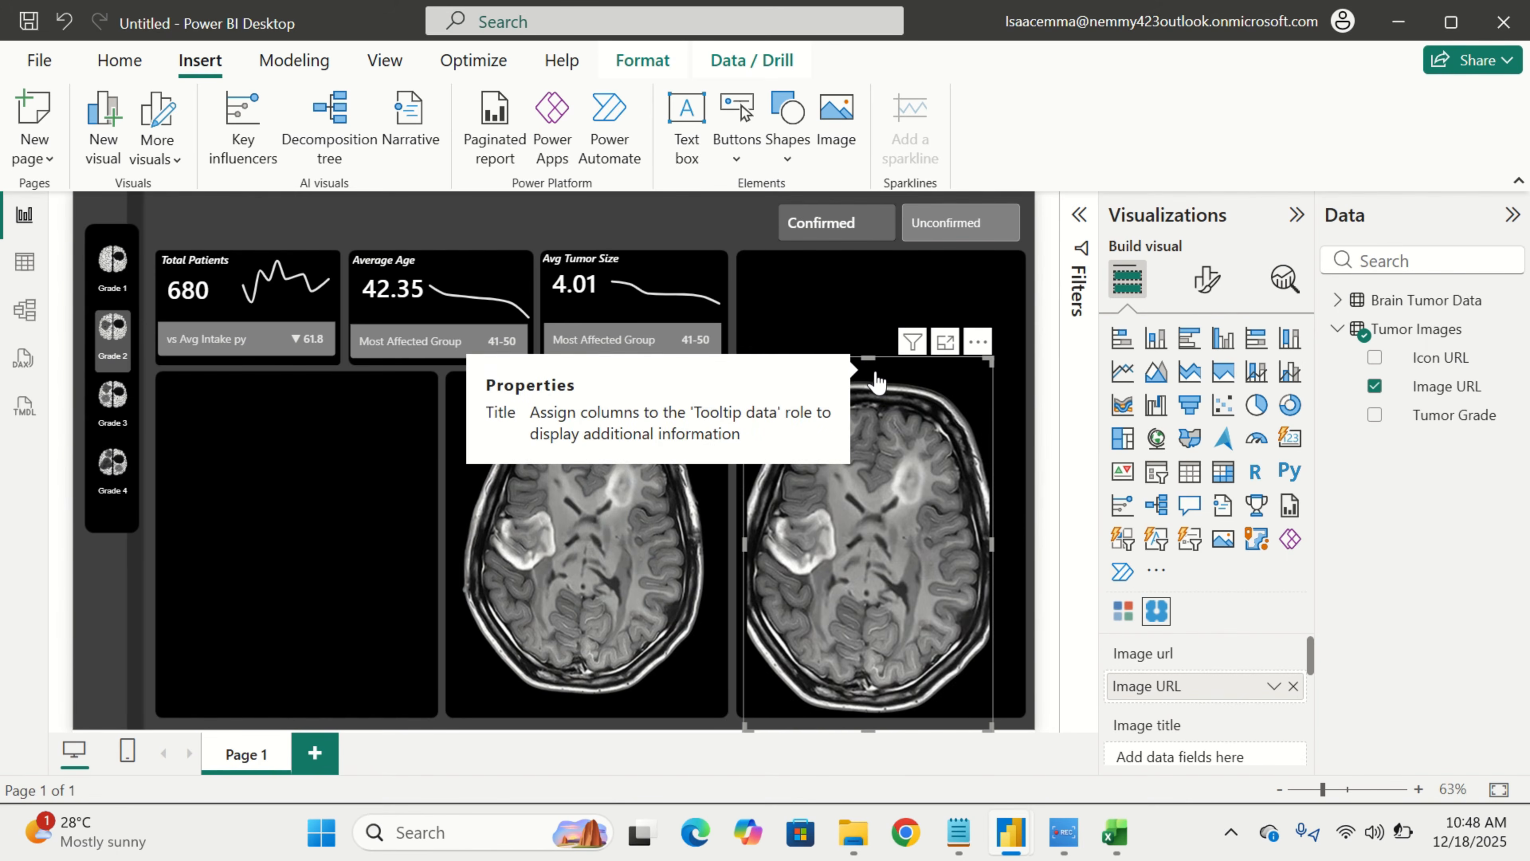
pyautogui.press('Delete')
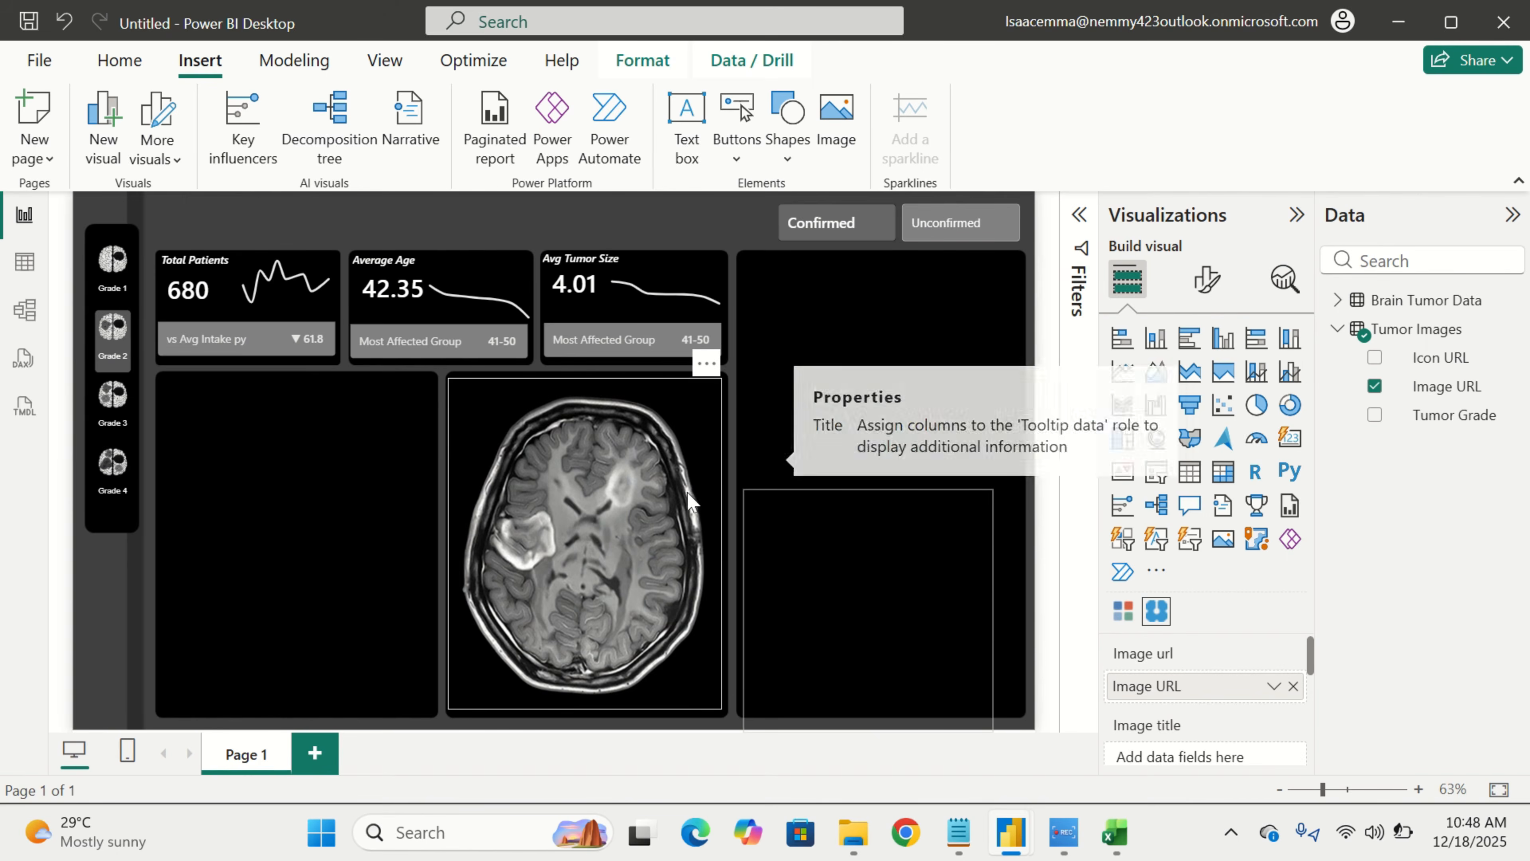
pyautogui.click(708, 408)
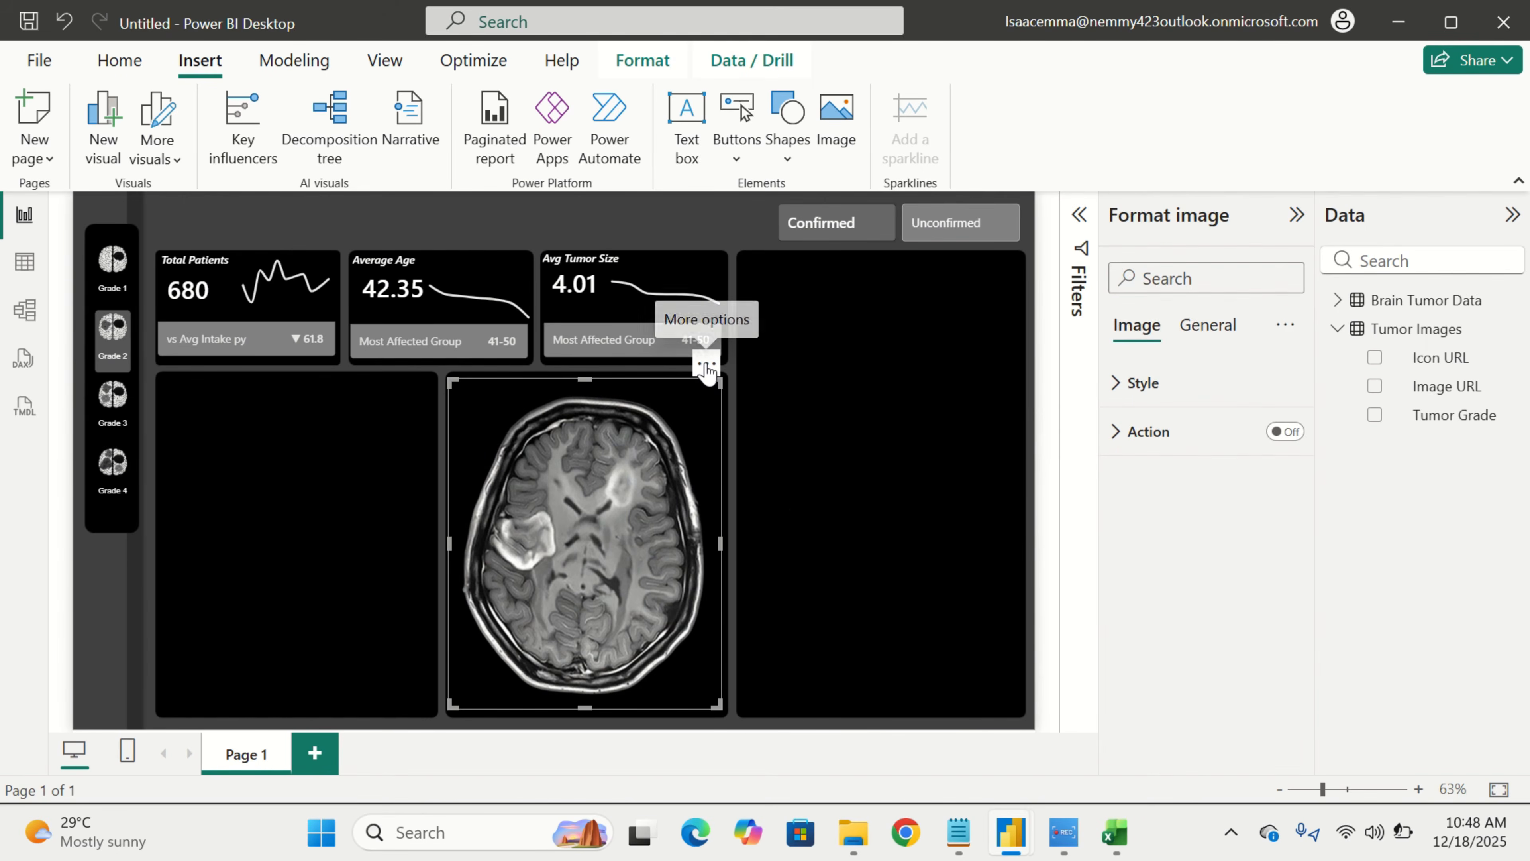
pyautogui.click(707, 364)
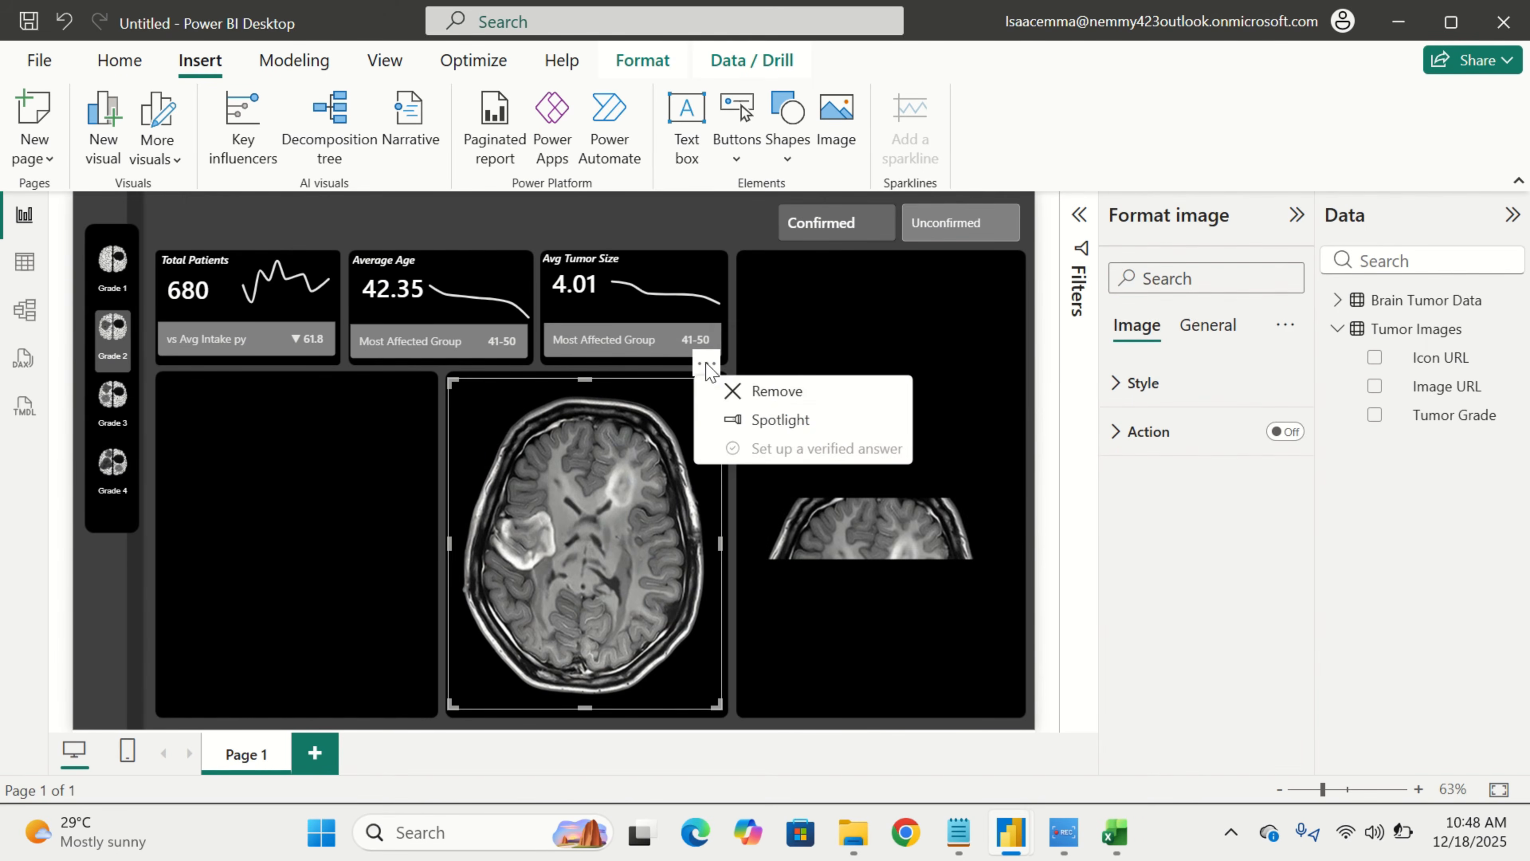
pyautogui.click(767, 403)
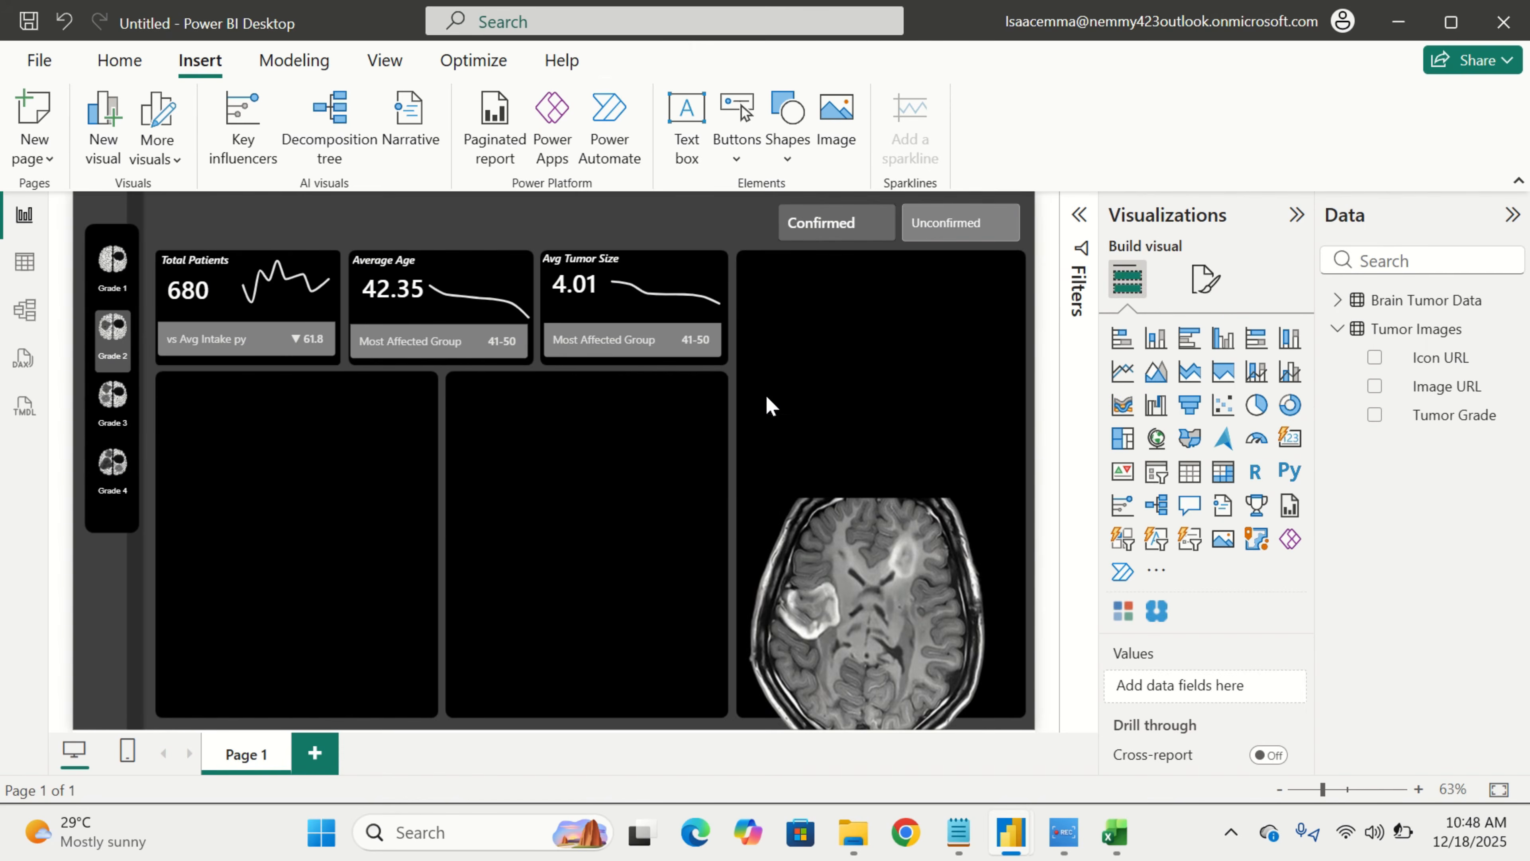
# Move the CloudScope brain scan visual into the upper part of the empty middle lower panel
pyautogui.click(826, 505)
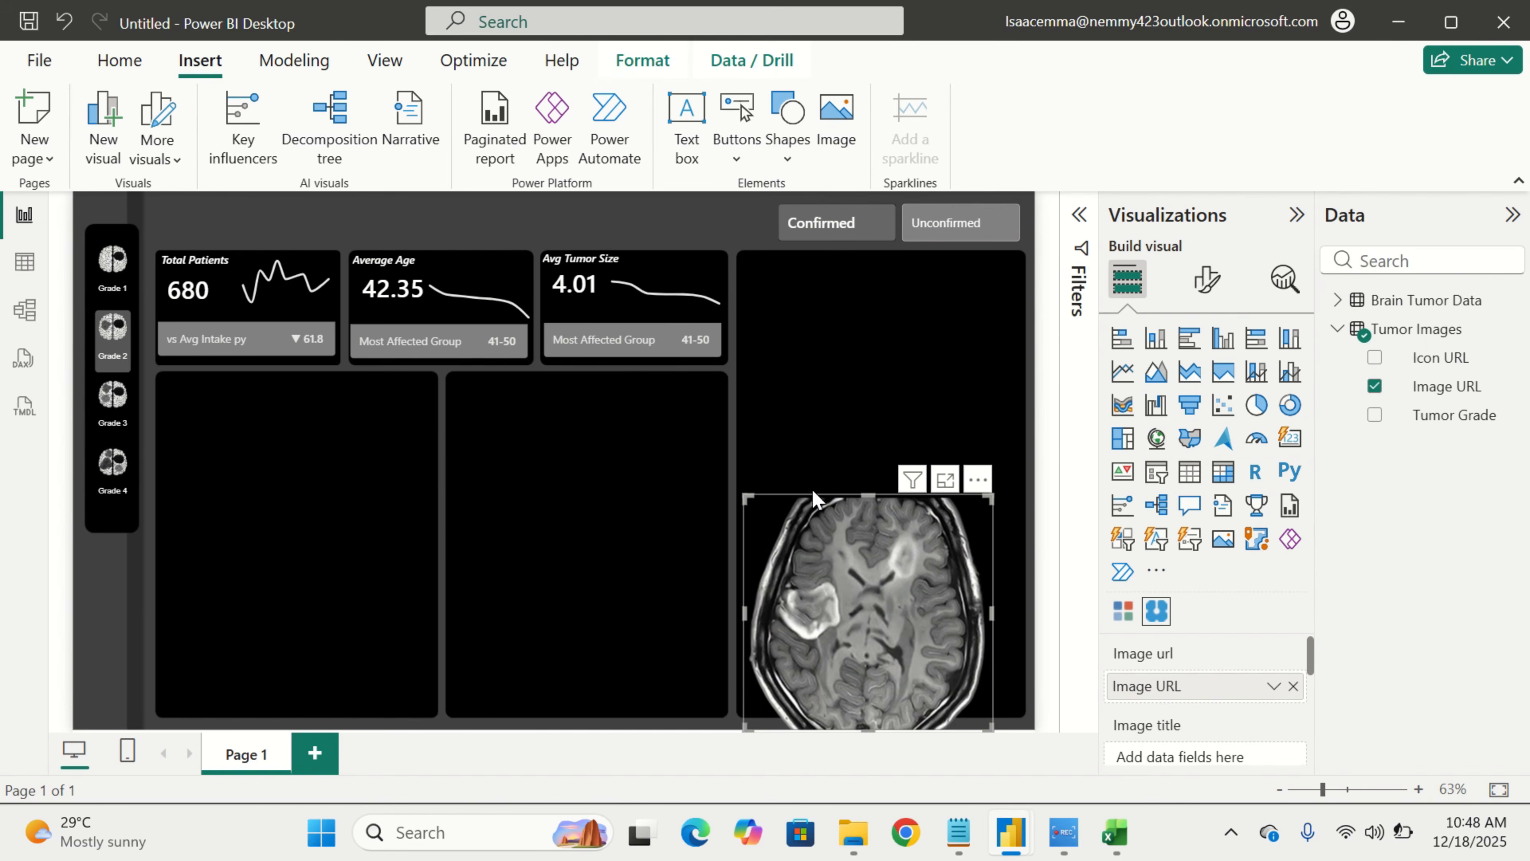
pyautogui.click(747, 429)
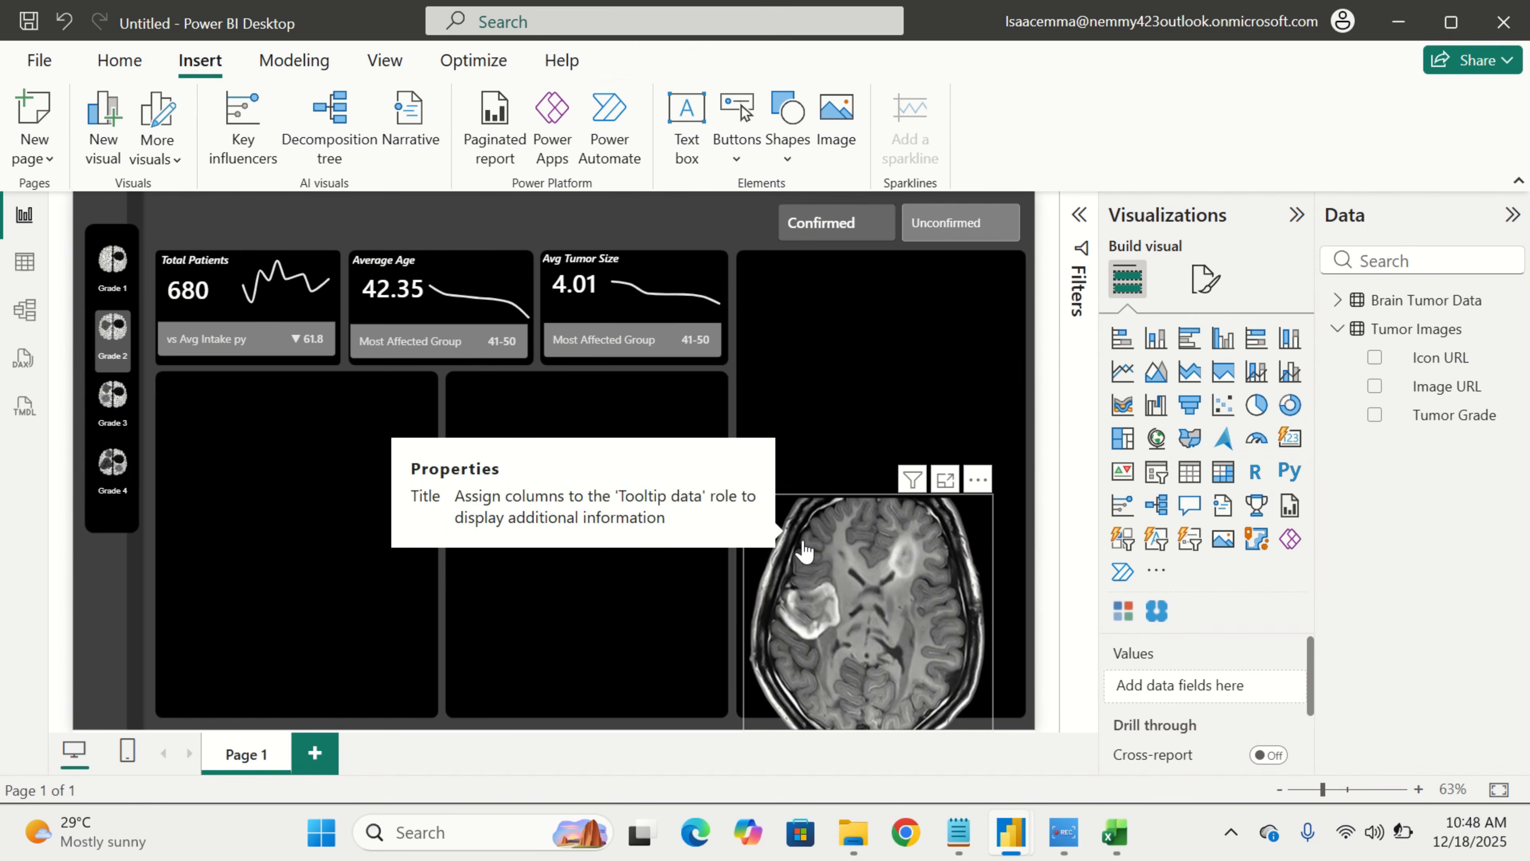
pyautogui.moveTo(807, 501); pyautogui.dragTo(523, 381)
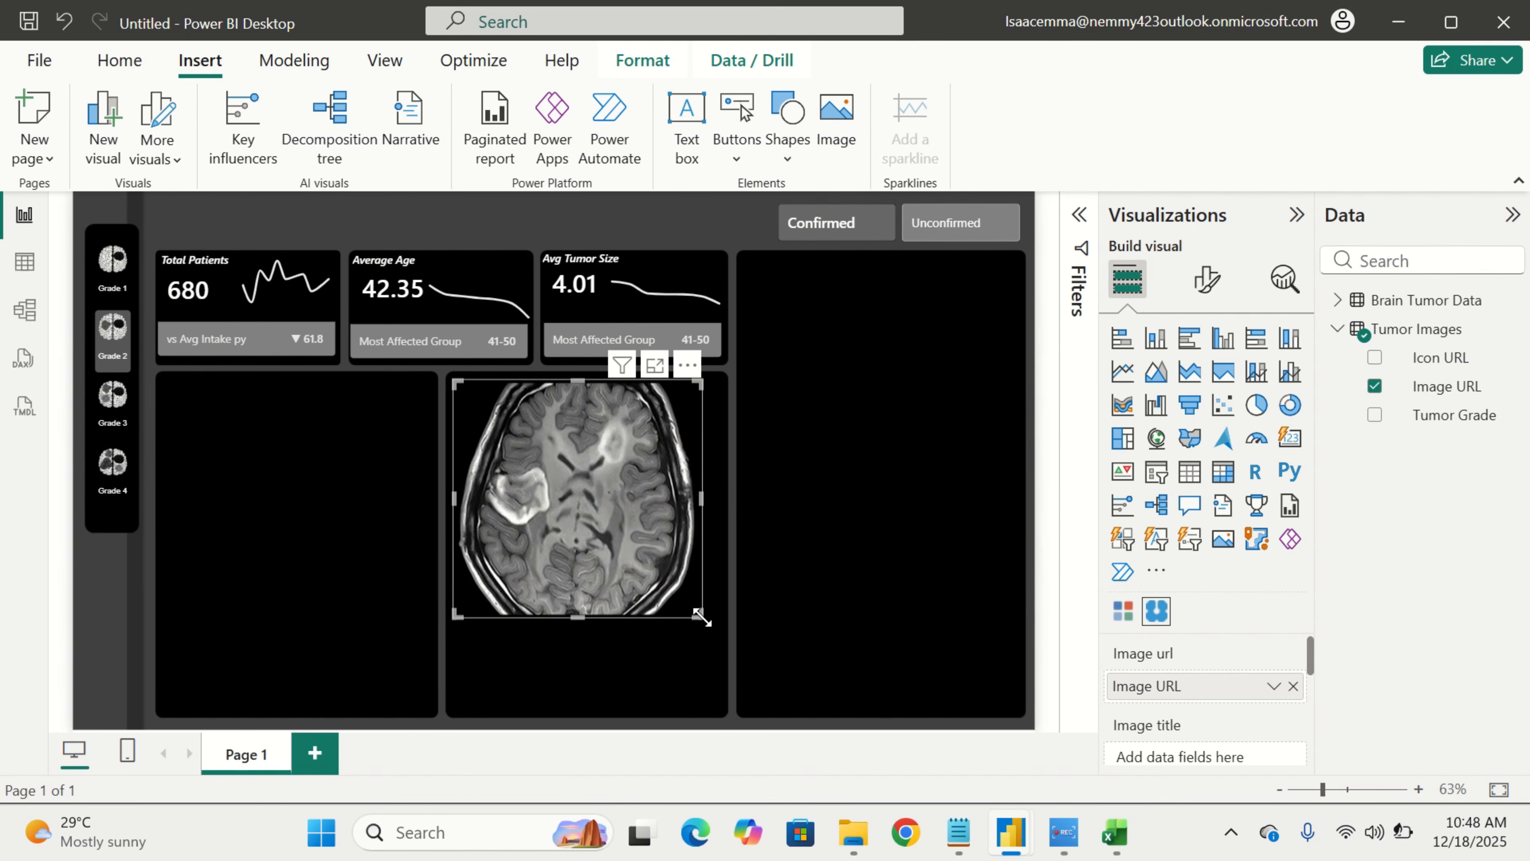
# Enlarge the CloudScope brain scan visual to fill the middle lower panel
pyautogui.moveTo(701, 618); pyautogui.dragTo(725, 711)
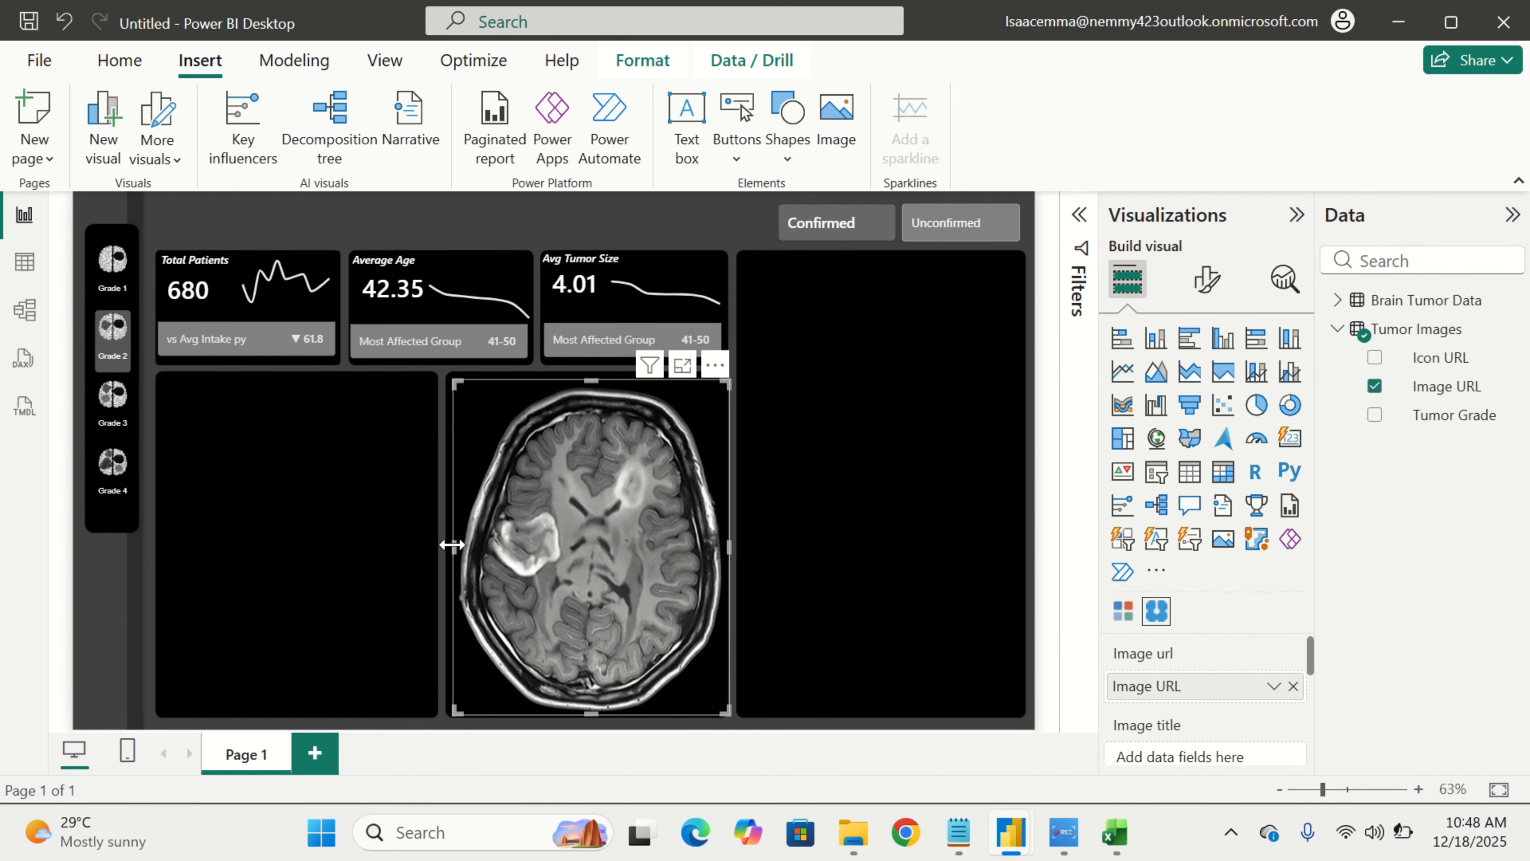
pyautogui.moveTo(452, 545); pyautogui.dragTo(442, 547)
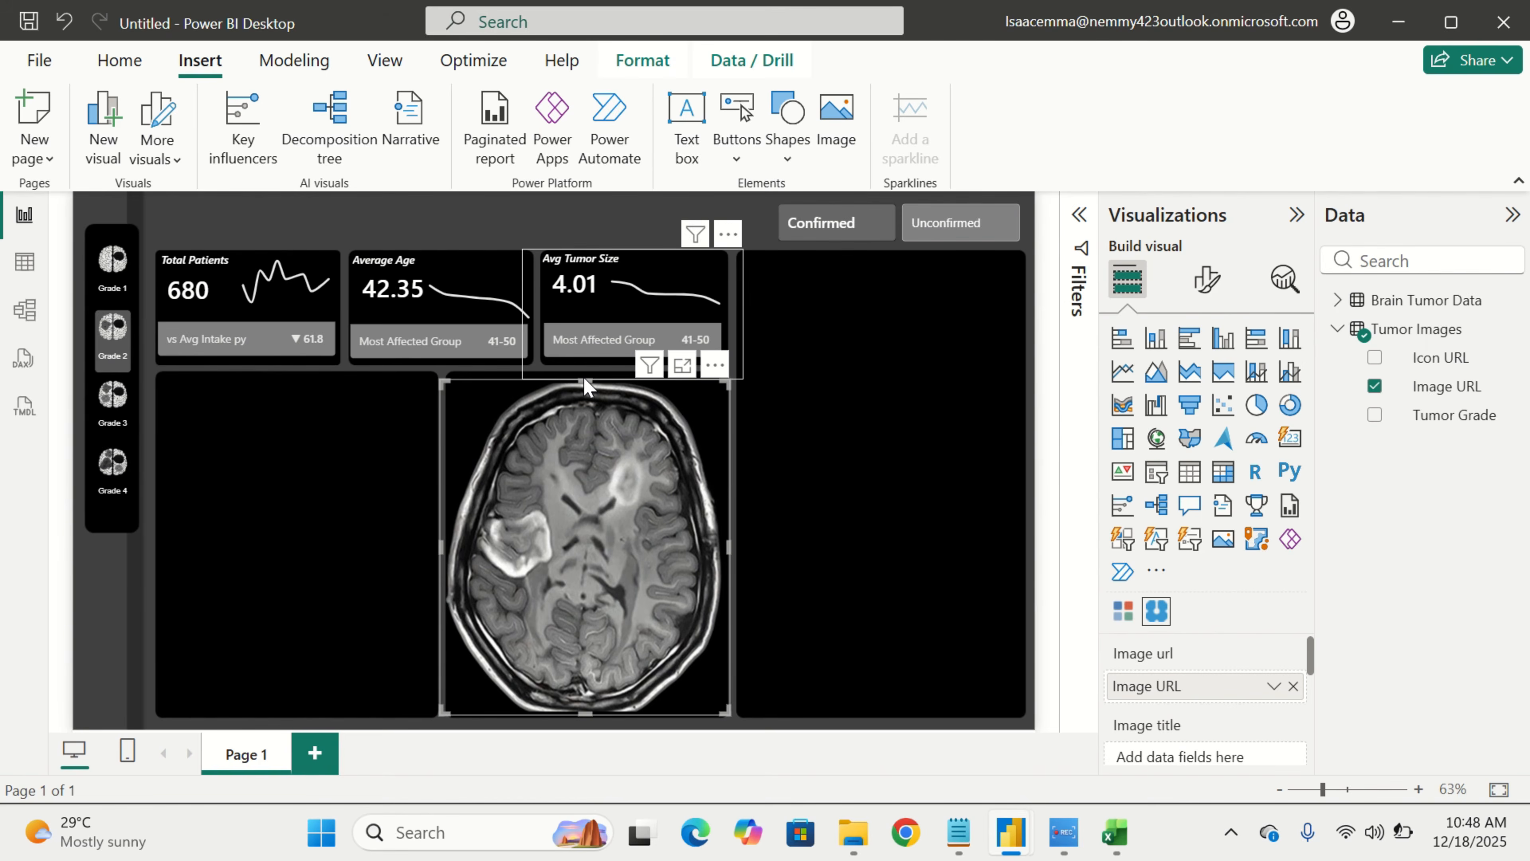
pyautogui.moveTo(584, 380); pyautogui.dragTo(588, 371)
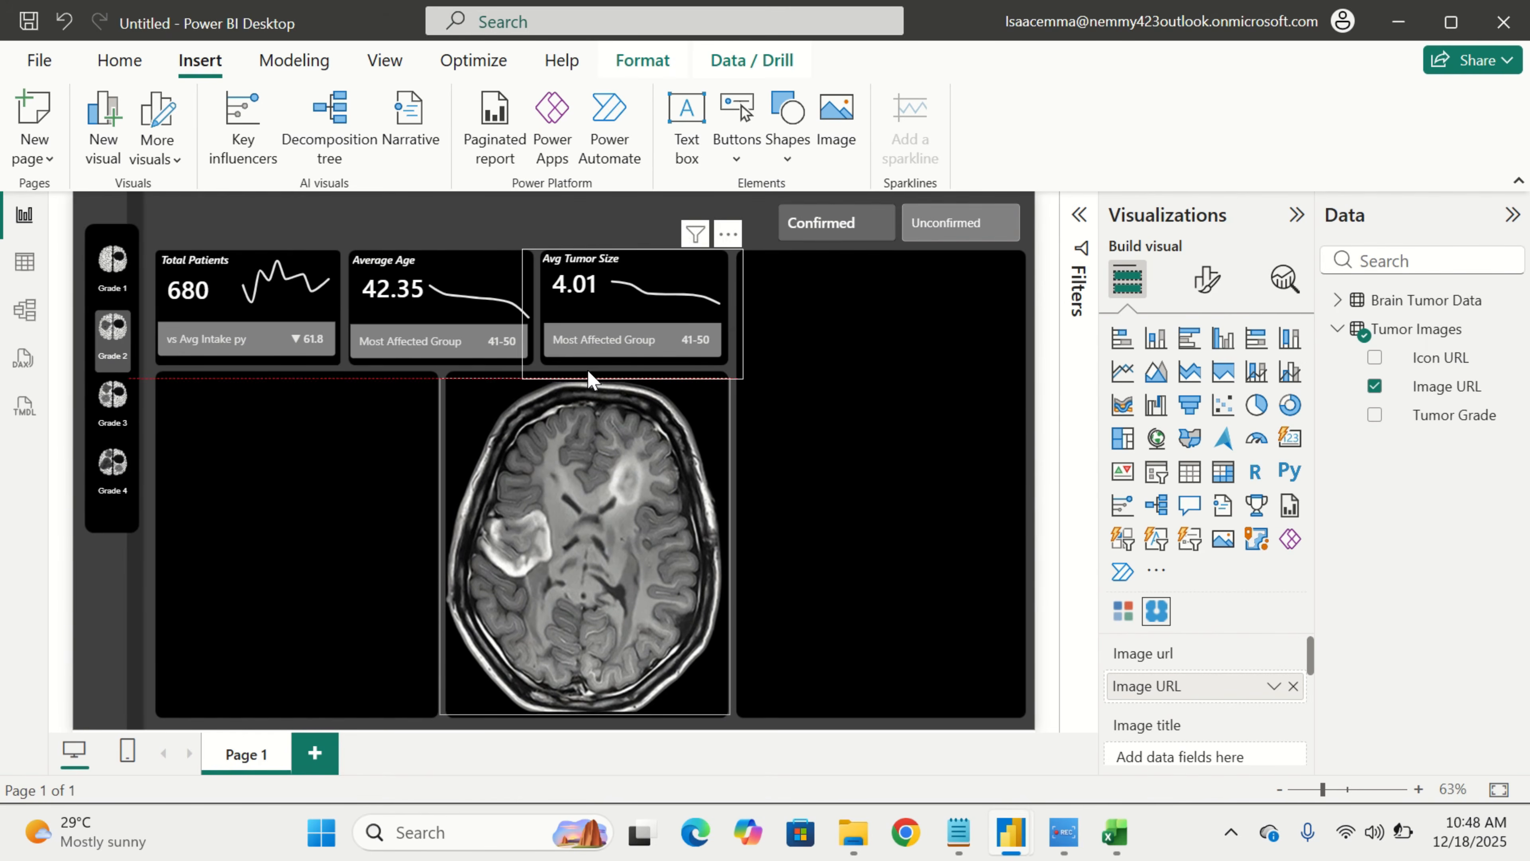
pyautogui.click(856, 521)
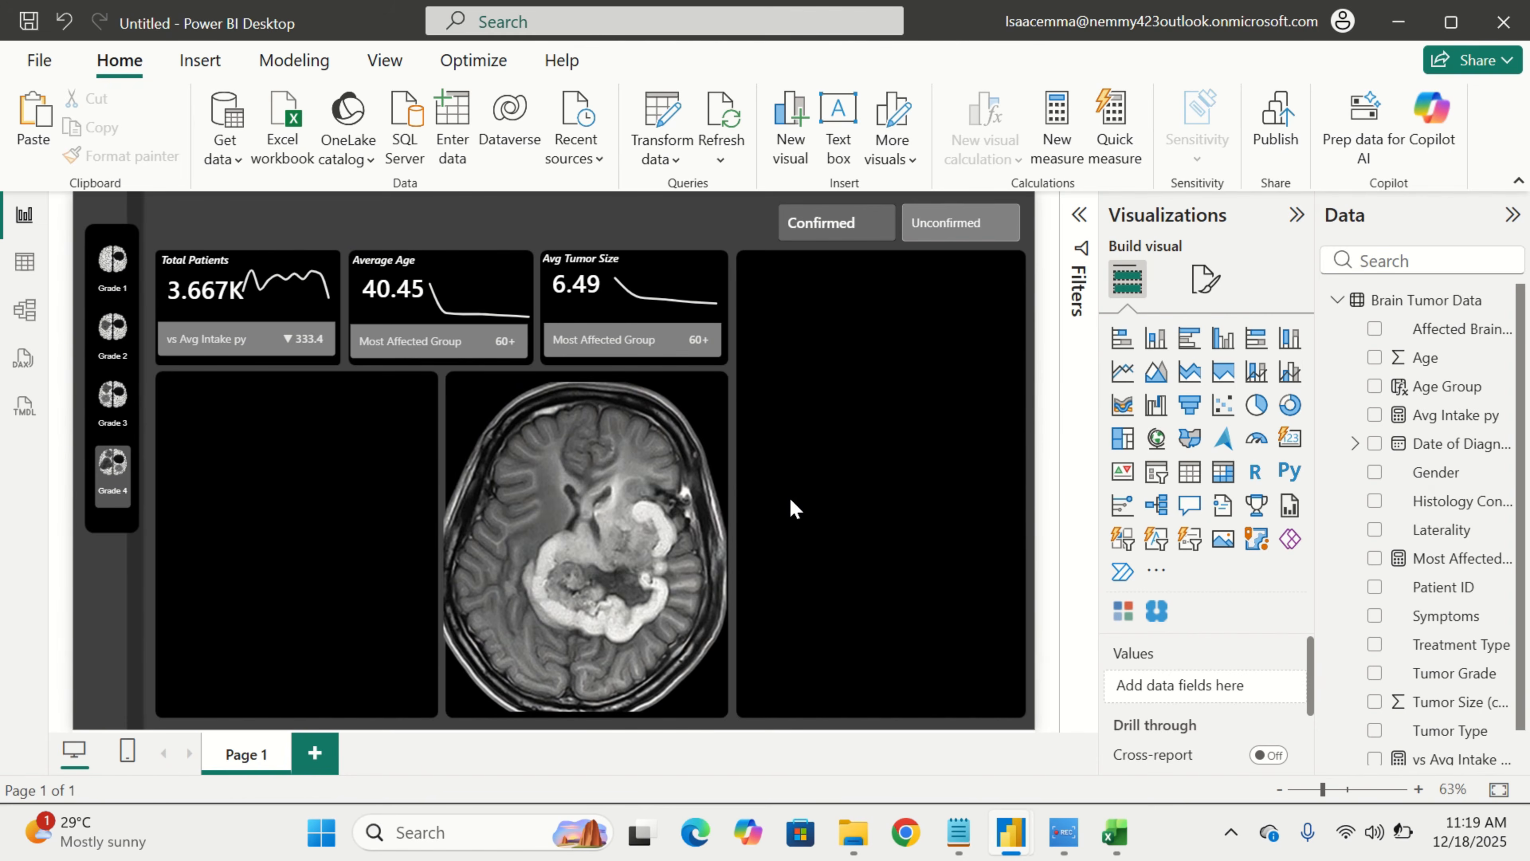
# Turn on zoom on hover for the CloudScope brain scan visual
pyautogui.click(711, 429)
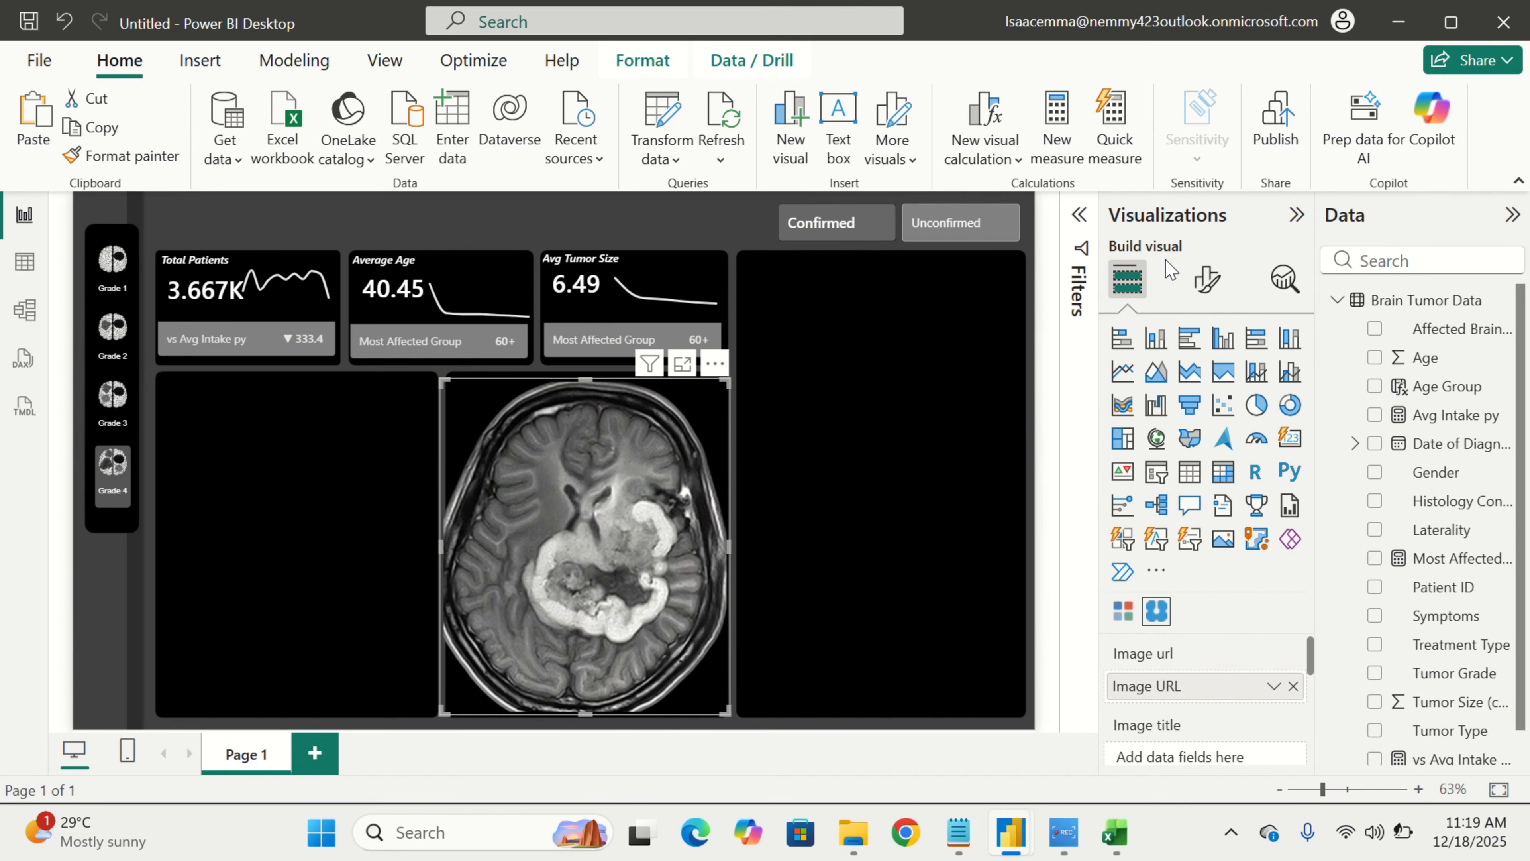
pyautogui.click(1207, 278)
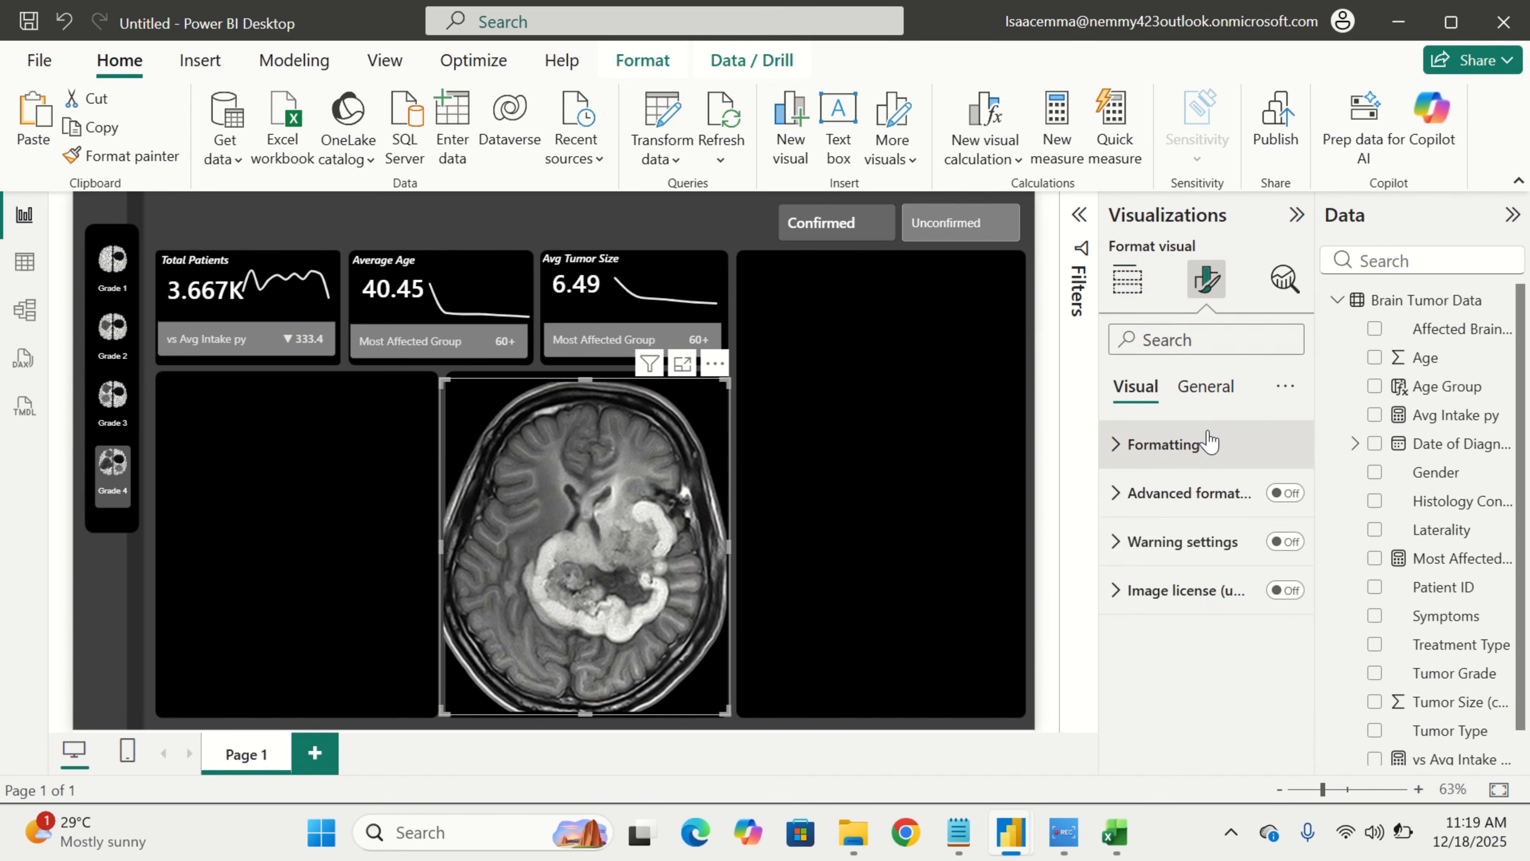
pyautogui.click(1209, 443)
pyautogui.scroll(-3, 1240, 627)
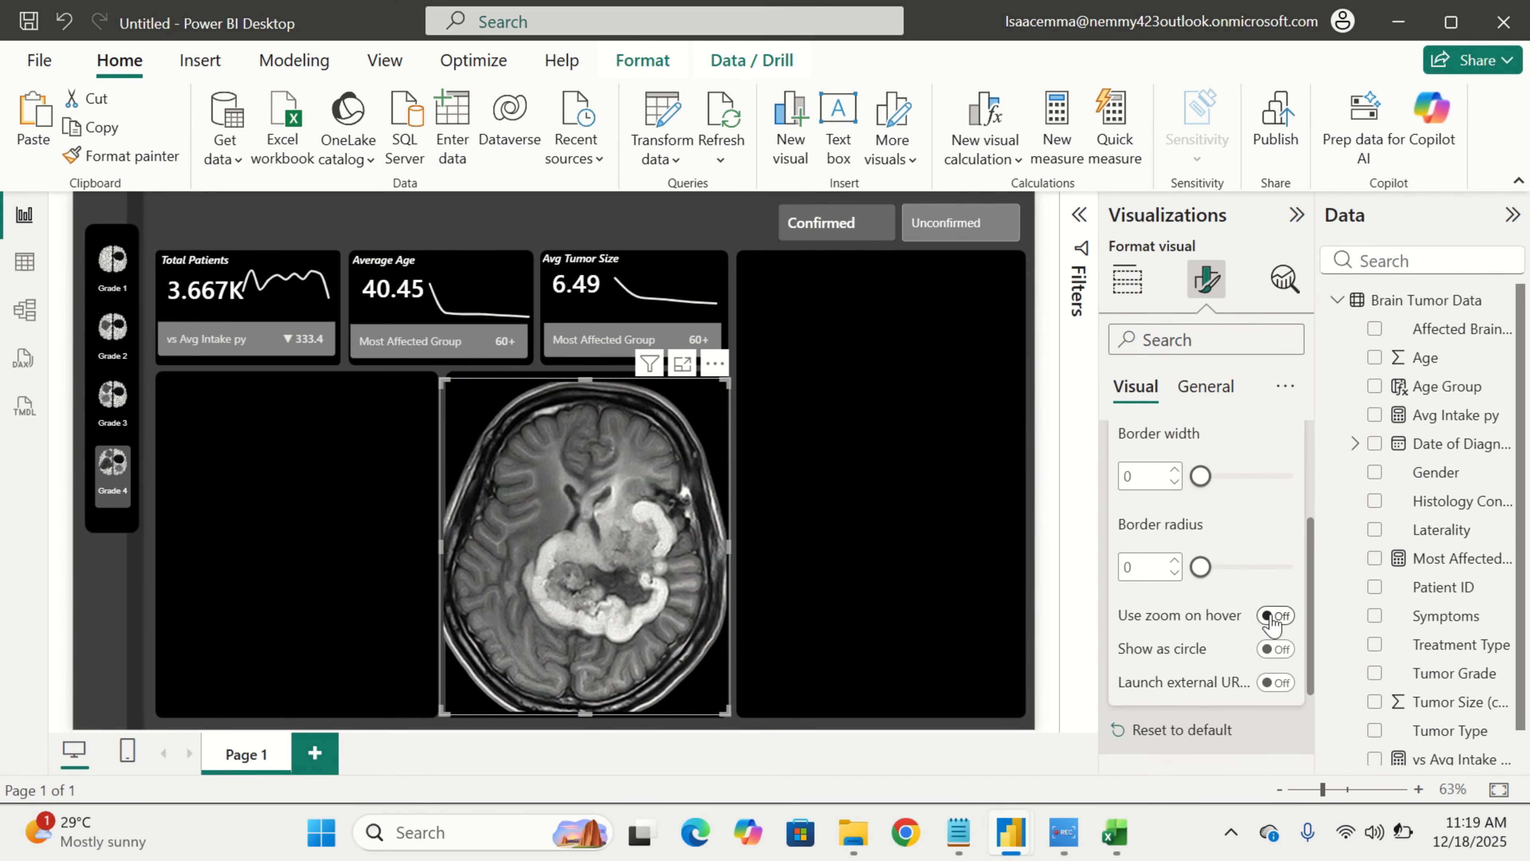
pyautogui.click(1274, 616)
pyautogui.click(779, 502)
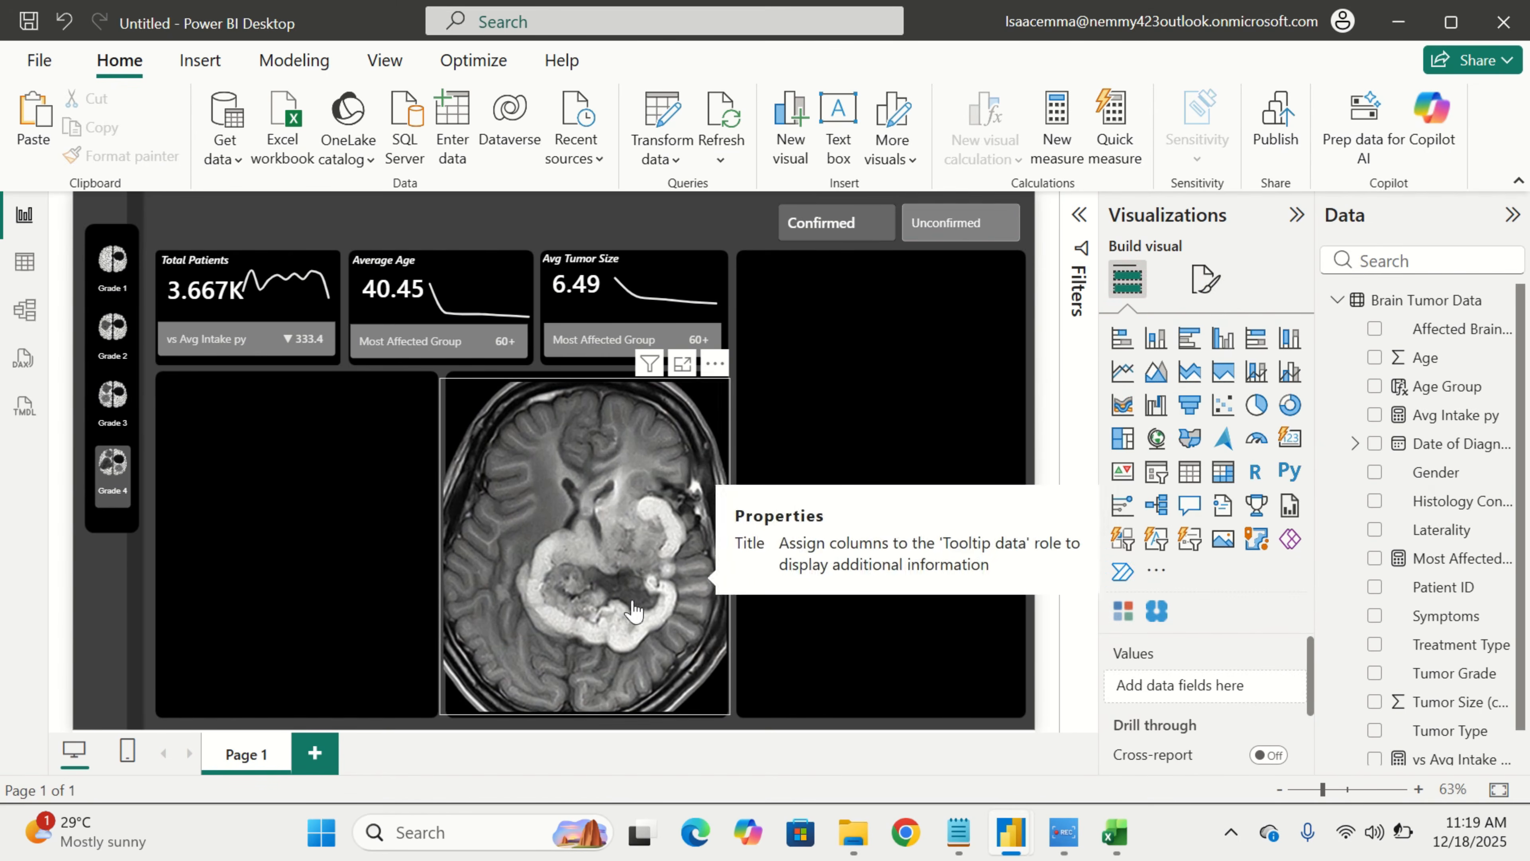
# Turn on force selection for the Confirmed/Unconfirmed histology slicer
pyautogui.click(898, 237)
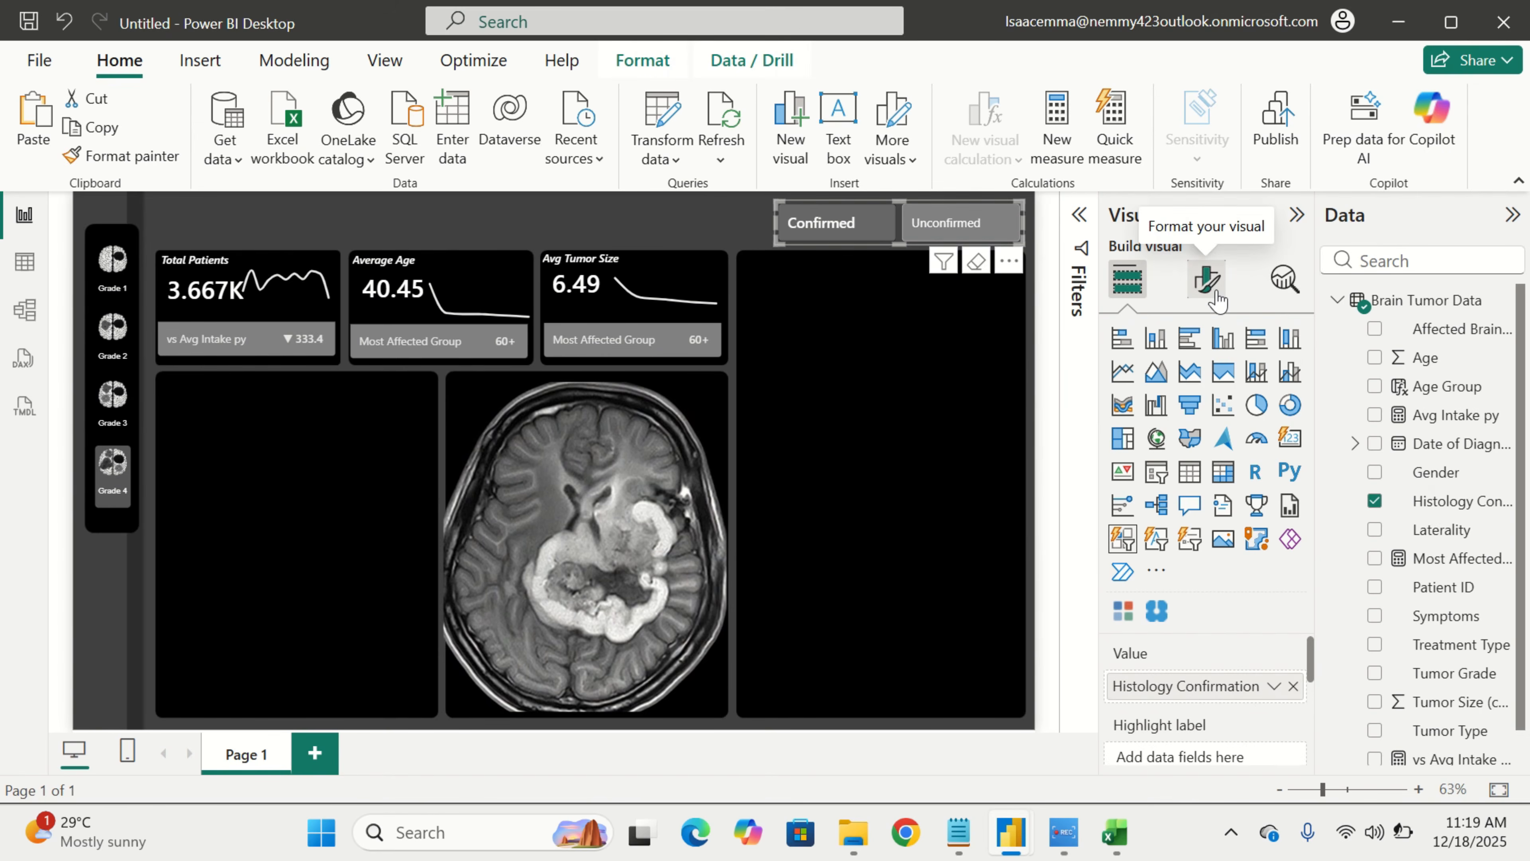
pyautogui.click(1206, 280)
pyautogui.click(1121, 449)
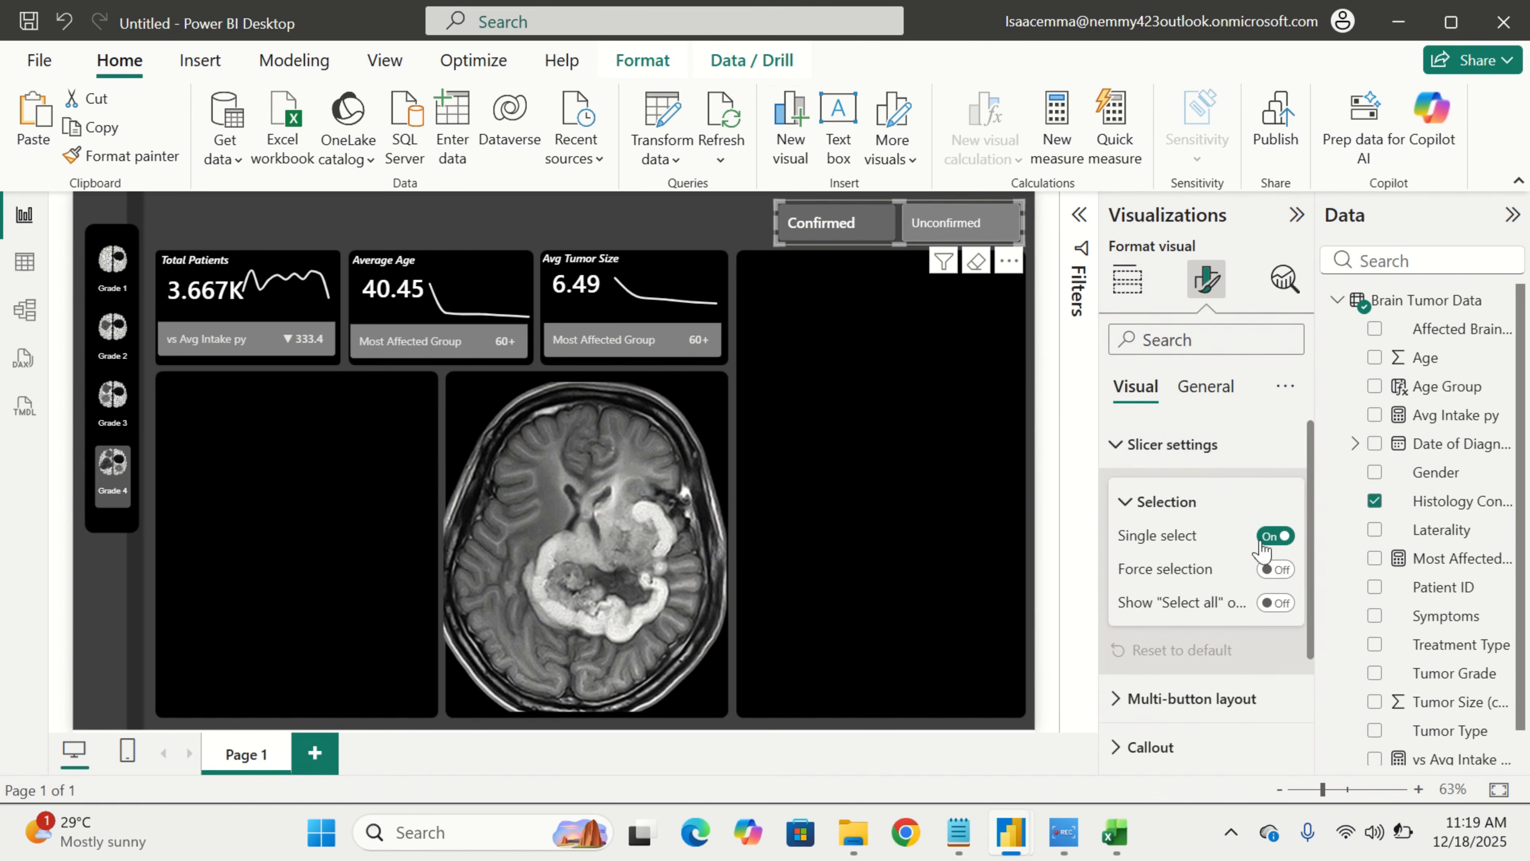
pyautogui.click(1277, 574)
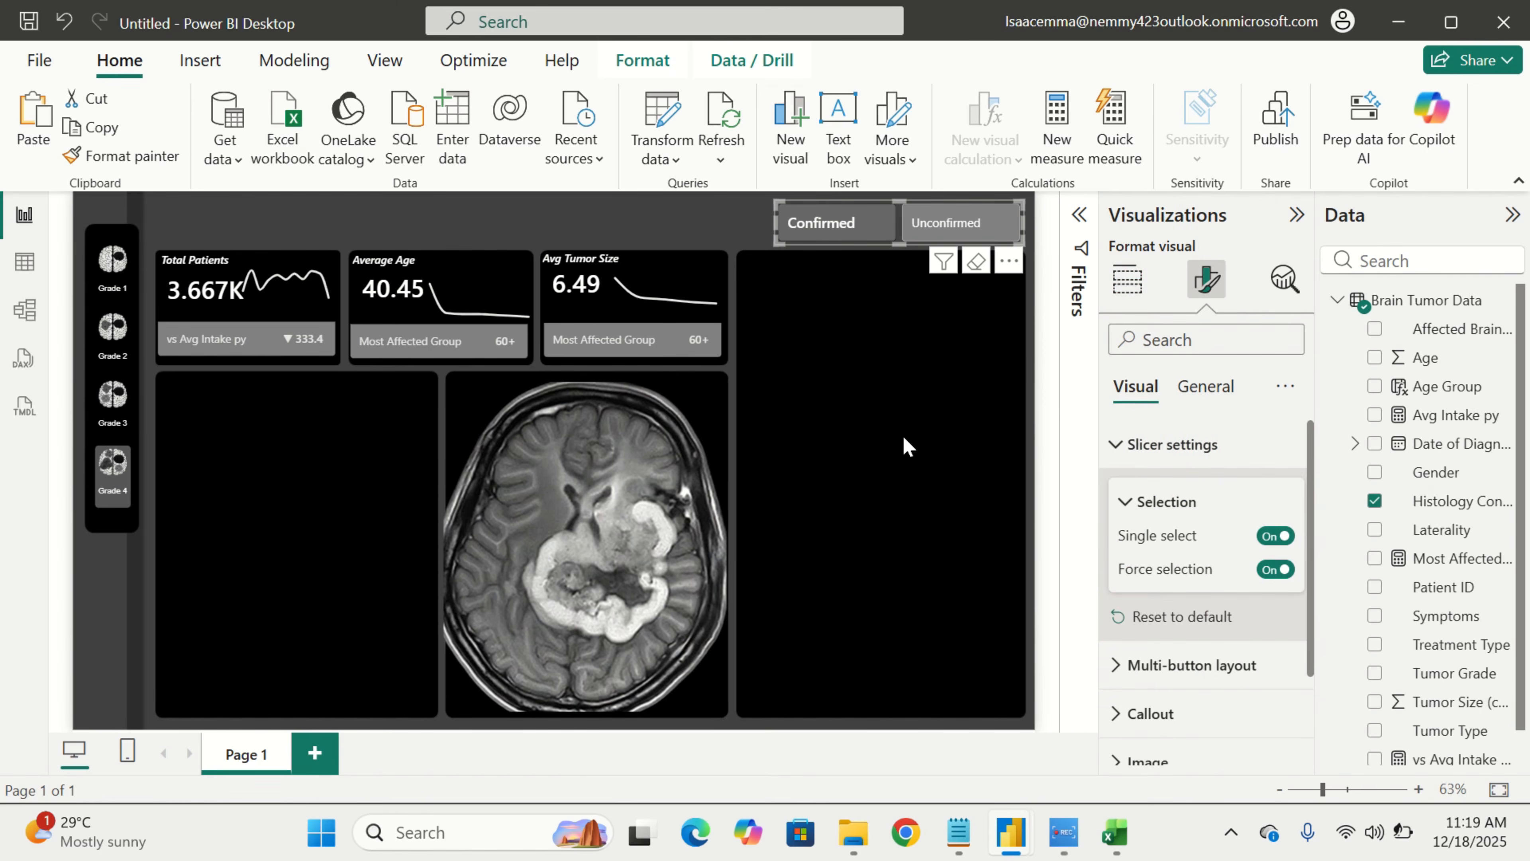
pyautogui.click(874, 426)
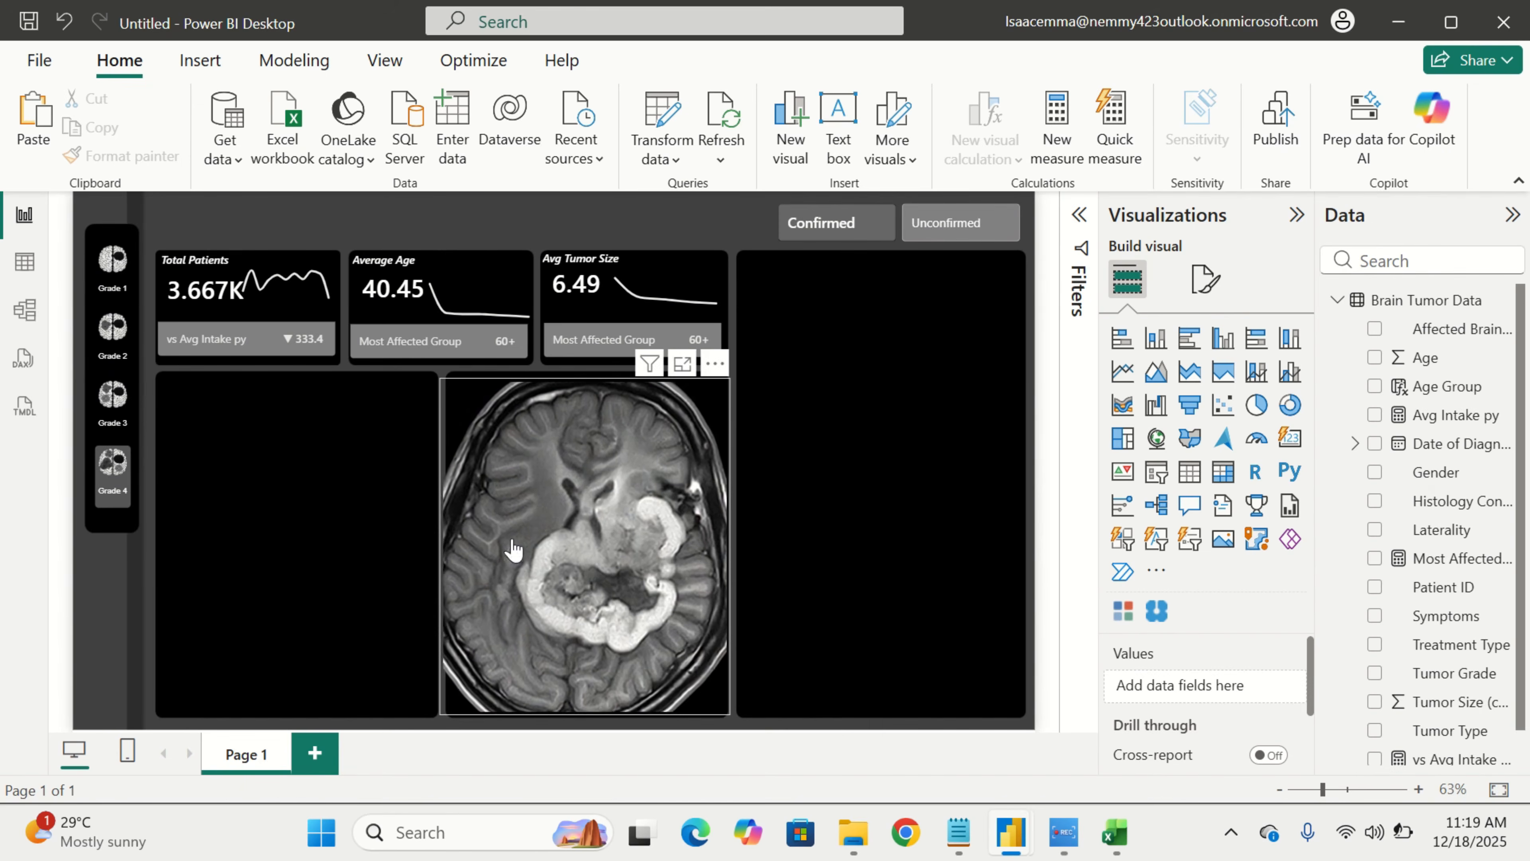
# Filter the dashboard to Grade 3 with the tumor grade image slicer
pyautogui.click(123, 407)
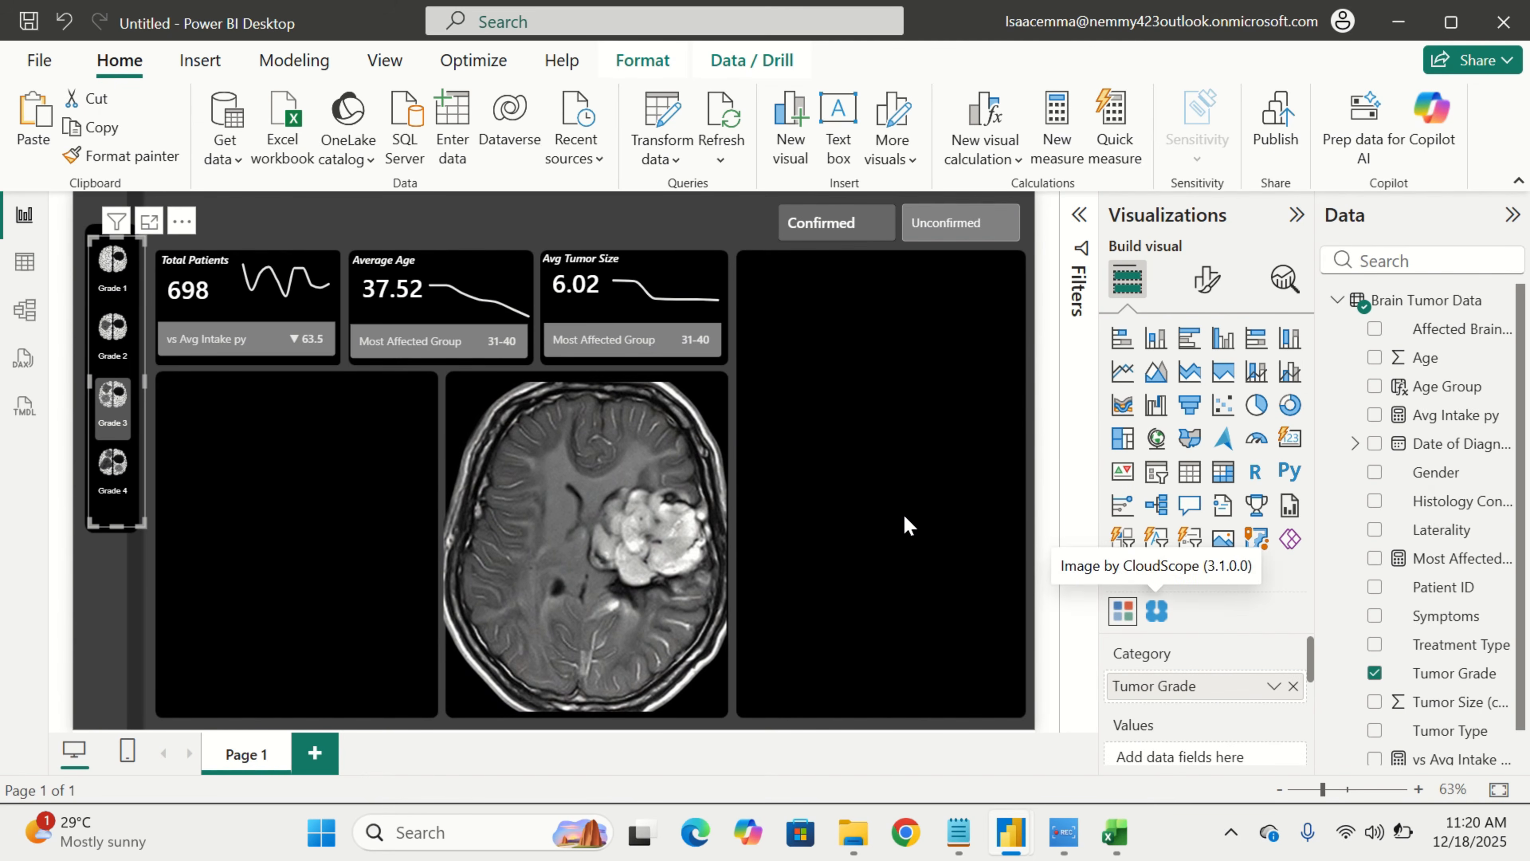
pyautogui.click(829, 463)
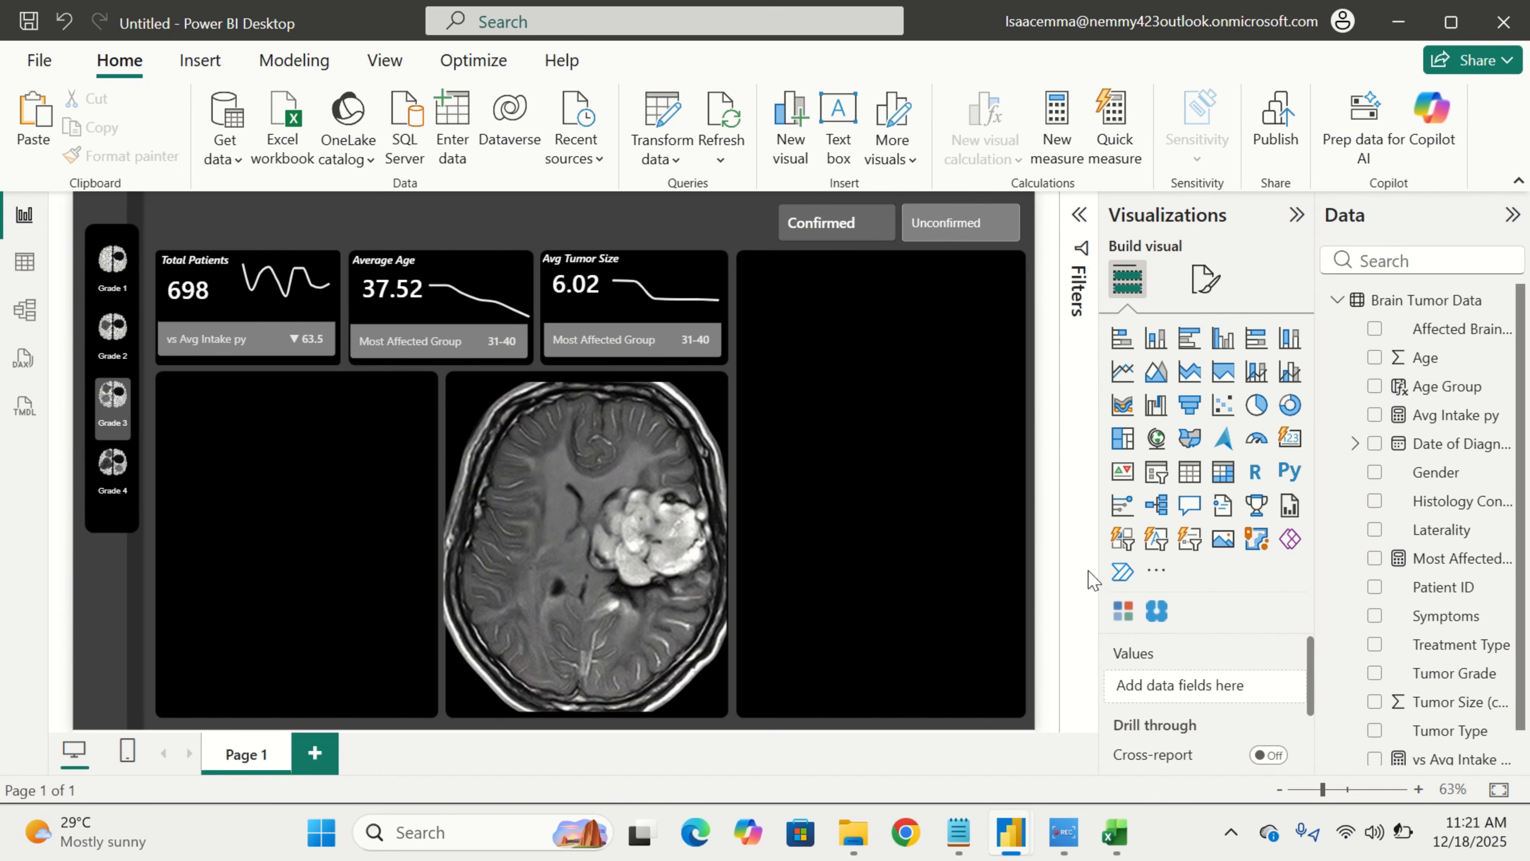
# Switch to the Tumor New report and examine its Tumor Type Distribution donut by highlighting Glioma and clearing the highlight
pyautogui.moveTo(1011, 833)
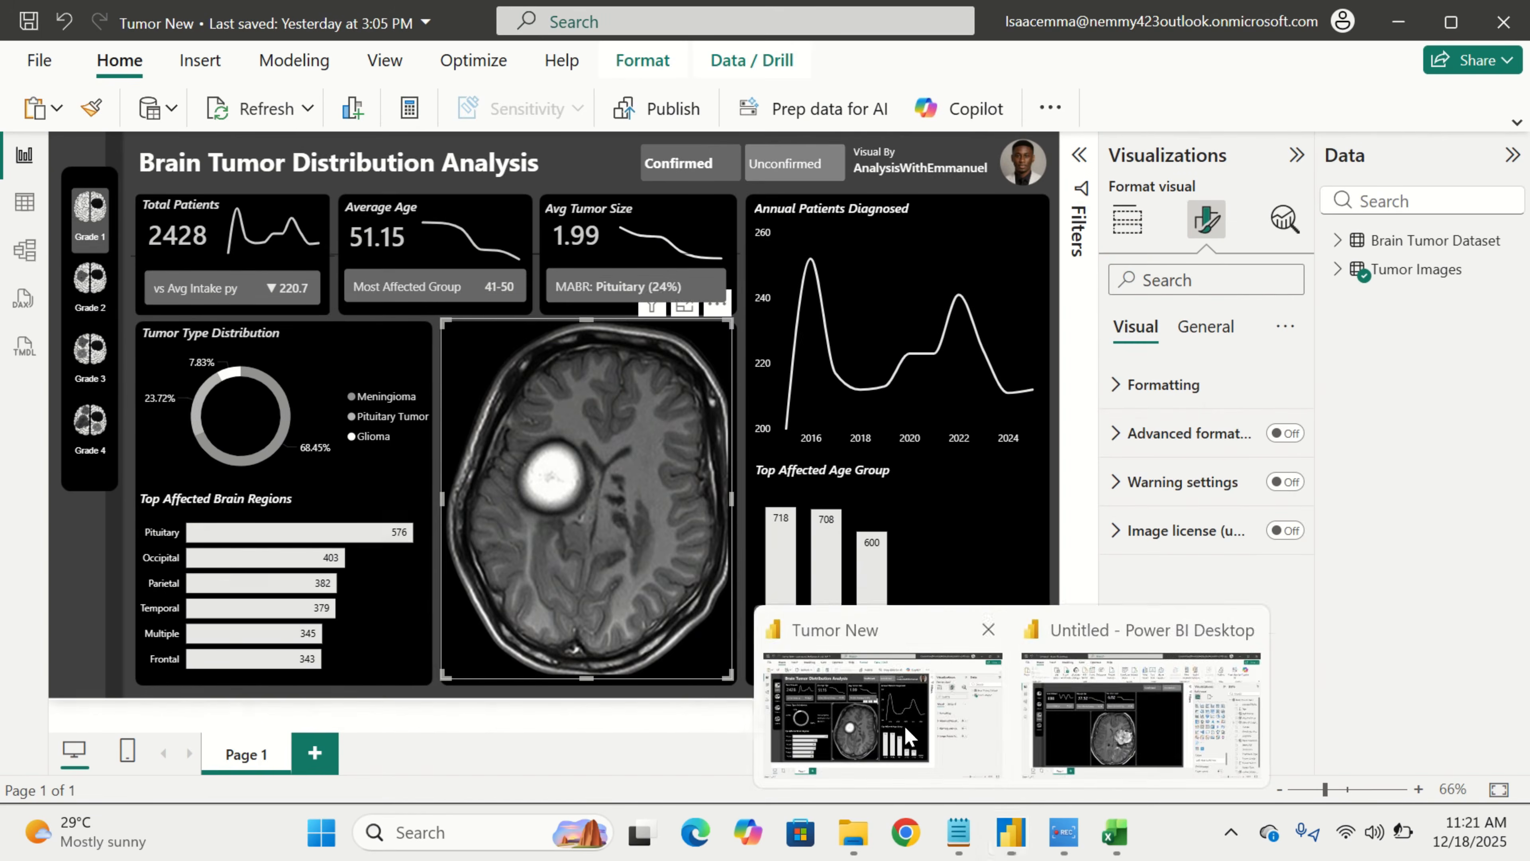
pyautogui.click(907, 736)
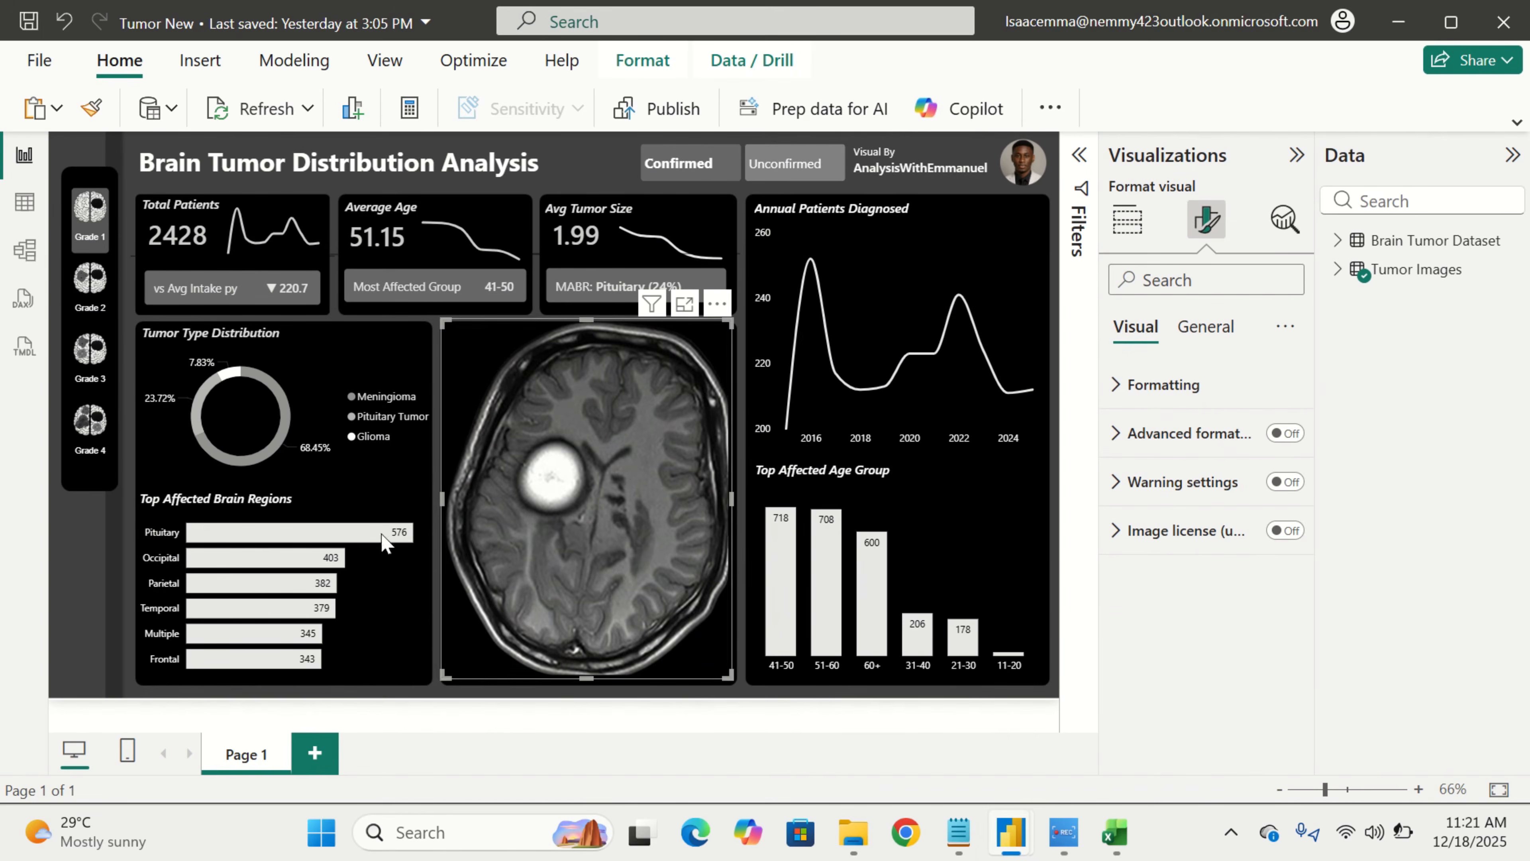
pyautogui.click(379, 446)
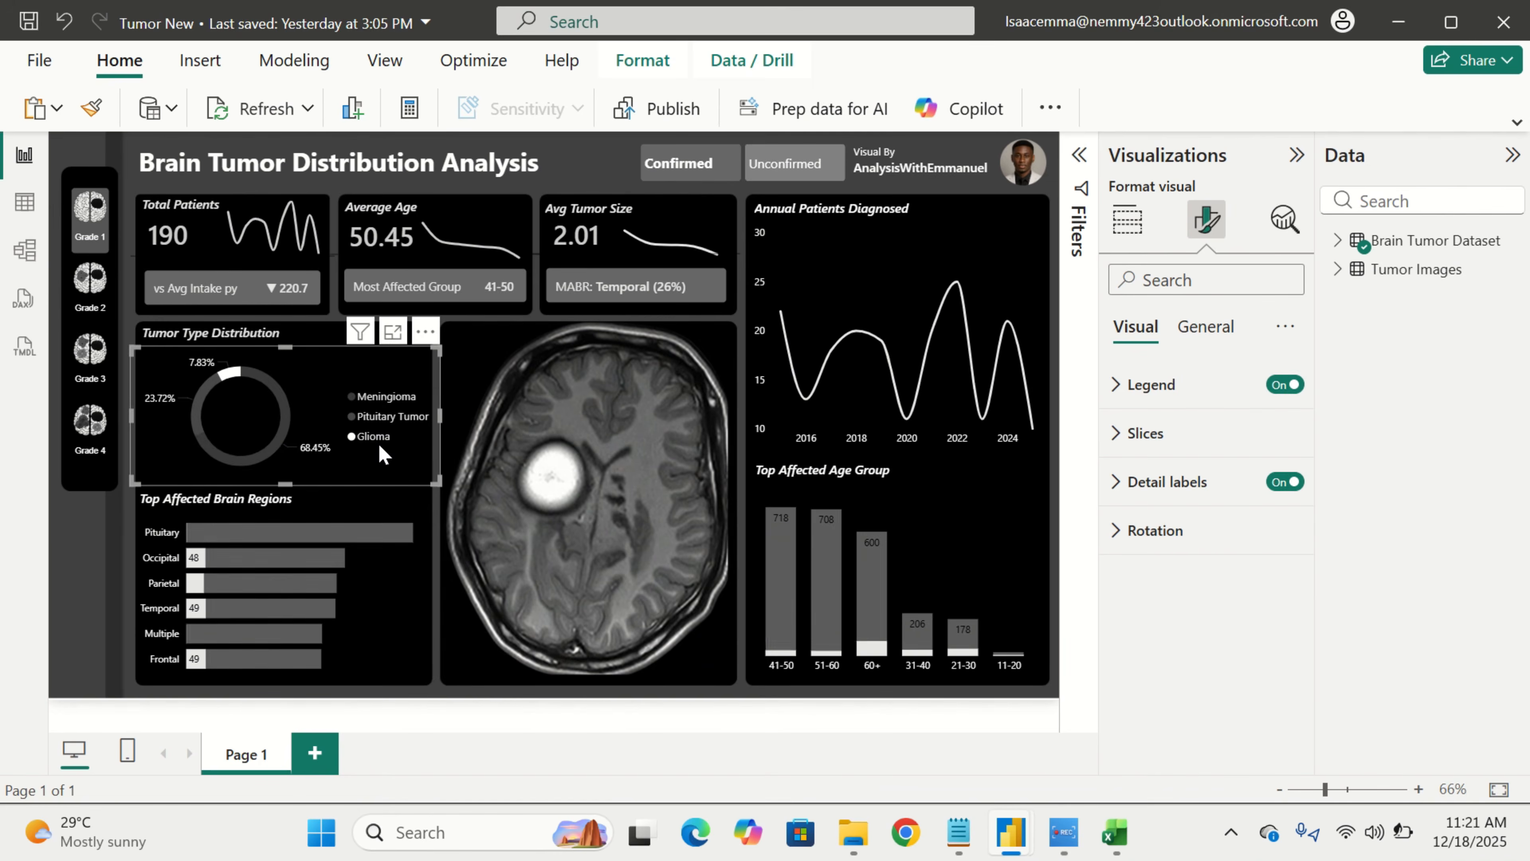
pyautogui.click(224, 380)
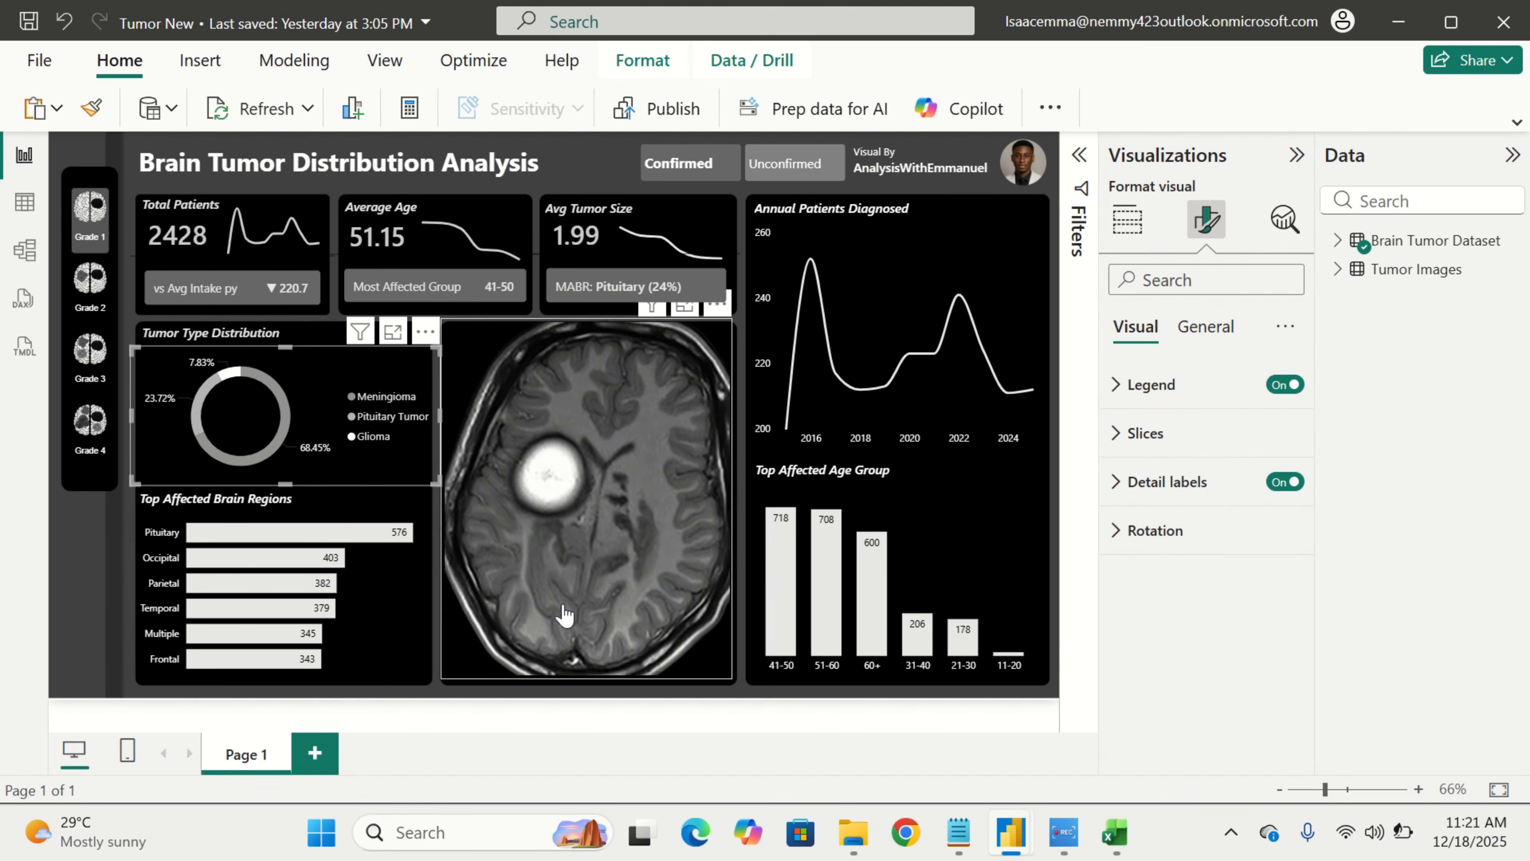
# Return to the Untitled report, add a donut chart and fit it across the upper part of the empty lower panel beside the scan
pyautogui.moveTo(1030, 841)
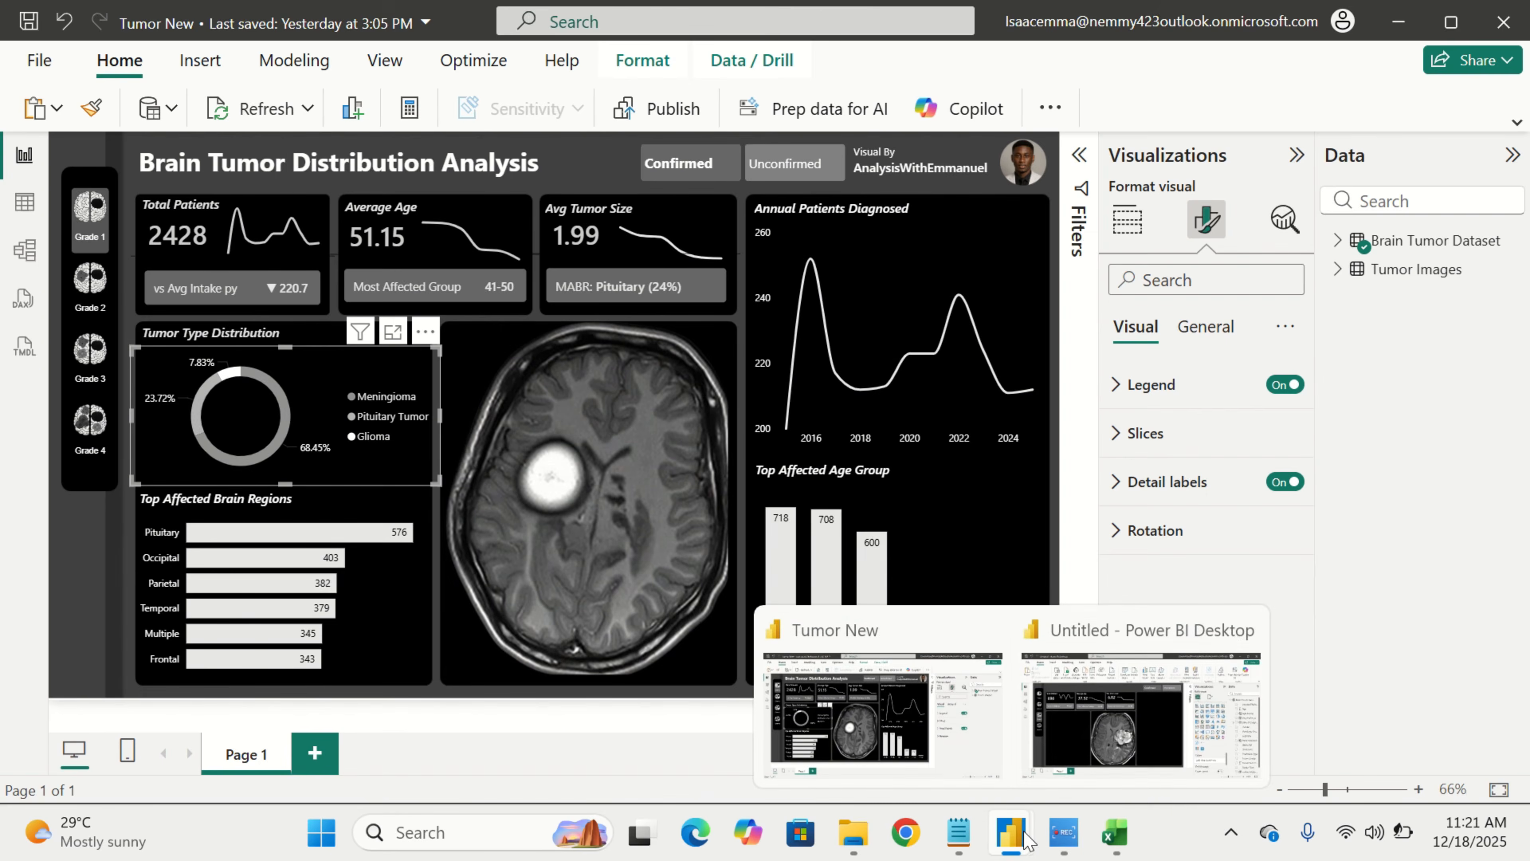
pyautogui.click(1074, 774)
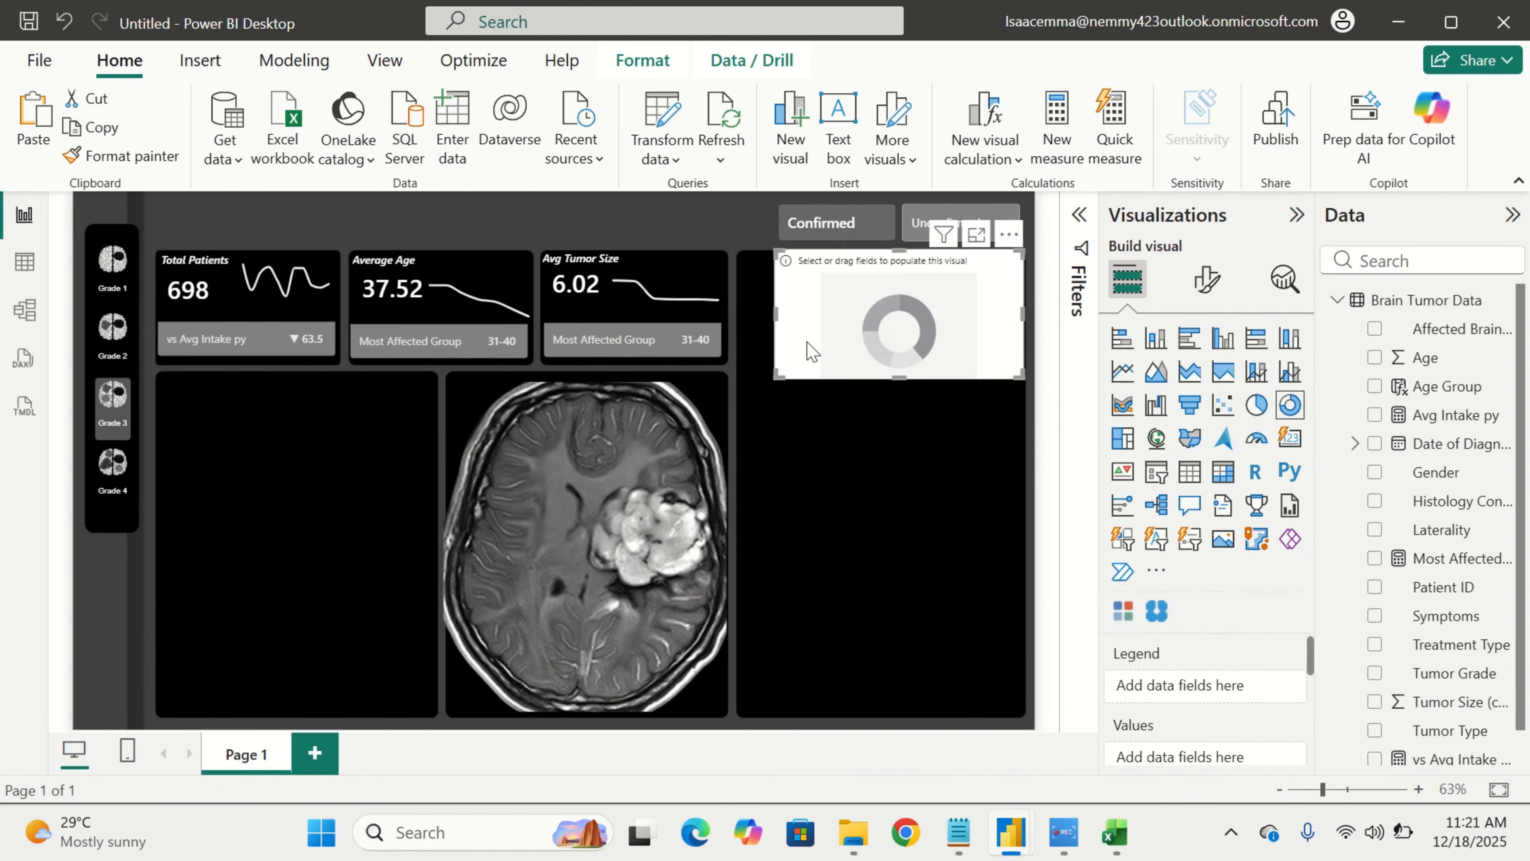
pyautogui.moveTo(817, 351); pyautogui.dragTo(202, 484)
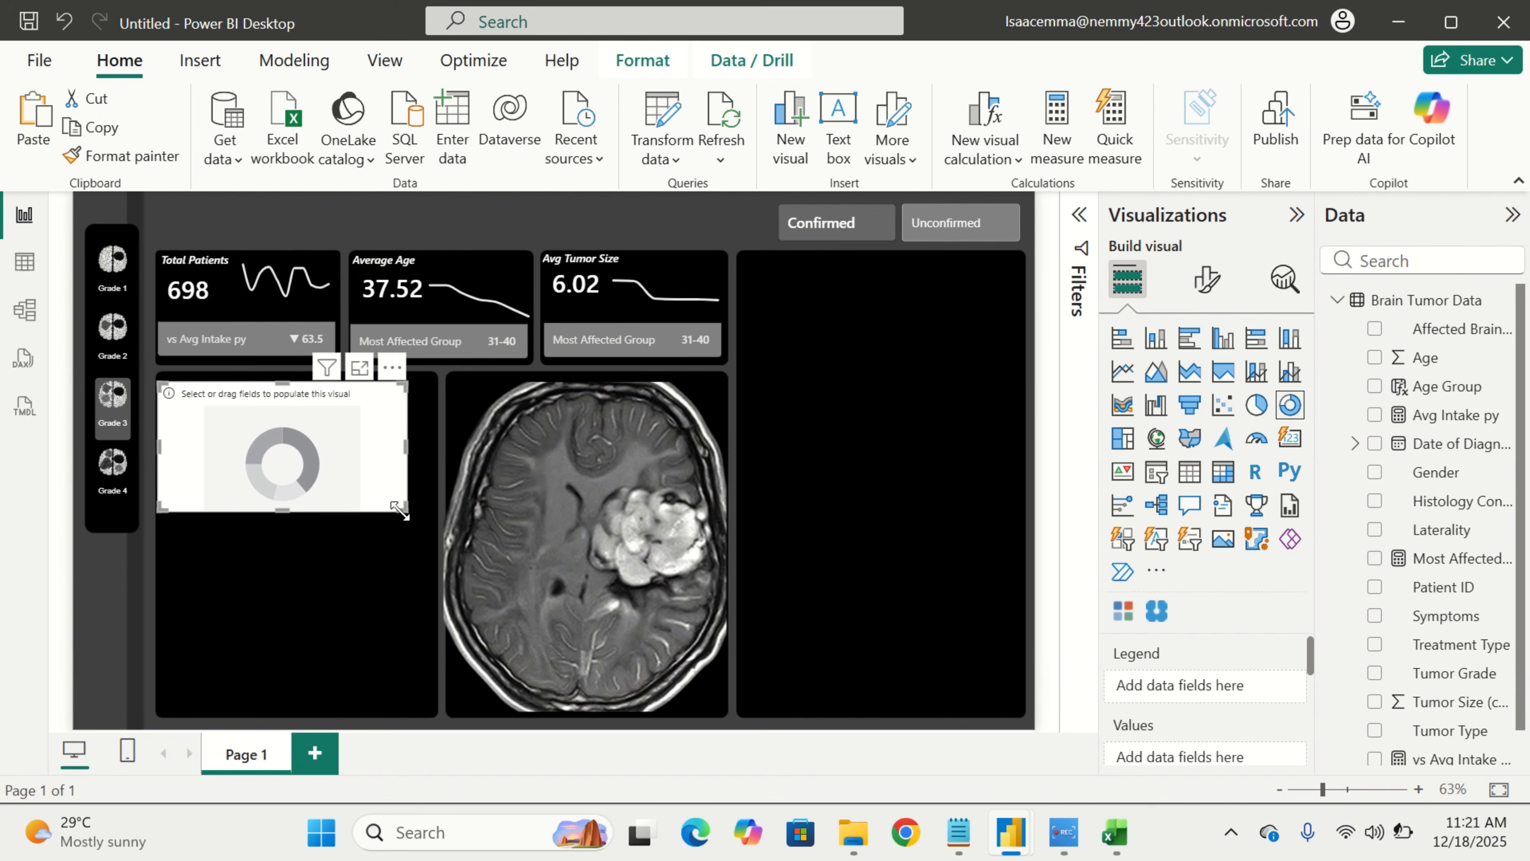
pyautogui.moveTo(398, 509); pyautogui.dragTo(447, 534)
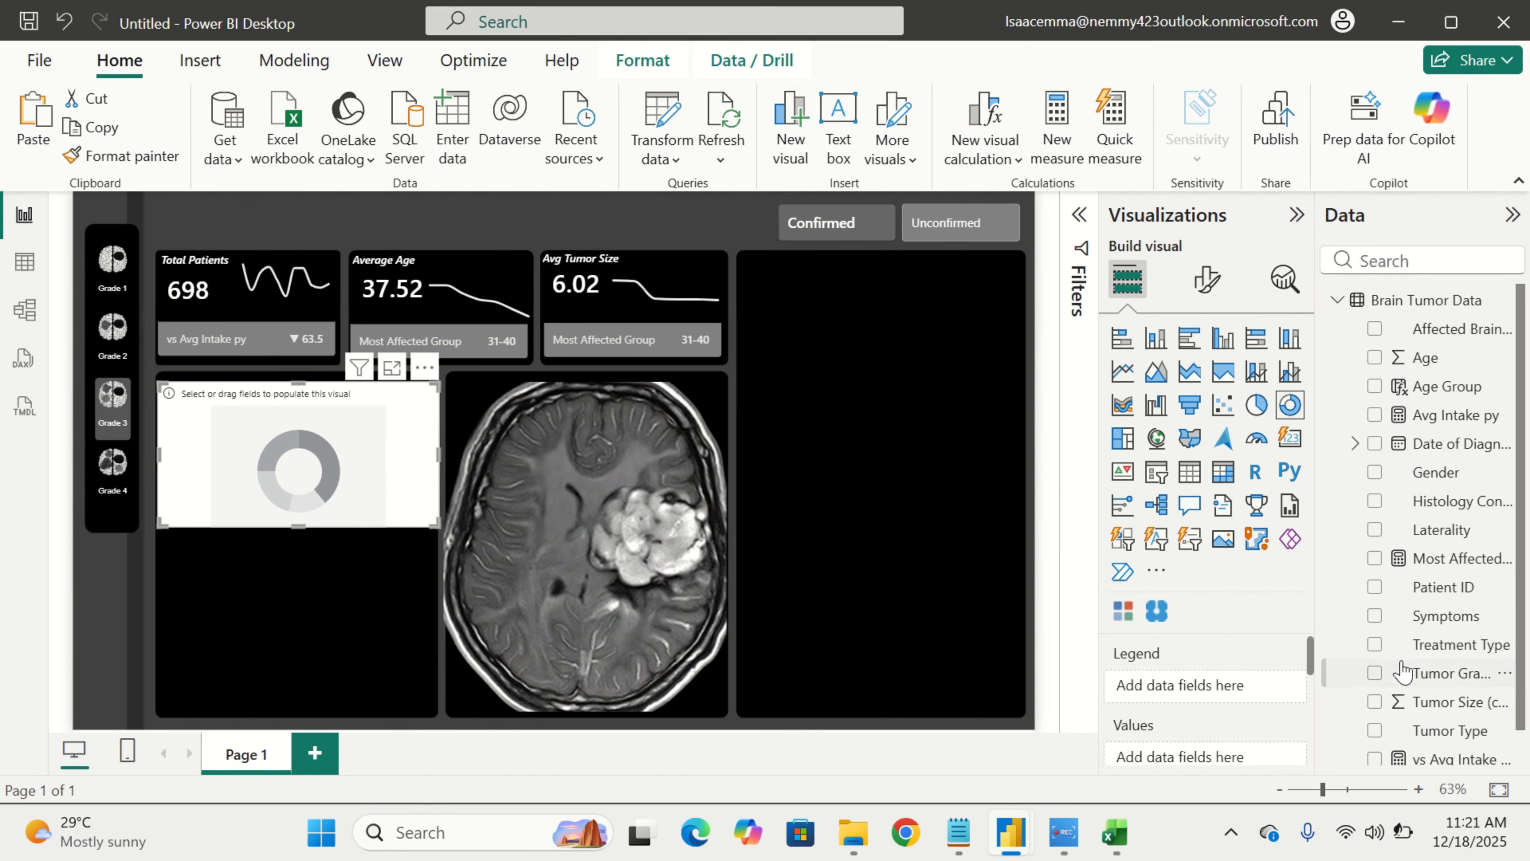
# Set the donut chart's legend to Tumor Type and its values to the count of Patient ID
pyautogui.moveTo(1437, 738); pyautogui.dragTo(1233, 684)
pyautogui.scroll(-1, 1208, 741)
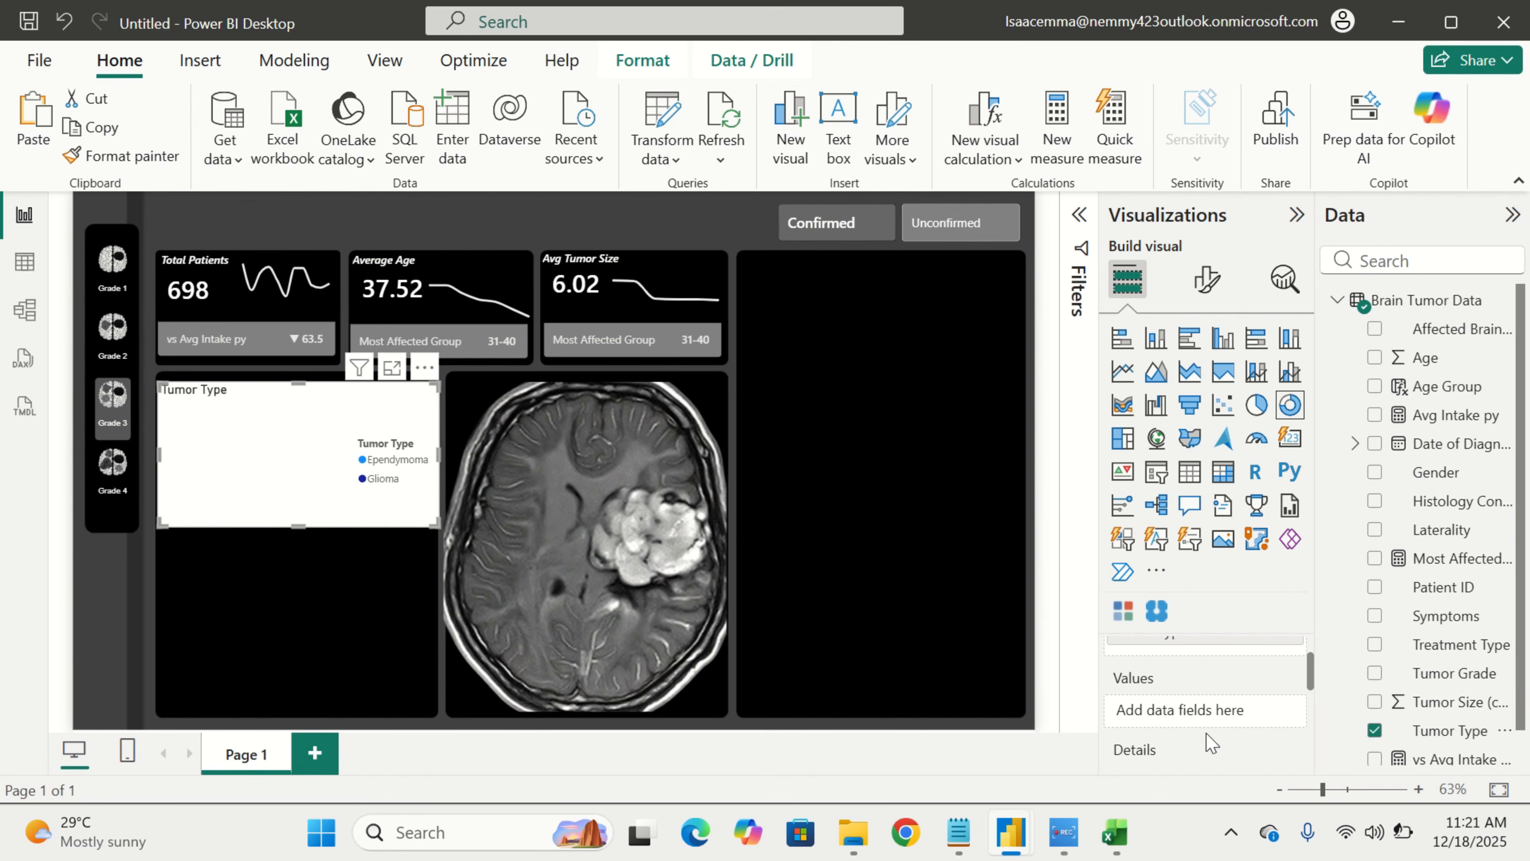
pyautogui.moveTo(1440, 591); pyautogui.dragTo(1205, 712)
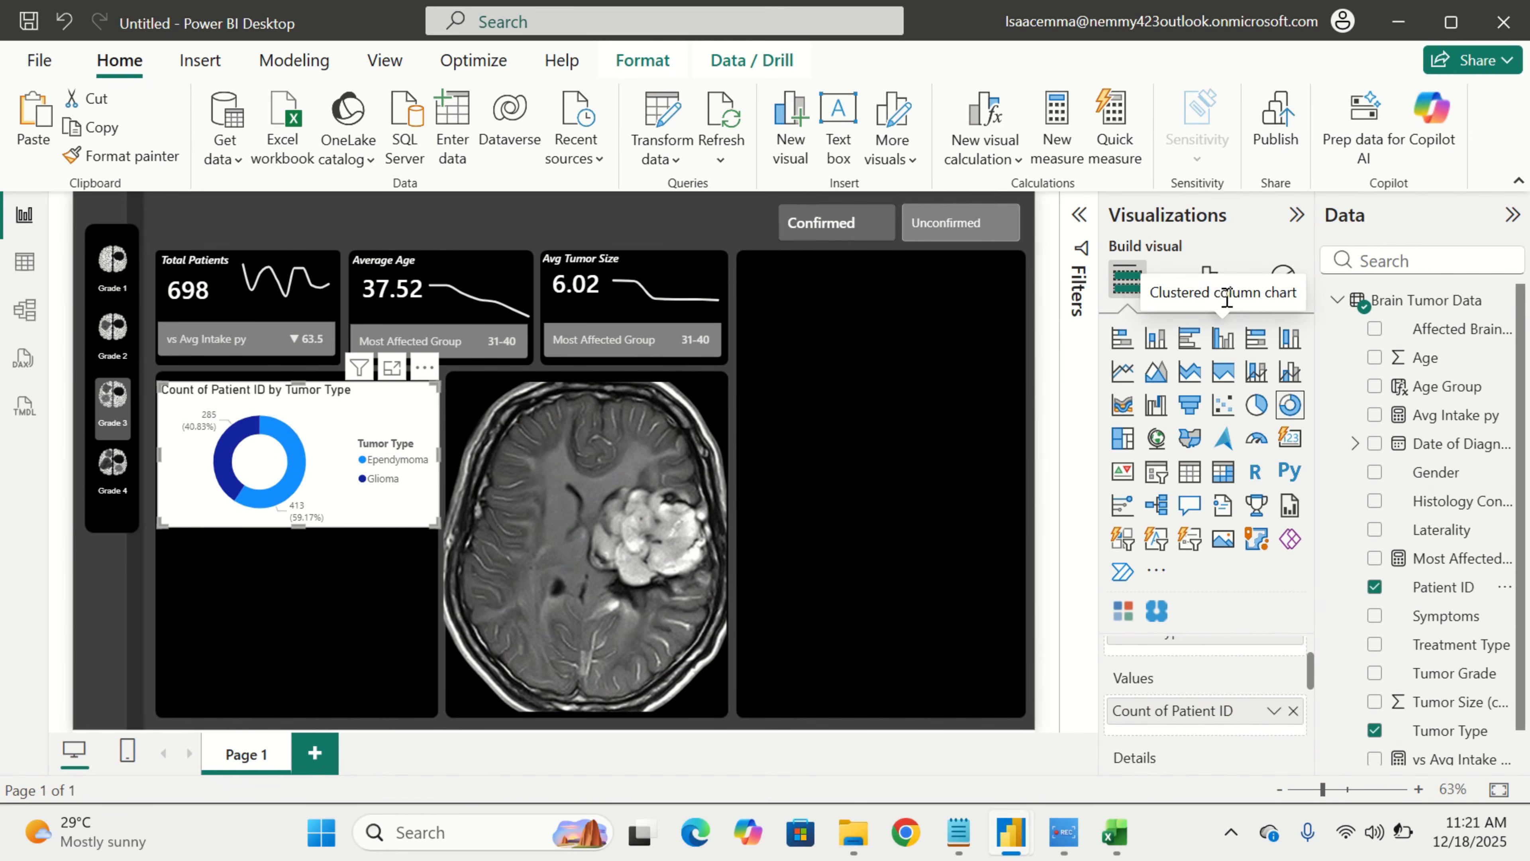
# Thin the donut chart's ring by setting the slices' inner radius to 80%
pyautogui.click(1206, 279)
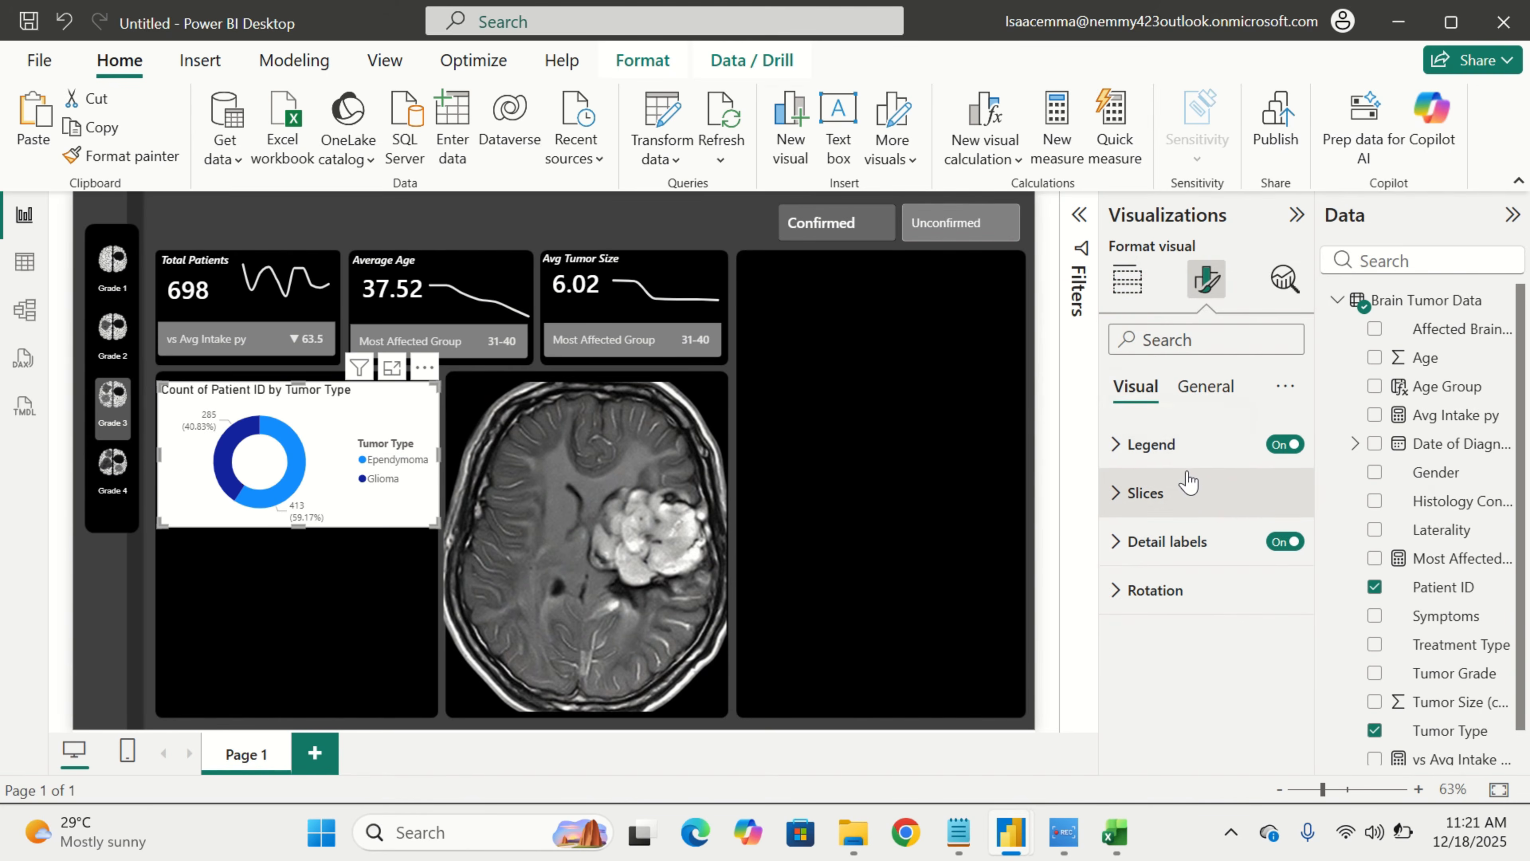
pyautogui.click(1191, 494)
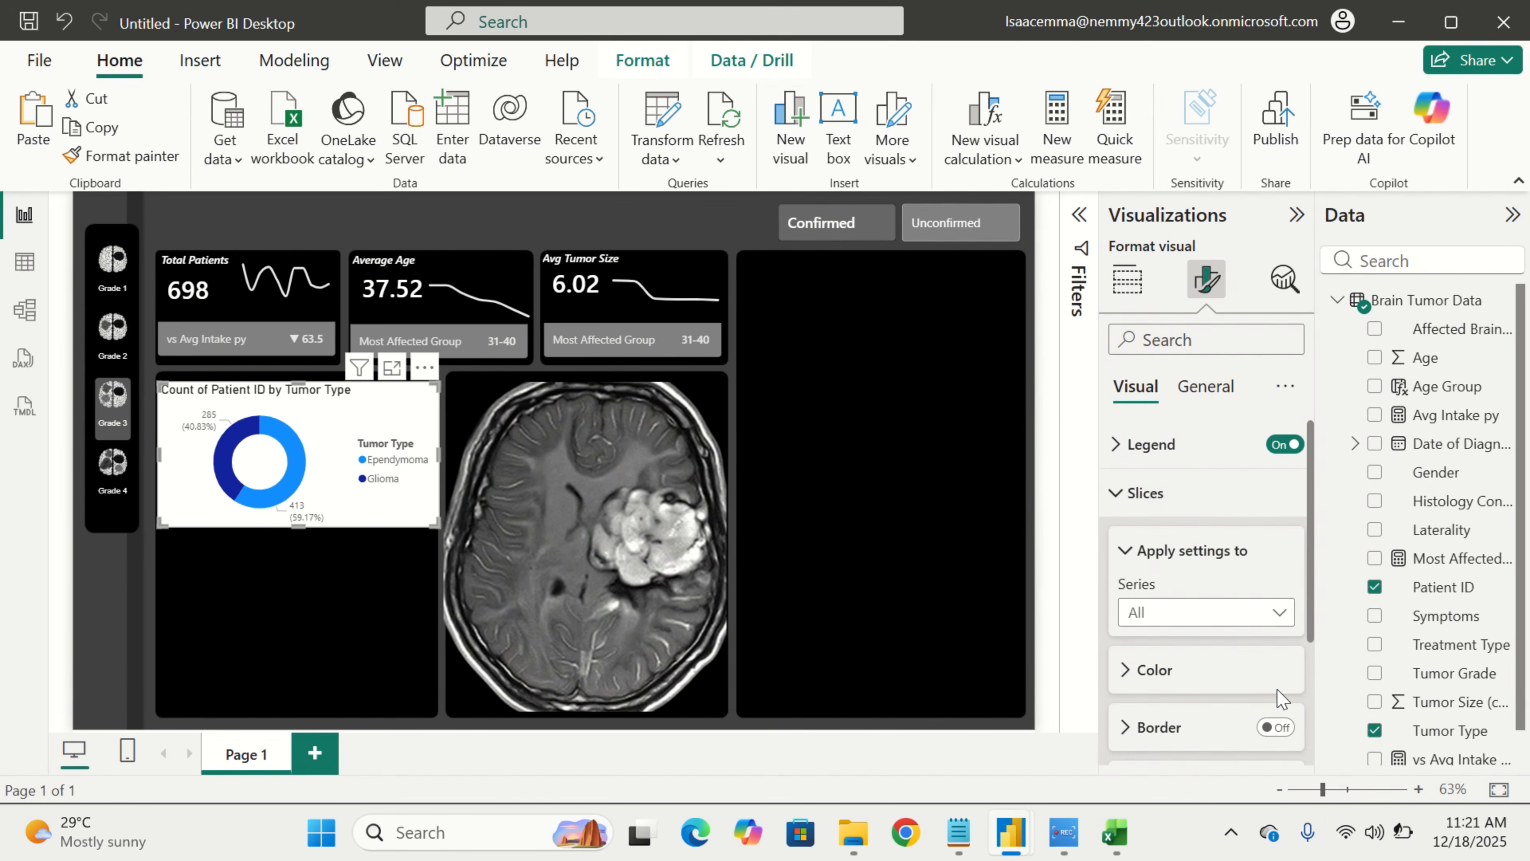
pyautogui.click(1238, 672)
pyautogui.scroll(-2, 1236, 663)
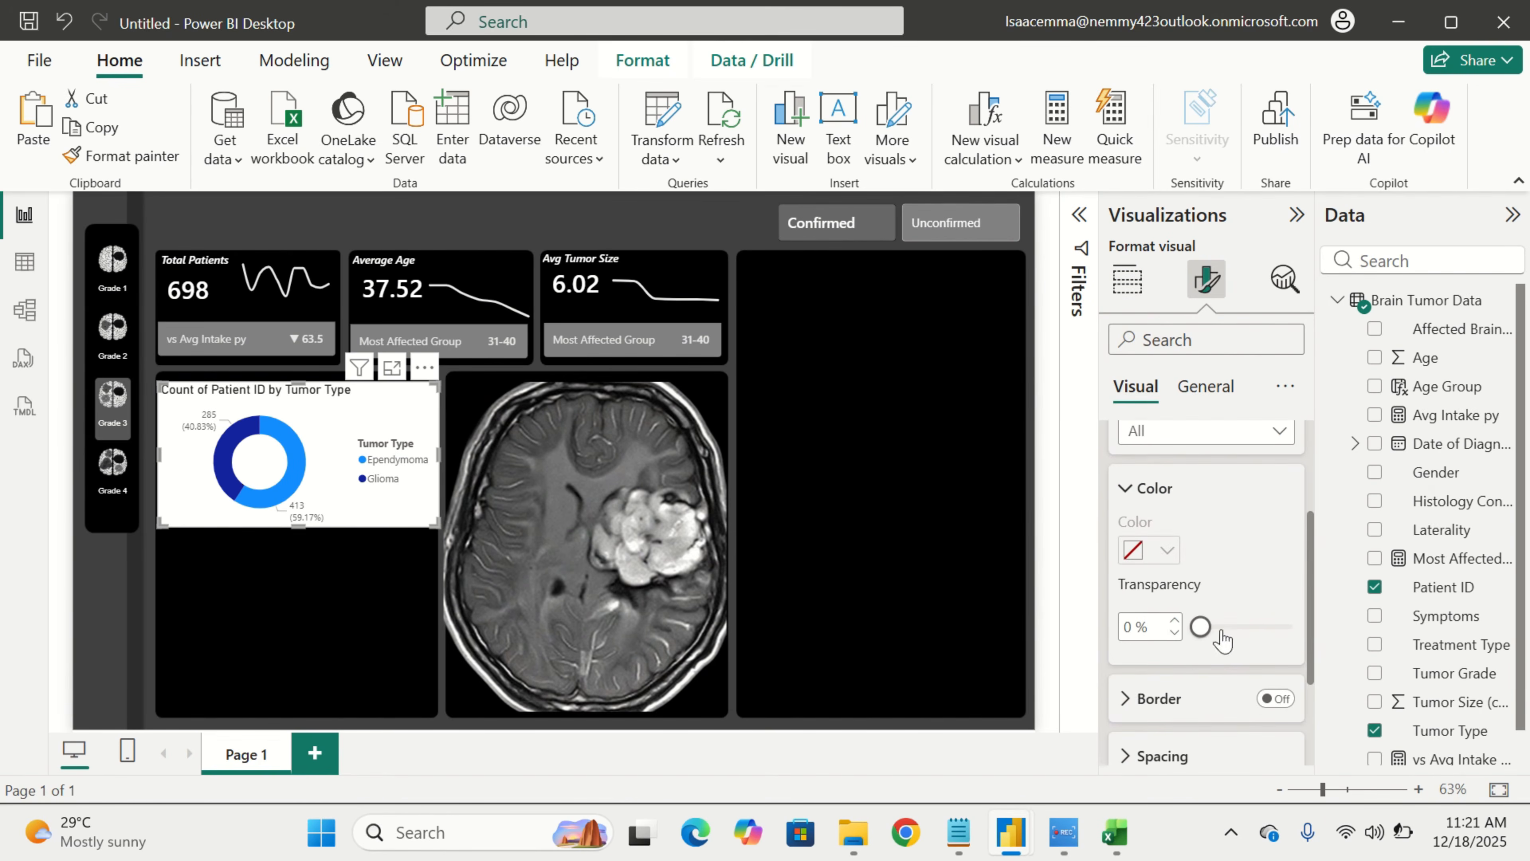
pyautogui.scroll(-4, 1222, 633)
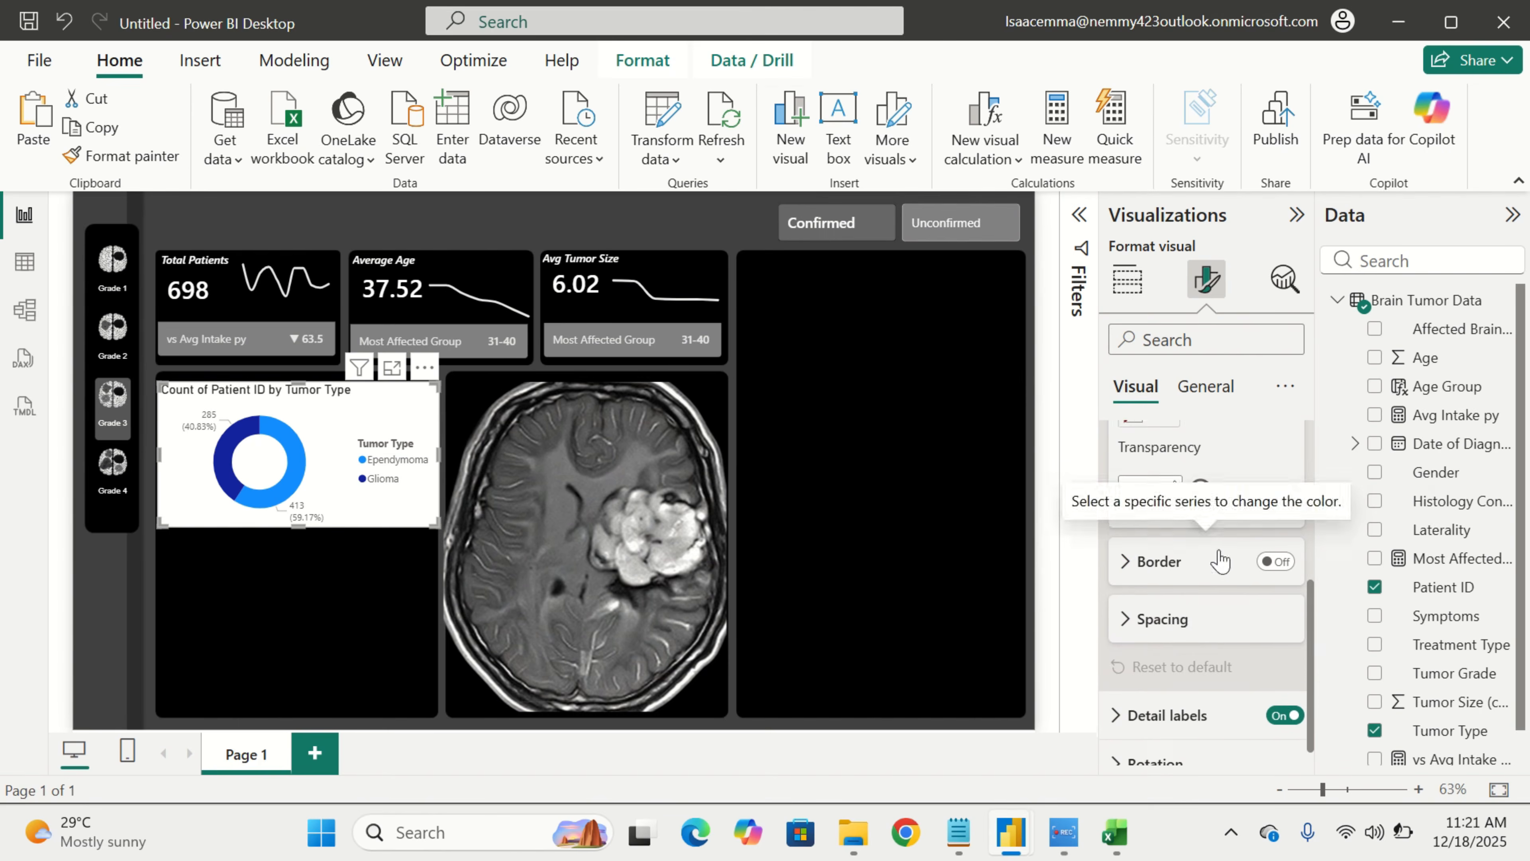
pyautogui.click(1179, 618)
pyautogui.scroll(-2, 1199, 627)
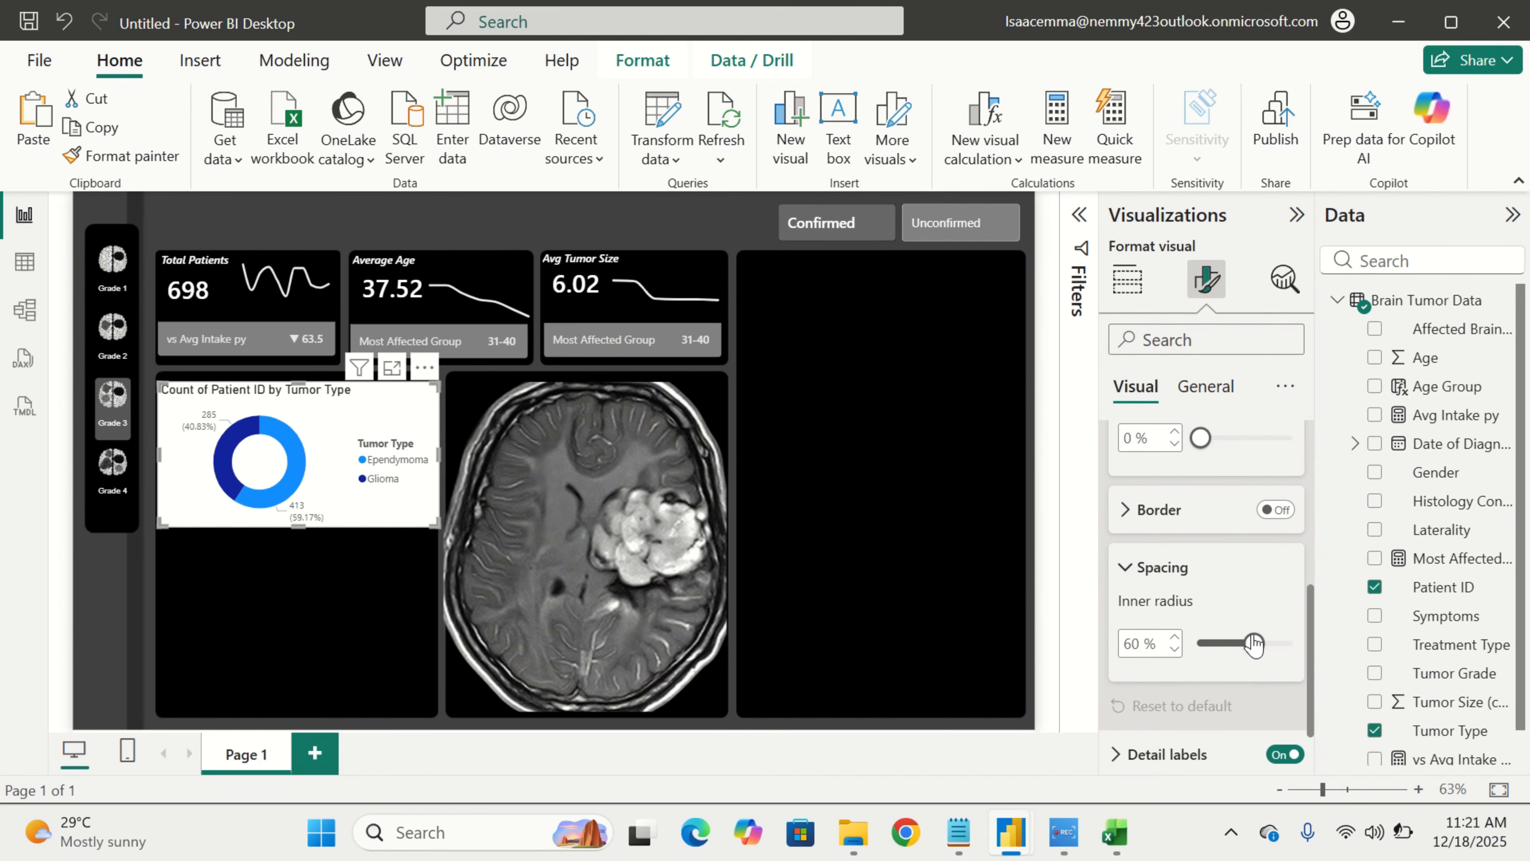
pyautogui.moveTo(1255, 640); pyautogui.dragTo(1274, 652)
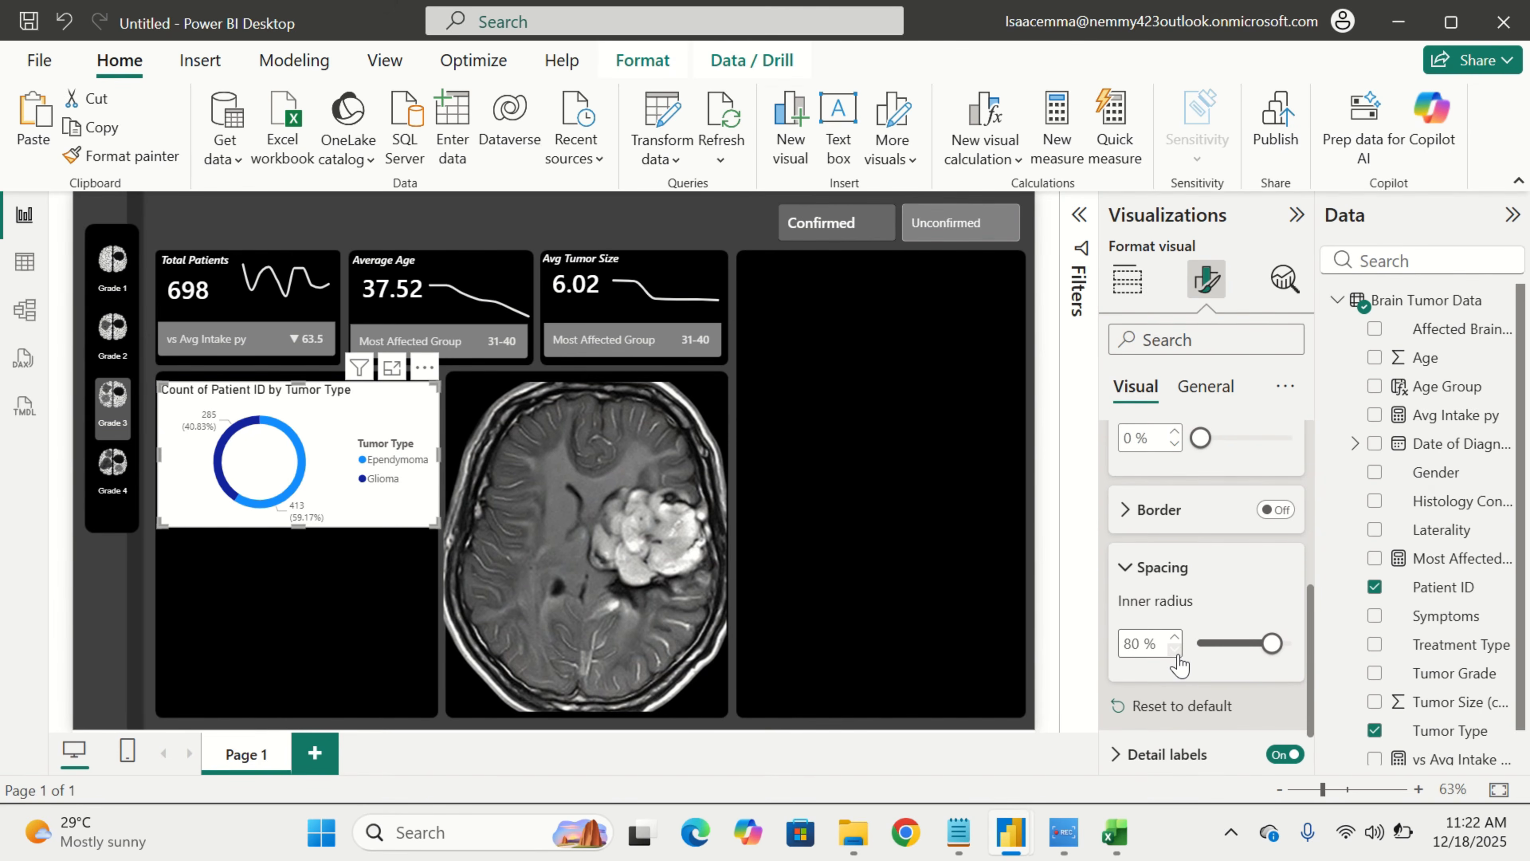
# Set the donut chart's Ependymoma slice color to hex #CCCCCC
pyautogui.scroll(5, 1180, 663)
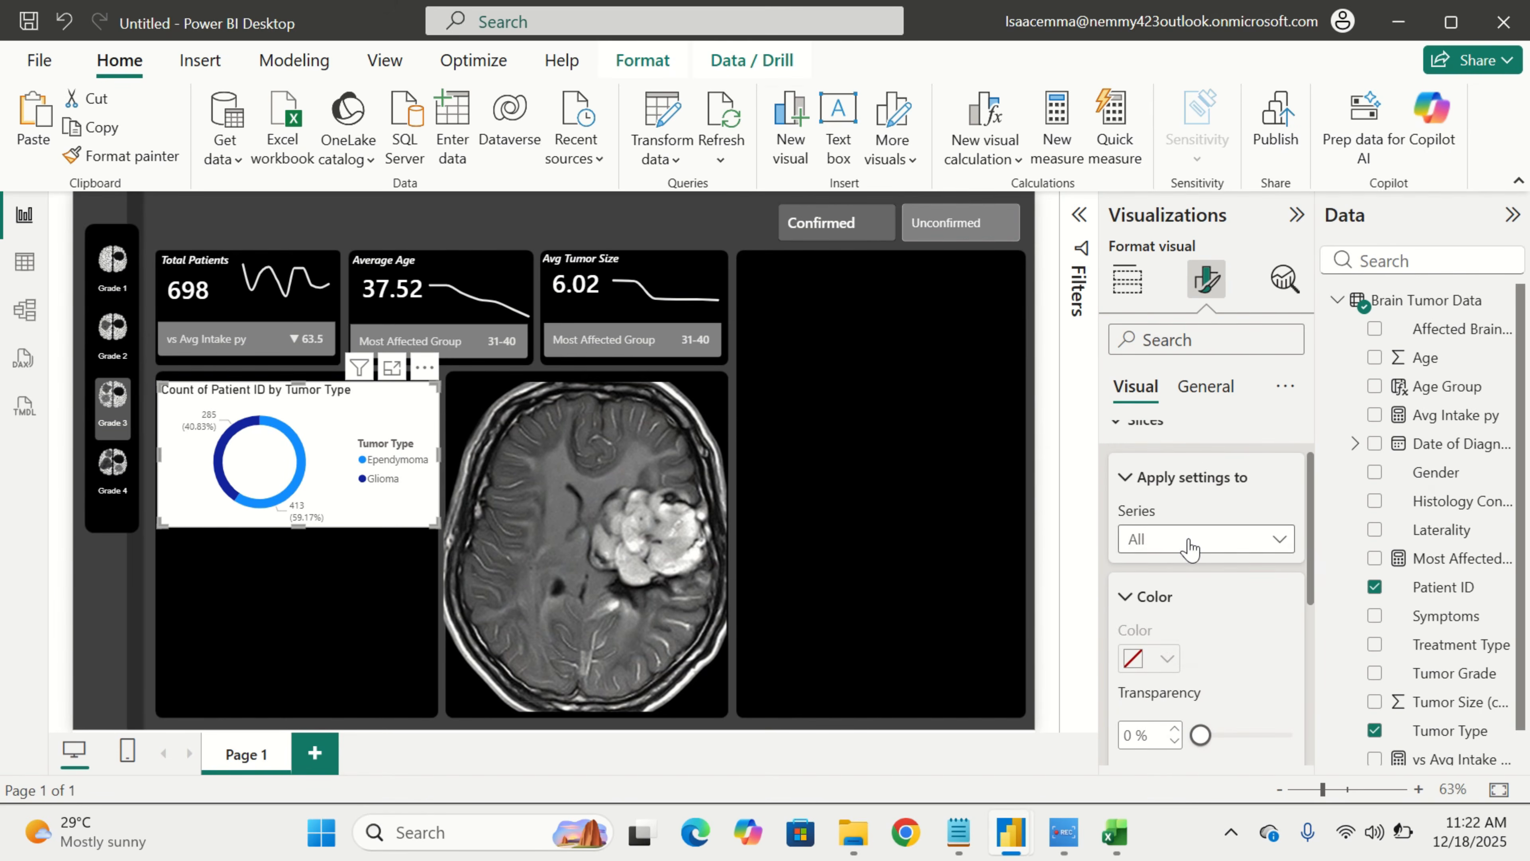
pyautogui.click(1190, 549)
pyautogui.click(1194, 603)
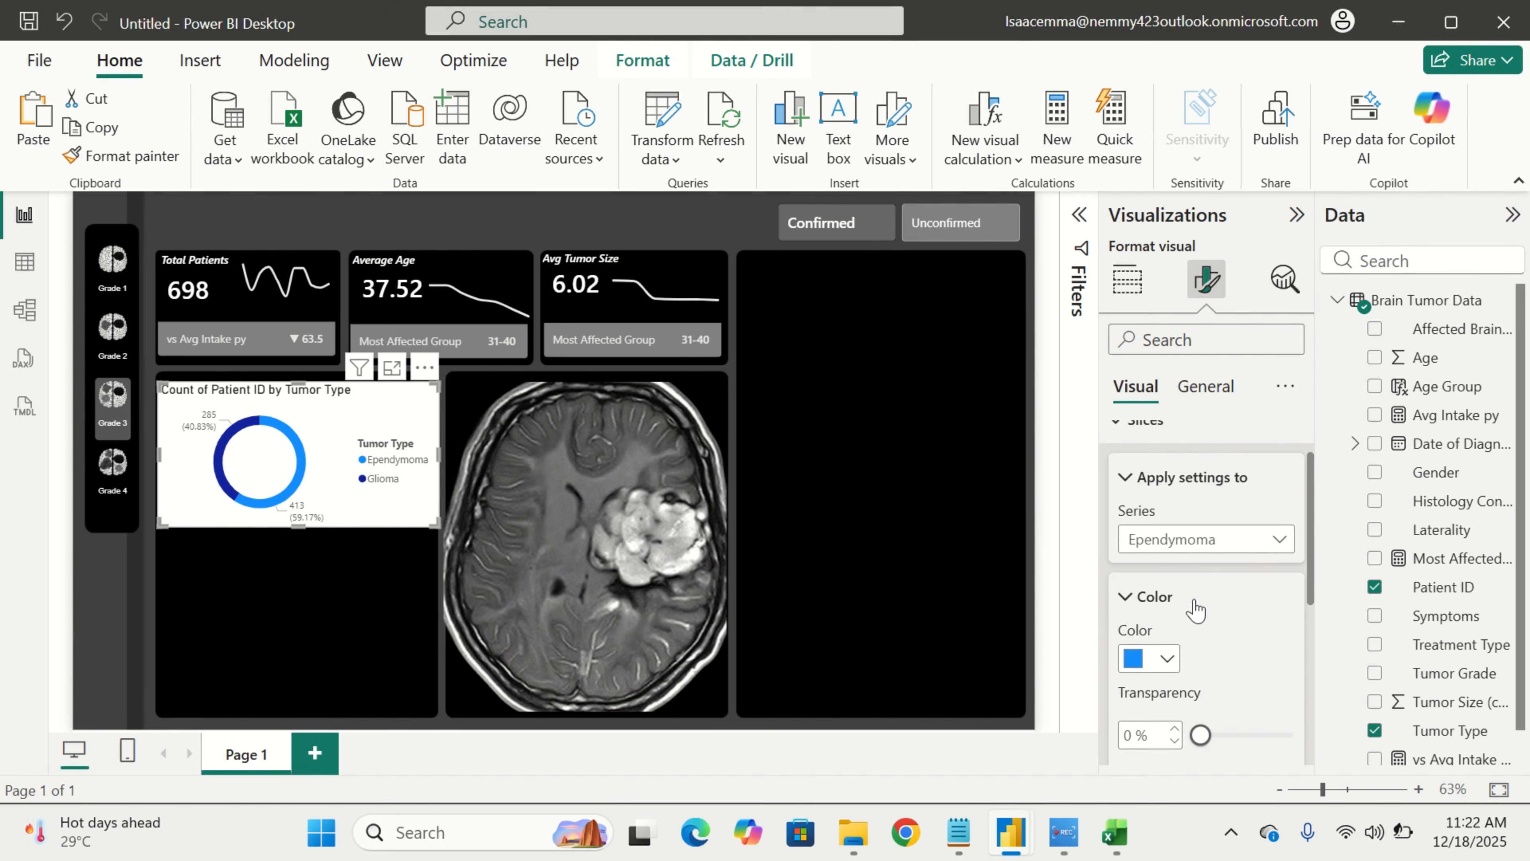
pyautogui.click(1167, 660)
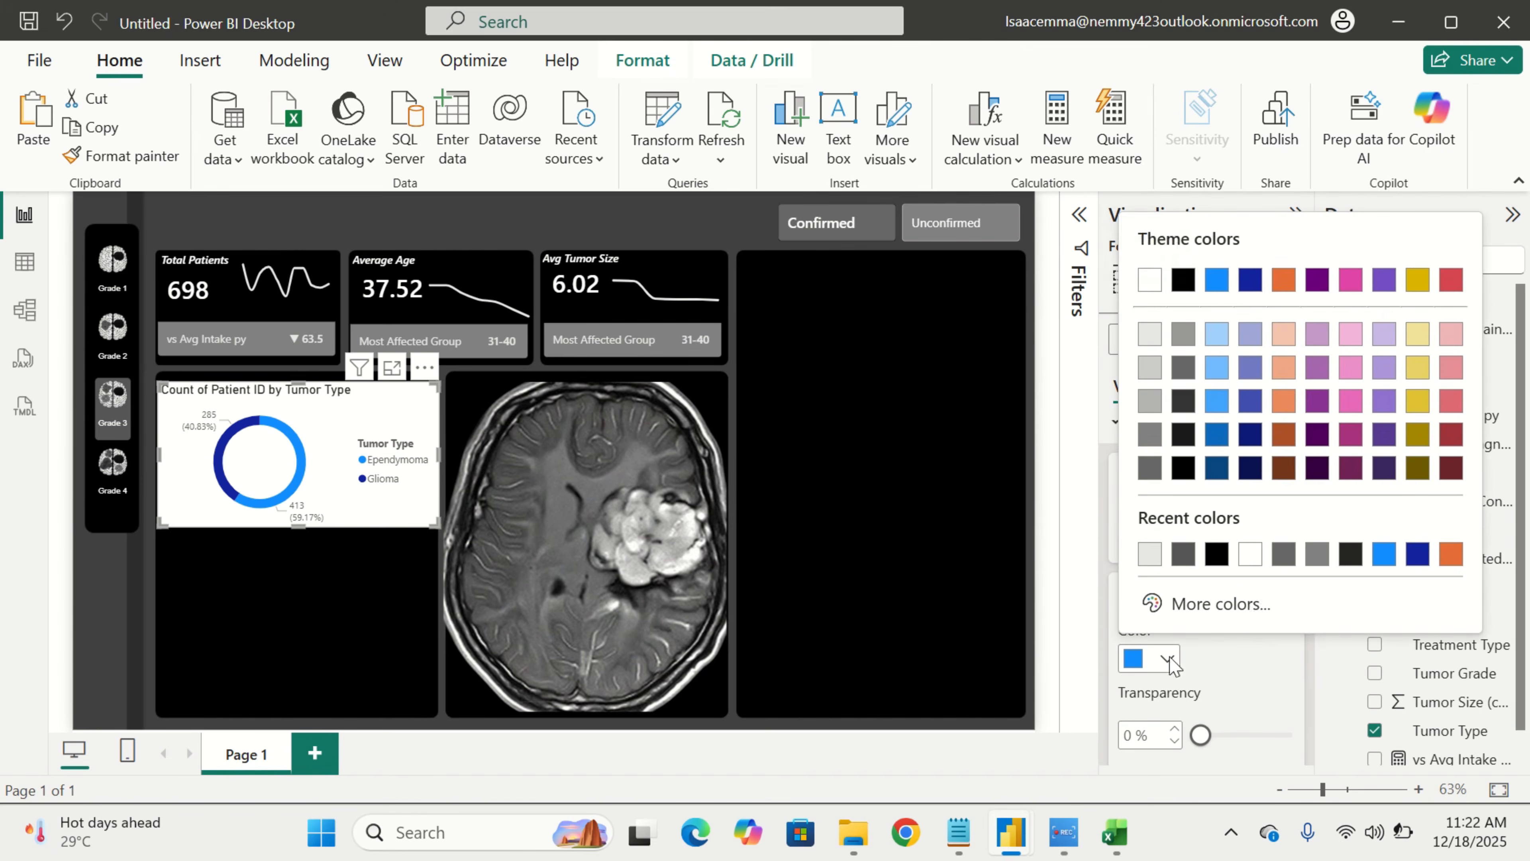
pyautogui.click(1235, 617)
pyautogui.press('BackSpace')
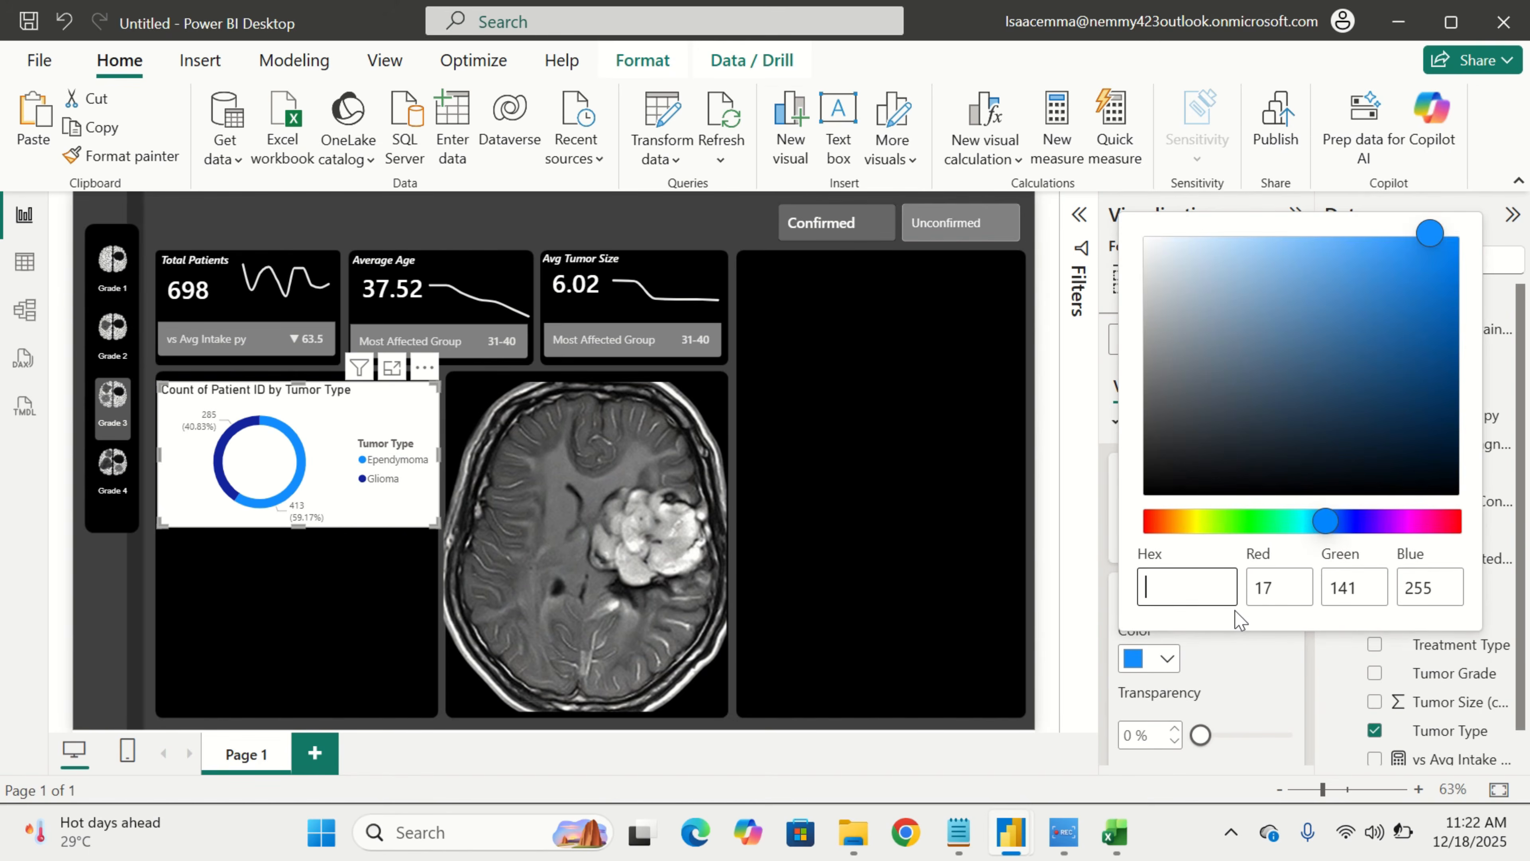
pyautogui.write('cccccc')
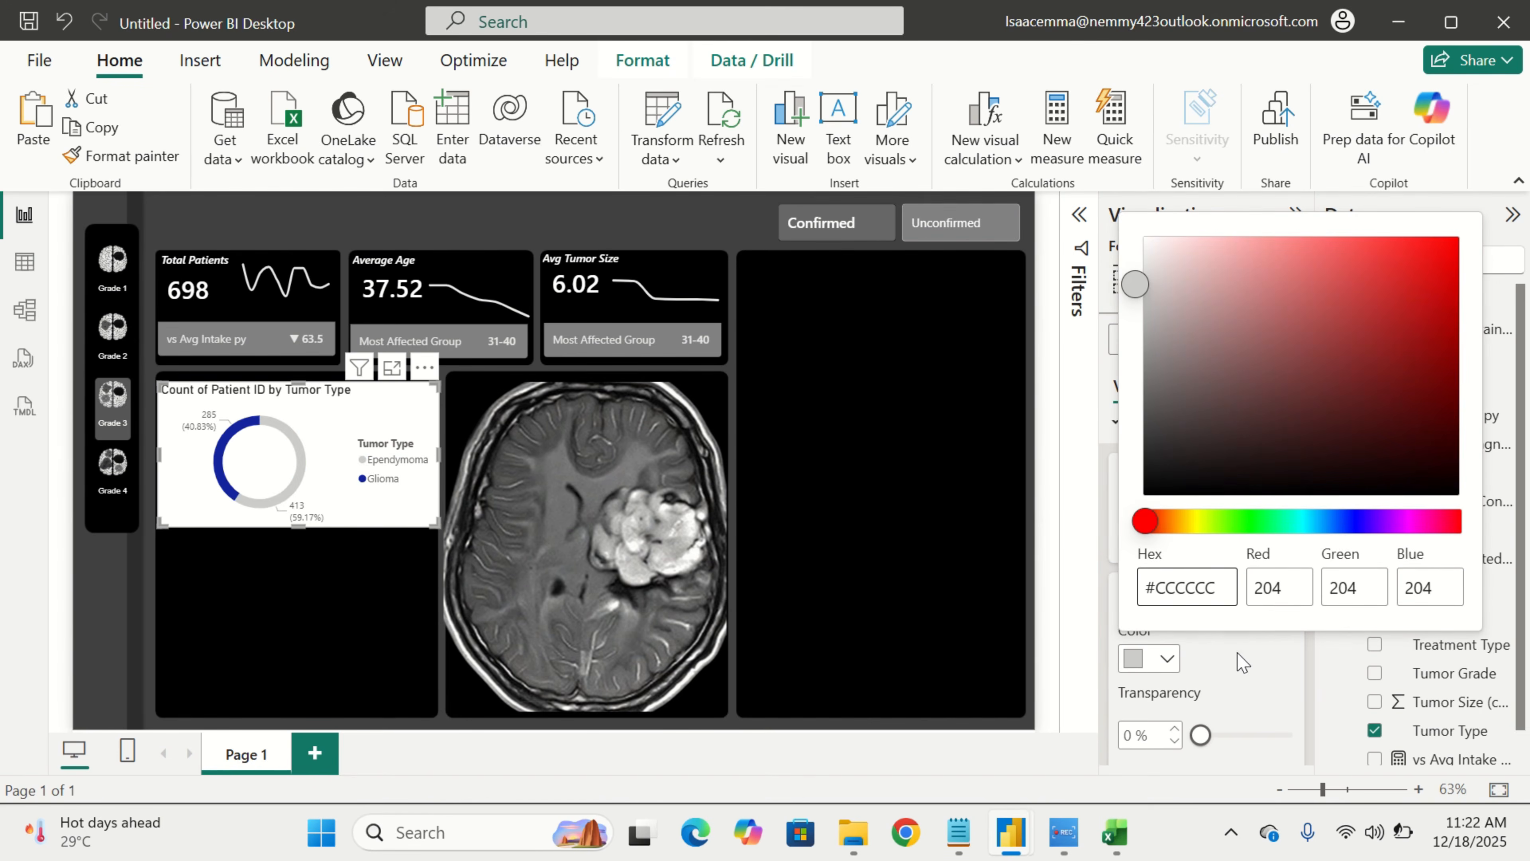
# Set the donut chart's Glioma slice color to white
pyautogui.click(1234, 684)
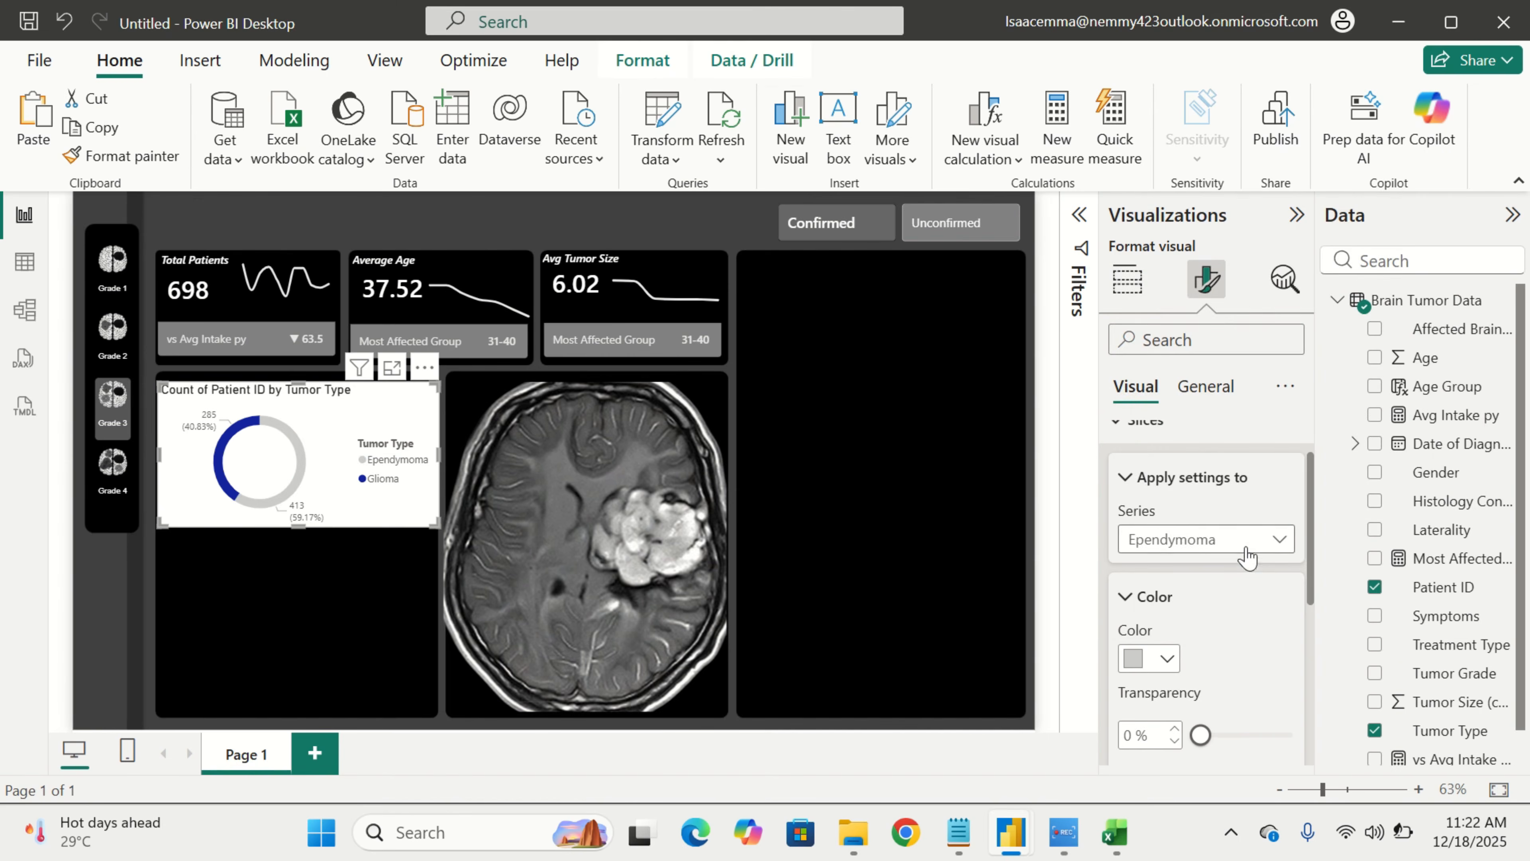
pyautogui.scroll(2, 1201, 539)
pyautogui.scroll(1, 1201, 538)
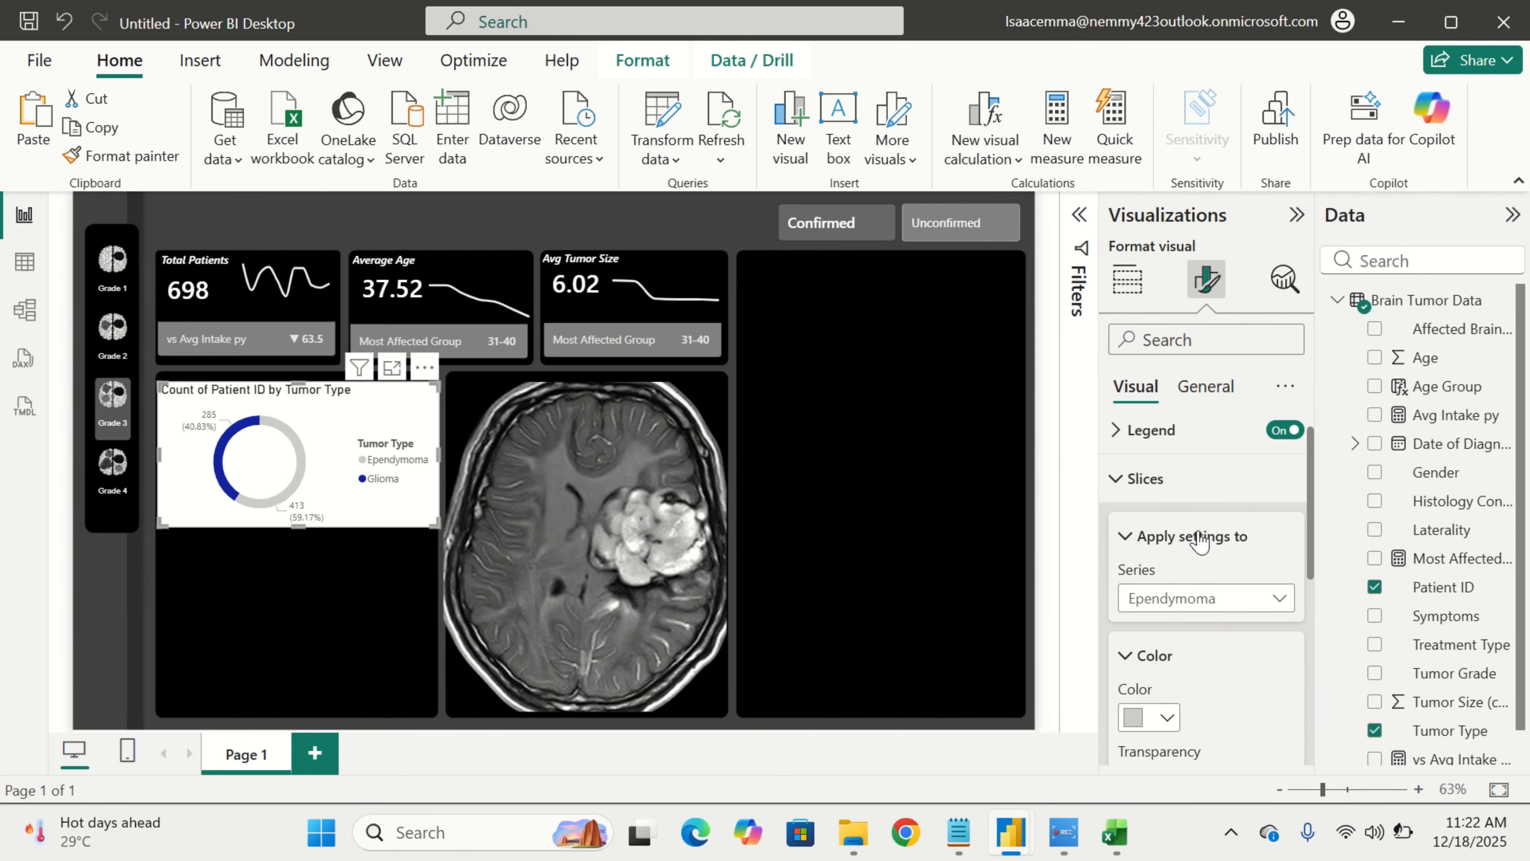
pyautogui.click(1191, 598)
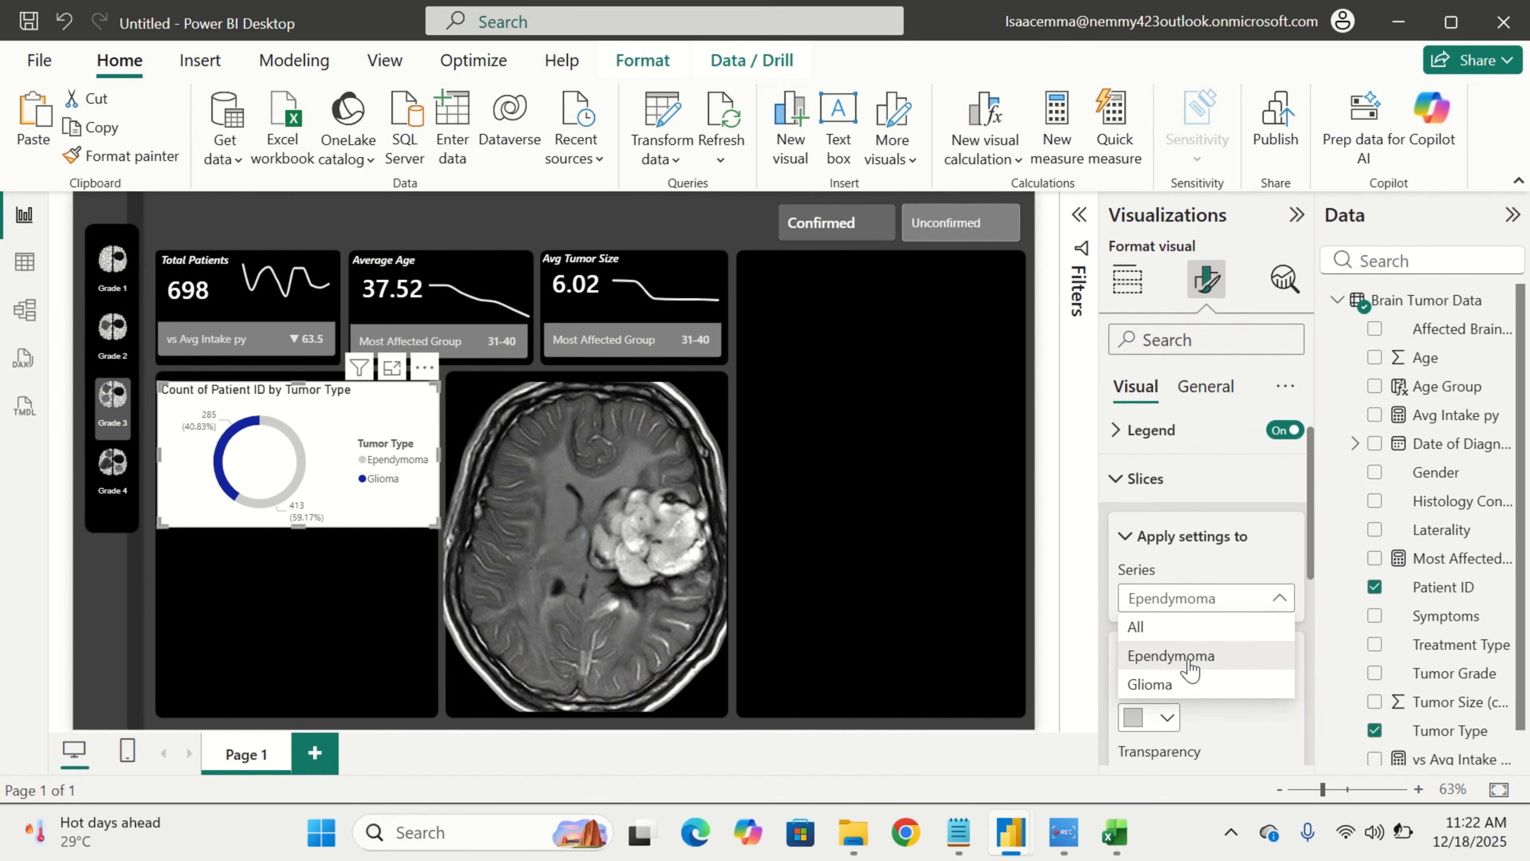
pyautogui.click(1190, 684)
pyautogui.scroll(-3, 1181, 687)
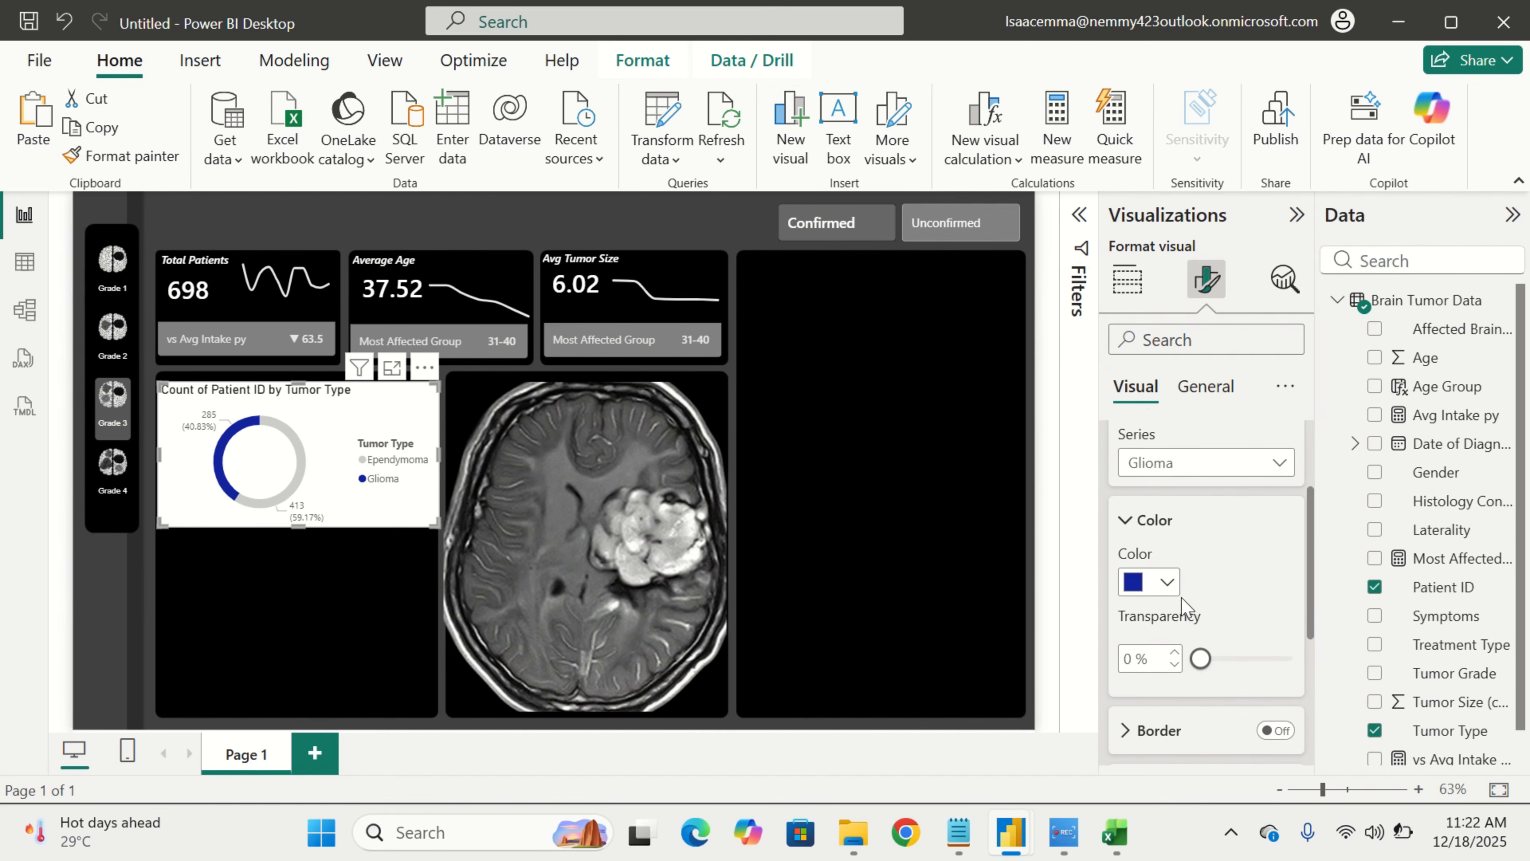
pyautogui.click(1167, 583)
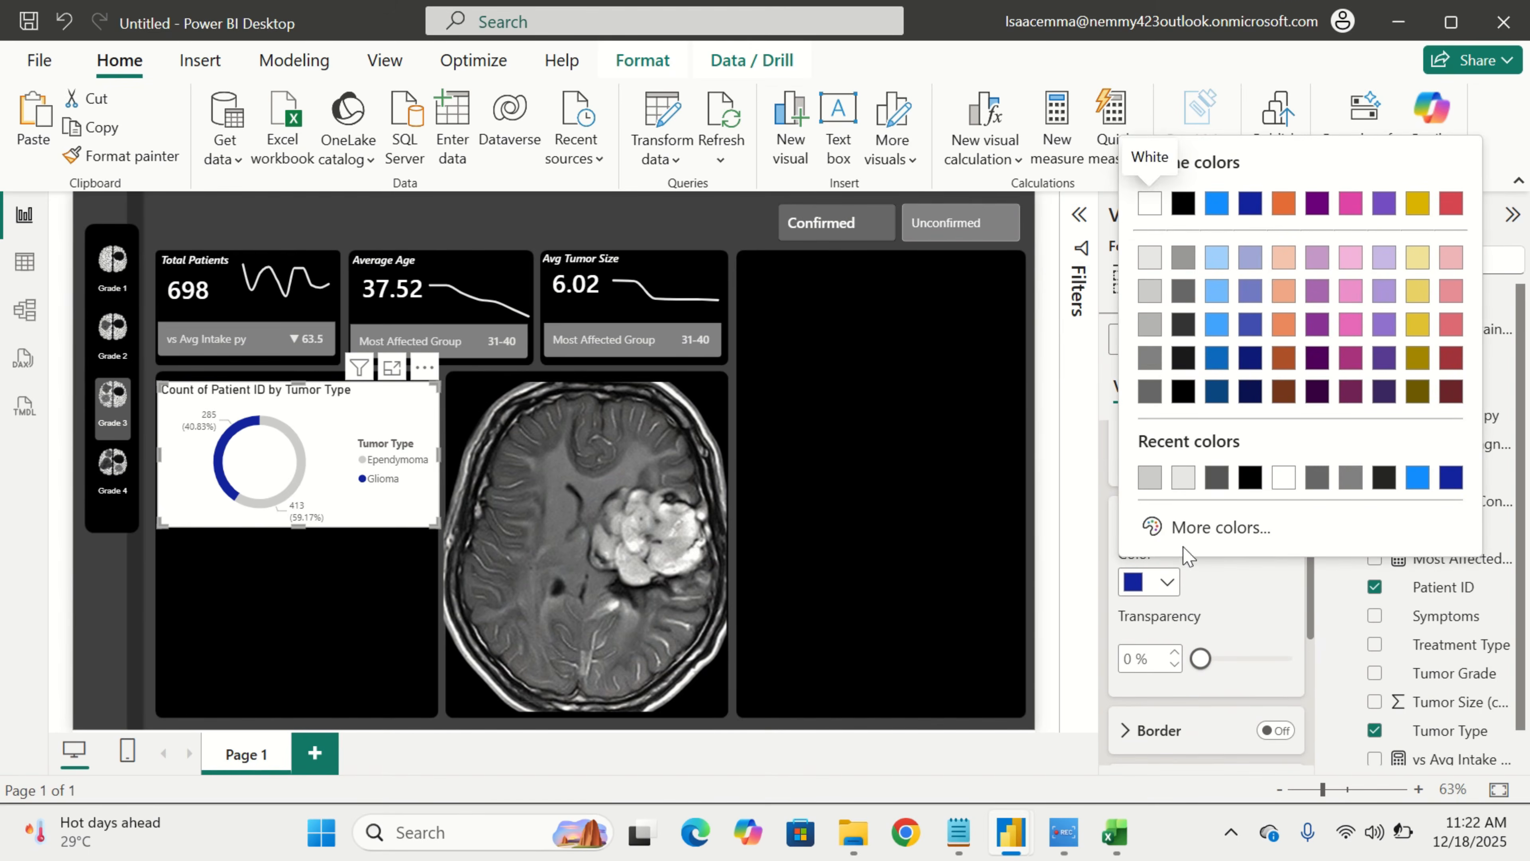
pyautogui.click(1216, 528)
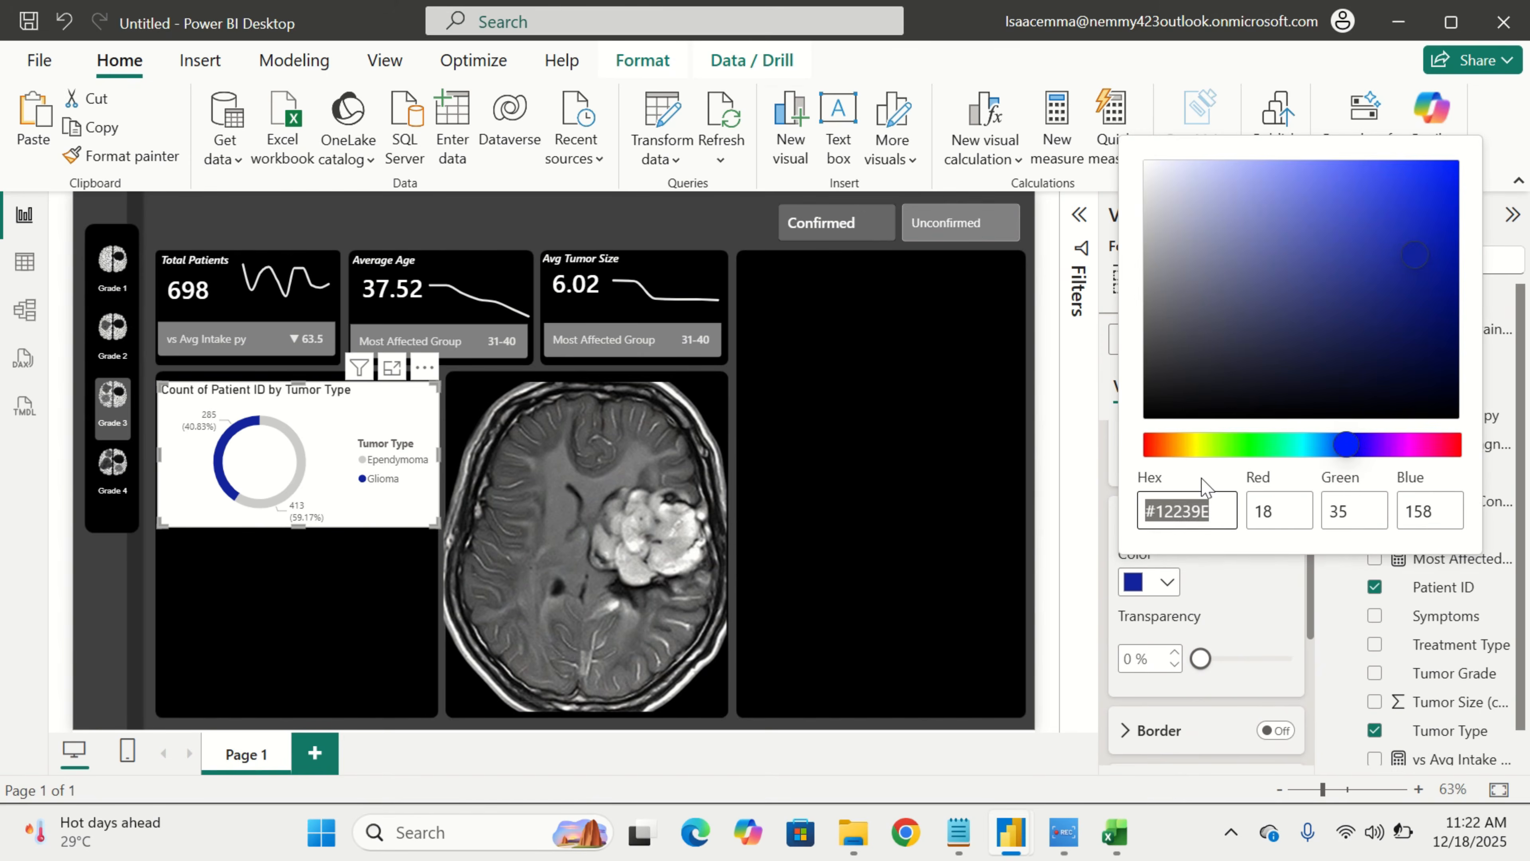
pyautogui.click(1211, 599)
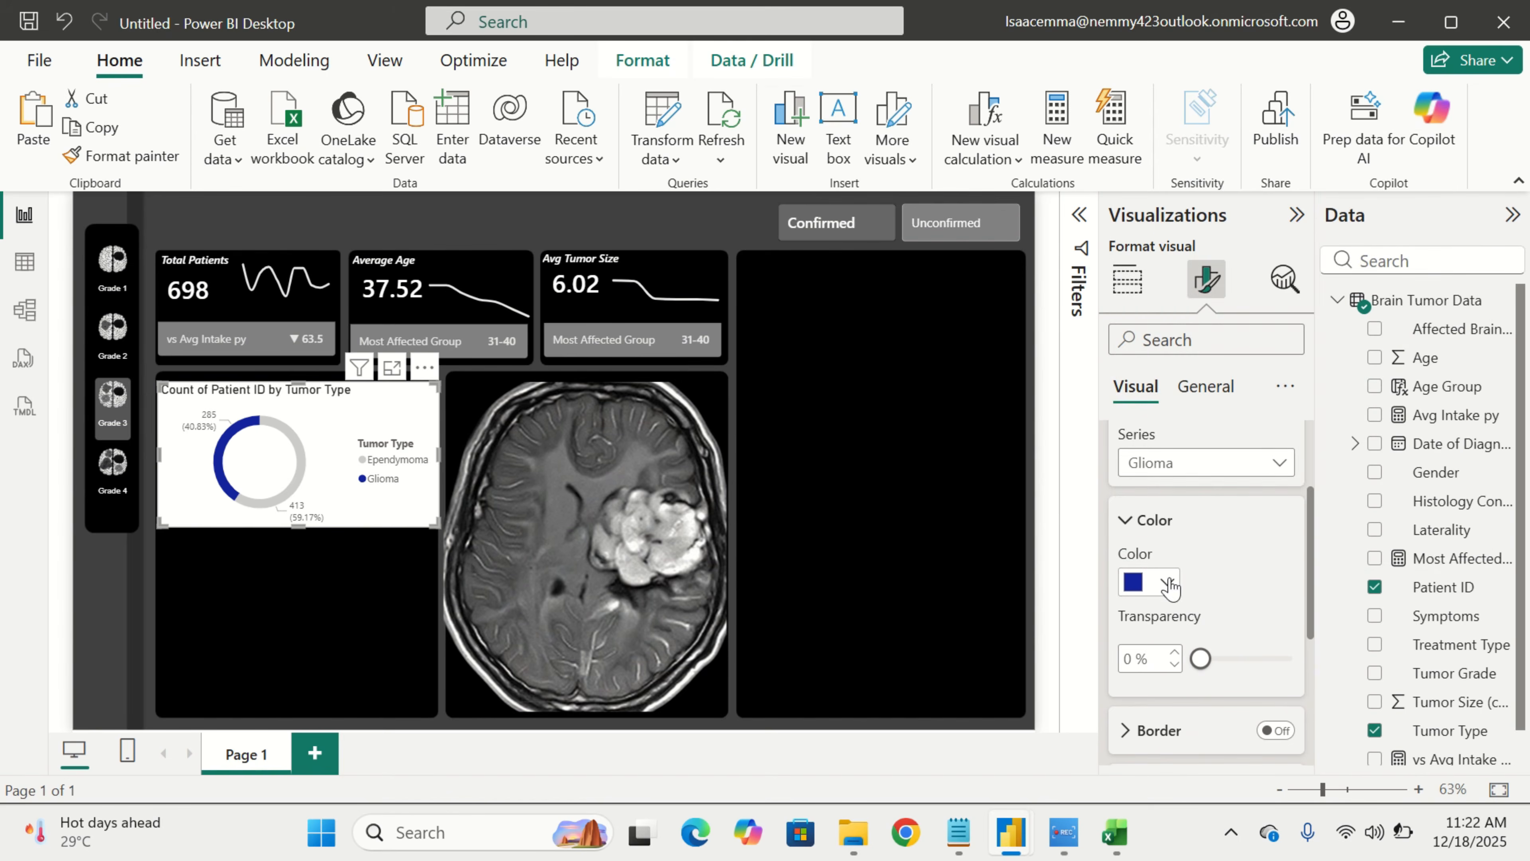
pyautogui.click(1169, 582)
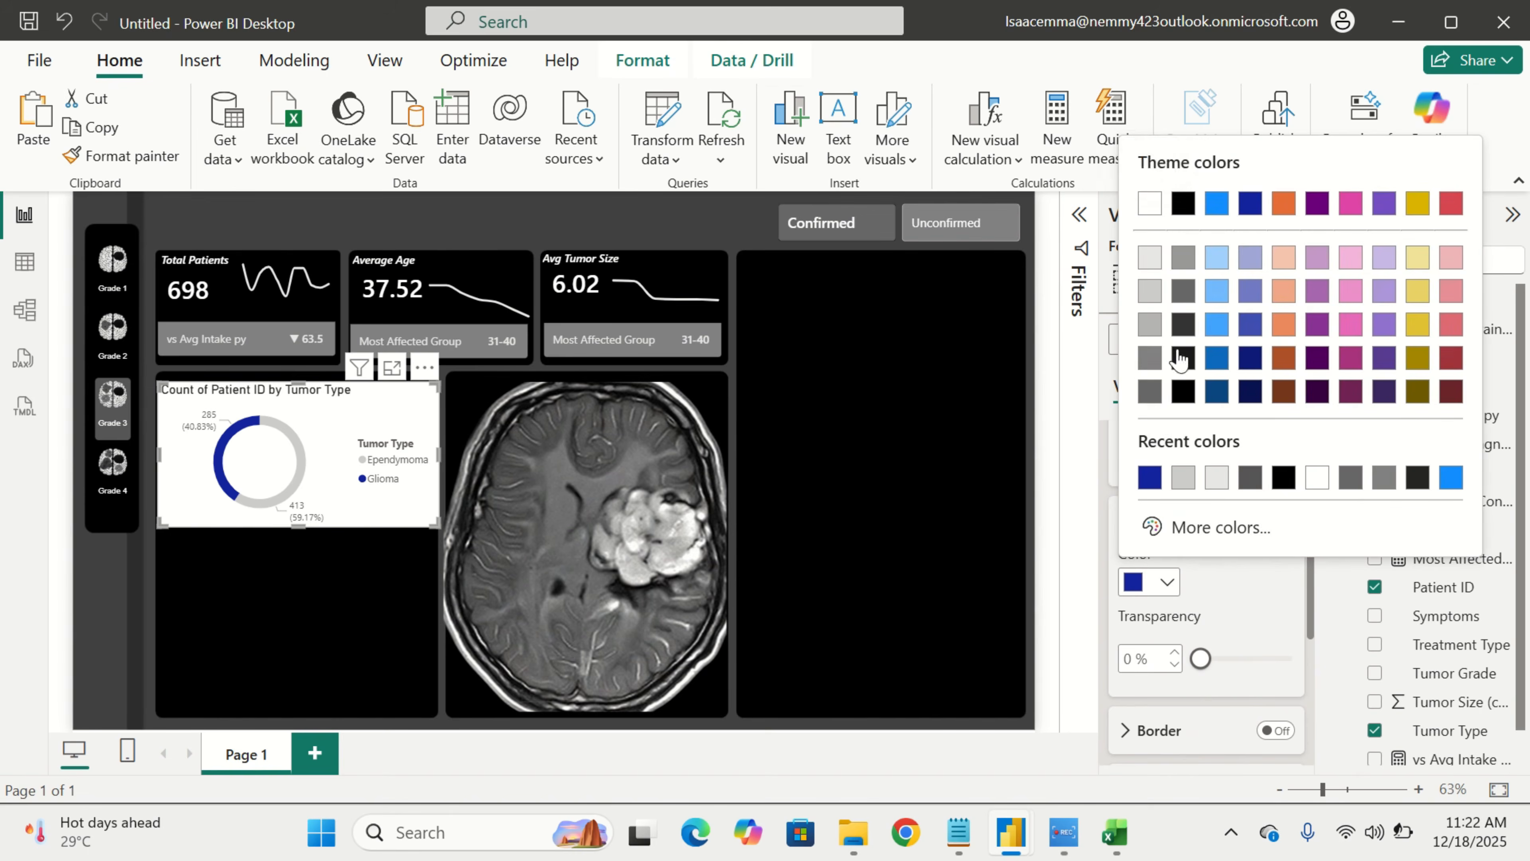
pyautogui.click(1151, 210)
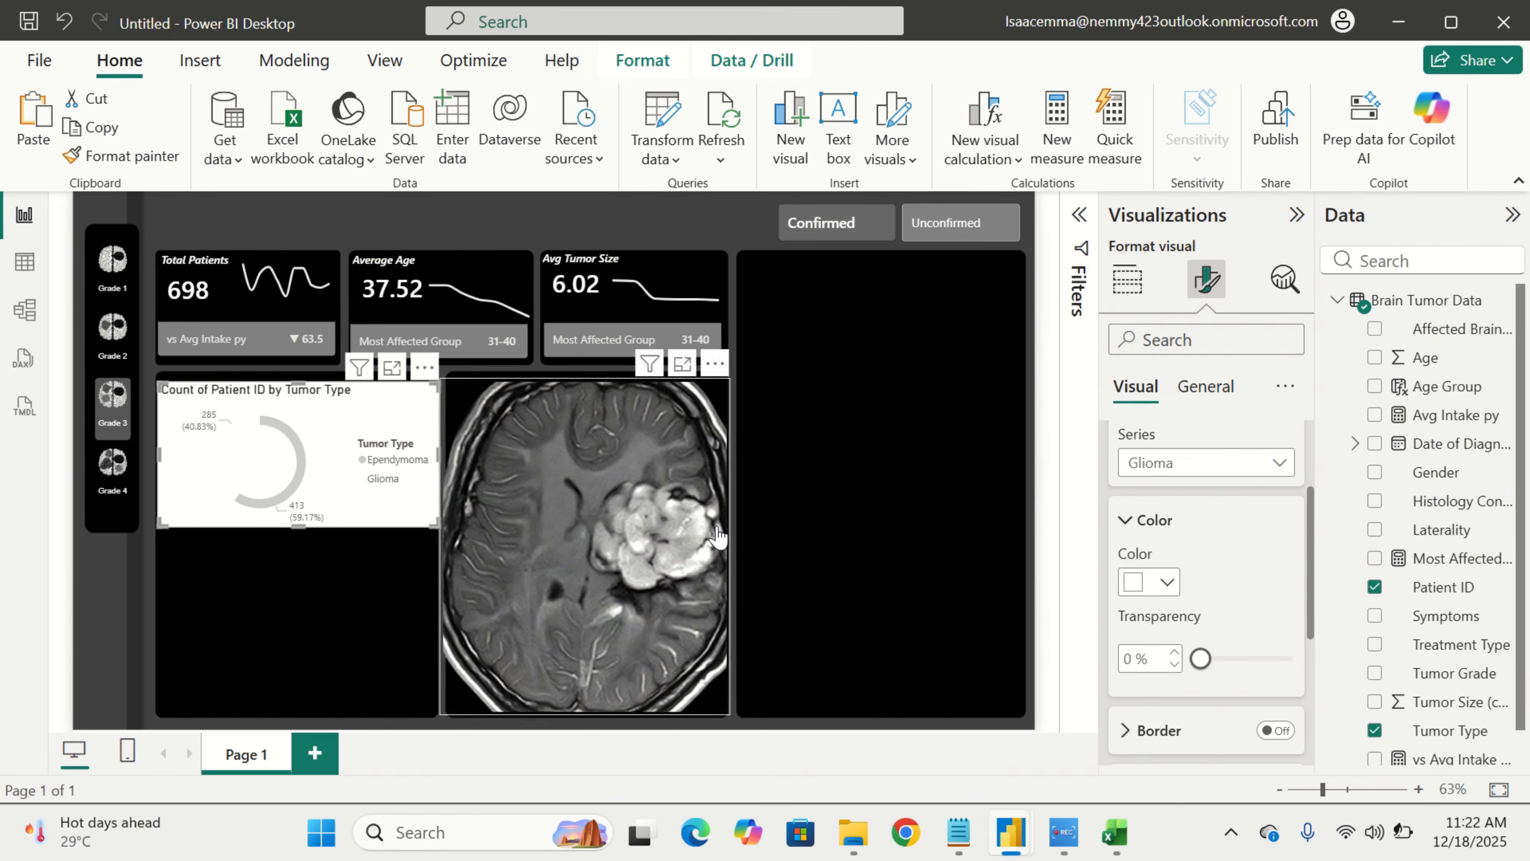
# Turn off the donut chart's background and its title
pyautogui.click(1229, 389)
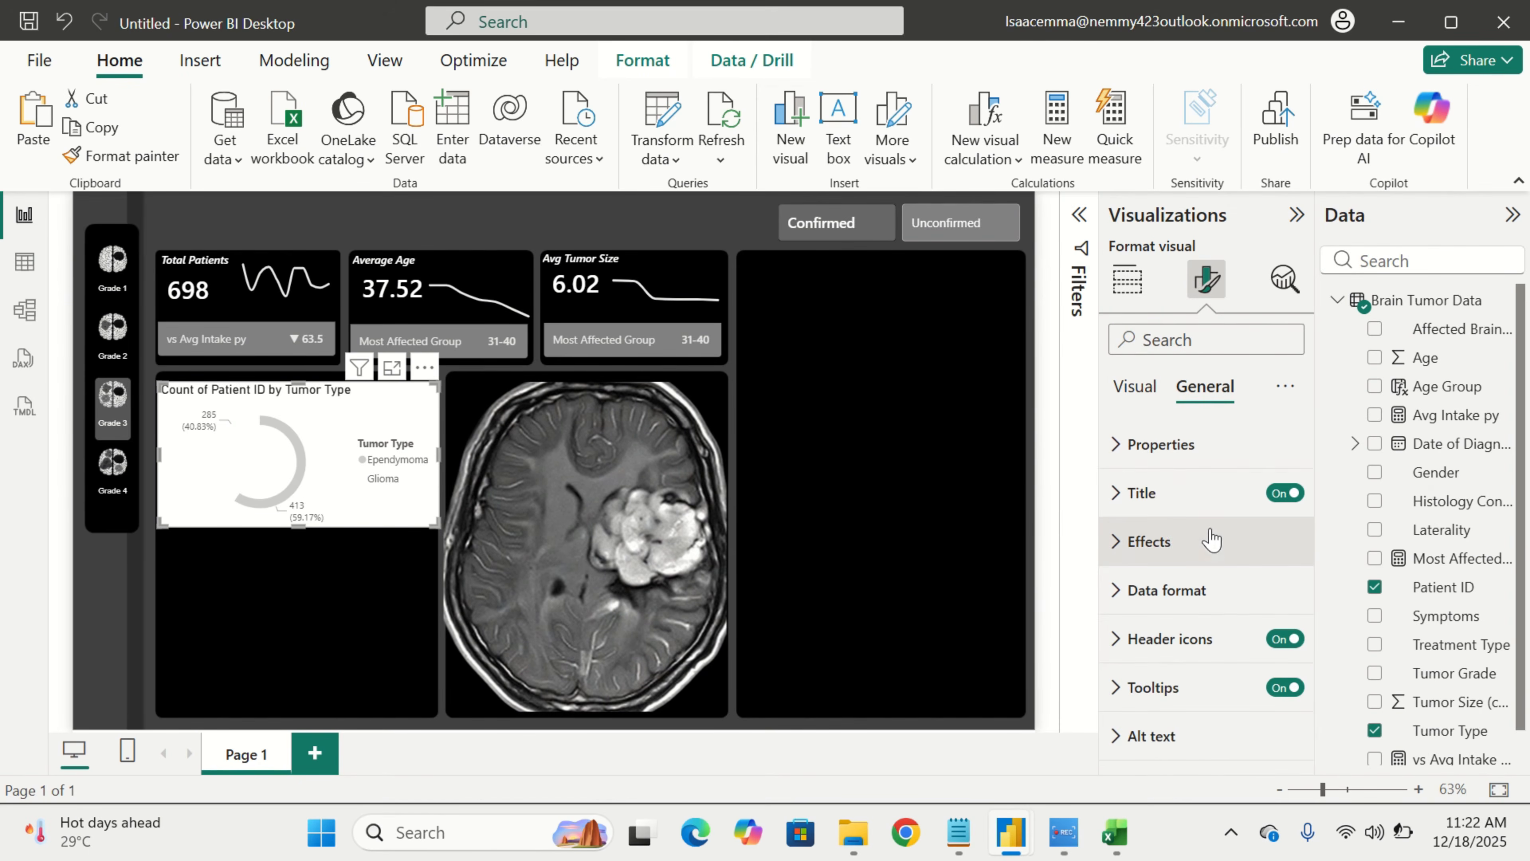
pyautogui.click(1206, 558)
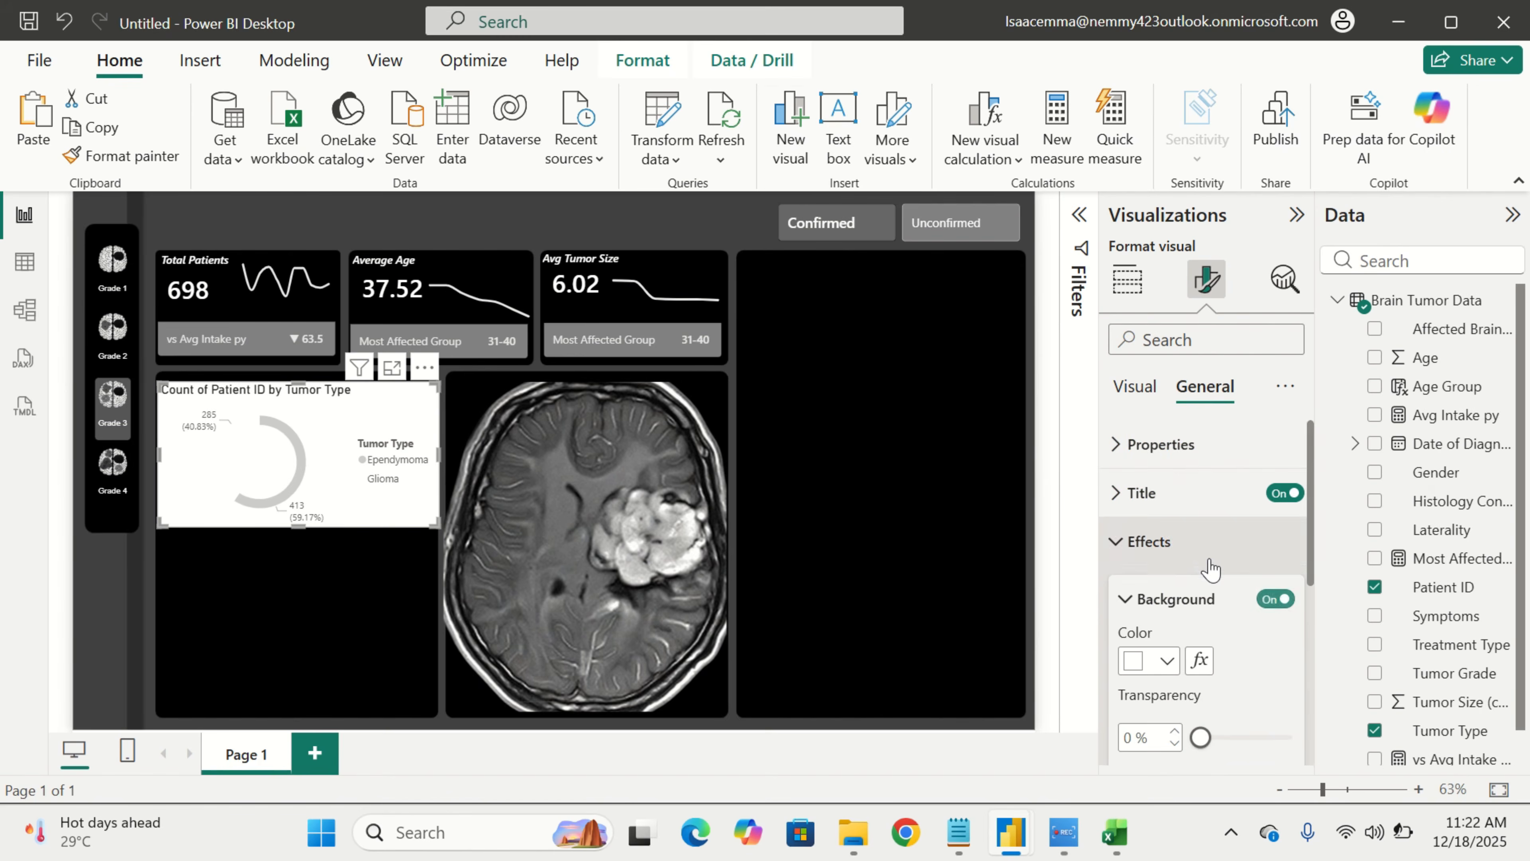
pyautogui.click(1276, 598)
pyautogui.click(1236, 558)
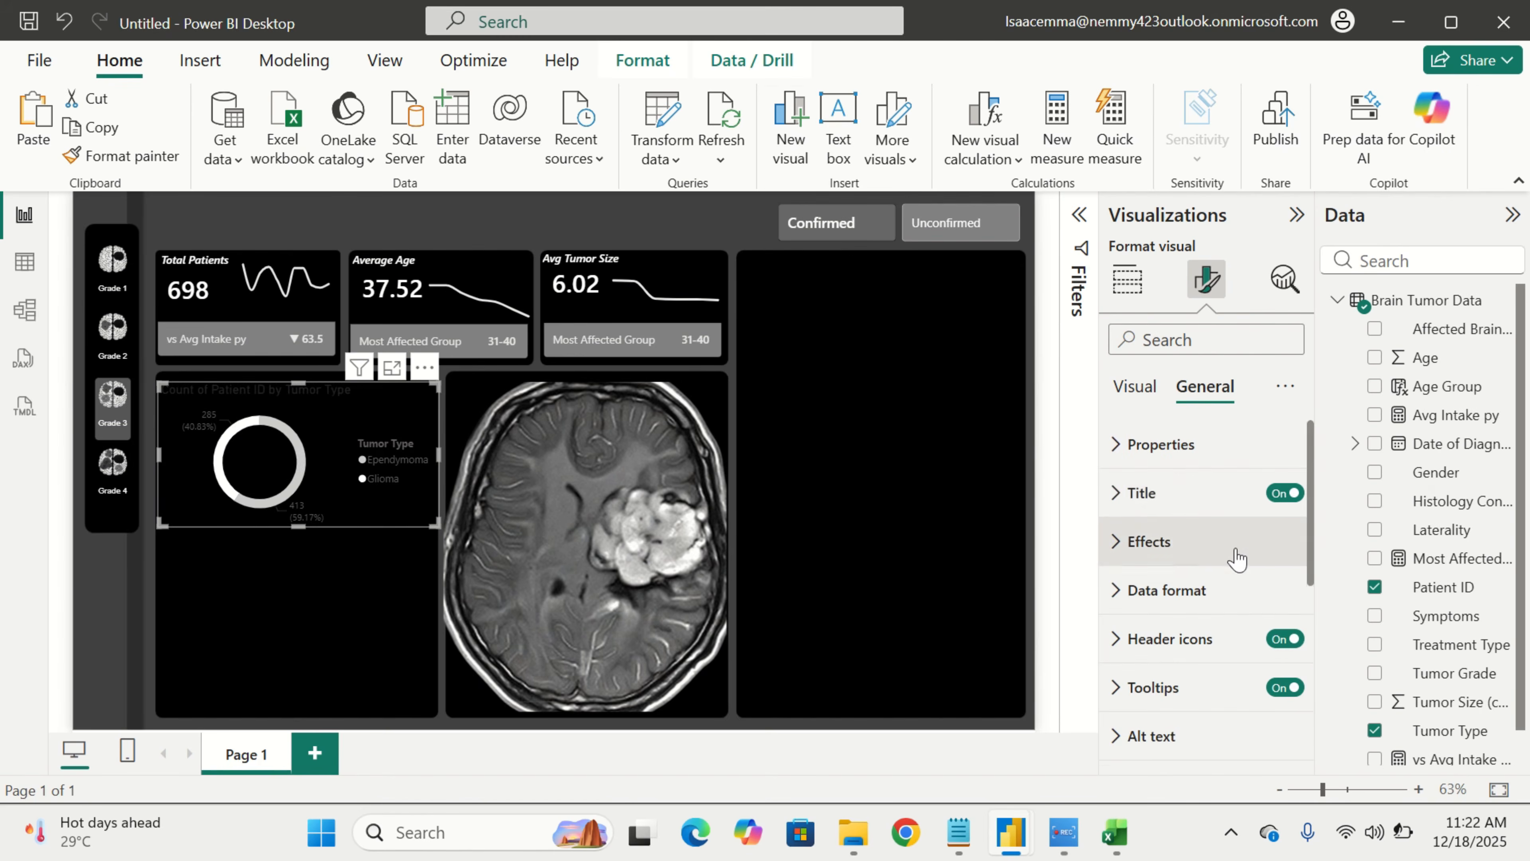
pyautogui.click(1279, 502)
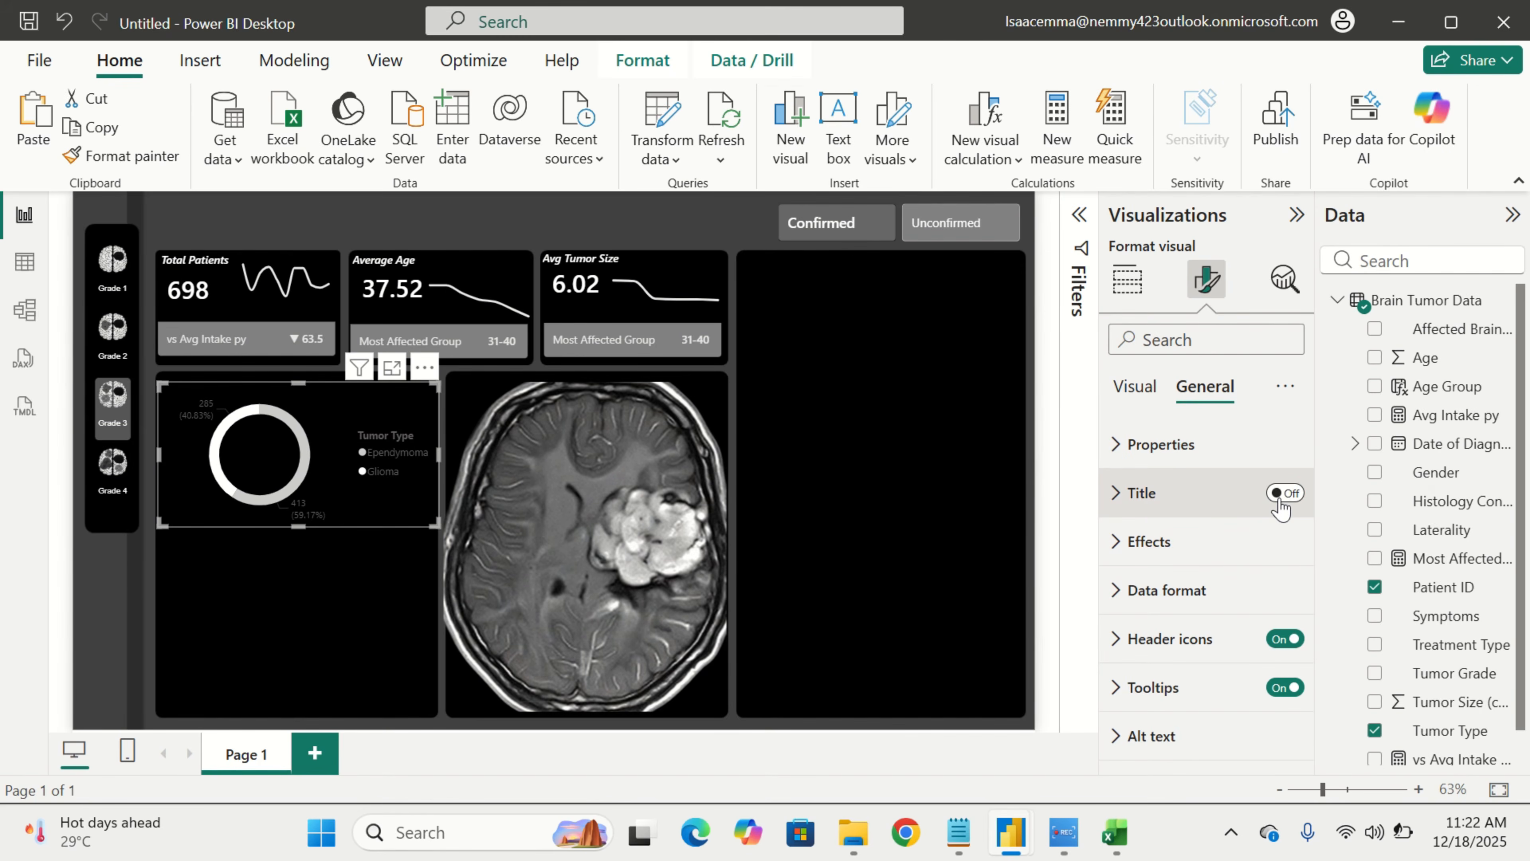
# Set the donut chart's detail labels to show Percent of total and color their values white
pyautogui.click(1135, 389)
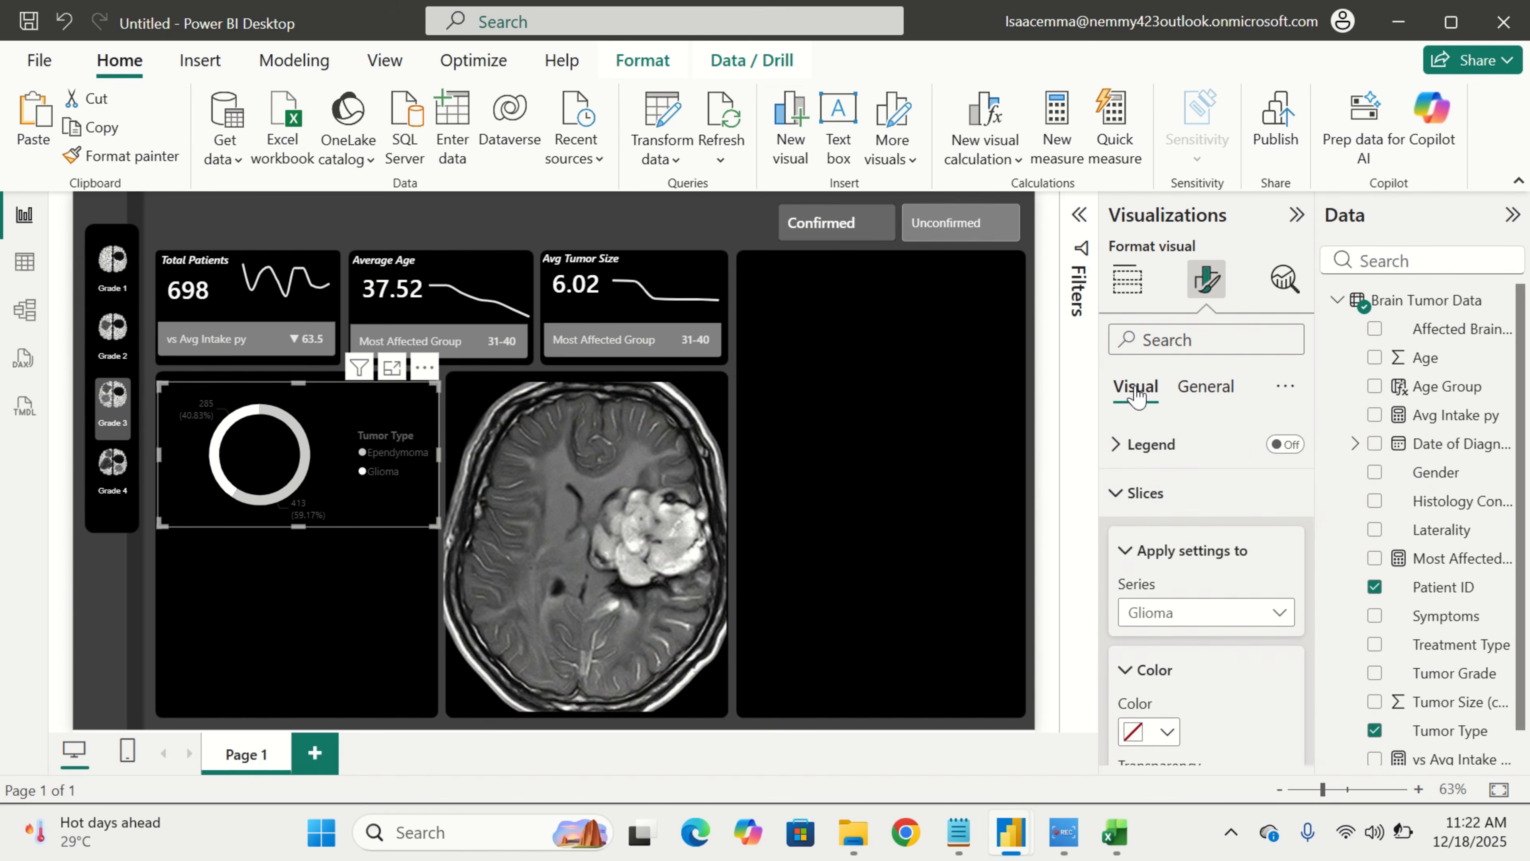
pyautogui.click(1147, 493)
pyautogui.click(1185, 553)
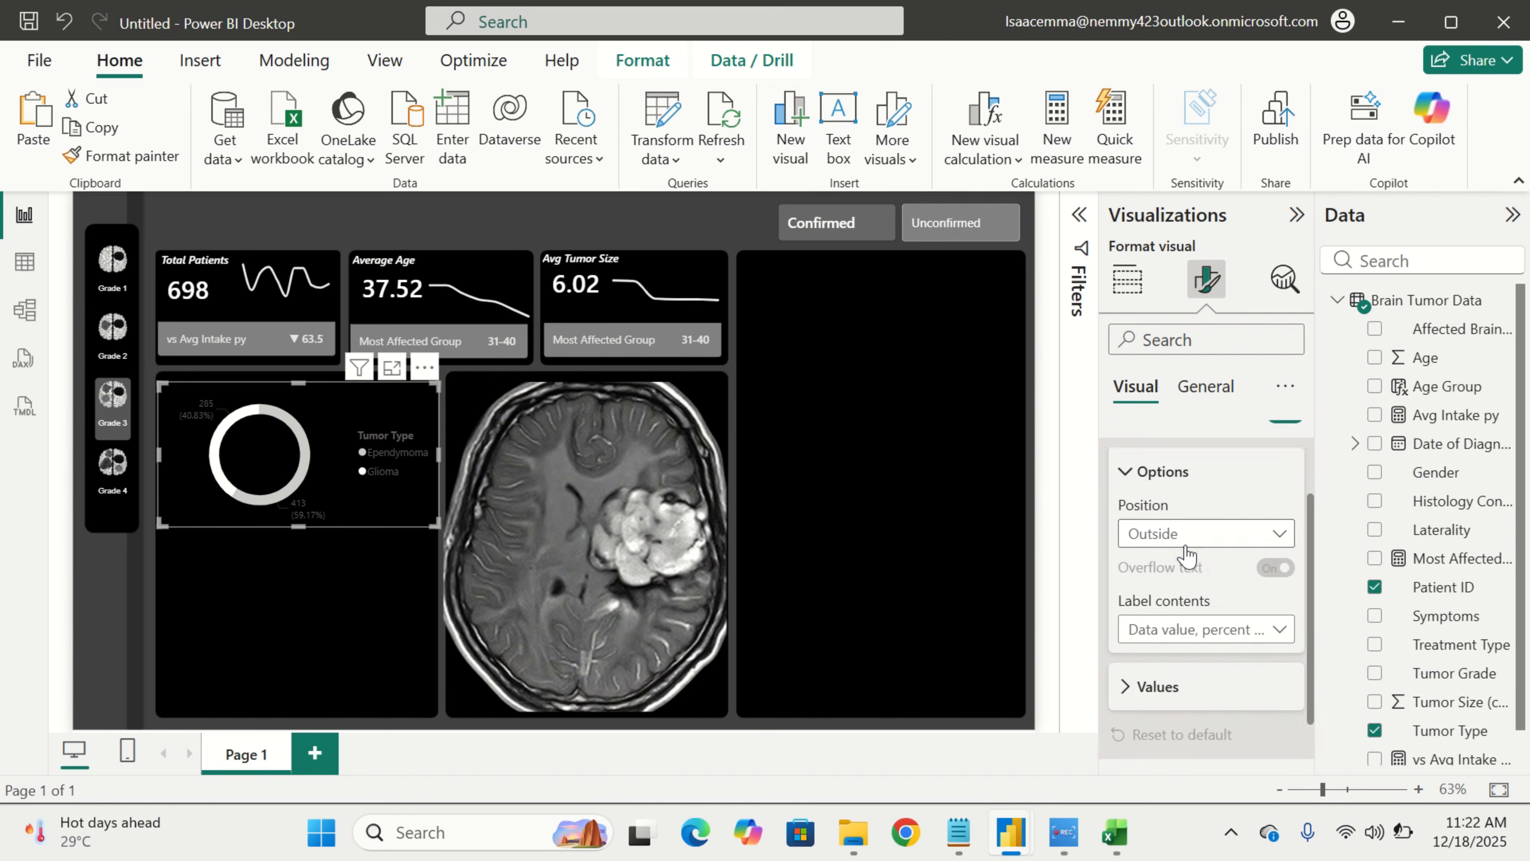
pyautogui.scroll(-1, 1201, 531)
pyautogui.click(1216, 589)
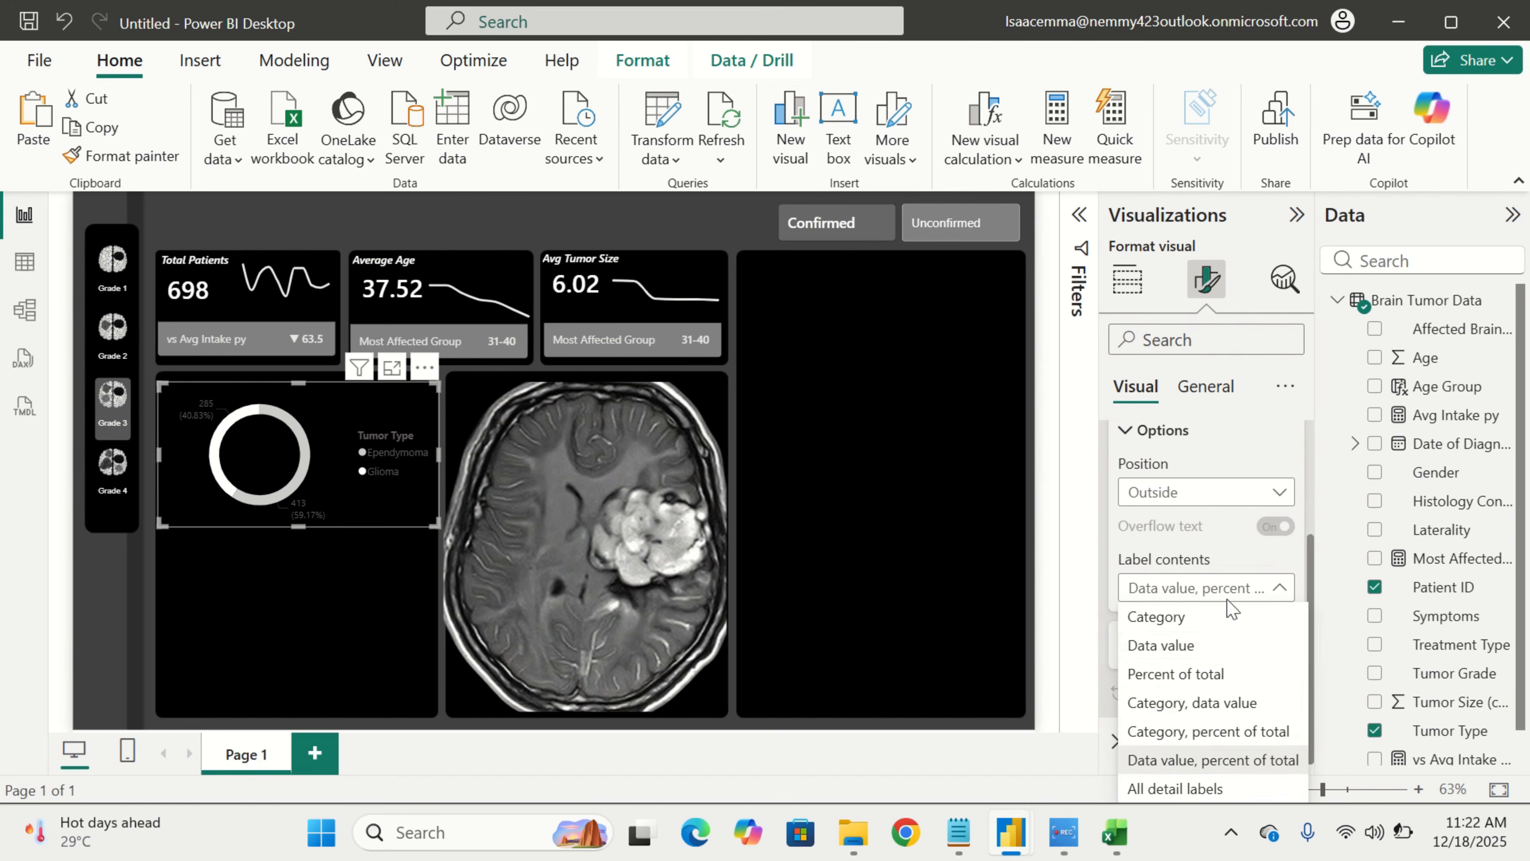
pyautogui.click(1211, 675)
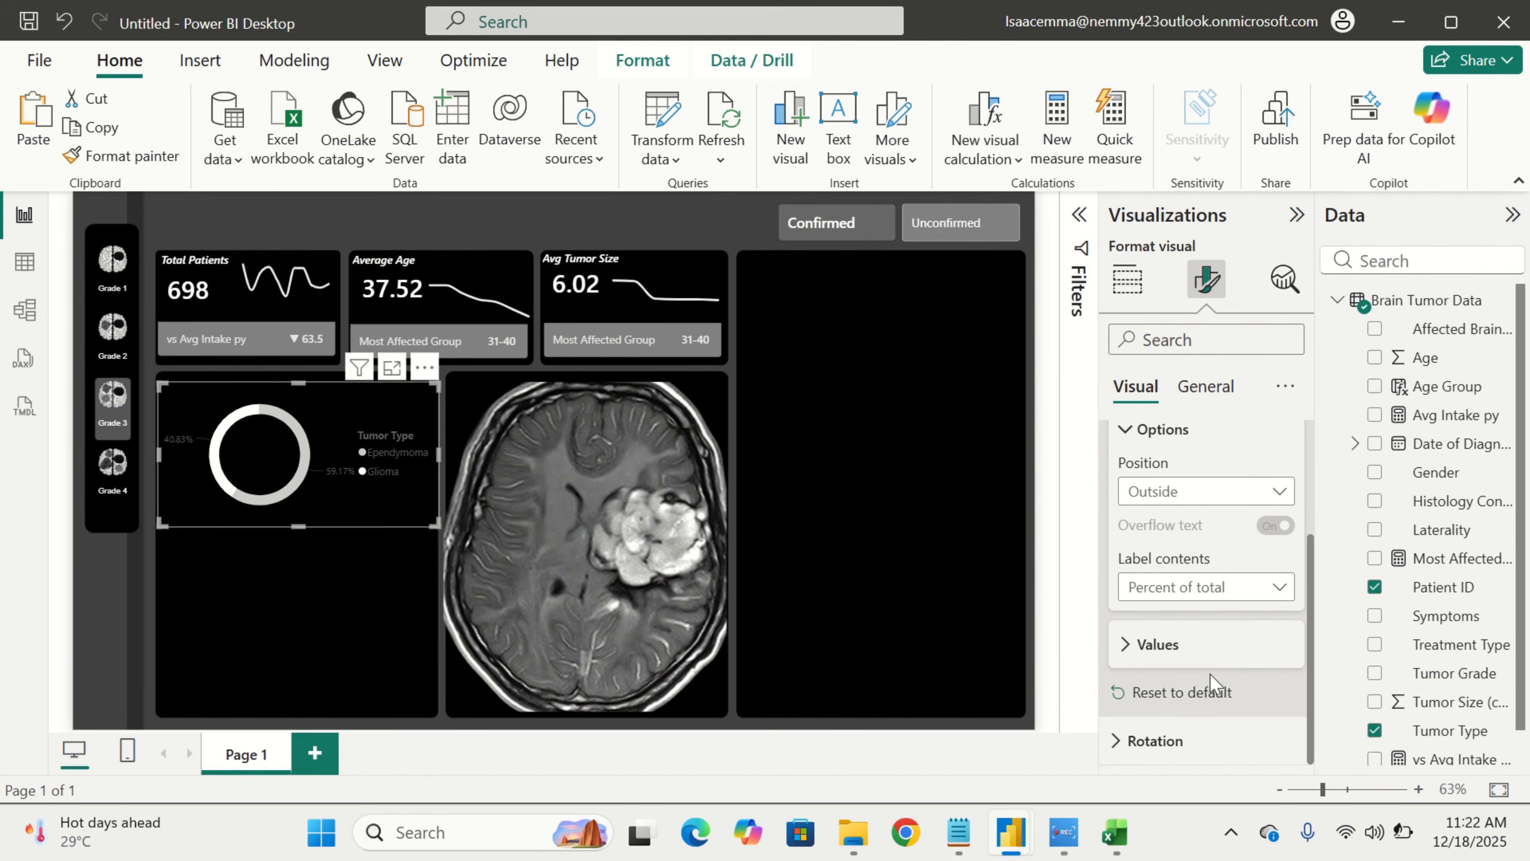
pyautogui.click(1213, 653)
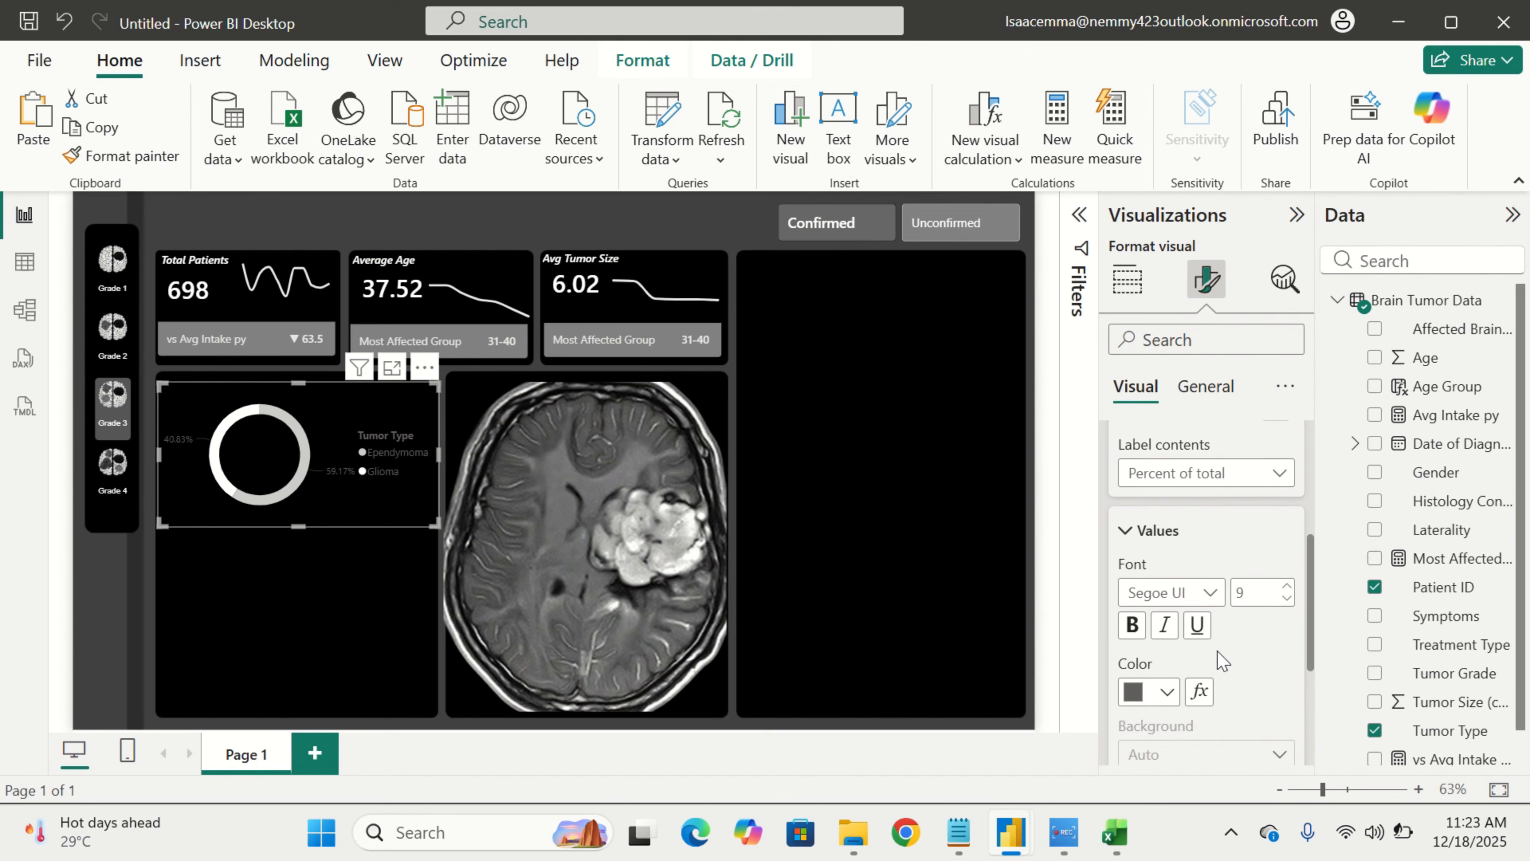
pyautogui.click(1167, 693)
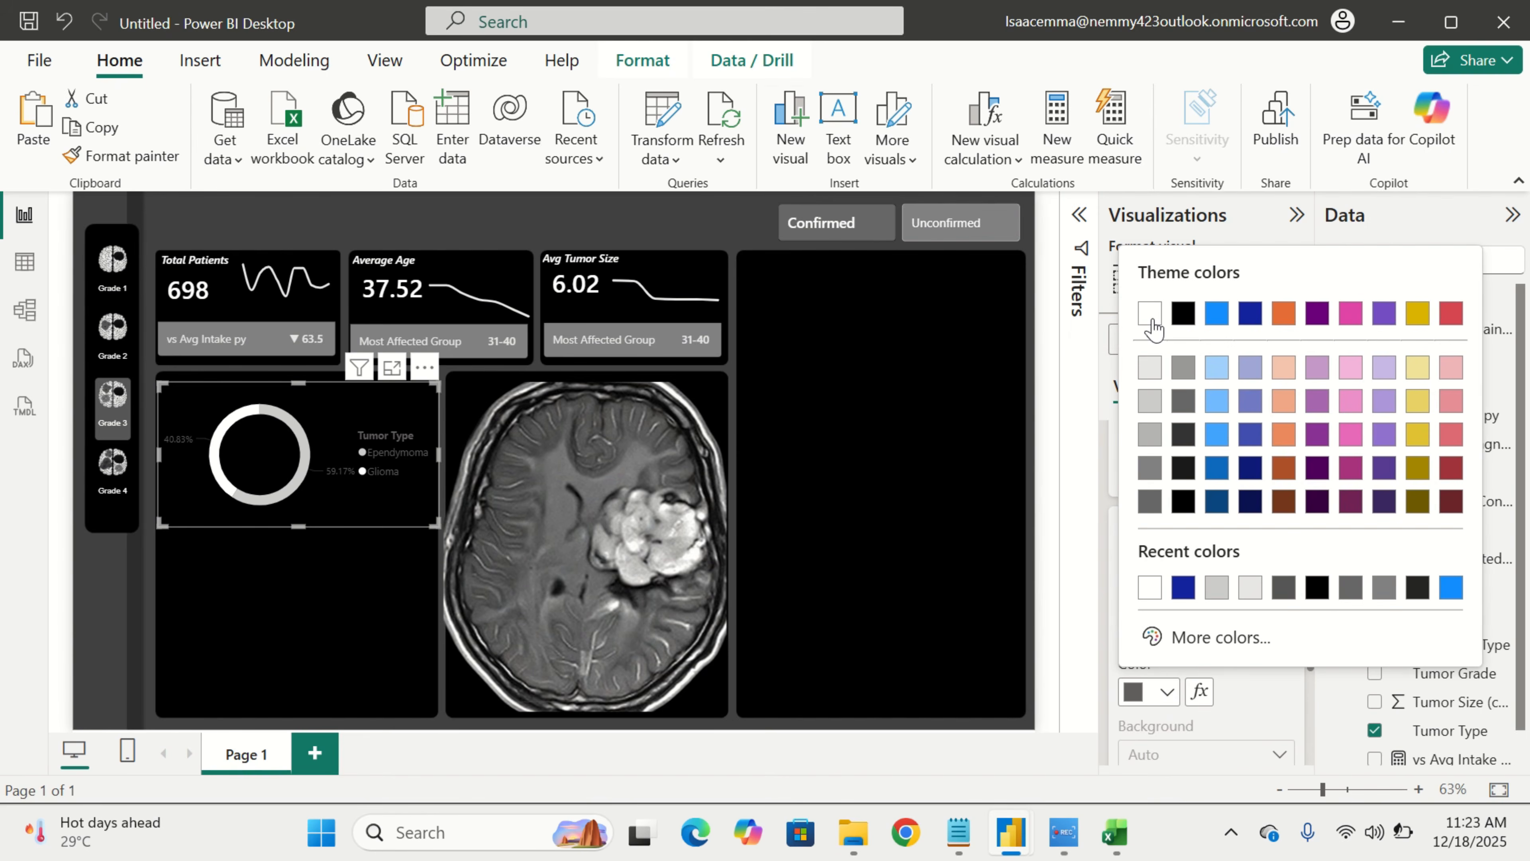
pyautogui.click(1150, 315)
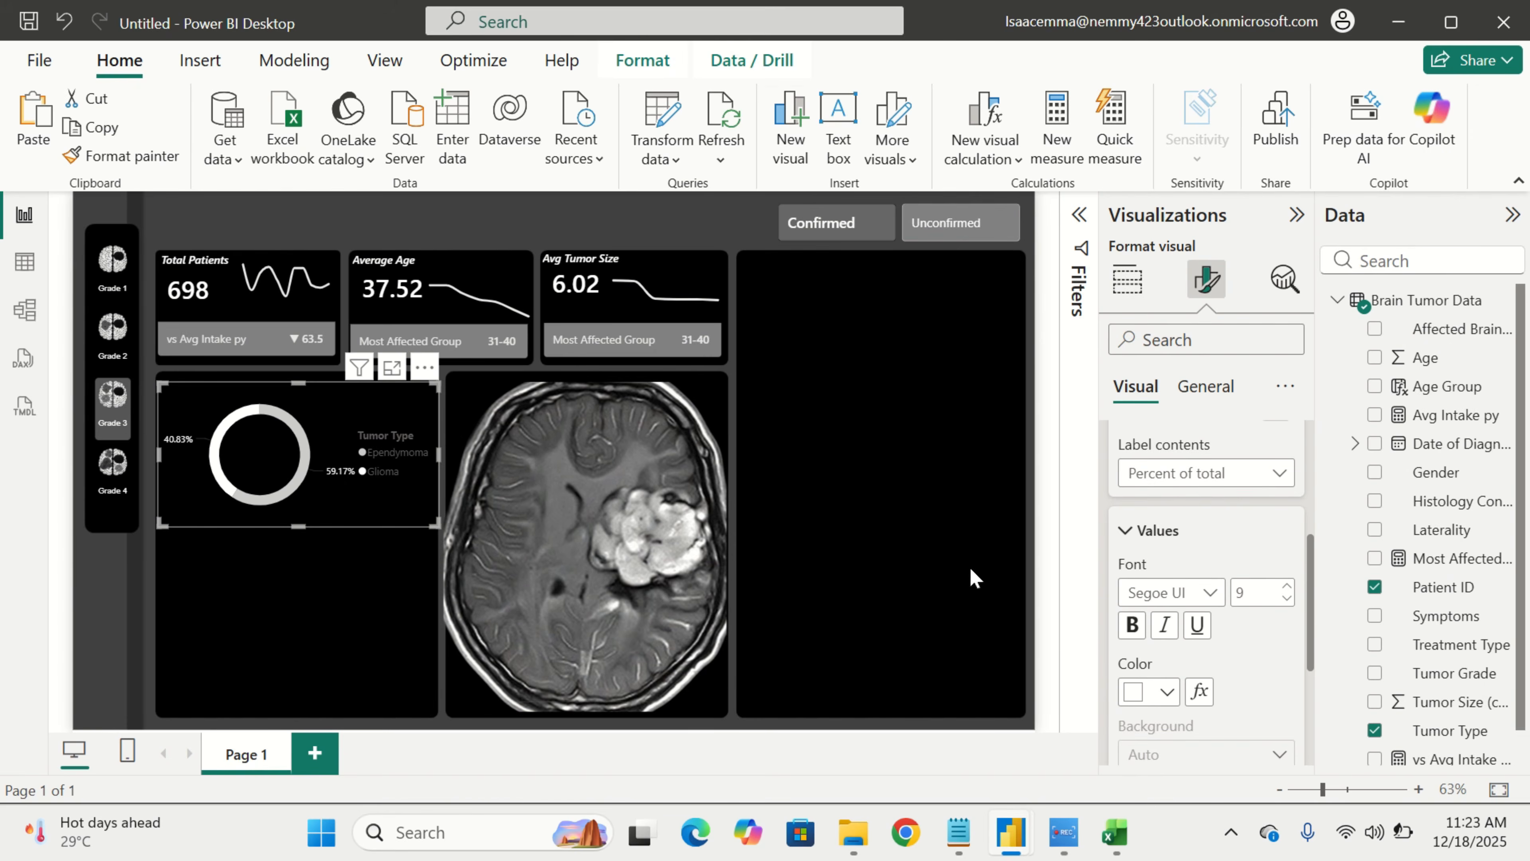
# Color the donut chart's legend text white and turn off the legend title
pyautogui.scroll(-2, 1226, 693)
pyautogui.scroll(6, 1227, 693)
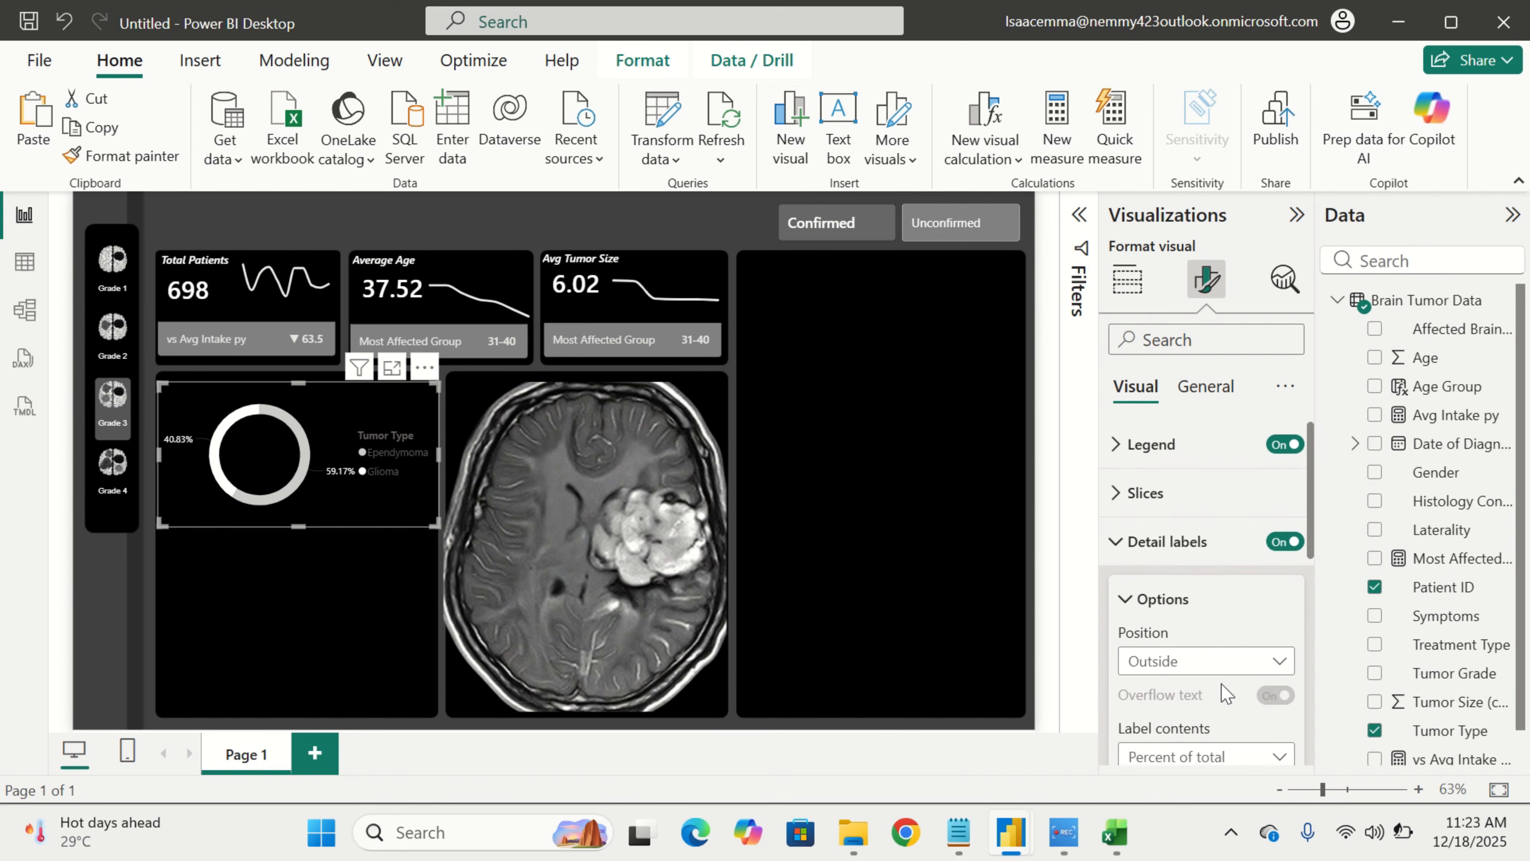
pyautogui.click(1150, 444)
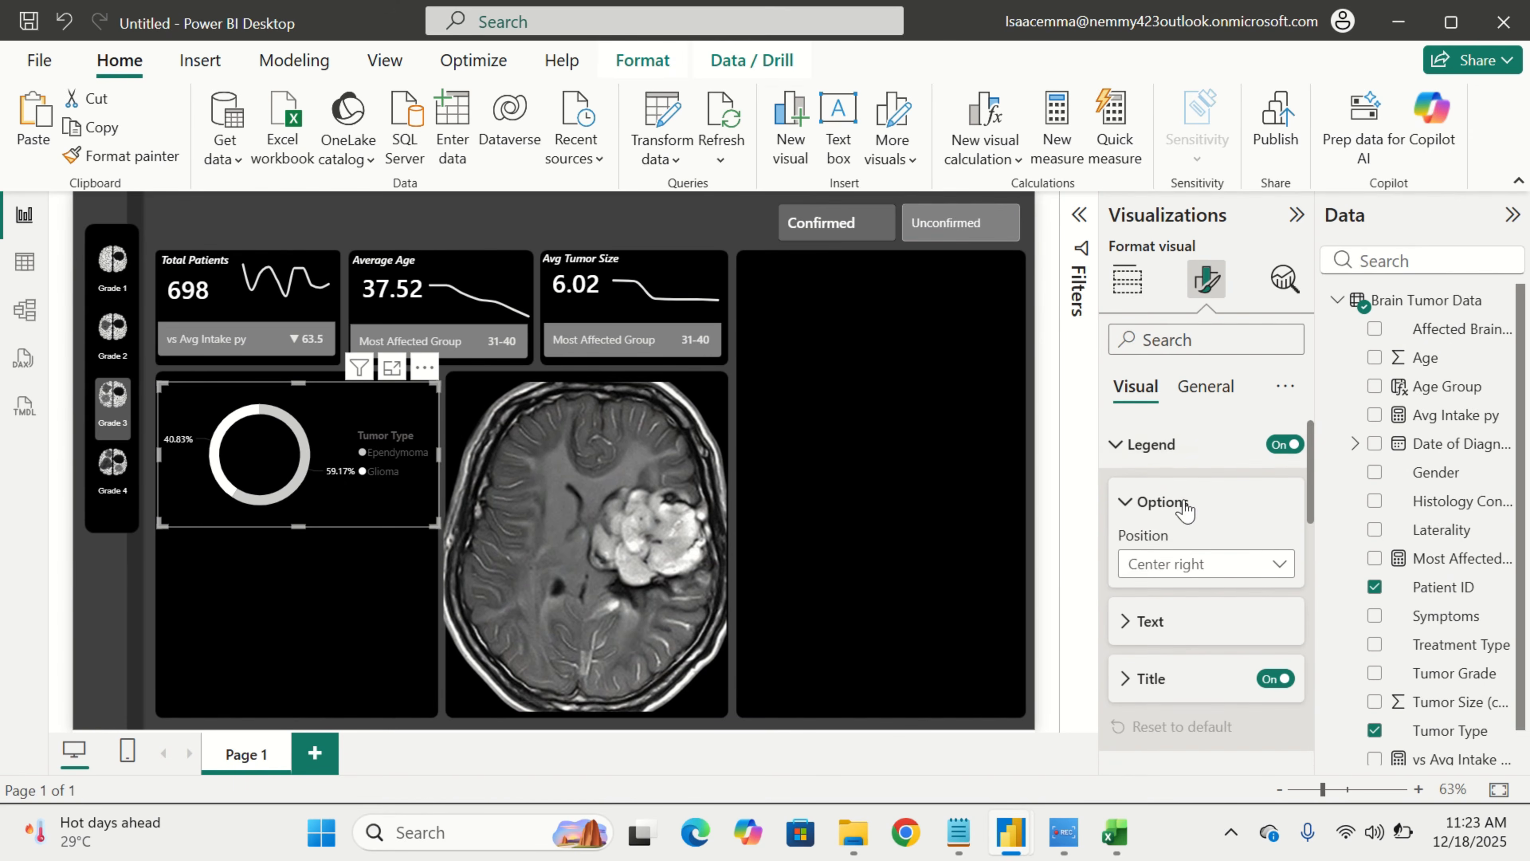
pyautogui.scroll(-2, 1214, 639)
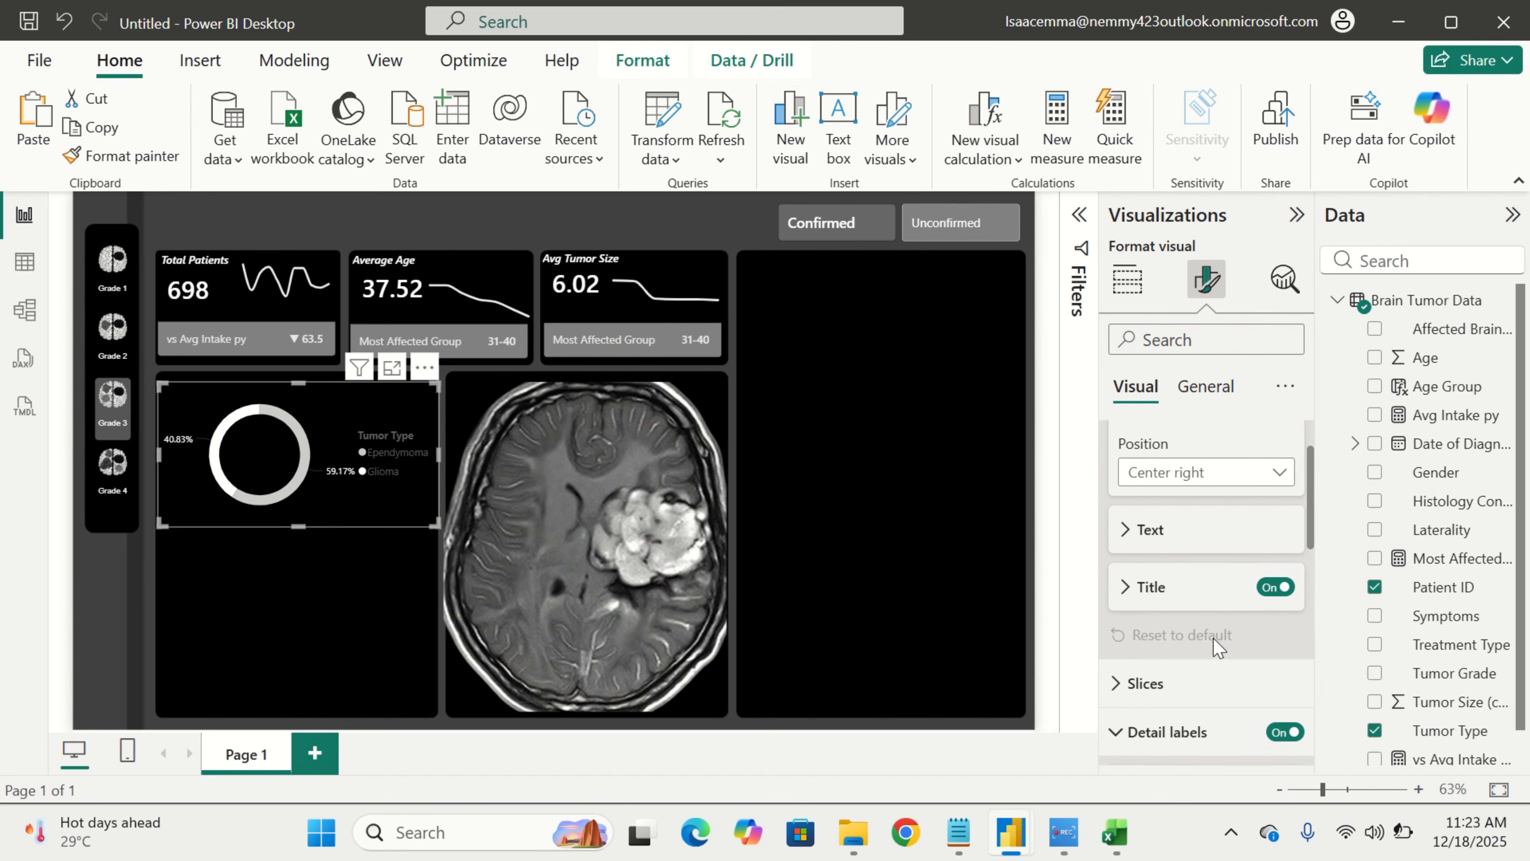
pyautogui.click(1214, 538)
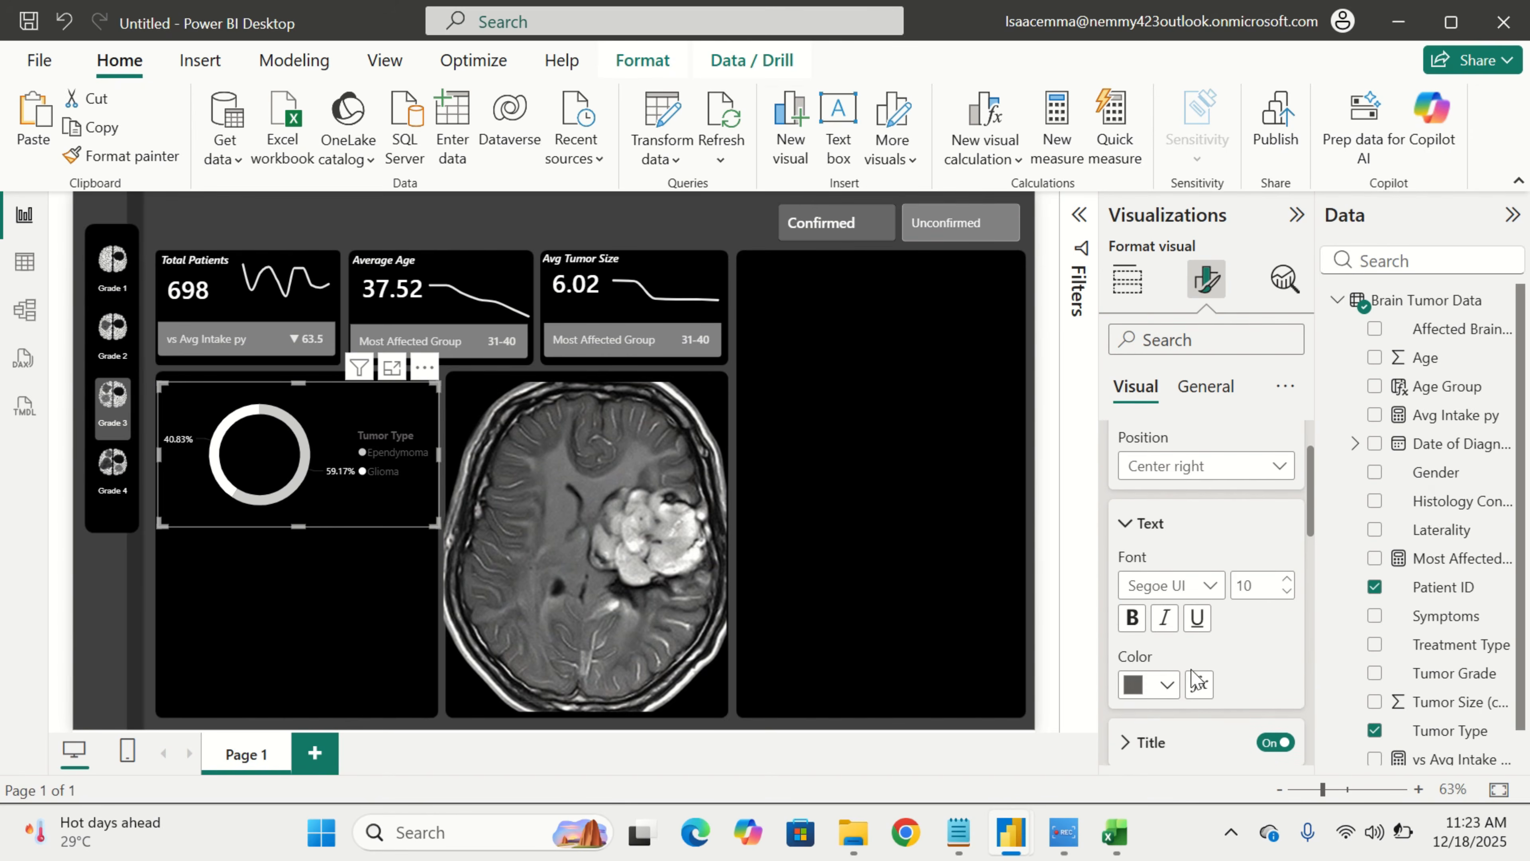
pyautogui.click(1167, 685)
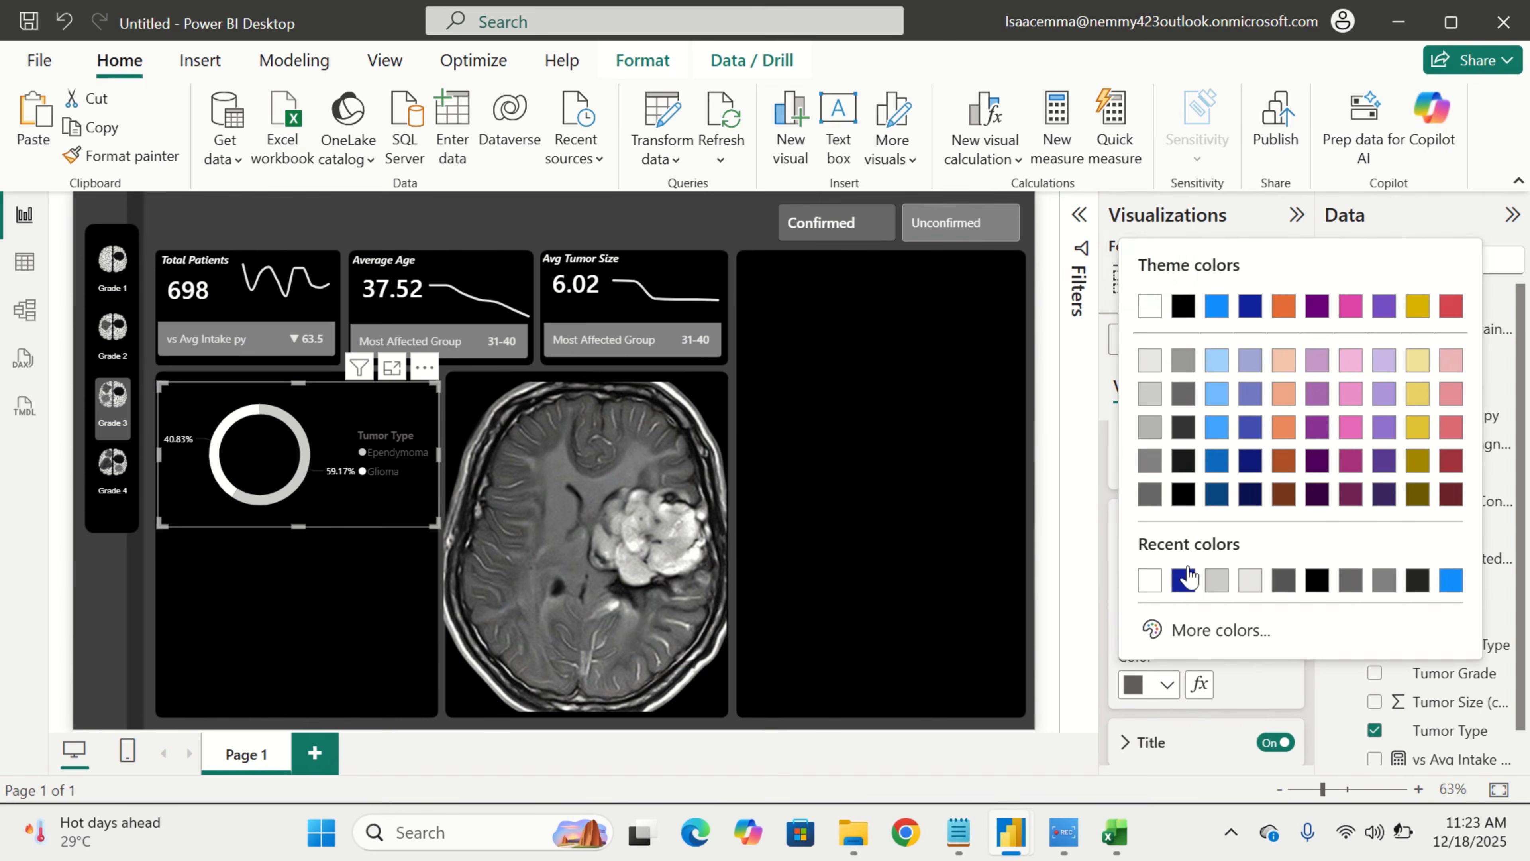
pyautogui.click(1153, 318)
pyautogui.scroll(-2, 1179, 642)
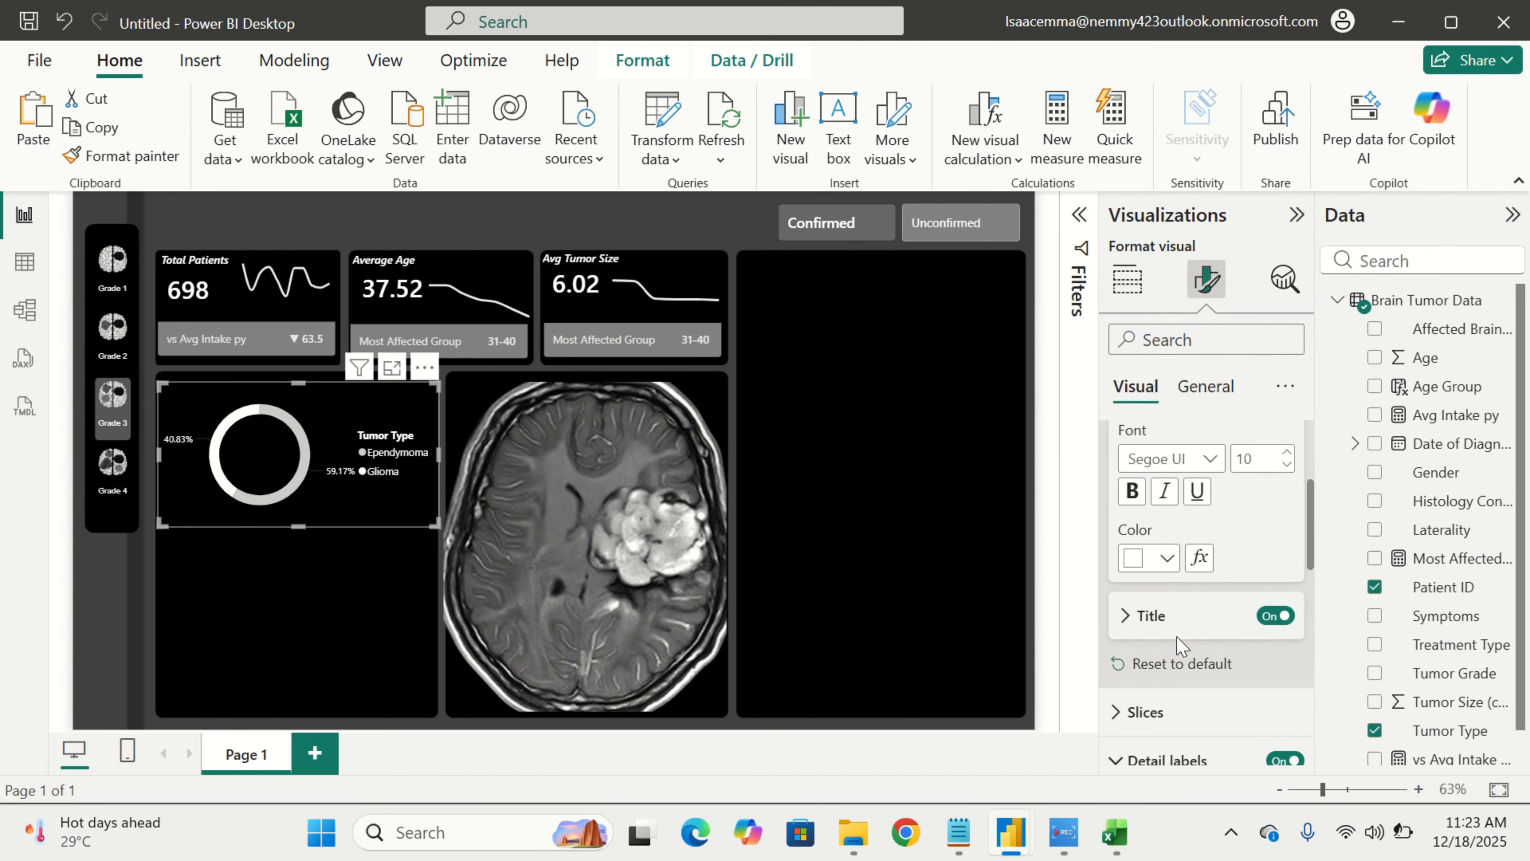
pyautogui.click(1276, 616)
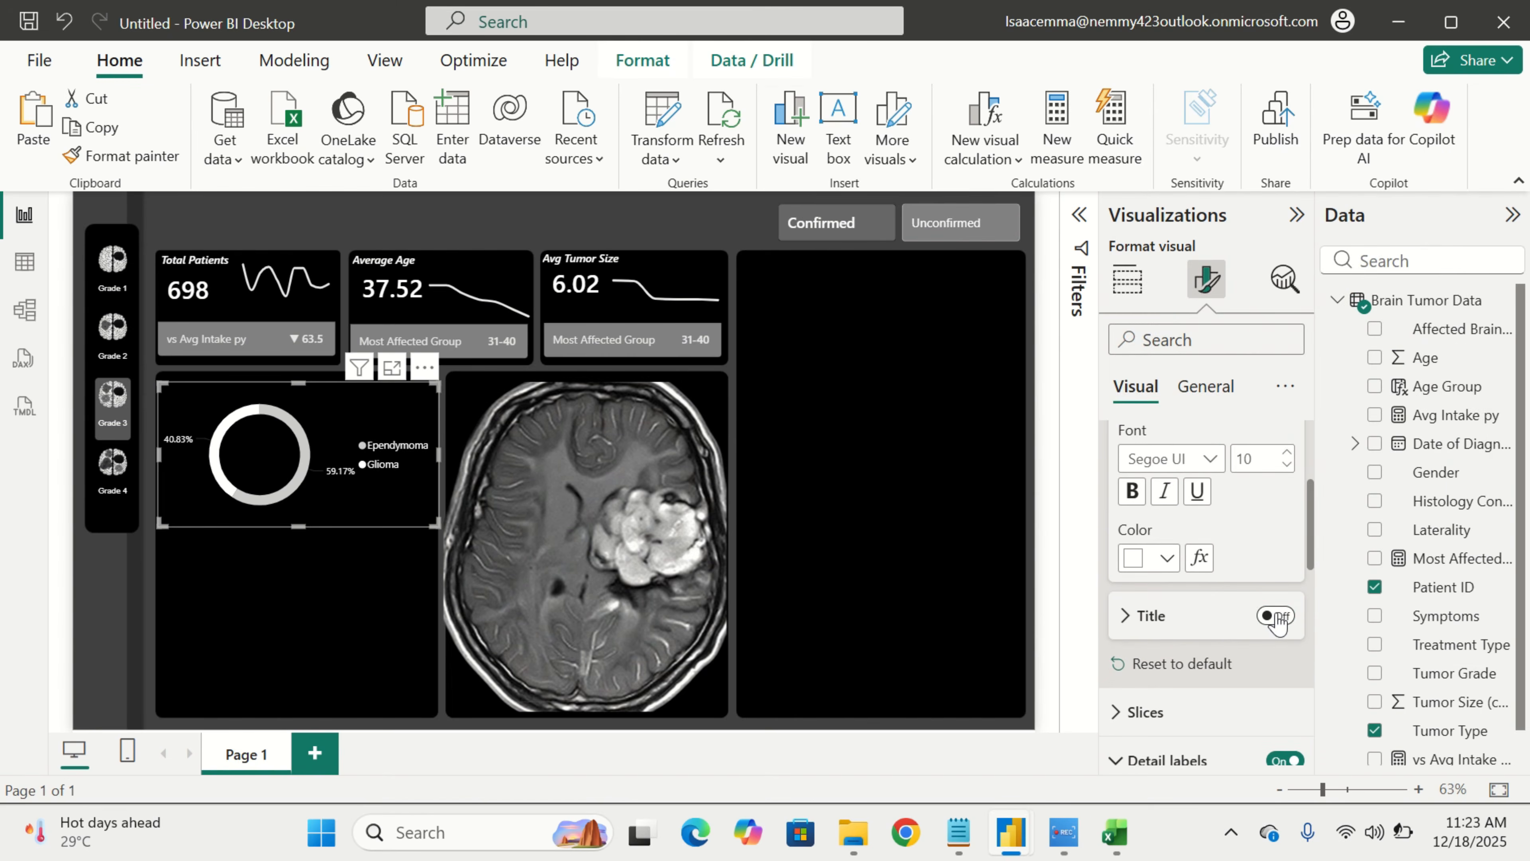
pyautogui.scroll(3, 1276, 621)
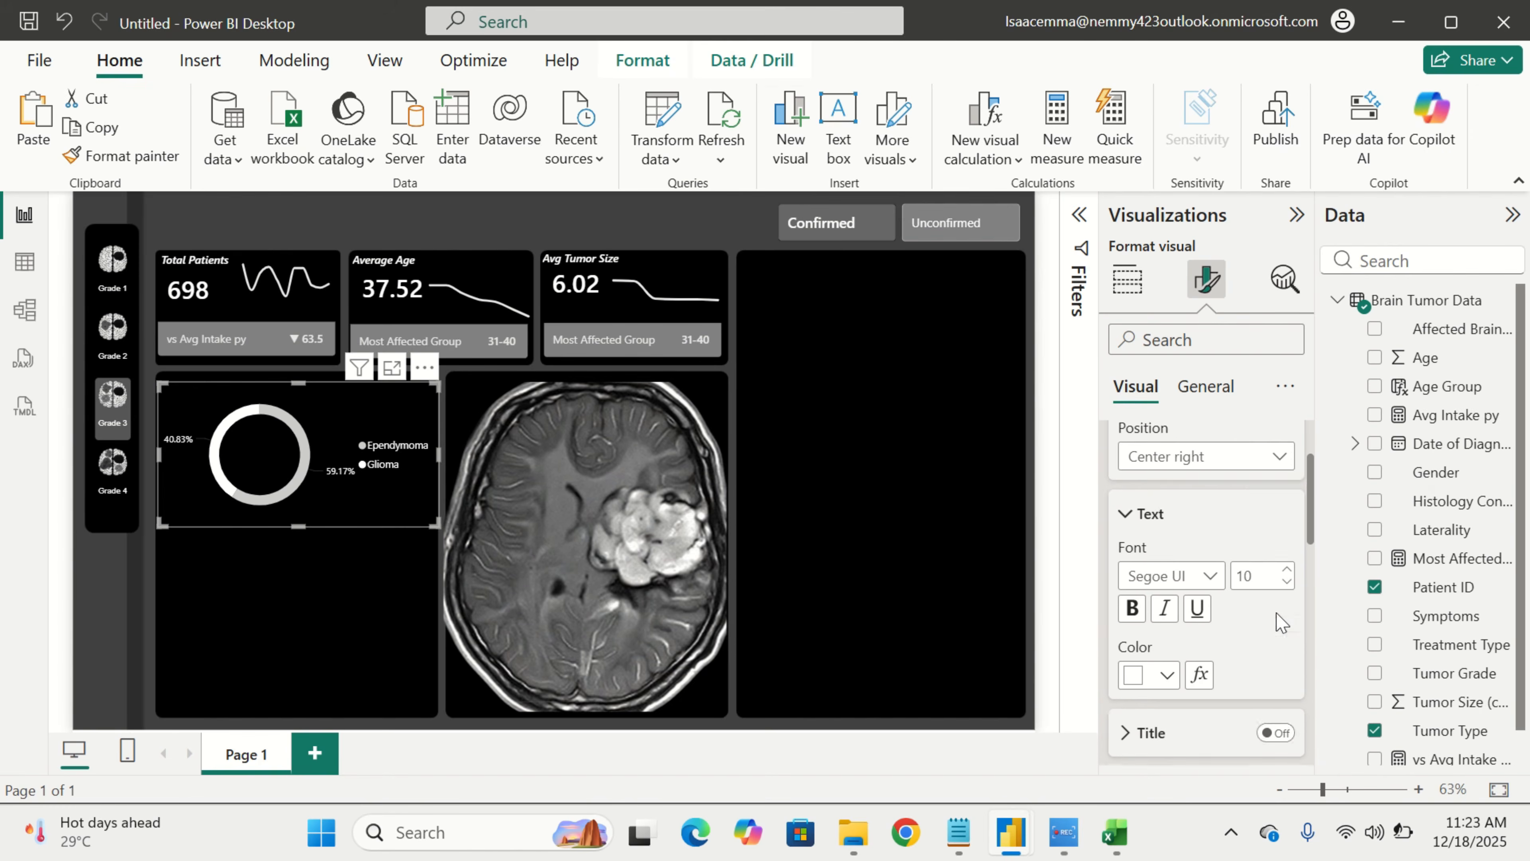
# Filter the dashboard to Grade 2 and open the donut chart's slice settings
pyautogui.click(113, 330)
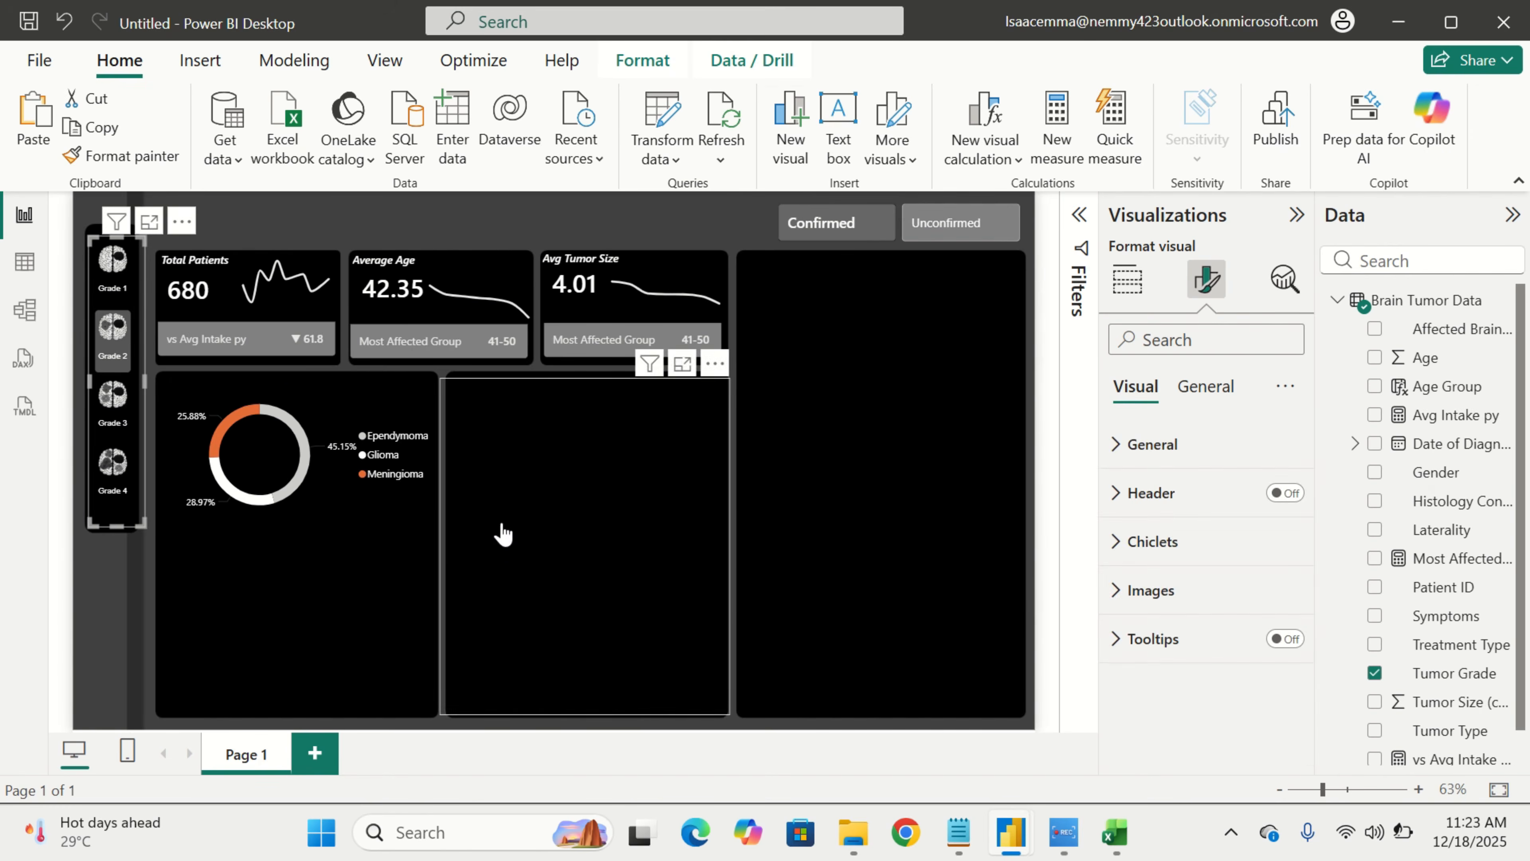
pyautogui.click(406, 506)
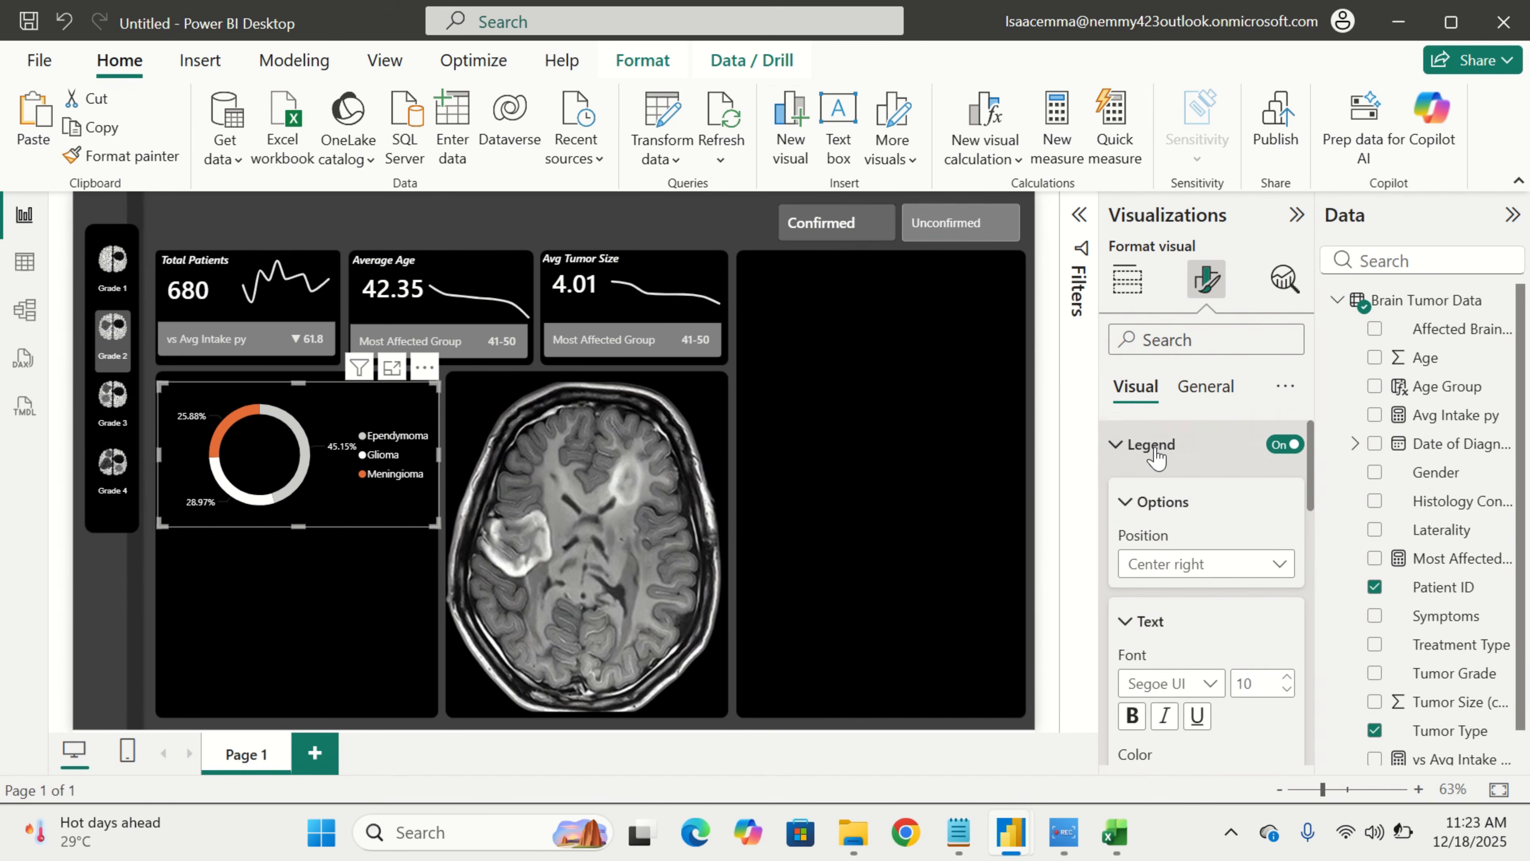
pyautogui.scroll(-3, 1155, 569)
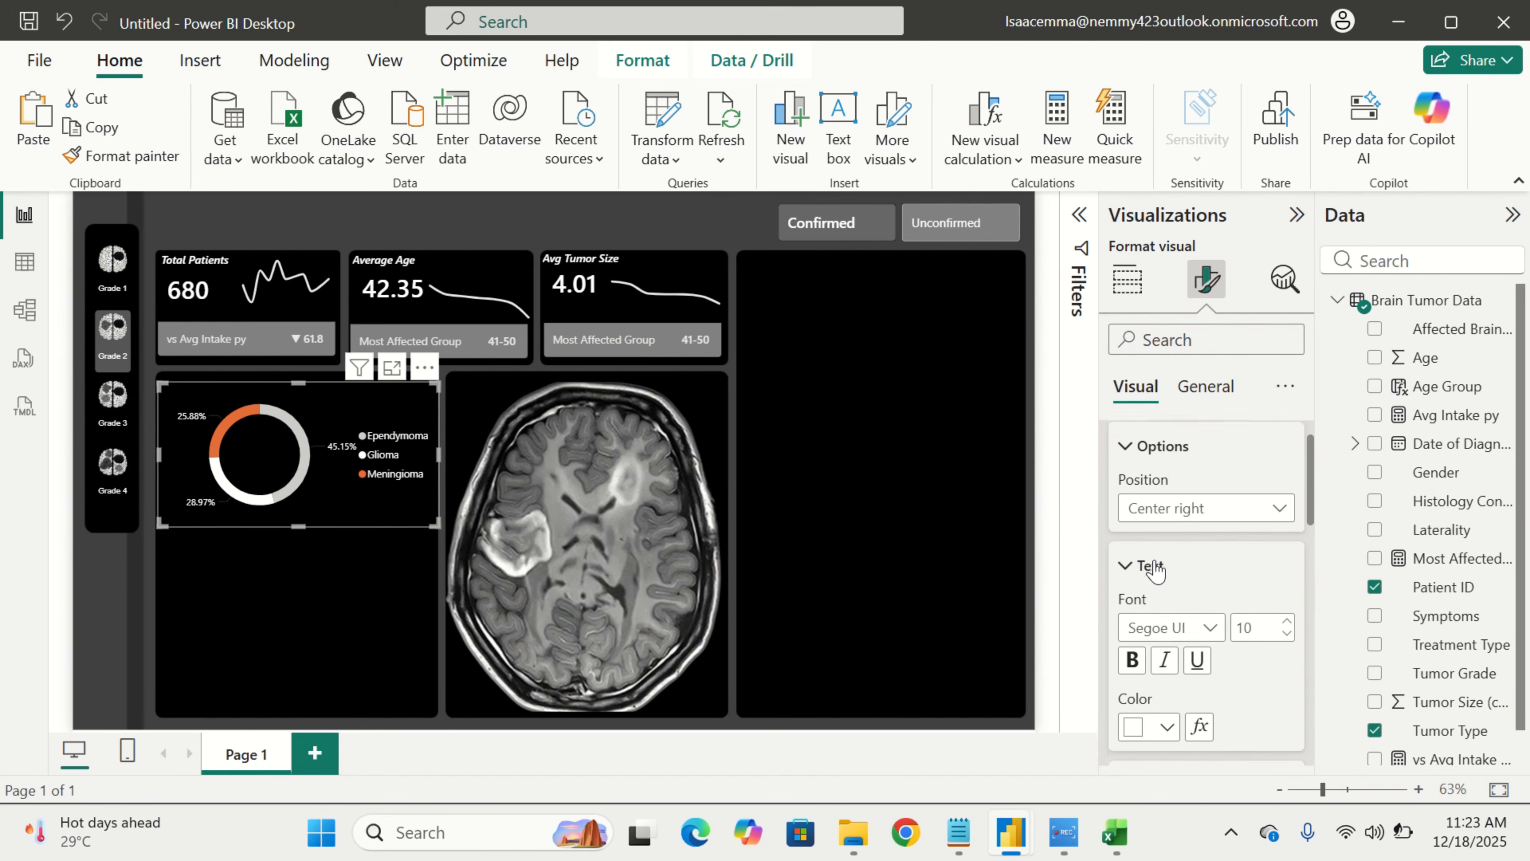
pyautogui.scroll(3, 1155, 568)
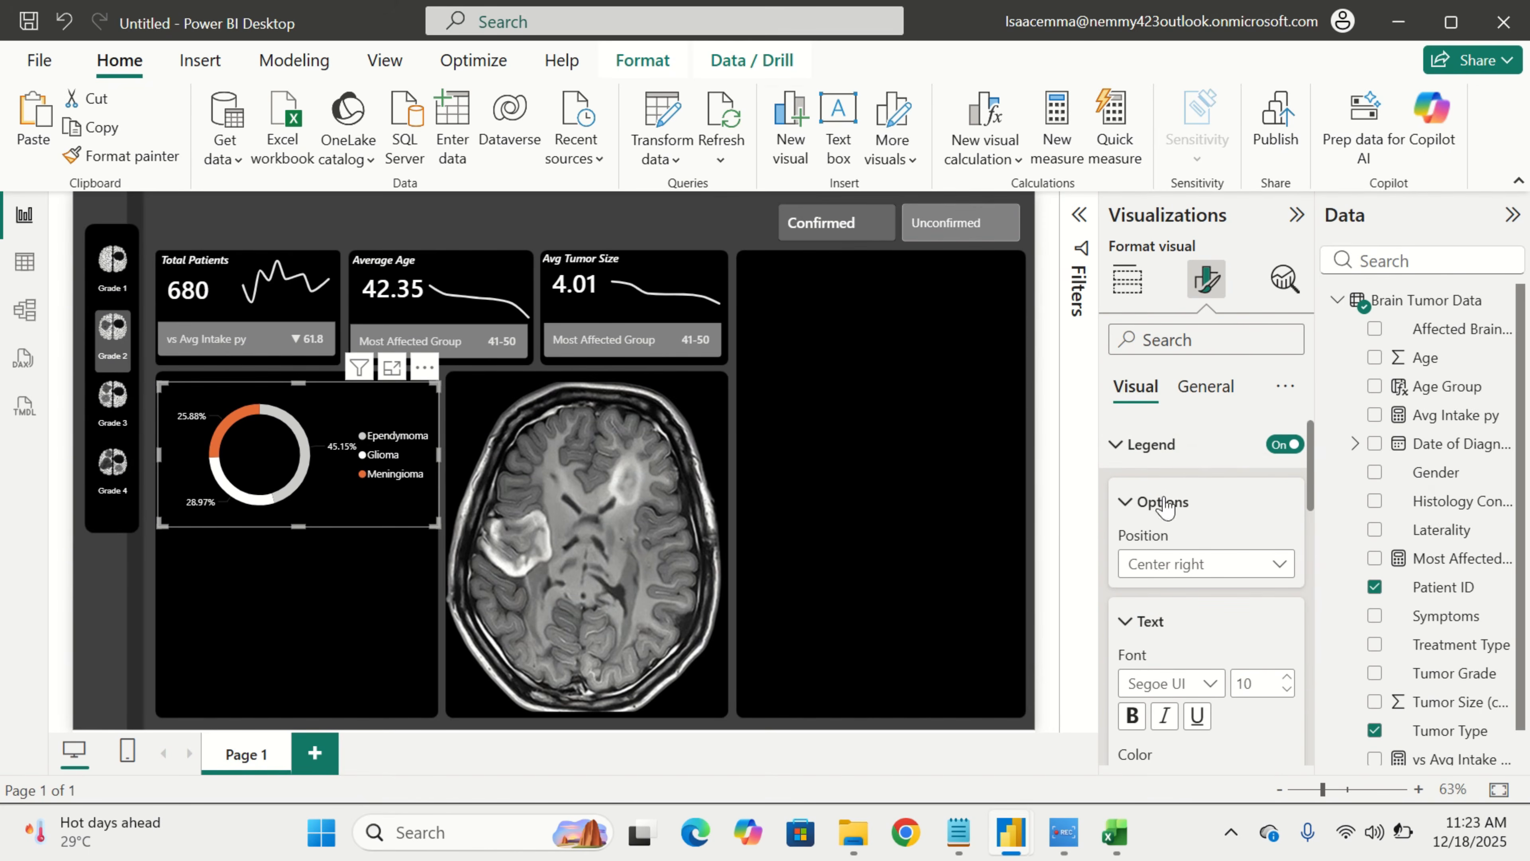
pyautogui.click(1179, 458)
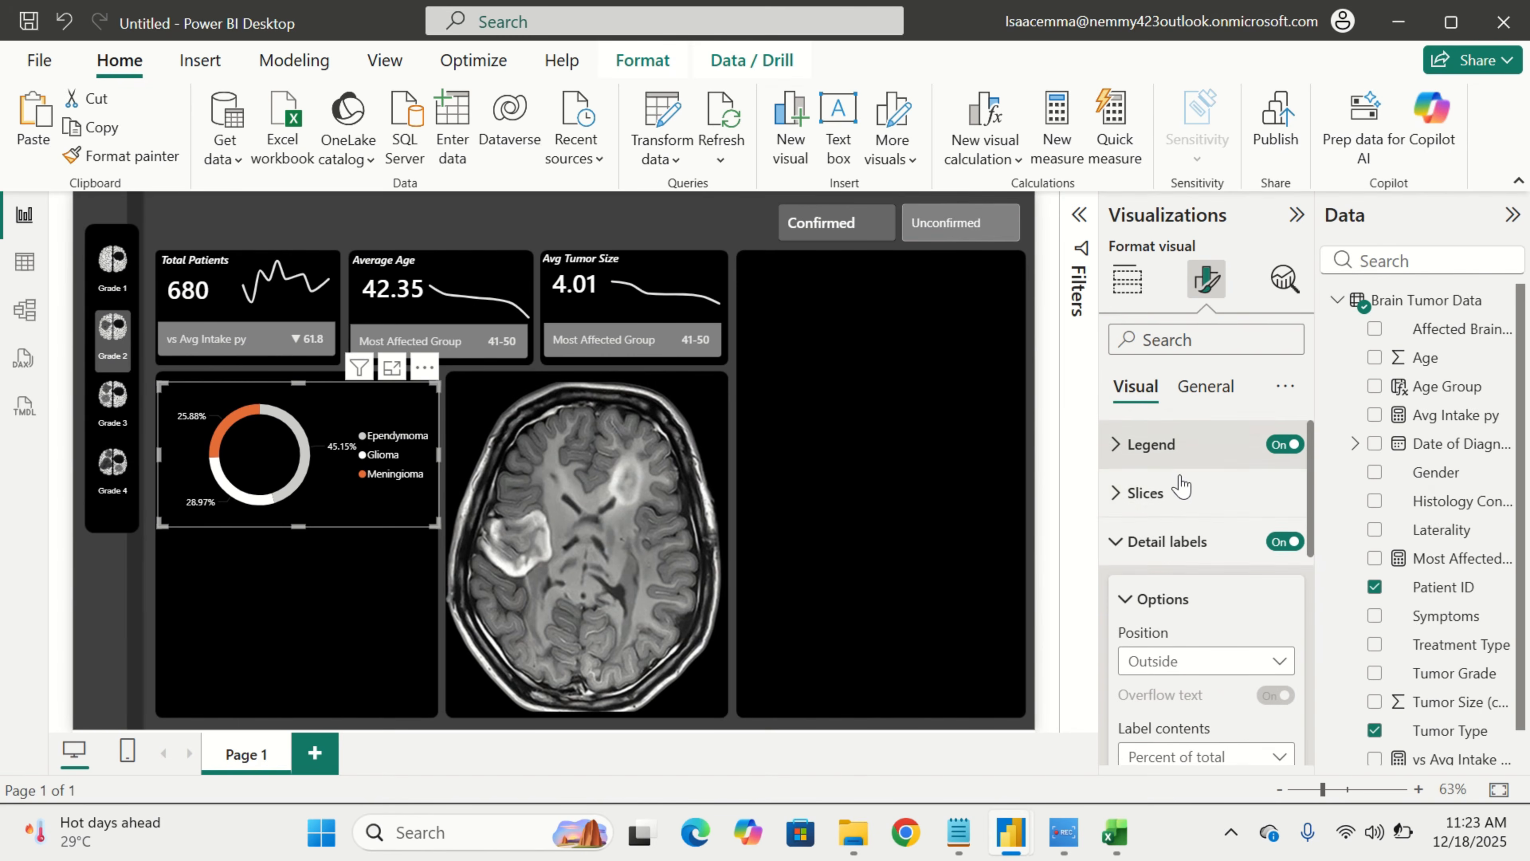
pyautogui.click(1178, 512)
pyautogui.scroll(-4, 1199, 483)
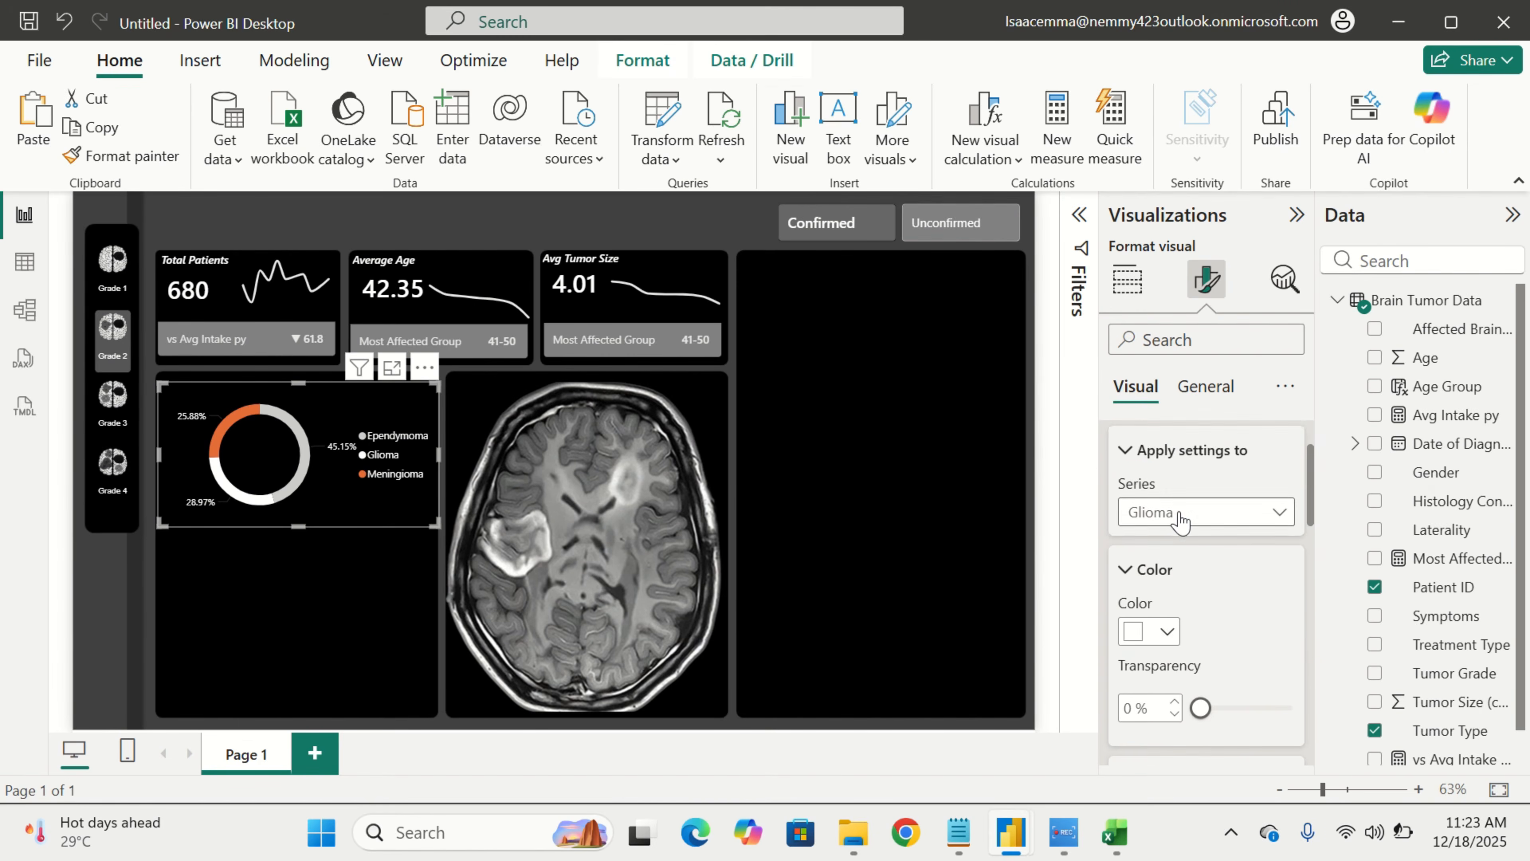
# Set the donut chart's Meningioma slice to the custom grey color #929292
pyautogui.click(1215, 462)
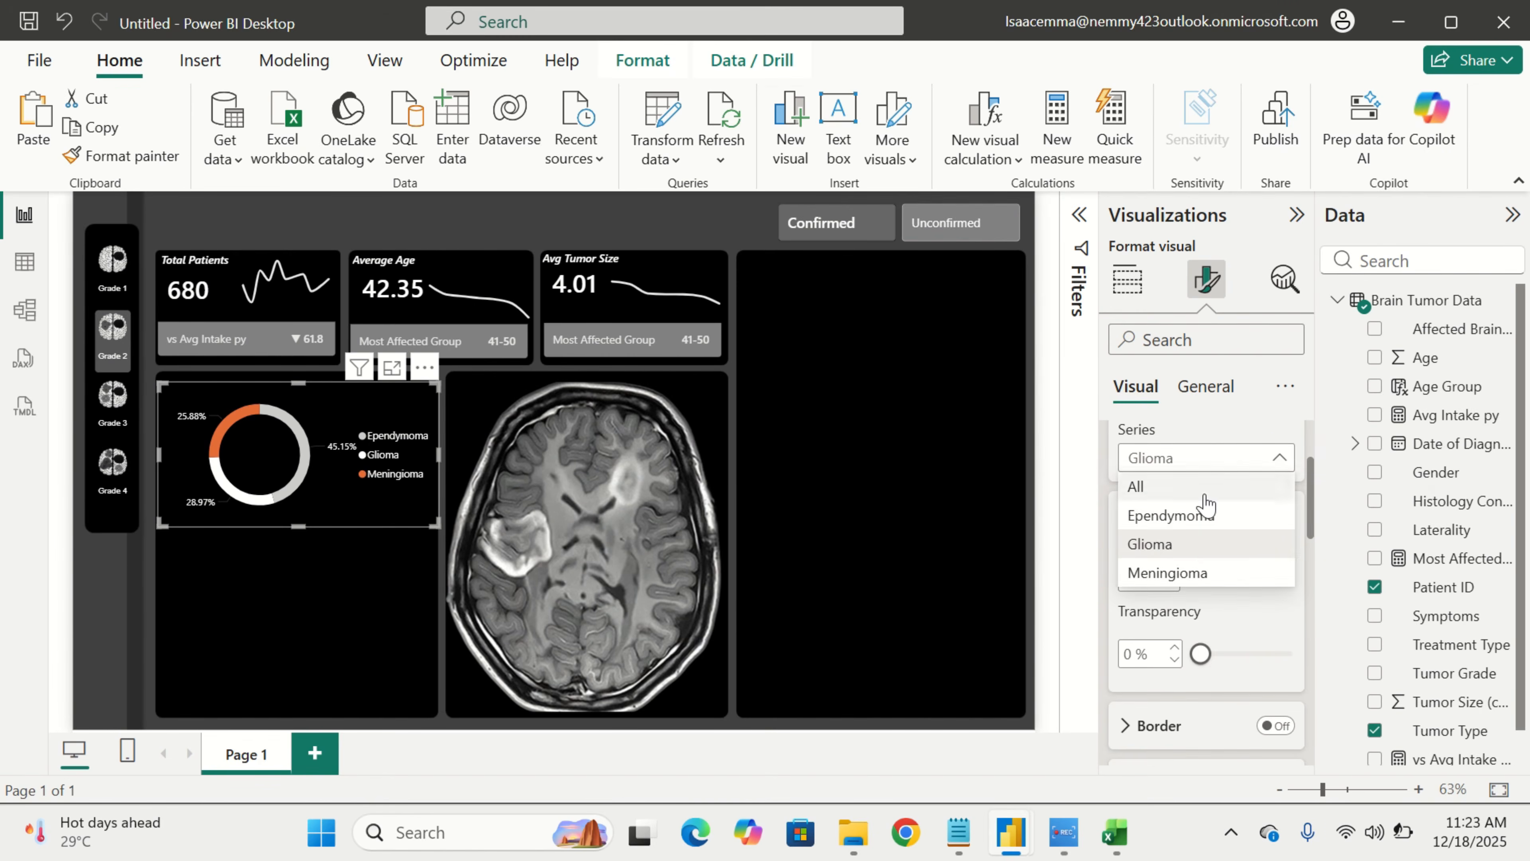
pyautogui.click(1203, 574)
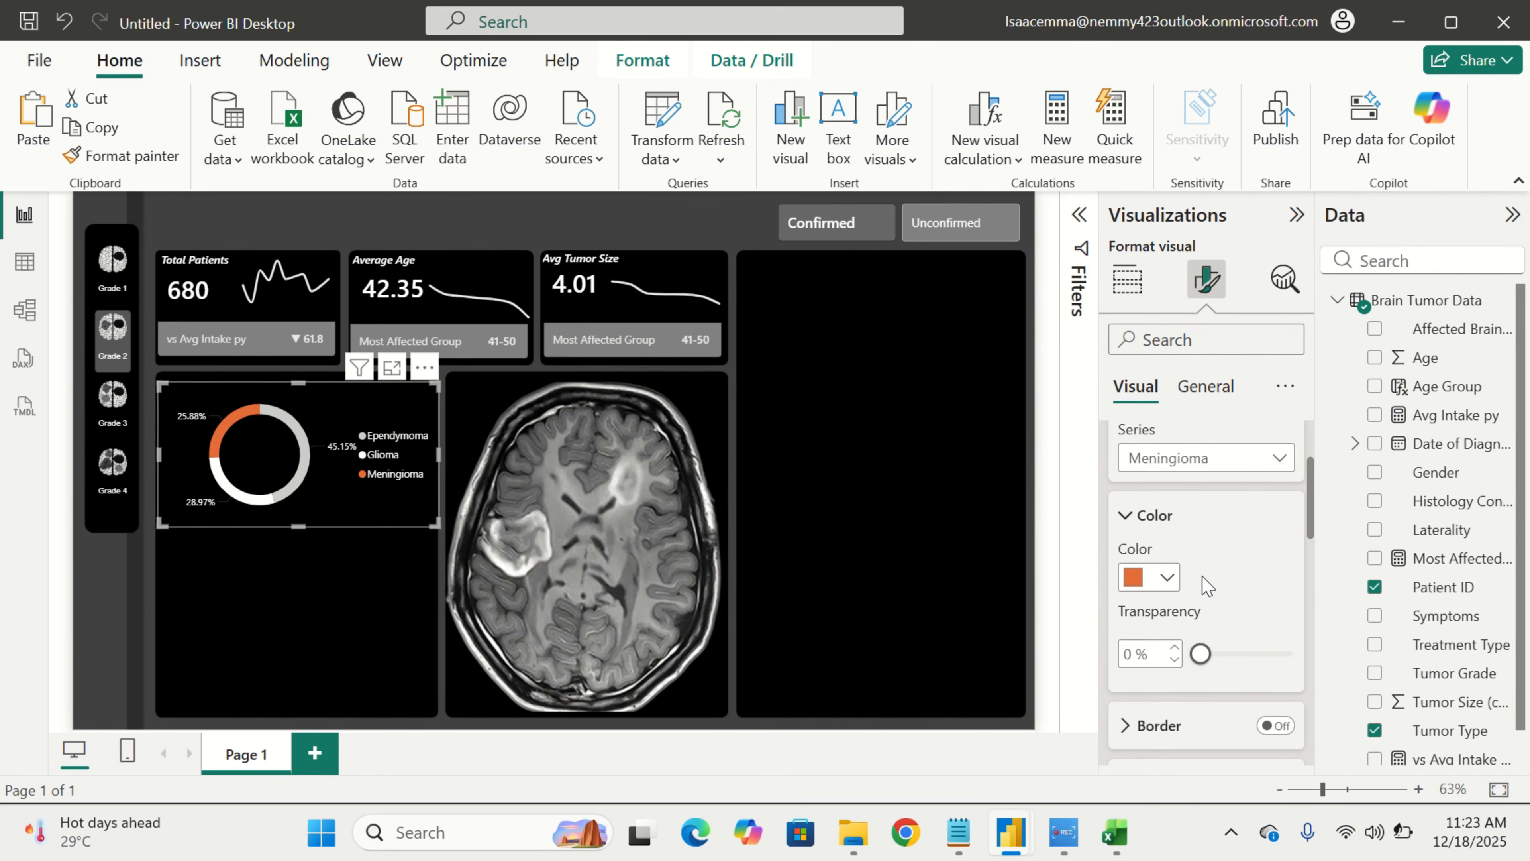
pyautogui.click(1167, 578)
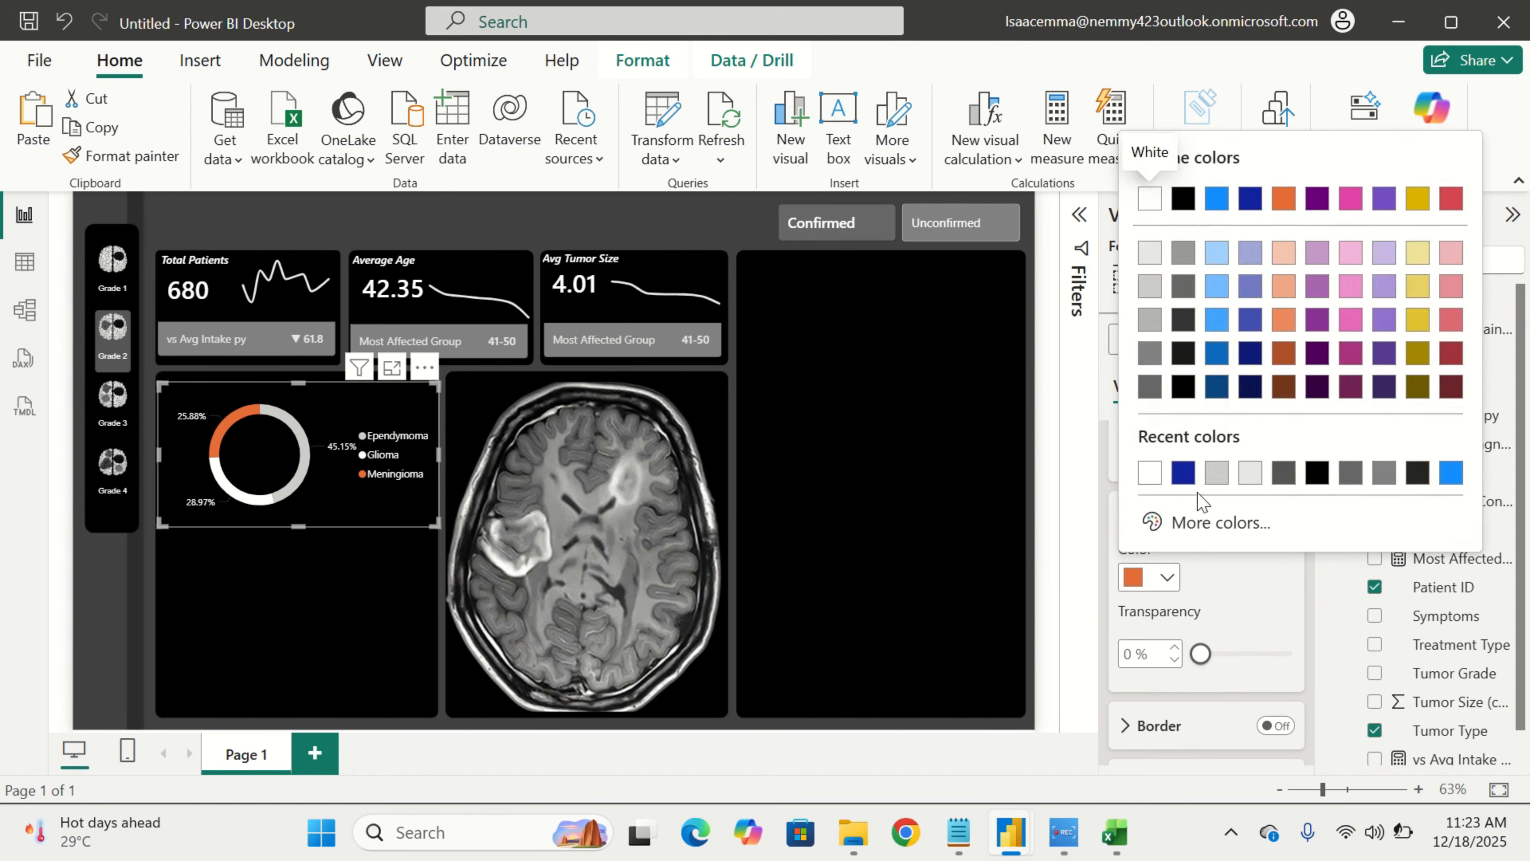
pyautogui.click(1202, 522)
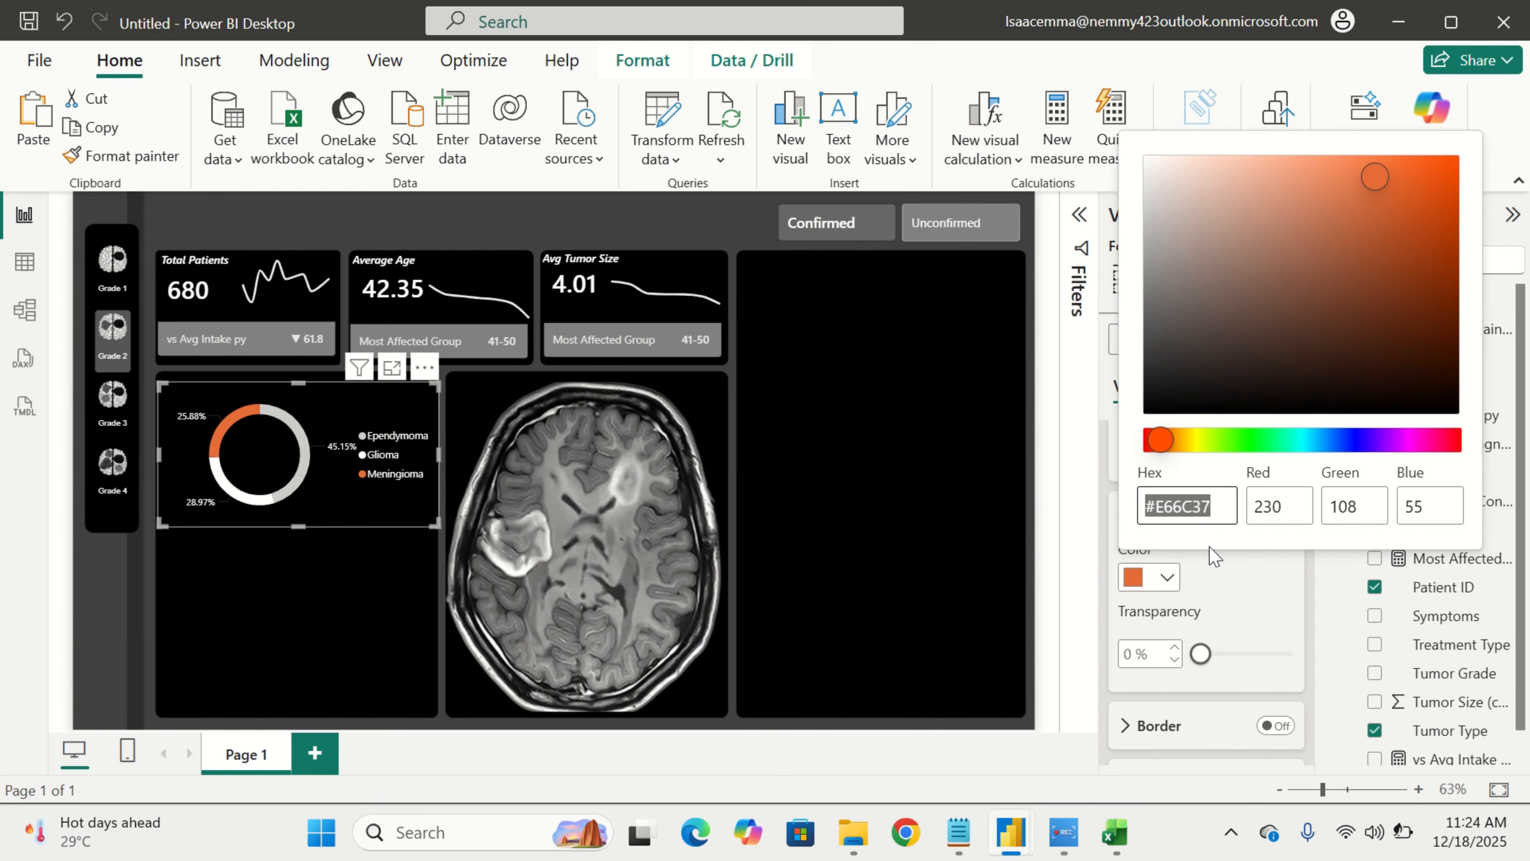
pyautogui.press('BackSpace')
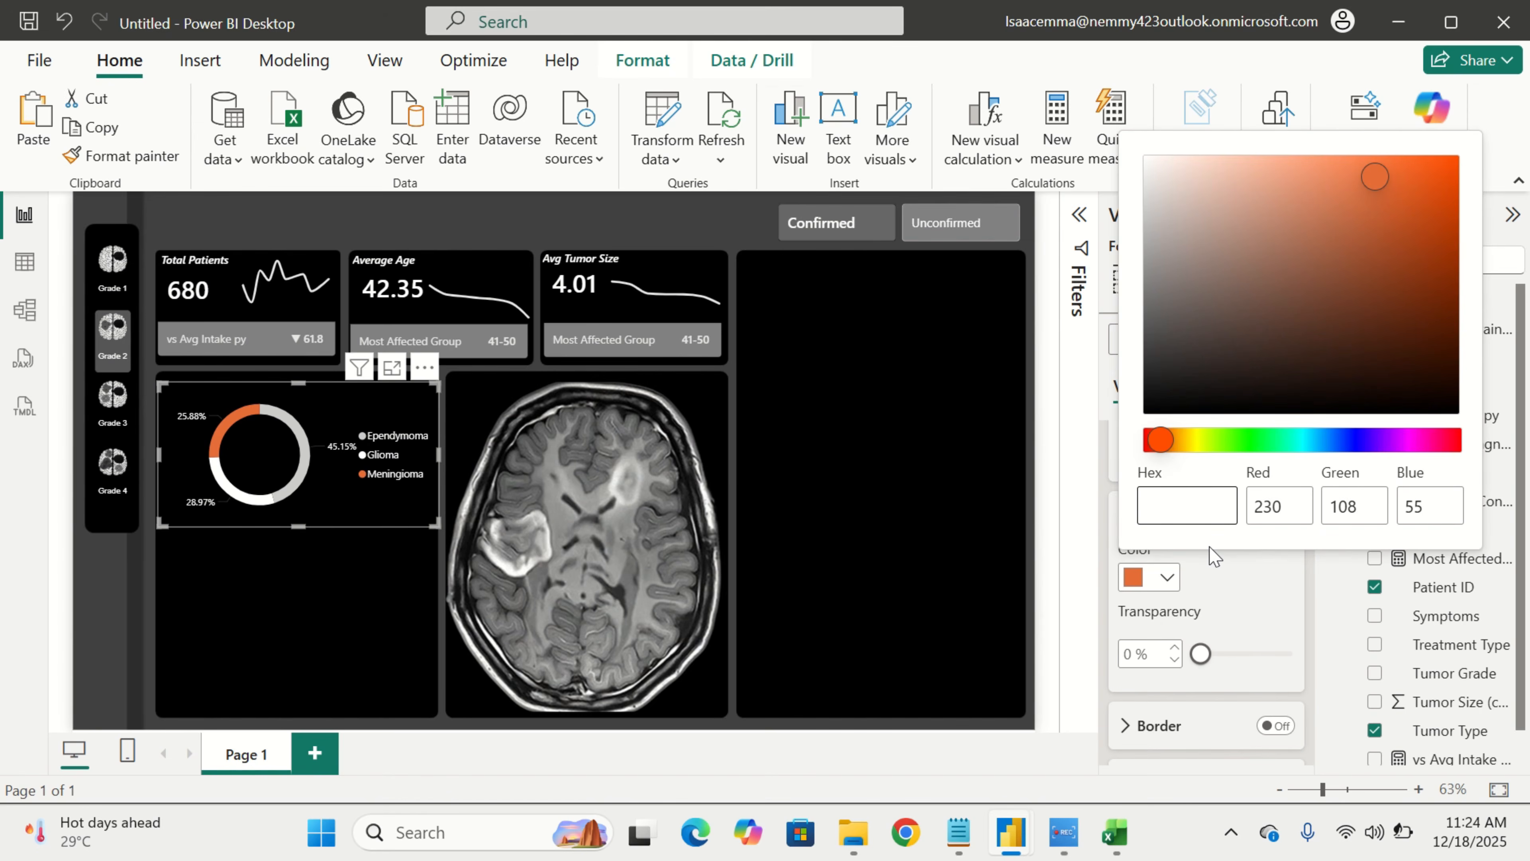
pyautogui.write('929')
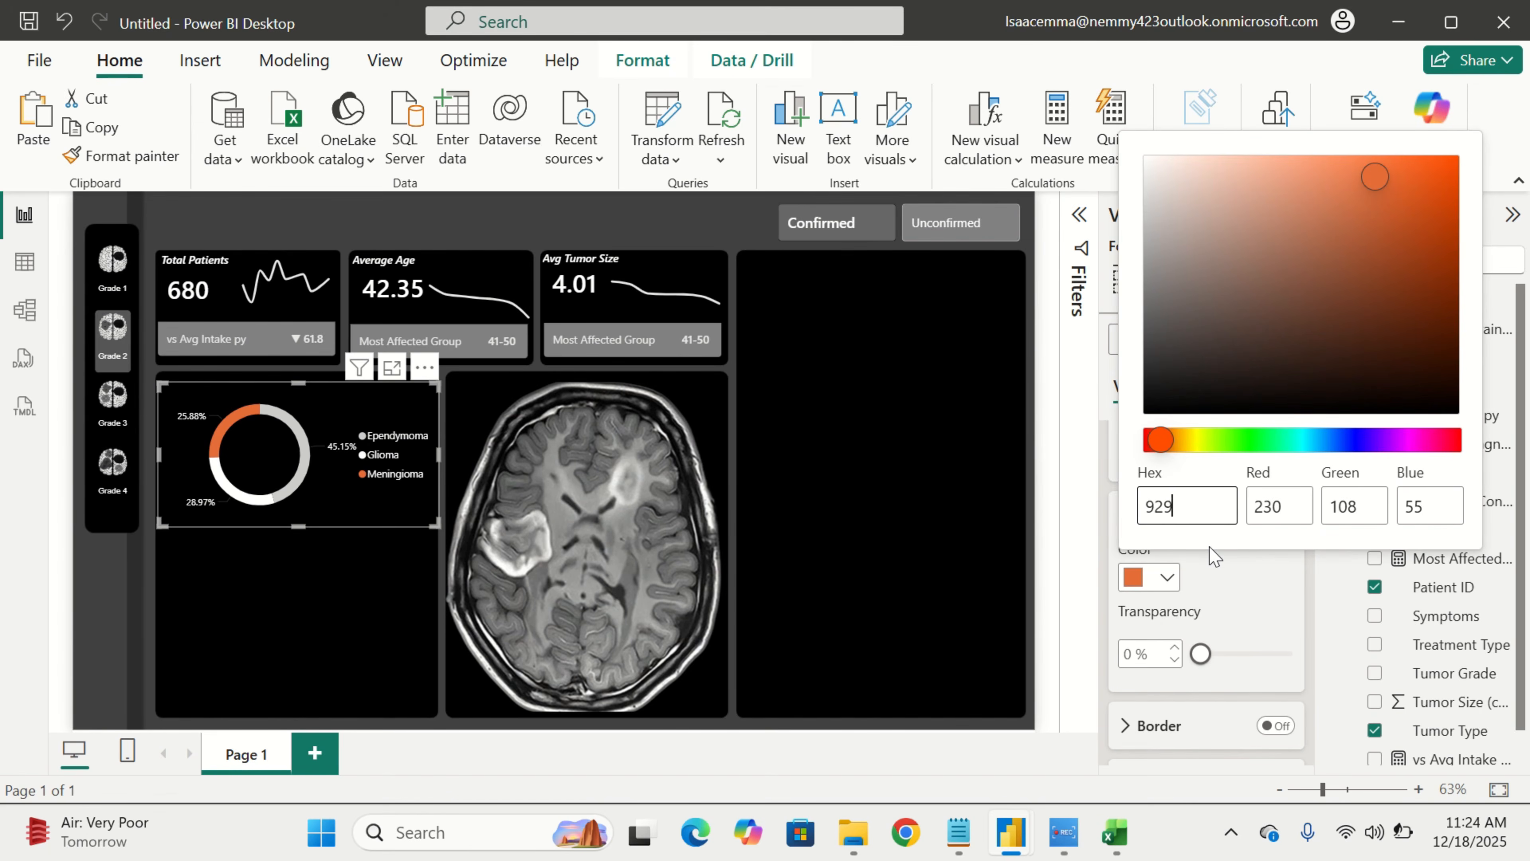
pyautogui.write('292')
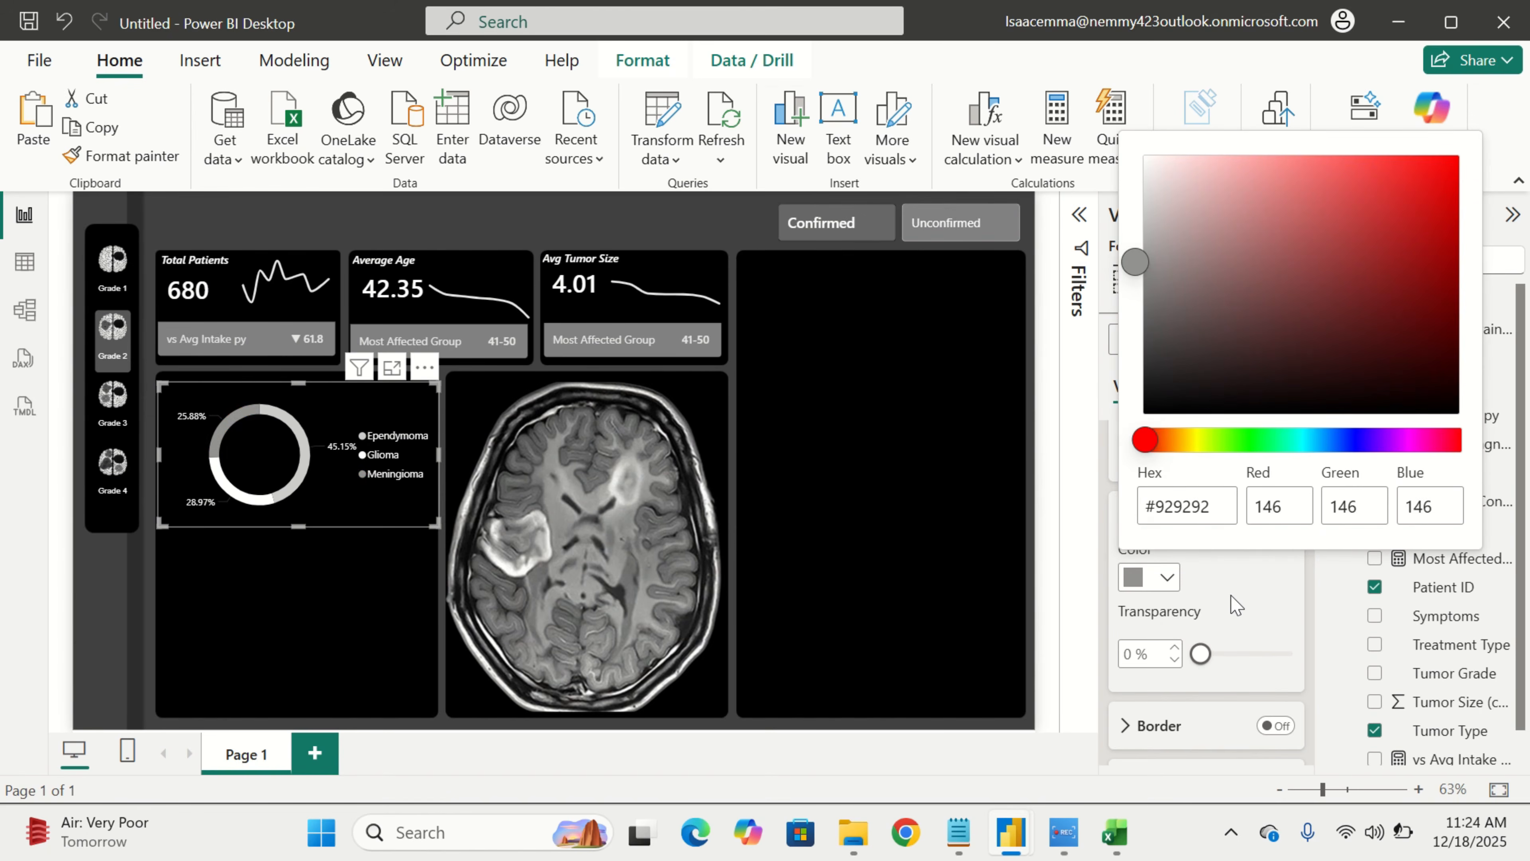
pyautogui.click(1229, 606)
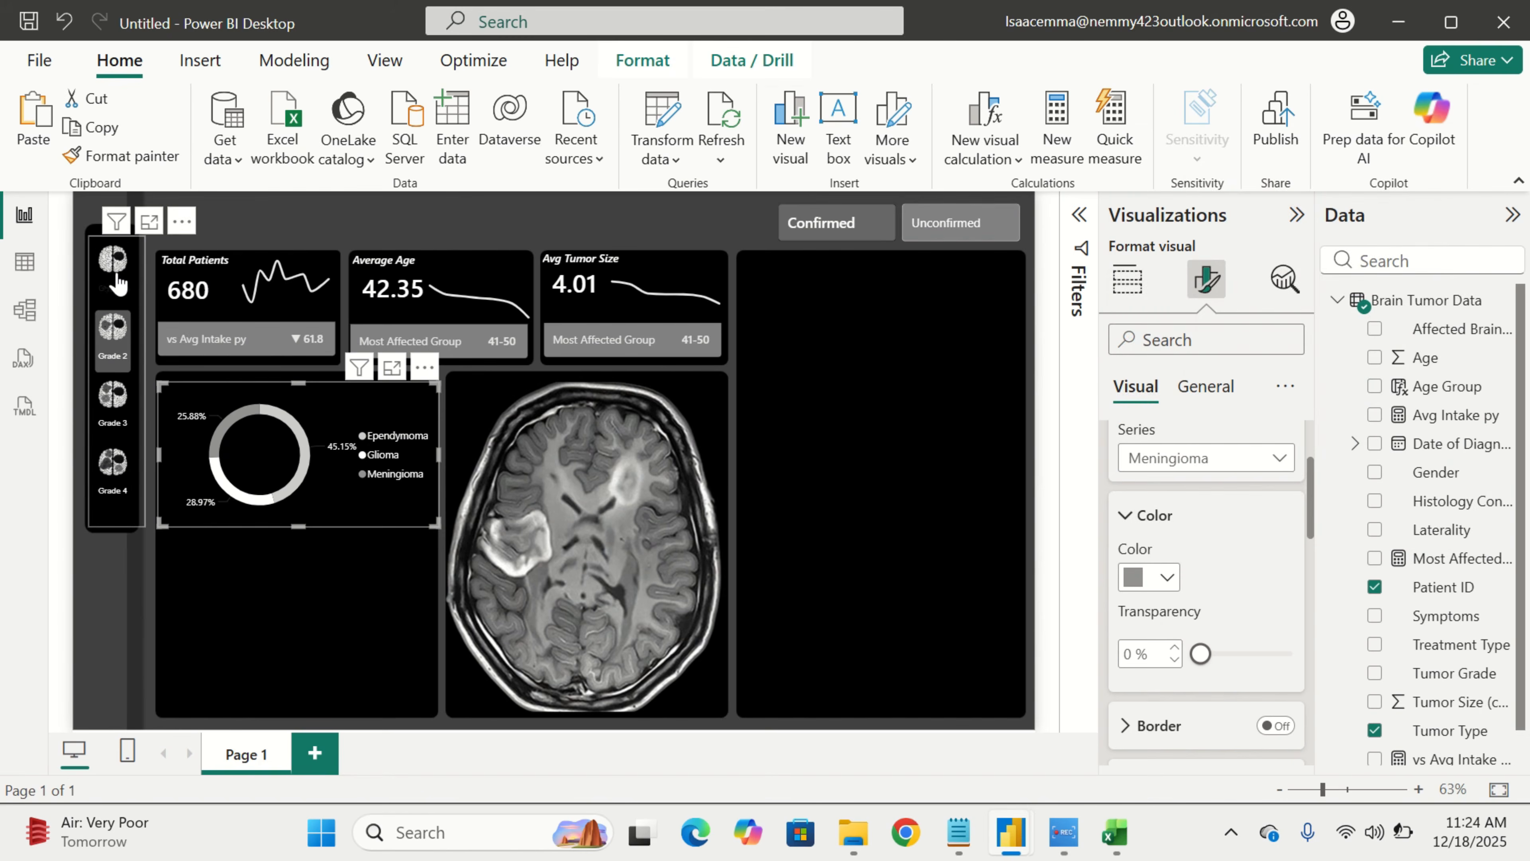
# Filter the dashboard to Grade 1
pyautogui.click(113, 263)
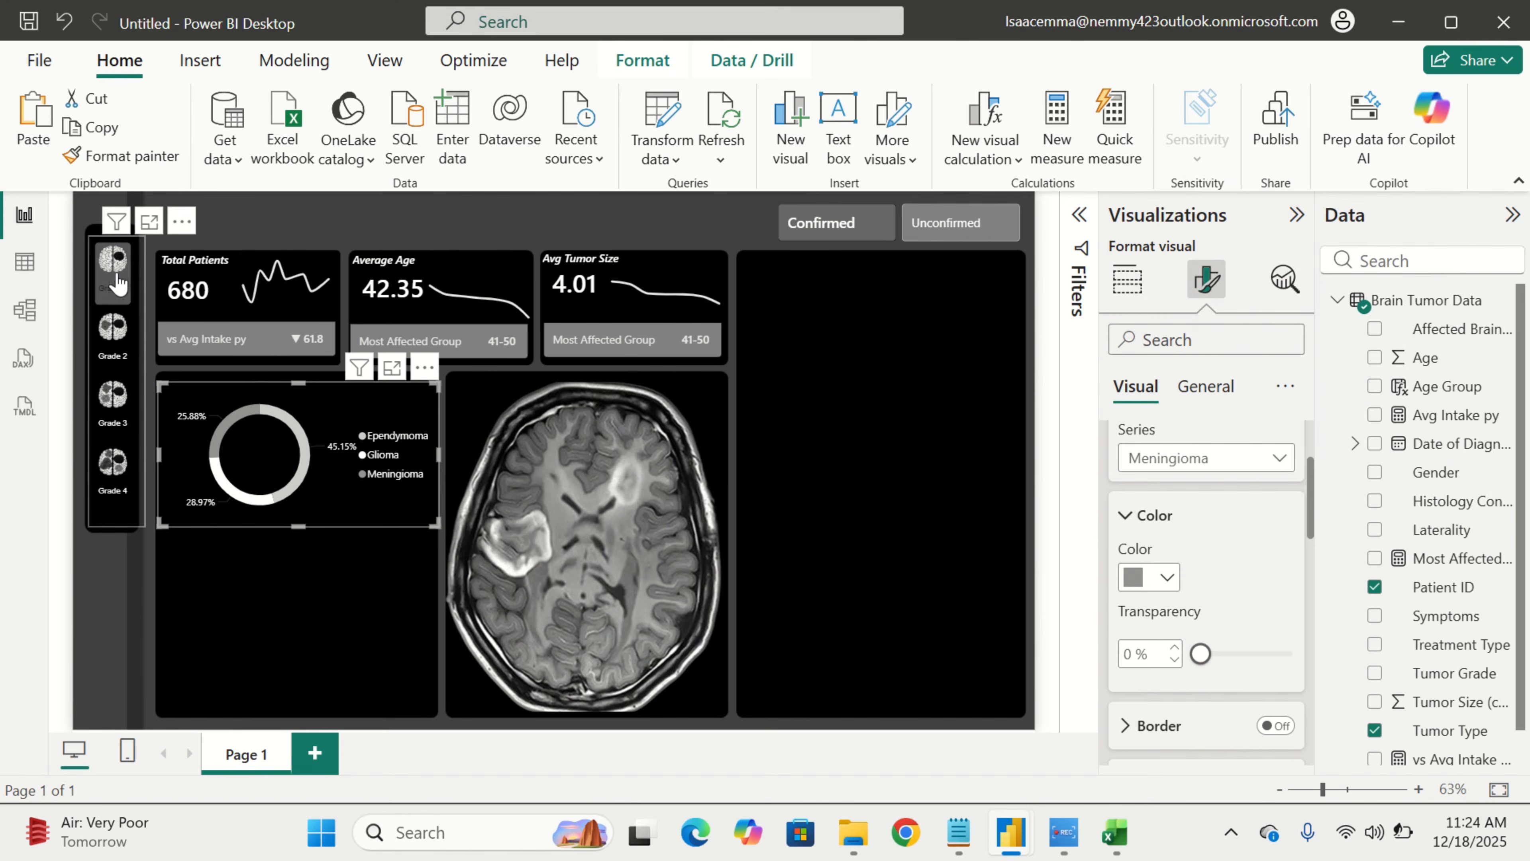
# With Grade 1 filtered, set the Pituitary Tumor slice of the donut chart to colour #B3B3B3
pyautogui.click(1184, 461)
pyautogui.click(1185, 459)
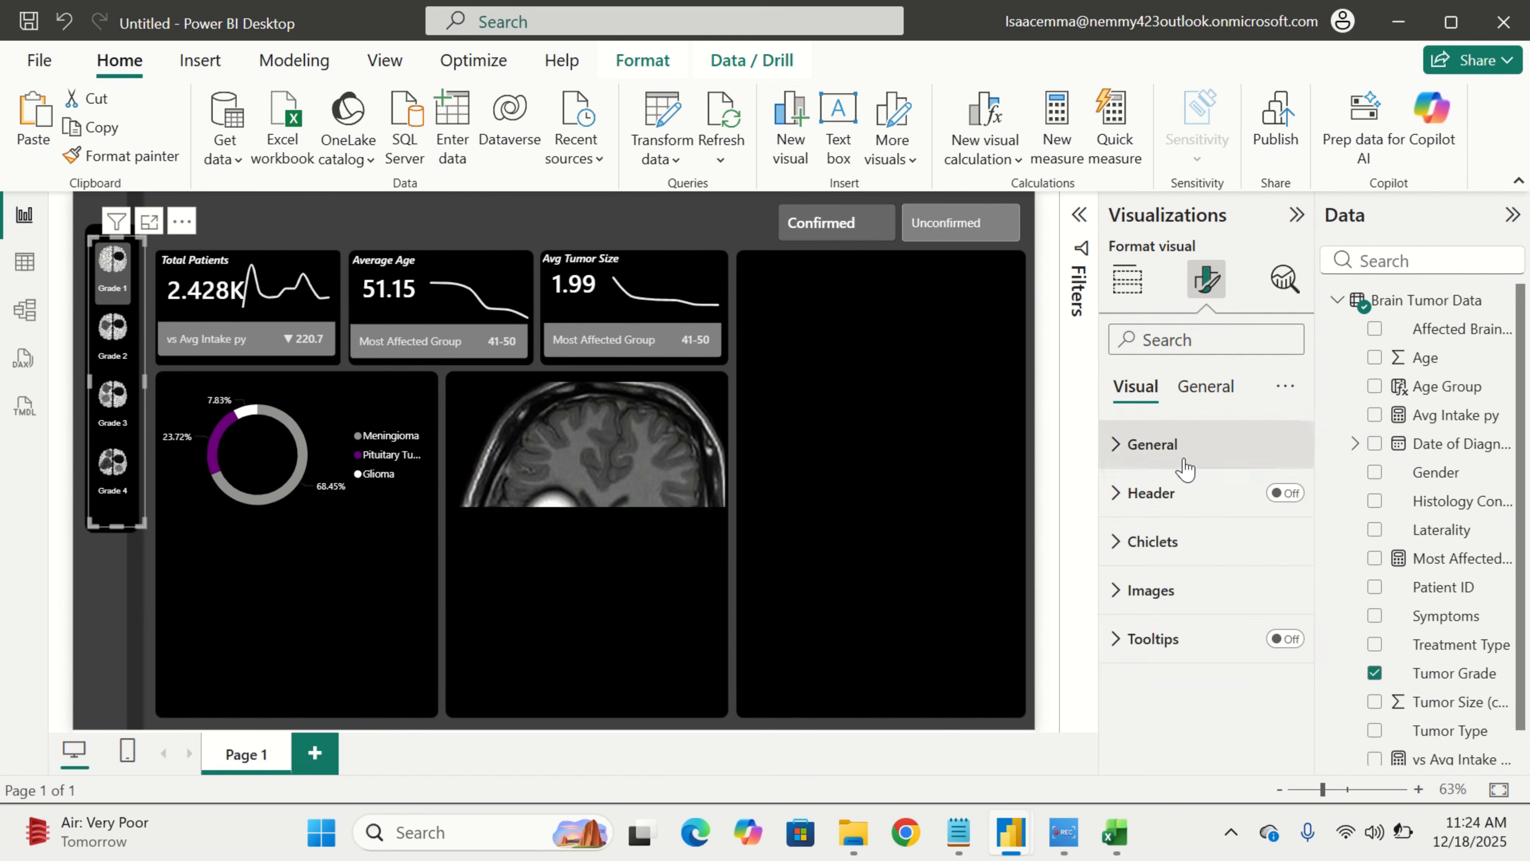
pyautogui.click(395, 498)
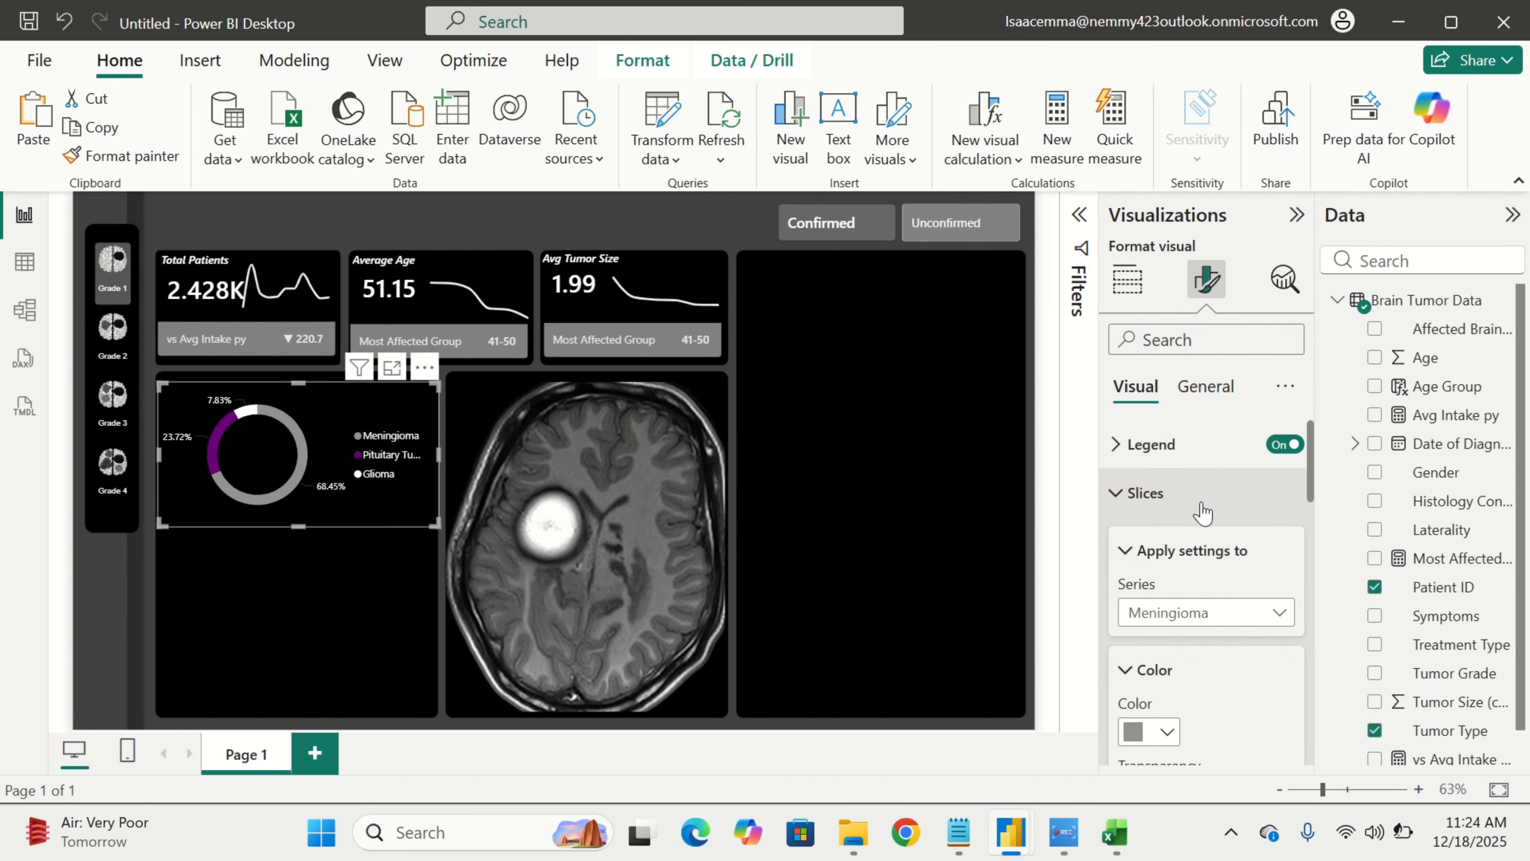
pyautogui.click(1224, 614)
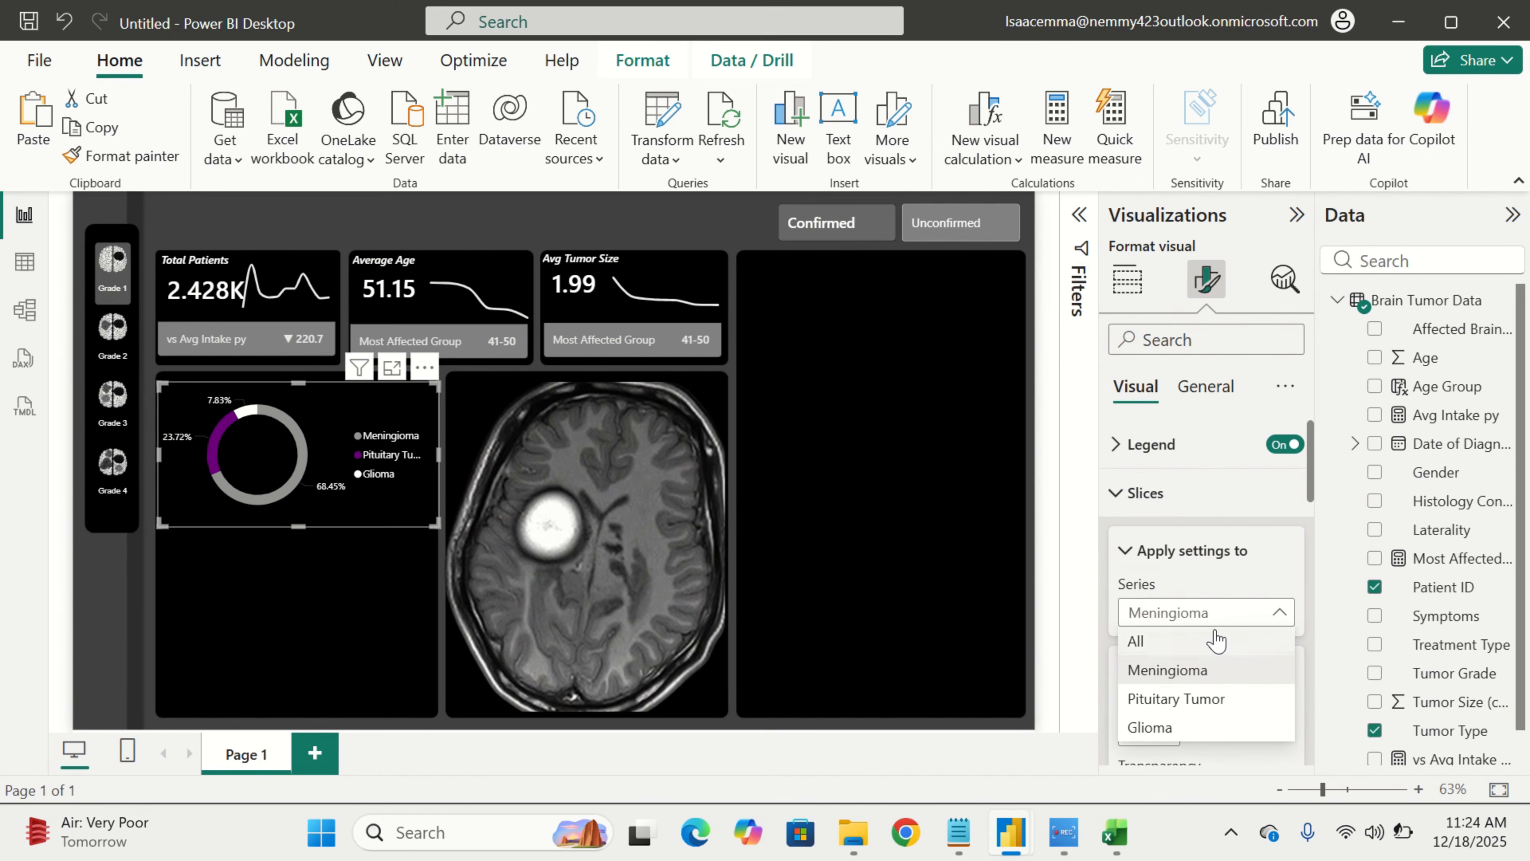
pyautogui.click(1212, 700)
pyautogui.scroll(-3, 1195, 711)
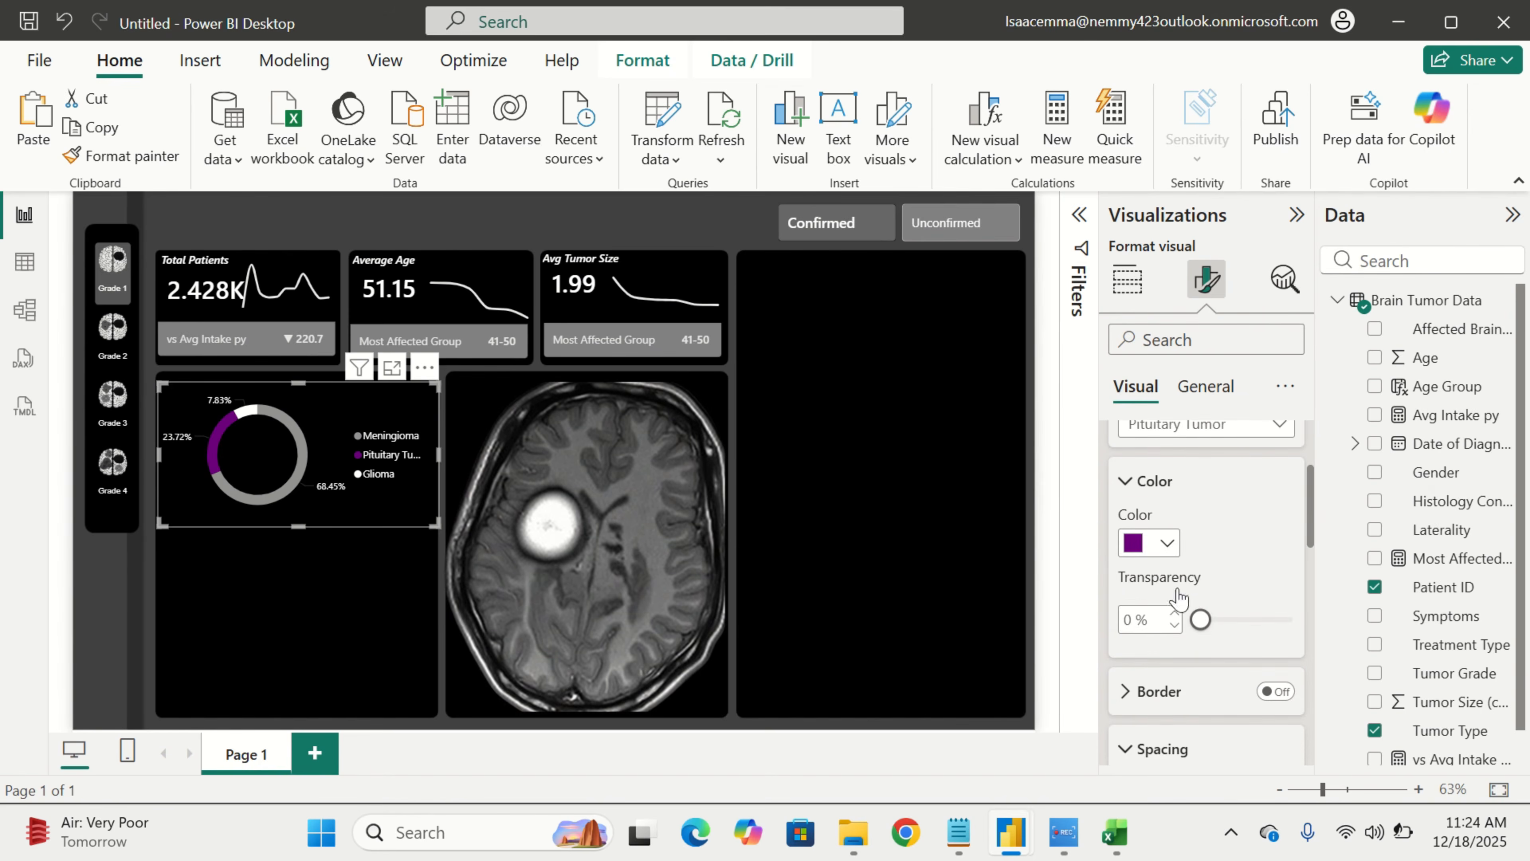
pyautogui.click(1167, 544)
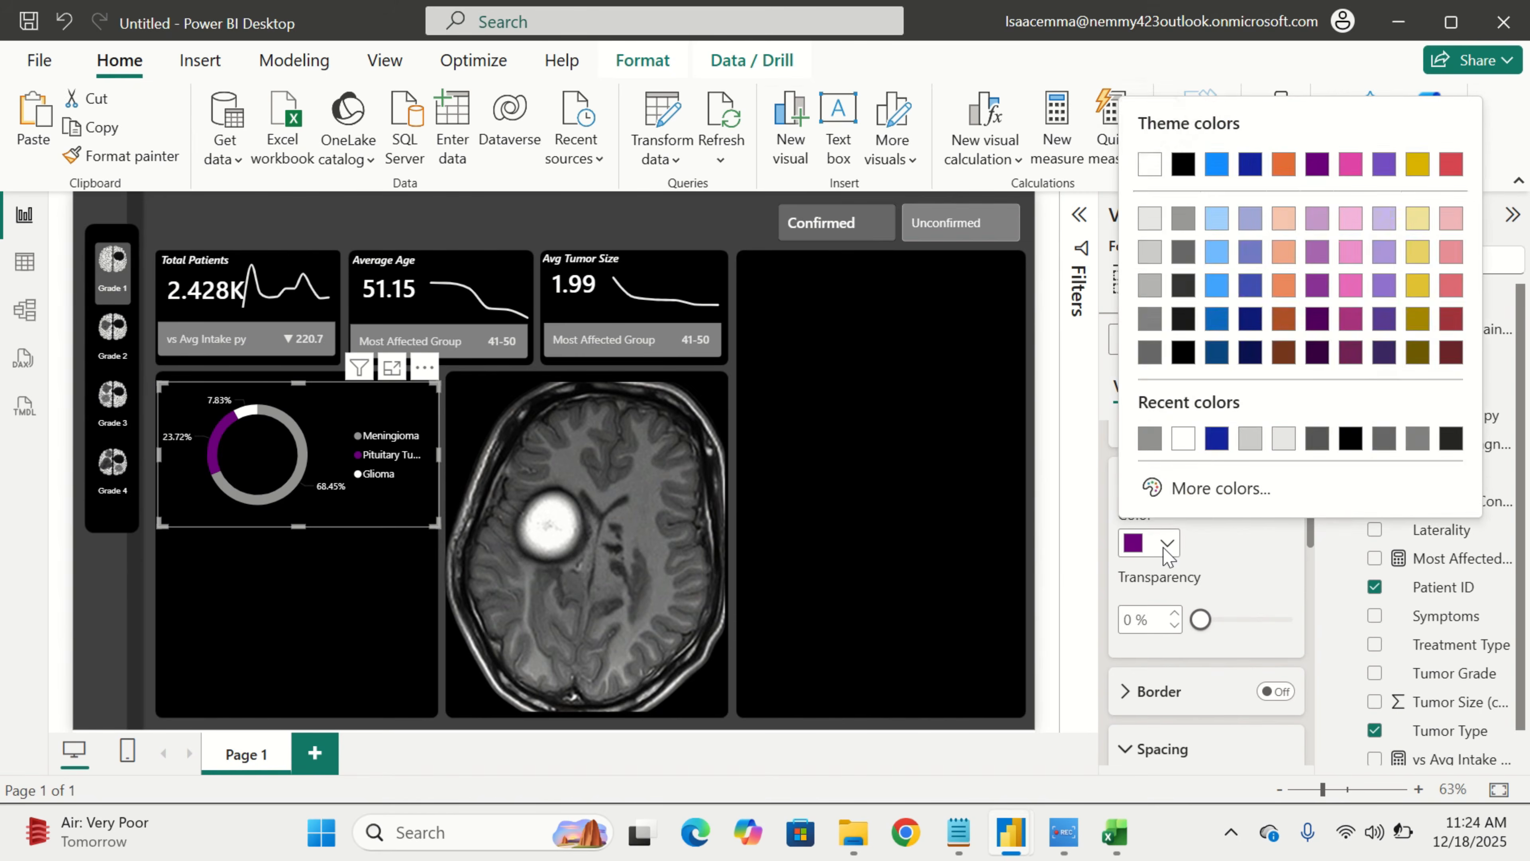
pyautogui.click(1223, 489)
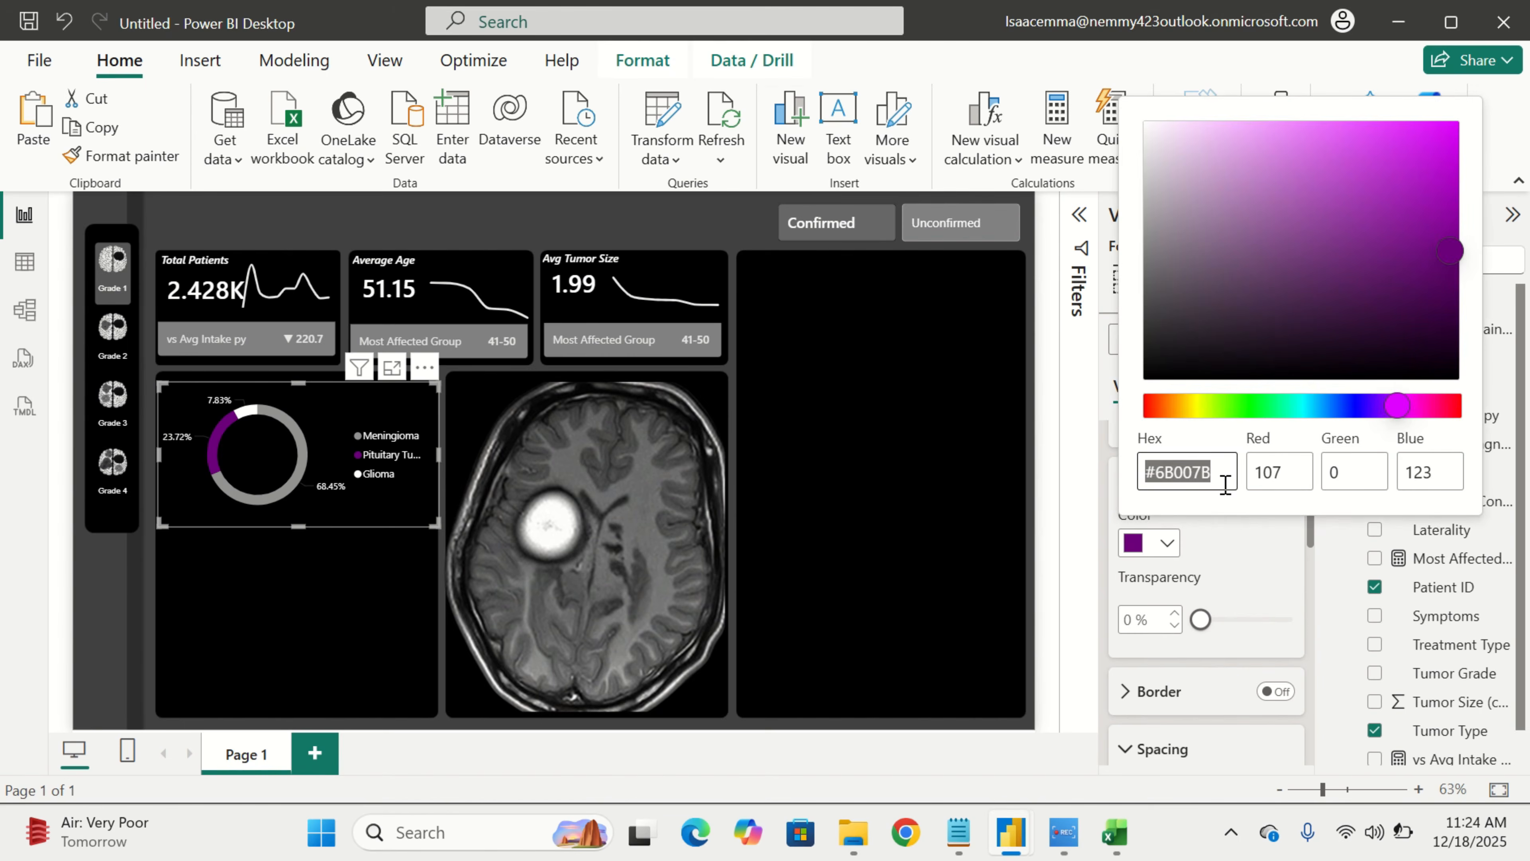
pyautogui.press('BackSpace')
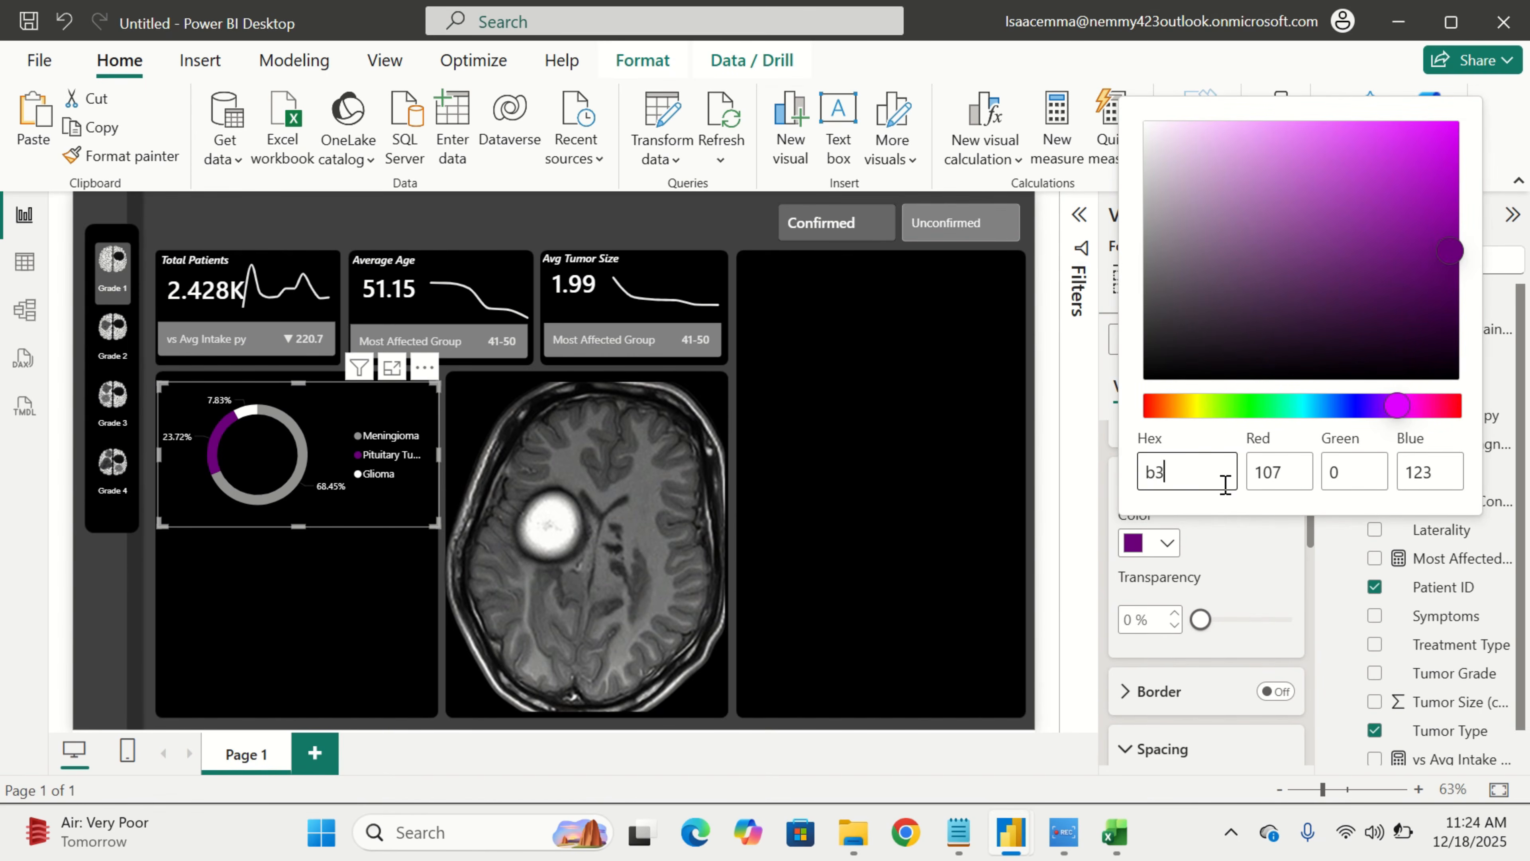
pyautogui.write('b3b3b3')
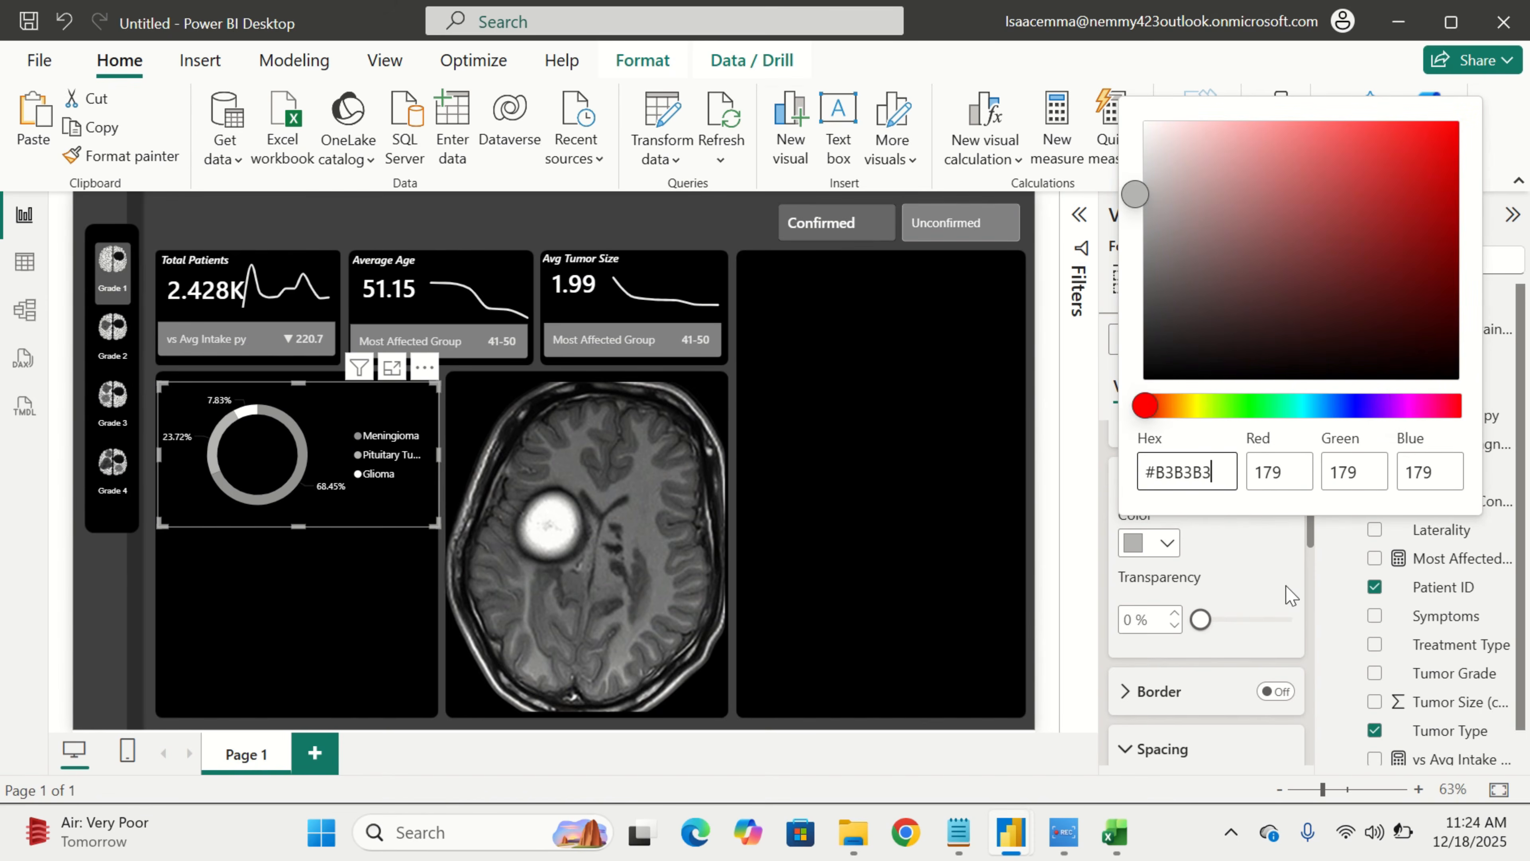
pyautogui.press('Escape')
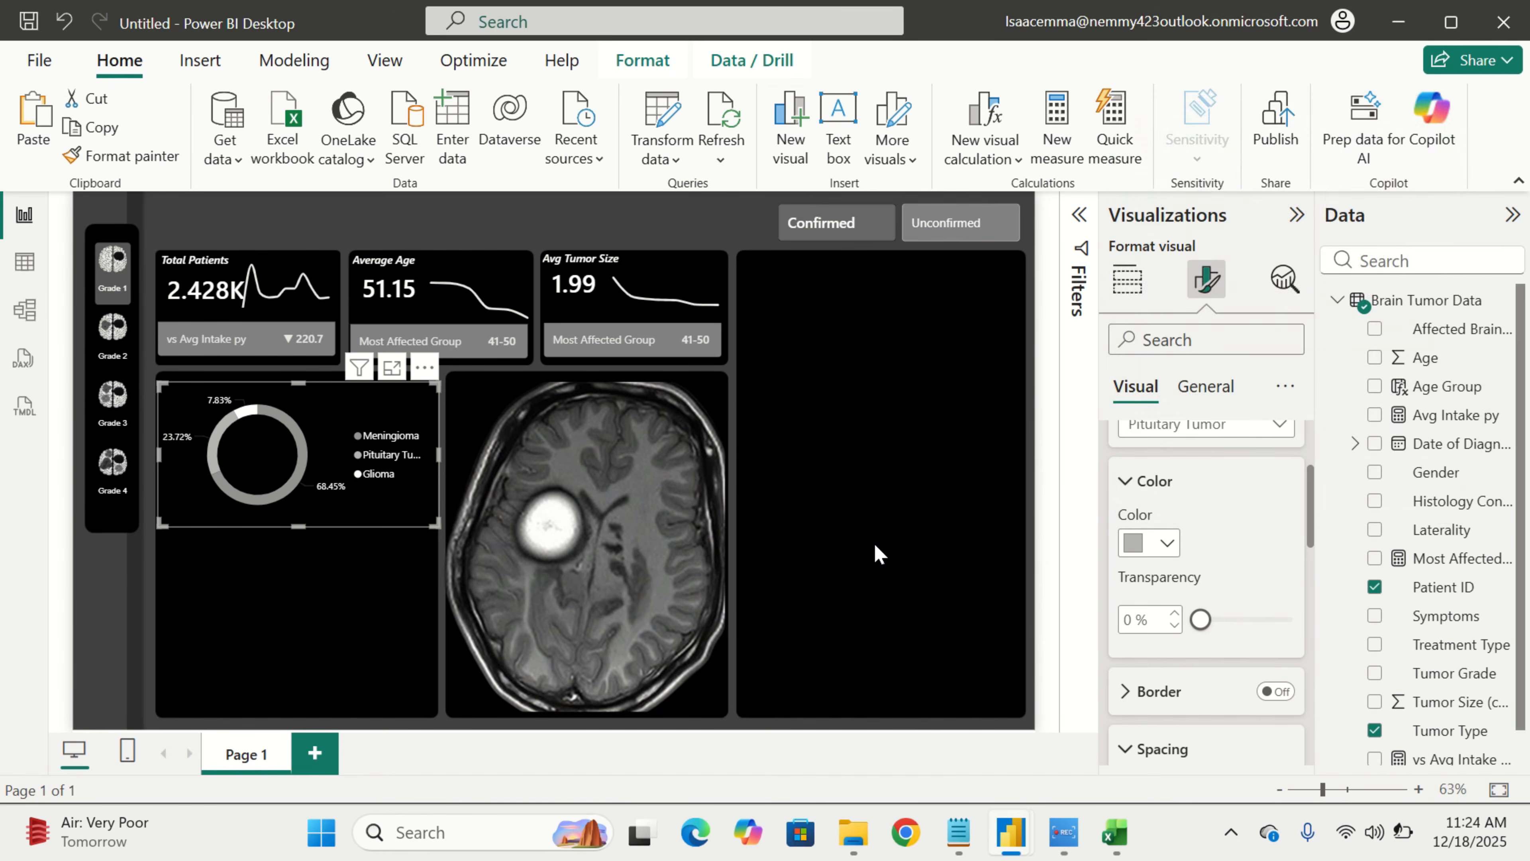
# Filter the dashboard to Grade 4 and set the donut chart's Medulloblastoma slice to grey #808080
pyautogui.click(107, 483)
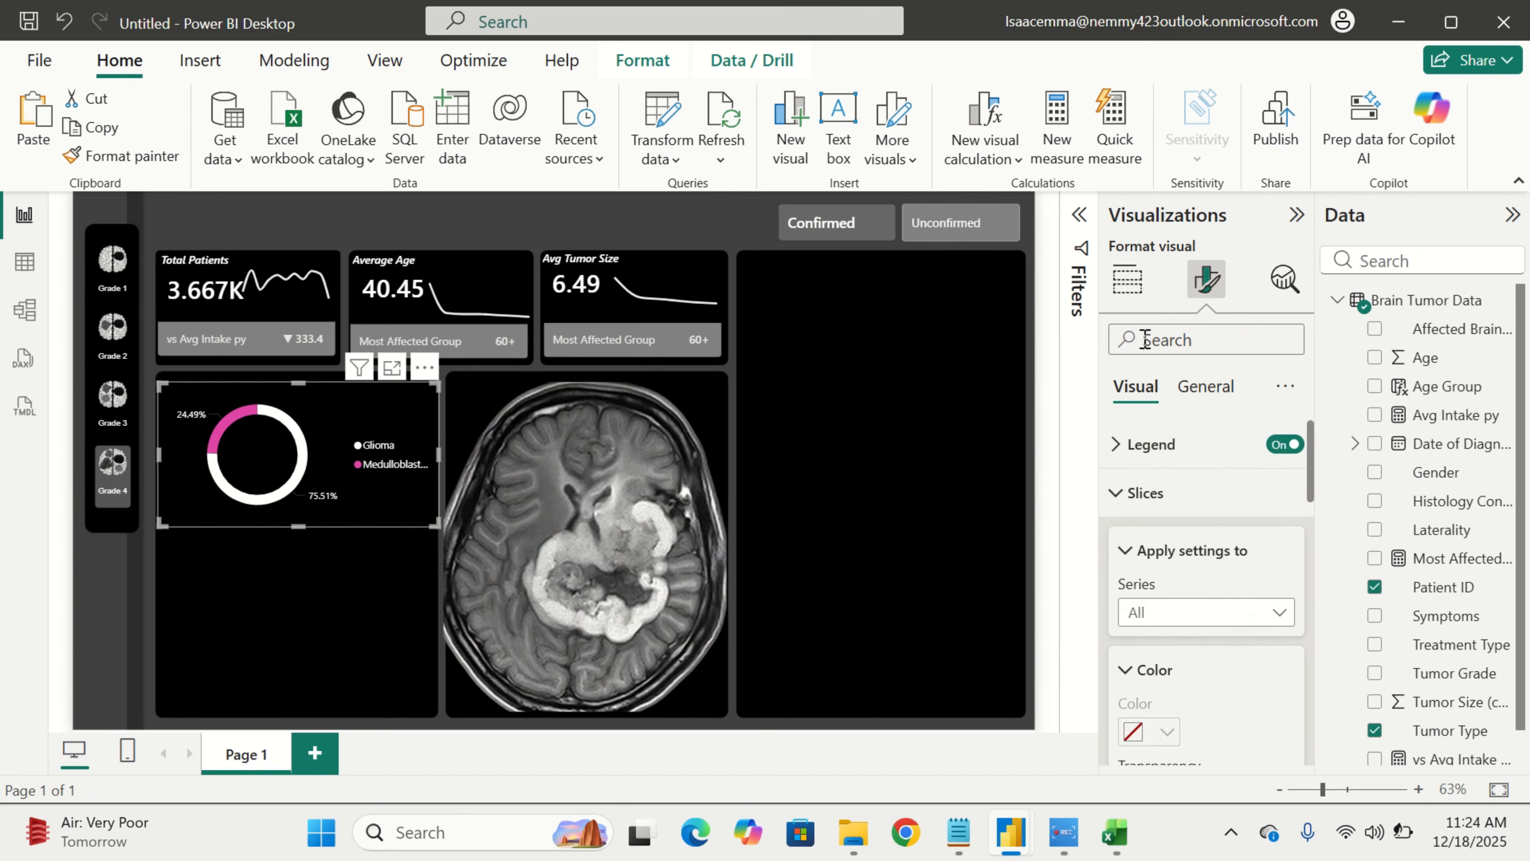
pyautogui.click(1206, 386)
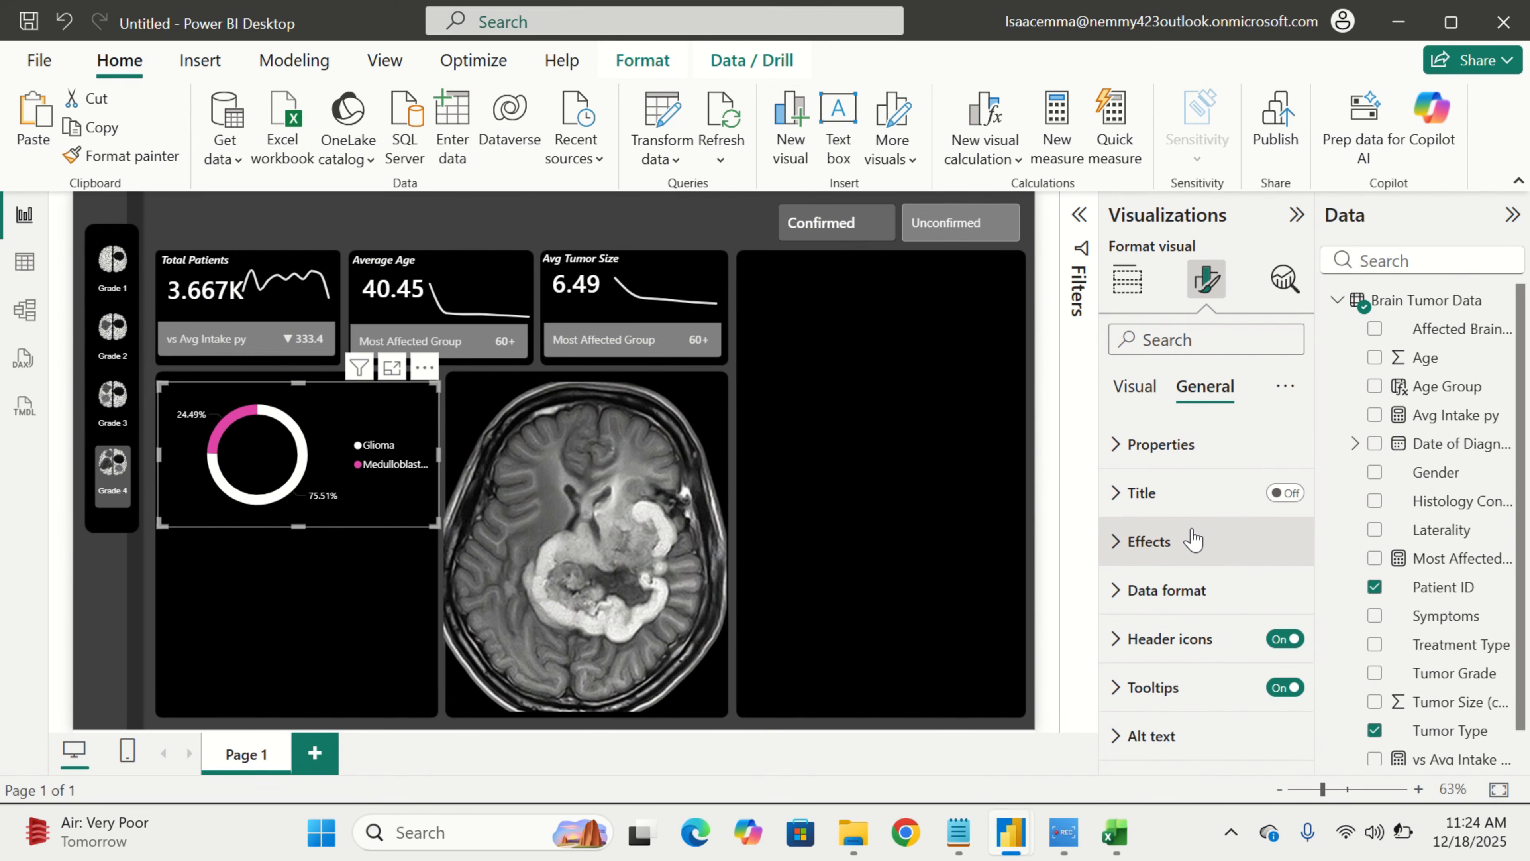
pyautogui.click(1135, 386)
pyautogui.scroll(-1, 1231, 524)
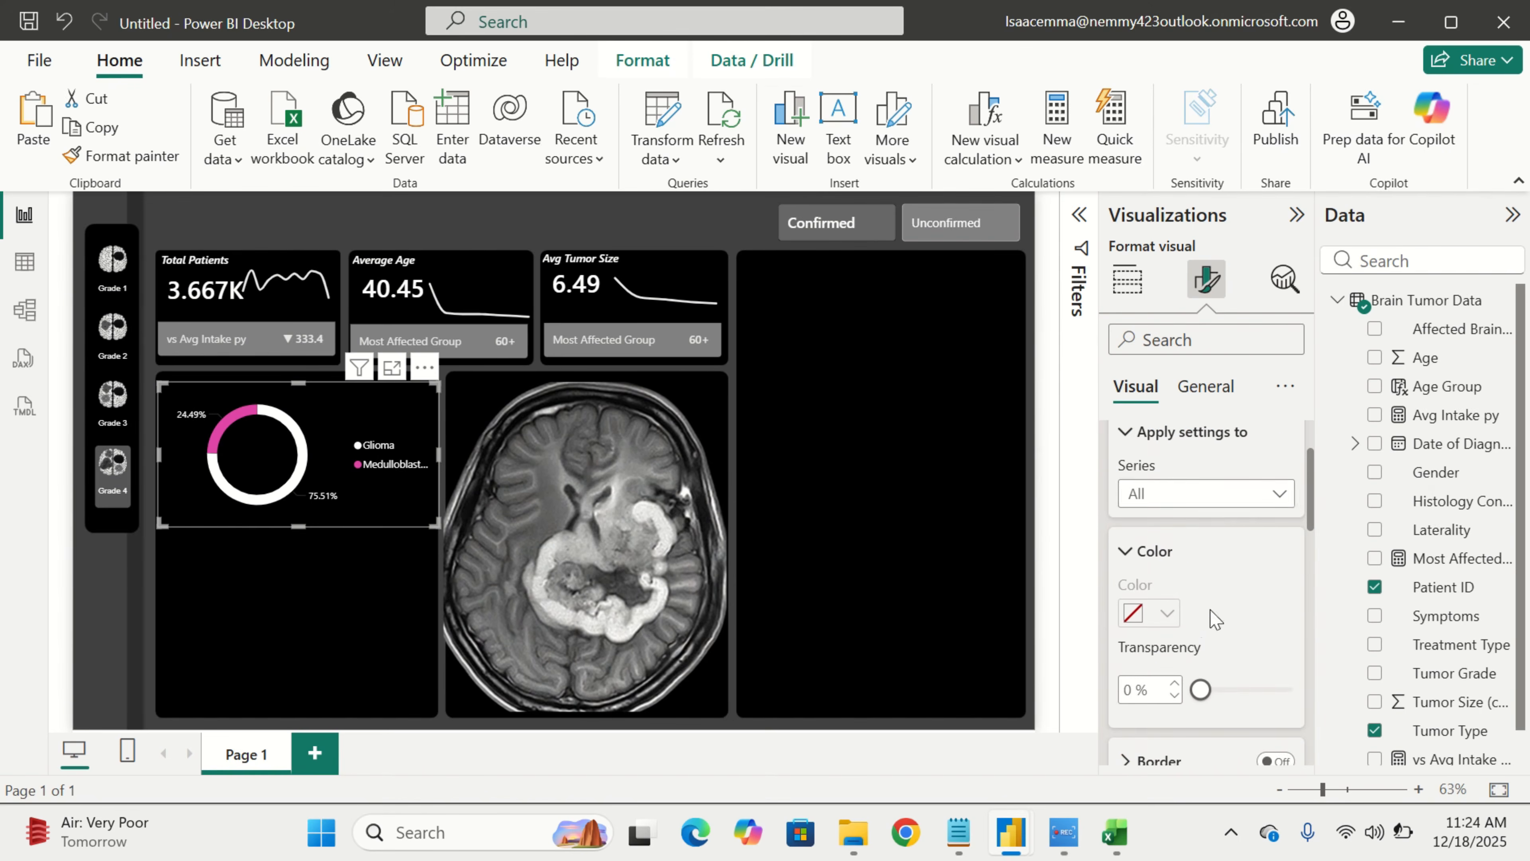
pyautogui.click(1234, 499)
pyautogui.click(1226, 579)
pyautogui.scroll(-1, 1223, 584)
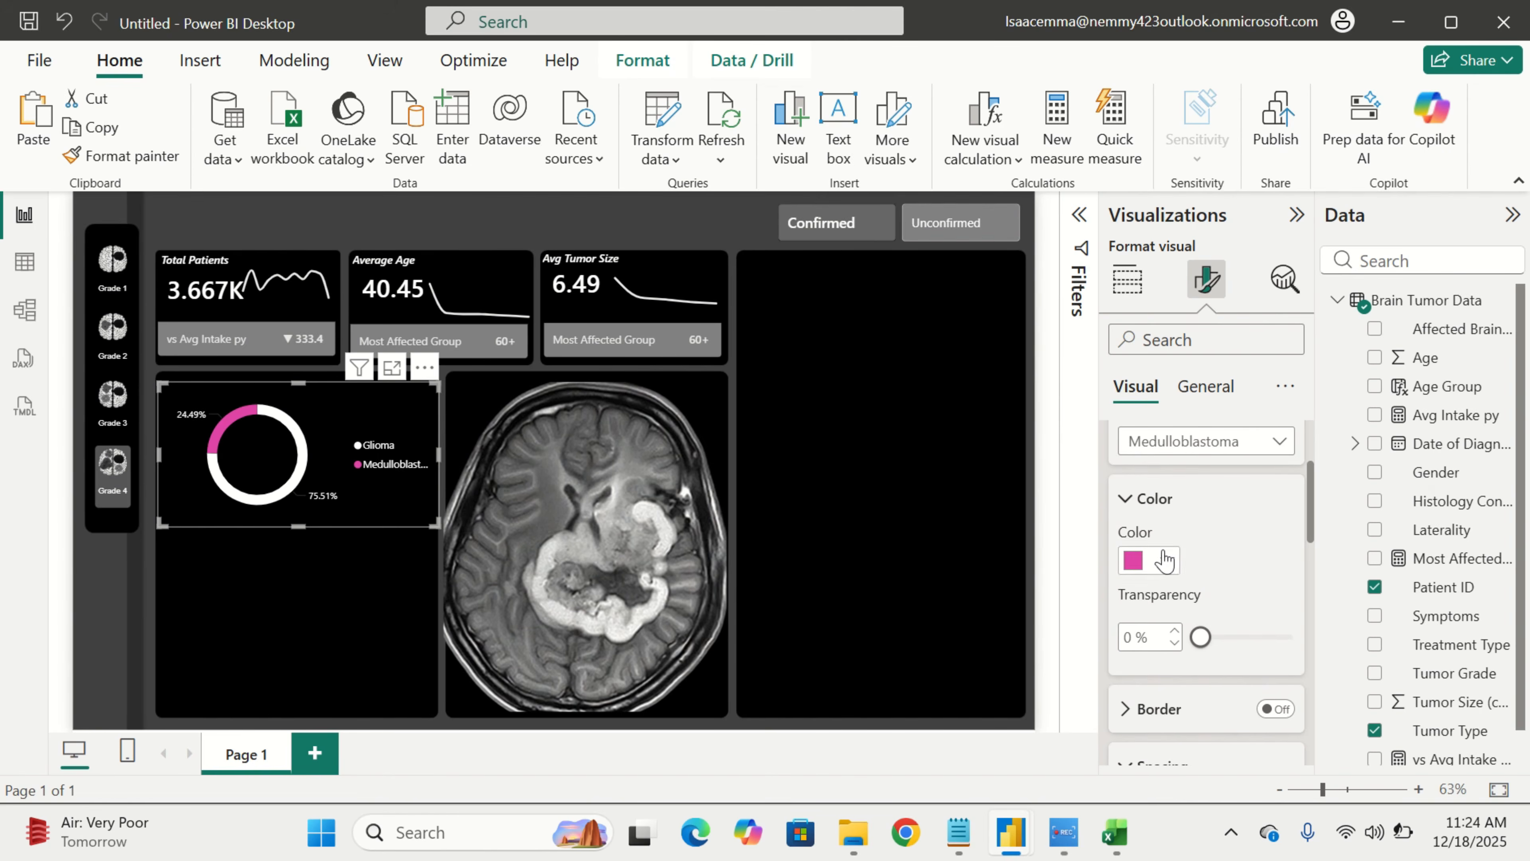
pyautogui.click(1167, 560)
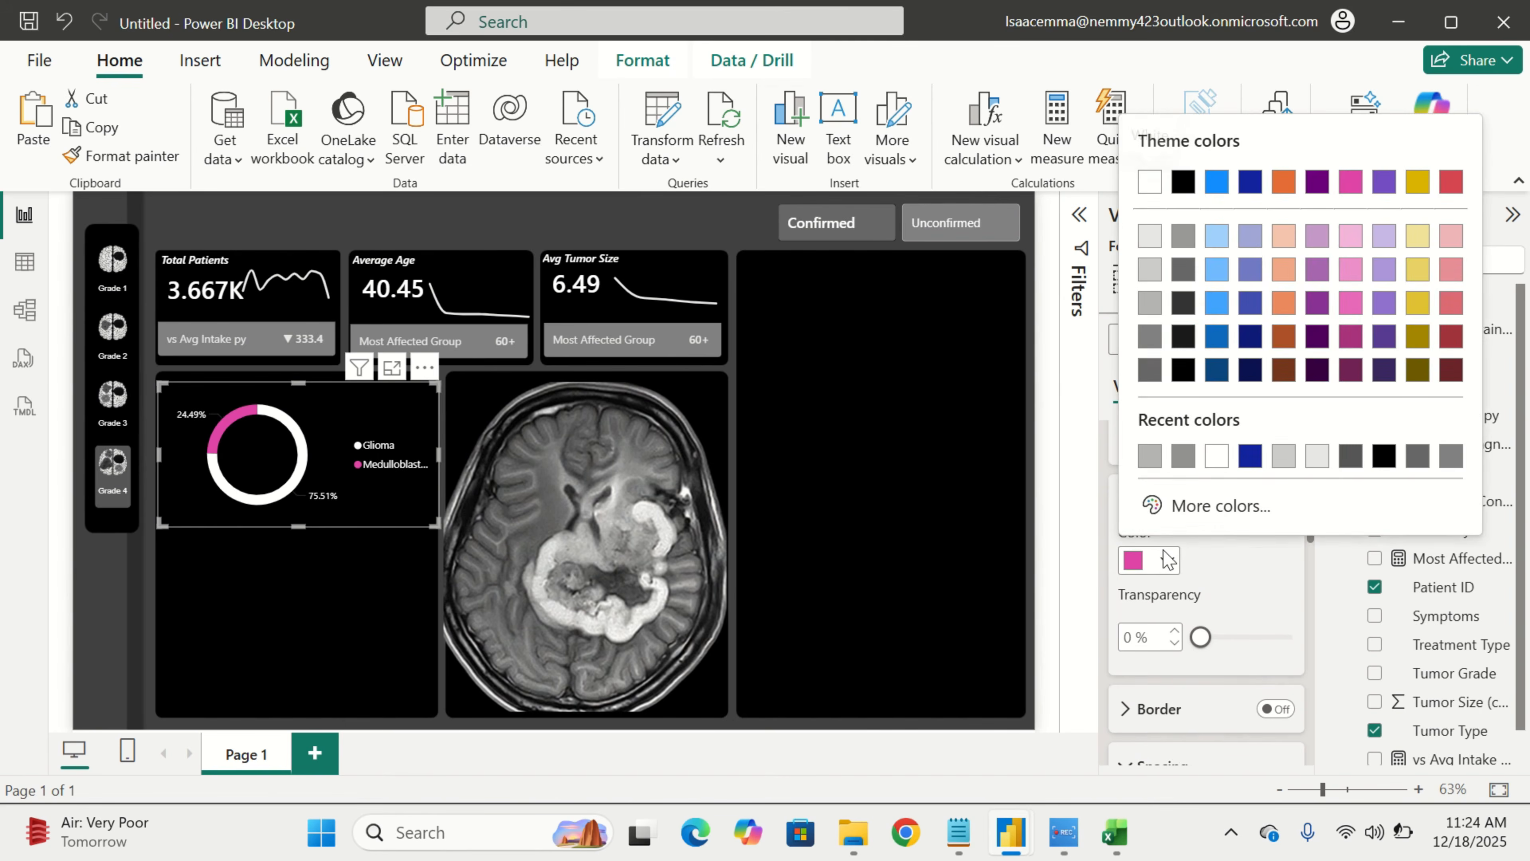
pyautogui.click(1151, 329)
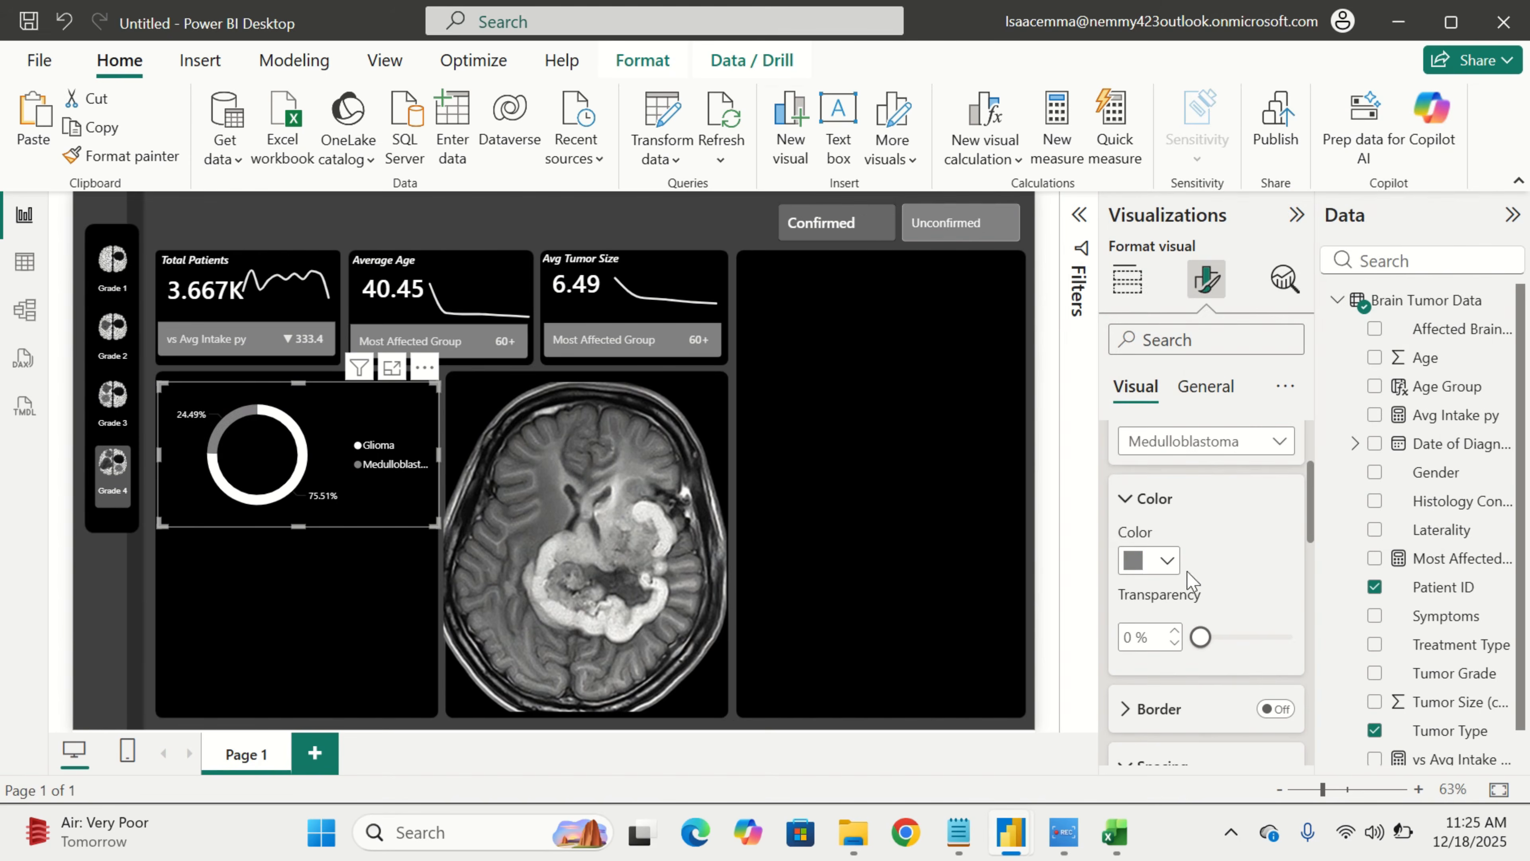
pyautogui.click(1166, 564)
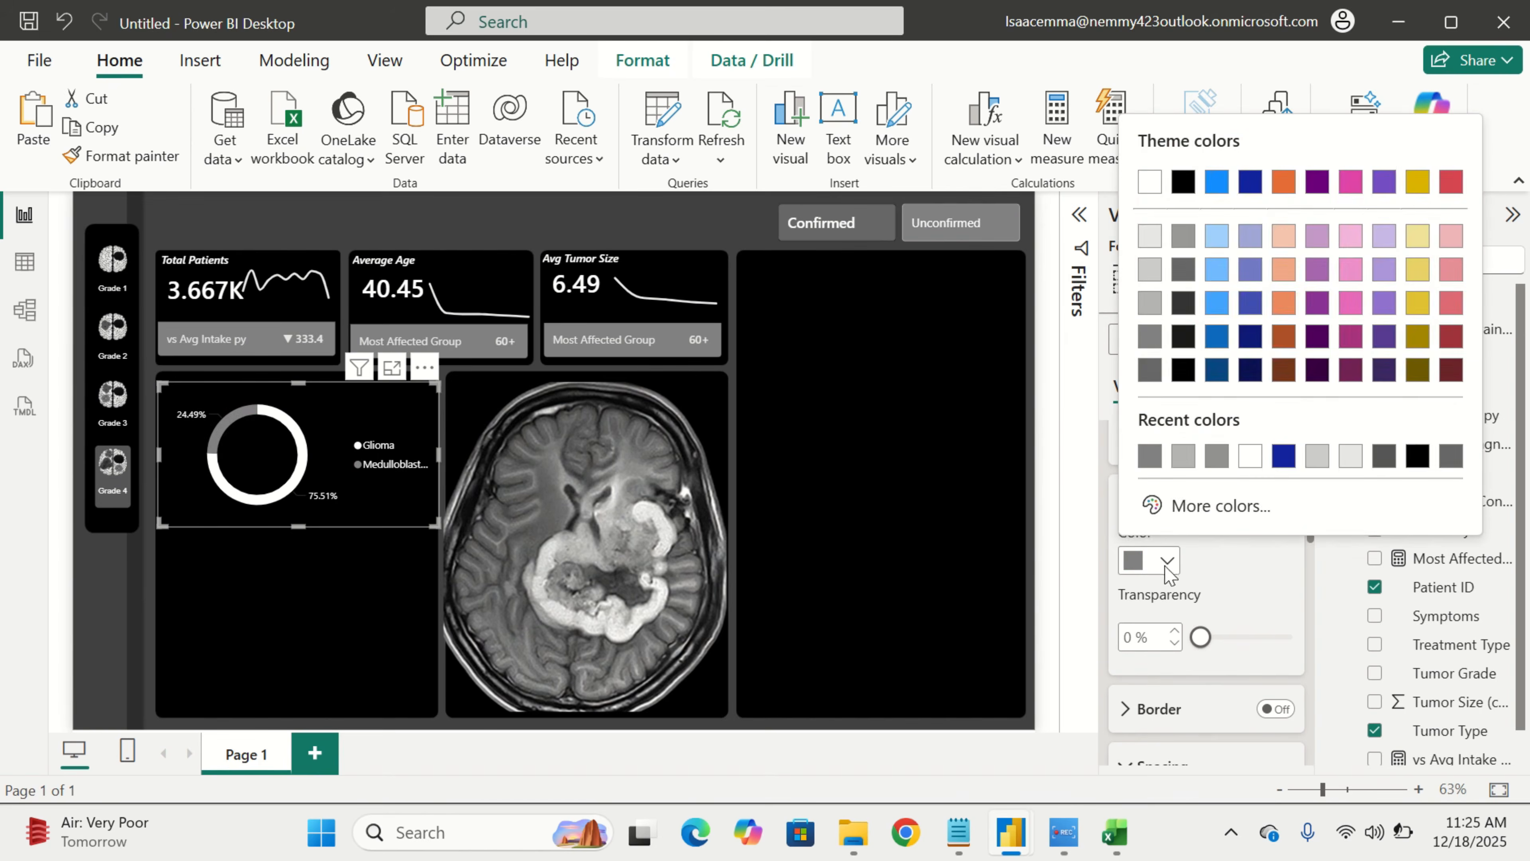
pyautogui.click(1196, 503)
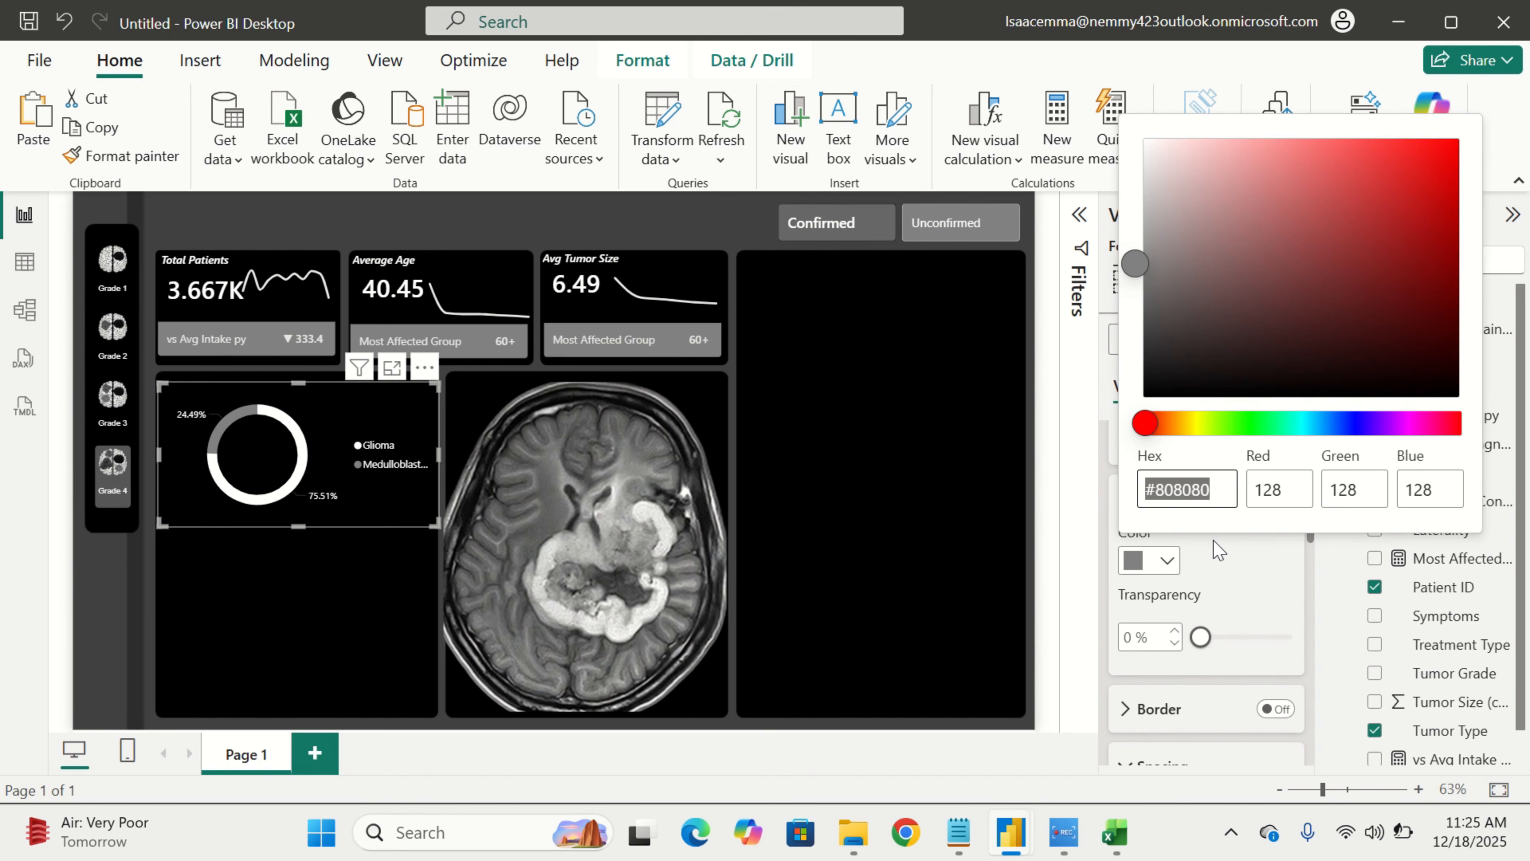
pyautogui.click(1220, 562)
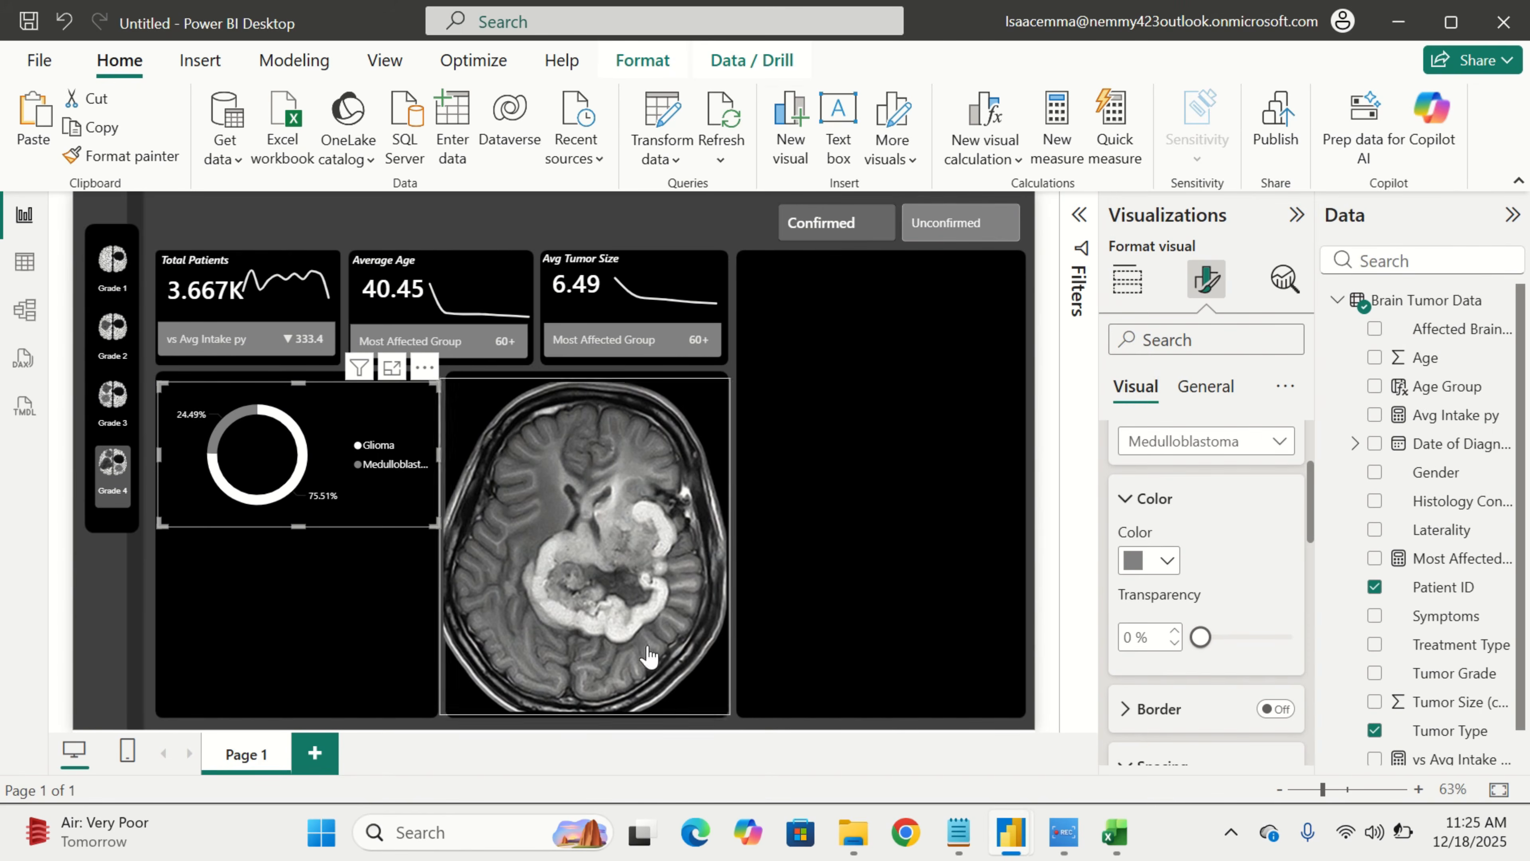
# Check the donut chart's slice colours under the Grade 3 and Grade 2 filters, ending on Grade 2
pyautogui.click(338, 618)
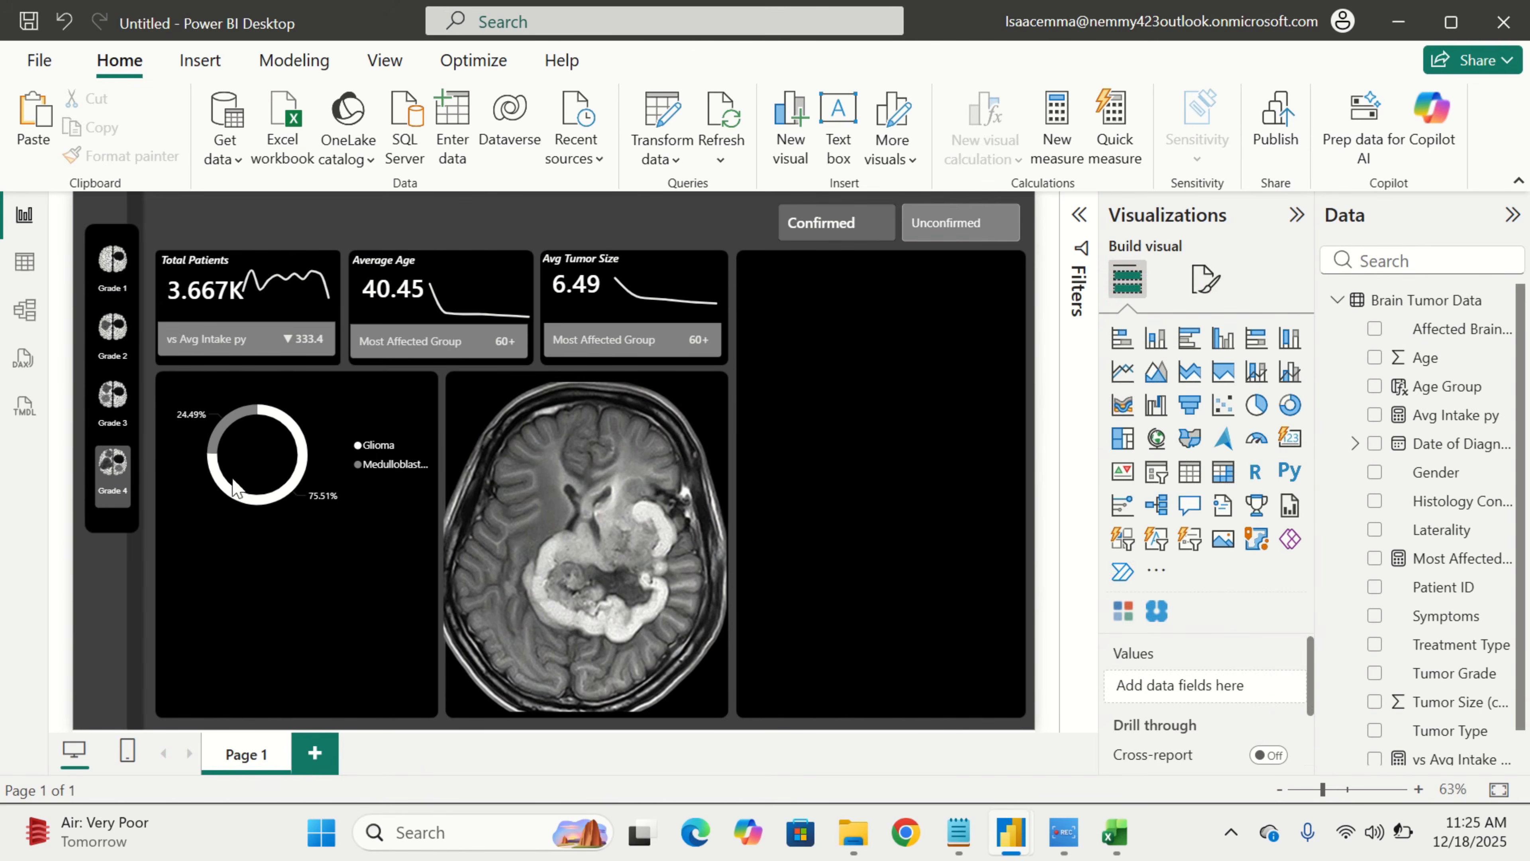
pyautogui.click(113, 398)
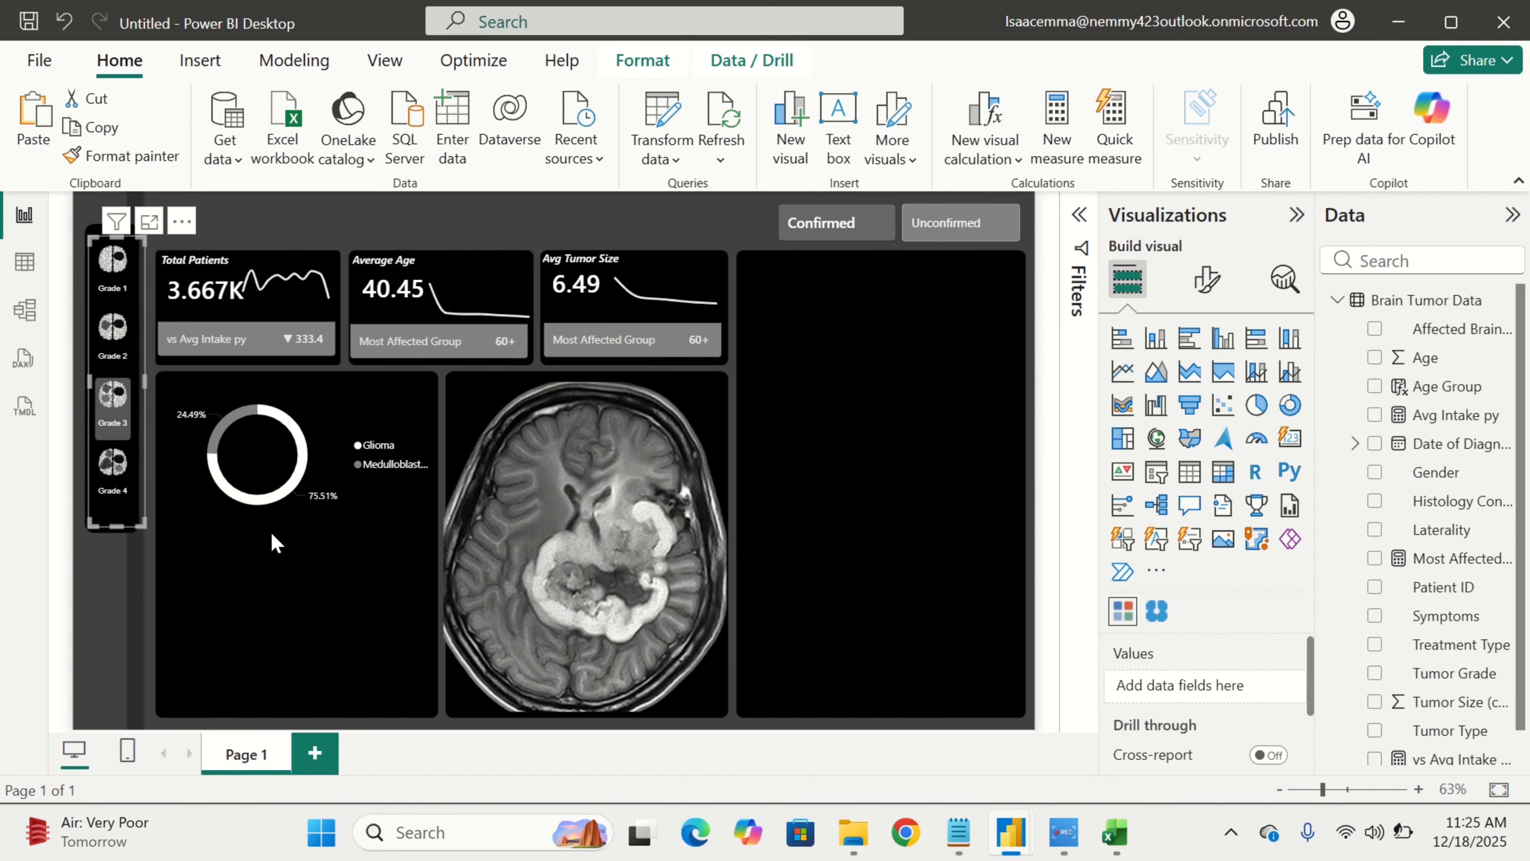
pyautogui.click(103, 326)
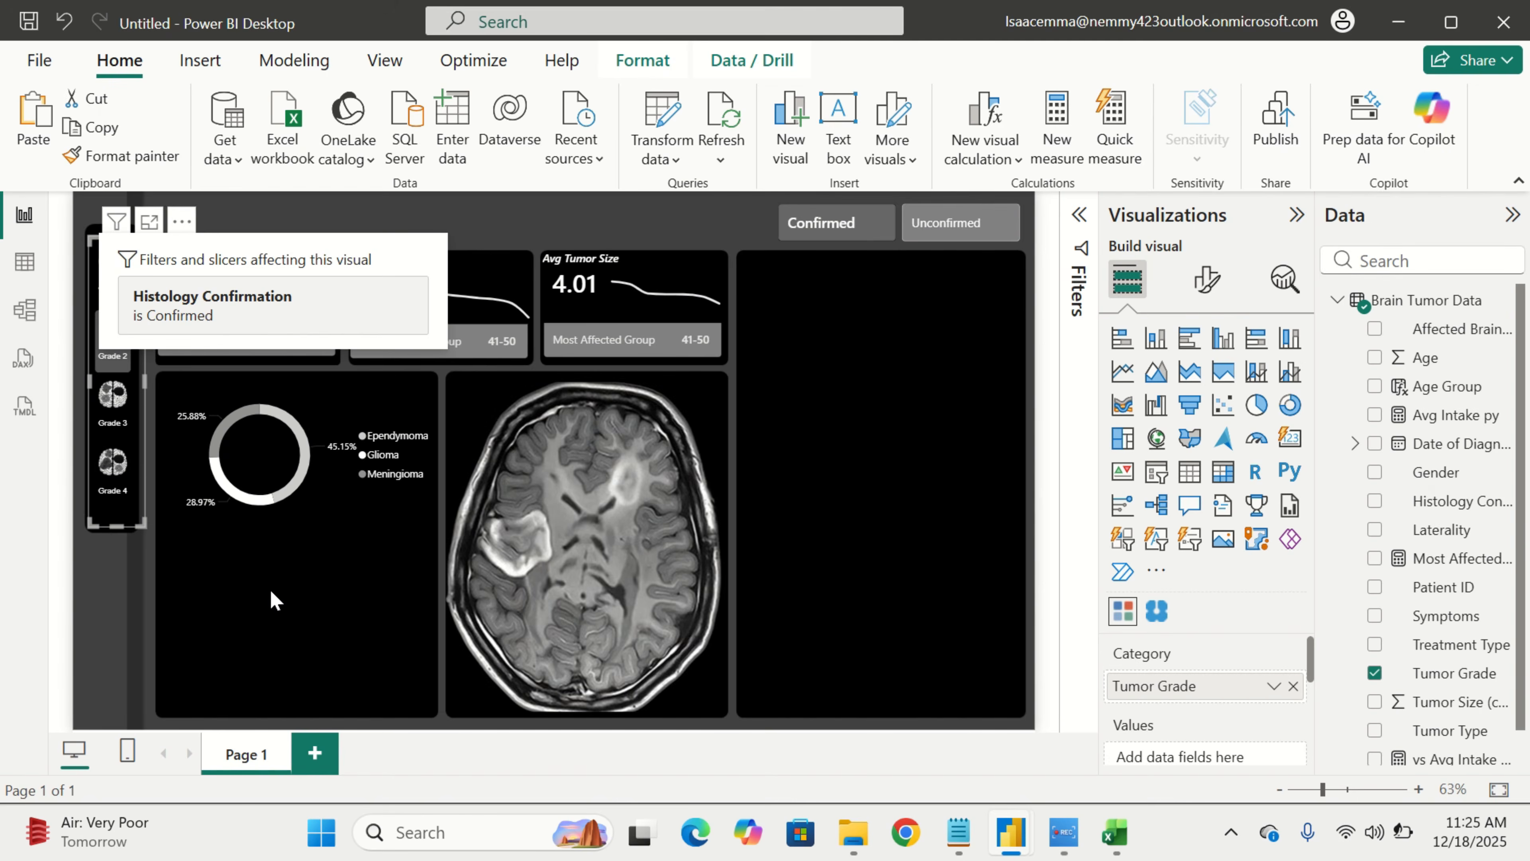
pyautogui.press('Escape')
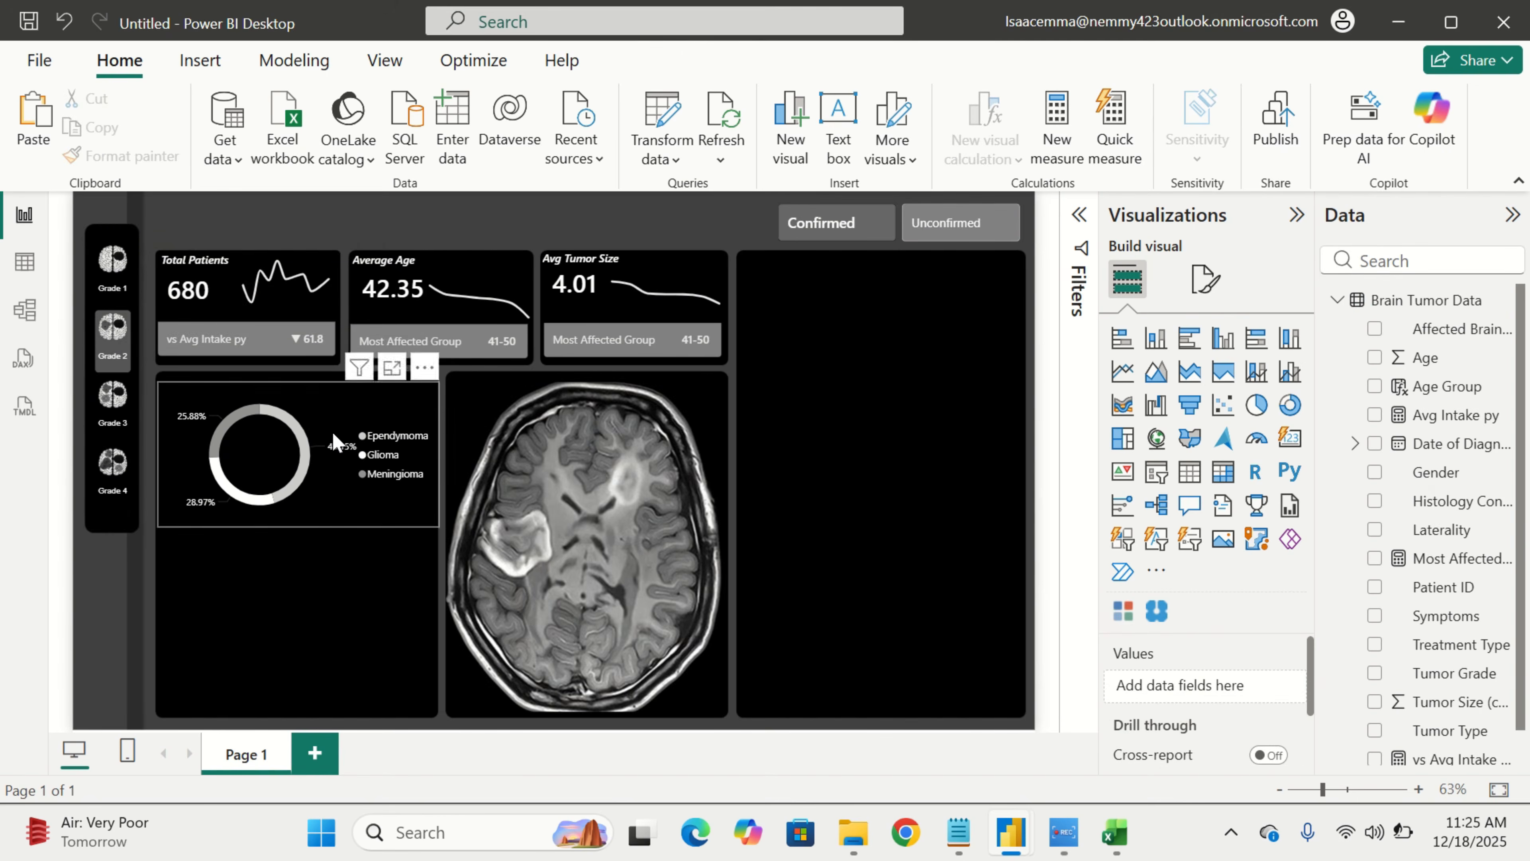
# Insert a text box reading "Tumor Type Distribution"
pyautogui.click(836, 130)
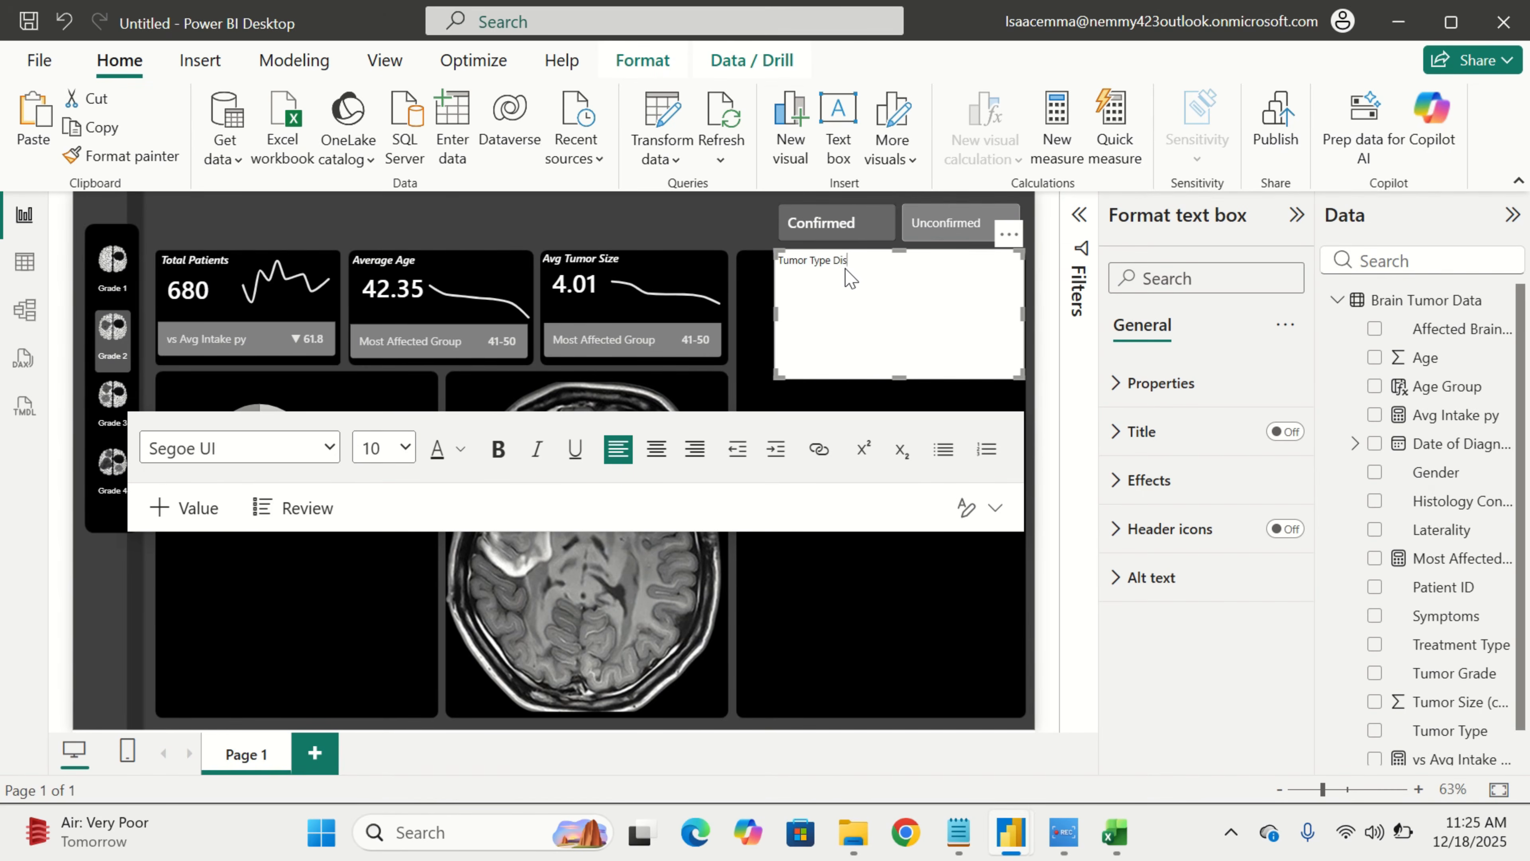
pyautogui.write('bution')
# Format the text box heading as Segoe UI Semibold, size 11, white and italic
pyautogui.moveTo(882, 259); pyautogui.dragTo(785, 268)
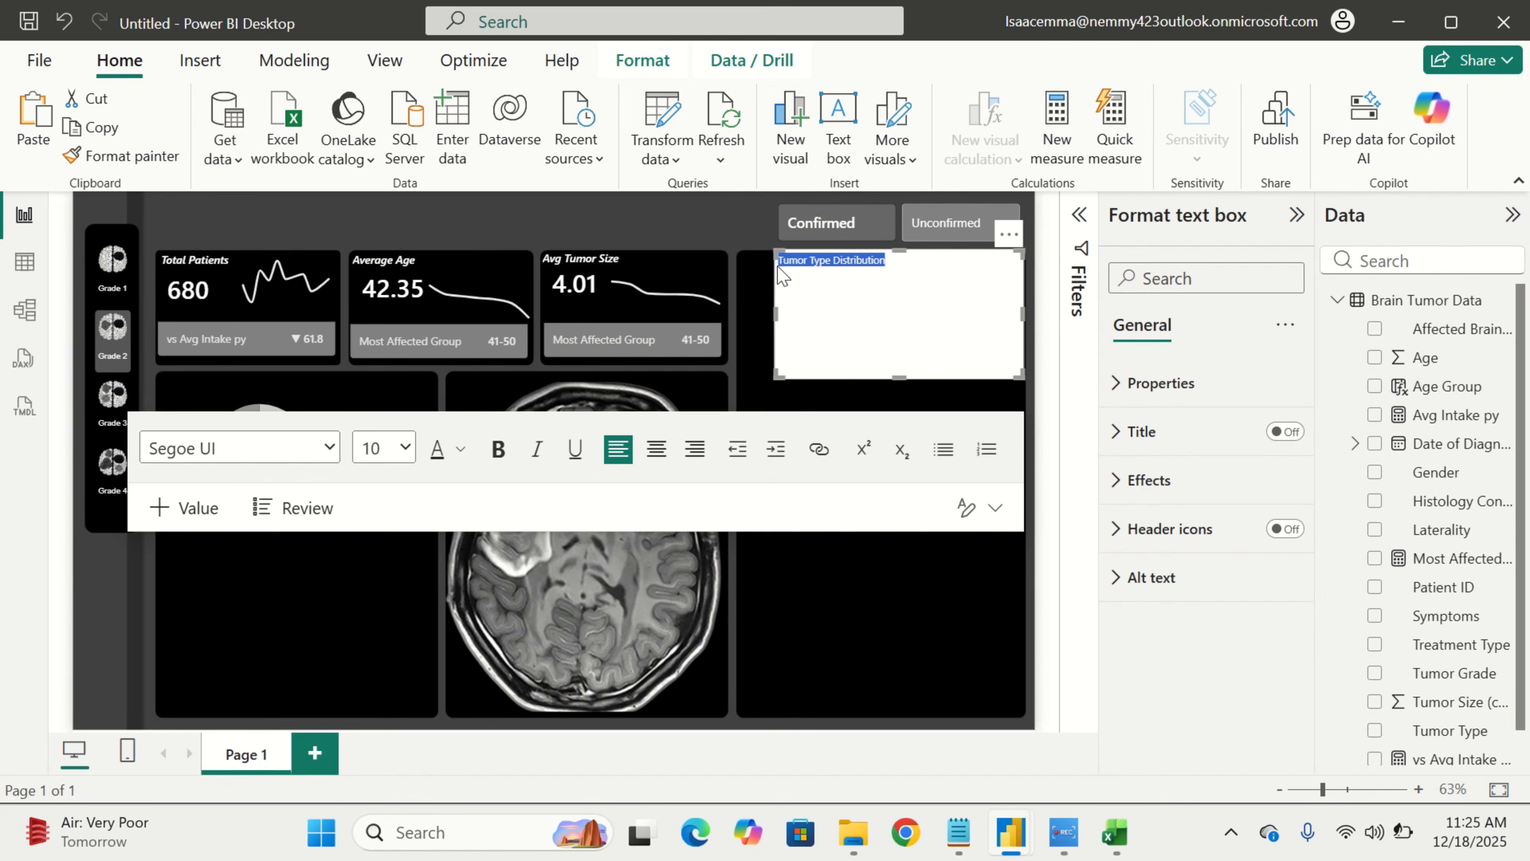
pyautogui.click(247, 450)
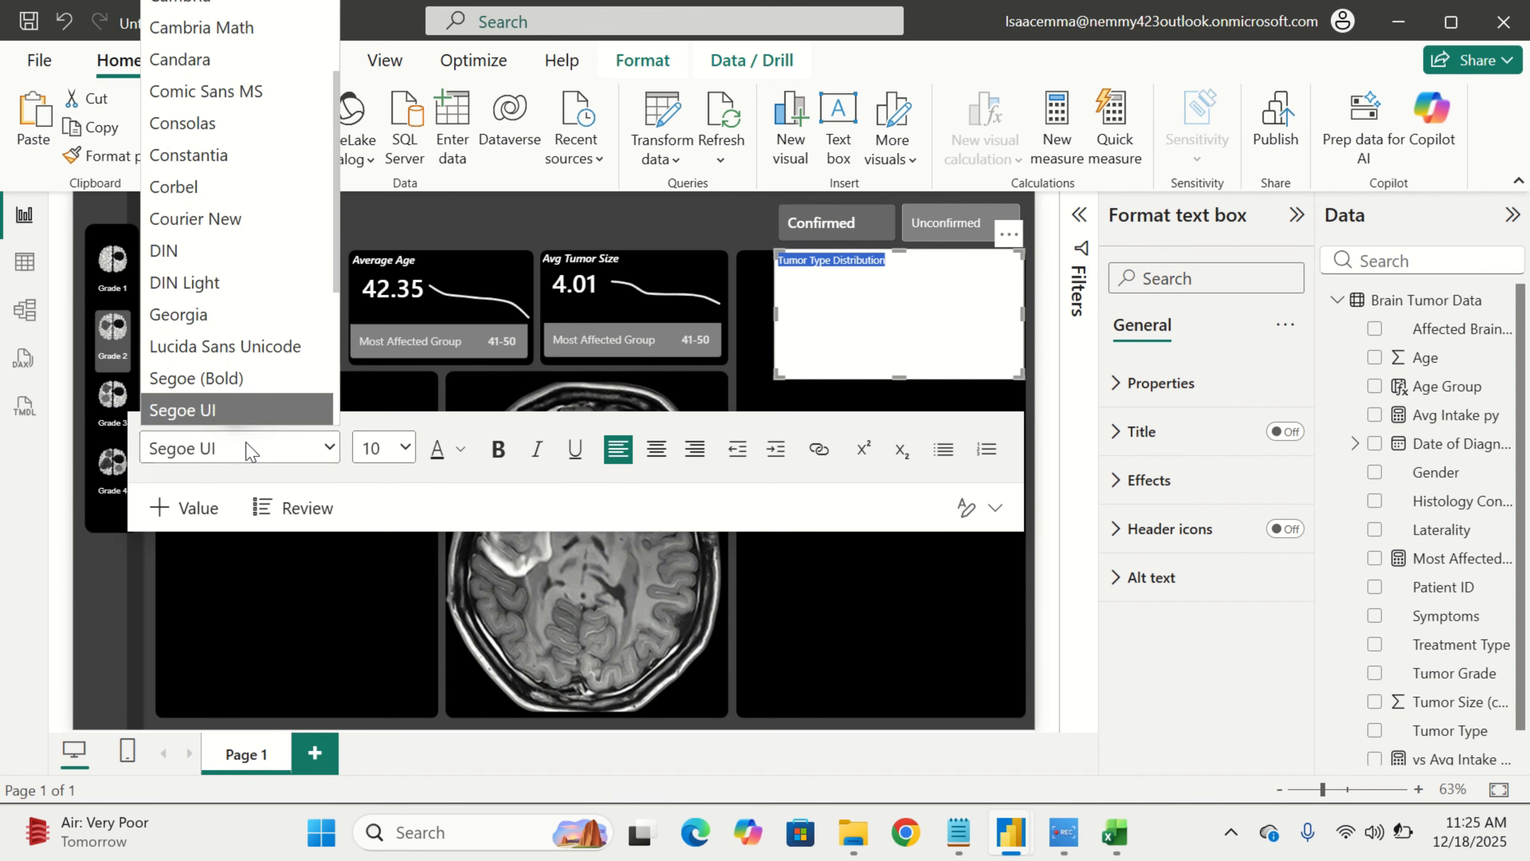
pyautogui.scroll(-2, 221, 330)
pyautogui.click(240, 337)
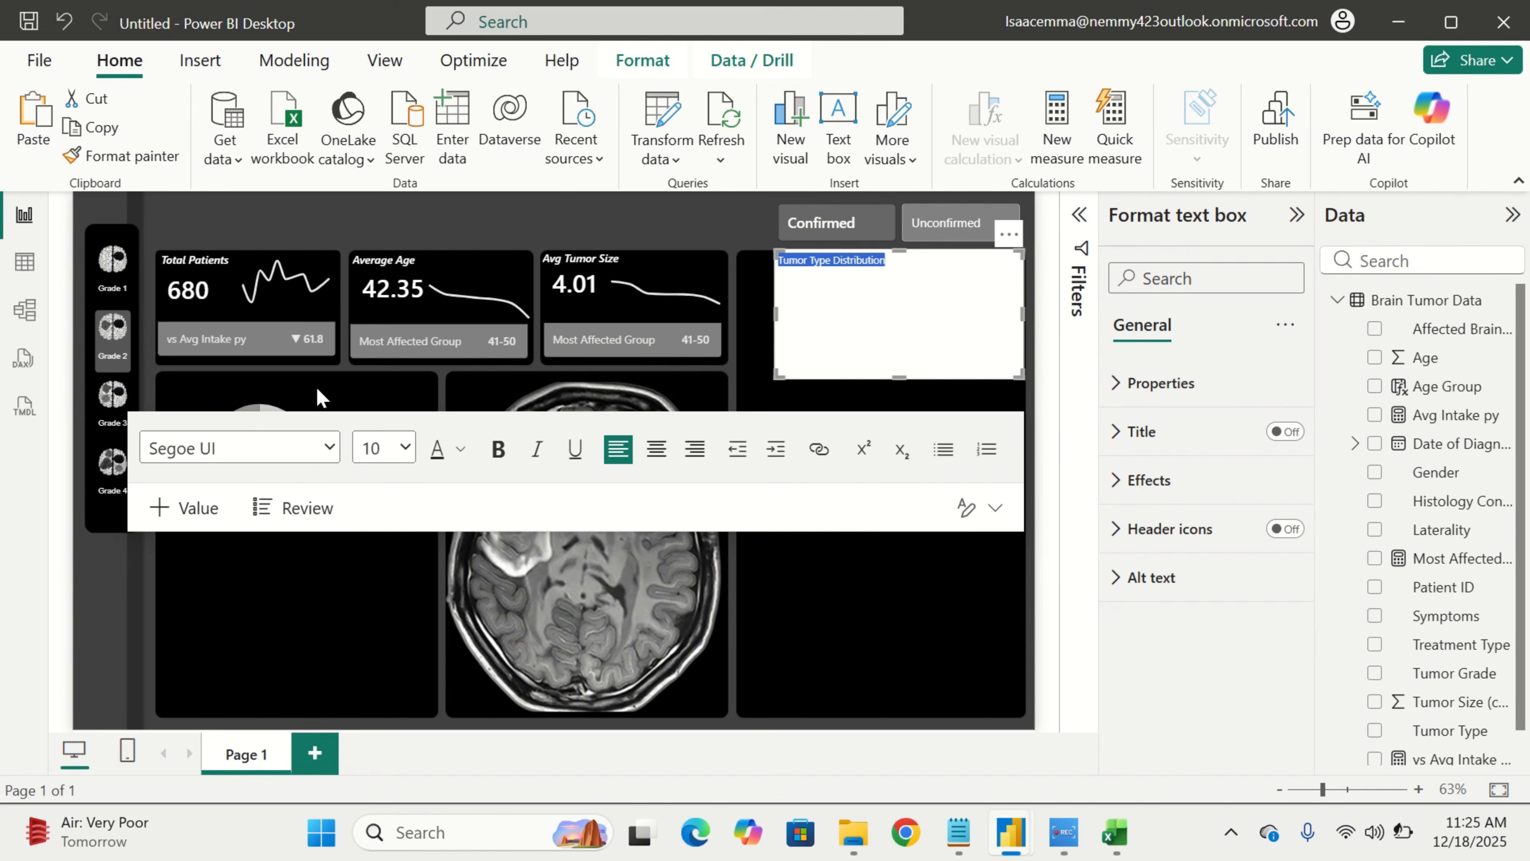
pyautogui.click(415, 452)
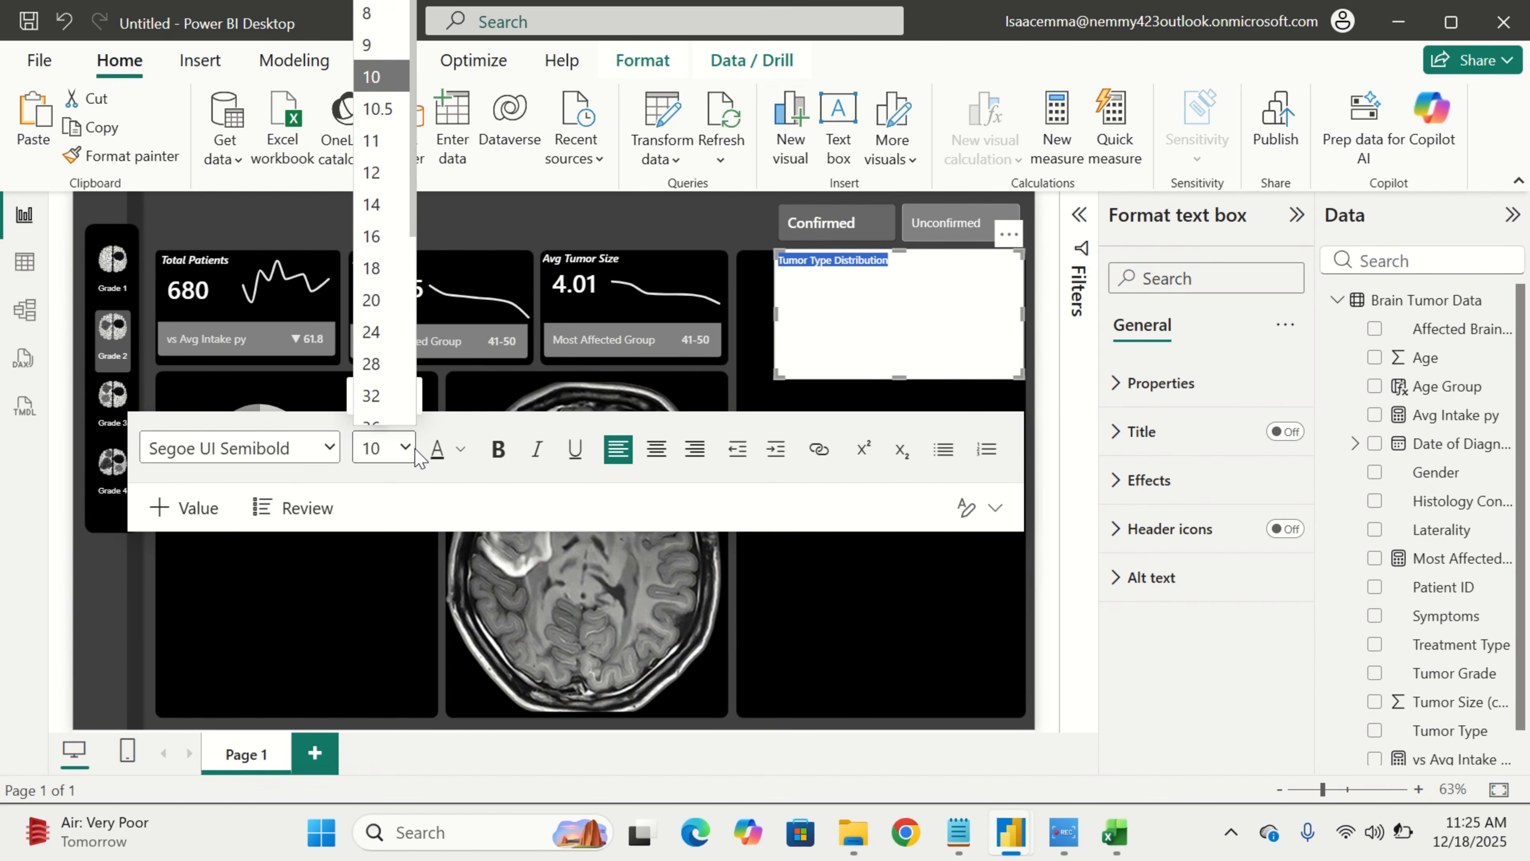
pyautogui.click(371, 140)
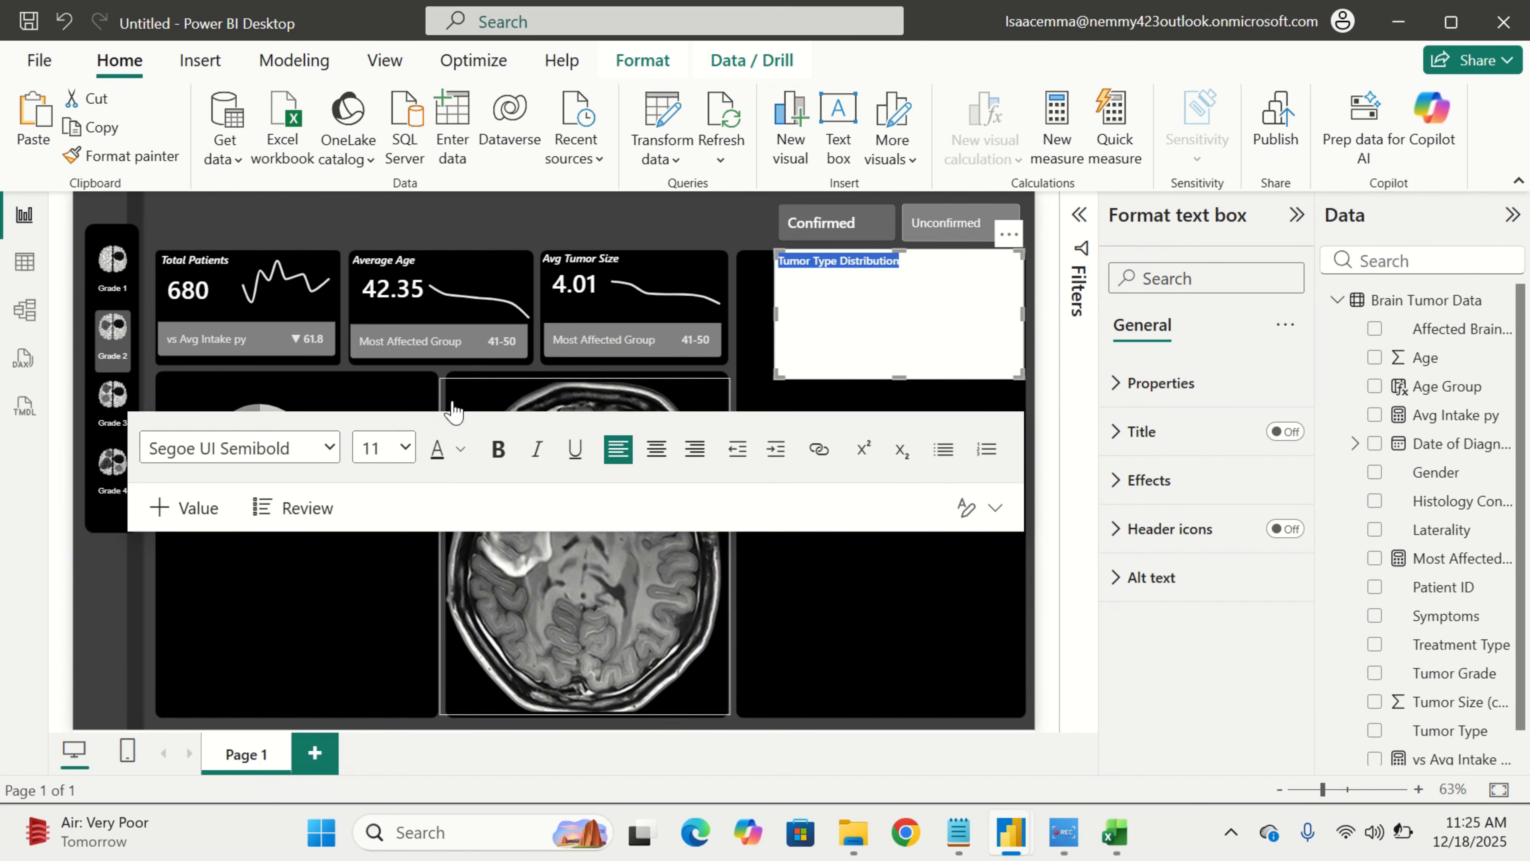
pyautogui.click(454, 449)
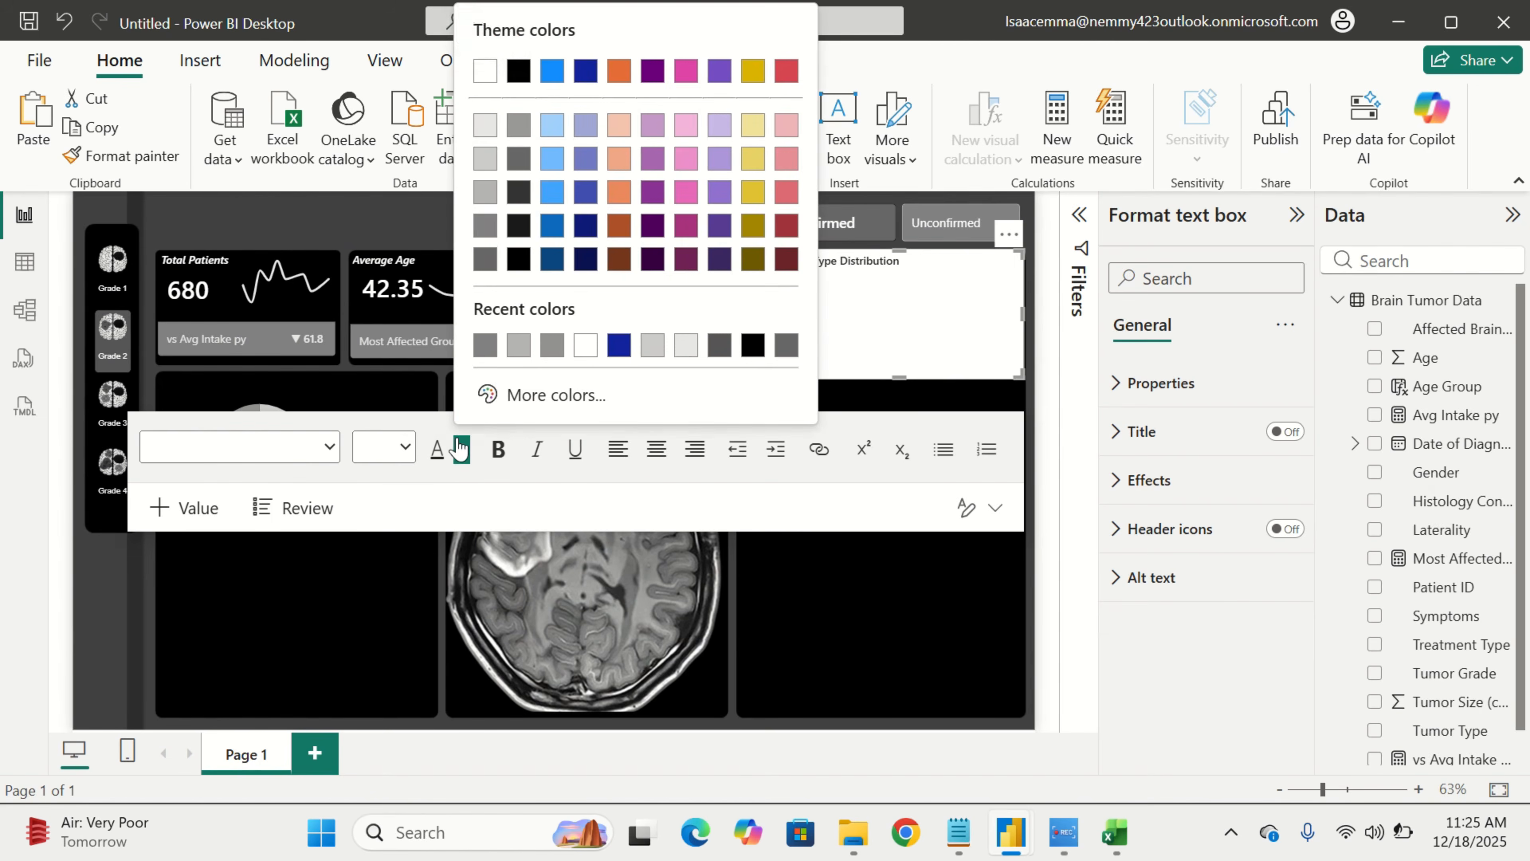
pyautogui.click(486, 73)
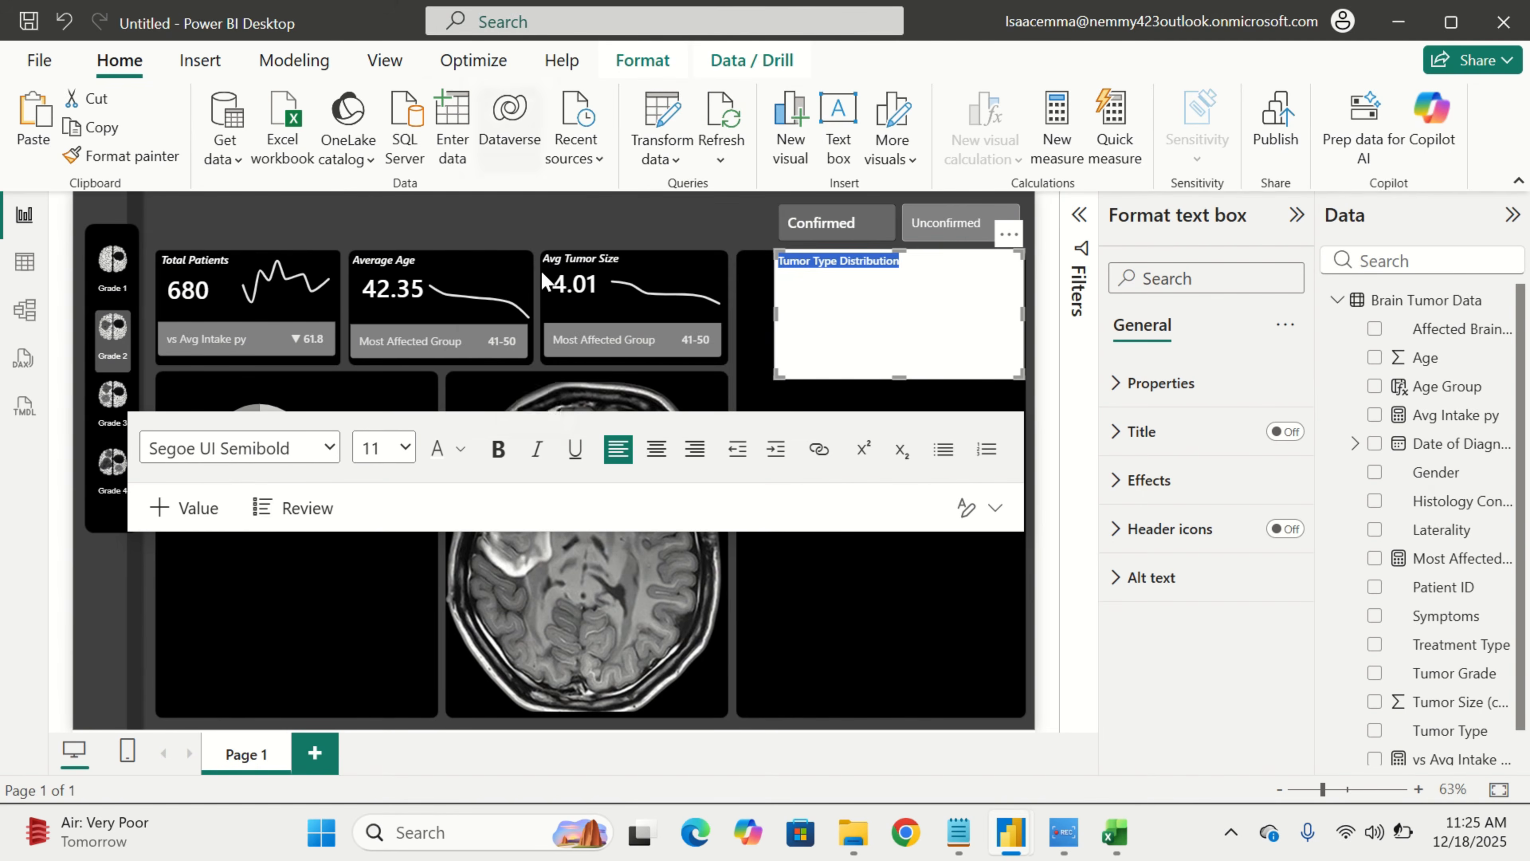
pyautogui.click(535, 453)
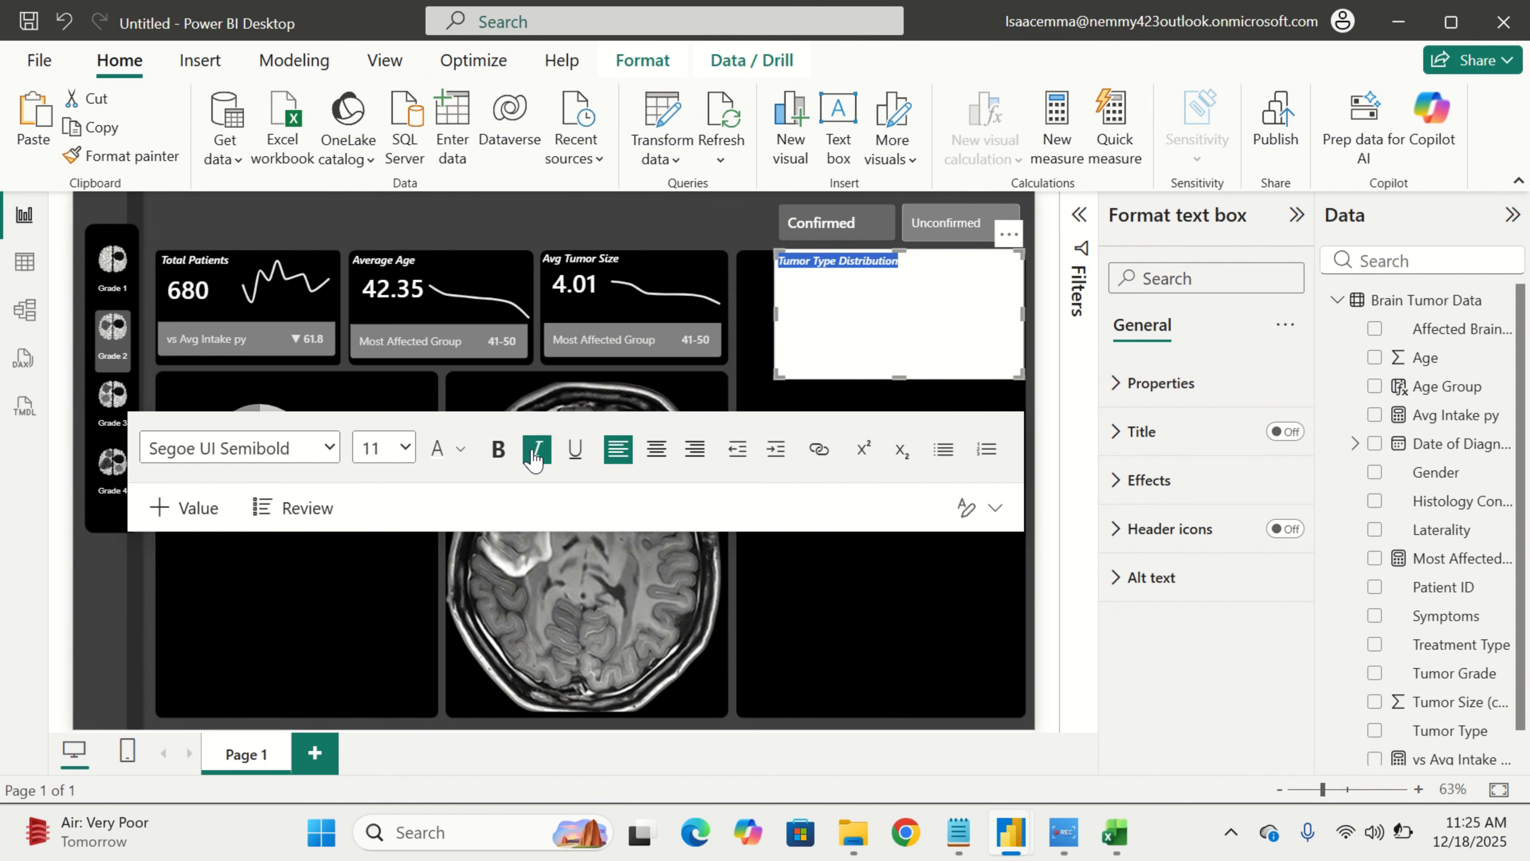
# Turn off the text box's background, shrink the box to fit its heading and place it directly above the donut chart
pyautogui.click(1167, 483)
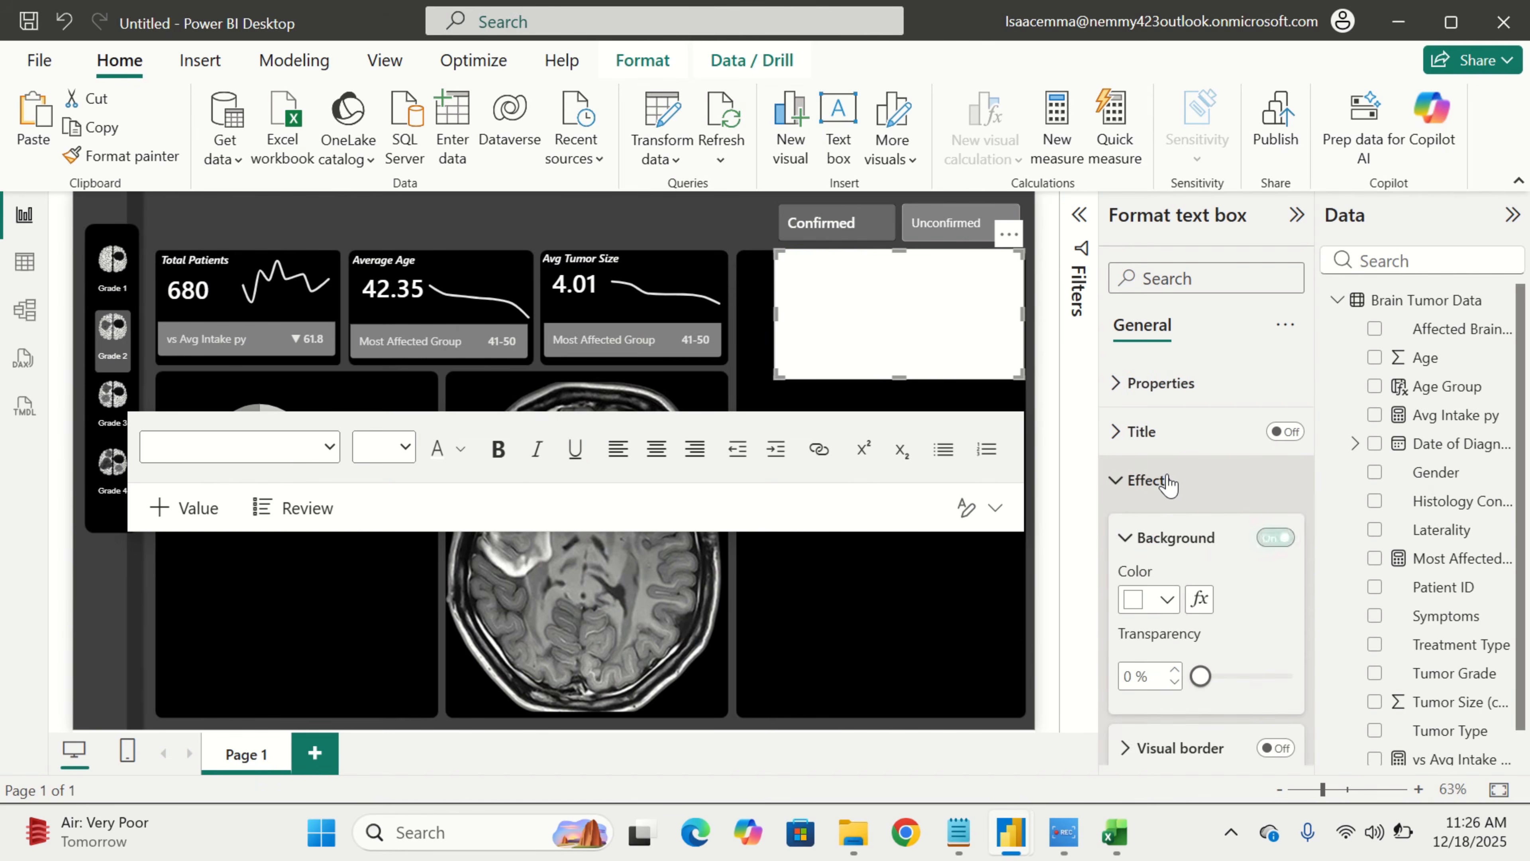
pyautogui.click(1276, 537)
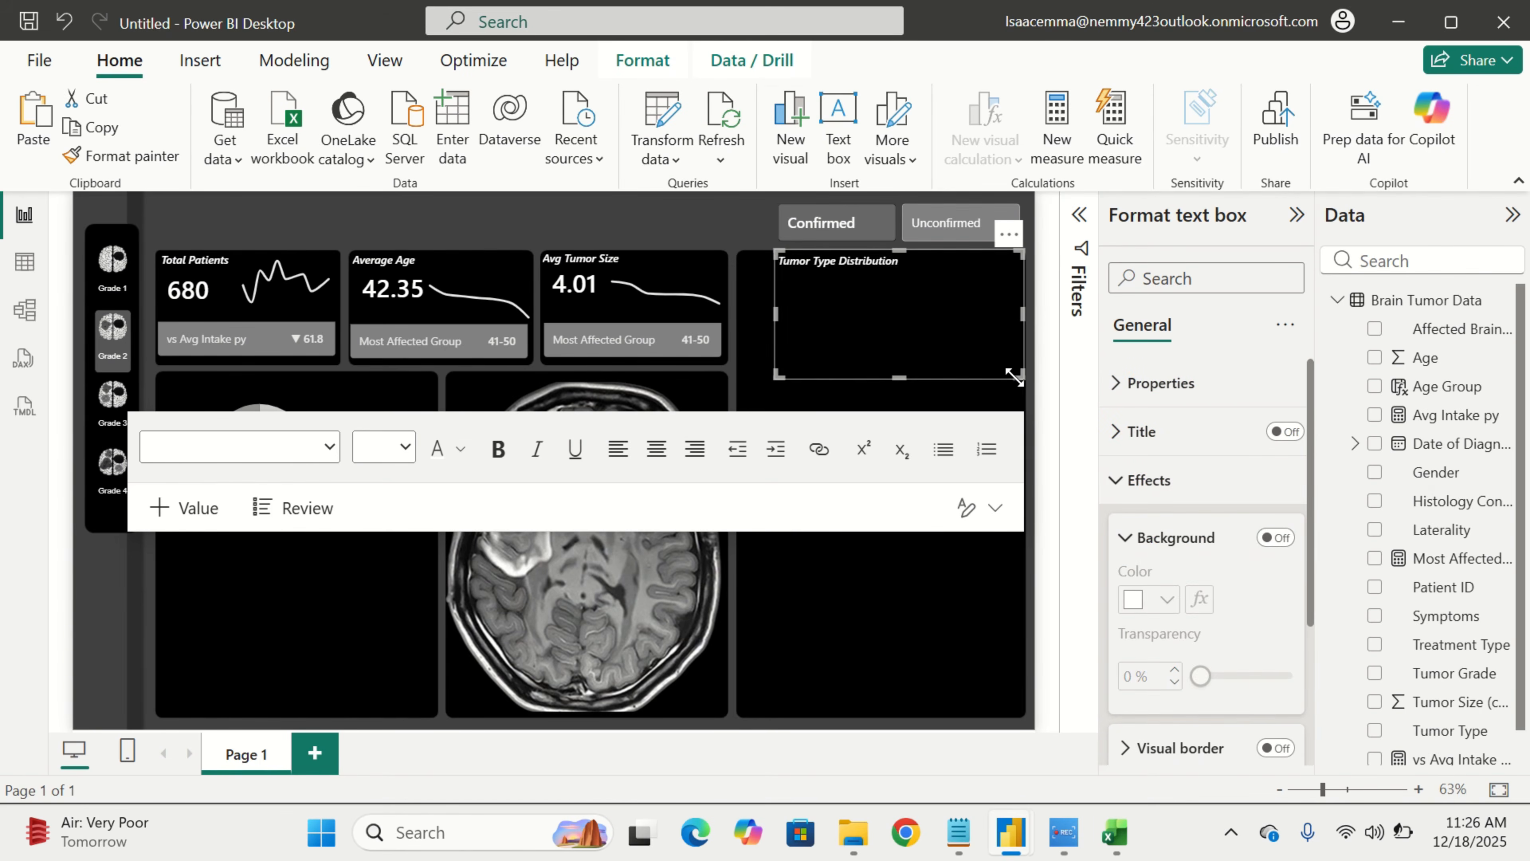
pyautogui.moveTo(1020, 376); pyautogui.dragTo(331, 411)
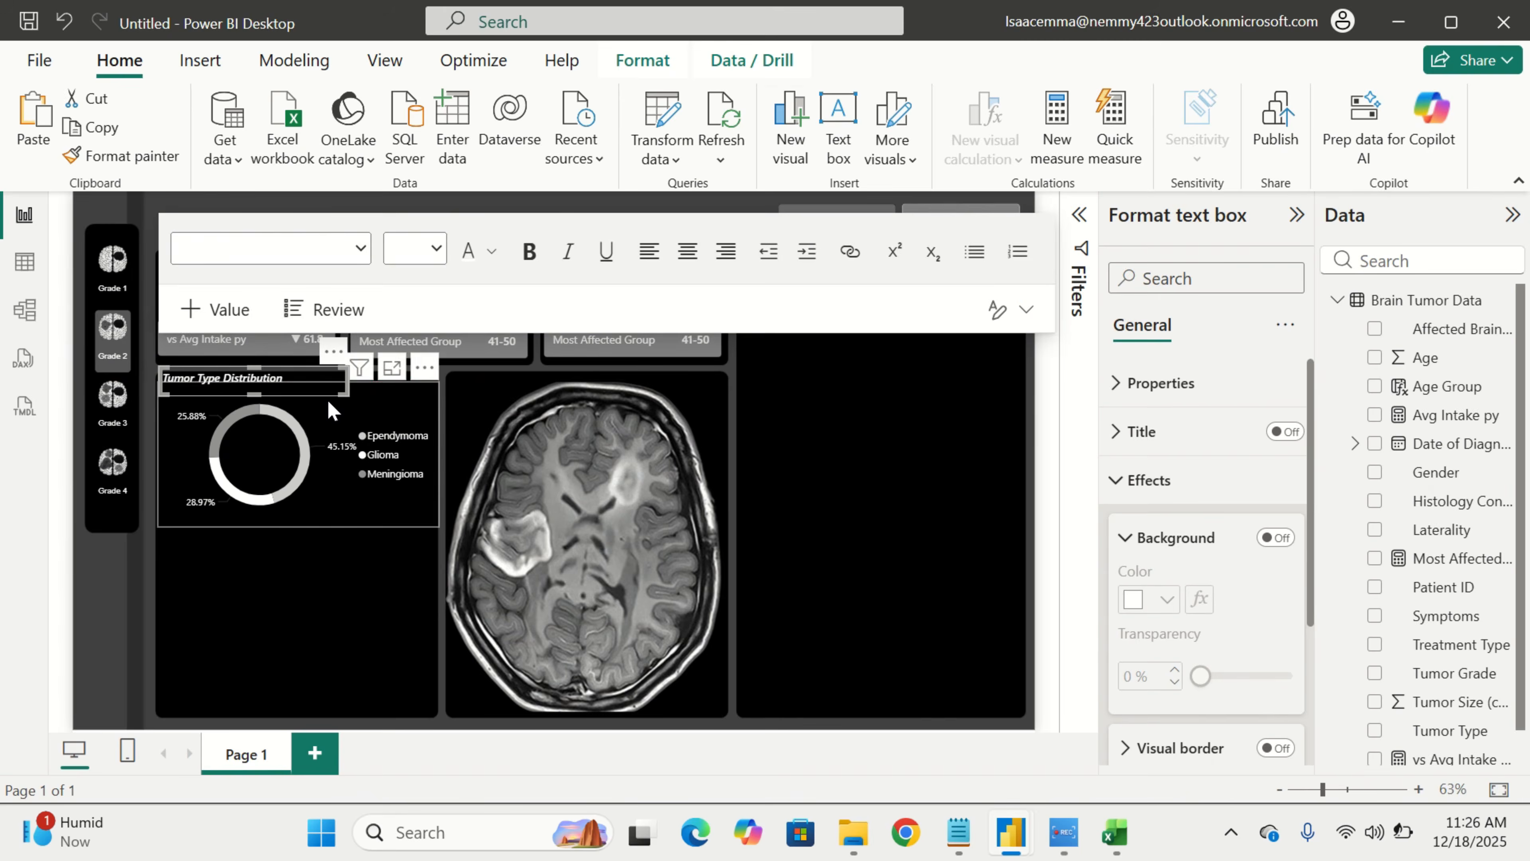
pyautogui.click(313, 579)
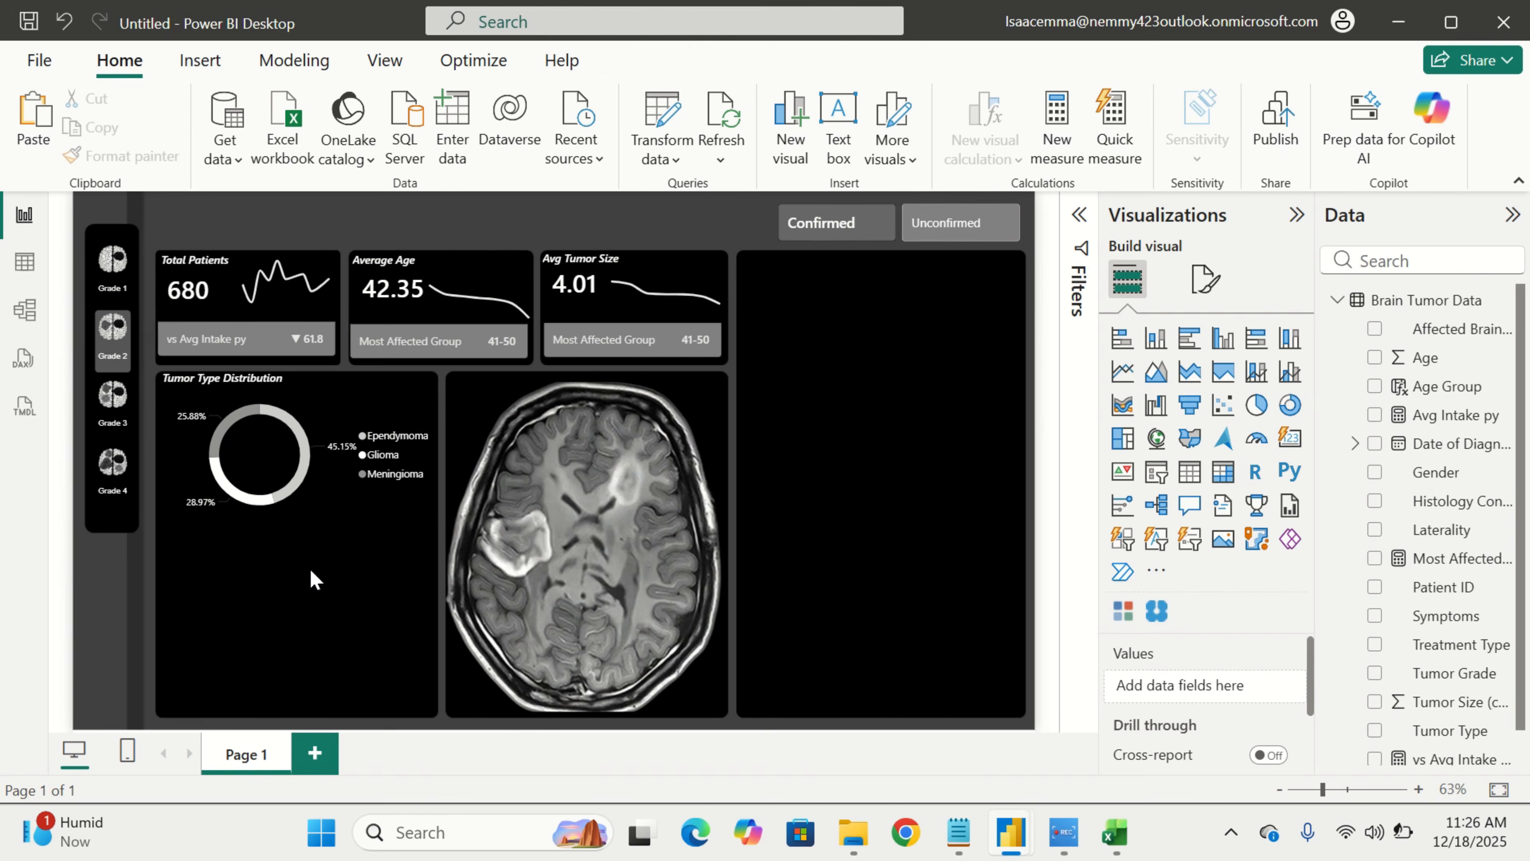
# Nudge the "Tumor Type Distribution" heading slightly down so it sits just inside the upper edge of its card
pyautogui.click(291, 392)
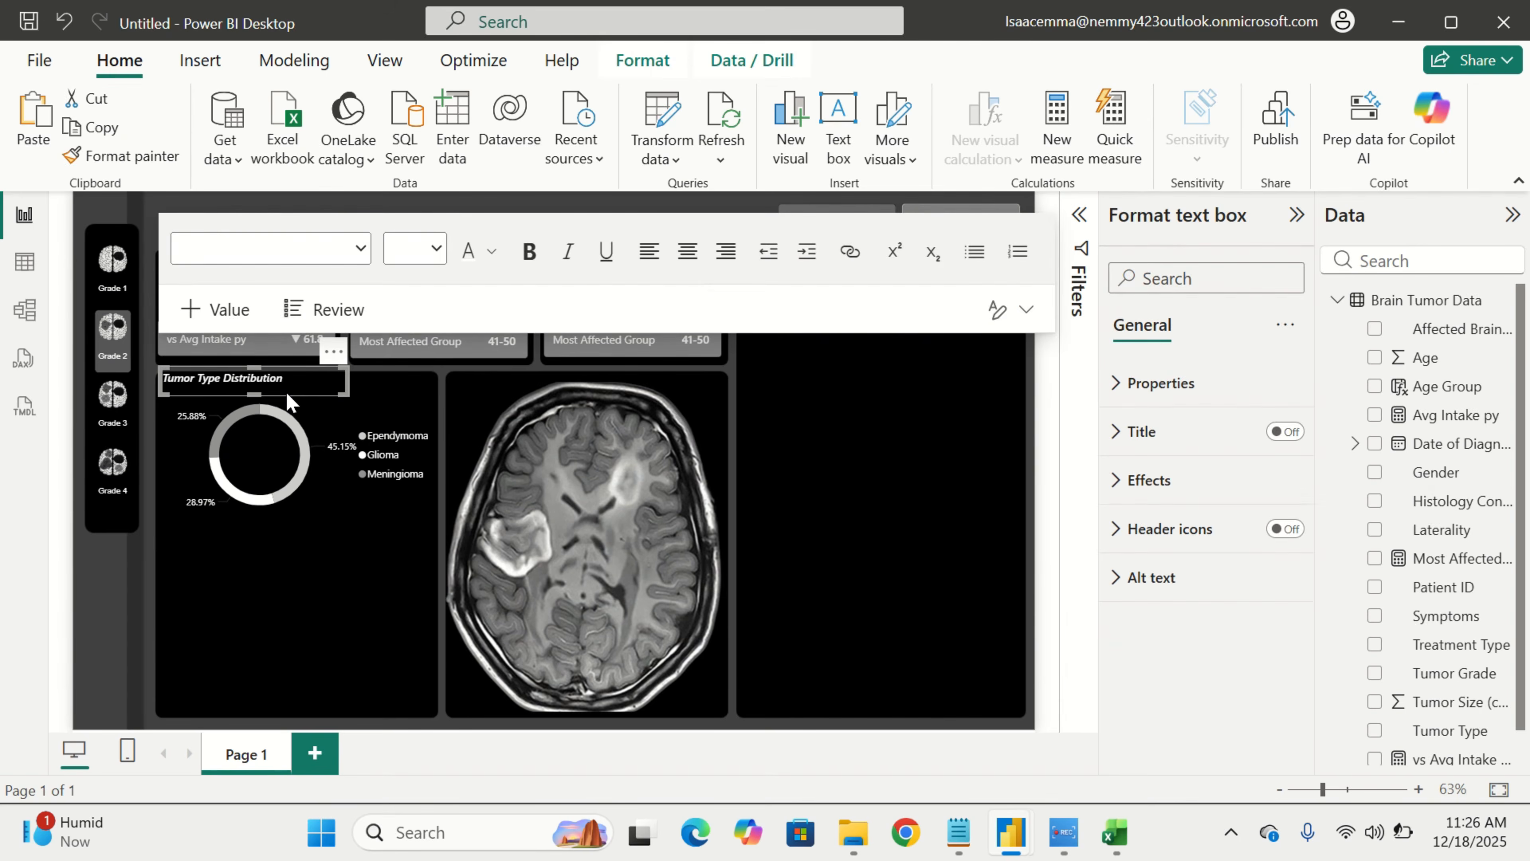
pyautogui.moveTo(284, 396); pyautogui.dragTo(285, 403)
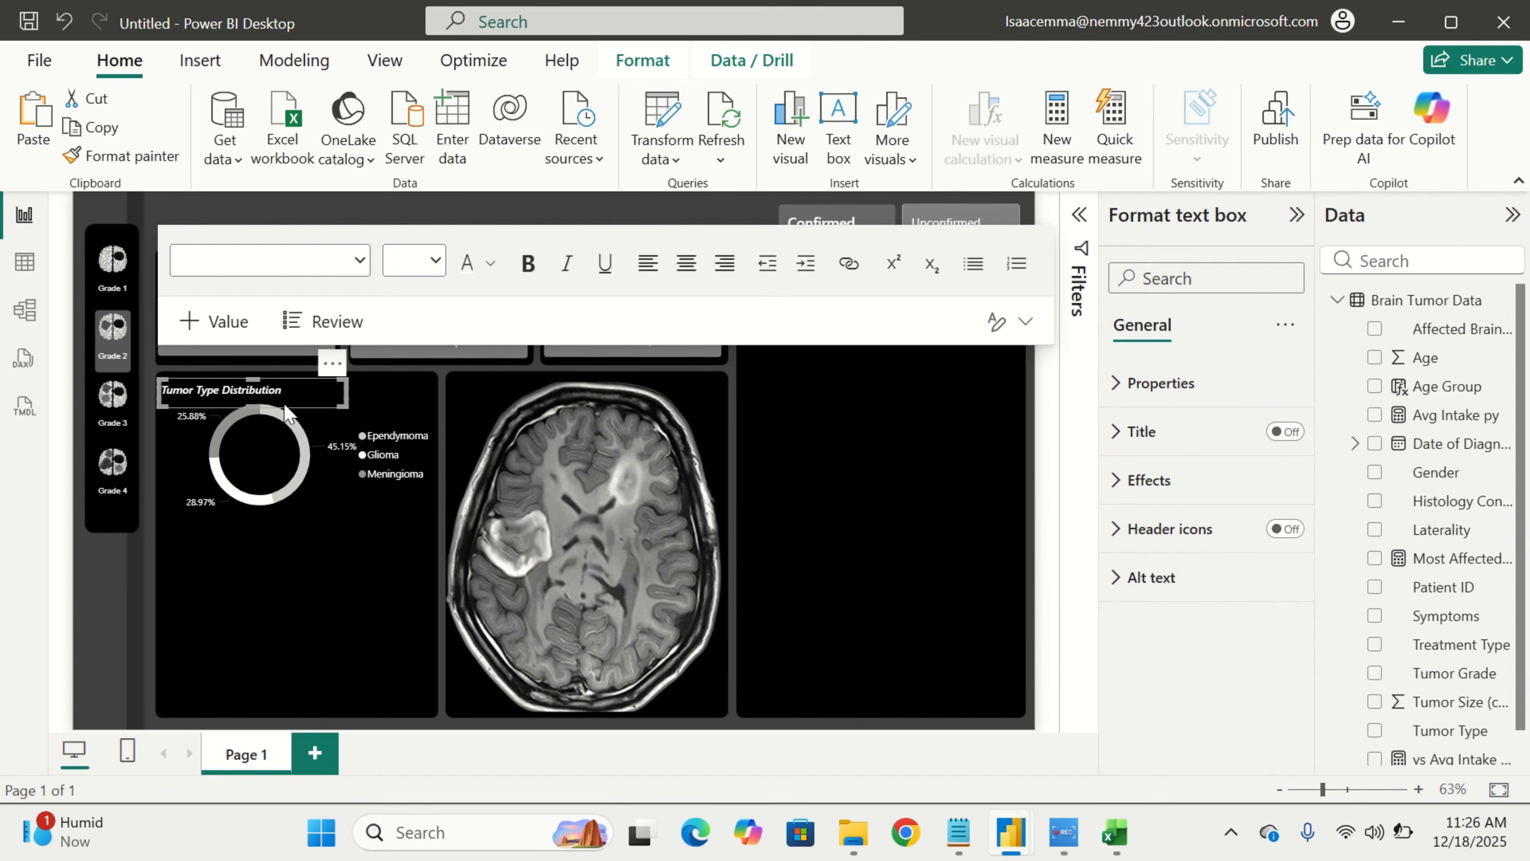
pyautogui.click(286, 403)
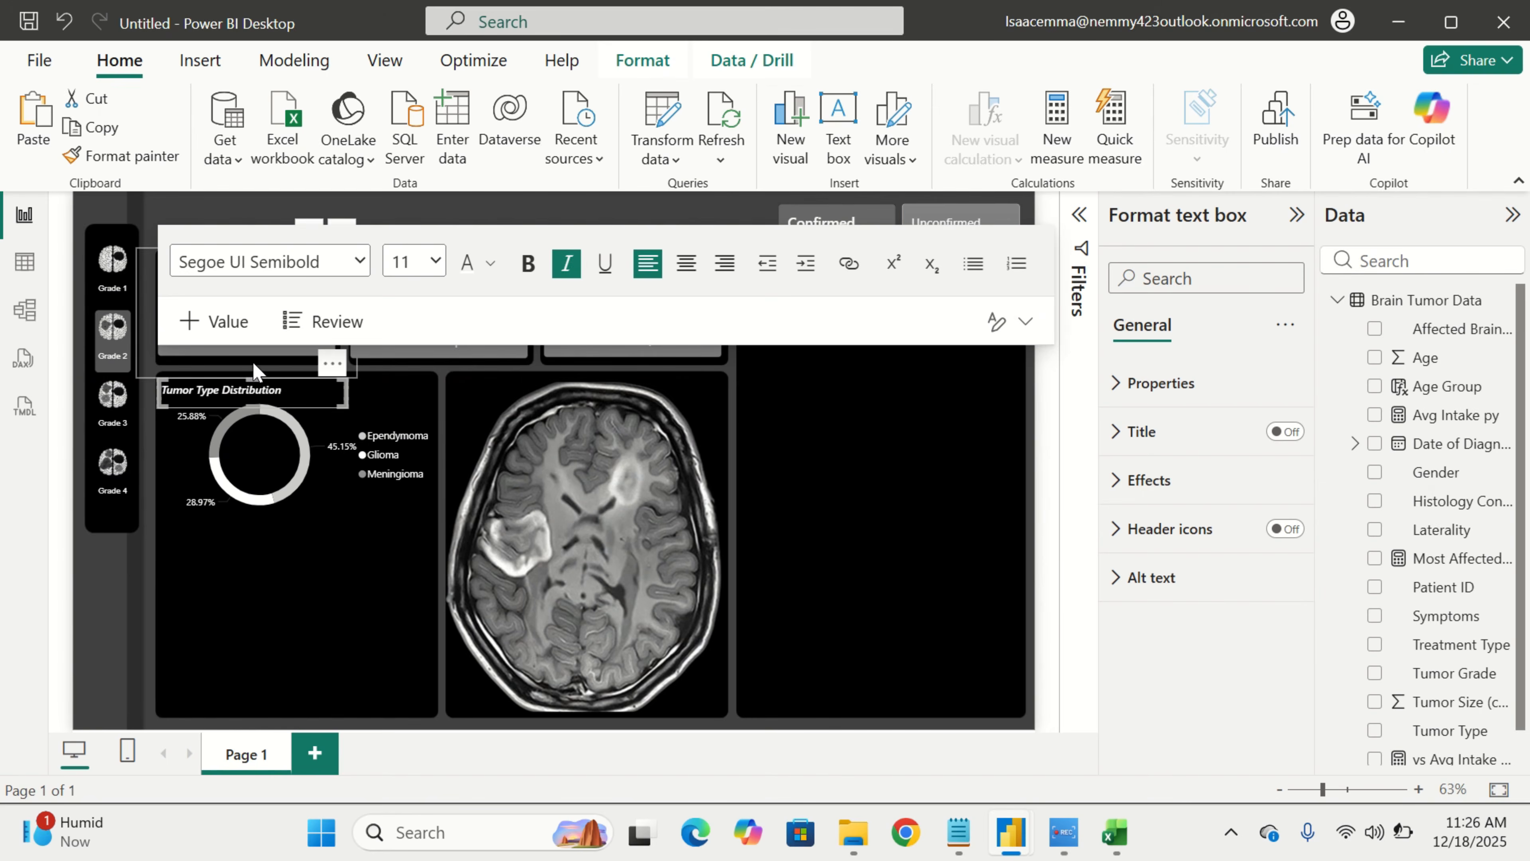
pyautogui.moveTo(255, 377); pyautogui.dragTo(266, 370)
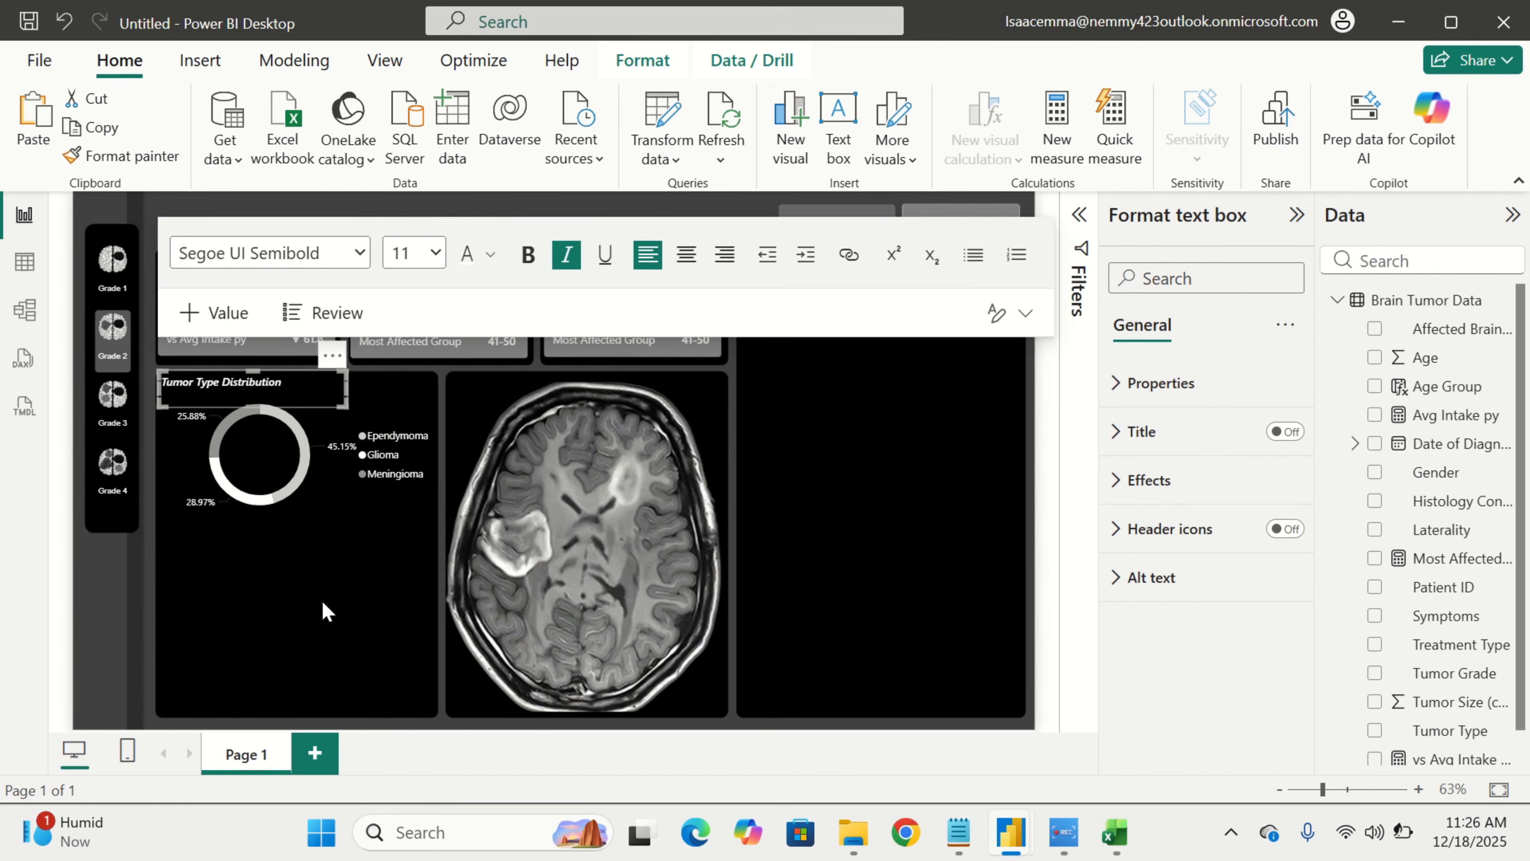
pyautogui.click(326, 611)
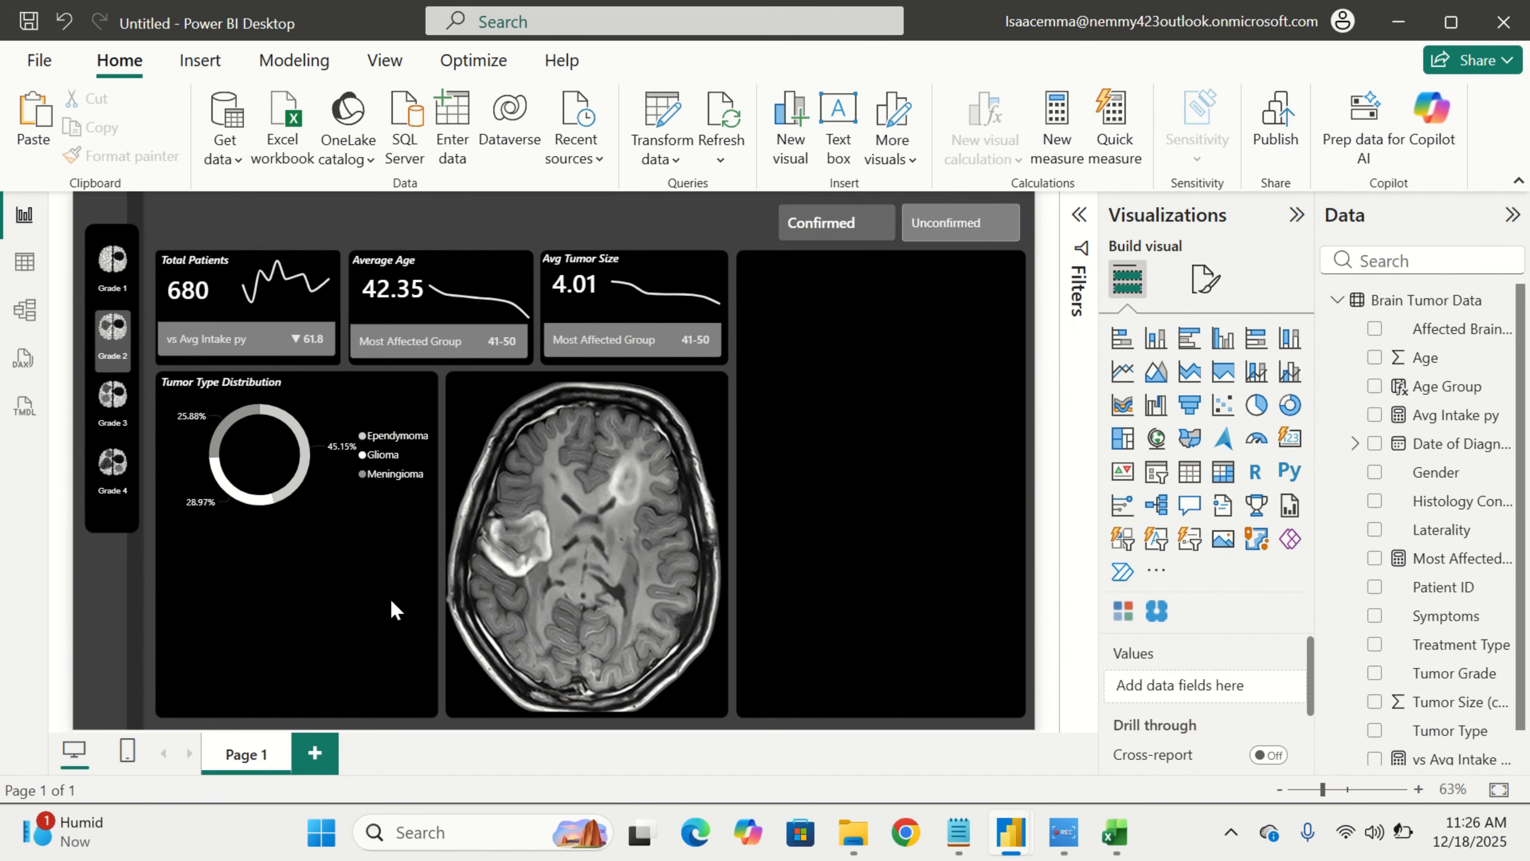
# Check the donut chart and its heading under the Grade 3, Grade 4 and Grade 1 filters, ending on Grade 1
pyautogui.click(124, 414)
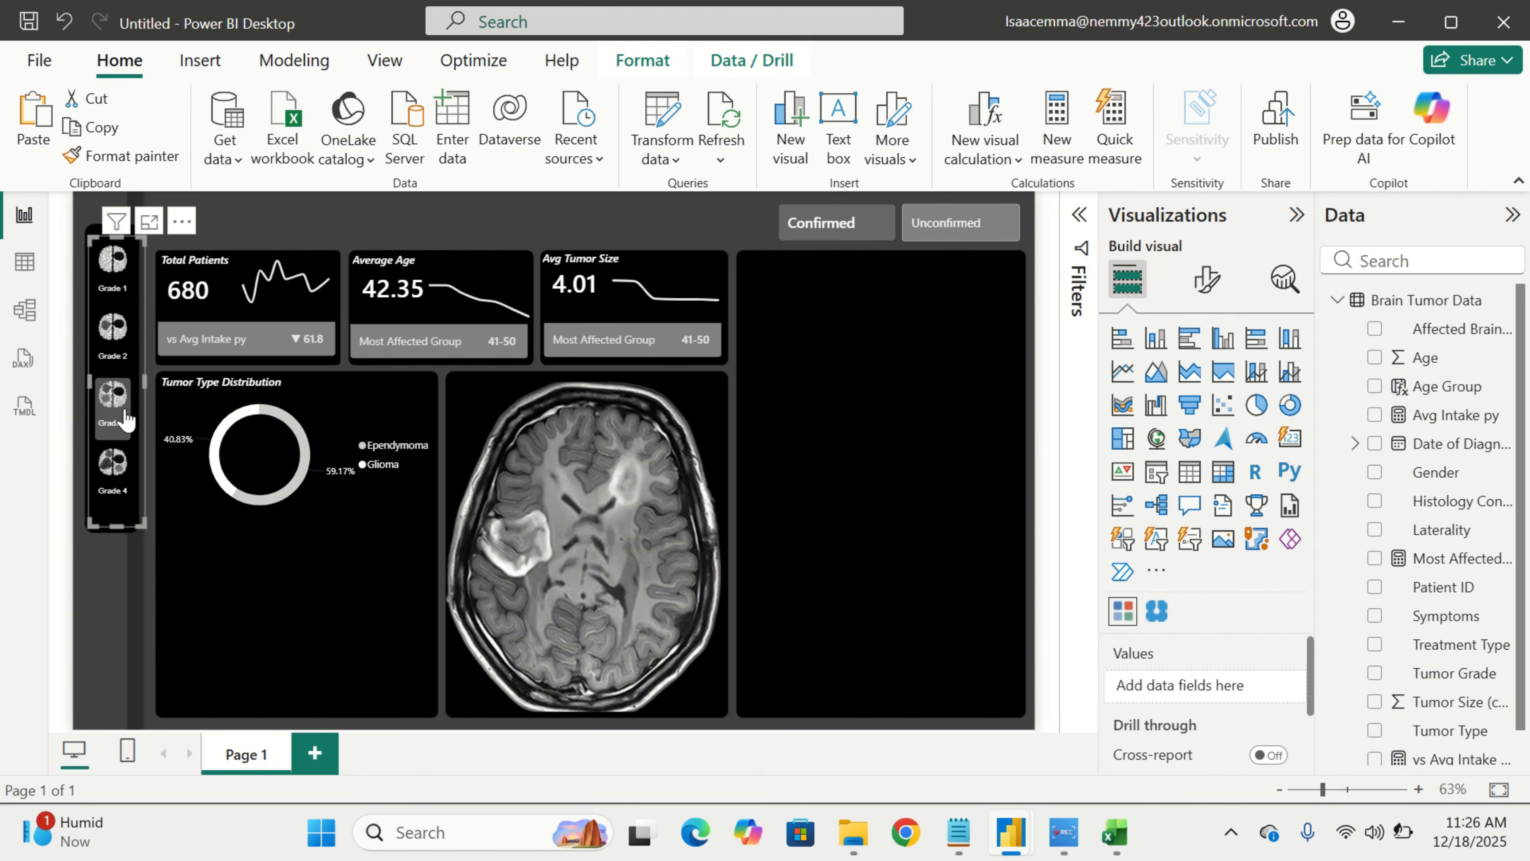
pyautogui.click(113, 463)
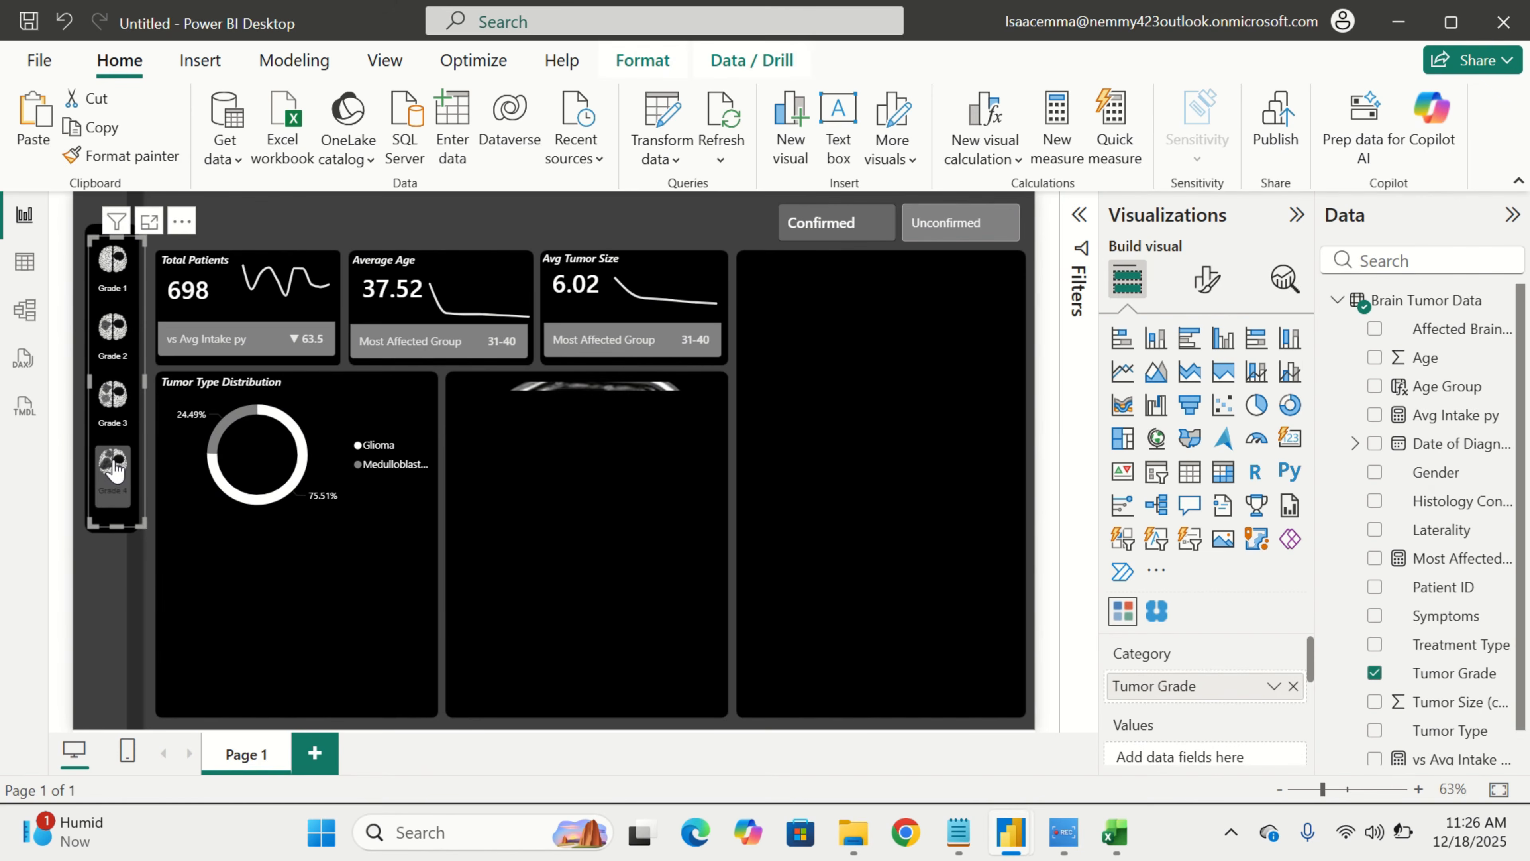
pyautogui.click(99, 273)
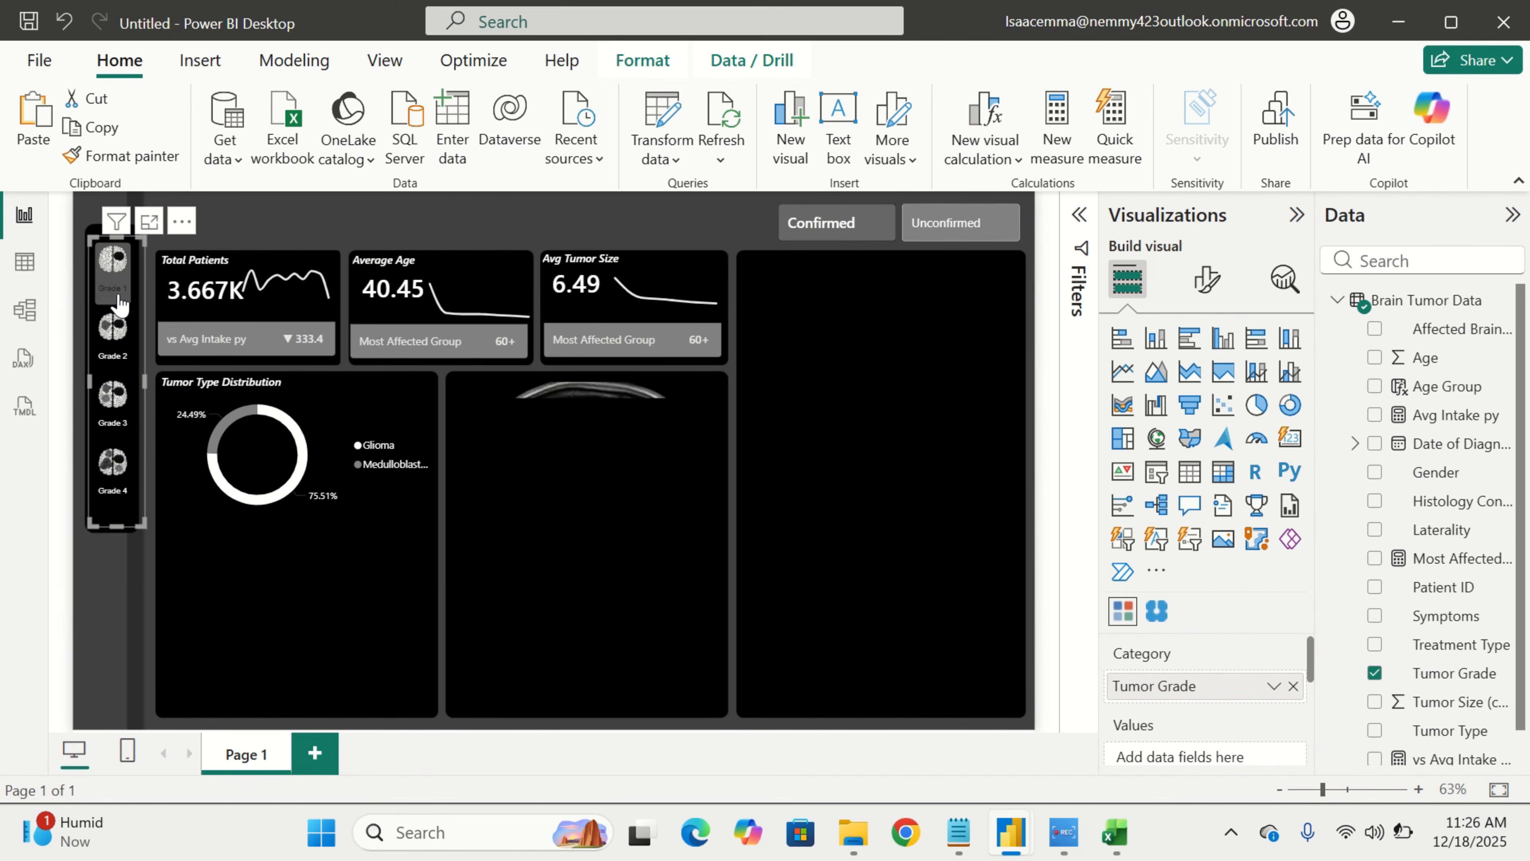
pyautogui.click(375, 589)
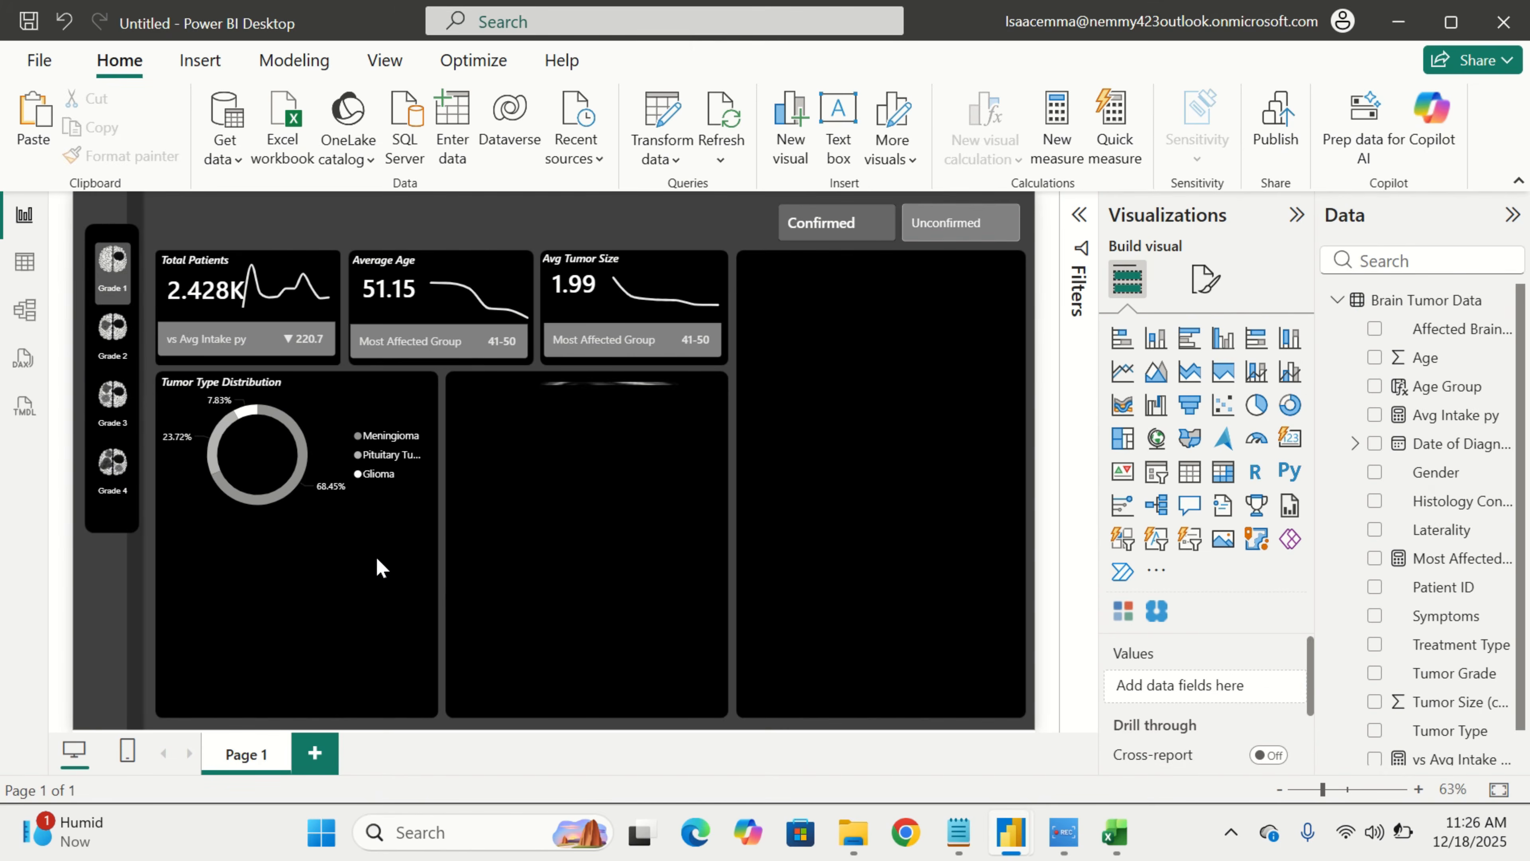
# Reduce the donut chart's height slightly from its upper edge to leave more room below the heading
pyautogui.click(403, 530)
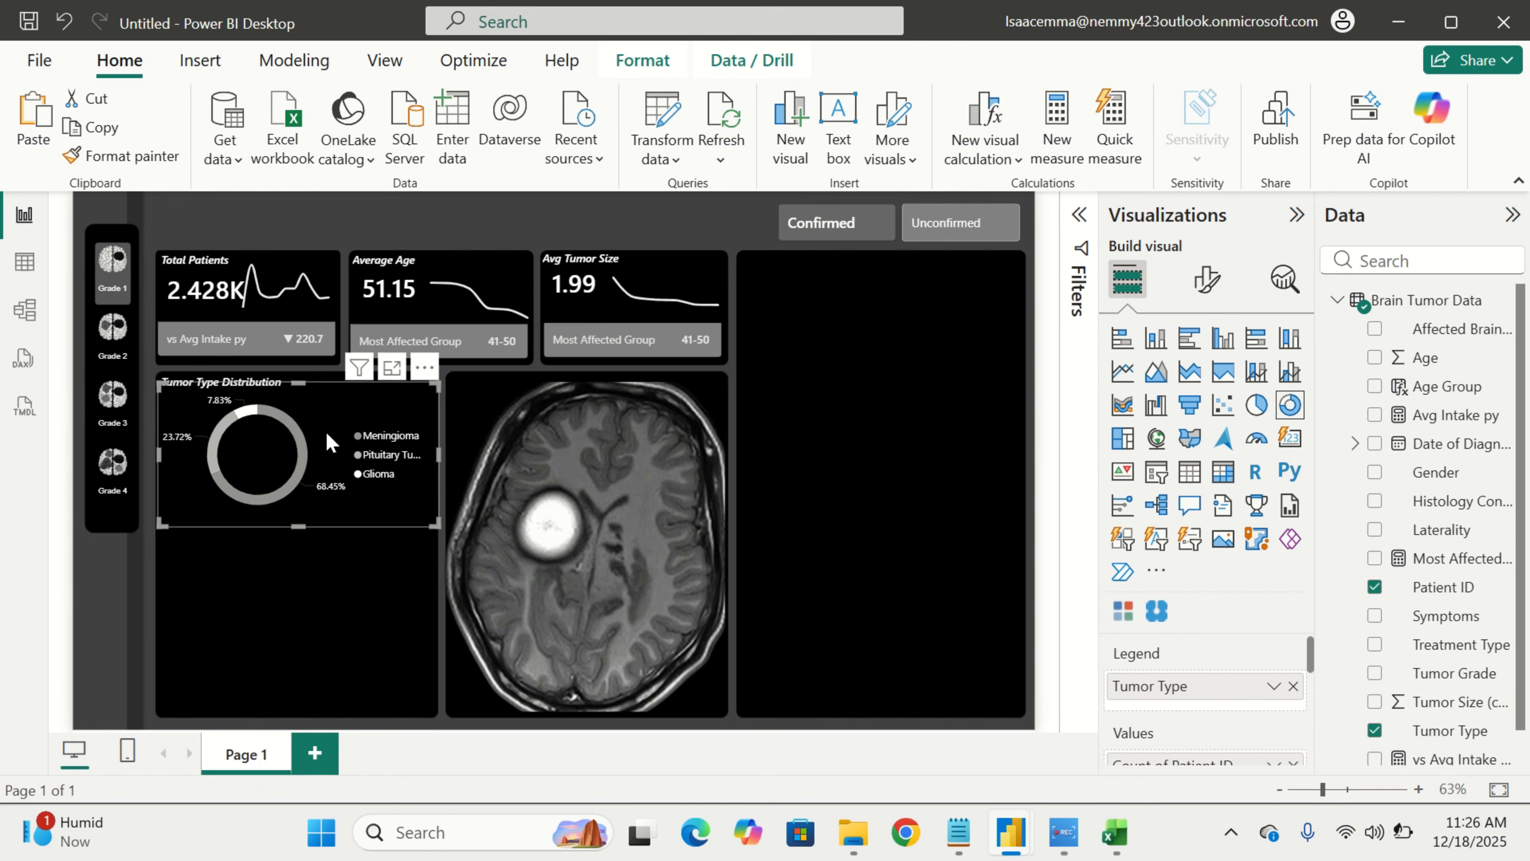
pyautogui.moveTo(302, 387); pyautogui.dragTo(308, 407)
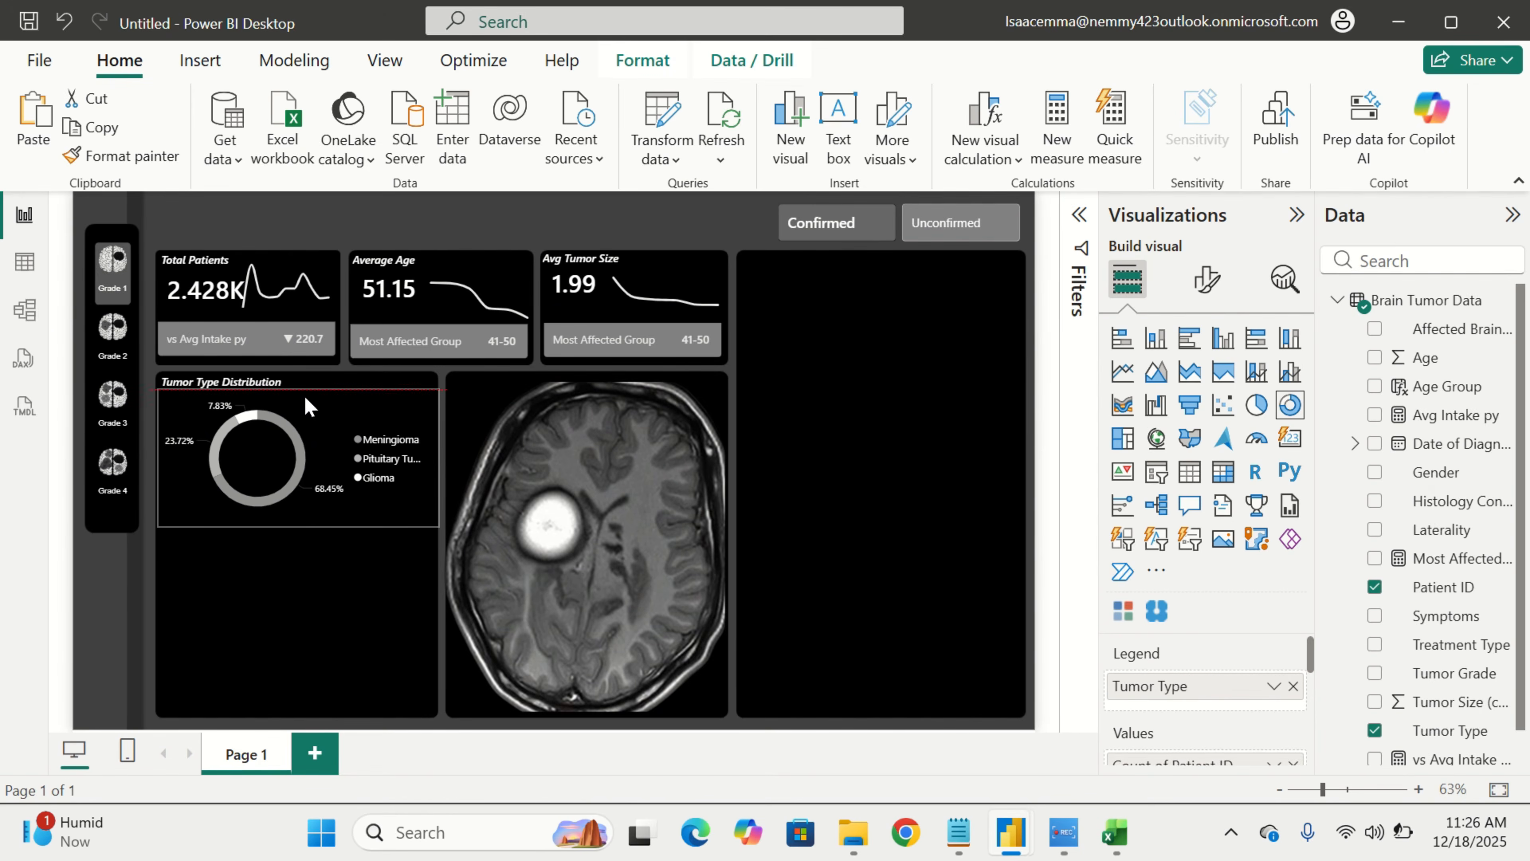
pyautogui.click(356, 636)
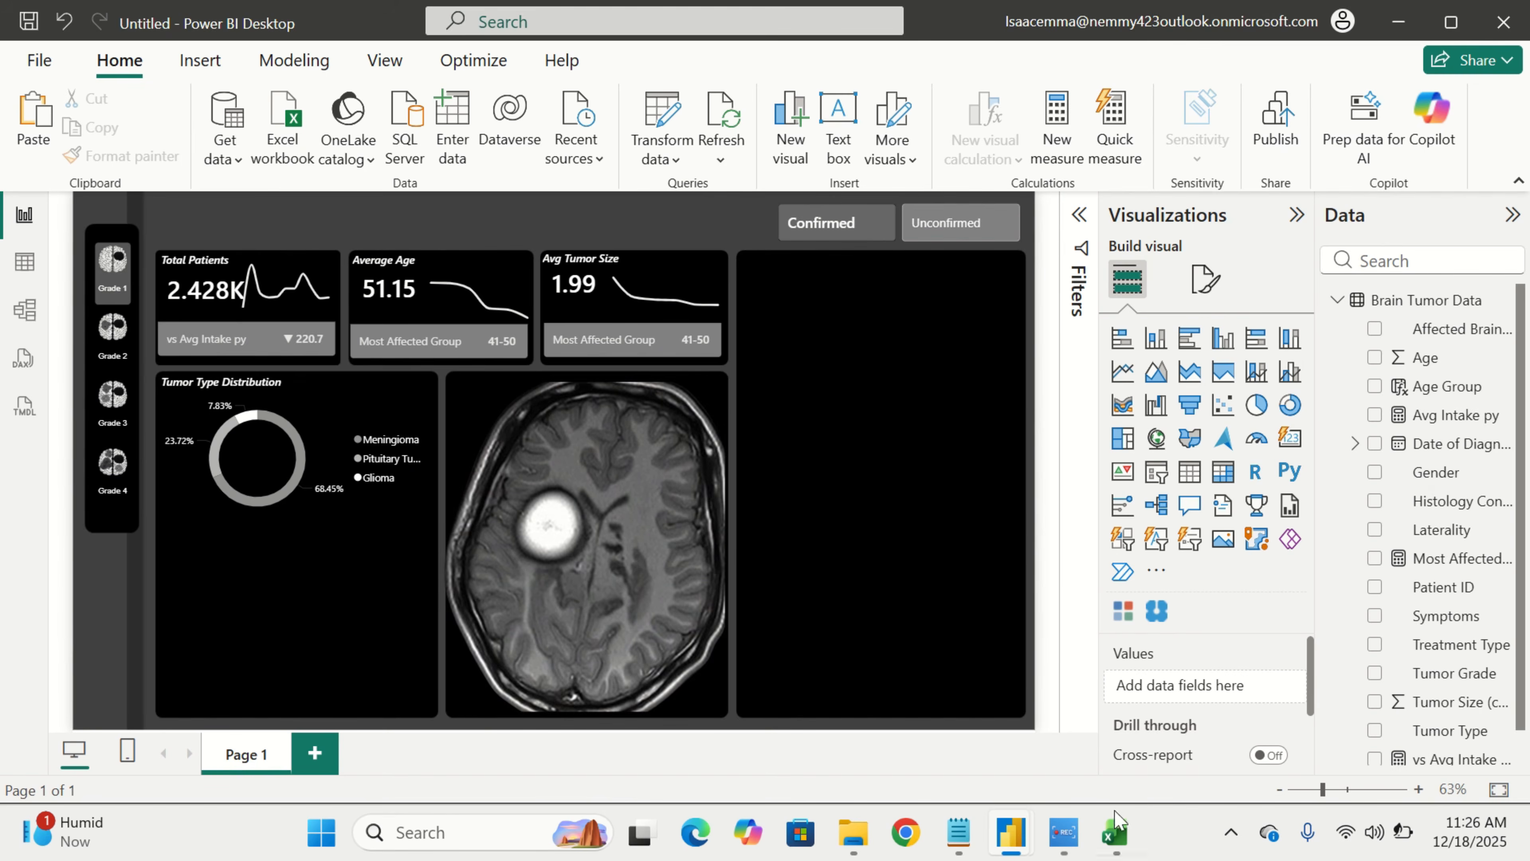
# Switch to the Tumor New report and examine the chart type and fields of its Top Affected Brain Regions chart
pyautogui.moveTo(1027, 835)
pyautogui.click(861, 713)
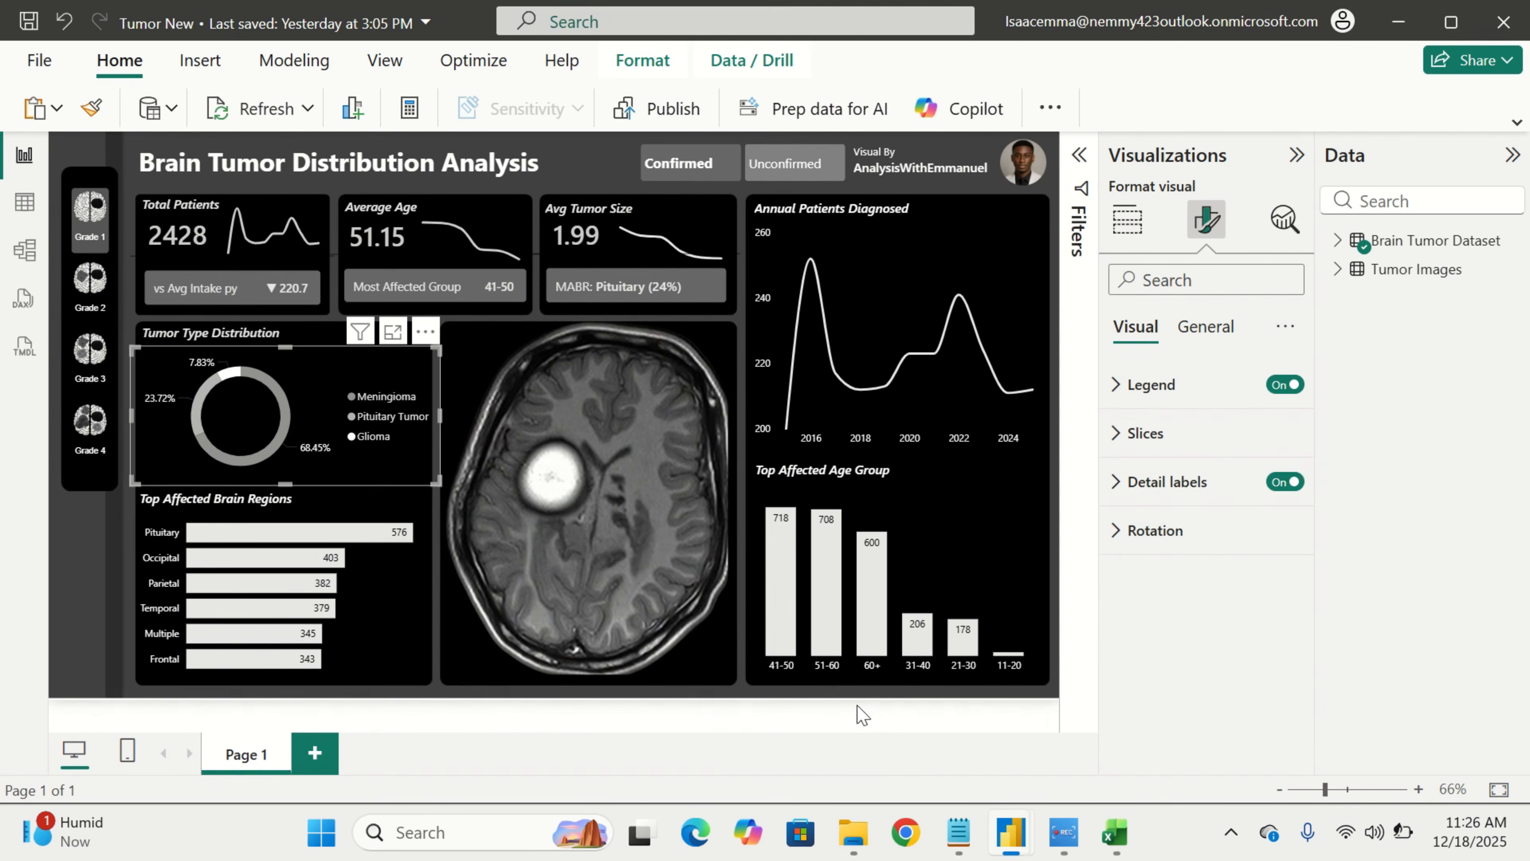
pyautogui.click(354, 606)
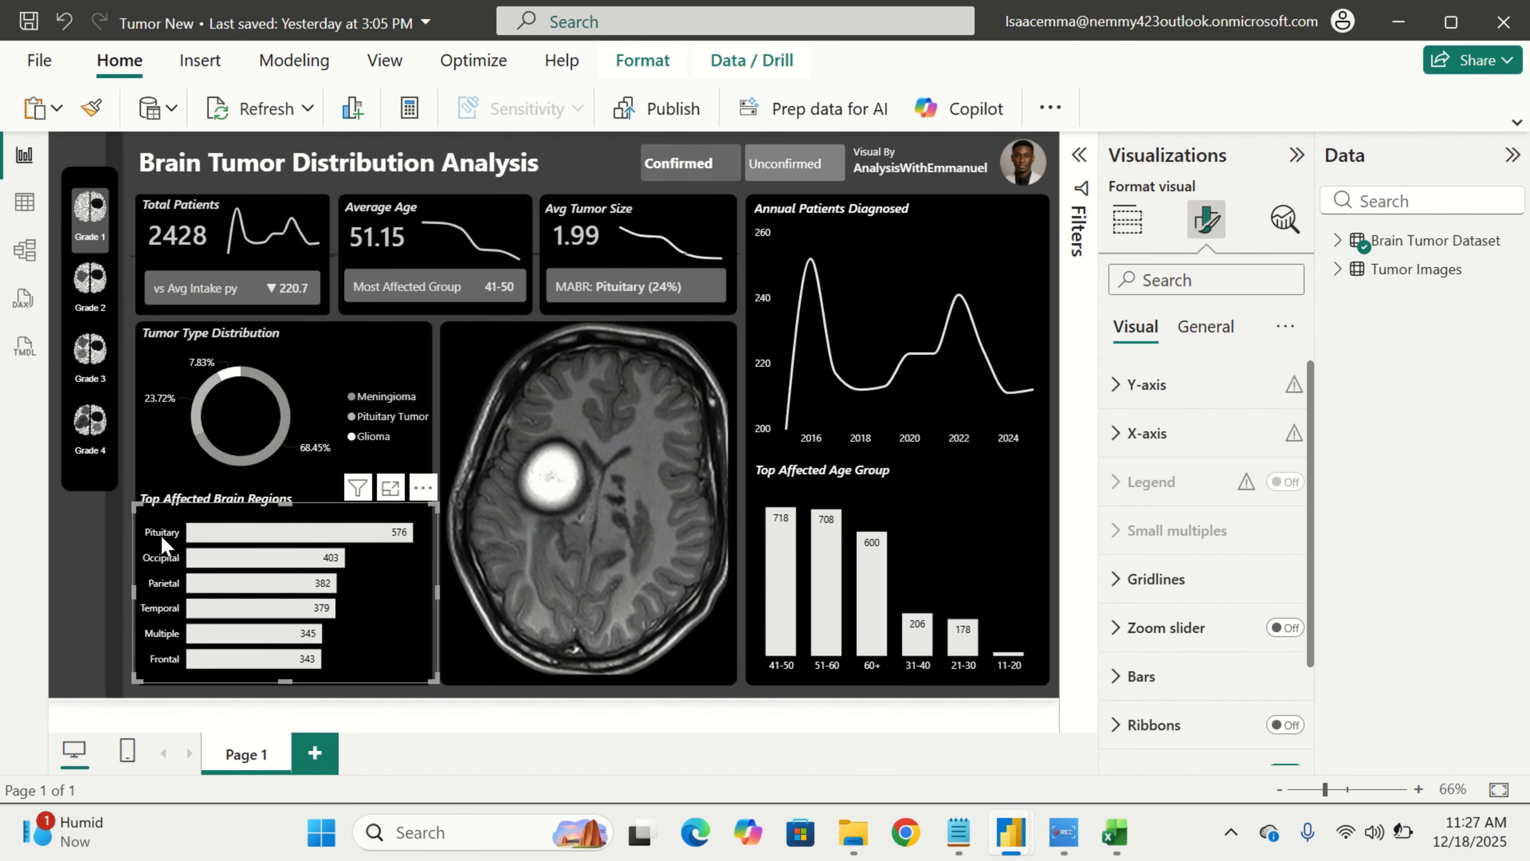
pyautogui.click(1137, 232)
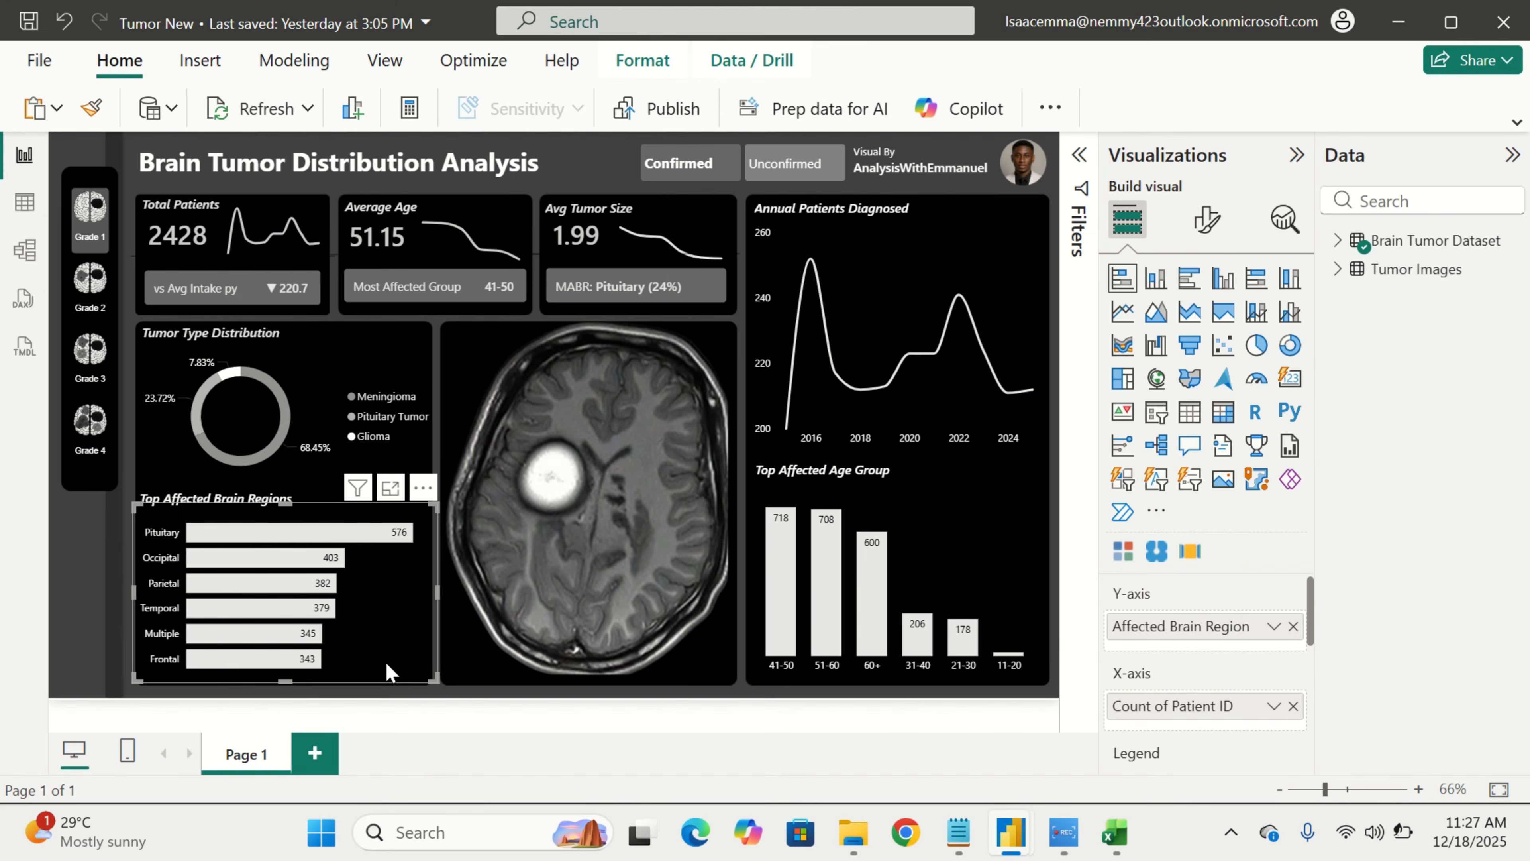
pyautogui.click(474, 690)
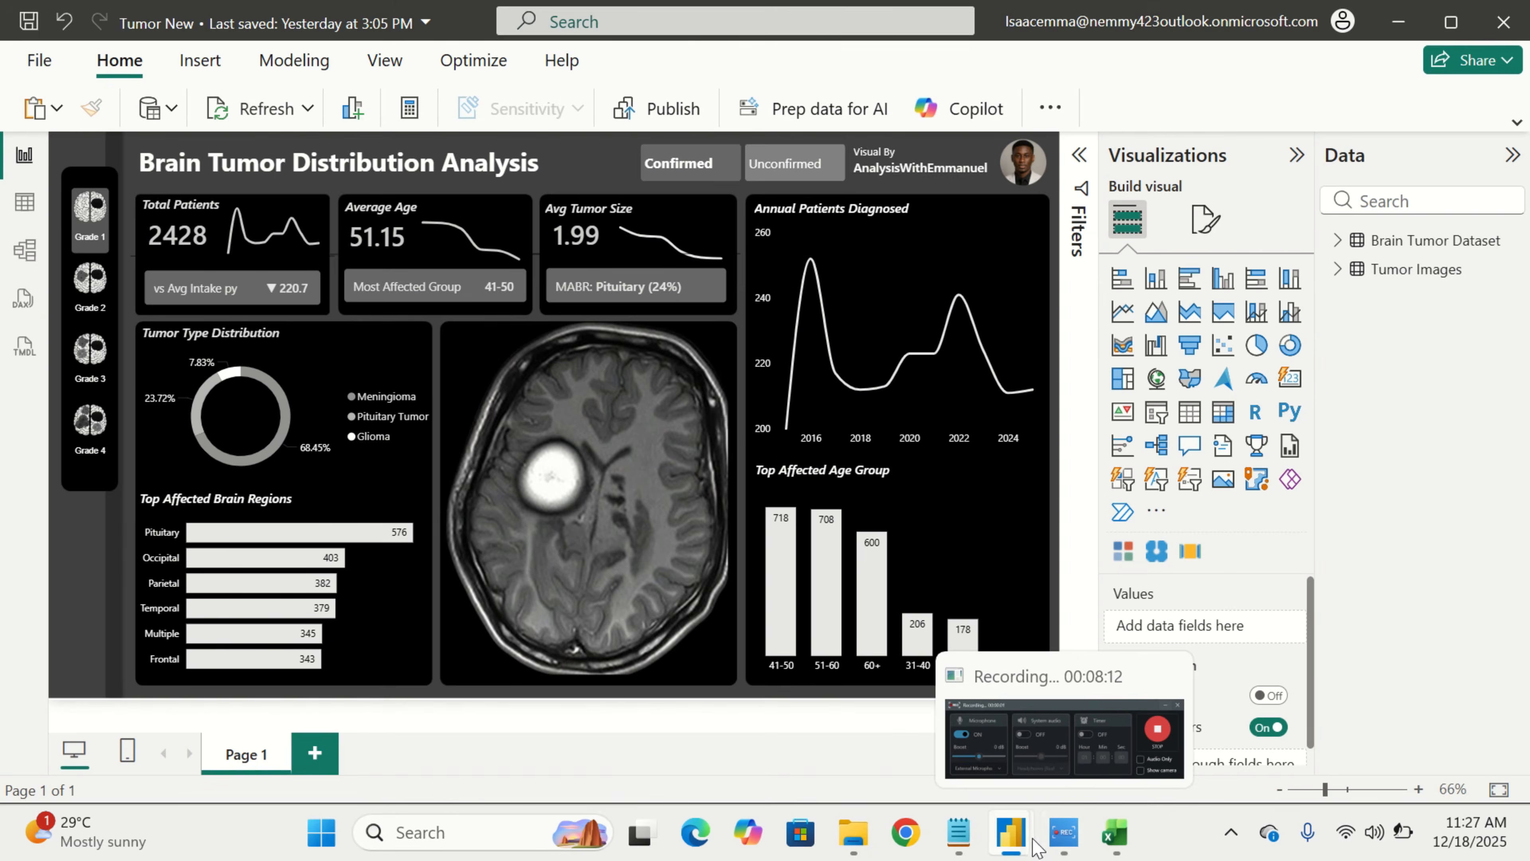
# Return to the untitled report, insert a clustered bar chart and fit it into the empty area below the donut chart
pyautogui.moveTo(1023, 846)
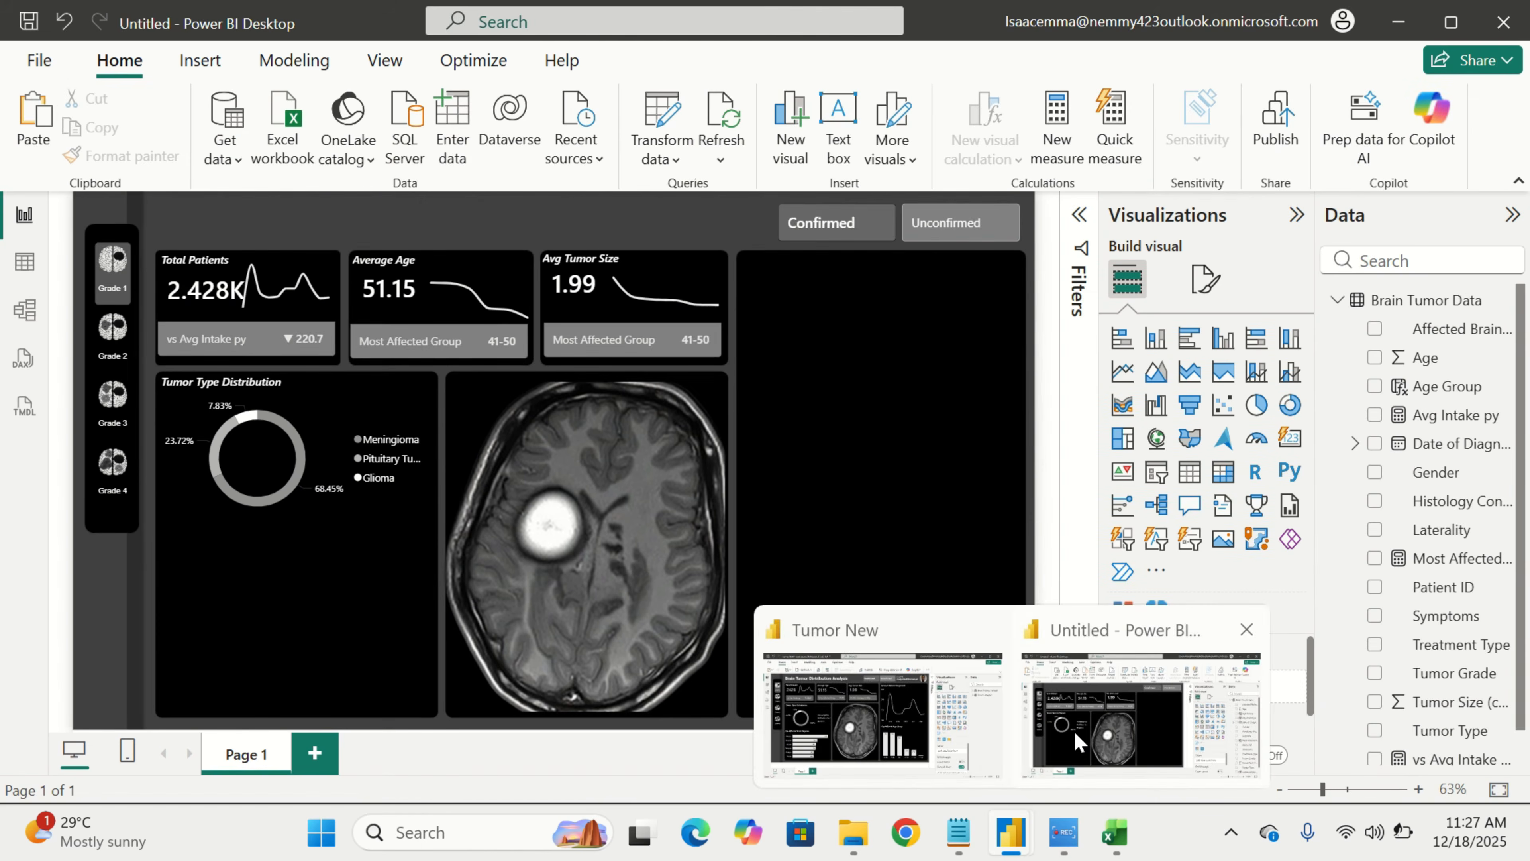
pyautogui.click(1078, 743)
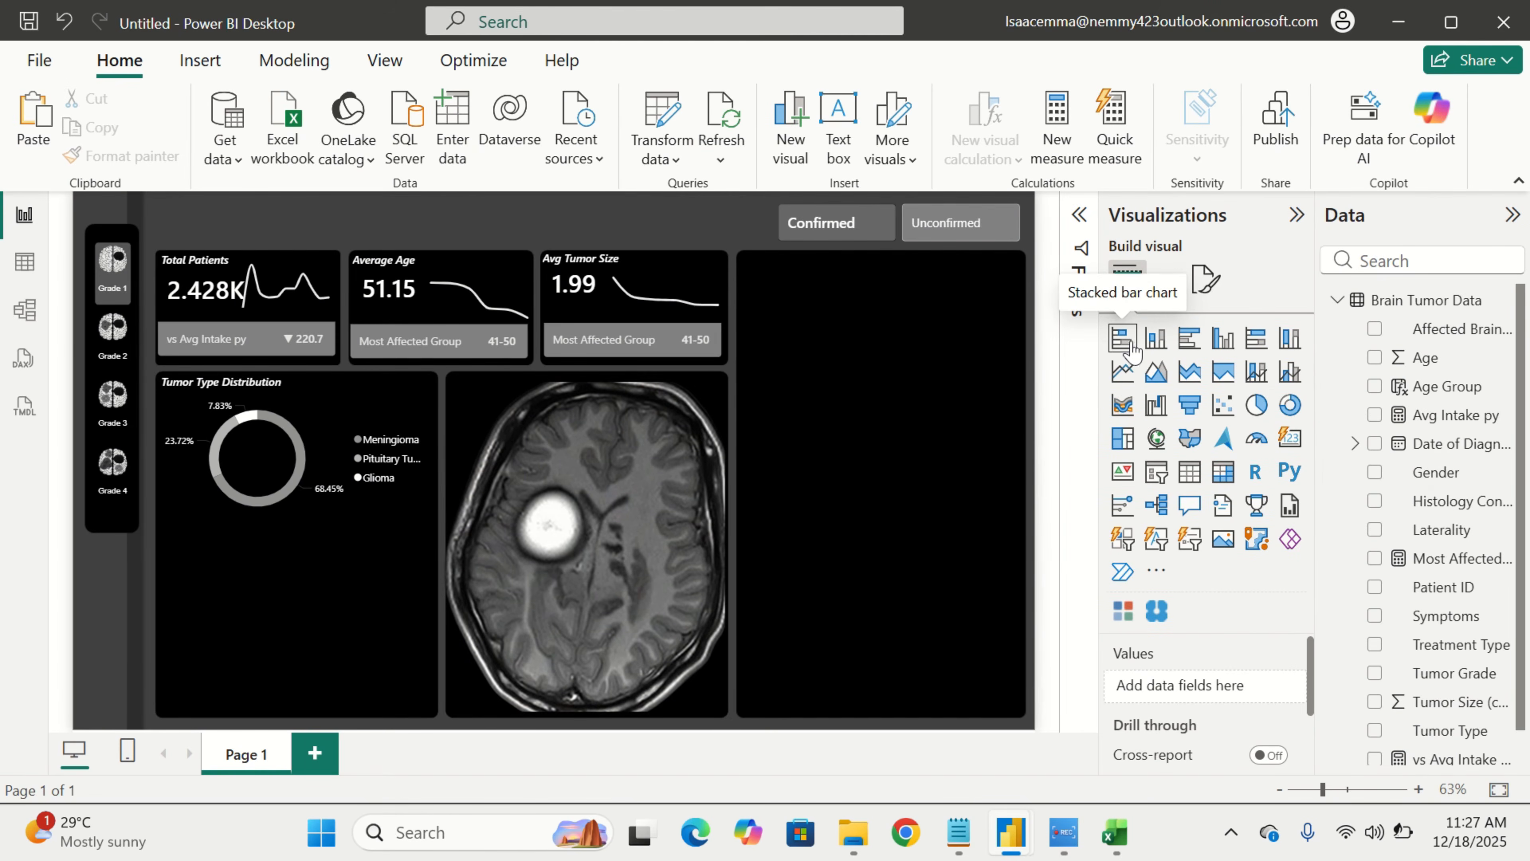
pyautogui.click(1194, 344)
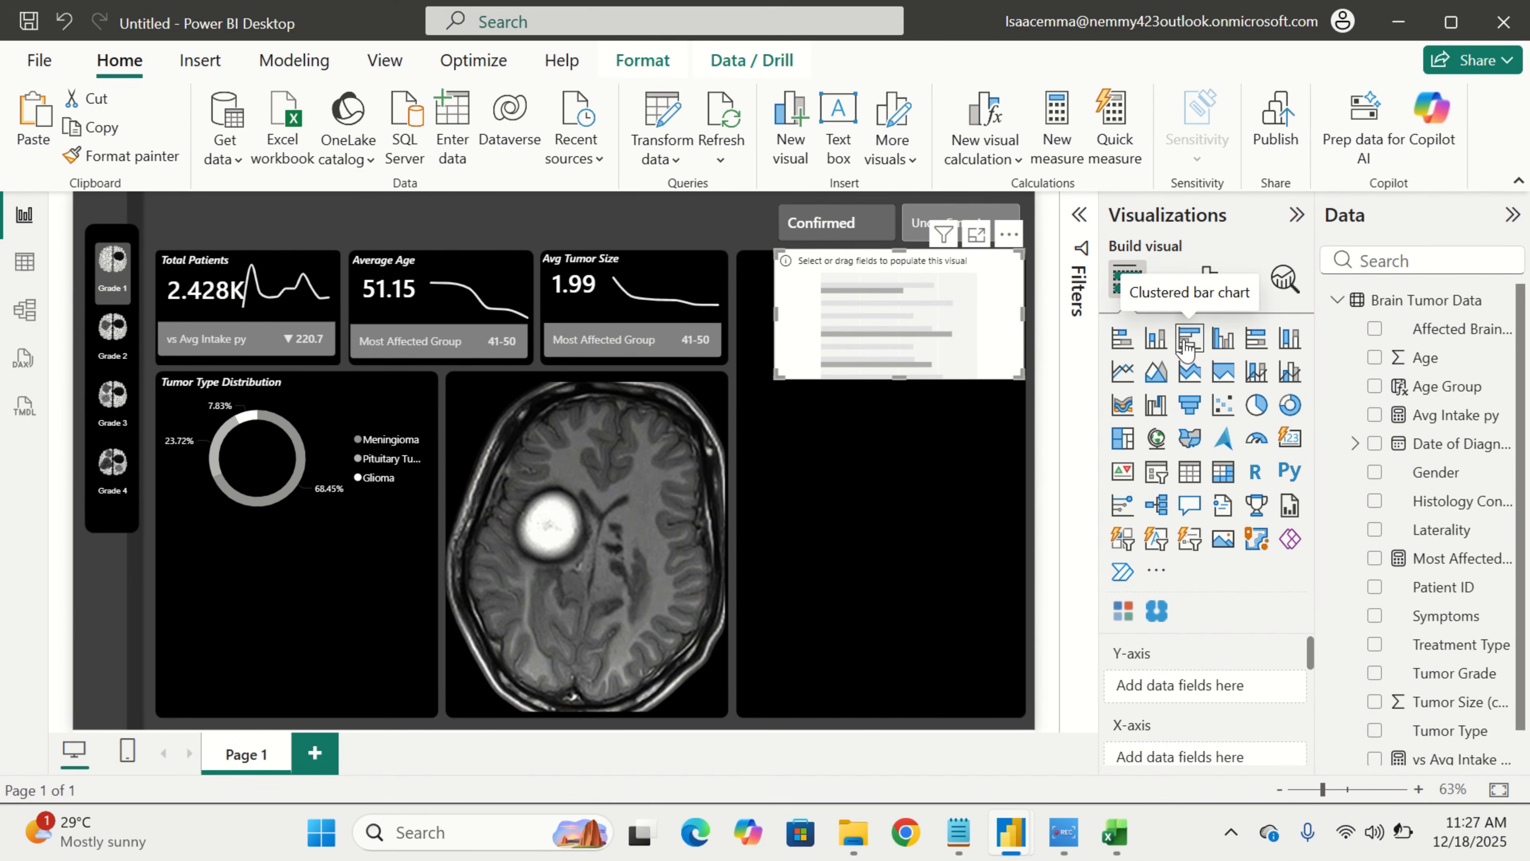
pyautogui.moveTo(951, 349); pyautogui.dragTo(429, 715)
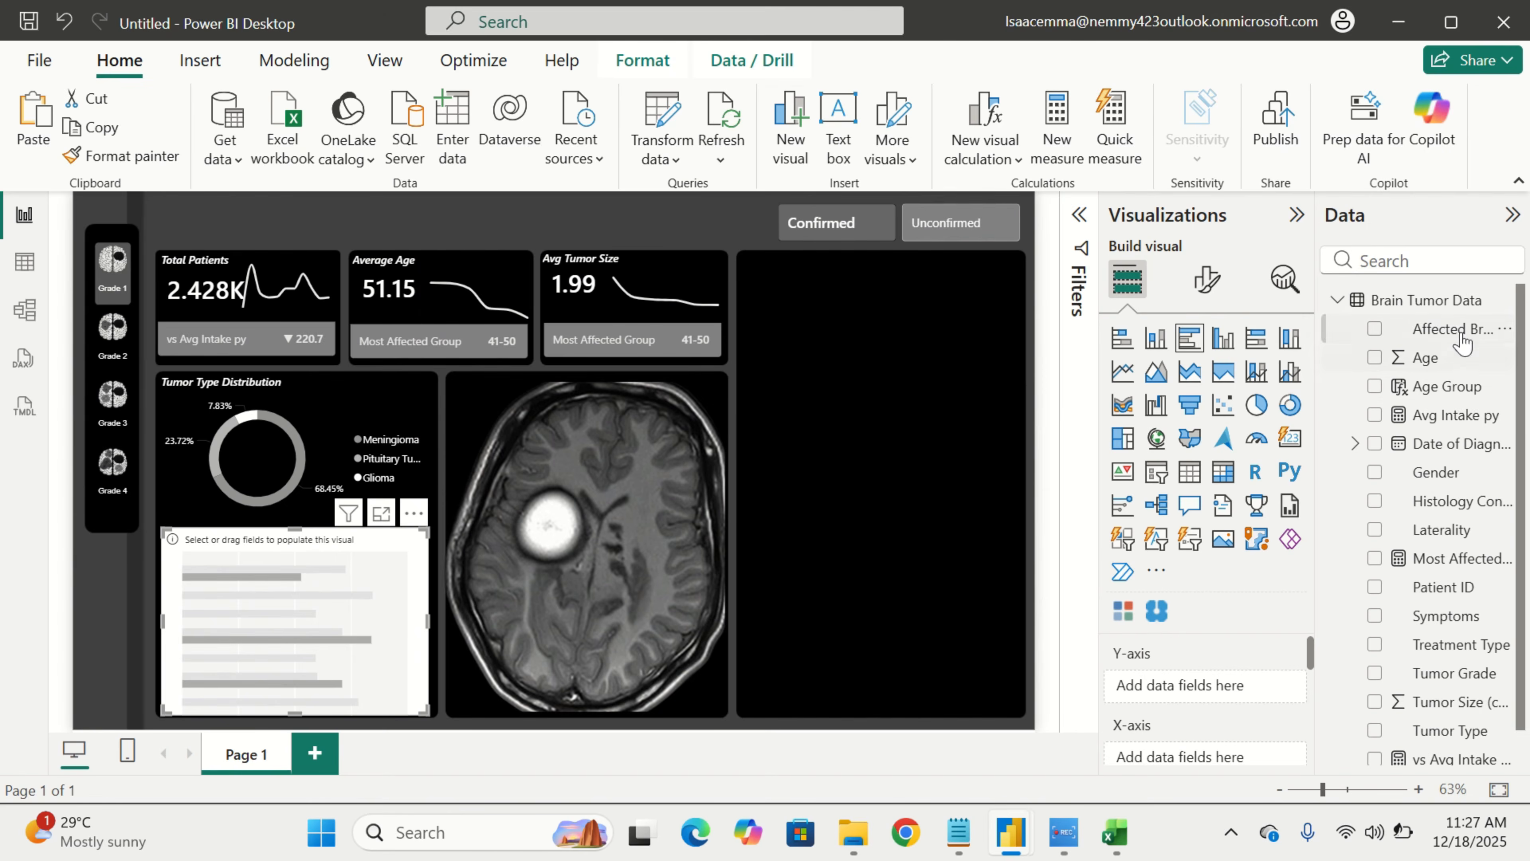
# Assign Affected Brain Region to the bar chart's Y-axis and the count of Patient ID to its X-axis
pyautogui.moveTo(1455, 331); pyautogui.dragTo(1235, 693)
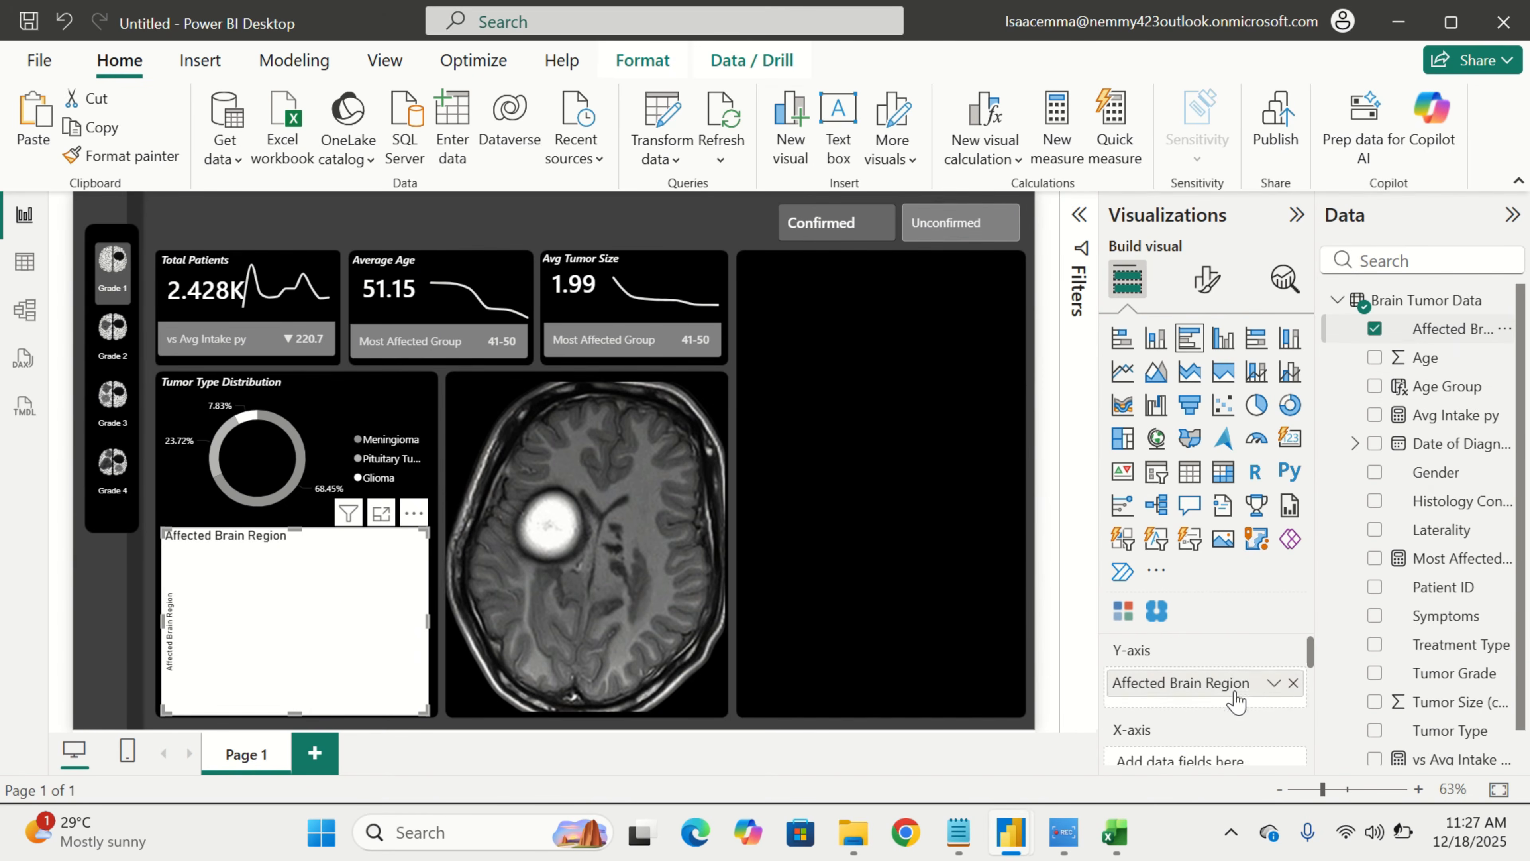
pyautogui.scroll(-2, 1233, 698)
pyautogui.moveTo(1464, 588); pyautogui.dragTo(1213, 723)
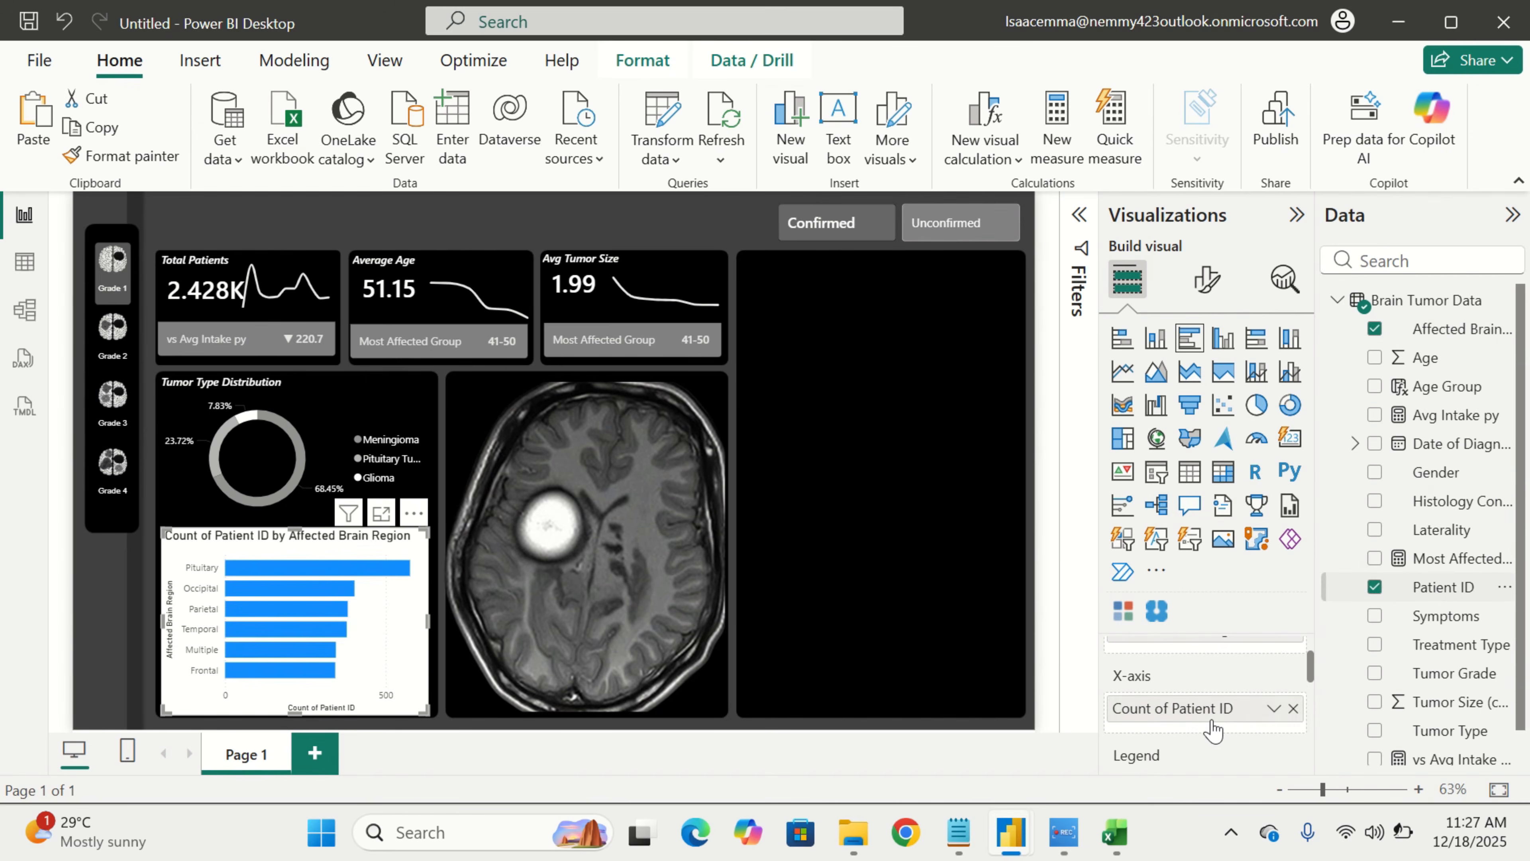
pyautogui.click(1274, 709)
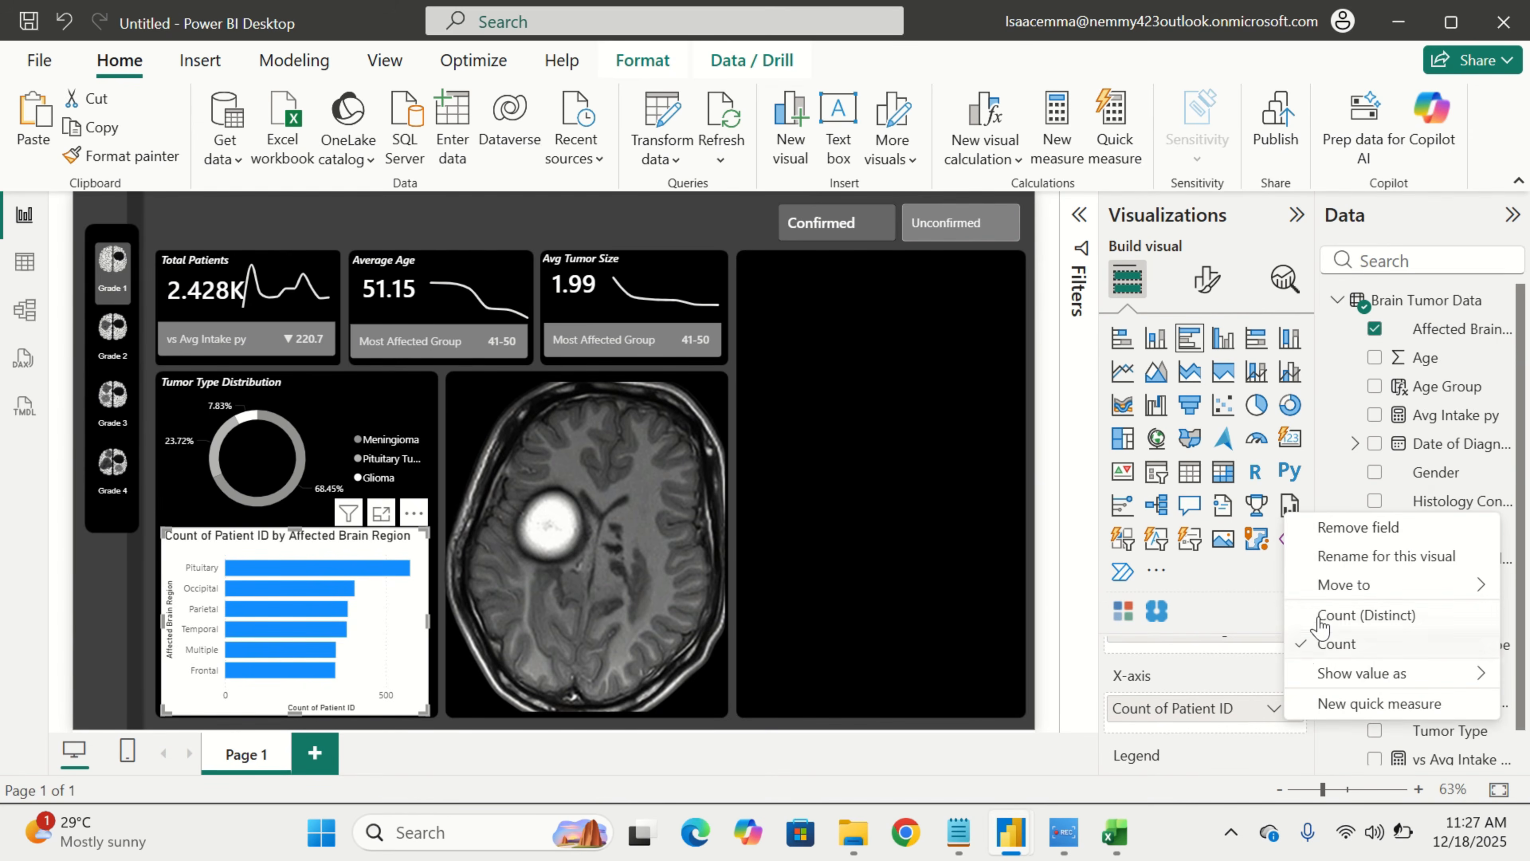
pyautogui.click(1195, 683)
# Set the colour of all bars in the brain region chart to light grey
pyautogui.click(1207, 279)
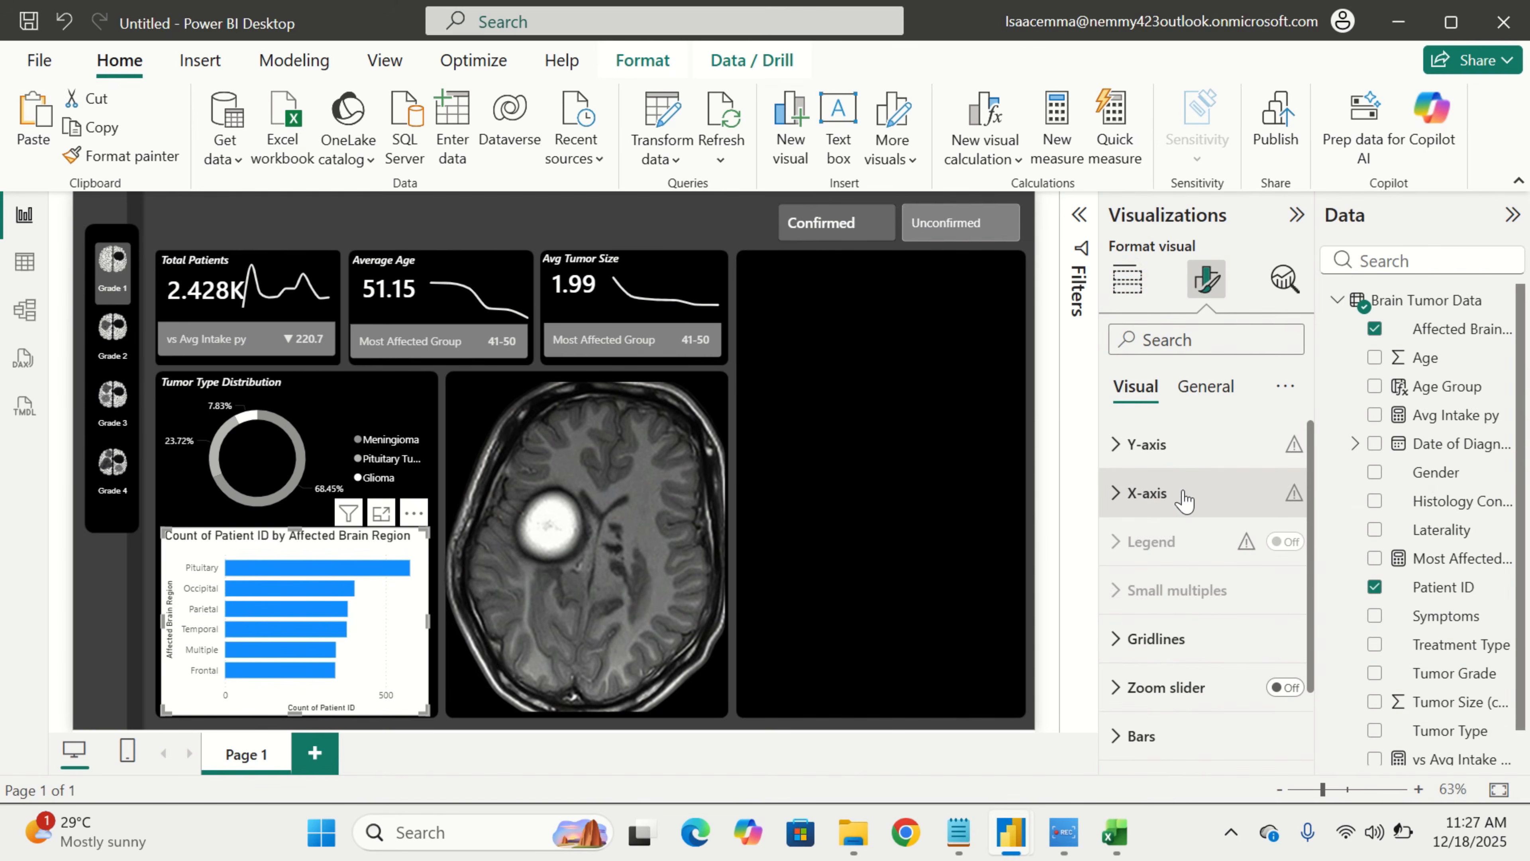
pyautogui.scroll(-2, 1199, 658)
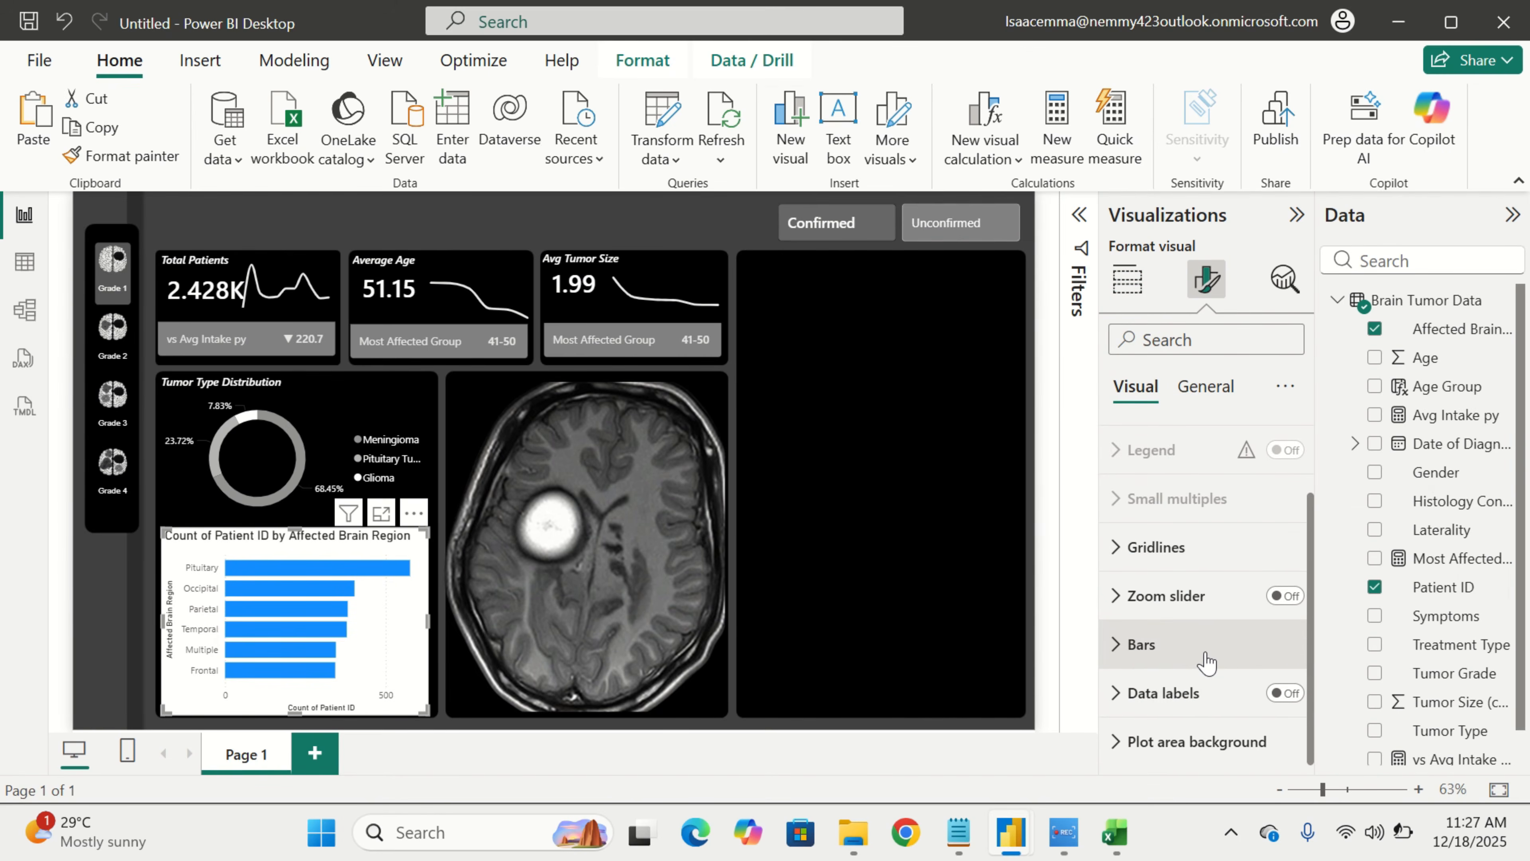
pyautogui.click(1207, 662)
pyautogui.scroll(-2, 1207, 661)
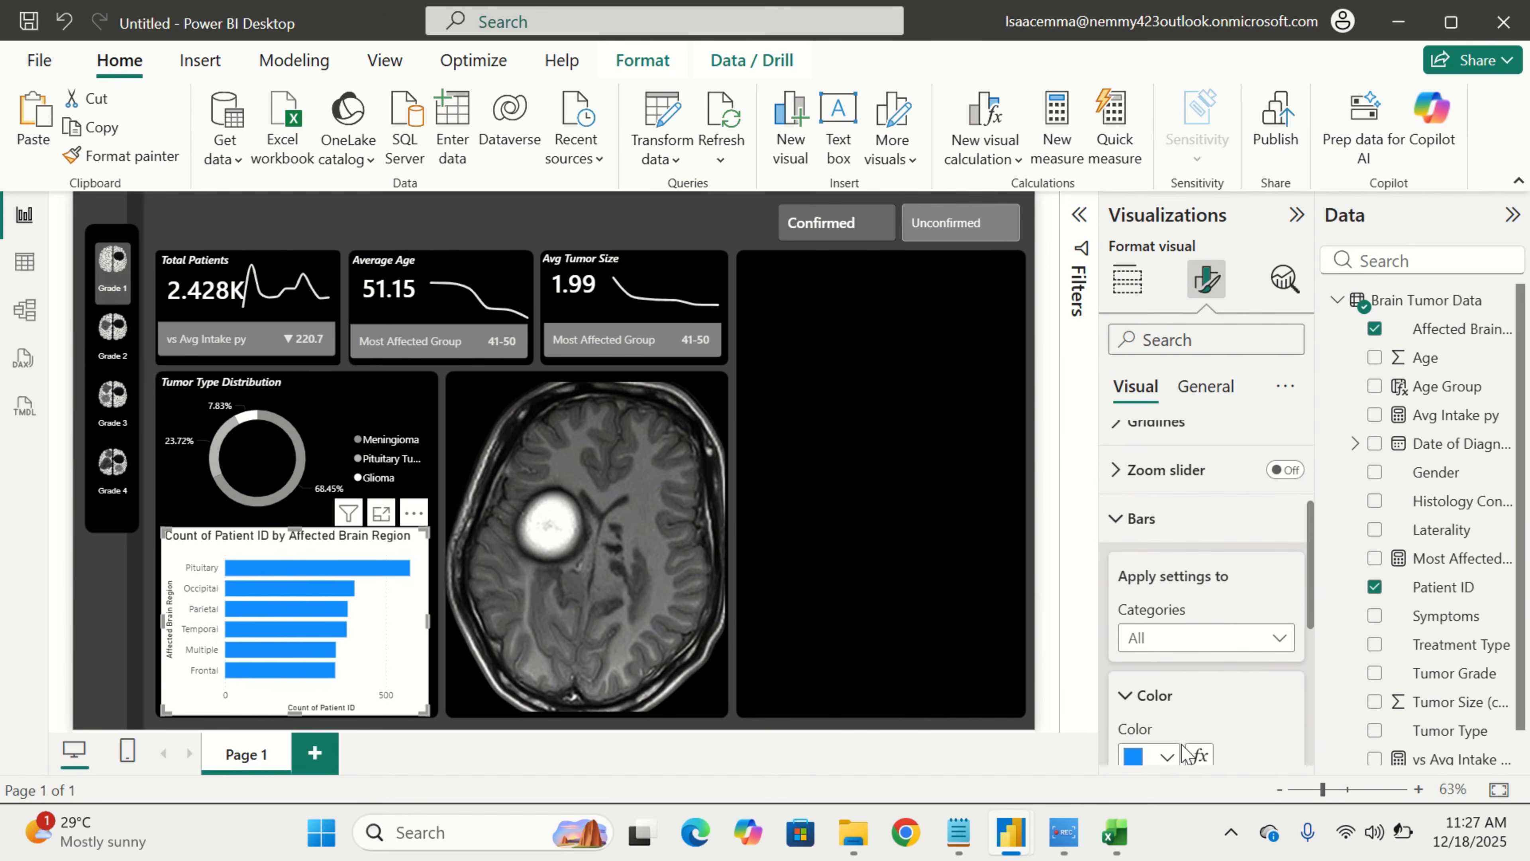
pyautogui.click(1166, 759)
pyautogui.click(1151, 438)
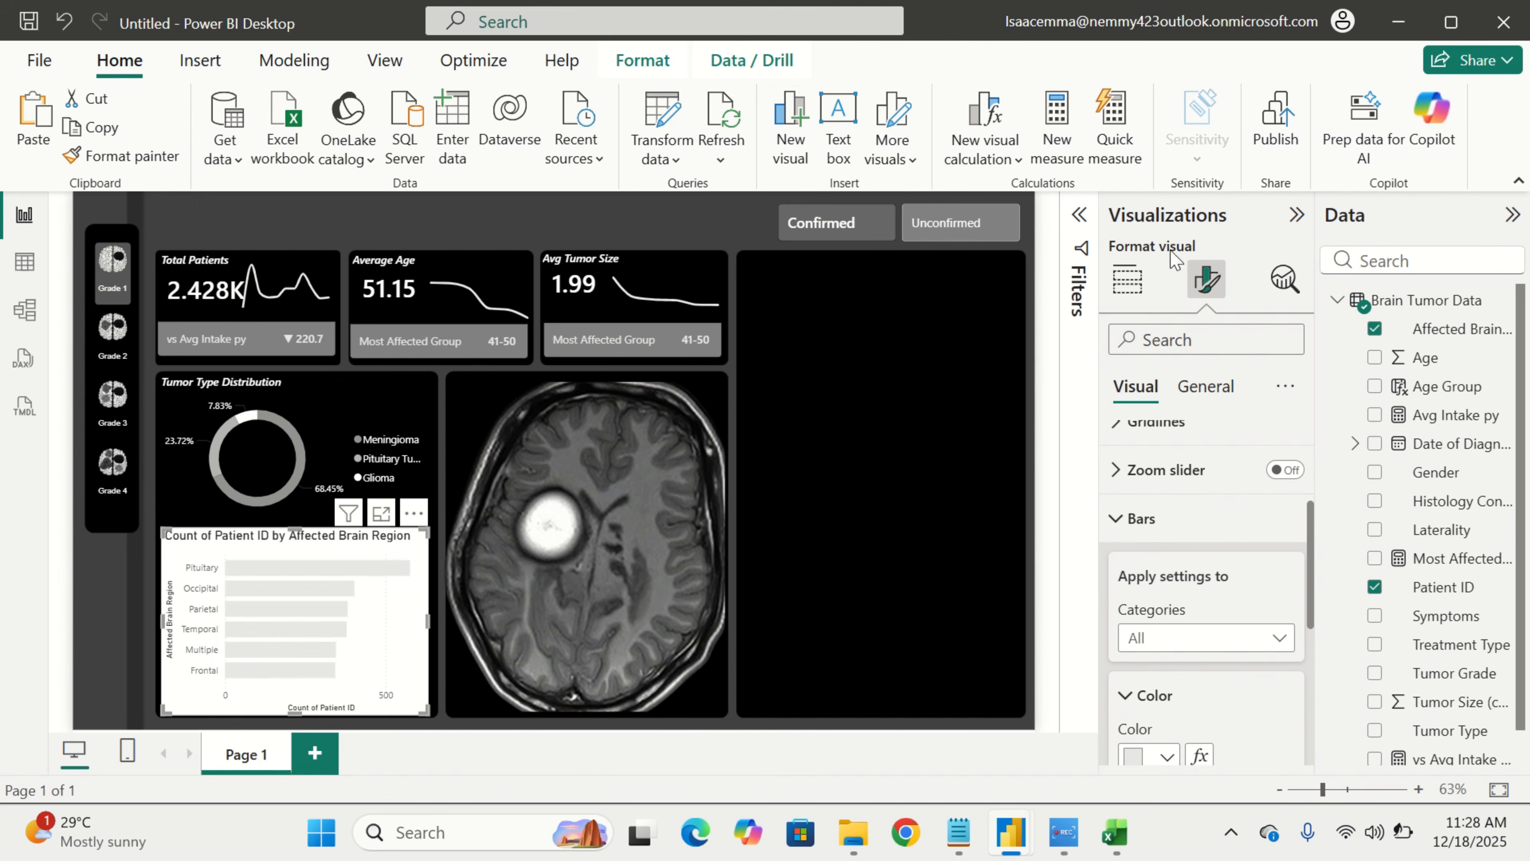
# Turn off the brain region bar chart's background and title
pyautogui.click(1220, 395)
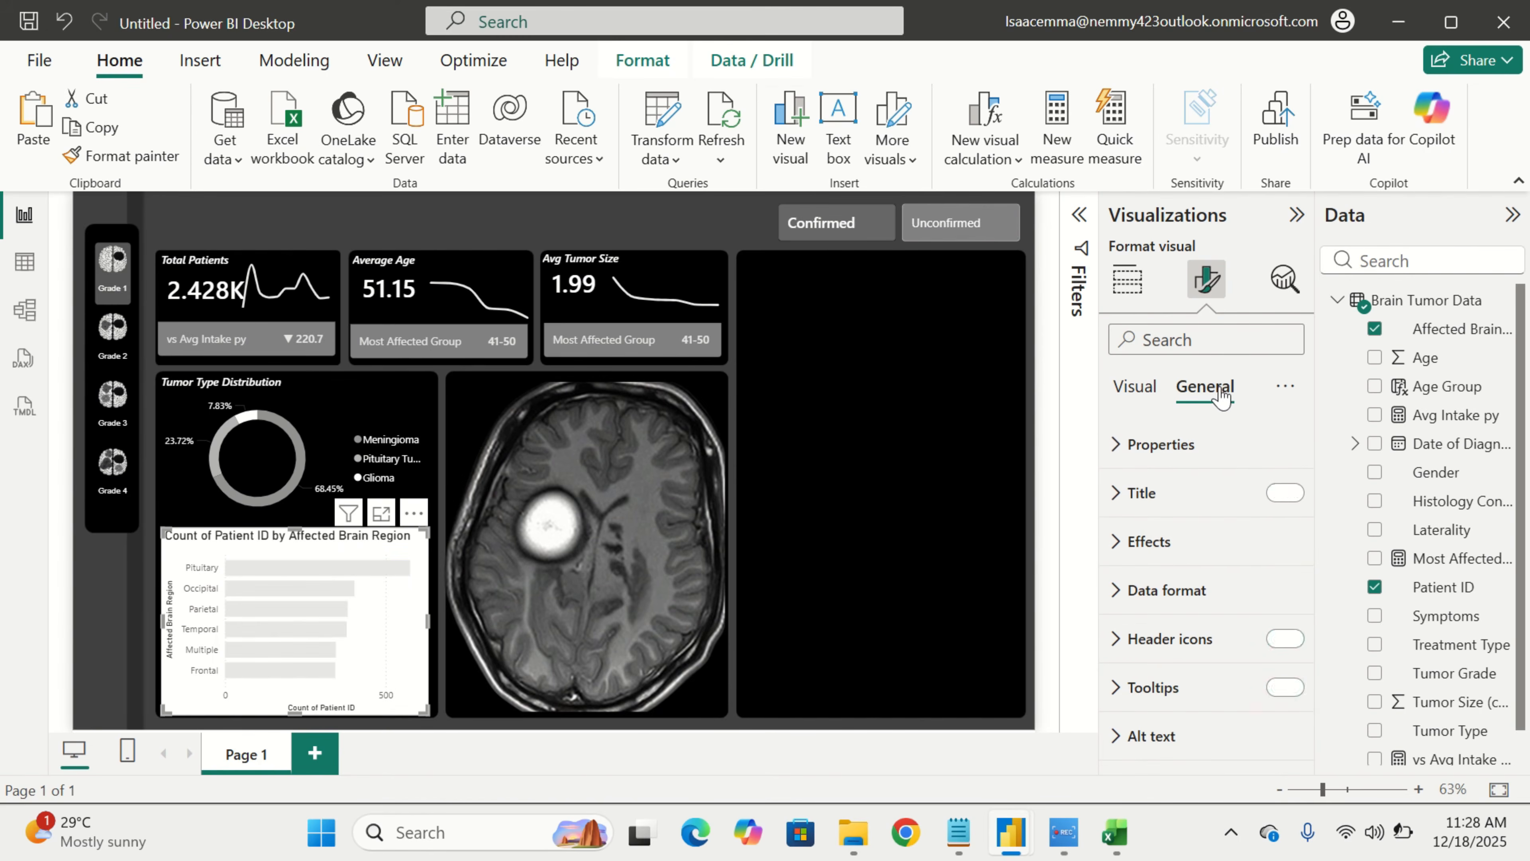
pyautogui.click(1248, 552)
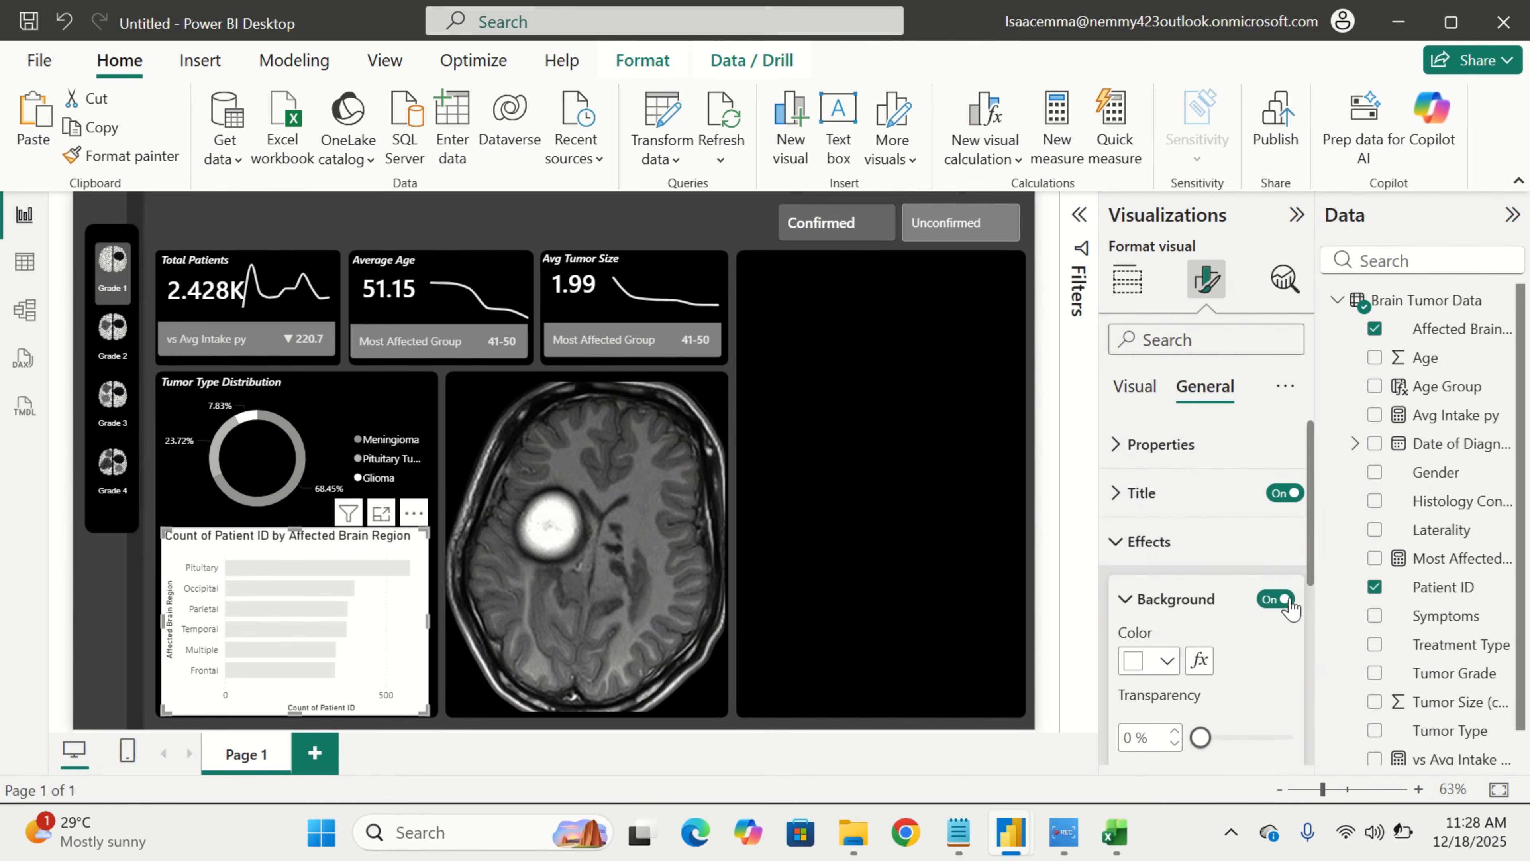
pyautogui.click(1276, 599)
pyautogui.click(1294, 499)
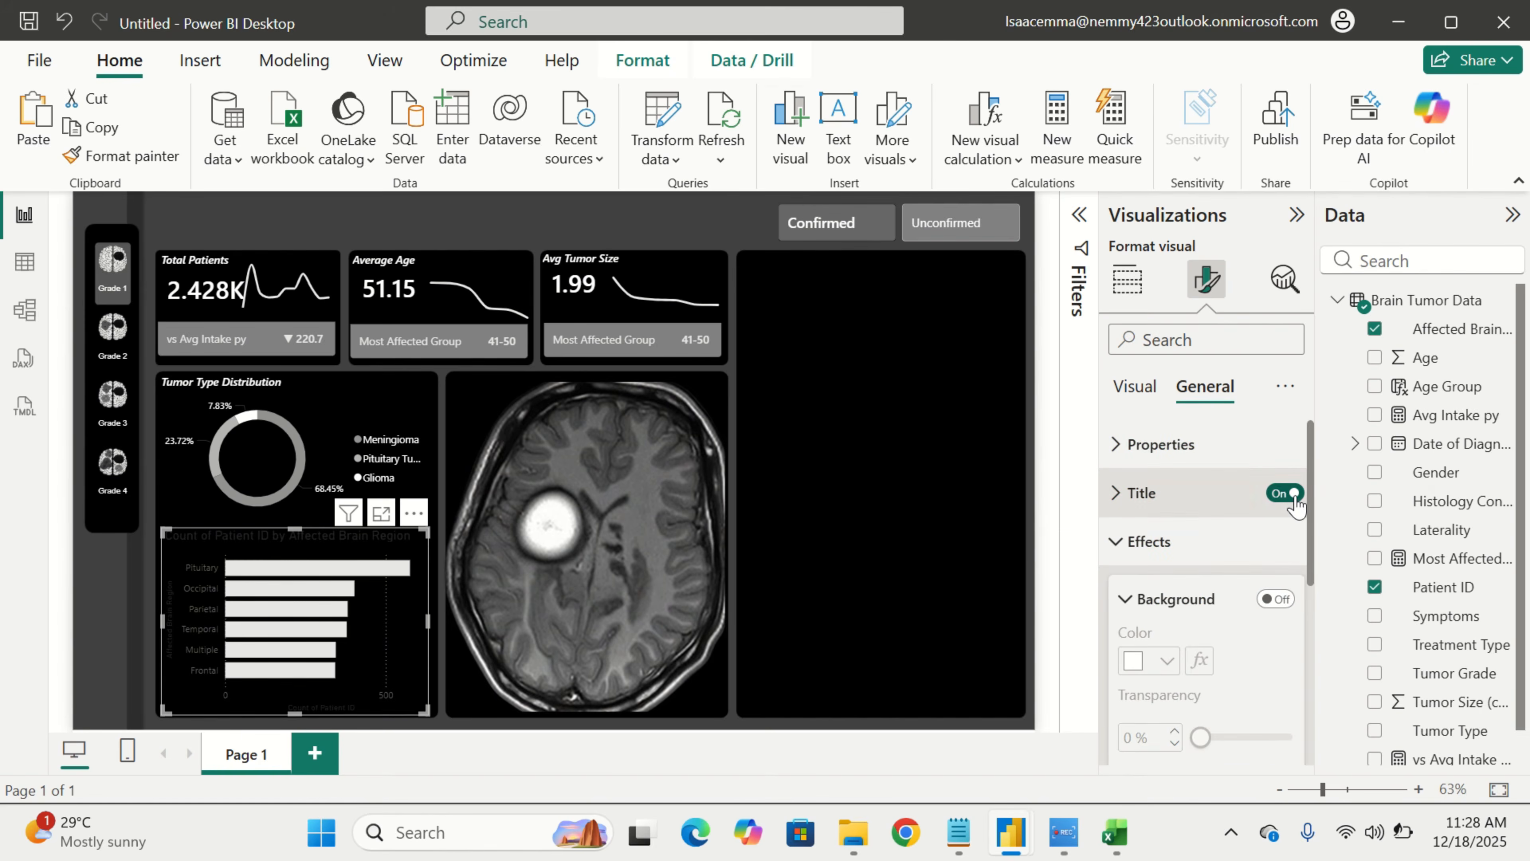
pyautogui.click(913, 585)
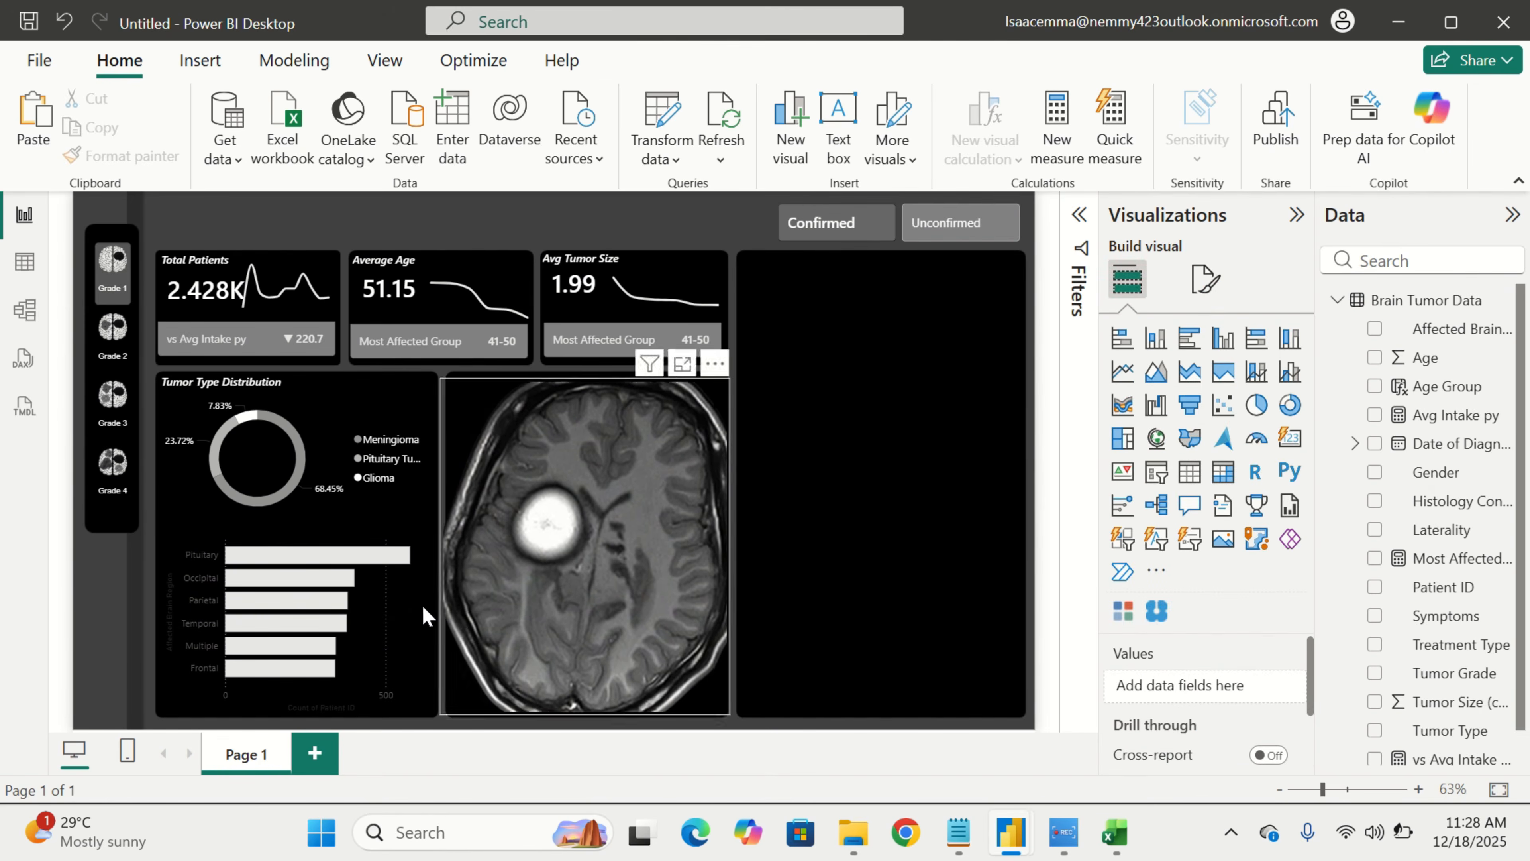
# Turn off the brain region bar chart's Y-axis title and set the Y-axis value labels to white
pyautogui.click(386, 681)
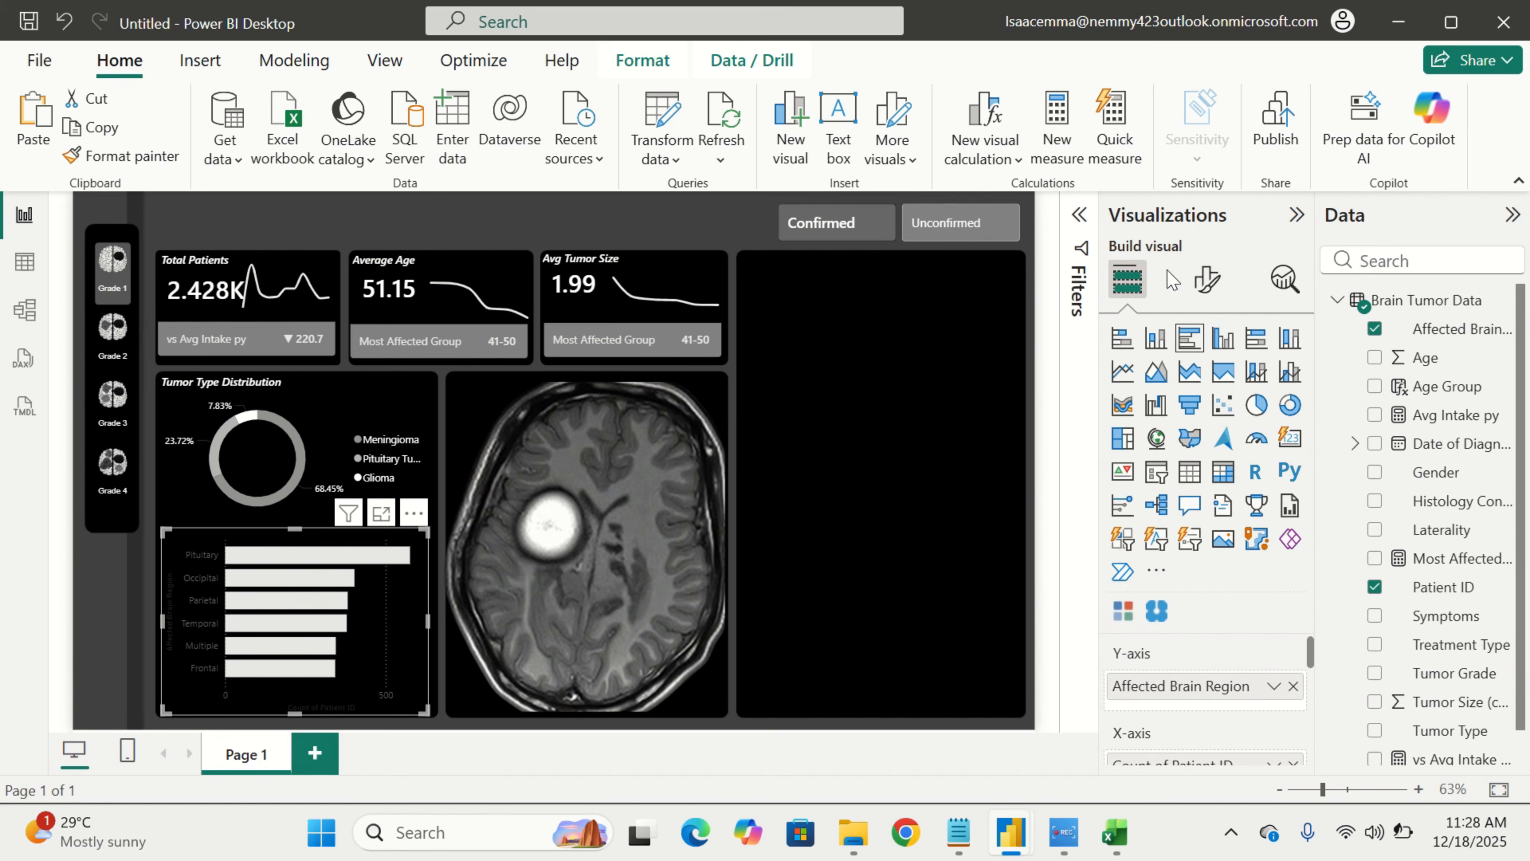
pyautogui.click(1202, 304)
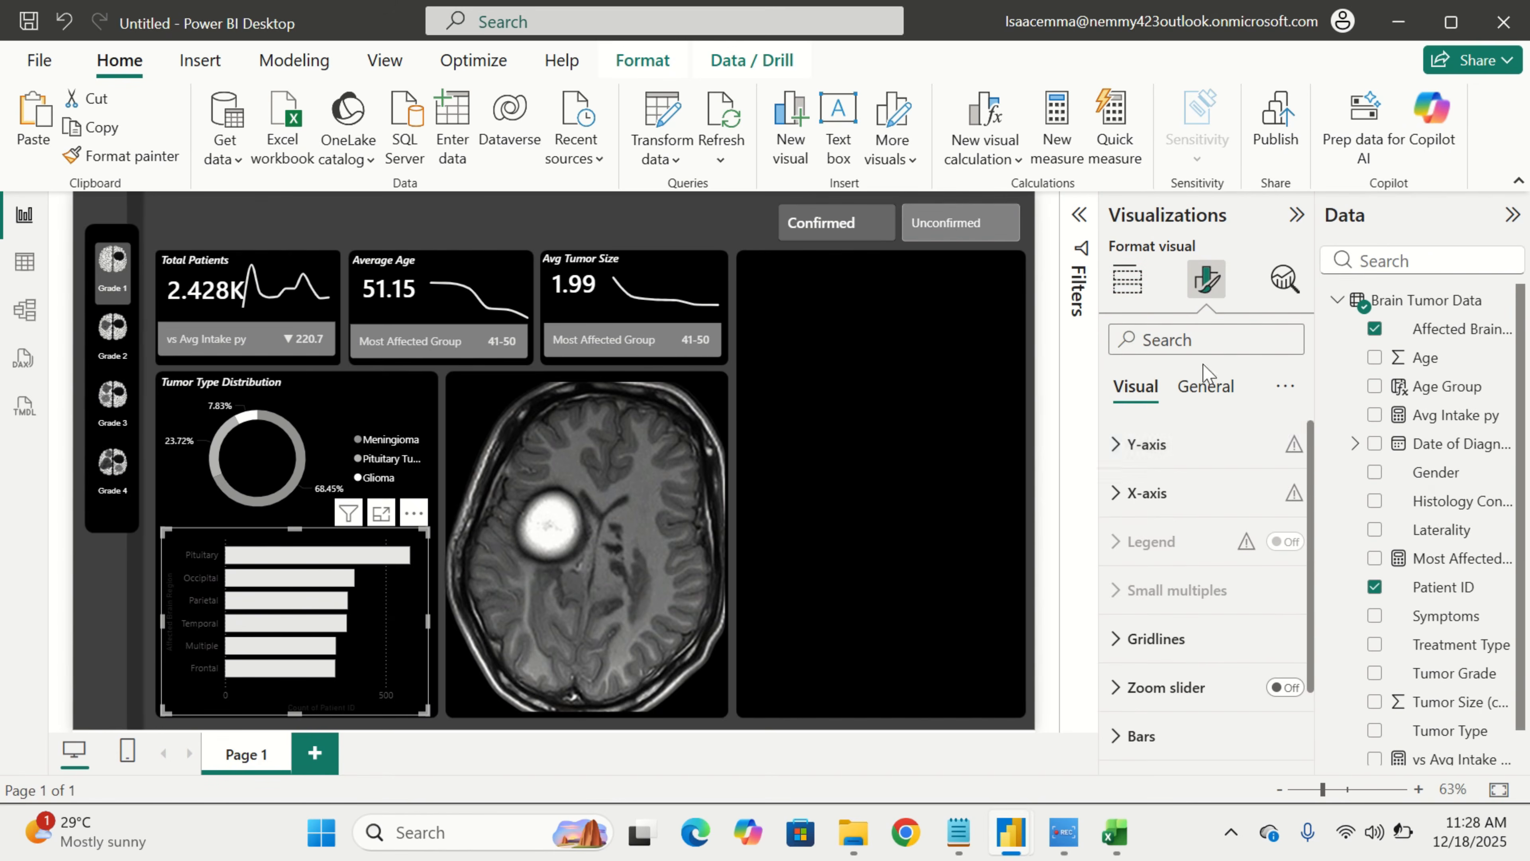
pyautogui.click(1190, 460)
pyautogui.click(1275, 502)
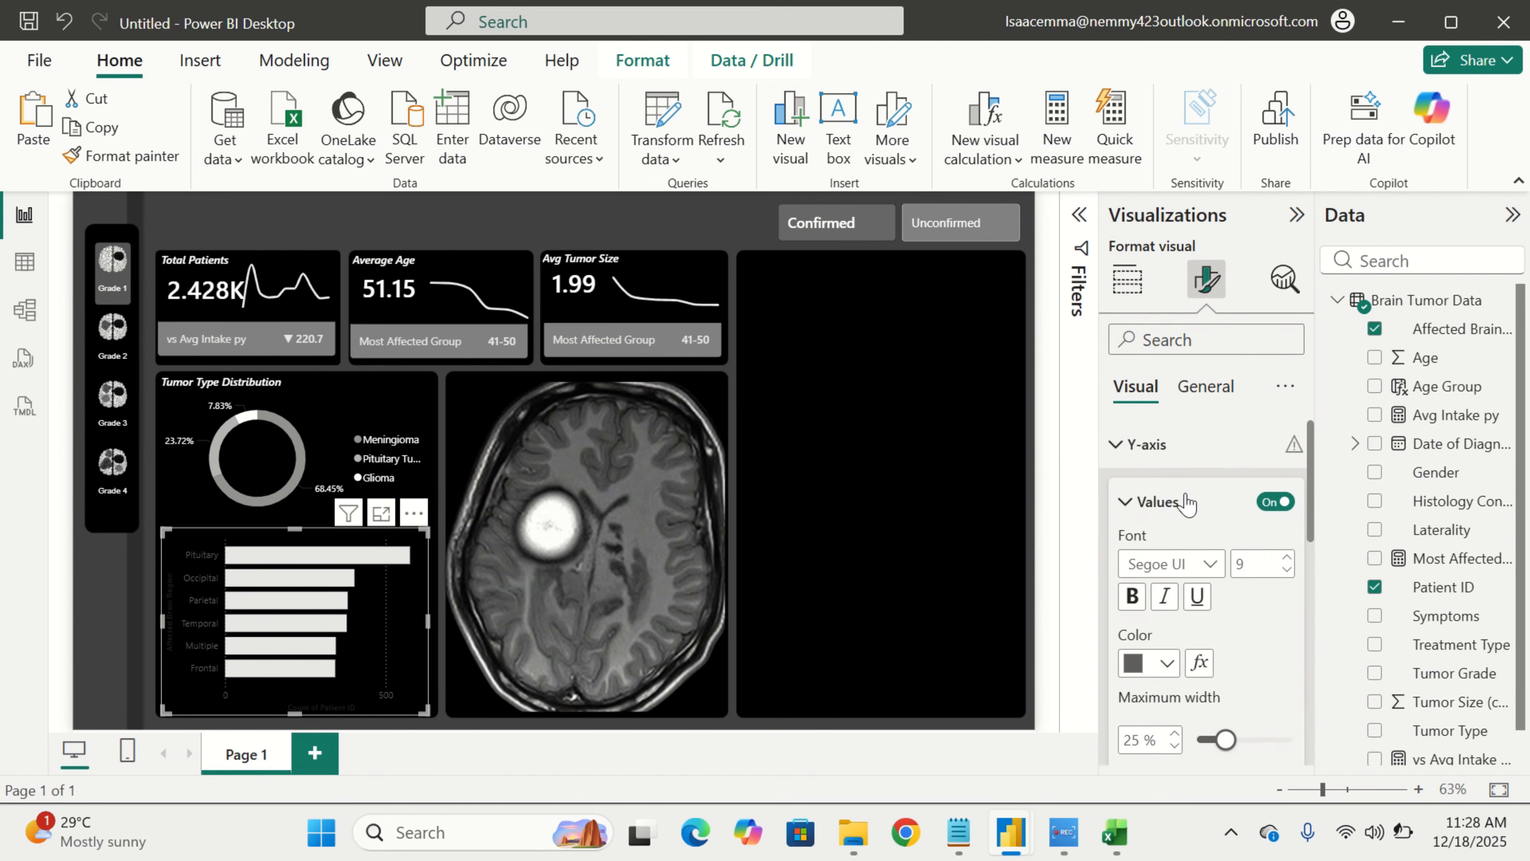
pyautogui.scroll(-5, 1250, 551)
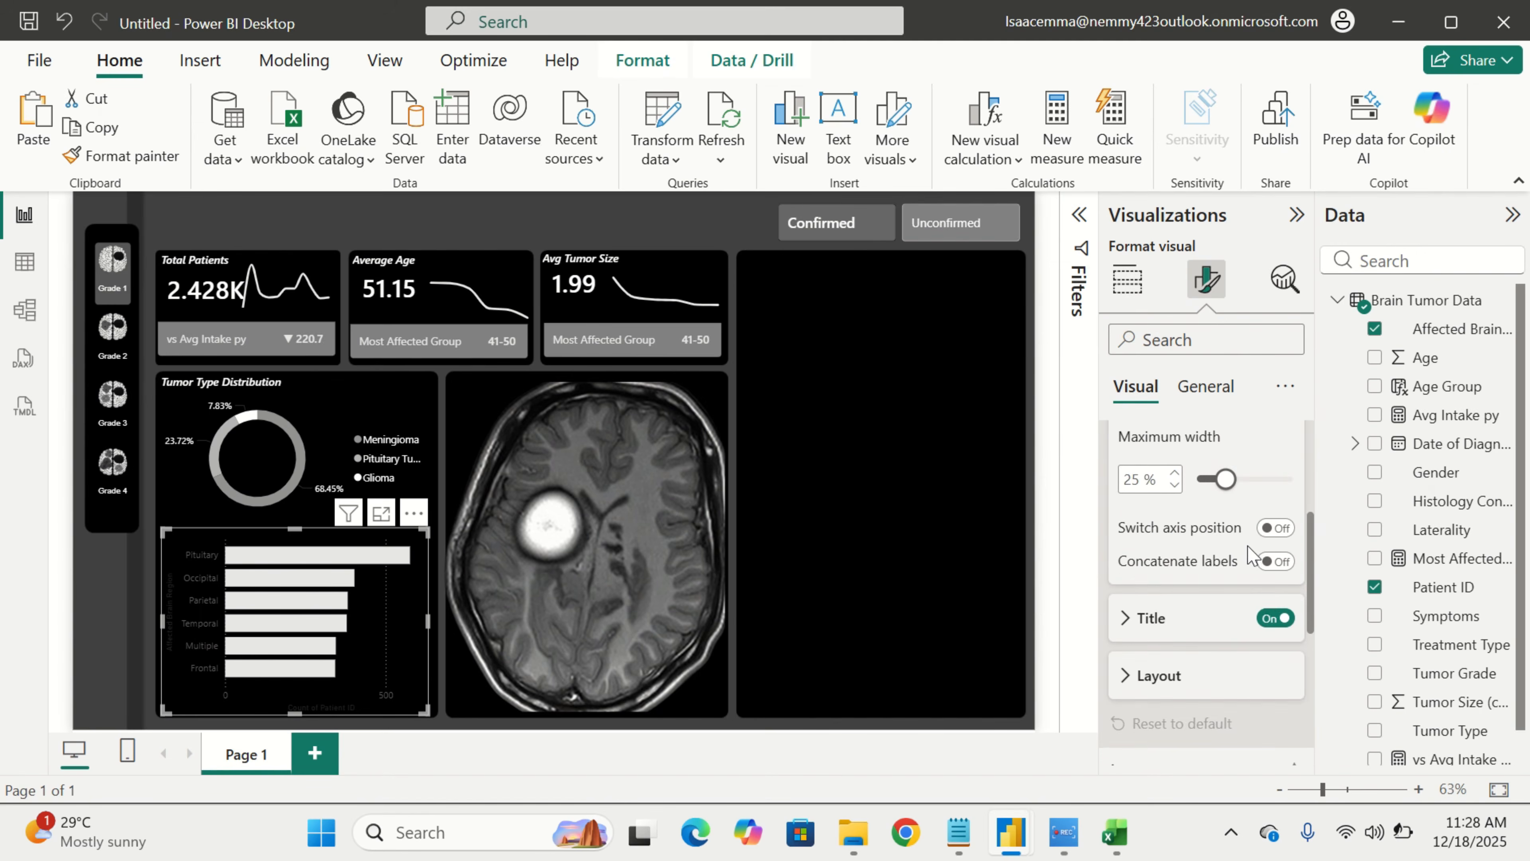
pyautogui.click(1273, 619)
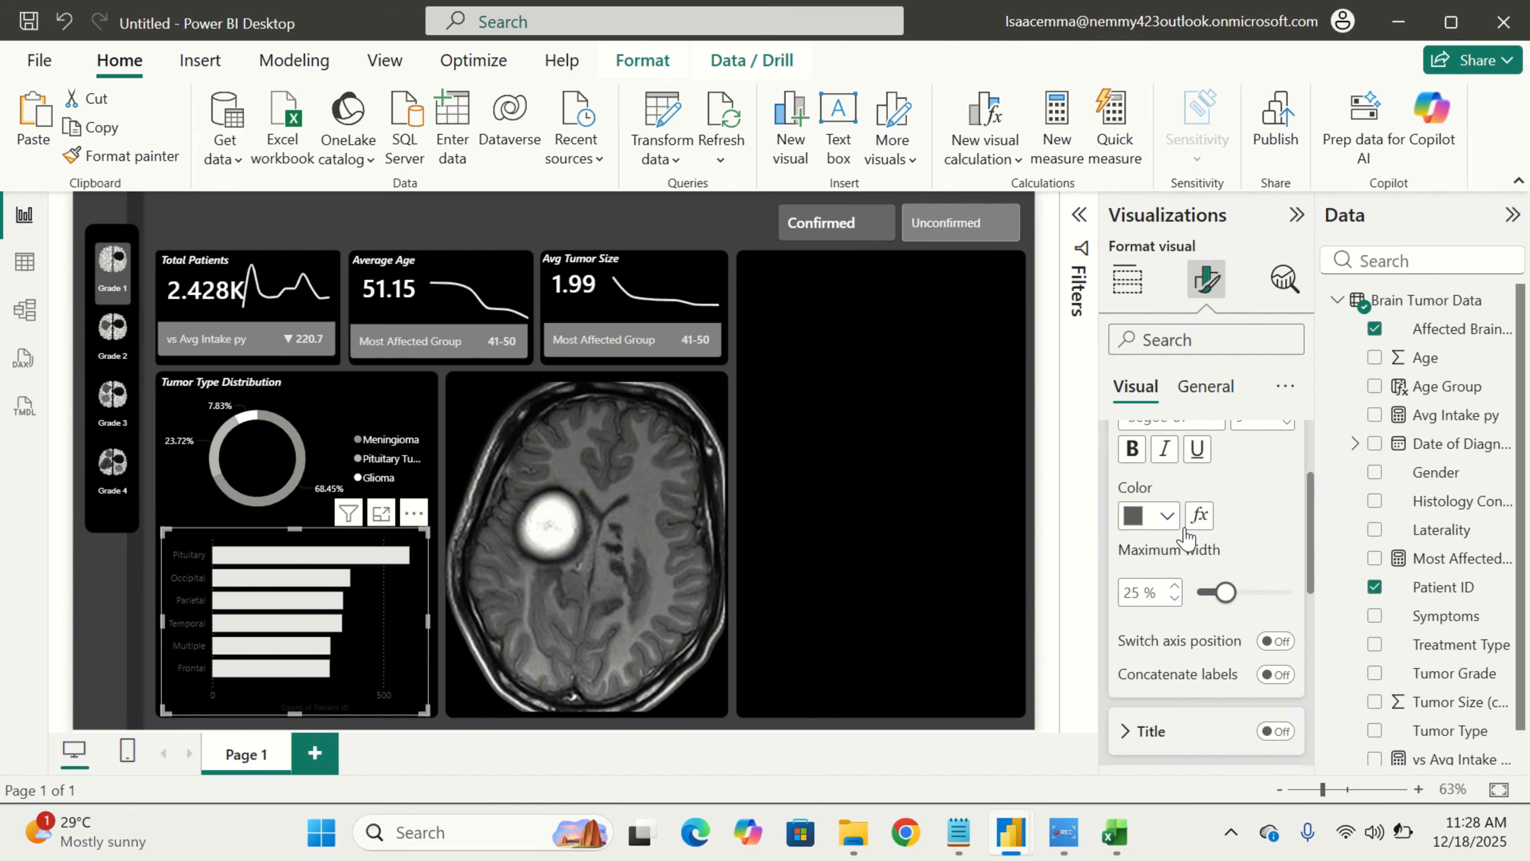
pyautogui.click(1165, 516)
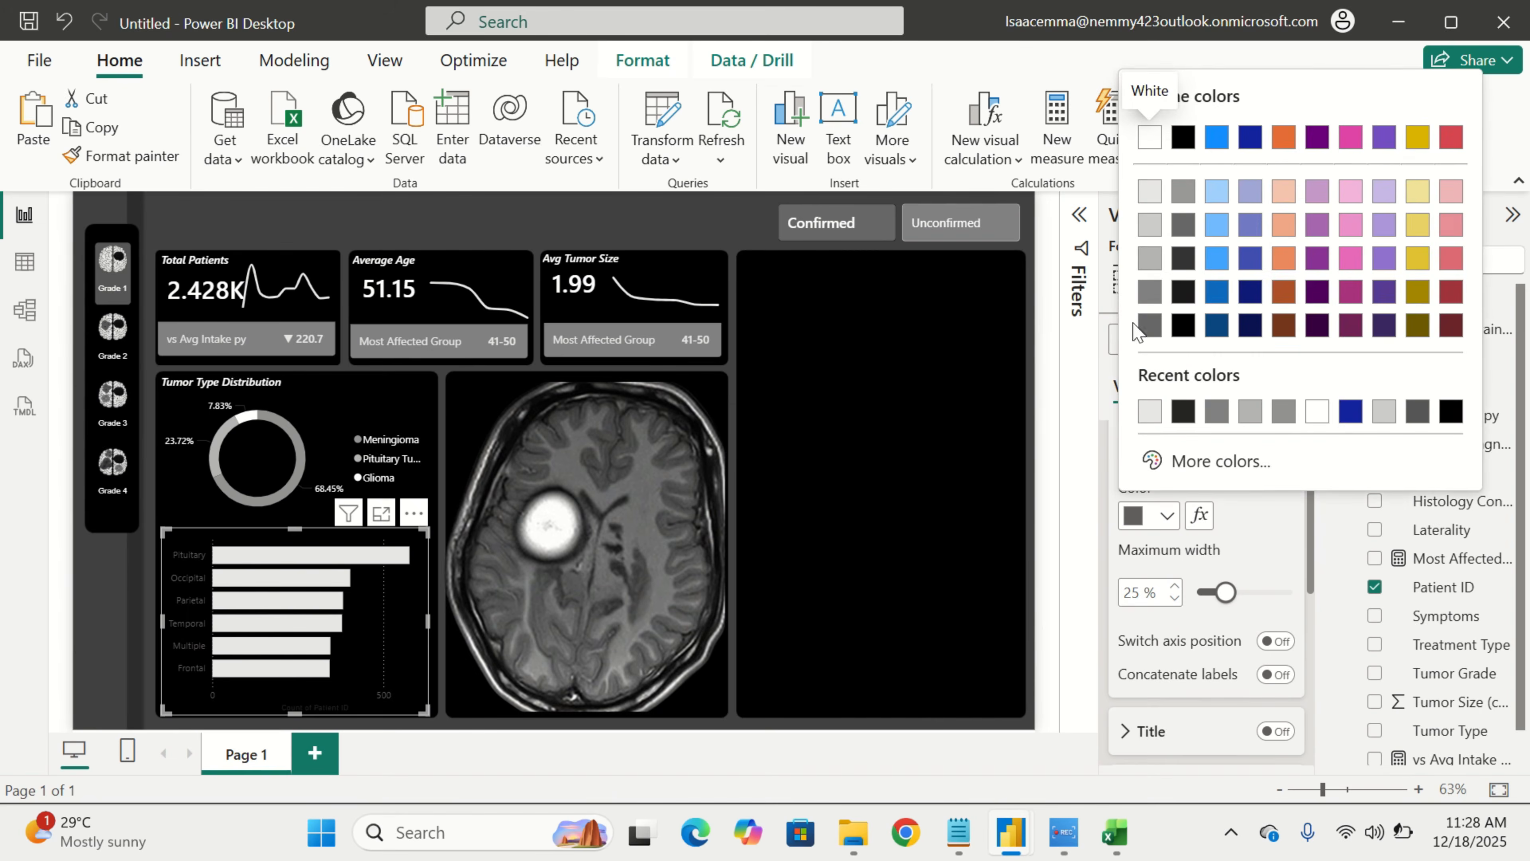
pyautogui.click(1151, 139)
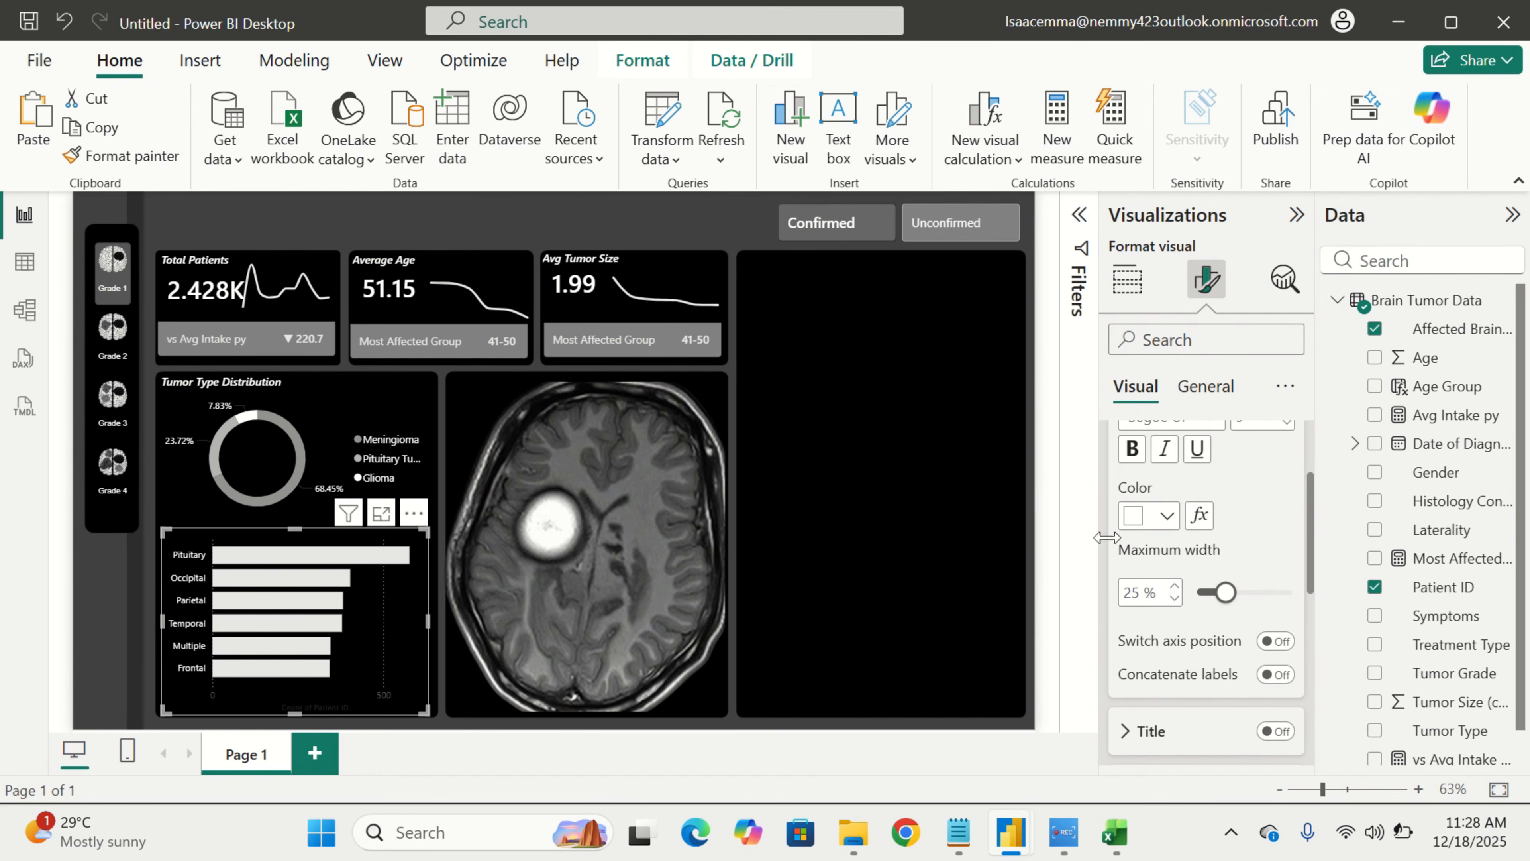
# Turn off the X-axis values and X-axis title of the brain region bar chart
pyautogui.scroll(-3, 1211, 615)
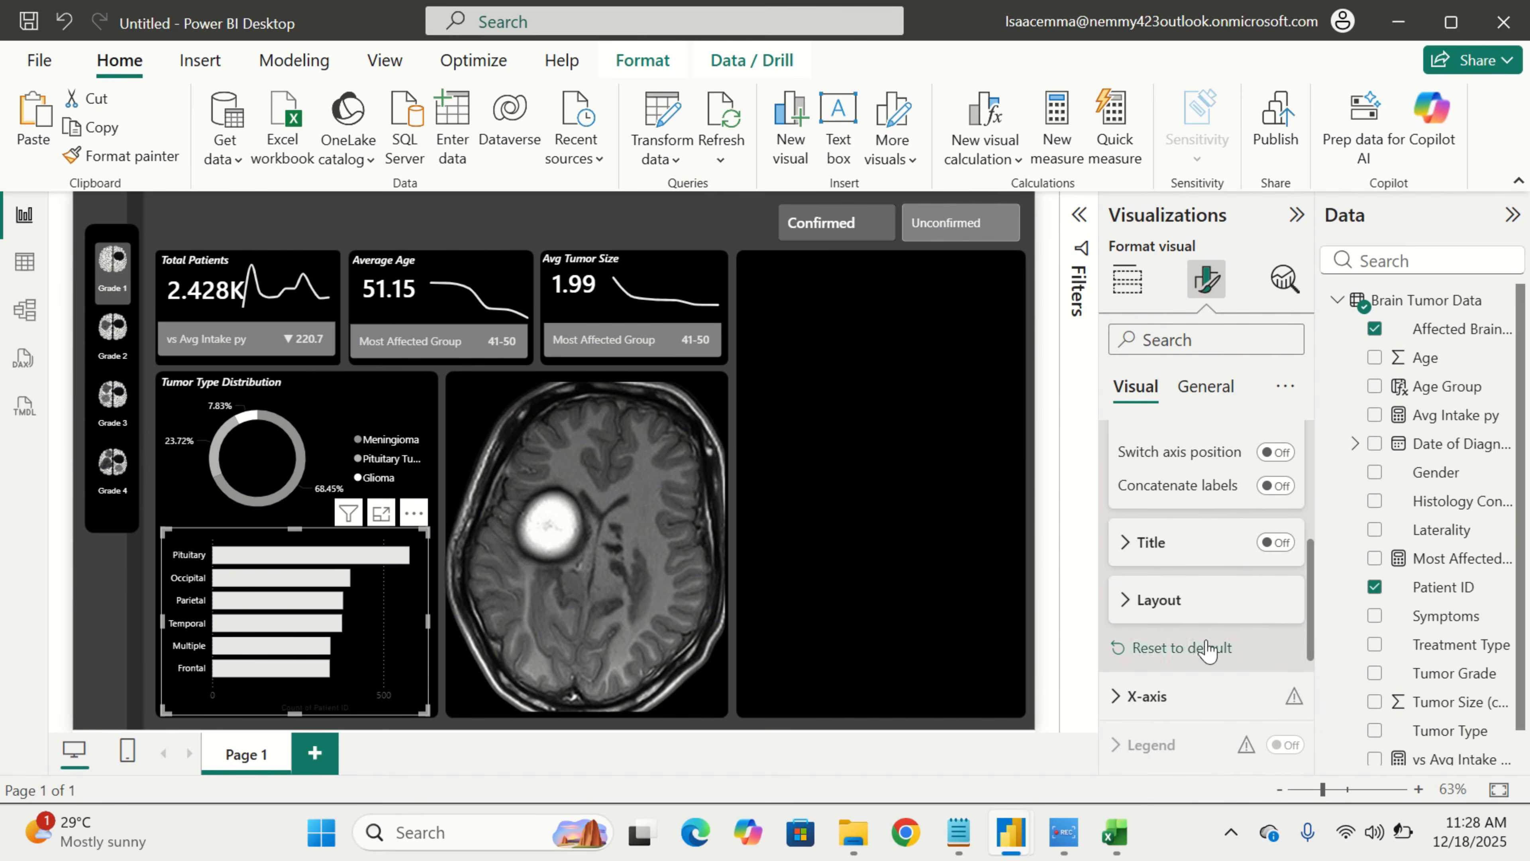
pyautogui.scroll(-3, 1205, 639)
pyautogui.click(1197, 529)
pyautogui.scroll(-2, 1198, 525)
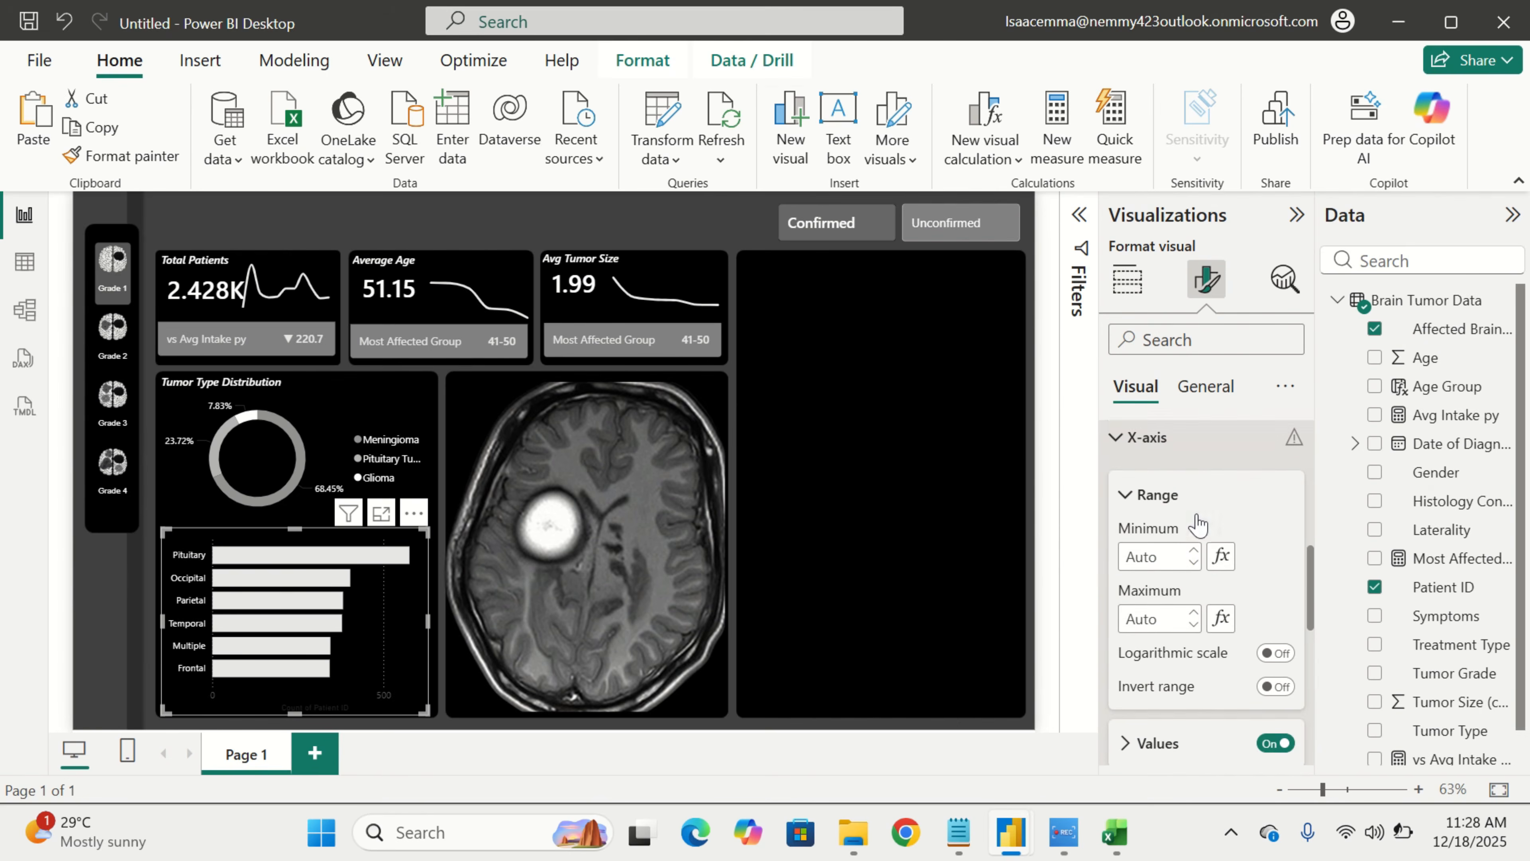
pyautogui.scroll(-2, 1262, 699)
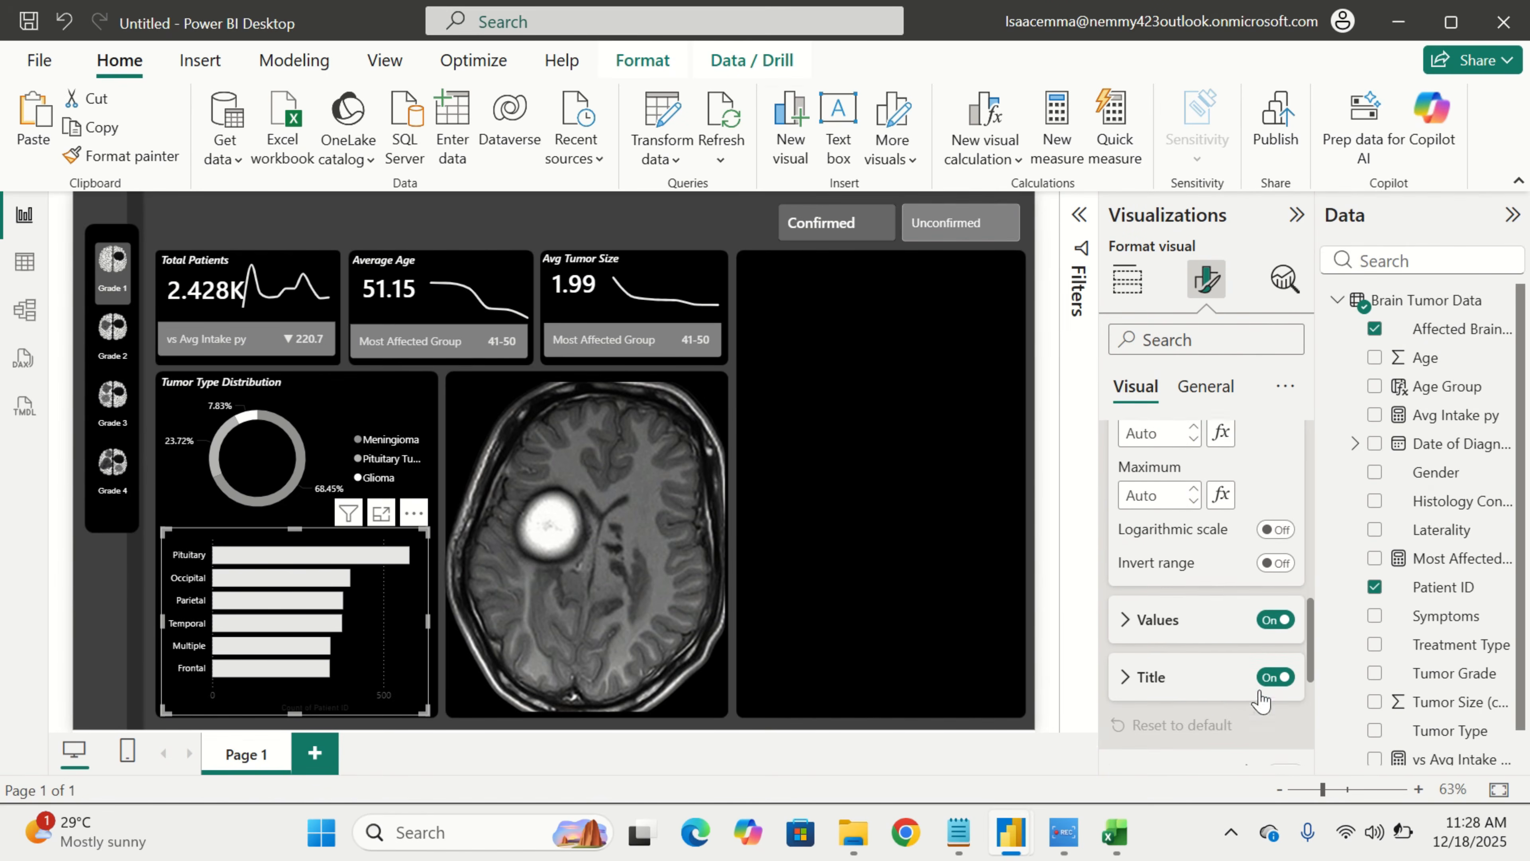
pyautogui.click(1214, 681)
pyautogui.scroll(-3, 1214, 681)
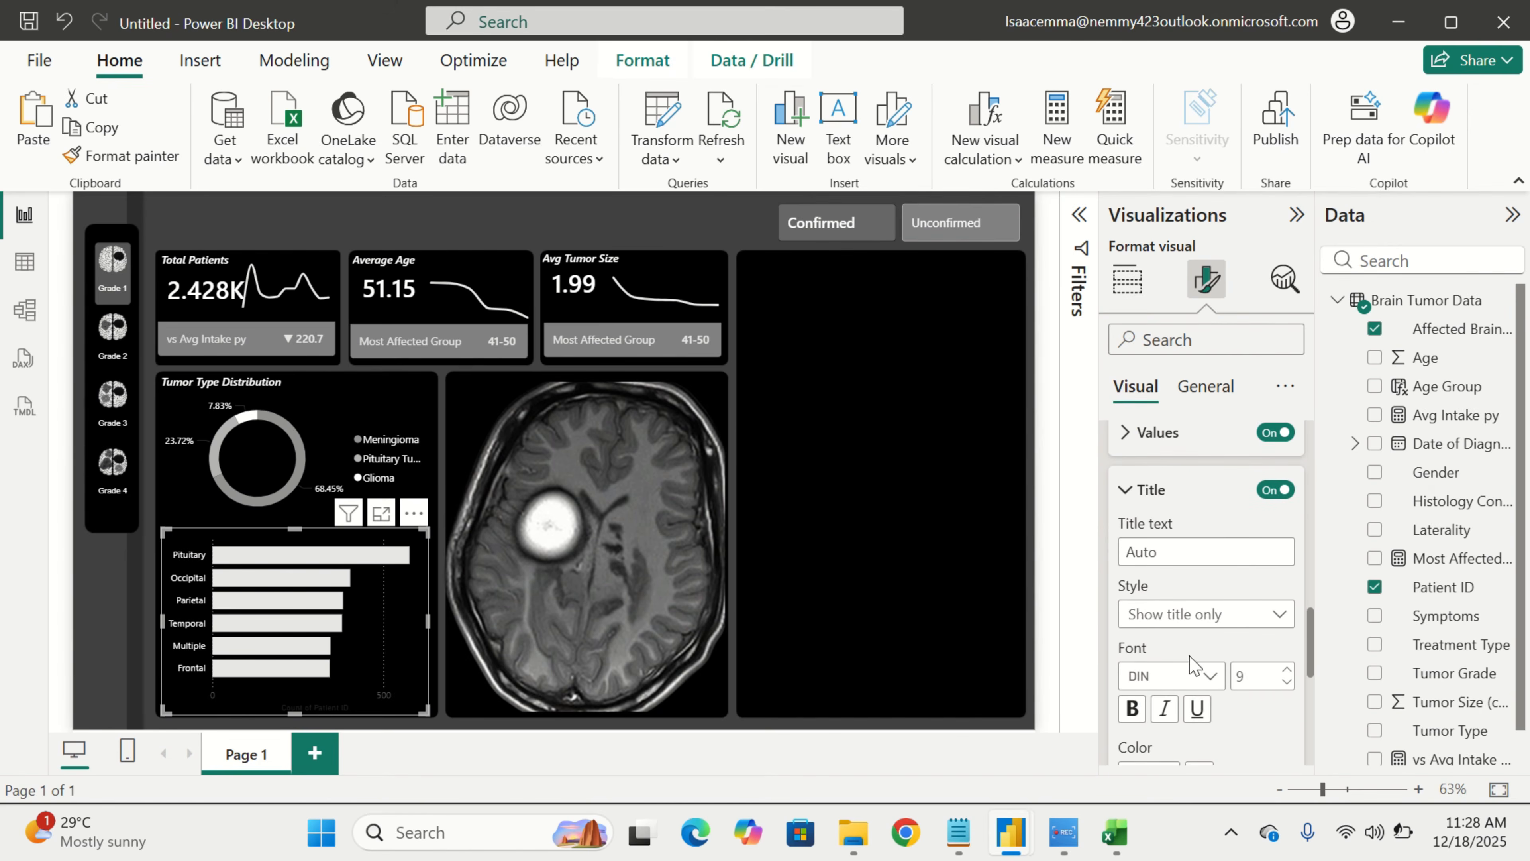
pyautogui.click(1276, 489)
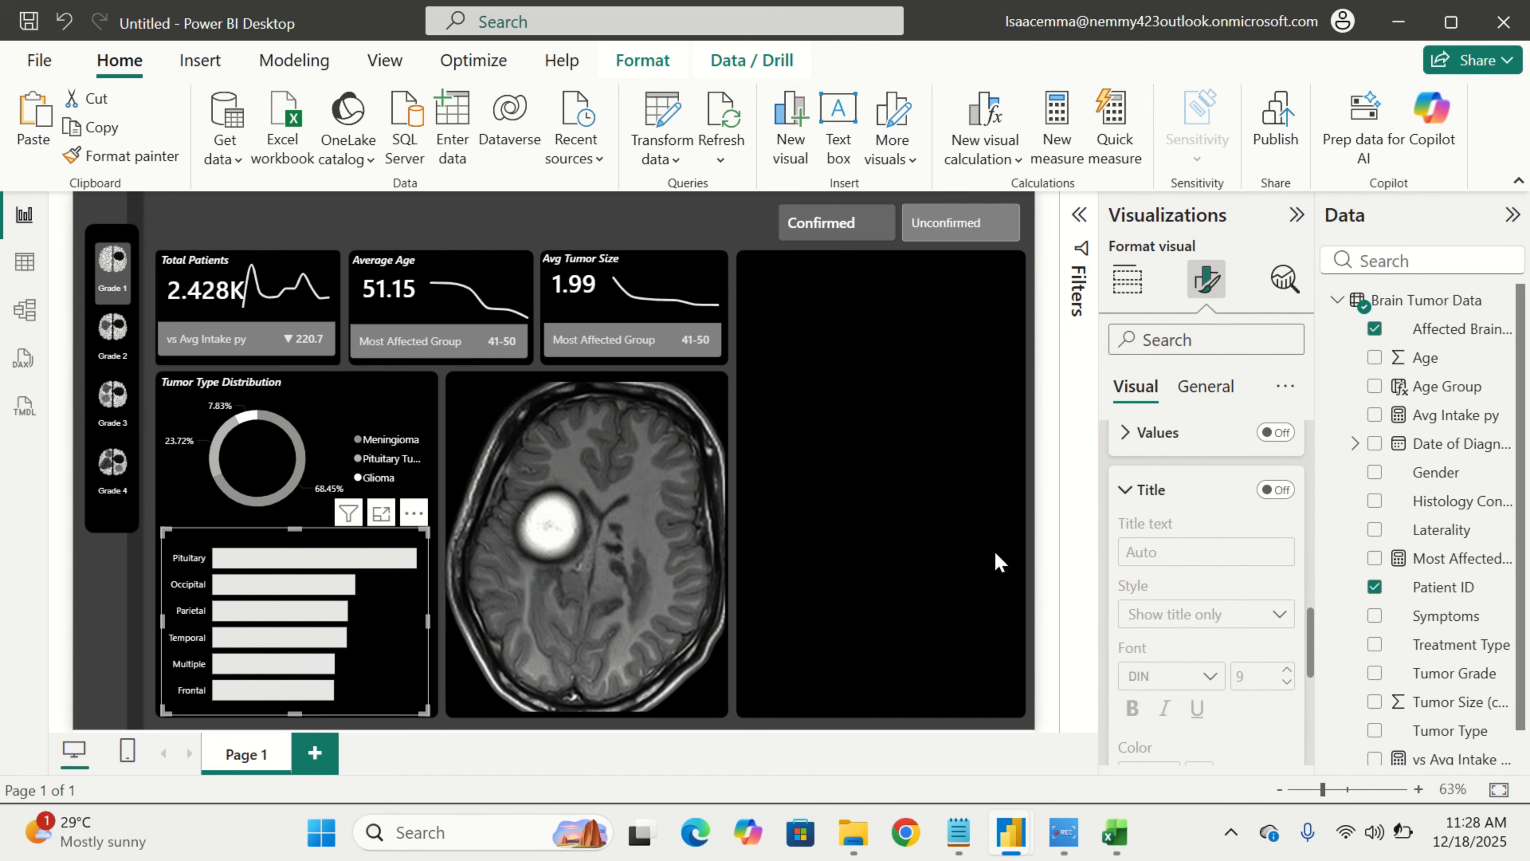
# Turn on data labels for the brain region bar chart and position them at Inside end
pyautogui.scroll(3, 1184, 510)
pyautogui.scroll(-6, 1183, 507)
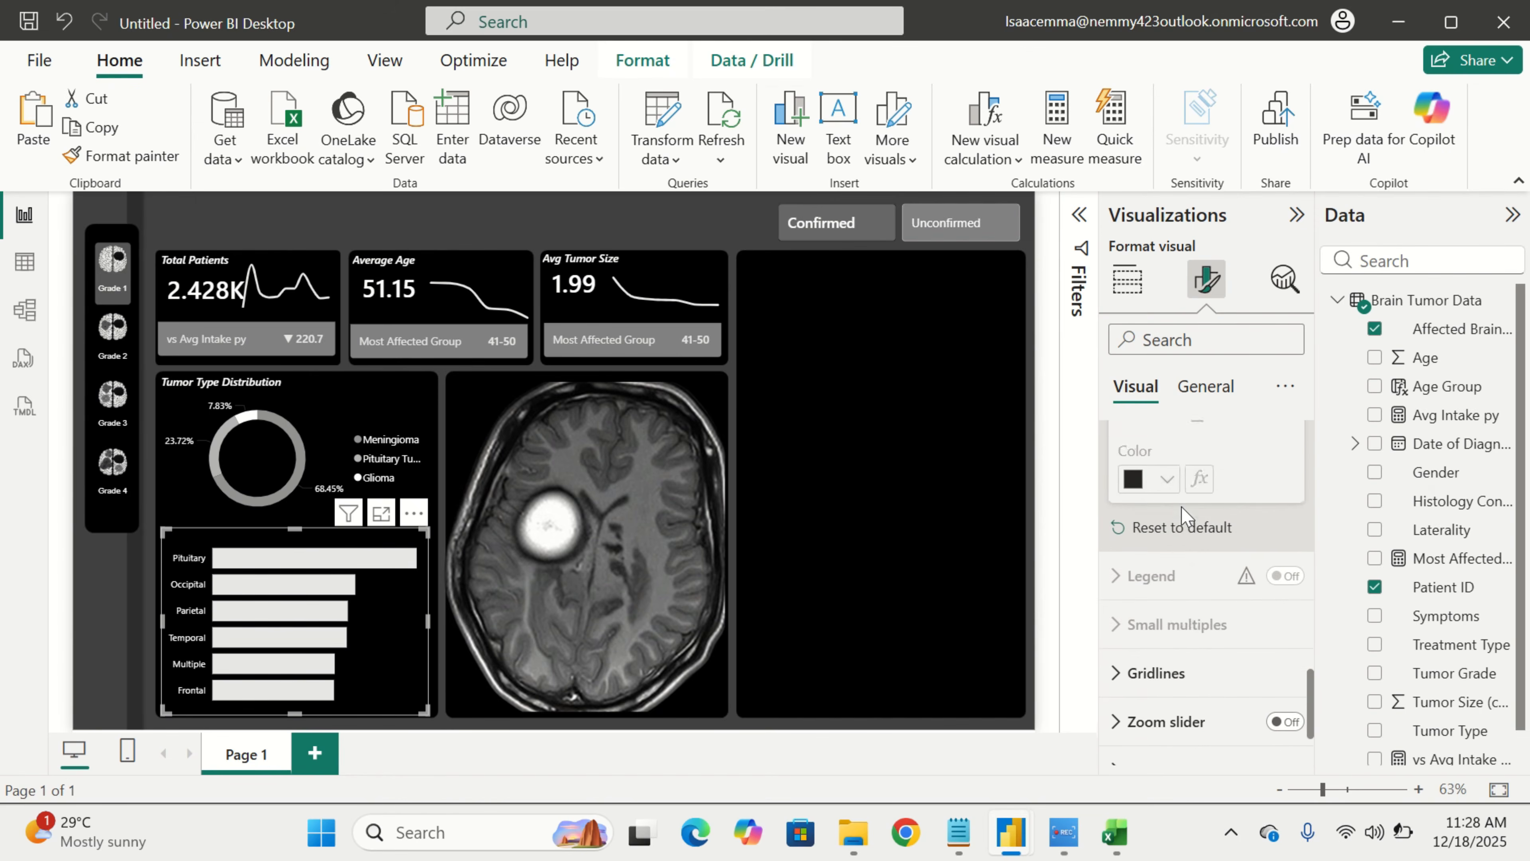
pyautogui.scroll(-1, 1163, 663)
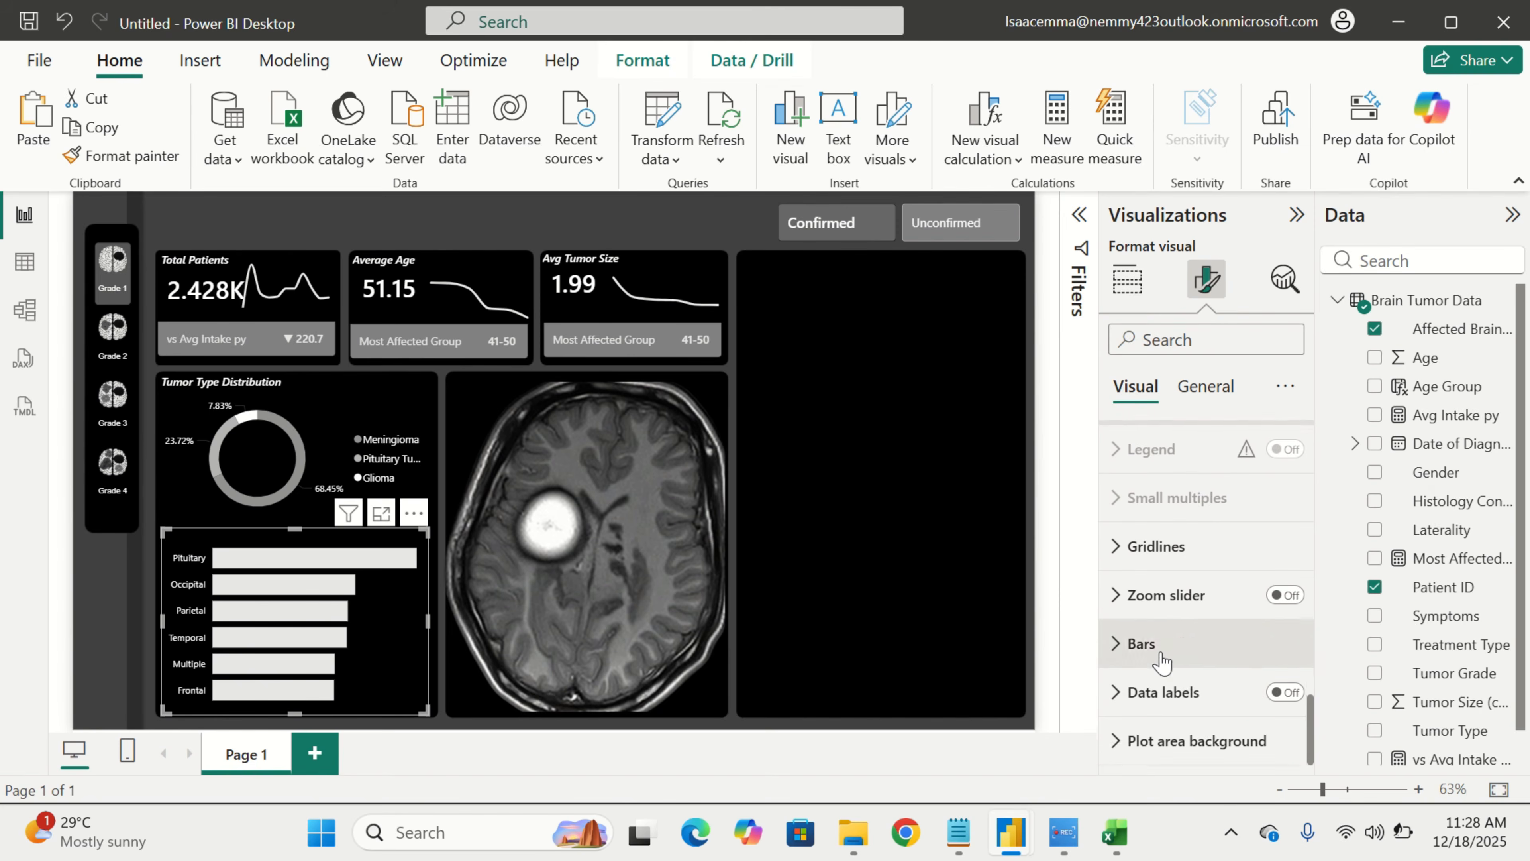
pyautogui.click(1160, 693)
pyautogui.scroll(-4, 1160, 682)
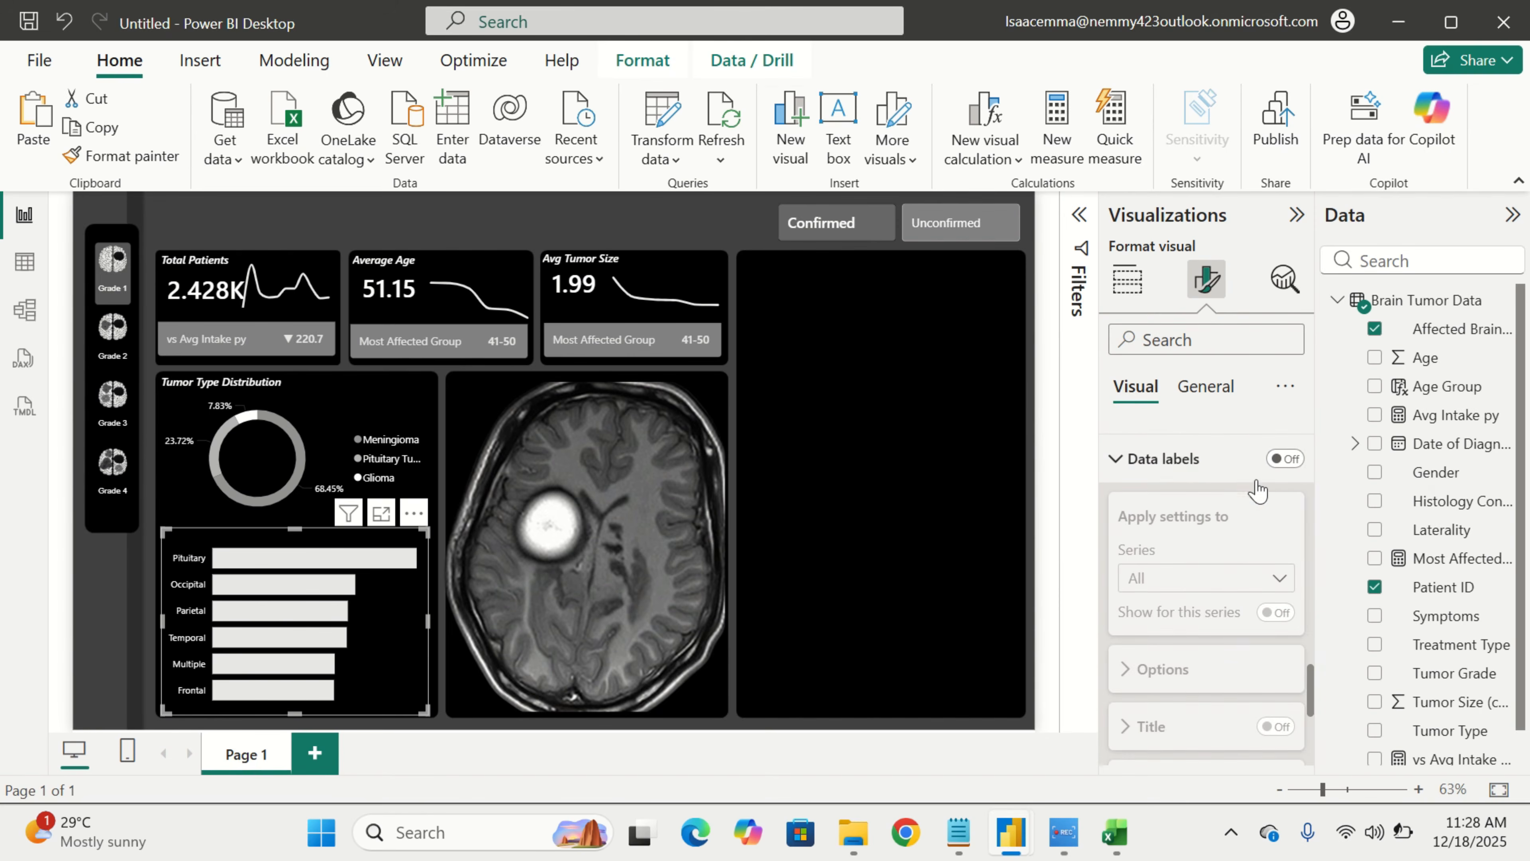
pyautogui.click(1281, 459)
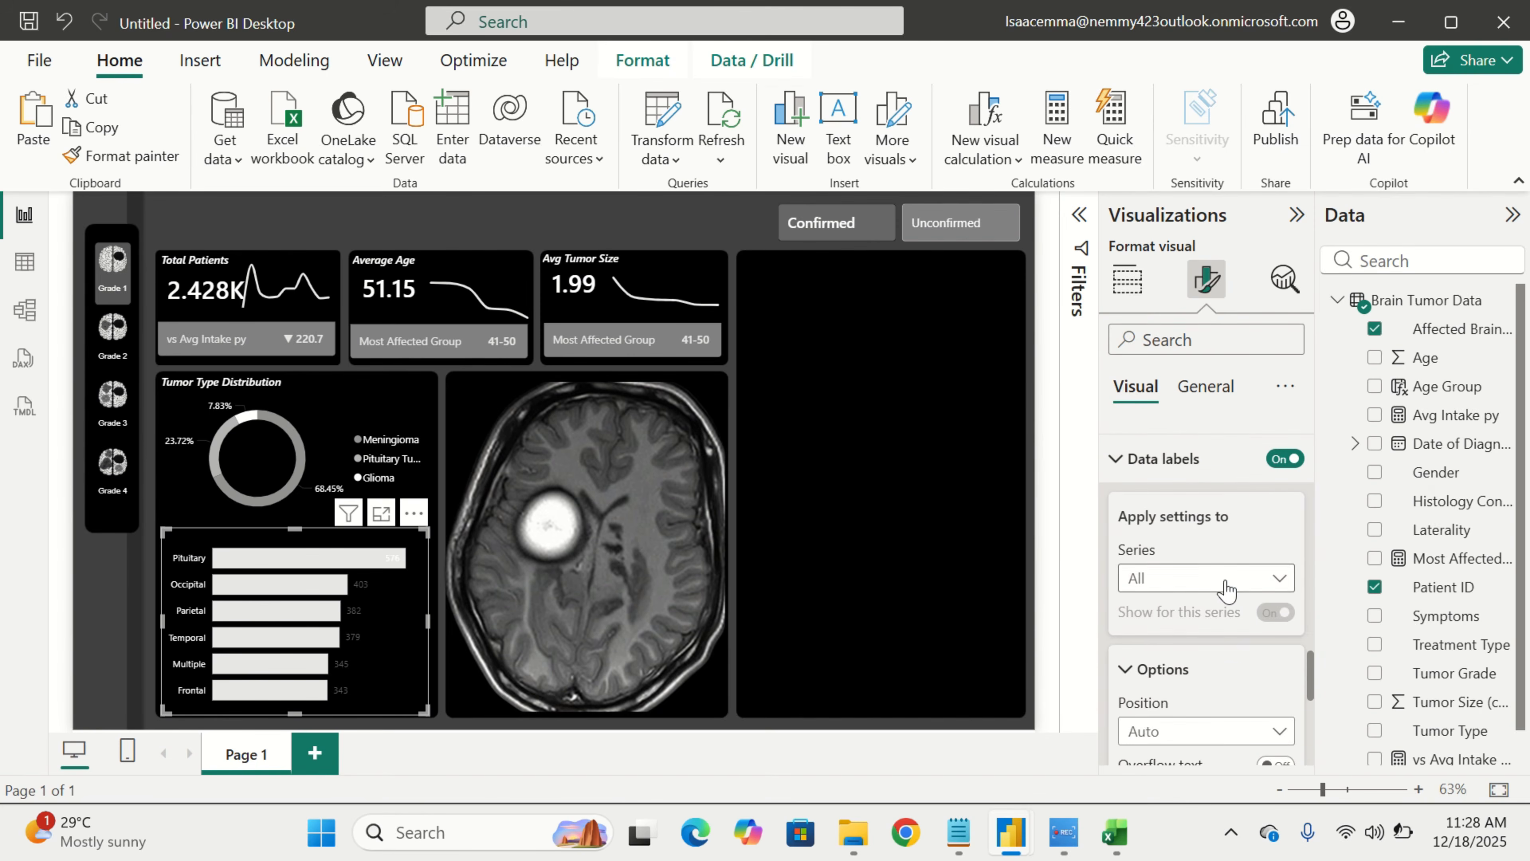
pyautogui.scroll(-2, 1262, 615)
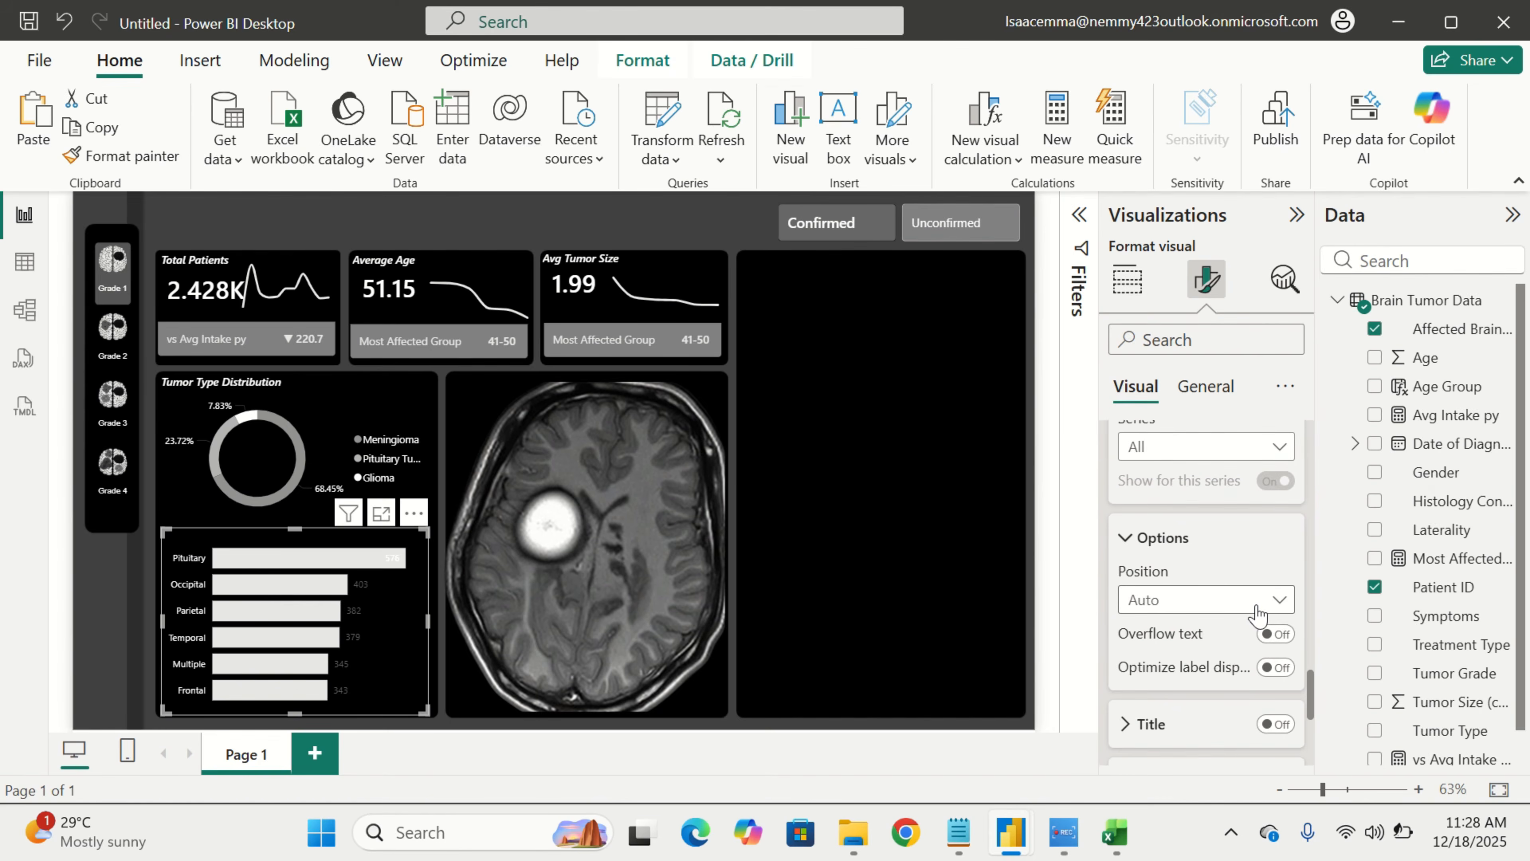
pyautogui.click(1258, 610)
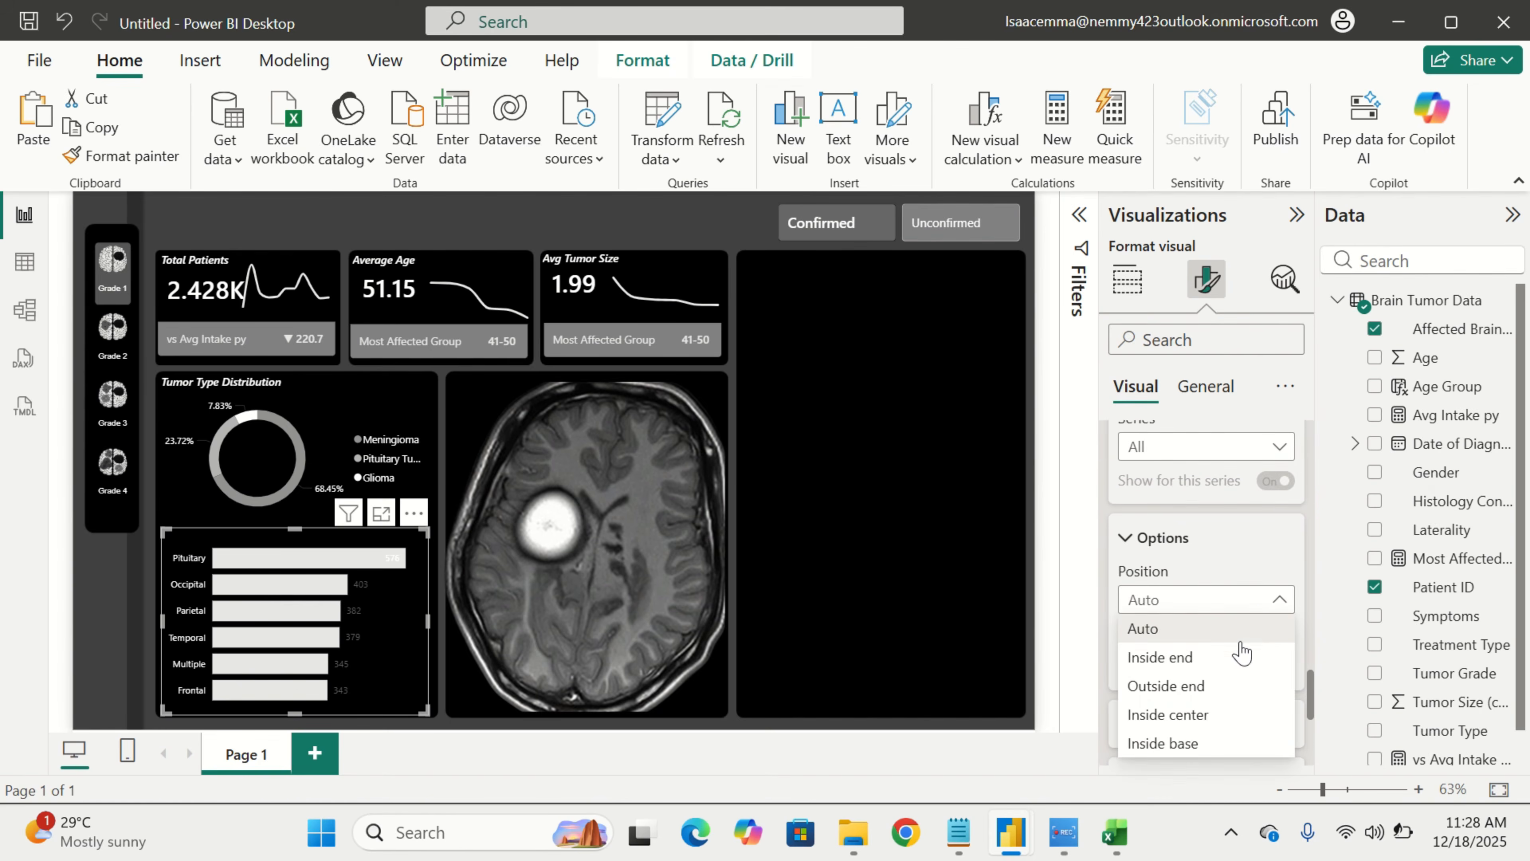
pyautogui.click(1230, 660)
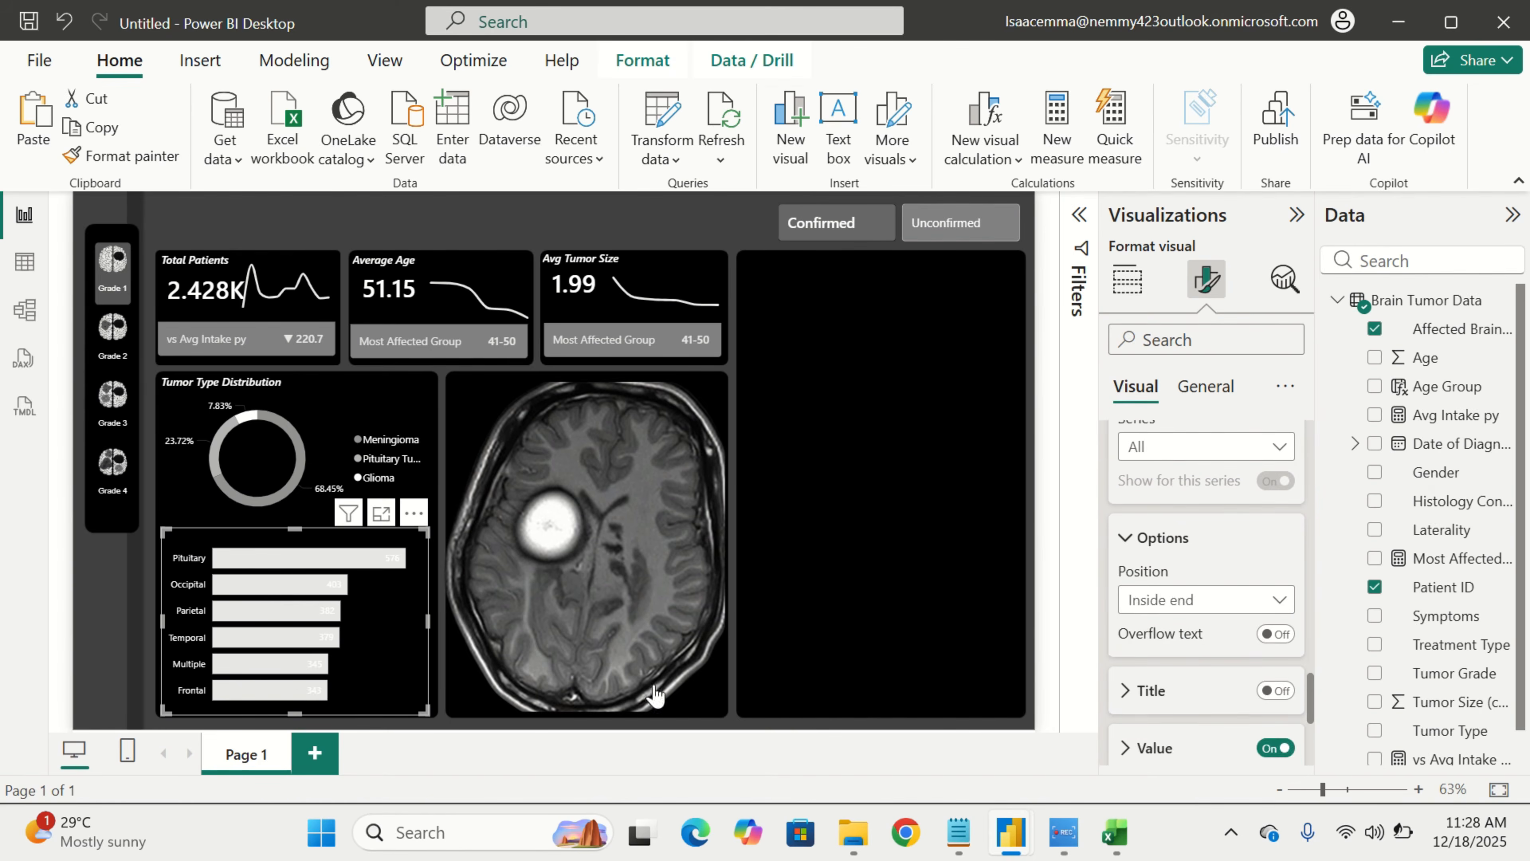
# Set the colour of the bar chart's data label values to the near-black recent colour
pyautogui.scroll(-2, 1184, 669)
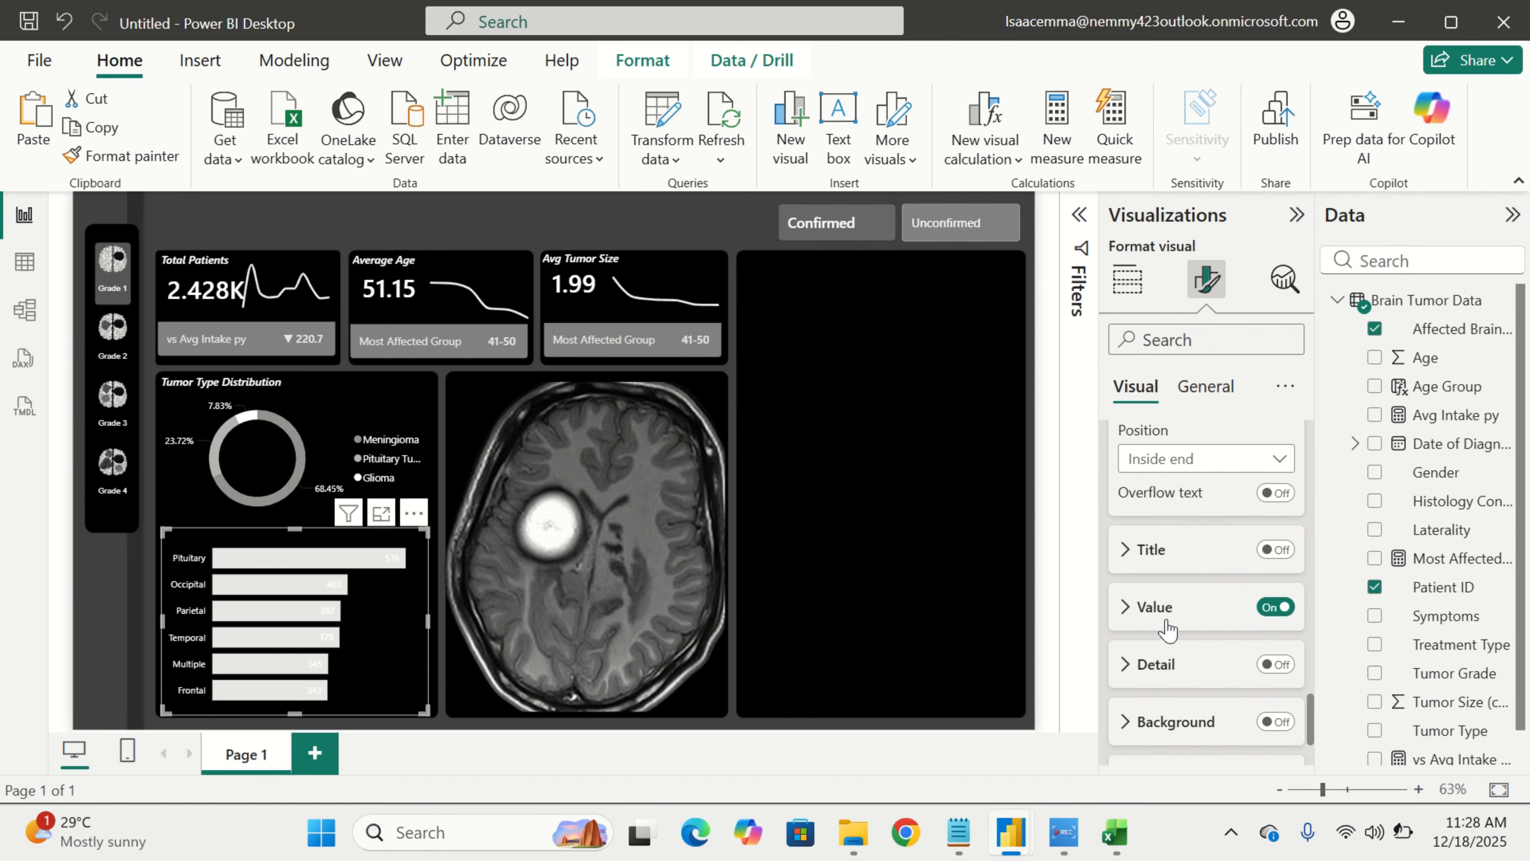
pyautogui.click(1137, 606)
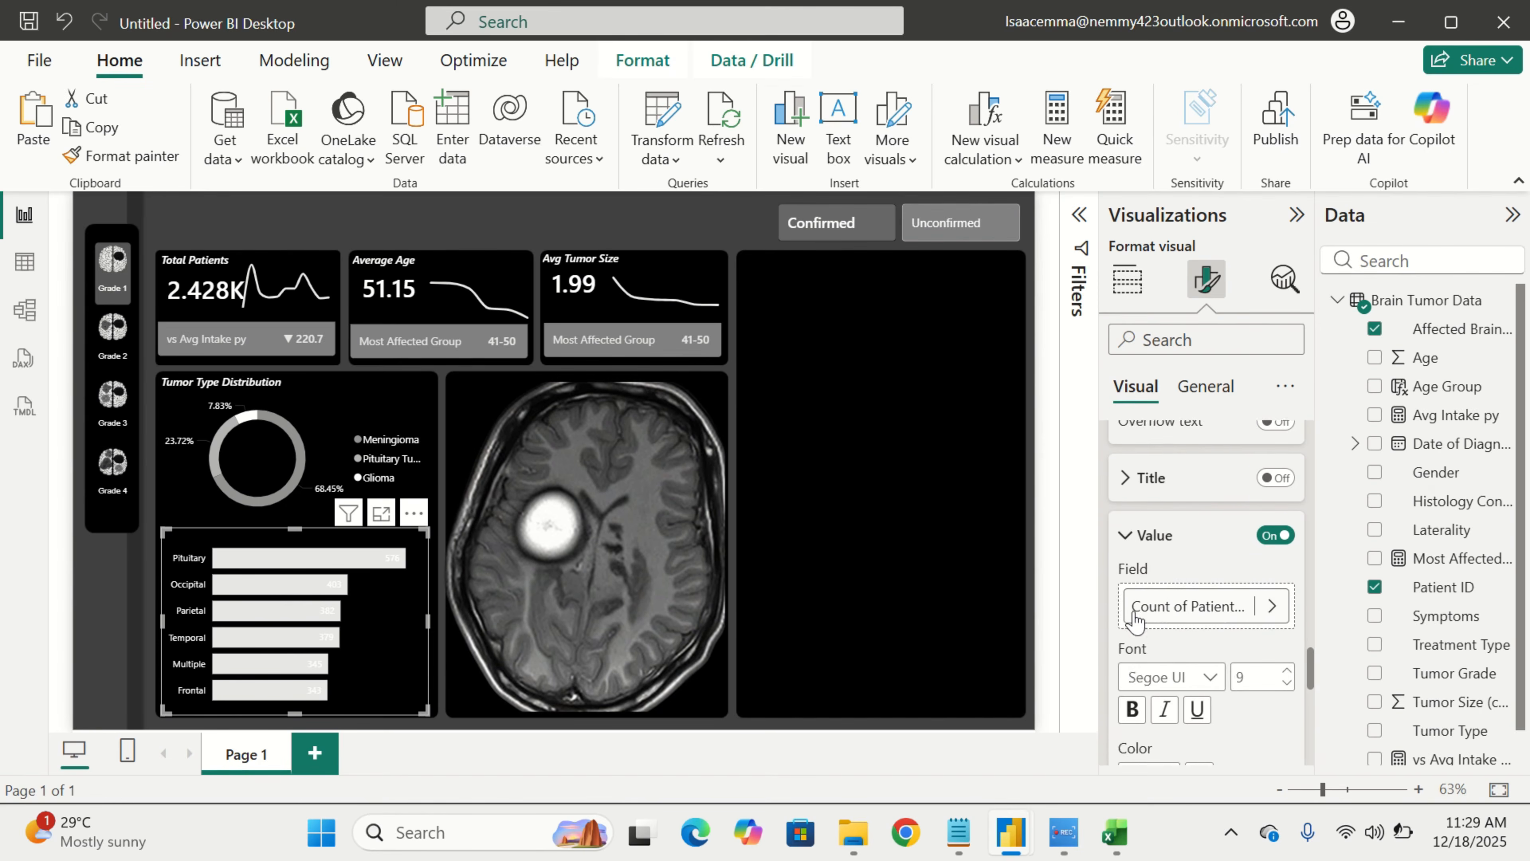
pyautogui.scroll(-1, 1148, 699)
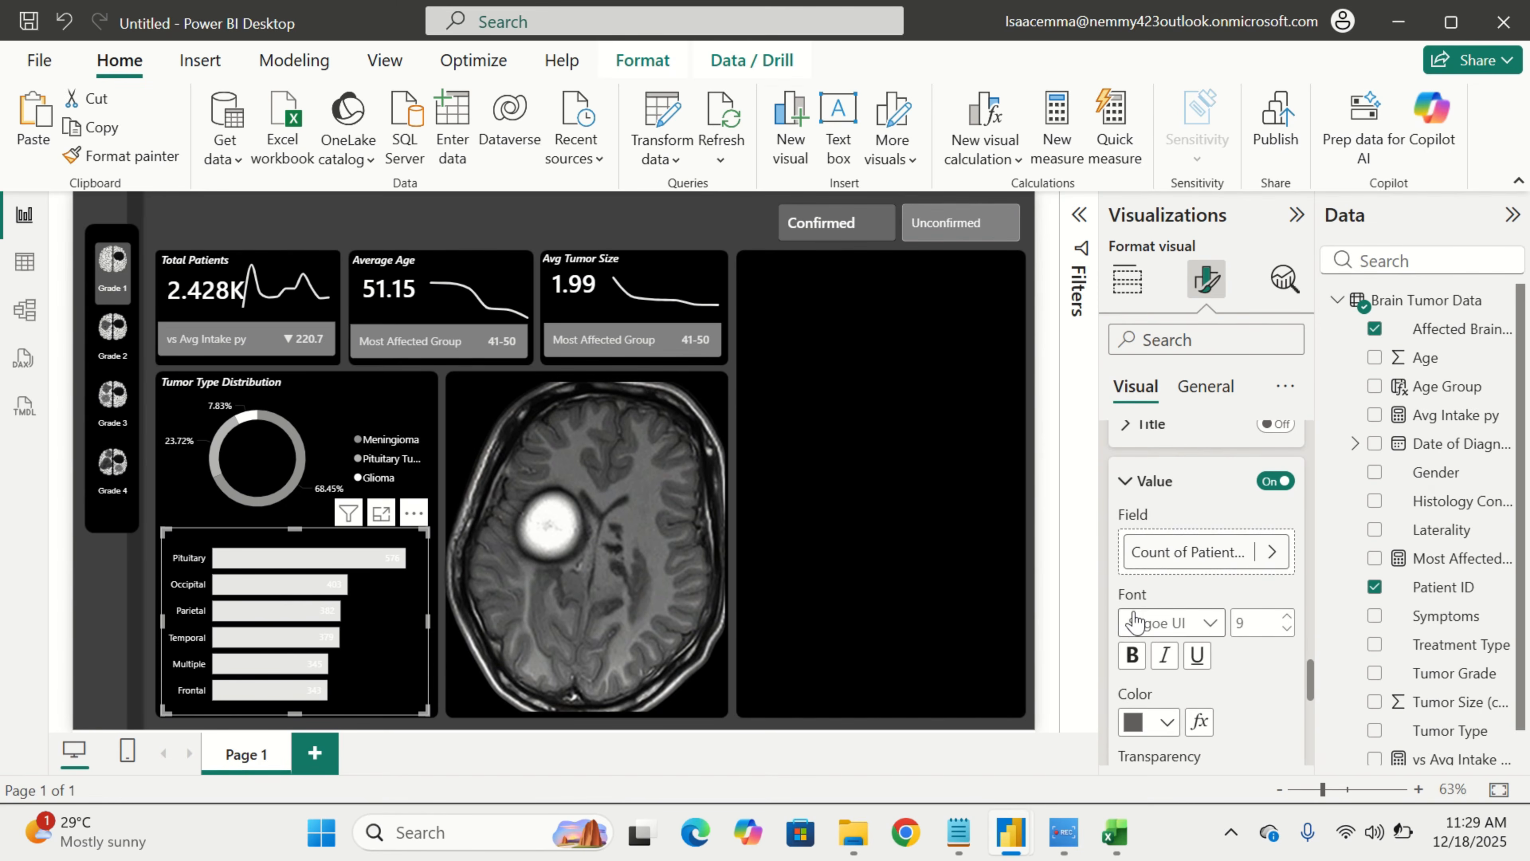
pyautogui.click(1153, 723)
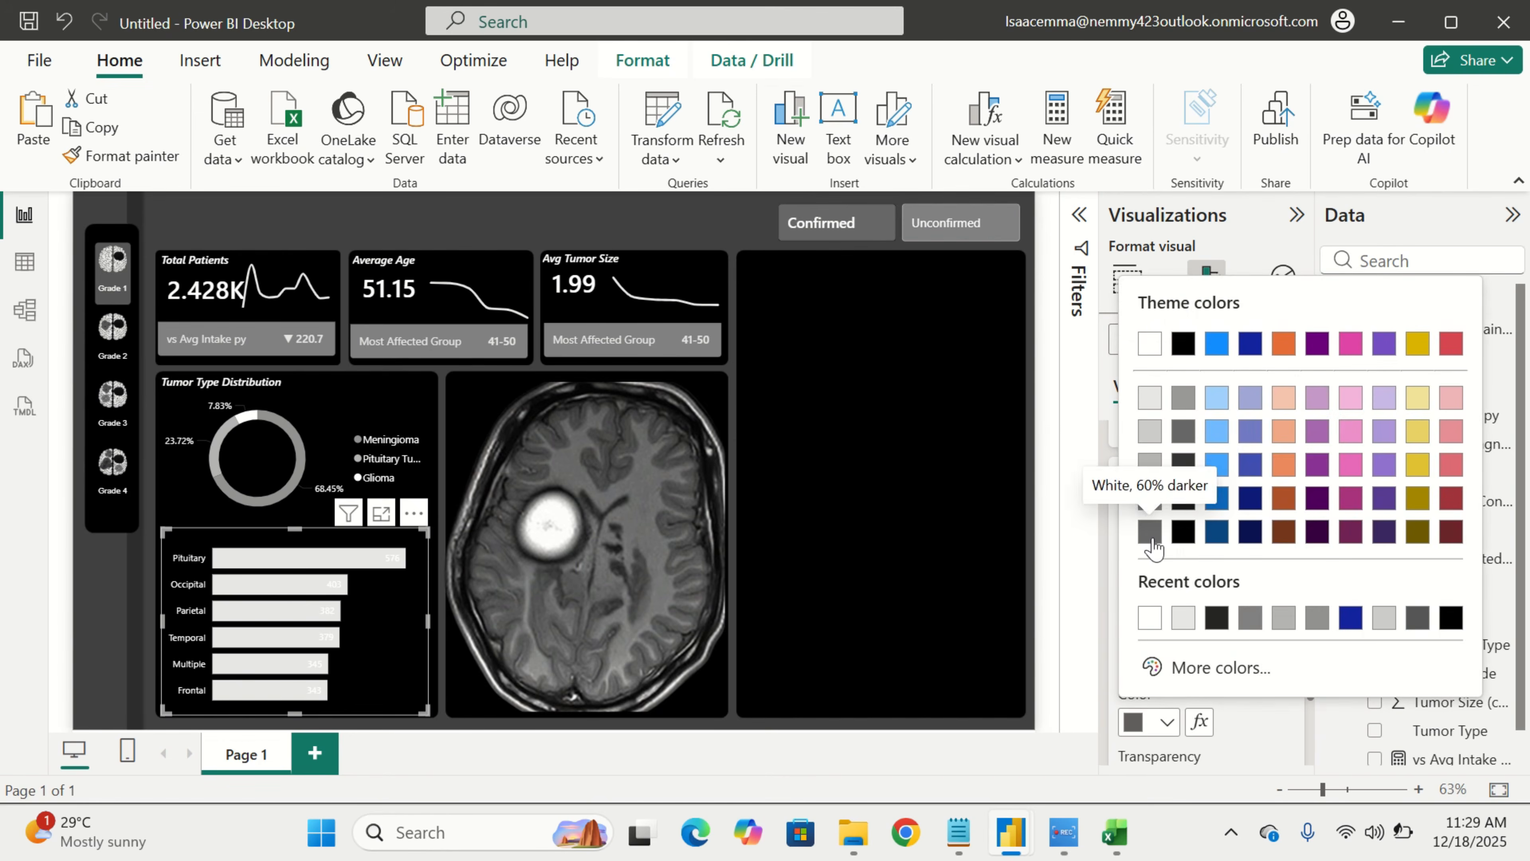
pyautogui.click(1217, 618)
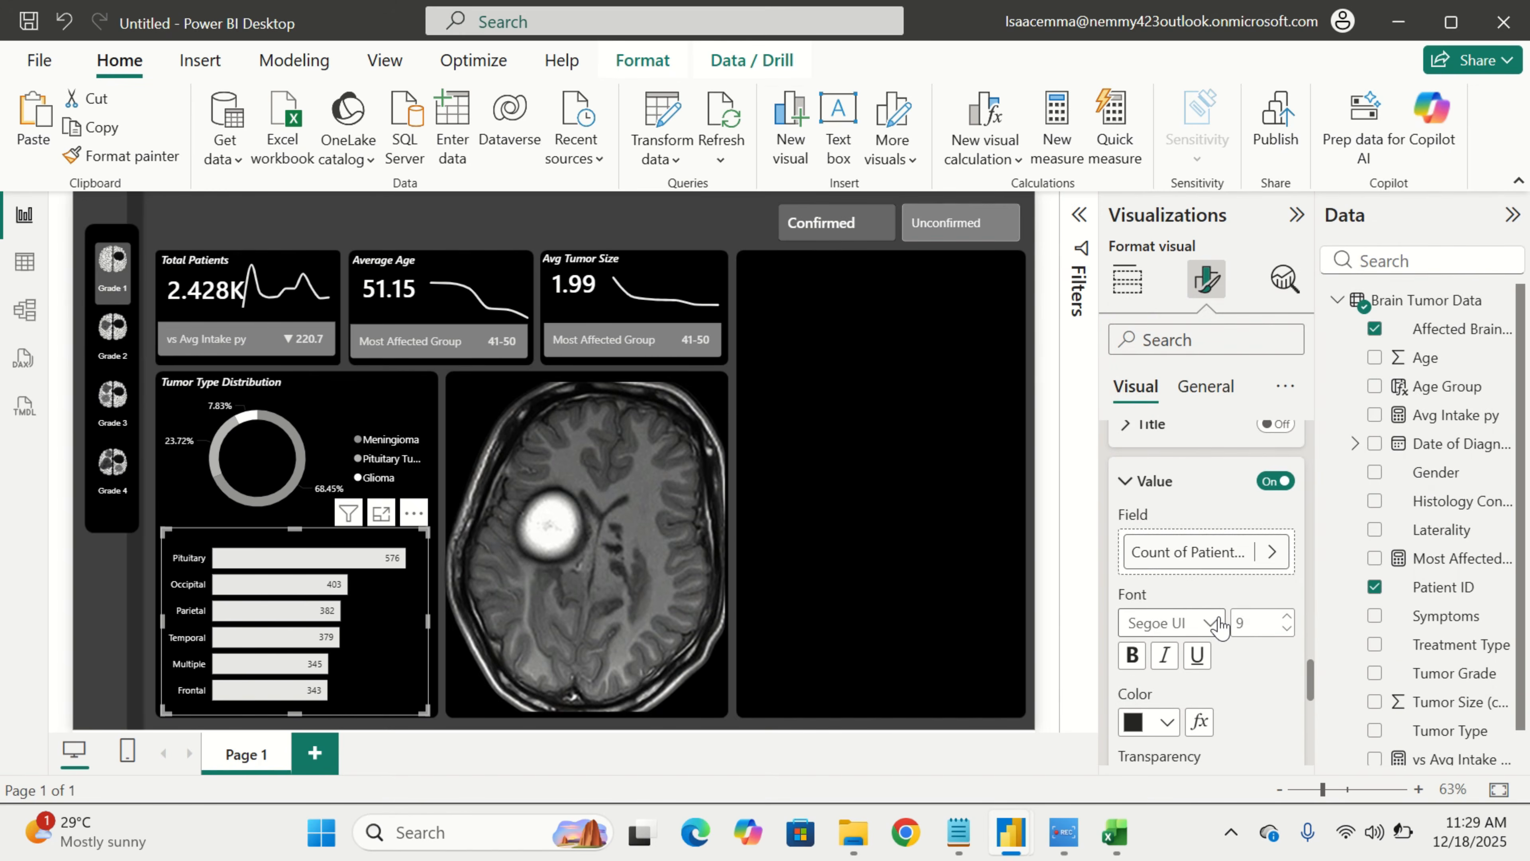
# Widen the brain region bar chart slightly to reach the right edge of its black panel, and deselect it
pyautogui.scroll(-1, 1218, 668)
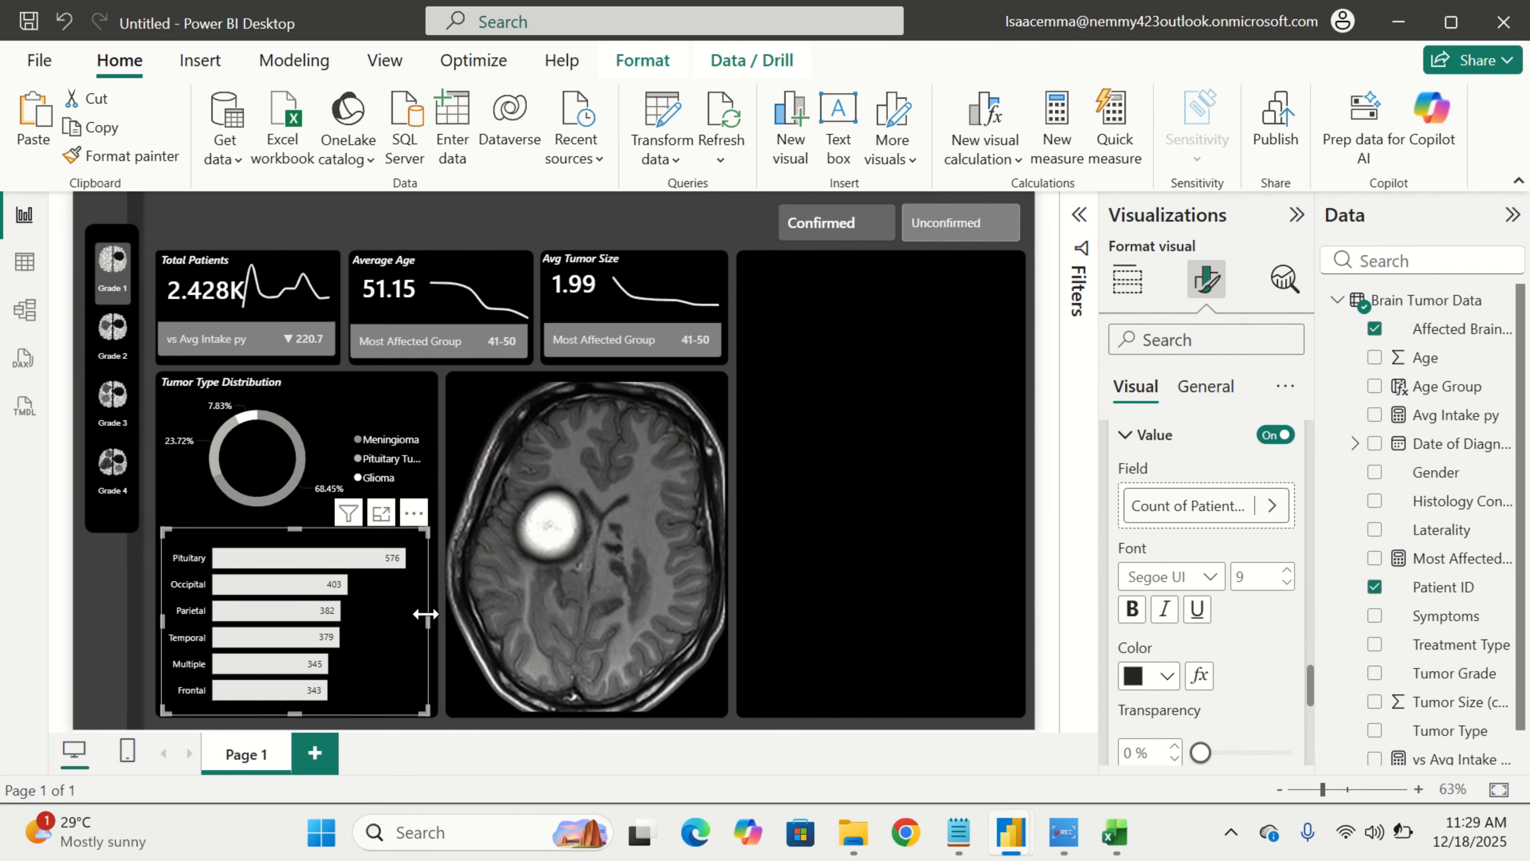
pyautogui.moveTo(426, 614); pyautogui.dragTo(438, 618)
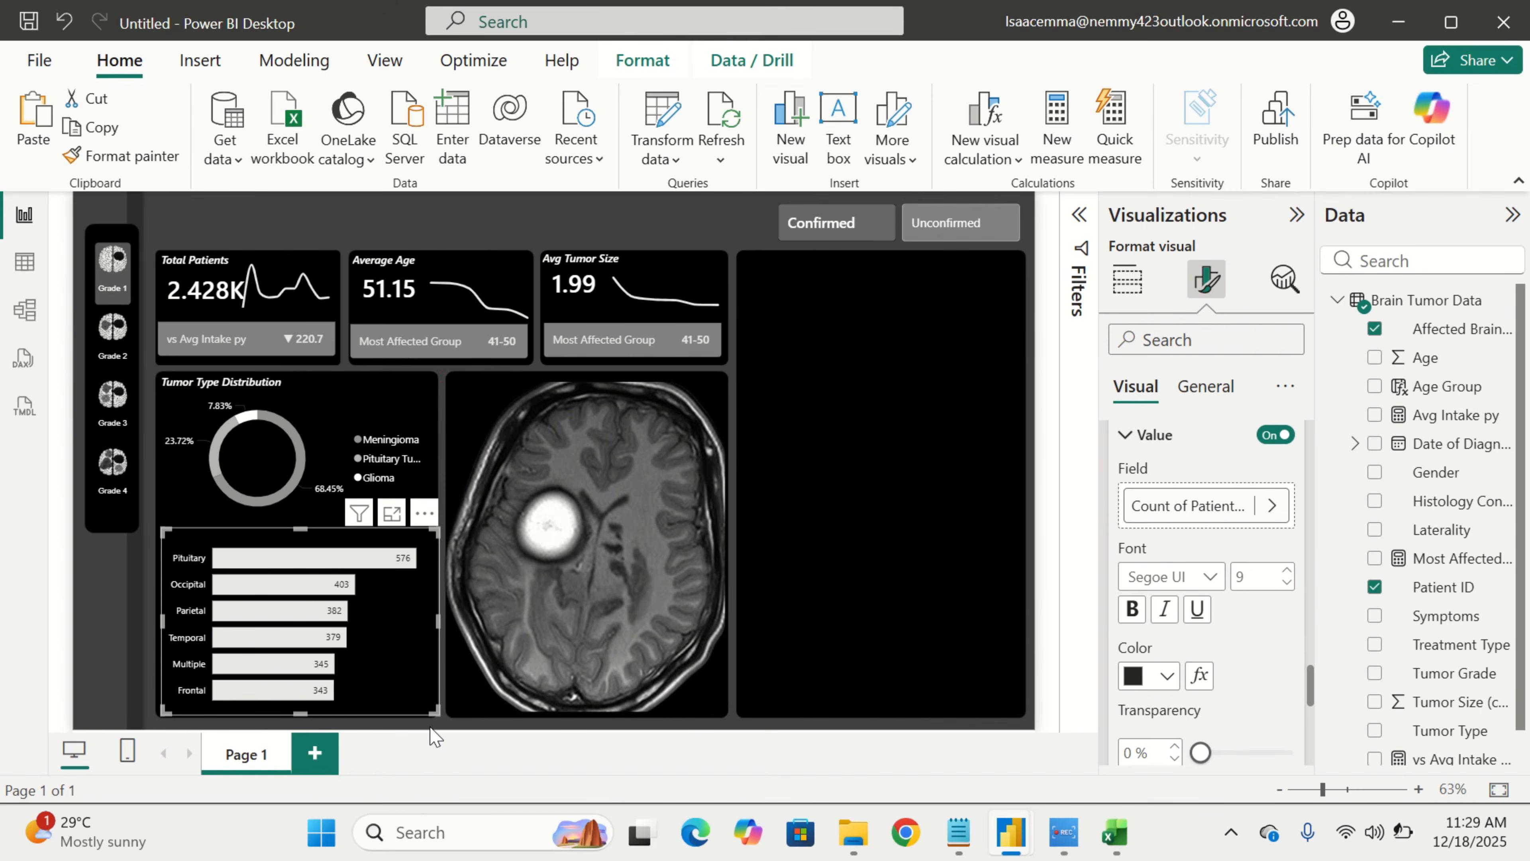
pyautogui.click(446, 734)
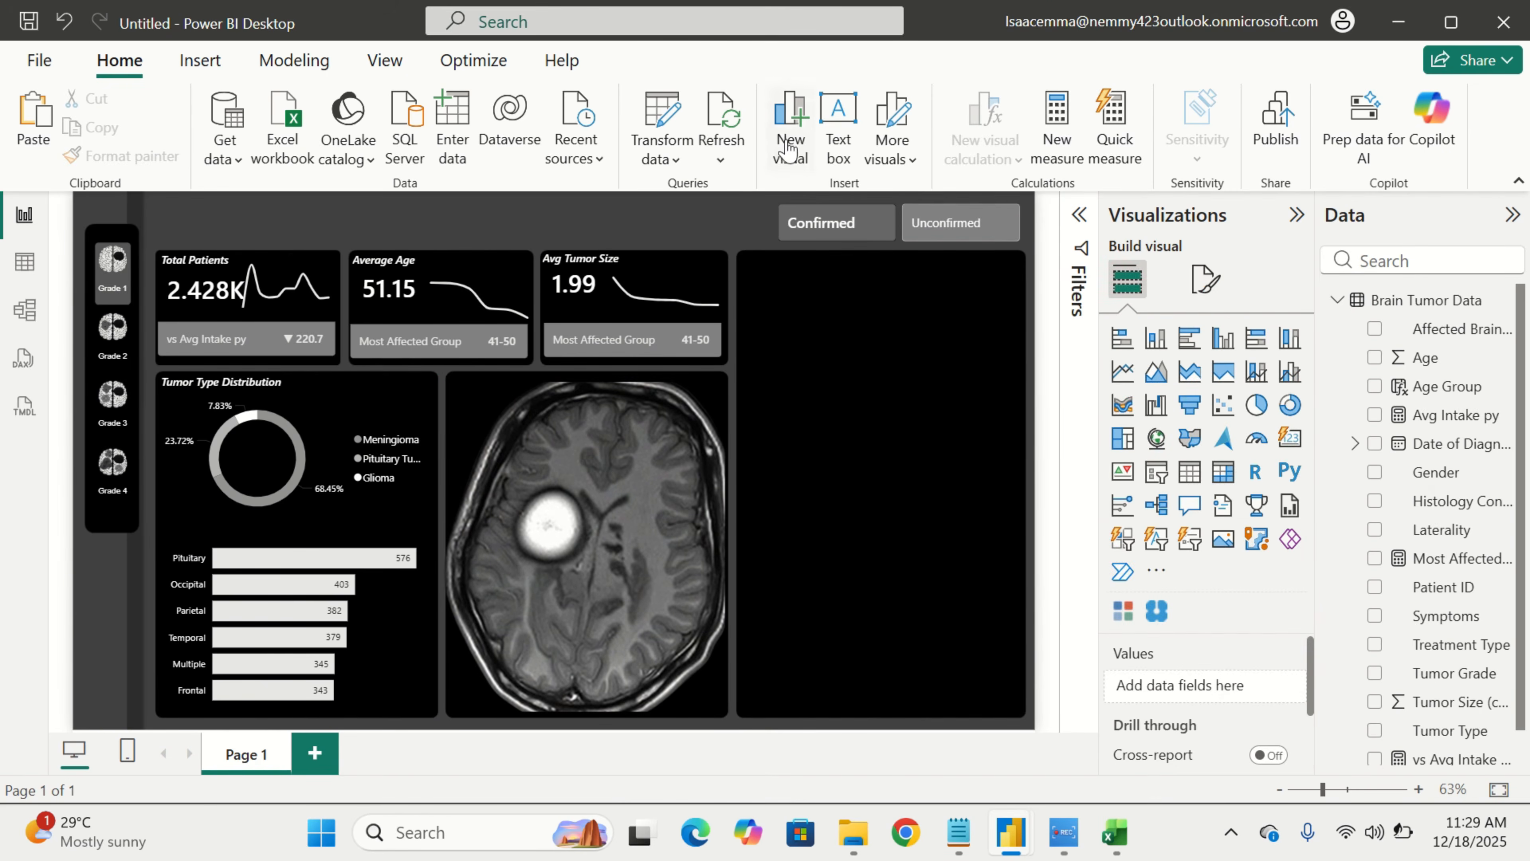
# Add a text box reading "Top Affected Brain Region" and format its text as Segoe UI Semibold, size 11, italic
pyautogui.click(833, 136)
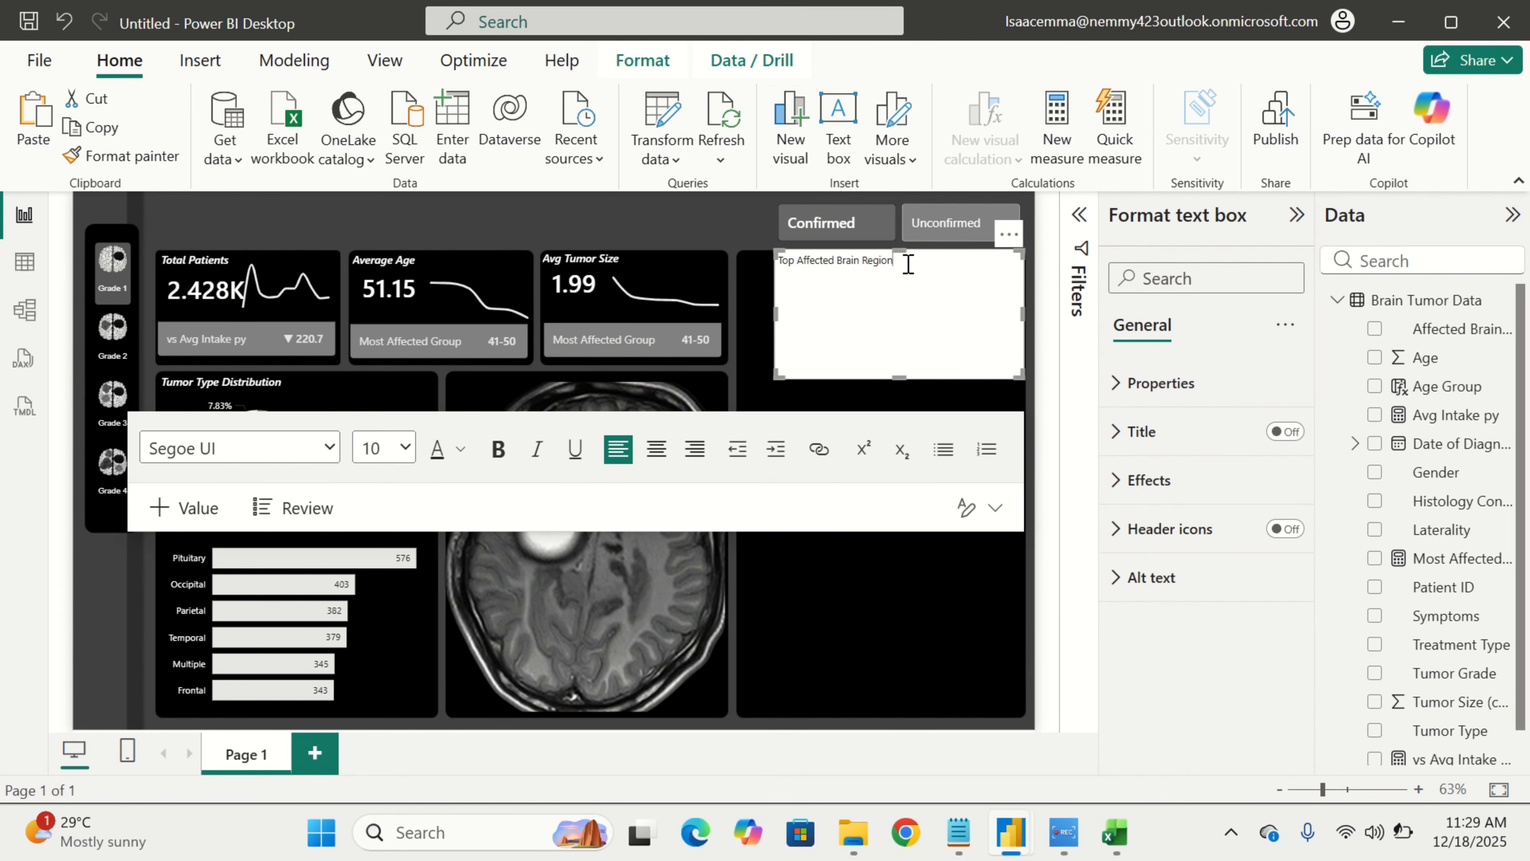
pyautogui.moveTo(904, 264); pyautogui.dragTo(770, 250)
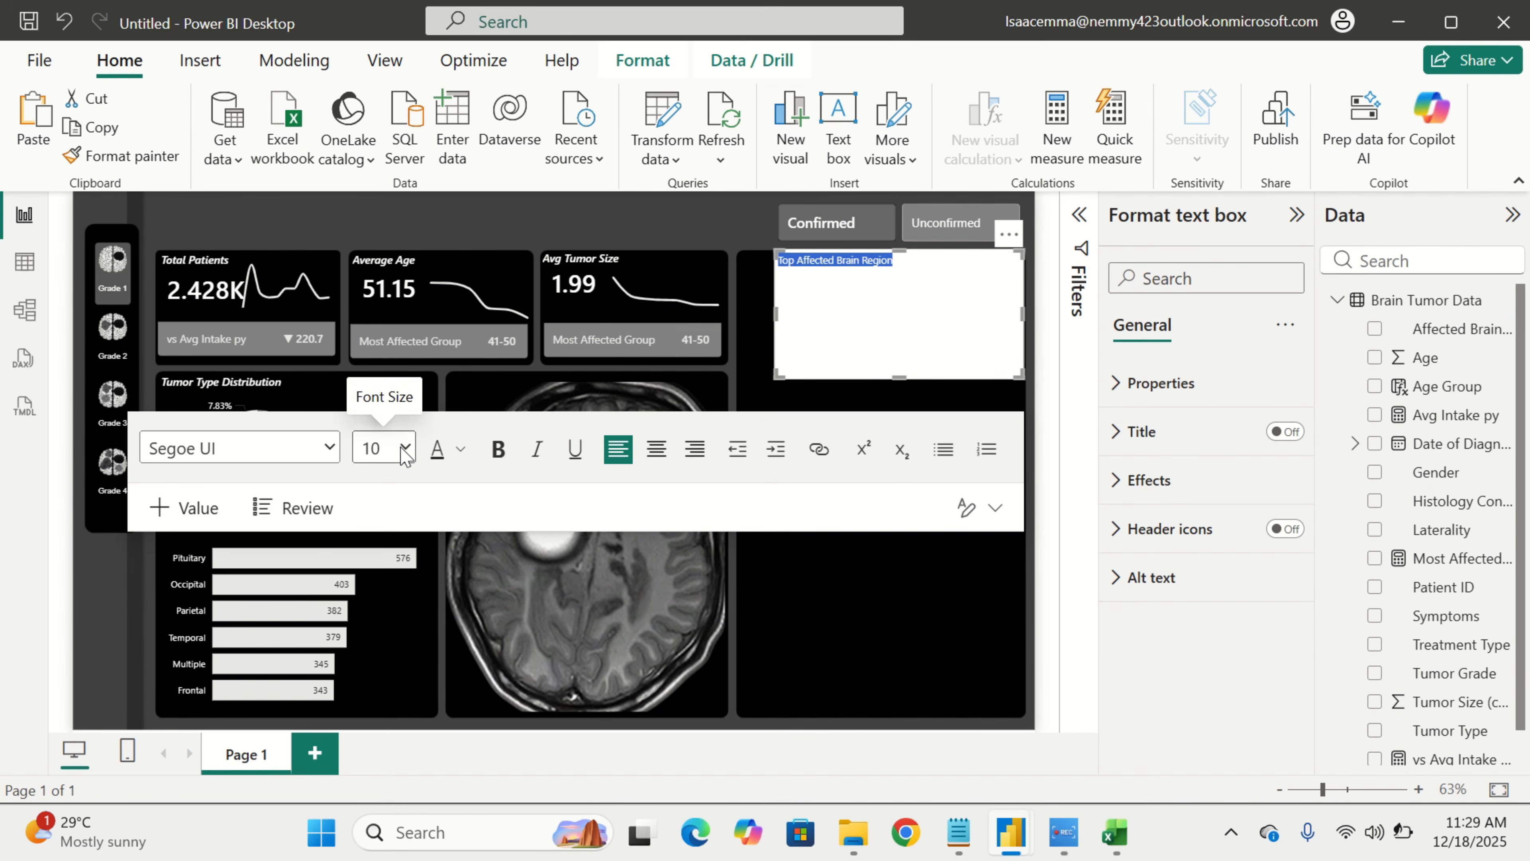
pyautogui.click(409, 461)
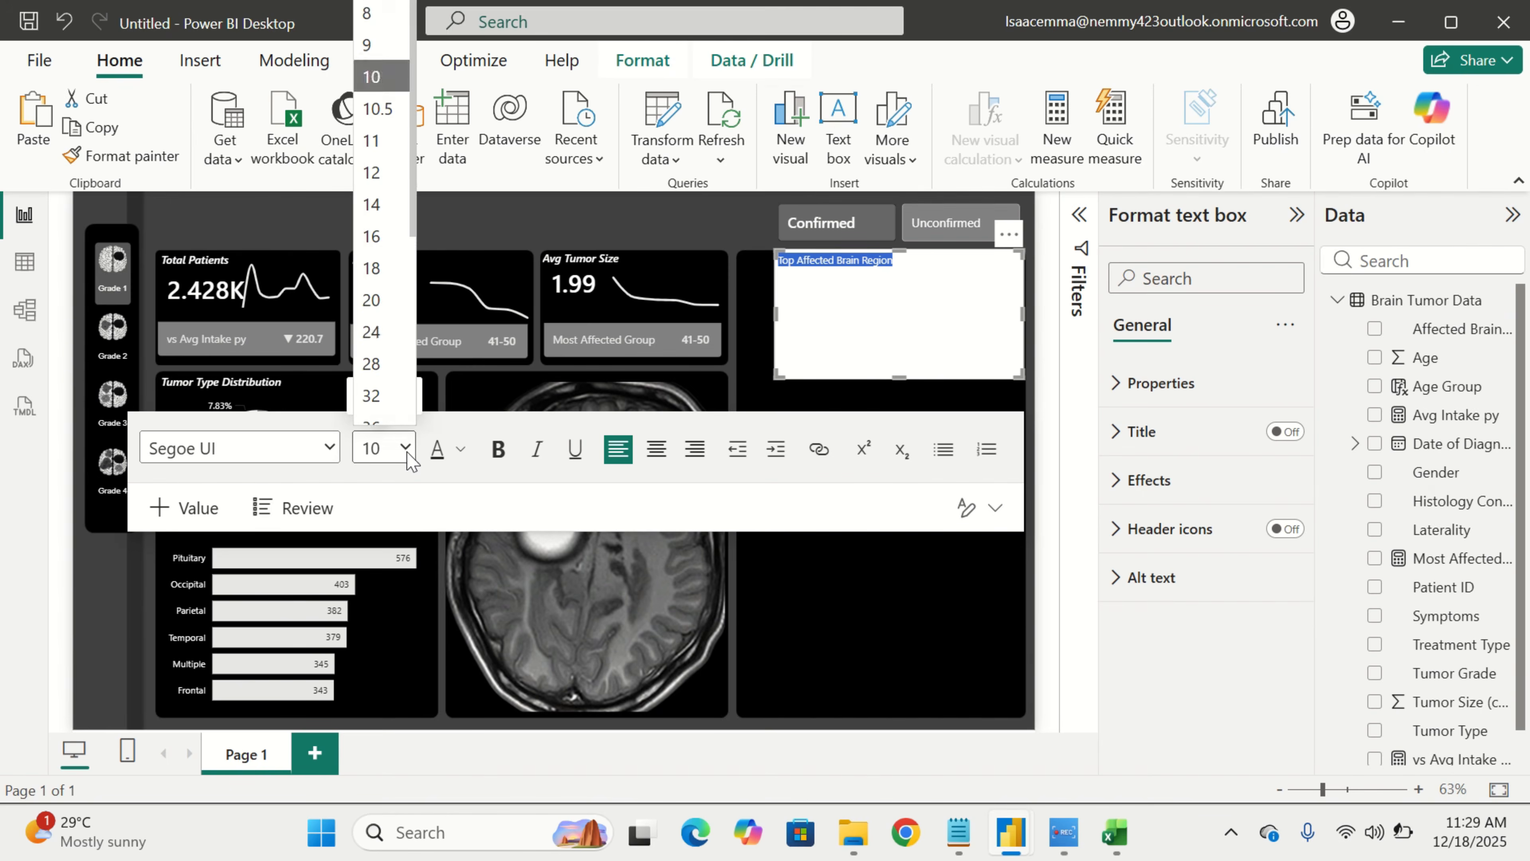
pyautogui.click(364, 148)
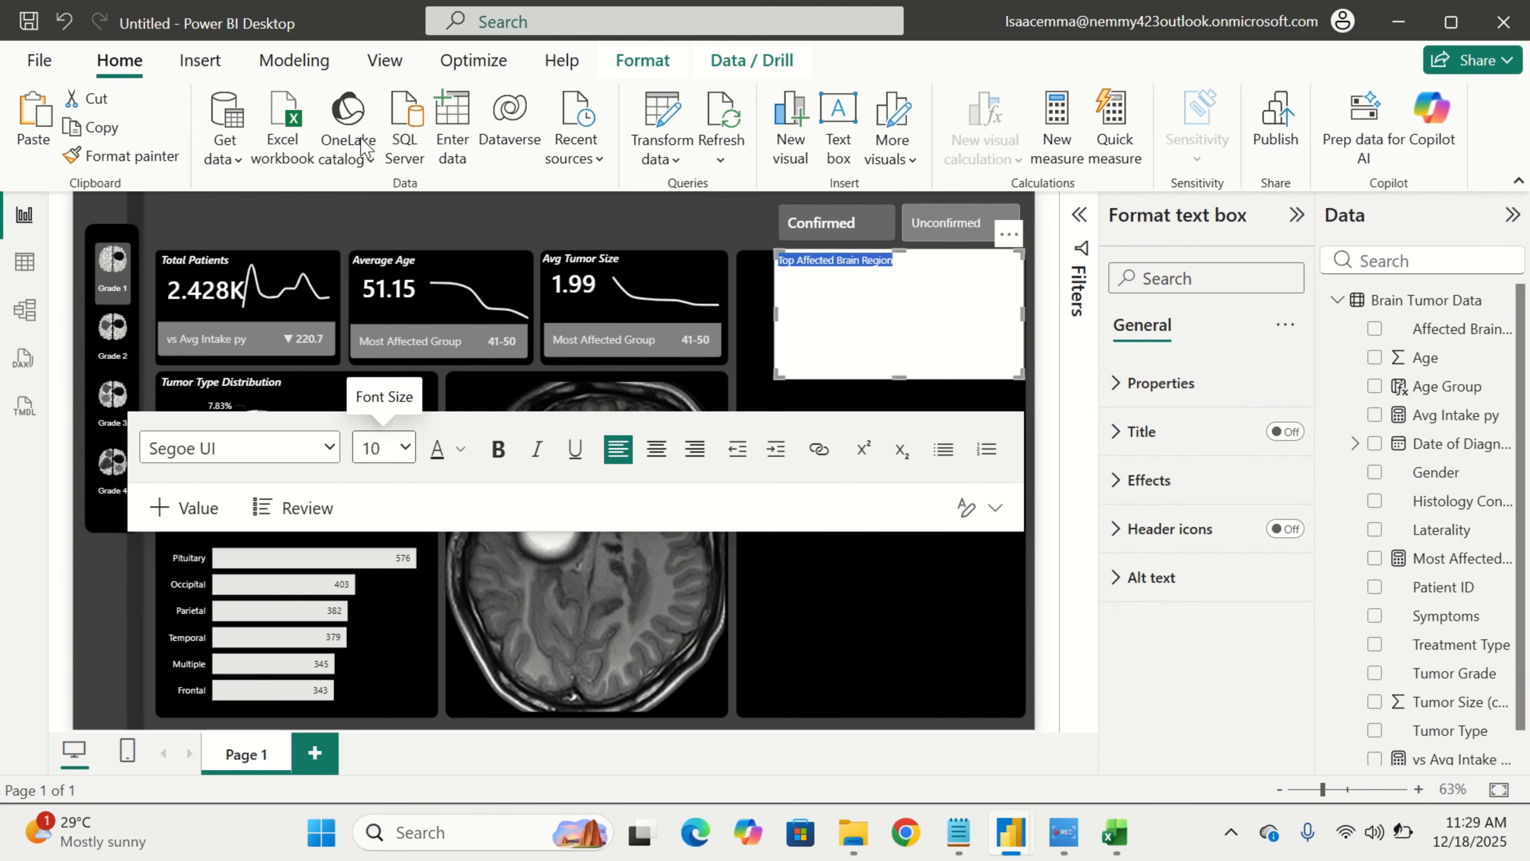
pyautogui.click(329, 449)
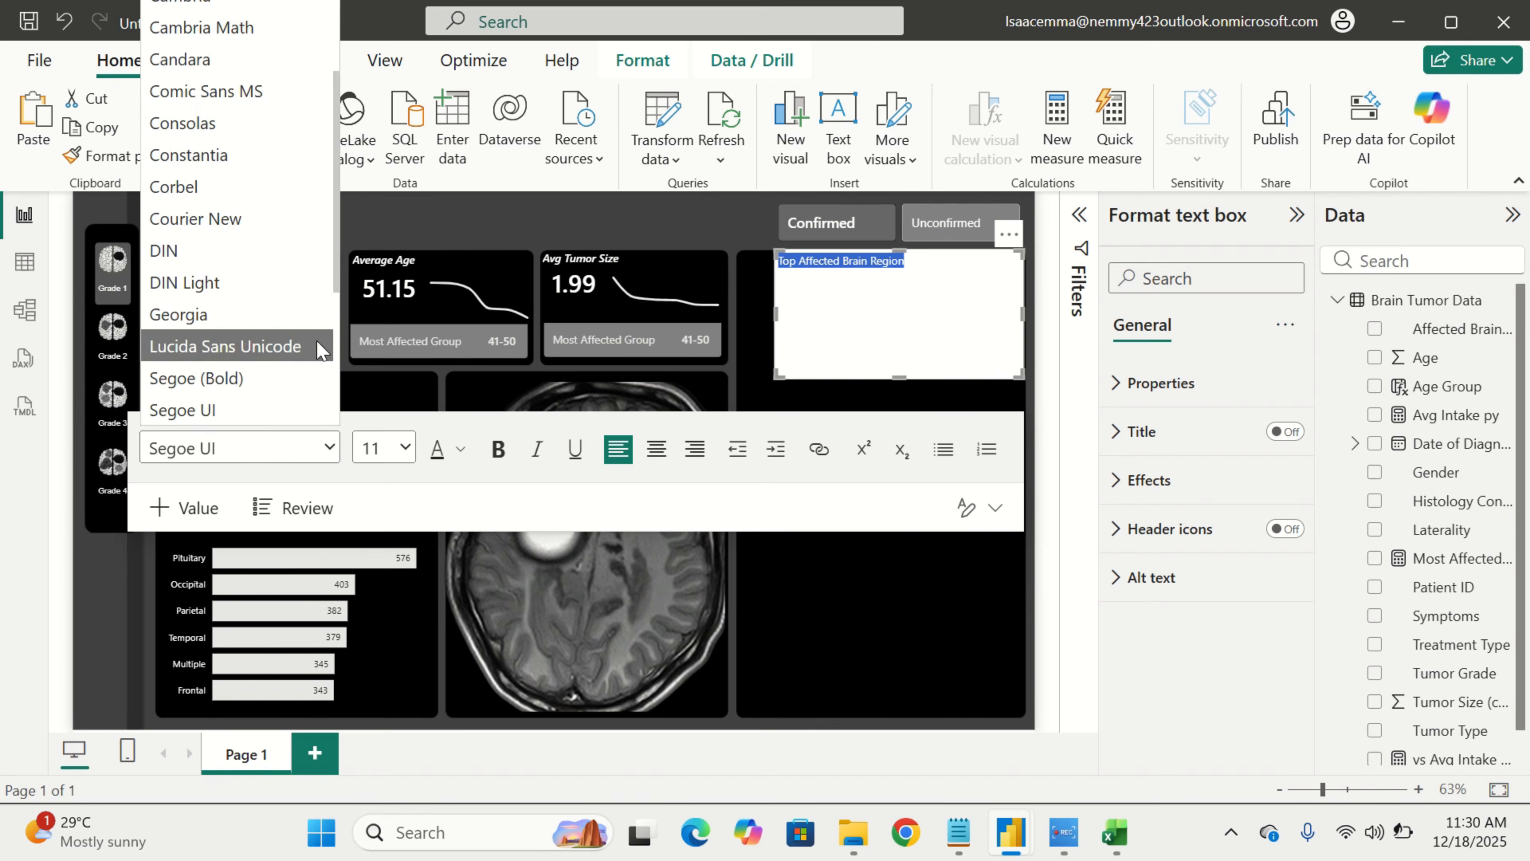
pyautogui.click(308, 359)
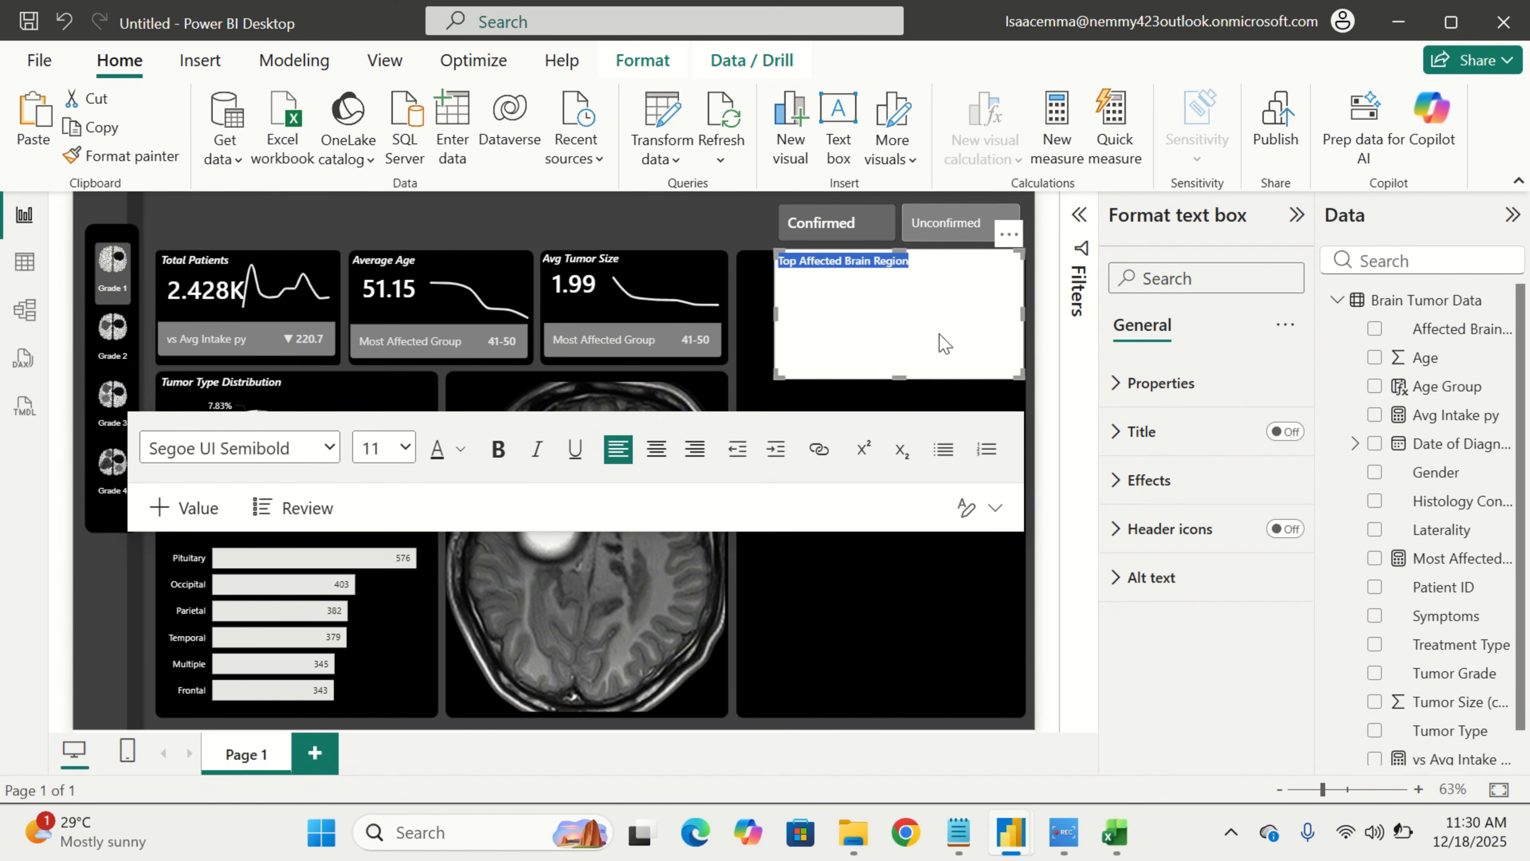
pyautogui.click(545, 458)
pyautogui.click(538, 452)
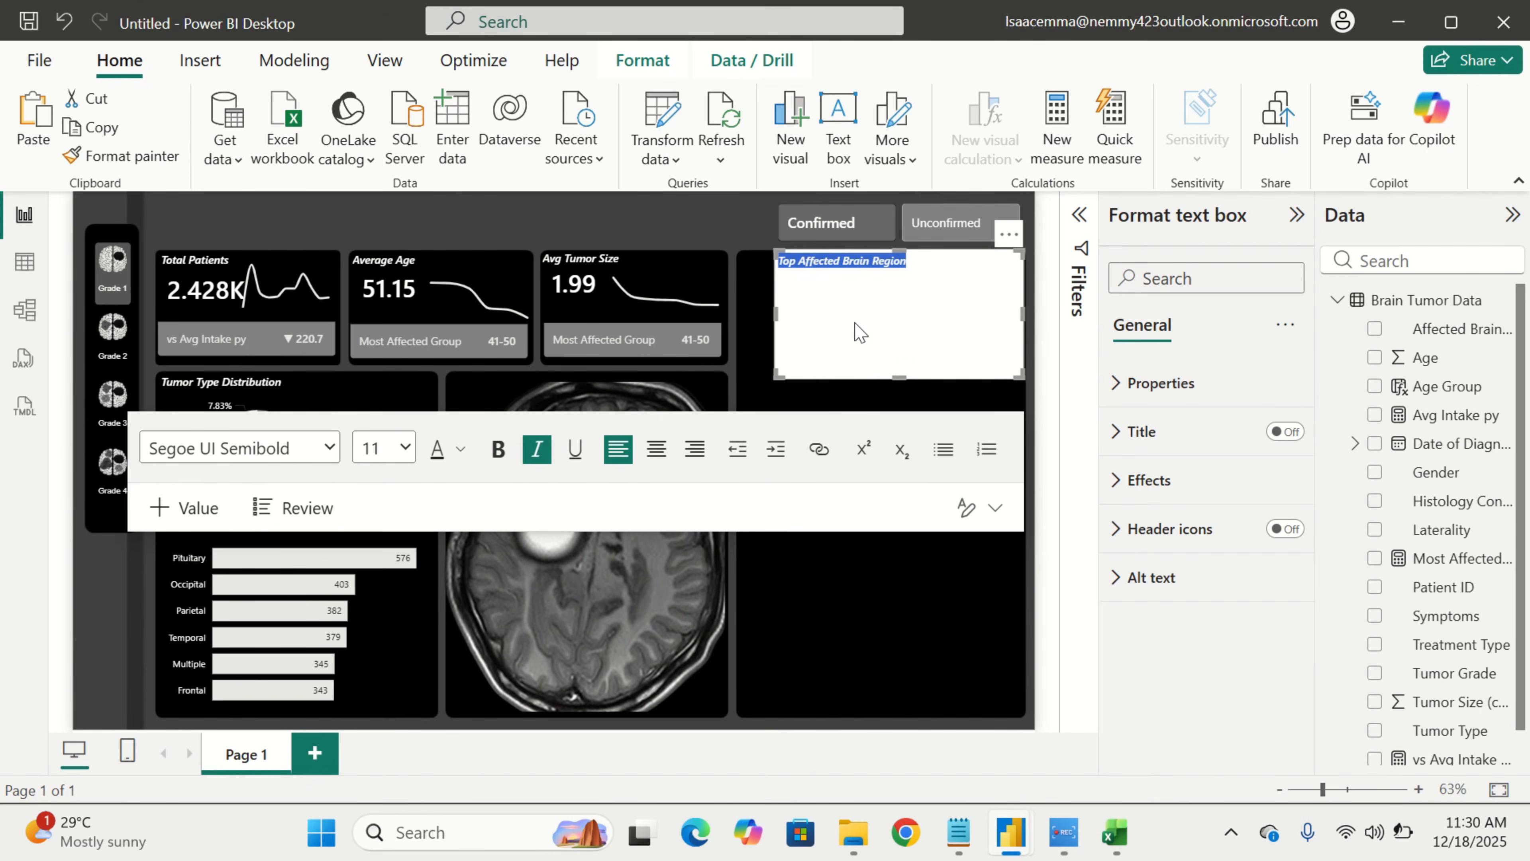
pyautogui.click(895, 342)
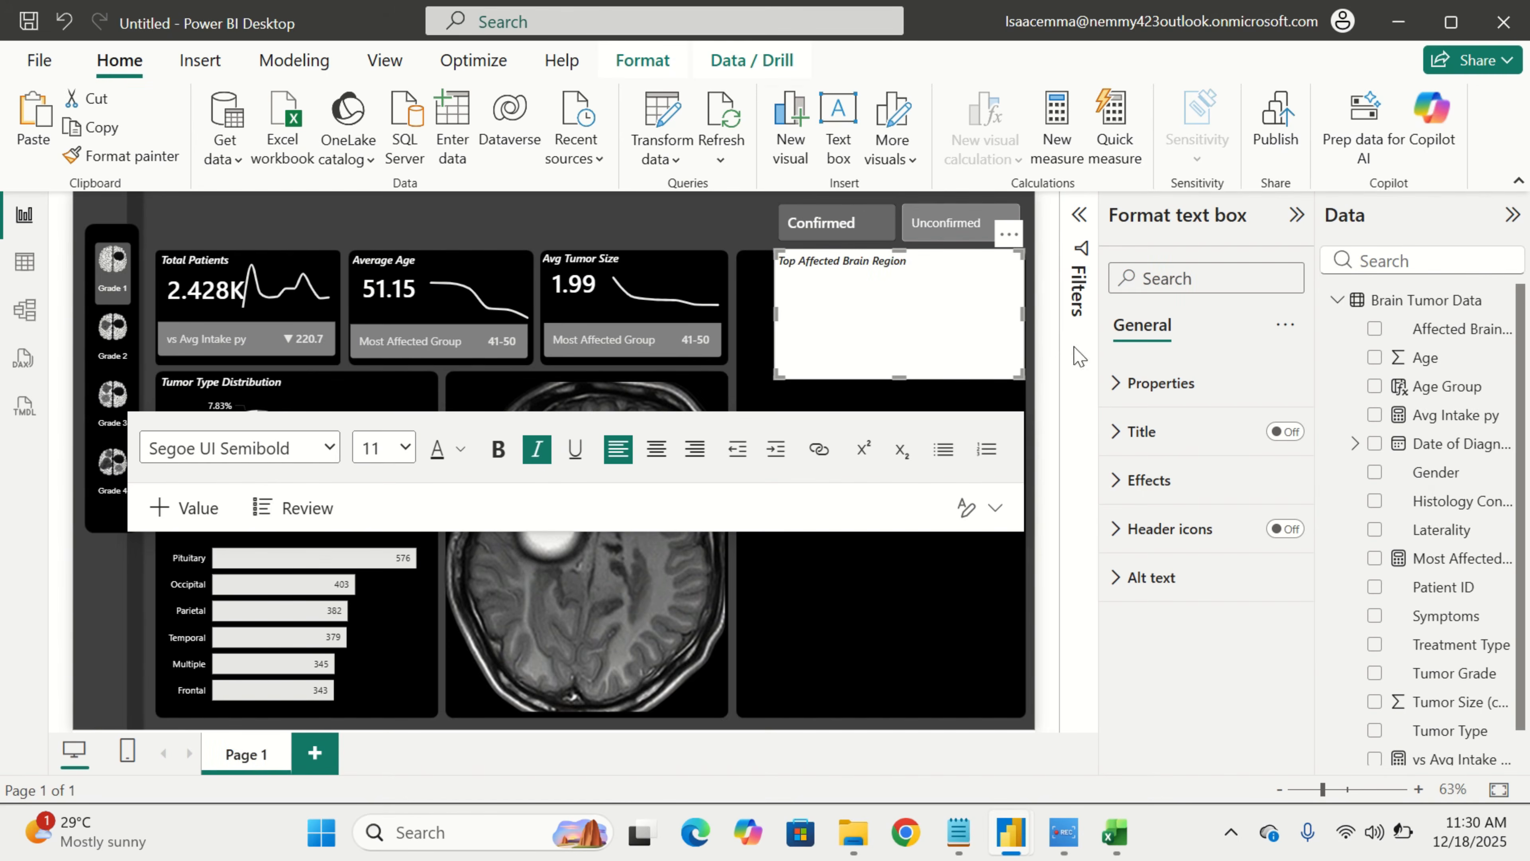
# Turn off the background of the "Top Affected Brain Region" text box and set its text colour to white
pyautogui.click(1163, 480)
pyautogui.click(1276, 538)
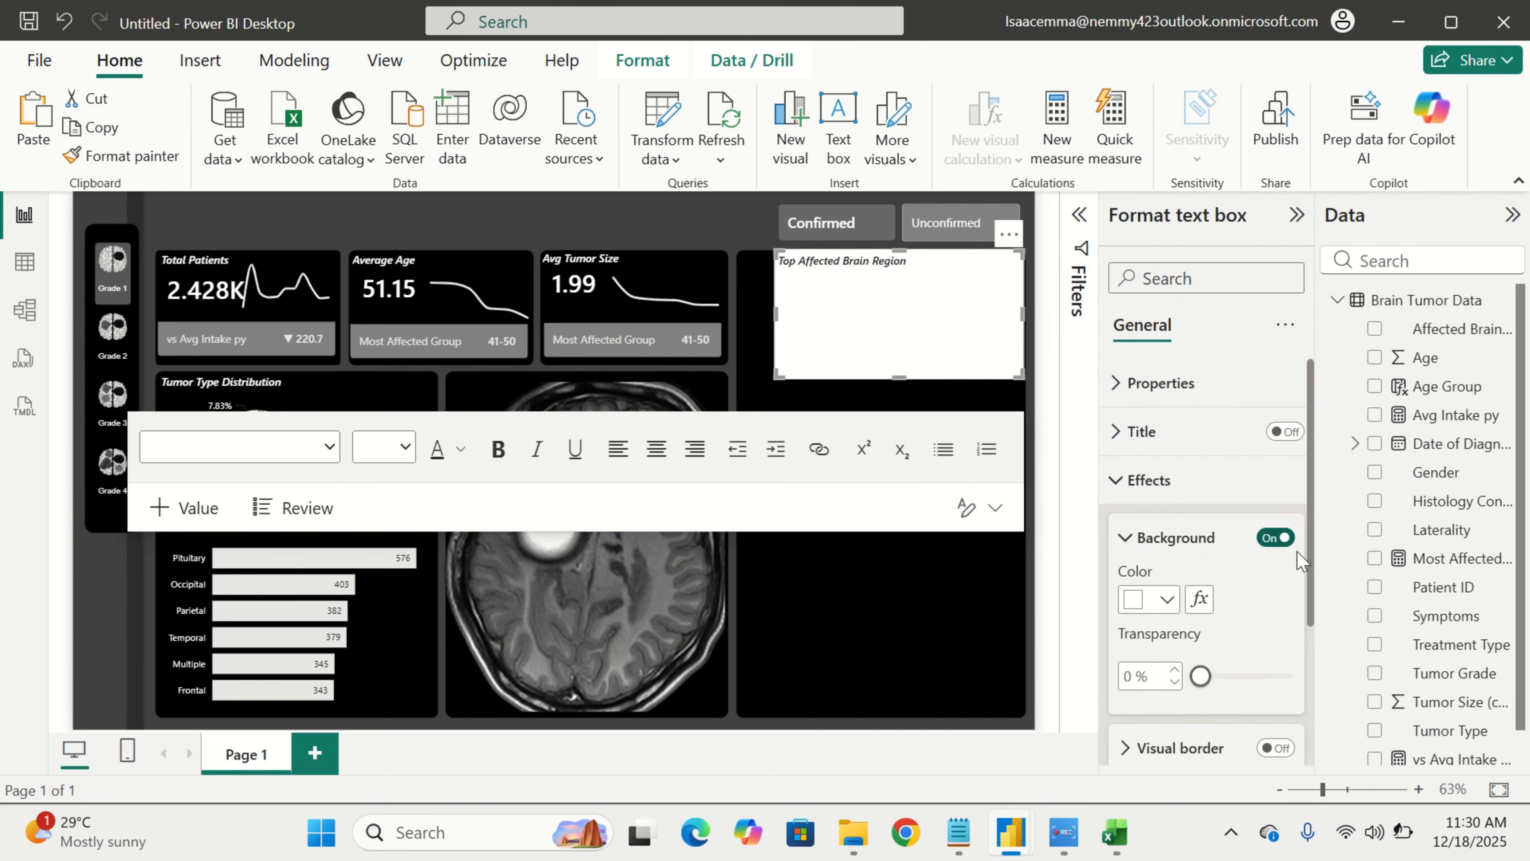
pyautogui.click(1278, 538)
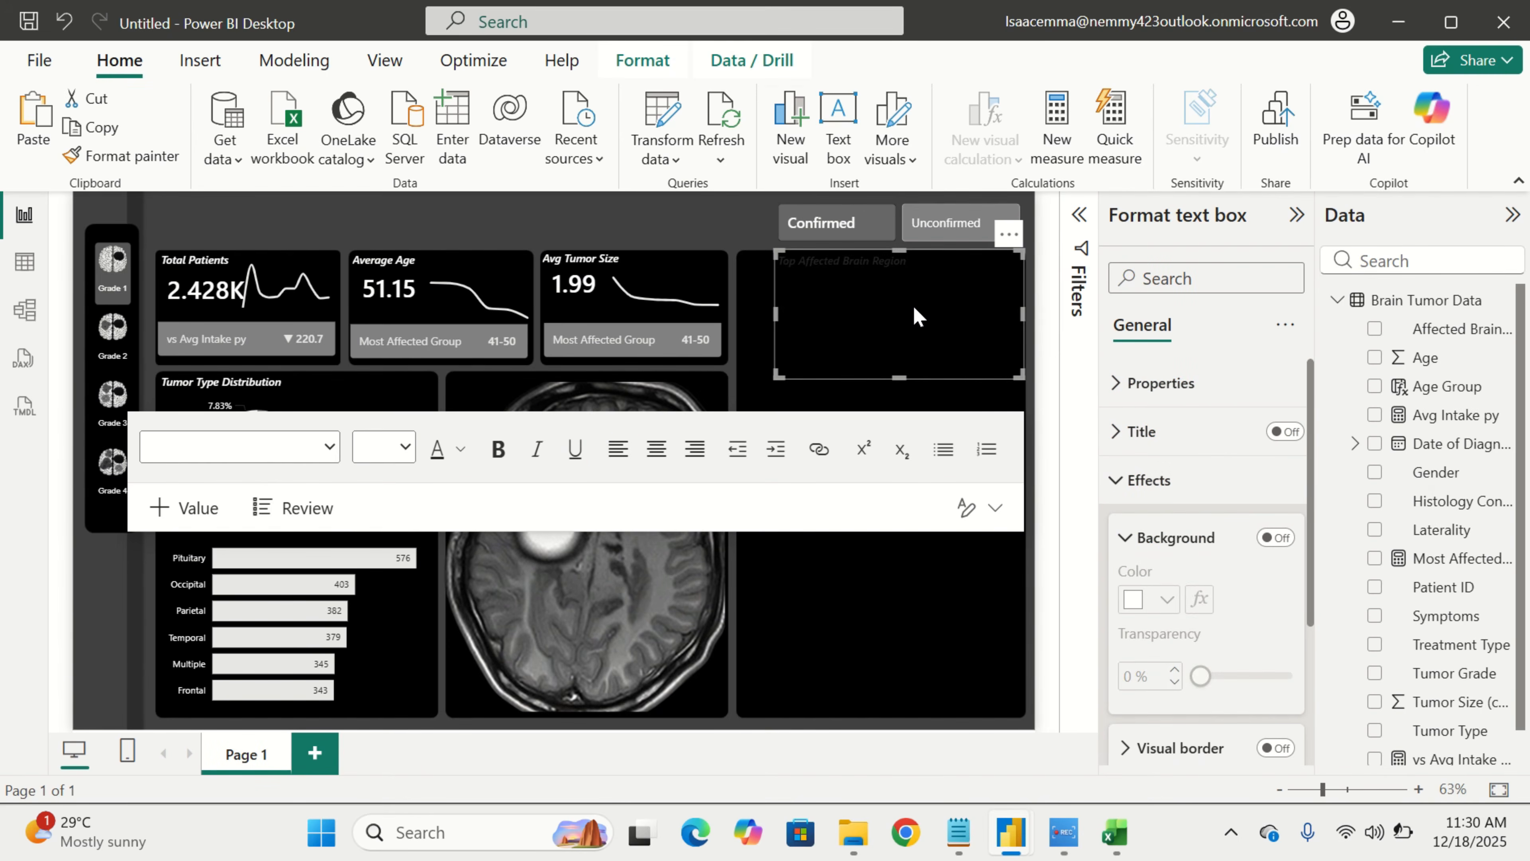
pyautogui.moveTo(921, 260); pyautogui.dragTo(776, 259)
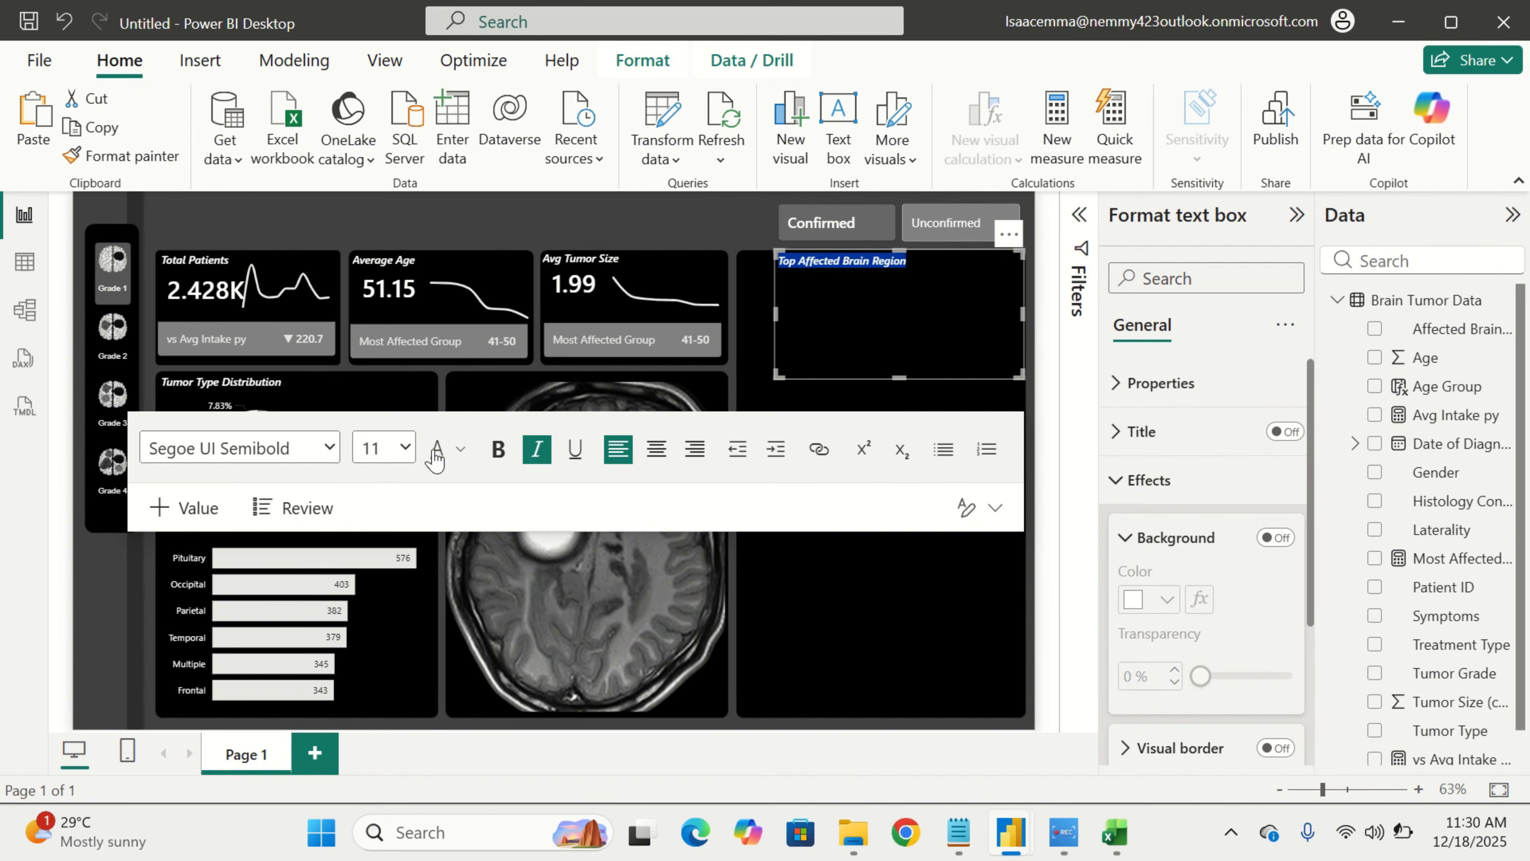
pyautogui.click(459, 449)
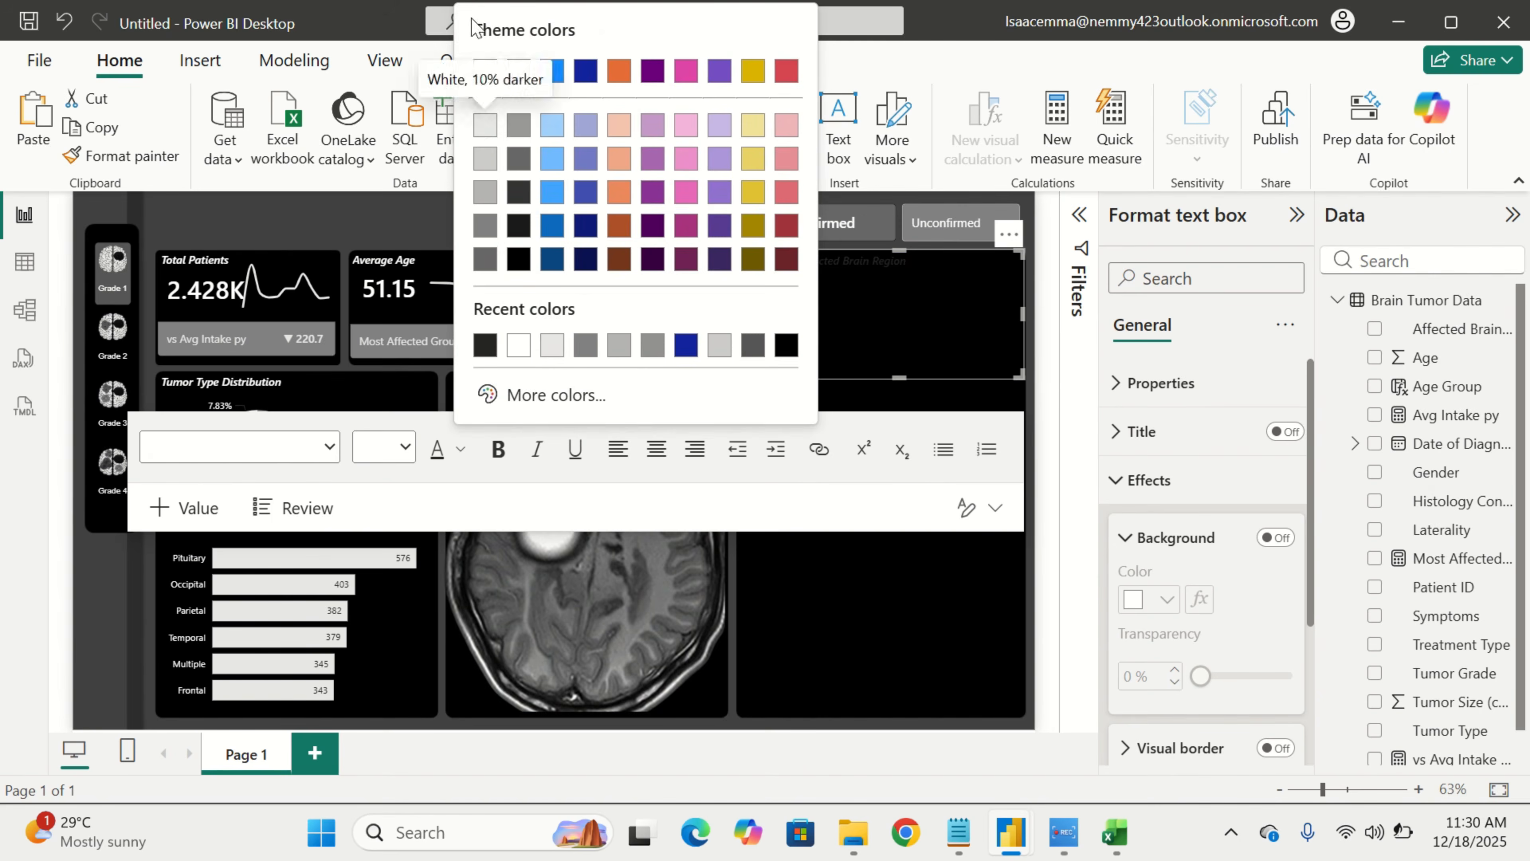
pyautogui.click(485, 72)
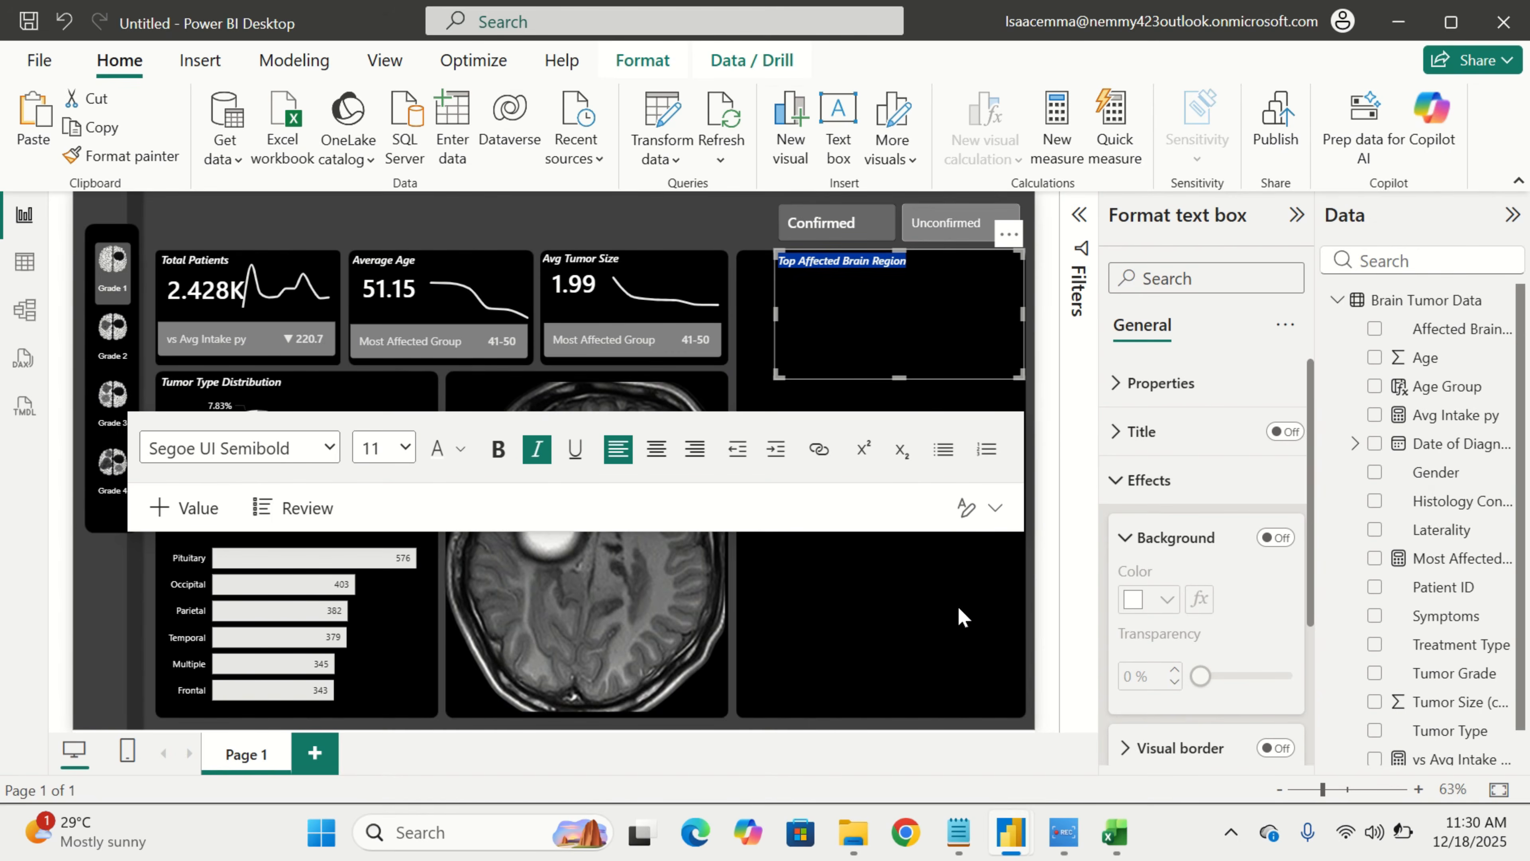
pyautogui.click(962, 591)
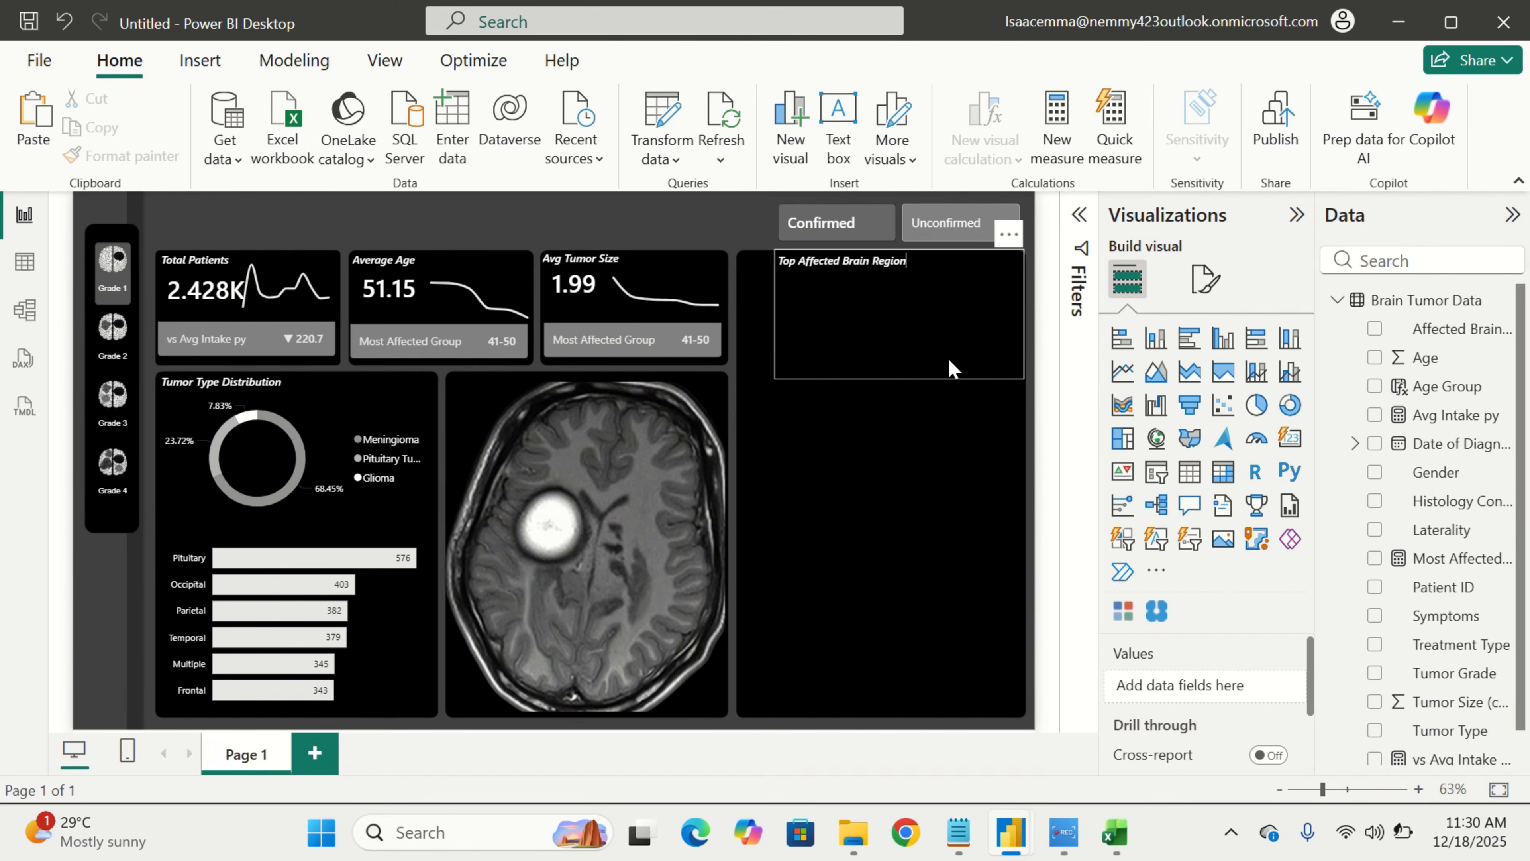
# Shrink the "Top Affected Brain Region" text box and place it directly above the brain region bar chart
pyautogui.click(954, 369)
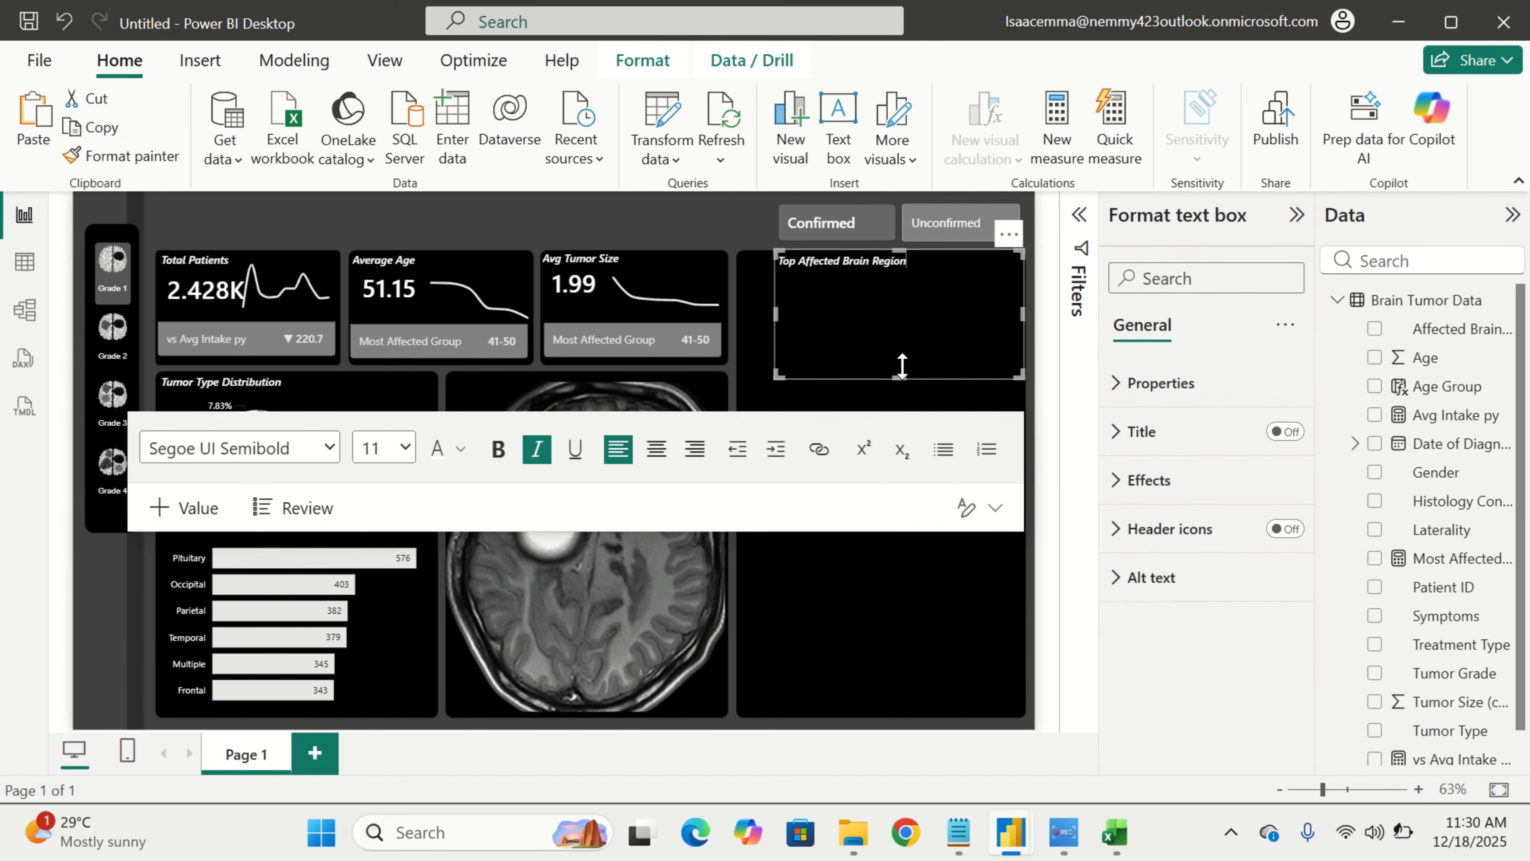
pyautogui.moveTo(902, 365); pyautogui.dragTo(312, 569)
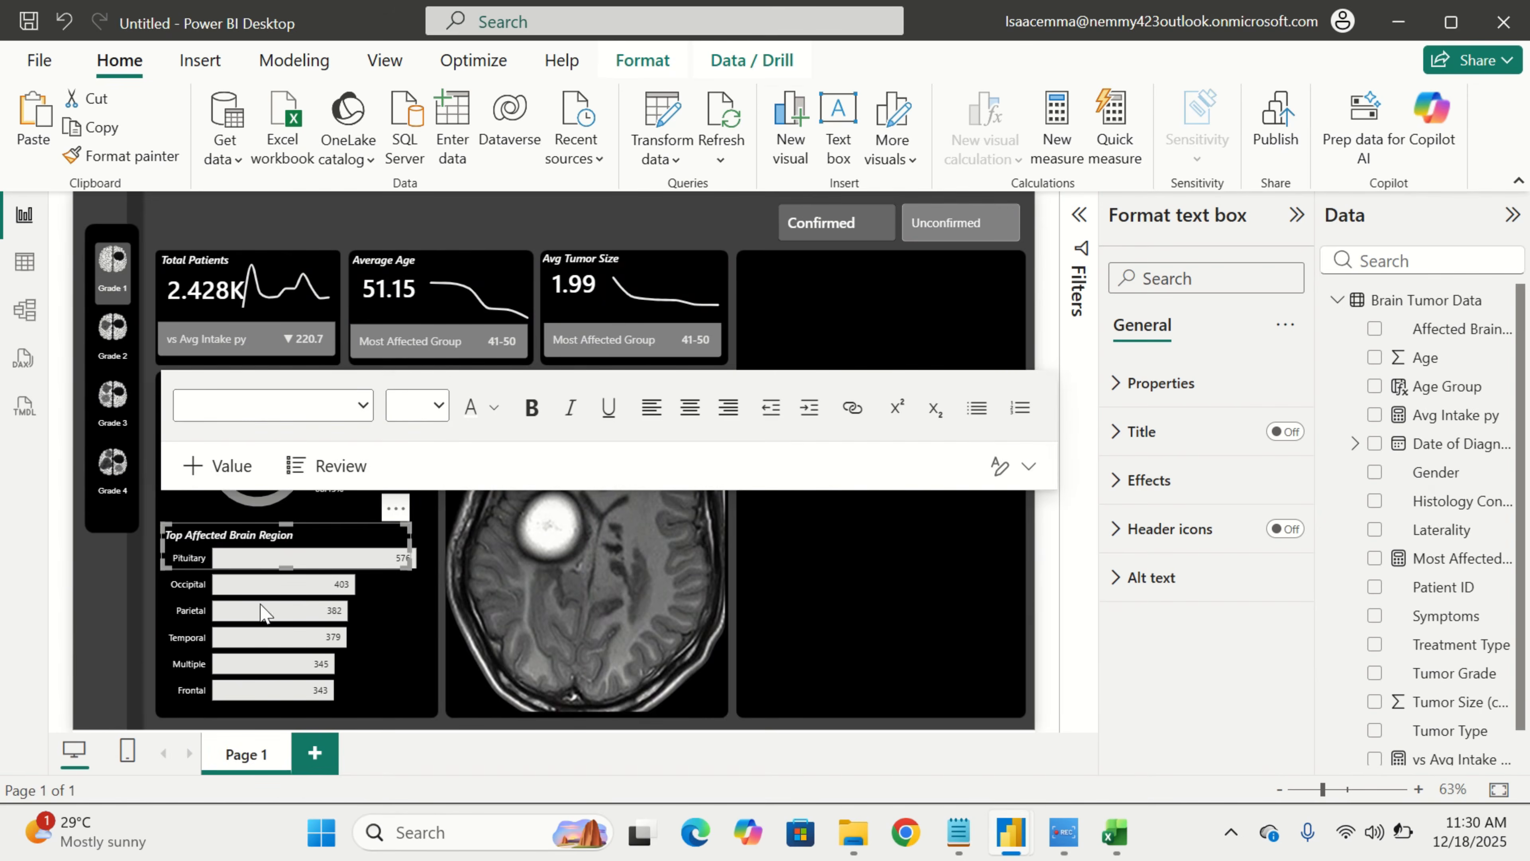
pyautogui.click(150, 672)
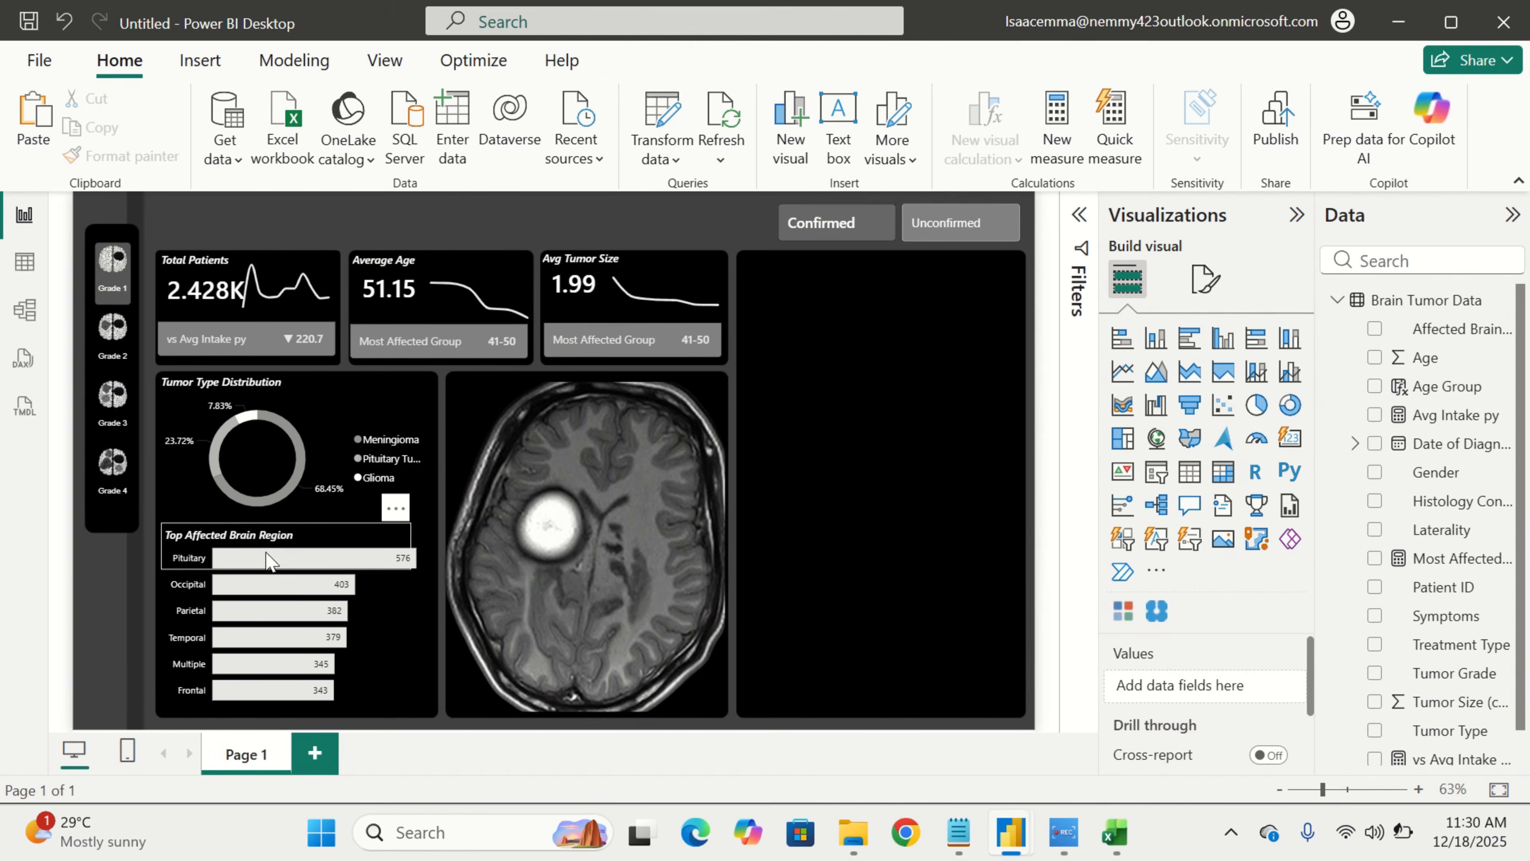
pyautogui.click(285, 537)
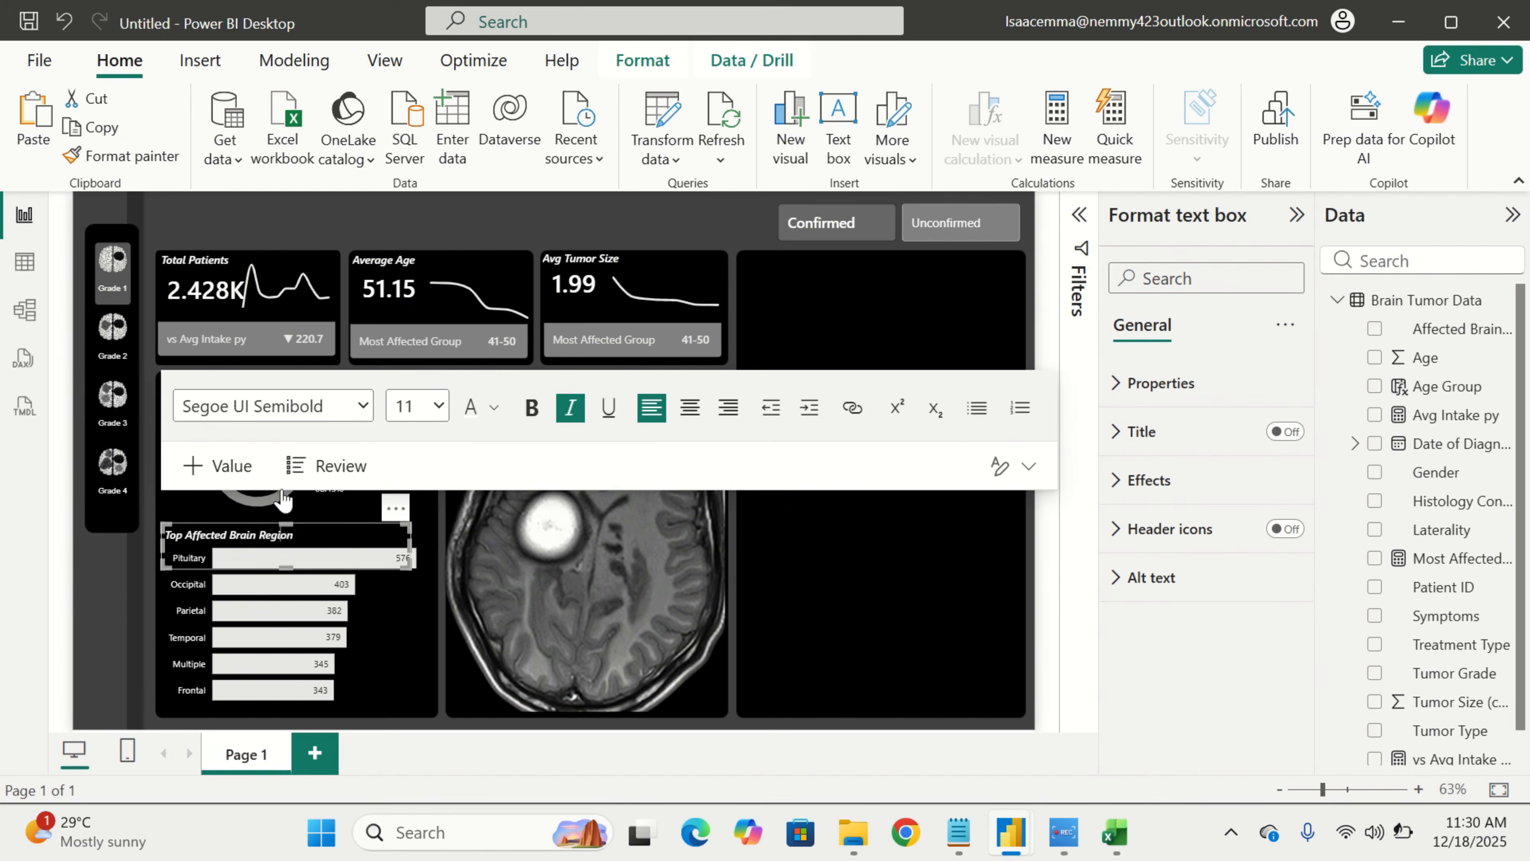
pyautogui.moveTo(287, 524); pyautogui.dragTo(289, 518)
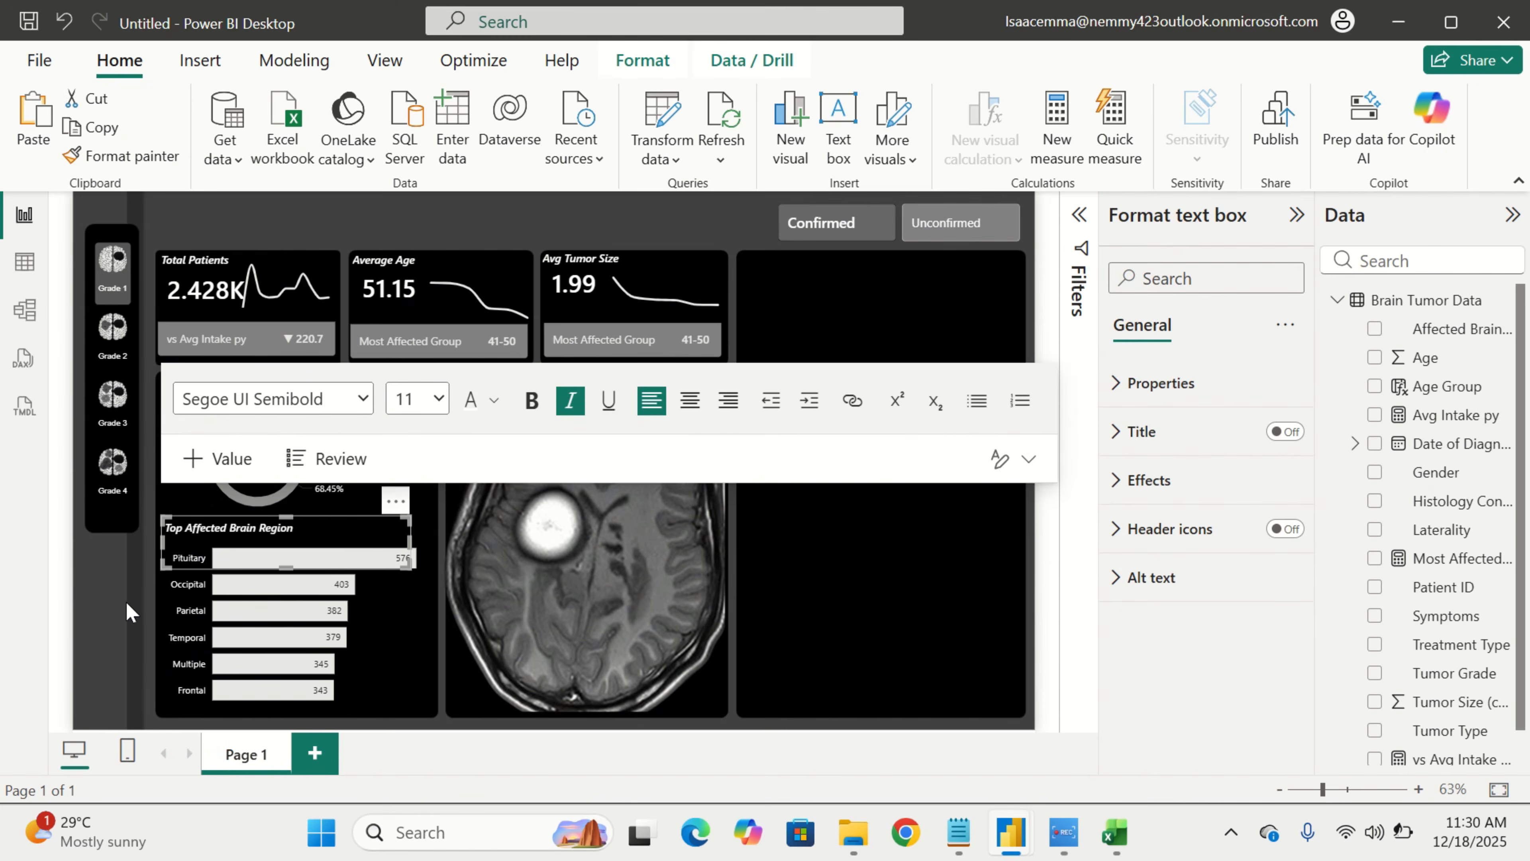
pyautogui.click(132, 612)
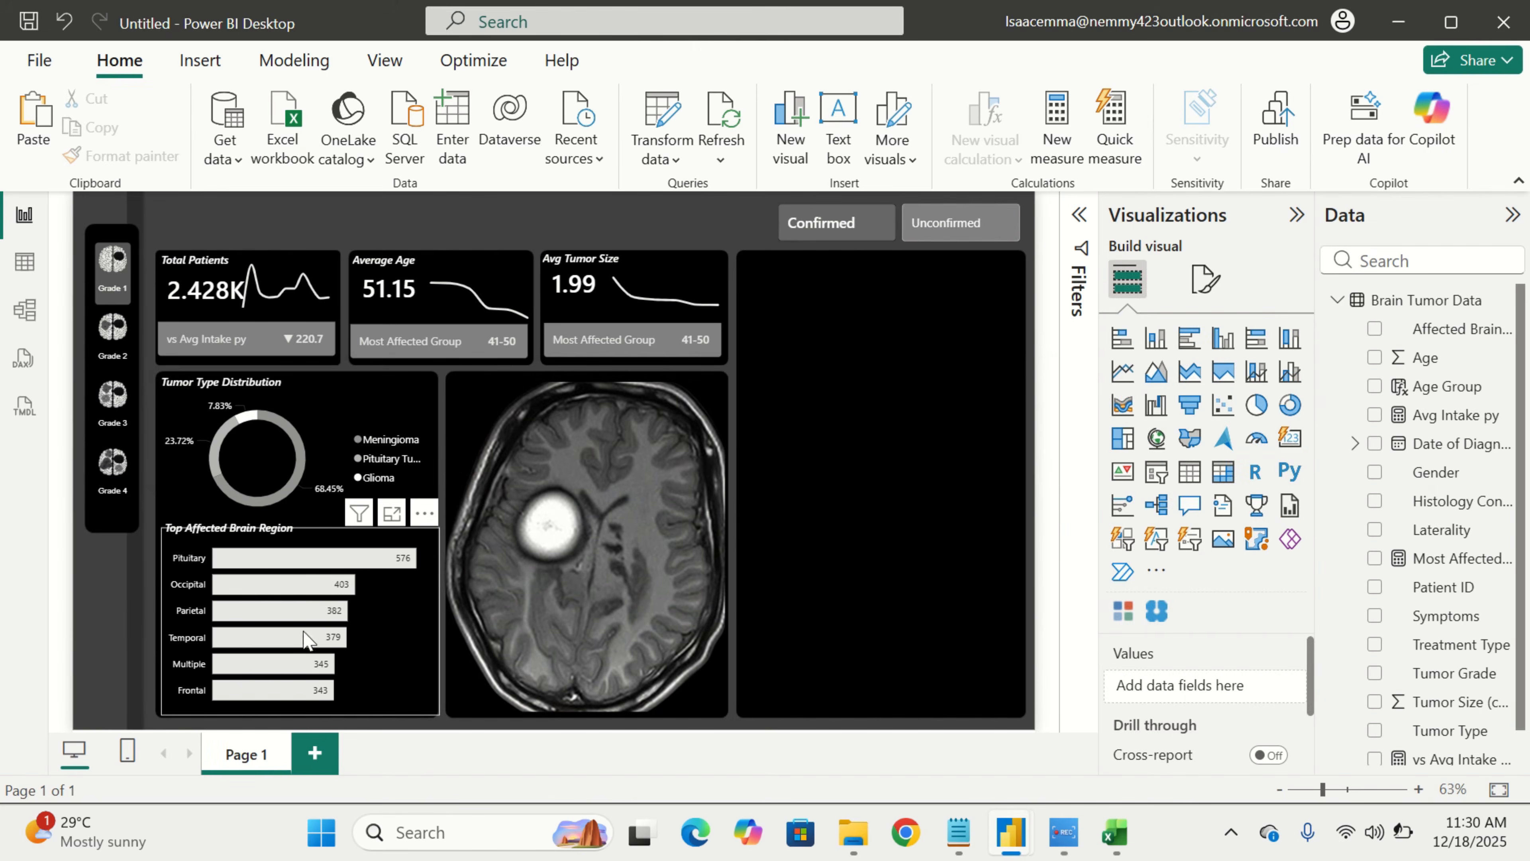
# Try lowering the top edge of the brain region bar chart below its heading, and restore the chart's height
pyautogui.click(372, 599)
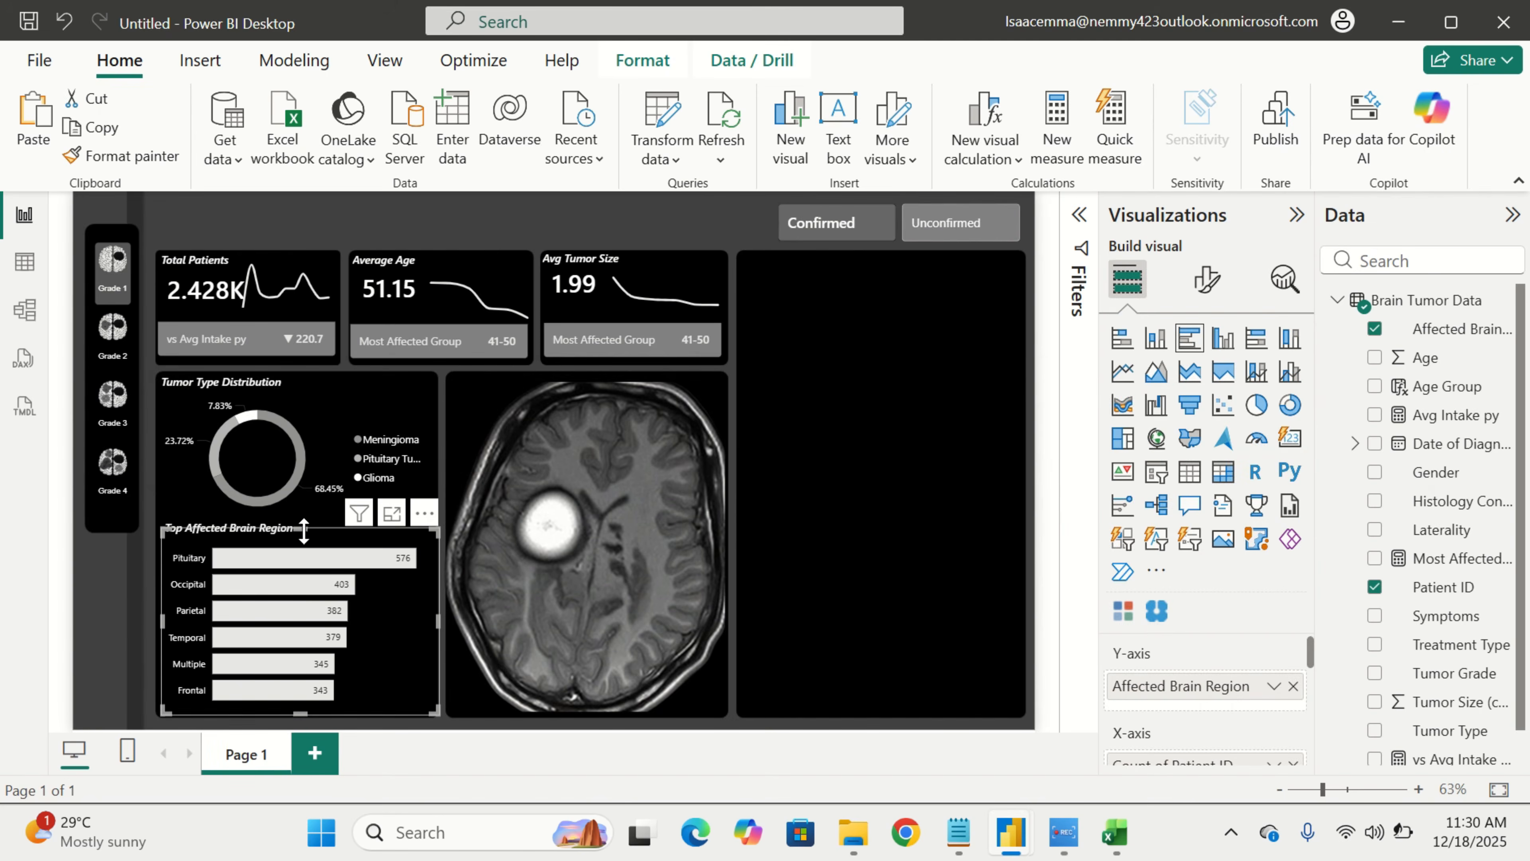
pyautogui.moveTo(304, 532); pyautogui.dragTo(307, 550)
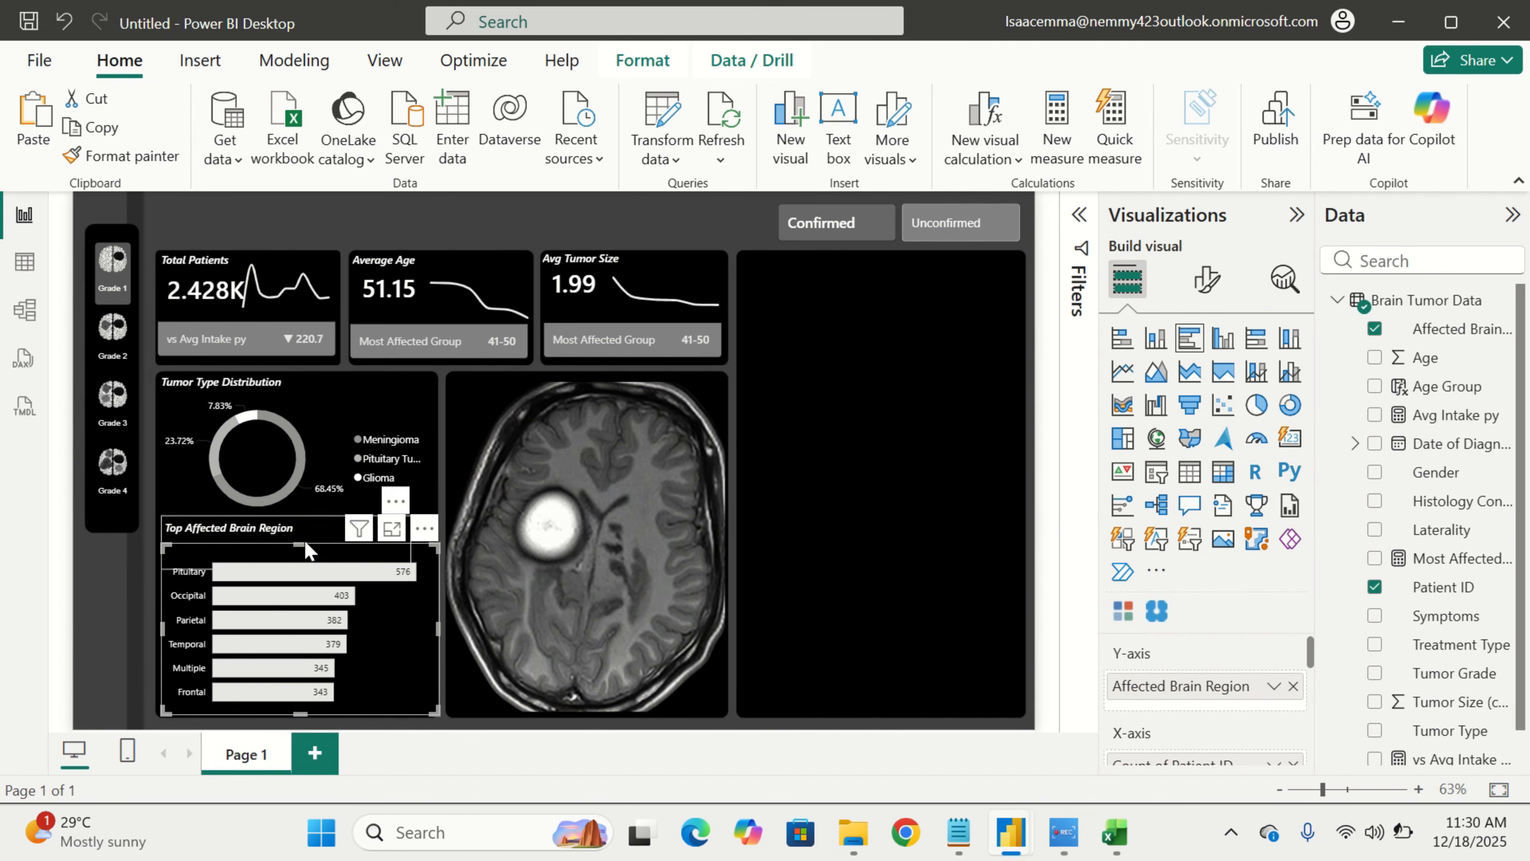
pyautogui.click(118, 596)
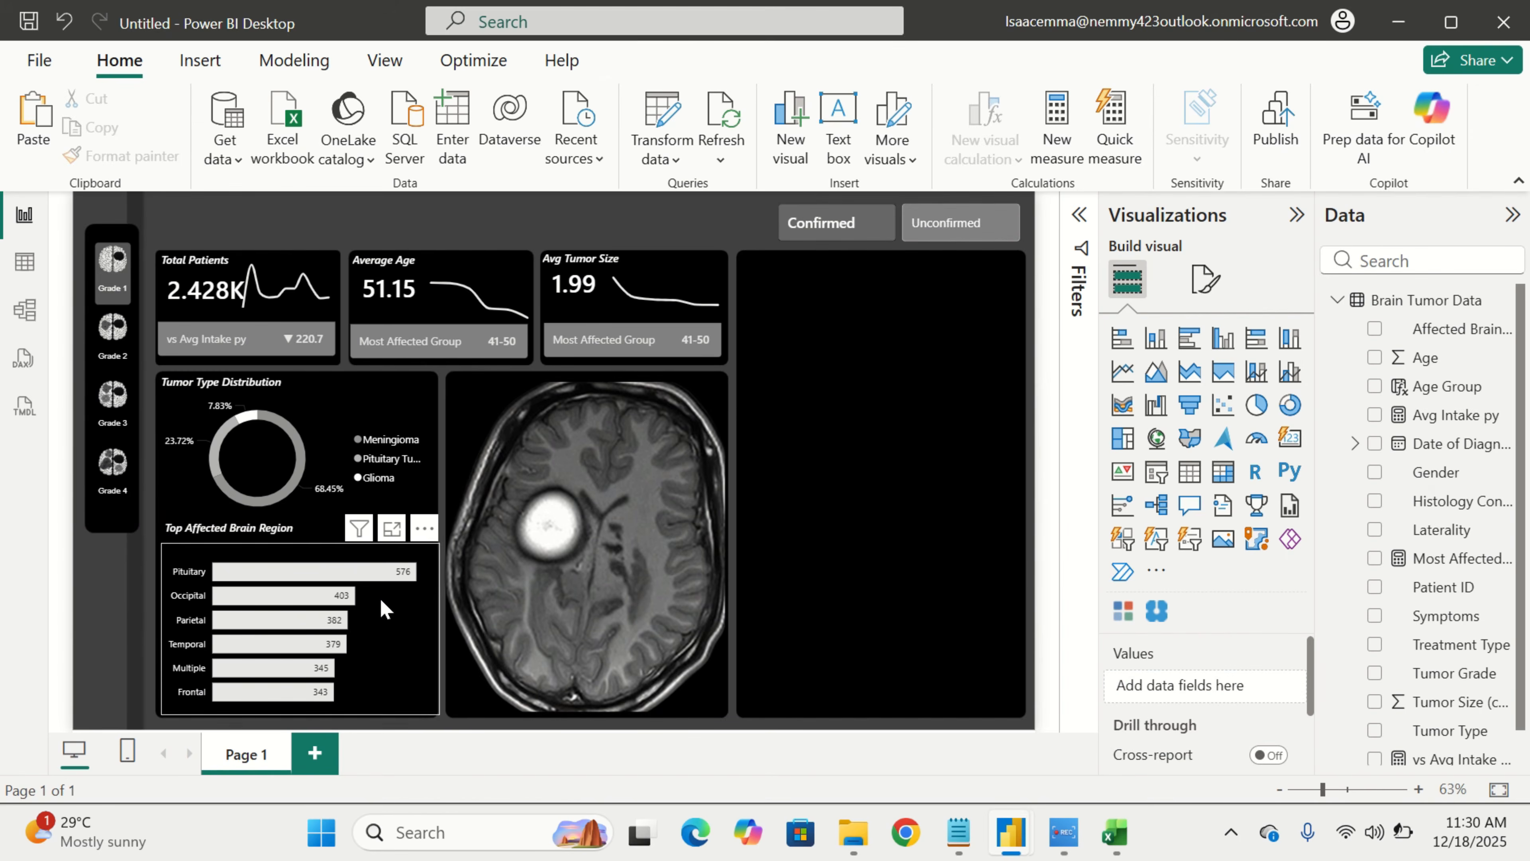
pyautogui.click(311, 548)
pyautogui.moveTo(311, 549); pyautogui.dragTo(310, 534)
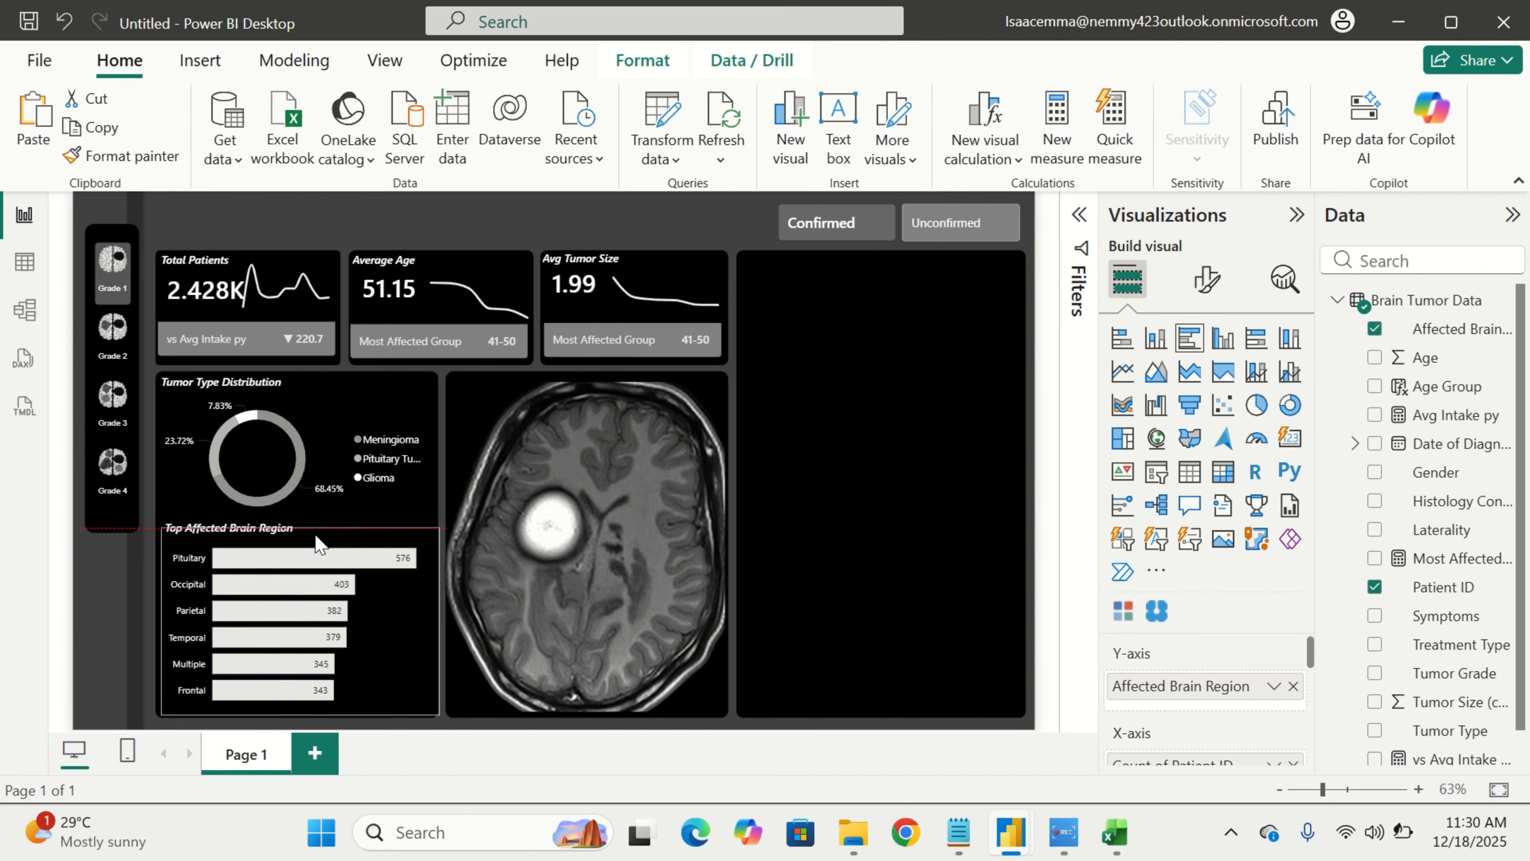
pyautogui.click(74, 621)
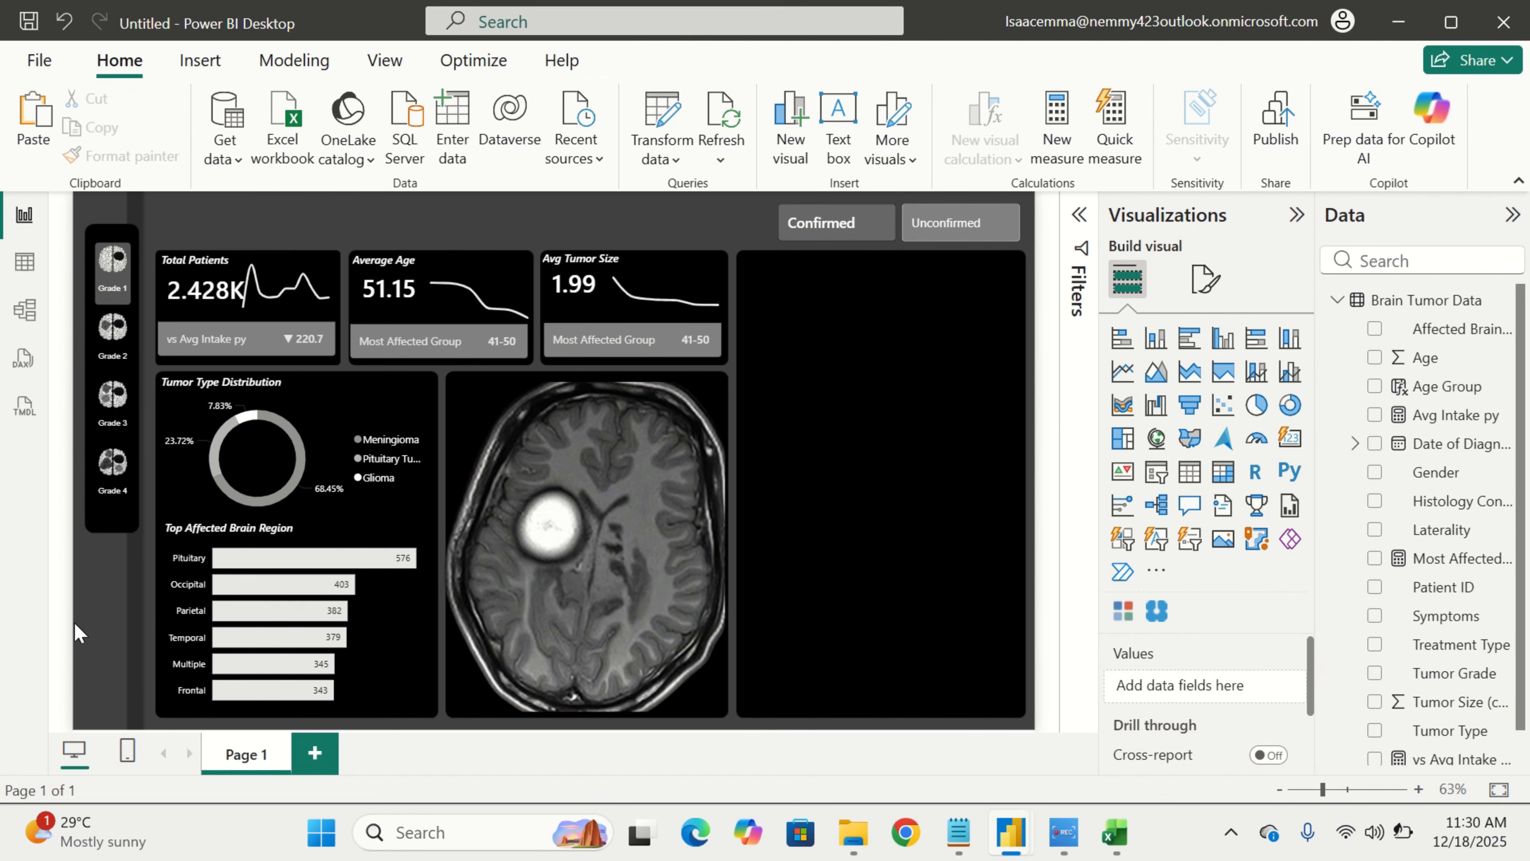
pyautogui.click(420, 692)
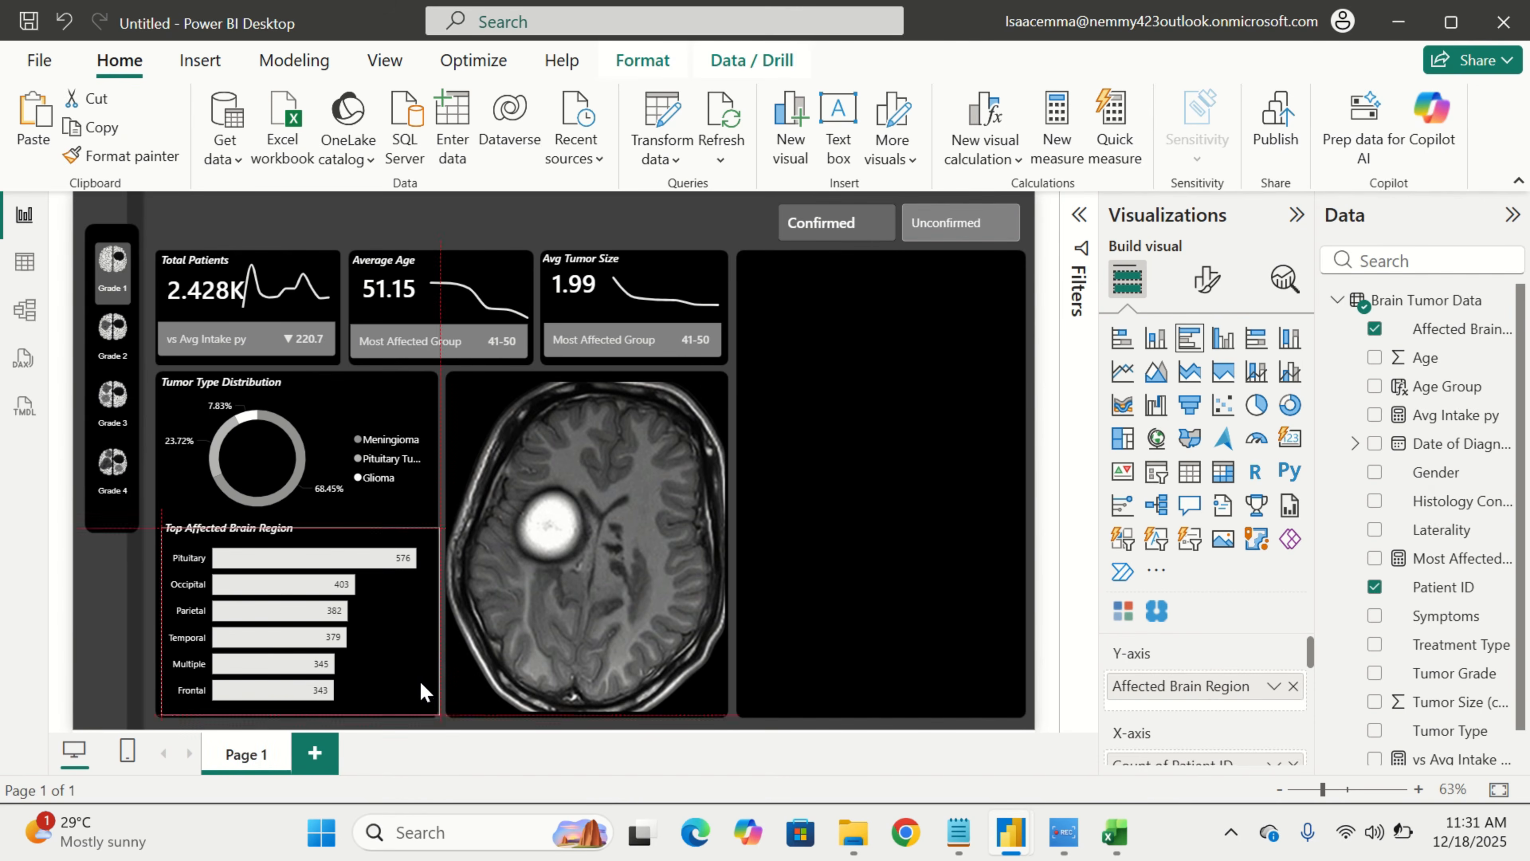
pyautogui.click(81, 661)
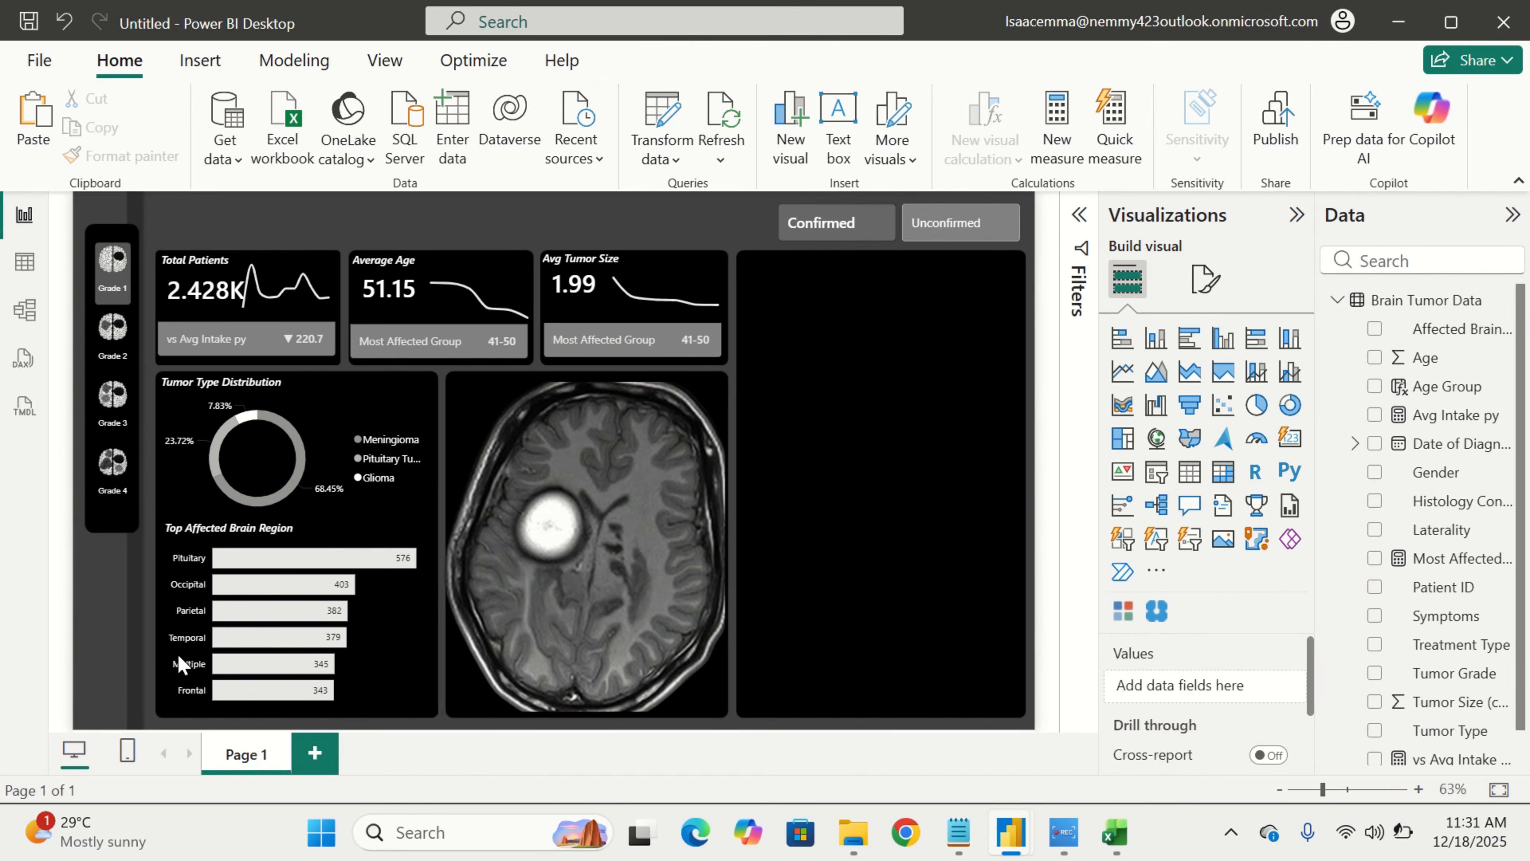
pyautogui.click(717, 358)
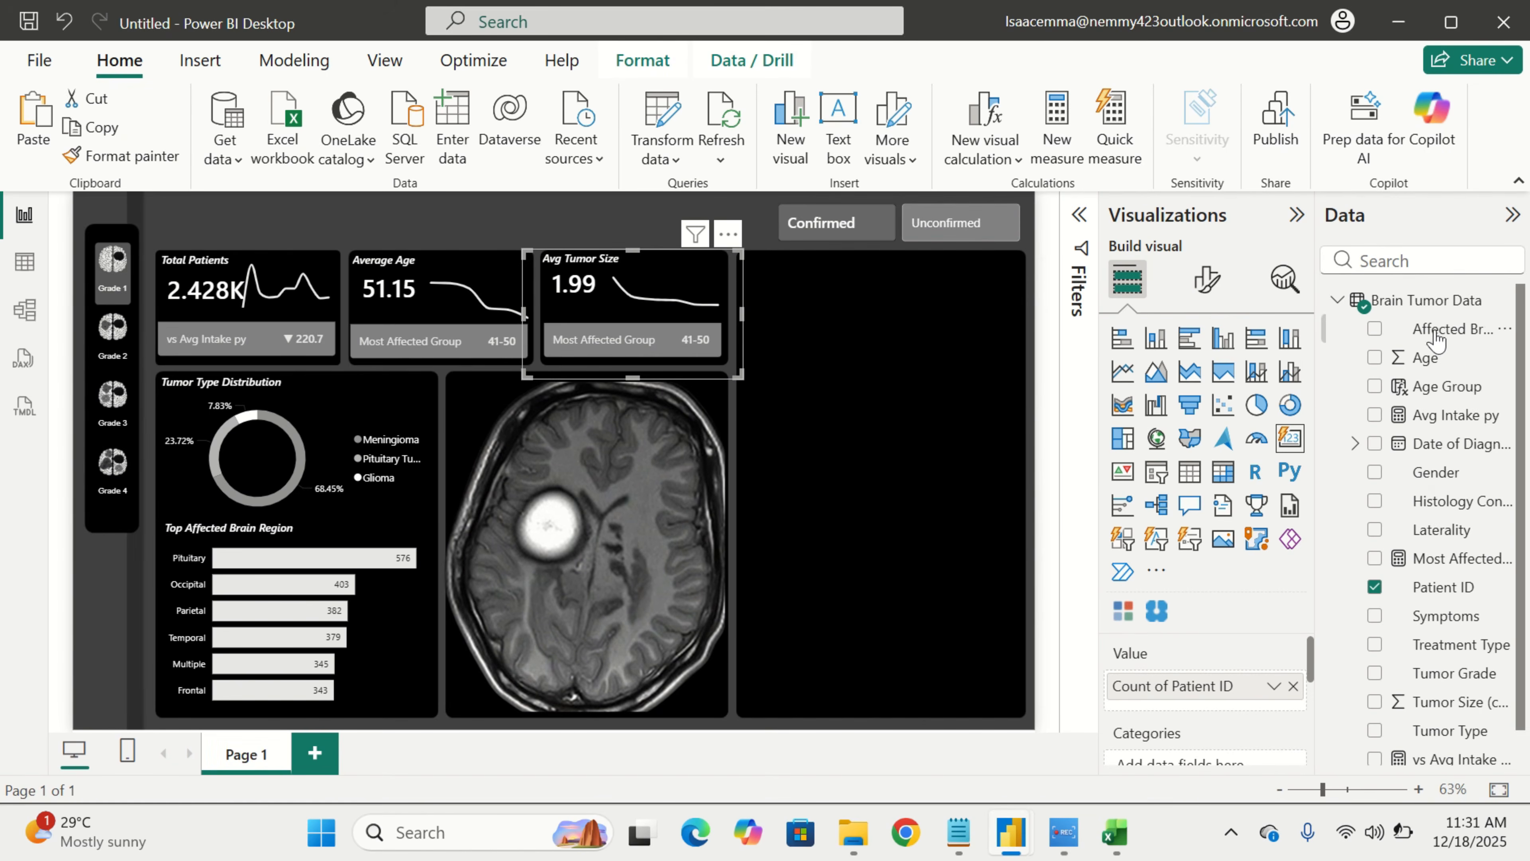
pyautogui.click(1449, 304)
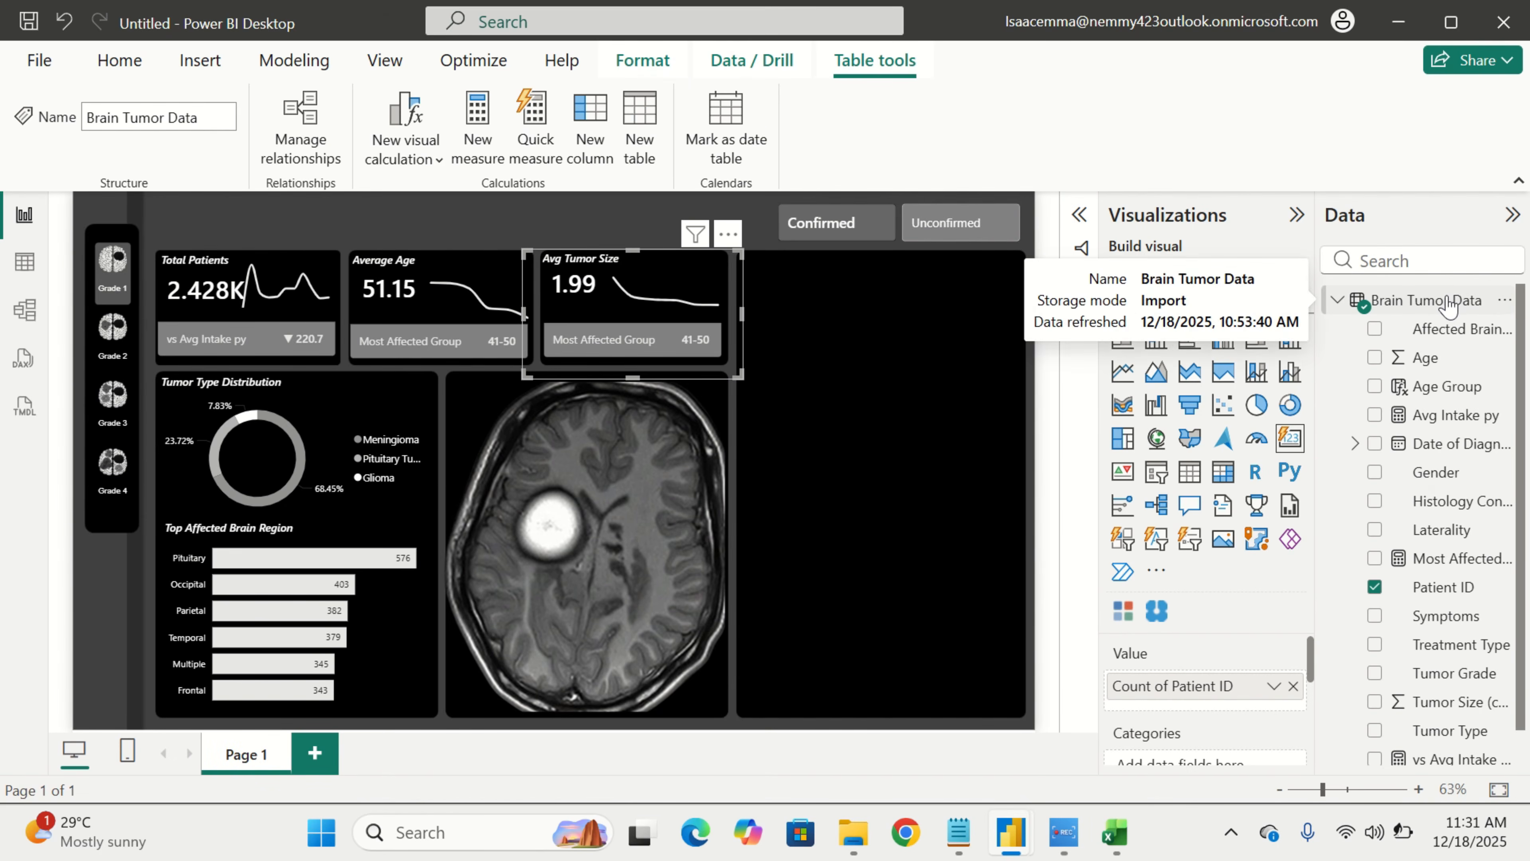
pyautogui.rightClick(1449, 305)
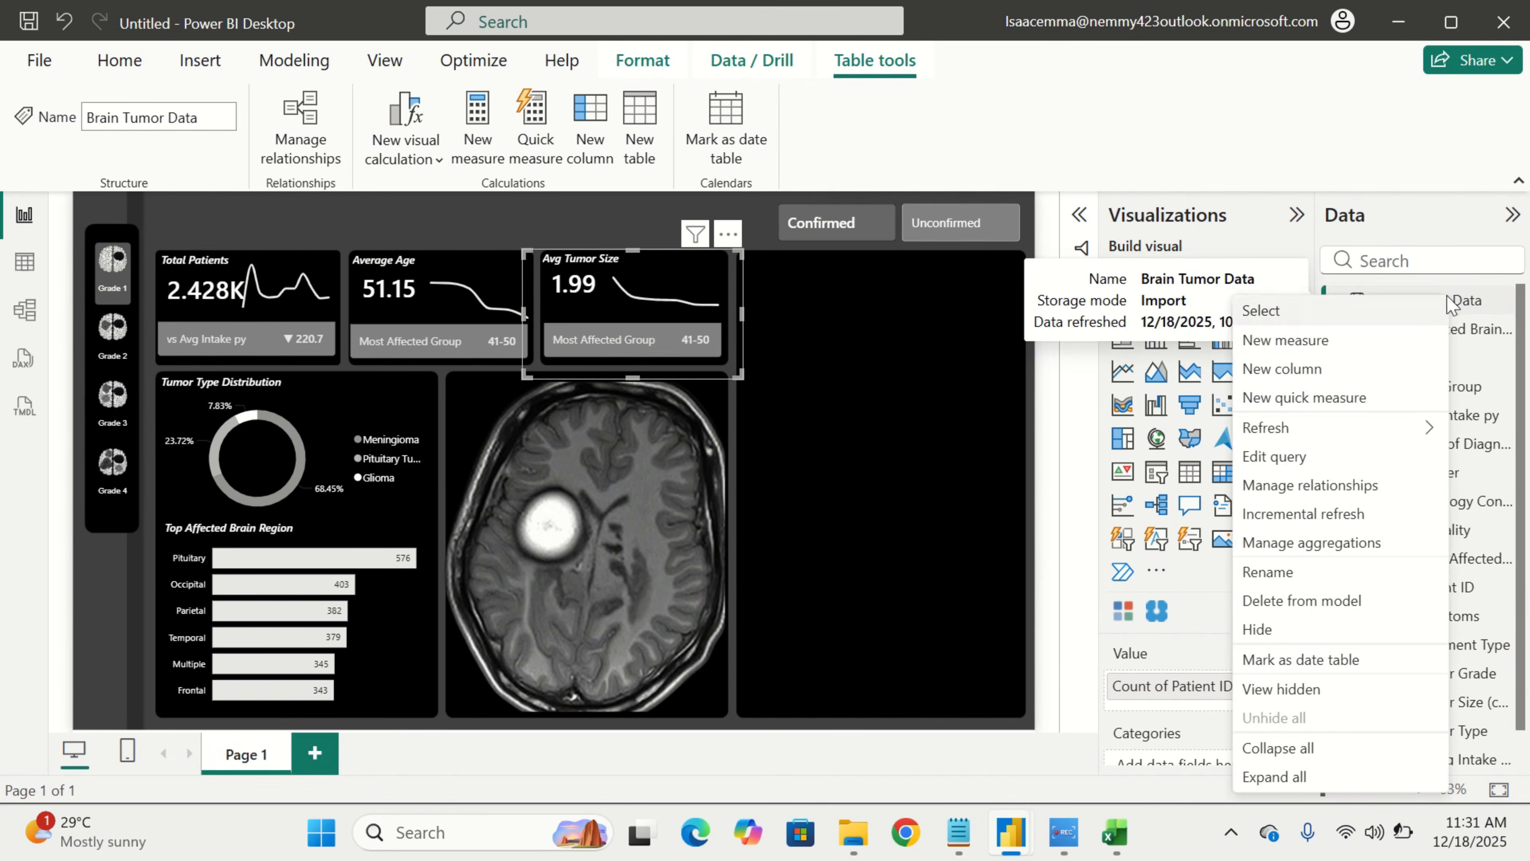
pyautogui.click(1354, 351)
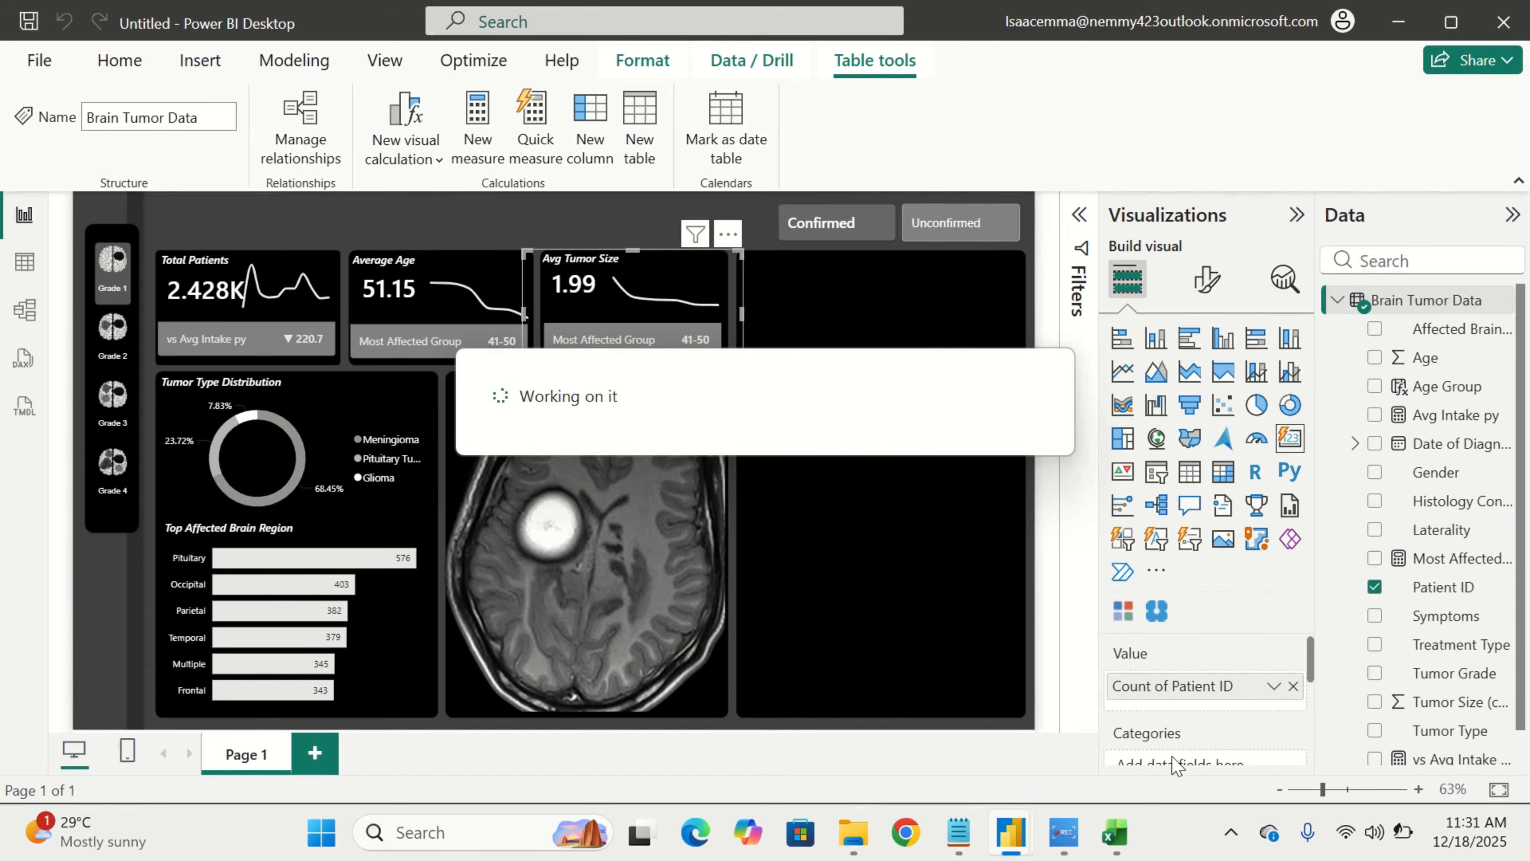
# Switch to the Measures and Columns Formula text file in Notepad and copy the whole MABR (Most Affected Brain Region) formula
pyautogui.moveTo(1024, 847)
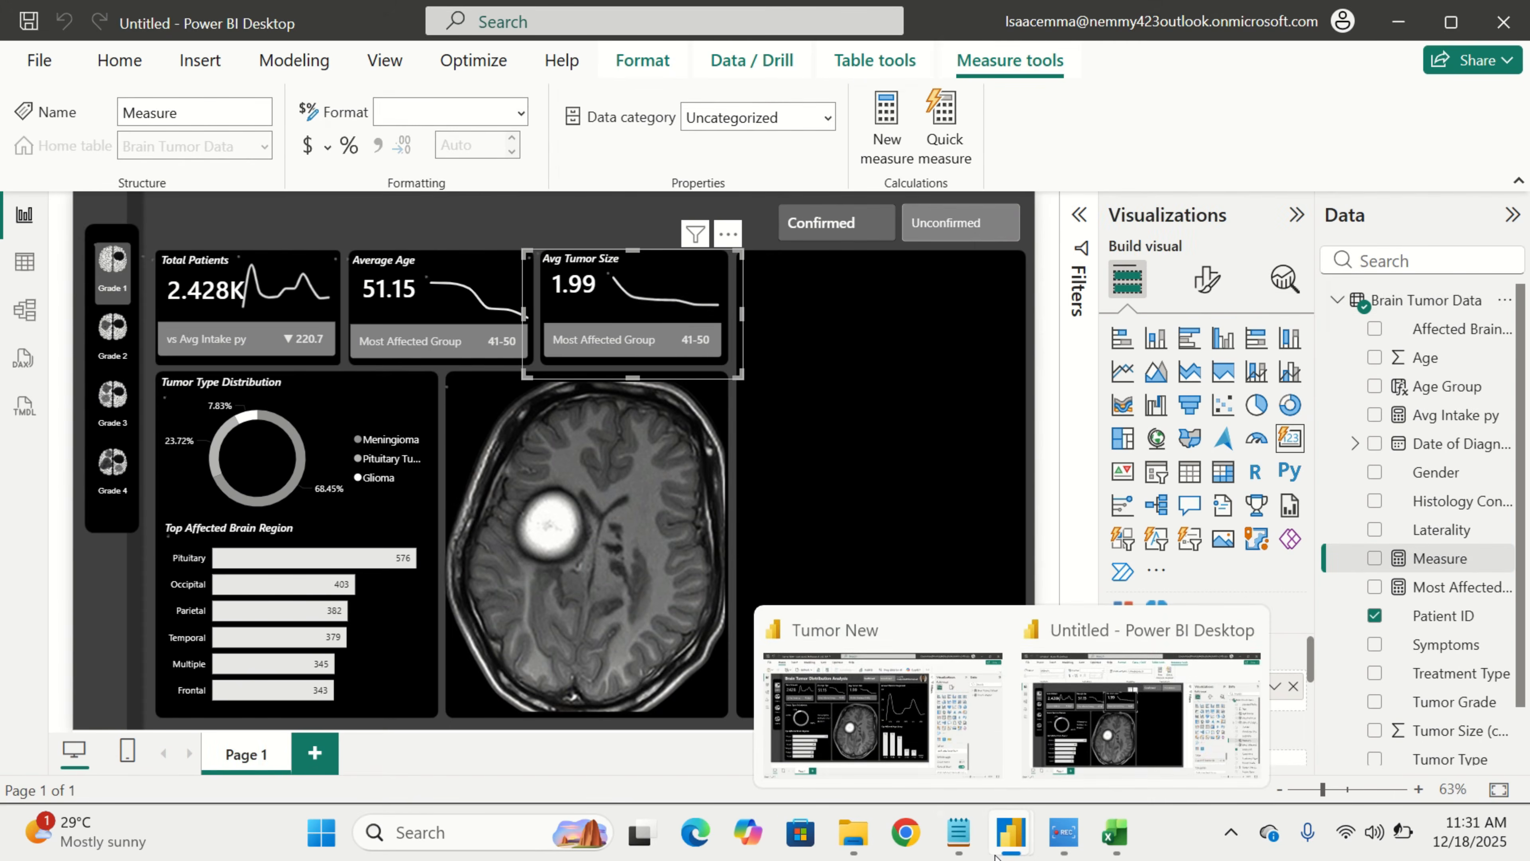
pyautogui.moveTo(957, 855)
pyautogui.click(687, 517)
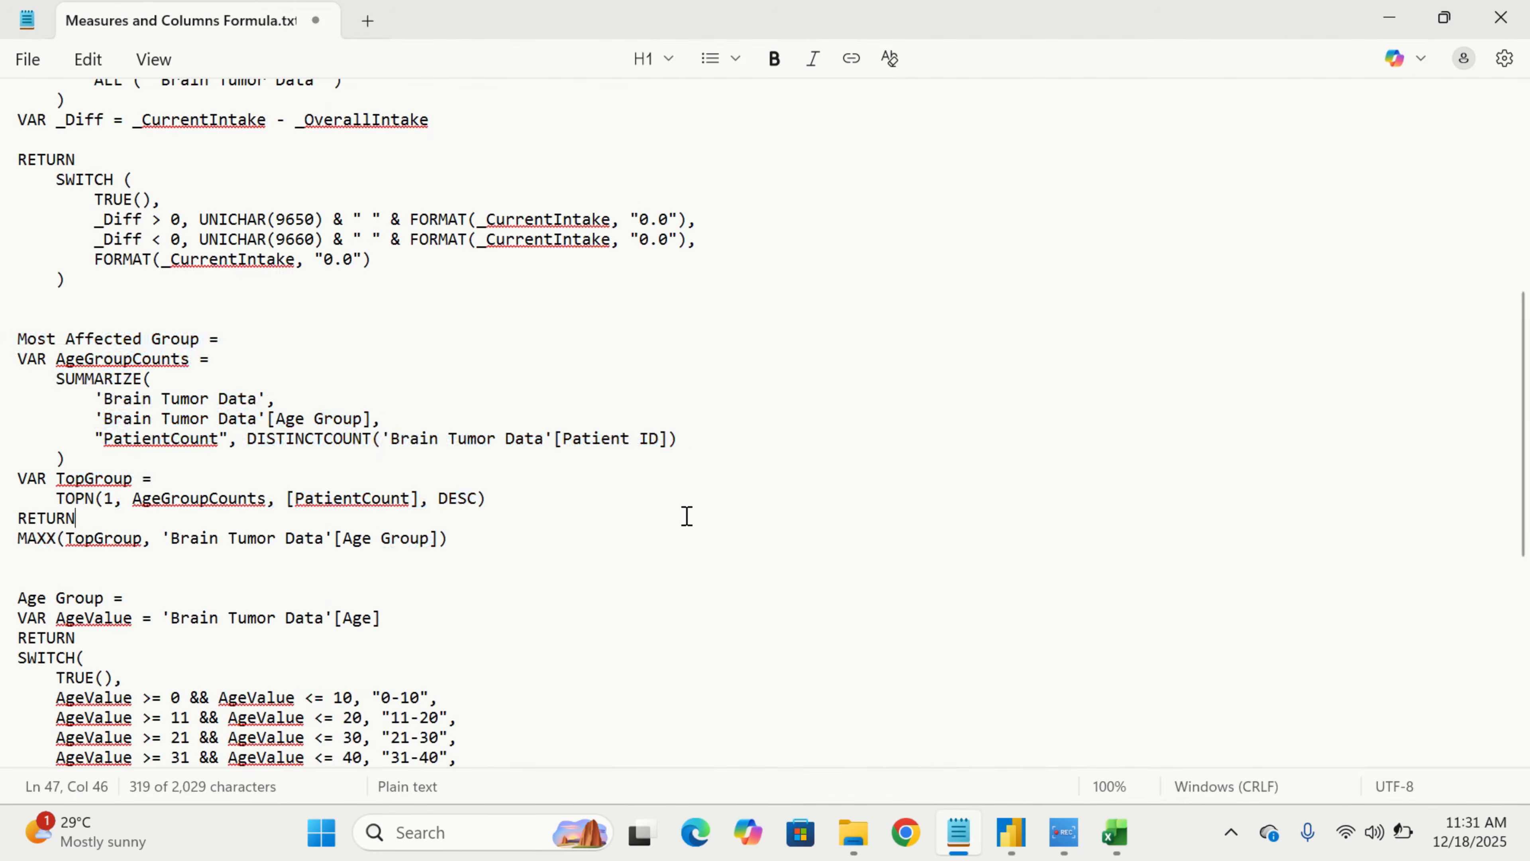
pyautogui.scroll(-8, 686, 517)
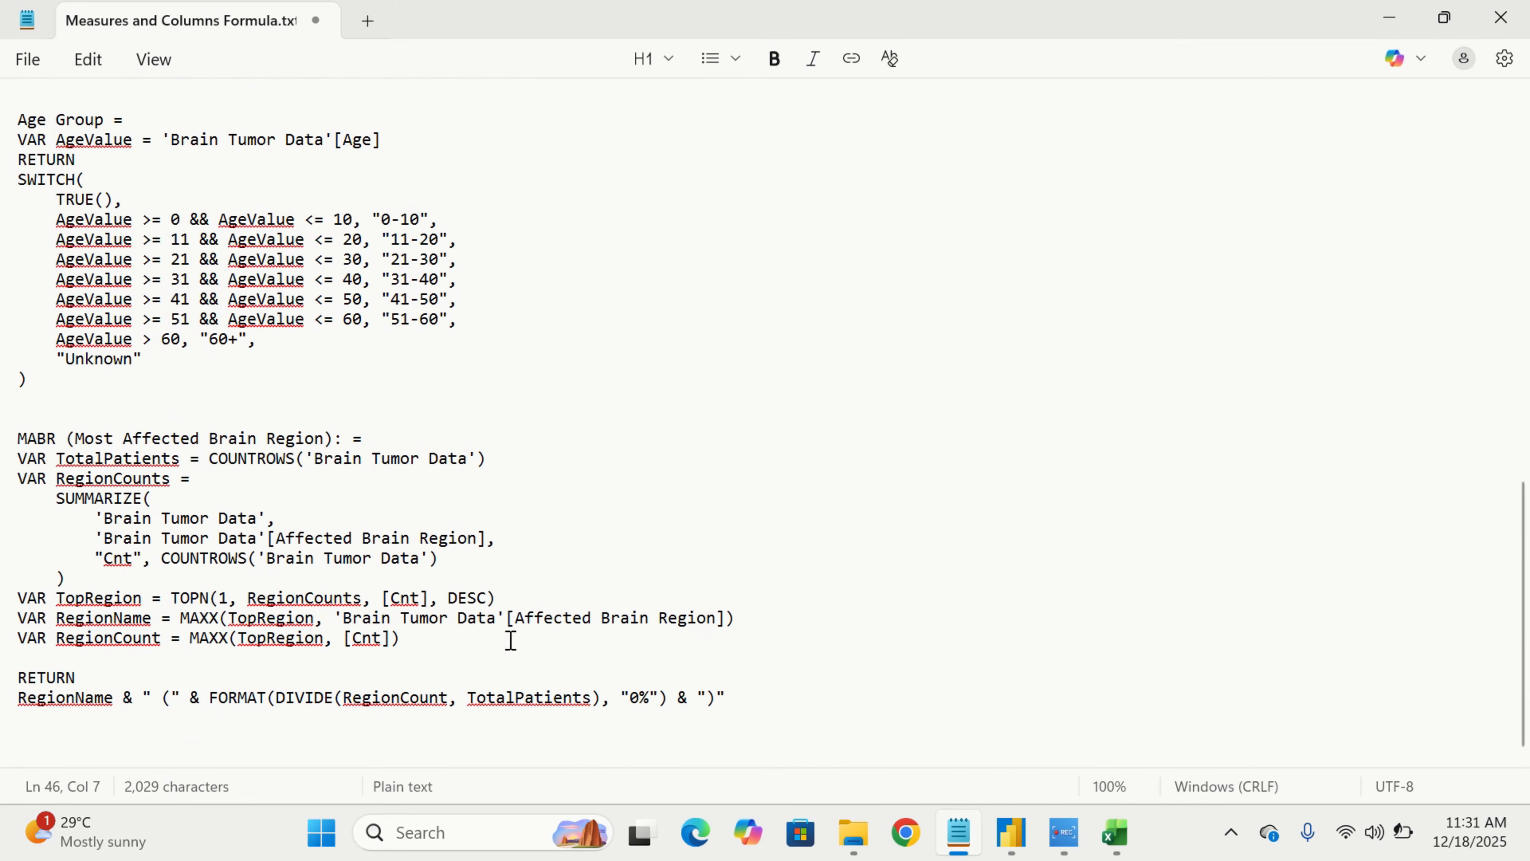
pyautogui.moveTo(736, 696); pyautogui.dragTo(3, 439)
pyautogui.hotkey('ctrl', 'c')
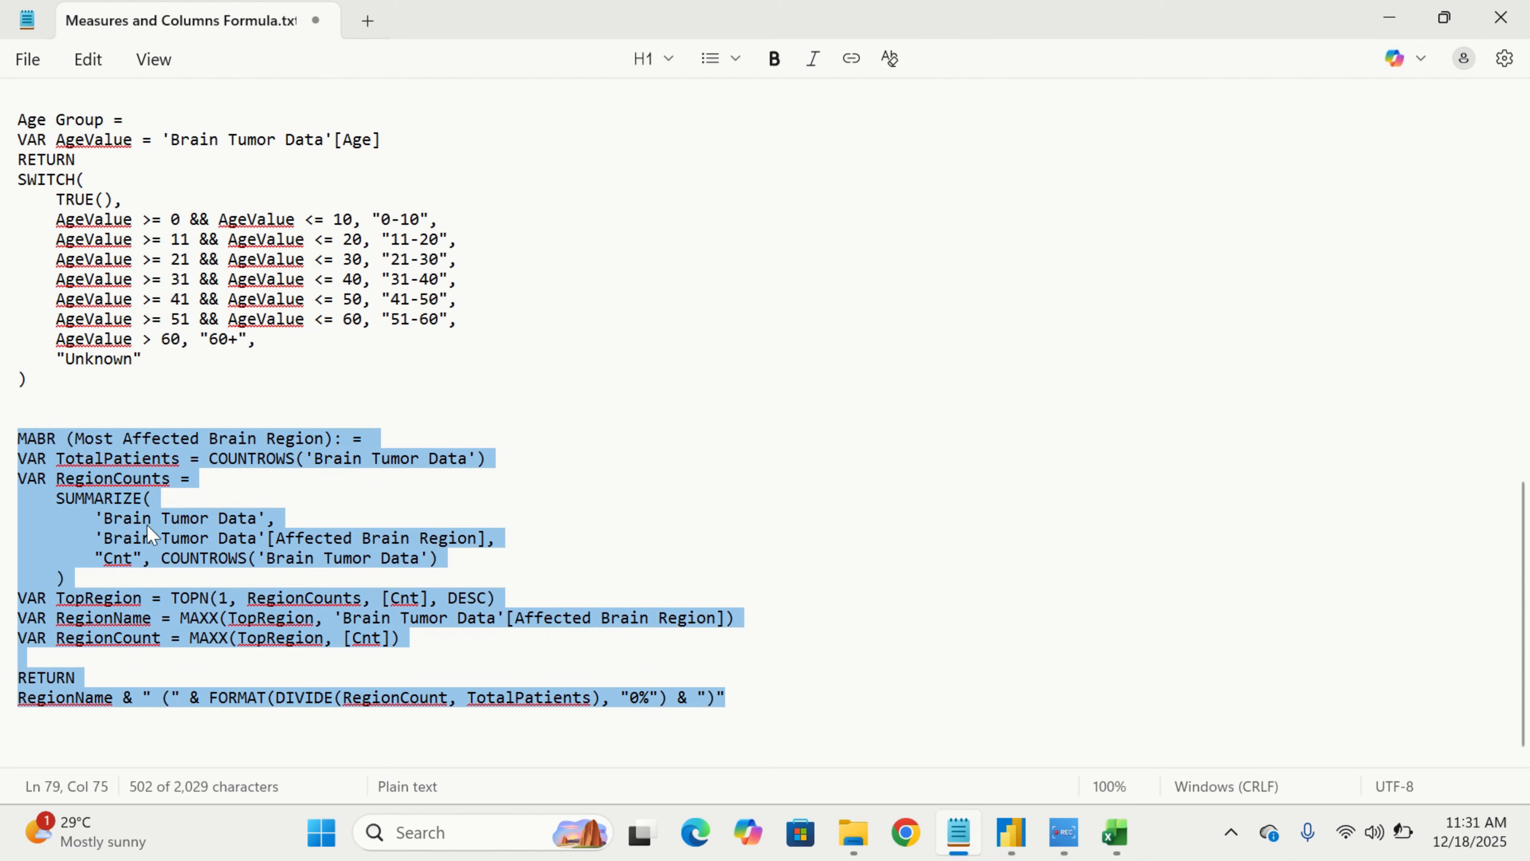
pyautogui.click(1400, 23)
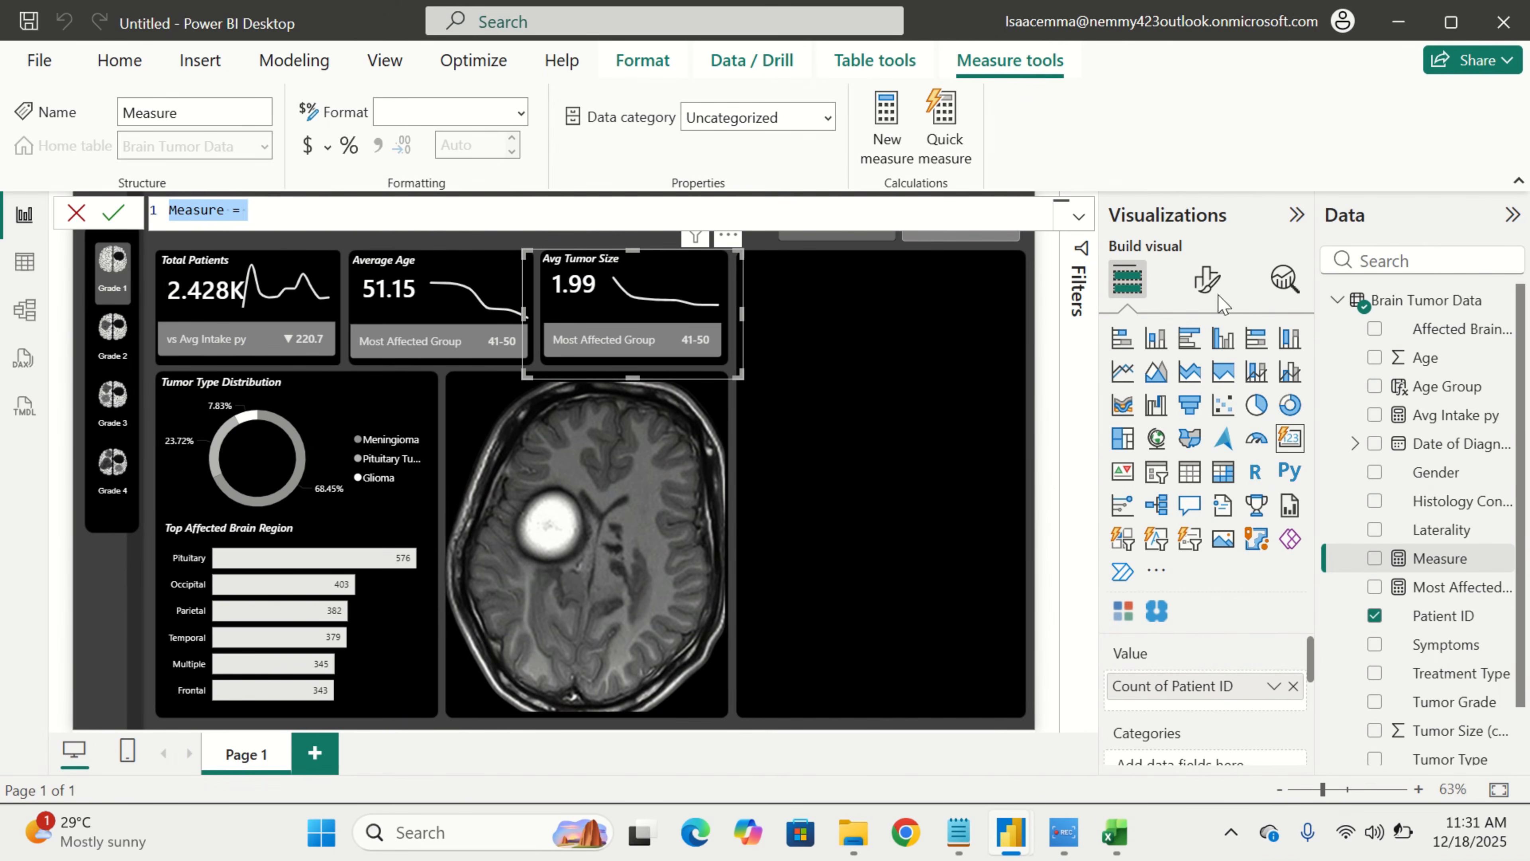
# Create a measure in the Brain Tumor Data table from the copied formula, shortening its name to "MABR:"
pyautogui.click(1392, 303)
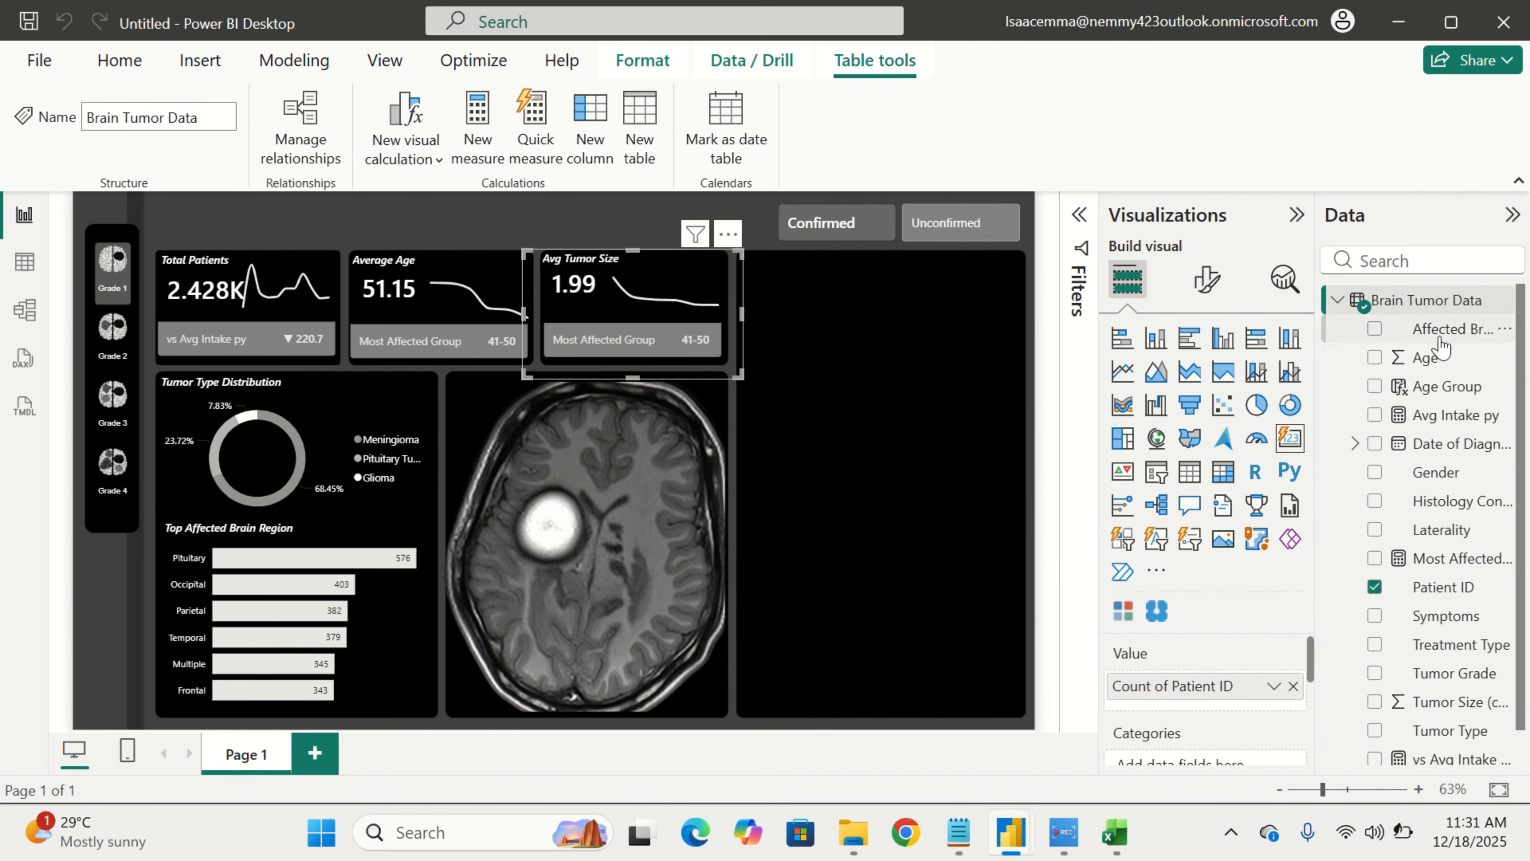
pyautogui.rightClick(1440, 302)
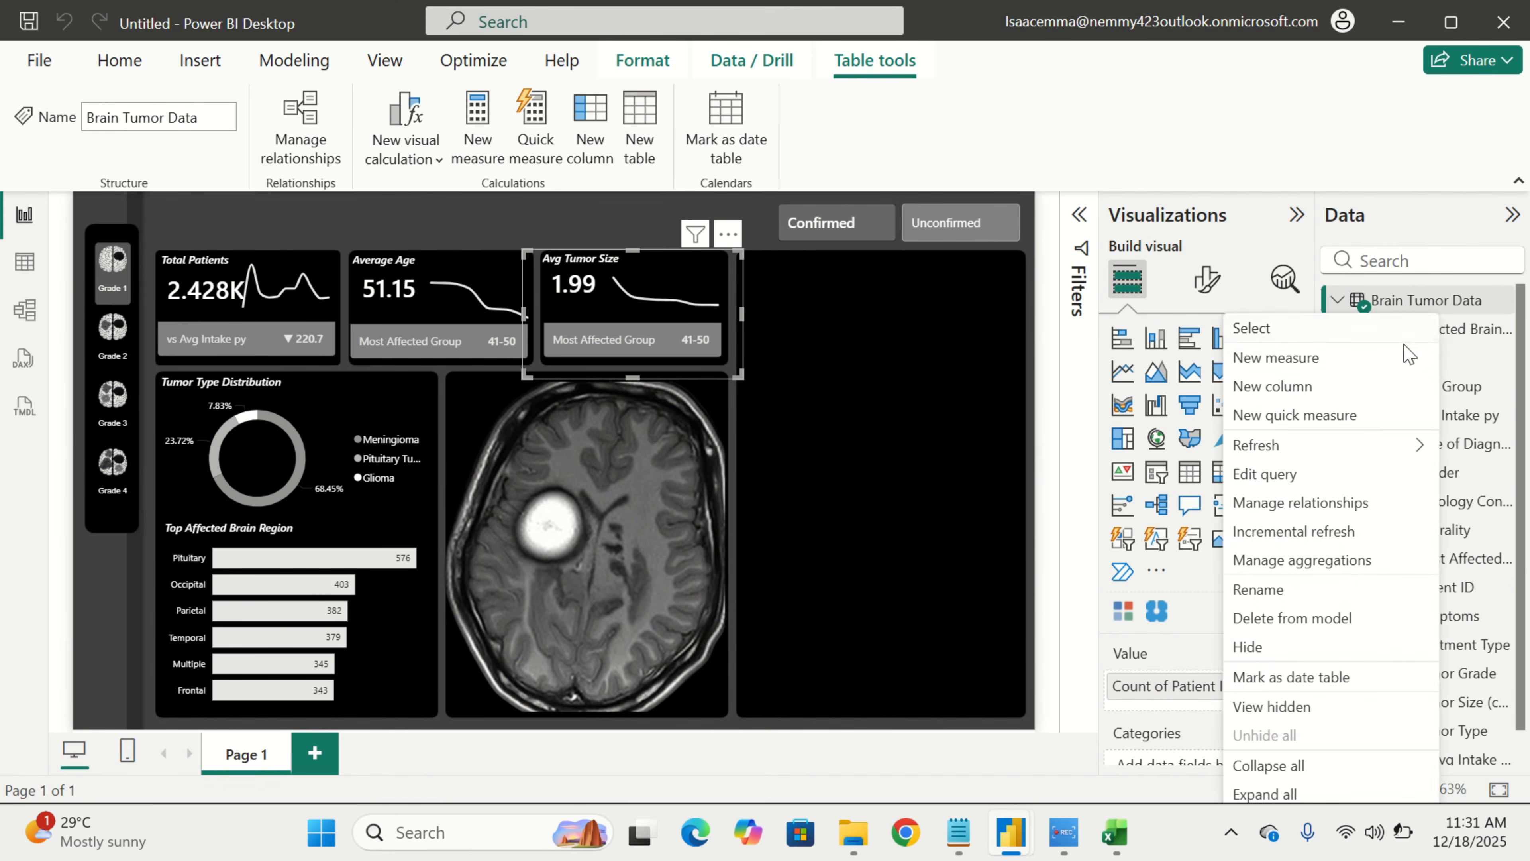
pyautogui.click(1398, 358)
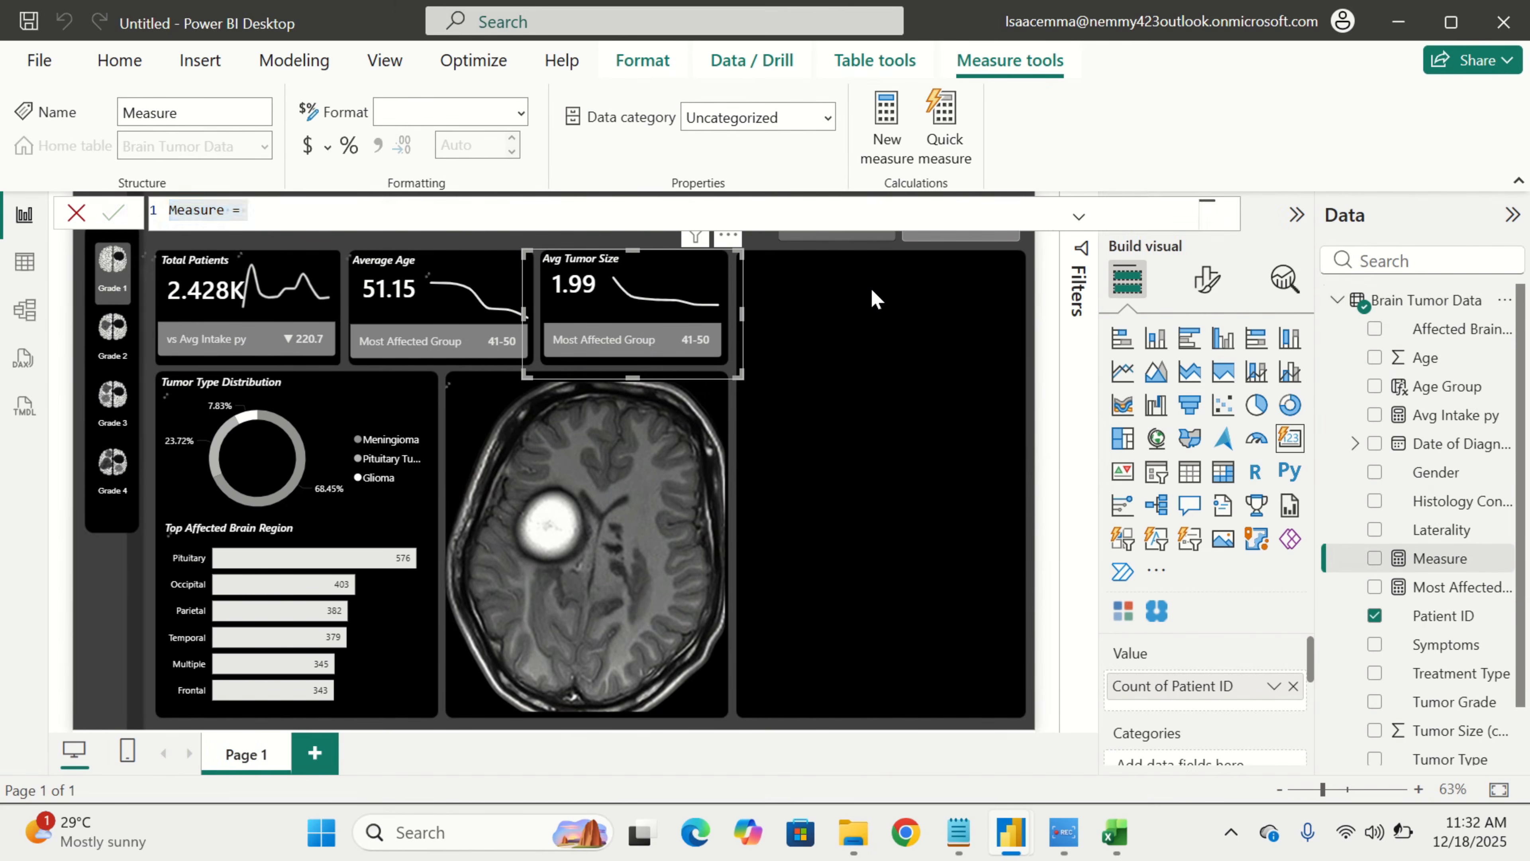
pyautogui.hotkey('ctrl', 'v')
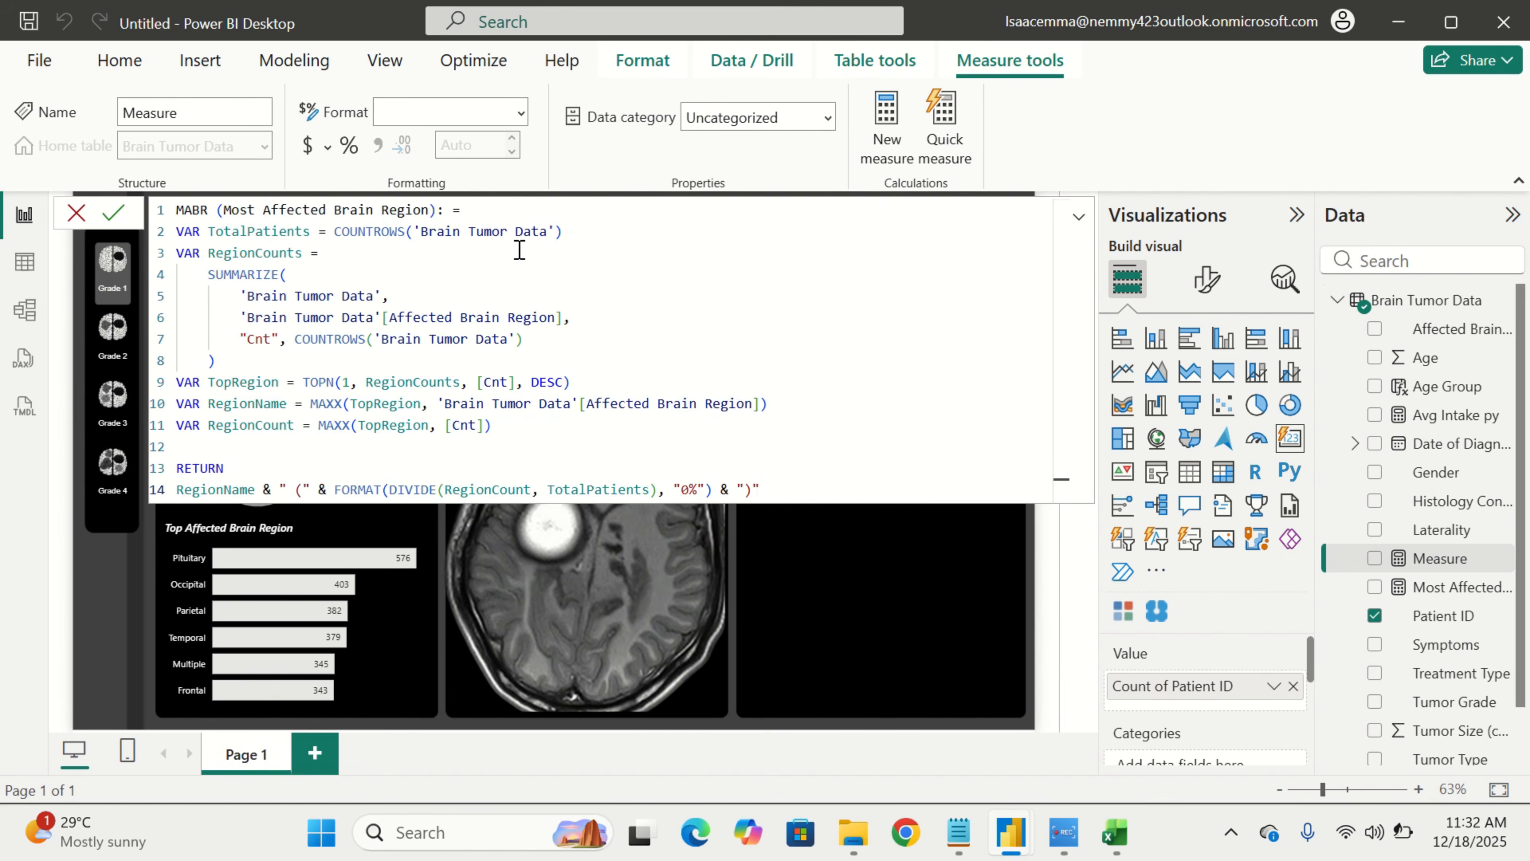
pyautogui.moveTo(440, 209); pyautogui.dragTo(231, 211)
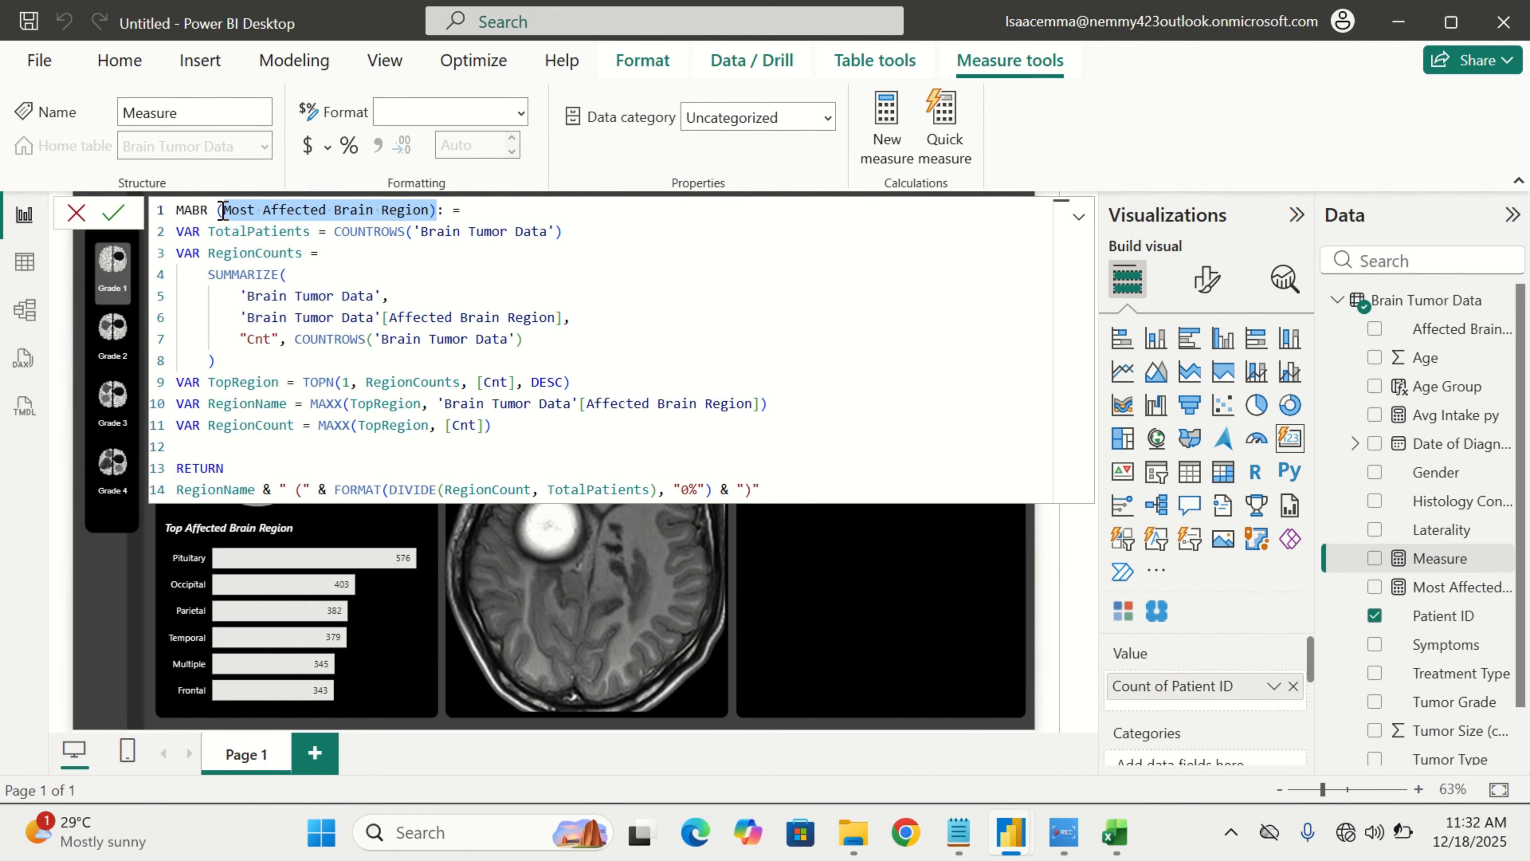
pyautogui.press('BackSpace')
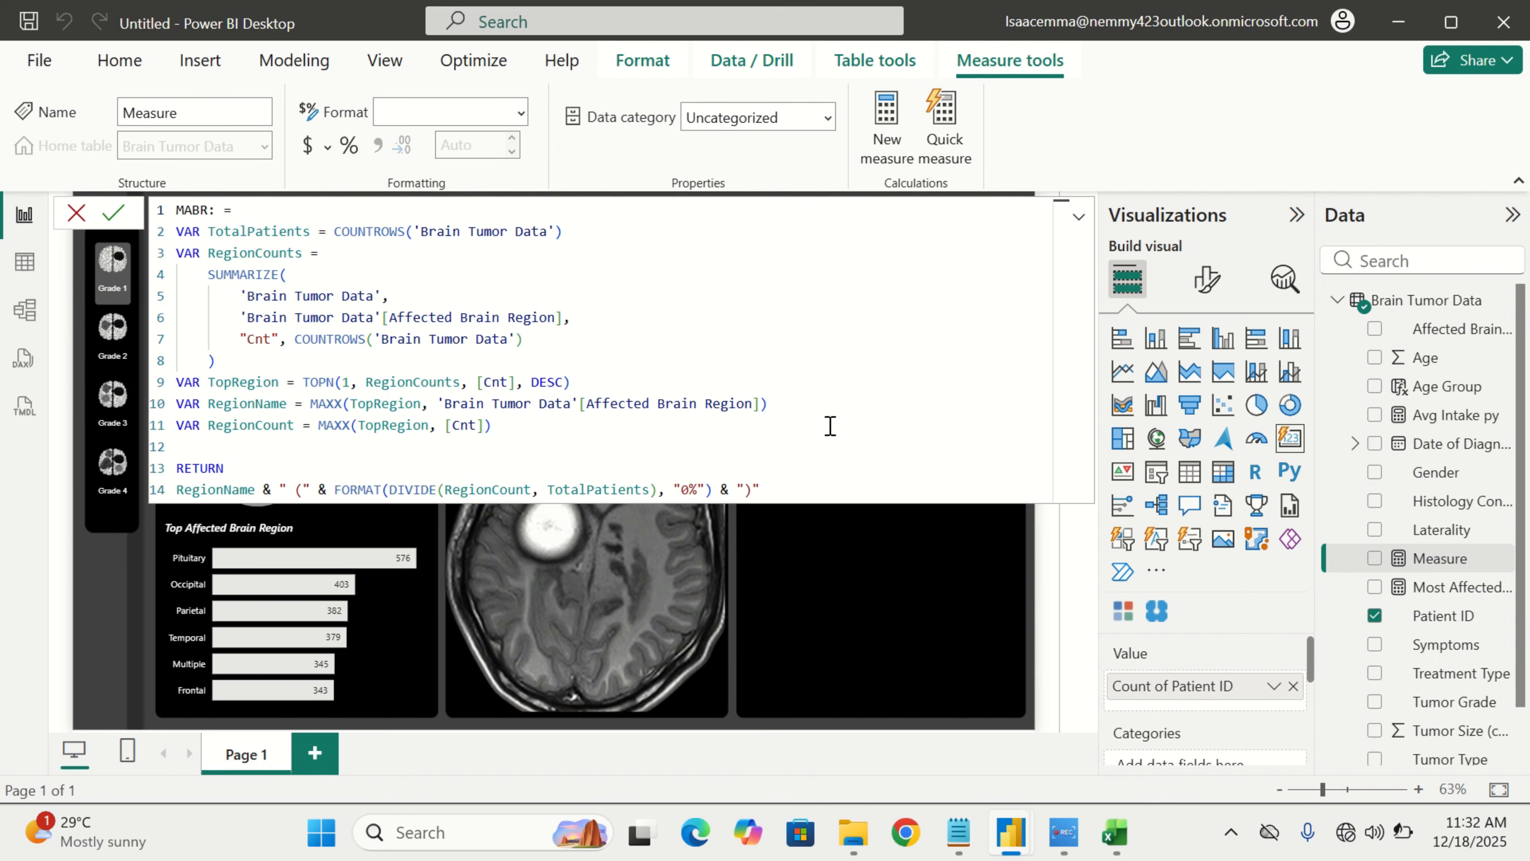
pyautogui.press('Return')
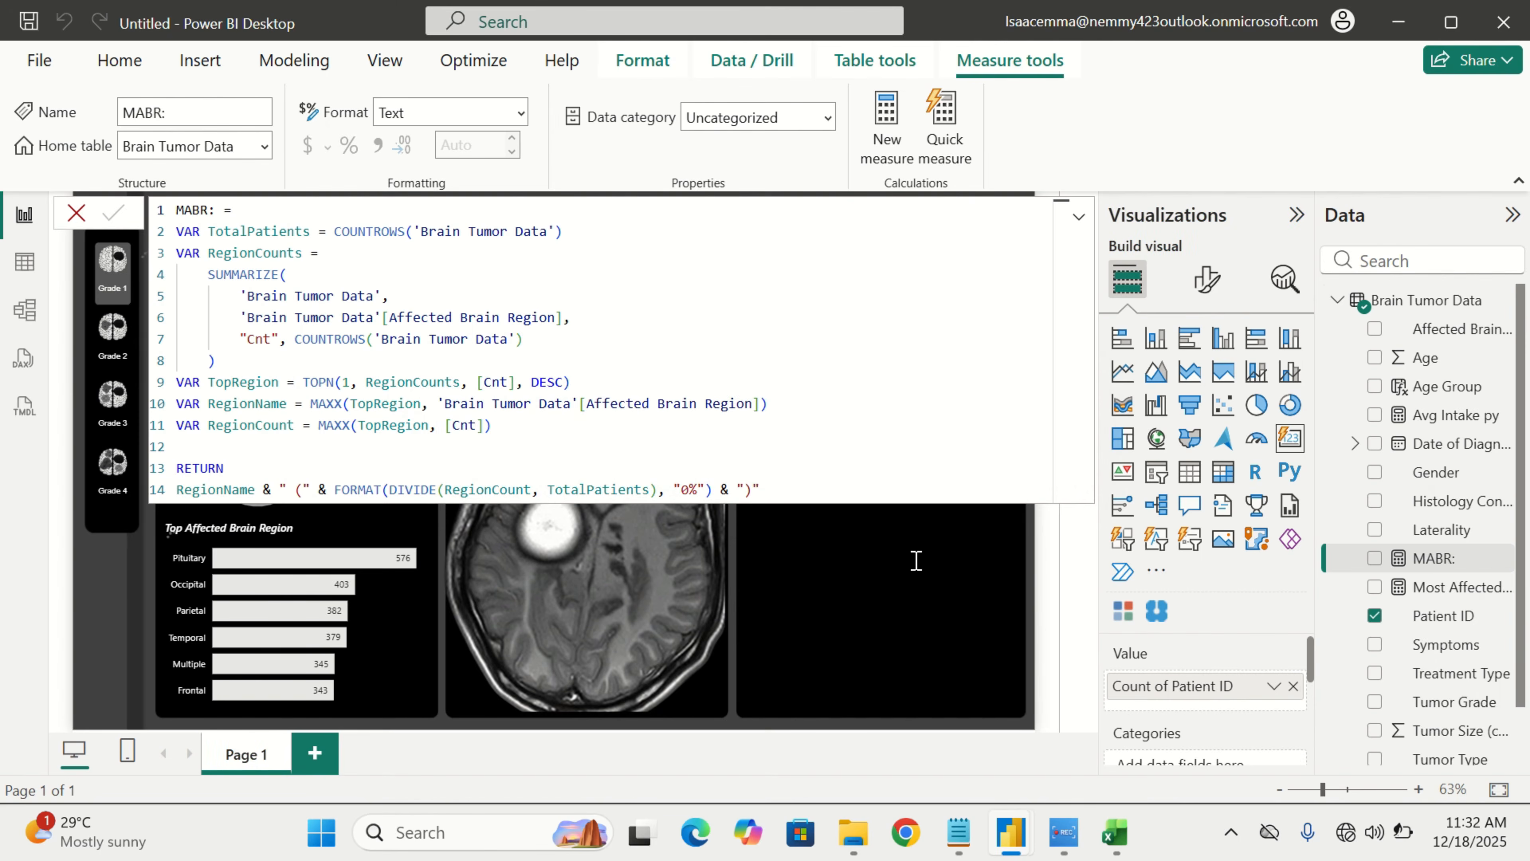
# Replace the Most Affected Group reference label on the Avg Tumor Size card with the MABR: measure
pyautogui.click(960, 538)
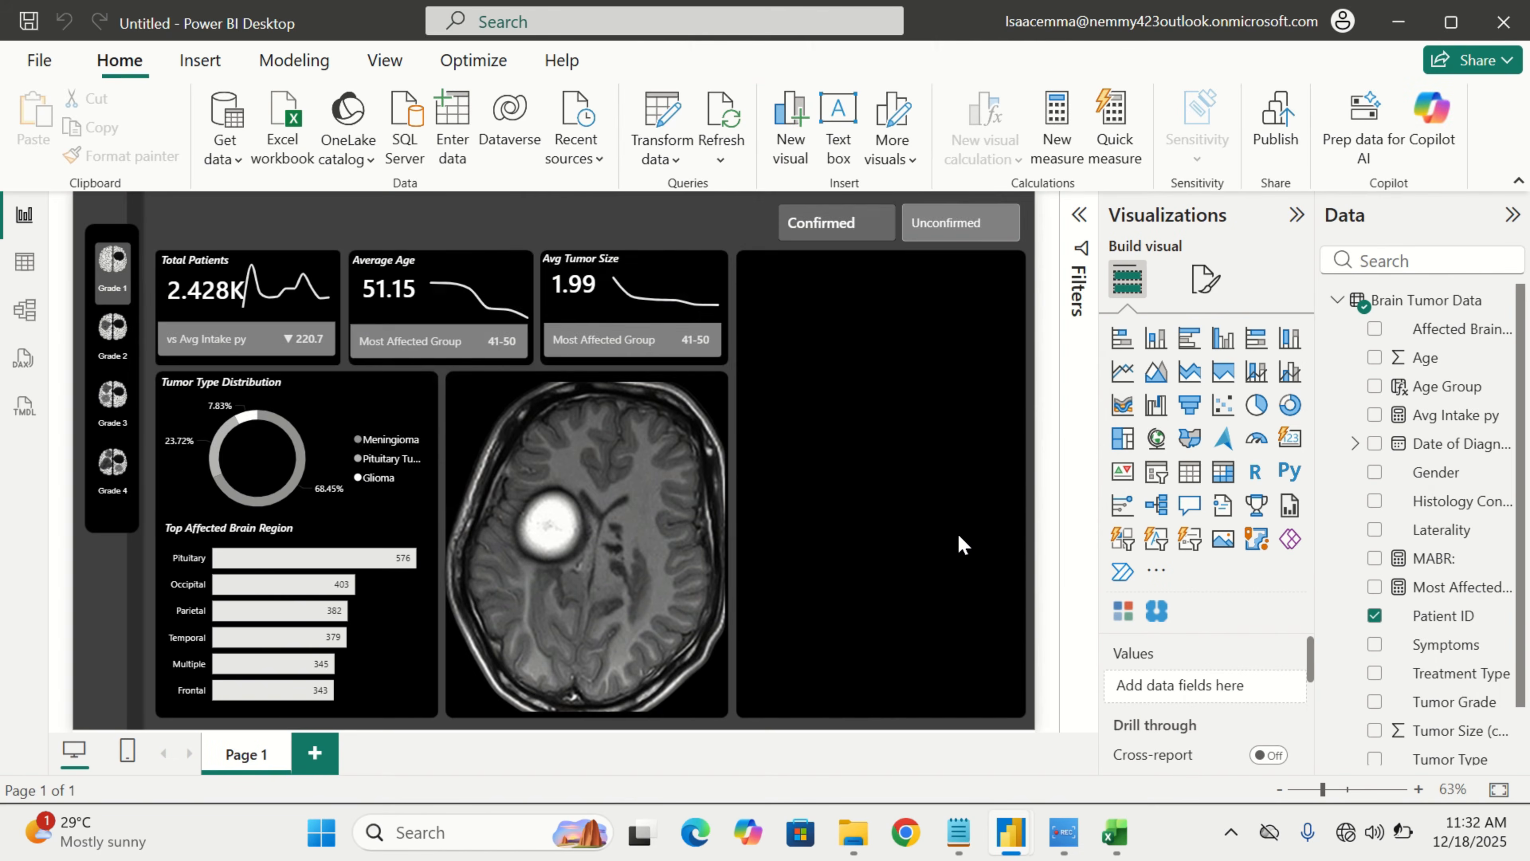
pyautogui.click(708, 361)
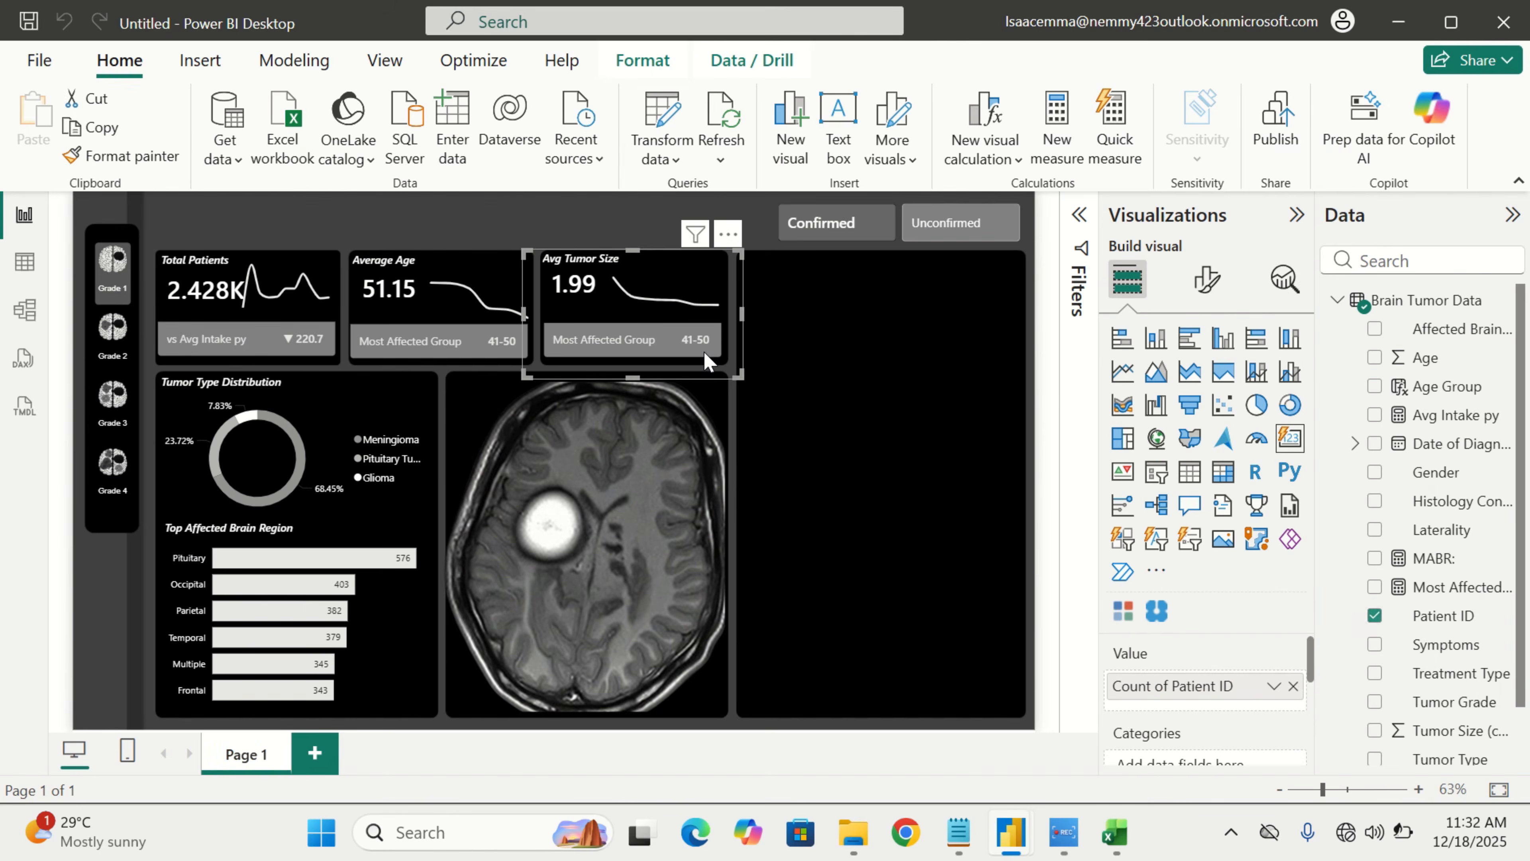
pyautogui.click(1219, 300)
pyautogui.scroll(-2, 1202, 609)
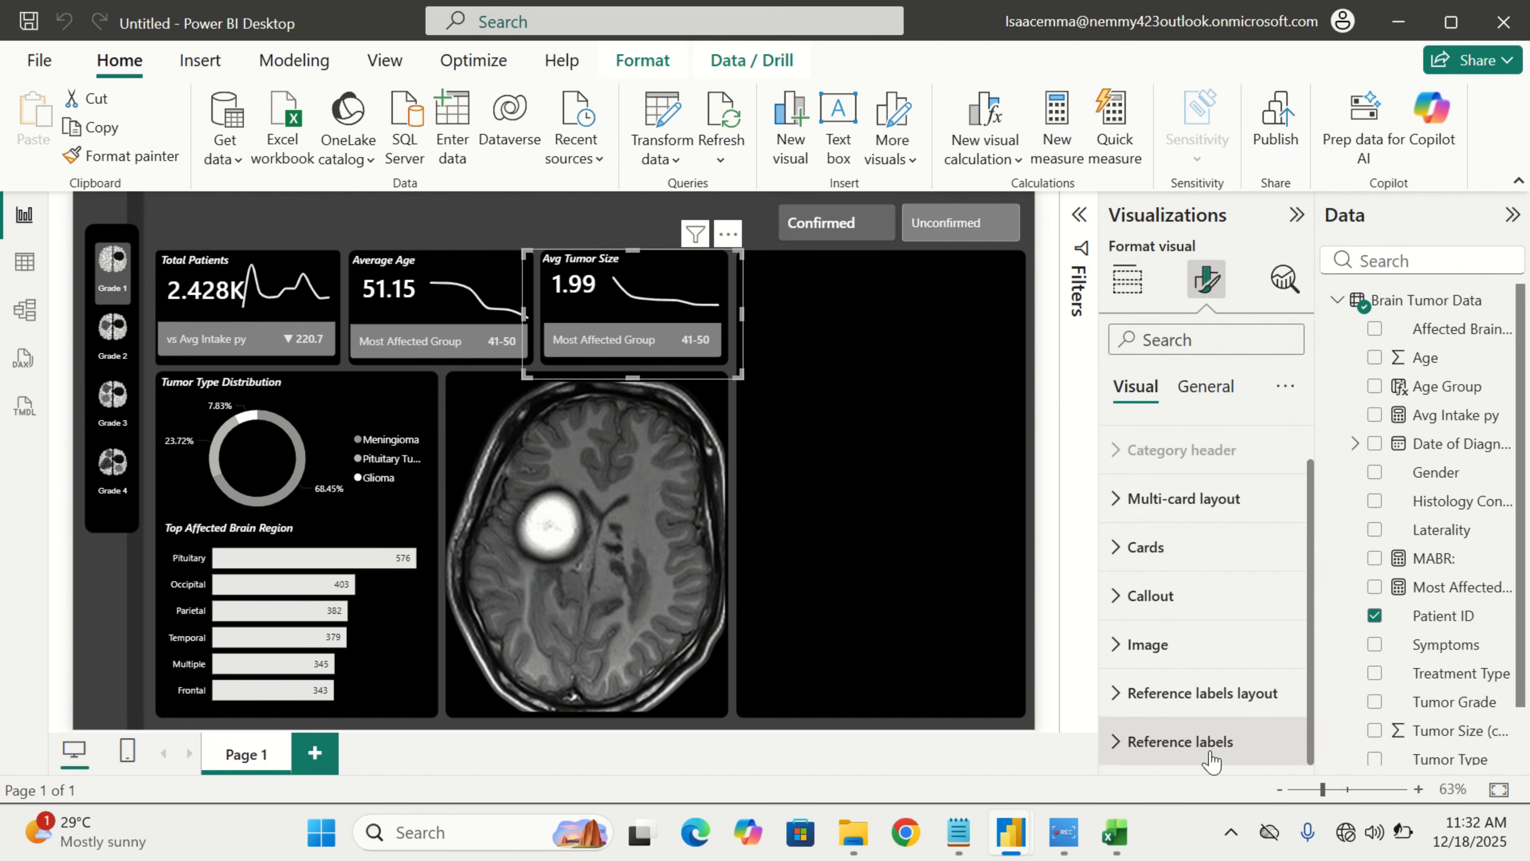
pyautogui.scroll(-8, 1212, 761)
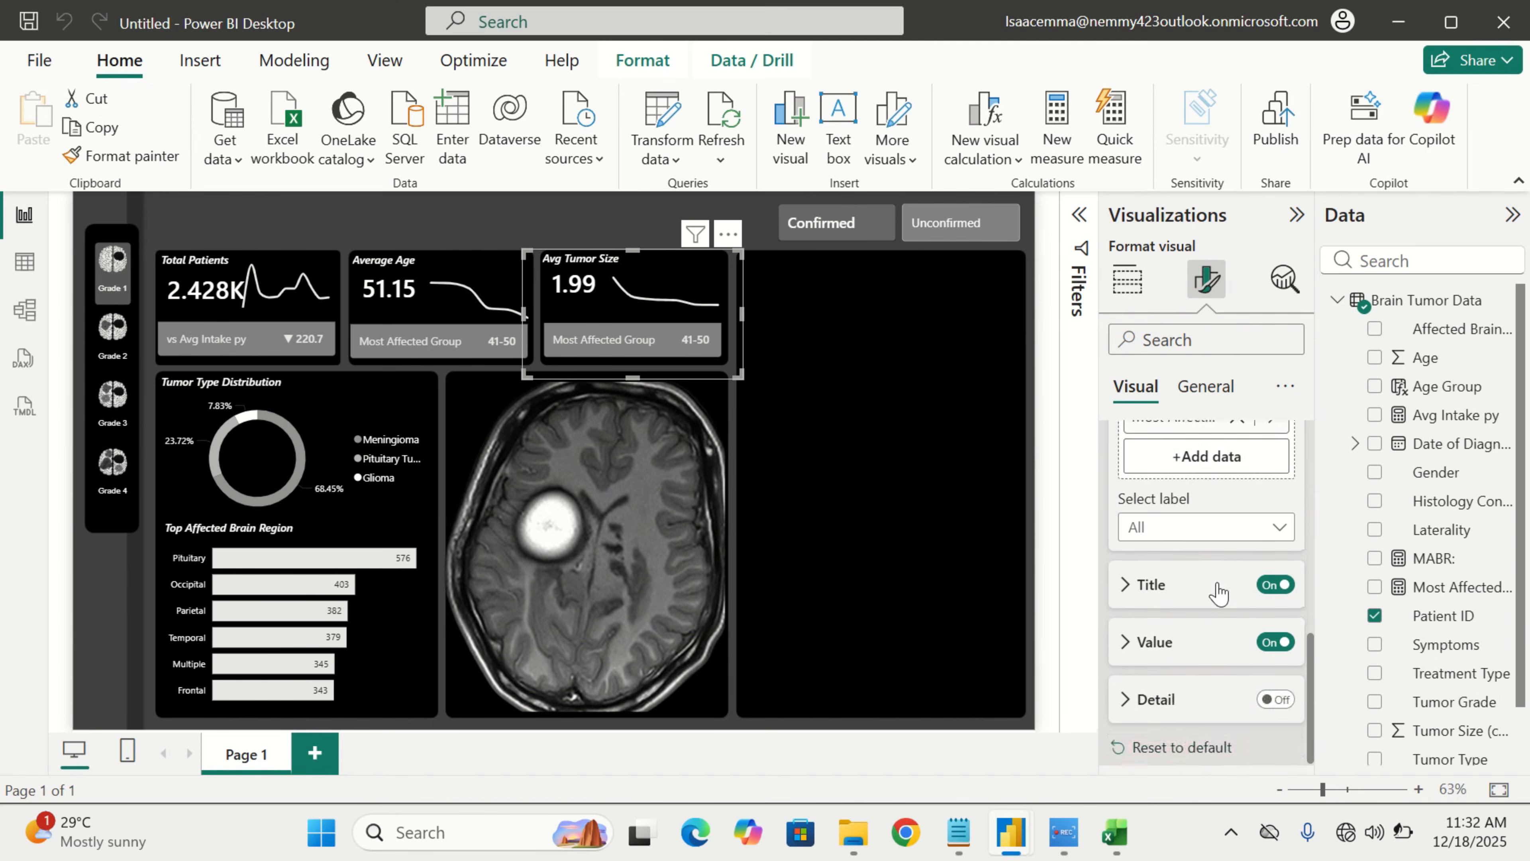
pyautogui.scroll(2, 1220, 591)
pyautogui.click(1237, 532)
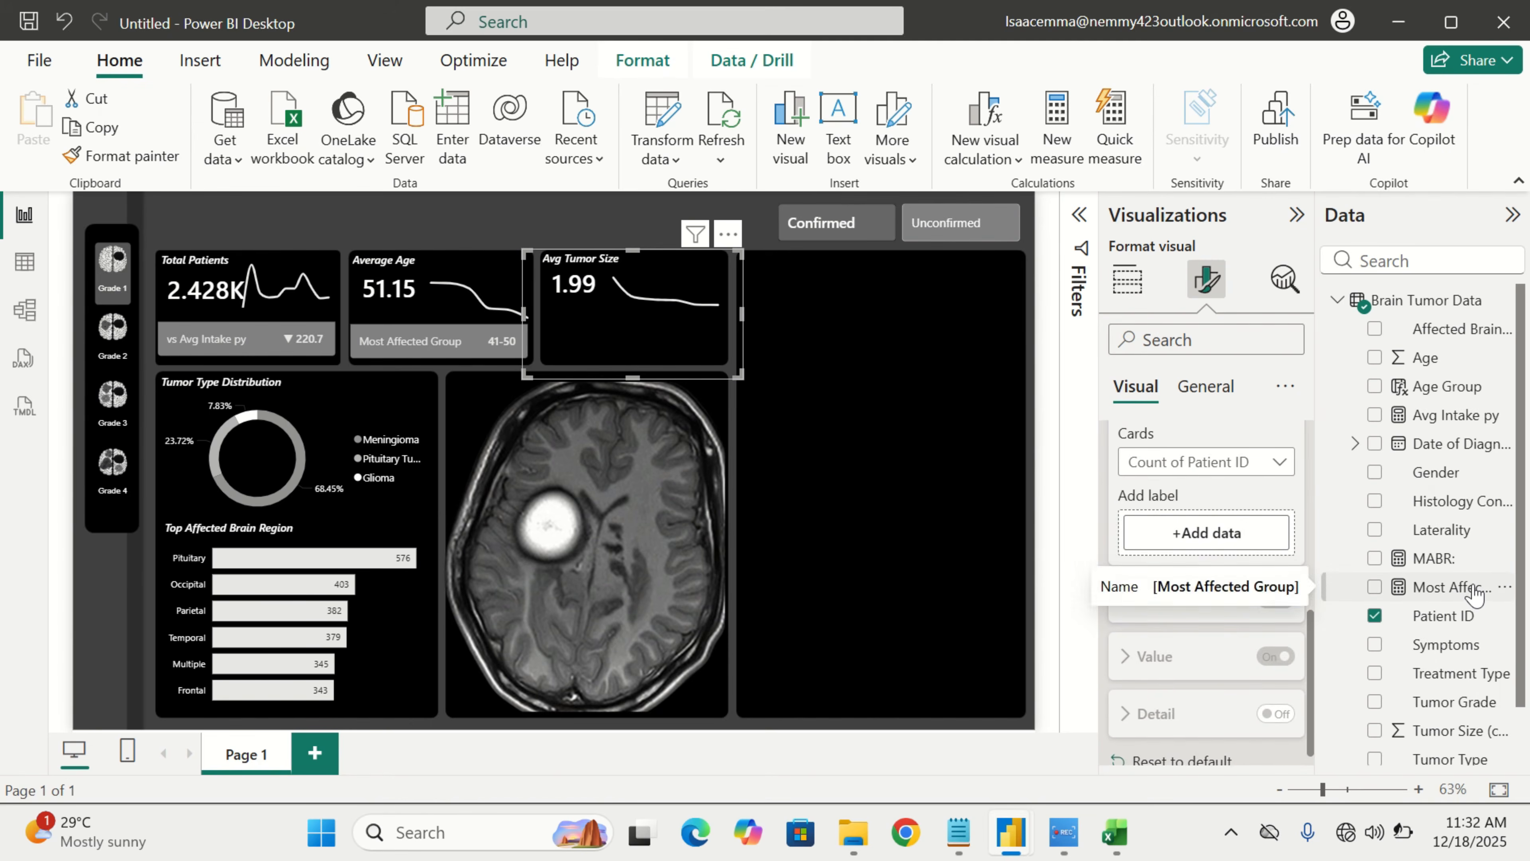
pyautogui.moveTo(1469, 558); pyautogui.dragTo(1274, 534)
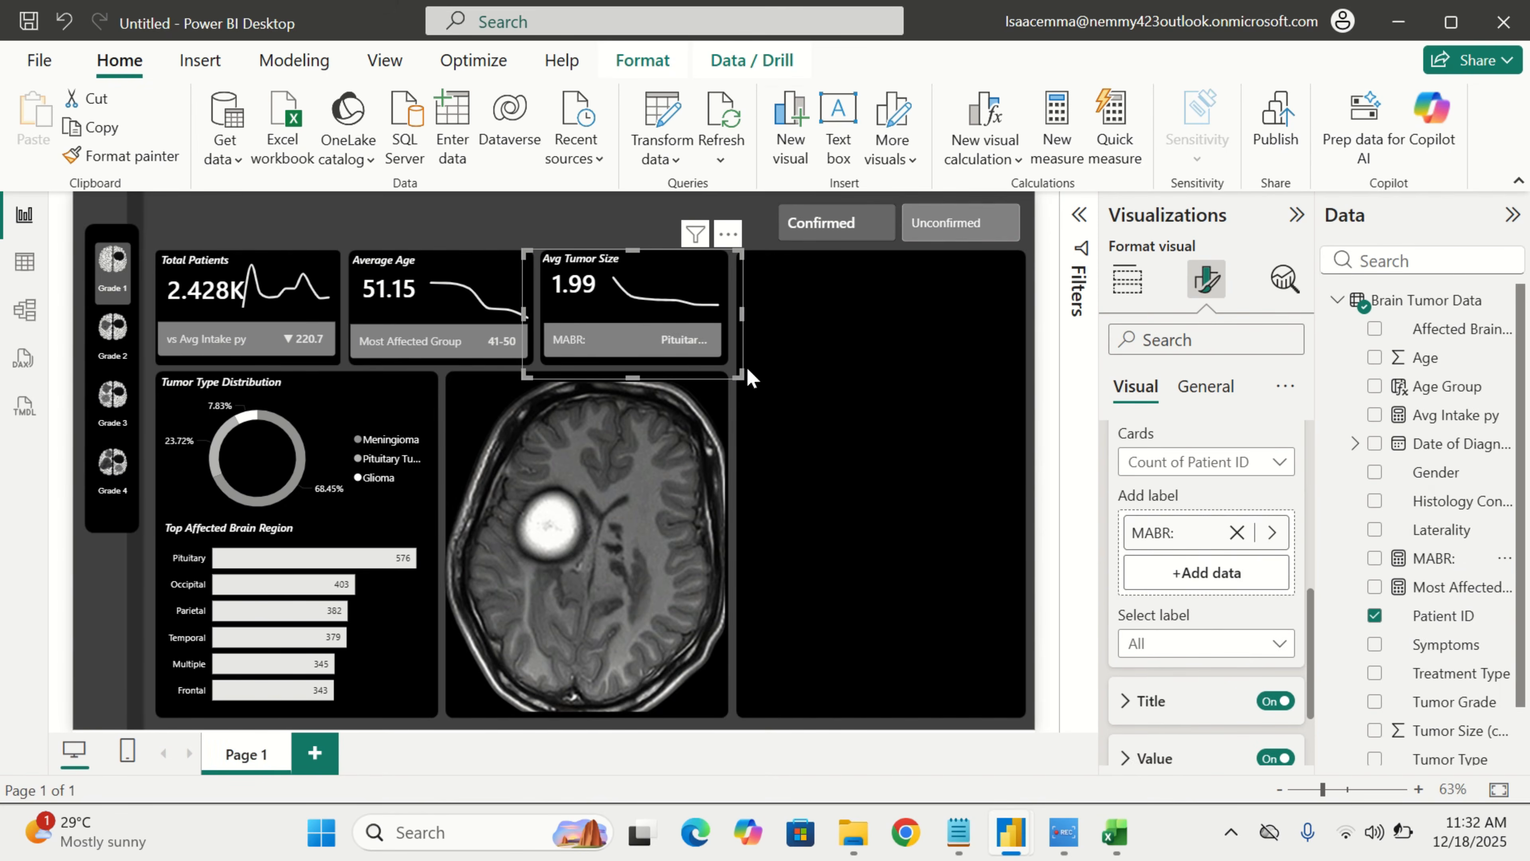
# Try the List style for the Avg Tumor Size card's reference label layout, and switch it back to Table
pyautogui.scroll(2, 1184, 578)
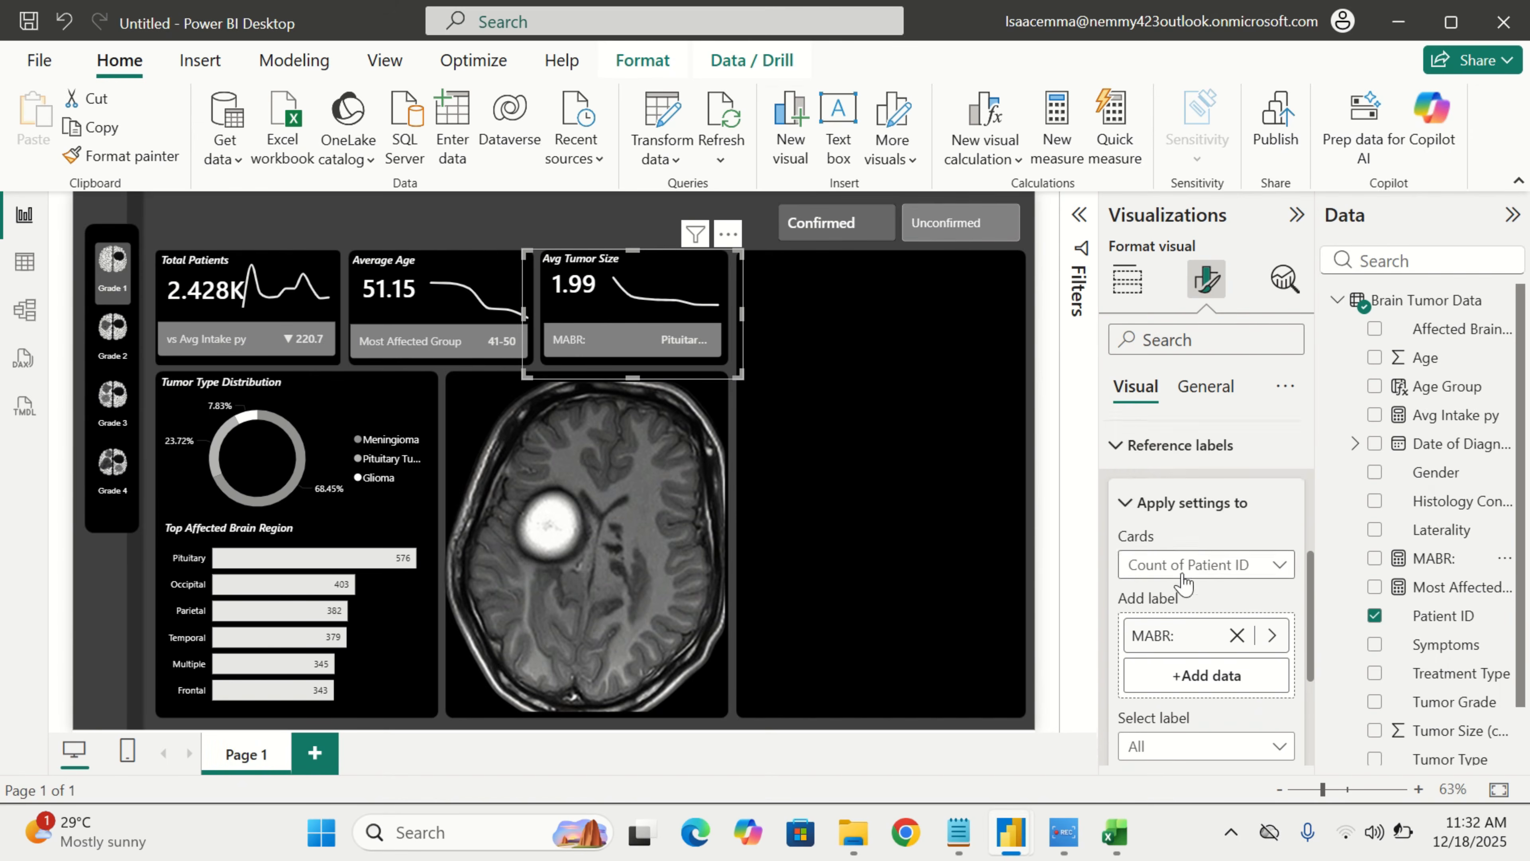
pyautogui.scroll(-3, 1184, 582)
pyautogui.scroll(2, 1185, 581)
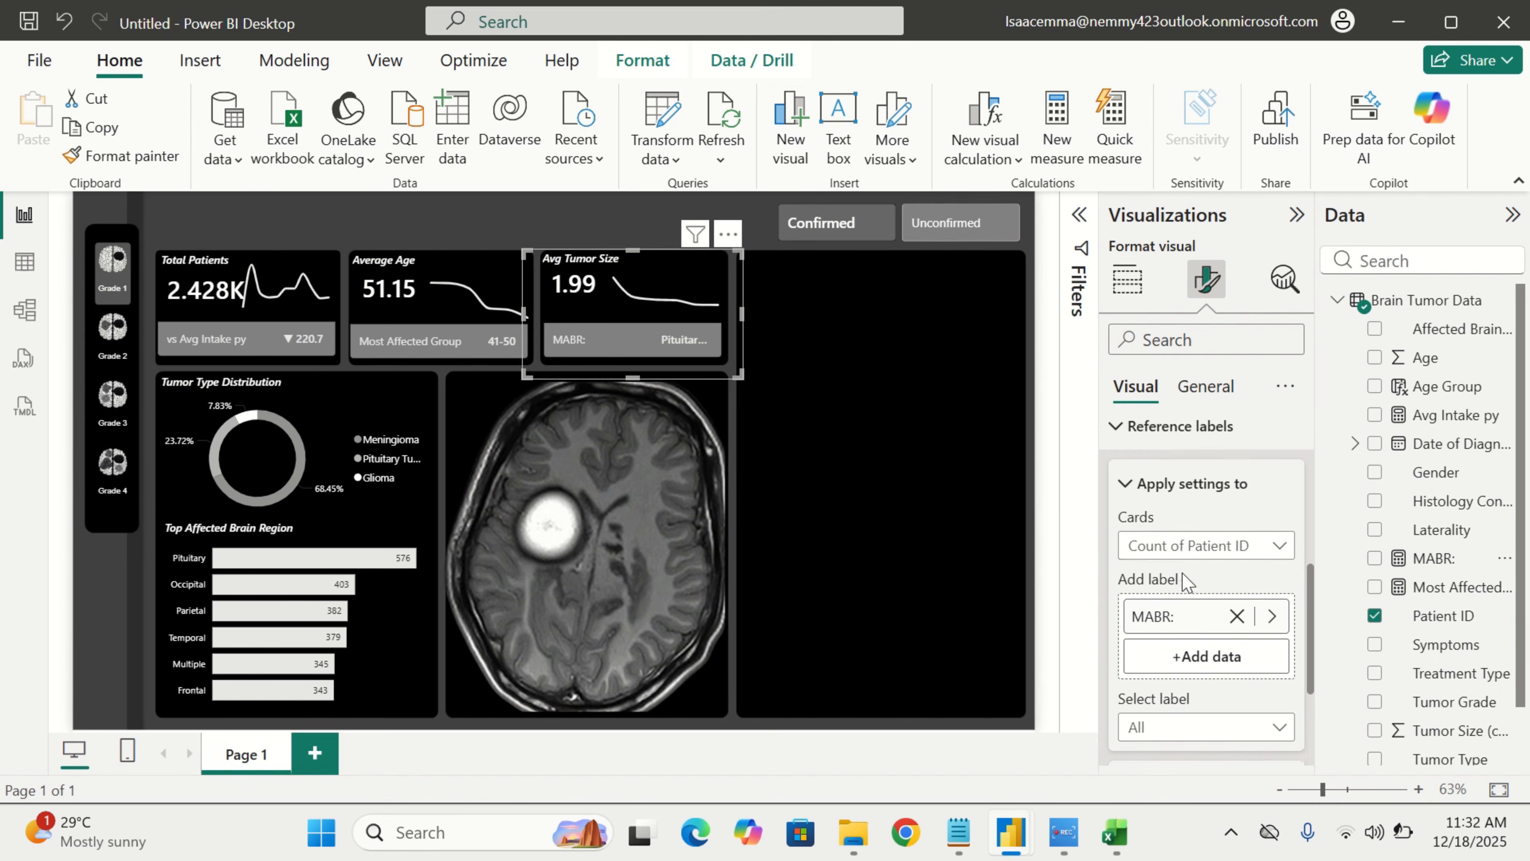
pyautogui.click(1204, 482)
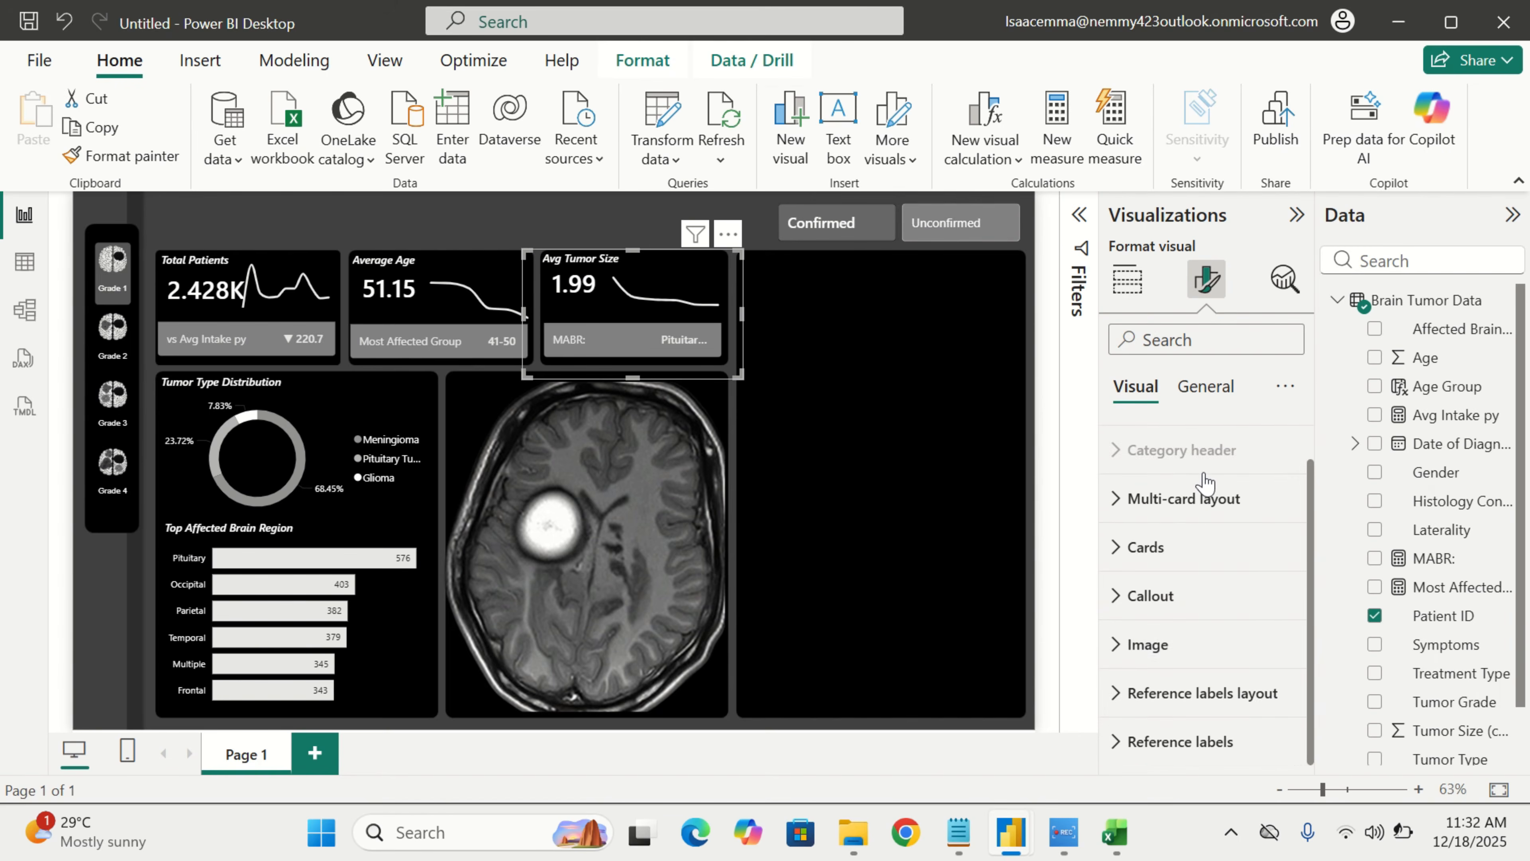
pyautogui.click(1235, 693)
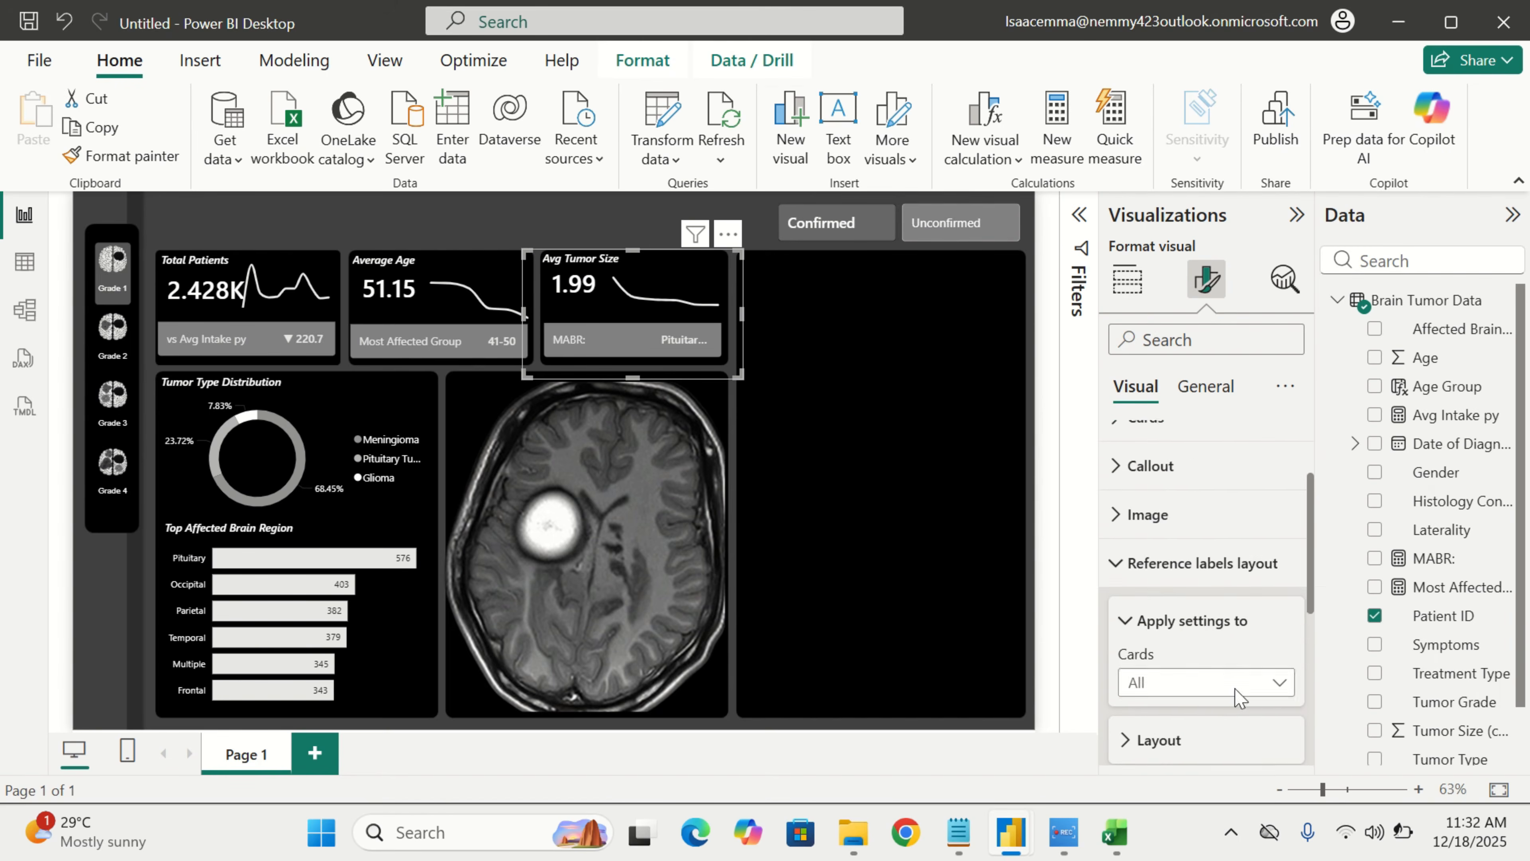
pyautogui.scroll(-2, 1236, 695)
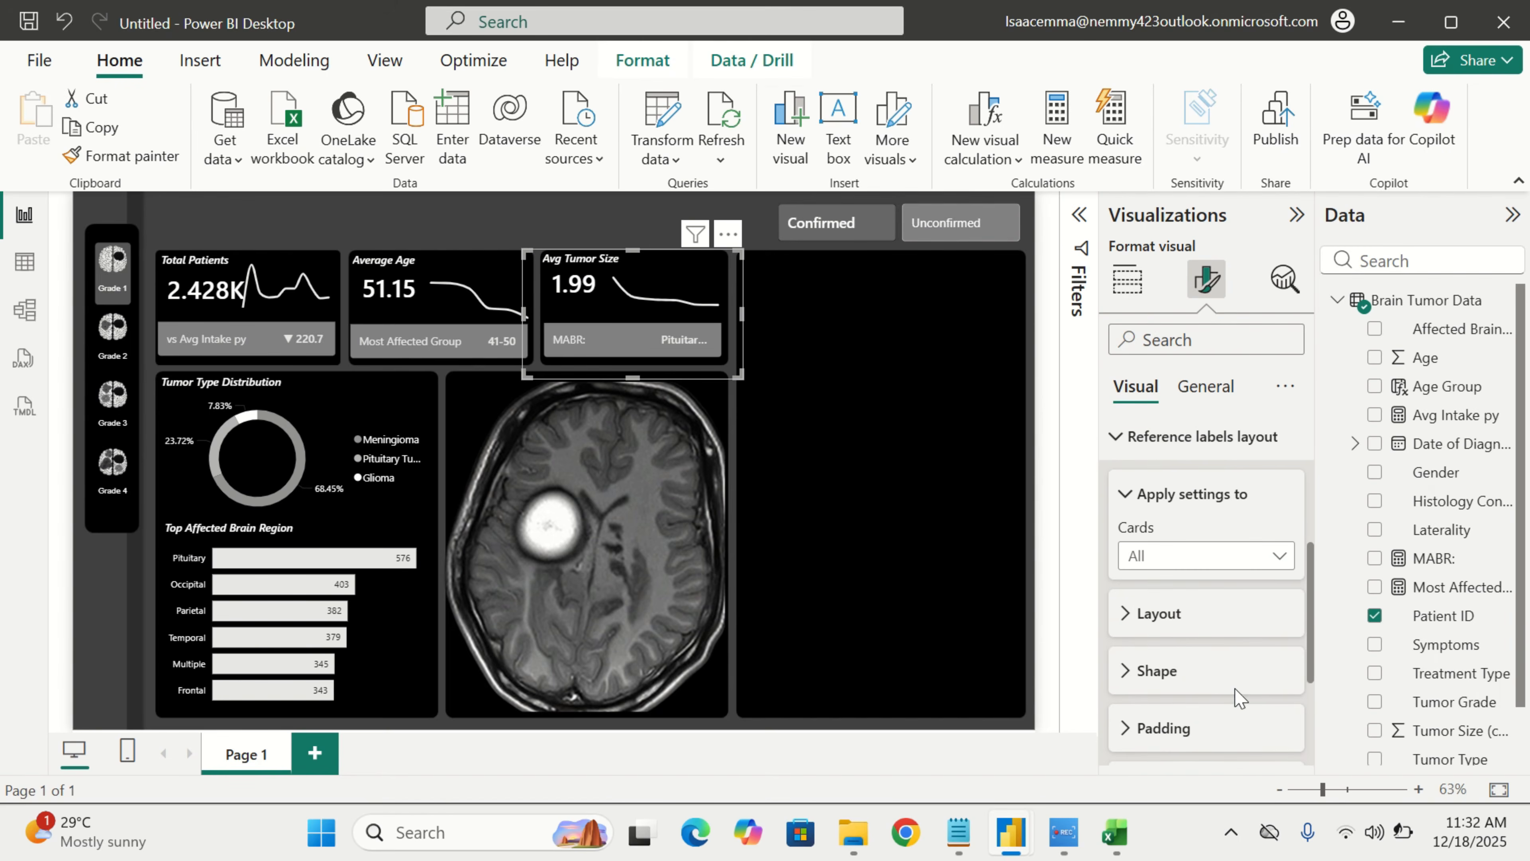
pyautogui.click(1249, 621)
pyautogui.click(1273, 612)
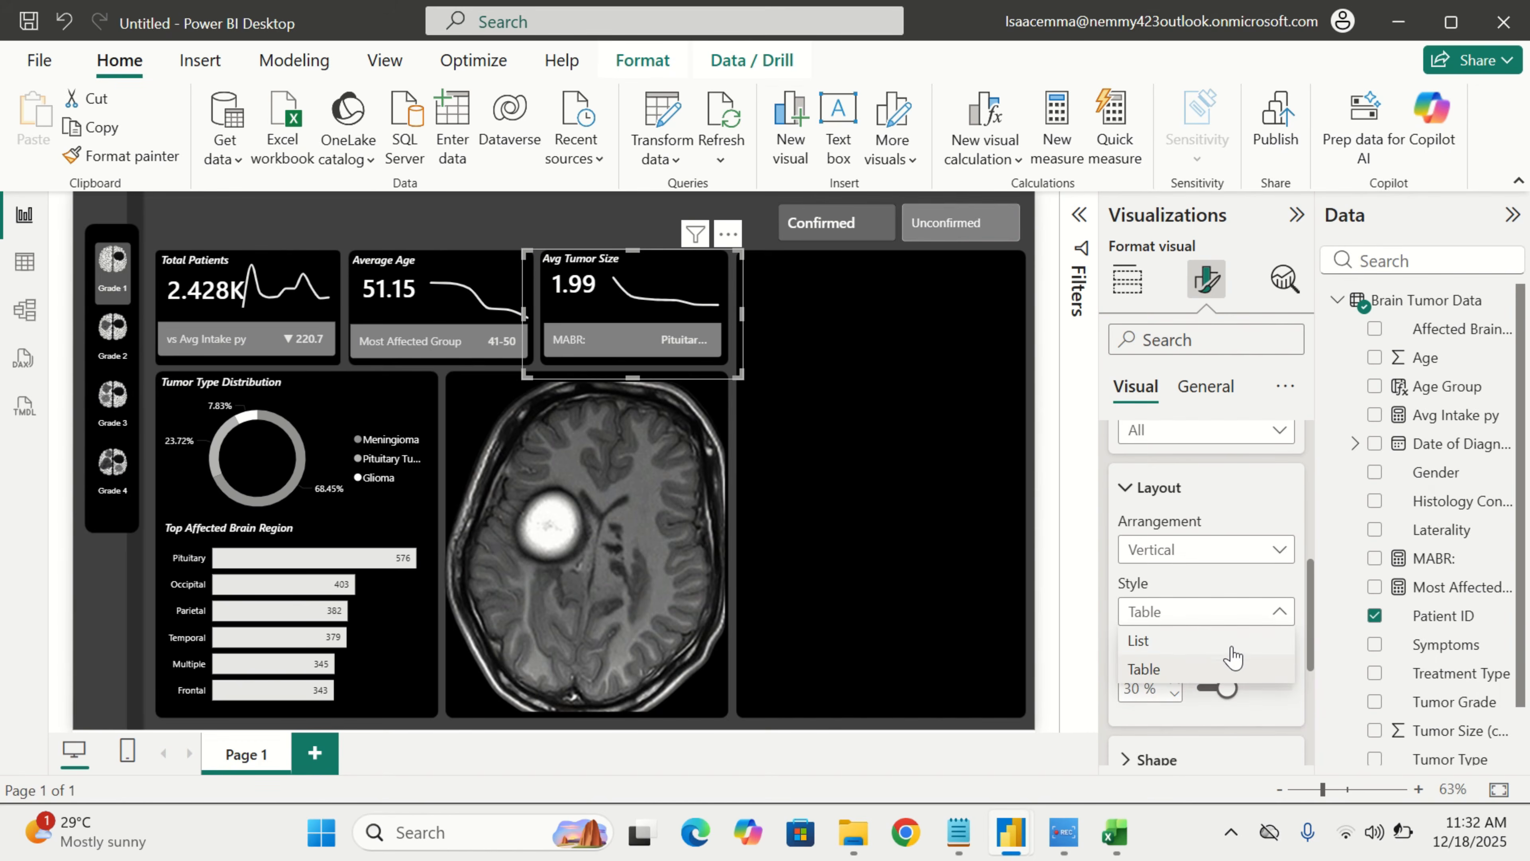
pyautogui.click(1227, 641)
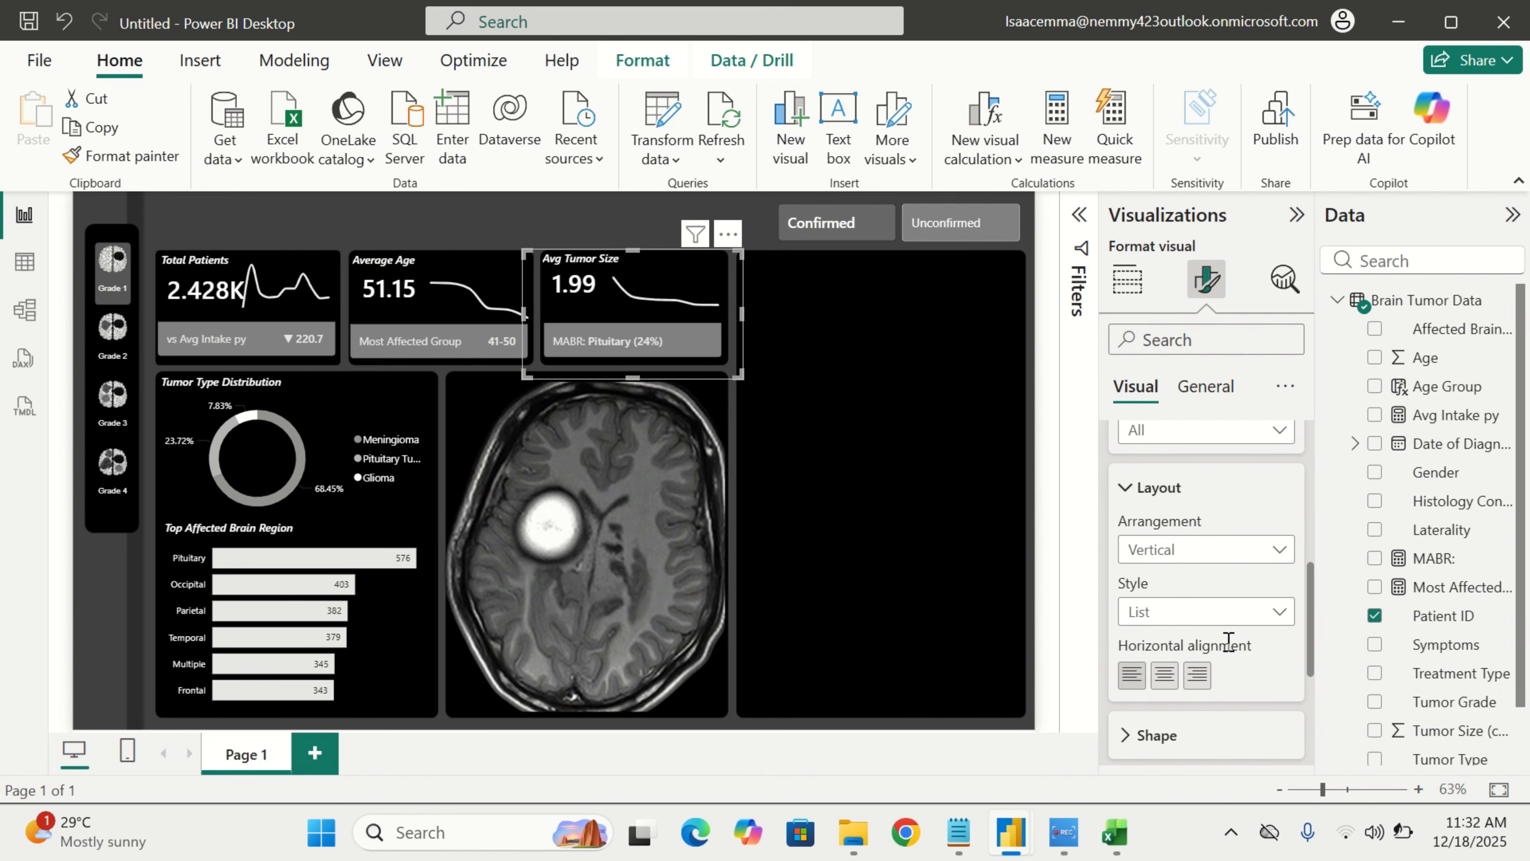
pyautogui.click(1241, 615)
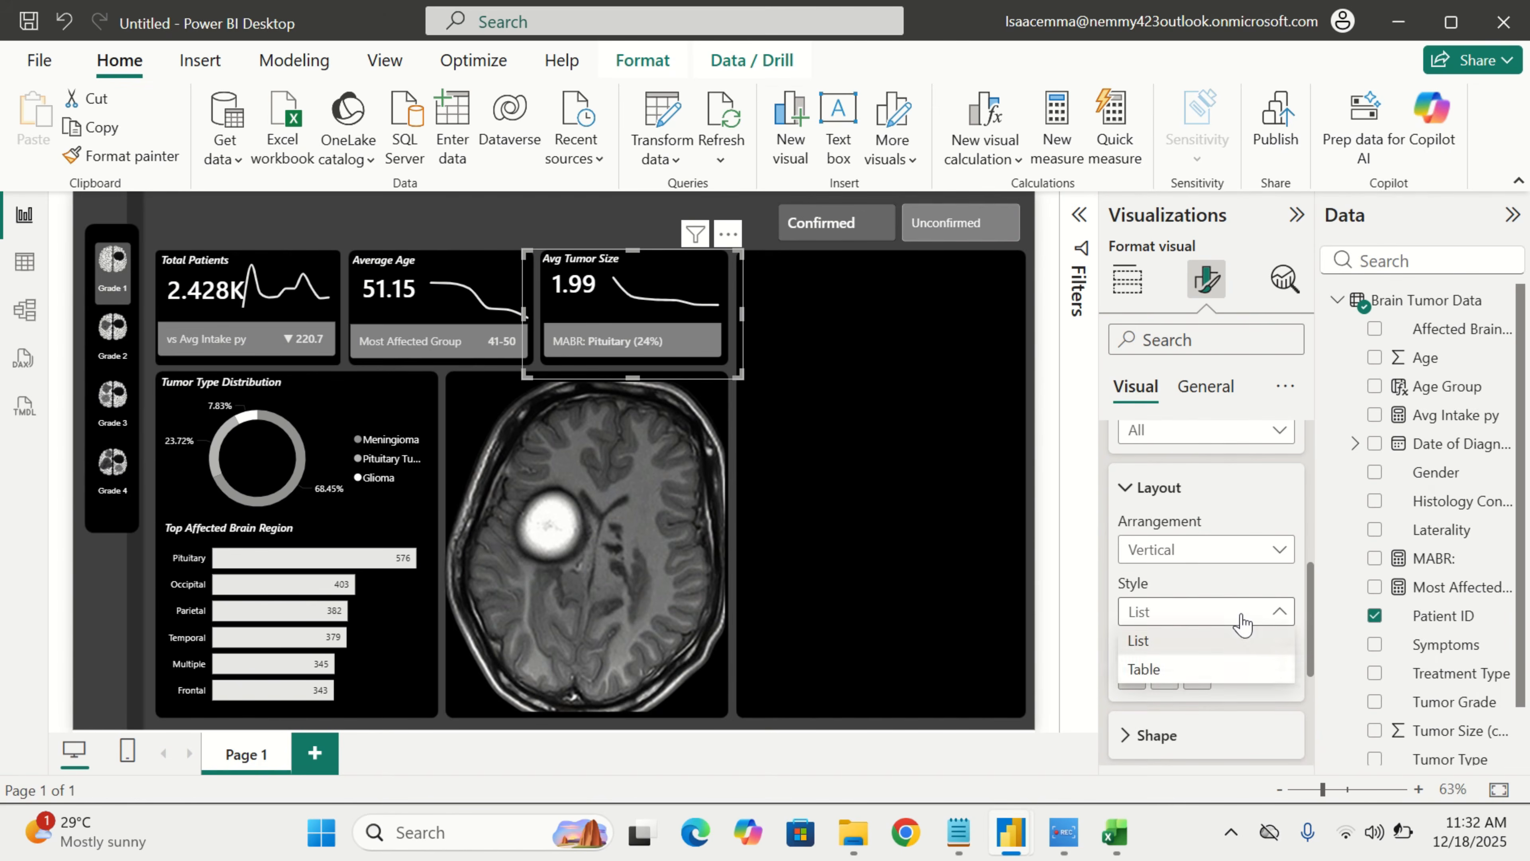
pyautogui.click(1224, 666)
# Set the value area of the Avg Tumor Size card's reference label layout to 50%
pyautogui.scroll(-1, 1230, 669)
pyautogui.click(1175, 628)
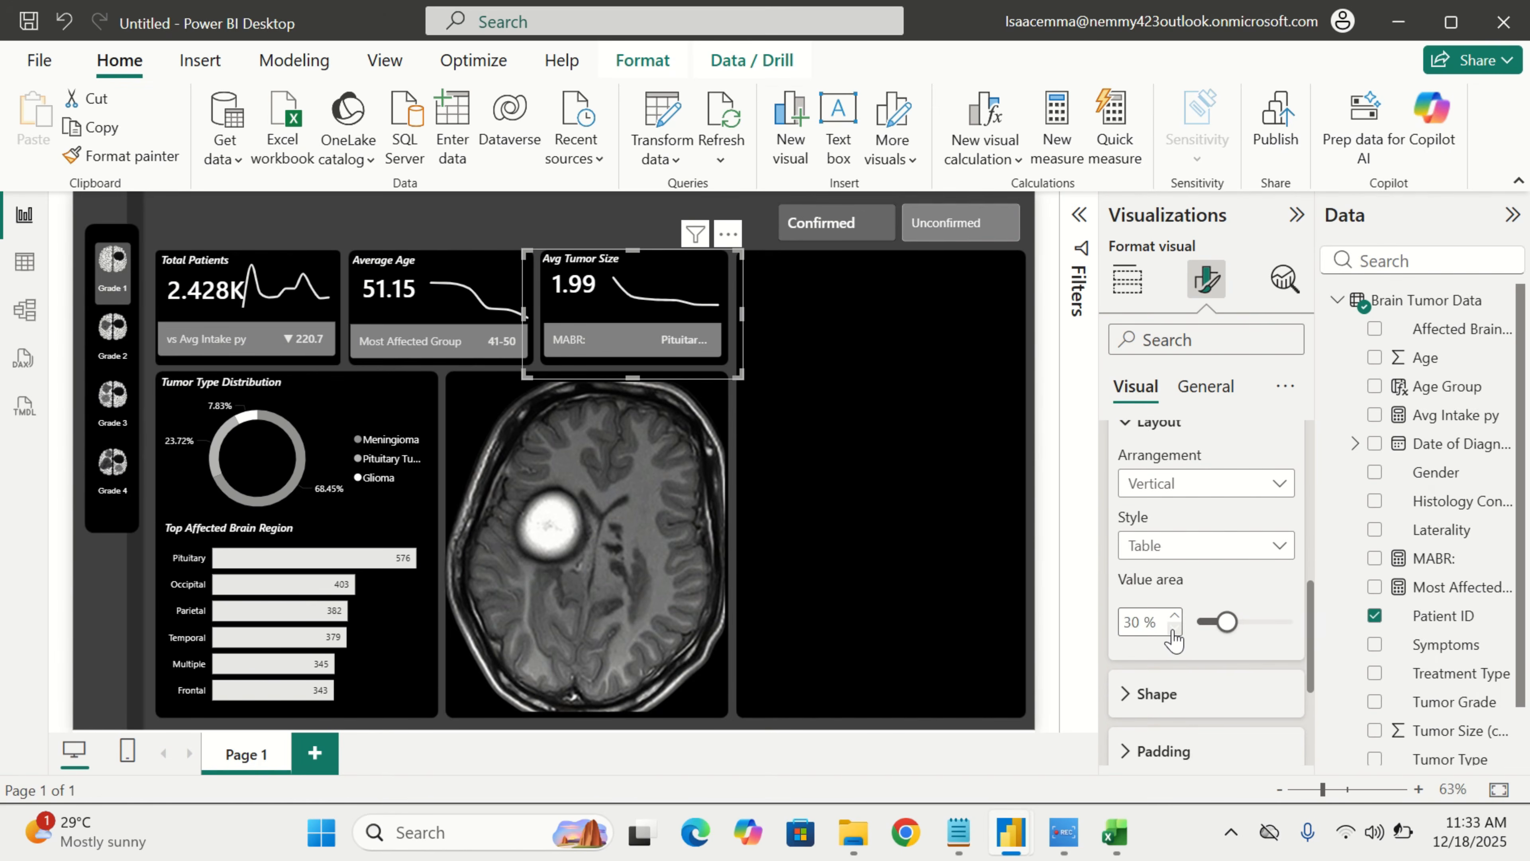
pyautogui.click(1175, 628)
pyautogui.click(1175, 628)
pyautogui.click(1174, 628)
pyautogui.moveTo(1222, 627); pyautogui.dragTo(1243, 638)
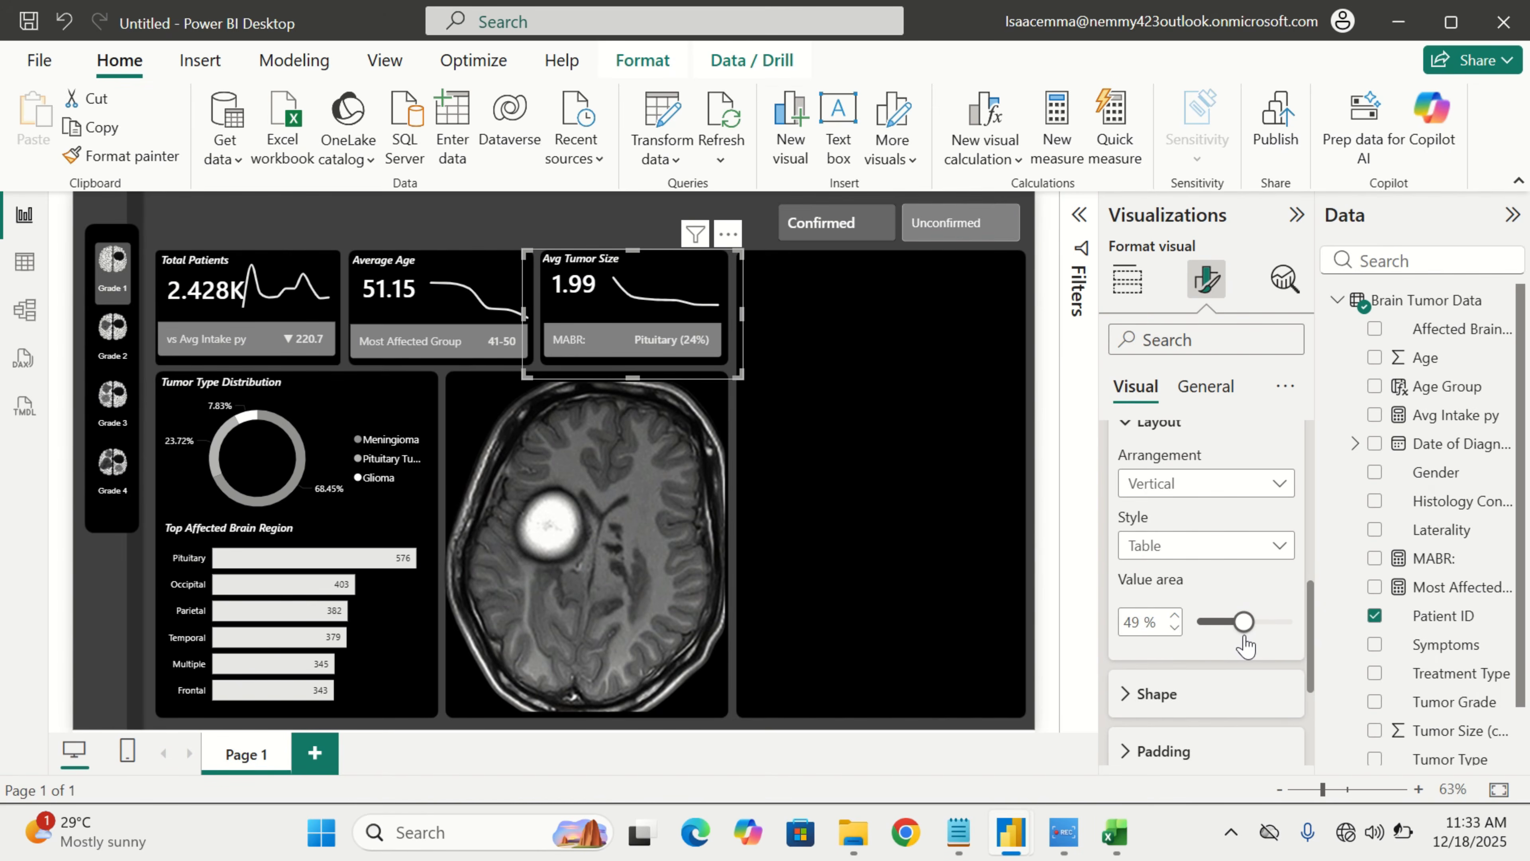
pyautogui.click(1173, 617)
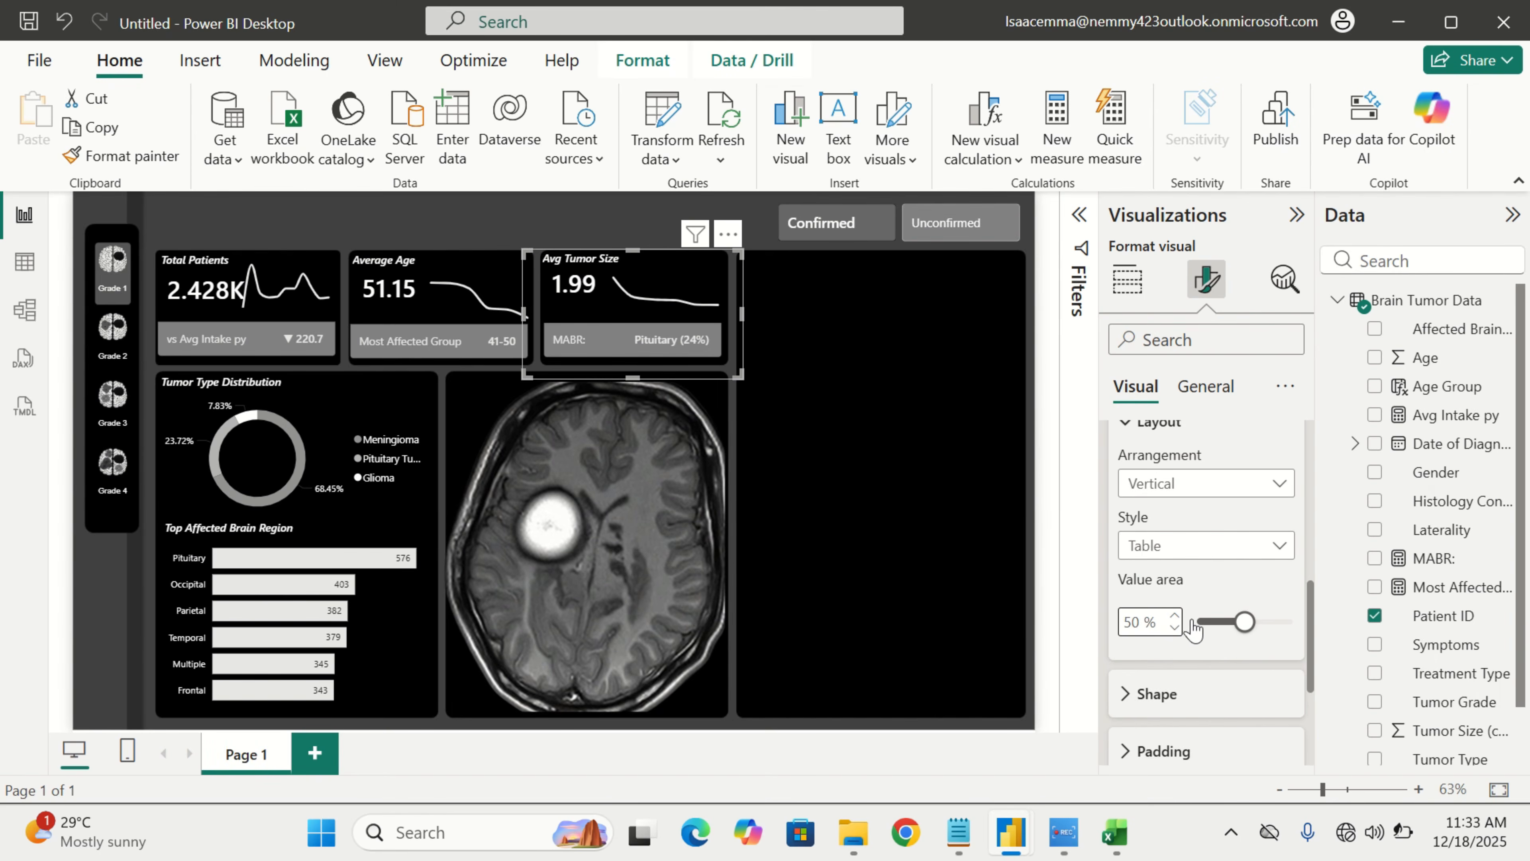
pyautogui.click(722, 300)
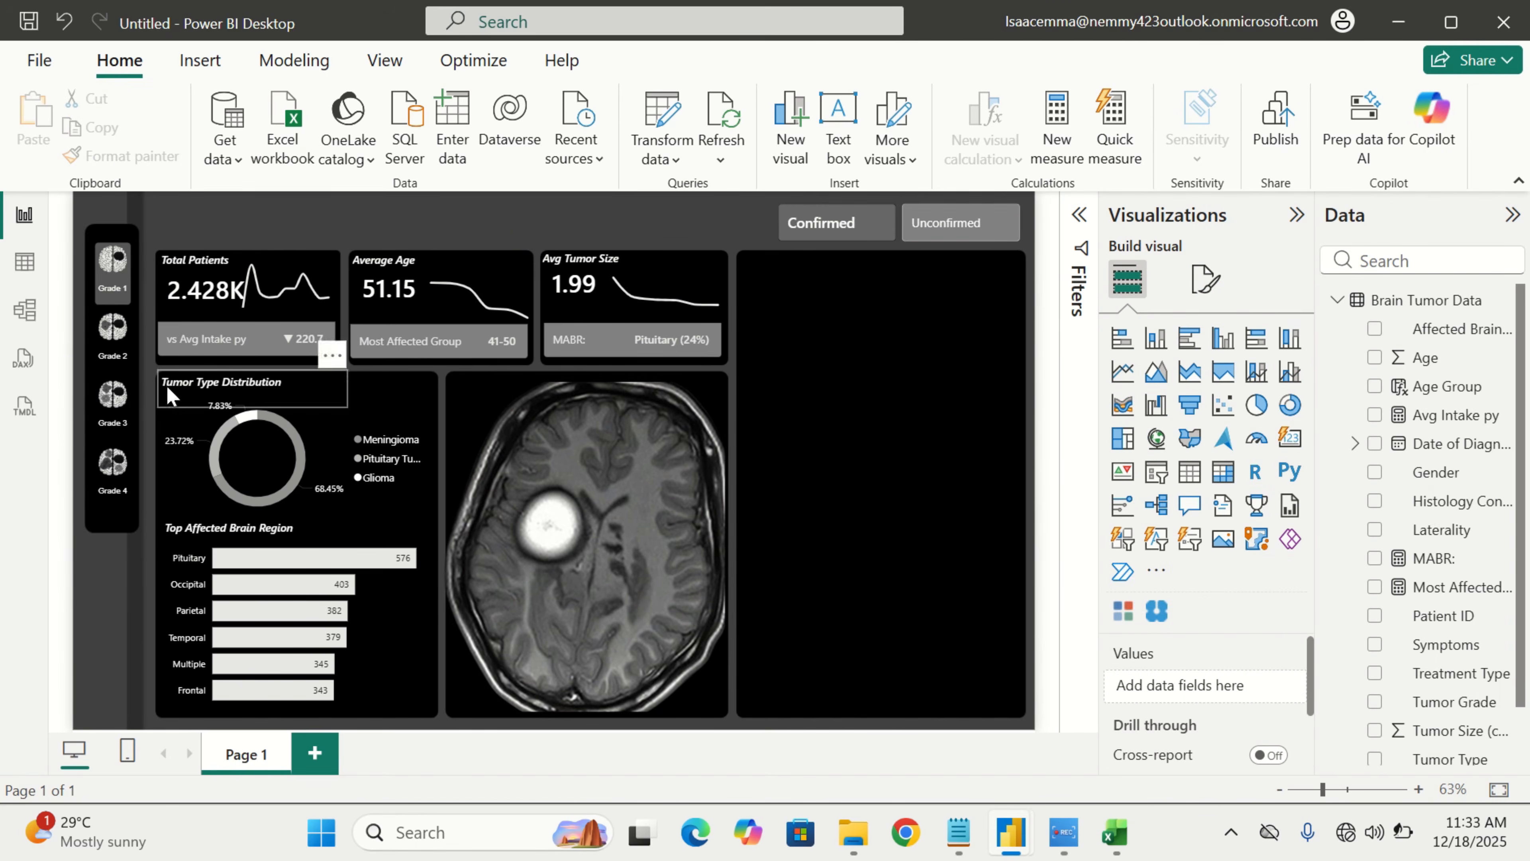
# Filter the dashboard to Grade 2 and set the Avg Tumor Size card's reference label value area to 60%
pyautogui.click(113, 332)
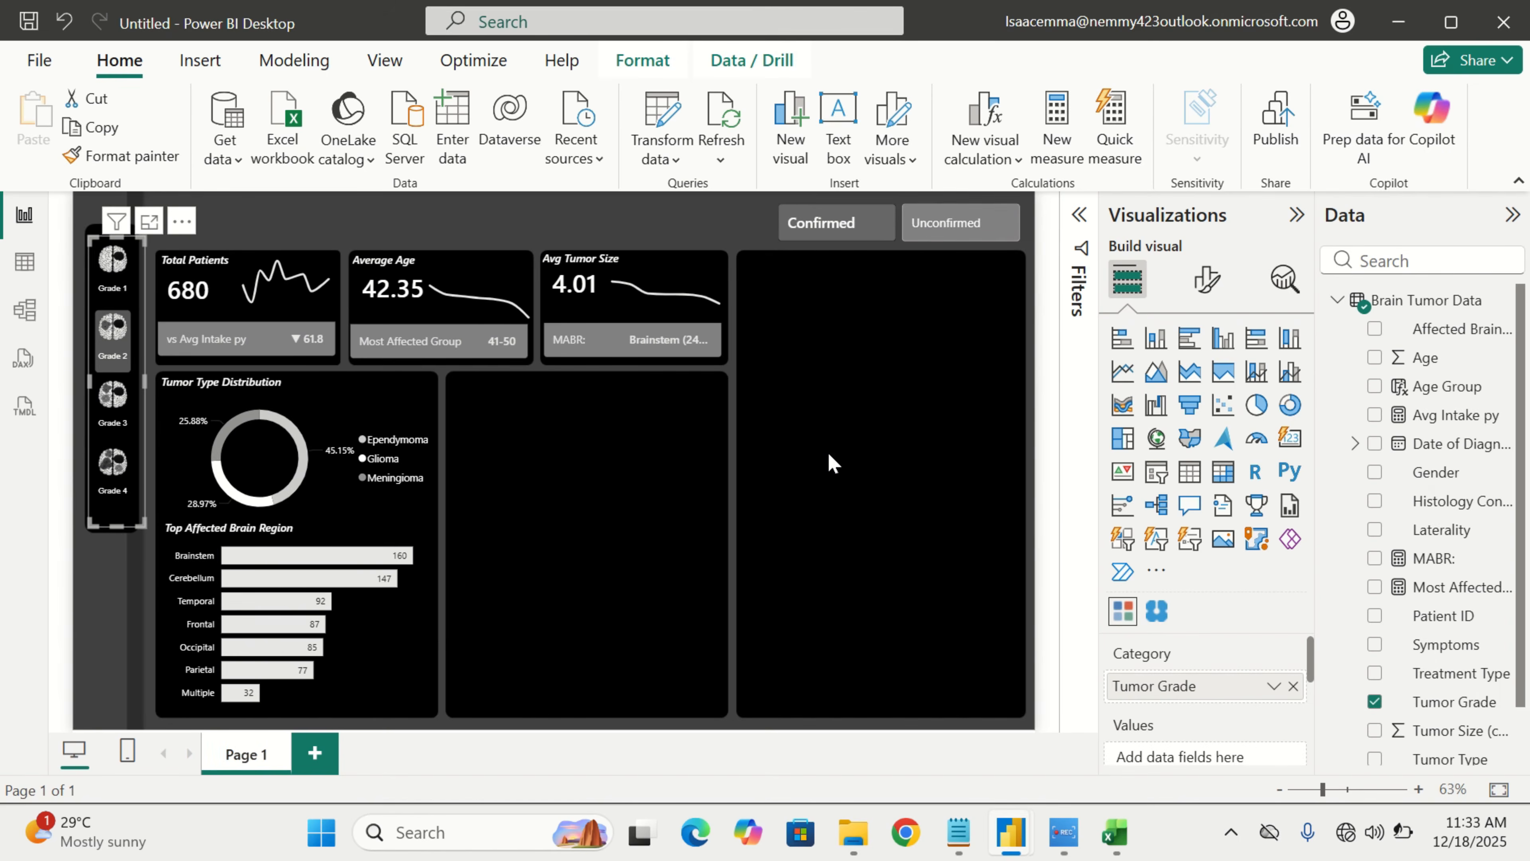
pyautogui.click(693, 356)
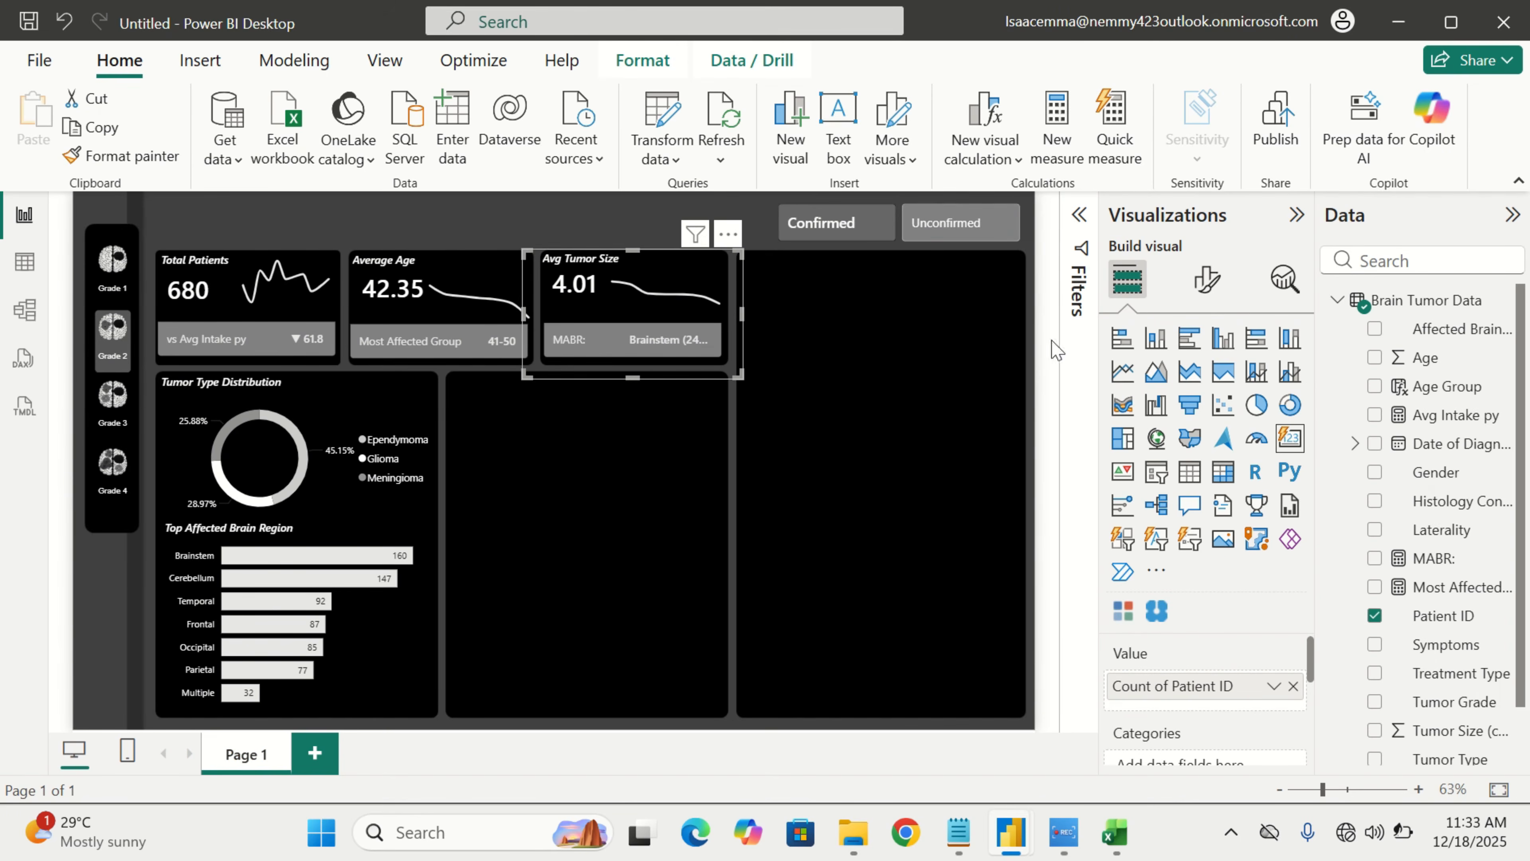
pyautogui.click(1205, 282)
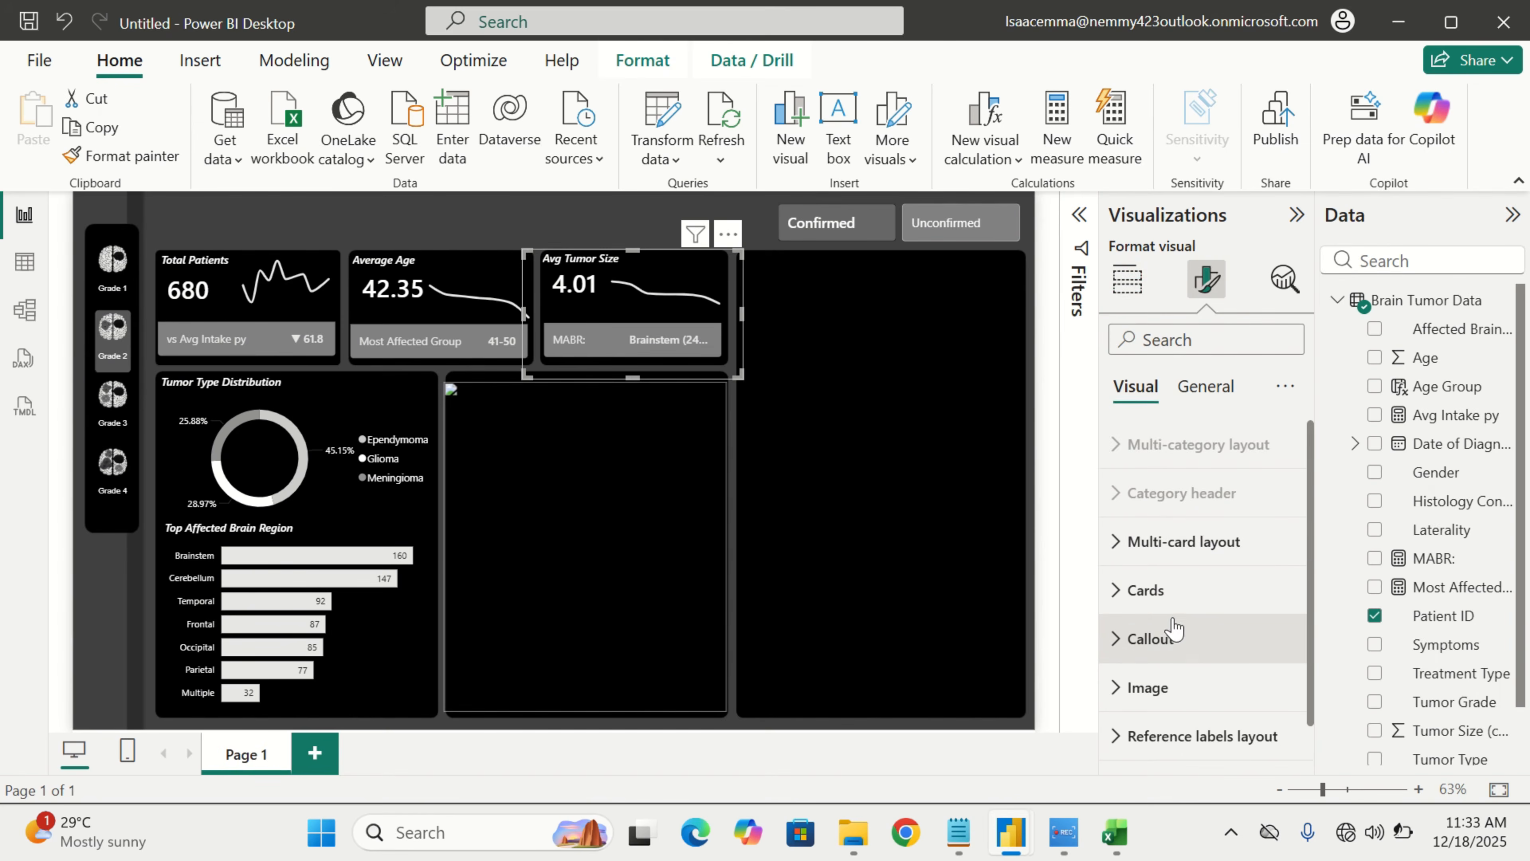
pyautogui.scroll(-2, 1172, 638)
pyautogui.click(1169, 691)
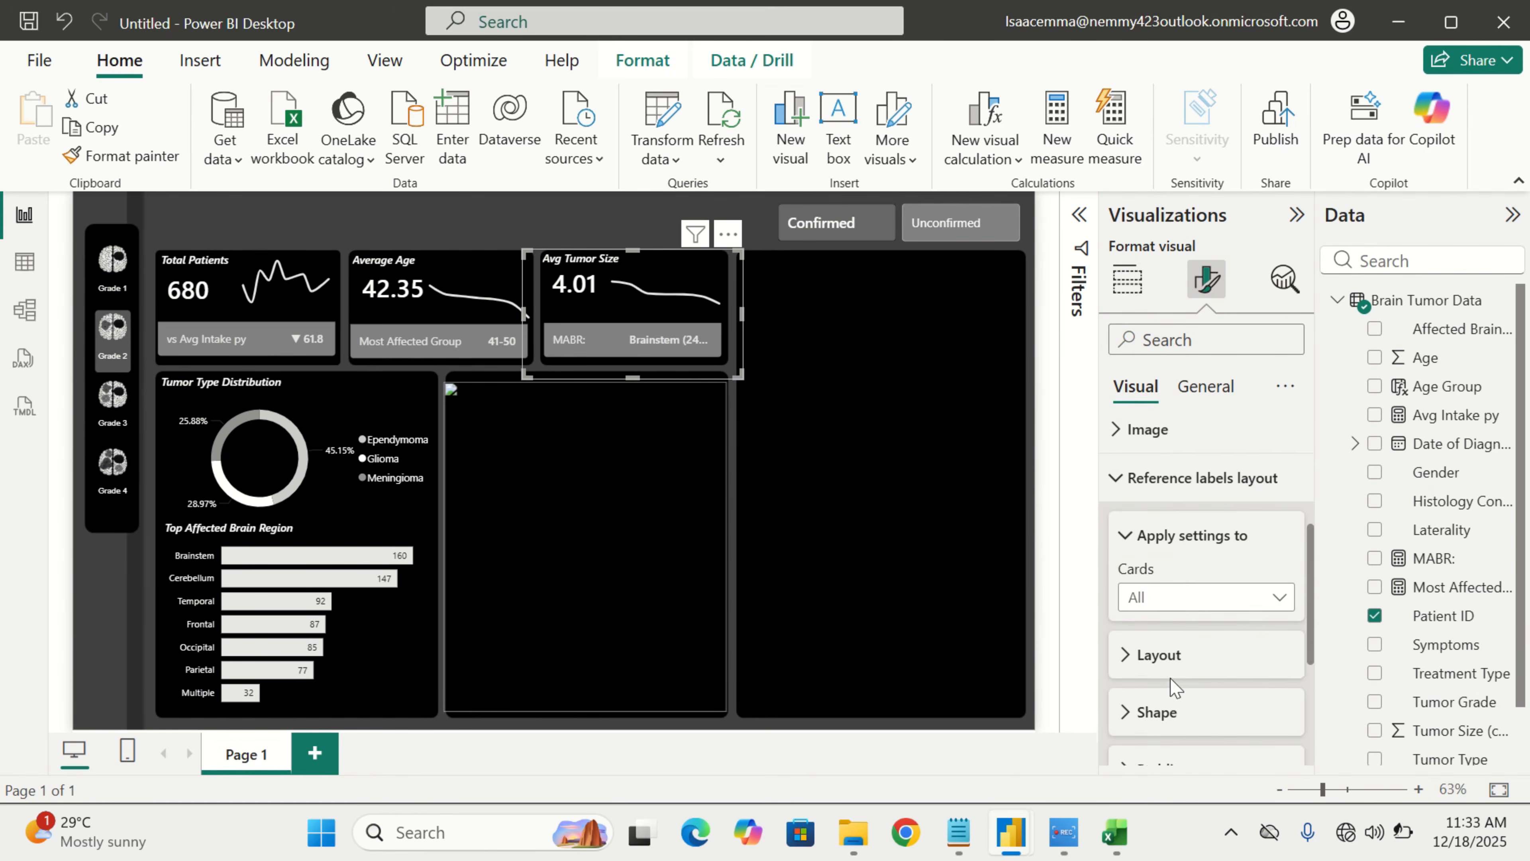
pyautogui.click(1210, 639)
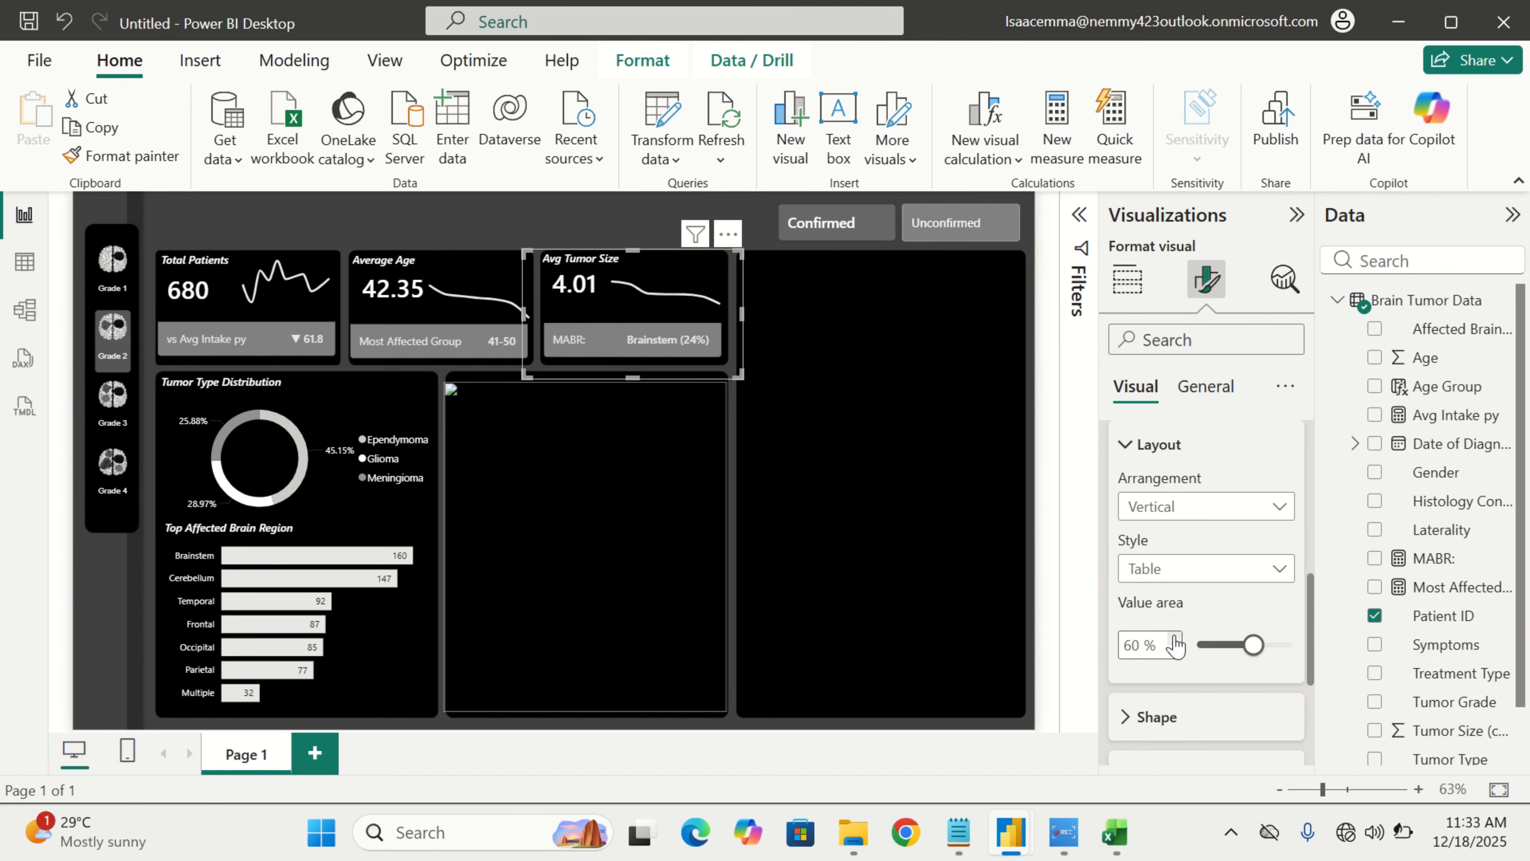
# Check the MABR: label on the Avg Tumor Size card for Grade 4 and Grade 3, and return the filter to Grade 2
pyautogui.click(111, 476)
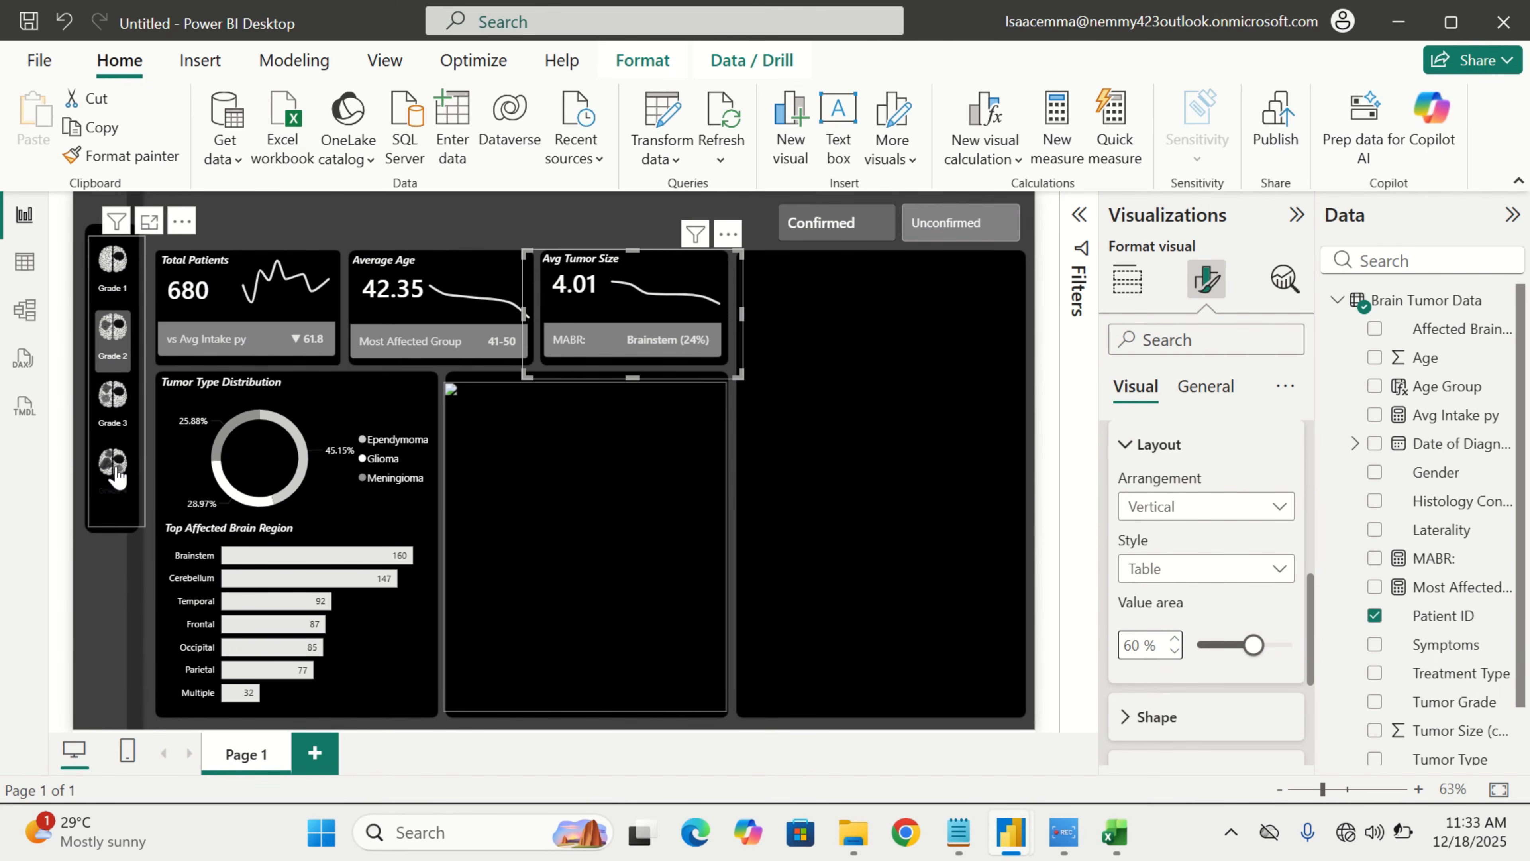
pyautogui.click(114, 475)
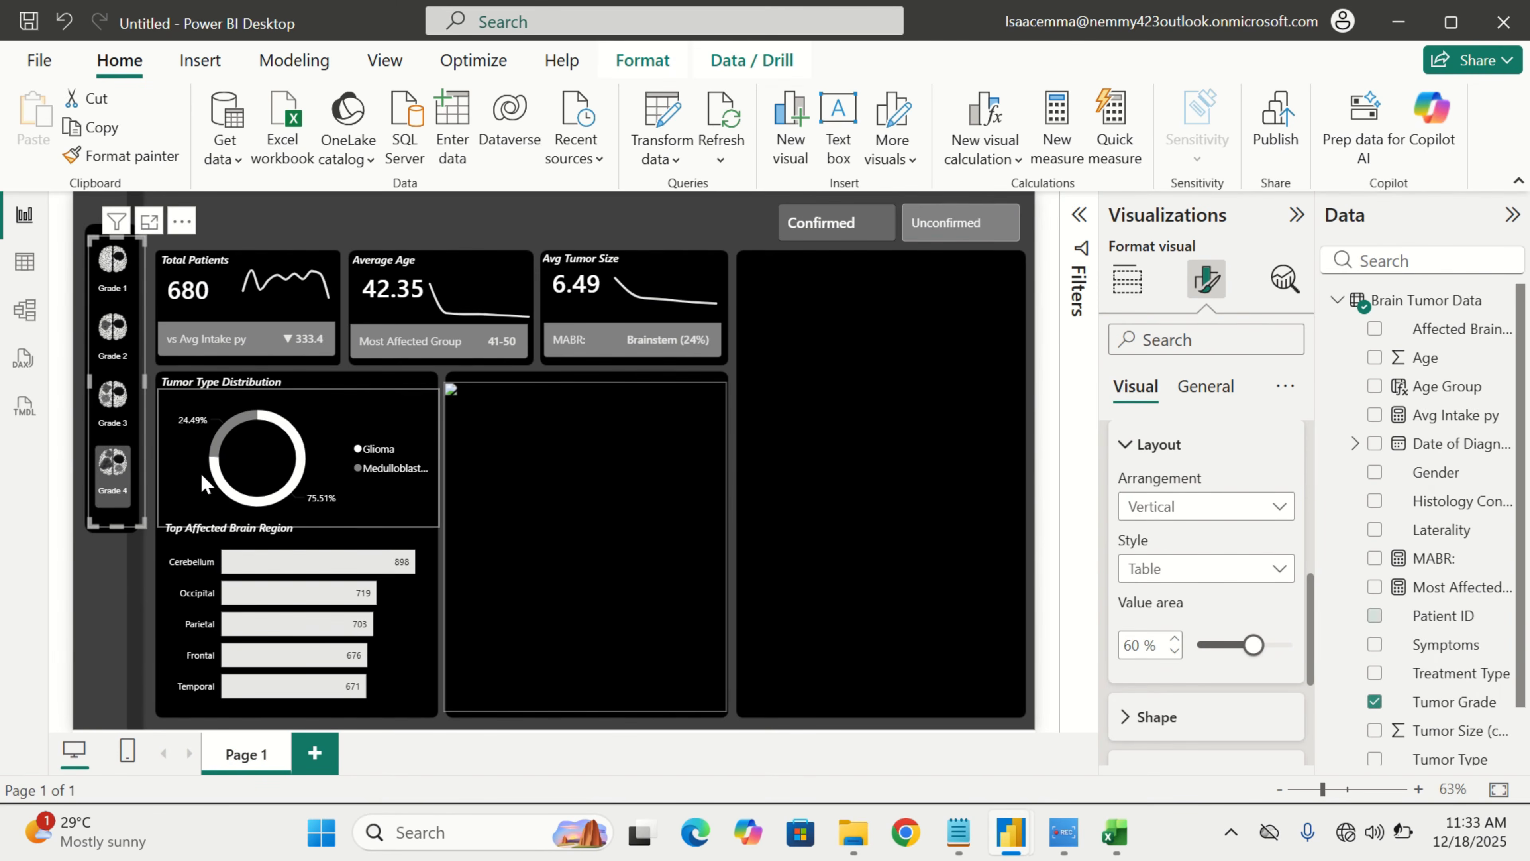
pyautogui.click(111, 416)
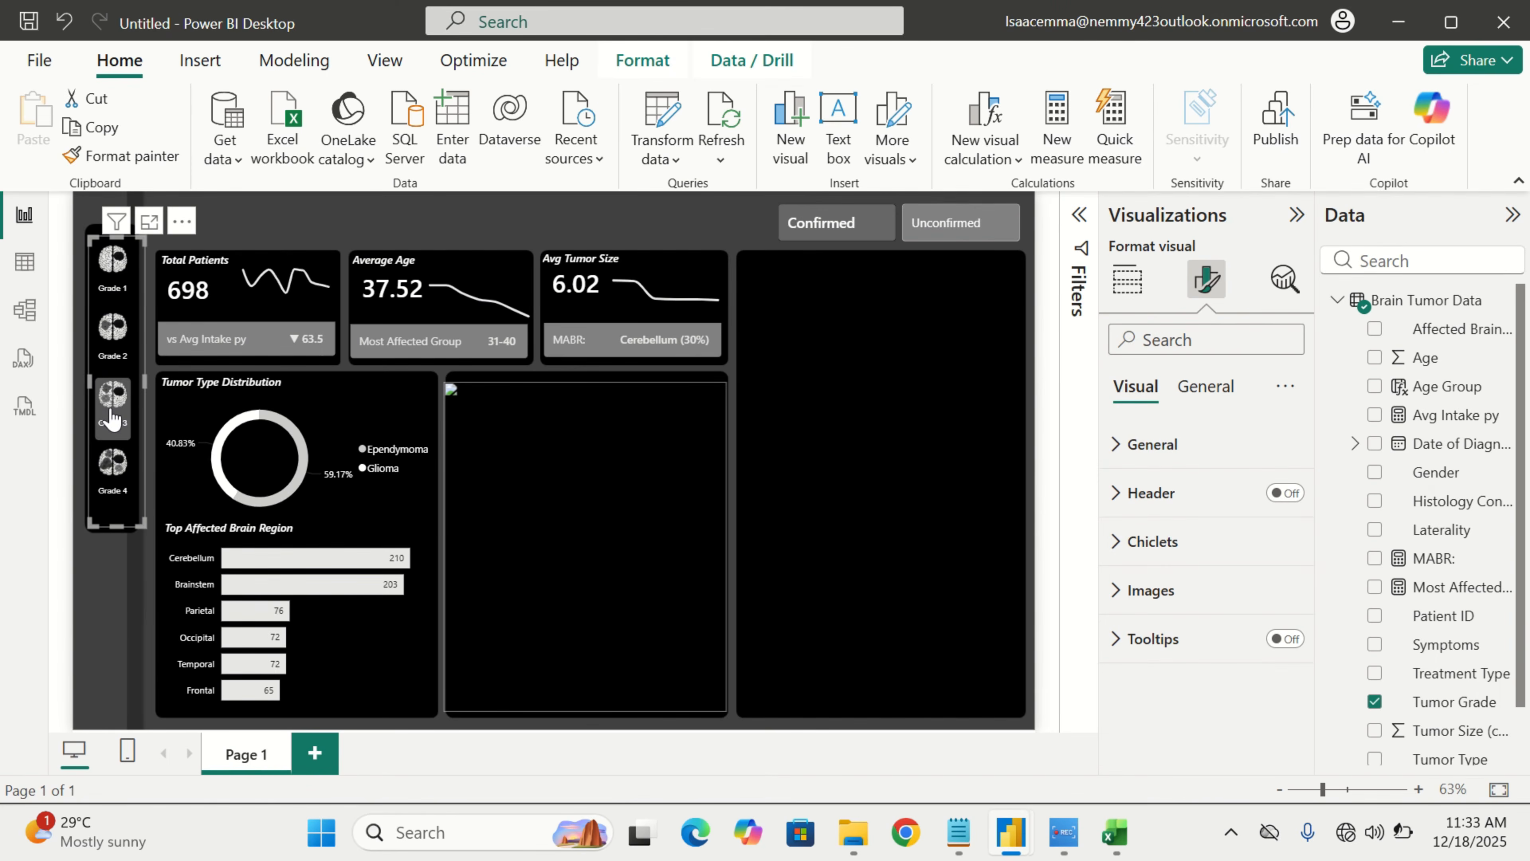
pyautogui.click(104, 331)
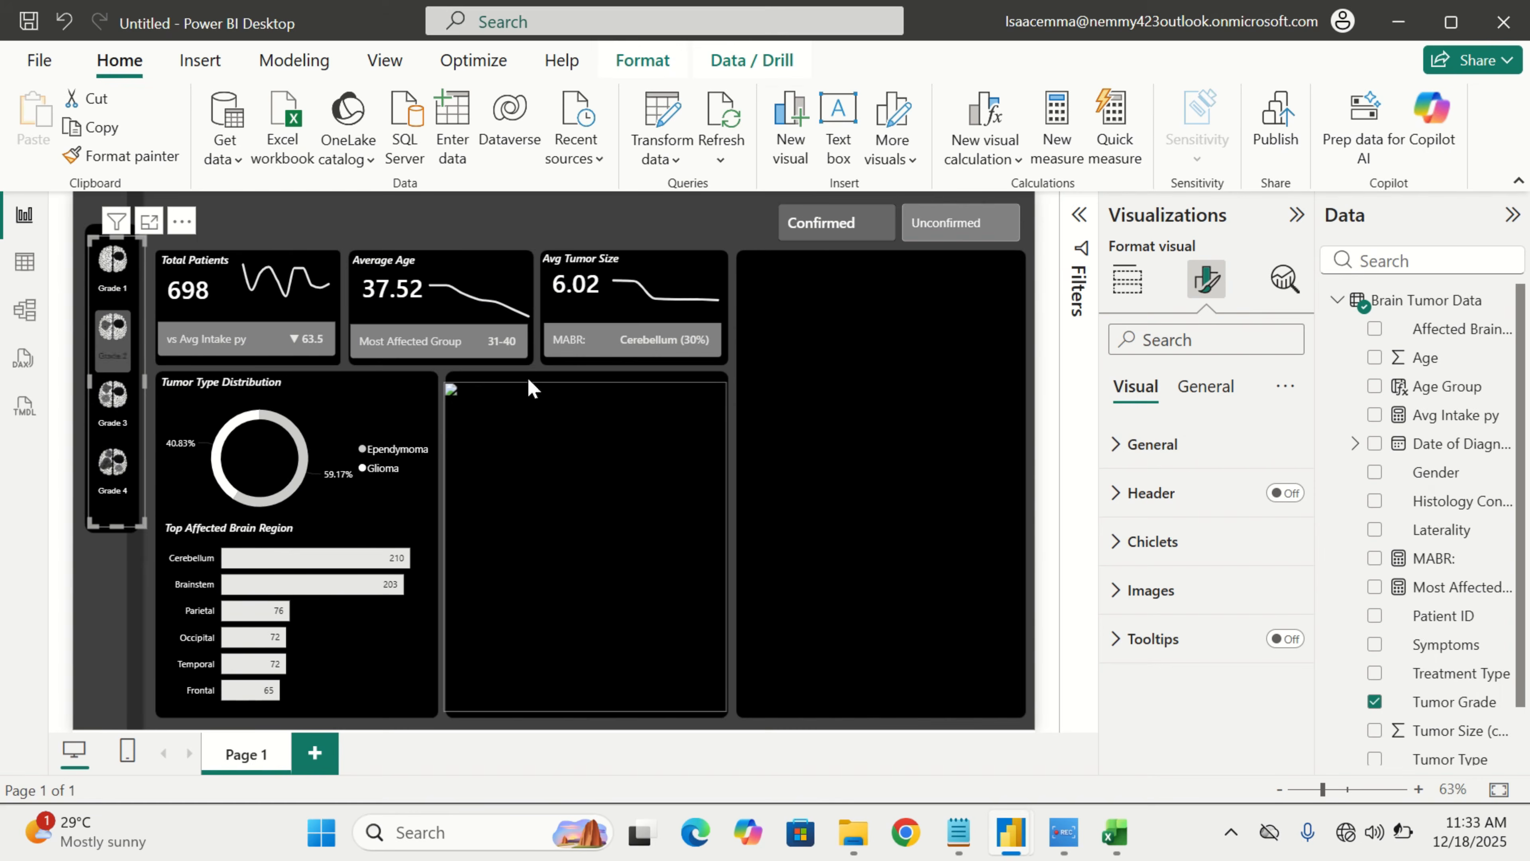
pyautogui.click(829, 413)
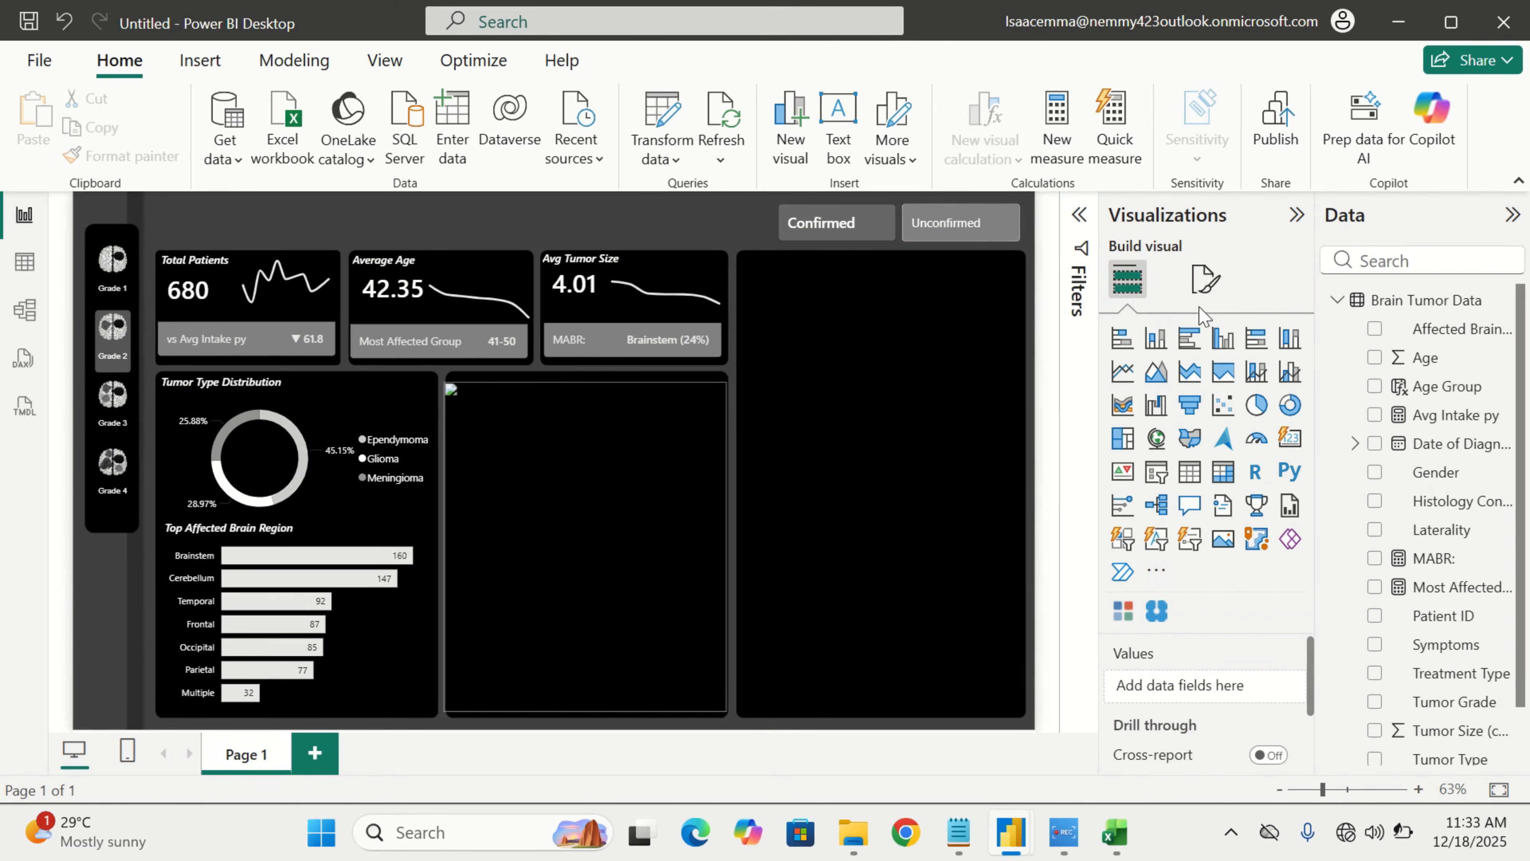
pyautogui.click(1206, 295)
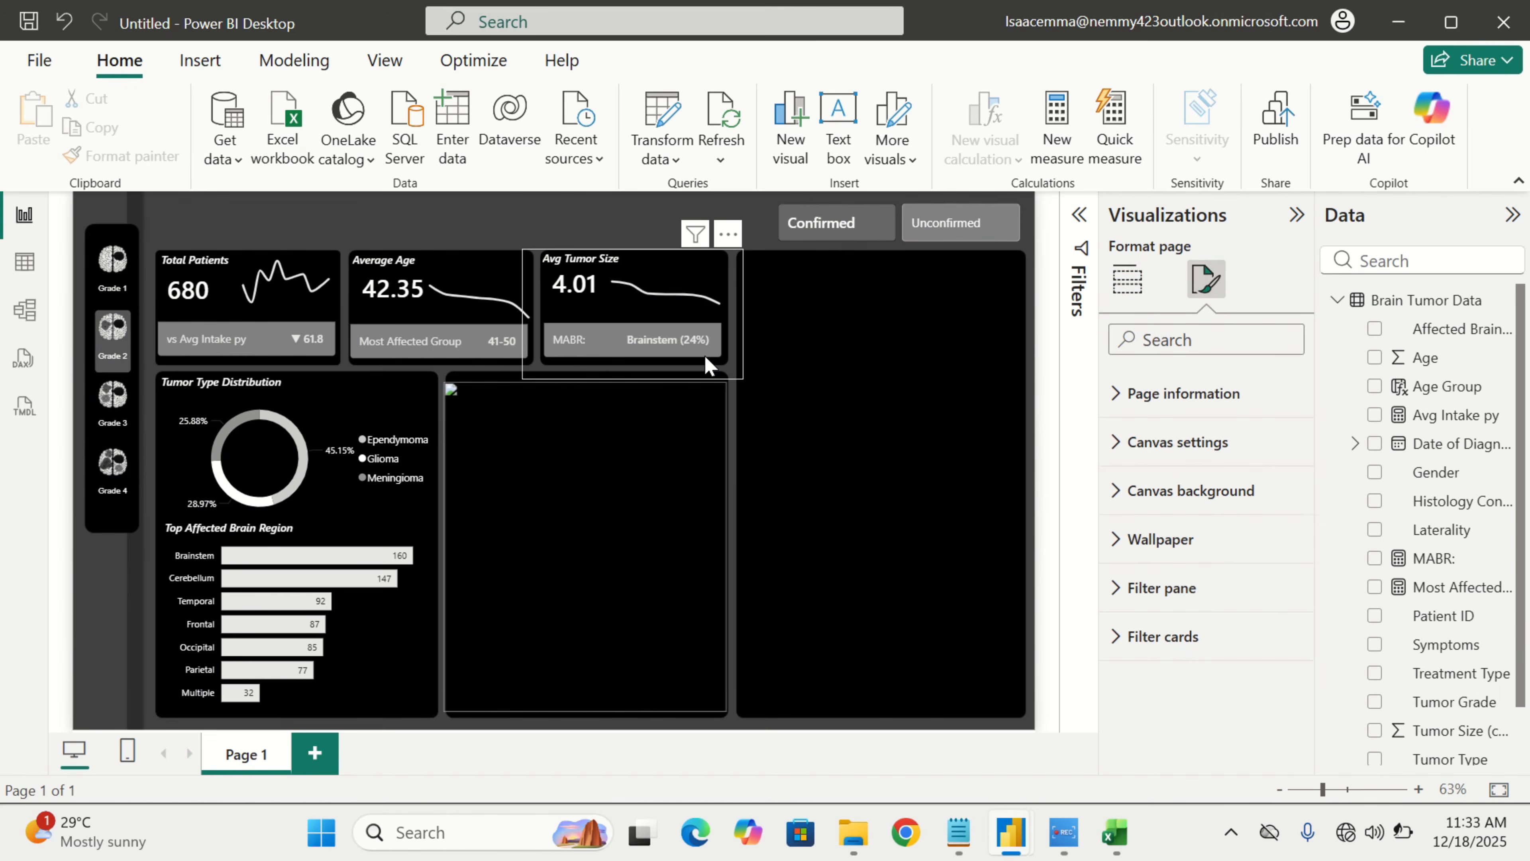
pyautogui.click(733, 351)
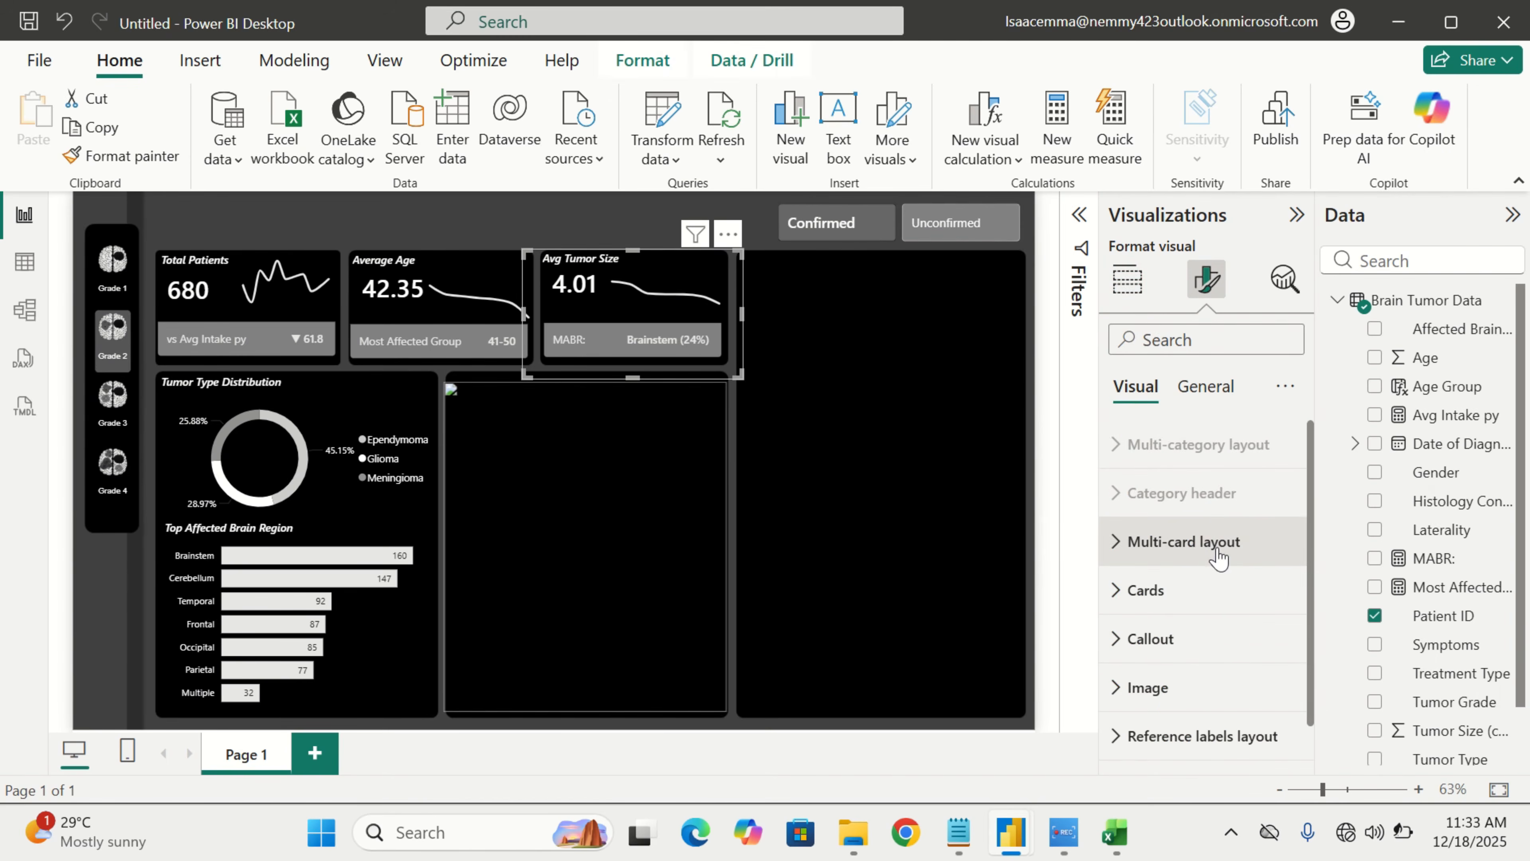
pyautogui.scroll(-1, 1224, 603)
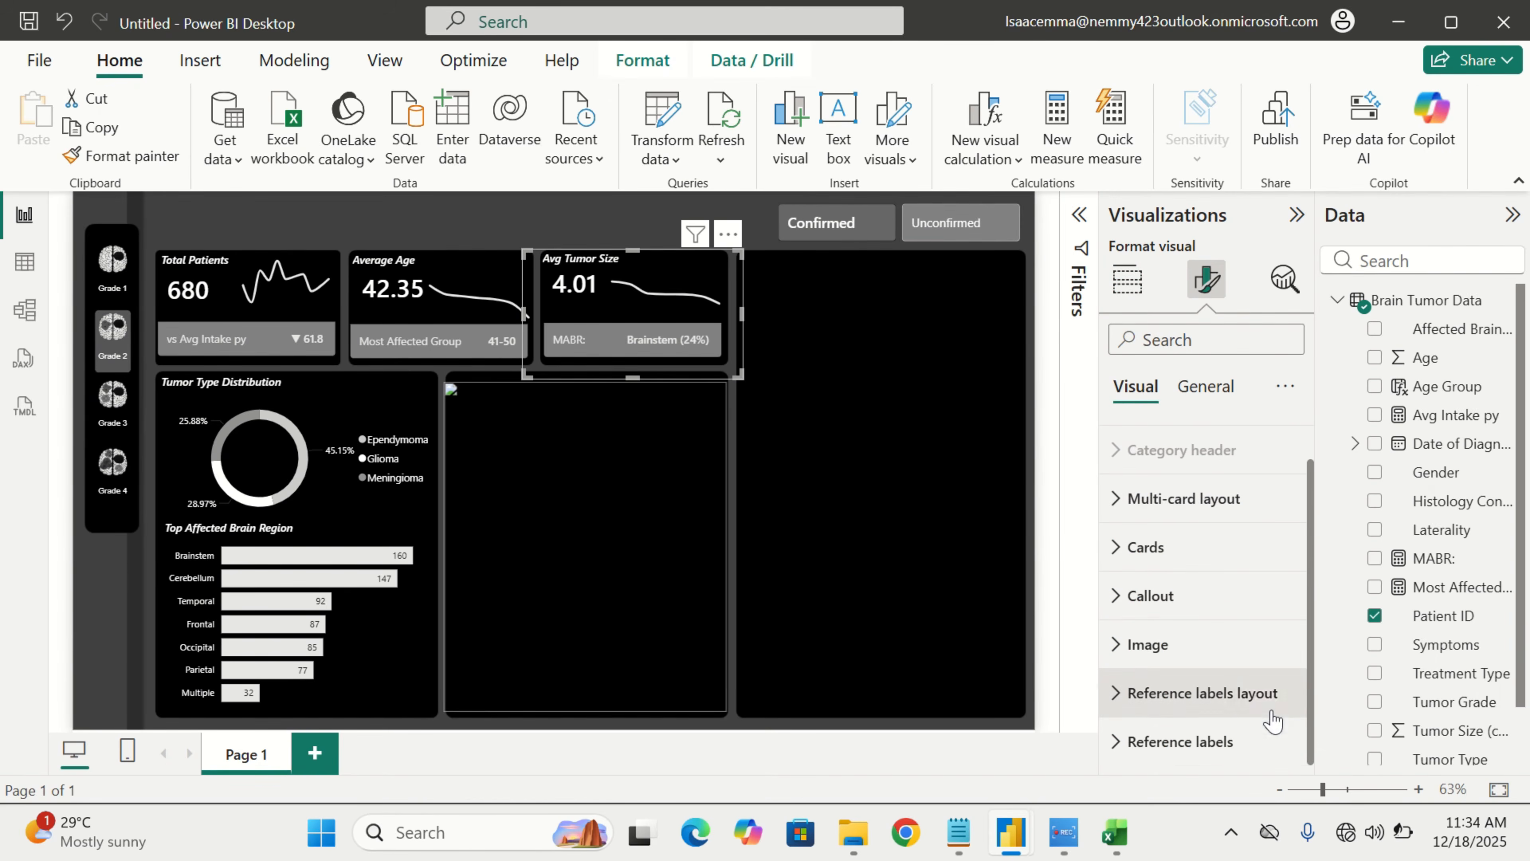
pyautogui.click(789, 393)
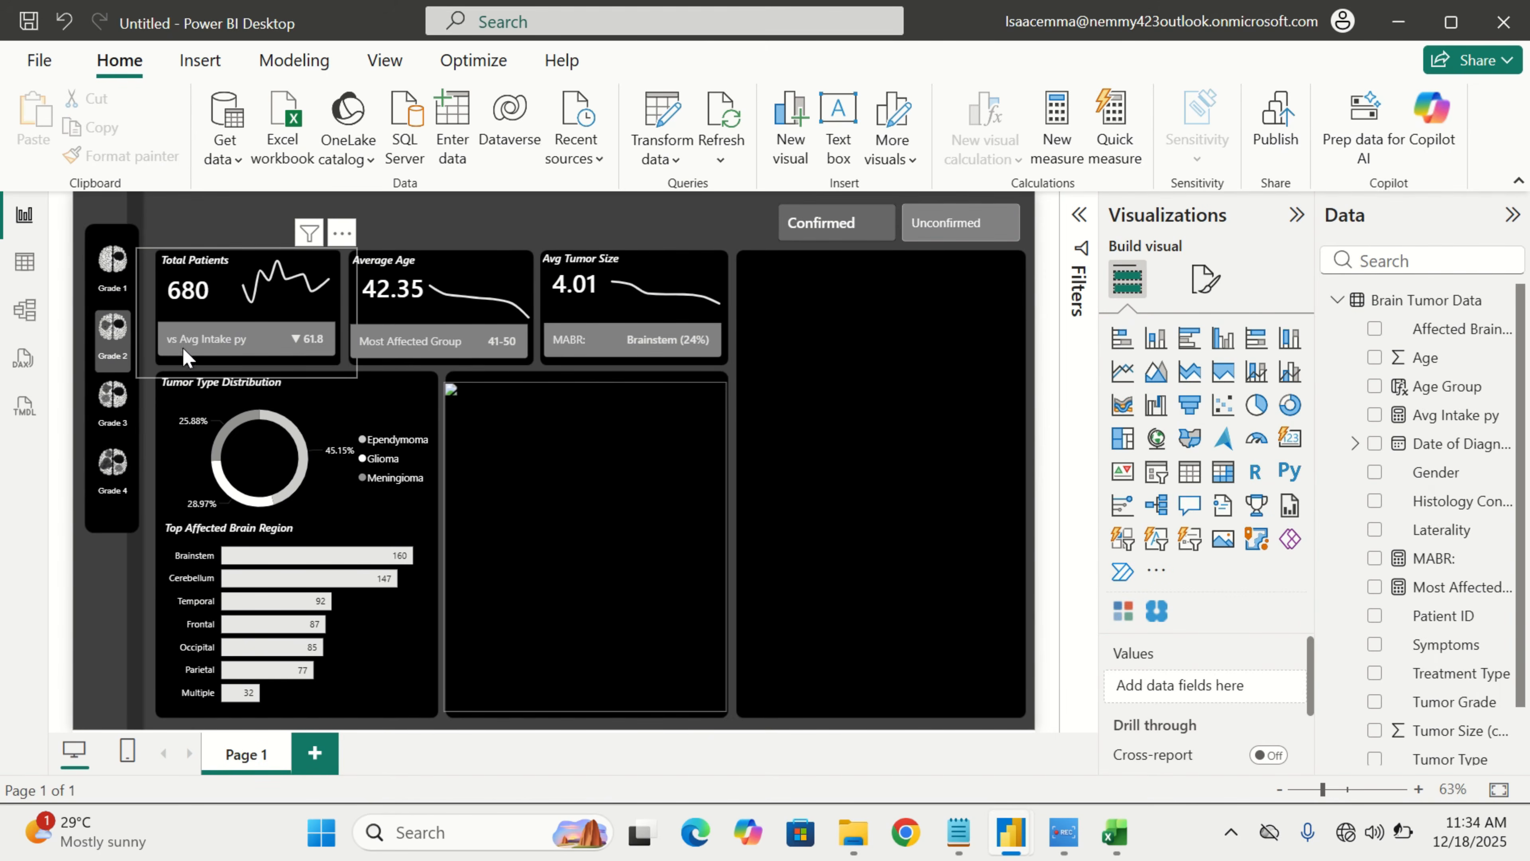
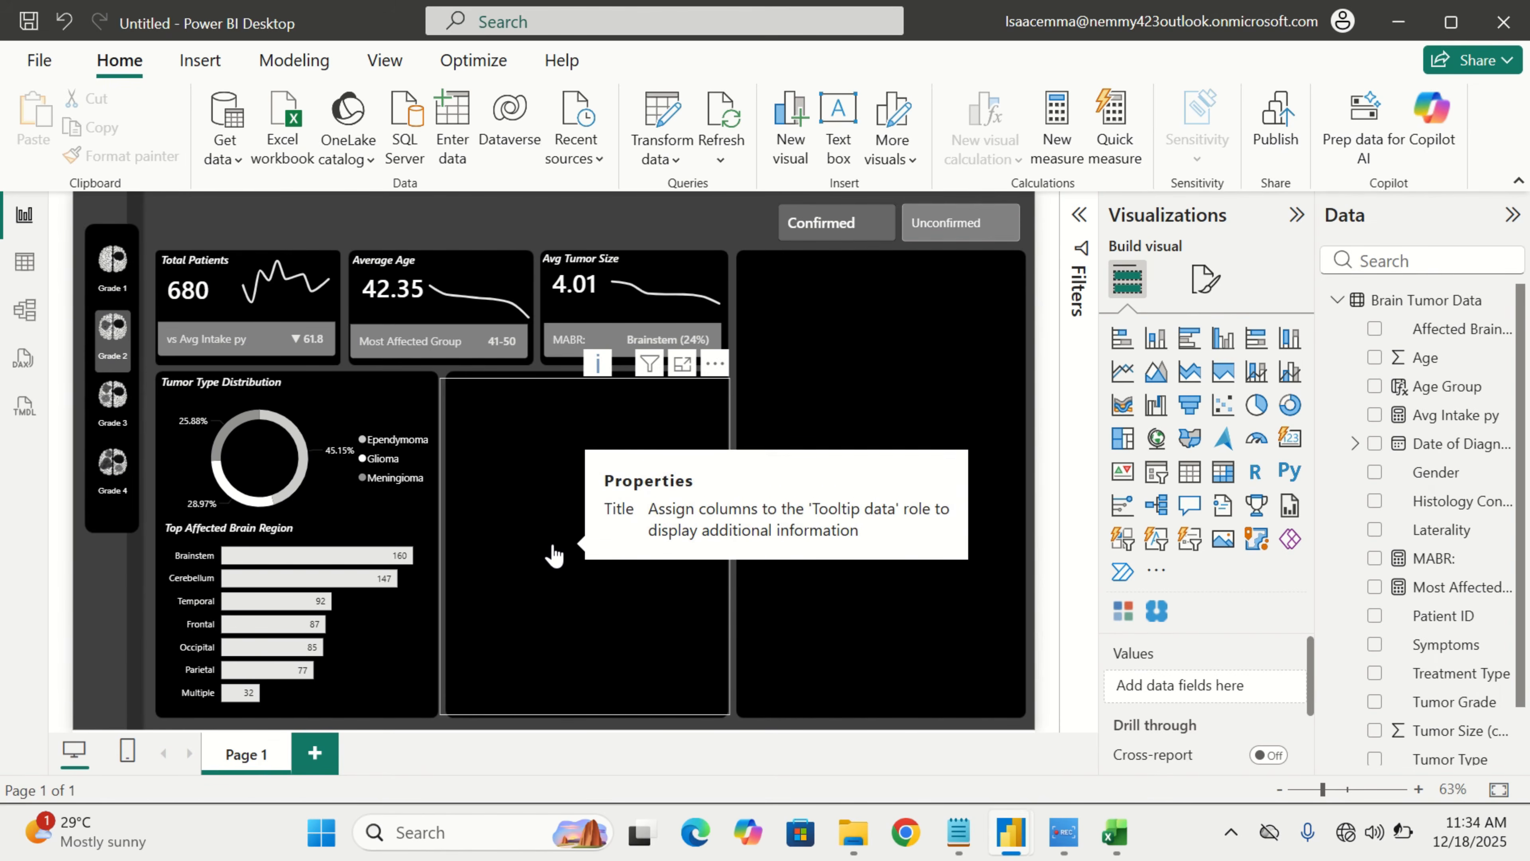
pyautogui.click(630, 587)
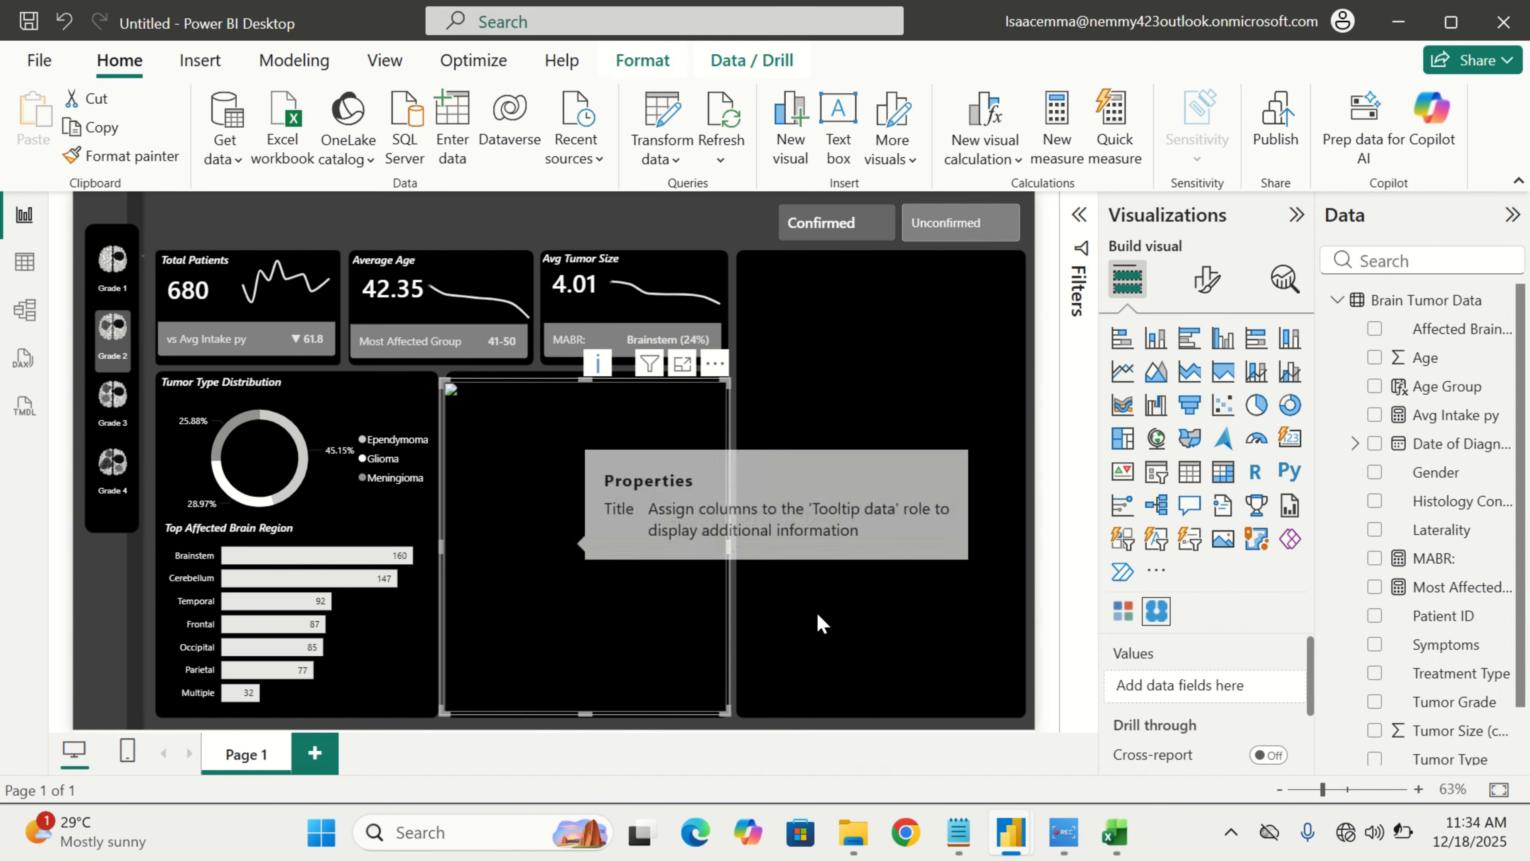
pyautogui.click(810, 486)
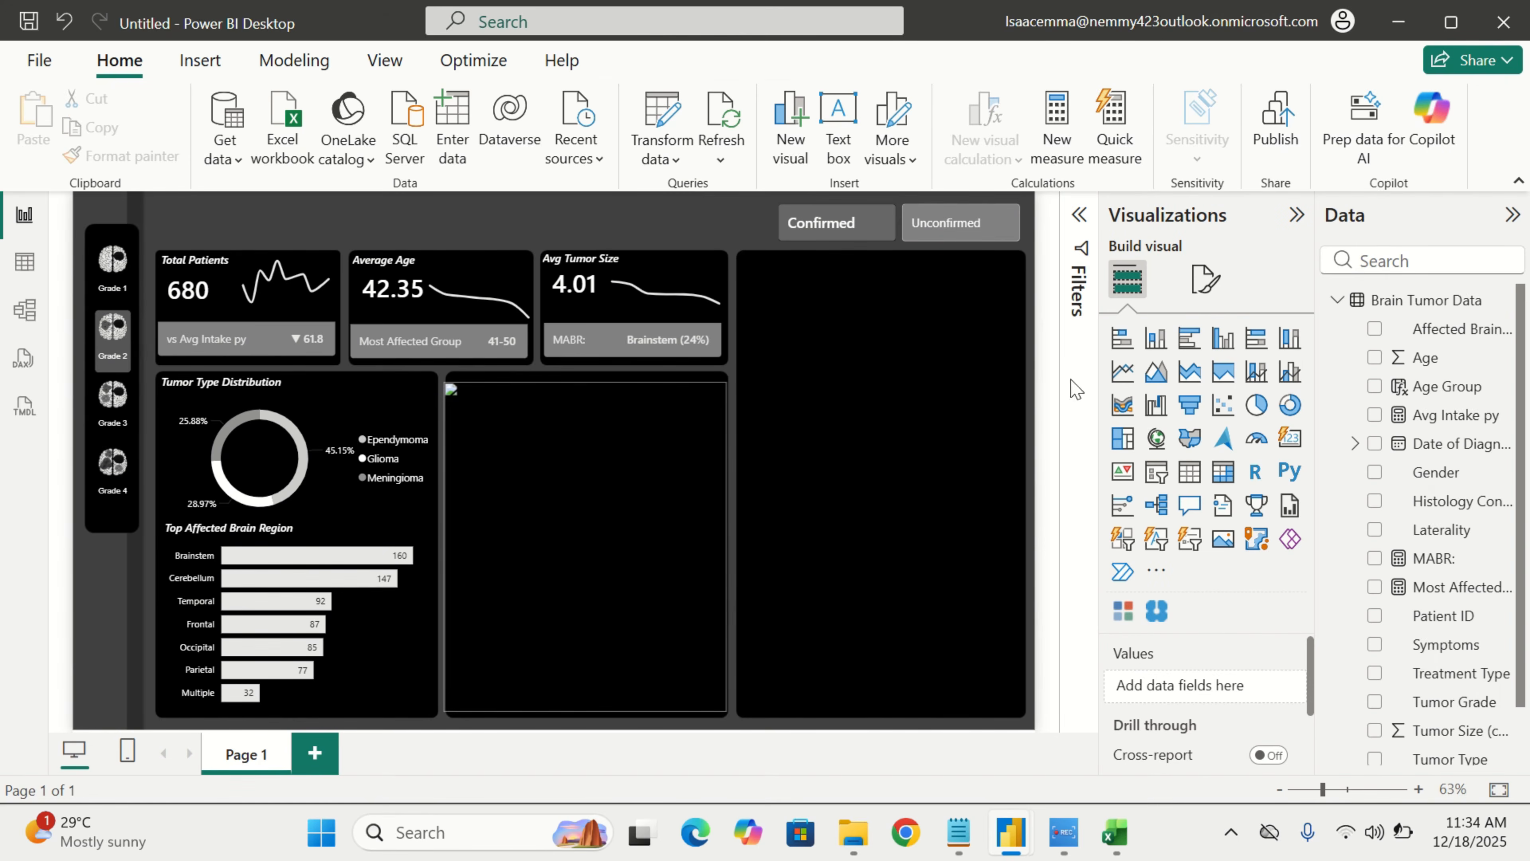
# Insert a line chart and fit it to the upper part of the empty black panel below the Confirmed/Unconfirmed slicer
pyautogui.click(1119, 376)
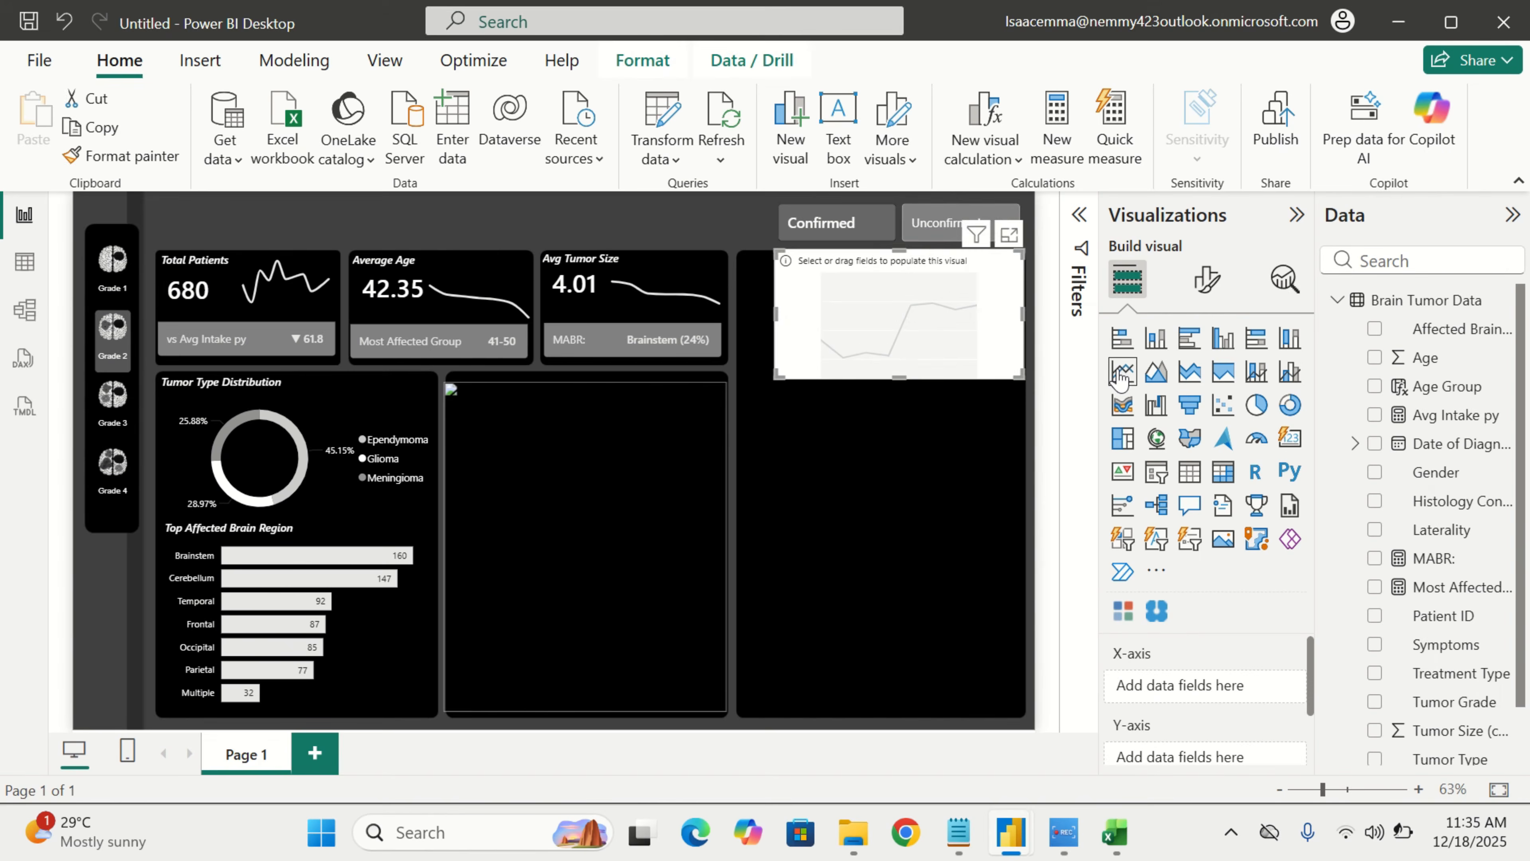
pyautogui.moveTo(963, 331); pyautogui.dragTo(1017, 487)
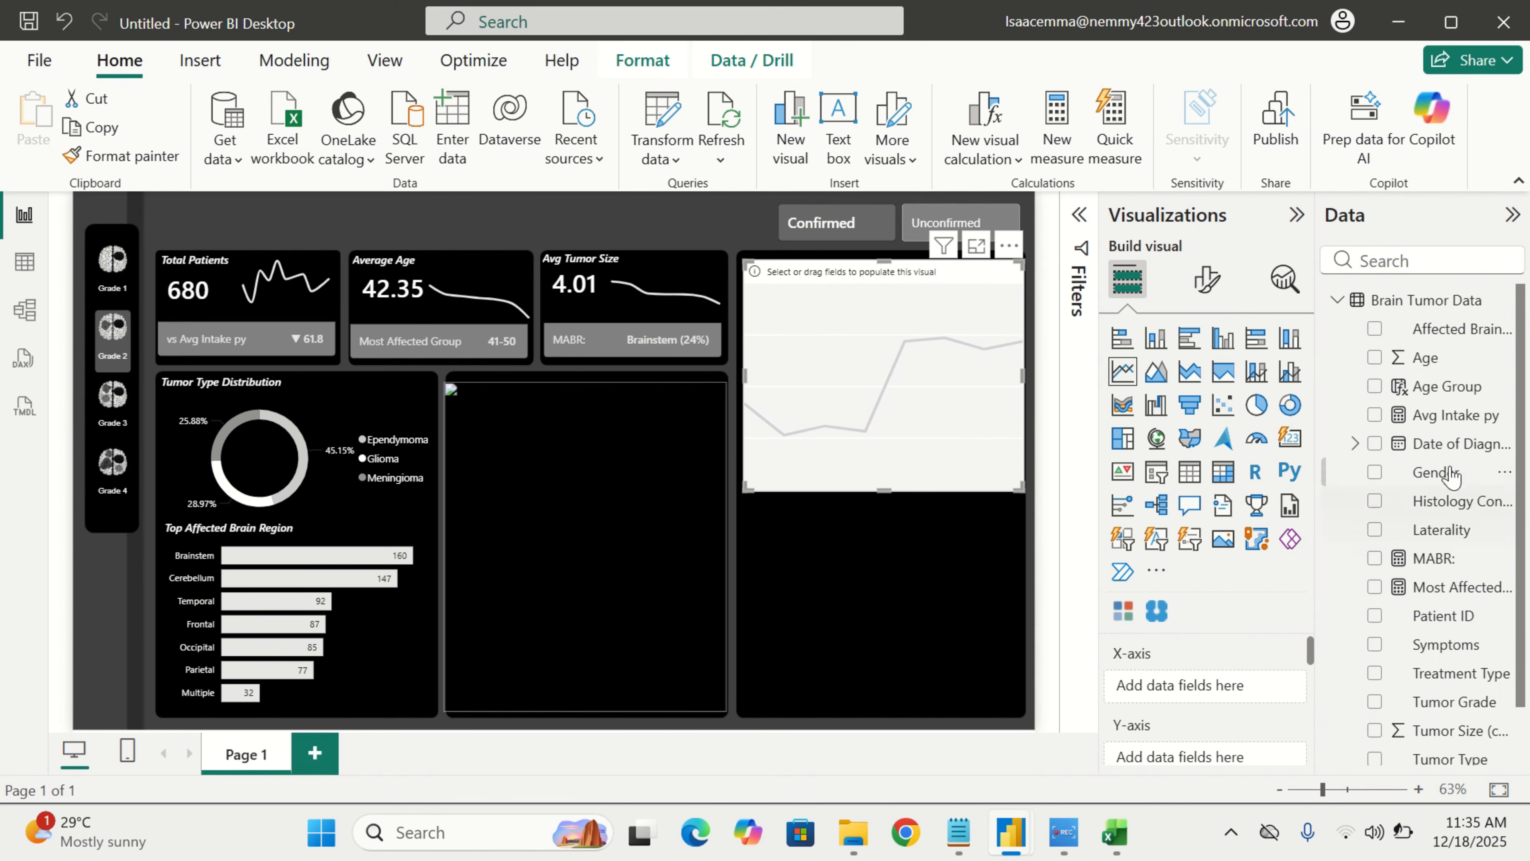
# Plot the count of Patient ID on the line chart's Y-axis against Date of Diagnosis, keeping only the Year level on the X-axis
pyautogui.moveTo(1453, 445); pyautogui.dragTo(1203, 704)
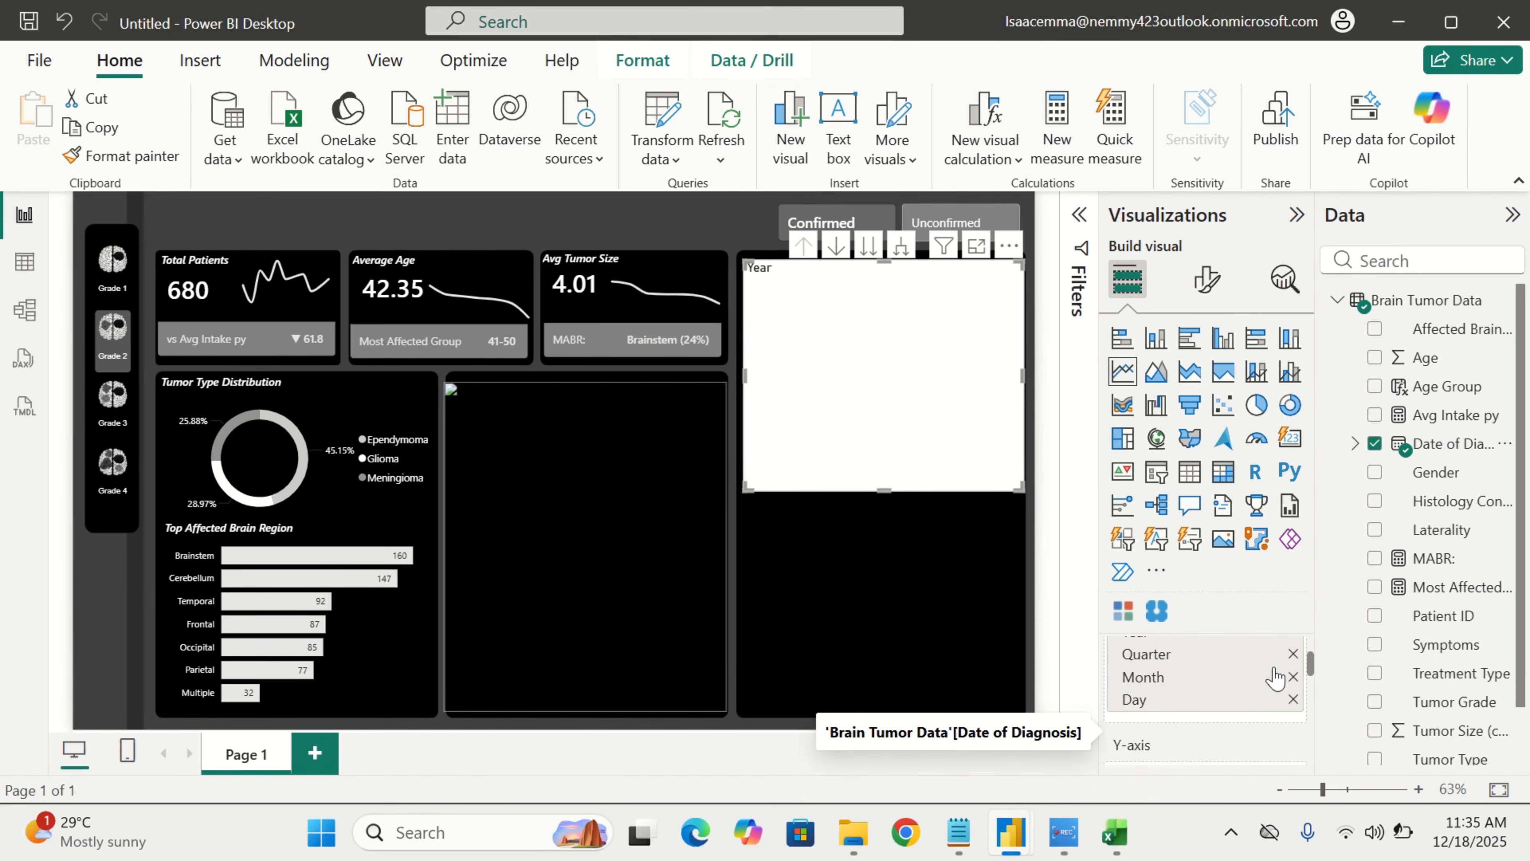
pyautogui.click(1293, 656)
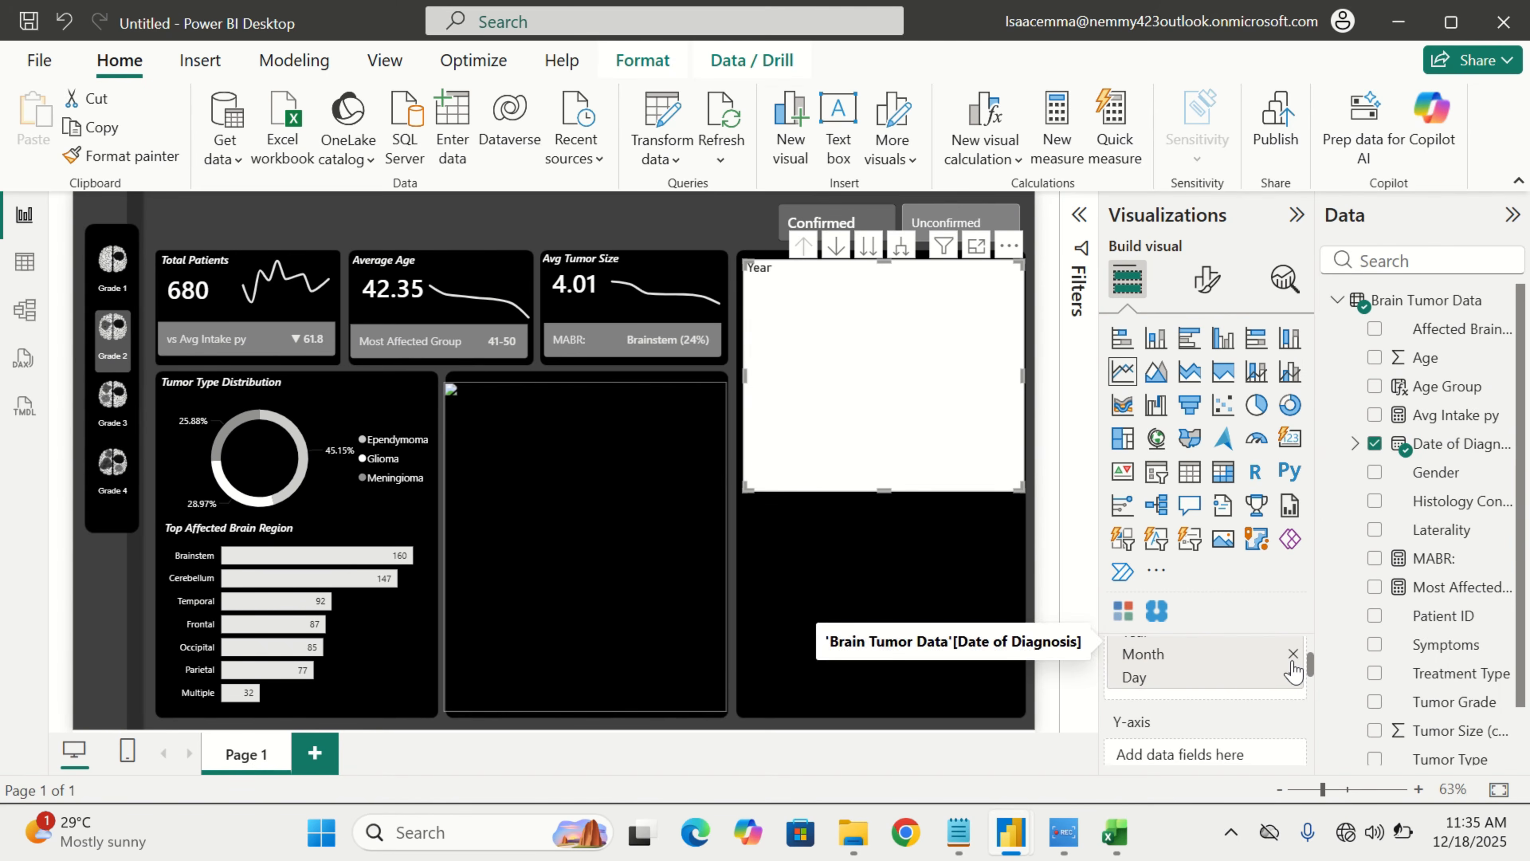
pyautogui.click(1293, 658)
pyautogui.click(1293, 655)
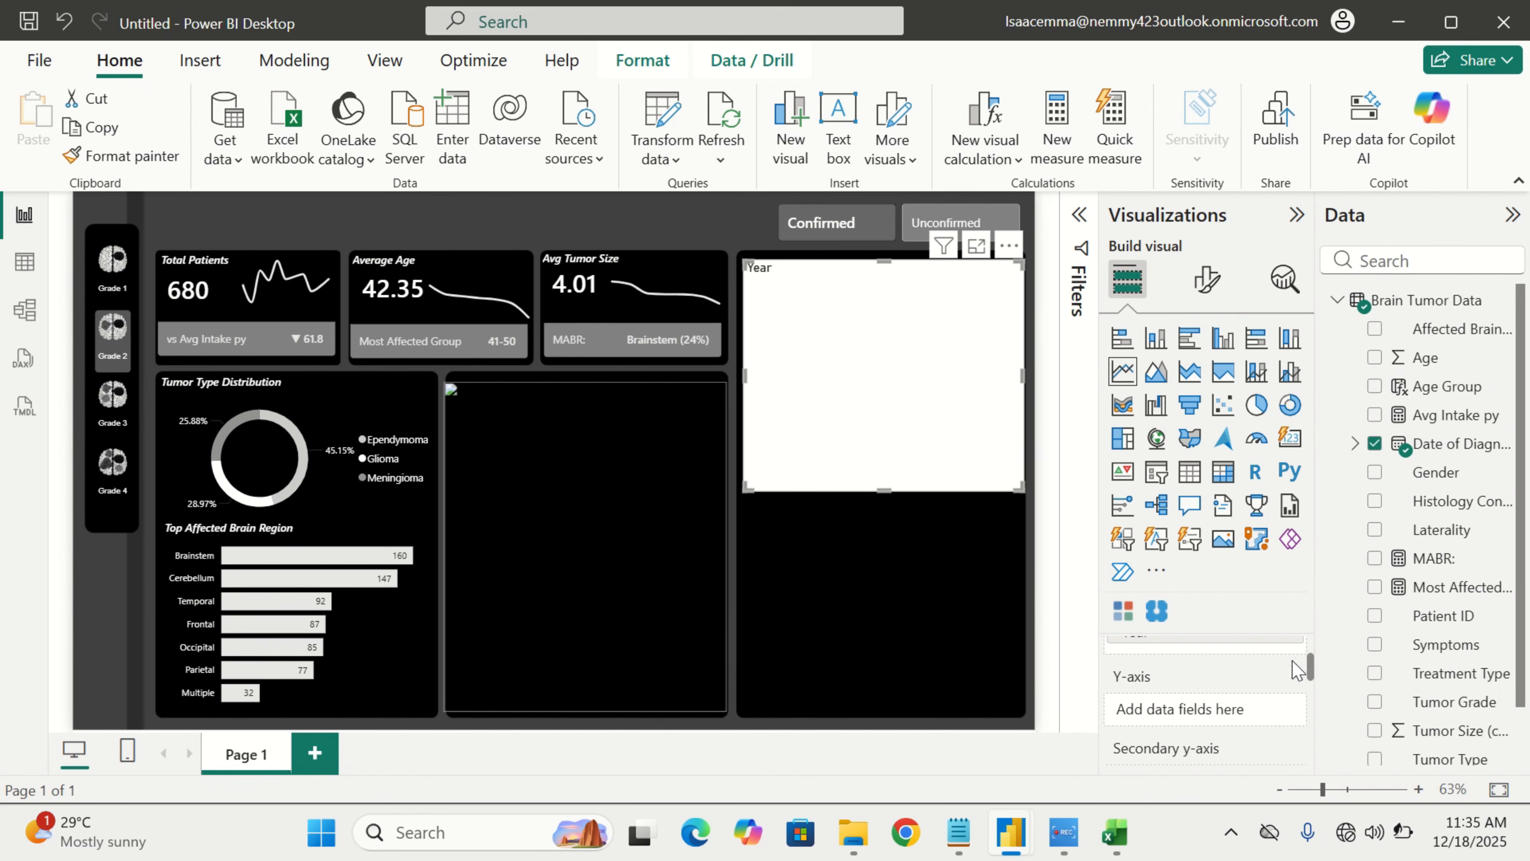
pyautogui.scroll(-1, 1242, 696)
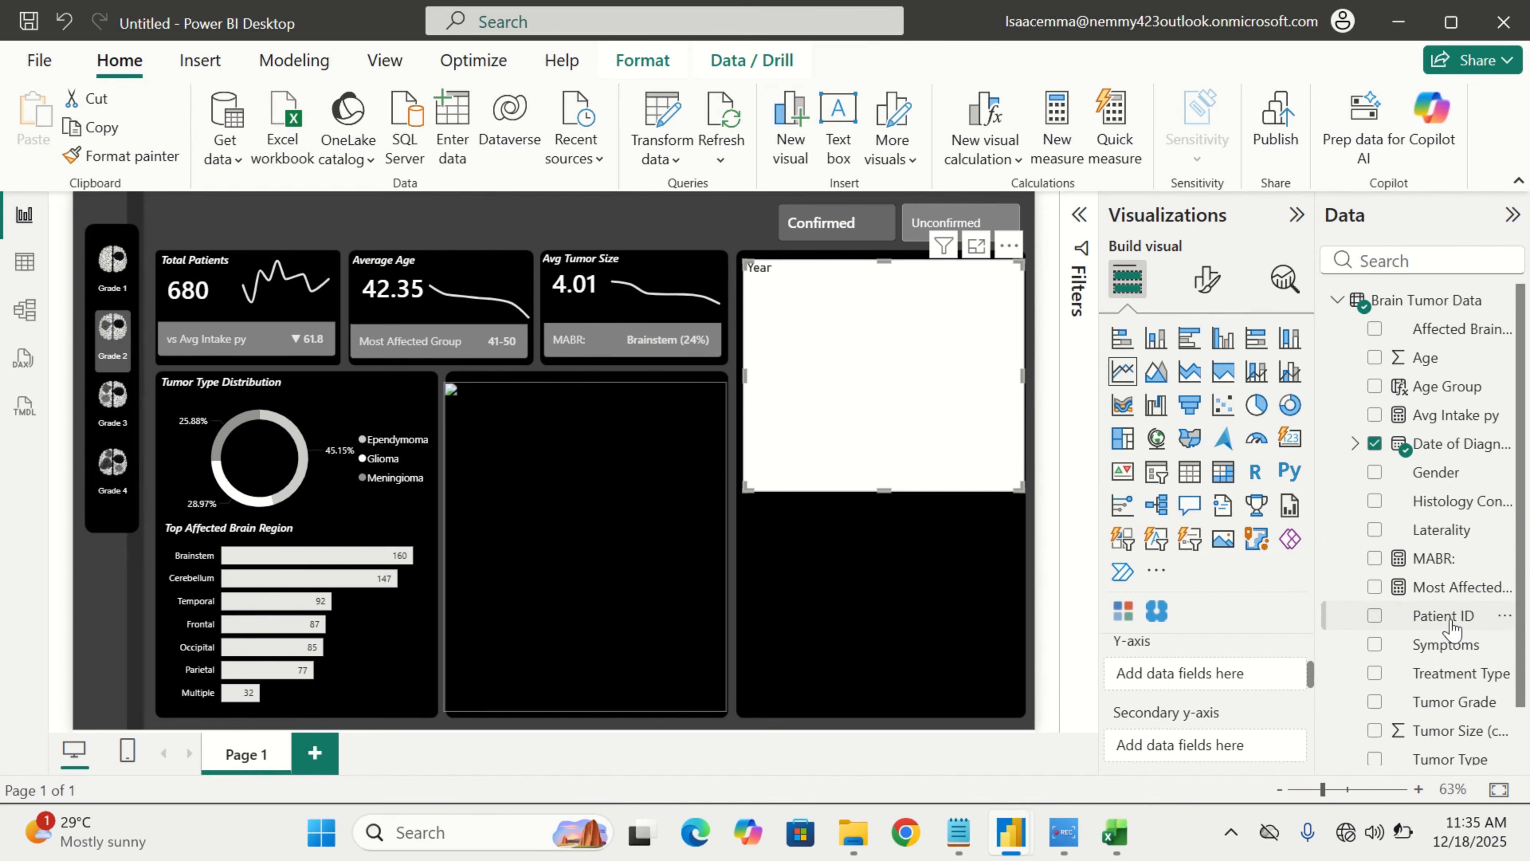
pyautogui.moveTo(1446, 615); pyautogui.dragTo(1232, 693)
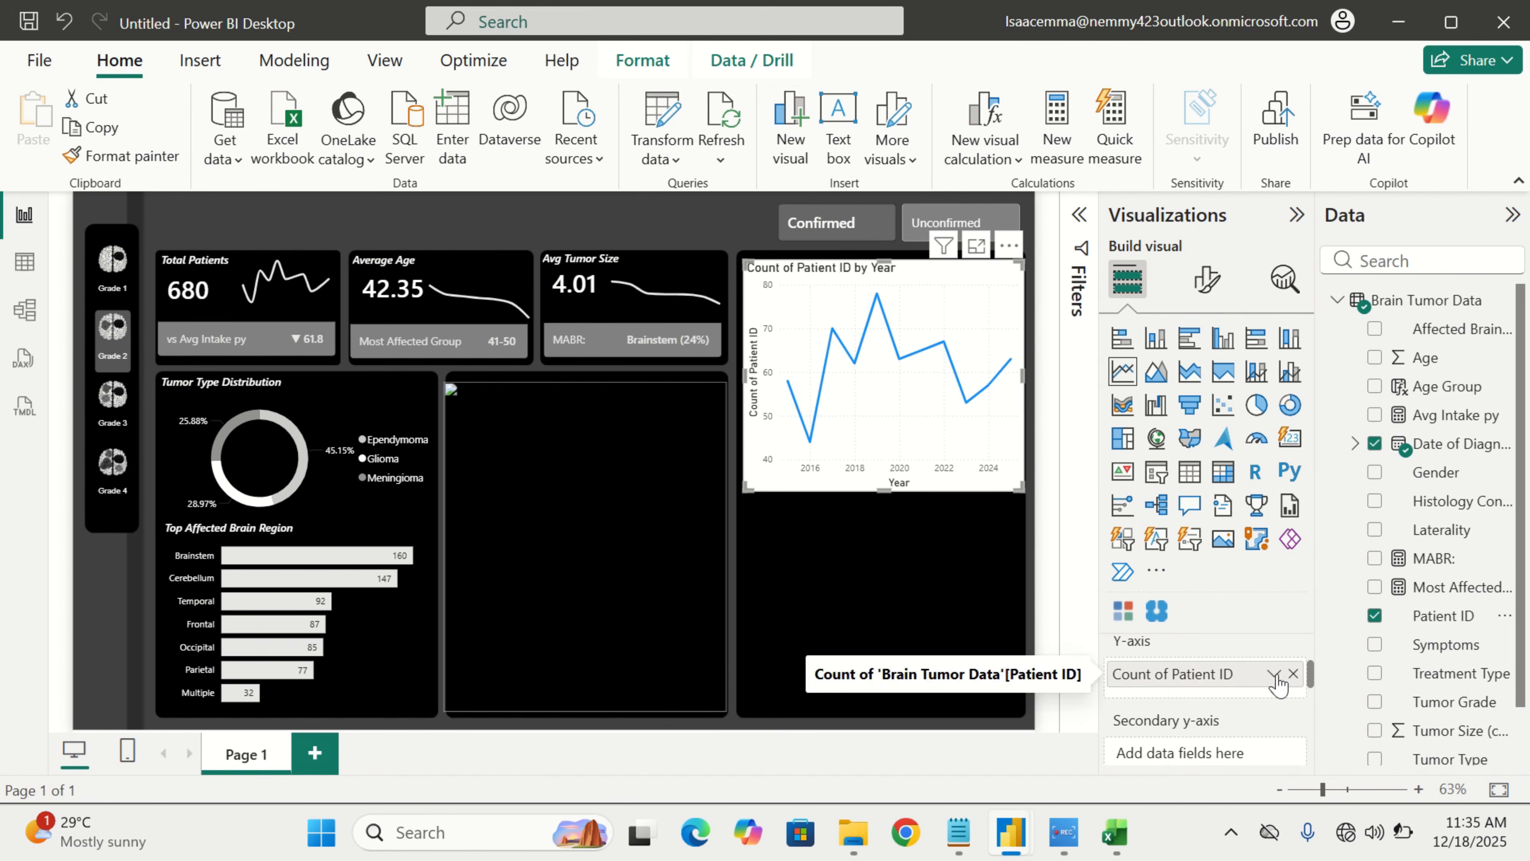
# Set the interpolation type of the line chart's line to Smooth
pyautogui.click(1206, 280)
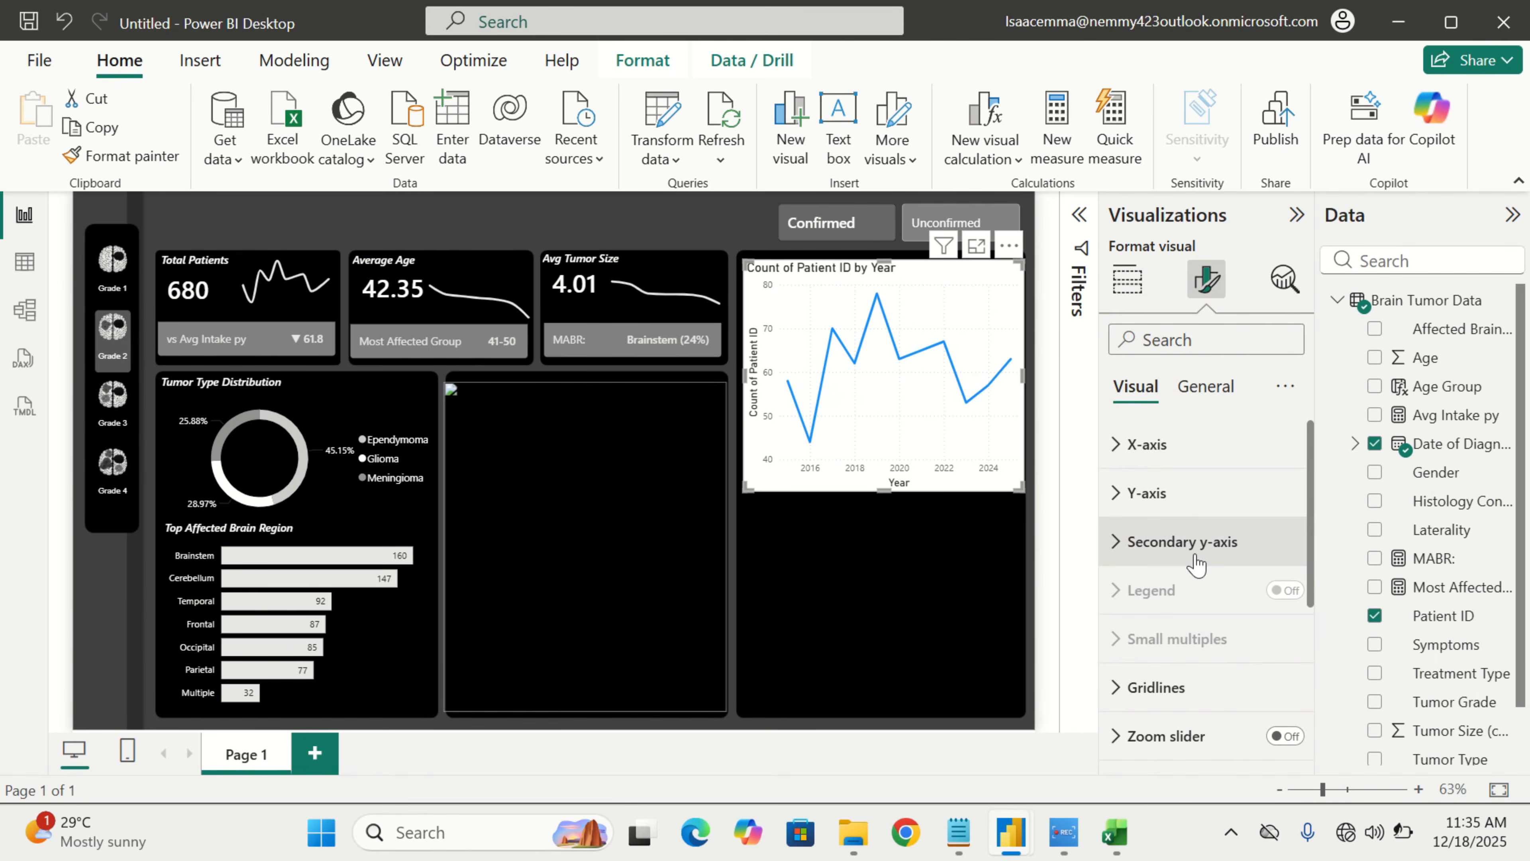
pyautogui.scroll(-3, 1196, 603)
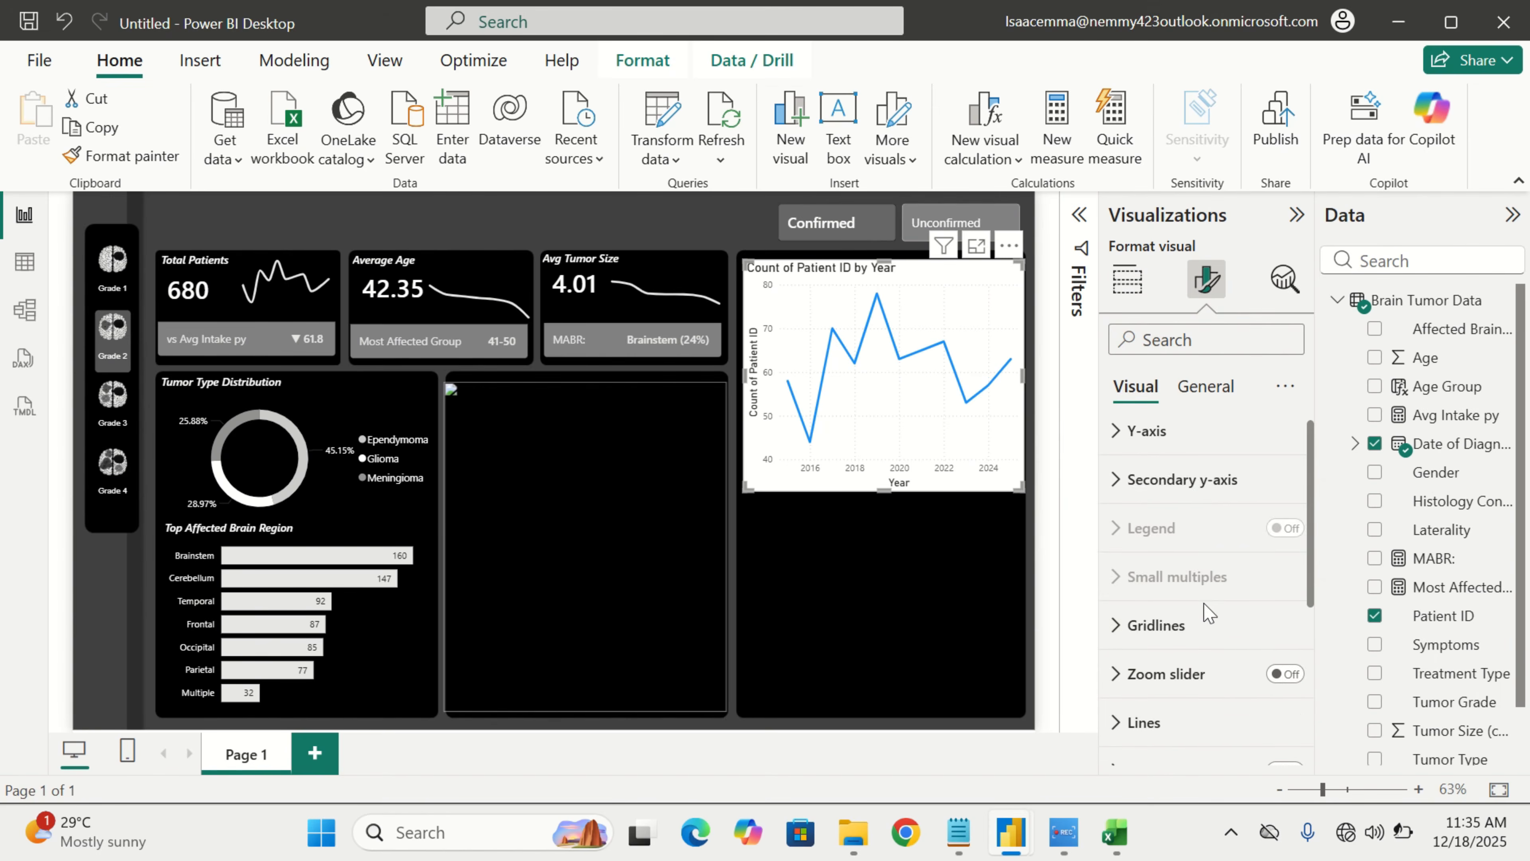
pyautogui.click(1196, 642)
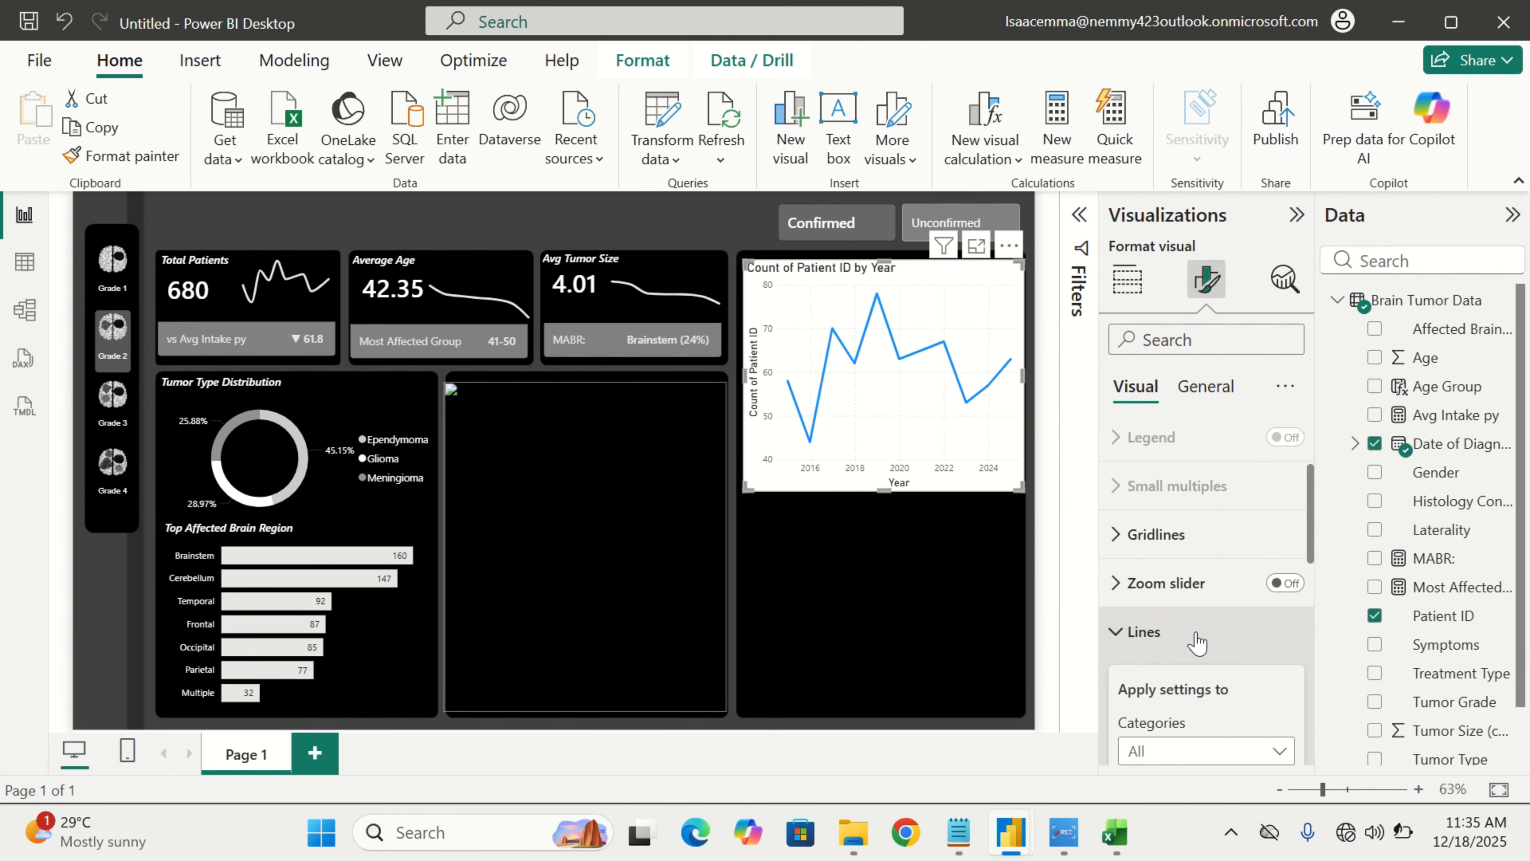
pyautogui.scroll(-5, 1197, 642)
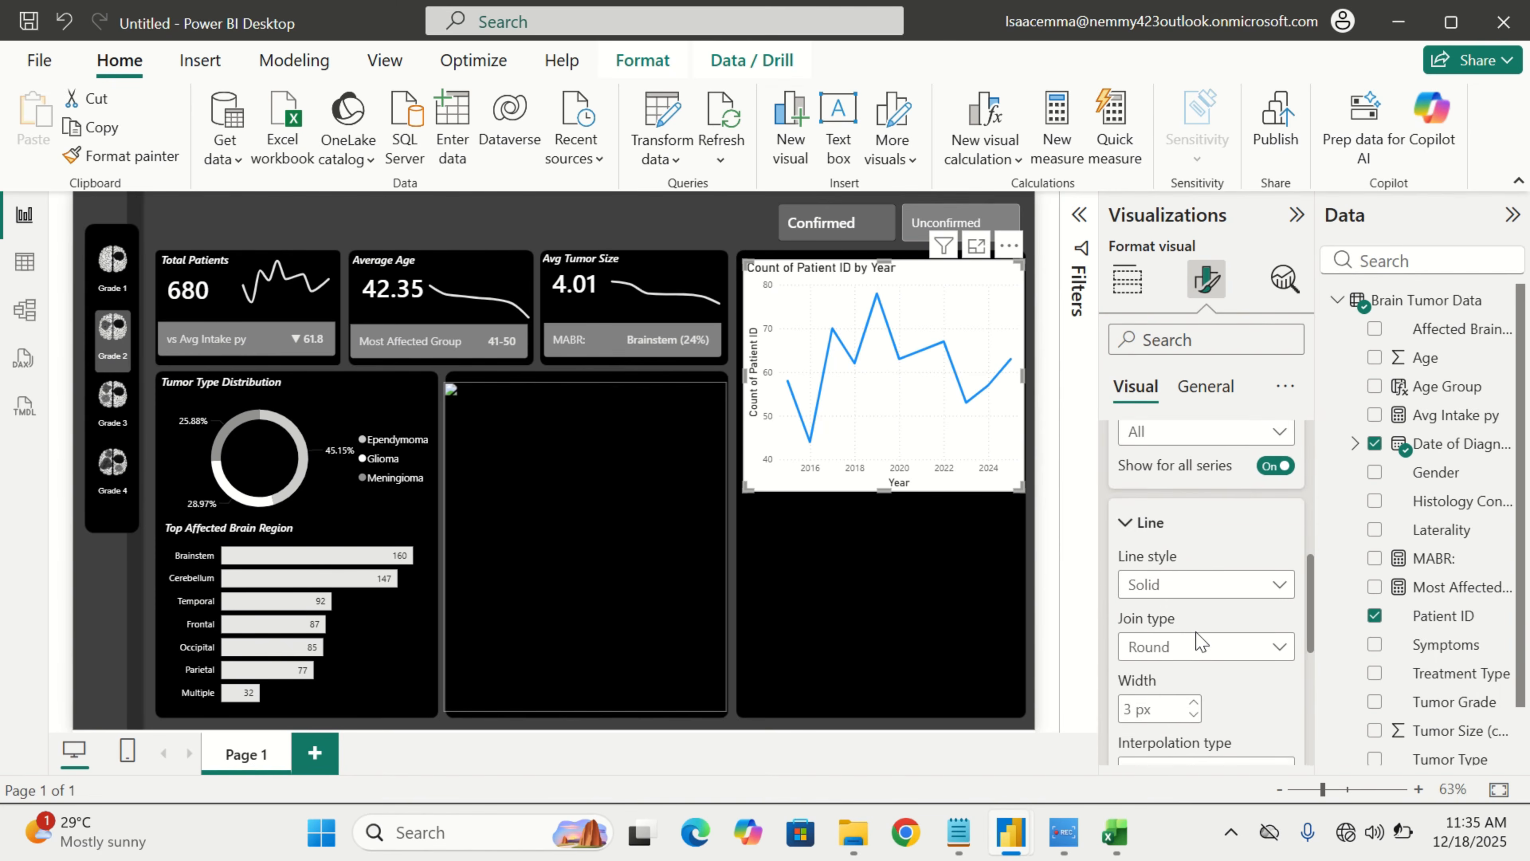
pyautogui.scroll(-3, 1200, 640)
pyautogui.click(1201, 630)
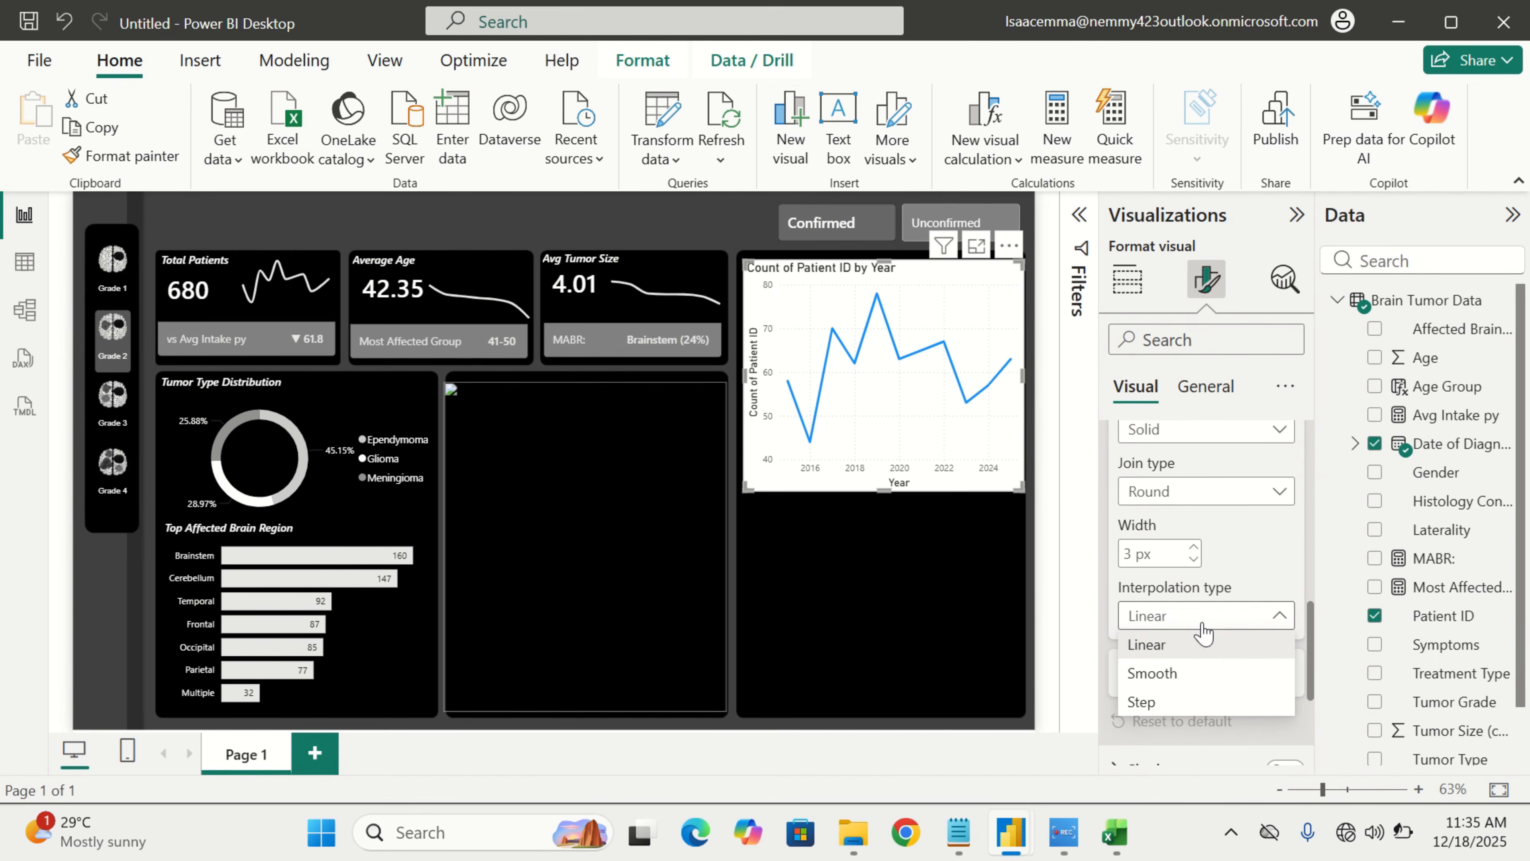
pyautogui.click(1194, 670)
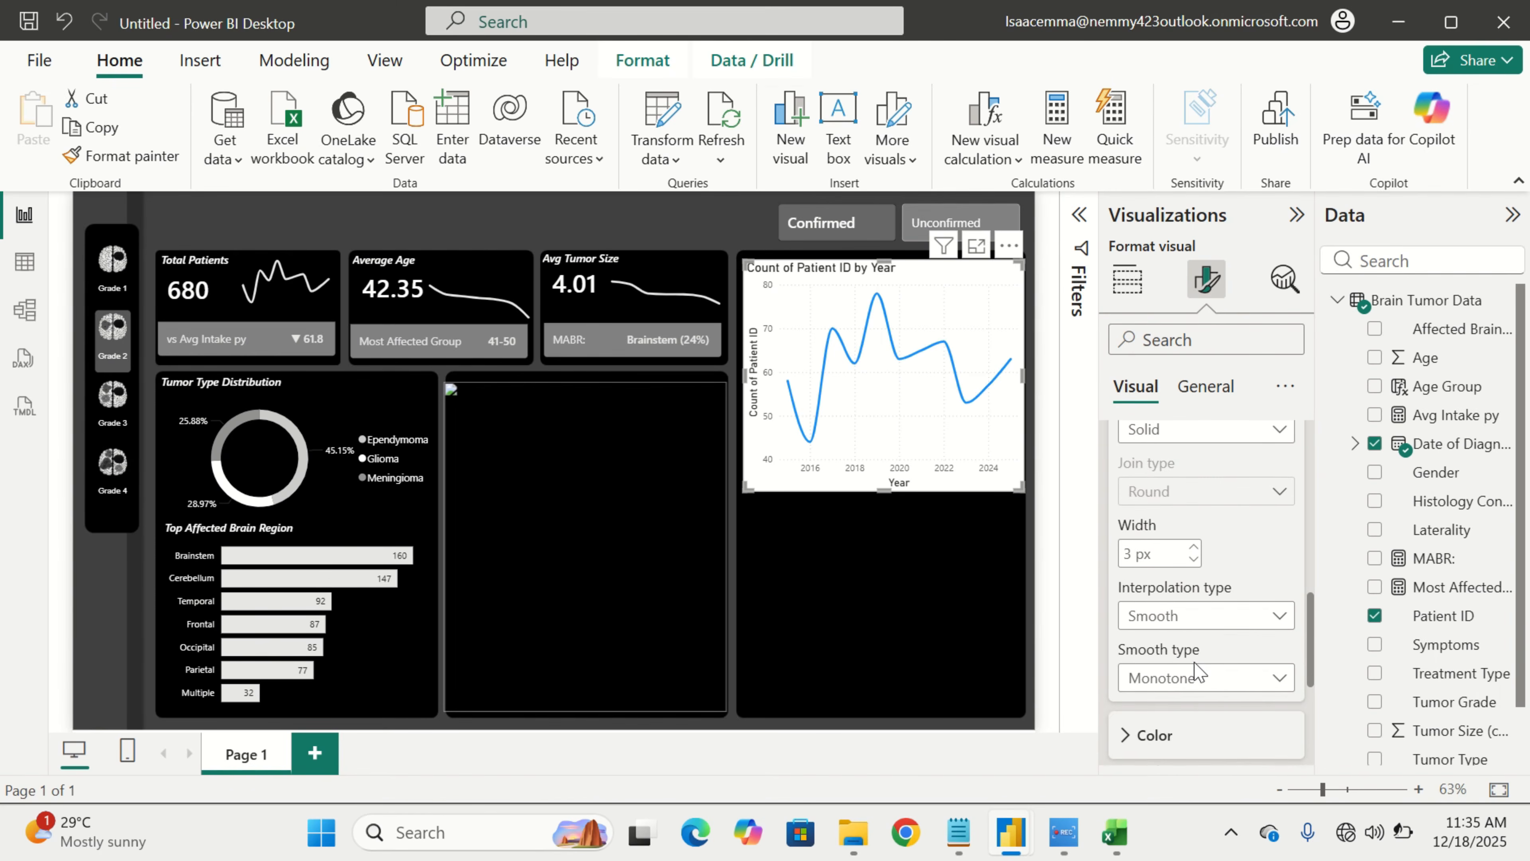
# Turn off the X-axis title of the line chart and dismiss the battery notification
pyautogui.scroll(-5, 1196, 672)
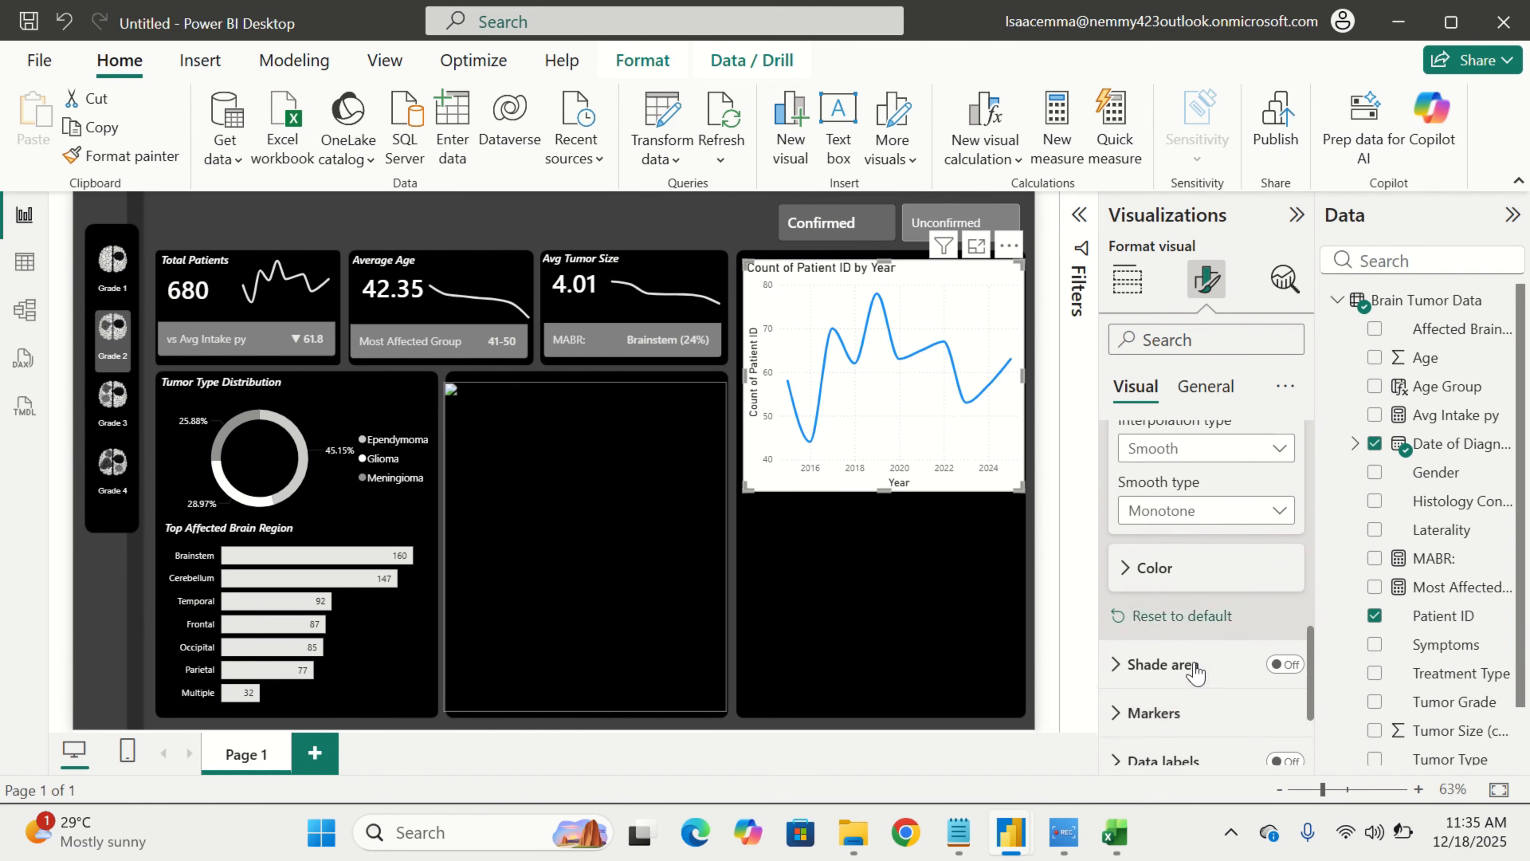
pyautogui.scroll(2, 1196, 671)
pyautogui.scroll(-2, 1196, 671)
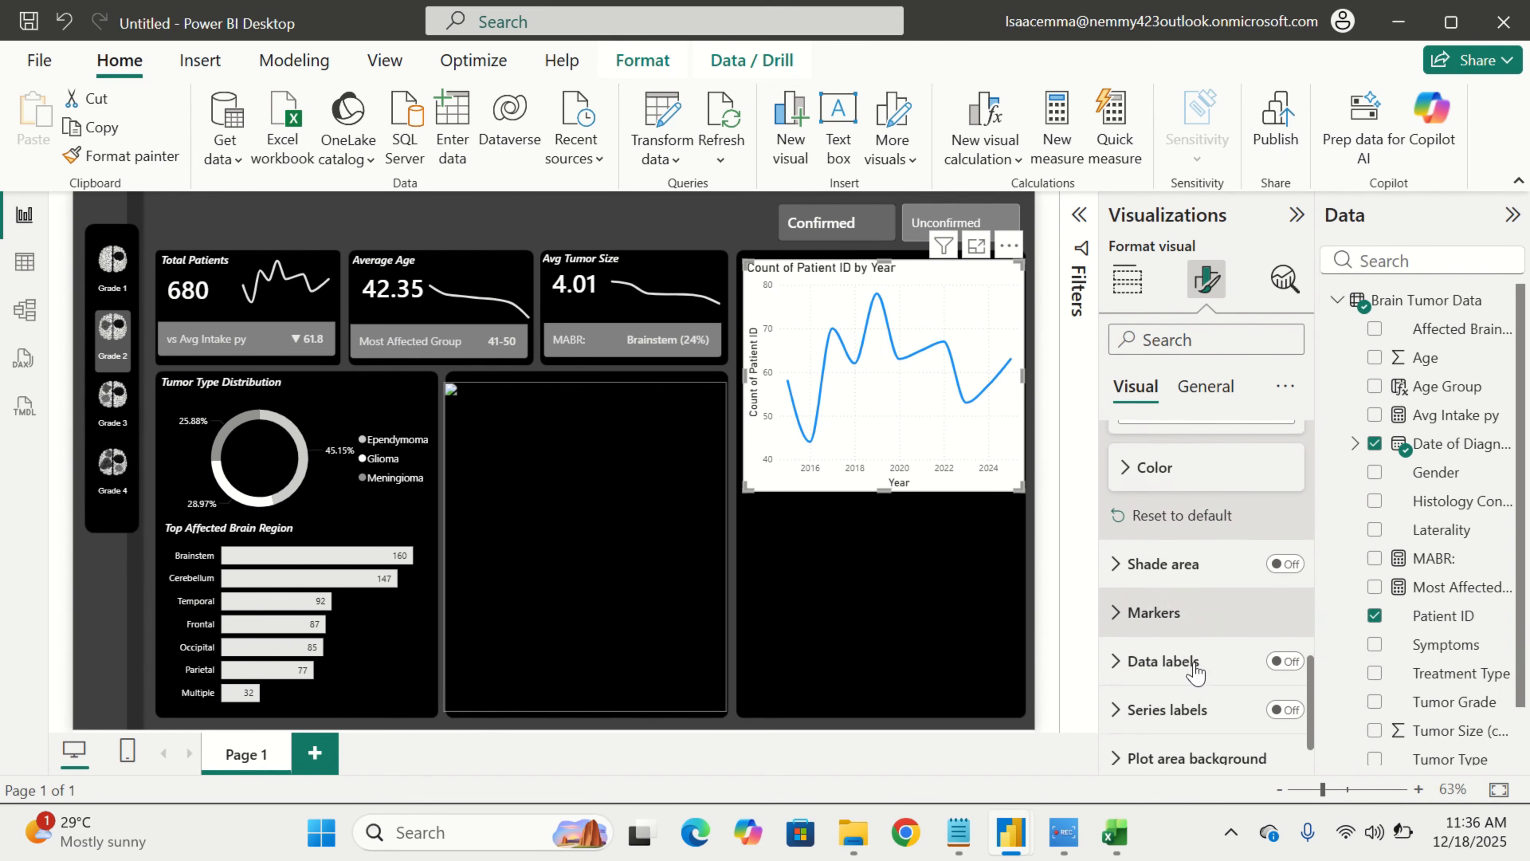
pyautogui.scroll(7, 1198, 670)
pyautogui.scroll(3, 1197, 670)
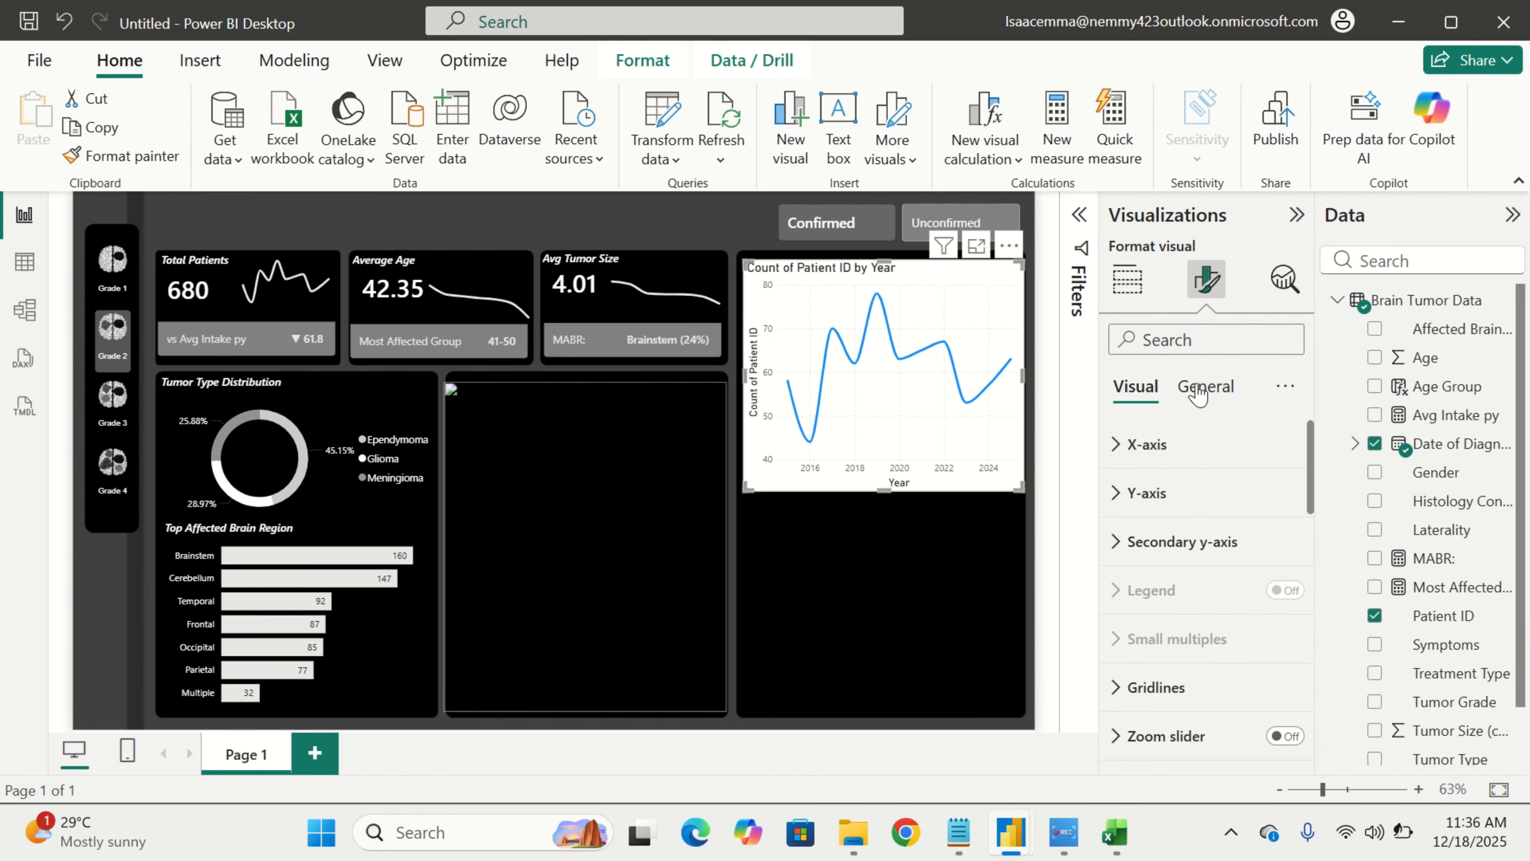
pyautogui.click(1152, 467)
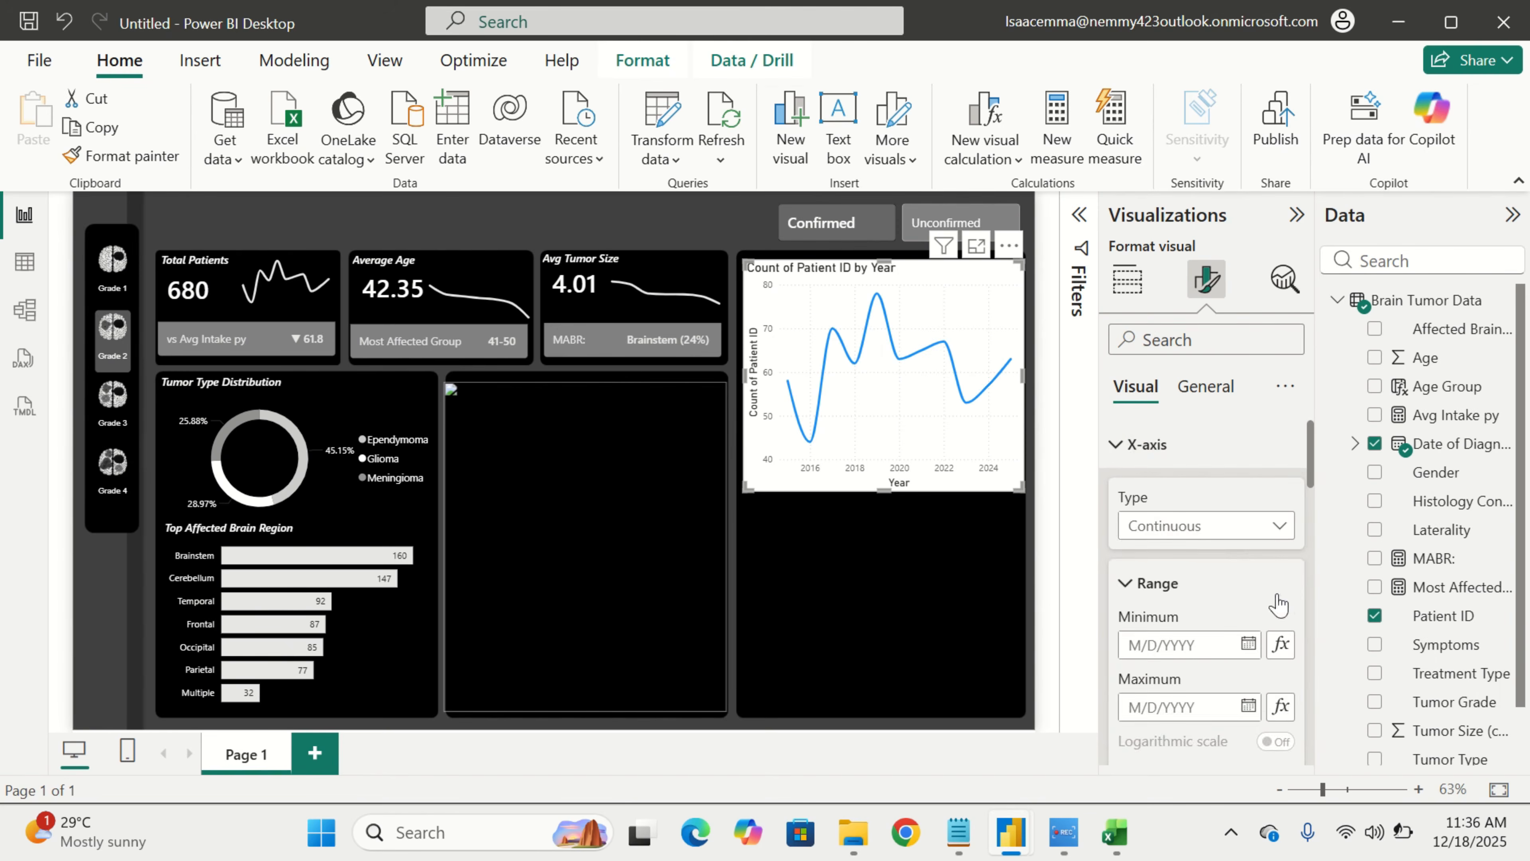
pyautogui.scroll(-5, 1301, 627)
pyautogui.click(1276, 759)
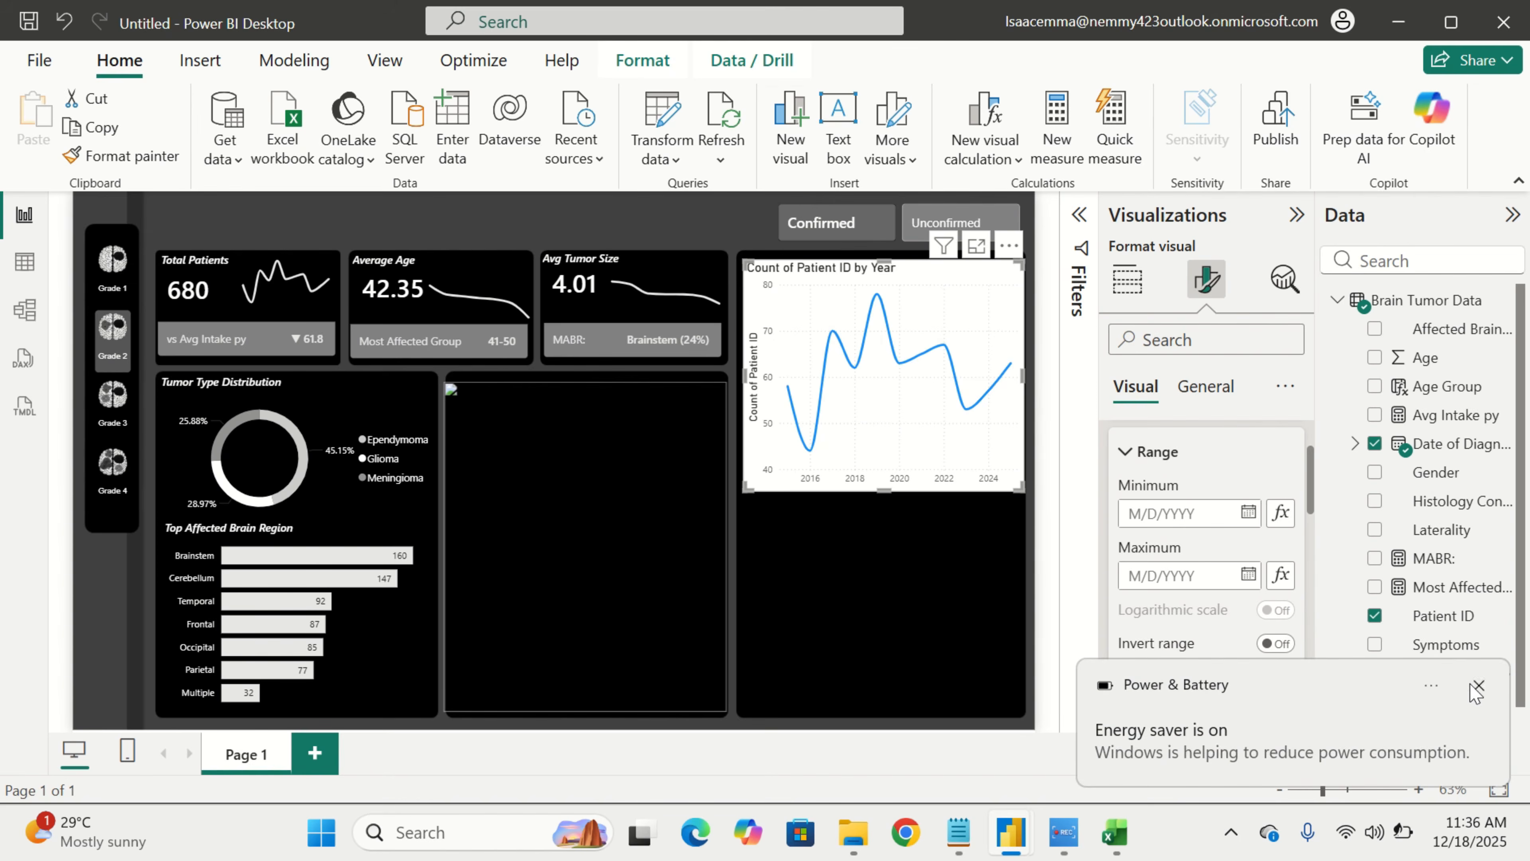
pyautogui.click(1478, 687)
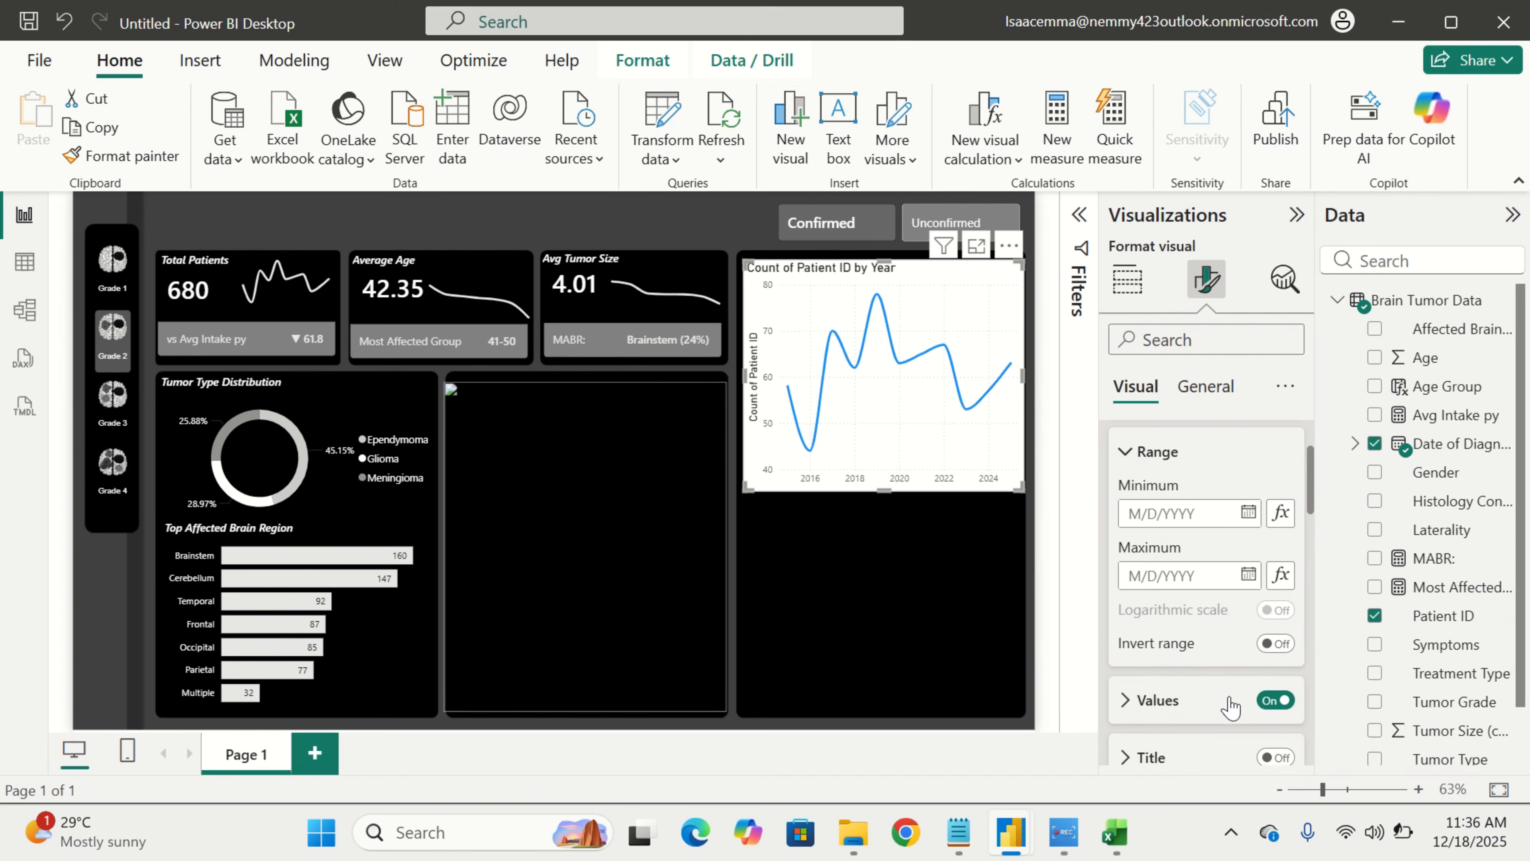
# Turn off the Y-axis title of the line chart
pyautogui.scroll(-3, 1232, 701)
pyautogui.scroll(5, 1234, 675)
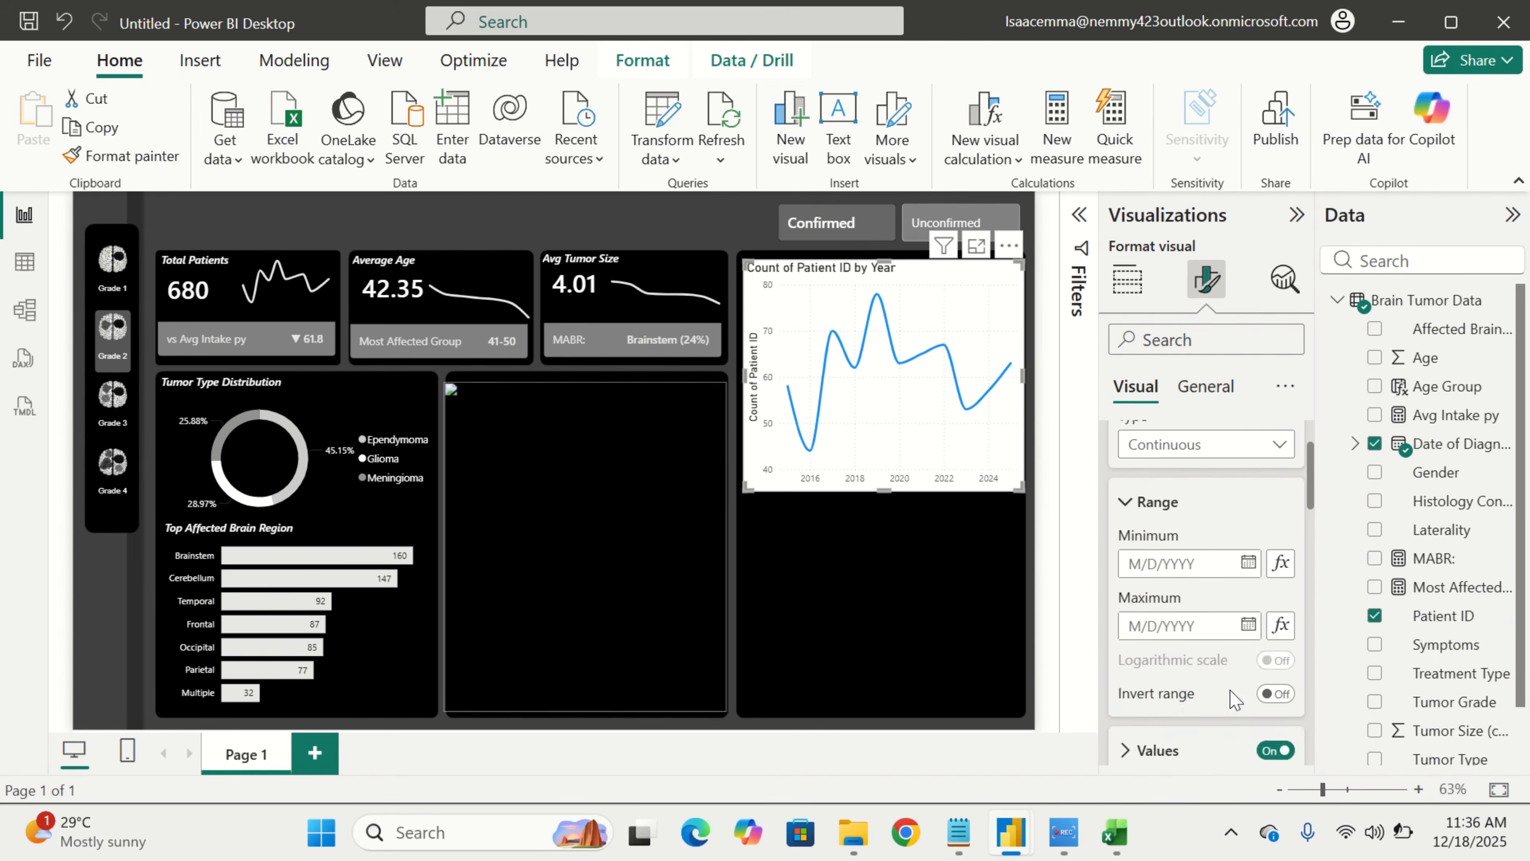
pyautogui.click(1192, 460)
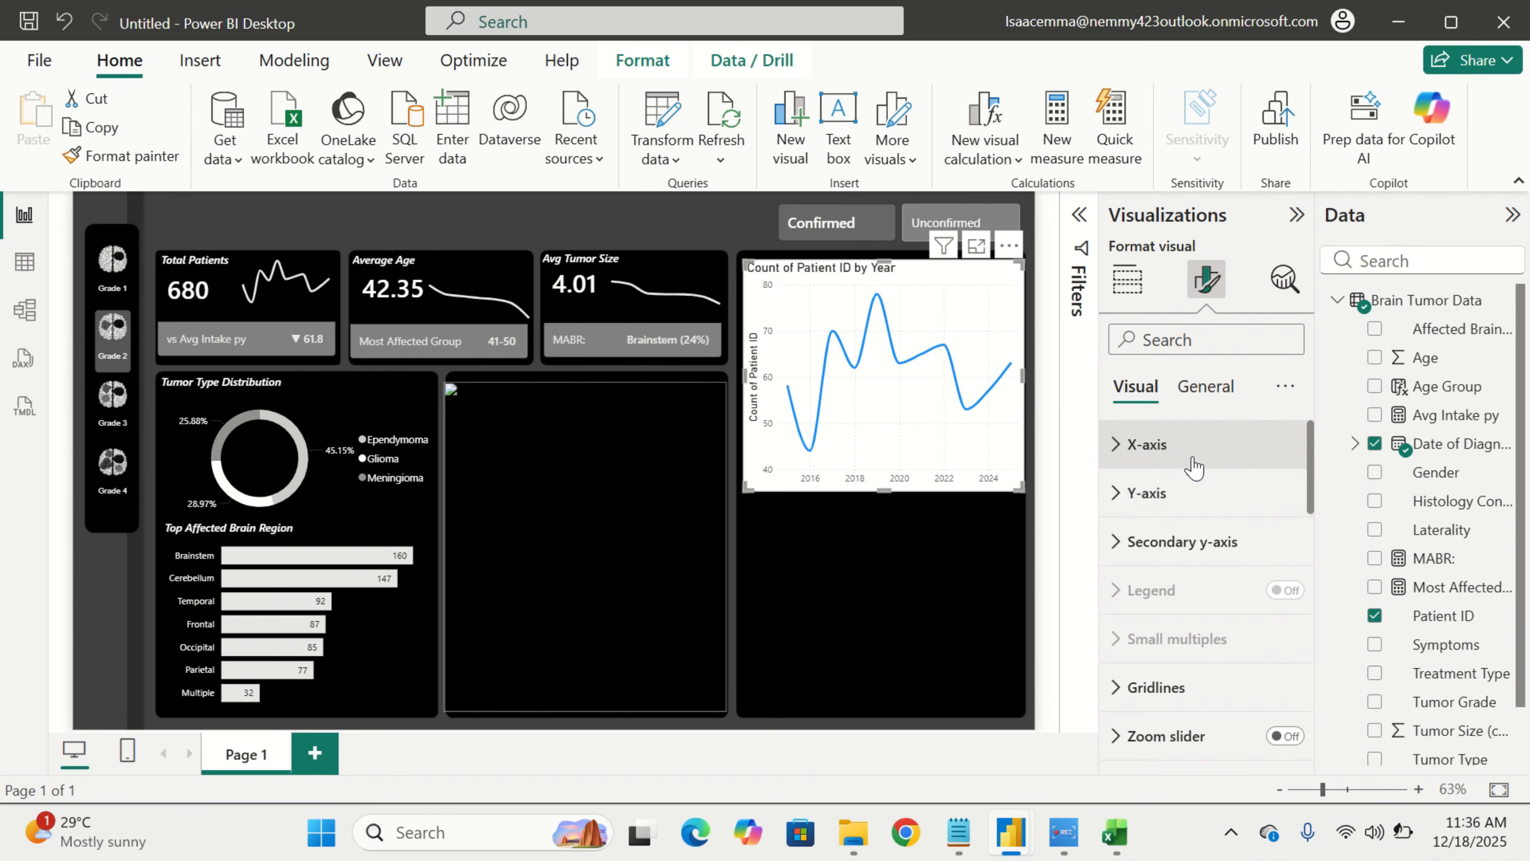
pyautogui.click(1190, 497)
pyautogui.scroll(-3, 1206, 603)
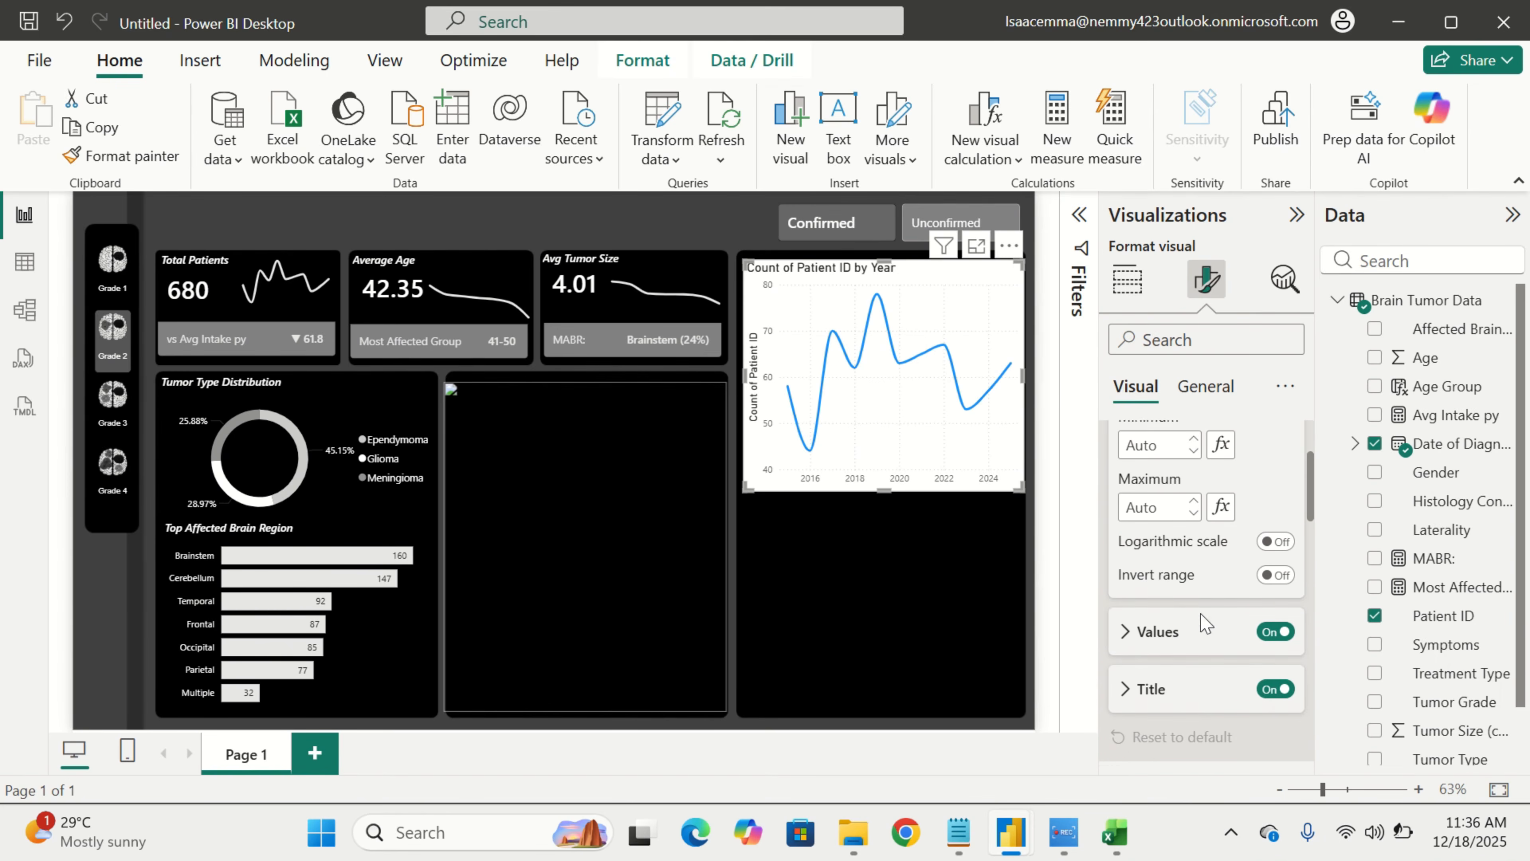
pyautogui.click(1261, 666)
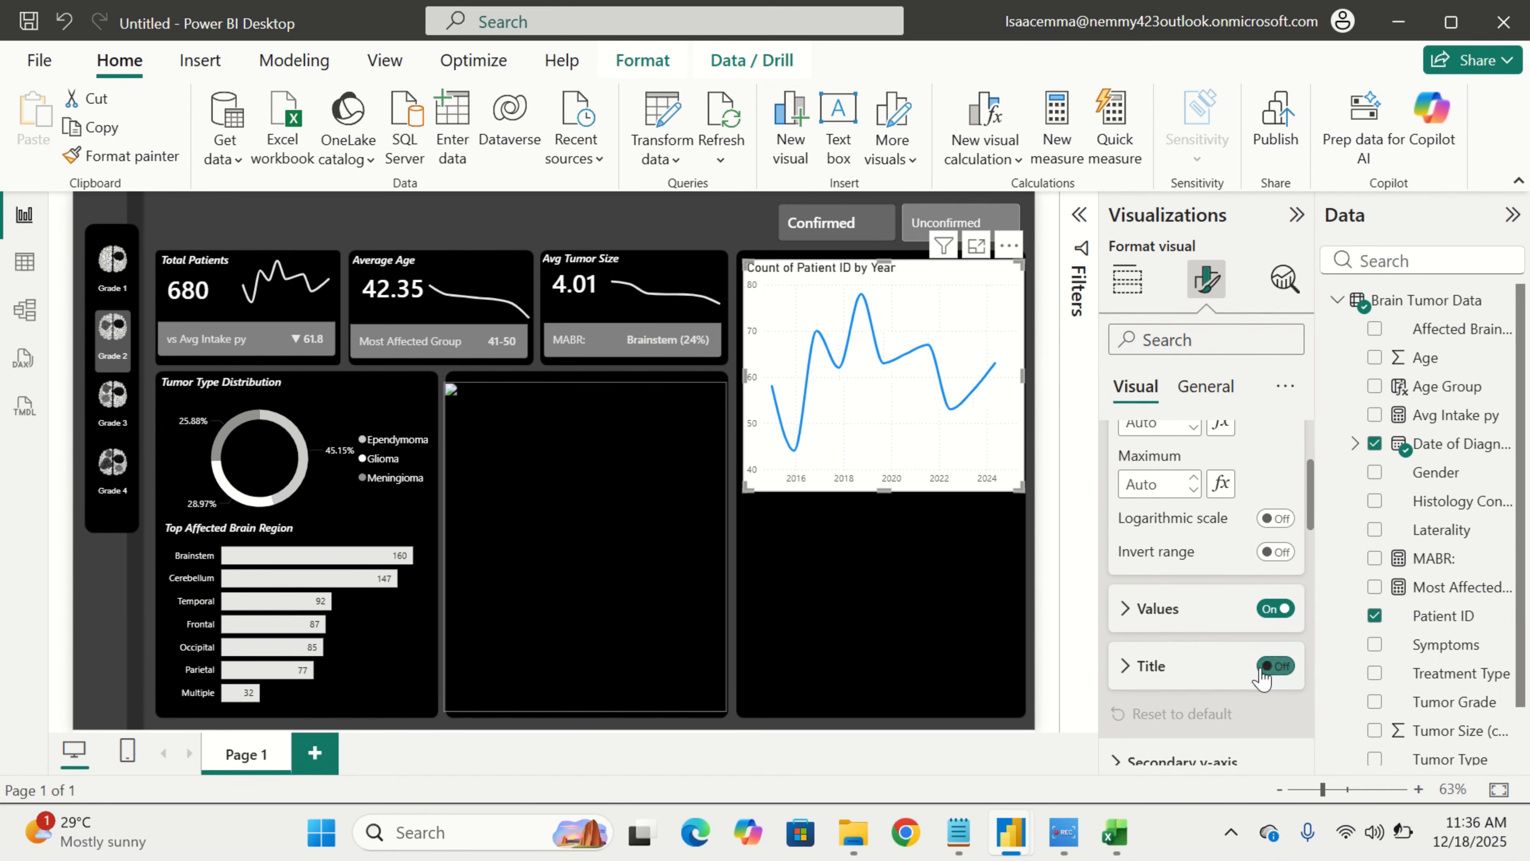
# Turn off the horizontal gridlines of the line chart
pyautogui.scroll(1, 1261, 678)
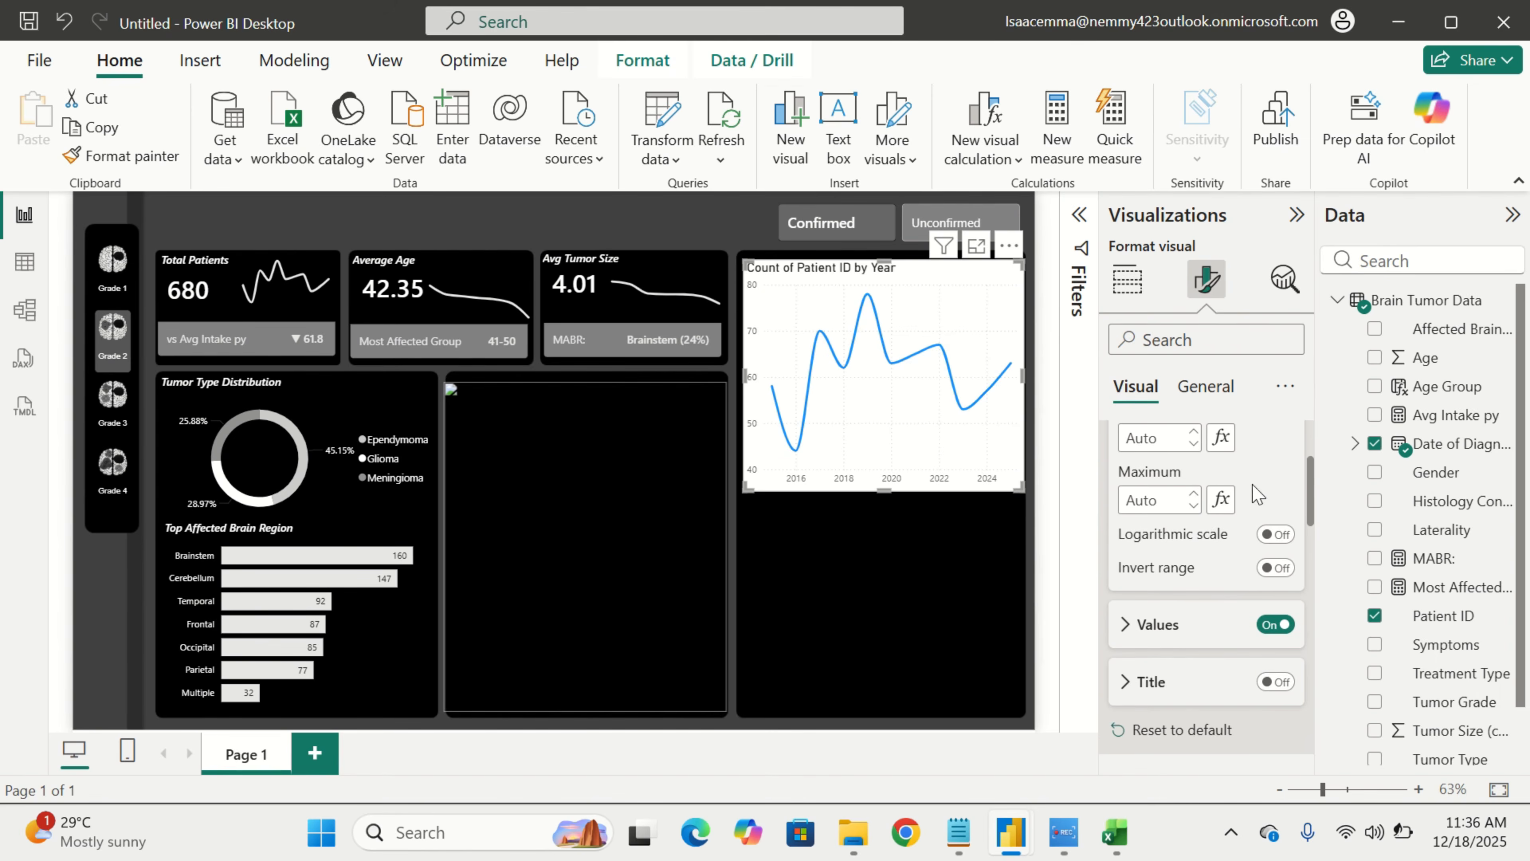
pyautogui.scroll(-5, 1222, 594)
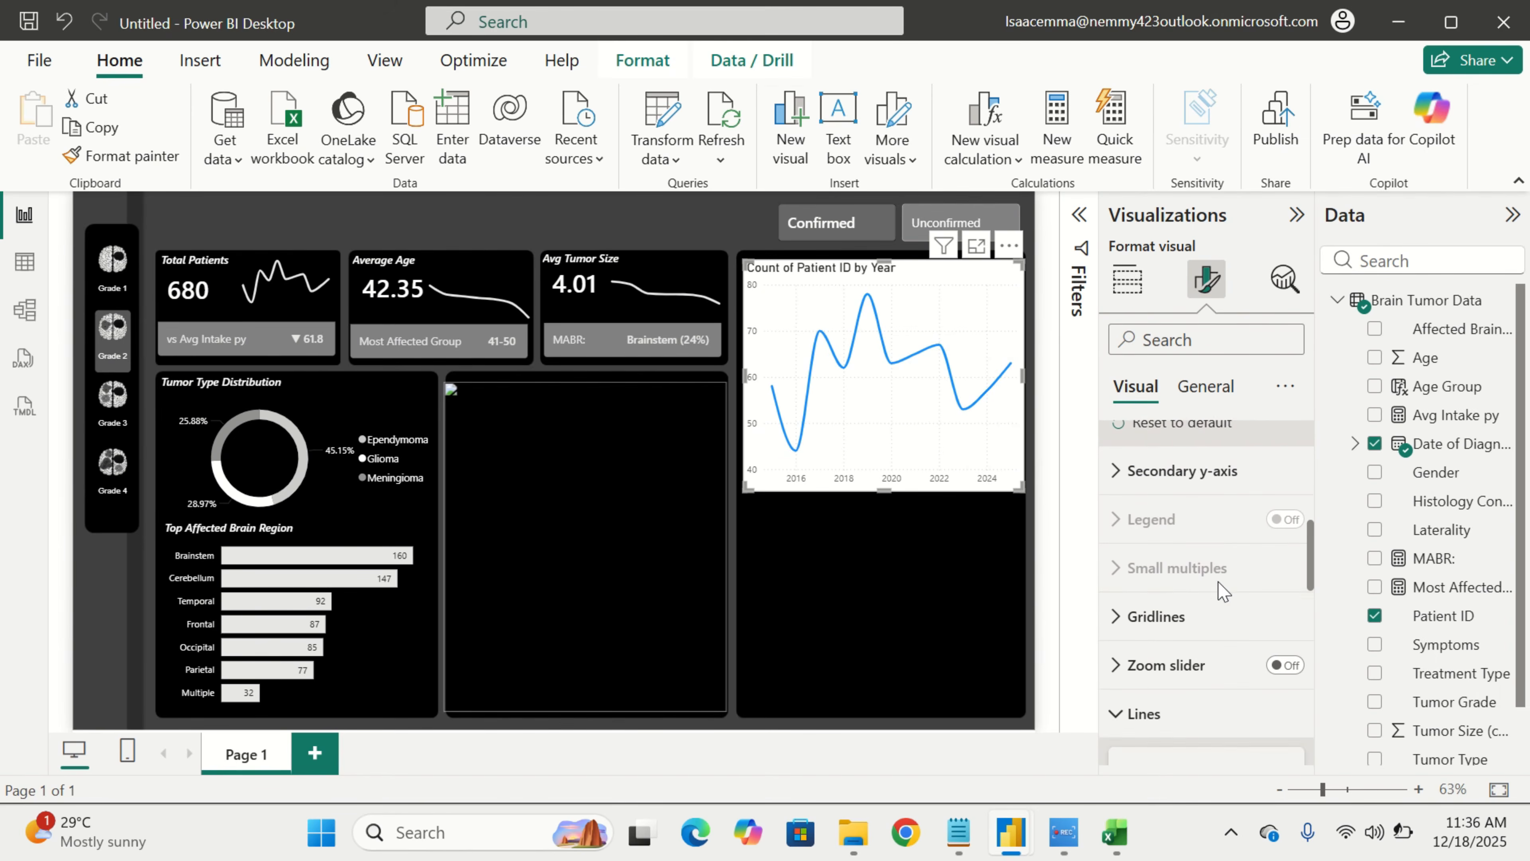
pyautogui.click(1210, 629)
pyautogui.scroll(-1, 1262, 627)
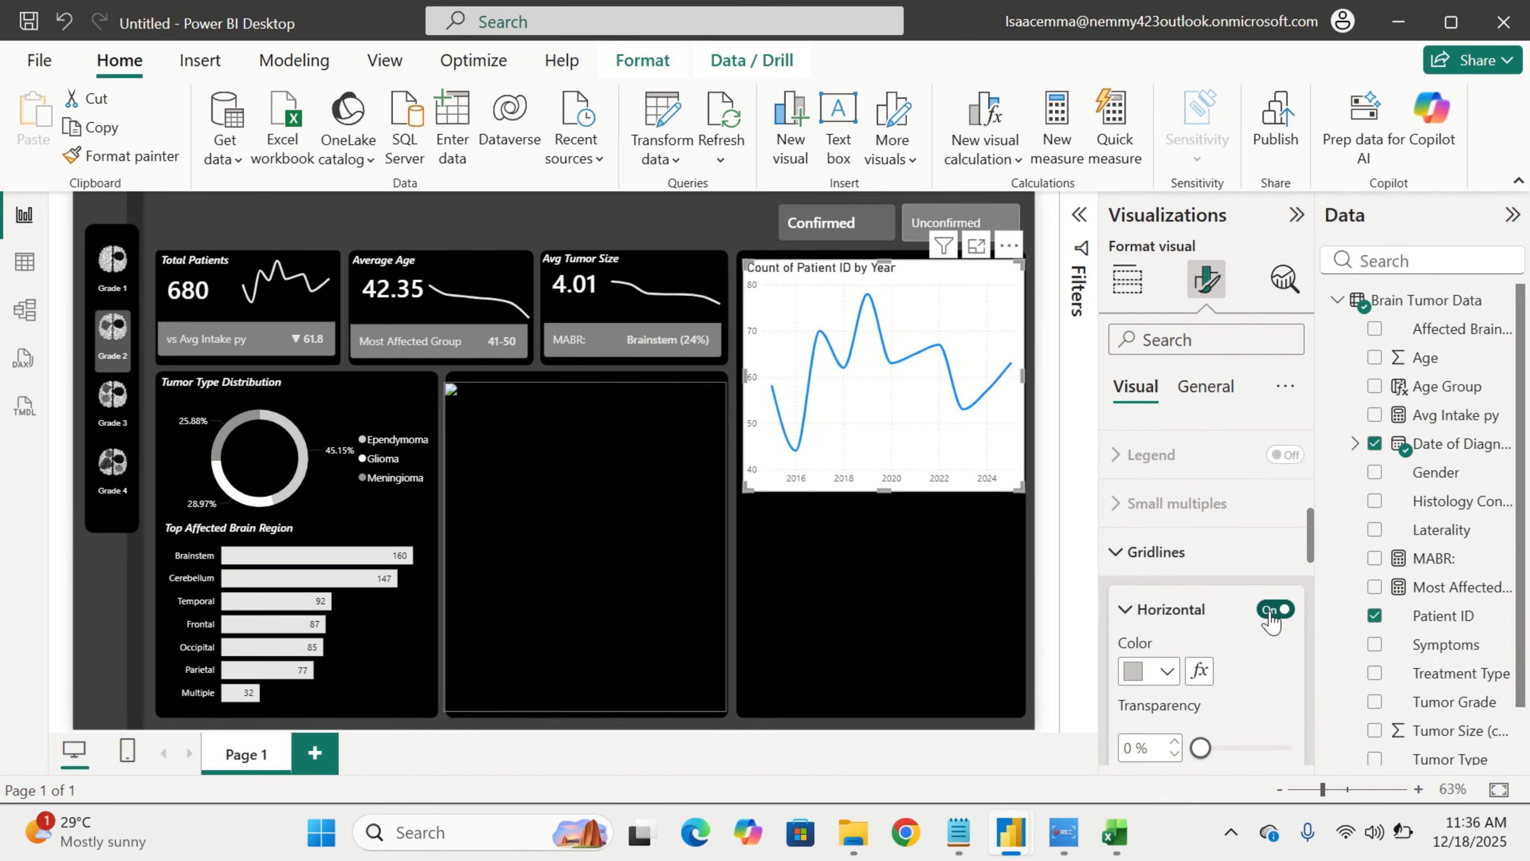
pyautogui.scroll(5, 1266, 603)
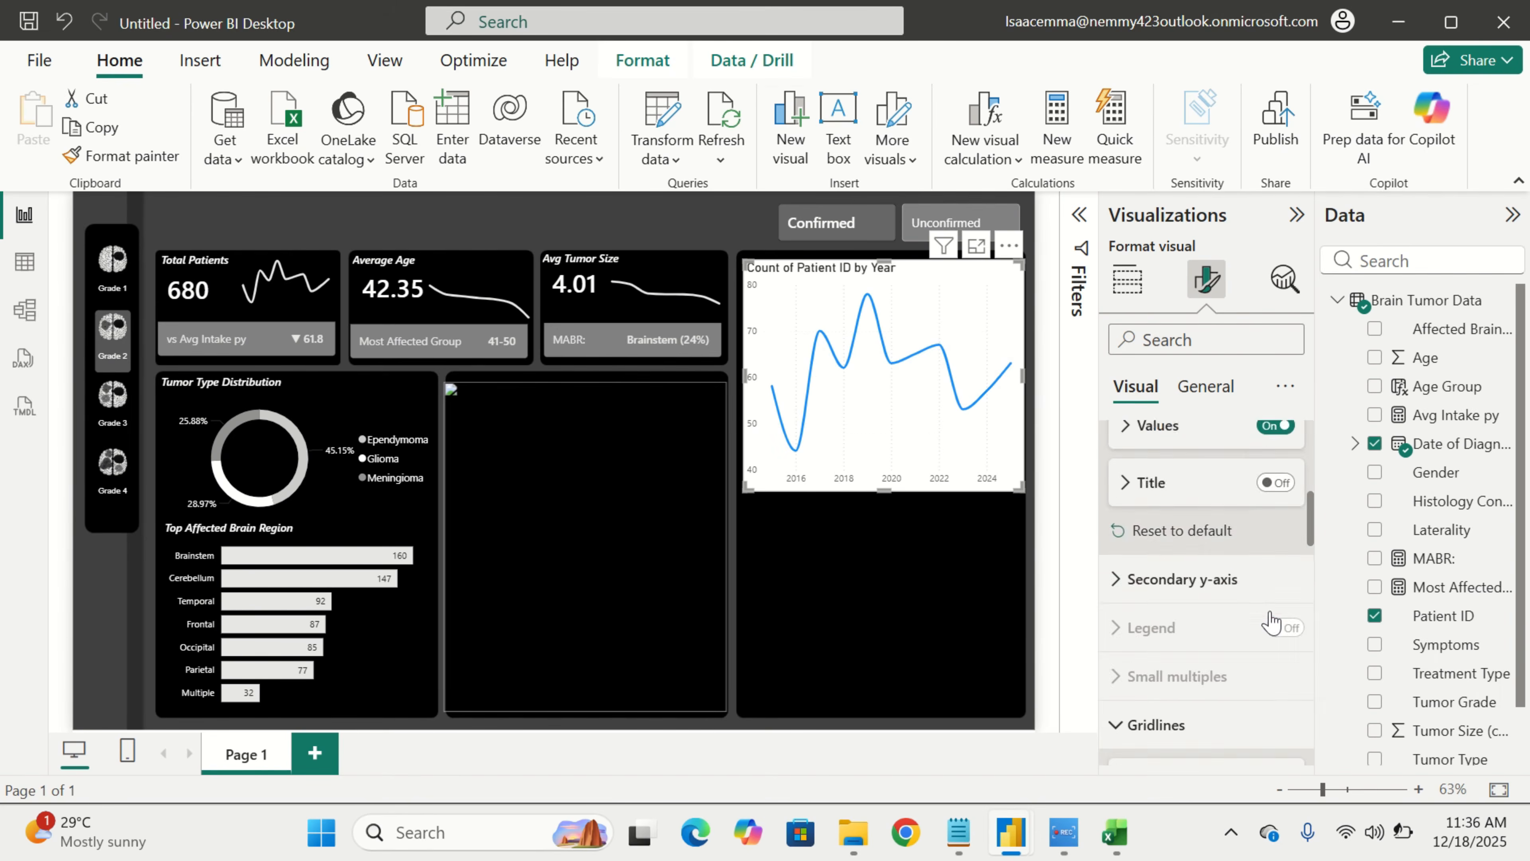
# Turn off the line chart's title and its background
pyautogui.click(1205, 387)
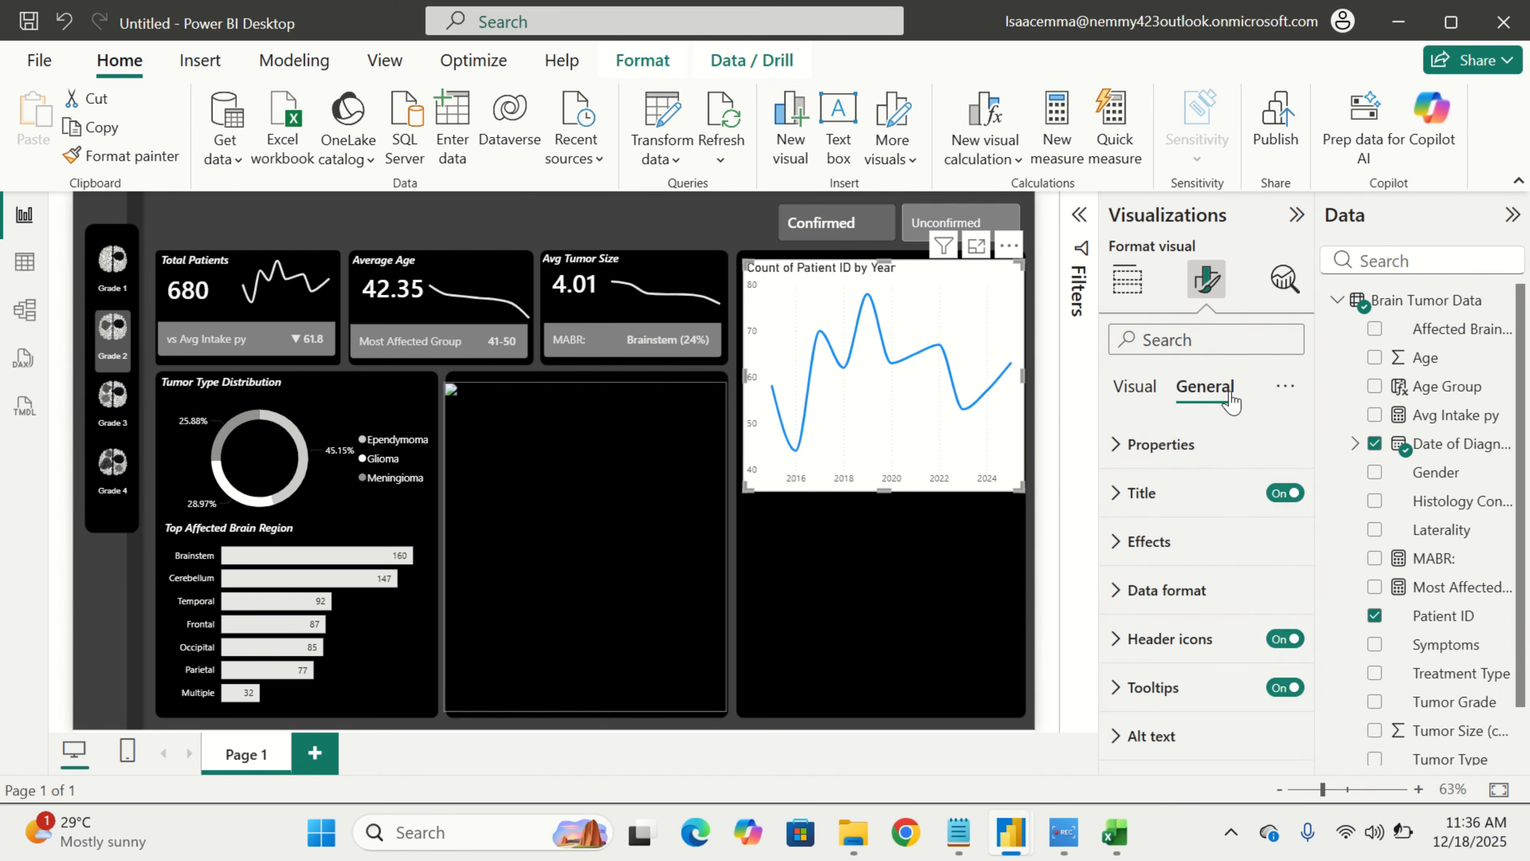
pyautogui.click(1289, 494)
pyautogui.click(1223, 542)
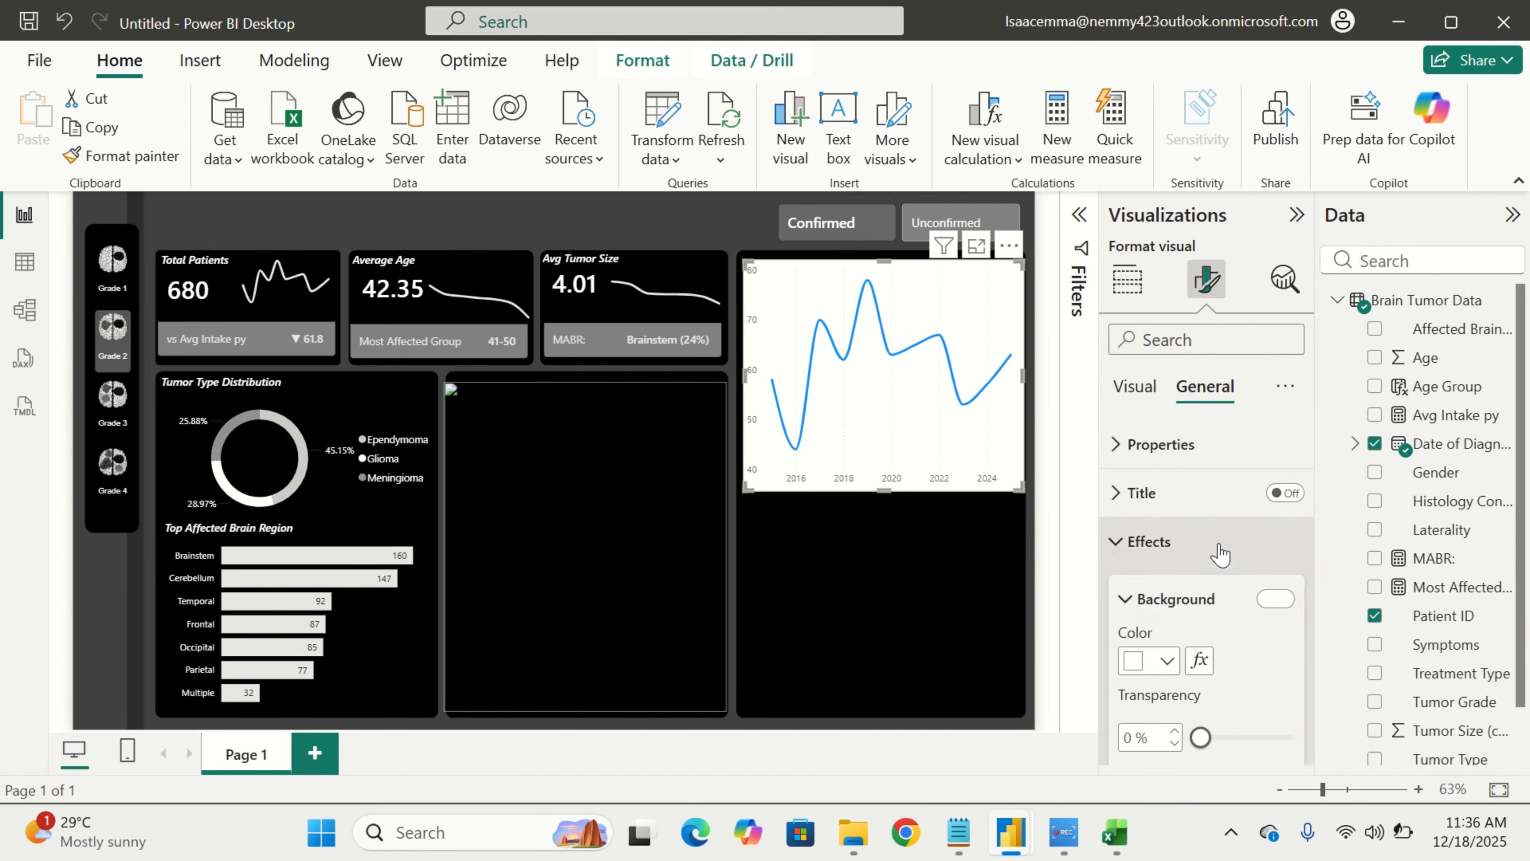
pyautogui.click(1275, 600)
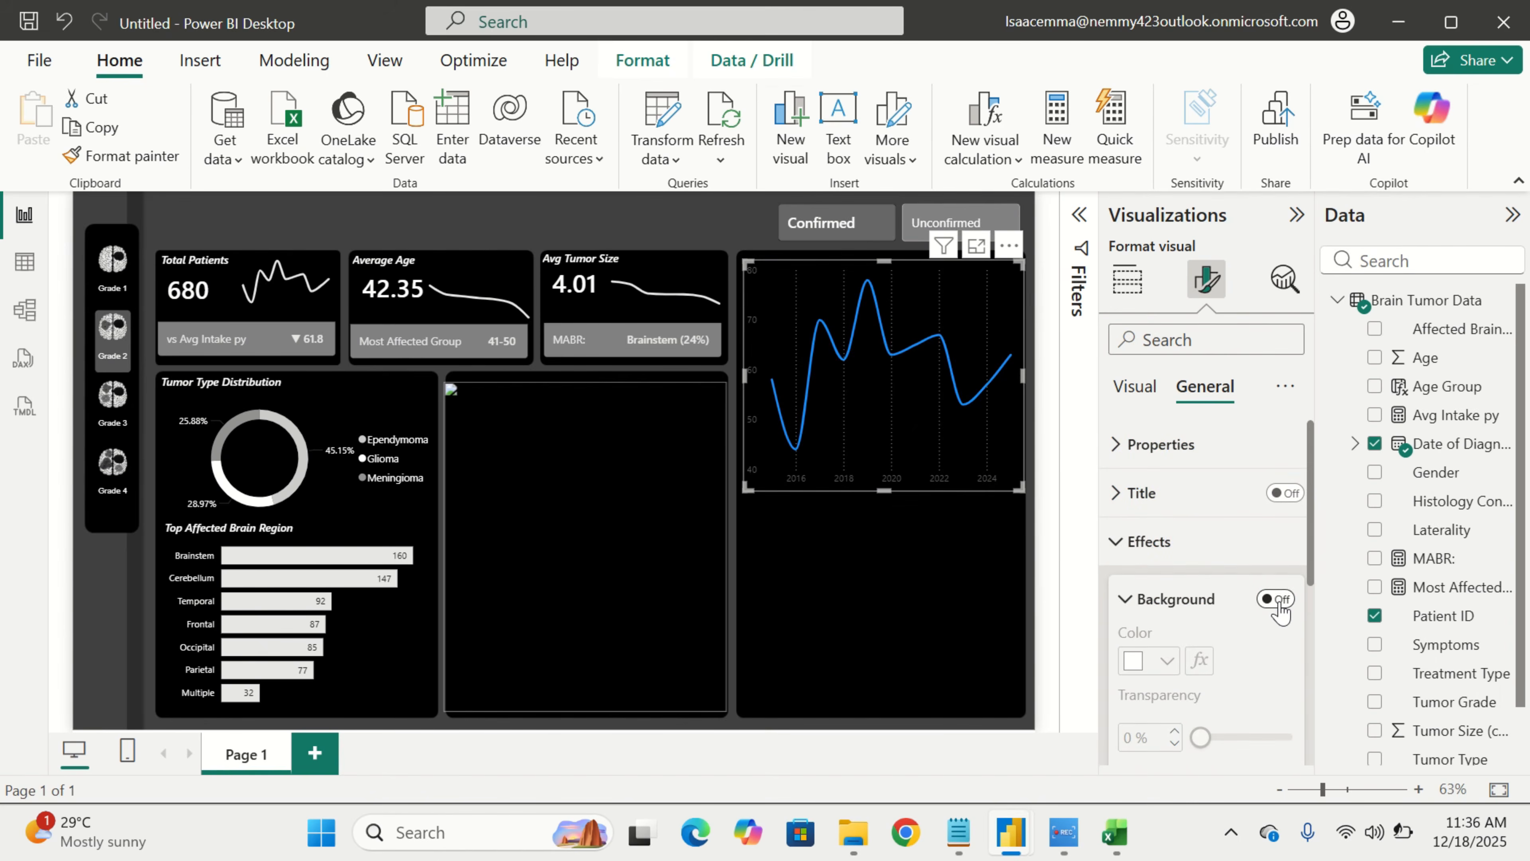
# Turn off the vertical gridlines of the line chart
pyautogui.click(1134, 388)
pyautogui.scroll(-8, 1200, 658)
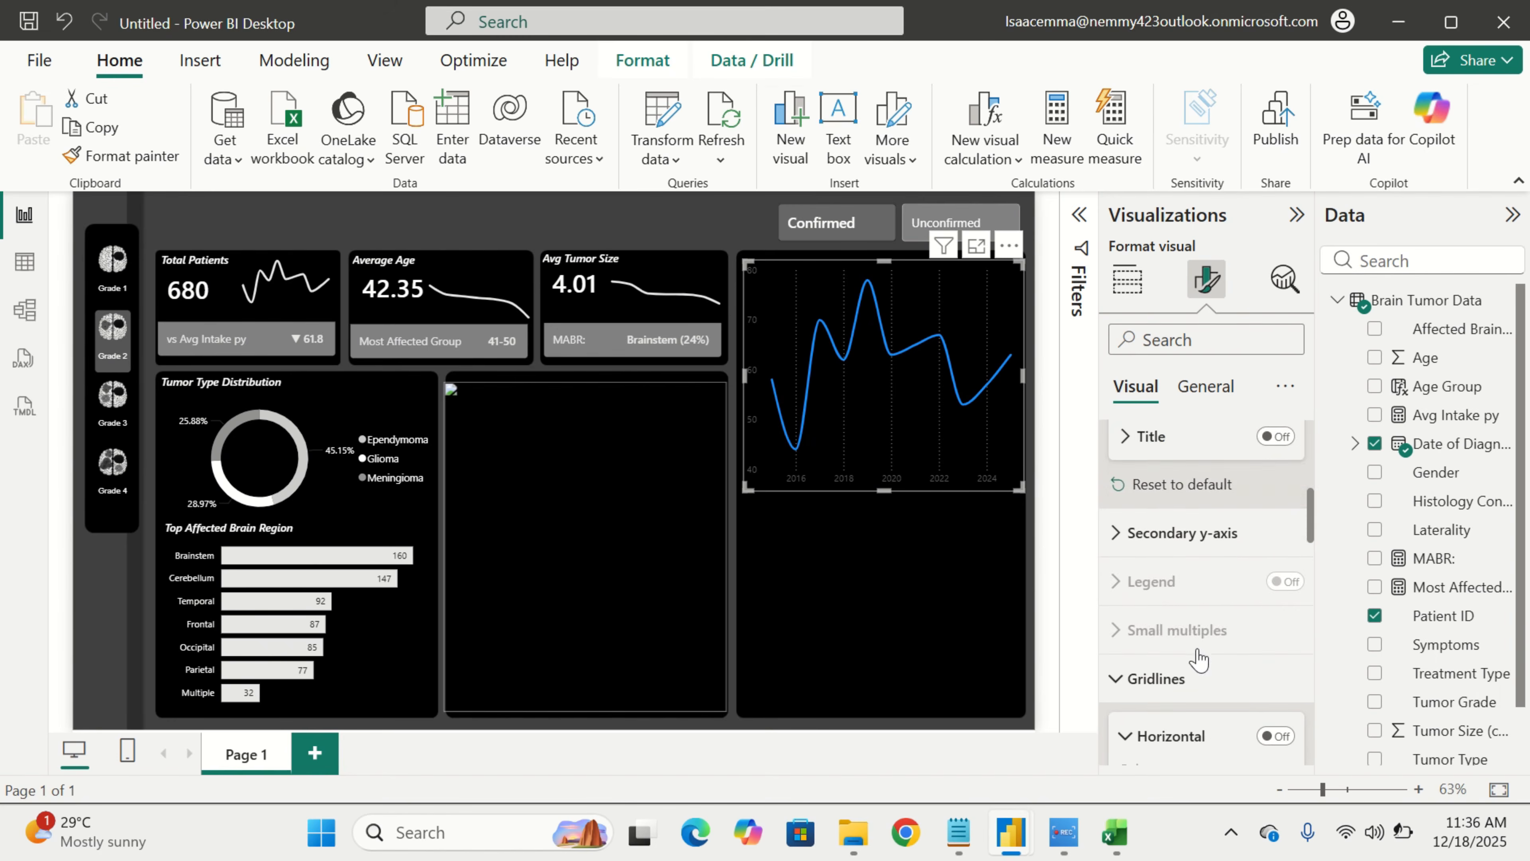
pyautogui.scroll(-5, 1200, 657)
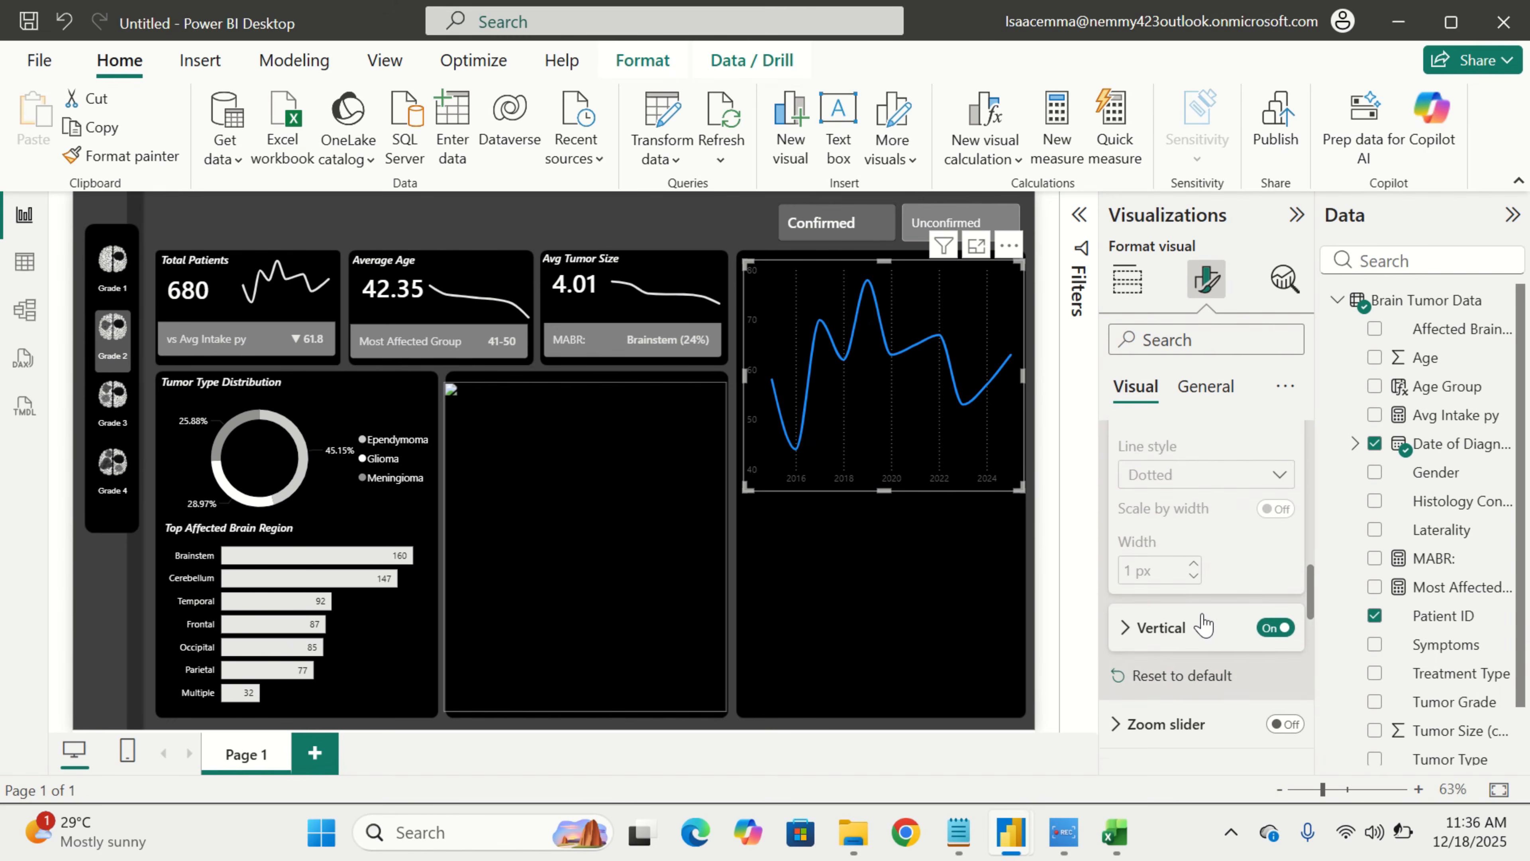
pyautogui.click(1268, 627)
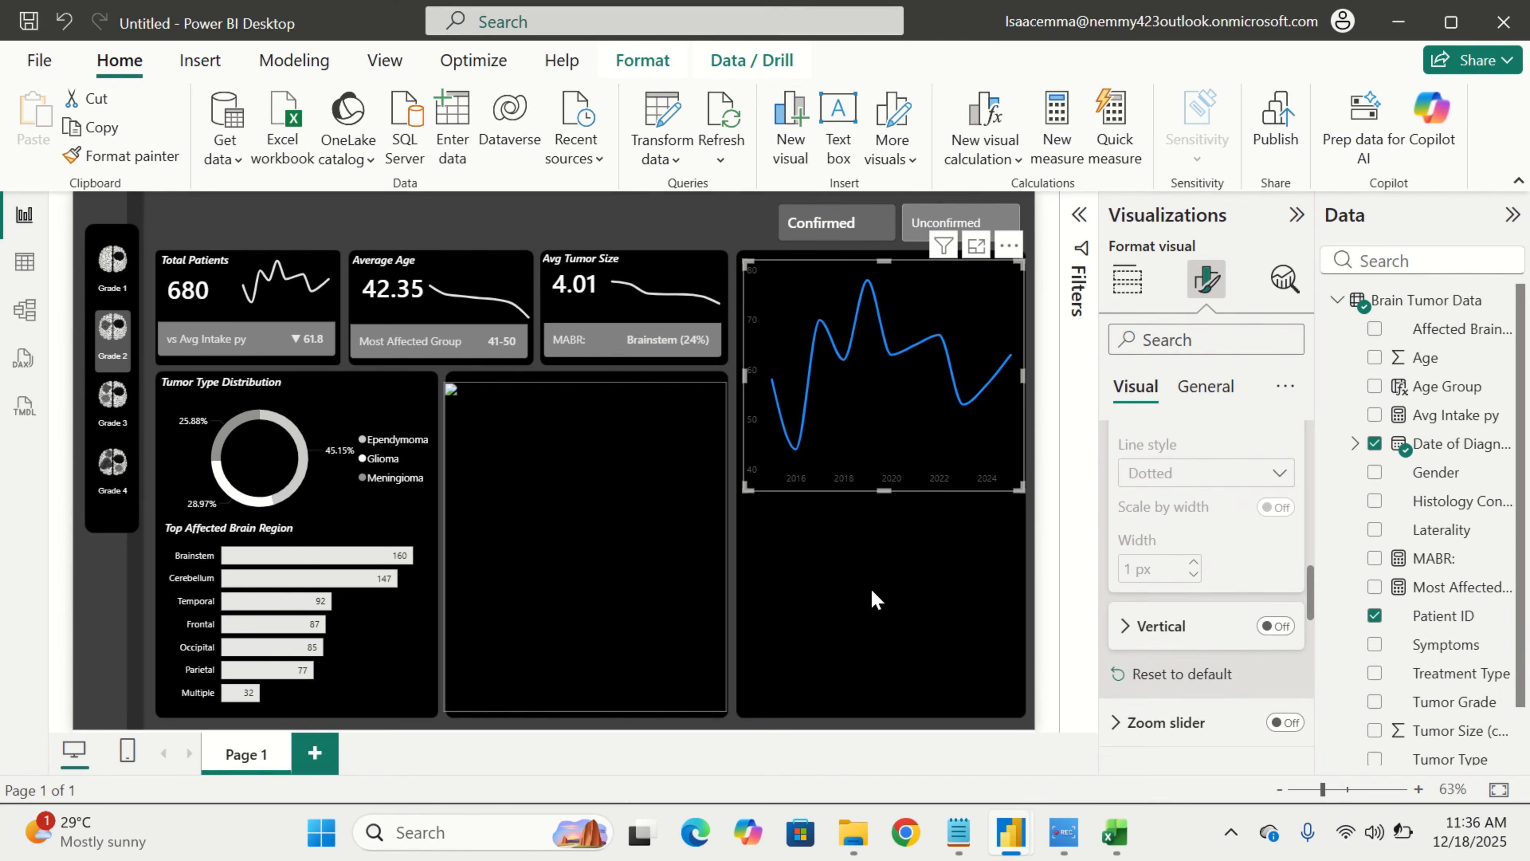
# Set the colour of the line chart's X-axis values to white
pyautogui.scroll(12, 1214, 488)
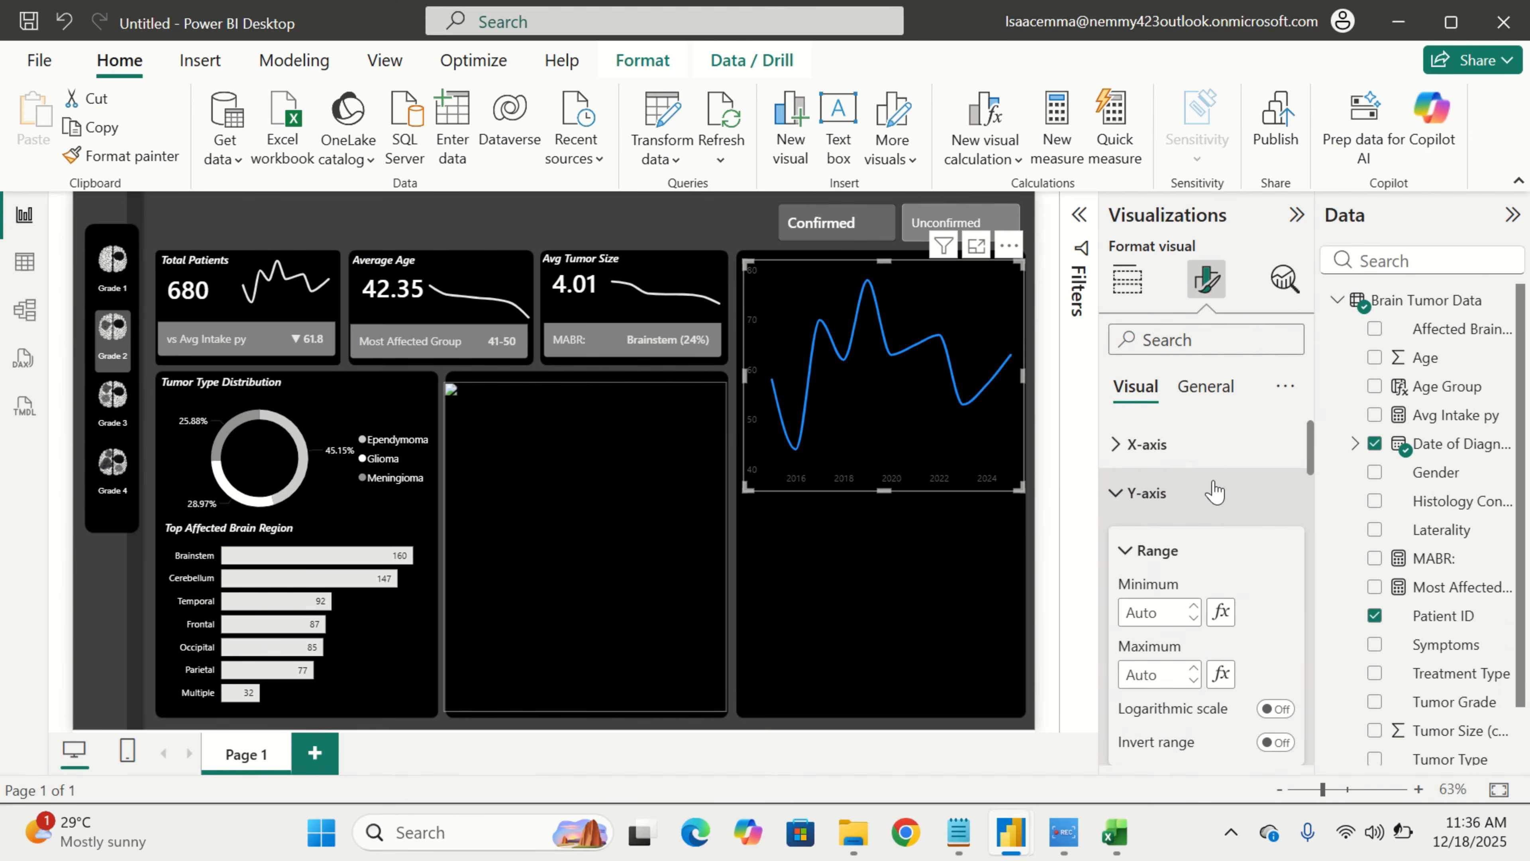
pyautogui.click(1214, 446)
pyautogui.scroll(-3, 1216, 551)
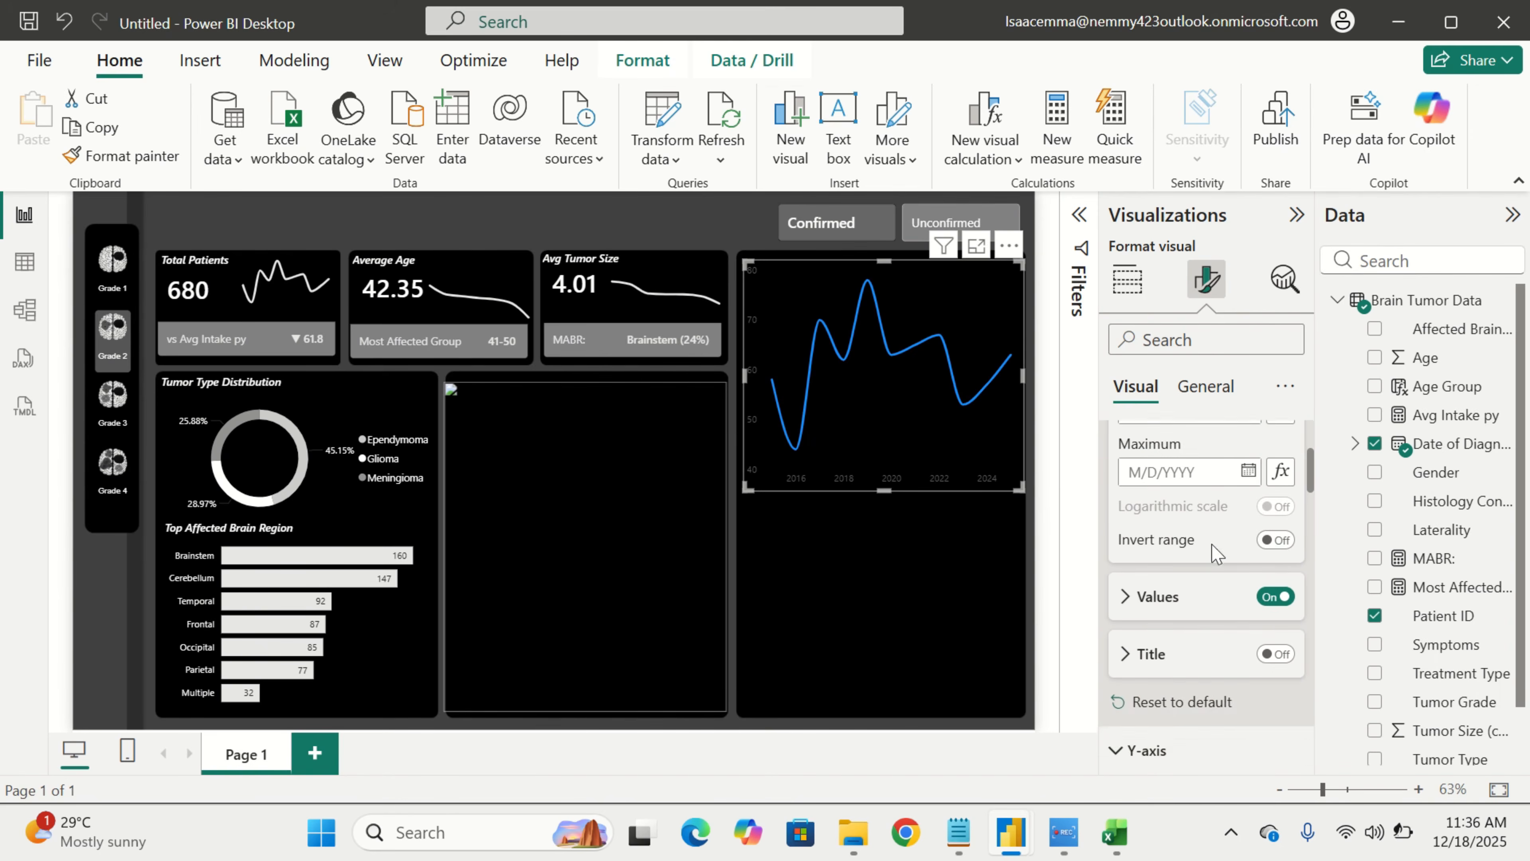
pyautogui.click(1160, 521)
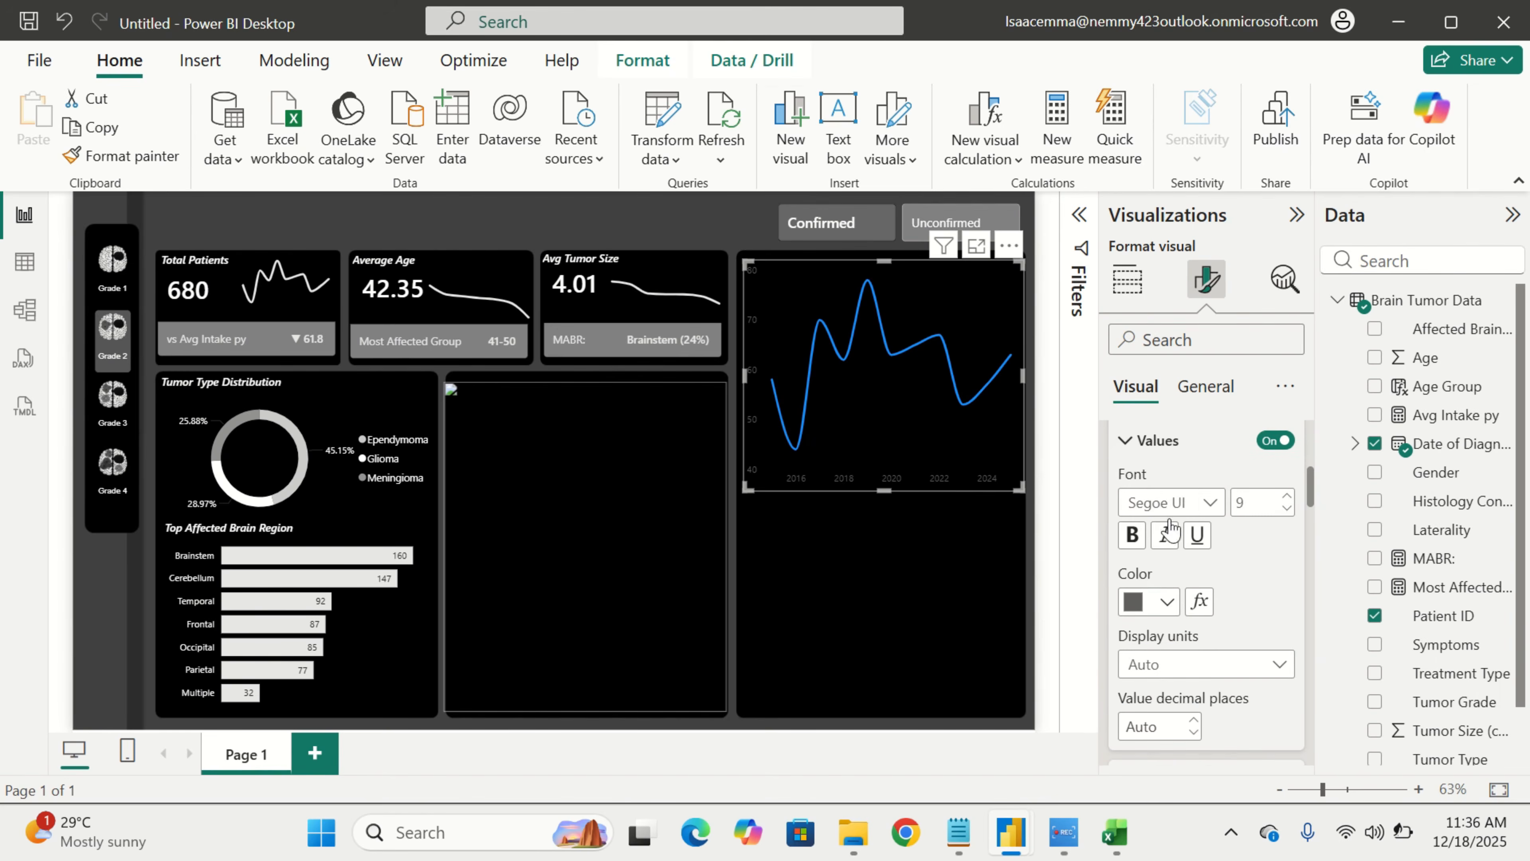
pyautogui.click(1167, 601)
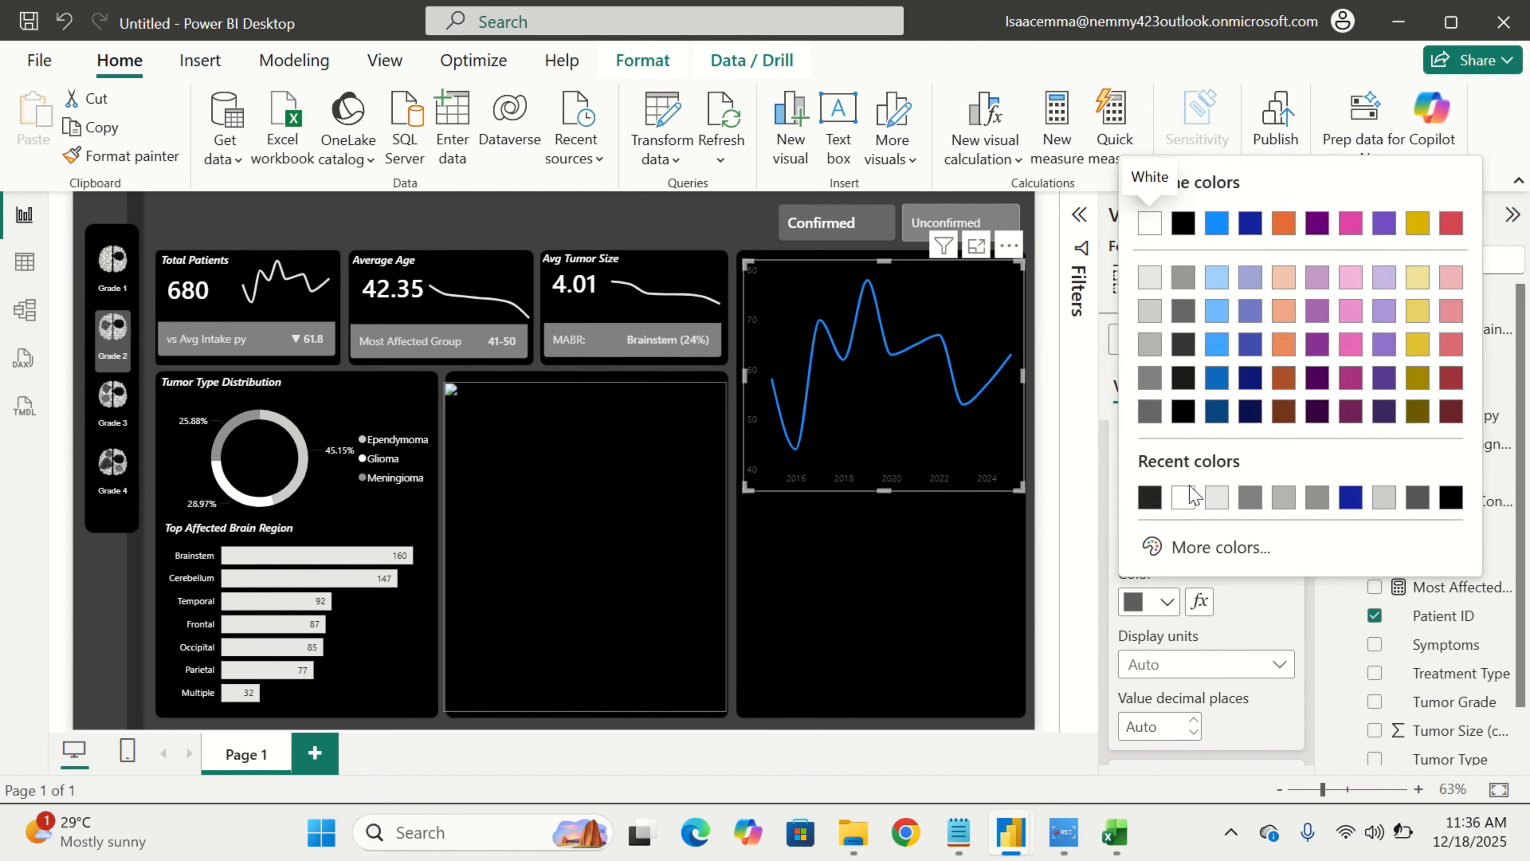
pyautogui.click(1184, 497)
# Set the colour of the line chart's Y-axis values to white
pyautogui.scroll(-2, 1224, 597)
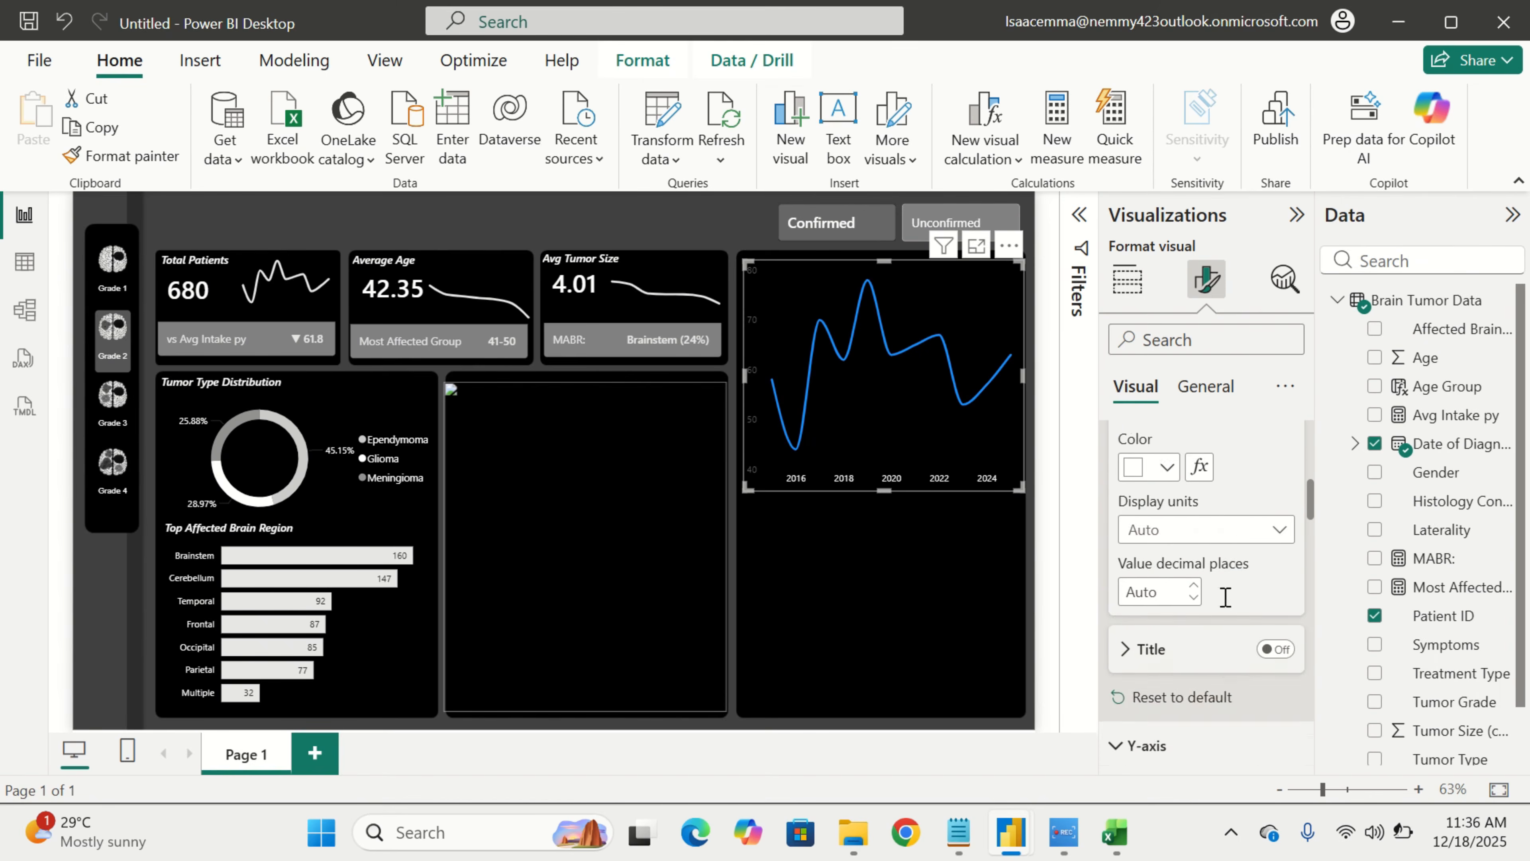
pyautogui.scroll(-4, 1226, 597)
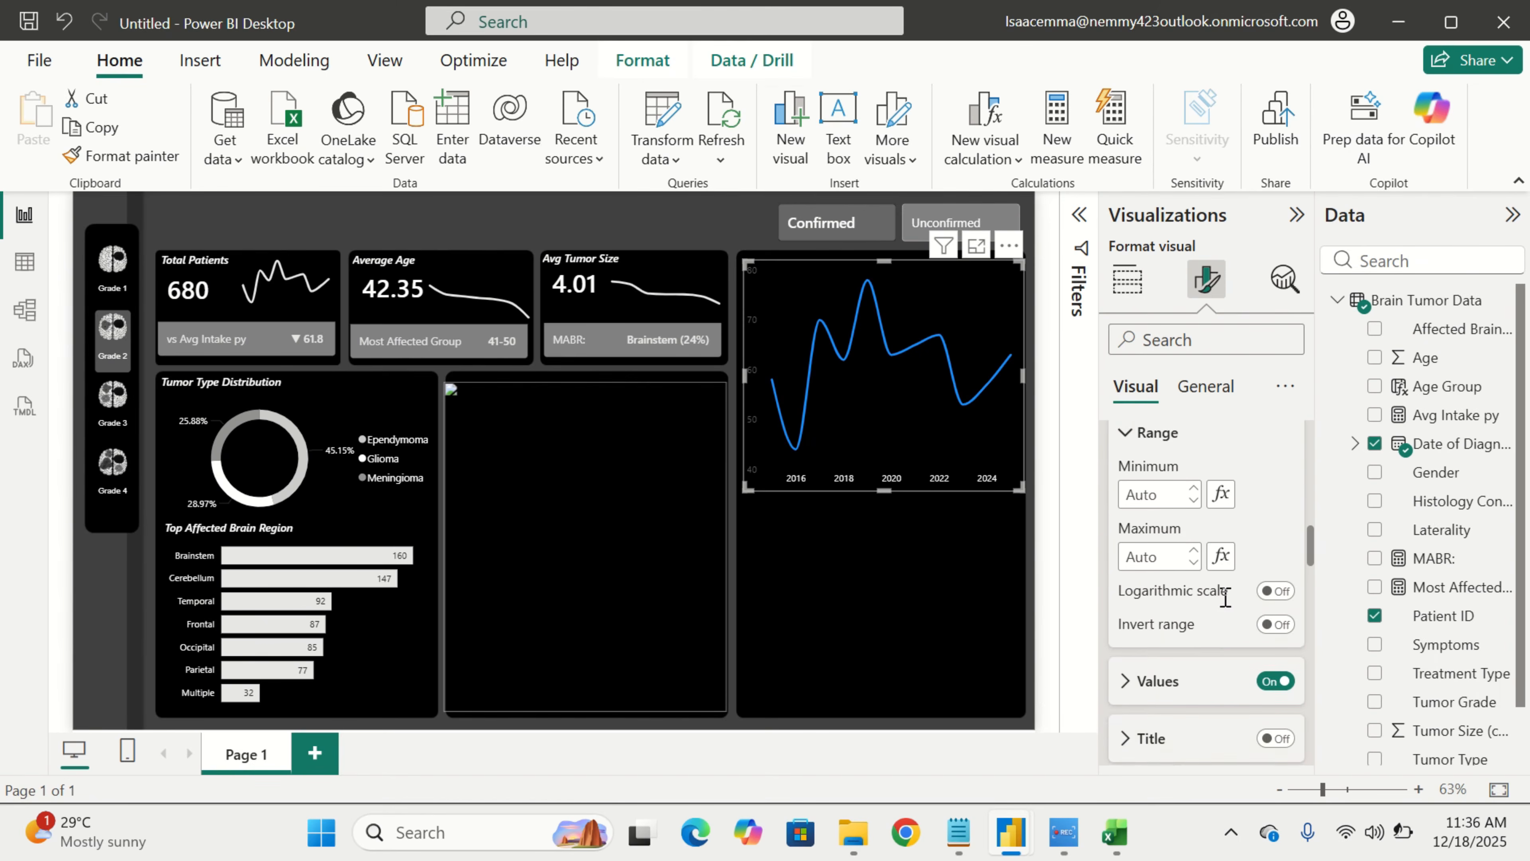
pyautogui.scroll(-2, 1226, 597)
pyautogui.click(1167, 616)
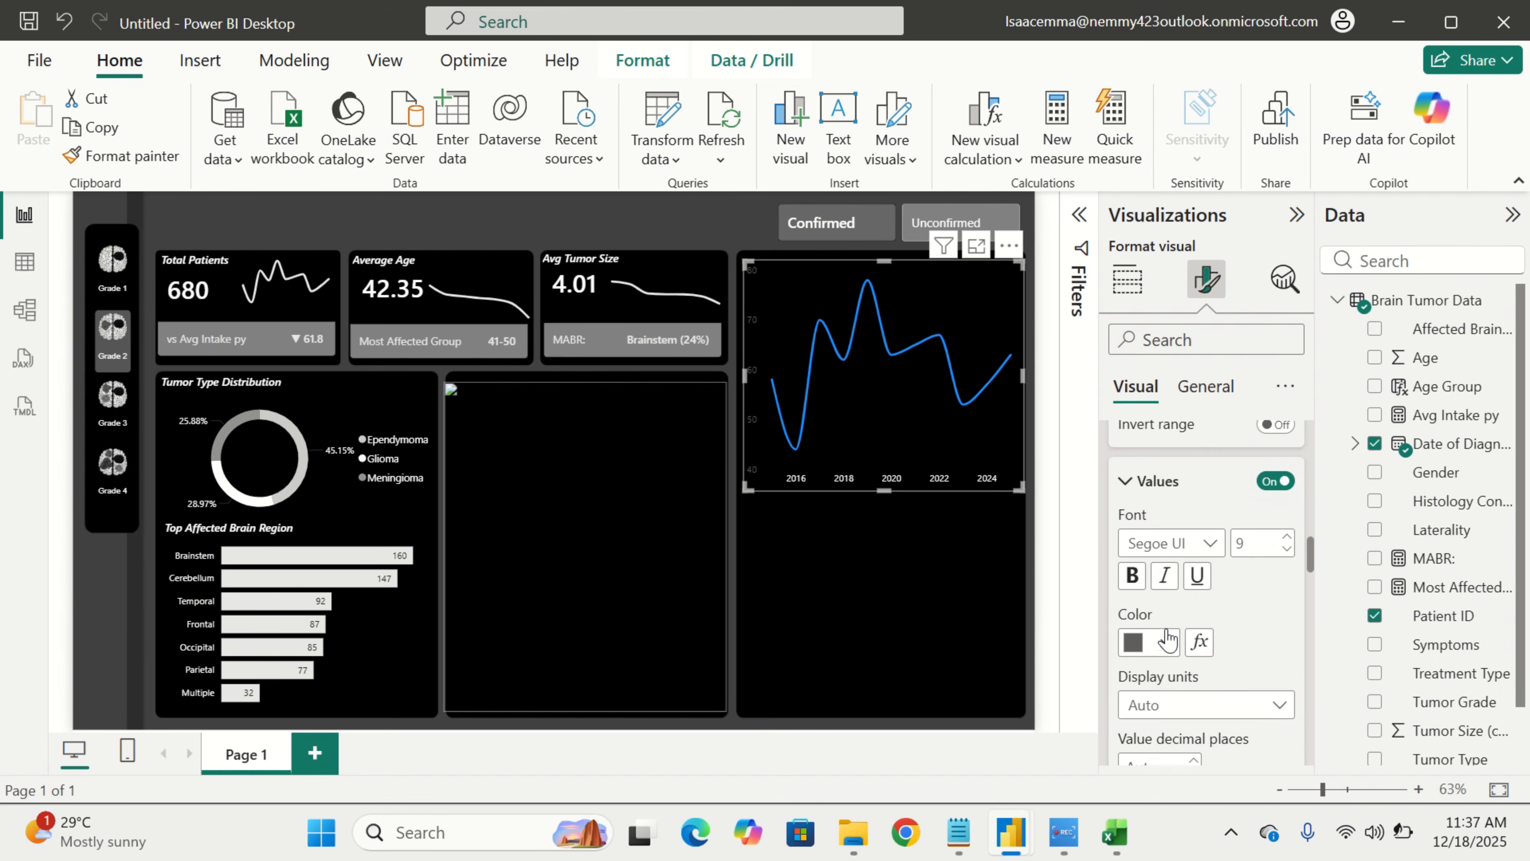
pyautogui.click(1166, 642)
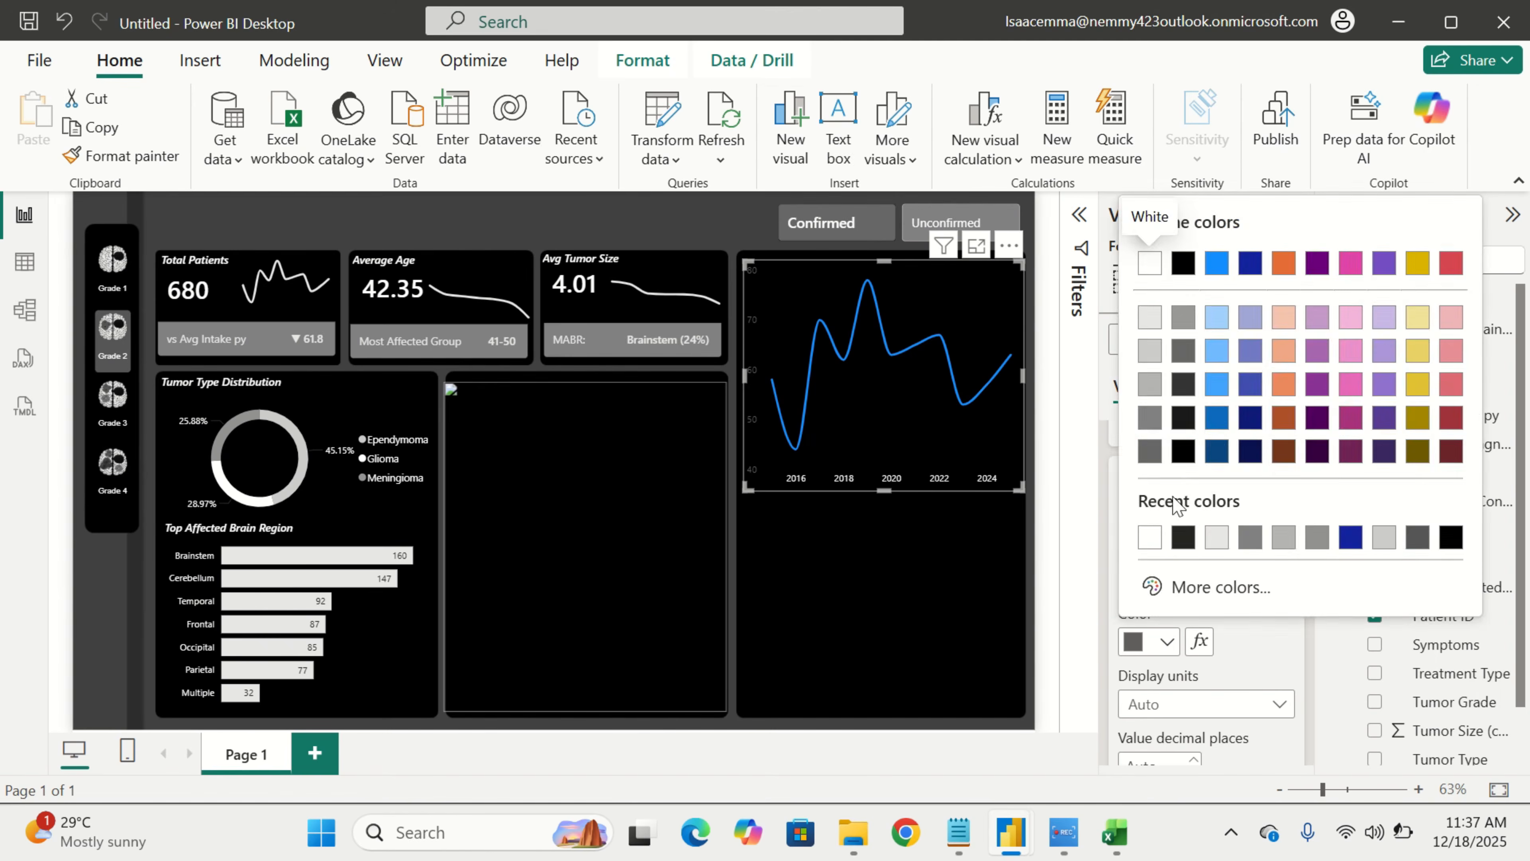
pyautogui.click(1149, 538)
pyautogui.click(976, 538)
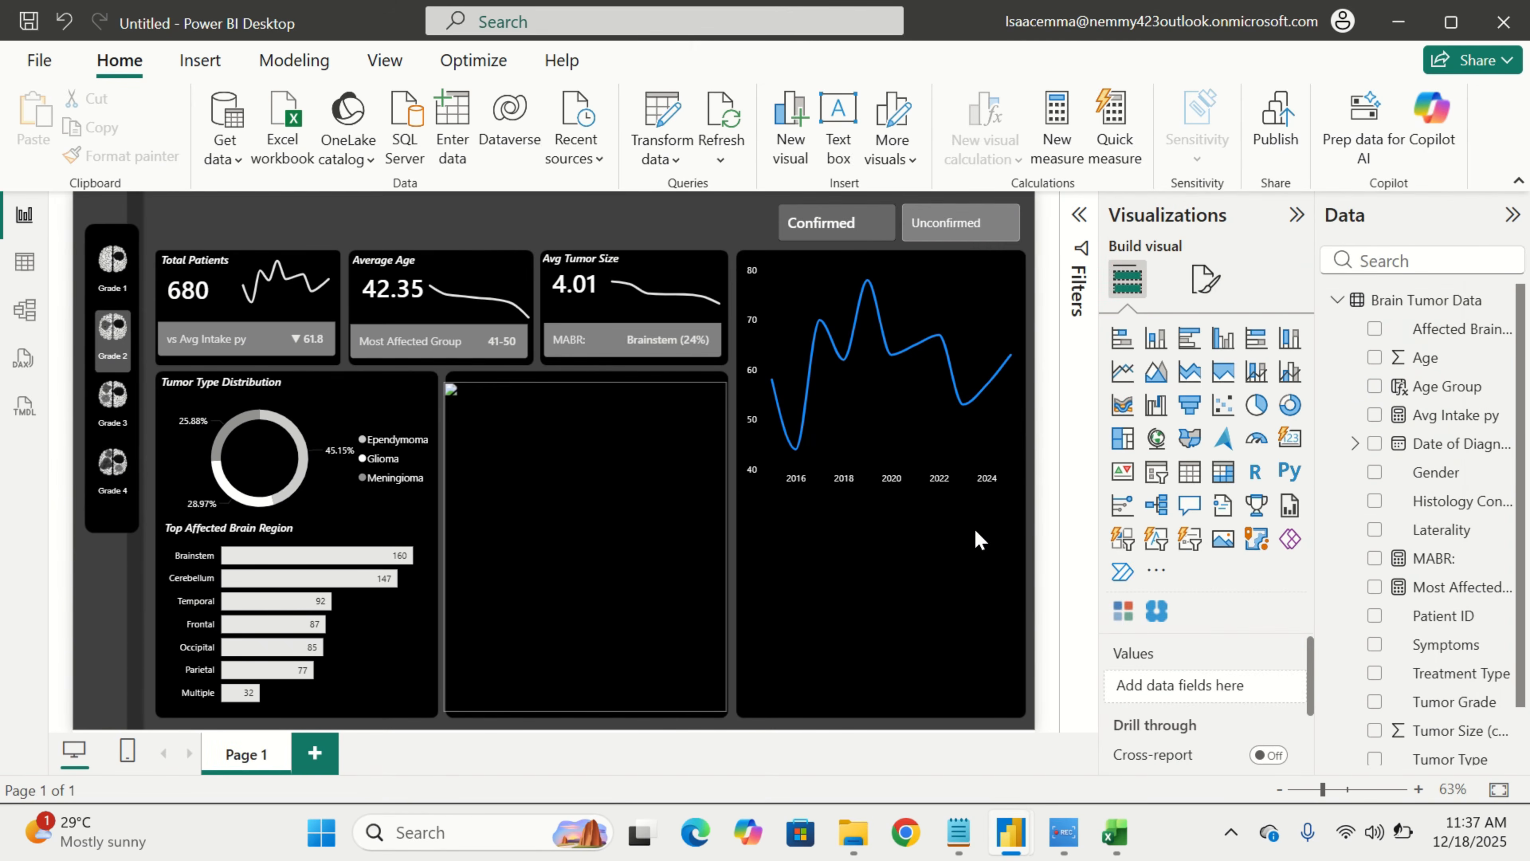
# Change the line colour of the patient line chart to white
pyautogui.click(982, 425)
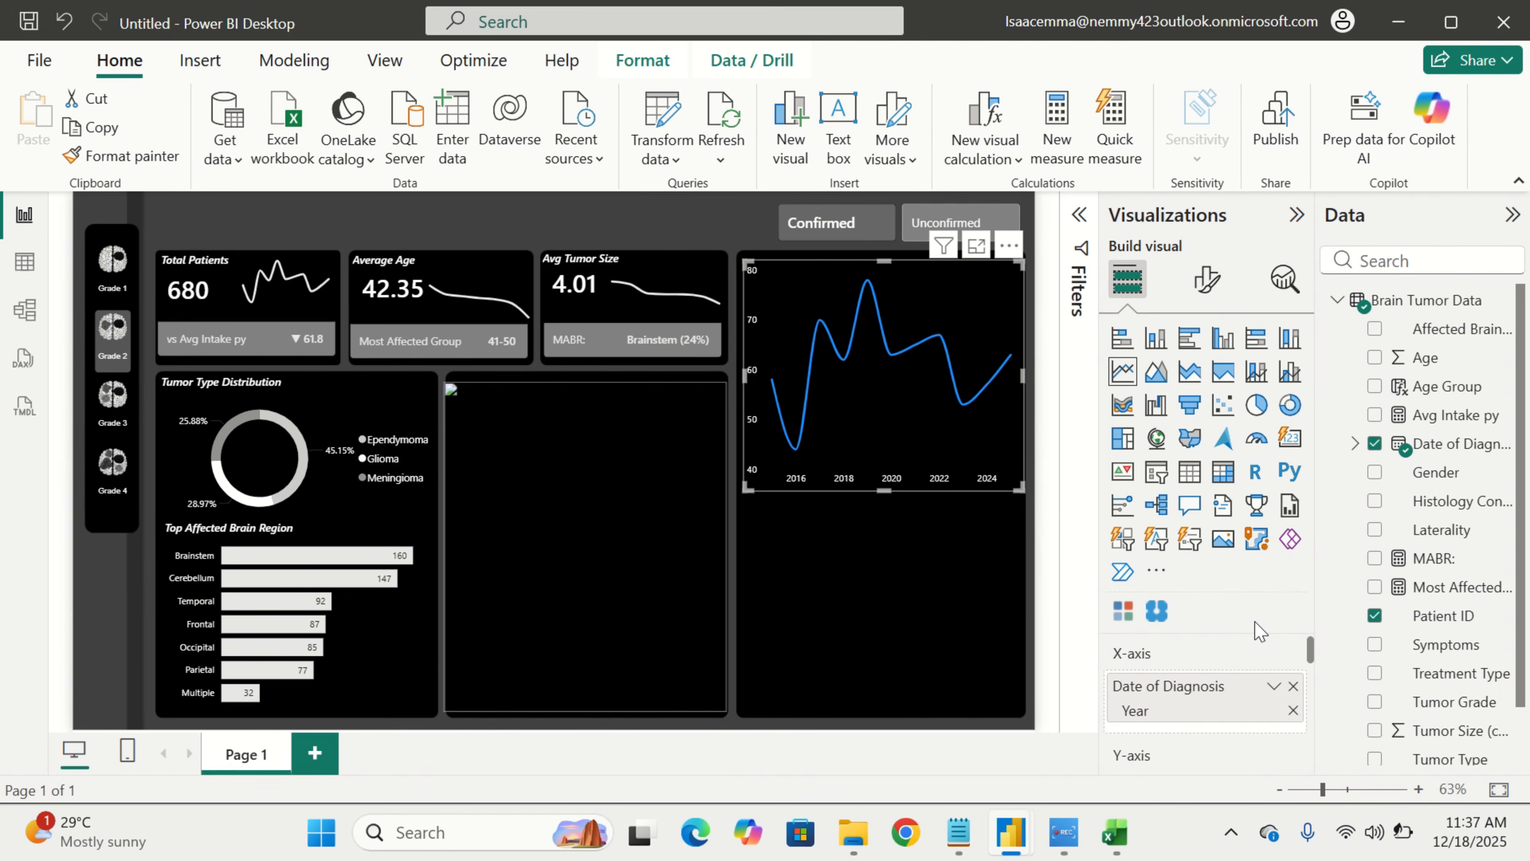
pyautogui.scroll(-1, 1199, 657)
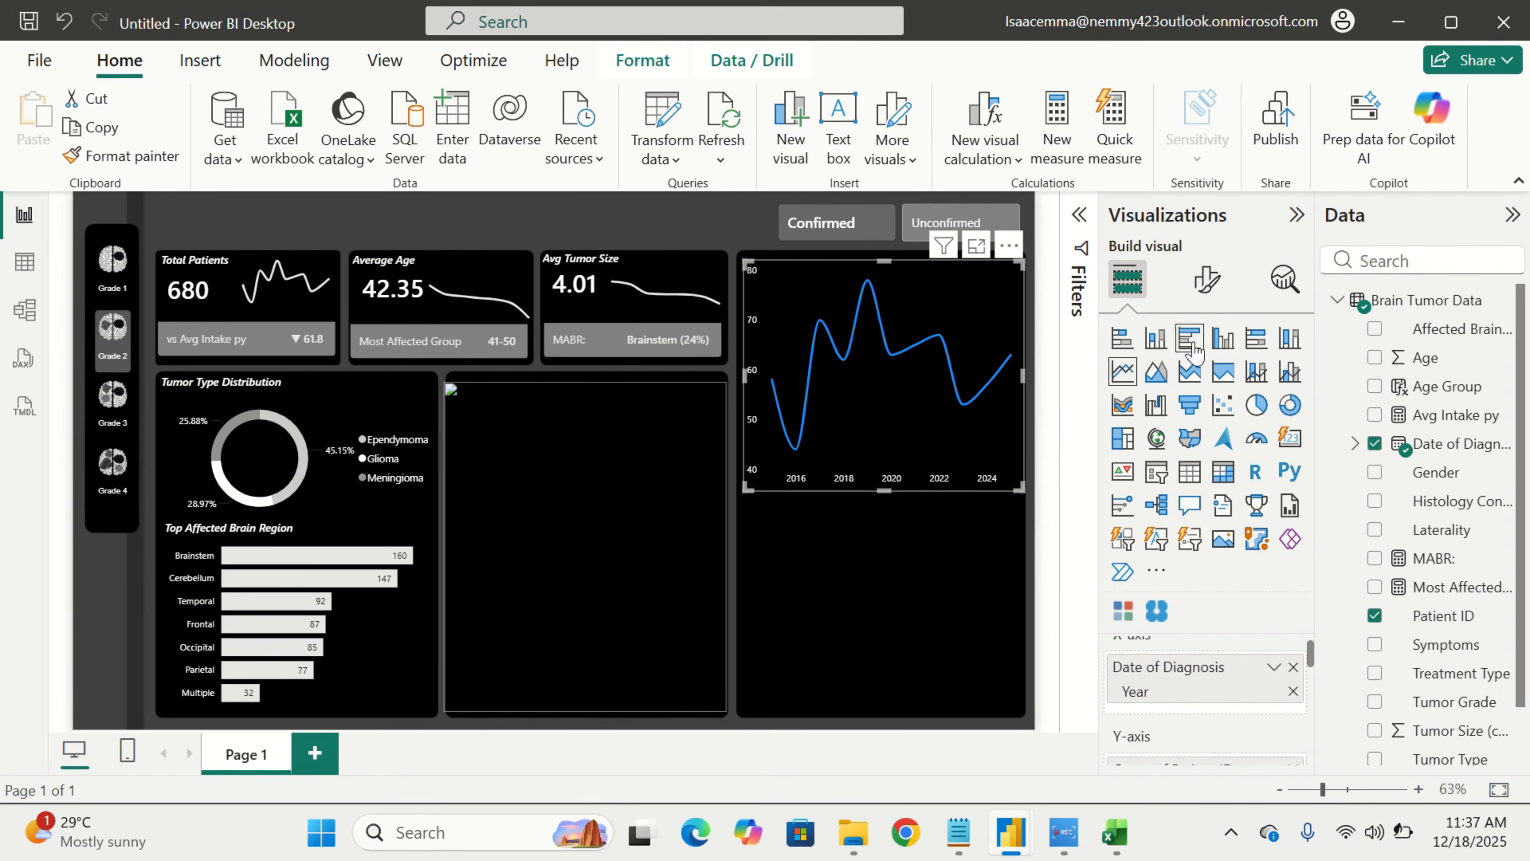
pyautogui.click(1208, 284)
pyautogui.scroll(-3, 1189, 625)
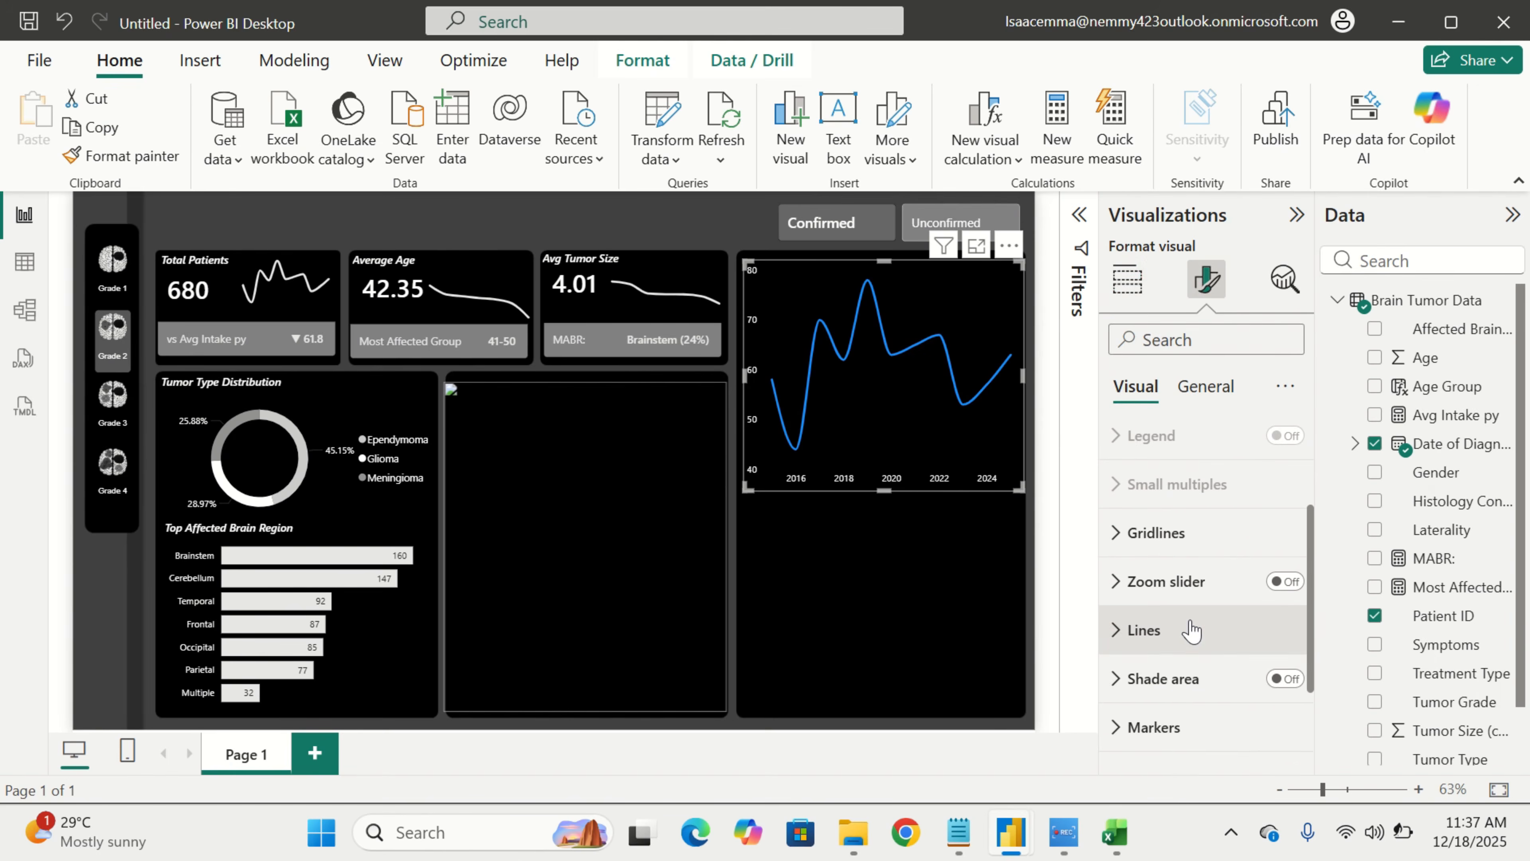
pyautogui.click(1192, 630)
pyautogui.scroll(-3, 1193, 630)
pyautogui.scroll(-5, 1199, 695)
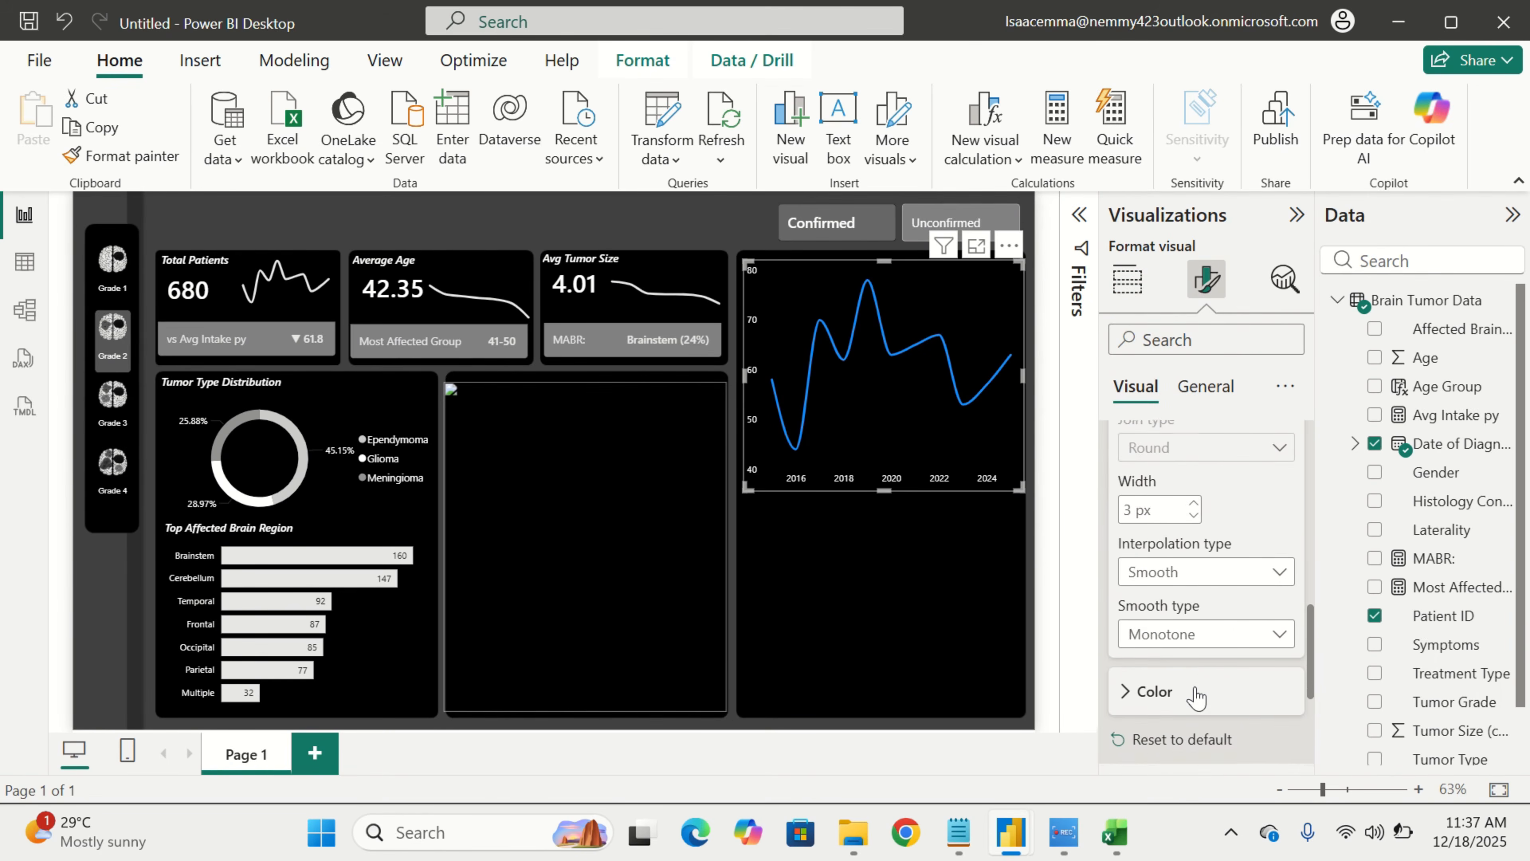
pyautogui.click(1194, 699)
pyautogui.scroll(-3, 1193, 696)
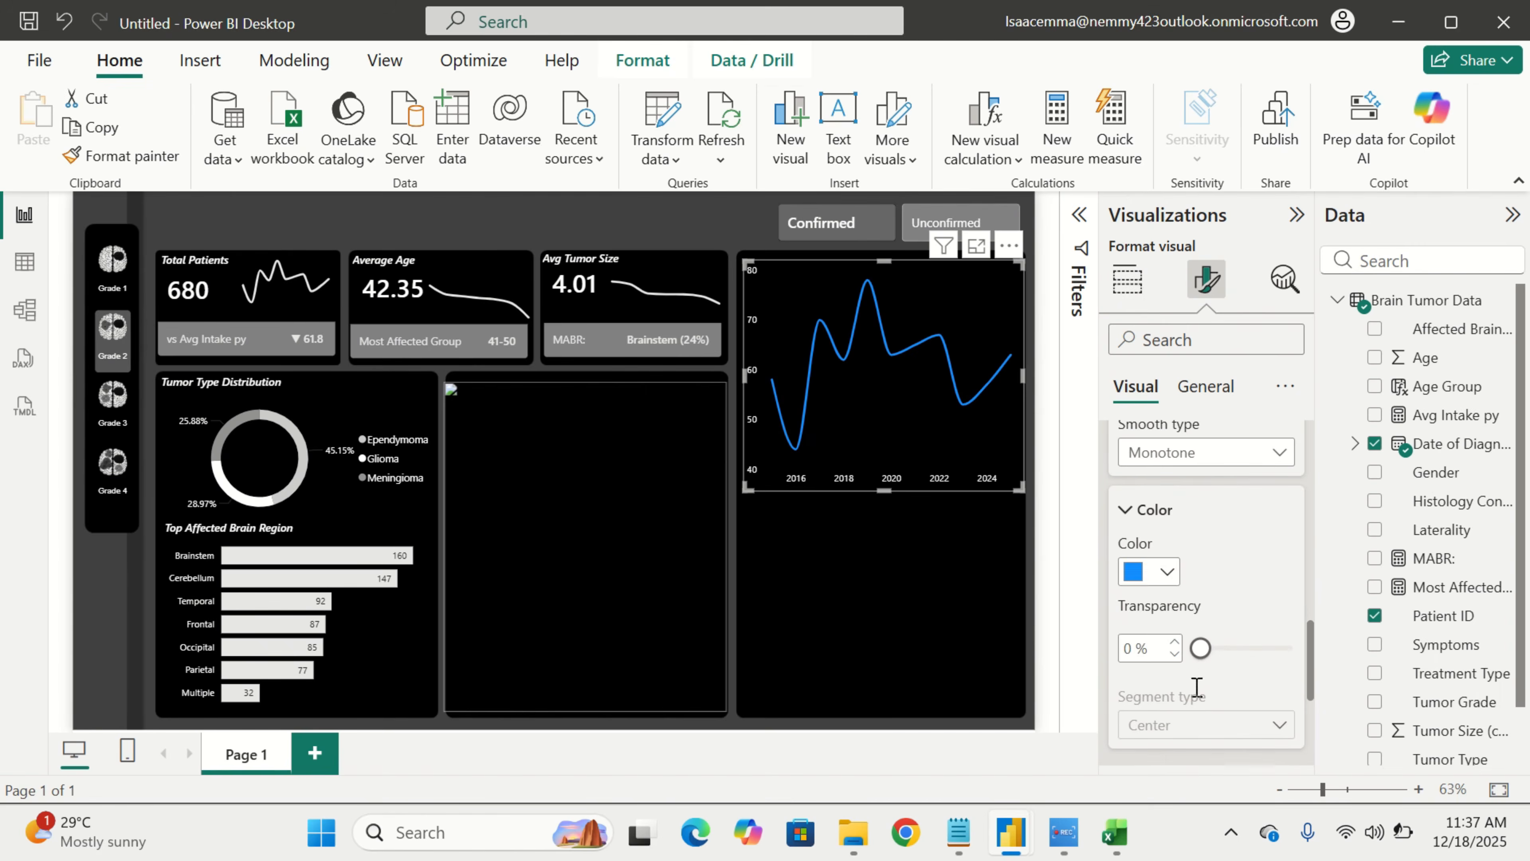
pyautogui.click(1166, 569)
pyautogui.click(1153, 253)
pyautogui.click(988, 563)
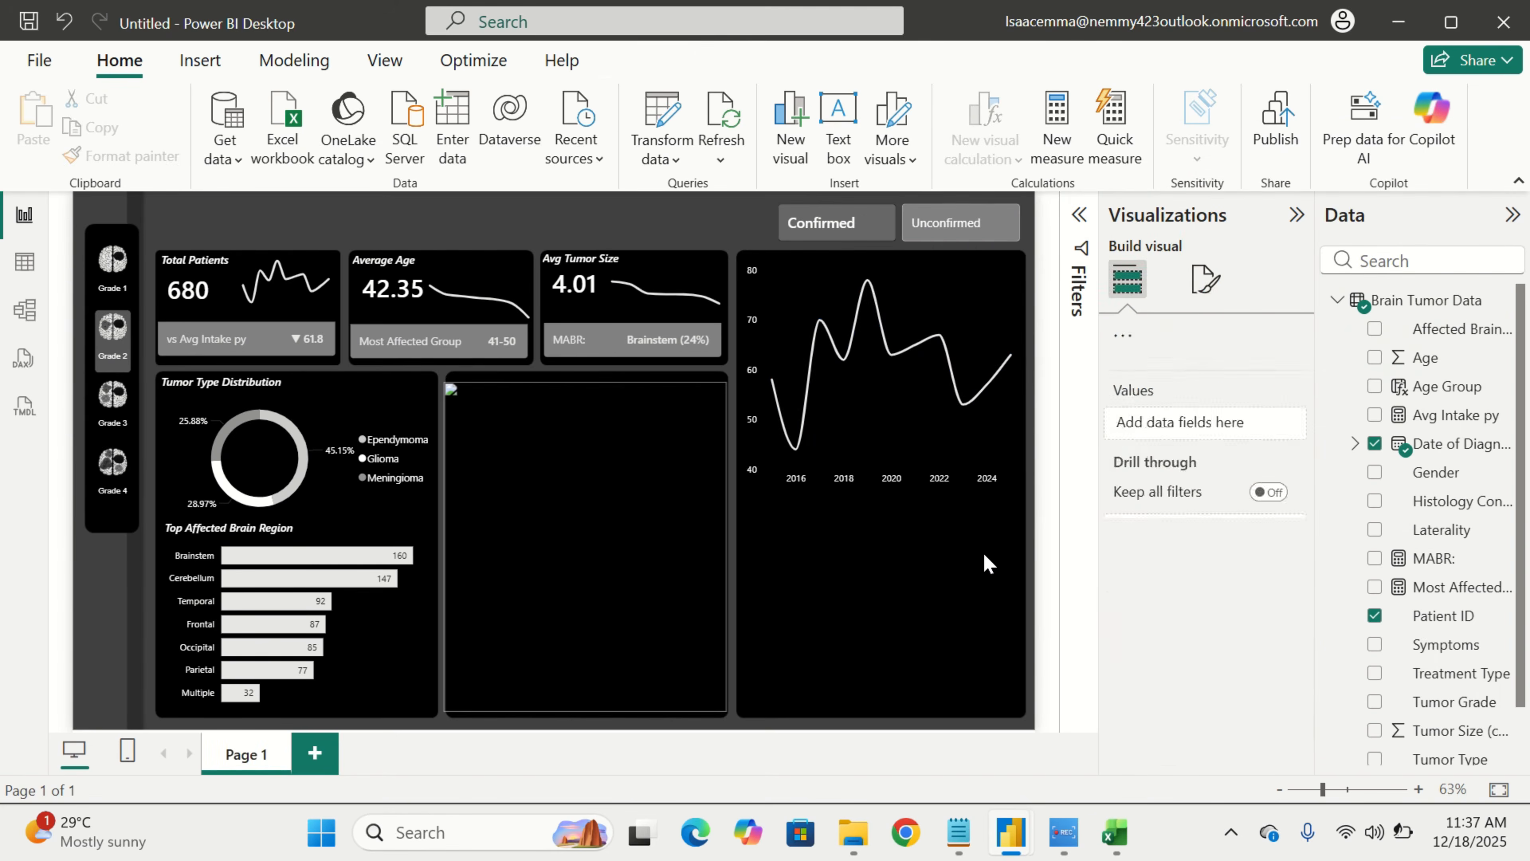
# Lower the top edge of the line chart slightly to leave room for a heading above it
pyautogui.click(946, 410)
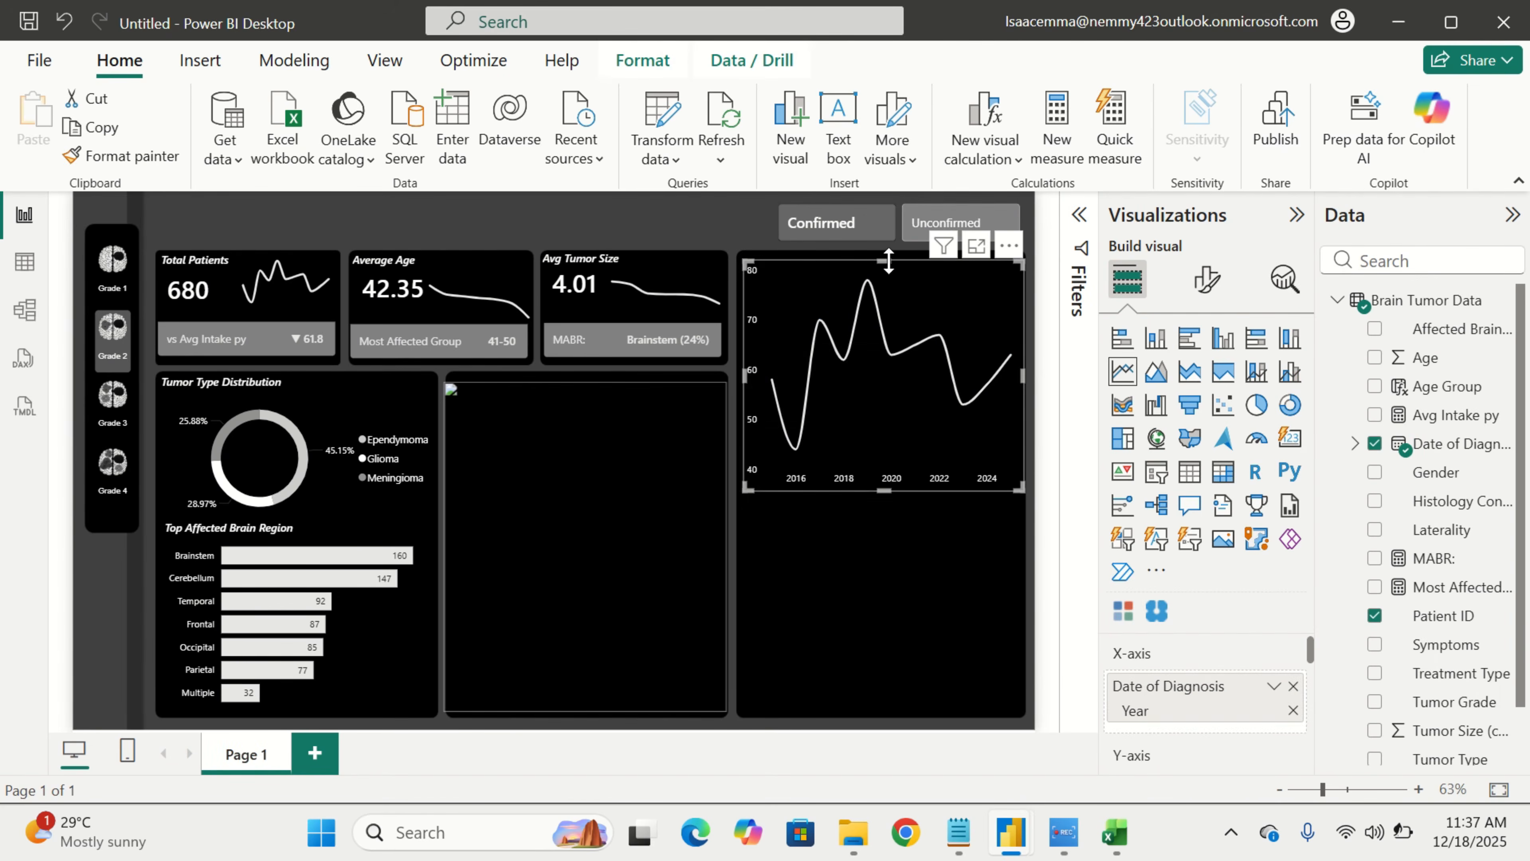
pyautogui.moveTo(888, 264); pyautogui.dragTo(886, 280)
pyautogui.click(857, 559)
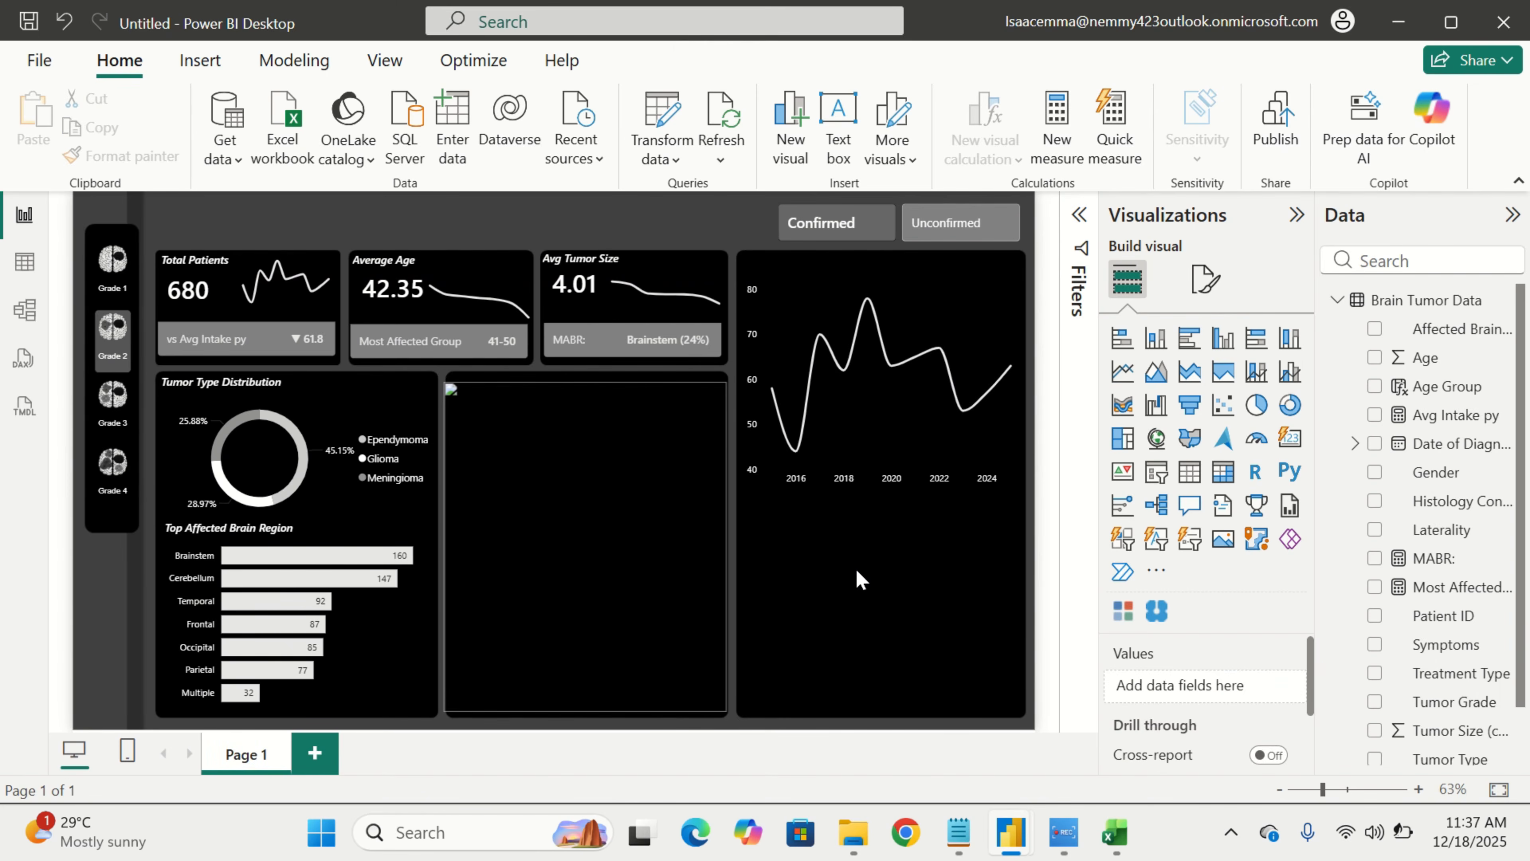
# Switch to the Tumor New report to check the heading of its line chart, and return to the untitled report
pyautogui.moveTo(865, 837)
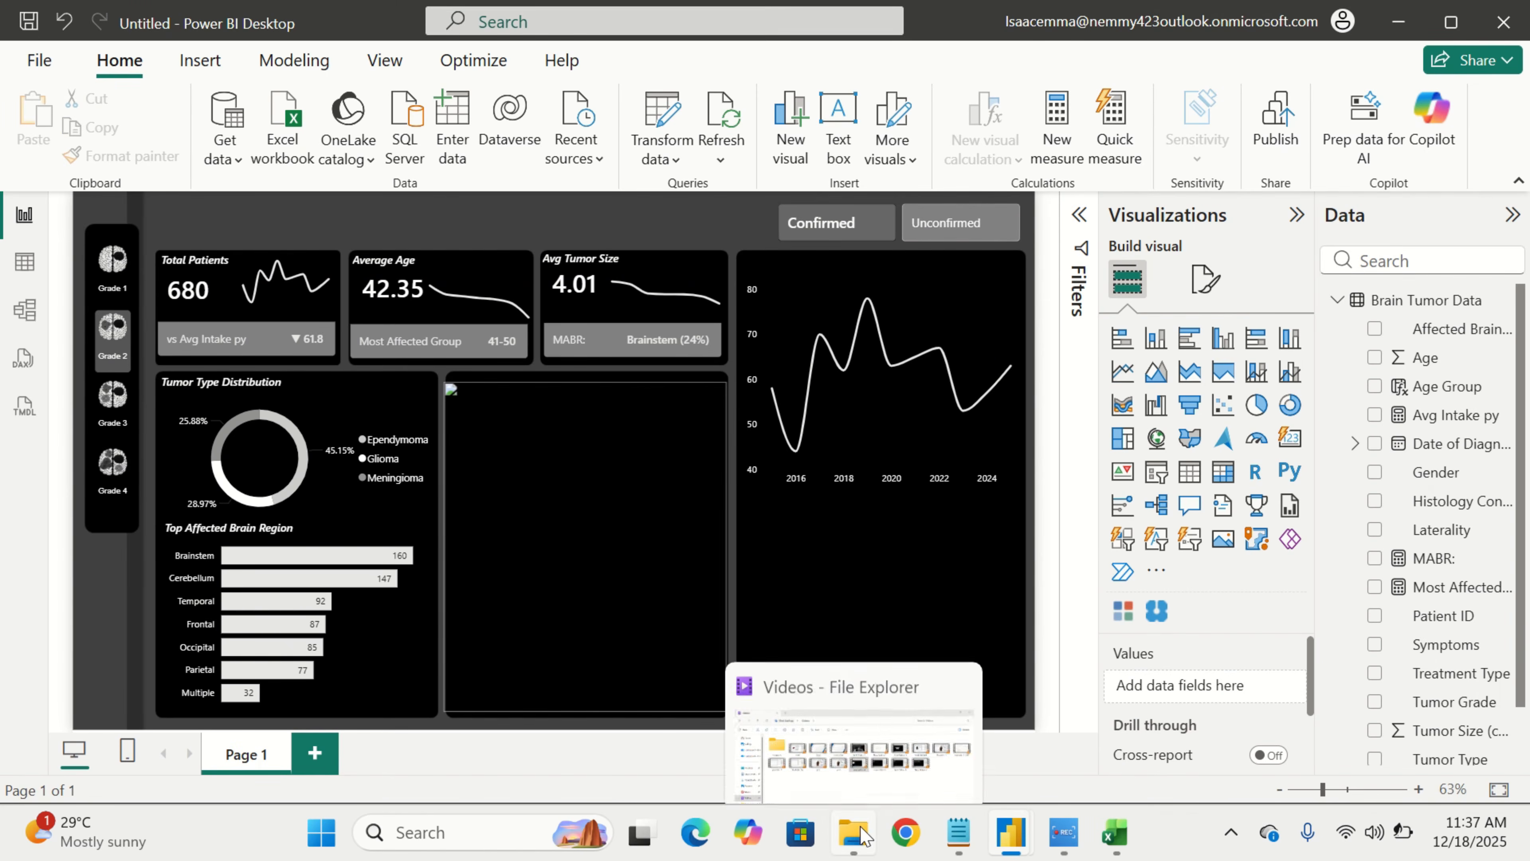
pyautogui.moveTo(1064, 832)
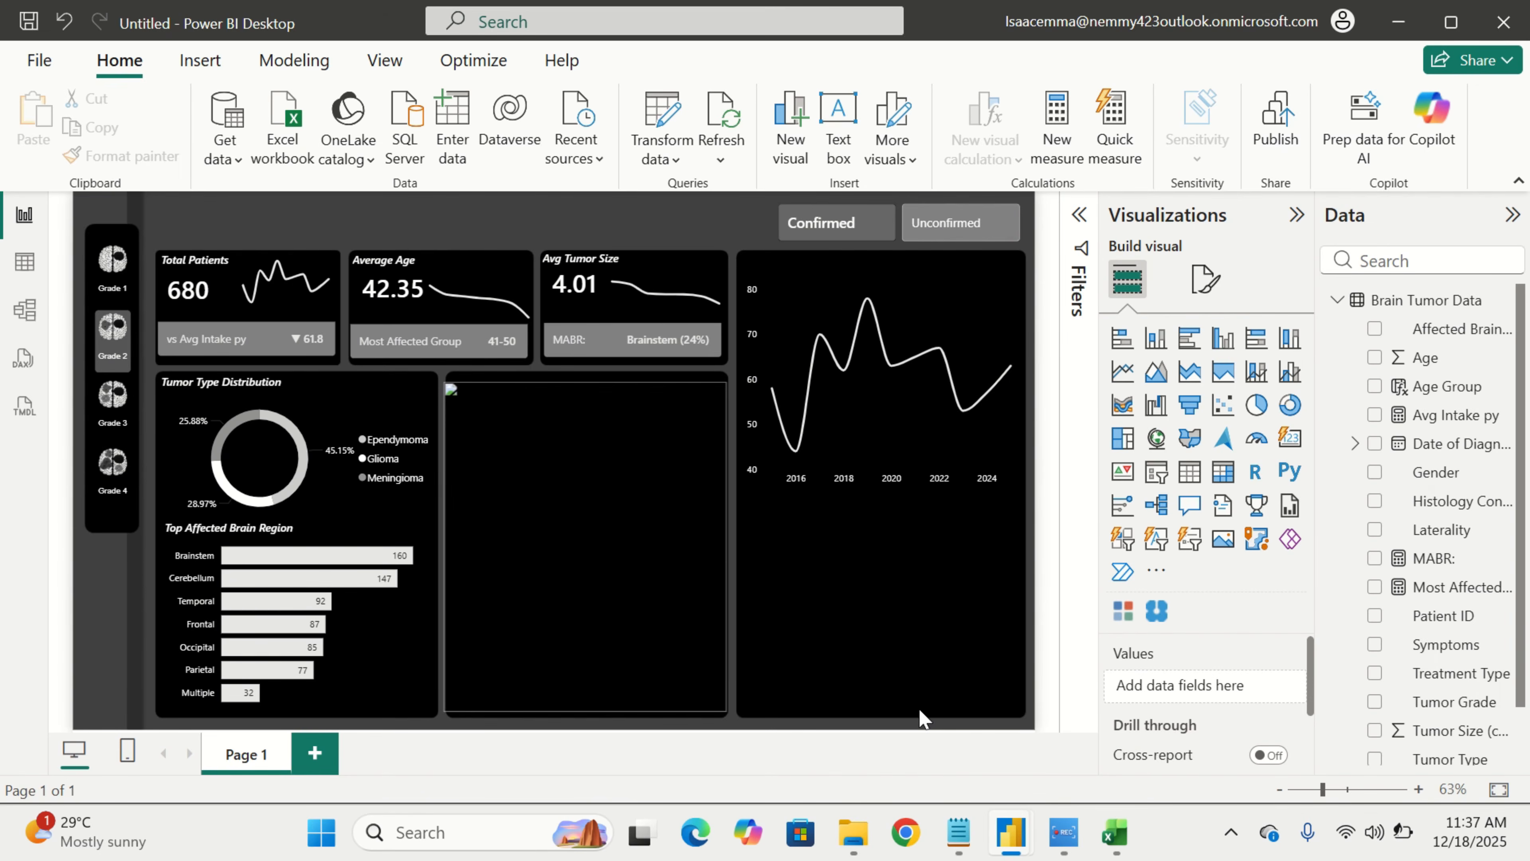
pyautogui.moveTo(1010, 841)
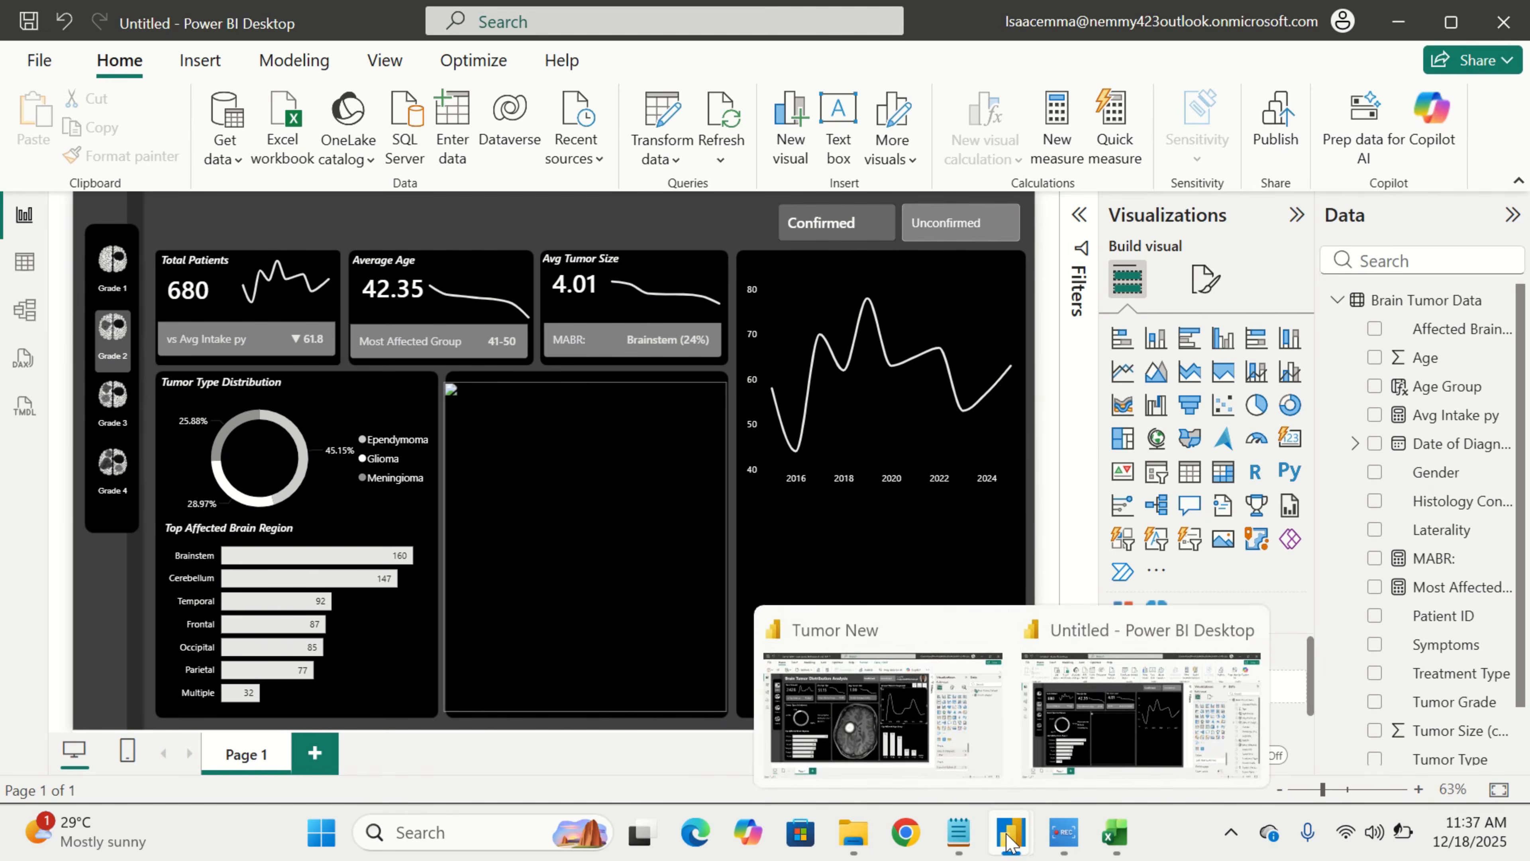
pyautogui.click(881, 744)
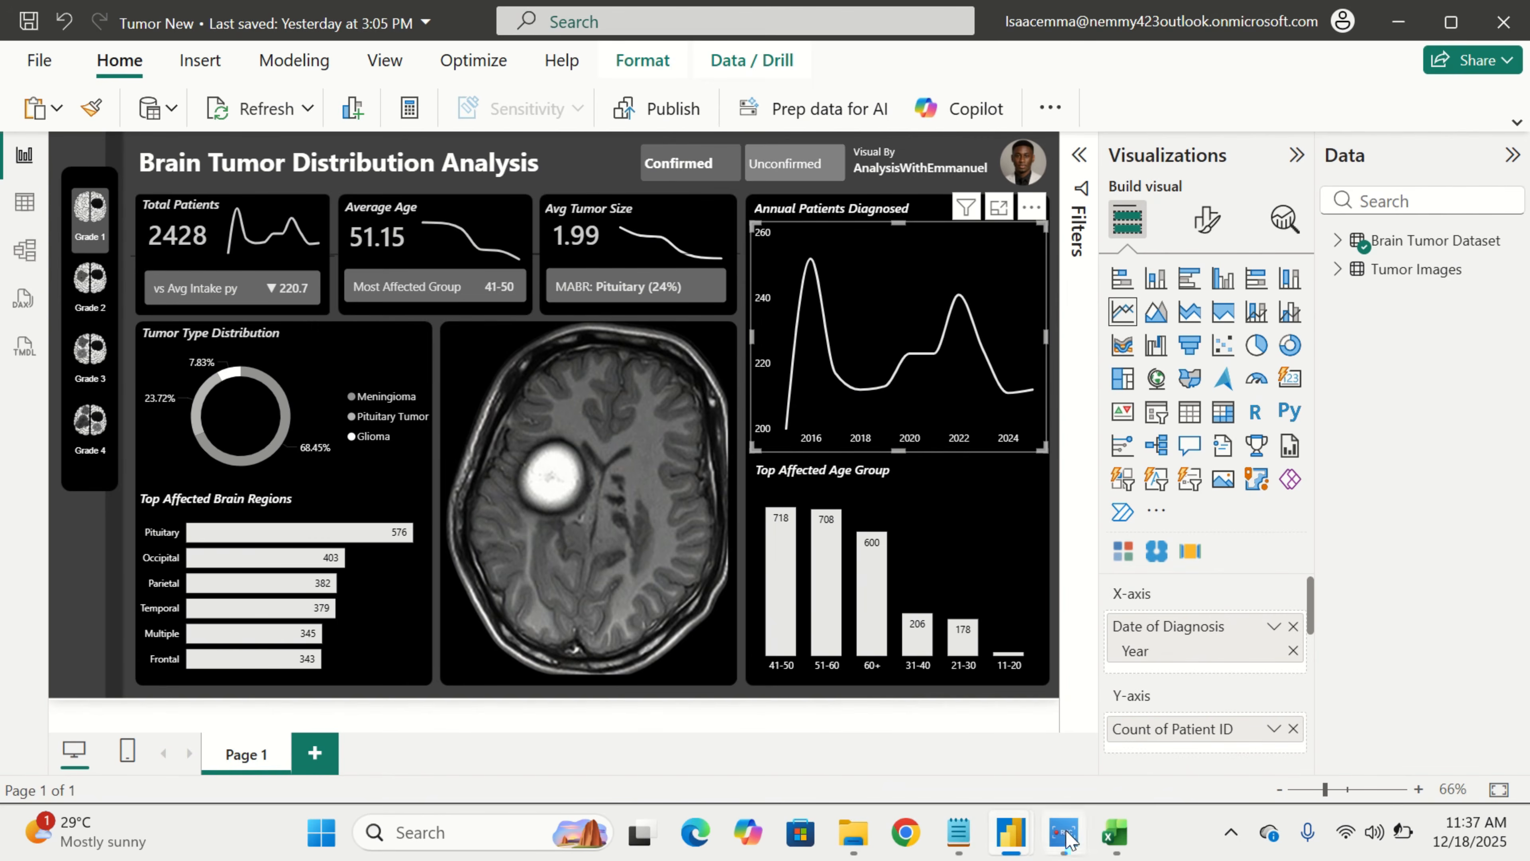
pyautogui.moveTo(1014, 844)
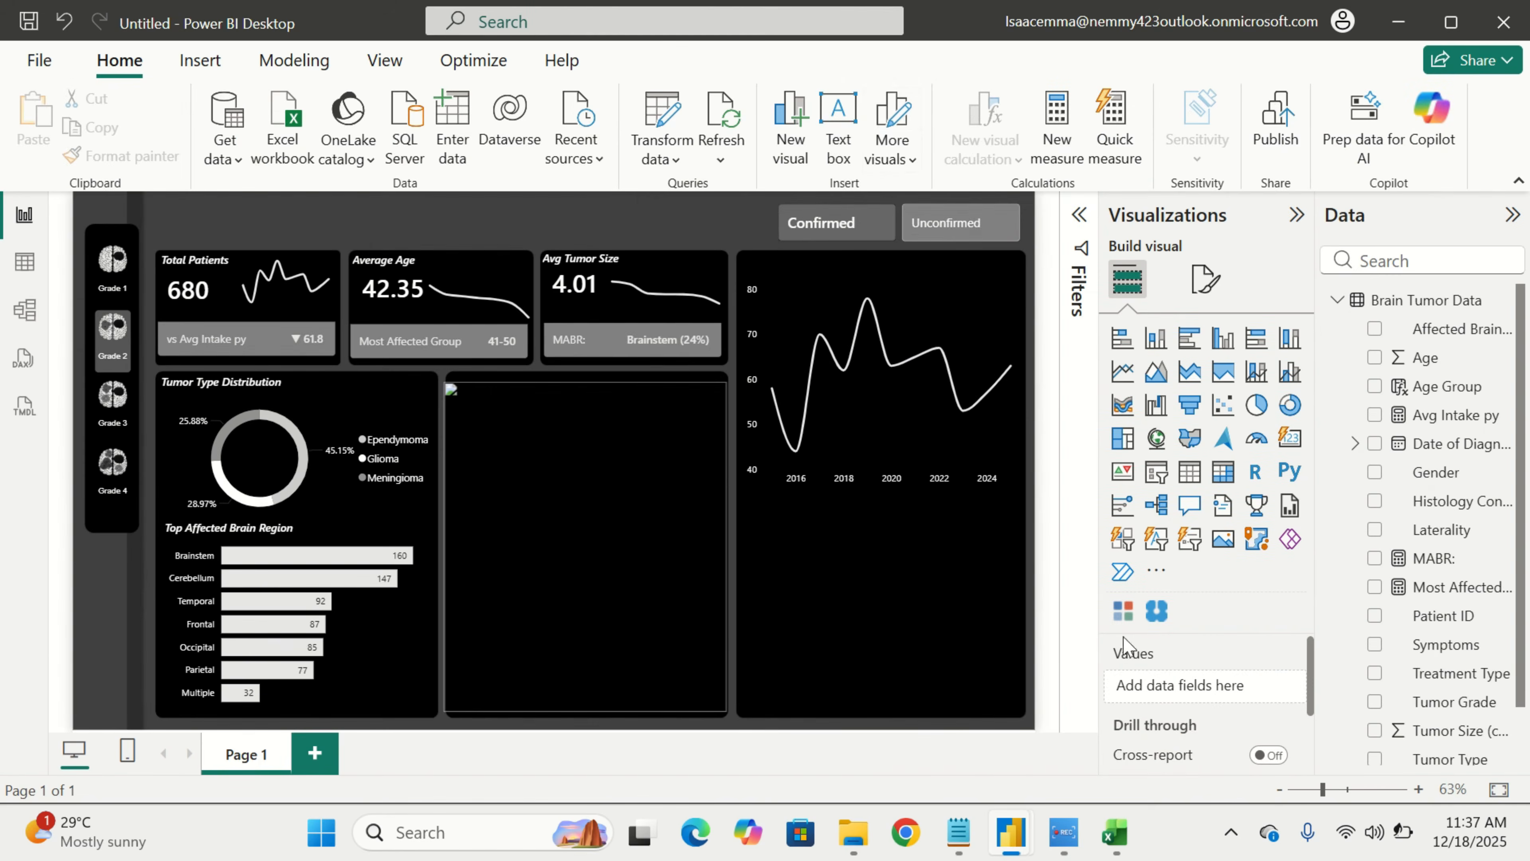
pyautogui.click(1144, 726)
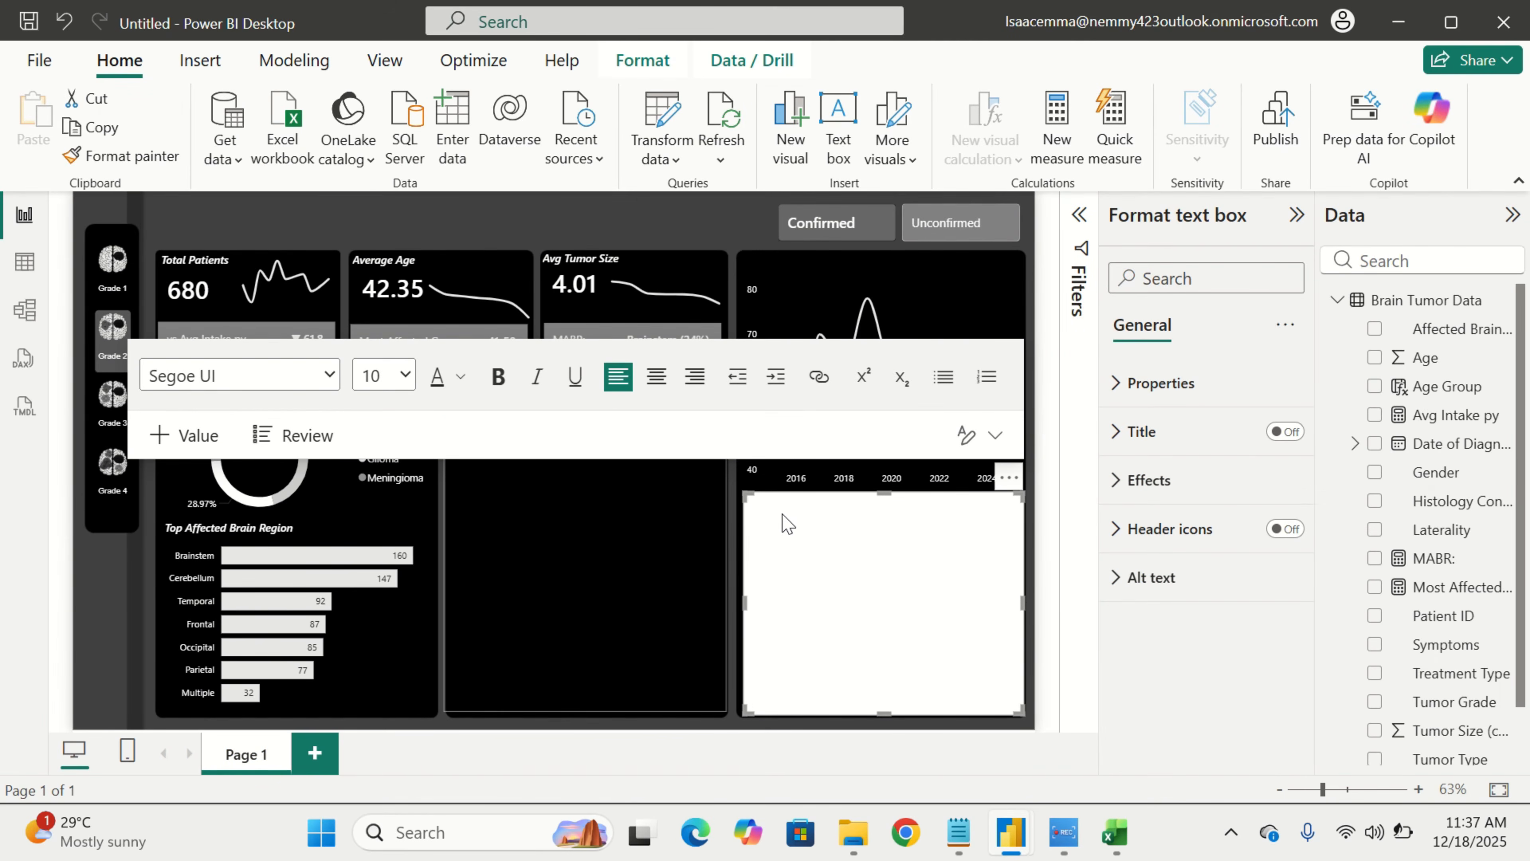
# Add a text box reading "Annual Patients Diagnosed" and set its font to Segoe UI Semibold
pyautogui.write('Annual Patients D')
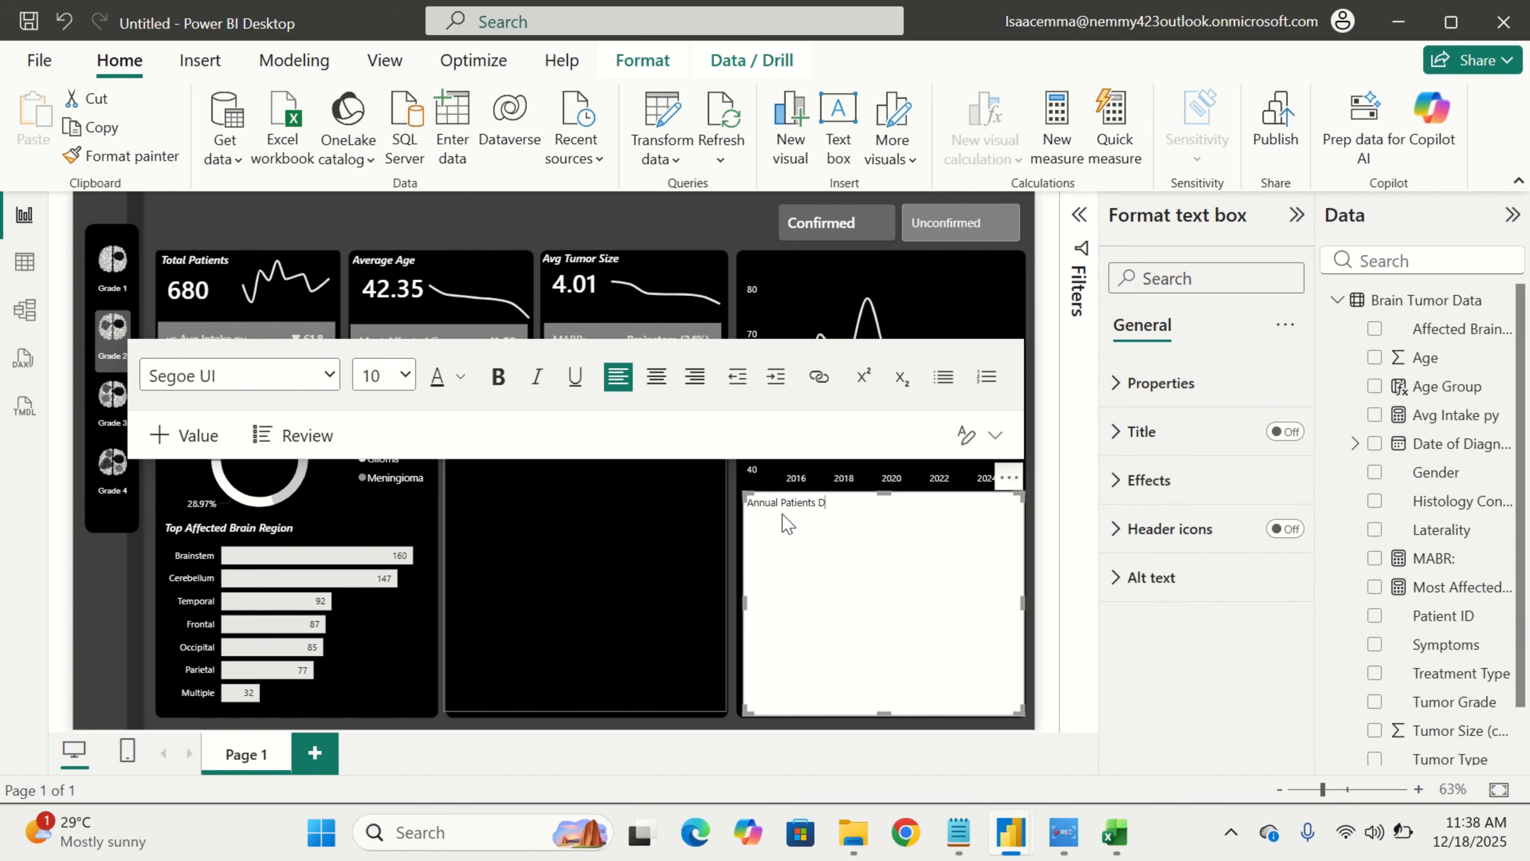
pyautogui.write('gnosed')
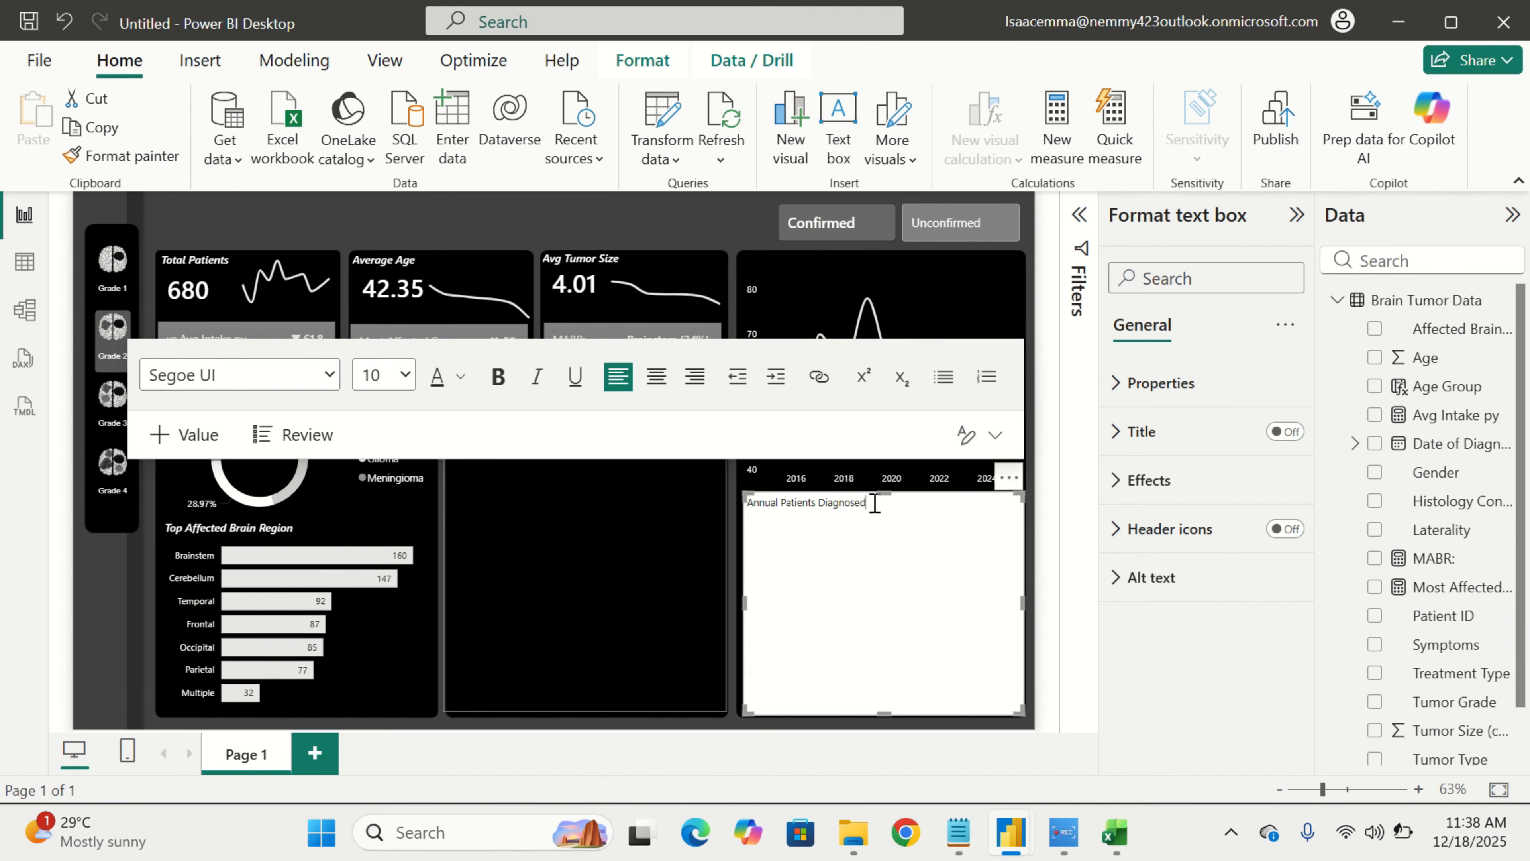
pyautogui.moveTo(874, 505); pyautogui.dragTo(748, 517)
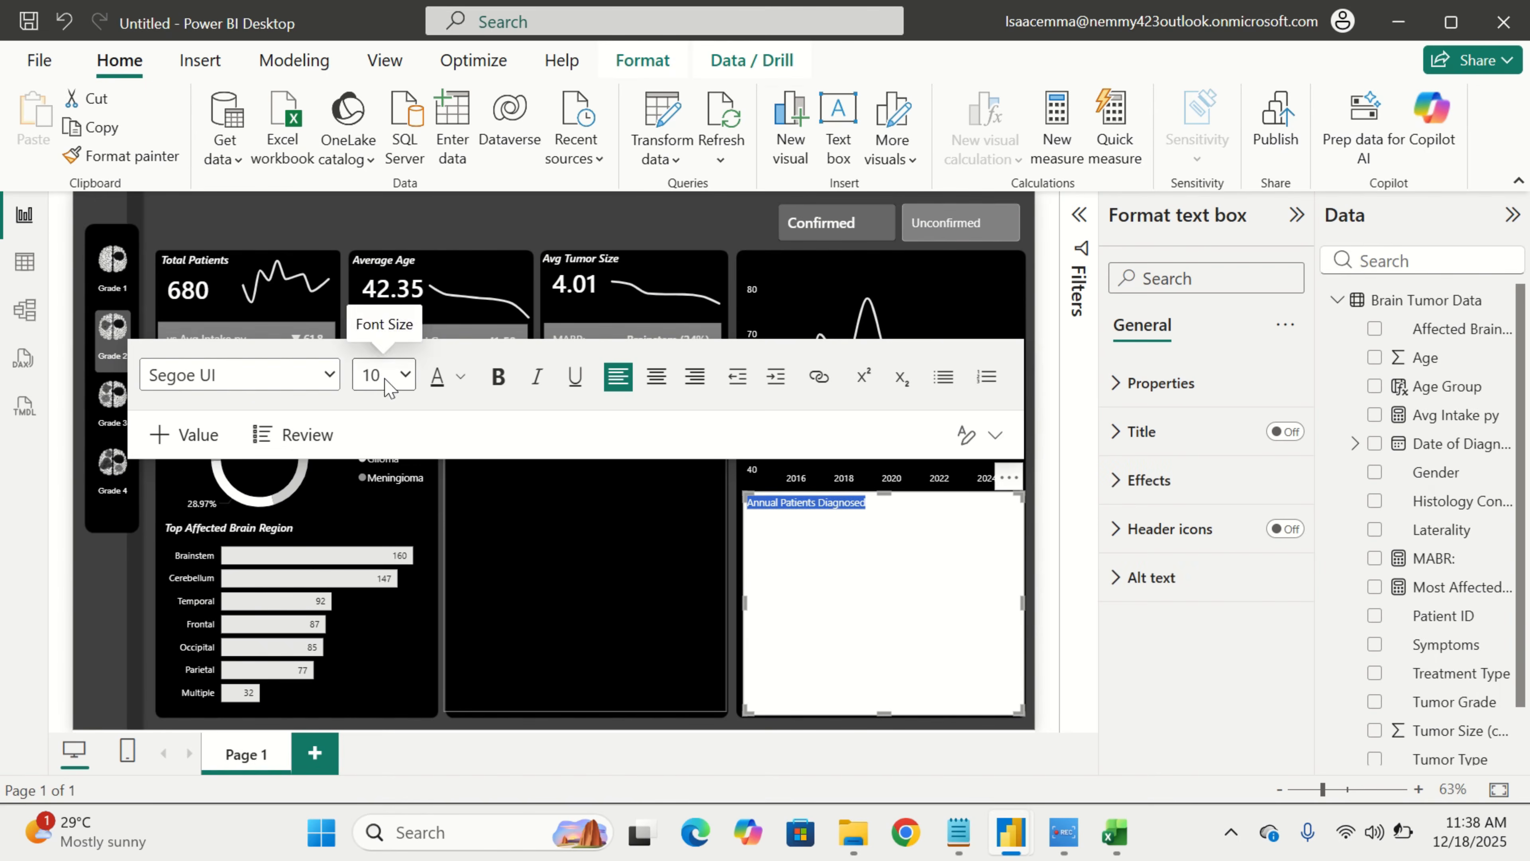
pyautogui.click(309, 375)
pyautogui.scroll(-1, 295, 676)
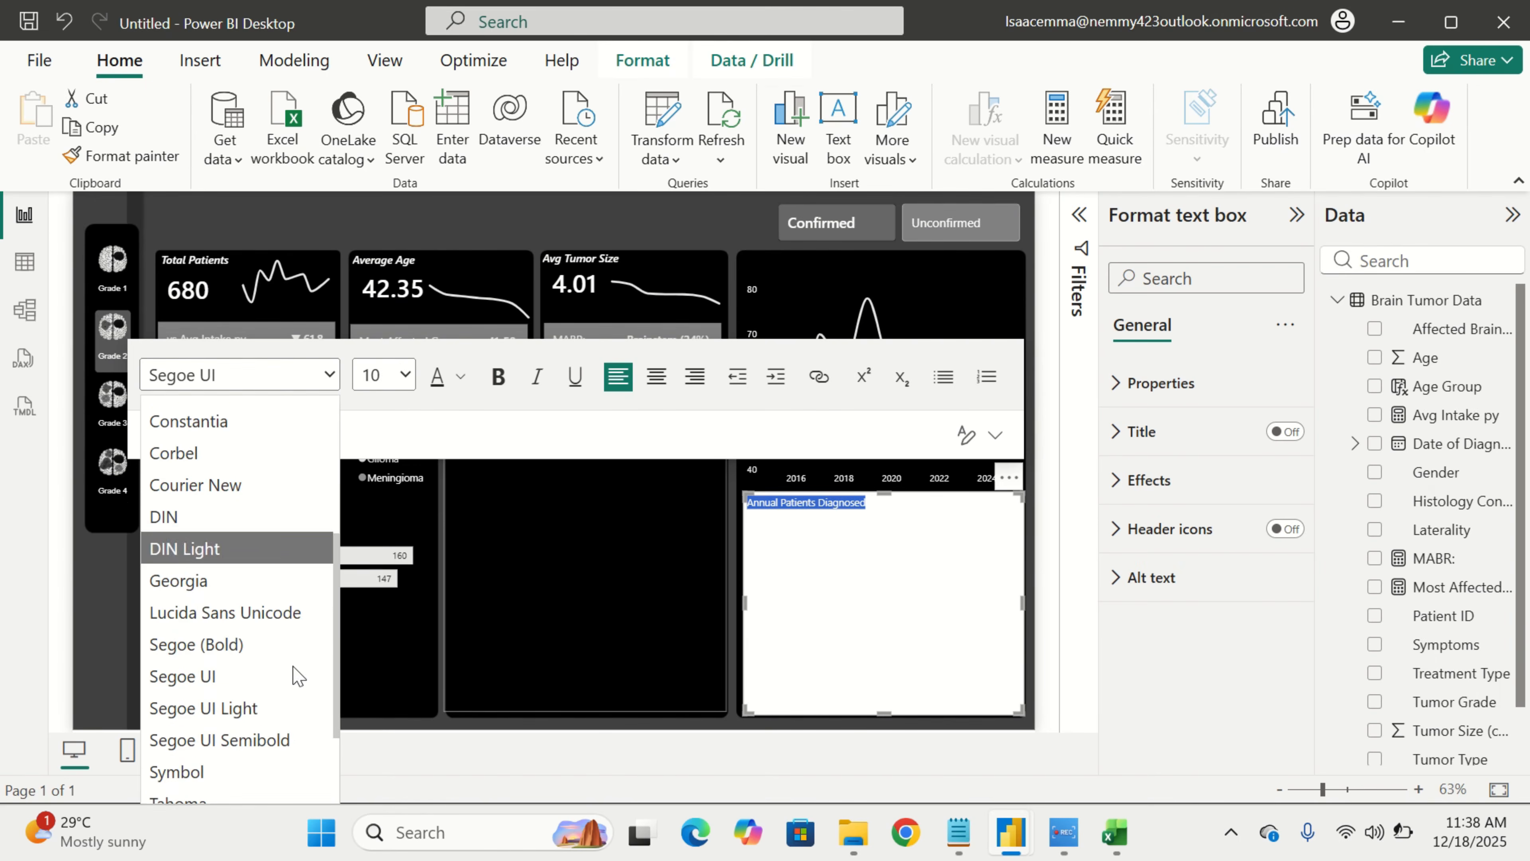
pyautogui.click(295, 725)
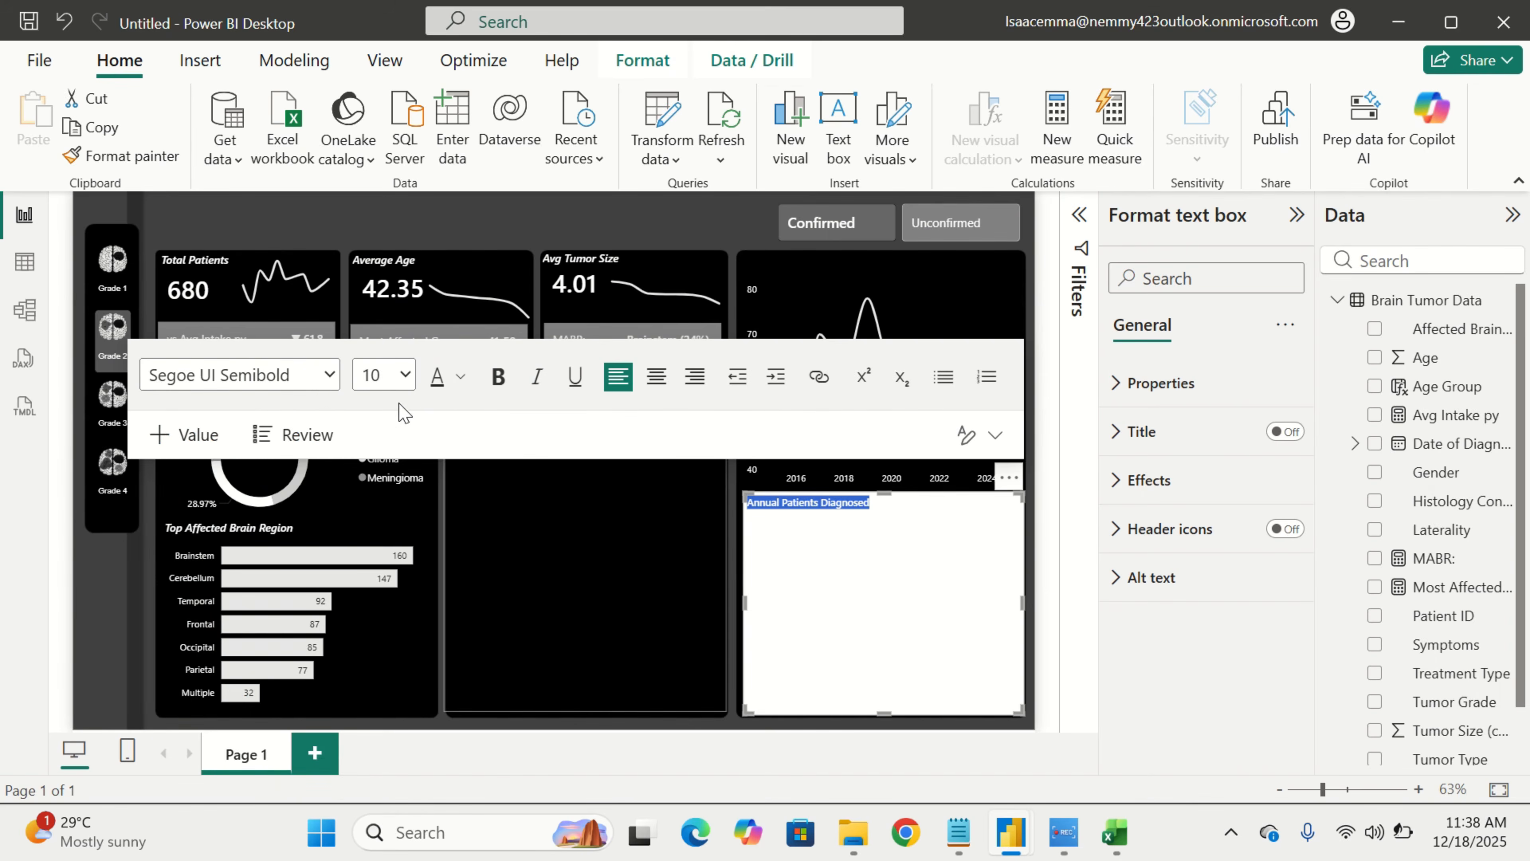
# Format the "Annual Patients Diagnosed" text as size 11, italic and white
pyautogui.click(405, 375)
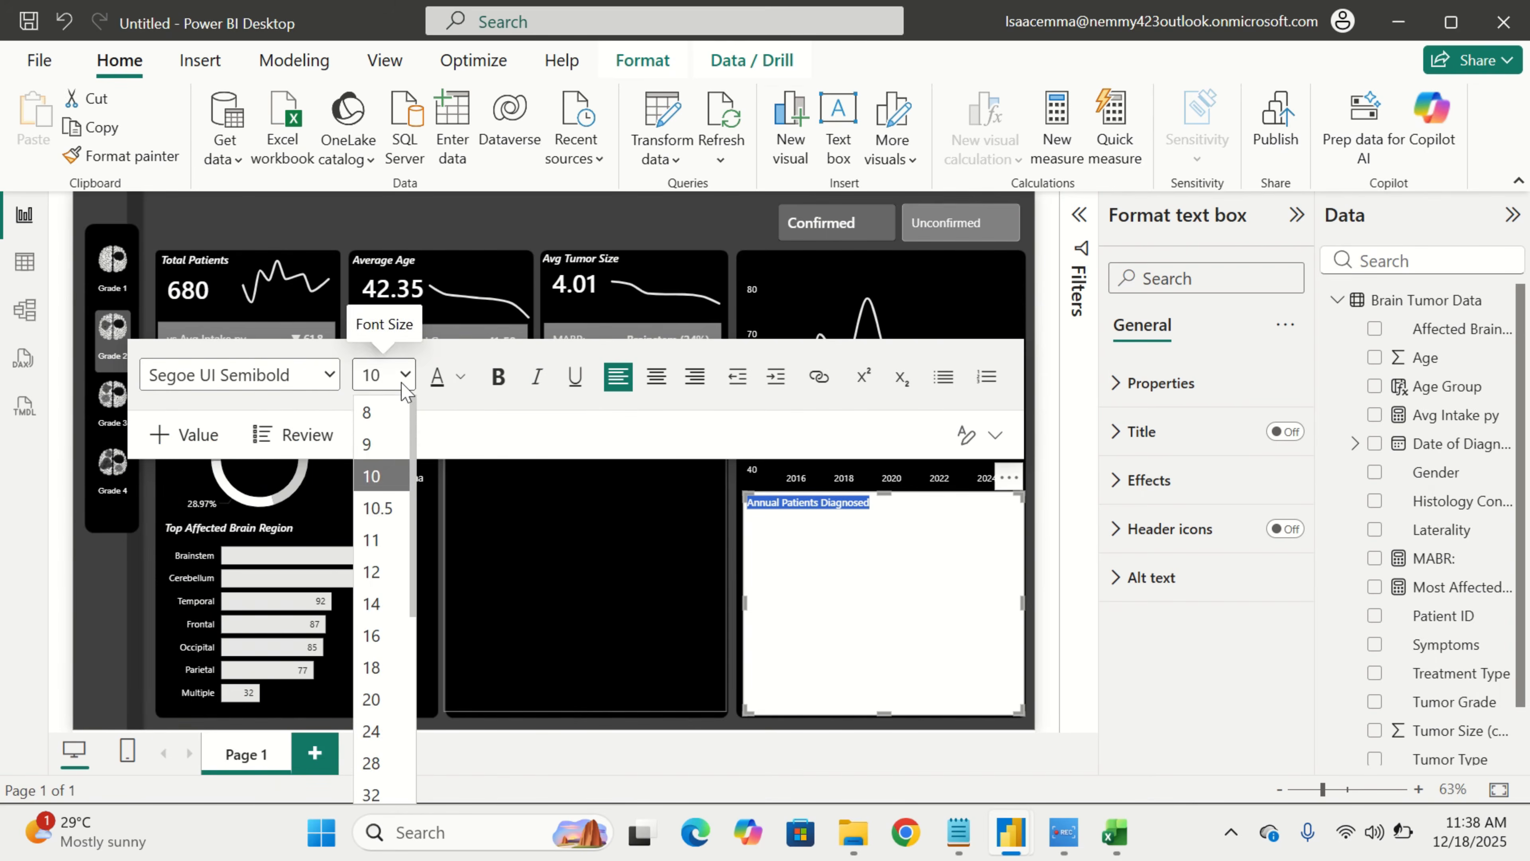
pyautogui.click(402, 554)
pyautogui.click(540, 393)
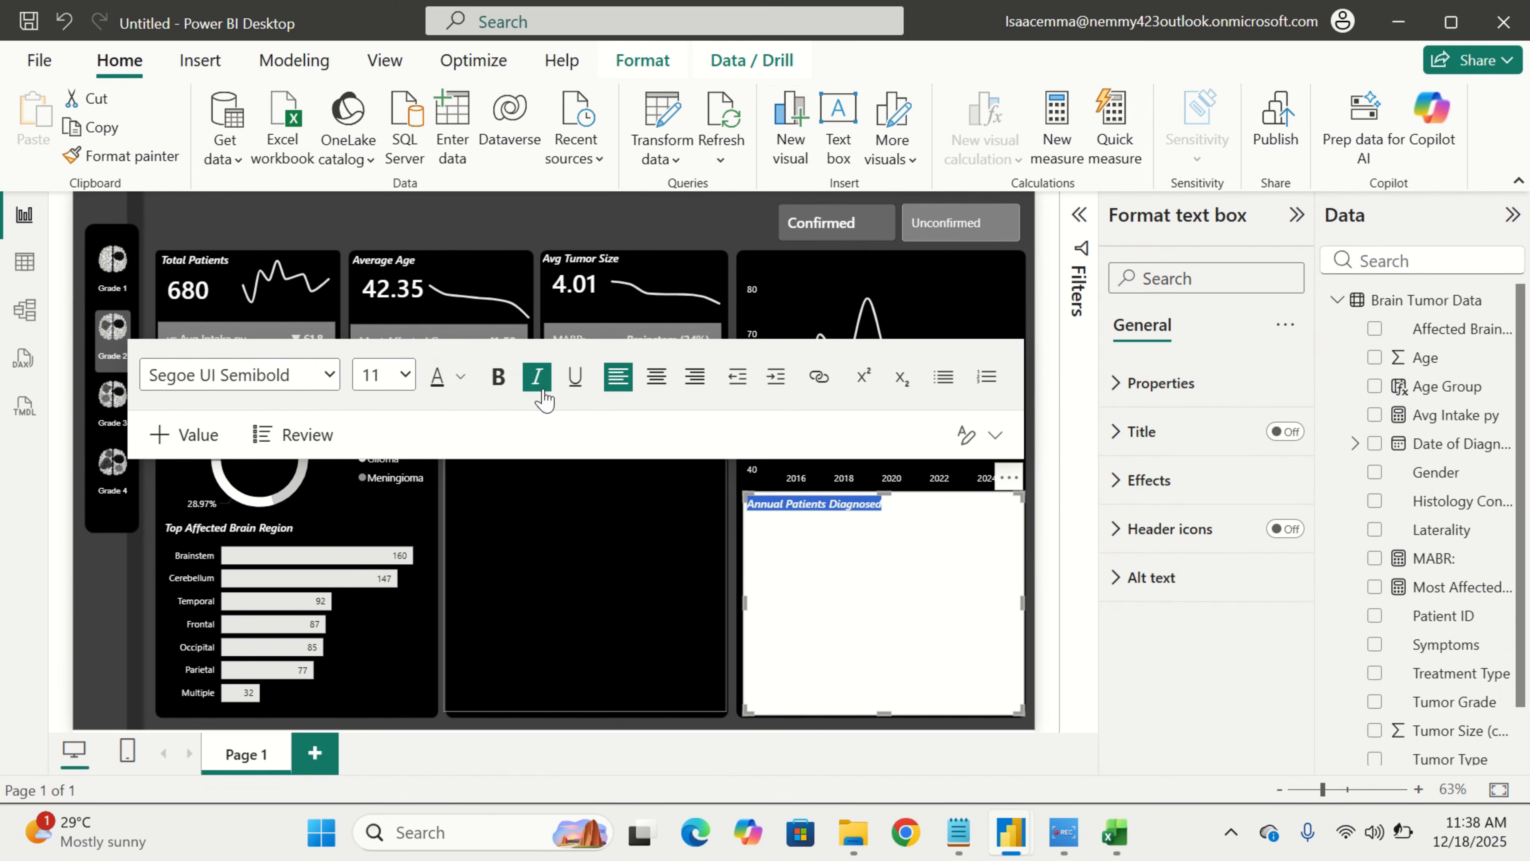
pyautogui.click(460, 376)
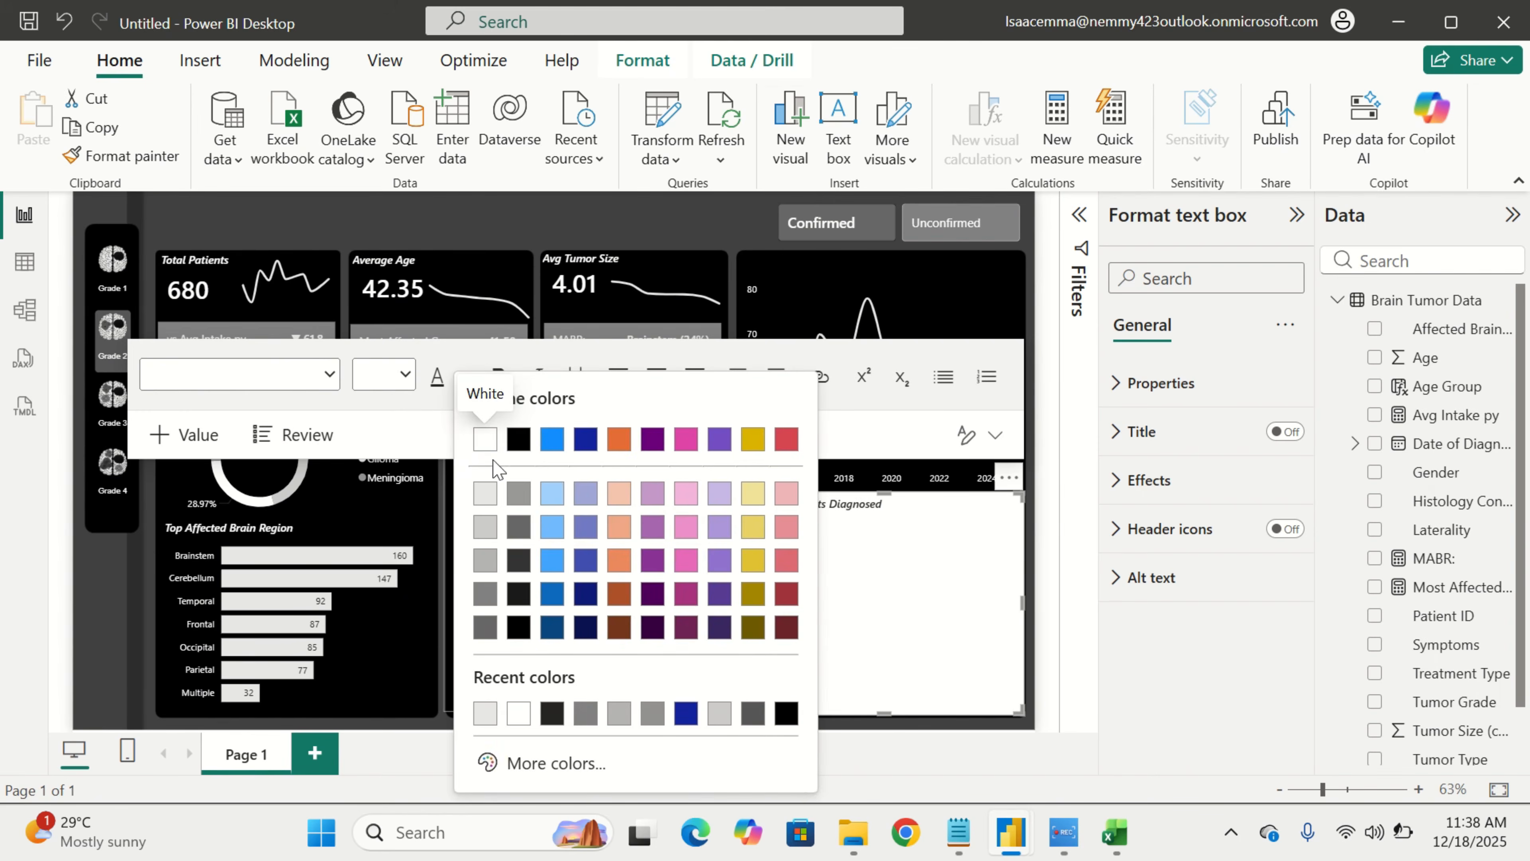
pyautogui.click(488, 442)
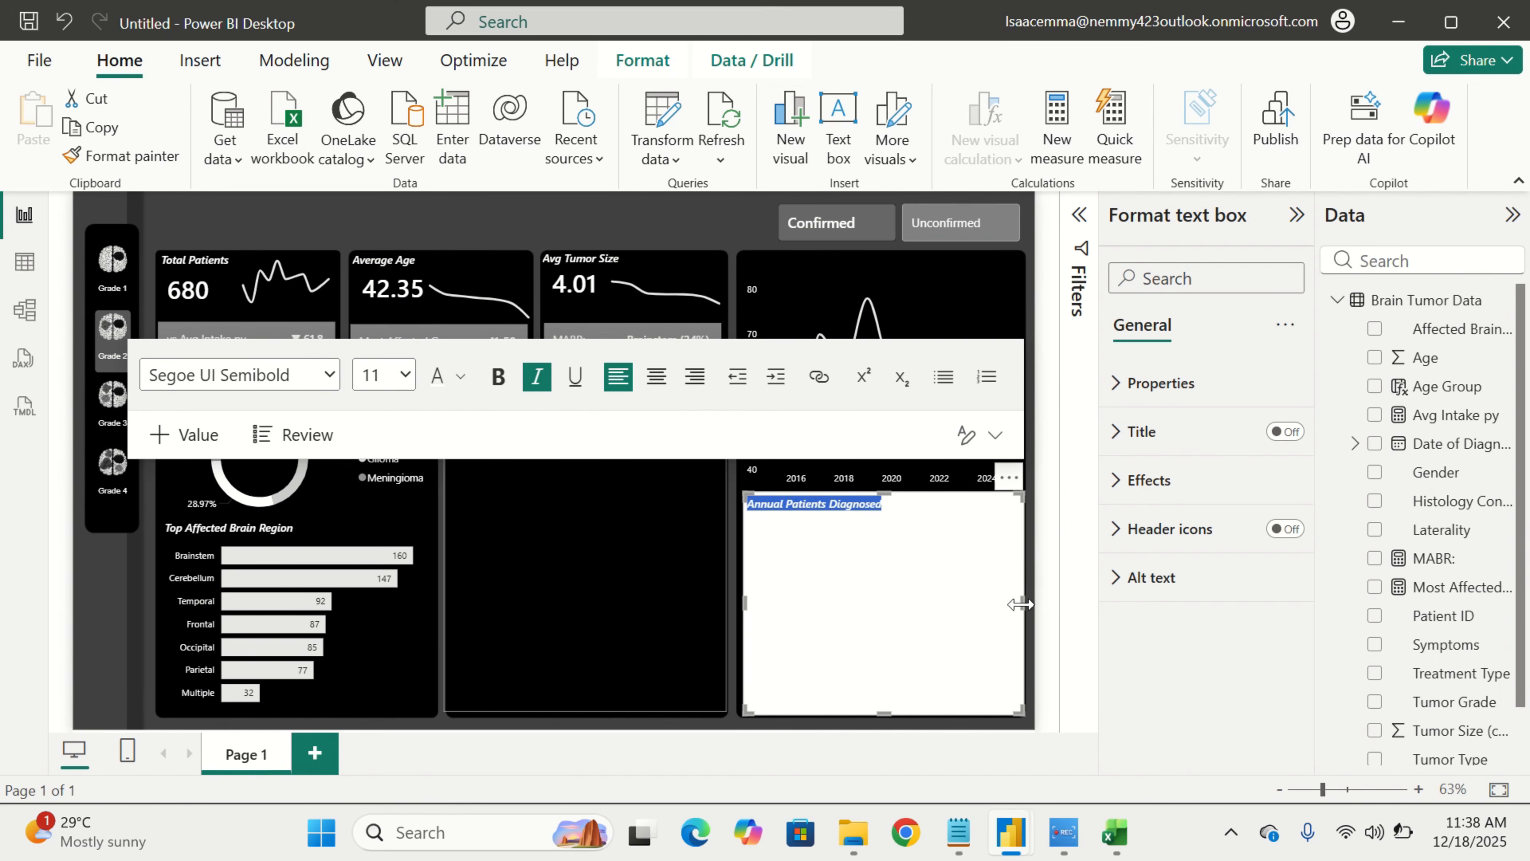
# Turn off the background of the "Annual Patients Diagnosed" text box and shrink the box to a single-line heading strip
pyautogui.click(1149, 481)
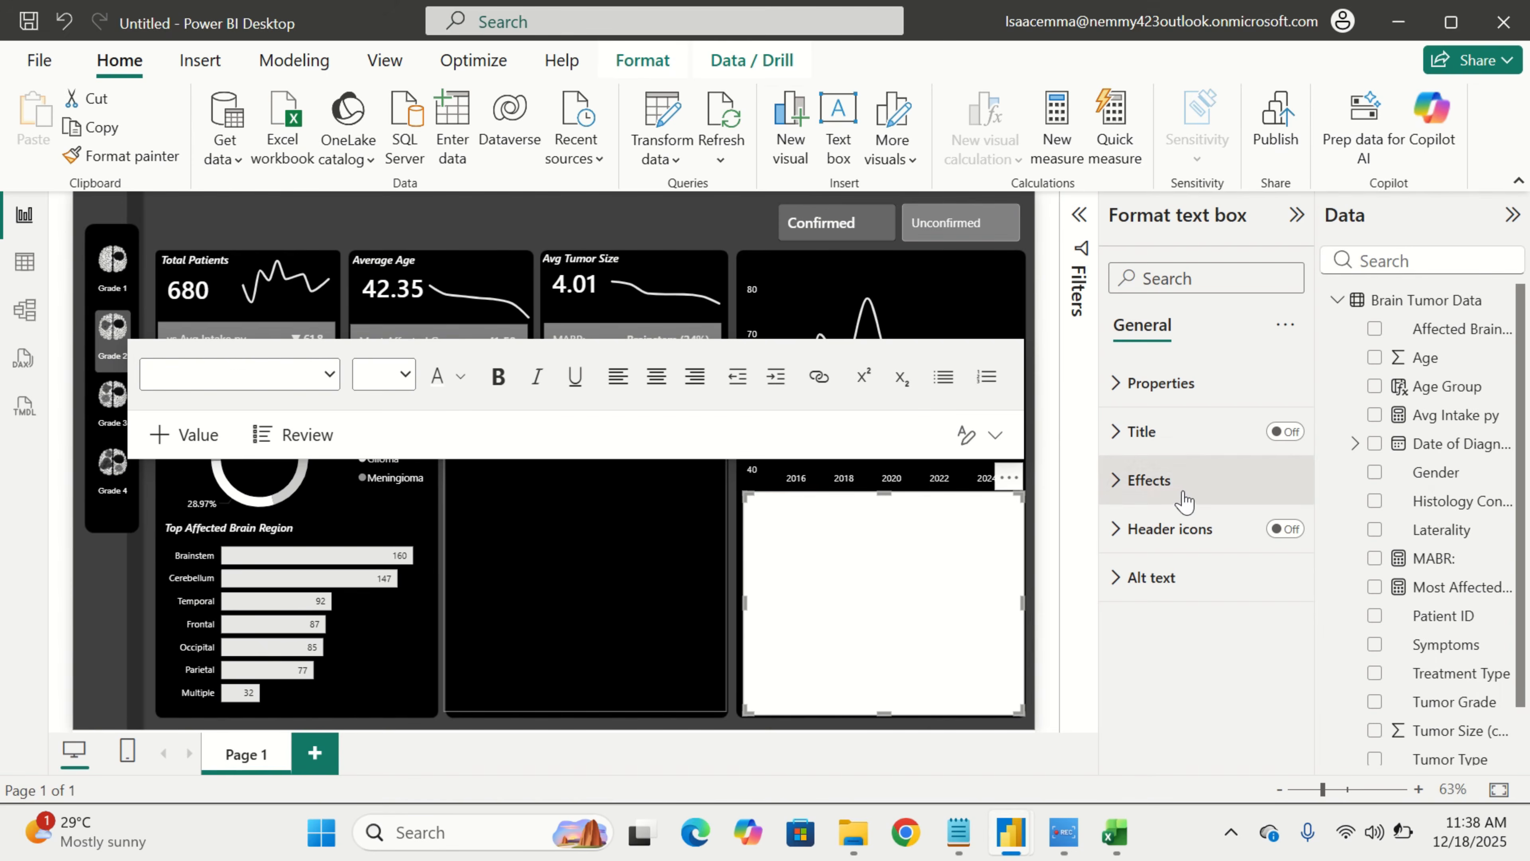
pyautogui.click(1282, 539)
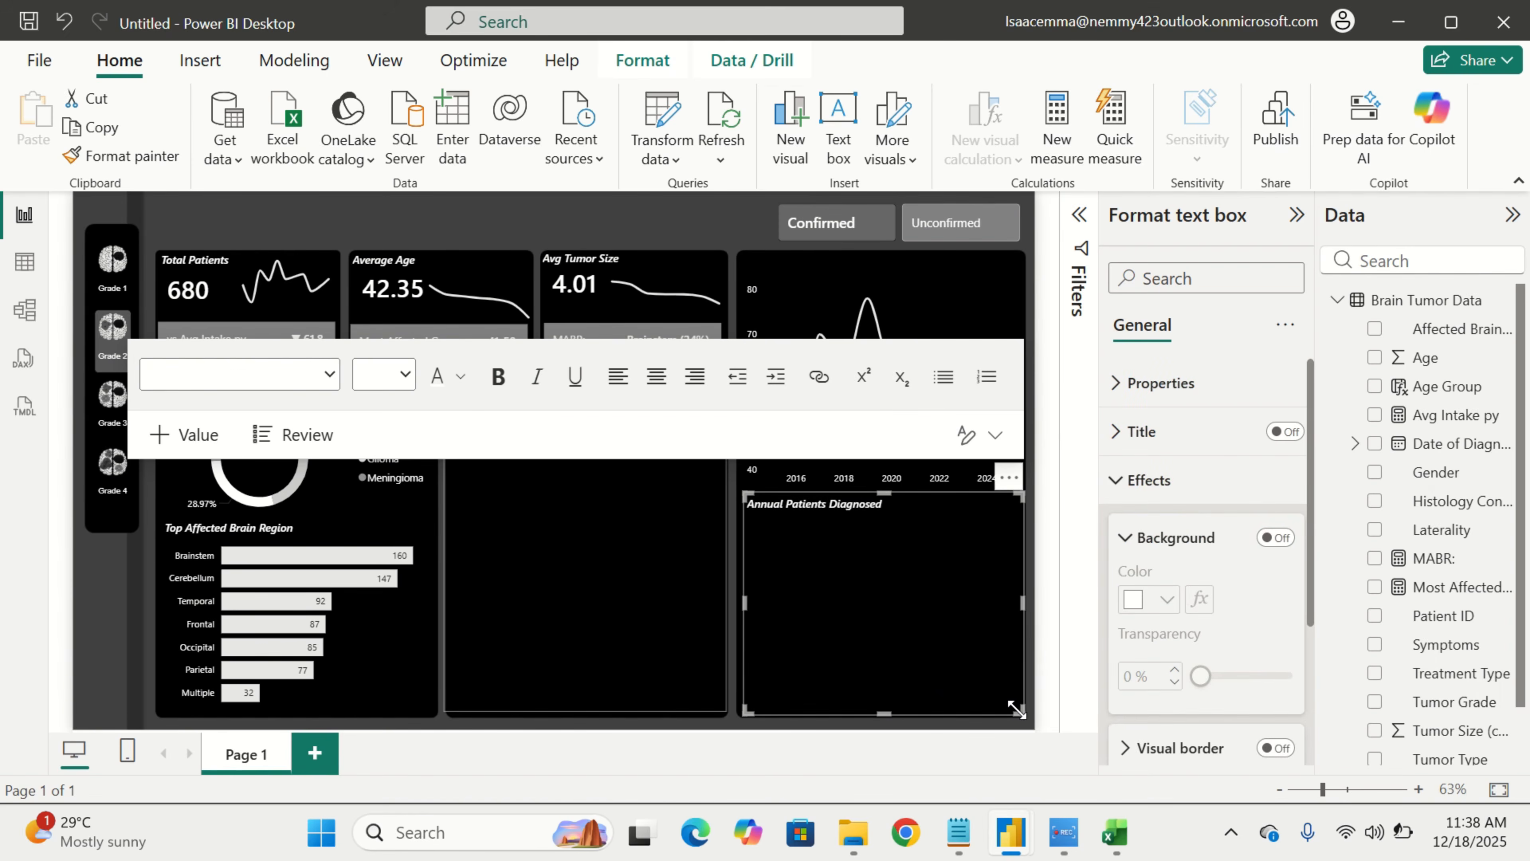
pyautogui.moveTo(1017, 709); pyautogui.dragTo(993, 527)
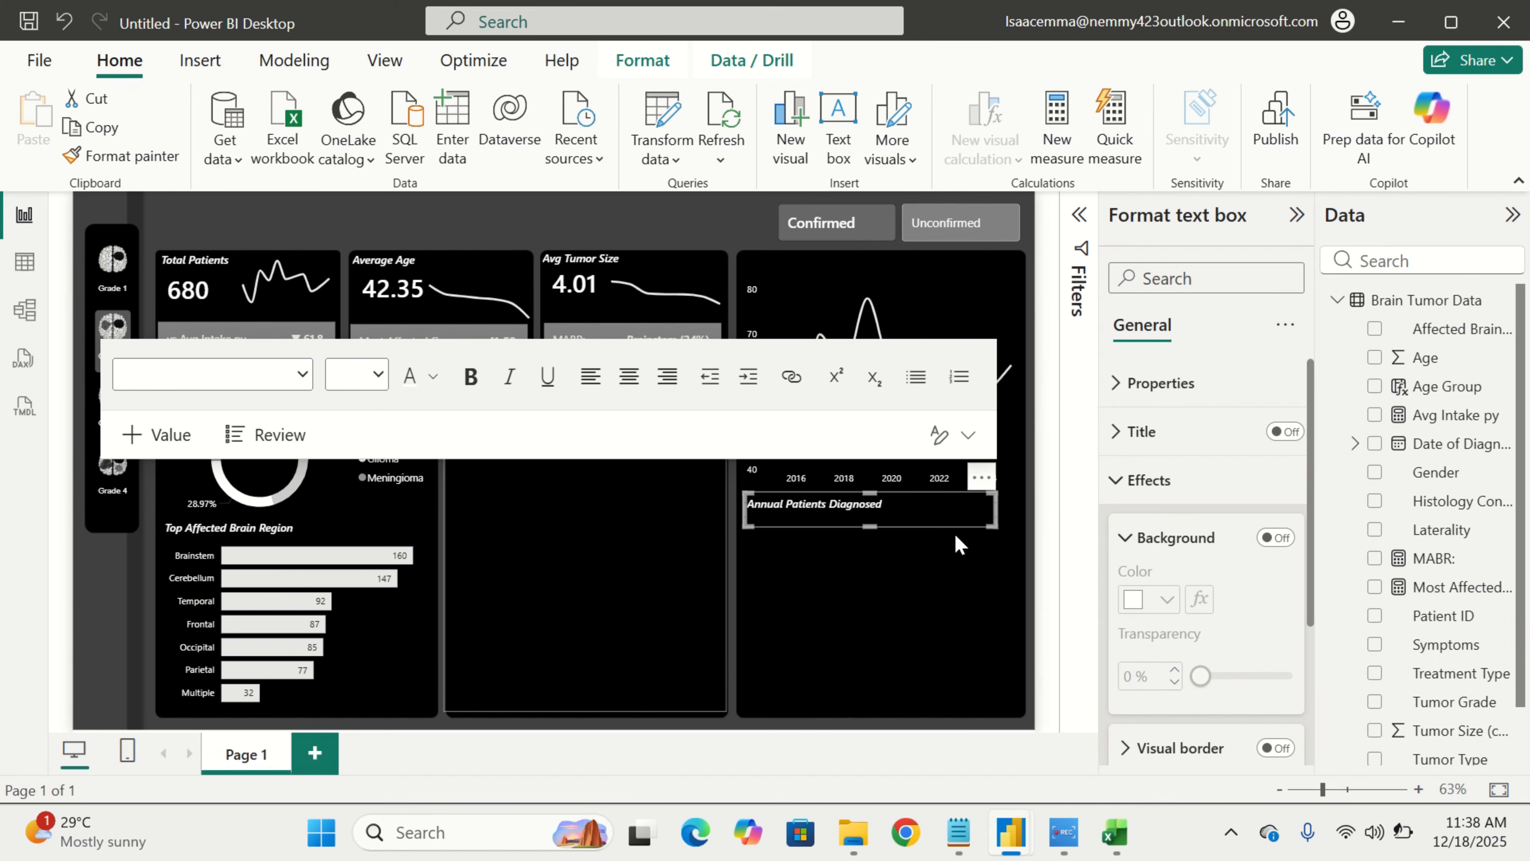
# Move the "Annual Patients Diagnosed" heading above the line chart and deselect it
pyautogui.moveTo(942, 478); pyautogui.dragTo(941, 293)
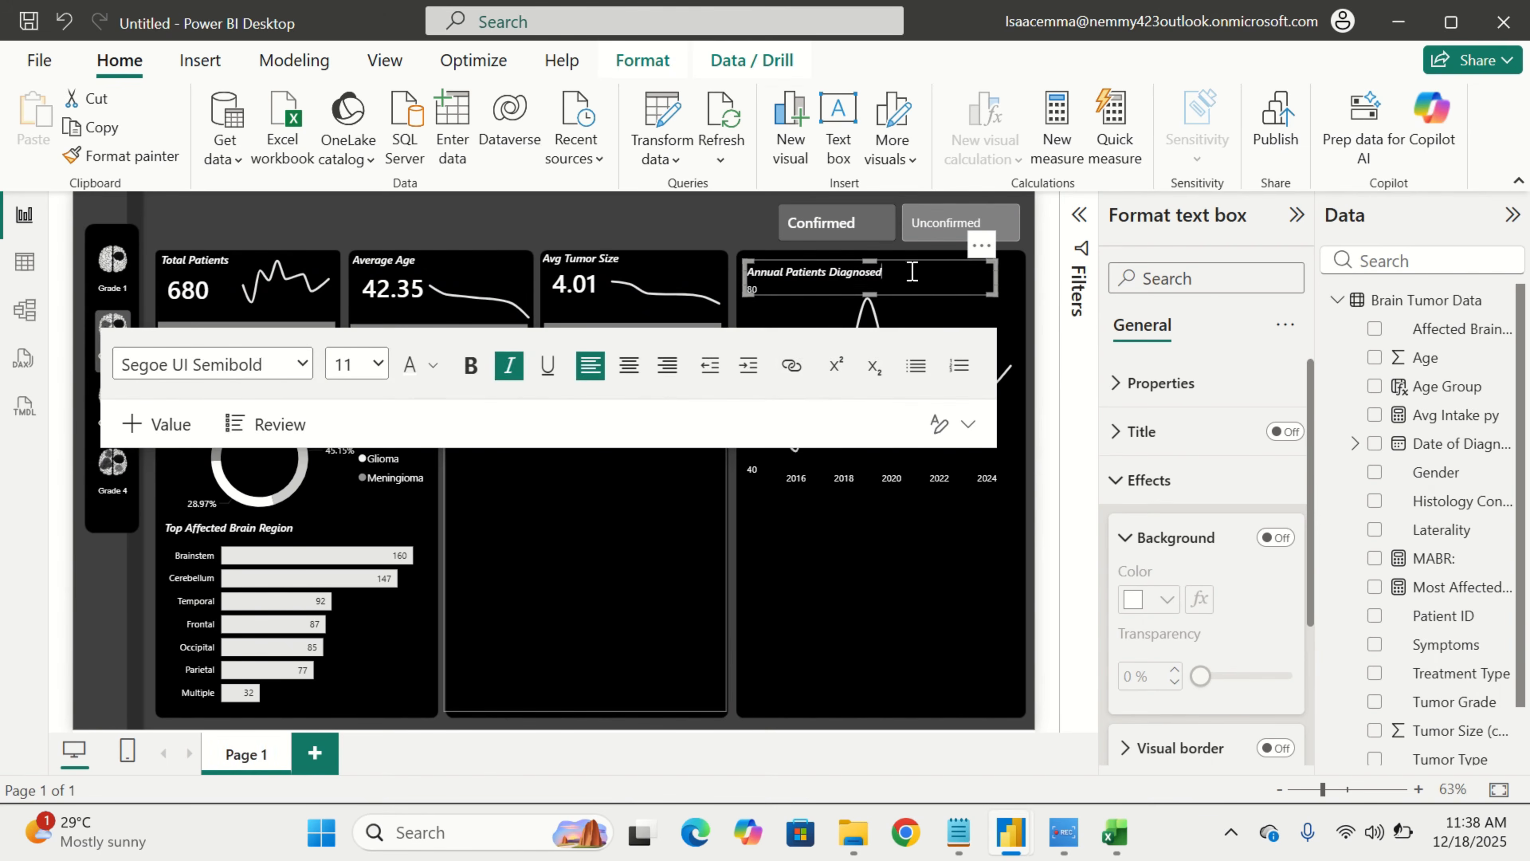
pyautogui.click(770, 612)
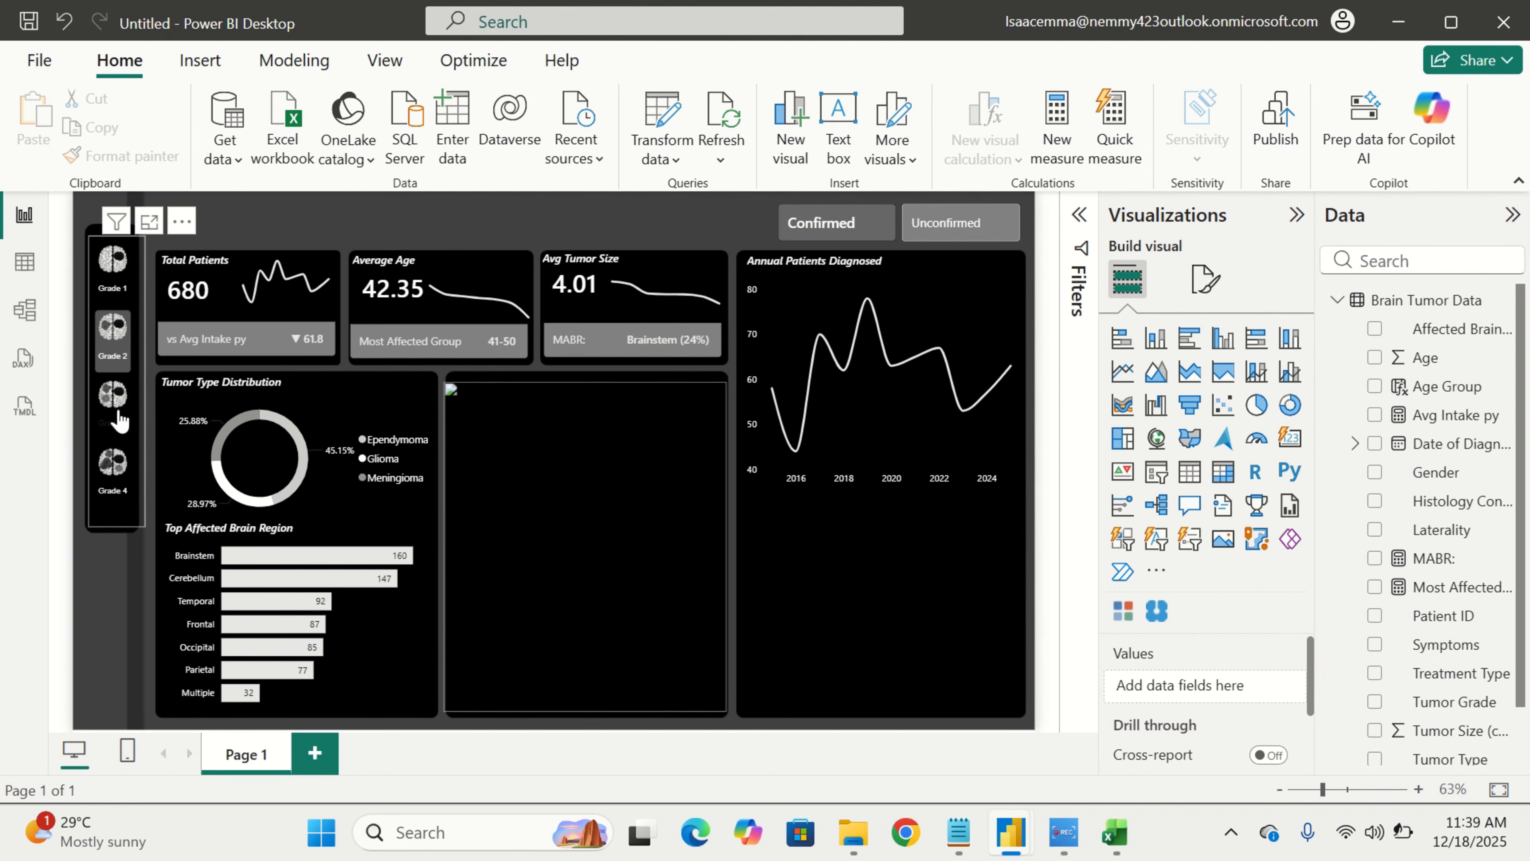
# Check how the dashboard responds to Grade 3, Grade 4 and Grade 1 in the tumor grade slicer, and return it to Grade 2
pyautogui.click(118, 466)
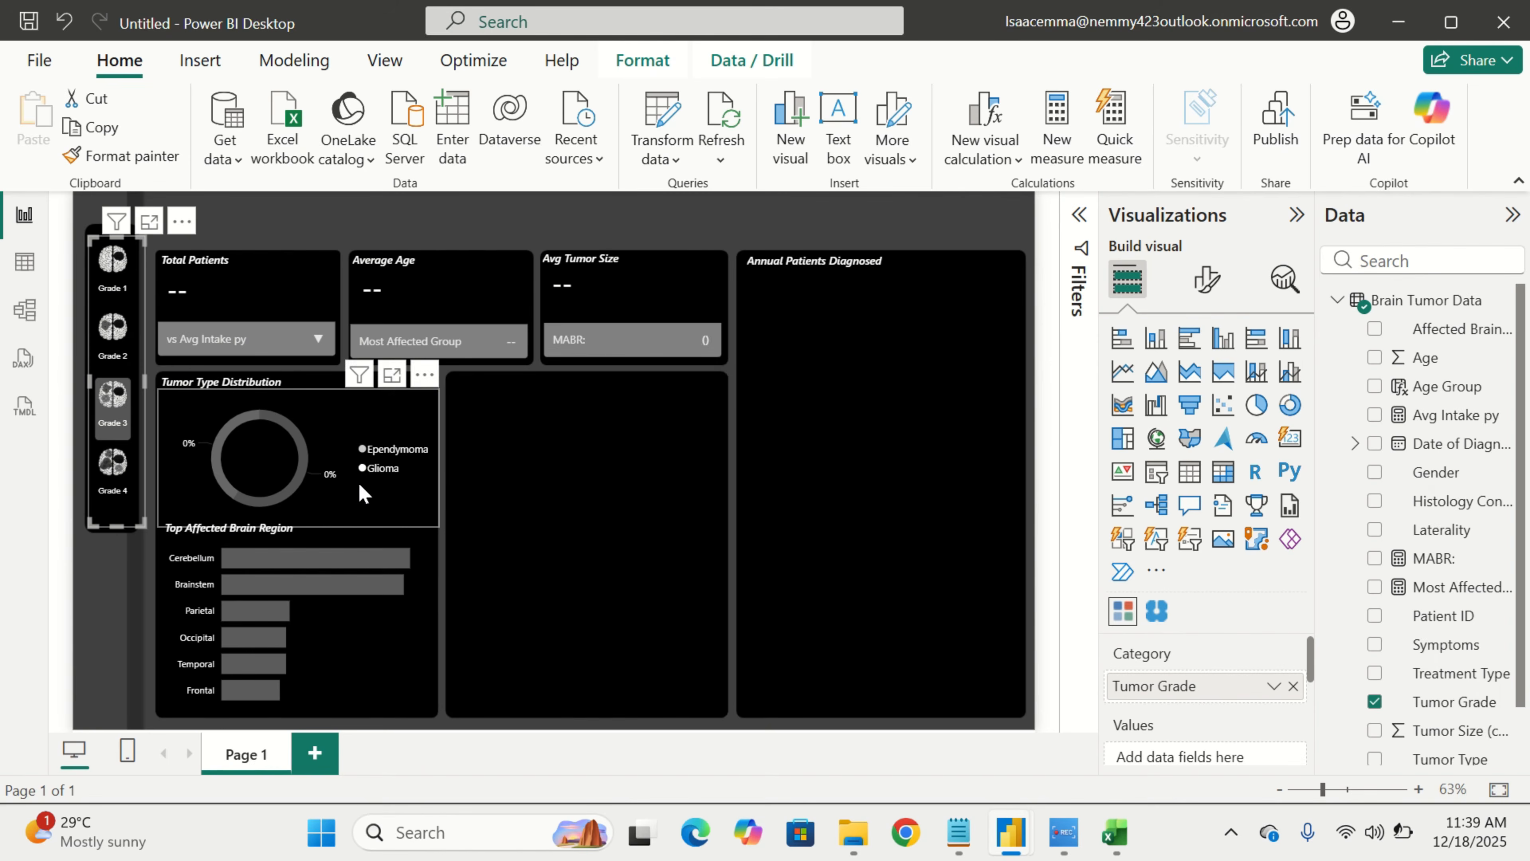
pyautogui.click(120, 480)
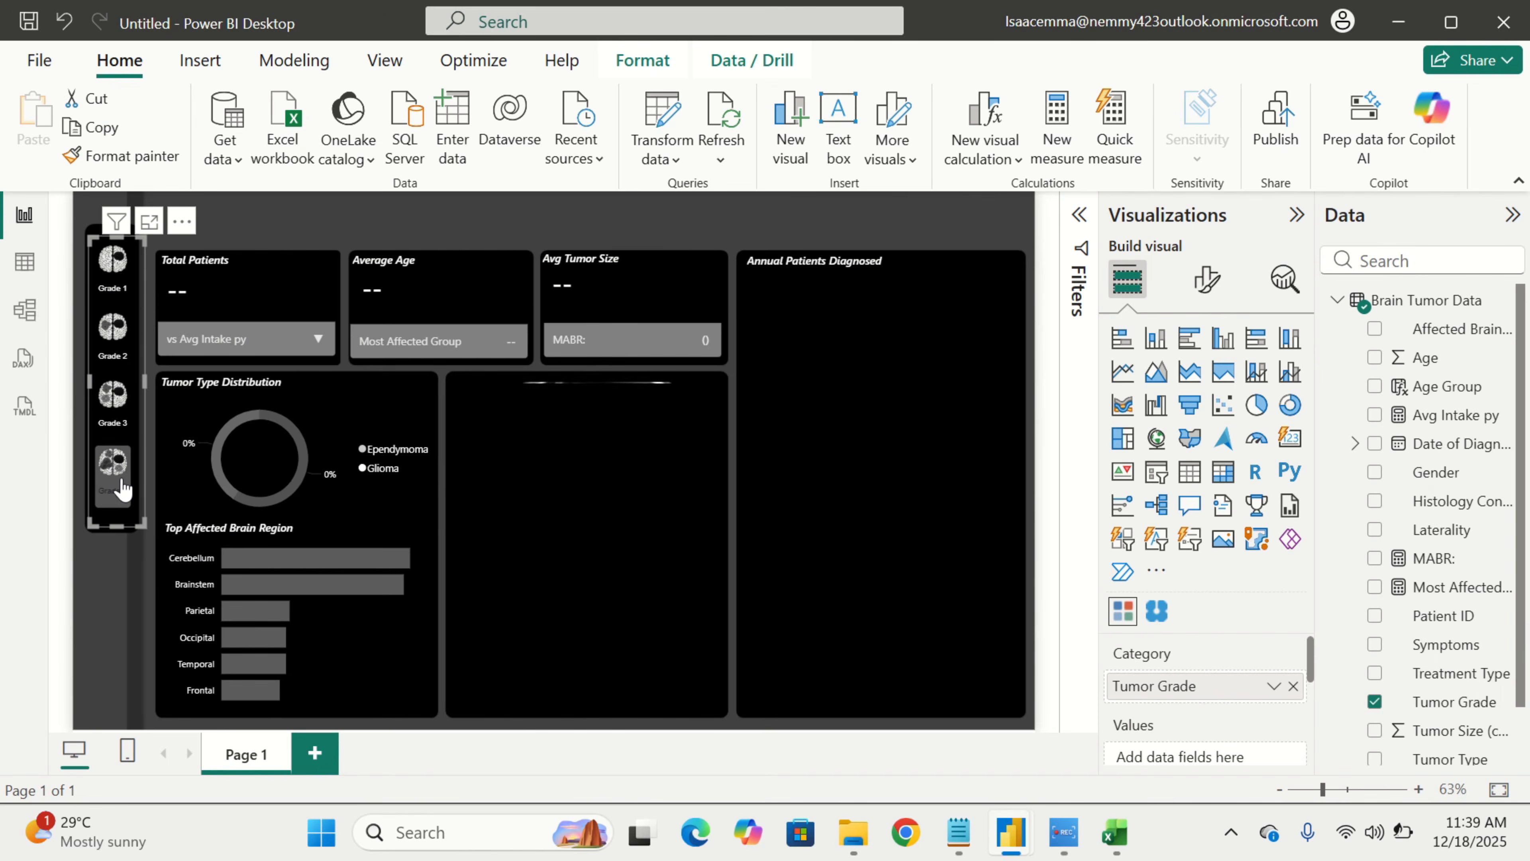
pyautogui.click(115, 353)
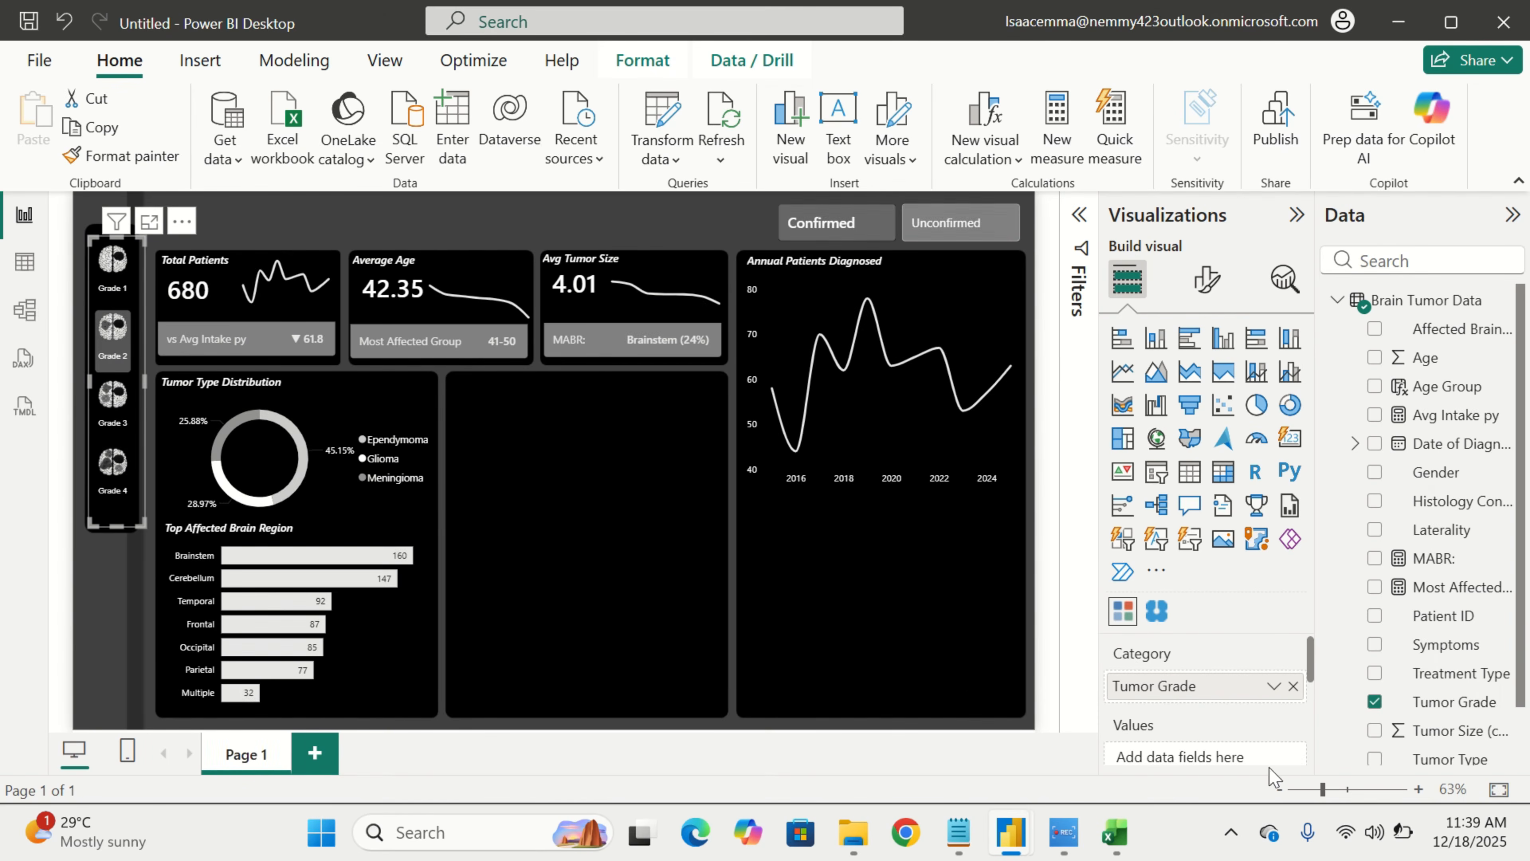
pyautogui.click(1350, 841)
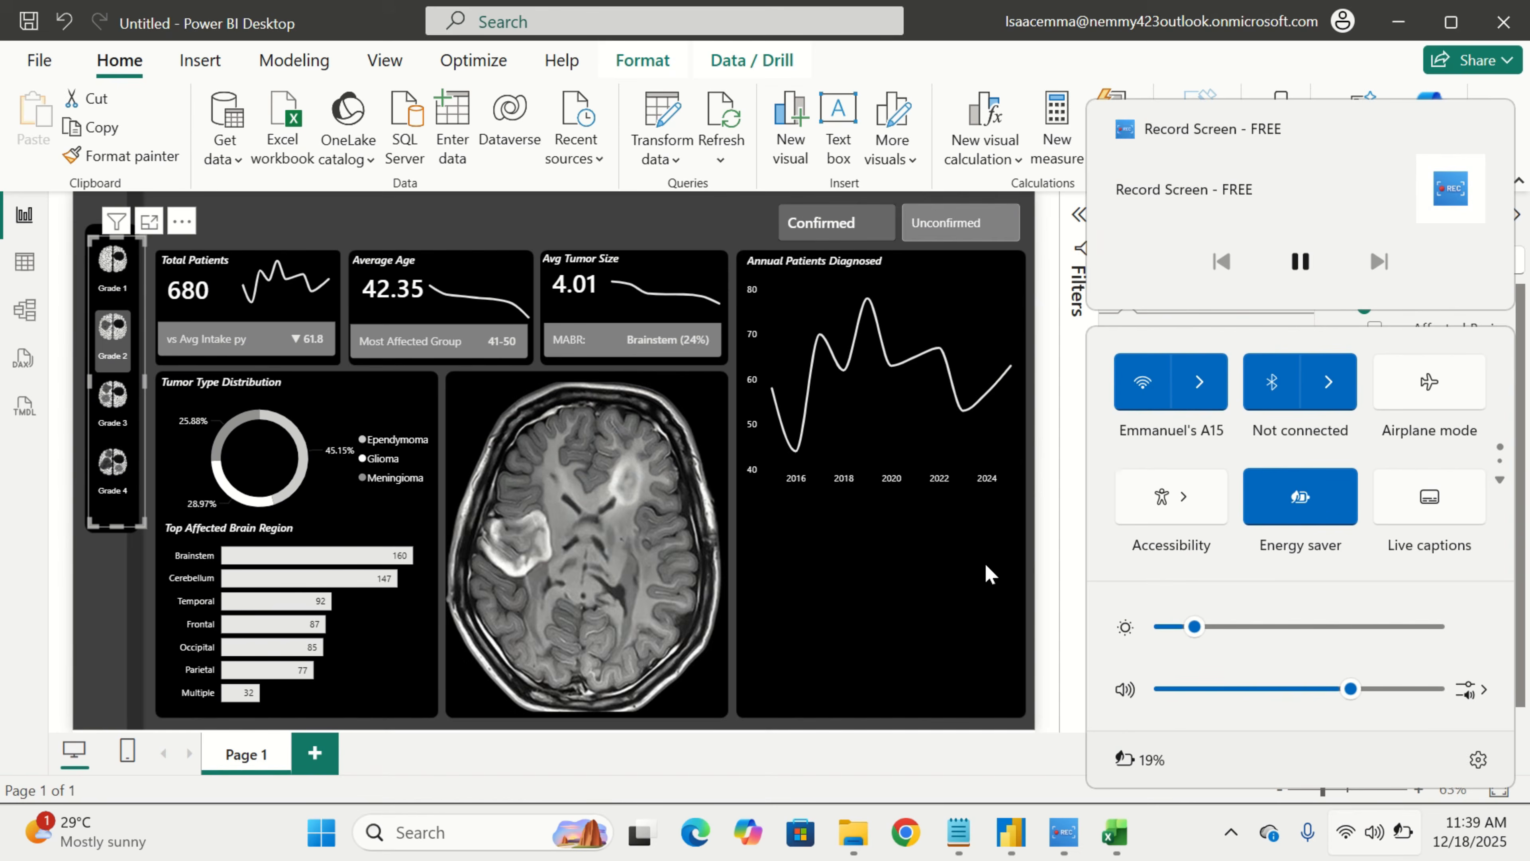
pyautogui.click(955, 602)
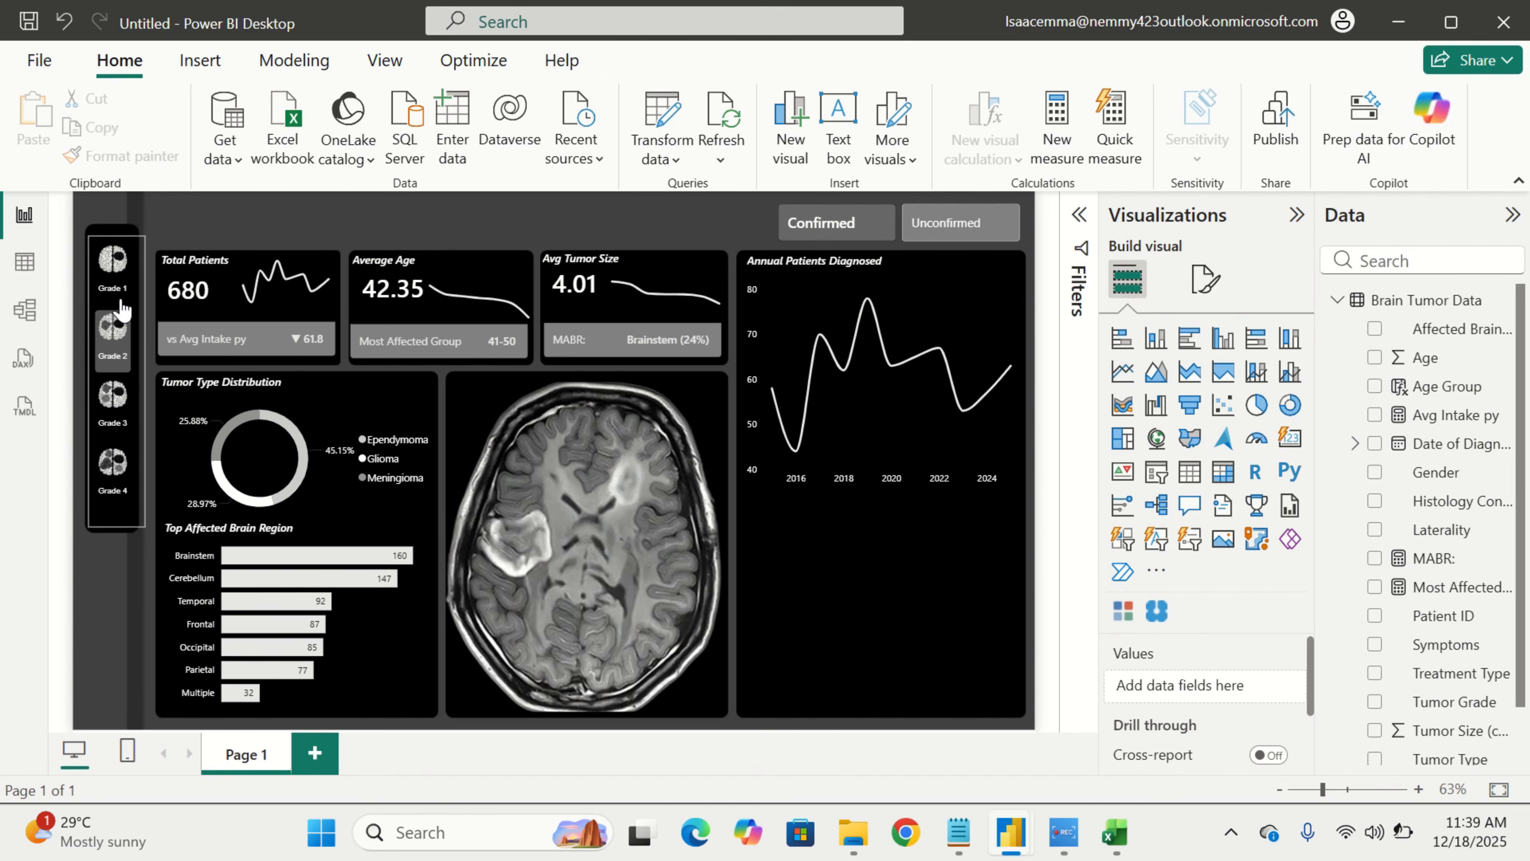
pyautogui.click(113, 265)
pyautogui.click(113, 326)
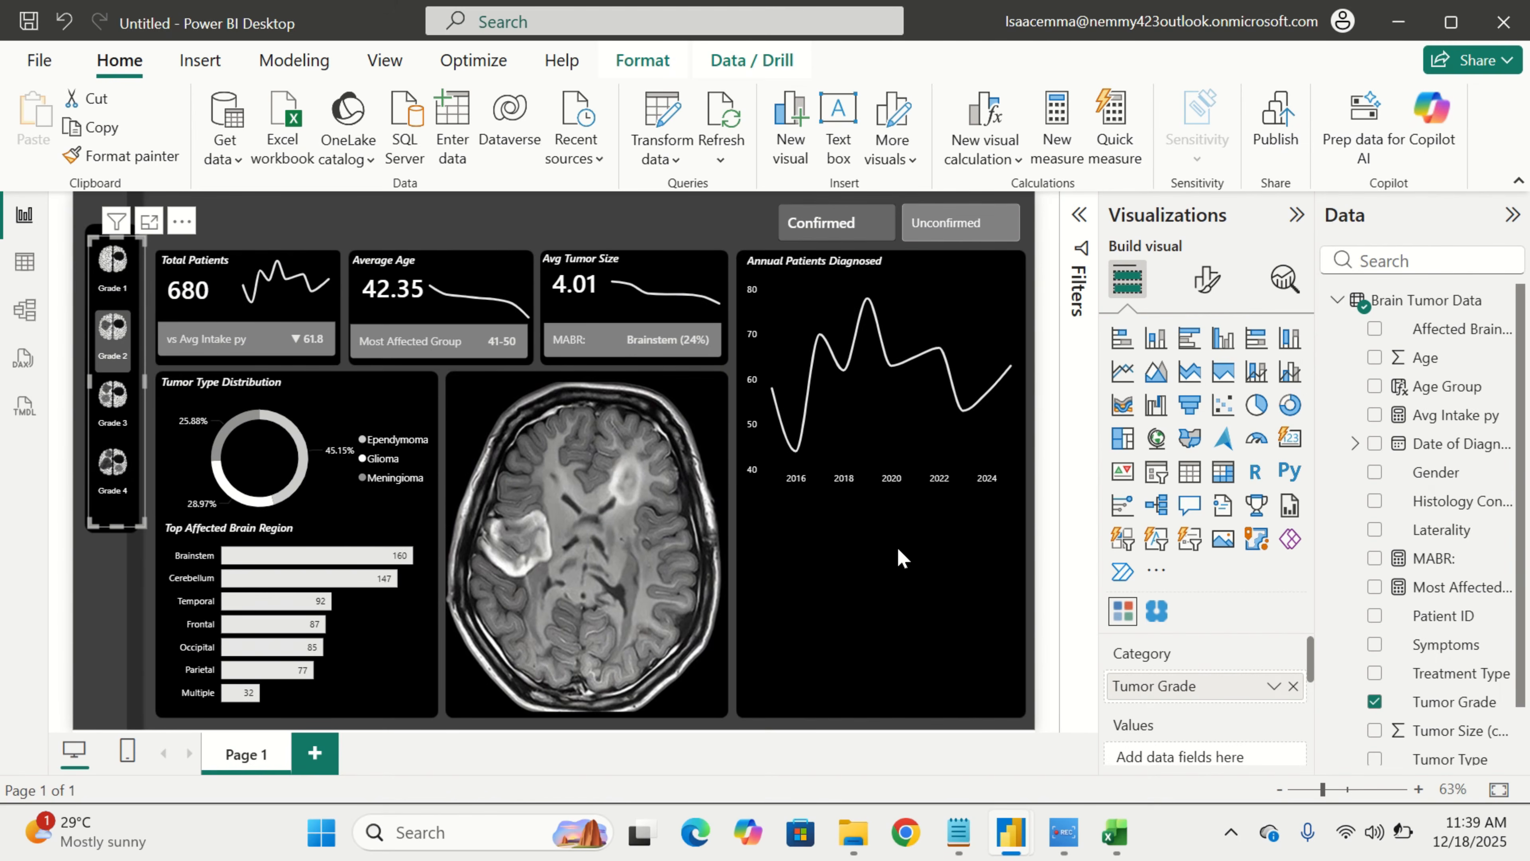
pyautogui.click(1221, 341)
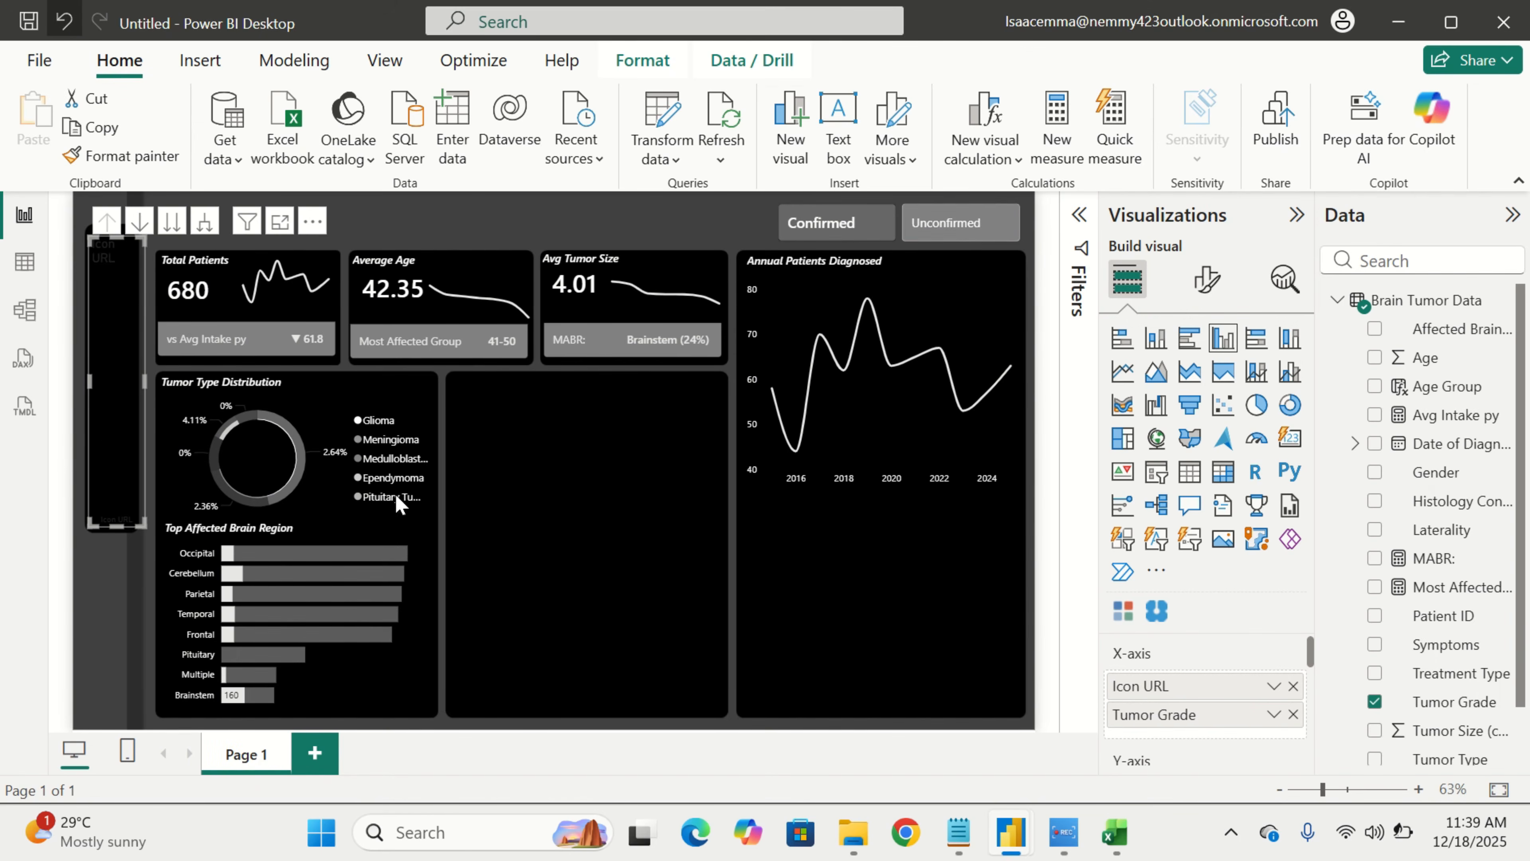
pyautogui.click(843, 640)
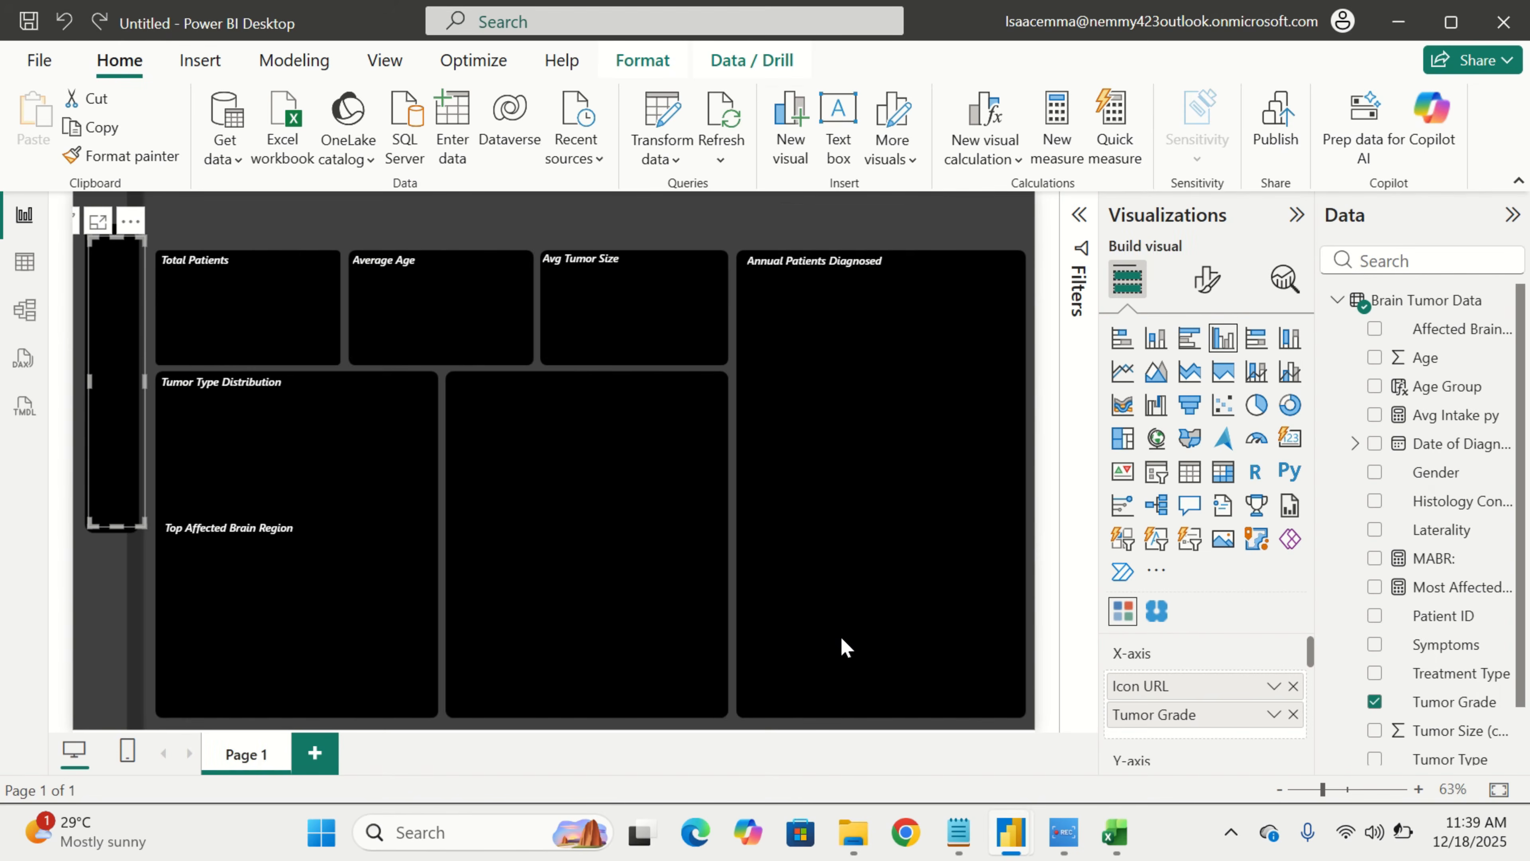
pyautogui.click(842, 638)
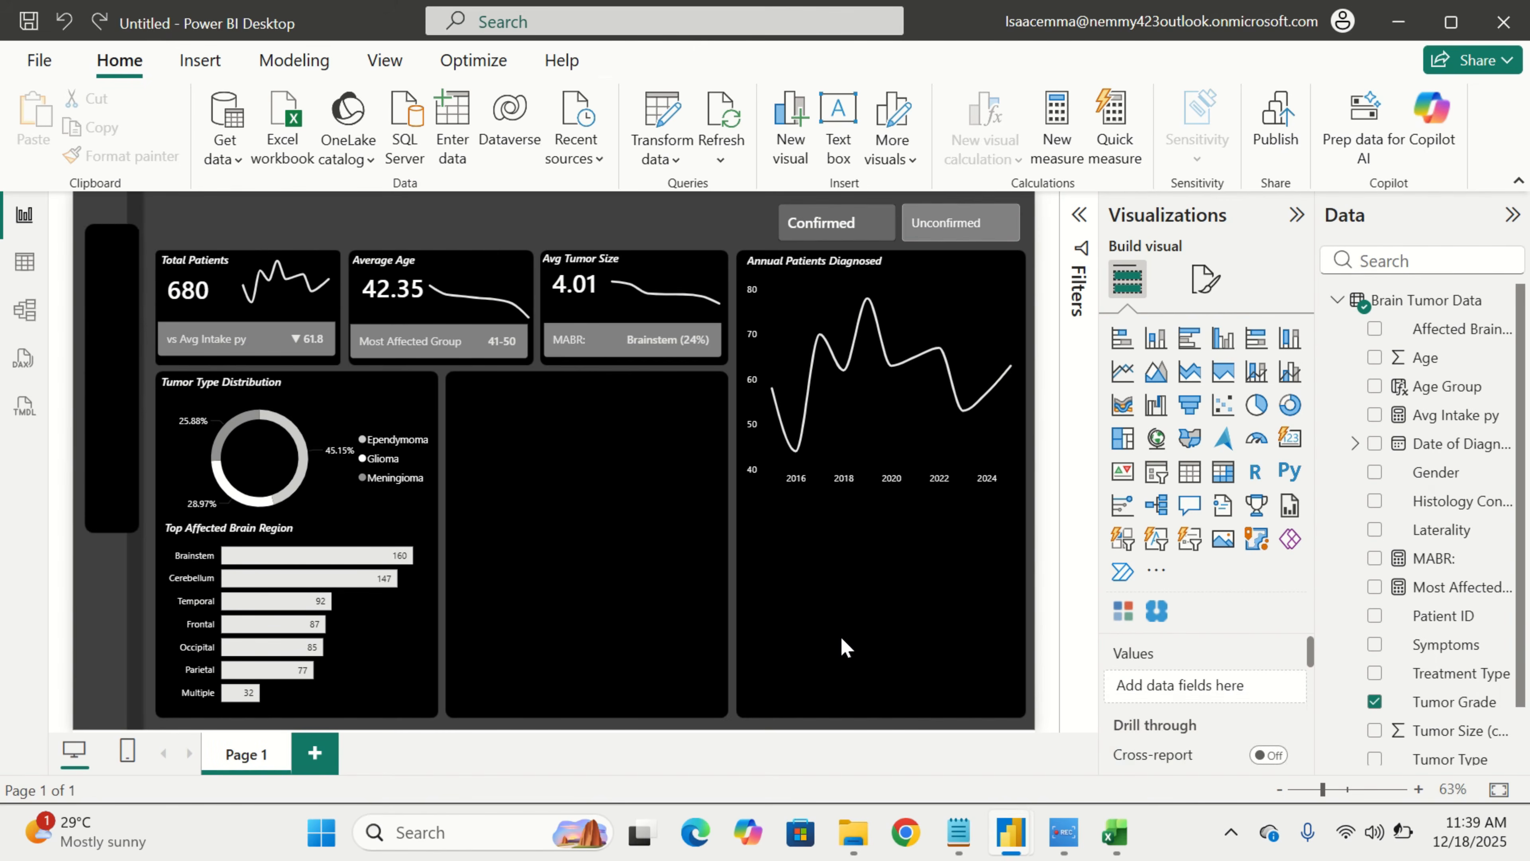
# Add a clustered column chart in the empty space below the line chart, and shorten the line chart slightly to leave a gap
pyautogui.click(1224, 342)
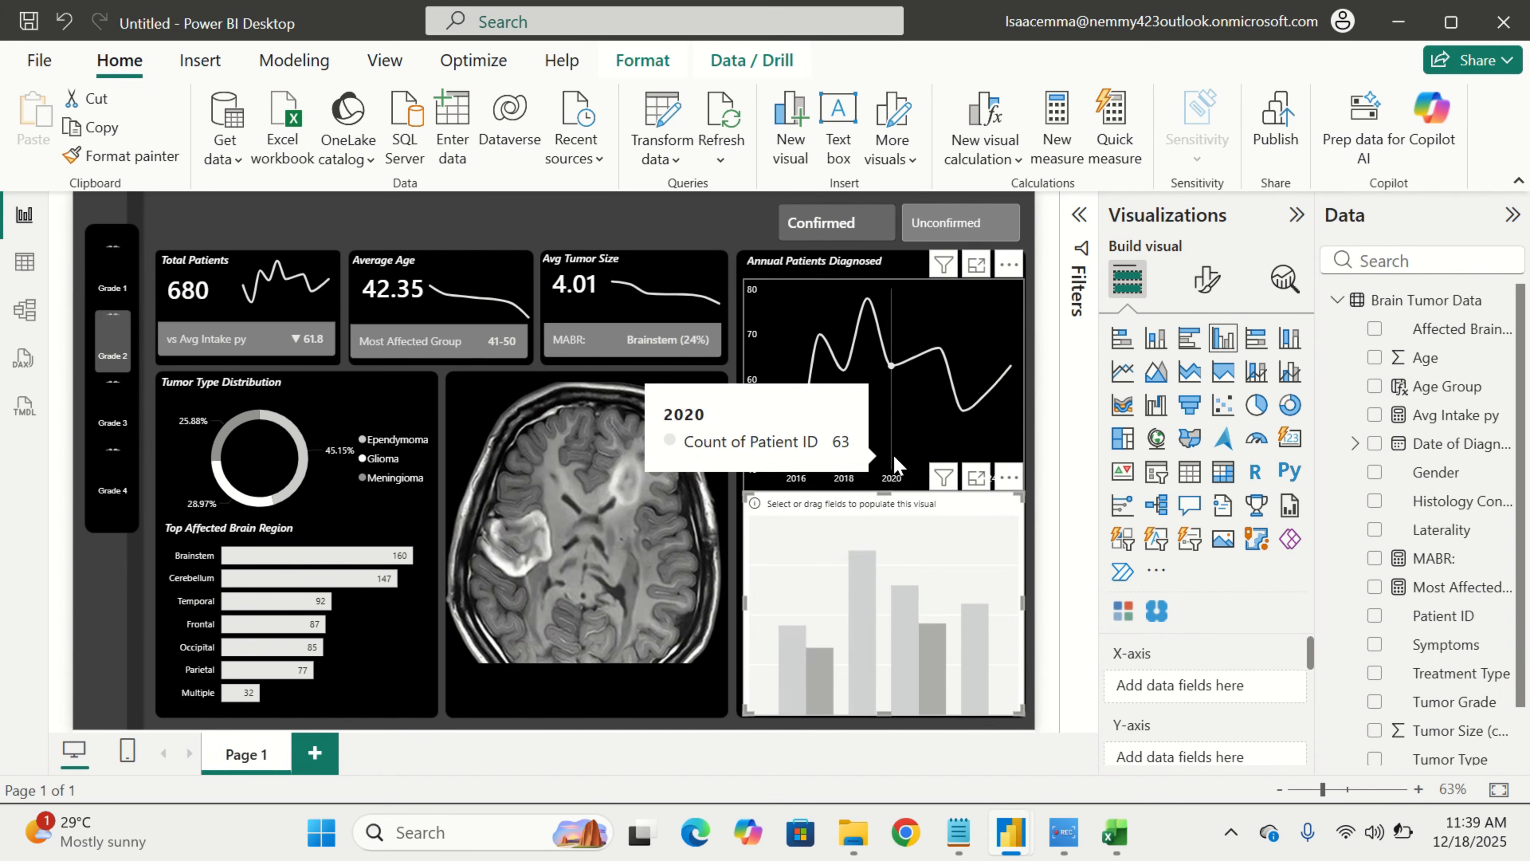
pyautogui.click(890, 434)
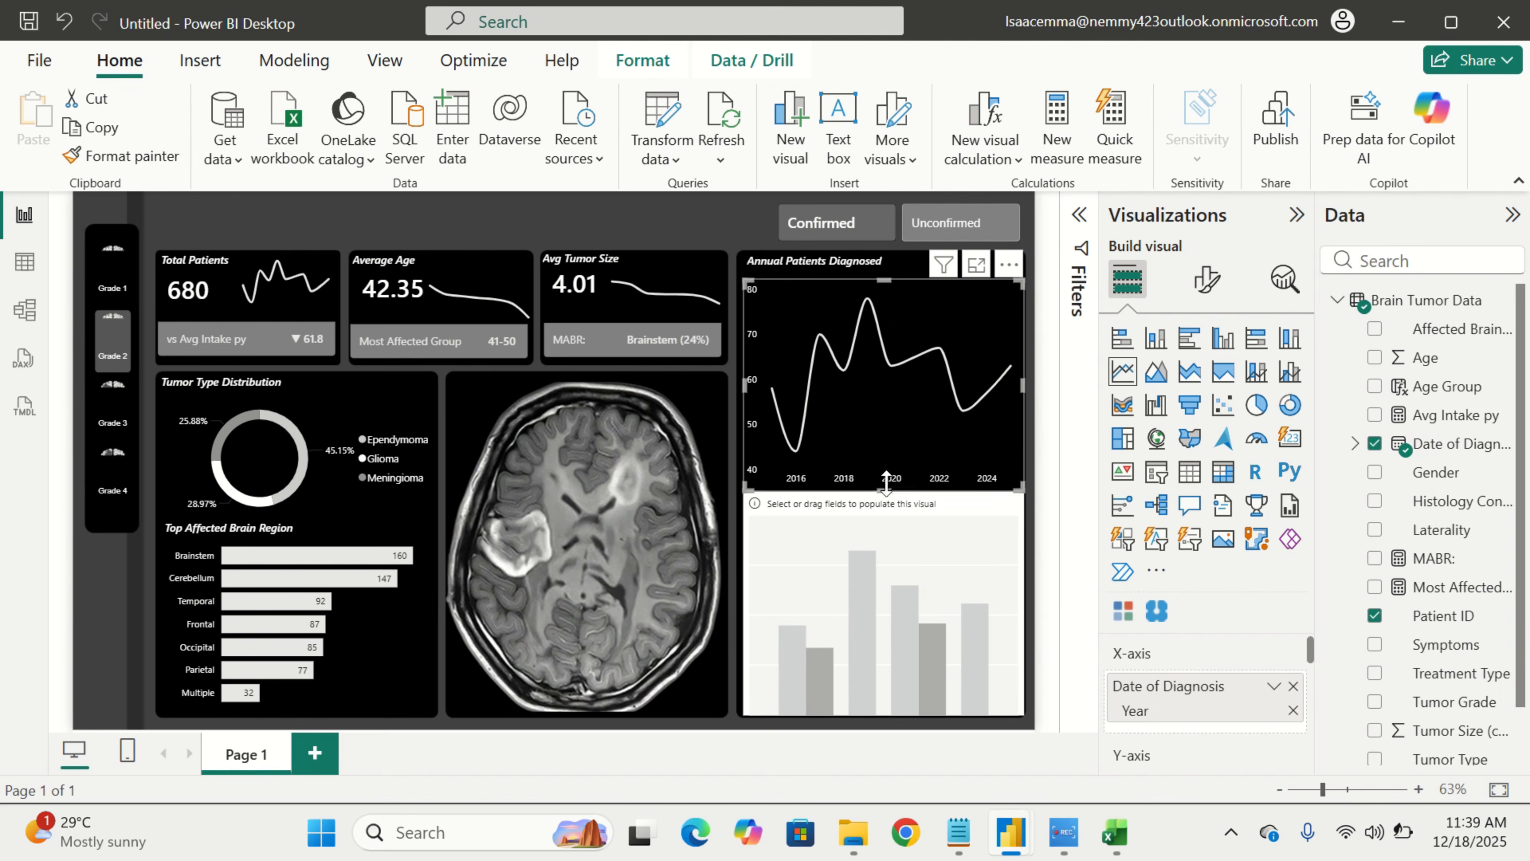
pyautogui.moveTo(884, 491); pyautogui.dragTo(898, 473)
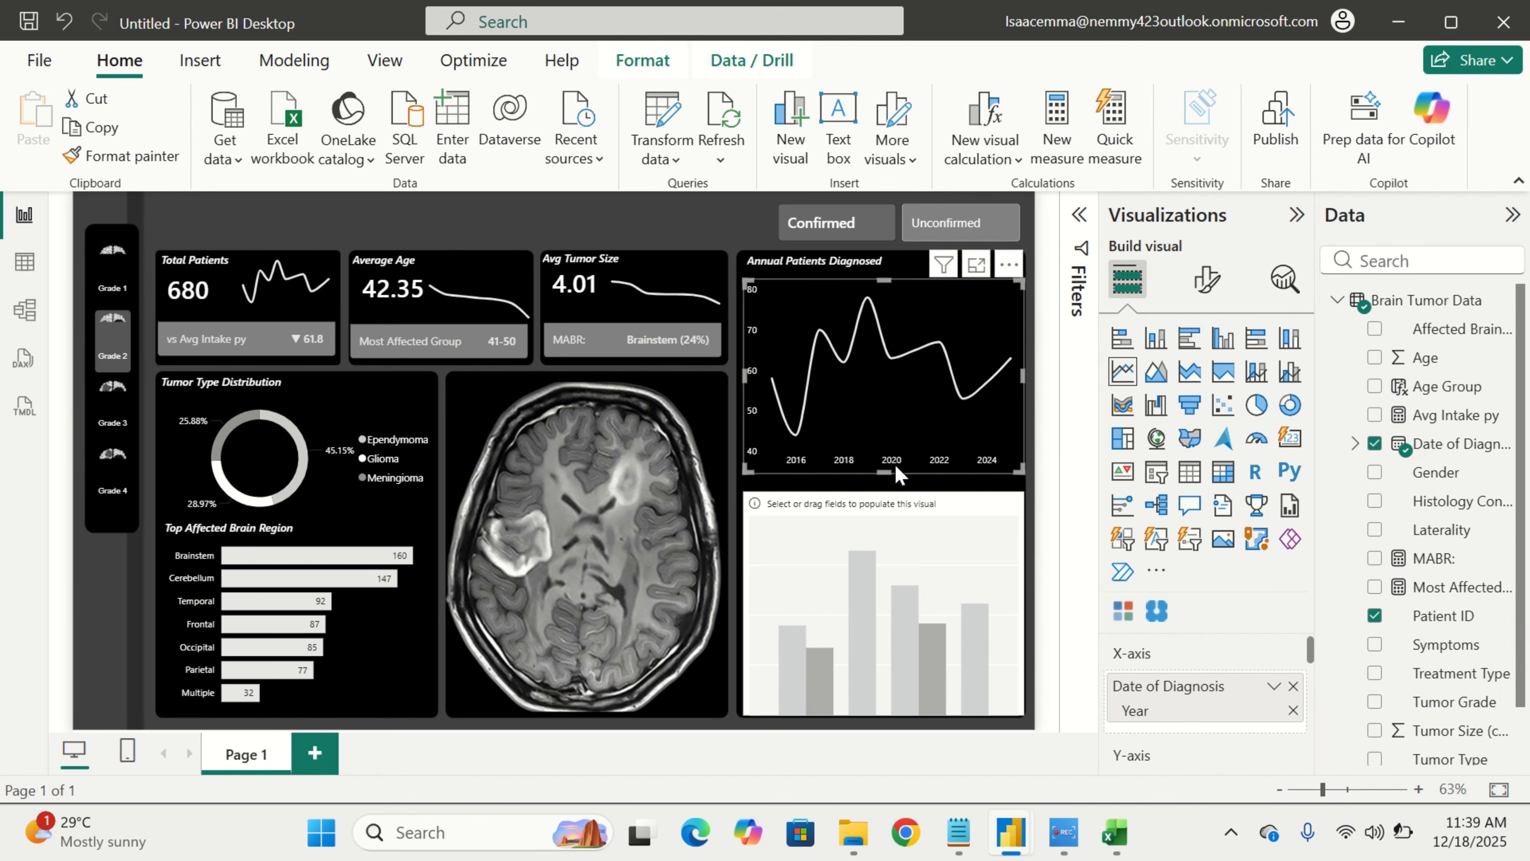
# Plot the count of Patient ID by Age Group in the new column chart
pyautogui.click(901, 549)
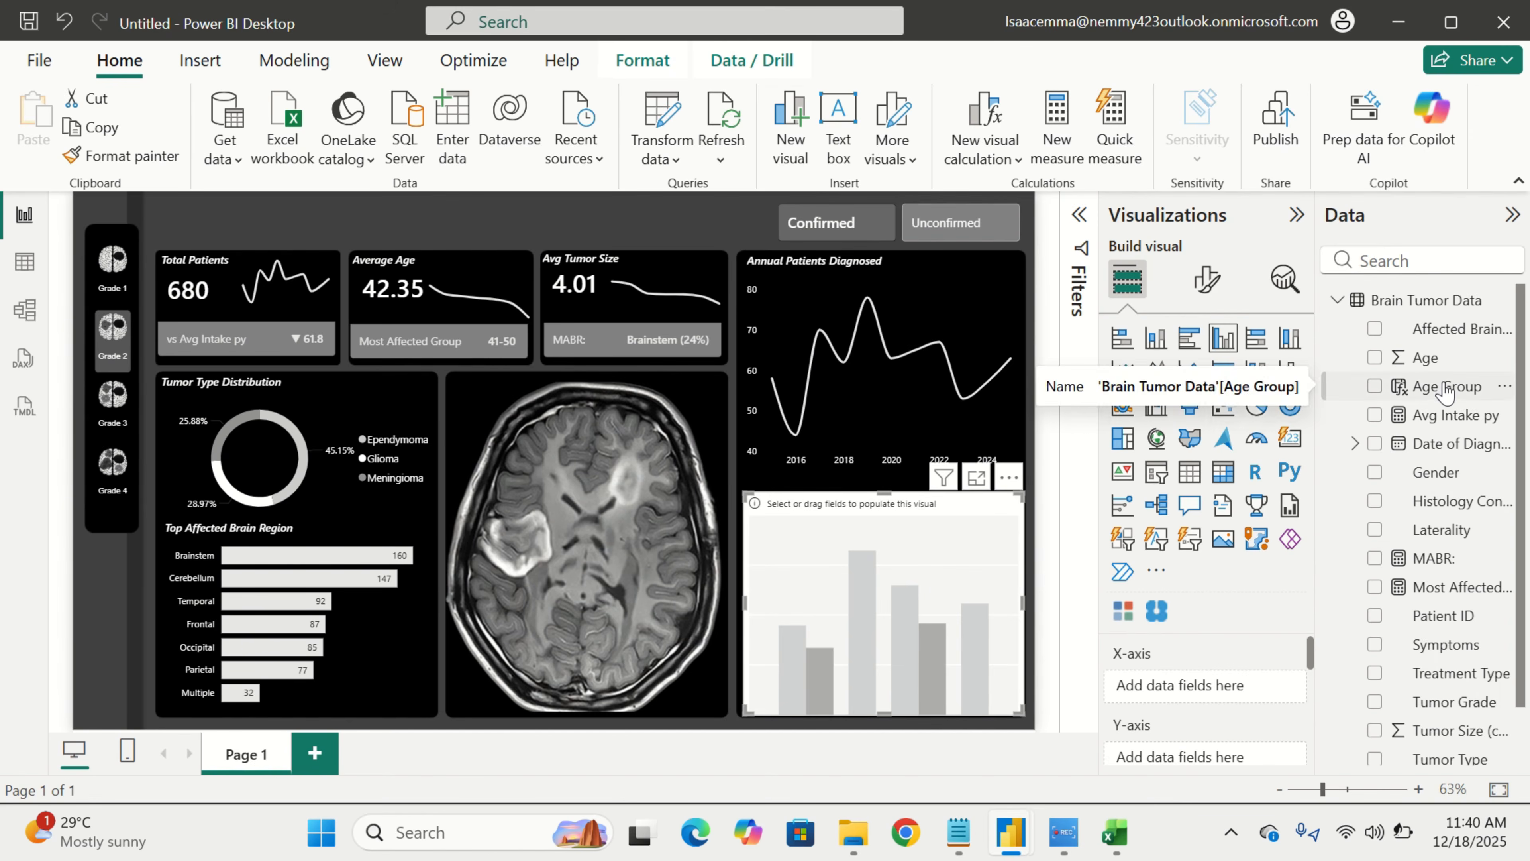
pyautogui.moveTo(1446, 390); pyautogui.dragTo(1229, 687)
pyautogui.scroll(-2, 1229, 687)
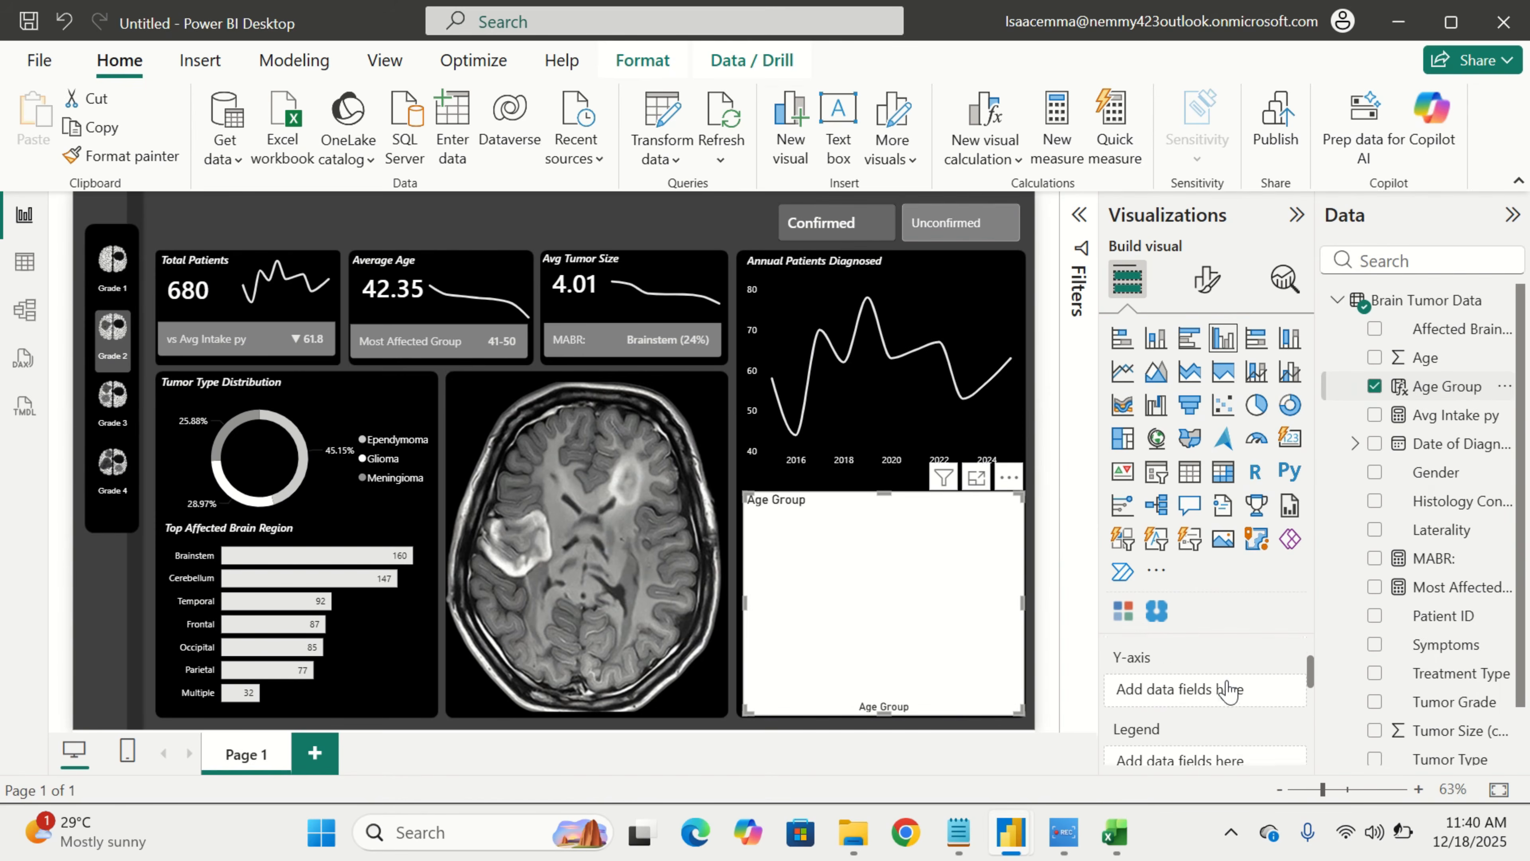
pyautogui.scroll(1, 1230, 691)
pyautogui.scroll(-1, 1229, 691)
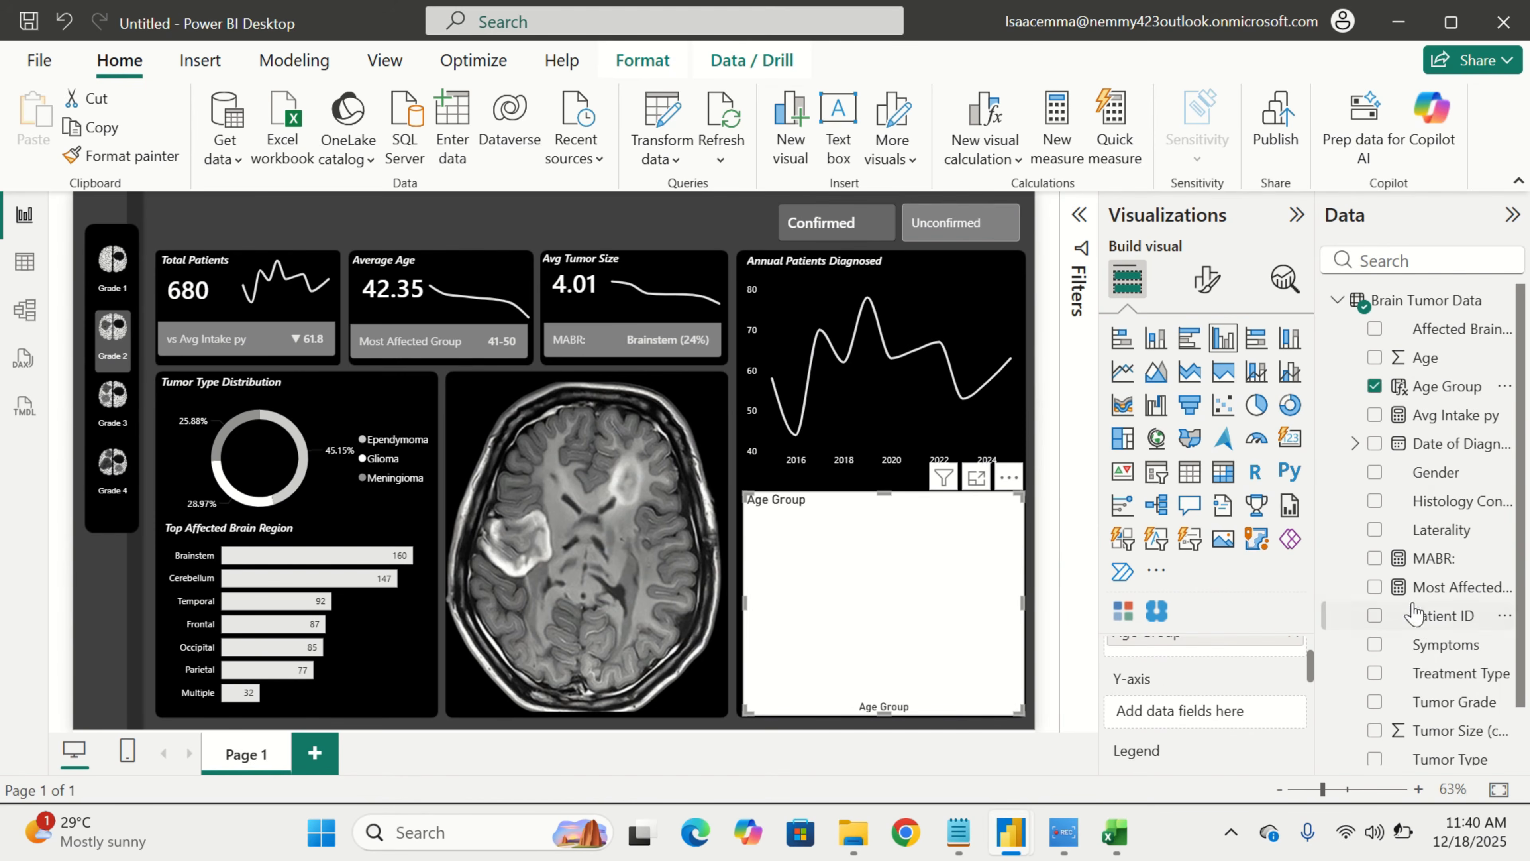
pyautogui.moveTo(1464, 618); pyautogui.dragTo(1200, 711)
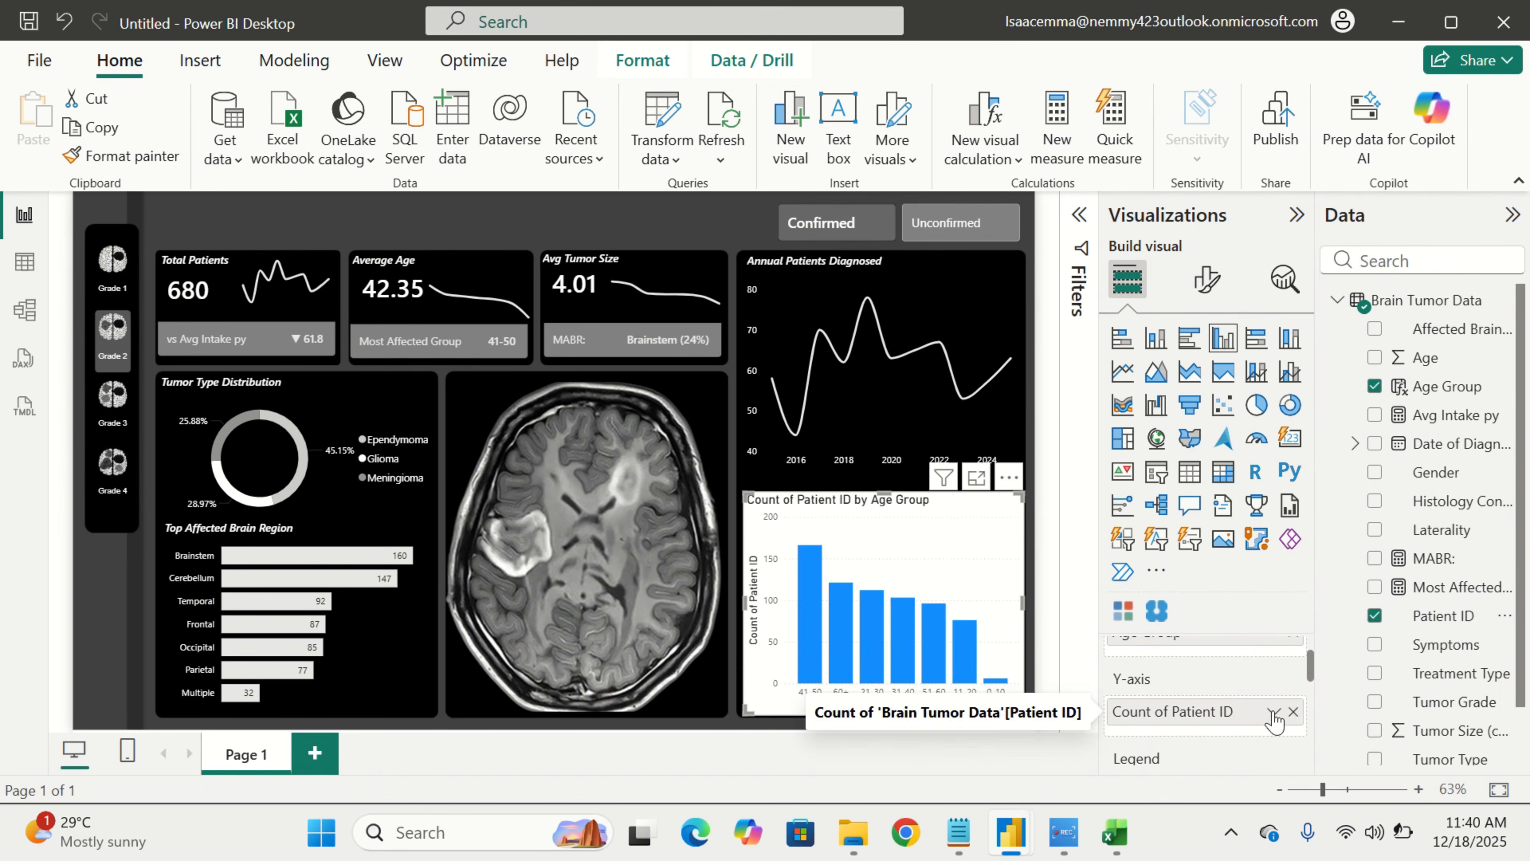
# Turn off the values and title of the column chart's Y-axis
pyautogui.click(1207, 279)
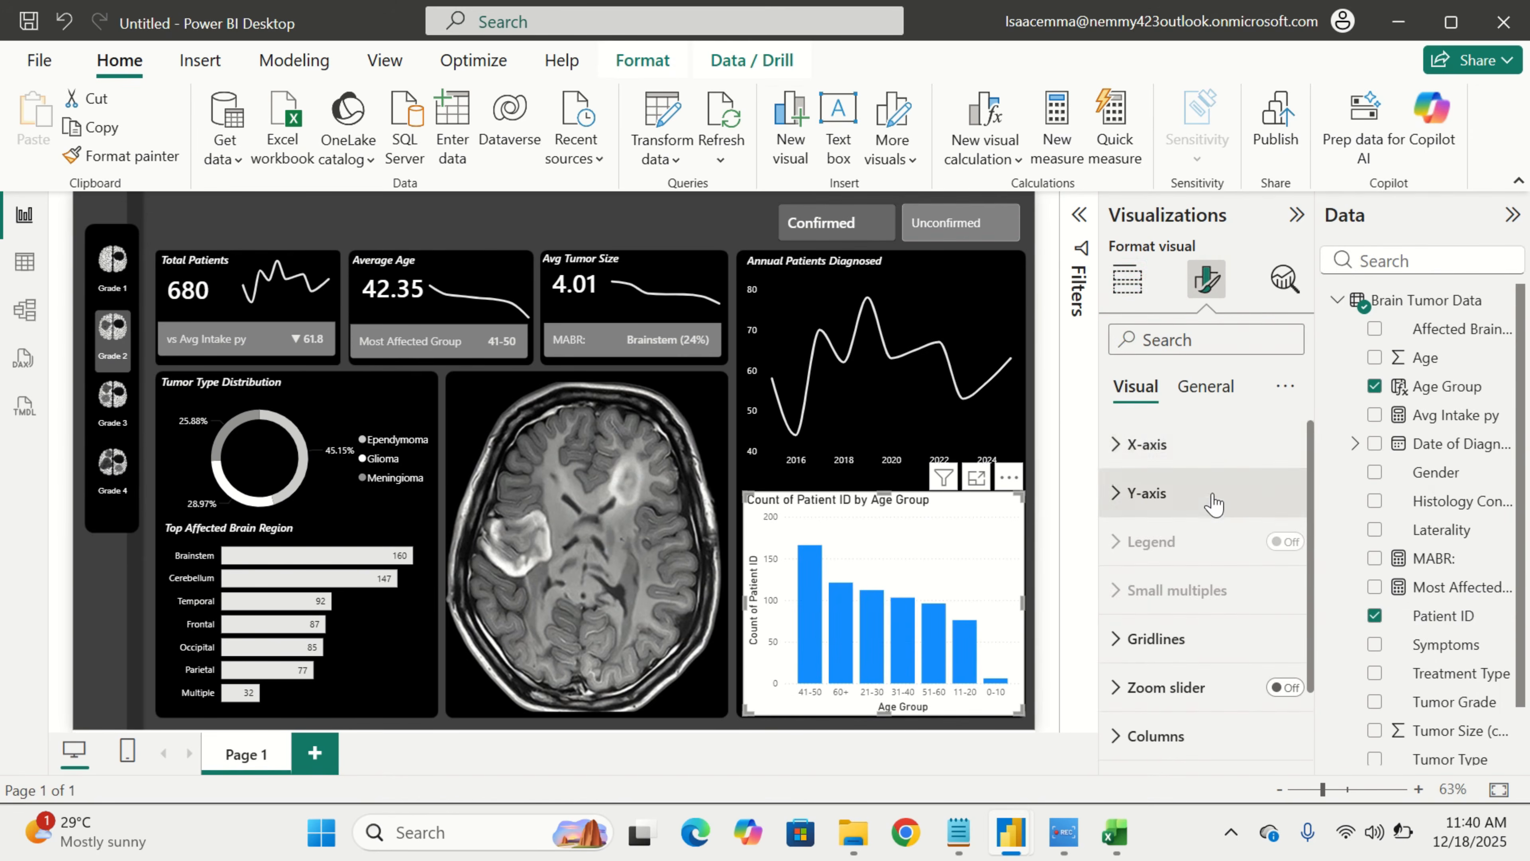
pyautogui.click(1208, 494)
pyautogui.scroll(-3, 1214, 500)
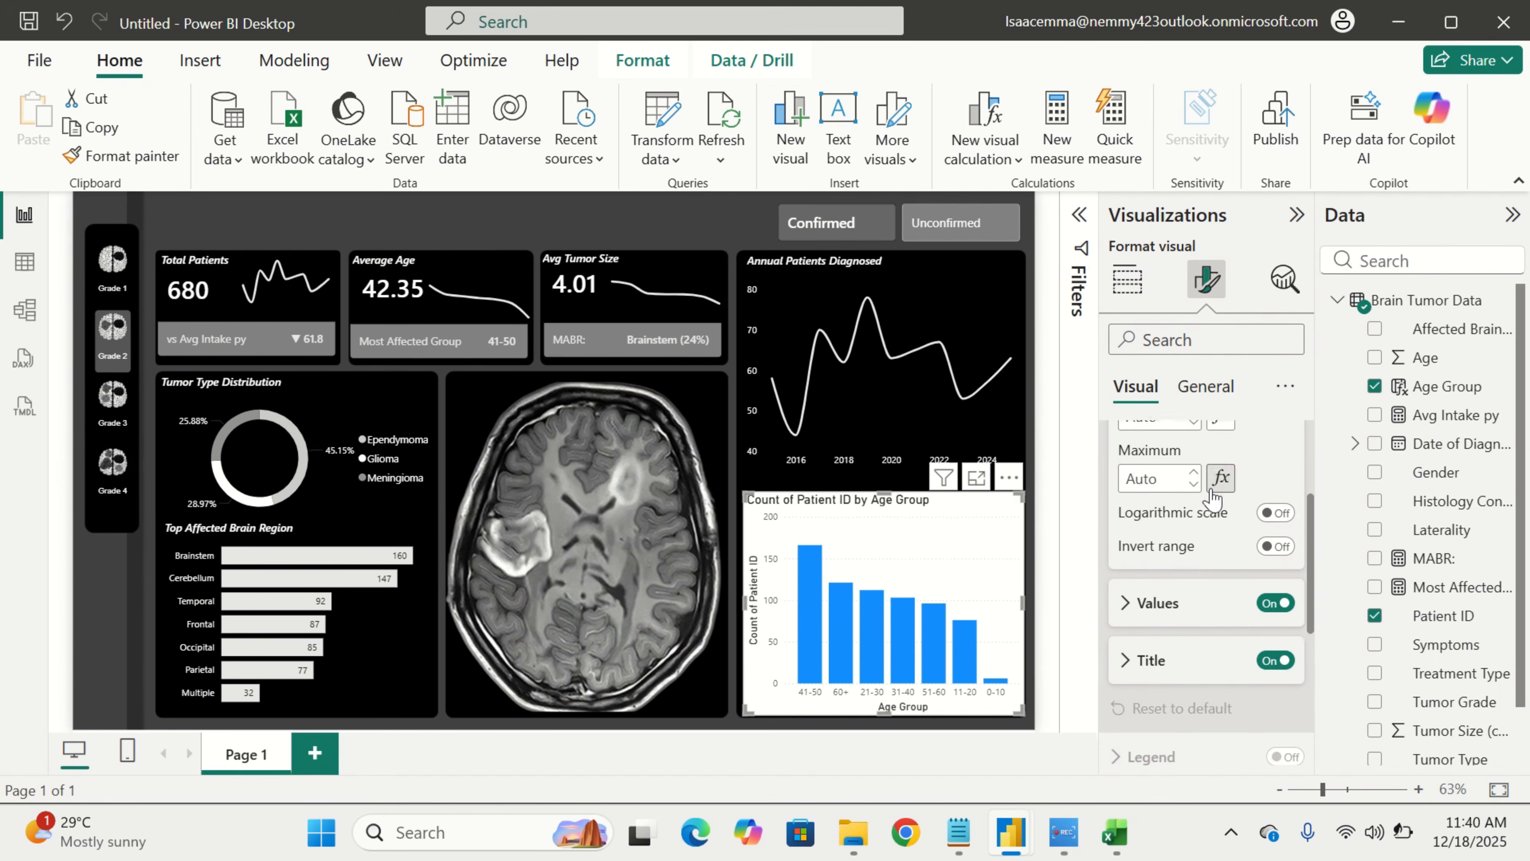
pyautogui.click(1268, 585)
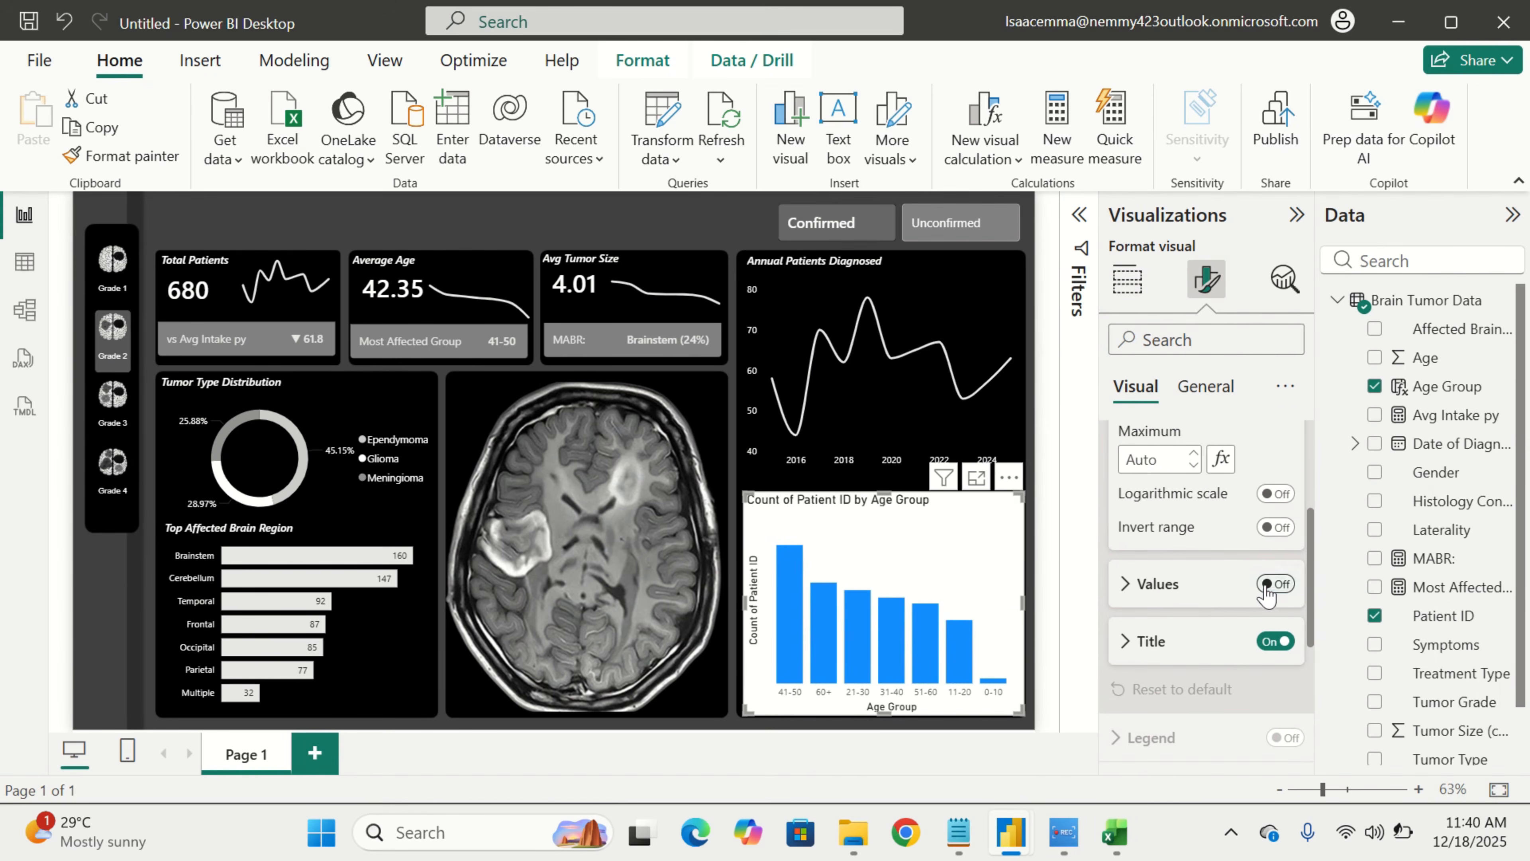
pyautogui.click(1282, 643)
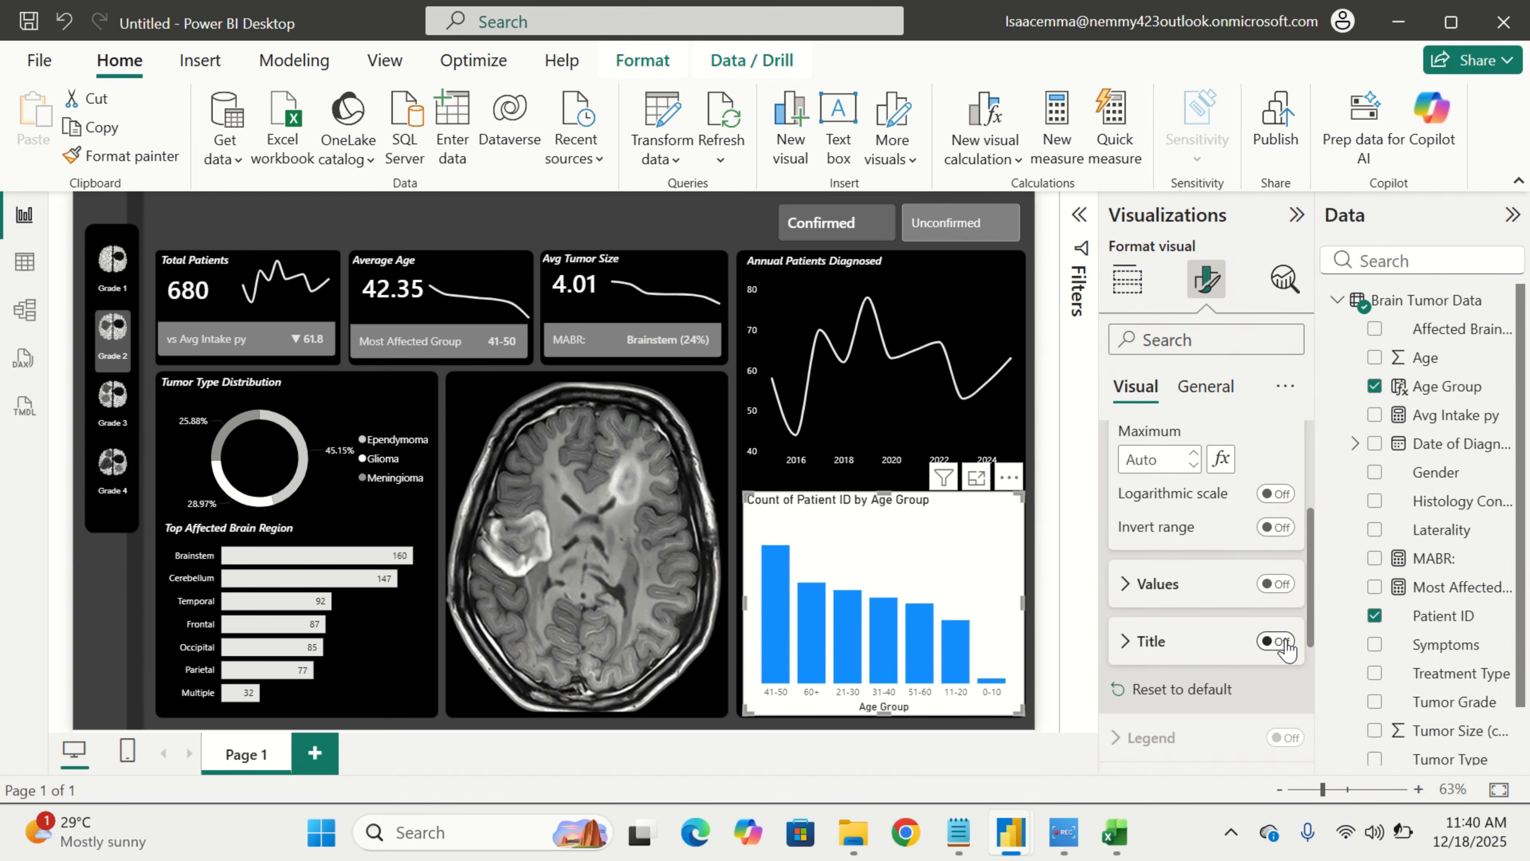
pyautogui.scroll(4, 1287, 648)
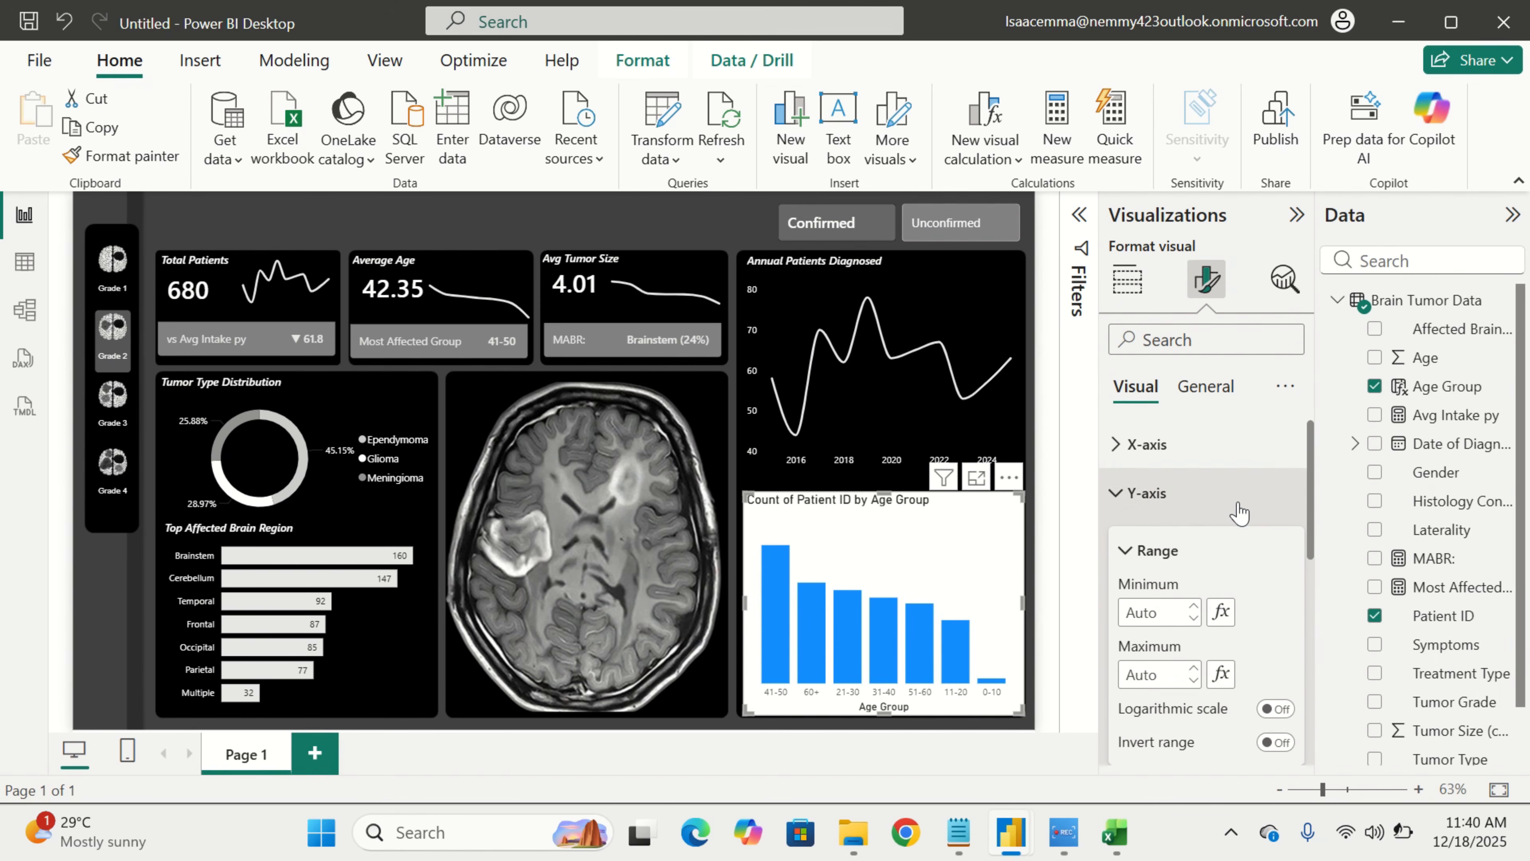
pyautogui.click(1239, 511)
# Turn off the column chart's X-axis title and color its X-axis values white
pyautogui.click(1227, 455)
pyautogui.scroll(-3, 1227, 455)
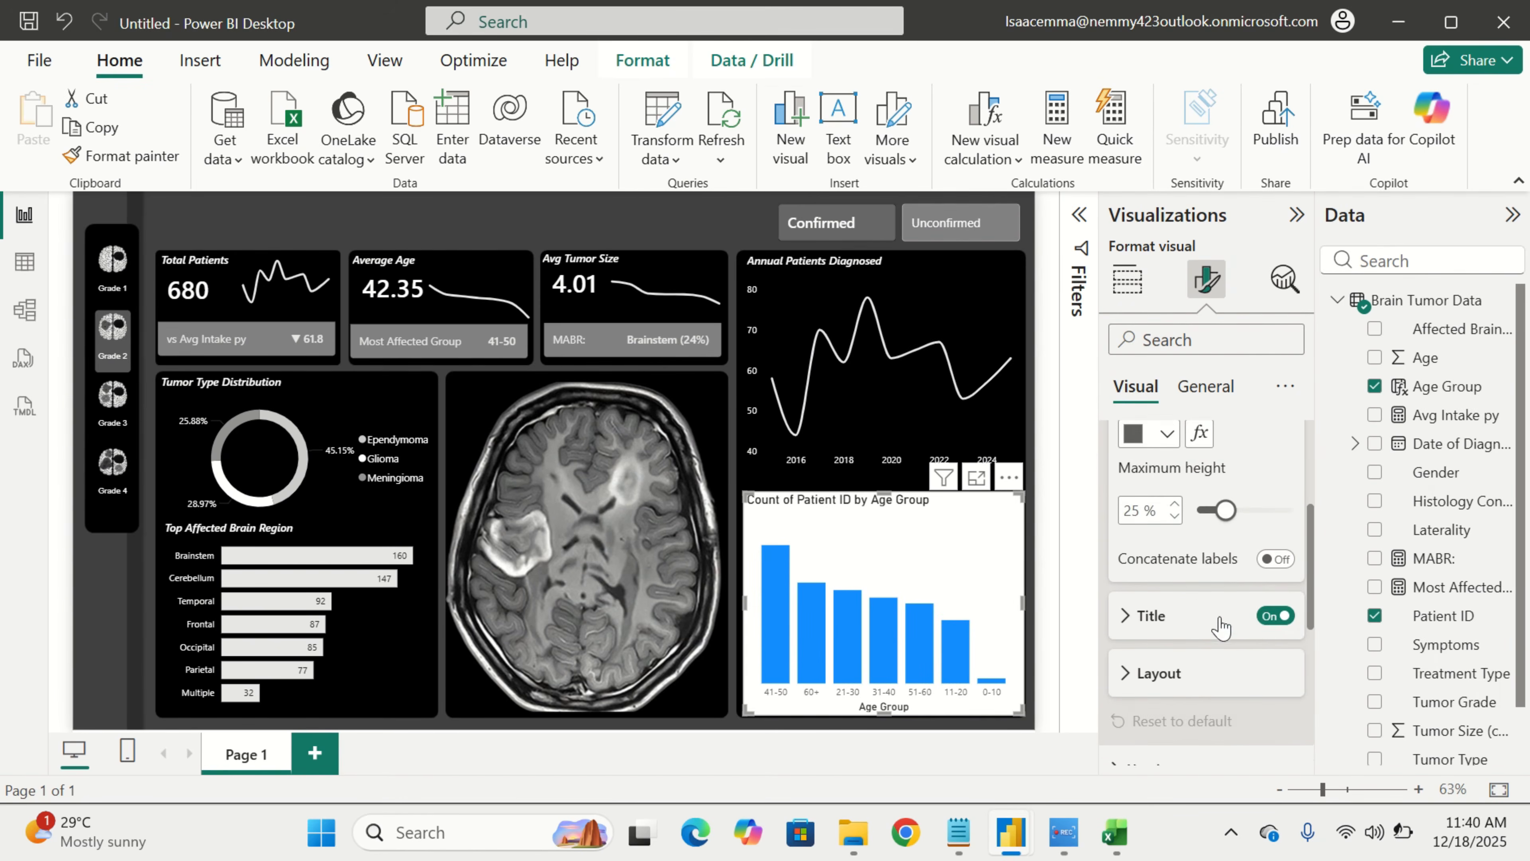
pyautogui.scroll(3, 1269, 621)
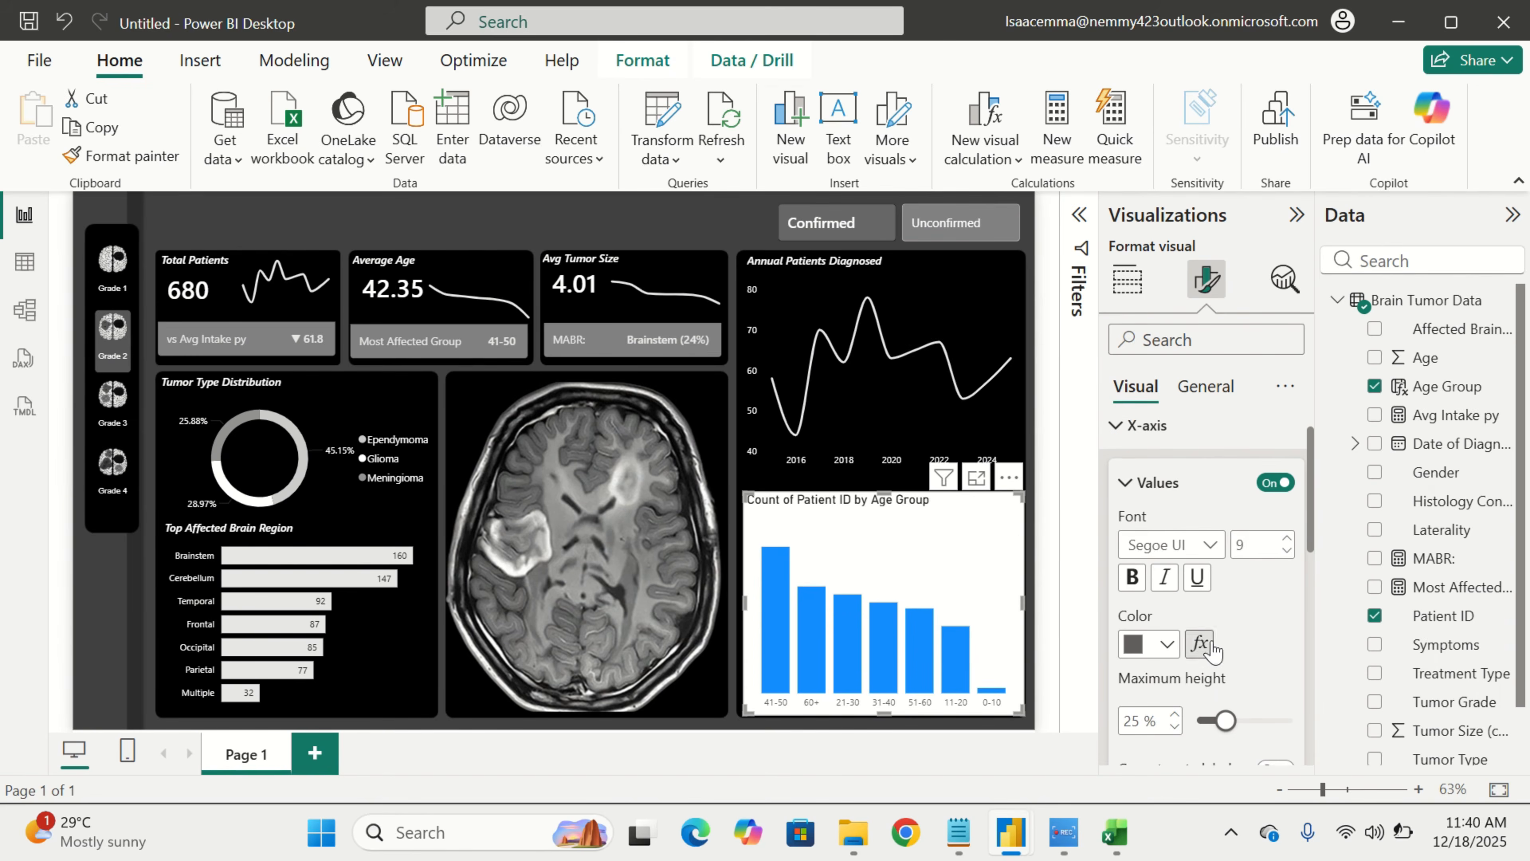
pyautogui.click(1166, 644)
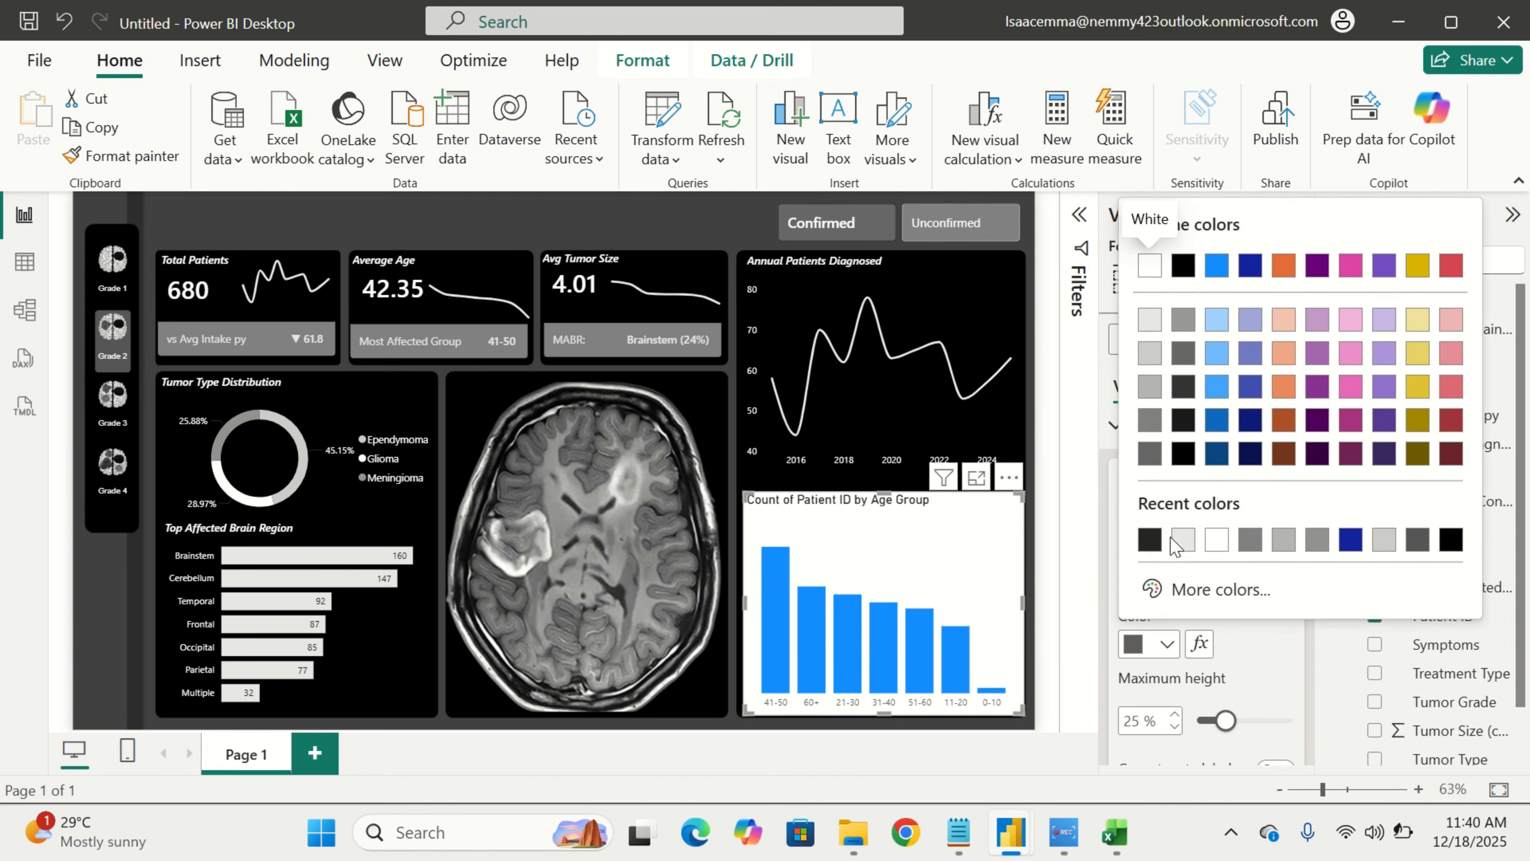
pyautogui.click(1215, 539)
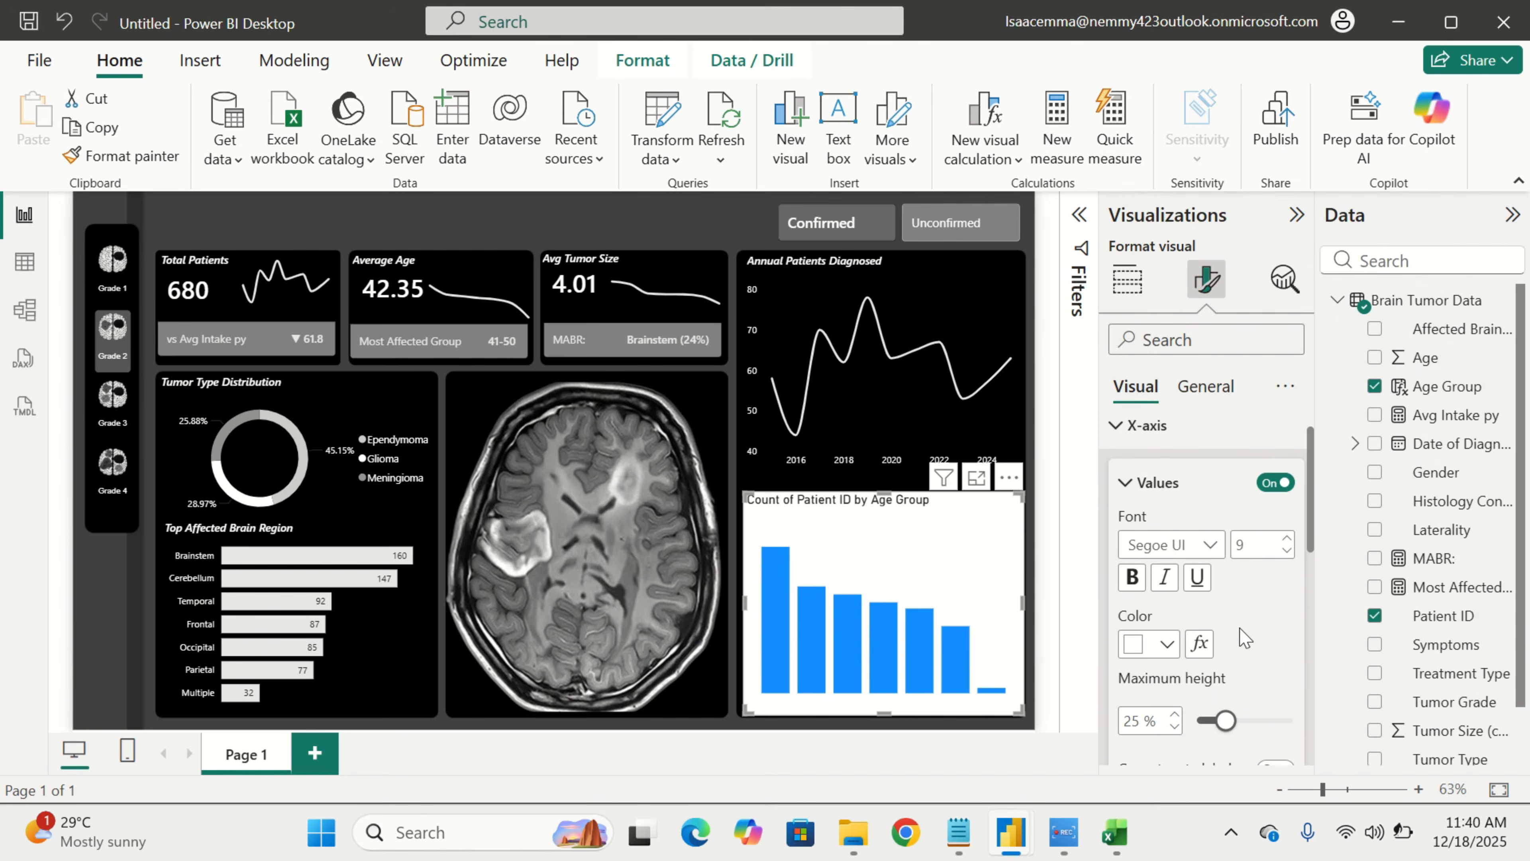
pyautogui.scroll(1, 1204, 530)
pyautogui.click(1147, 442)
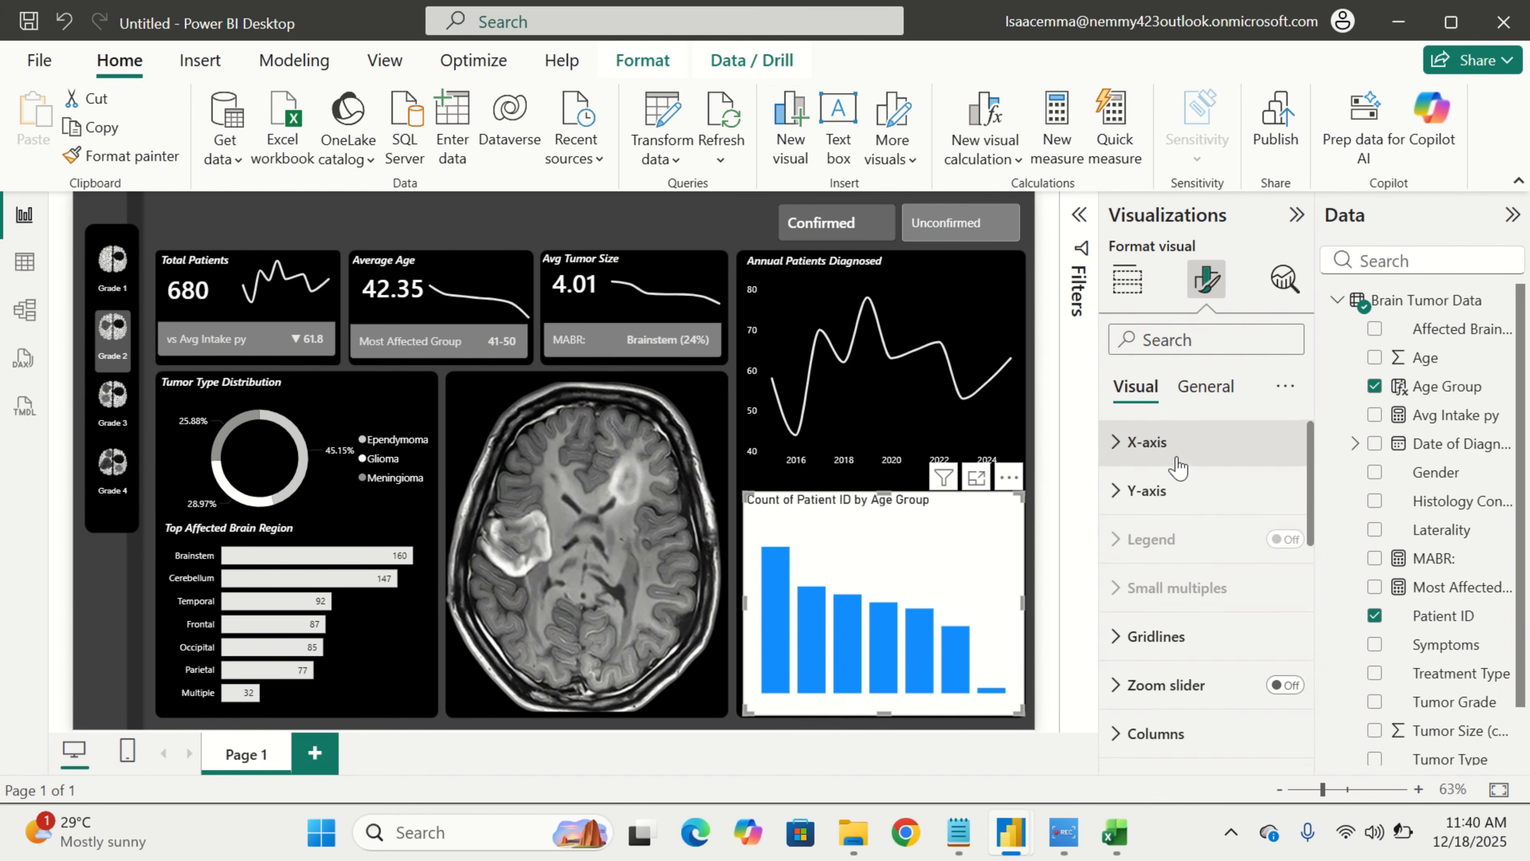
# Color all columns of the age group chart light grey
pyautogui.scroll(-2, 1194, 596)
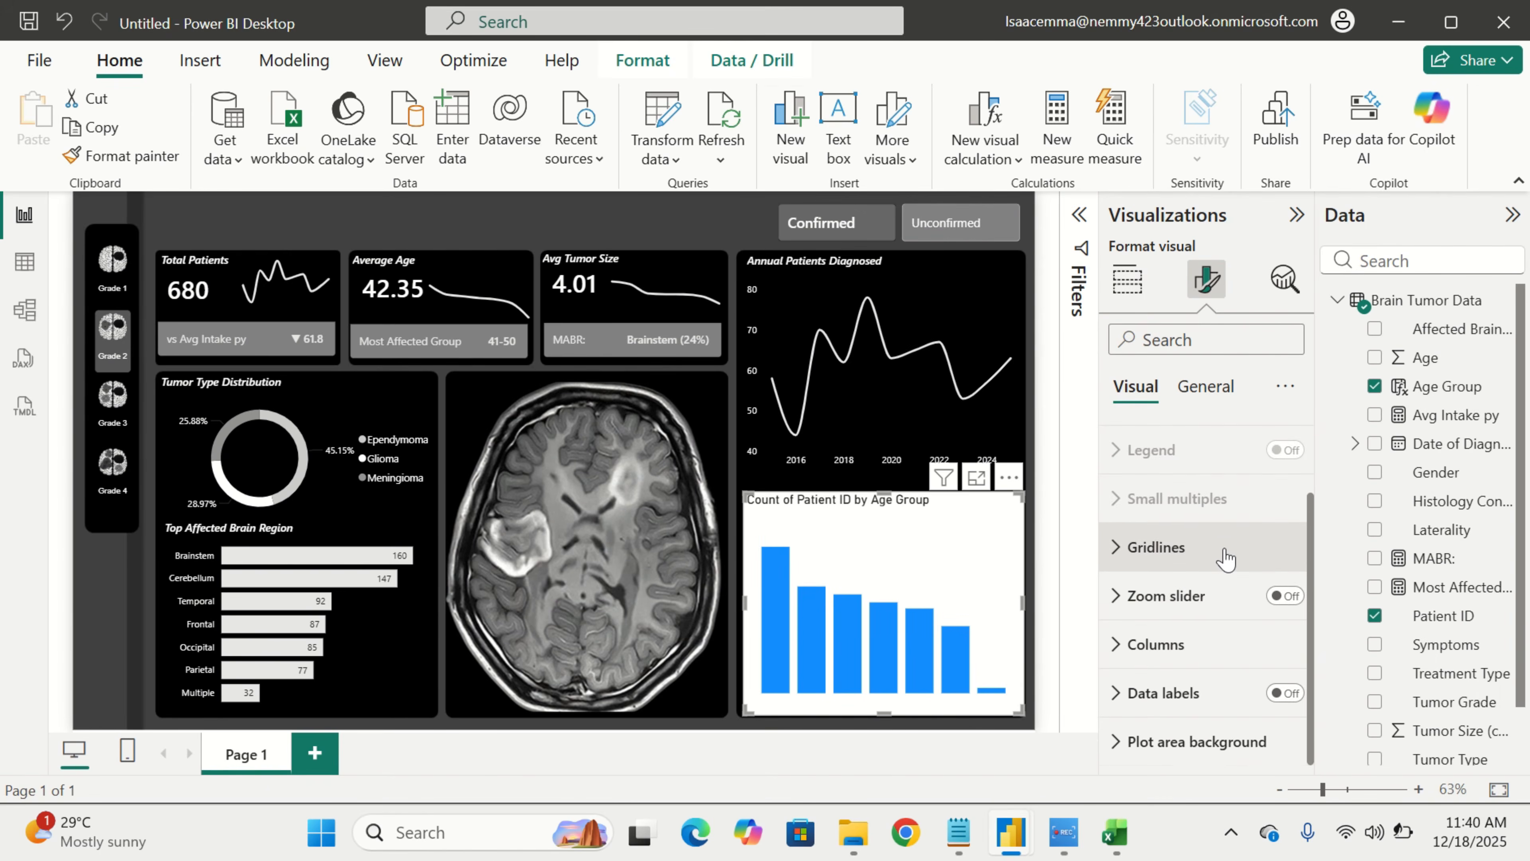
pyautogui.click(1226, 557)
pyautogui.click(1223, 555)
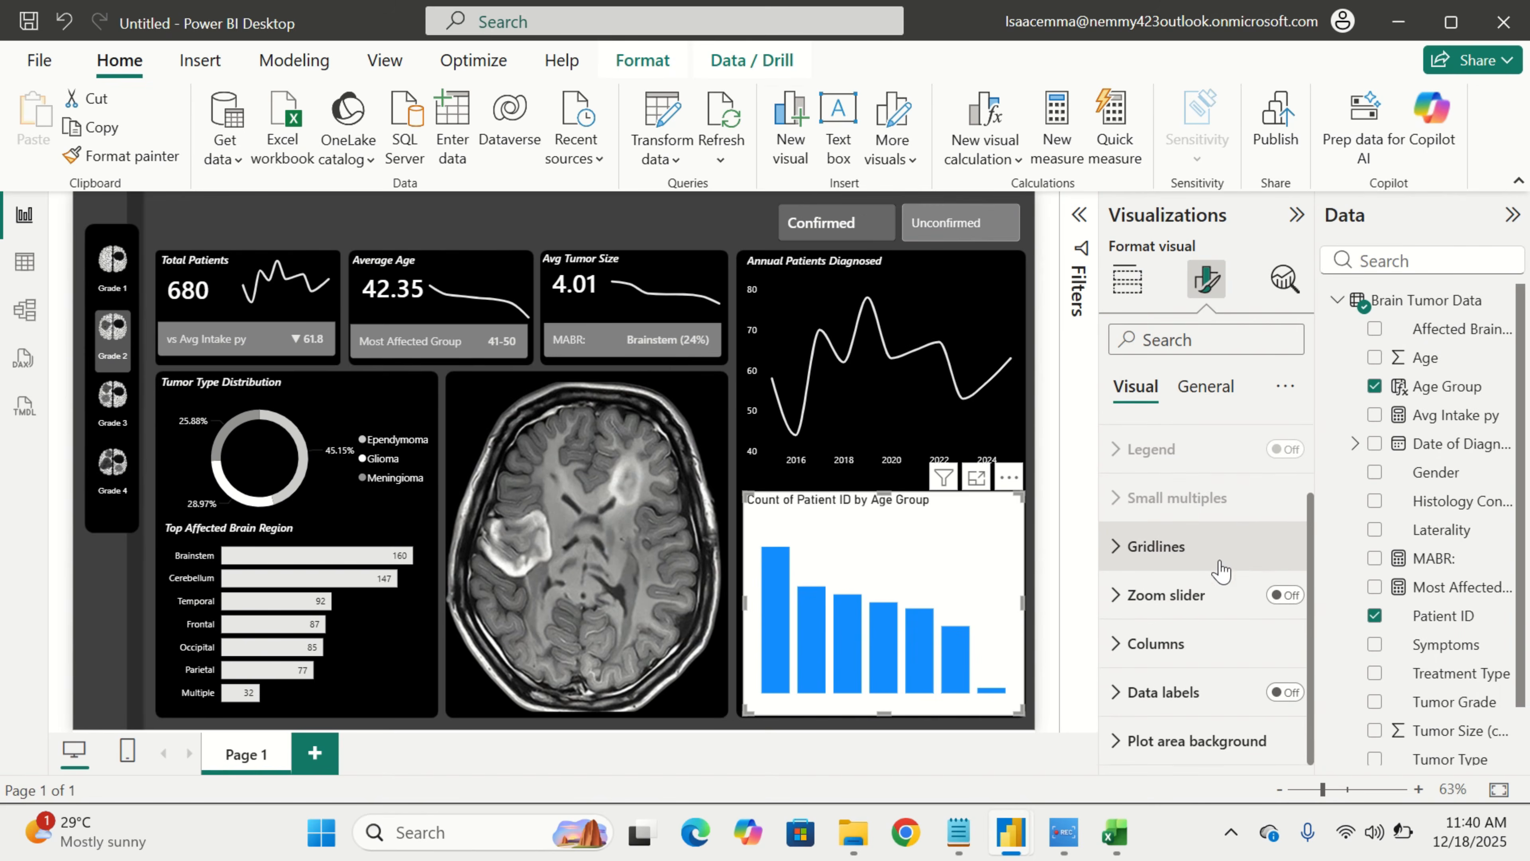
pyautogui.click(1204, 639)
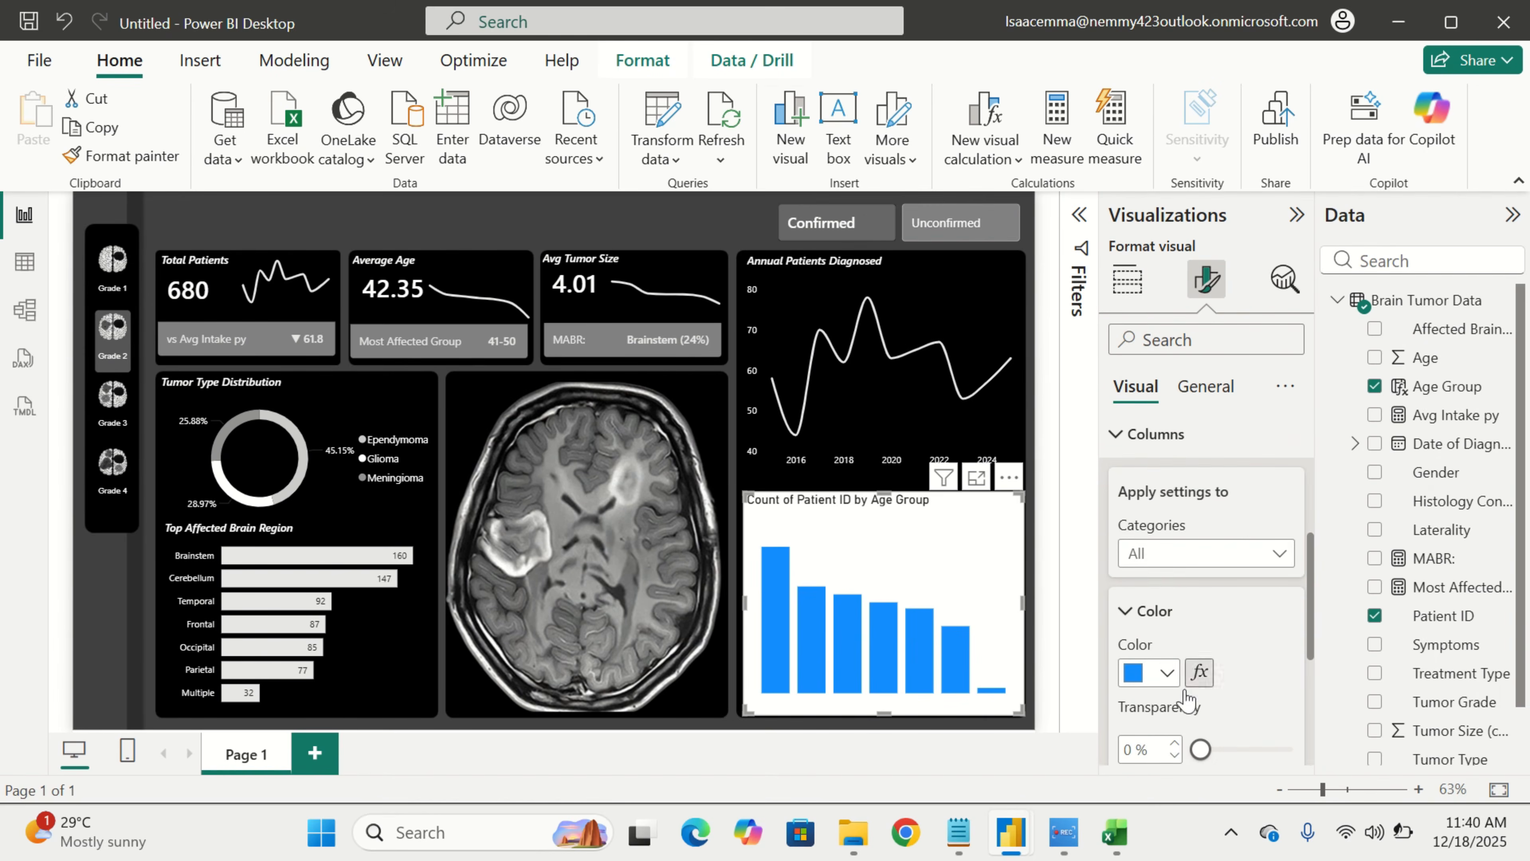
pyautogui.click(1167, 673)
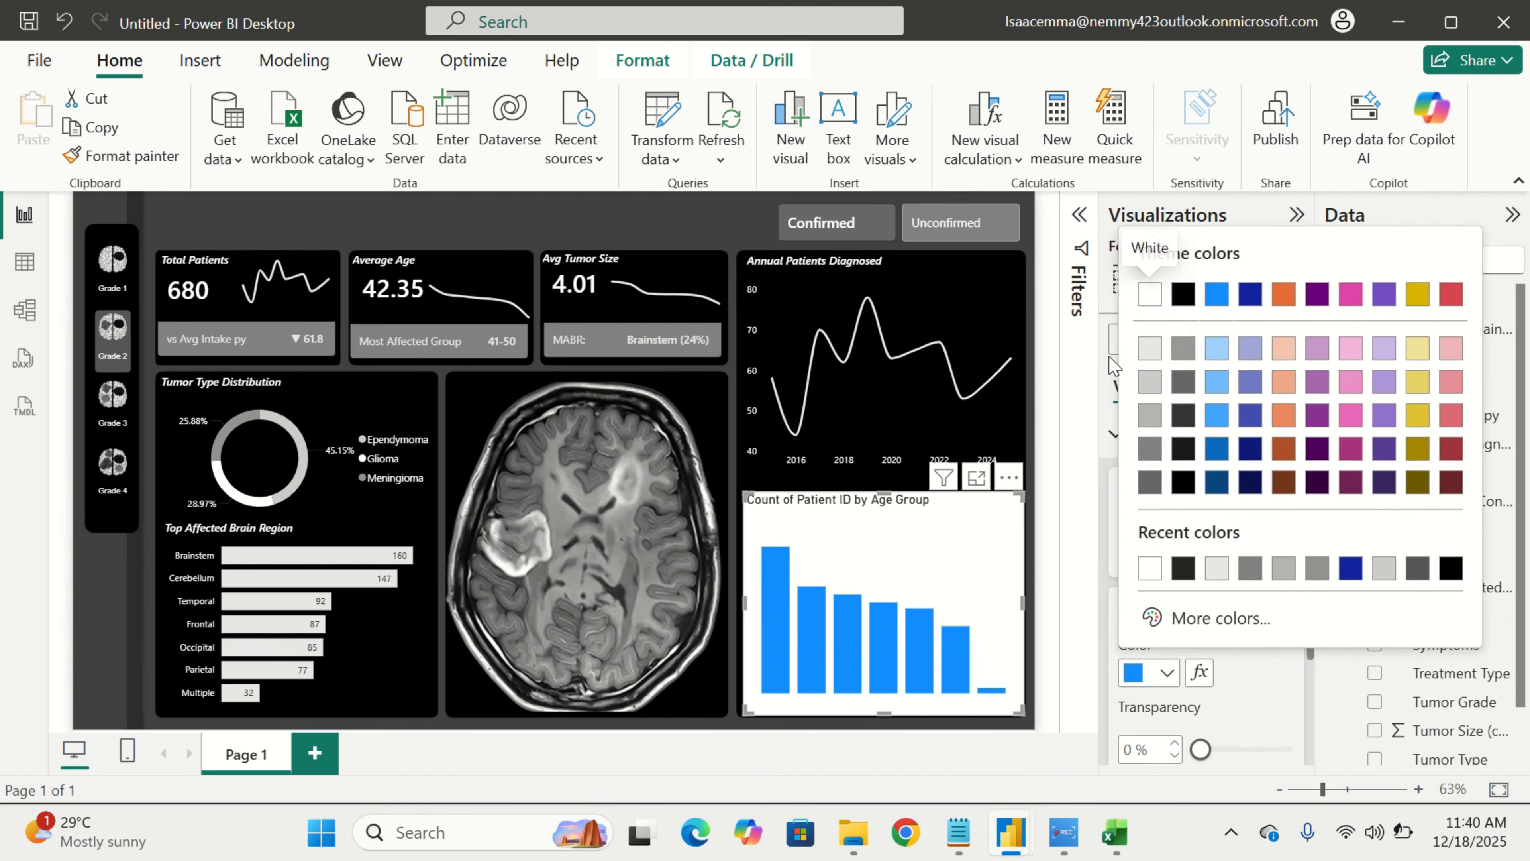
pyautogui.click(1142, 341)
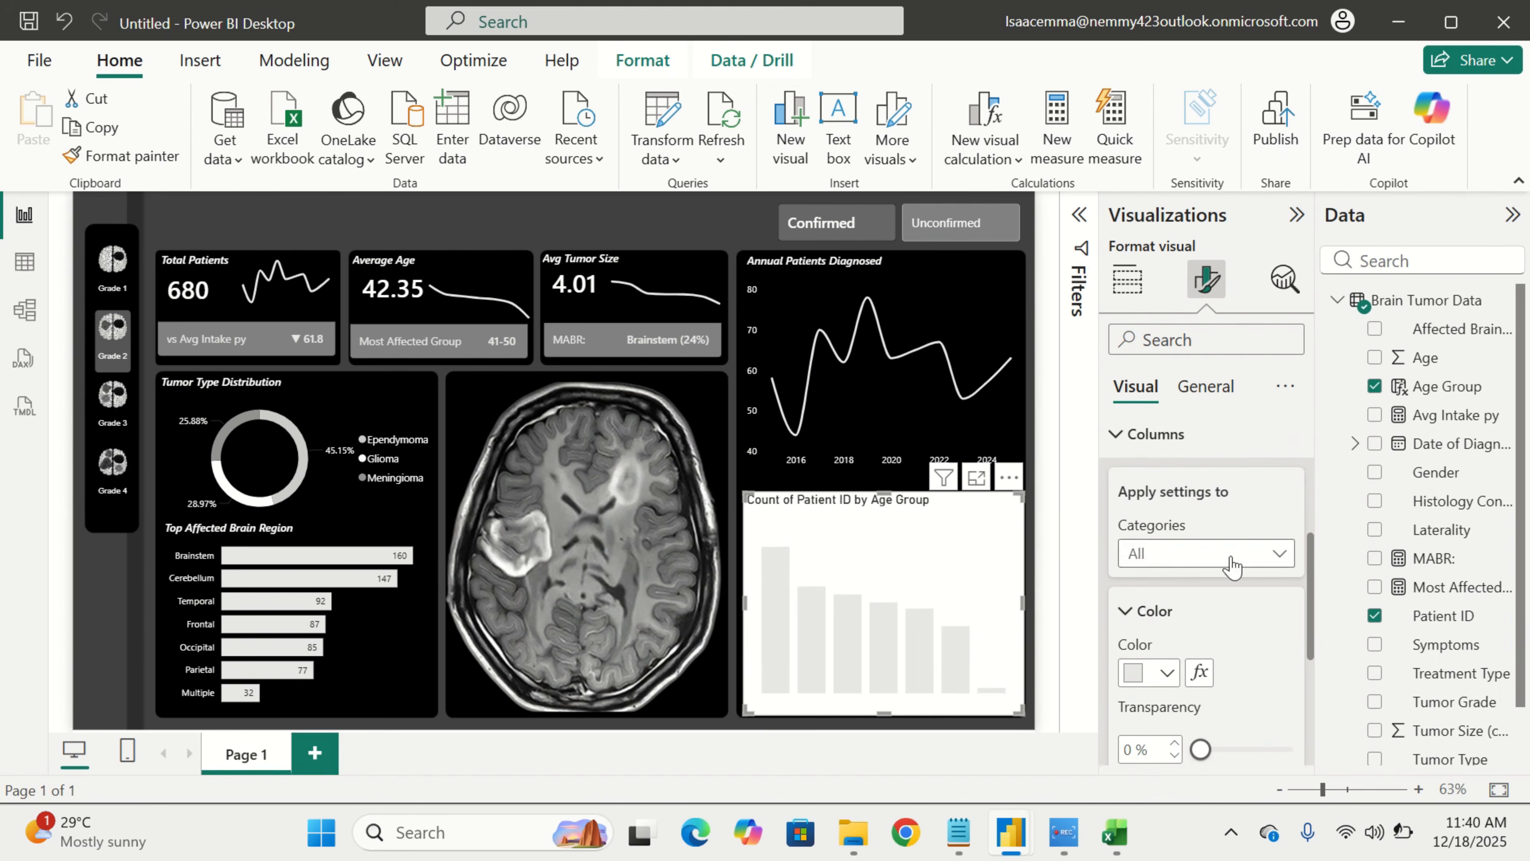
# Turn off the title of the age group column chart
pyautogui.click(1203, 386)
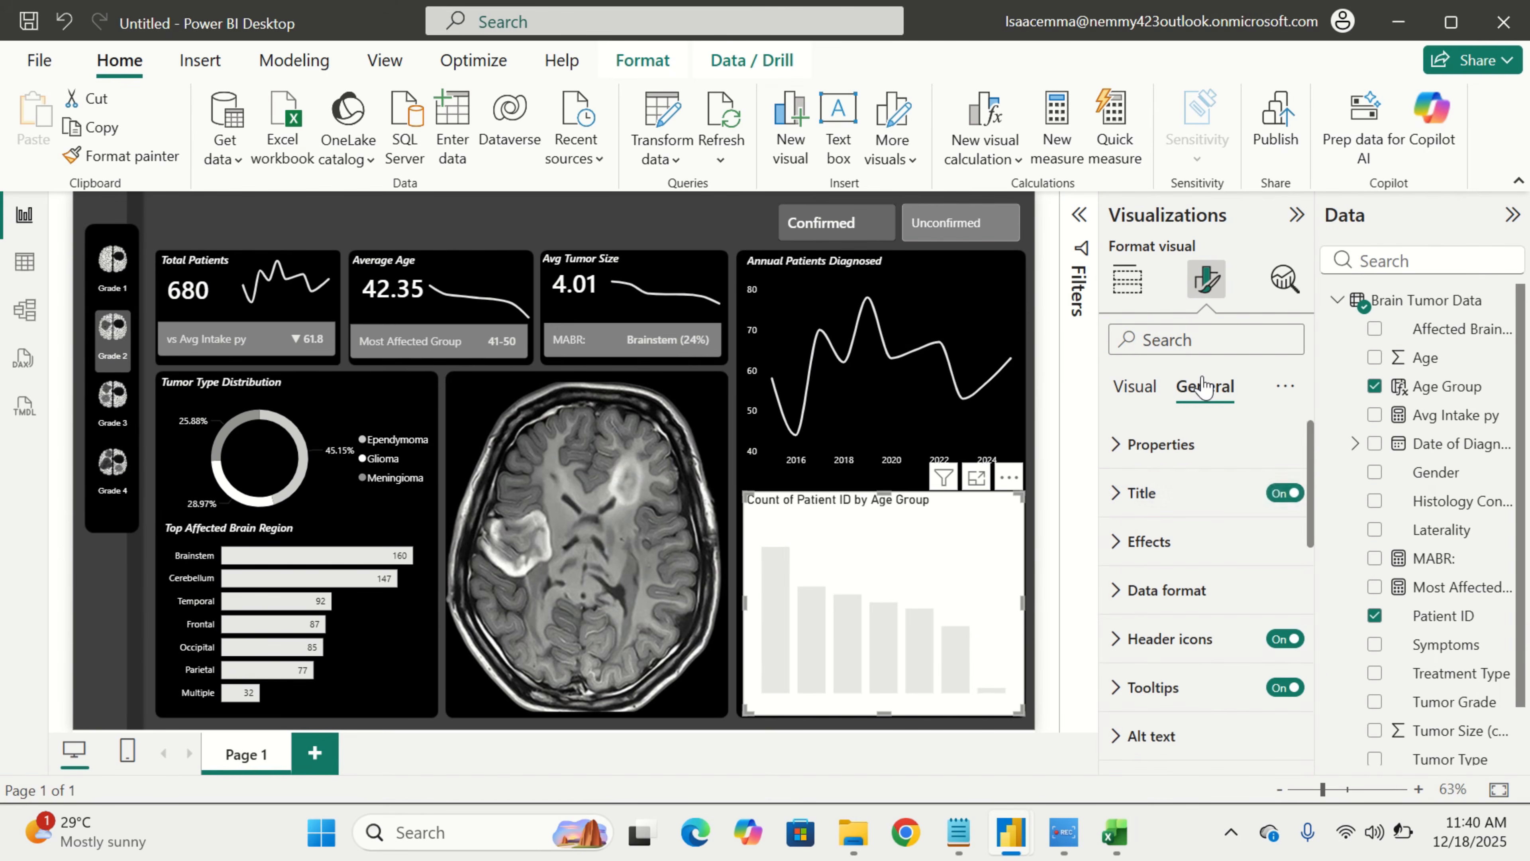
pyautogui.click(1284, 493)
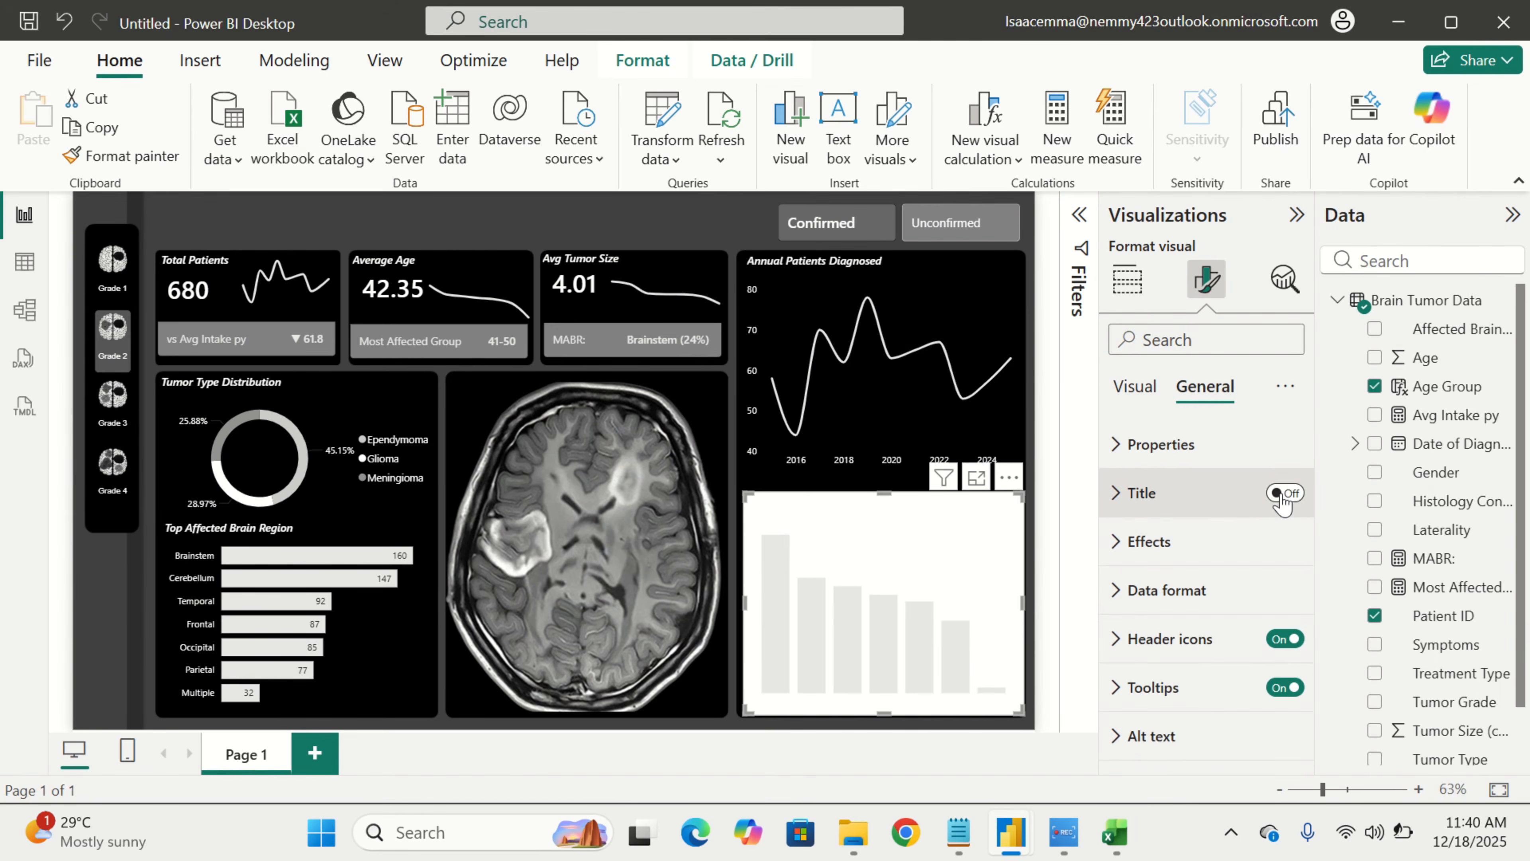
# Turn off the background of the age group column chart
pyautogui.click(1224, 543)
pyautogui.click(1276, 599)
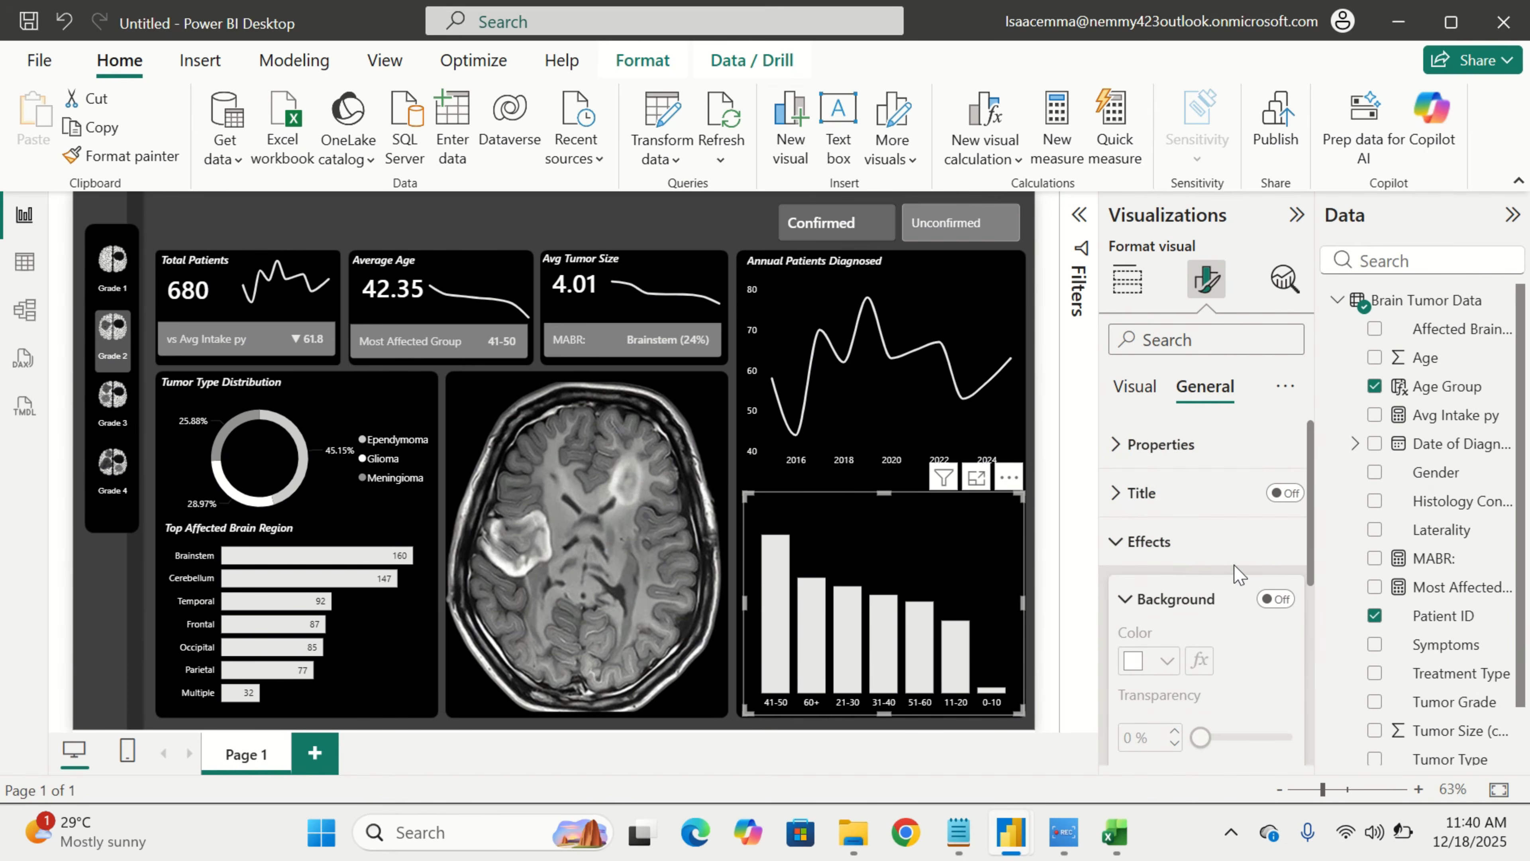
pyautogui.click(1233, 554)
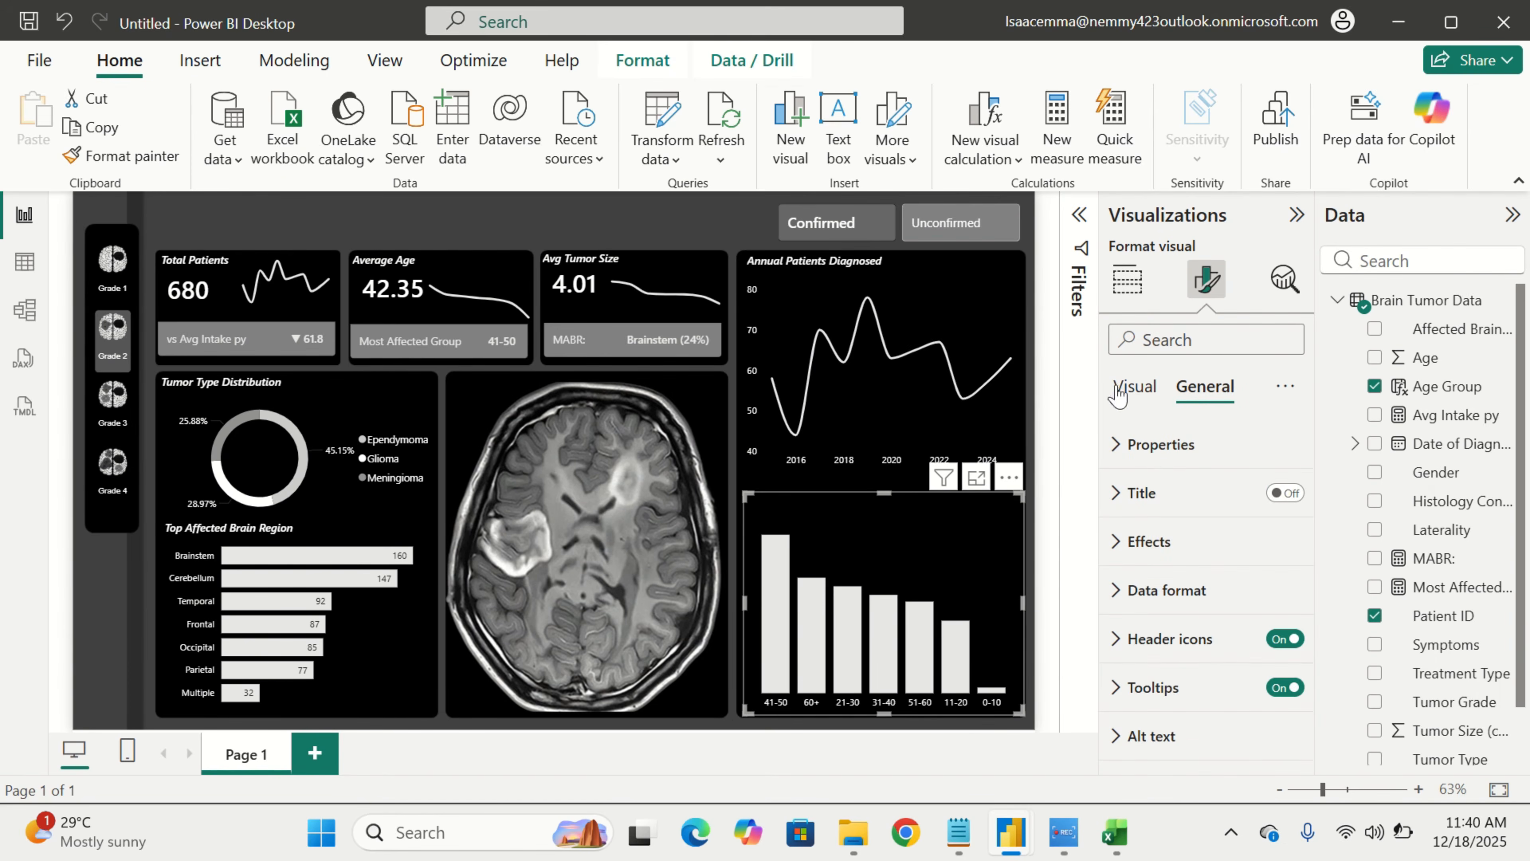
# Turn on data labels for the age group column chart and set their position to Inside end
pyautogui.click(1136, 389)
pyautogui.click(1154, 728)
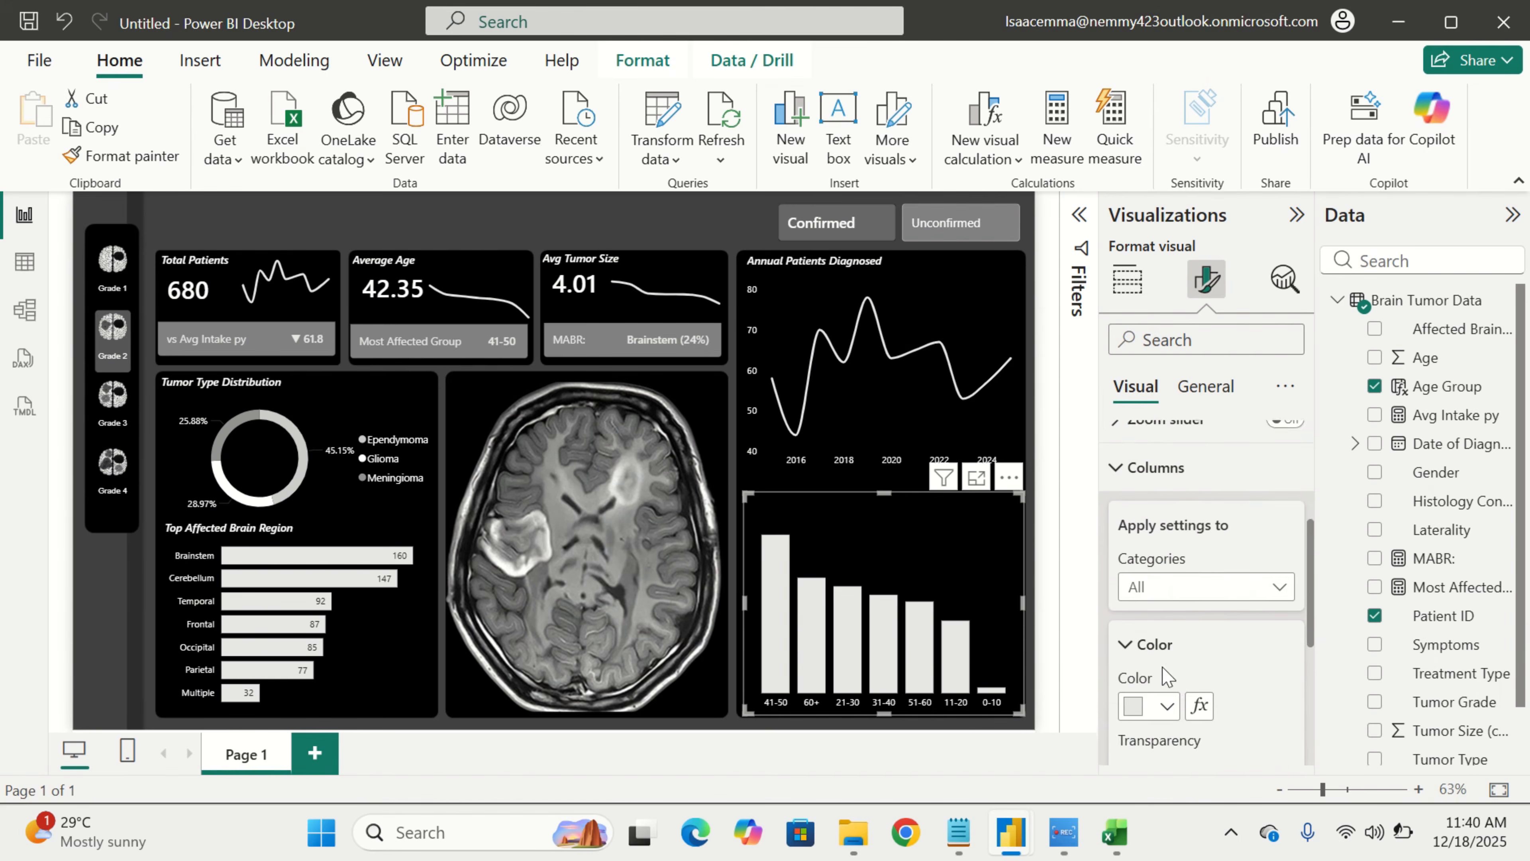
pyautogui.scroll(-5, 1228, 638)
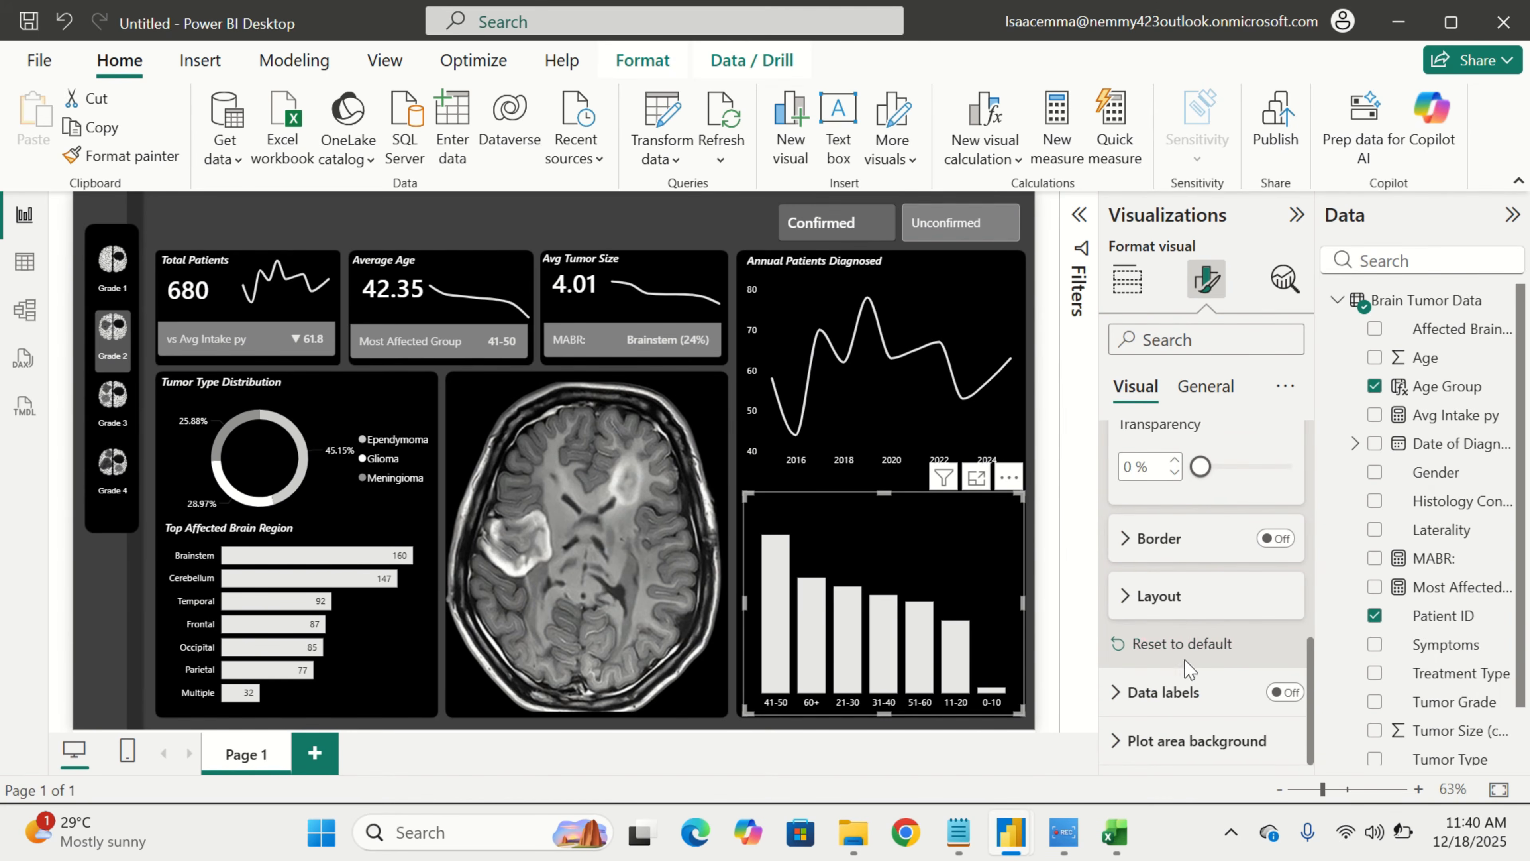
pyautogui.click(1176, 693)
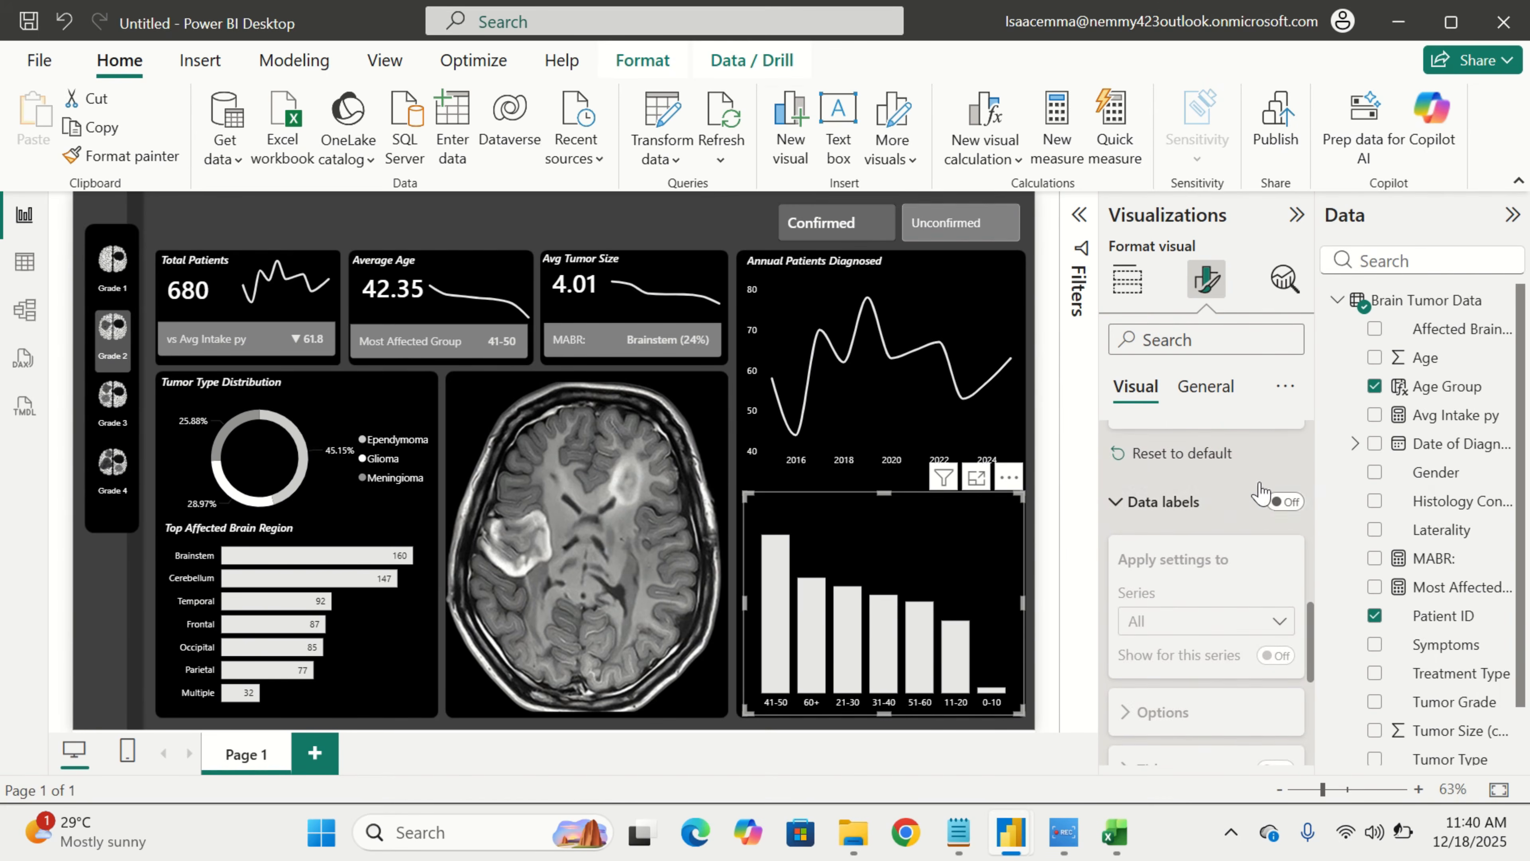
pyautogui.click(1285, 501)
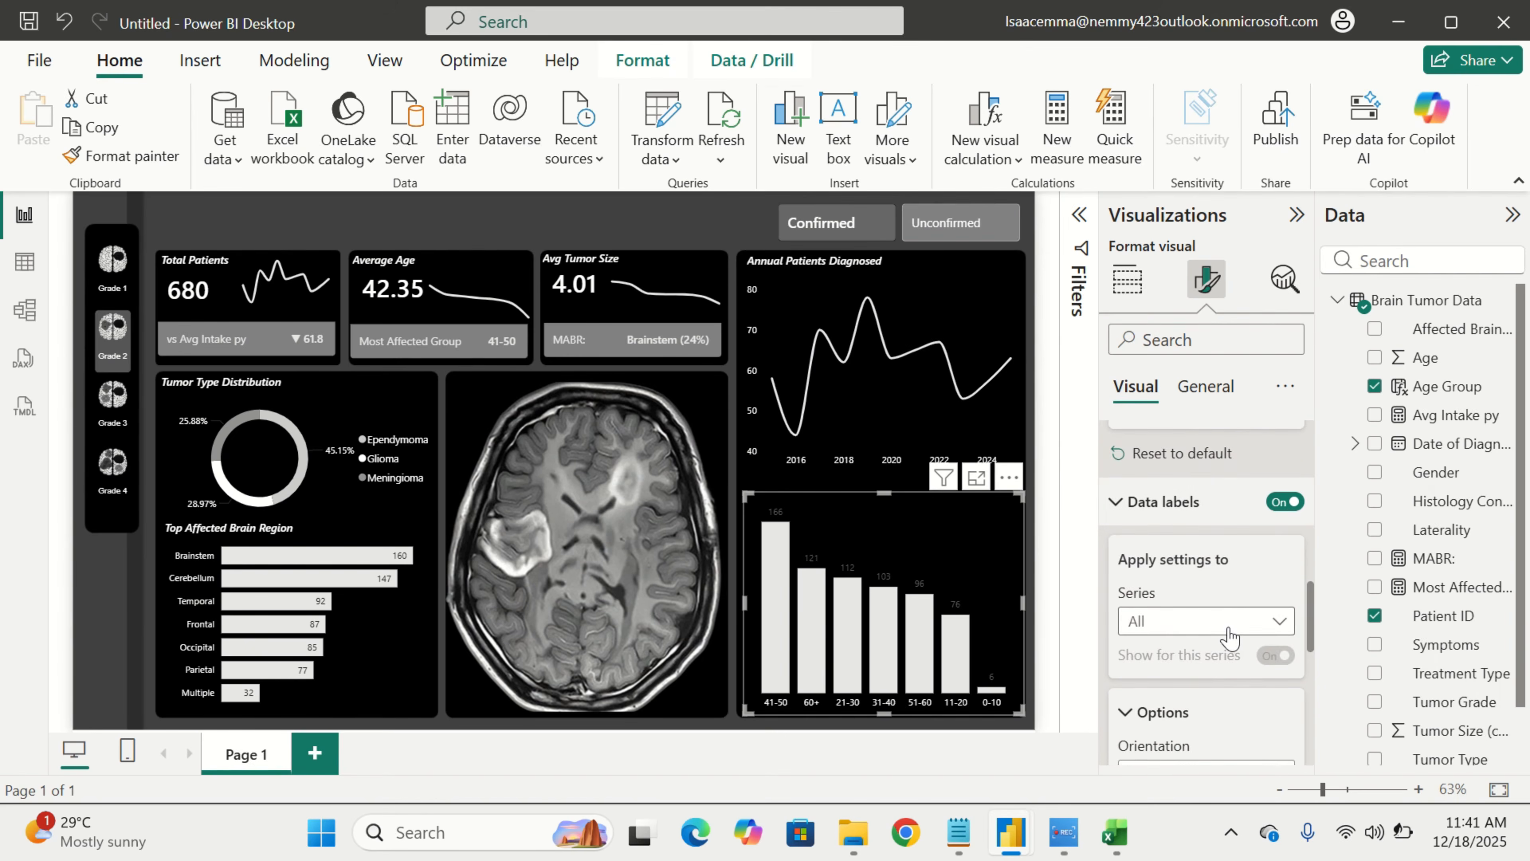
pyautogui.scroll(-3, 1229, 639)
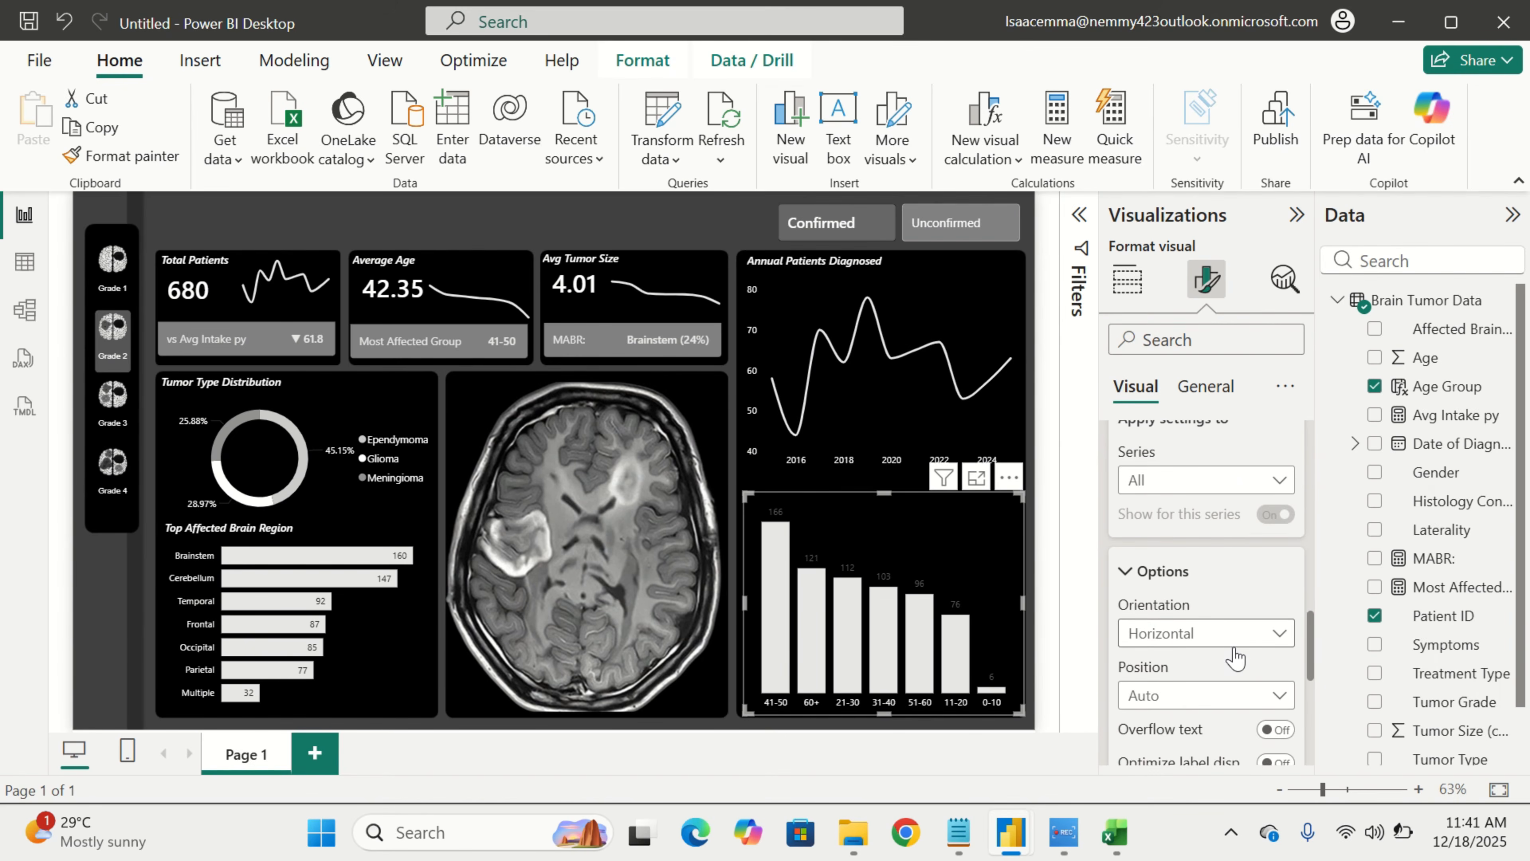
pyautogui.click(1205, 699)
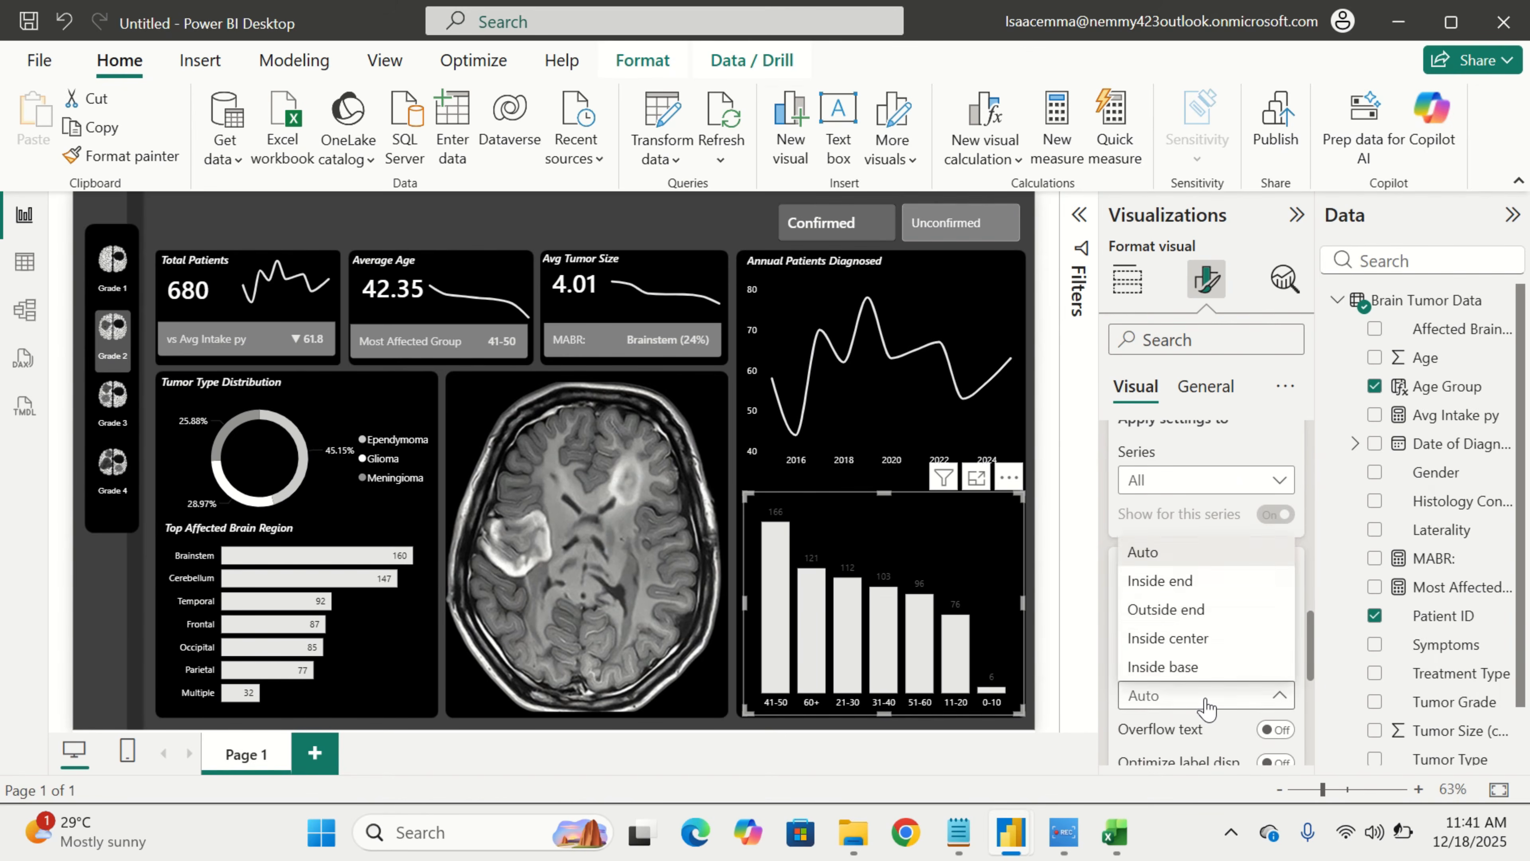
pyautogui.click(1211, 584)
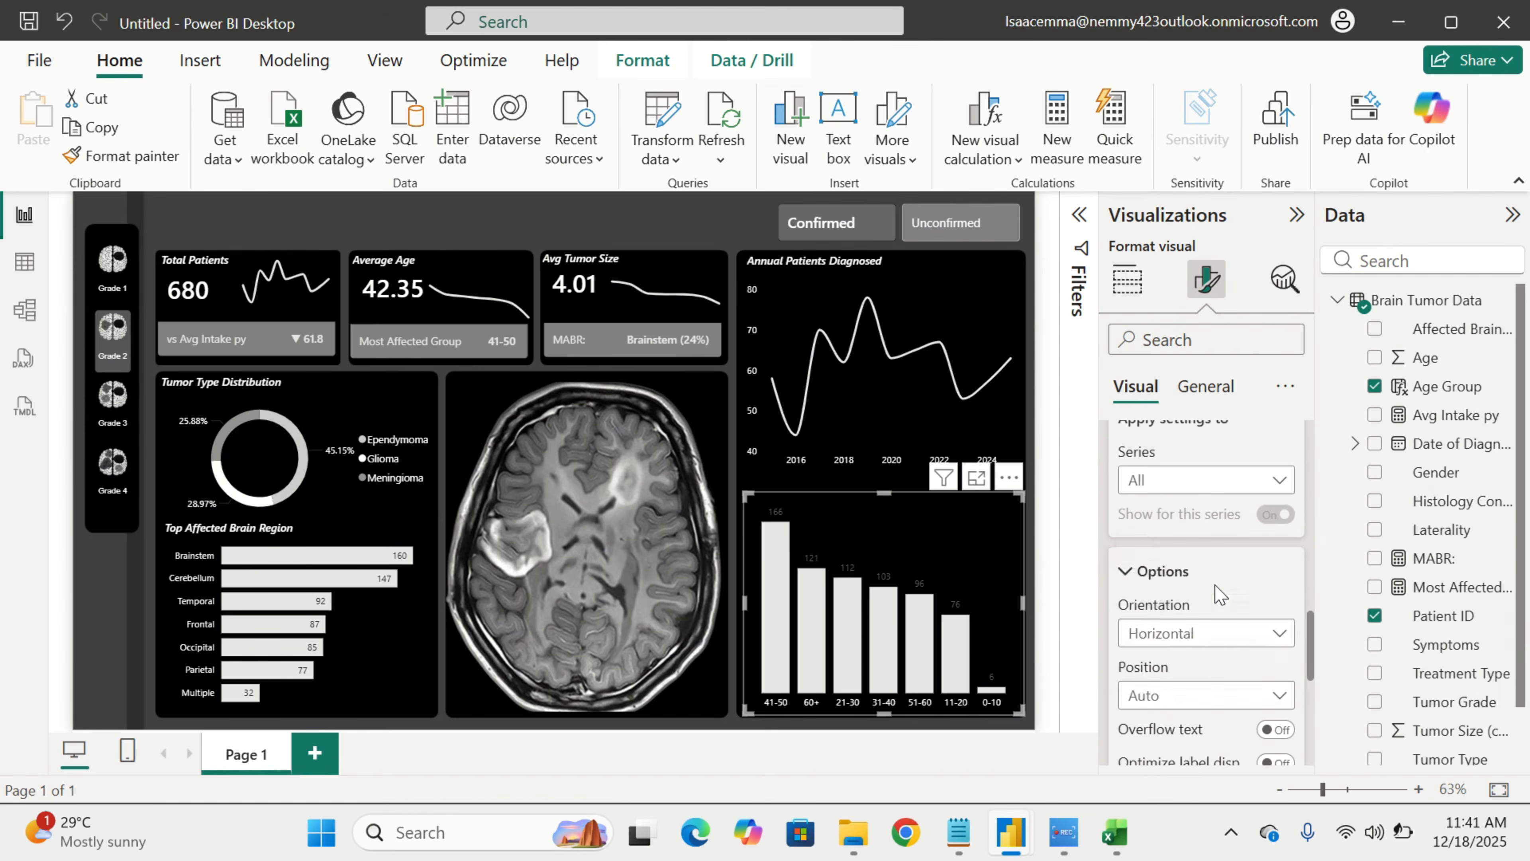
# Color the column chart's data label values near-black and deselect the chart
pyautogui.scroll(-3, 1220, 594)
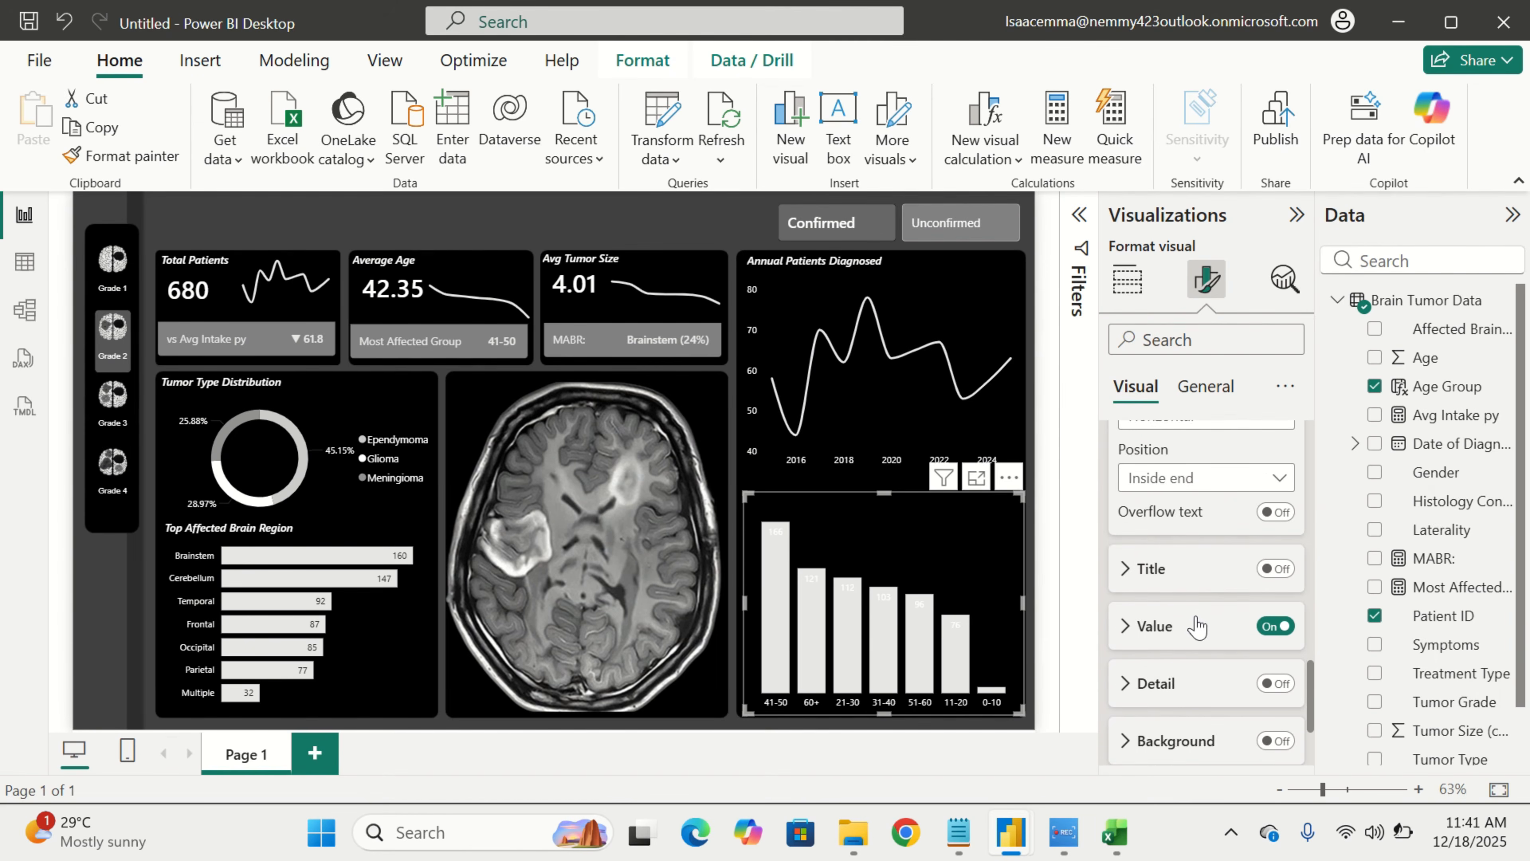
pyautogui.click(1193, 627)
pyautogui.scroll(-3, 1193, 693)
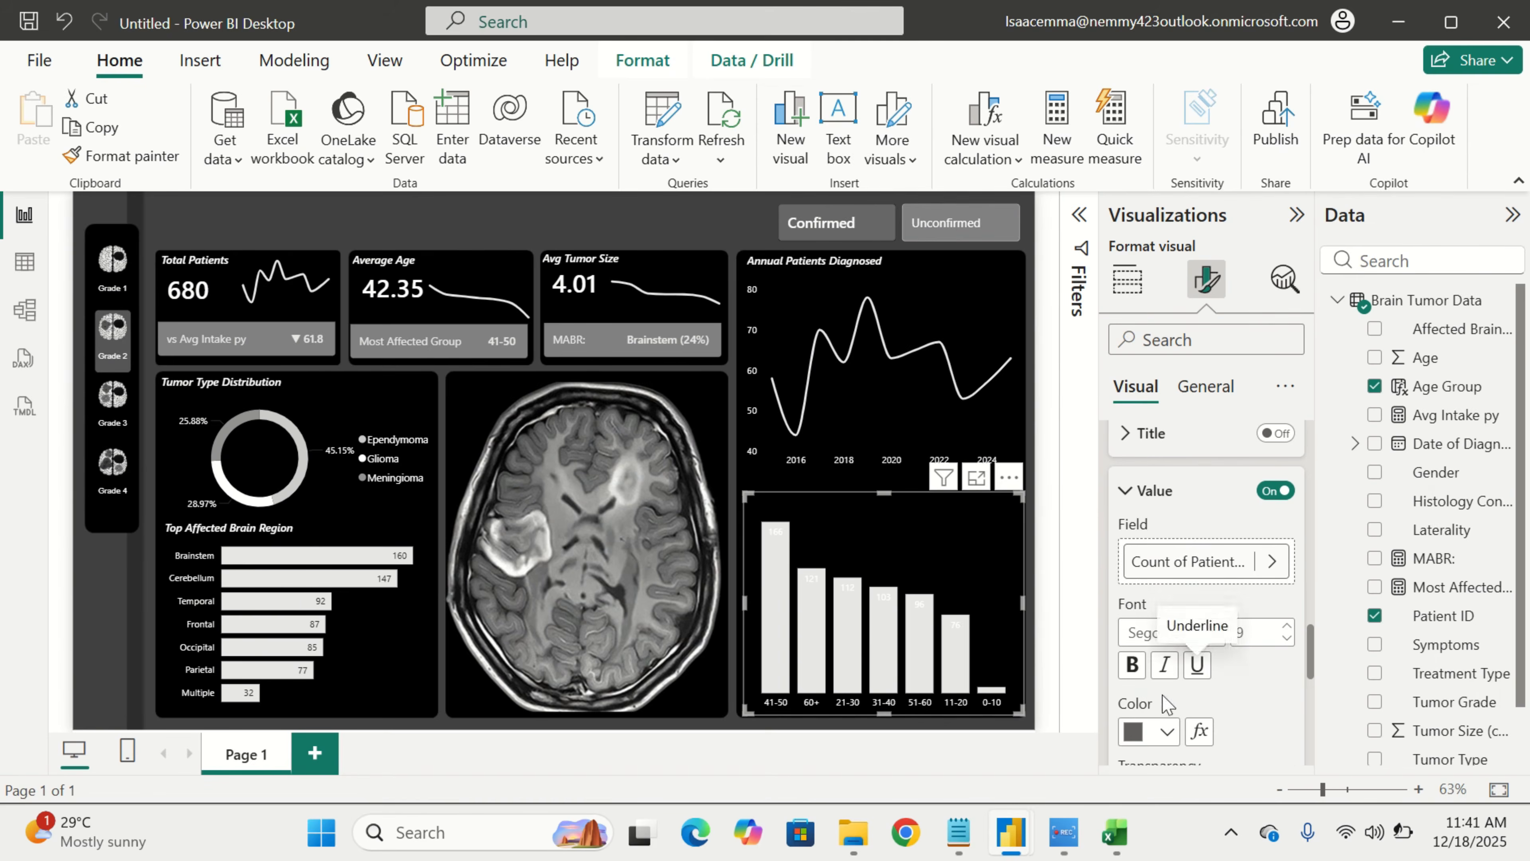
pyautogui.click(1154, 743)
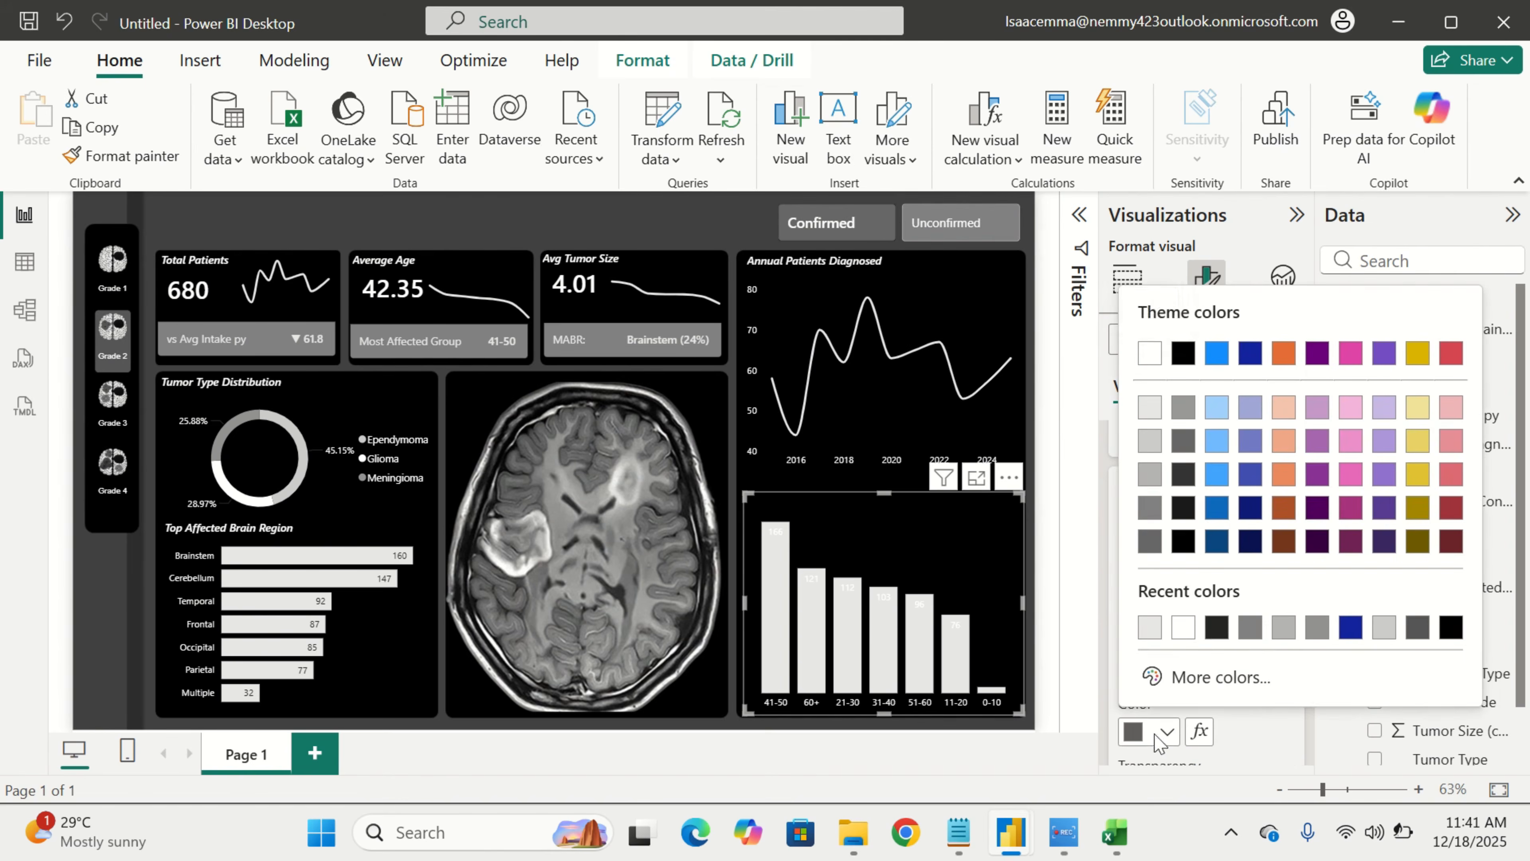
pyautogui.click(1217, 628)
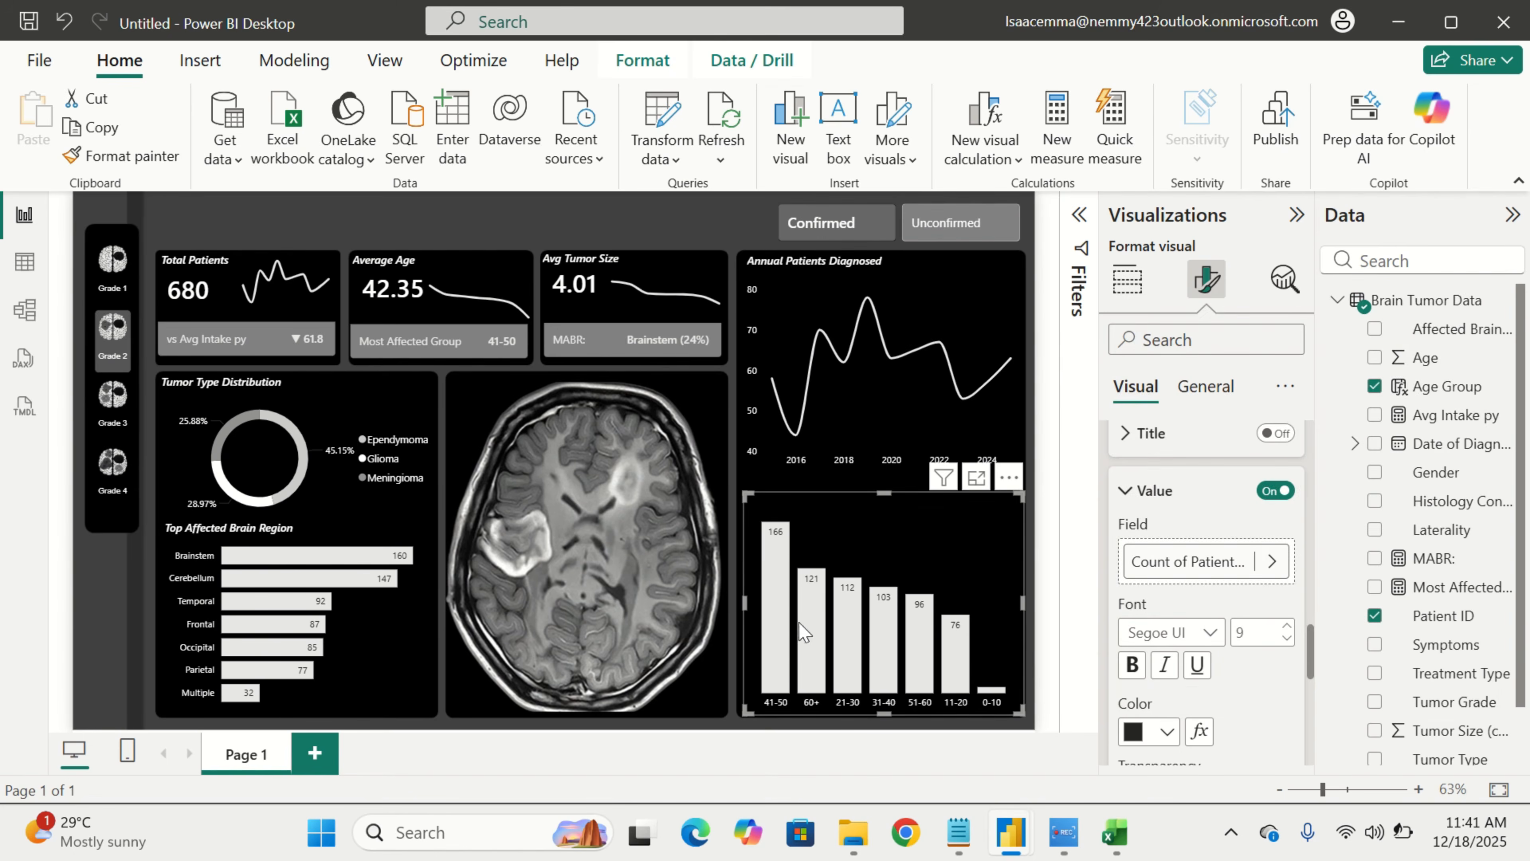
pyautogui.click(716, 731)
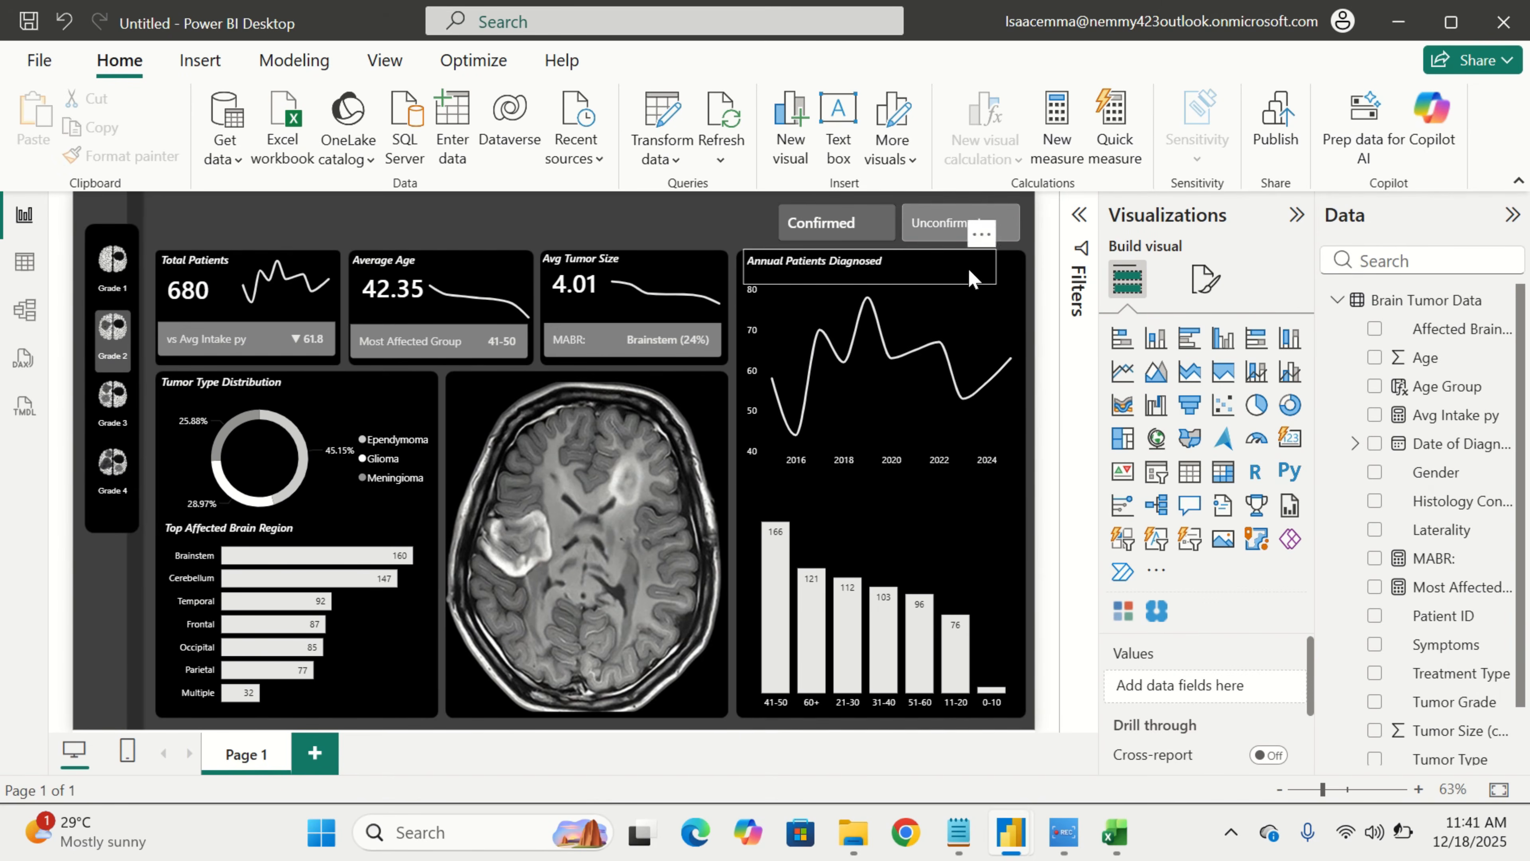
# Insert a text box, place it over the upper part of the age group column chart and shorten it to a narrow strip
pyautogui.click(839, 137)
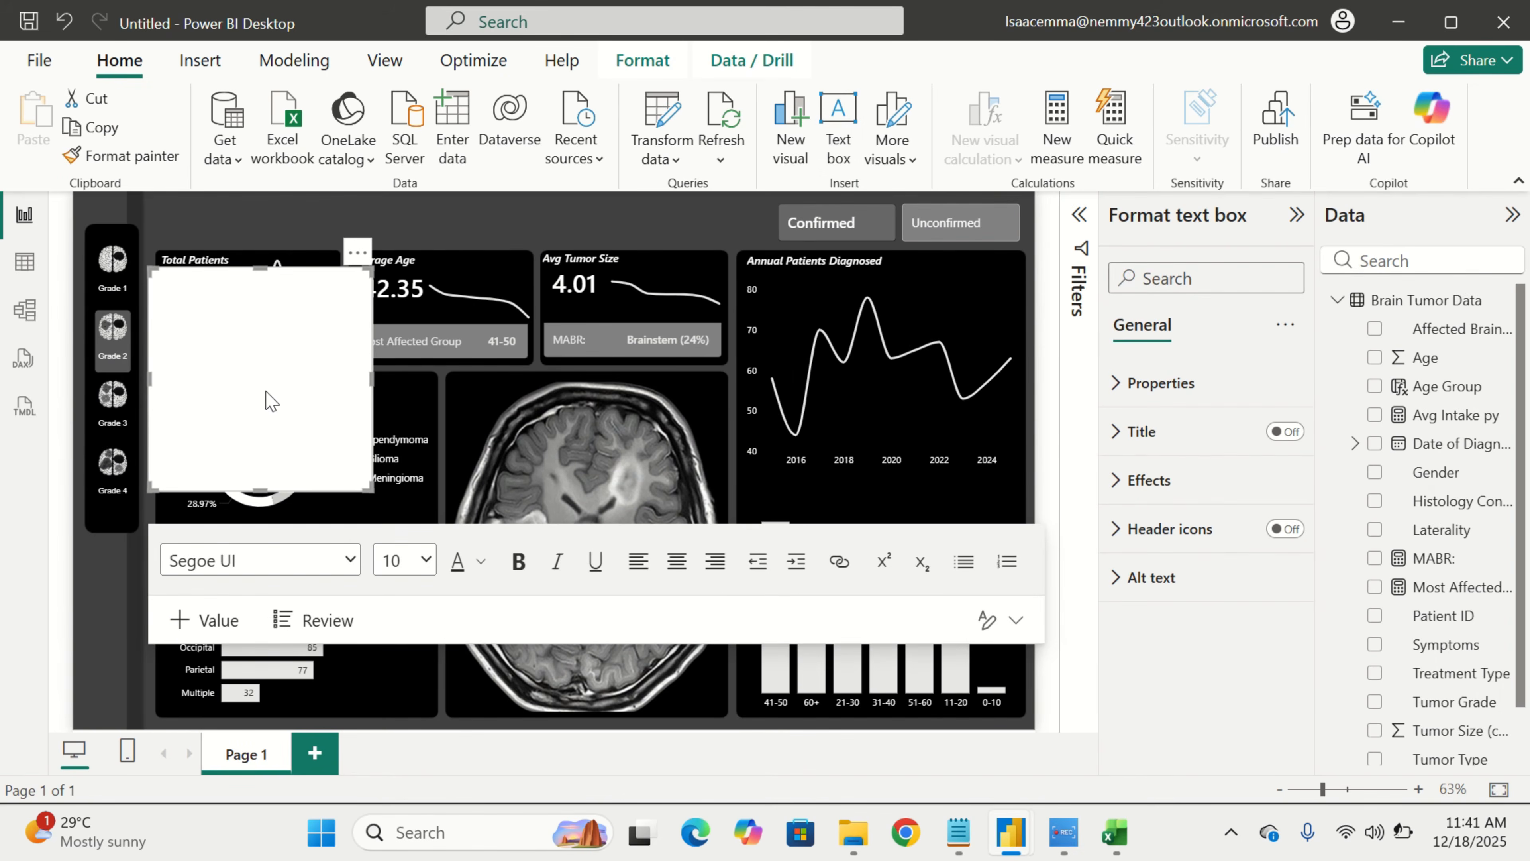
pyautogui.click(296, 488)
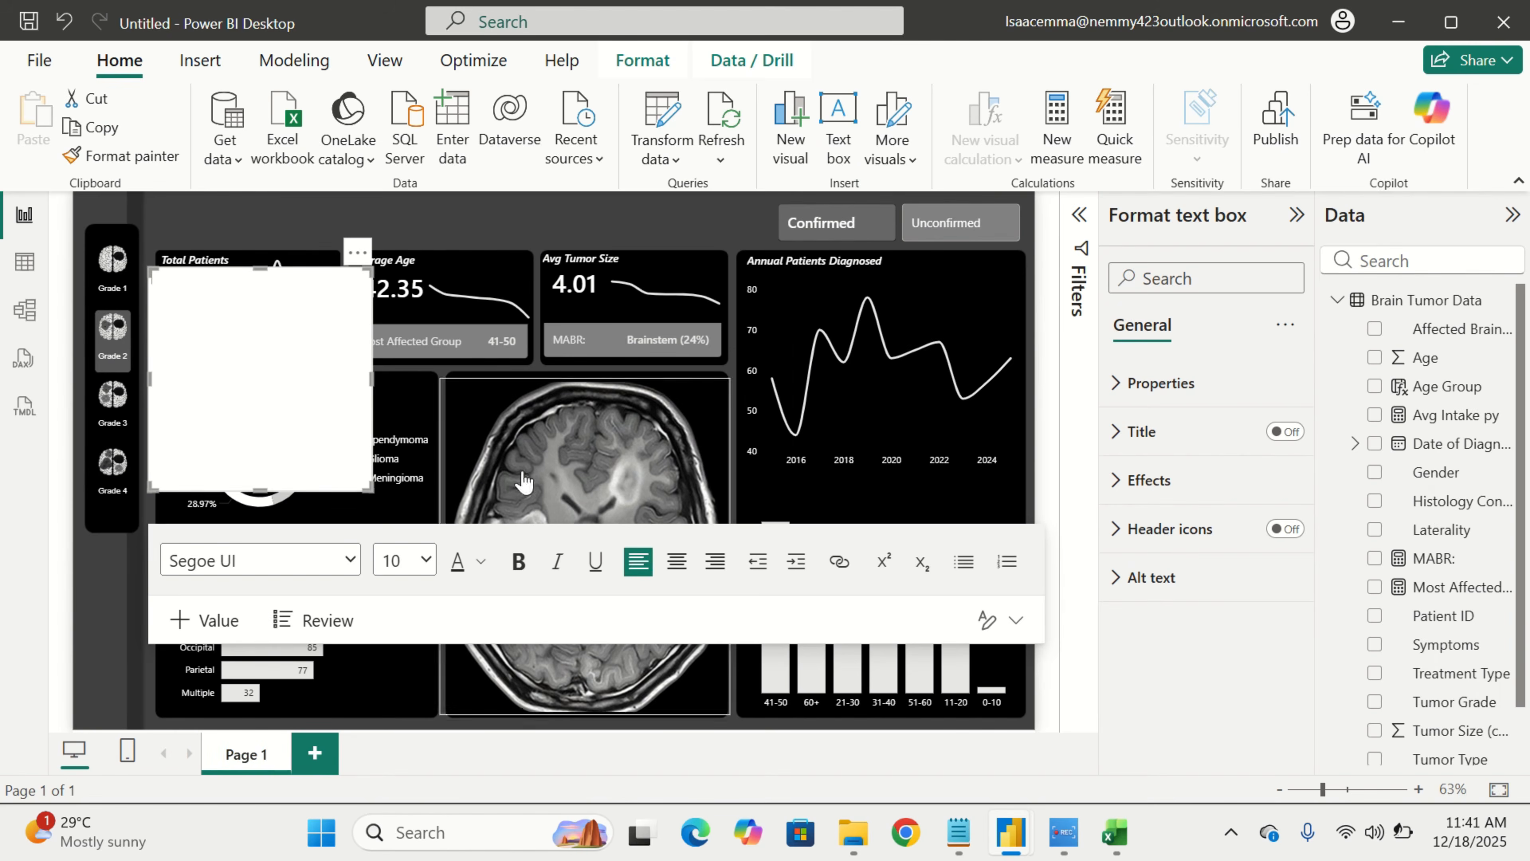
pyautogui.moveTo(351, 489); pyautogui.dragTo(952, 708)
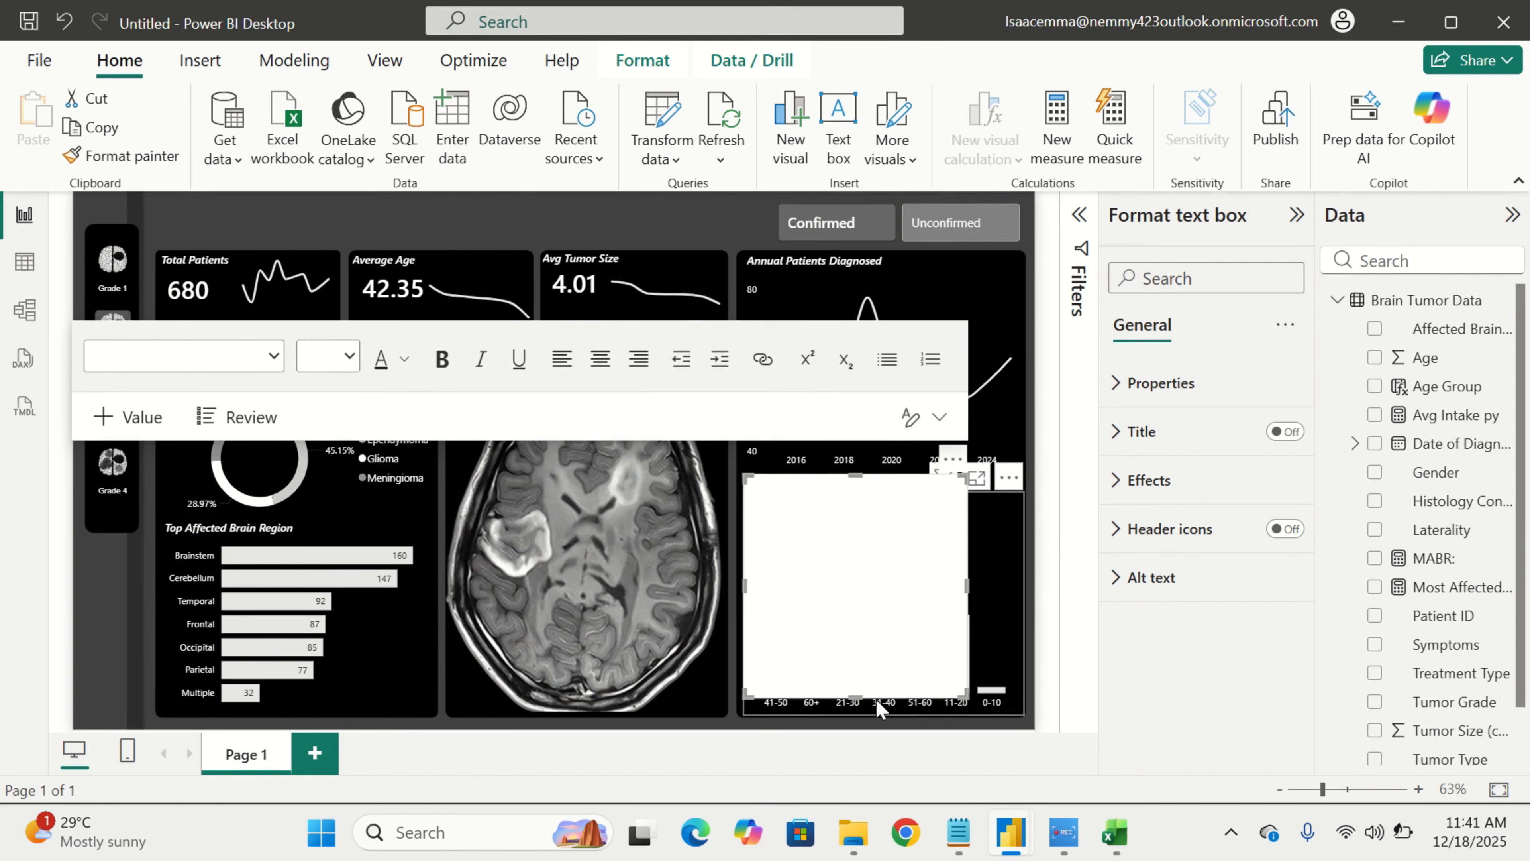
pyautogui.moveTo(856, 696); pyautogui.dragTo(936, 530)
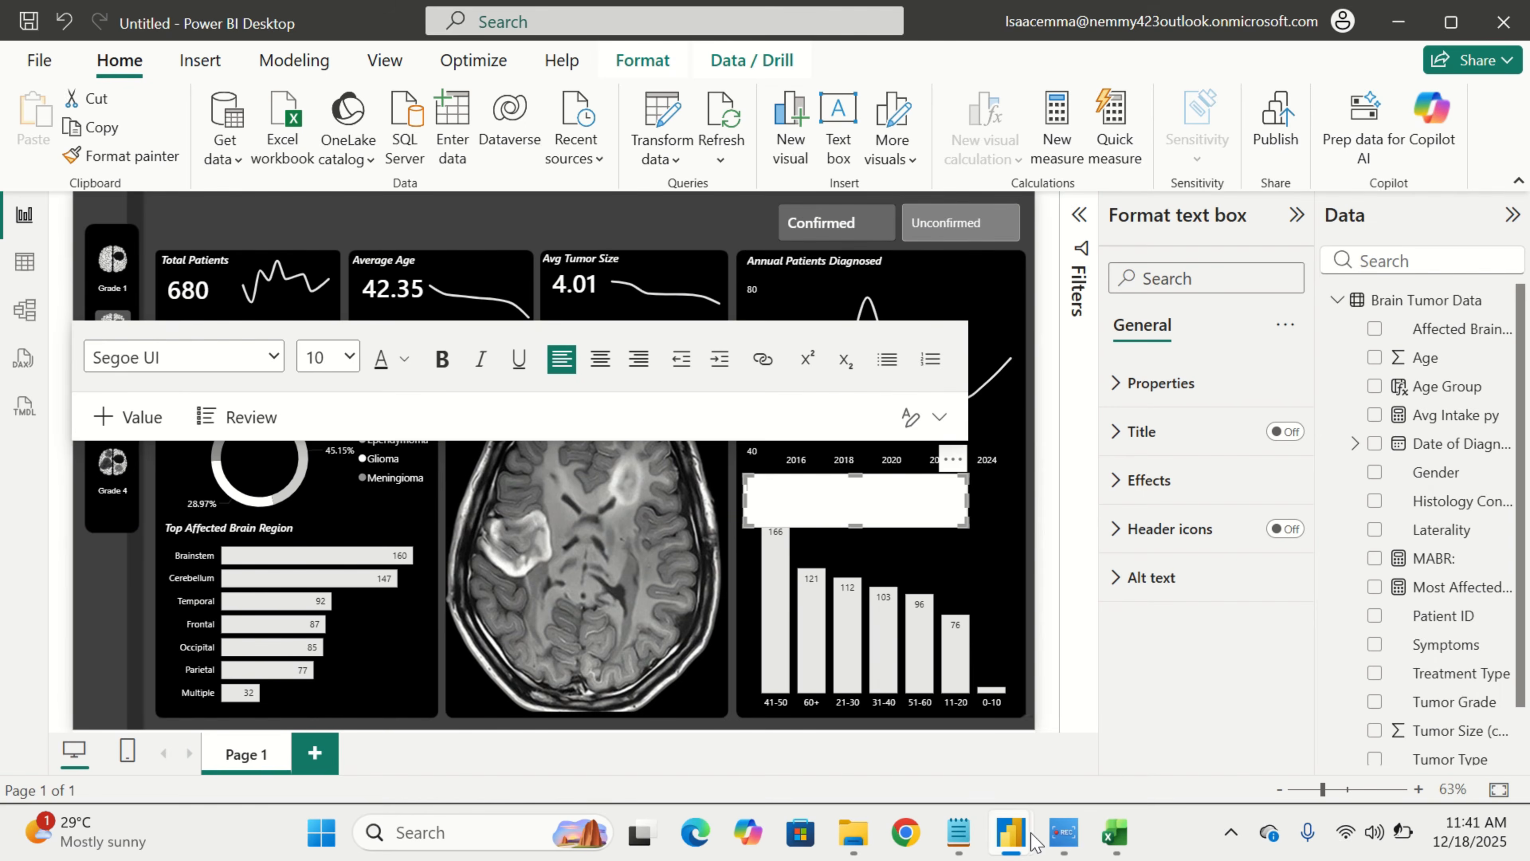
# Check the age group heading in the Tumor New report, then enter "Top Affected Age Group" in the new text box
pyautogui.click(1010, 831)
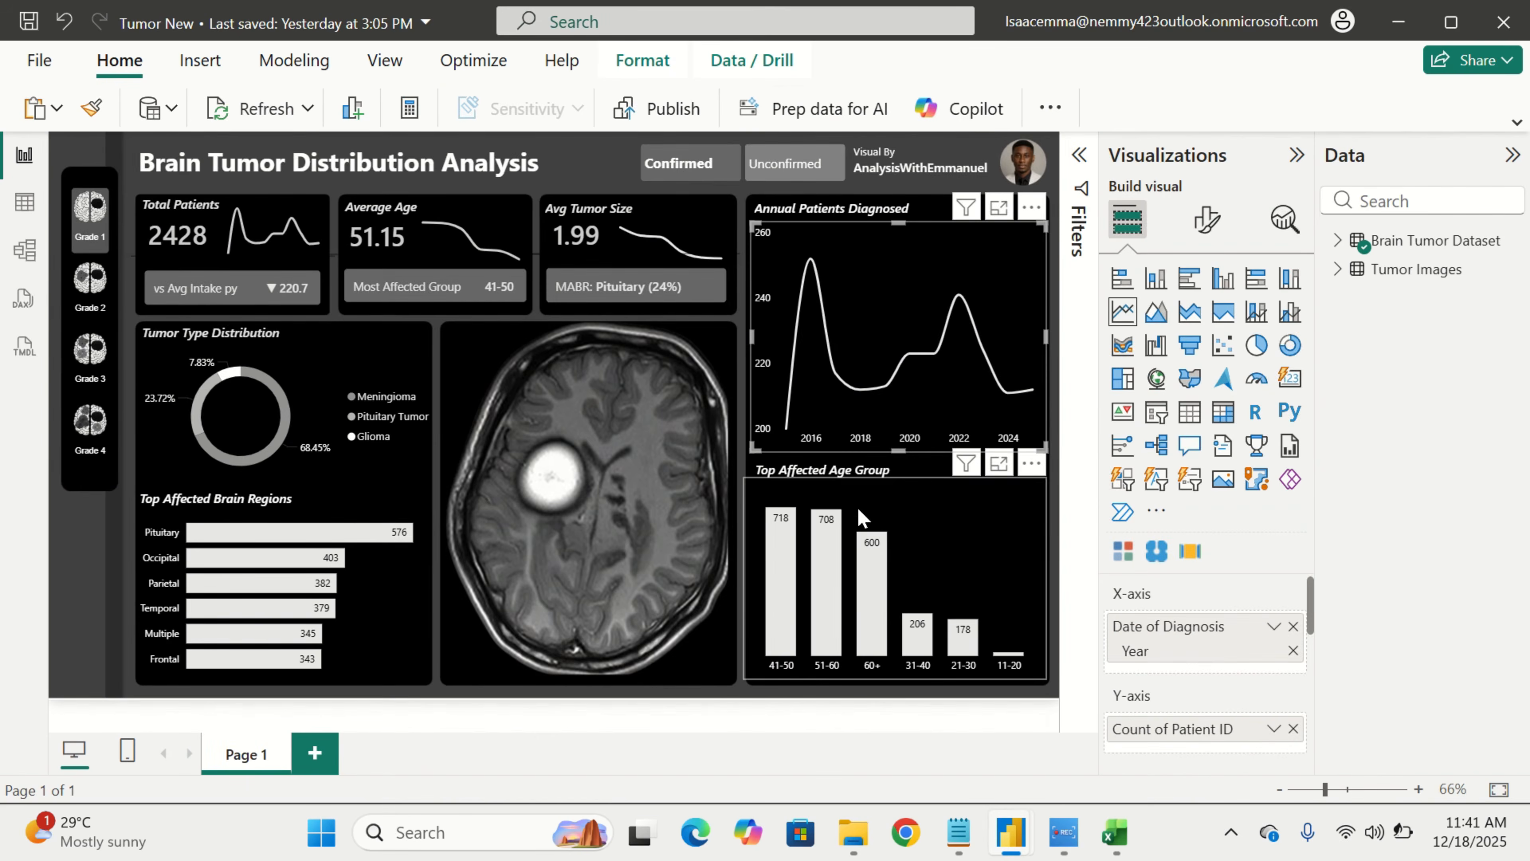
pyautogui.click(1107, 748)
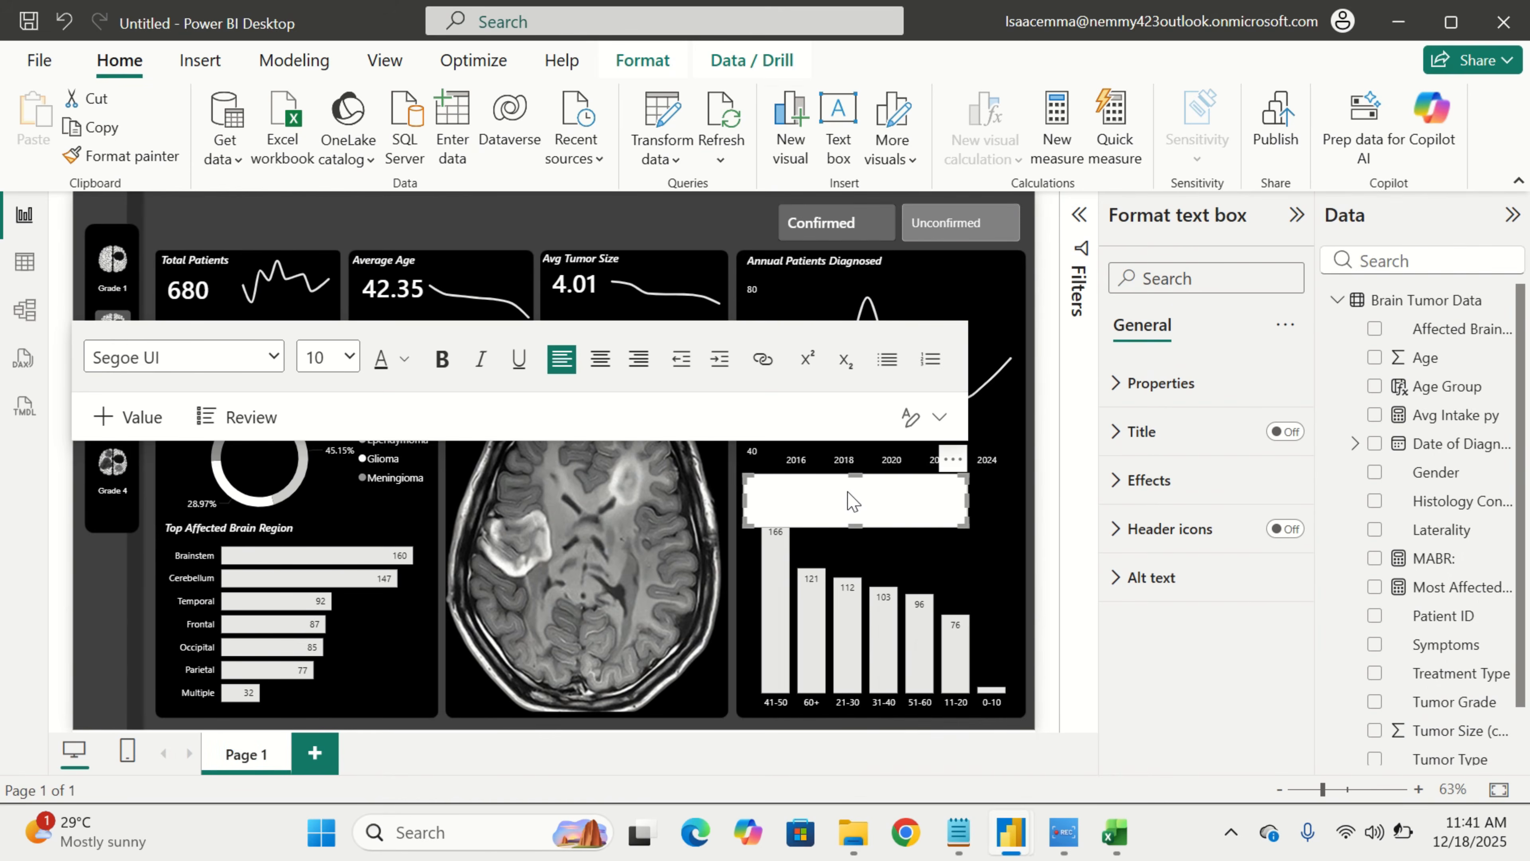
pyautogui.write('Top')
pyautogui.press('BackSpace')
pyautogui.press('BackSpace')
pyautogui.write('op Affected Age Group')
# Format the "Top Affected Age Group" text as Segoe UI Semibold, size 11, white and italic
pyautogui.moveTo(868, 489); pyautogui.dragTo(746, 485)
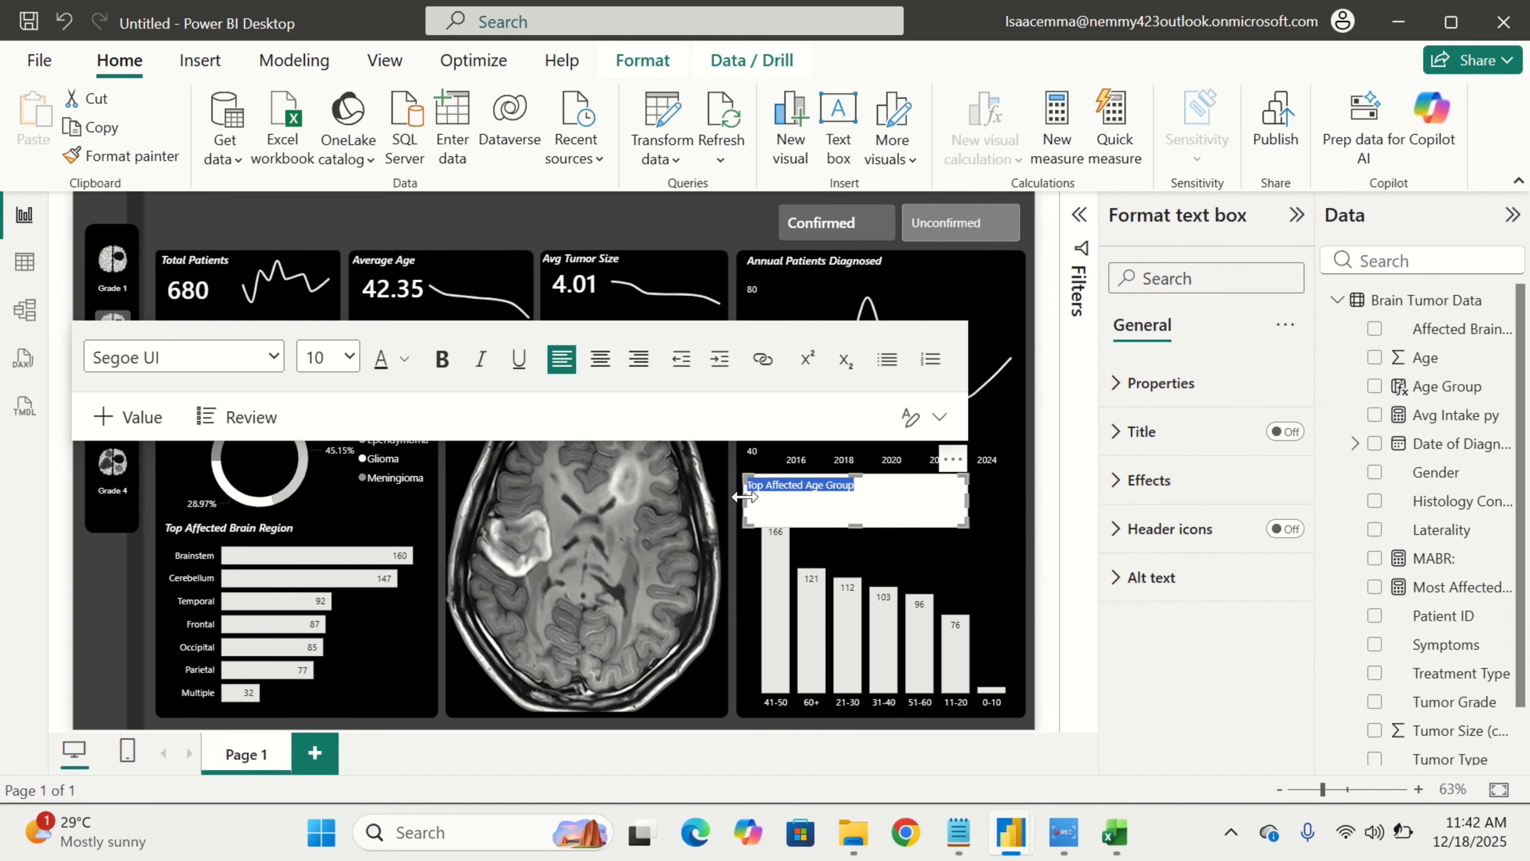
pyautogui.click(175, 357)
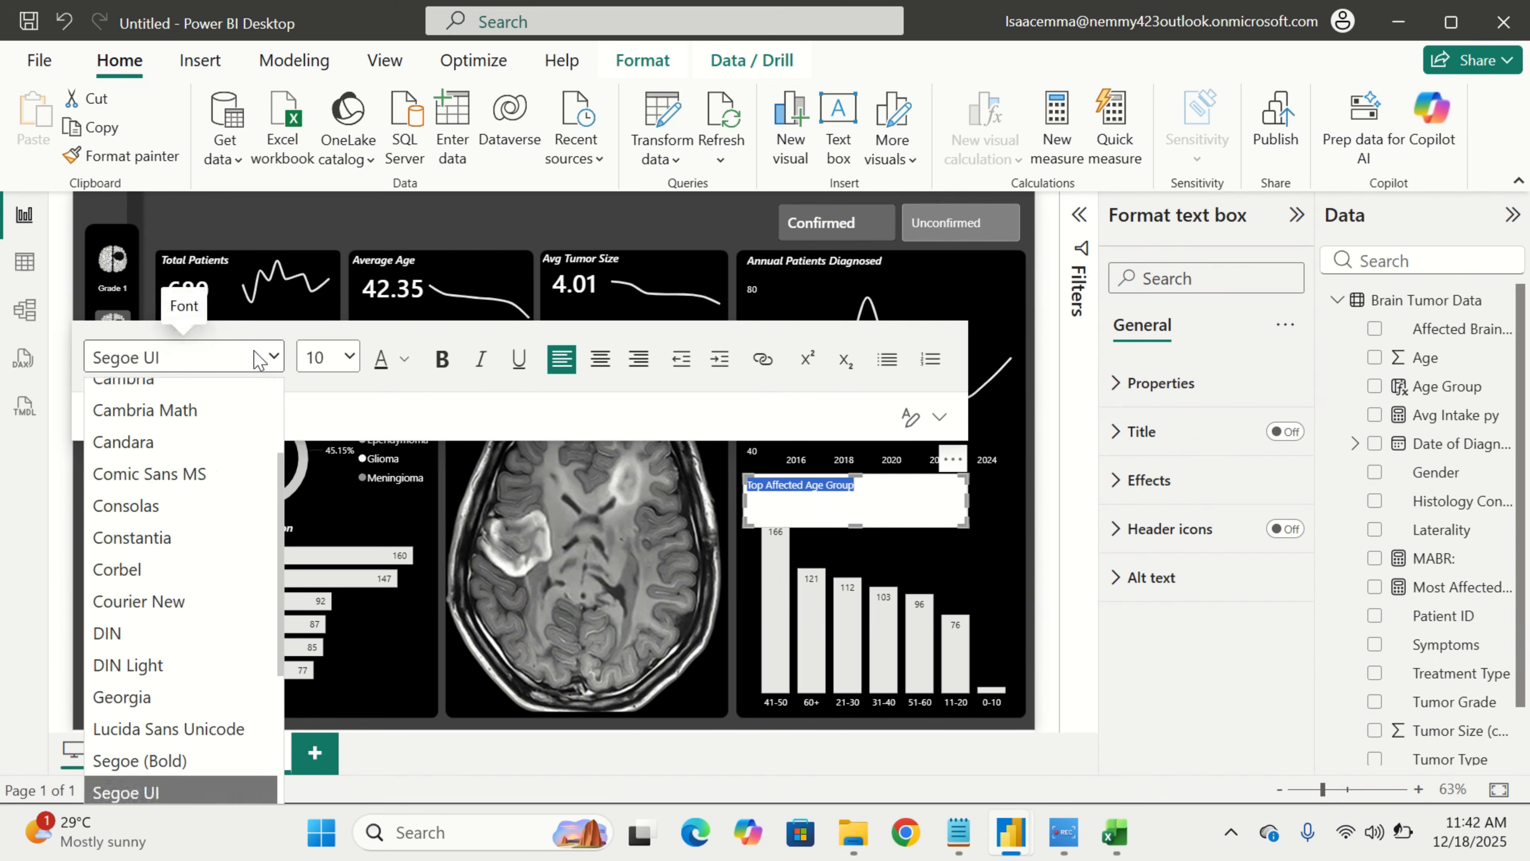
pyautogui.scroll(-3, 244, 588)
pyautogui.click(181, 673)
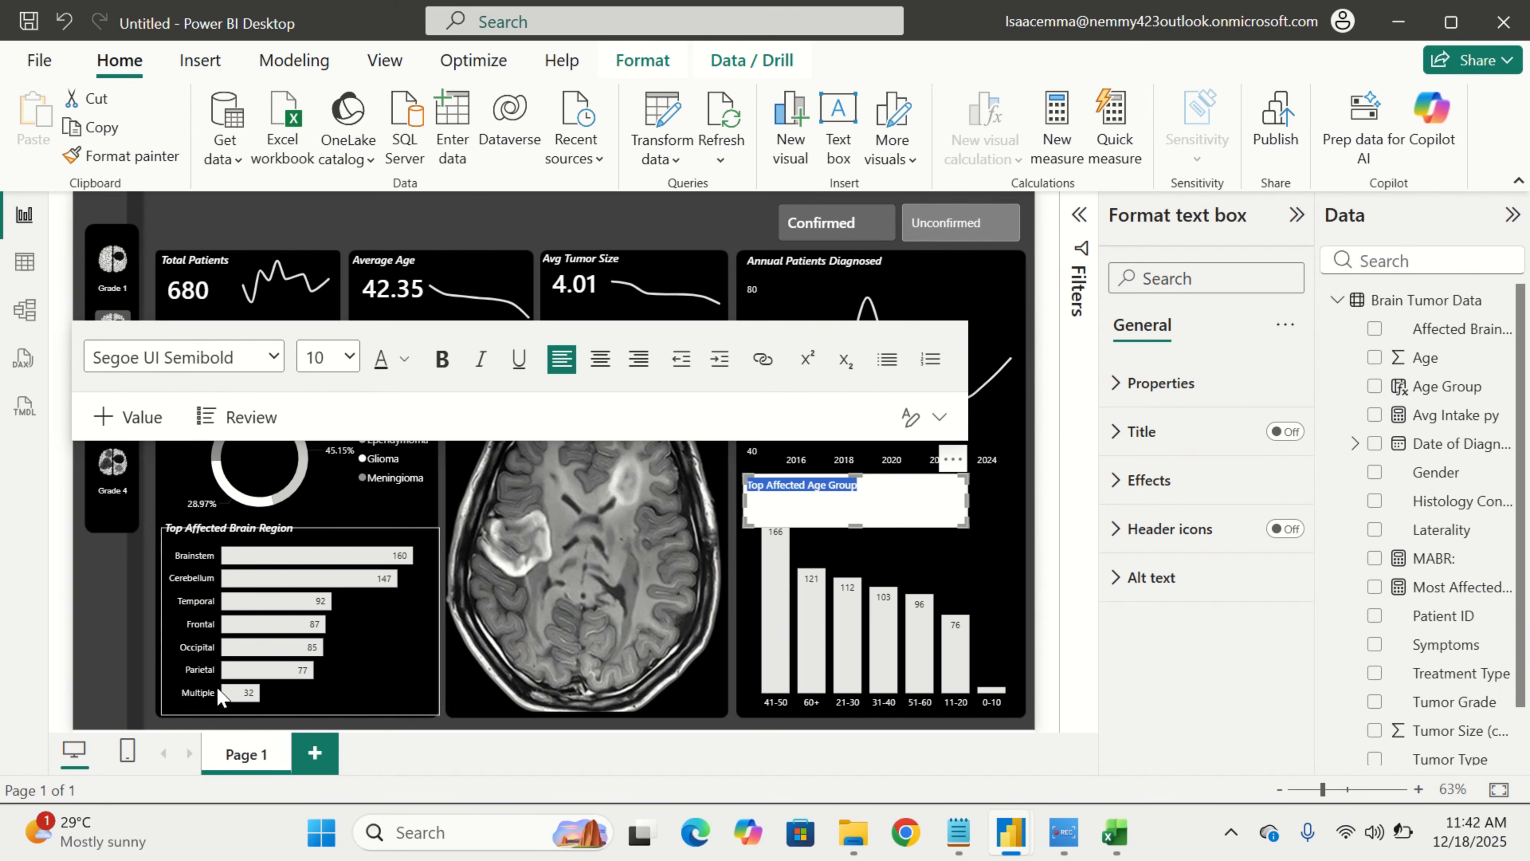
pyautogui.click(348, 360)
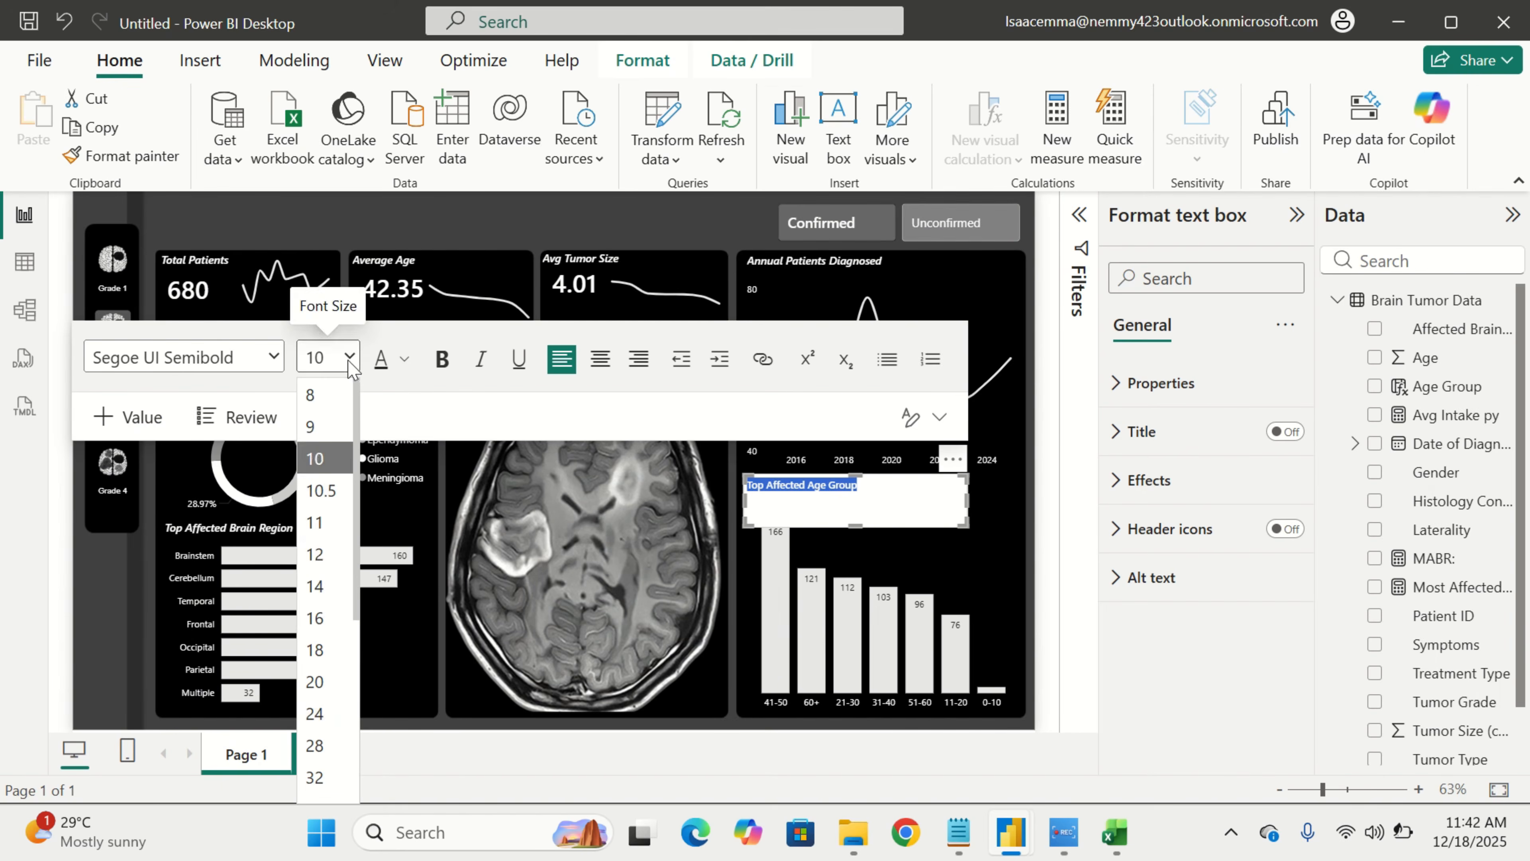
pyautogui.click(332, 522)
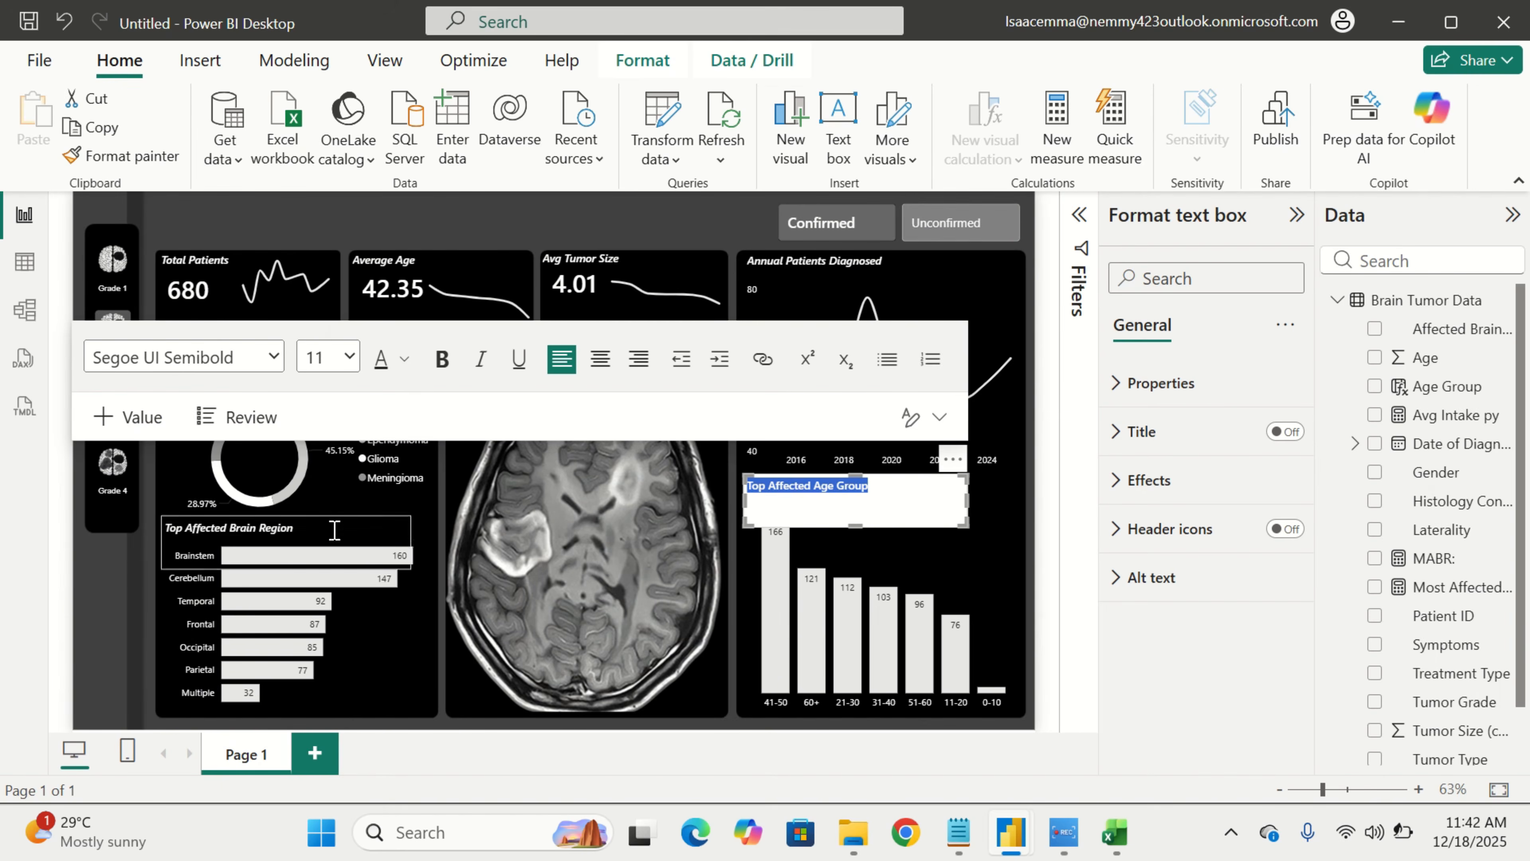
pyautogui.click(405, 360)
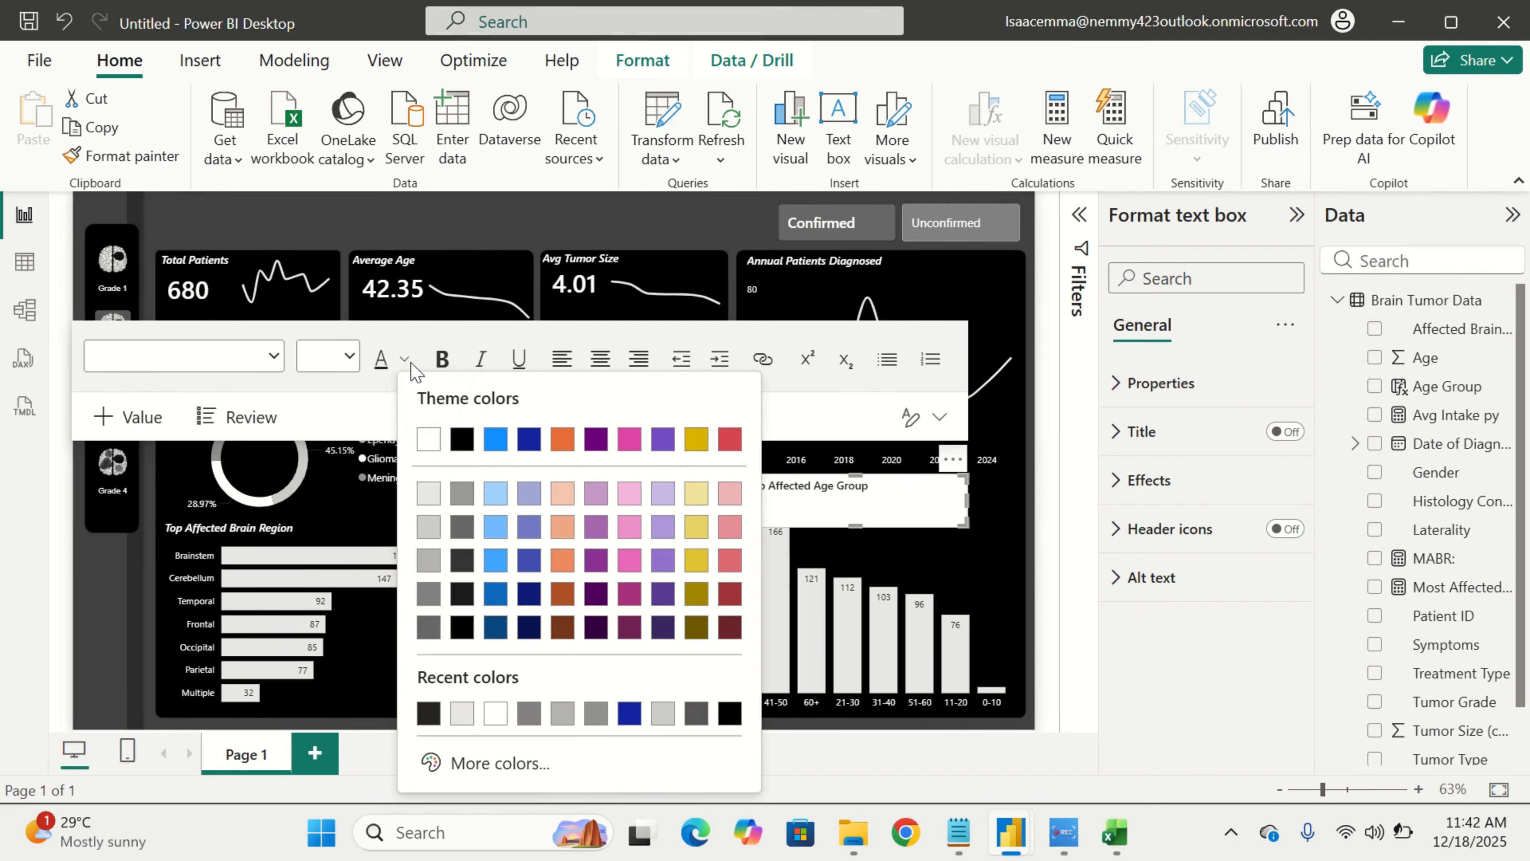
pyautogui.click(430, 441)
pyautogui.click(480, 360)
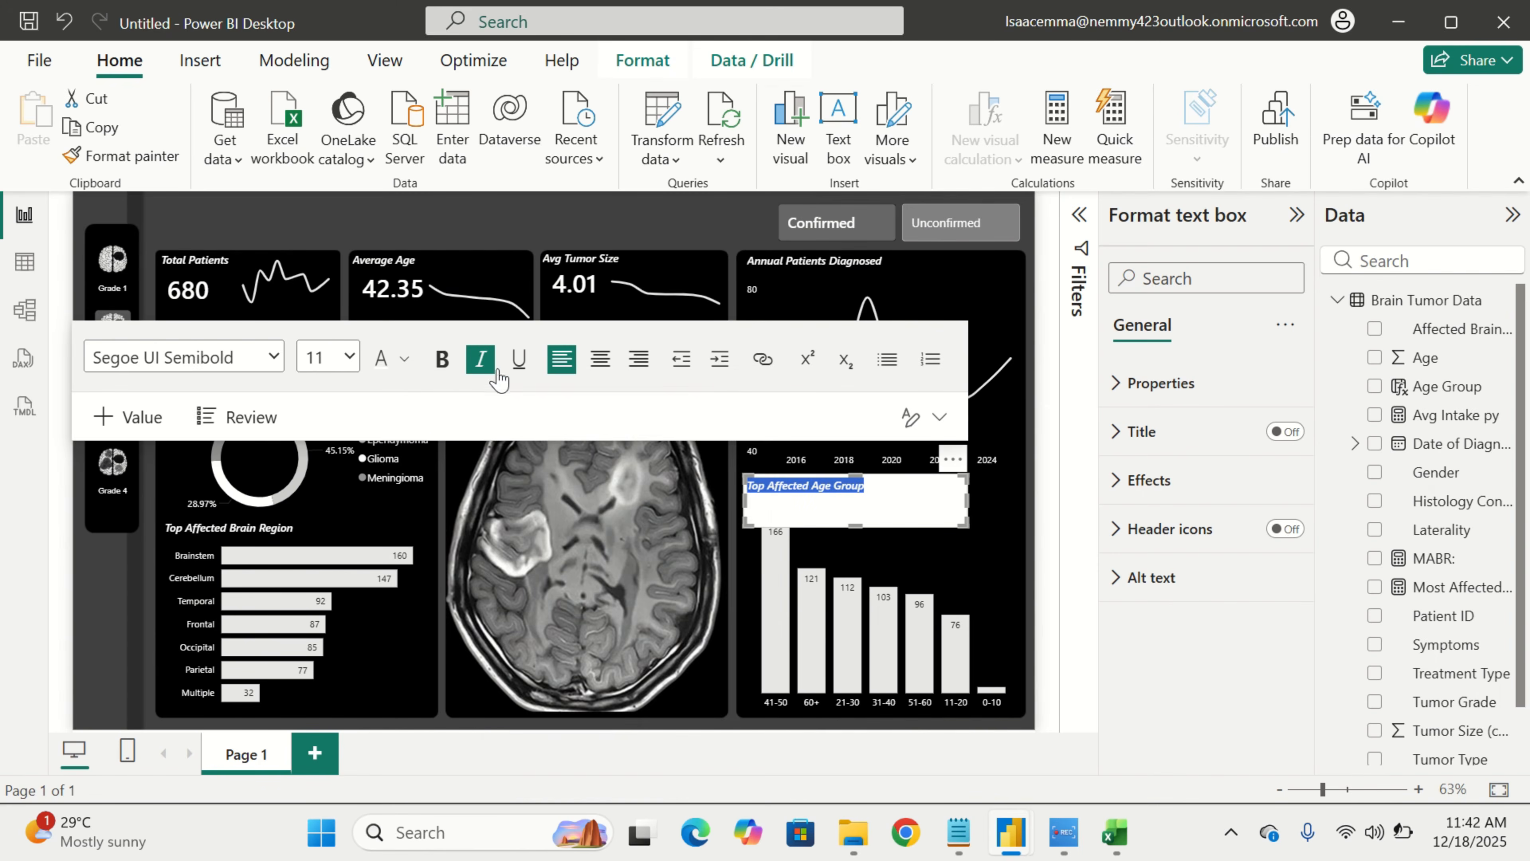
# Turn off the background of the "Top Affected Age Group" text box and deselect it
pyautogui.click(1185, 479)
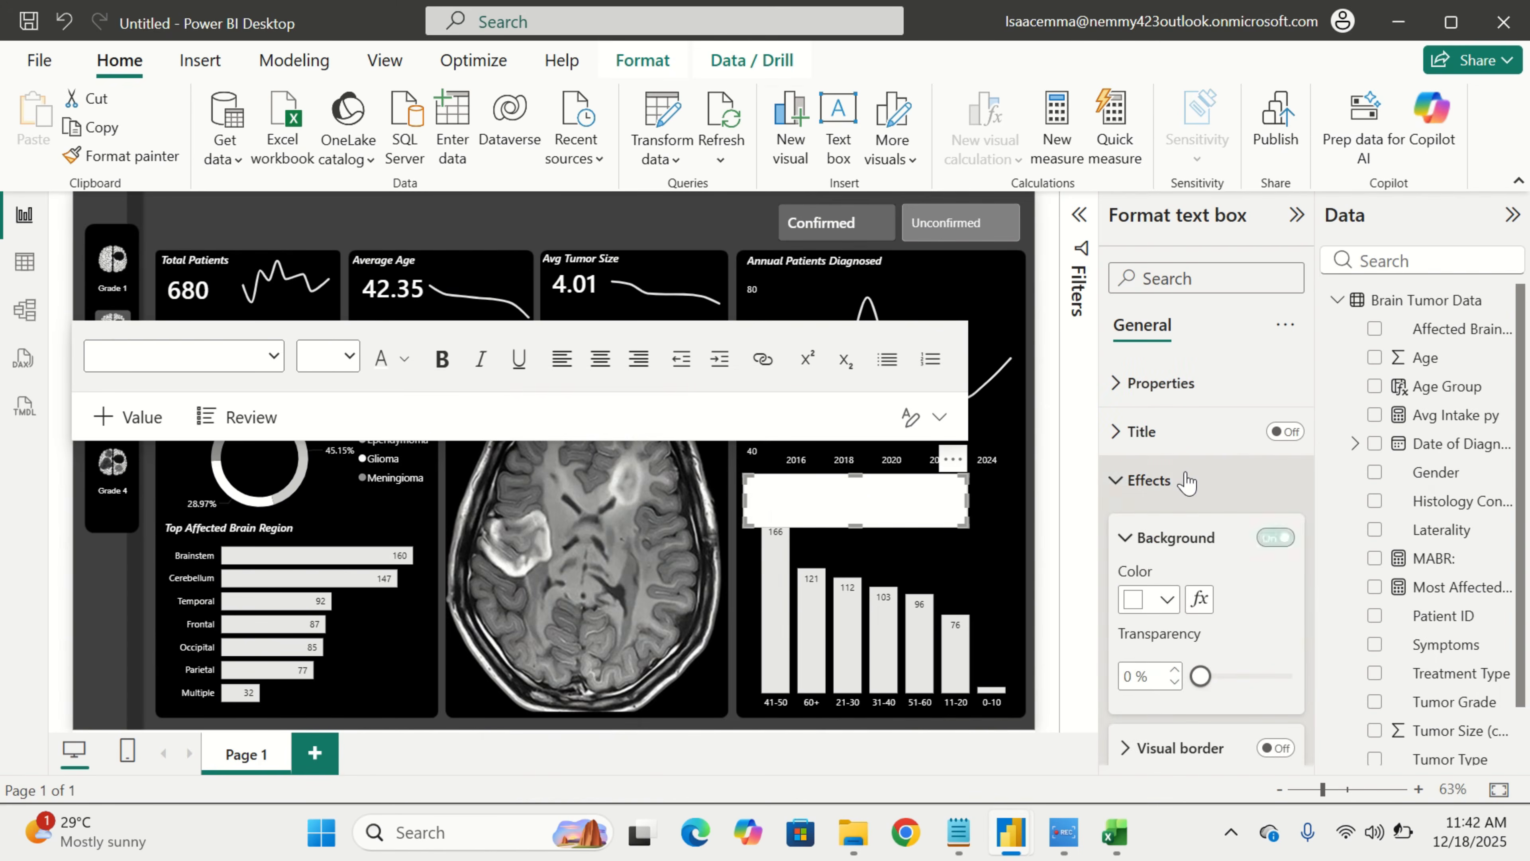
pyautogui.click(1276, 537)
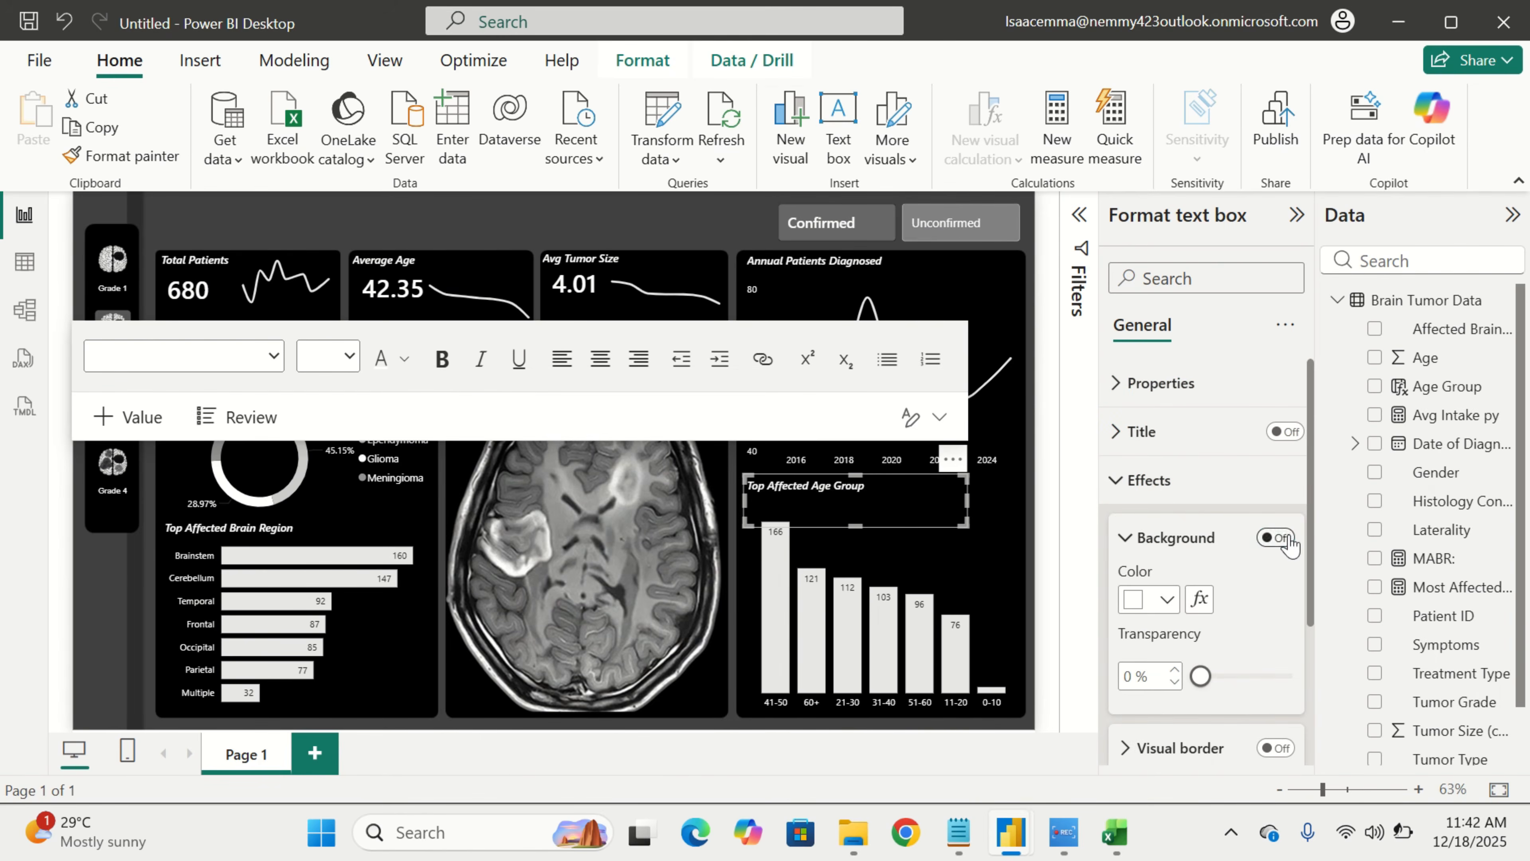
pyautogui.click(723, 681)
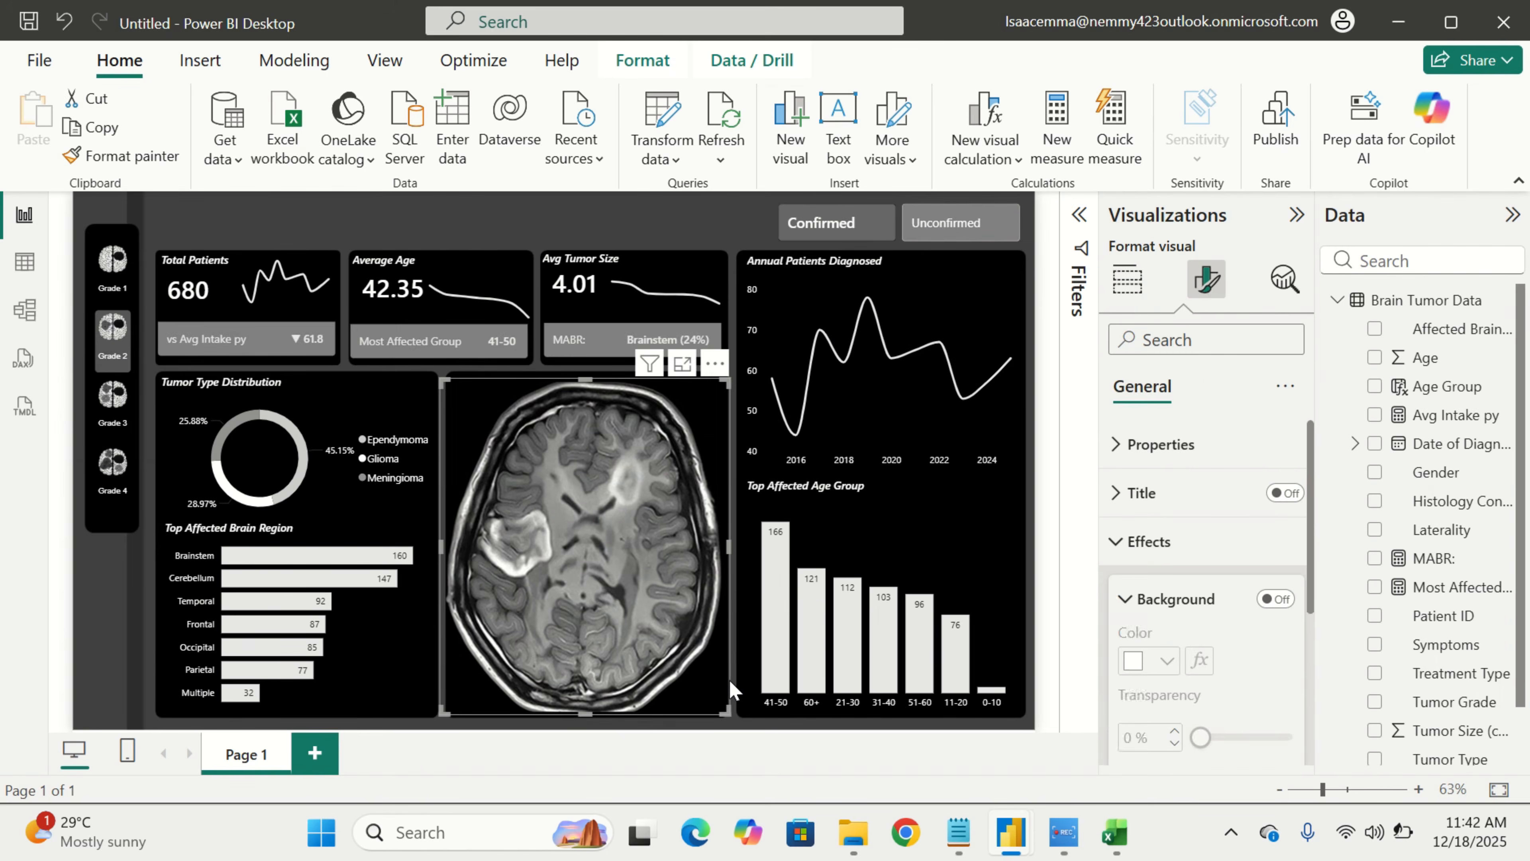
pyautogui.click(738, 724)
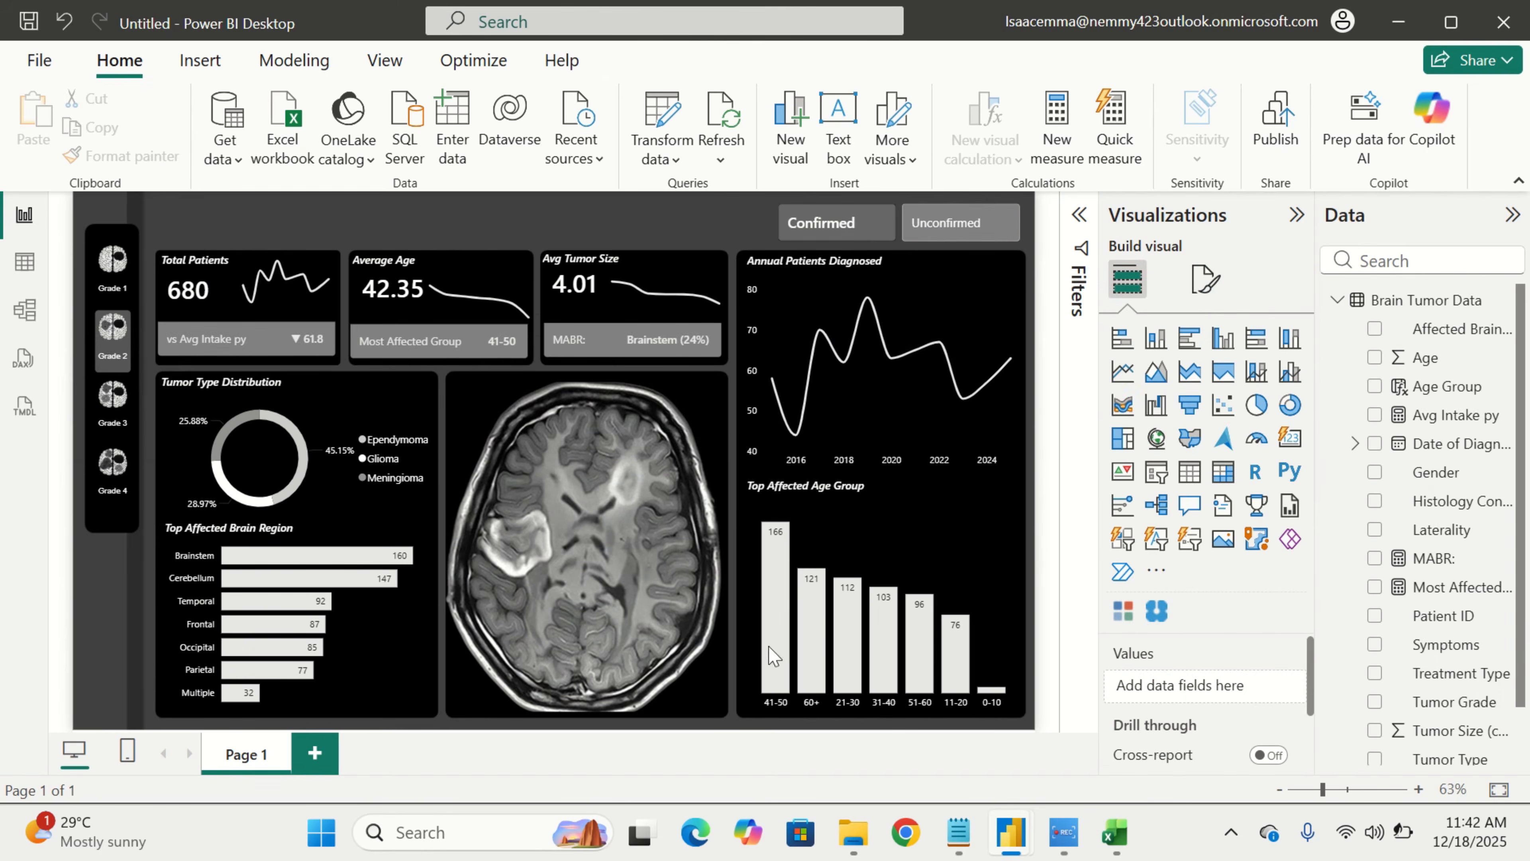
# Lower the upper edge of the "Top Affected Age Group" text box slightly so the heading sits nearer the columns
pyautogui.click(904, 486)
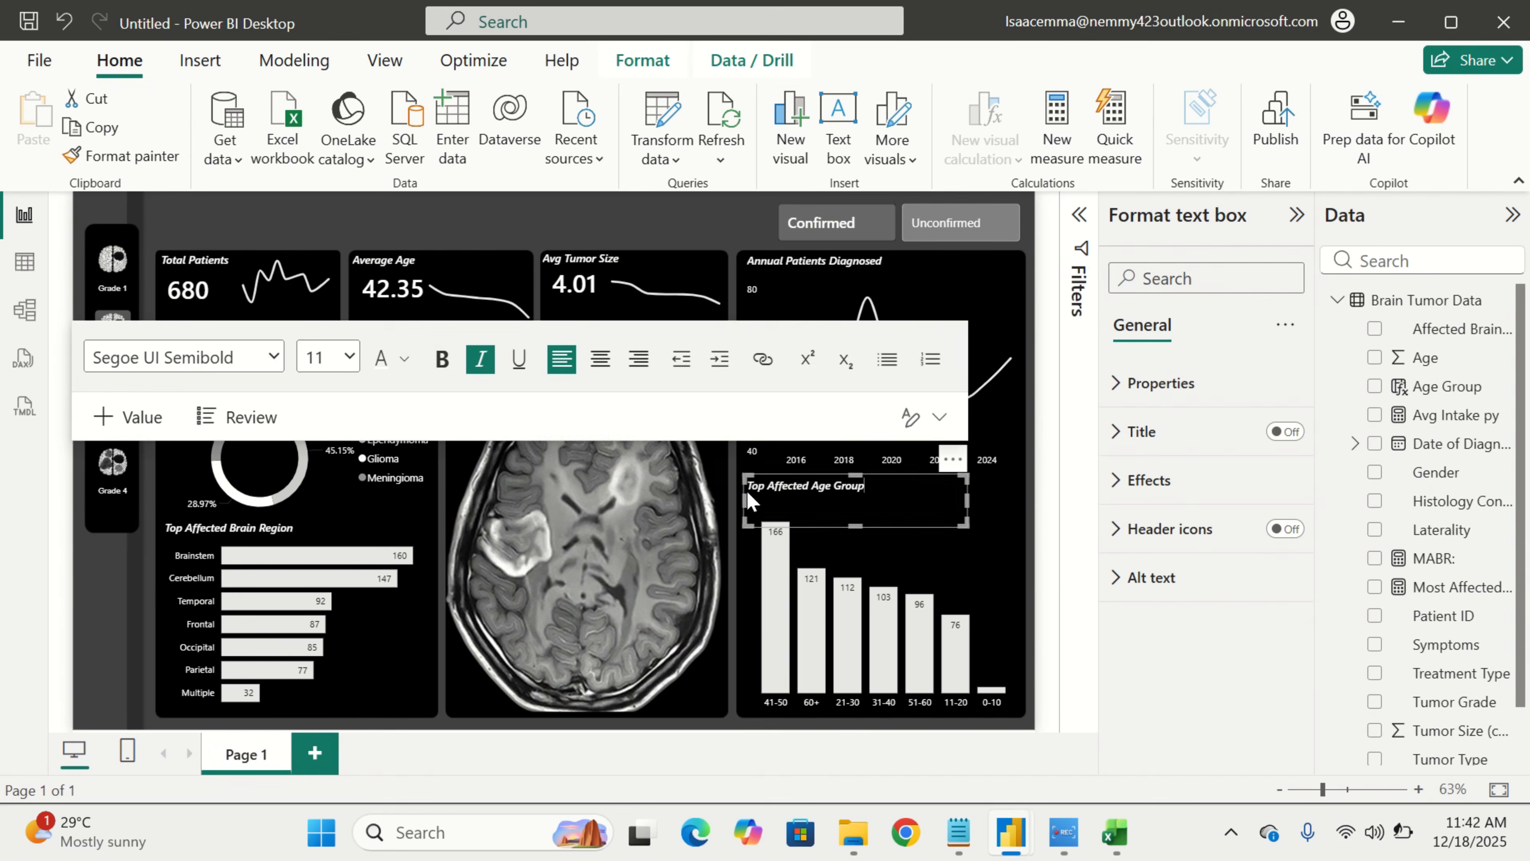
pyautogui.moveTo(743, 477); pyautogui.dragTo(745, 492)
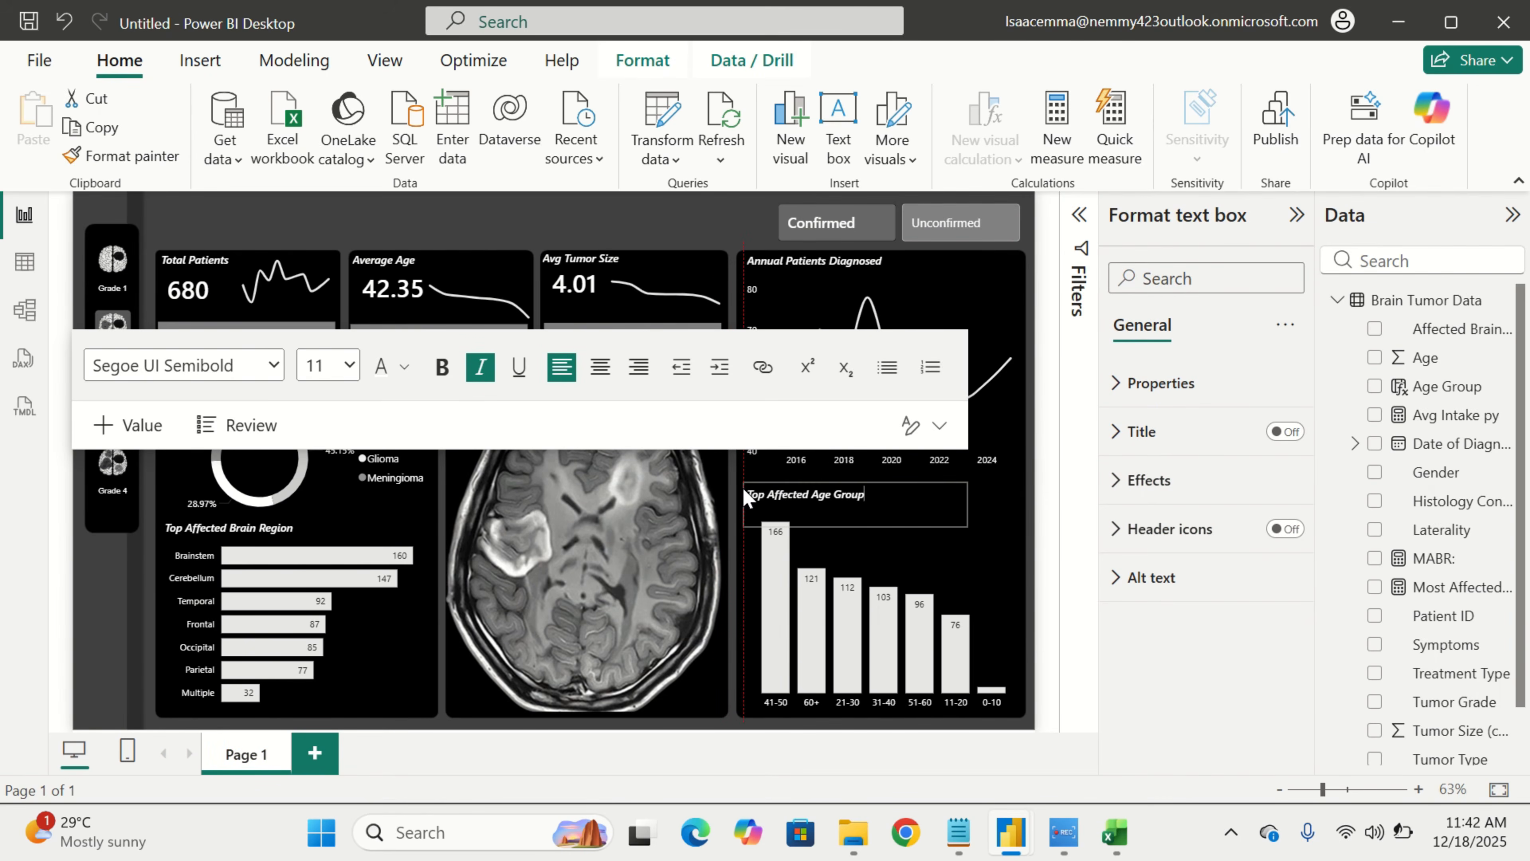
pyautogui.click(749, 729)
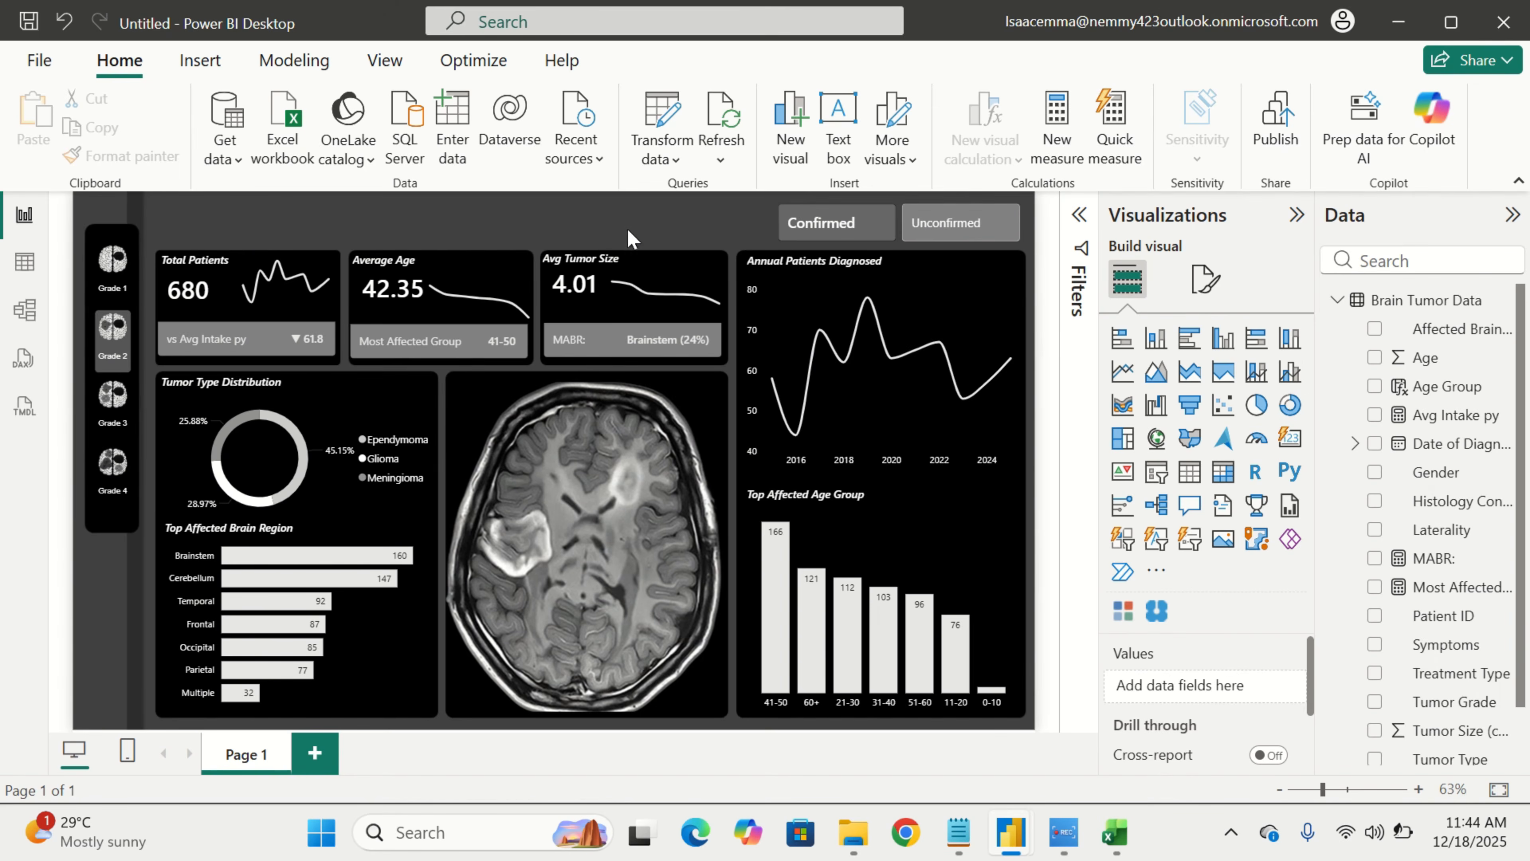
# Add a text box in the header strip above the KPI cards and enter "Brain Tumor Distribution Analysis", correcting the misspelled last word
pyautogui.click(844, 132)
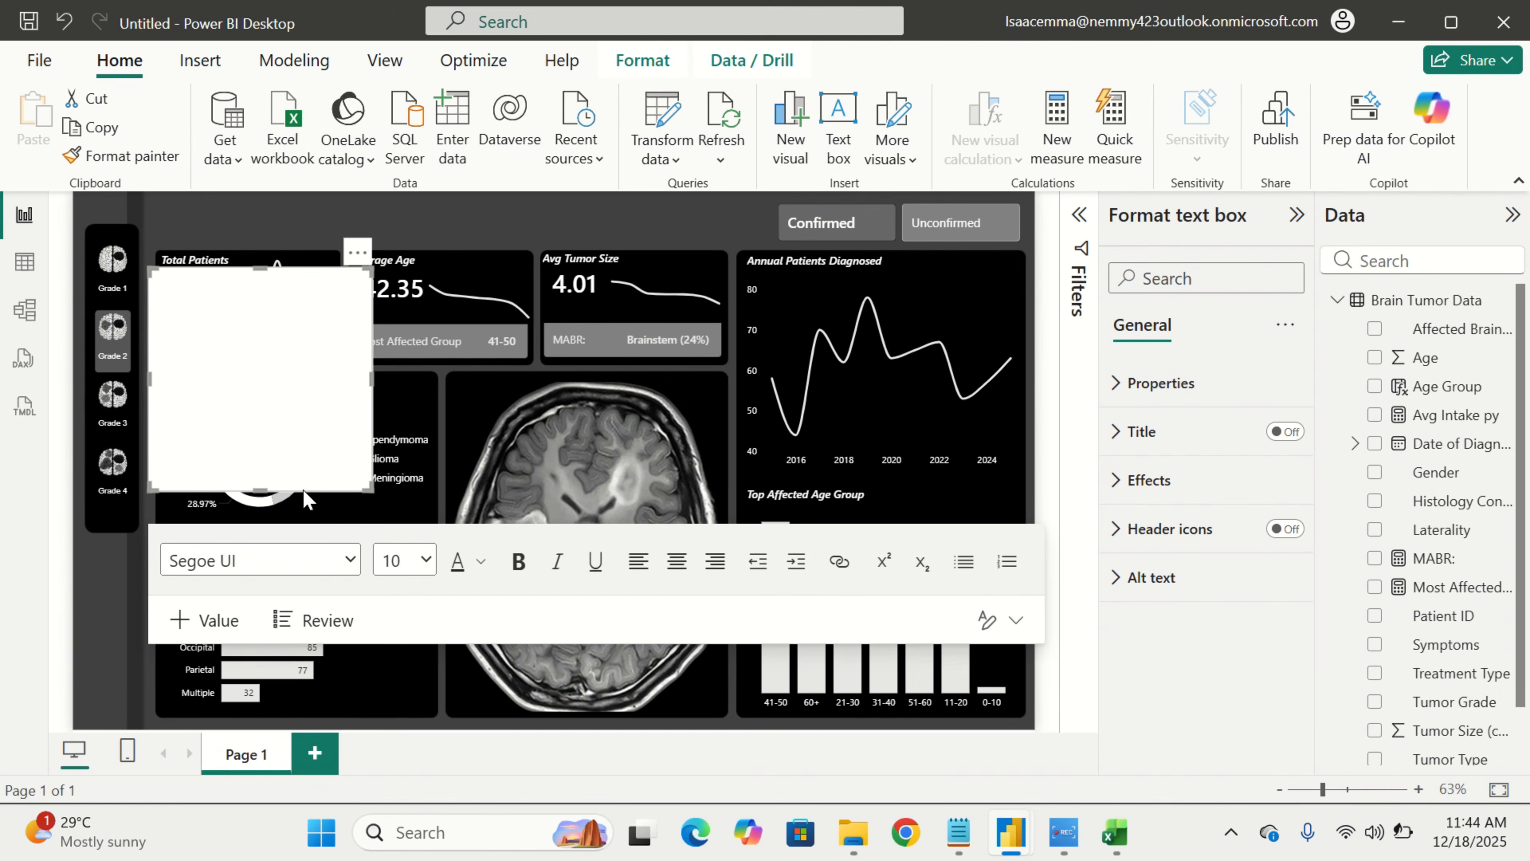
pyautogui.moveTo(305, 499); pyautogui.dragTo(553, 244)
pyautogui.click(488, 224)
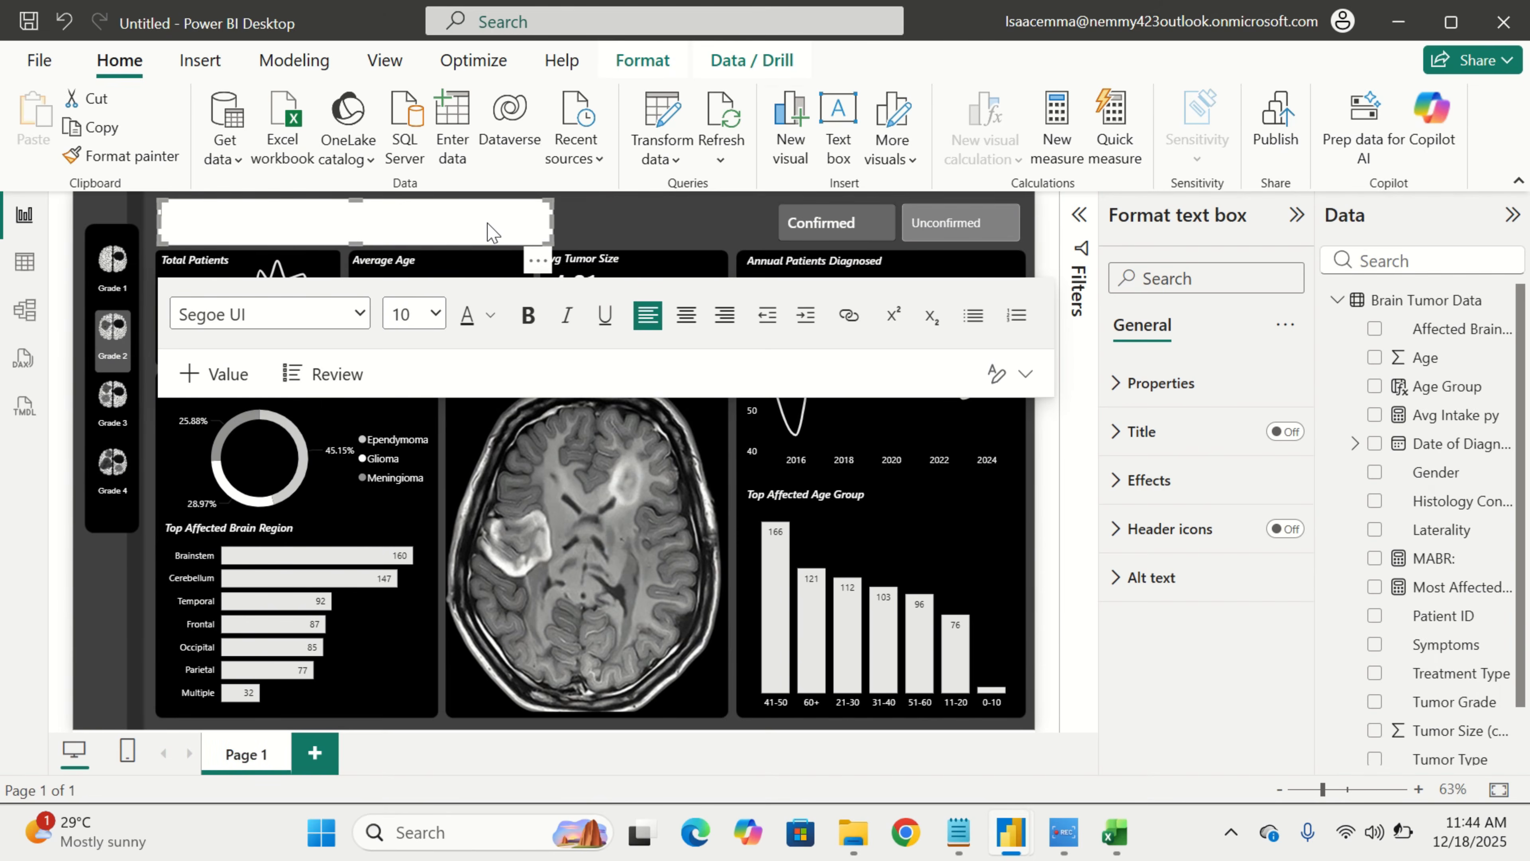
pyautogui.write('Brain Tumor Distribution Analysis')
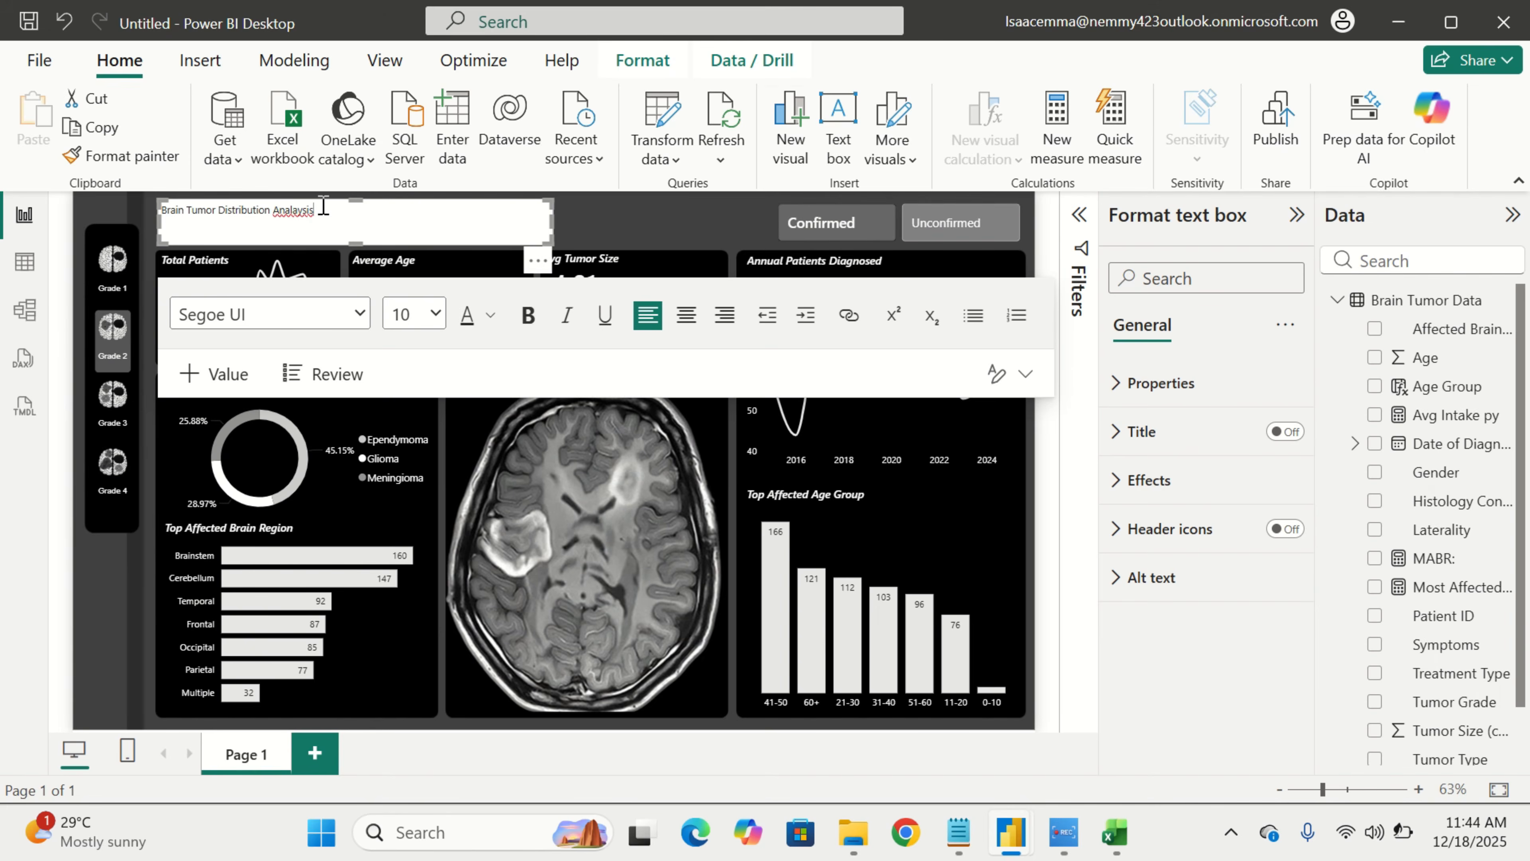
pyautogui.click(299, 212)
pyautogui.press('BackSpace')
# Format the "Brain Tumor Distribution Analysis" title as Segoe UI Semibold, size 24 and white
pyautogui.moveTo(324, 212); pyautogui.dragTo(156, 209)
pyautogui.click(273, 212)
pyautogui.tripleClick(272, 212)
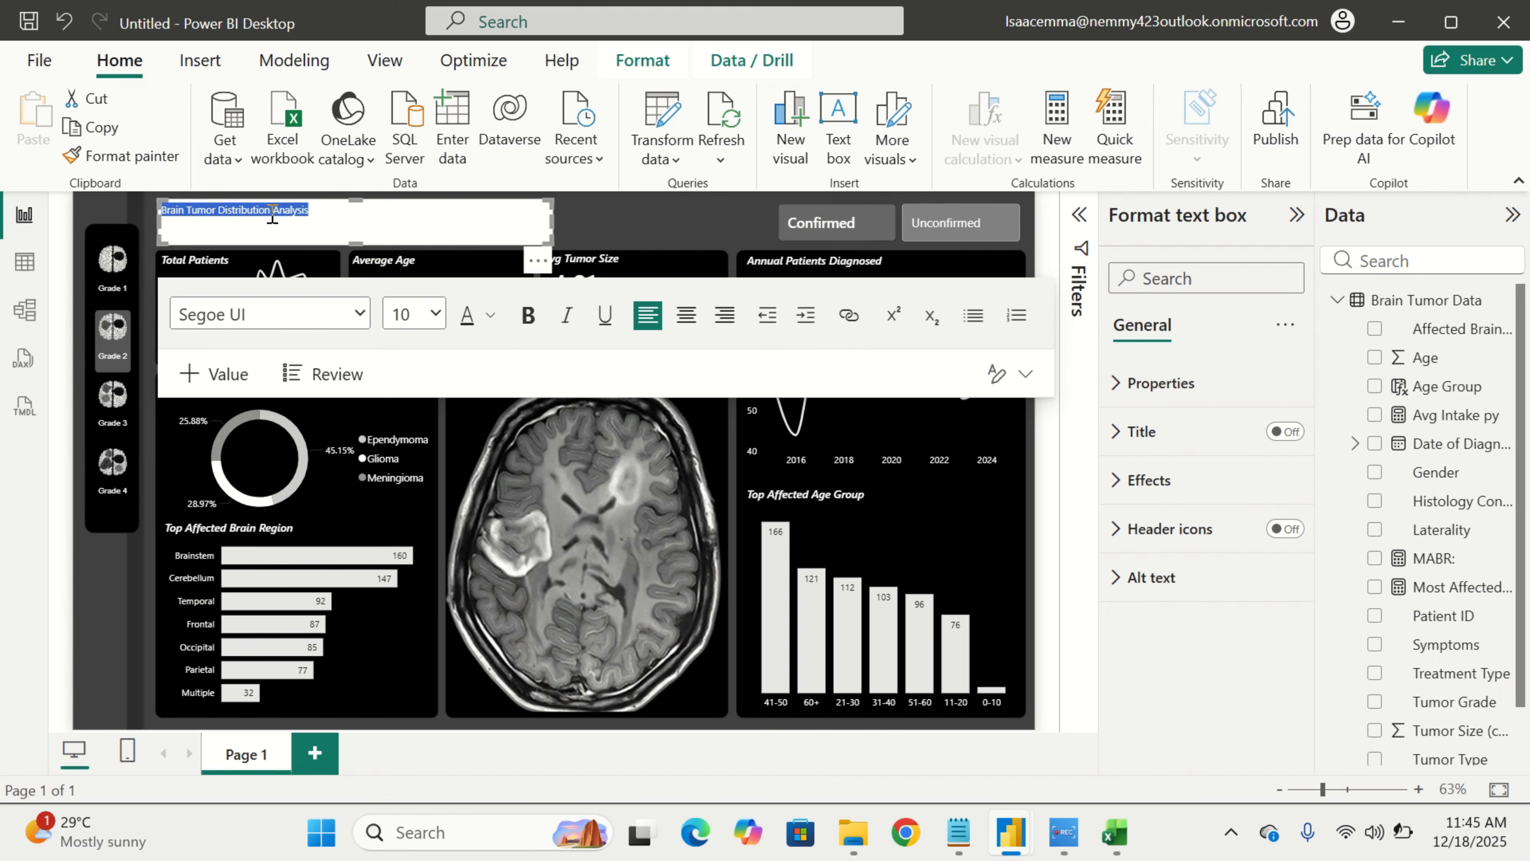
pyautogui.click(435, 314)
pyautogui.click(401, 671)
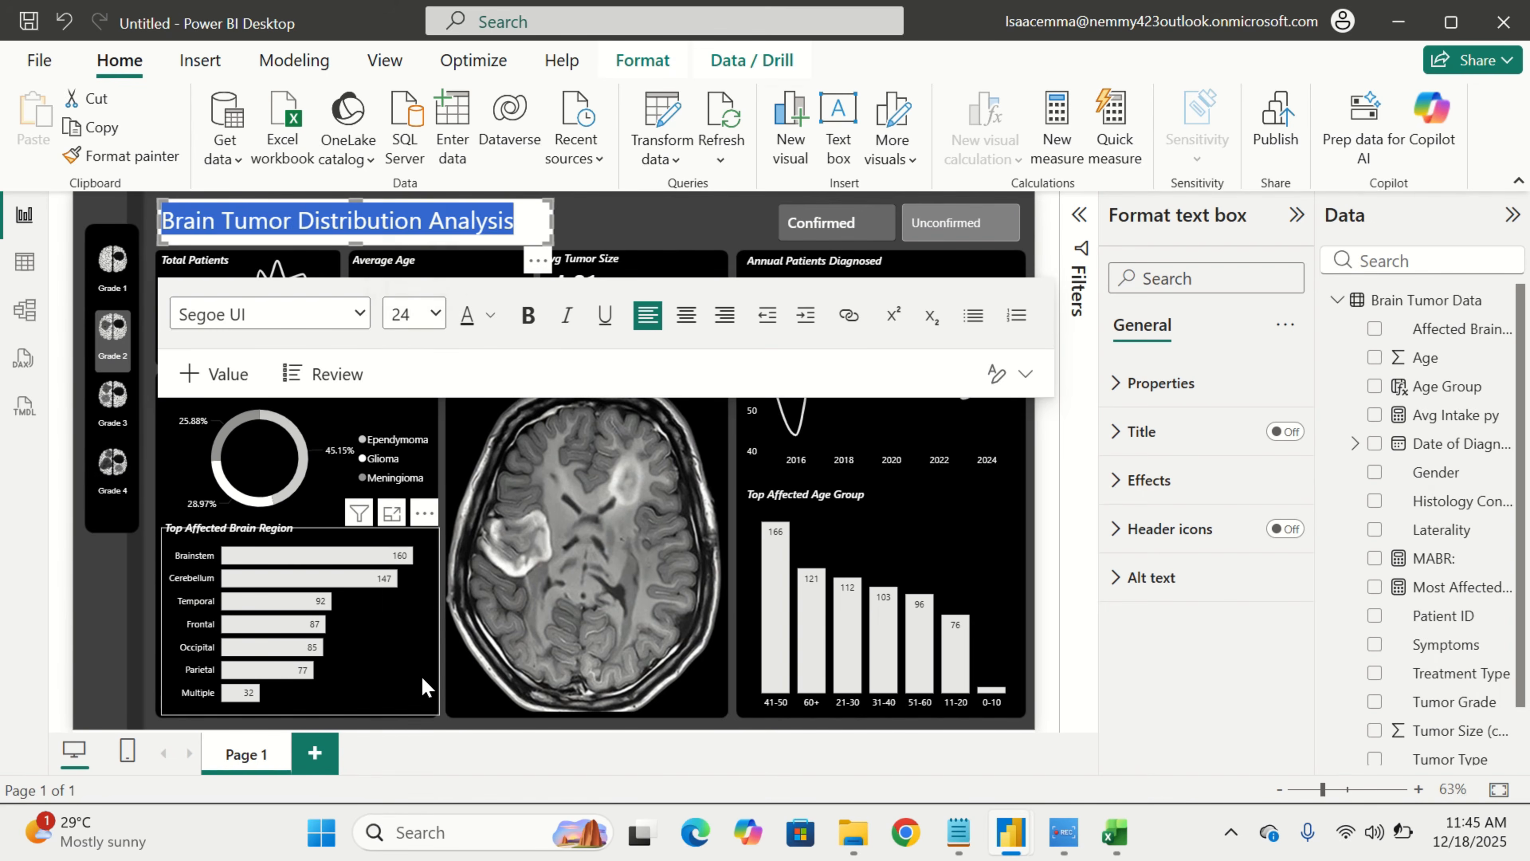
pyautogui.click(346, 314)
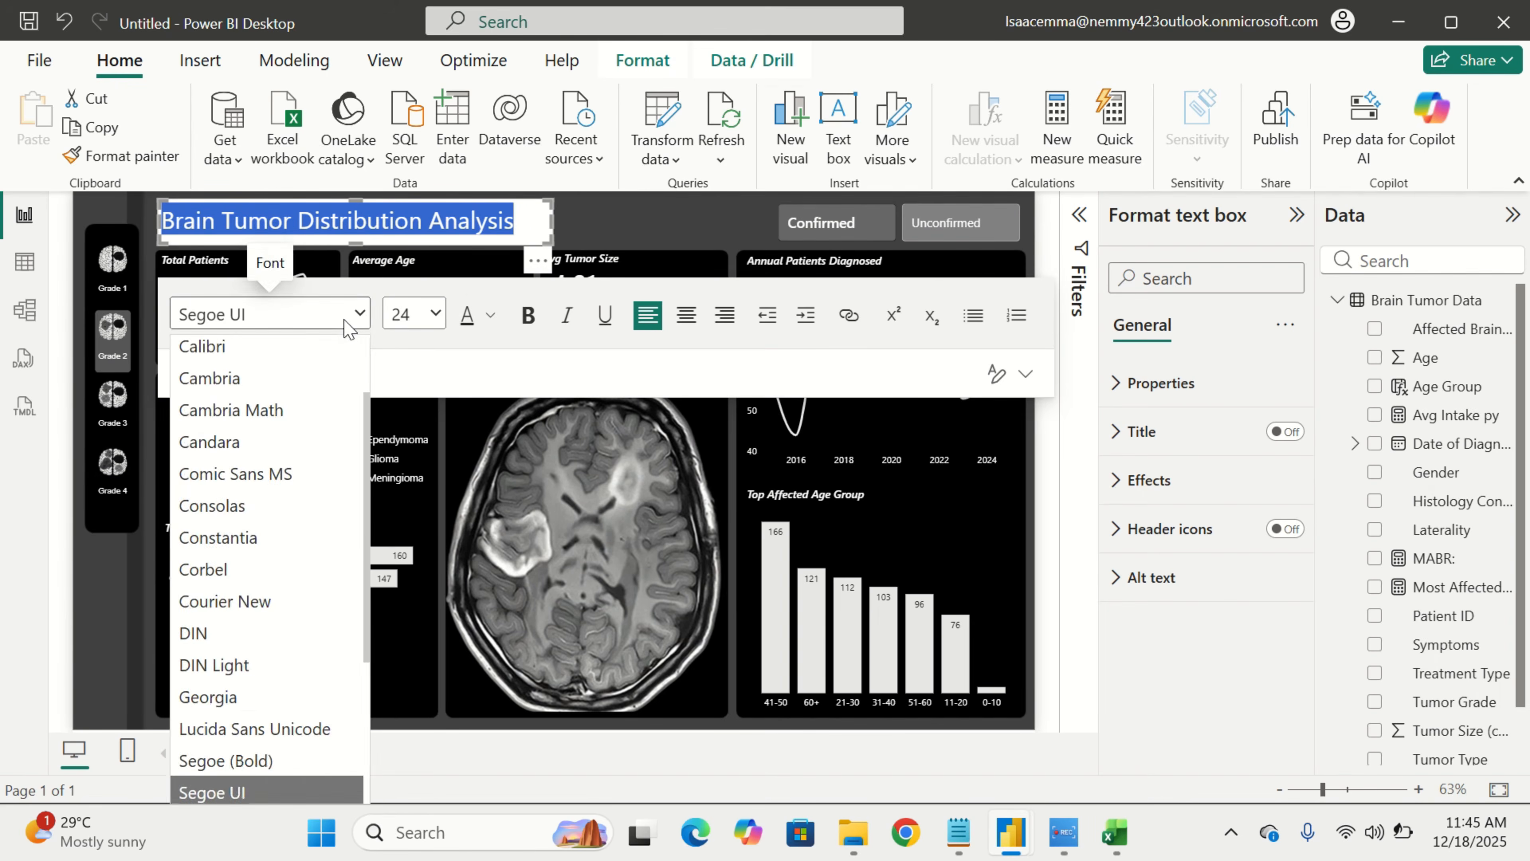
pyautogui.scroll(-4, 297, 744)
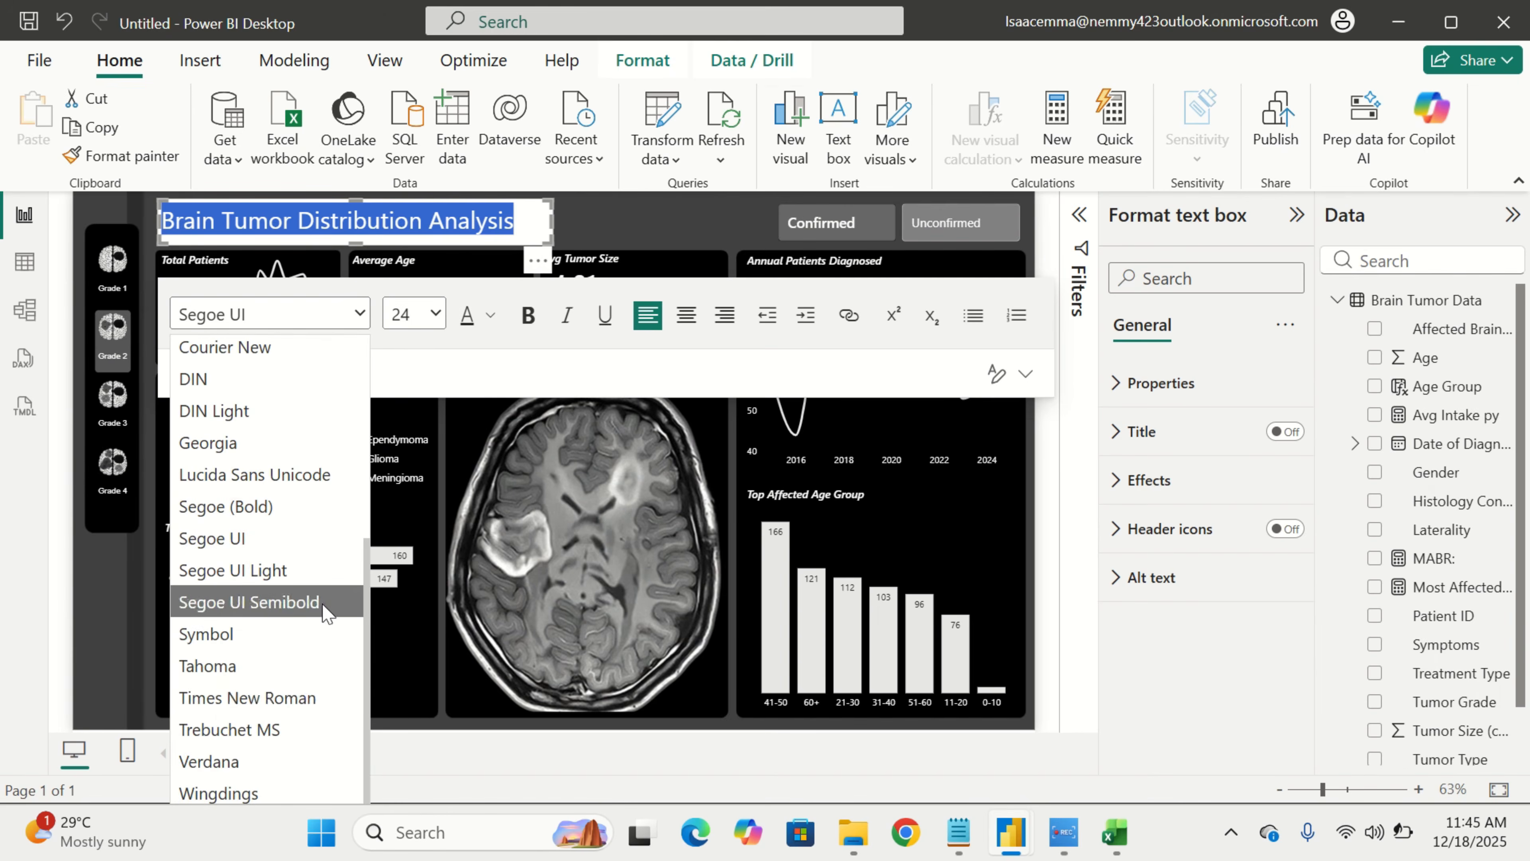
pyautogui.click(326, 611)
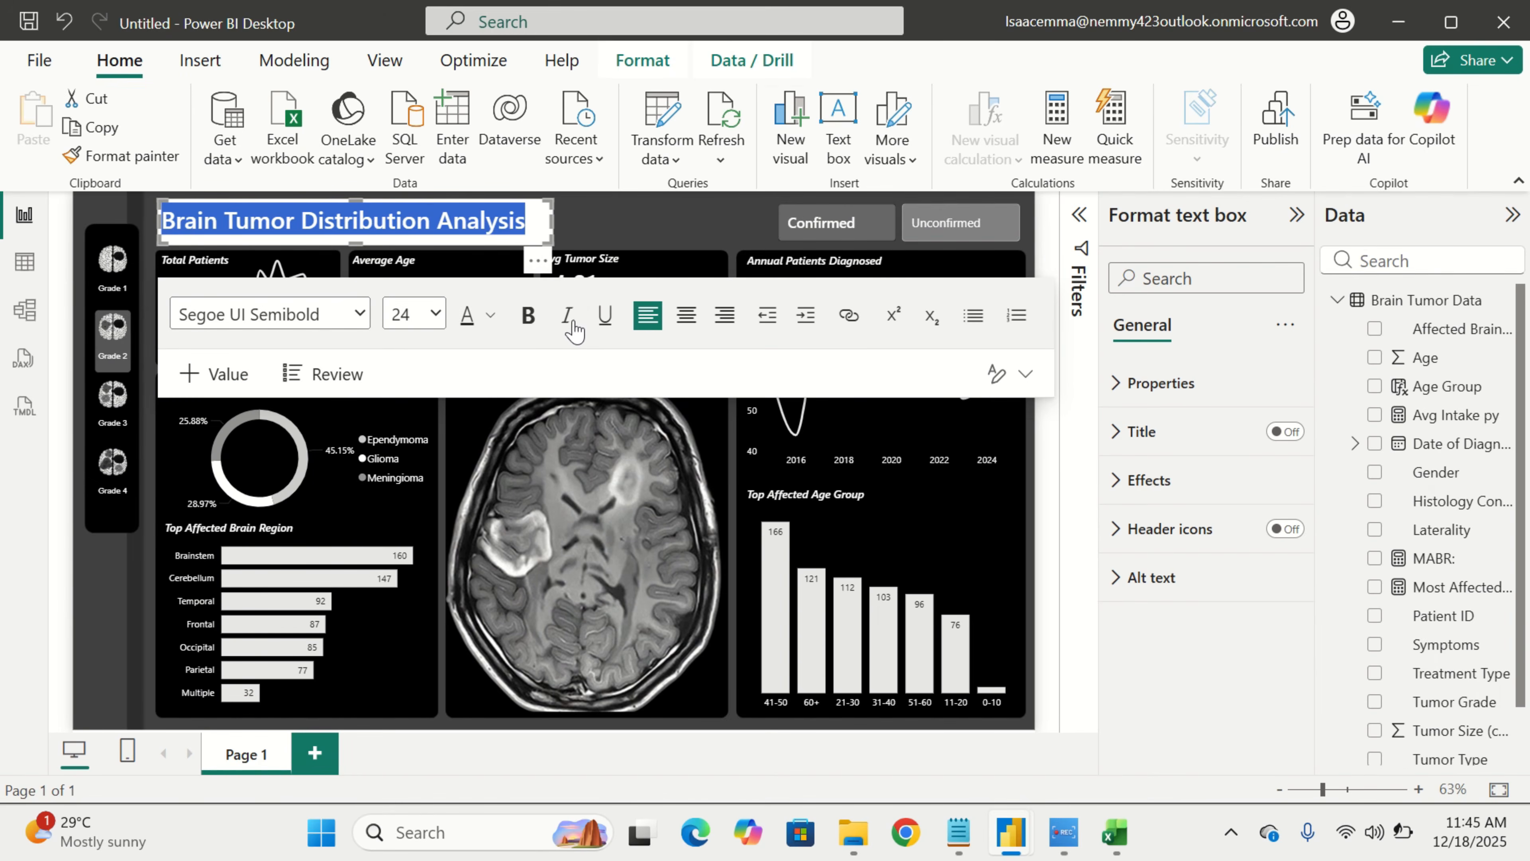
pyautogui.click(484, 318)
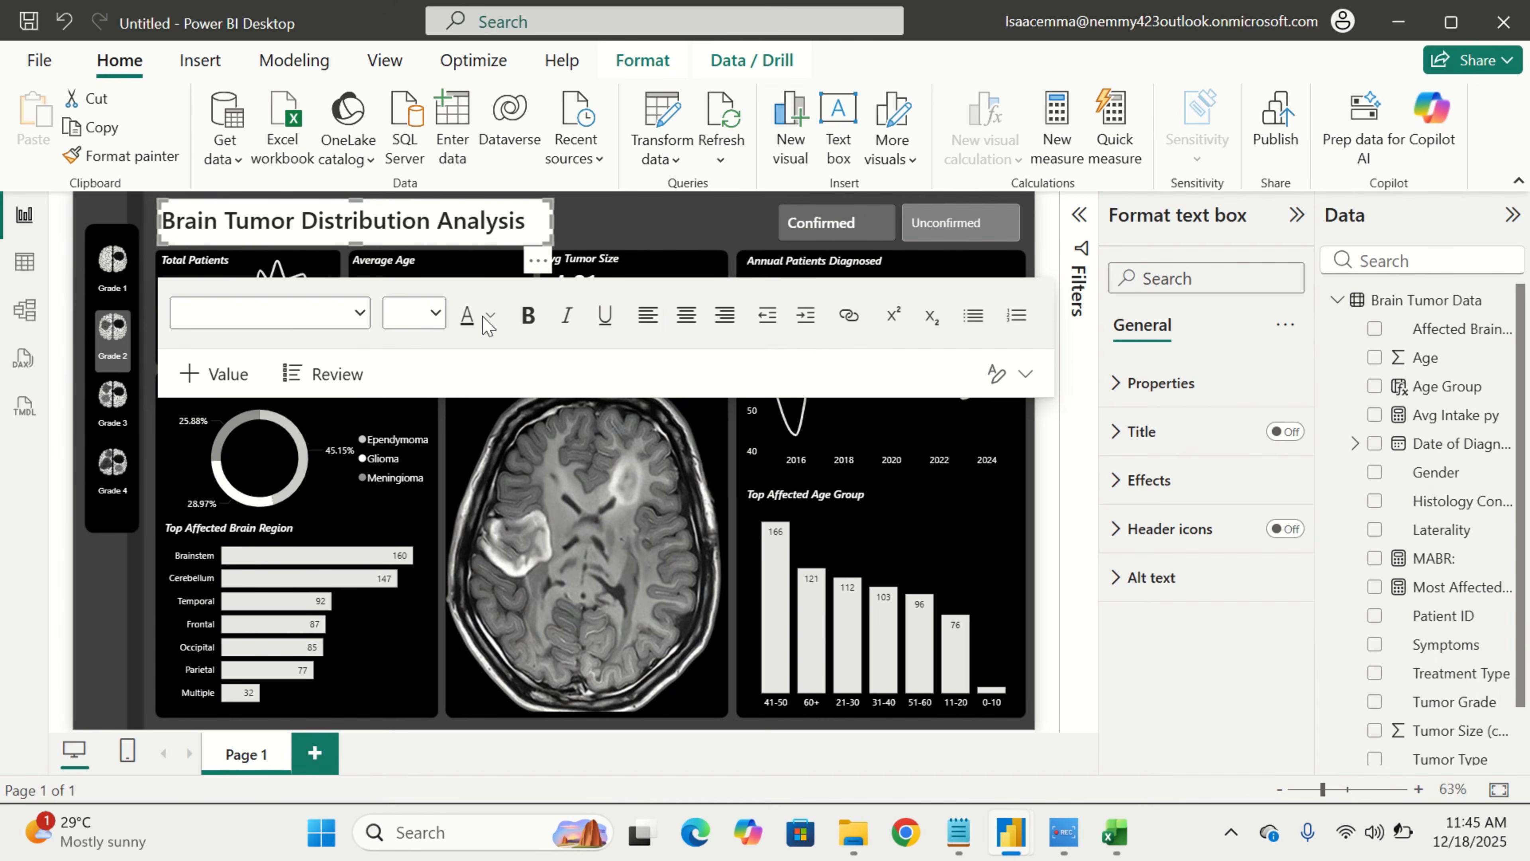
pyautogui.tripleClick(495, 228)
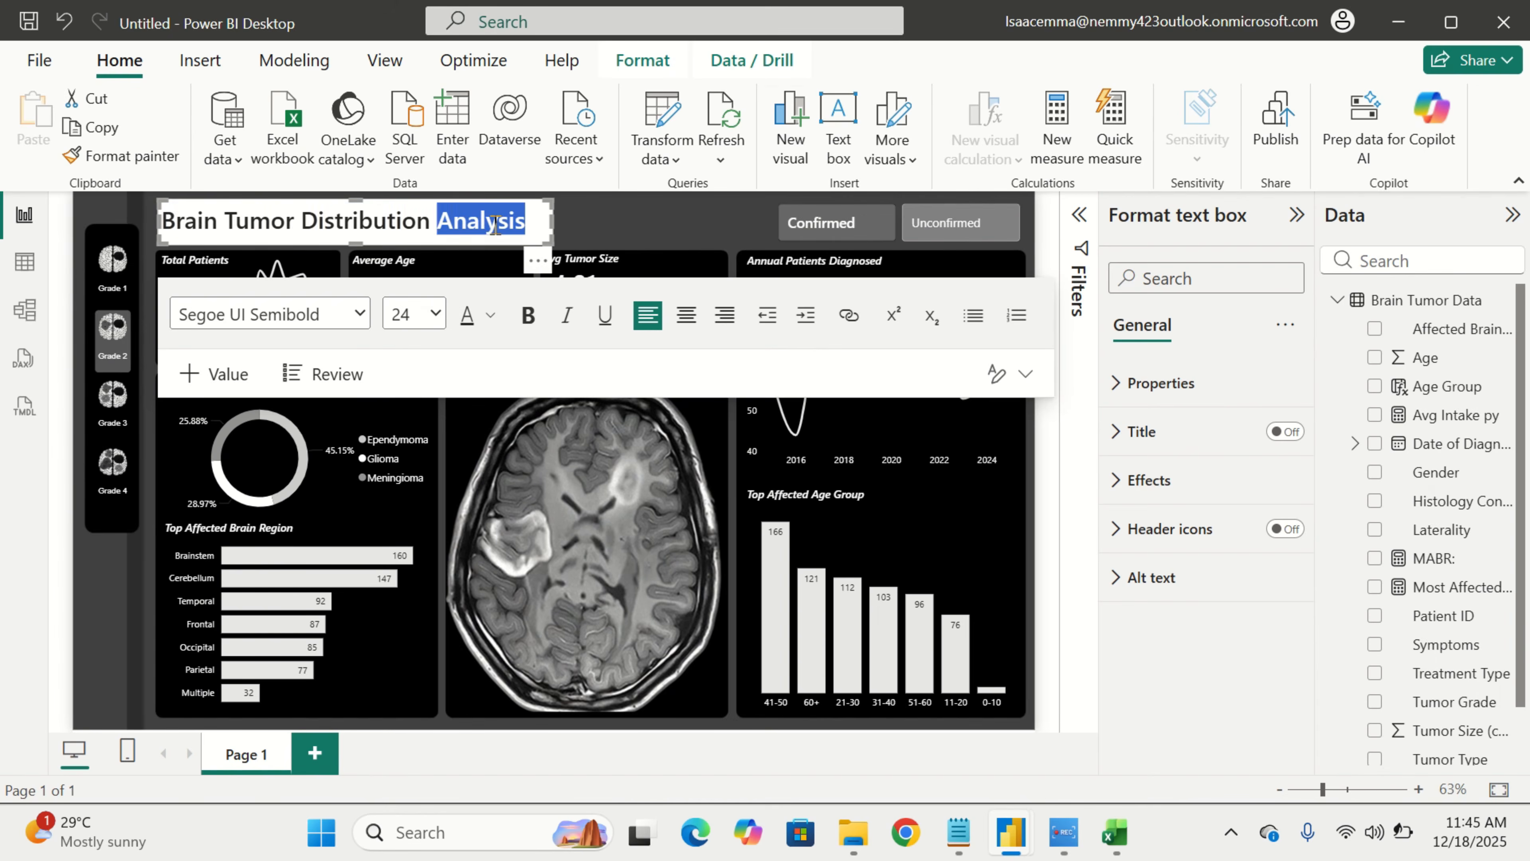
pyautogui.click(491, 315)
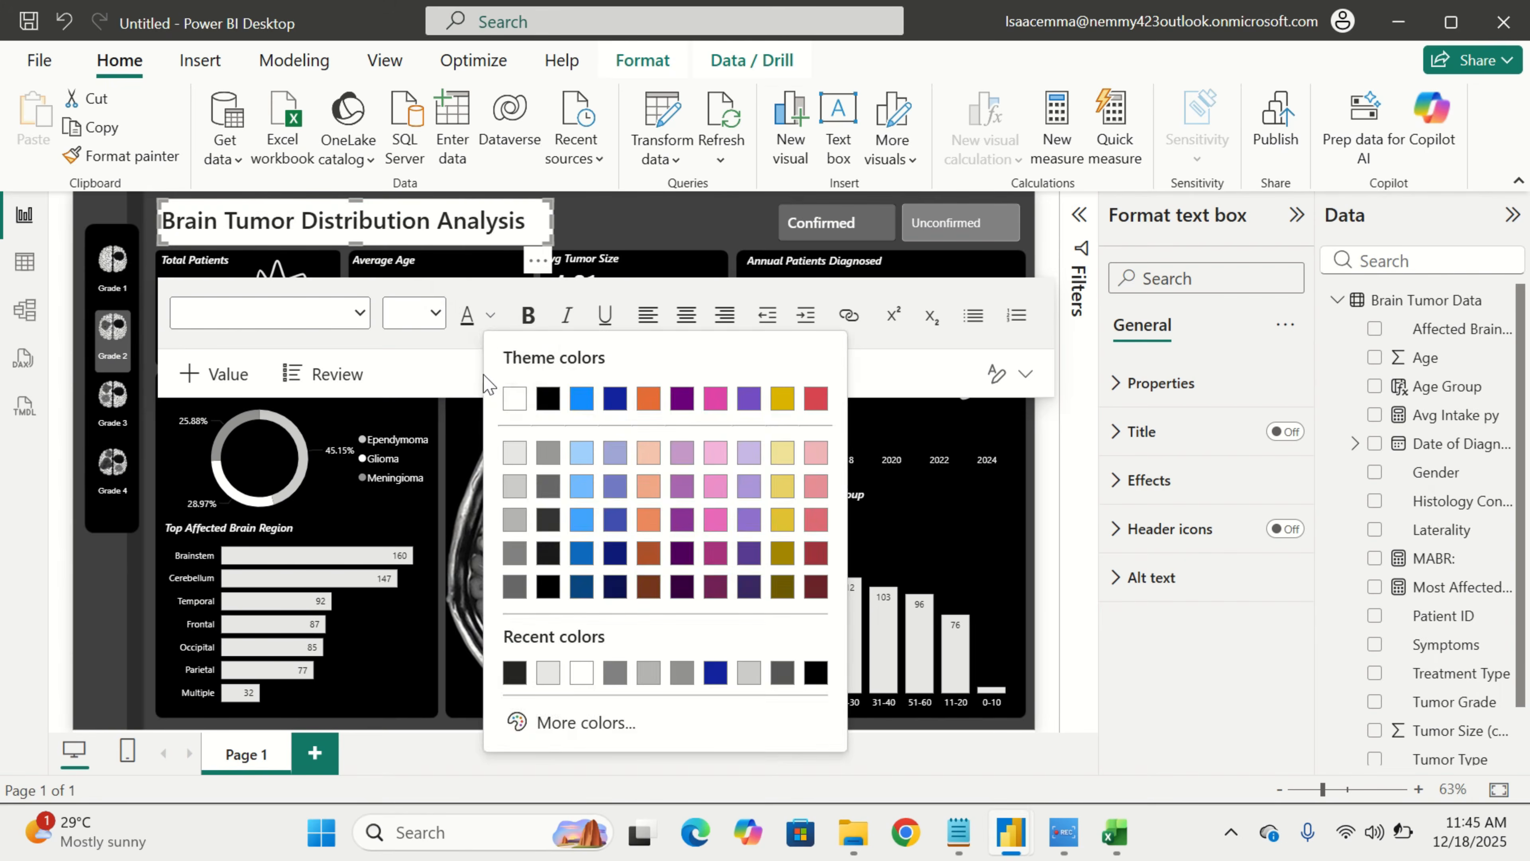
pyautogui.click(514, 399)
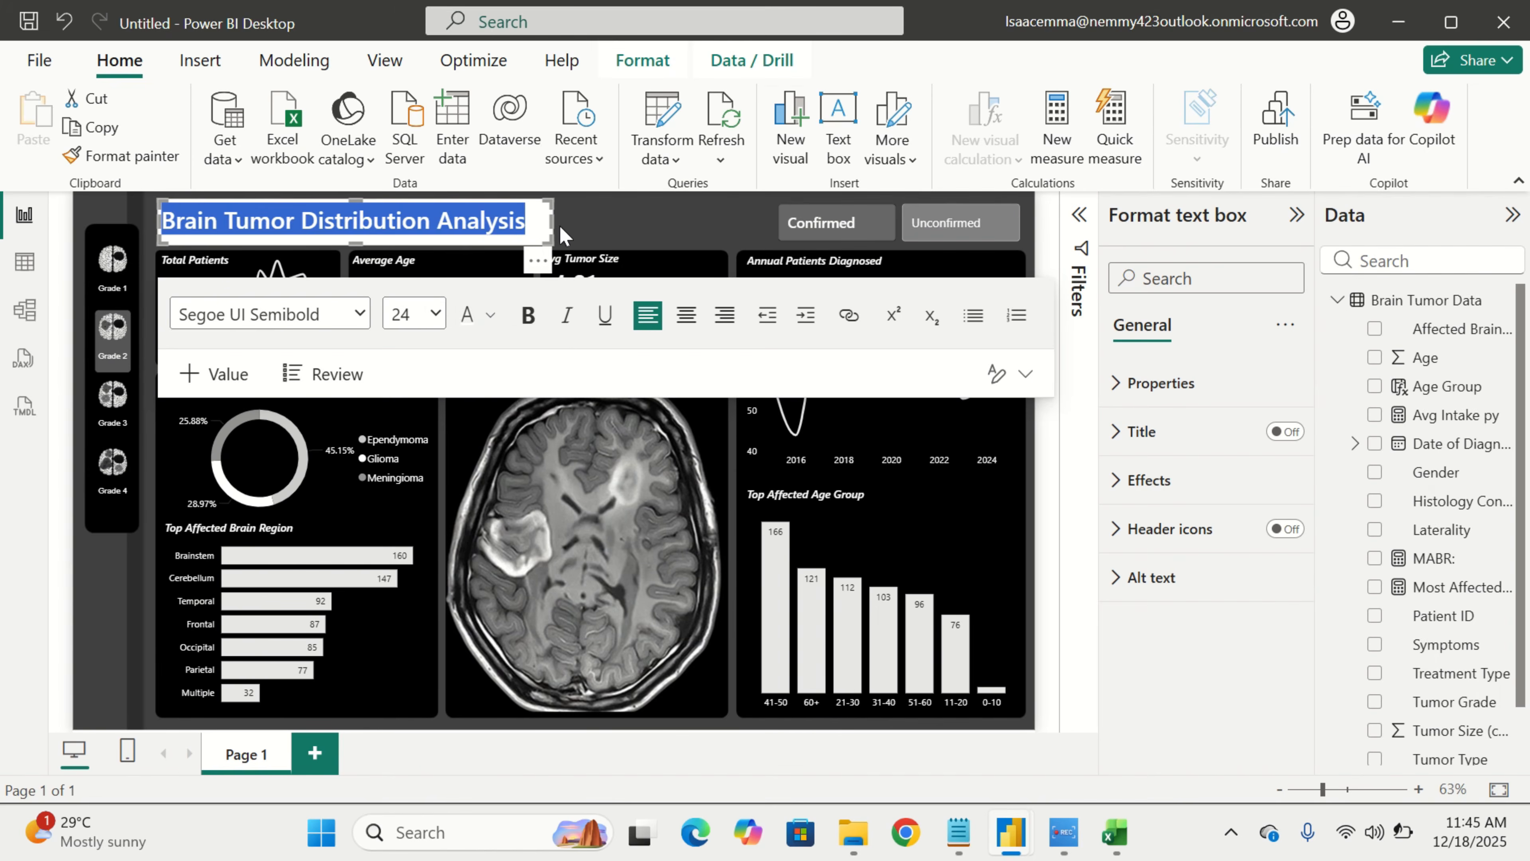
# Turn off the background of the dashboard title's text box and deselect it
pyautogui.click(1175, 485)
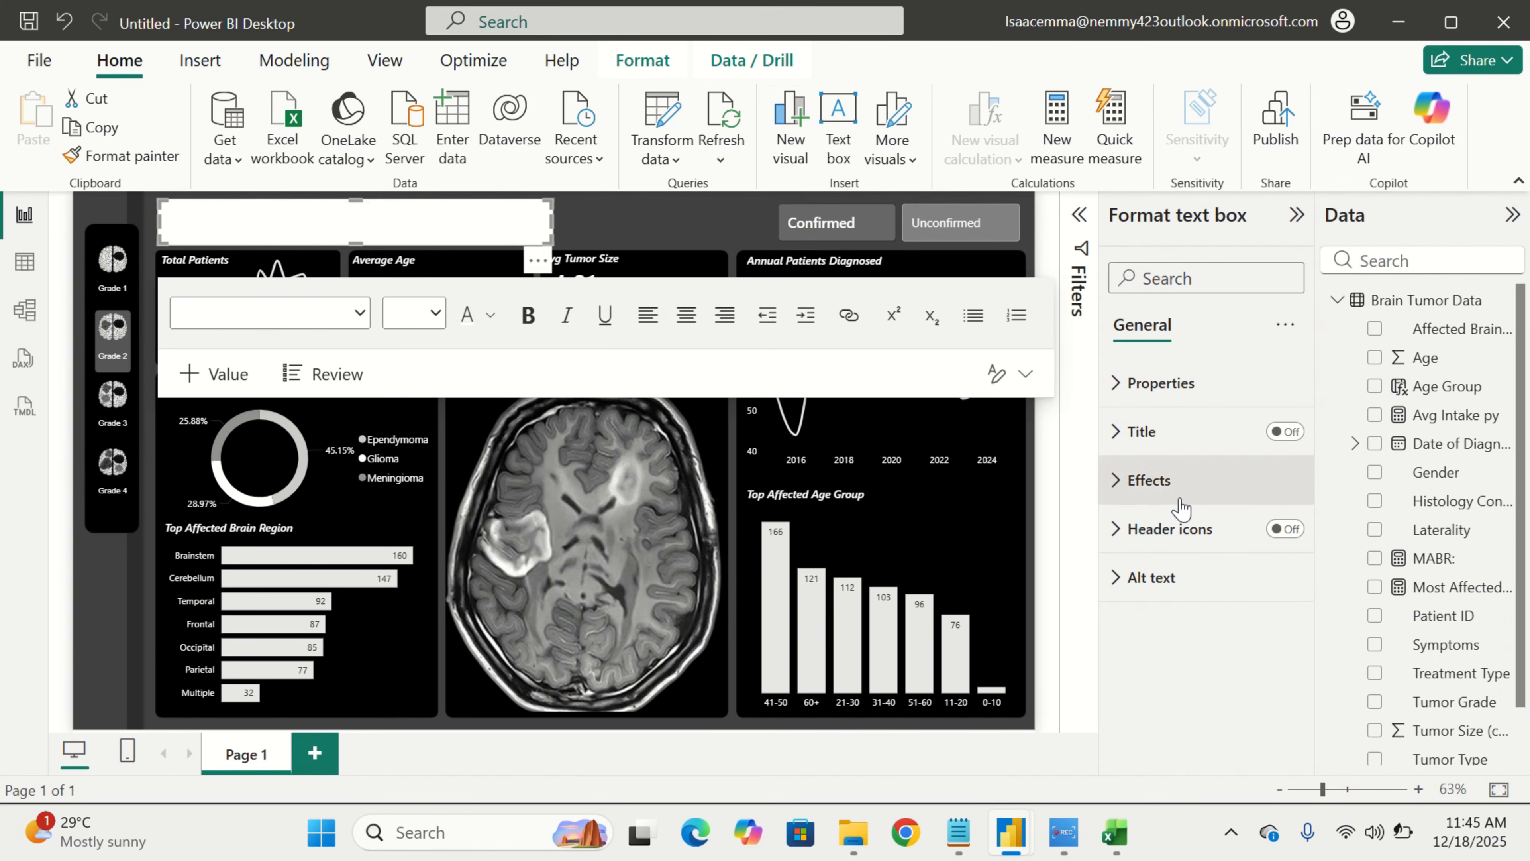
pyautogui.click(1275, 537)
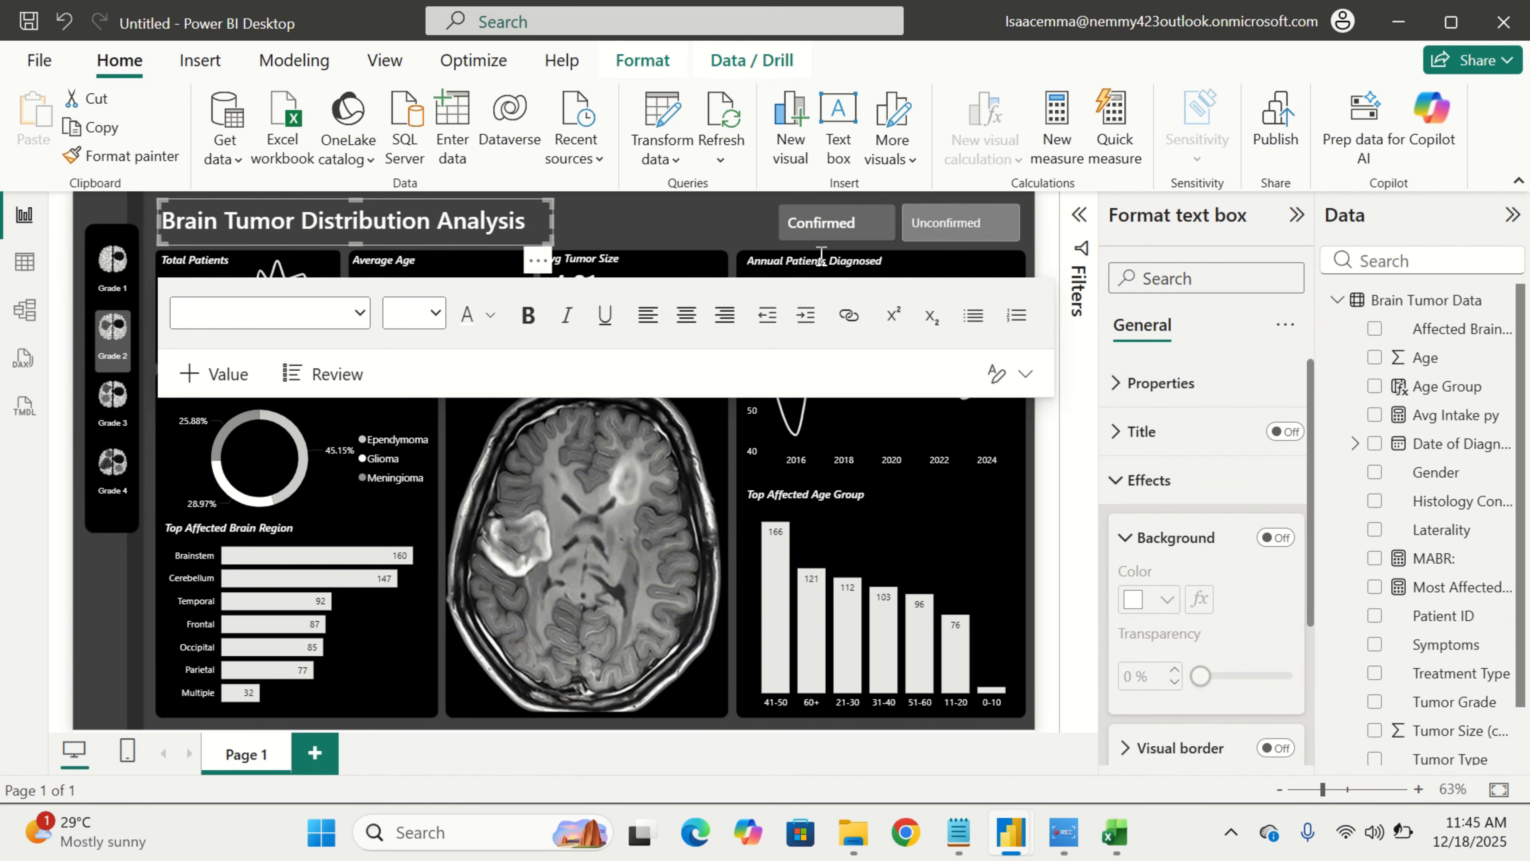
pyautogui.click(699, 222)
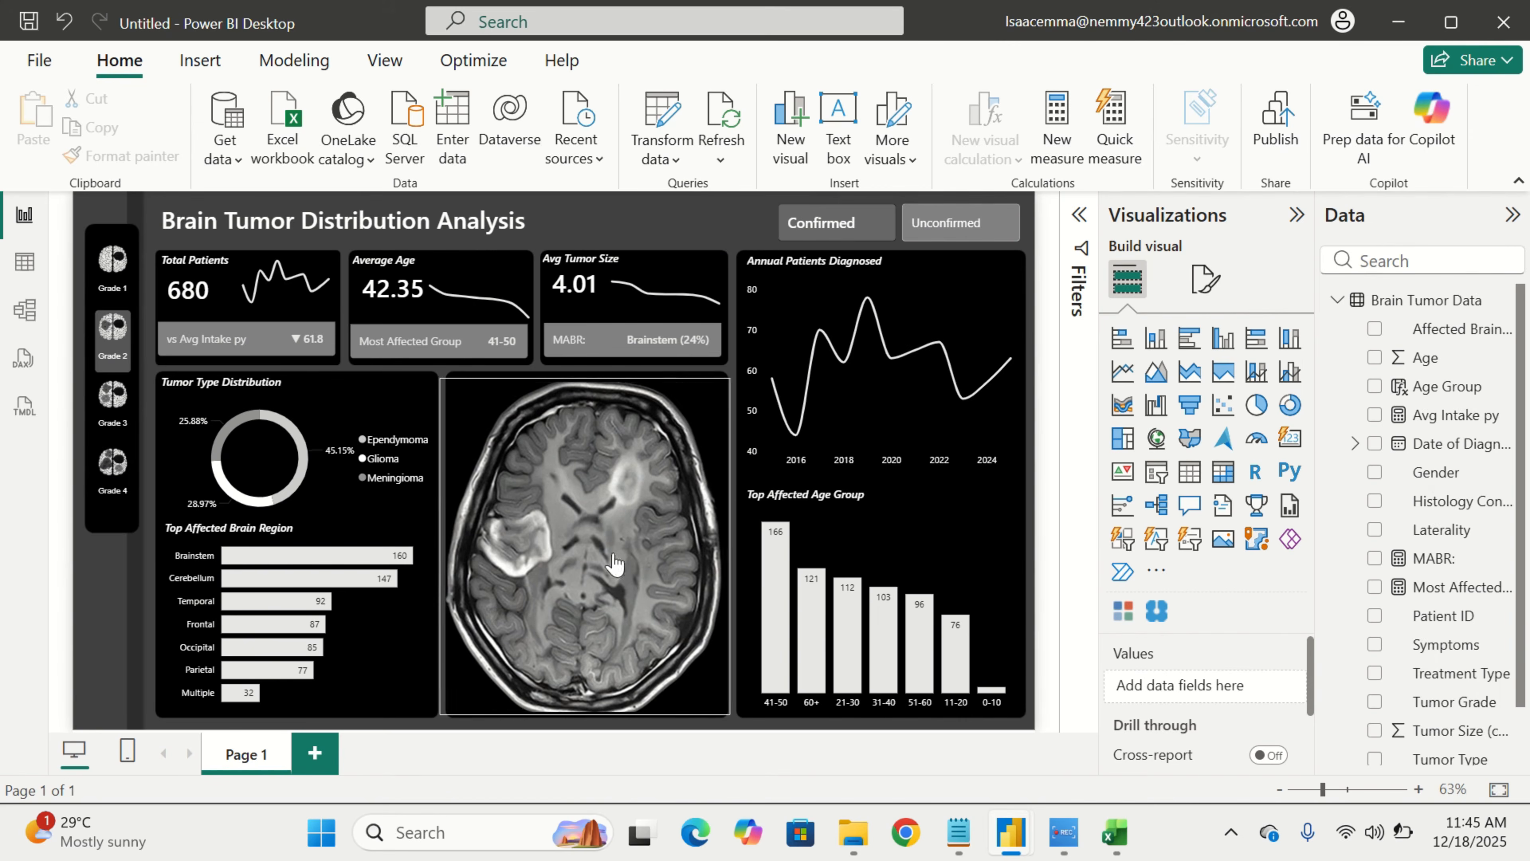
# Try the tumor grade slicer with Grade 3 and Grade 4 to check how the visuals respond
pyautogui.click(130, 415)
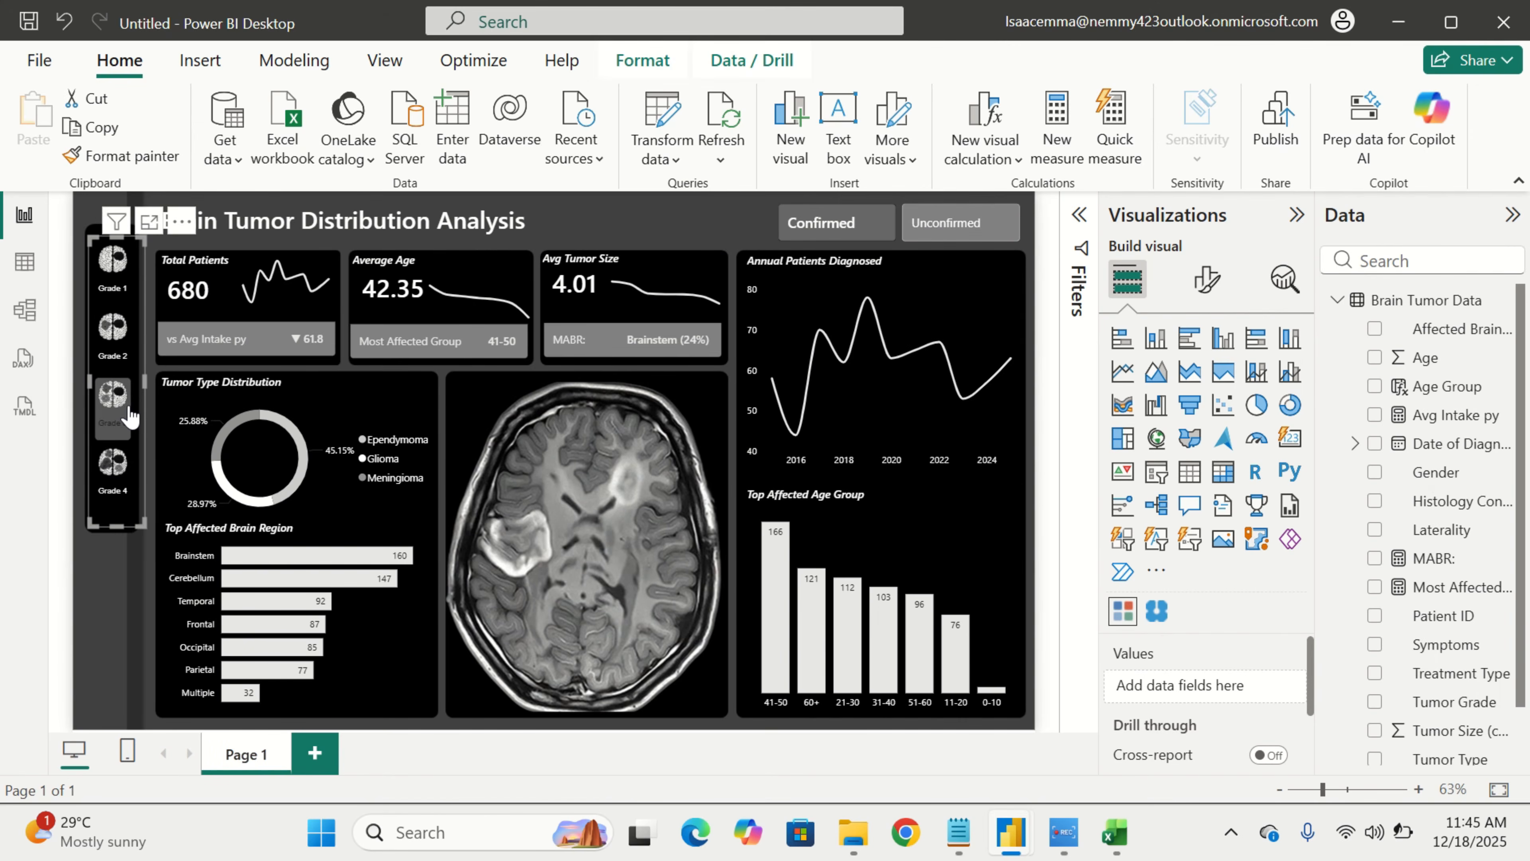
pyautogui.click(127, 476)
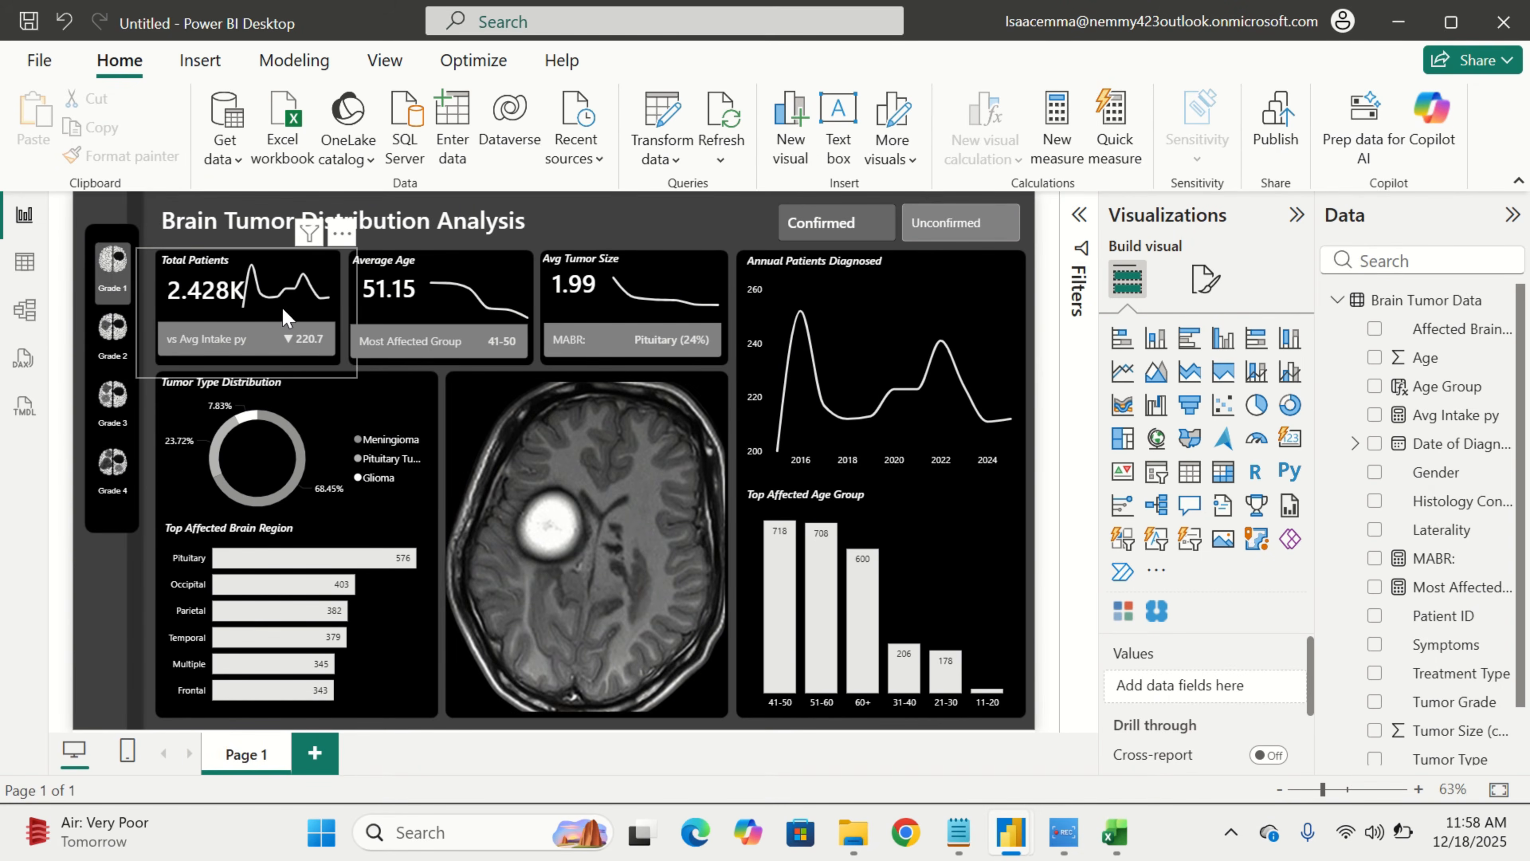
# Move the "vs Avg Intake py" card down to reach the Total Patients card, and set that card's callout value display units to None
pyautogui.moveTo(286, 320); pyautogui.dragTo(284, 361)
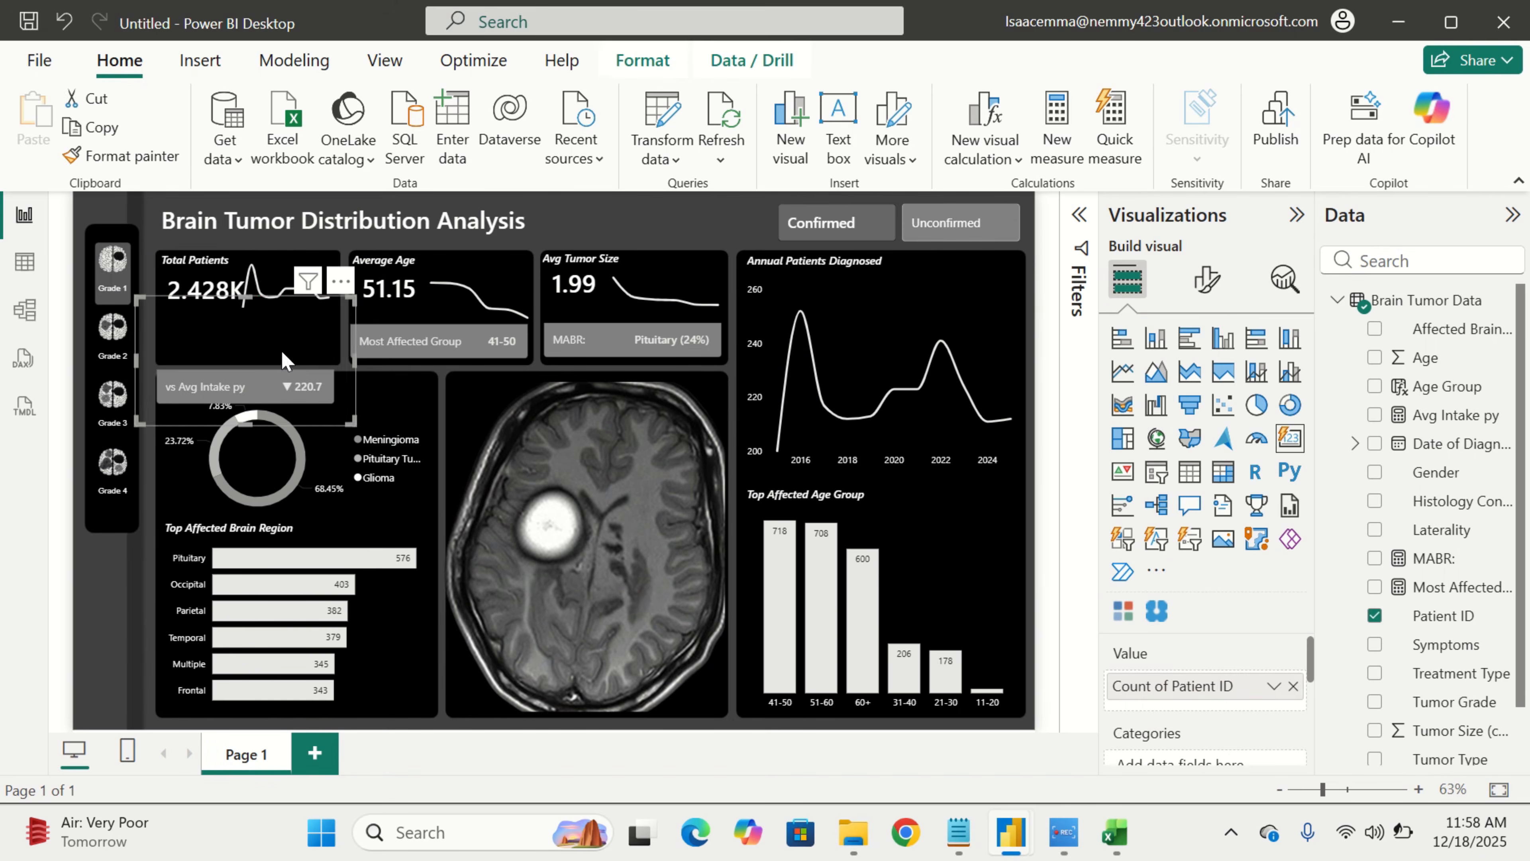
pyautogui.click(211, 295)
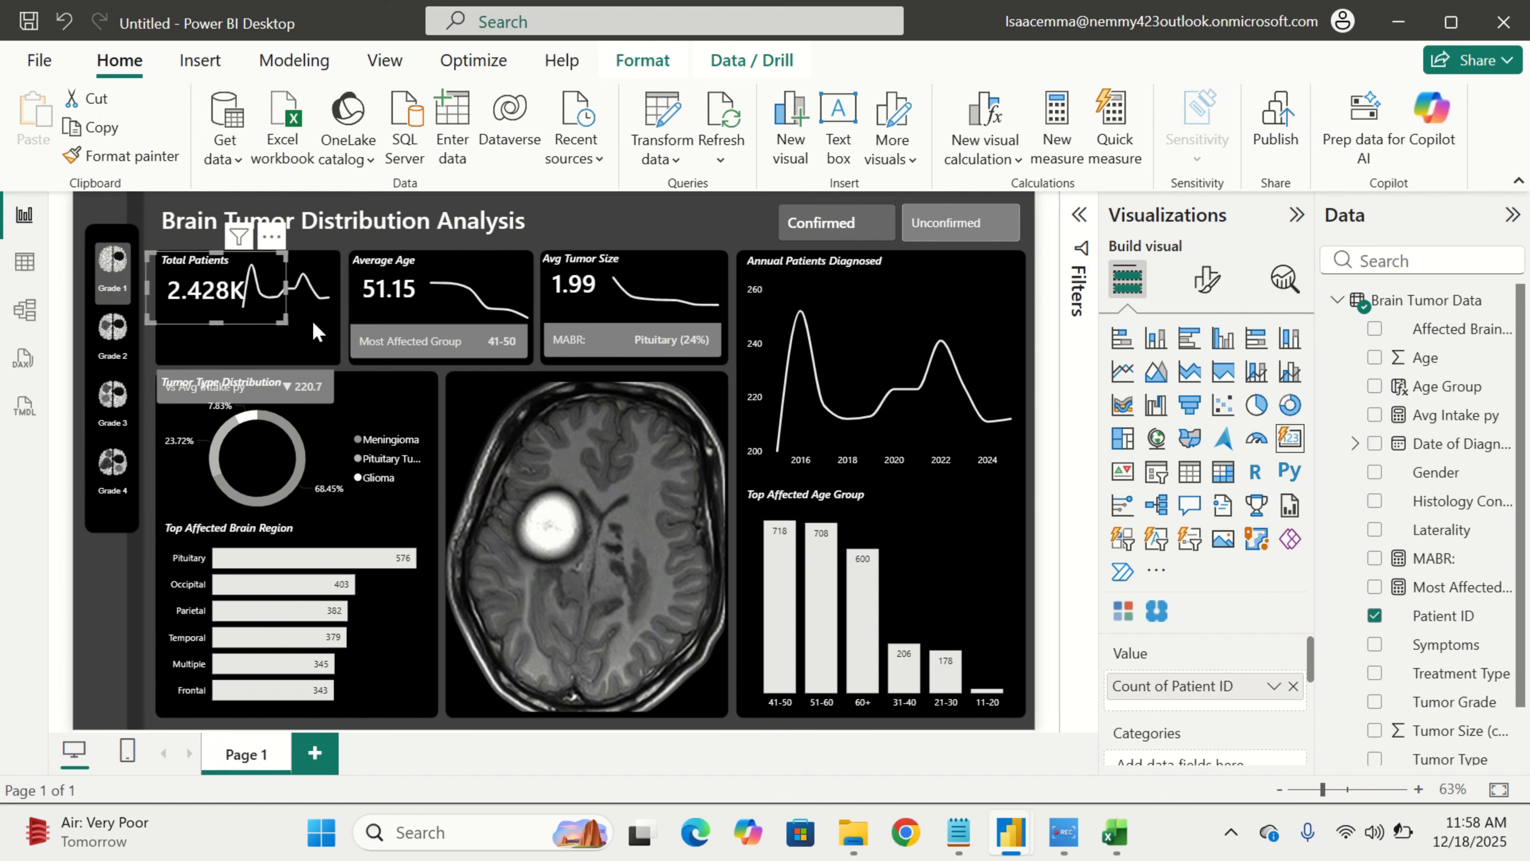
pyautogui.click(1218, 295)
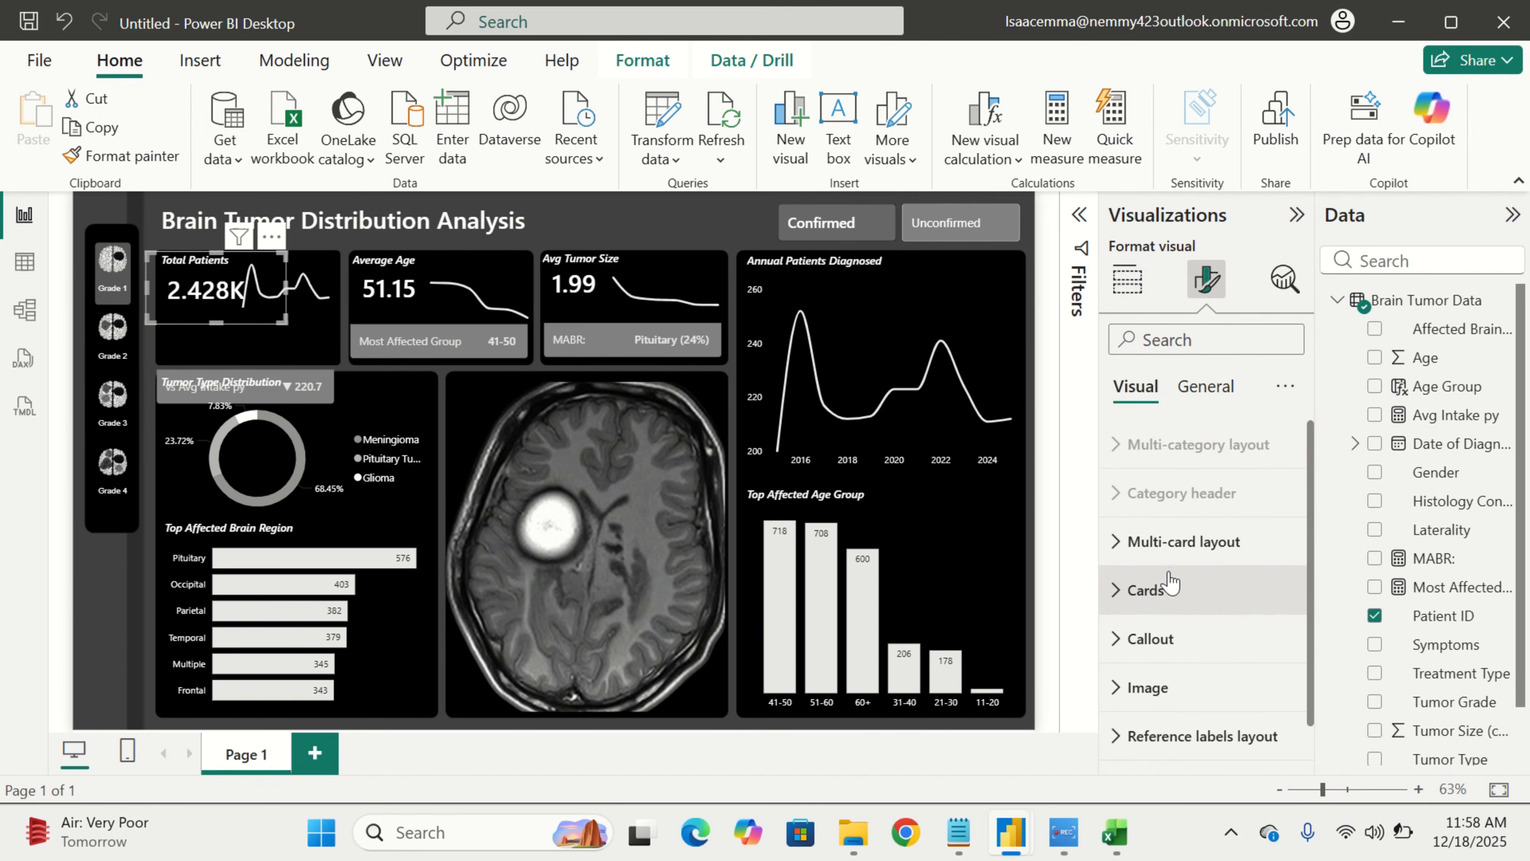
pyautogui.click(1166, 638)
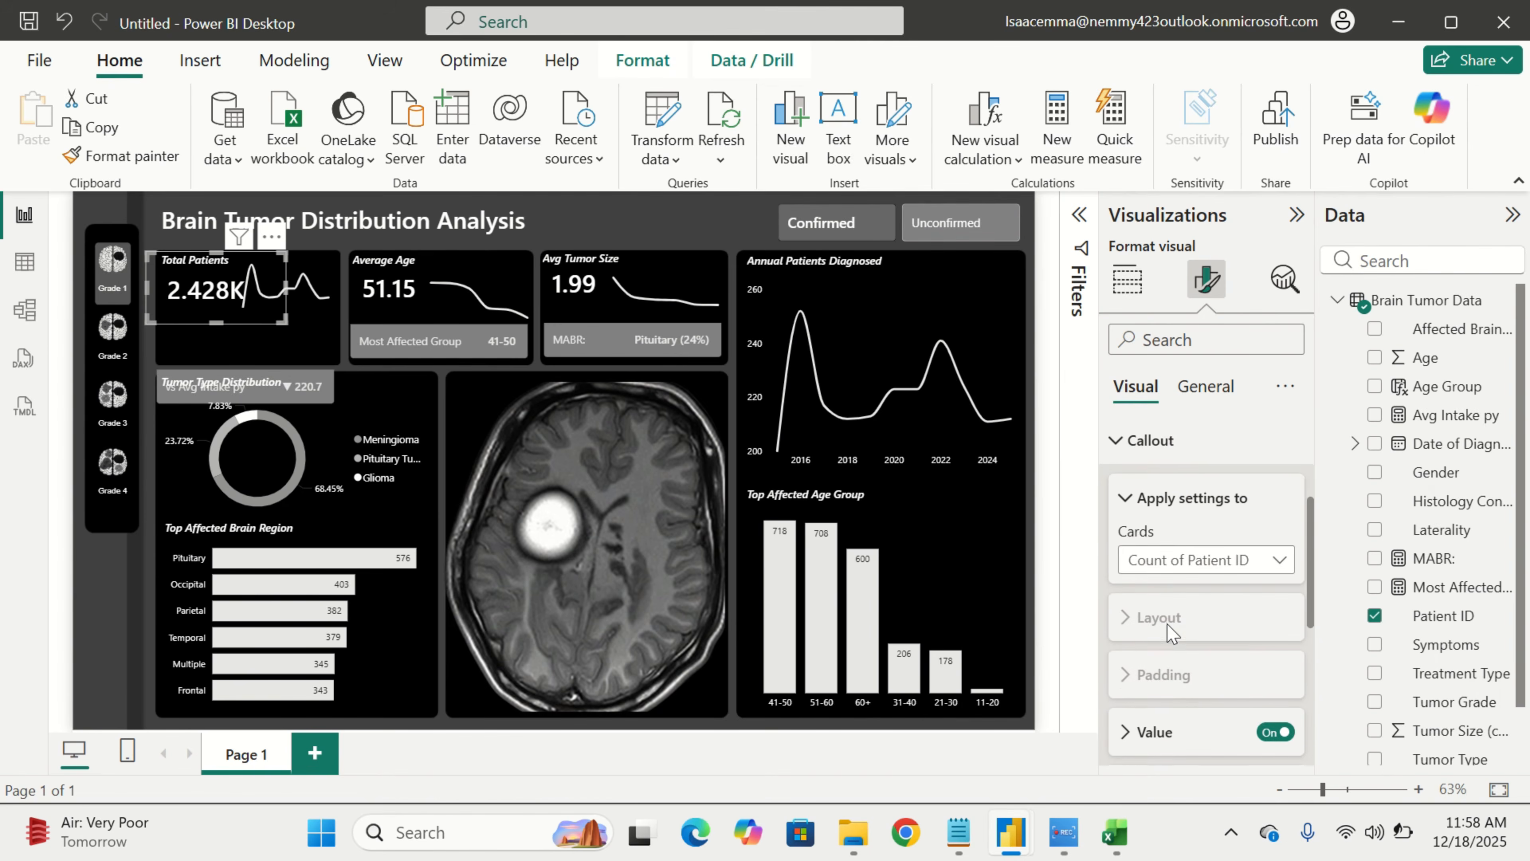
pyautogui.scroll(-2, 1167, 624)
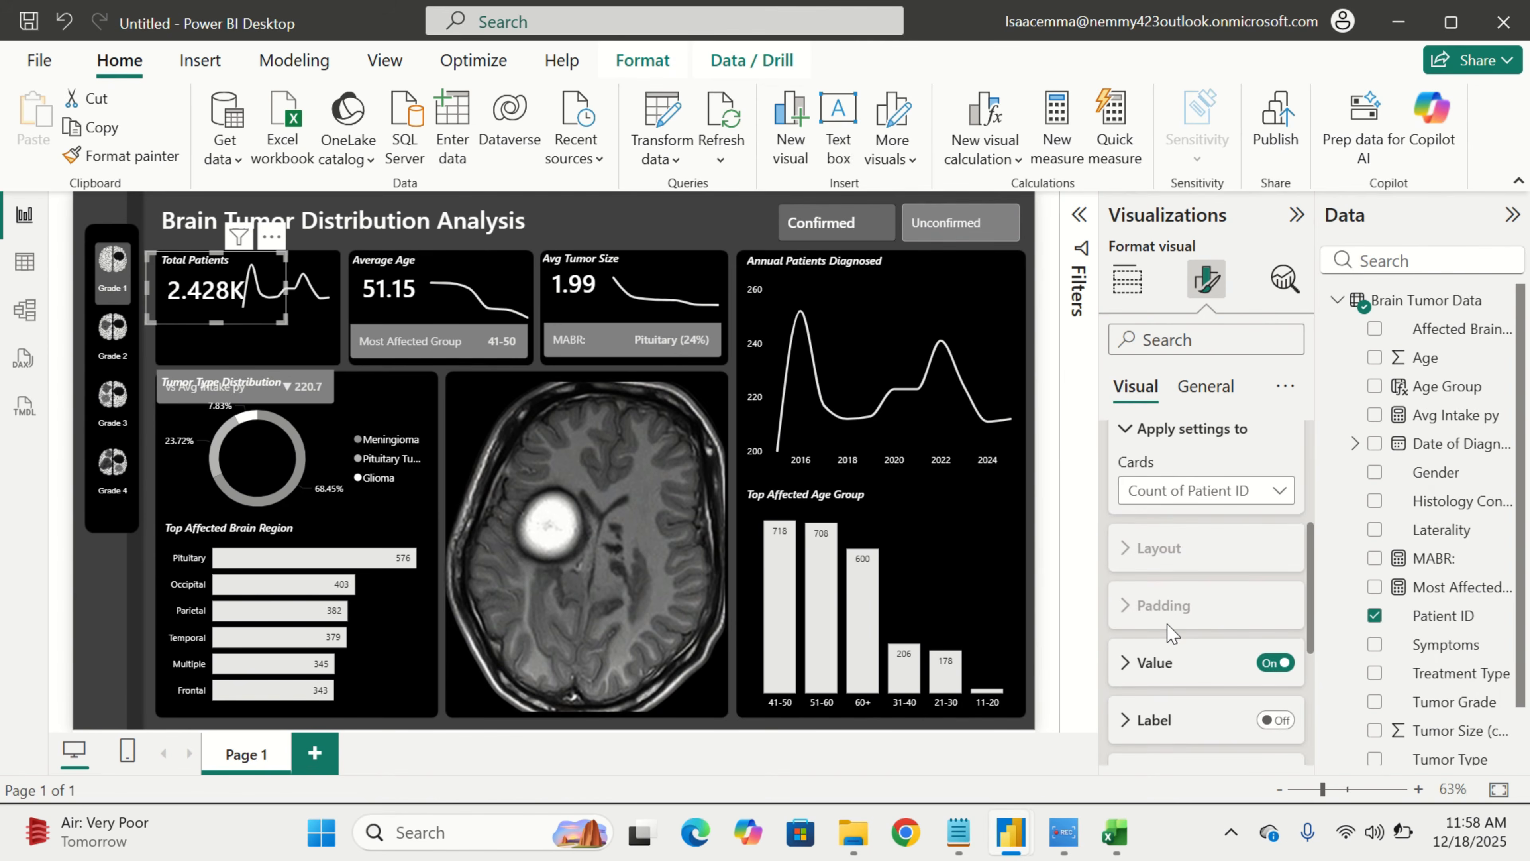
pyautogui.click(1223, 484)
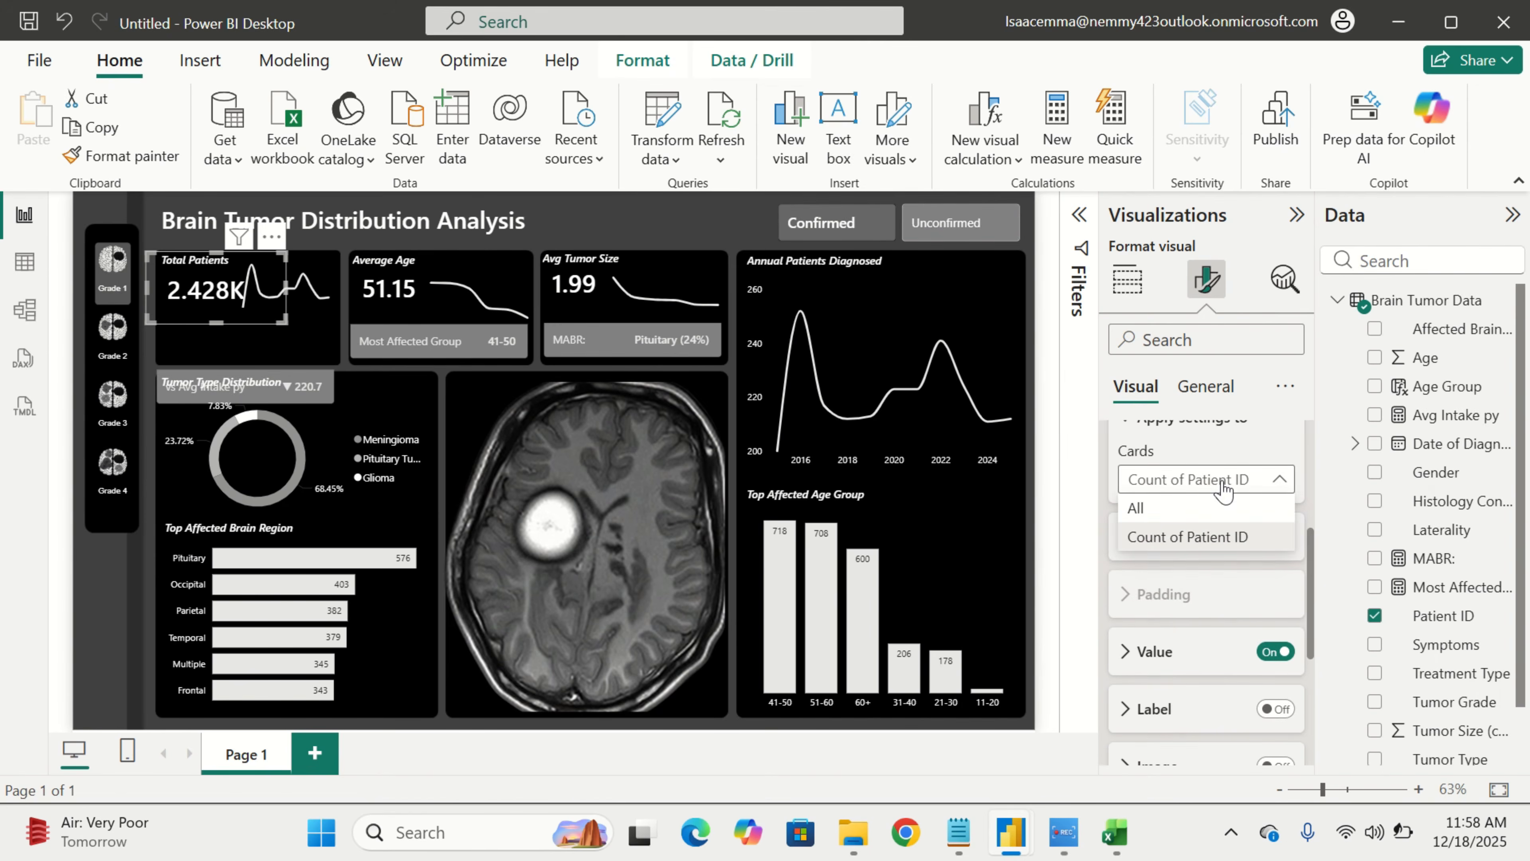
pyautogui.click(1243, 534)
pyautogui.scroll(-1, 1174, 500)
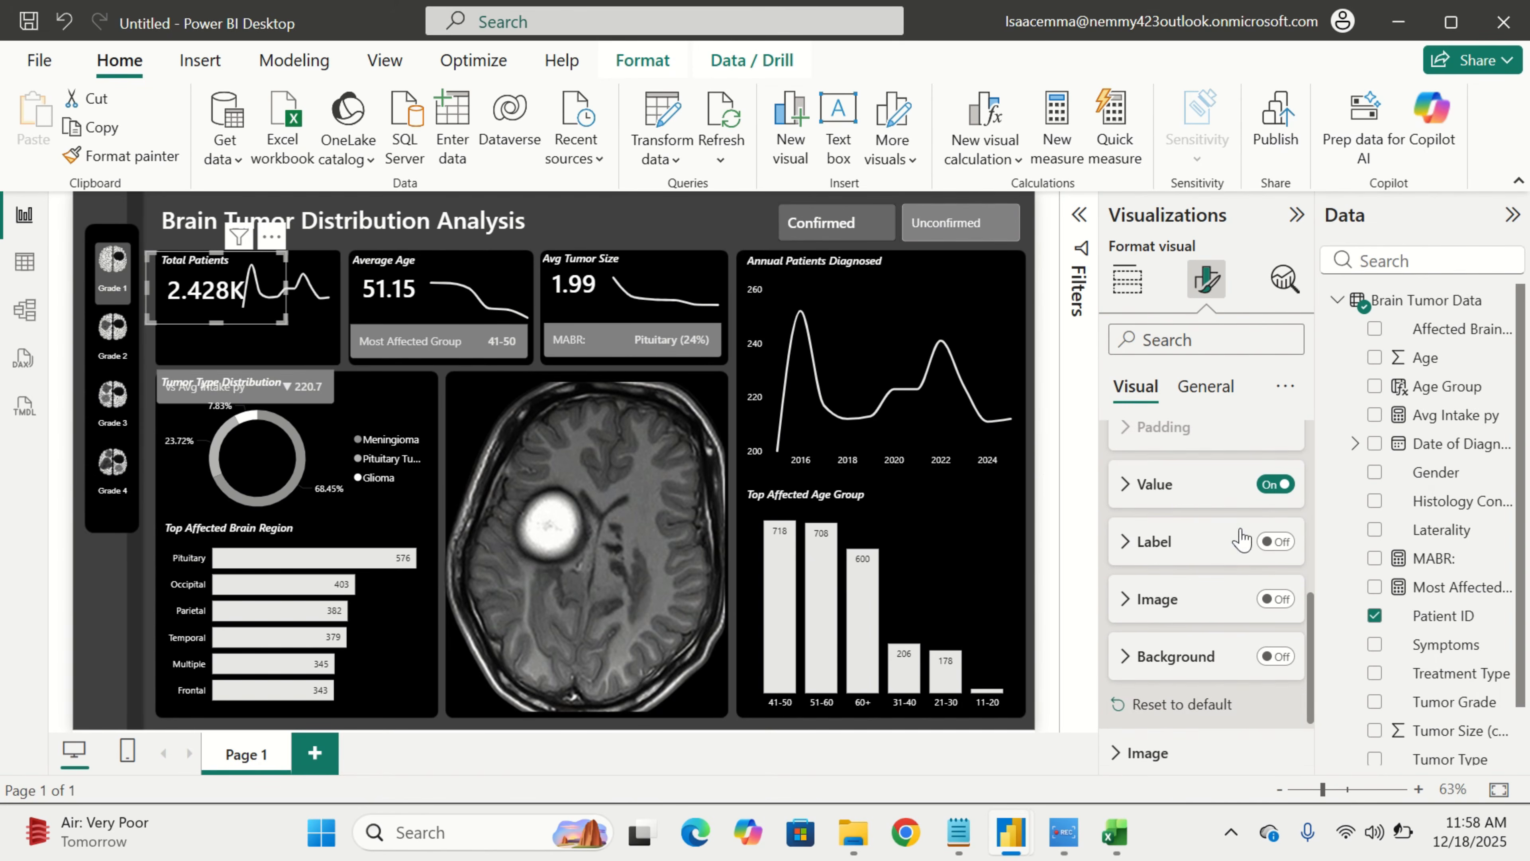
pyautogui.click(1173, 495)
pyautogui.scroll(-2, 1173, 594)
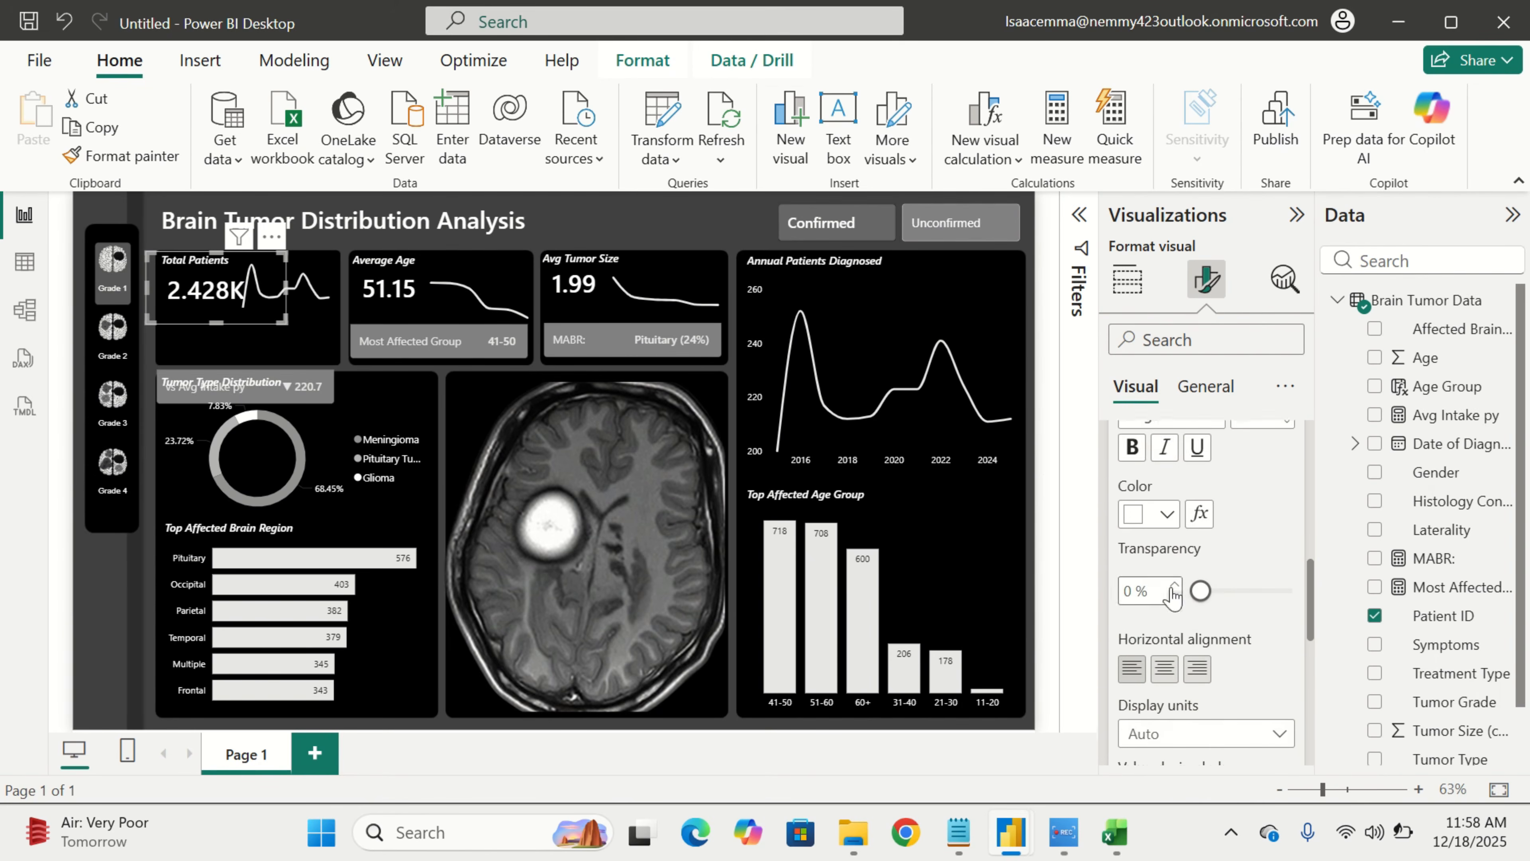
pyautogui.scroll(-2, 1172, 594)
pyautogui.click(1181, 610)
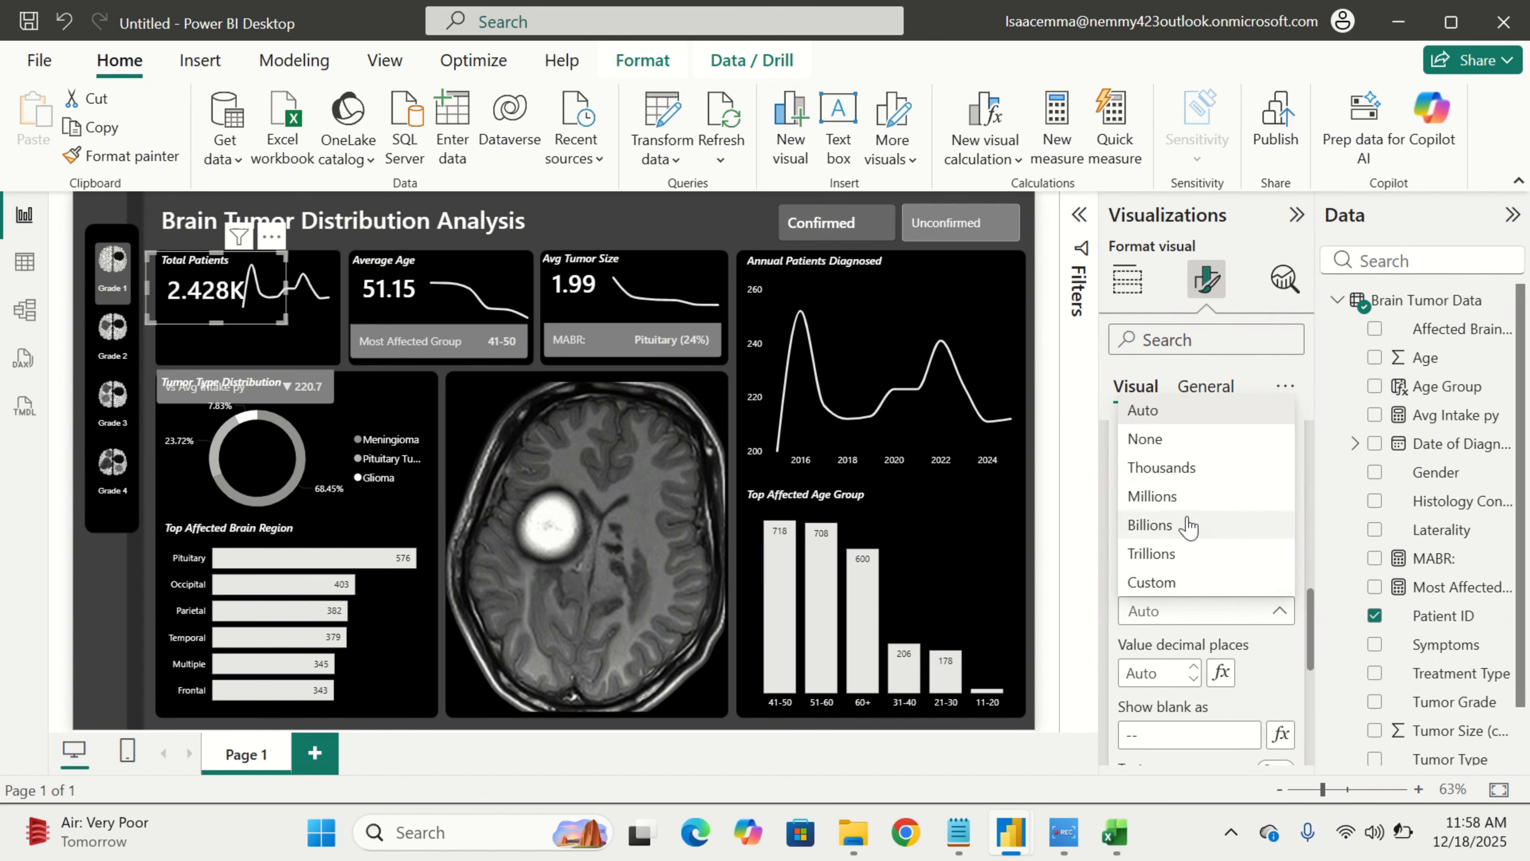
pyautogui.click(1200, 438)
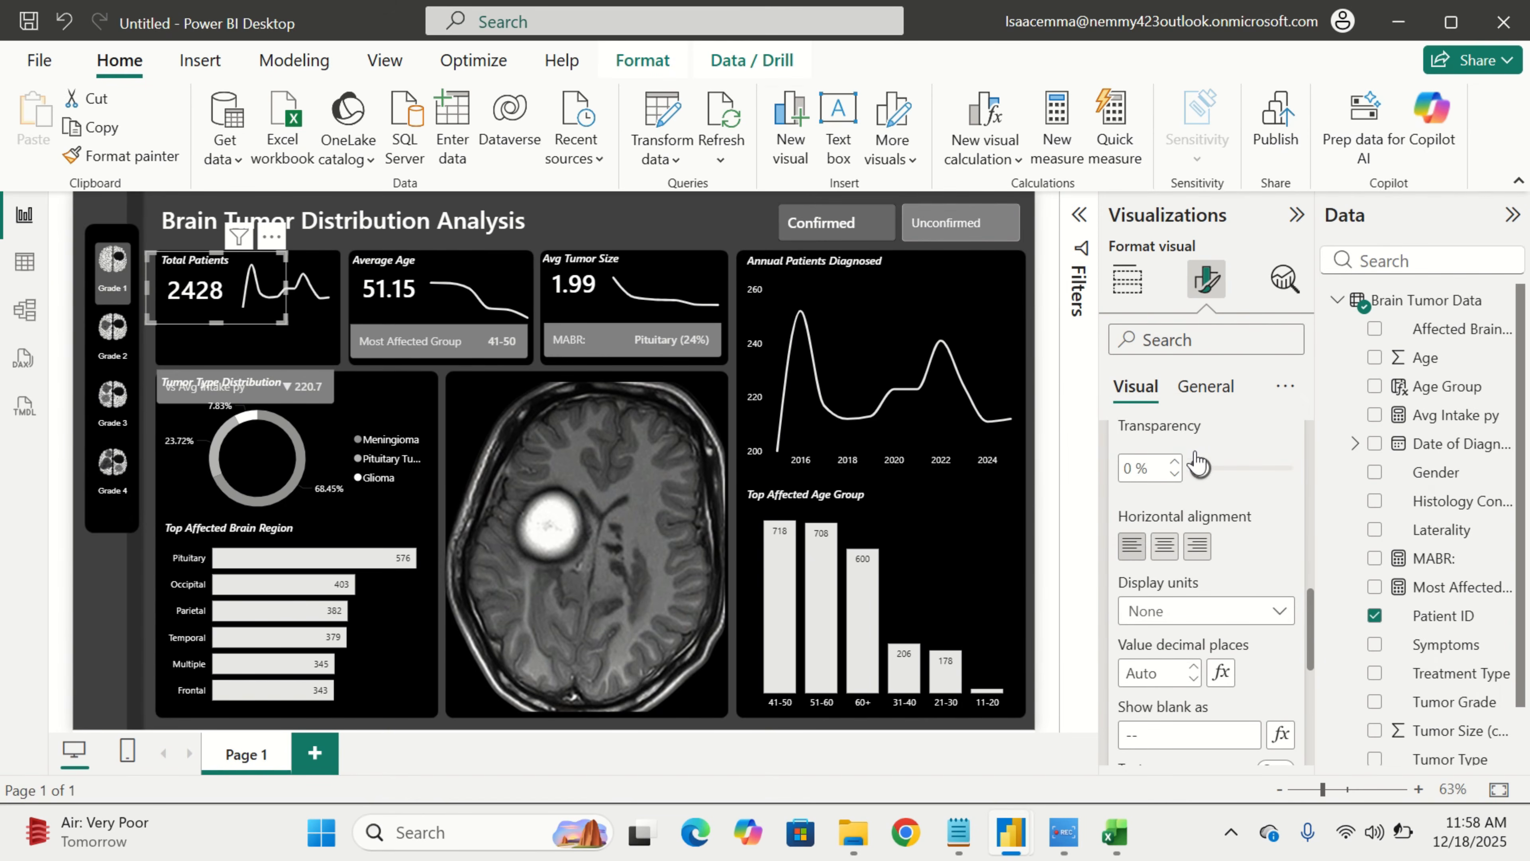
# Move the "vs Avg Intake py" card back up beneath the Total Patients value, aligned within its black panel
pyautogui.click(295, 368)
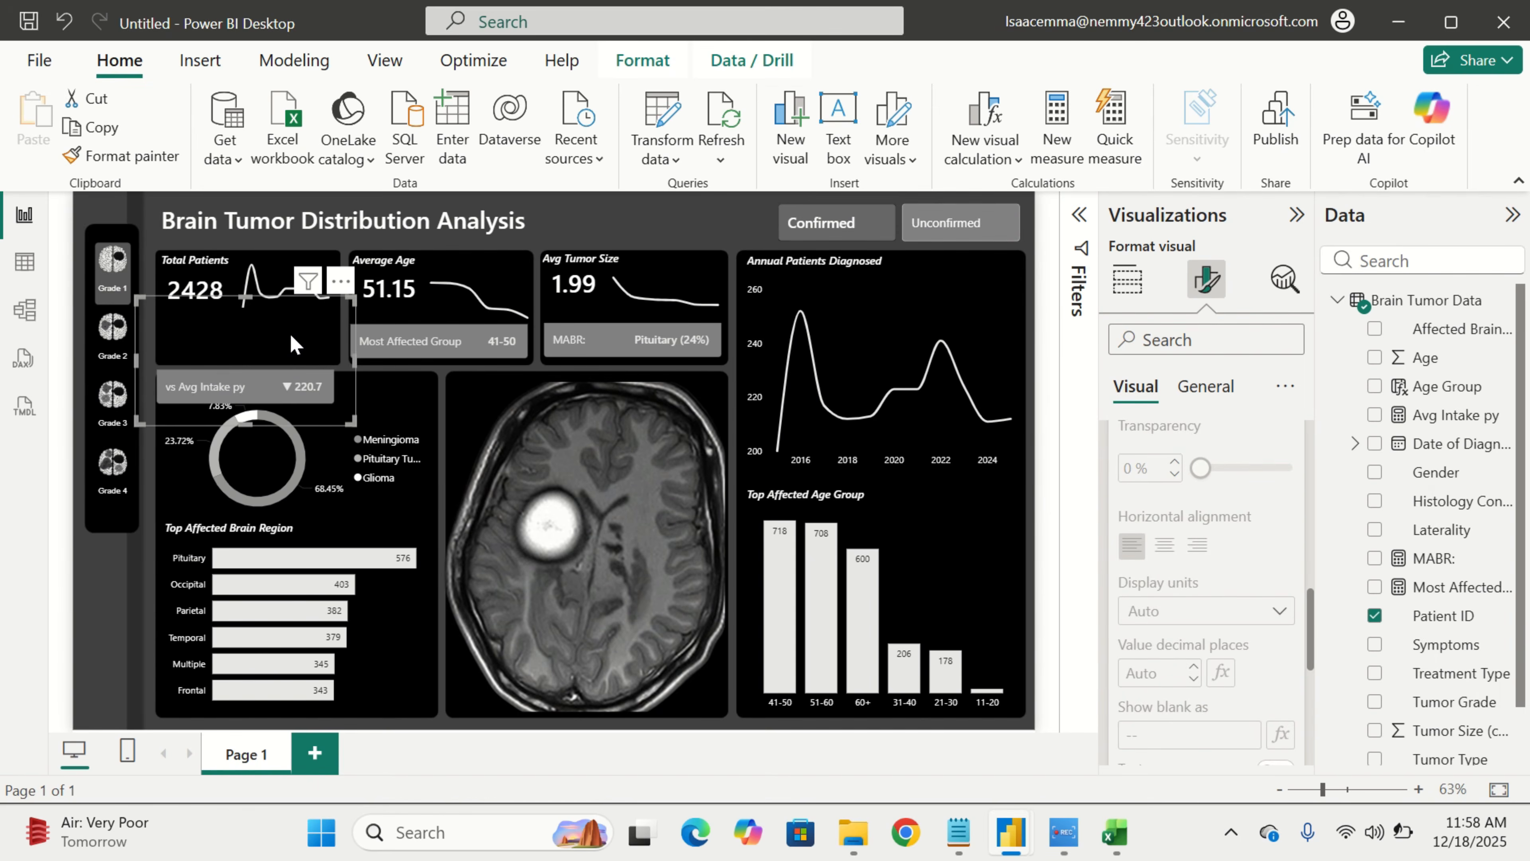
pyautogui.moveTo(292, 337); pyautogui.dragTo(295, 299)
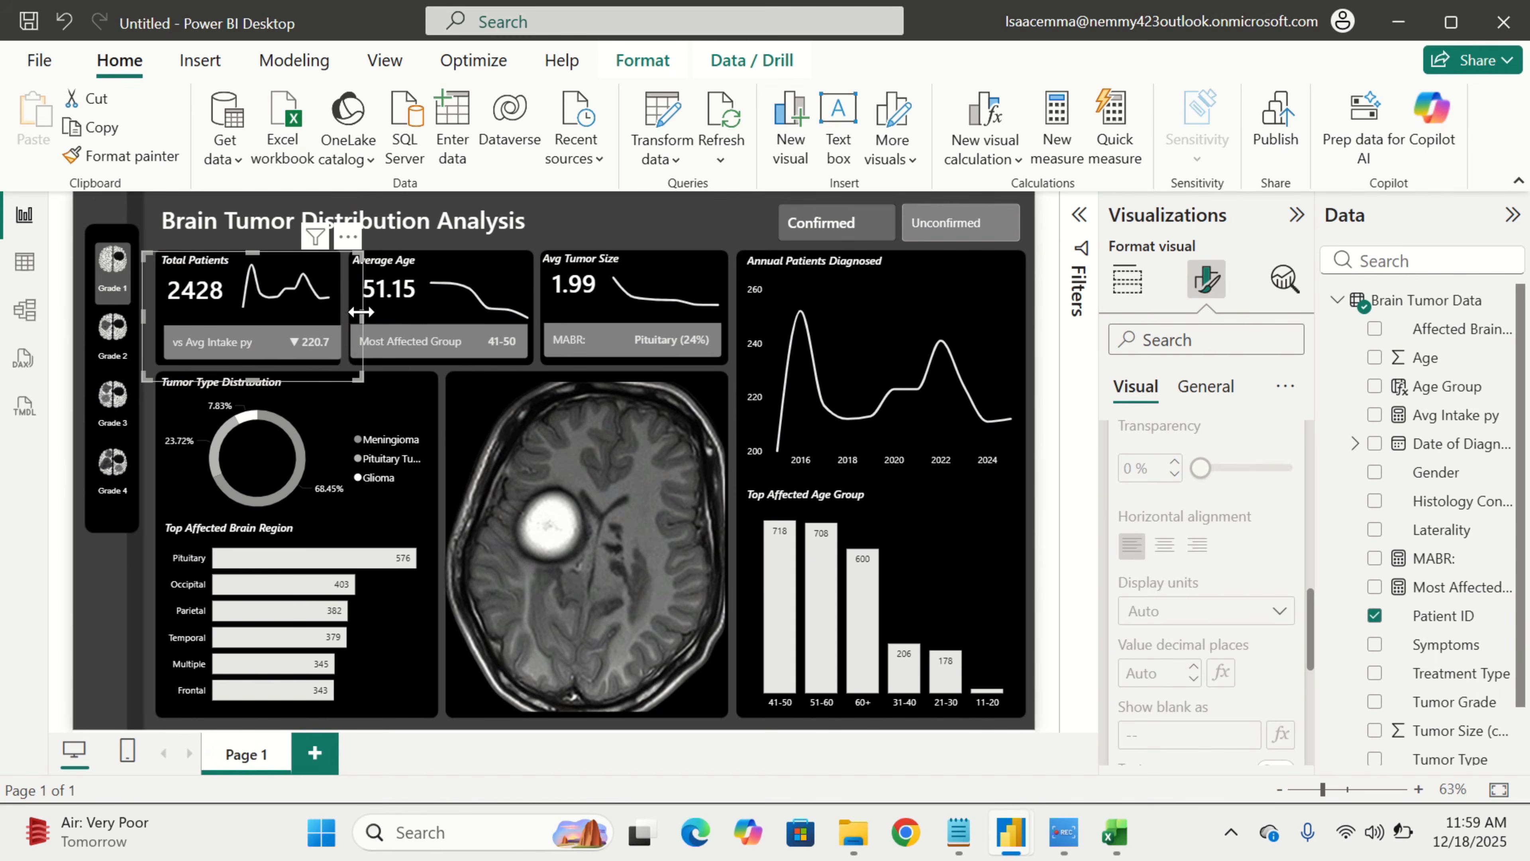
pyautogui.moveTo(362, 318); pyautogui.dragTo(356, 326)
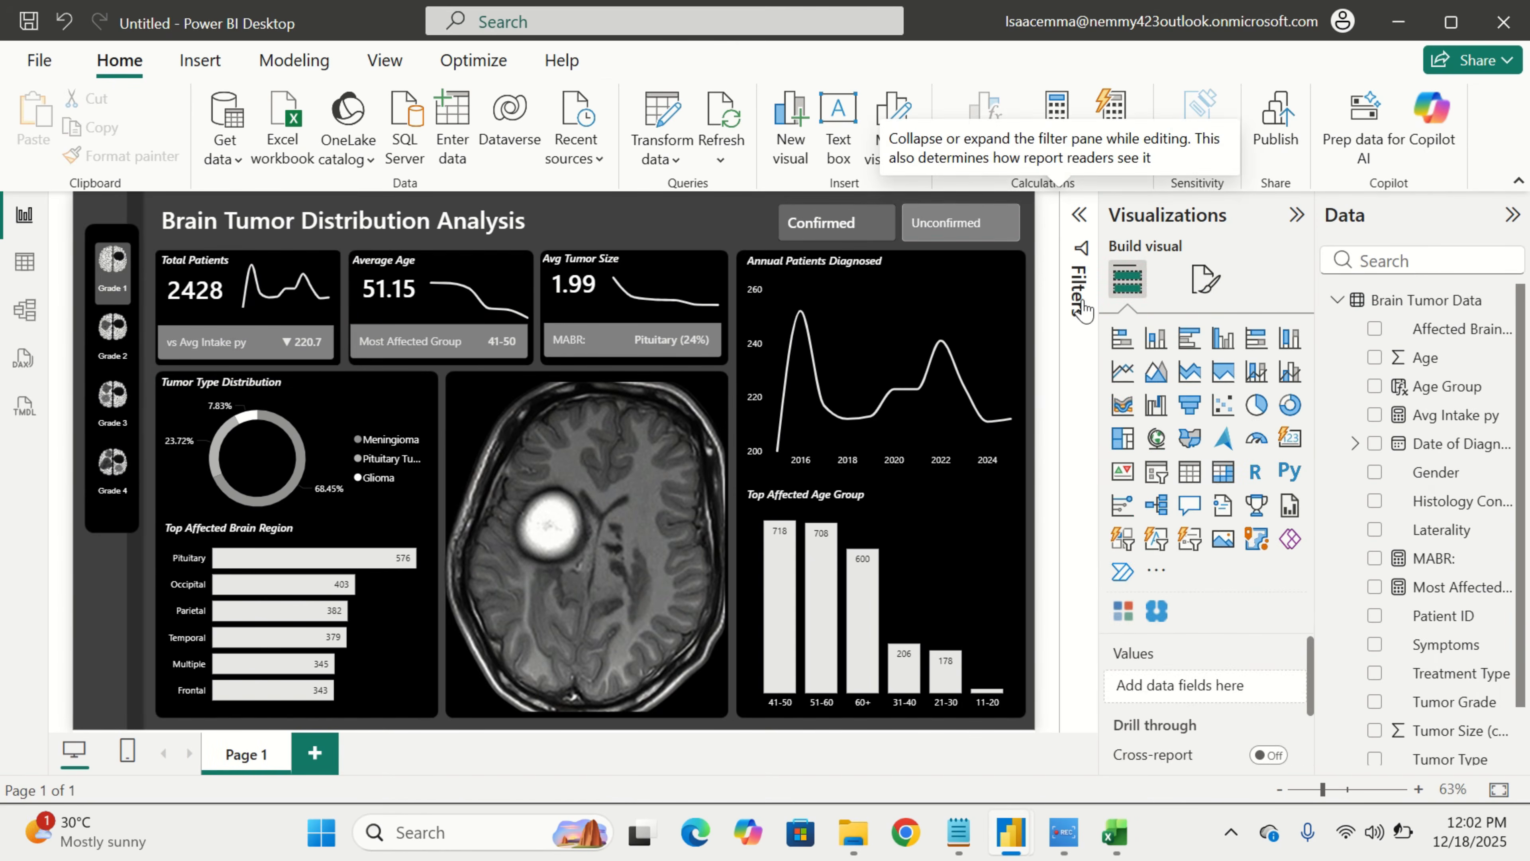
# Collapse the Visualizations and Data panes and the ribbon to enlarge the view of the finished dashboard
pyautogui.click(1291, 216)
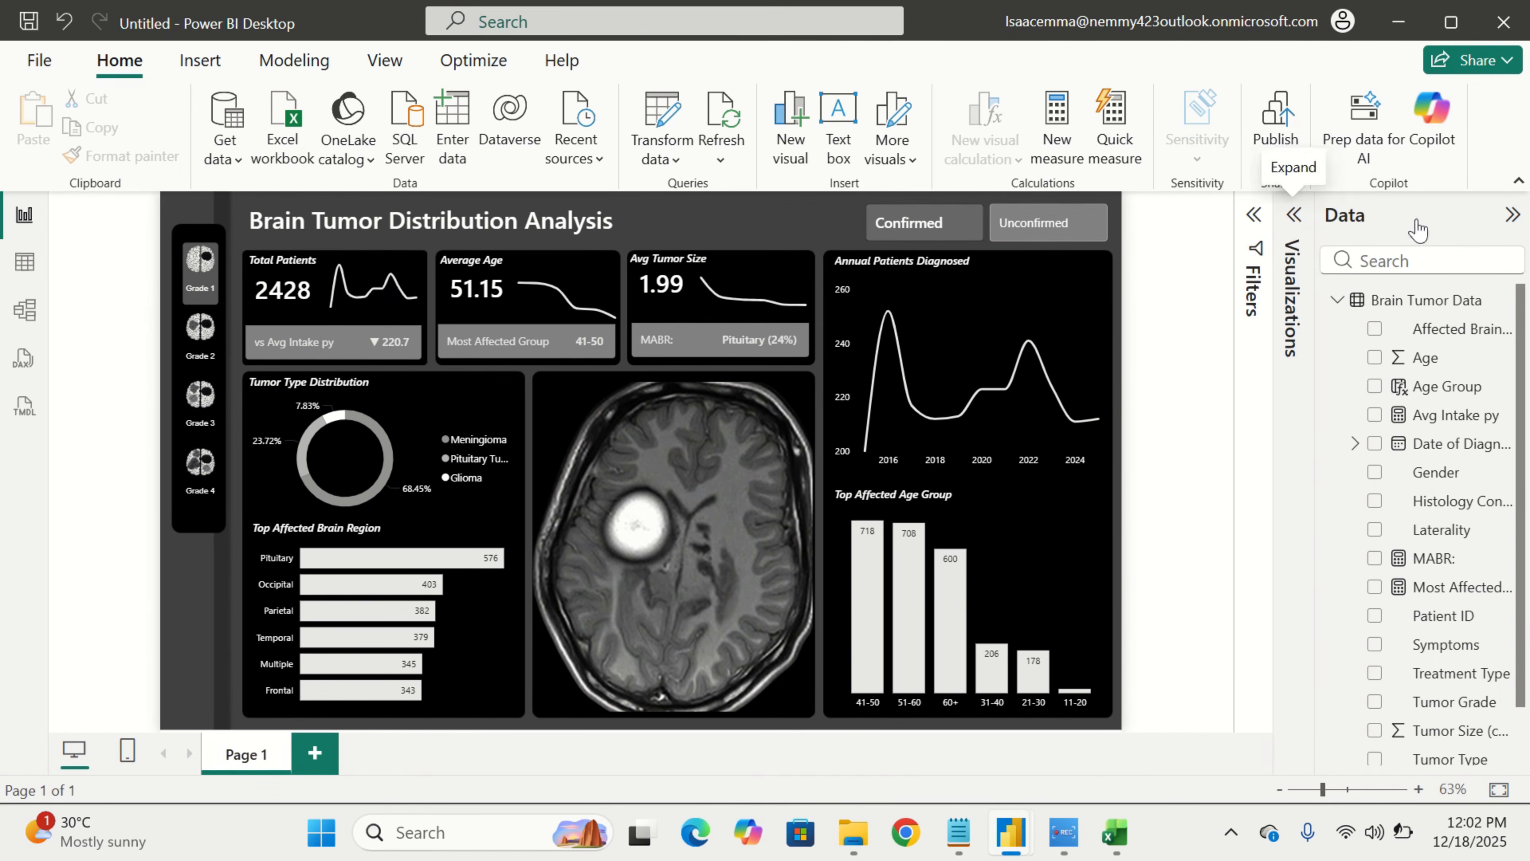
pyautogui.click(1513, 215)
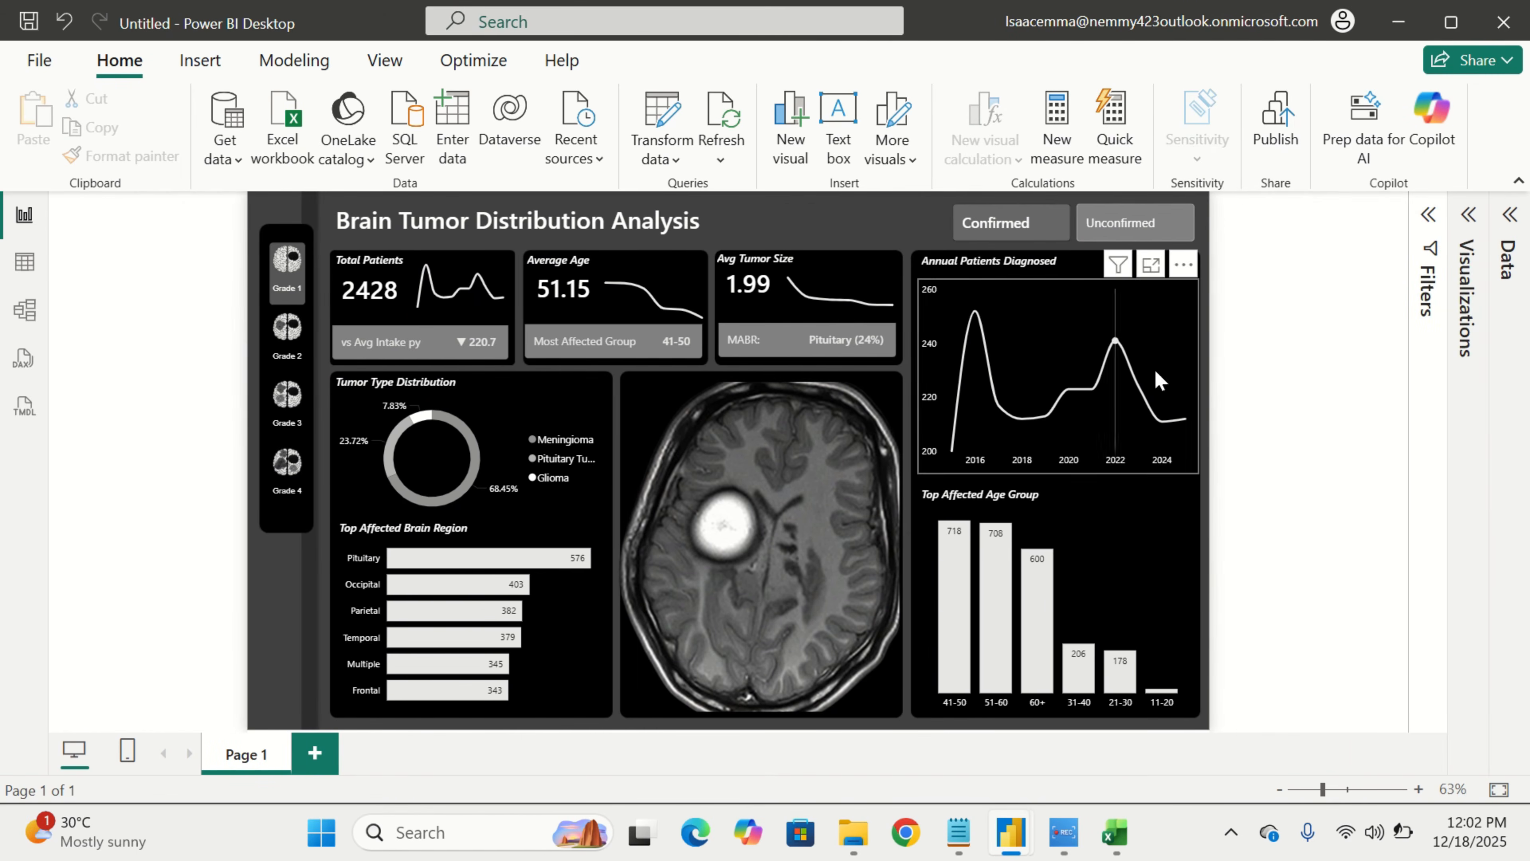
pyautogui.click(1519, 186)
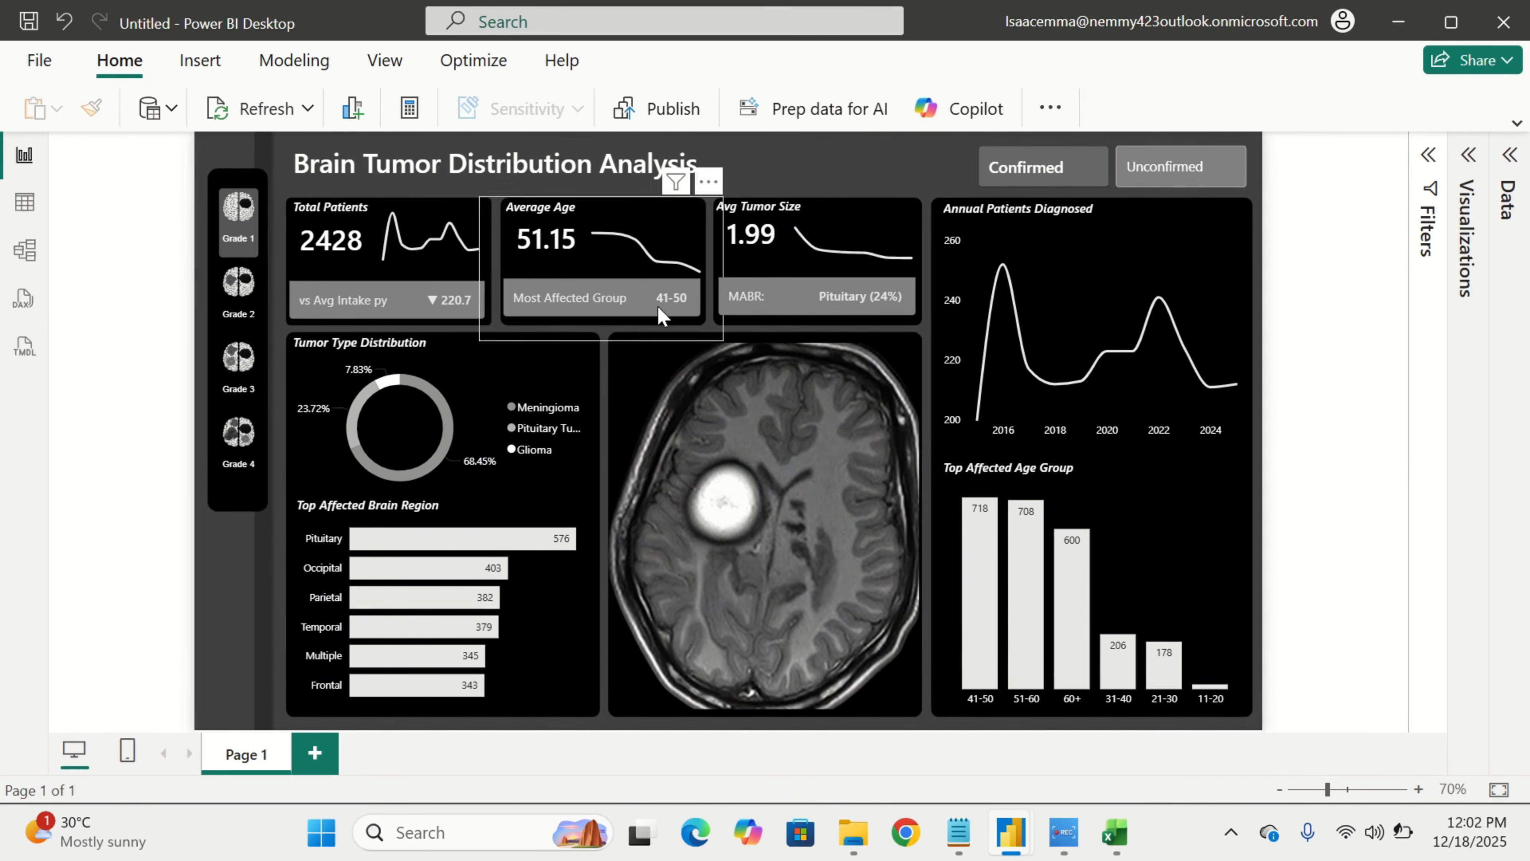